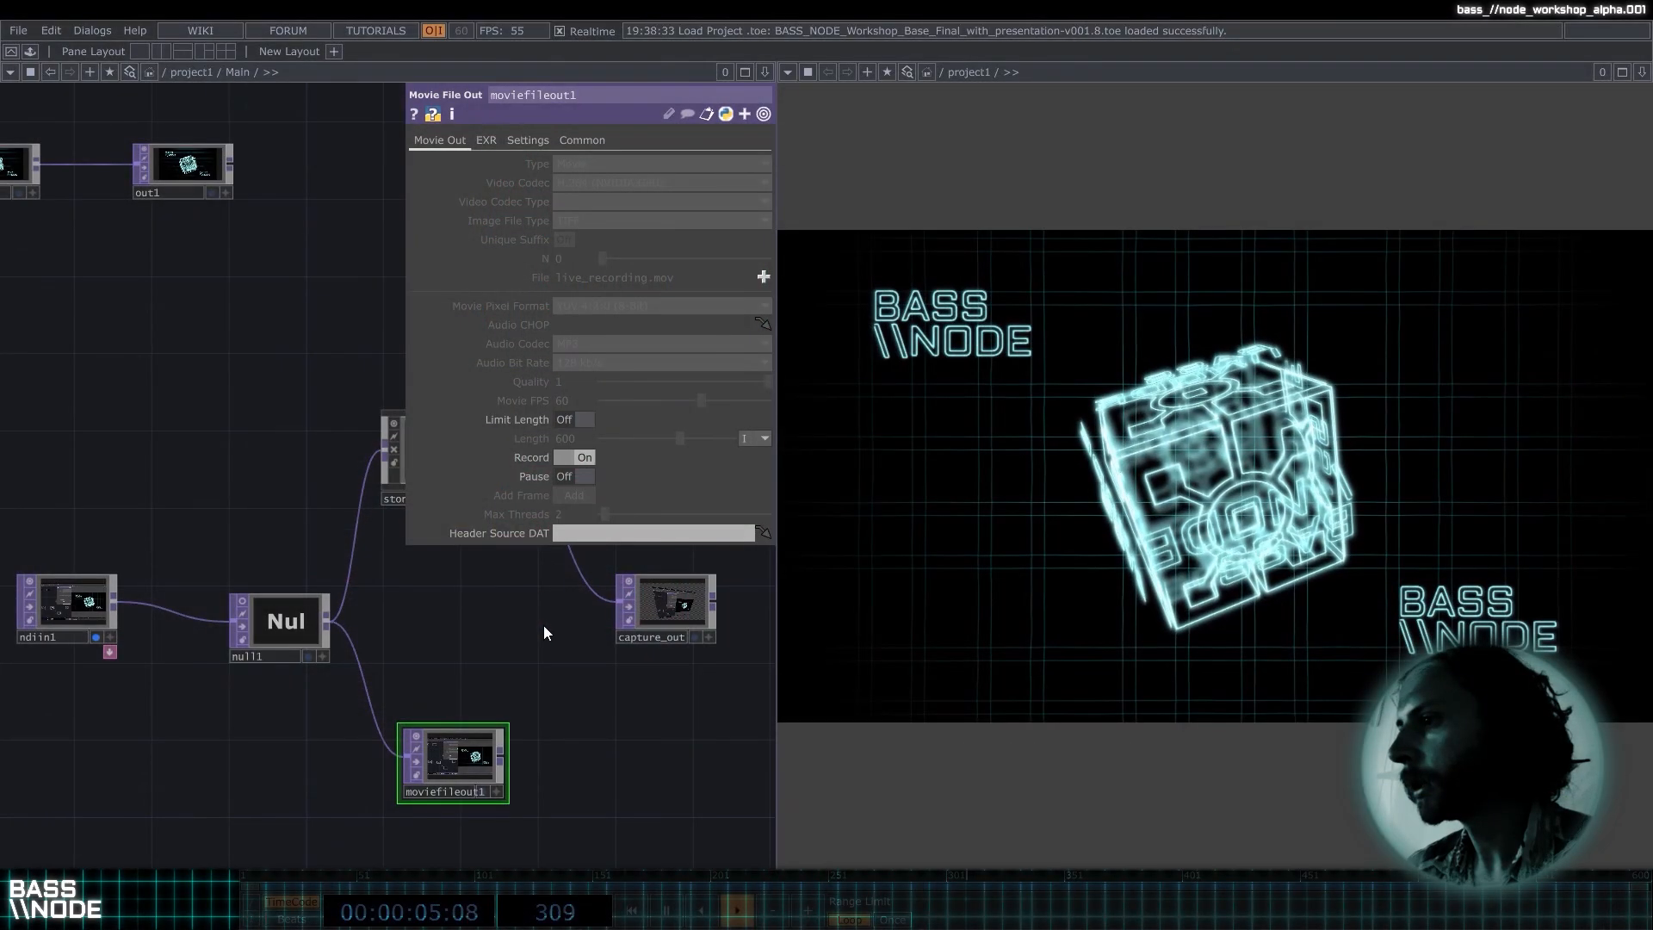
Widen the network editor pane and select the audio Base component to show its parameters.
{"action": "scroll", "coordinate": [544, 627], "scroll_direction": "down", "scroll_amount": 3}
{"action": "left_click_drag", "start_coordinate": [469, 664], "coordinate": [436, 661]}
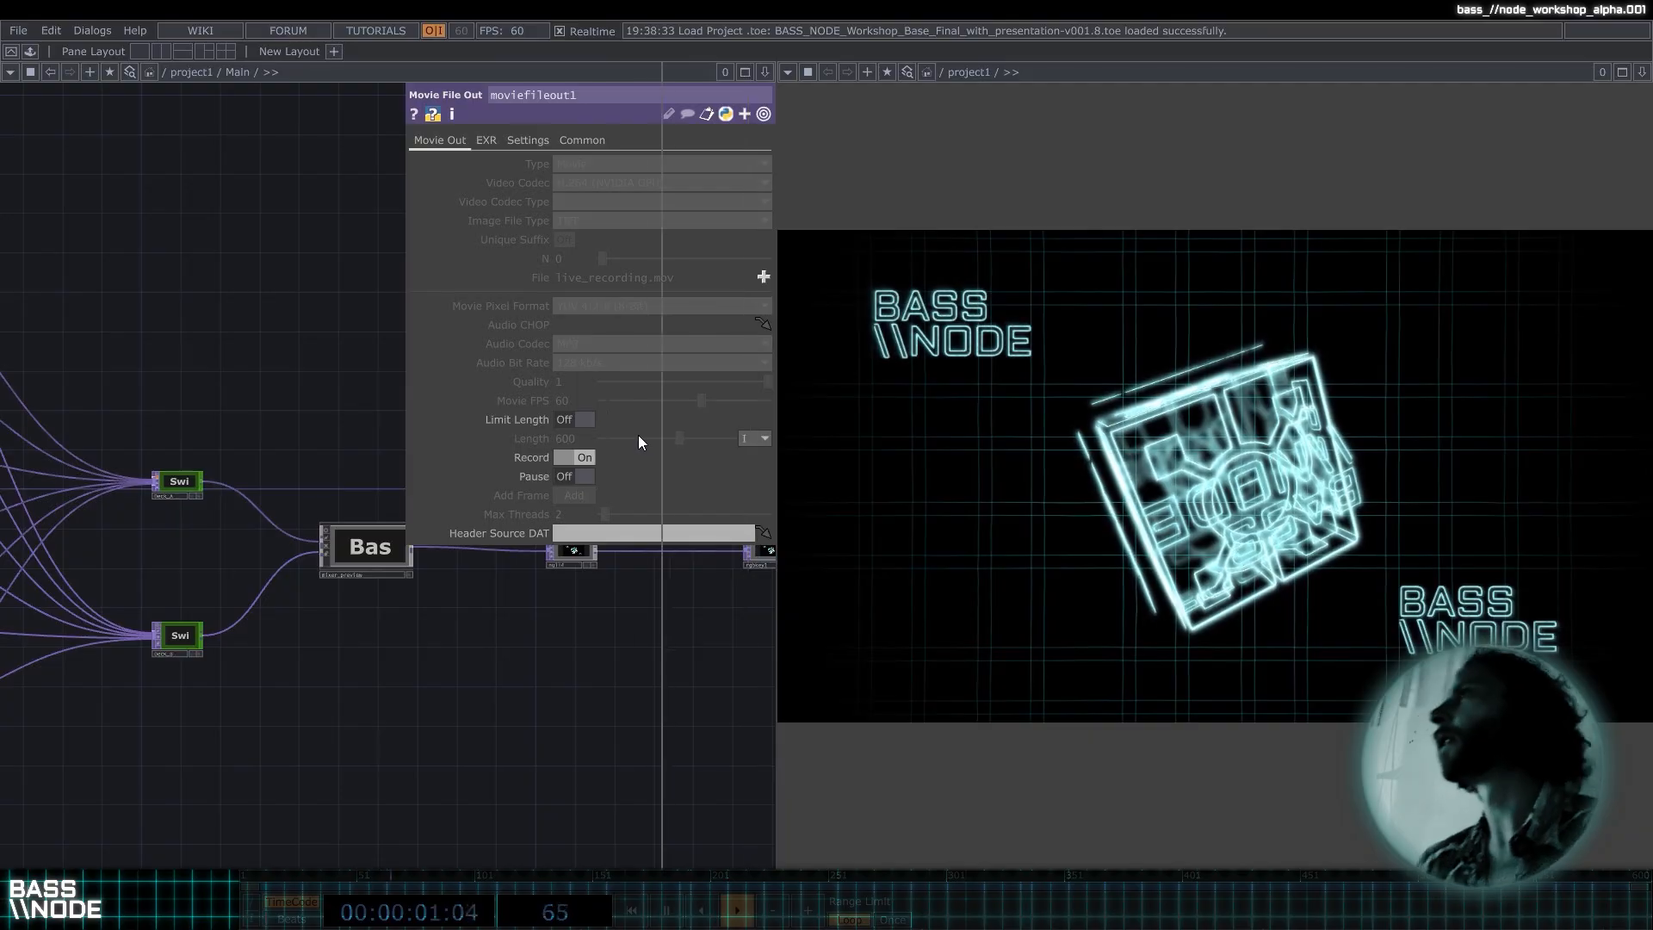
{"action": "left_click_drag", "start_coordinate": [639, 436], "coordinate": [620, 435]}
{"action": "left_click_drag", "start_coordinate": [434, 621], "coordinate": [369, 618]}
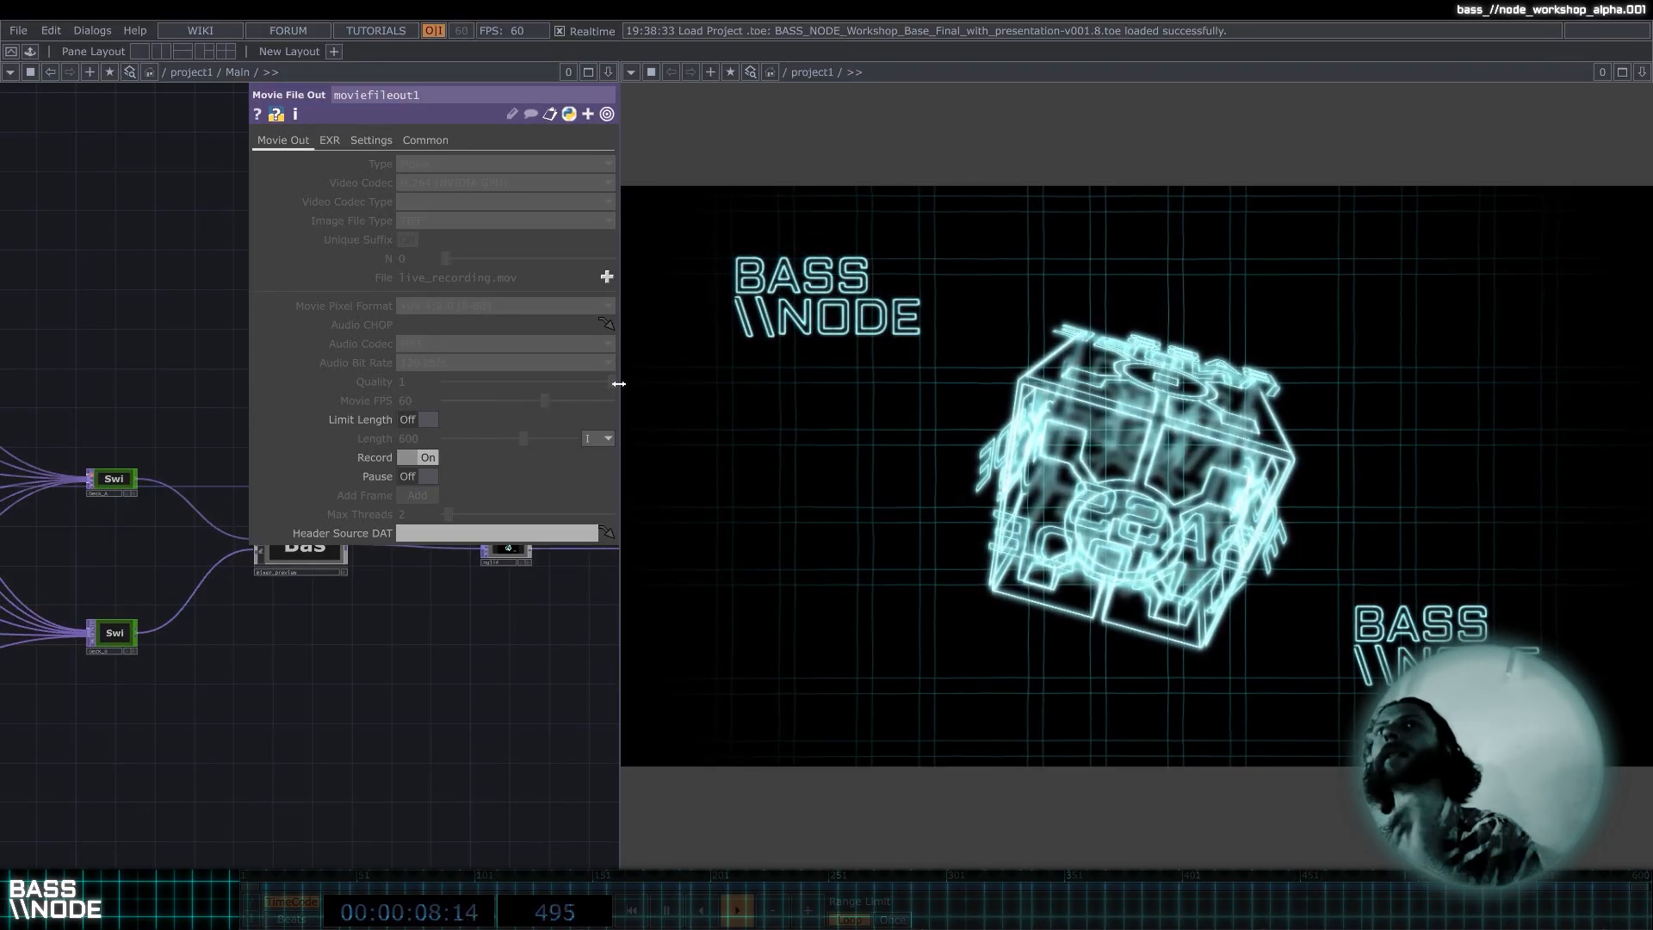
{"action": "left_click_drag", "start_coordinate": [621, 388], "coordinate": [956, 401]}
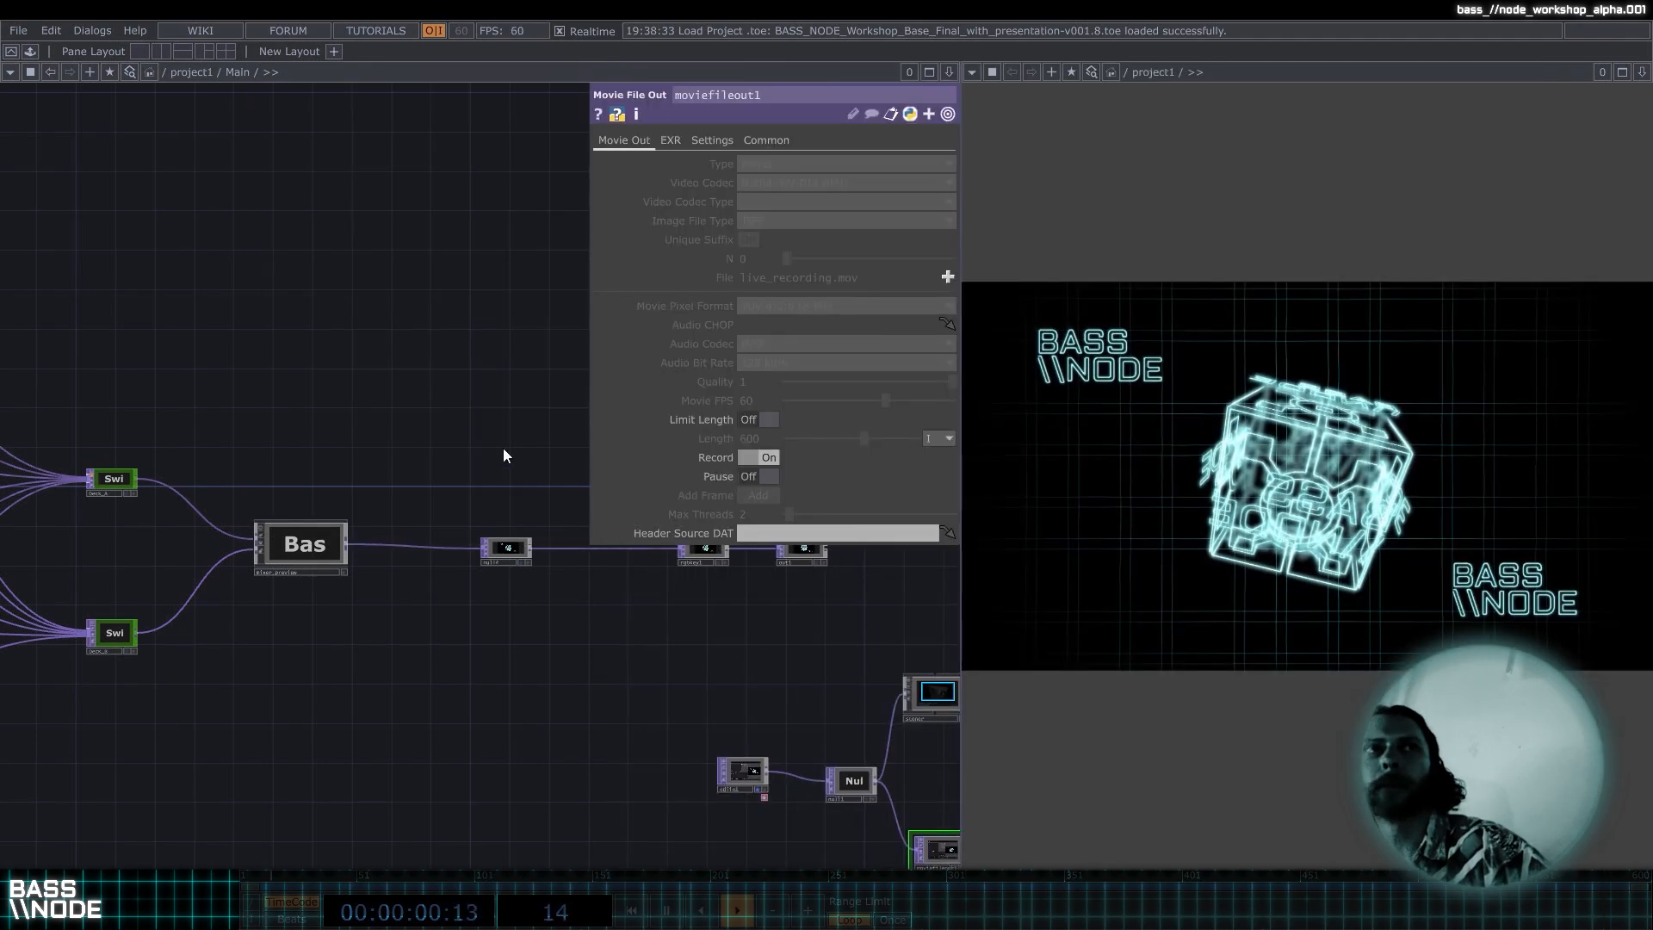
{"action": "scroll", "coordinate": [502, 448], "scroll_direction": "down", "scroll_amount": 6}
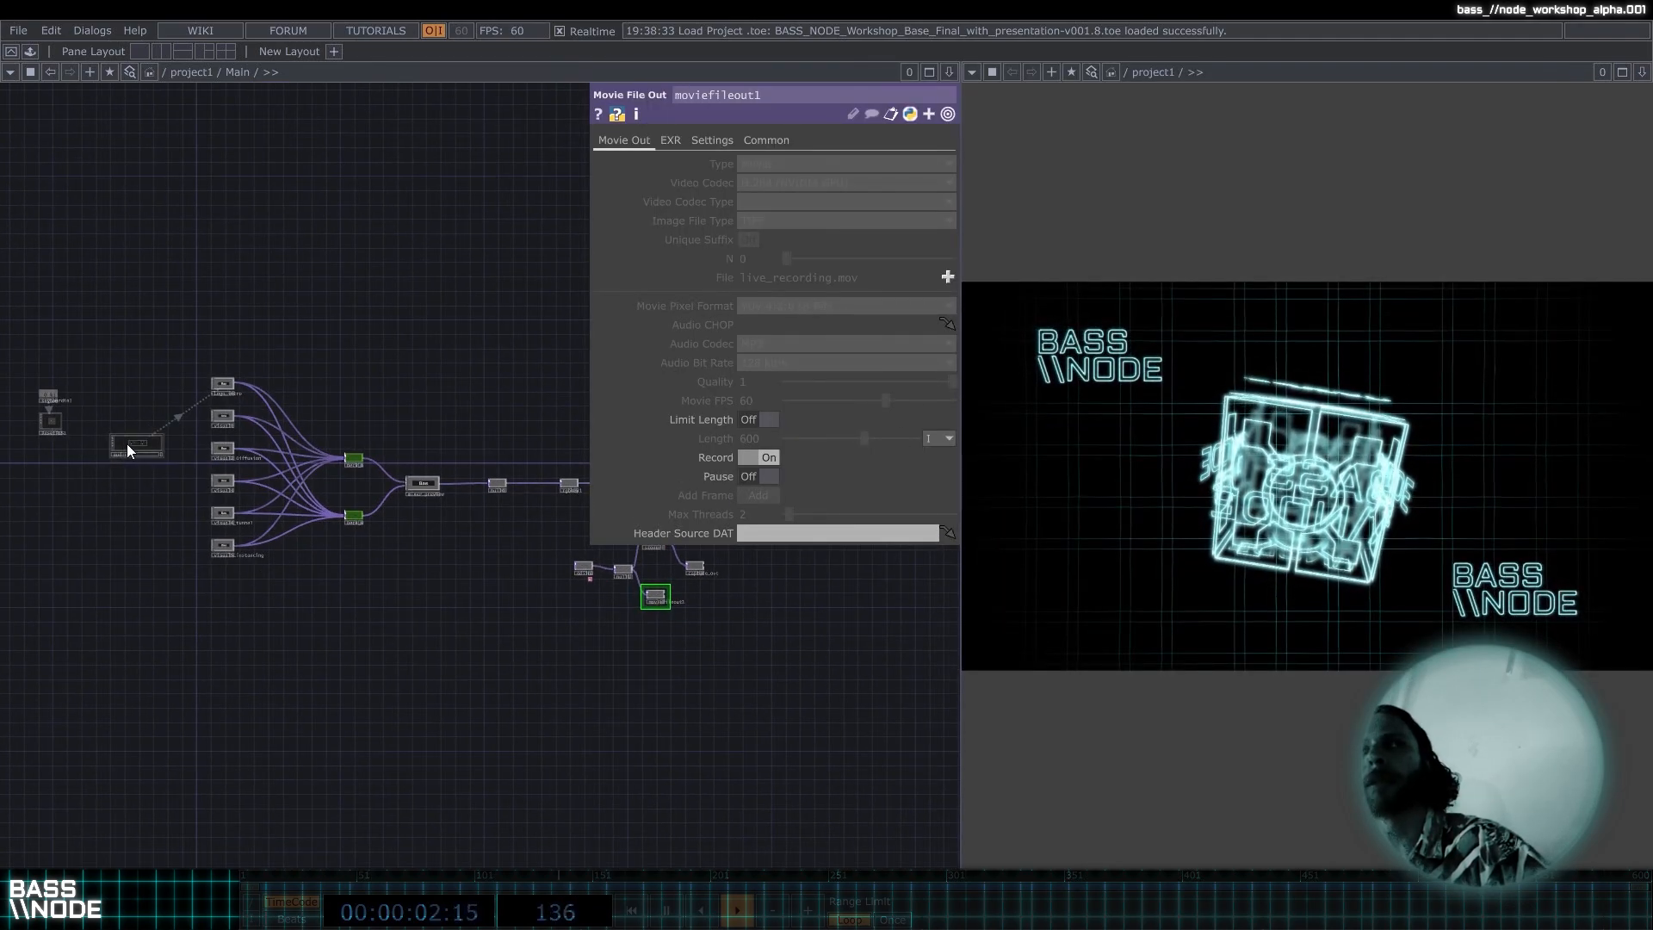
{"action": "left_click", "coordinate": [129, 444]}
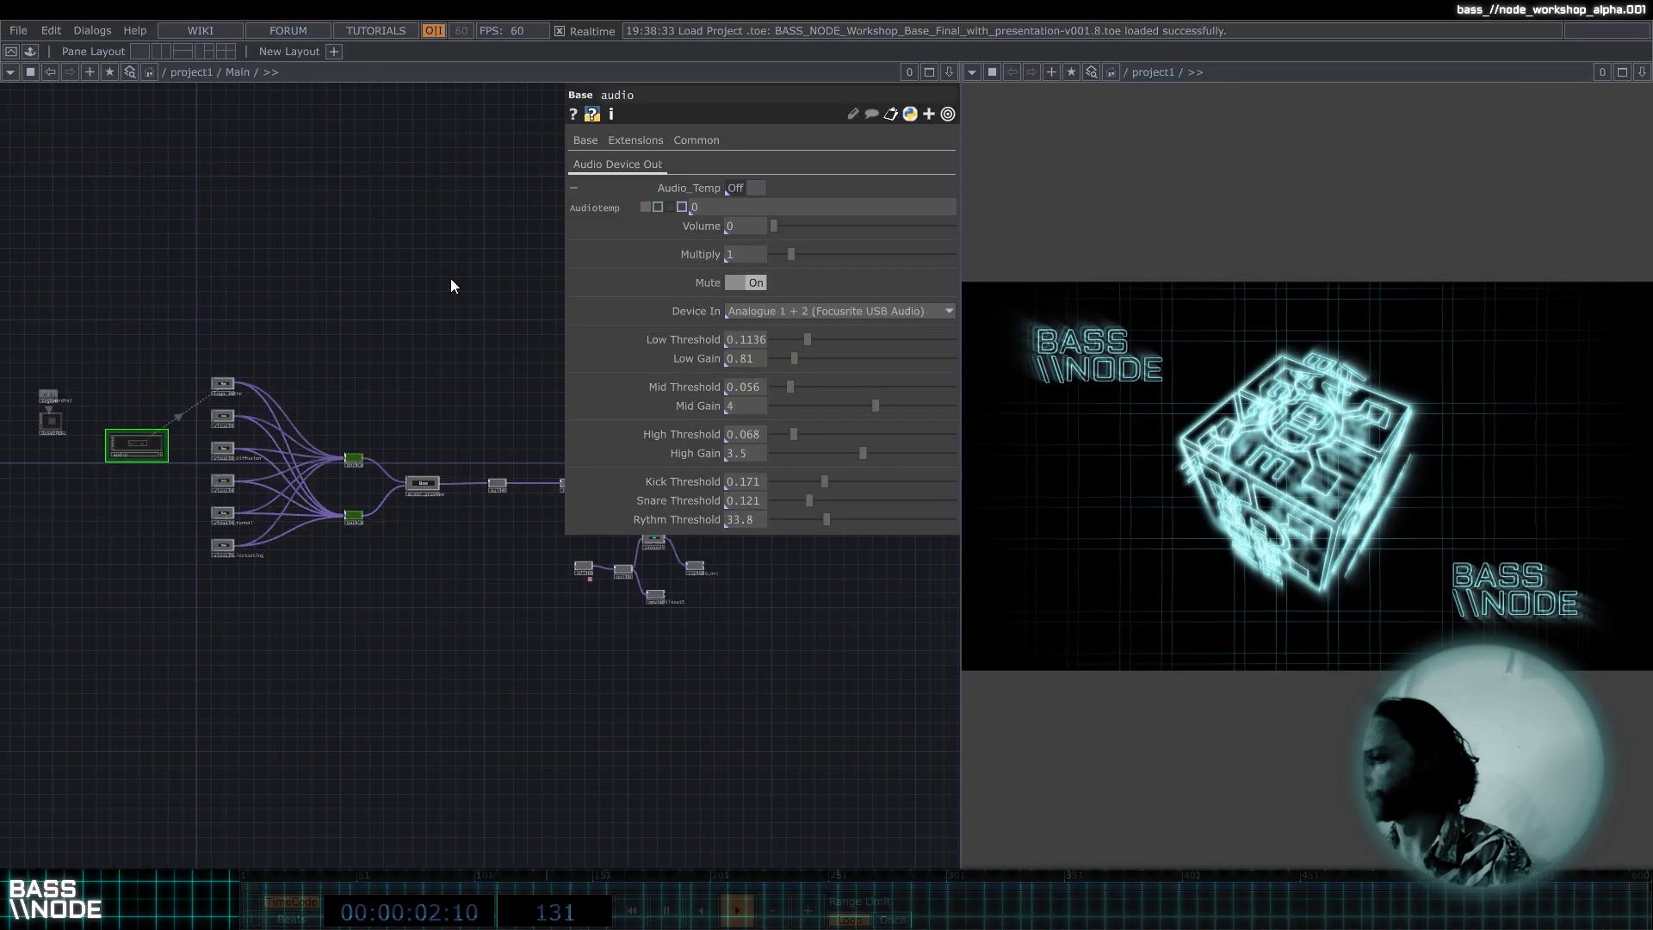
Turn on Backdrop TOPs in the network editor's display options and switch it back off.
{"action": "right_click", "coordinate": [514, 286]}
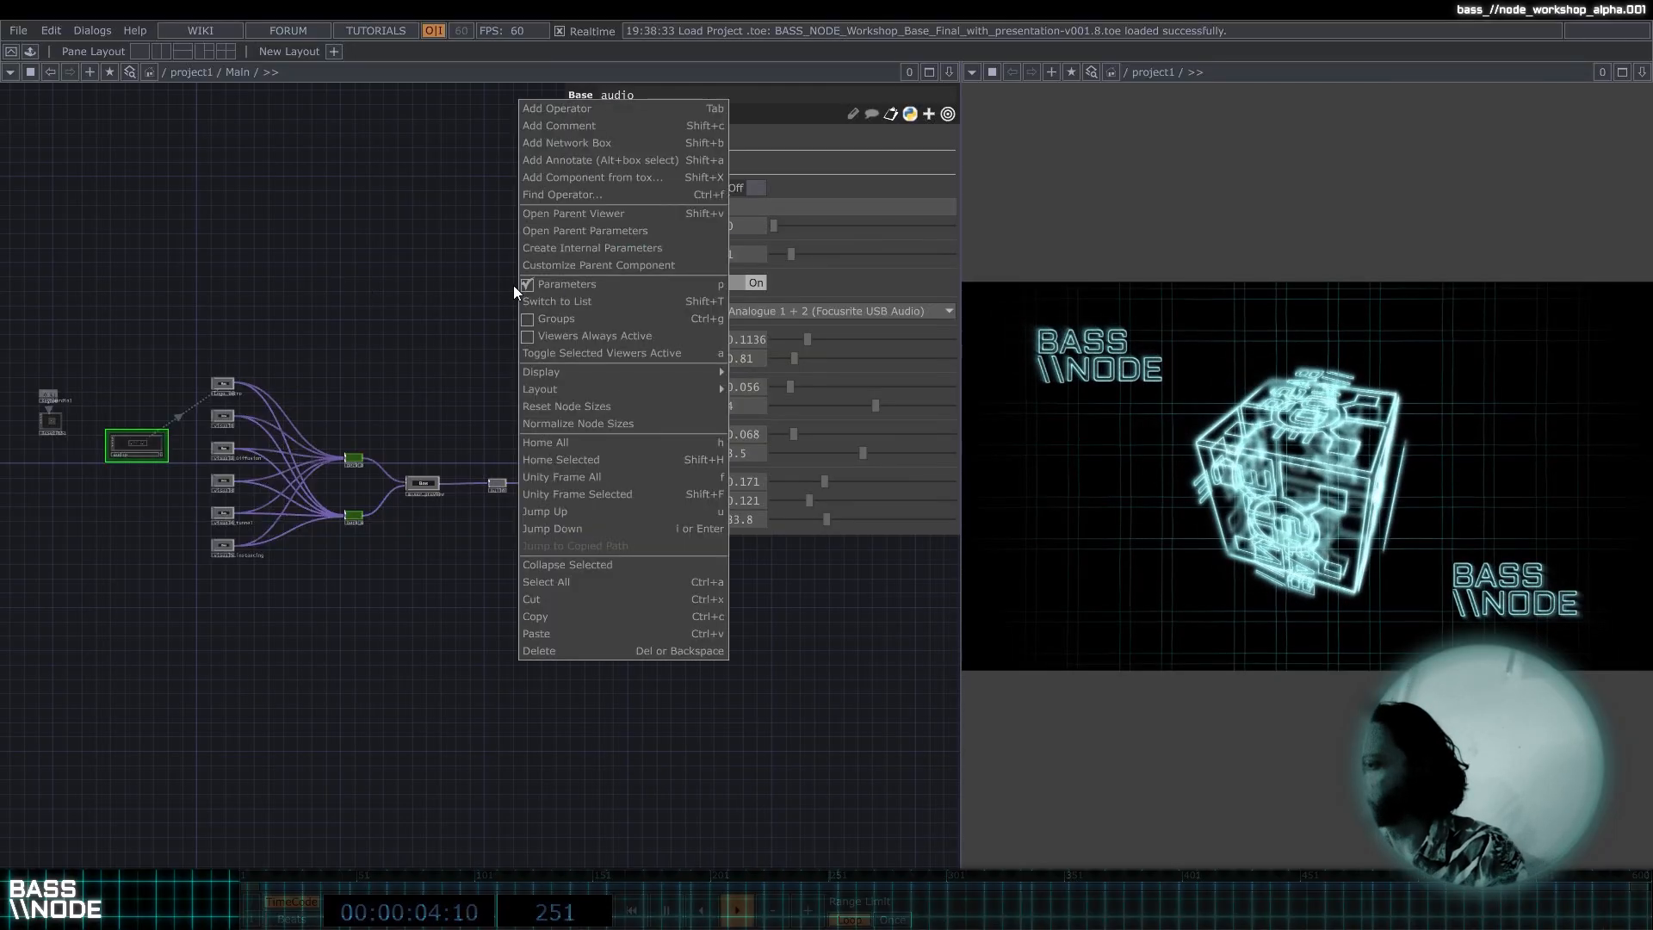
{"action": "mouse_move", "coordinate": [691, 372]}
{"action": "left_click", "coordinate": [785, 496]}
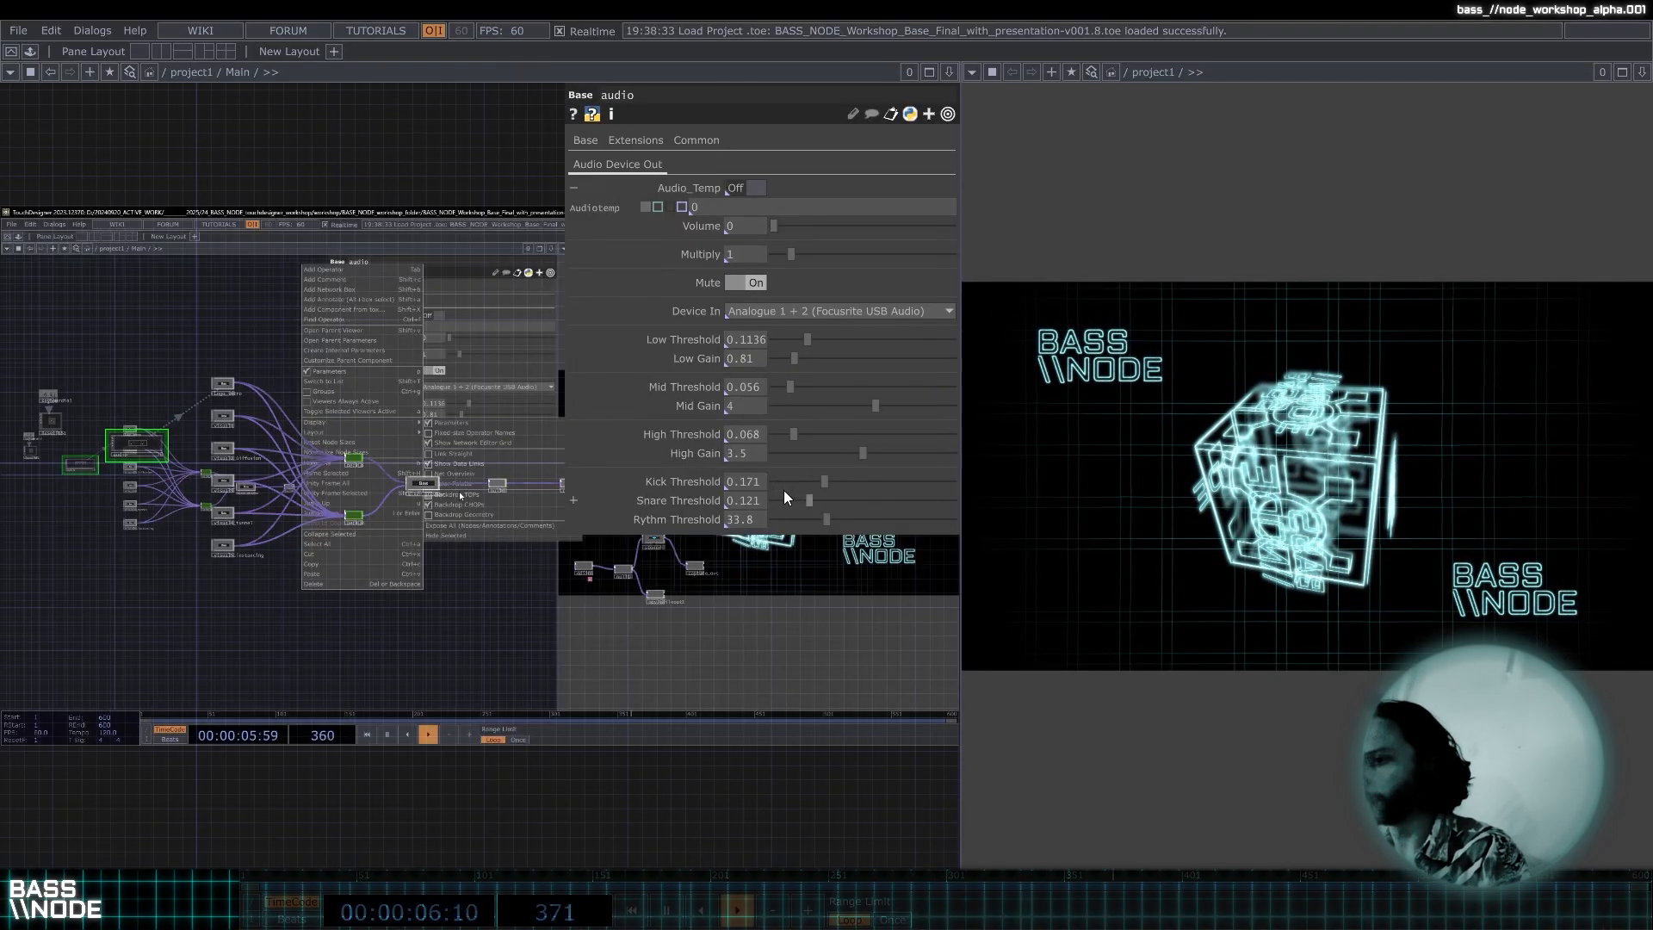
{"action": "right_click", "coordinate": [459, 261]}
{"action": "mouse_move", "coordinate": [561, 360]}
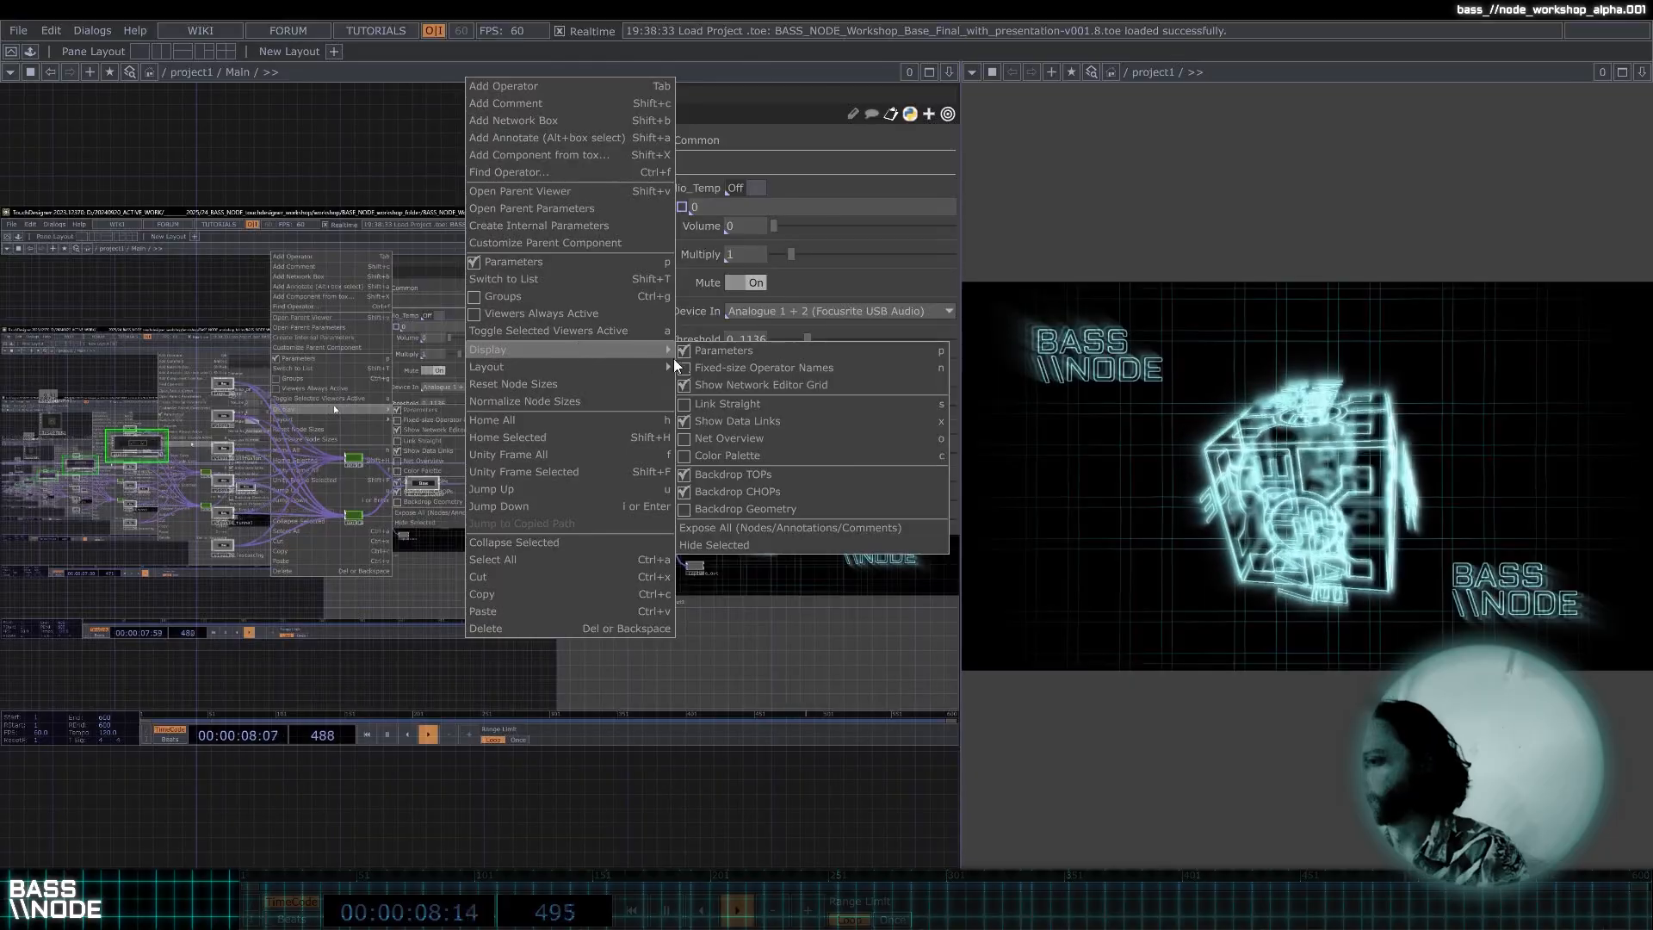
{"action": "left_click", "coordinate": [758, 472]}
Hide the network editor grid.
{"action": "right_click", "coordinate": [436, 287]}
{"action": "mouse_move", "coordinate": [534, 373]}
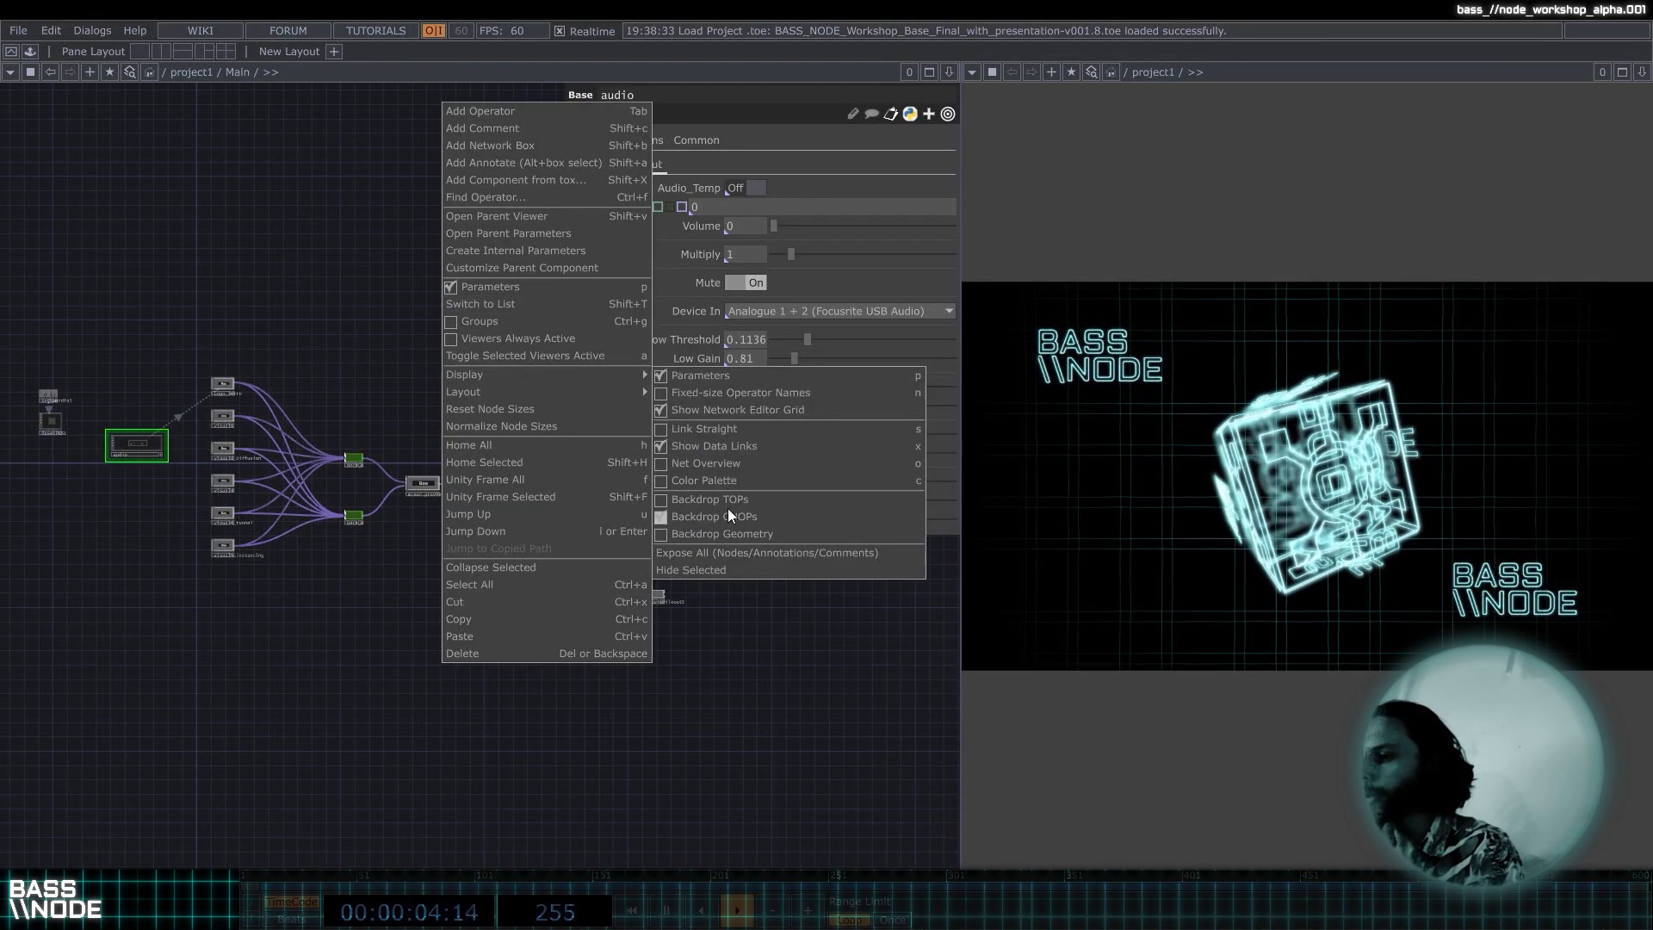
{"action": "left_click", "coordinate": [737, 407]}
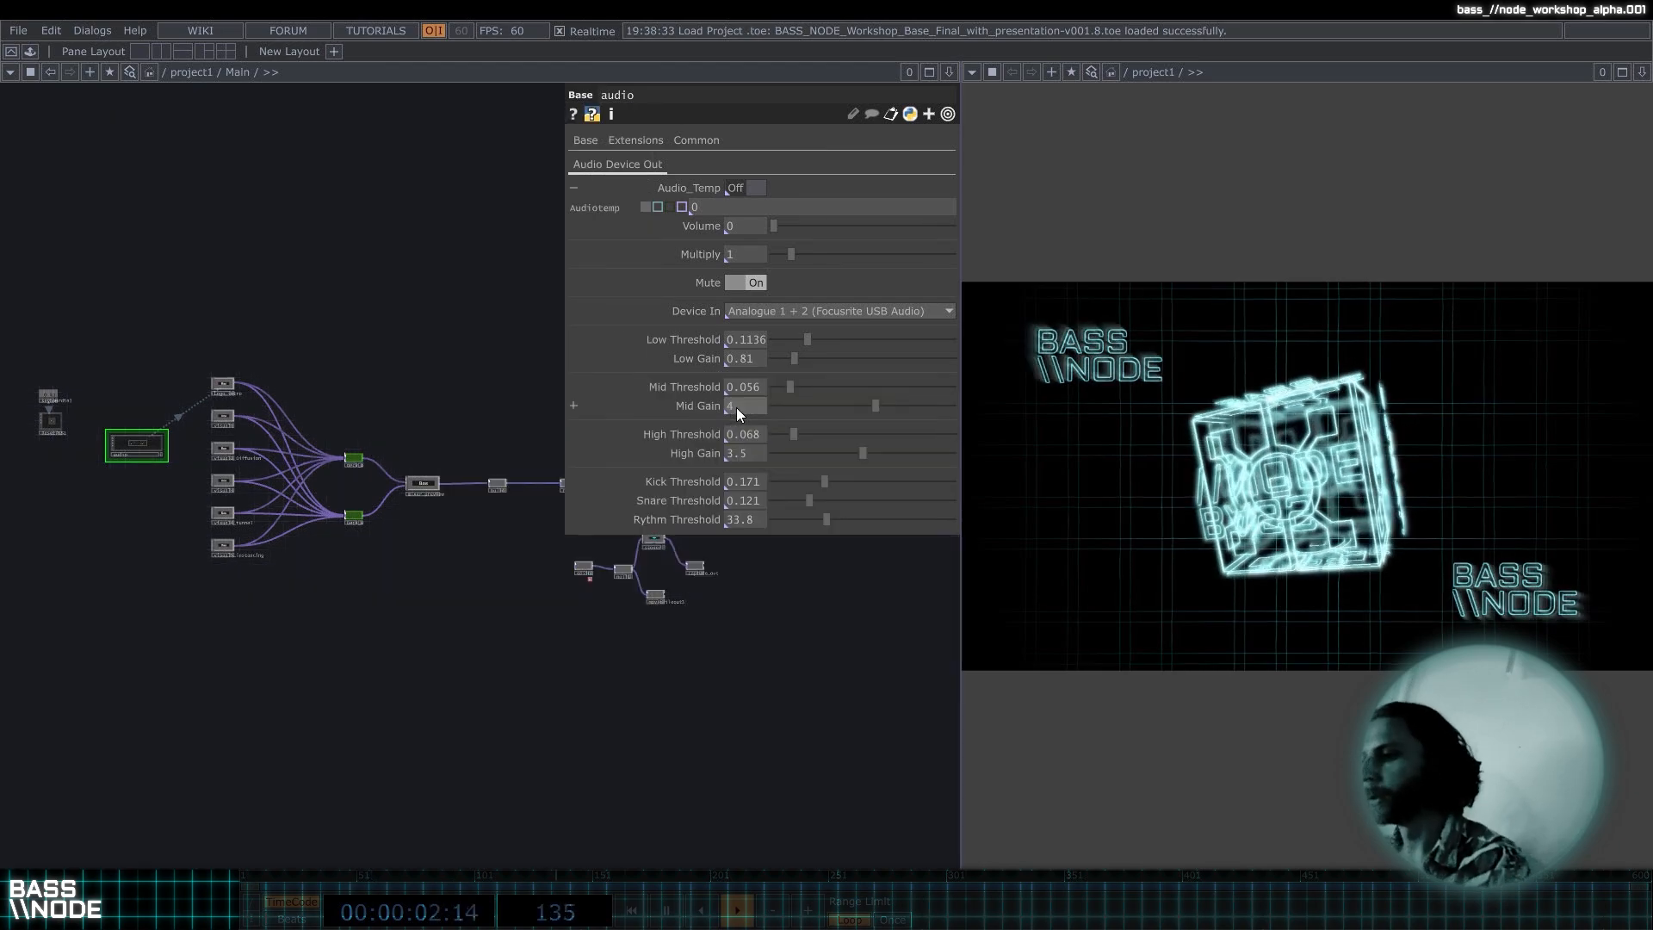
Close the pane showing the rotating cube output so only the network editor remains.
{"action": "left_click_drag", "start_coordinate": [436, 385], "coordinate": [377, 393]}
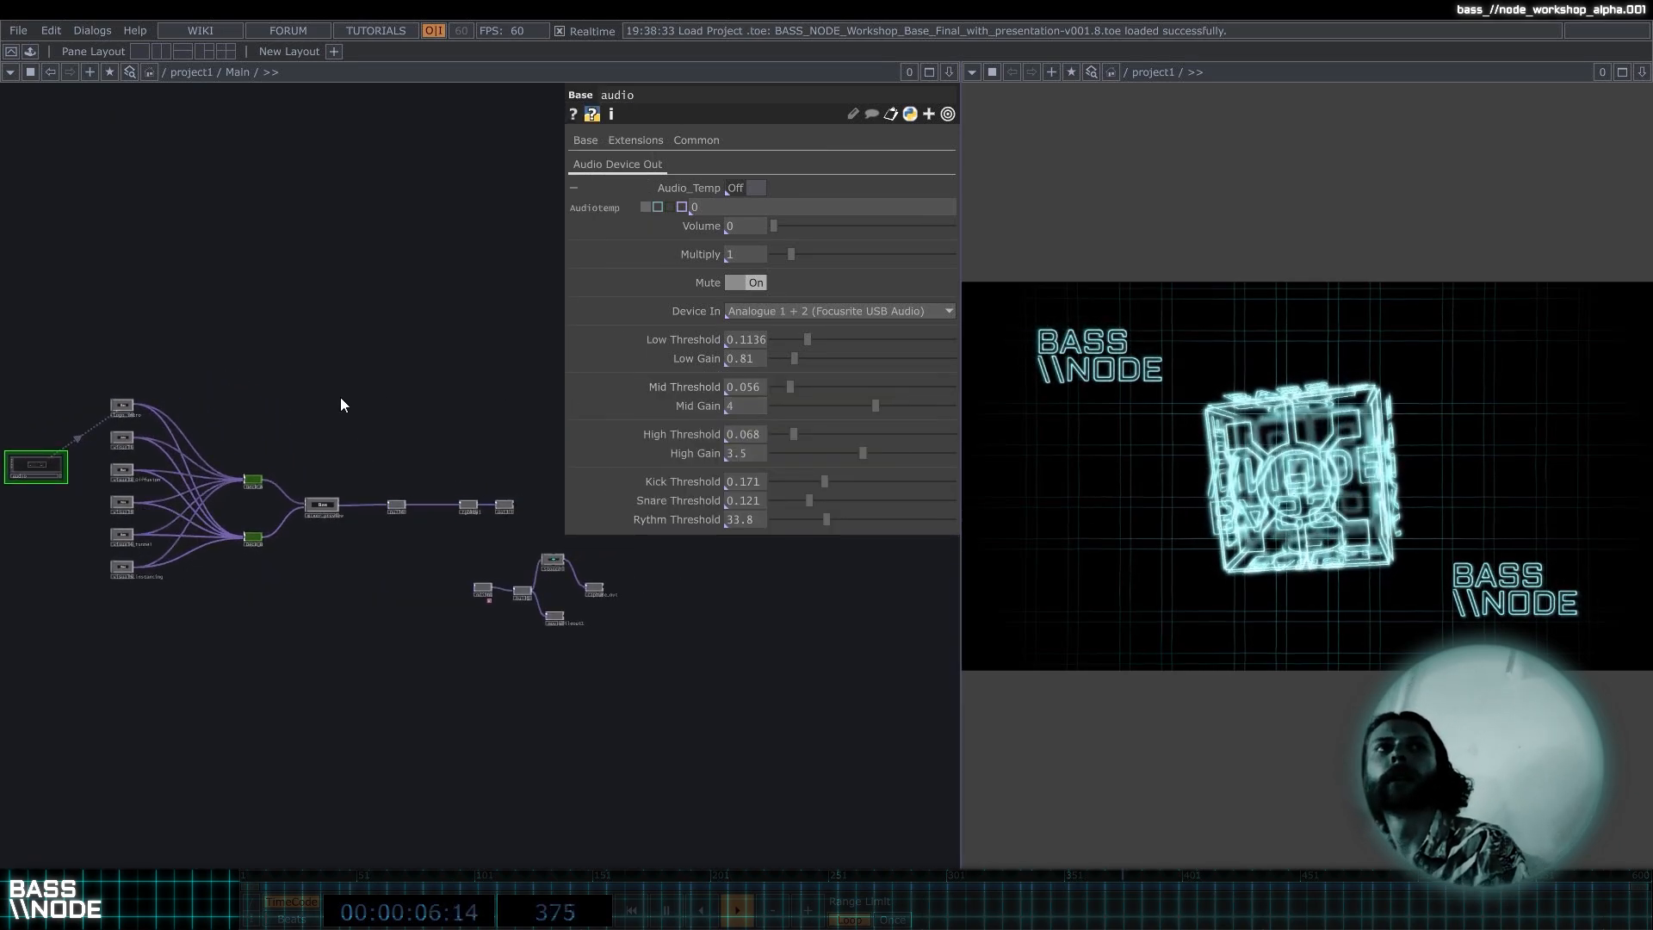
{"action": "left_click_drag", "start_coordinate": [317, 436], "coordinate": [376, 414]}
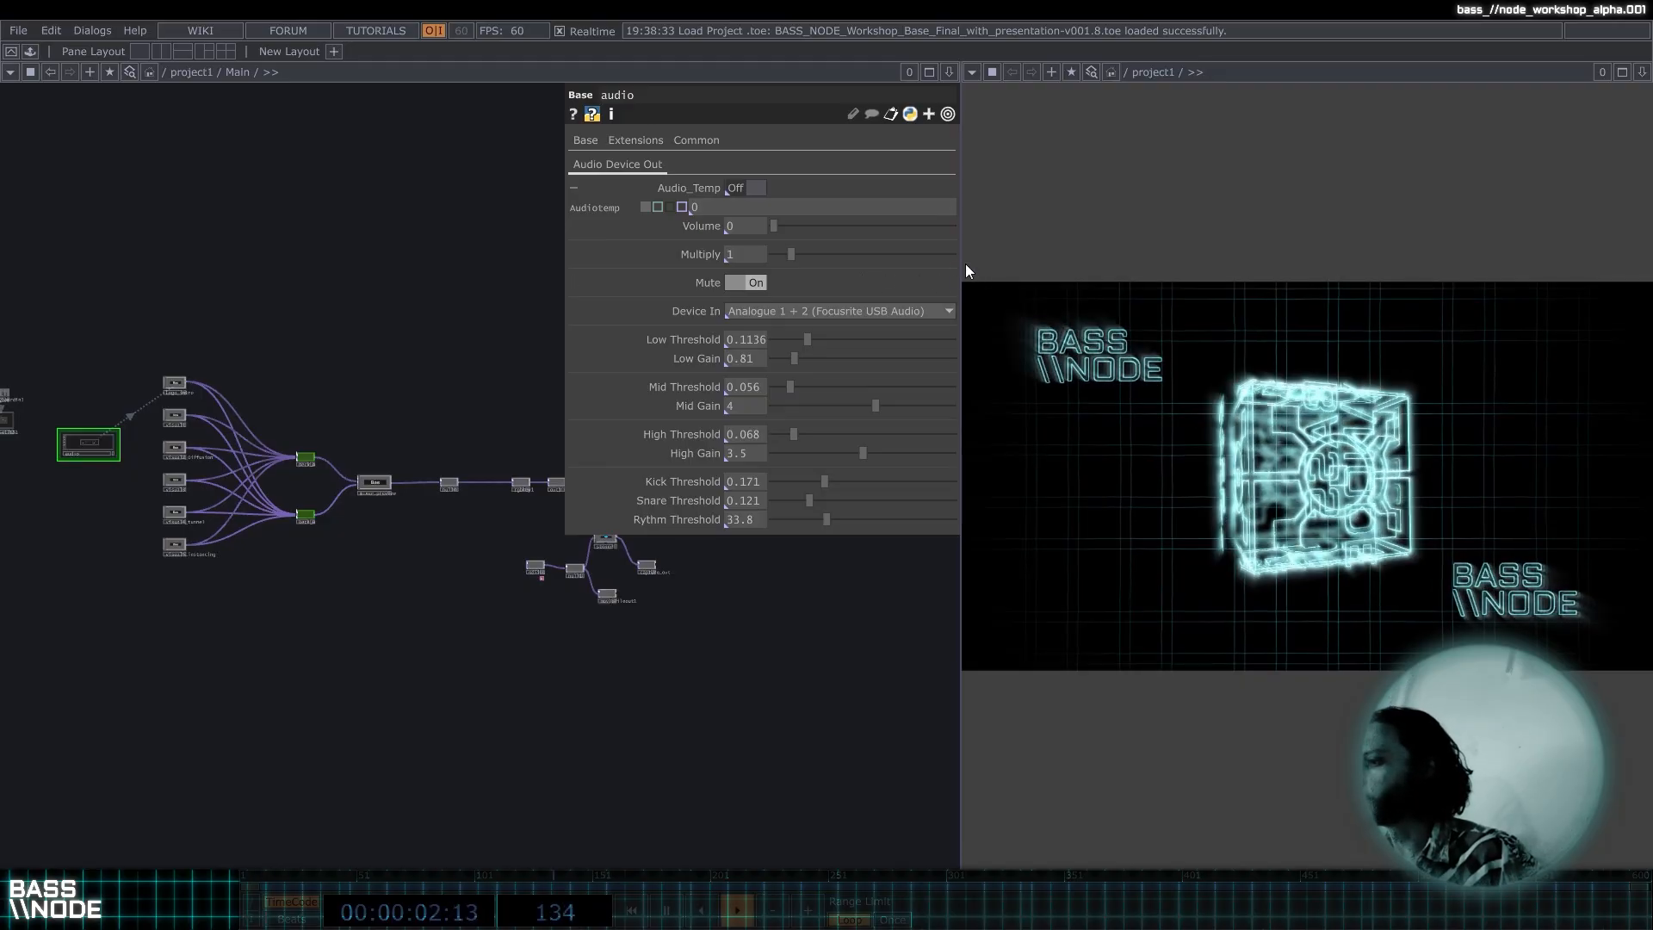
{"action": "left_click_drag", "start_coordinate": [962, 265], "coordinate": [851, 274]}
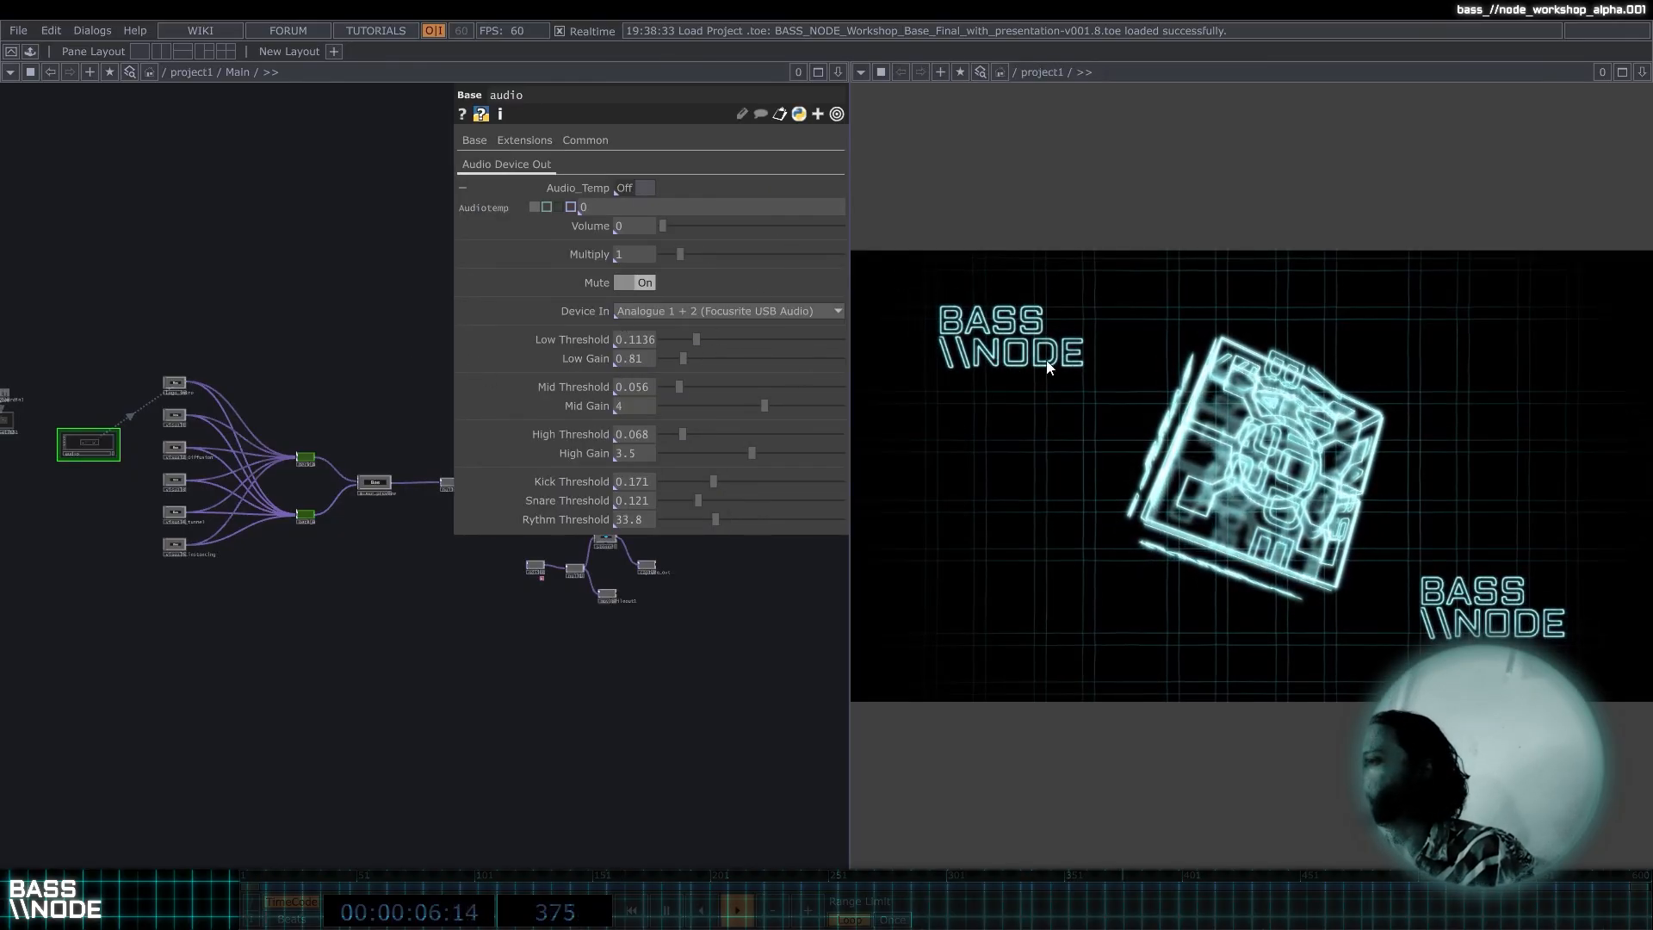
{"action": "left_click", "coordinate": [1642, 72]}
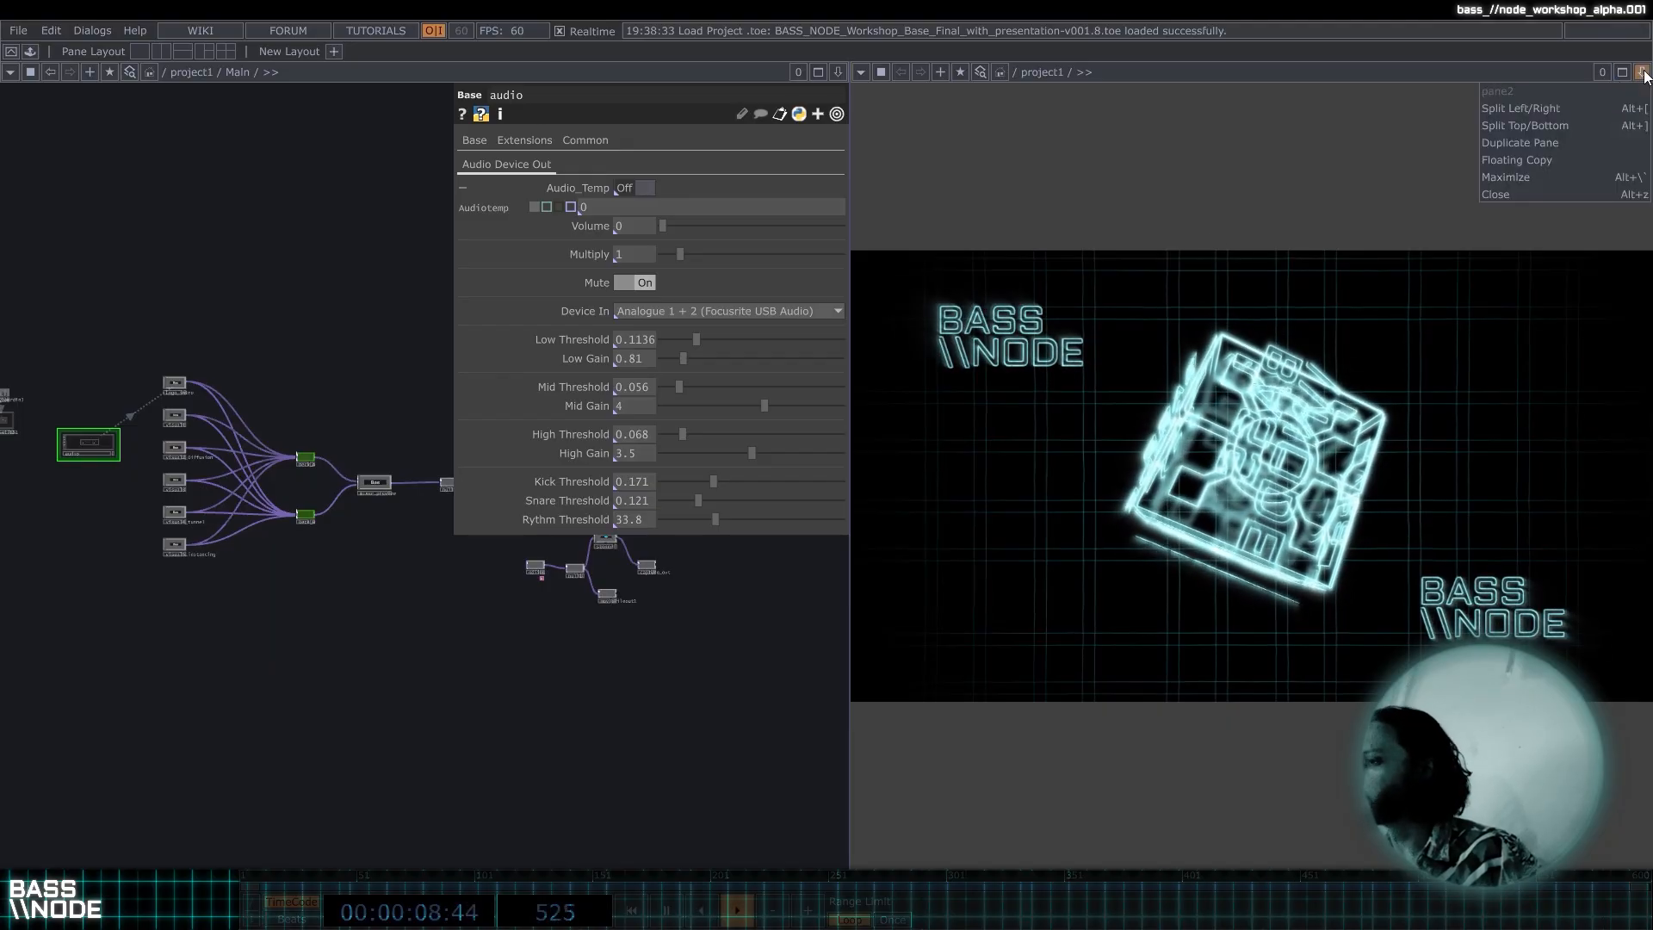
{"action": "left_click", "coordinate": [1536, 195]}
Turn on Backdrop TOPs in the network editor and display out1 as the backdrop instead of ndiin1.
{"action": "right_click", "coordinate": [732, 344]}
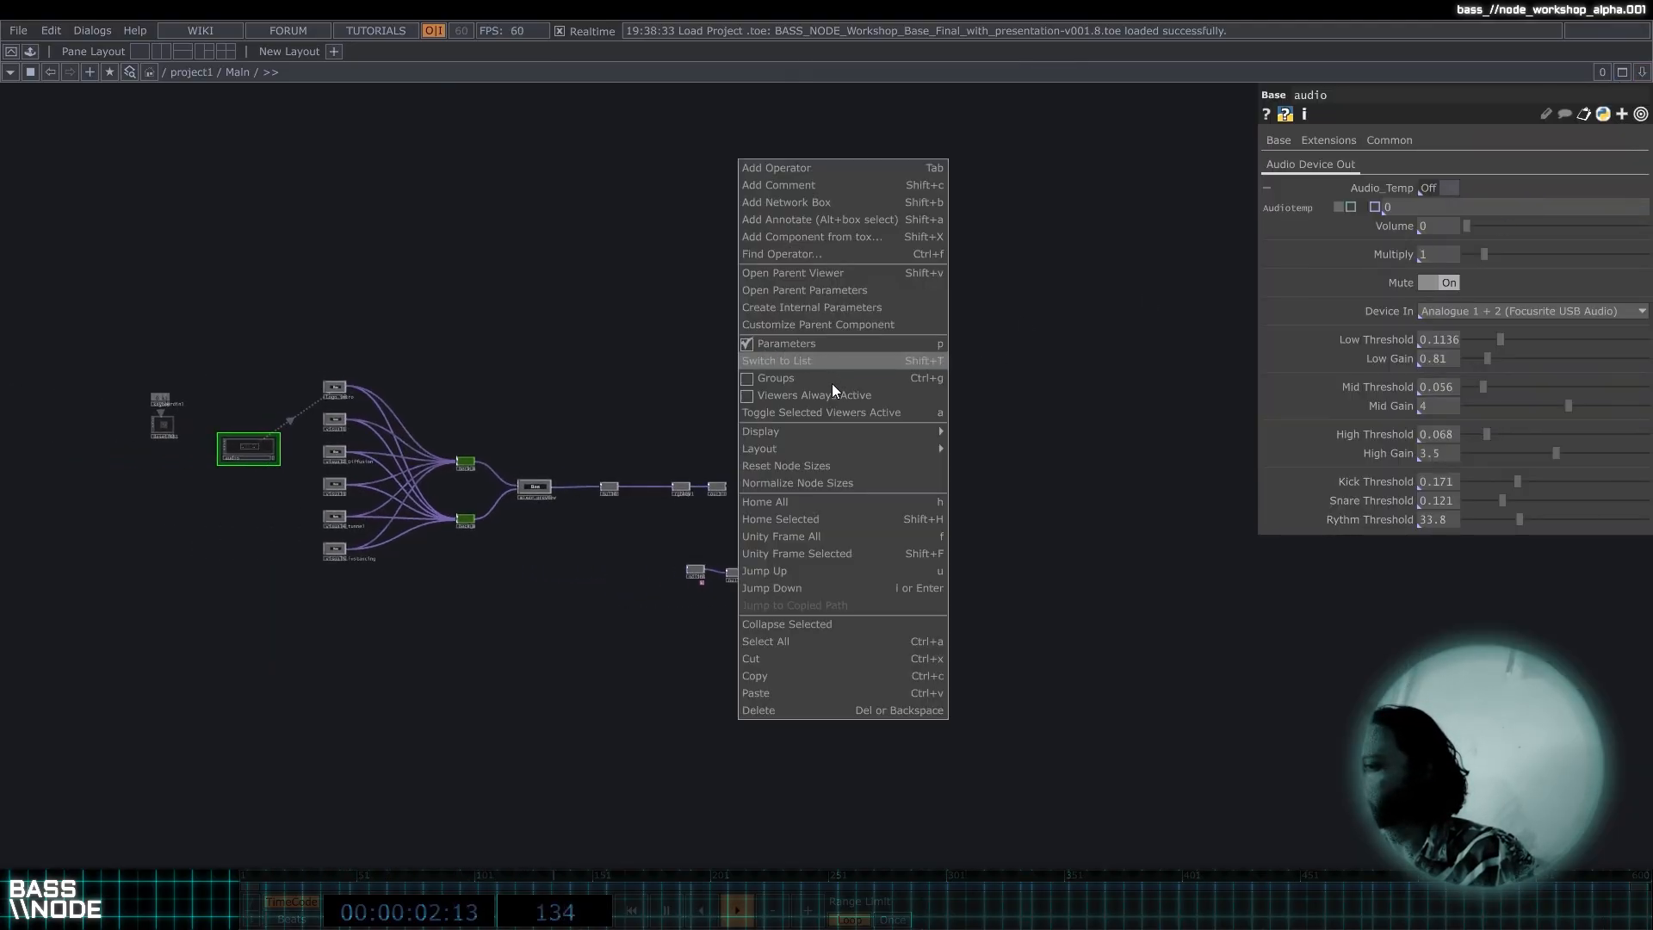
{"action": "mouse_move", "coordinate": [832, 432]}
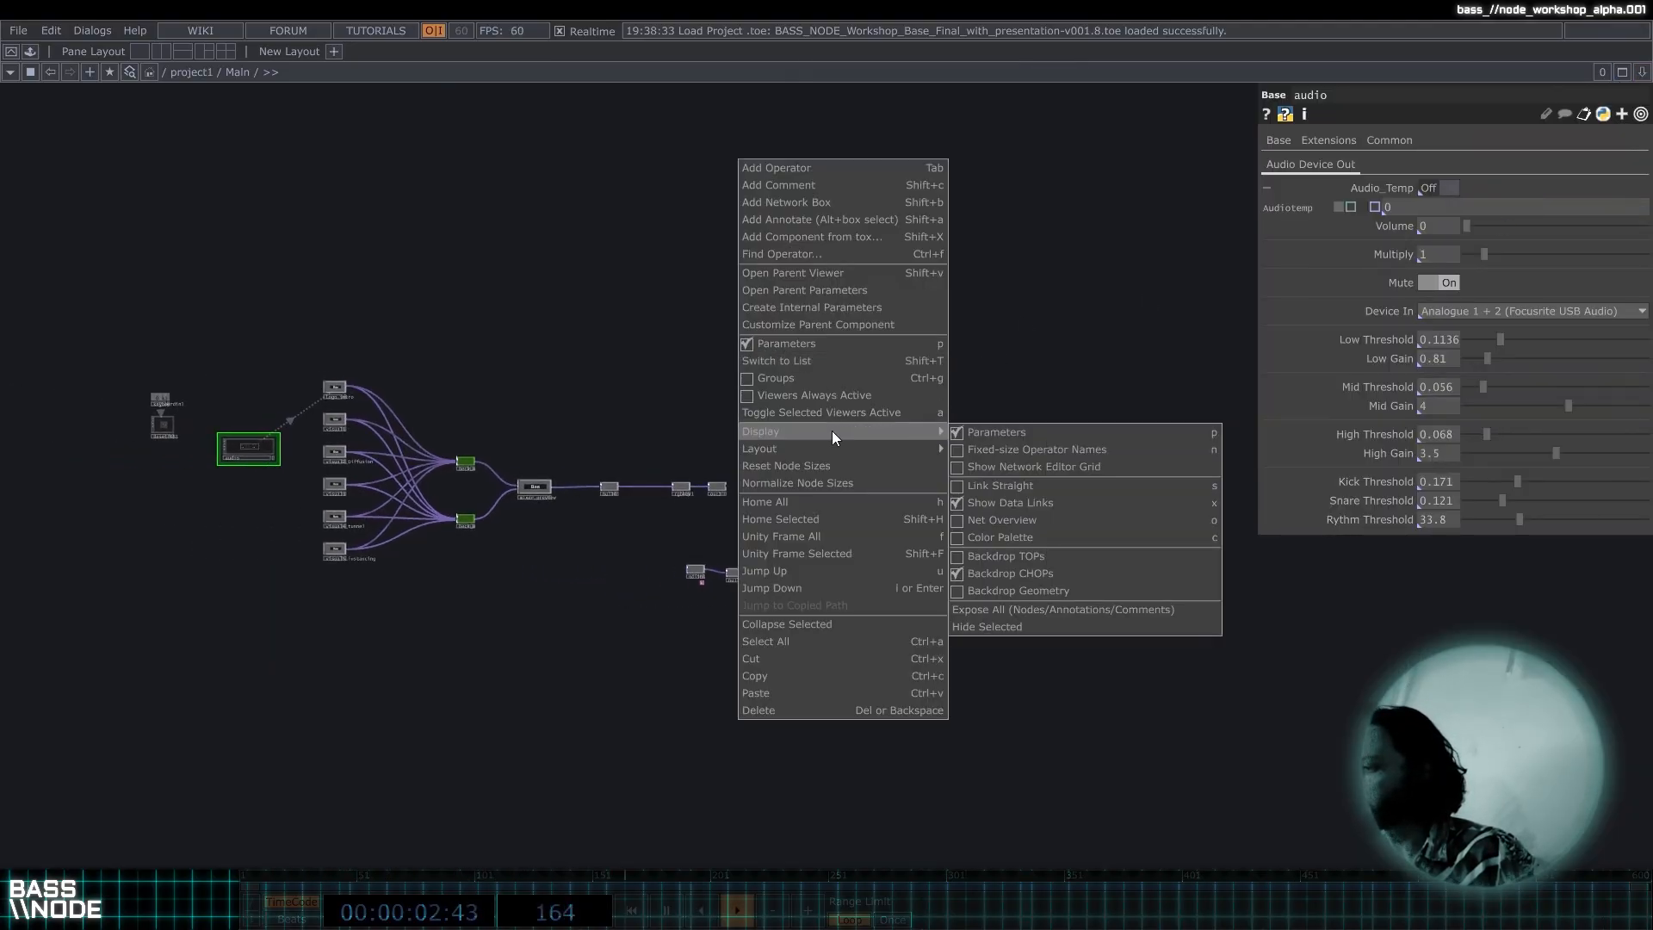
{"action": "left_click", "coordinate": [1046, 556]}
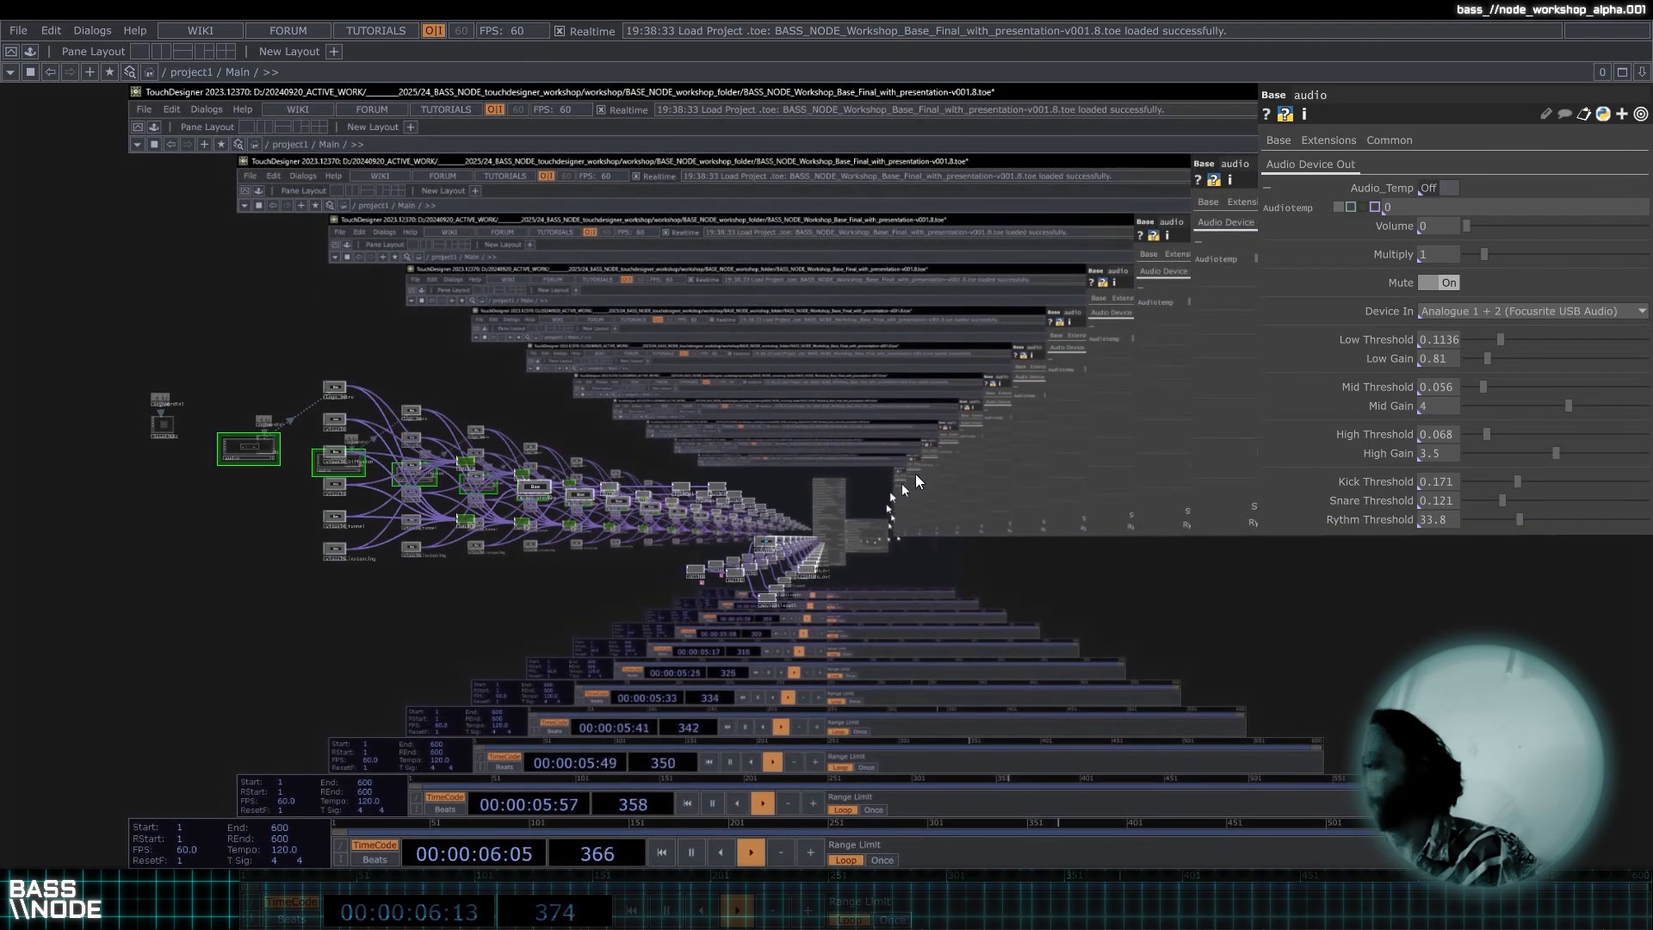
{"action": "scroll", "coordinate": [831, 547], "scroll_direction": "up", "scroll_amount": 6}
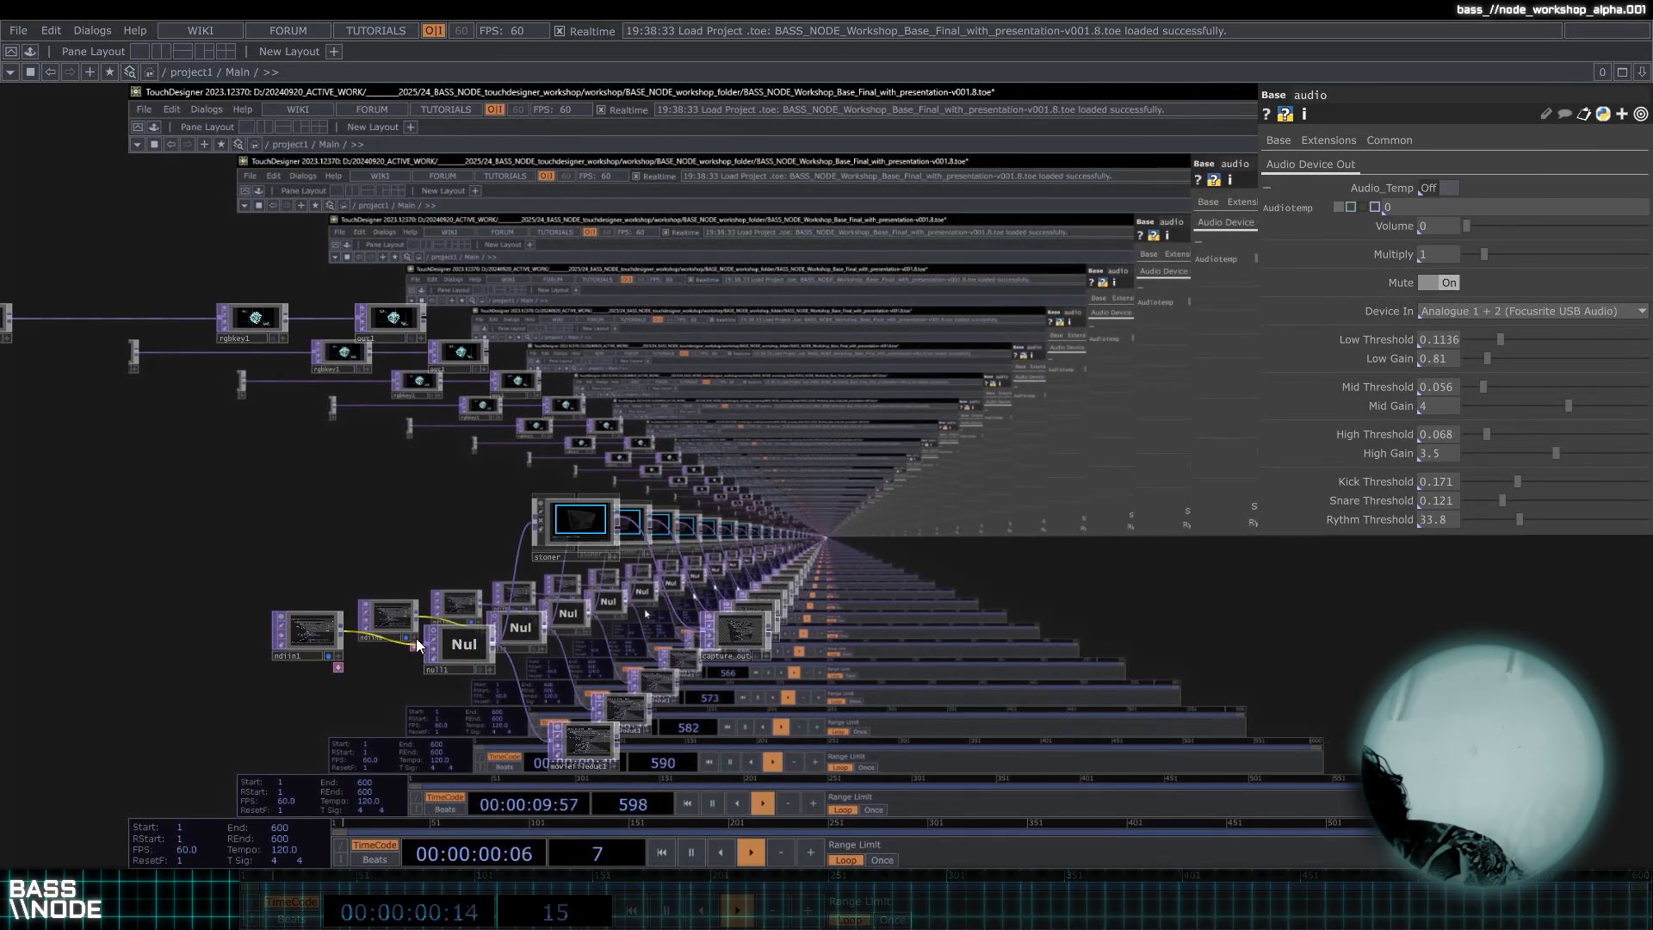
{"action": "left_click", "coordinate": [326, 657]}
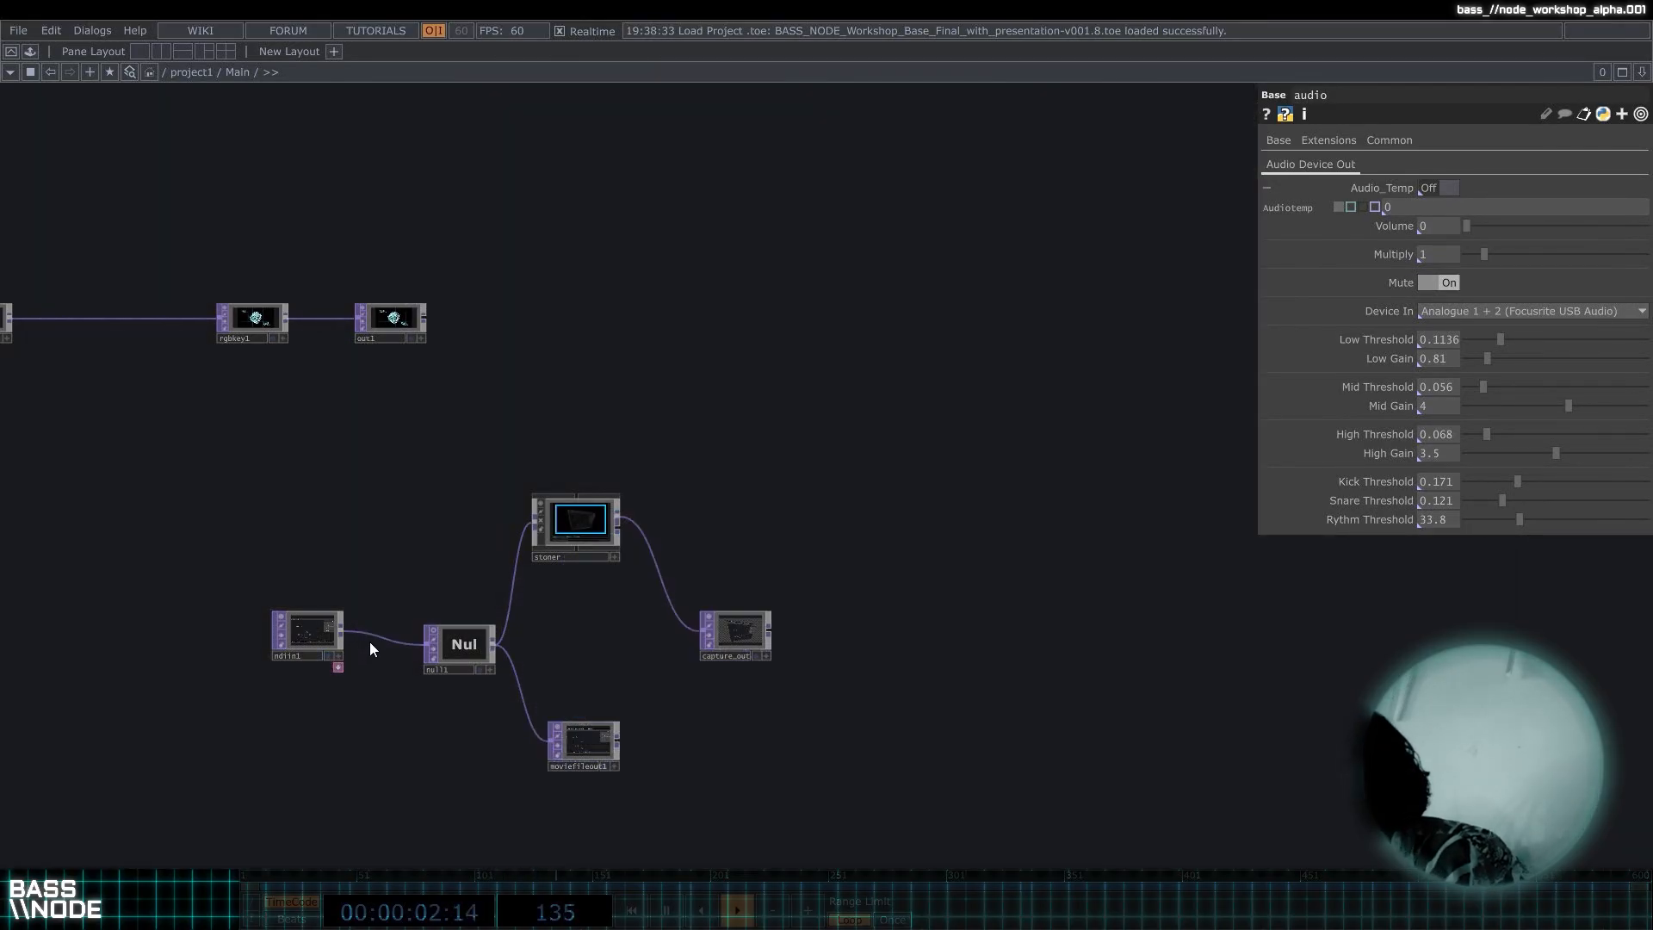
{"action": "left_click_drag", "start_coordinate": [452, 540], "coordinate": [567, 538]}
{"action": "left_click", "coordinate": [536, 337]}
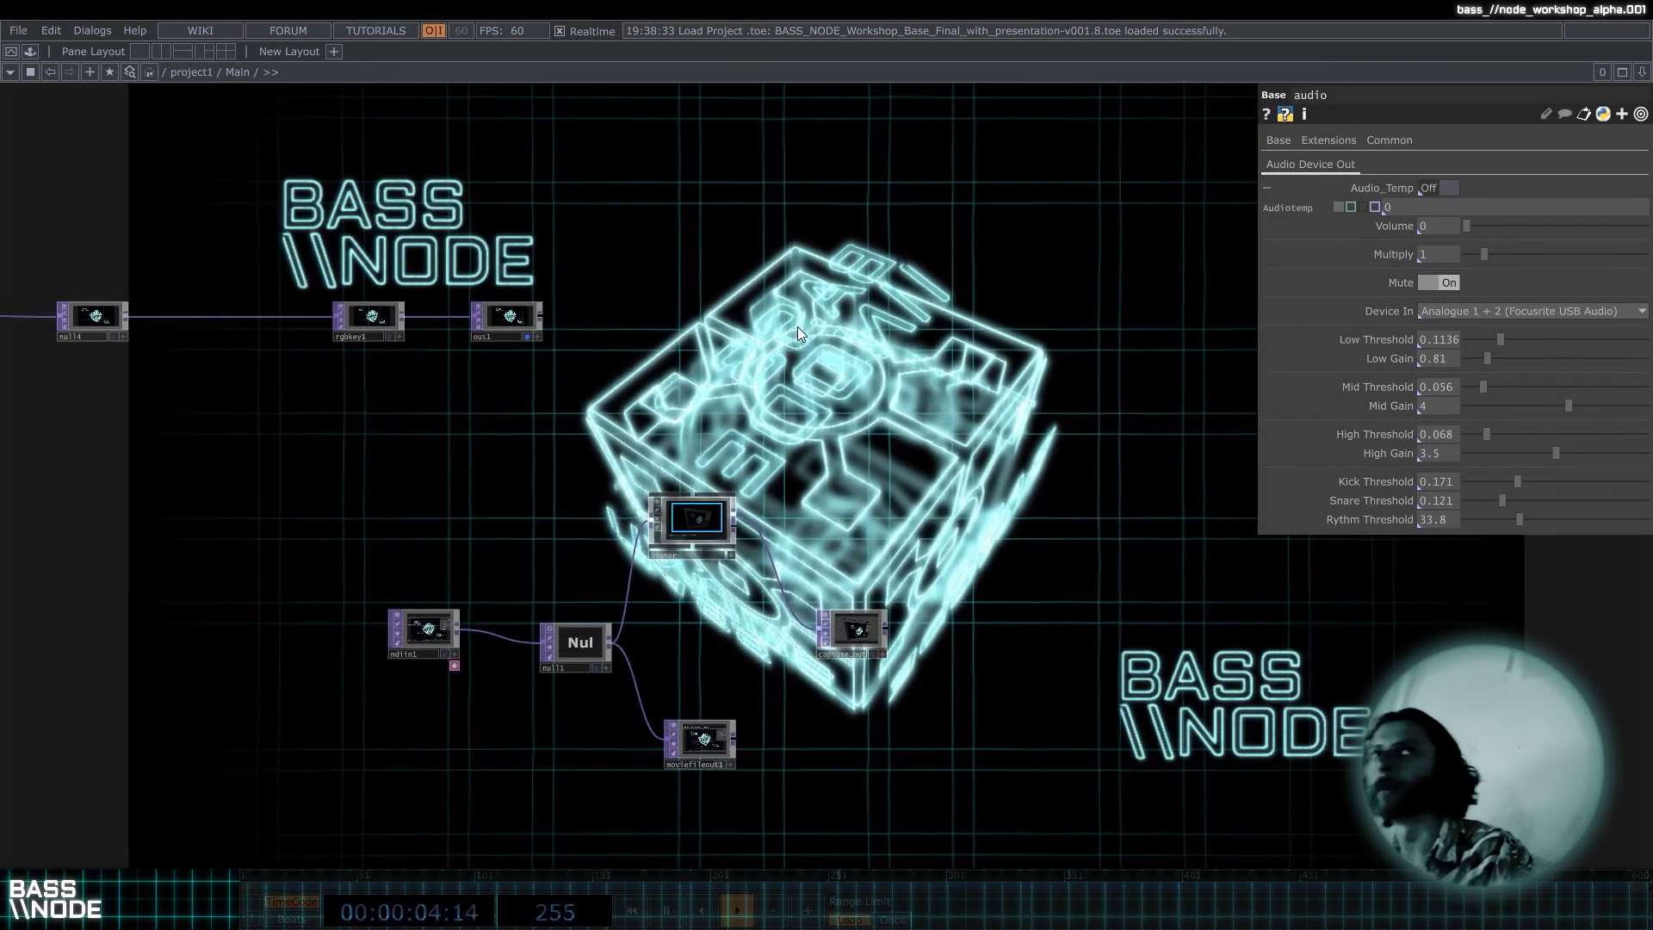
Turn off Backdrop TOPs in the network editor.
{"action": "scroll", "coordinate": [719, 398], "scroll_direction": "down", "scroll_amount": 3}
{"action": "left_click_drag", "start_coordinate": [737, 394], "coordinate": [936, 420]}
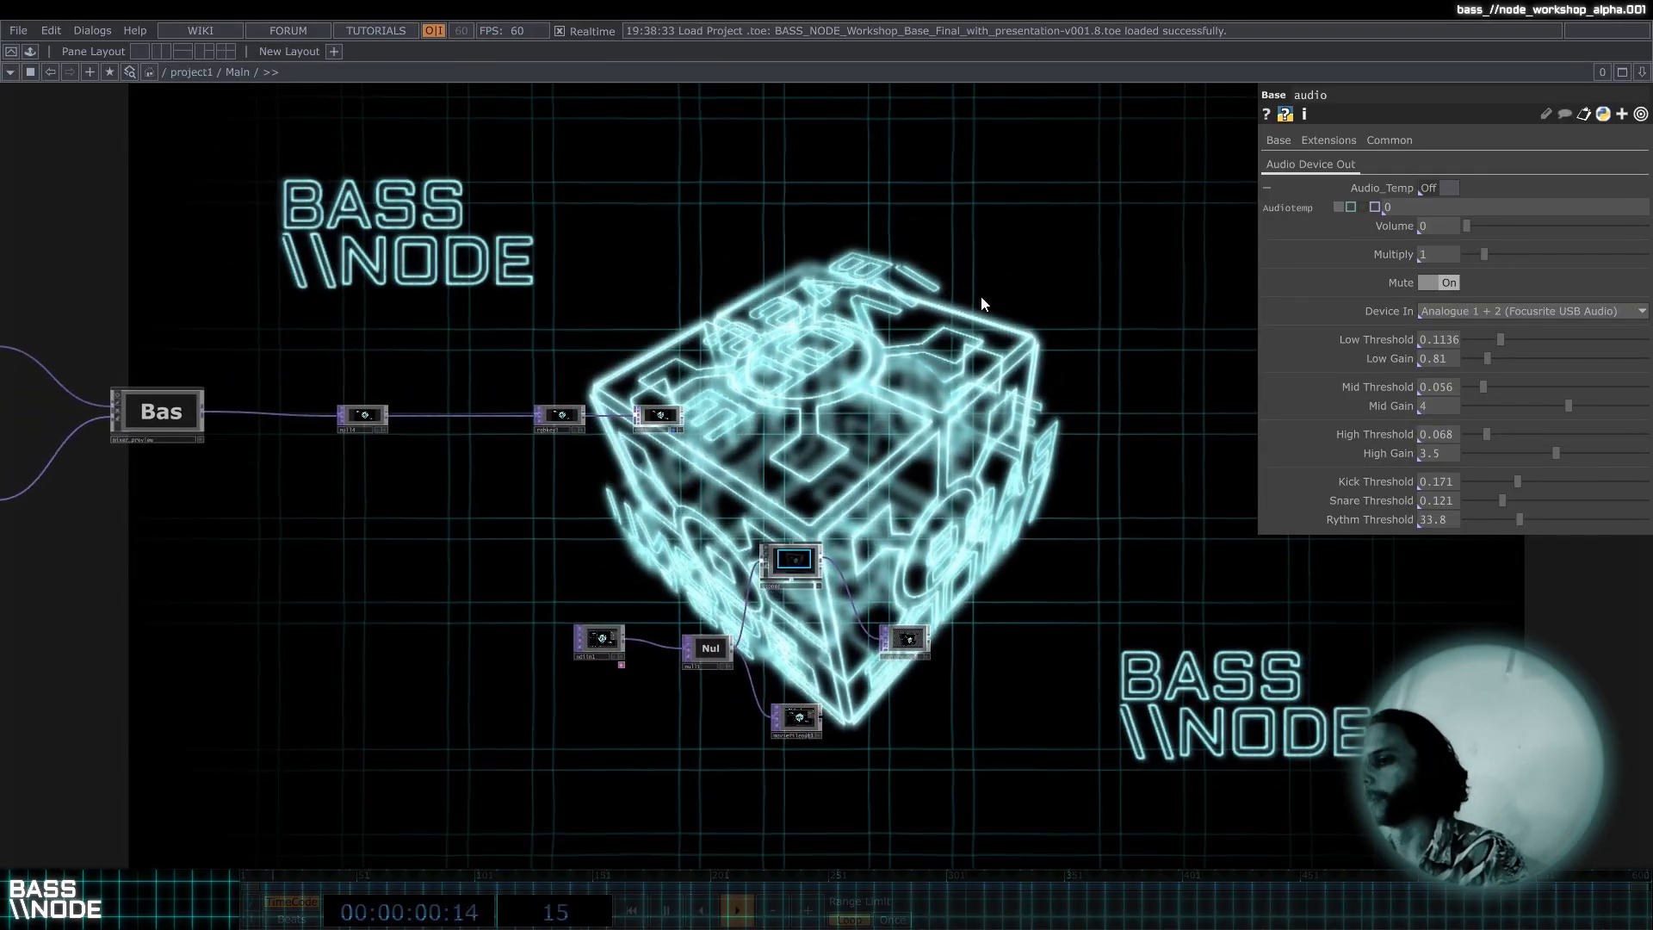
{"action": "left_click_drag", "start_coordinate": [901, 355], "coordinate": [1345, 404]}
{"action": "right_click", "coordinate": [1044, 222]}
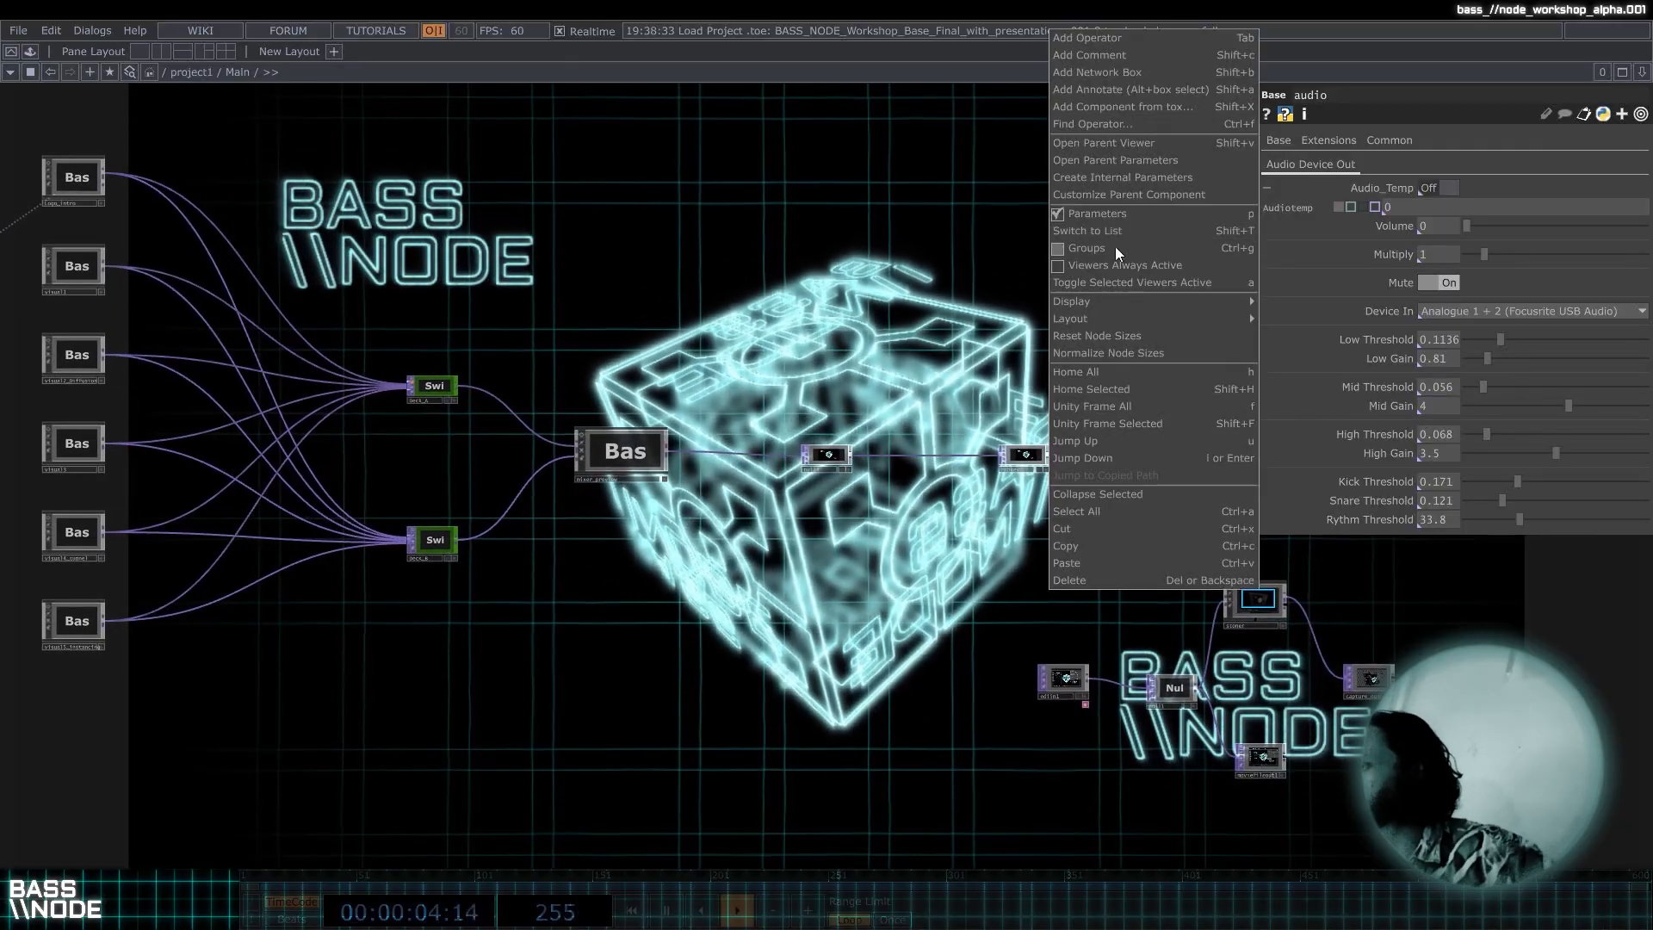
{"action": "mouse_move", "coordinate": [1164, 300]}
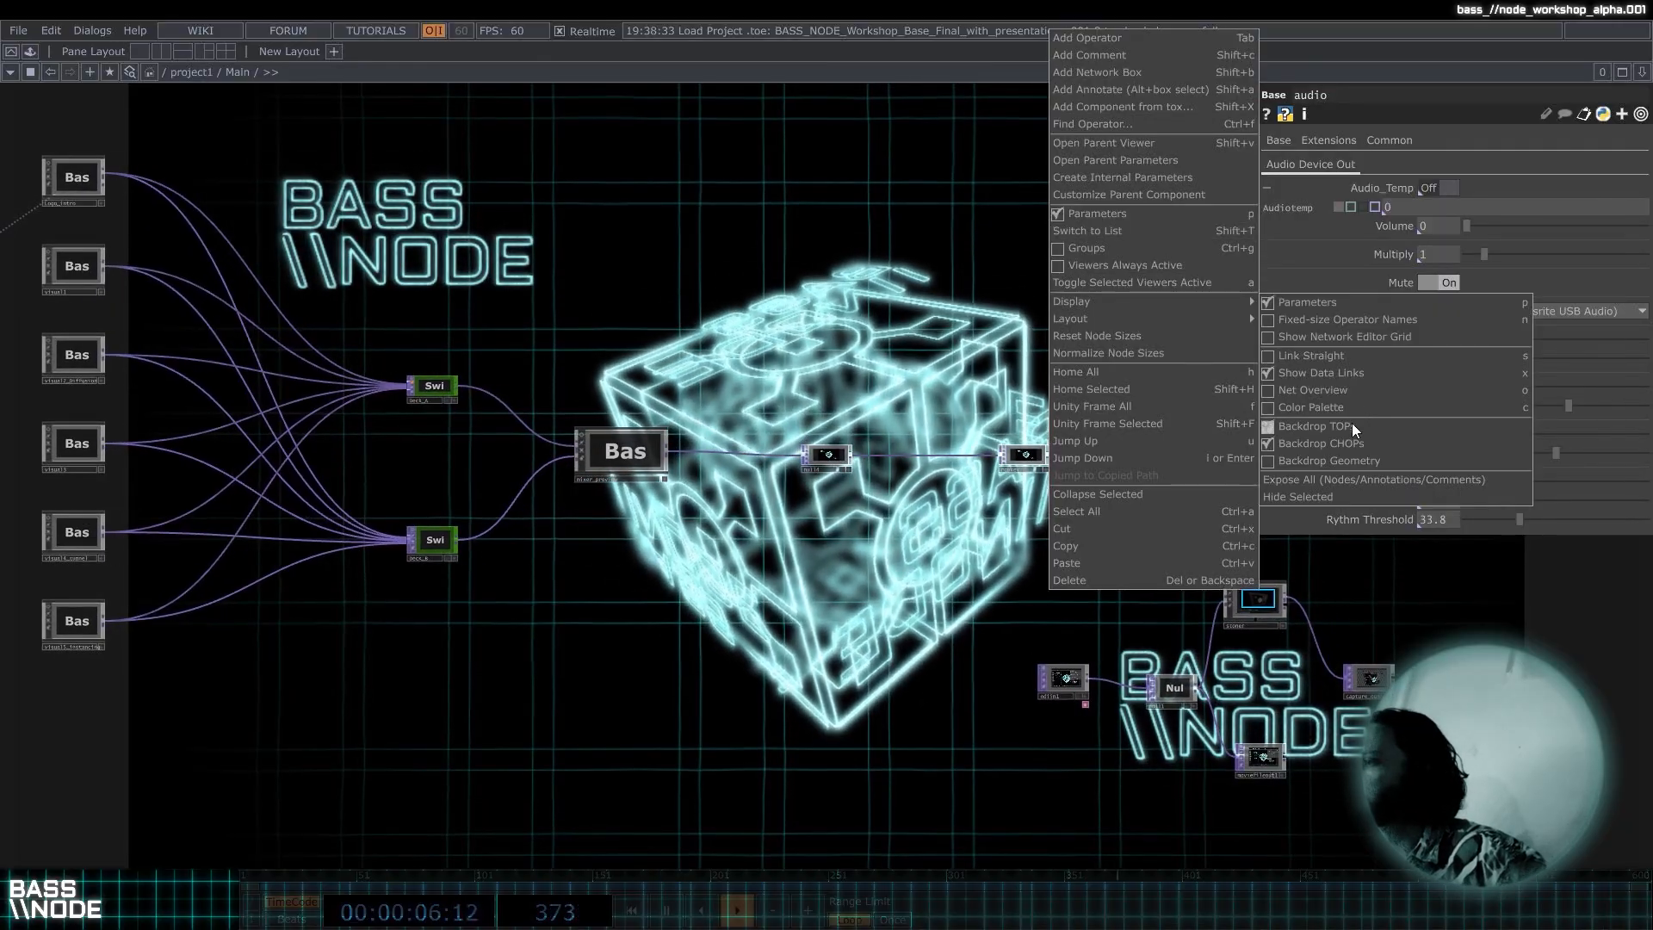
{"action": "left_click", "coordinate": [1352, 424]}
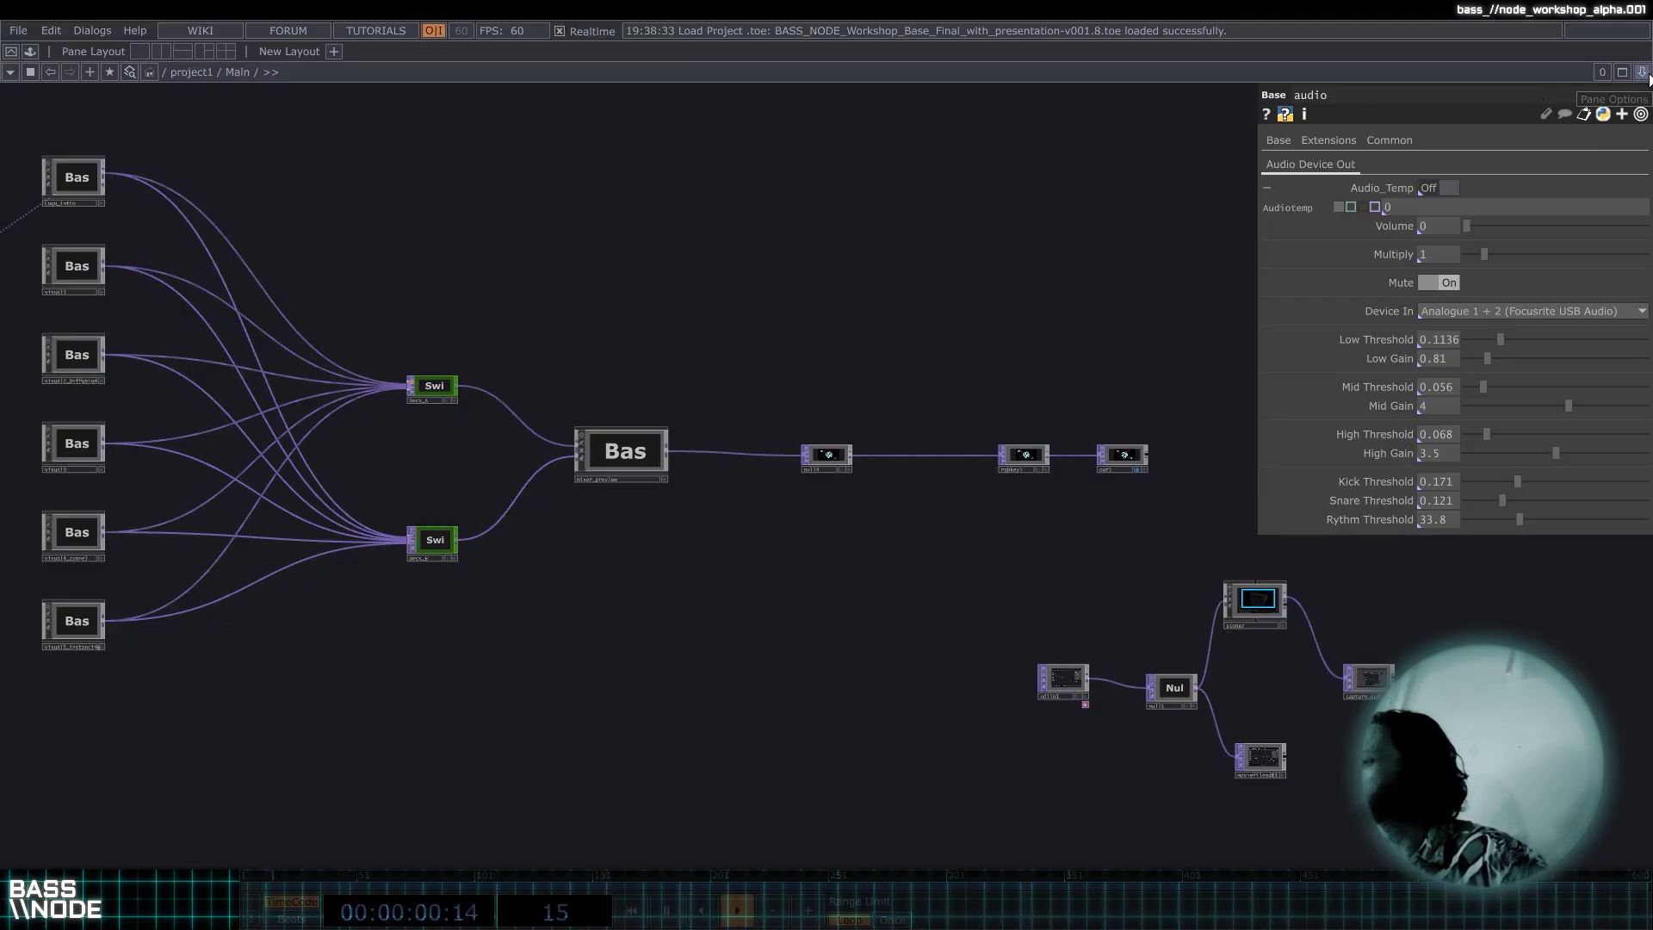
Split the network editor left/right and make the new pane a Panel view of /project1.
{"action": "left_click", "coordinate": [1642, 72]}
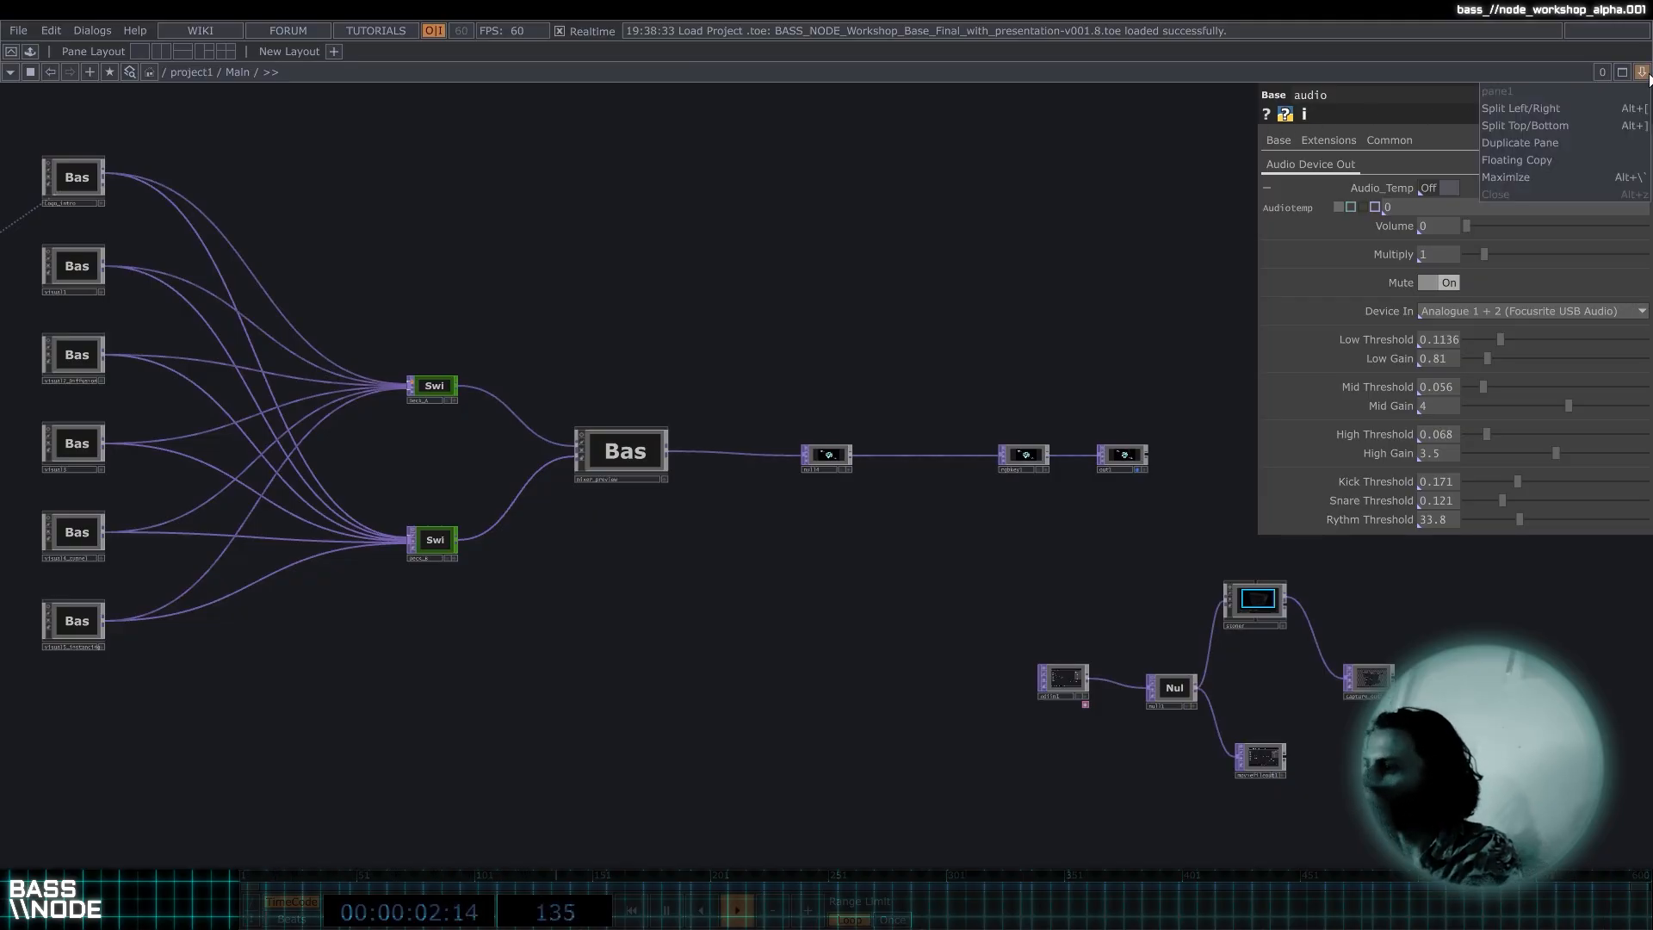
{"action": "left_click", "coordinate": [1578, 109]}
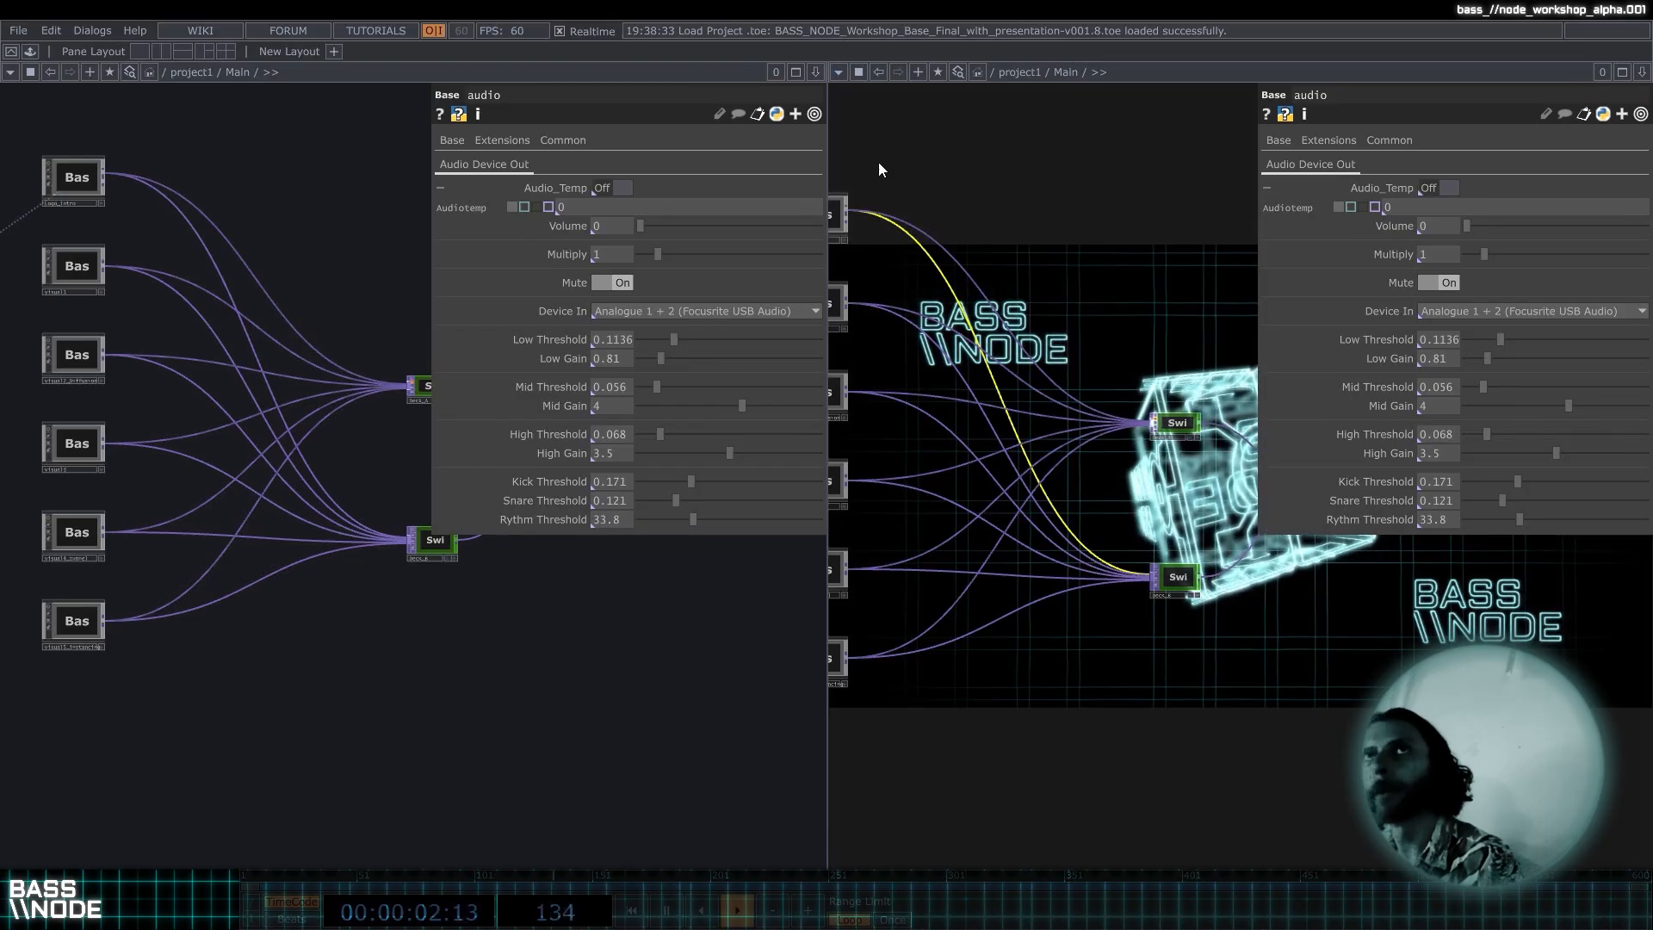
{"action": "left_click", "coordinate": [839, 74]}
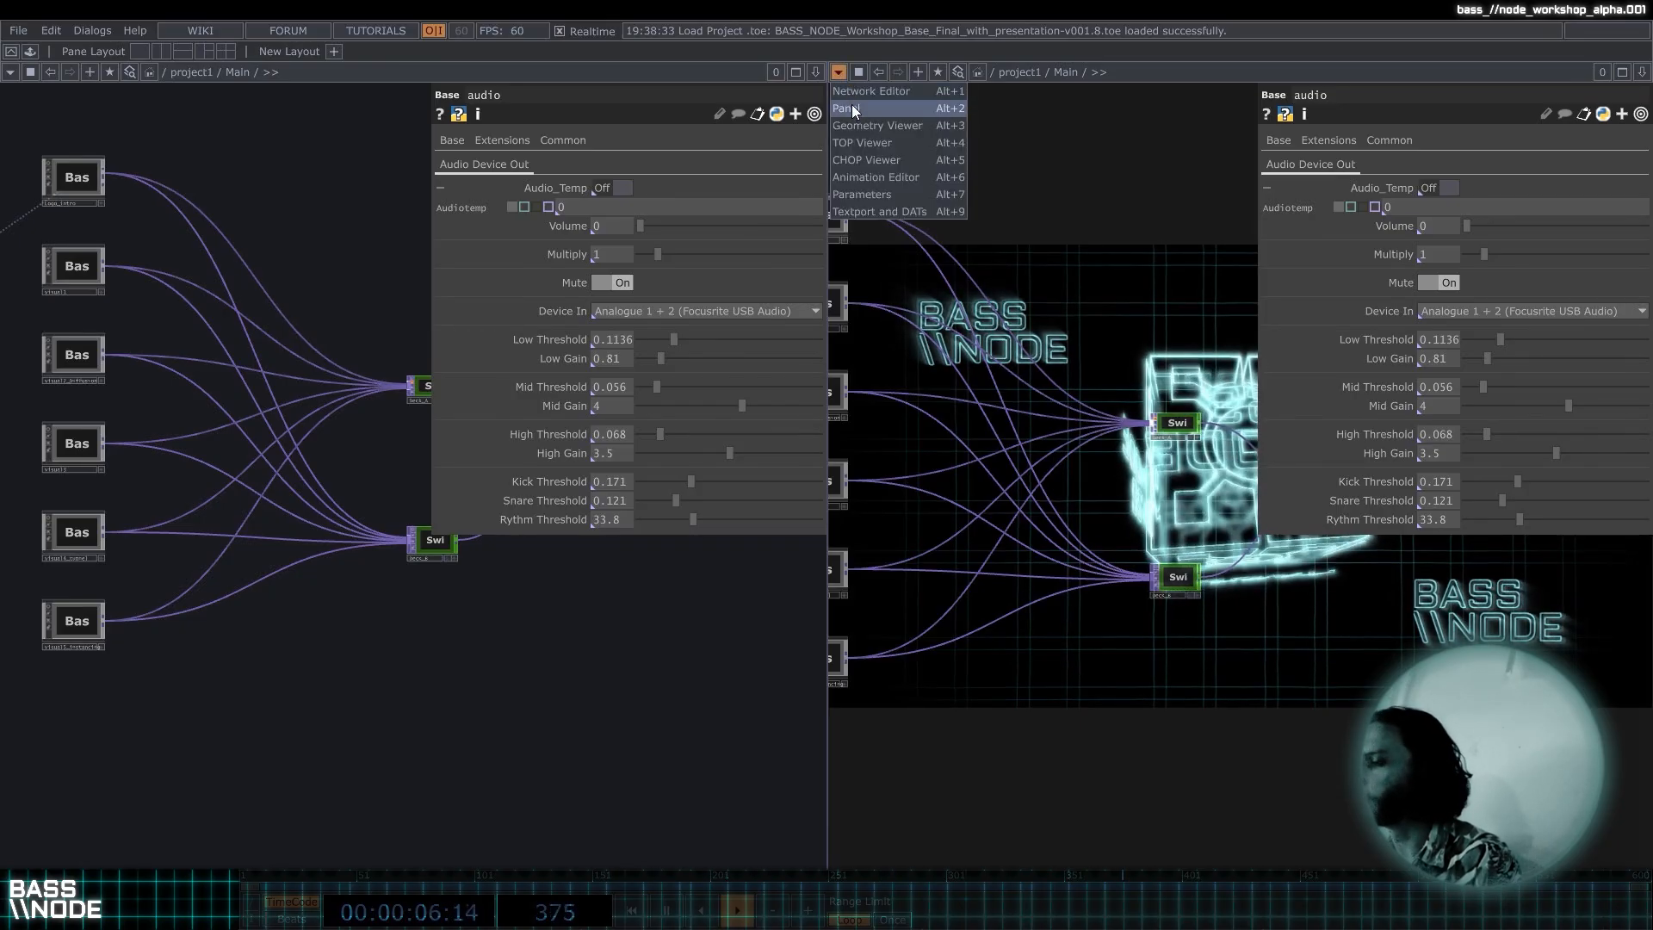
{"action": "left_click", "coordinate": [851, 107]}
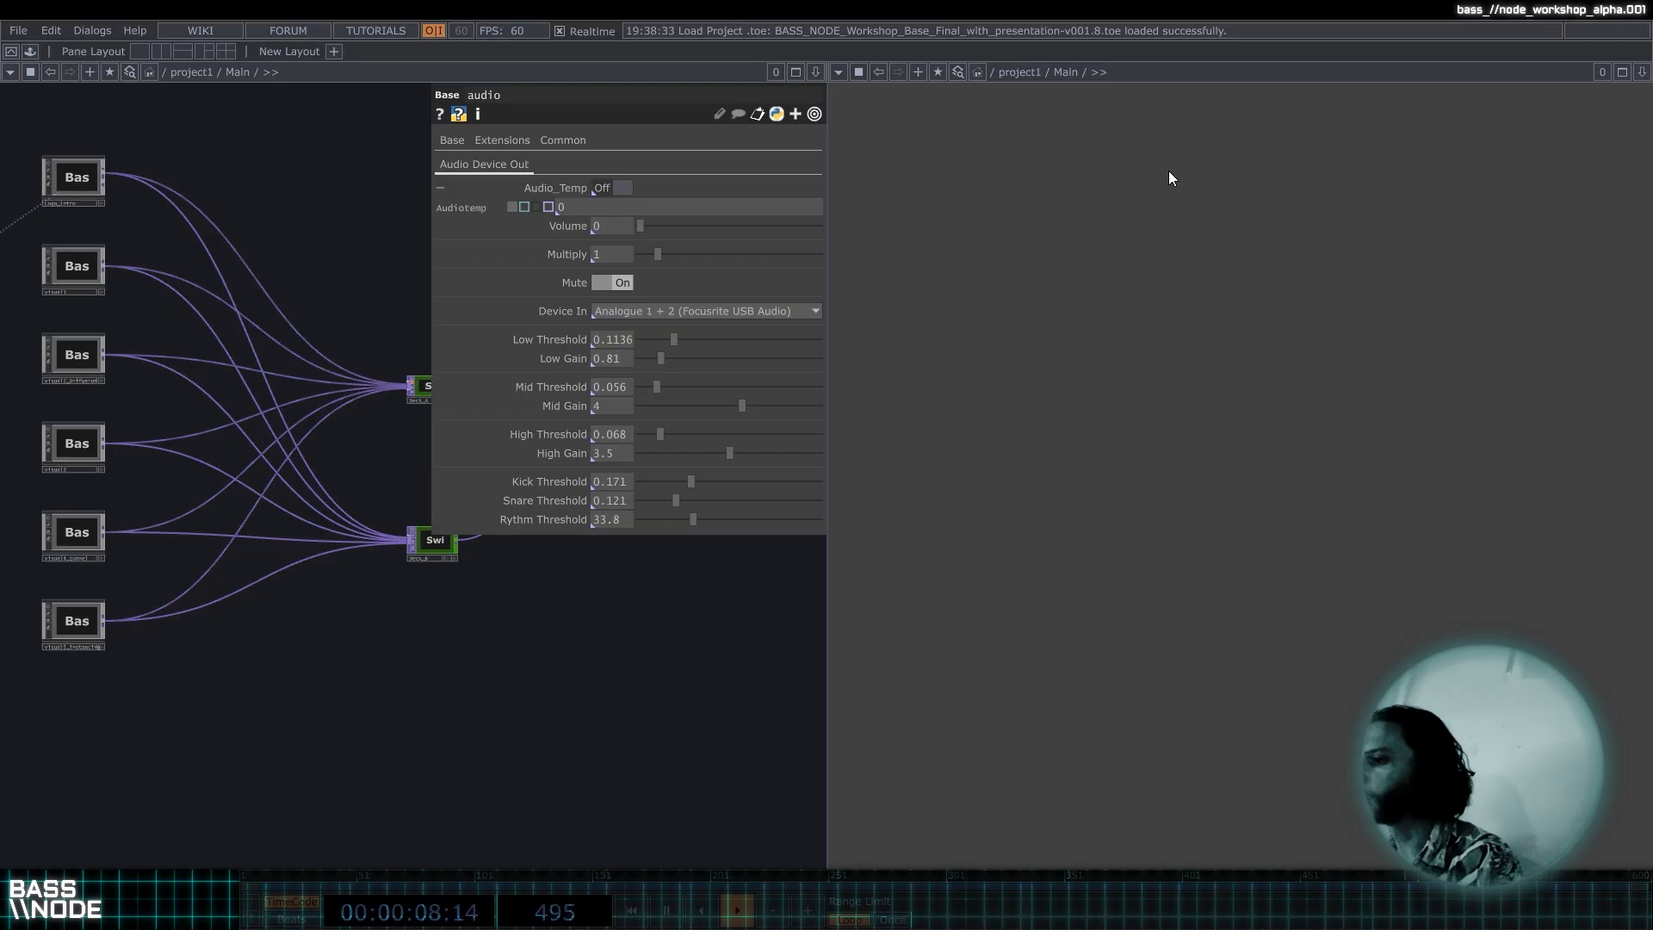
{"action": "left_click", "coordinate": [1022, 74]}
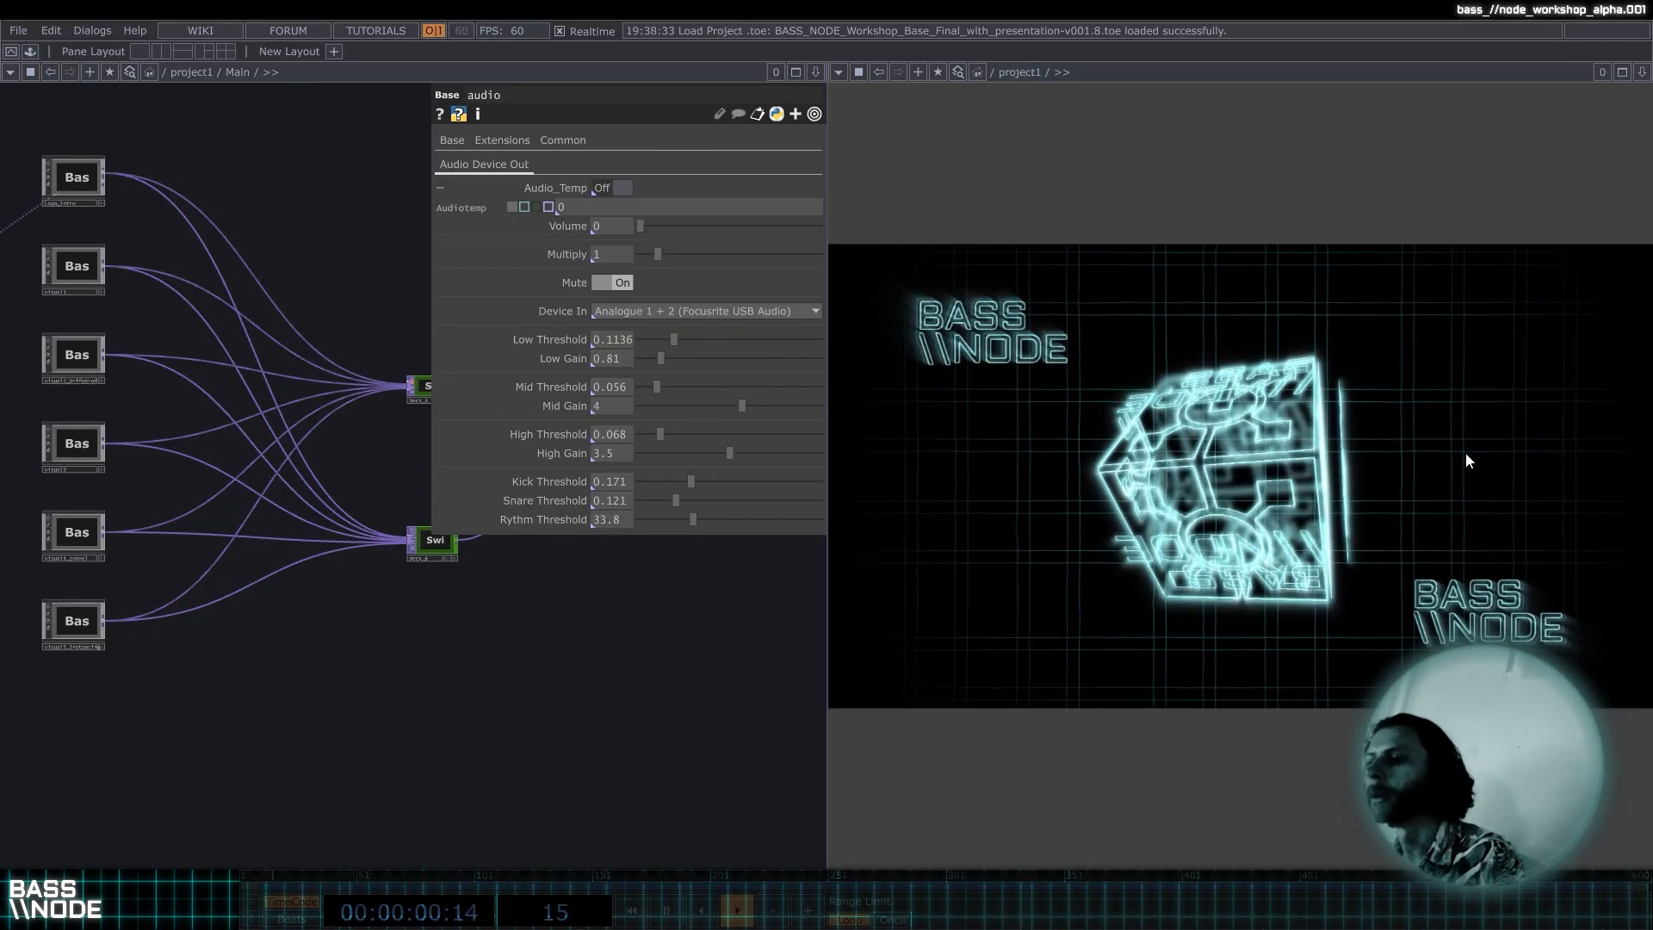
Select the out1 operator at the end of the main chain to show its parameters.
{"action": "left_click_drag", "start_coordinate": [648, 689], "coordinate": [210, 690]}
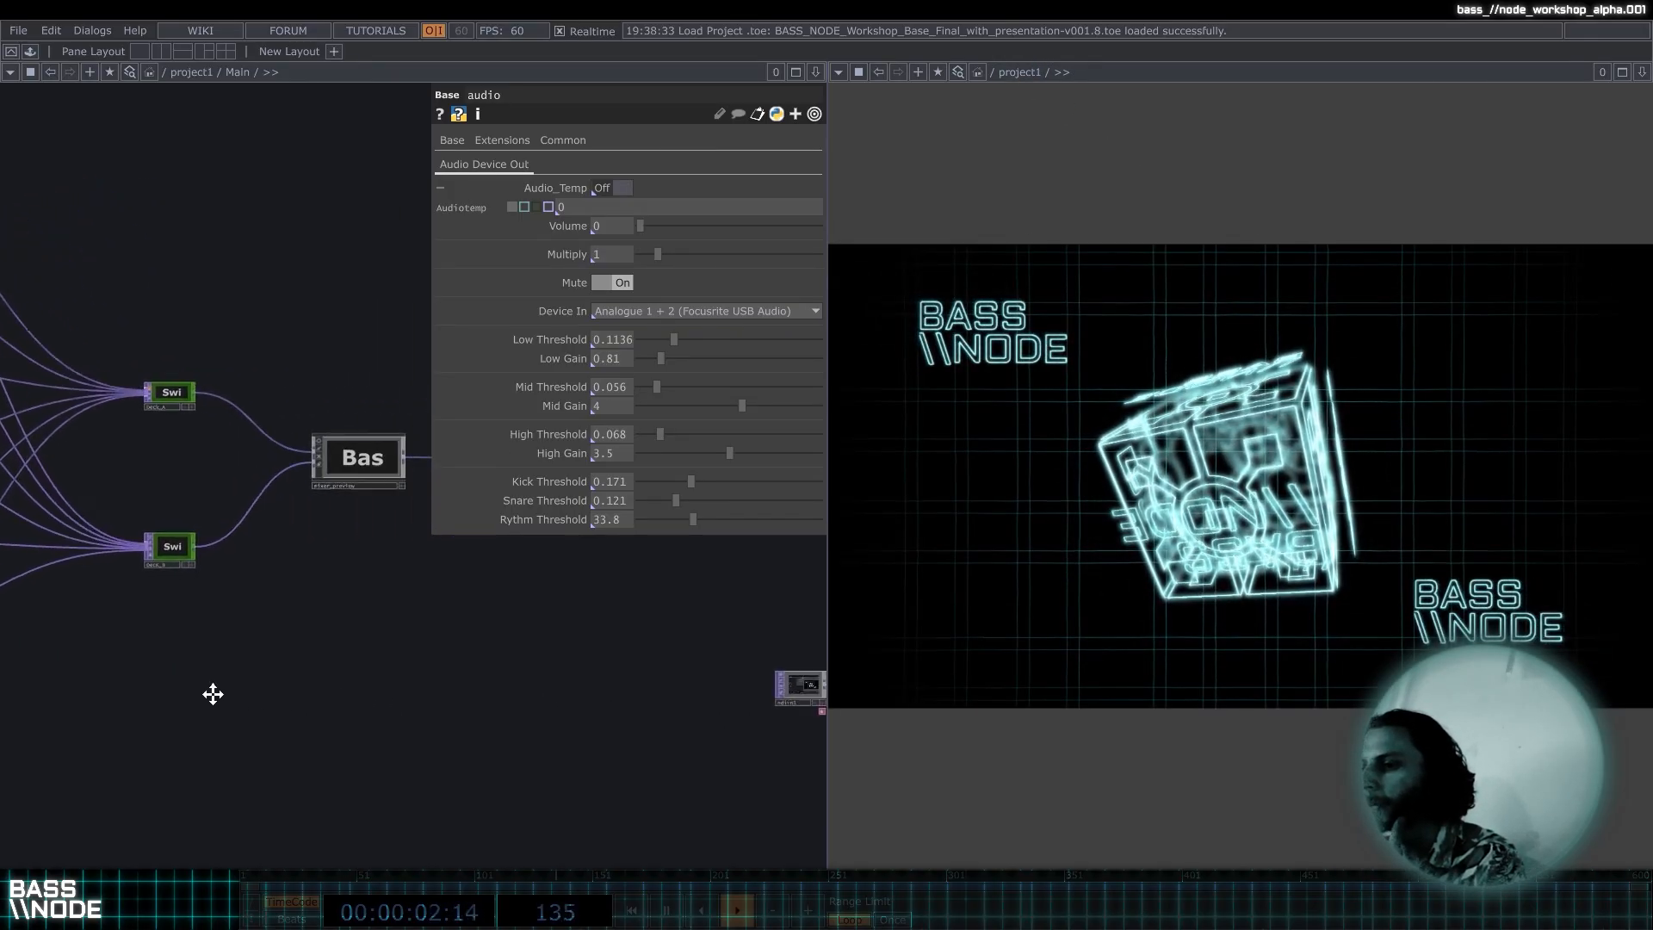
{"action": "left_click_drag", "start_coordinate": [407, 658], "coordinate": [177, 656]}
{"action": "left_click_drag", "start_coordinate": [162, 556], "coordinate": [3, 584]}
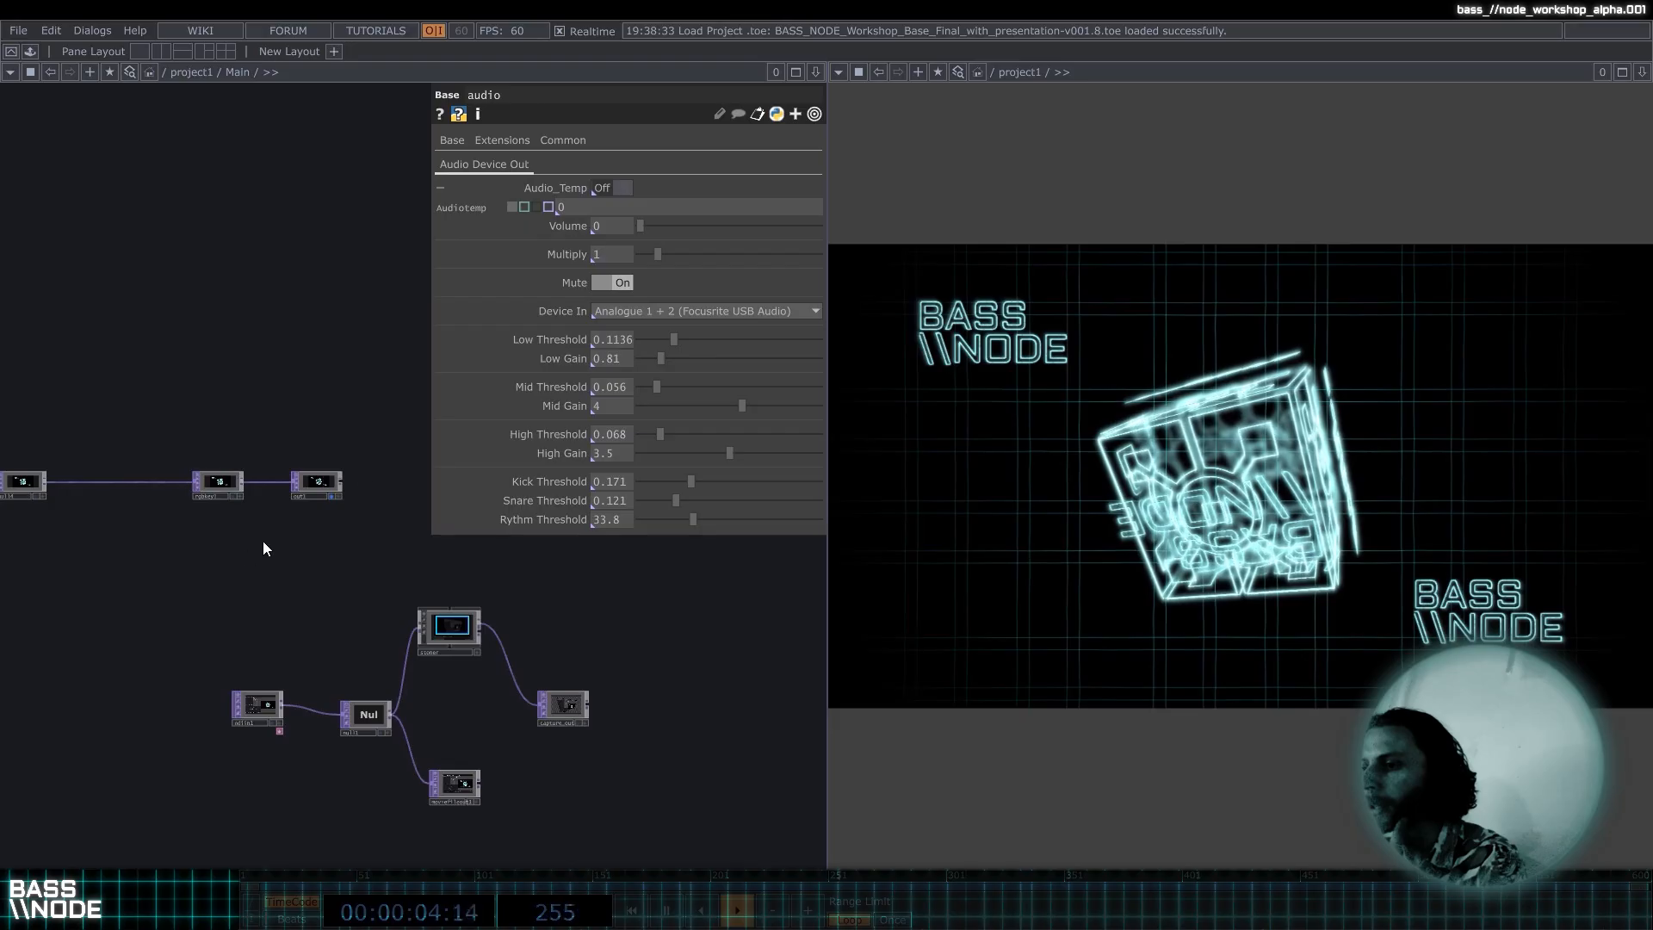
{"action": "left_click", "coordinate": [319, 485]}
{"action": "left_click_drag", "start_coordinate": [430, 421], "coordinate": [190, 539]}
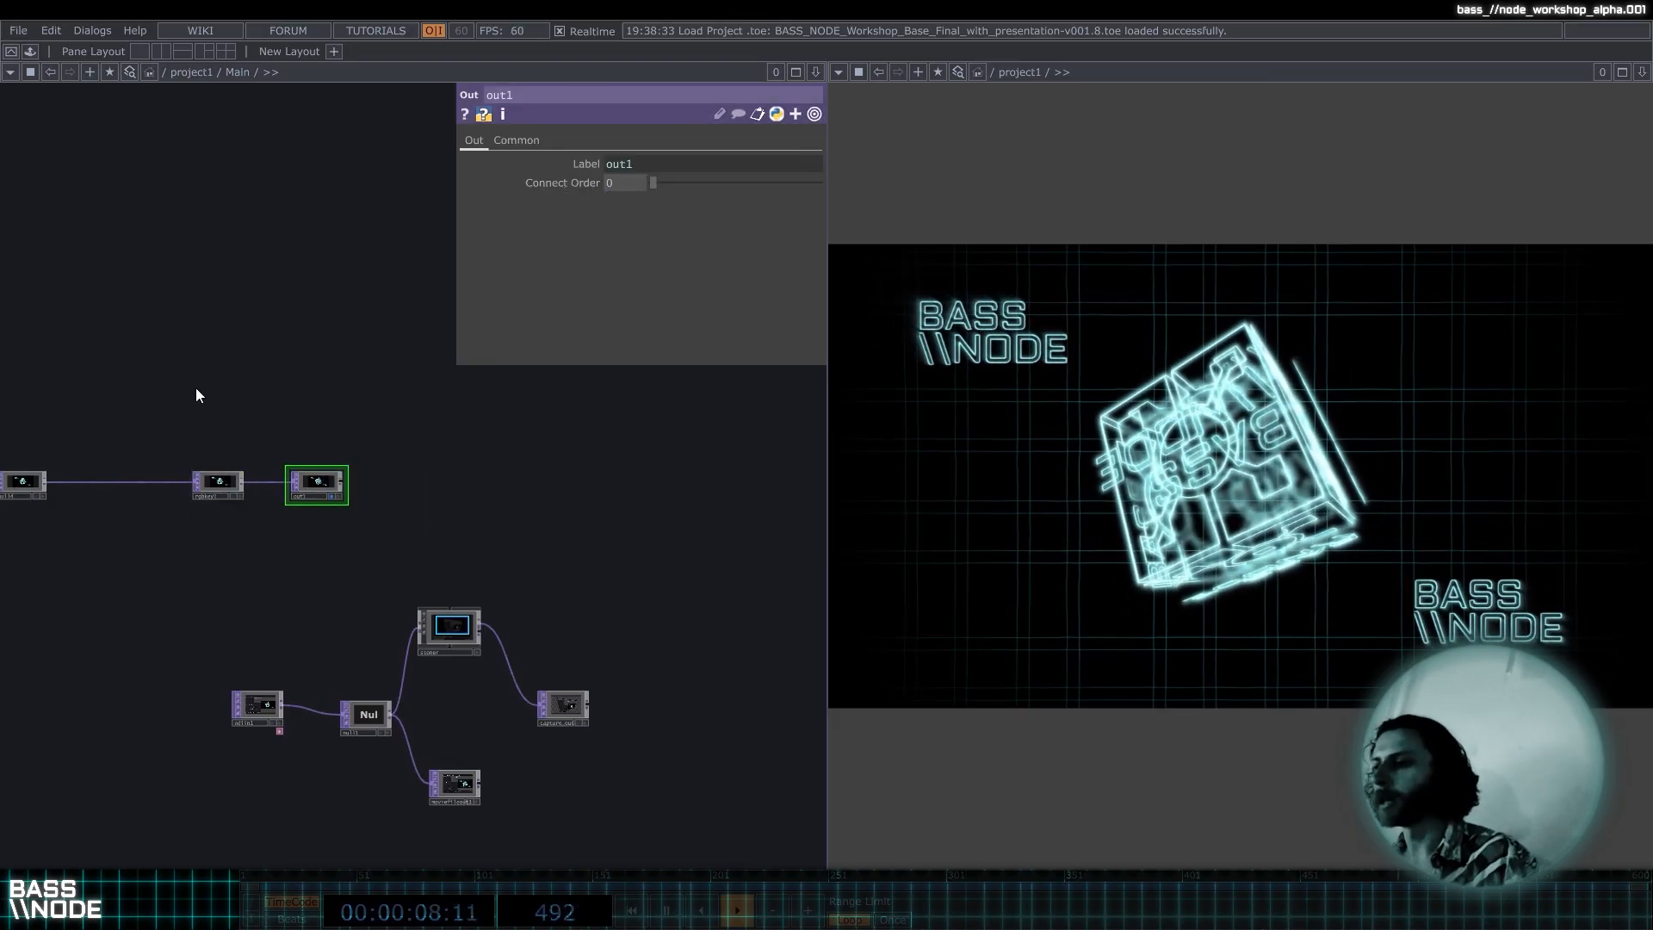
{"action": "scroll", "coordinate": [370, 404], "scroll_direction": "down", "scroll_amount": 5}
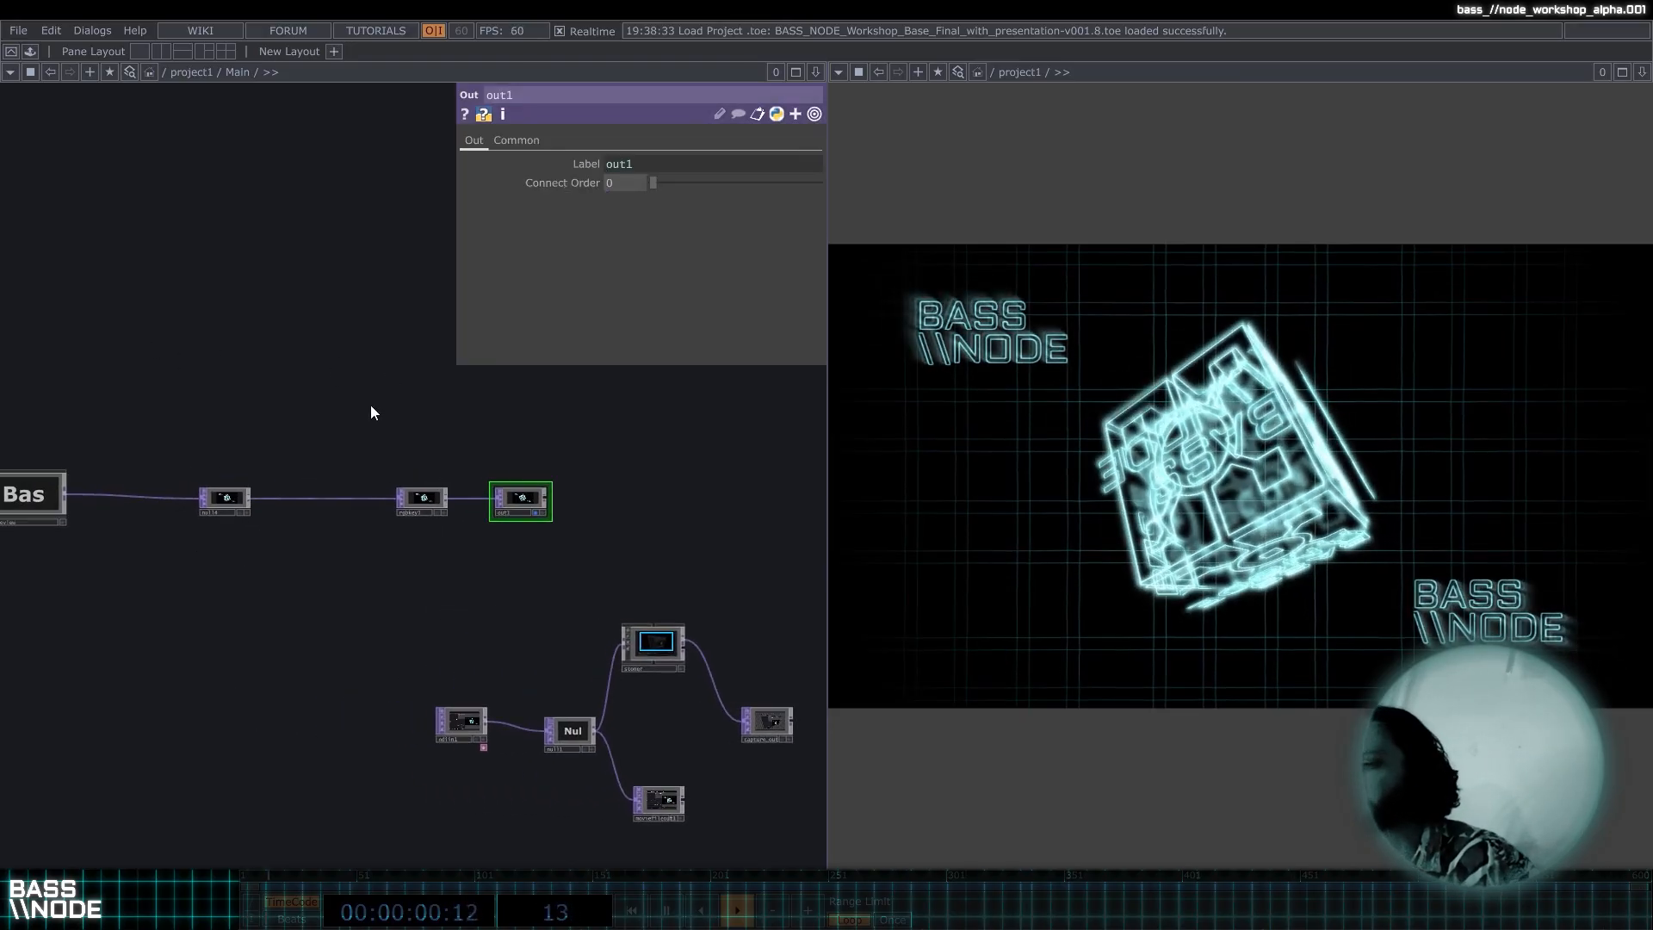
{"action": "left_click_drag", "start_coordinate": [310, 380], "coordinate": [544, 388]}
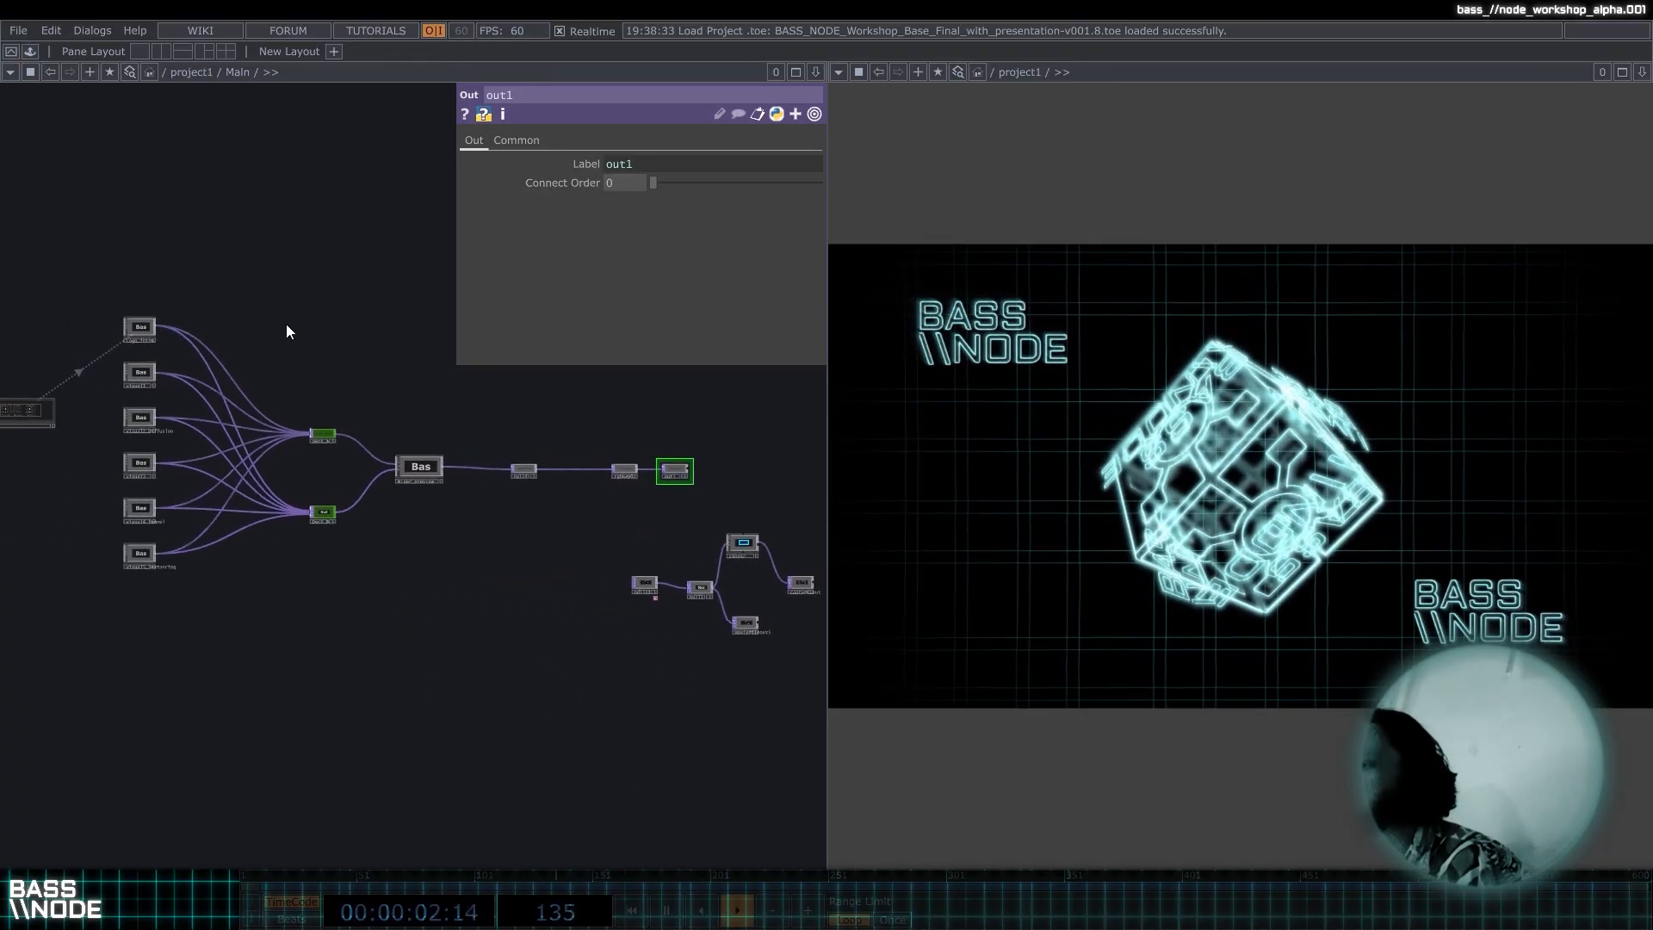
{"action": "left_click_drag", "start_coordinate": [289, 328], "coordinate": [368, 381]}
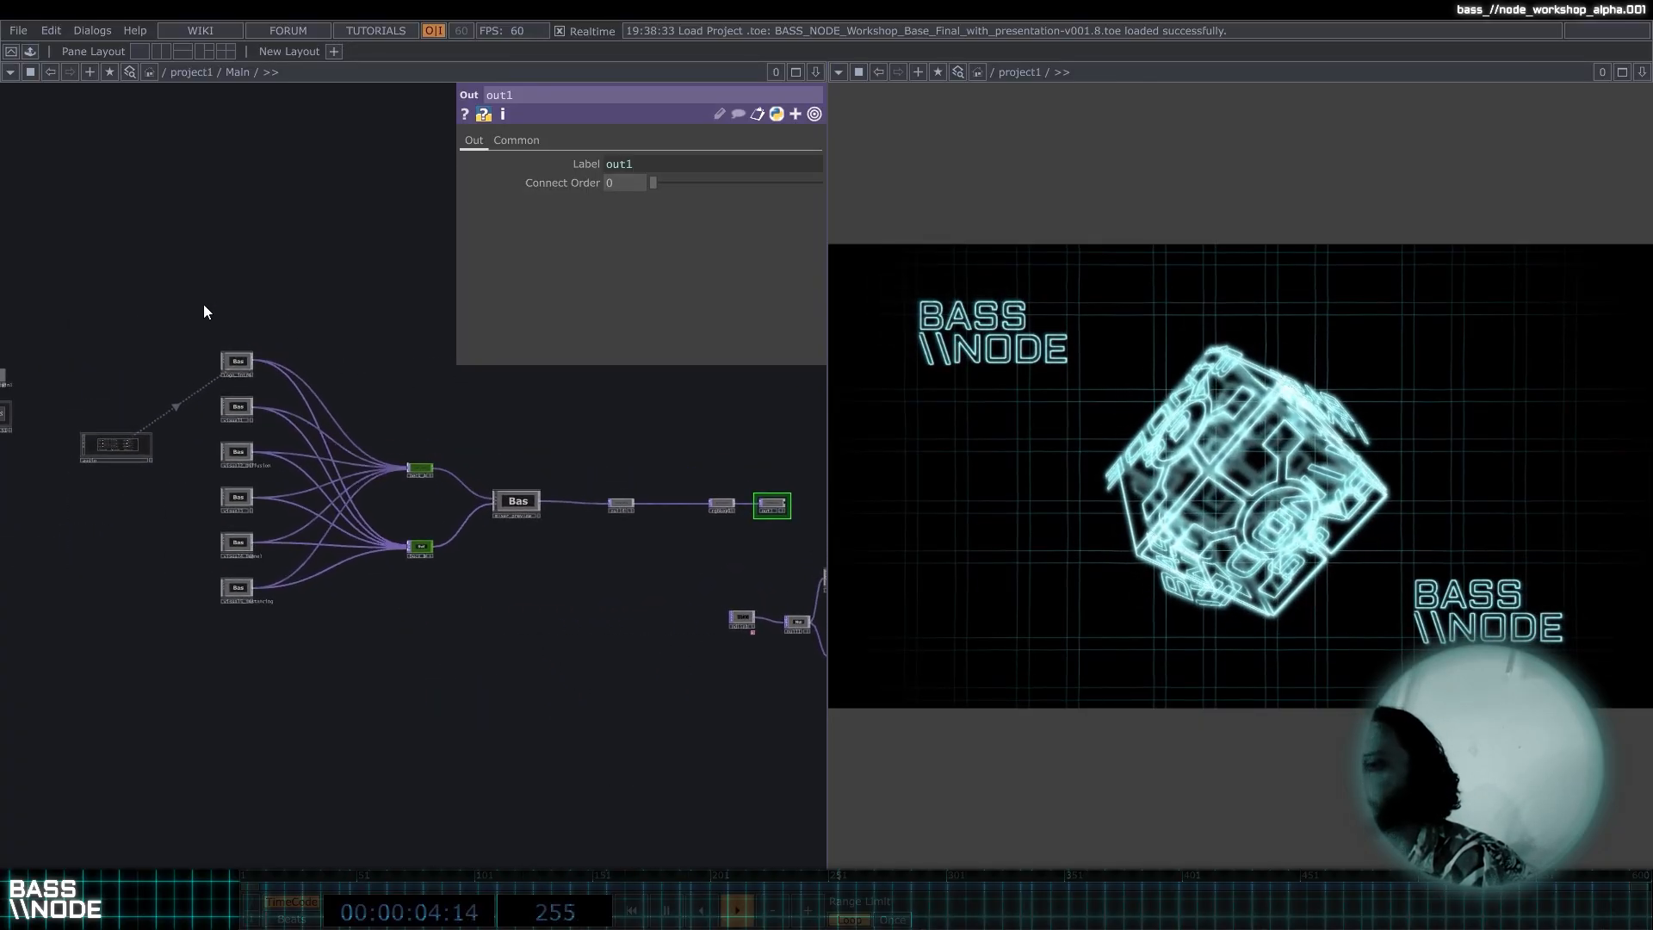
Widen the network editor pane slightly by moving the divider between it and the /project1 panel view.
{"action": "left_click_drag", "start_coordinate": [333, 272], "coordinate": [426, 248]}
{"action": "left_click_drag", "start_coordinate": [226, 428], "coordinate": [172, 438]}
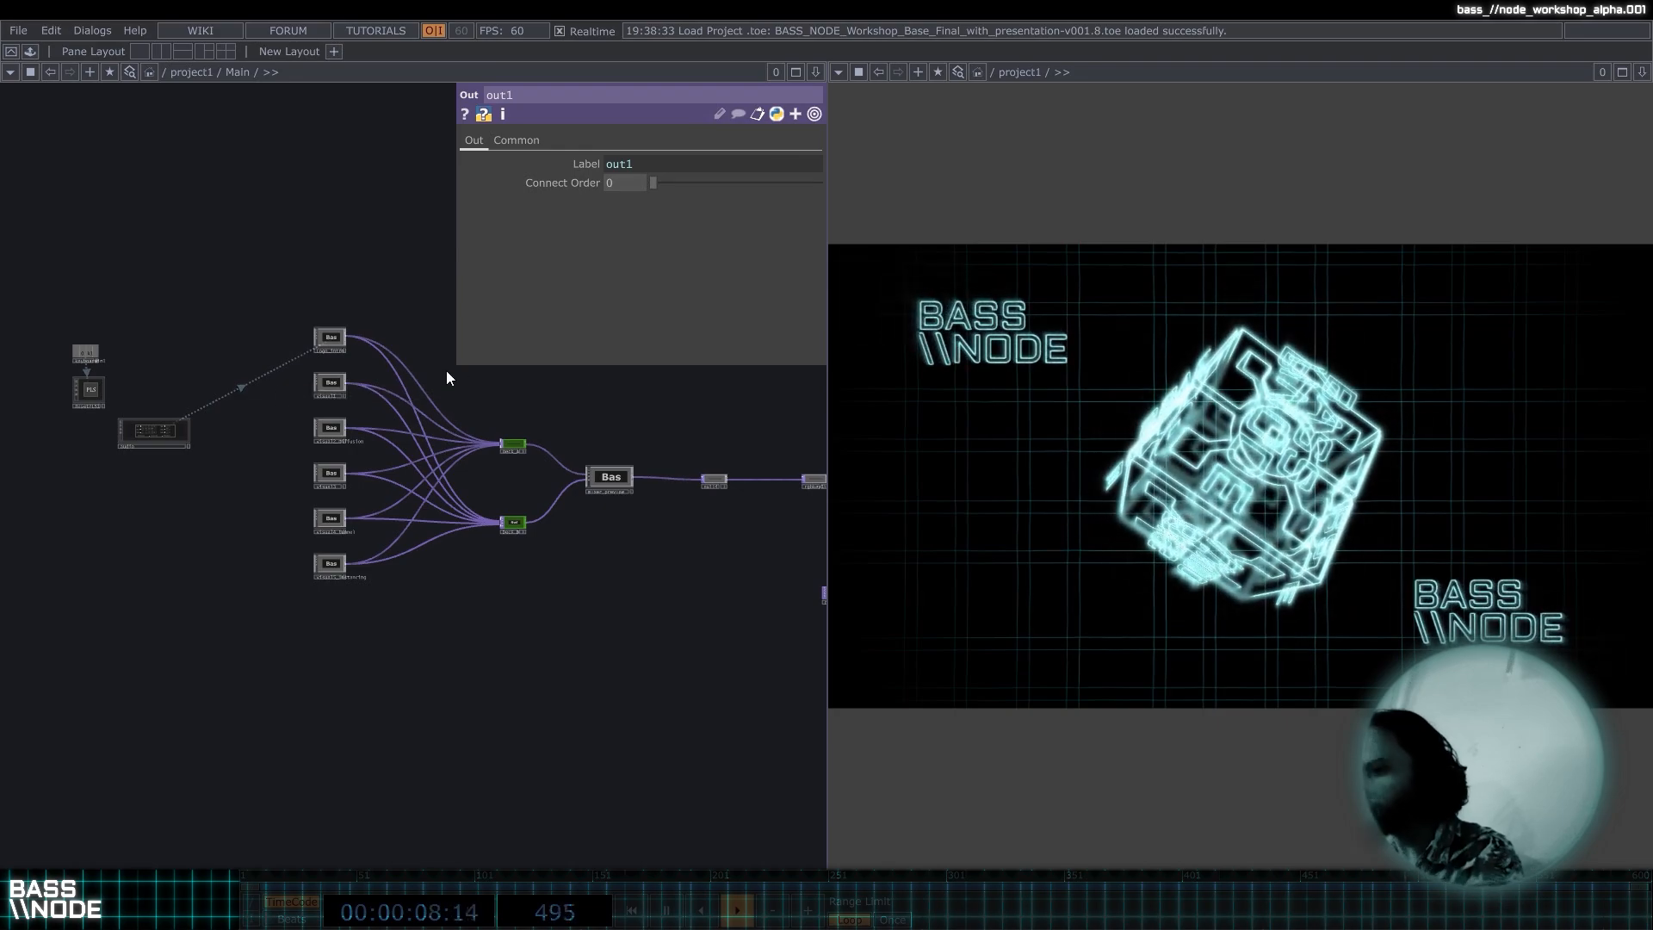
{"action": "left_click_drag", "start_coordinate": [444, 392], "coordinate": [380, 402]}
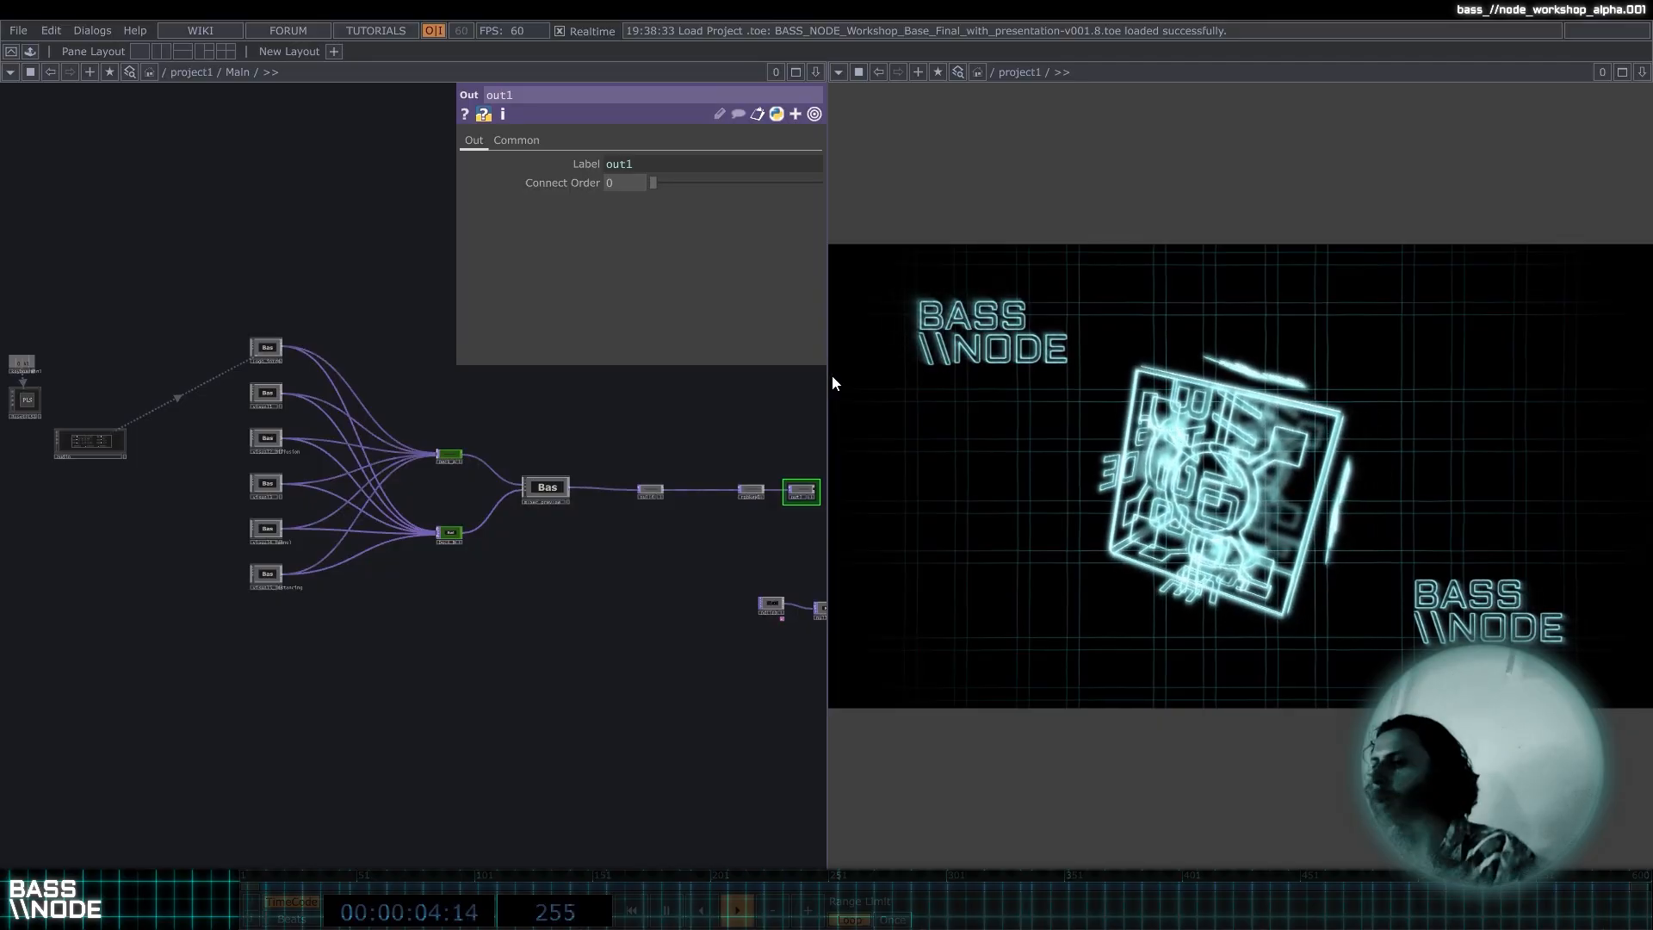
{"action": "left_click_drag", "start_coordinate": [828, 379], "coordinate": [847, 379]}
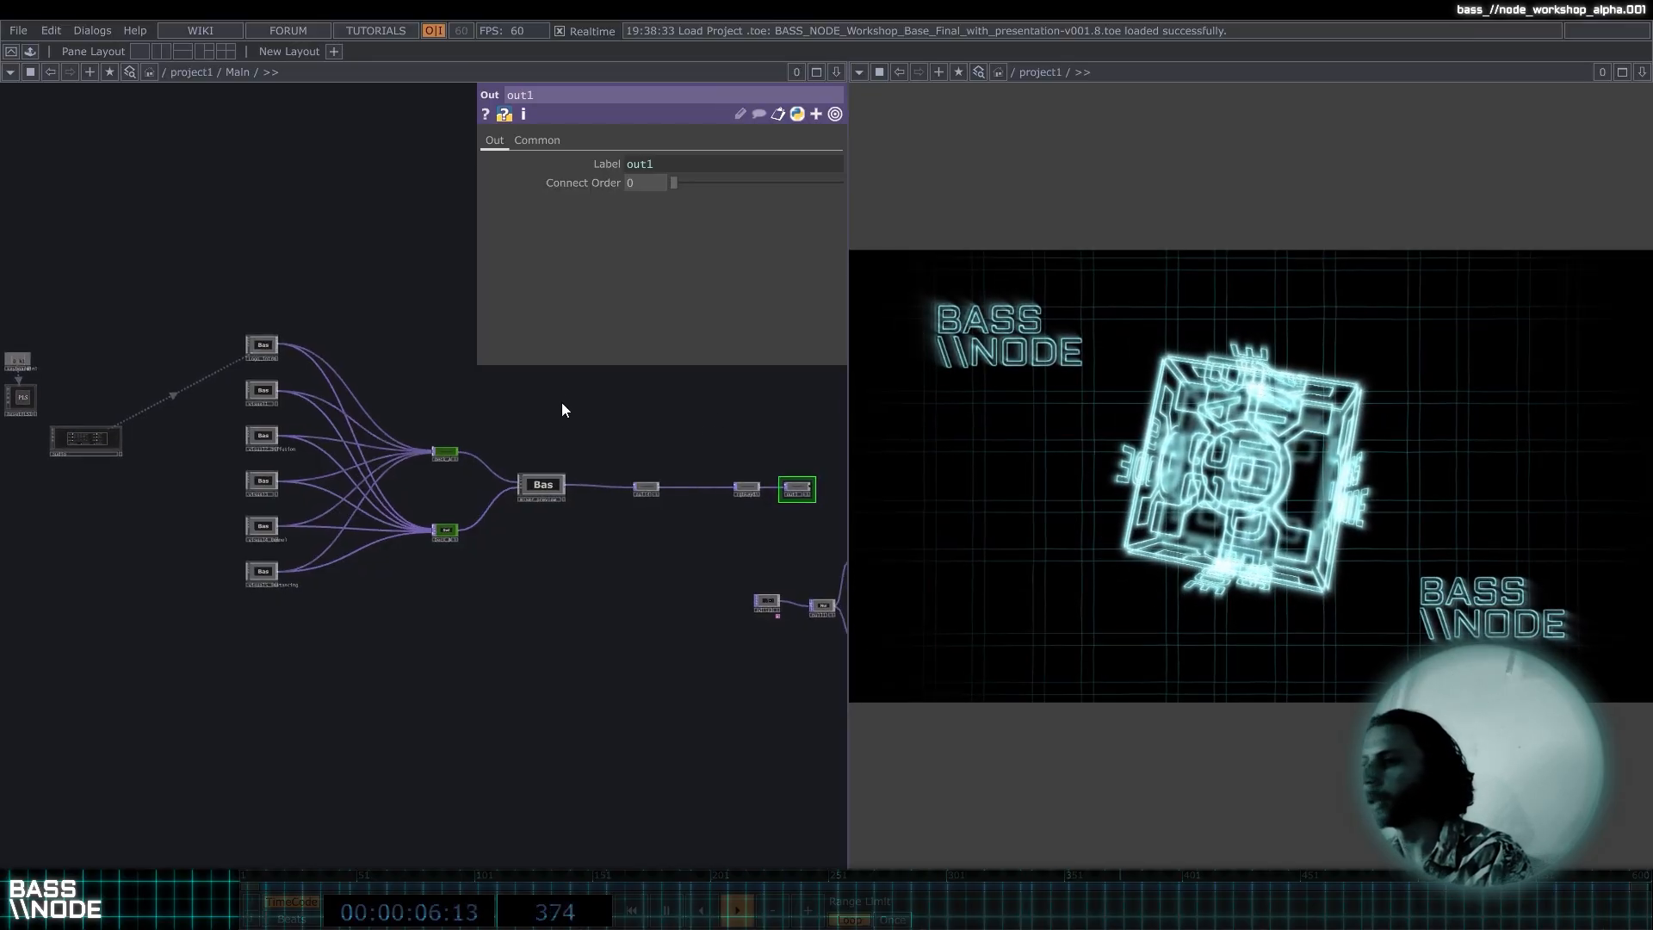
{"action": "left_click_drag", "start_coordinate": [534, 432], "coordinate": [457, 455]}
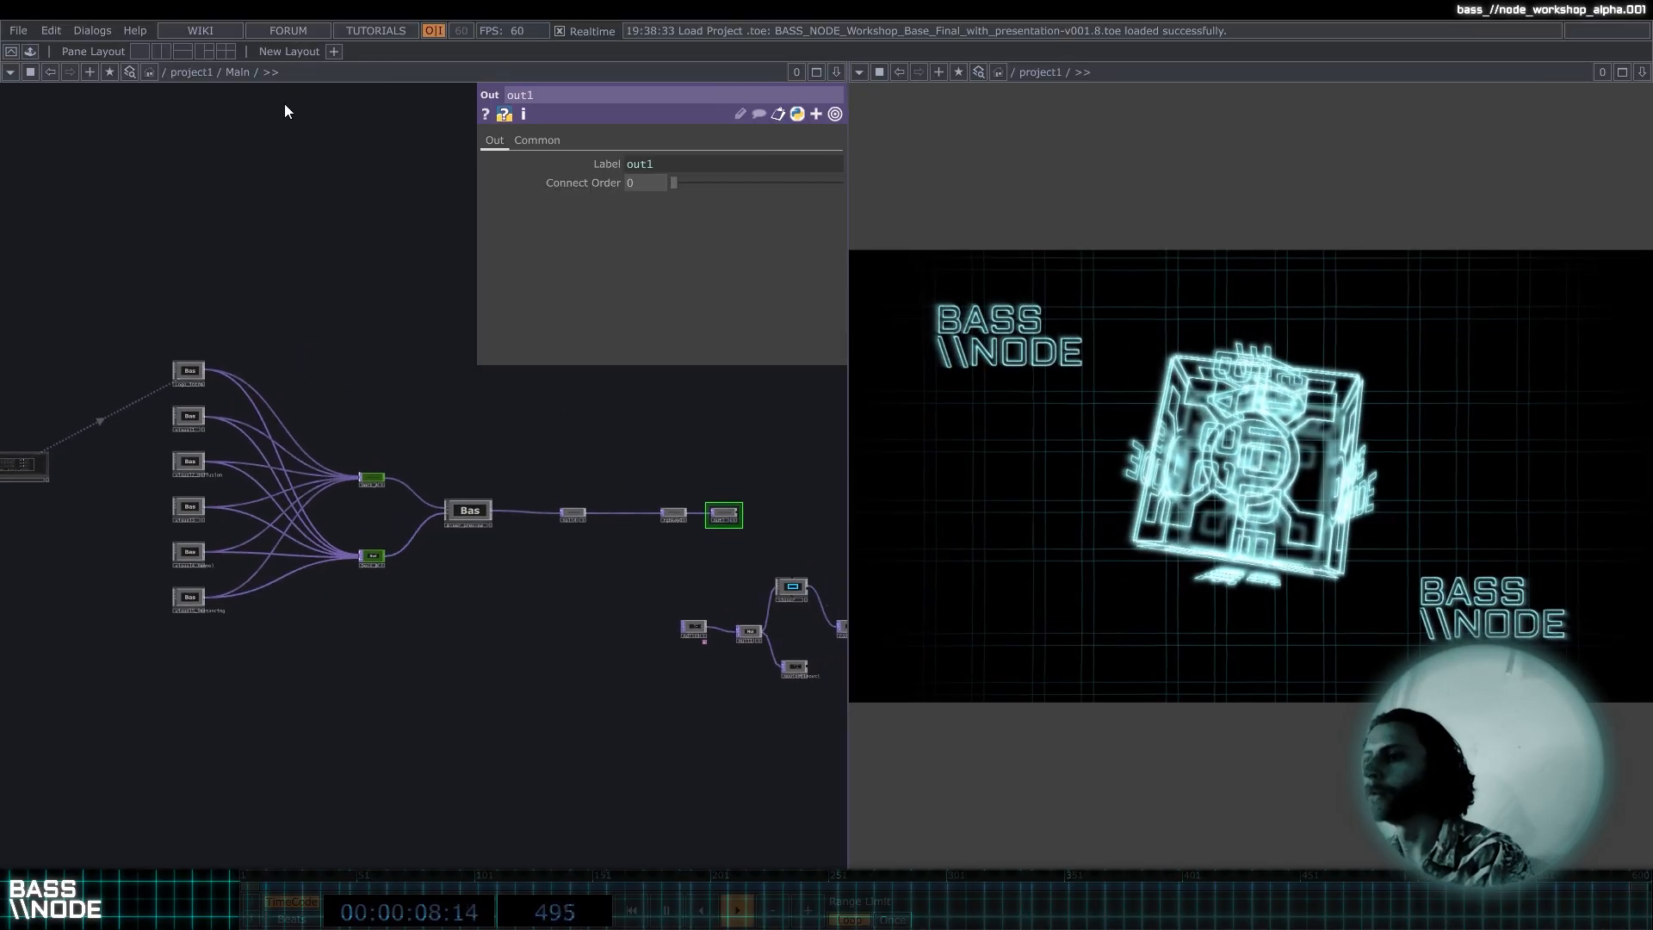
Go up from /project1/Main to the root network and examine the project1 container's Background TOP path.
{"action": "left_click", "coordinate": [313, 71]}
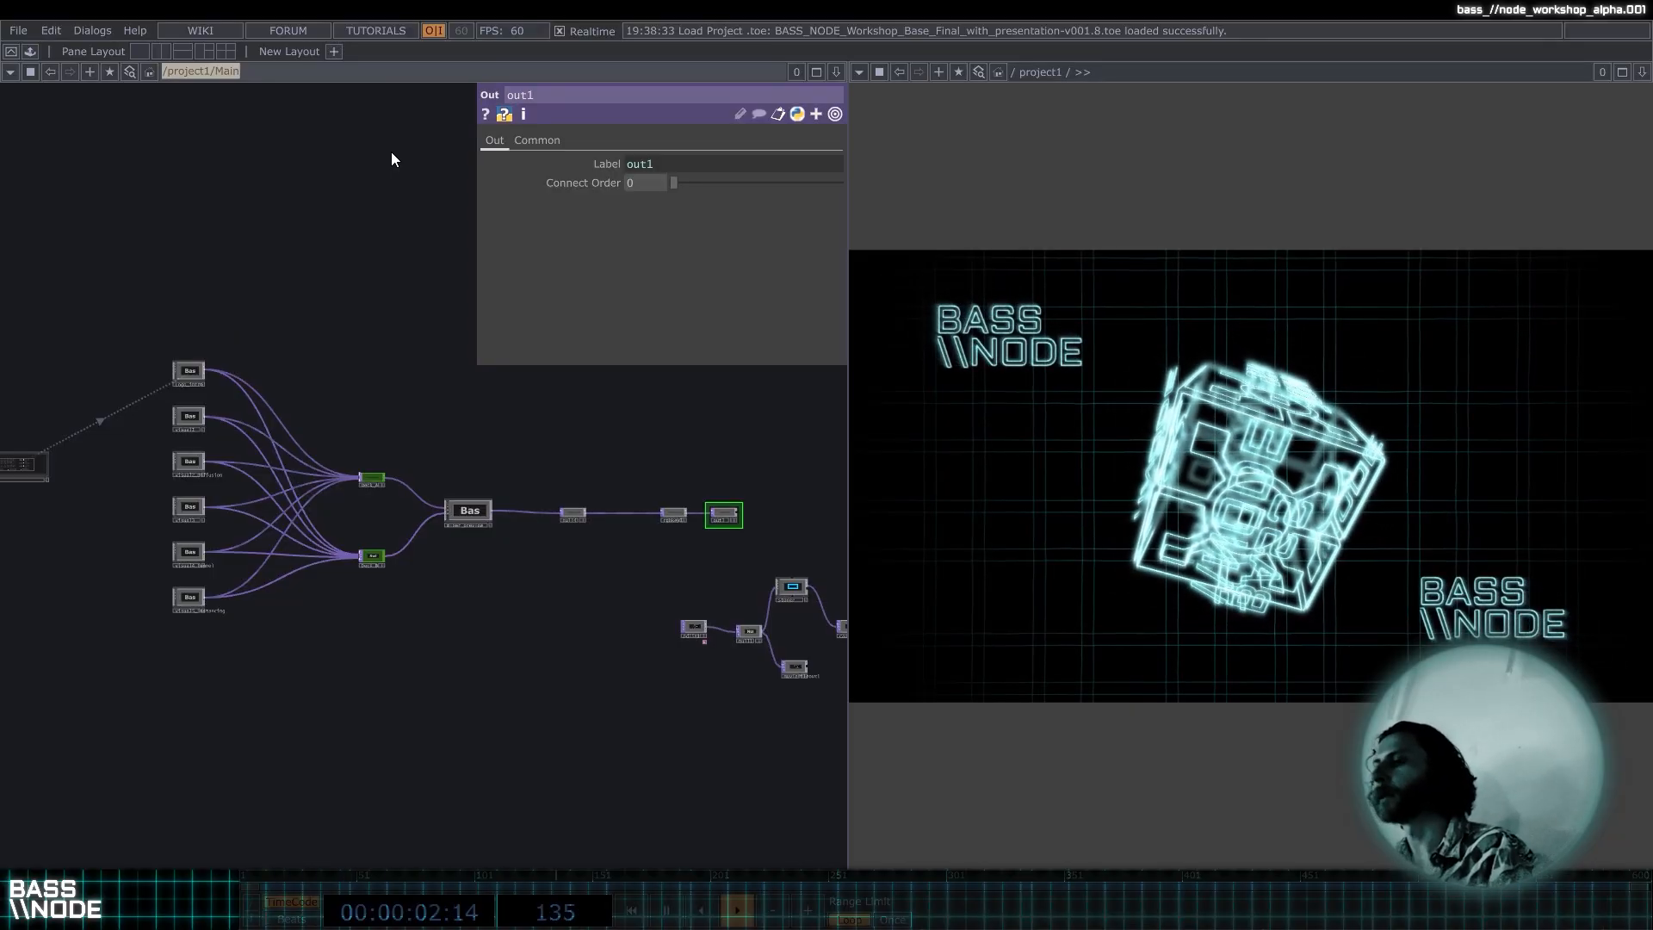
{"action": "left_click", "coordinate": [406, 234]}
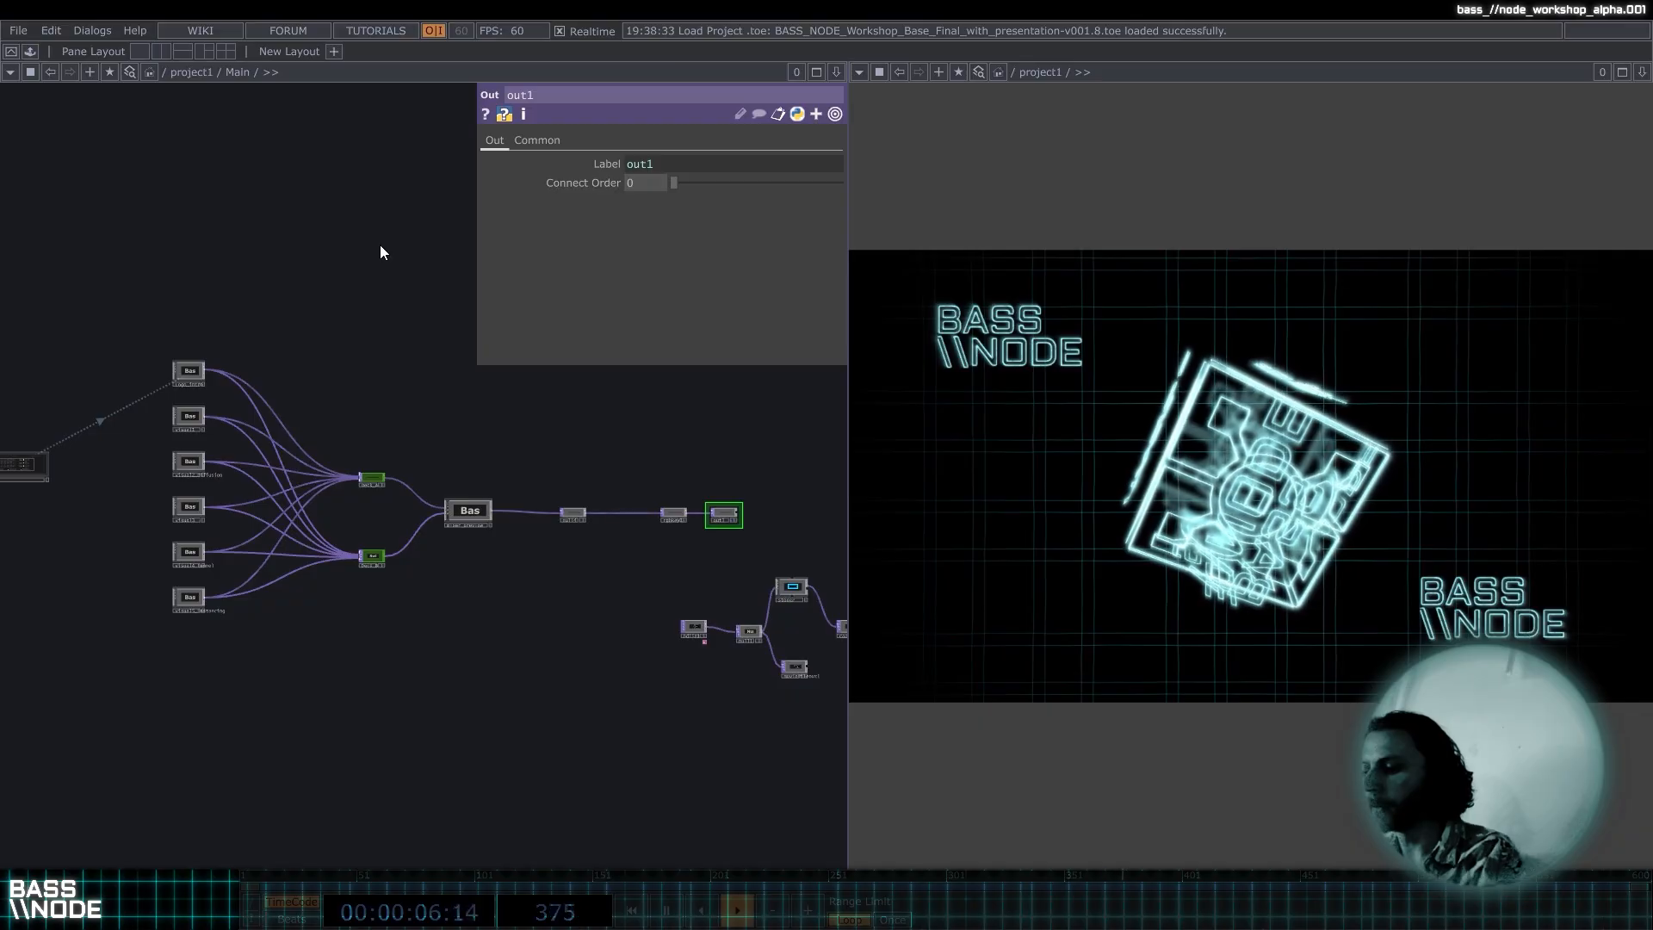
{"action": "key", "text": "u"}
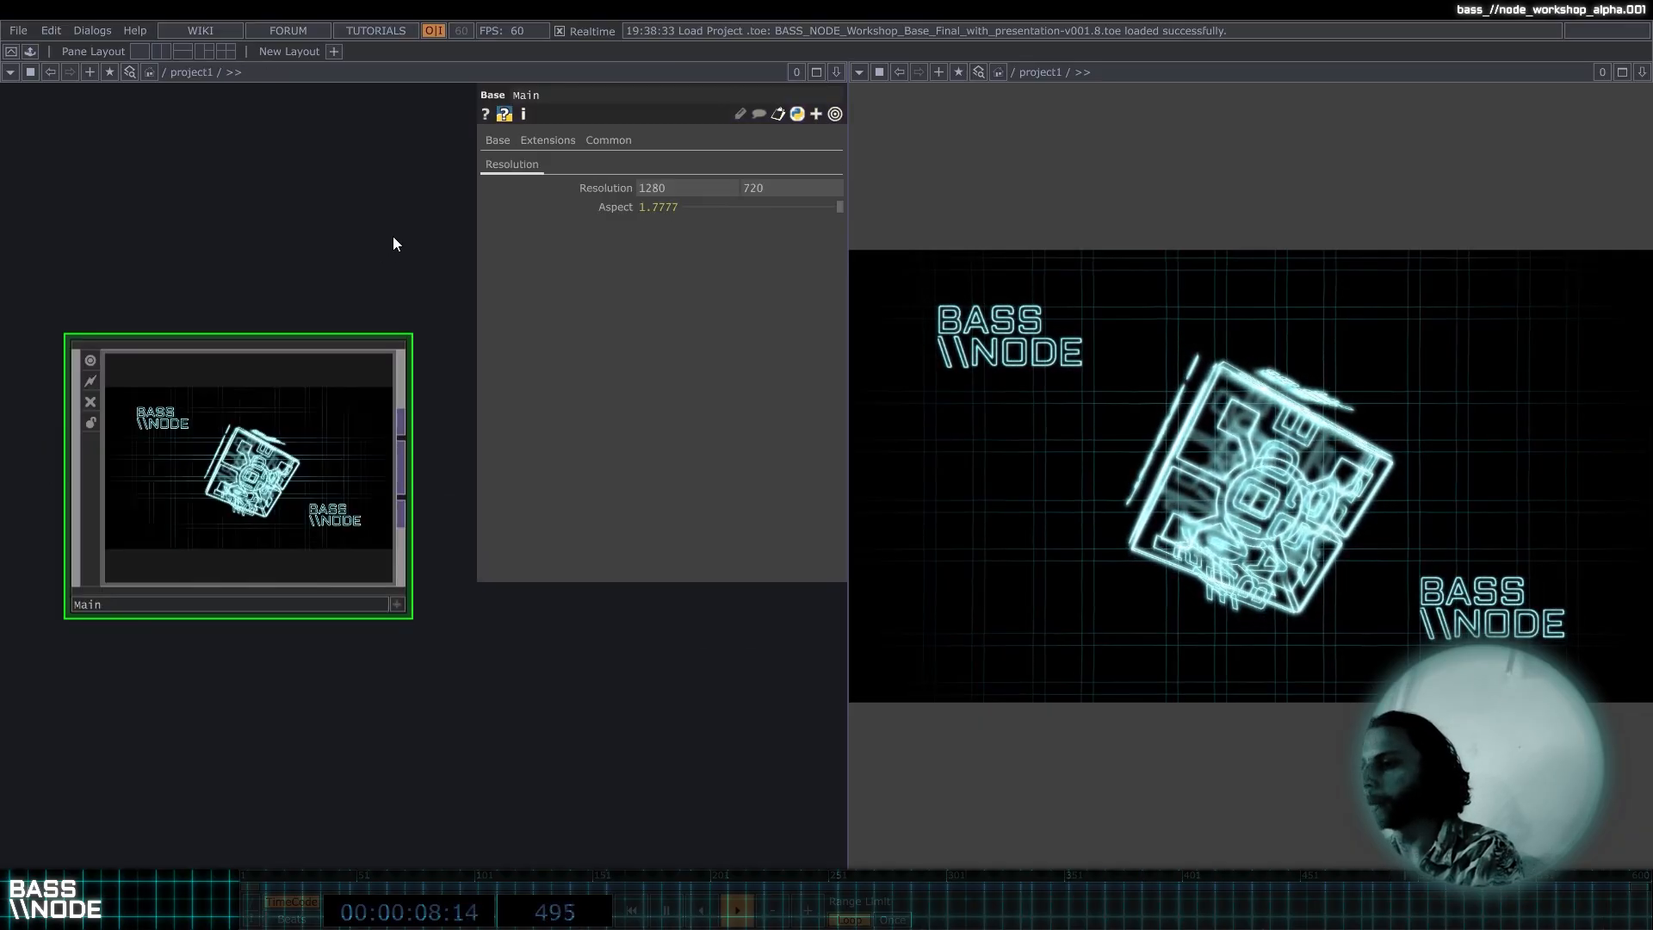
{"action": "left_click_drag", "start_coordinate": [236, 255], "coordinate": [381, 266]}
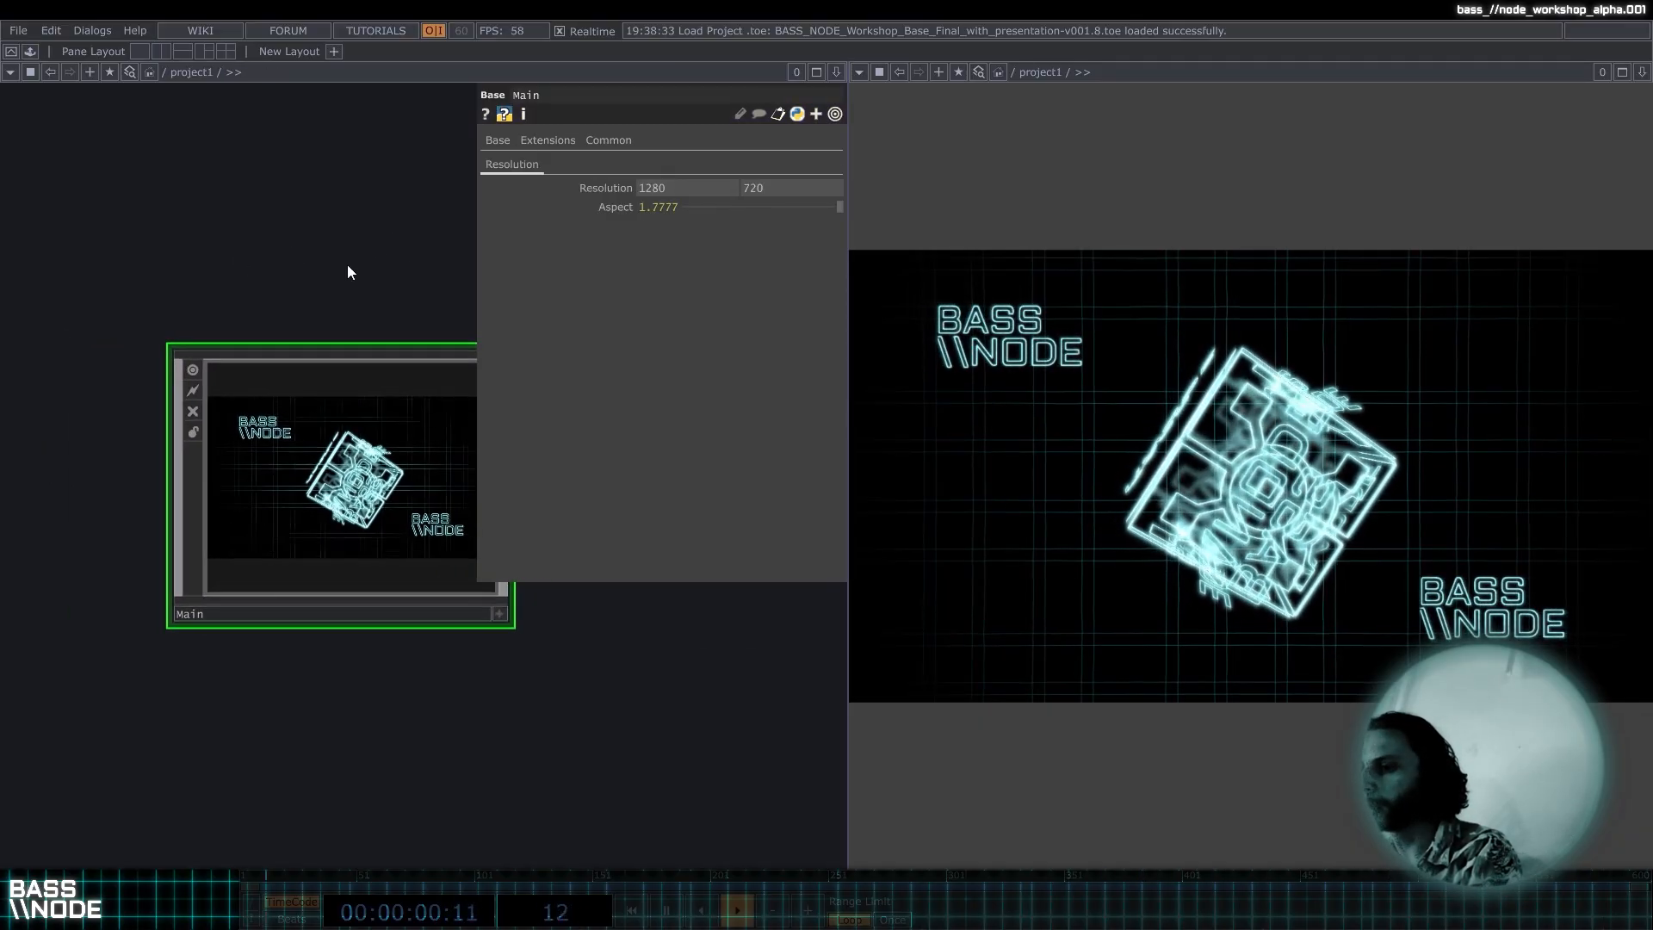
{"action": "key", "text": "u"}
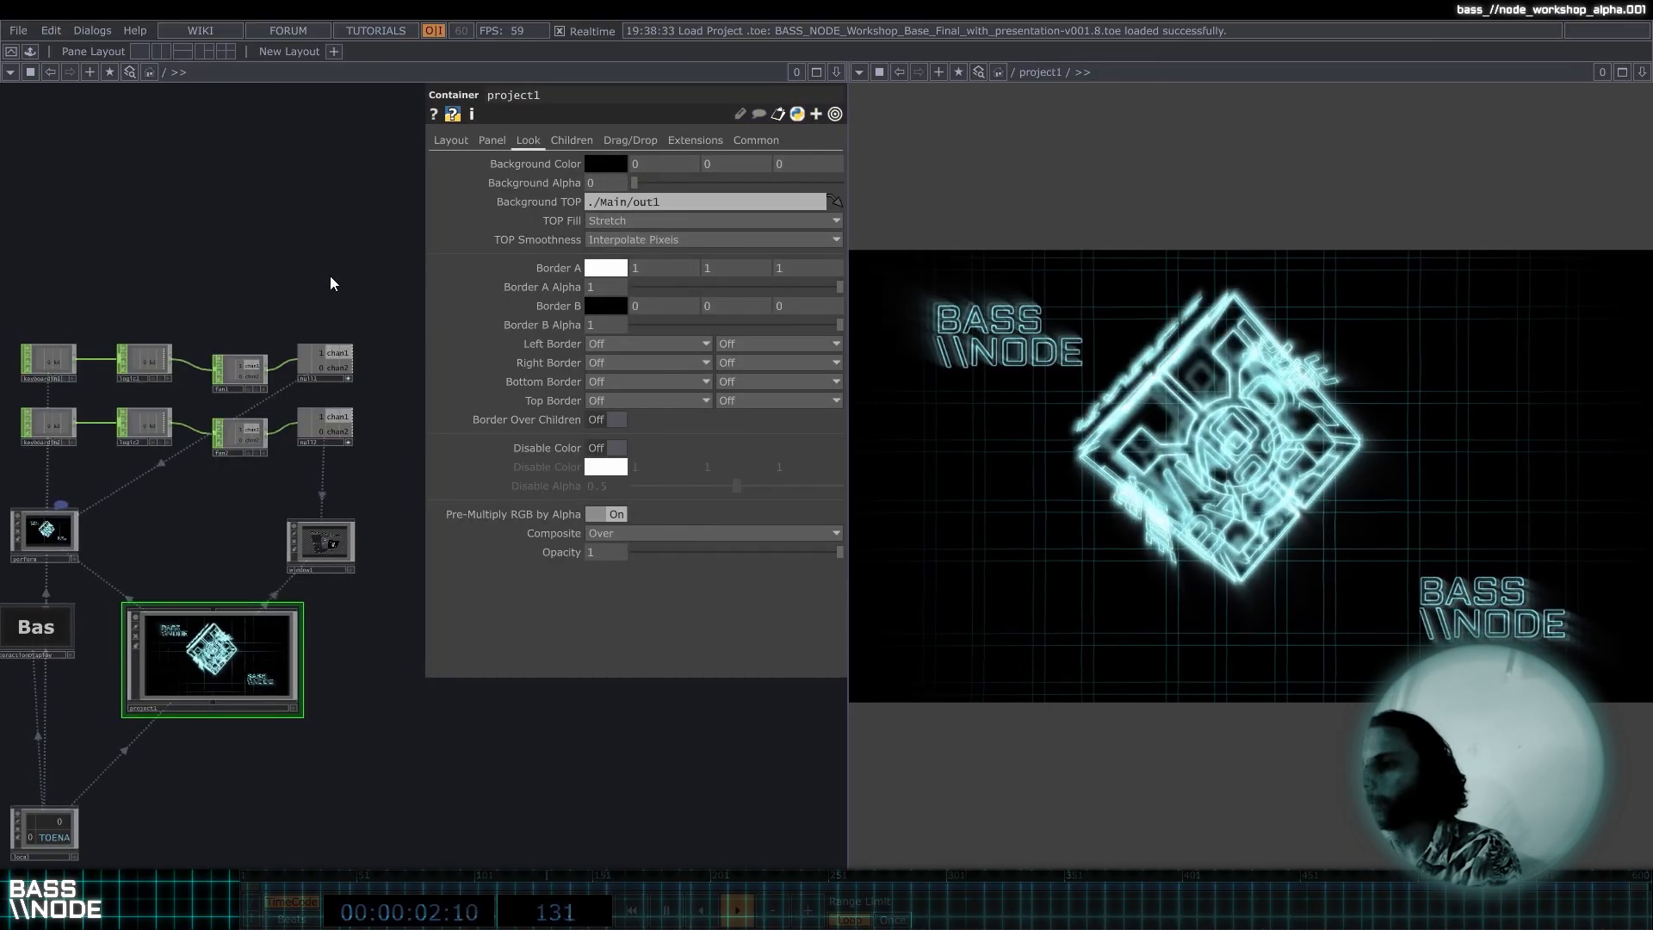
{"action": "scroll", "coordinate": [327, 270], "scroll_direction": "down", "scroll_amount": 5}
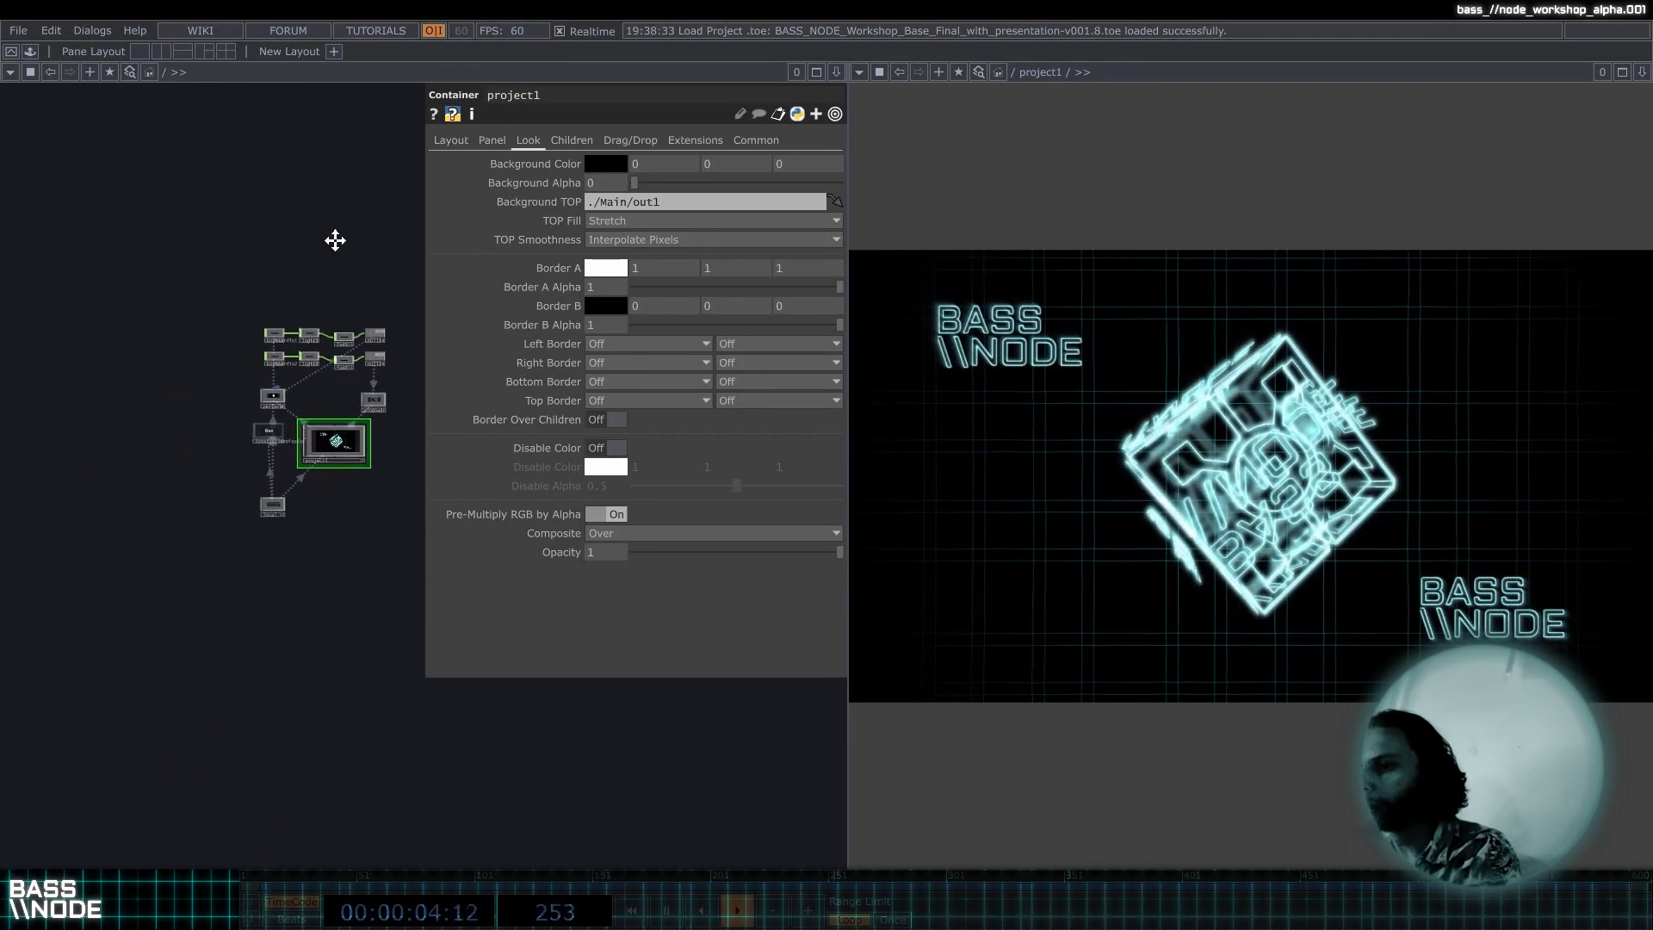
{"action": "scroll", "coordinate": [371, 441], "scroll_direction": "up", "scroll_amount": 5}
{"action": "mouse_move", "coordinate": [284, 388]}
{"action": "left_mouse_down"}
{"action": "mouse_move", "coordinate": [281, 465]}
{"action": "mouse_move", "coordinate": [303, 395]}
{"action": "left_mouse_up"}
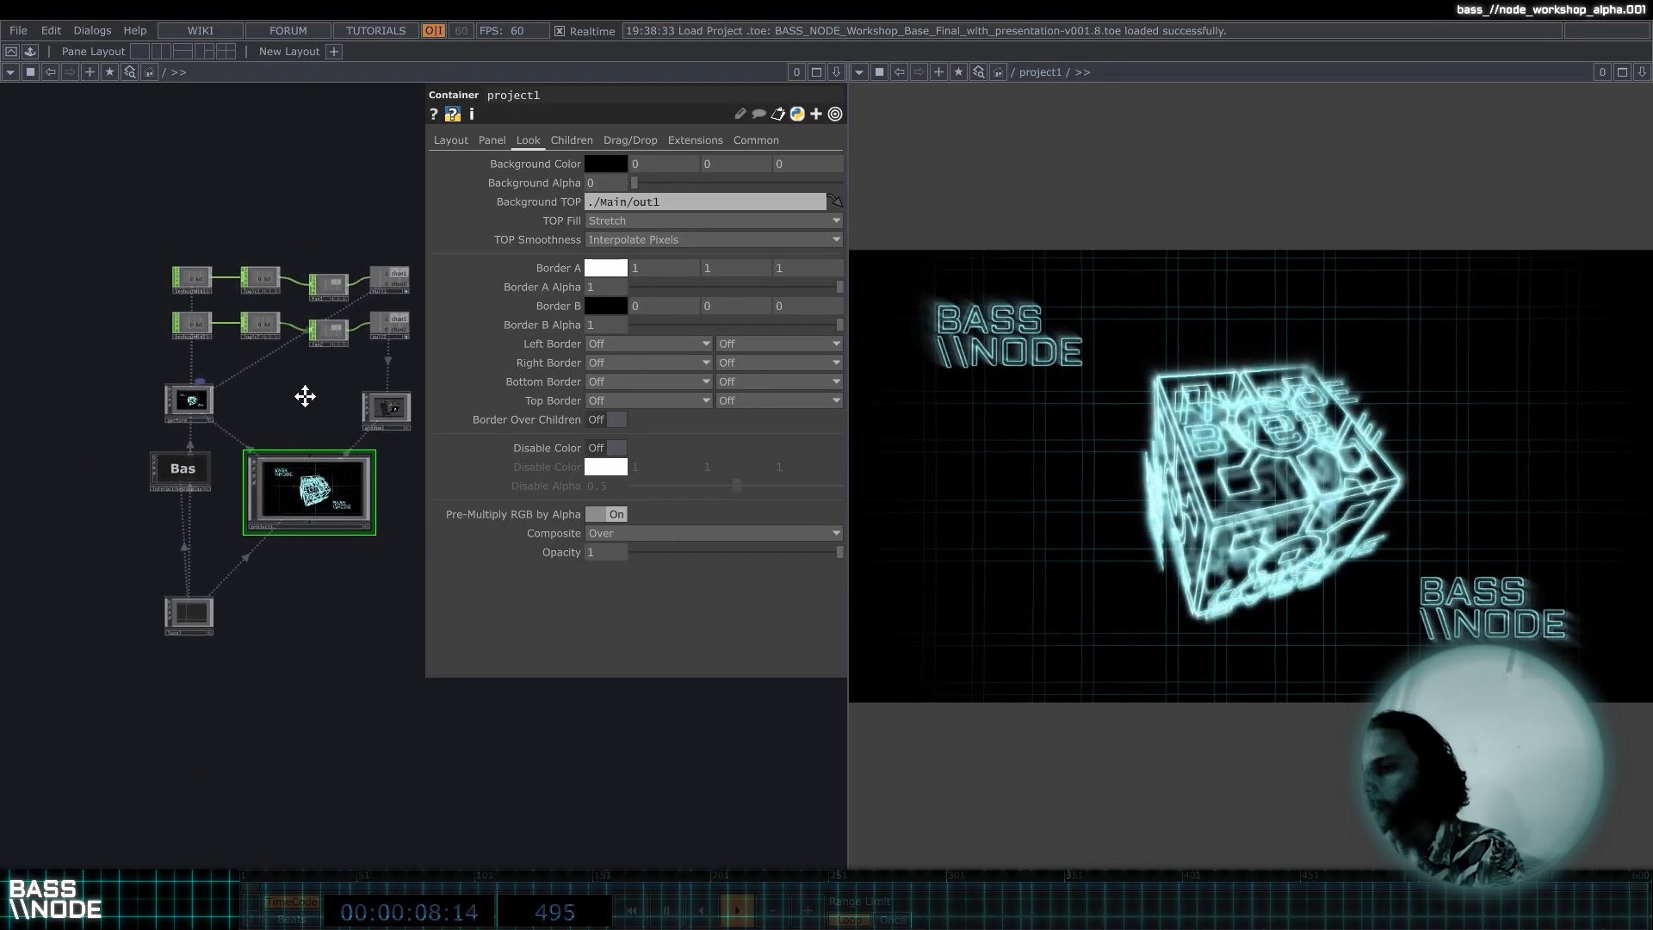
{"action": "scroll", "coordinate": [303, 465], "scroll_direction": "up", "scroll_amount": 2}
{"action": "scroll", "coordinate": [302, 503], "scroll_direction": "up", "scroll_amount": 1}
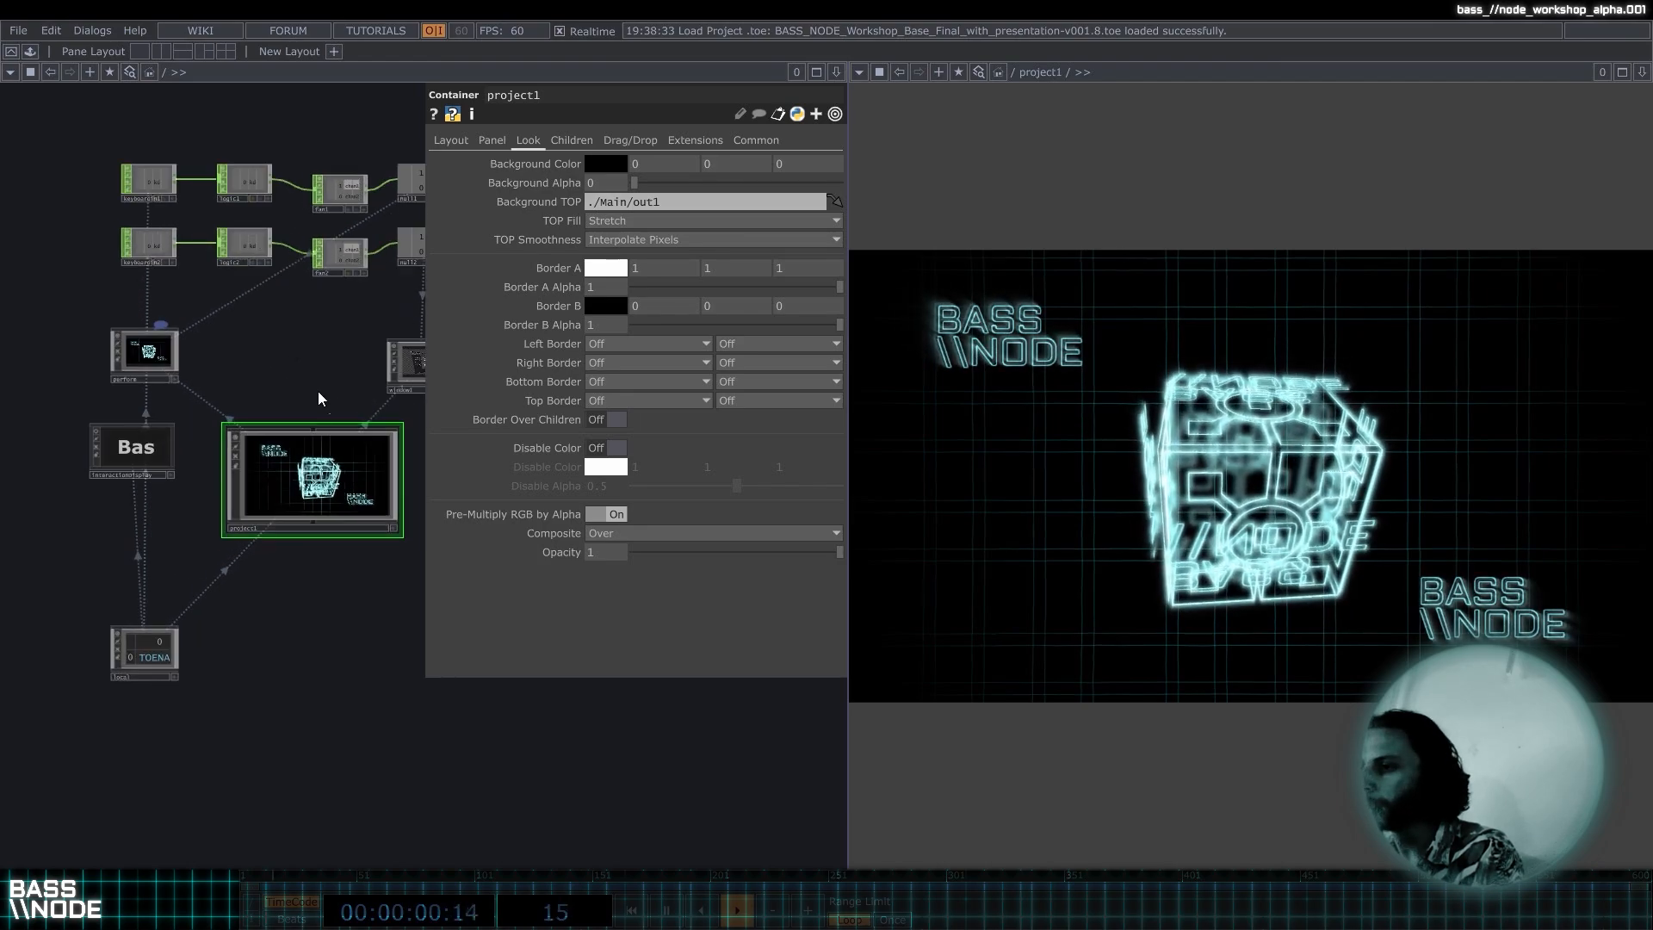
{"action": "left_click", "coordinate": [700, 200]}
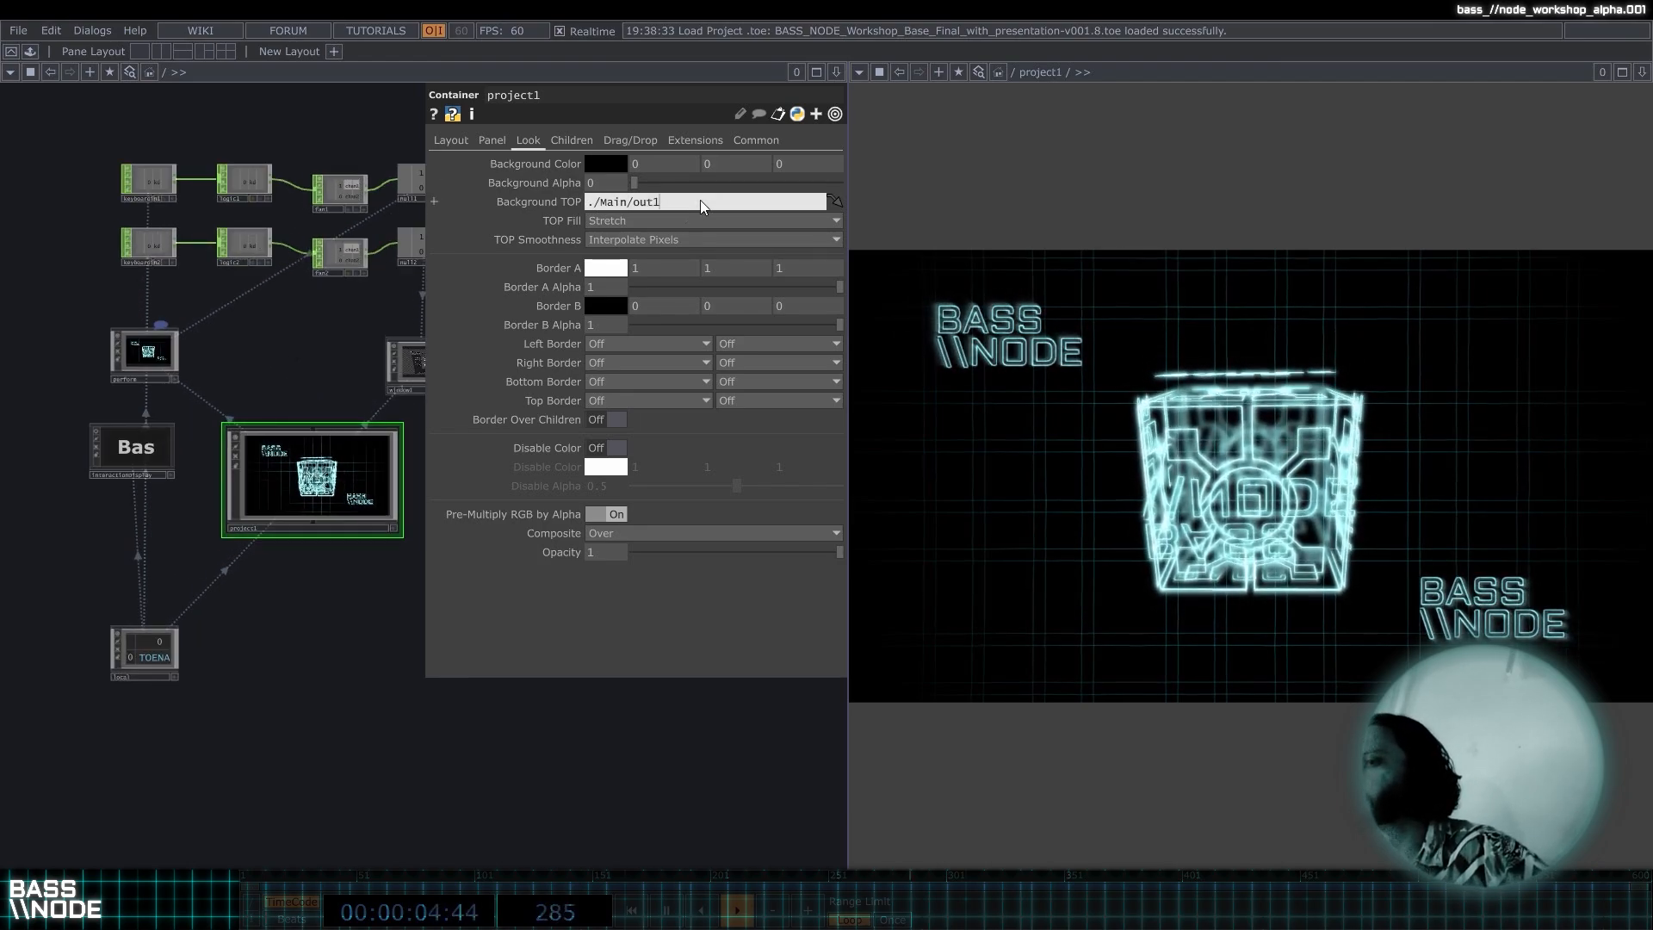
{"action": "double_click", "coordinate": [635, 203]}
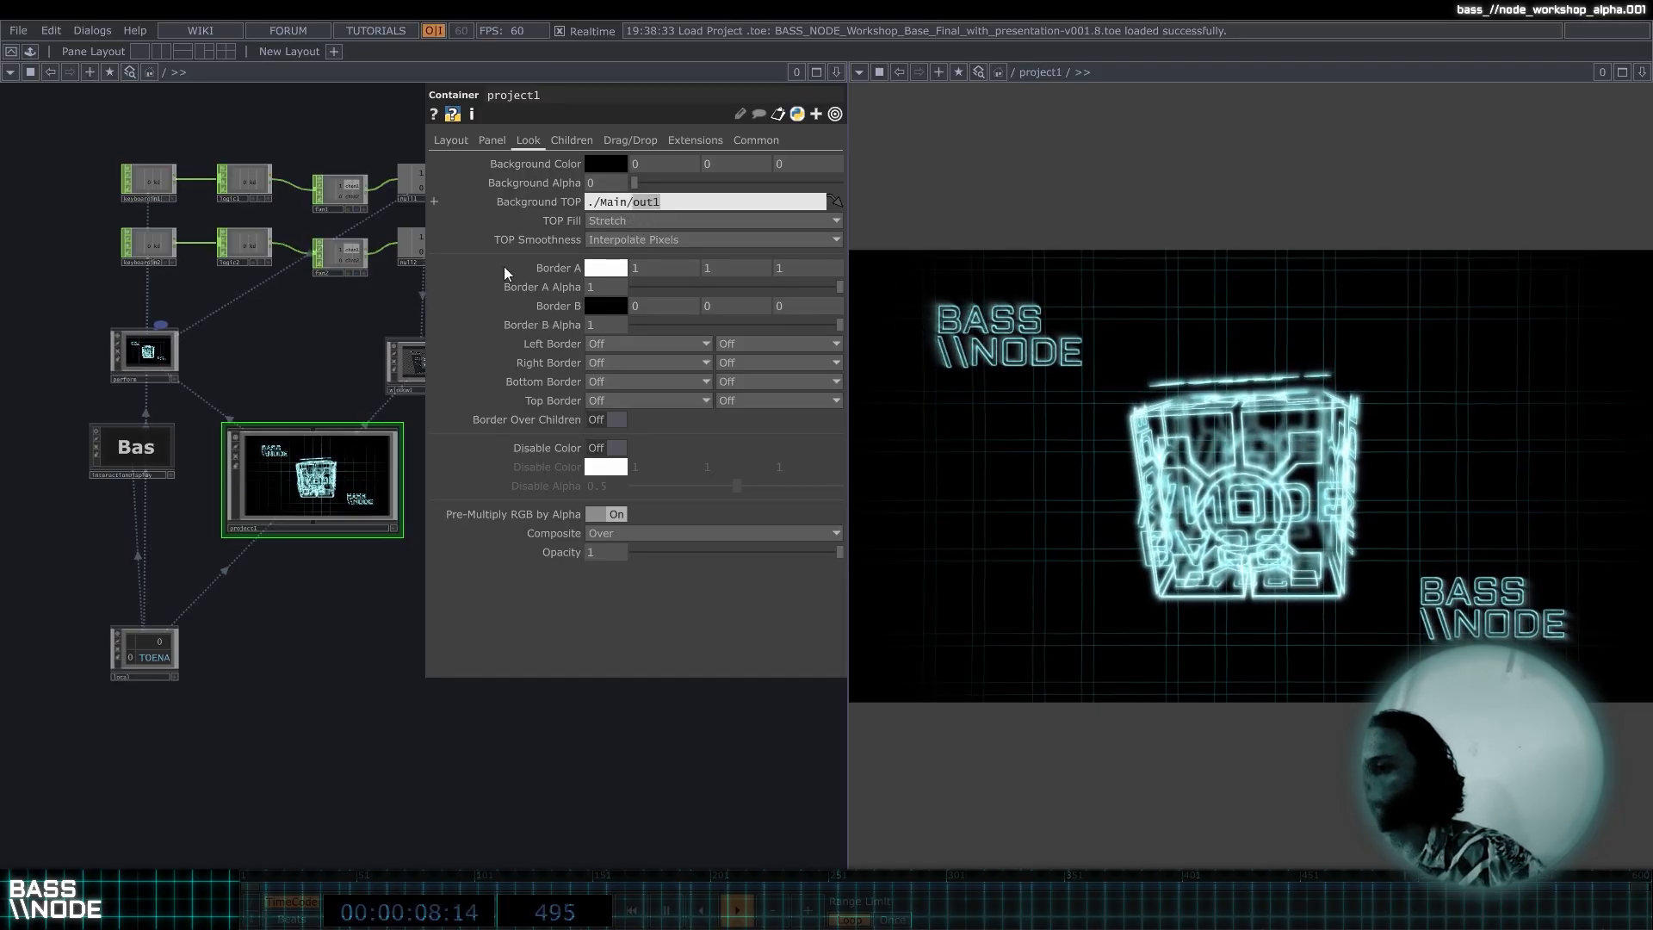
Go back inside project1 into the Main network and examine the end of the chain around rgbkey1 and out1.
{"action": "double_click", "coordinate": [348, 461]}
{"action": "scroll", "coordinate": [382, 394], "scroll_direction": "up", "scroll_amount": 5}
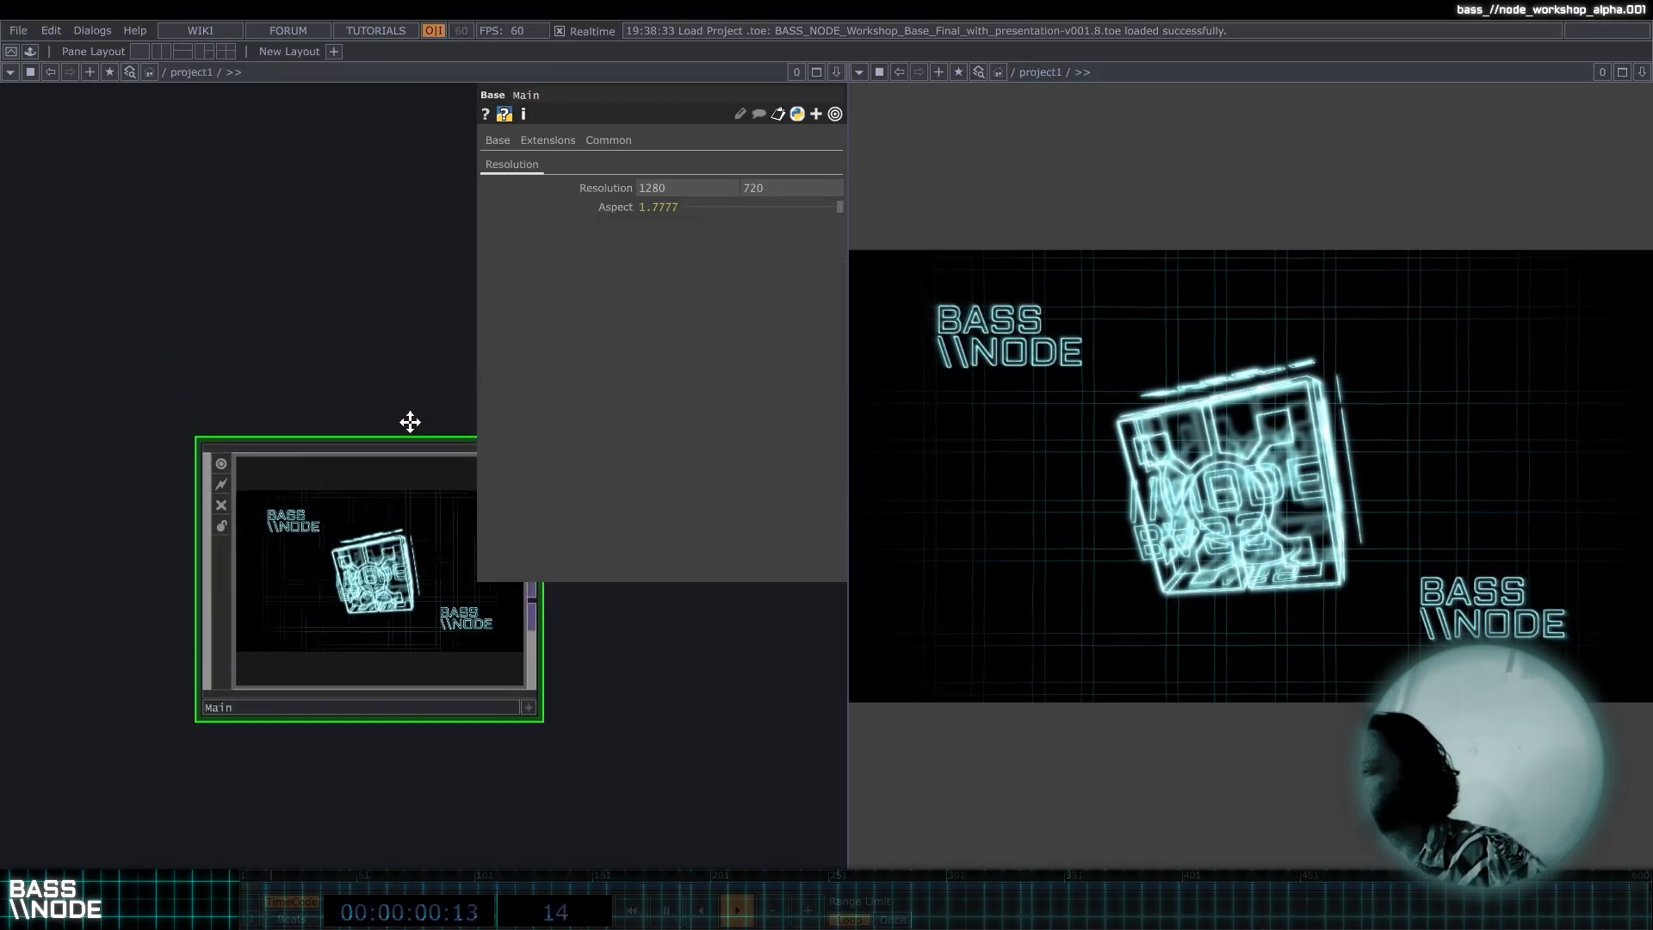
{"action": "scroll", "coordinate": [742, 518], "scroll_direction": "up", "scroll_amount": 5}
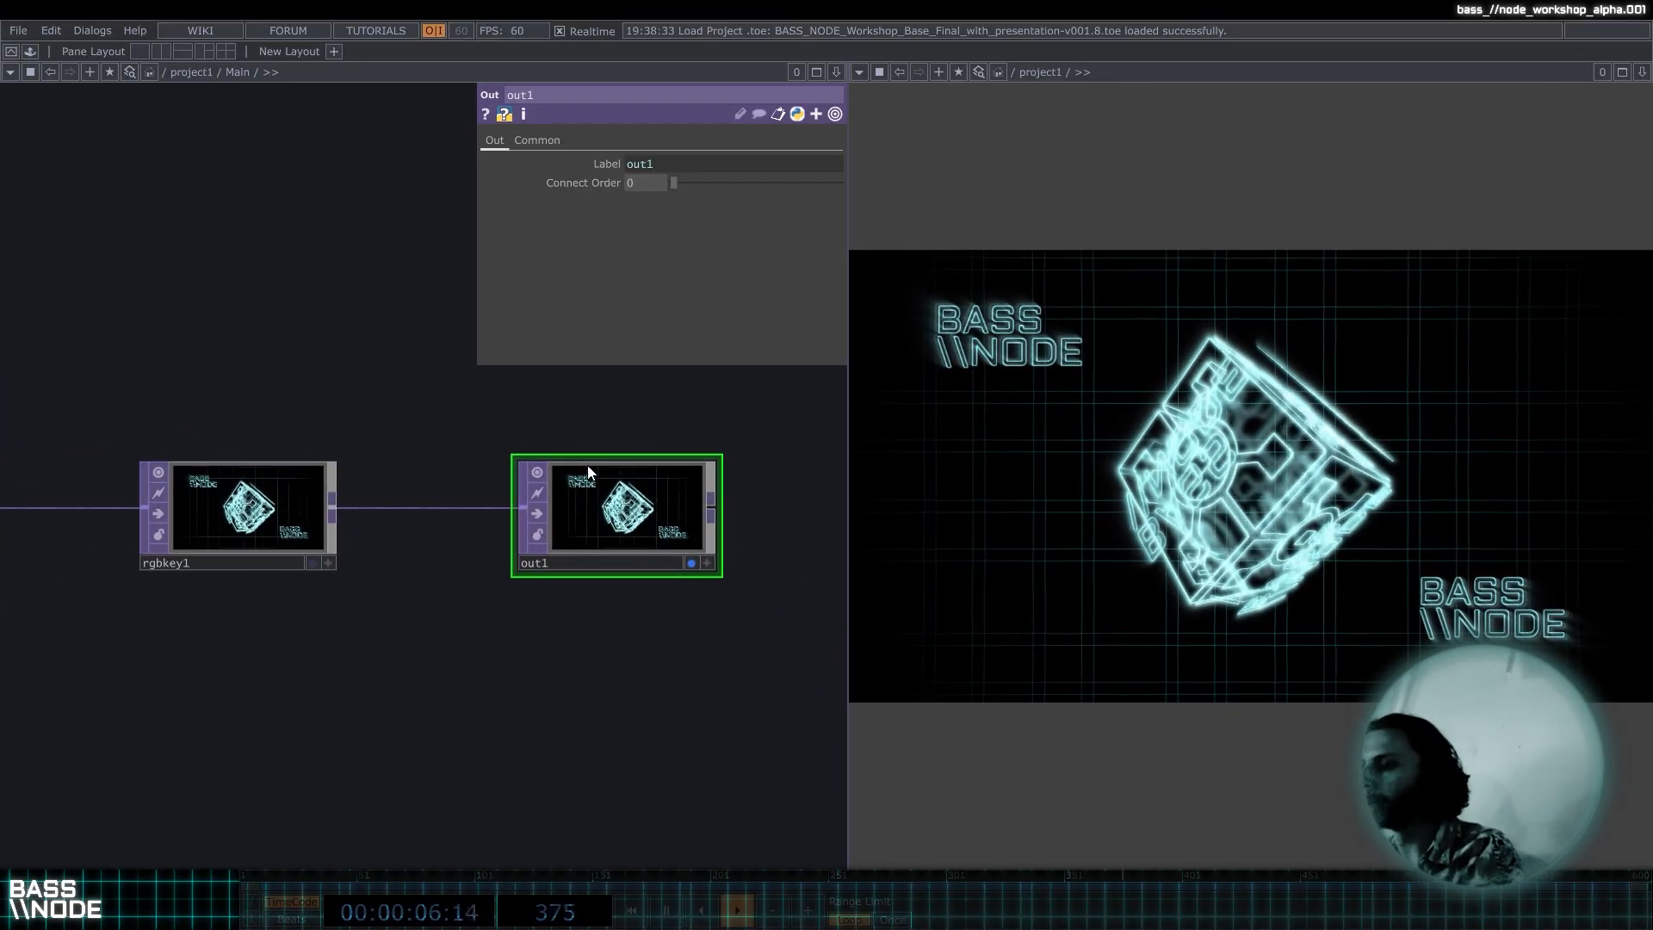
{"action": "scroll", "coordinate": [633, 506], "scroll_direction": "down", "scroll_amount": 2}
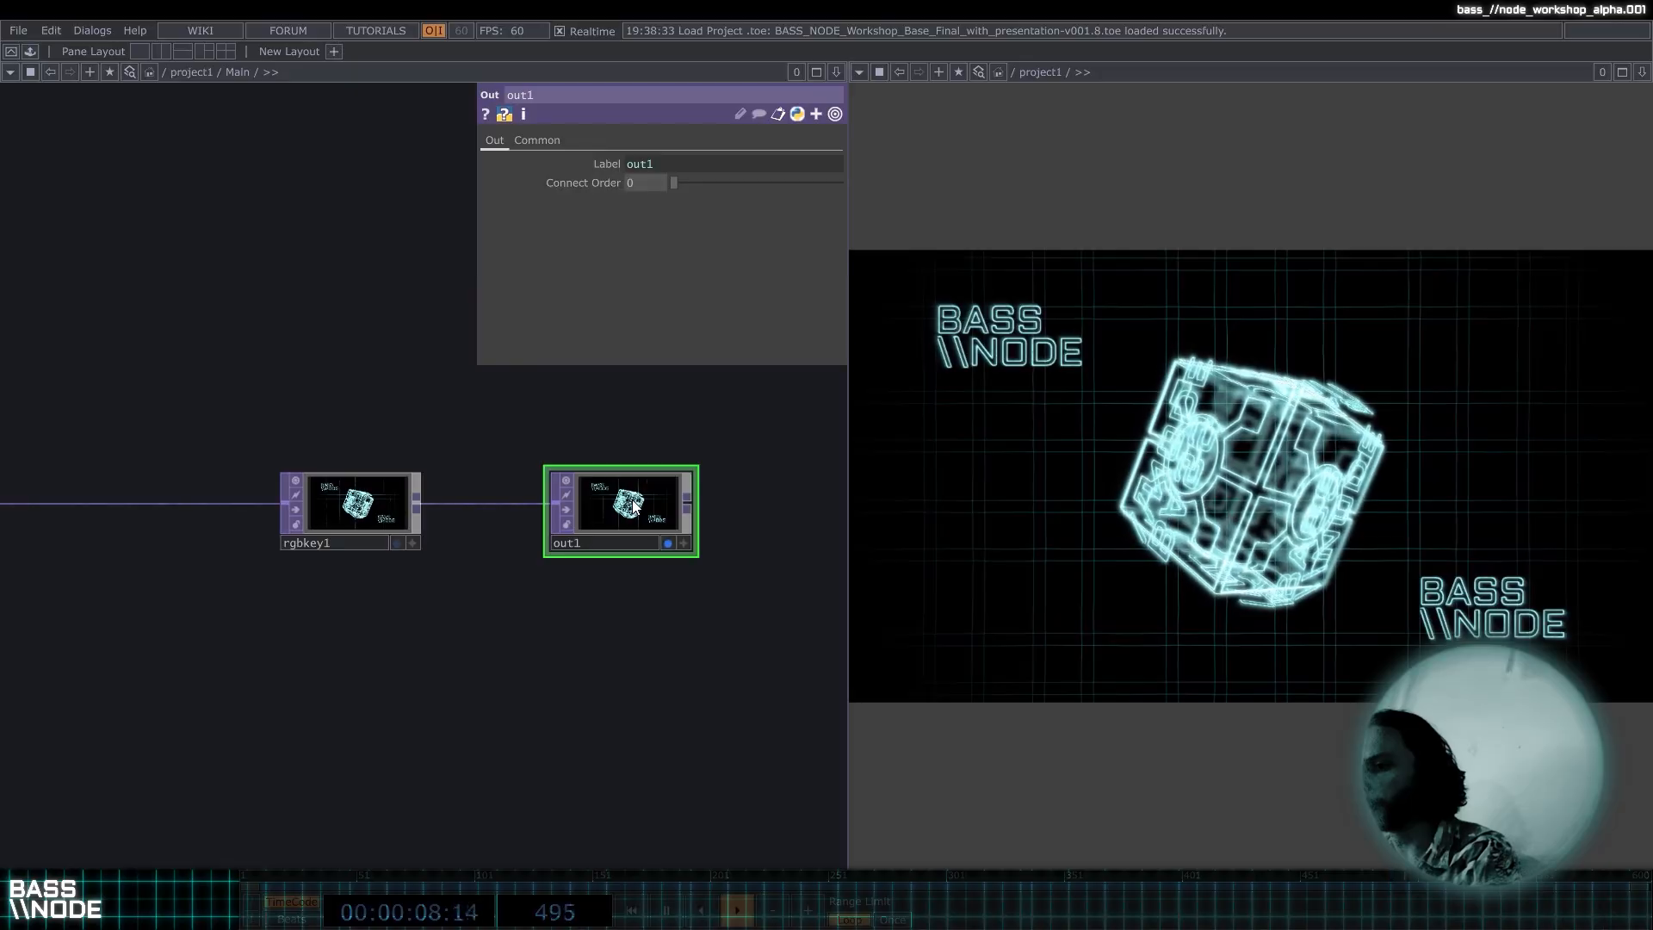
{"action": "left_click_drag", "start_coordinate": [554, 471], "coordinate": [645, 470]}
{"action": "scroll", "coordinate": [642, 470], "scroll_direction": "down", "scroll_amount": 3}
{"action": "left_click_drag", "start_coordinate": [392, 419], "coordinate": [602, 427]}
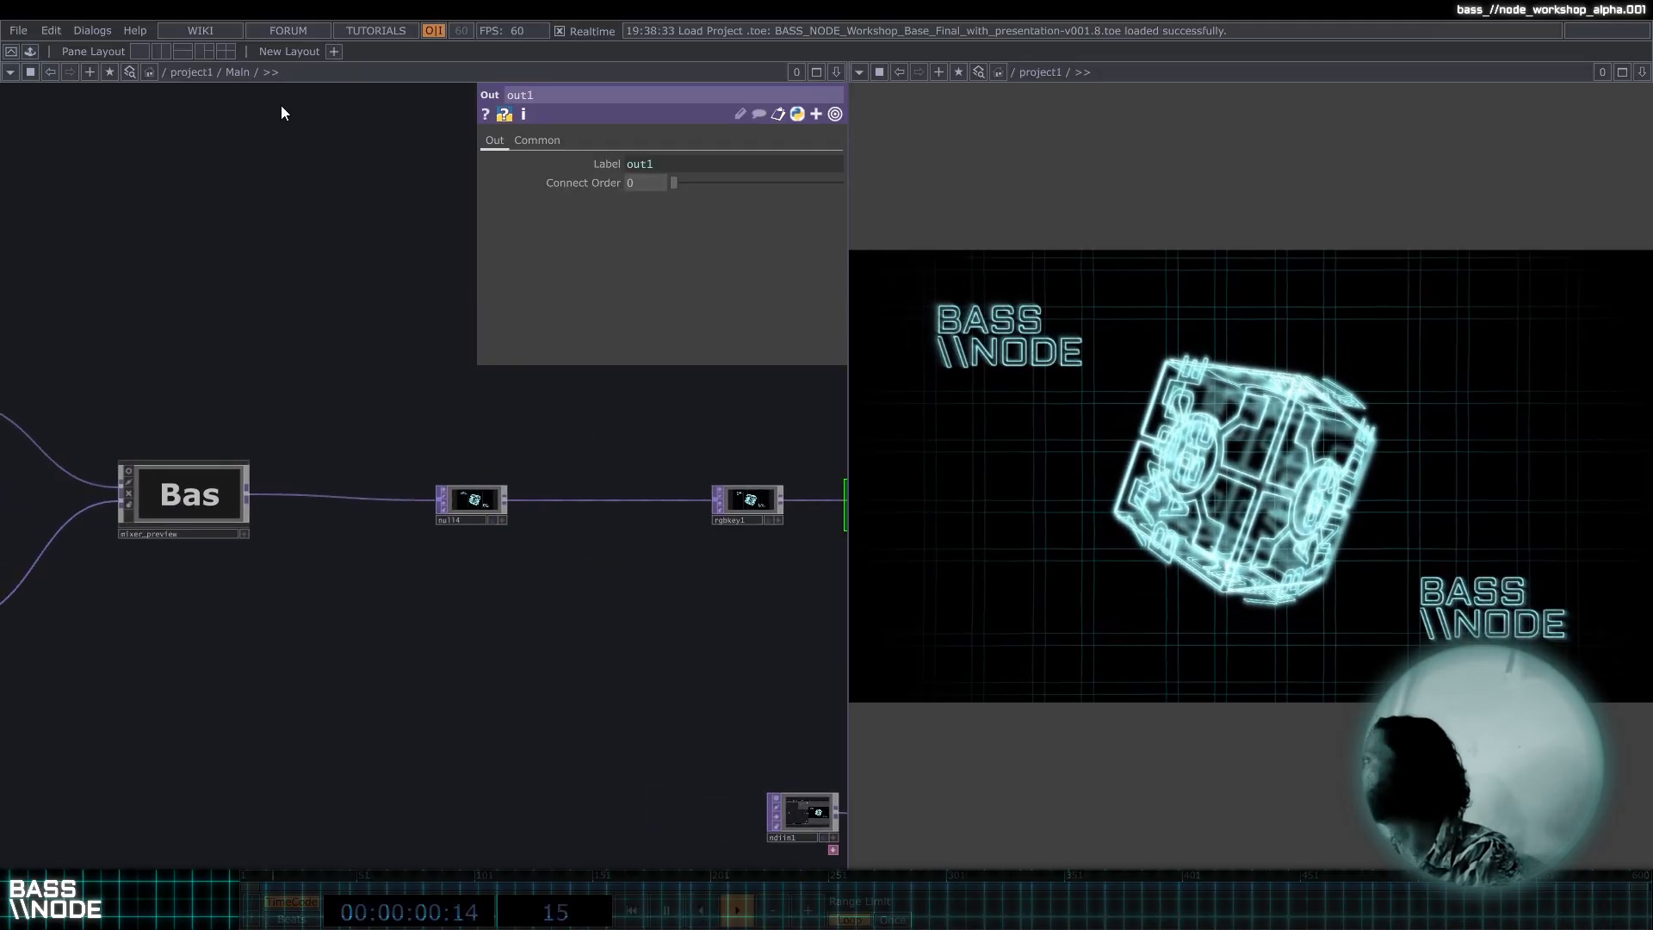
{"action": "left_click_drag", "start_coordinate": [406, 347], "coordinate": [500, 348]}
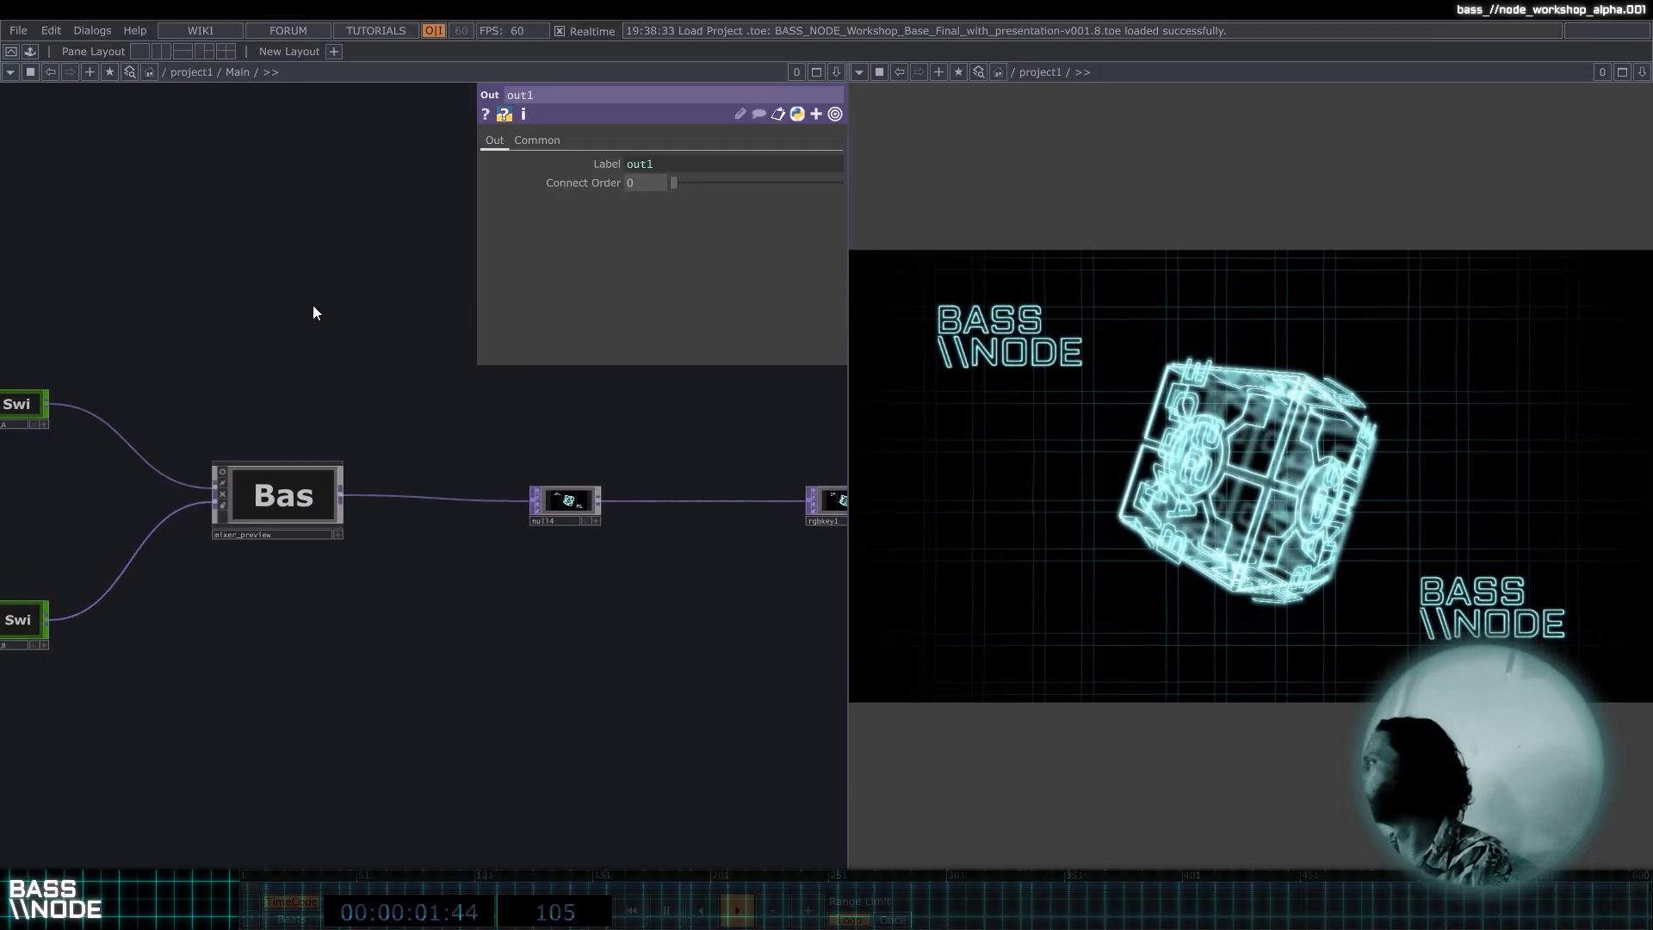
{"action": "left_click", "coordinate": [416, 74]}
{"action": "left_click", "coordinate": [372, 146]}
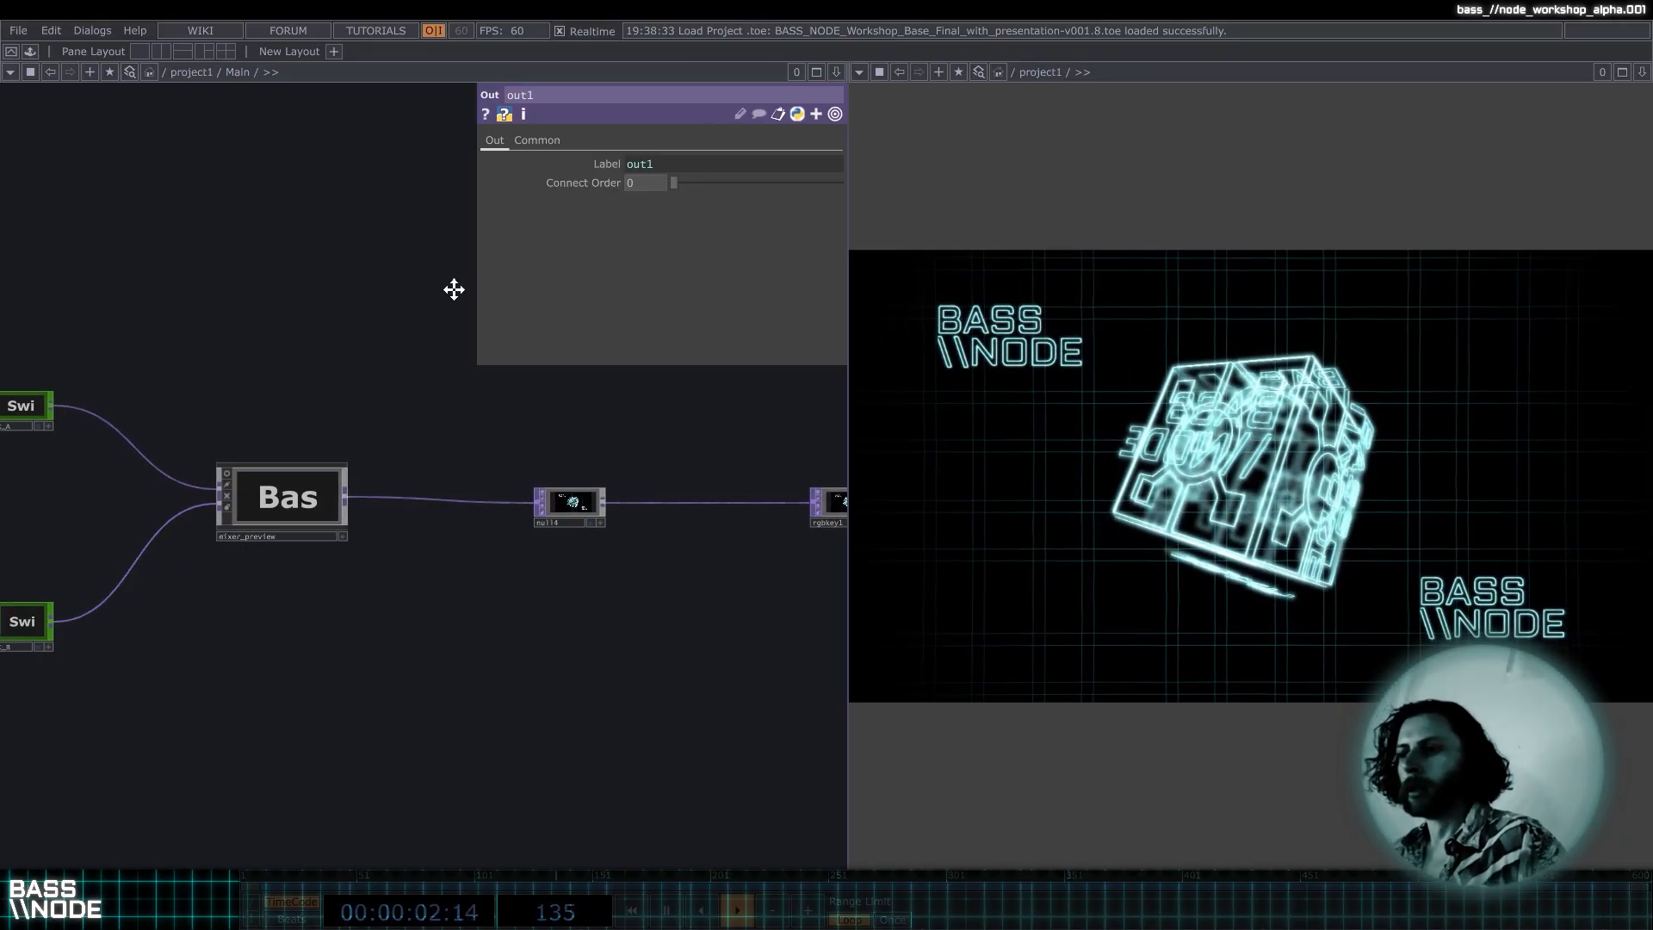
Select the Deck_A switch and set its Index to 1 to output visual1.
{"action": "scroll", "coordinate": [454, 288], "scroll_direction": "down", "scroll_amount": 6}
{"action": "left_click_drag", "start_coordinate": [468, 385], "coordinate": [470, 385]}
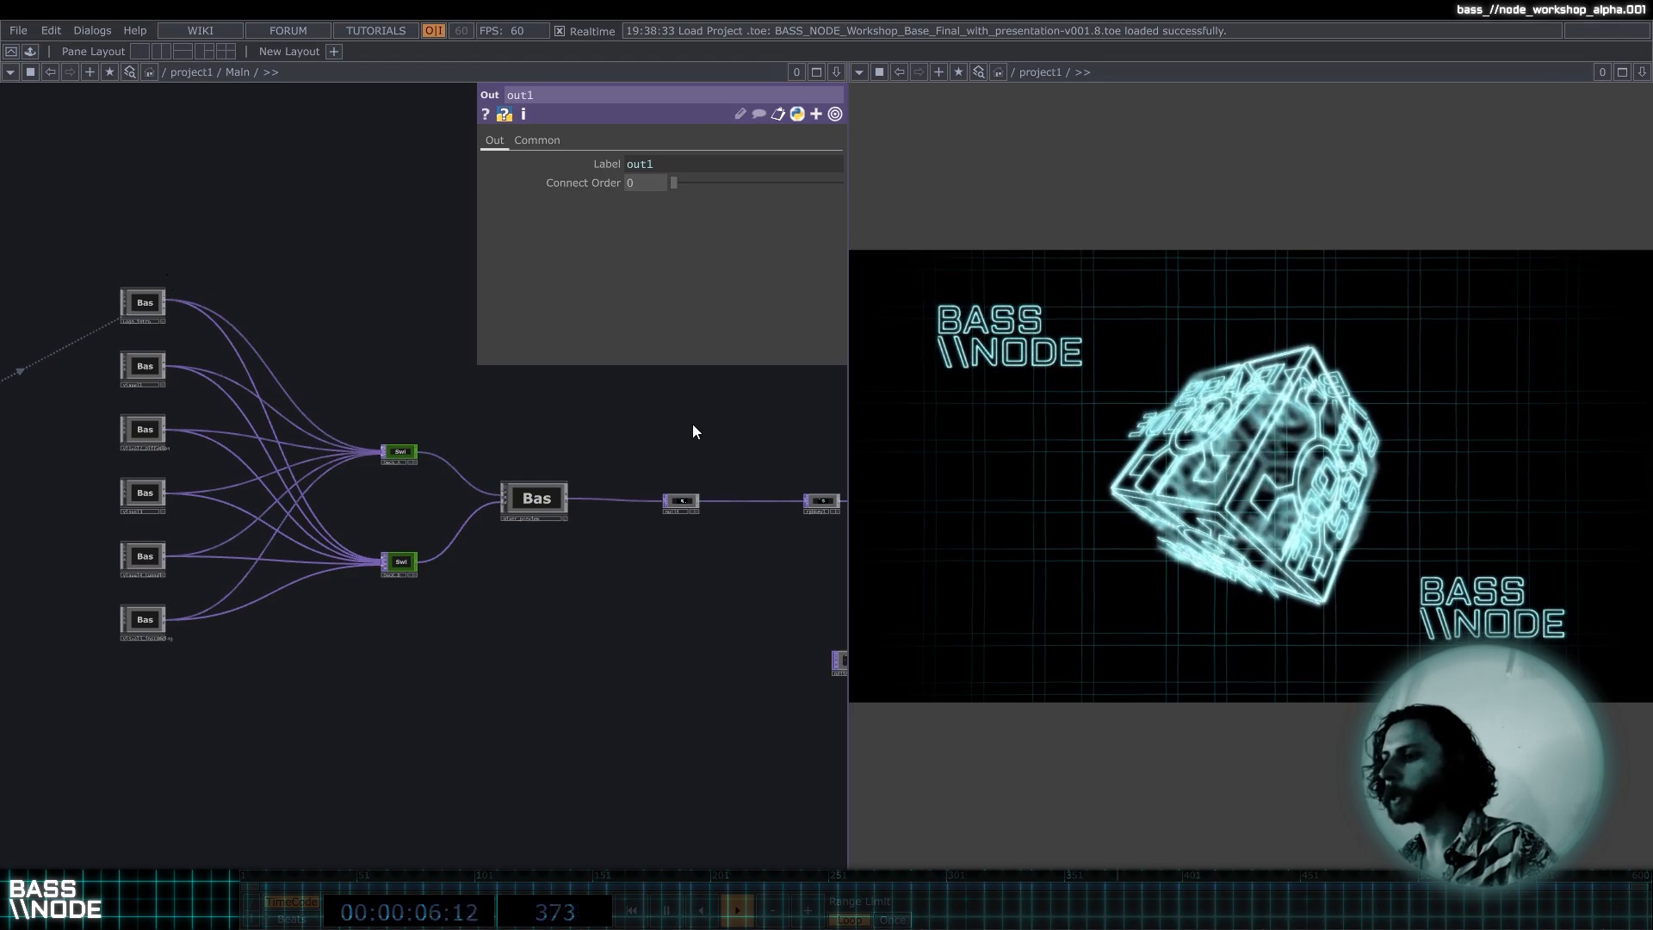
{"action": "left_click", "coordinate": [400, 451]}
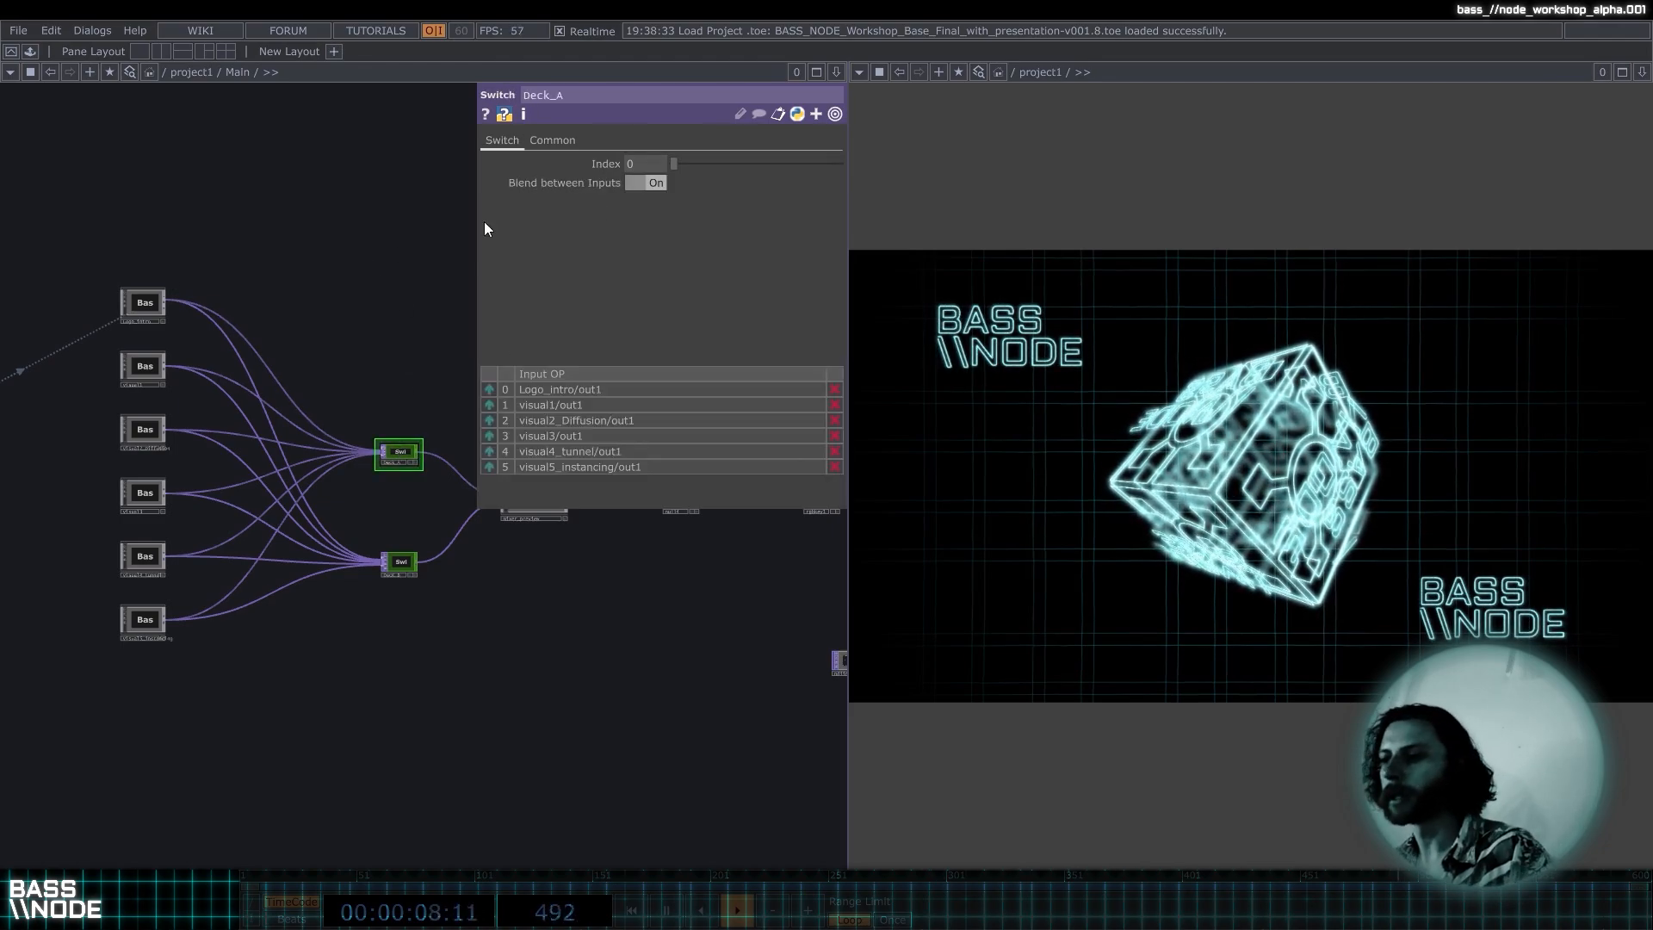
{"action": "left_click_drag", "start_coordinate": [250, 215], "coordinate": [577, 248]}
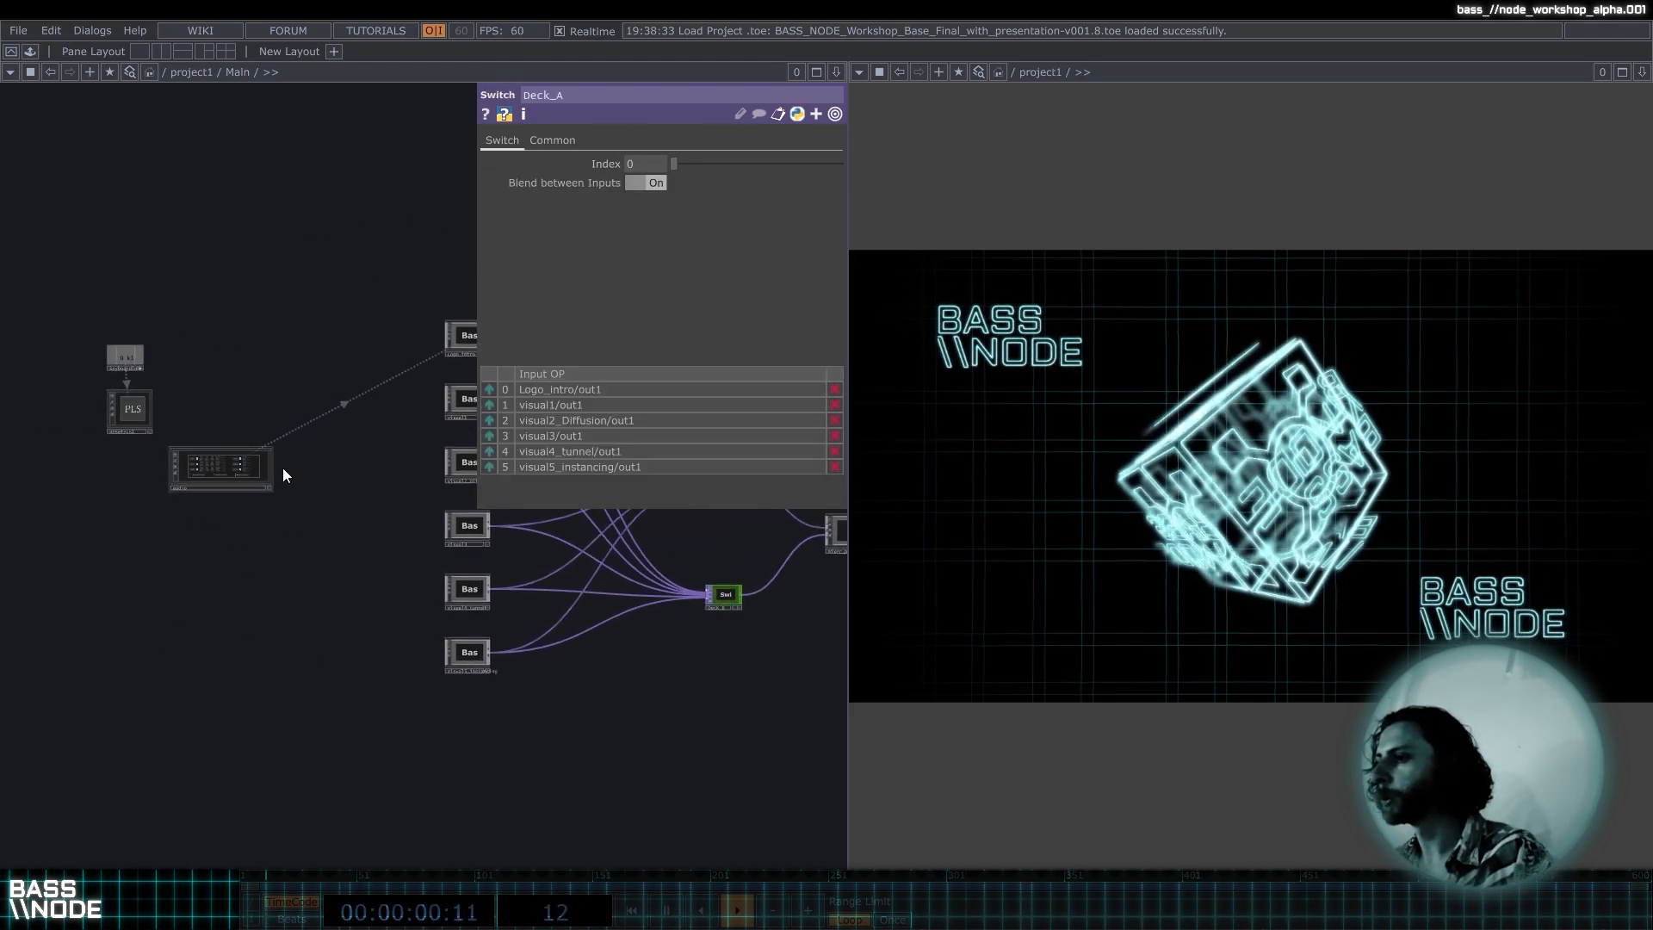
{"action": "left_click_drag", "start_coordinate": [211, 295], "coordinate": [80, 329]}
{"action": "middle_click_drag", "start_coordinate": [651, 162], "coordinate": [710, 146]}
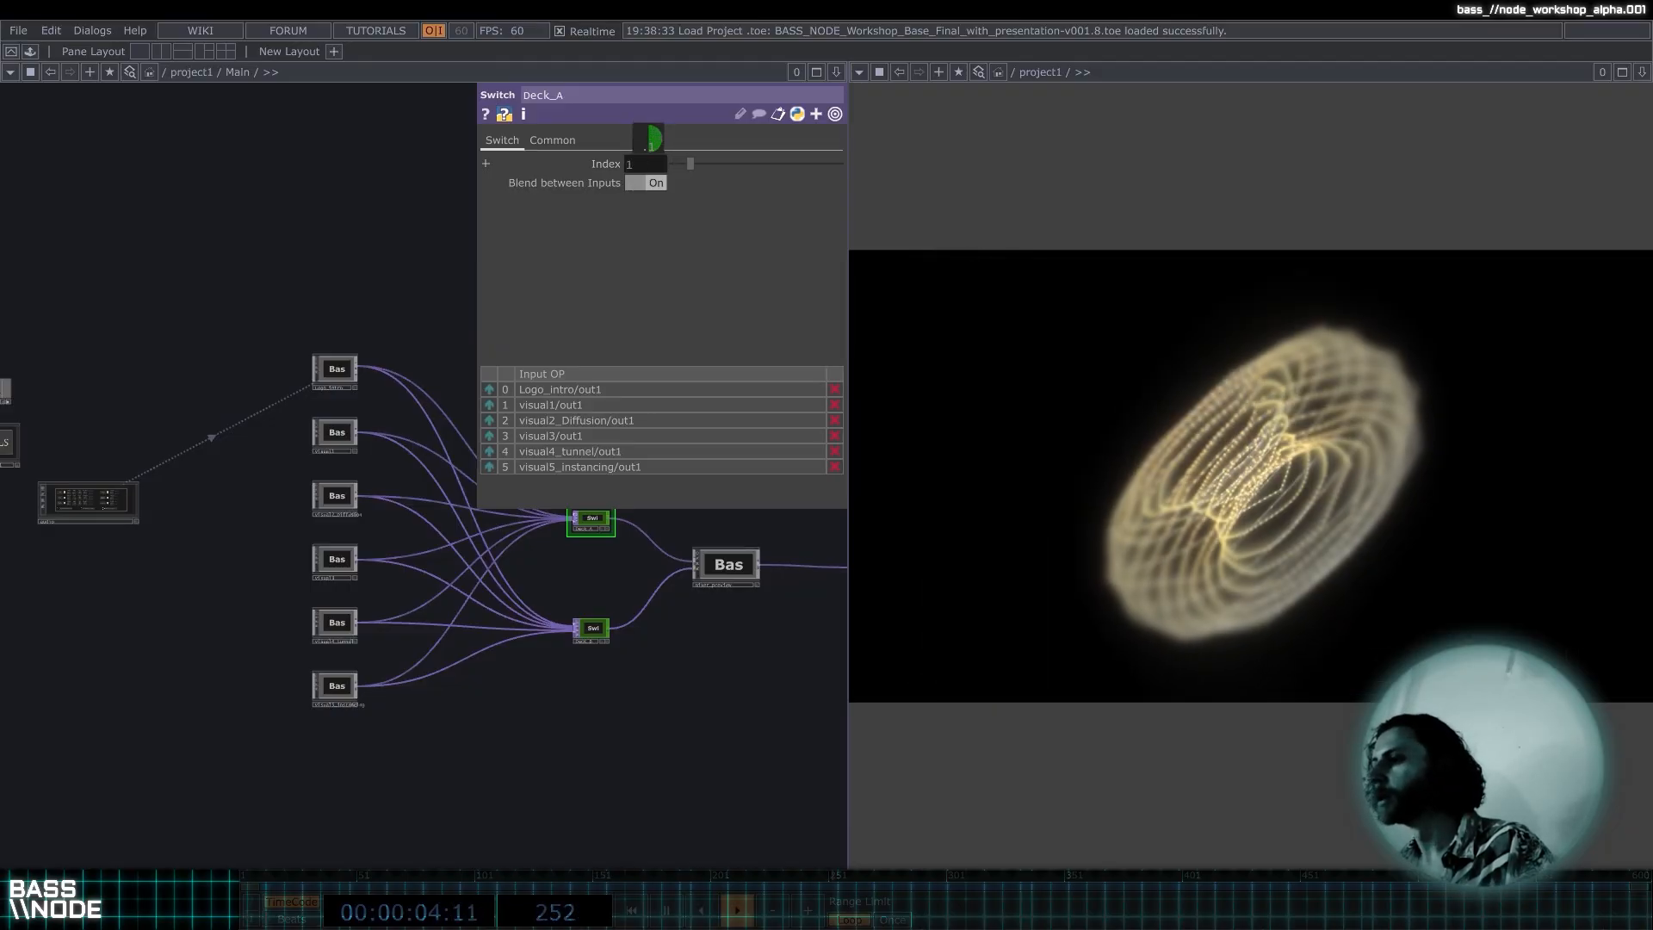
Examine the Deck_A and Deck_B switches and how the visual bases connect through them to mixer_preview.
{"action": "left_click_drag", "start_coordinate": [422, 231], "coordinate": [210, 214]}
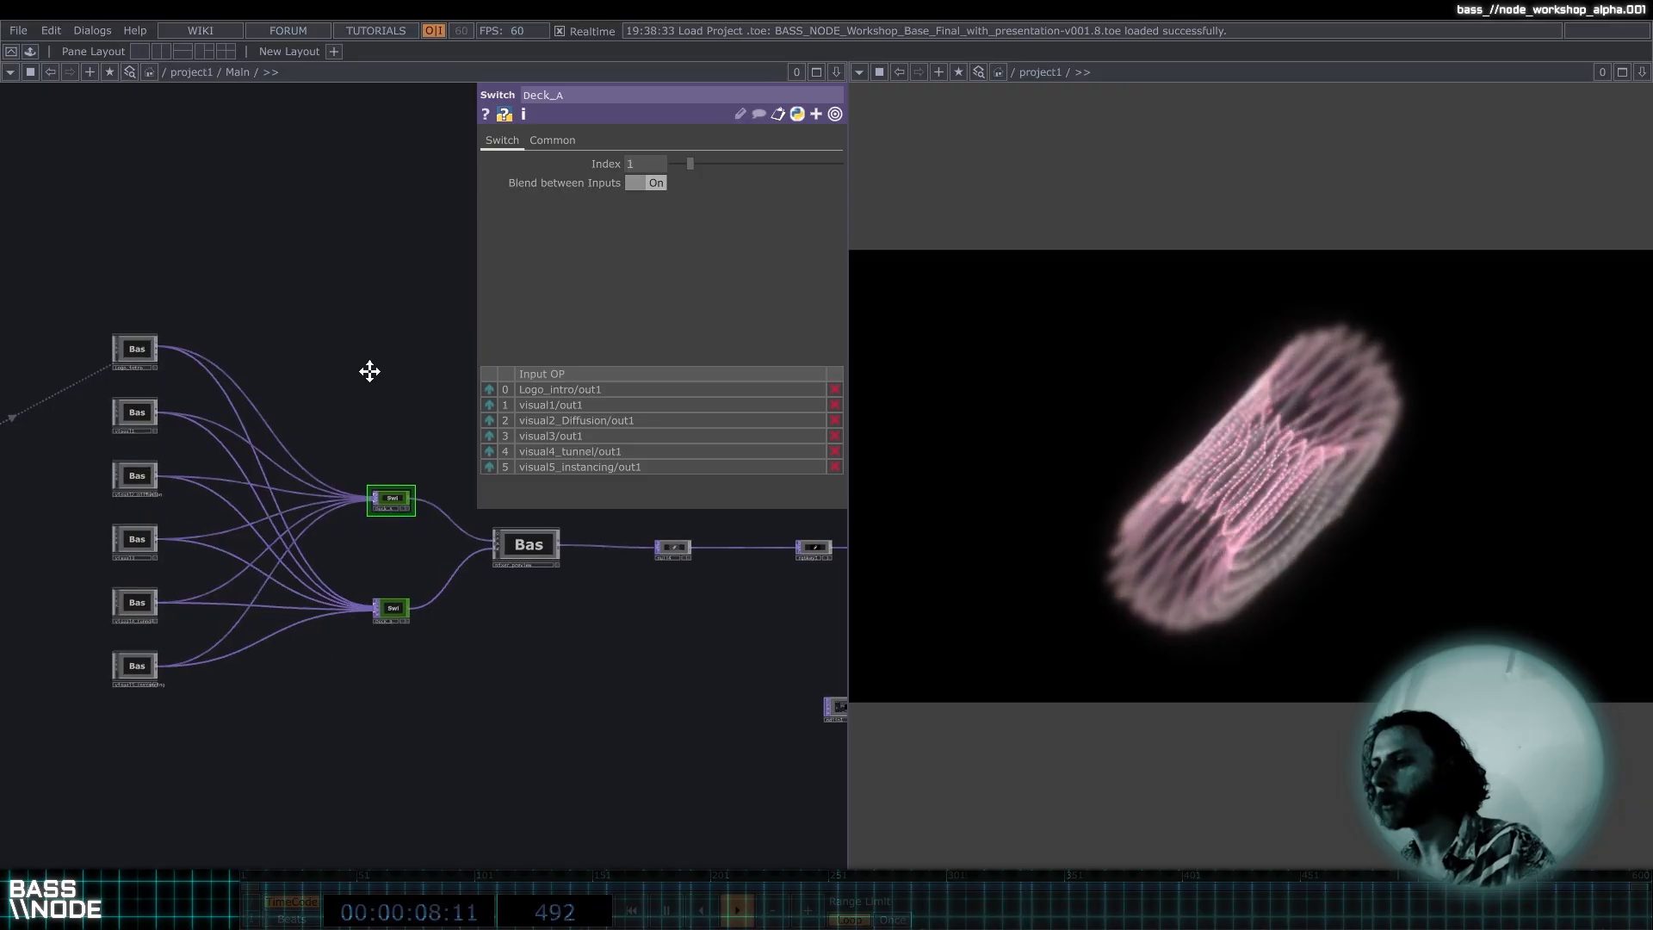
{"action": "left_click_drag", "start_coordinate": [369, 369], "coordinate": [348, 341]}
{"action": "scroll", "coordinate": [358, 469], "scroll_direction": "up", "scroll_amount": 4}
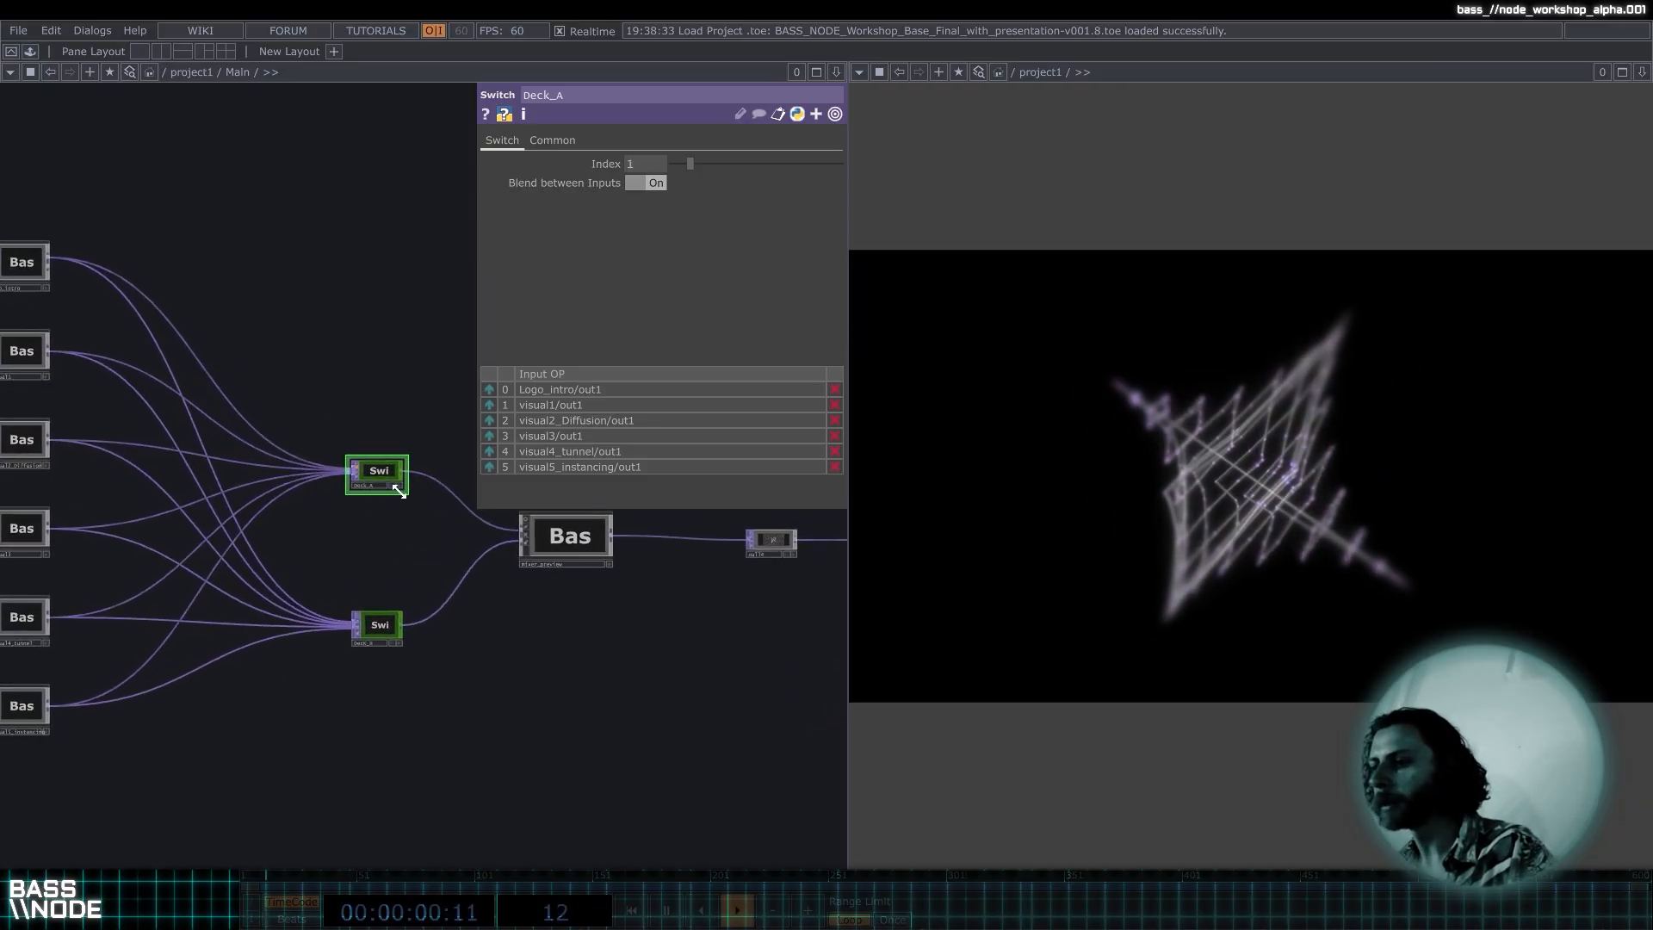
{"action": "scroll", "coordinate": [374, 462], "scroll_direction": "down", "scroll_amount": 2}
{"action": "scroll", "coordinate": [375, 462], "scroll_direction": "up", "scroll_amount": 3}
{"action": "scroll", "coordinate": [332, 328], "scroll_direction": "down", "scroll_amount": 3}
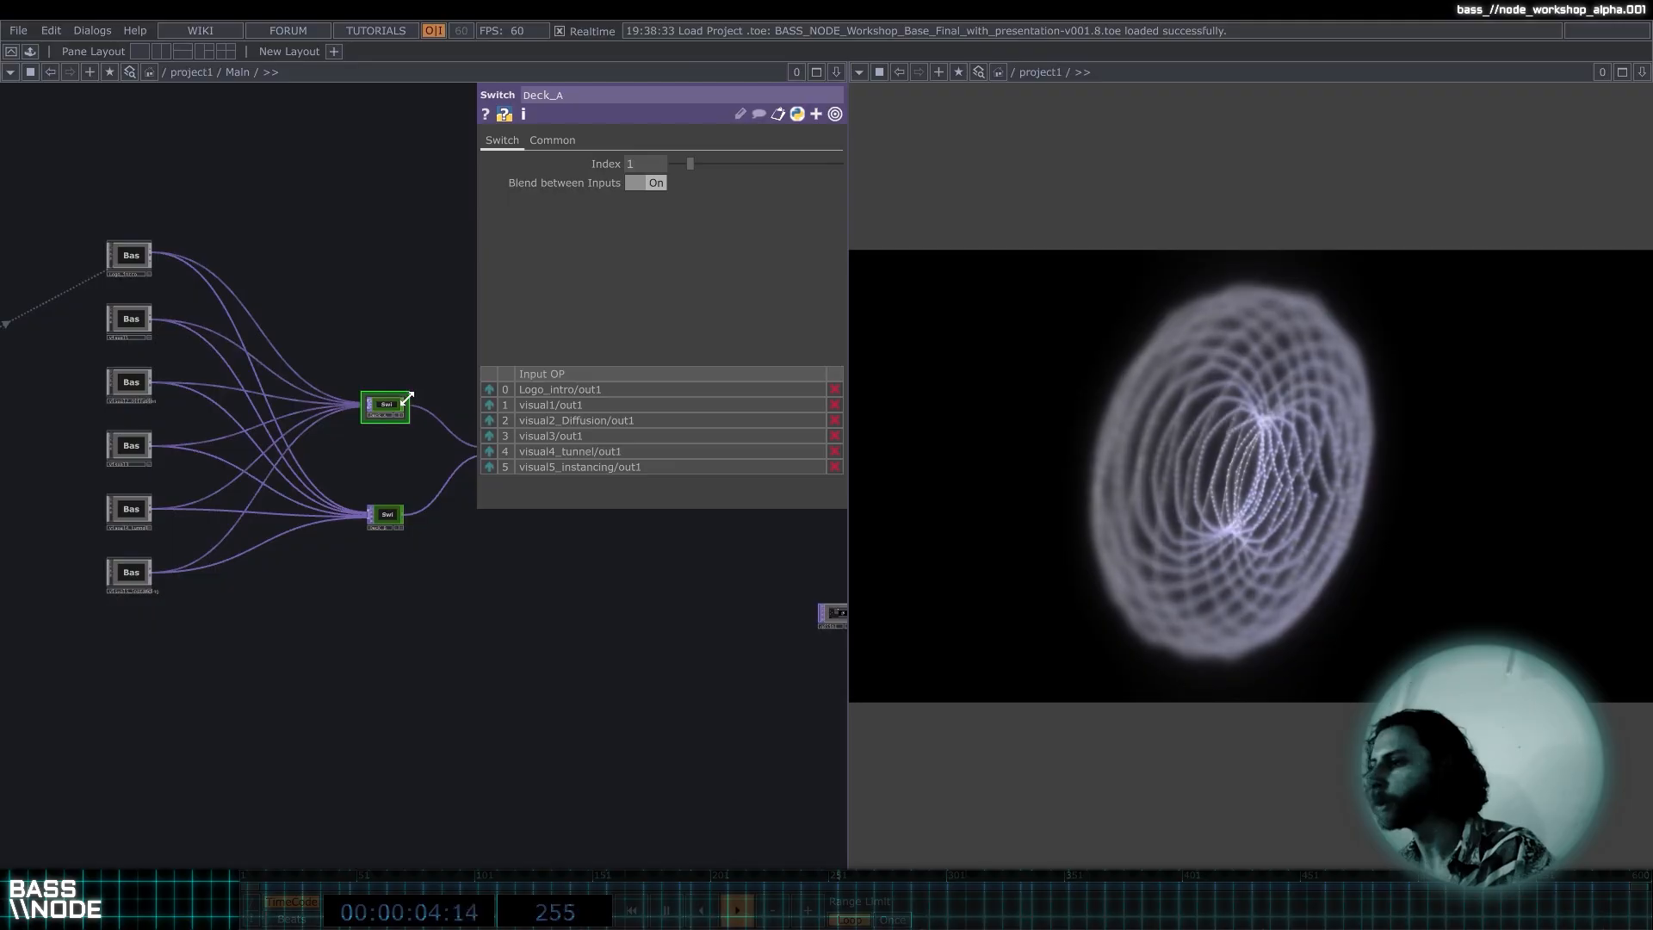
{"action": "scroll", "coordinate": [412, 398], "scroll_direction": "up", "scroll_amount": 5}
{"action": "mouse_move", "coordinate": [650, 164]}
{"action": "middle_mouse_down"}
{"action": "mouse_move", "coordinate": [656, 137]}
{"action": "mouse_move", "coordinate": [675, 140]}
{"action": "mouse_move", "coordinate": [652, 142]}
{"action": "middle_mouse_up"}
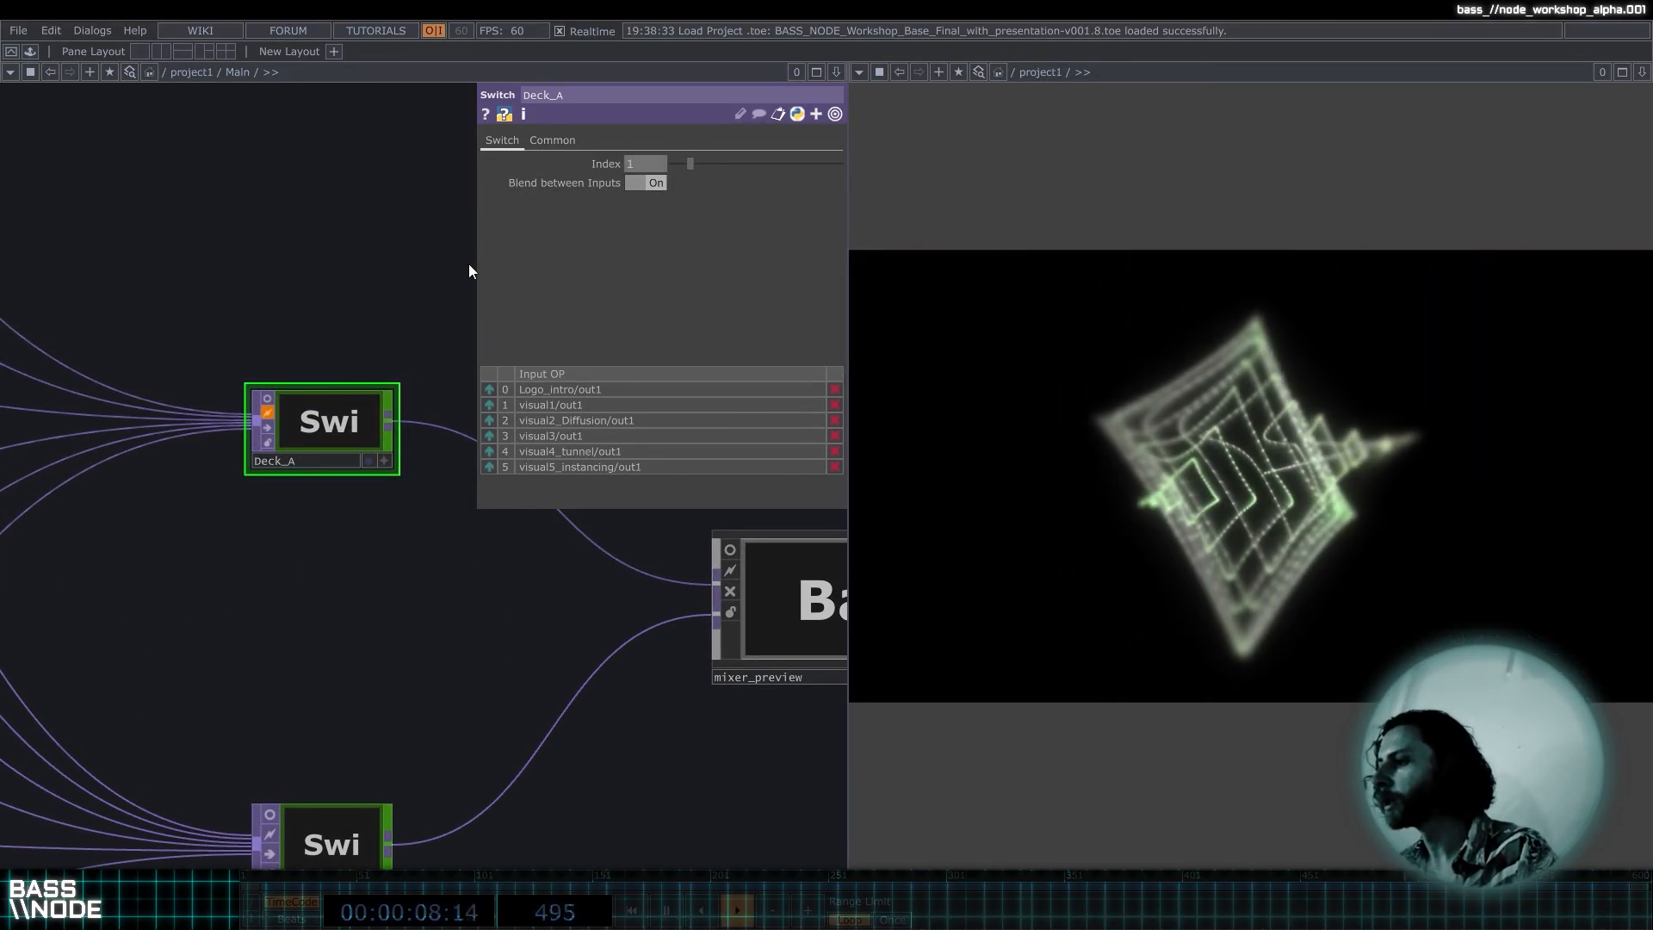
{"action": "scroll", "coordinate": [315, 320], "scroll_direction": "down", "scroll_amount": 3}
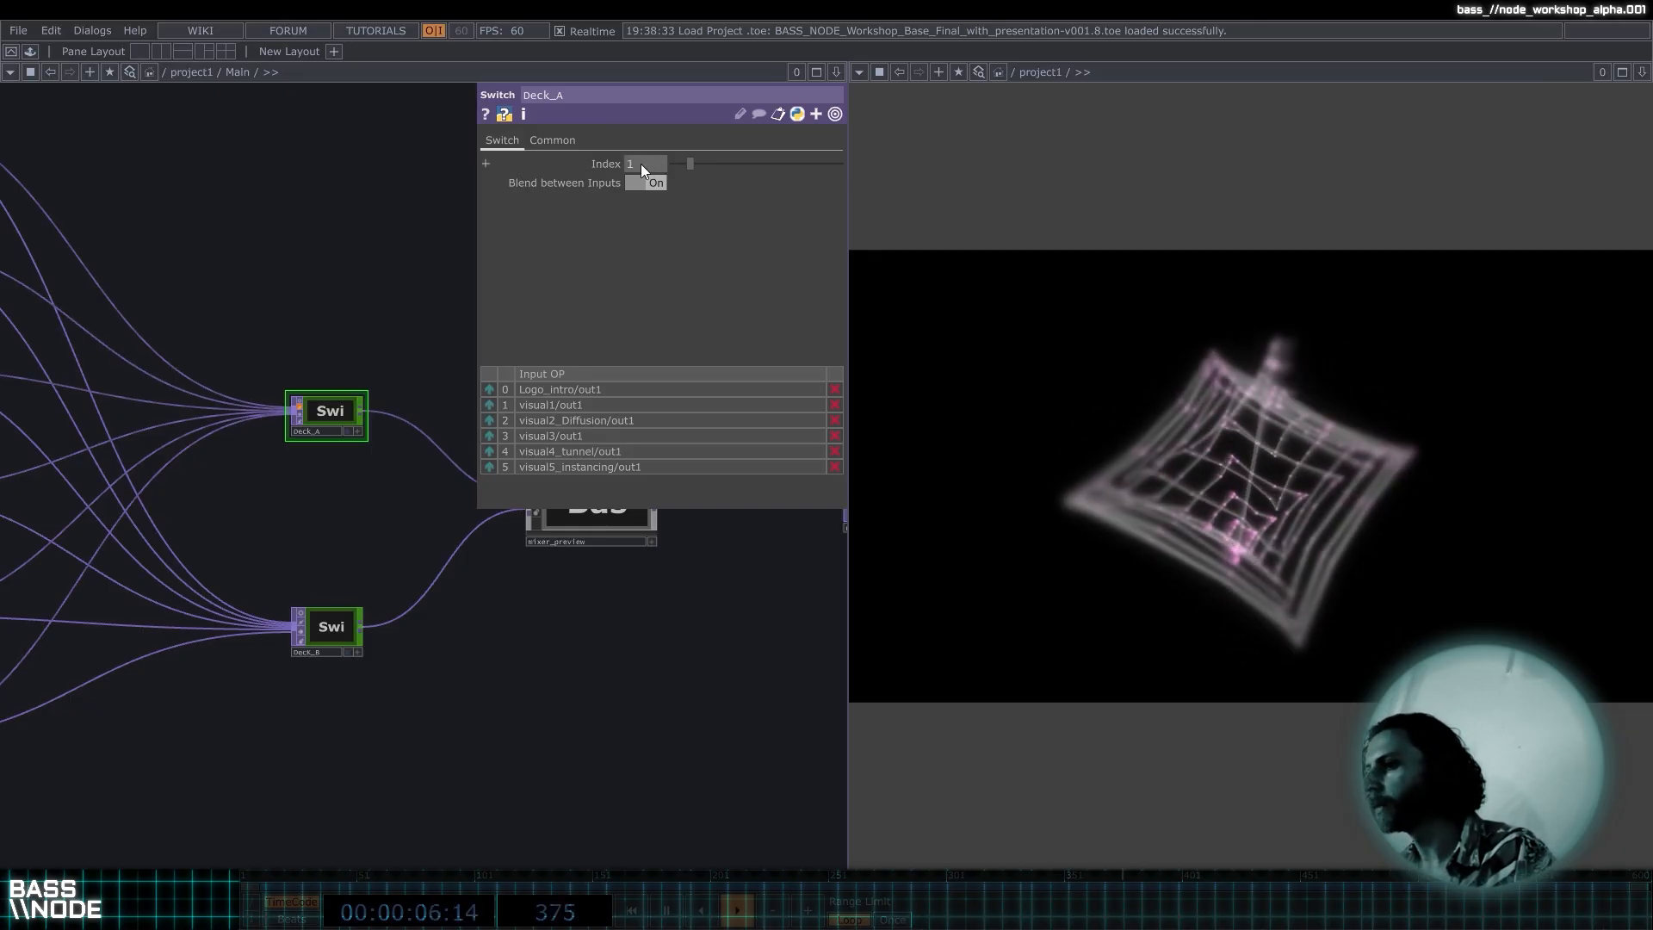
Step Deck_A's Index through 2, 3, 4 and 5 to preview the remaining visuals, leaving it at 5.
{"action": "left_click_drag", "start_coordinate": [641, 165], "coordinate": [701, 141]}
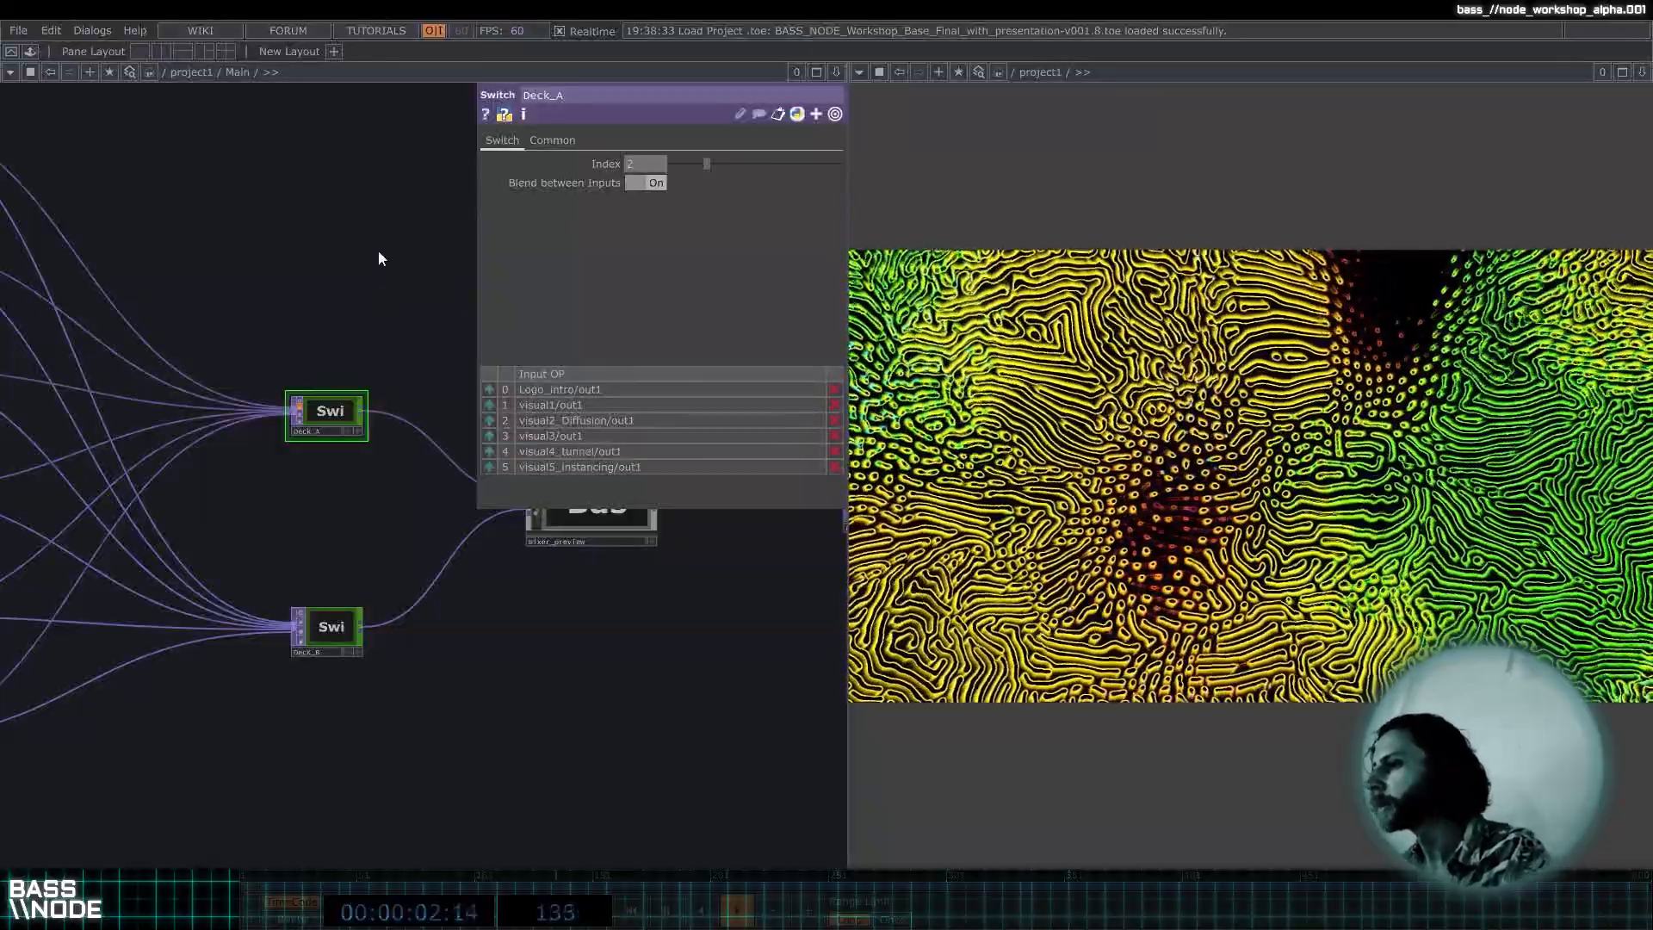
{"action": "left_click_drag", "start_coordinate": [341, 262], "coordinate": [291, 252]}
{"action": "scroll", "coordinate": [294, 252], "scroll_direction": "down", "scroll_amount": 3}
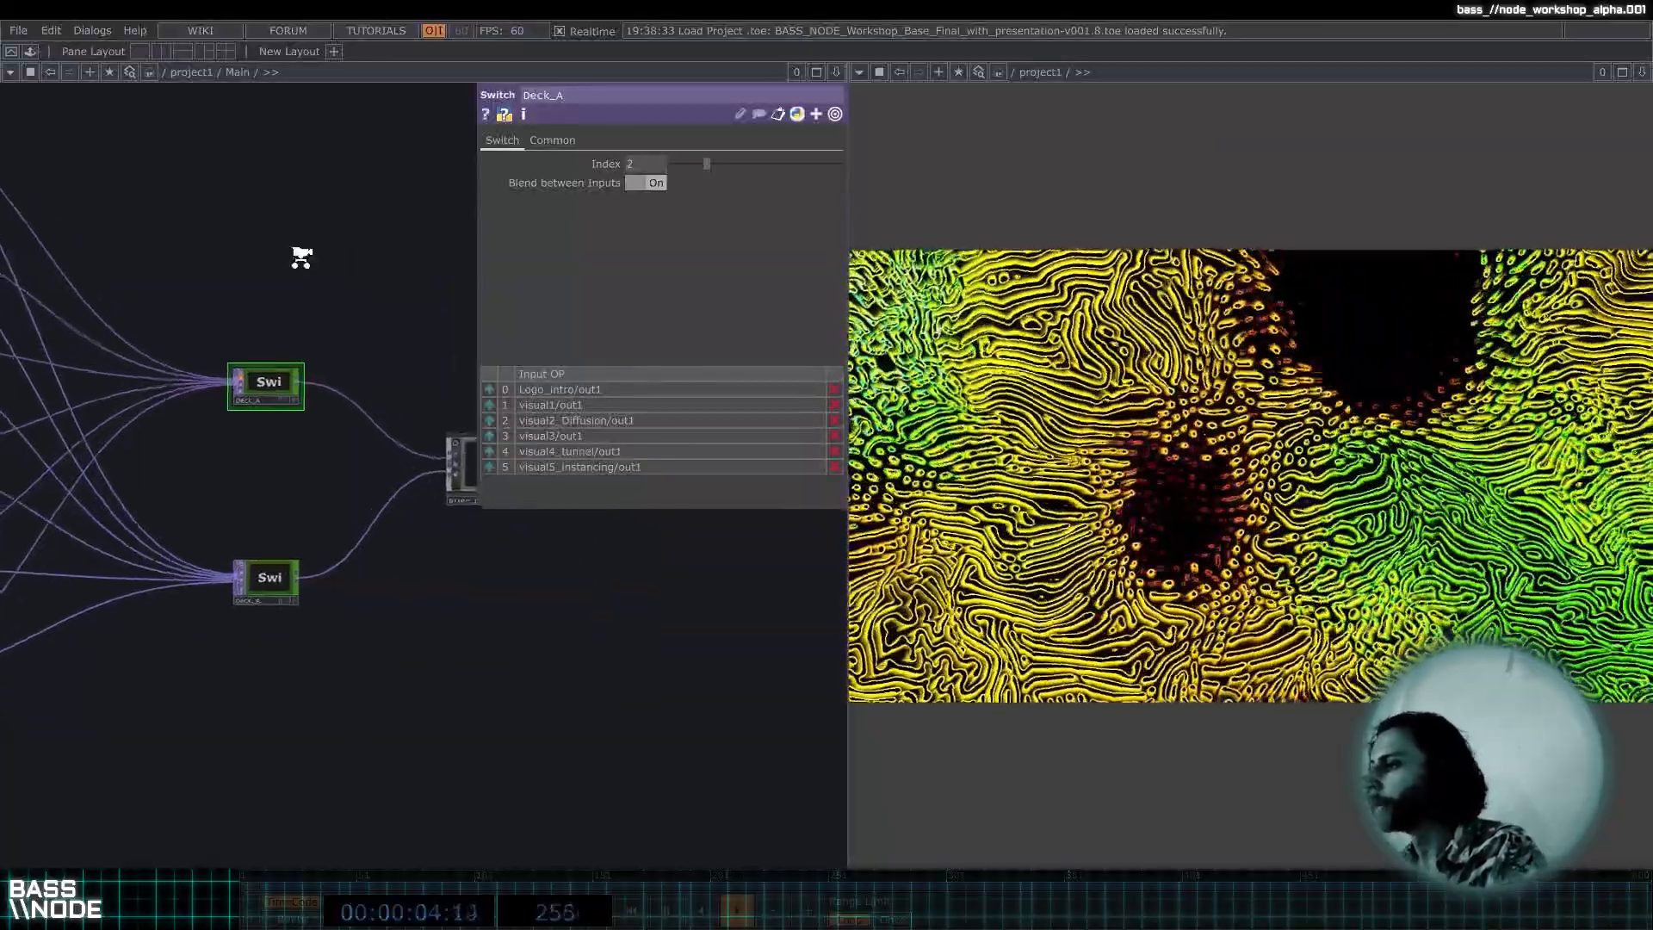
{"action": "left_click_drag", "start_coordinate": [644, 165], "coordinate": [651, 165]}
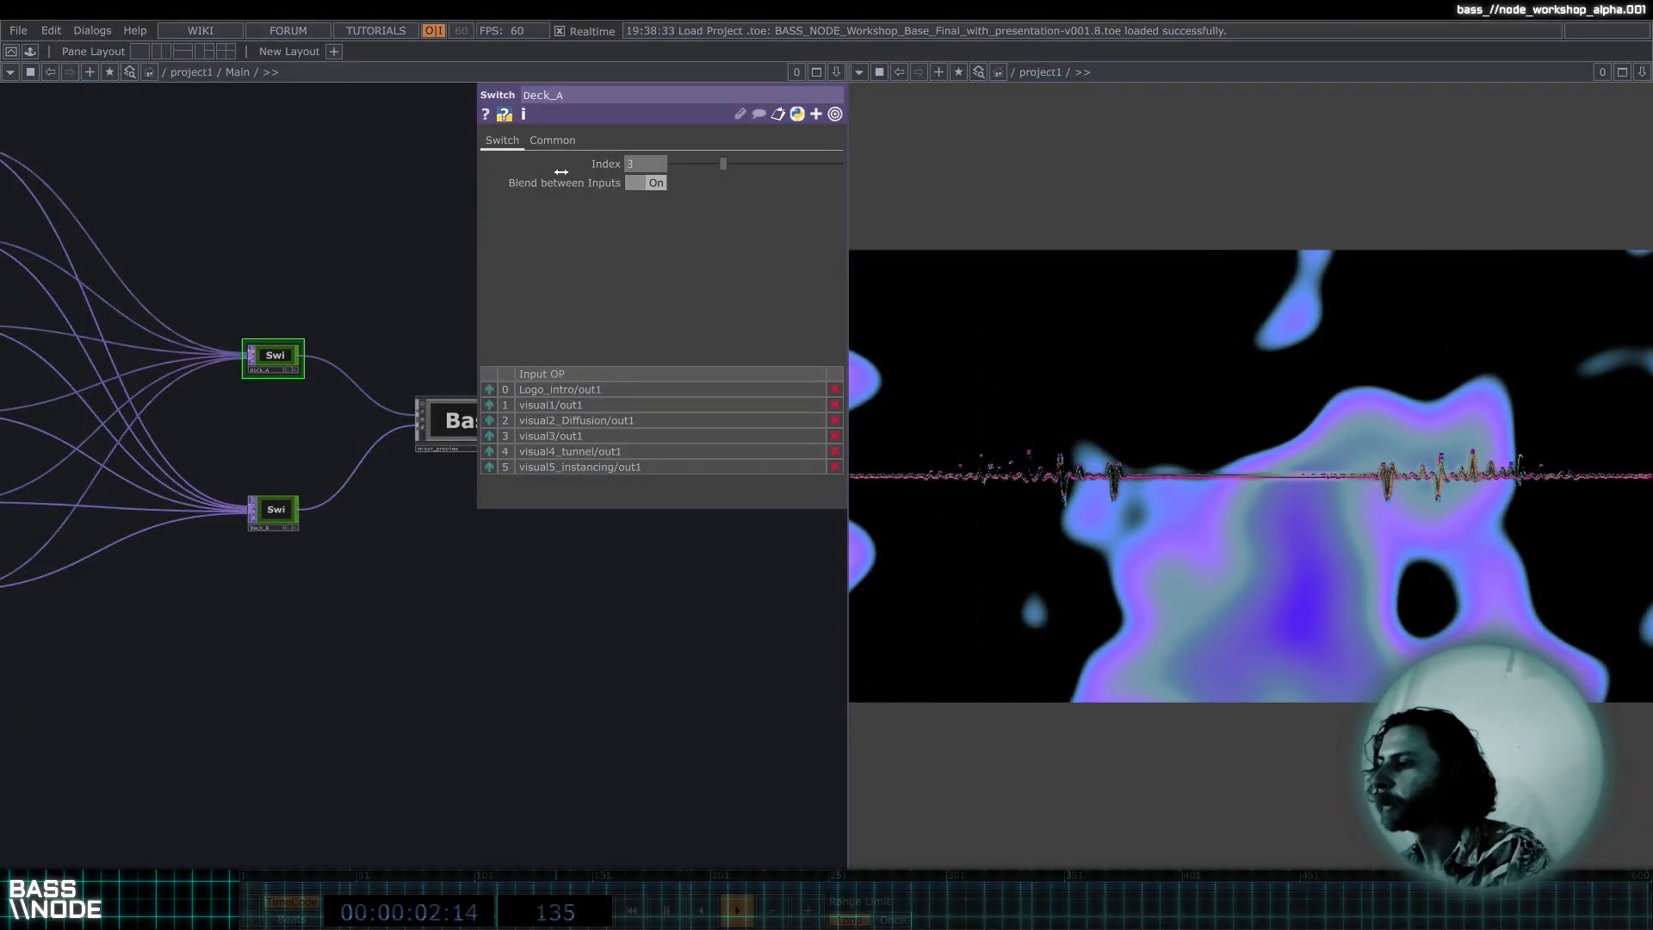
{"action": "middle_click_drag", "start_coordinate": [646, 163], "coordinate": [645, 164]}
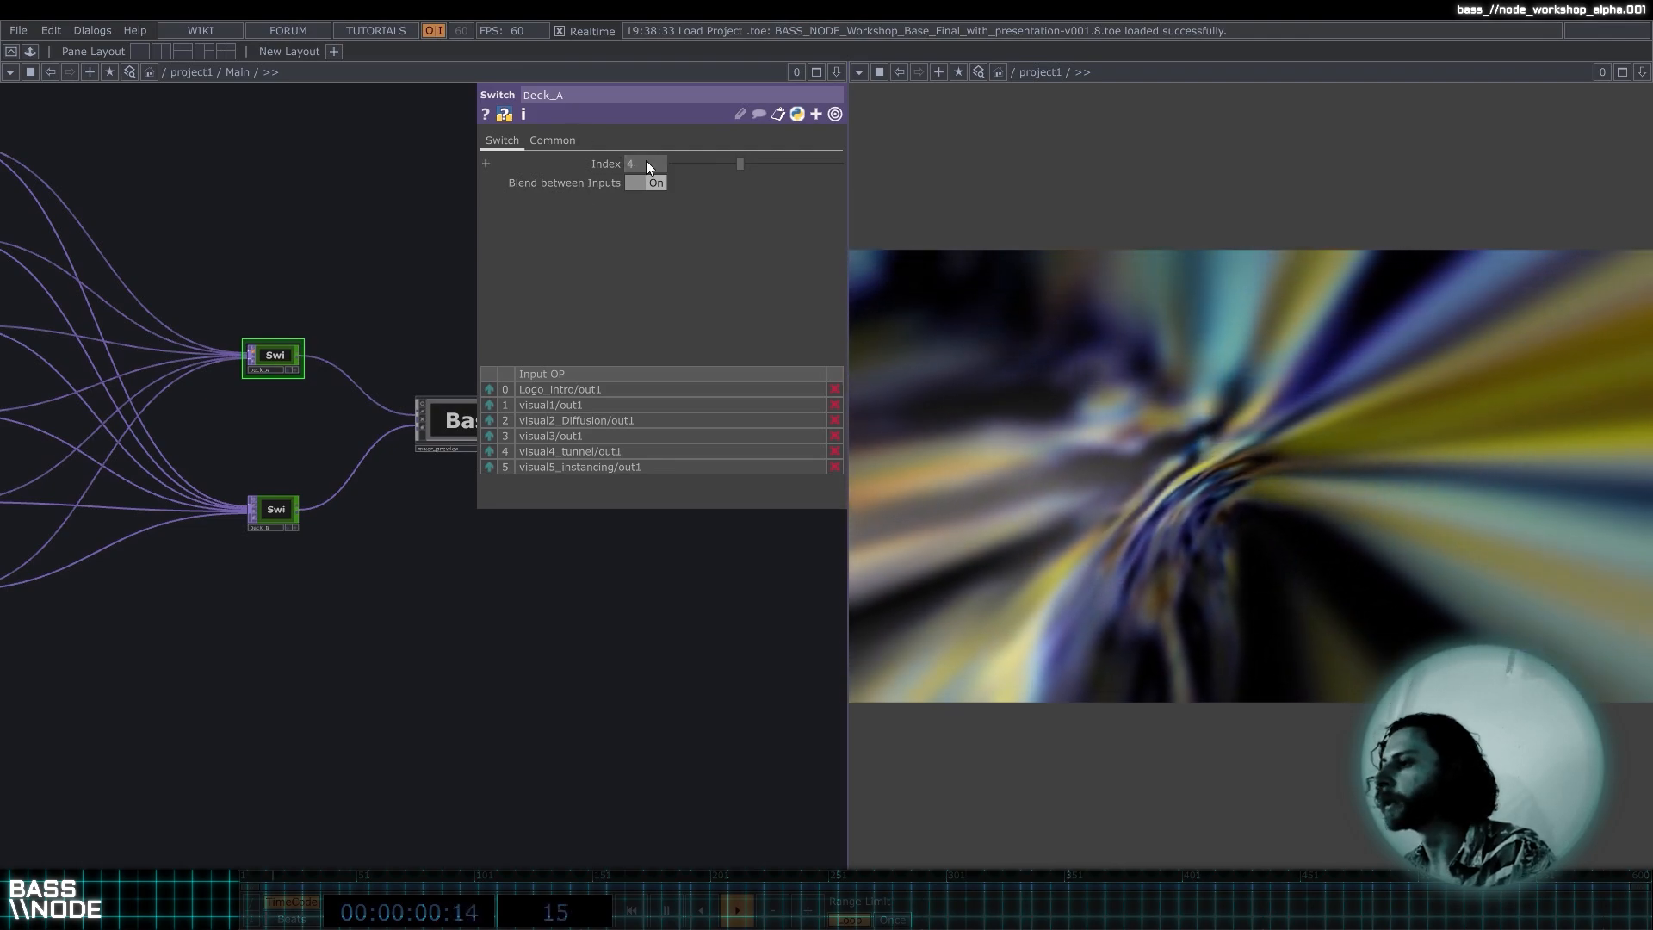
{"action": "middle_click_drag", "start_coordinate": [637, 164], "coordinate": [634, 161]}
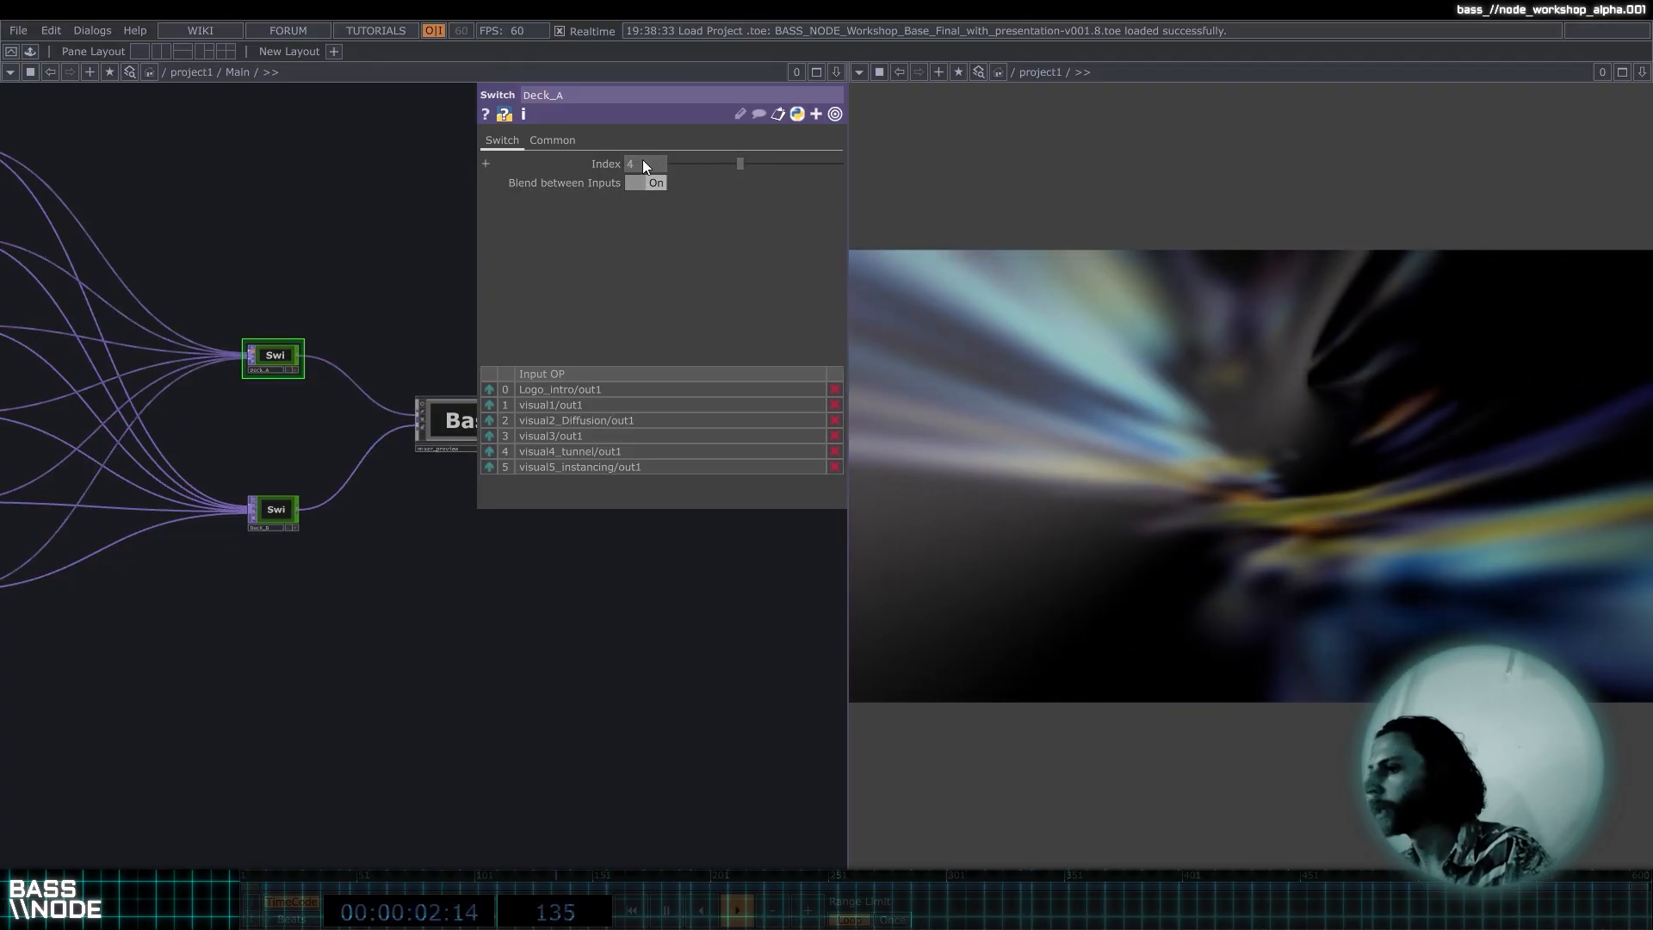
{"action": "middle_click_drag", "start_coordinate": [642, 158], "coordinate": [728, 159]}
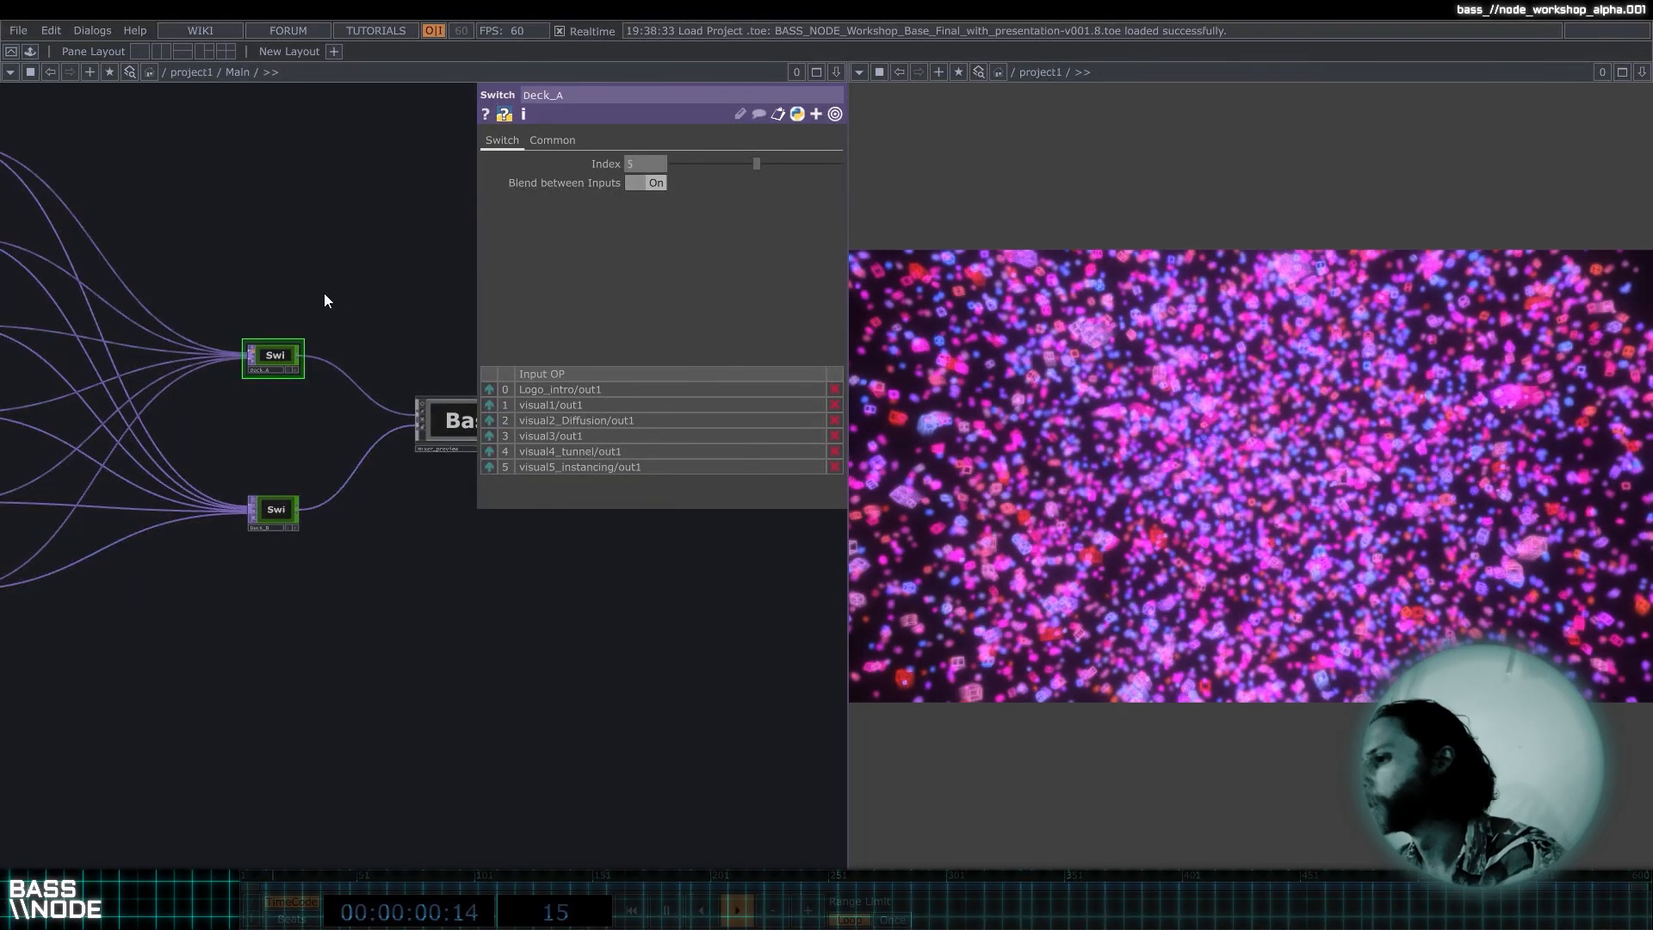
Set Deck_A's Index back to 0 to output Logo_intro.
{"action": "scroll", "coordinate": [324, 292], "scroll_direction": "down", "scroll_amount": 5}
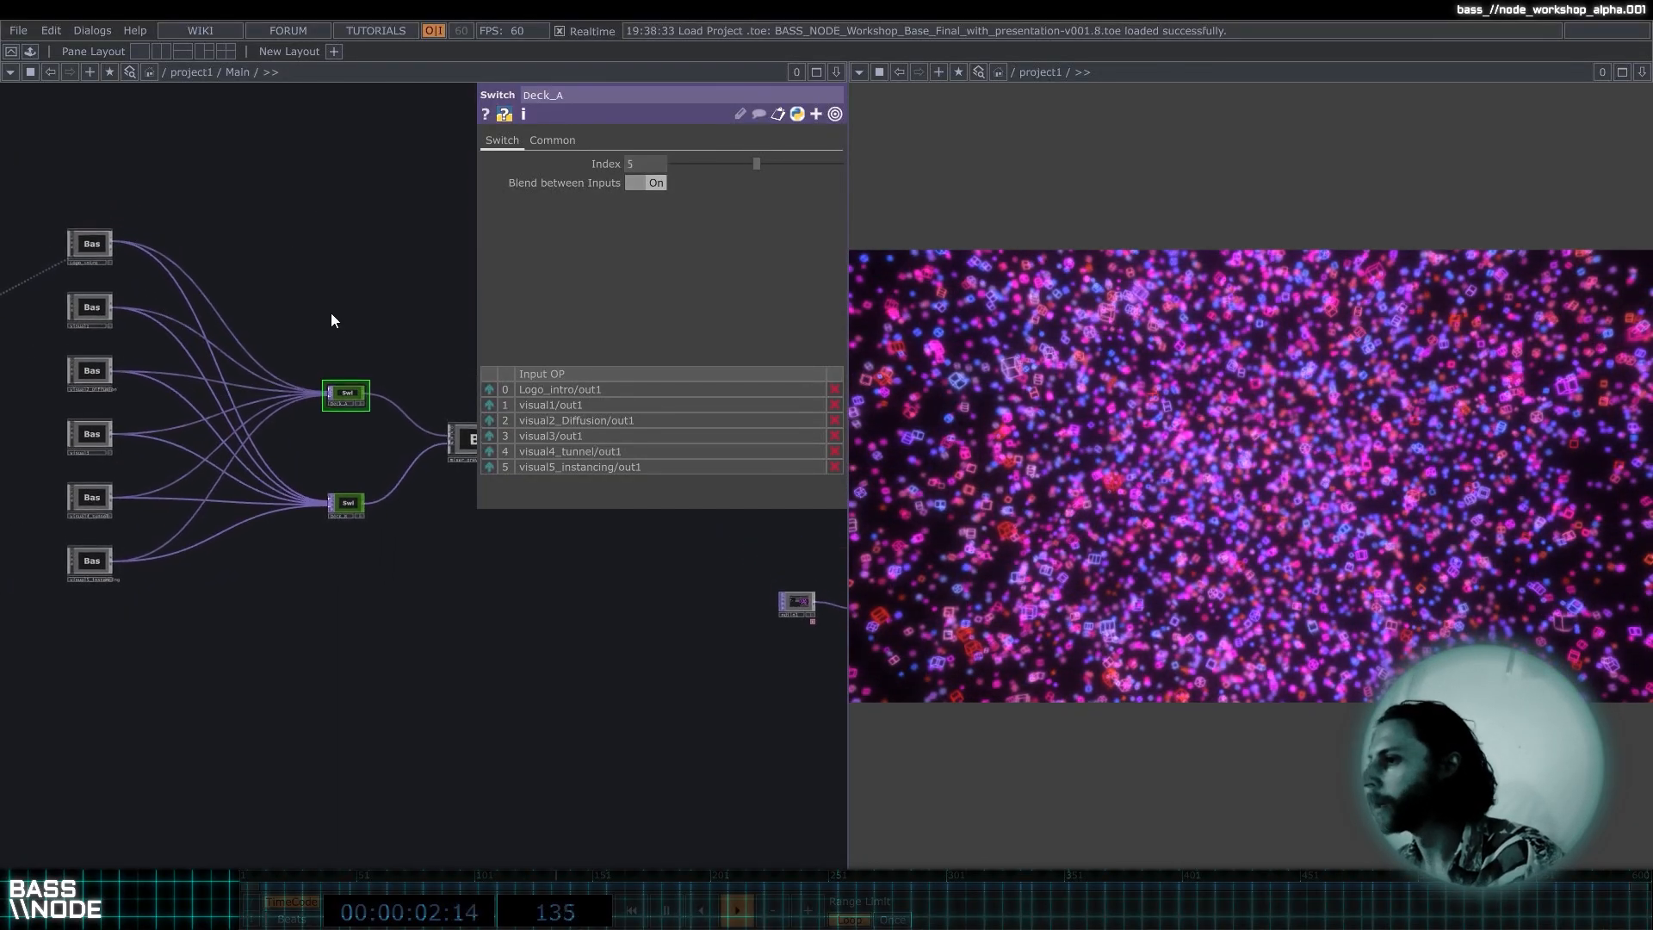
{"action": "left_click_drag", "start_coordinate": [763, 163], "coordinate": [716, 171]}
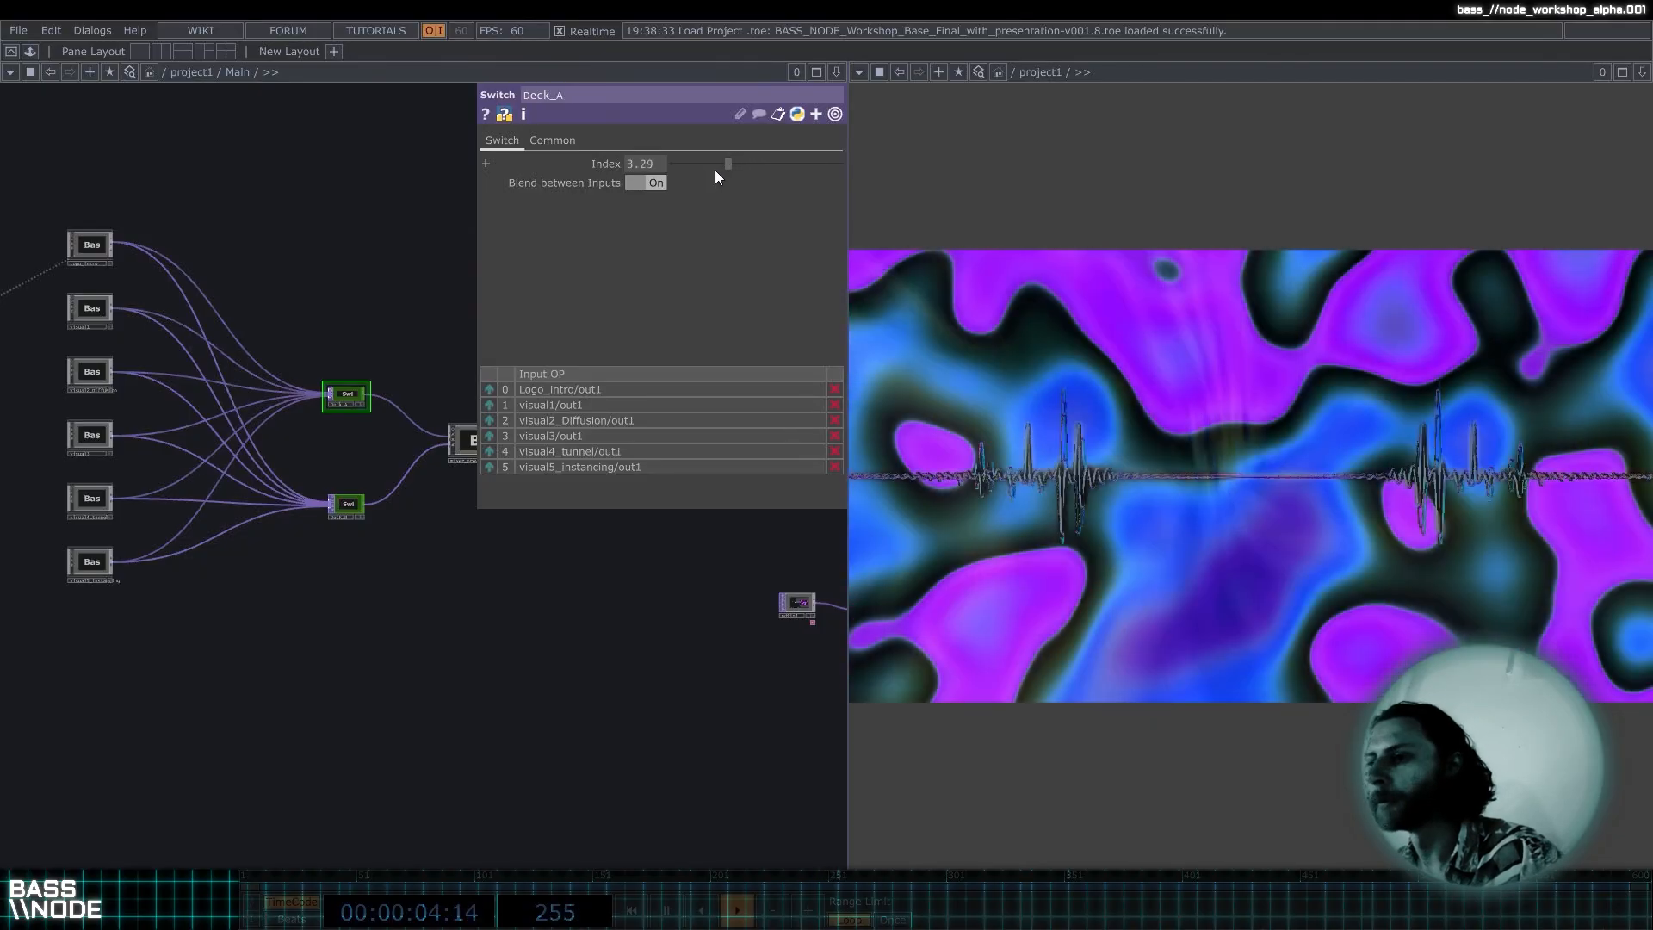
{"action": "scroll", "coordinate": [221, 259], "scroll_direction": "down", "scroll_amount": 4}
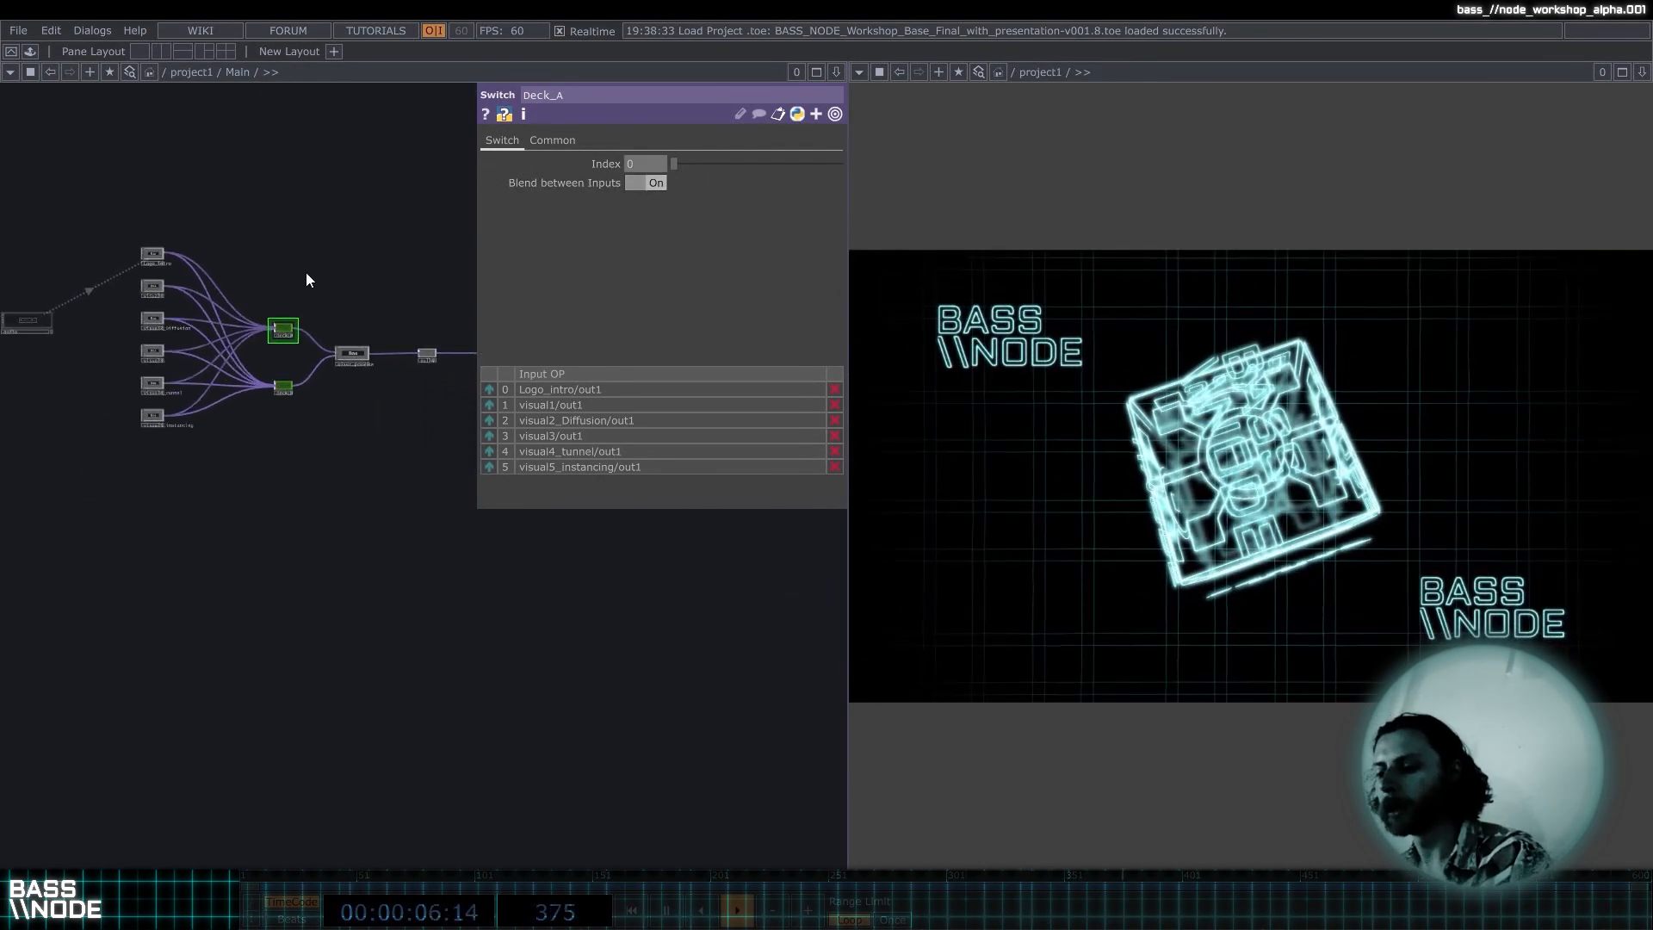
{"action": "left_click_drag", "start_coordinate": [312, 245], "coordinate": [320, 261]}
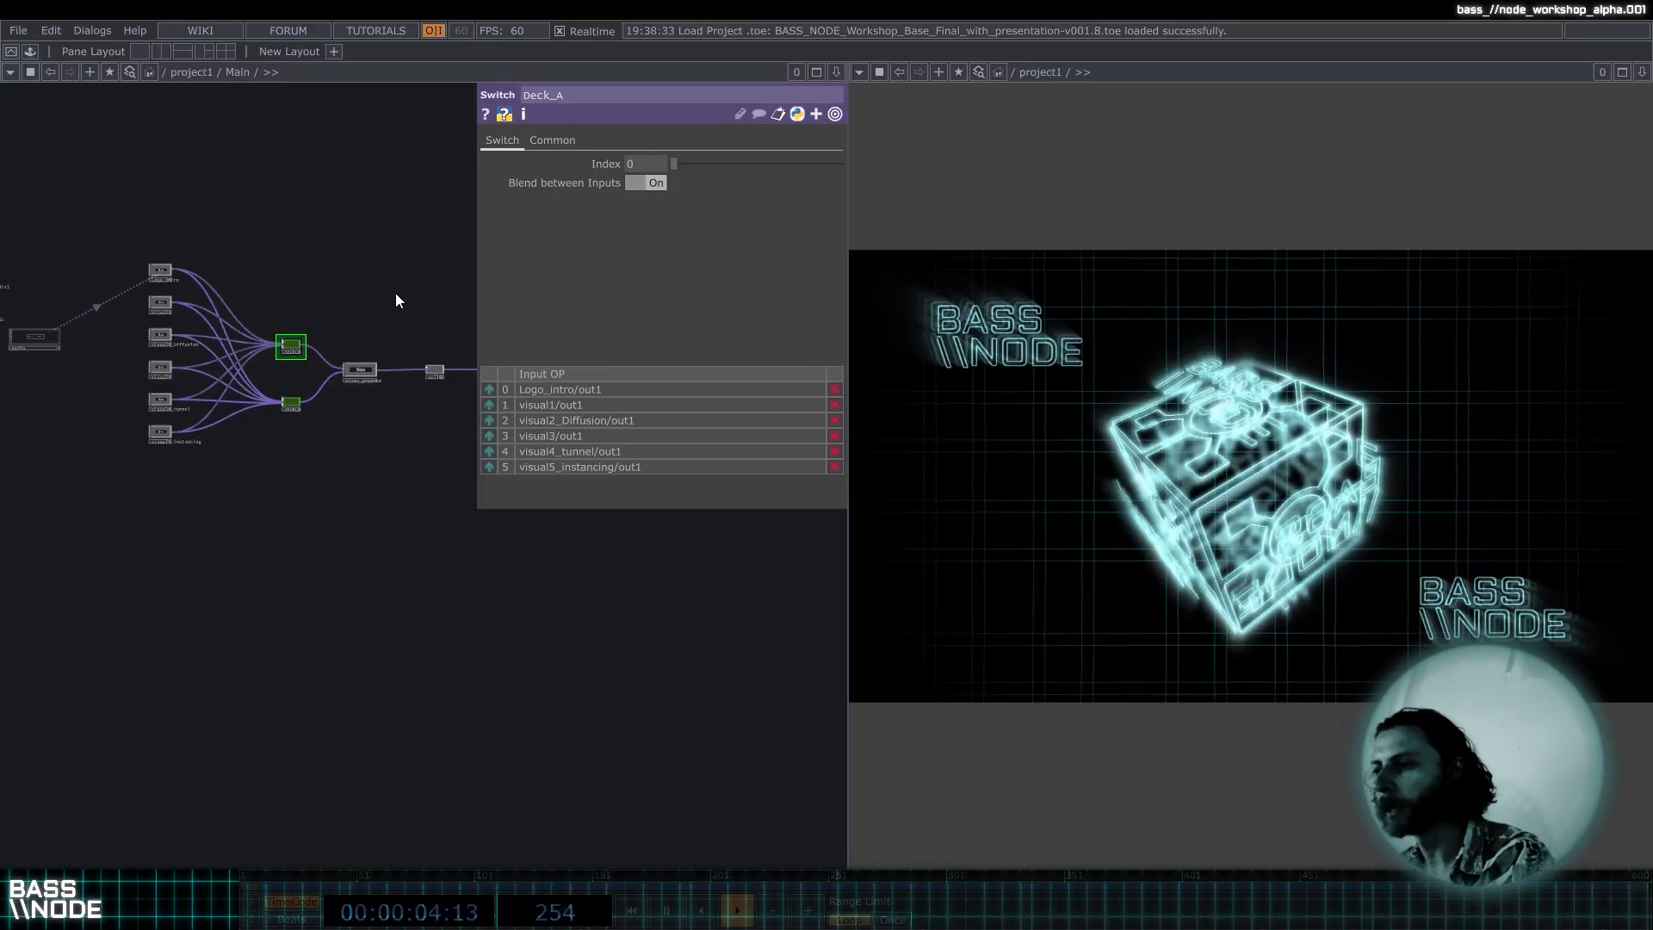
Save the project as a new file named BASS_NODE_Workshop_Base_WIP_v01 in BASE_NODE_workshop_folder.
{"action": "key", "text": "ctrl+shift+s"}
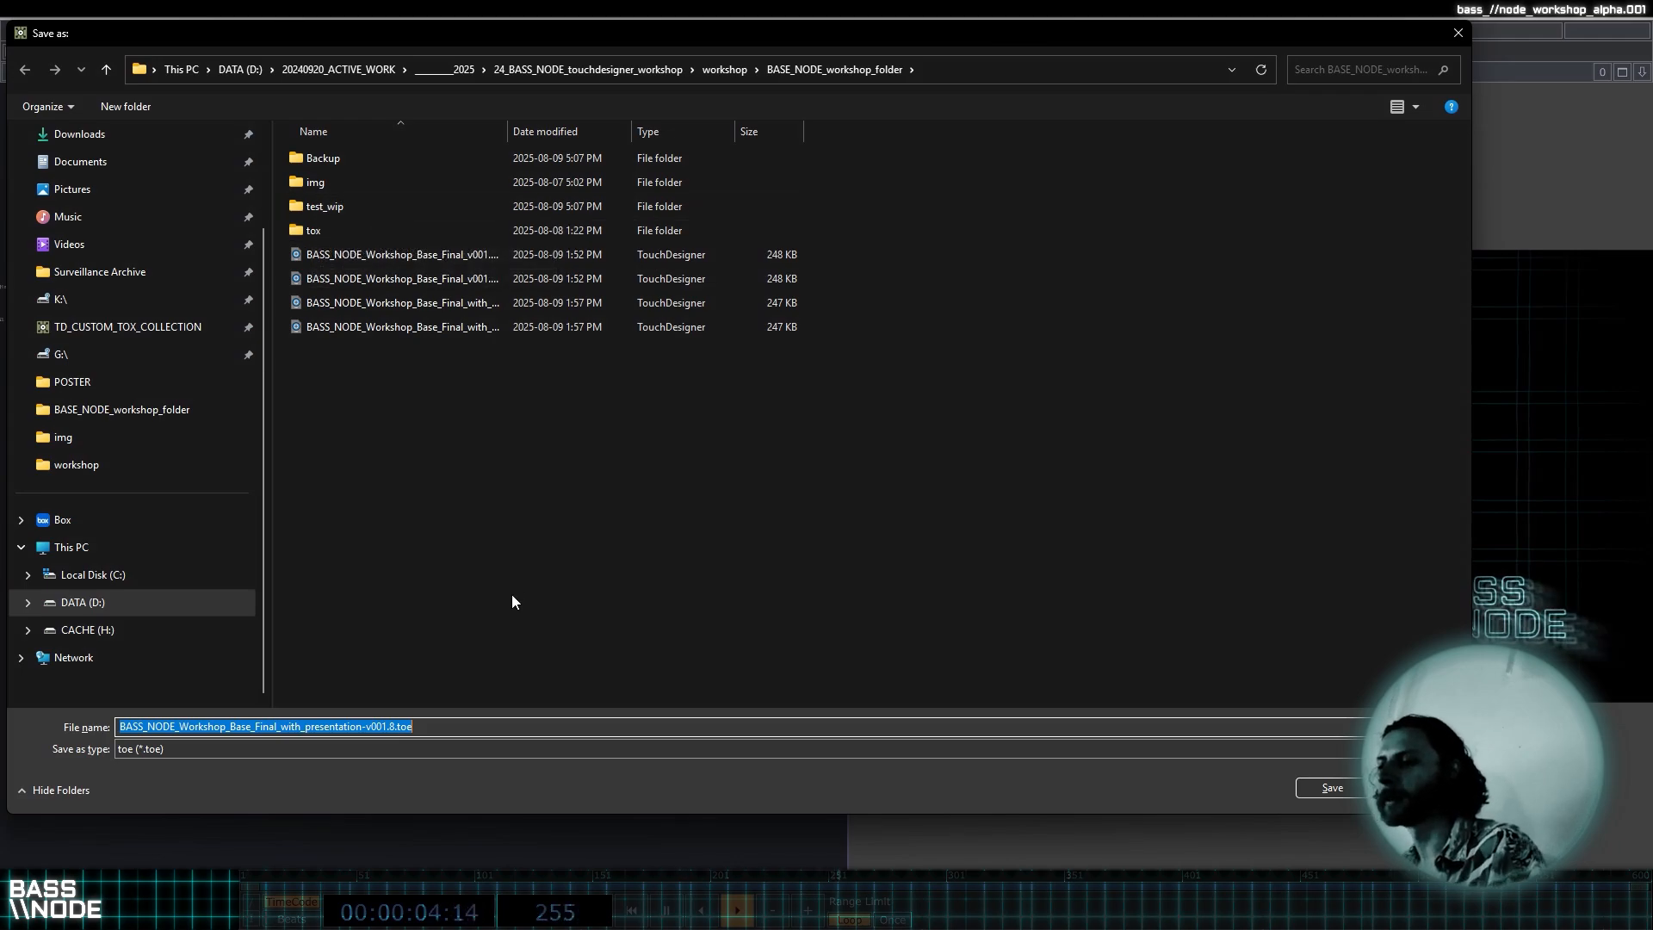
{"action": "left_click_drag", "start_coordinate": [412, 729], "coordinate": [307, 731]}
{"action": "key", "text": "BackSpace"}
{"action": "key", "text": "BackSpace"}
{"action": "key", "text": "BackSpace"}
{"action": "key", "text": "BackSpace"}
{"action": "key", "text": "BackSpace"}
{"action": "key", "text": "BackSpace"}
{"action": "key", "text": "BackSpace"}
{"action": "key", "text": "BackSpace"}
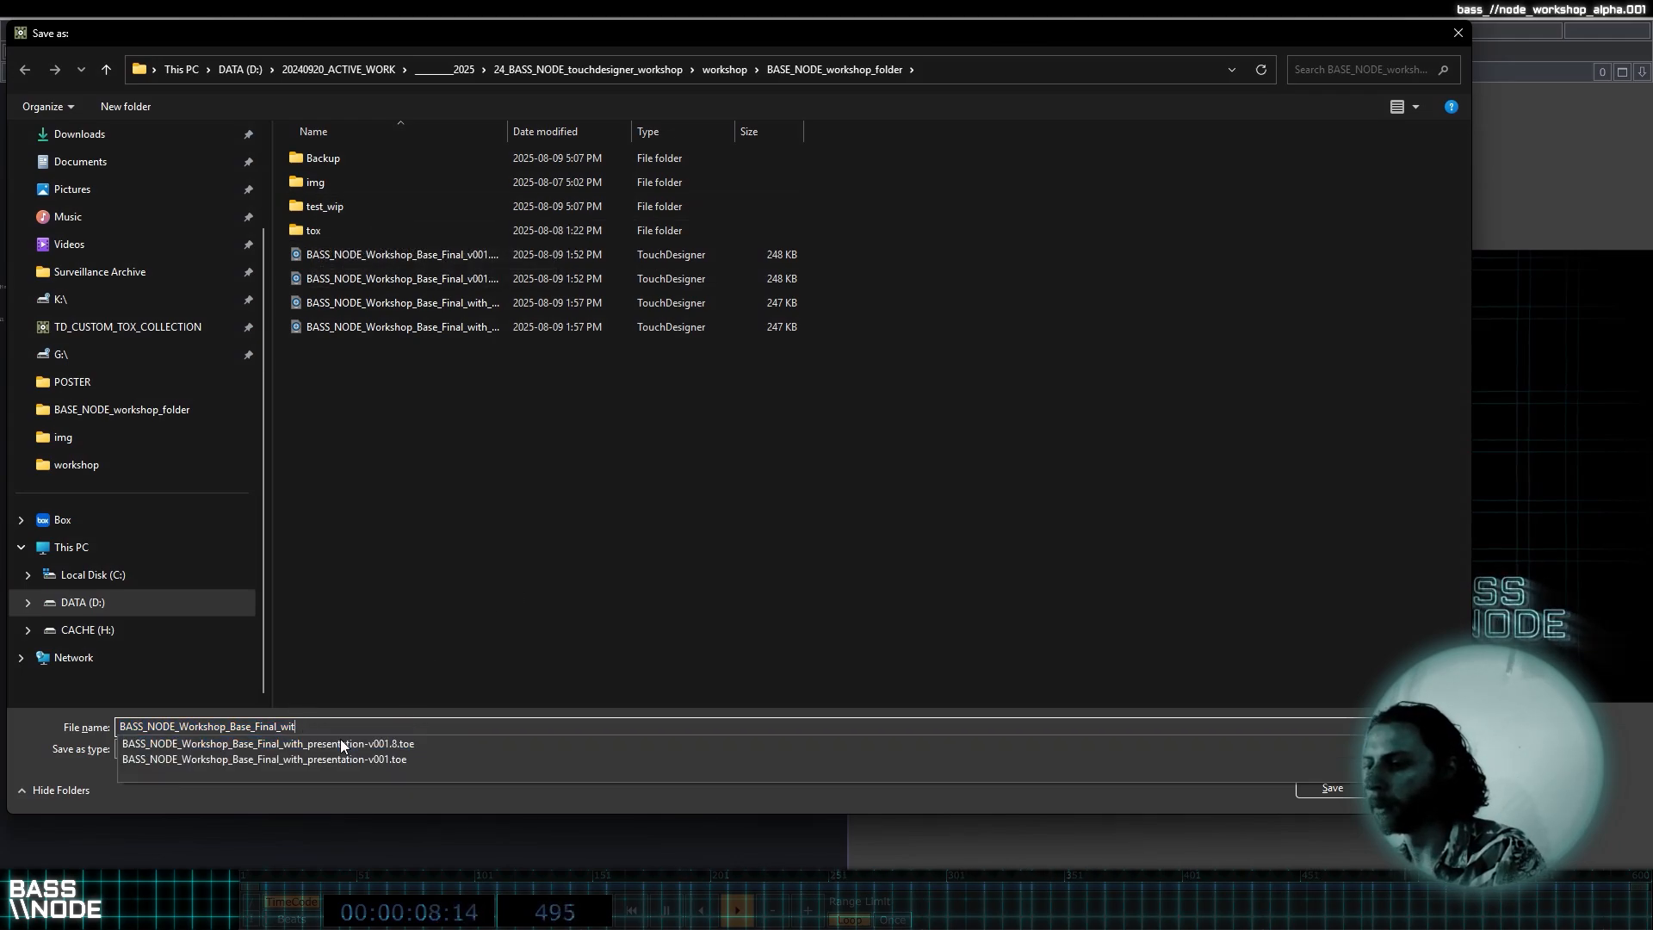
{"action": "key", "text": "BackSpace"}
{"action": "key", "text": "BackSpace"}
{"action": "key", "text": "BackSpace"}
{"action": "key", "text": "BackSpace"}
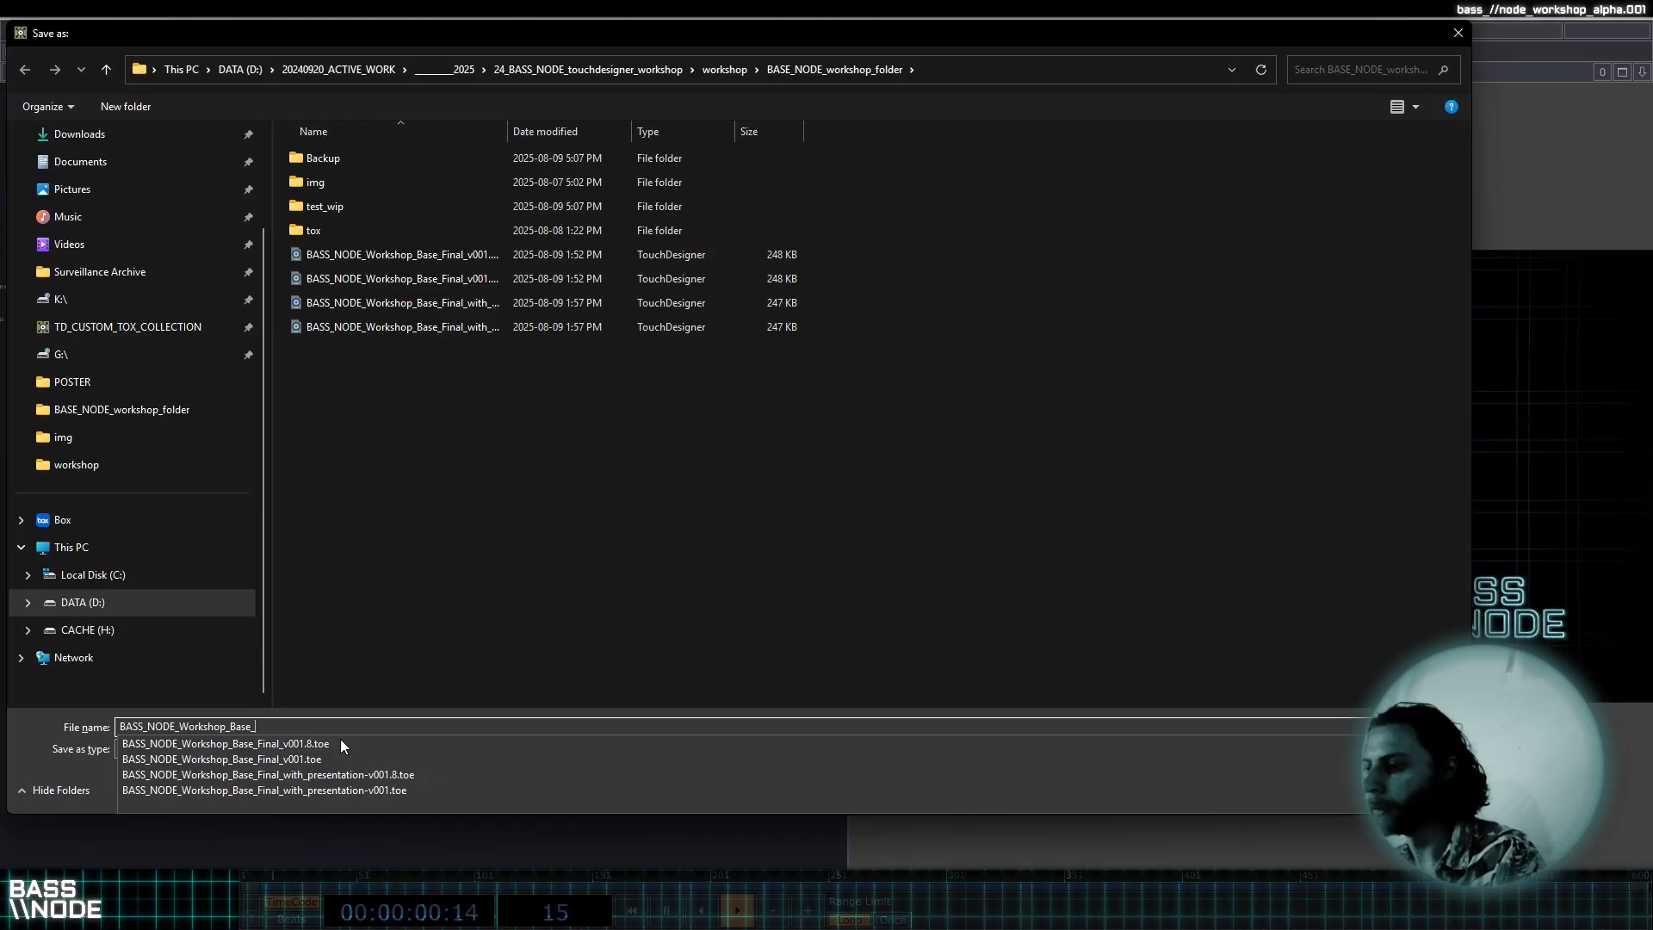
{"action": "type", "text": "WIP_v01"}
{"action": "key", "text": "Return"}
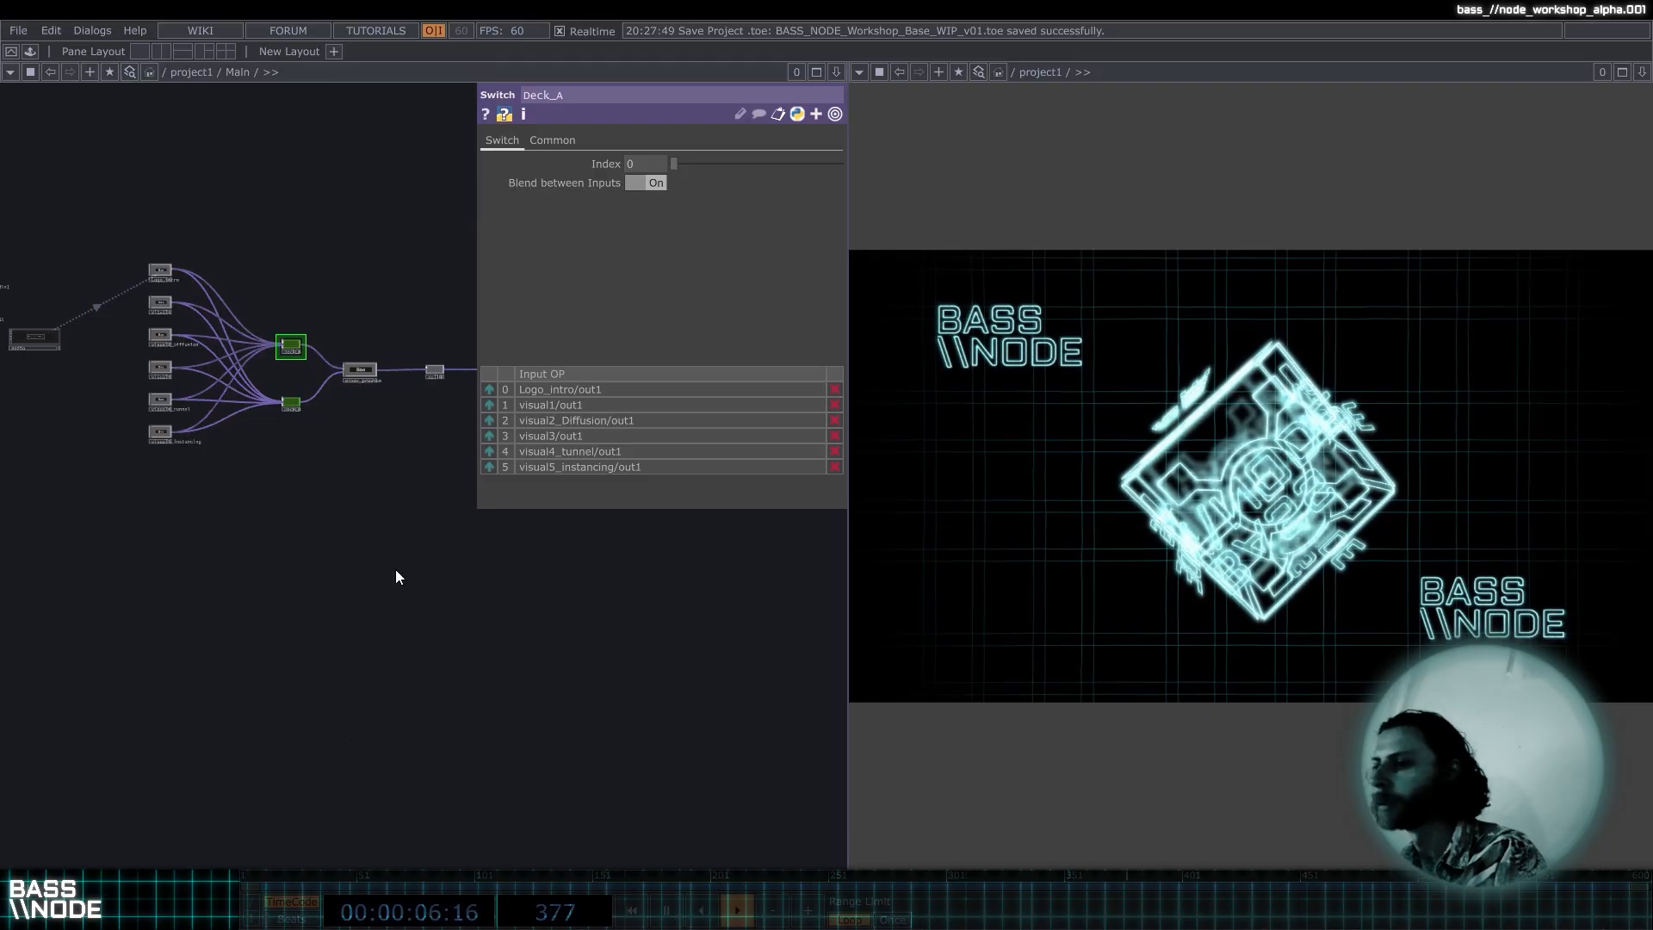
Move the visual1 base out of the column, away from the other visual bases.
{"action": "left_click_drag", "start_coordinate": [295, 577], "coordinate": [233, 577]}
{"action": "left_click_drag", "start_coordinate": [143, 380], "coordinate": [249, 374]}
{"action": "scroll", "coordinate": [136, 365], "scroll_direction": "up", "scroll_amount": 5}
{"action": "left_click", "coordinate": [213, 317]}
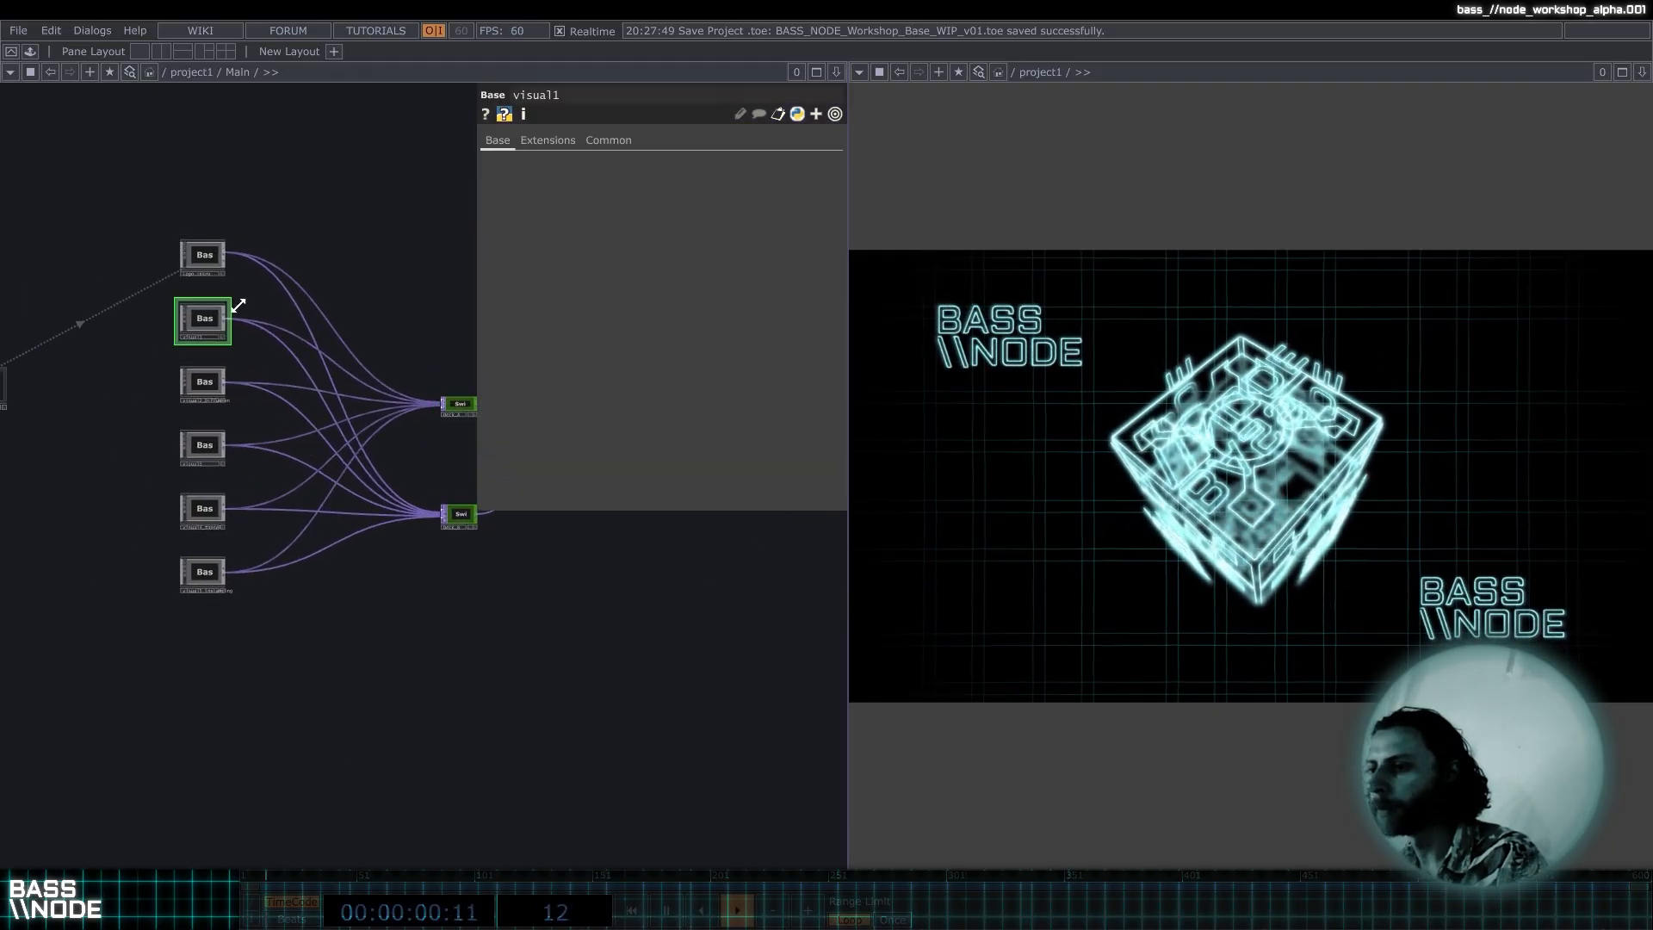
{"action": "scroll", "coordinate": [214, 318], "scroll_direction": "up", "scroll_amount": 4}
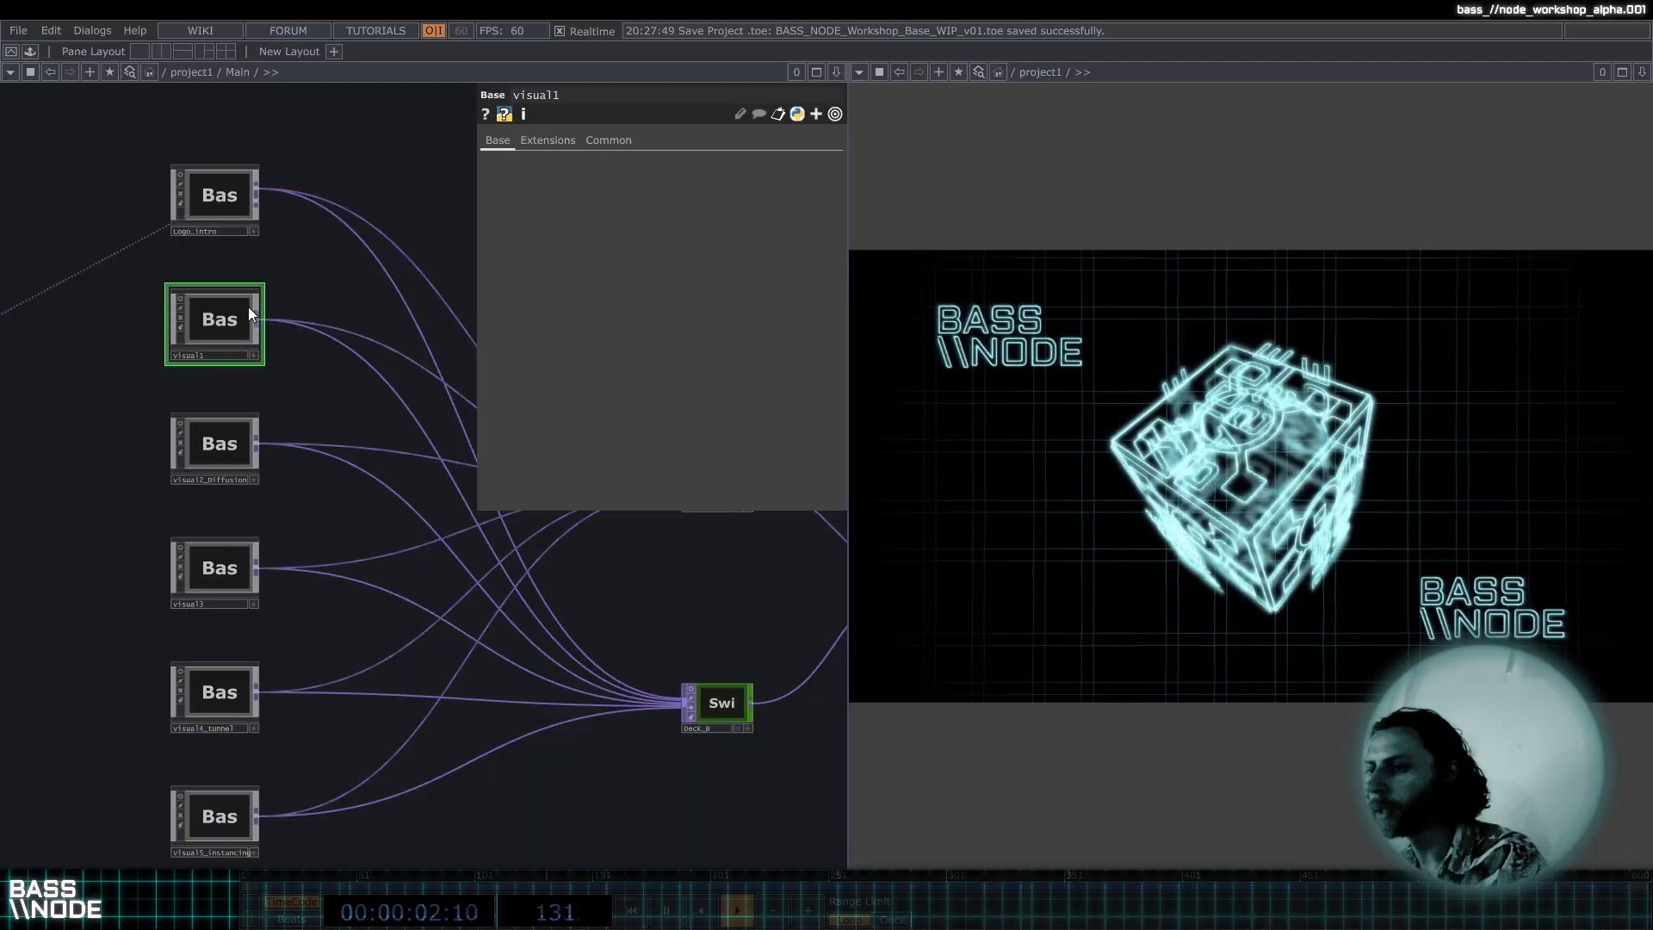
{"action": "left_click_drag", "start_coordinate": [208, 324], "coordinate": [43, 320]}
{"action": "scroll", "coordinate": [122, 317], "scroll_direction": "down", "scroll_amount": 5}
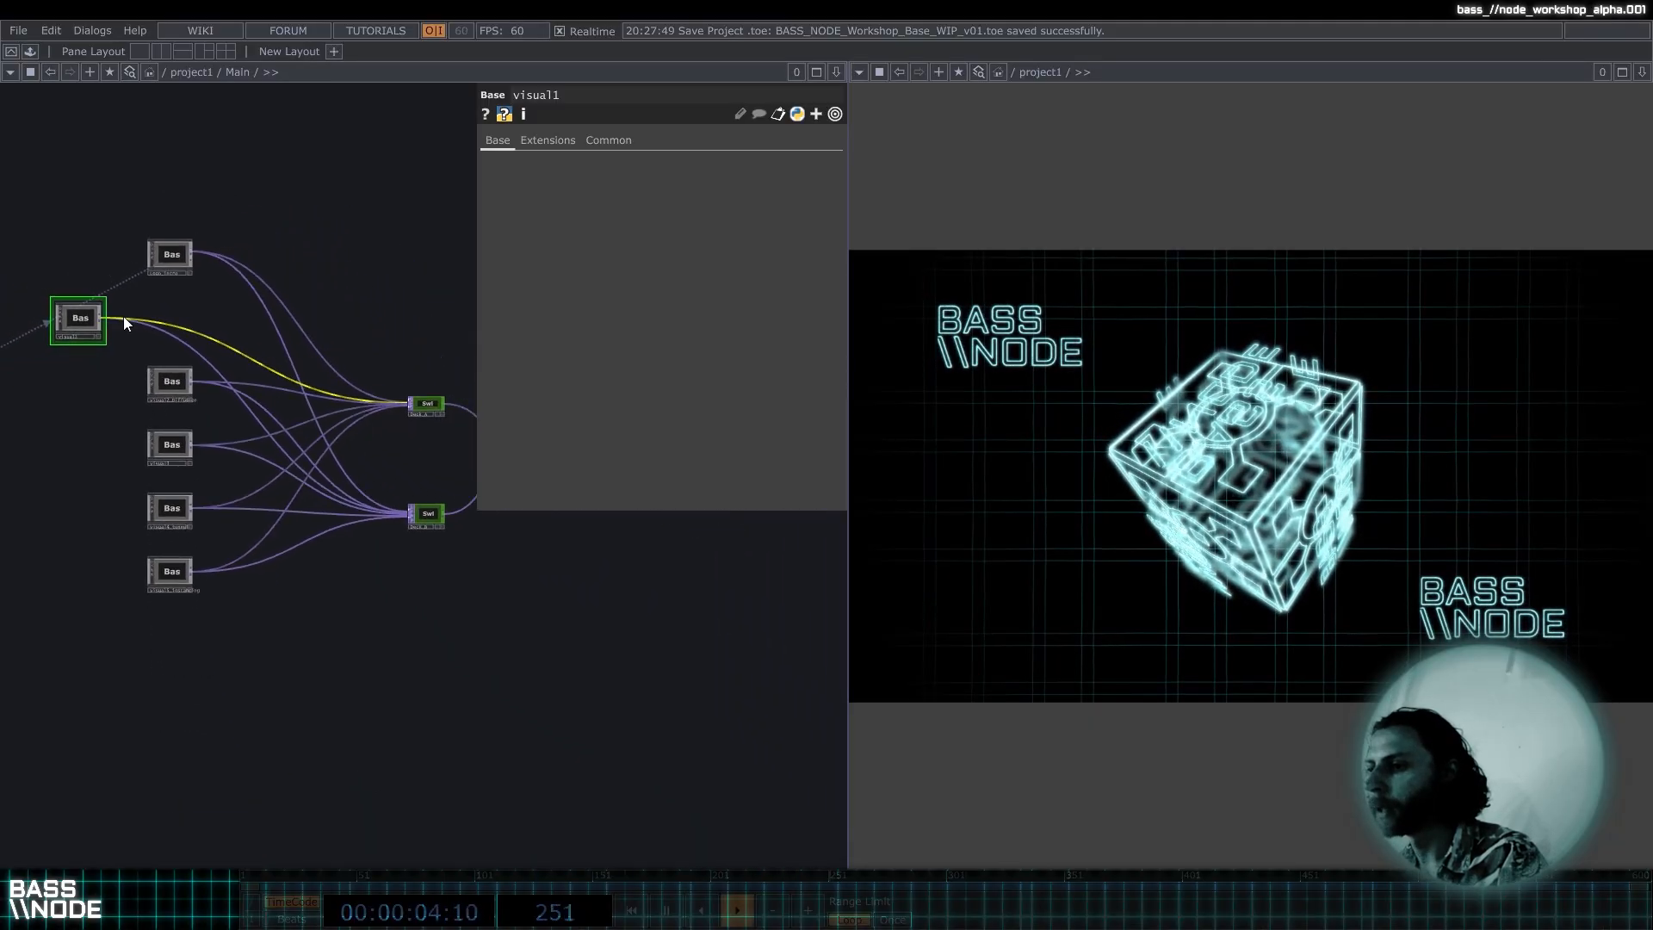
Delete the Logo_intro, visual2_Diffusion, visual3, visual4_tunnel and visual5_instancing bases, keeping visual1 and both deck switches.
{"action": "left_click_drag", "start_coordinate": [138, 167], "coordinate": [474, 593]}
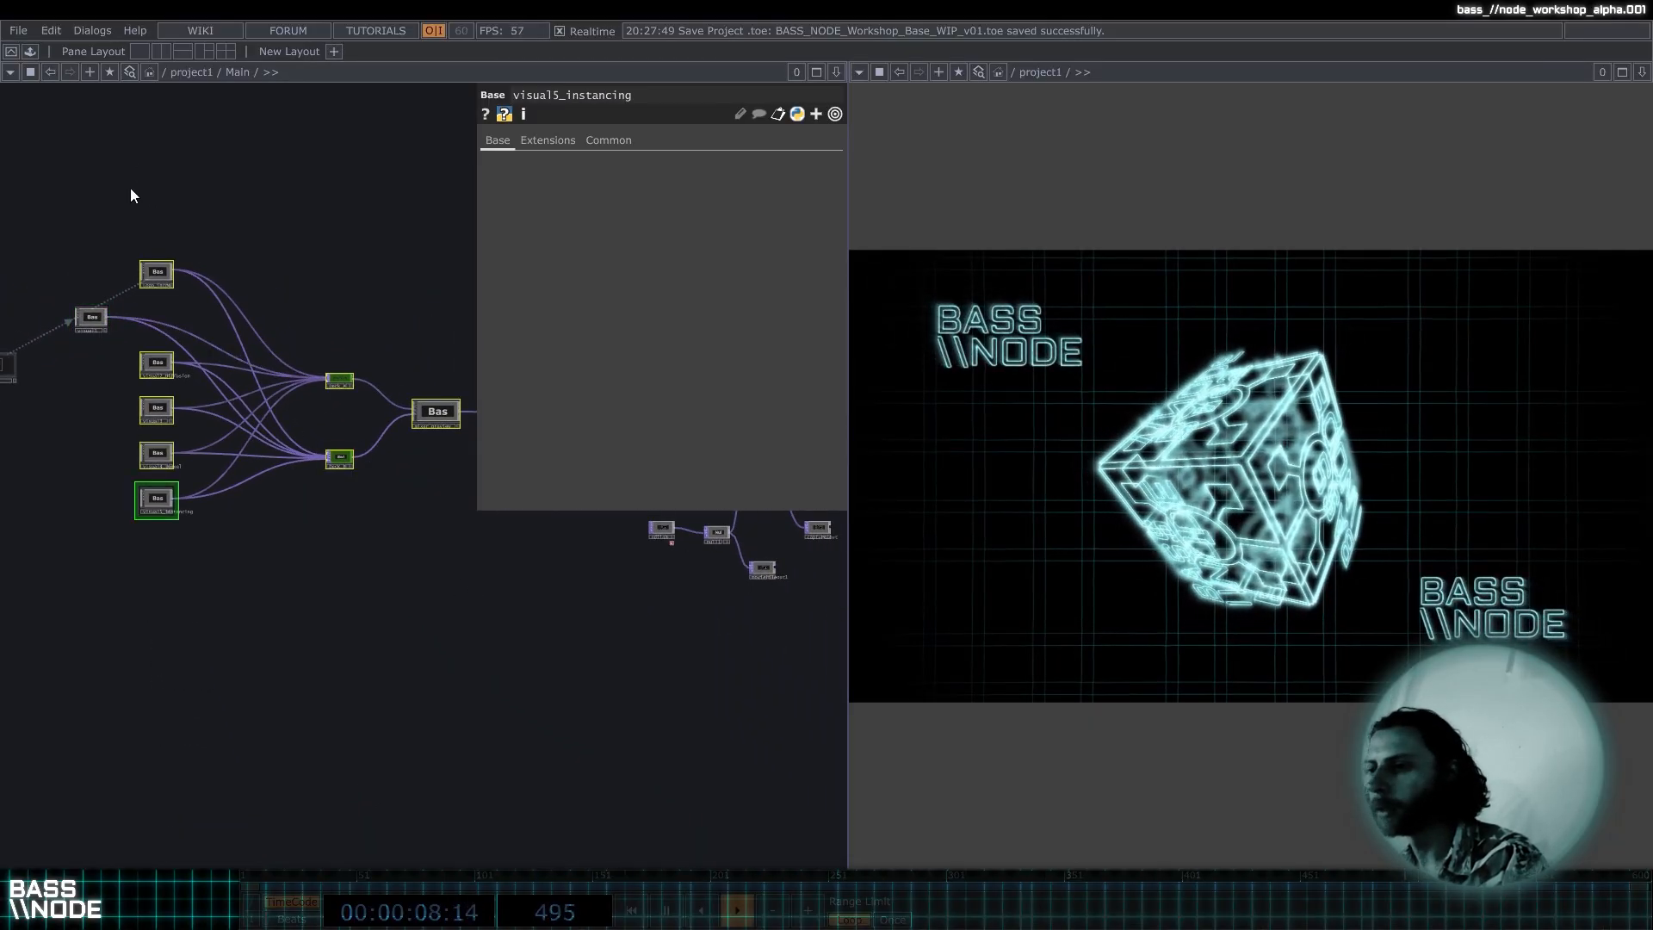
{"action": "left_click_drag", "start_coordinate": [129, 214], "coordinate": [481, 619]}
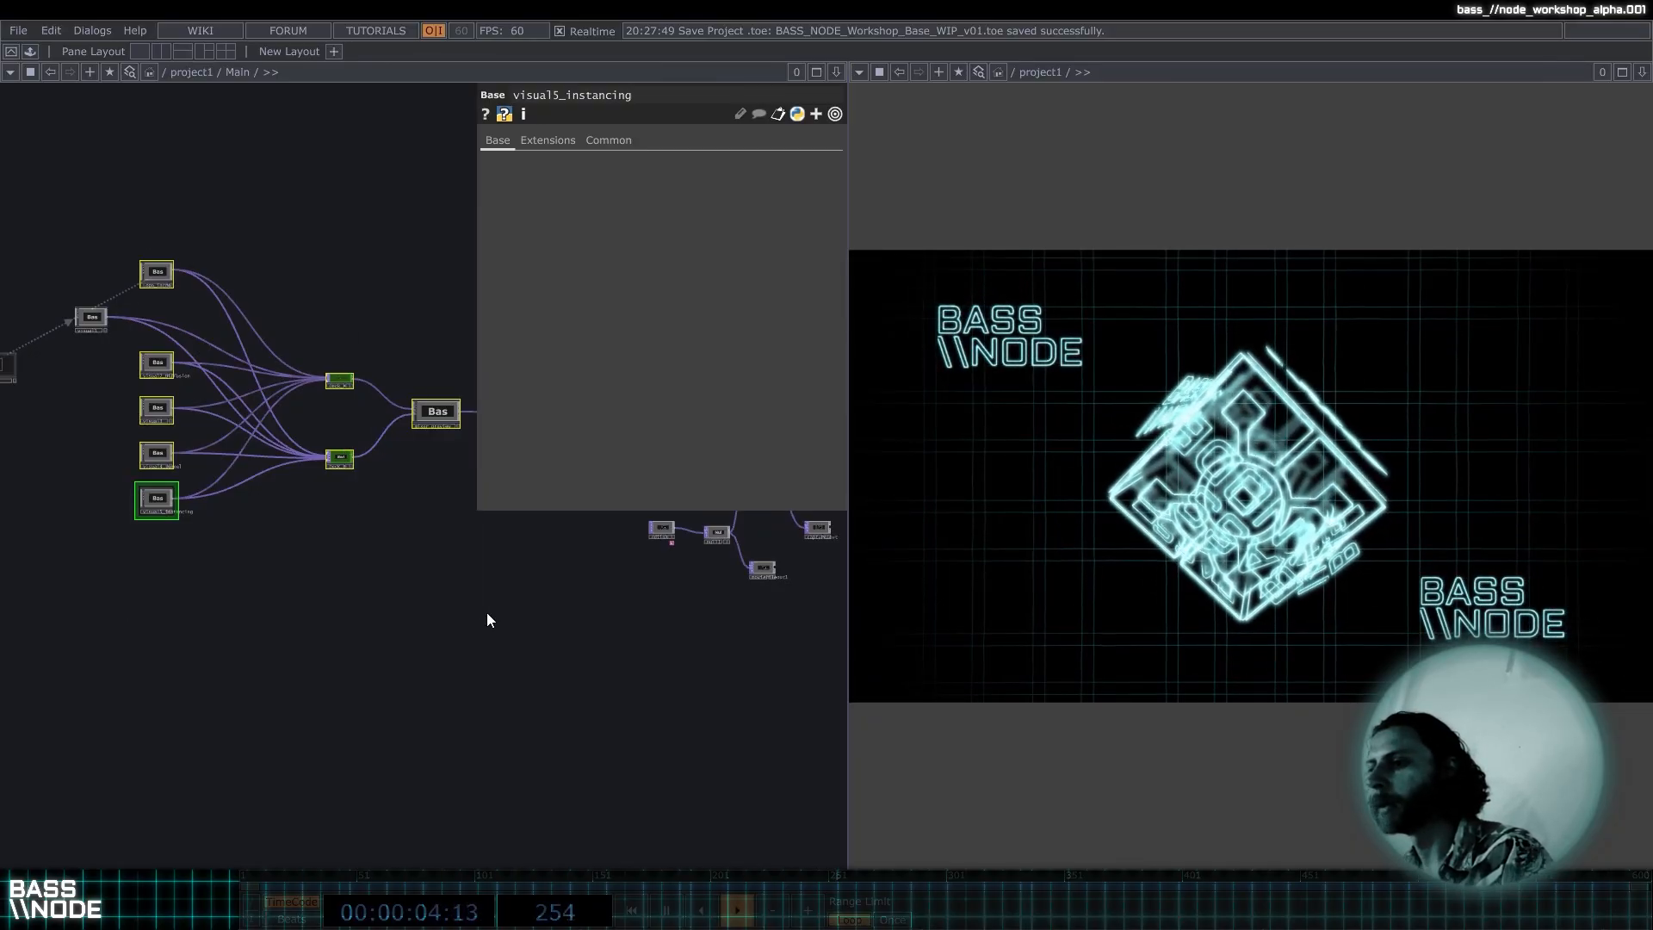
{"action": "left_click", "coordinate": [487, 613]}
{"action": "left_click_drag", "start_coordinate": [133, 204], "coordinate": [224, 624]}
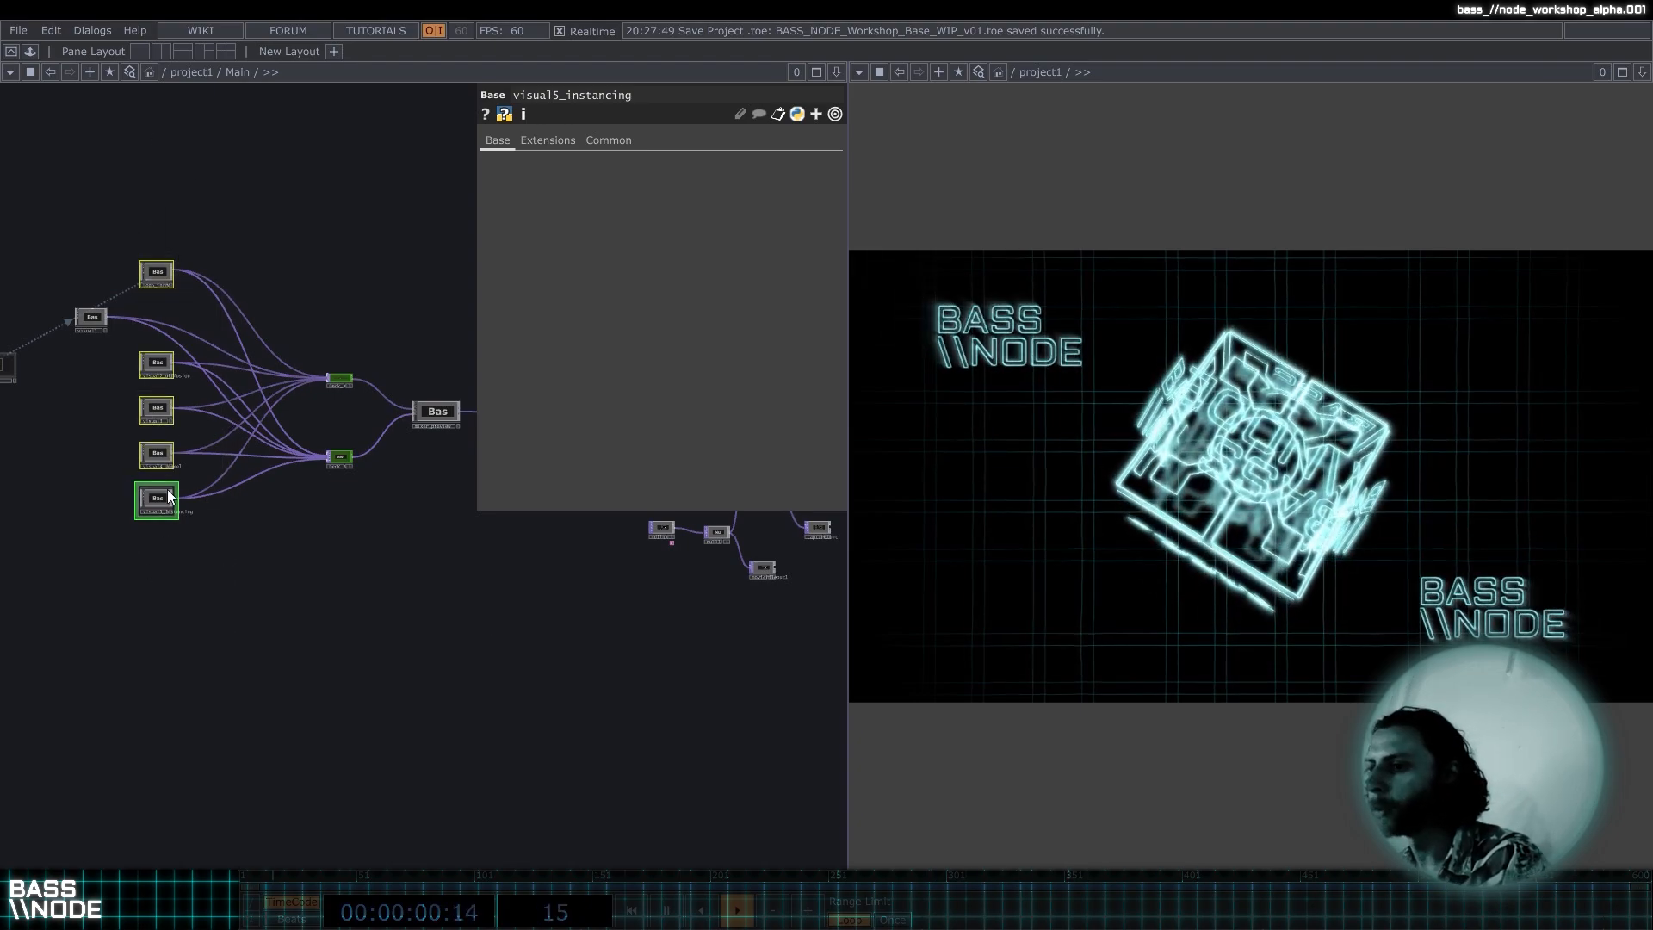
{"action": "key", "text": "Delete"}
Select the remaining visual1 base and enter its network.
{"action": "scroll", "coordinate": [92, 301], "scroll_direction": "up", "scroll_amount": 6}
{"action": "left_click_drag", "start_coordinate": [78, 338], "coordinate": [238, 519]}
{"action": "scroll", "coordinate": [236, 411], "scroll_direction": "down", "scroll_amount": 1}
{"action": "scroll", "coordinate": [250, 371], "scroll_direction": "down", "scroll_amount": 3}
{"action": "scroll", "coordinate": [293, 365], "scroll_direction": "down", "scroll_amount": 2}
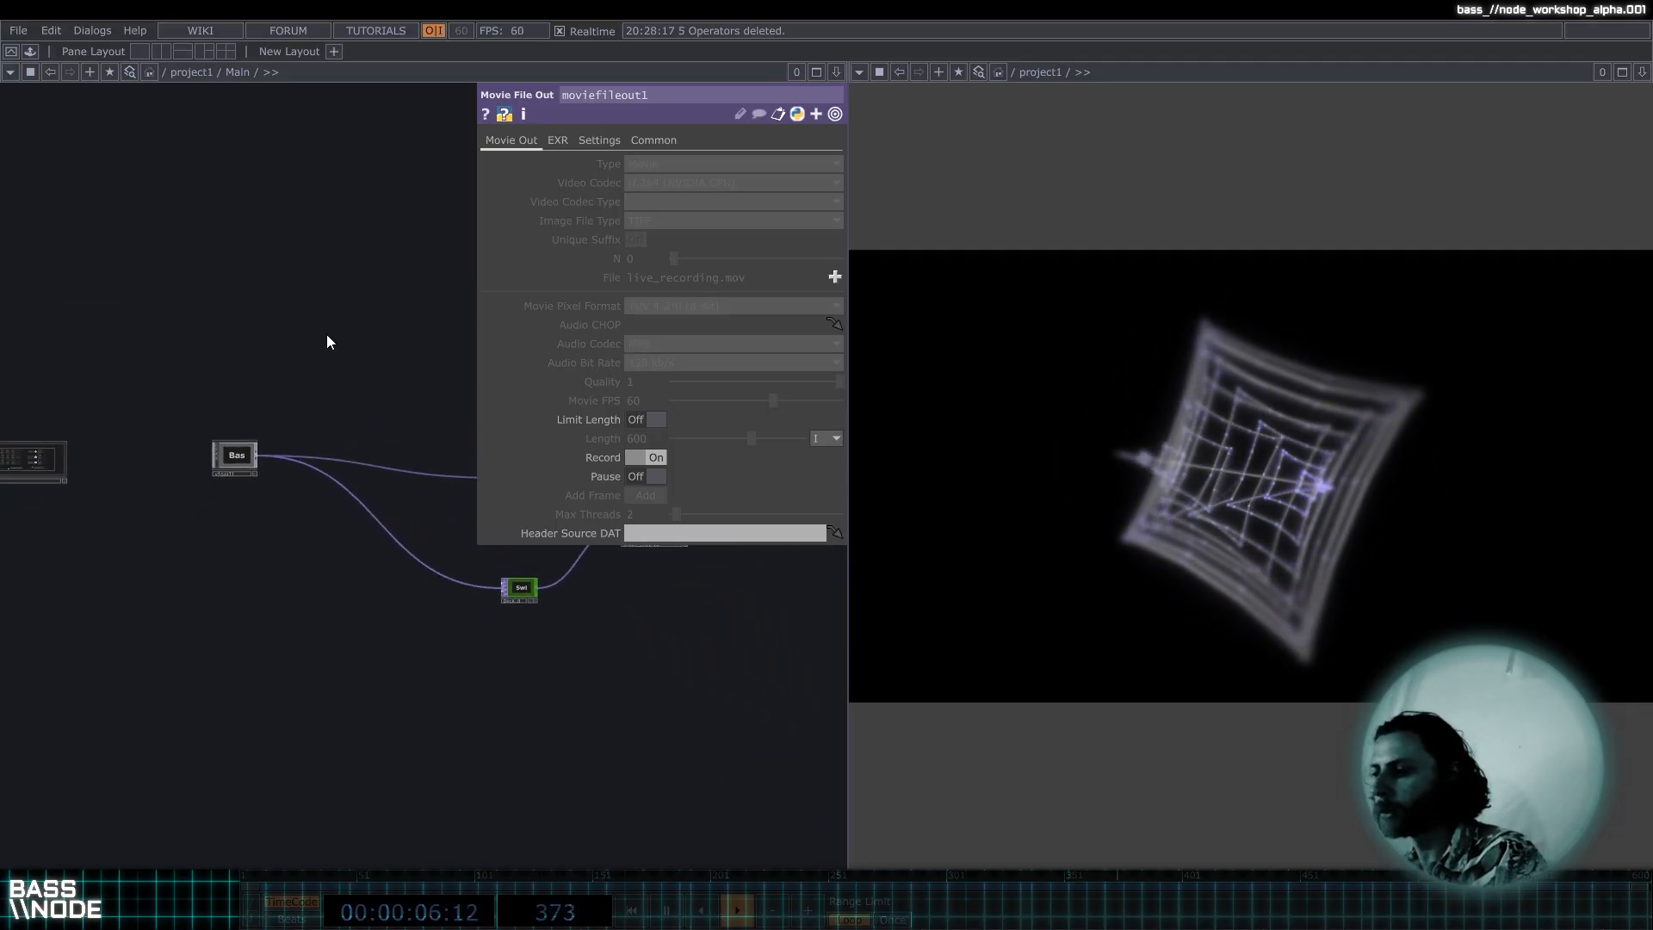
{"action": "left_click_drag", "start_coordinate": [349, 361], "coordinate": [360, 370]}
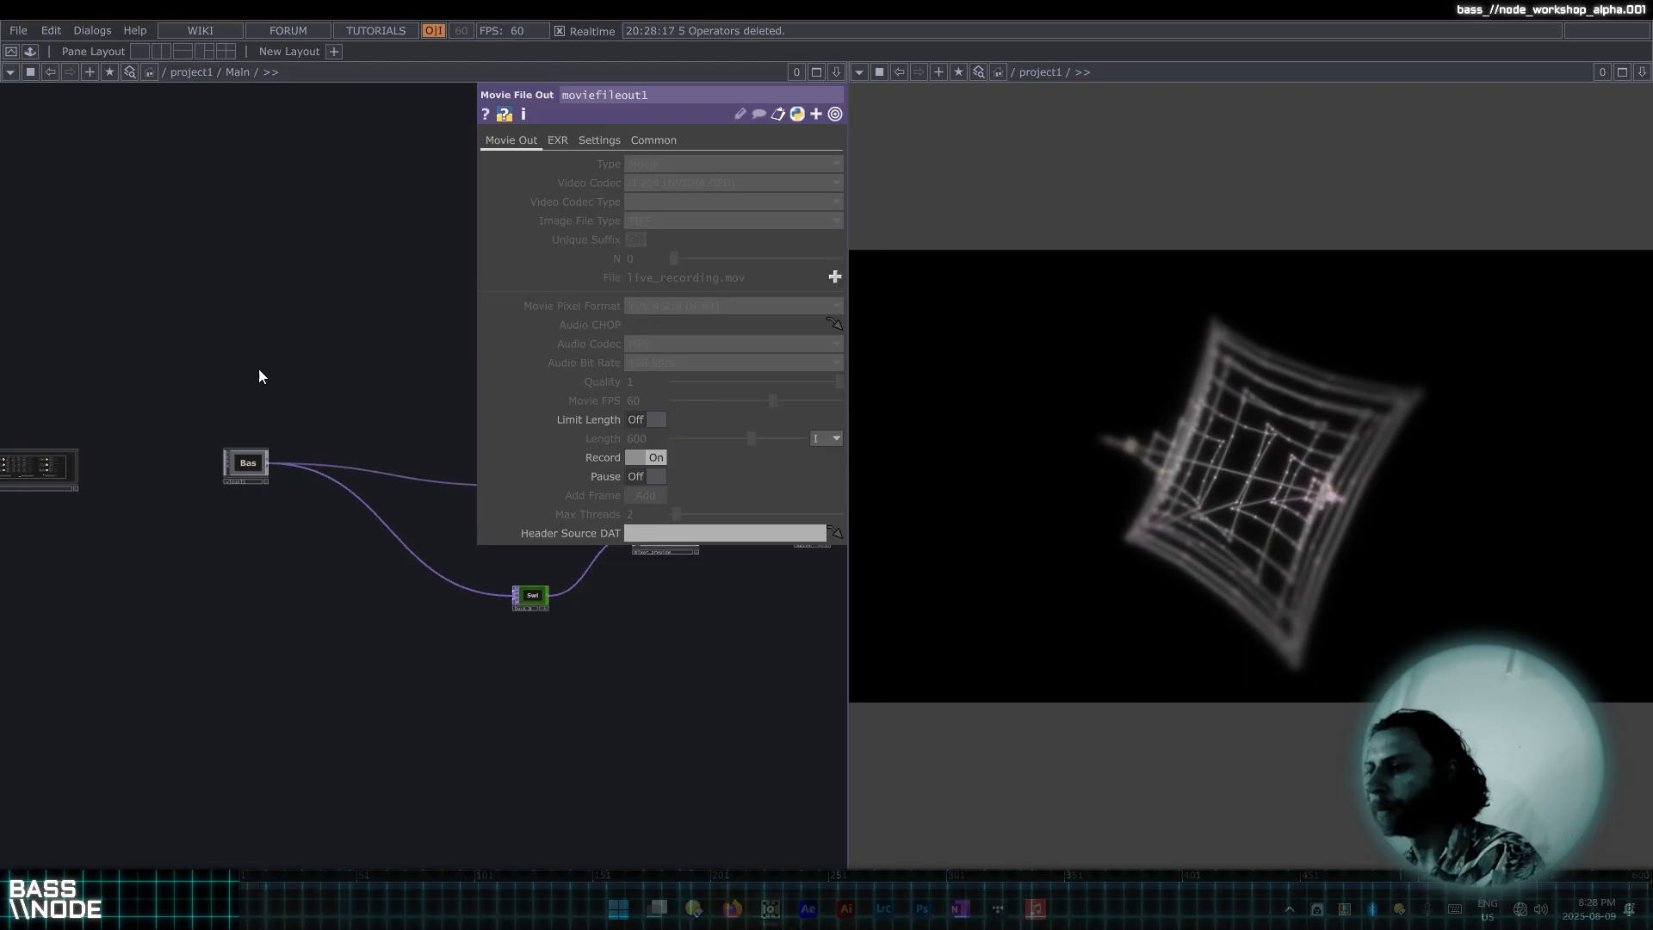
{"action": "left_click", "coordinate": [247, 465]}
{"action": "left_click_drag", "start_coordinate": [310, 365], "coordinate": [368, 373]}
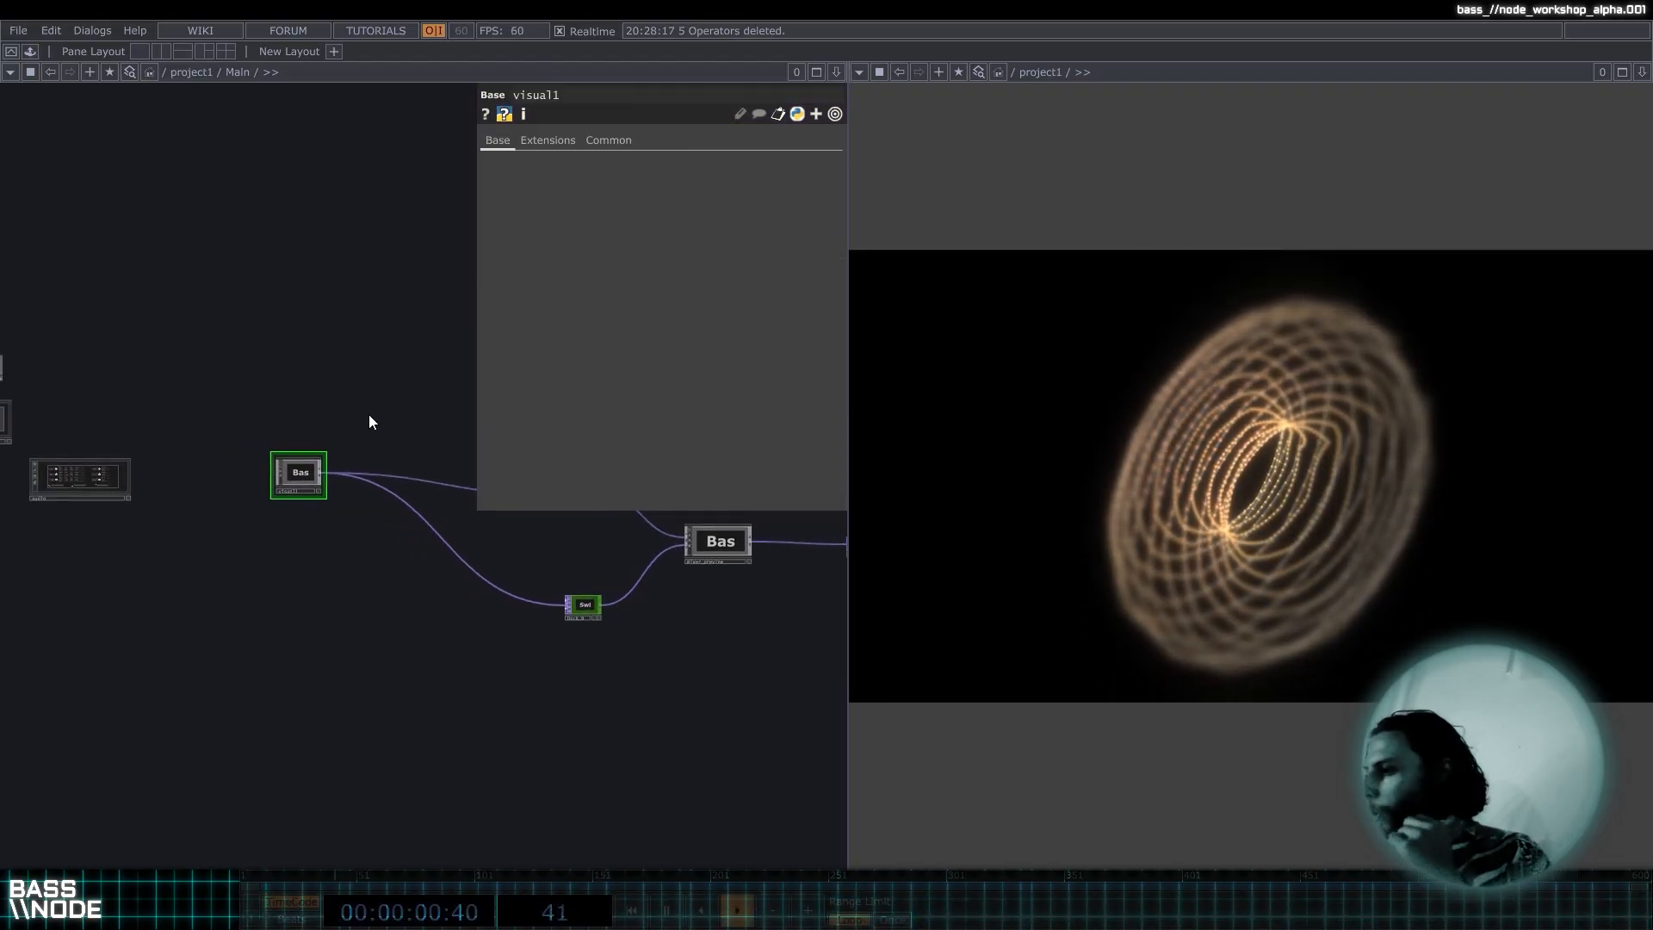
{"action": "double_click", "coordinate": [303, 471]}
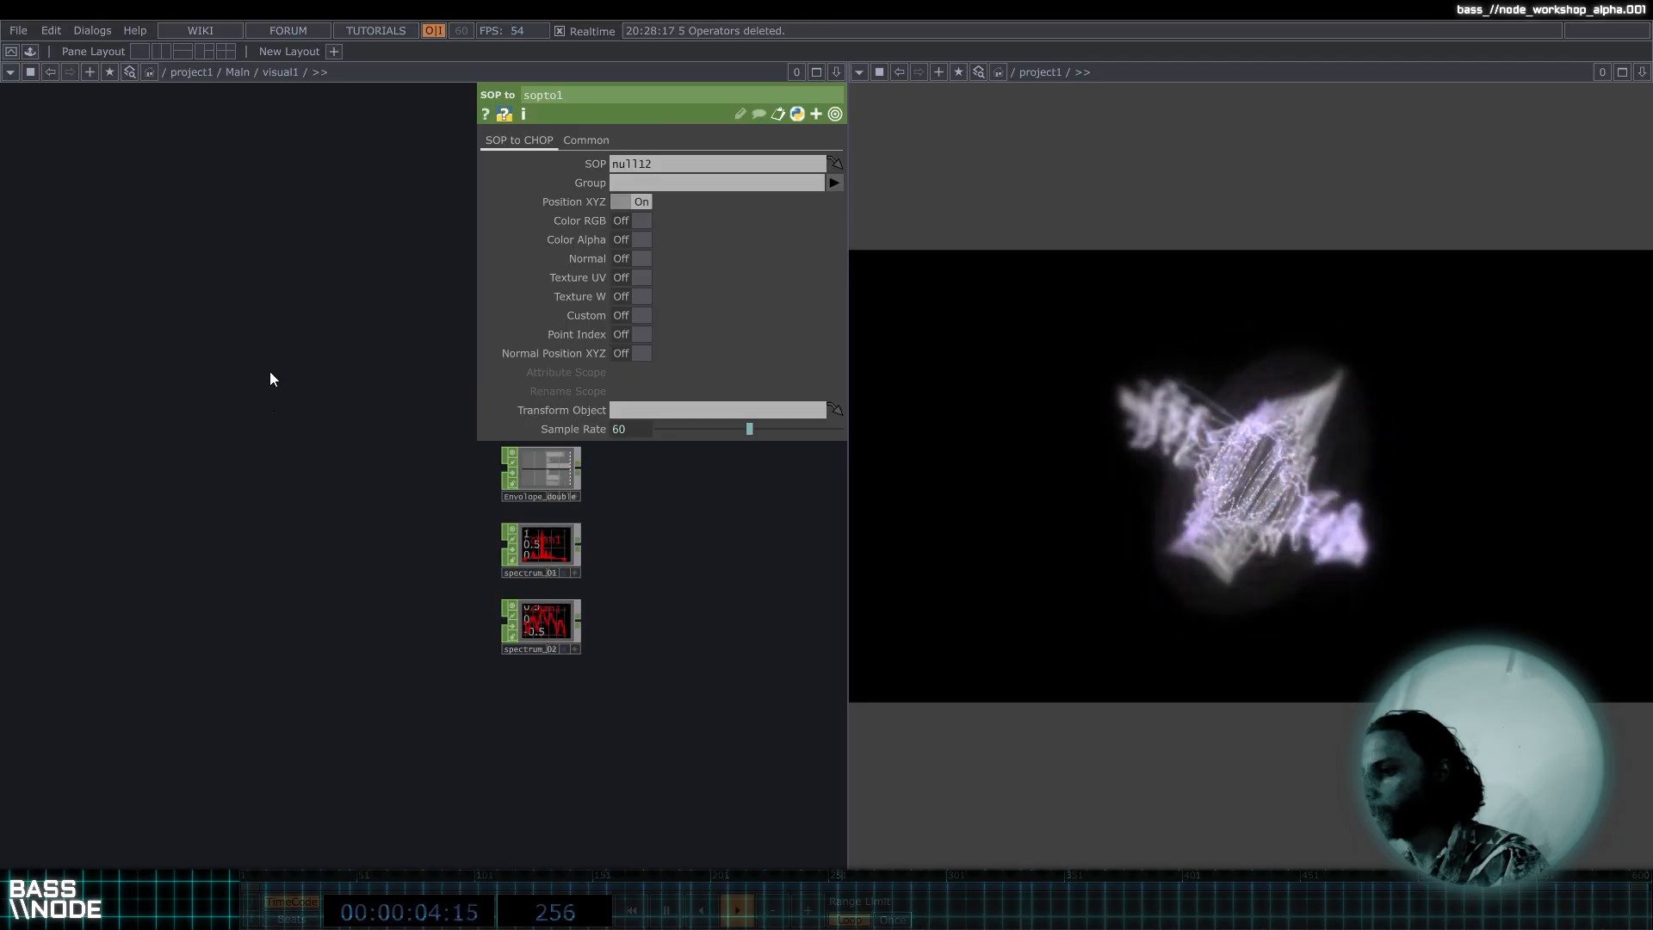
Examine the whole operator network inside visual1, from the audio inputs to the output, and clear the selection.
{"action": "scroll", "coordinate": [424, 524], "scroll_direction": "down", "scroll_amount": 1}
{"action": "left_click_drag", "start_coordinate": [495, 580], "coordinate": [260, 618]}
{"action": "scroll", "coordinate": [260, 618], "scroll_direction": "down", "scroll_amount": 4}
{"action": "left_click_drag", "start_coordinate": [421, 669], "coordinate": [270, 704]}
{"action": "scroll", "coordinate": [332, 690], "scroll_direction": "down", "scroll_amount": 3}
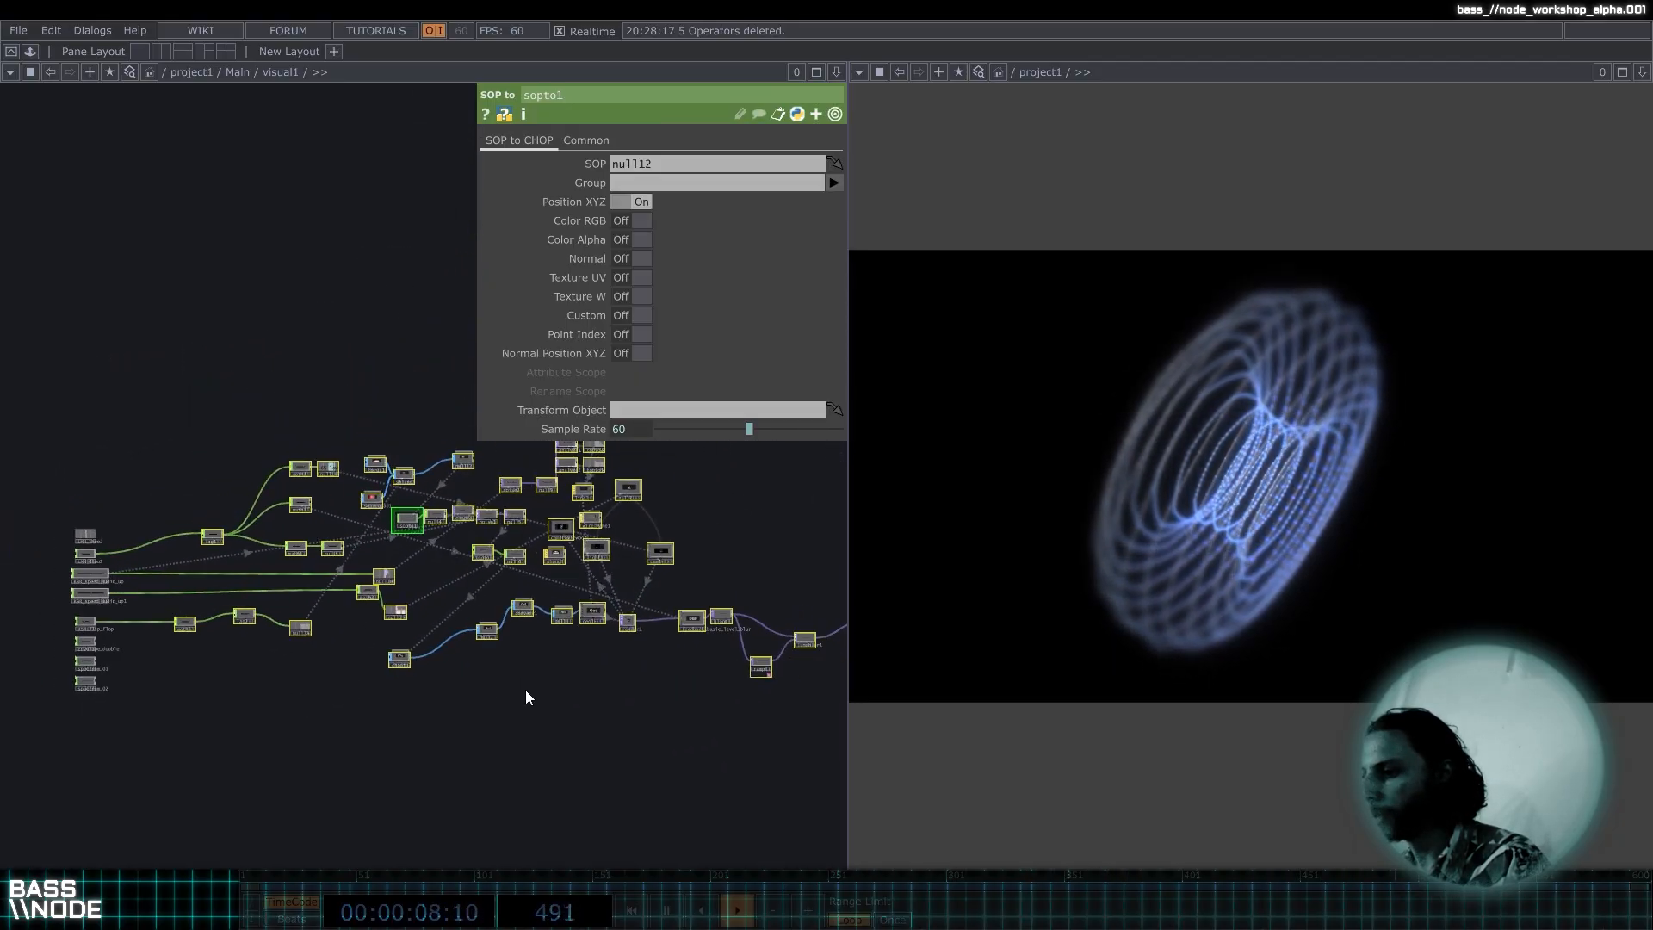
{"action": "mouse_move", "coordinate": [503, 688]}
{"action": "left_mouse_down"}
{"action": "mouse_move", "coordinate": [386, 686]}
{"action": "mouse_move", "coordinate": [484, 692]}
{"action": "left_mouse_up"}
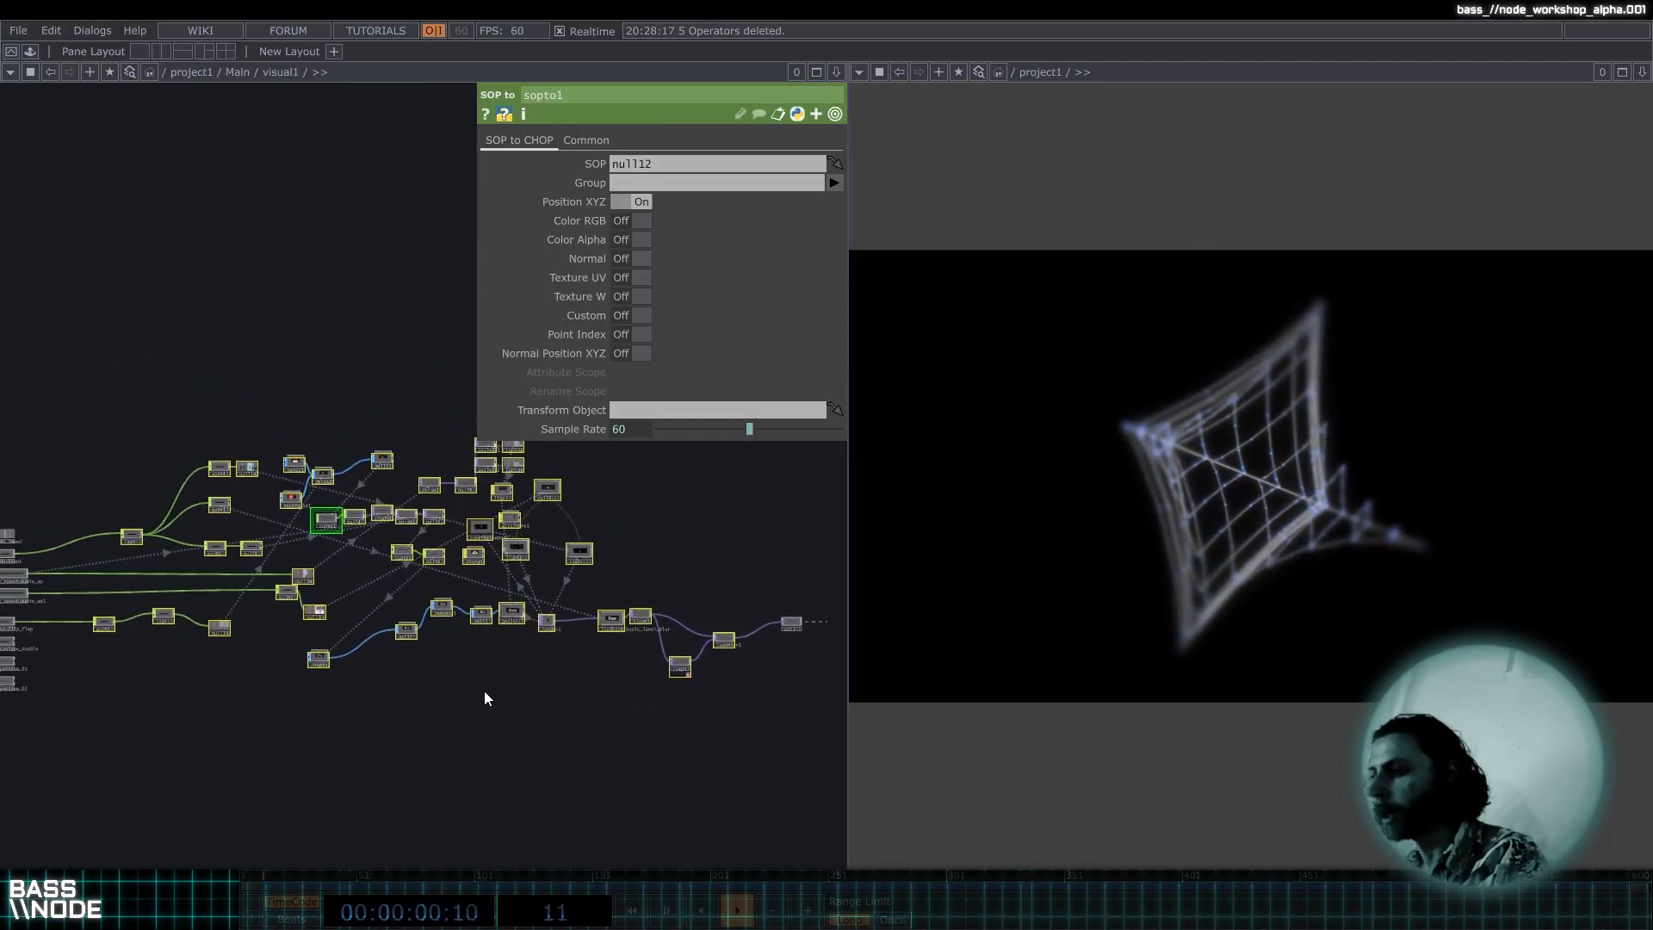
{"action": "key", "text": "h"}
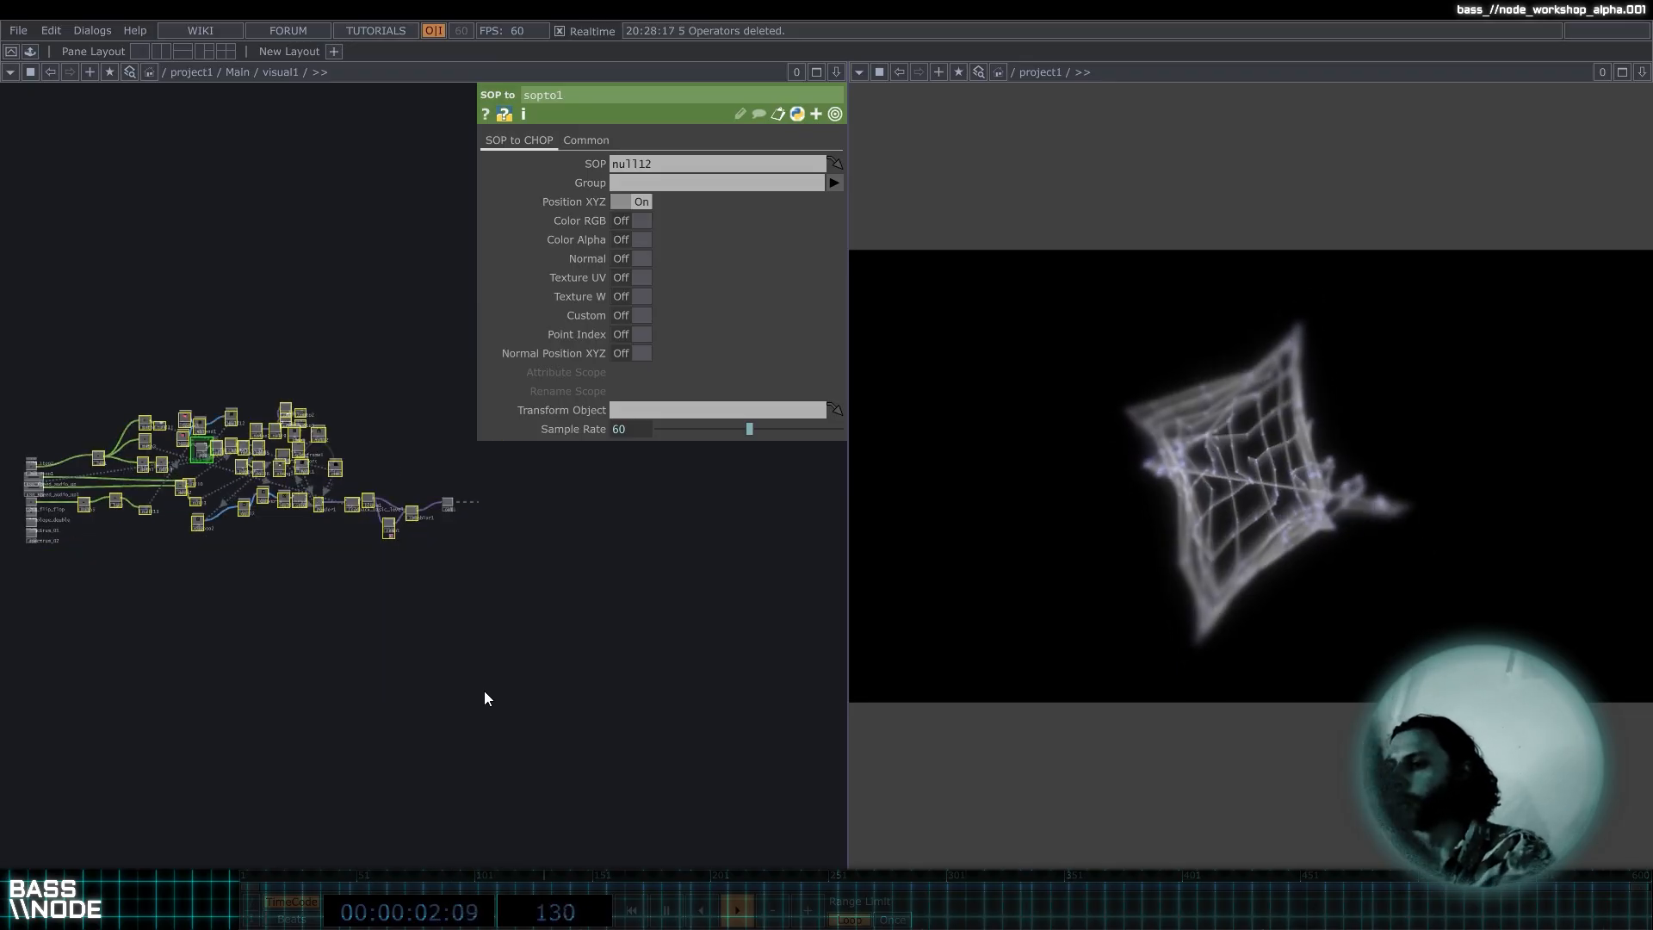
{"action": "left_click", "coordinate": [484, 692]}
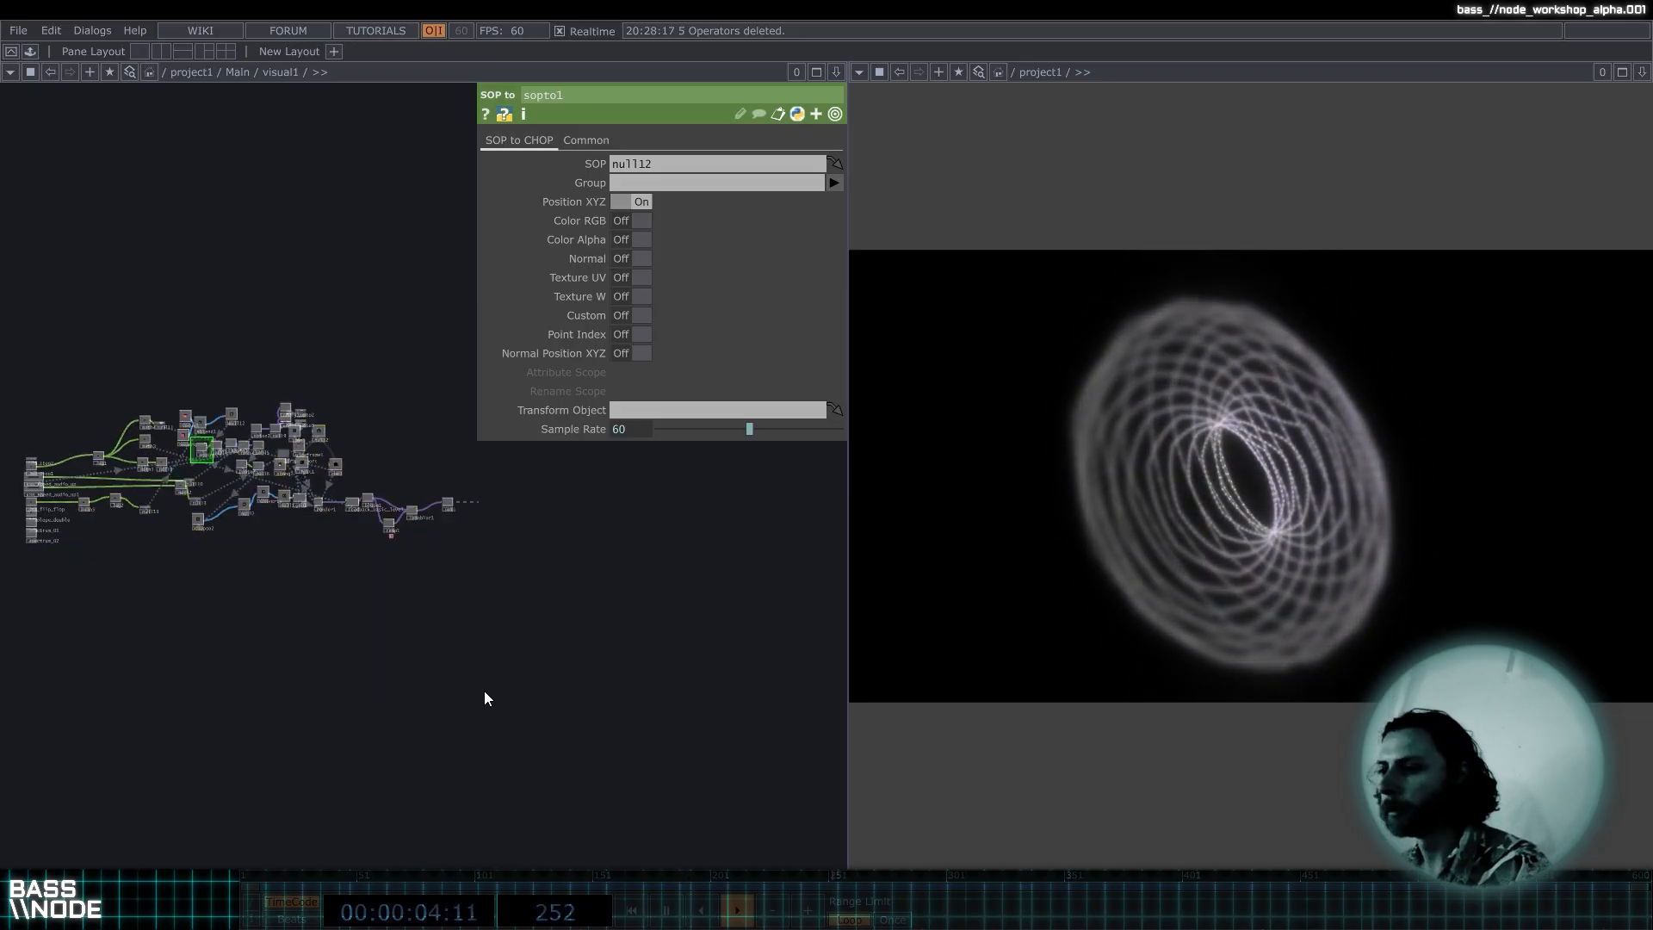
{"action": "left_click_drag", "start_coordinate": [556, 576], "coordinate": [635, 588]}
{"action": "scroll", "coordinate": [387, 556], "scroll_direction": "up", "scroll_amount": 10}
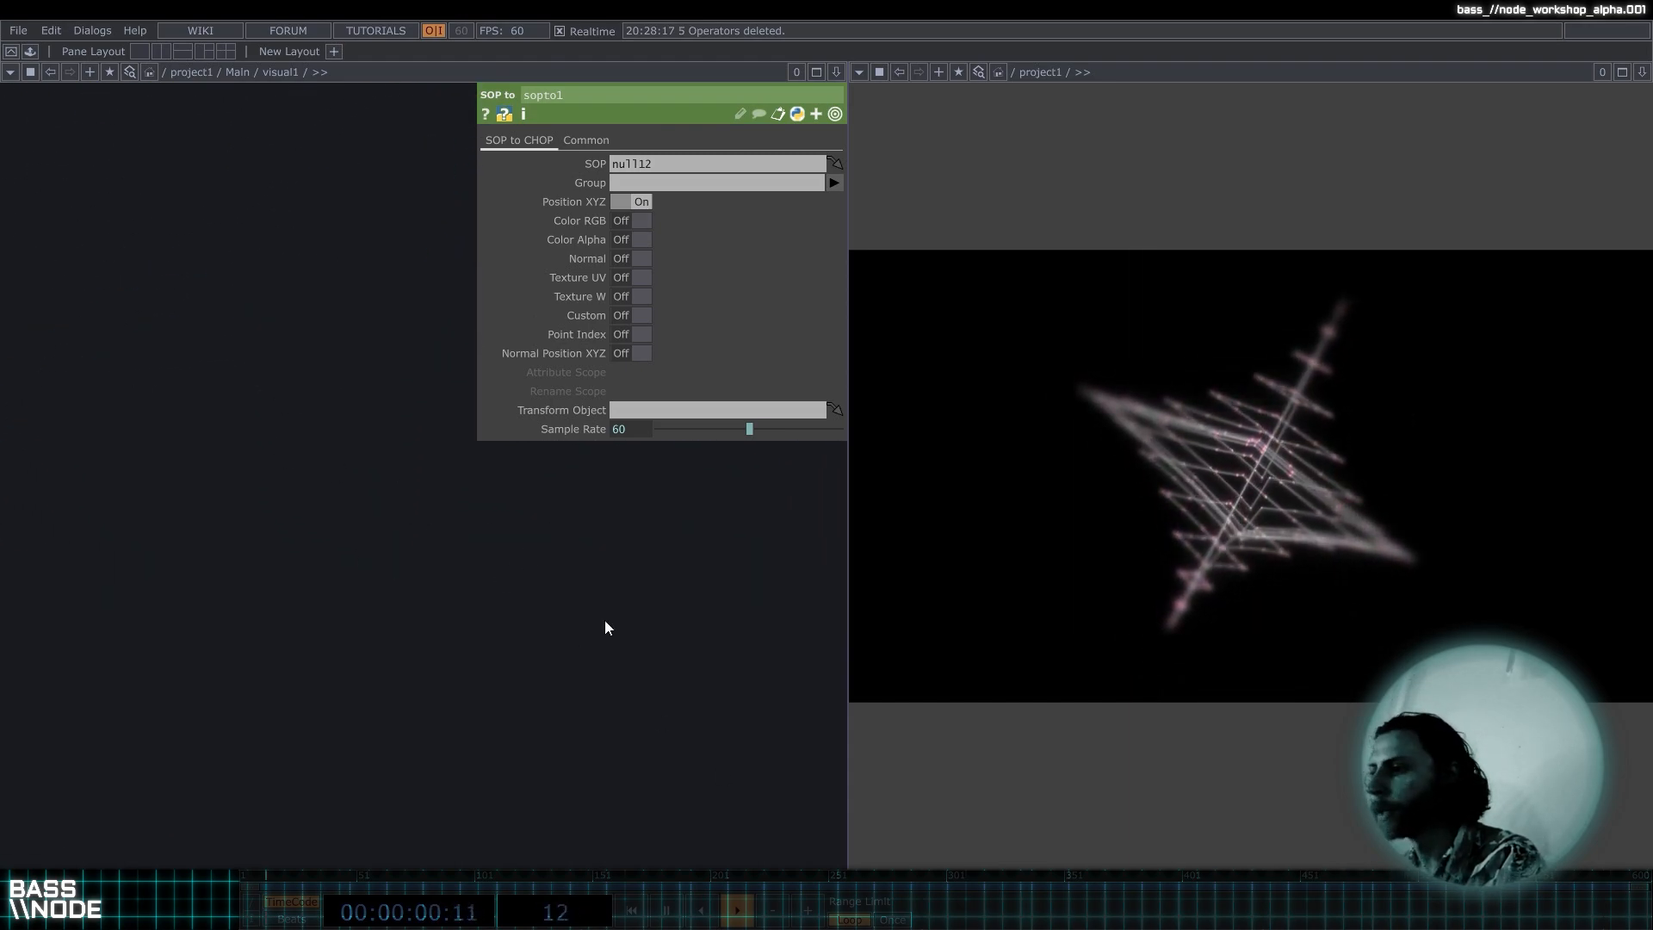
{"action": "key", "text": "h"}
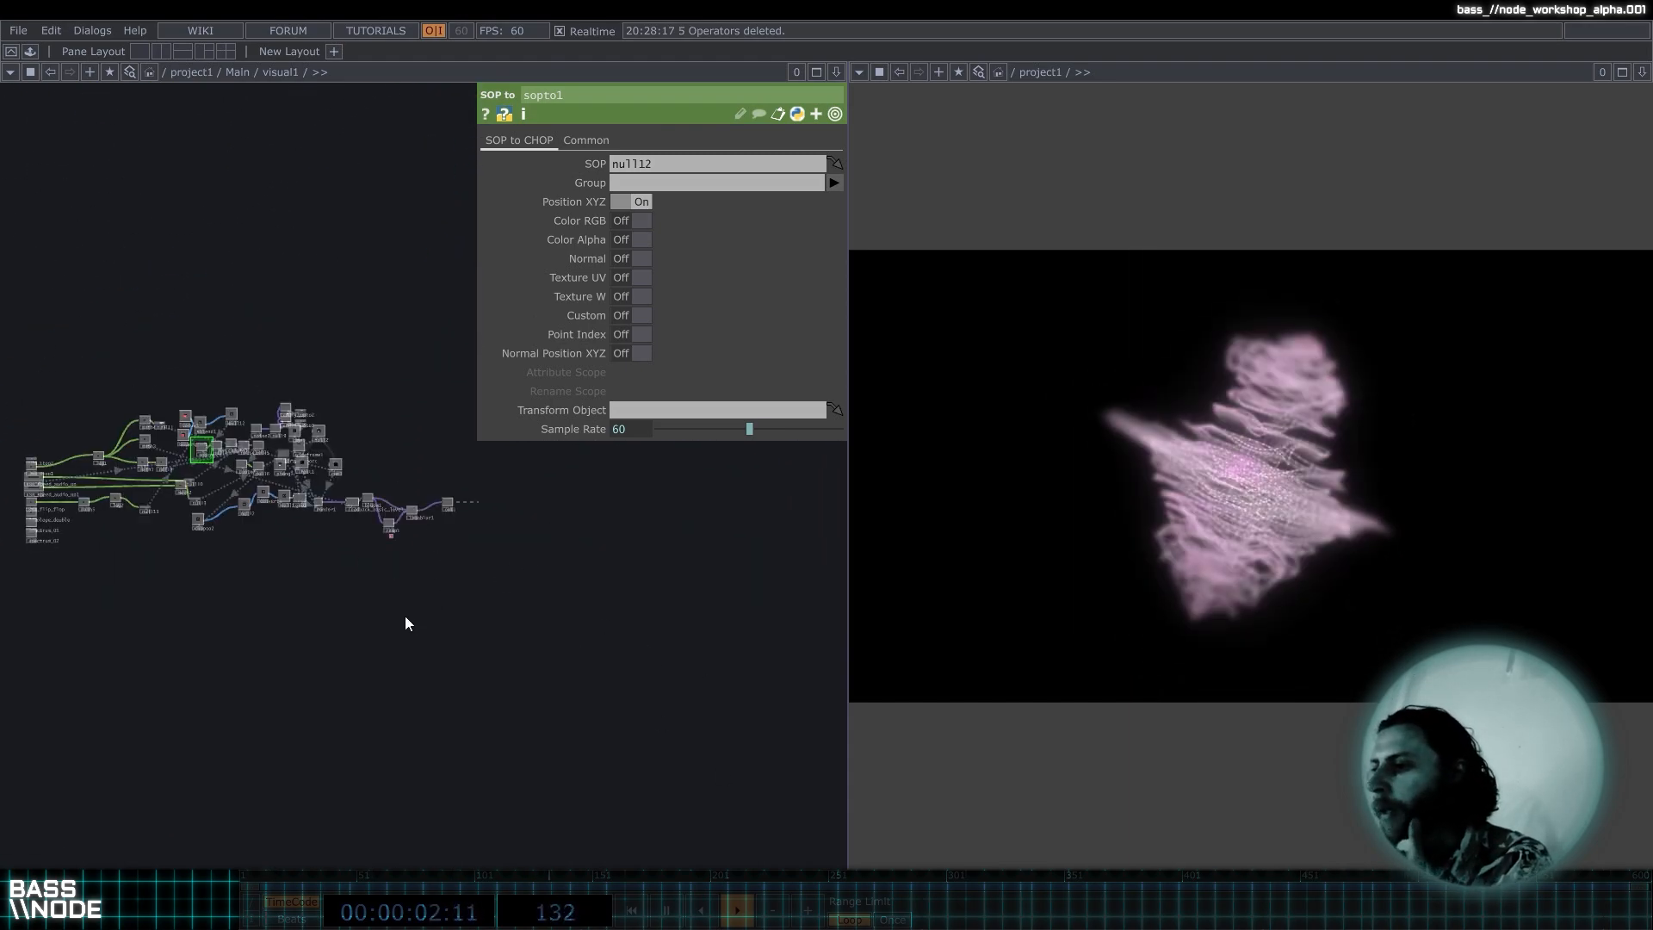
Delete all operators in visual1 between the column of audio input Selects and the final output operator.
{"action": "left_click_drag", "start_coordinate": [402, 617], "coordinate": [561, 739]}
{"action": "scroll", "coordinate": [521, 582], "scroll_direction": "up", "scroll_amount": 4}
{"action": "scroll", "coordinate": [568, 700], "scroll_direction": "down", "scroll_amount": 2}
{"action": "left_click_drag", "start_coordinate": [689, 753], "coordinate": [175, 386]}
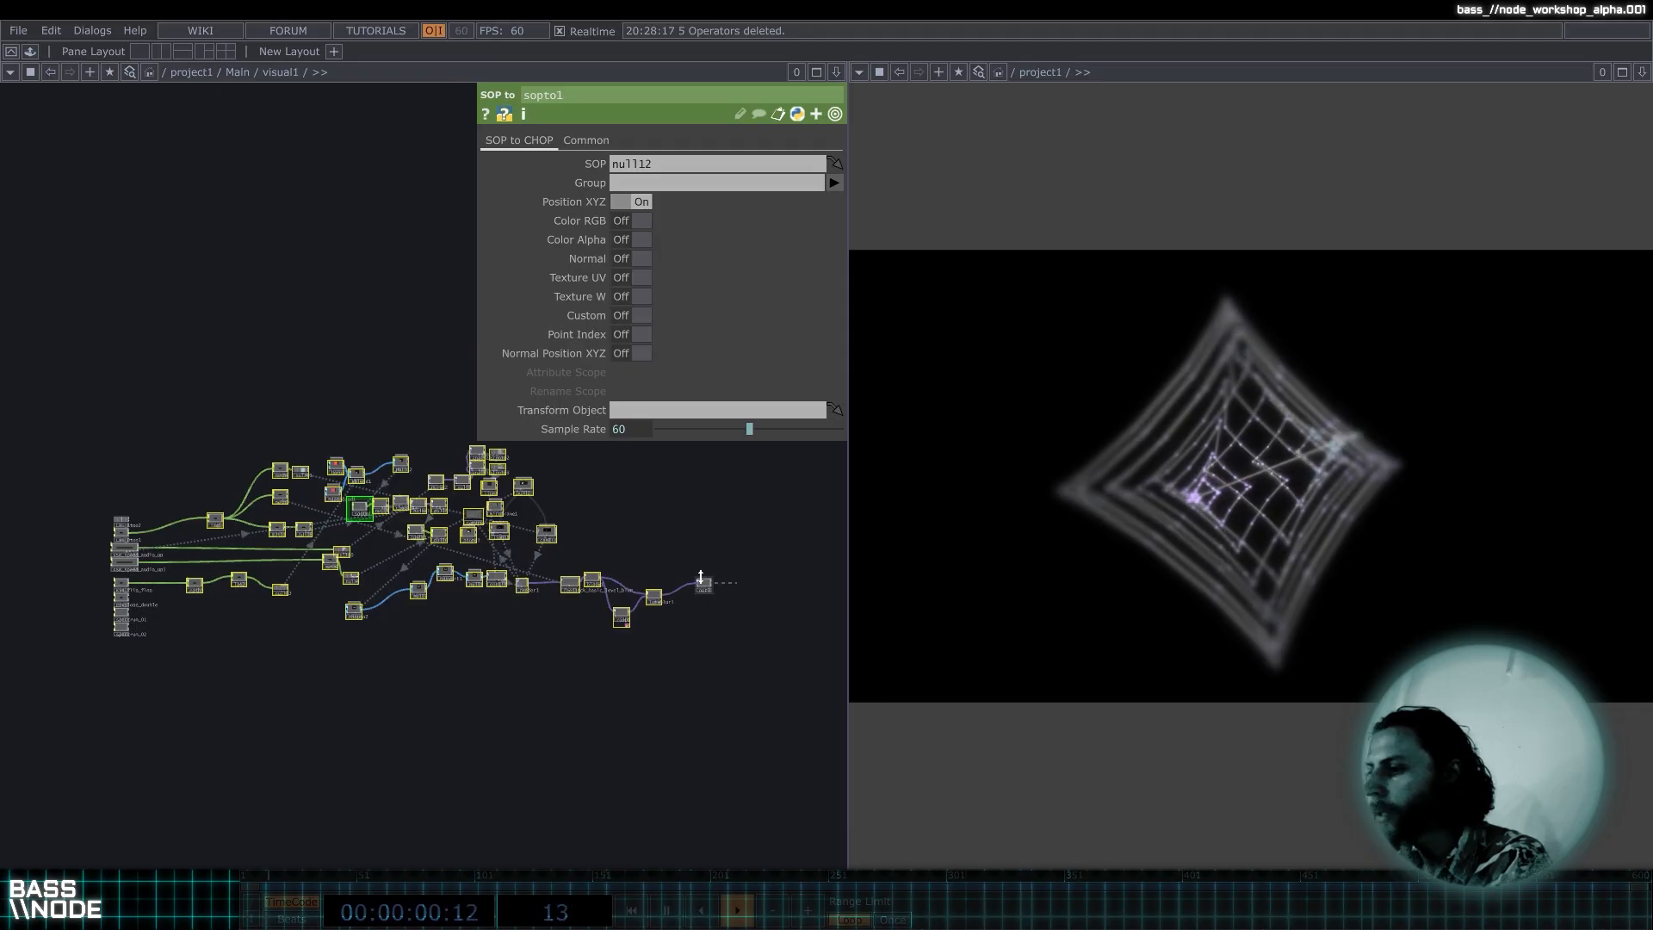
{"action": "scroll", "coordinate": [708, 586], "scroll_direction": "up", "scroll_amount": 5}
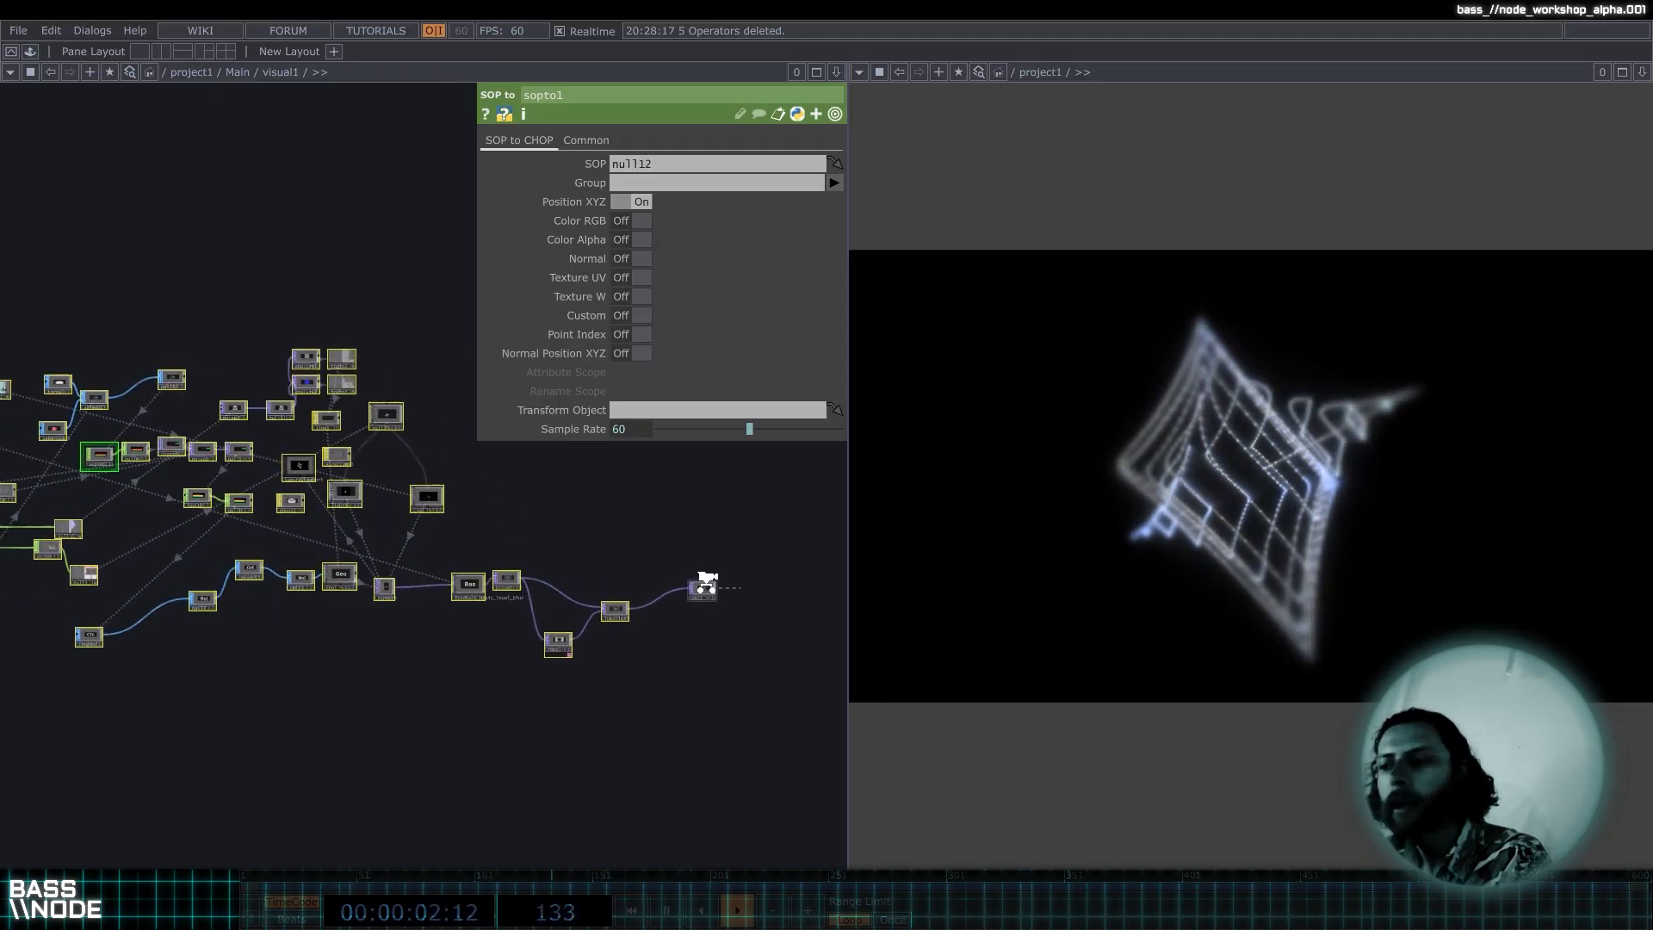
{"action": "scroll", "coordinate": [706, 586], "scroll_direction": "down", "scroll_amount": 5}
{"action": "scroll", "coordinate": [121, 554], "scroll_direction": "up", "scroll_amount": 8}
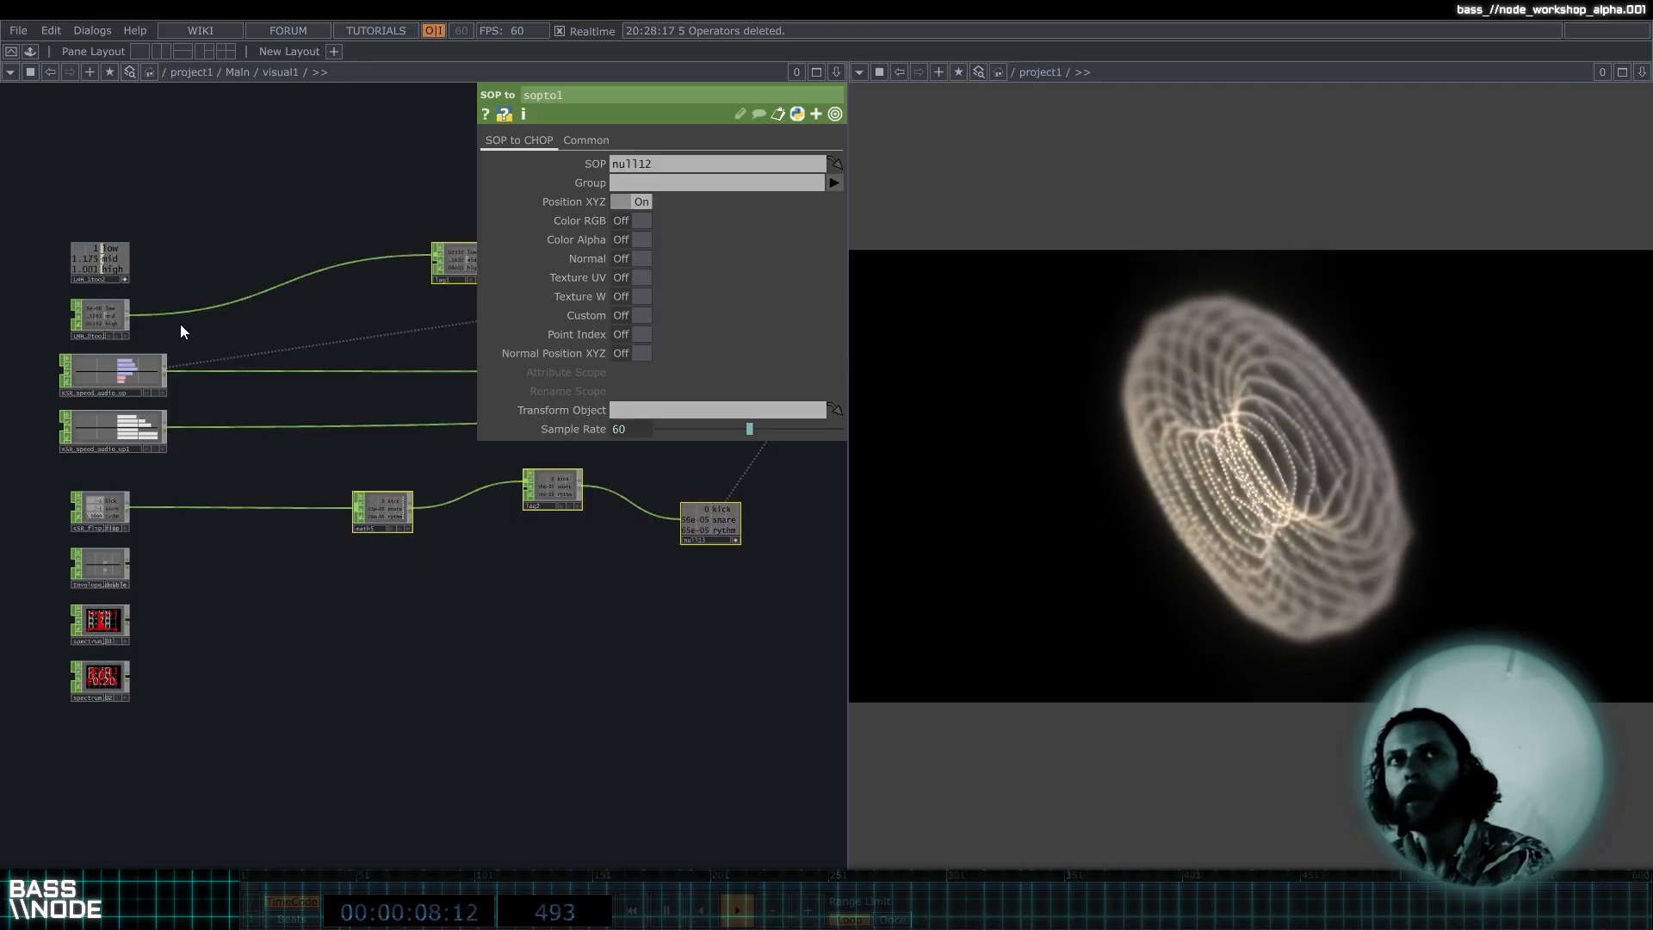
{"action": "key", "text": "Delete"}
Add an LFO CHOP in the empty space between visual1's audio inputs and its output.
{"action": "scroll", "coordinate": [192, 395], "scroll_direction": "down", "scroll_amount": 5}
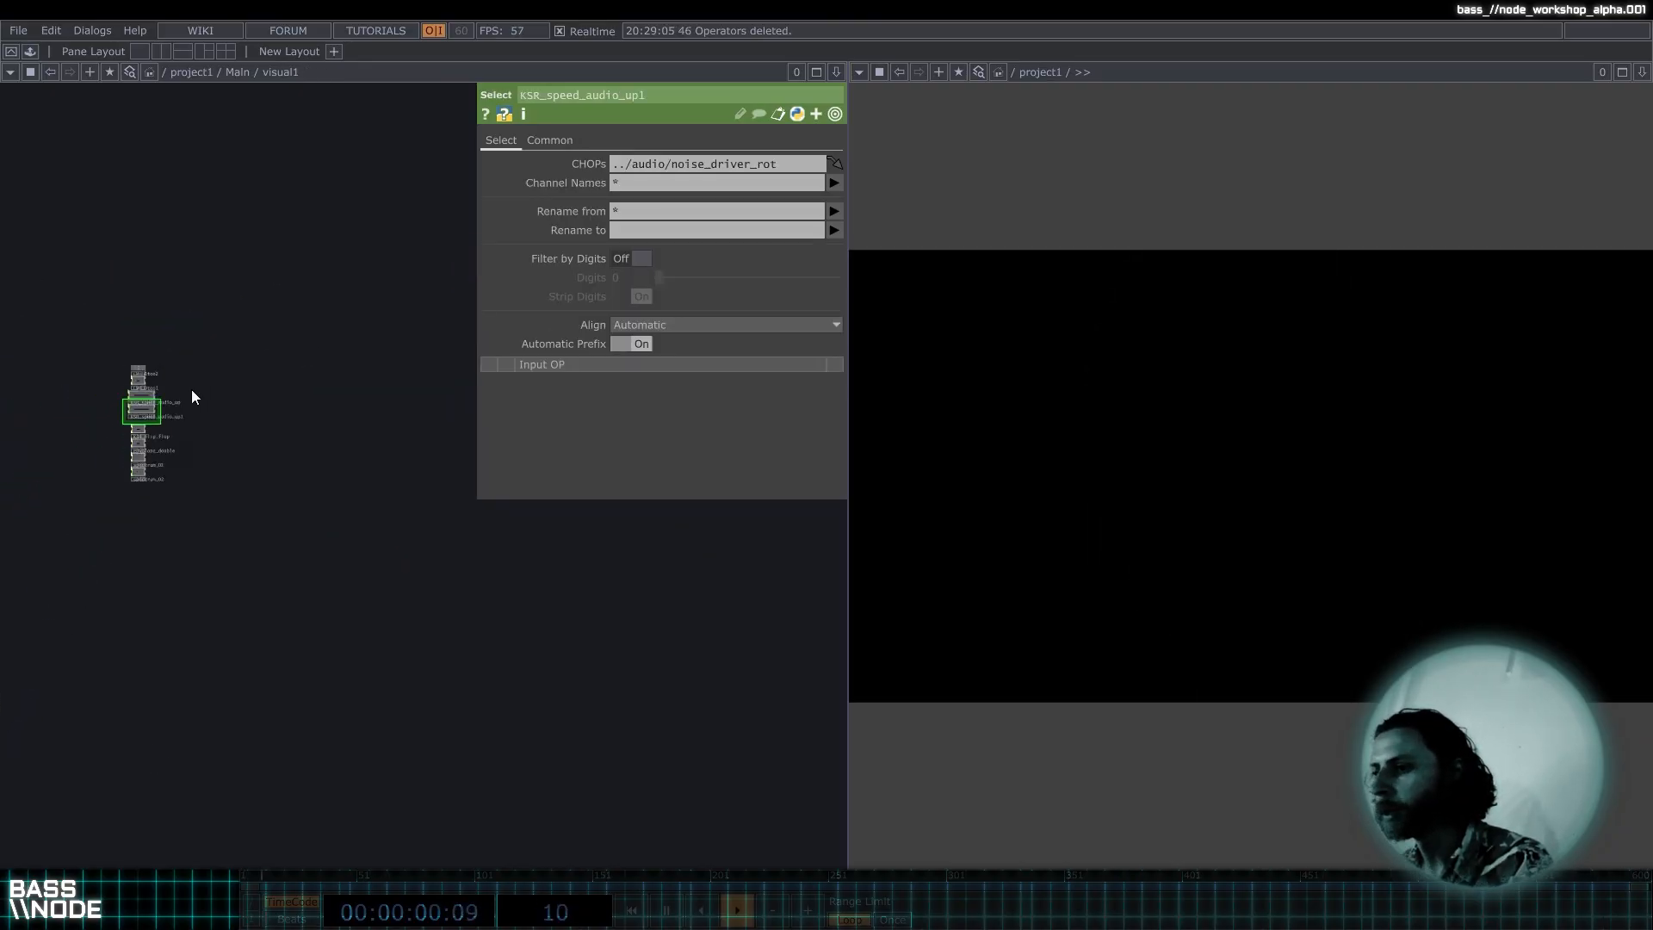
{"action": "left_click_drag", "start_coordinate": [281, 467], "coordinate": [313, 446]}
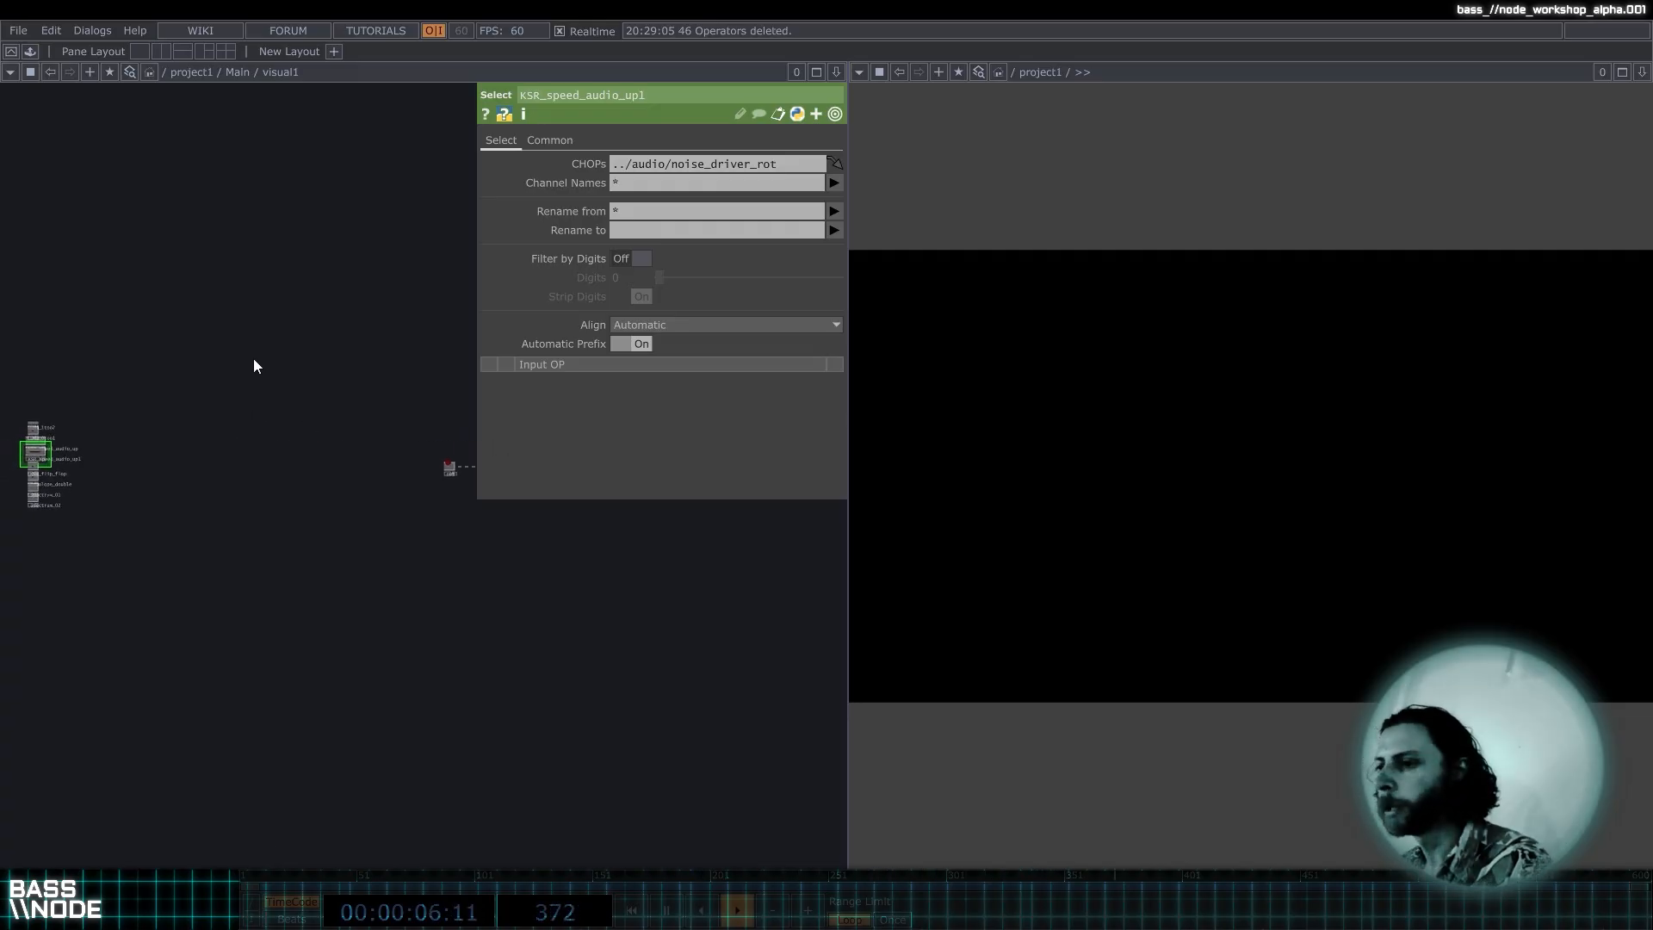
{"action": "key", "text": "Tab"}
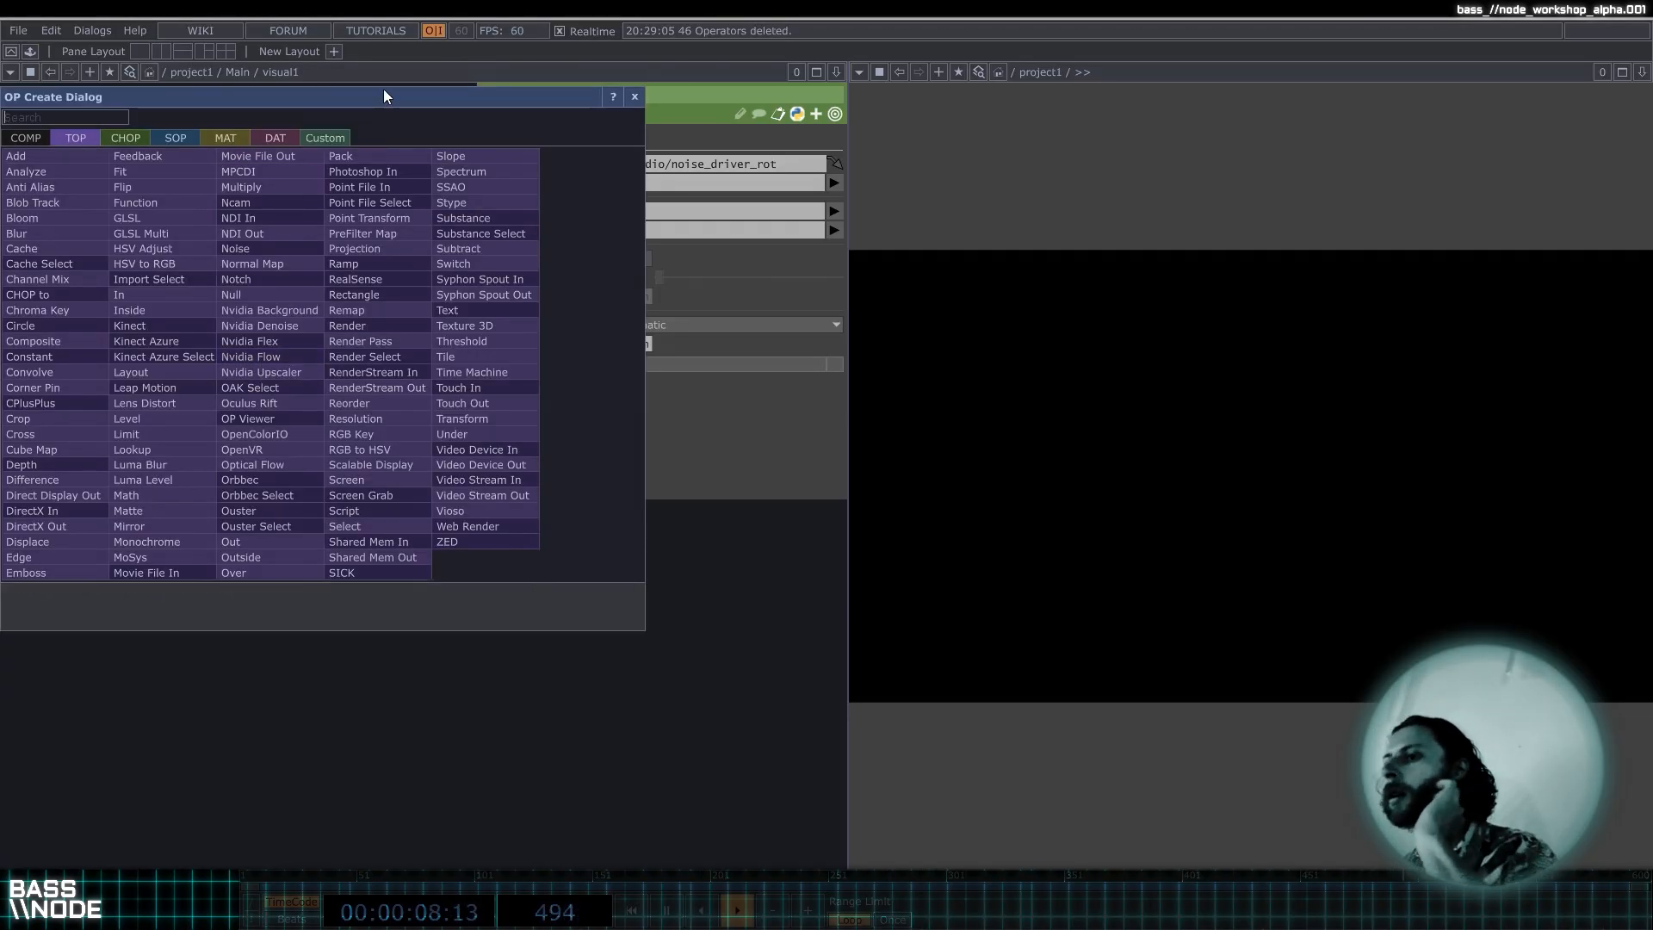
{"action": "left_click_drag", "start_coordinate": [384, 89], "coordinate": [519, 145]}
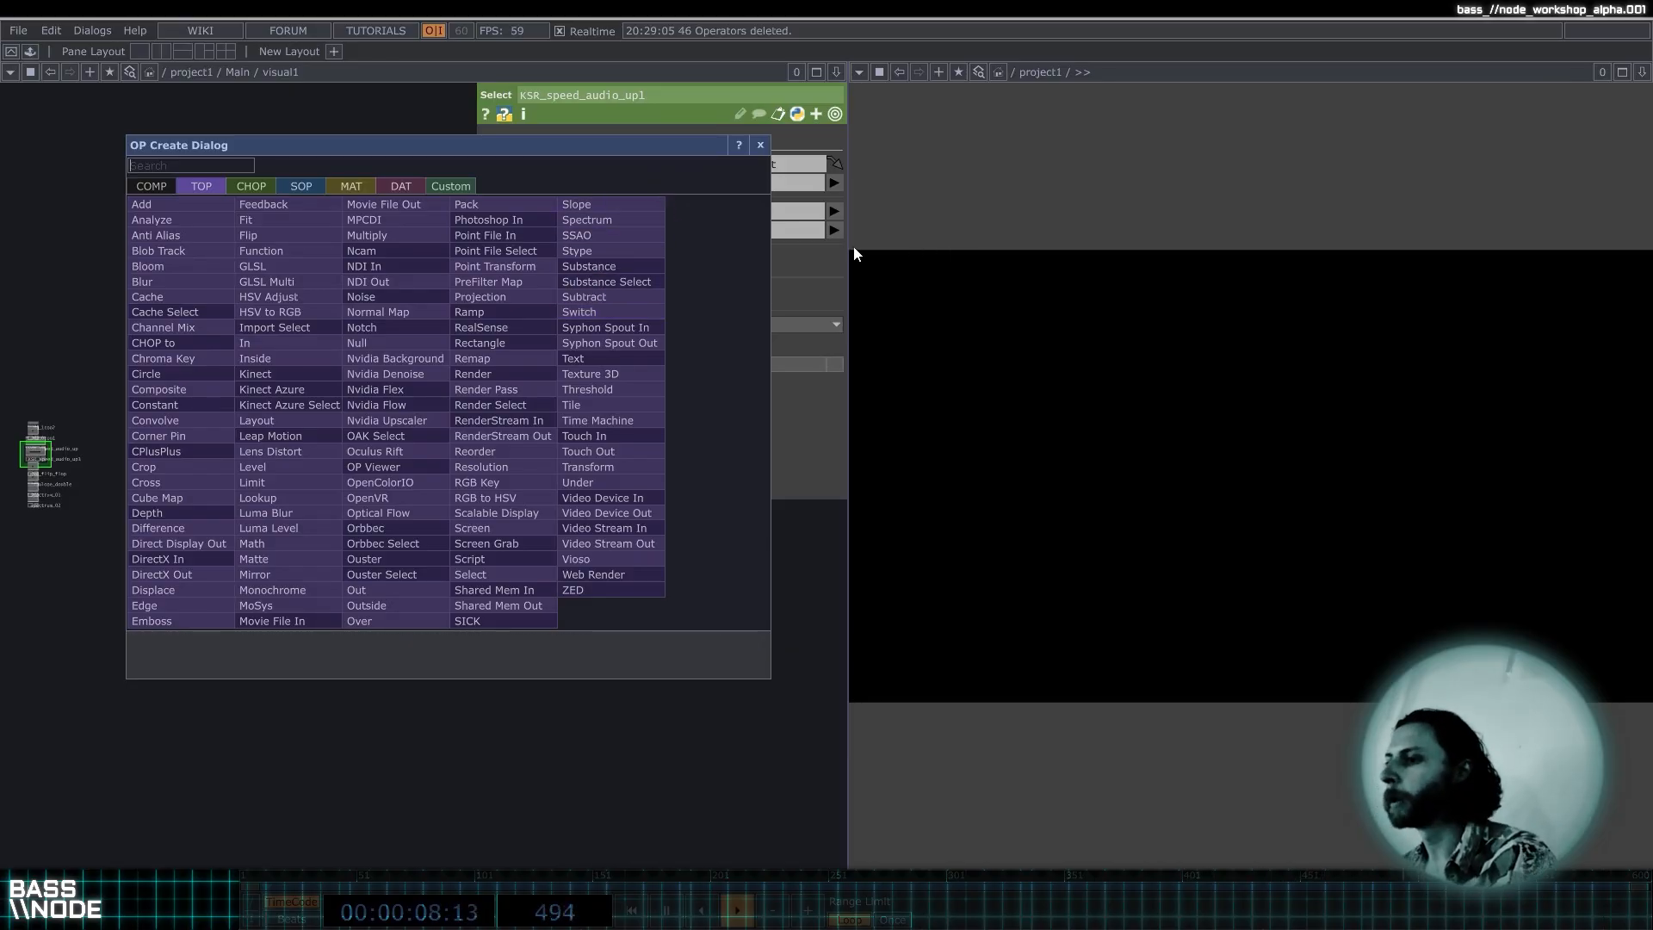
{"action": "left_click_drag", "start_coordinate": [554, 152], "coordinate": [520, 151]}
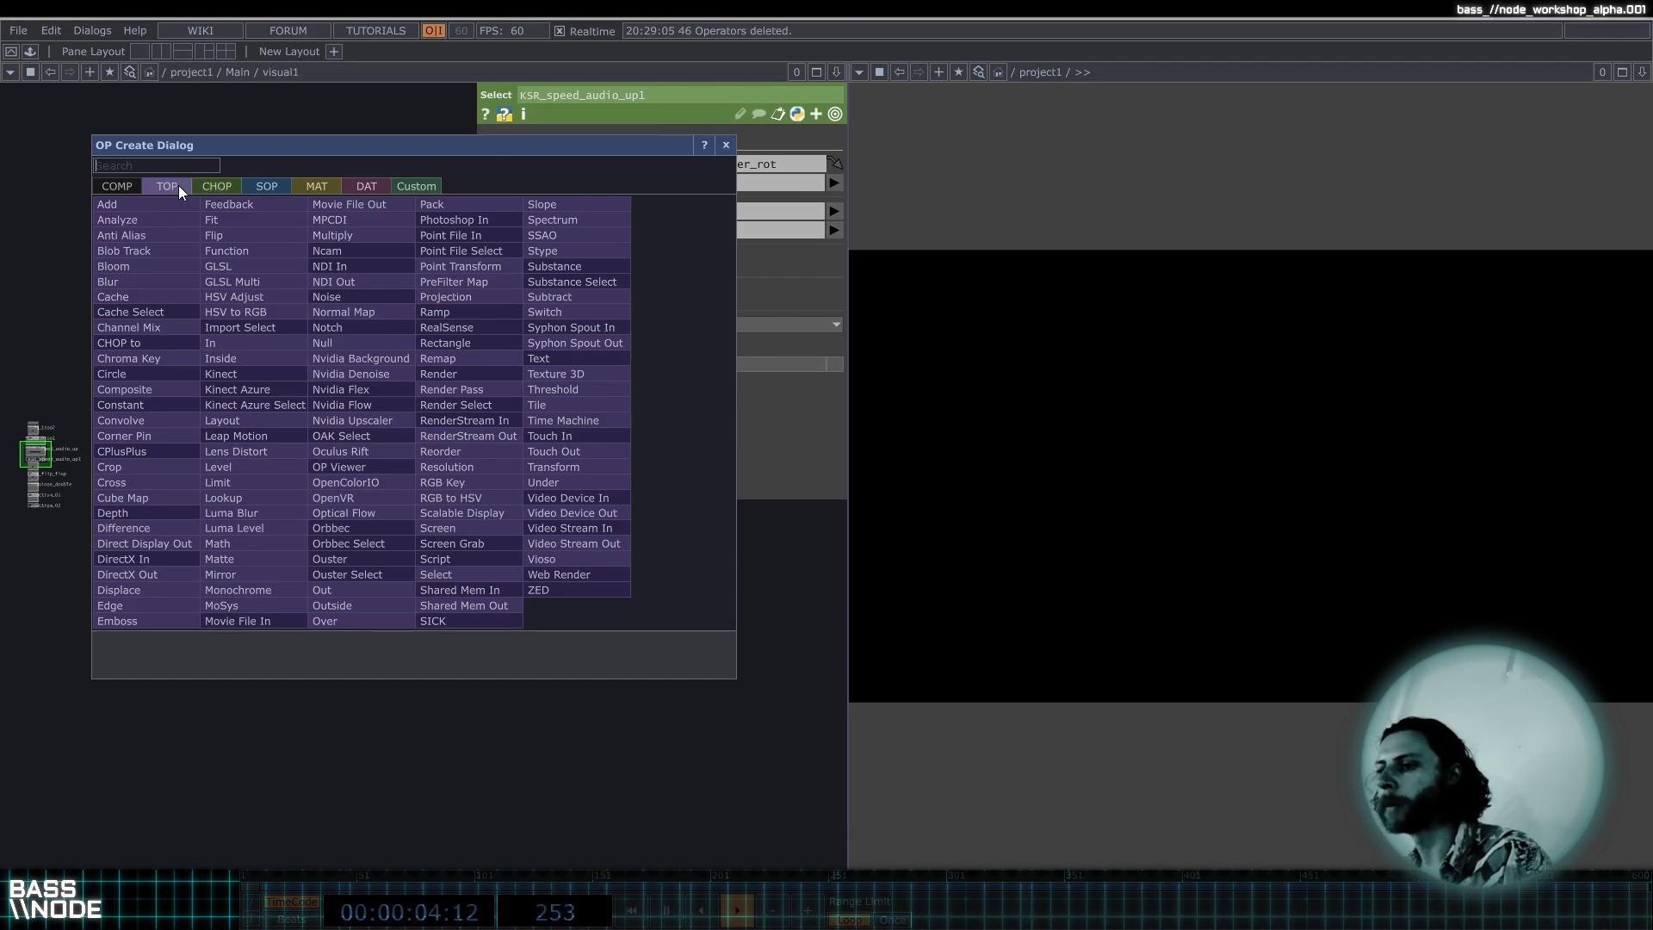
{"action": "left_click", "coordinate": [220, 191]}
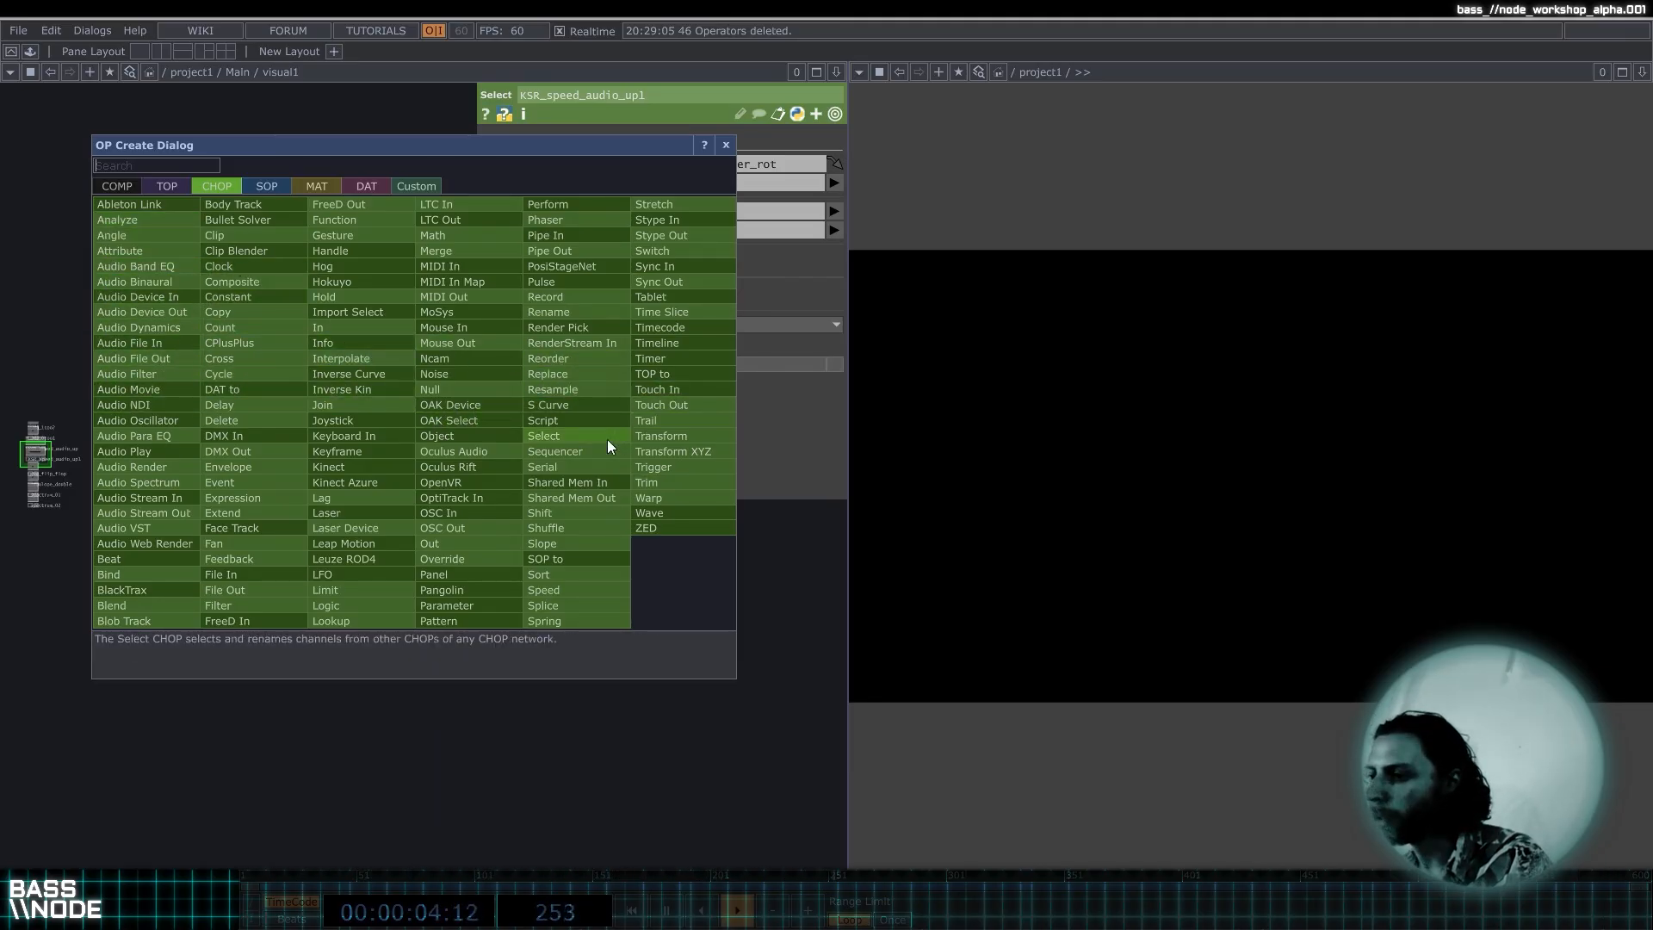
{"action": "left_click", "coordinate": [397, 571]}
{"action": "left_click", "coordinate": [206, 443]}
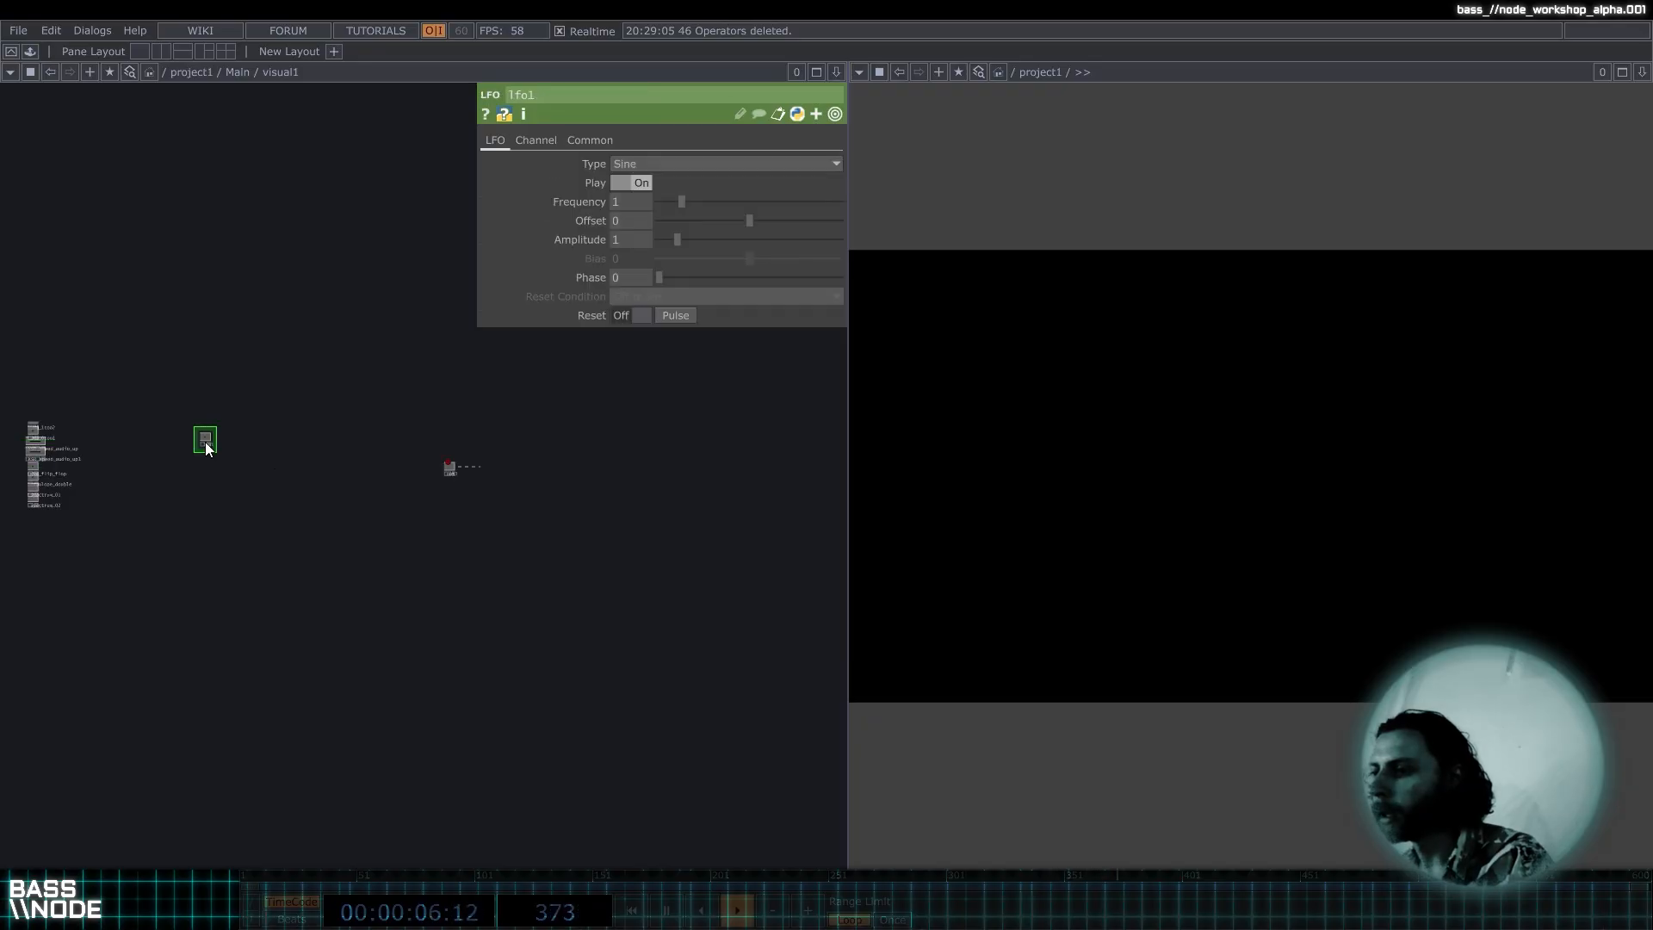
{"action": "scroll", "coordinate": [206, 443], "scroll_direction": "up", "scroll_amount": 5}
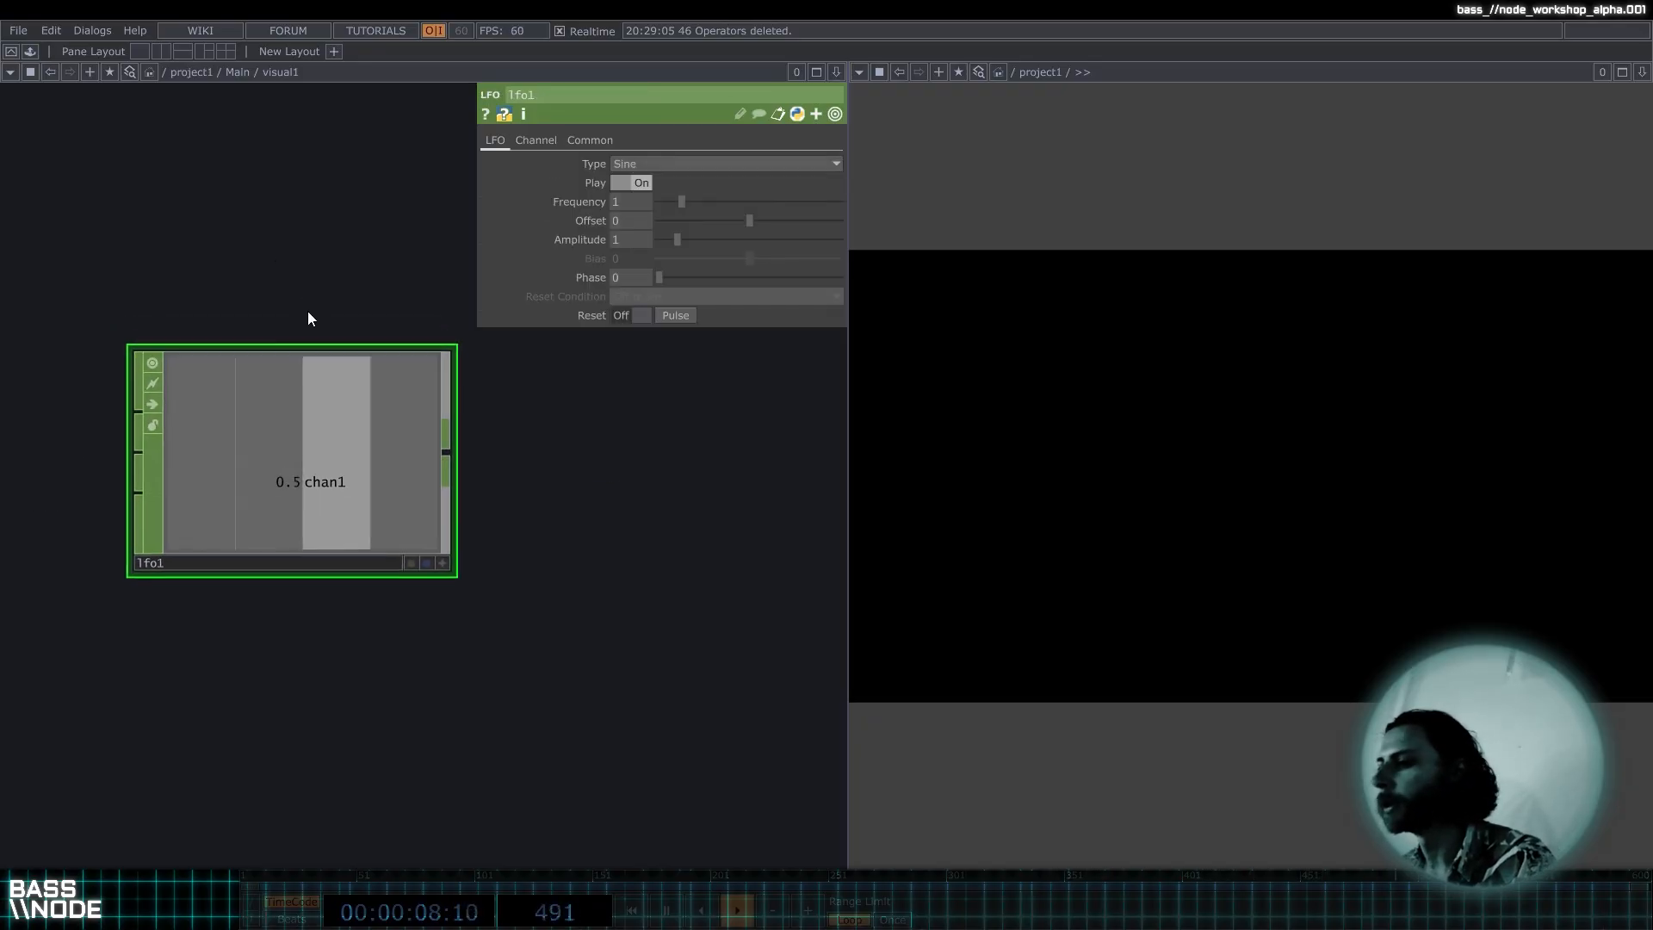
Set the LFO's frequency to 0.2.
{"action": "scroll", "coordinate": [310, 319], "scroll_direction": "down", "scroll_amount": 3}
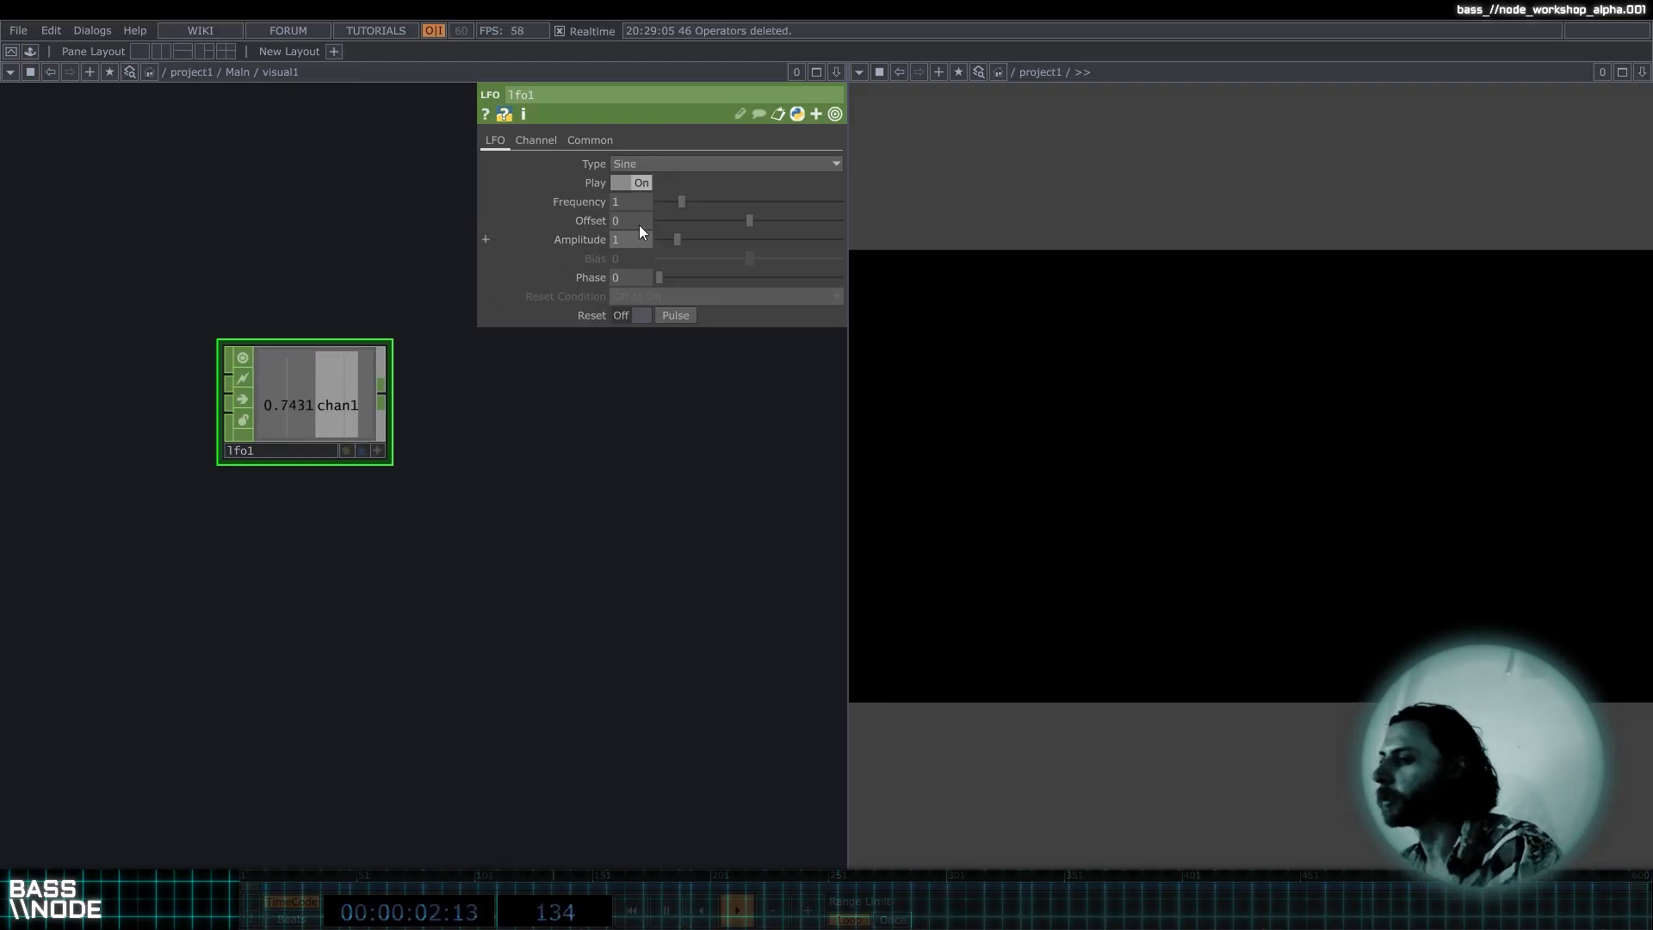
{"action": "middle_click_drag", "start_coordinate": [636, 204], "coordinate": [599, 178]}
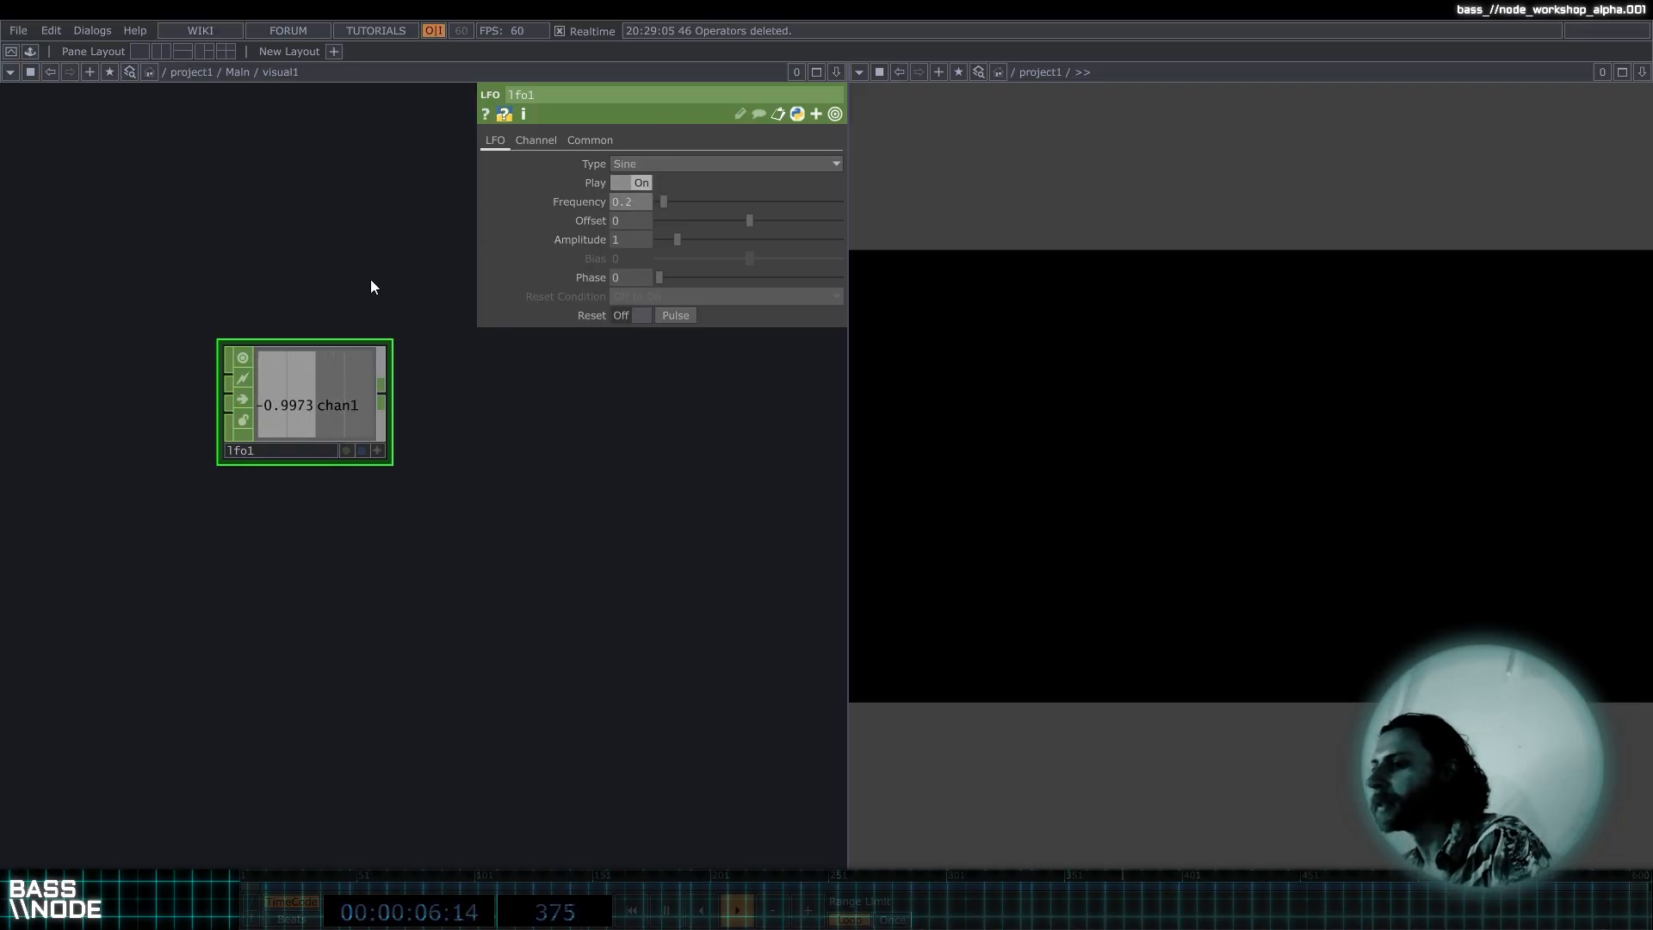
{"action": "left_click", "coordinate": [638, 164]}
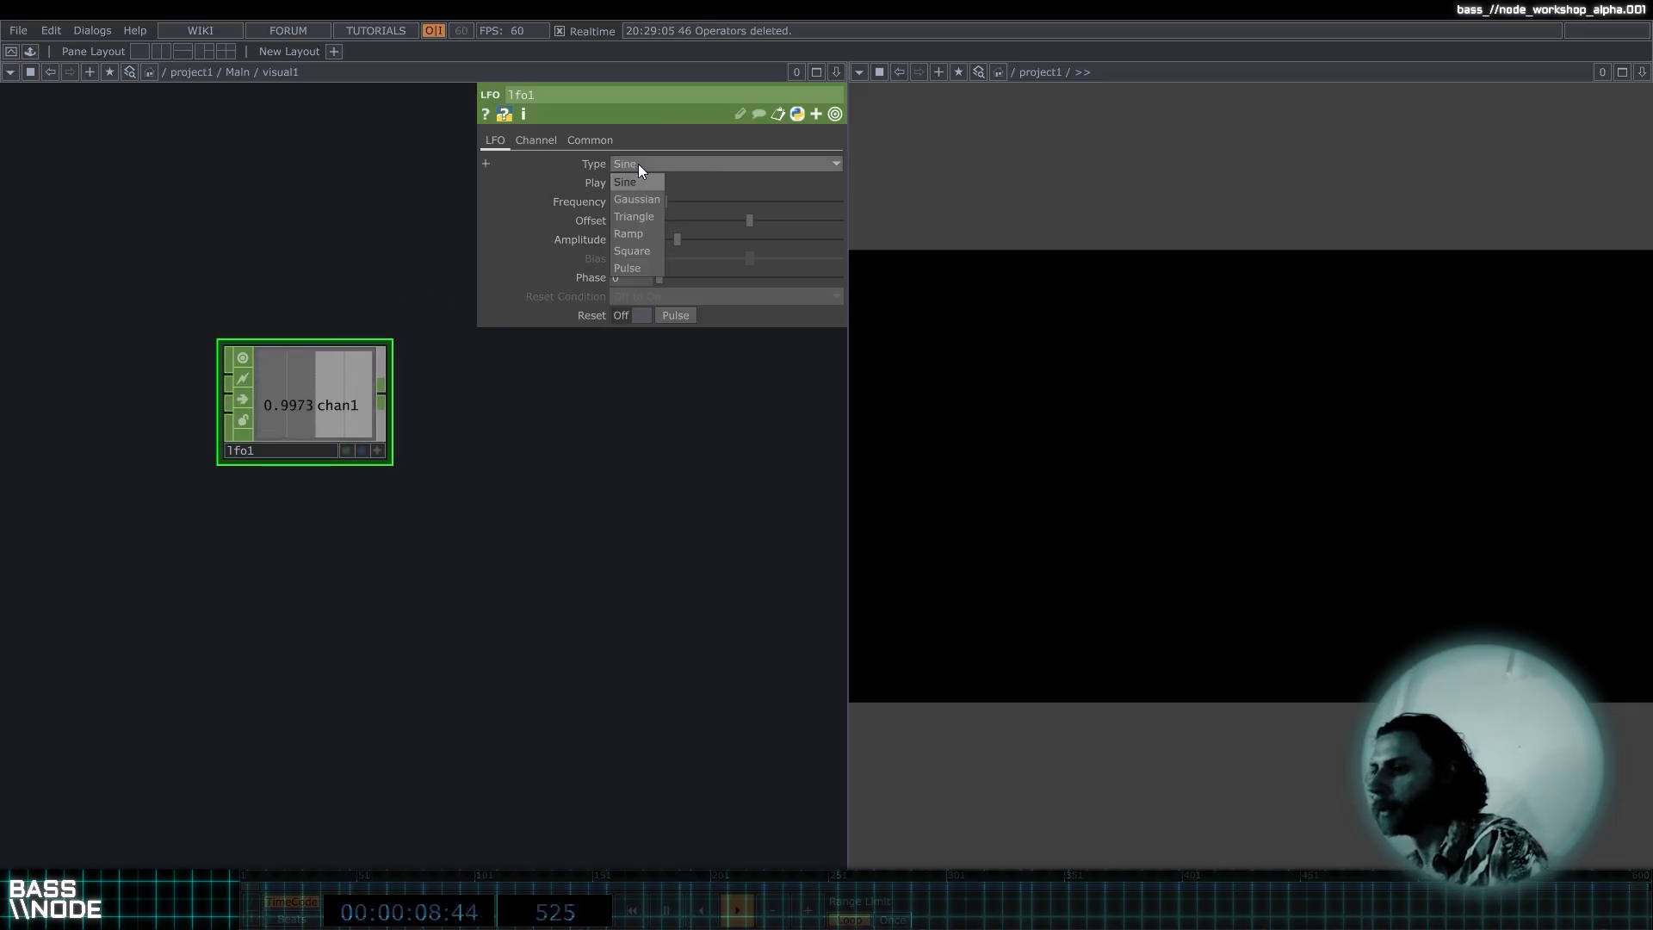
Add a Trail CHOP connected to the LFO's output.
{"action": "right_click", "coordinate": [384, 392]}
{"action": "type", "text": "tr"}
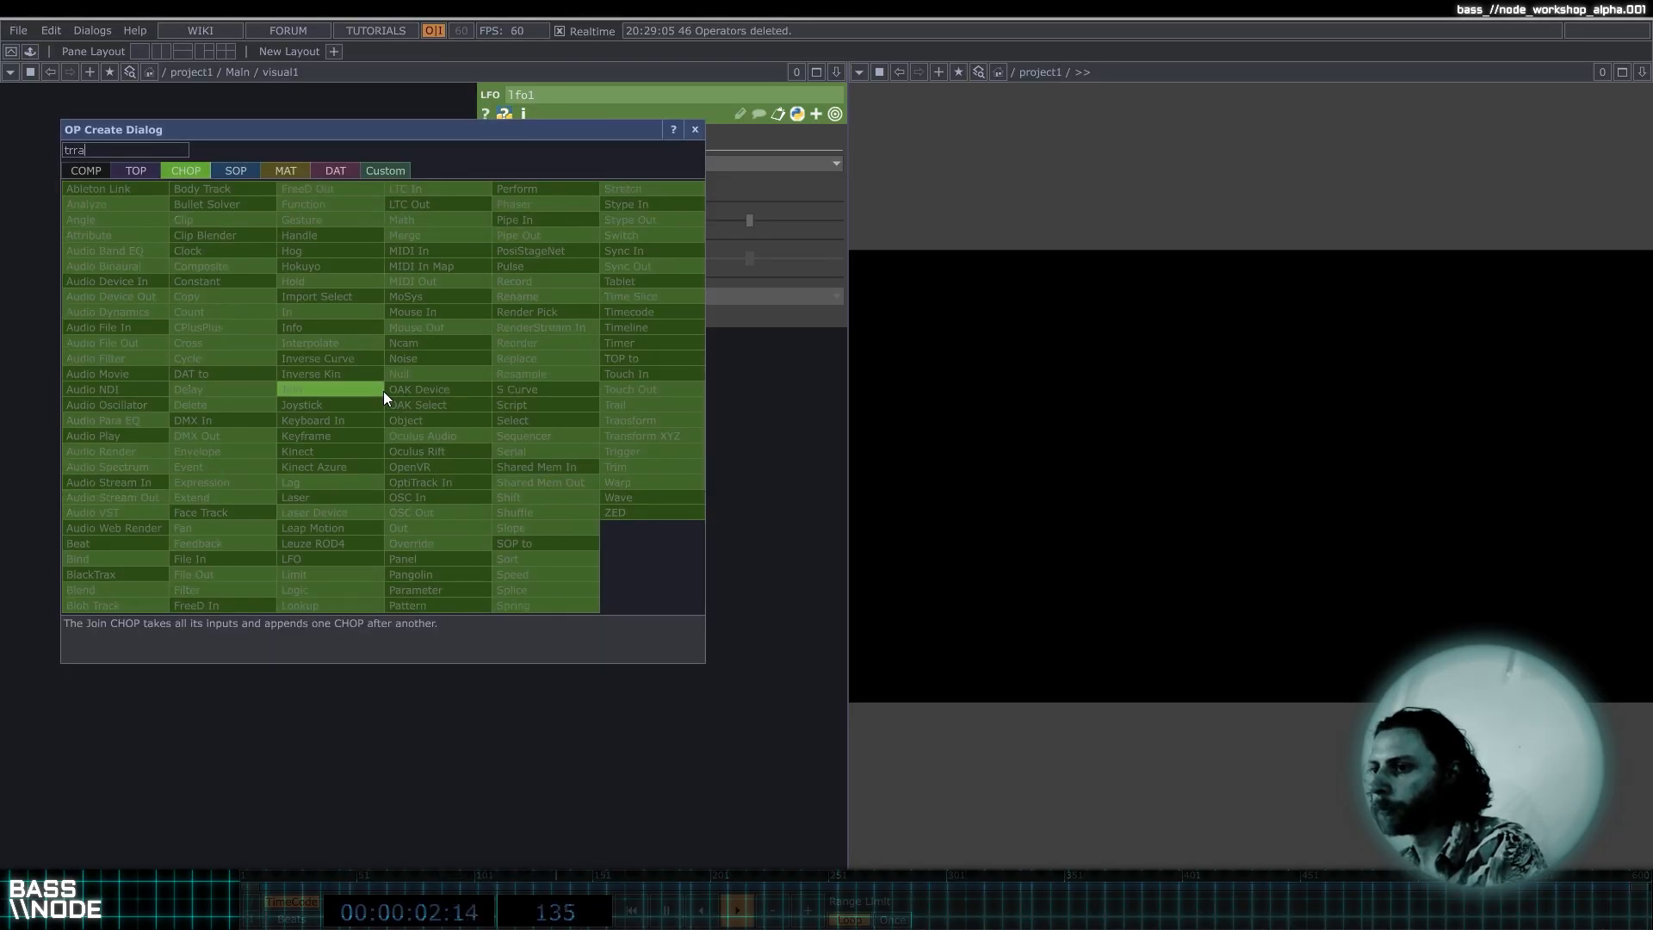
{"action": "type", "text": "ail"}
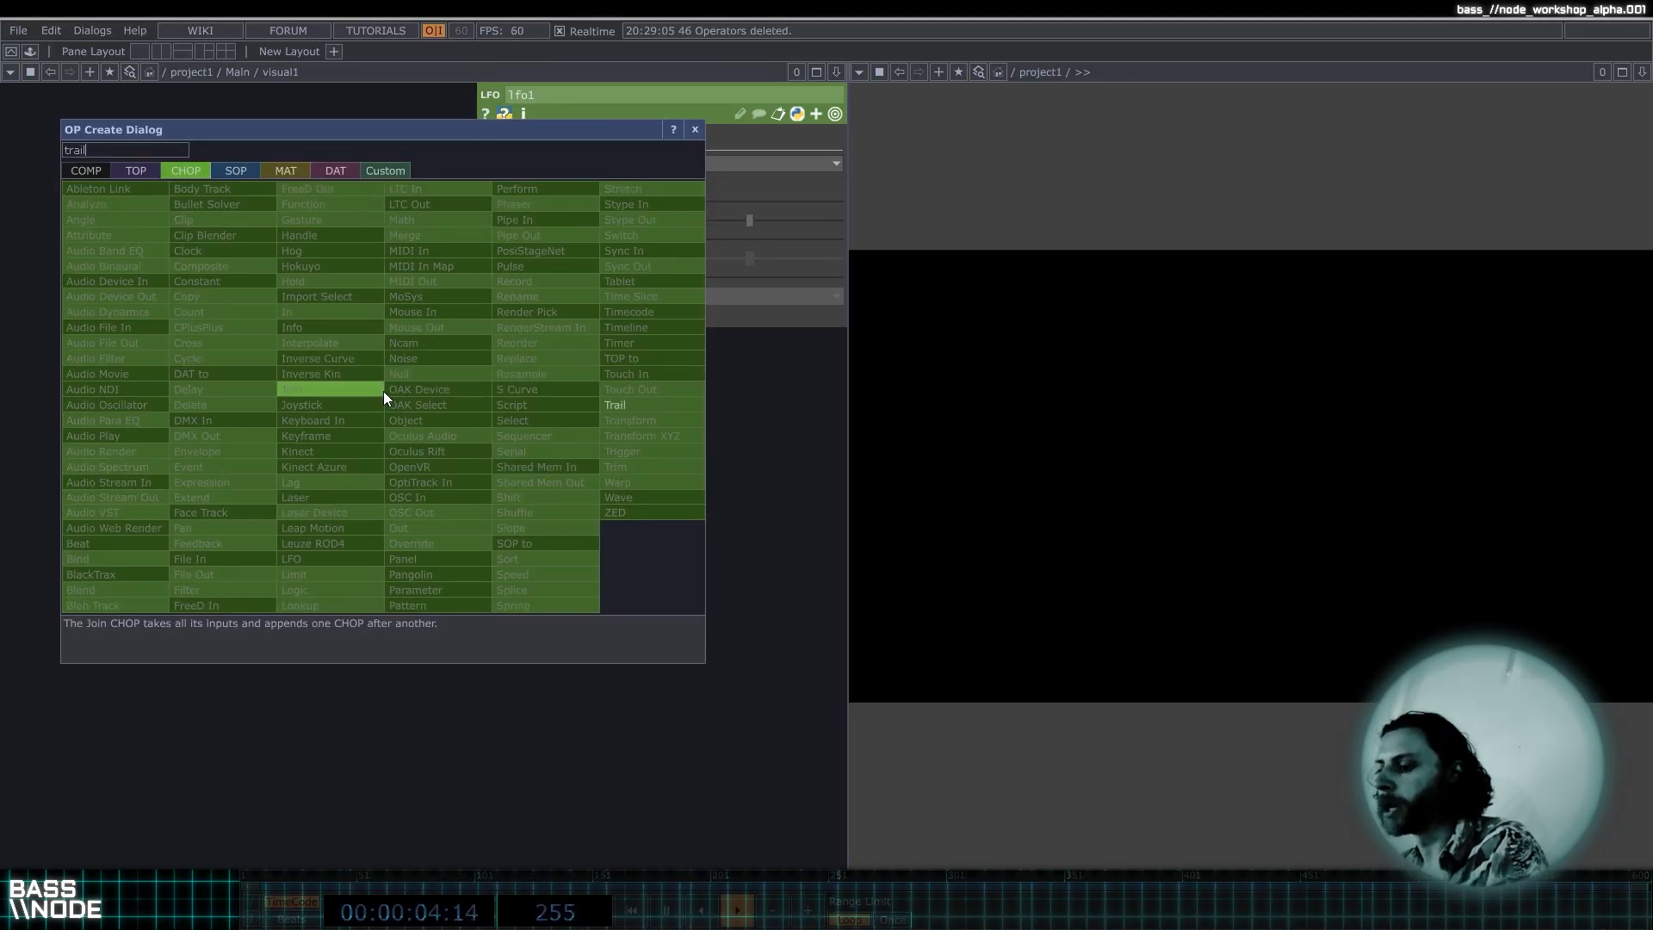
{"action": "key", "text": "BackSpace"}
{"action": "key", "text": "BackSpace"}
{"action": "key", "text": "BackSpace"}
{"action": "key", "text": "BackSpace"}
{"action": "key", "text": "BackSpace"}
{"action": "type", "text": "trail"}
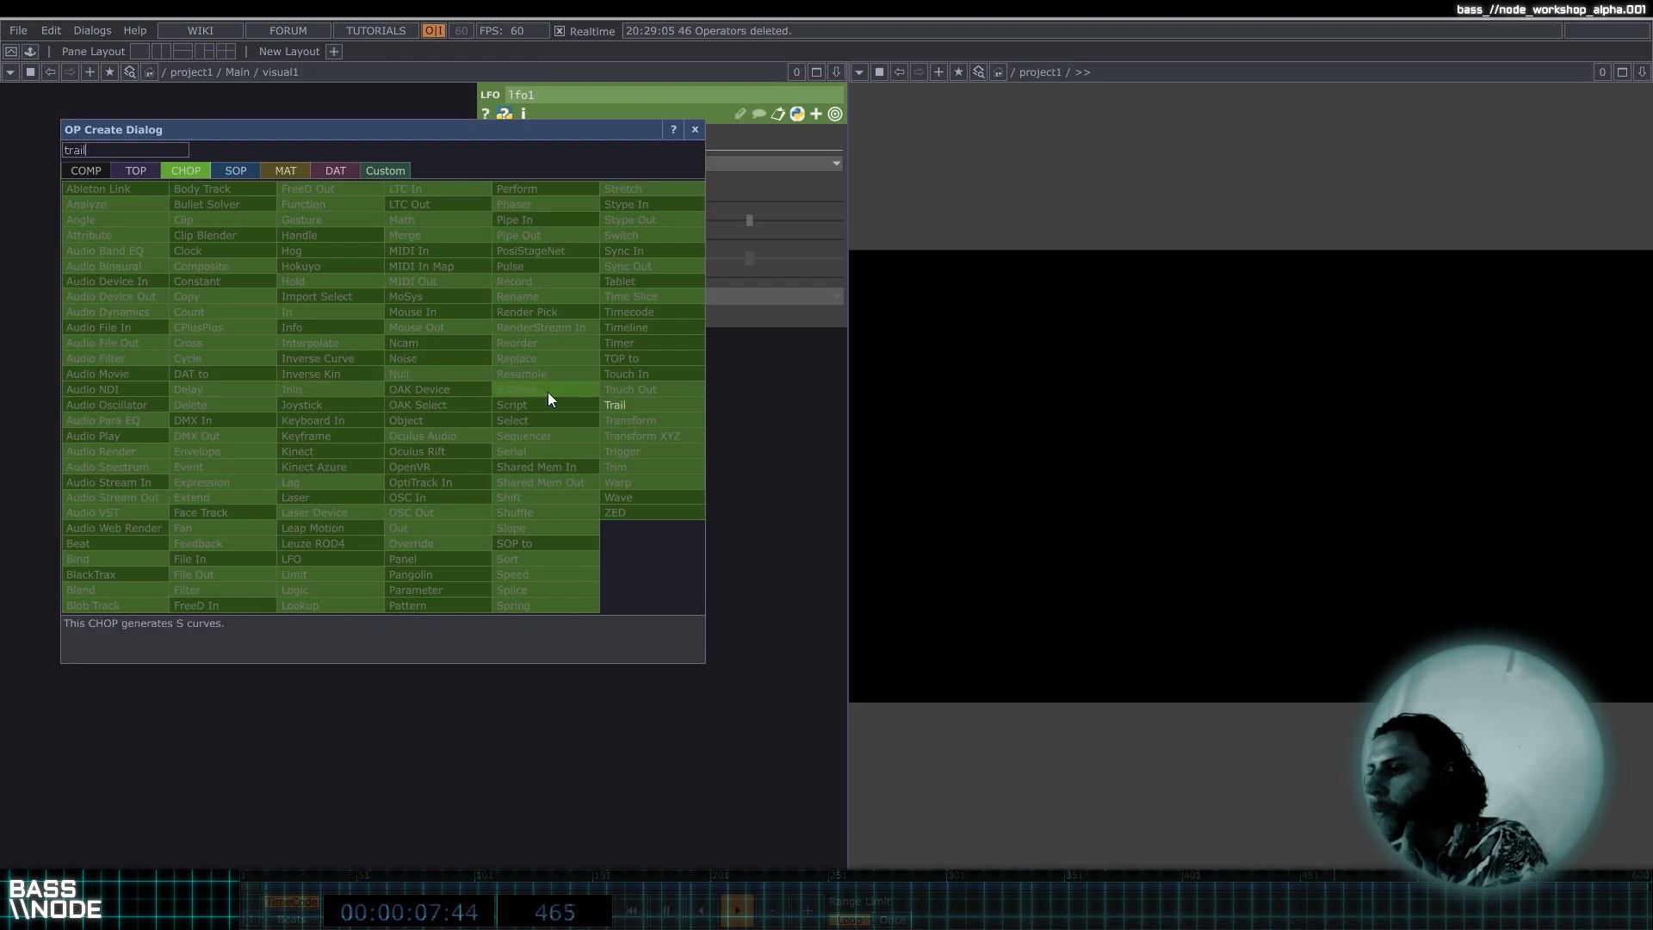
{"action": "left_click", "coordinate": [625, 404]}
{"action": "left_click", "coordinate": [547, 401]}
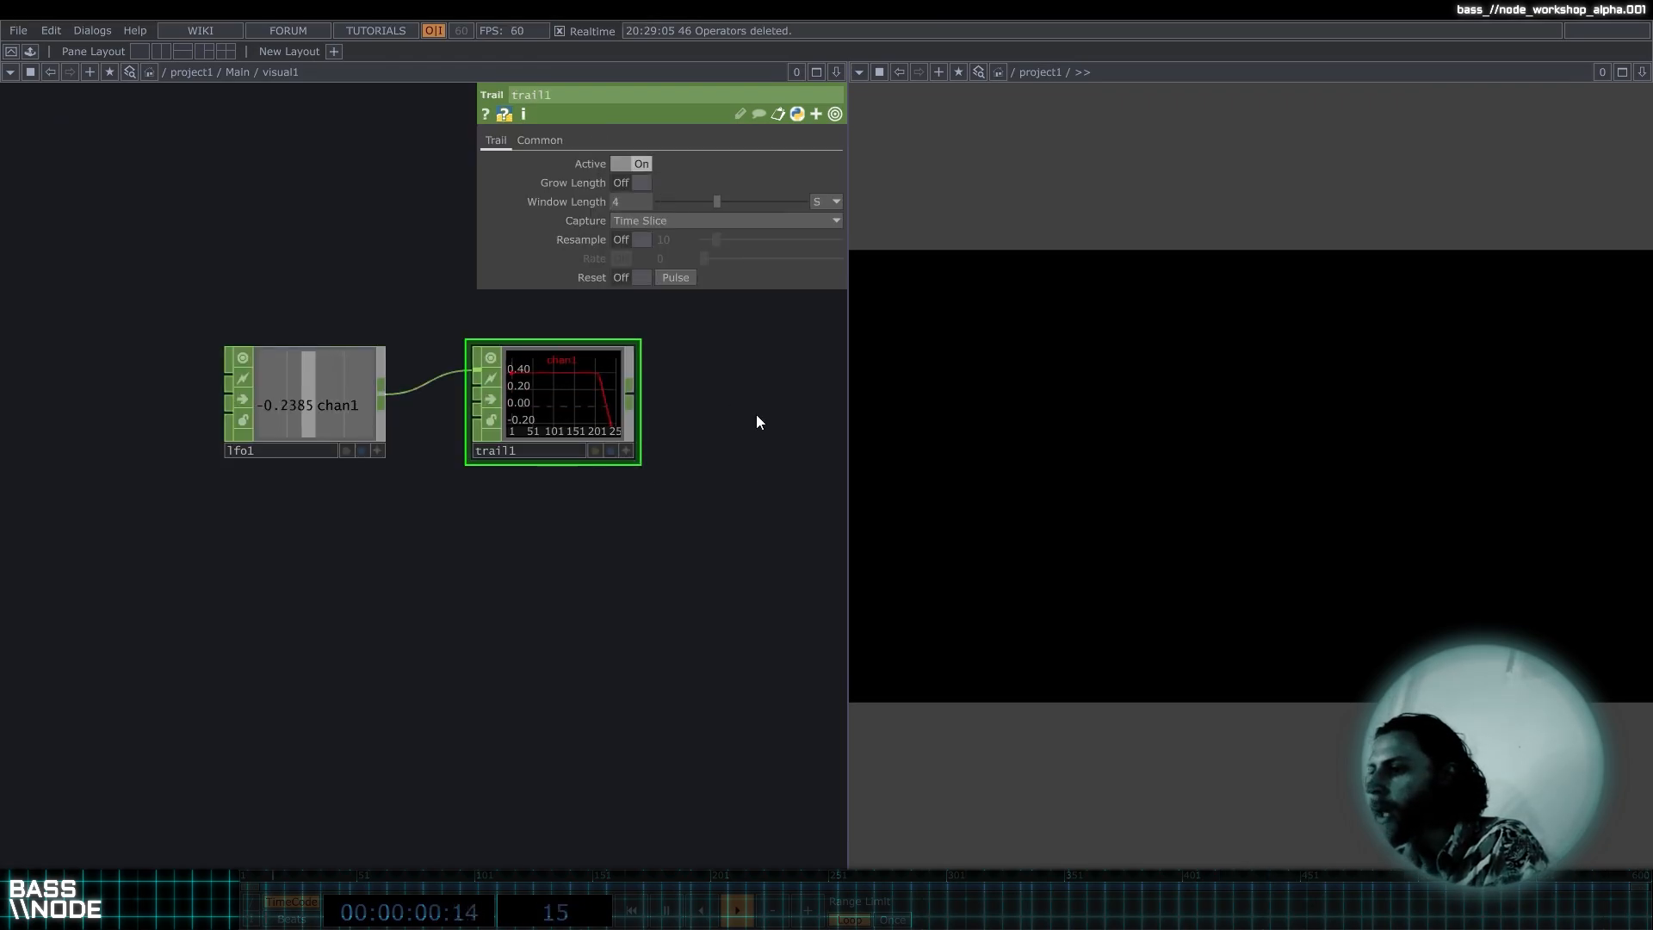
Set the LFO's waveform type to Pulse.
{"action": "left_click_drag", "start_coordinate": [757, 436], "coordinate": [696, 452]}
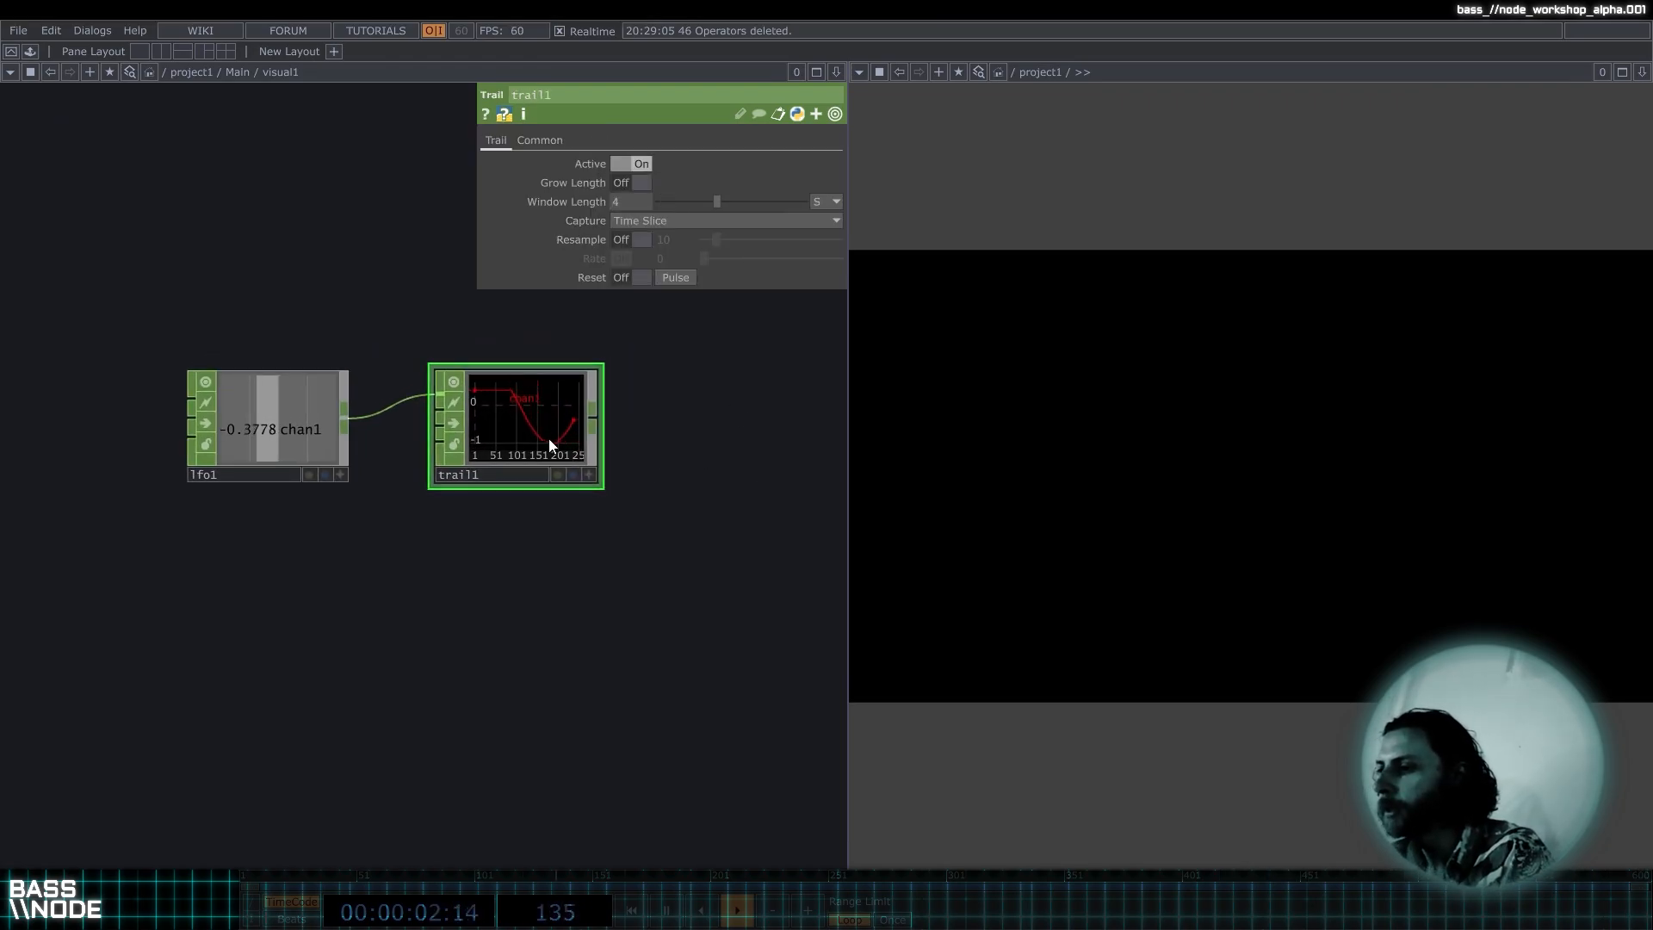
{"action": "scroll", "coordinate": [546, 435], "scroll_direction": "up", "scroll_amount": 5}
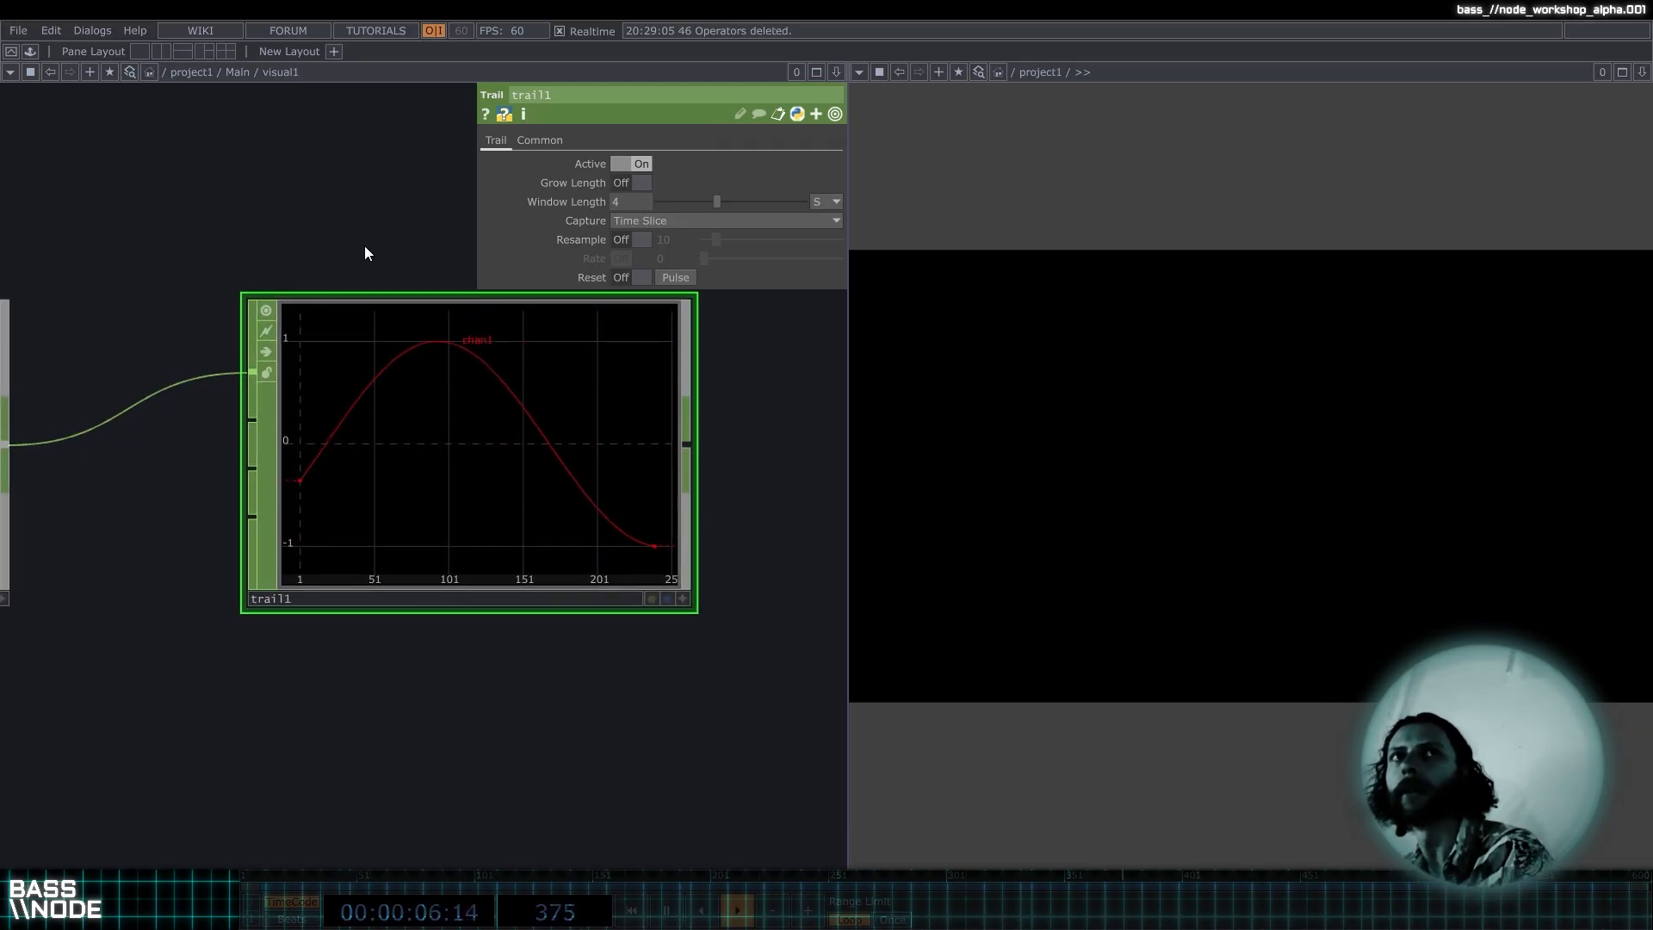
{"action": "scroll", "coordinate": [365, 250], "scroll_direction": "down", "scroll_amount": 1}
{"action": "scroll", "coordinate": [365, 250], "scroll_direction": "down", "scroll_amount": 3}
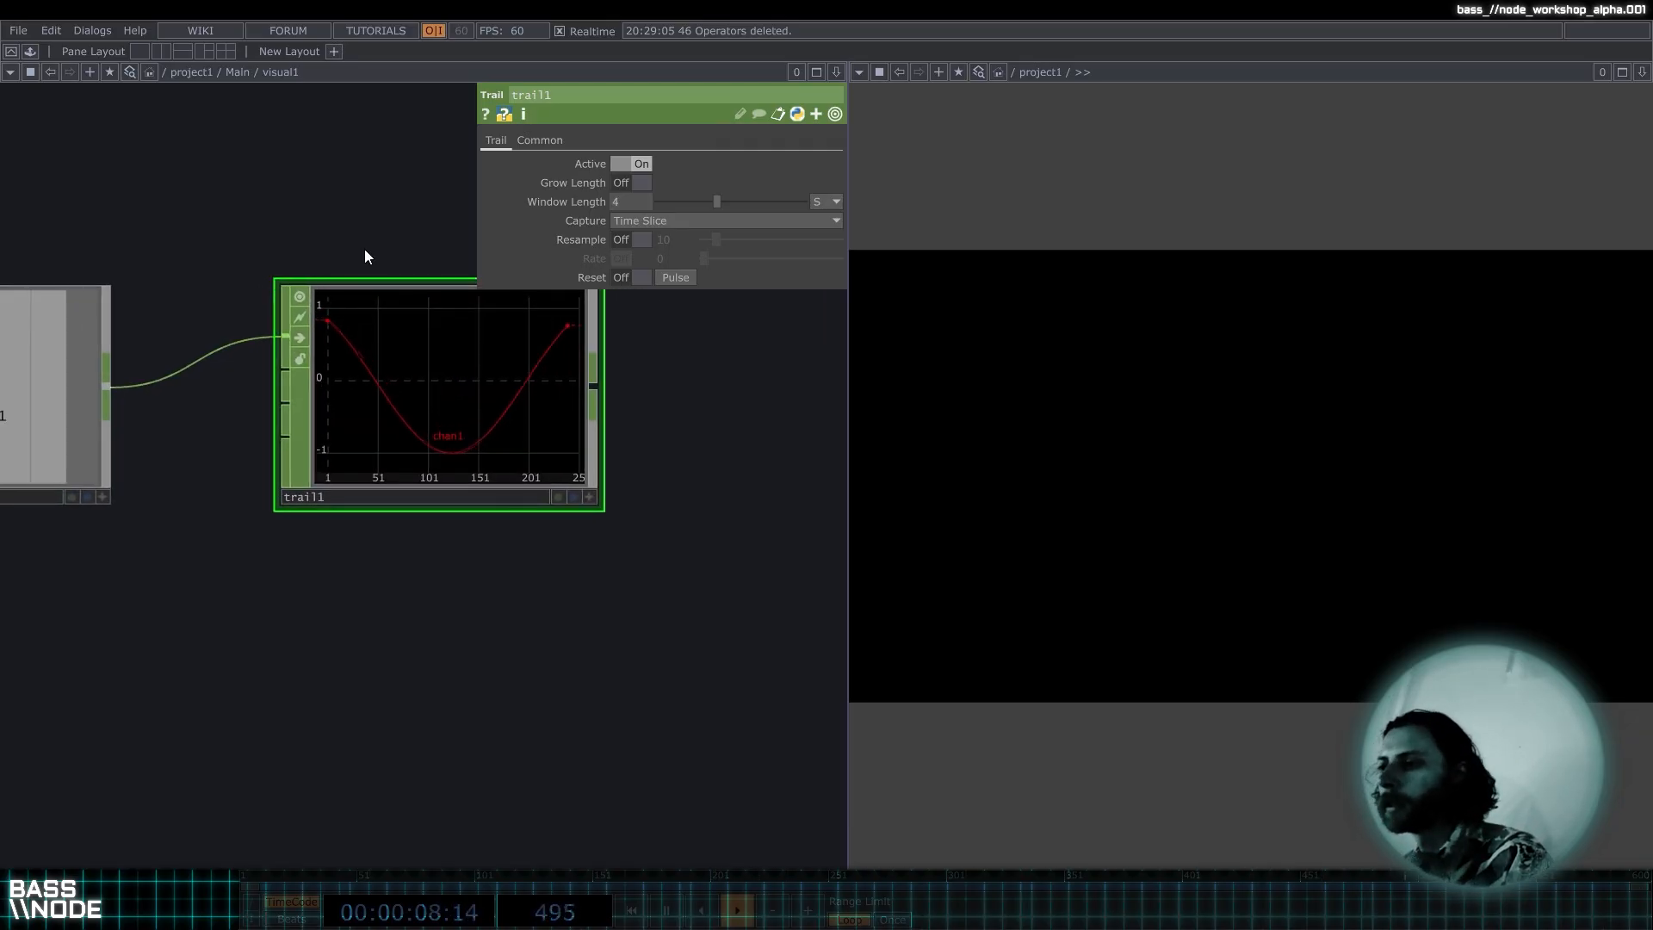
{"action": "left_click", "coordinate": [171, 281]}
{"action": "left_click", "coordinate": [643, 166]}
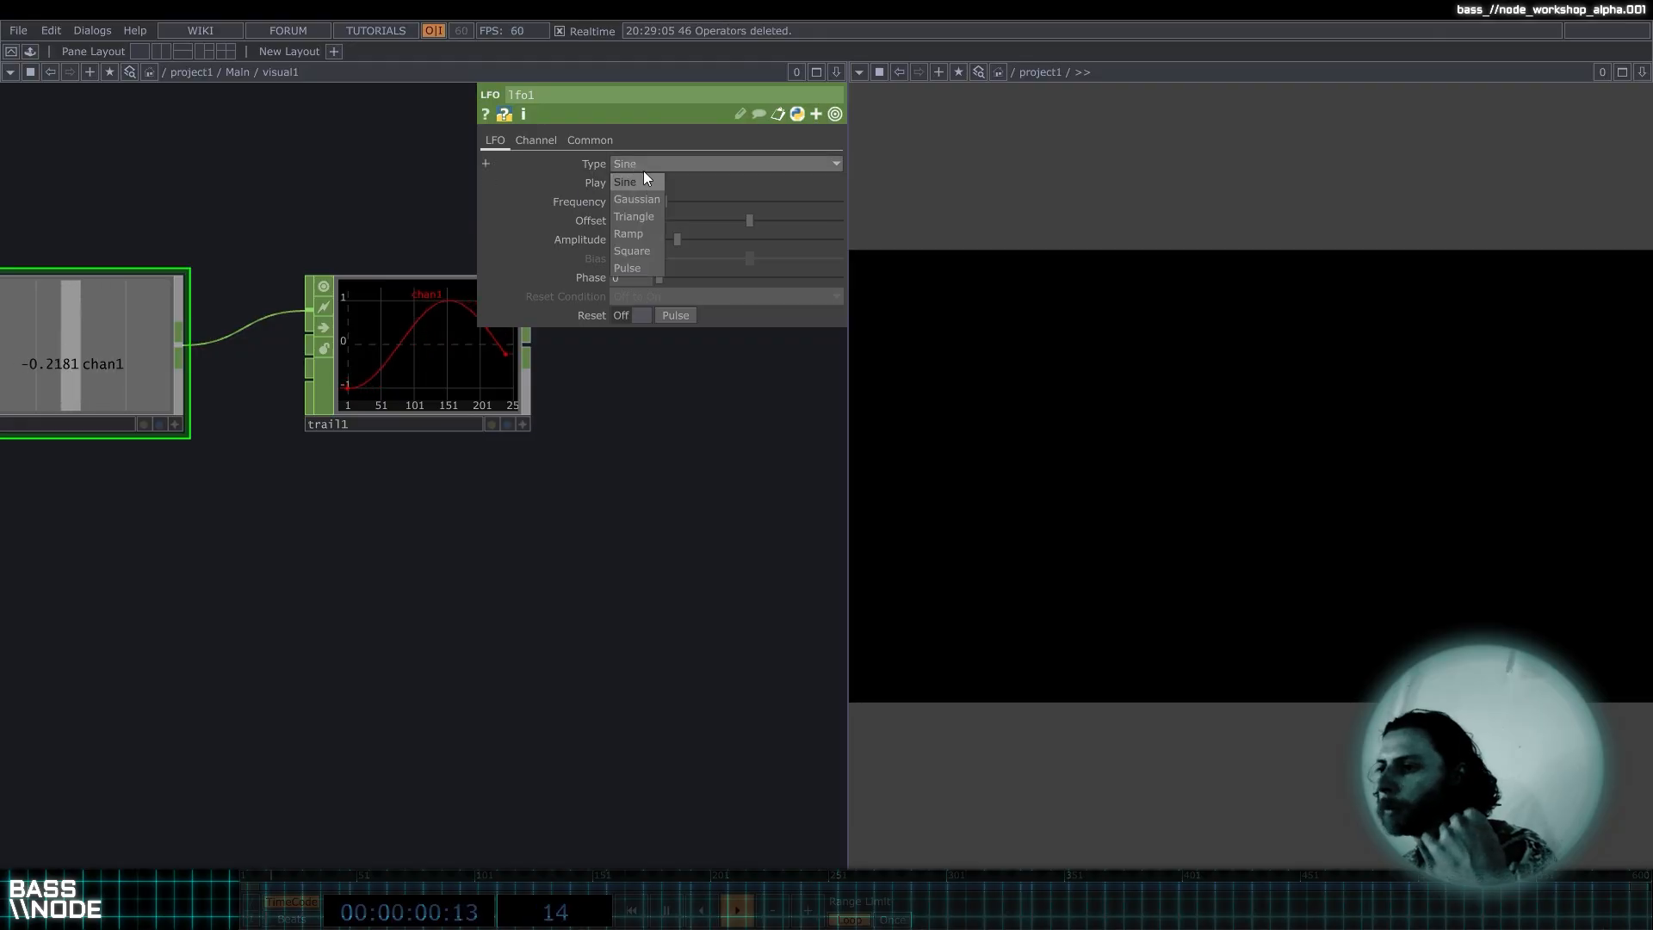
{"action": "left_click", "coordinate": [652, 255]}
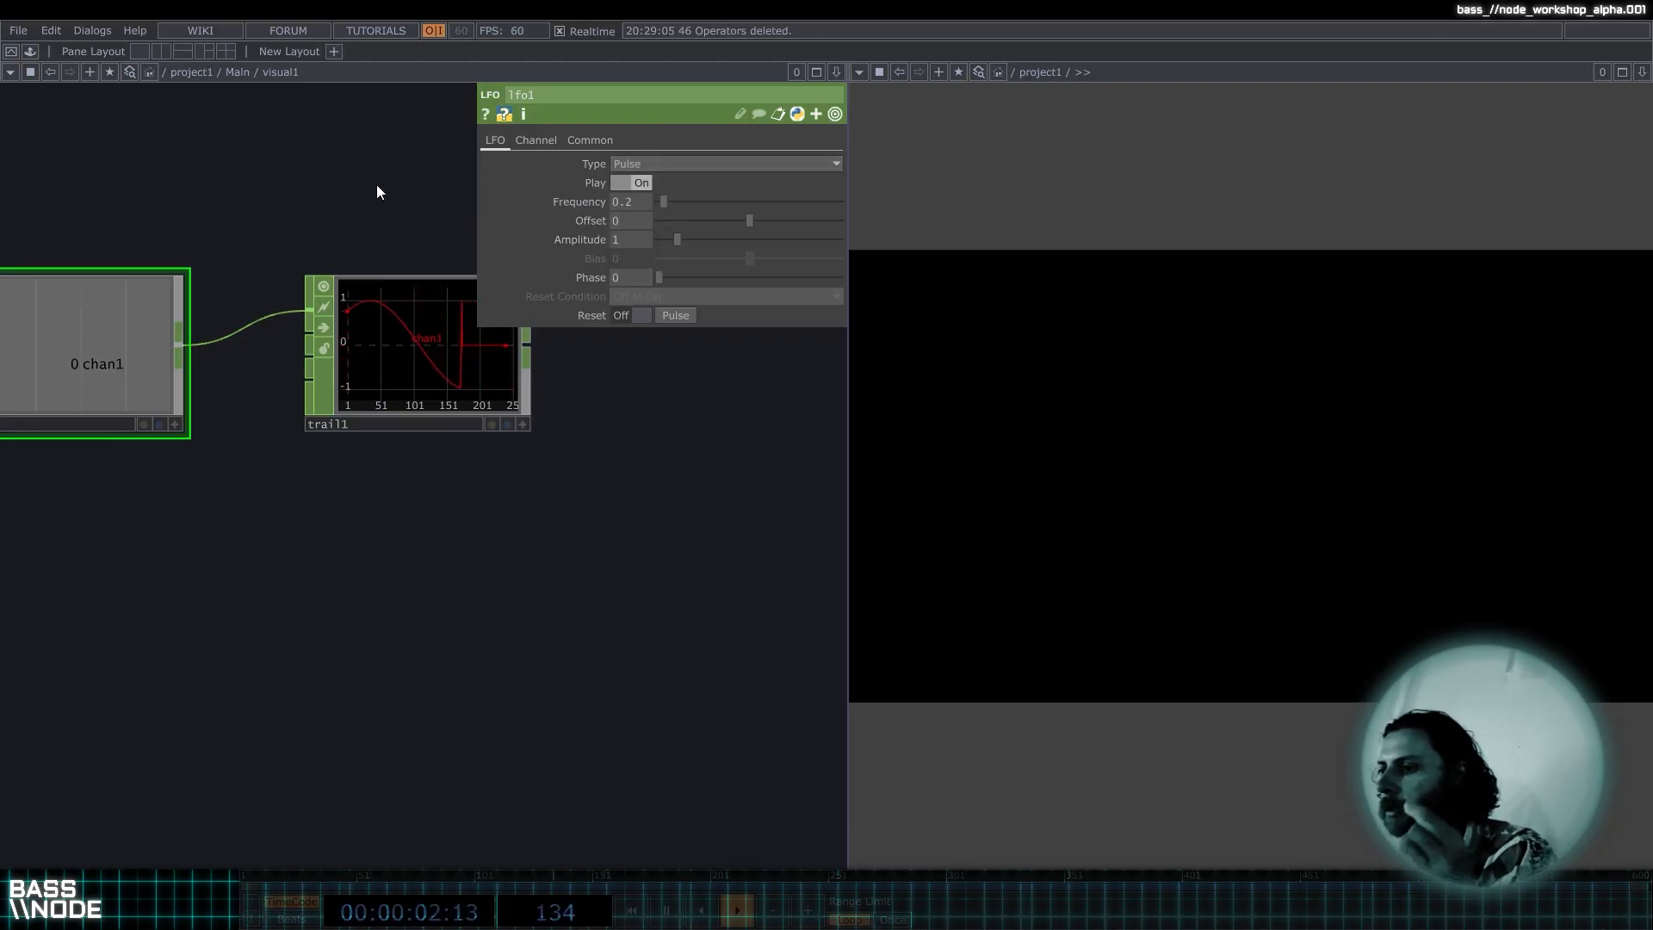
Delete both the LFO and the Trail CHOP.
{"action": "left_click_drag", "start_coordinate": [375, 184], "coordinate": [271, 266]}
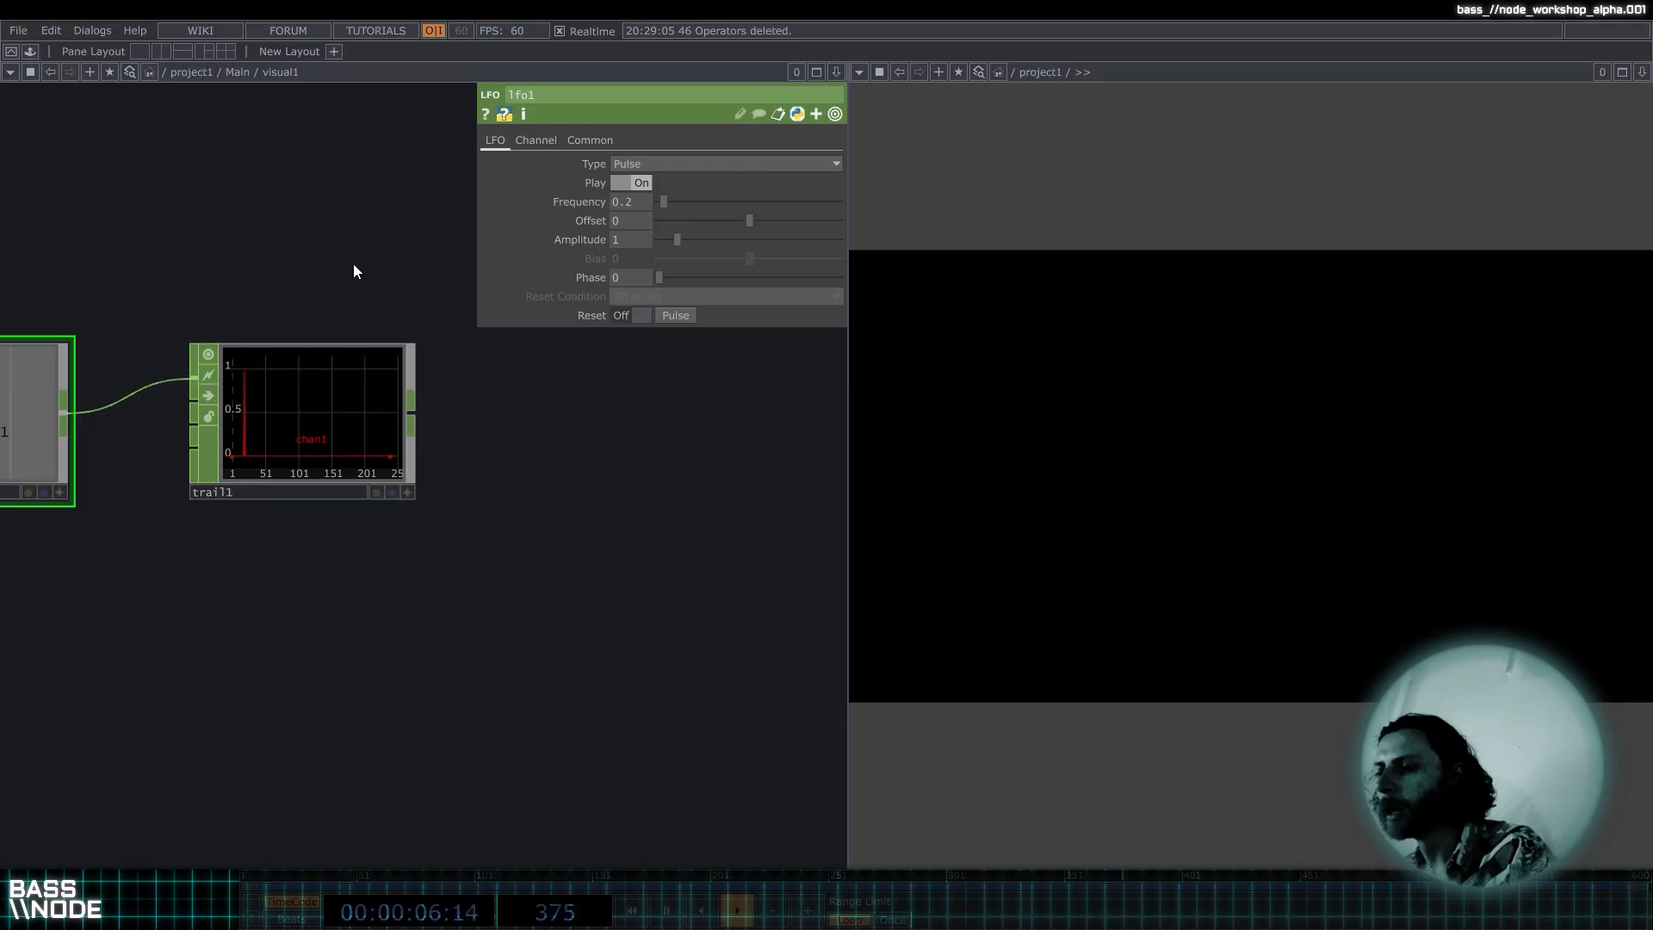
{"action": "left_click_drag", "start_coordinate": [353, 263], "coordinate": [451, 324]}
{"action": "scroll", "coordinate": [427, 333], "scroll_direction": "down", "scroll_amount": 5}
{"action": "right_click_drag", "start_coordinate": [417, 288], "coordinate": [231, 471]}
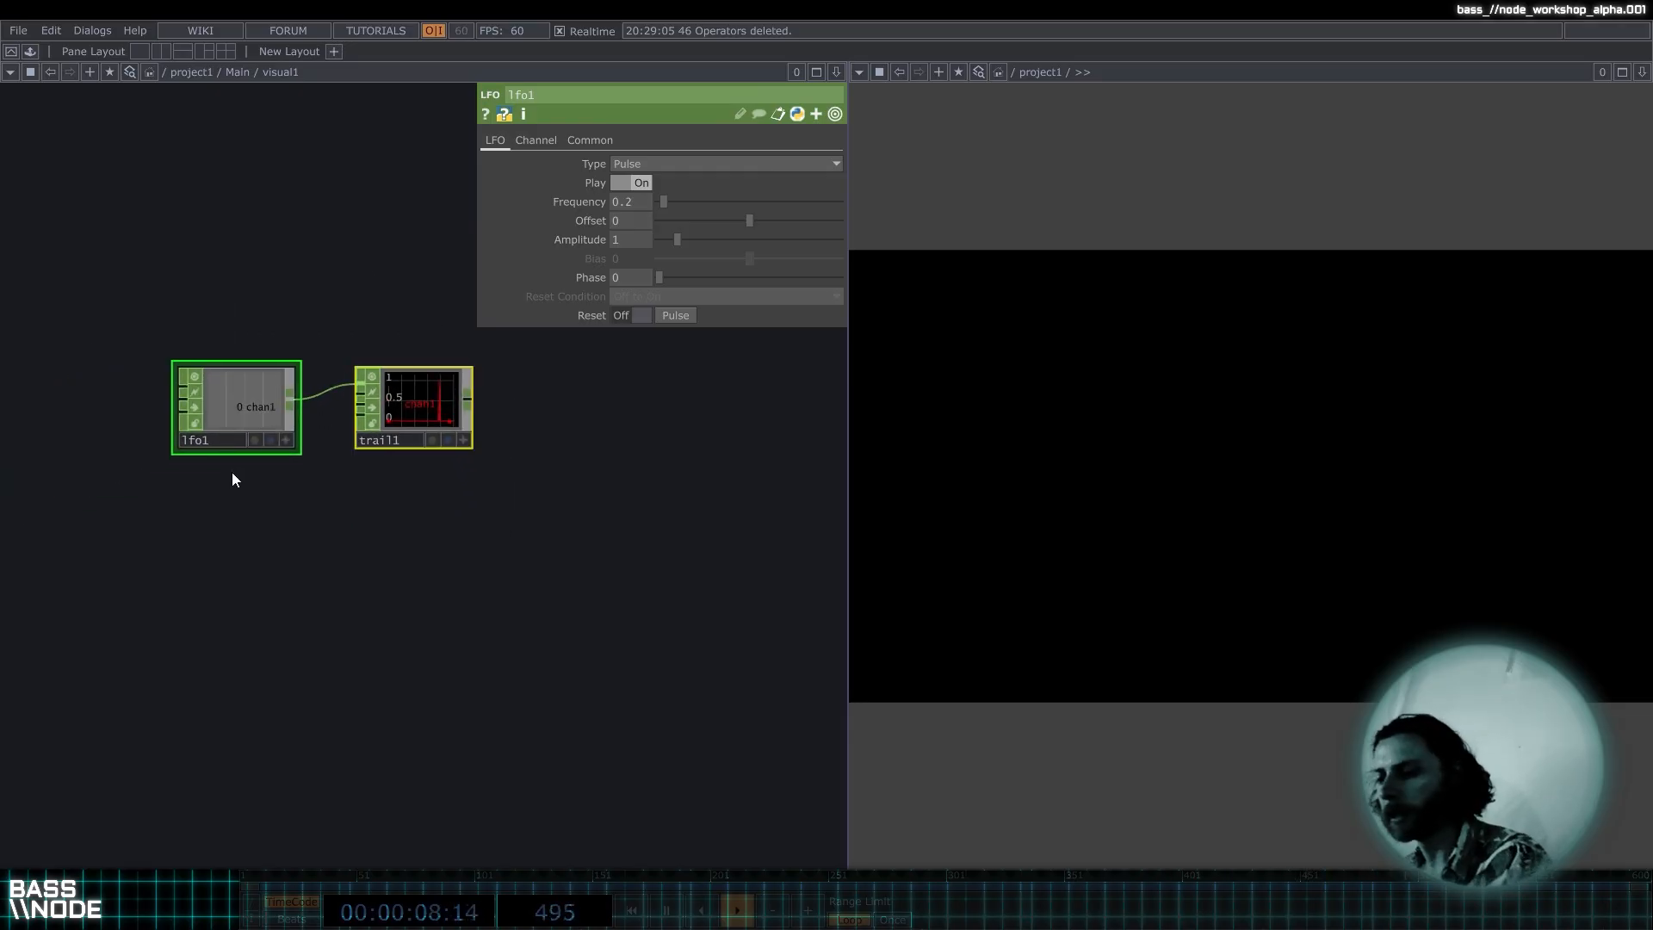
{"action": "key", "text": "Delete"}
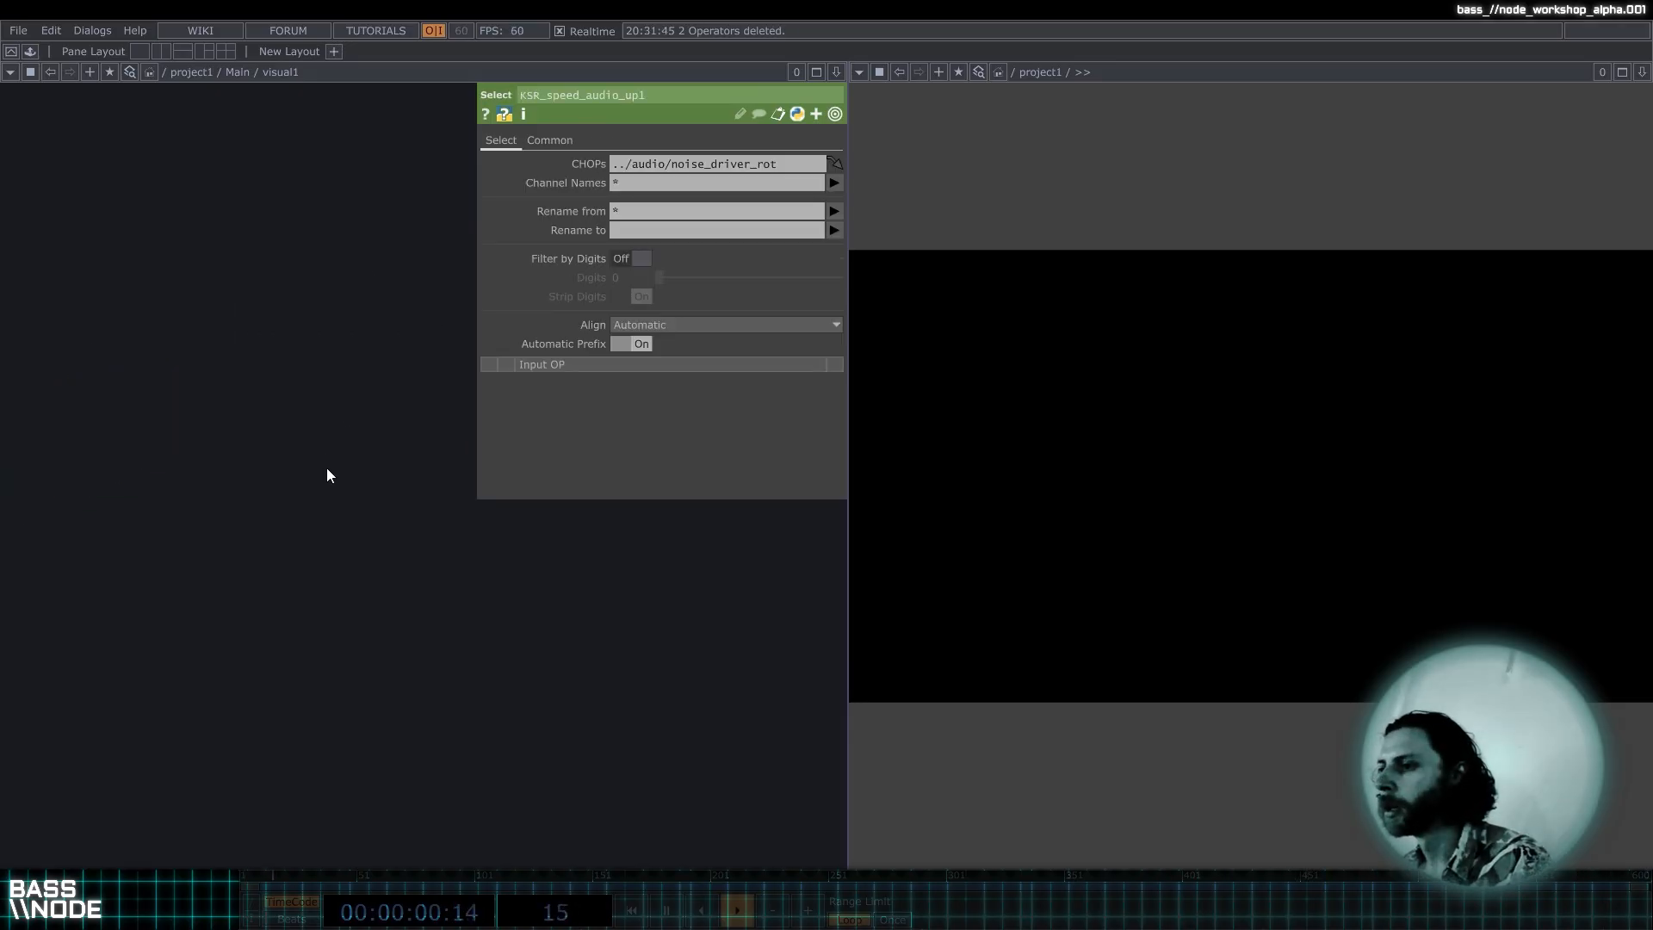
Add a Sphere SOP to the empty area of visual1's network.
{"action": "key", "text": "Tab"}
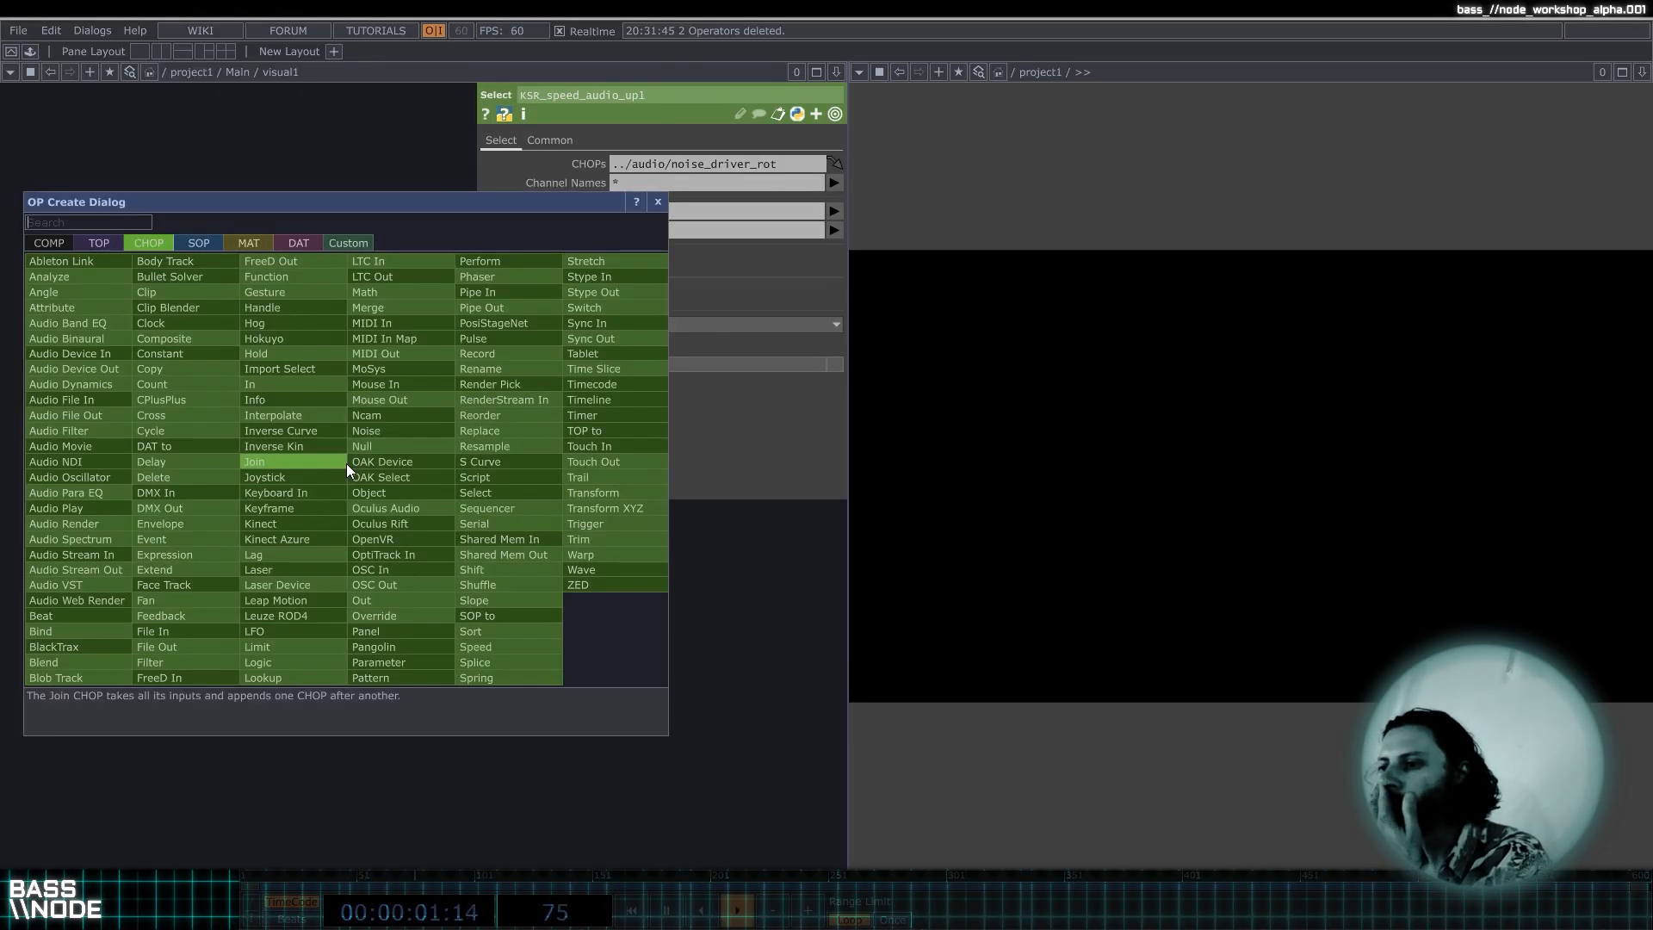
{"action": "left_click", "coordinate": [209, 242]}
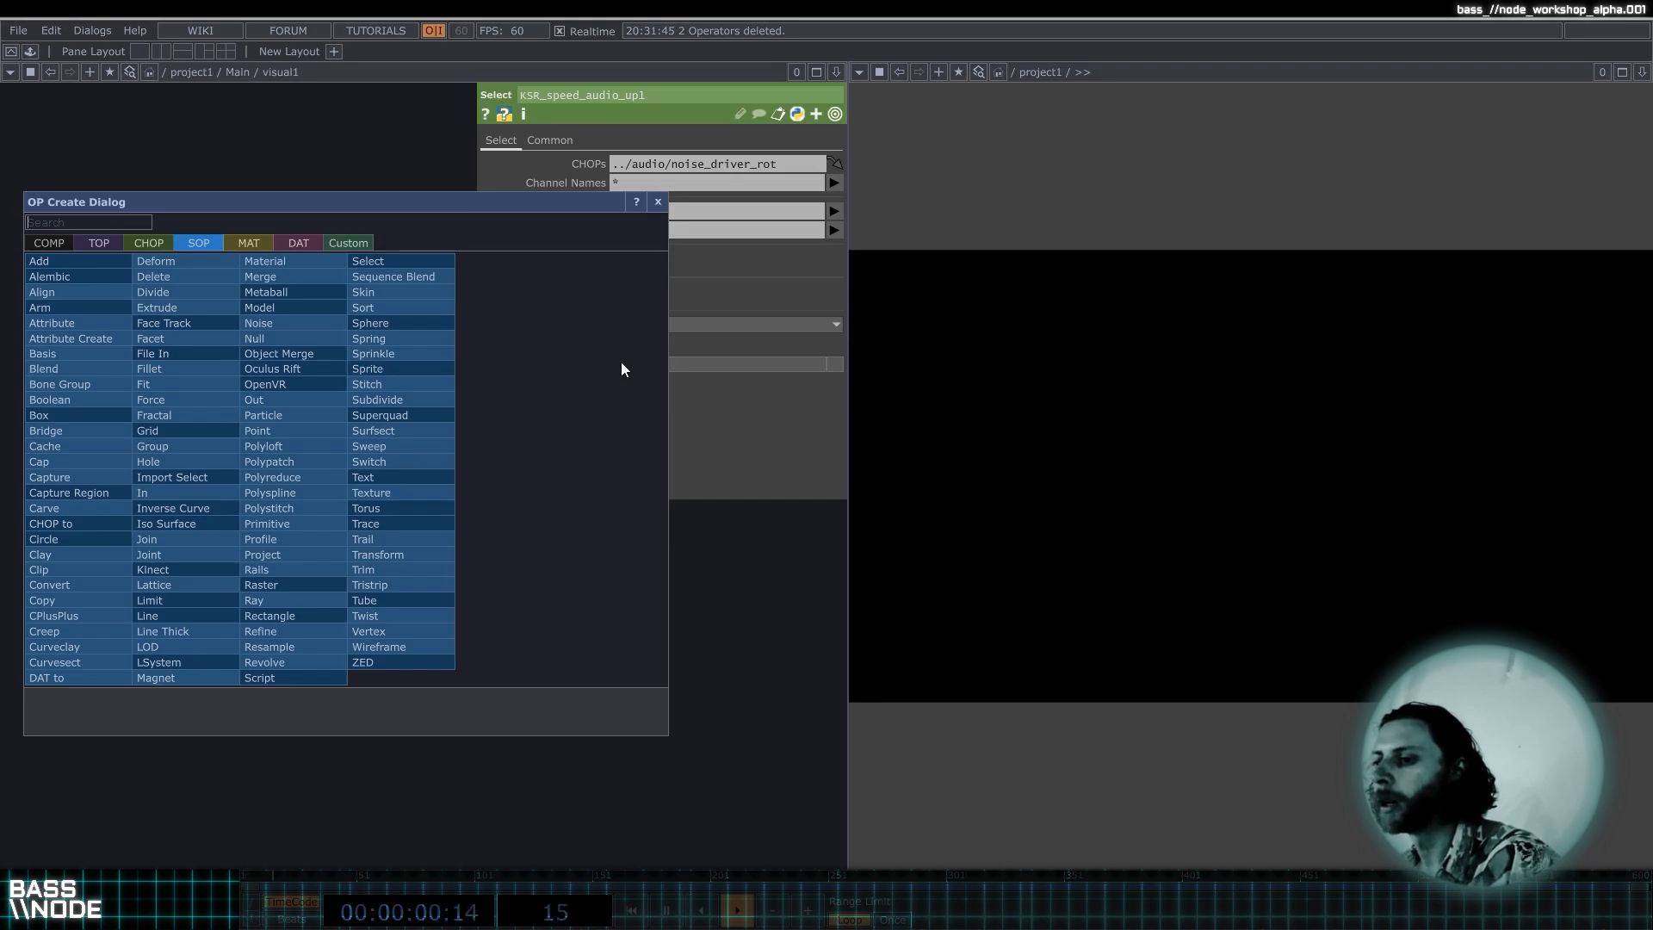
{"action": "left_click_drag", "start_coordinate": [424, 204], "coordinate": [481, 175]}
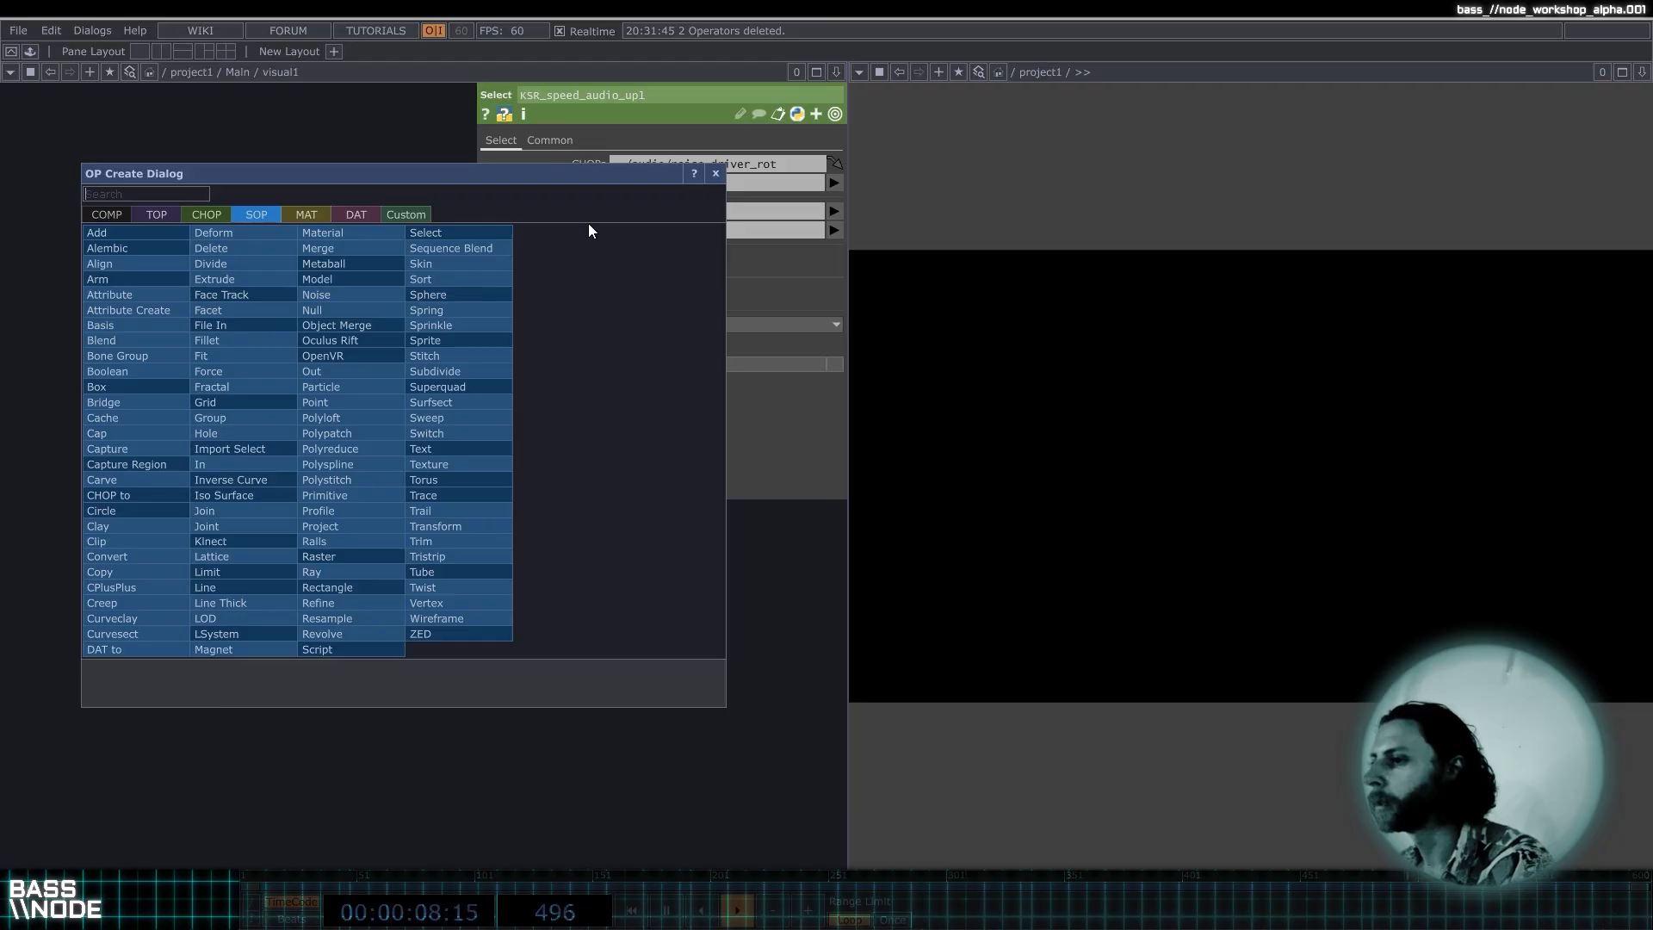
{"action": "left_click_drag", "start_coordinate": [548, 170], "coordinate": [592, 168]}
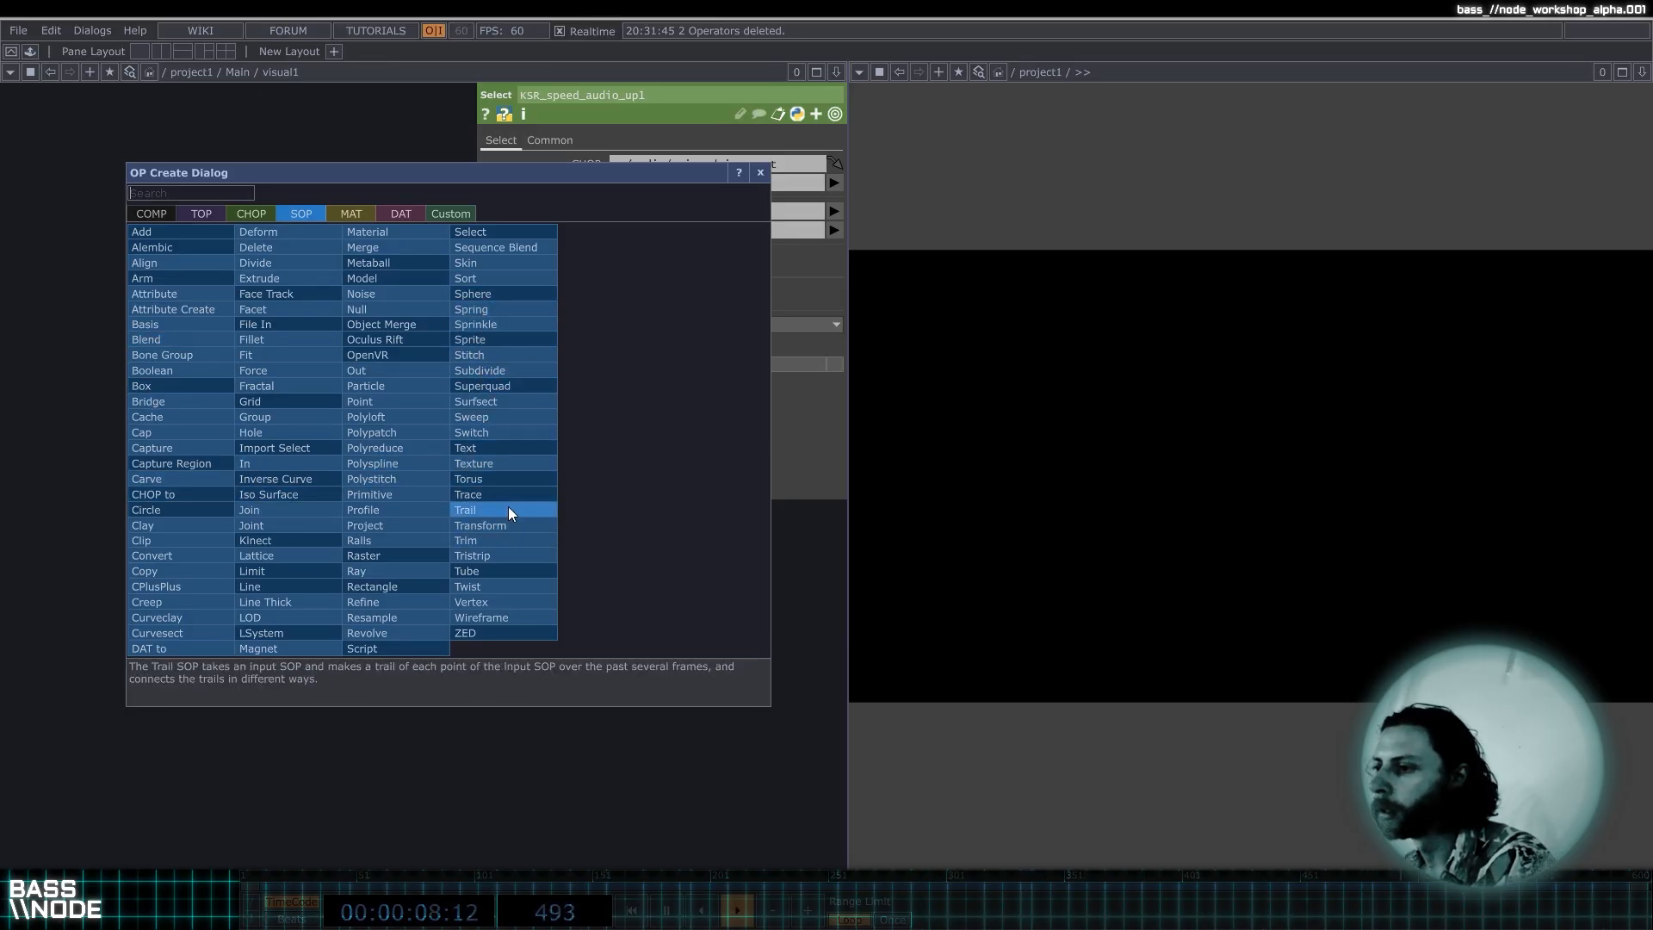
{"action": "left_click", "coordinate": [510, 294]}
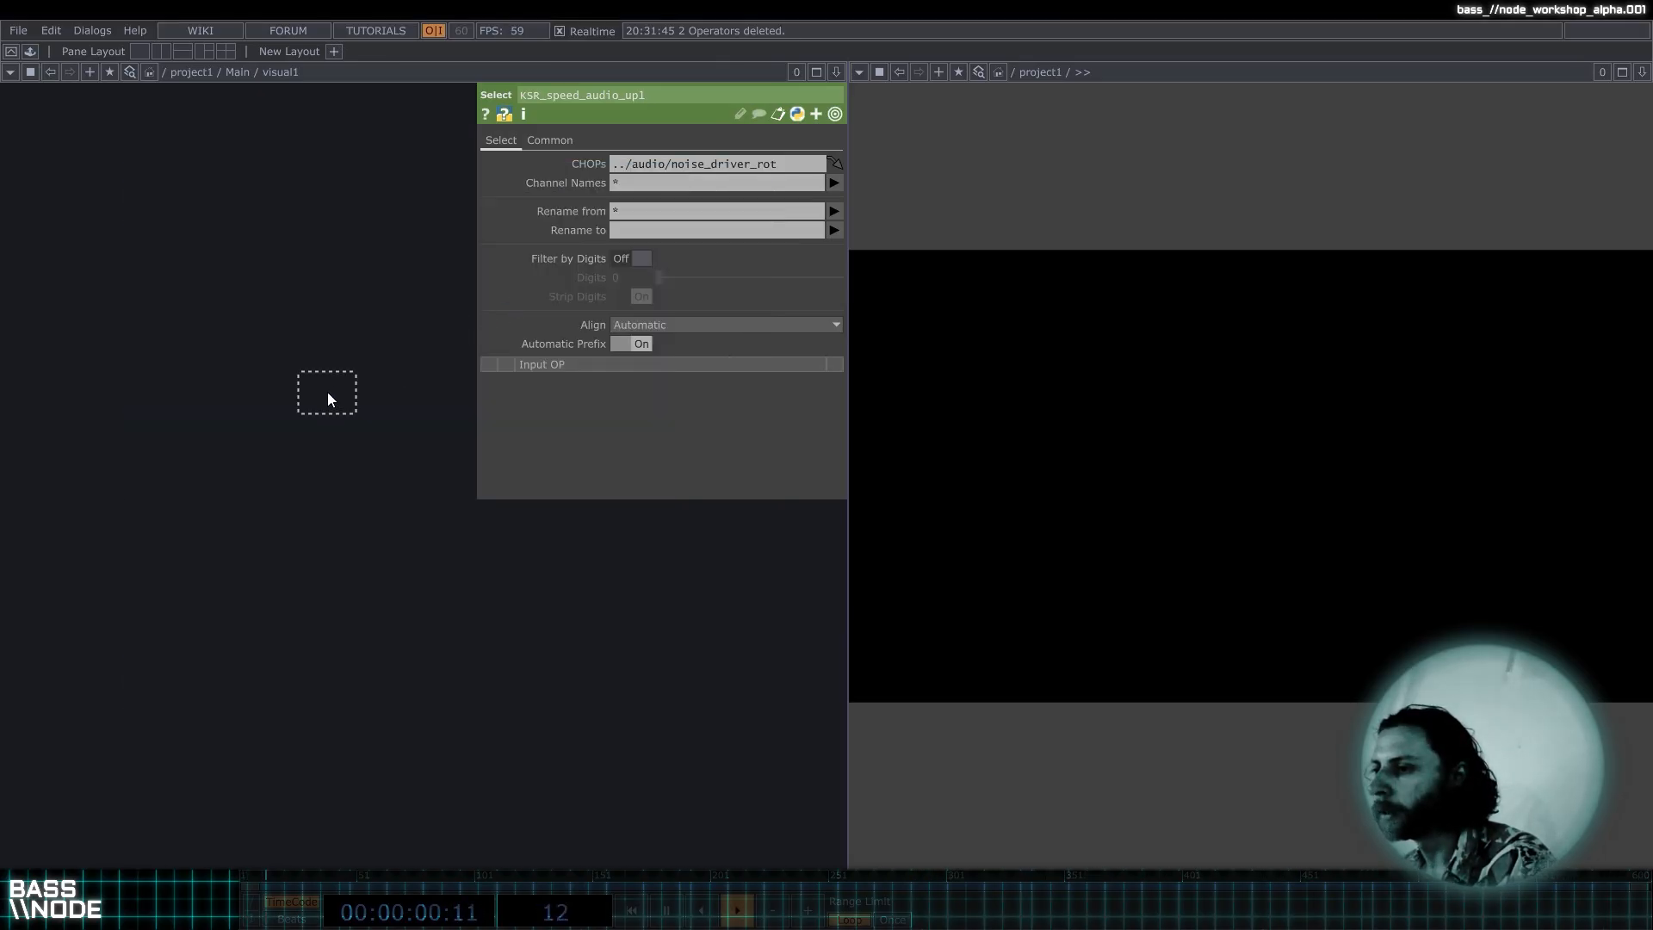
{"action": "left_click", "coordinate": [328, 392]}
{"action": "scroll", "coordinate": [344, 390], "scroll_direction": "up", "scroll_amount": 5}
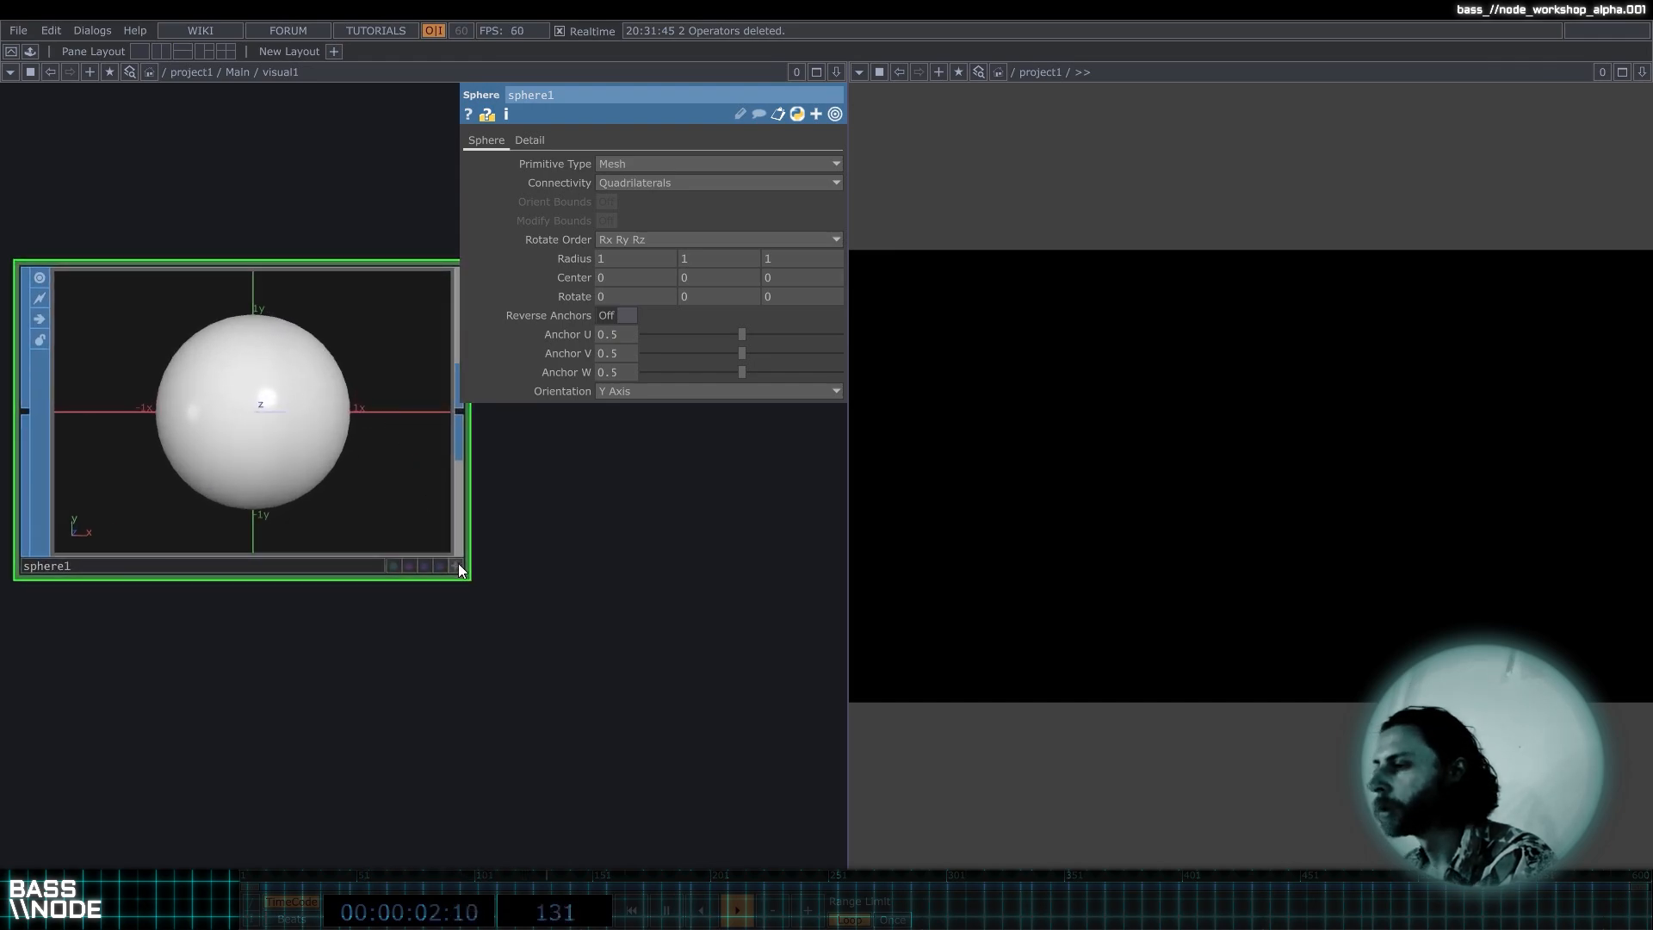
{"action": "left_click_drag", "start_coordinate": [557, 627], "coordinate": [623, 651]}
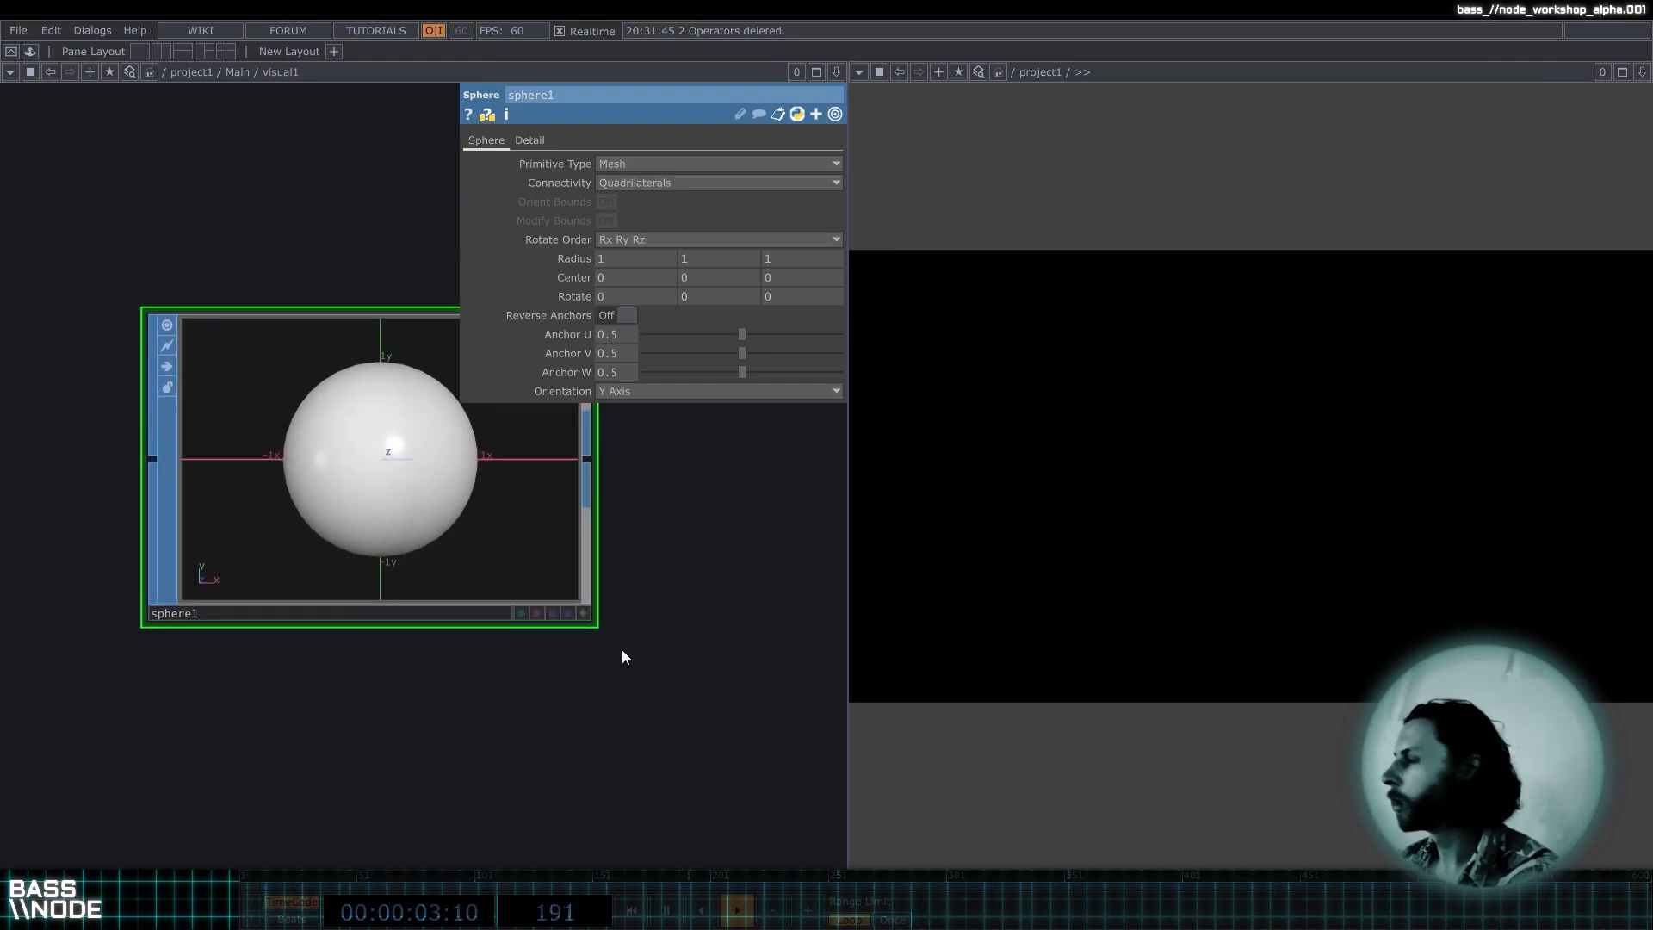
Orbit and zoom around the sphere in its interactive viewer, and delete the sphere.
{"action": "left_click", "coordinate": [586, 613]}
{"action": "mouse_move", "coordinate": [531, 482]}
{"action": "left_mouse_down"}
{"action": "mouse_move", "coordinate": [447, 498]}
{"action": "mouse_move", "coordinate": [267, 489]}
{"action": "mouse_move", "coordinate": [518, 372]}
{"action": "mouse_move", "coordinate": [530, 482]}
{"action": "left_mouse_up"}
{"action": "middle_click_drag", "start_coordinate": [409, 466], "coordinate": [395, 697]}
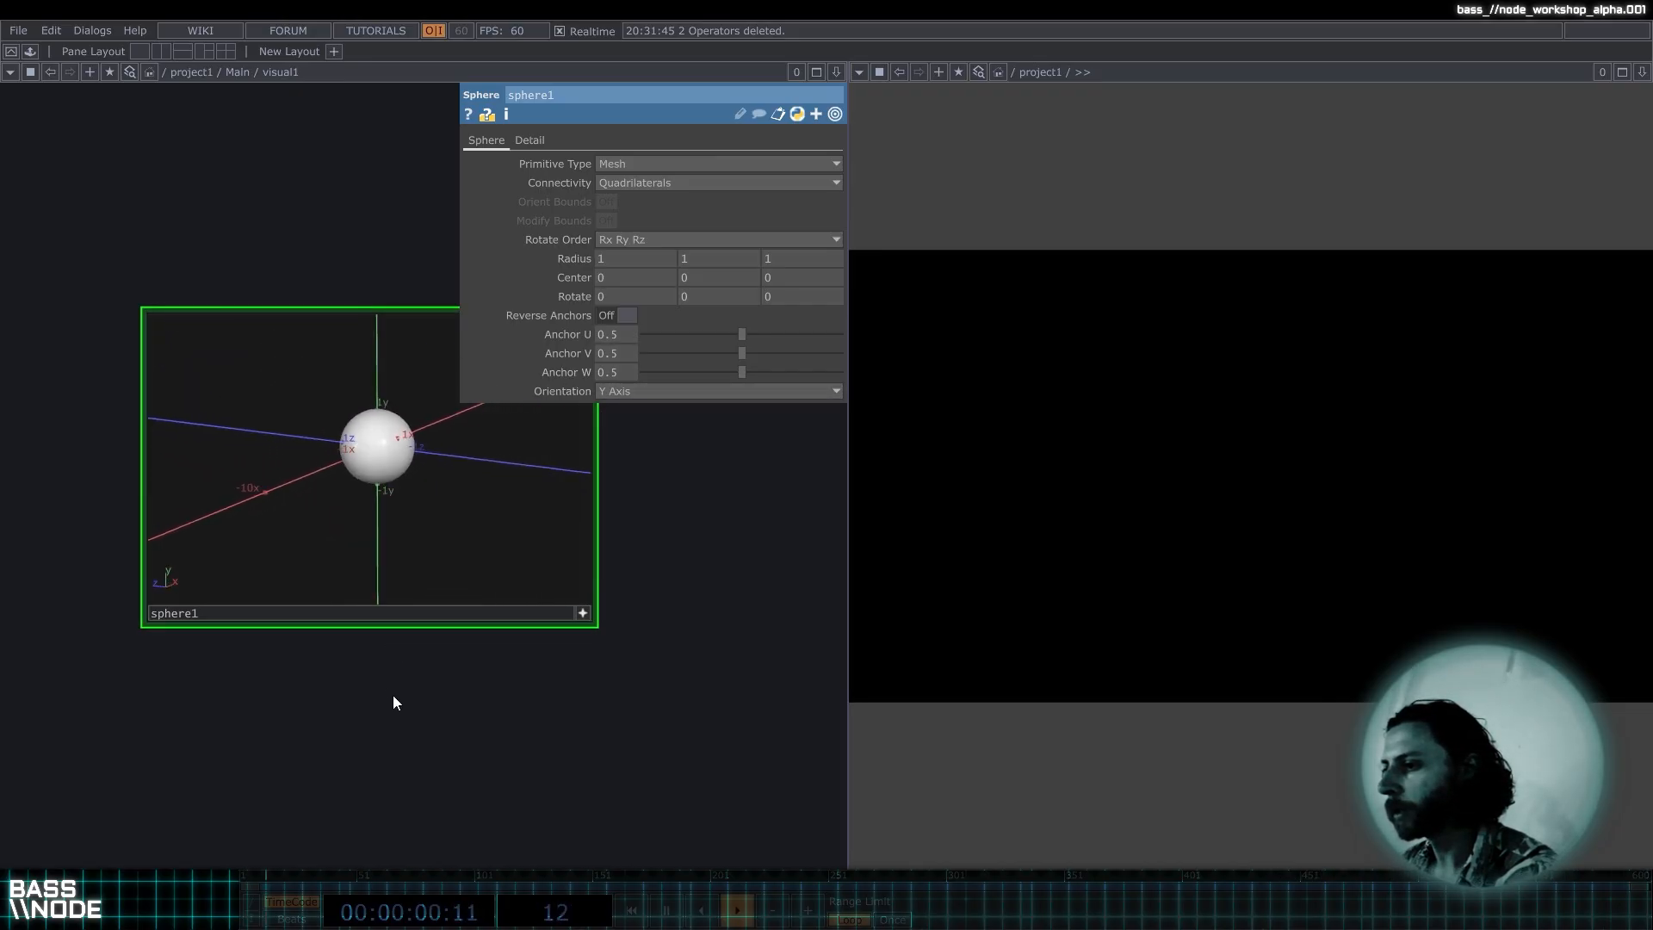
{"action": "left_click_drag", "start_coordinate": [395, 697], "coordinate": [482, 542]}
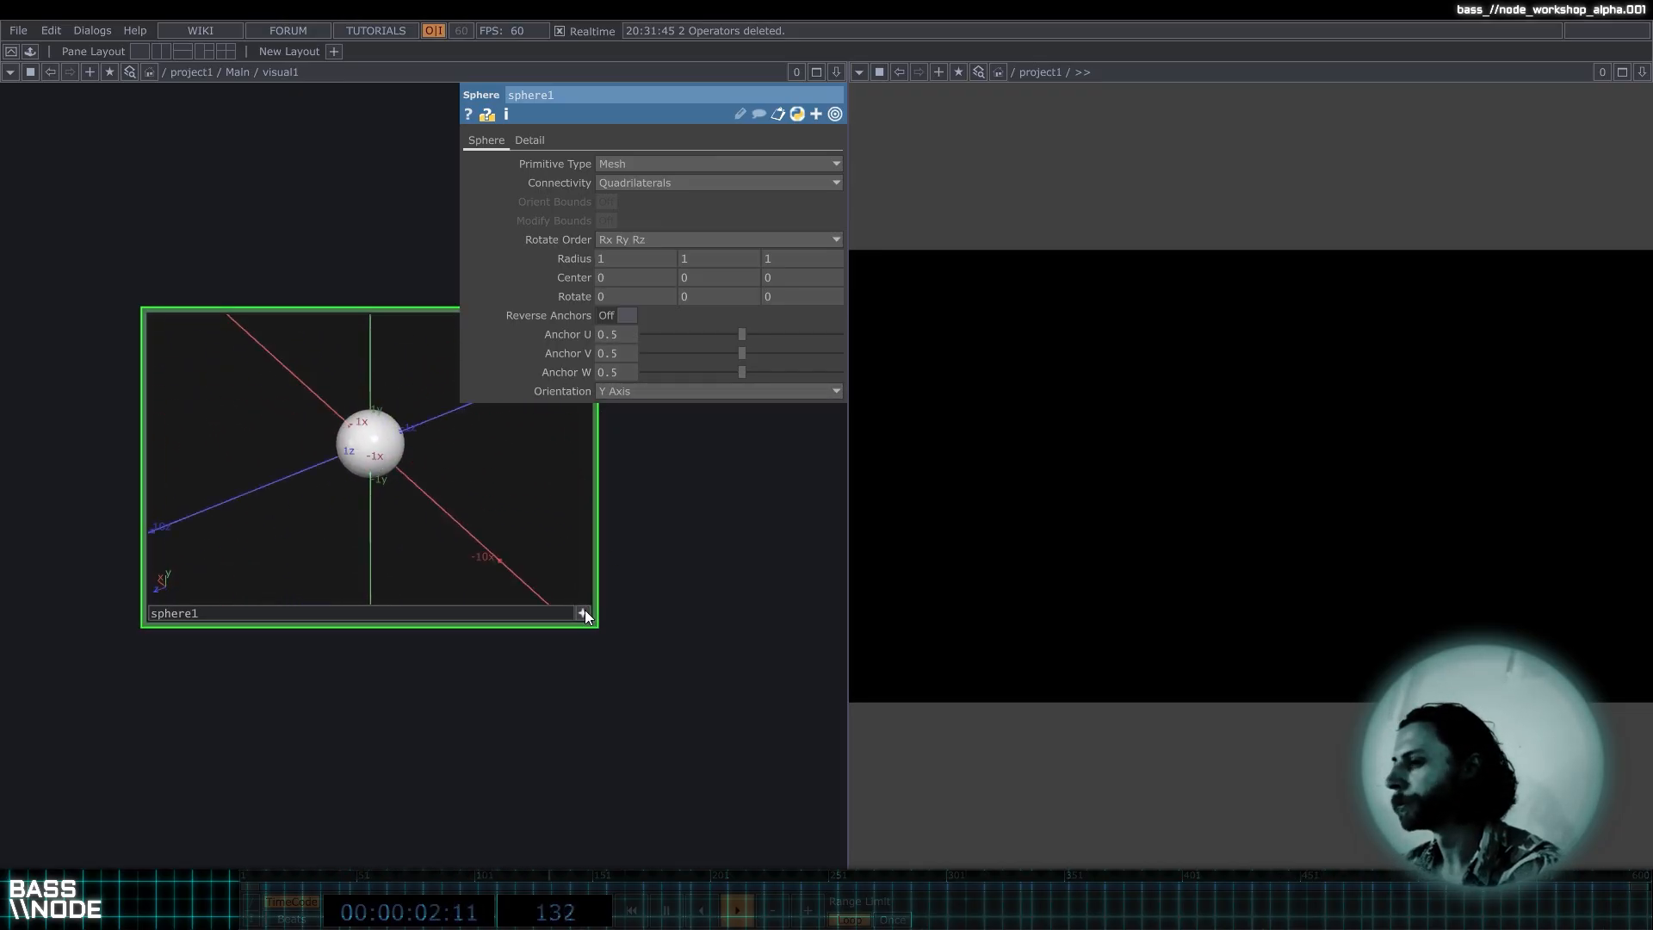
{"action": "left_click", "coordinate": [584, 613]}
{"action": "key", "text": "Delete"}
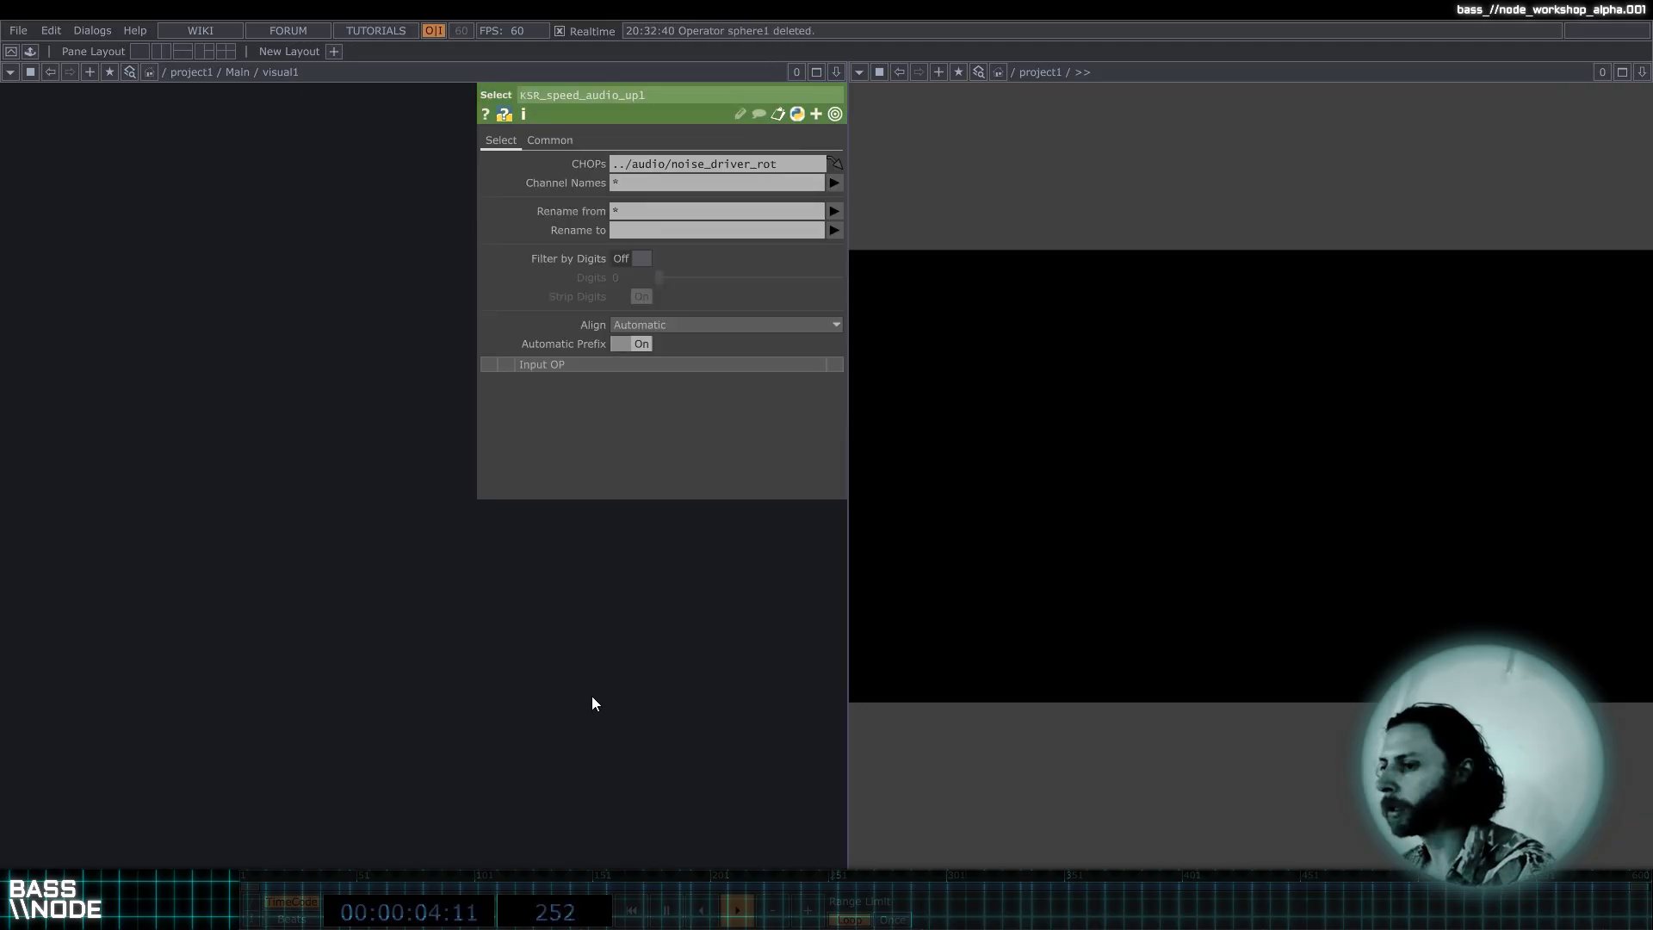
Browse the available MAT, DAT and TOP operators without creating any of them.
{"action": "key", "text": "Tab"}
{"action": "left_click", "coordinate": [226, 405]}
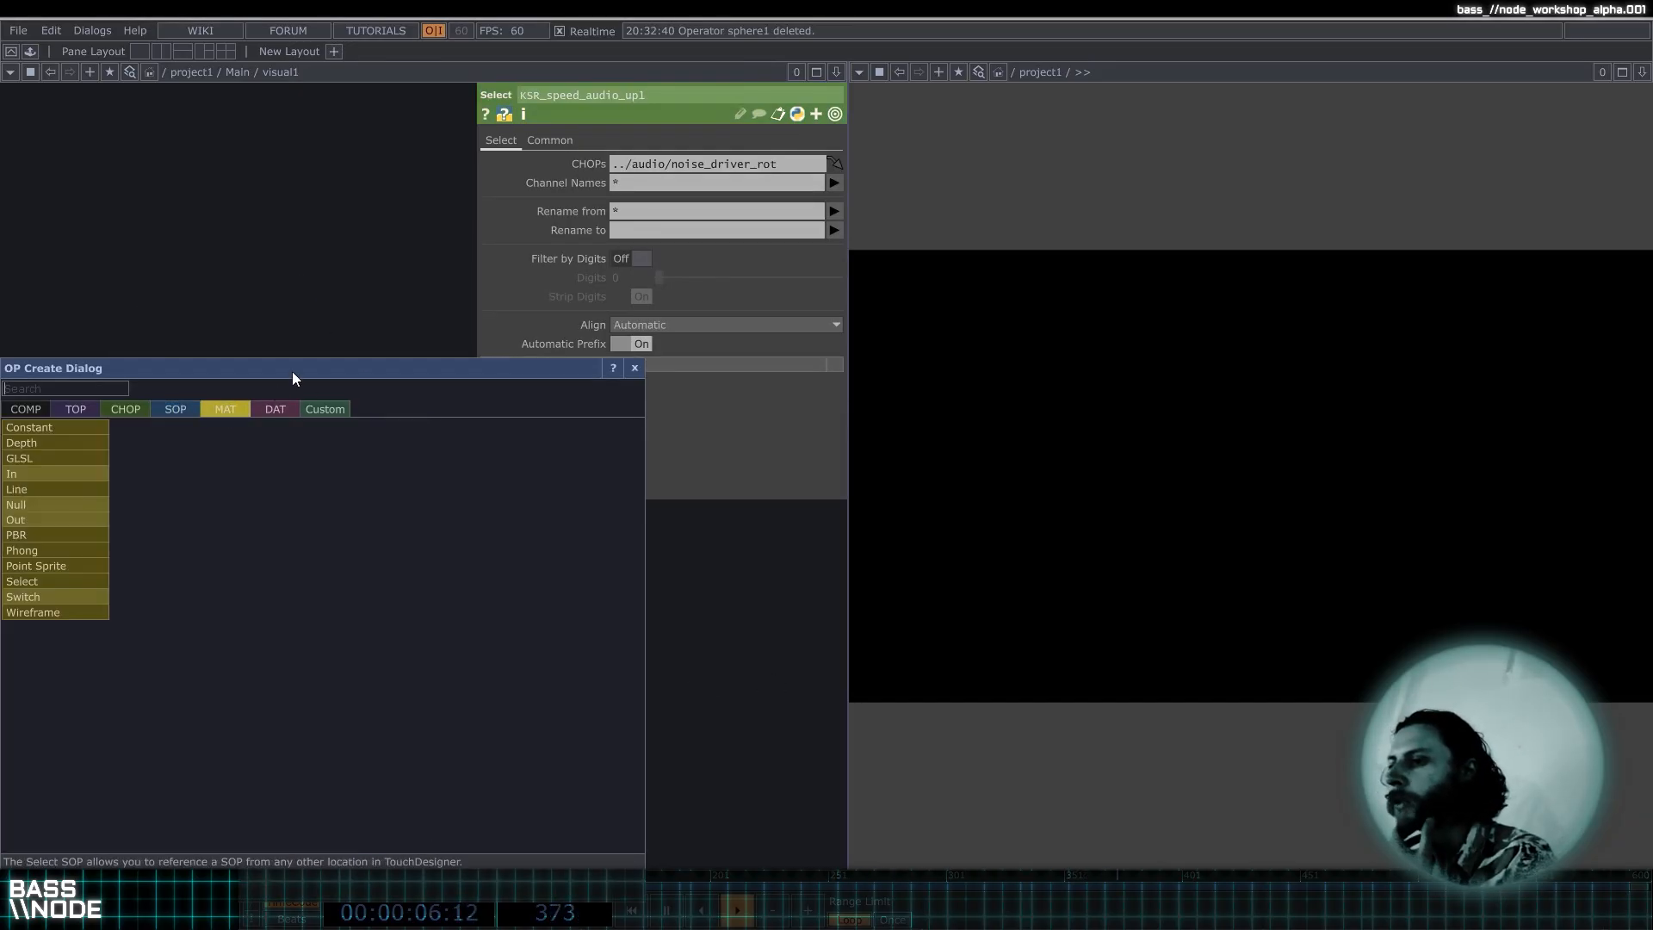
{"action": "left_click_drag", "start_coordinate": [292, 370], "coordinate": [477, 177]}
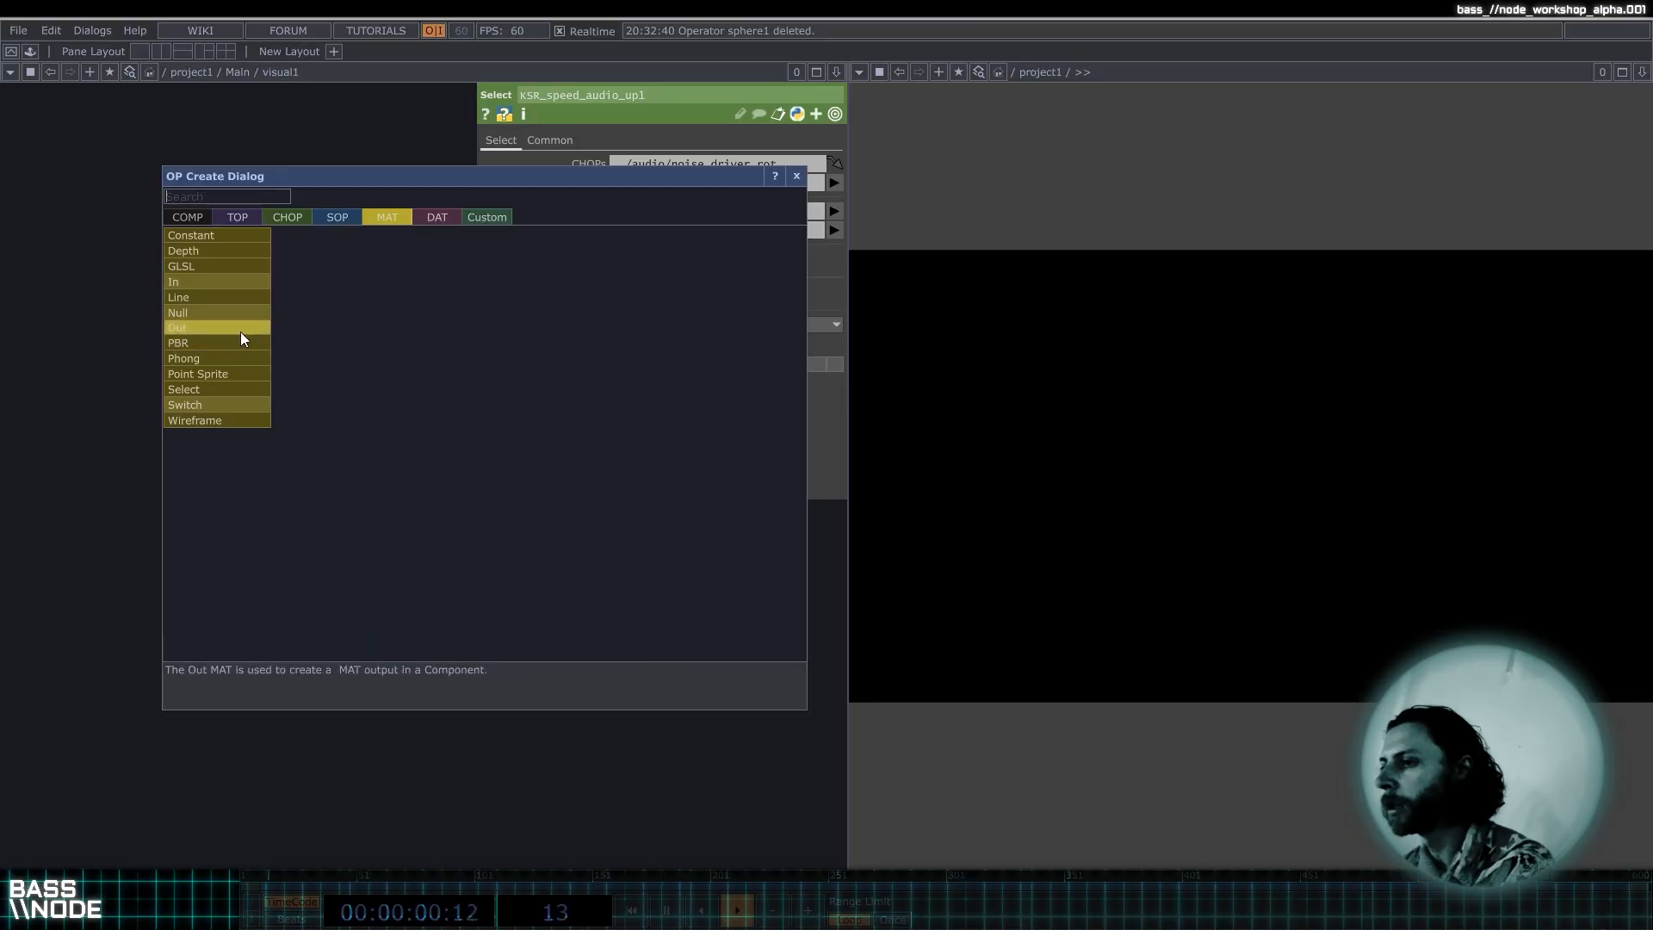
{"action": "left_click", "coordinate": [420, 220]}
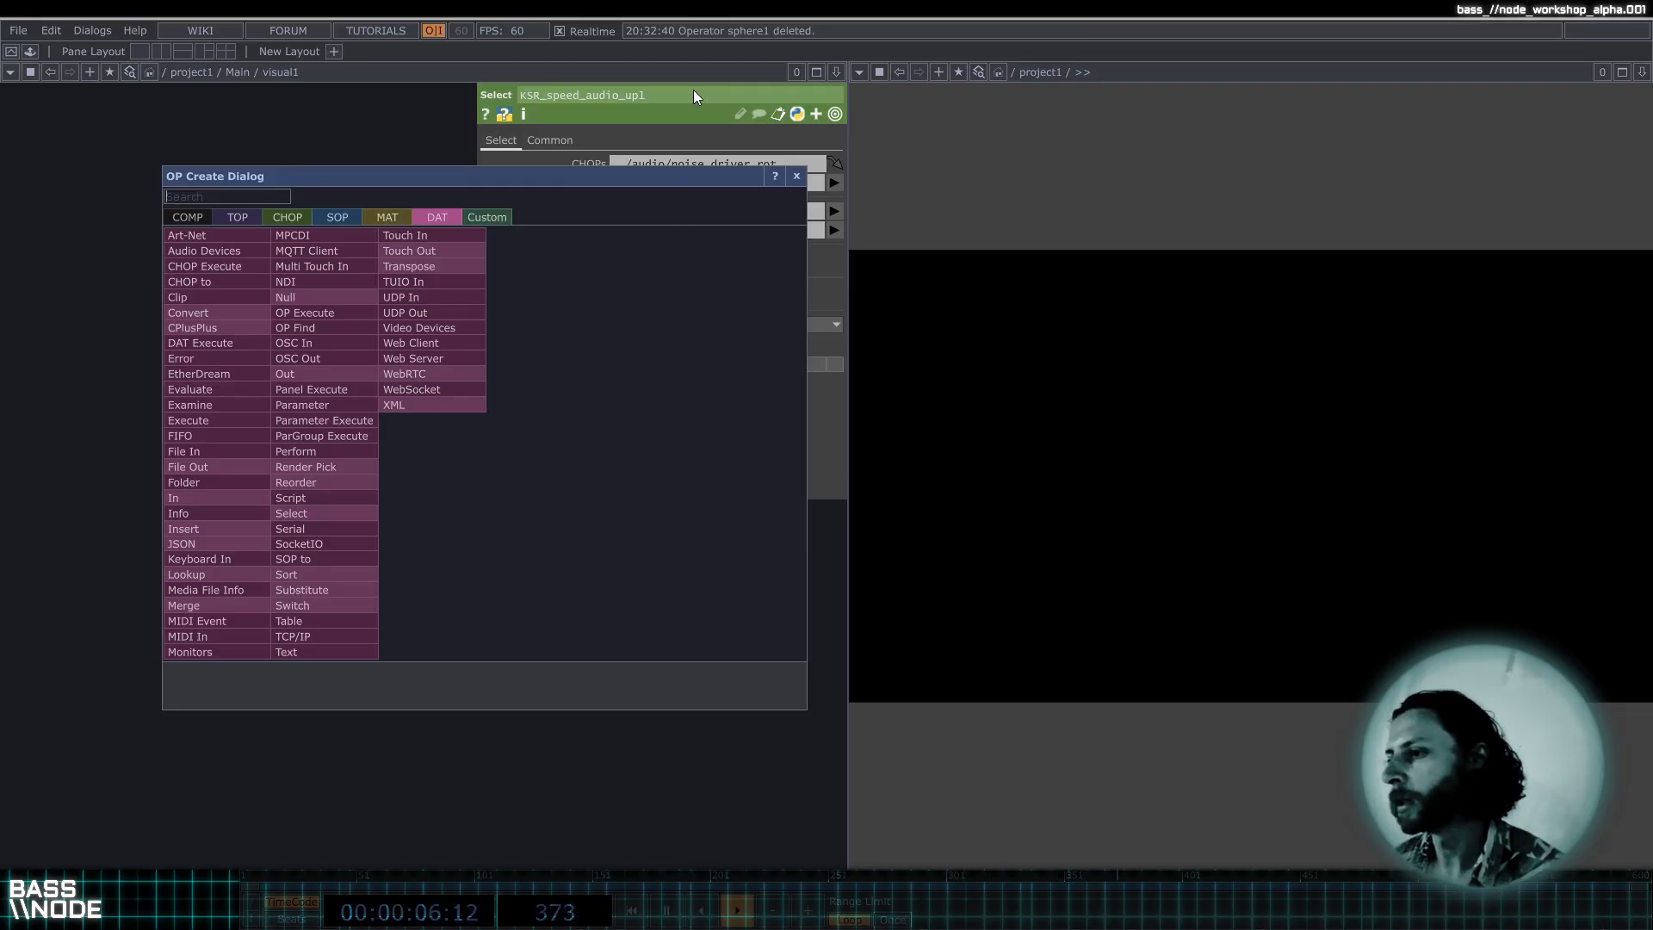
{"action": "left_click", "coordinate": [218, 215]}
{"action": "left_click", "coordinate": [223, 127]}
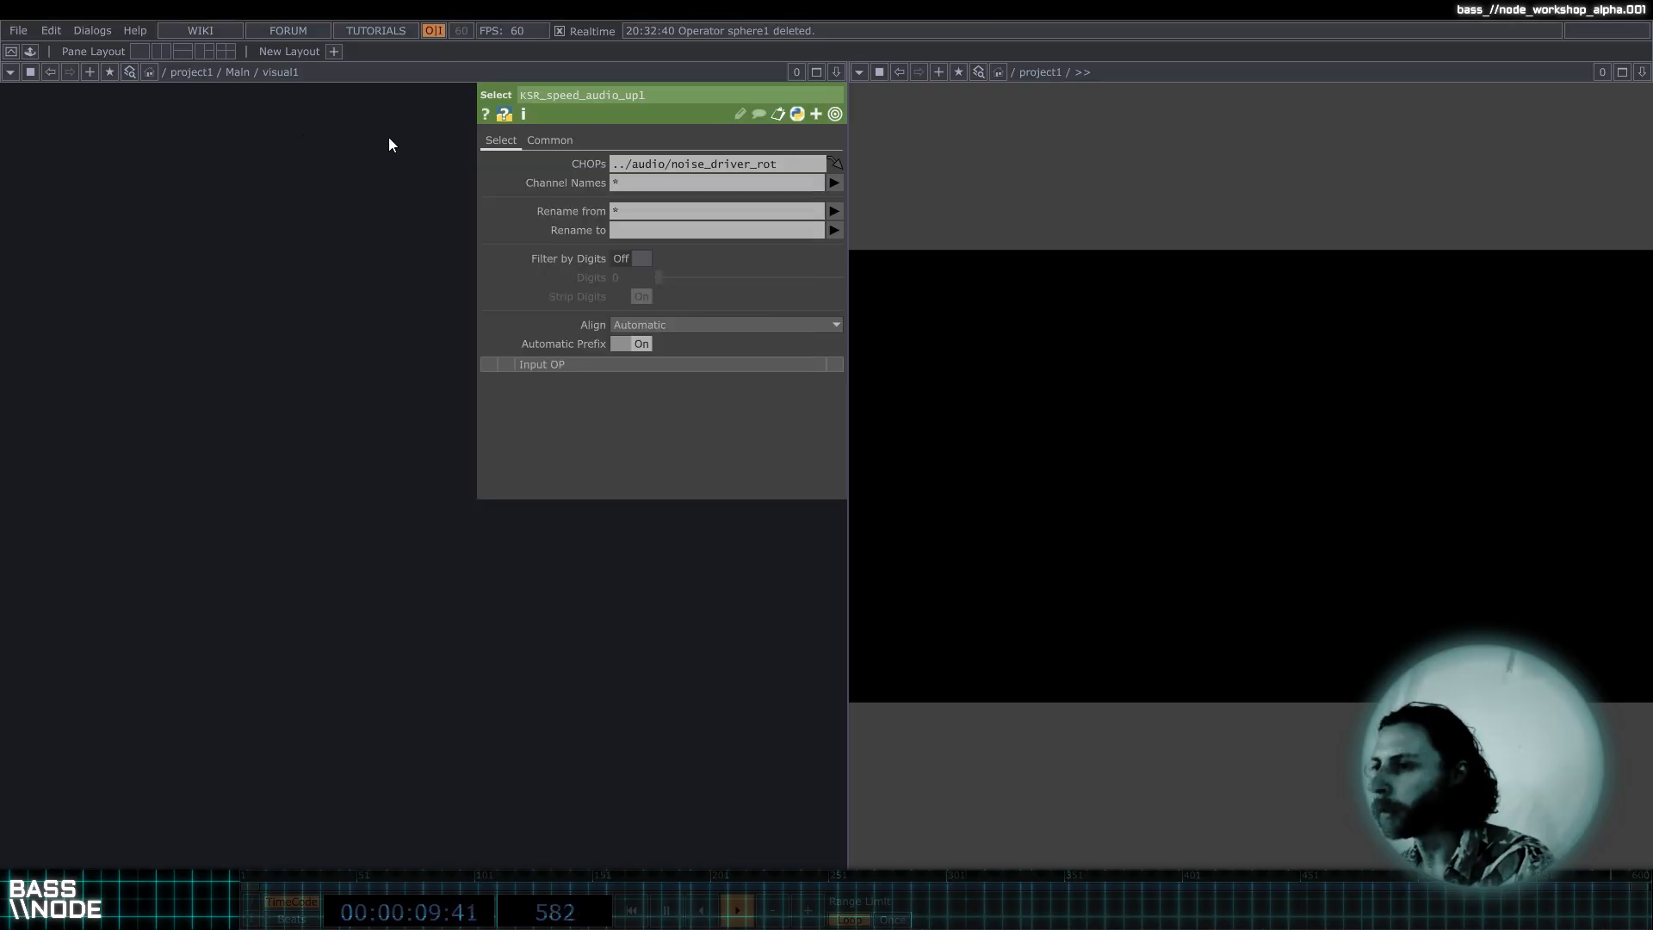
Add a Base COMP to the empty area of visual1's network.
{"action": "double_click", "coordinate": [304, 267]}
{"action": "left_click_drag", "start_coordinate": [162, 15], "coordinate": [349, 184]}
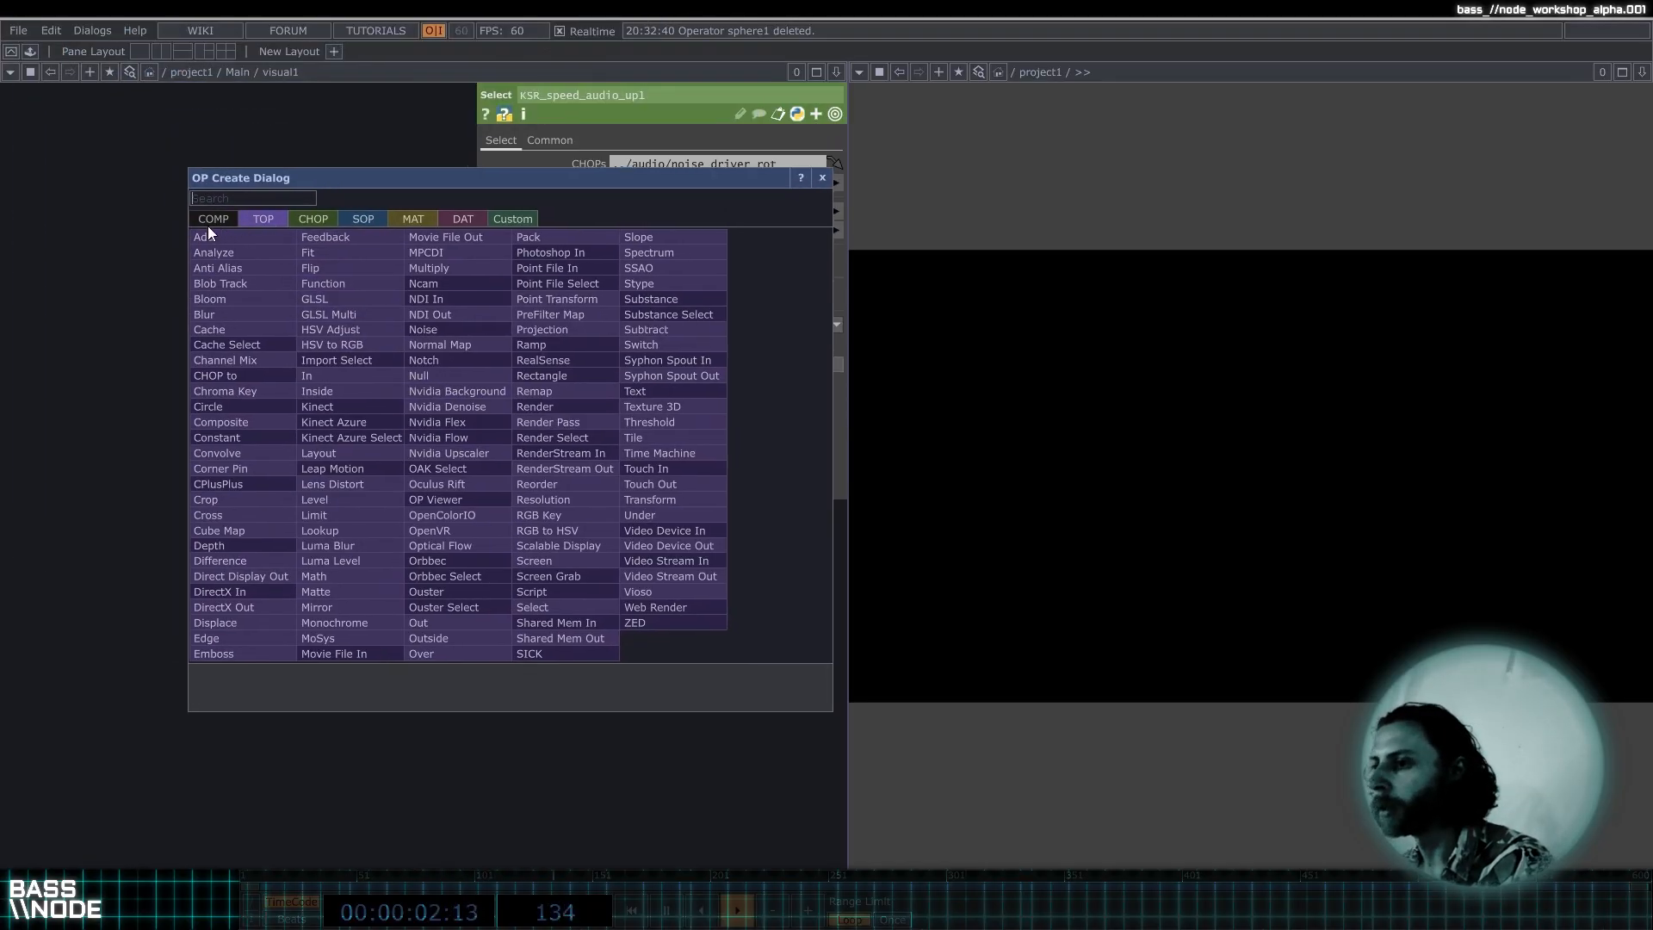
{"action": "left_click", "coordinate": [209, 221]}
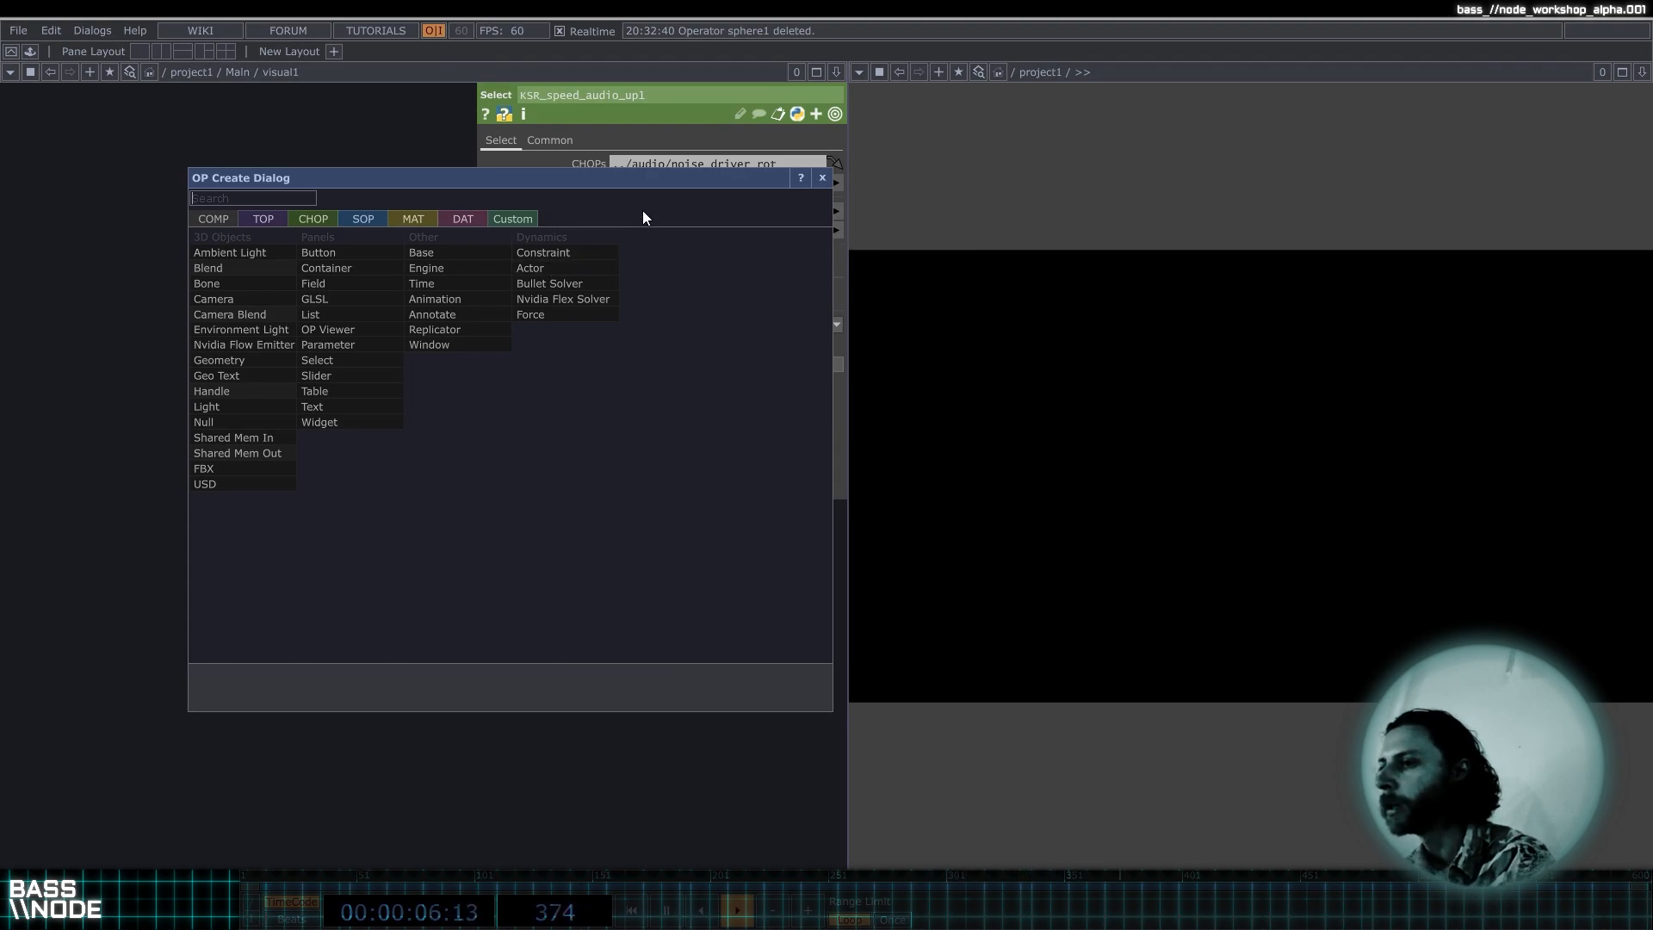
{"action": "left_click", "coordinate": [437, 255]}
{"action": "left_click", "coordinate": [305, 358]}
{"action": "scroll", "coordinate": [344, 344], "scroll_direction": "down", "scroll_amount": 2}
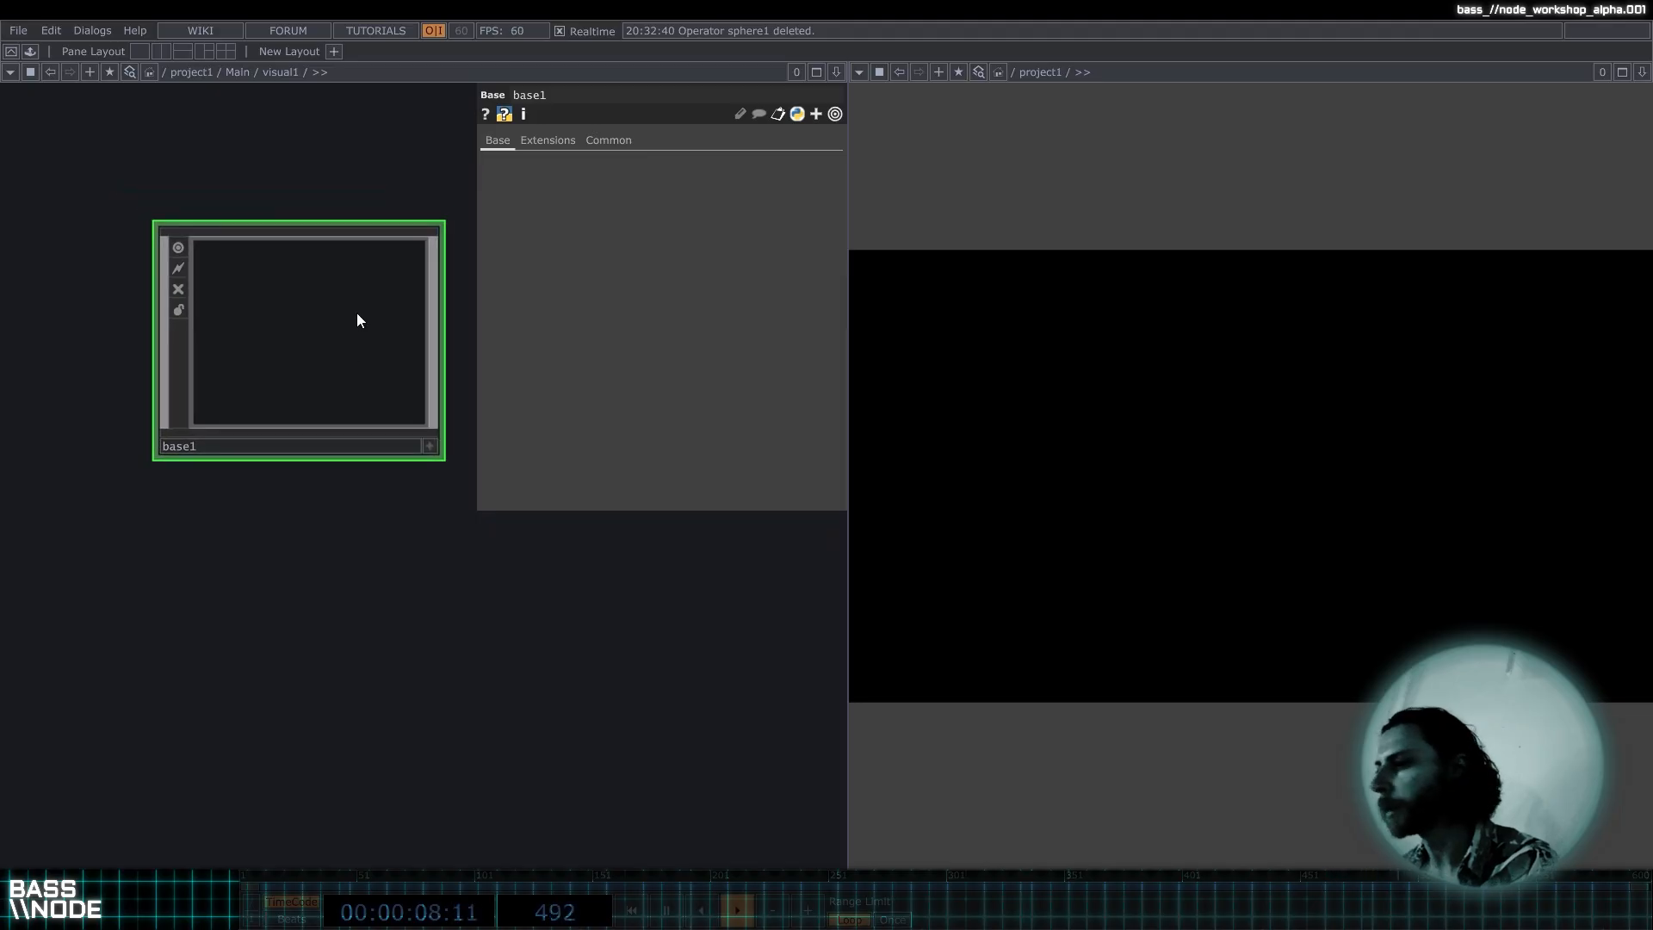
Enter the new Base's network and return to visual1, repeating this once.
{"action": "key", "text": "i"}
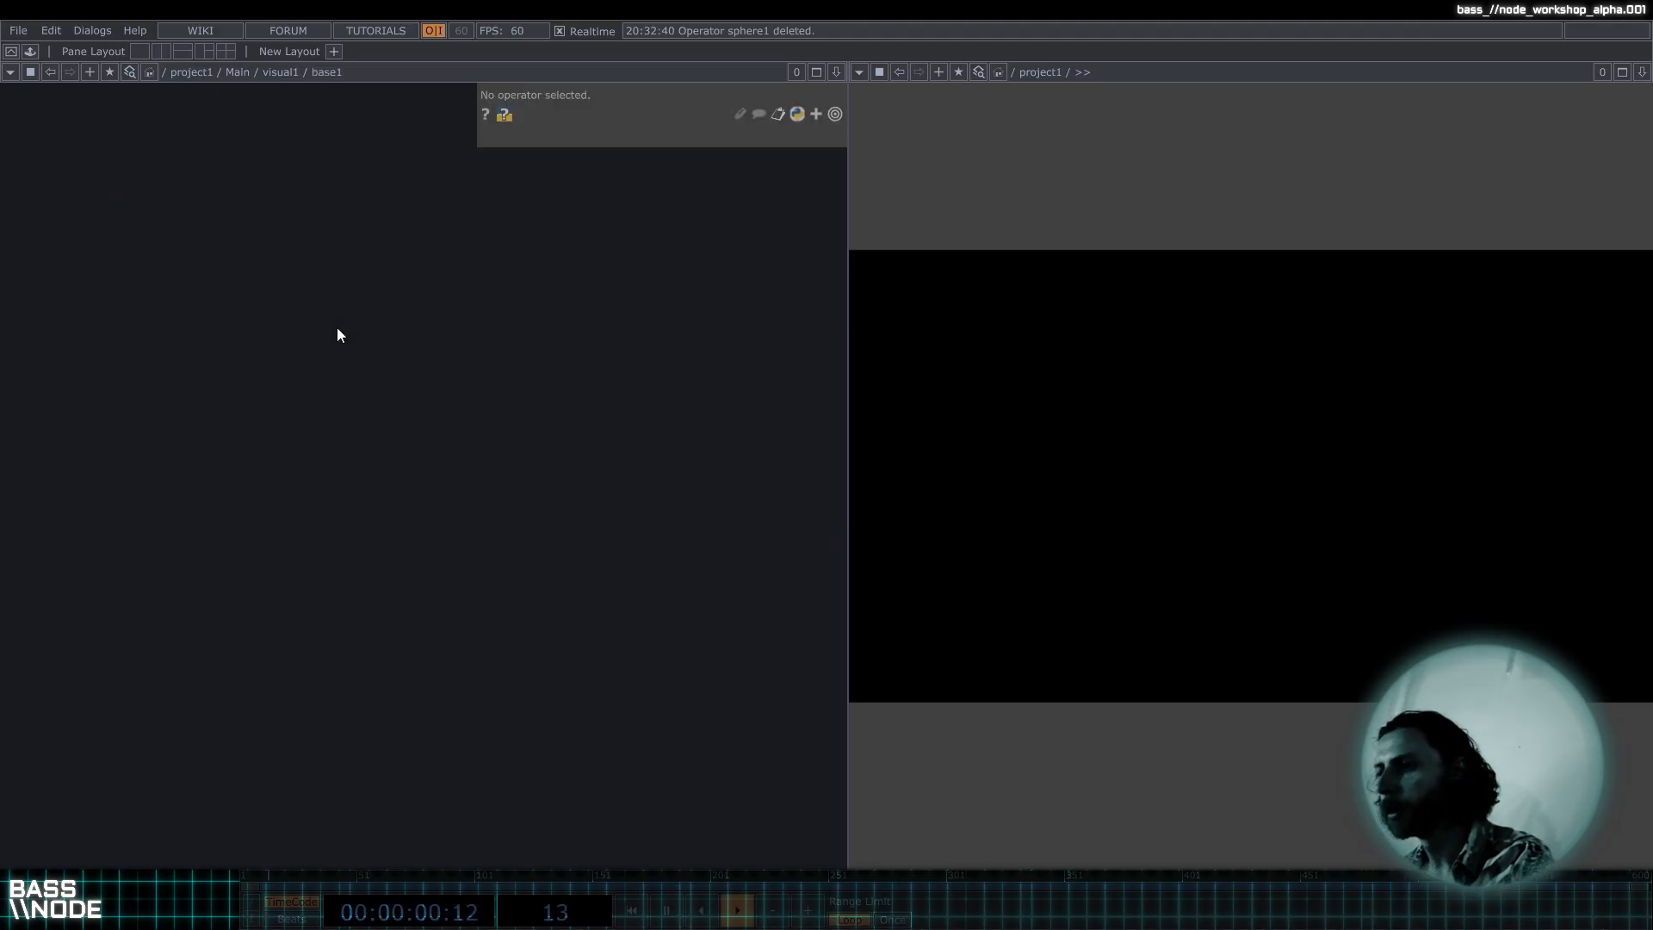
{"action": "key", "text": "u"}
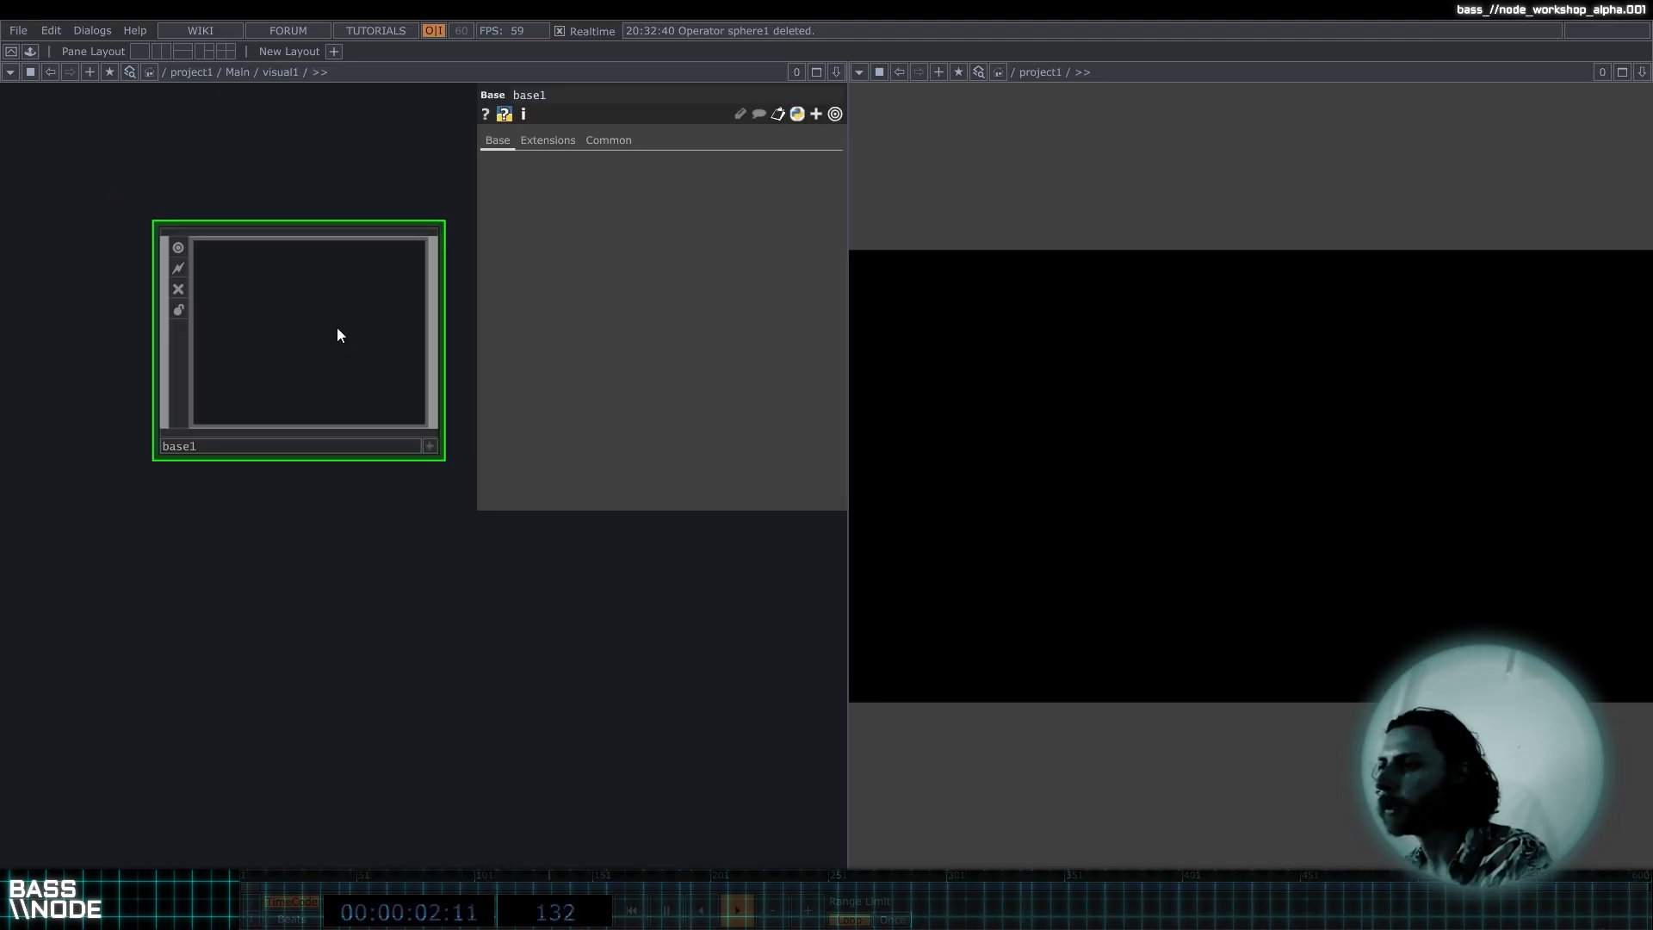
{"action": "key", "text": "i"}
{"action": "key", "text": "u"}
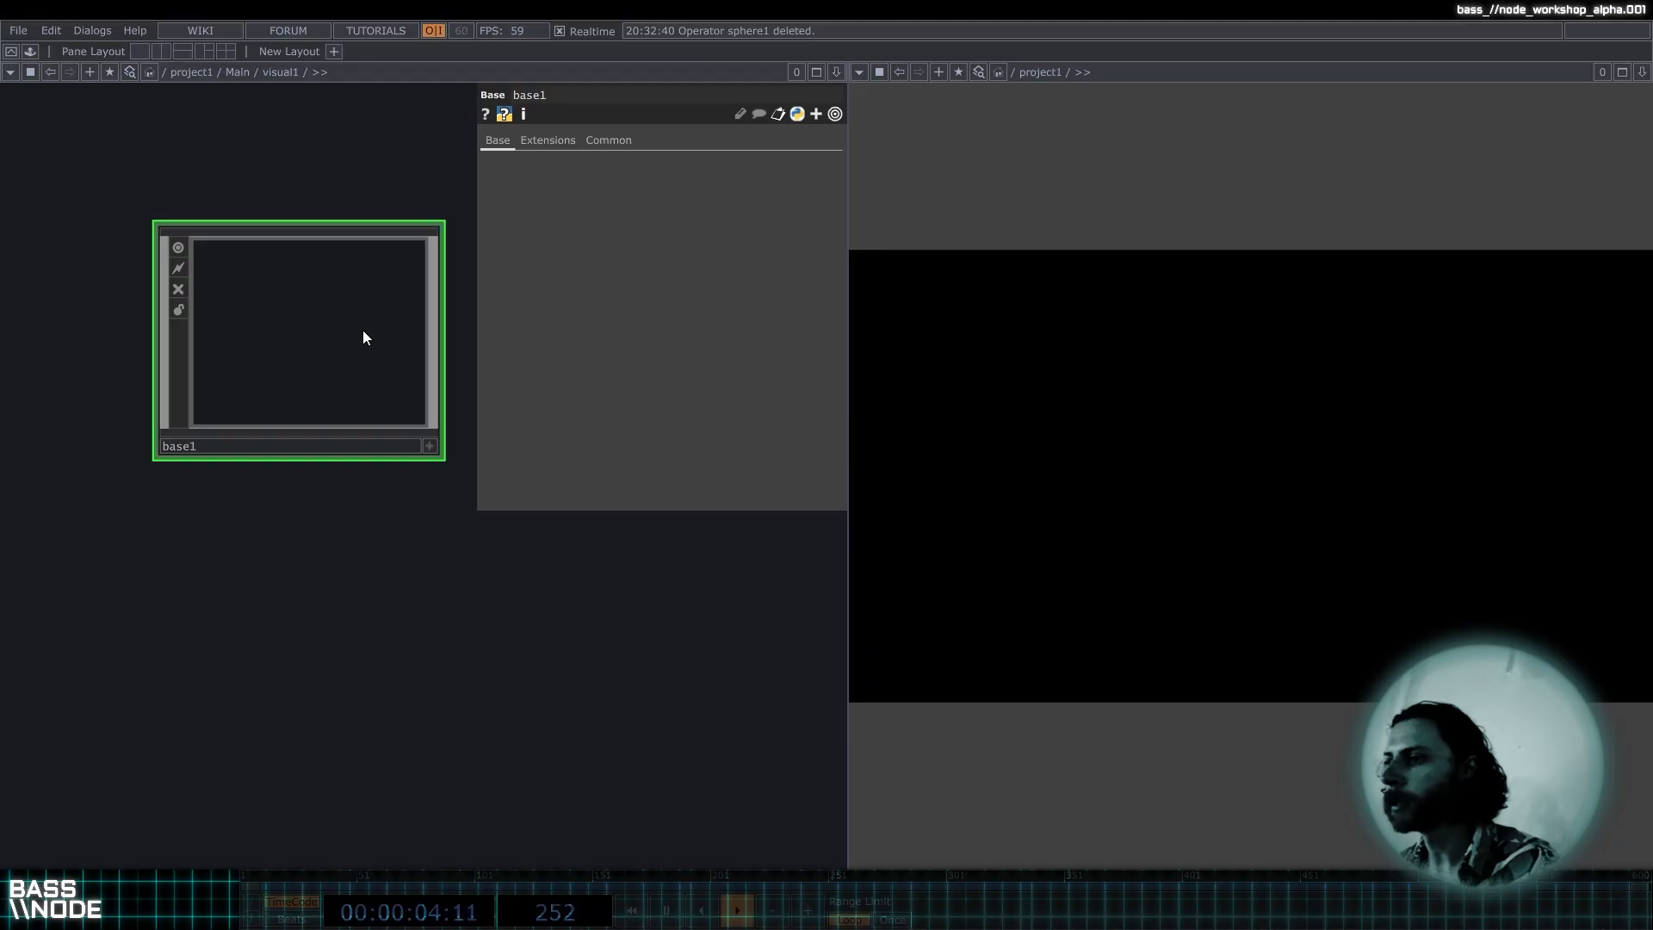
Delete the Base COMP from visual1's network.
{"action": "key", "text": "Delete"}
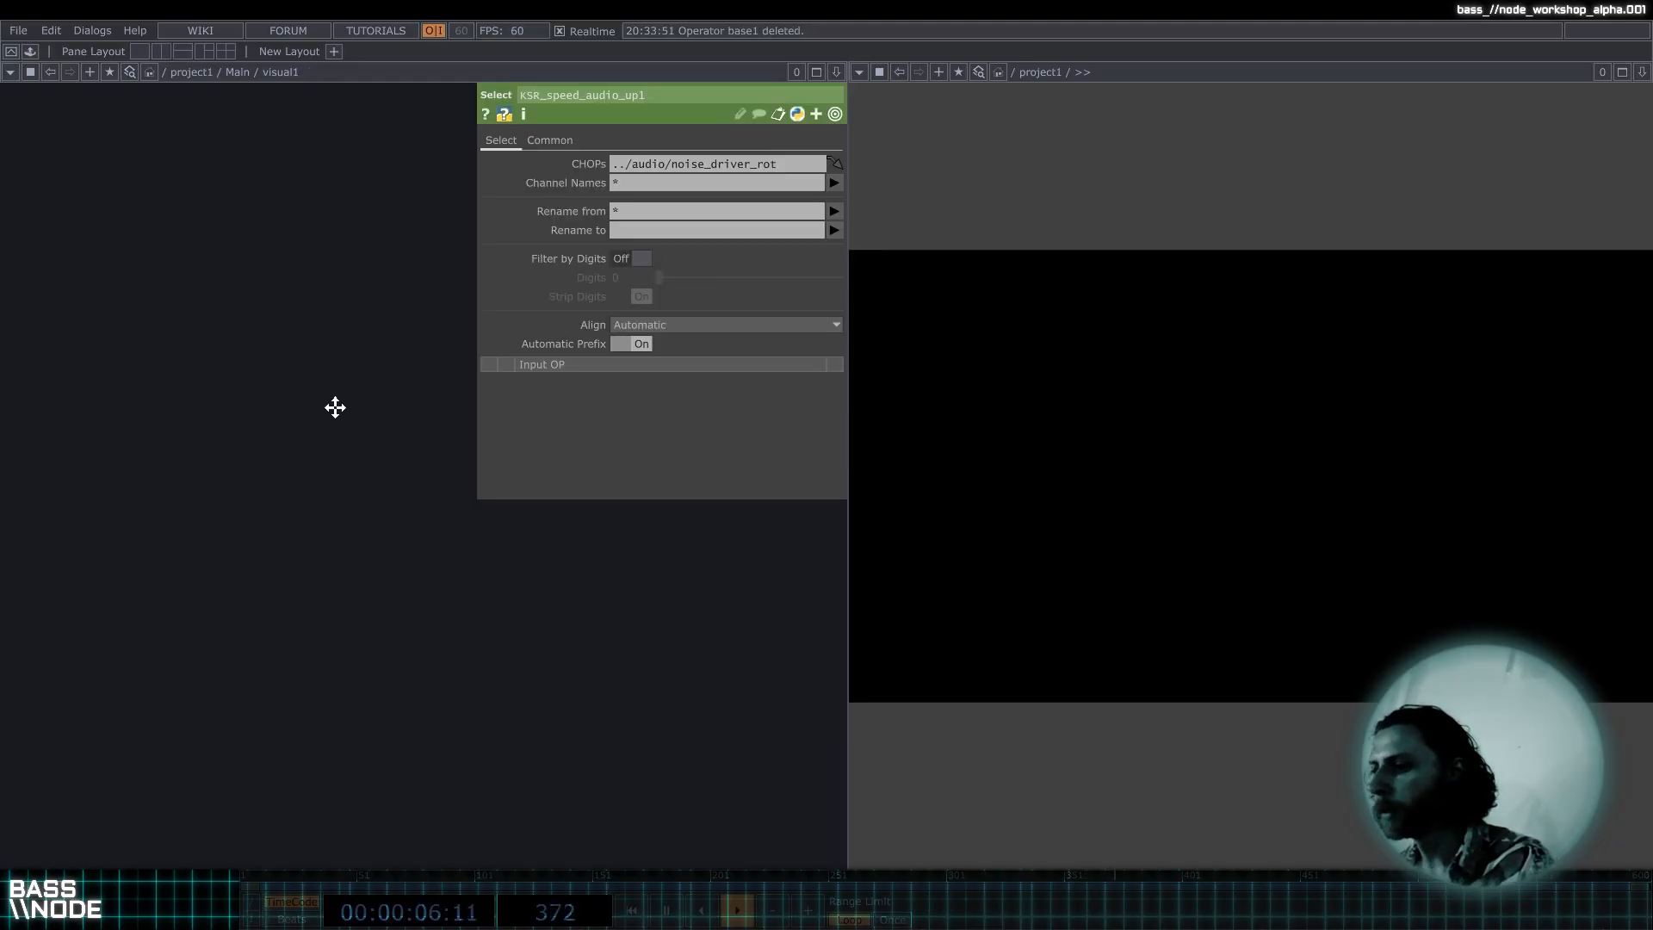
{"action": "left_click_drag", "start_coordinate": [335, 407], "coordinate": [326, 488]}
{"action": "scroll", "coordinate": [297, 453], "scroll_direction": "down", "scroll_amount": 5}
{"action": "scroll", "coordinate": [265, 485], "scroll_direction": "up", "scroll_amount": 5}
{"action": "scroll", "coordinate": [246, 519], "scroll_direction": "up", "scroll_amount": 5}
{"action": "scroll", "coordinate": [216, 473], "scroll_direction": "up", "scroll_amount": 4}
{"action": "scroll", "coordinate": [194, 470], "scroll_direction": "up", "scroll_amount": 3}
{"action": "left_click_drag", "start_coordinate": [189, 461], "coordinate": [236, 455]}
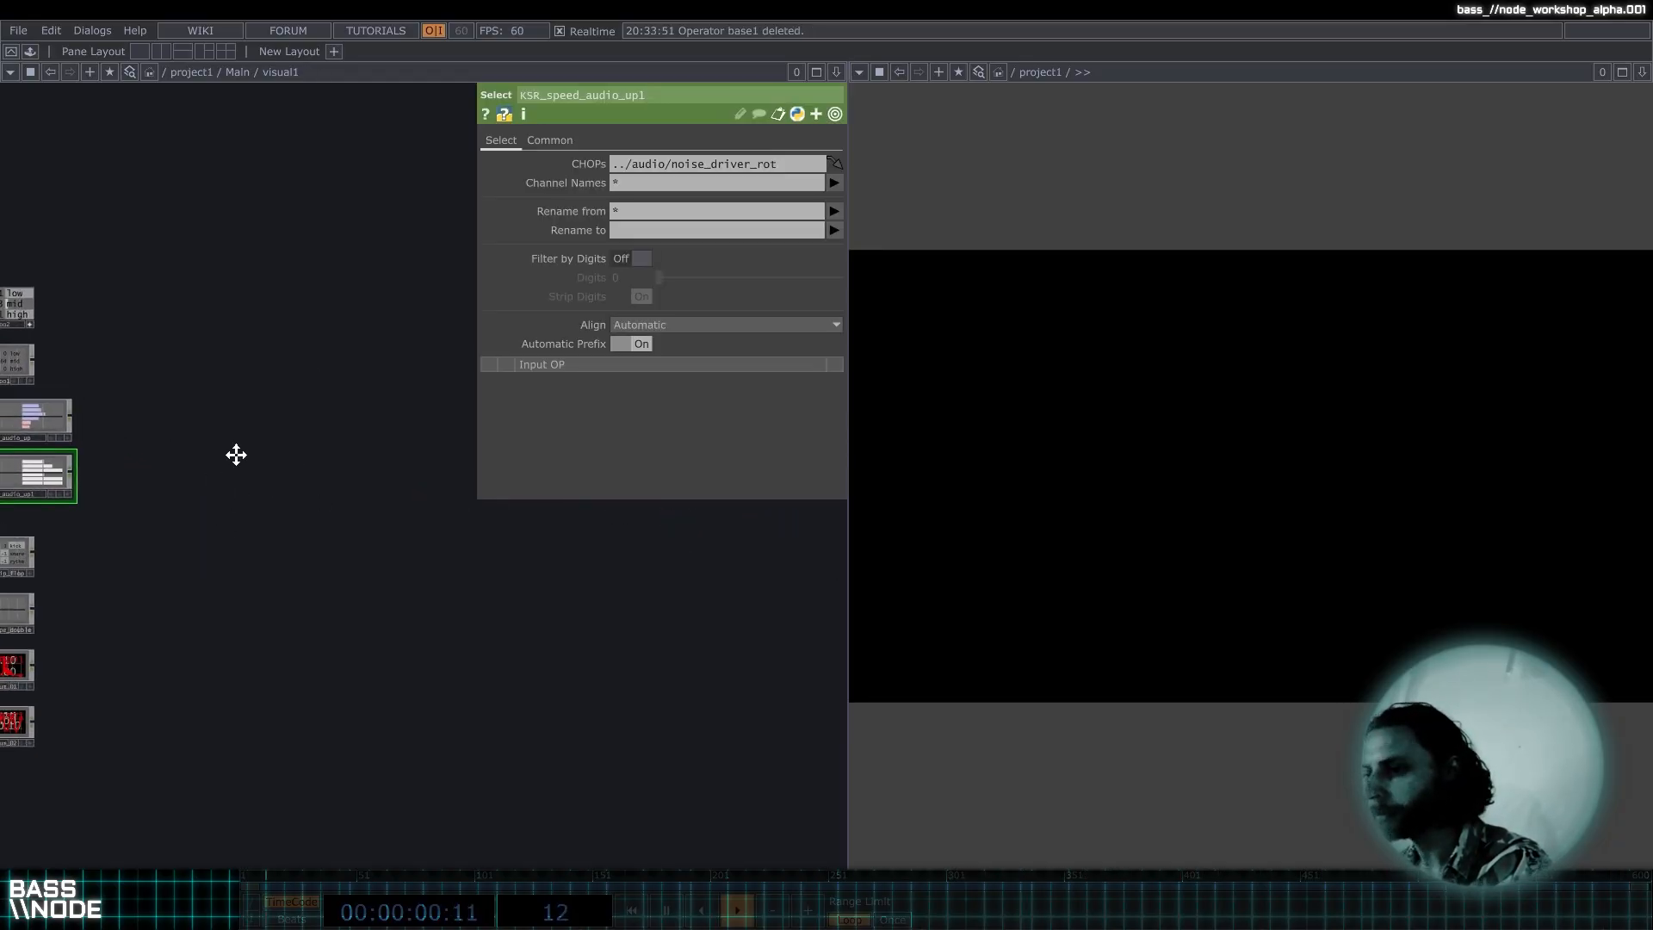
Add a Noise TOP to the empty area beside visual1's input operators, and delete it again.
{"action": "key", "text": "Tab"}
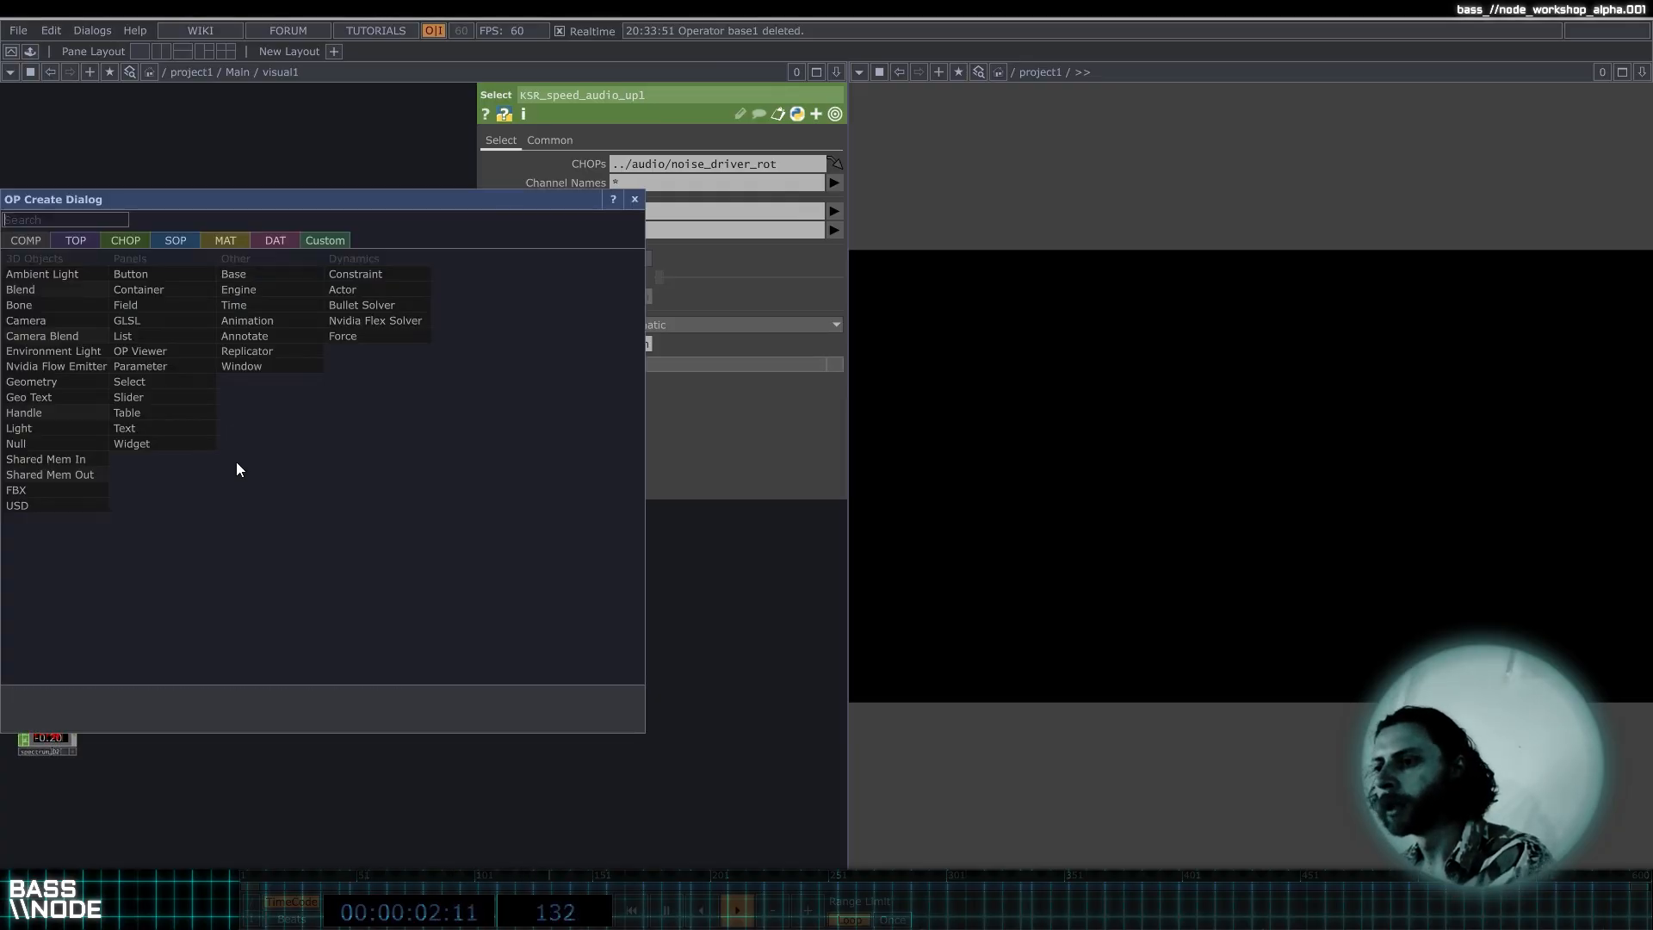
{"action": "left_click", "coordinate": [75, 240]}
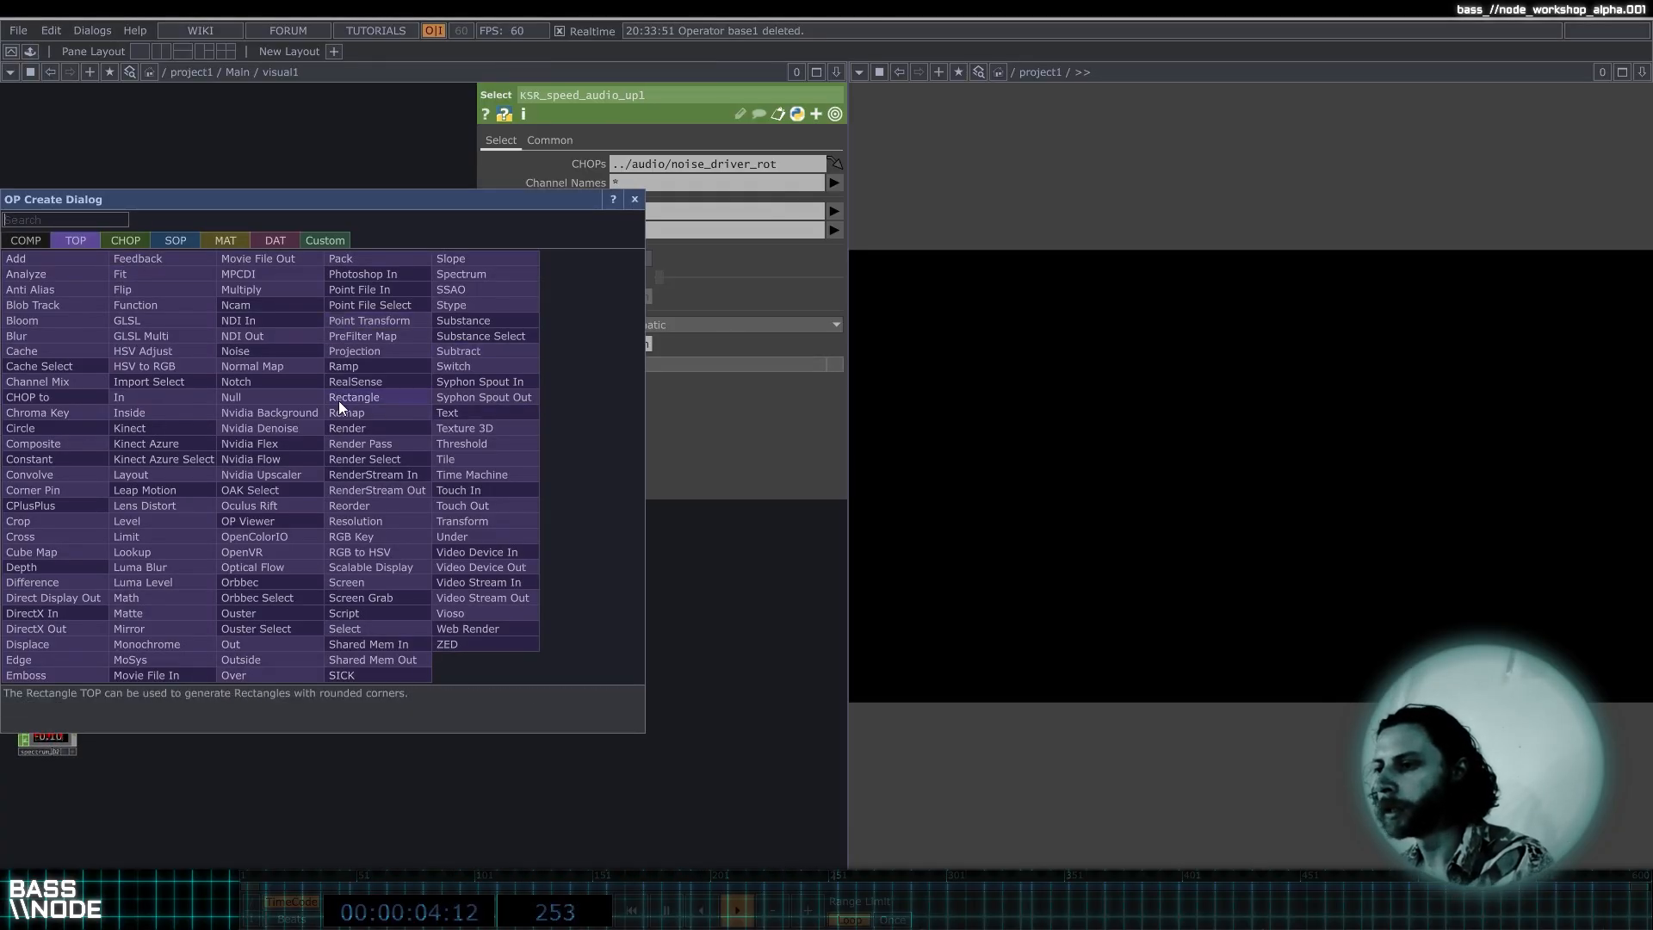
{"action": "left_click", "coordinate": [314, 353]}
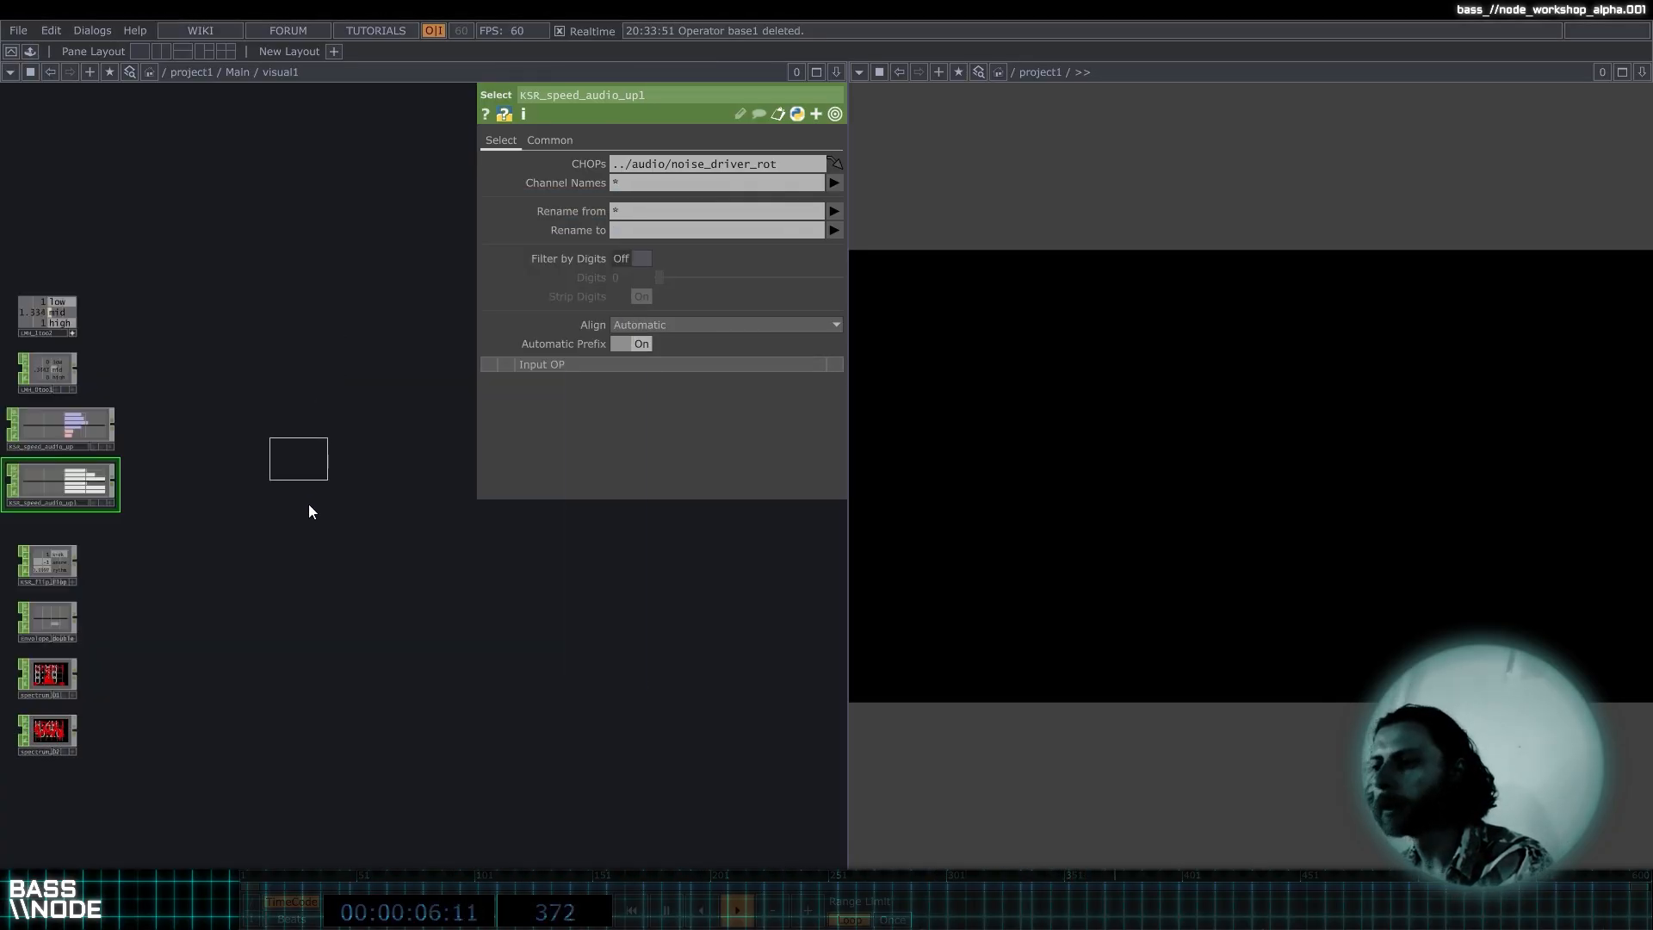
{"action": "left_click", "coordinate": [301, 478]}
{"action": "left_click_drag", "start_coordinate": [172, 489], "coordinate": [275, 493]}
{"action": "scroll", "coordinate": [174, 476], "scroll_direction": "up", "scroll_amount": 5}
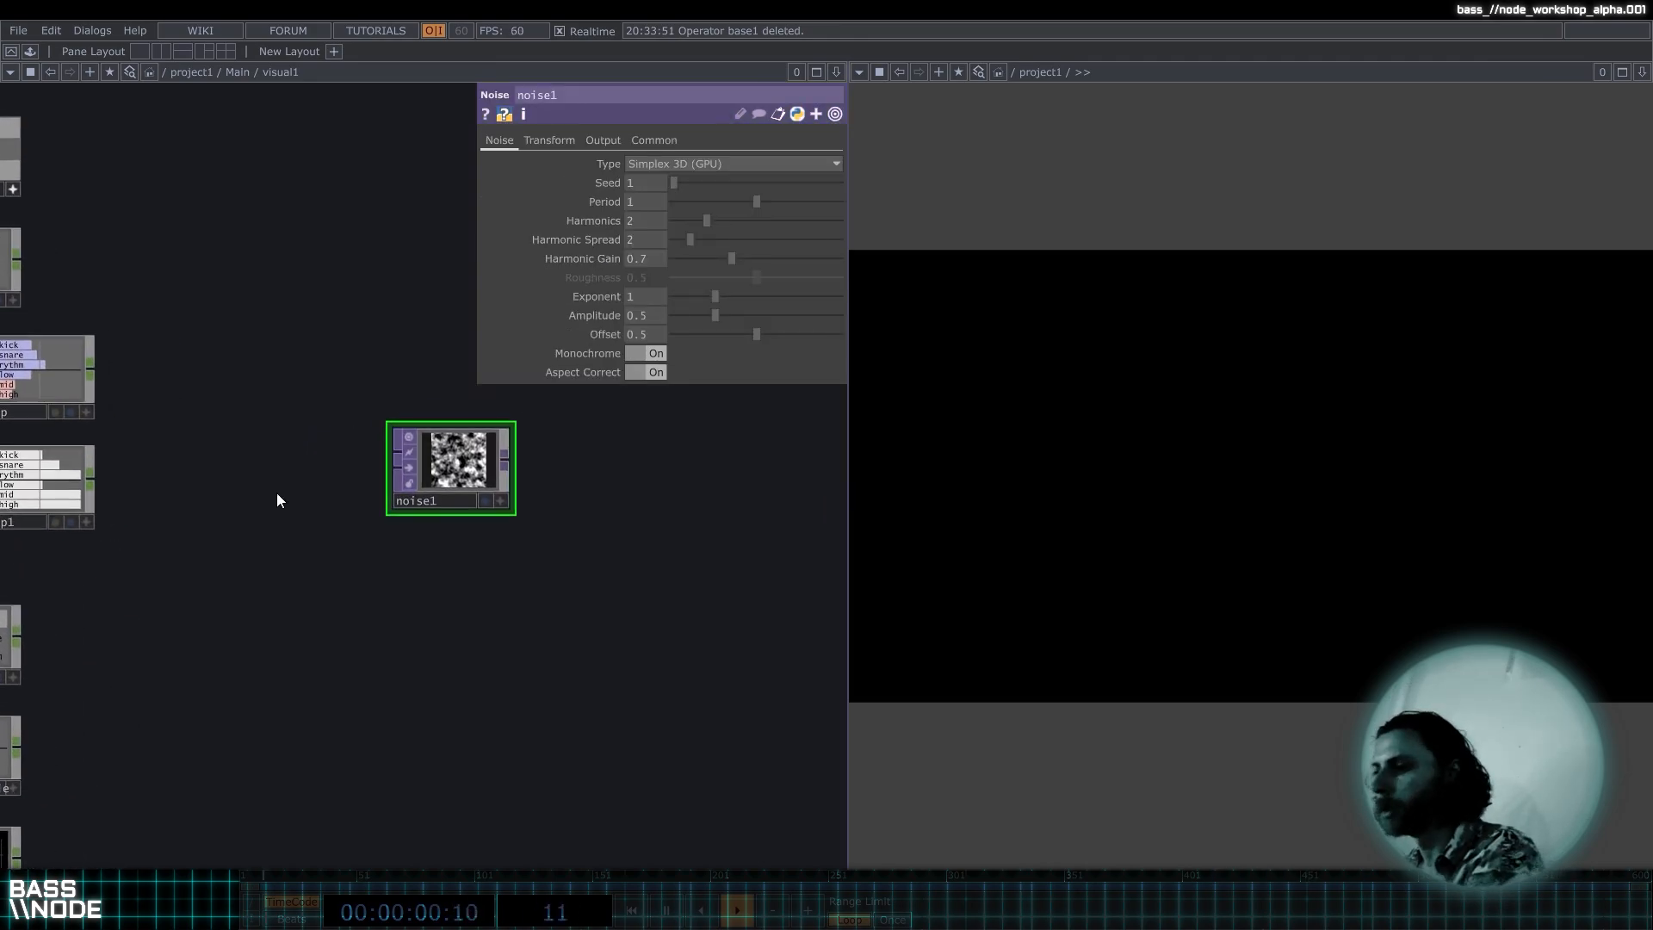
{"action": "left_click", "coordinate": [456, 465]}
{"action": "key", "text": "Delete"}
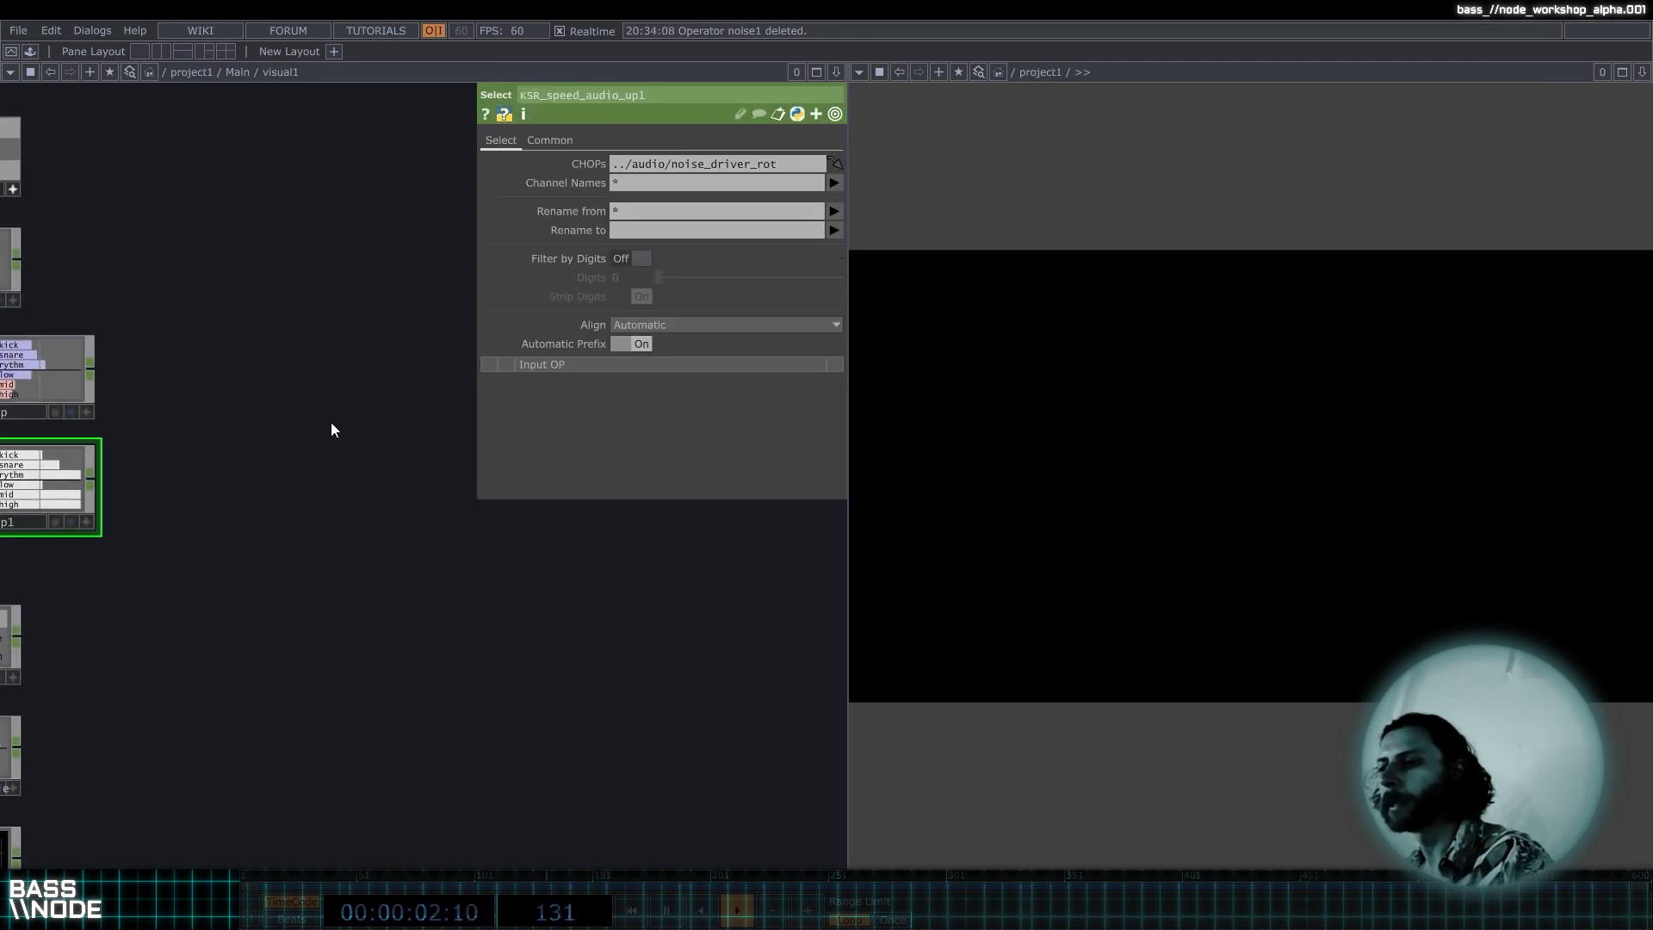
Search the TOP operators for "noise" and place a Noise TOP beside visual1's input operators.
{"action": "left_click_drag", "start_coordinate": [278, 437], "coordinate": [253, 501]}
{"action": "scroll", "coordinate": [324, 428], "scroll_direction": "down", "scroll_amount": 3}
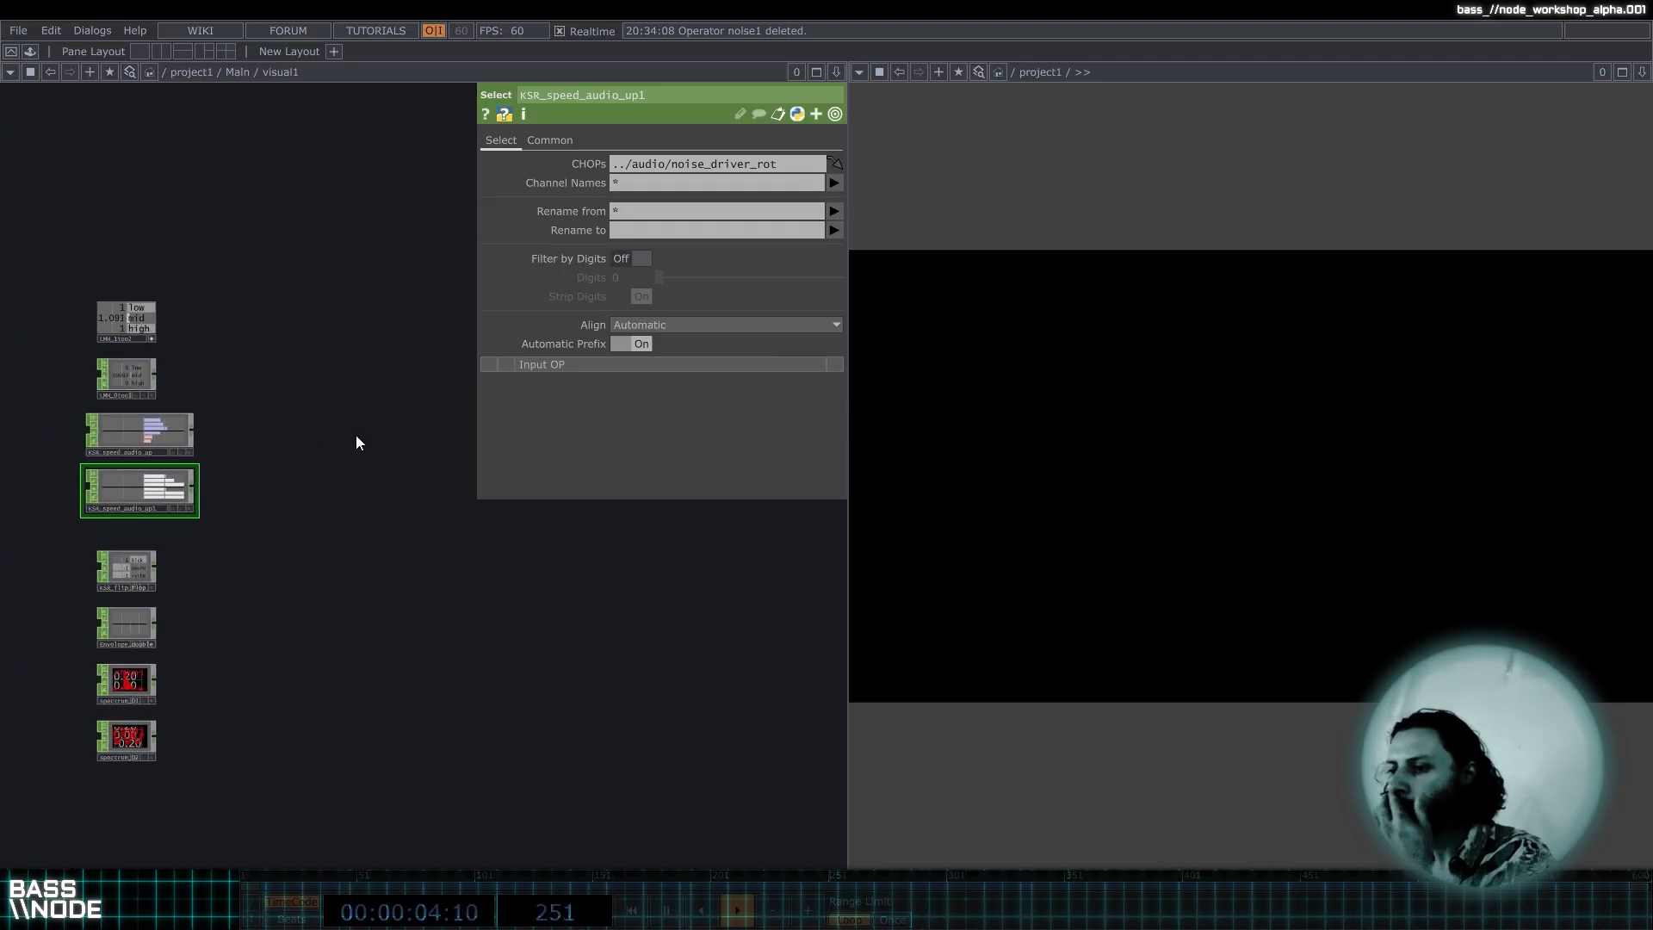
{"action": "key", "text": "Tab"}
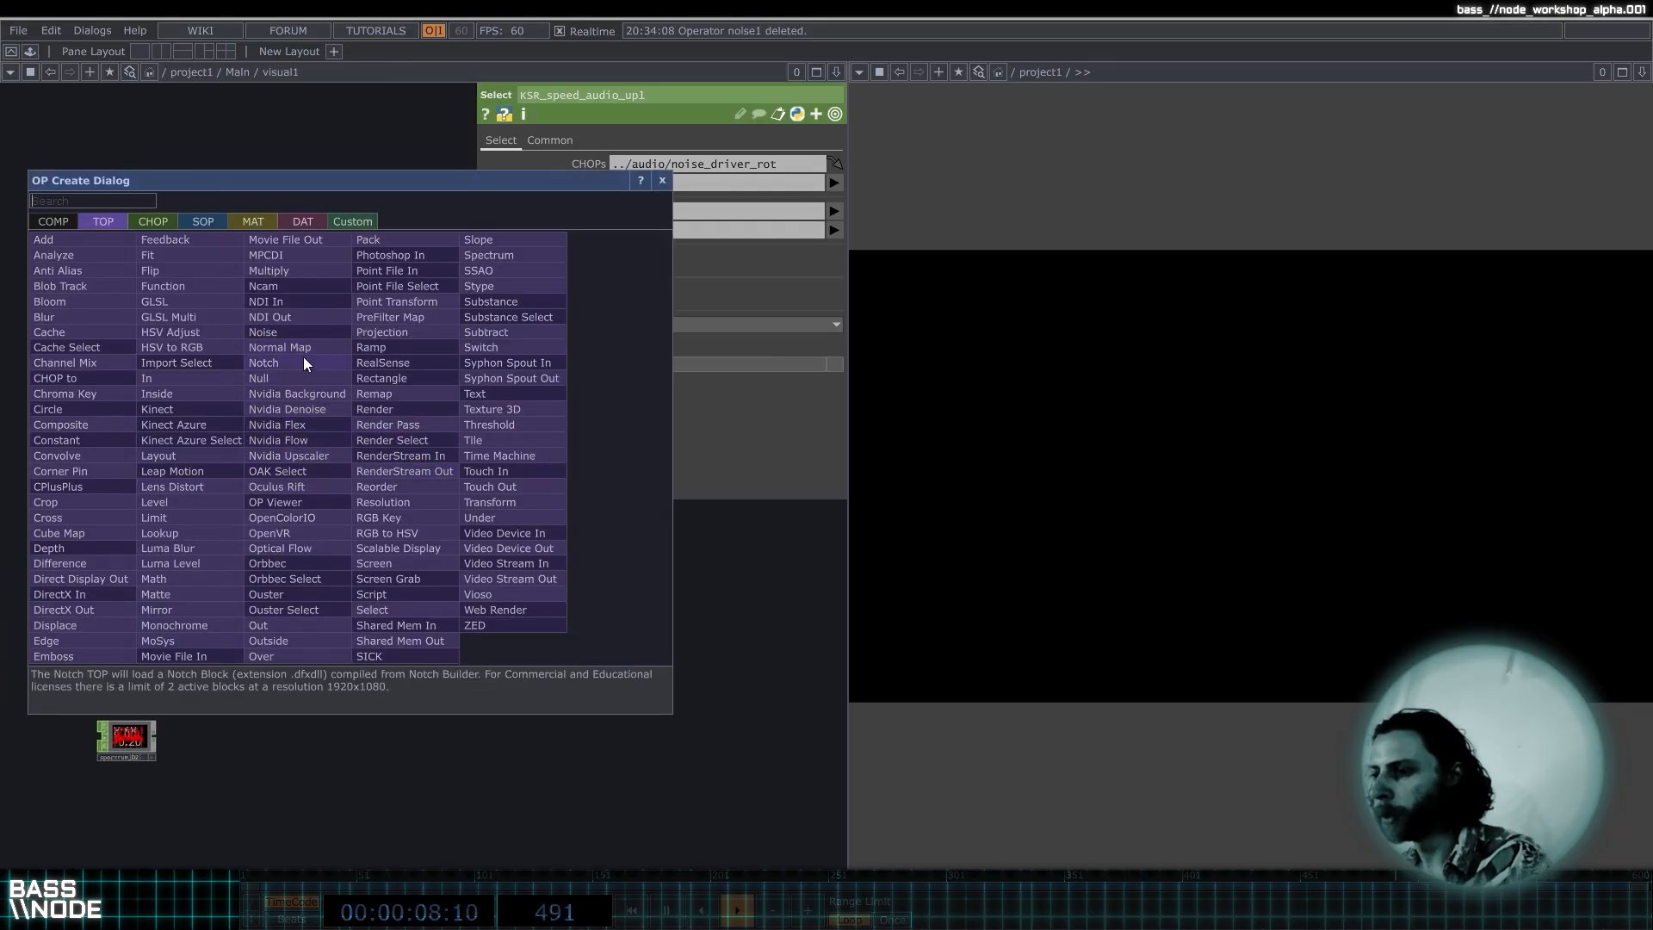
{"action": "type", "text": "noise"}
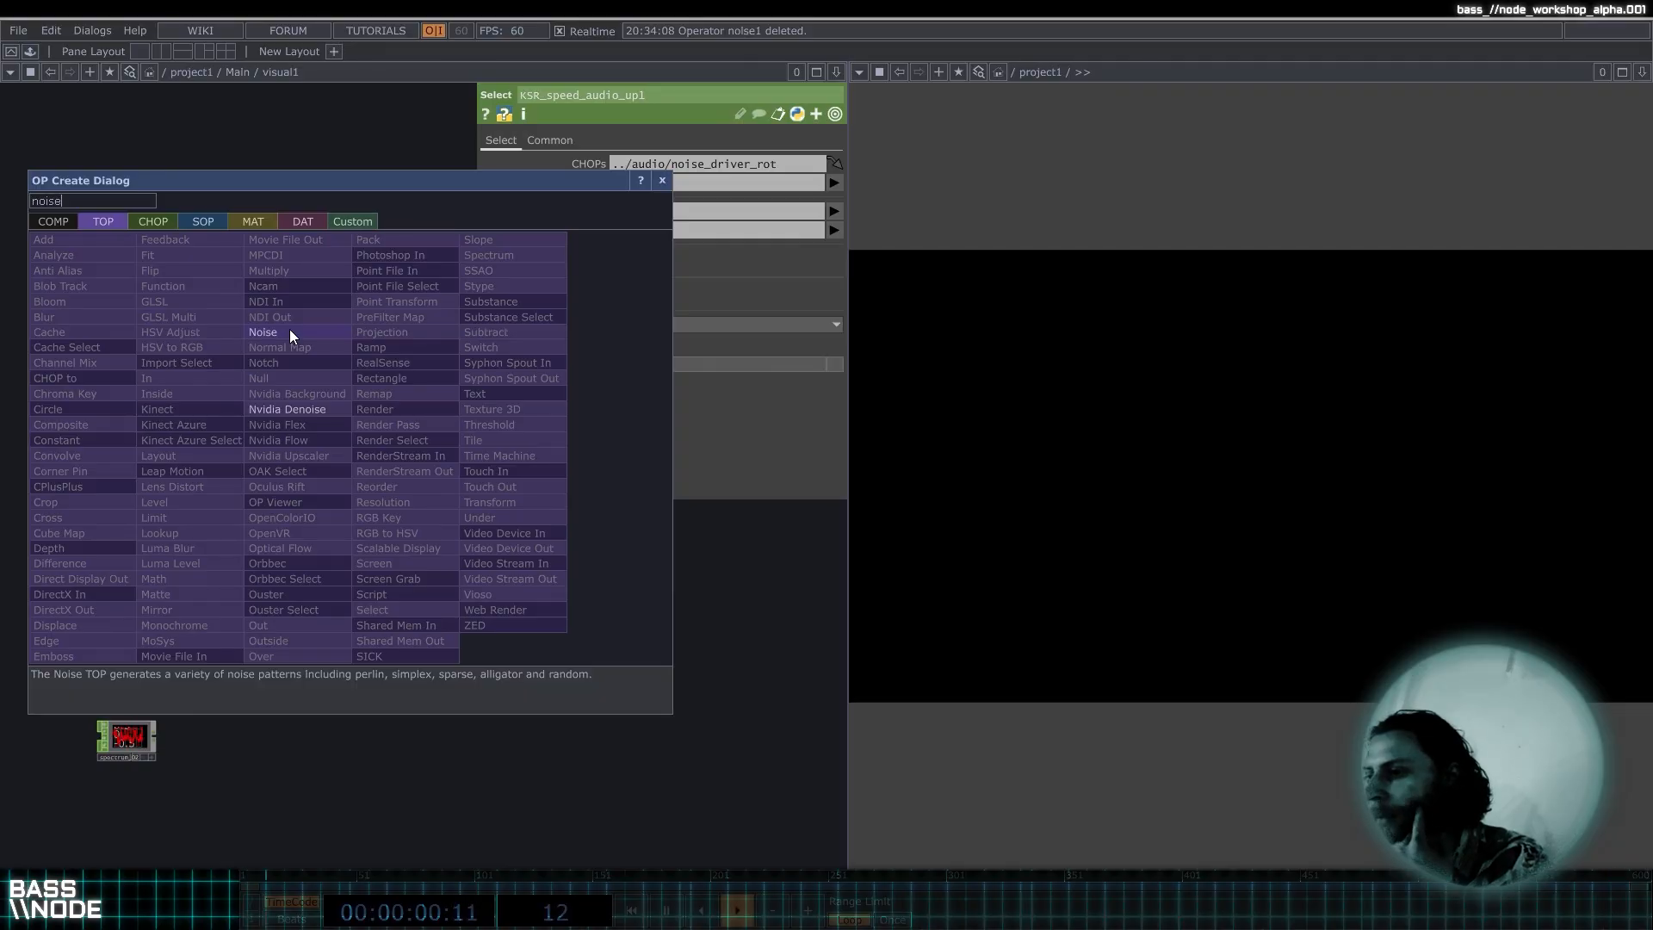
{"action": "left_click", "coordinate": [289, 332]}
{"action": "left_click", "coordinate": [321, 426]}
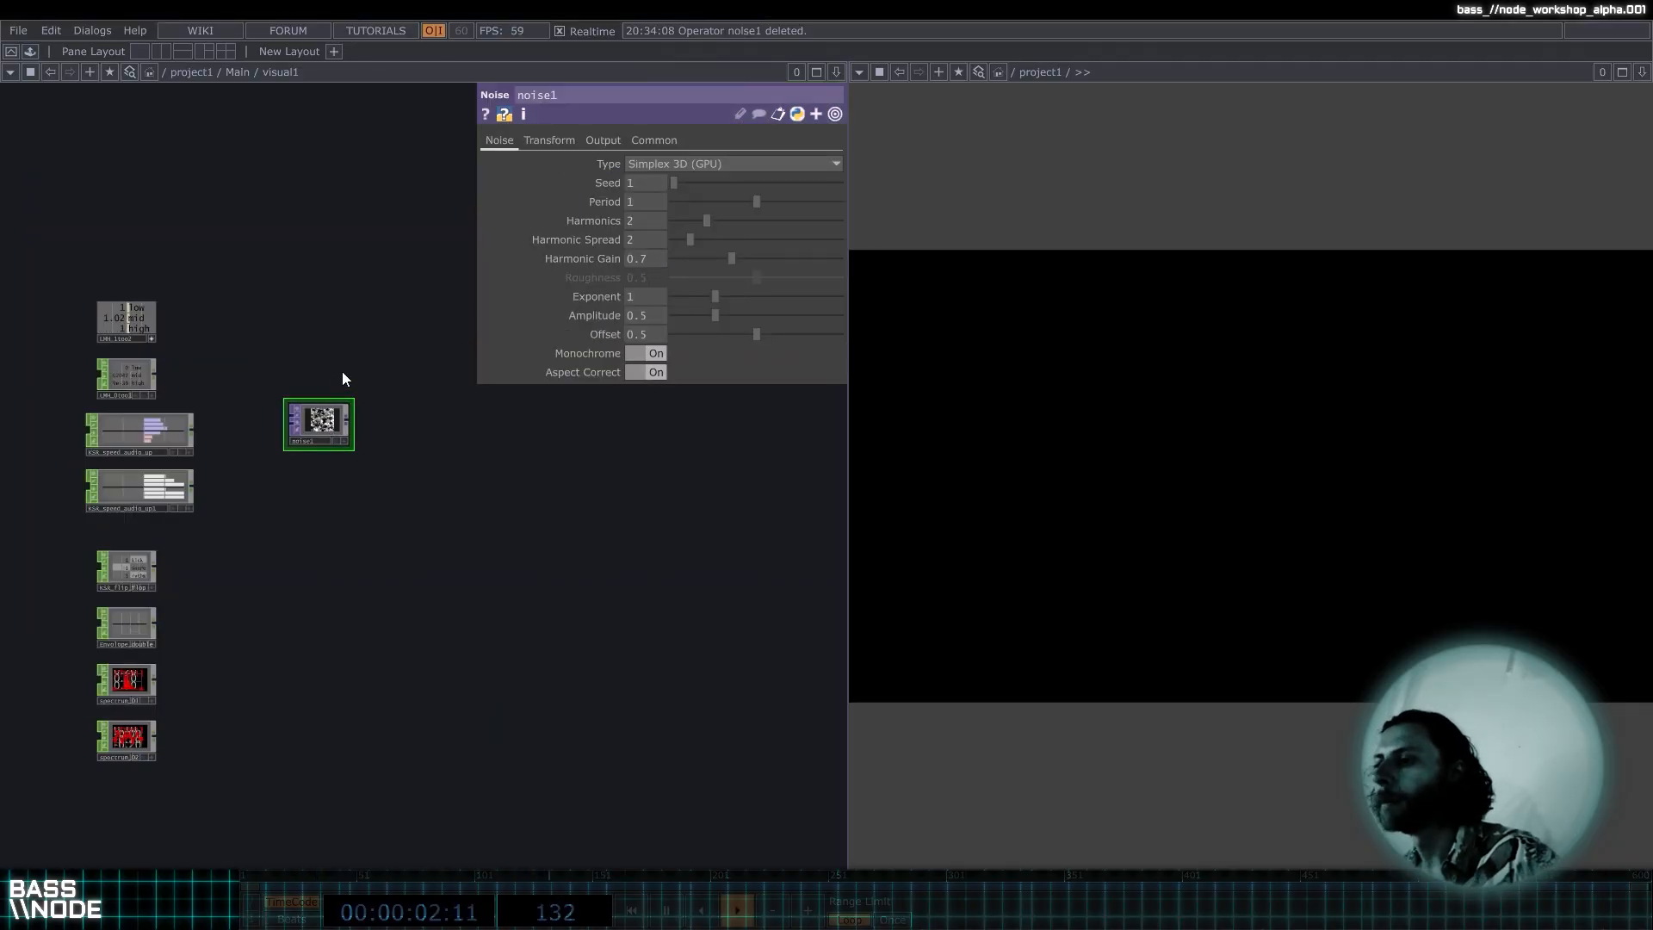
Try a slightly higher Offset on the Noise TOP and undo the change.
{"action": "scroll", "coordinate": [318, 417], "scroll_direction": "up", "scroll_amount": 5}
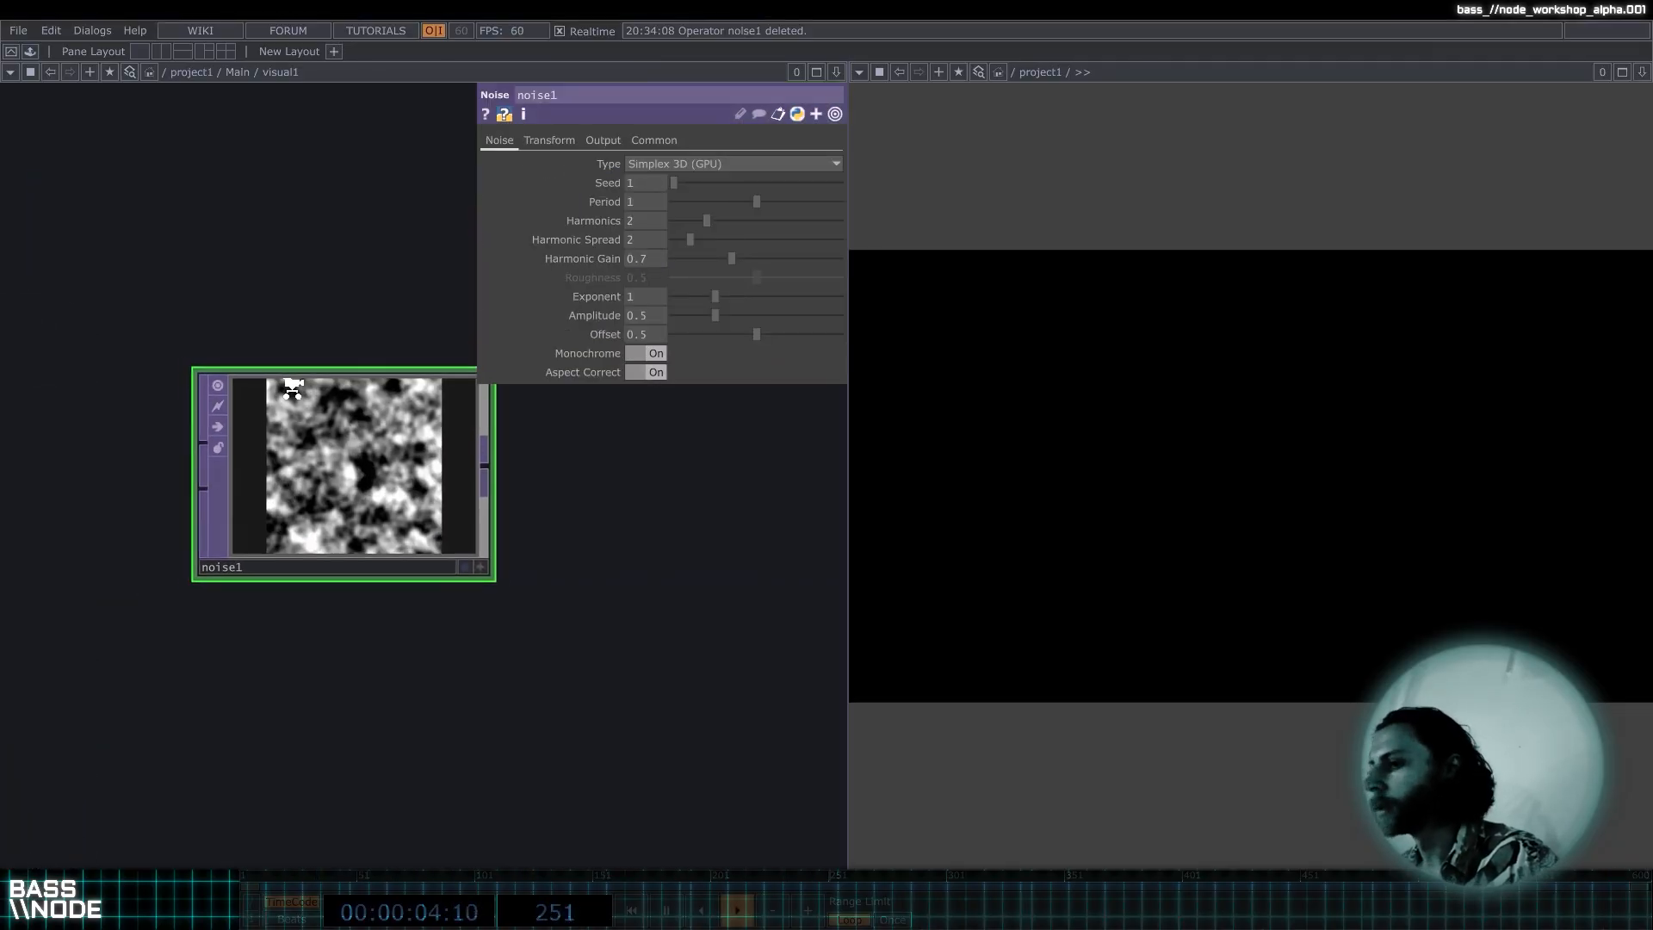
{"action": "mouse_move", "coordinate": [757, 334]}
{"action": "left_mouse_down"}
{"action": "mouse_move", "coordinate": [686, 338]}
{"action": "mouse_move", "coordinate": [768, 338]}
{"action": "left_mouse_up"}
{"action": "key", "text": "ctrl+z"}
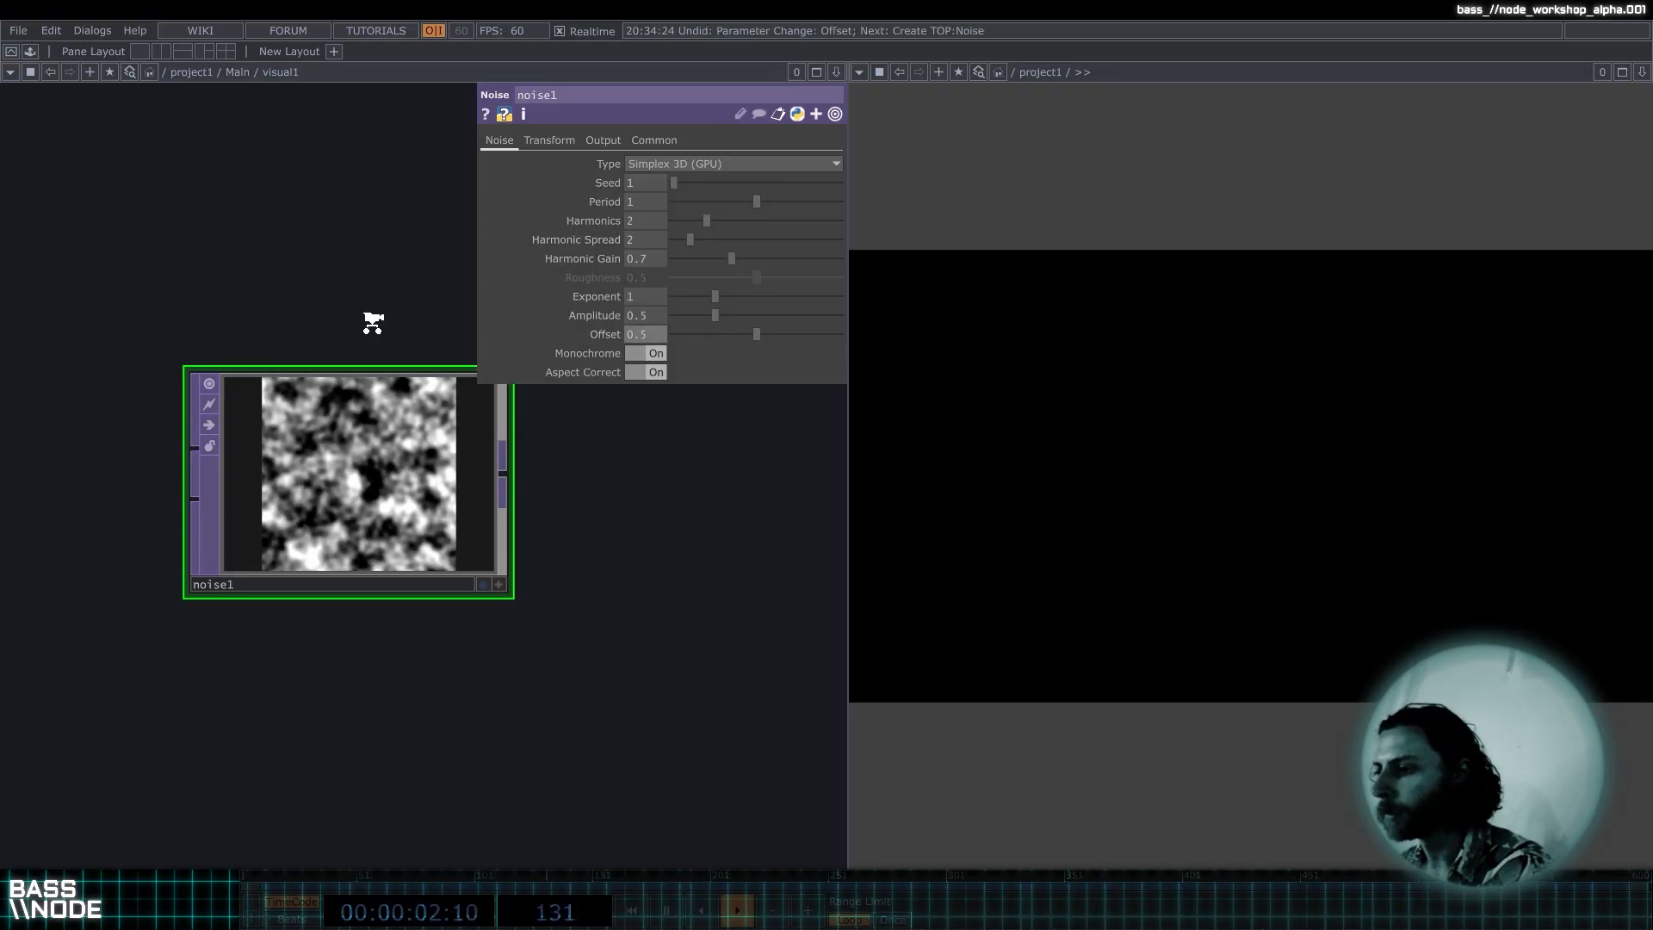
Move the Noise TOP farther from the input operators, toward the out1 operator.
{"action": "scroll", "coordinate": [370, 314], "scroll_direction": "down", "scroll_amount": 4}
{"action": "left_click_drag", "start_coordinate": [377, 386], "coordinate": [377, 477]}
{"action": "left_click_drag", "start_coordinate": [280, 418], "coordinate": [166, 497]}
{"action": "scroll", "coordinate": [260, 440], "scroll_direction": "down", "scroll_amount": 7}
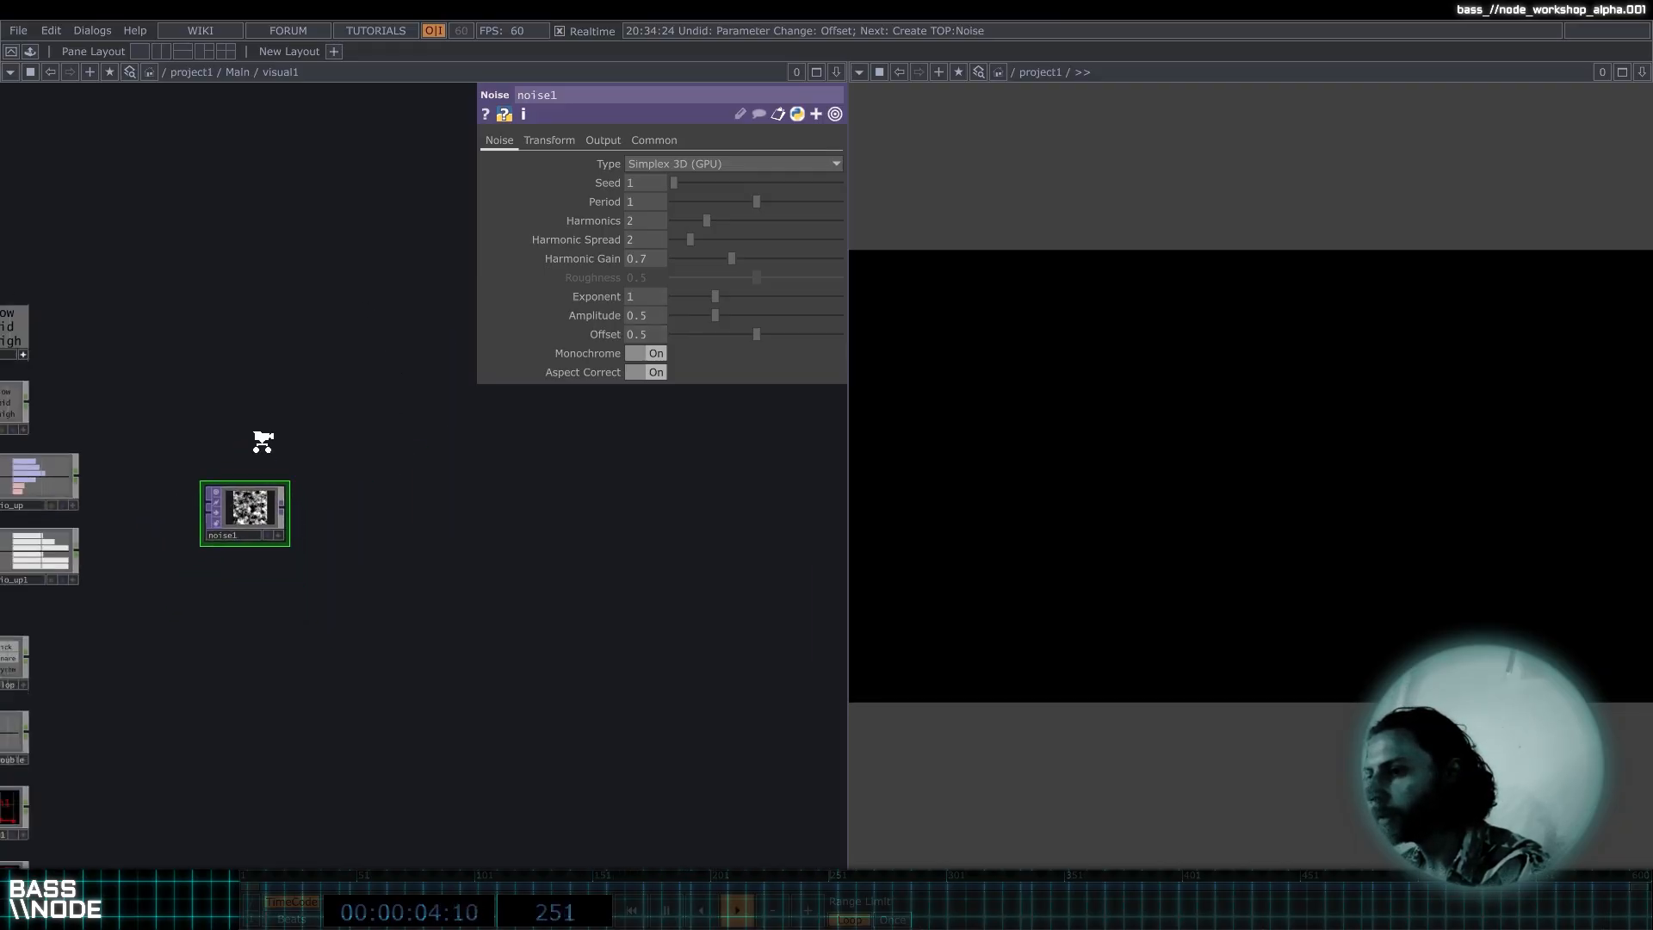
{"action": "left_click_drag", "start_coordinate": [317, 404], "coordinate": [173, 399]}
{"action": "scroll", "coordinate": [174, 400], "scroll_direction": "down", "scroll_amount": 3}
{"action": "left_click_drag", "start_coordinate": [377, 402], "coordinate": [276, 453]}
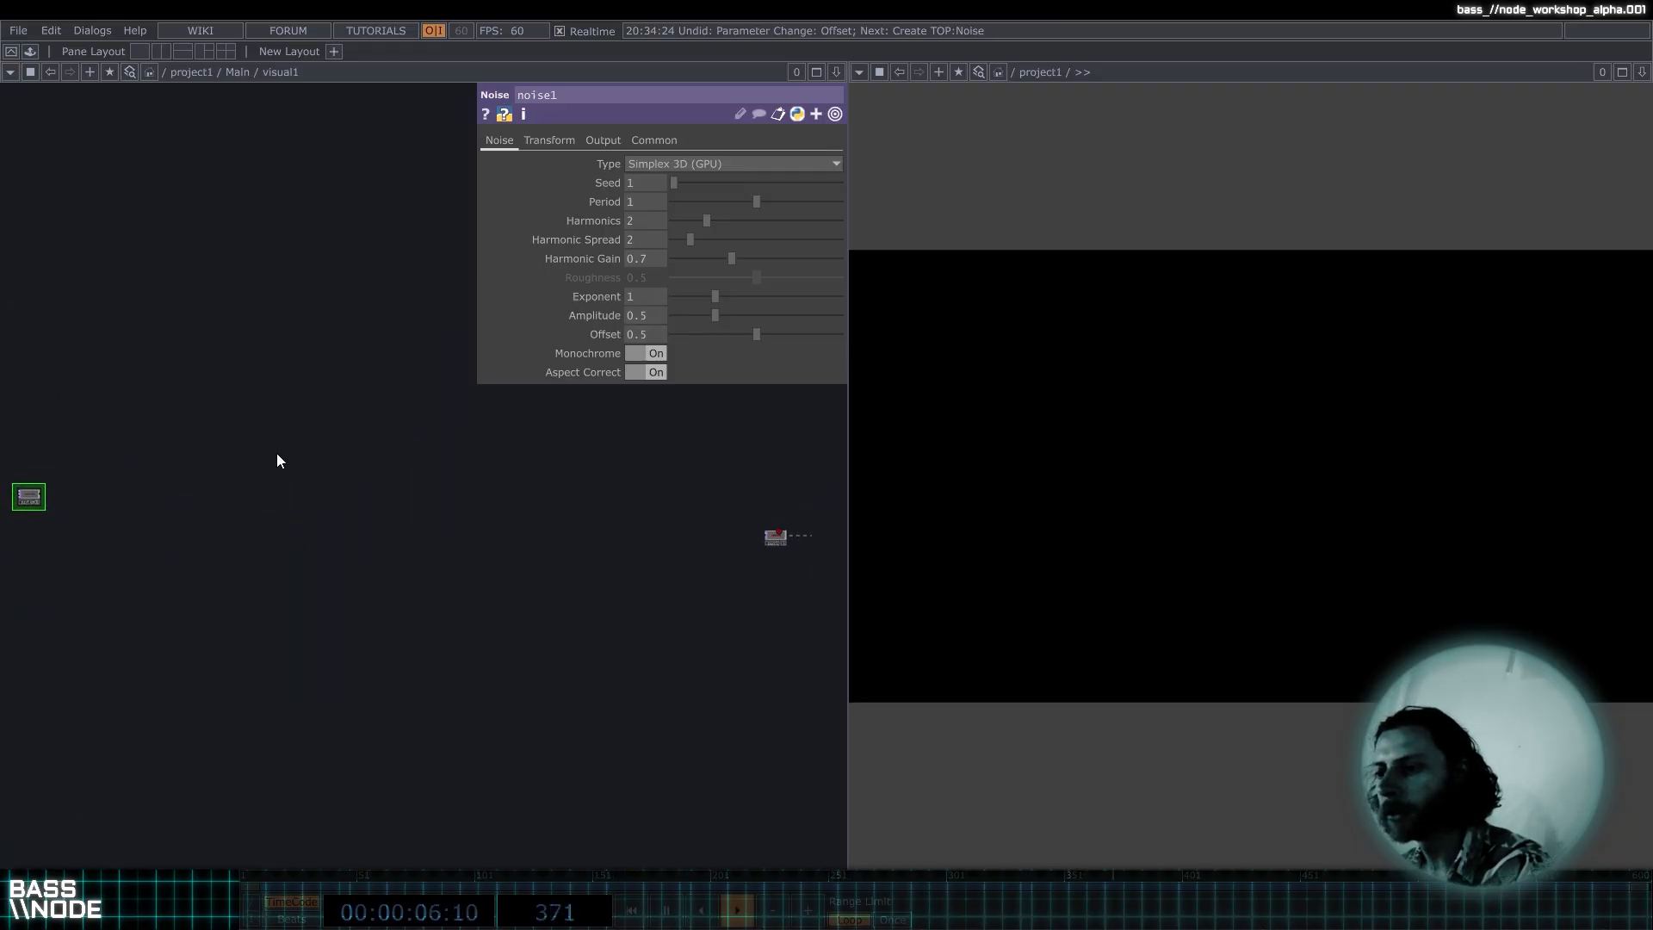
{"action": "left_click_drag", "start_coordinate": [31, 498], "coordinate": [158, 517]}
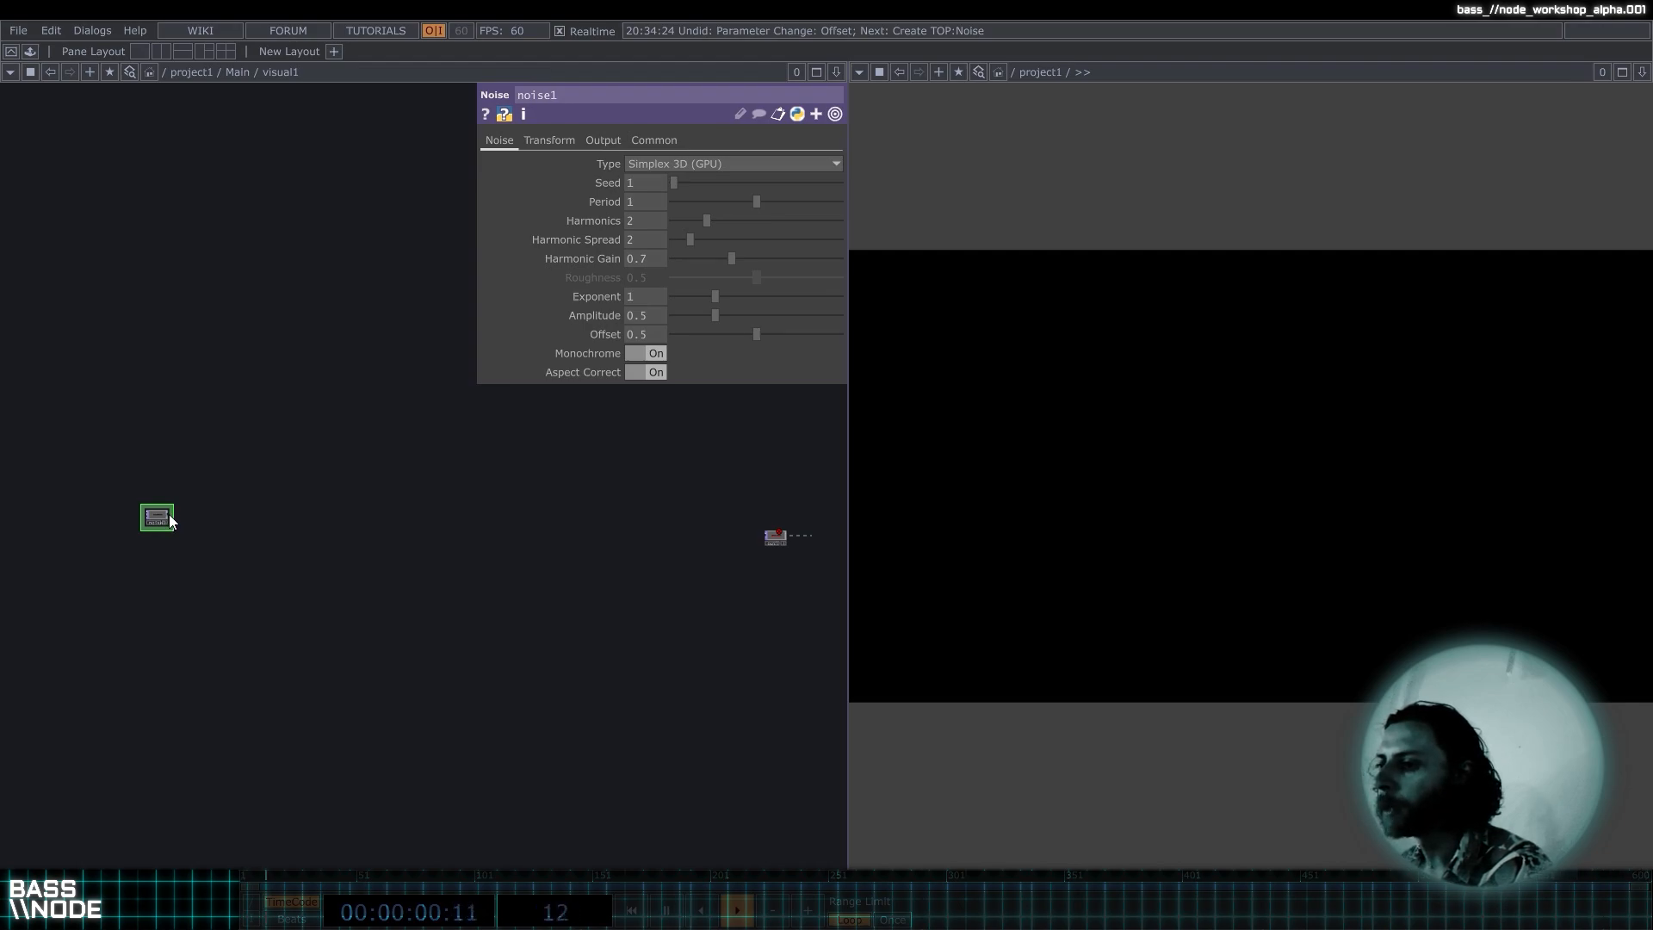
Connect the Noise TOP's output to the input of out1.
{"action": "left_click", "coordinate": [170, 516]}
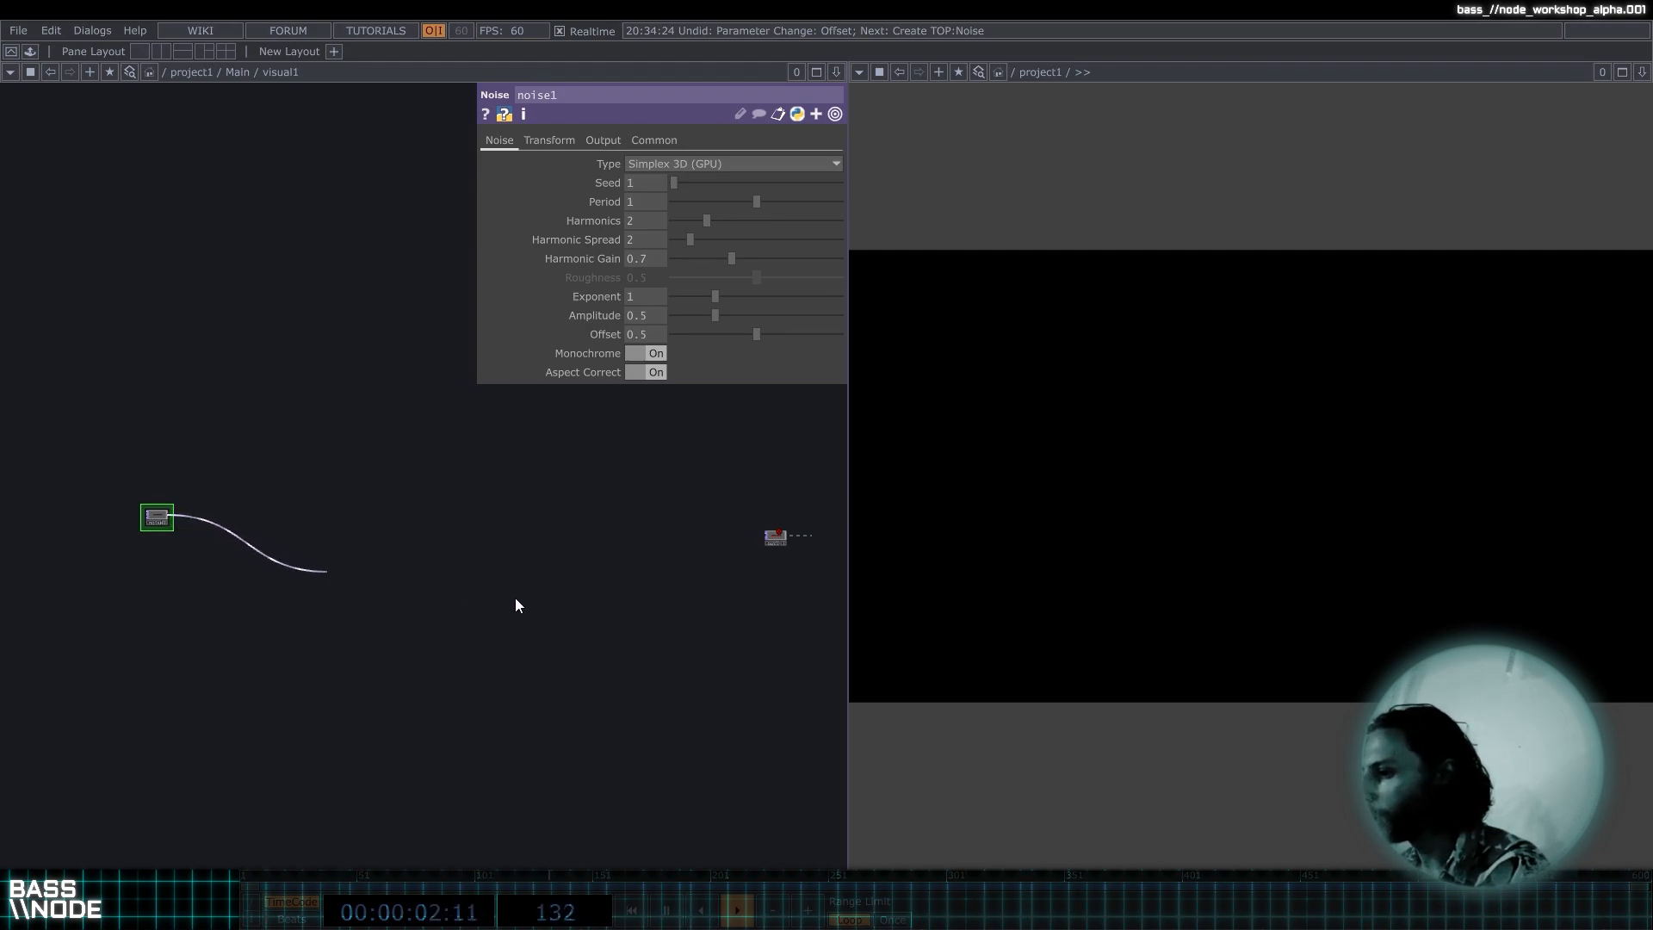
{"action": "left_click", "coordinate": [767, 537]}
{"action": "scroll", "coordinate": [775, 536], "scroll_direction": "up", "scroll_amount": 3}
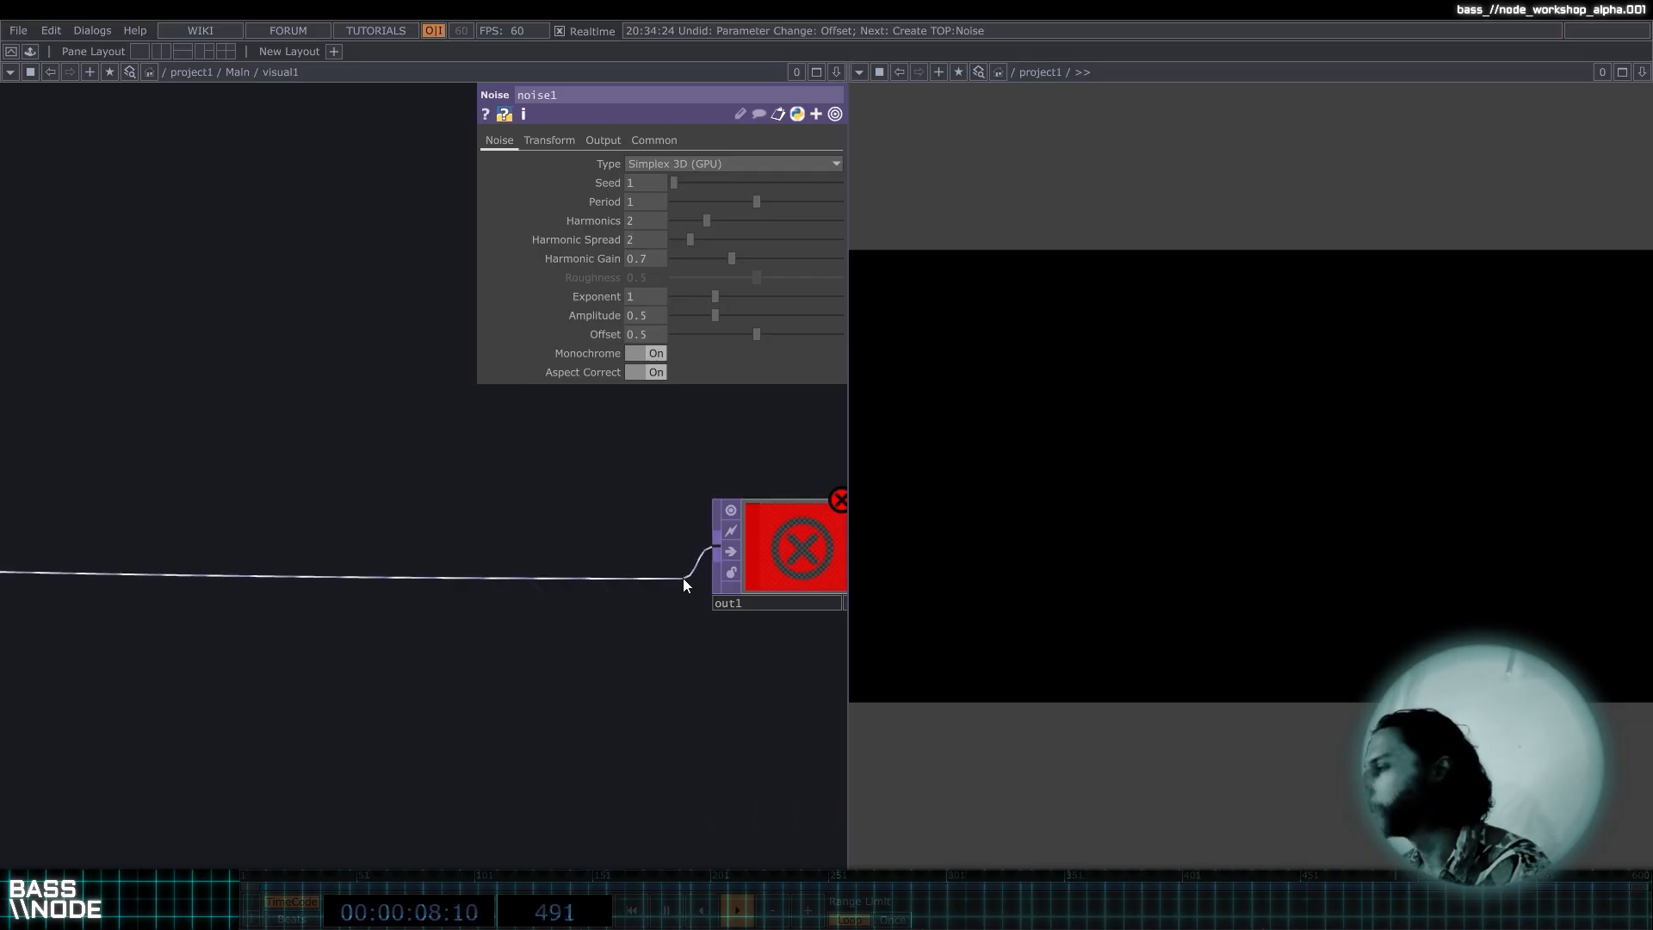
{"action": "left_click", "coordinate": [684, 578]}
{"action": "scroll", "coordinate": [584, 496], "scroll_direction": "down", "scroll_amount": 3}
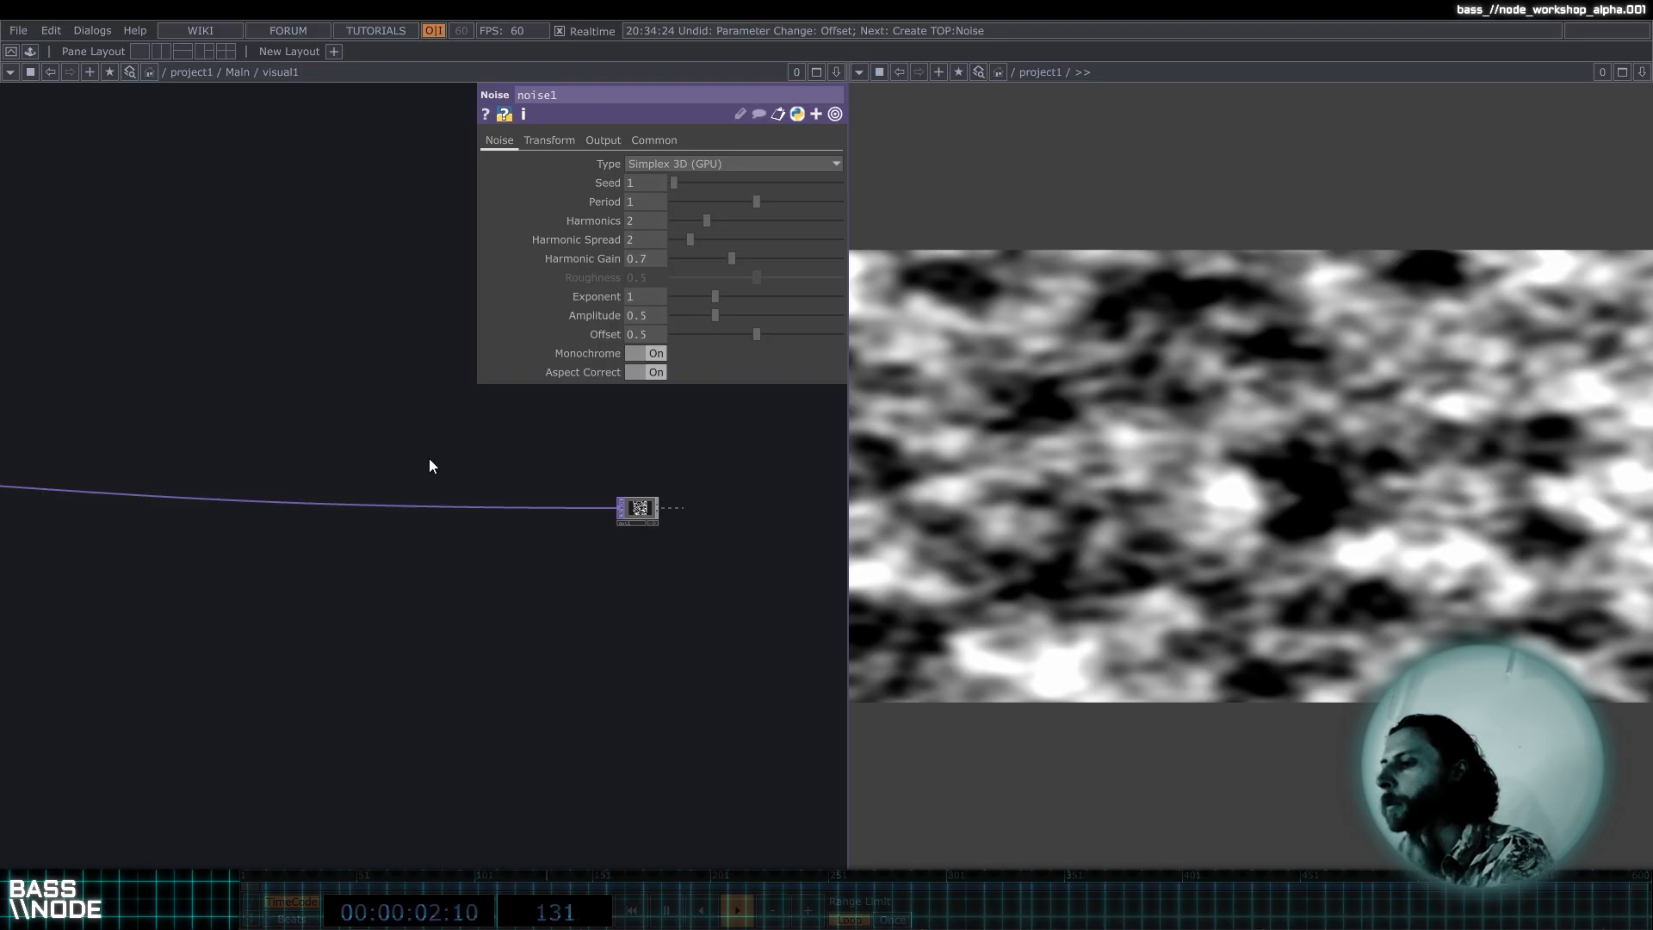
Show the Noise TOP's common output parameters and examine its resolution settings.
{"action": "left_click_drag", "start_coordinate": [478, 461], "coordinate": [652, 470]}
{"action": "scroll", "coordinate": [591, 465], "scroll_direction": "down", "scroll_amount": 3}
{"action": "left_click_drag", "start_coordinate": [301, 426], "coordinate": [516, 458]}
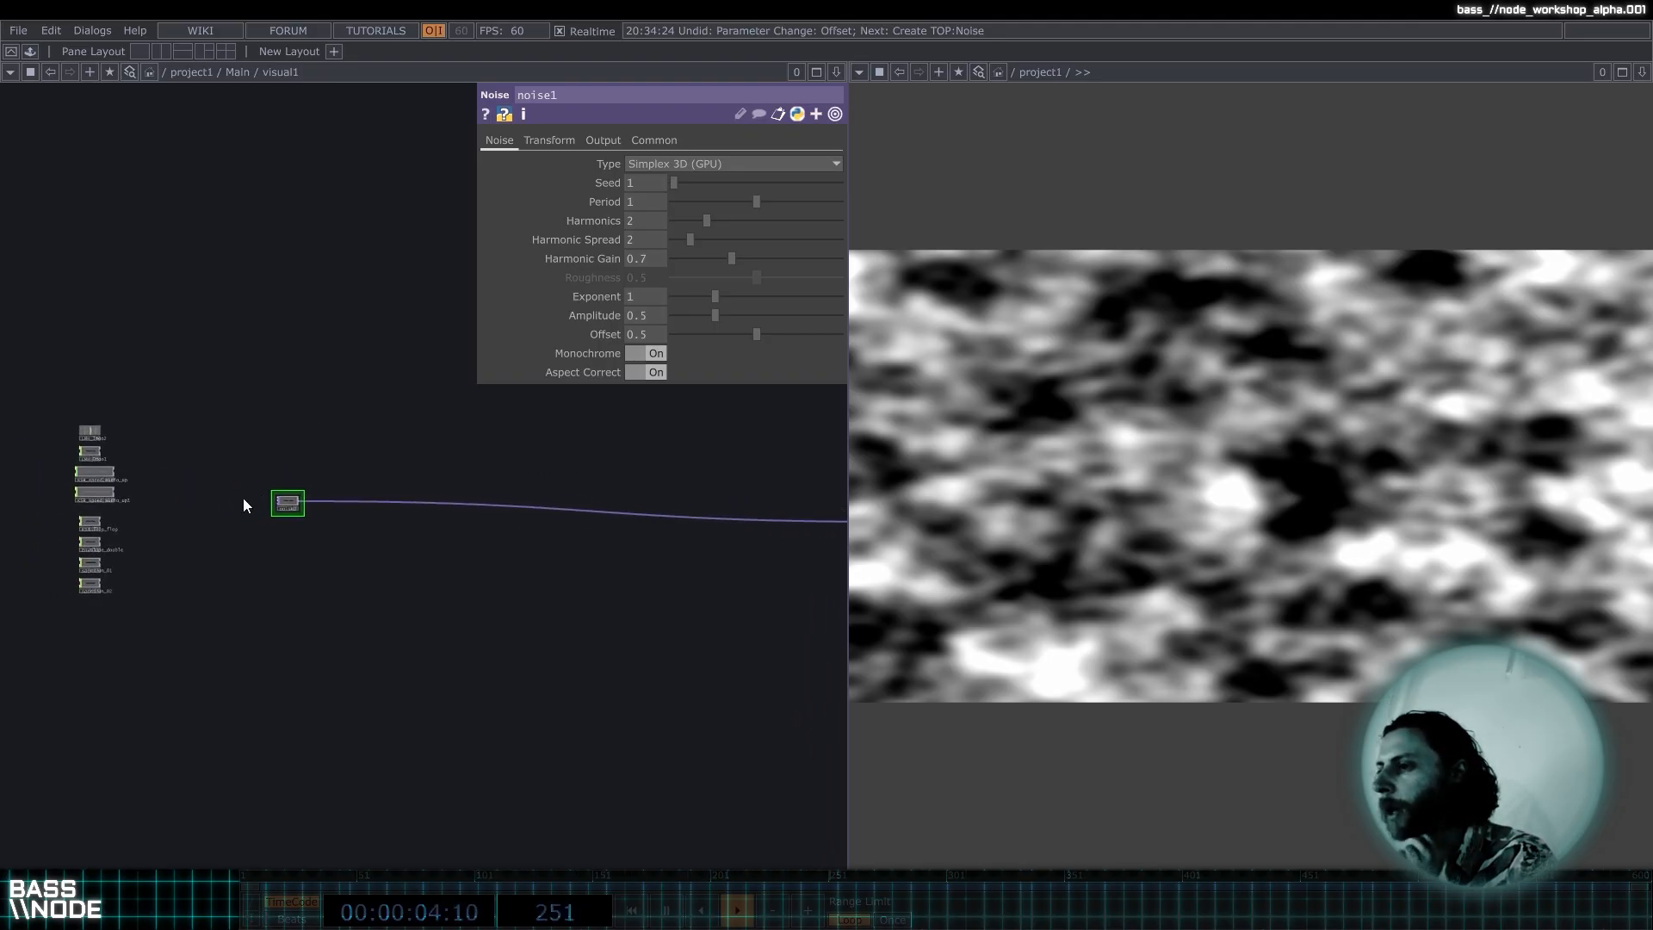
{"action": "scroll", "coordinate": [249, 501], "scroll_direction": "up", "scroll_amount": 5}
{"action": "left_click", "coordinate": [656, 140]}
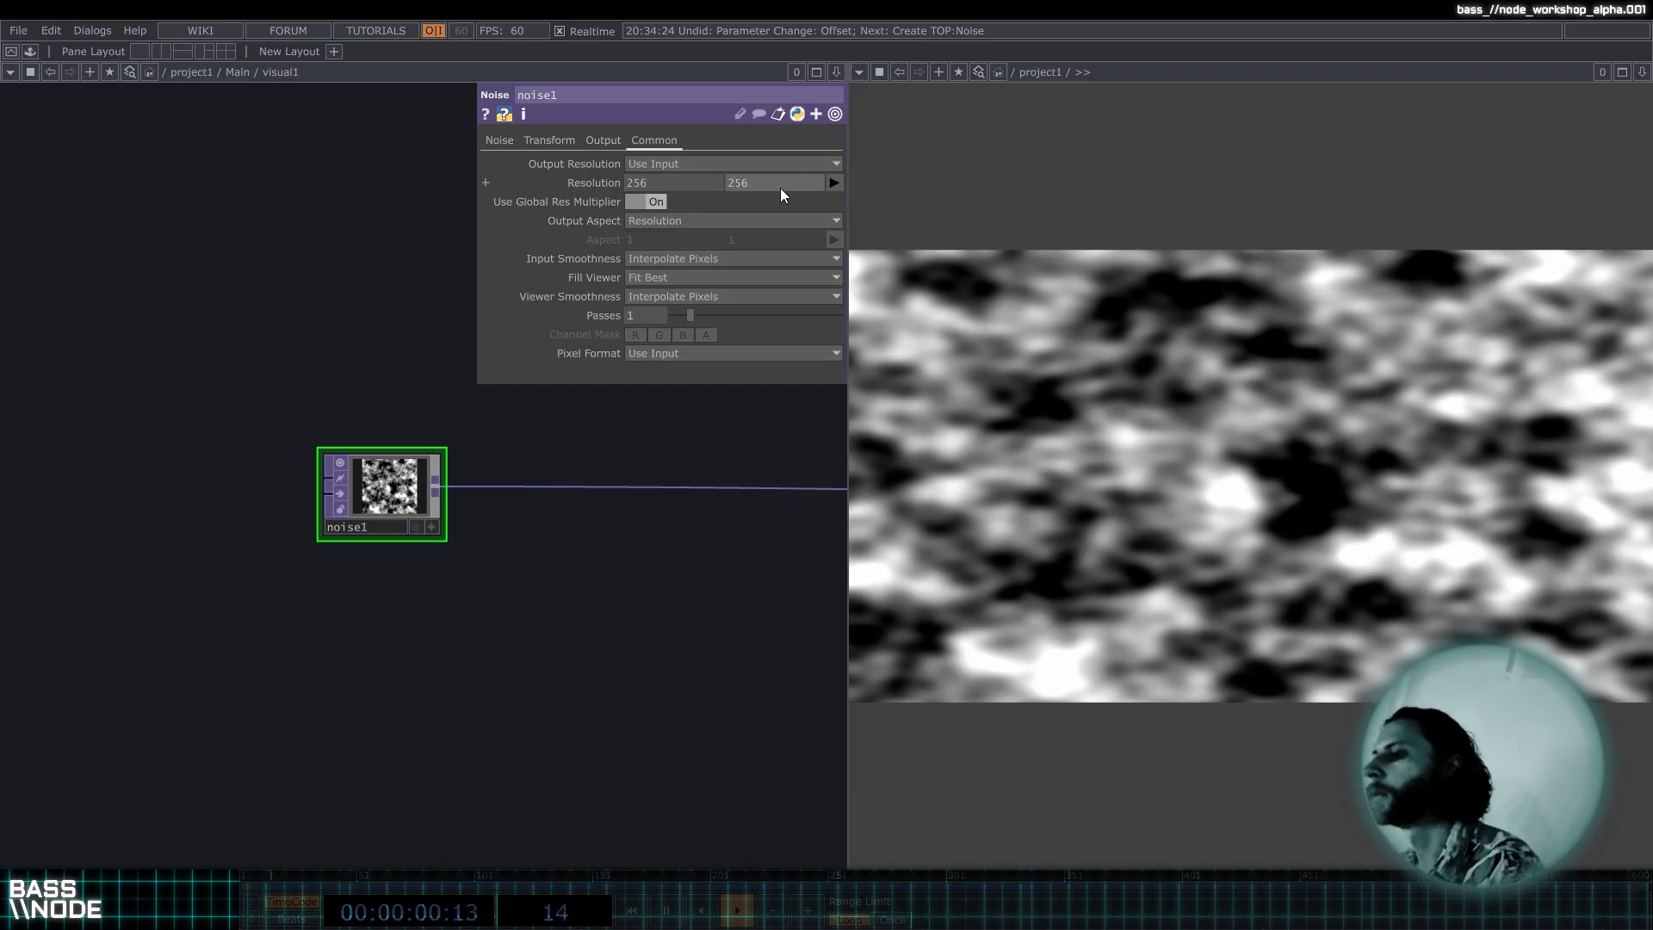
{"action": "left_click_drag", "start_coordinate": [289, 278], "coordinate": [224, 287]}
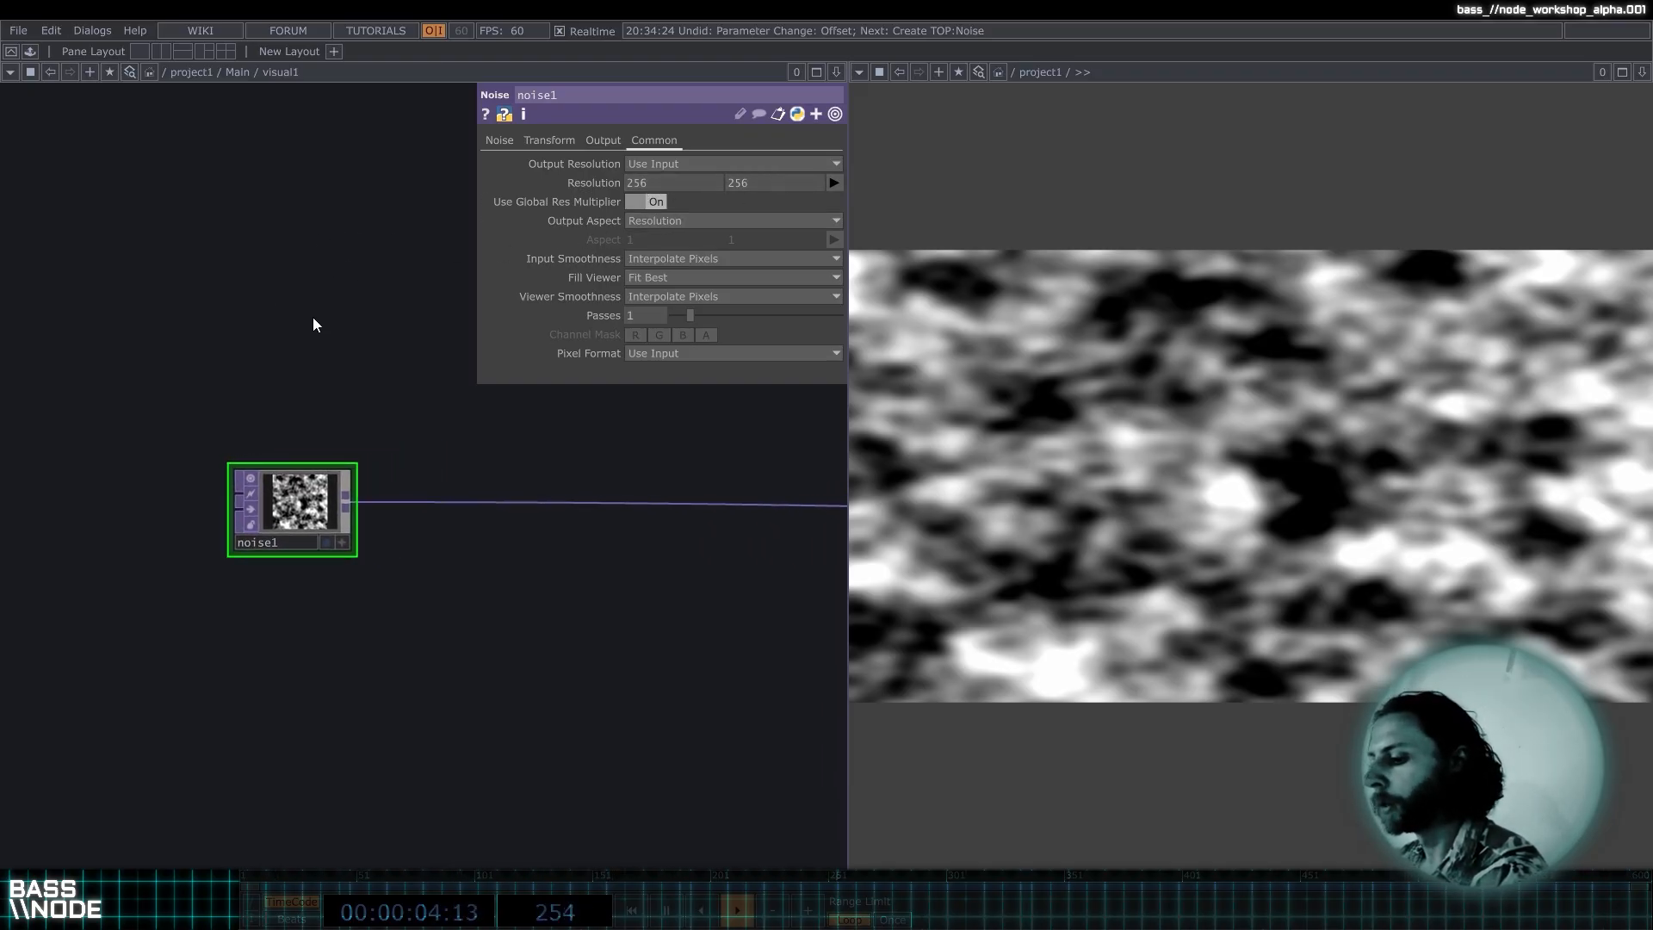
Go up two levels to project1 and copy the Resolution parameter of the Main Base.
{"action": "key", "text": "u"}
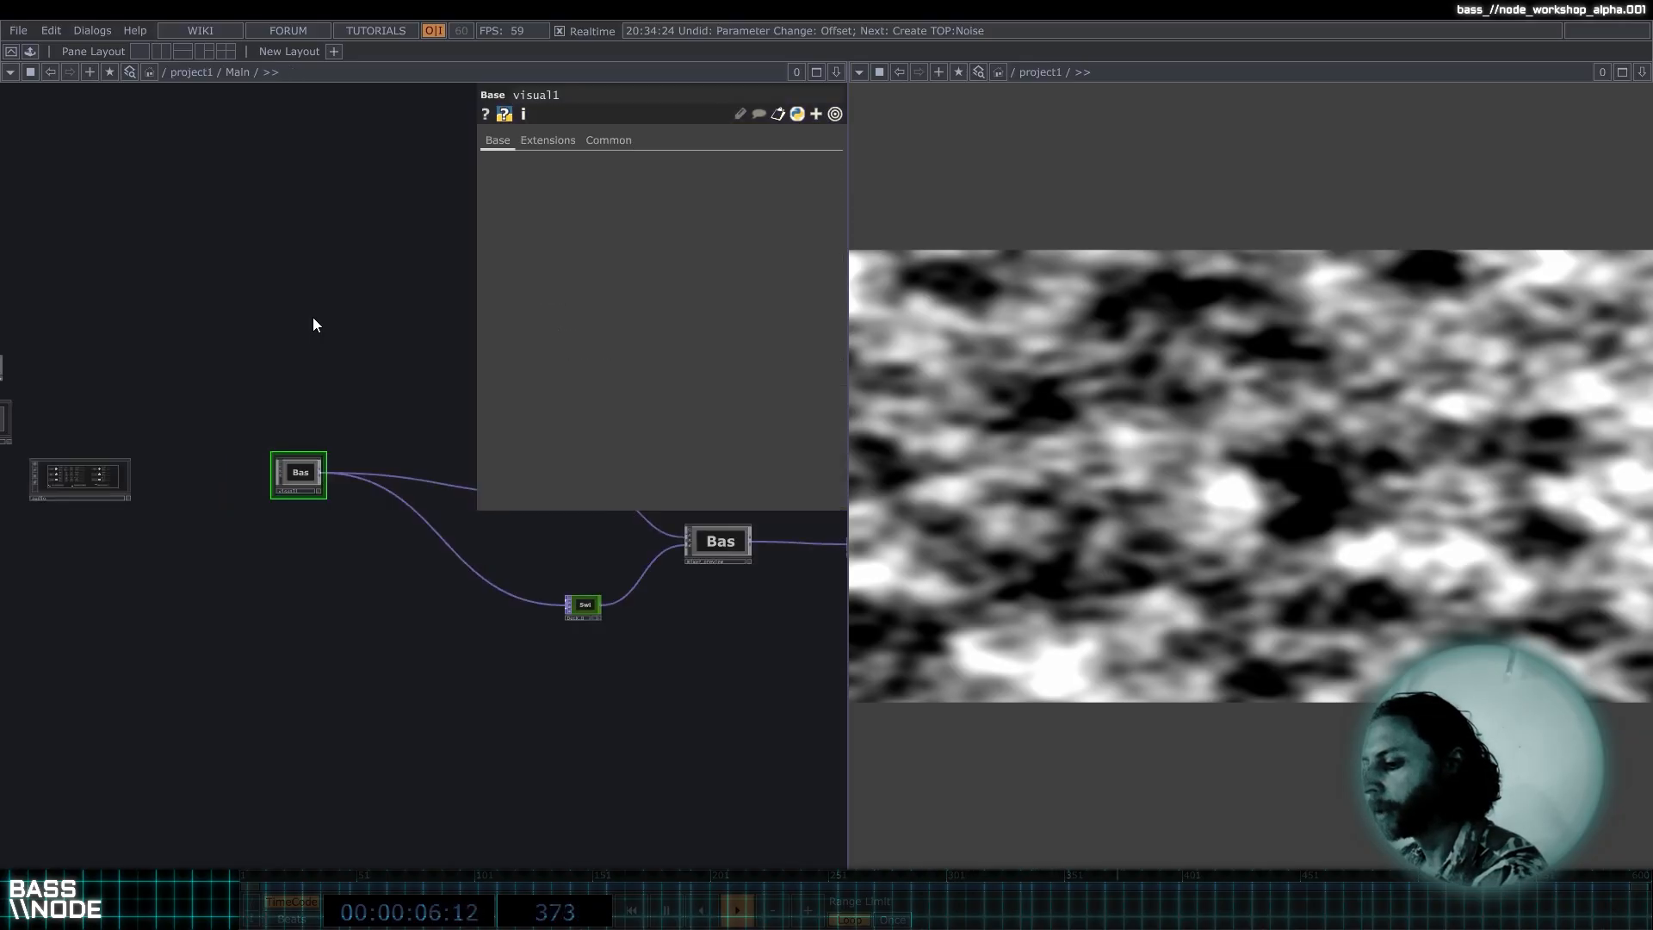
{"action": "key", "text": "u"}
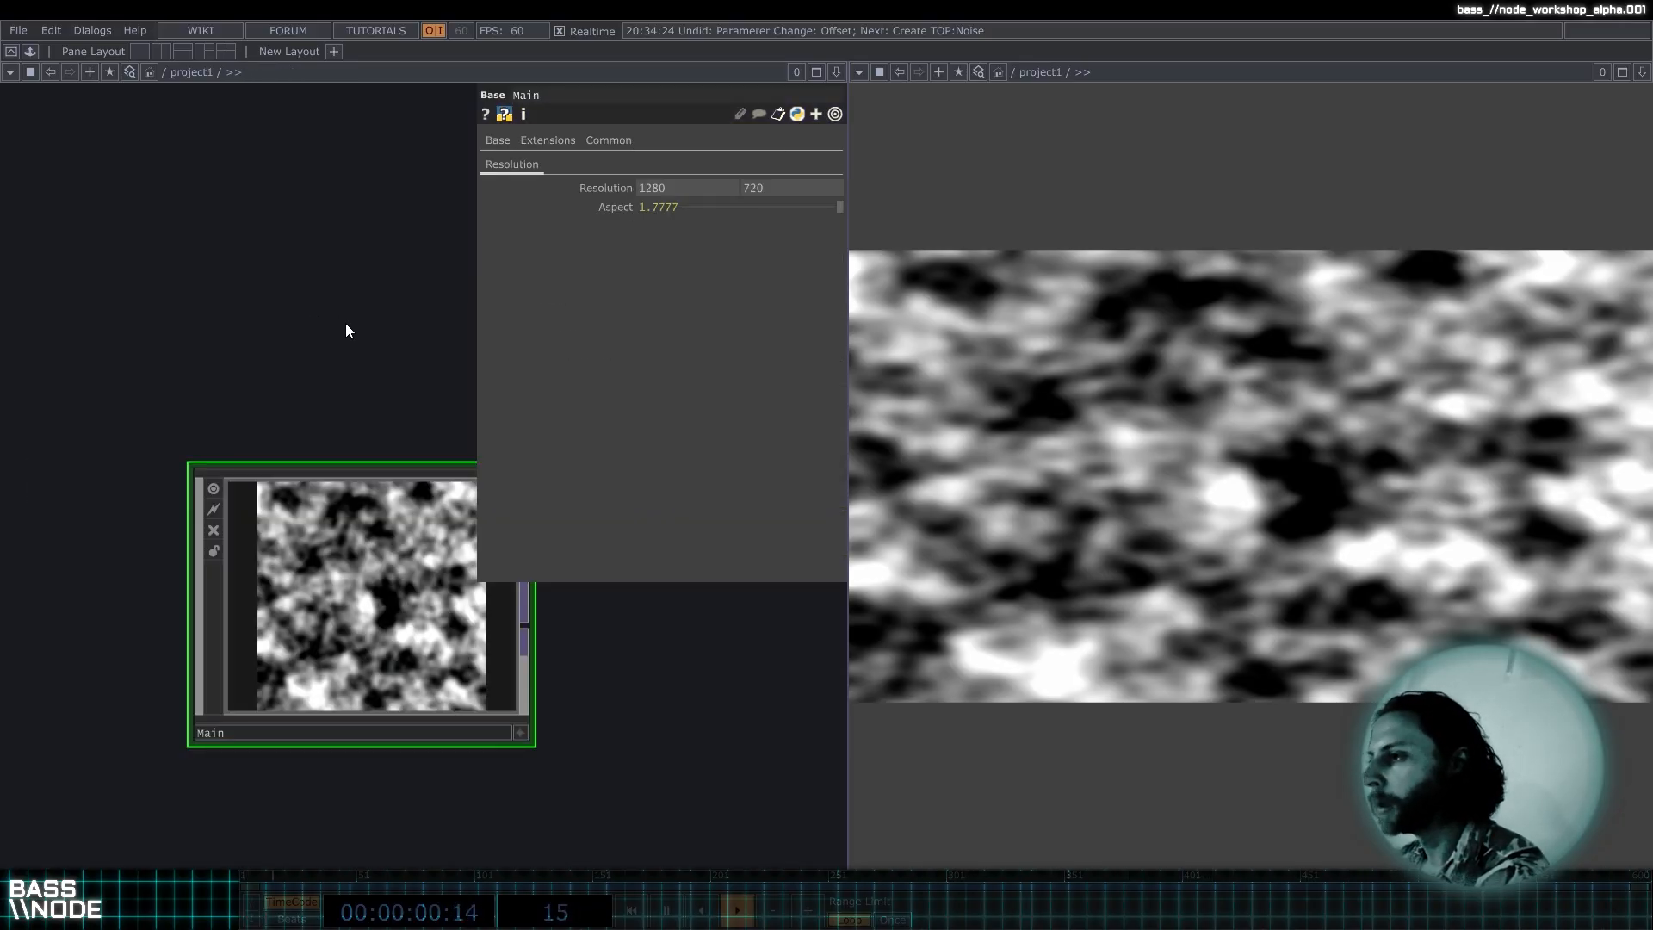
{"action": "scroll", "coordinate": [347, 330], "scroll_direction": "down", "scroll_amount": 3}
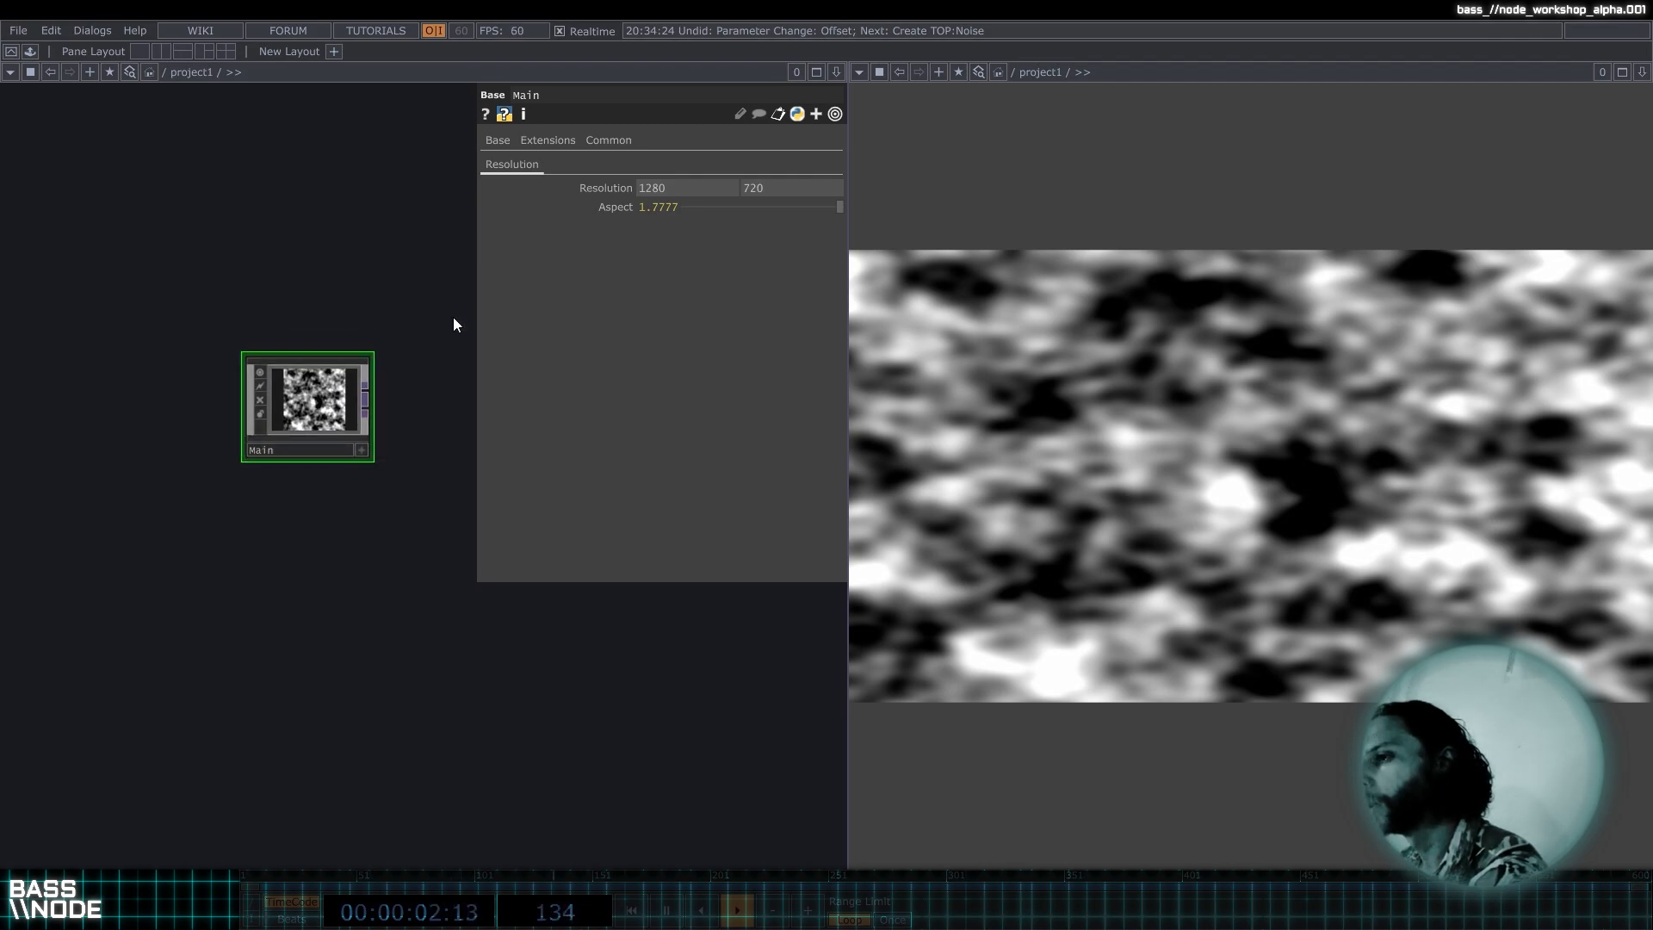
{"action": "scroll", "coordinate": [453, 317], "scroll_direction": "up", "scroll_amount": 3}
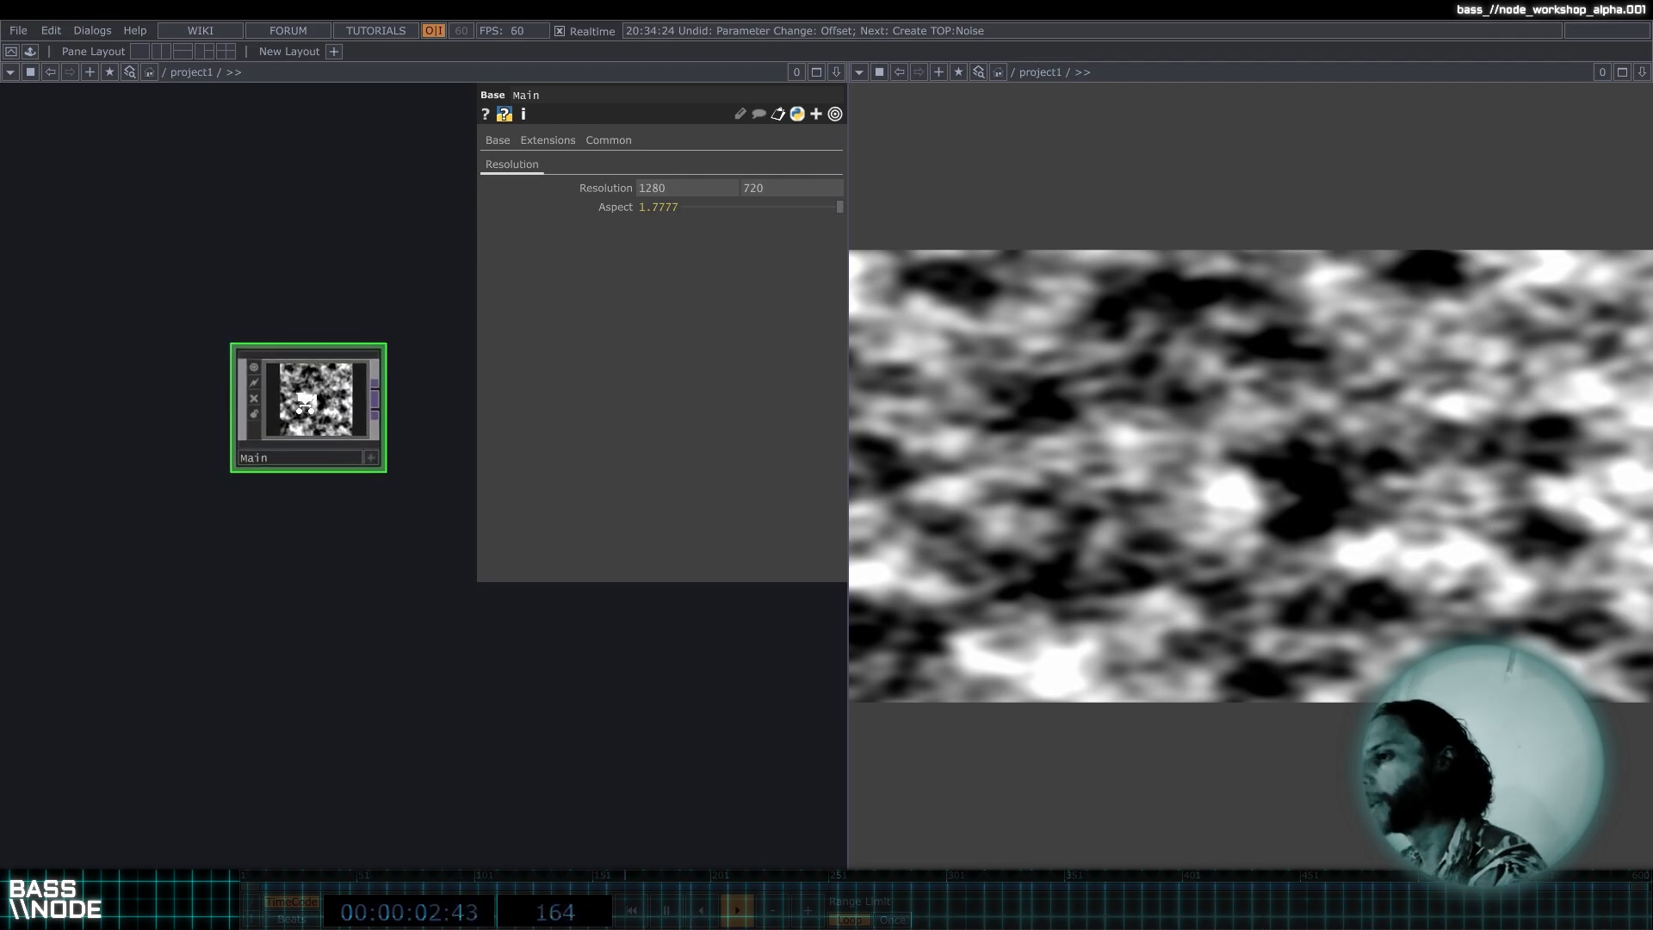
{"action": "right_click", "coordinate": [618, 188]}
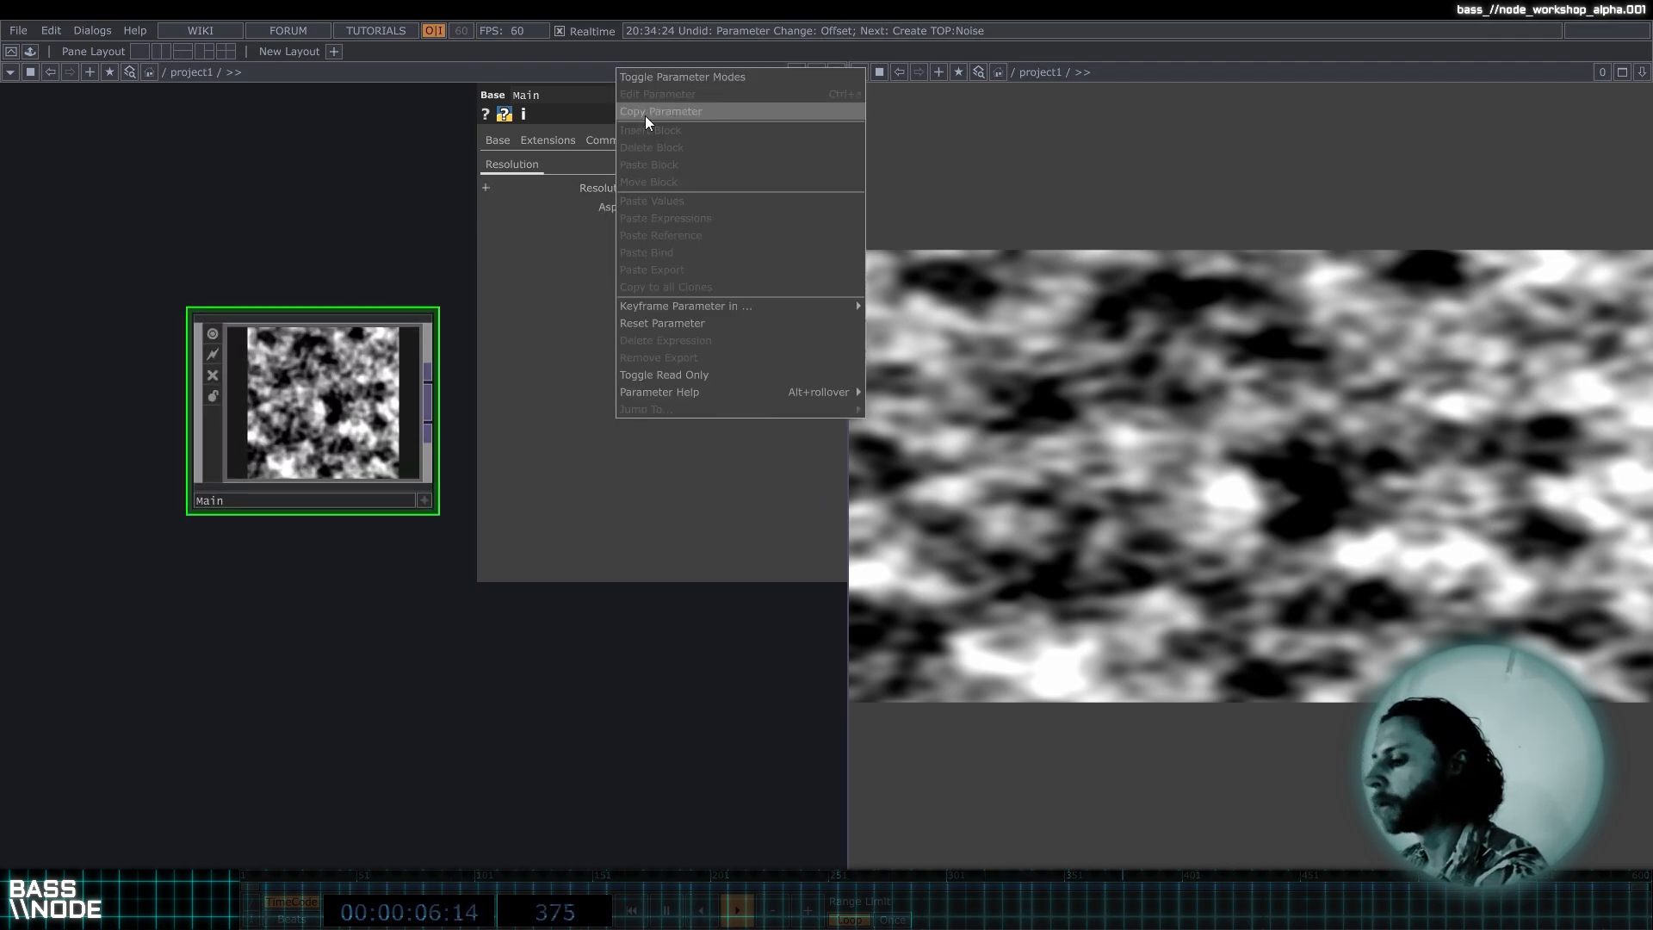
{"action": "left_click", "coordinate": [644, 115]}
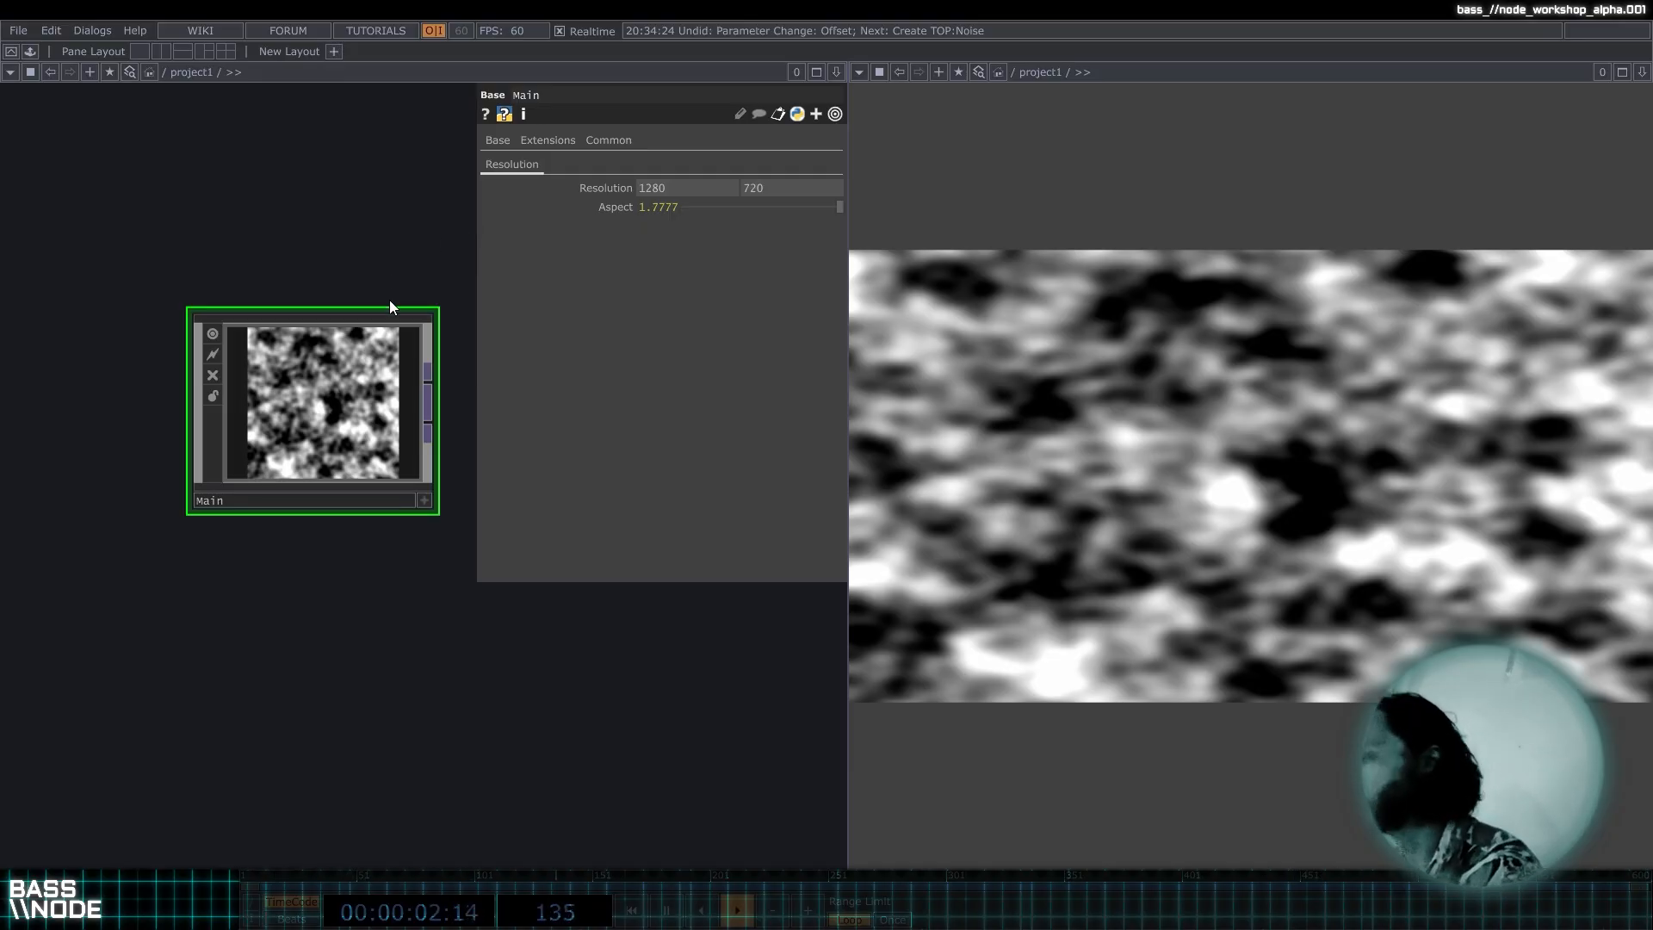
Enter Main's network, return to project1, and copy Main's Resolution parameter again.
{"action": "key", "text": "i"}
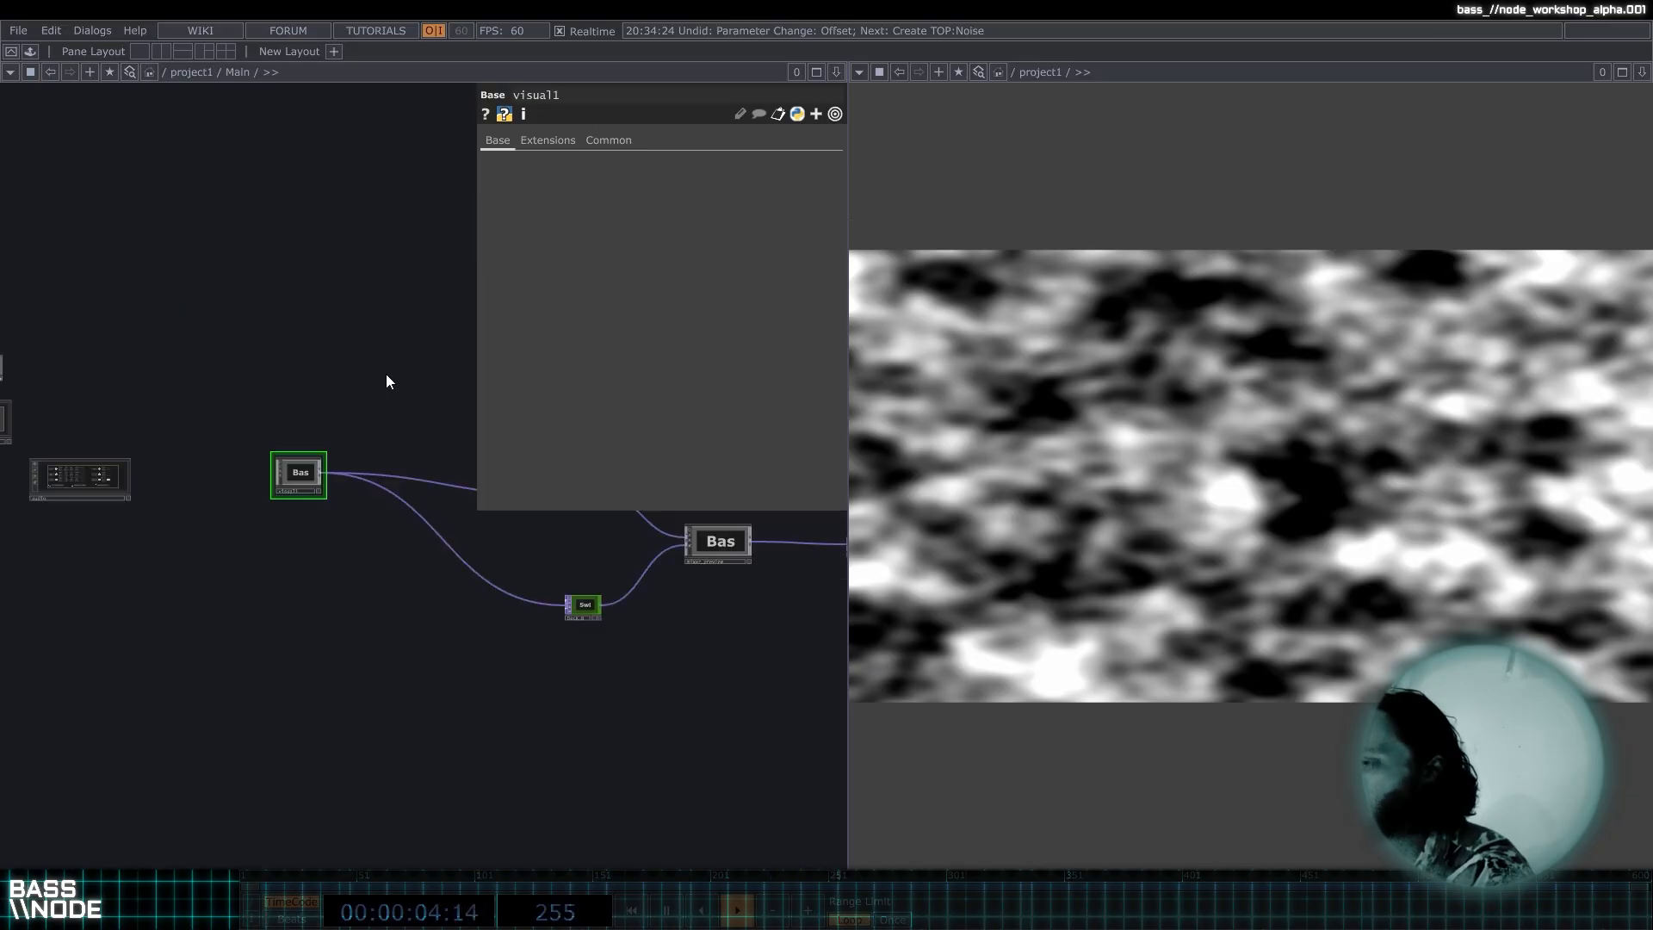
{"action": "left_click_drag", "start_coordinate": [365, 397], "coordinate": [262, 398]}
{"action": "key", "text": "u"}
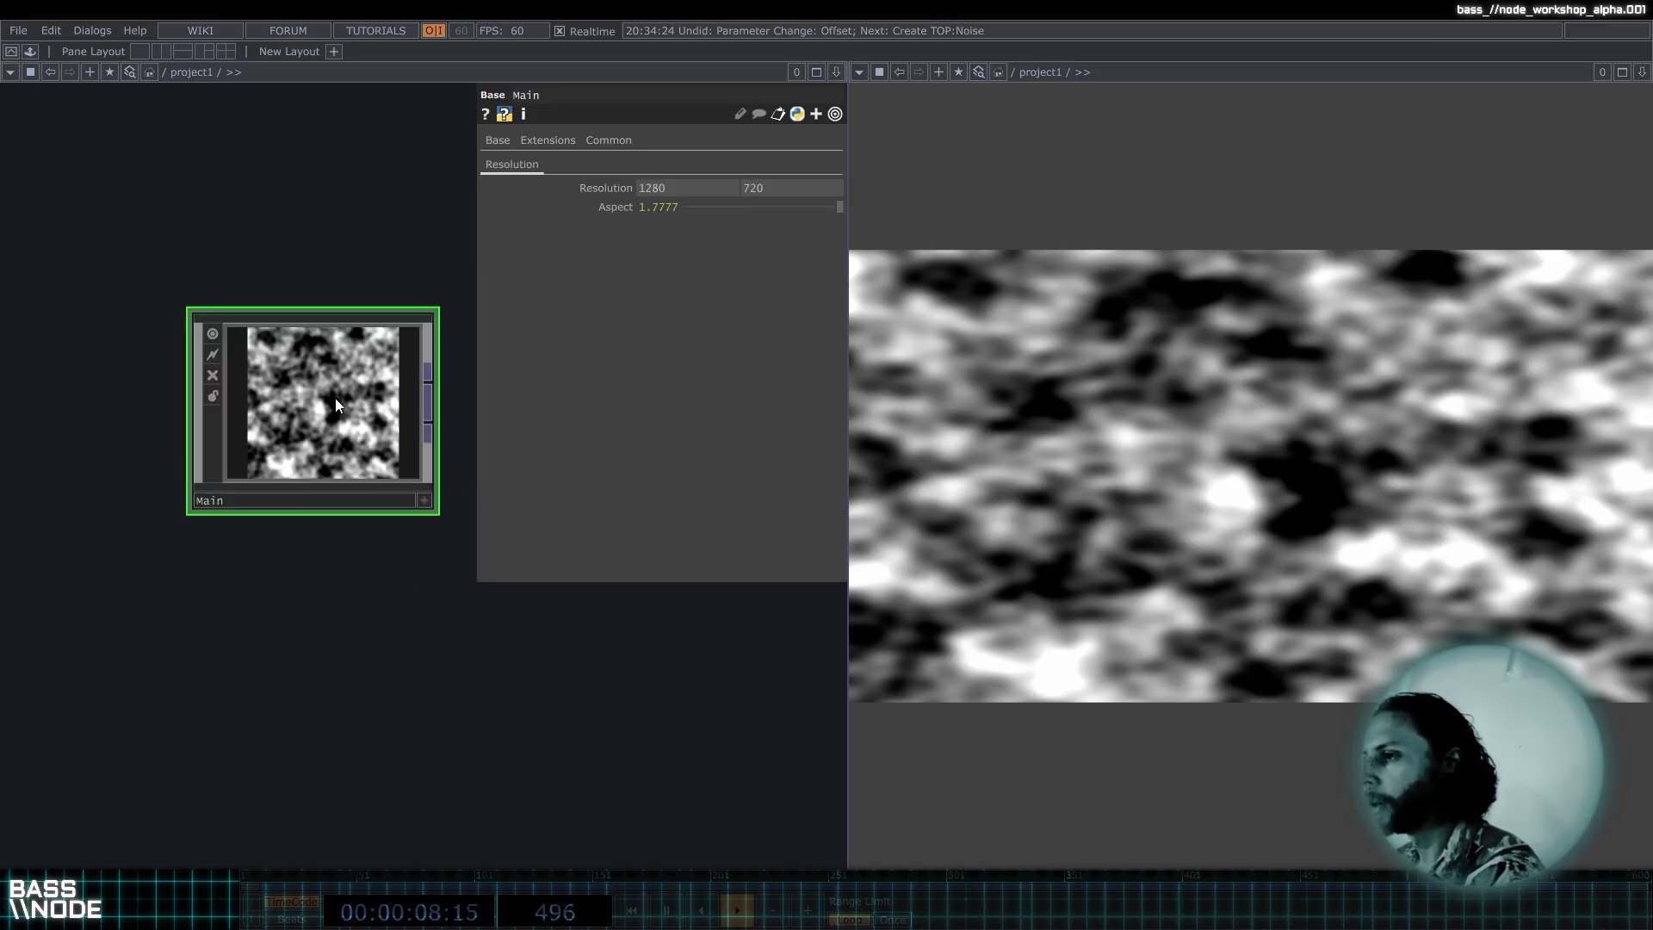
{"action": "right_click", "coordinate": [622, 186]}
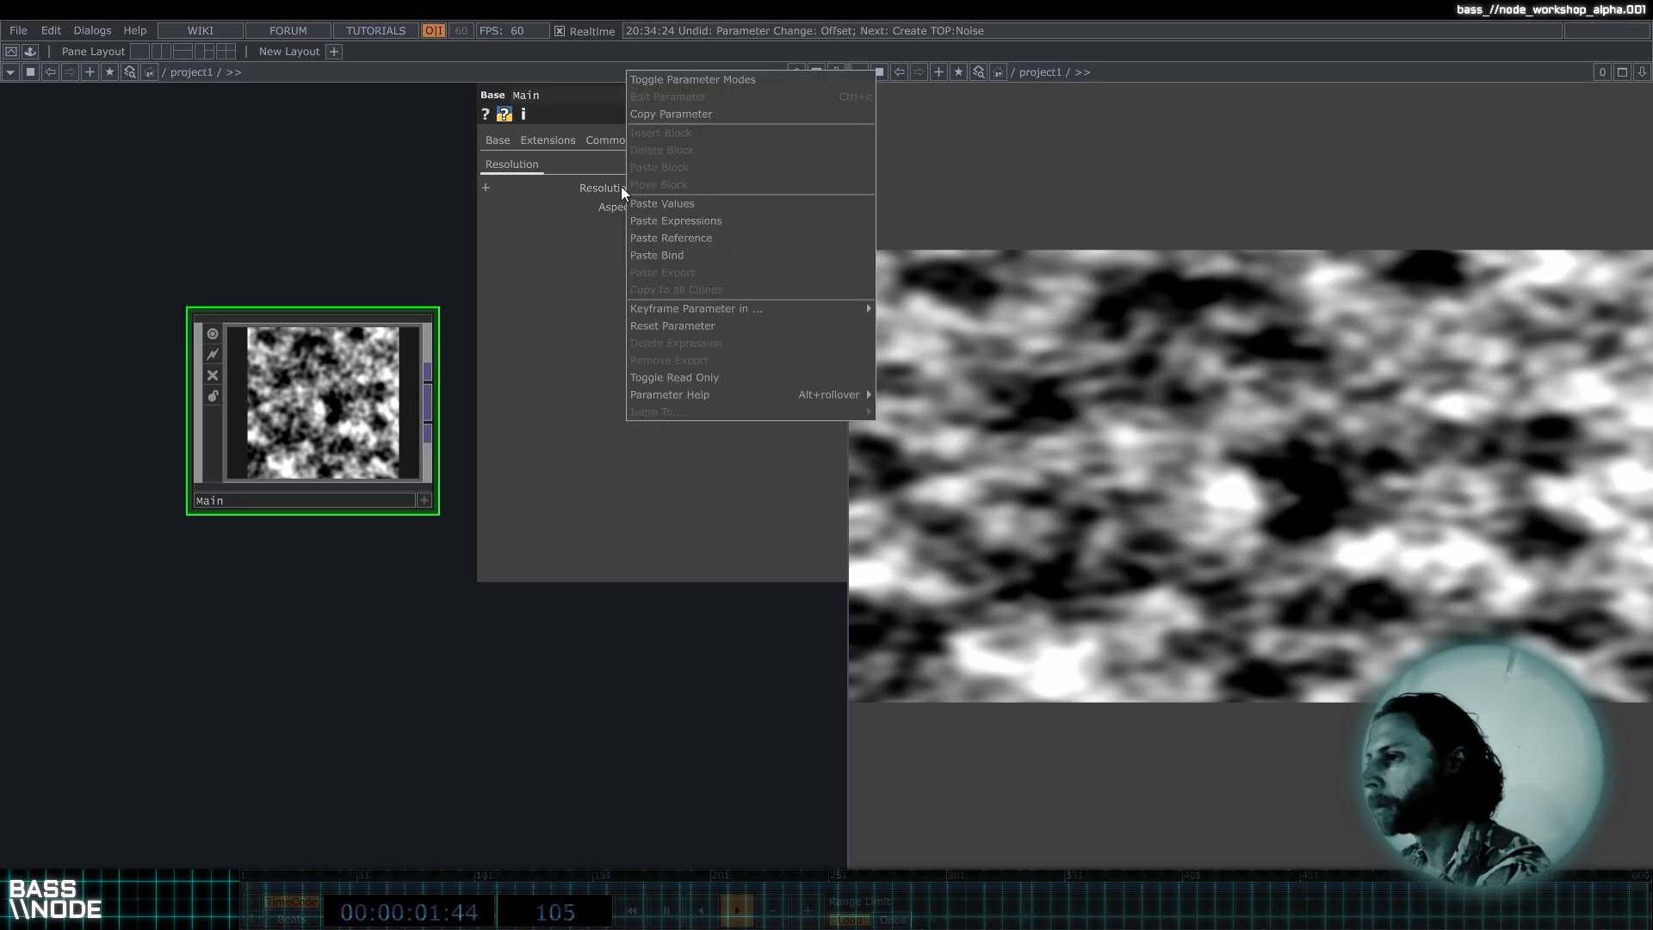
{"action": "left_click", "coordinate": [696, 113]}
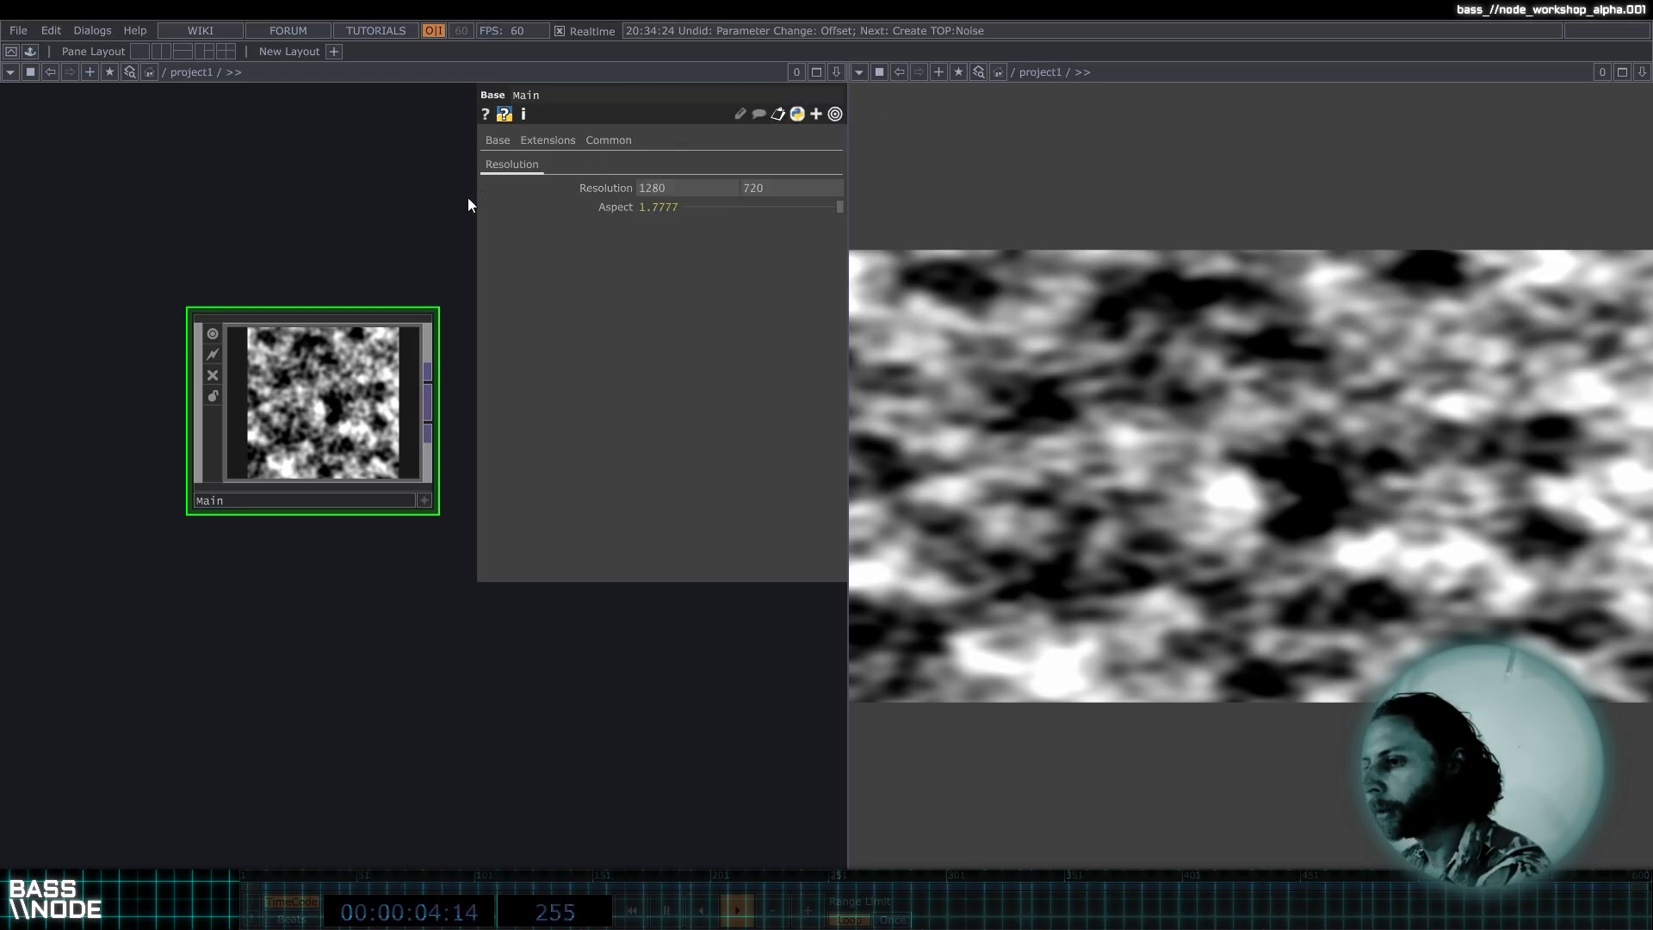
Go back through Main into visual1's network, where the Noise TOP is.
{"action": "key", "text": "i"}
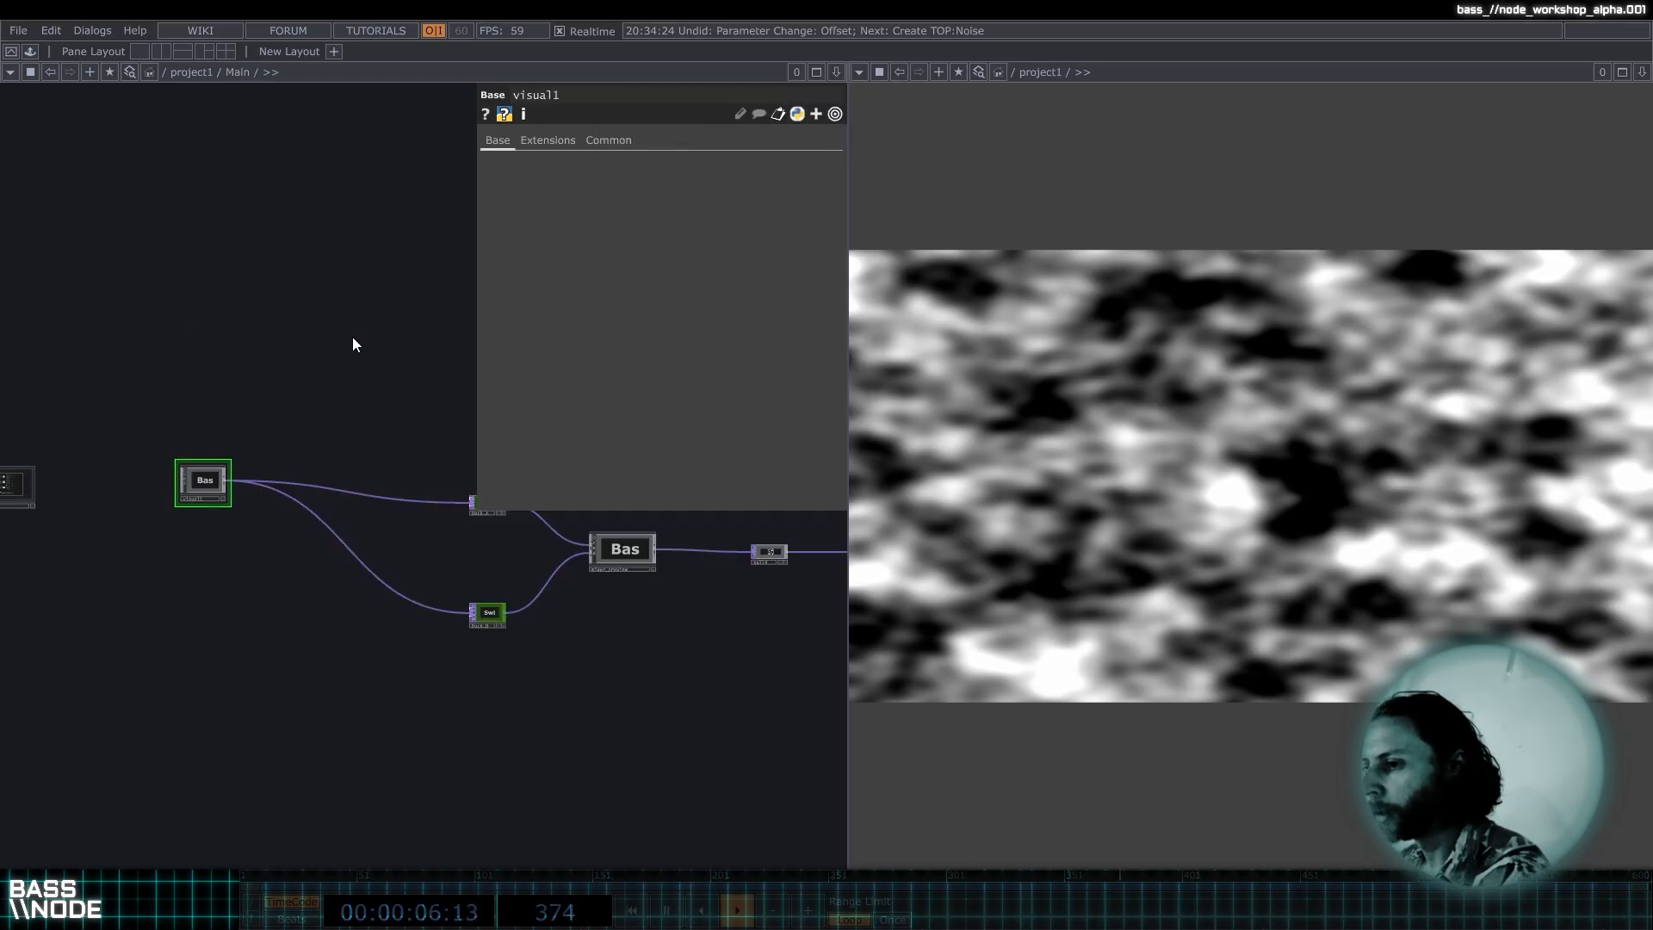
{"action": "left_click_drag", "start_coordinate": [356, 360], "coordinate": [477, 366]}
{"action": "scroll", "coordinate": [351, 478], "scroll_direction": "up", "scroll_amount": 6}
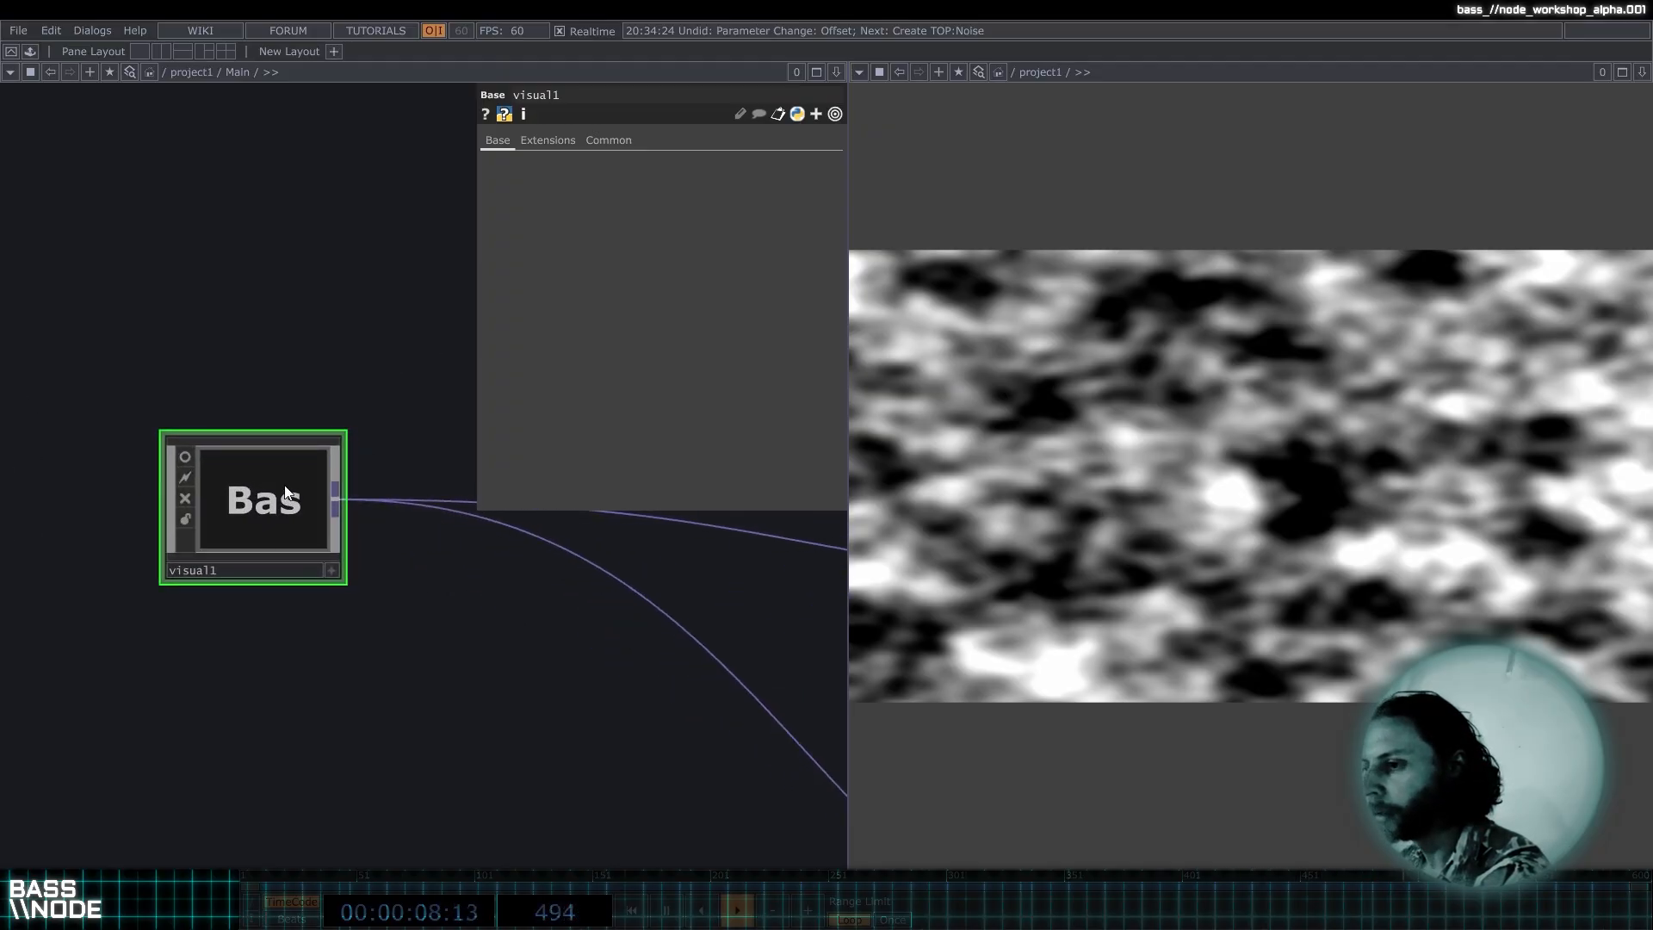
{"action": "scroll", "coordinate": [284, 492], "scroll_direction": "up", "scroll_amount": 2}
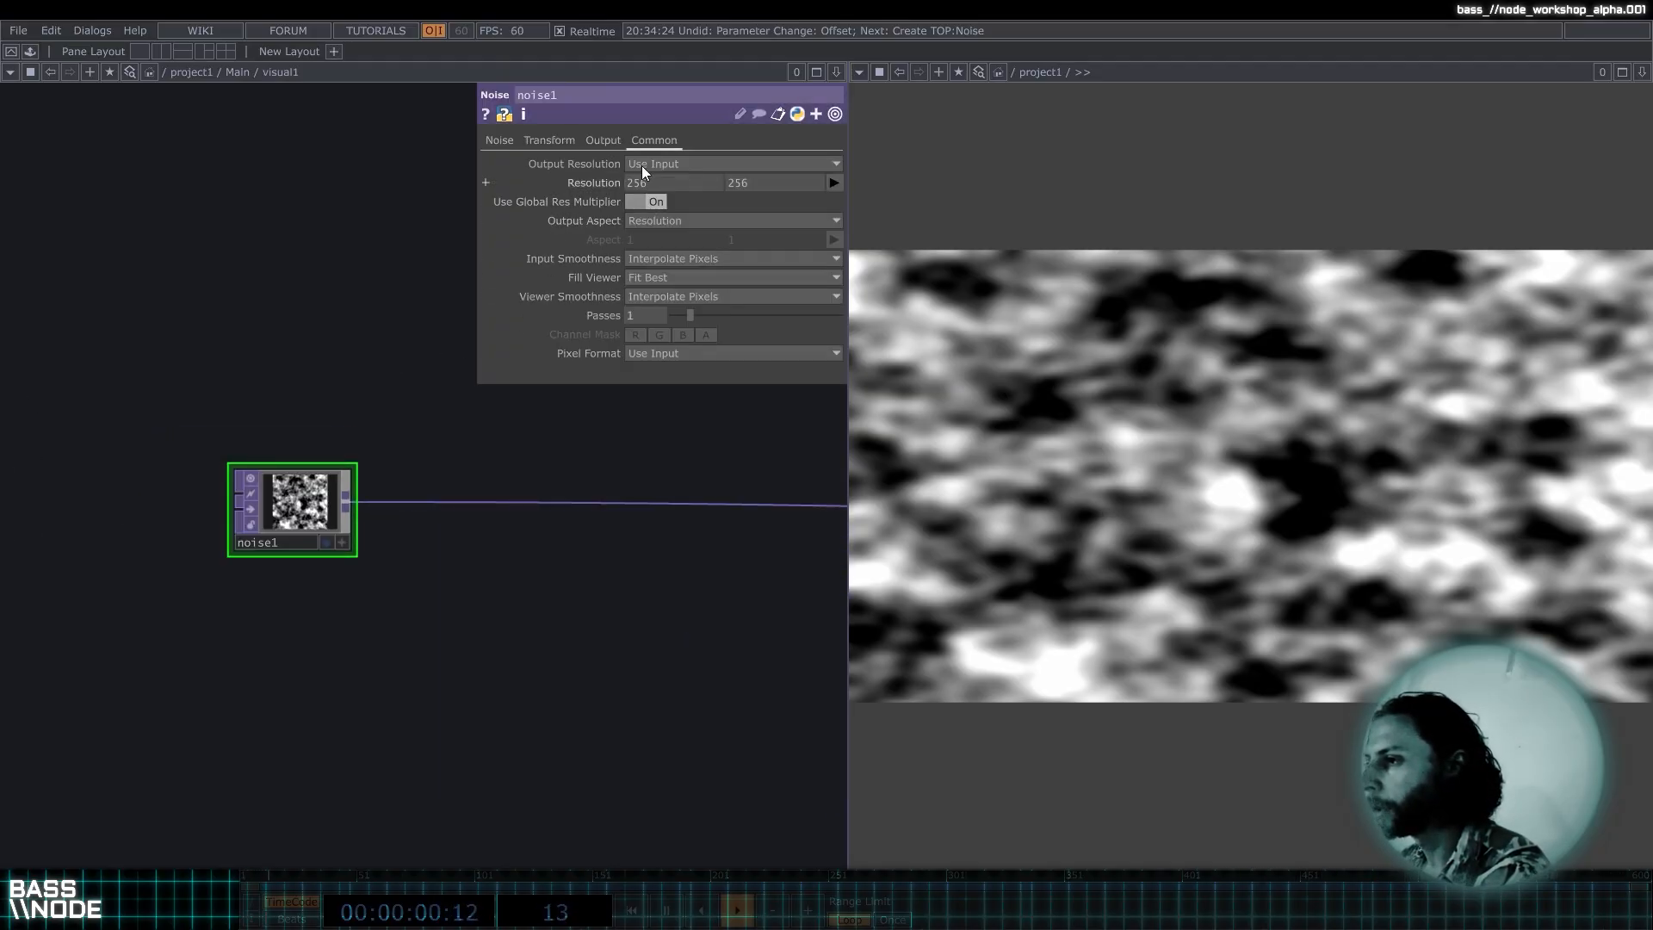
Paste Main's copied Resolution as a reference into the Noise TOP's Resolution and shift the node slightly aside in visual1.
{"action": "right_click", "coordinate": [597, 182]}
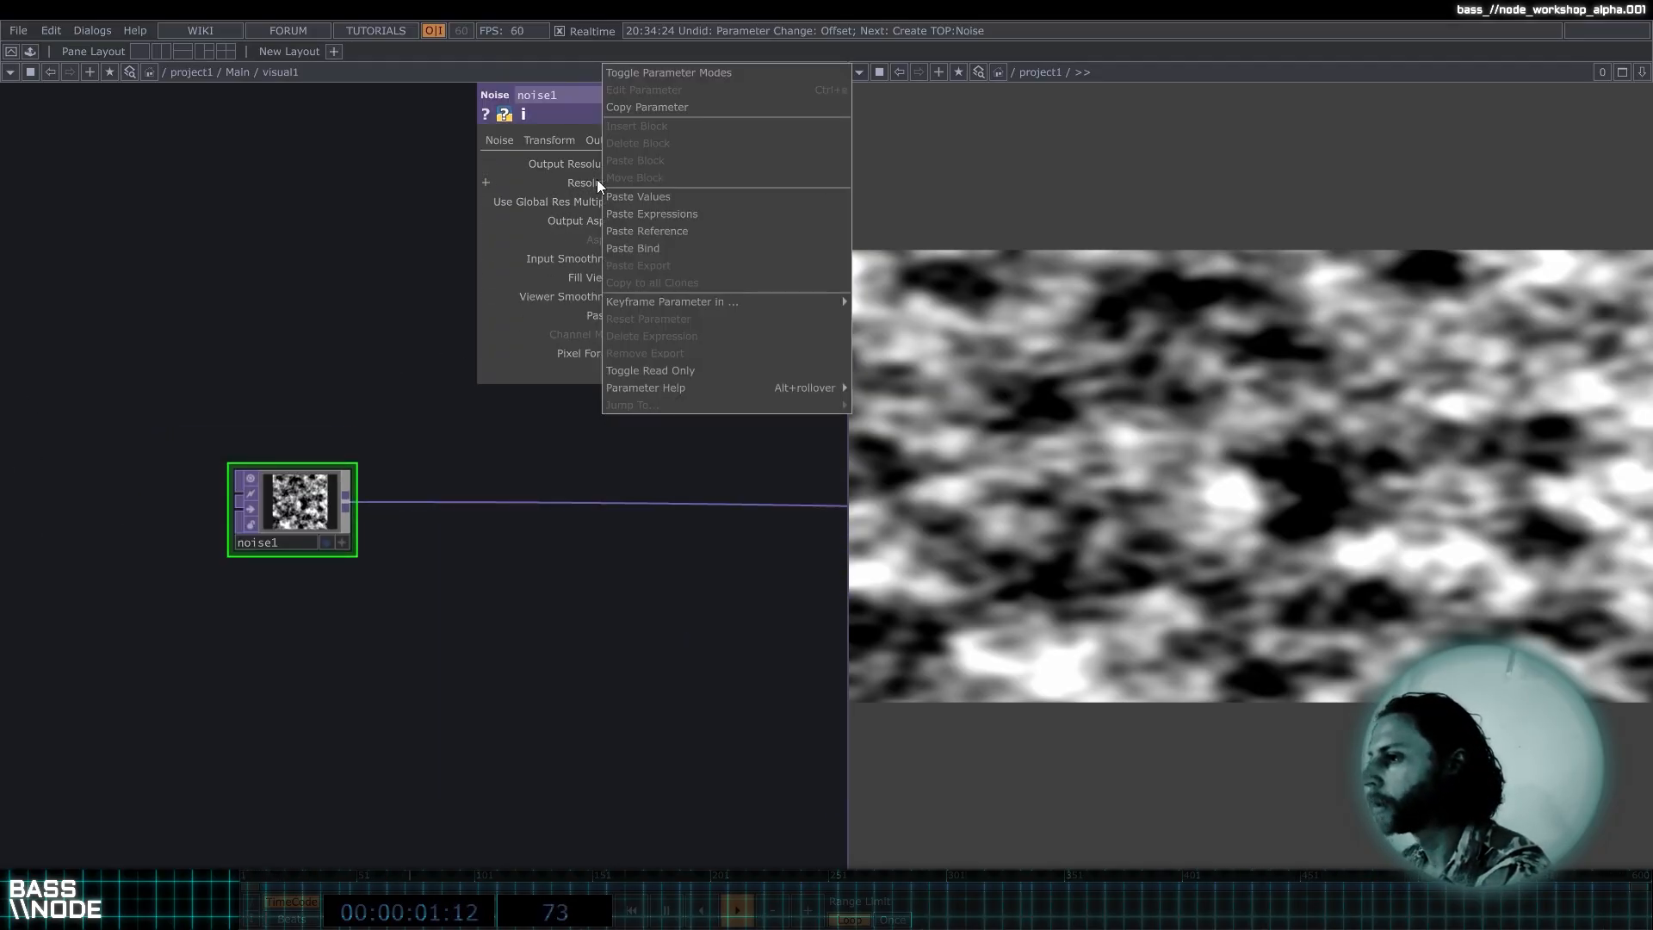
{"action": "left_click", "coordinate": [702, 228]}
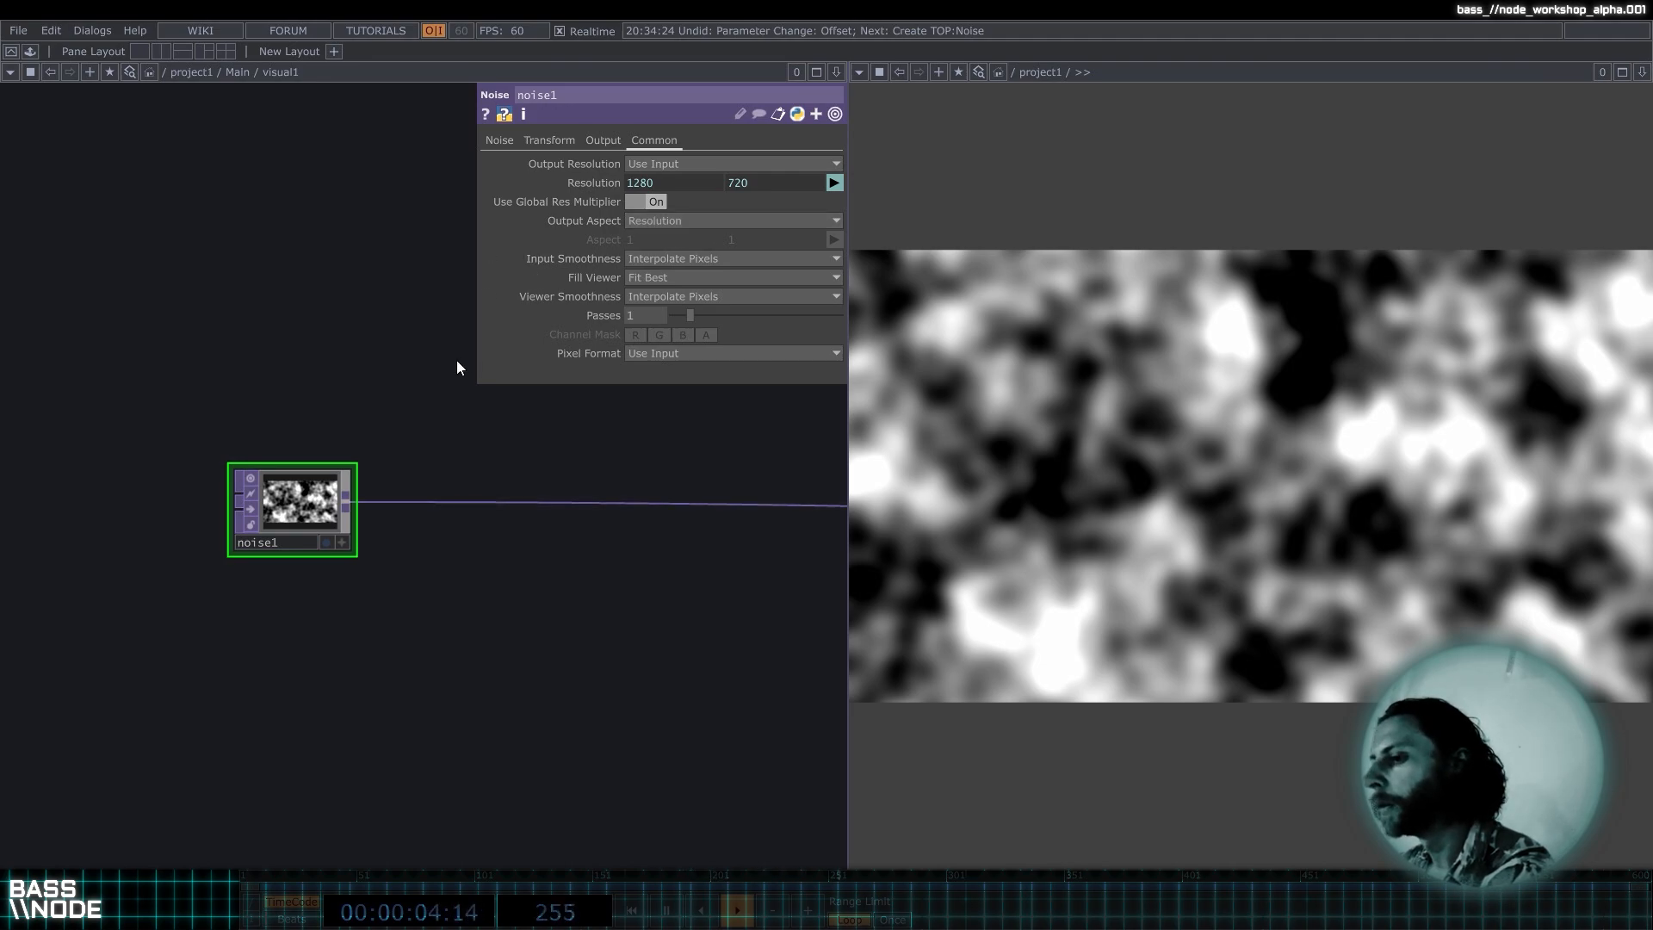
{"action": "left_click_drag", "start_coordinate": [258, 500], "coordinate": [192, 523]}
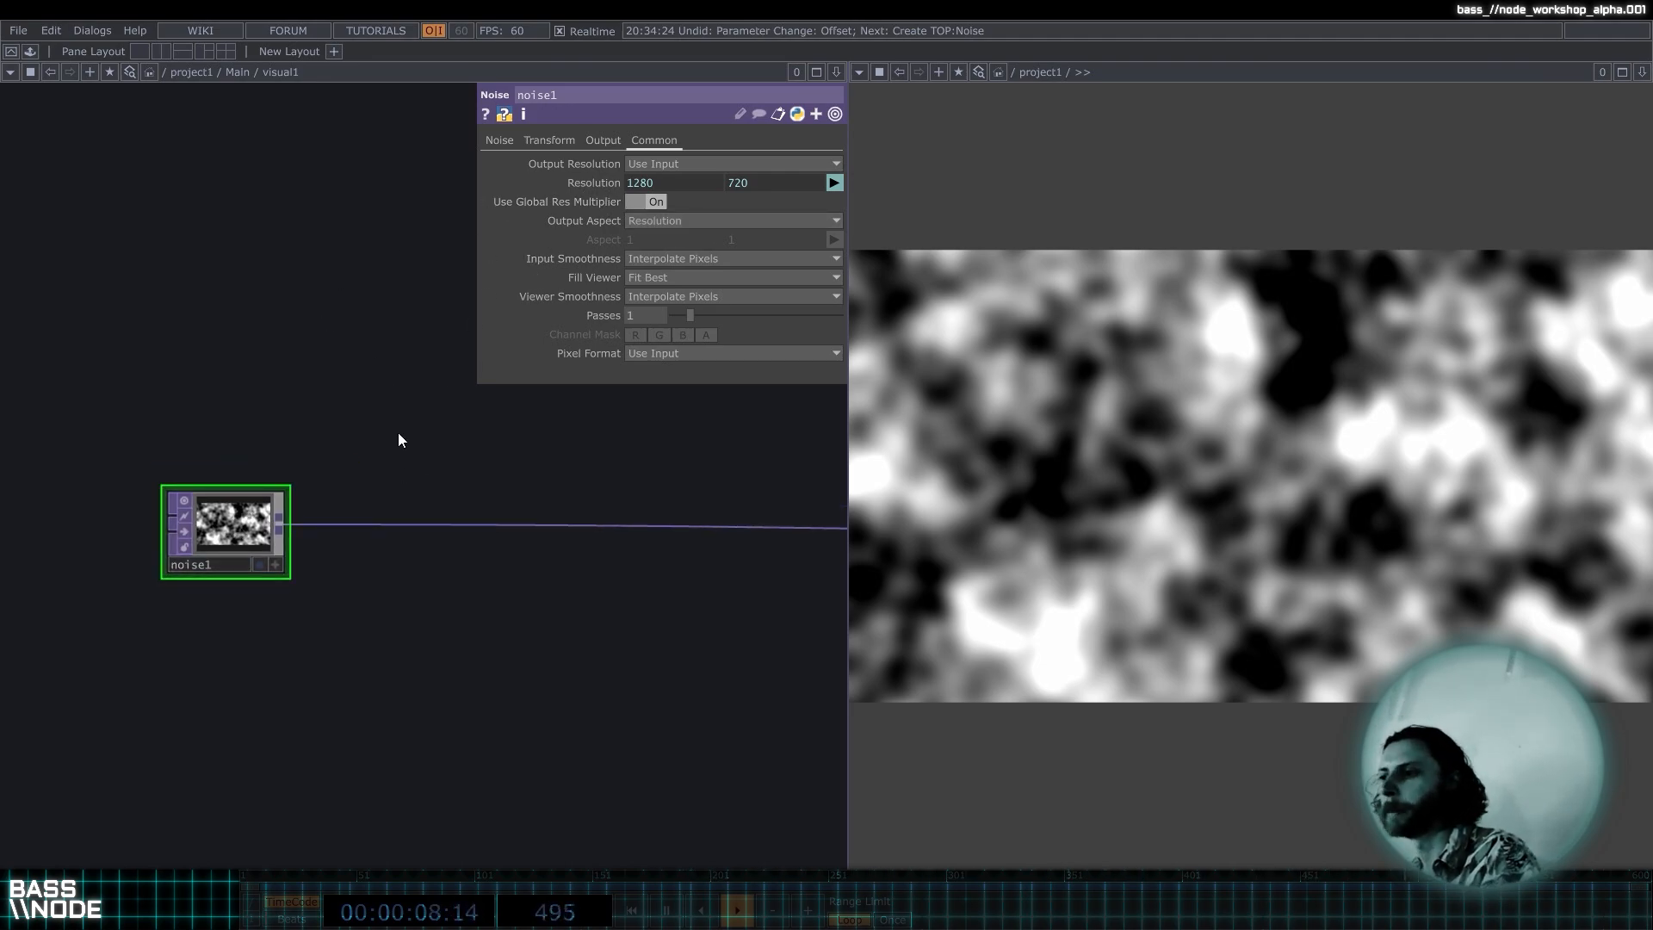
Go up to project1, try a width of 720 in Main's Resolution, and return to visual1's network.
{"action": "key", "text": "u"}
{"action": "key", "text": "u"}
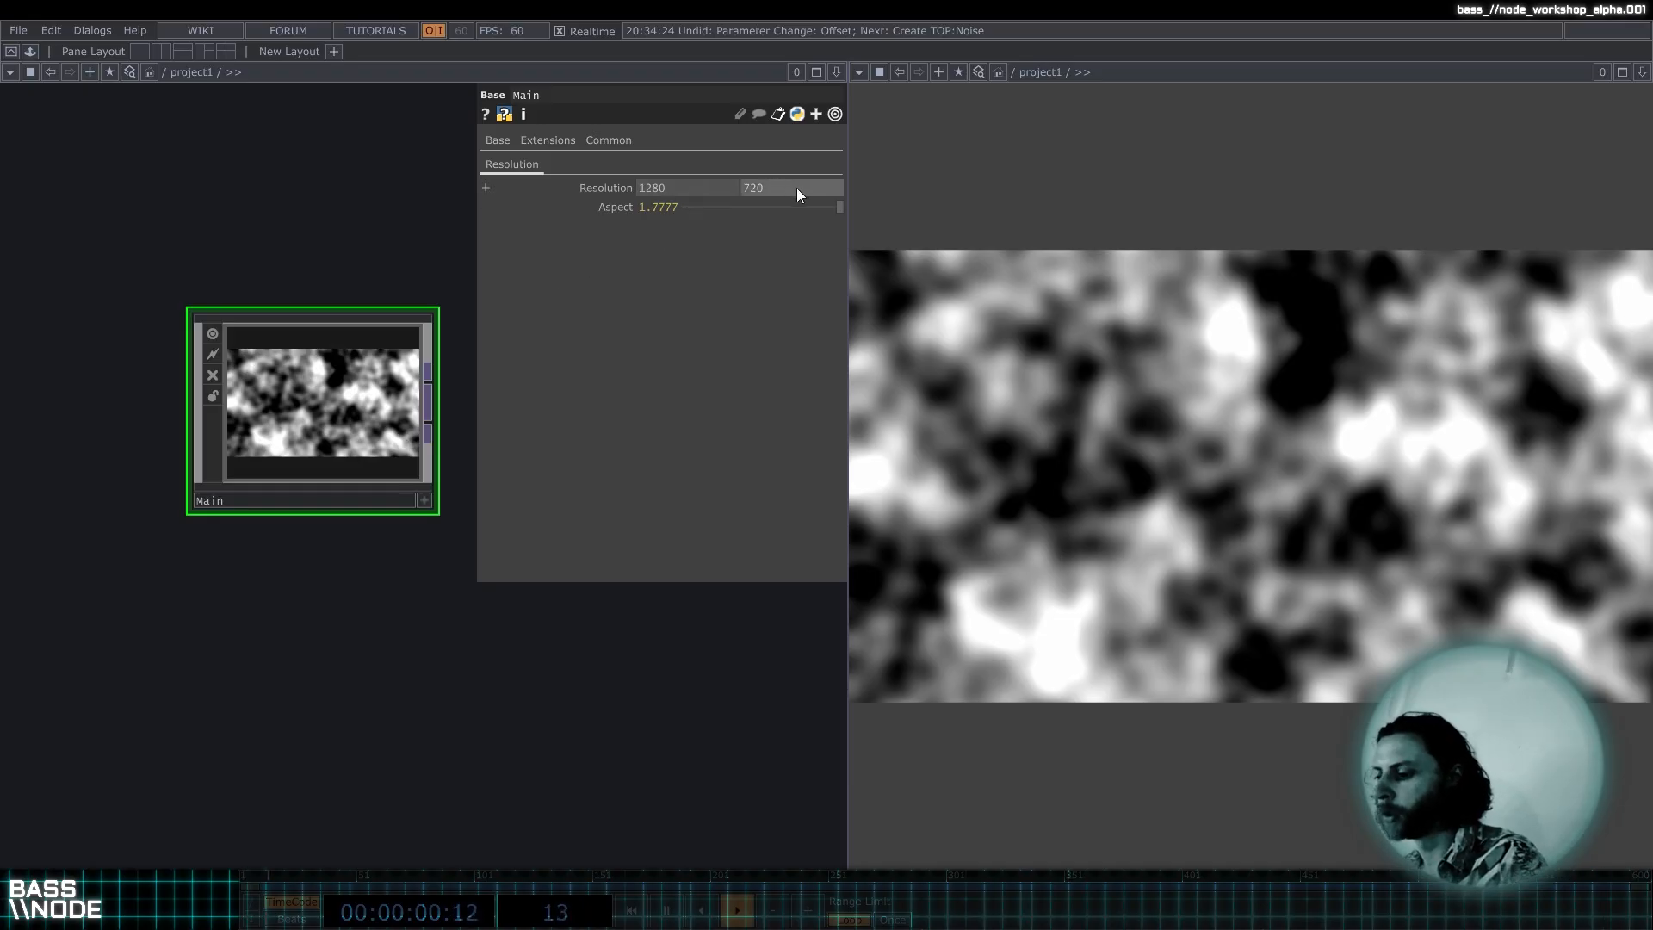
{"action": "left_click", "coordinate": [706, 187]}
{"action": "type", "text": "720"}
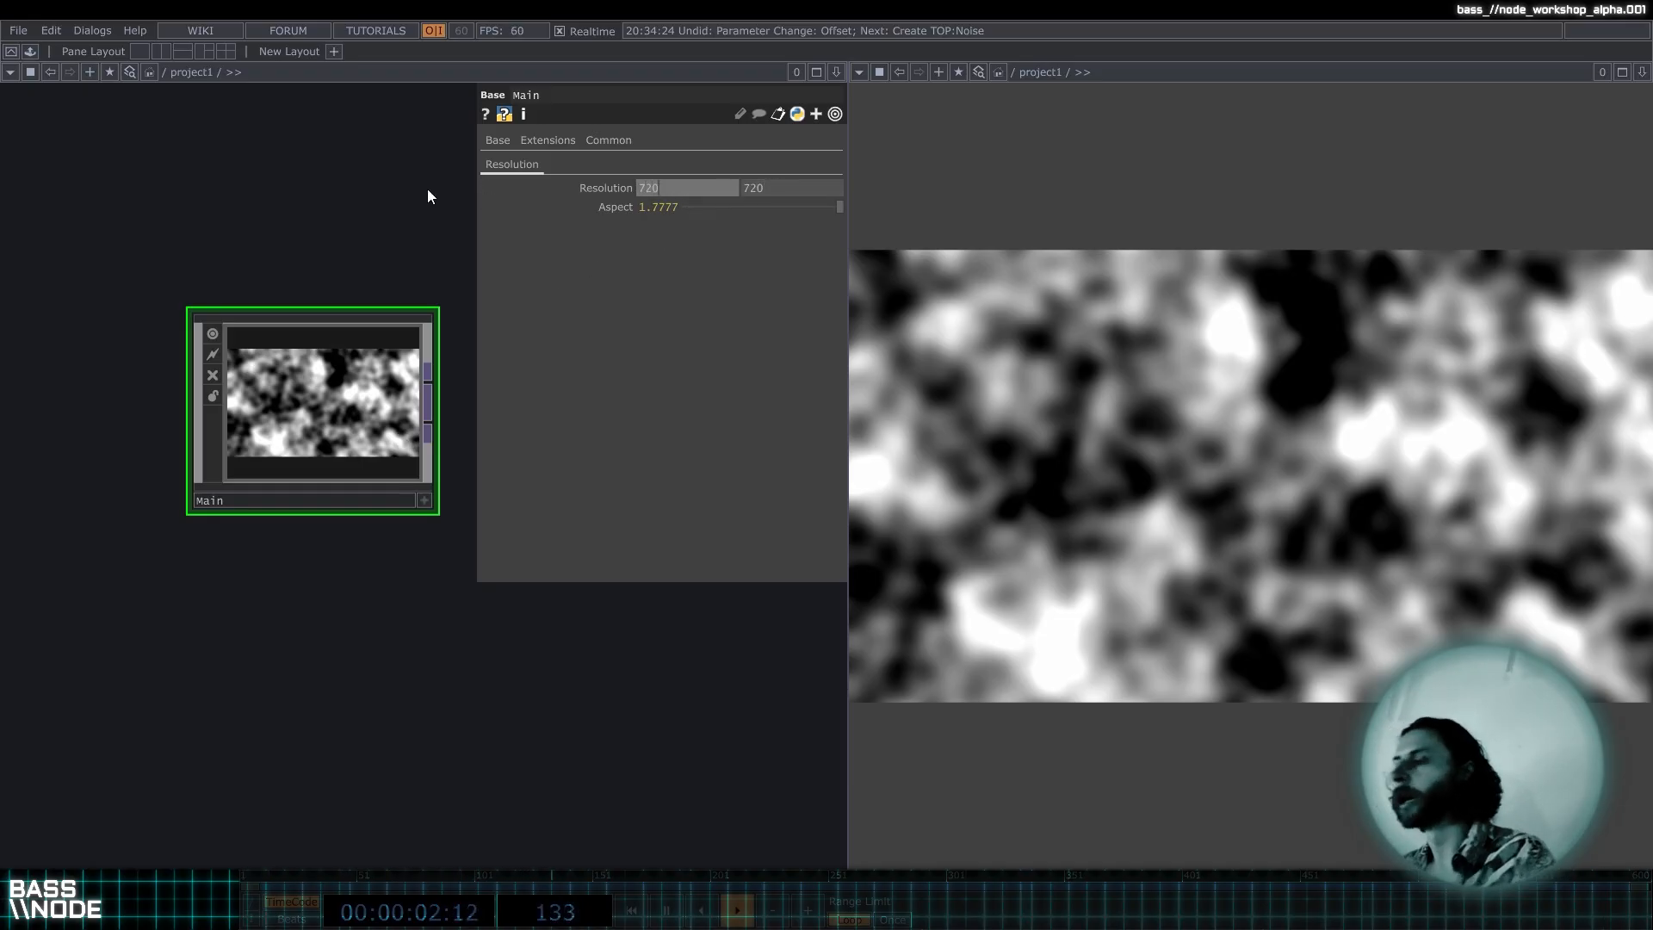
{"action": "key", "text": "Return"}
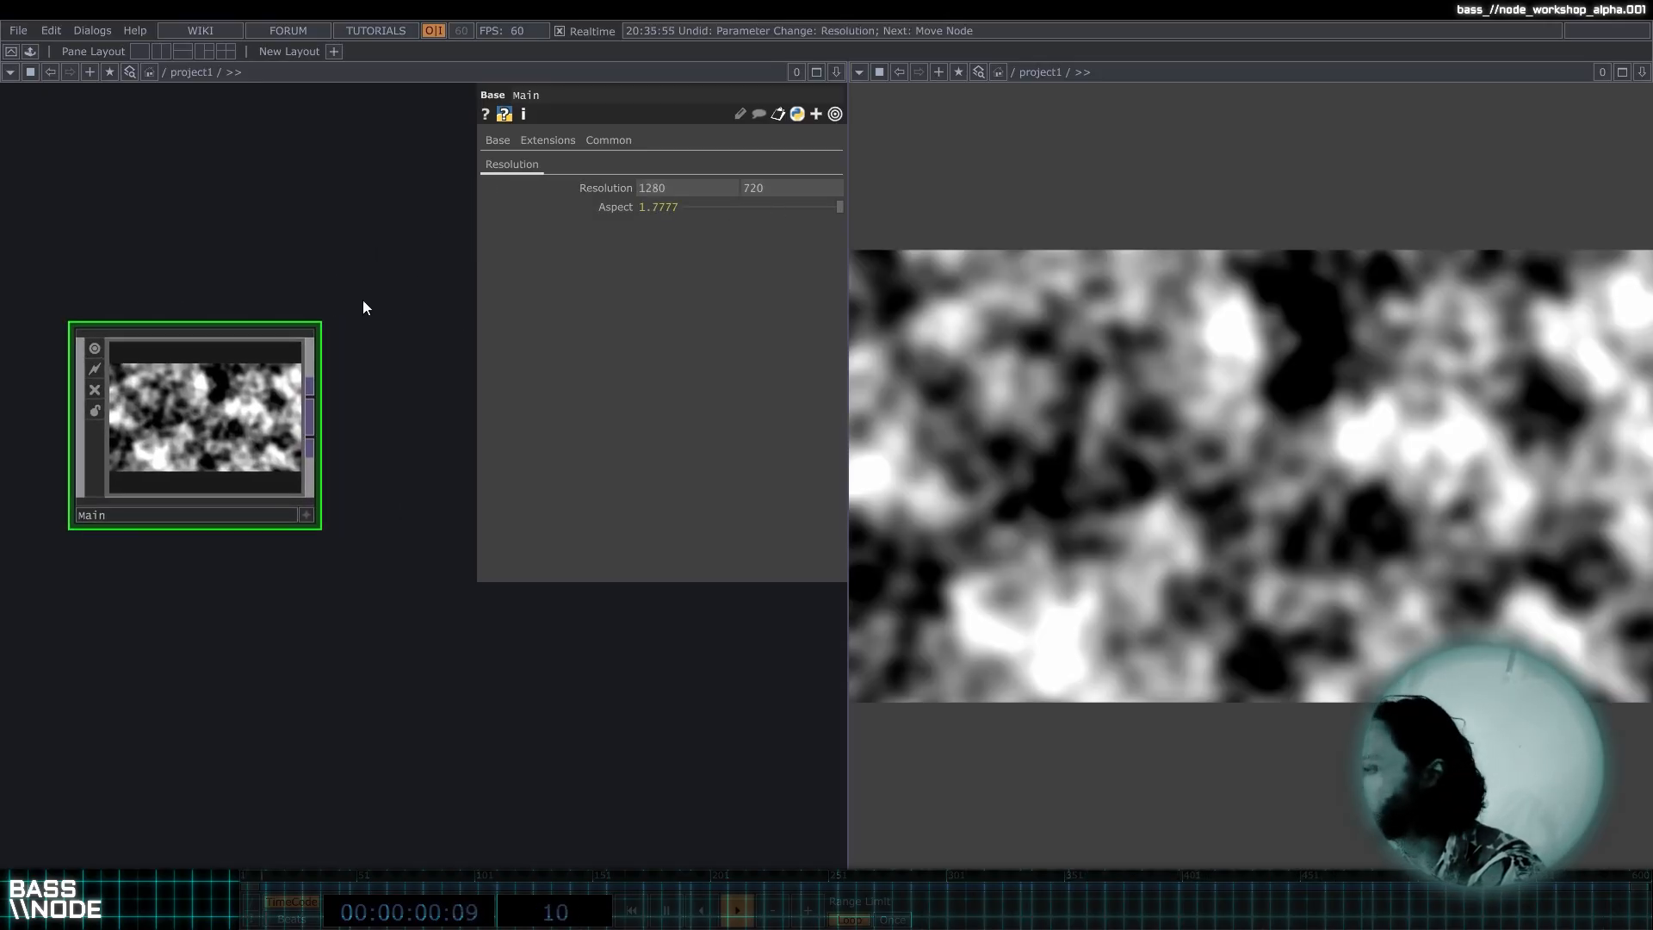
{"action": "key", "text": "i"}
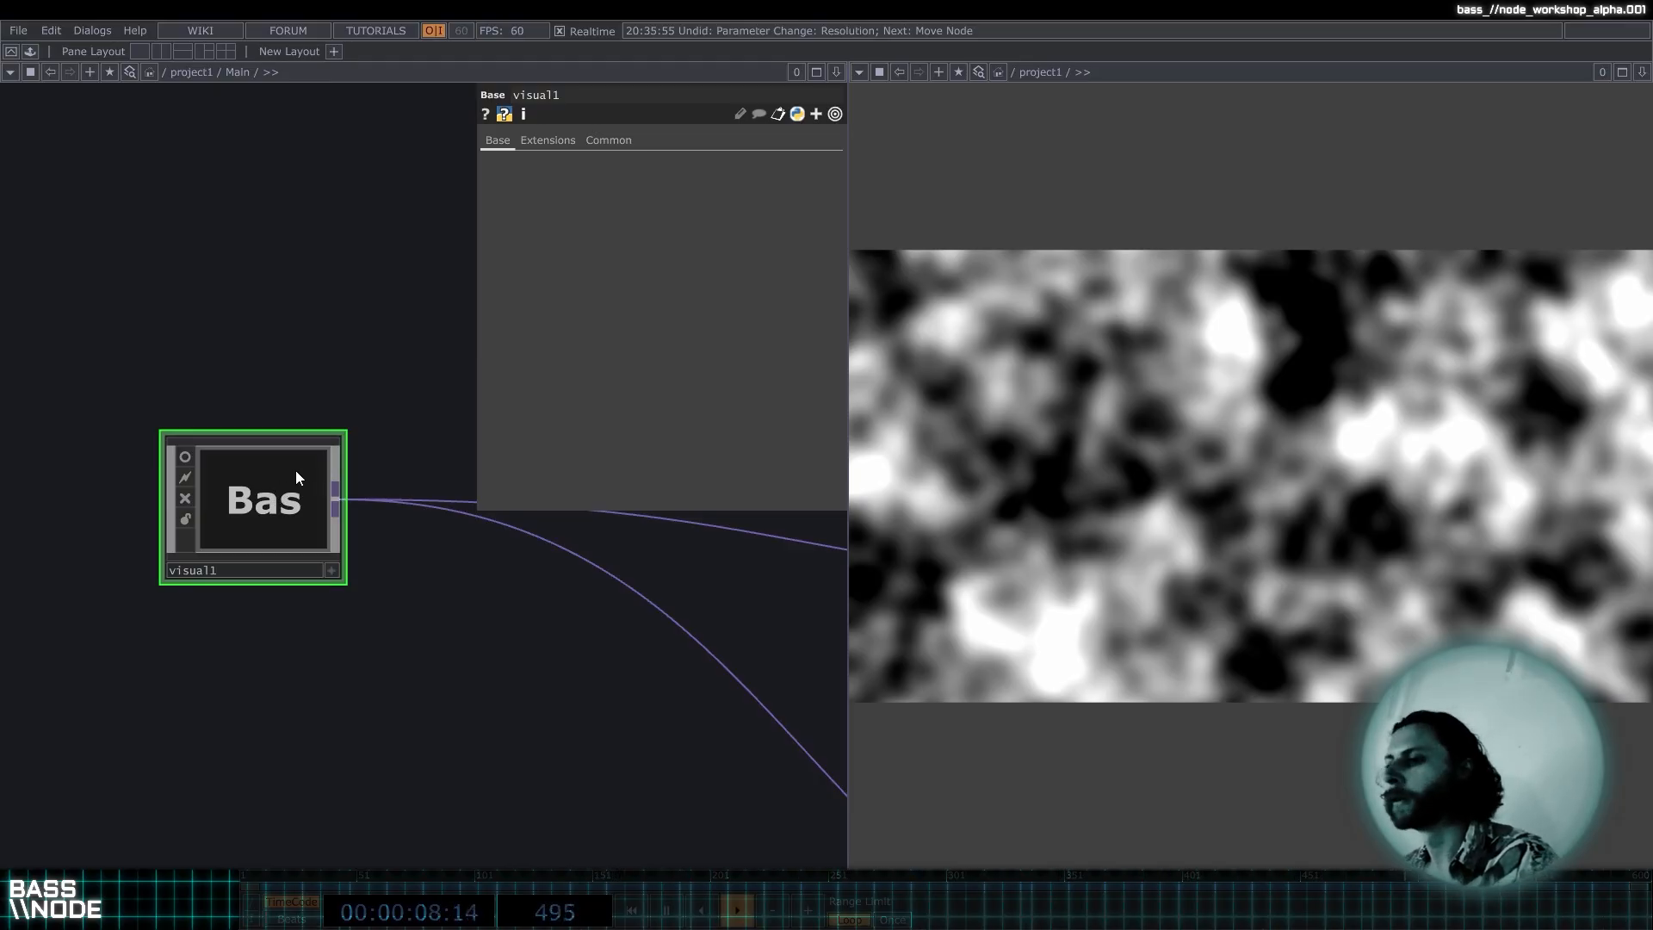
{"action": "key", "text": "i"}
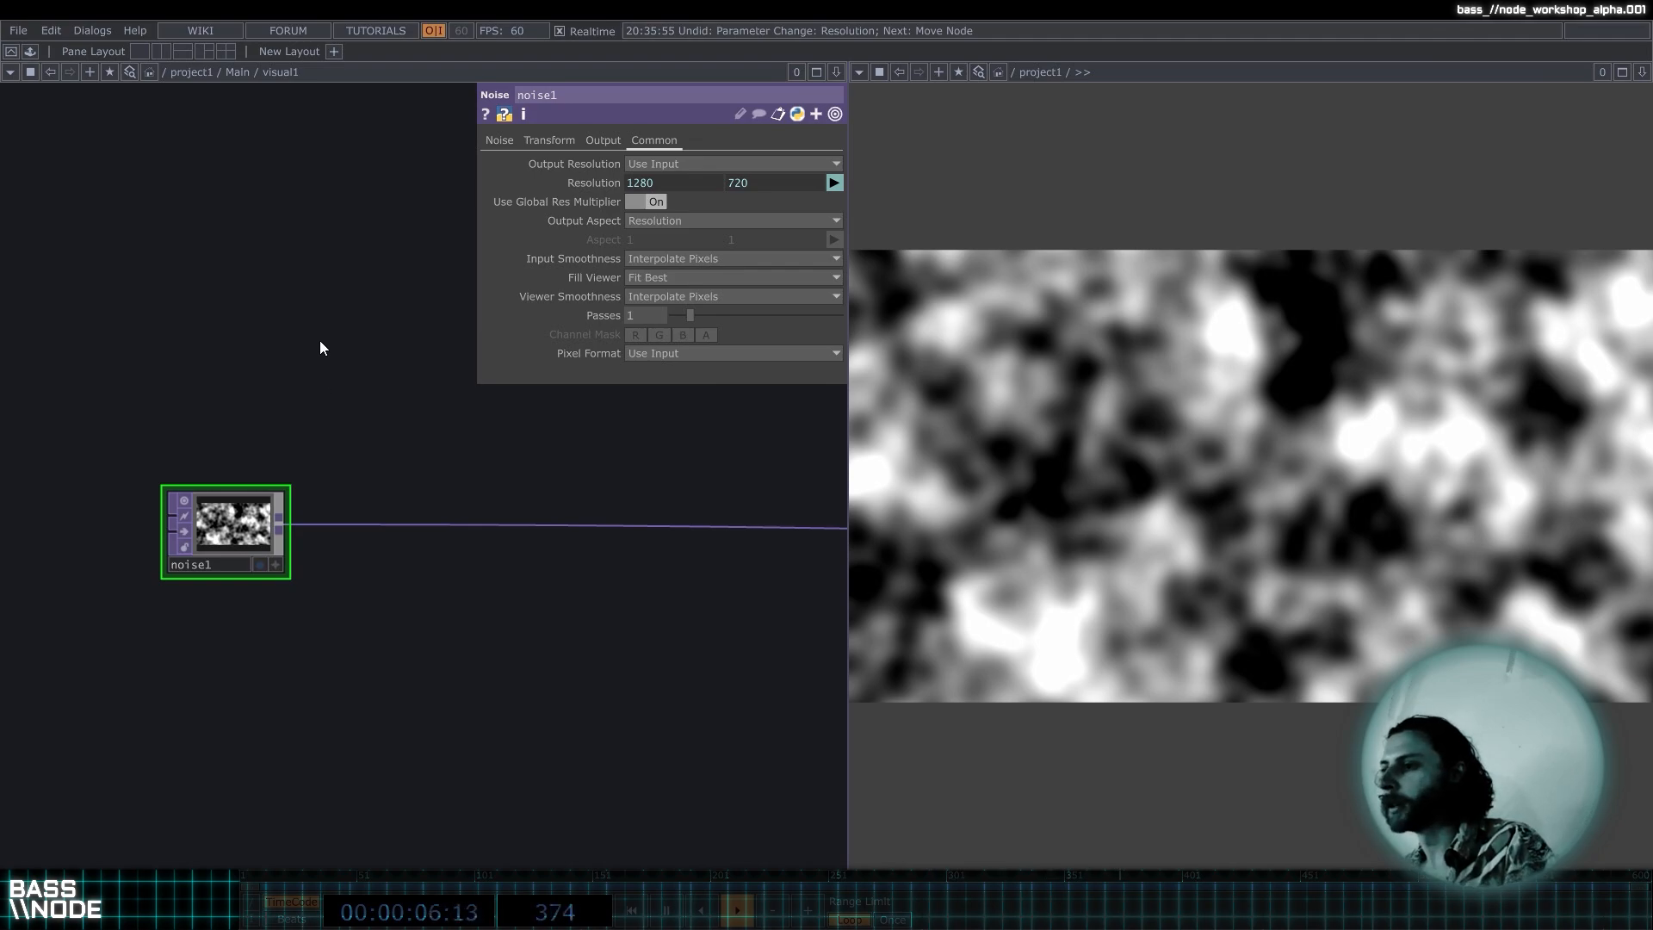
Show the Noise TOP's main noise parameters.
{"action": "scroll", "coordinate": [365, 436], "scroll_direction": "down", "scroll_amount": 4}
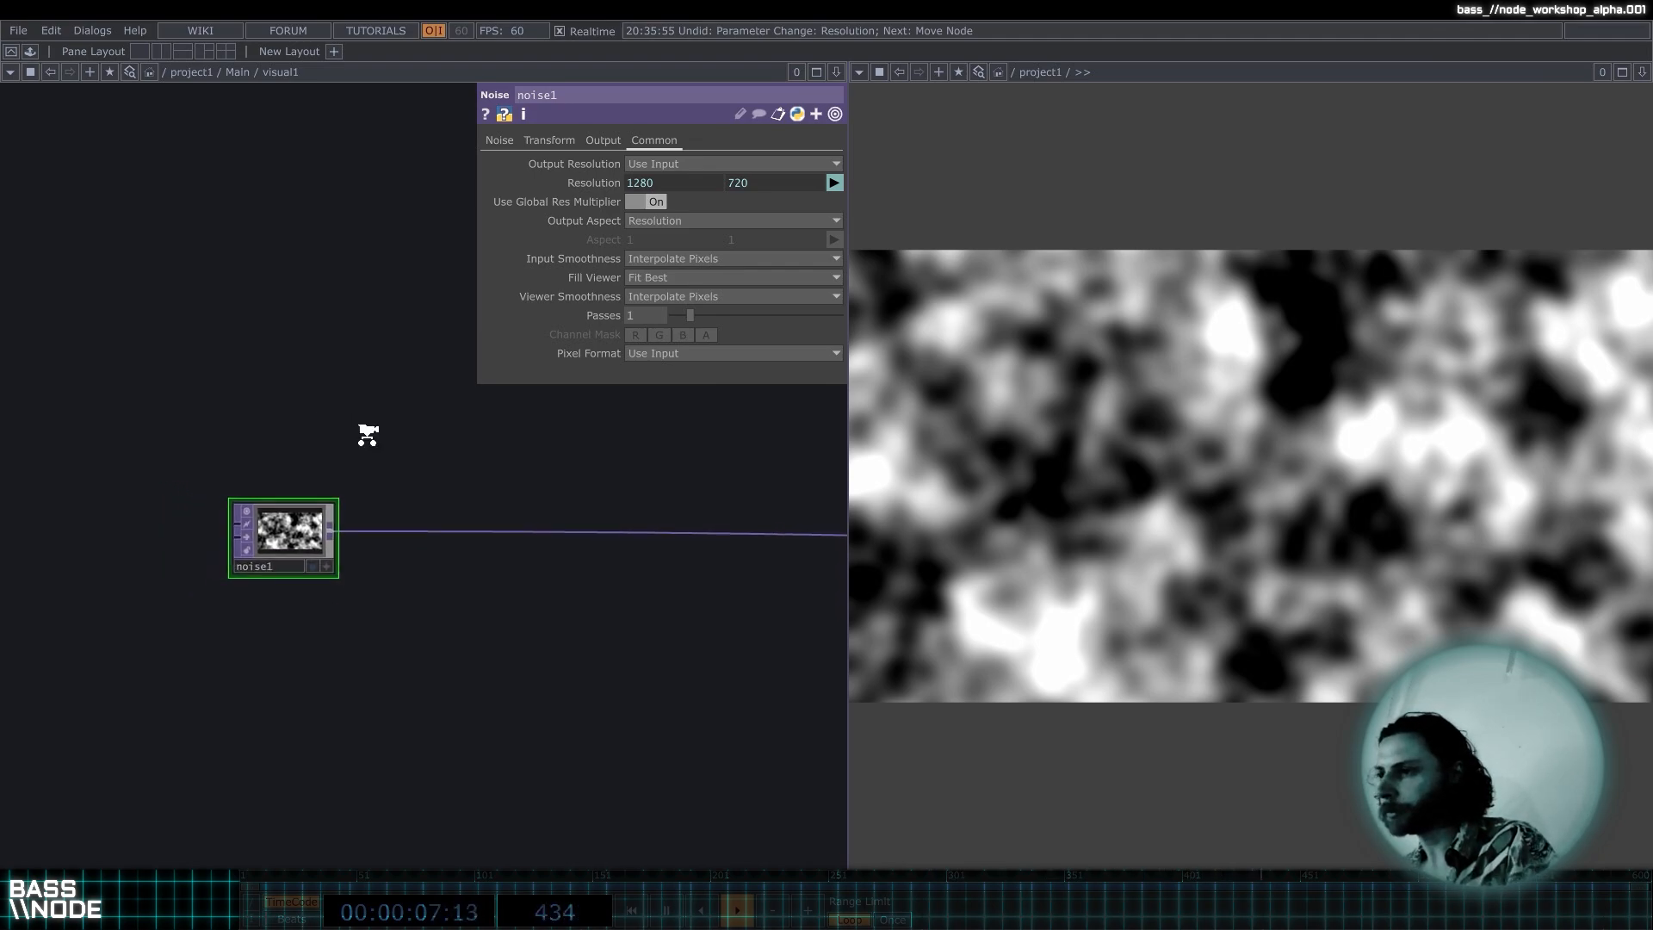
{"action": "left_click", "coordinate": [568, 142]}
{"action": "left_click", "coordinate": [505, 135]}
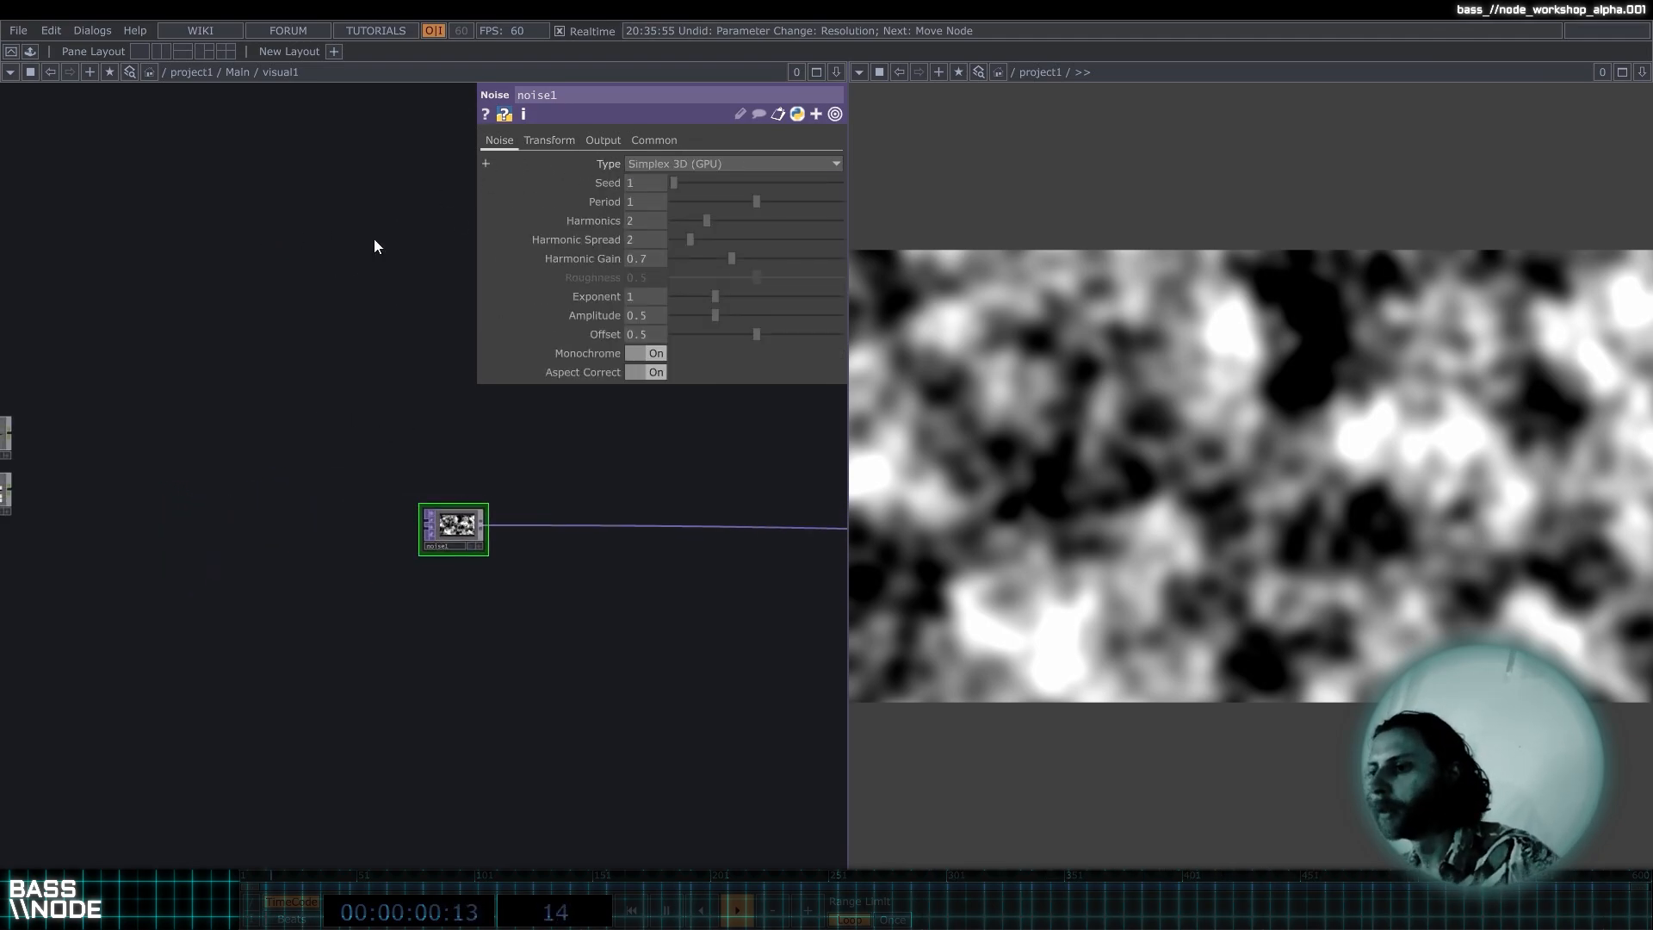
Examine the column of audio Select CHOPs in visual1, zooming in on the channels of the KSR_speed_audio_up nodes.
{"action": "scroll", "coordinate": [322, 288], "scroll_direction": "down", "scroll_amount": 6}
{"action": "scroll", "coordinate": [193, 364], "scroll_direction": "up", "scroll_amount": 4}
{"action": "scroll", "coordinate": [80, 285], "scroll_direction": "up", "scroll_amount": 3}
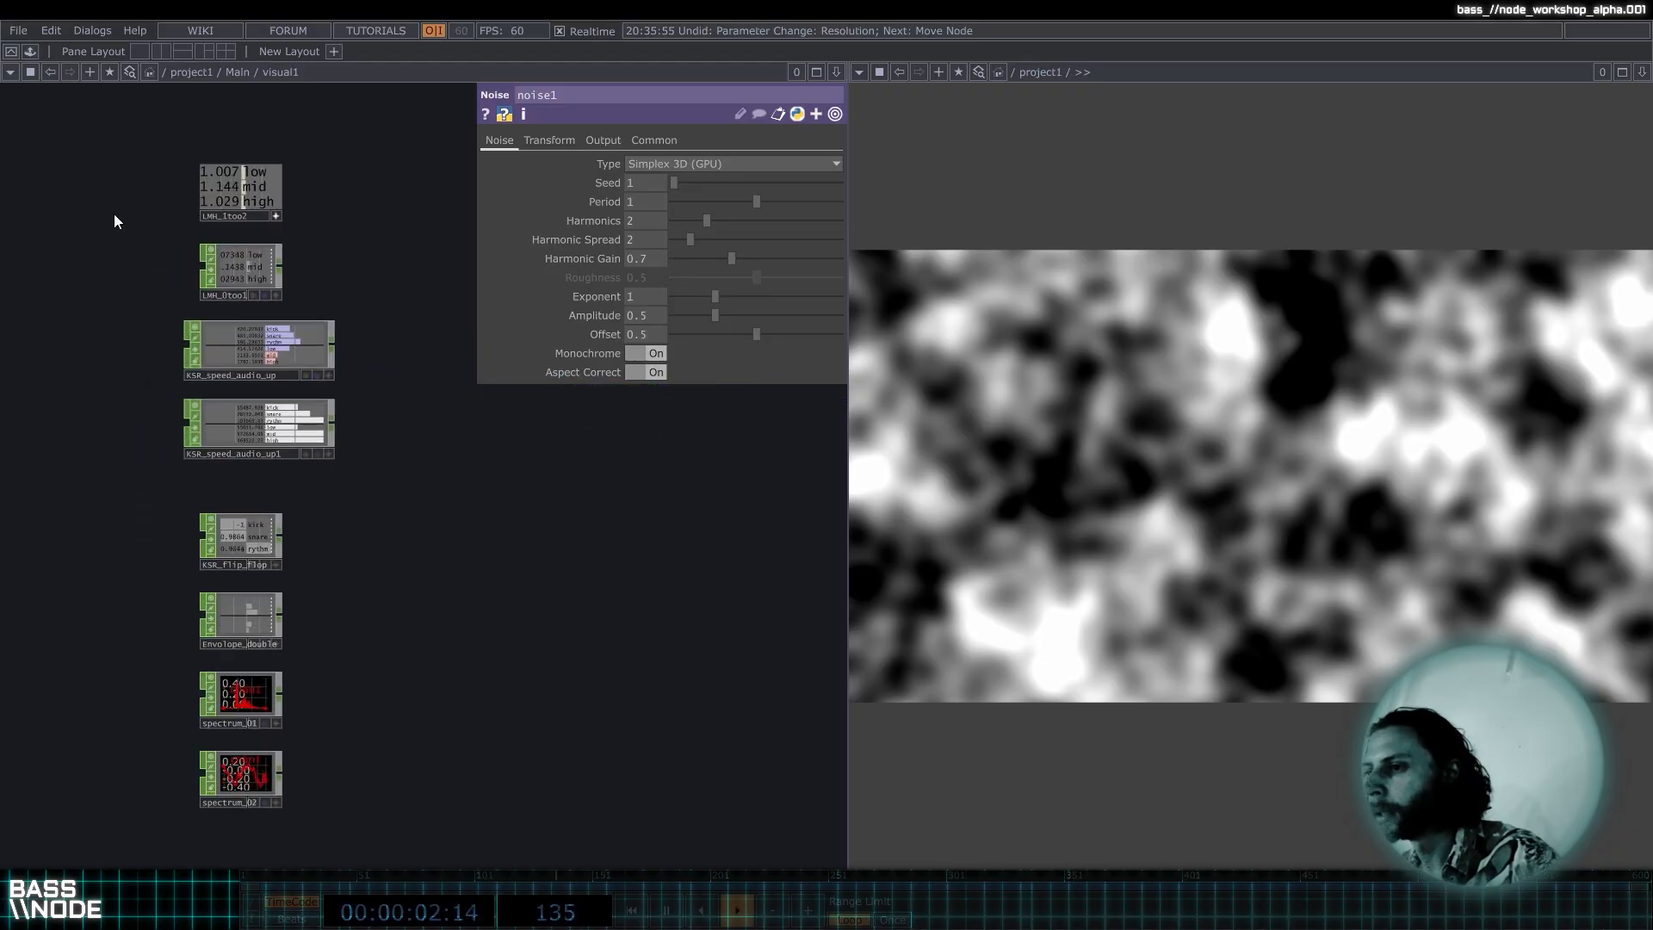
{"action": "right_click_drag", "start_coordinate": [90, 153], "coordinate": [385, 810]}
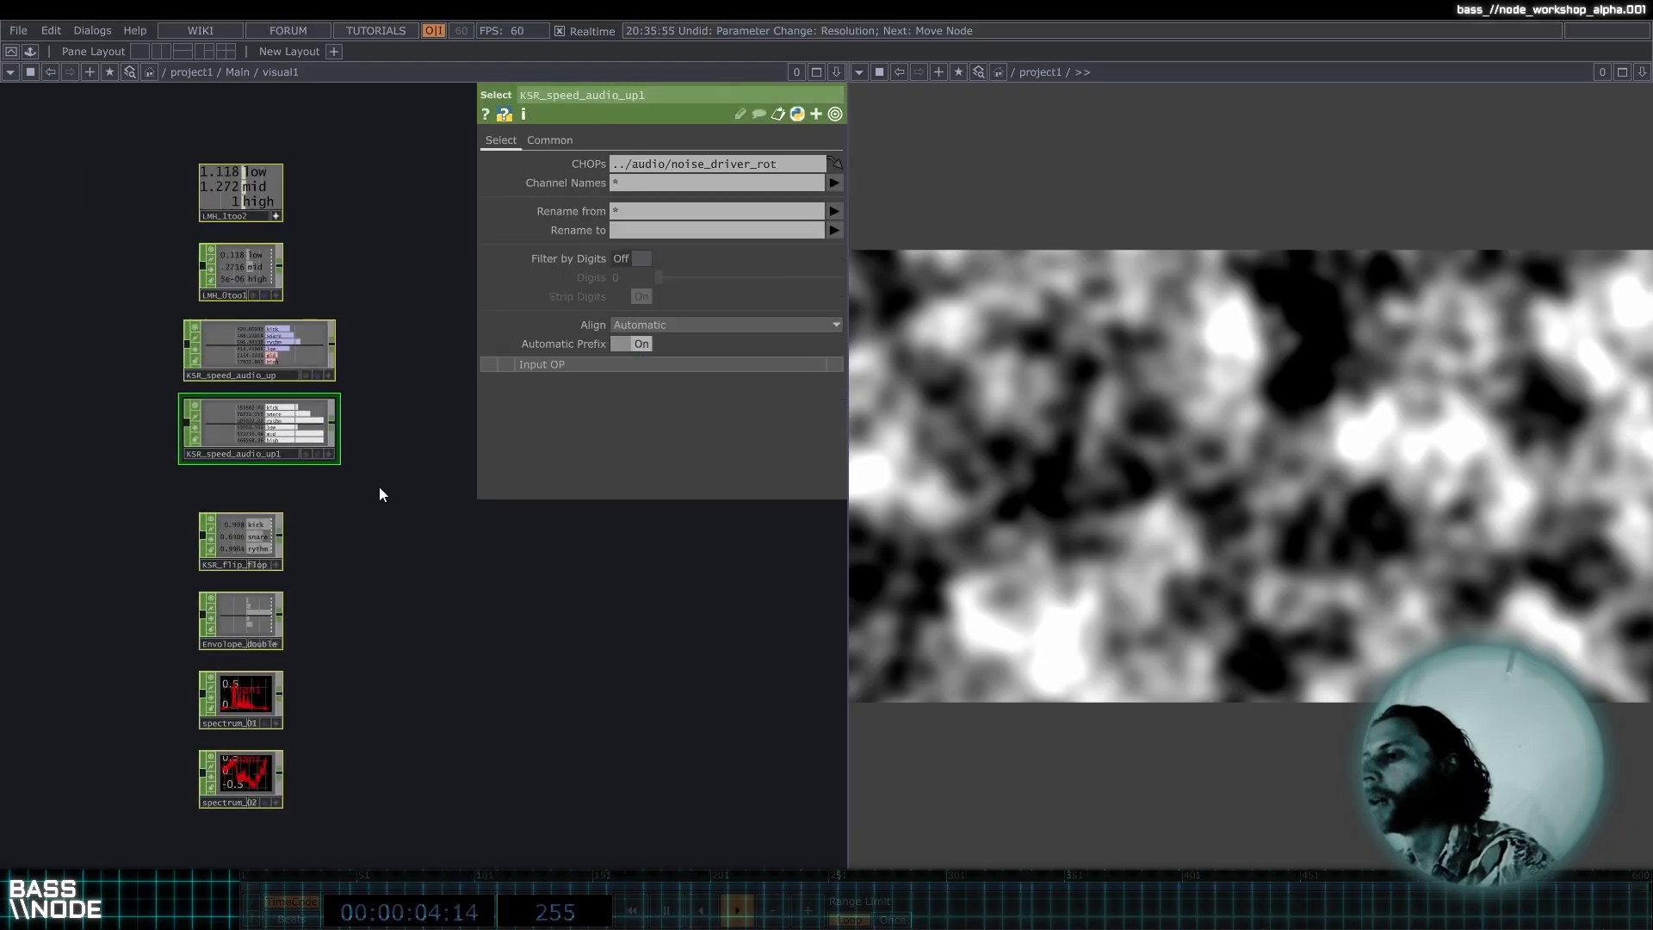
{"action": "left_click_drag", "start_coordinate": [422, 574], "coordinate": [220, 610]}
{"action": "left_click_drag", "start_coordinate": [767, 549], "coordinate": [641, 550]}
{"action": "left_click_drag", "start_coordinate": [397, 553], "coordinate": [517, 569]}
{"action": "scroll", "coordinate": [172, 430], "scroll_direction": "up", "scroll_amount": 4}
{"action": "scroll", "coordinate": [184, 431], "scroll_direction": "up", "scroll_amount": 1}
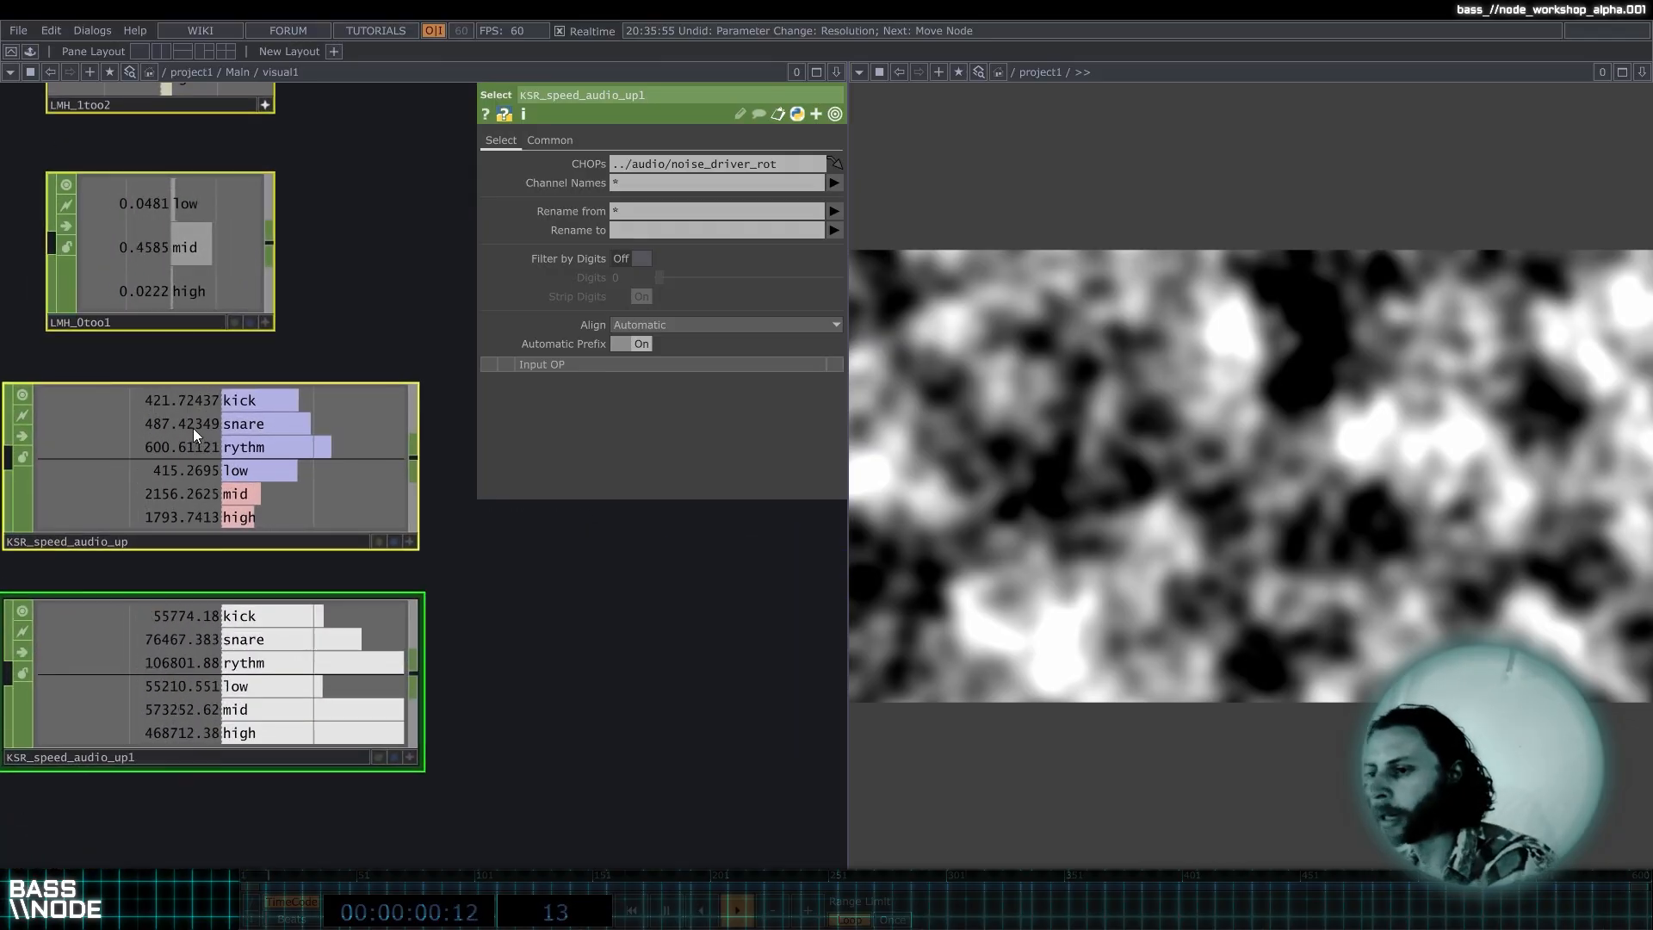
Add a Null CHOP connected to the output of KSR_speed_audio_up.
{"action": "left_click", "coordinate": [193, 427]}
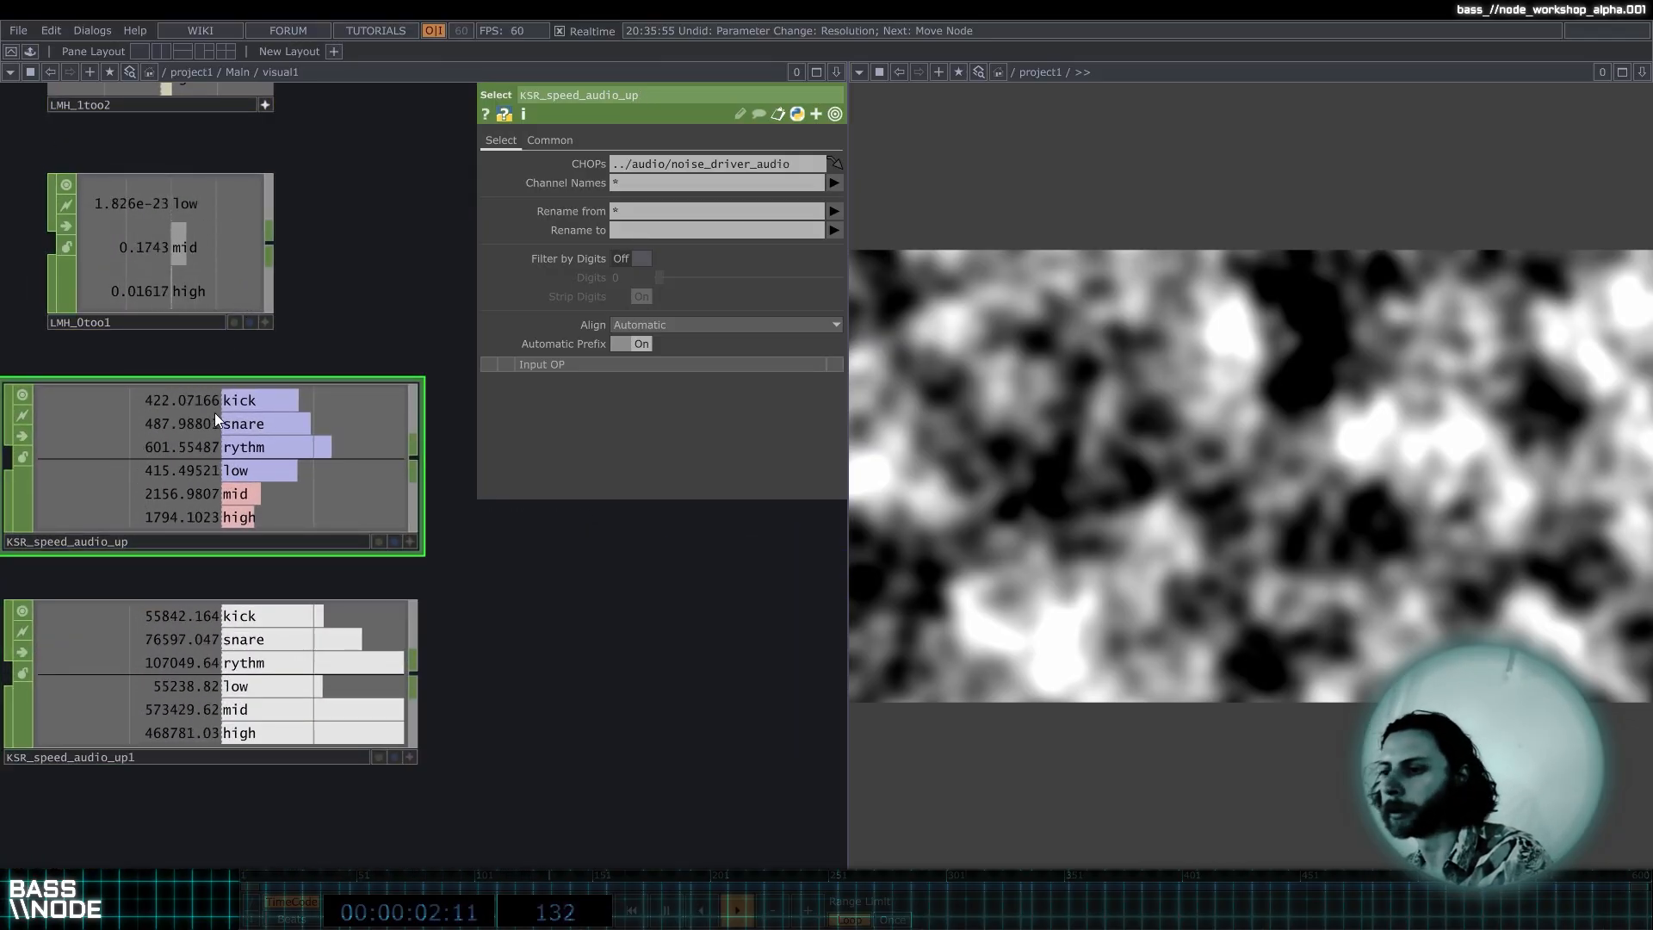
{"action": "scroll", "coordinate": [221, 410], "scroll_direction": "down", "scroll_amount": 3}
{"action": "left_click_drag", "start_coordinate": [461, 425], "coordinate": [349, 452]}
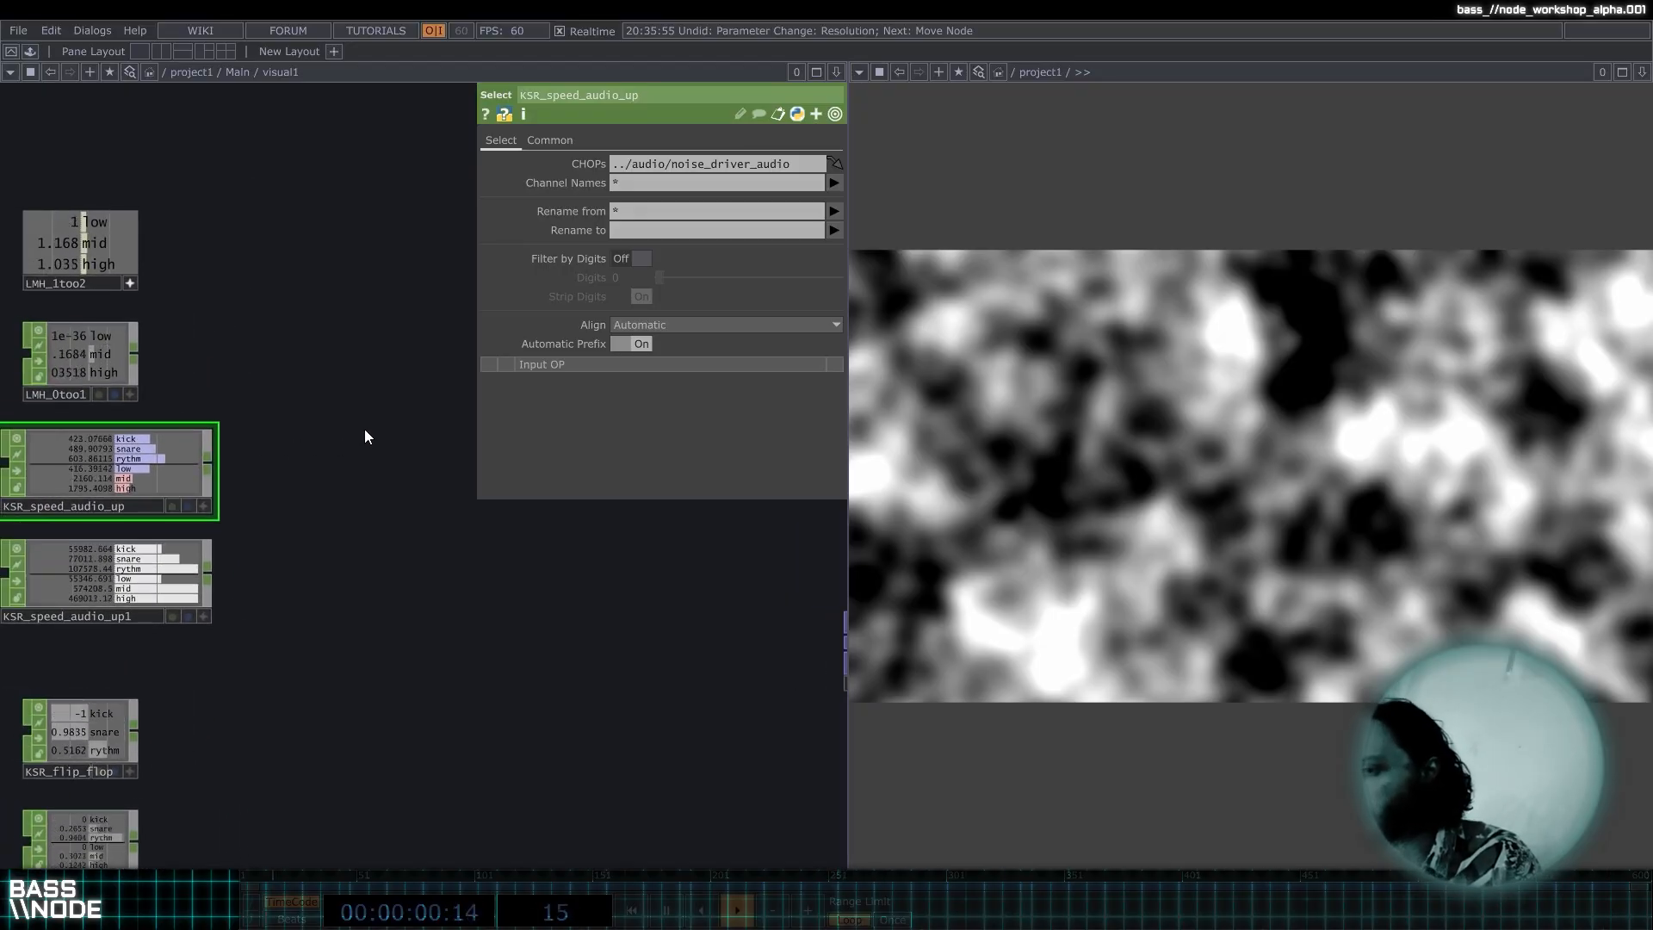
{"action": "left_click_drag", "start_coordinate": [374, 460], "coordinate": [417, 522]}
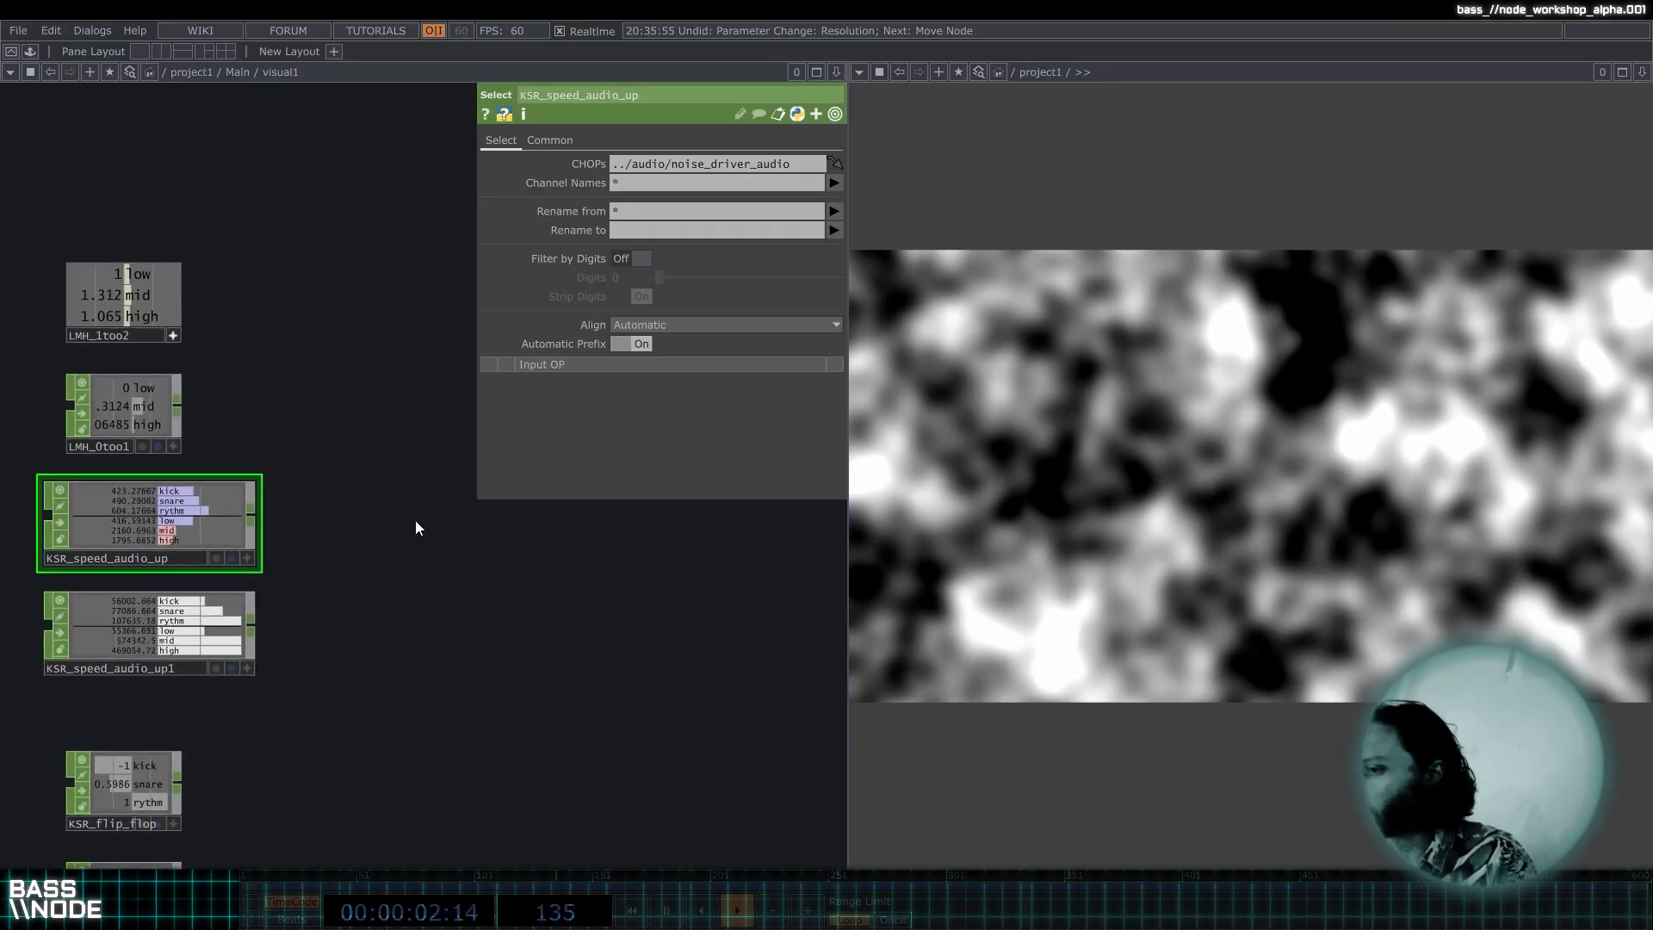
{"action": "key", "text": "Tab"}
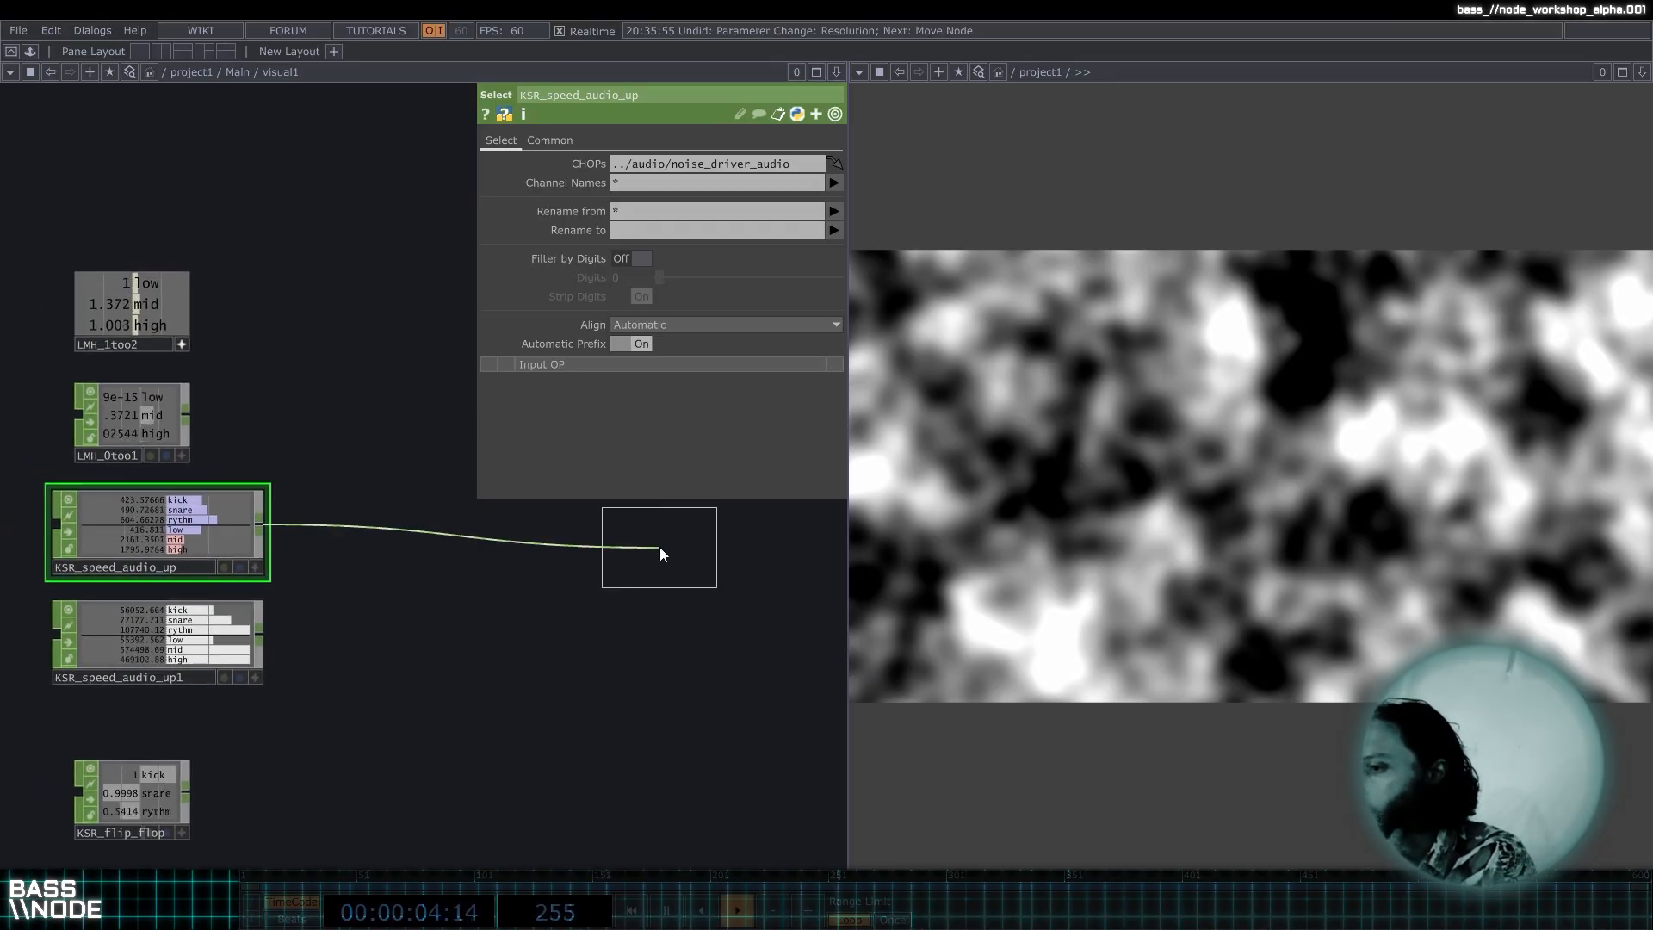
{"action": "left_click", "coordinate": [660, 546]}
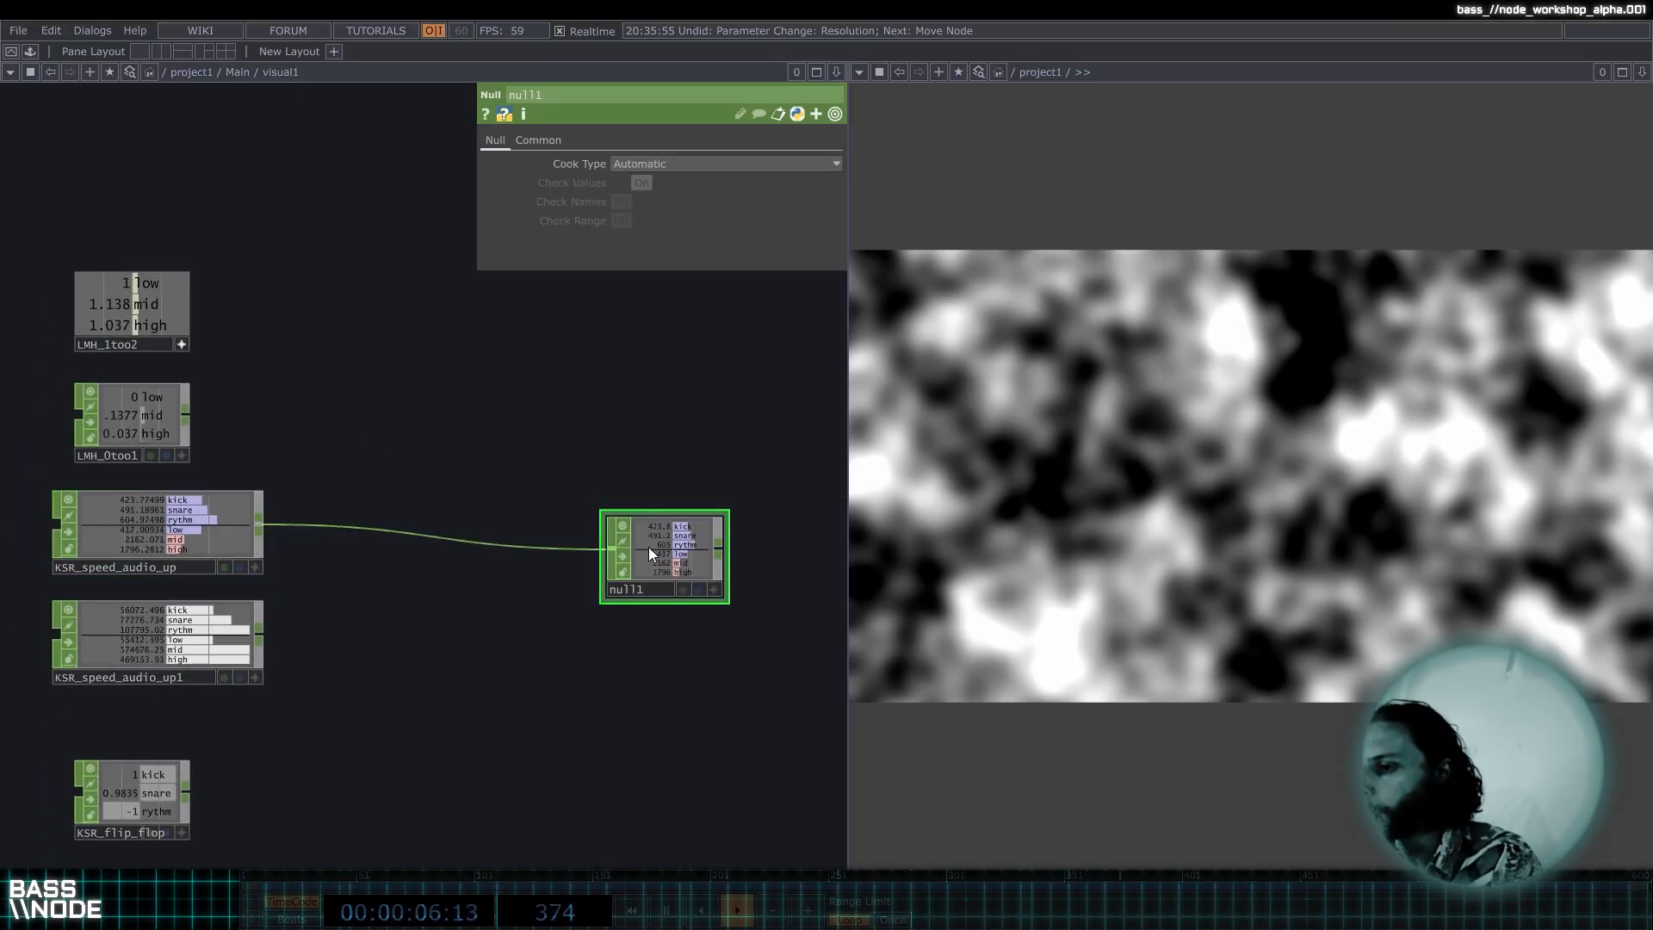
{"action": "right_click", "coordinate": [269, 524]}
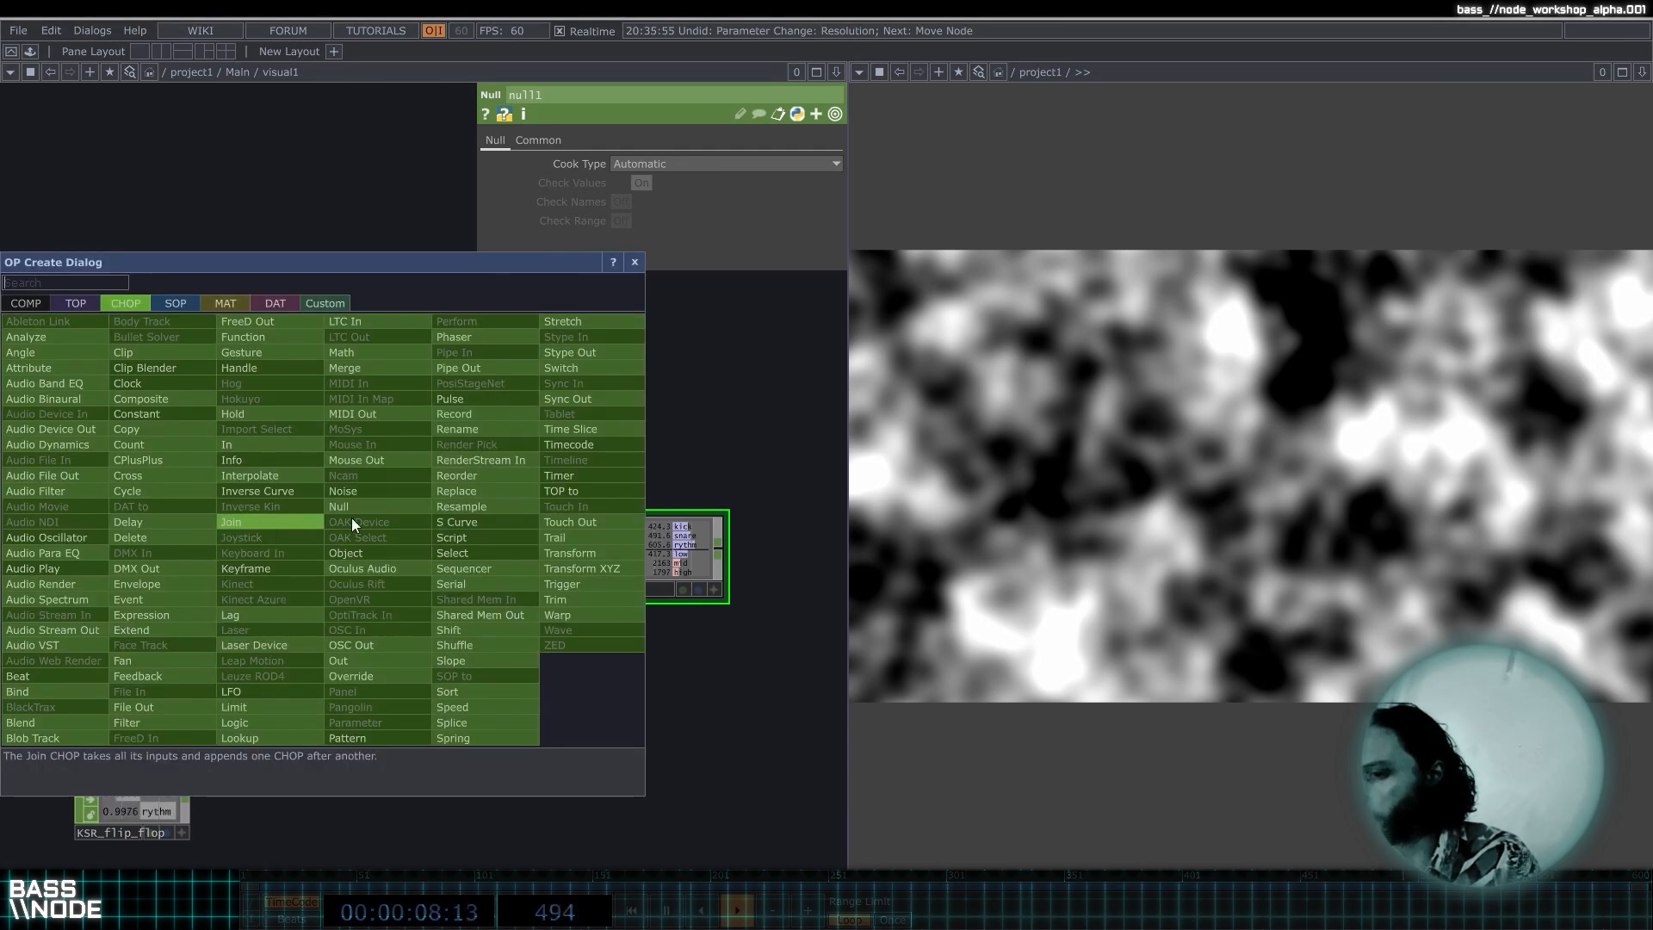
{"action": "type", "text": "null"}
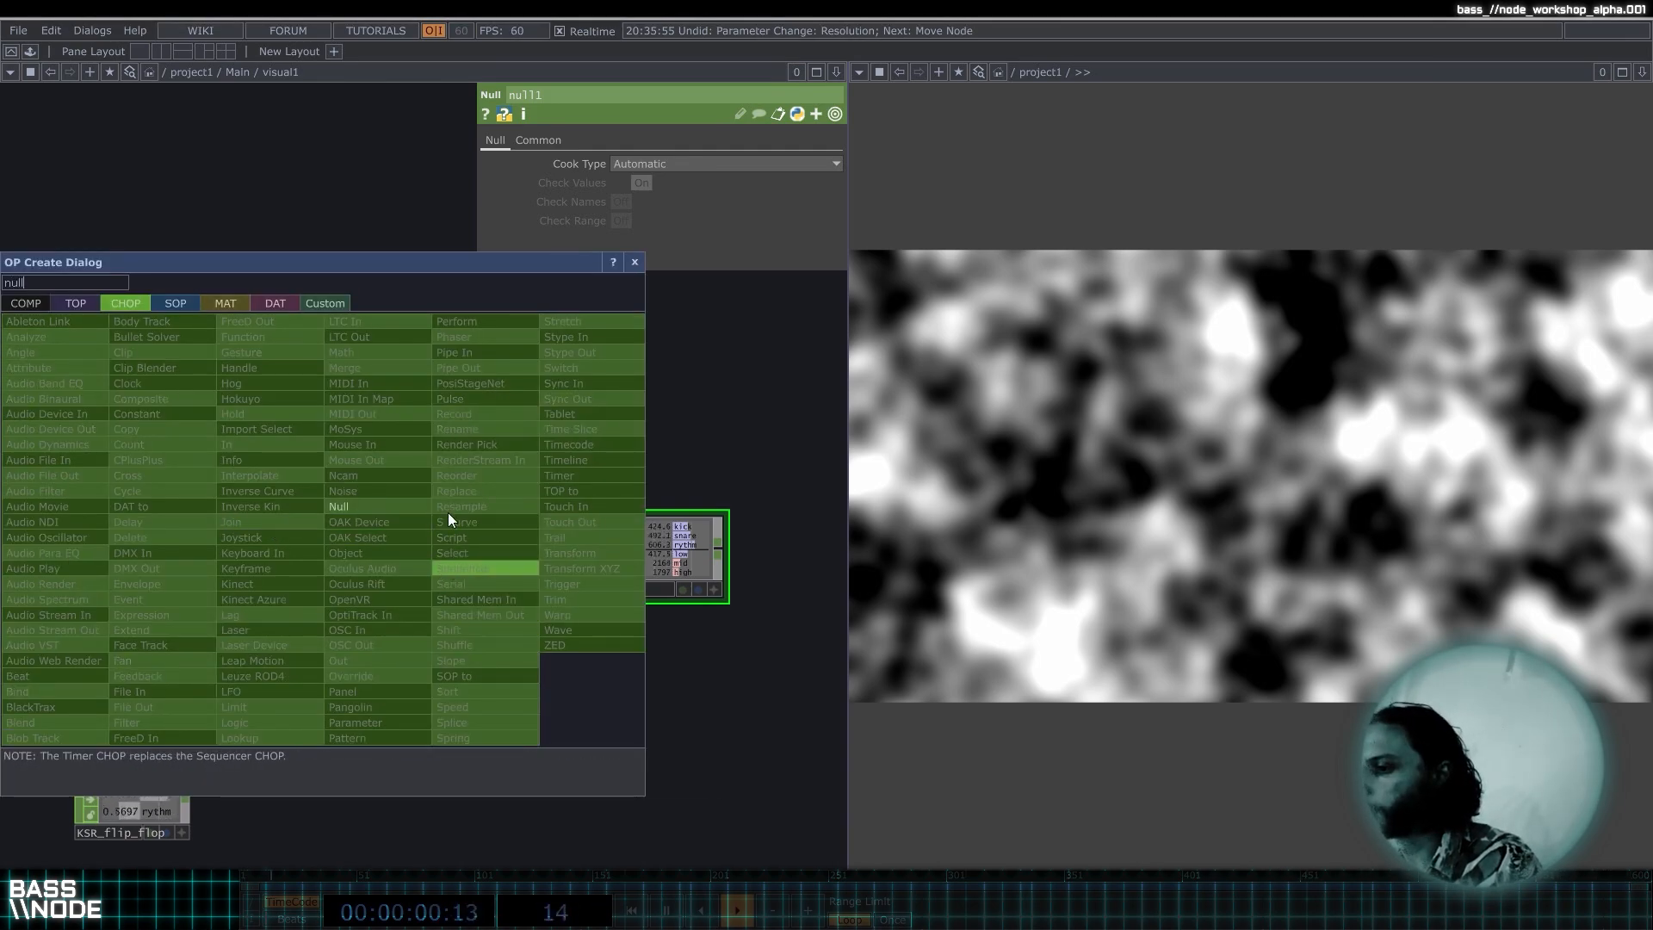
{"action": "key", "text": "Return"}
{"action": "key", "text": "Escape"}
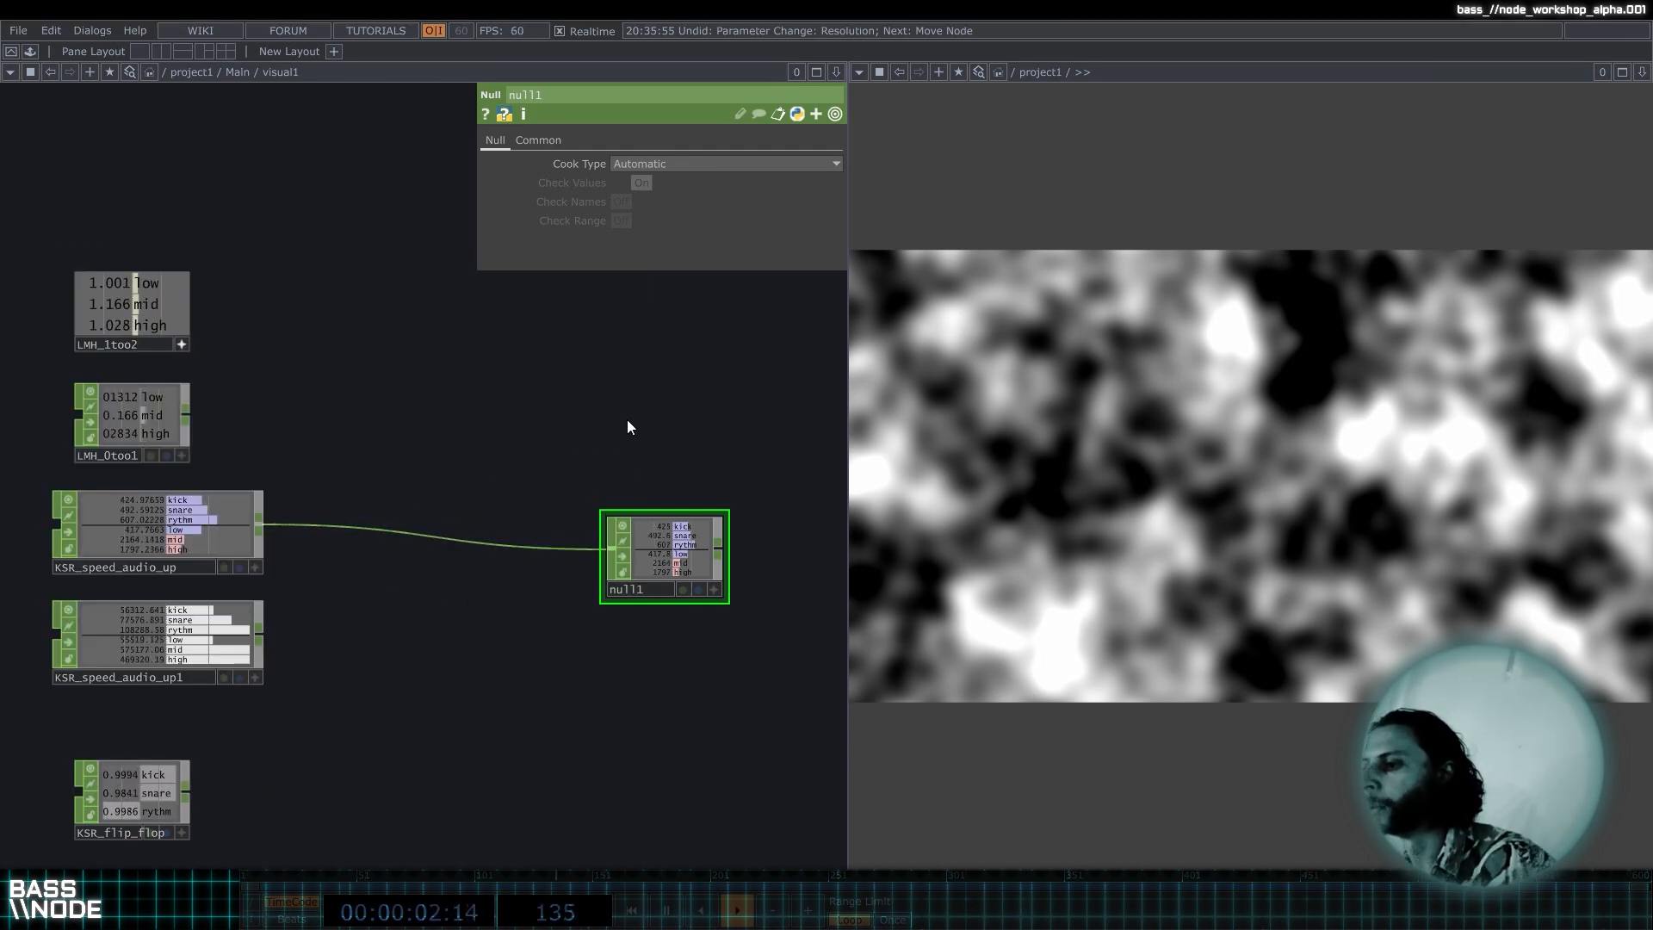
Move the Null CHOP across the network so it sits just above the Noise TOP.
{"action": "scroll", "coordinate": [573, 417], "scroll_direction": "down", "scroll_amount": 2}
{"action": "middle_click_drag", "start_coordinate": [573, 417], "coordinate": [551, 419]}
{"action": "left_click_drag", "start_coordinate": [643, 401], "coordinate": [535, 386]}
{"action": "left_click_drag", "start_coordinate": [540, 488], "coordinate": [730, 488]}
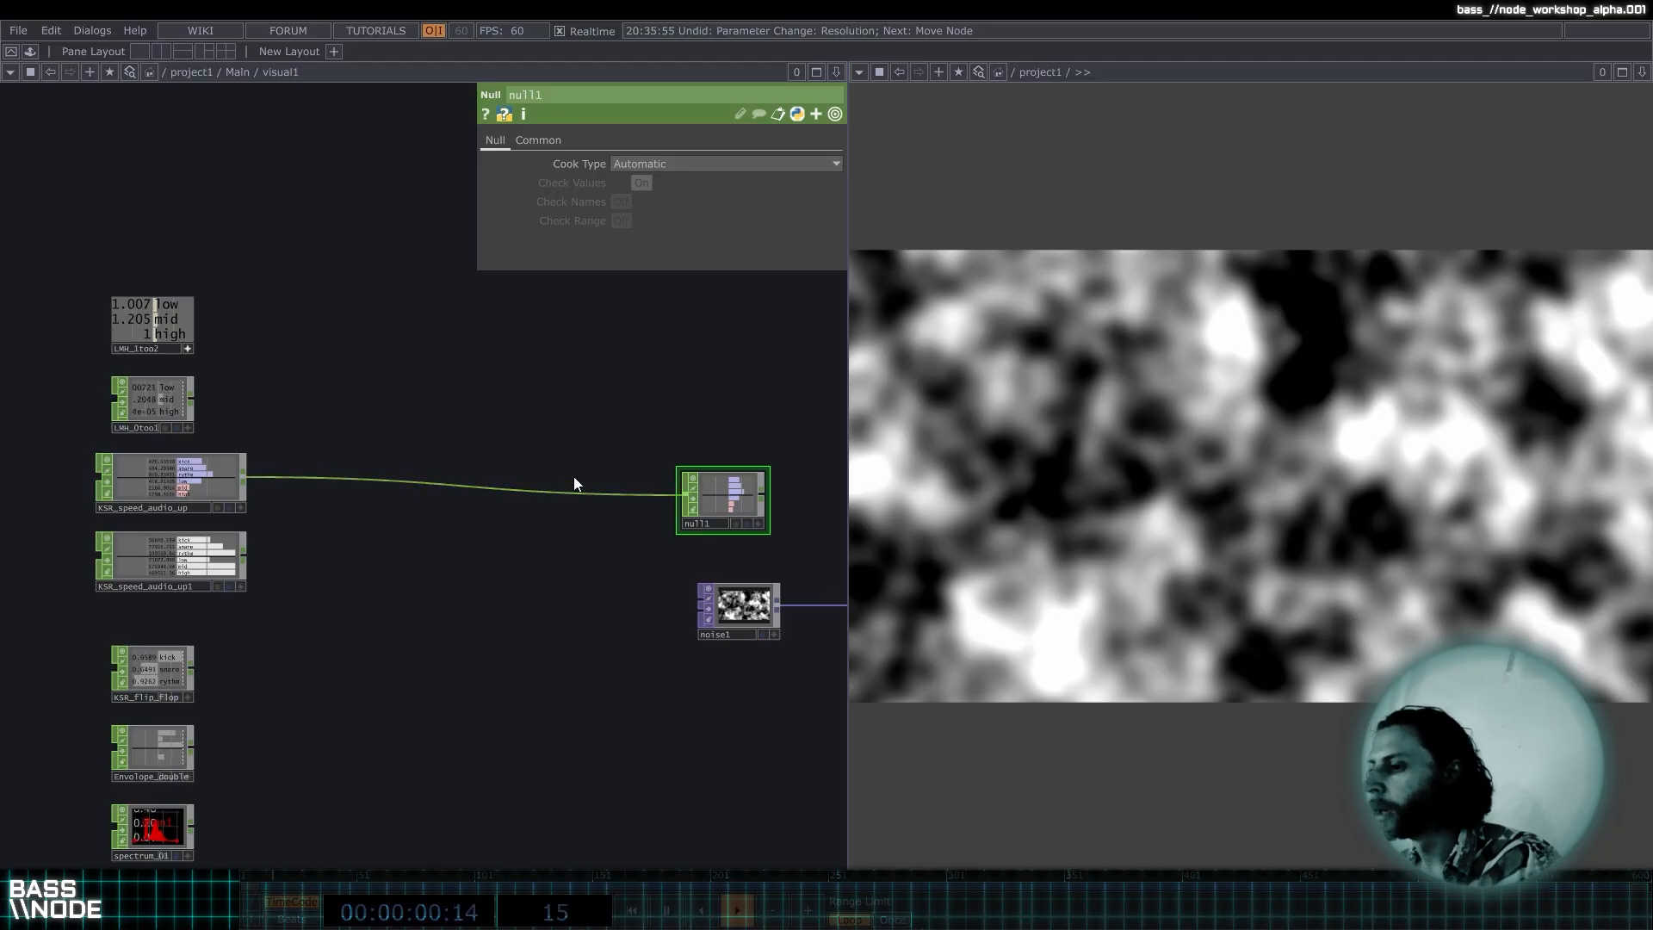
{"action": "left_click_drag", "start_coordinate": [419, 405], "coordinate": [252, 392]}
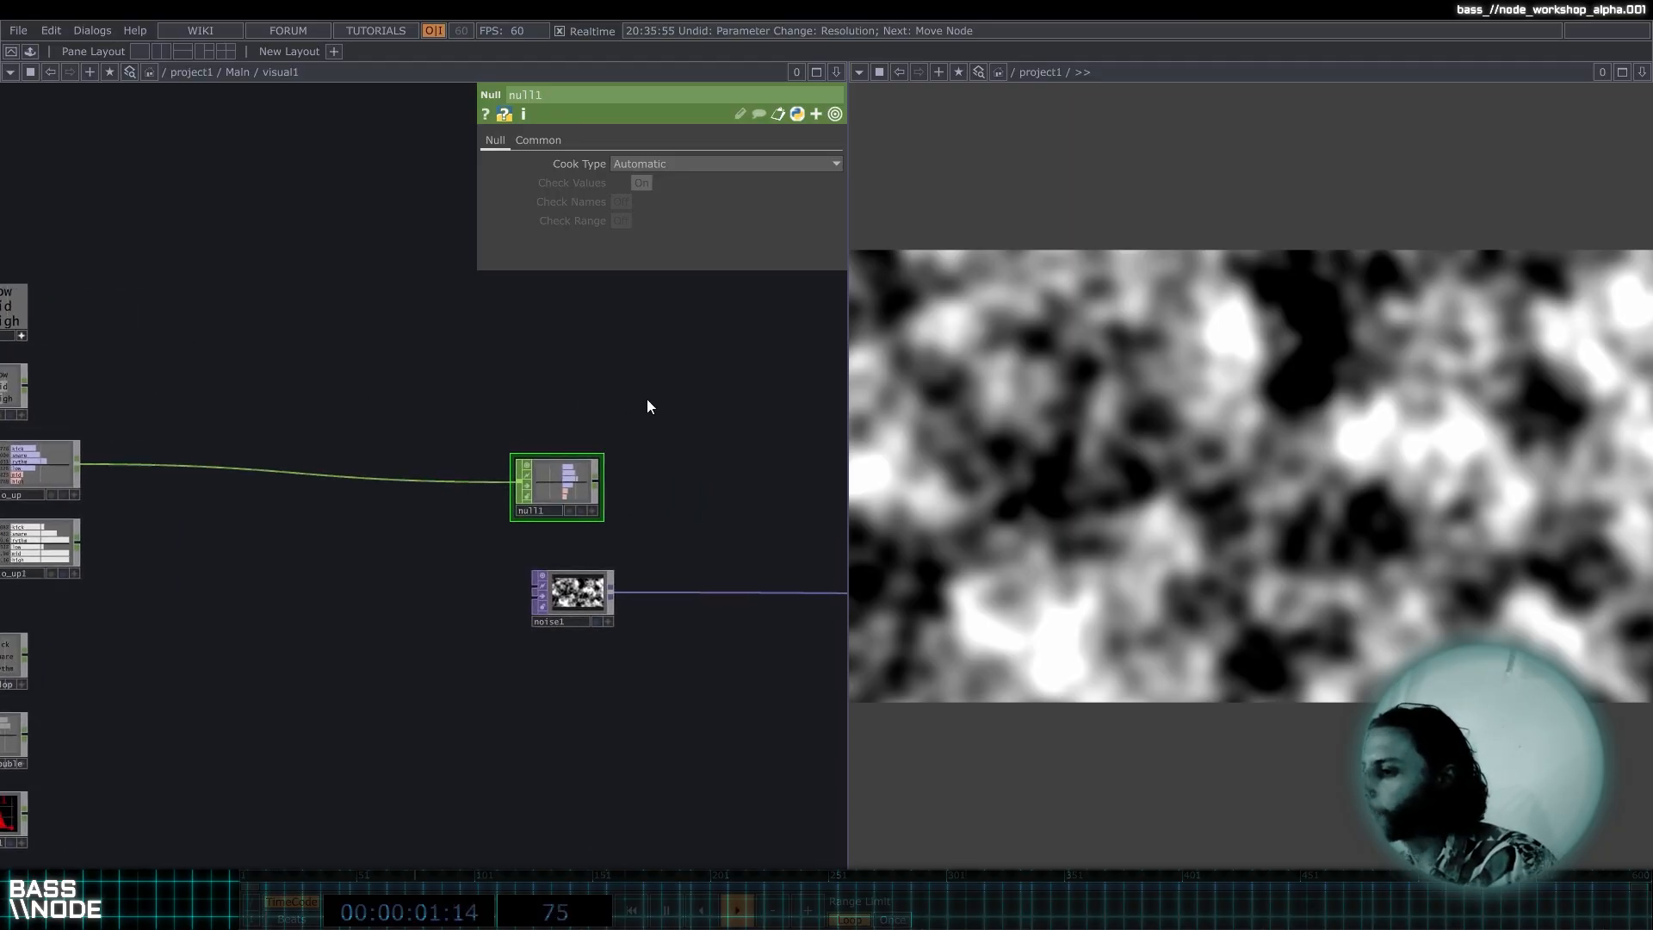
Turn off Monochrome on the Noise TOP and change its noise type to Perlin 4D (GPU).
{"action": "left_click", "coordinate": [577, 593]}
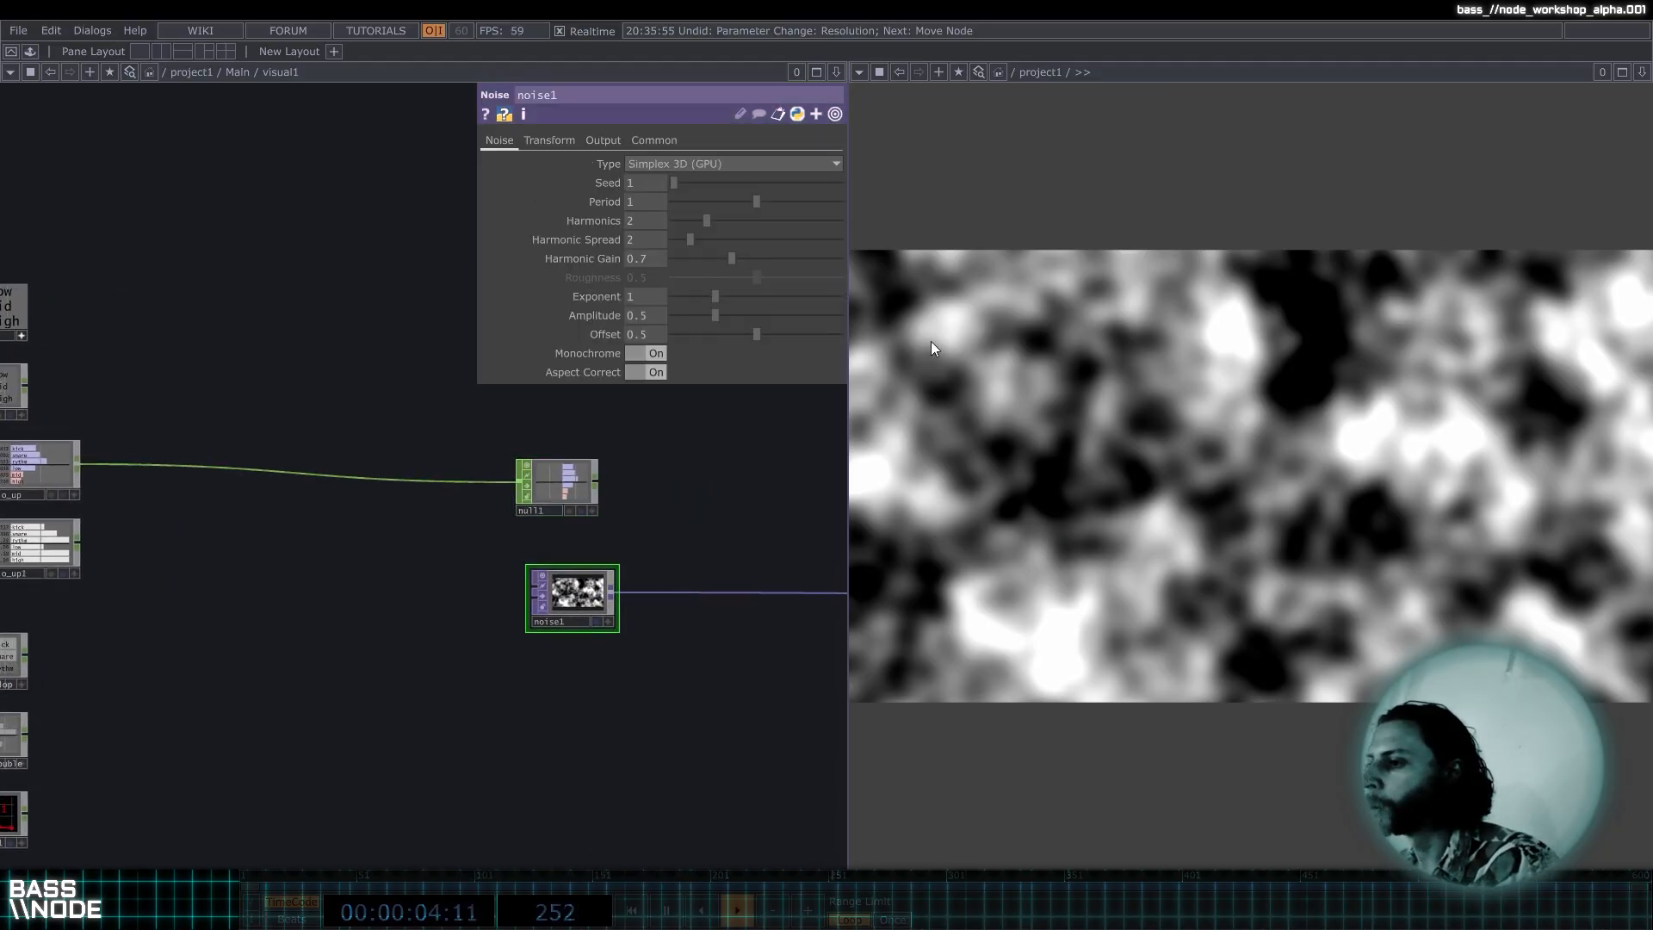
{"action": "left_click", "coordinate": [651, 355]}
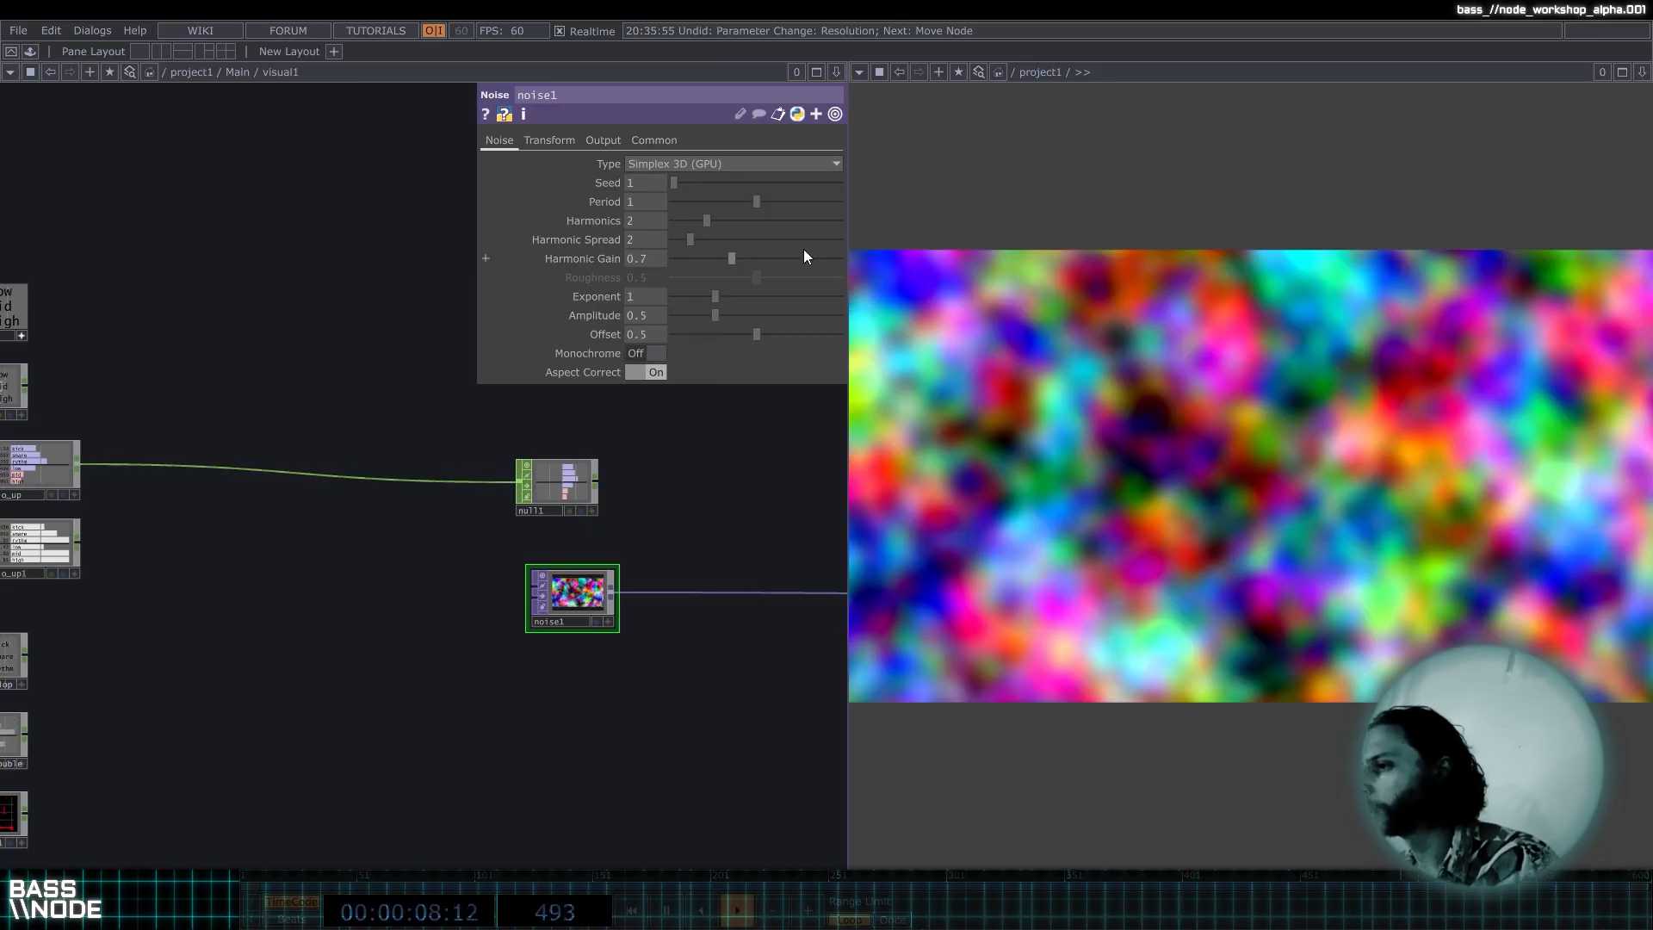
{"action": "left_click", "coordinate": [727, 168]}
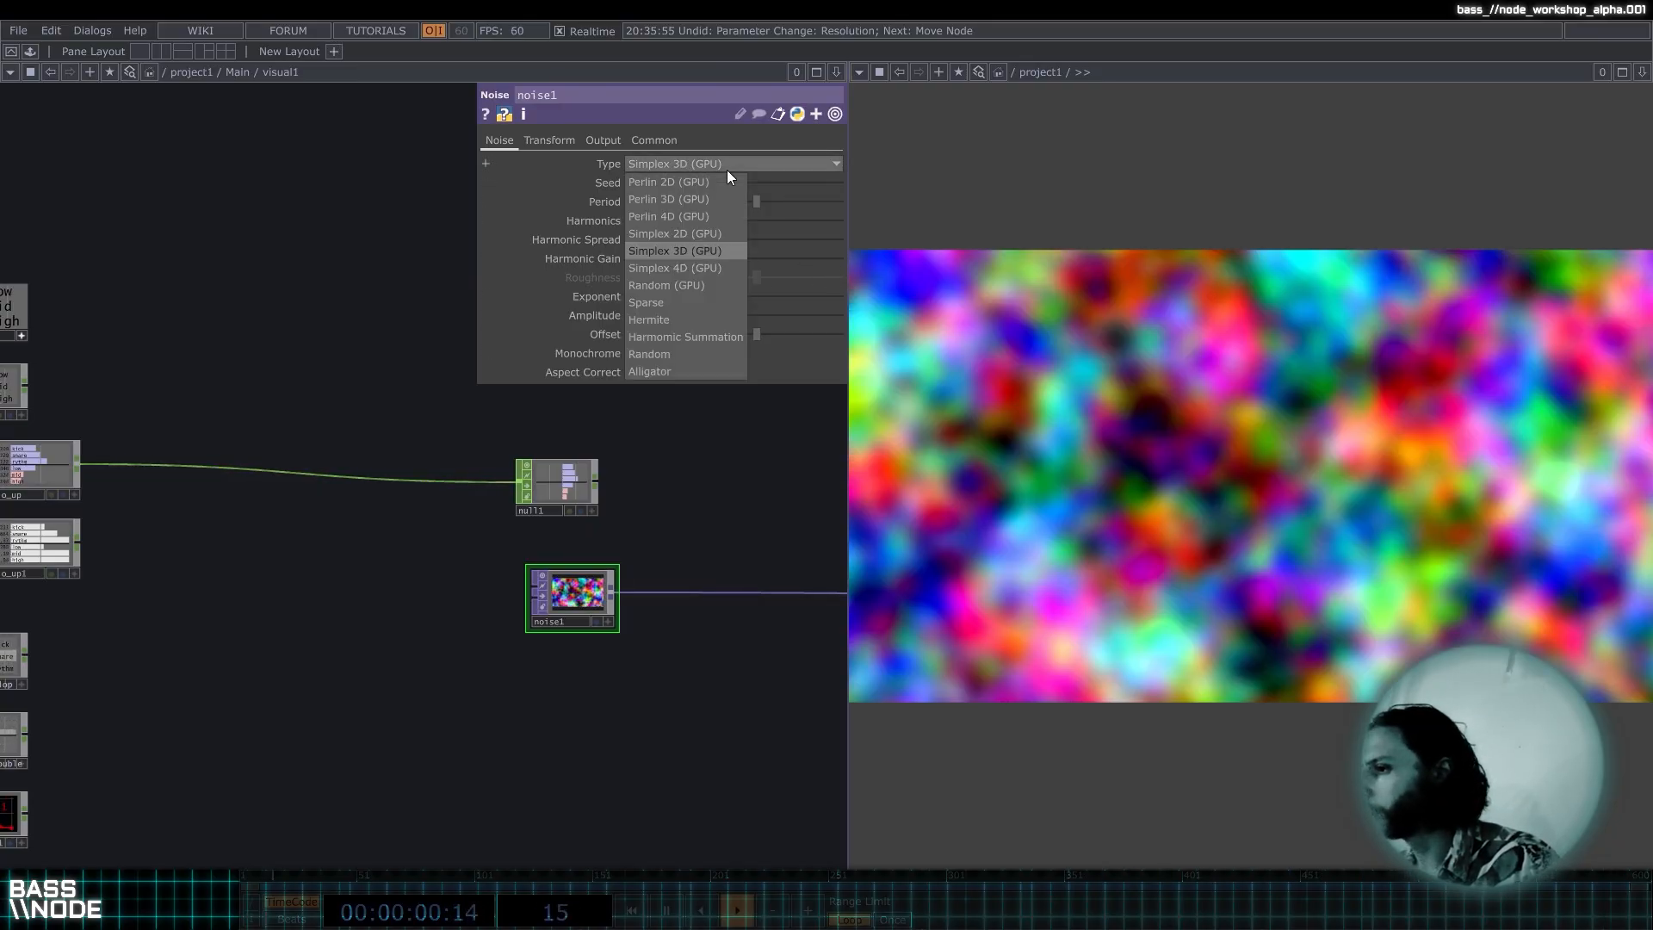
{"action": "left_click", "coordinate": [715, 215]}
Set the Noise TOP's Period to 2, Harmonics to 1 and Harmonic Spread to 1.
{"action": "left_click_drag", "start_coordinate": [756, 203], "coordinate": [982, 198]}
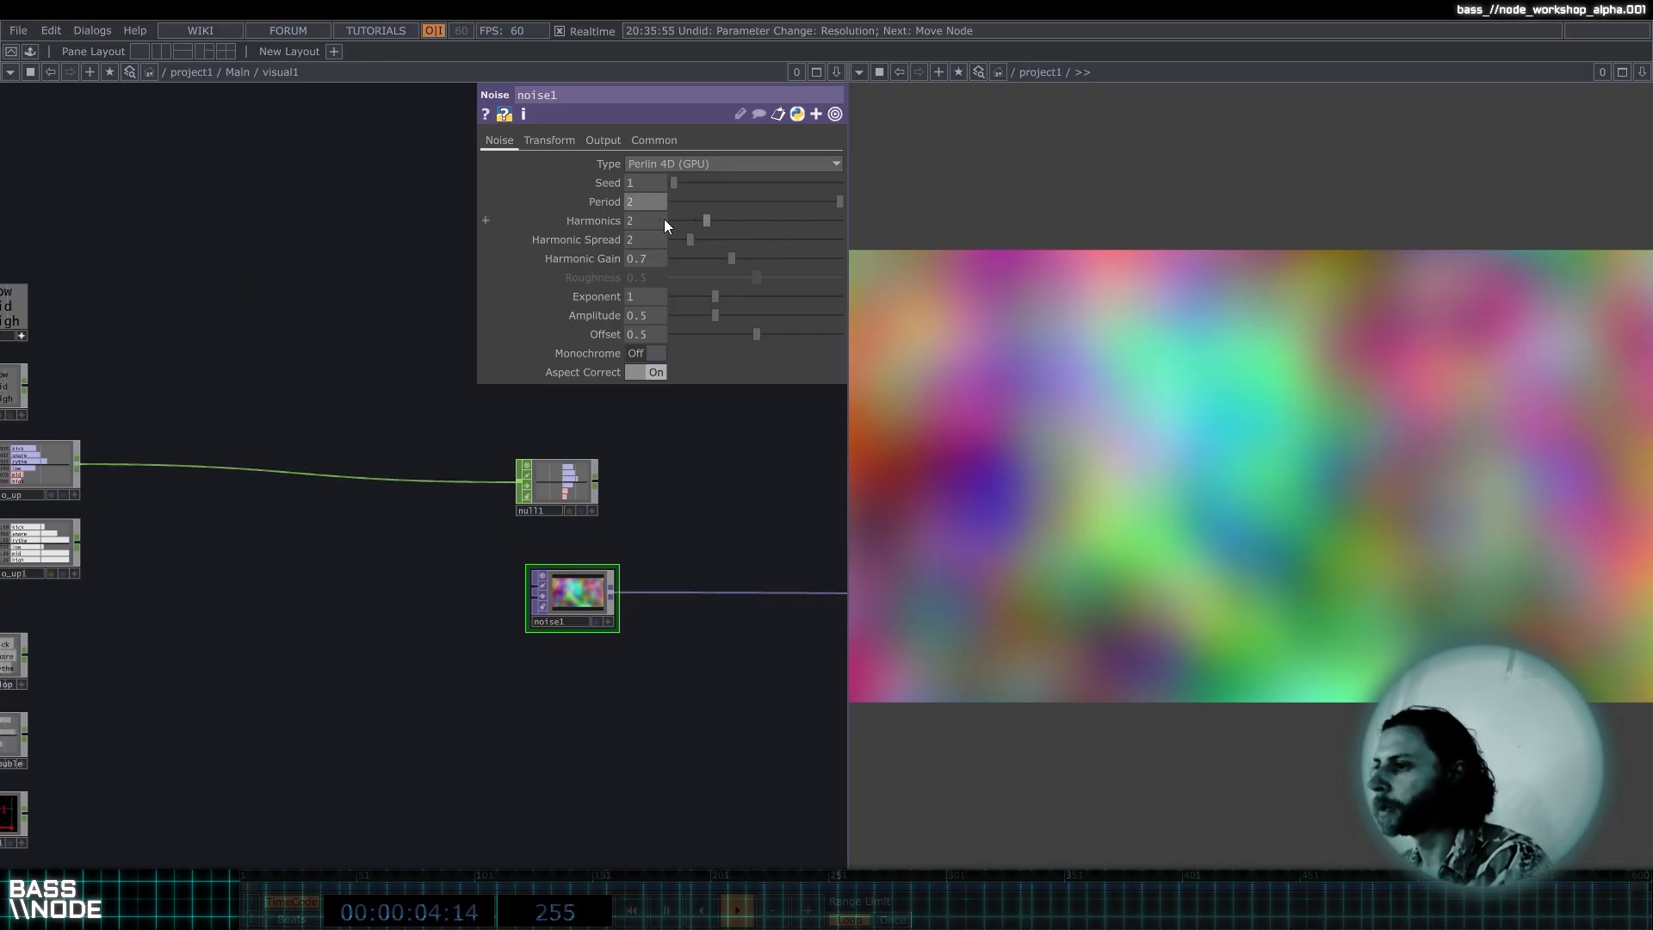
{"action": "type", "text": "1"}
{"action": "key", "text": "Tab"}
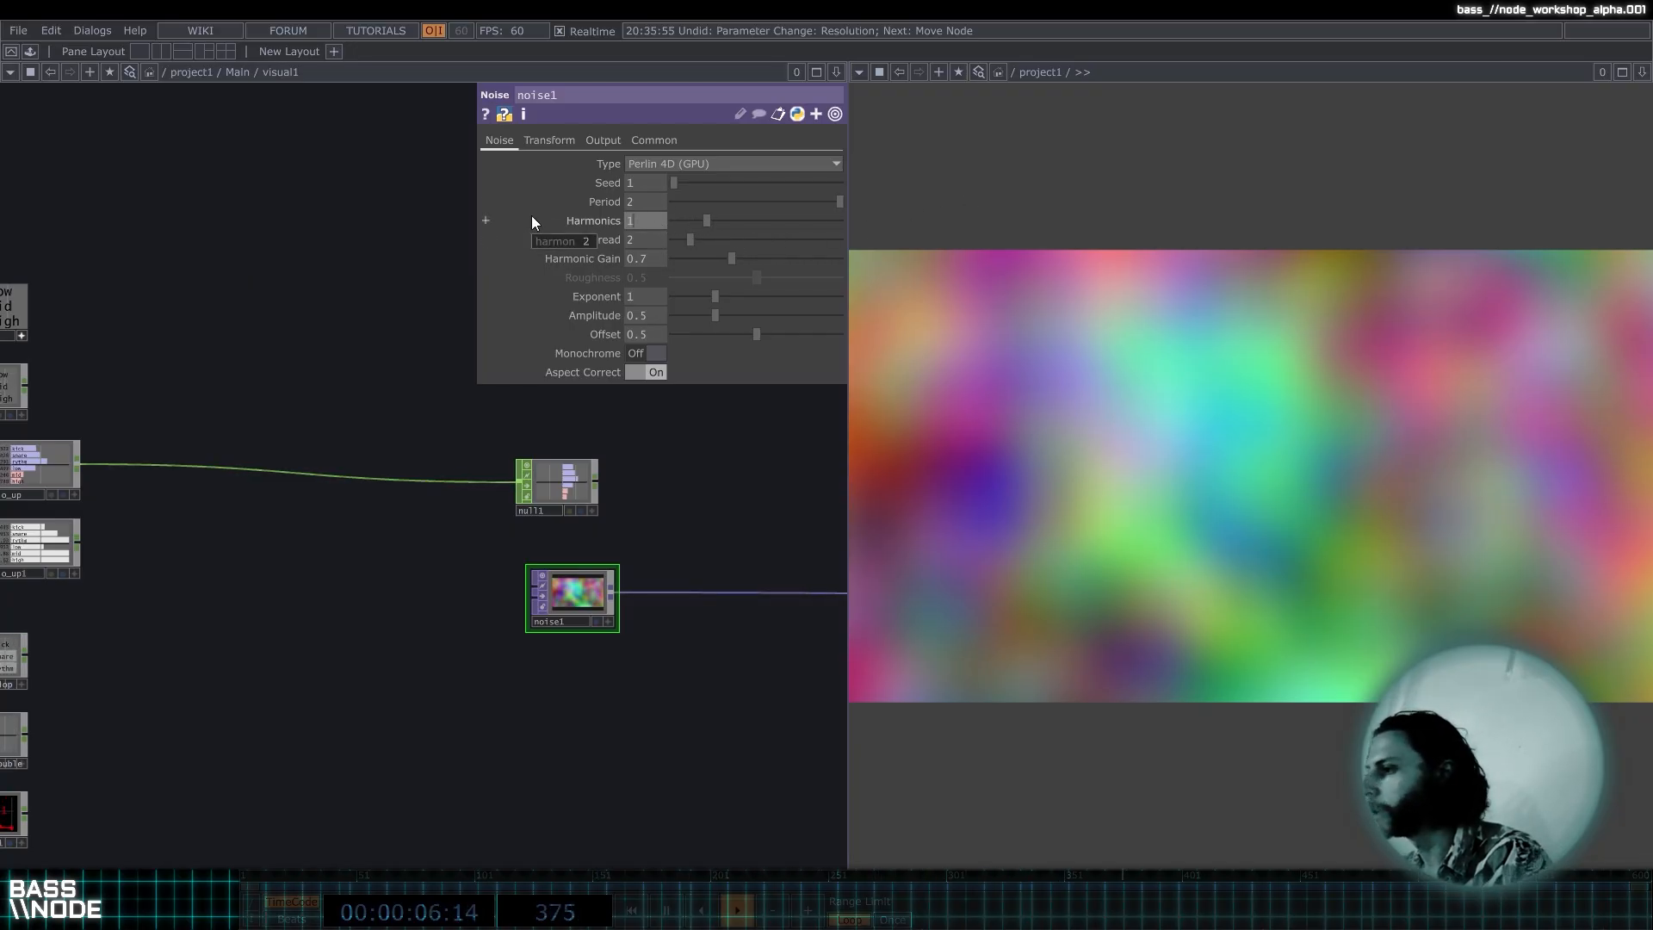
{"action": "type", "text": "1"}
{"action": "key", "text": "Return"}
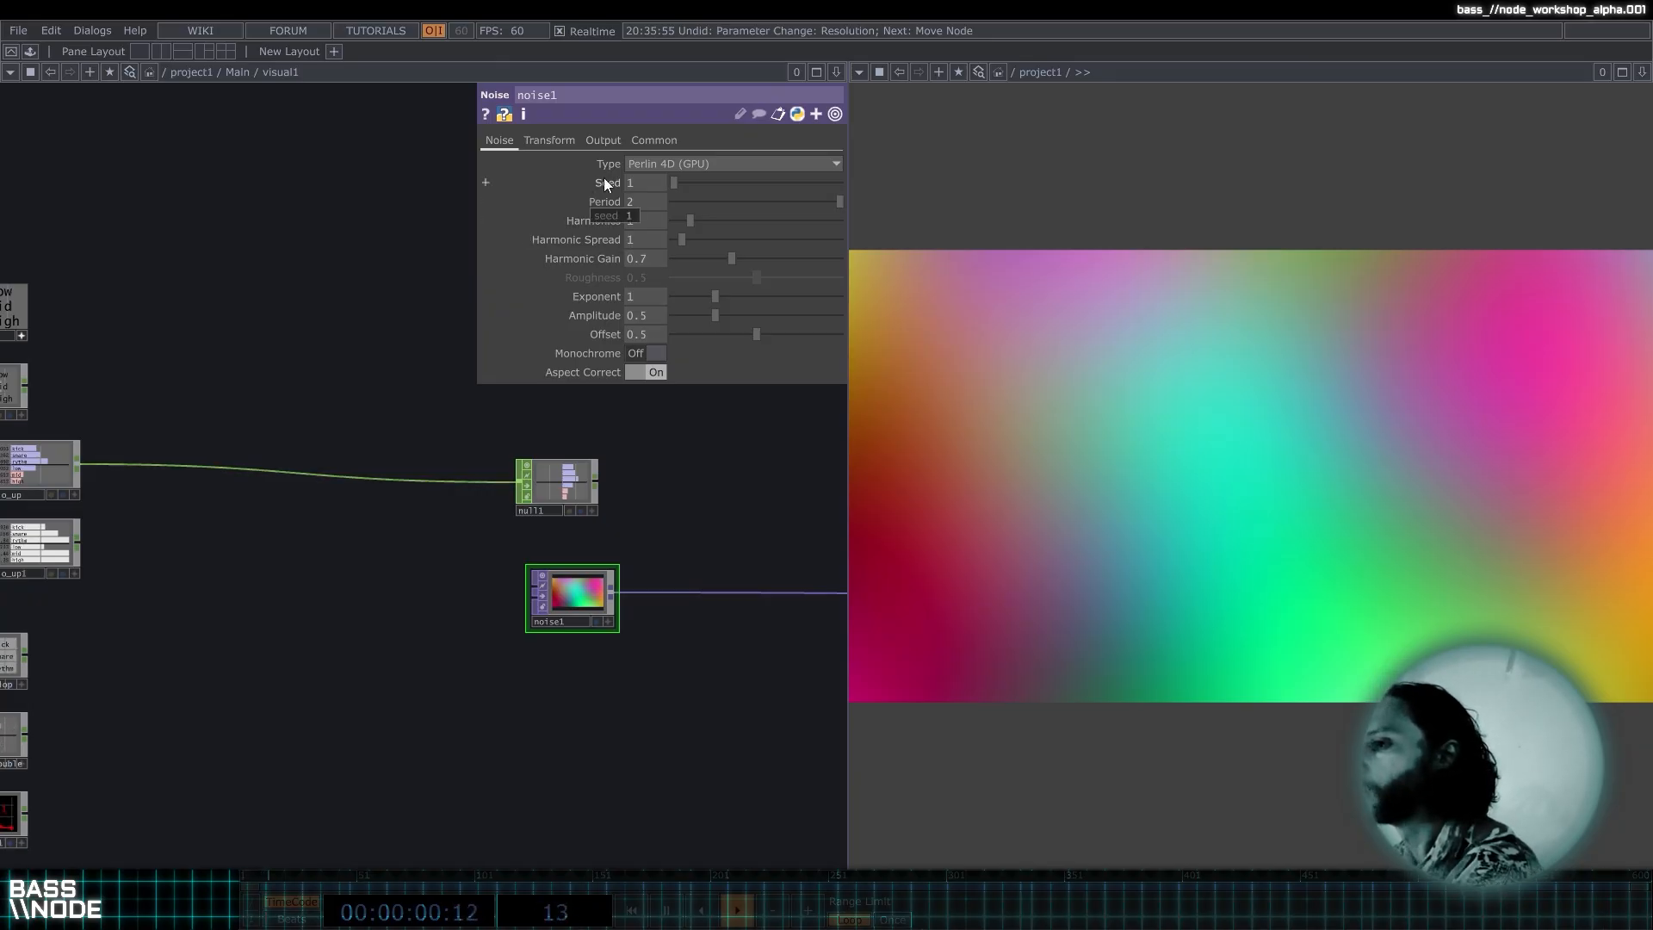
Set the Noise TOP's Translate to 0.3, 5.8 and 16.1, and its Translate 4D to 10.2.
{"action": "left_click", "coordinate": [551, 140]}
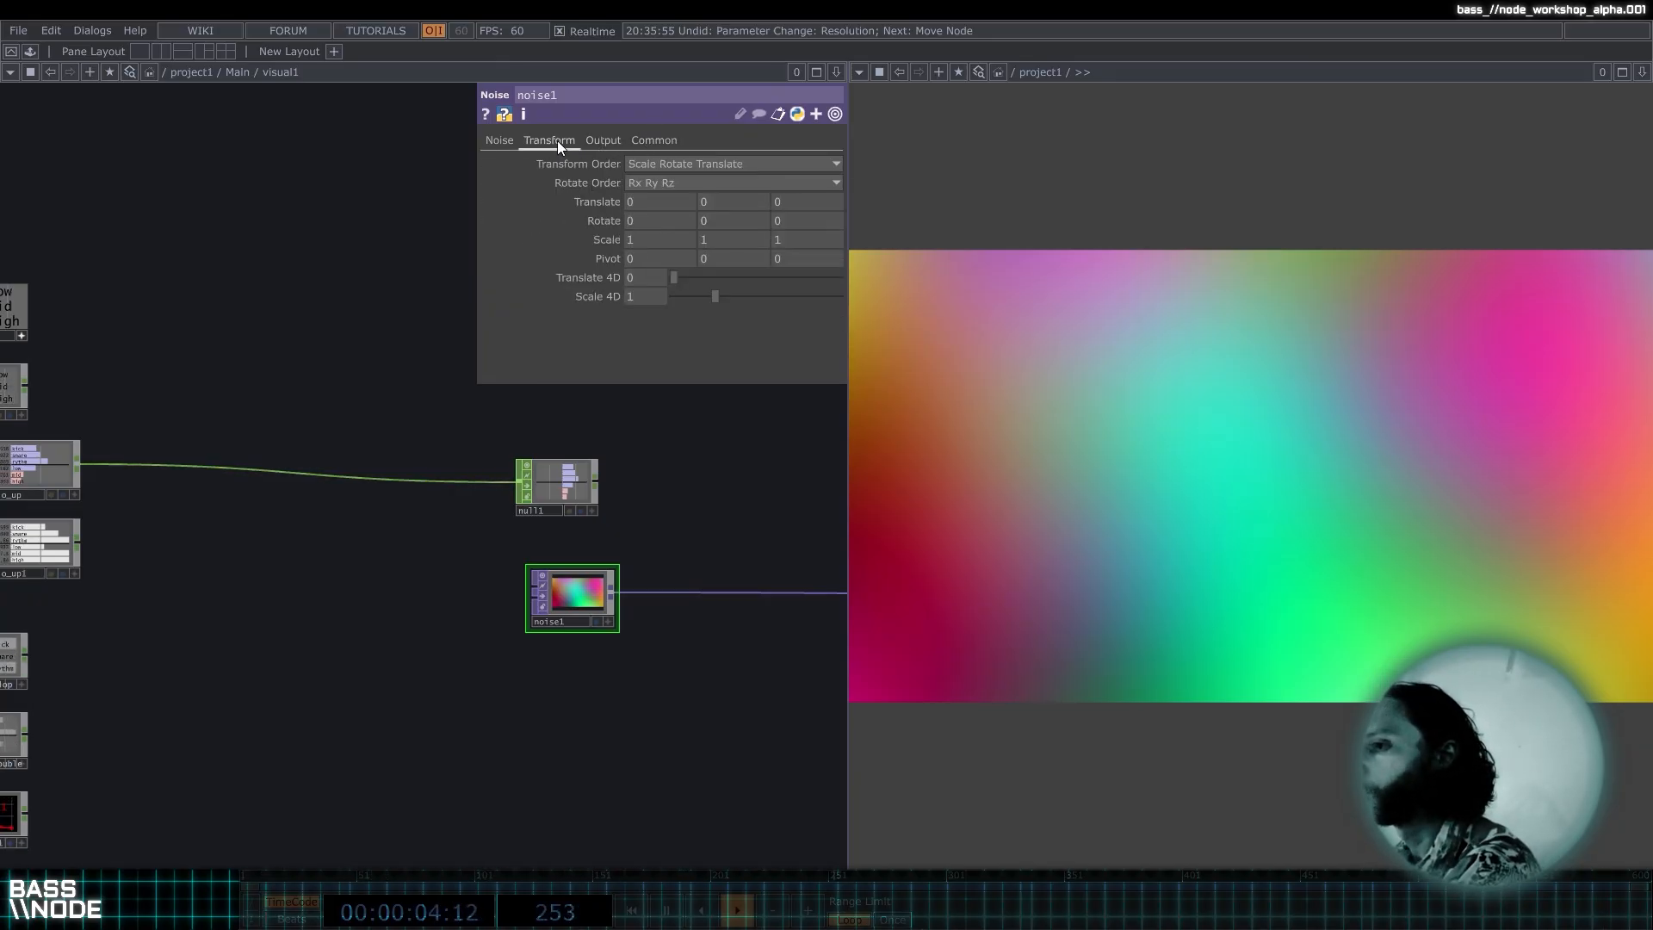
{"action": "left_click", "coordinate": [510, 144]}
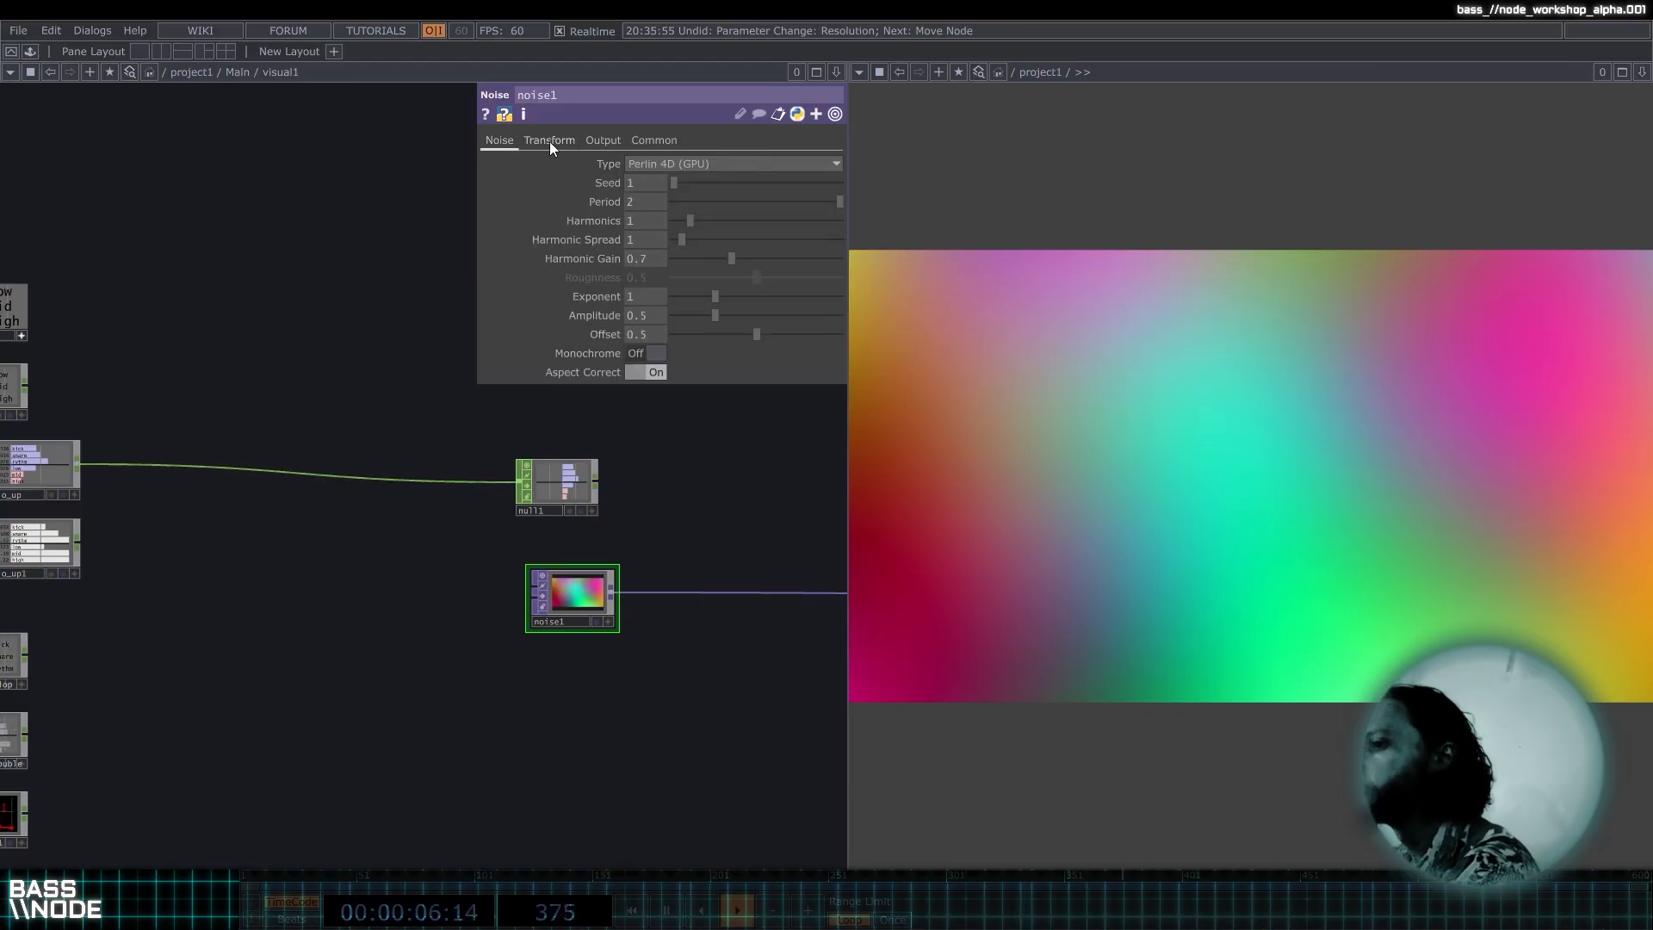
{"action": "left_click", "coordinate": [551, 143]}
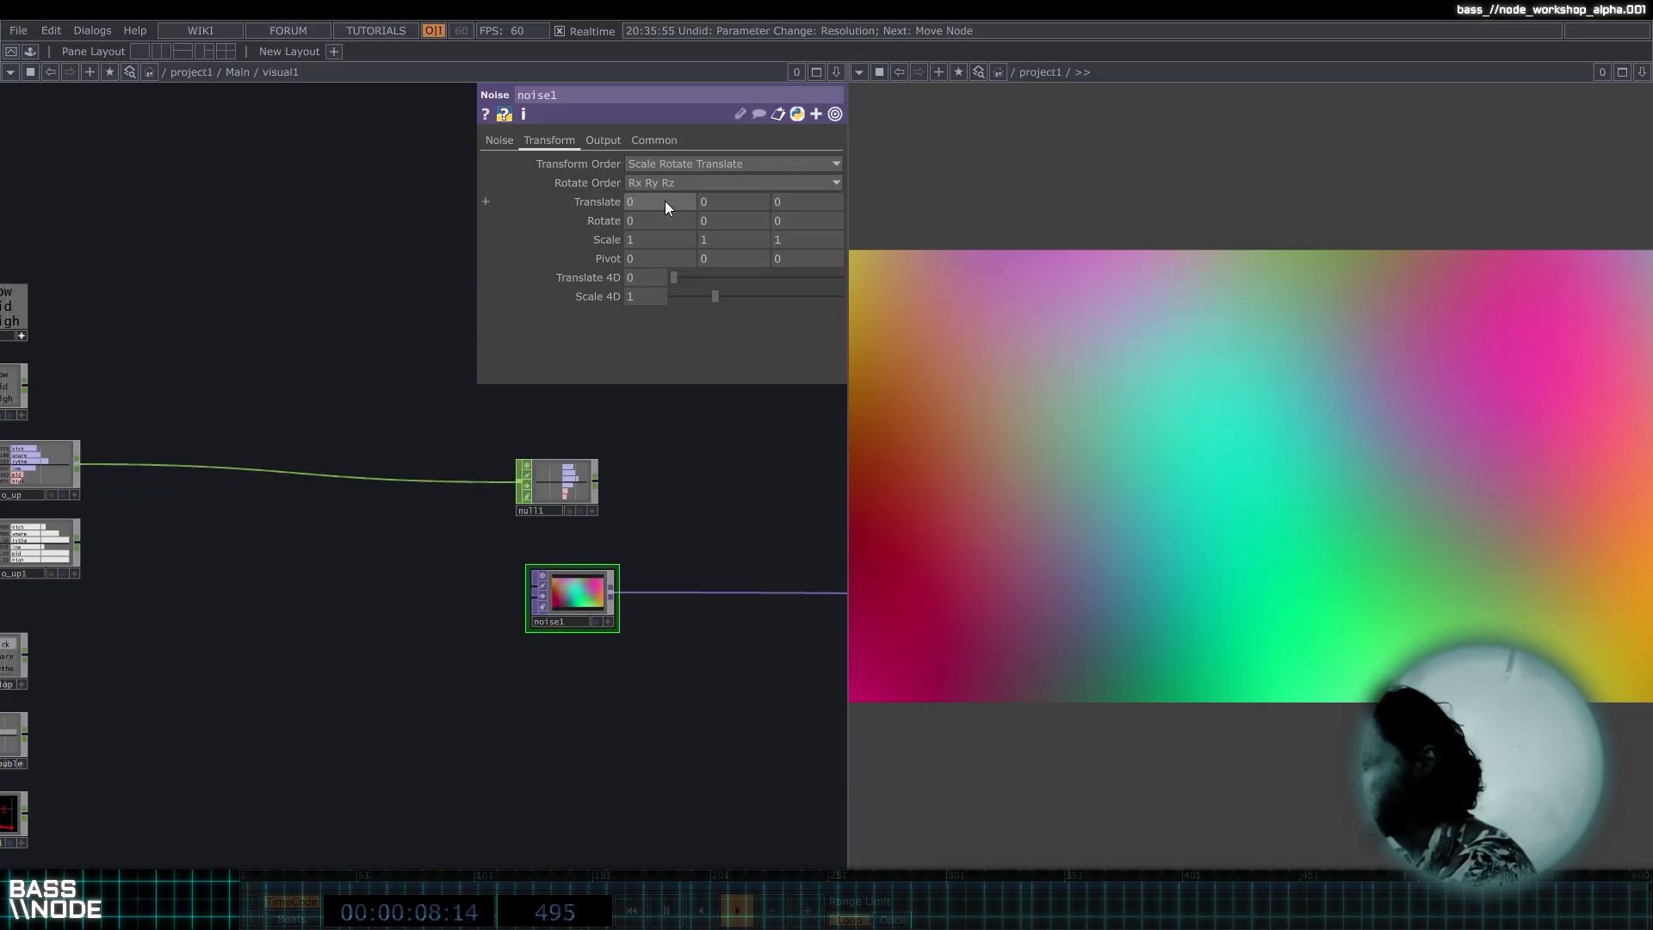
{"action": "left_click_drag", "start_coordinate": [665, 207], "coordinate": [704, 198]}
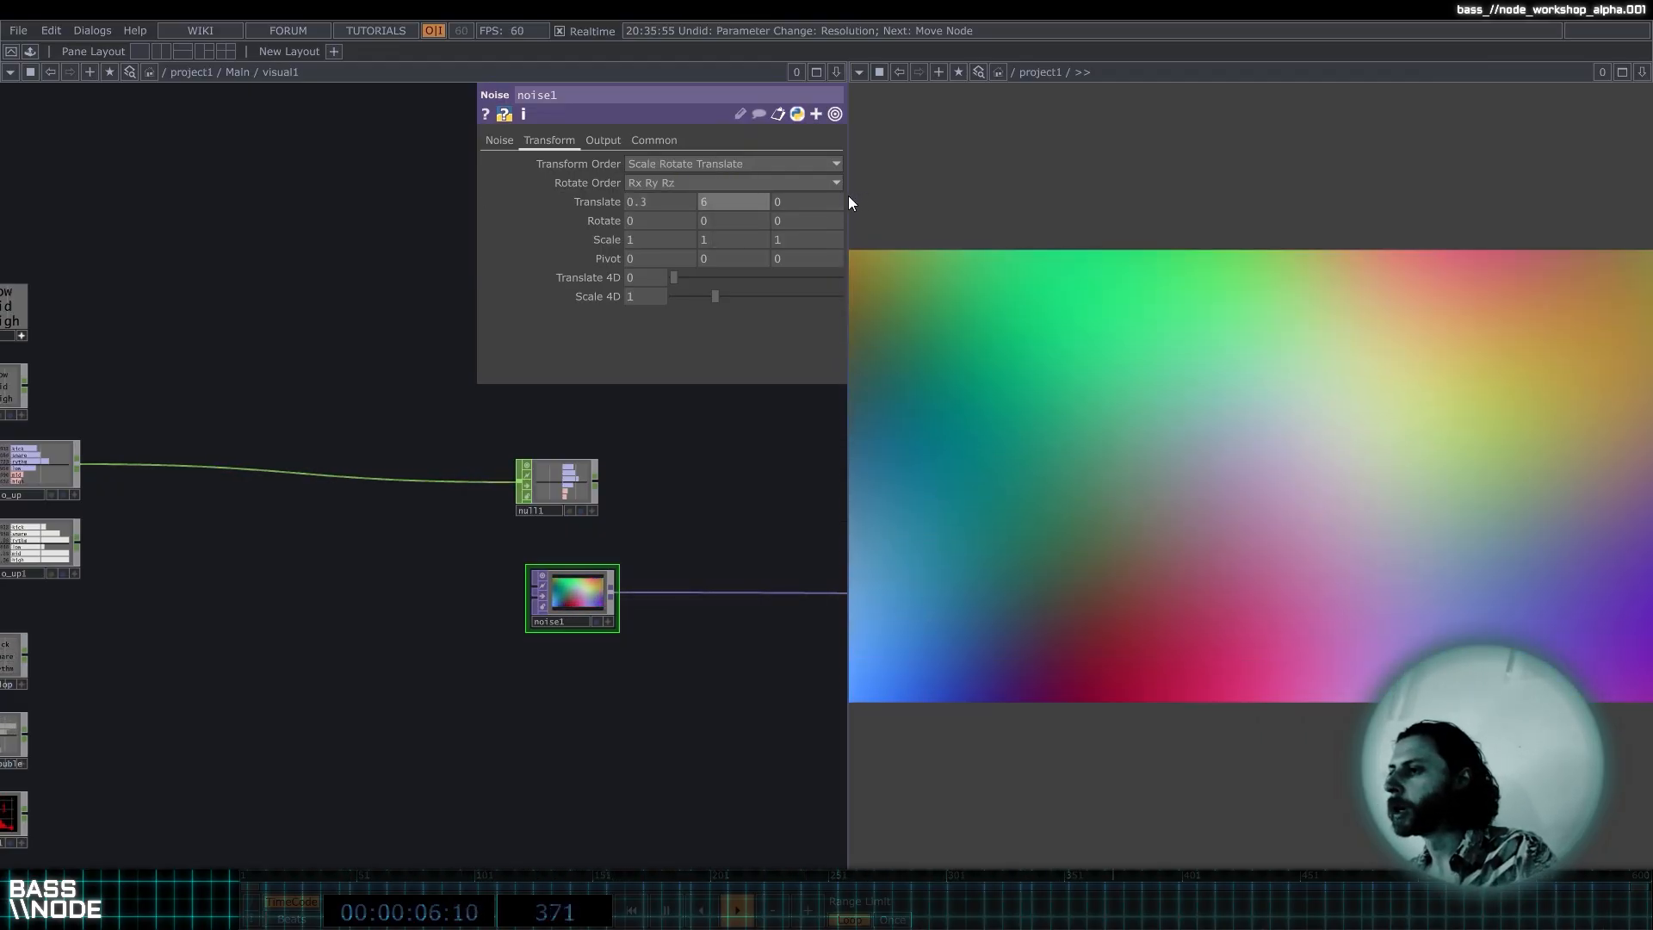
{"action": "left_click_drag", "start_coordinate": [853, 199], "coordinate": [652, 201]}
{"action": "left_click_drag", "start_coordinate": [807, 207], "coordinate": [807, 207]}
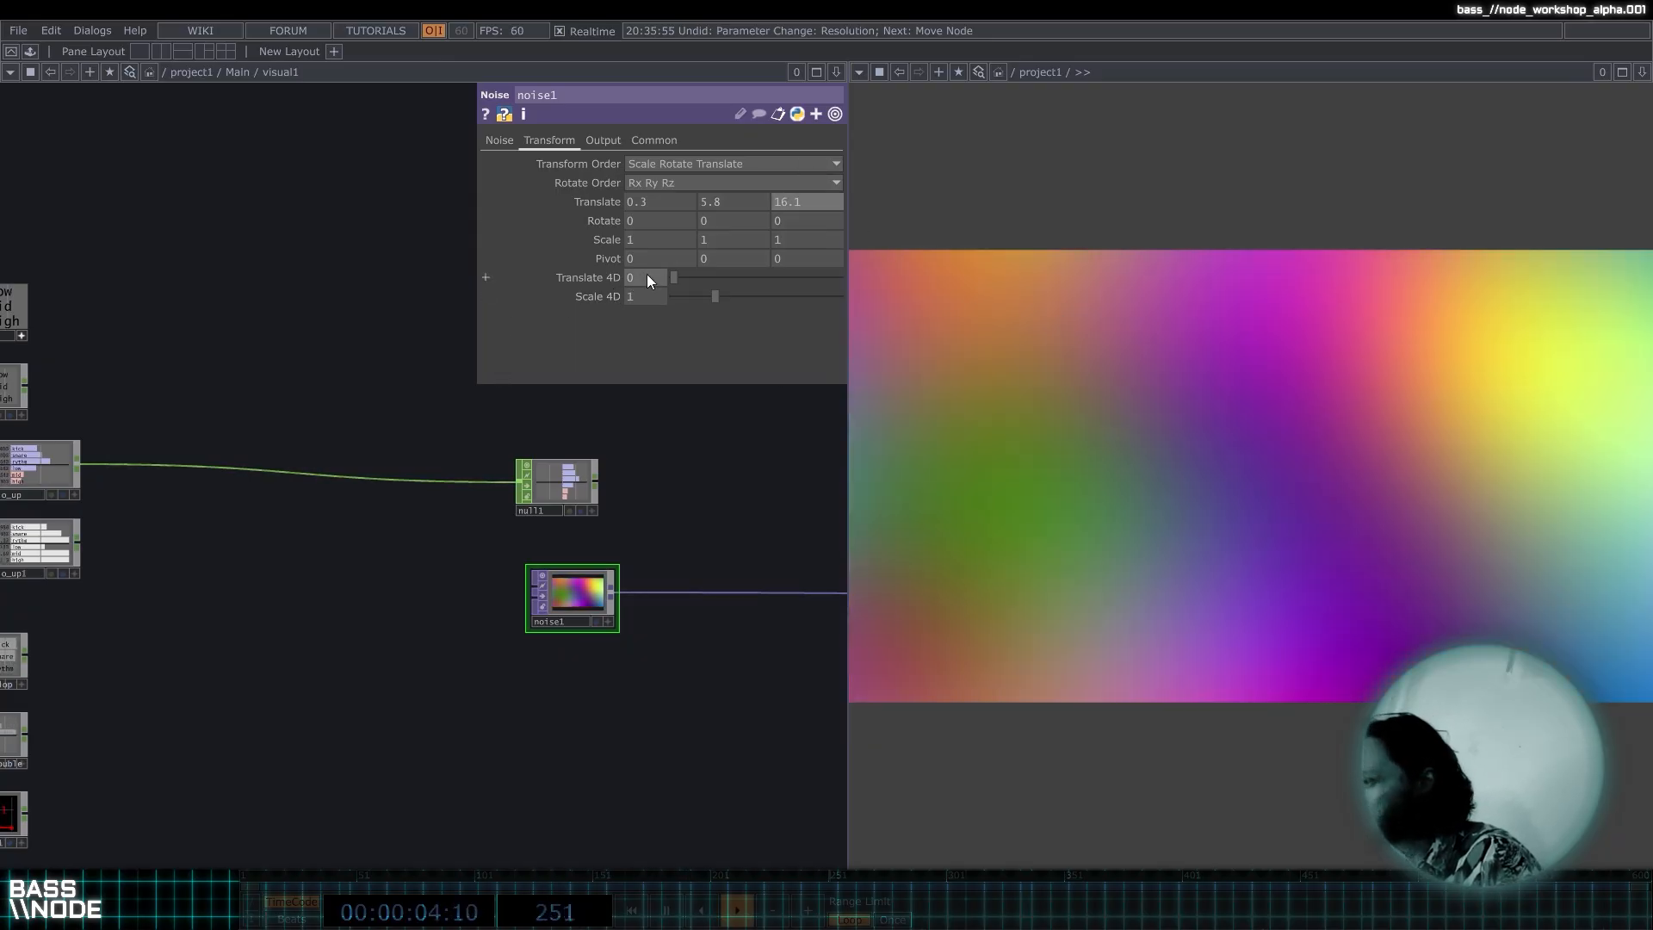
{"action": "left_click_drag", "start_coordinate": [647, 281], "coordinate": [647, 251]}
{"action": "scroll", "coordinate": [637, 469], "scroll_direction": "up", "scroll_amount": 3}
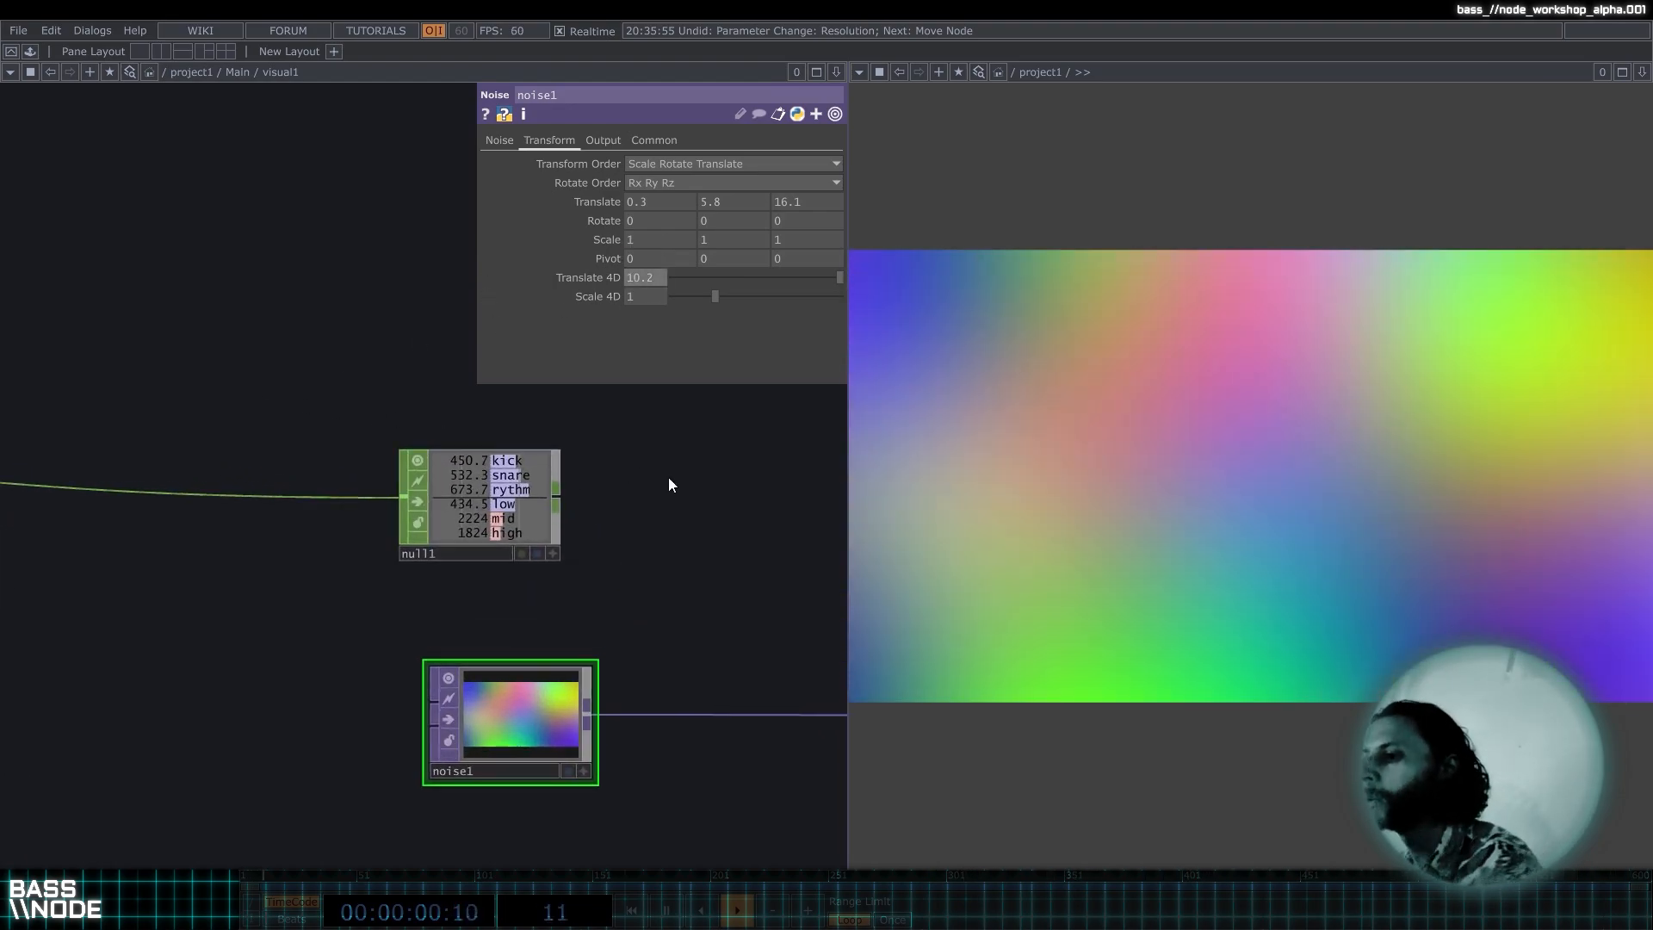
Make the Null CHOP's viewer active and drive the Noise TOP's Translate 4D with its kick channel as a CHOP reference.
{"action": "left_click", "coordinate": [534, 516]}
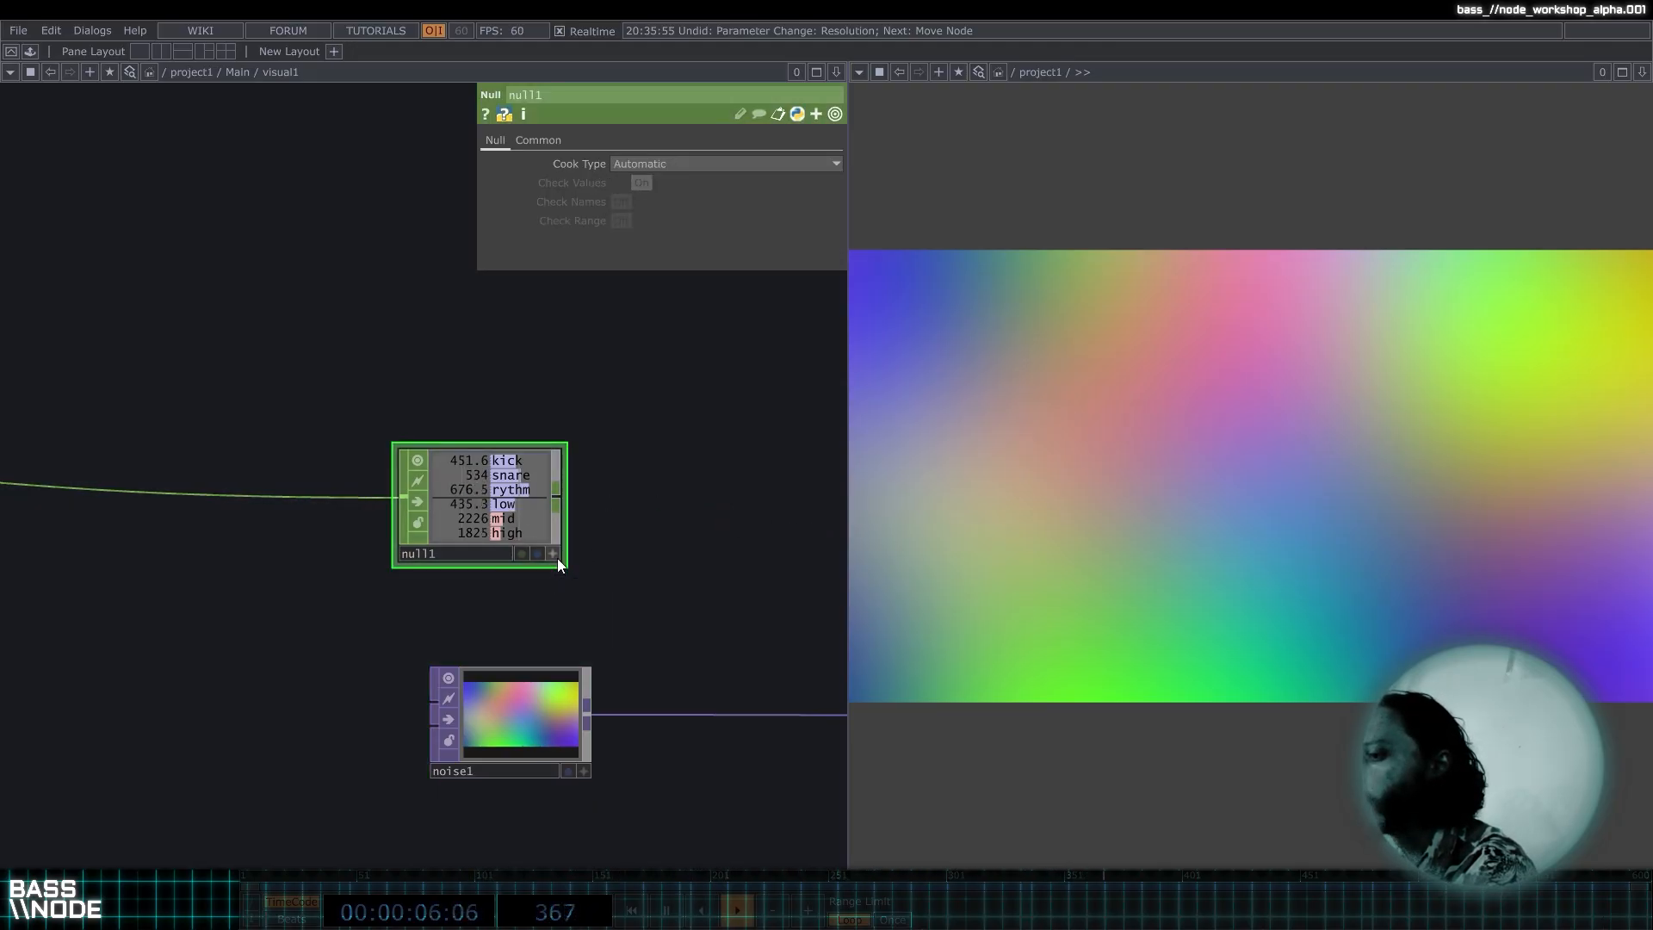
{"action": "left_click_drag", "start_coordinate": [705, 474], "coordinate": [630, 453]}
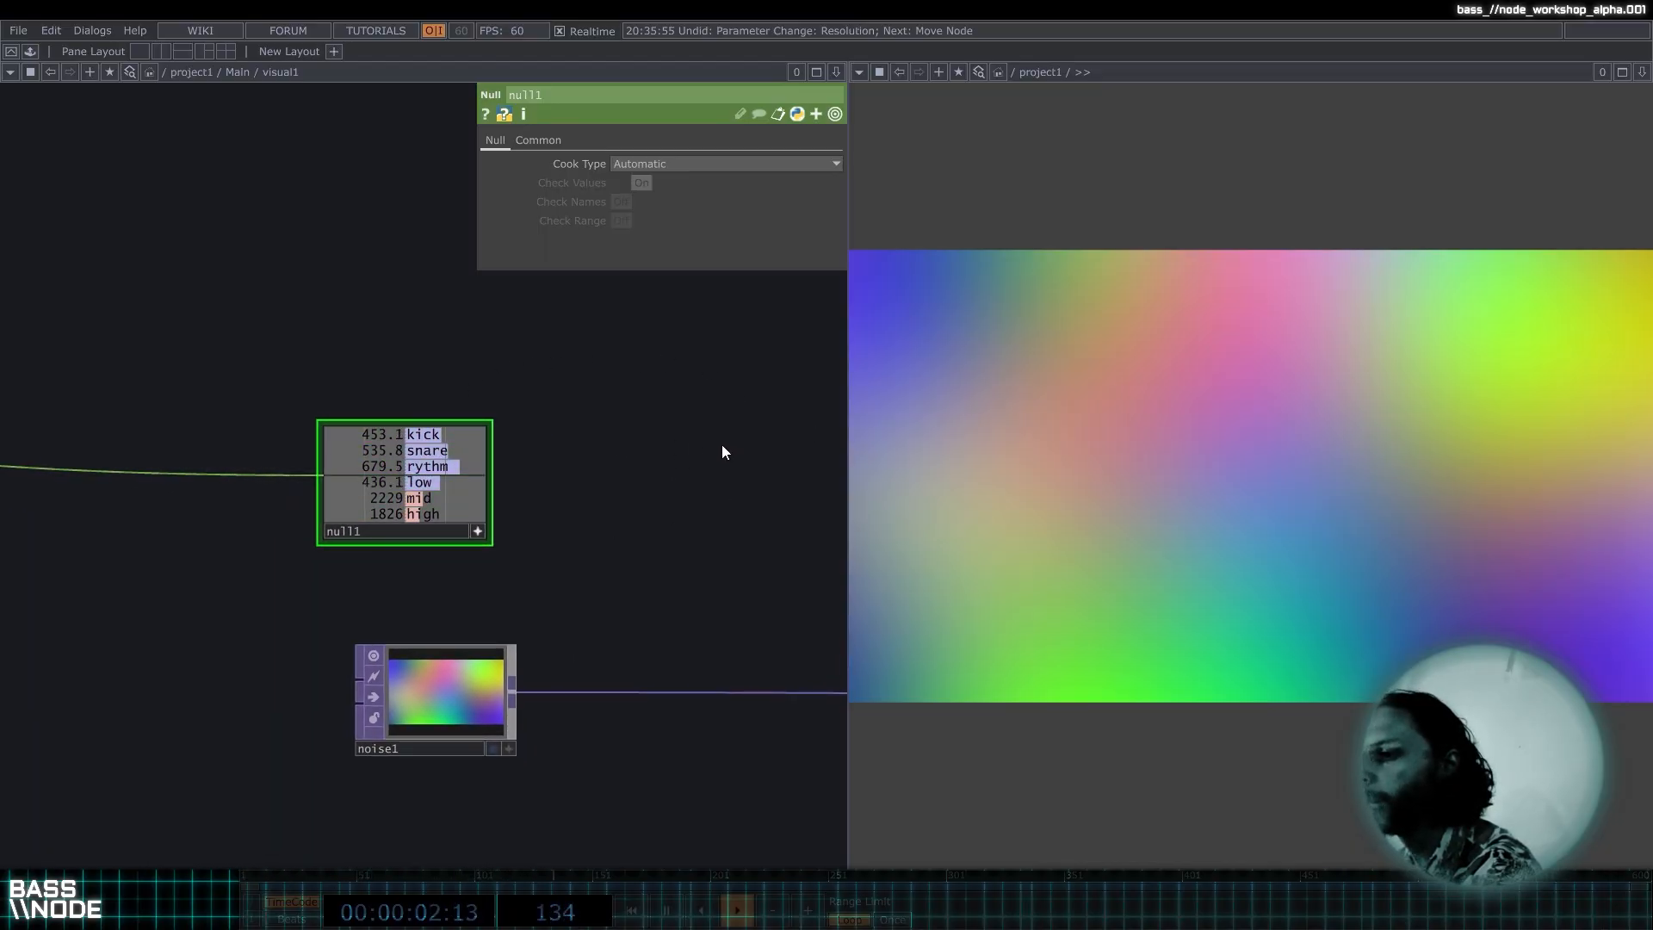
{"action": "left_click_drag", "start_coordinate": [456, 442], "coordinate": [653, 531]}
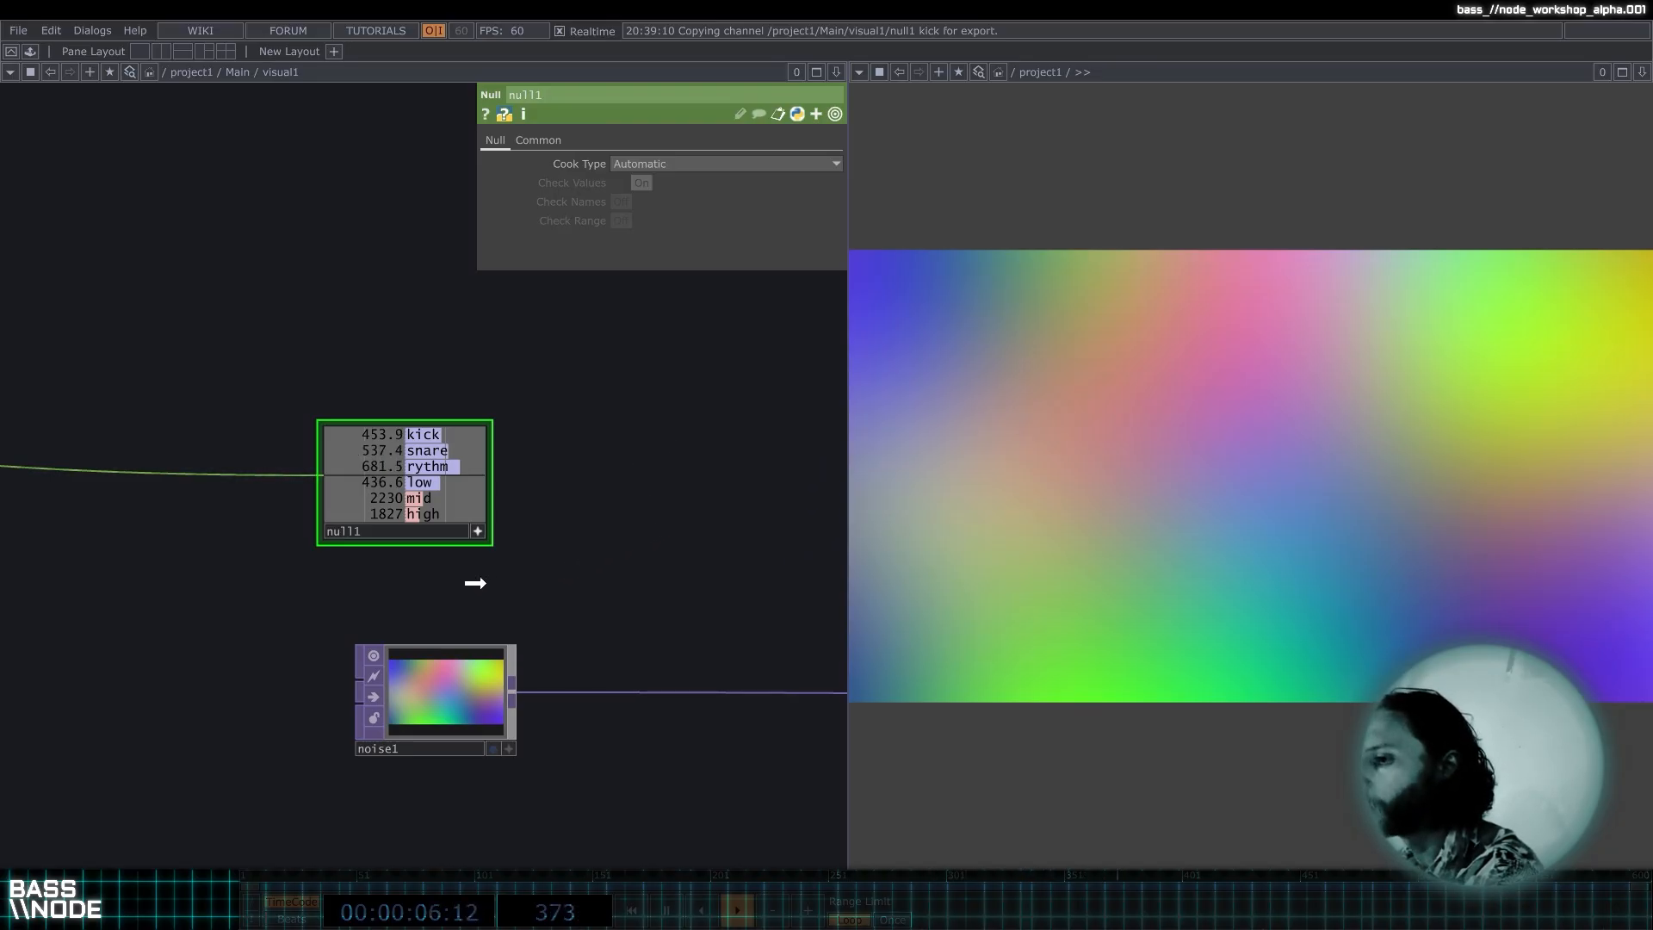
{"action": "mouse_move", "coordinate": [475, 583]}
{"action": "left_mouse_down"}
{"action": "mouse_move", "coordinate": [481, 685]}
{"action": "mouse_move", "coordinate": [622, 566]}
{"action": "mouse_move", "coordinate": [426, 444]}
{"action": "left_mouse_up"}
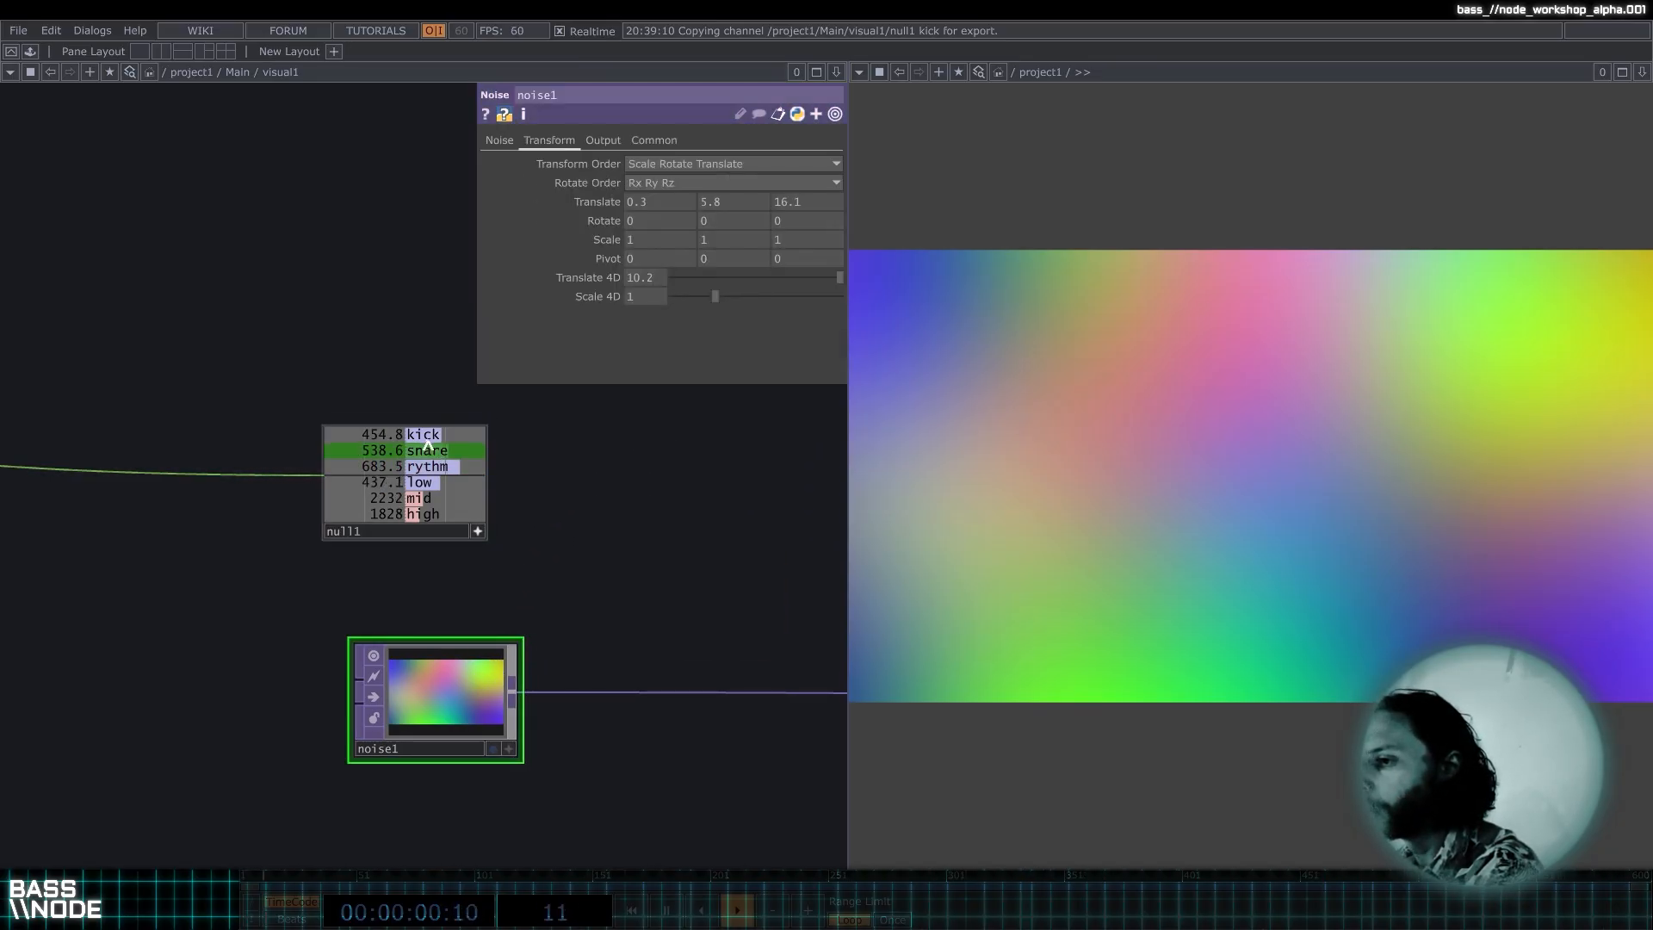
{"action": "scroll", "coordinate": [543, 478], "scroll_direction": "up", "scroll_amount": 3}
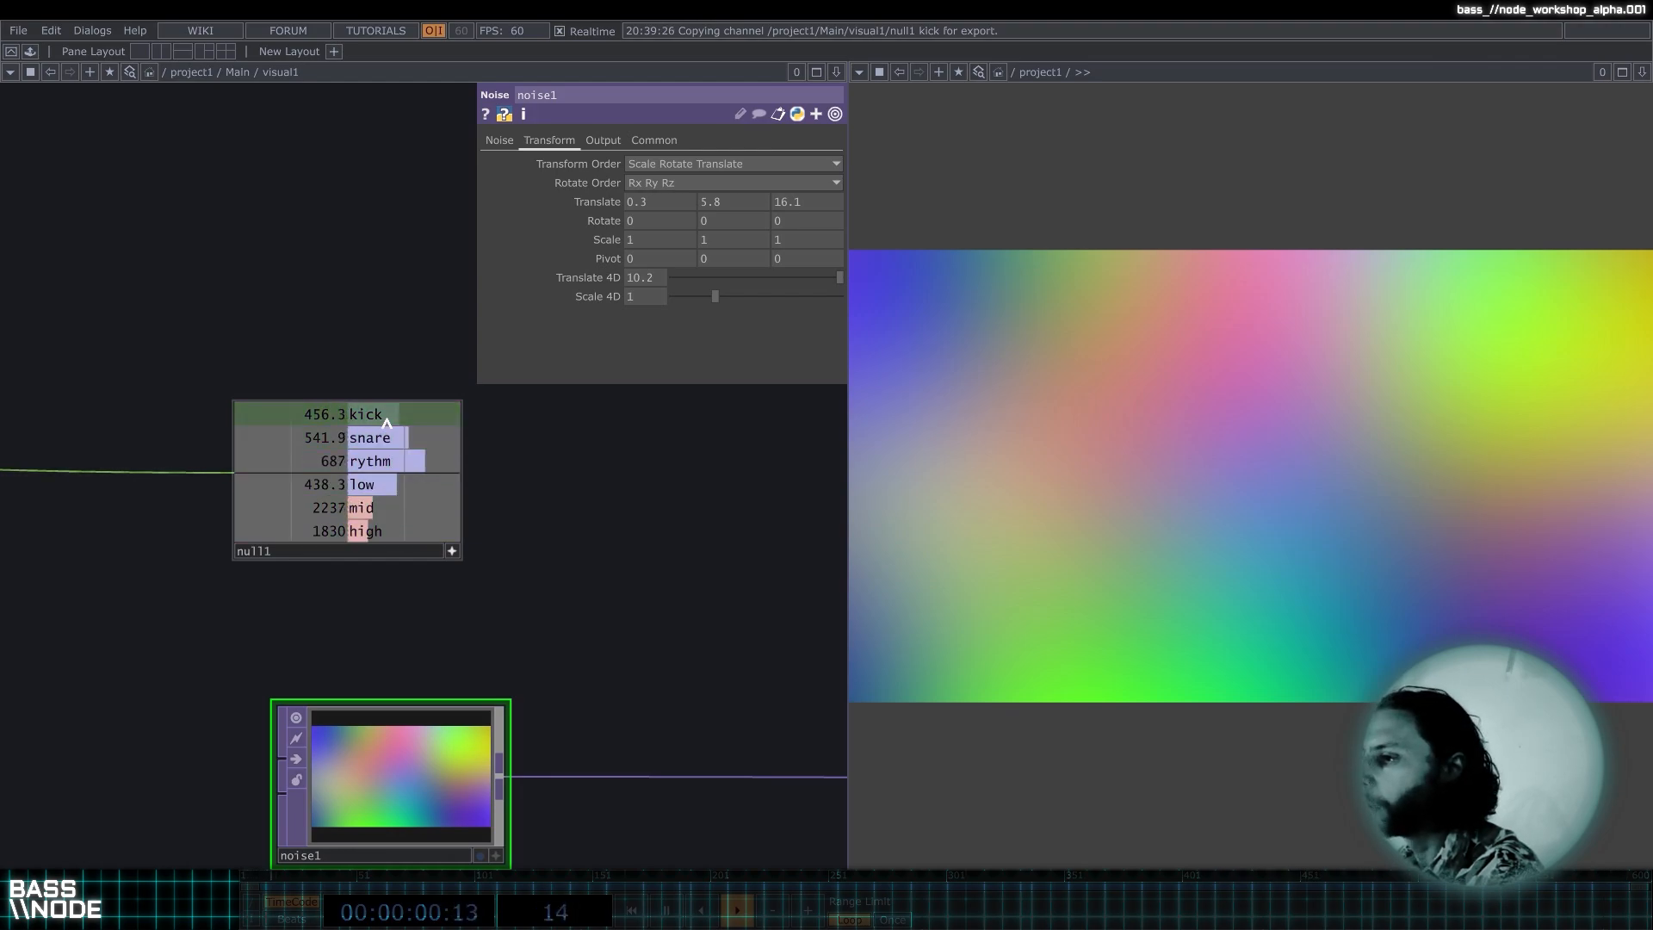
{"action": "left_click_drag", "start_coordinate": [387, 422], "coordinate": [578, 302]}
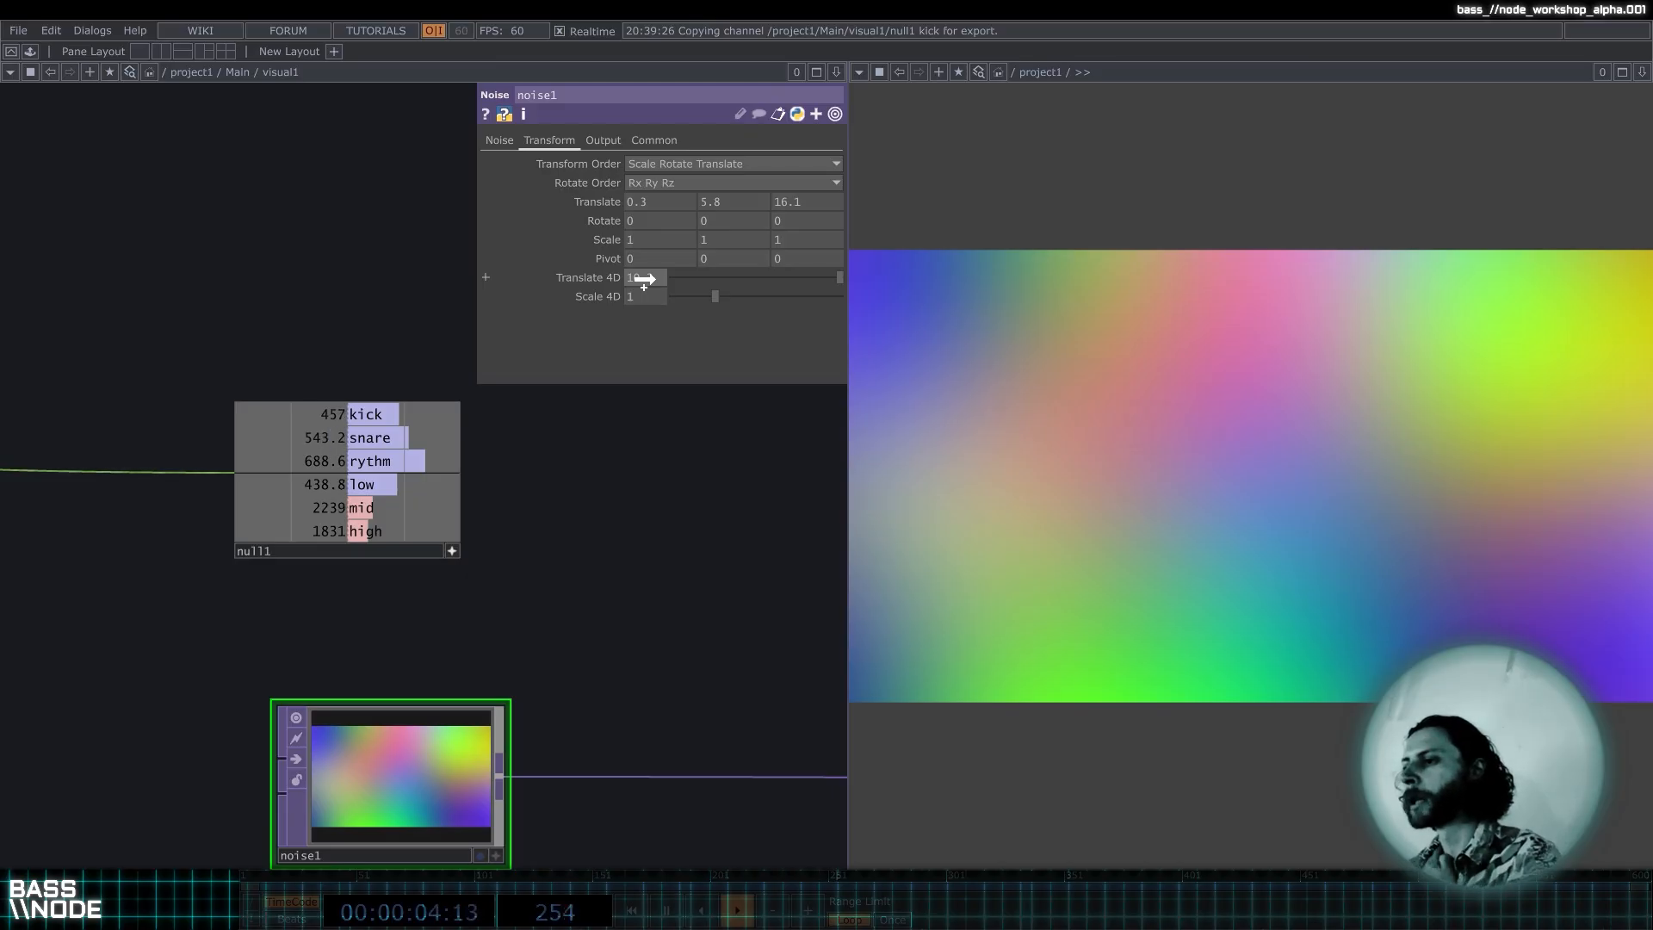
{"action": "left_click_drag", "start_coordinate": [645, 278], "coordinate": [654, 278]}
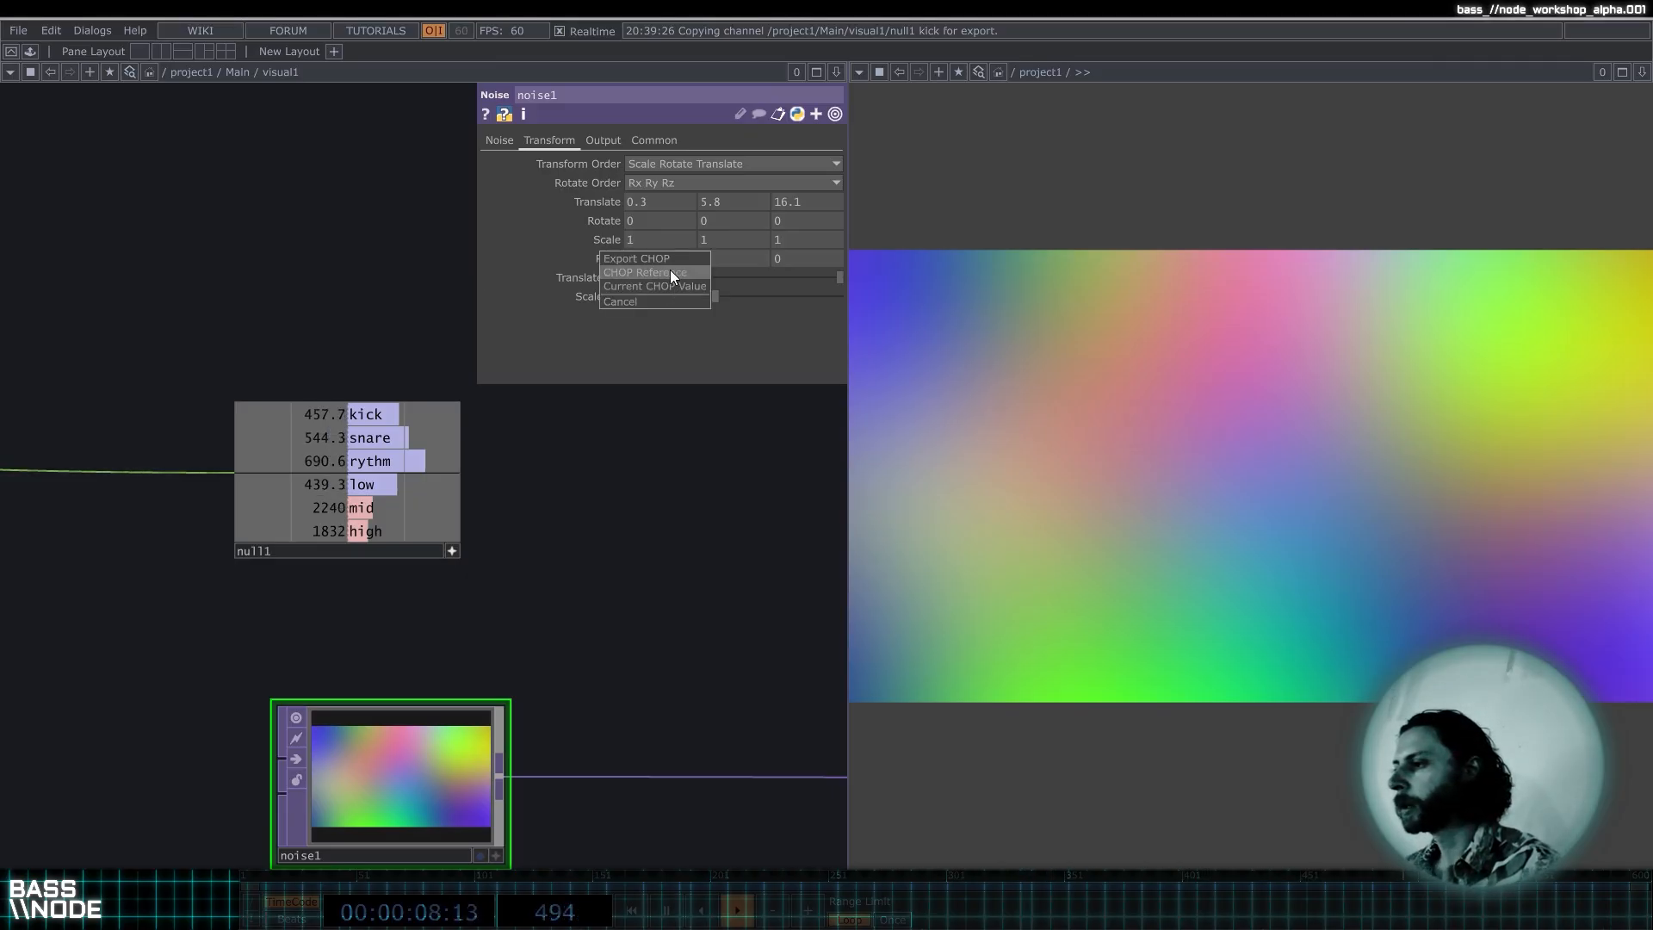
{"action": "left_click", "coordinate": [670, 272]}
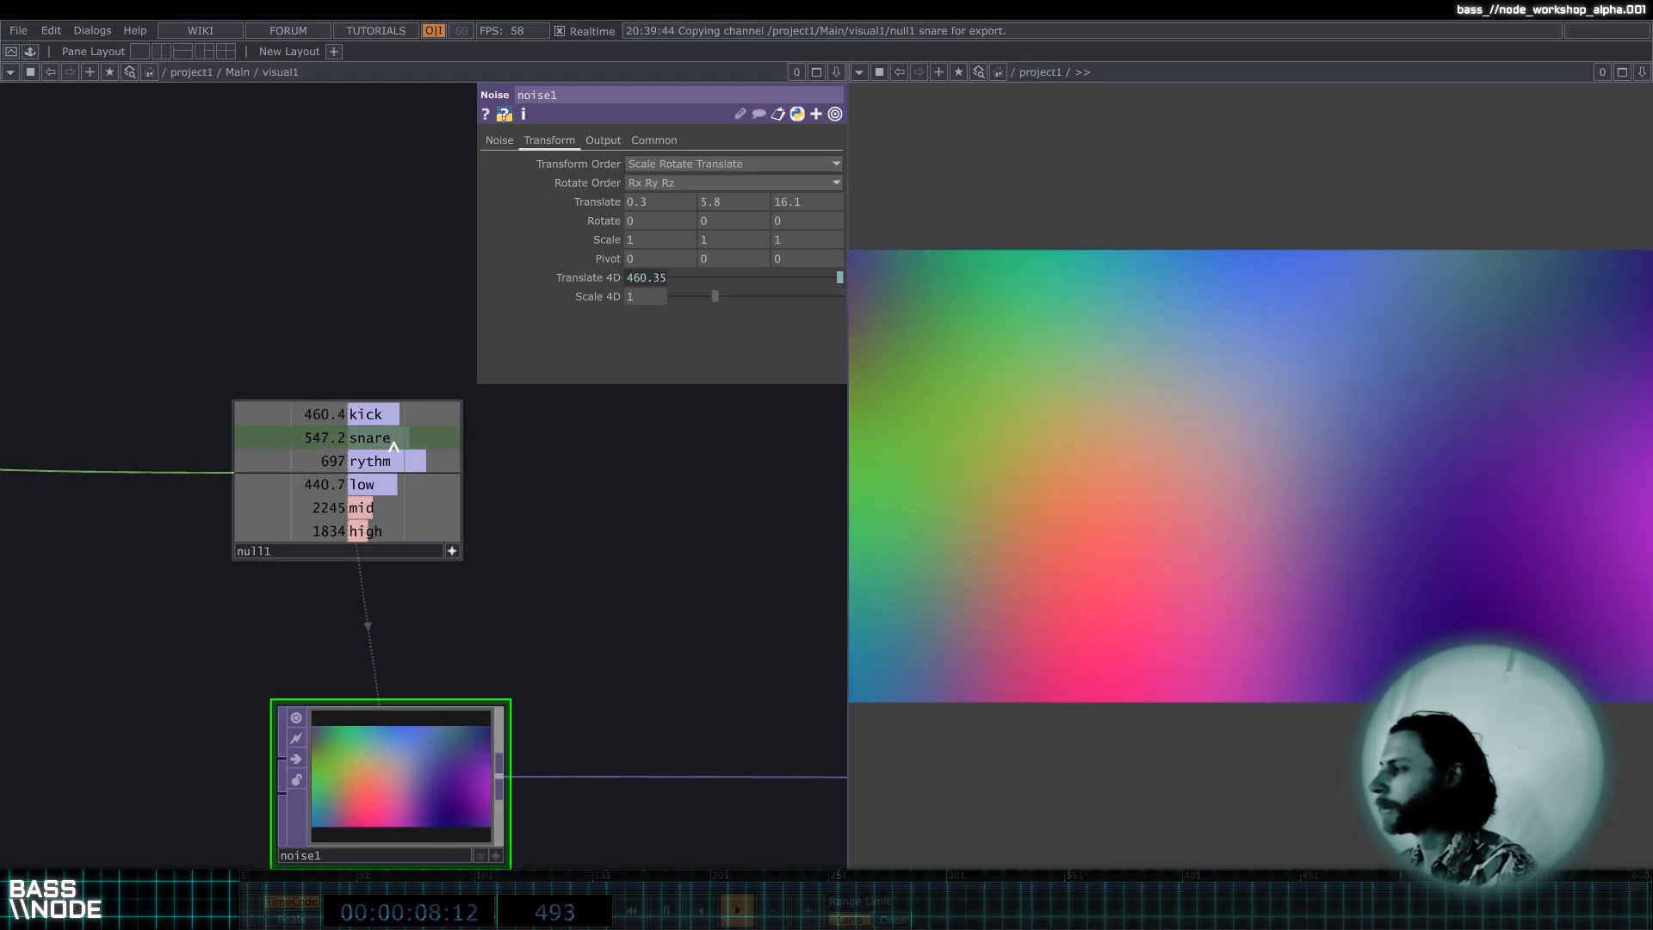
Drive the Noise TOP's Z Translate with the Null CHOP's snare channel as a CHOP reference.
{"action": "left_click_drag", "start_coordinate": [413, 439], "coordinate": [709, 462]}
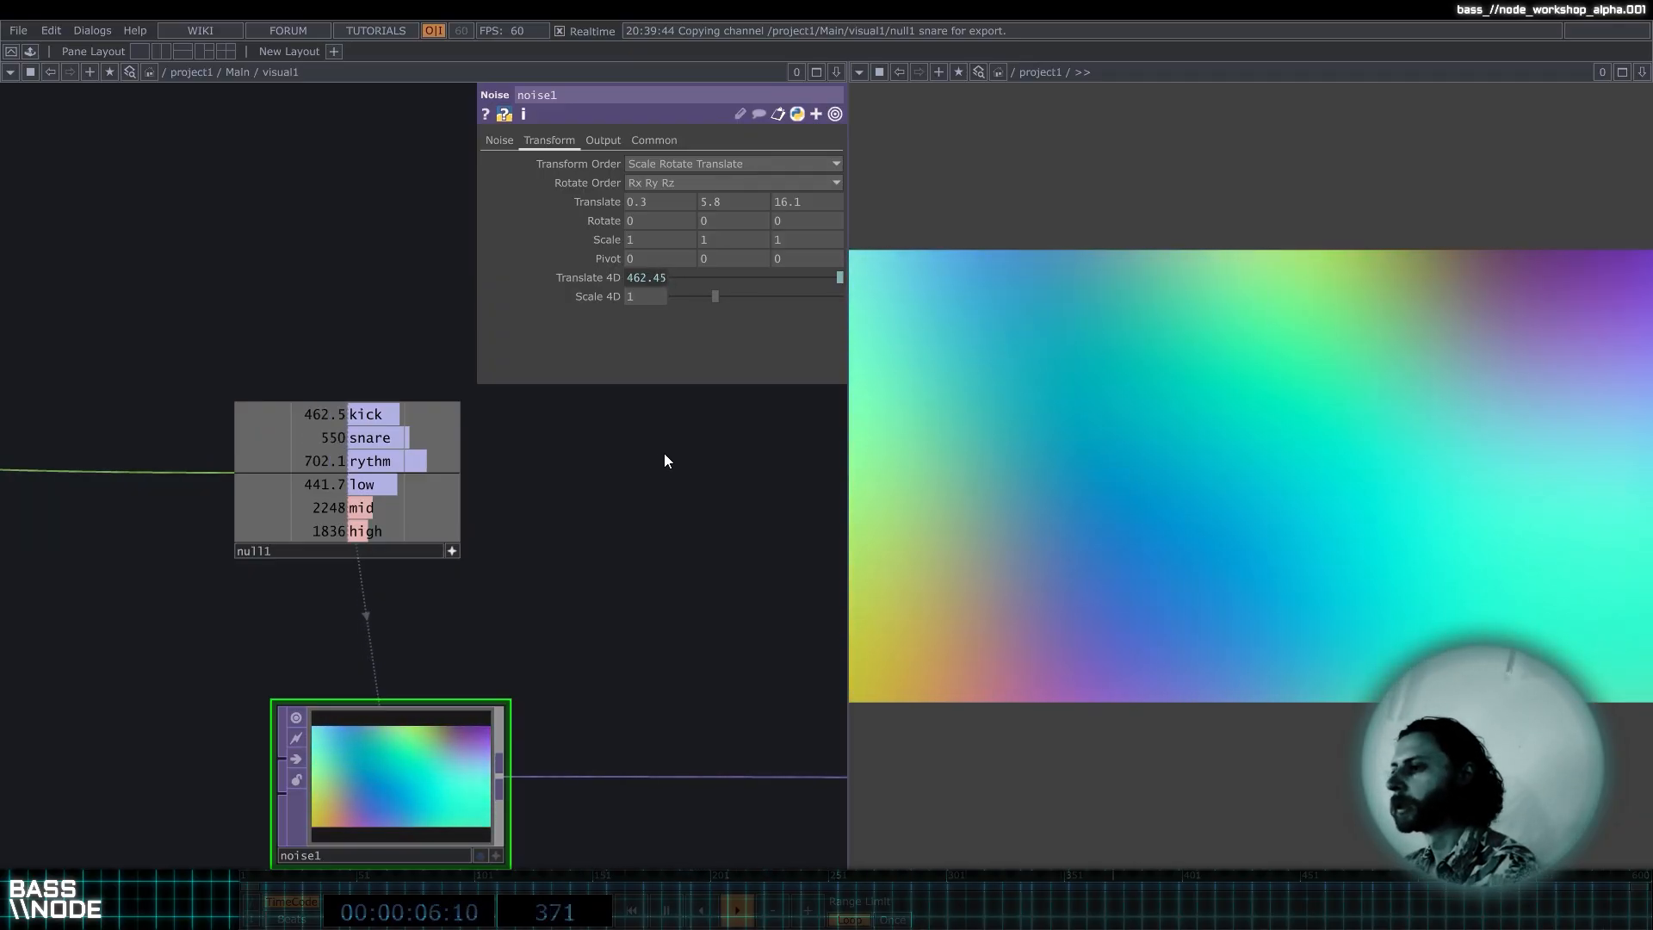
{"action": "scroll", "coordinate": [625, 504], "scroll_direction": "down", "scroll_amount": 1}
{"action": "scroll", "coordinate": [625, 504], "scroll_direction": "down", "scroll_amount": 2}
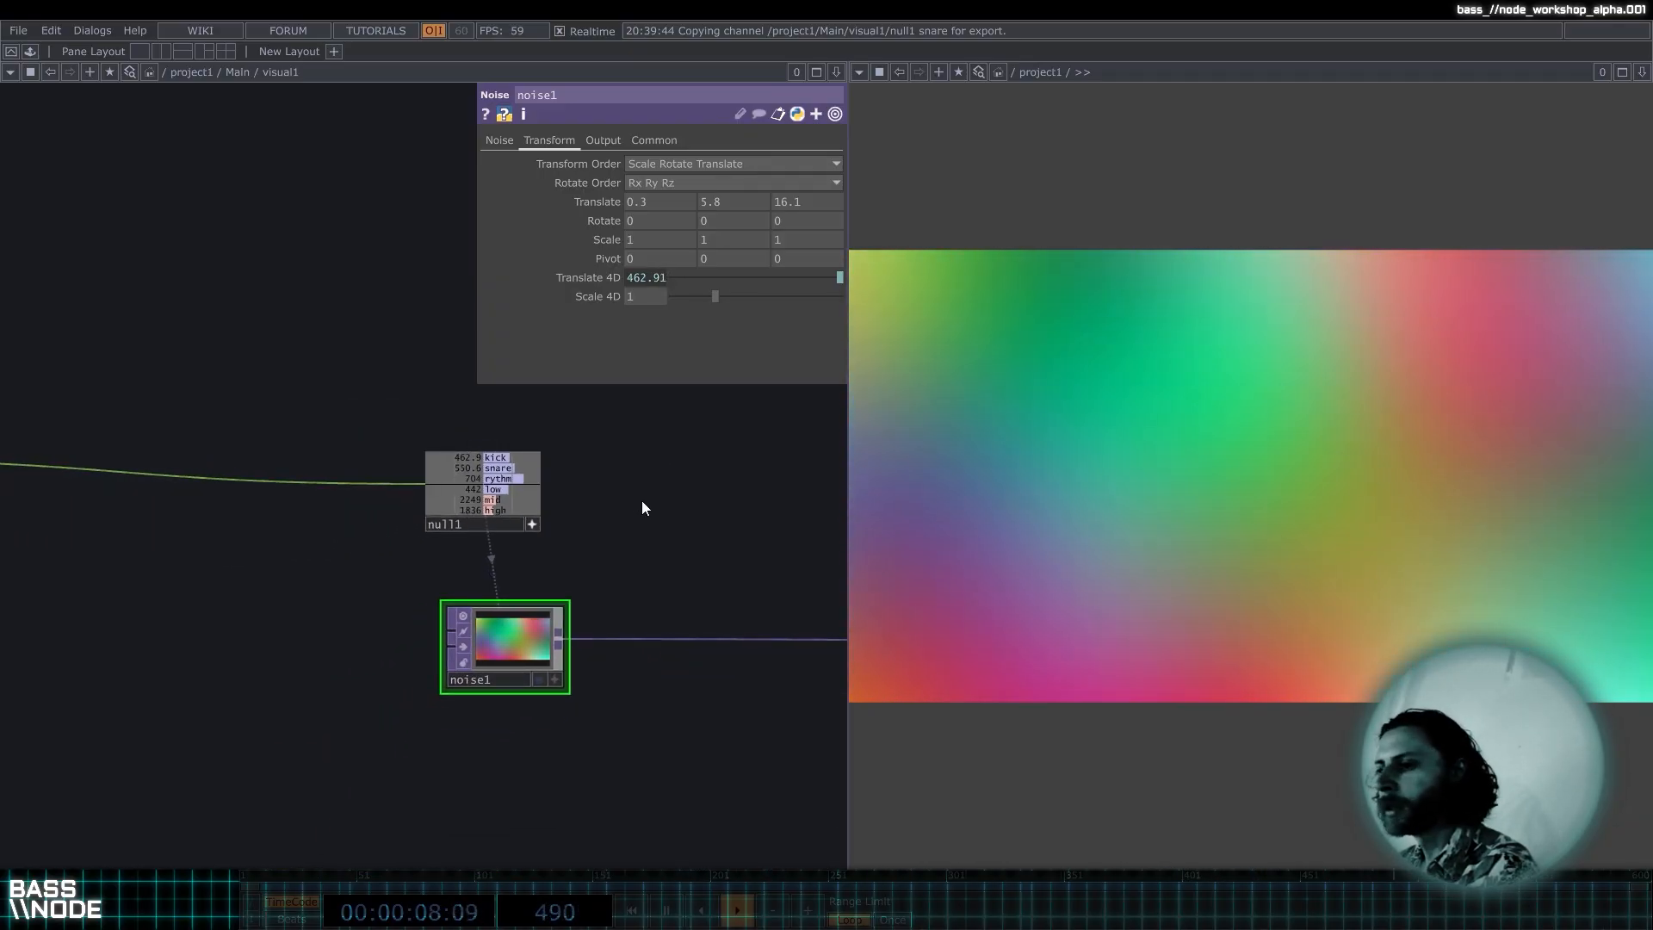
{"action": "left_click_drag", "start_coordinate": [463, 448], "coordinate": [784, 201]}
{"action": "left_click", "coordinate": [824, 190]}
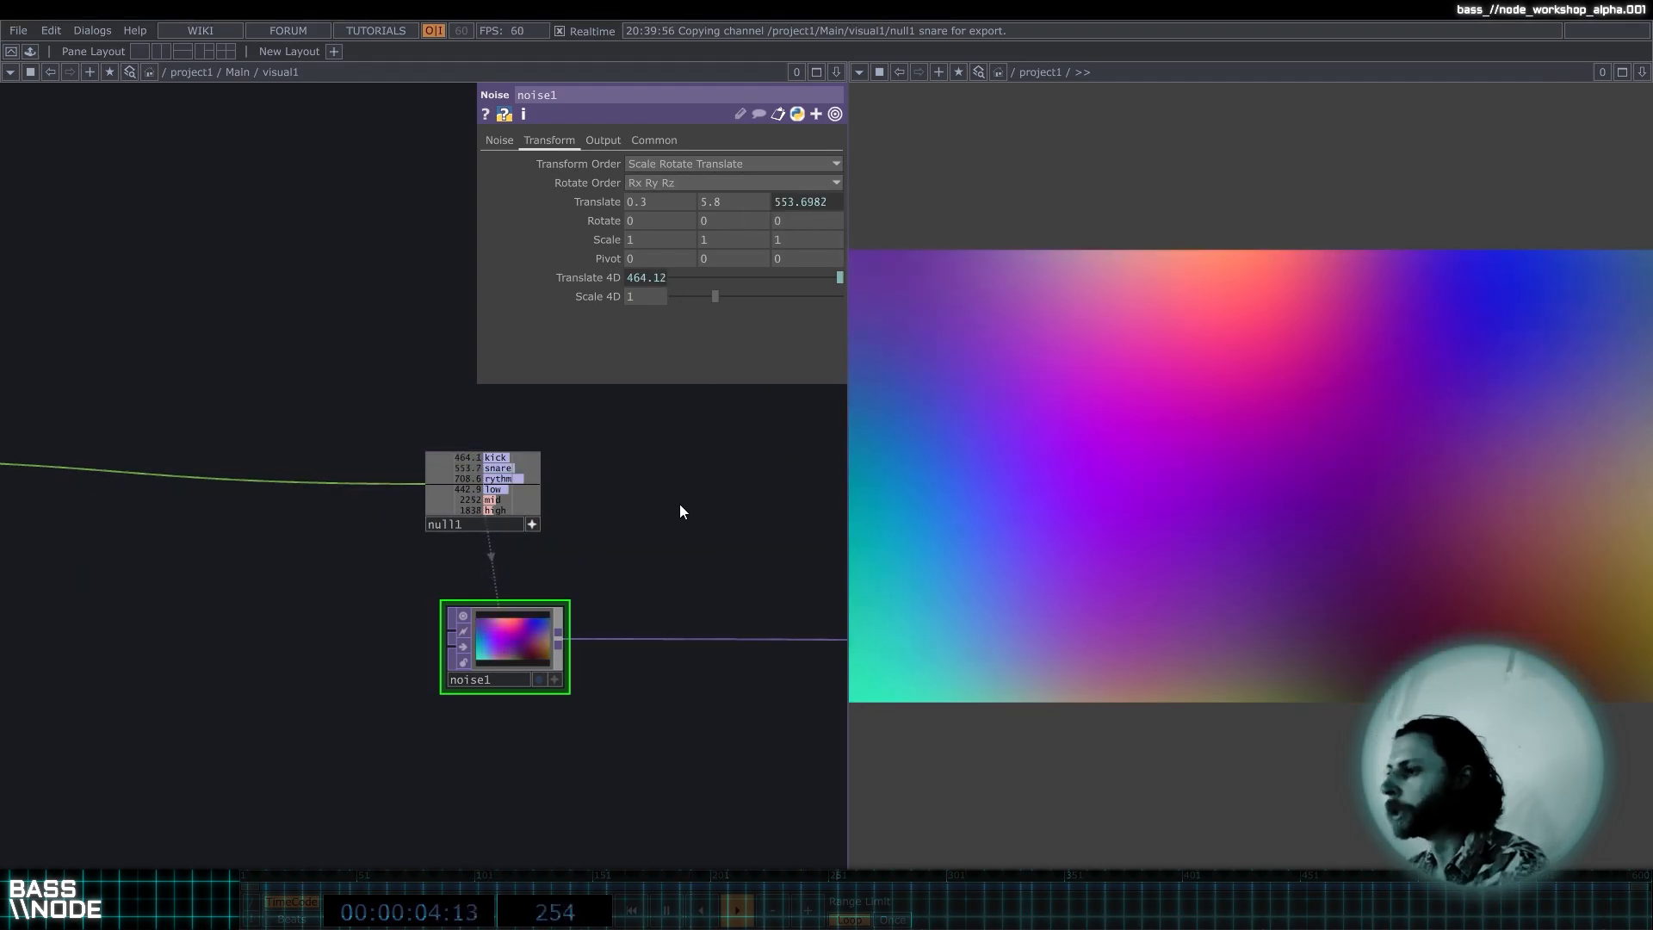
{"action": "scroll", "coordinate": [679, 502], "scroll_direction": "down", "scroll_amount": 2}
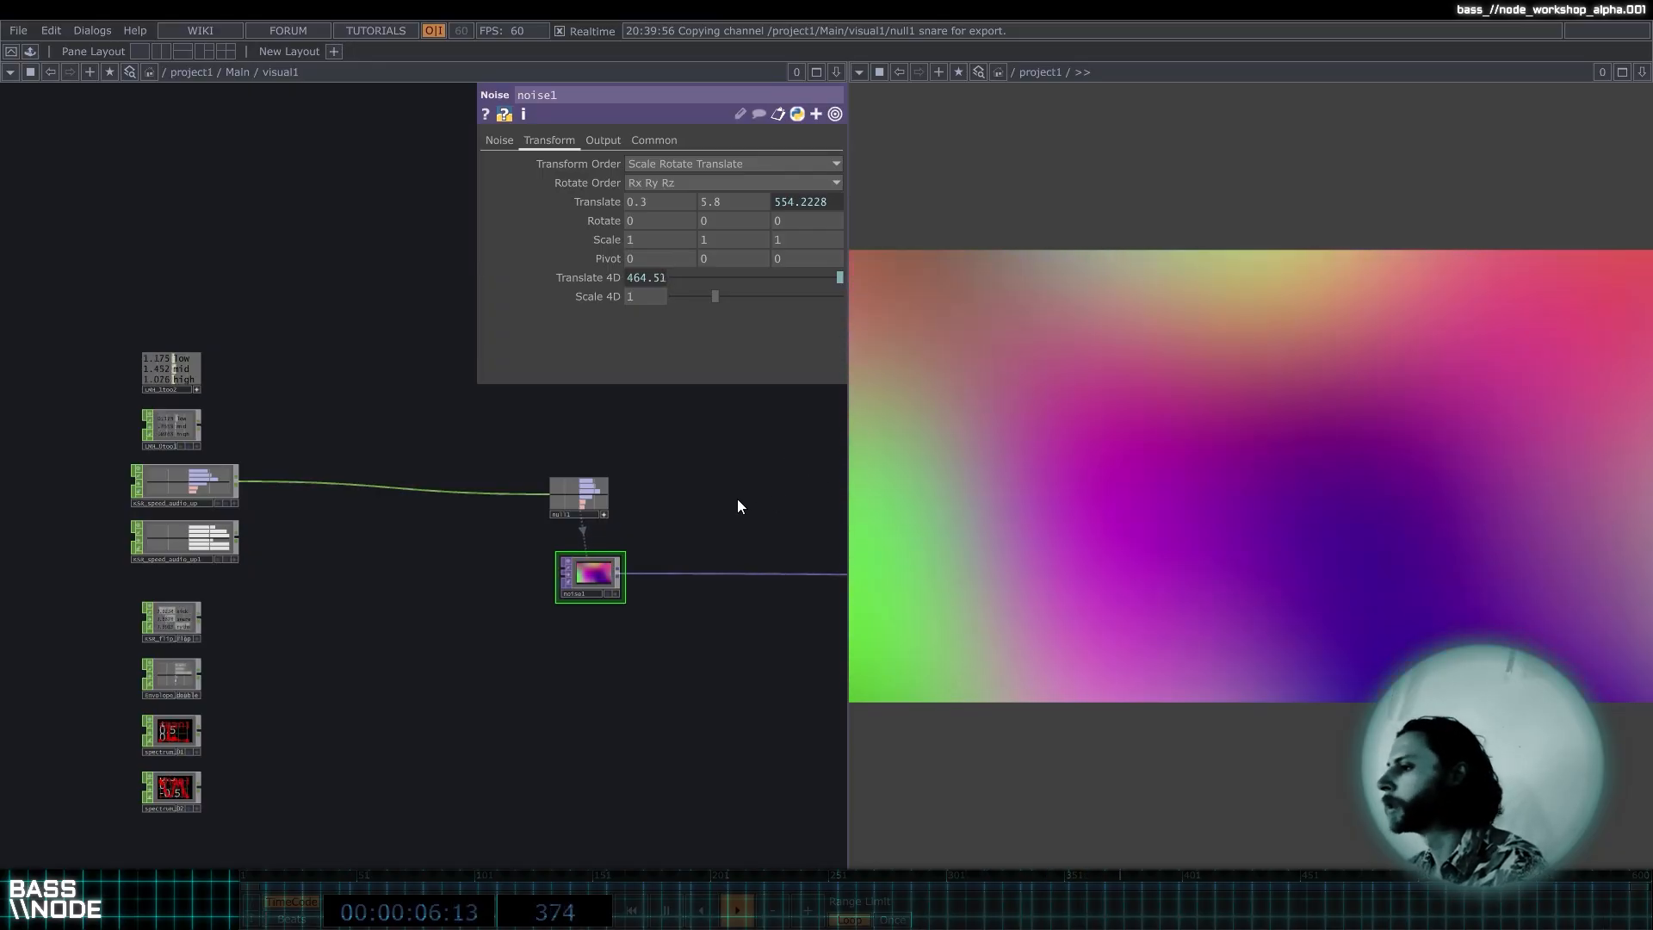
{"action": "left_click_drag", "start_coordinate": [744, 508], "coordinate": [648, 514]}
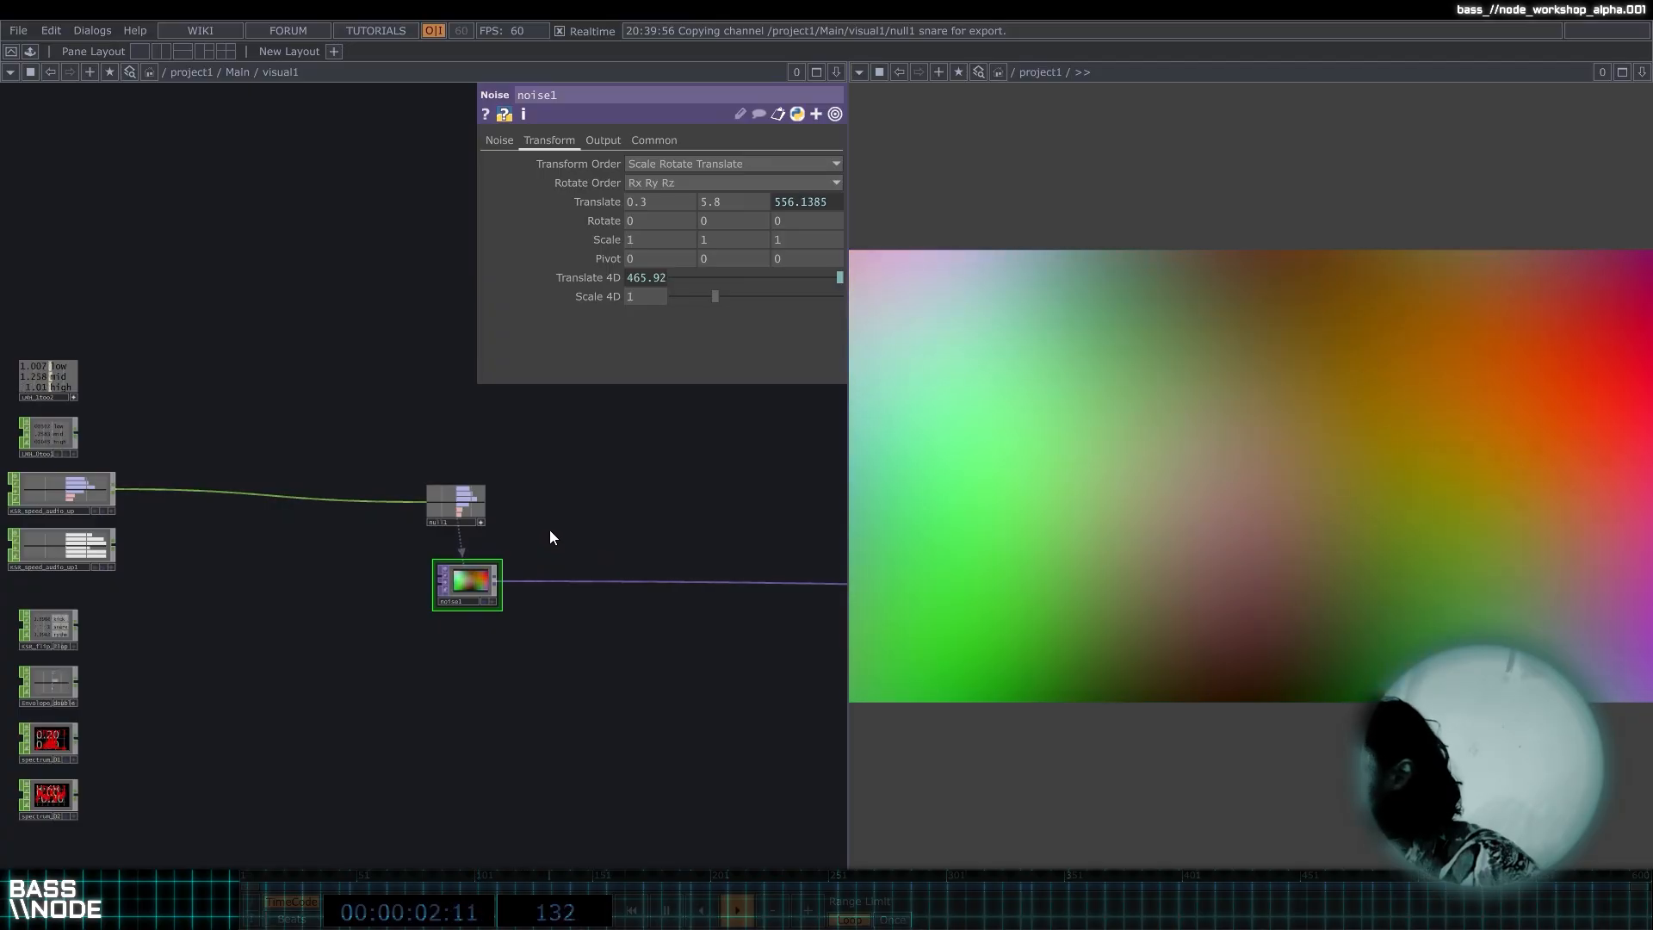
{"action": "left_click_drag", "start_coordinate": [552, 515], "coordinate": [567, 483]}
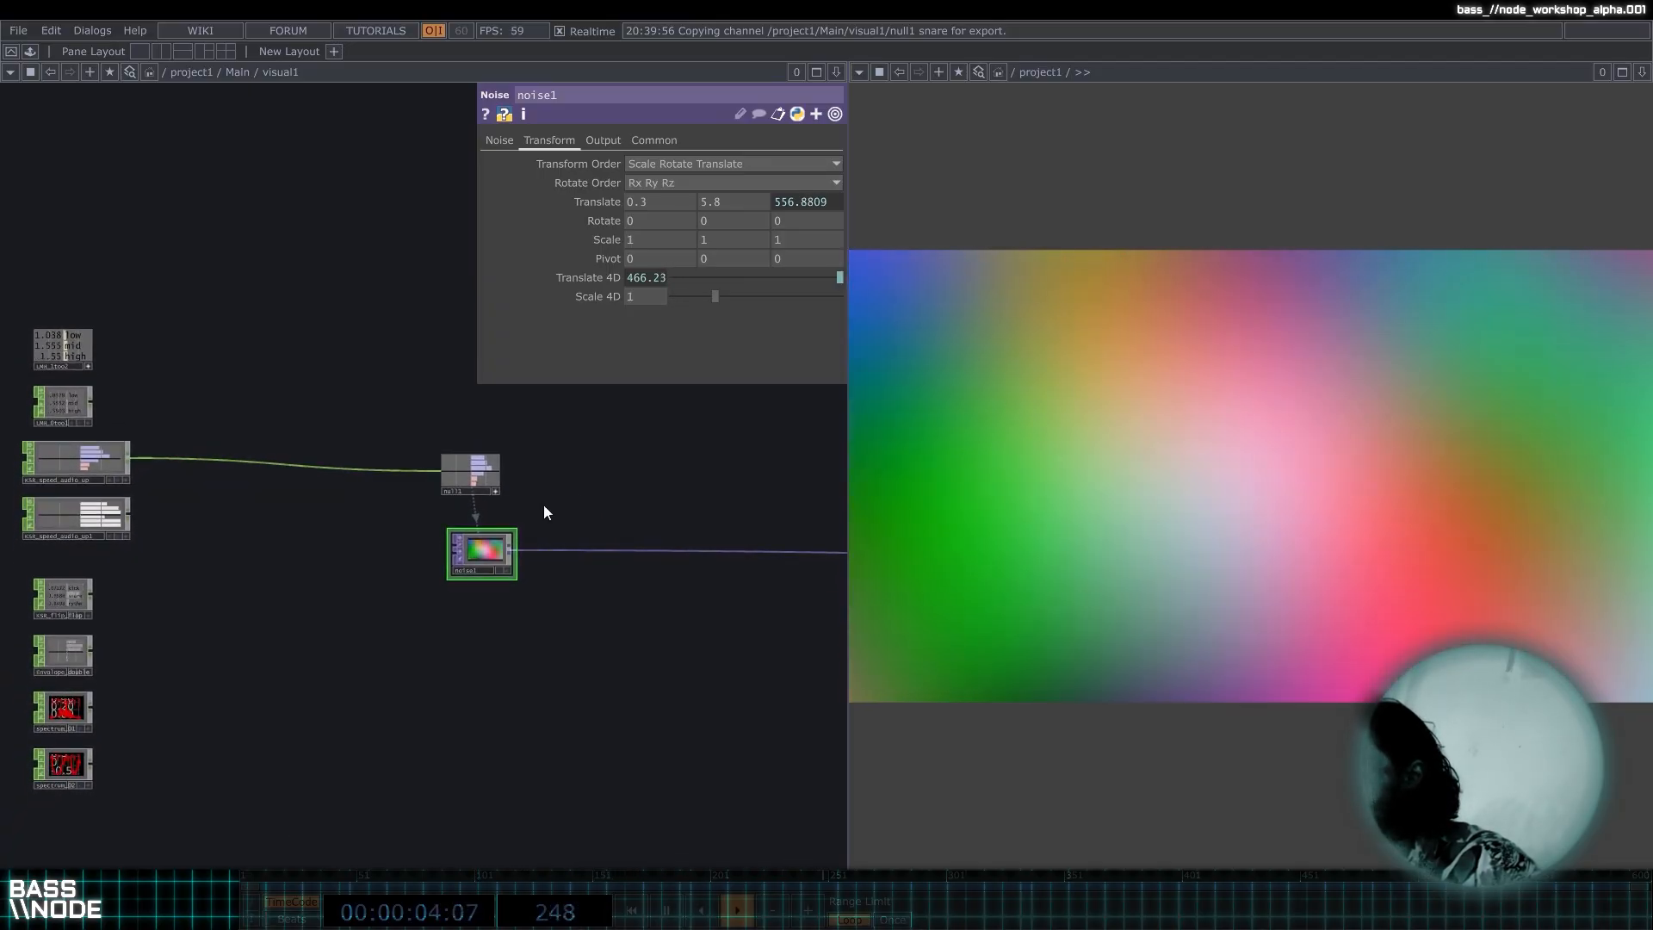
{"action": "scroll", "coordinate": [538, 479], "scroll_direction": "up", "scroll_amount": 5}
{"action": "left_click_drag", "start_coordinate": [430, 444], "coordinate": [785, 202]}
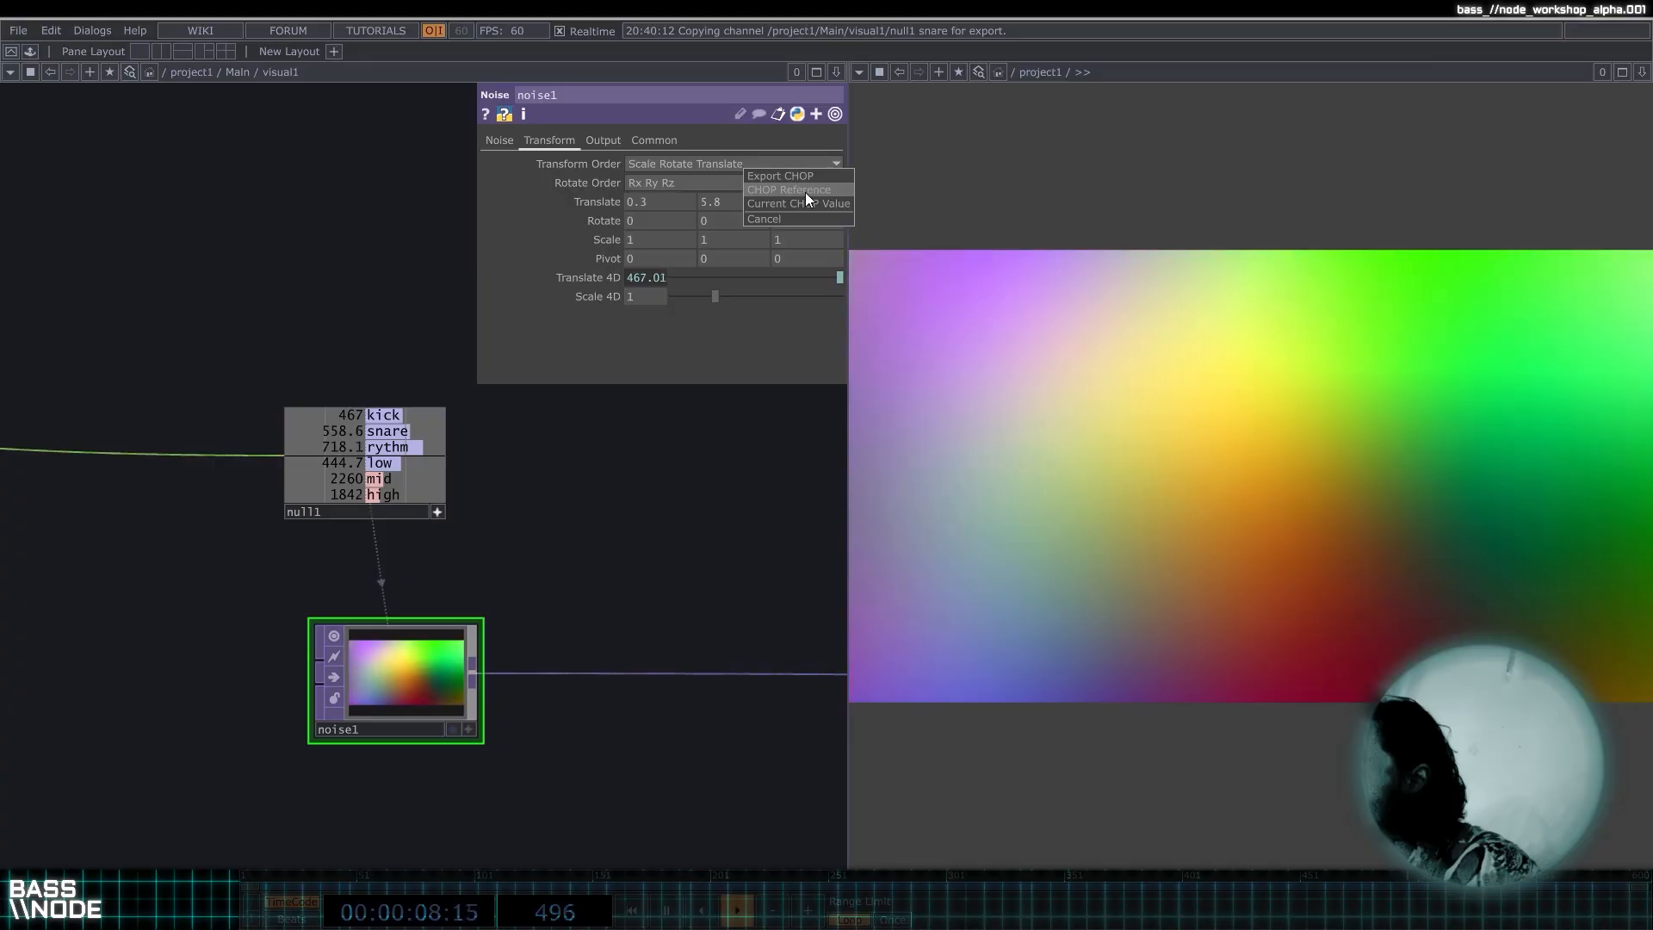
{"action": "left_click", "coordinate": [804, 189]}
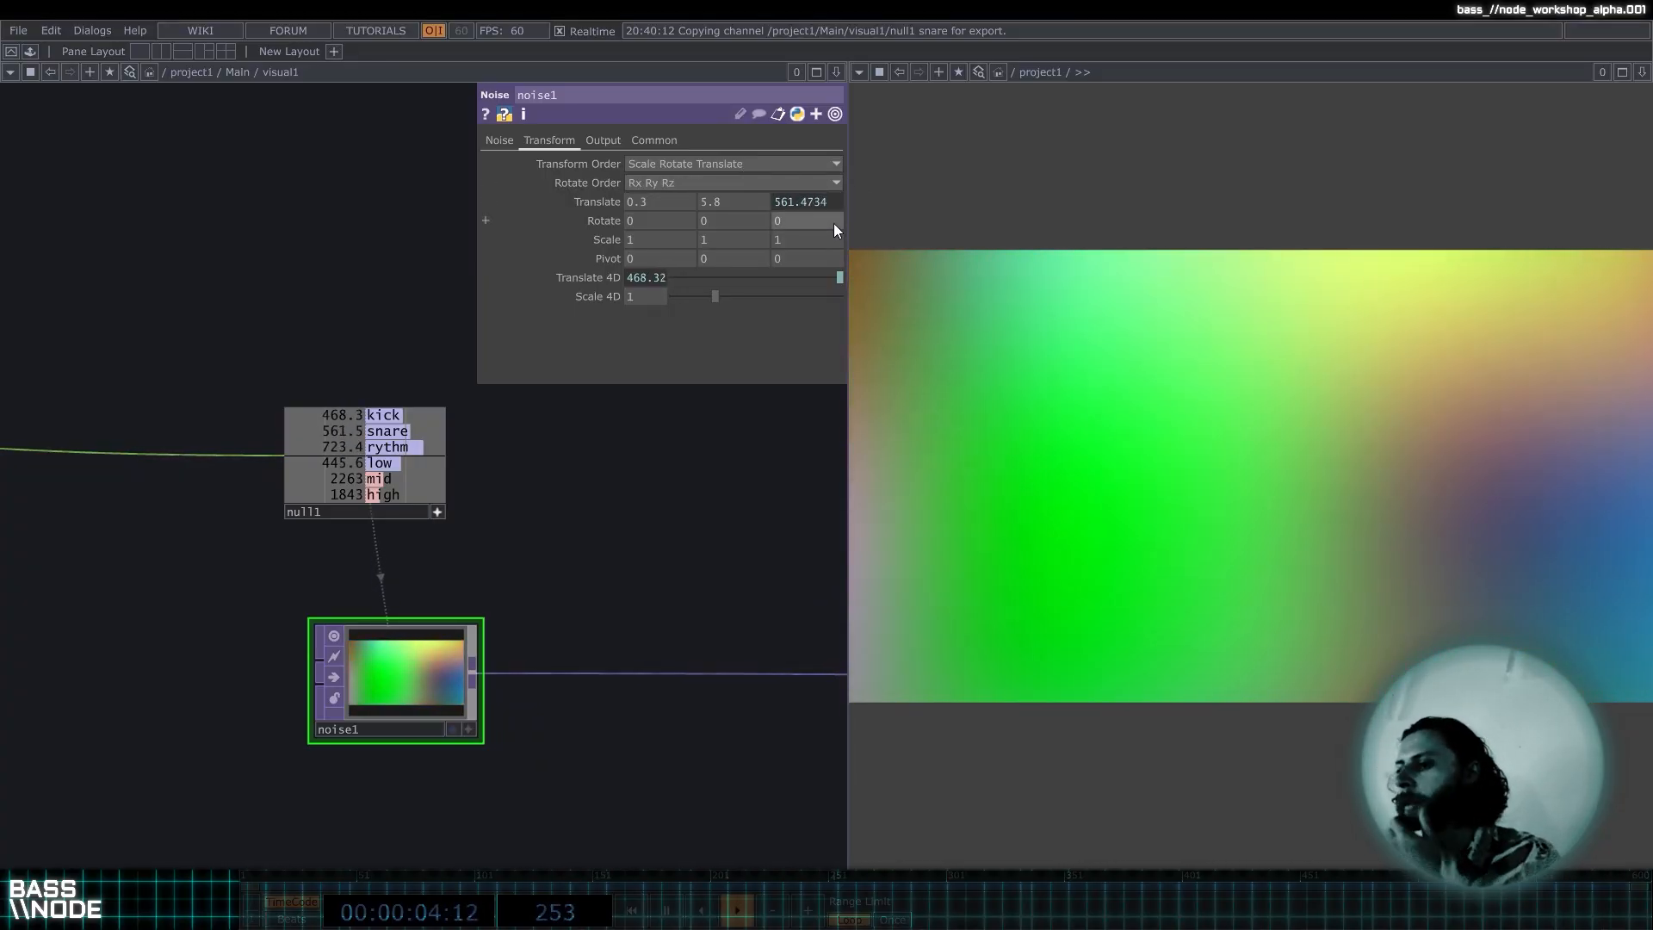
Go up to the Main network, shift visual1 slightly down and place the audio component close beside it.
{"action": "scroll", "coordinate": [669, 528], "scroll_direction": "down", "scroll_amount": 5}
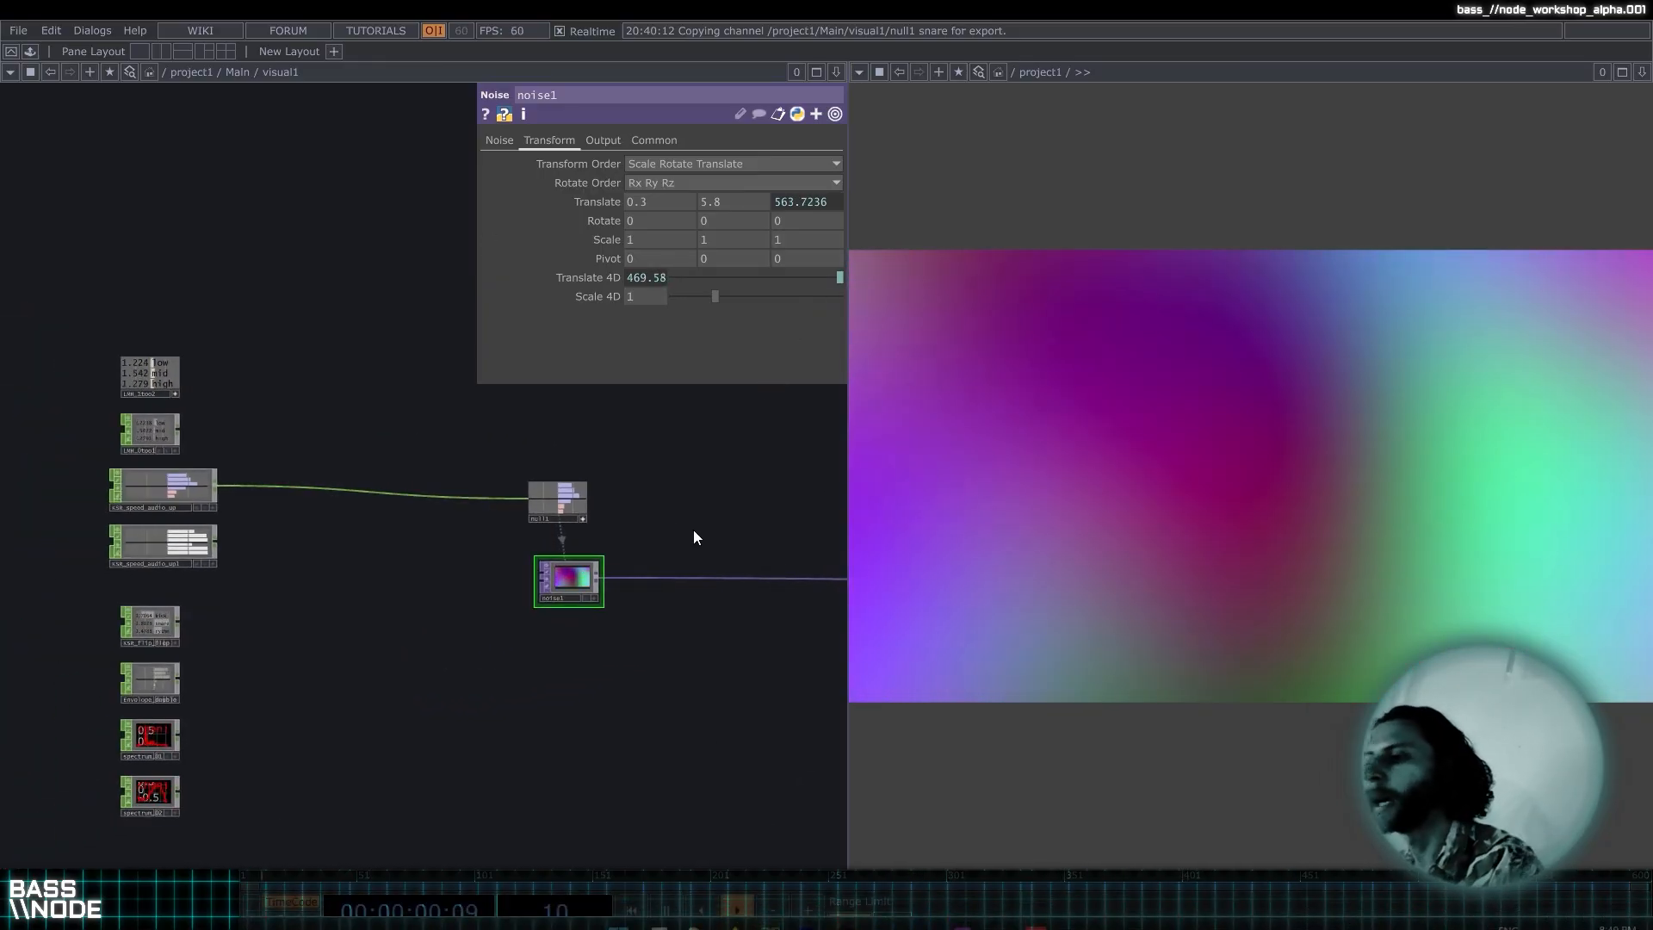
{"action": "key", "text": "u"}
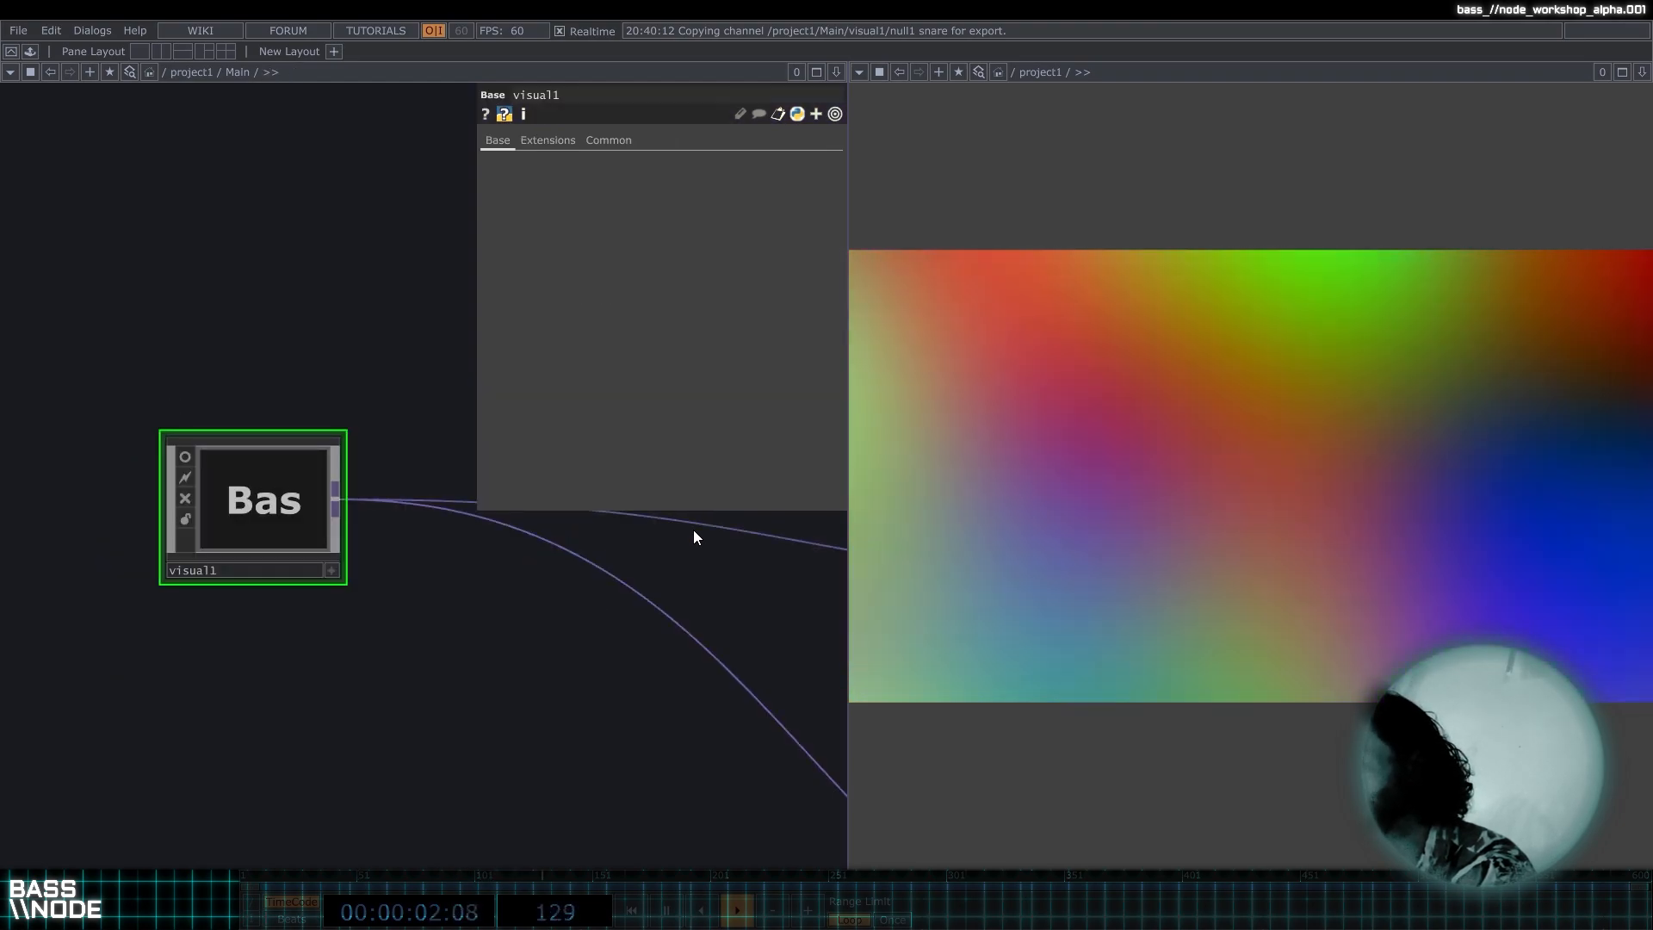
{"action": "scroll", "coordinate": [515, 602], "scroll_direction": "down", "scroll_amount": 5}
{"action": "left_click_drag", "start_coordinate": [611, 601], "coordinate": [493, 652]}
{"action": "scroll", "coordinate": [493, 652], "scroll_direction": "down", "scroll_amount": 3}
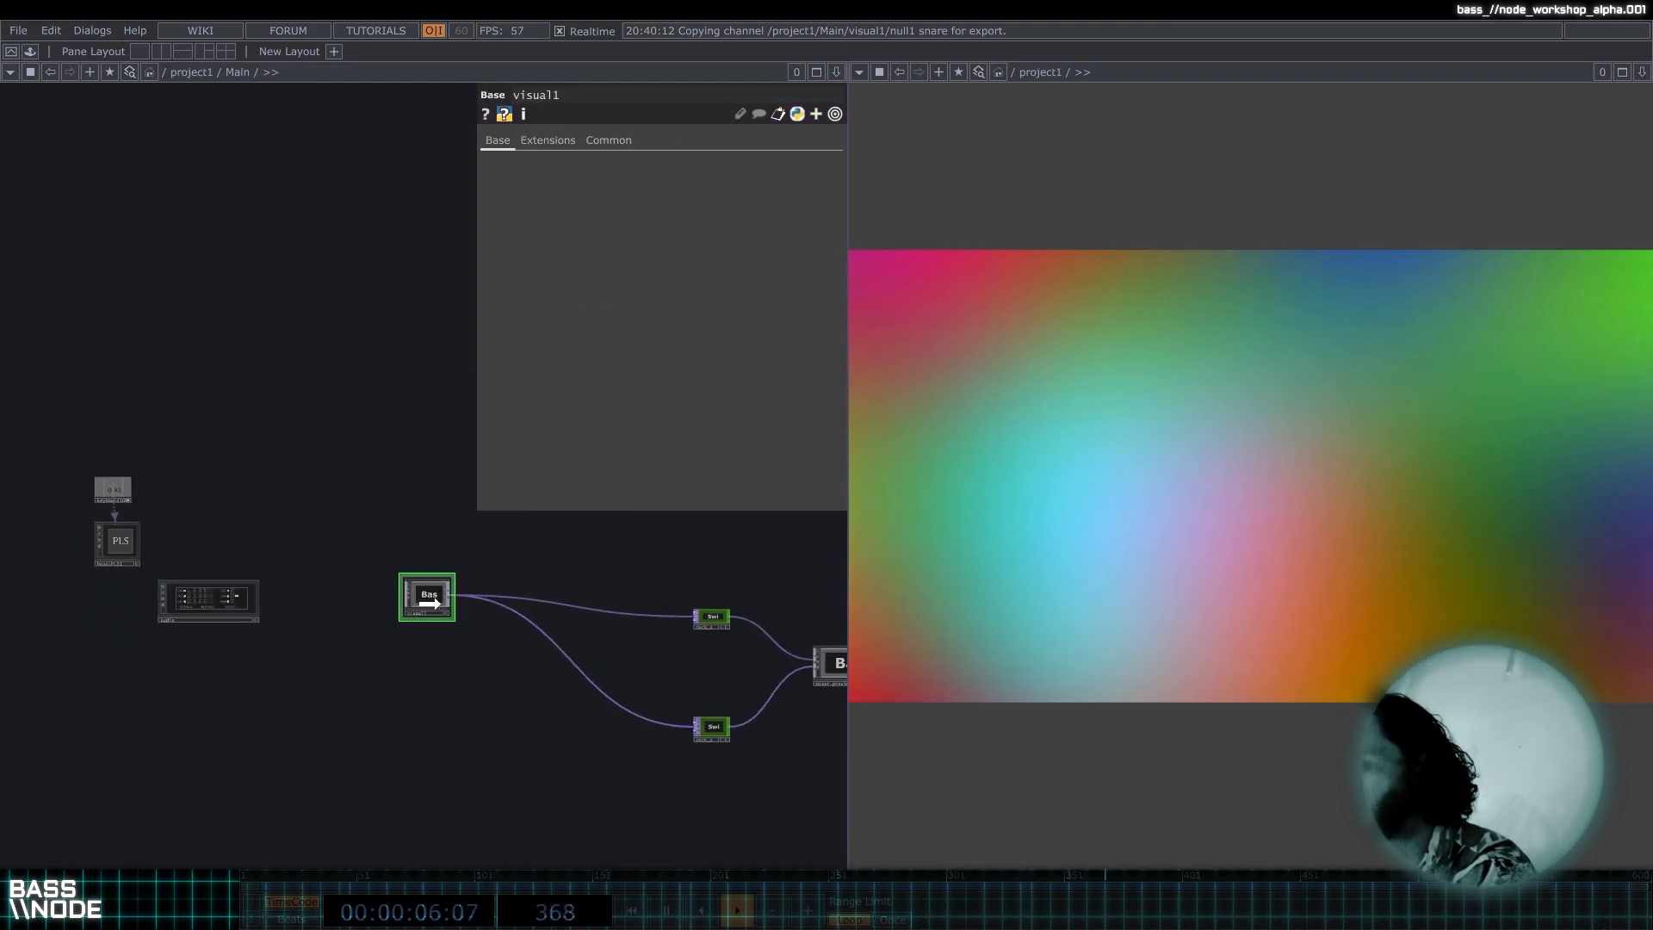
{"action": "left_click_drag", "start_coordinate": [427, 600], "coordinate": [427, 629]}
{"action": "left_click_drag", "start_coordinate": [225, 608], "coordinate": [327, 618]}
{"action": "left_click", "coordinate": [328, 618]}
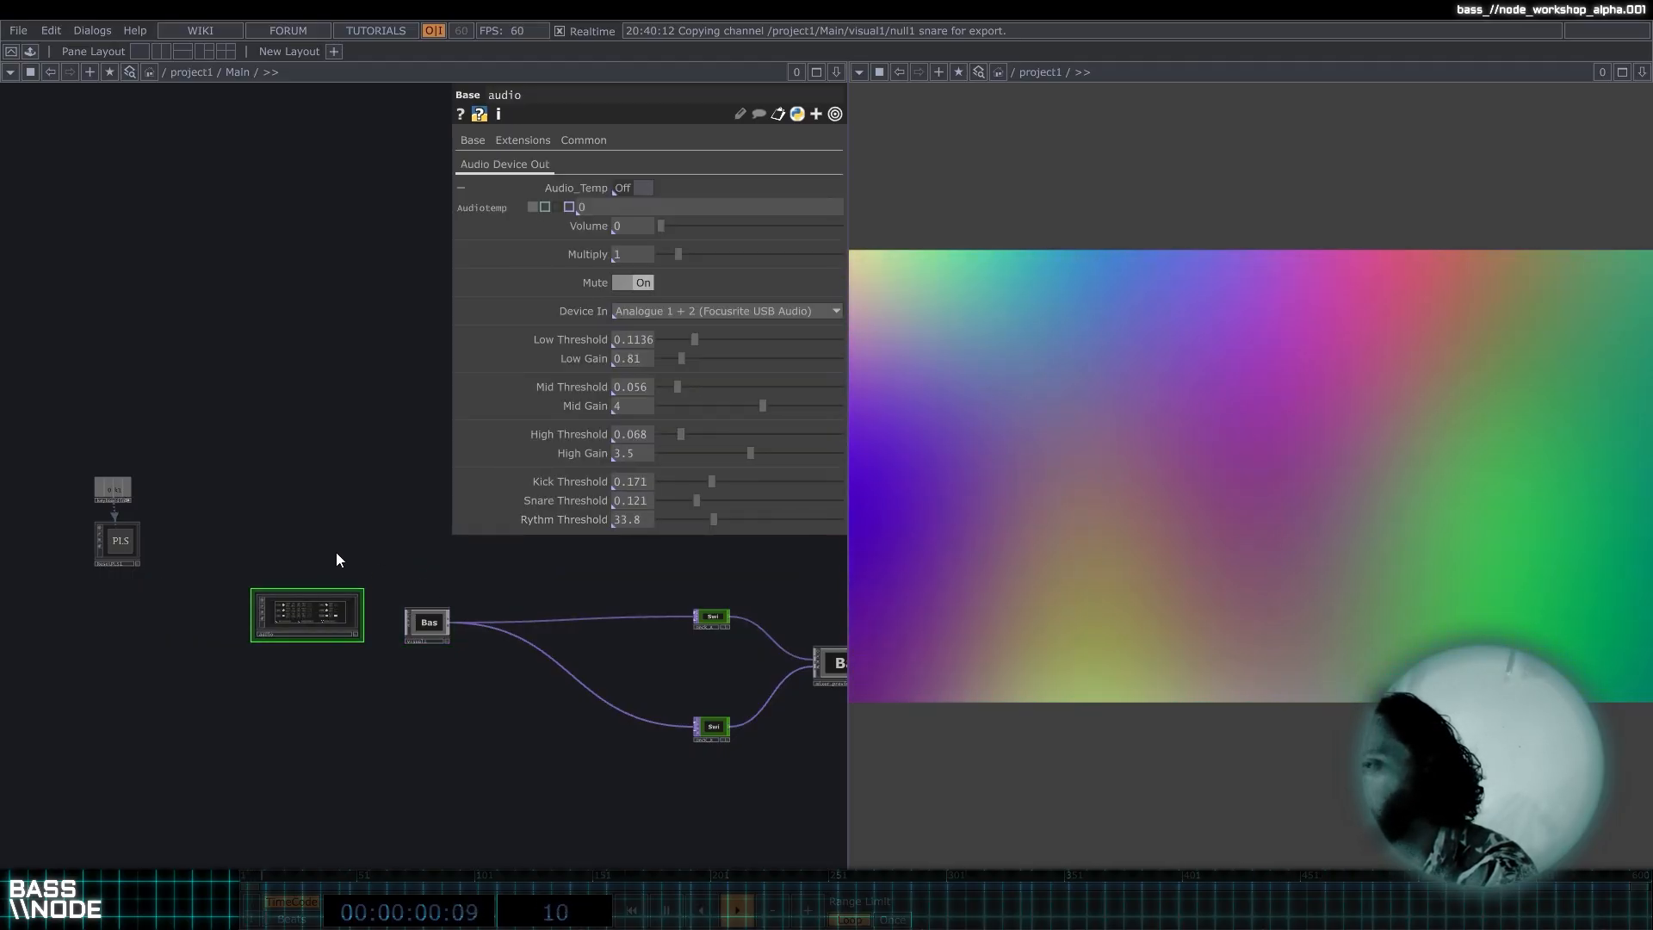
Enter the audio component's network and widen the network pane to give its operator chain more room.
{"action": "key", "text": "i"}
{"action": "left_click_drag", "start_coordinate": [352, 461], "coordinate": [361, 652]}
{"action": "scroll", "coordinate": [362, 446], "scroll_direction": "up", "scroll_amount": 2}
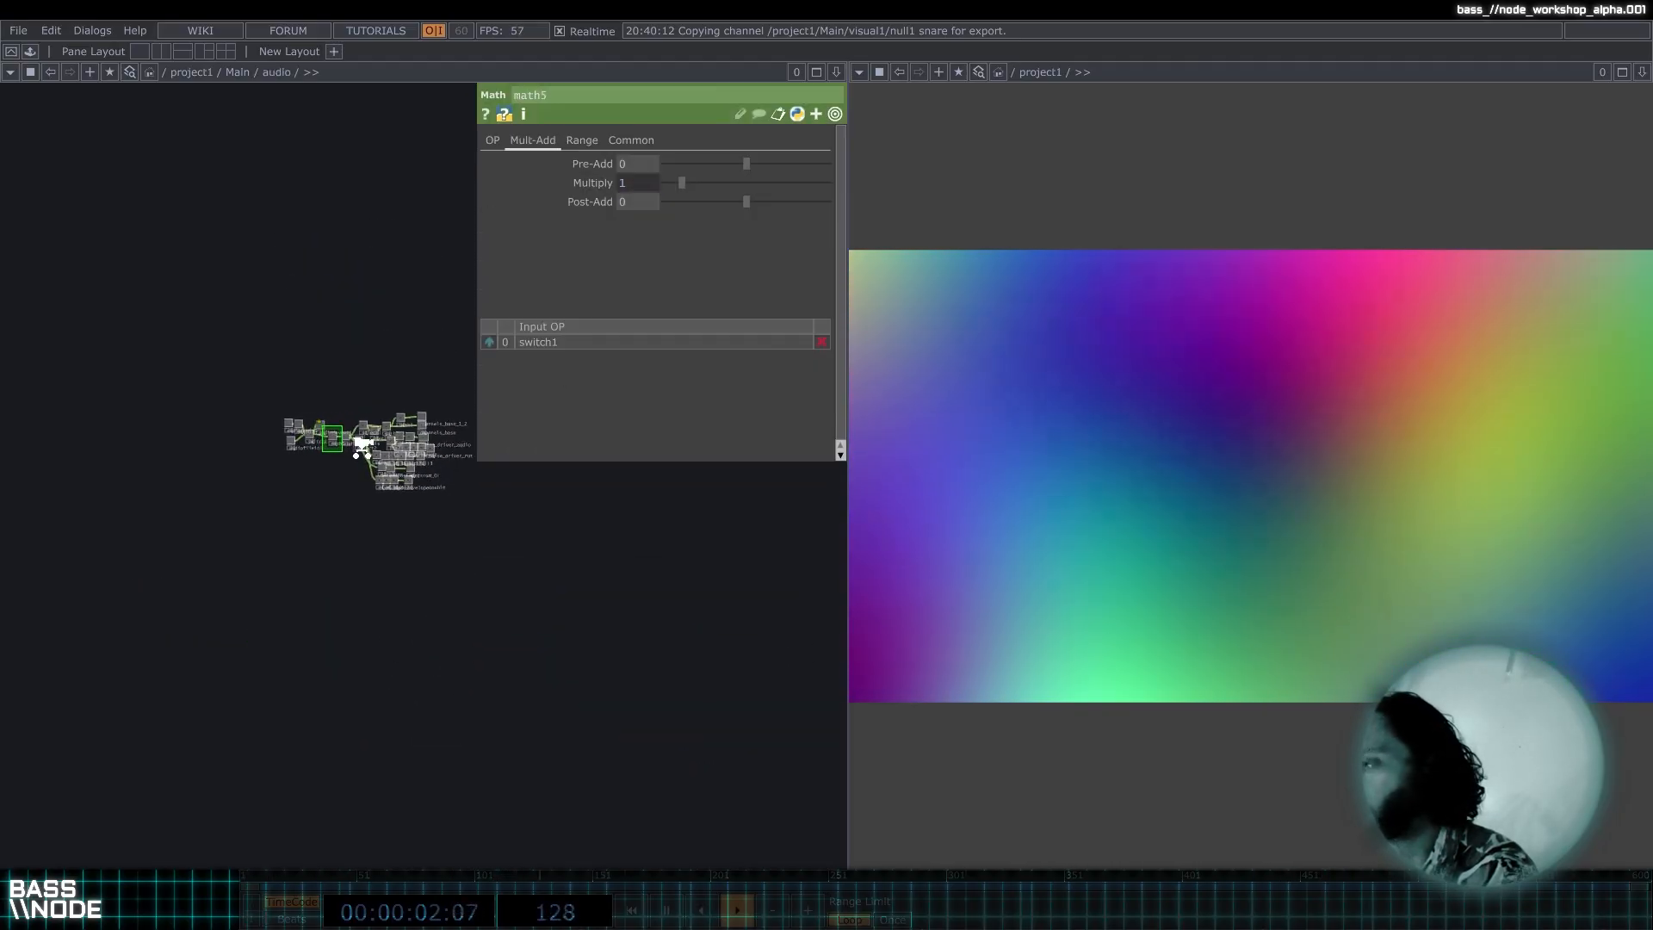
{"action": "scroll", "coordinate": [334, 360], "scroll_direction": "up", "scroll_amount": 4}
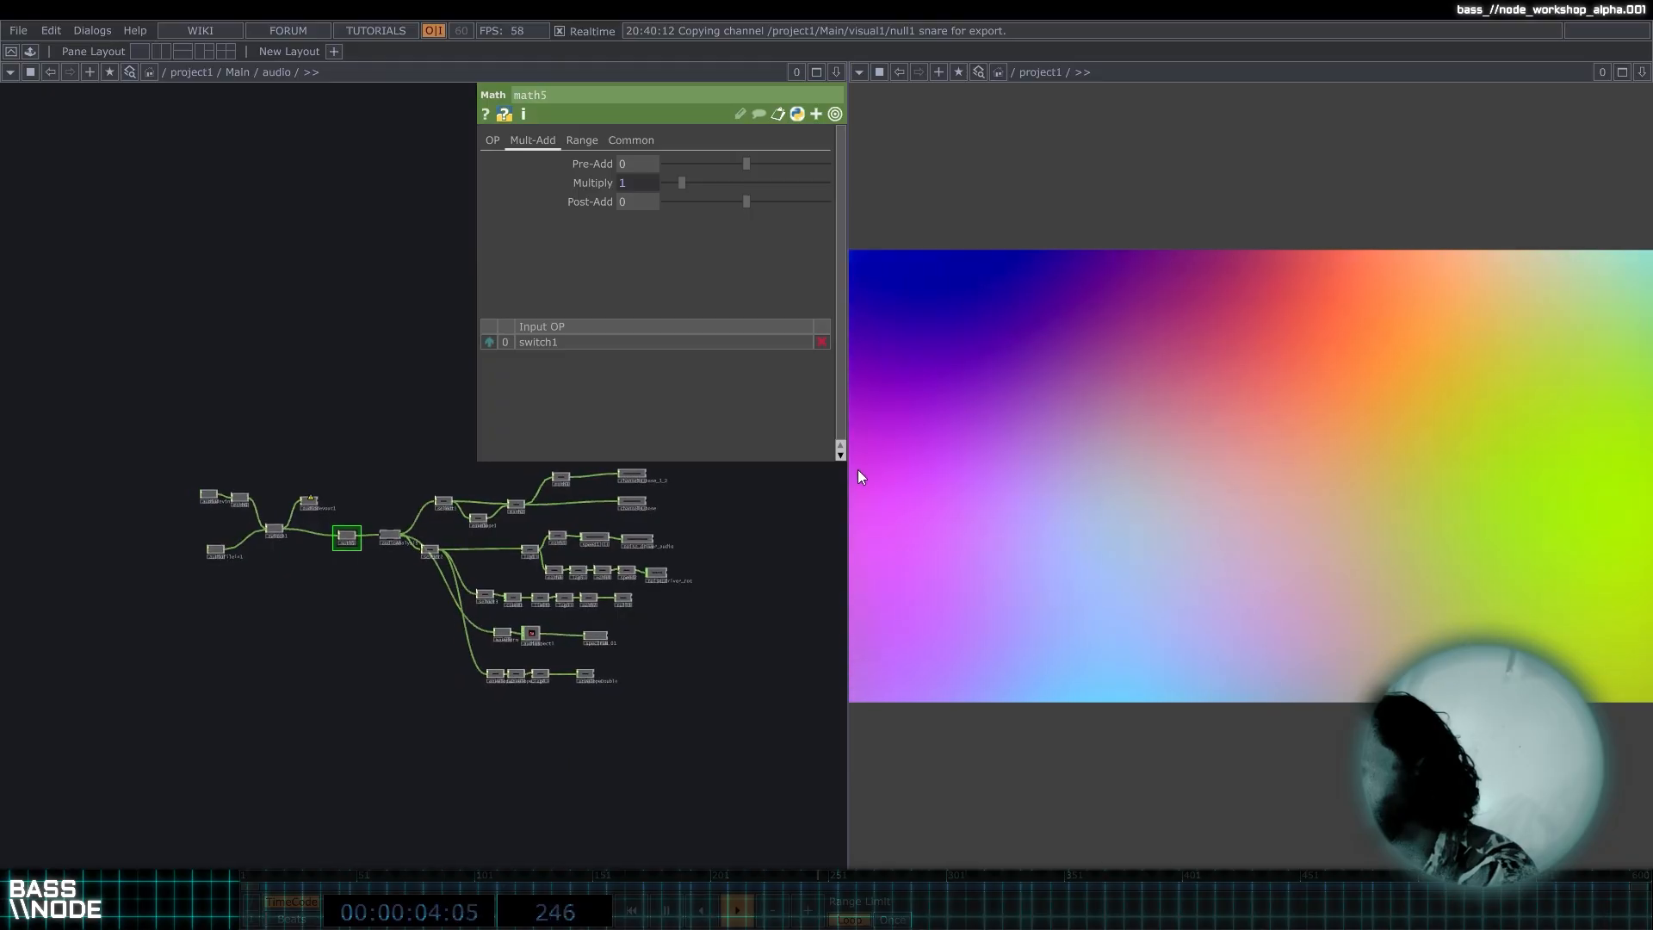
{"action": "left_click_drag", "start_coordinate": [849, 484], "coordinate": [1284, 468]}
{"action": "left_click_drag", "start_coordinate": [619, 370], "coordinate": [675, 325]}
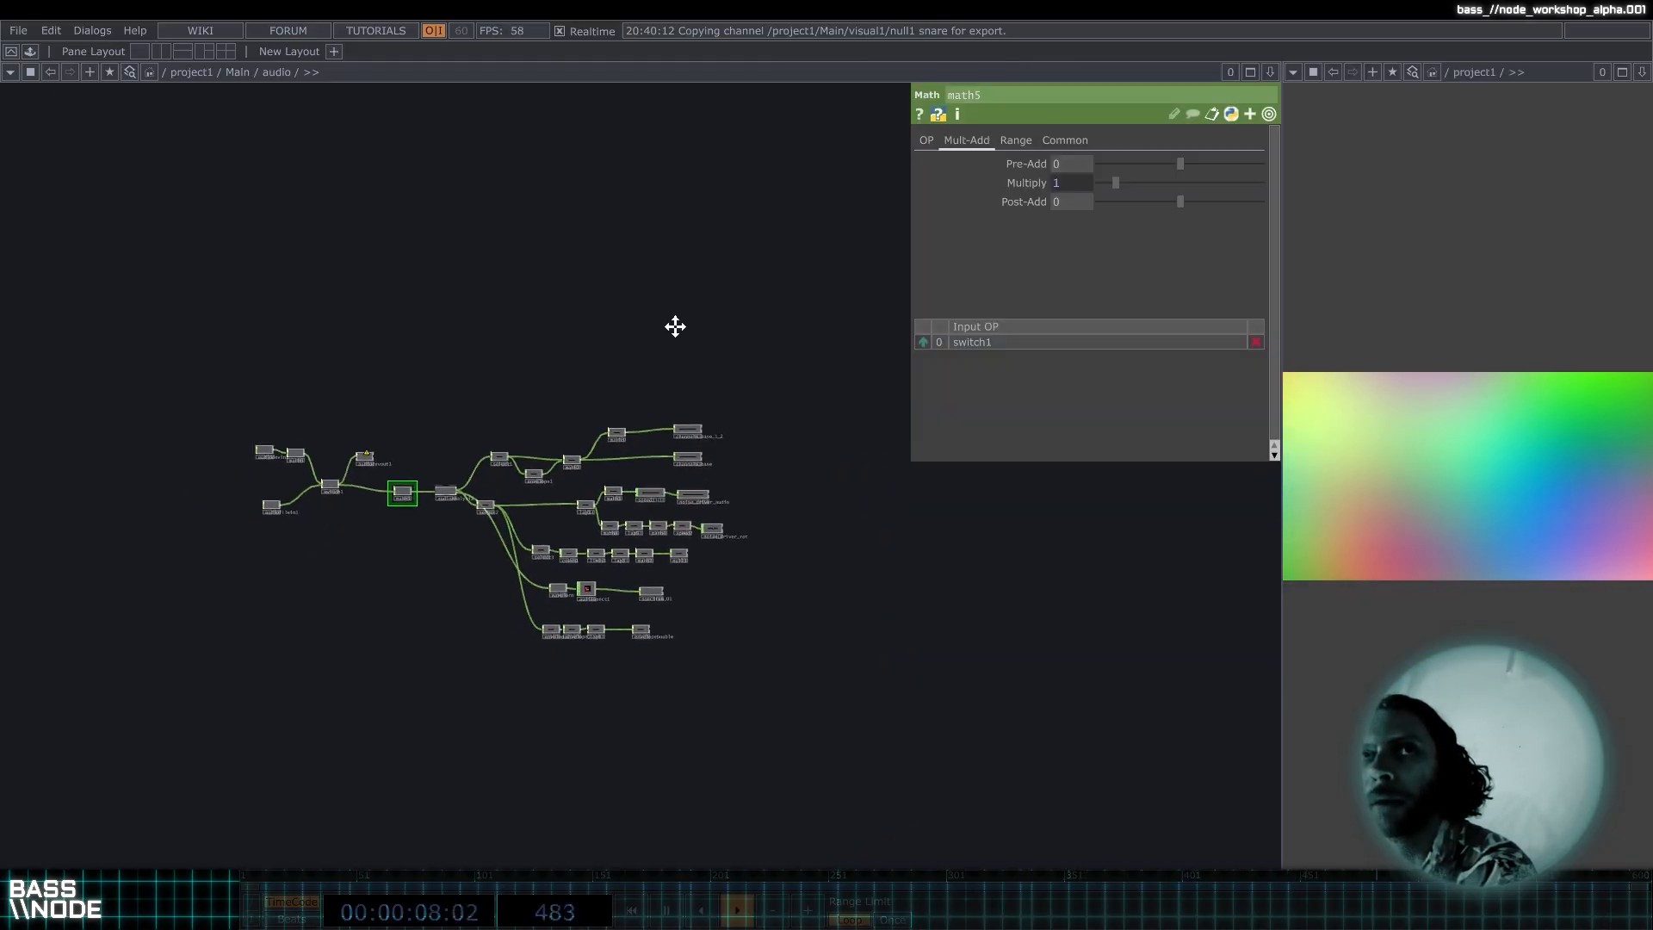
{"action": "scroll", "coordinate": [546, 441], "scroll_direction": "up", "scroll_amount": 5}
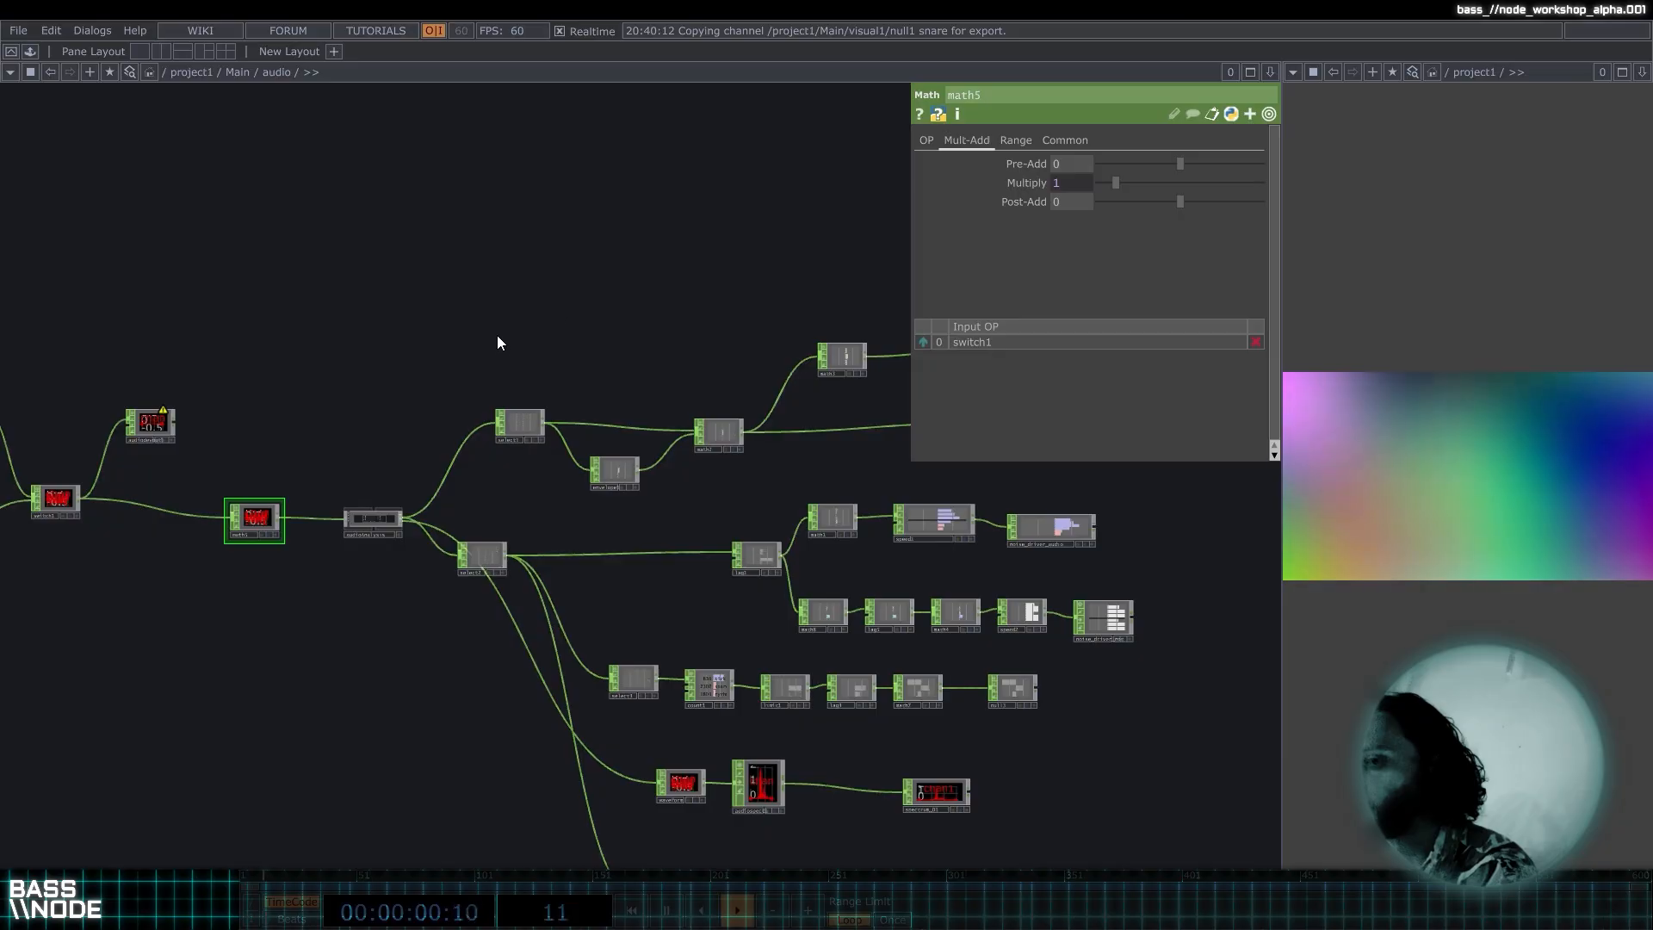
{"action": "left_click_drag", "start_coordinate": [517, 322], "coordinate": [696, 243]}
{"action": "left_click_drag", "start_coordinate": [448, 269], "coordinate": [539, 265]}
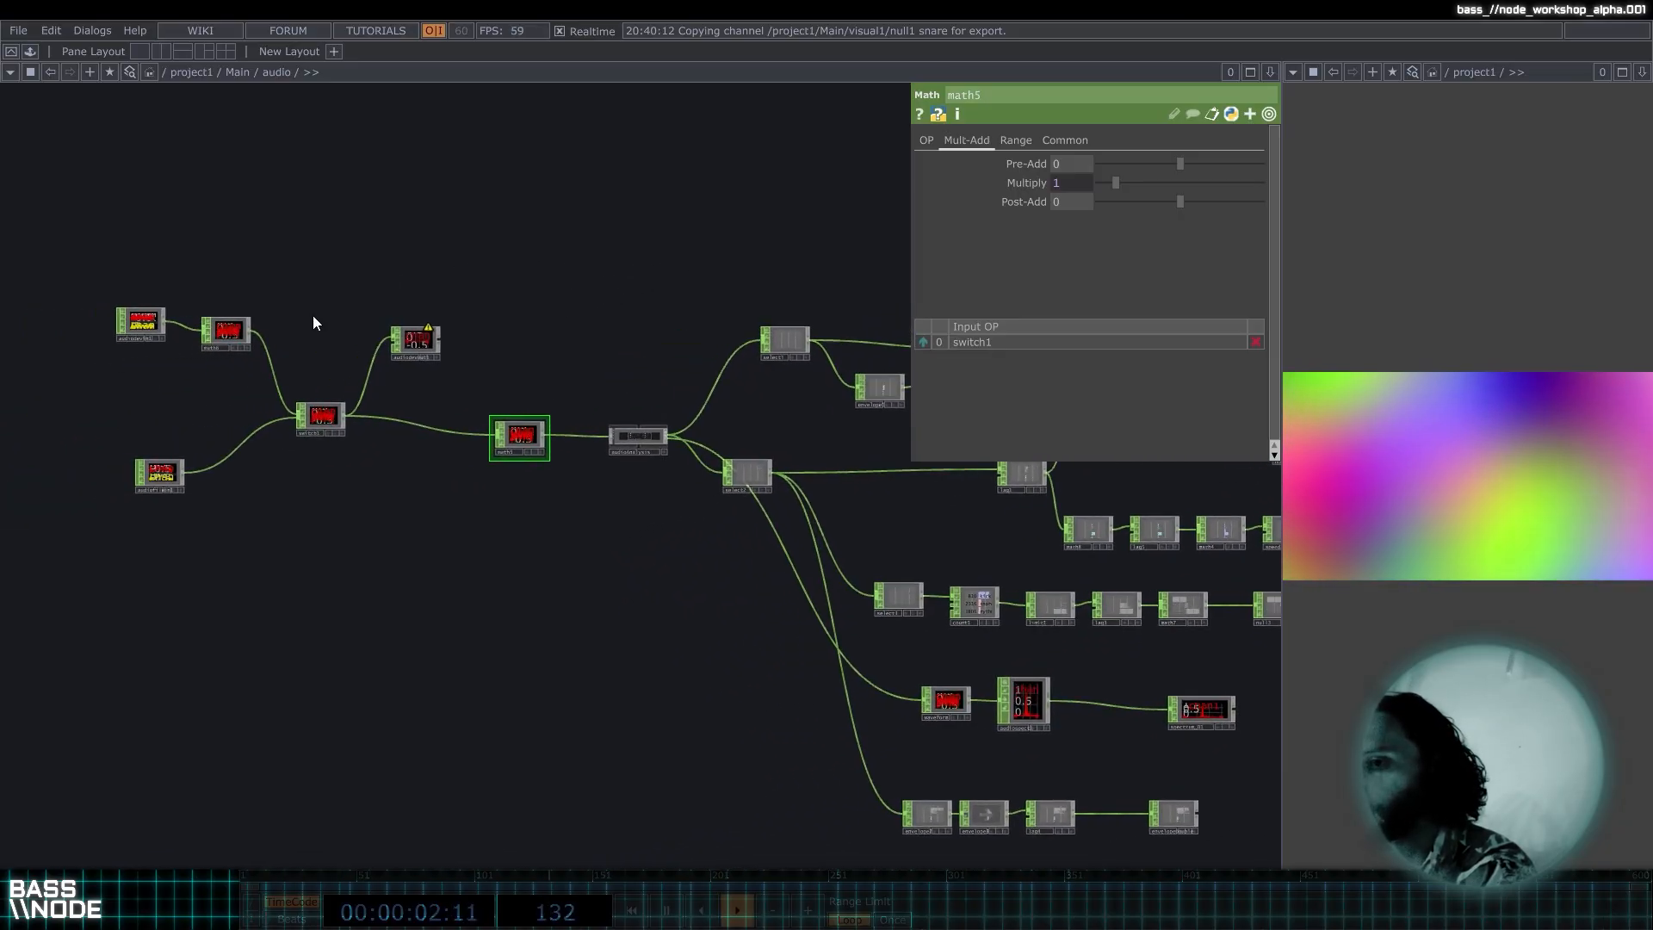
Examine the Audio Device In CHOP's device settings and the math6 CHOP's channel combining, multiply and range parameters.
{"action": "scroll", "coordinate": [145, 320], "scroll_direction": "up", "scroll_amount": 4}
{"action": "left_click", "coordinate": [177, 301]}
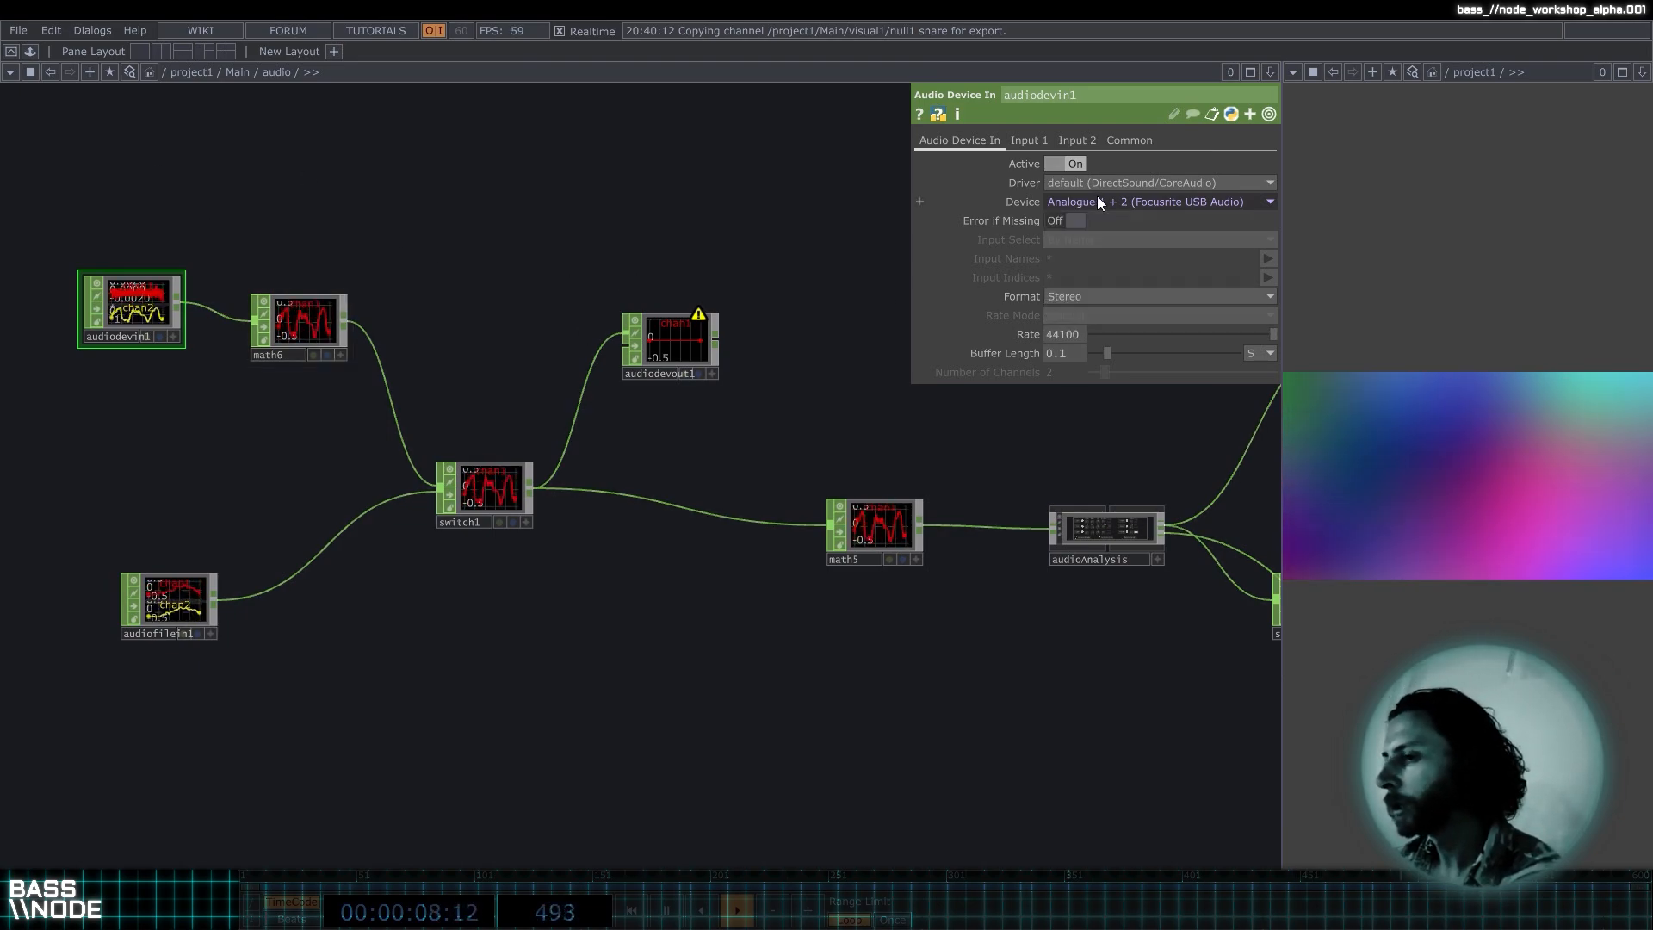
{"action": "left_click", "coordinate": [283, 328]}
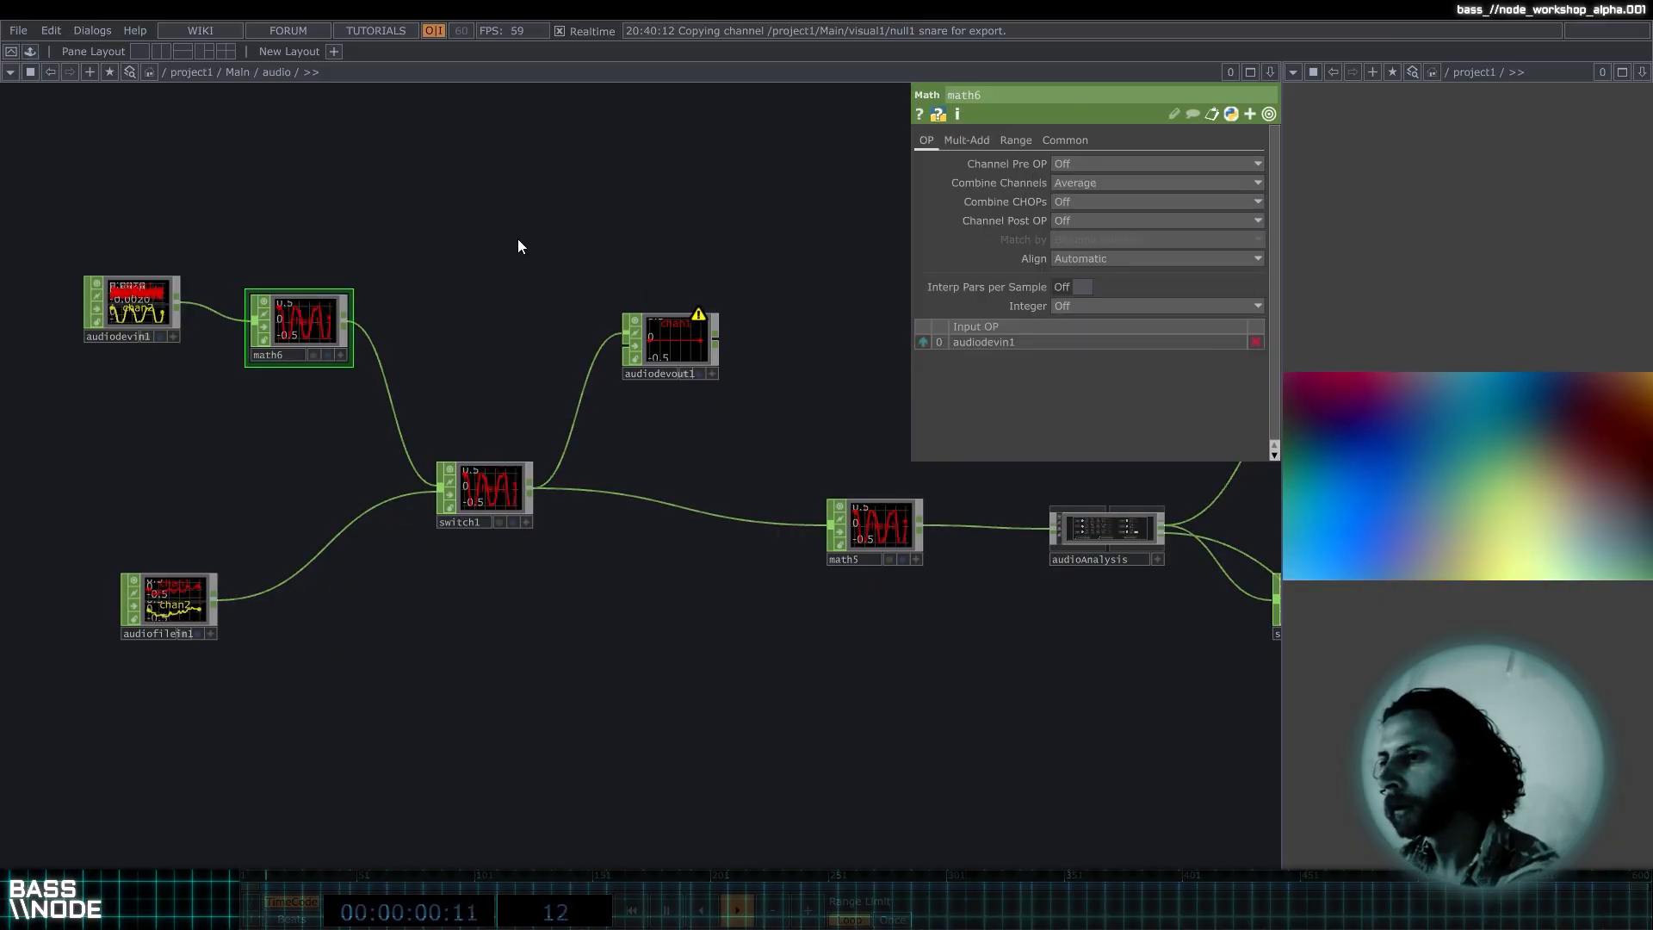
{"action": "scroll", "coordinate": [301, 321], "scroll_direction": "up", "scroll_amount": 5}
{"action": "left_click", "coordinate": [166, 283]}
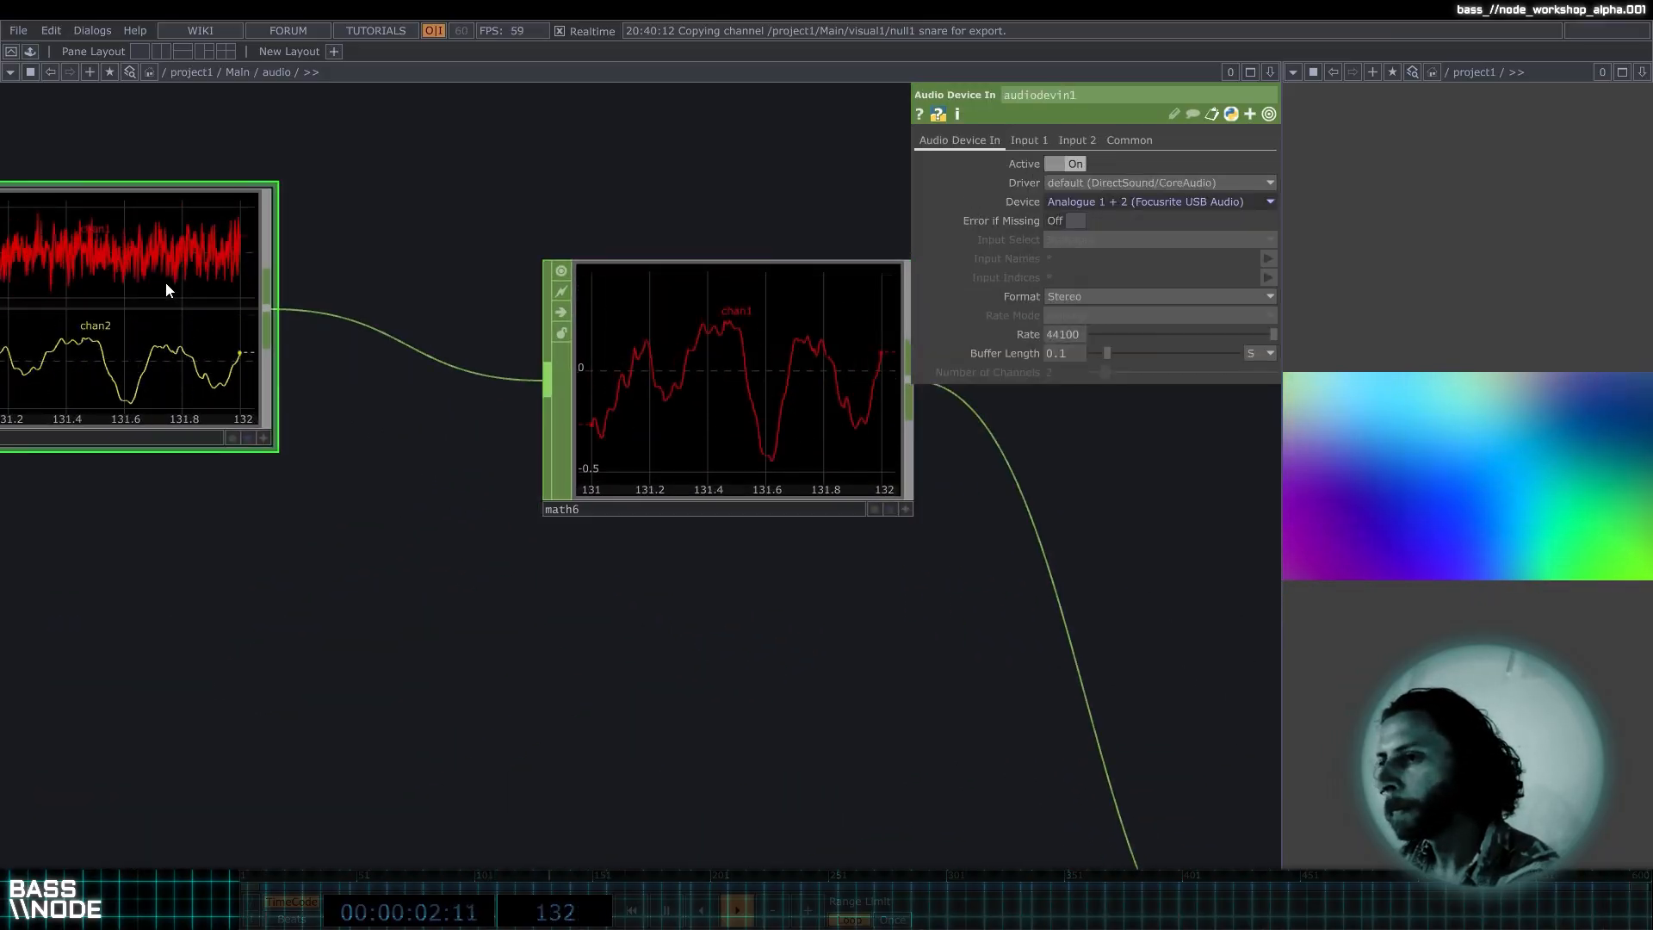
{"action": "scroll", "coordinate": [195, 277], "scroll_direction": "down", "scroll_amount": 4}
{"action": "left_click", "coordinate": [498, 318]}
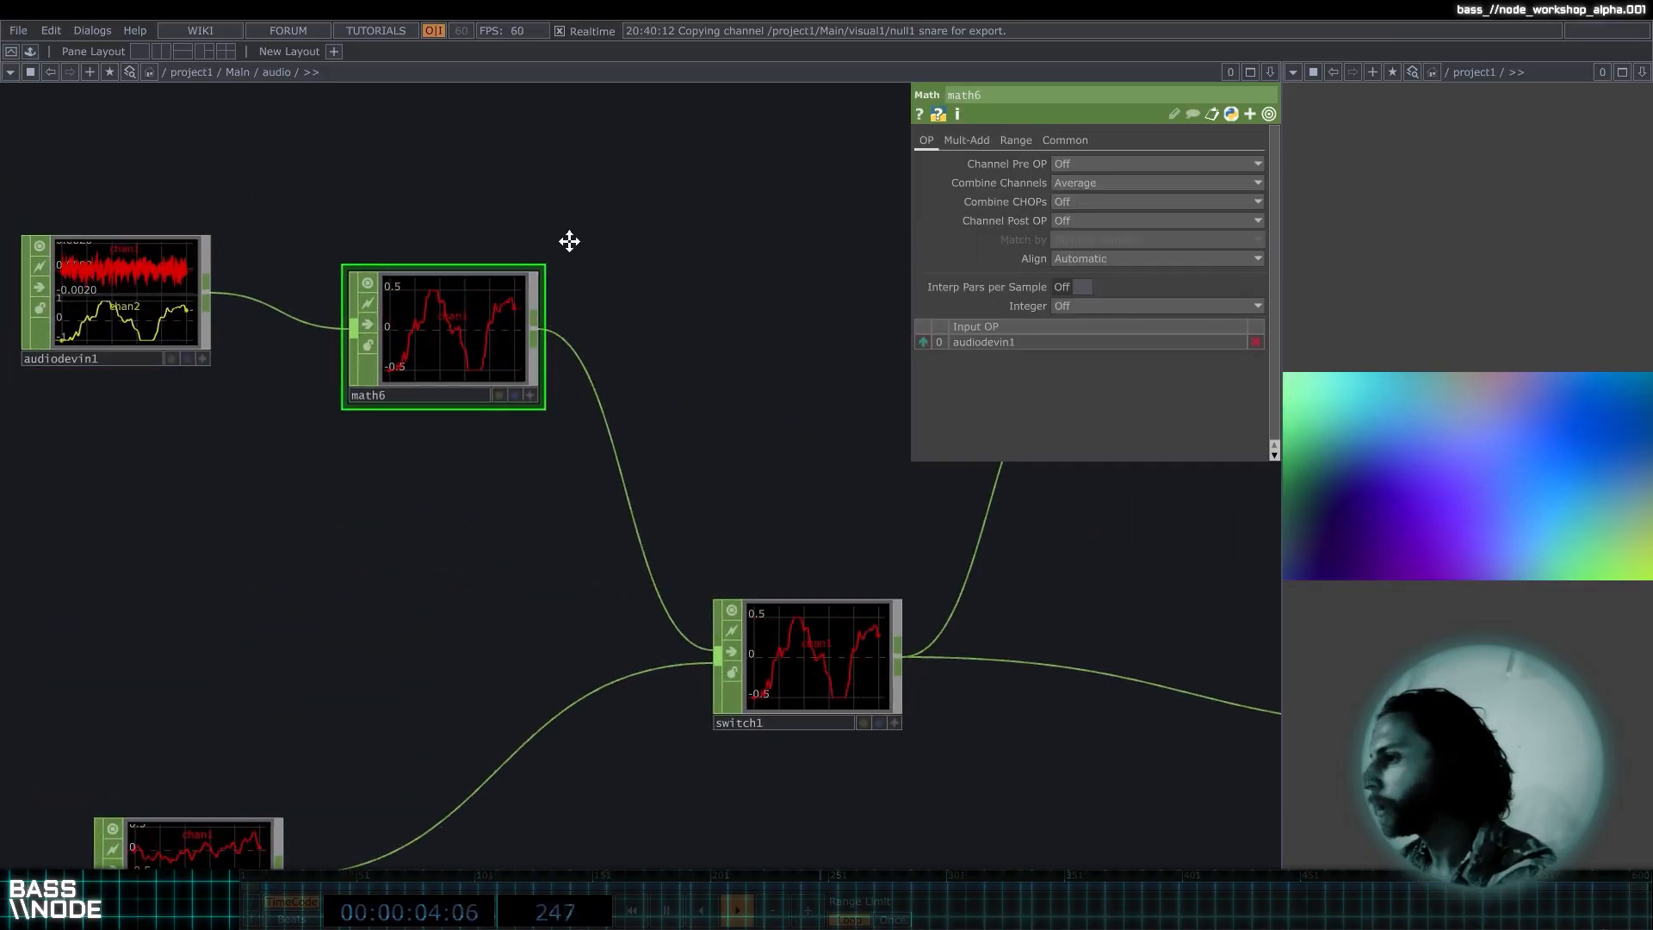
{"action": "scroll", "coordinate": [572, 241], "scroll_direction": "down", "scroll_amount": 4}
{"action": "left_click", "coordinate": [971, 139]}
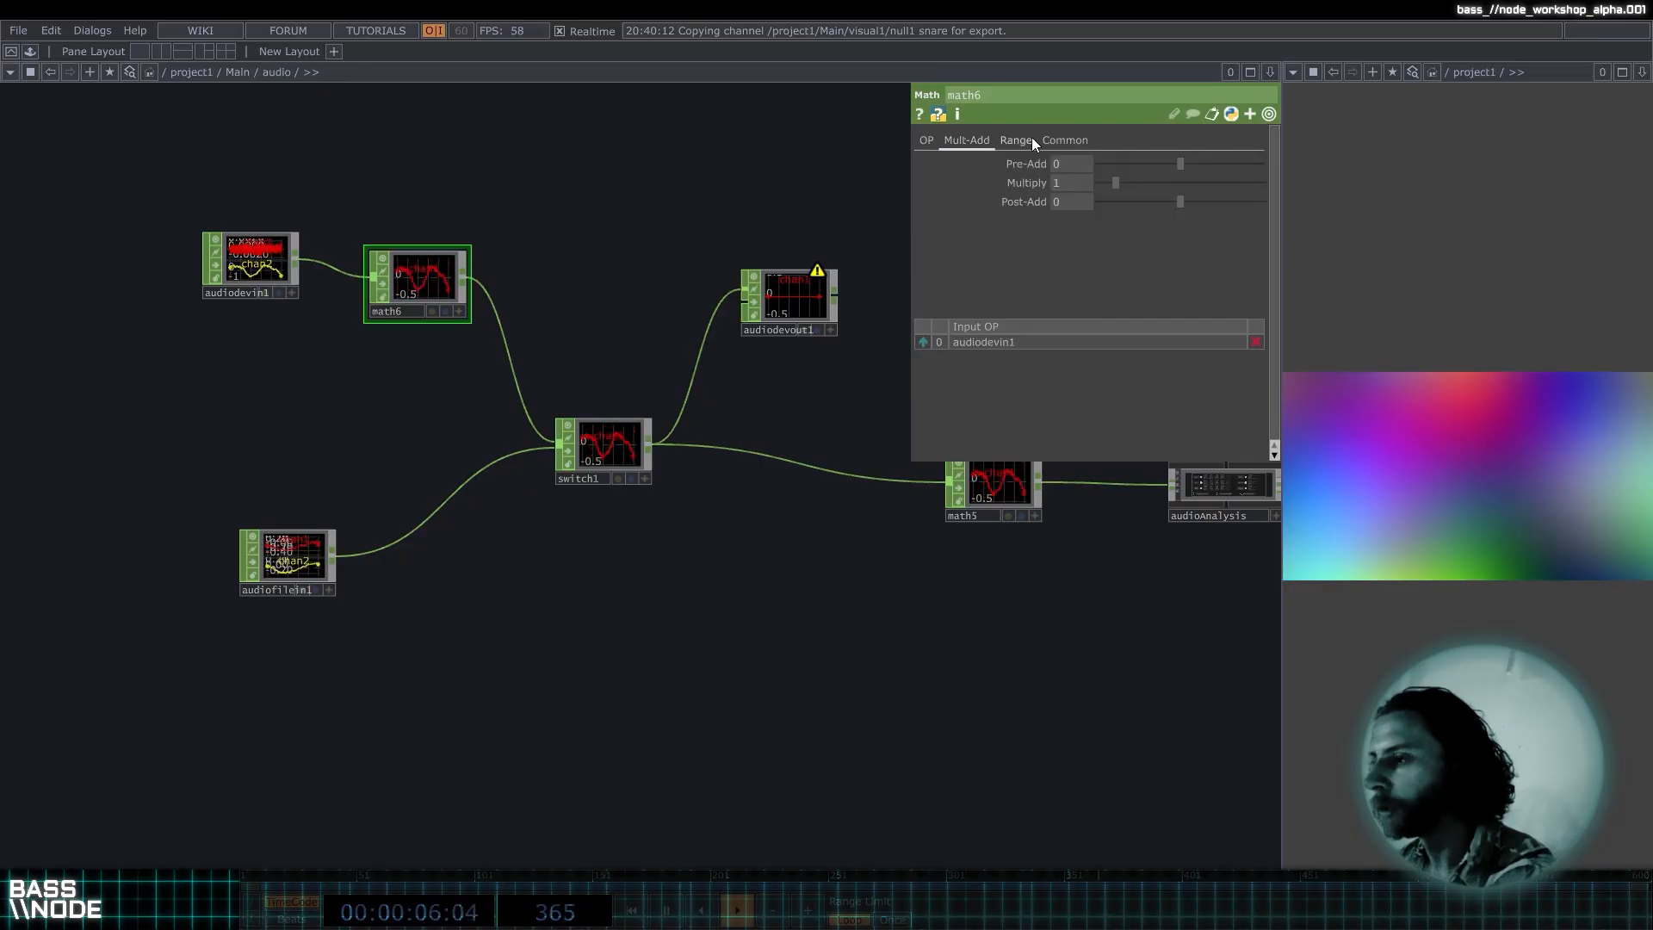
{"action": "left_click", "coordinate": [1029, 139]}
{"action": "left_click", "coordinate": [983, 139]}
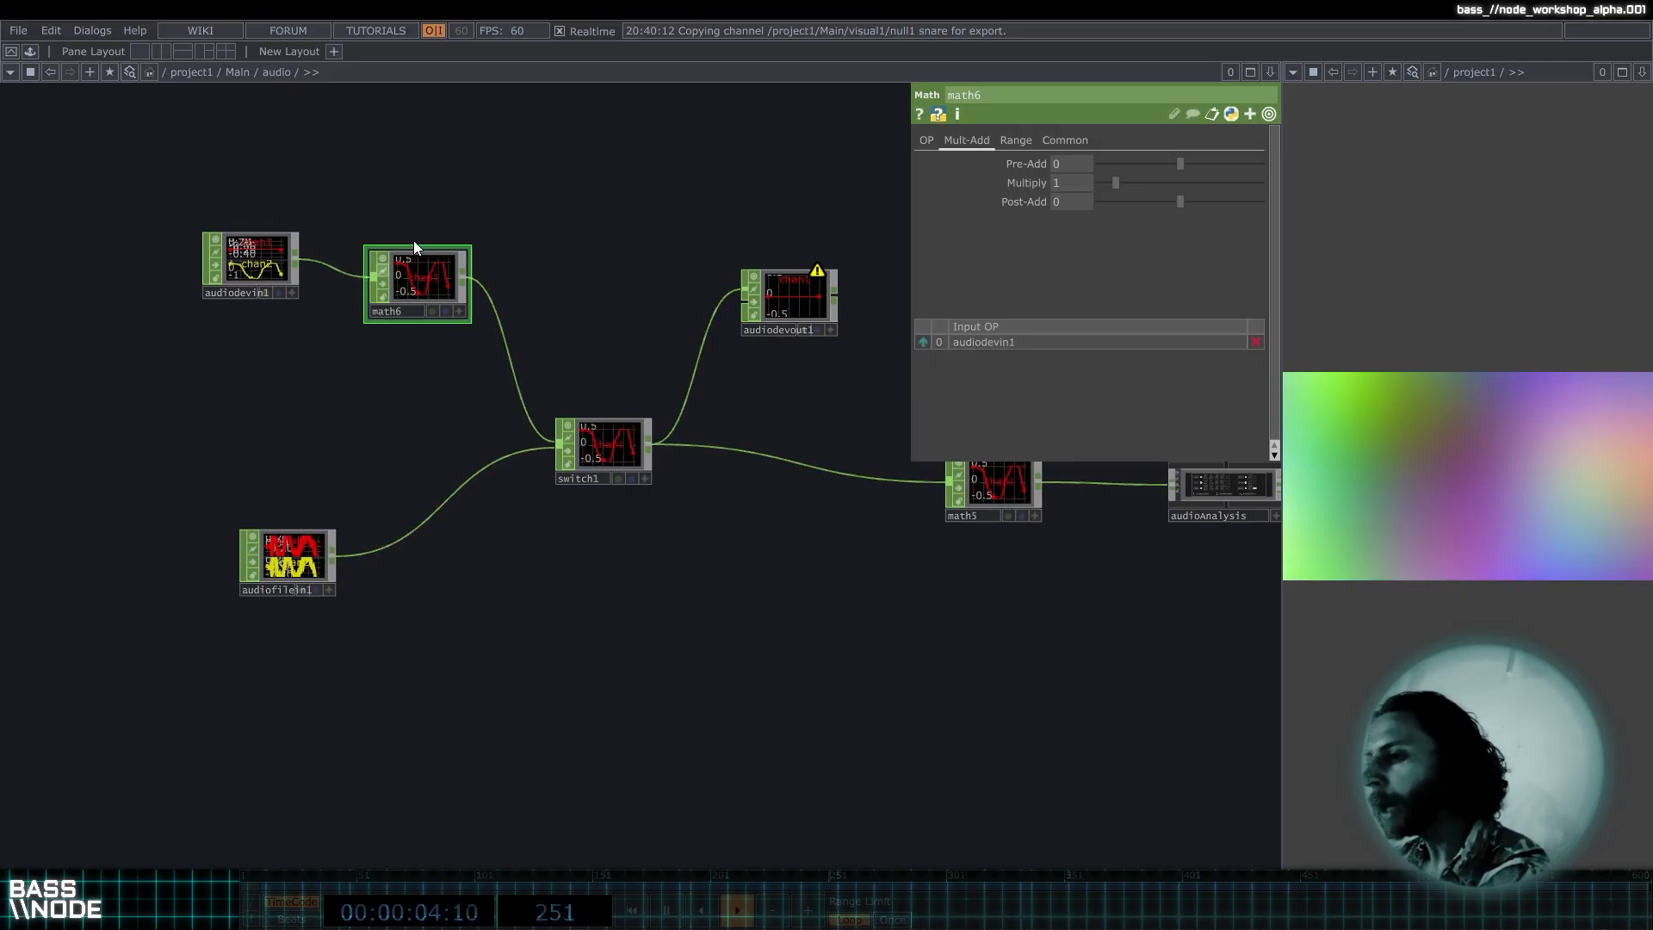
Examine how the Switch CHOP chooses between the live device input and the Audio File In CHOP.
{"action": "left_click_drag", "start_coordinate": [590, 281], "coordinate": [452, 297]}
{"action": "left_click", "coordinate": [438, 462]}
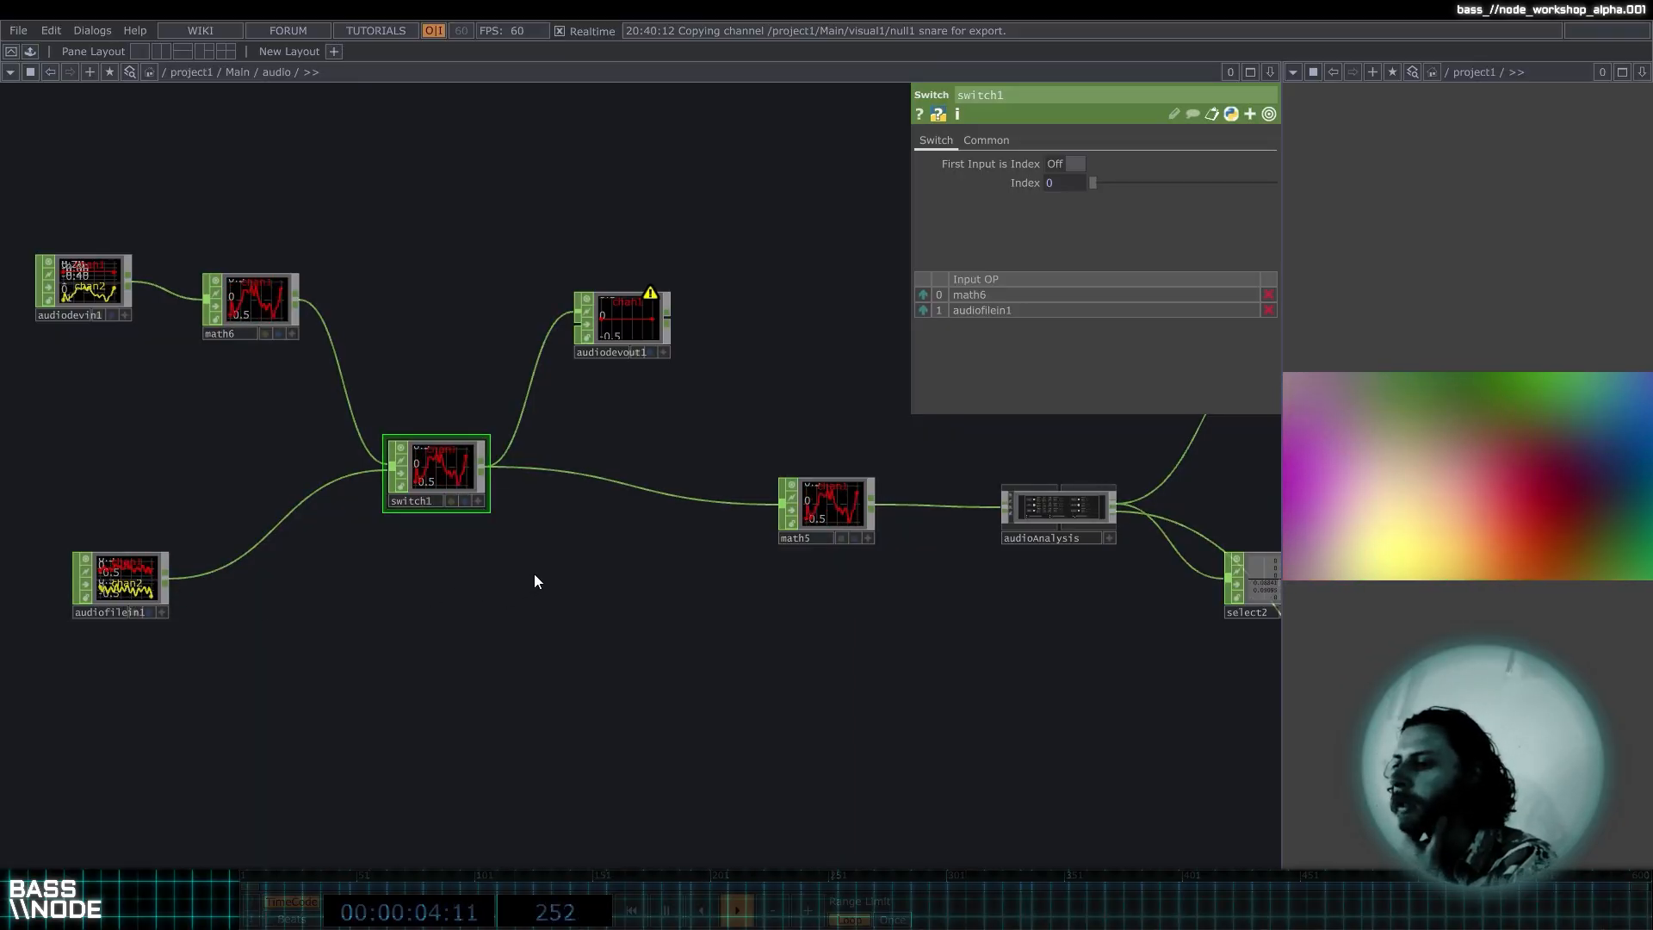
{"action": "left_click_drag", "start_coordinate": [566, 564], "coordinate": [676, 518]}
{"action": "left_click", "coordinate": [245, 535]}
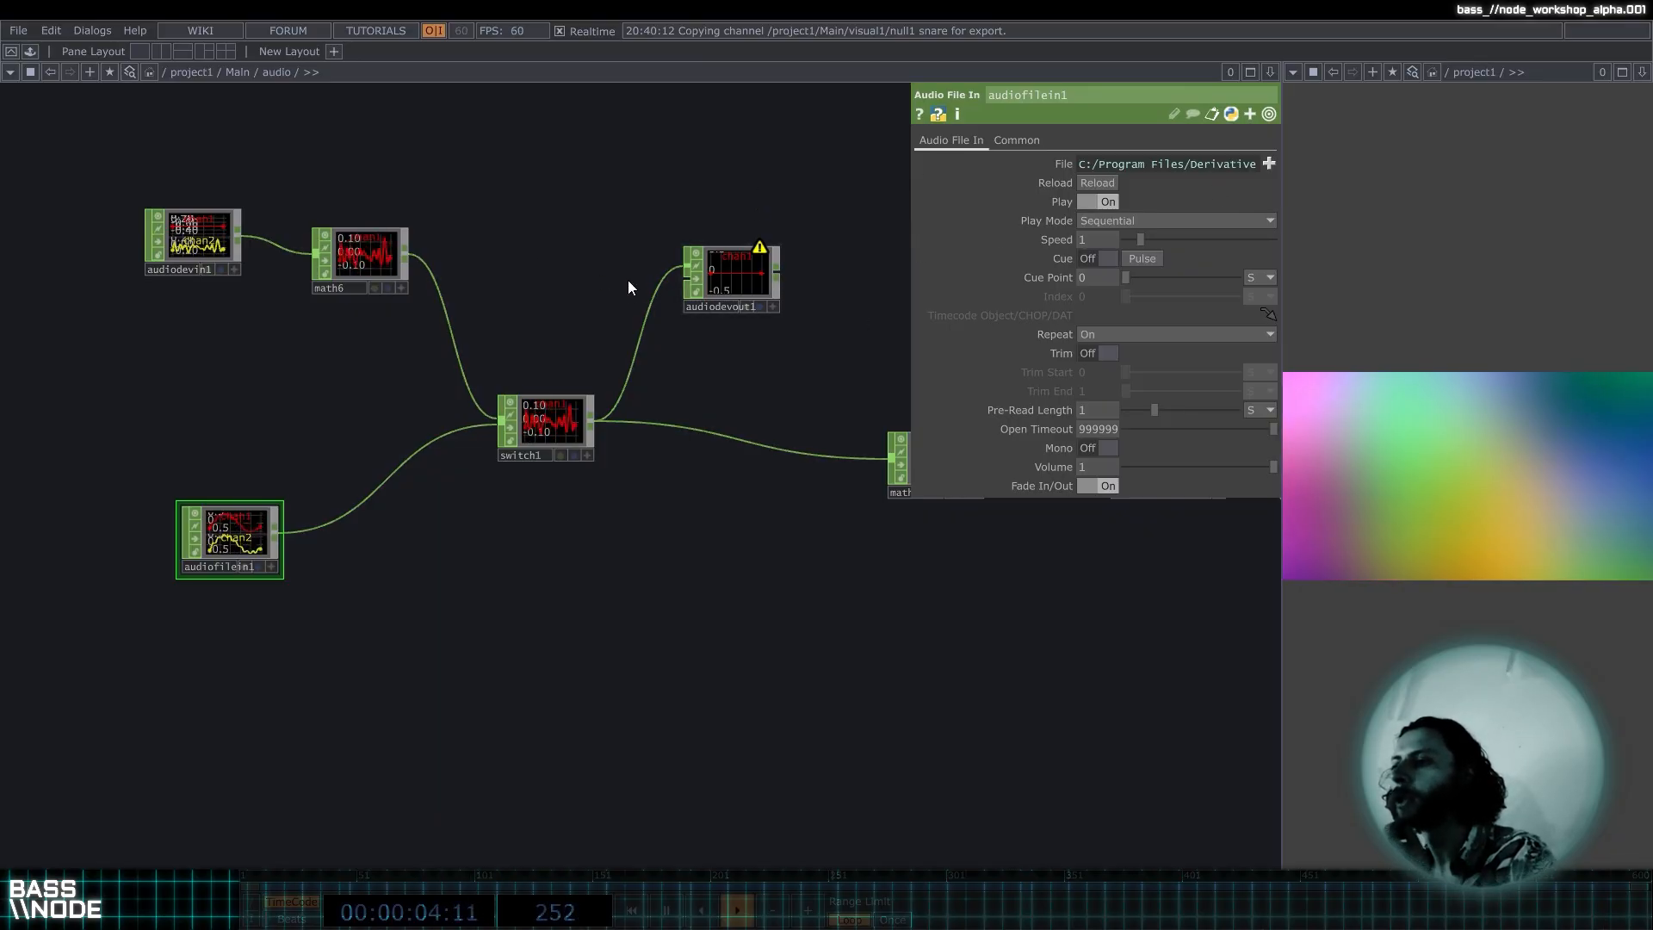
{"action": "left_click", "coordinate": [577, 400]}
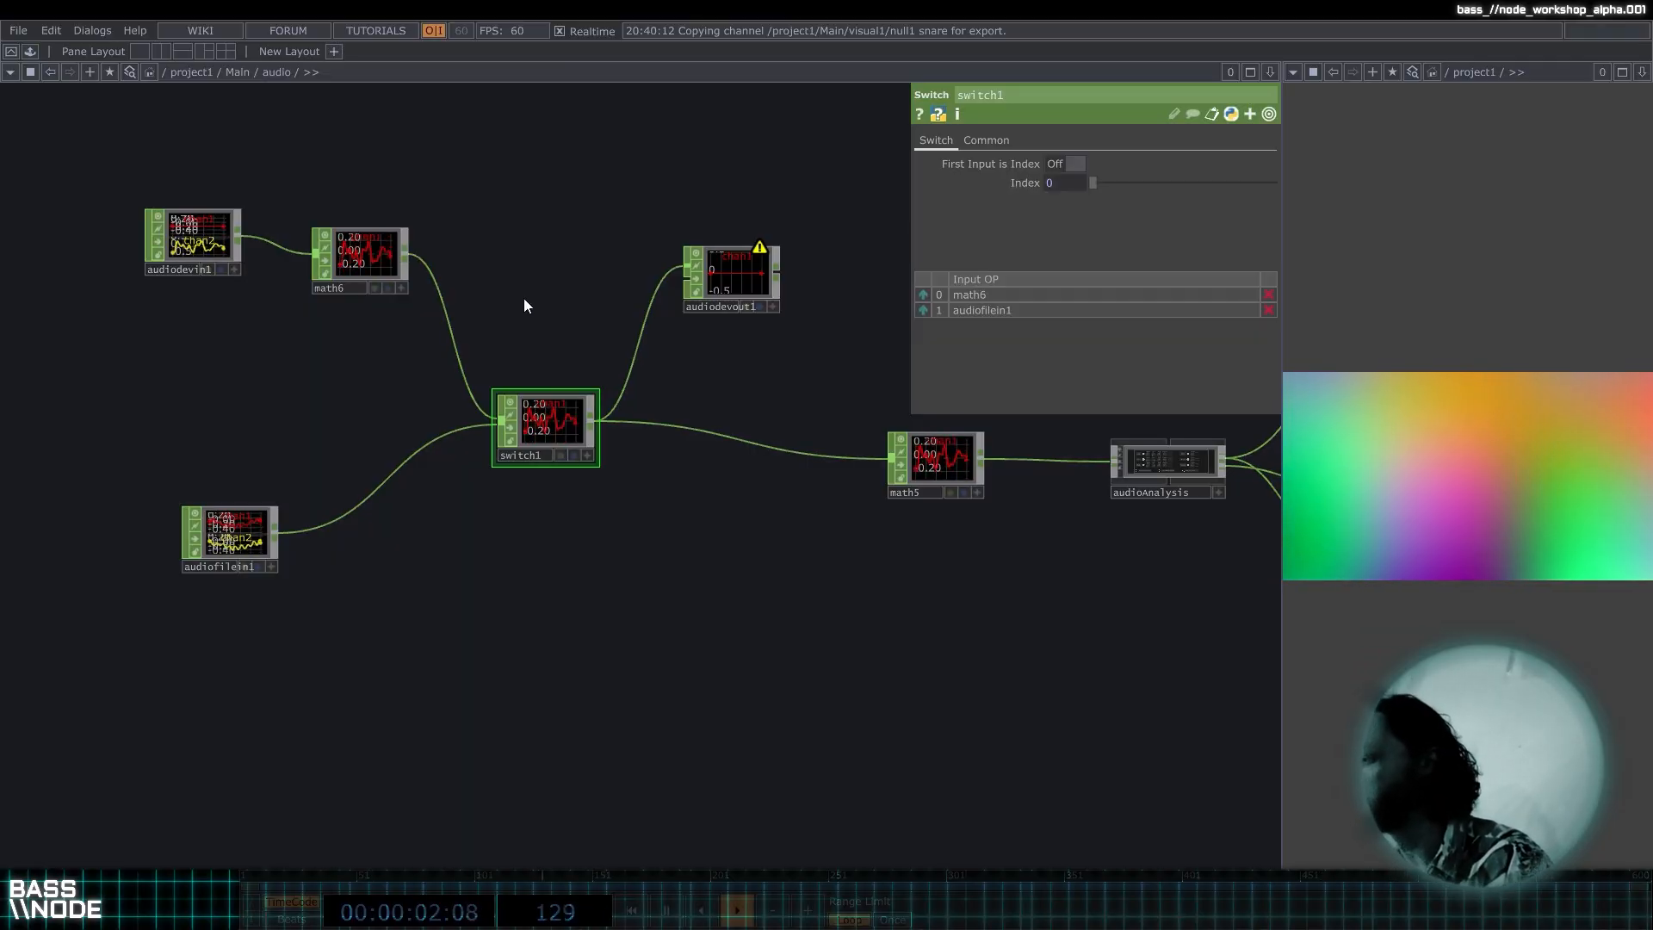
{"action": "left_click_drag", "start_coordinate": [506, 347], "coordinate": [325, 393]}
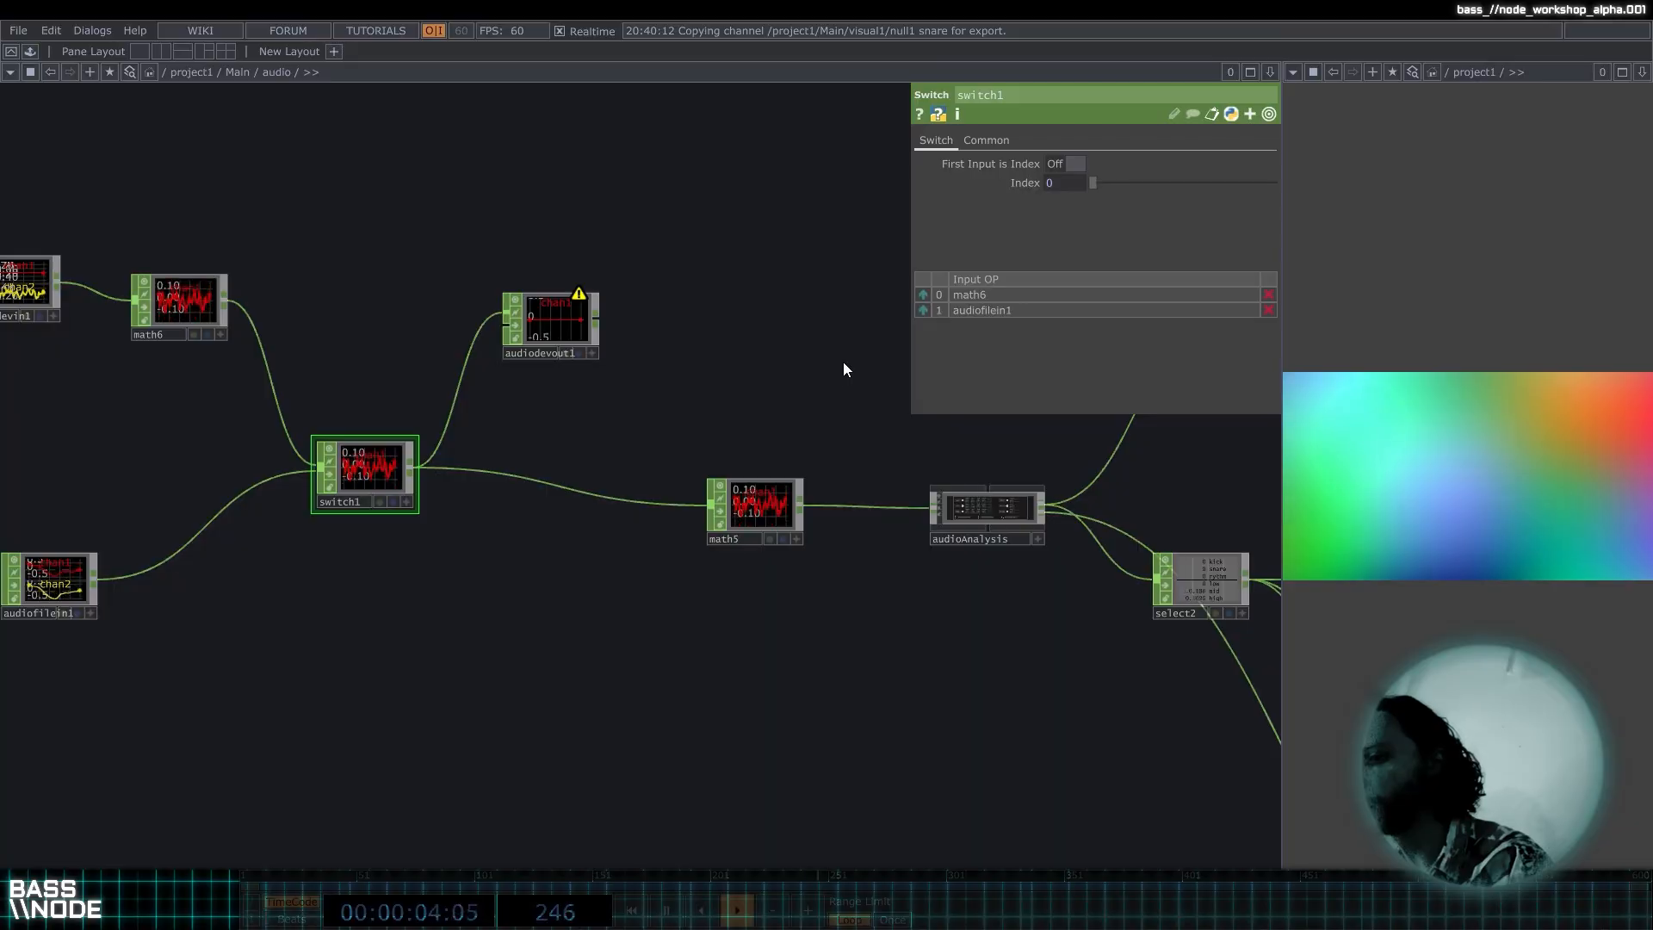
Examine math5's pre-add, multiply and post-add parameters and trace the chain back to the Switch CHOP.
{"action": "left_click_drag", "start_coordinate": [844, 365], "coordinate": [748, 339]}
{"action": "scroll", "coordinate": [529, 384], "scroll_direction": "down", "scroll_amount": 3}
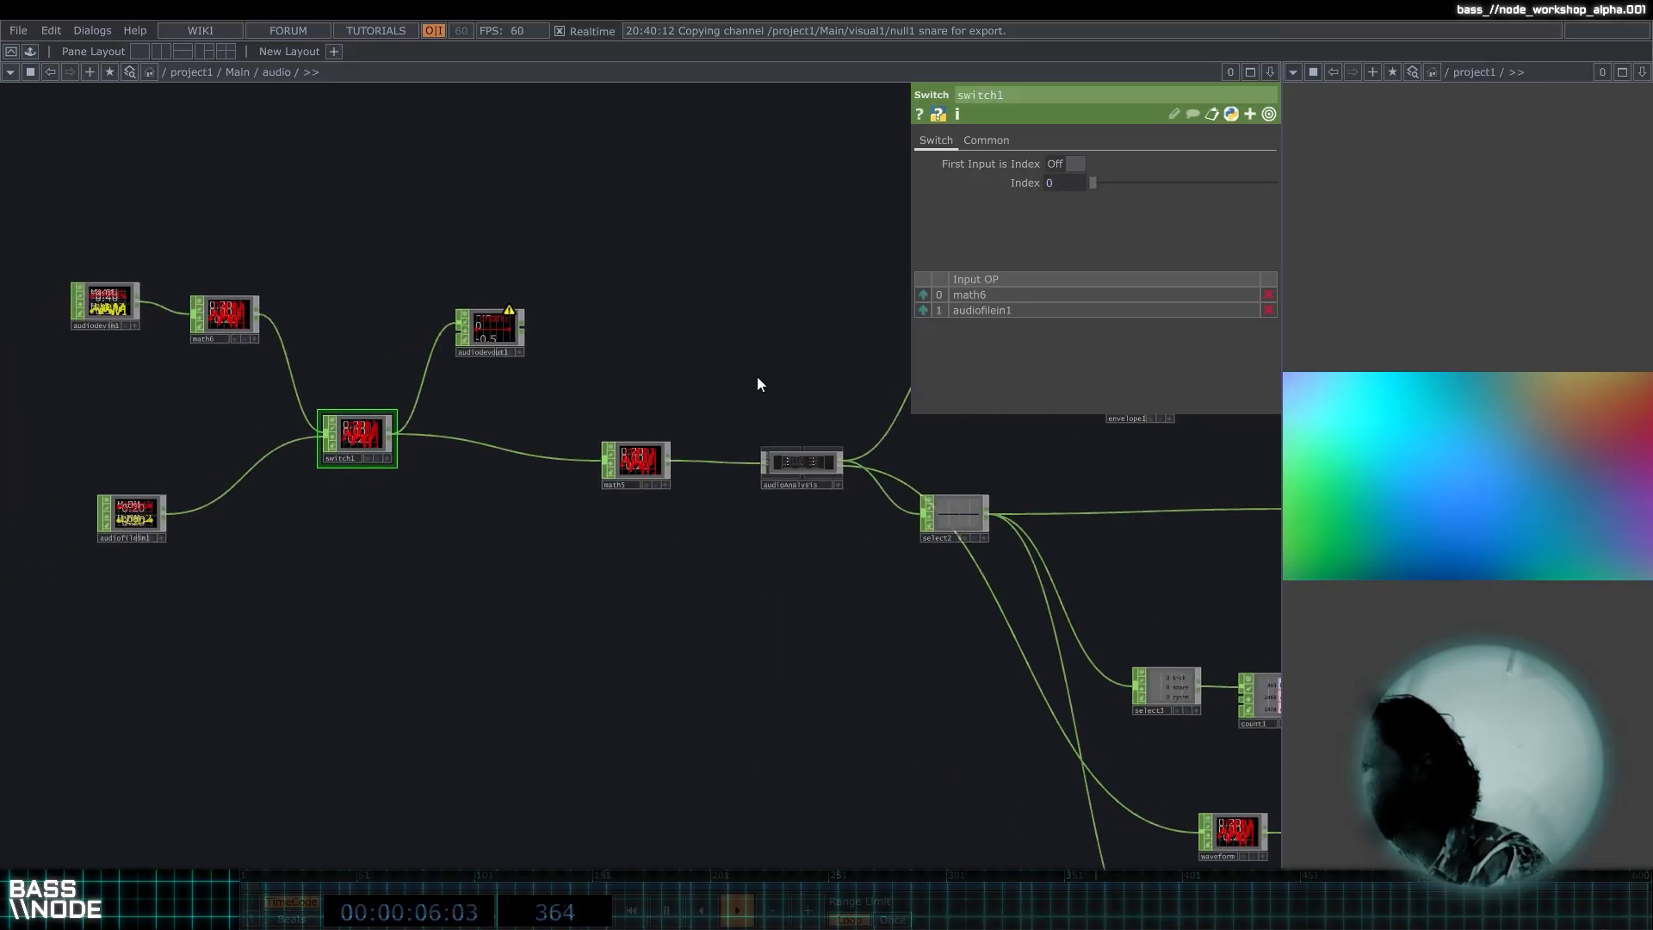
{"action": "left_click", "coordinate": [635, 462]}
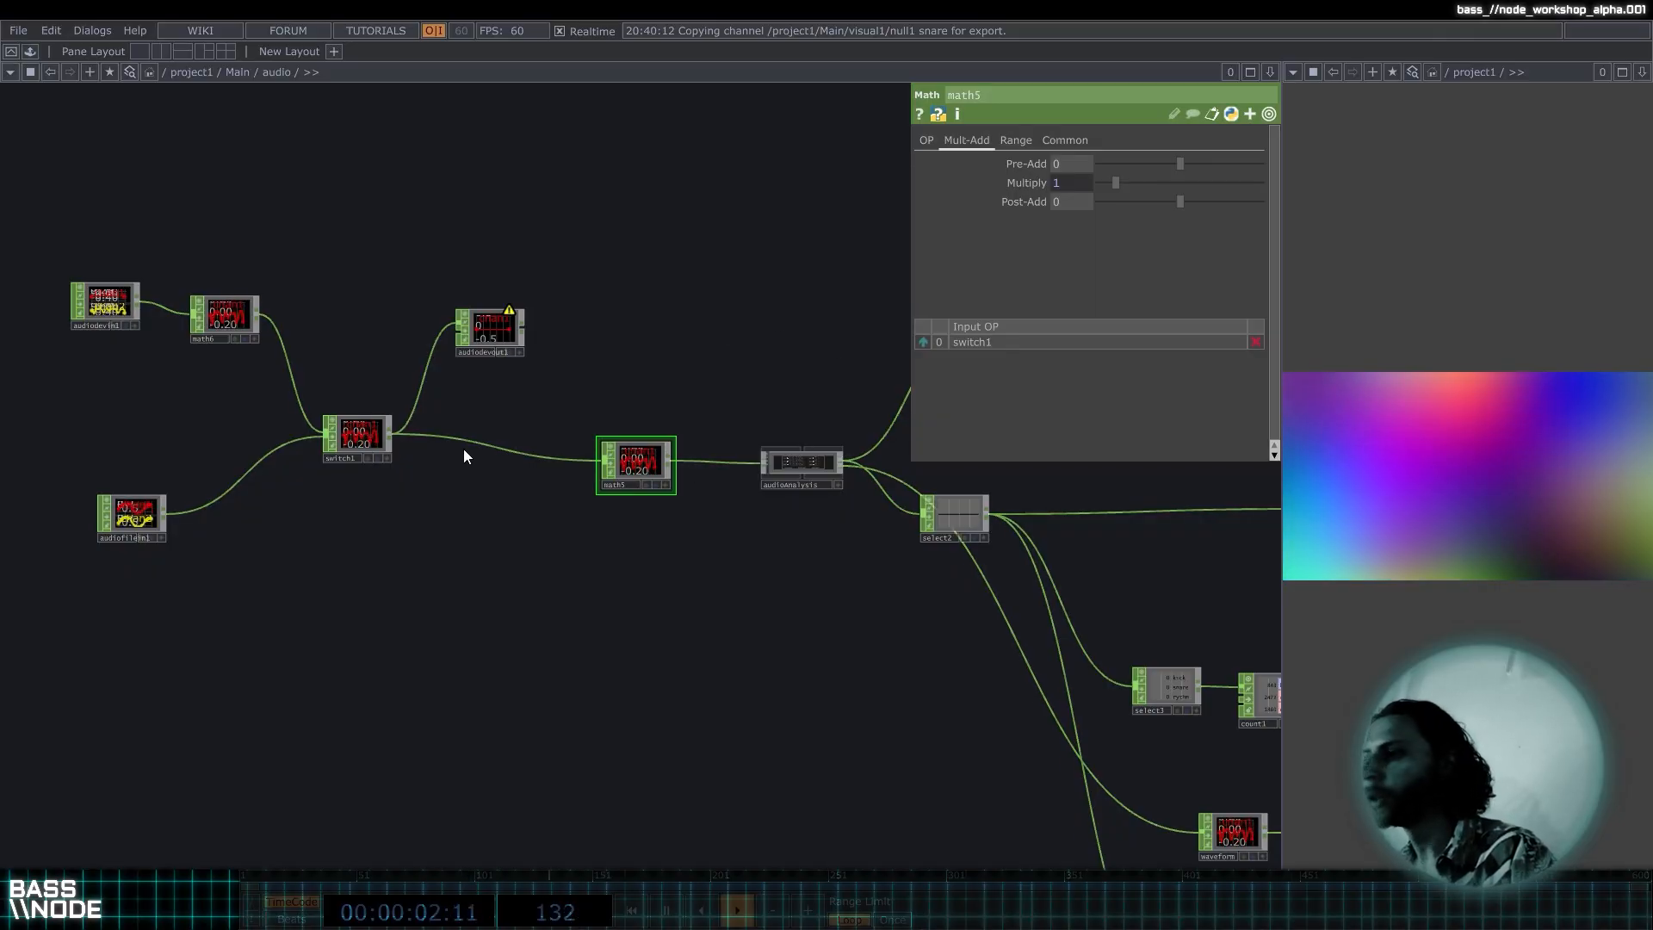
{"action": "left_click", "coordinate": [385, 441]}
{"action": "left_click_drag", "start_coordinate": [544, 422], "coordinate": [706, 419]}
{"action": "scroll", "coordinate": [436, 440], "scroll_direction": "up", "scroll_amount": 4}
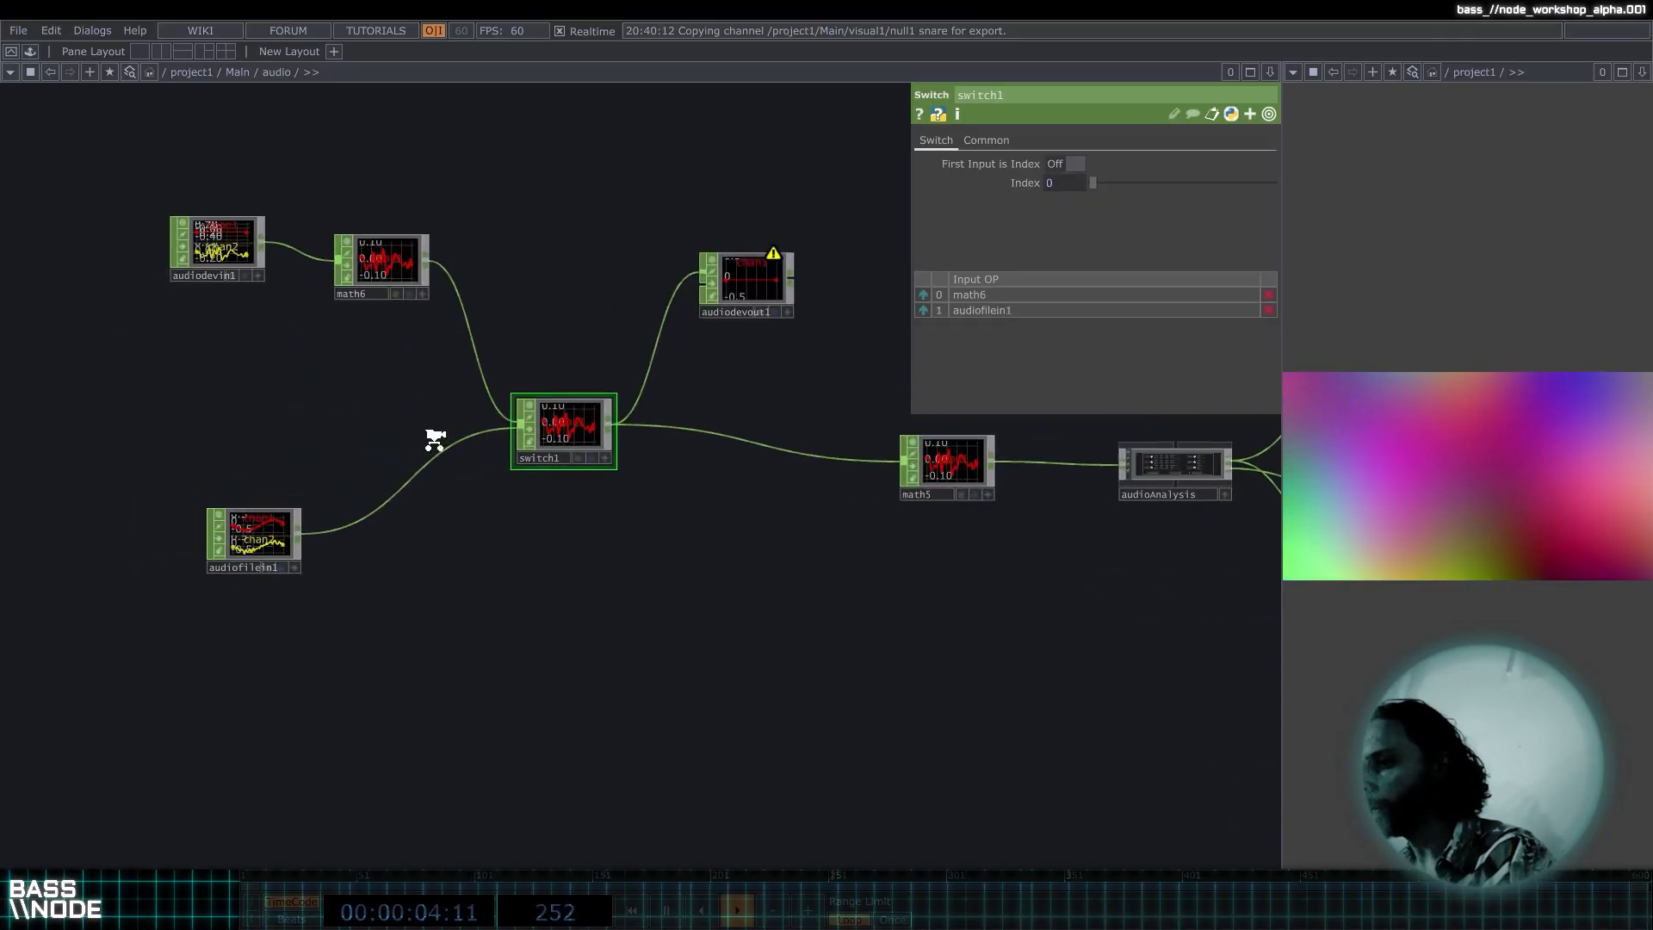
Review the Audio Device In CHOP's device settings and the Audio File In CHOP's expanded file path.
{"action": "scroll", "coordinate": [686, 343], "scroll_direction": "down", "scroll_amount": 3}
{"action": "right_click_drag", "start_coordinate": [517, 292], "coordinate": [196, 148]}
{"action": "left_click_drag", "start_coordinate": [191, 150], "coordinate": [191, 279]}
{"action": "left_click", "coordinate": [235, 168]}
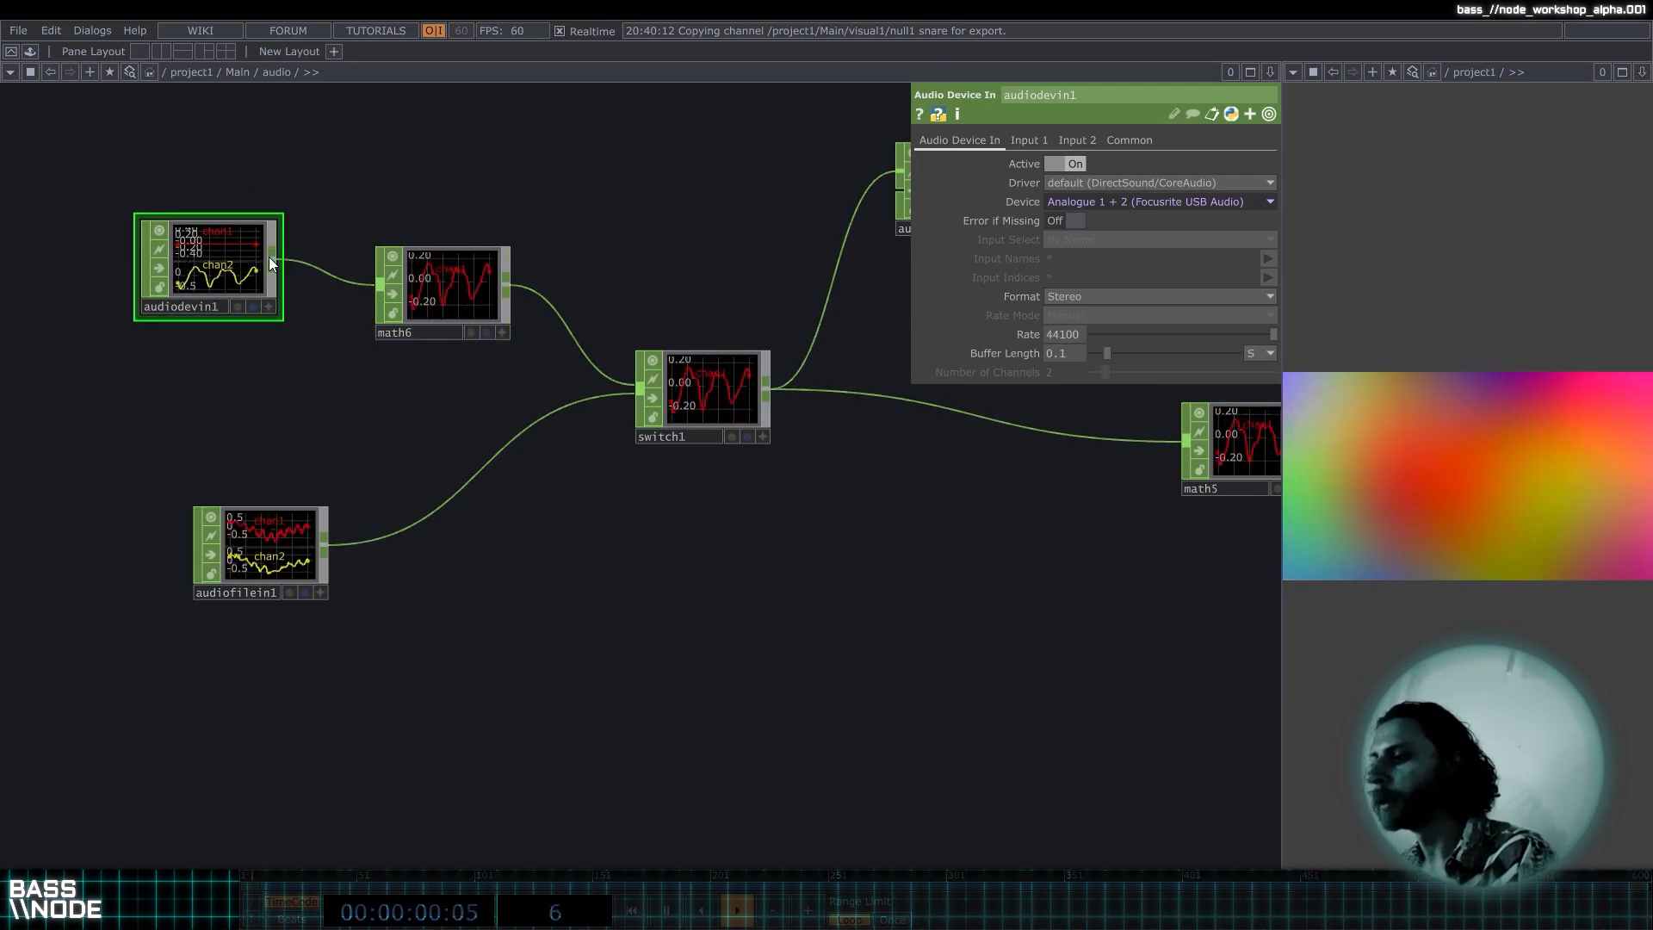
{"action": "left_click", "coordinate": [287, 527]}
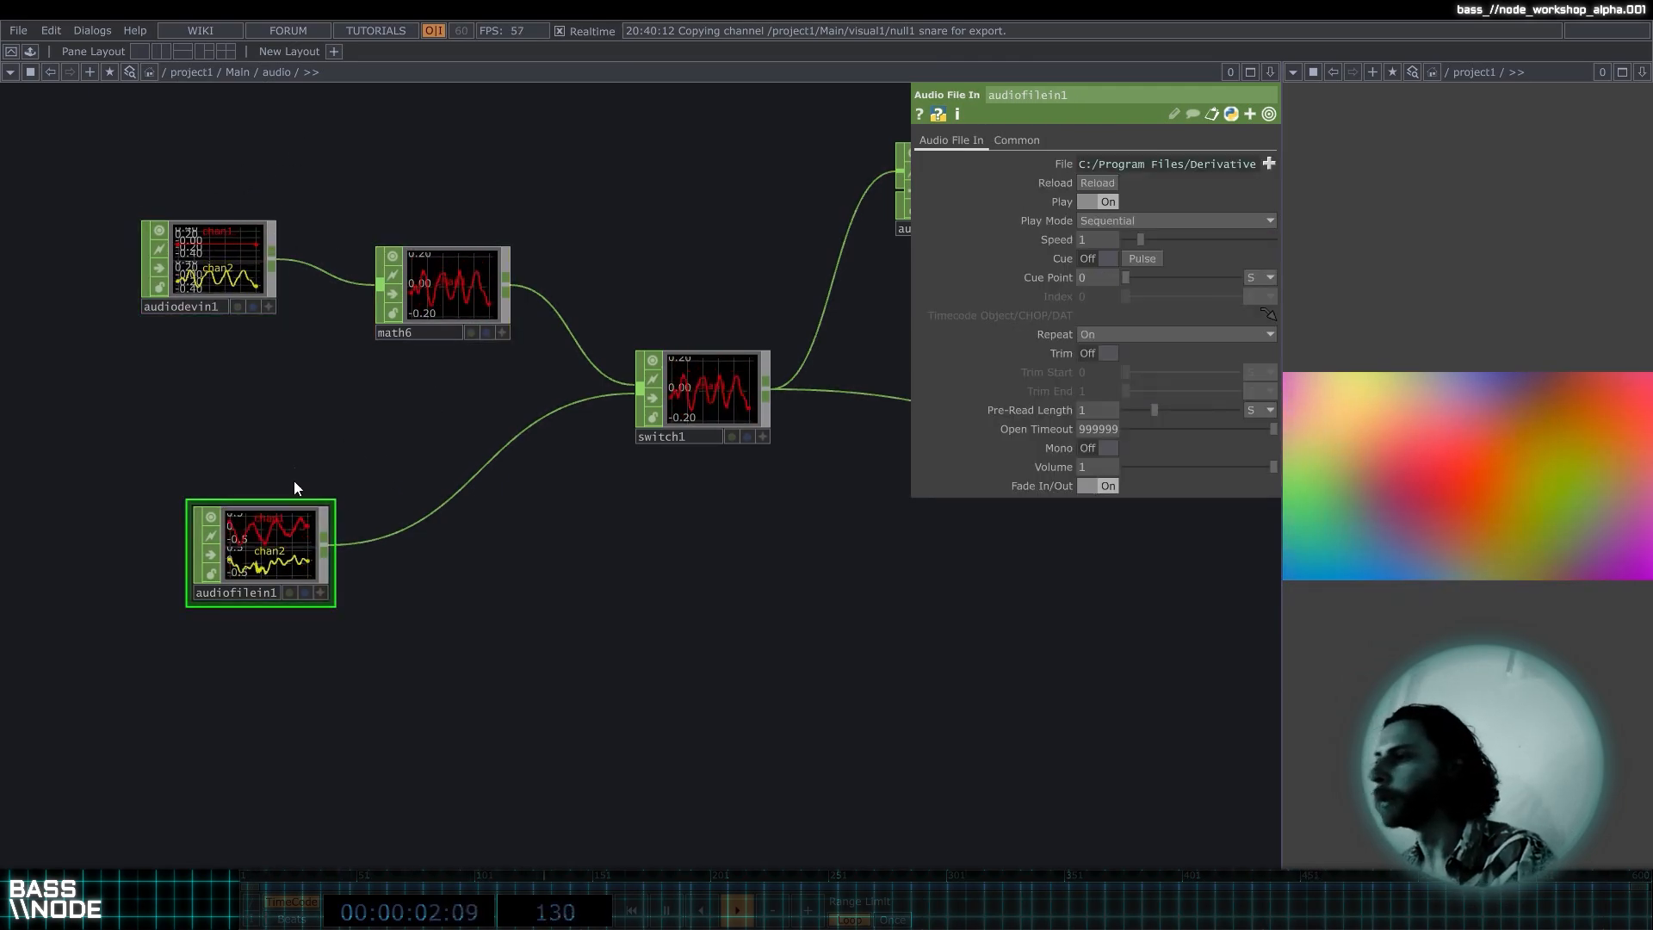
{"action": "left_click", "coordinate": [1195, 163]}
{"action": "left_click_drag", "start_coordinate": [1491, 166], "coordinate": [705, 241]}
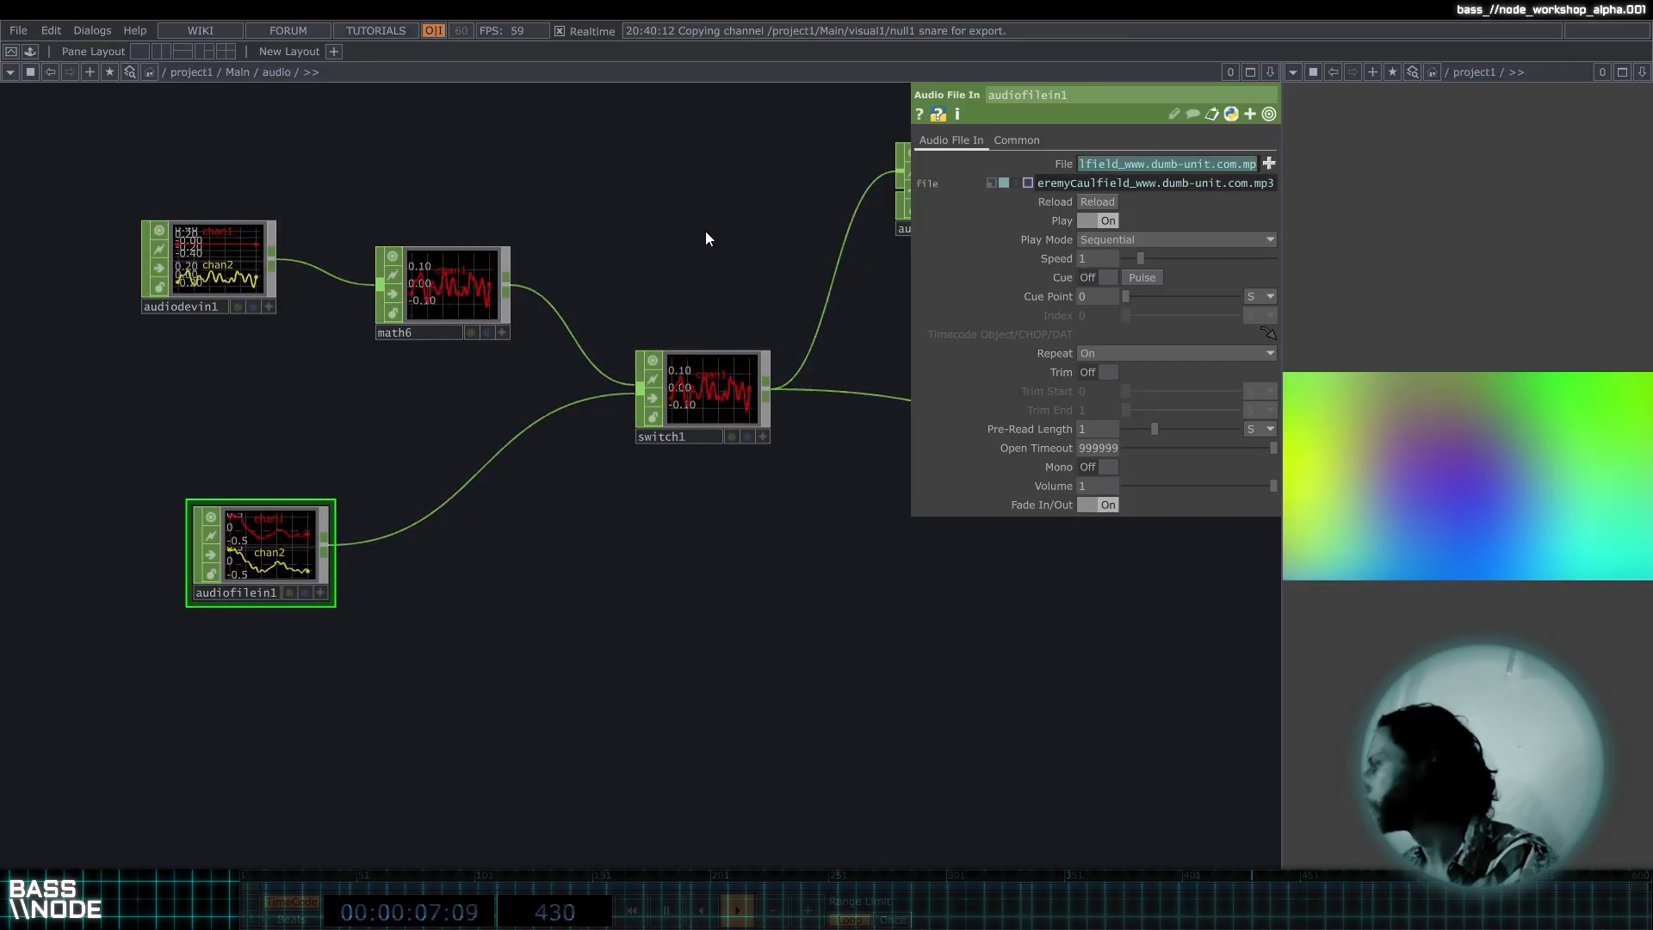
Try the Audio File In source by setting switch1's index to 1, and undo the index change.
{"action": "left_click", "coordinate": [692, 387]}
{"action": "left_click_drag", "start_coordinate": [1067, 184], "coordinate": [980, 184]}
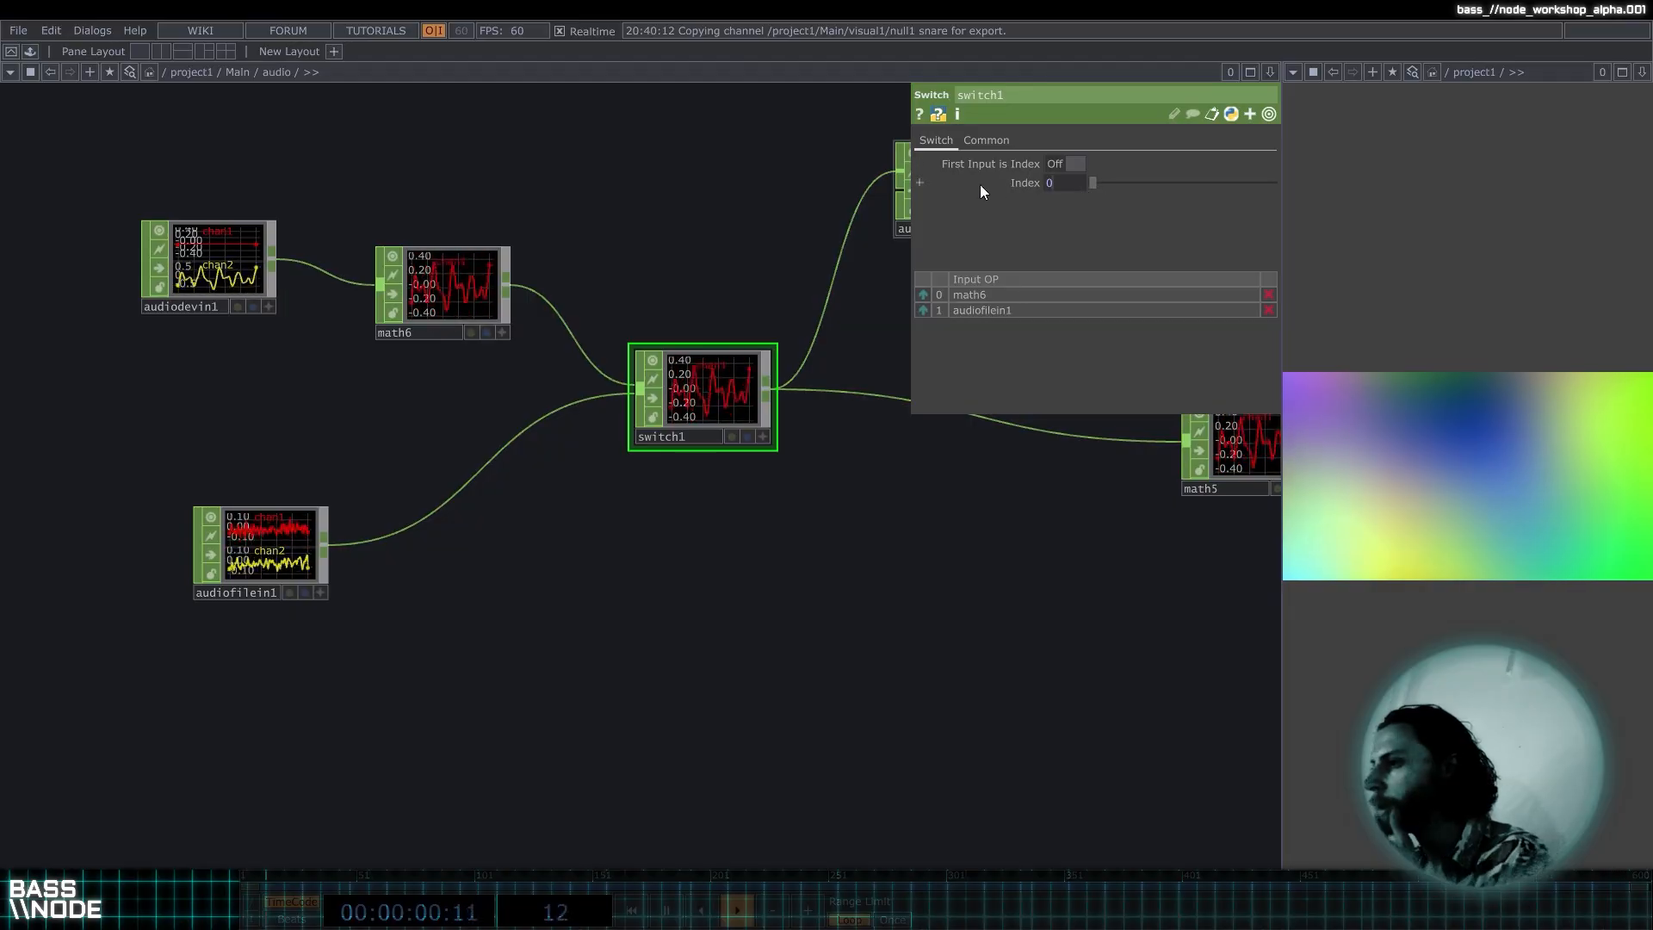
{"action": "type", "text": "1"}
{"action": "key", "text": "Return"}
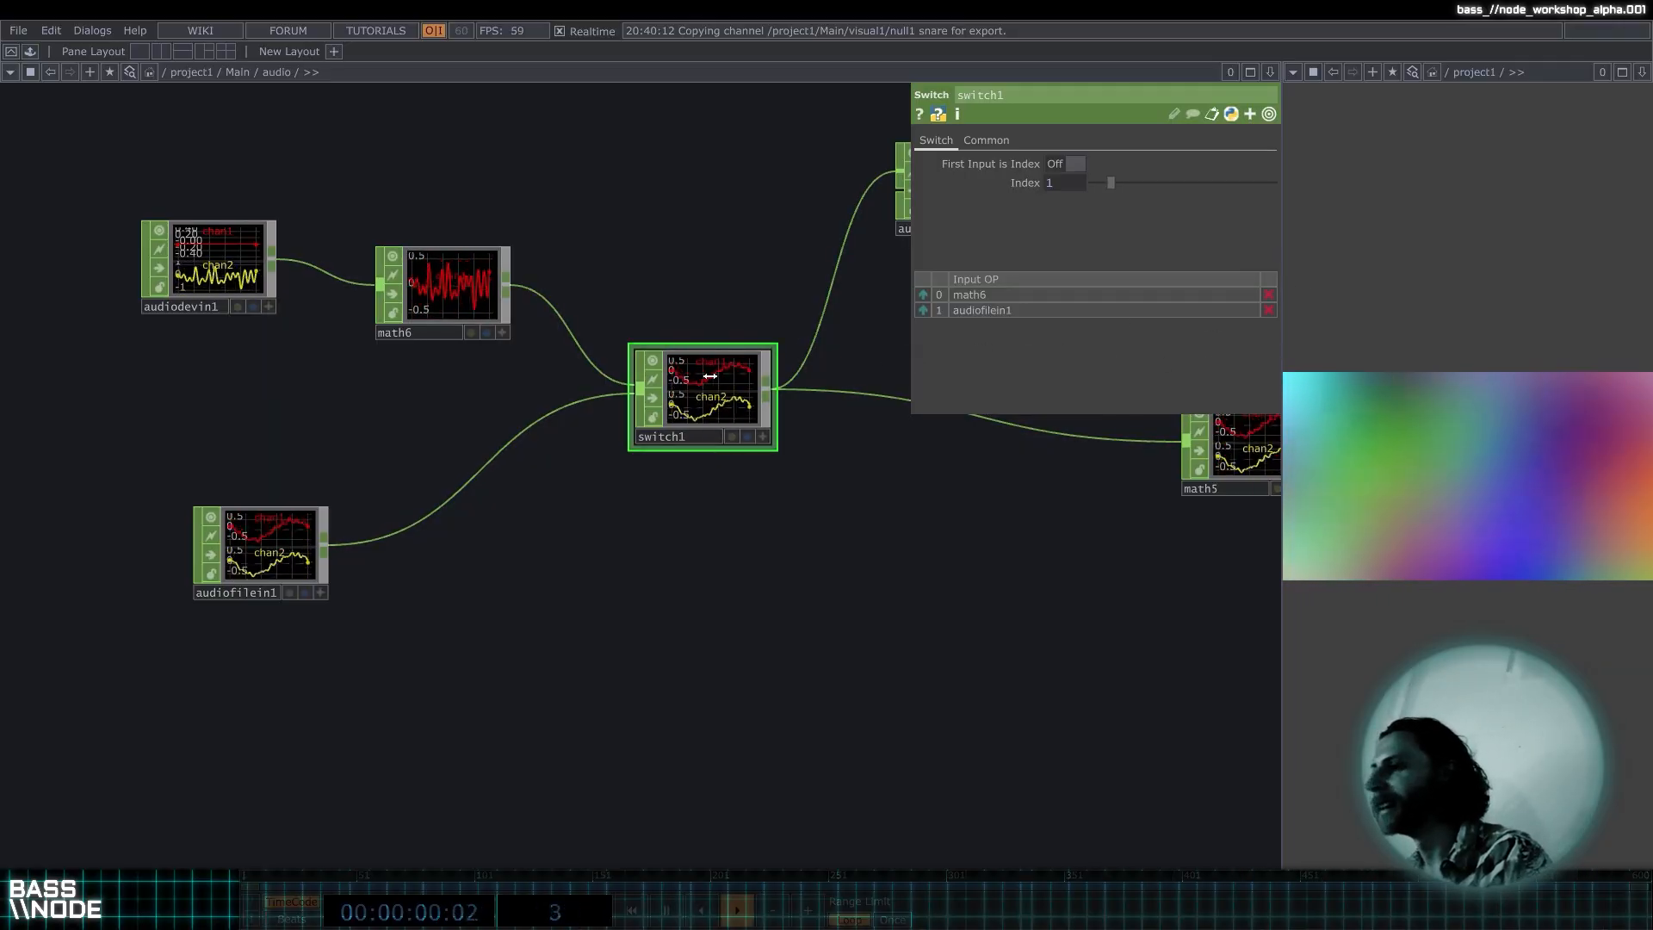
{"action": "key", "text": "ctrl+z"}
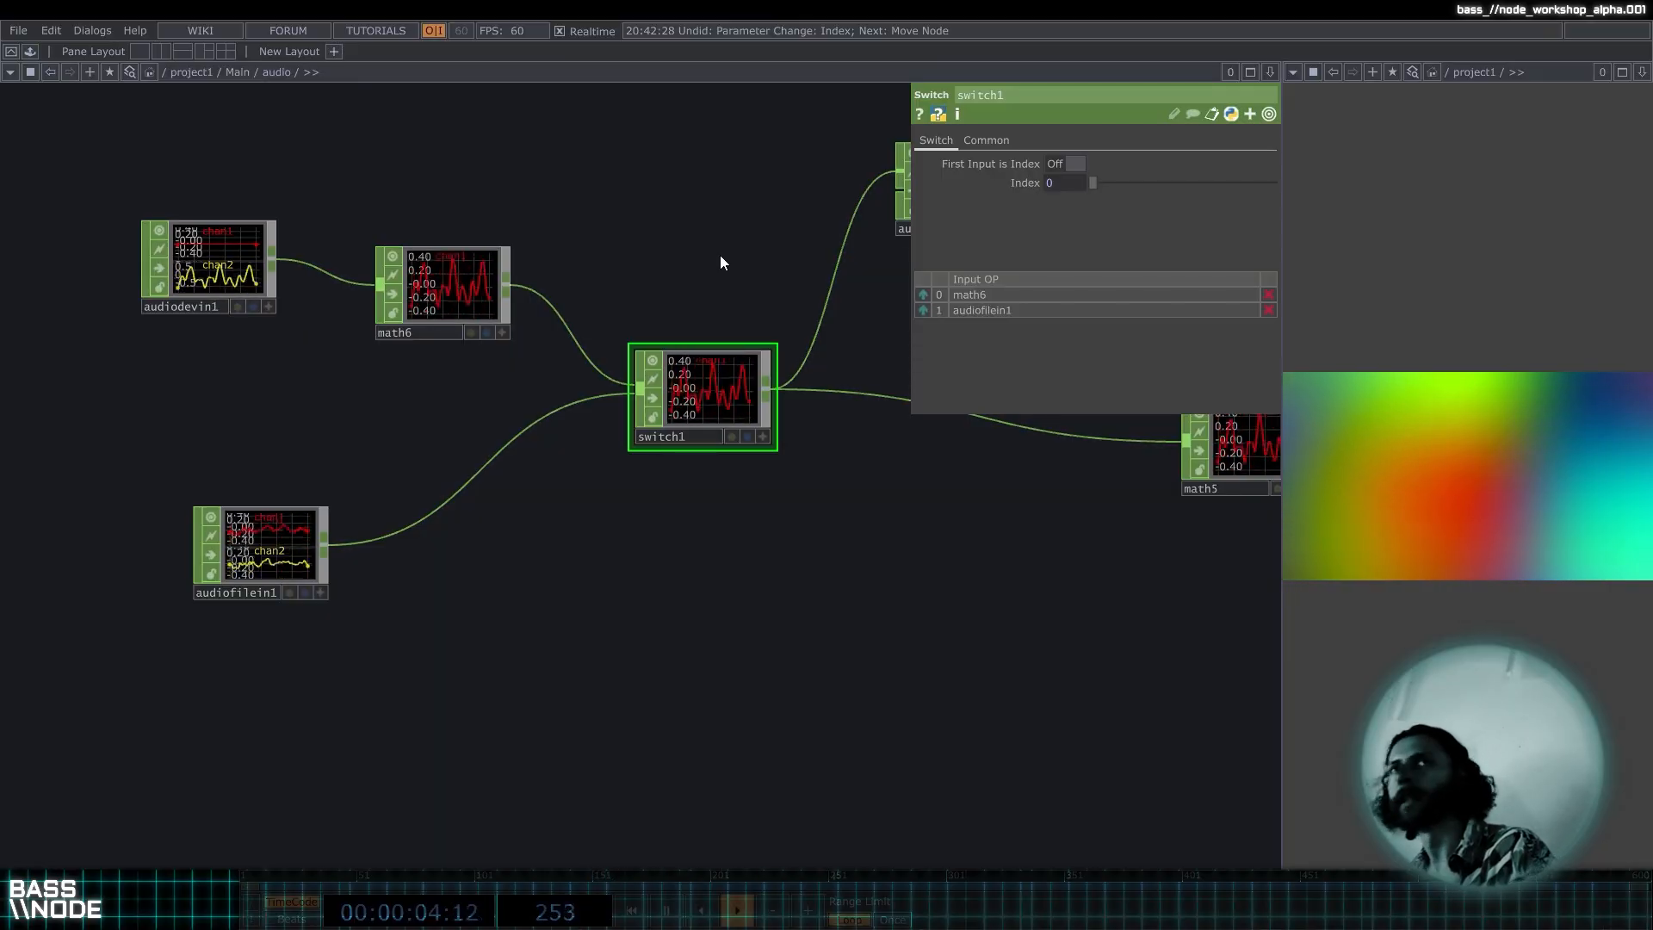
Narrow the network pane to enlarge the visual's preview, and show math5's Mult-Add parameters.
{"action": "left_click_drag", "start_coordinate": [608, 292], "coordinate": [546, 298]}
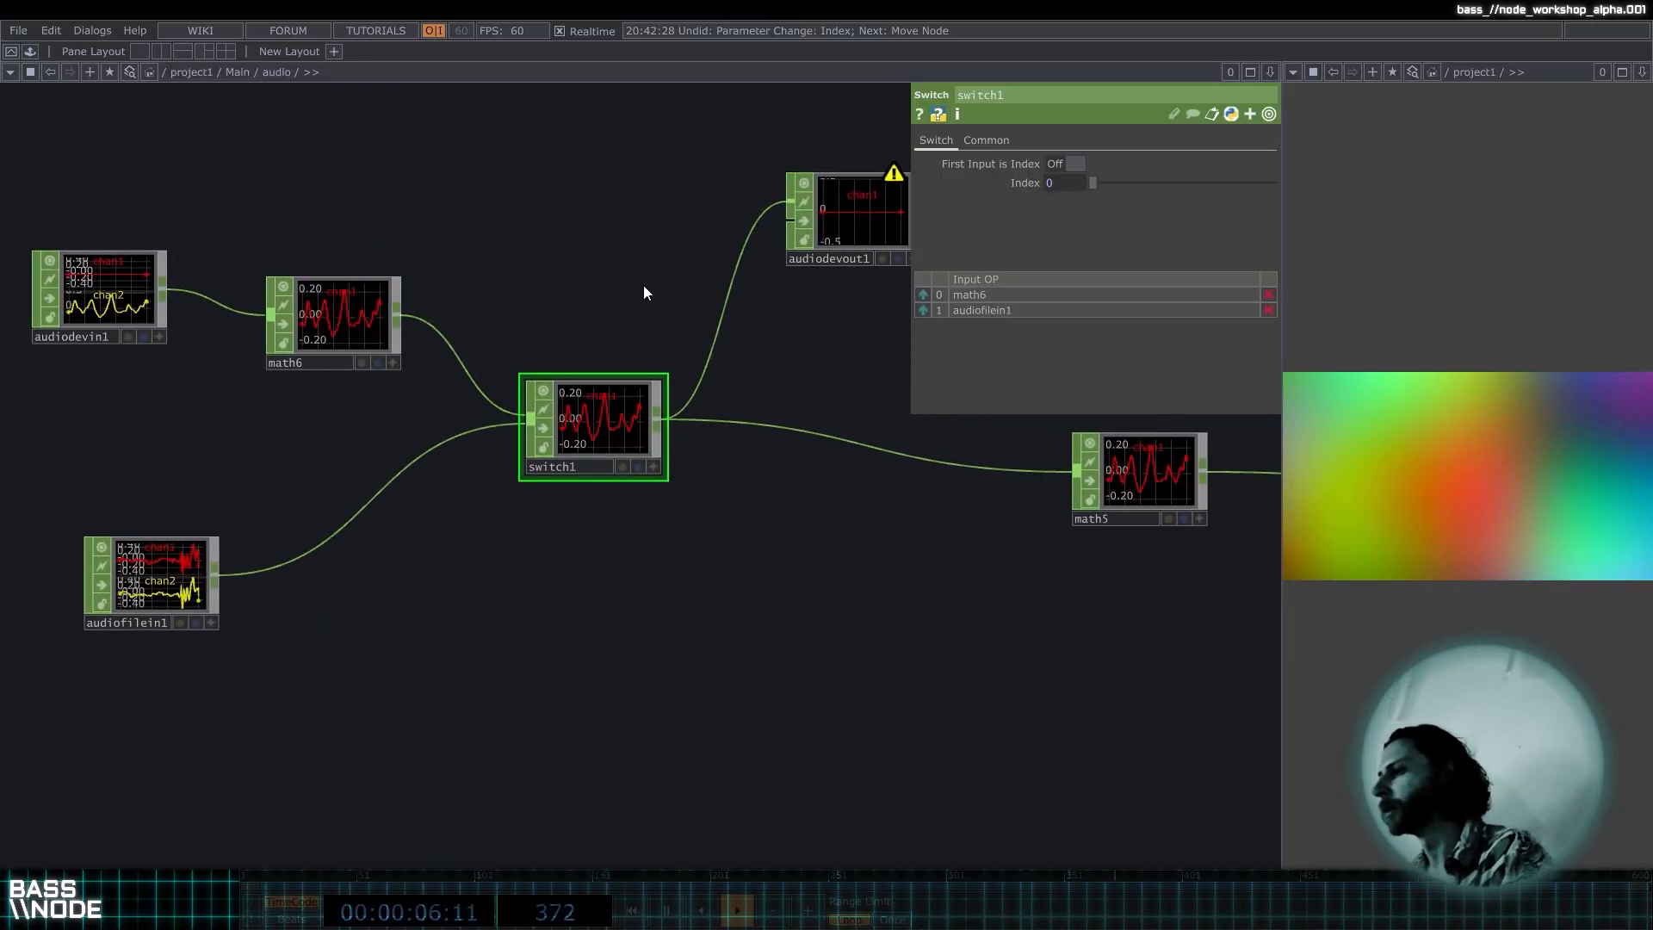
{"action": "left_click_drag", "start_coordinate": [687, 284], "coordinate": [527, 296]}
{"action": "scroll", "coordinate": [528, 296], "scroll_direction": "down", "scroll_amount": 2}
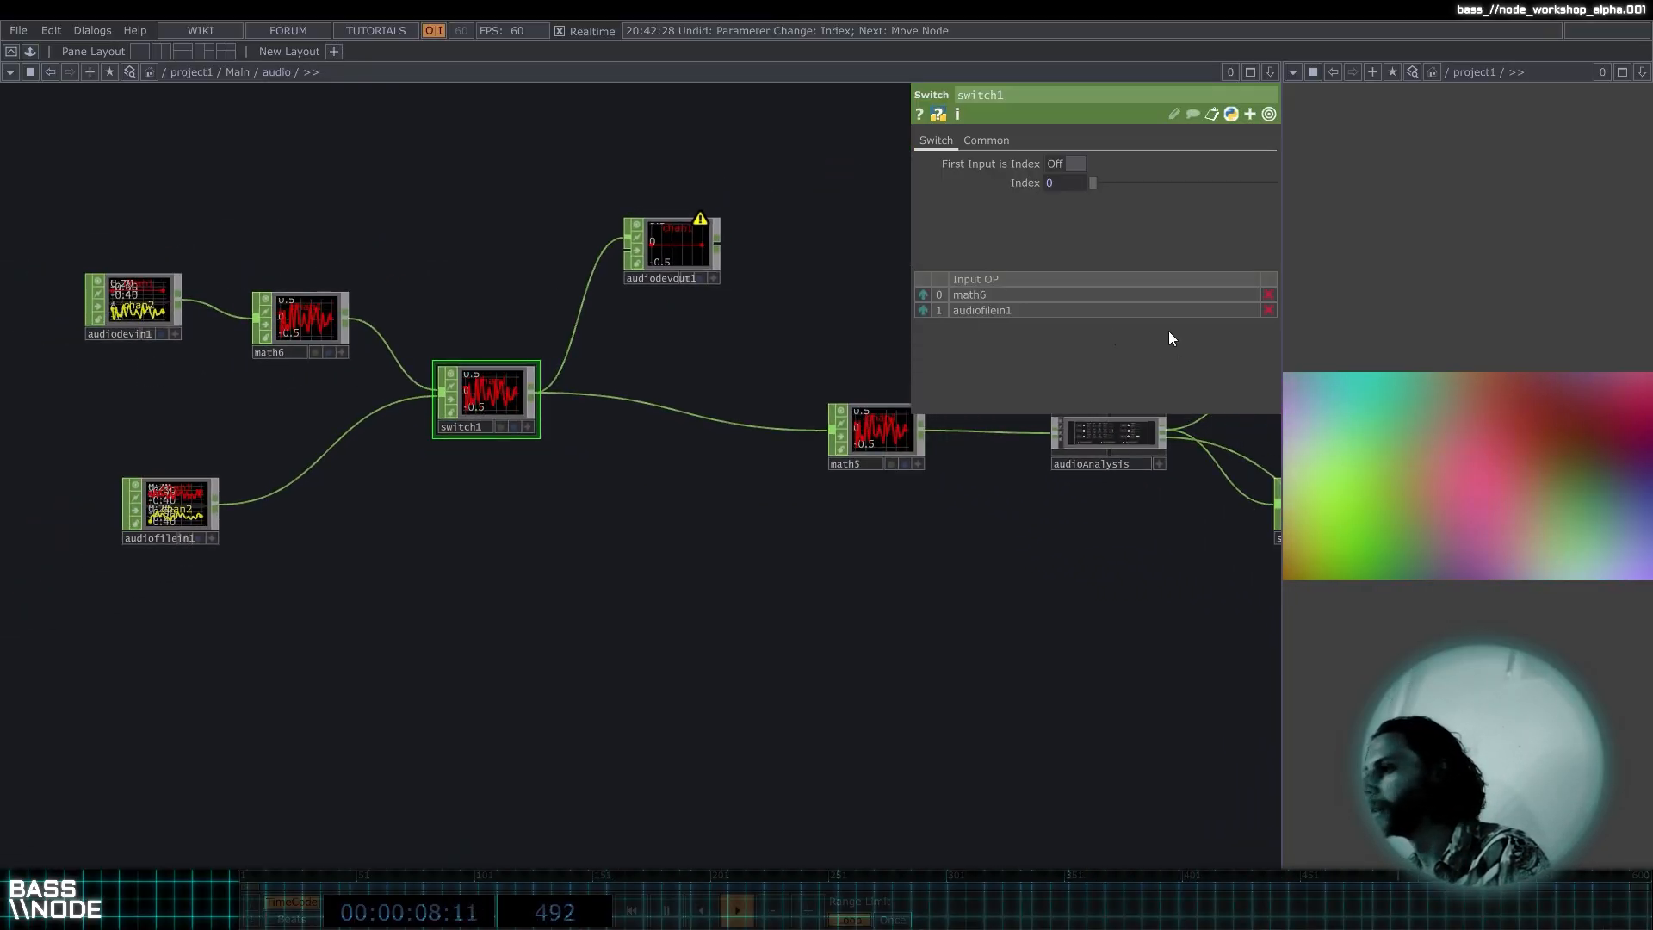
{"action": "left_click_drag", "start_coordinate": [1281, 345], "coordinate": [1104, 363]}
{"action": "left_click_drag", "start_coordinate": [613, 615], "coordinate": [446, 623]}
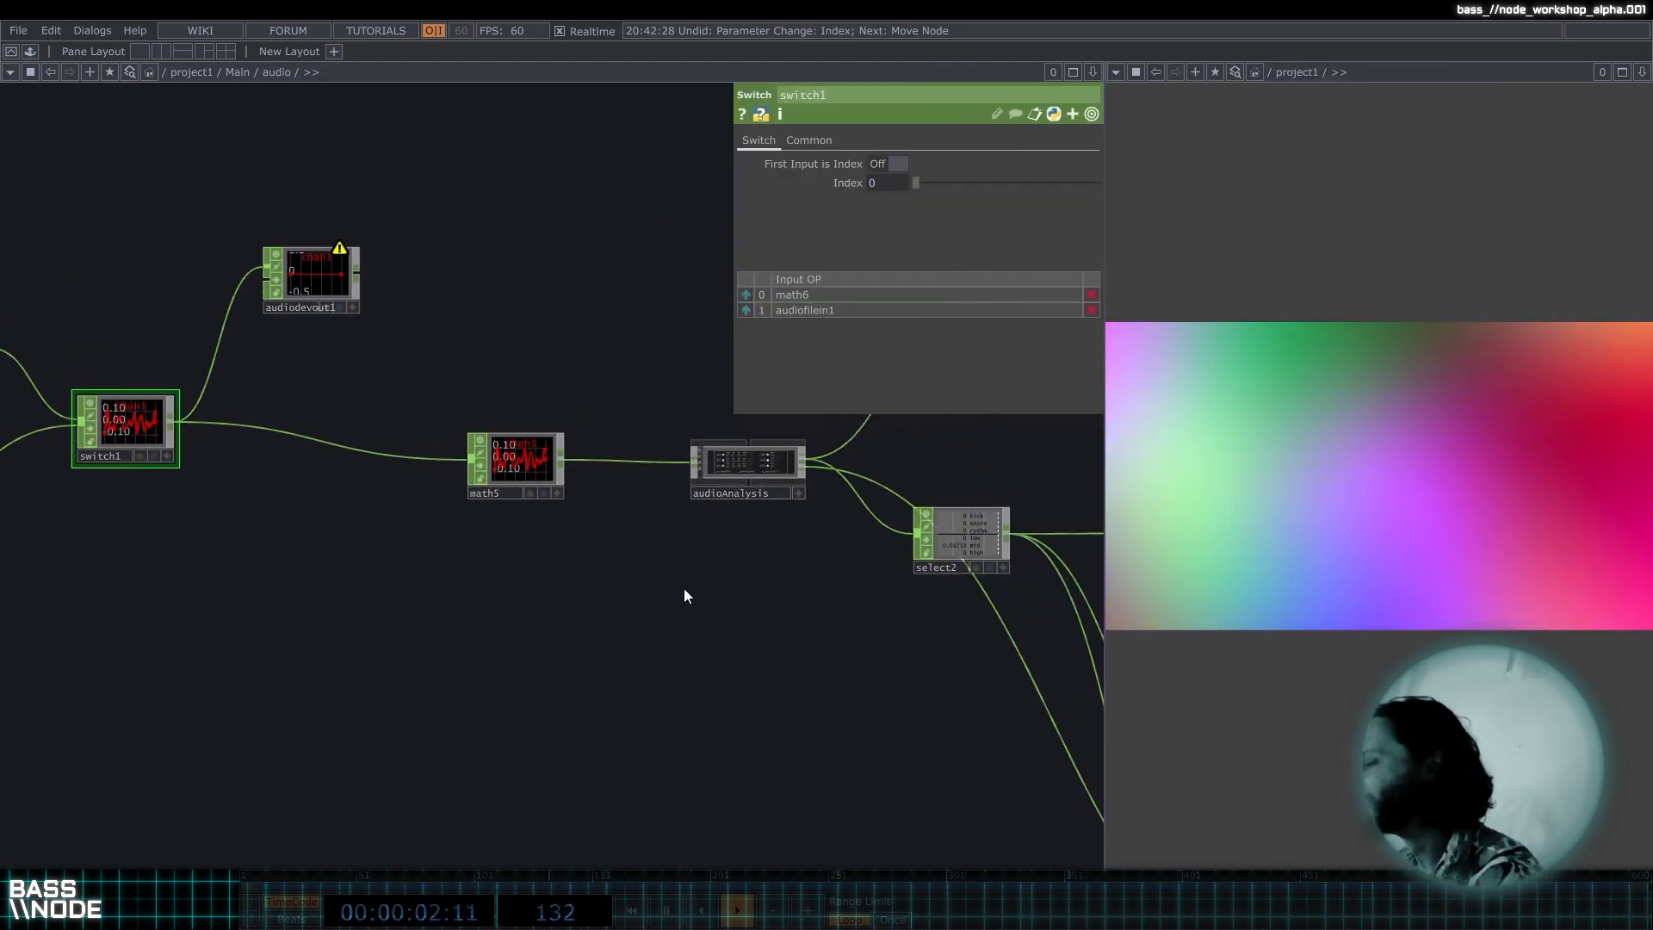
{"action": "left_click", "coordinate": [517, 460]}
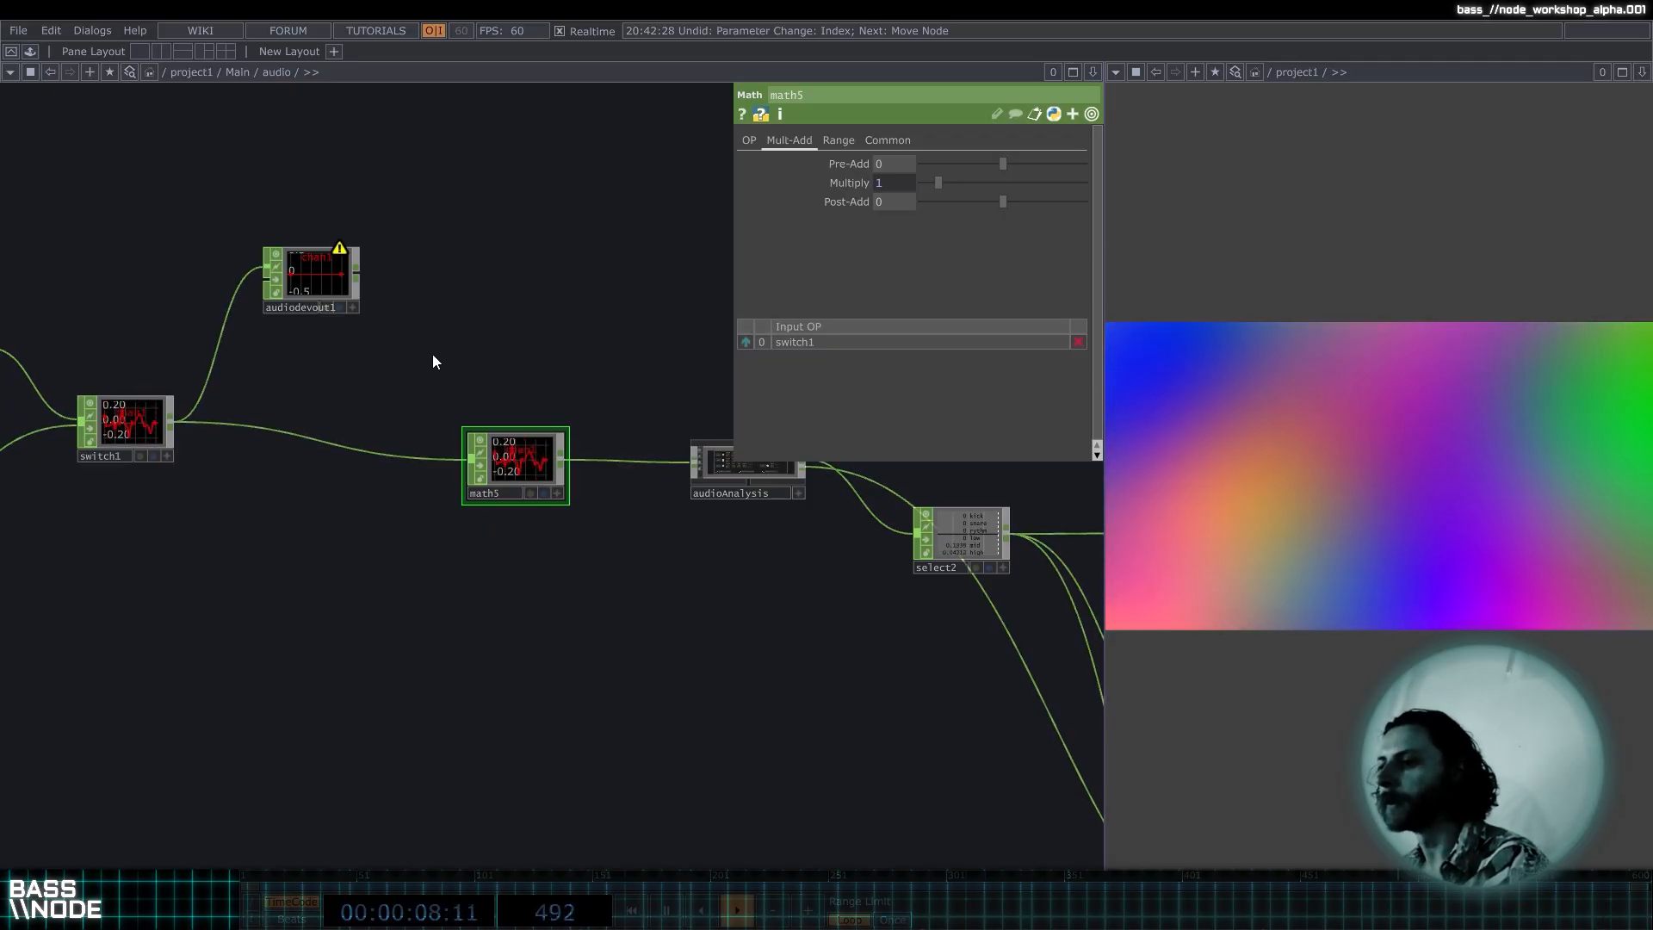
Browse the Music folders to 01 - Astrolope - Frozen Tonefield.m4a for the Audio File In CHOP, and cancel the file choice.
{"action": "left_click_drag", "start_coordinate": [324, 383], "coordinate": [501, 336]}
{"action": "scroll", "coordinate": [504, 334], "scroll_direction": "down", "scroll_amount": 5}
{"action": "left_click", "coordinate": [252, 406]}
{"action": "scroll", "coordinate": [250, 408], "scroll_direction": "up", "scroll_amount": 10}
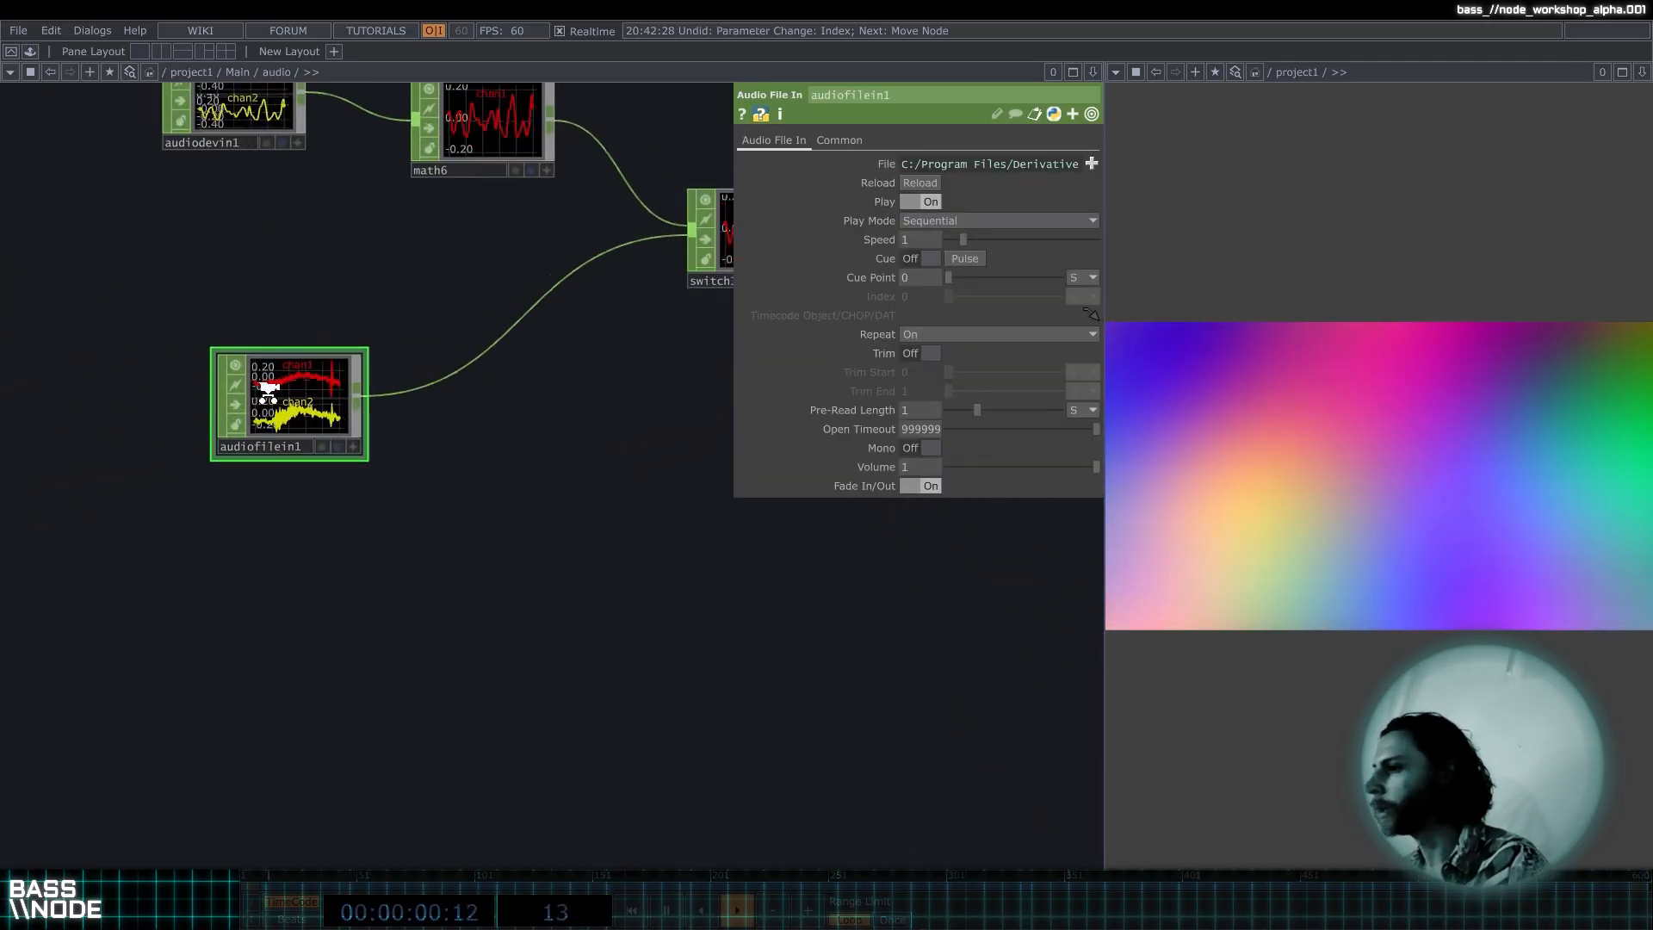
{"action": "left_click", "coordinate": [1092, 164]}
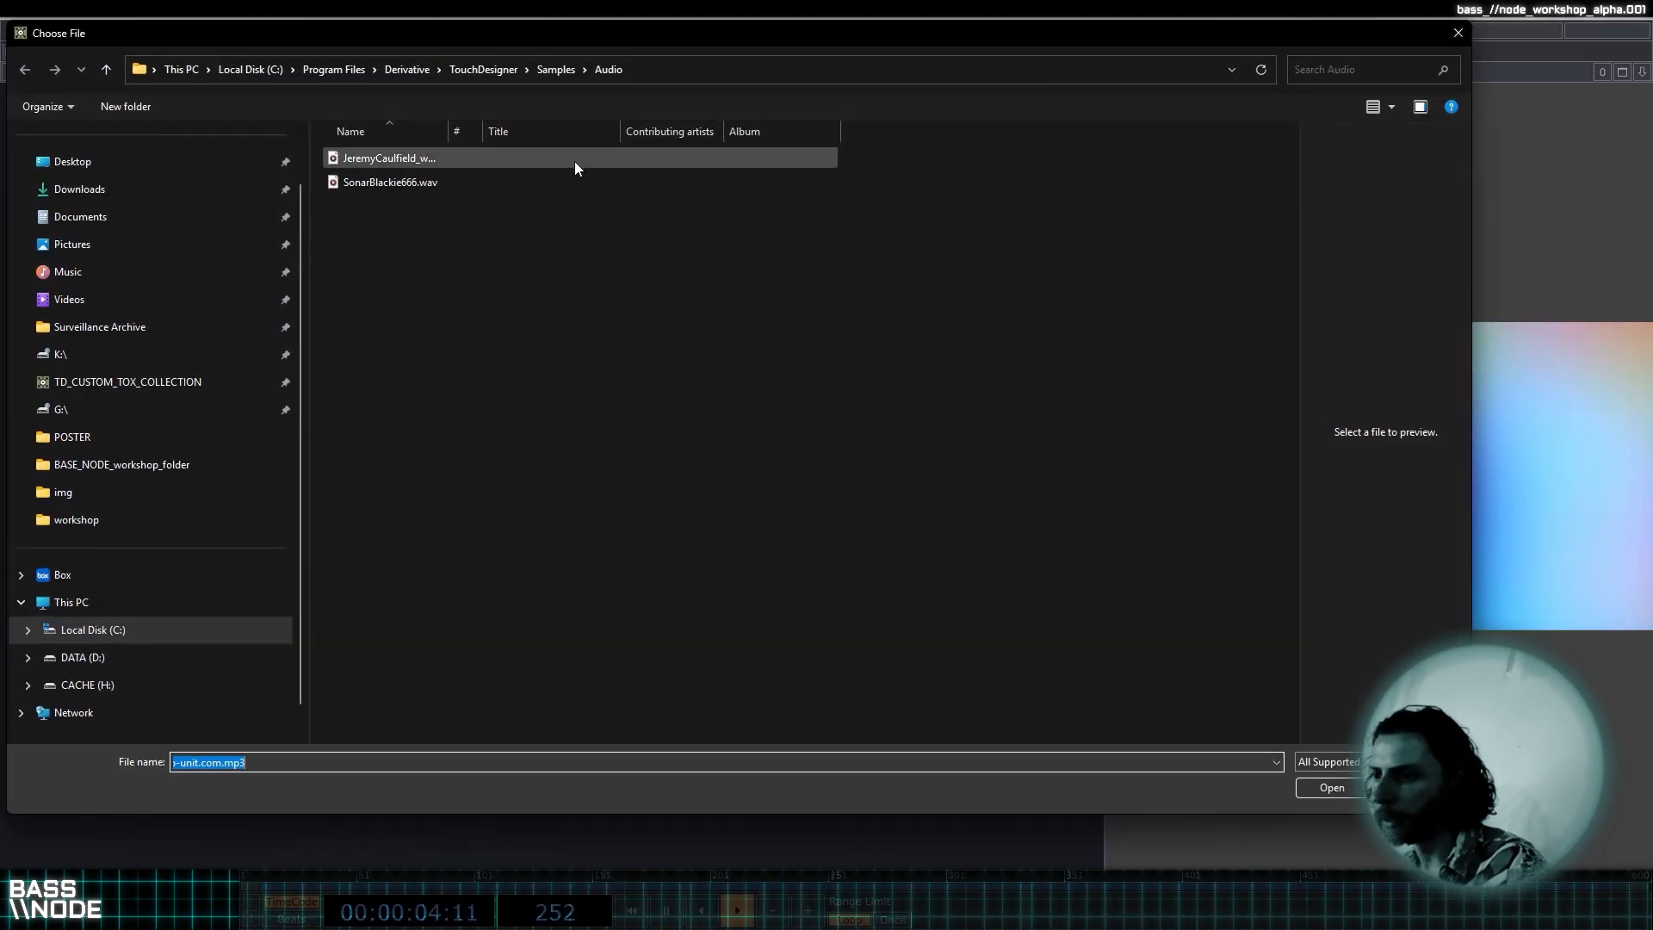
{"action": "left_click", "coordinate": [155, 264]}
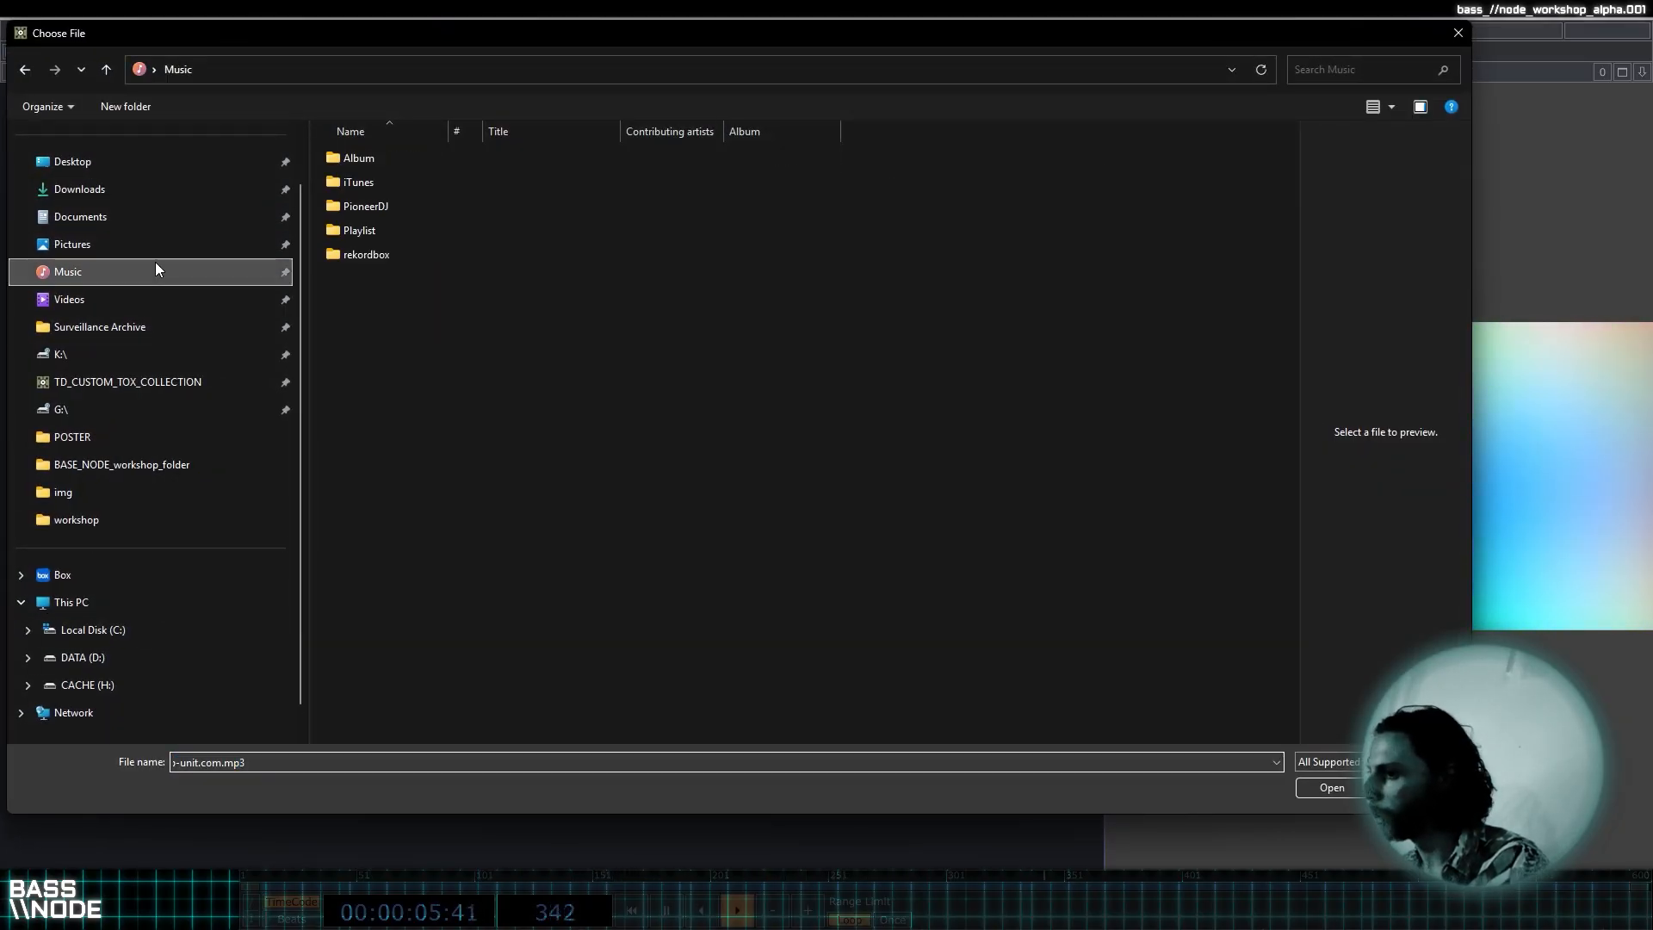
{"action": "double_click", "coordinate": [410, 178]}
{"action": "double_click", "coordinate": [467, 159]}
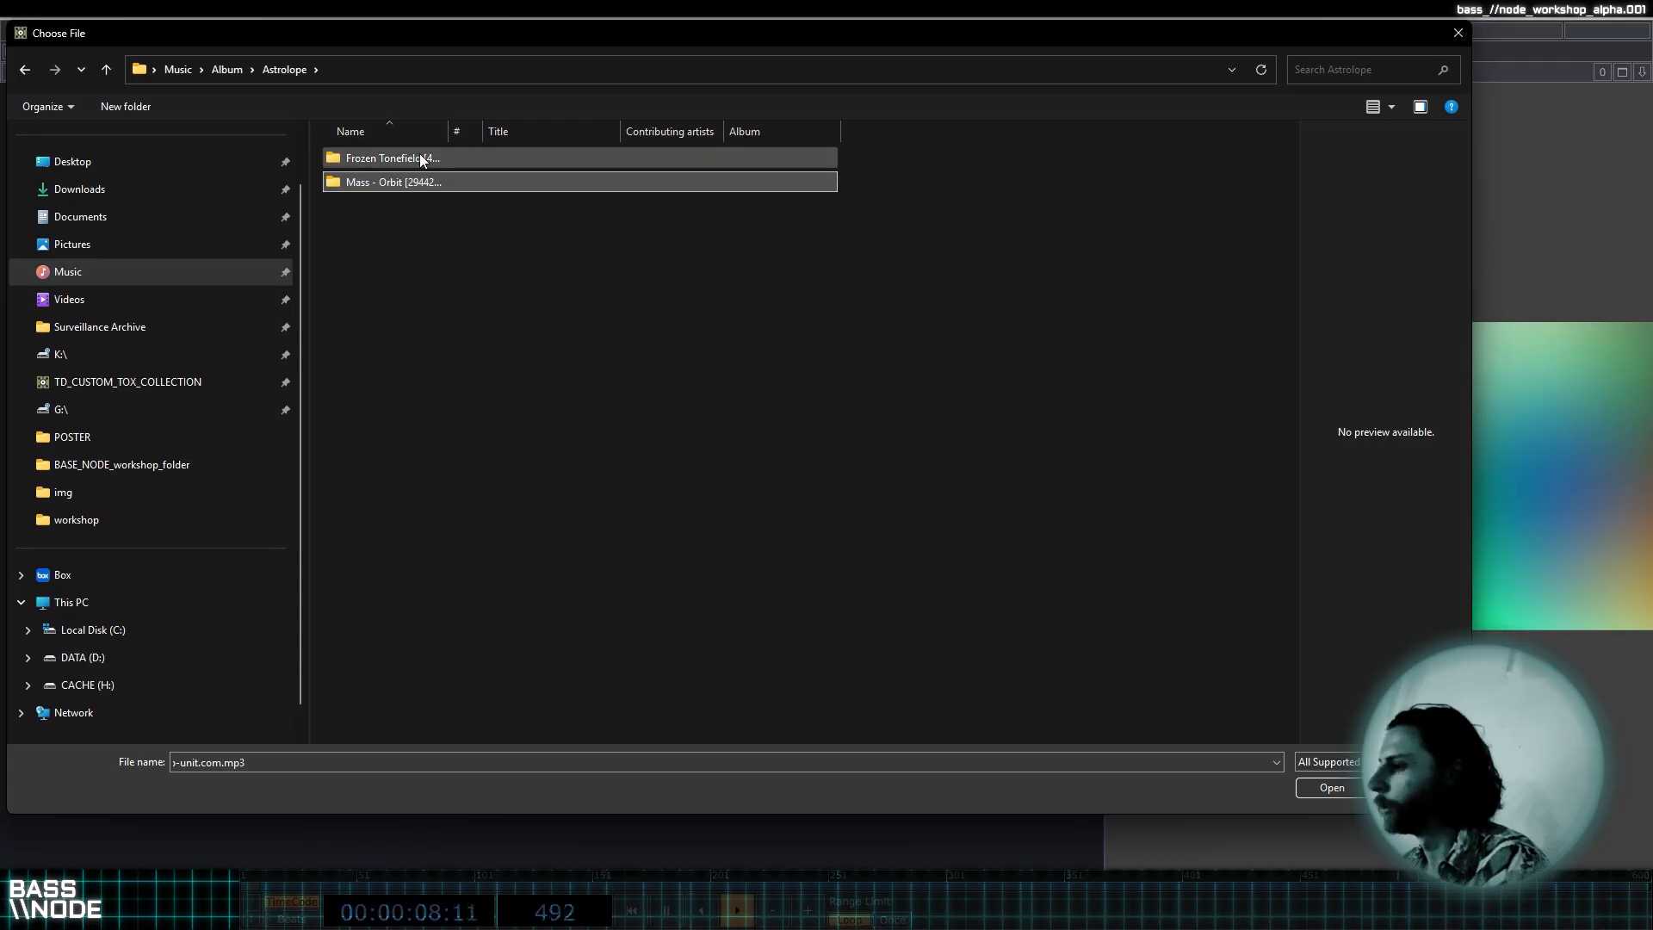
{"action": "double_click", "coordinate": [470, 158]}
{"action": "left_click", "coordinate": [470, 158]}
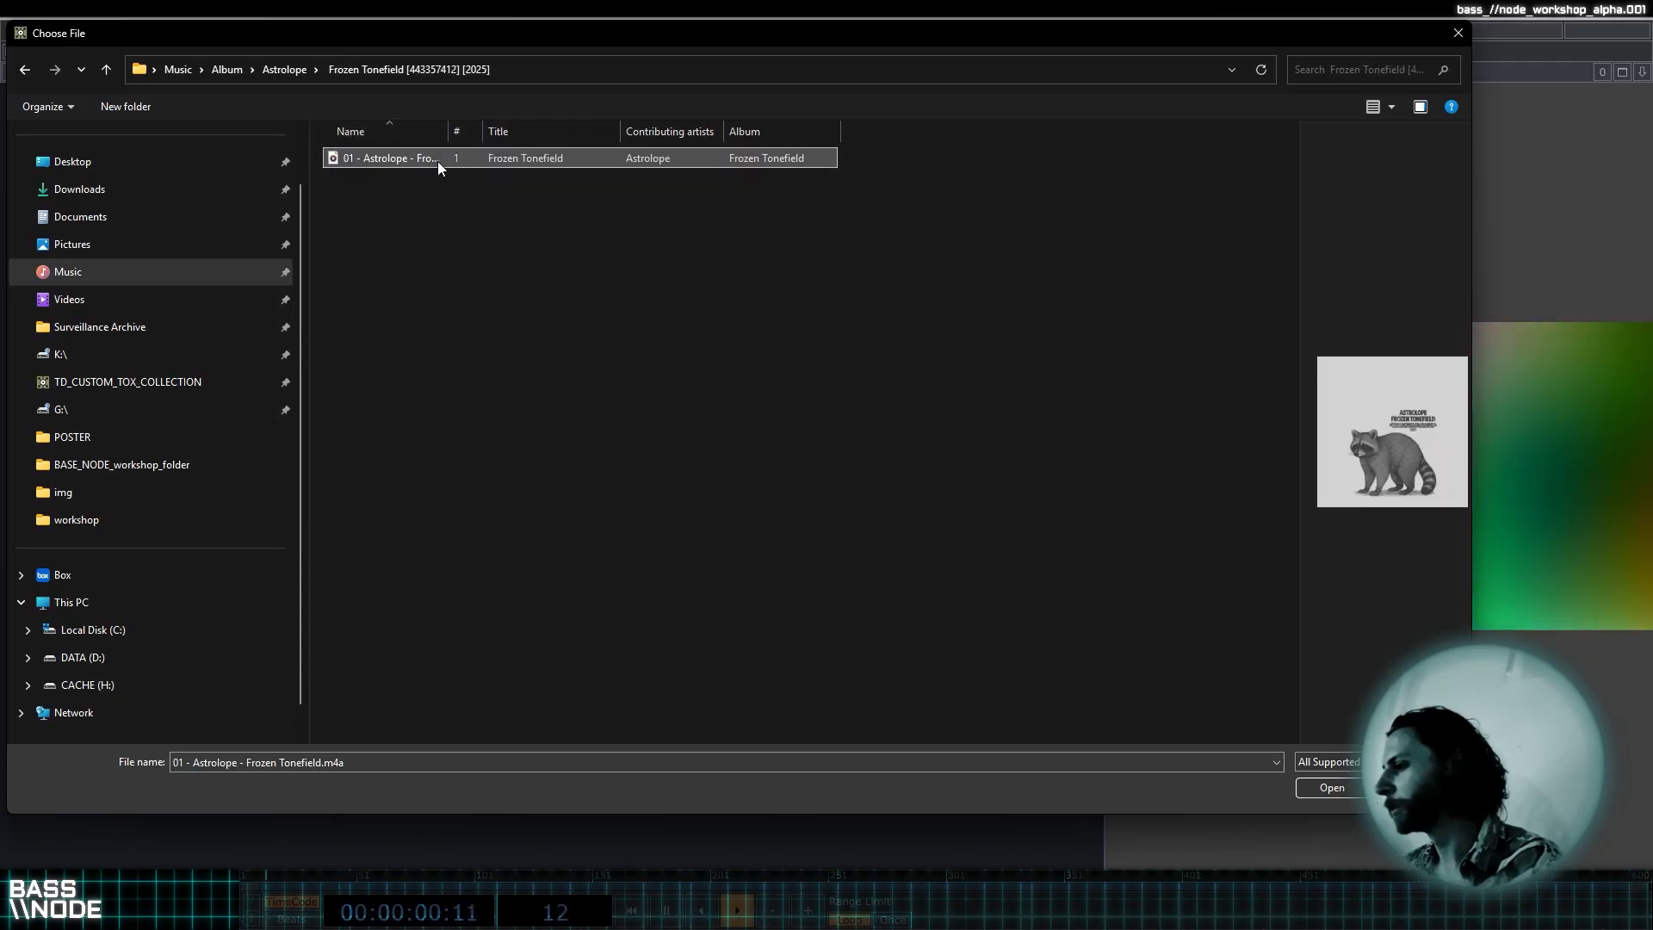
{"action": "left_click", "coordinate": [1418, 788]}
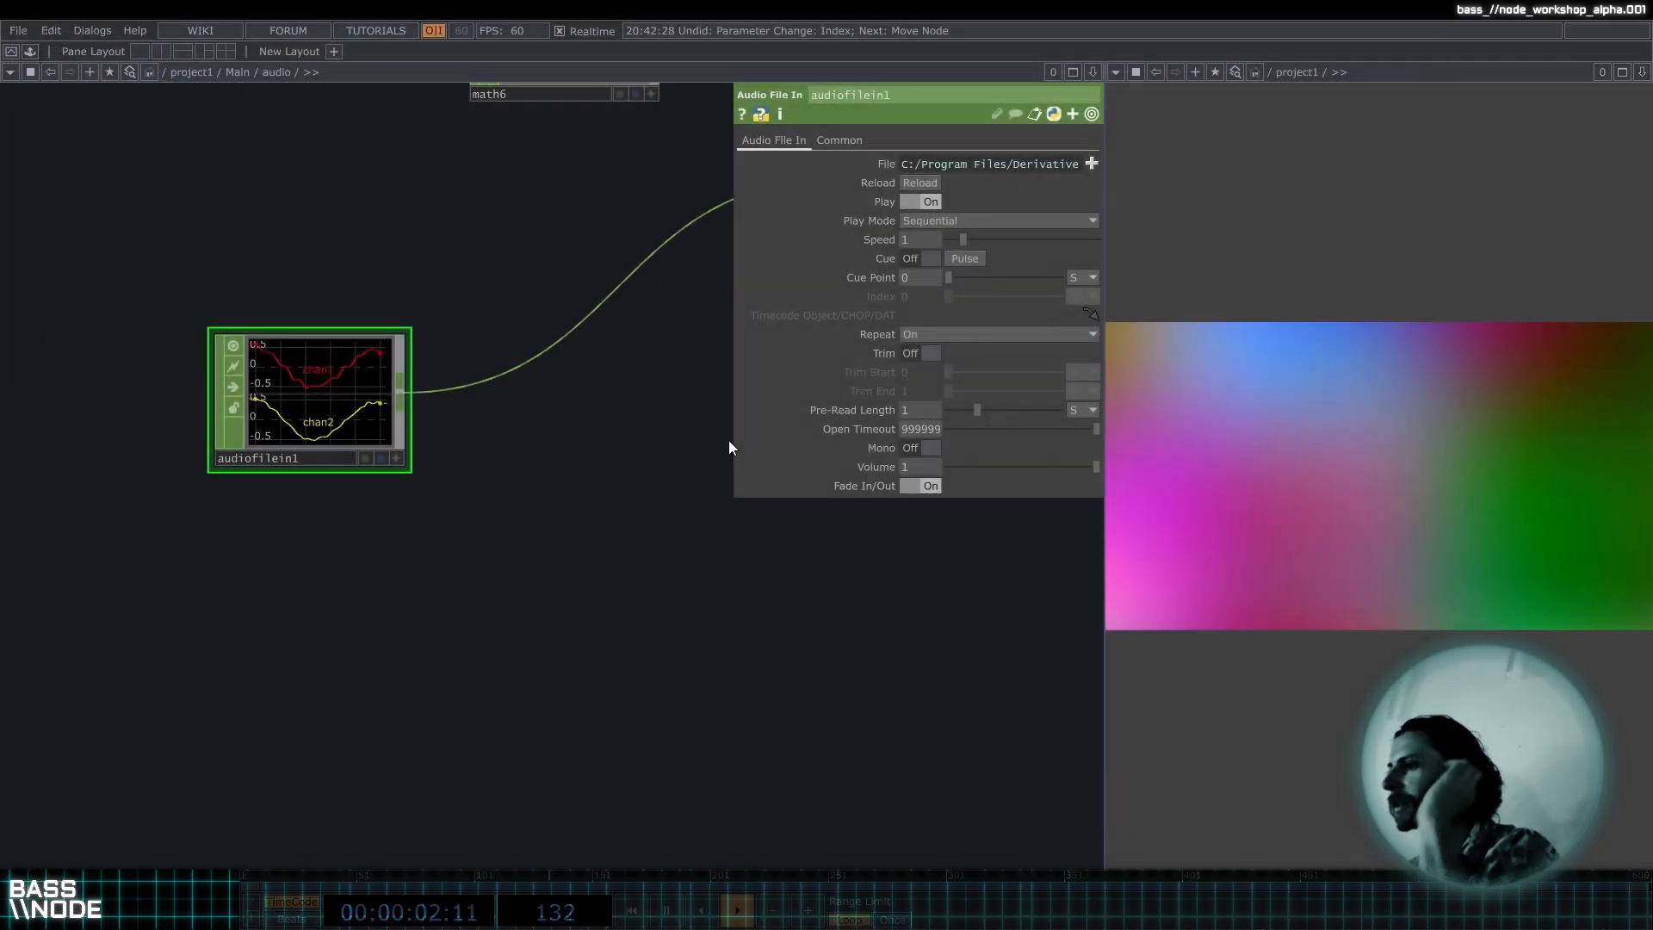
Test the audio file's response in audioAnalysis with switch1's index at 1, and return the index to 0.
{"action": "left_click_drag", "start_coordinate": [562, 279], "coordinate": [377, 373]}
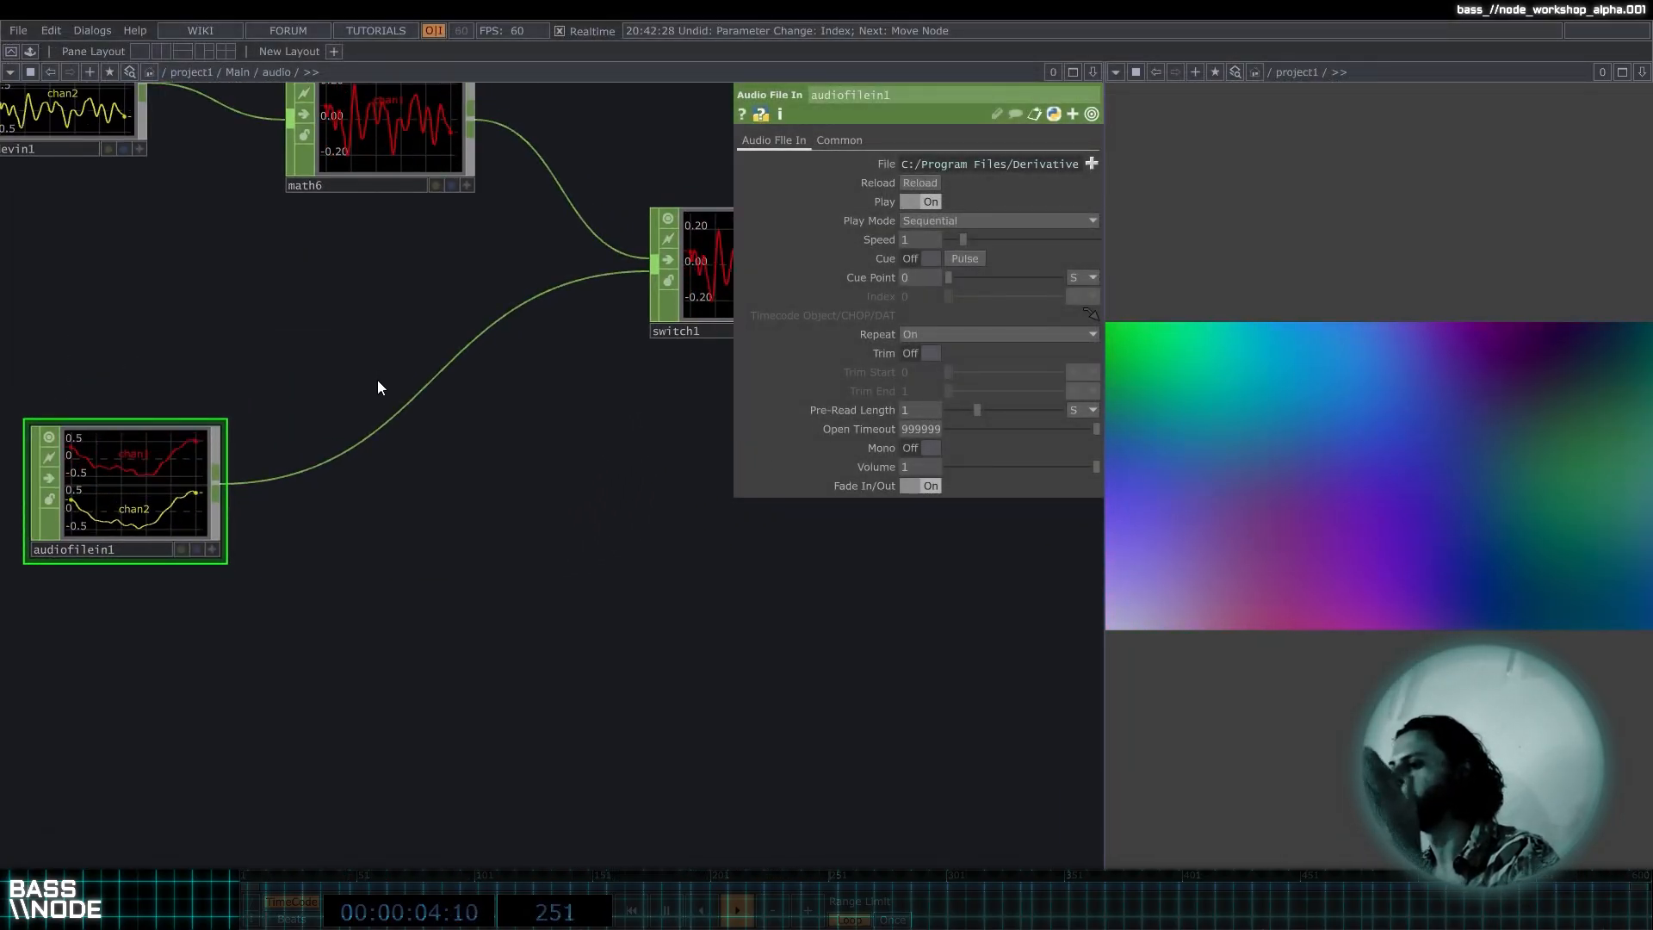
{"action": "scroll", "coordinate": [428, 339], "scroll_direction": "down", "scroll_amount": 3}
{"action": "left_click", "coordinate": [436, 391]}
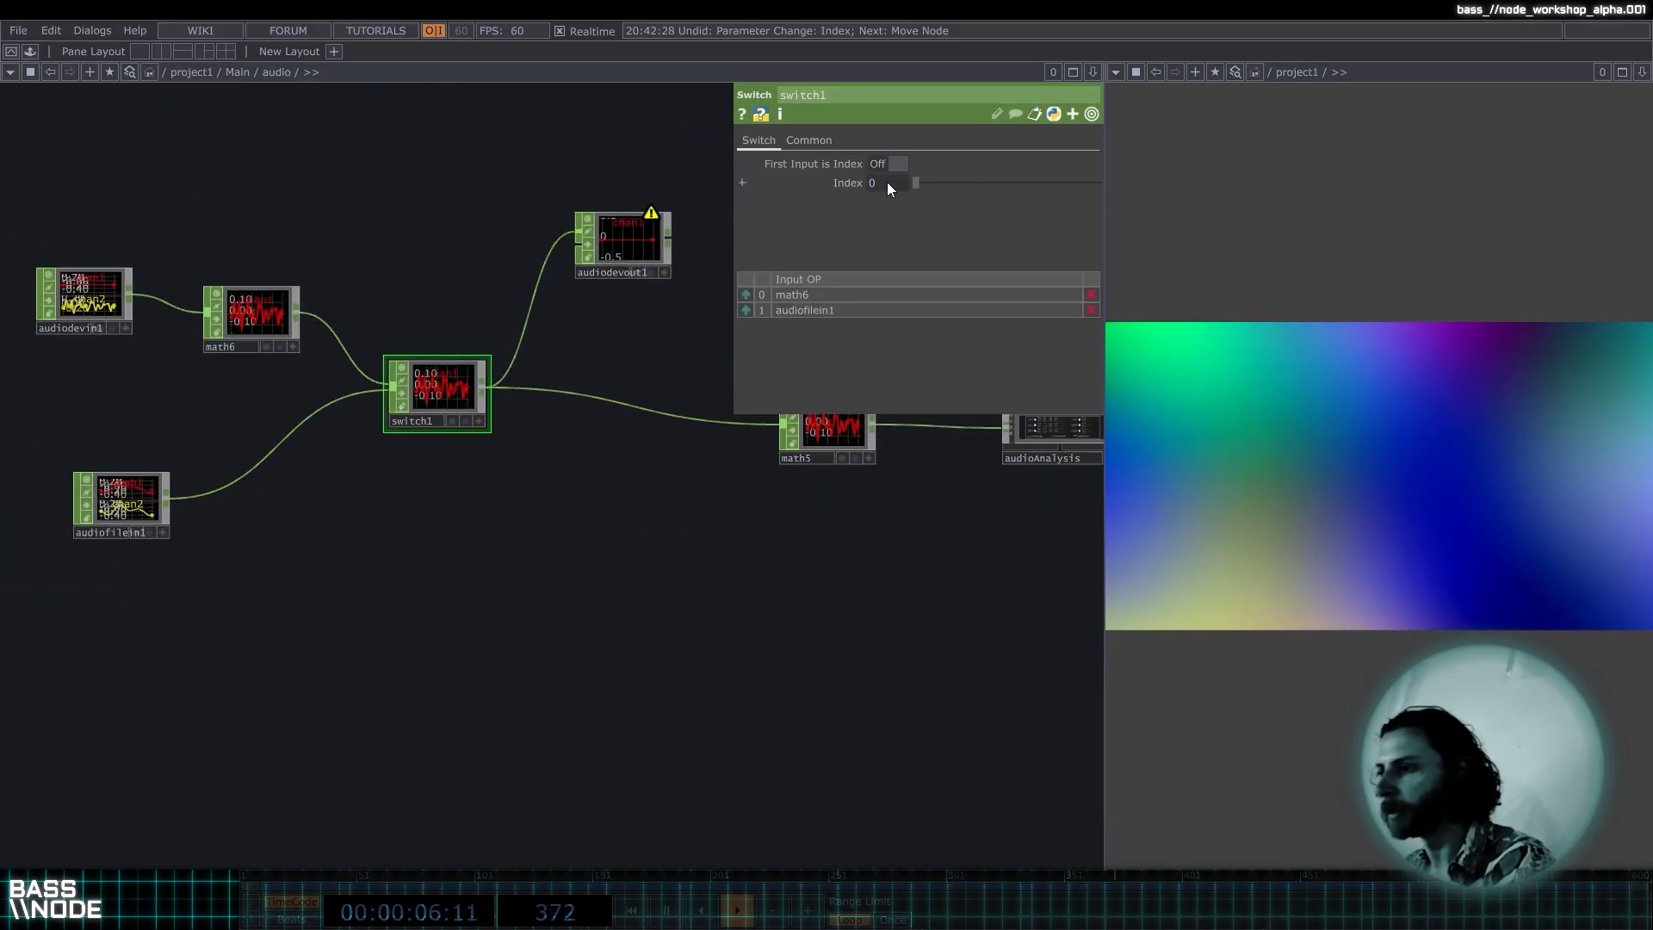
{"action": "left_click_drag", "start_coordinate": [544, 560], "coordinate": [204, 596]}
{"action": "scroll", "coordinate": [680, 499], "scroll_direction": "up", "scroll_amount": 5}
{"action": "scroll", "coordinate": [561, 506], "scroll_direction": "down", "scroll_amount": 3}
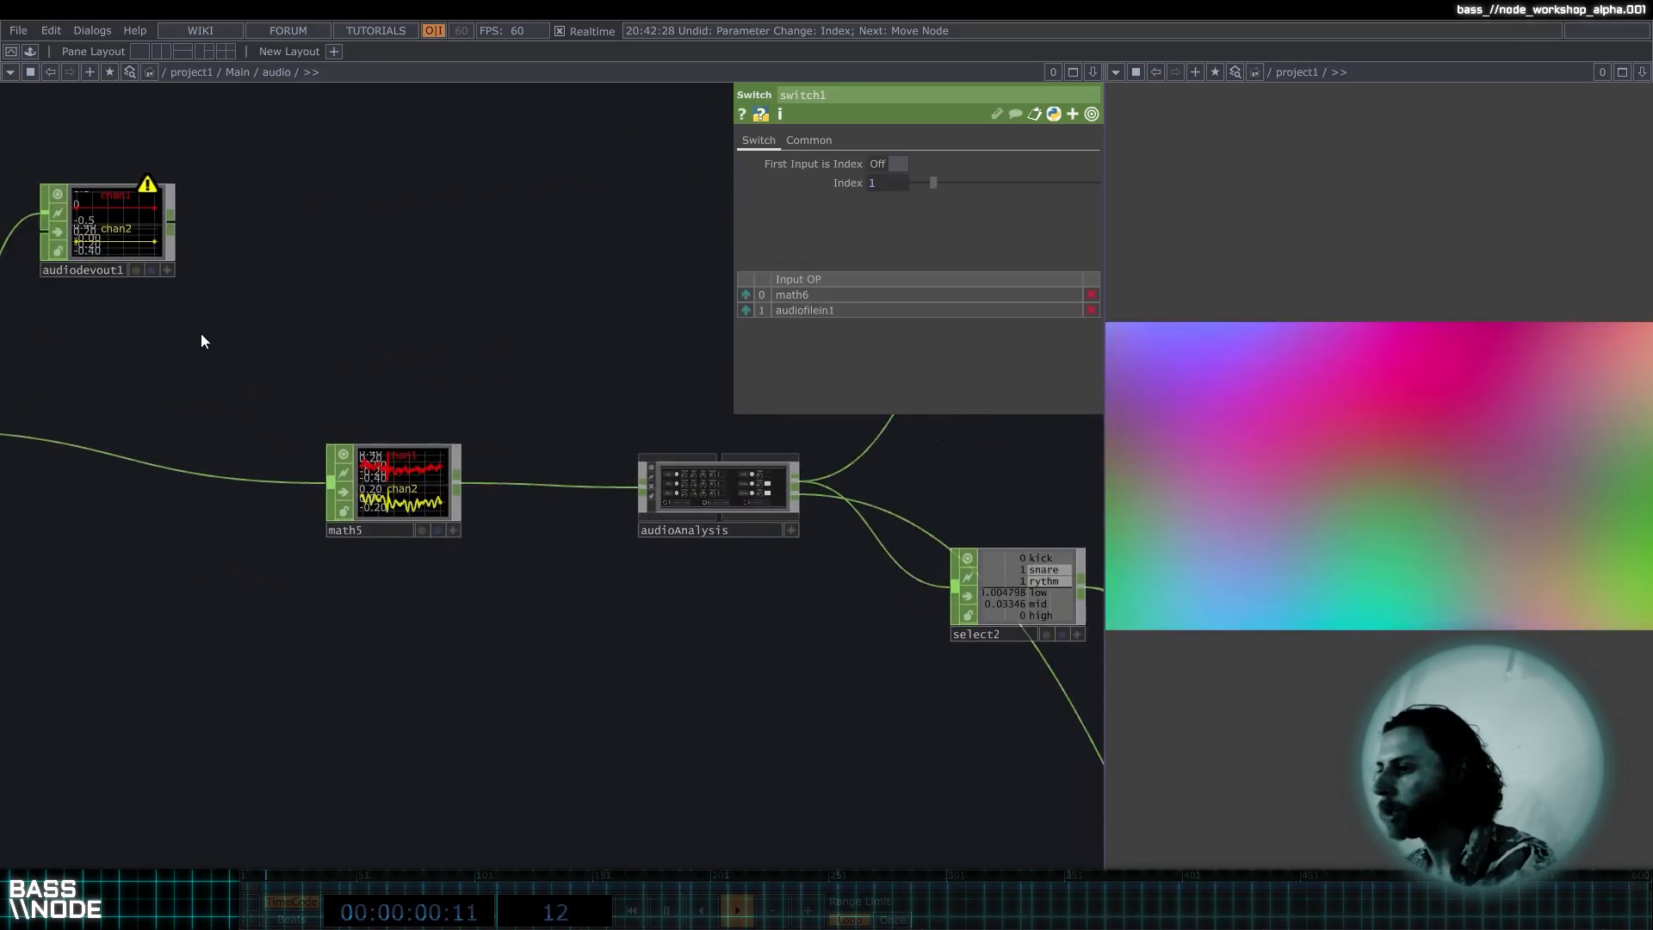
{"action": "scroll", "coordinate": [685, 502], "scroll_direction": "up", "scroll_amount": 5}
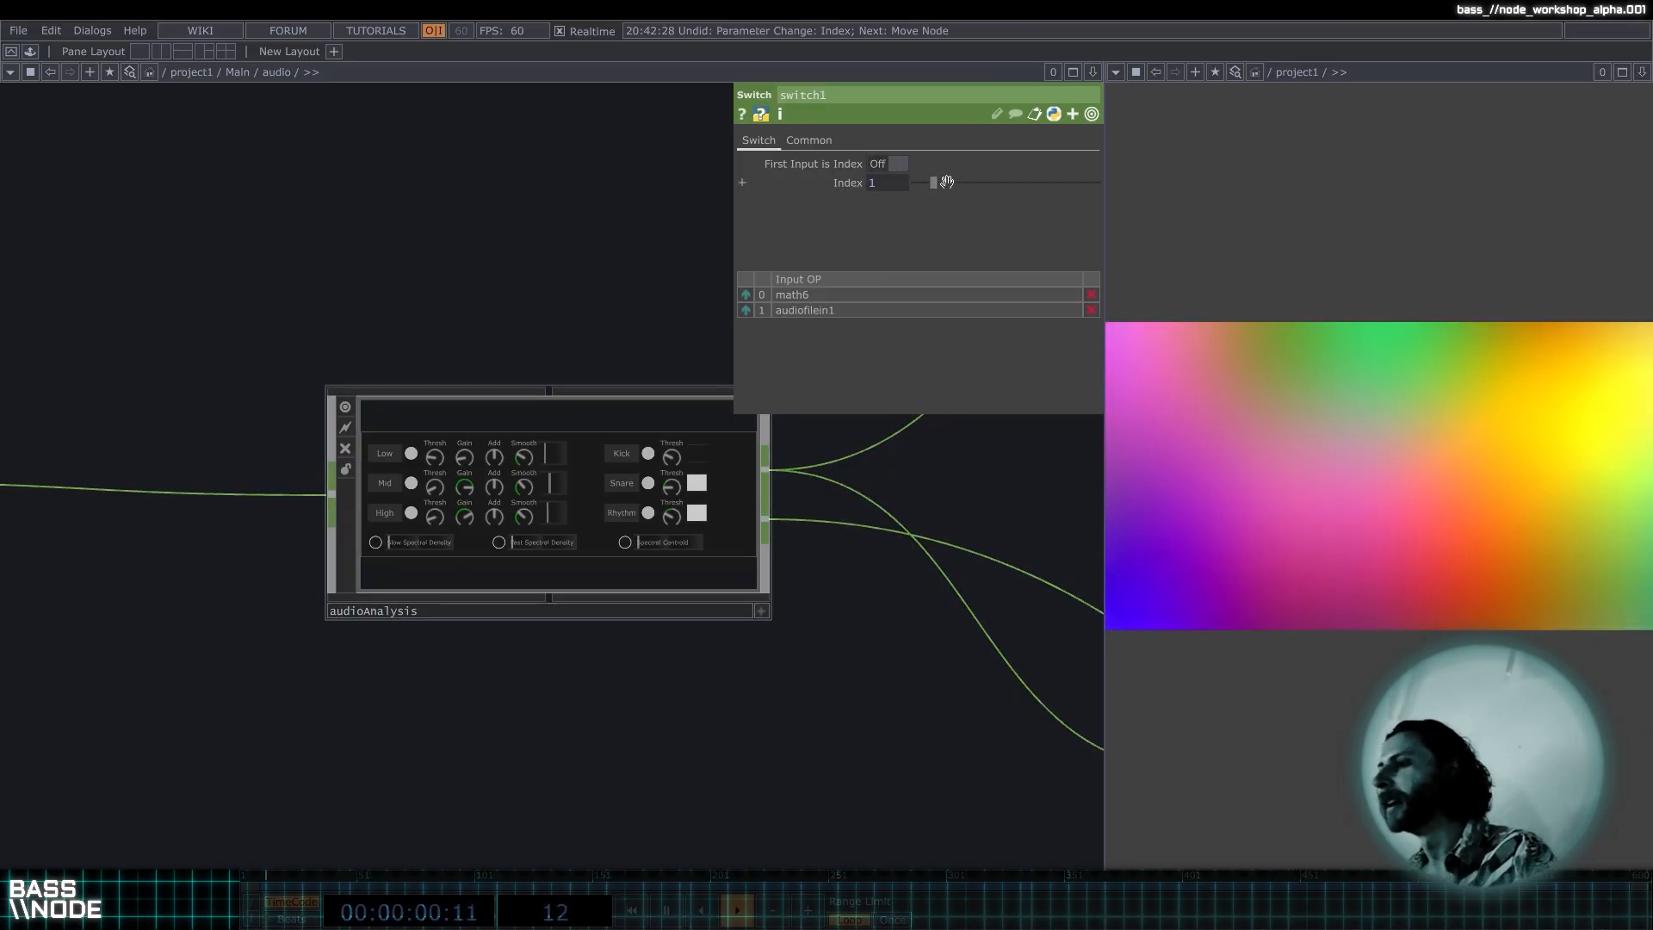
{"action": "left_click_drag", "start_coordinate": [934, 183], "coordinate": [911, 184]}
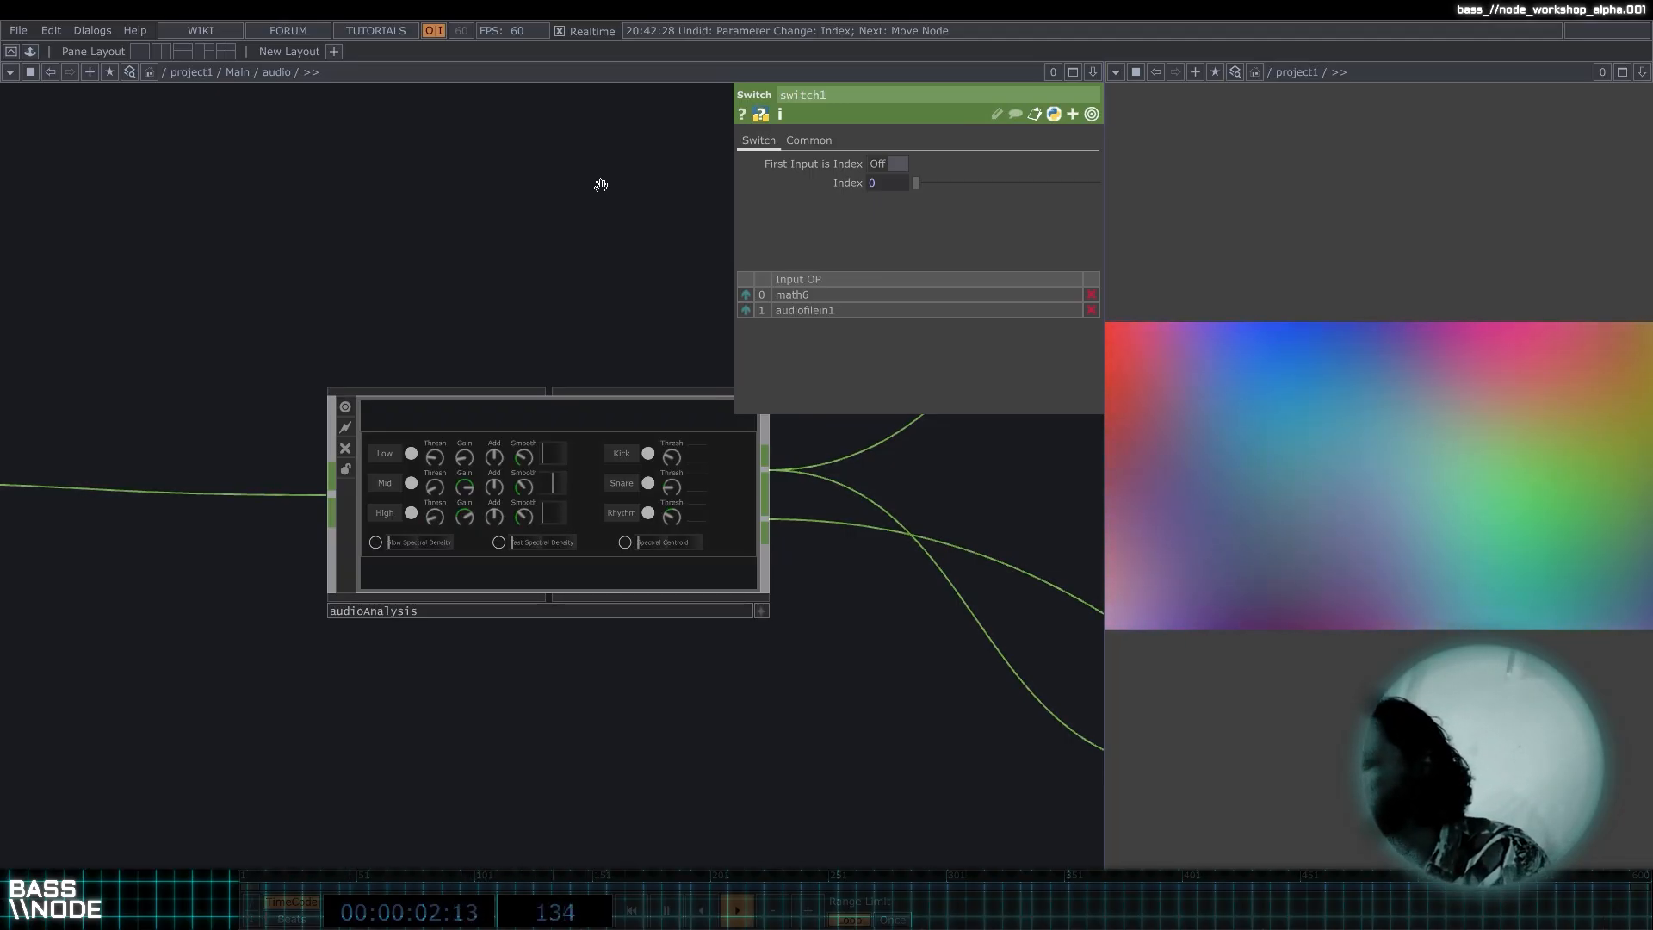
Move the Audio Device Out CHOP farther from switch1, so it sits closer above math5.
{"action": "scroll", "coordinate": [580, 230], "scroll_direction": "down", "scroll_amount": 3}
{"action": "left_click_drag", "start_coordinate": [421, 252], "coordinate": [583, 415]}
{"action": "scroll", "coordinate": [427, 283], "scroll_direction": "down", "scroll_amount": 1}
{"action": "scroll", "coordinate": [427, 282], "scroll_direction": "down", "scroll_amount": 2}
{"action": "left_click", "coordinate": [551, 379]}
{"action": "left_click", "coordinate": [209, 463]}
{"action": "left_click_drag", "start_coordinate": [457, 350], "coordinate": [525, 371]}
{"action": "scroll", "coordinate": [524, 371], "scroll_direction": "down", "scroll_amount": 4}
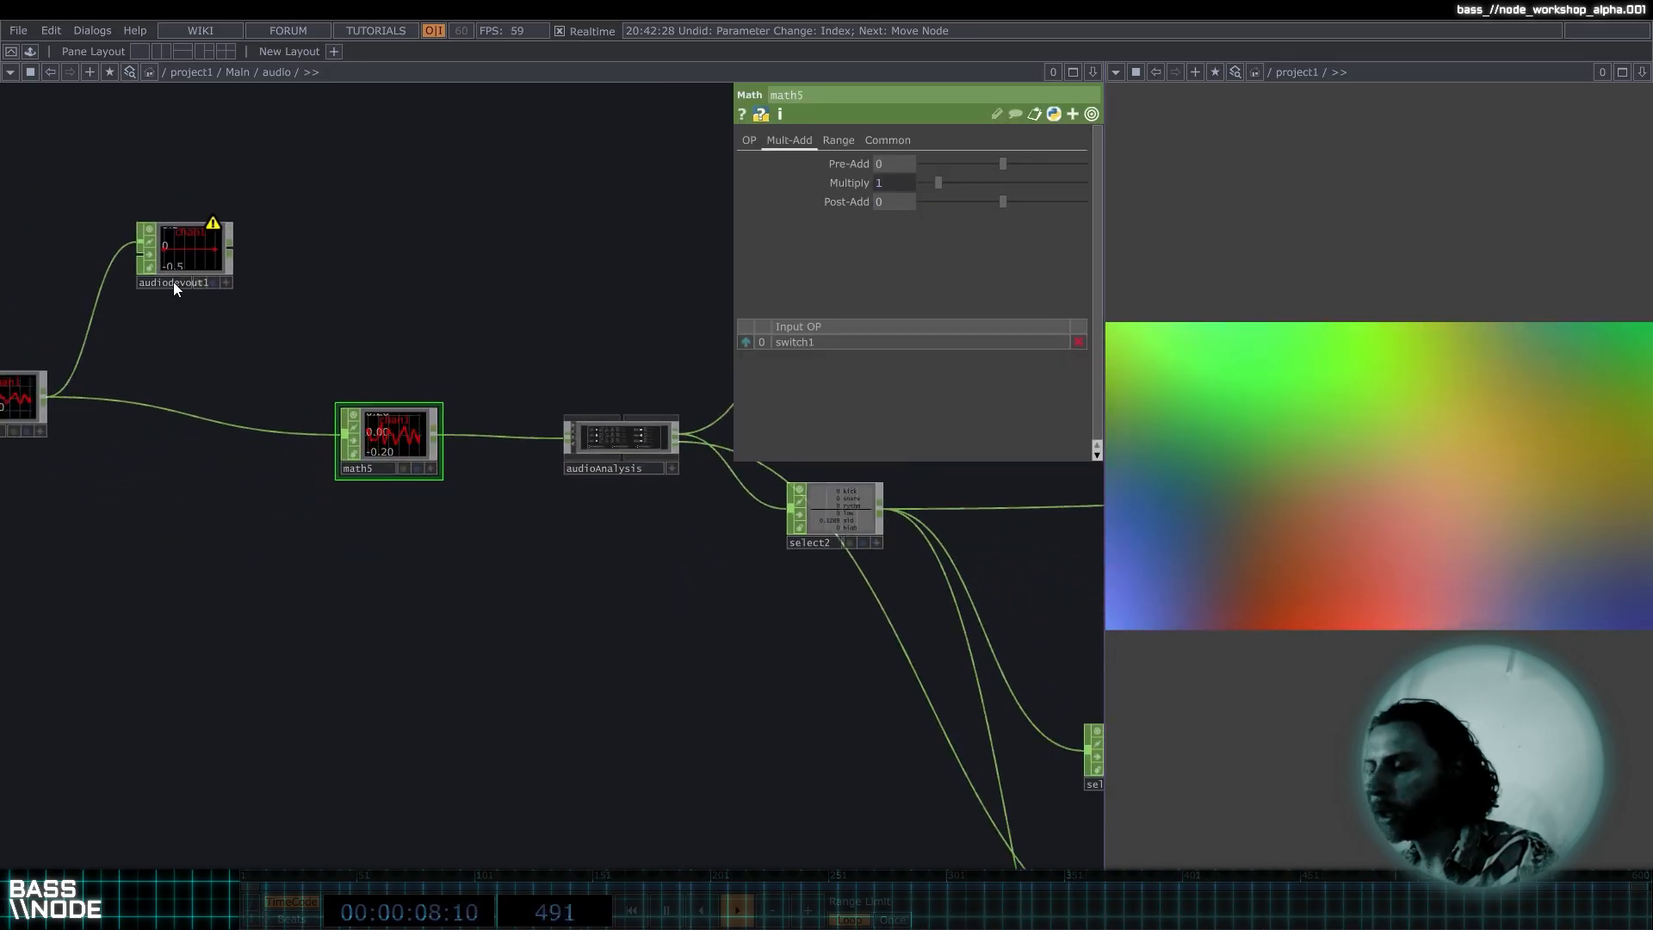
{"action": "left_click_drag", "start_coordinate": [173, 281], "coordinate": [285, 282]}
{"action": "left_click_drag", "start_coordinate": [348, 356], "coordinate": [539, 378]}
Try raising the Audio Device Out CHOP's volume to 0.2, and set it back to 0.
{"action": "left_click", "coordinate": [489, 282]}
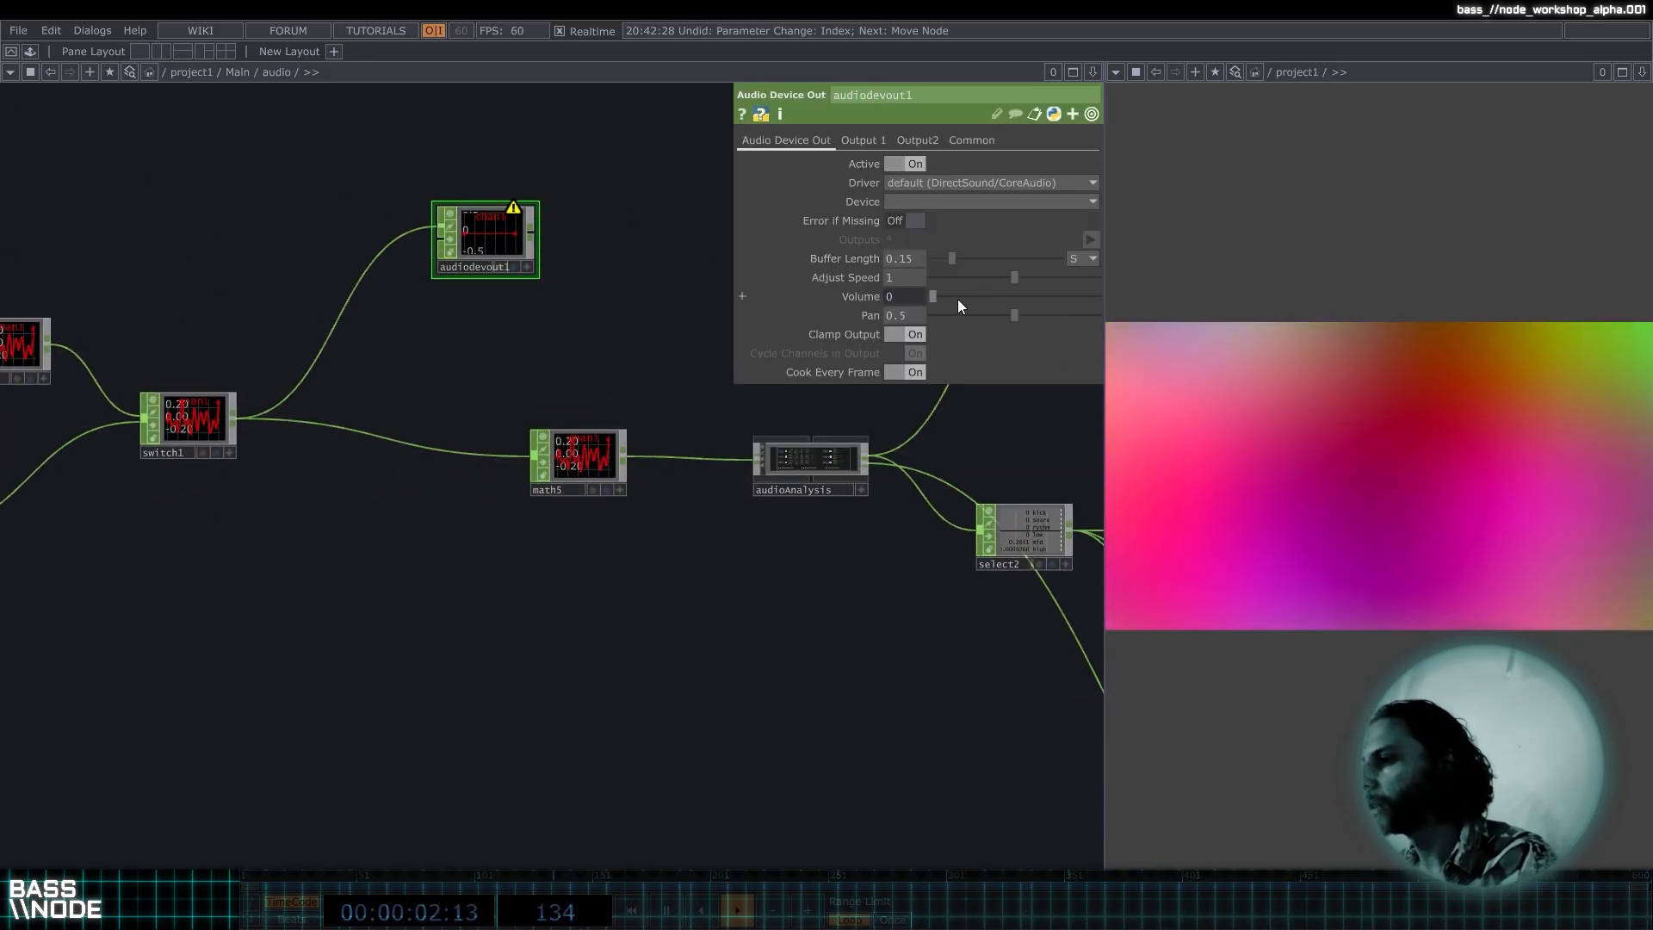
{"action": "left_click_drag", "start_coordinate": [1180, 307], "coordinate": [877, 313]}
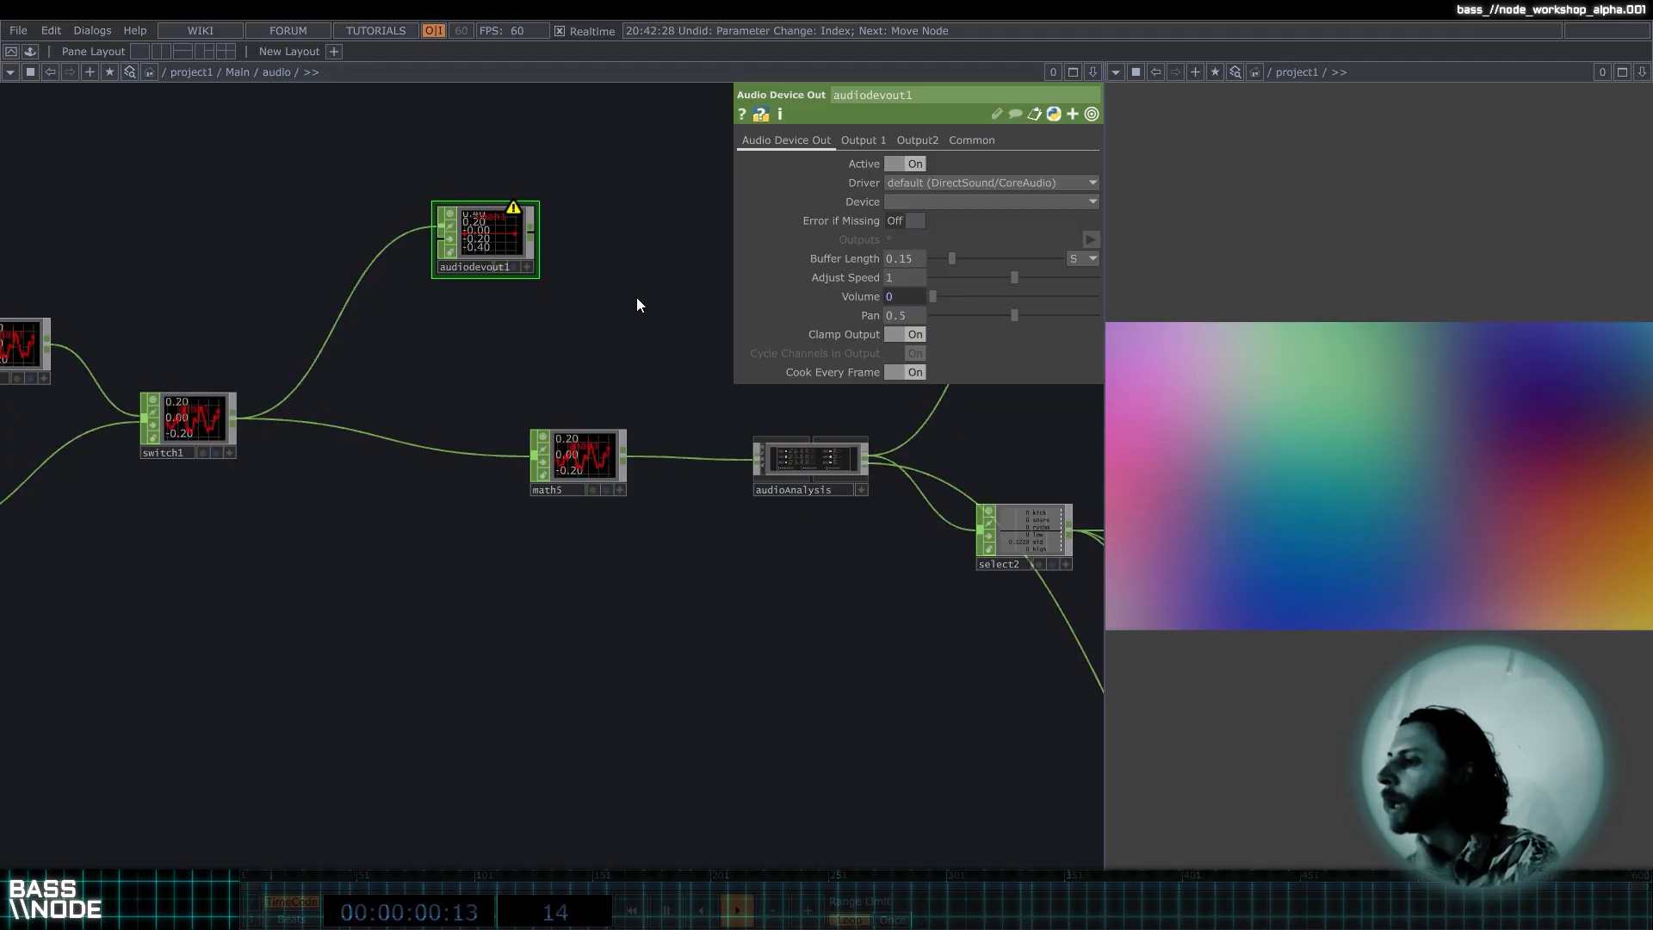
{"action": "left_click_drag", "start_coordinate": [637, 298], "coordinate": [627, 333]}
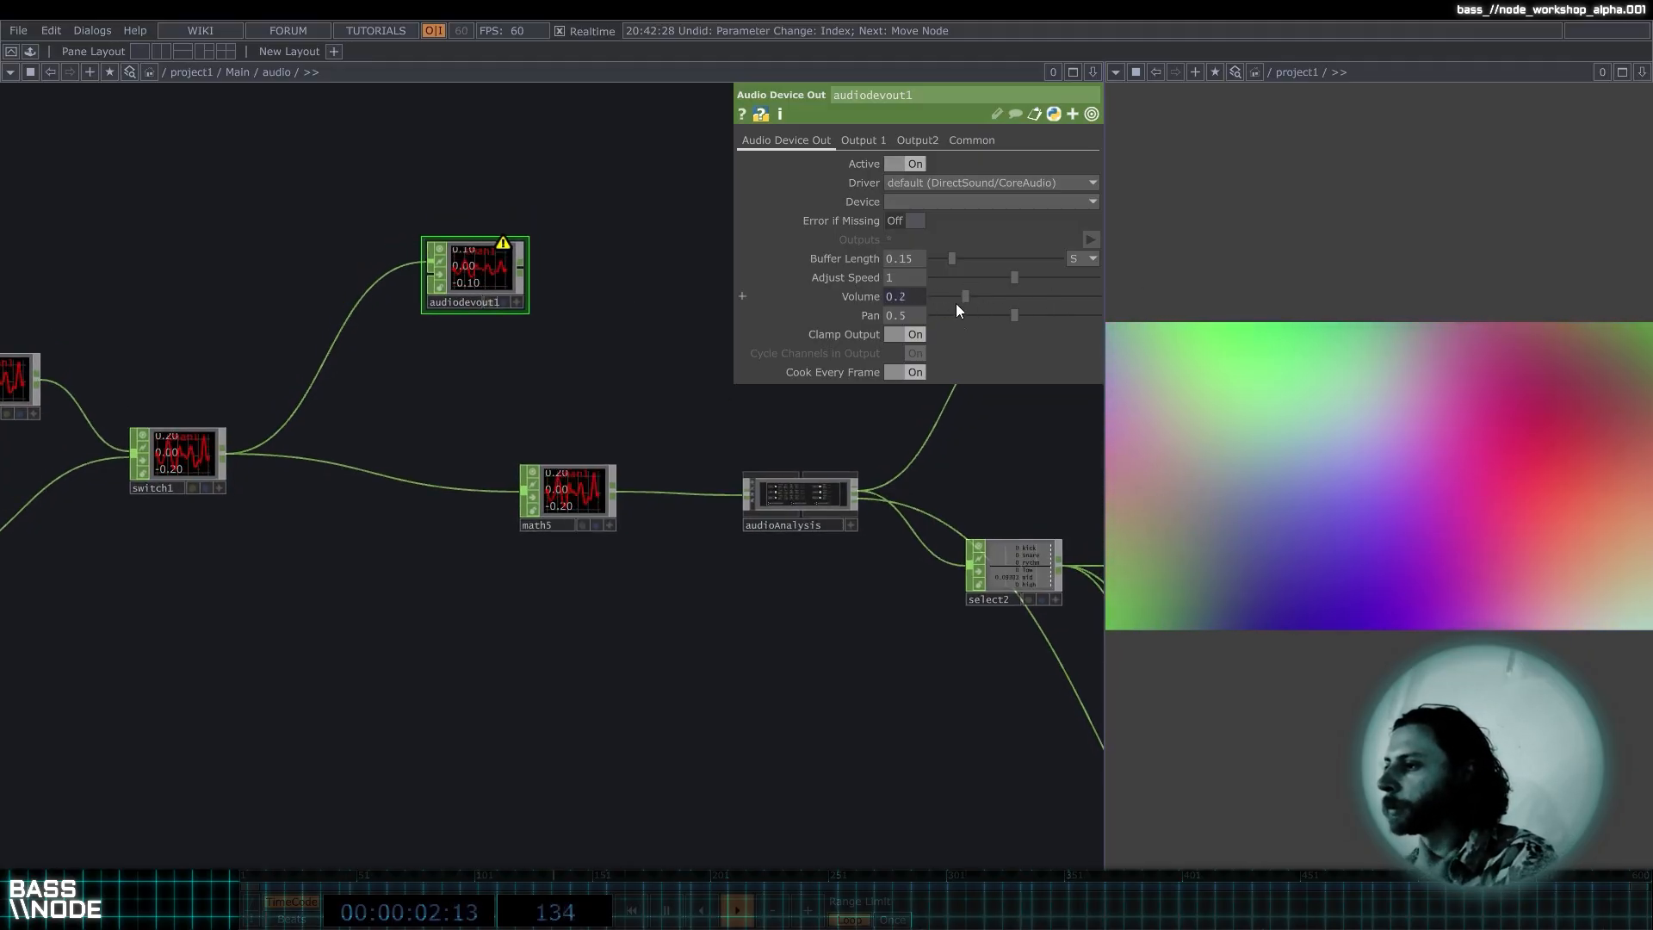
{"action": "left_click_drag", "start_coordinate": [960, 298], "coordinate": [1170, 299]}
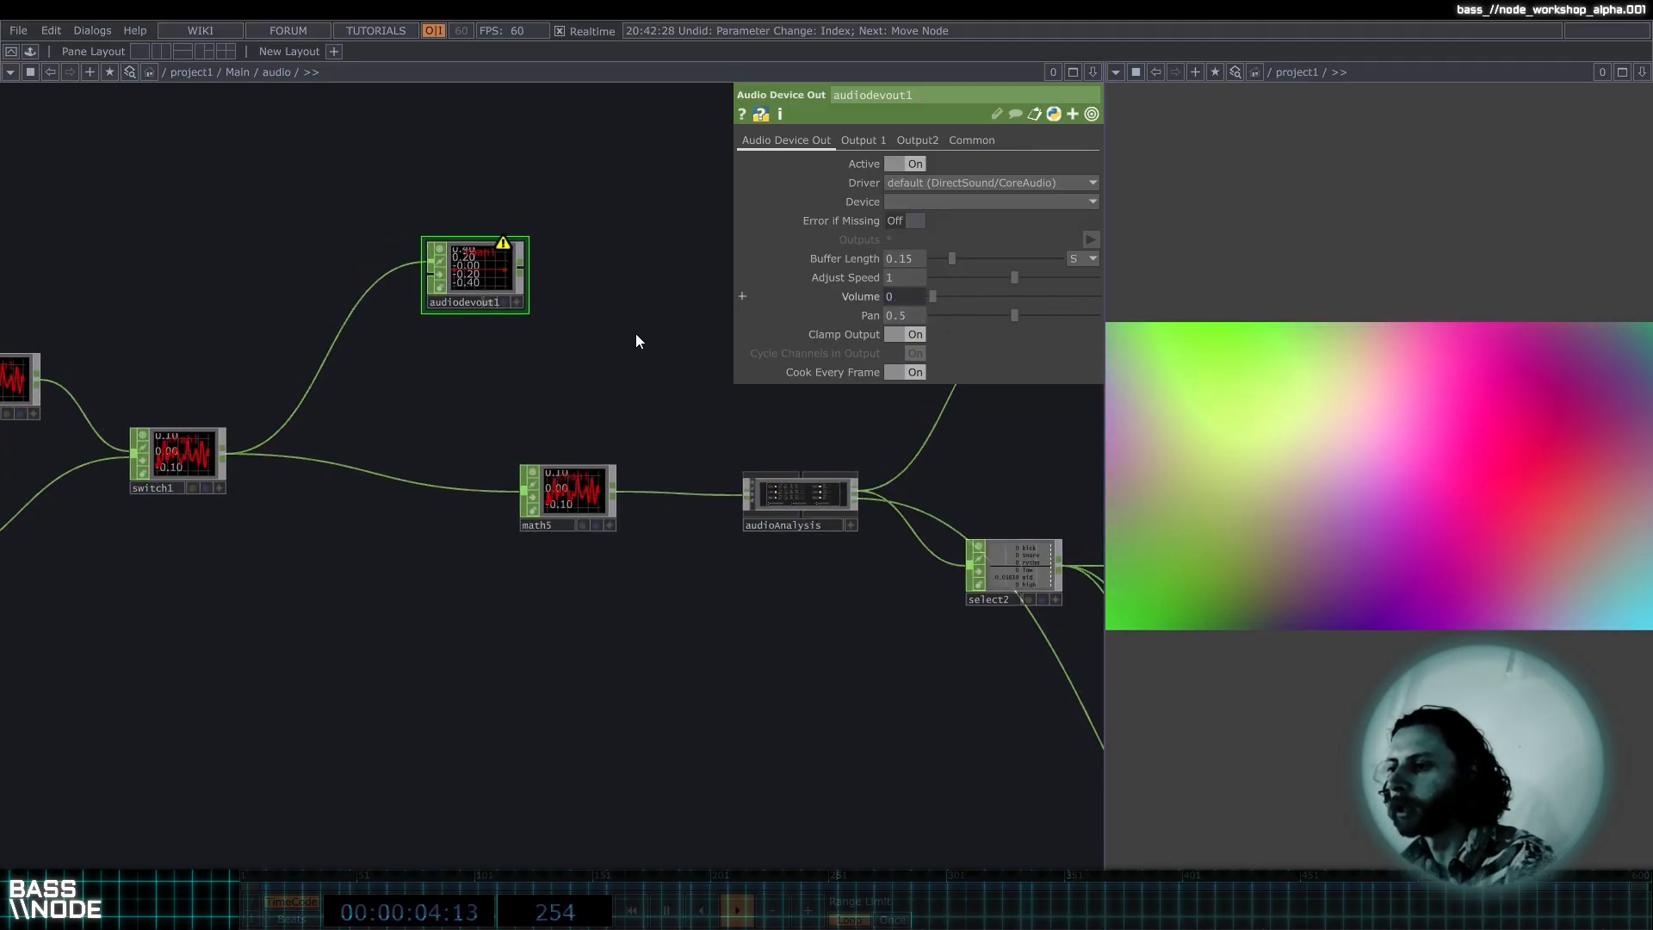
{"action": "left_click_drag", "start_coordinate": [635, 341], "coordinate": [546, 362]}
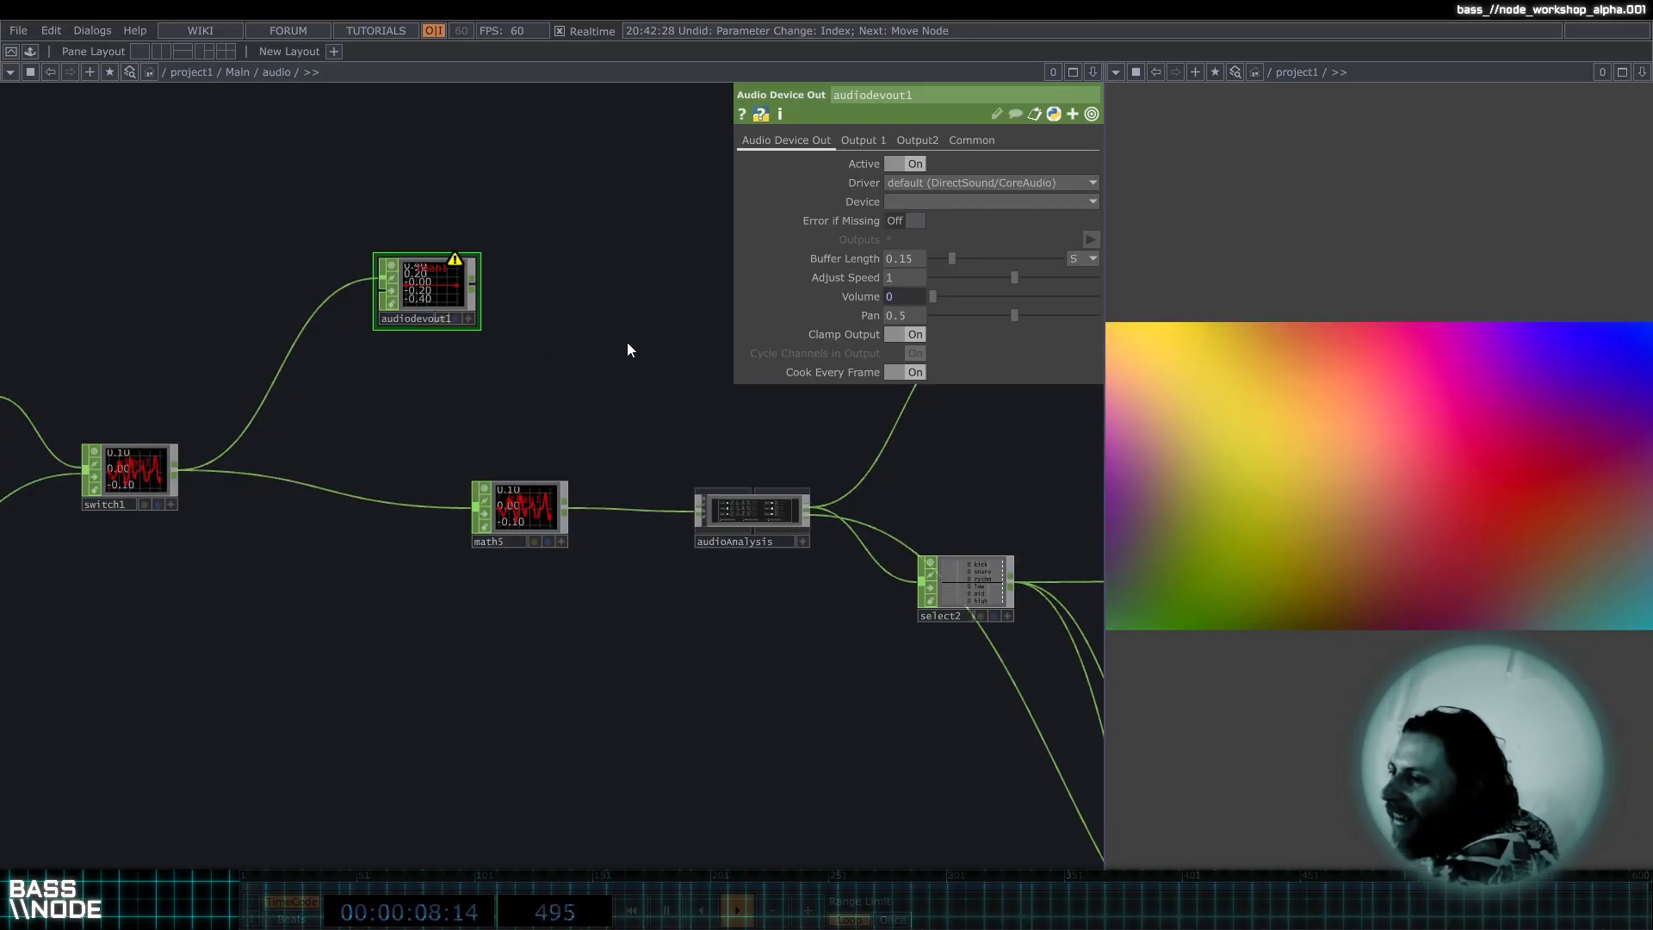
Test math5's multiply at 3.1 while checking audioAnalysis, and return the multiplier to 1.
{"action": "left_click", "coordinate": [549, 491]}
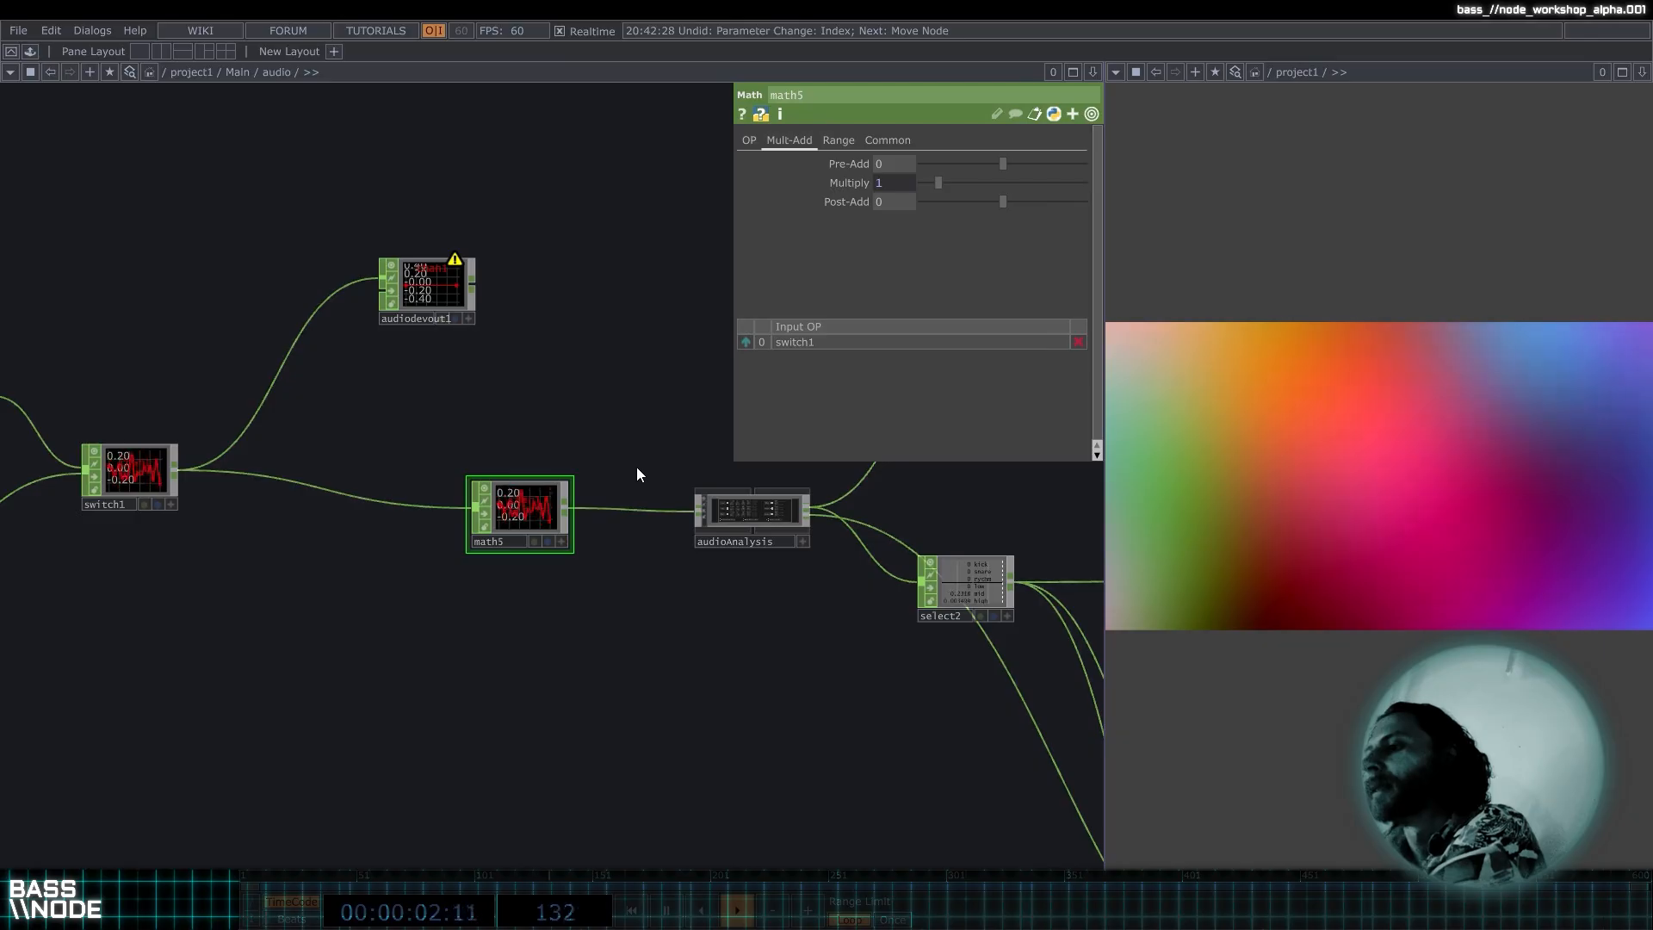
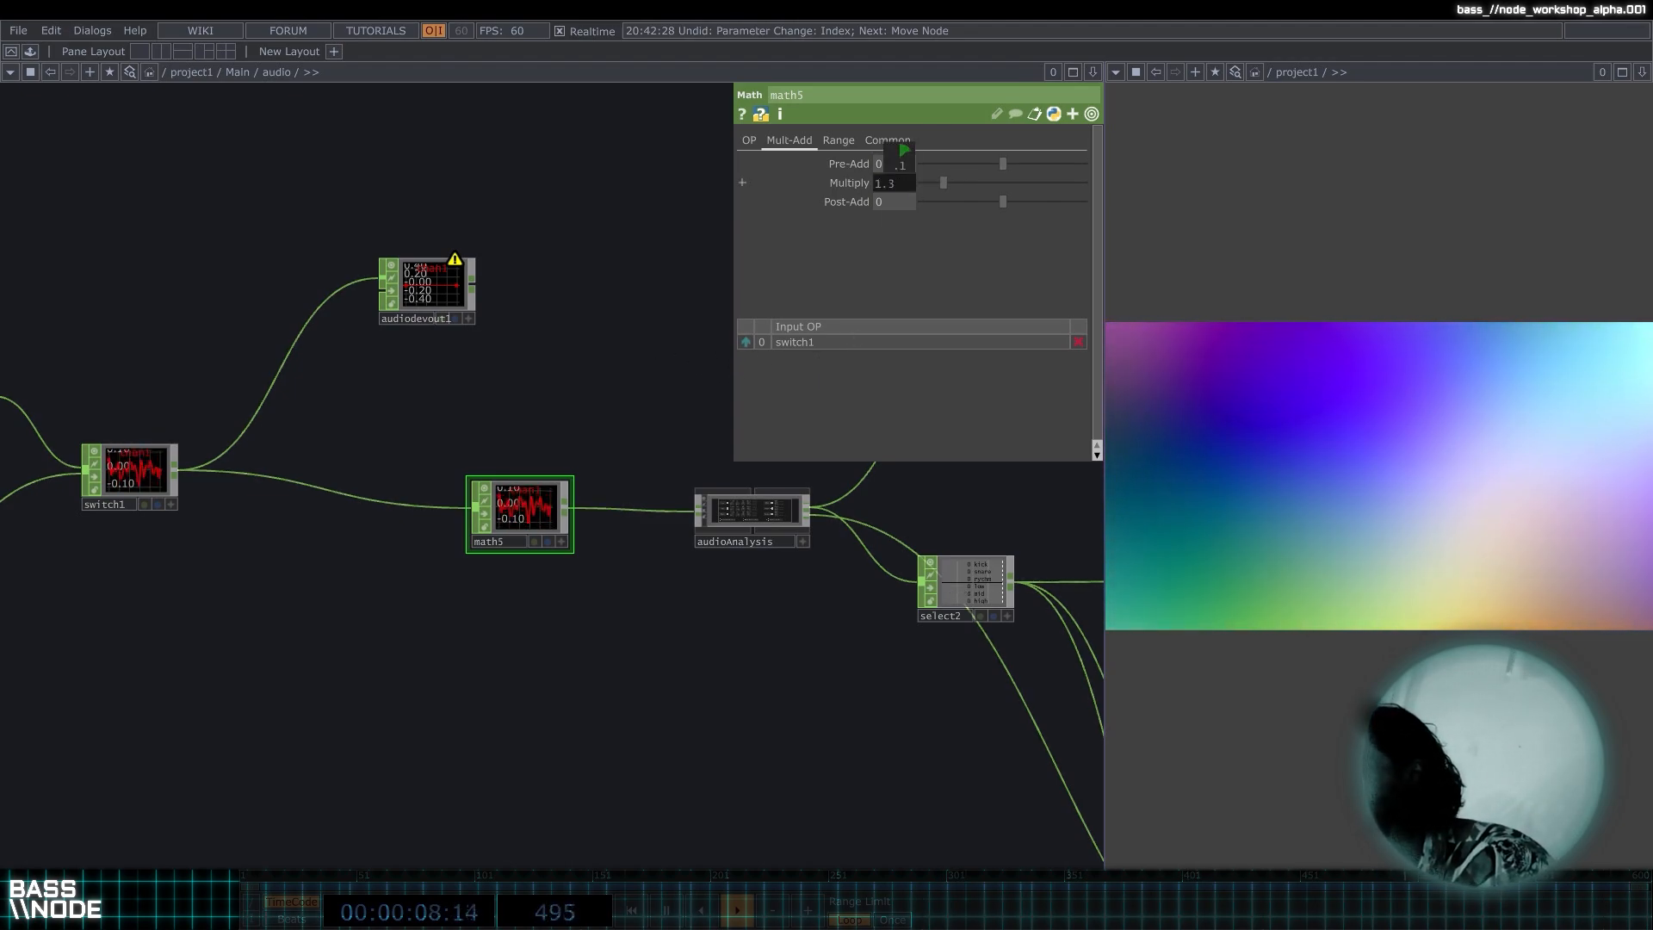
{"action": "left_click_drag", "start_coordinate": [900, 158], "coordinate": [915, 158]}
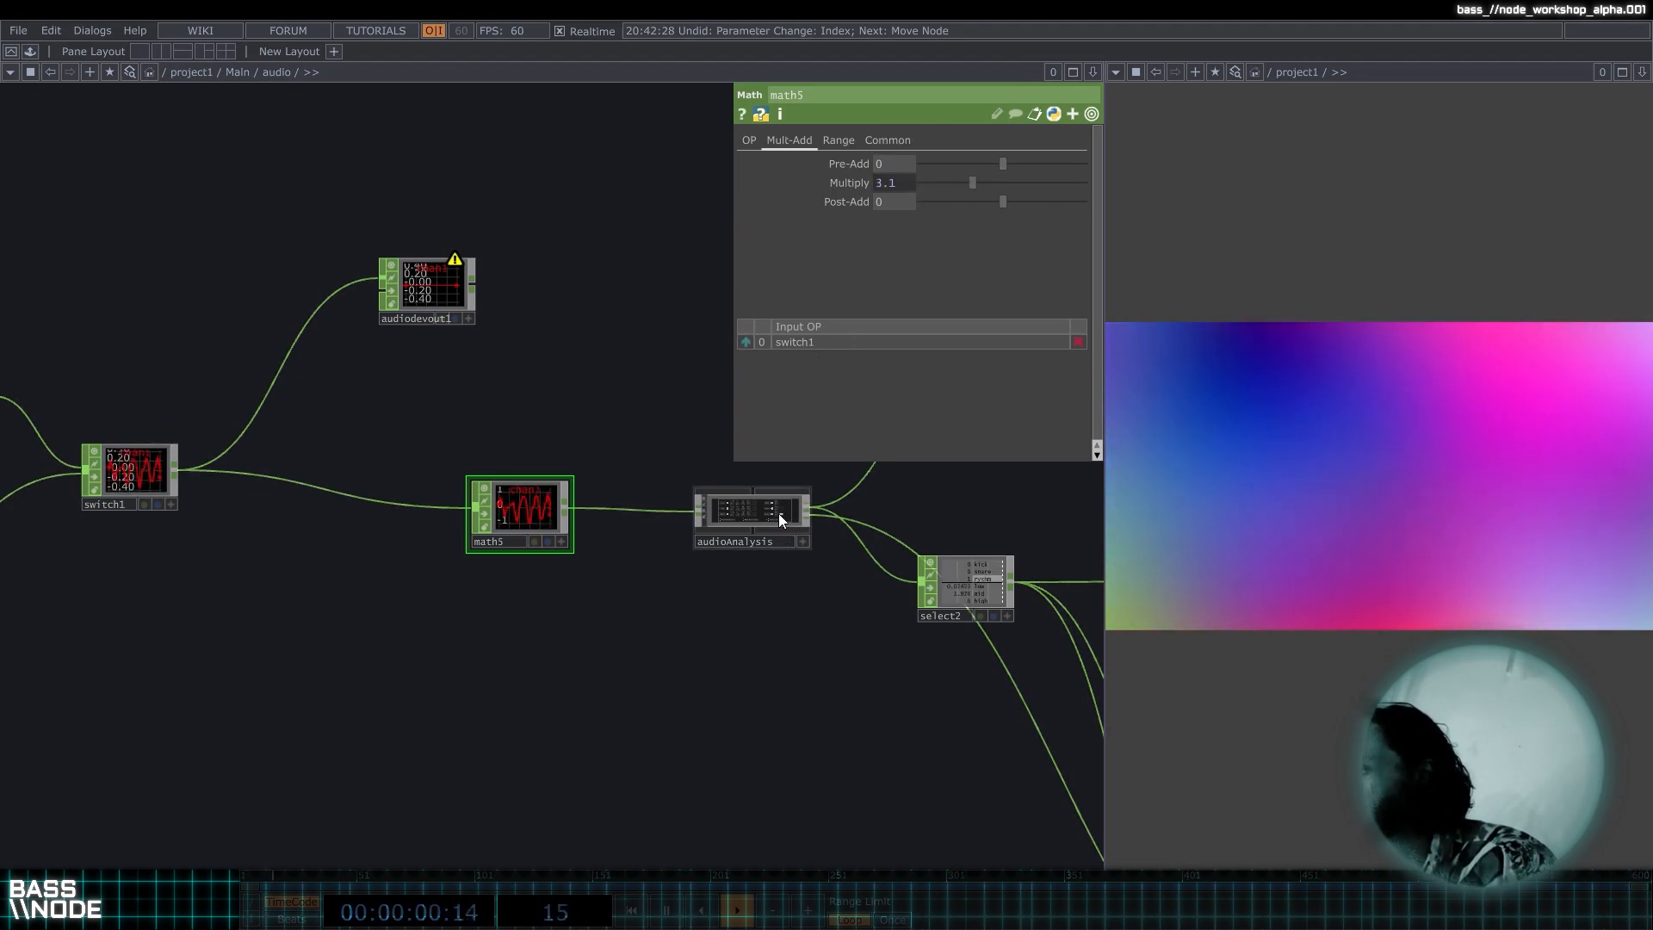
{"action": "scroll", "coordinate": [779, 513], "scroll_direction": "up", "scroll_amount": 3}
{"action": "scroll", "coordinate": [773, 531], "scroll_direction": "up", "scroll_amount": 4}
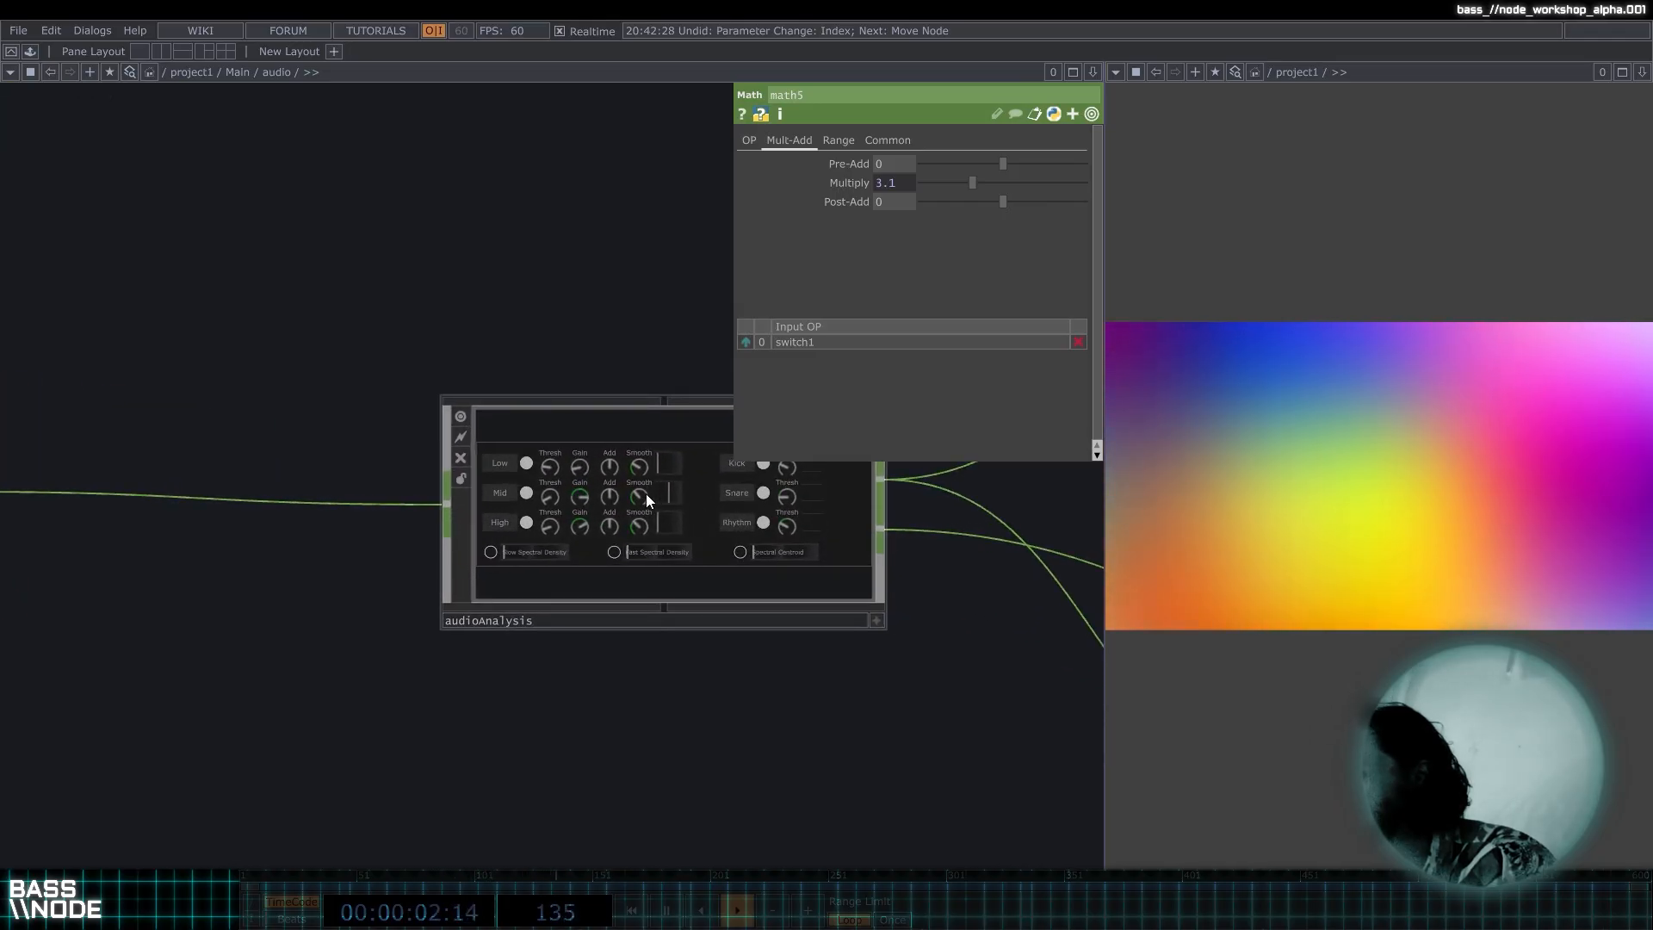
{"action": "scroll", "coordinate": [646, 499], "scroll_direction": "down", "scroll_amount": 2}
{"action": "left_click_drag", "start_coordinate": [893, 150], "coordinate": [885, 152]}
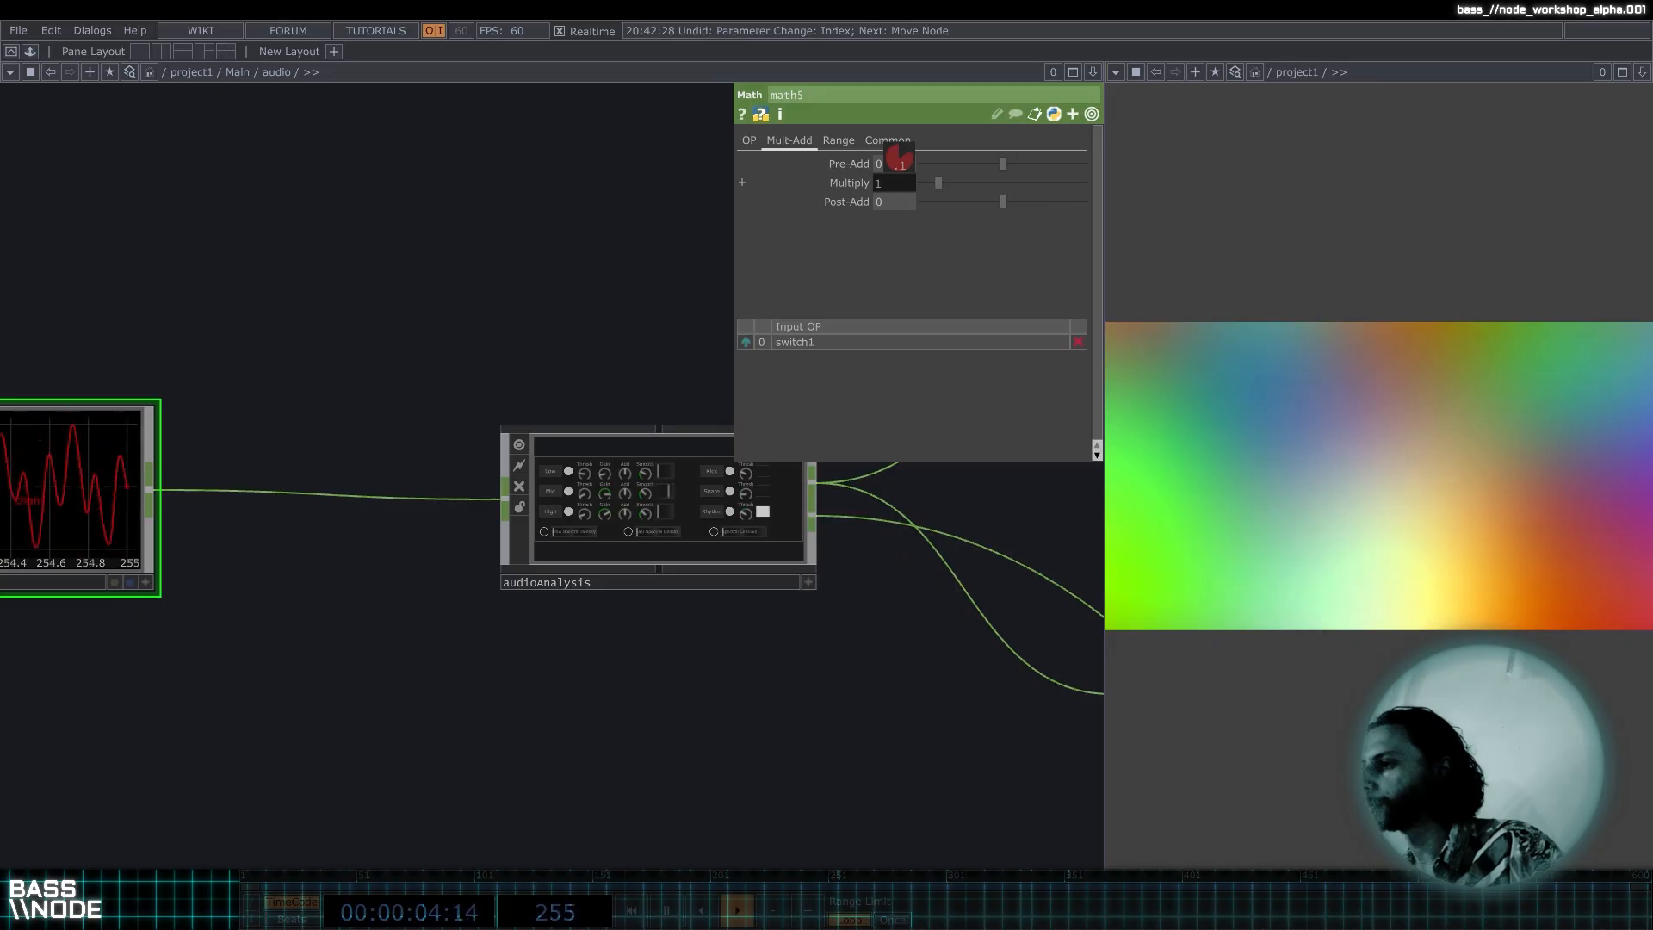
Examine the audioAnalysis component's Controls parameters, including the thresholds and gains for each frequency band.
{"action": "middle_click_drag", "start_coordinate": [898, 165], "coordinate": [905, 166]}
{"action": "left_click_drag", "start_coordinate": [359, 425], "coordinate": [228, 482]}
{"action": "scroll", "coordinate": [336, 439], "scroll_direction": "down", "scroll_amount": 4}
{"action": "left_click", "coordinate": [411, 513]}
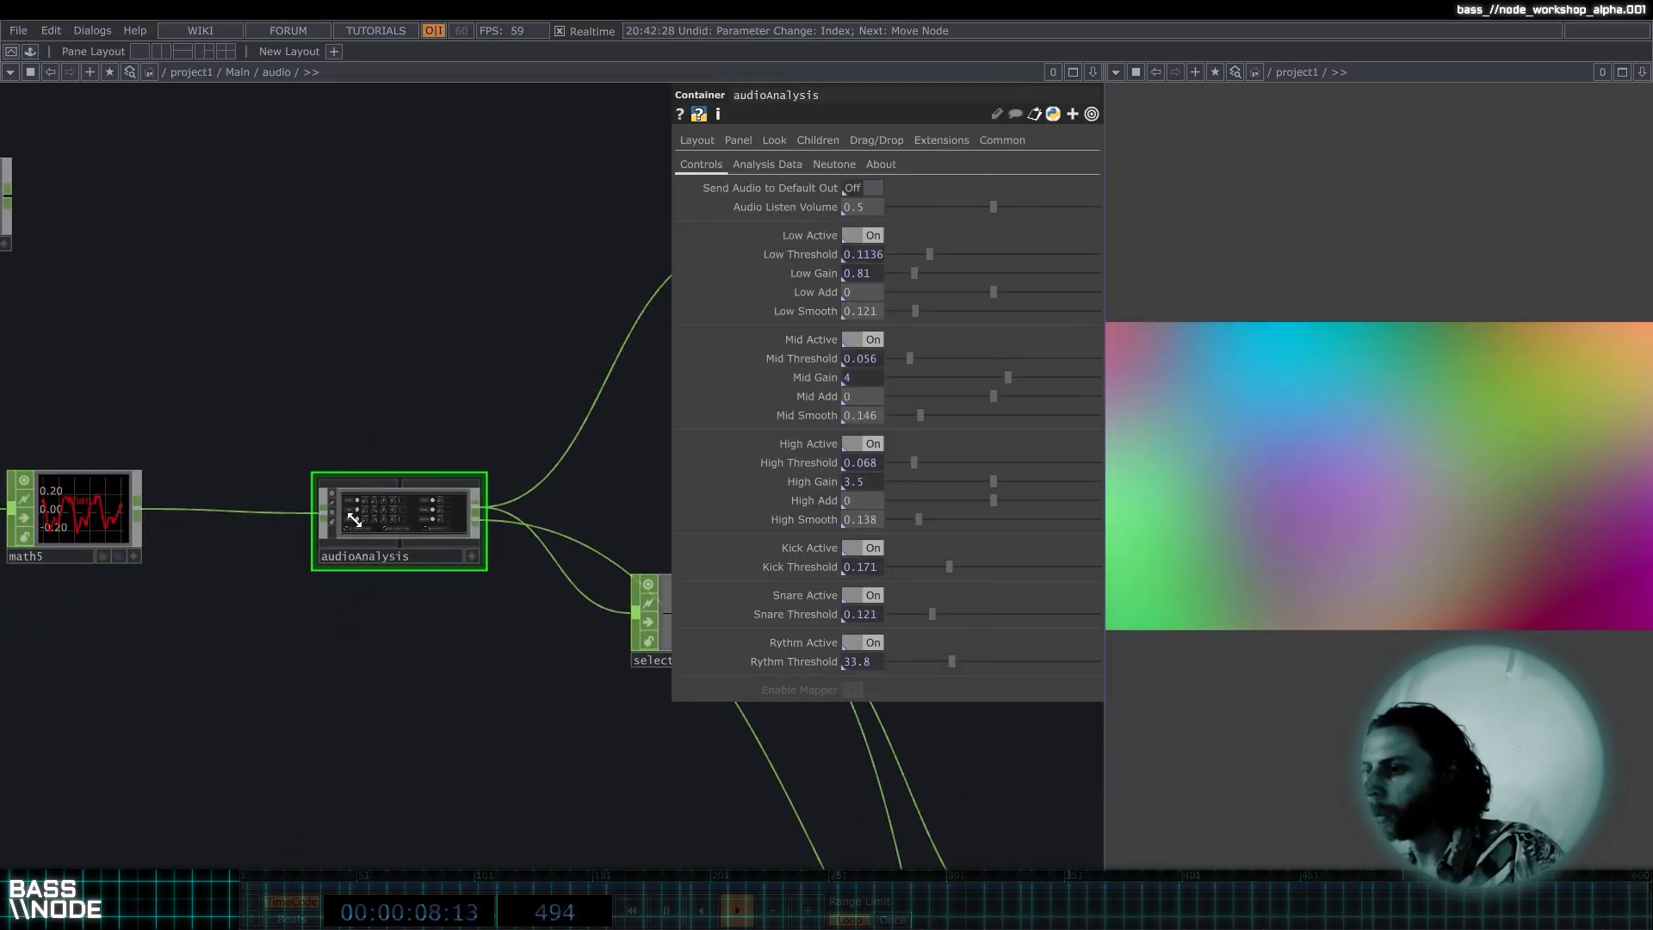
{"action": "scroll", "coordinate": [430, 517], "scroll_direction": "up", "scroll_amount": 3}
{"action": "left_click_drag", "start_coordinate": [315, 318], "coordinate": [349, 258]}
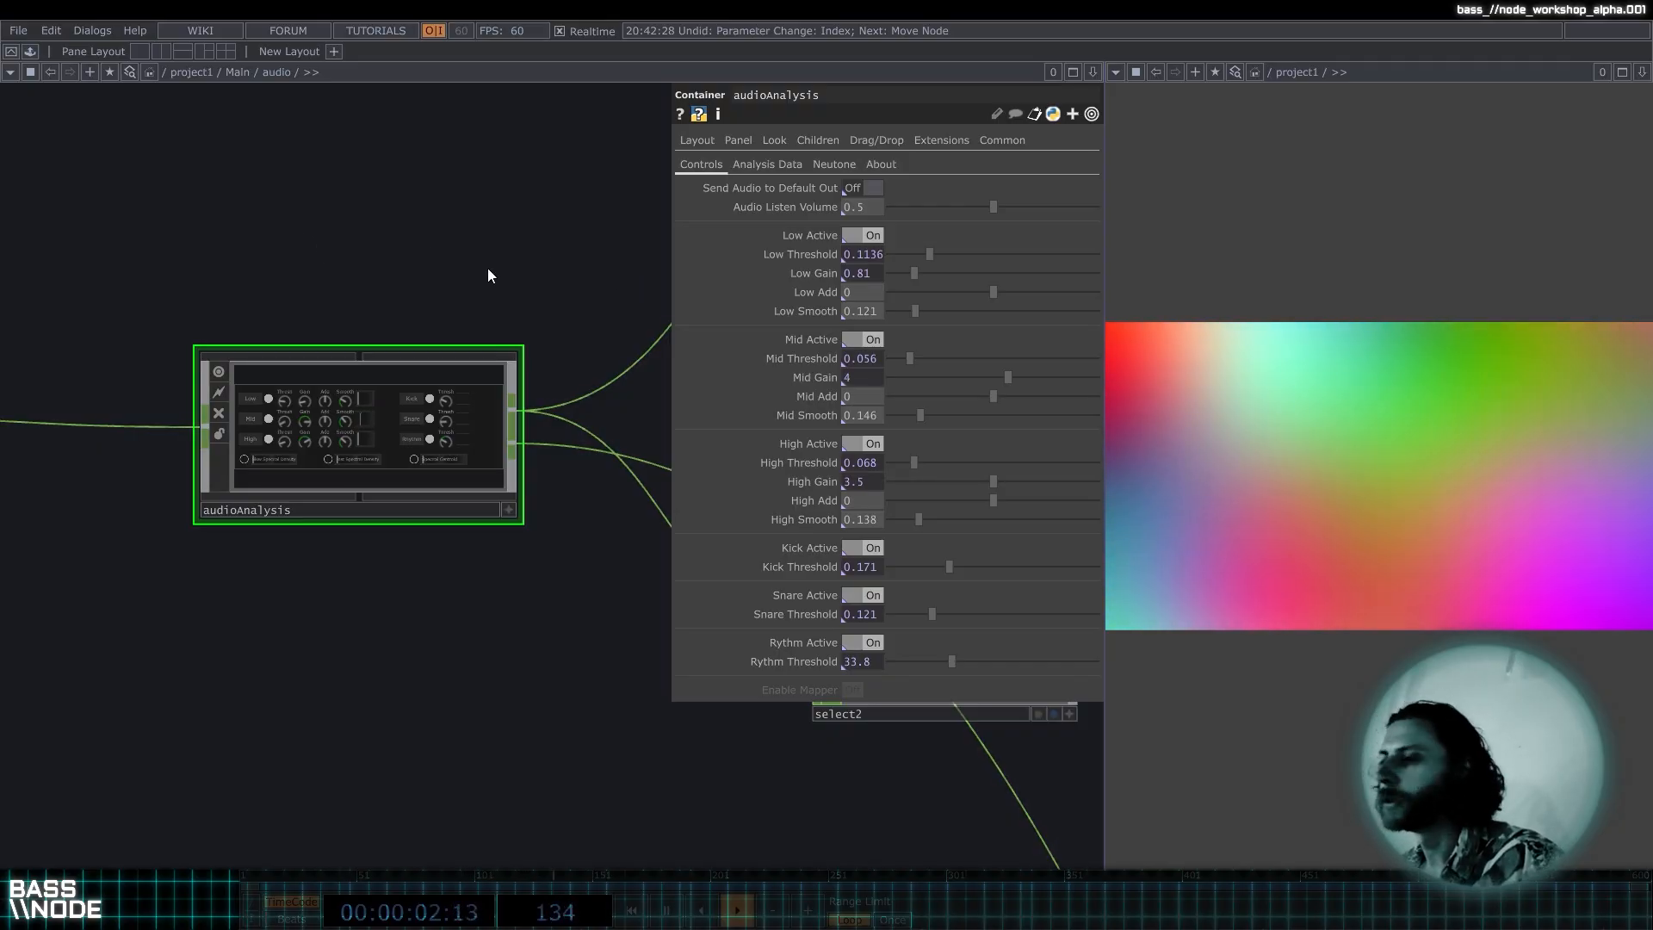
Show the Palette component browser beside the audio network, and exit Perform mode.
{"action": "left_click", "coordinate": [30, 54]}
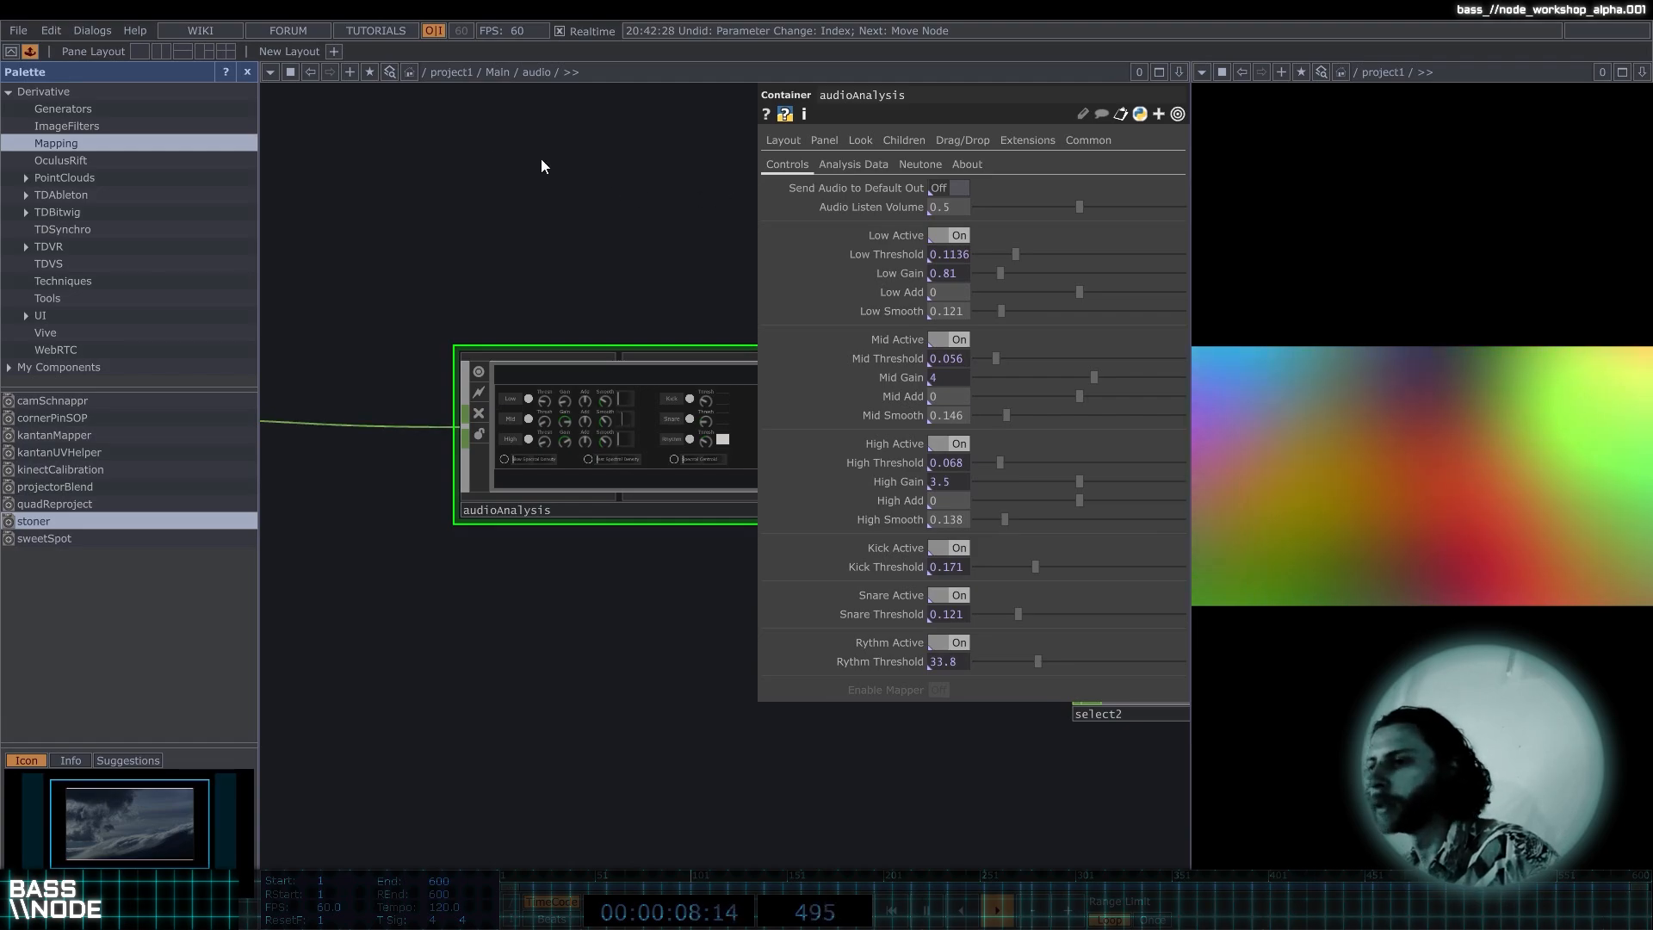
{"action": "left_click", "coordinate": [30, 53]}
{"action": "left_click", "coordinate": [30, 54]}
{"action": "left_click", "coordinate": [30, 54]}
{"action": "left_click", "coordinate": [30, 53]}
{"action": "left_click", "coordinate": [30, 53]}
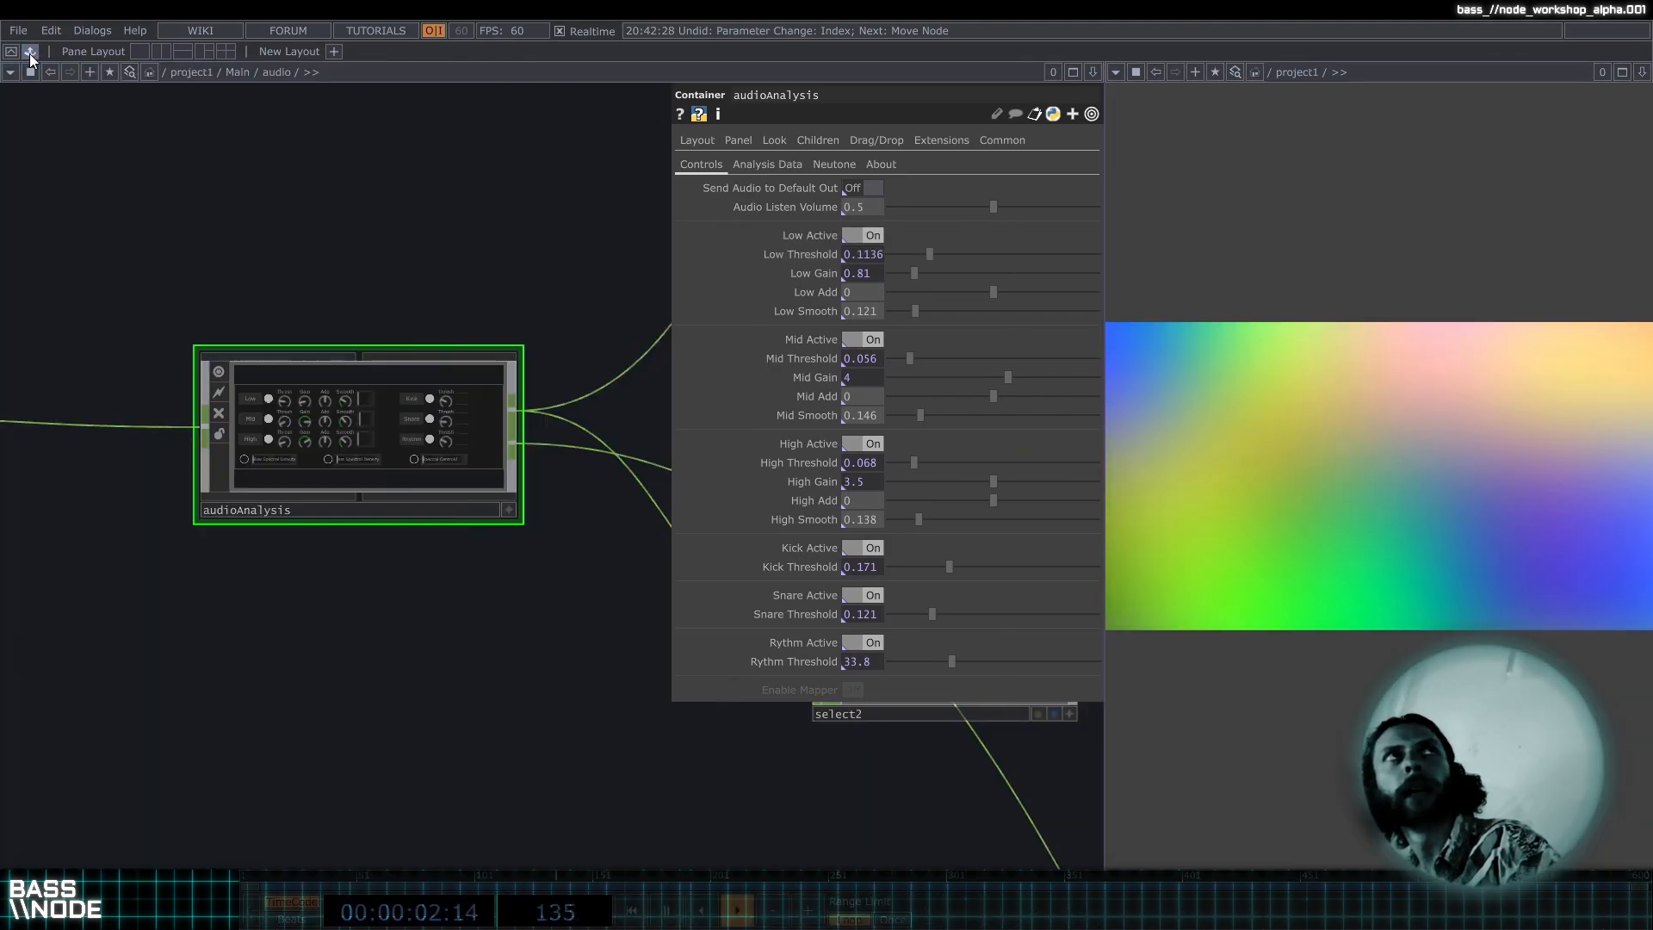
{"action": "left_click", "coordinate": [31, 53]}
{"action": "left_click", "coordinate": [30, 53]}
{"action": "left_click", "coordinate": [30, 54]}
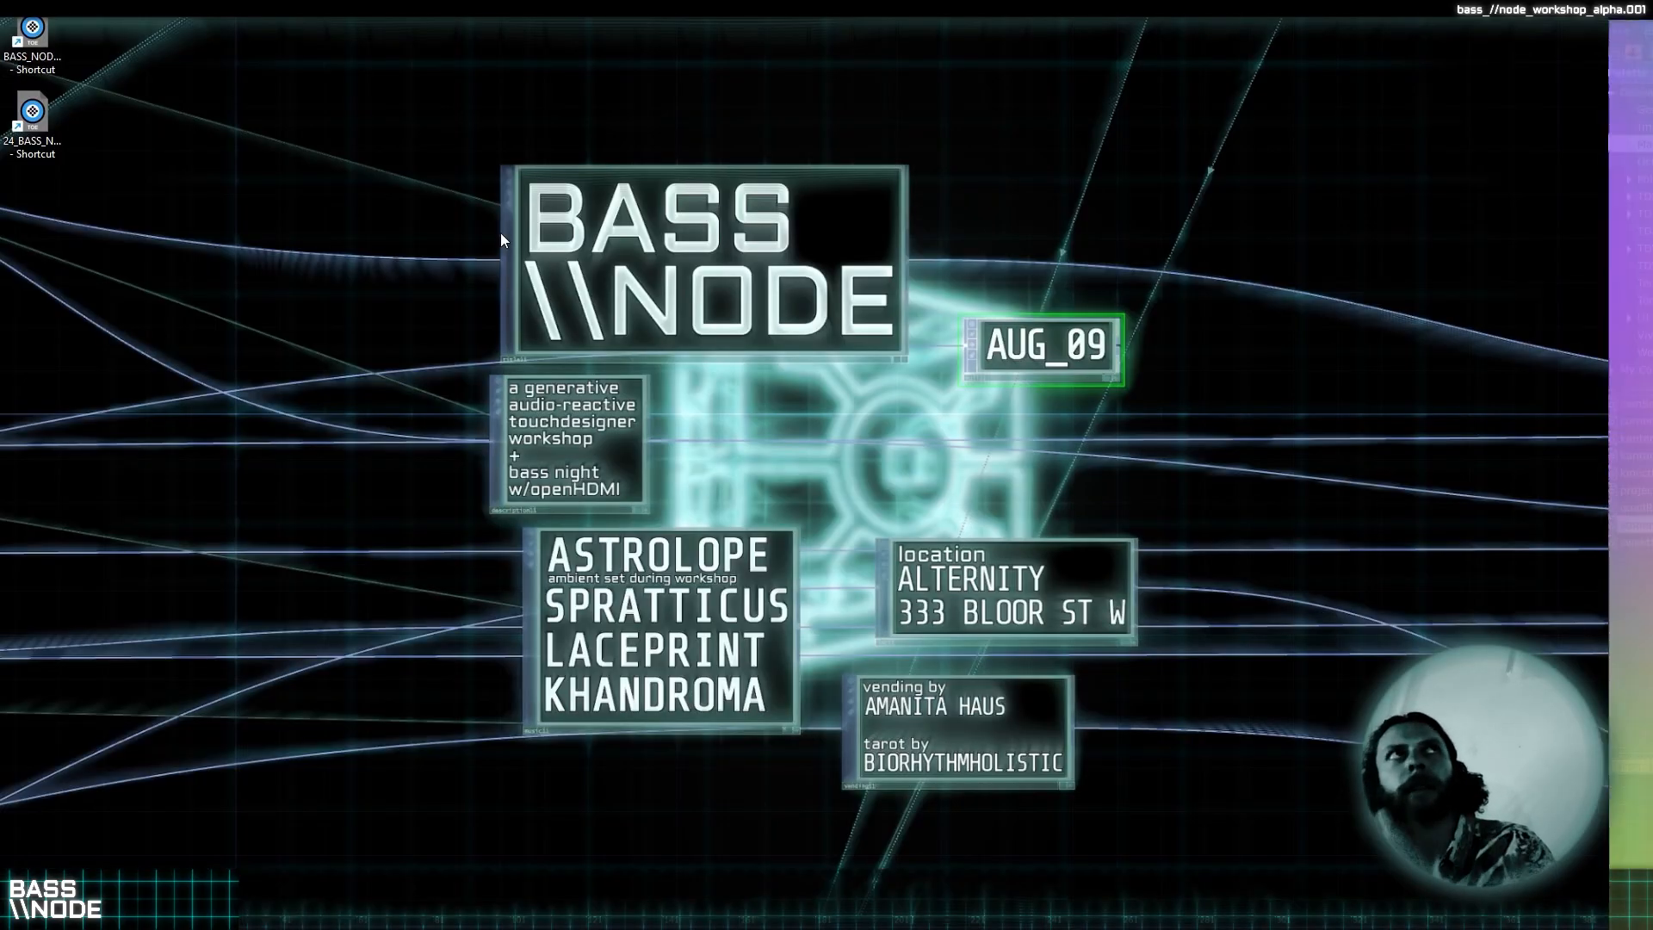
{"action": "key", "text": "Escape"}
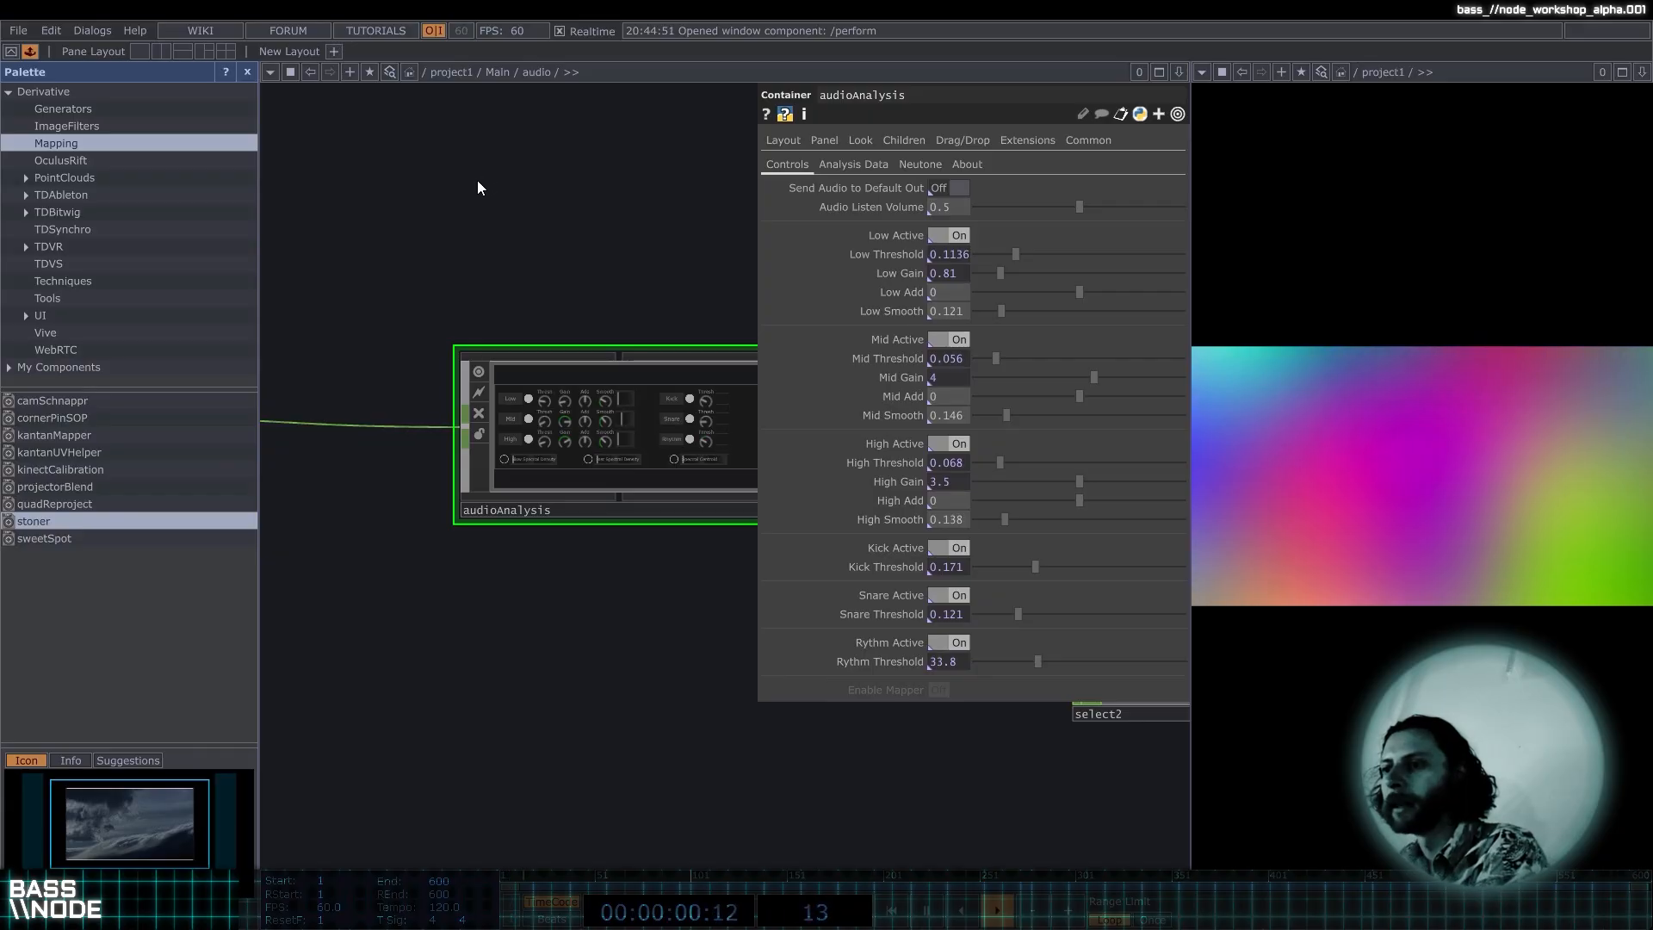
{"action": "left_click", "coordinate": [29, 52]}
{"action": "left_click", "coordinate": [29, 52]}
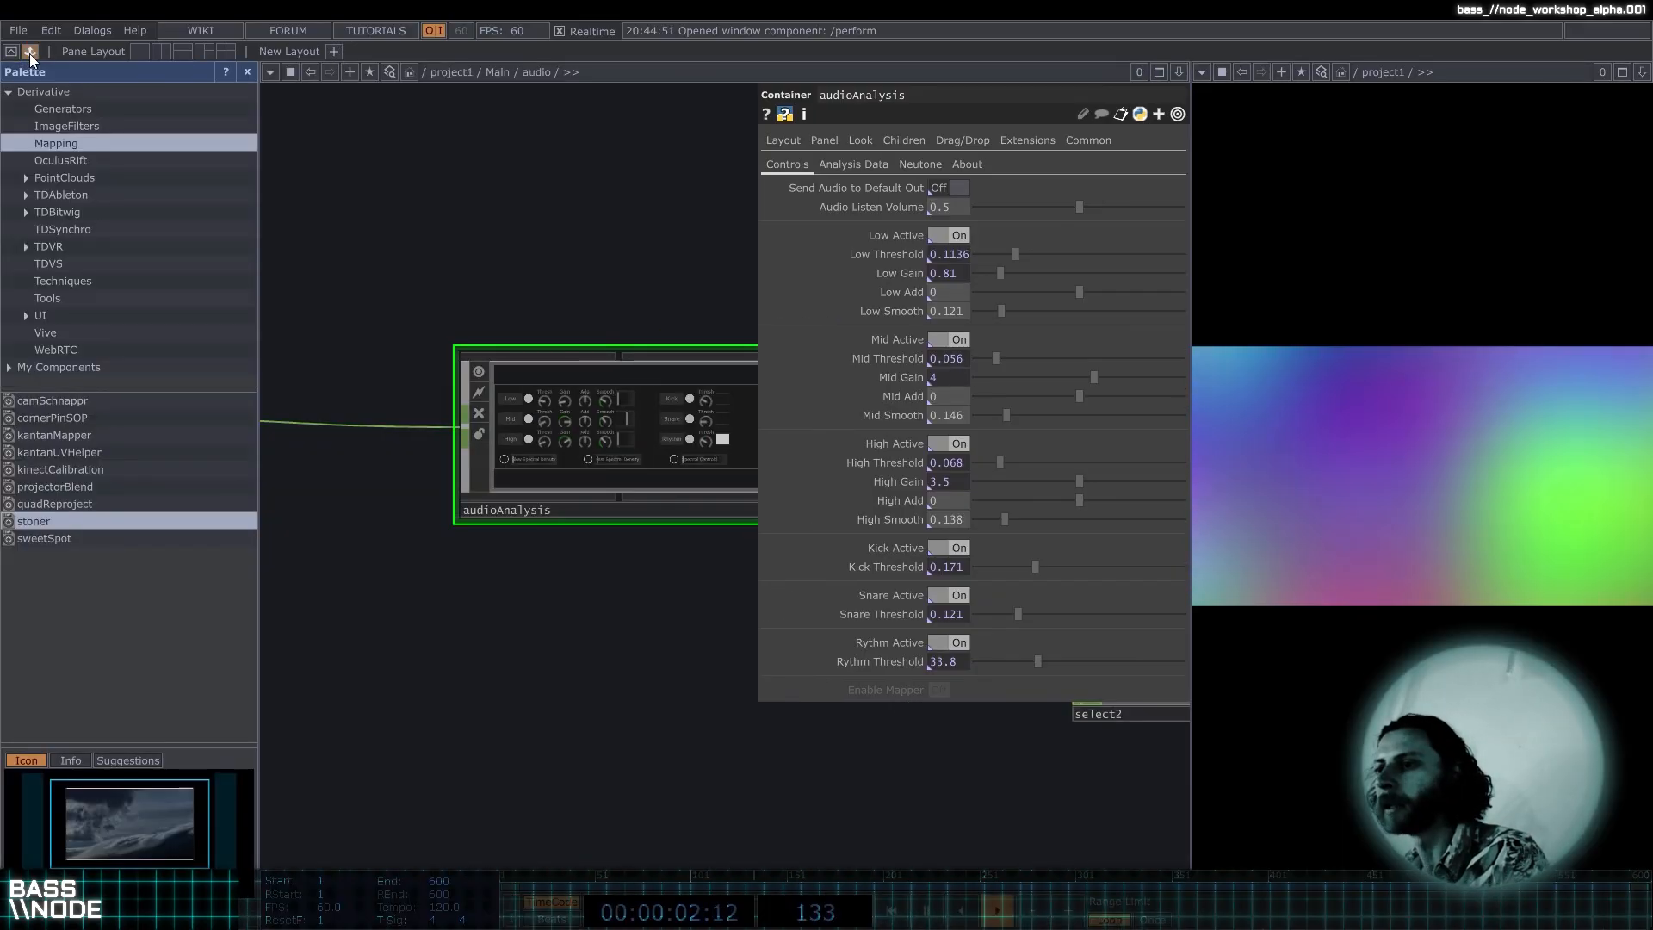
{"action": "left_click", "coordinate": [30, 51]}
{"action": "left_click", "coordinate": [29, 52]}
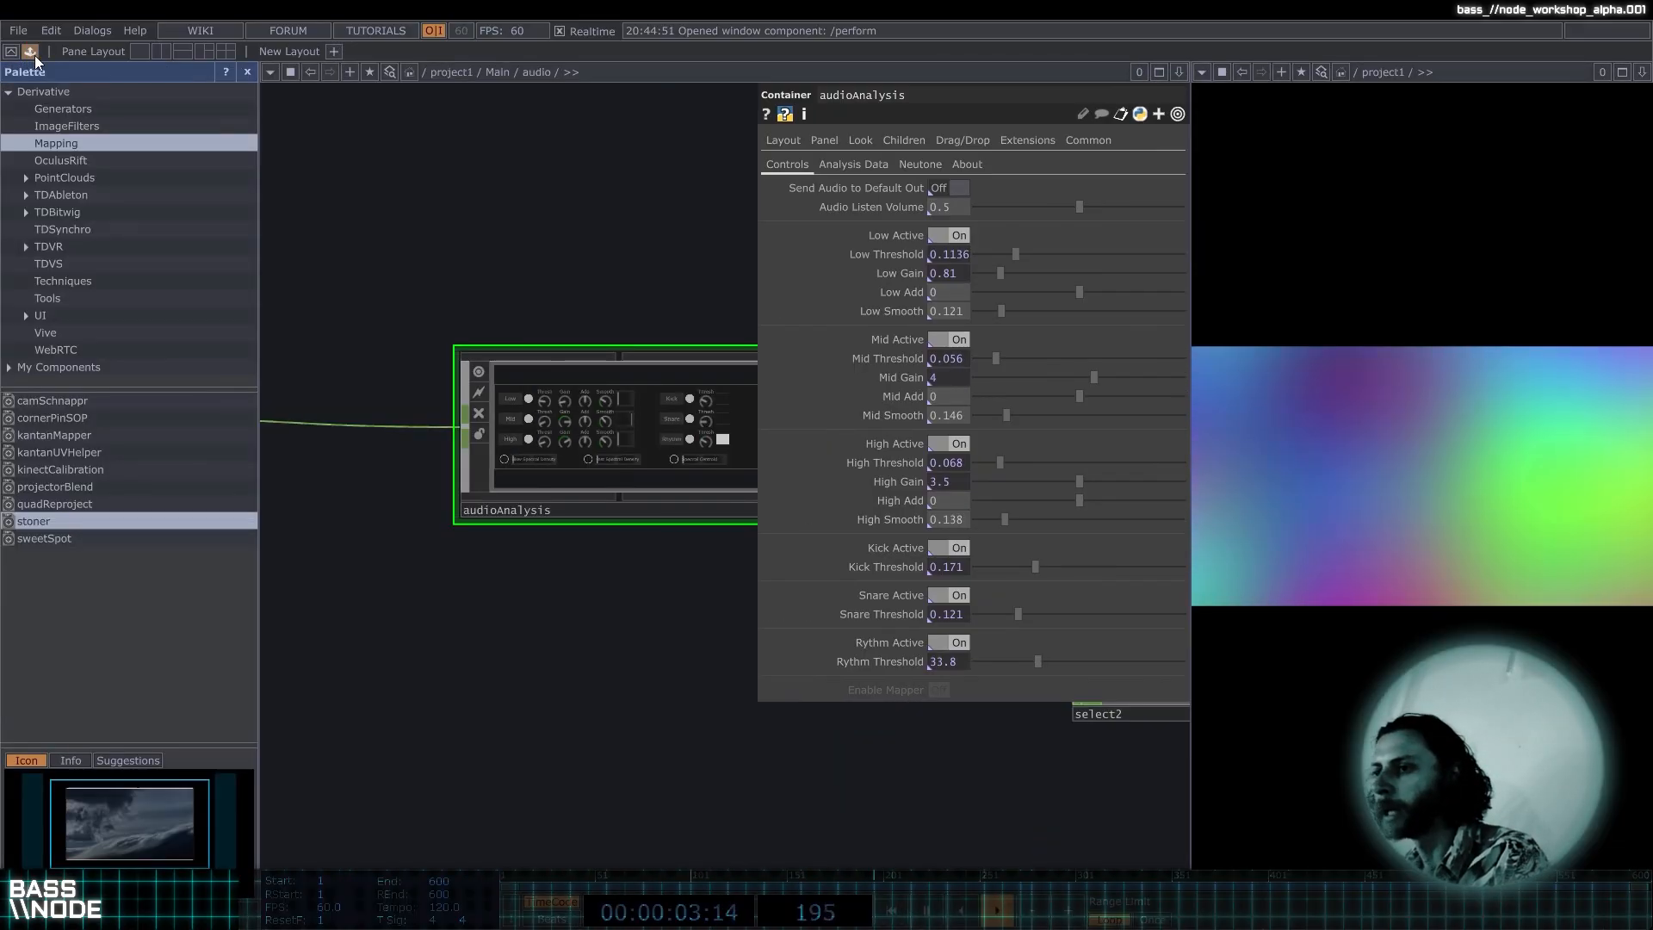
Browse the Palette's Derivative categories, including Generators, ImageFilters, Mapping, OculusRift and PointClouds.
{"action": "left_click", "coordinate": [152, 124]}
{"action": "left_click", "coordinate": [157, 107]}
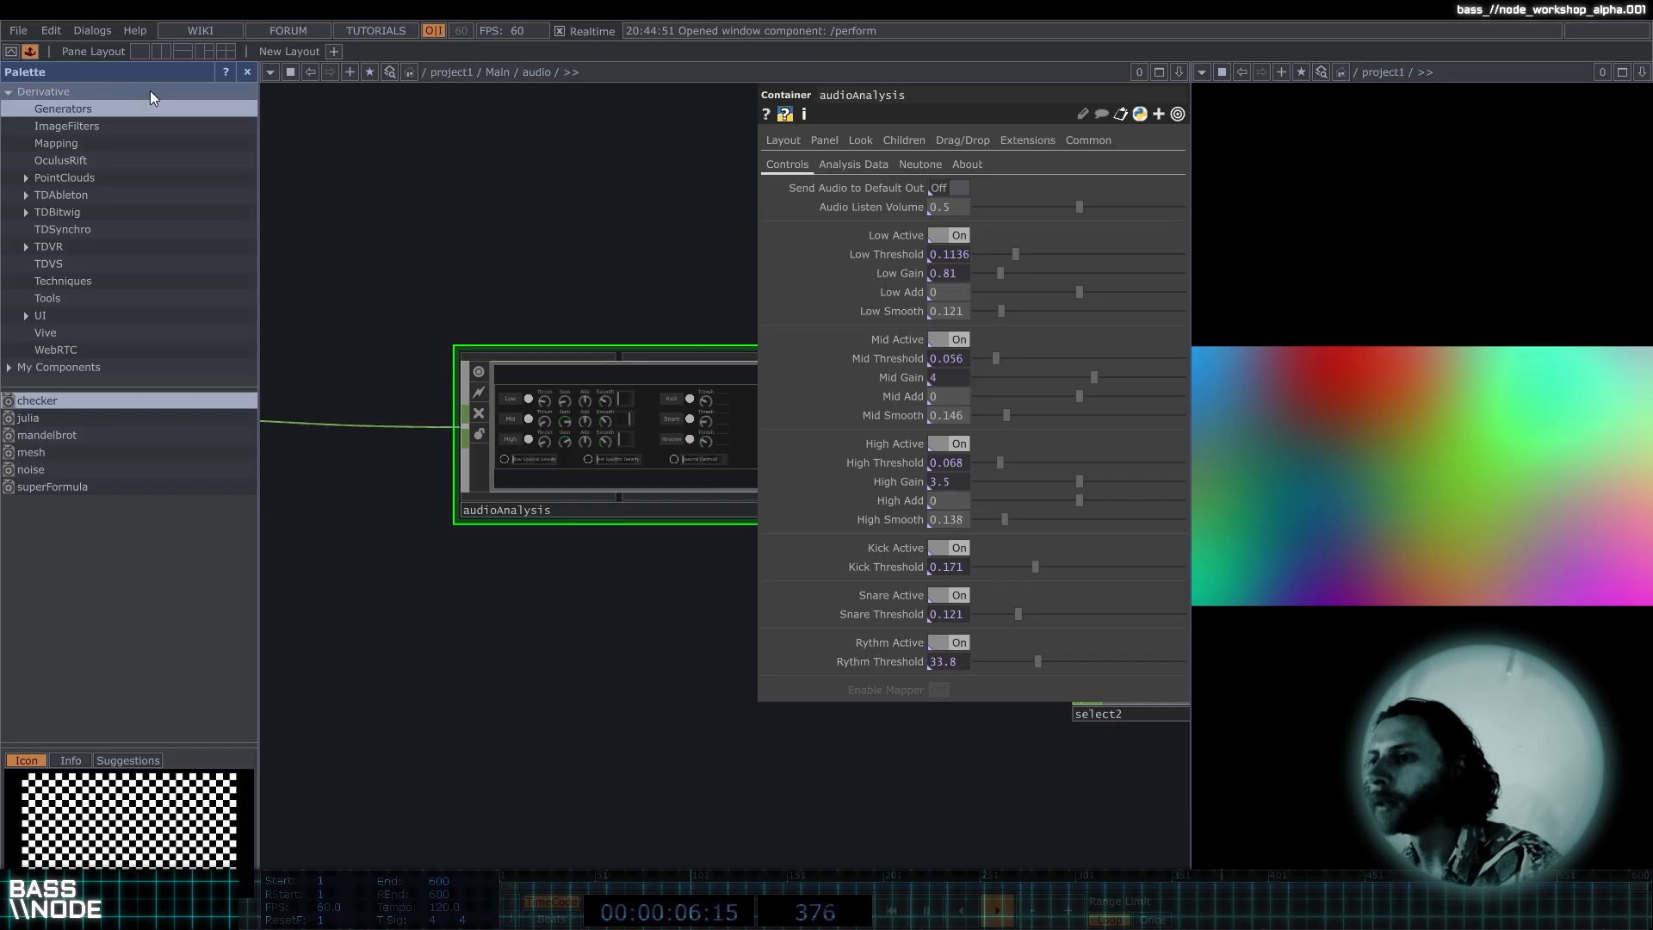
{"action": "left_click", "coordinate": [150, 91]}
{"action": "left_click", "coordinate": [8, 92]}
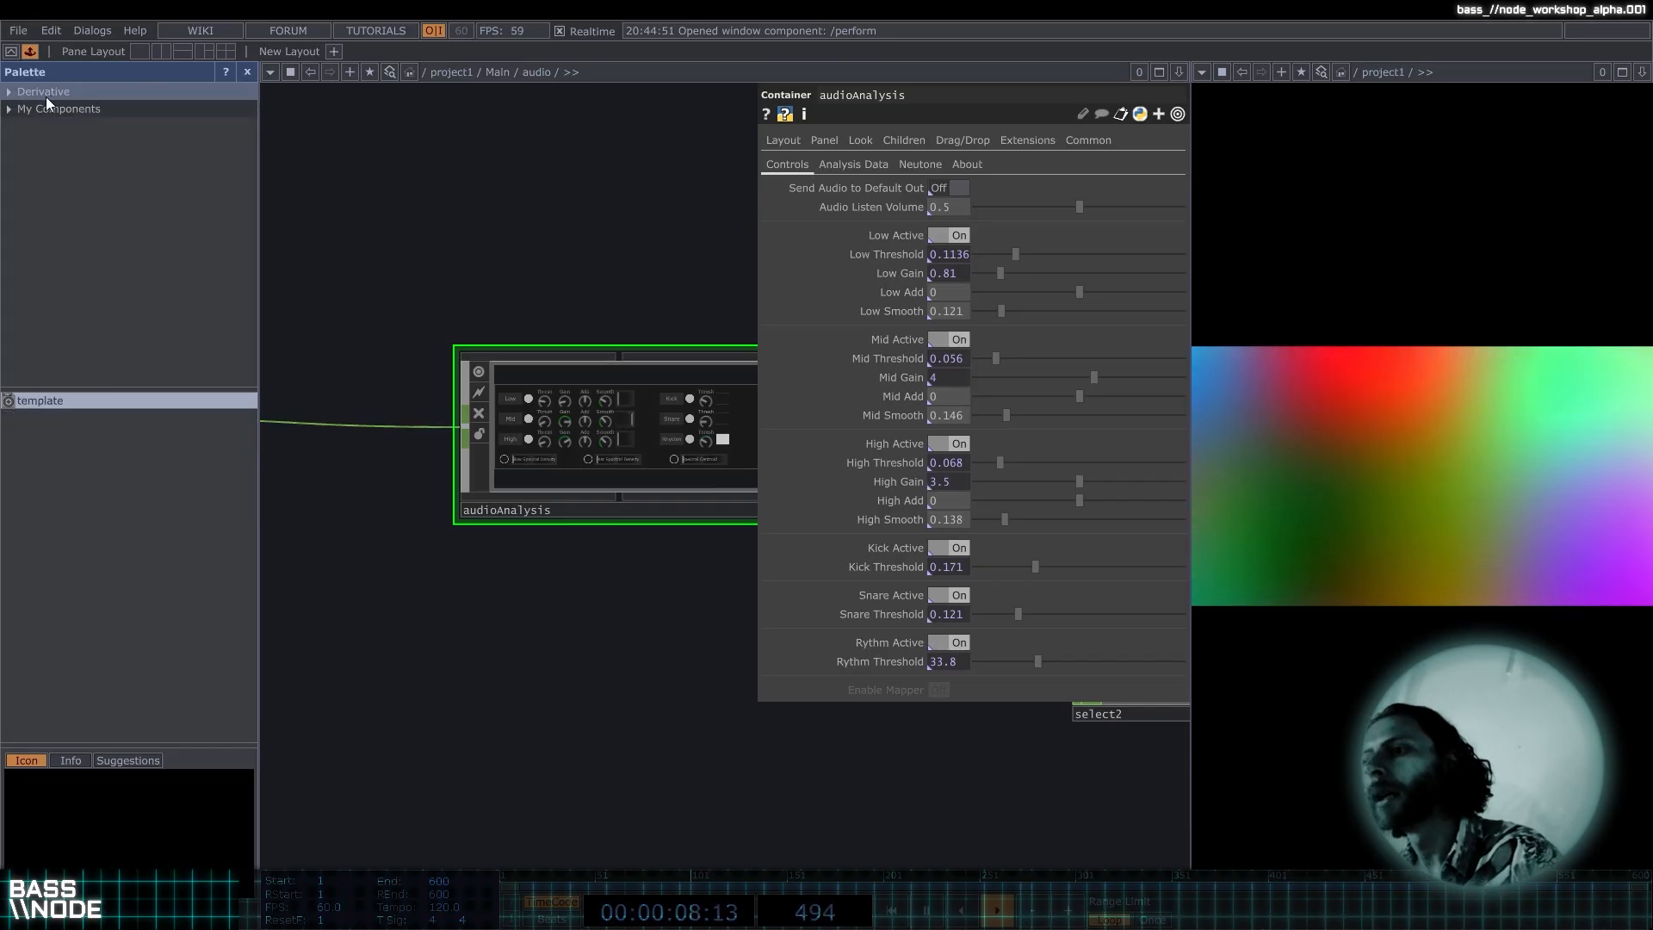
{"action": "left_click", "coordinate": [8, 92]}
{"action": "left_click", "coordinate": [9, 92]}
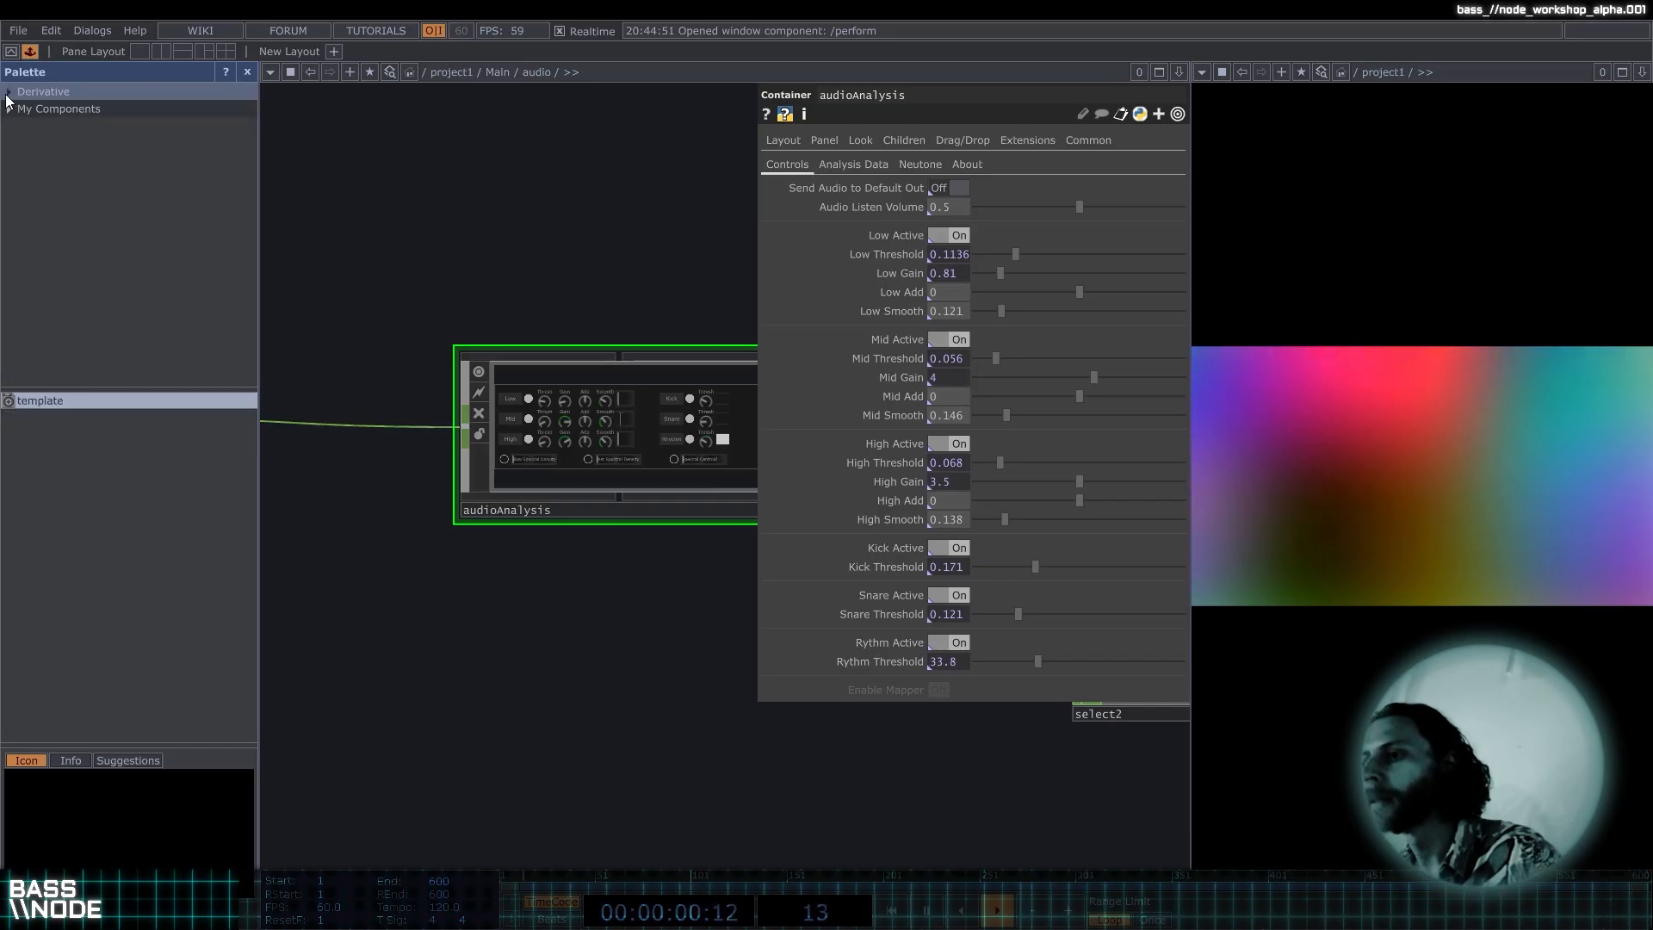
{"action": "left_click", "coordinate": [9, 92]}
{"action": "left_click", "coordinate": [60, 105]}
{"action": "left_click", "coordinate": [72, 127]}
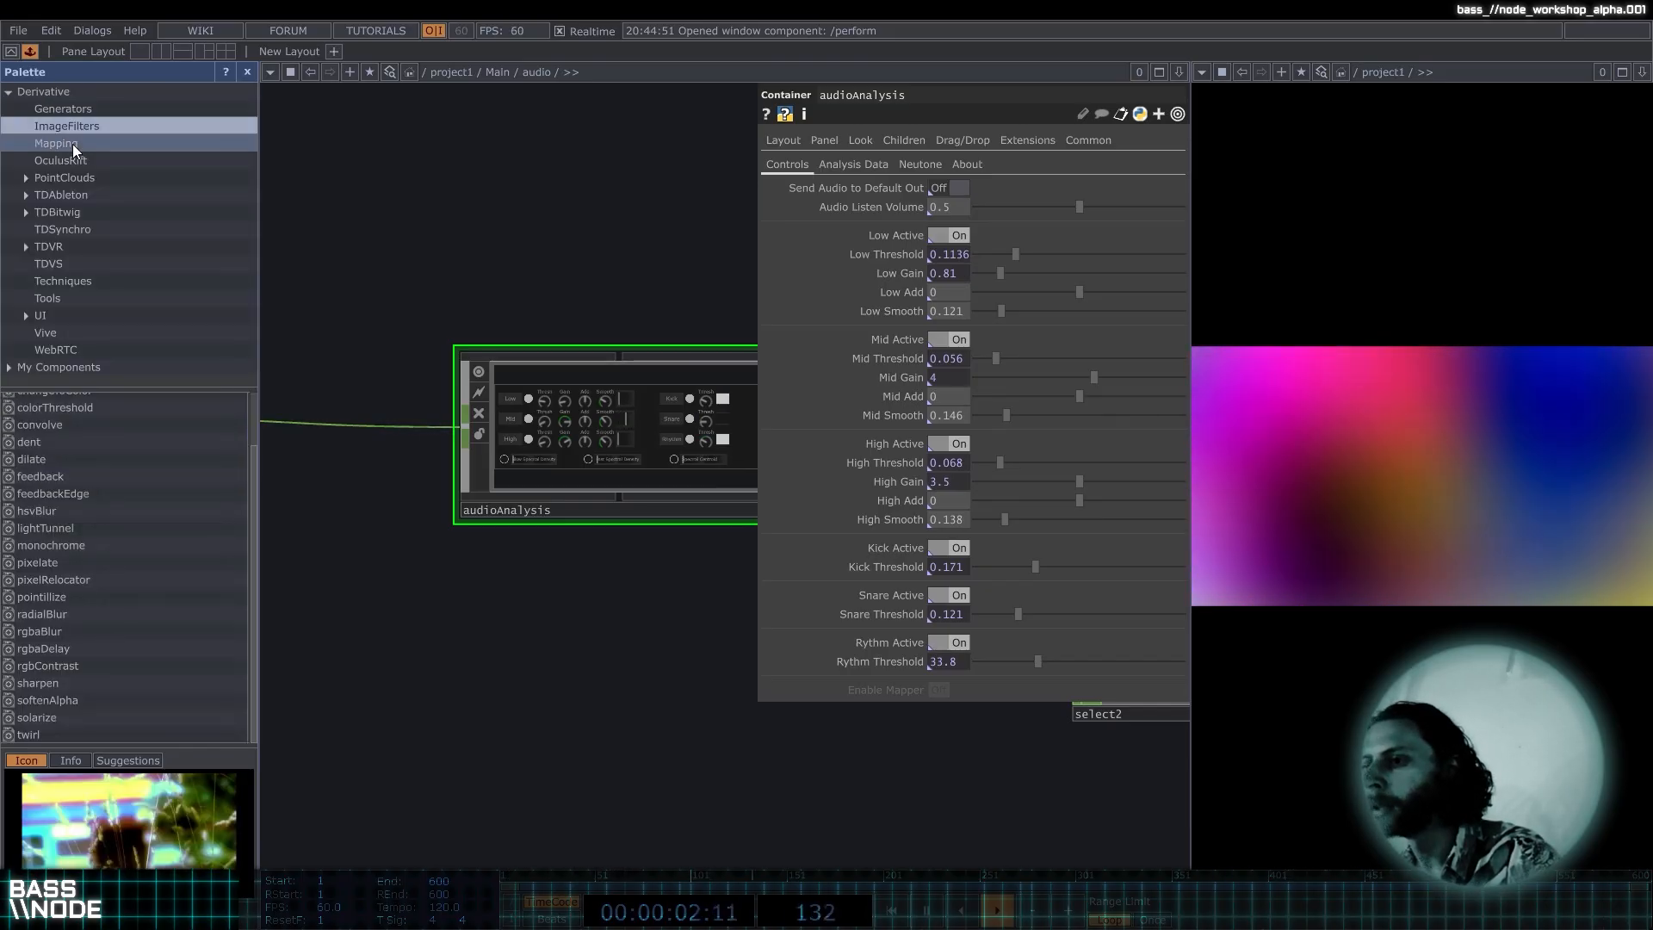
{"action": "left_click", "coordinate": [72, 143]}
{"action": "left_click", "coordinate": [85, 162]}
{"action": "left_click", "coordinate": [84, 176]}
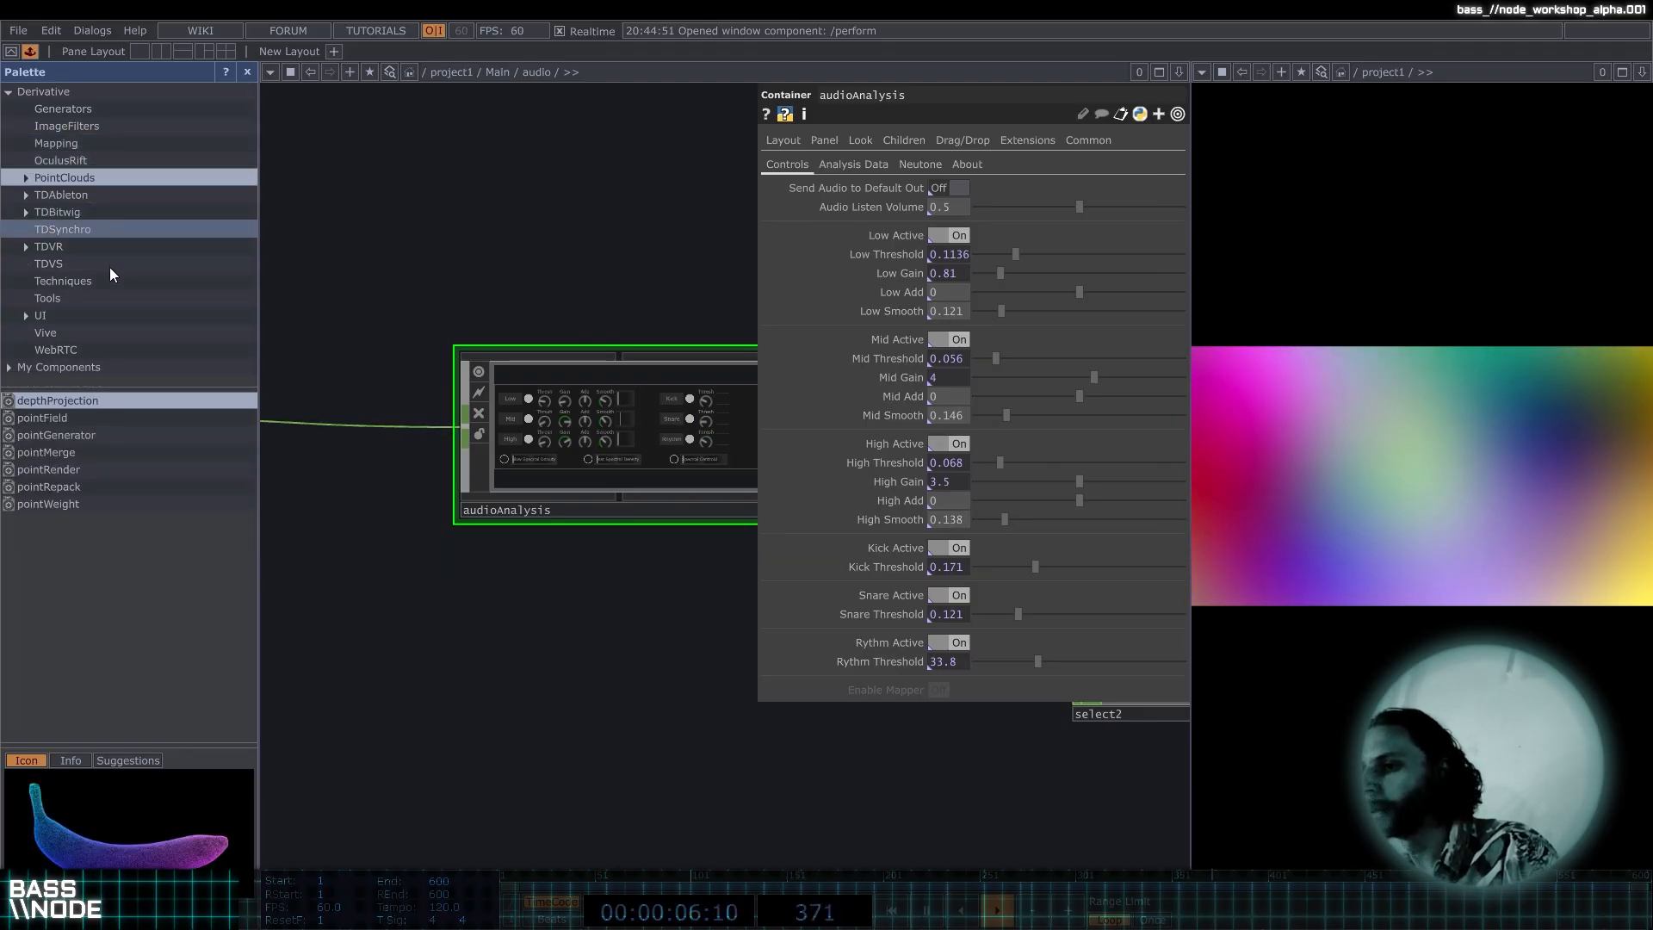
Add a second audioAnalysis component from the Palette's Tools category and place it just above the existing audioAnalysis.
{"action": "left_click", "coordinate": [110, 299]}
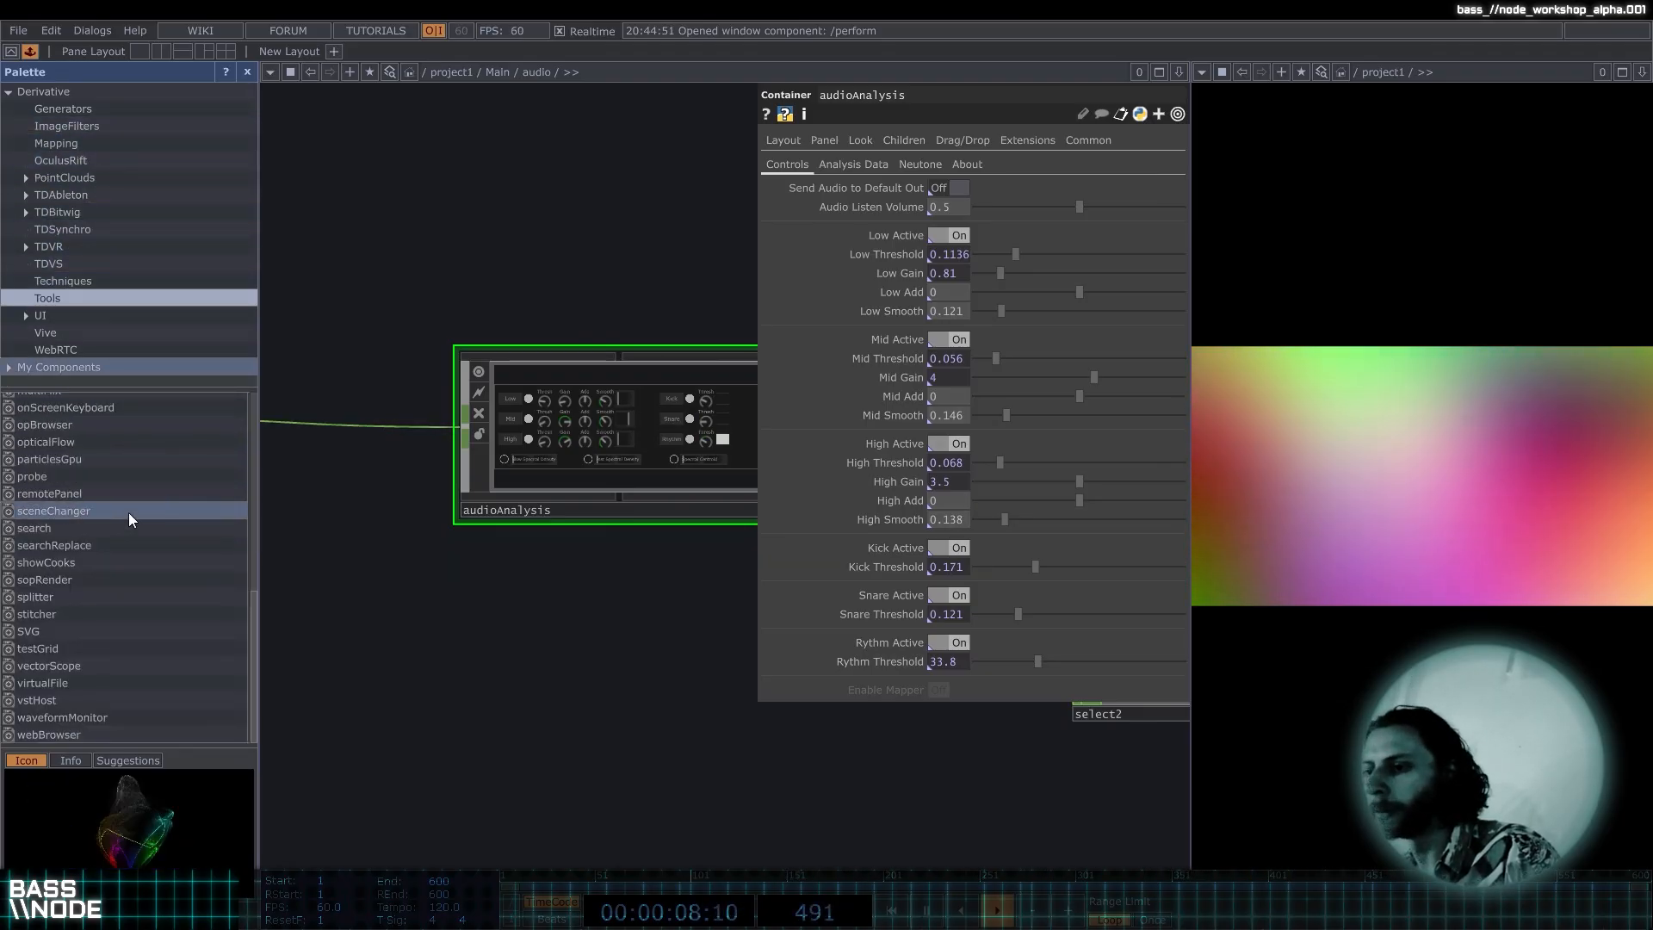
{"action": "scroll", "coordinate": [127, 513], "scroll_direction": "up", "scroll_amount": 10}
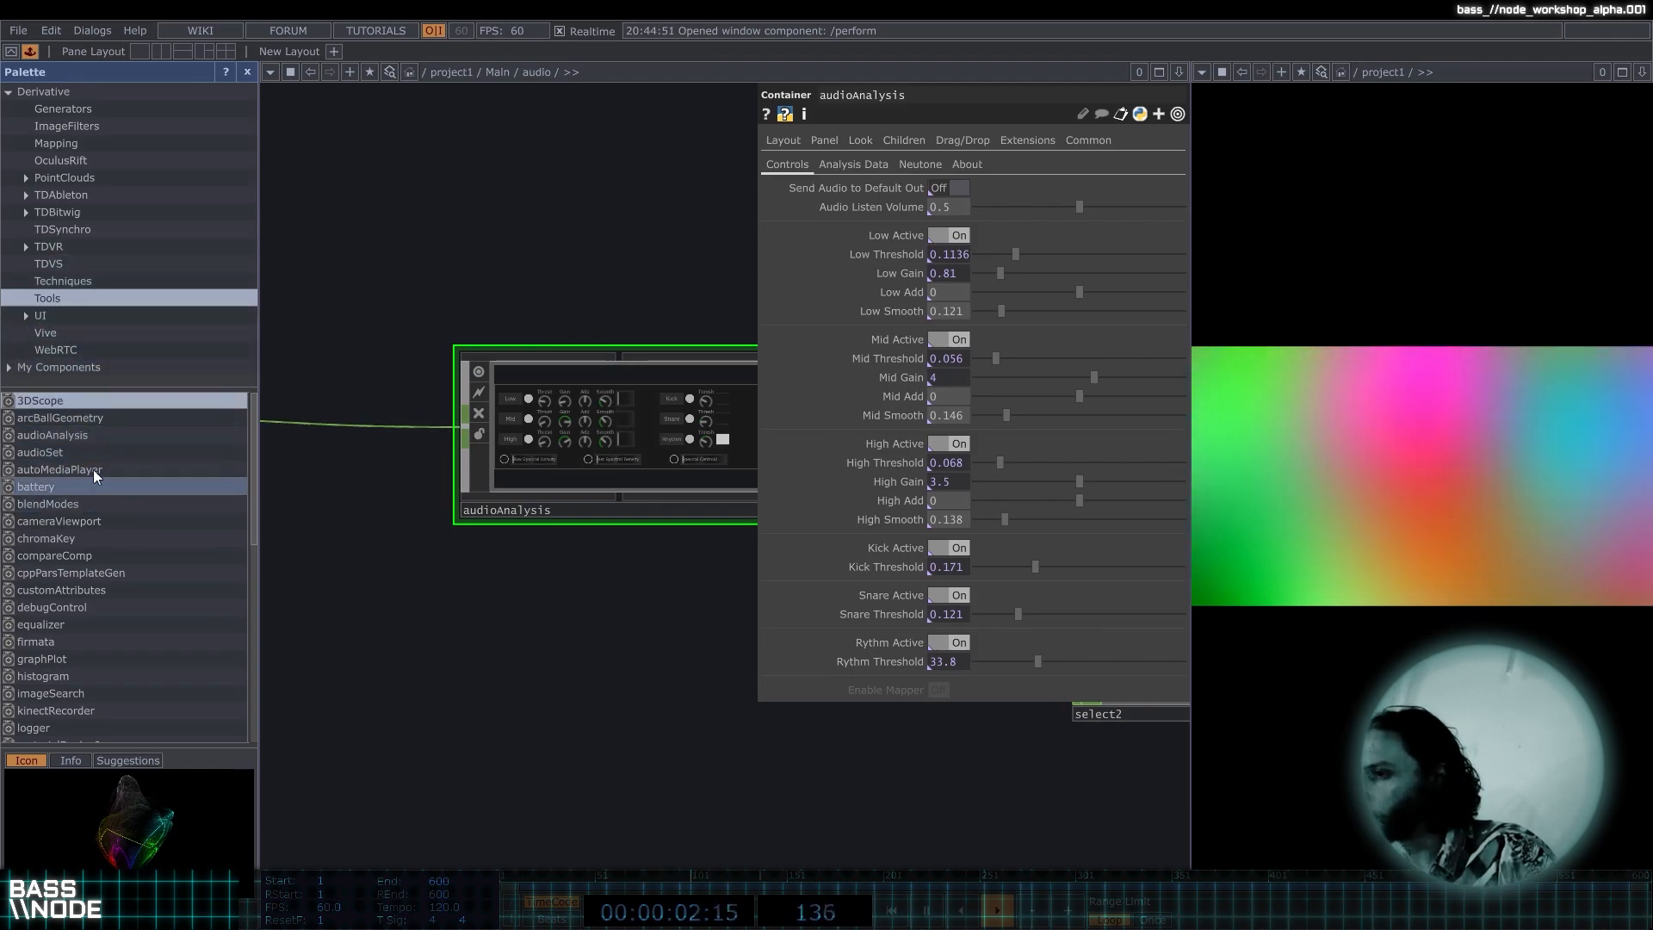
{"action": "left_click_drag", "start_coordinate": [65, 436], "coordinate": [613, 225]}
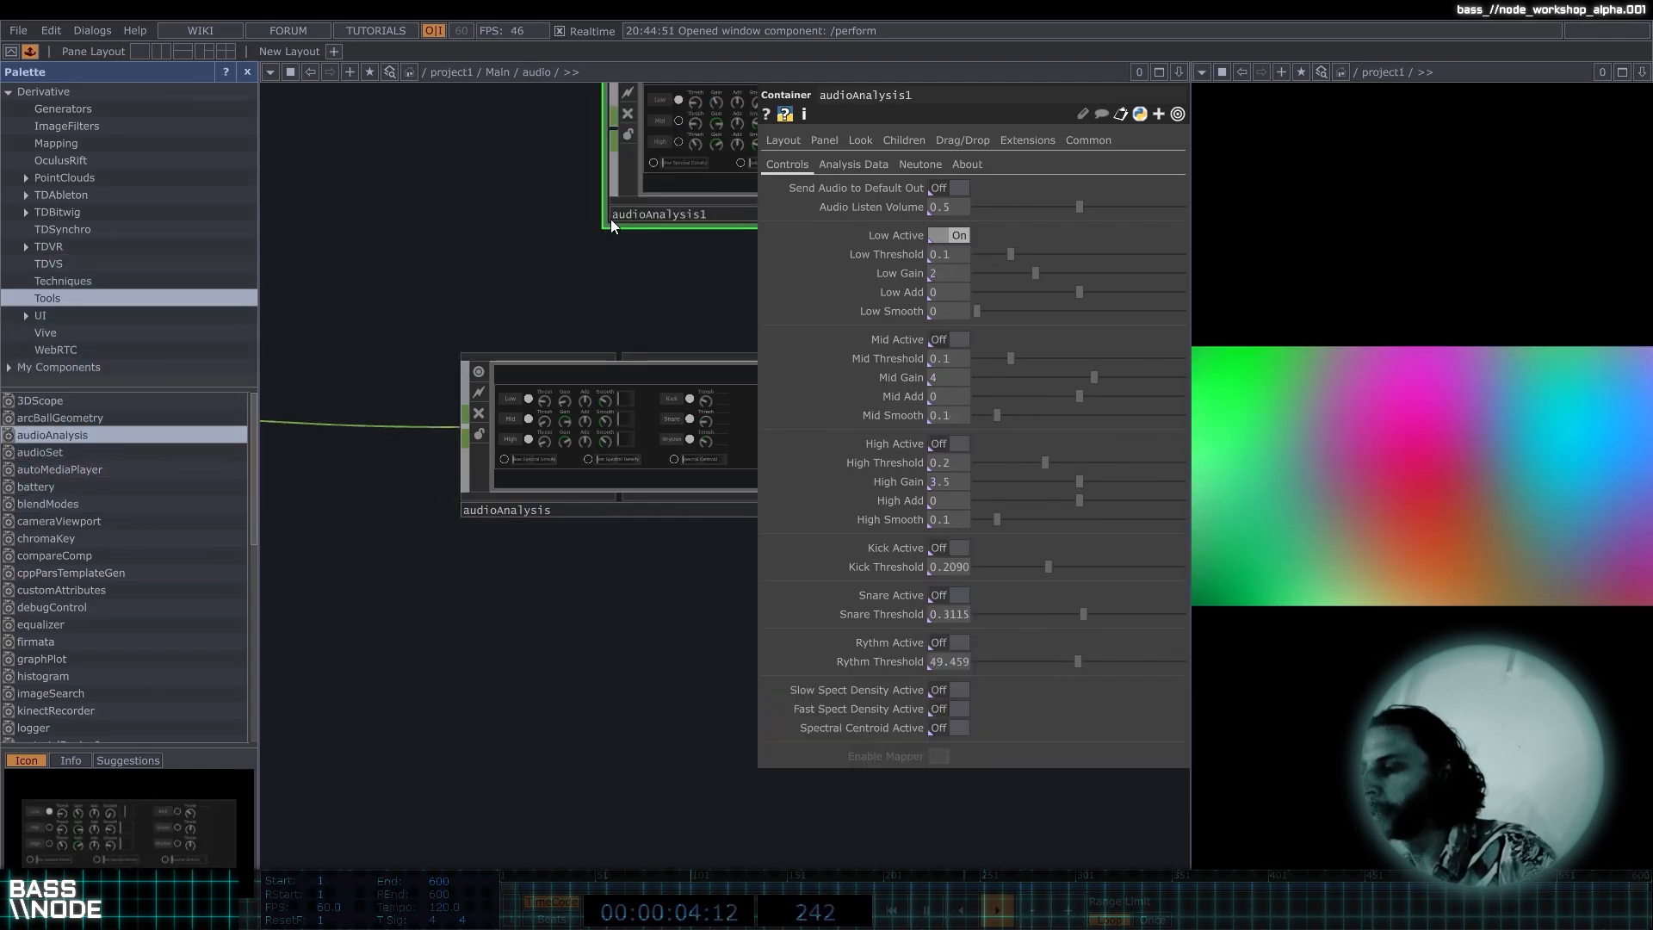
{"action": "left_click_drag", "start_coordinate": [520, 312], "coordinate": [362, 419]}
{"action": "scroll", "coordinate": [412, 379], "scroll_direction": "down", "scroll_amount": 3}
{"action": "left_click_drag", "start_coordinate": [577, 280], "coordinate": [467, 344]}
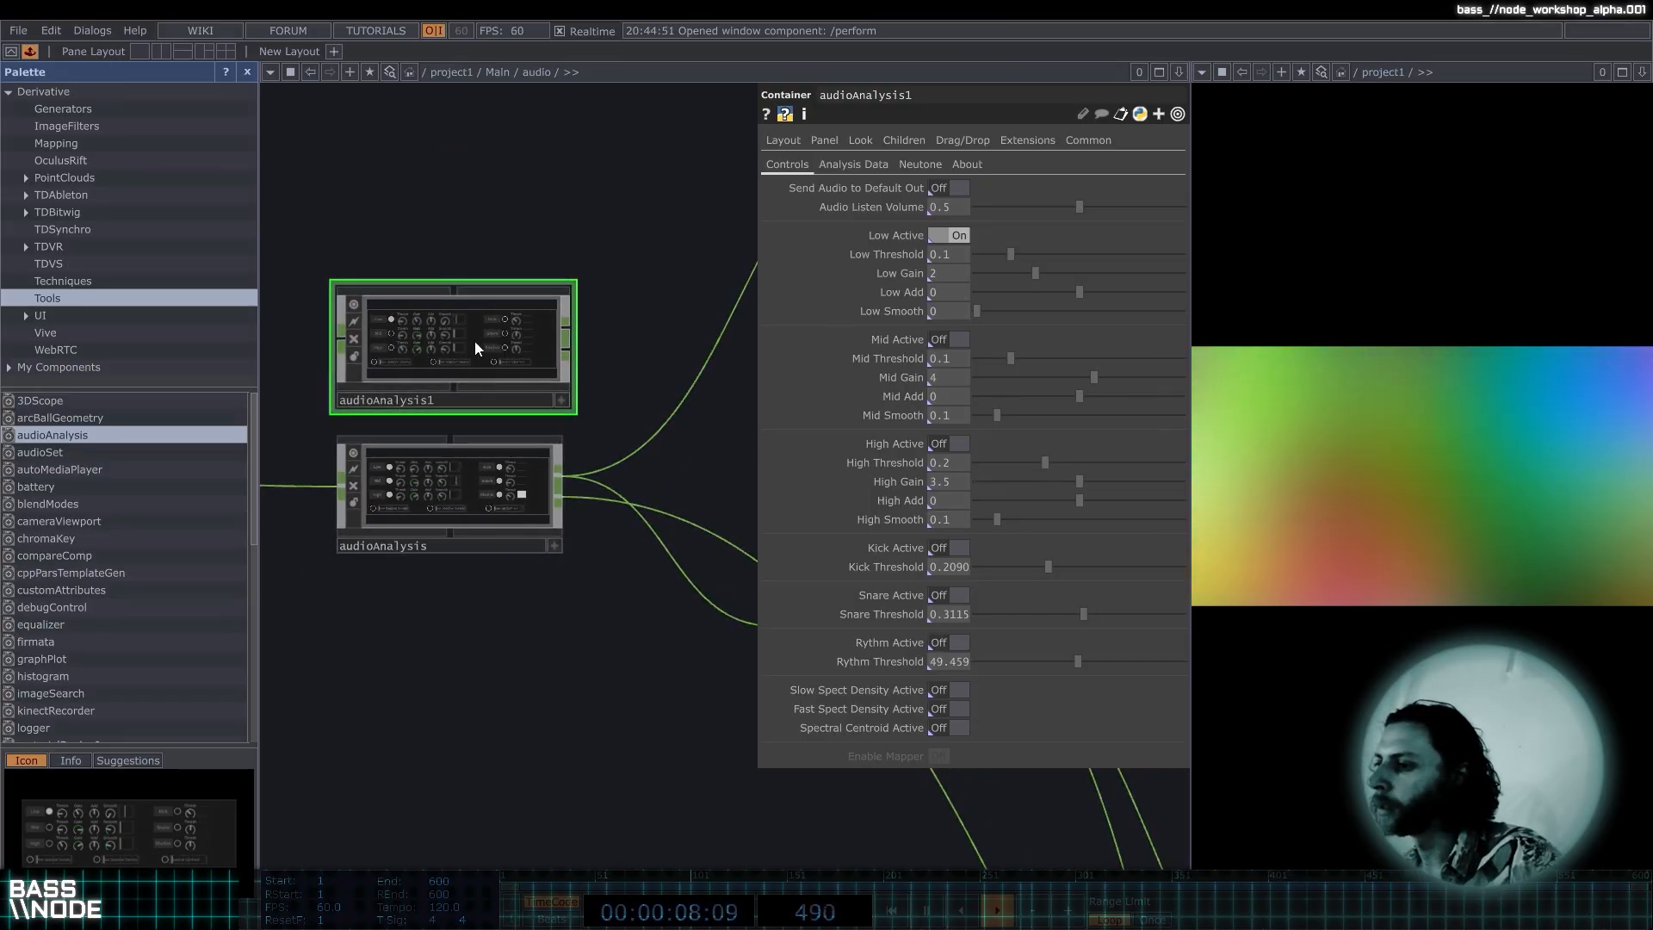
{"action": "scroll", "coordinate": [430, 345], "scroll_direction": "up", "scroll_amount": 3}
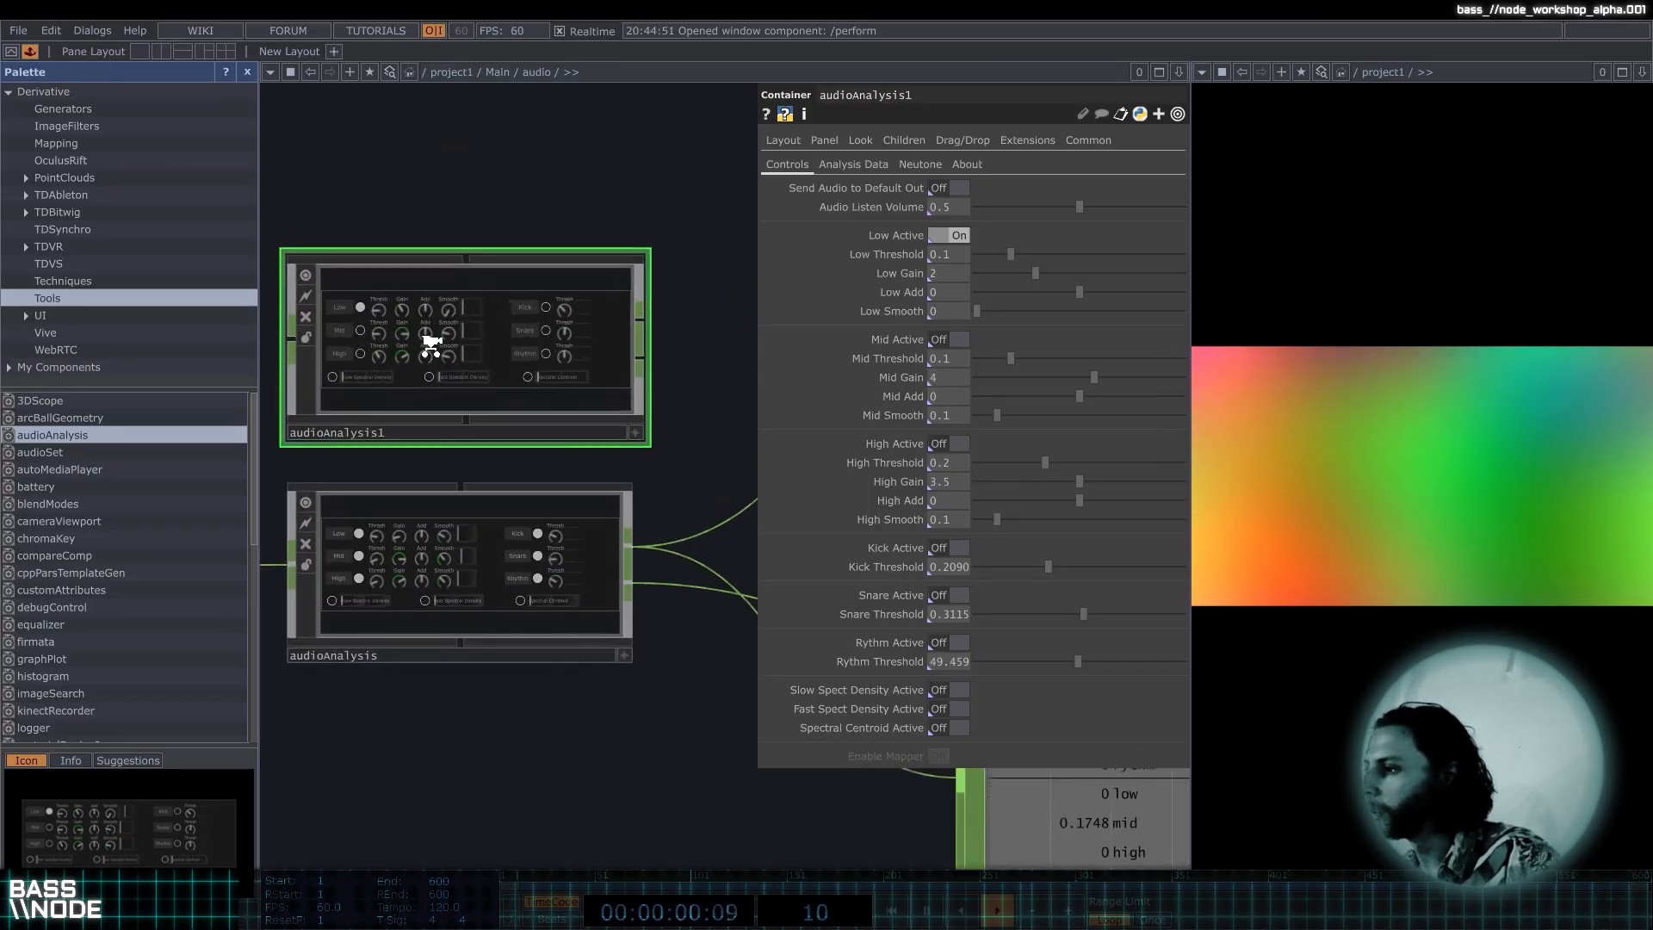
{"action": "scroll", "coordinate": [564, 294], "scroll_direction": "down", "scroll_amount": 3}
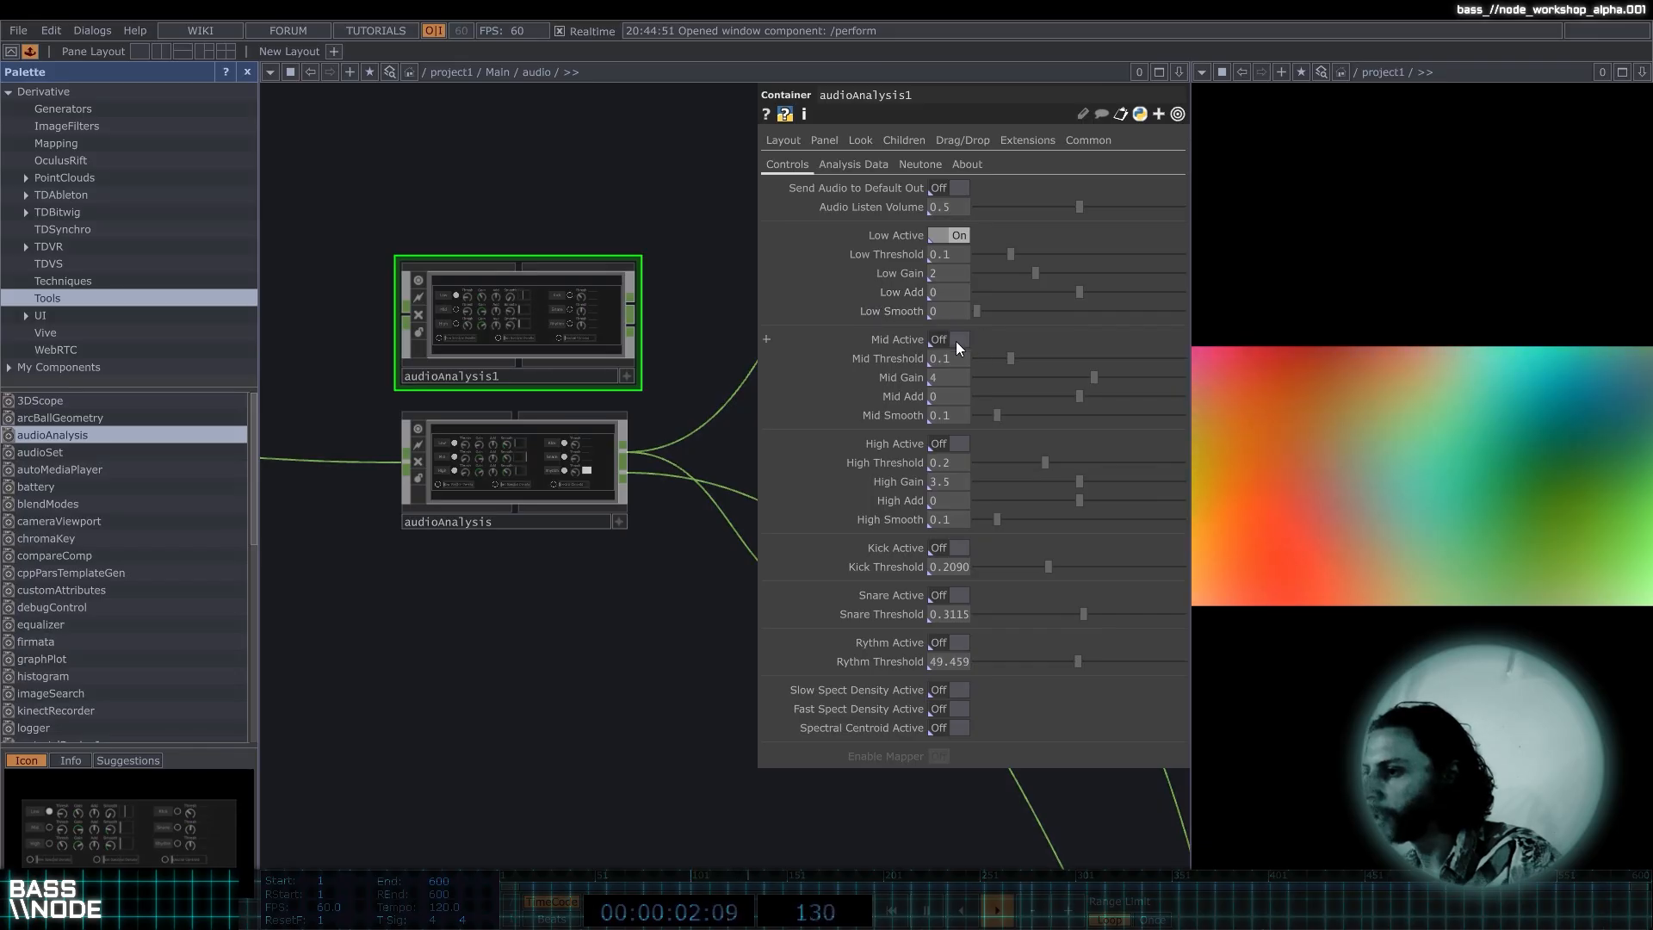
Activate the mid, high, kick, snare and rythm analysis on audioAnalysis1.
{"action": "left_click", "coordinate": [958, 549]}
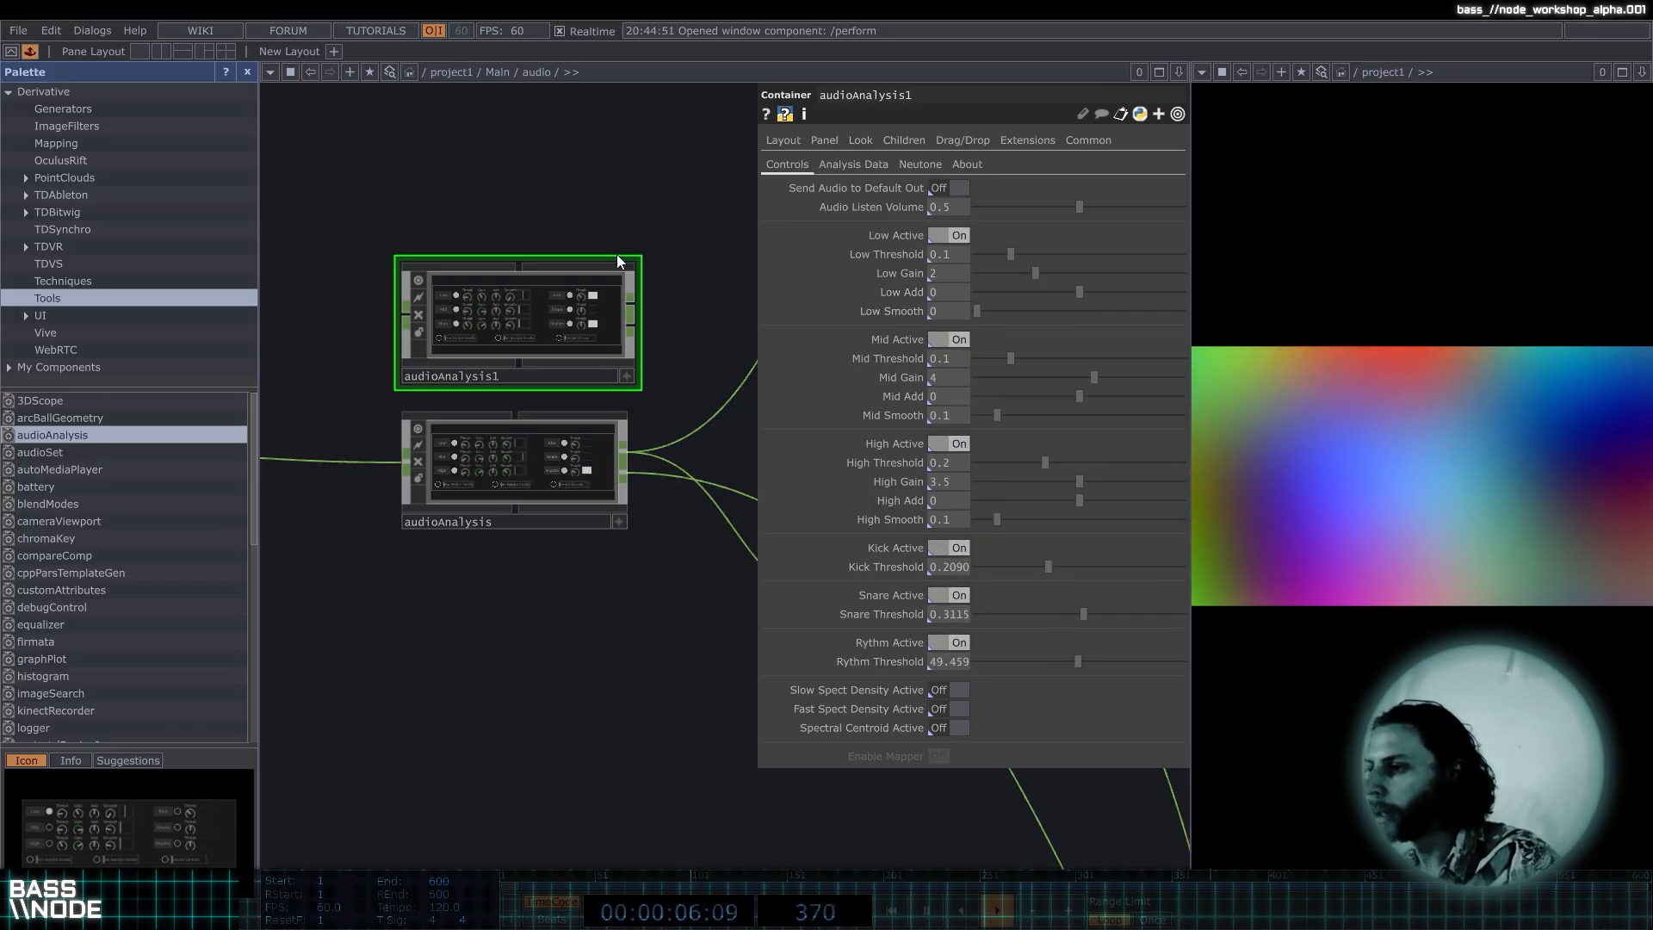
{"action": "scroll", "coordinate": [565, 250], "scroll_direction": "up", "scroll_amount": 3}
{"action": "scroll", "coordinate": [565, 249], "scroll_direction": "down", "scroll_amount": 2}
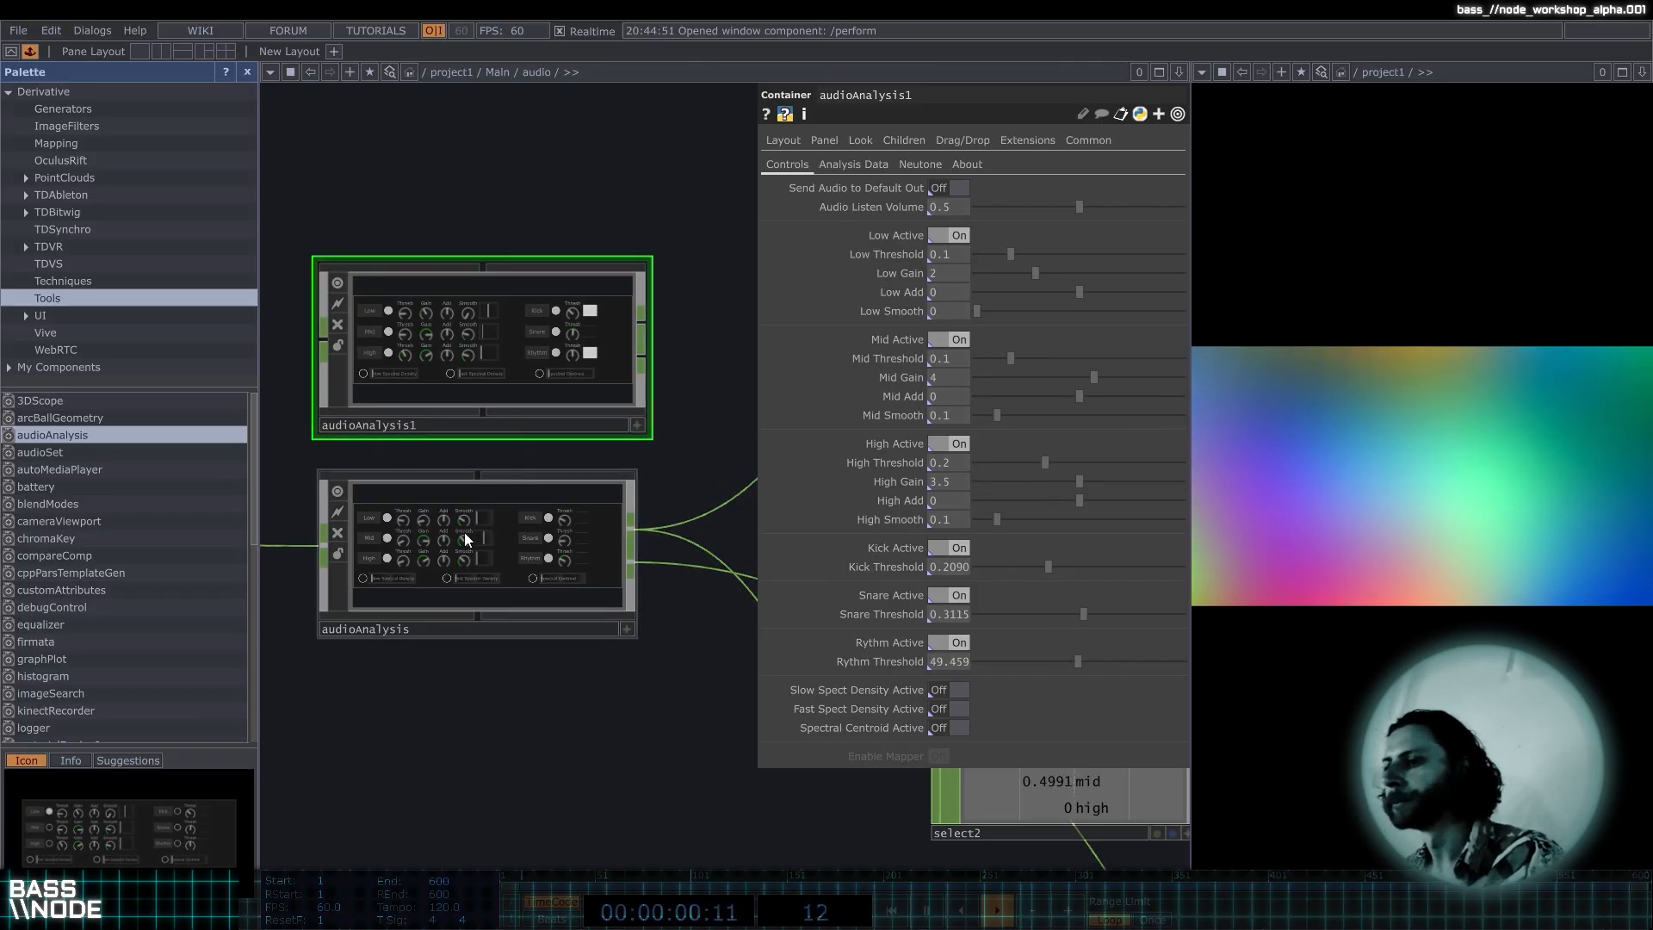
Delete the duplicate audioAnalysis1 component and close the Palette.
{"action": "key", "text": "Delete"}
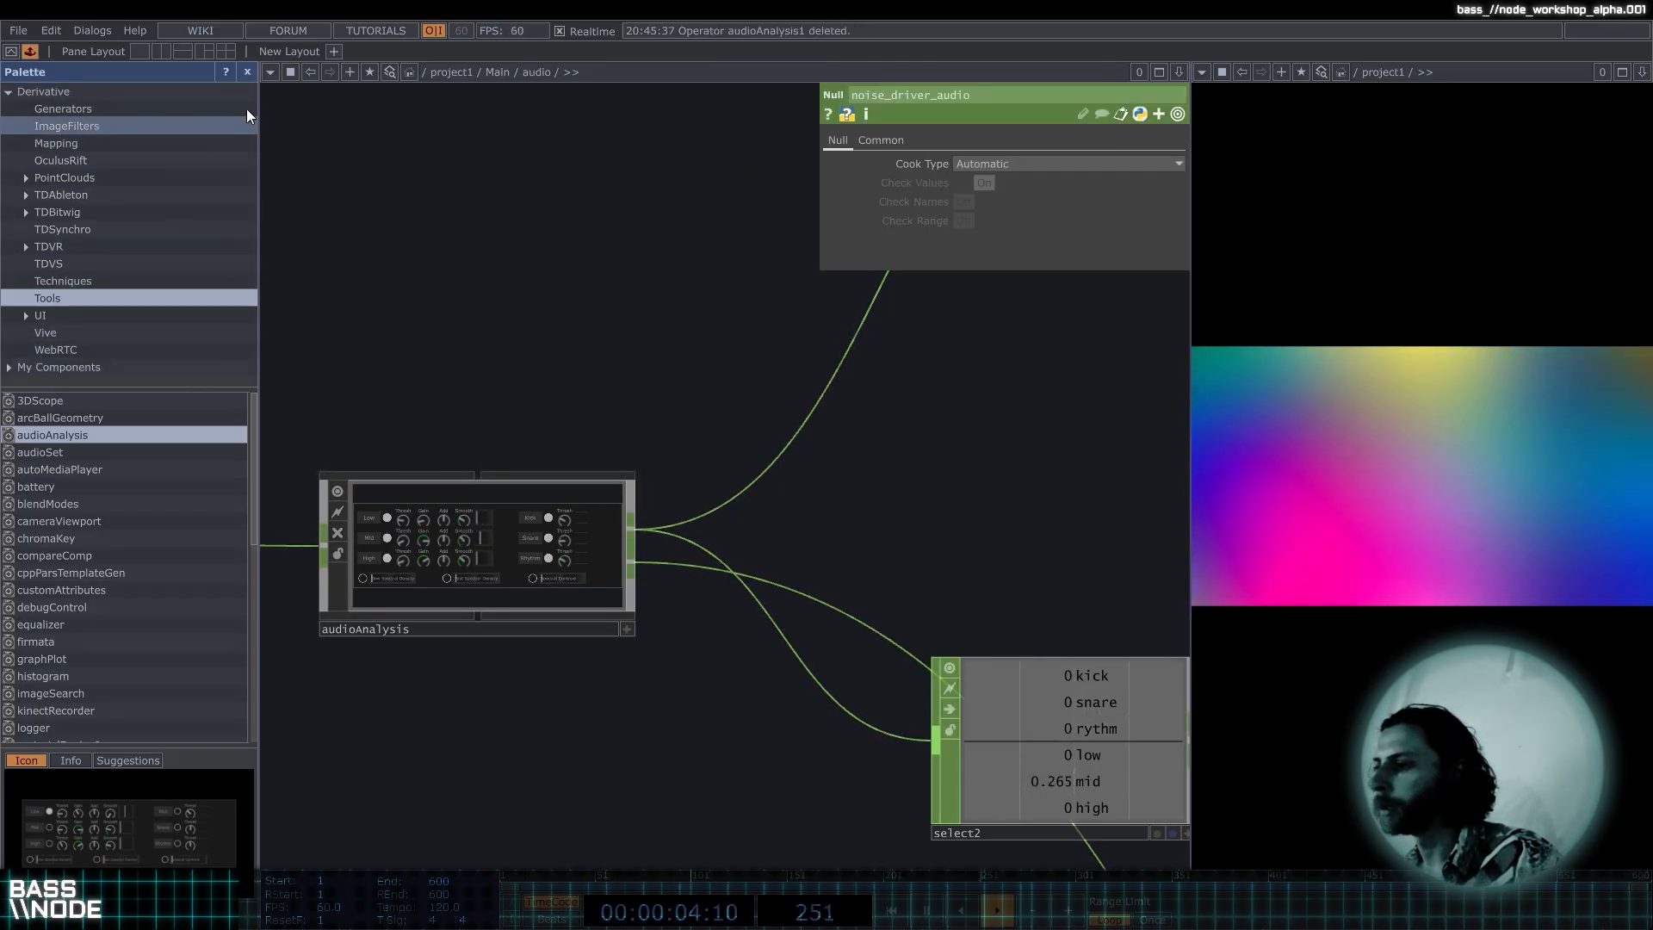
{"action": "left_click", "coordinate": [247, 73]}
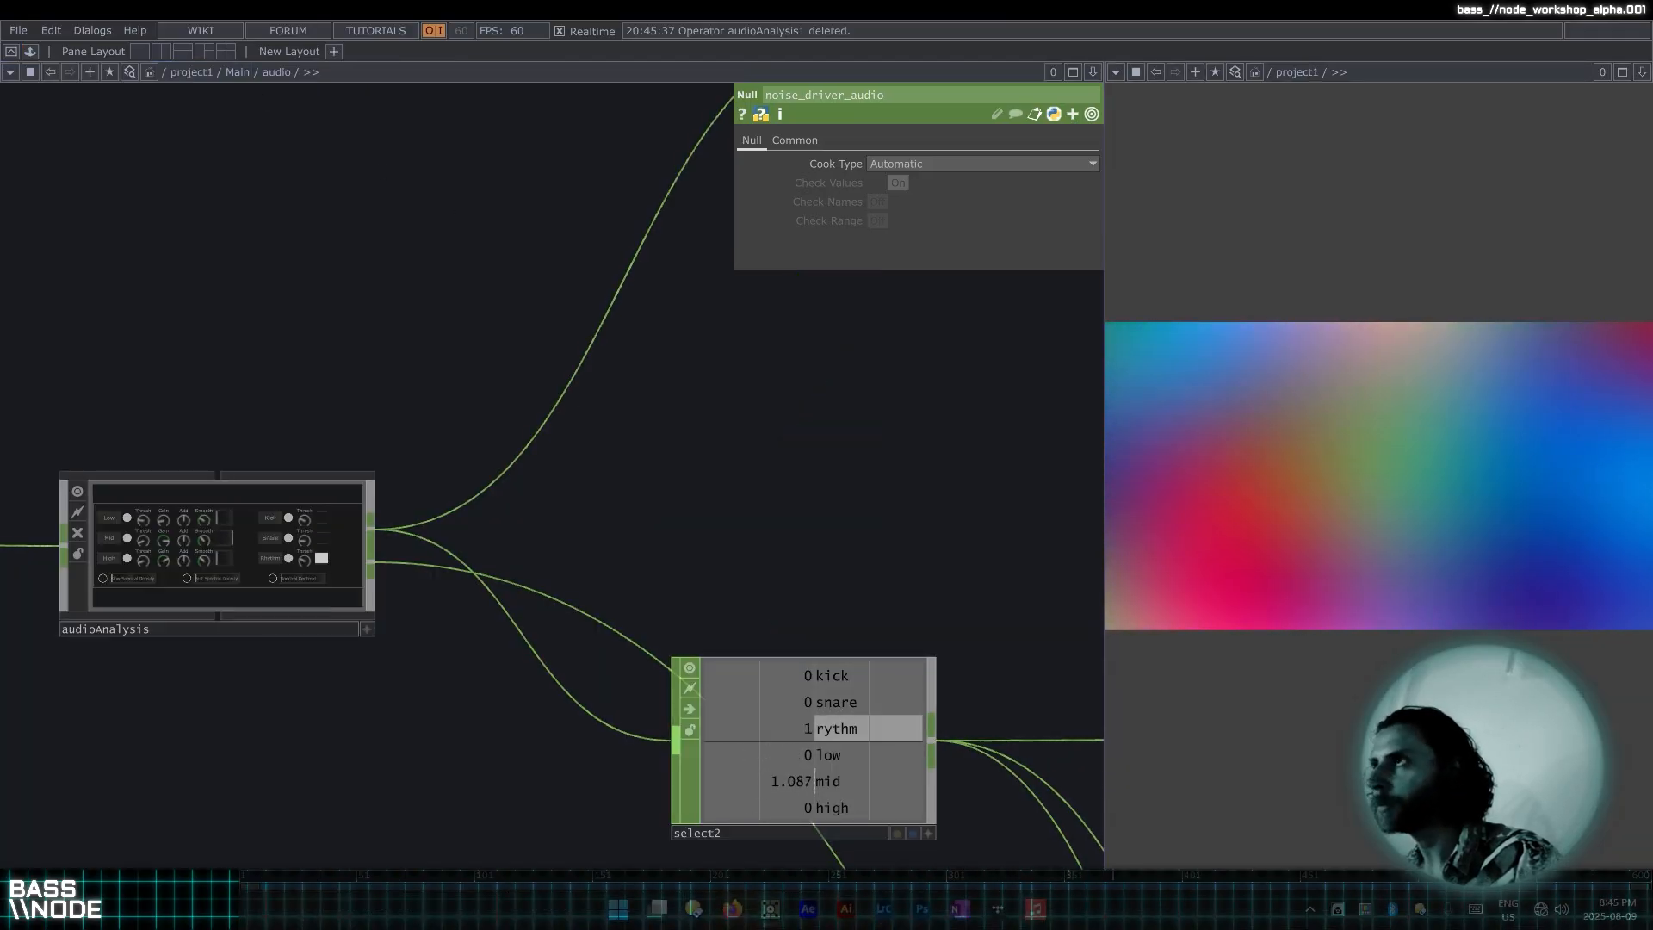
Survey the CHOP branches downstream of audioAnalysis, and undo the last node resize.
{"action": "scroll", "coordinate": [572, 478], "scroll_direction": "down", "scroll_amount": 3}
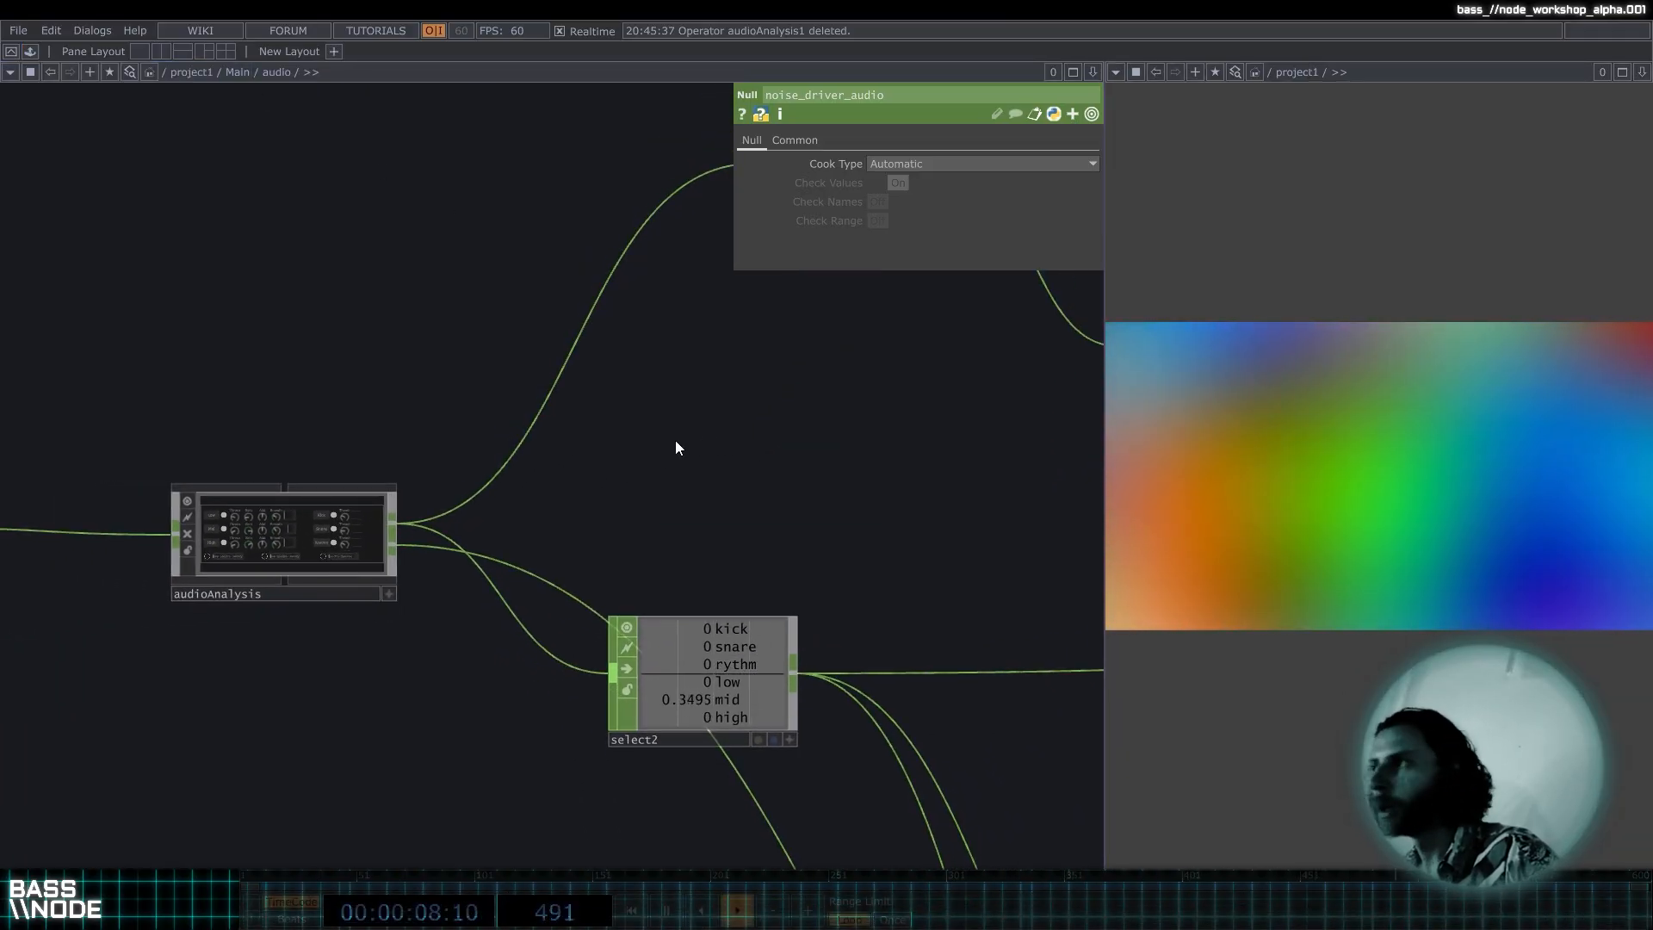
{"action": "scroll", "coordinate": [581, 442], "scroll_direction": "down", "scroll_amount": 3}
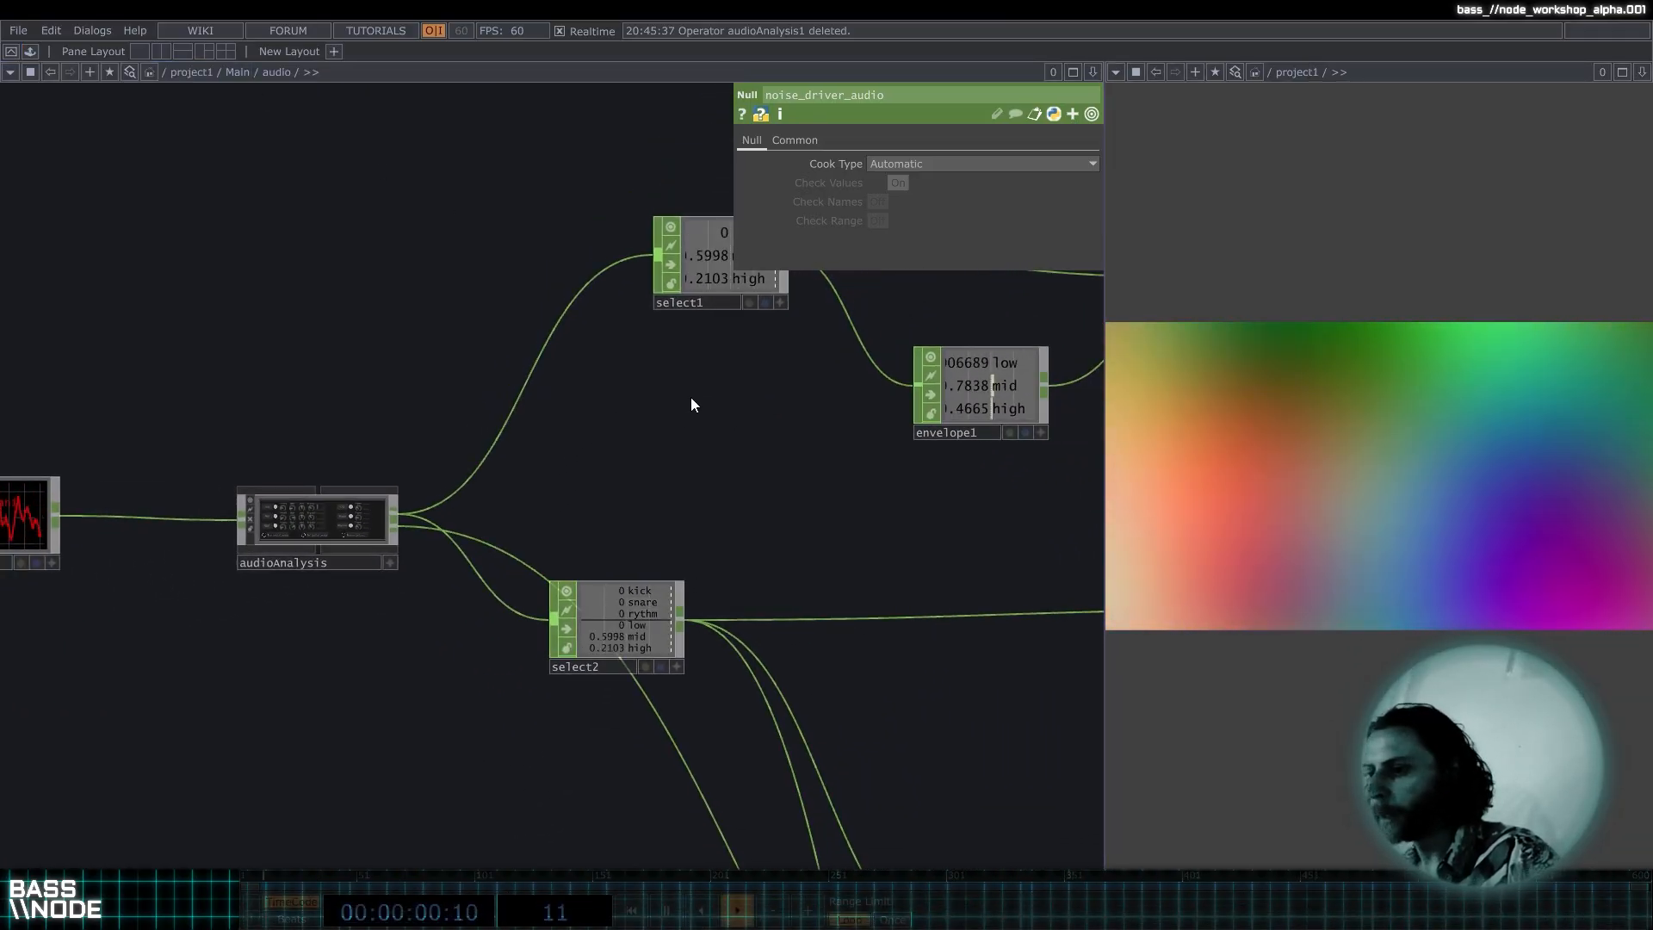
{"action": "scroll", "coordinate": [431, 403], "scroll_direction": "down", "scroll_amount": 4}
{"action": "scroll", "coordinate": [387, 436], "scroll_direction": "down", "scroll_amount": 5}
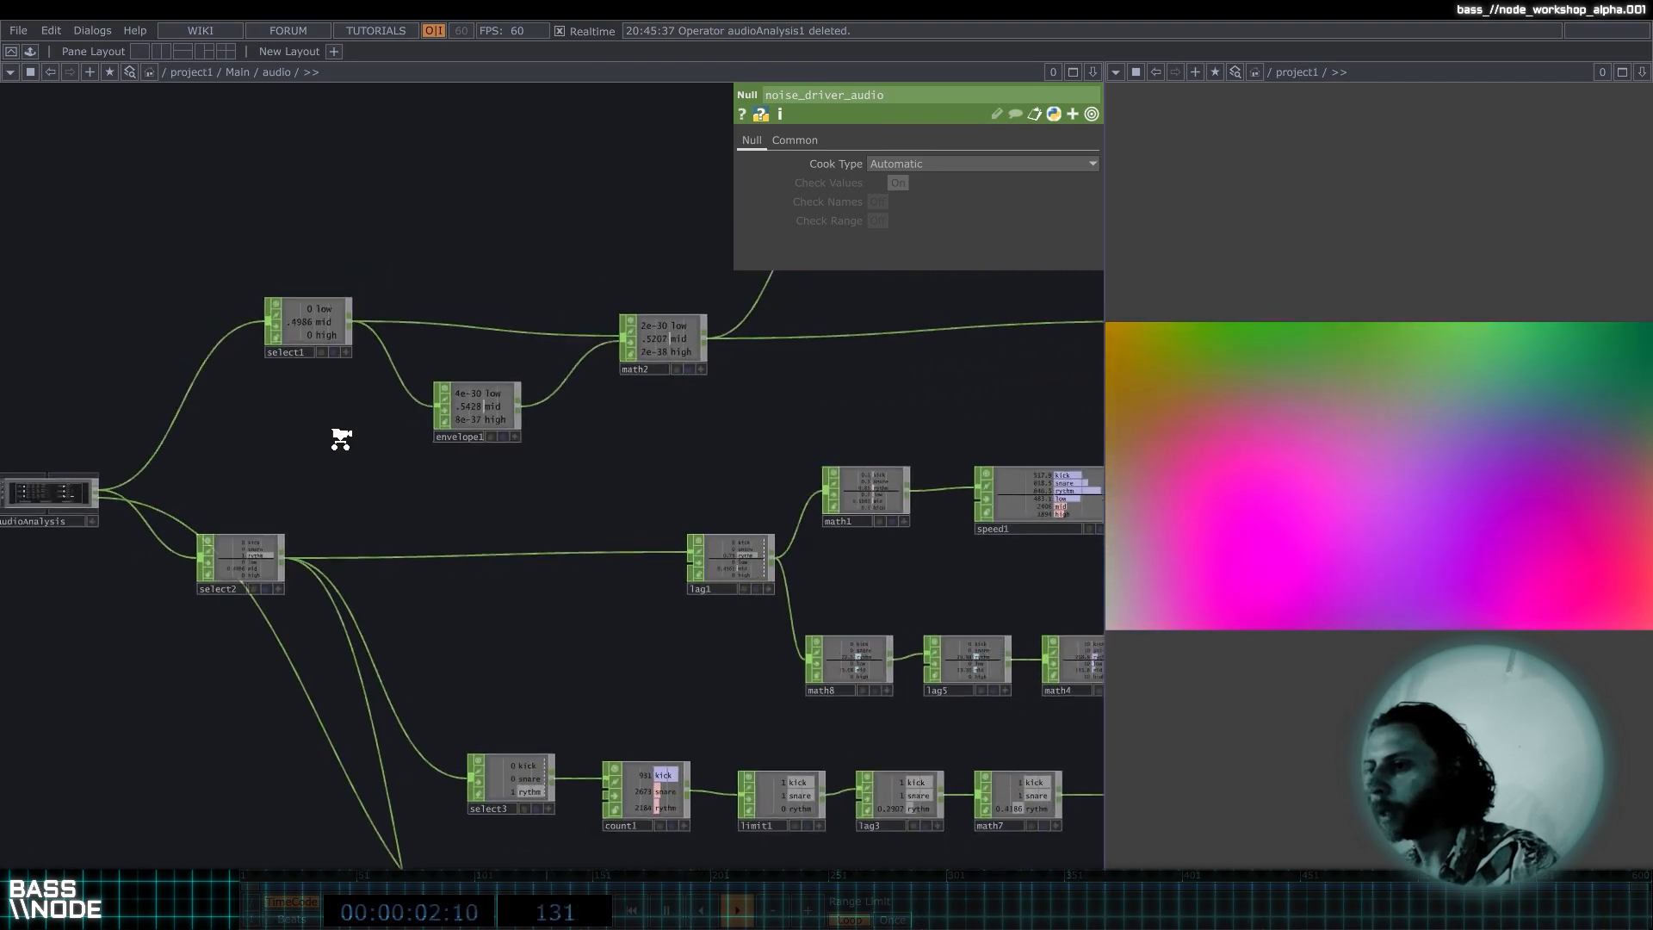
{"action": "scroll", "coordinate": [352, 319], "scroll_direction": "down", "scroll_amount": 3}
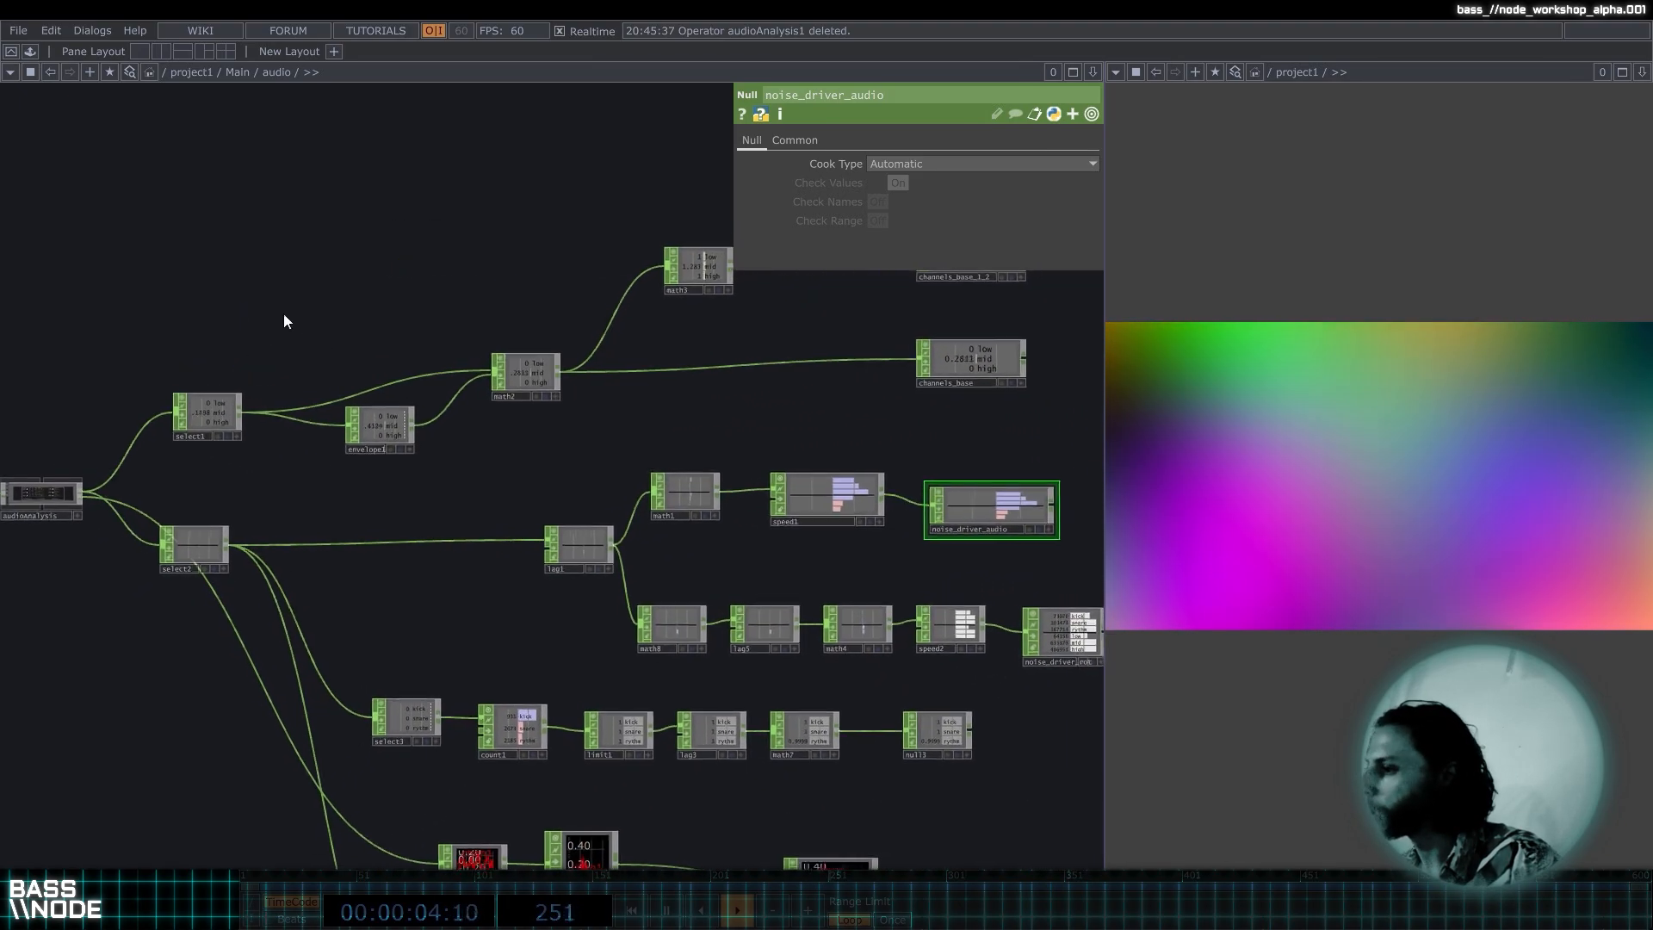
{"action": "scroll", "coordinate": [250, 244], "scroll_direction": "down", "scroll_amount": 4}
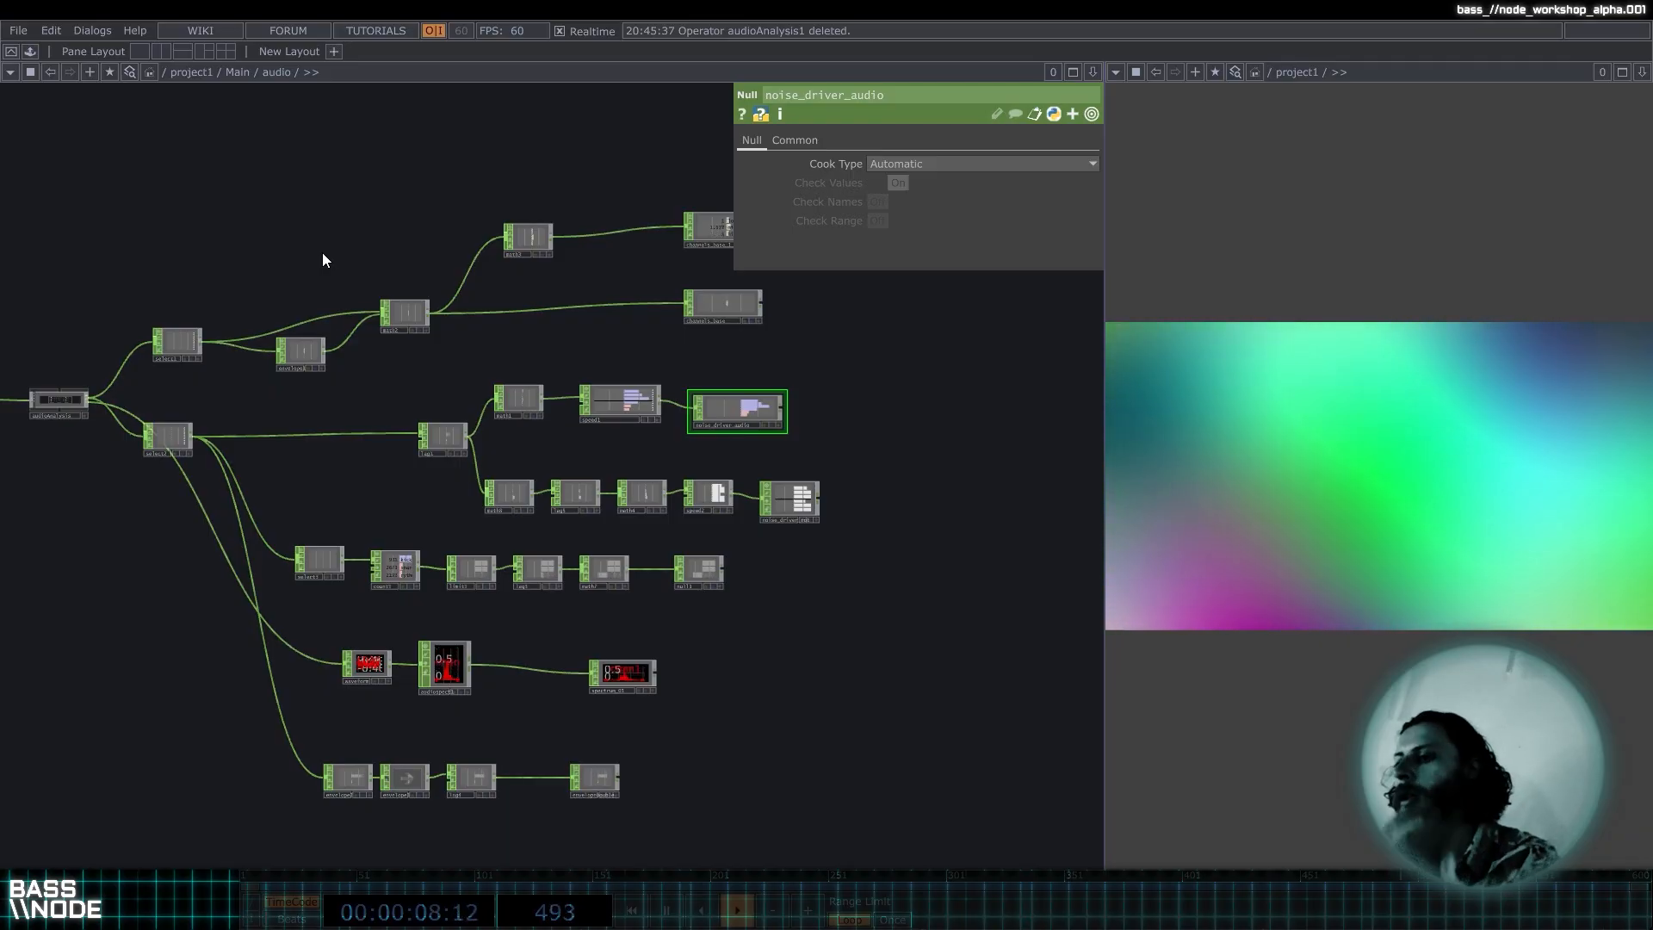
{"action": "left_click_drag", "start_coordinate": [274, 274], "coordinate": [360, 277]}
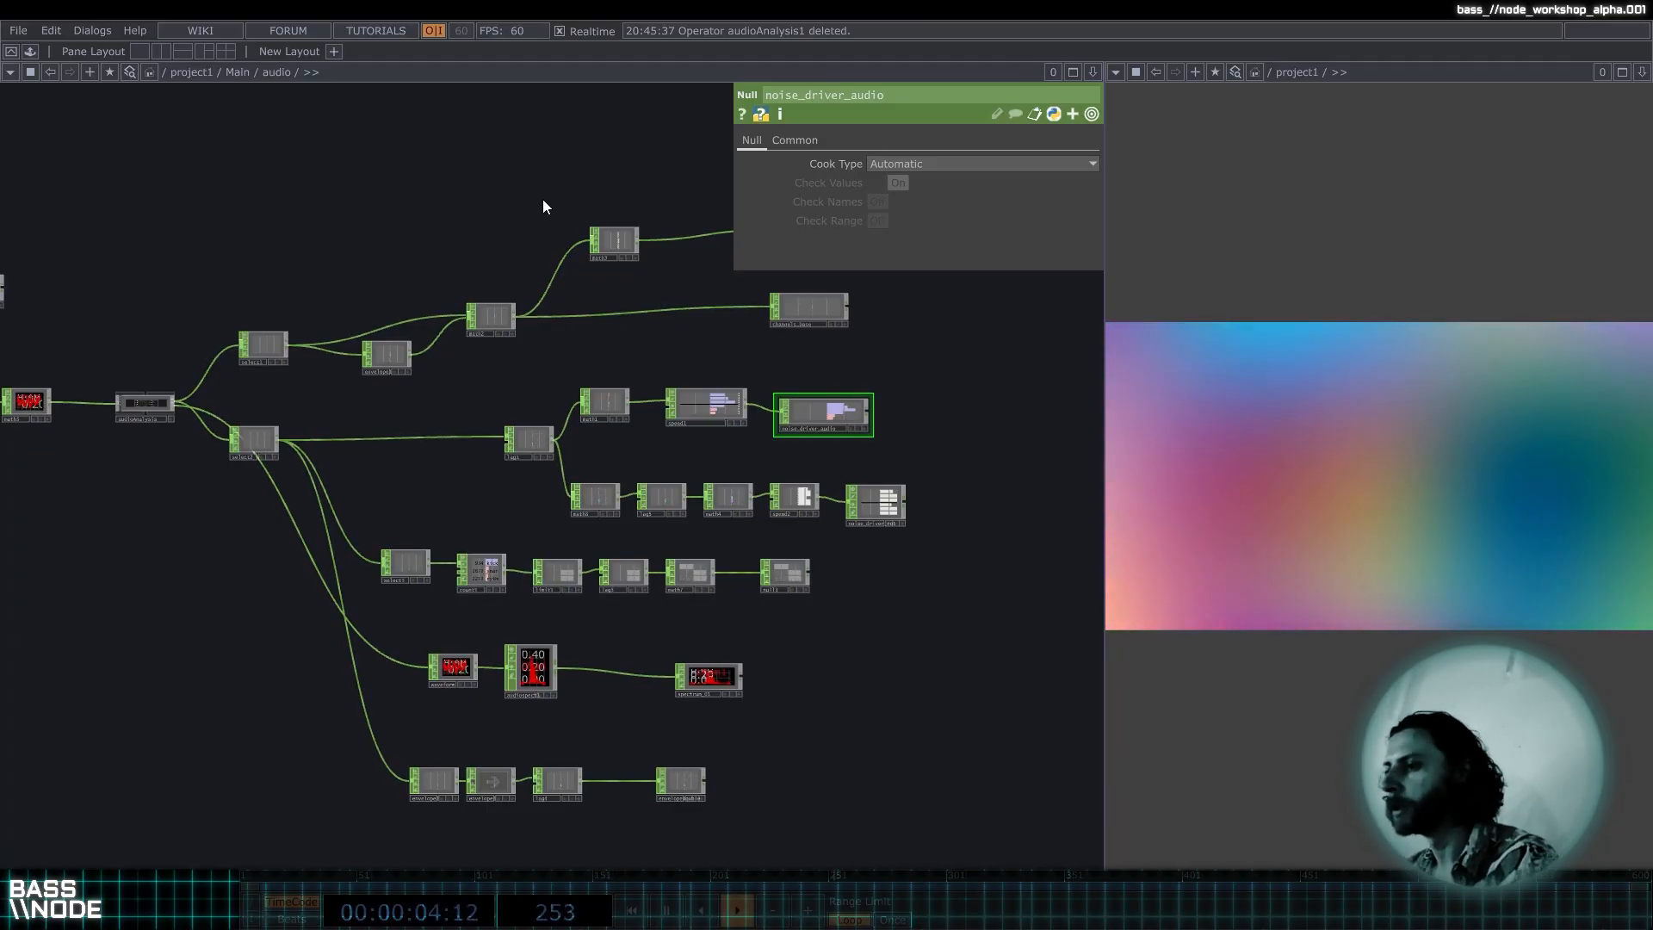
{"action": "left_click_drag", "start_coordinate": [591, 250], "coordinate": [343, 251]}
{"action": "key", "text": "ctrl+z"}
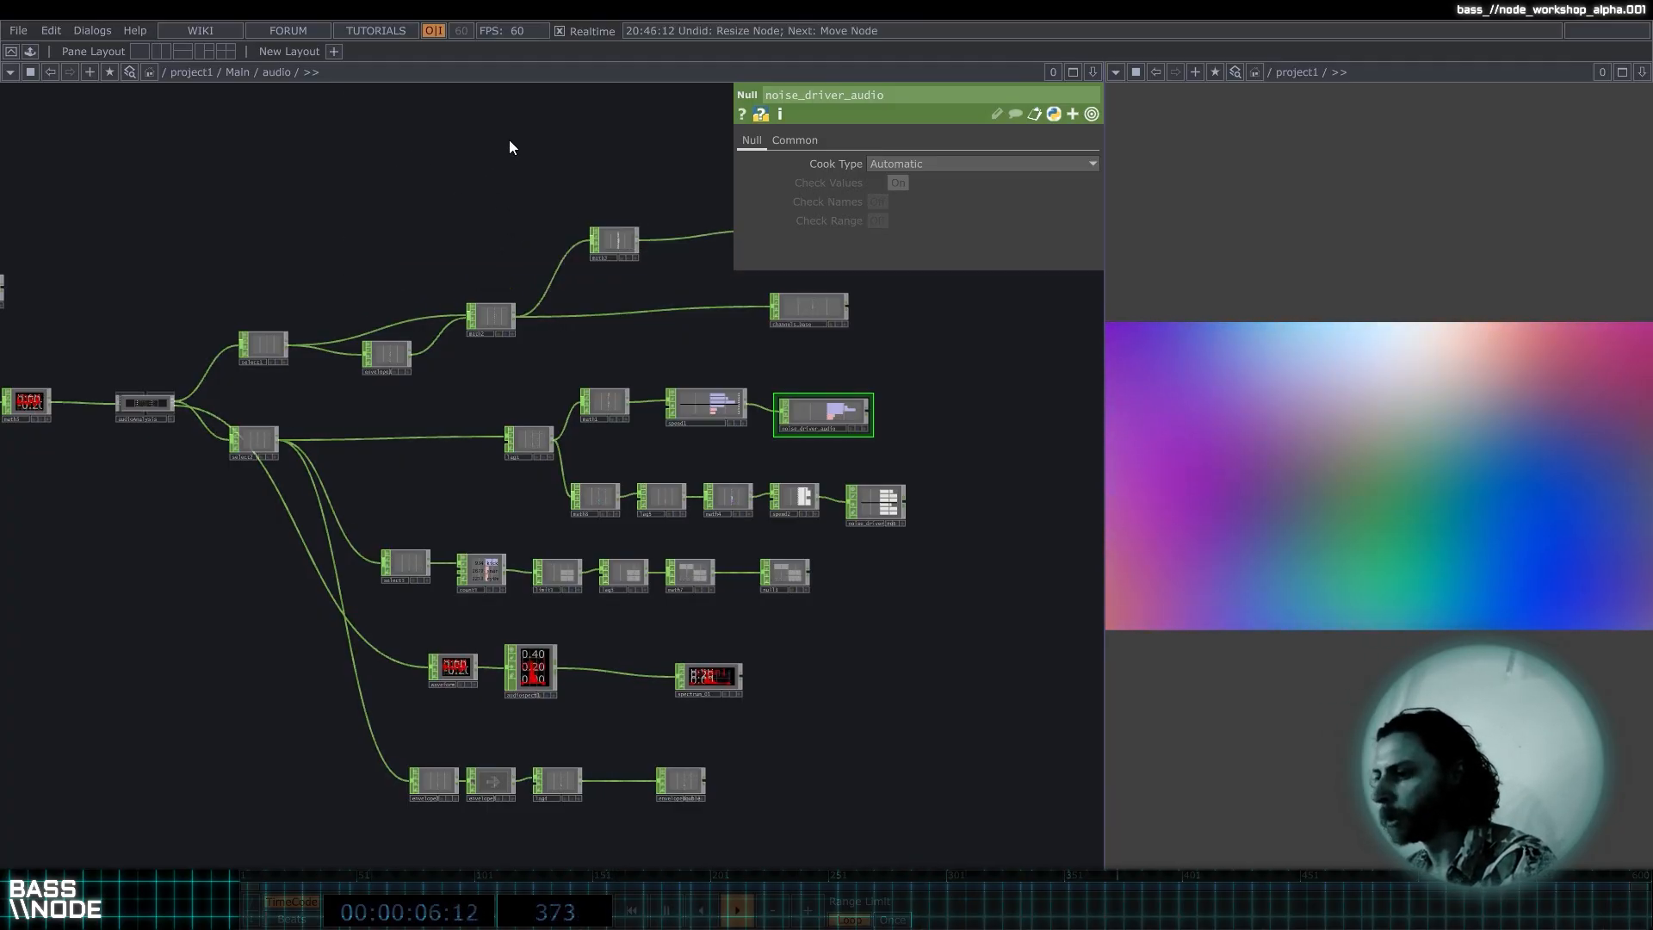
Examine the branches fed by audioAnalysis and check select1's channel name parameters.
{"action": "left_click_drag", "start_coordinate": [509, 147], "coordinate": [400, 178]}
{"action": "left_click_drag", "start_coordinate": [575, 742], "coordinate": [565, 668]}
{"action": "left_click_drag", "start_coordinate": [198, 202], "coordinate": [404, 268]}
{"action": "scroll", "coordinate": [233, 390], "scroll_direction": "up", "scroll_amount": 3}
{"action": "left_click_drag", "start_coordinate": [233, 390], "coordinate": [234, 336]}
{"action": "left_click_drag", "start_coordinate": [424, 266], "coordinate": [576, 273]}
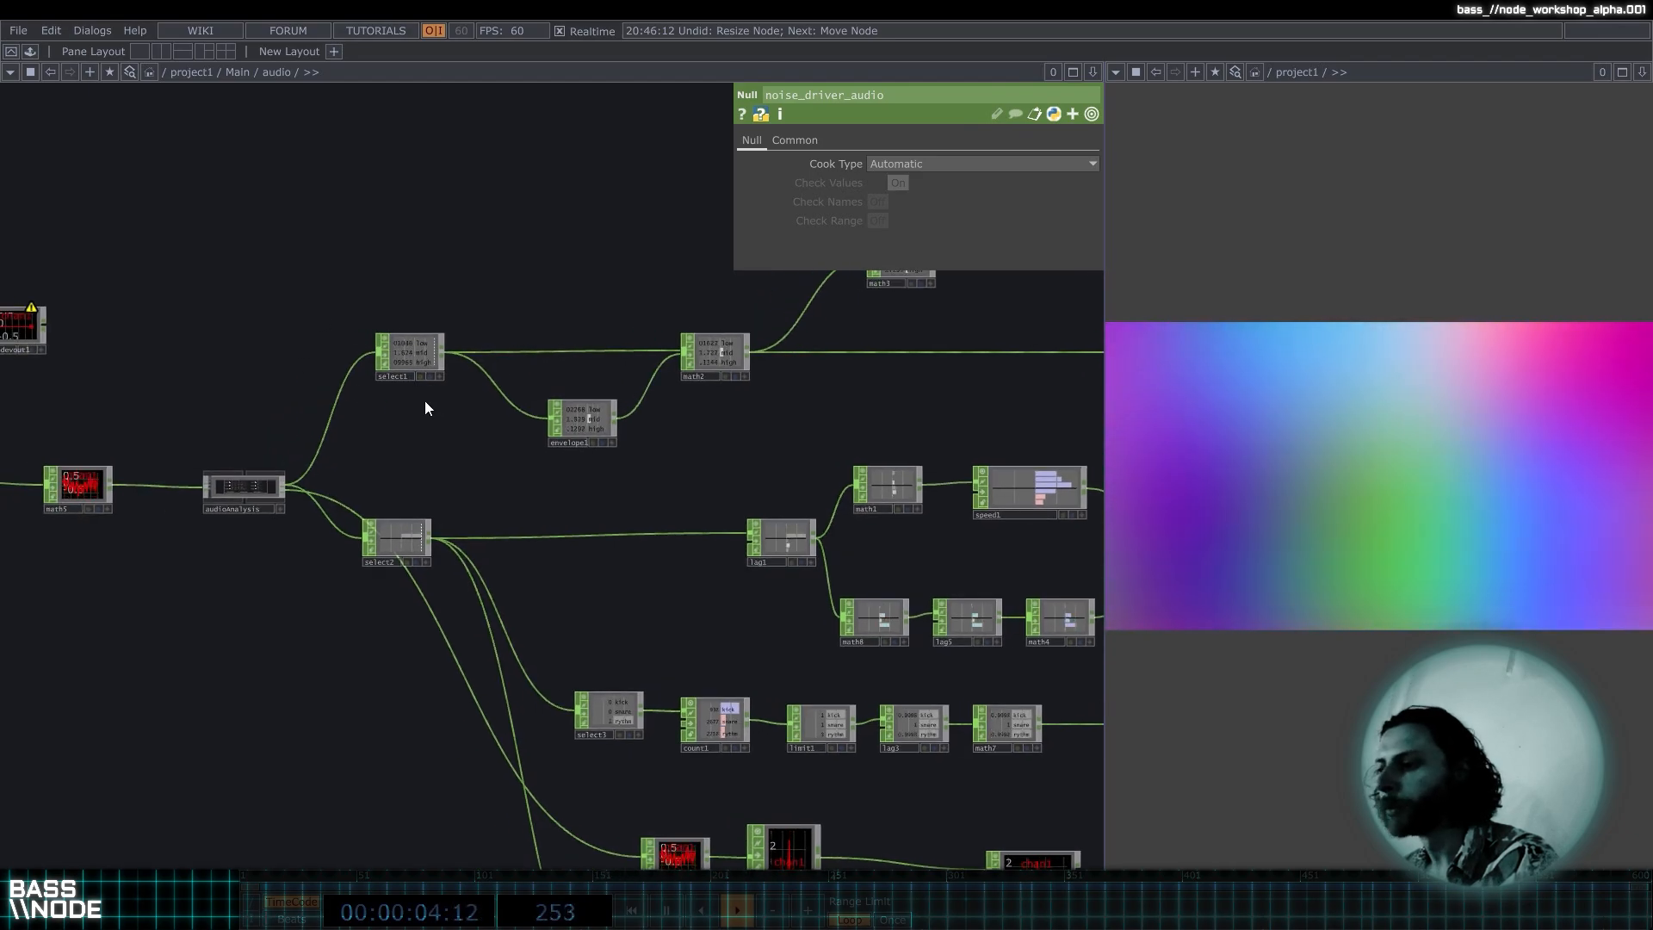
{"action": "scroll", "coordinate": [435, 396], "scroll_direction": "up", "scroll_amount": 5}
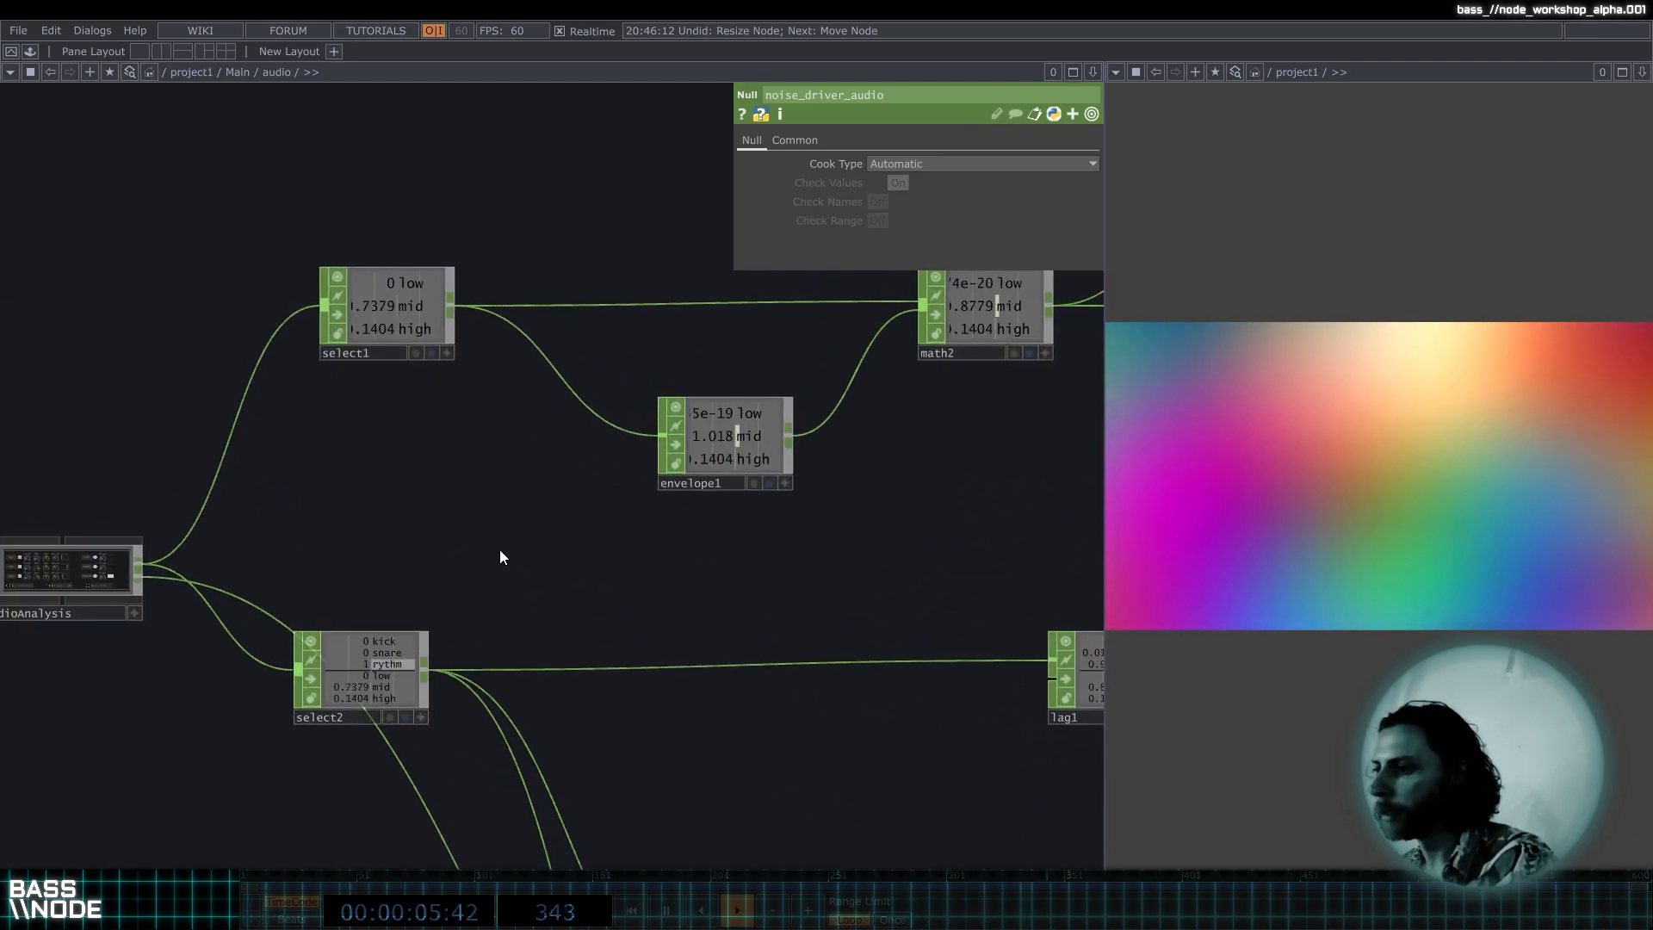
{"action": "left_click", "coordinate": [400, 288]}
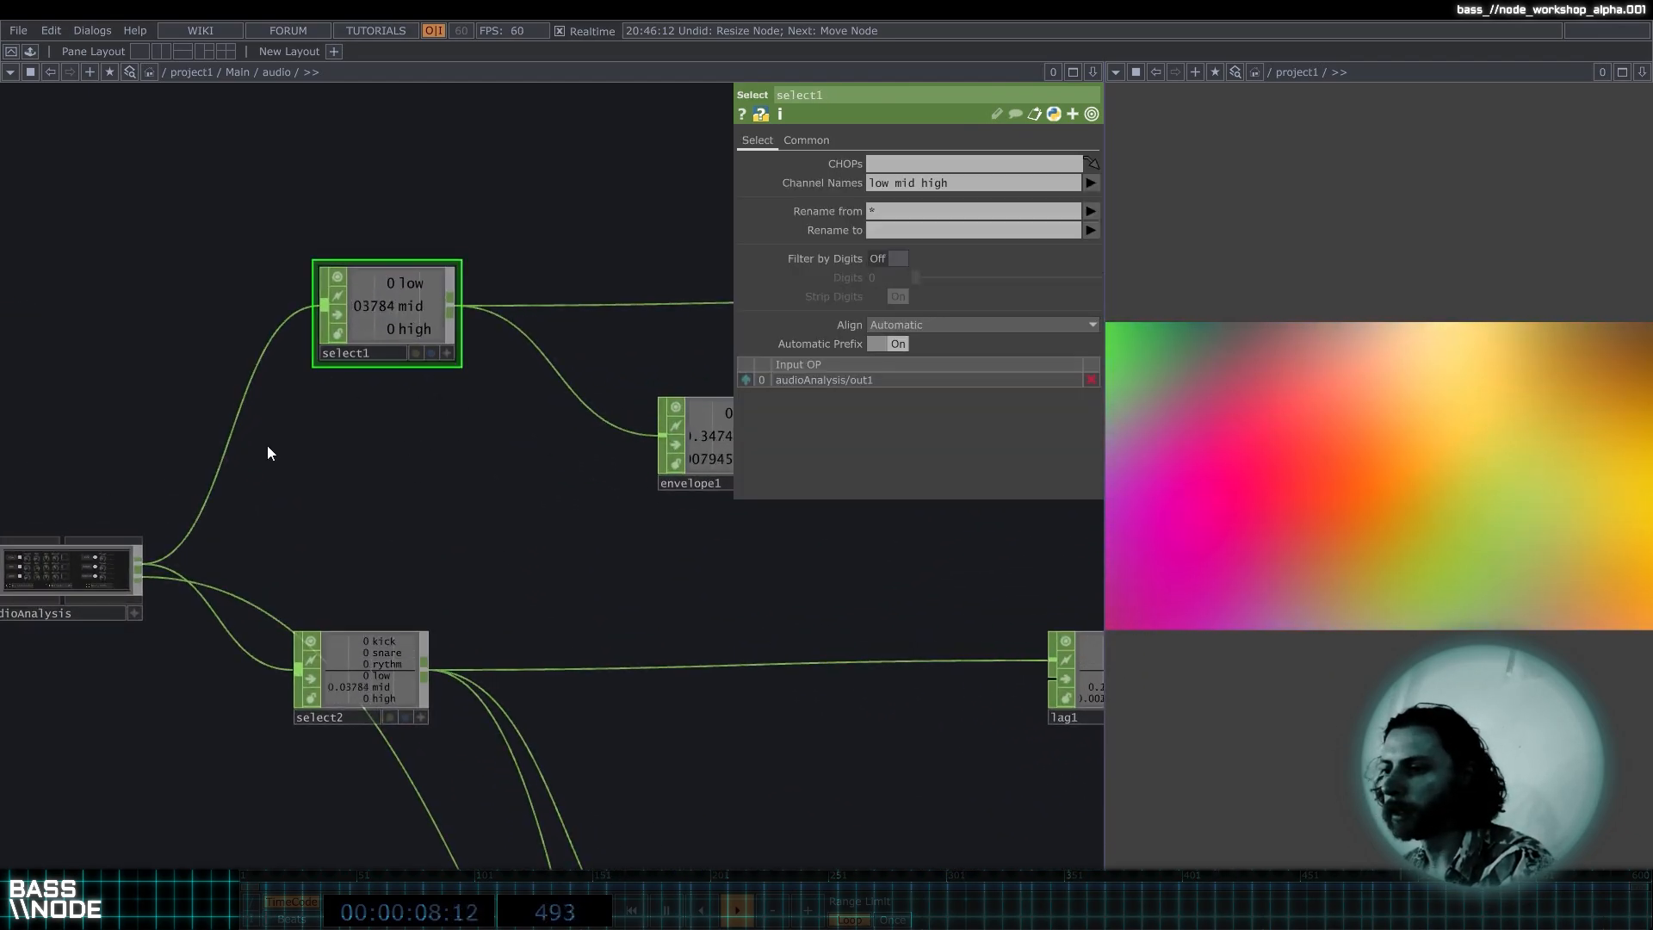
Insert a Select CHOP on audioAnalysis's first output, between it and the select1 and select2 nodes.
{"action": "right_click", "coordinate": [143, 560]}
{"action": "type", "text": "se"}
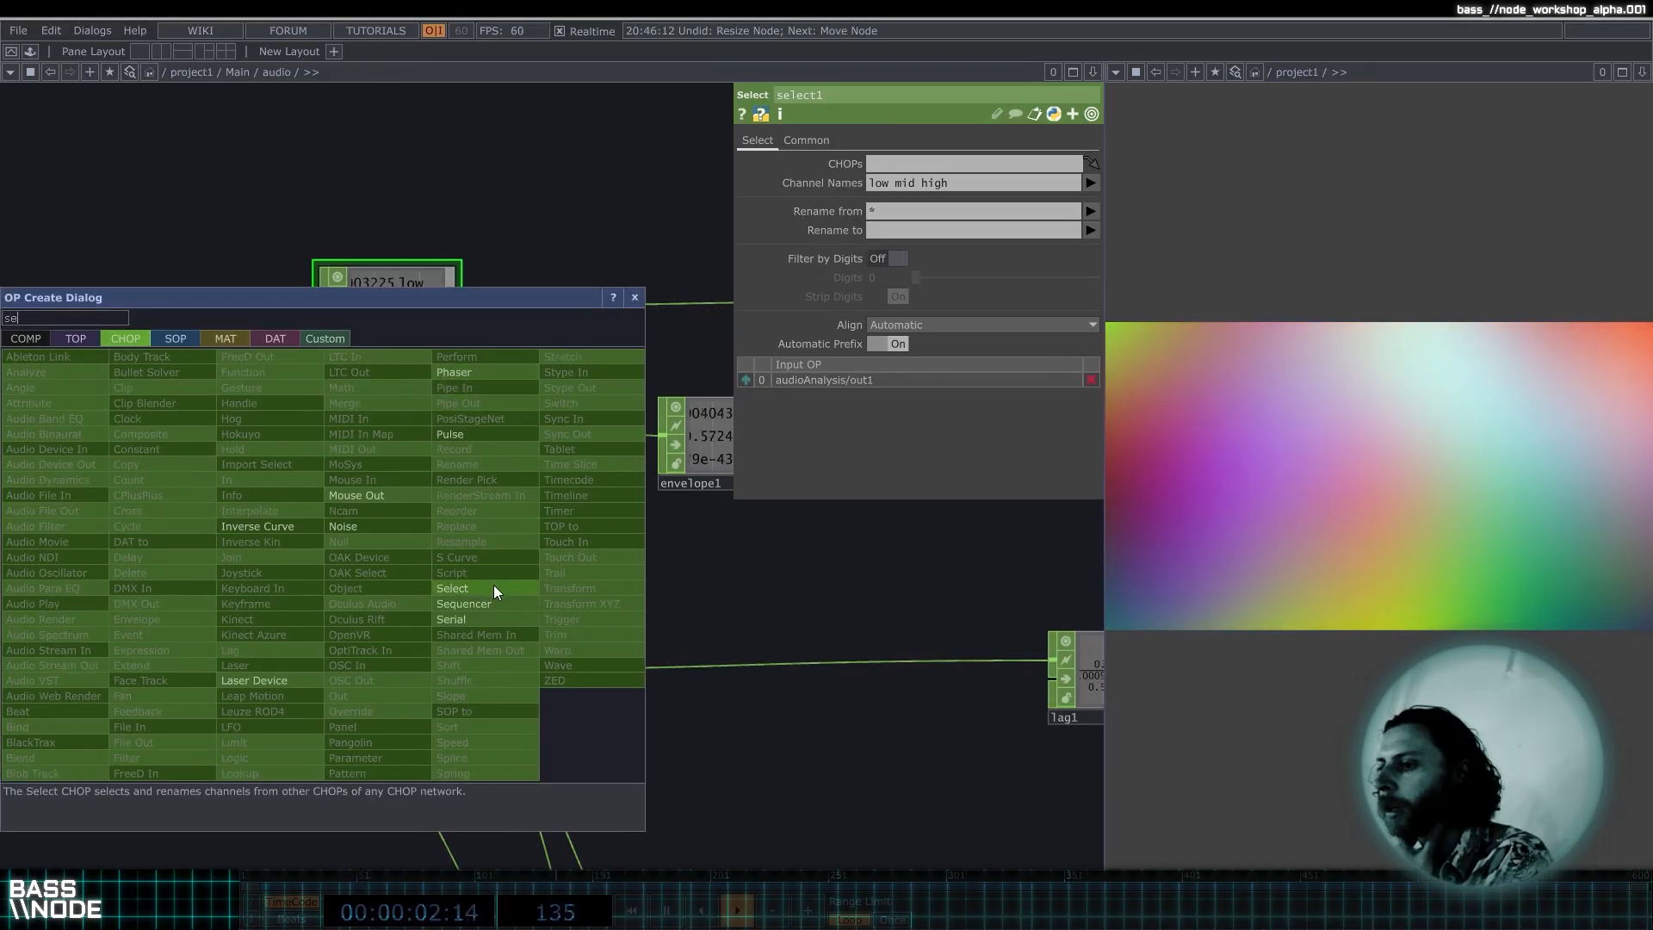
{"action": "left_click", "coordinate": [493, 588]}
{"action": "left_click", "coordinate": [360, 460]}
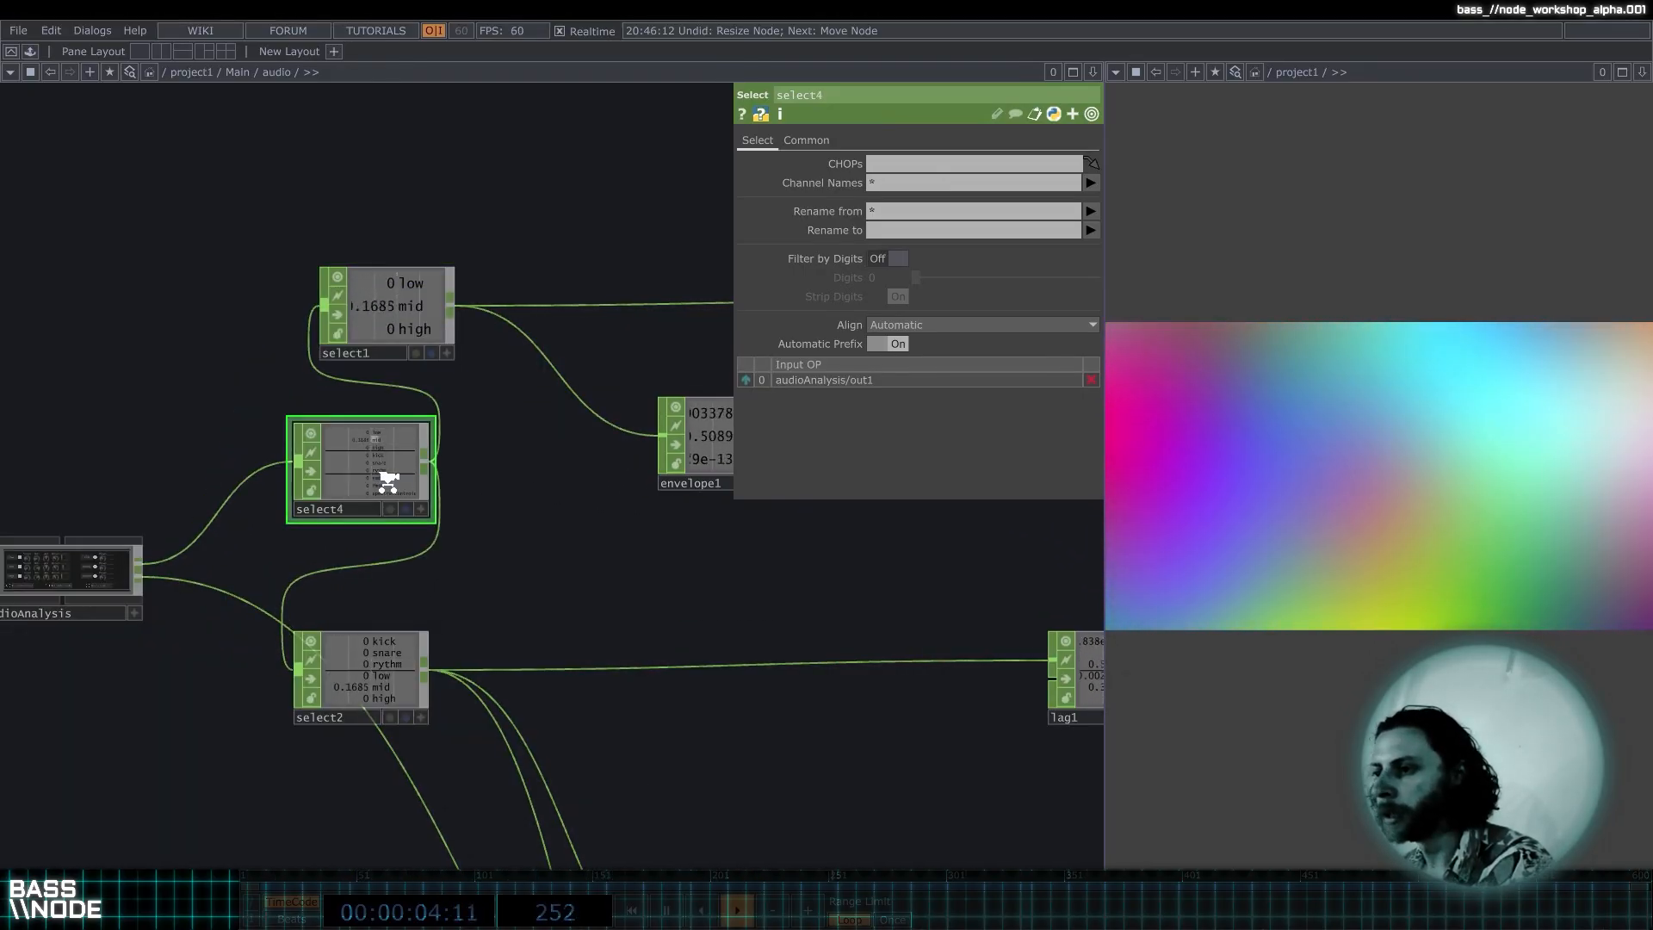
Compare select4's channels with select1's channel names, and delete select4 so audioAnalysis feeds select1 and select2 directly.
{"action": "scroll", "coordinate": [390, 479], "scroll_direction": "up", "scroll_amount": 5}
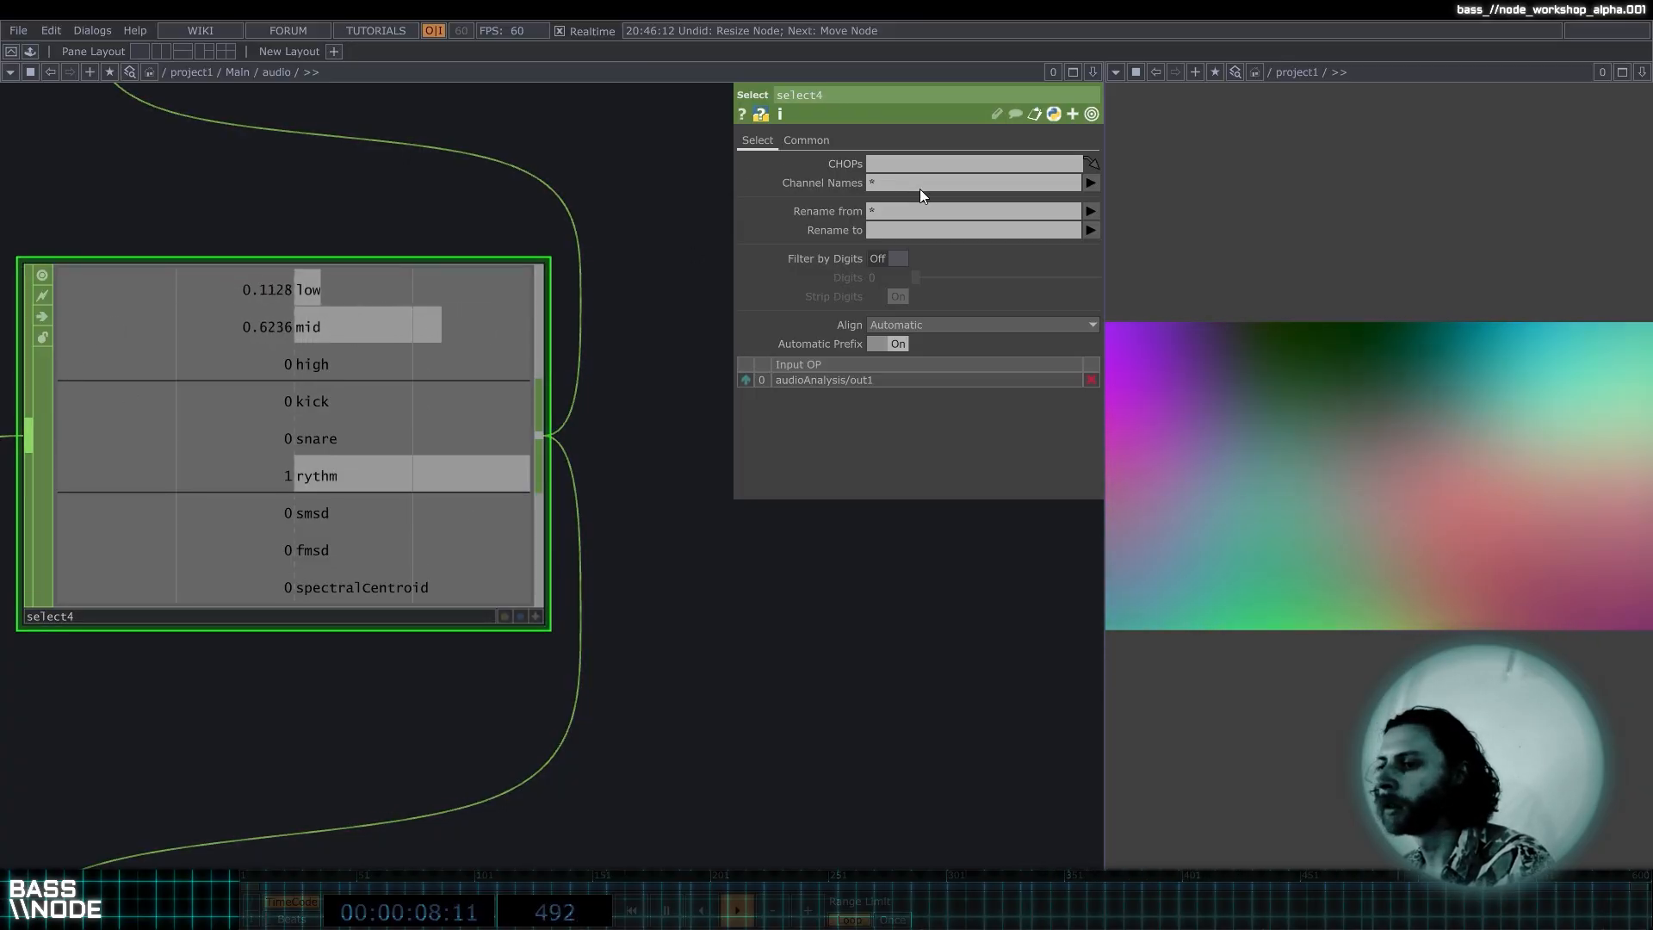
{"action": "scroll", "coordinate": [396, 268], "scroll_direction": "down", "scroll_amount": 5}
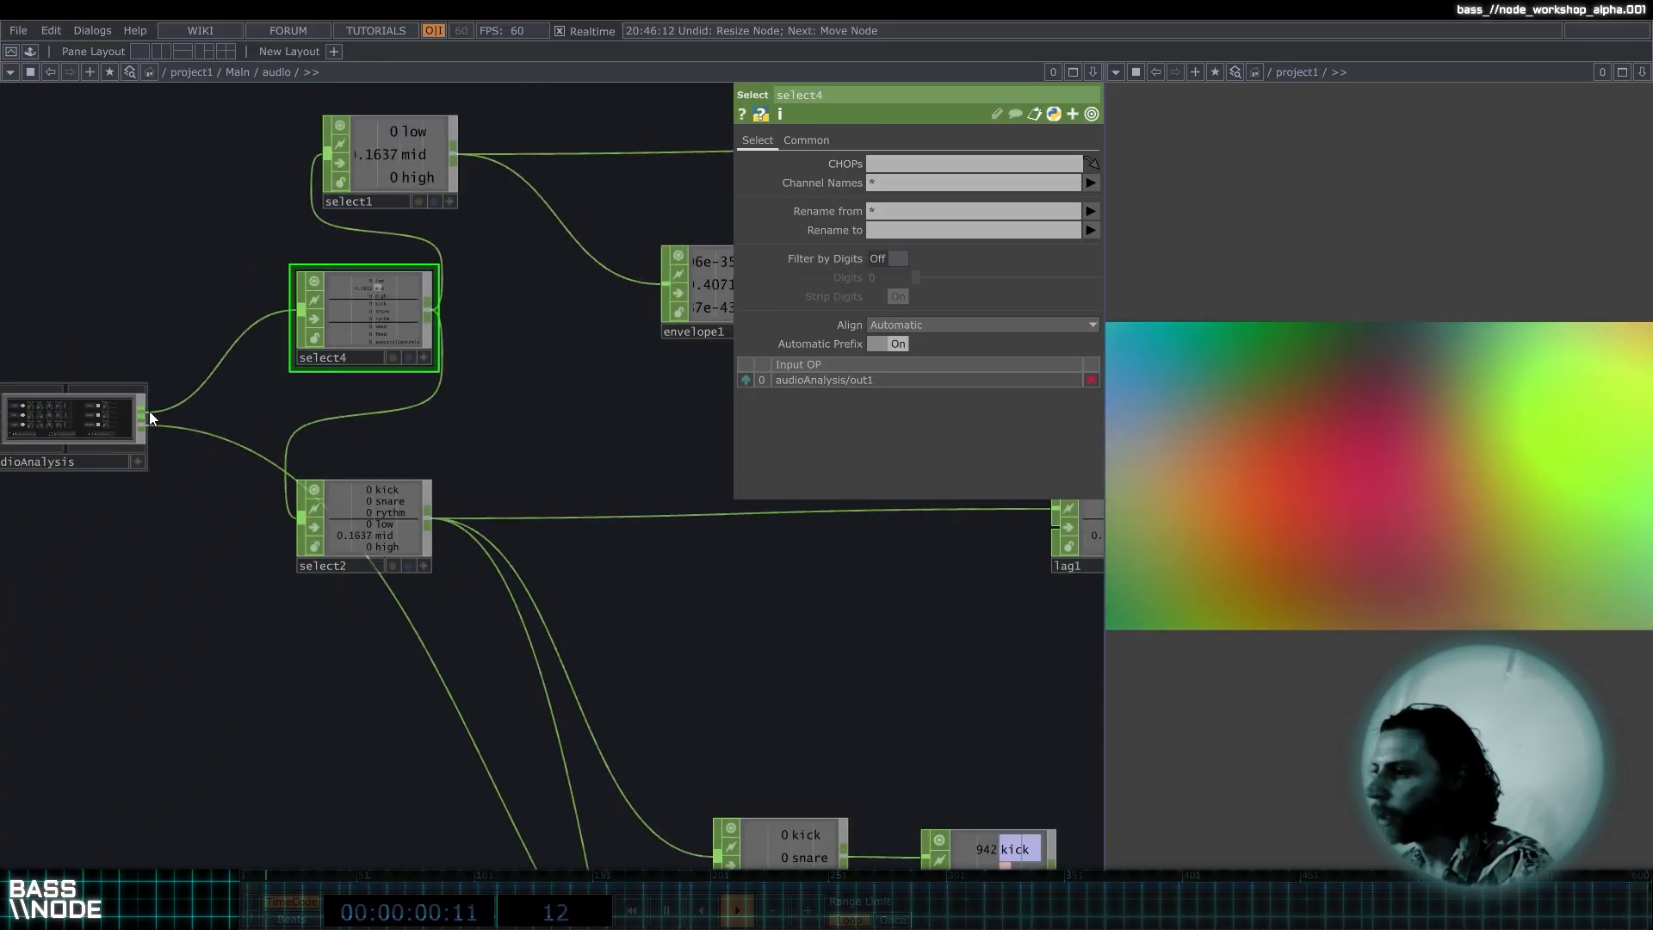
{"action": "left_click", "coordinate": [411, 146]}
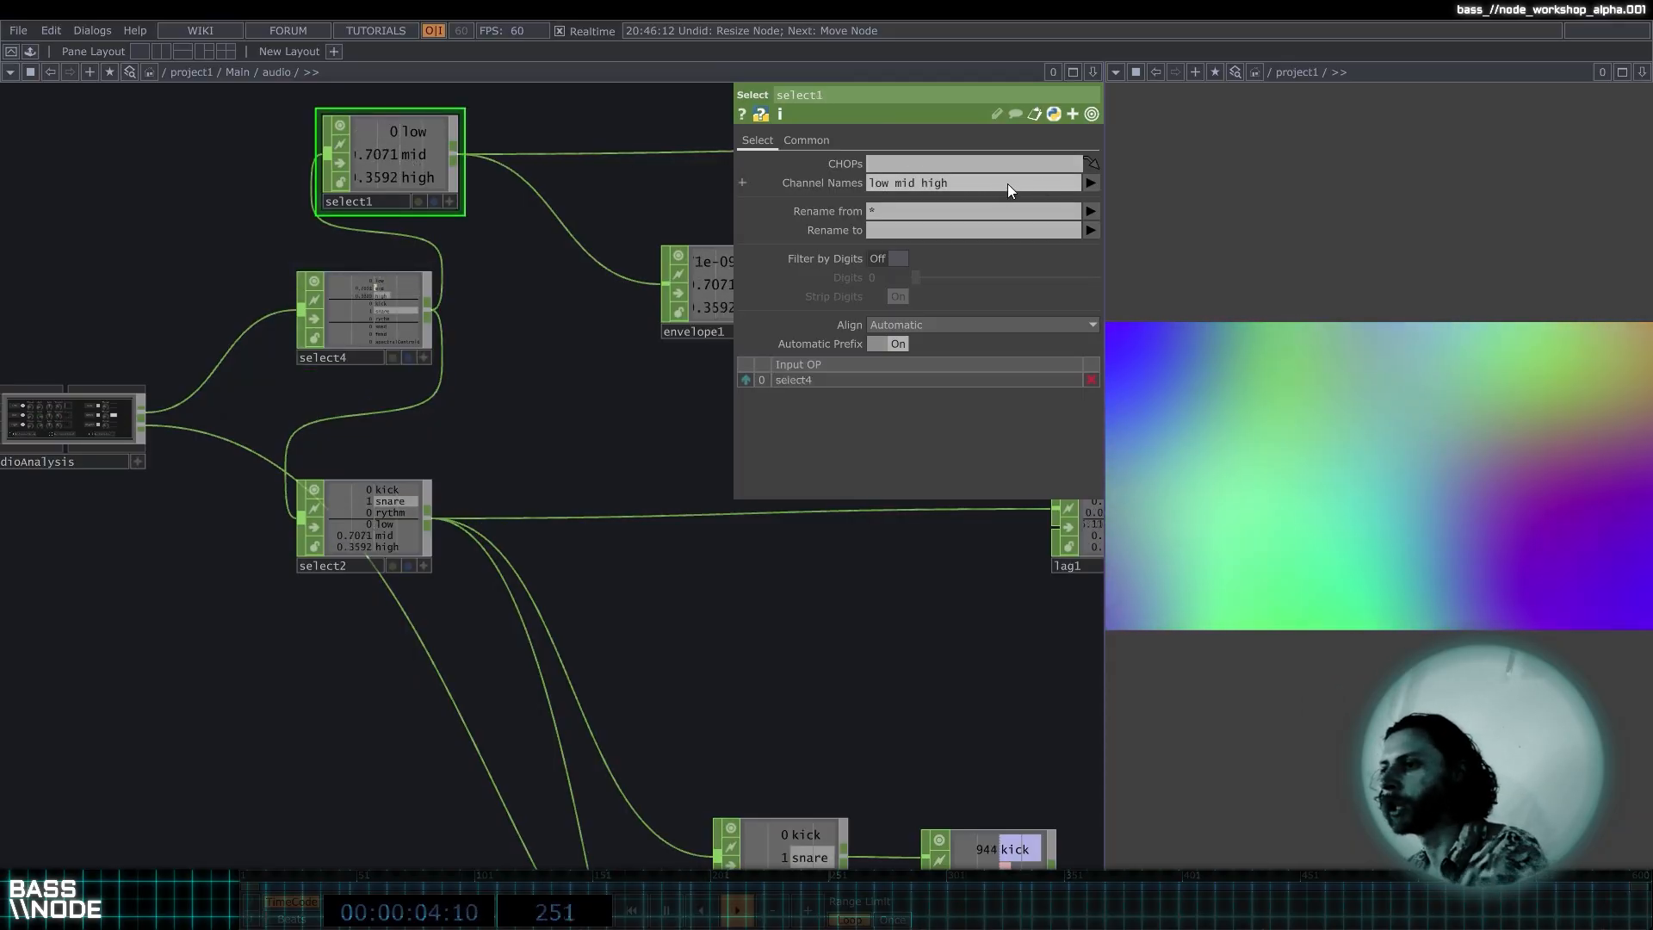
{"action": "left_click", "coordinate": [405, 323]}
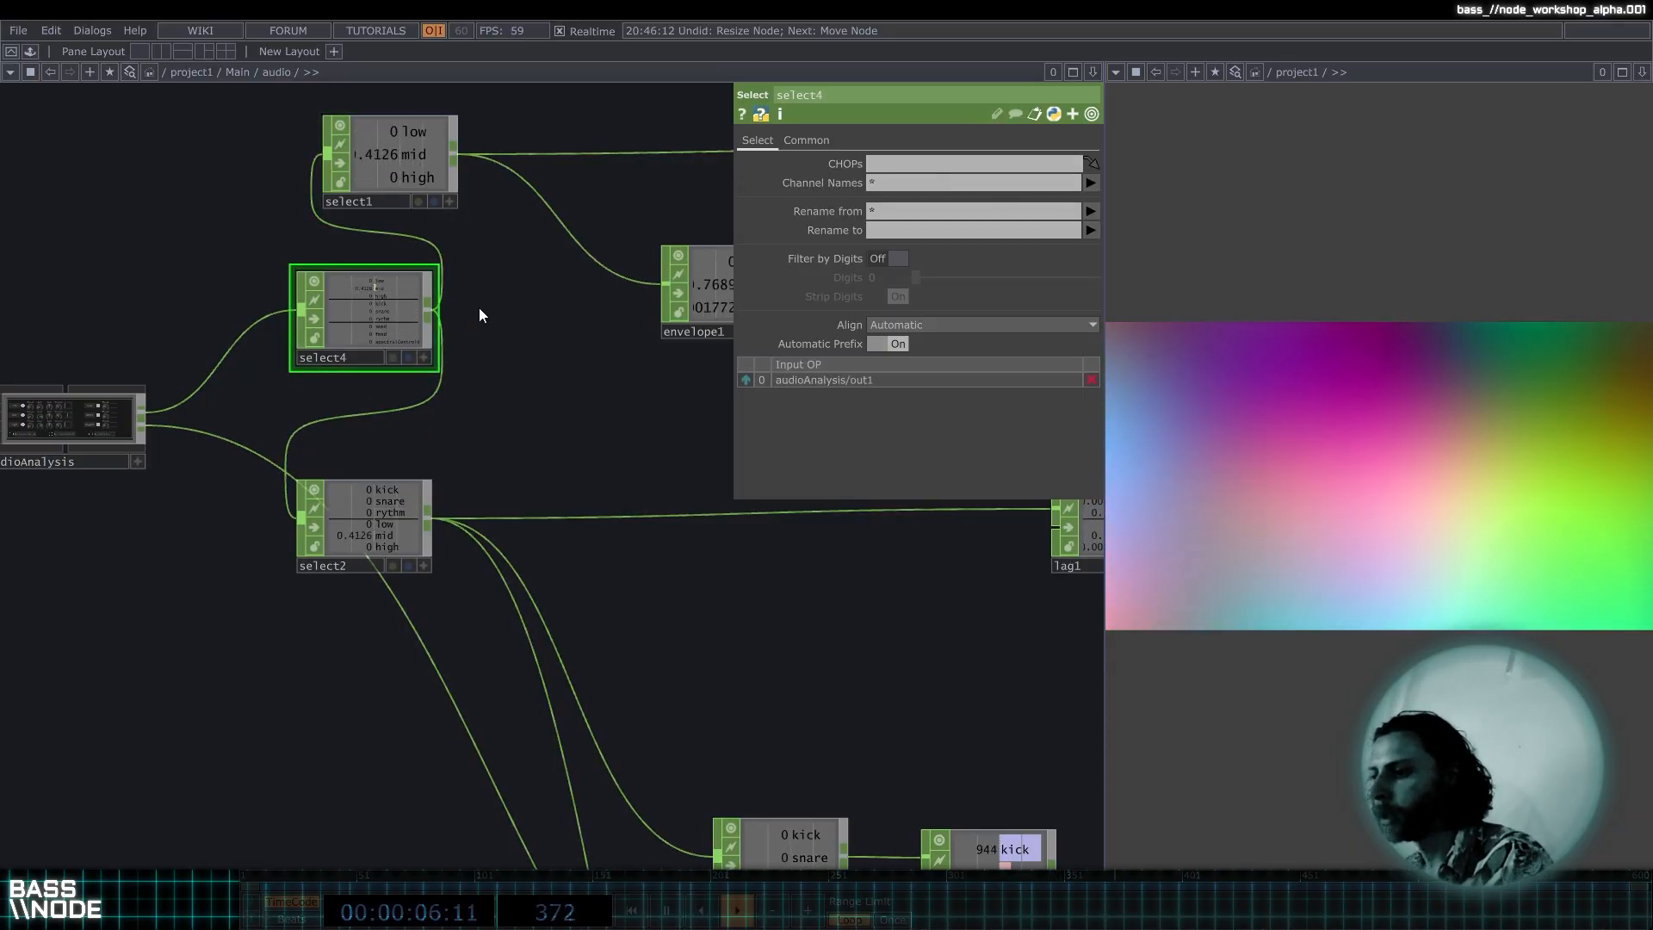
{"action": "key", "text": "Delete"}
Check select2's channel names and survey the select1, envelope1 and math2 branch.
{"action": "scroll", "coordinate": [382, 517], "scroll_direction": "up", "scroll_amount": 3}
{"action": "left_click", "coordinate": [382, 517]}
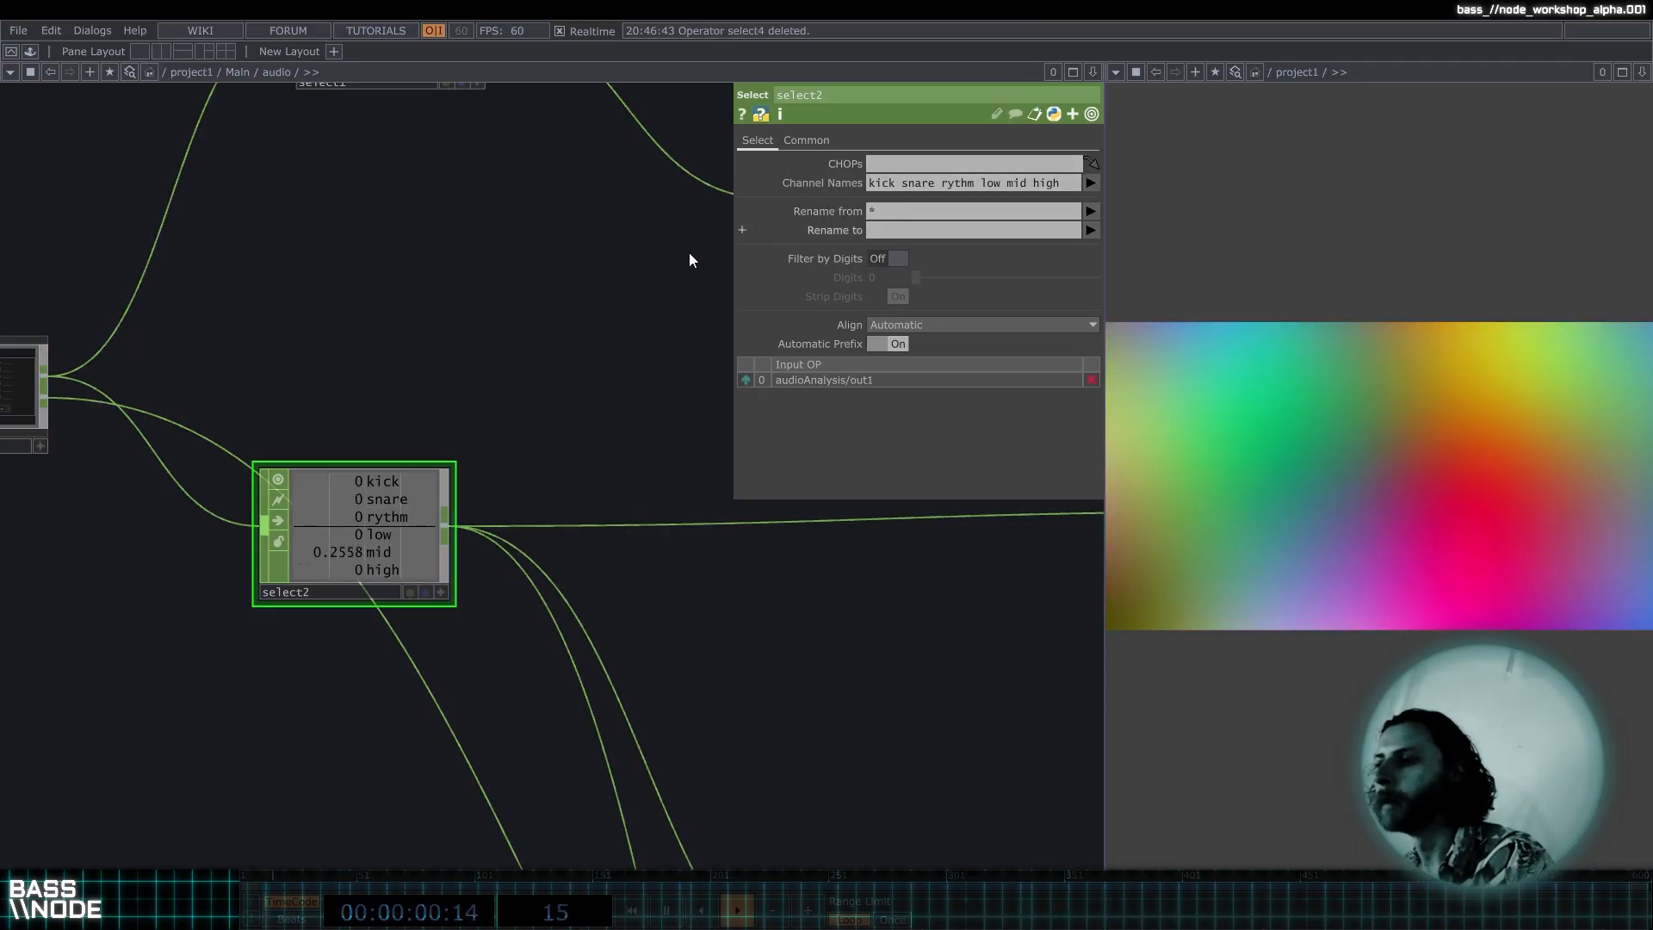
{"action": "scroll", "coordinate": [469, 364], "scroll_direction": "down", "scroll_amount": 4}
{"action": "left_click_drag", "start_coordinate": [648, 290], "coordinate": [413, 419]}
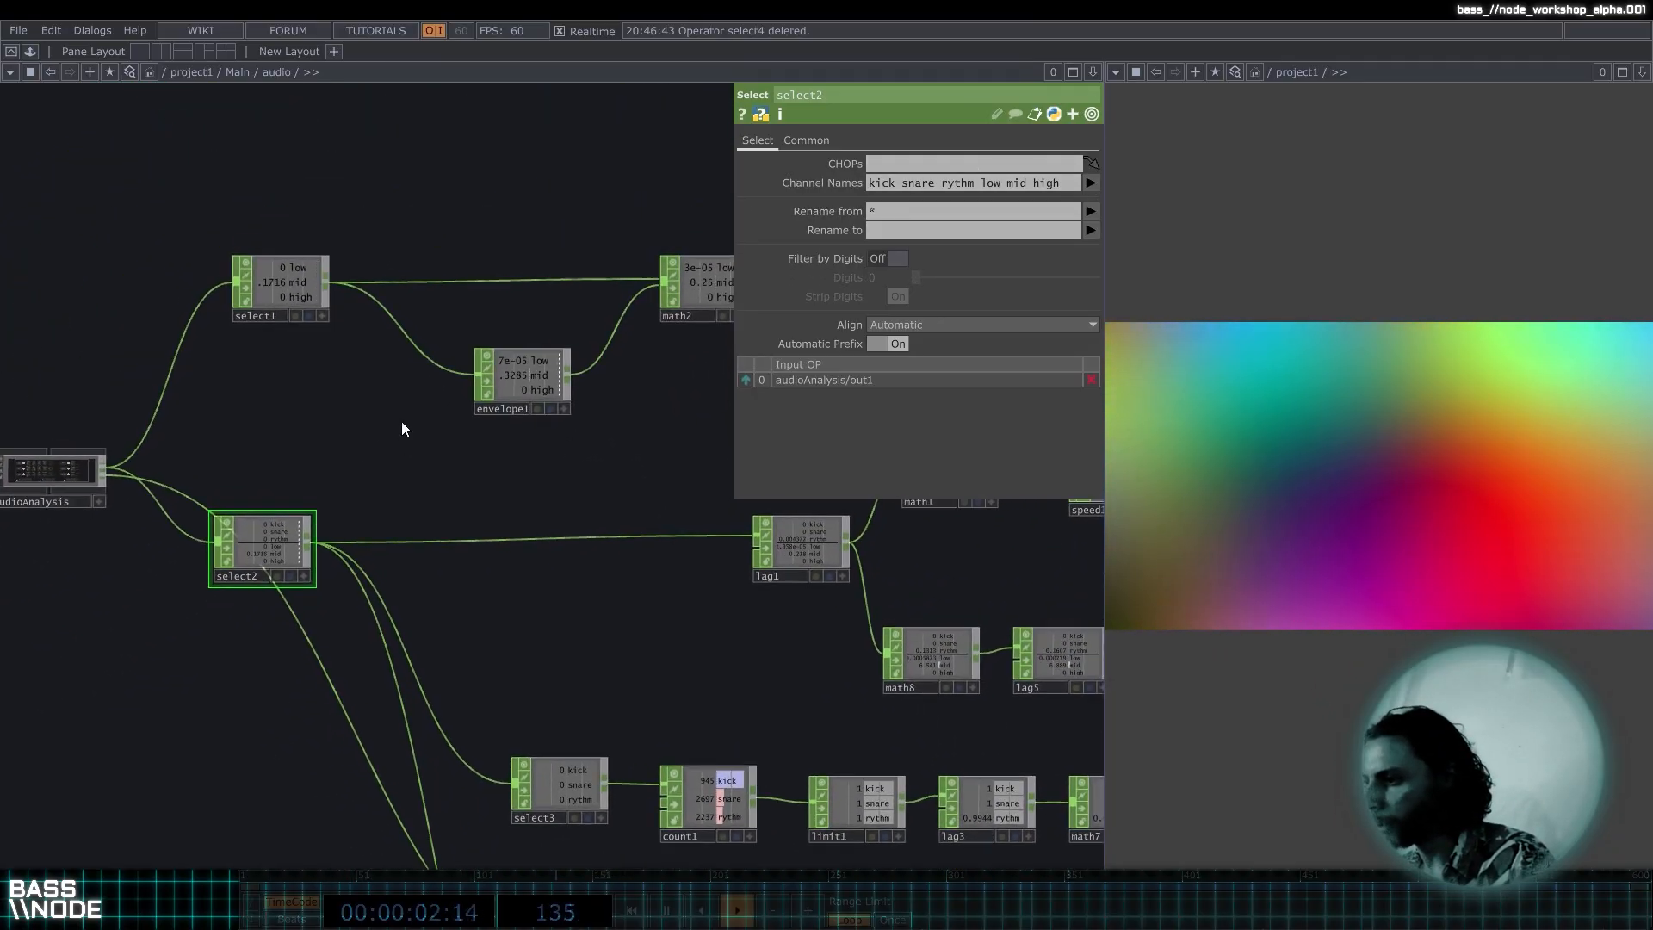
{"action": "left_click_drag", "start_coordinate": [162, 183], "coordinate": [710, 399]}
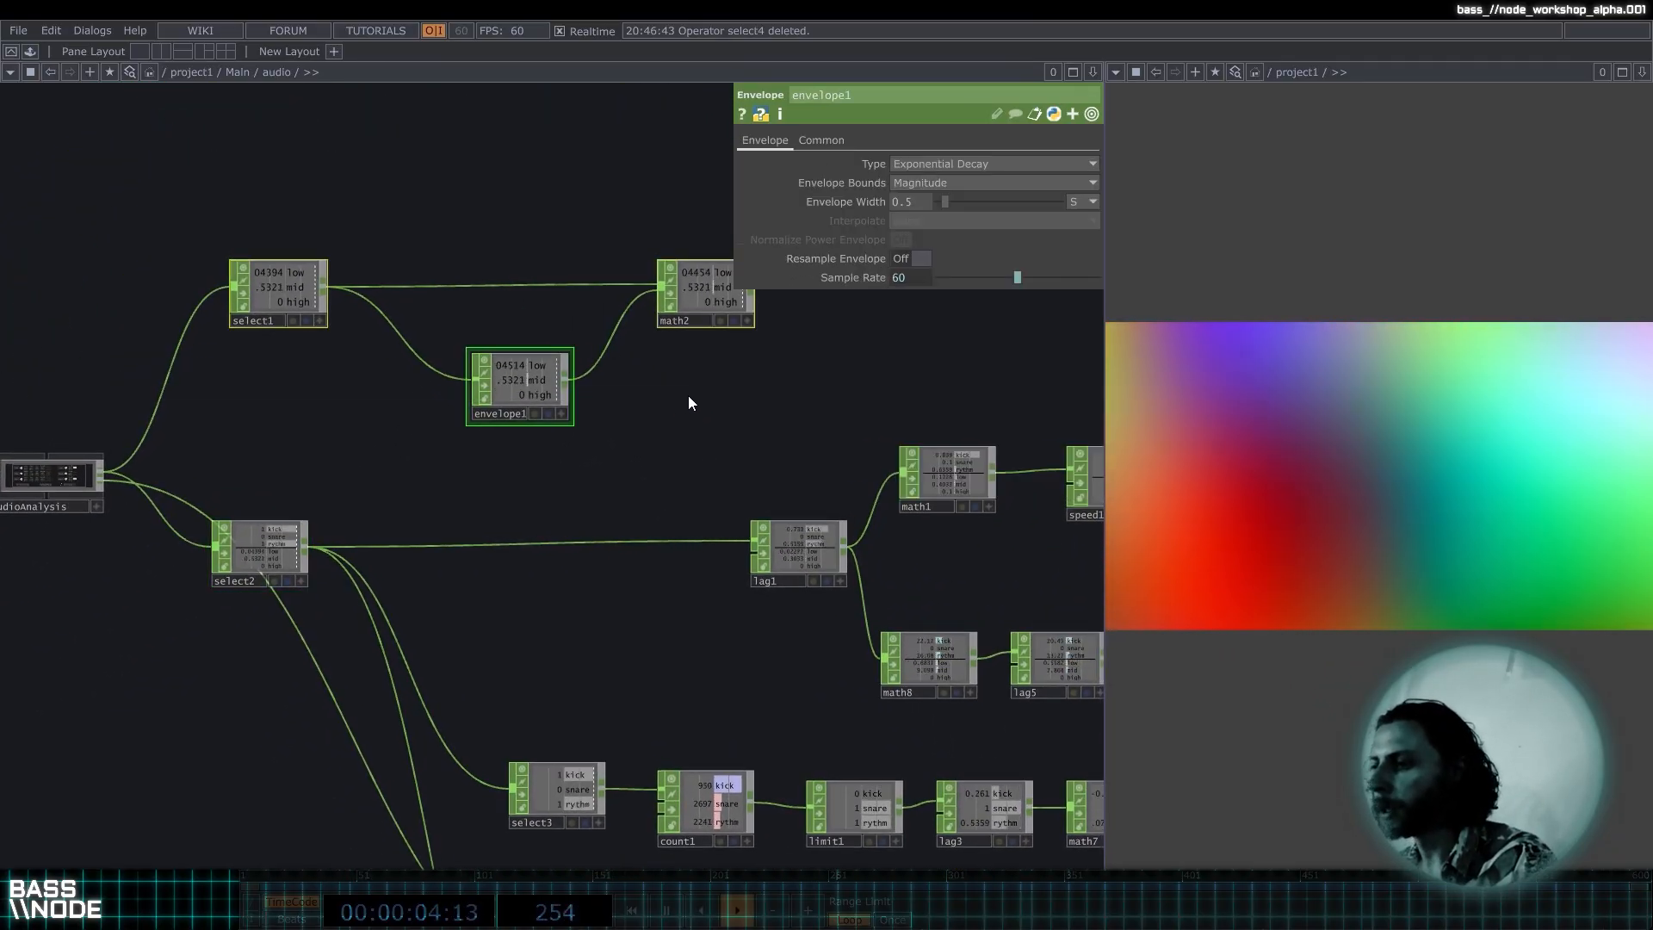
{"action": "middle_click_drag", "start_coordinate": [688, 395], "coordinate": [628, 408]}
{"action": "left_click_drag", "start_coordinate": [628, 408], "coordinate": [615, 415]}
{"action": "left_click", "coordinate": [251, 287]}
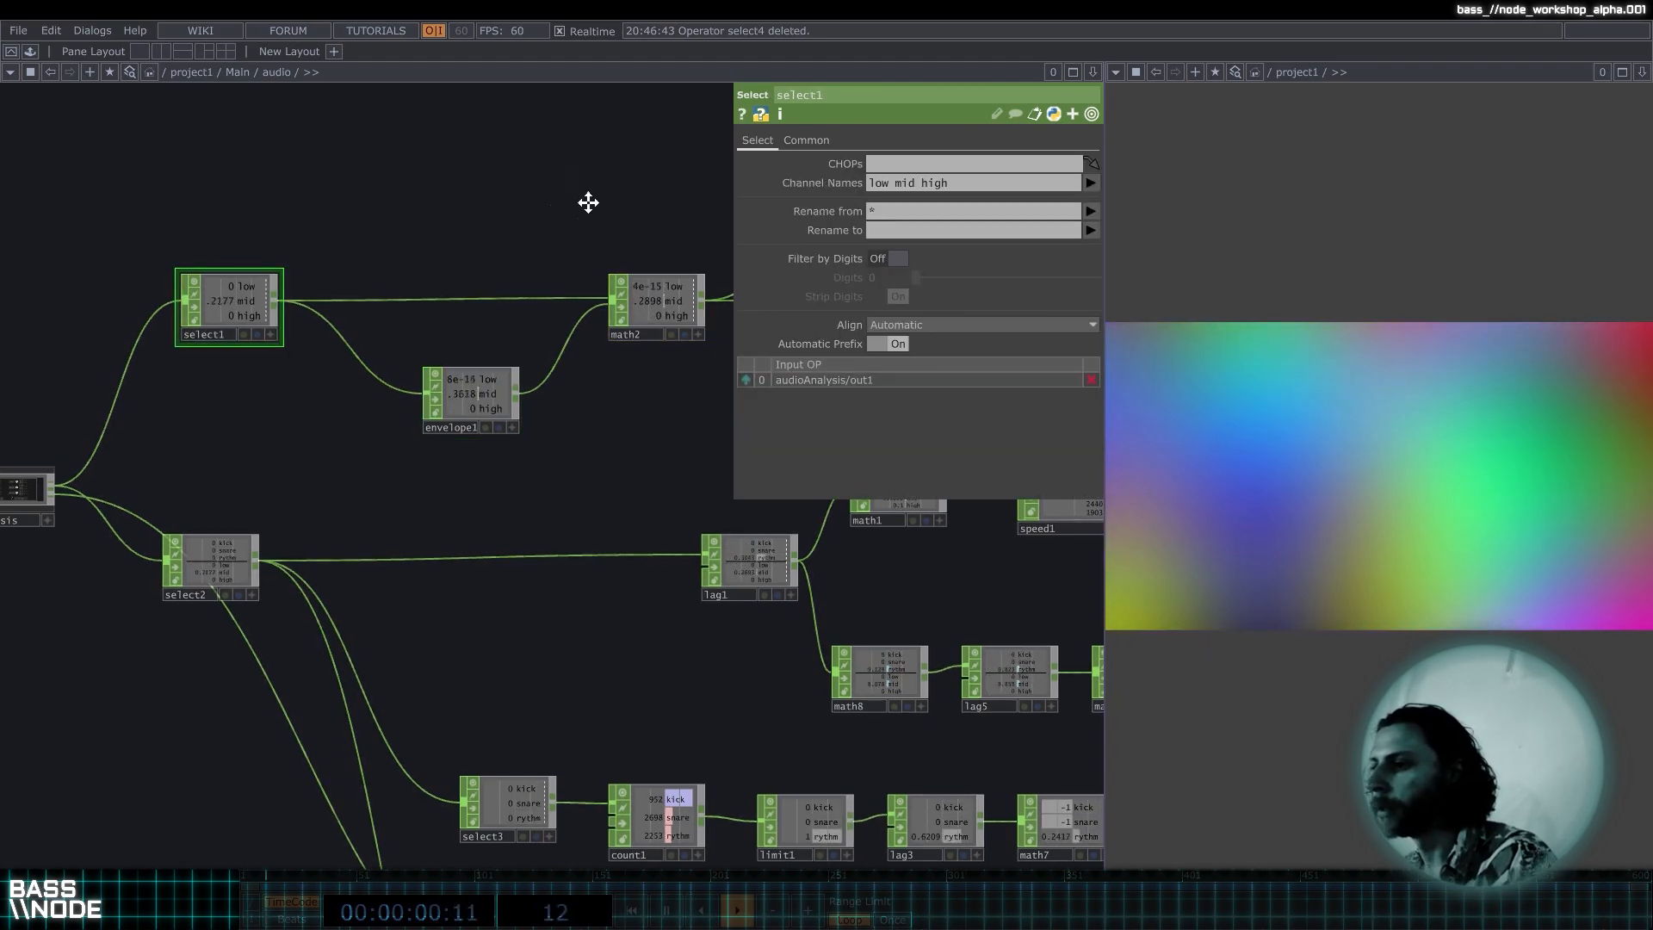
Examine the audiospect1 spectrum graph and the threshold, gain and smoothing controls of audioAnalysis.
{"action": "scroll", "coordinate": [534, 192], "scroll_direction": "down", "scroll_amount": 3}
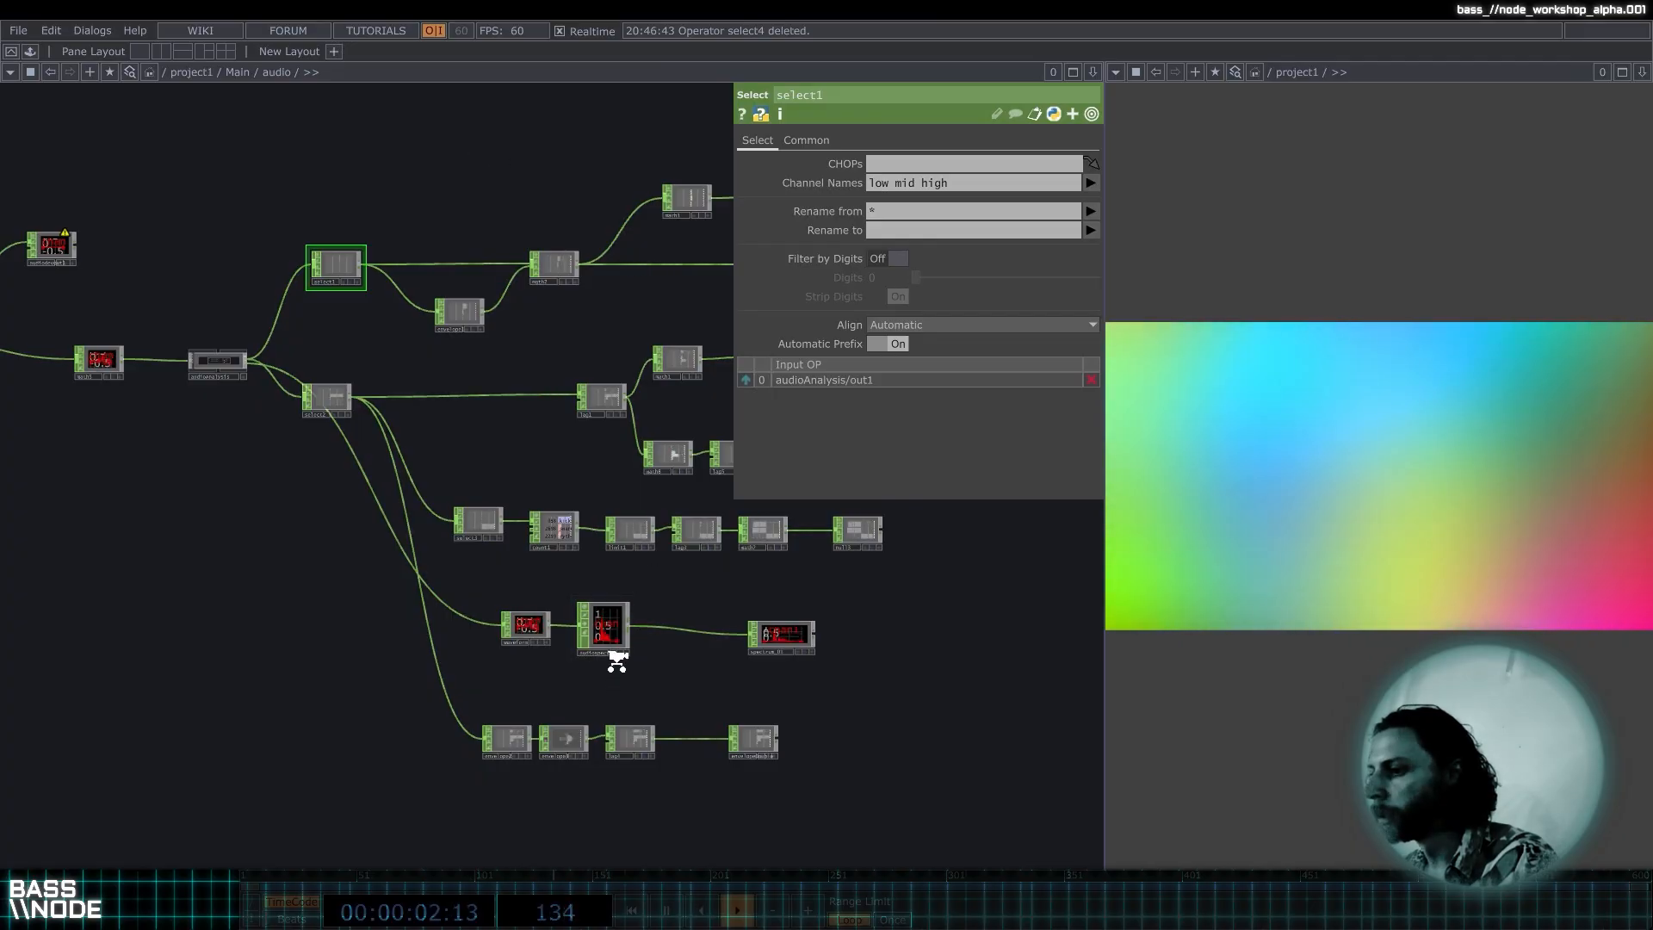
{"action": "scroll", "coordinate": [613, 655], "scroll_direction": "up", "scroll_amount": 8}
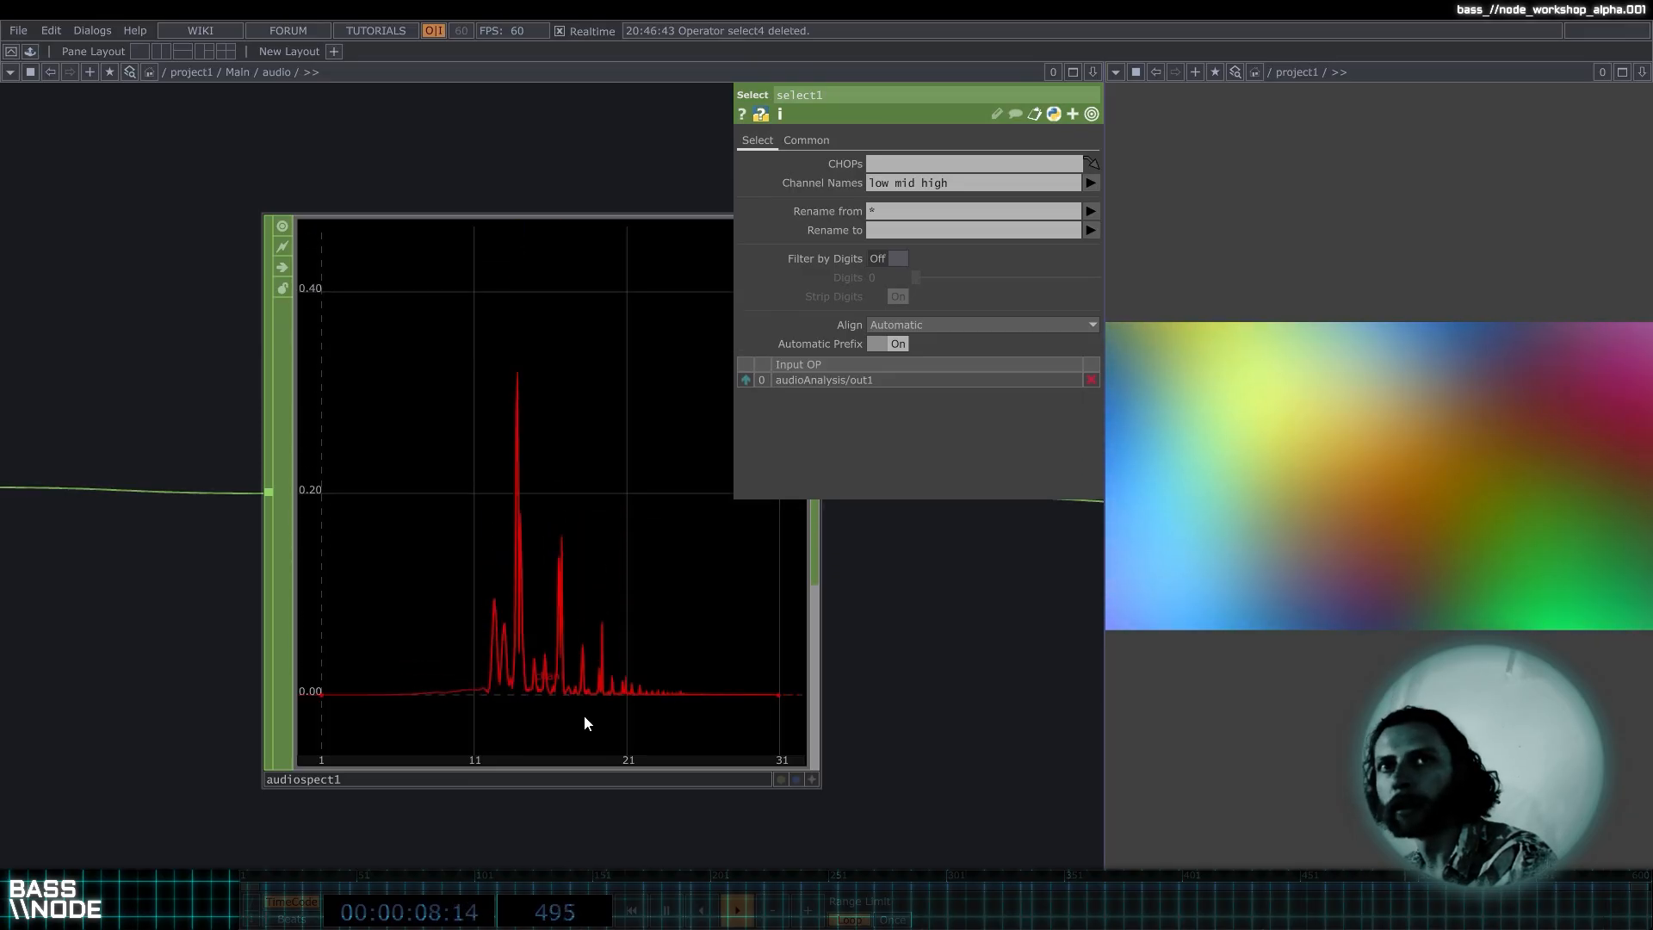
{"action": "scroll", "coordinate": [659, 699], "scroll_direction": "down", "scroll_amount": 10}
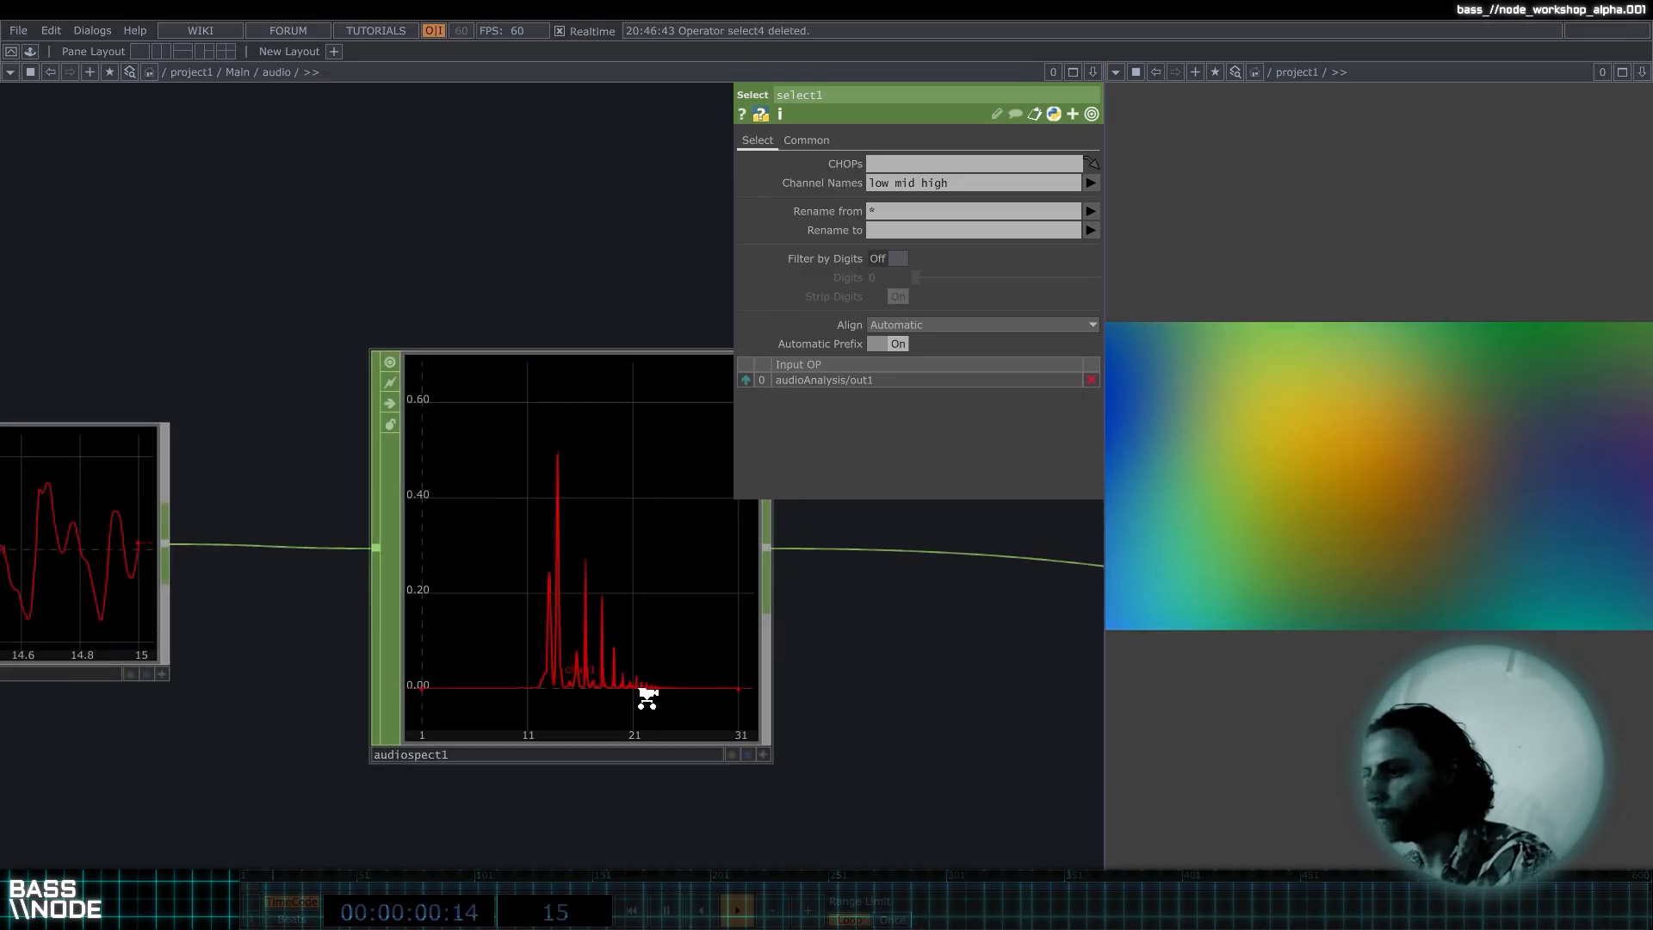
{"action": "scroll", "coordinate": [351, 428], "scroll_direction": "up", "scroll_amount": 5}
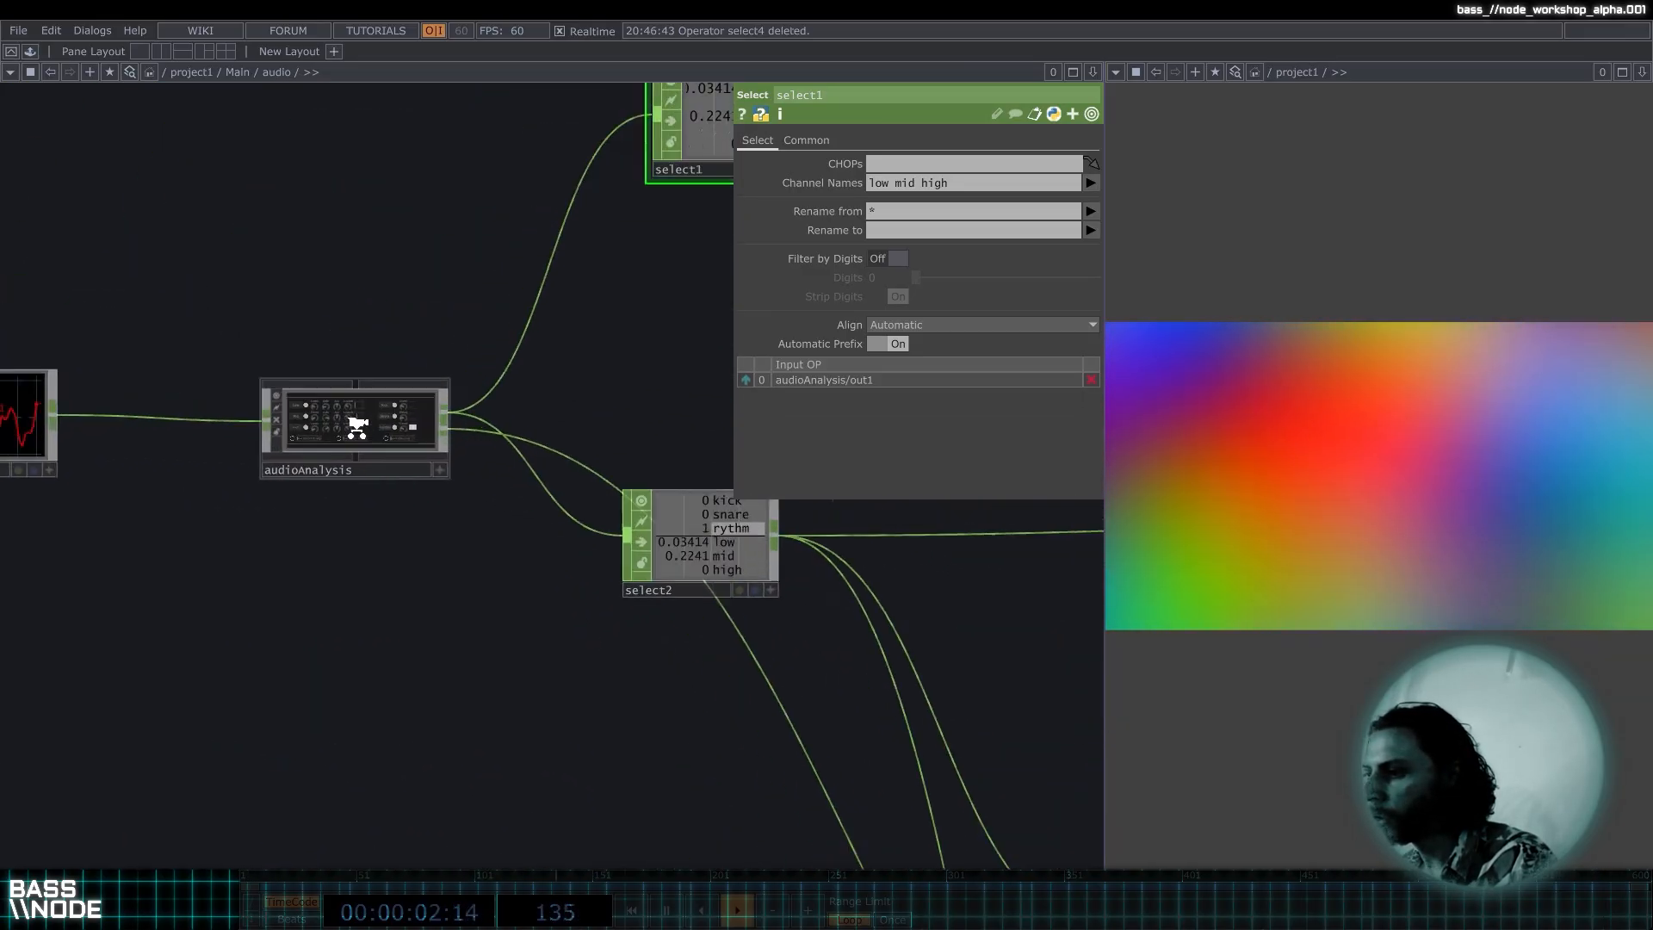
{"action": "left_click", "coordinate": [418, 385]}
{"action": "scroll", "coordinate": [358, 441], "scroll_direction": "up", "scroll_amount": 3}
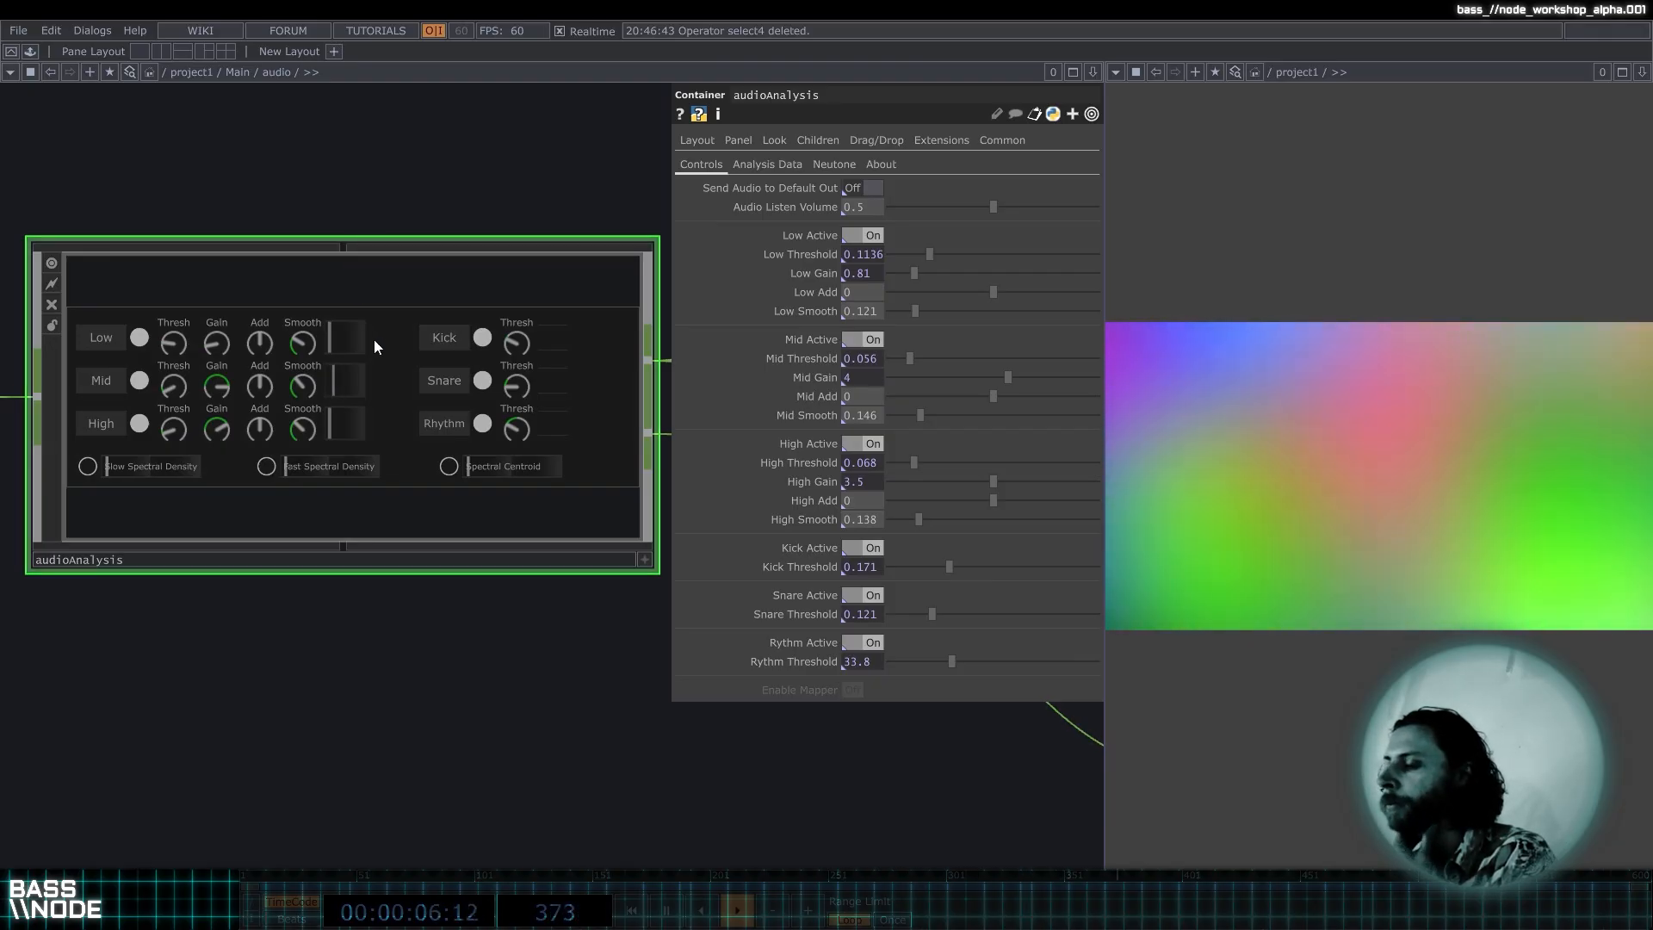
{"action": "left_click_drag", "start_coordinate": [346, 174], "coordinate": [313, 187]}
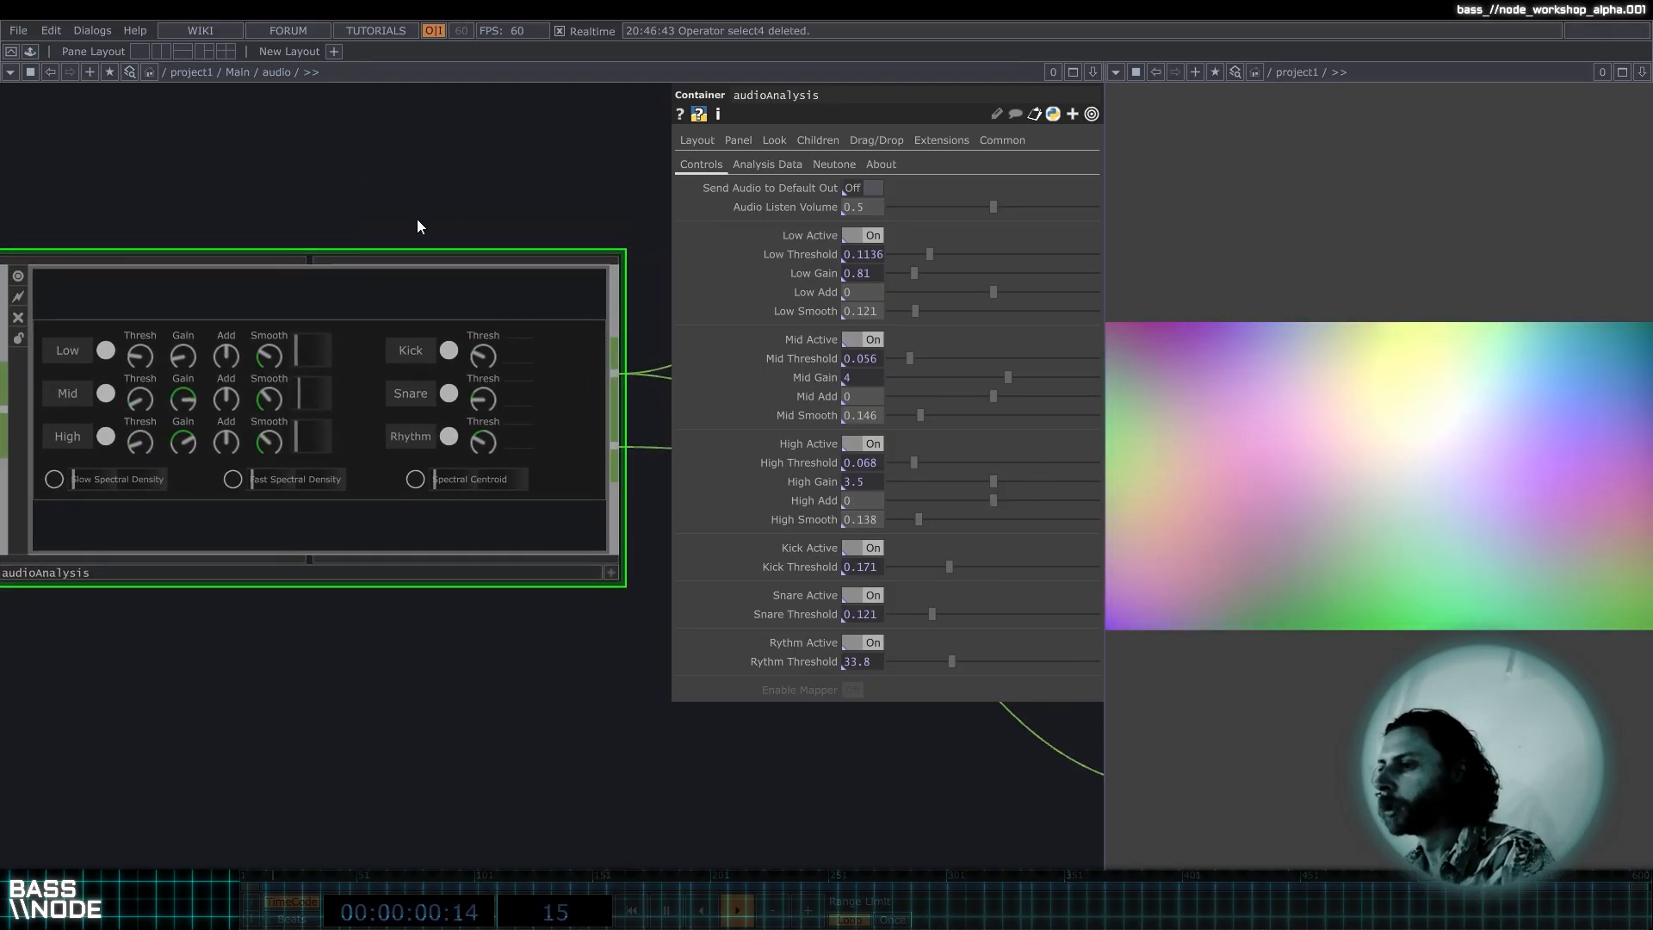
Review the parameters of select1, envelope1 and math2, following the low, mid and high signal through the branch.
{"action": "scroll", "coordinate": [184, 483], "scroll_direction": "down", "scroll_amount": 5}
{"action": "scroll", "coordinate": [186, 522], "scroll_direction": "down", "scroll_amount": 2}
{"action": "left_click_drag", "start_coordinate": [490, 390], "coordinate": [130, 427]}
{"action": "left_click_drag", "start_coordinate": [255, 376], "coordinate": [498, 303]}
{"action": "left_click", "coordinate": [379, 499]}
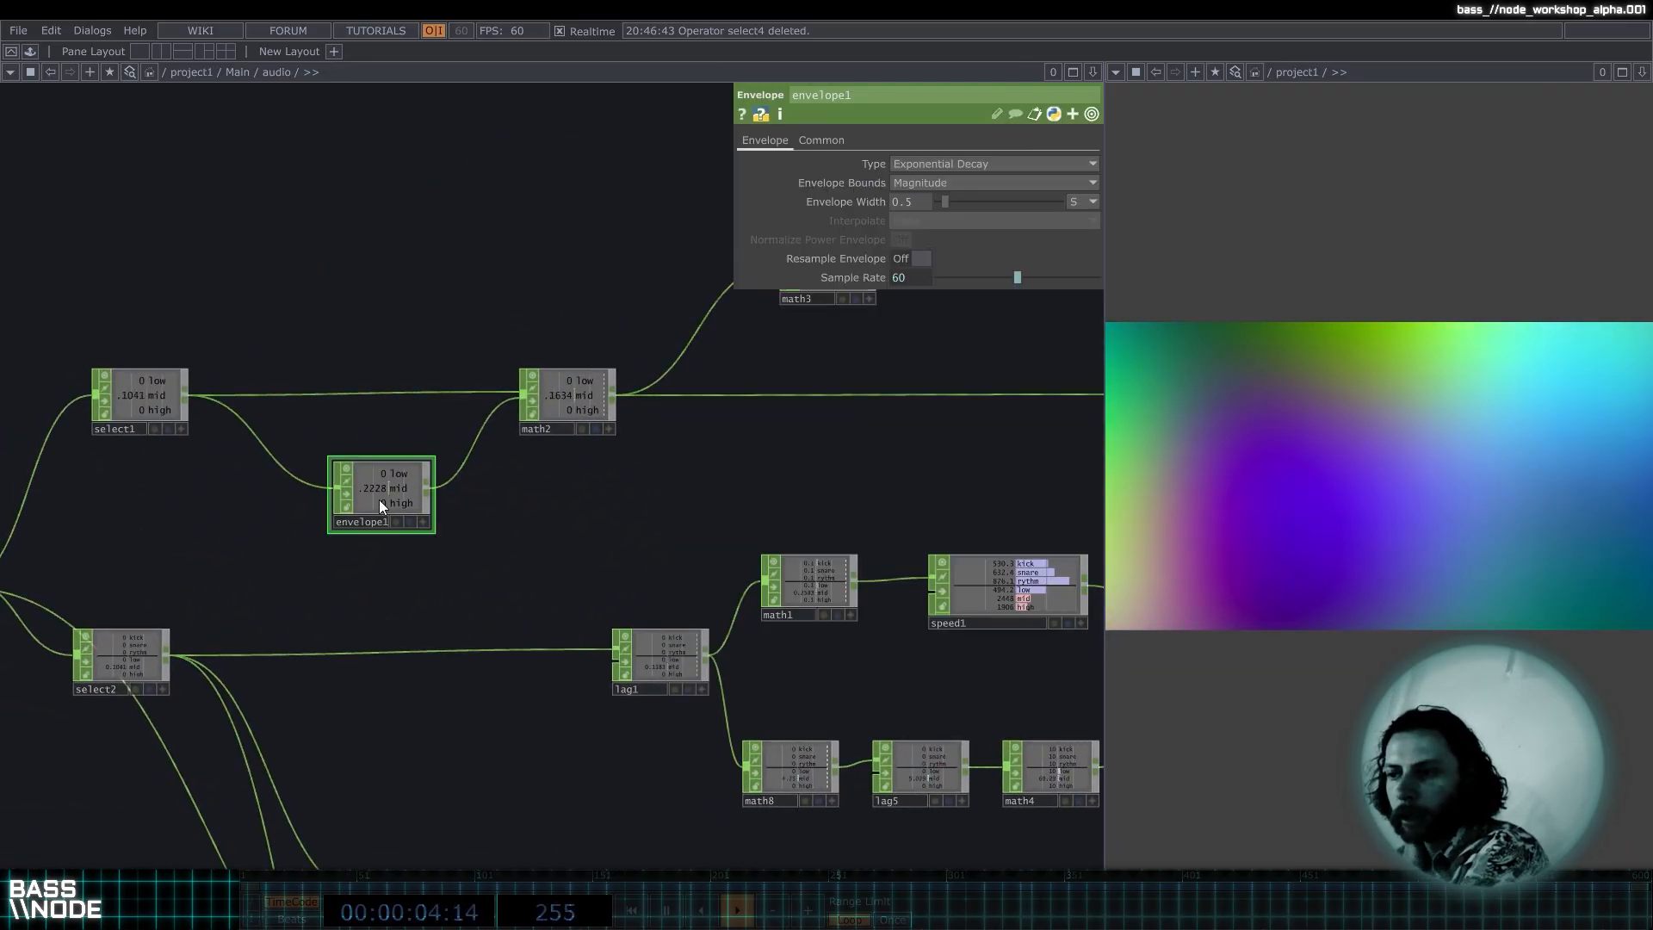
{"action": "left_click", "coordinate": [146, 390]}
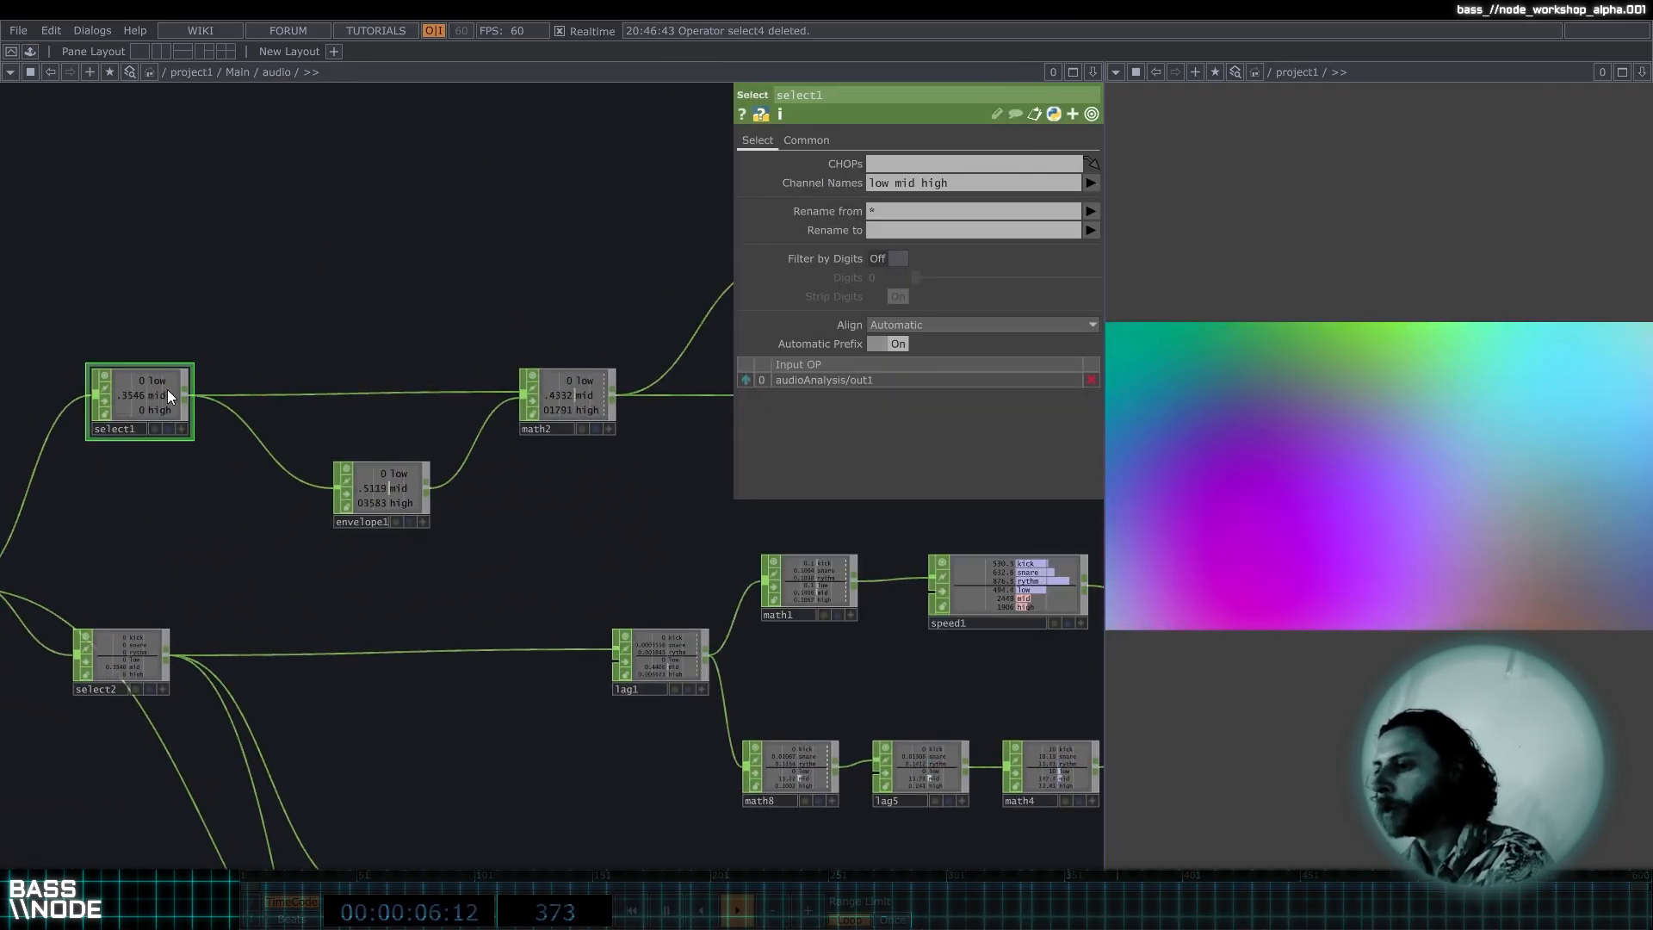
{"action": "left_click", "coordinate": [385, 496]}
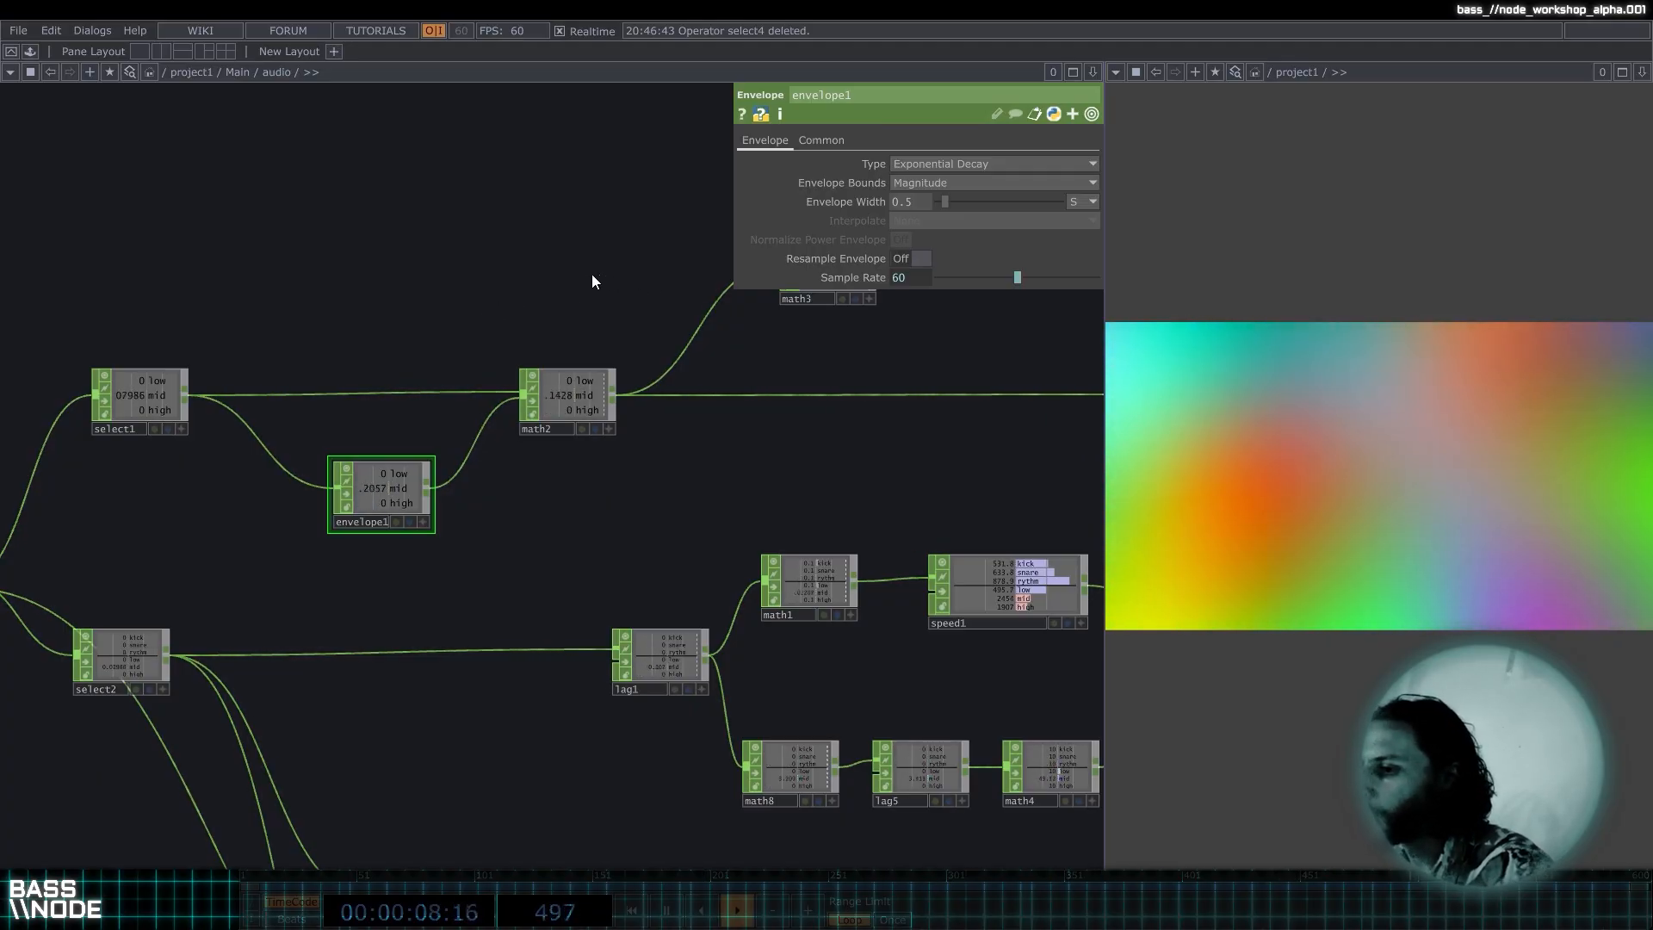
{"action": "left_click_drag", "start_coordinate": [594, 277], "coordinate": [410, 266]}
{"action": "left_click", "coordinate": [405, 401]}
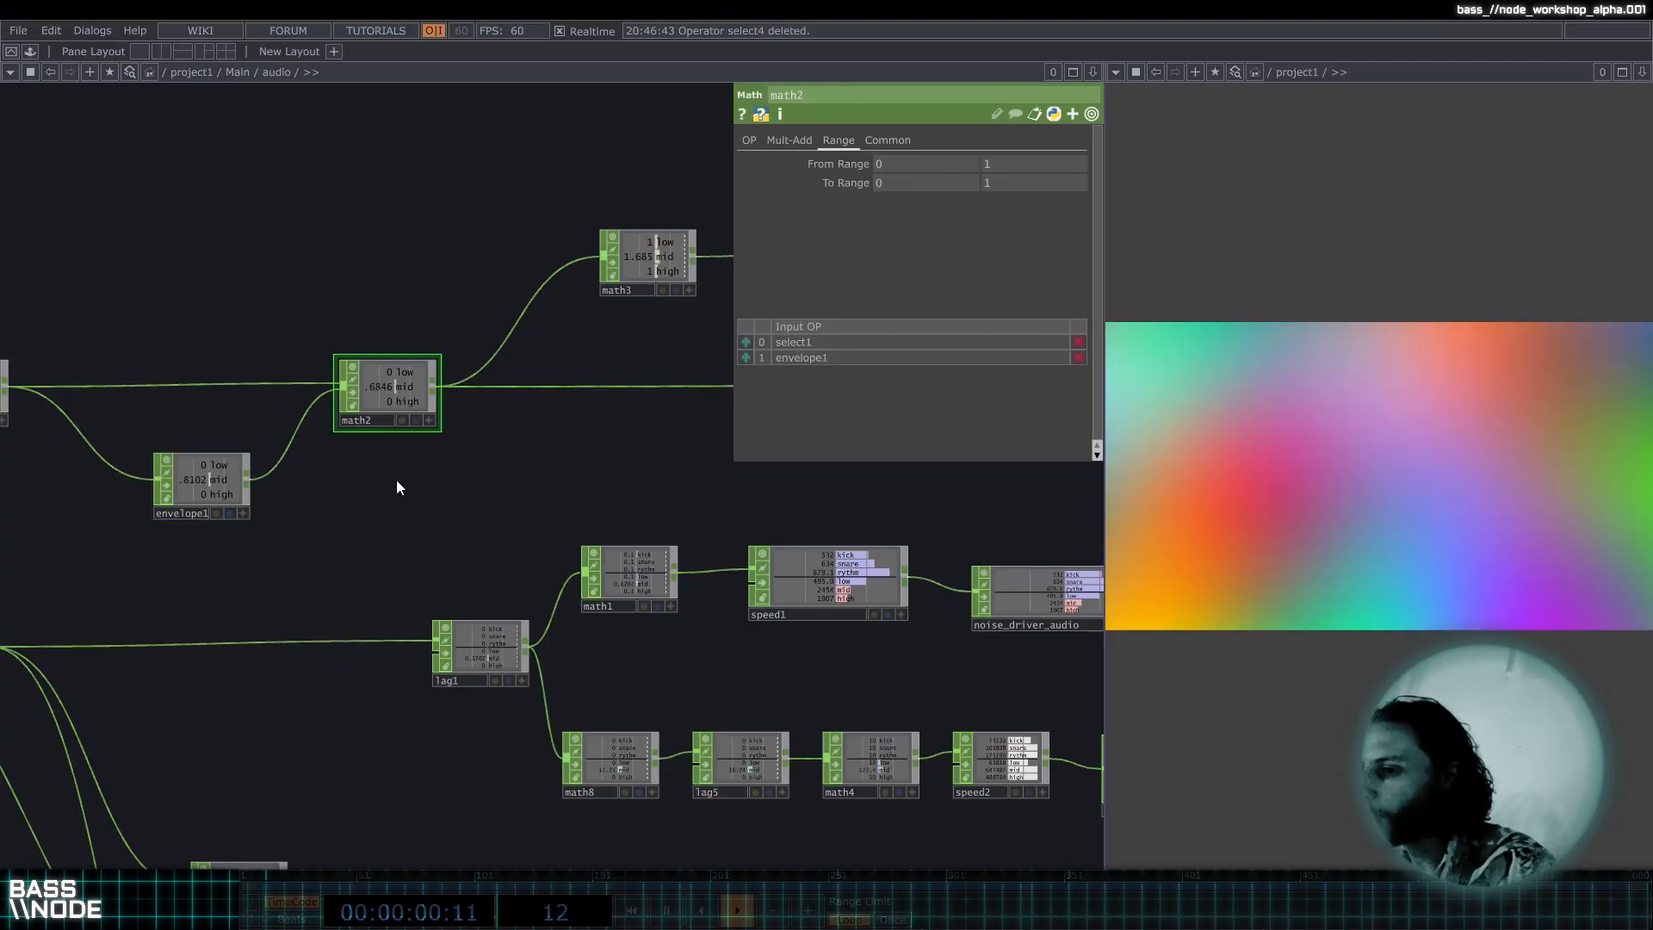
Move select1 and envelope1 together slightly lower in the network, leaving math2 in place.
{"action": "left_click_drag", "start_coordinate": [398, 489], "coordinate": [491, 477]}
{"action": "right_click_drag", "start_coordinate": [359, 556], "coordinate": [65, 375]}
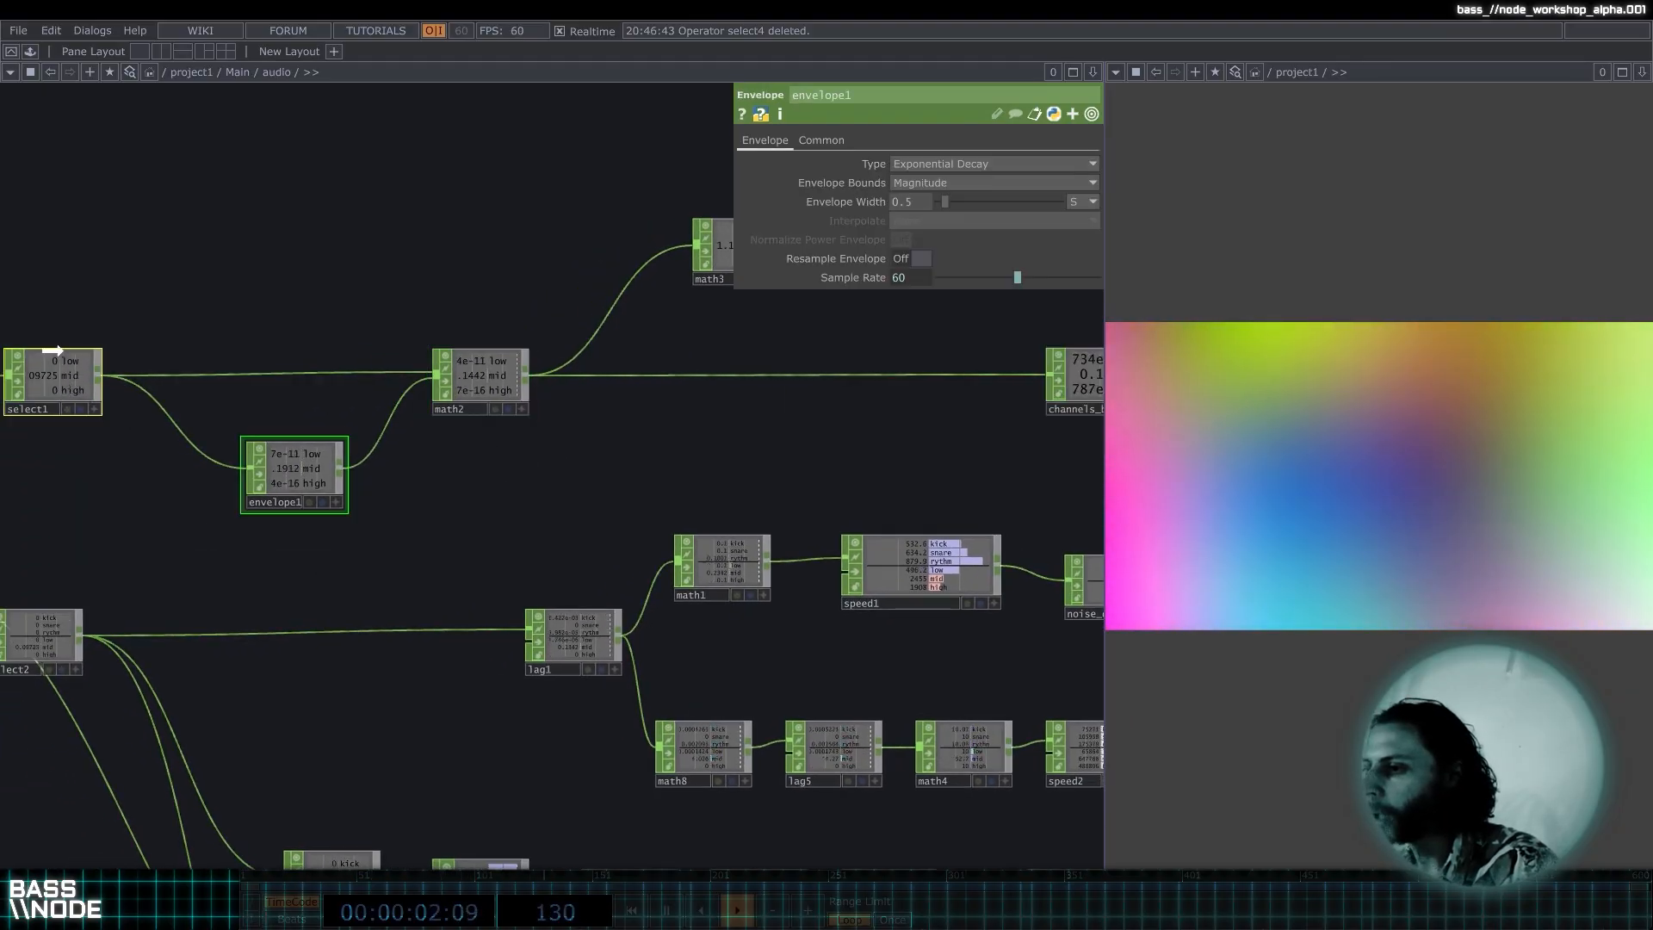
{"action": "left_click_drag", "start_coordinate": [66, 375], "coordinate": [65, 413]}
Try Add and Maximum as math2's Combine Channels mode, undoing each change.
{"action": "left_click", "coordinate": [503, 360]}
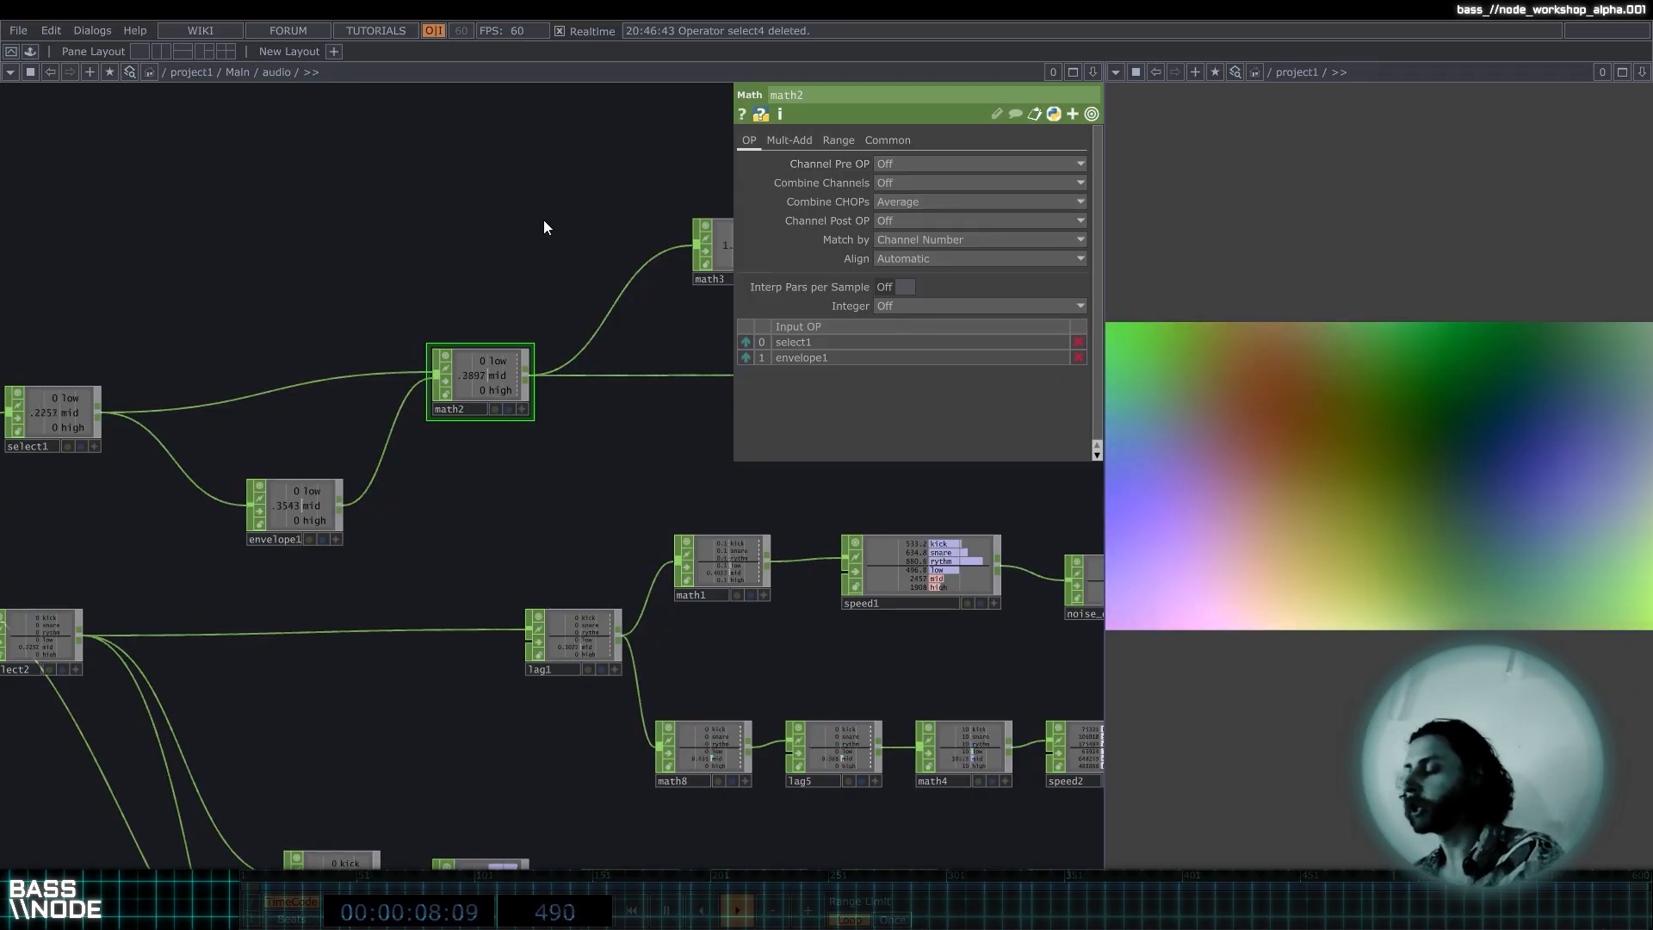
{"action": "left_click_drag", "start_coordinate": [528, 339], "coordinate": [494, 341]}
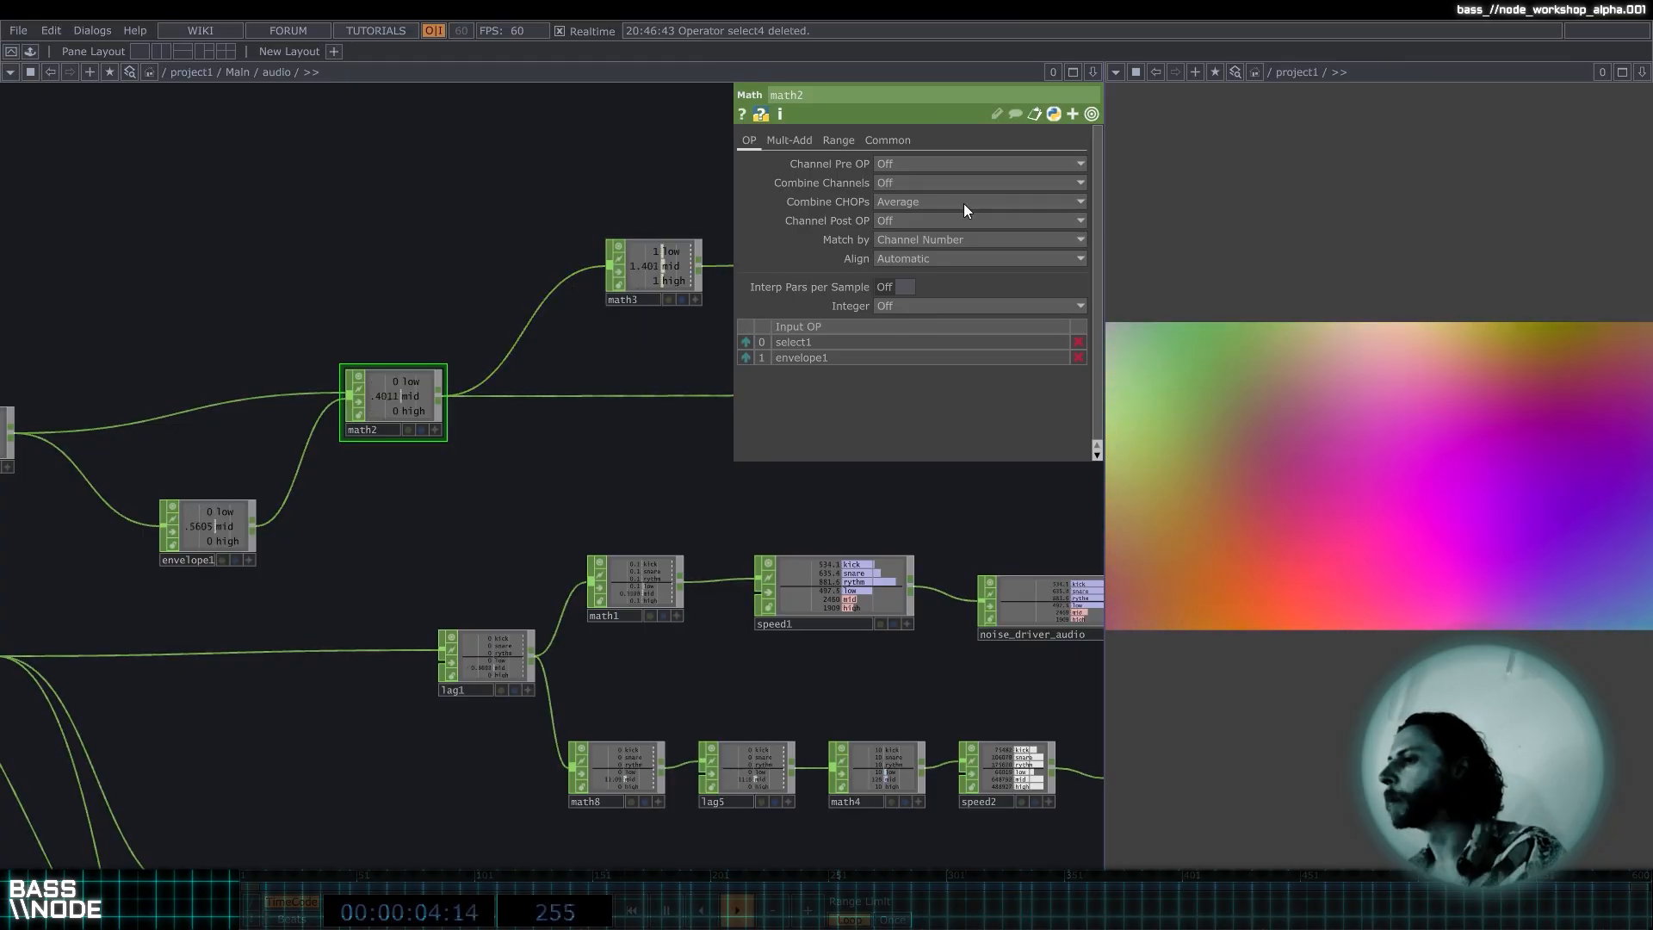
{"action": "left_click", "coordinate": [905, 203]}
{"action": "left_click", "coordinate": [904, 200]}
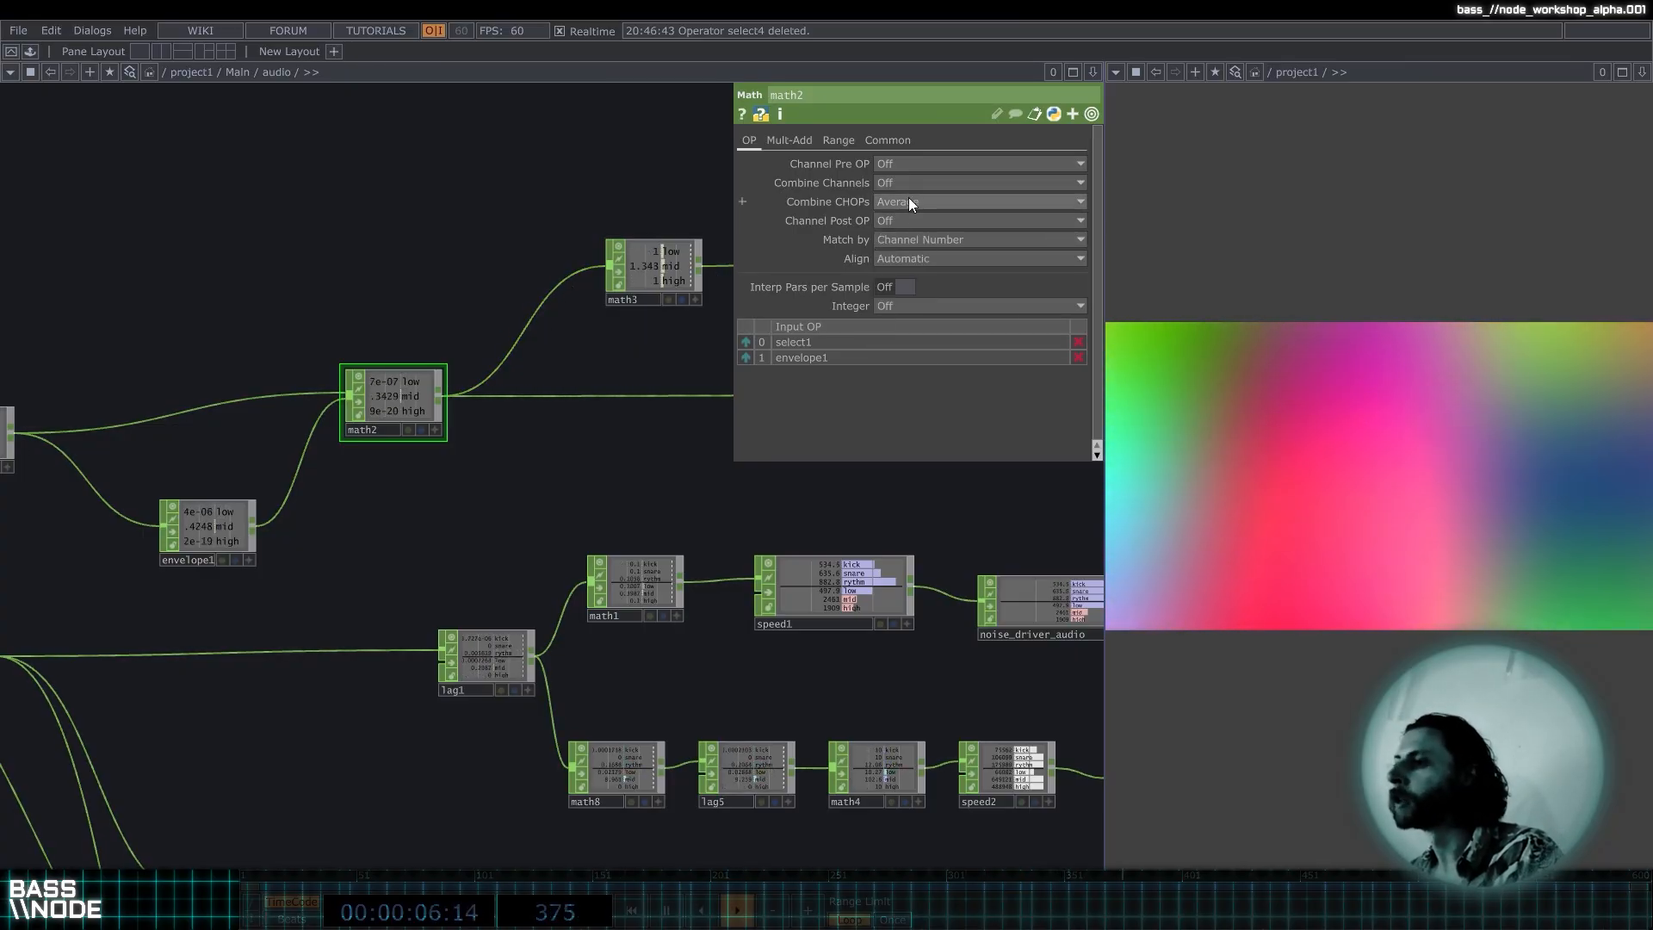
{"action": "left_click", "coordinate": [908, 179]}
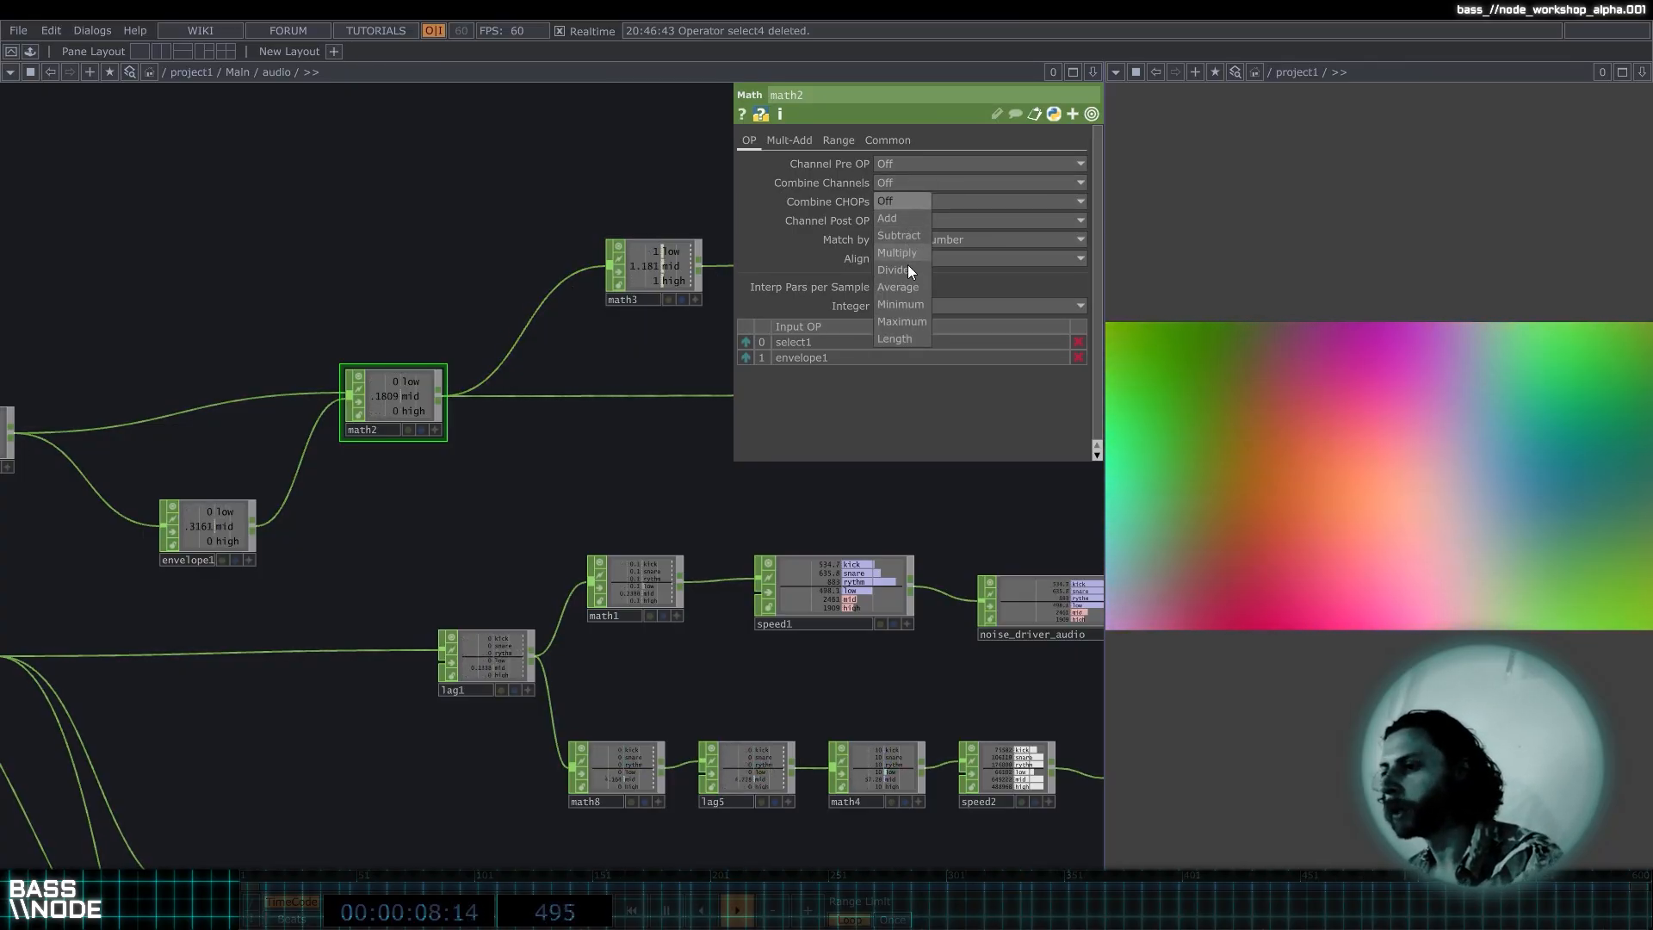
{"action": "left_click", "coordinate": [908, 213]}
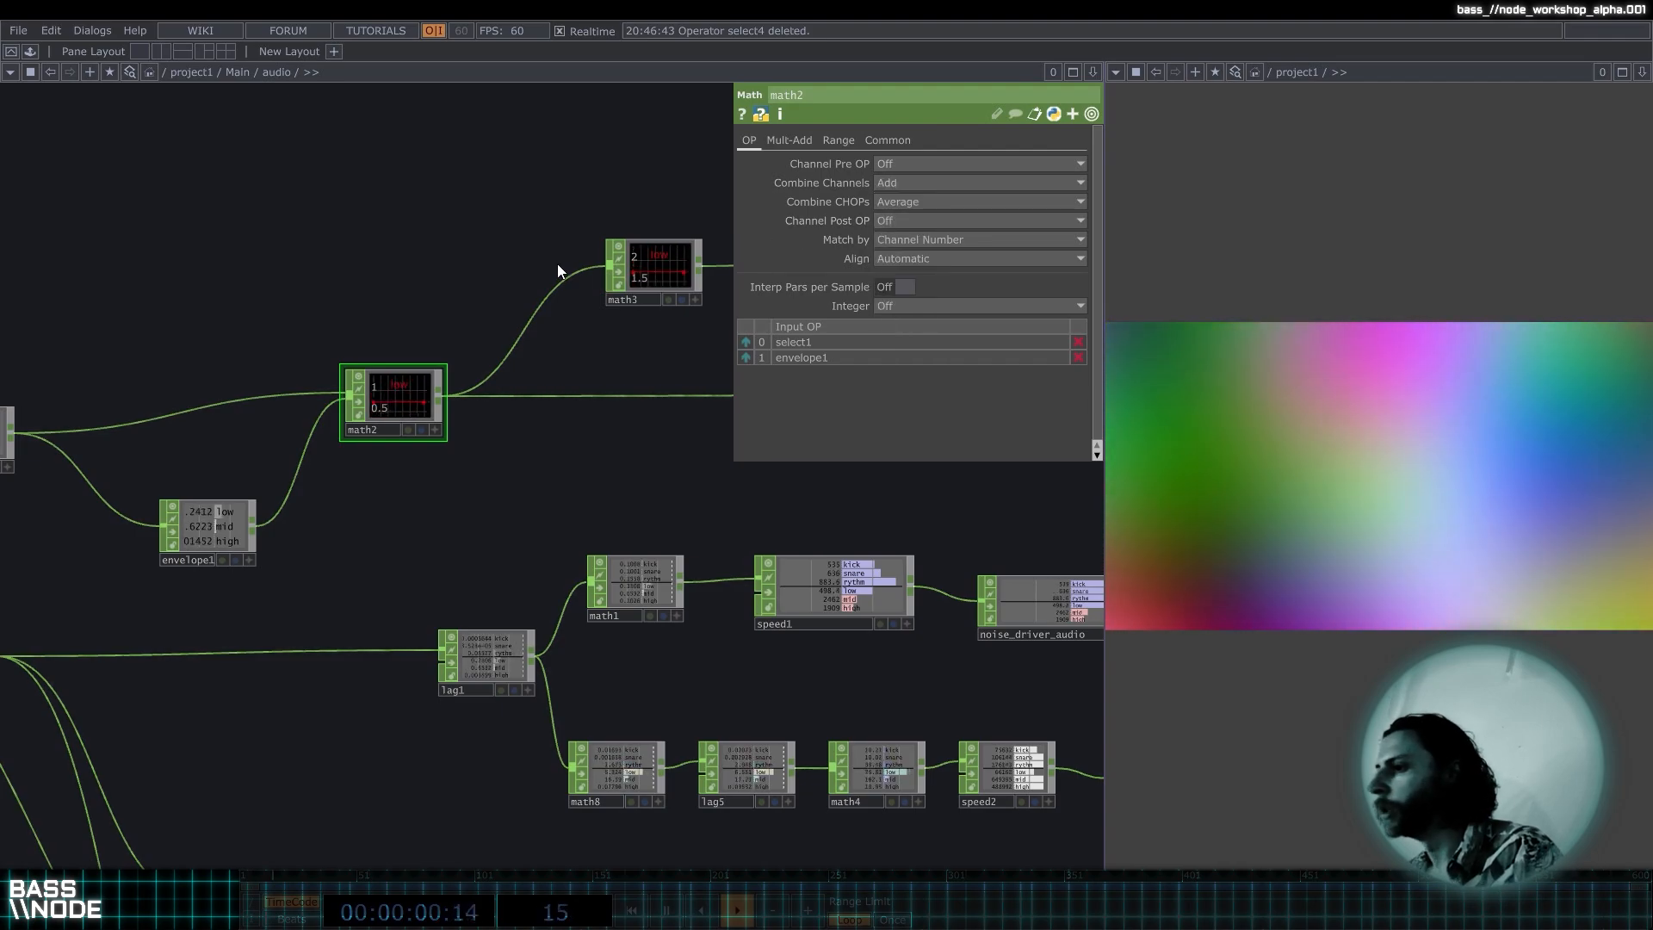
{"action": "key", "text": "ctrl+z"}
{"action": "left_click", "coordinate": [900, 181]}
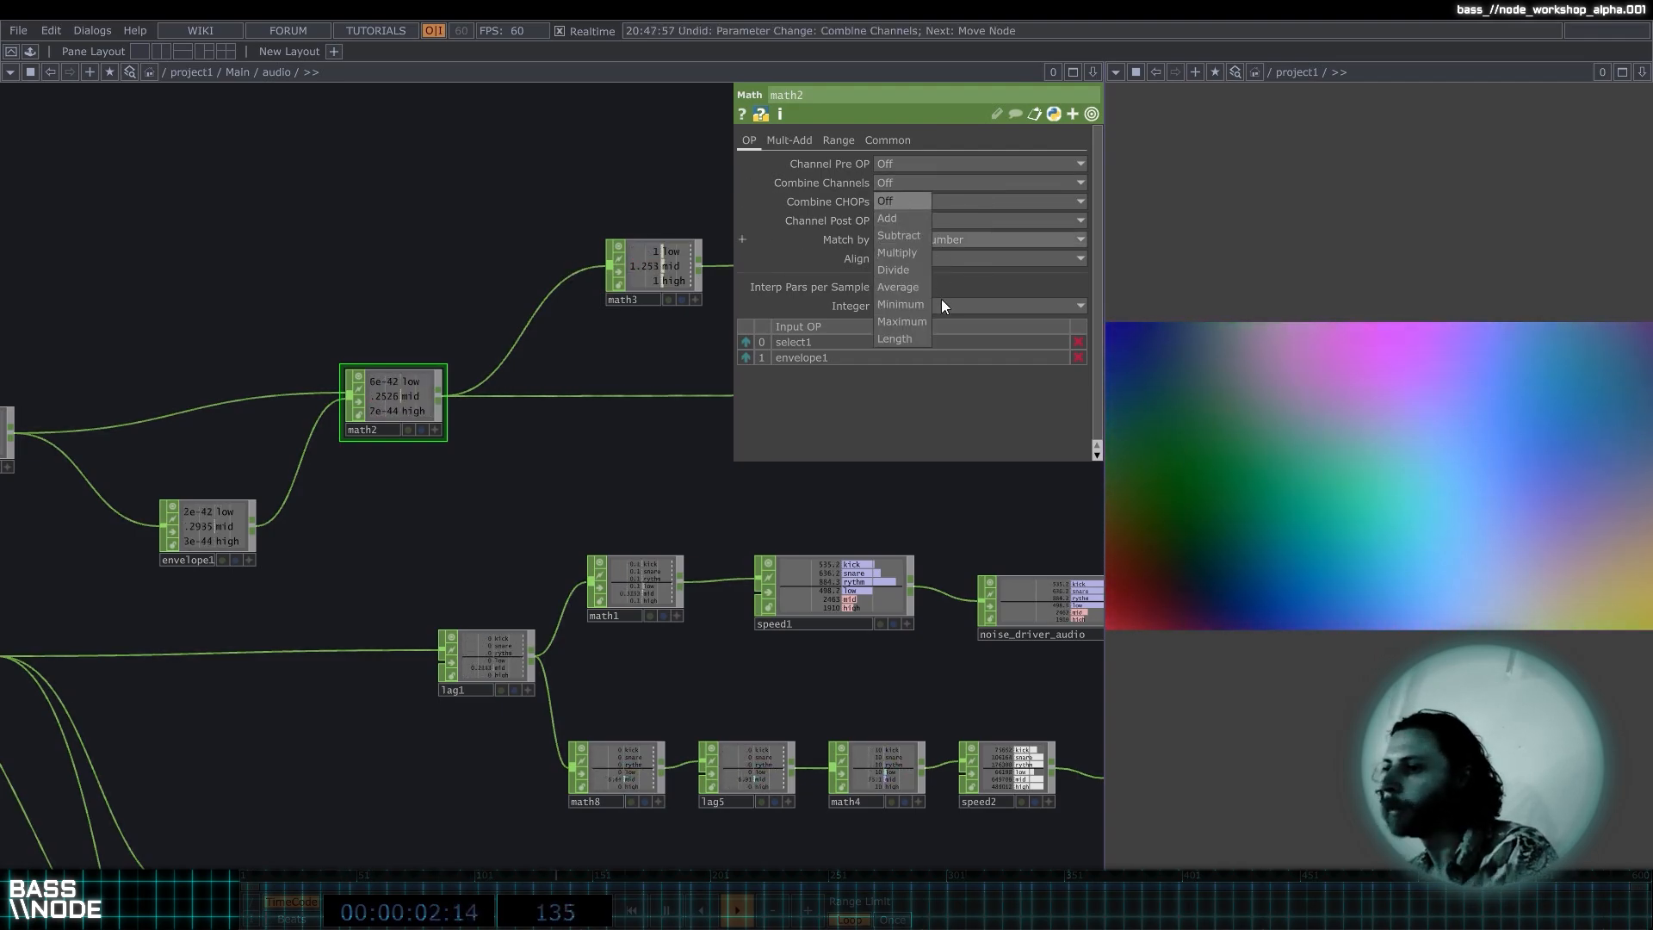
{"action": "left_click", "coordinate": [906, 322]}
{"action": "key", "text": "ctrl+z"}
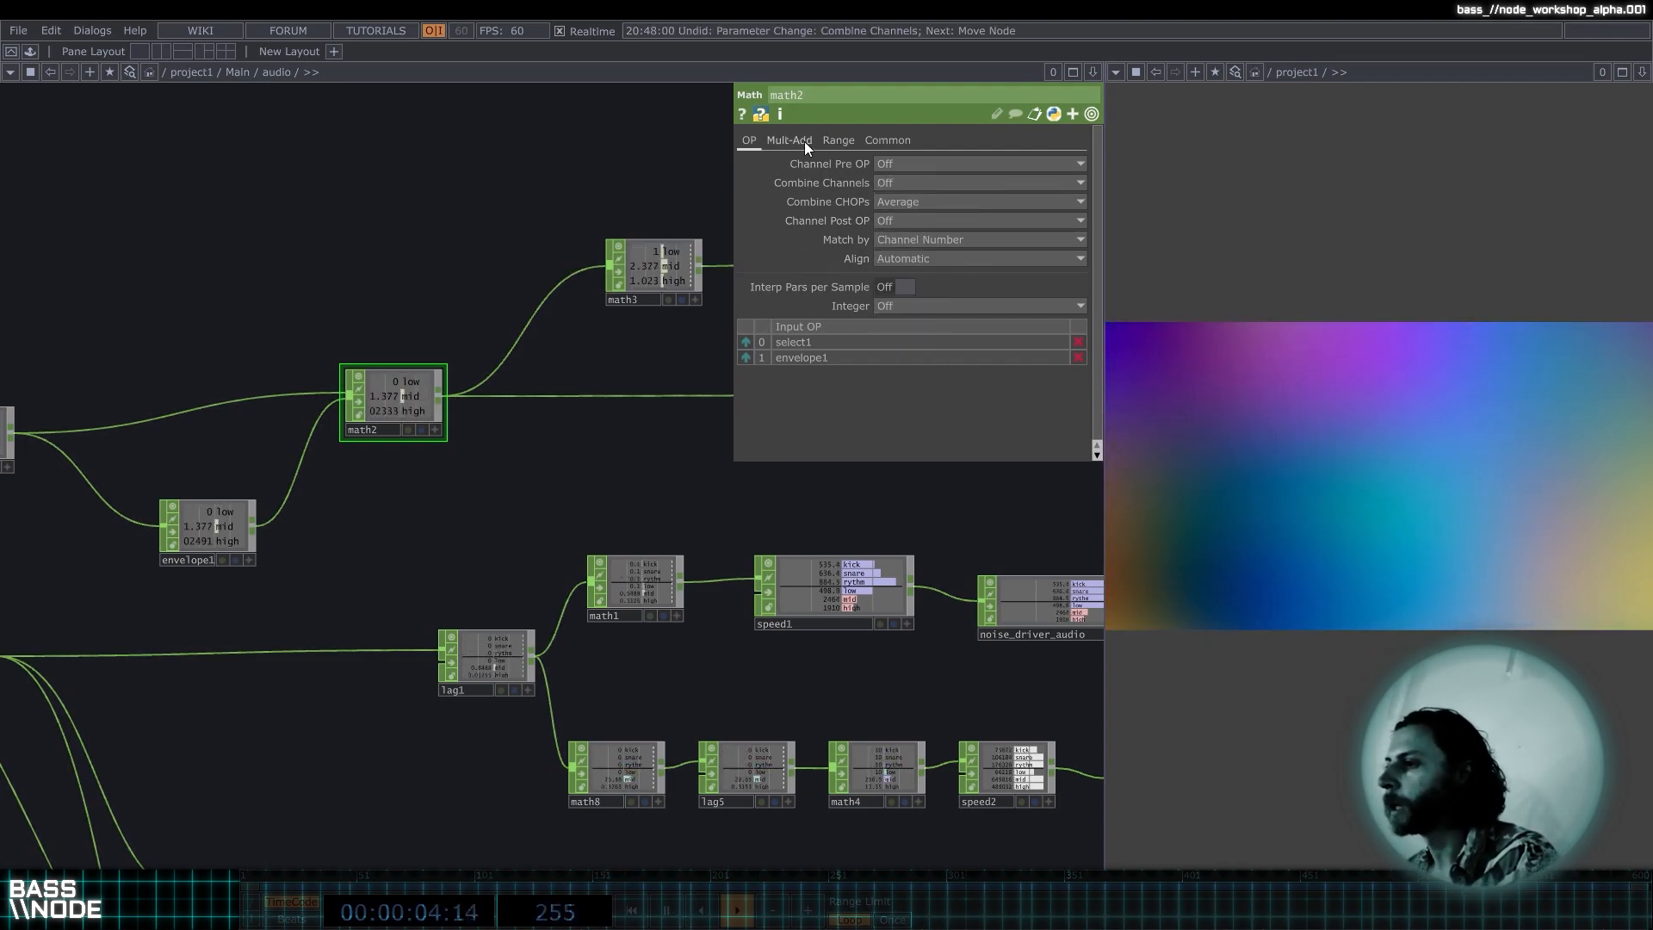
Try a Multiply value of 2.7 on math2, undo it, check the range settings, and keep Multiply at 1.
{"action": "left_click", "coordinate": [788, 140]}
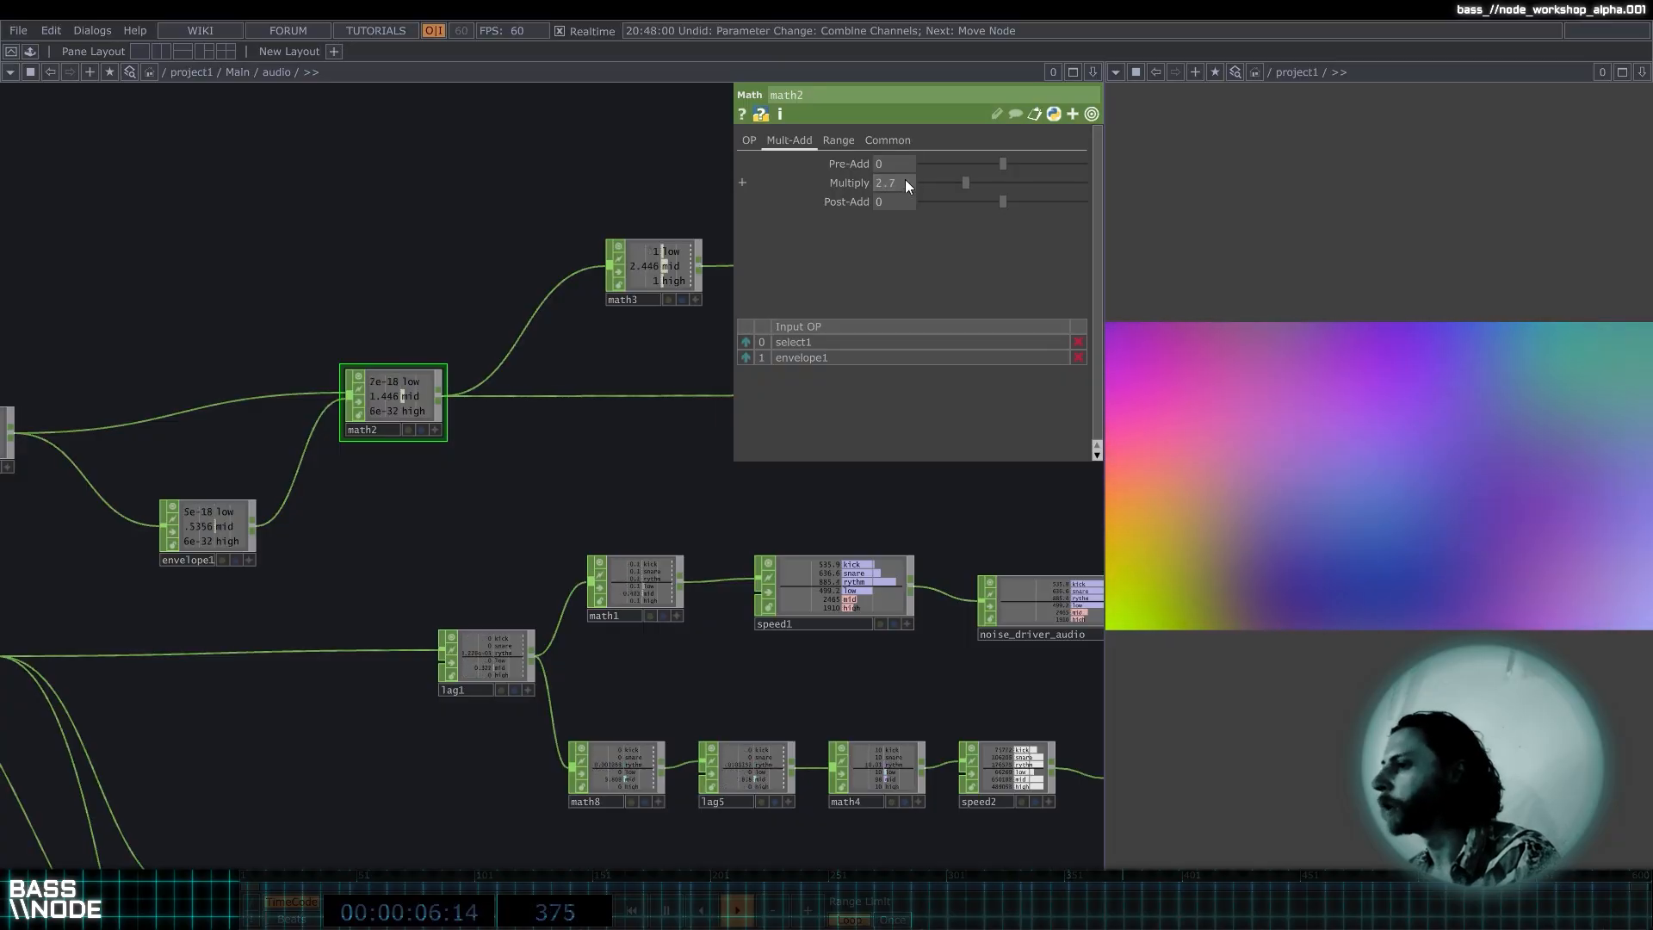
{"action": "key", "text": "ctrl+z"}
{"action": "left_click", "coordinate": [842, 140]}
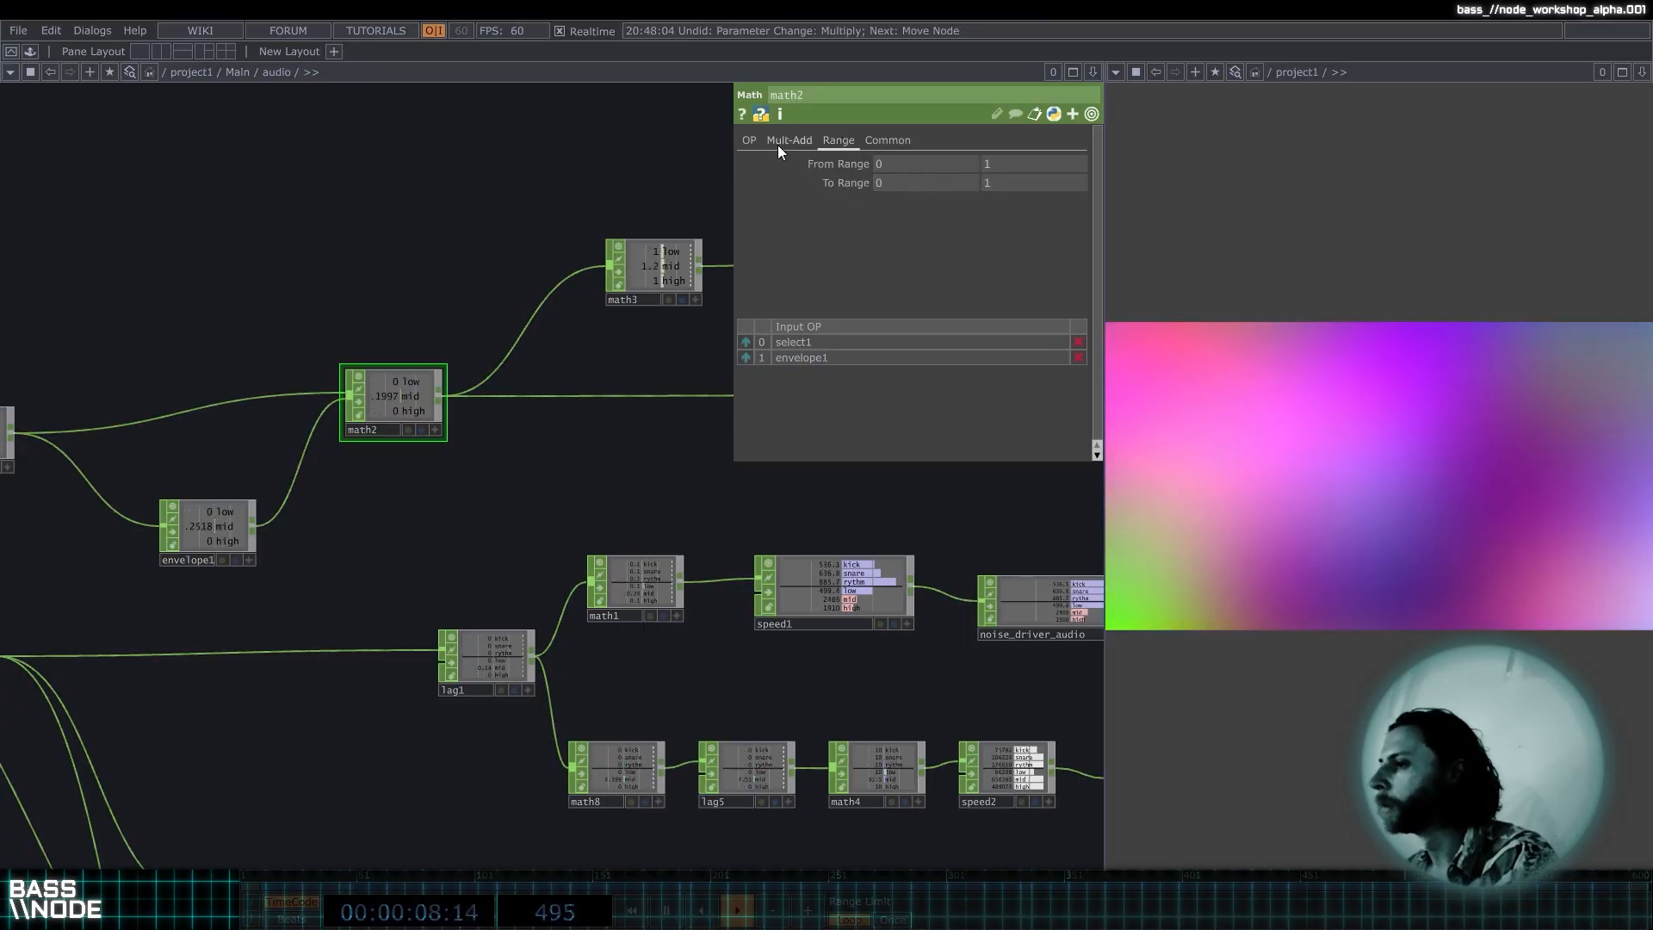
{"action": "left_click", "coordinate": [779, 143]}
{"action": "left_click_drag", "start_coordinate": [910, 181], "coordinate": [410, 179]}
{"action": "type", "text": "1"}
{"action": "key", "text": "Return"}
Enlarge the channels_base null node at the end of the math2 branch to make its channels readable.
{"action": "left_click_drag", "start_coordinate": [505, 208], "coordinate": [377, 241]}
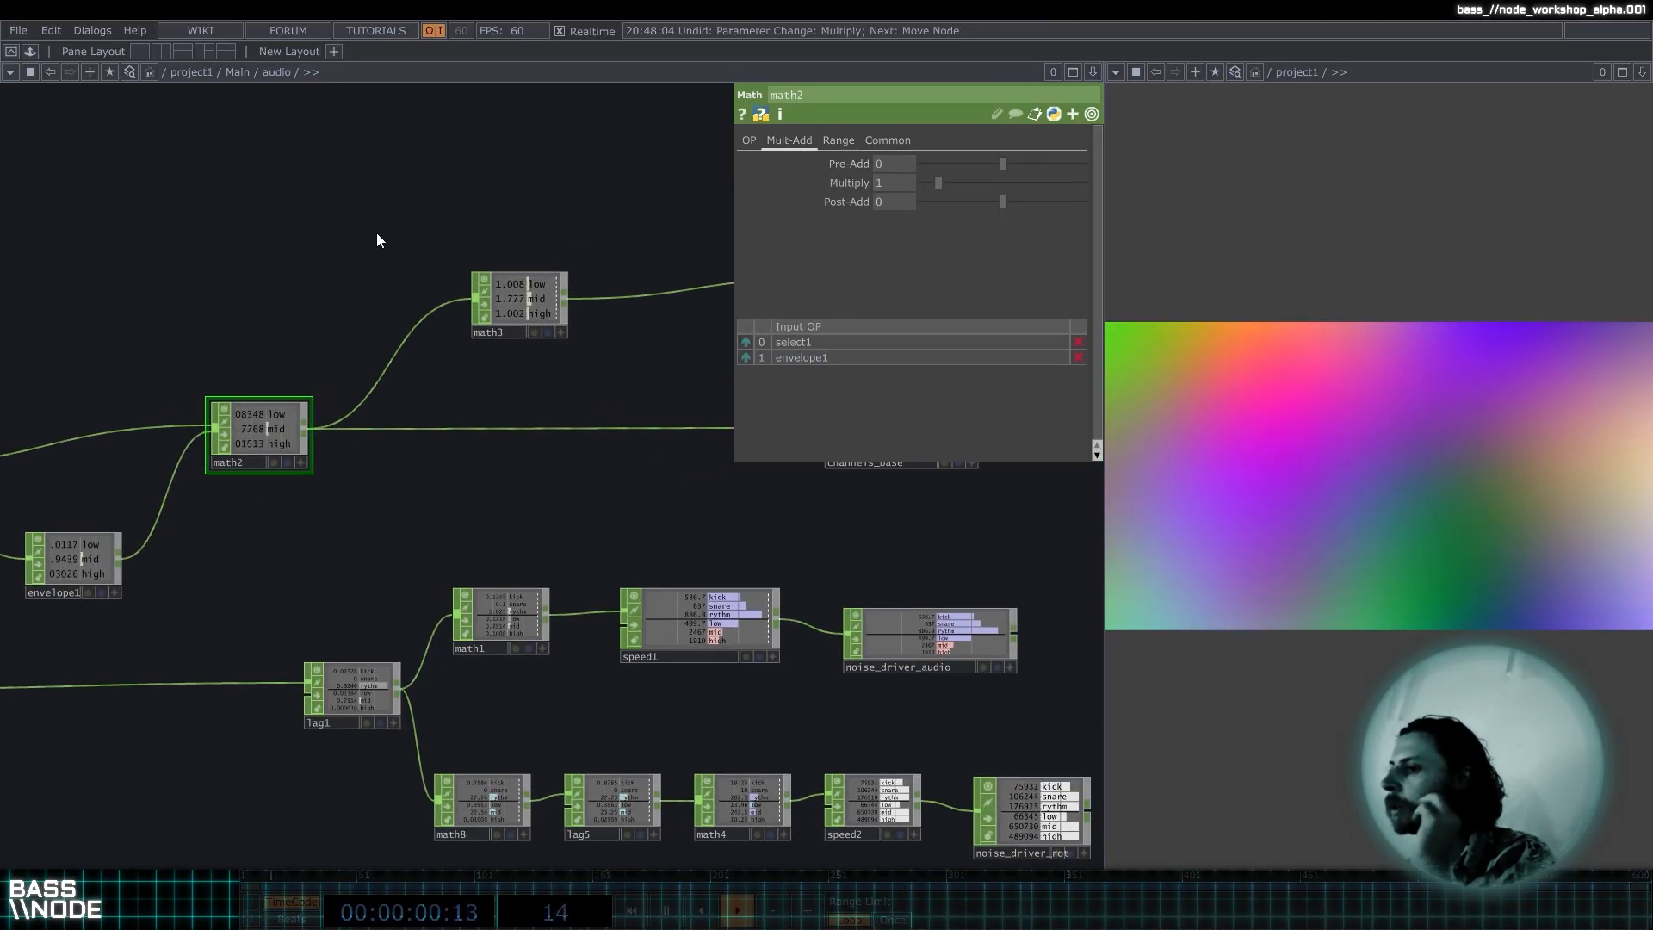
{"action": "left_click_drag", "start_coordinate": [579, 214], "coordinate": [379, 284]}
{"action": "scroll", "coordinate": [380, 284], "scroll_direction": "down", "scroll_amount": 3}
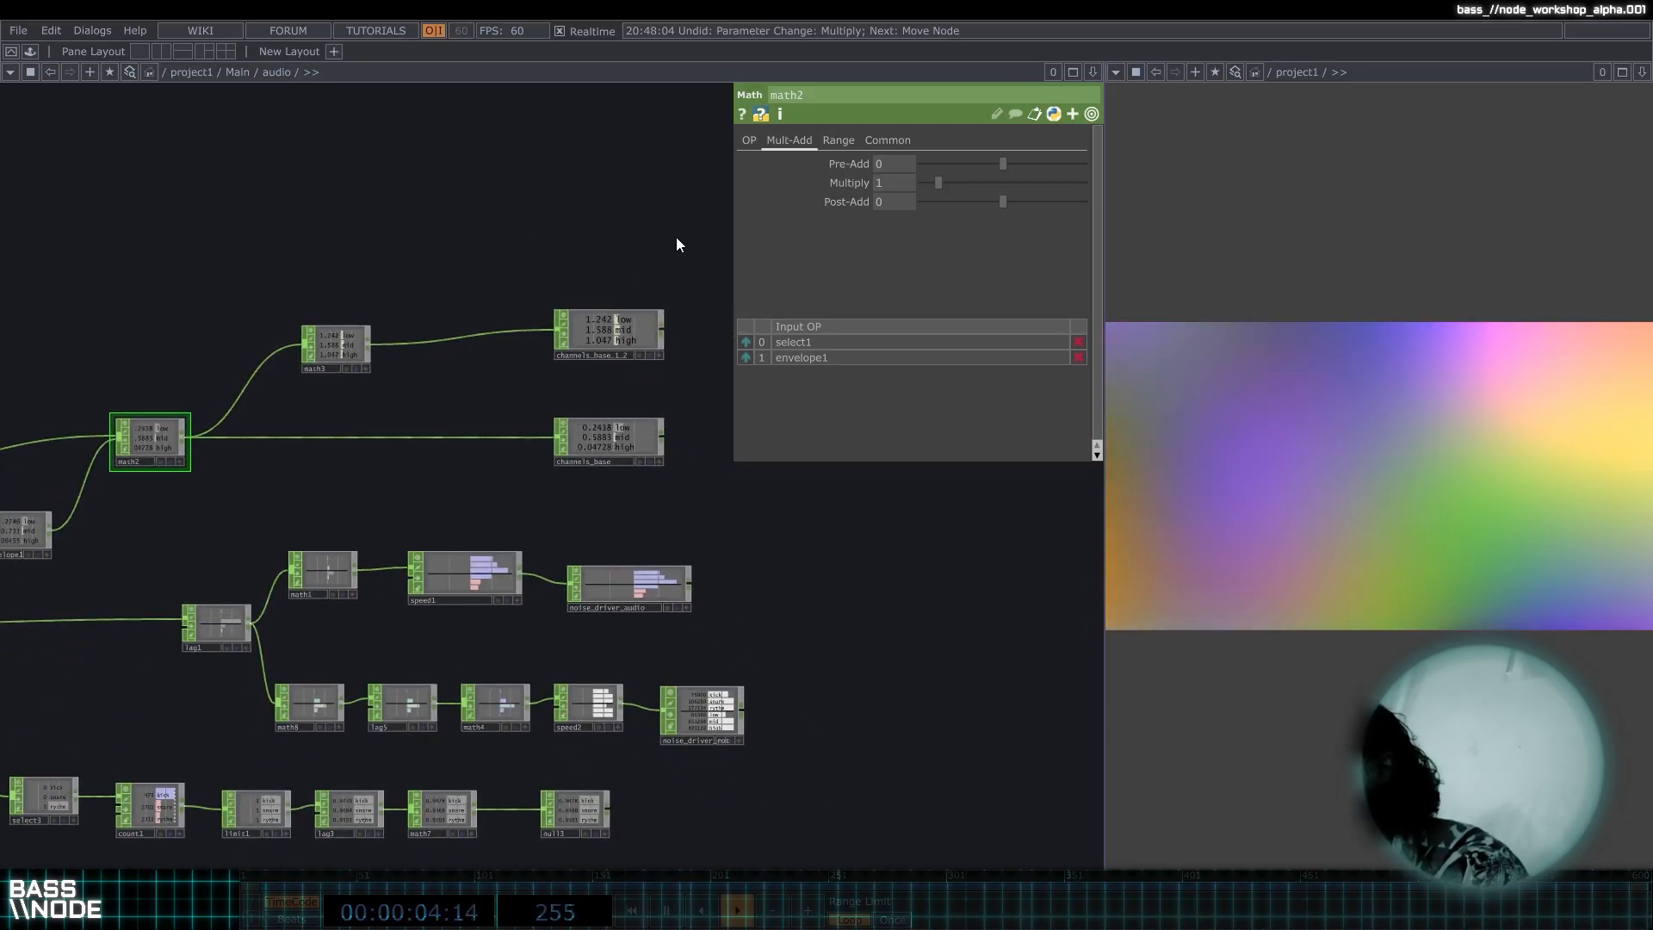
{"action": "scroll", "coordinate": [414, 274], "scroll_direction": "up", "scroll_amount": 2}
{"action": "left_click_drag", "start_coordinate": [516, 394], "coordinate": [437, 350]}
{"action": "left_click", "coordinate": [640, 438]}
{"action": "left_click_drag", "start_coordinate": [694, 498], "coordinate": [720, 548]}
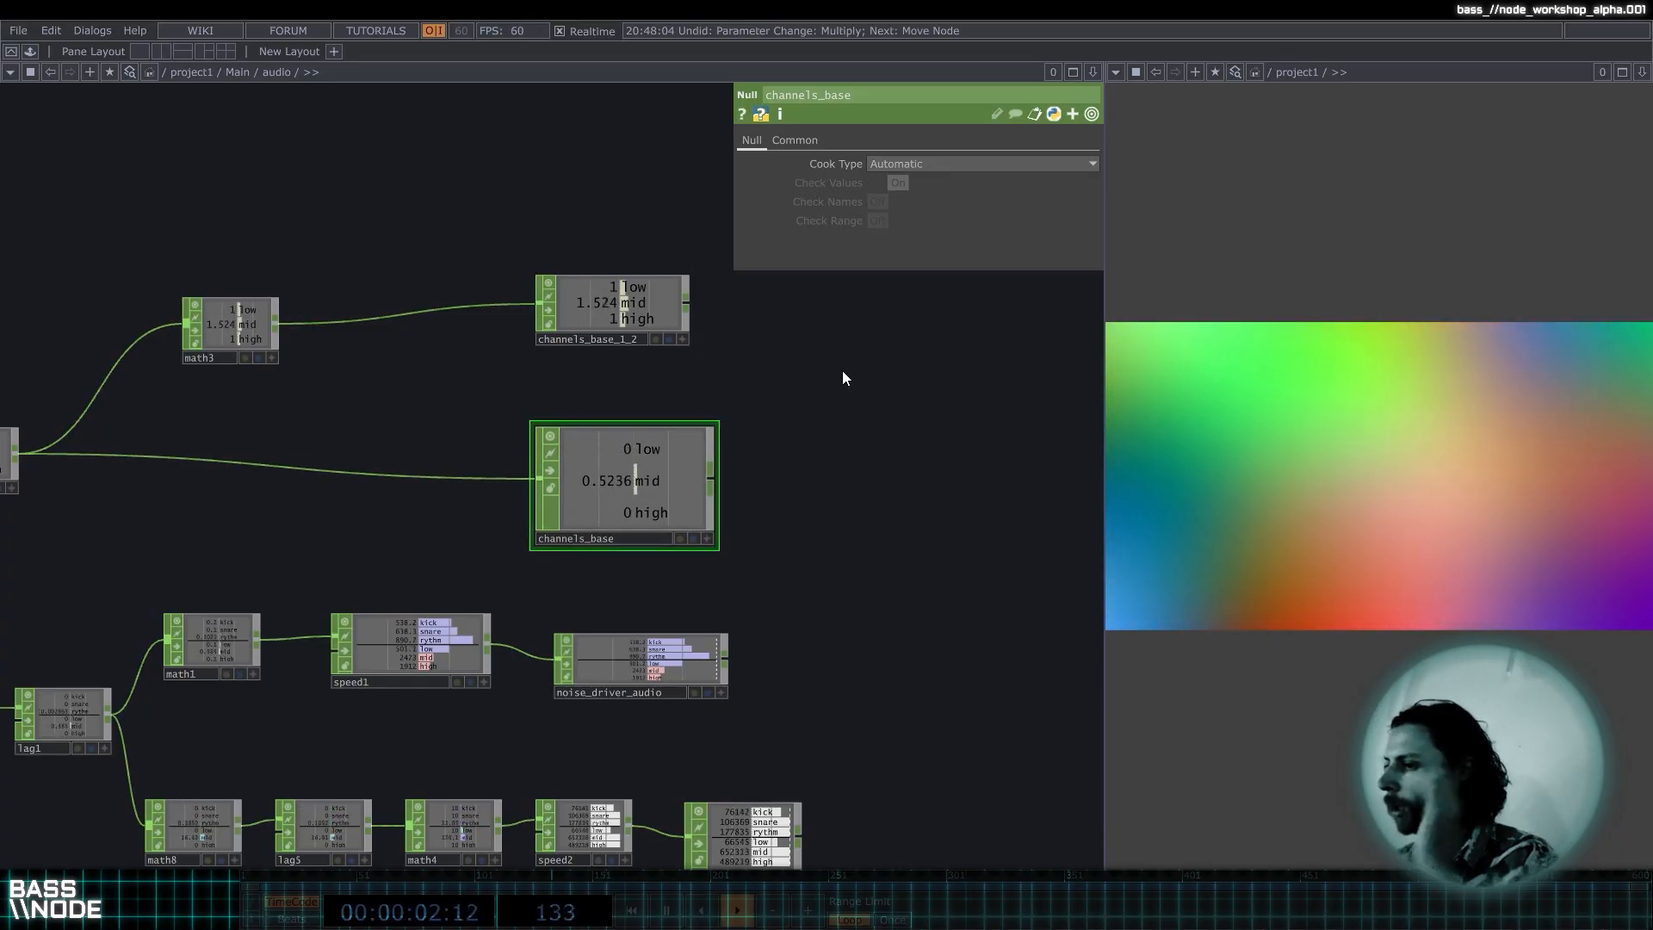
Check math3's From and To ranges and compare the channels_base_1_2 output with channels_base.
{"action": "scroll", "coordinate": [758, 445], "scroll_direction": "up", "scroll_amount": 2}
{"action": "scroll", "coordinate": [758, 446], "scroll_direction": "up", "scroll_amount": 1}
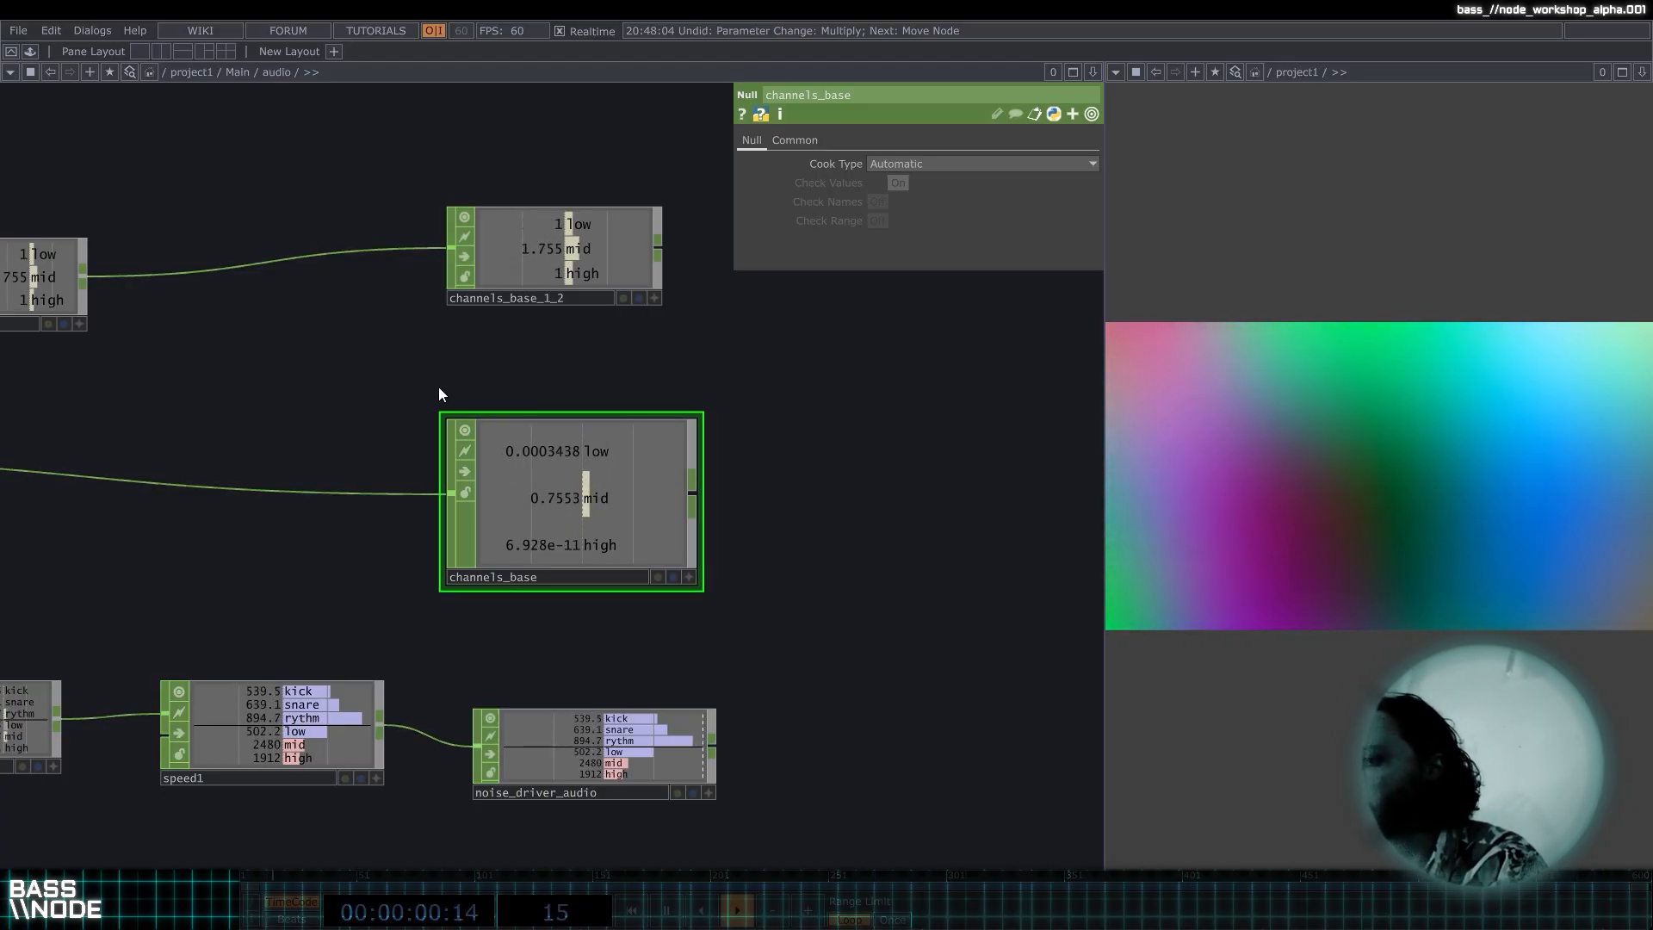
{"action": "left_click_drag", "start_coordinate": [520, 384], "coordinate": [678, 390]}
{"action": "right_click_drag", "start_coordinate": [132, 191], "coordinate": [633, 310]}
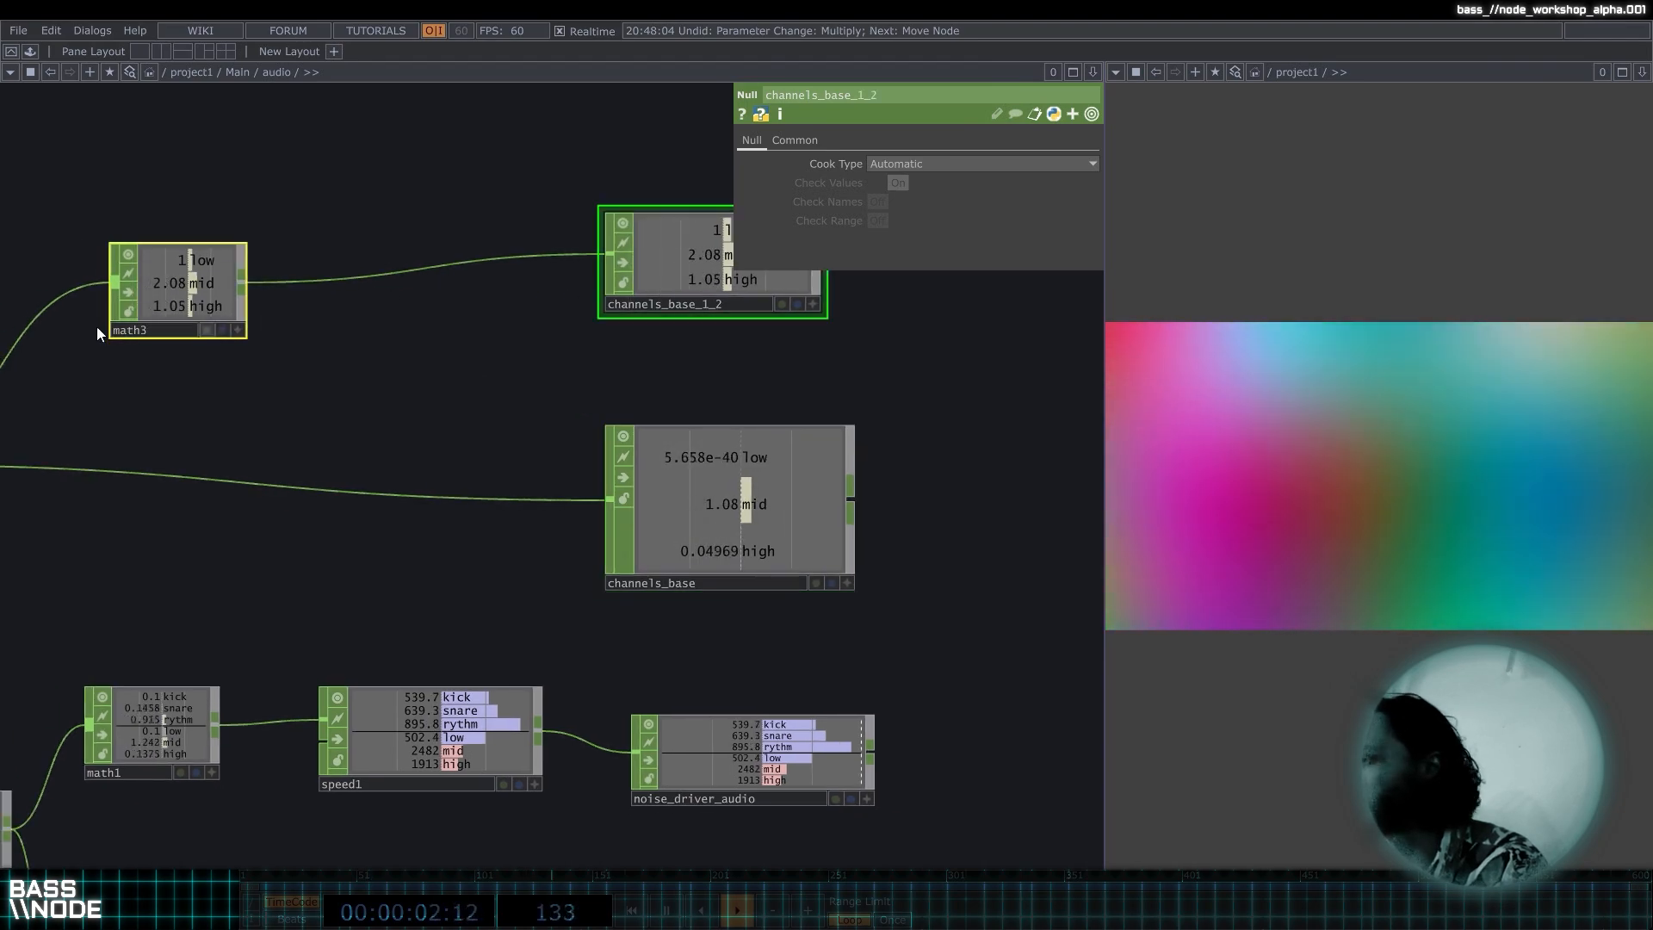
{"action": "left_click", "coordinate": [220, 279]}
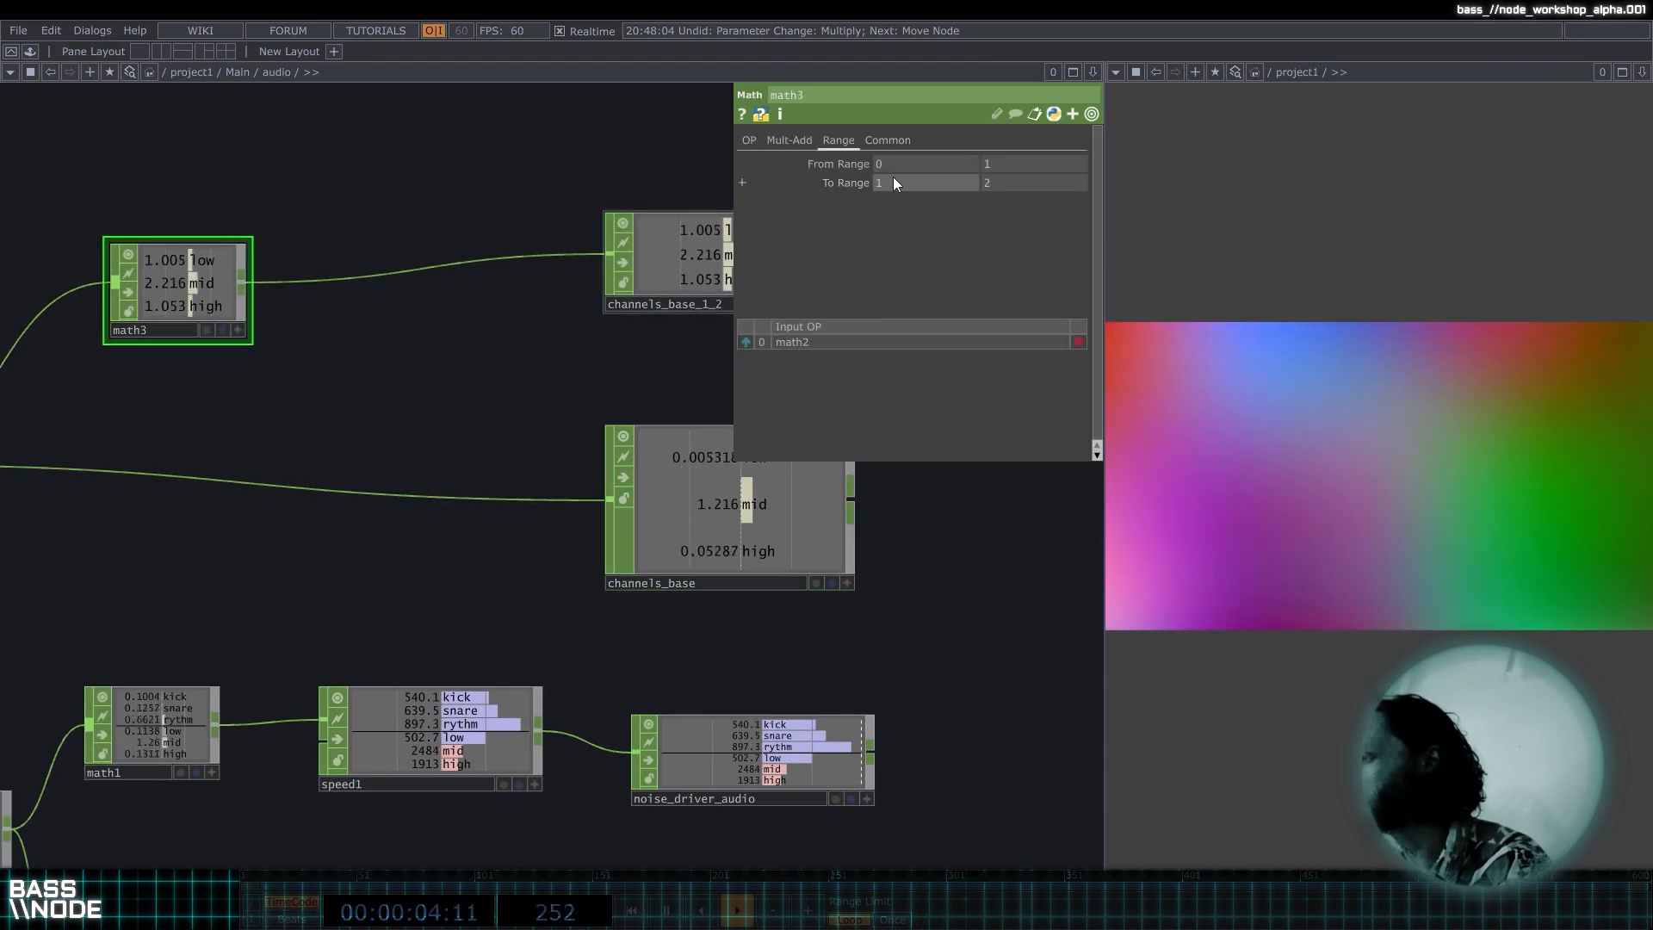
{"action": "left_click_drag", "start_coordinate": [543, 177], "coordinate": [334, 181]}
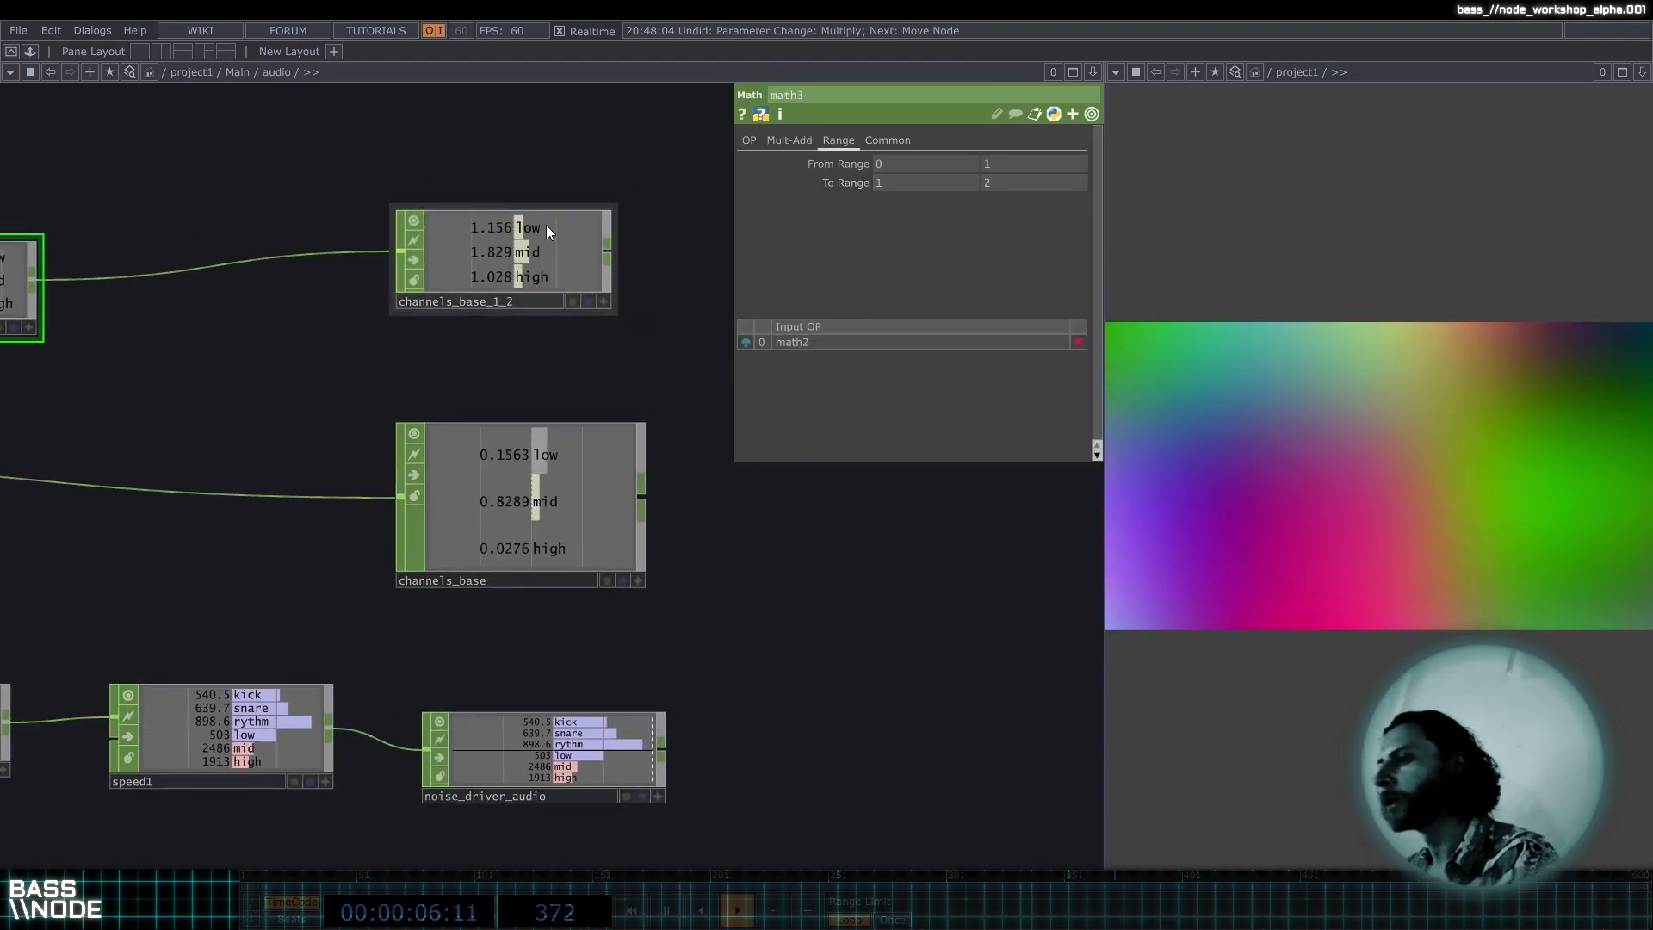
Split the audio network pane left/right to get a second network view beside it.
{"action": "left_click", "coordinate": [546, 225]}
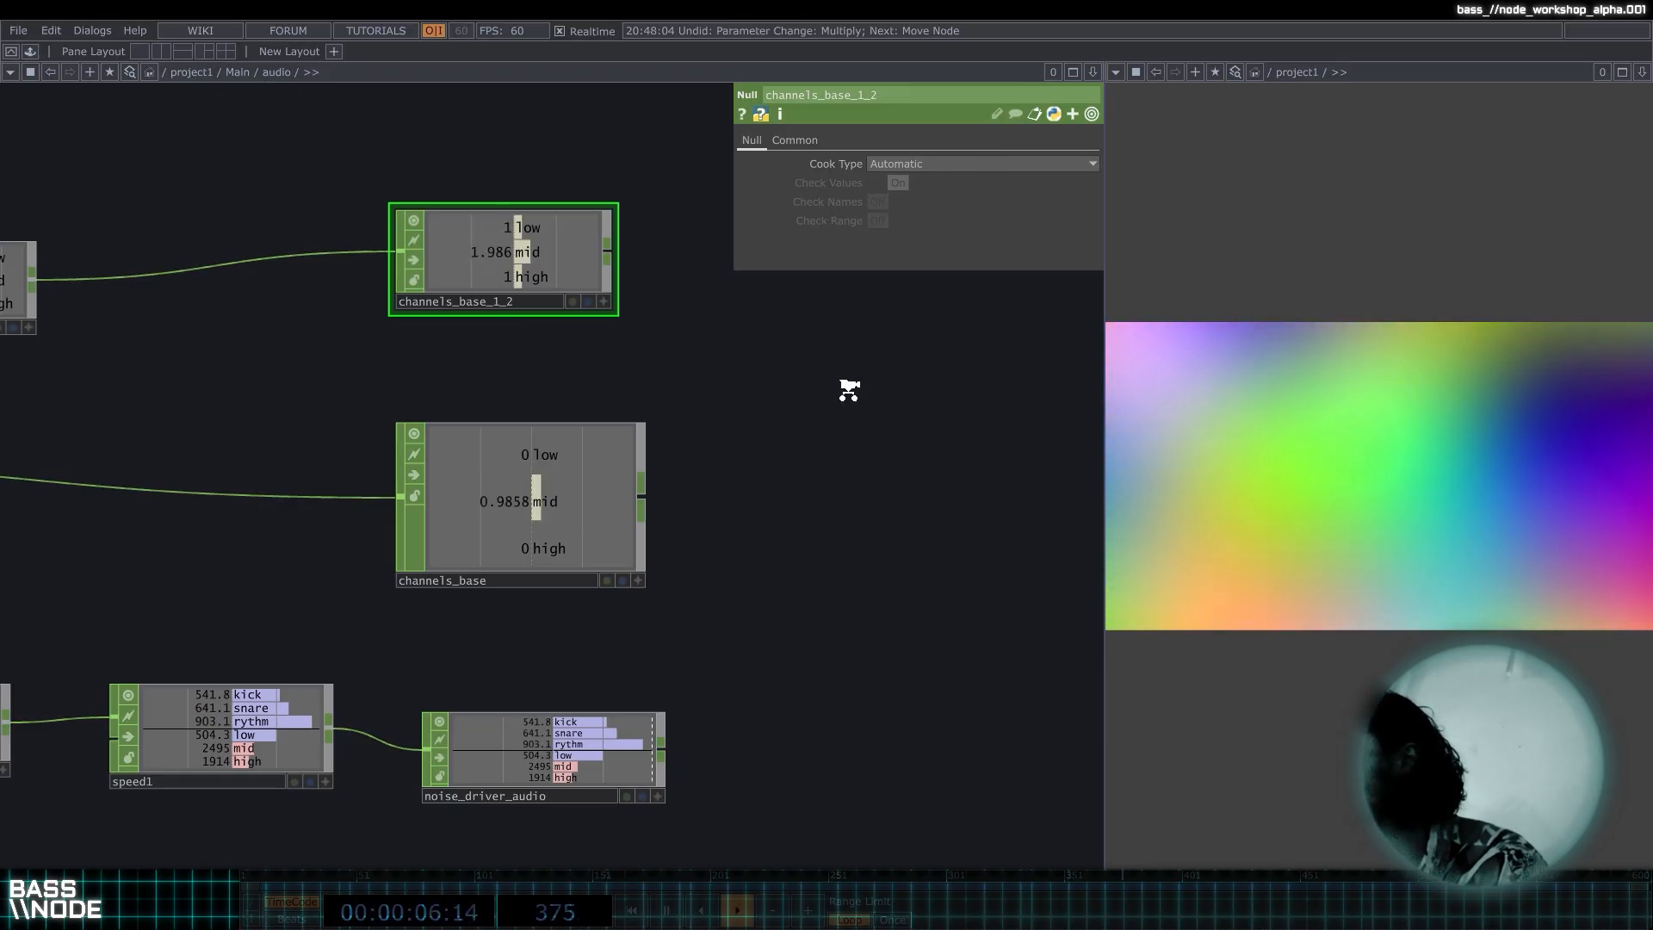
{"action": "scroll", "coordinate": [853, 387], "scroll_direction": "down", "scroll_amount": 3}
{"action": "left_click_drag", "start_coordinate": [689, 444], "coordinate": [674, 394]}
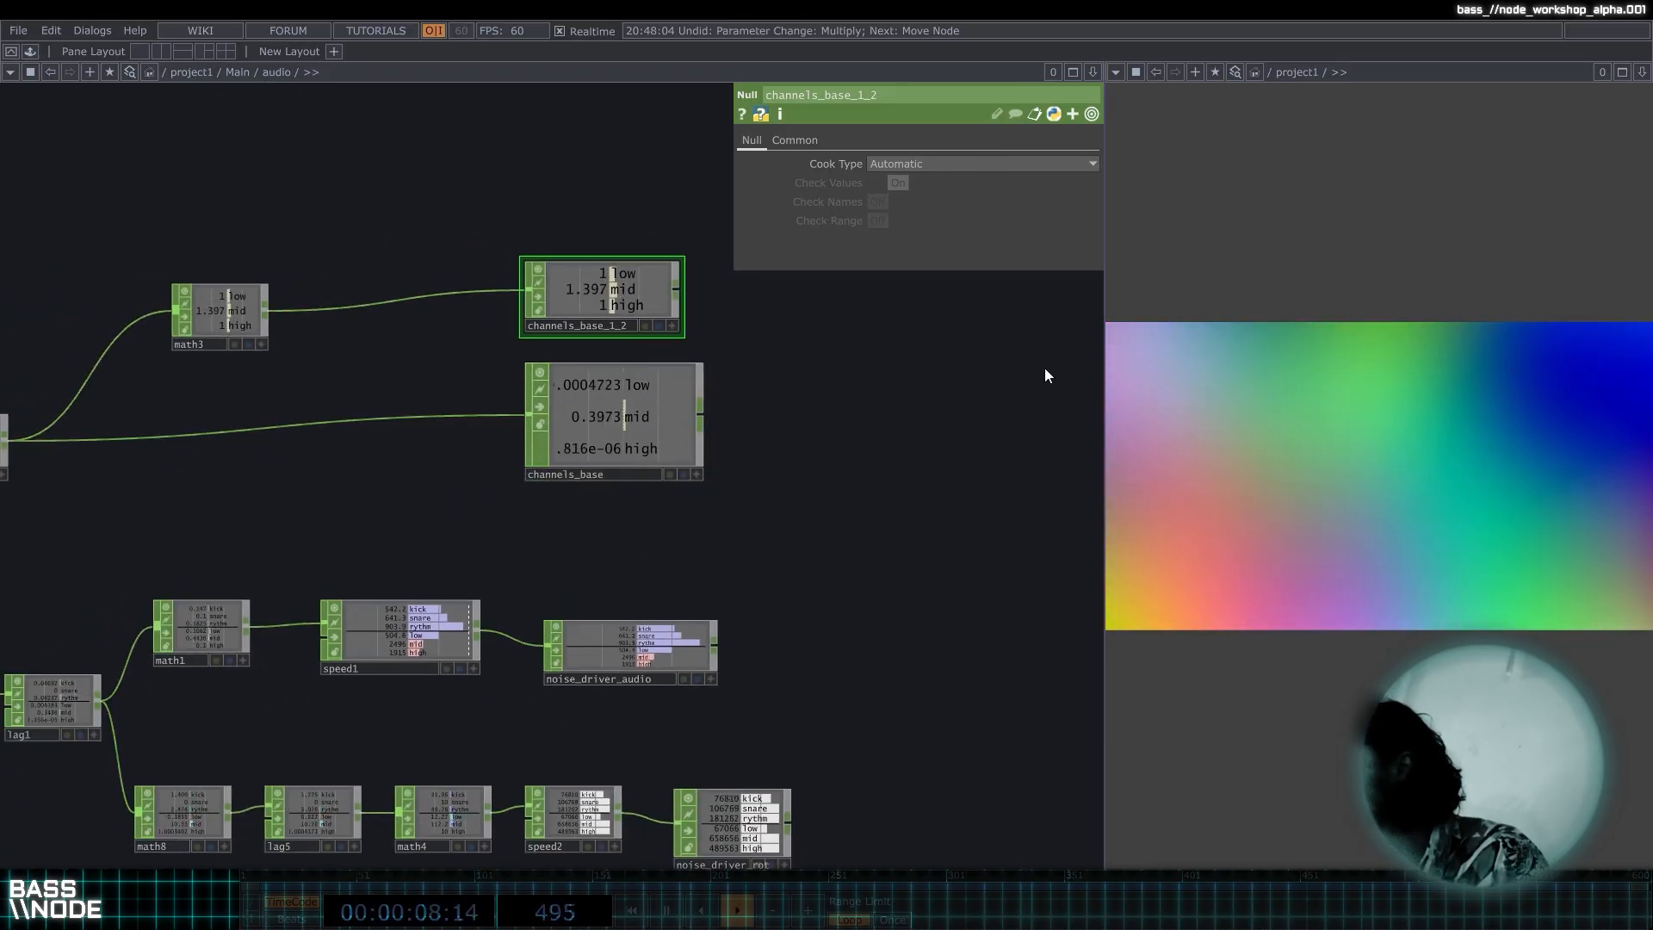
{"action": "left_click_drag", "start_coordinate": [962, 452], "coordinate": [840, 457]}
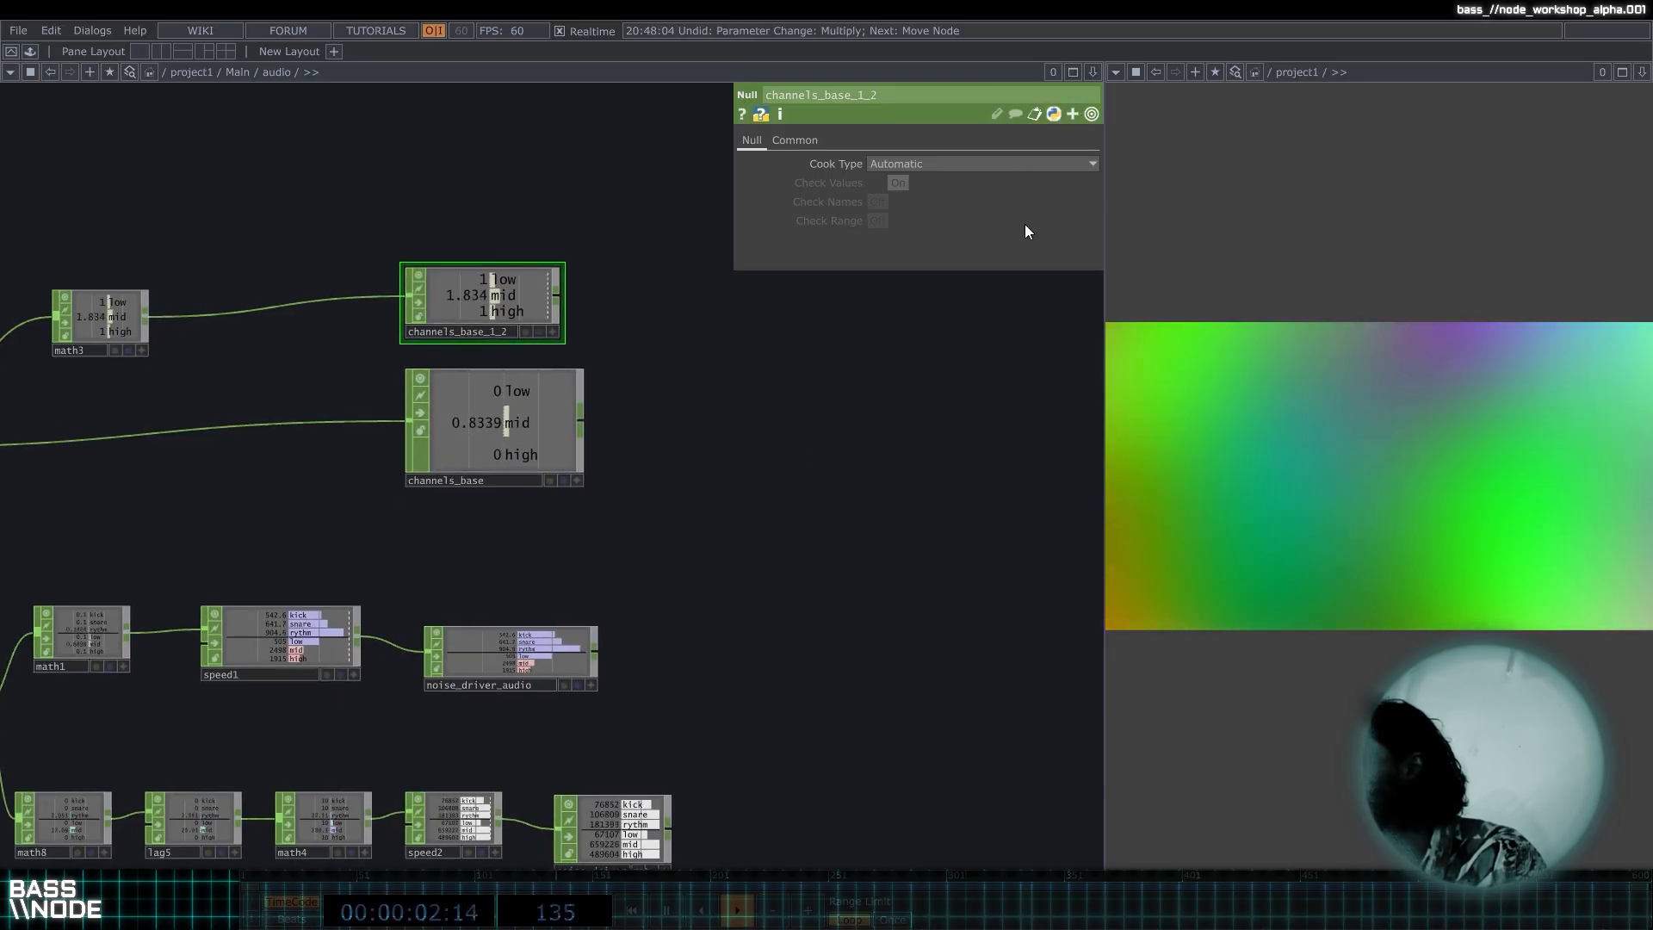
{"action": "left_click", "coordinate": [1090, 75]}
{"action": "left_click", "coordinate": [1093, 75]}
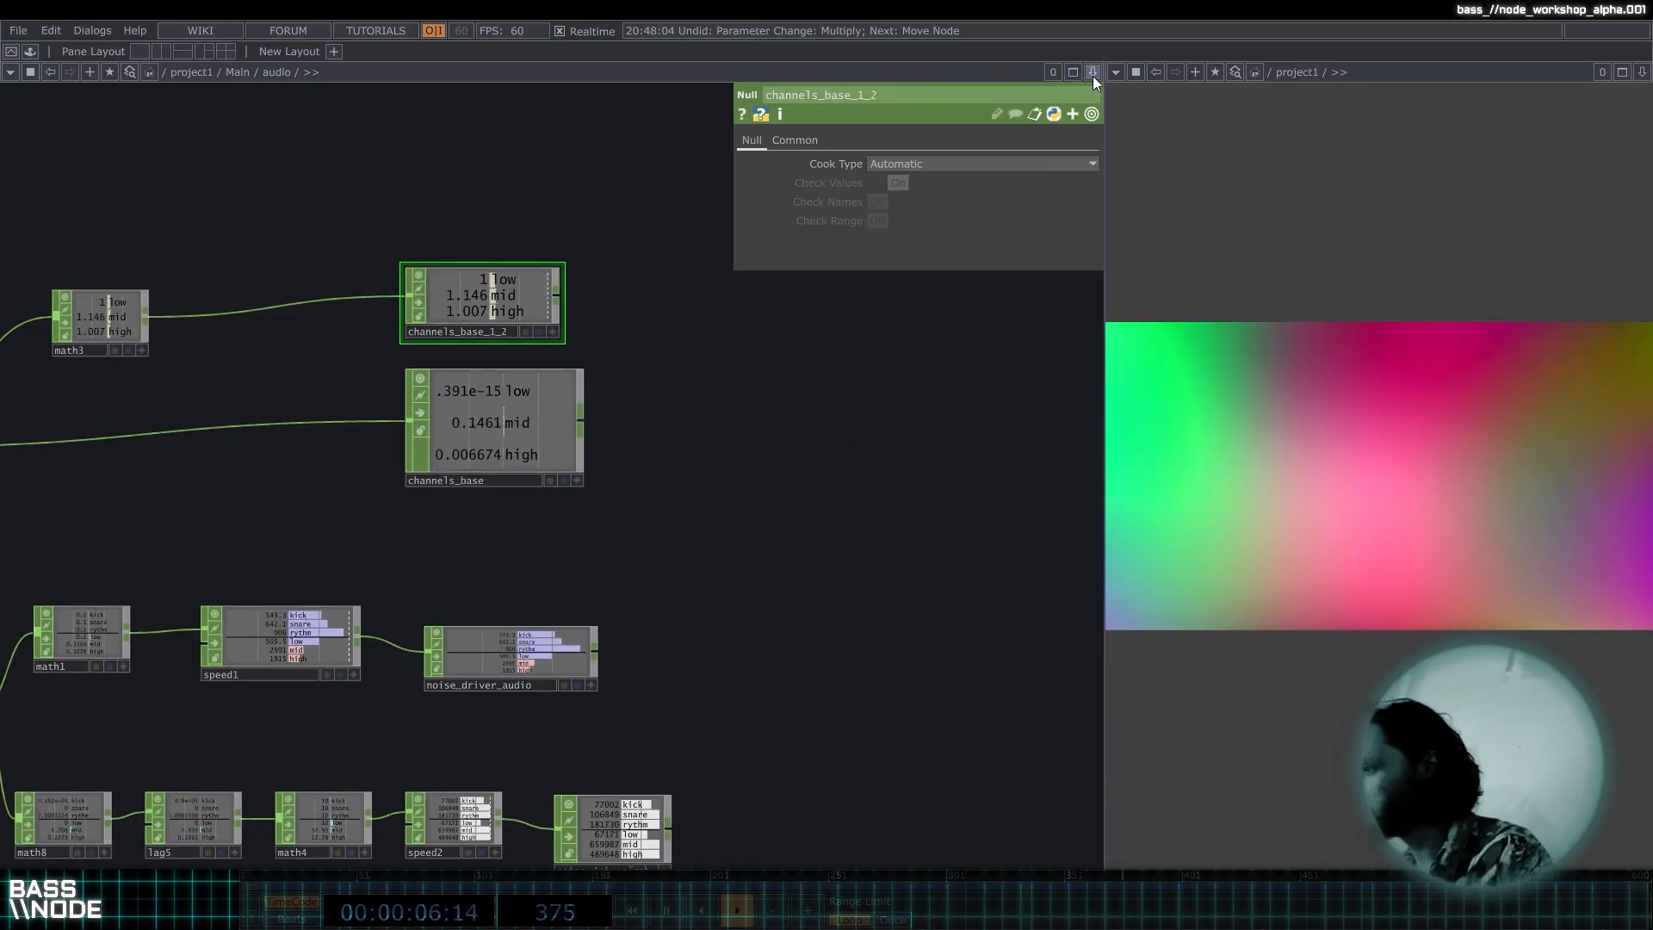
{"action": "left_click", "coordinate": [1094, 76]}
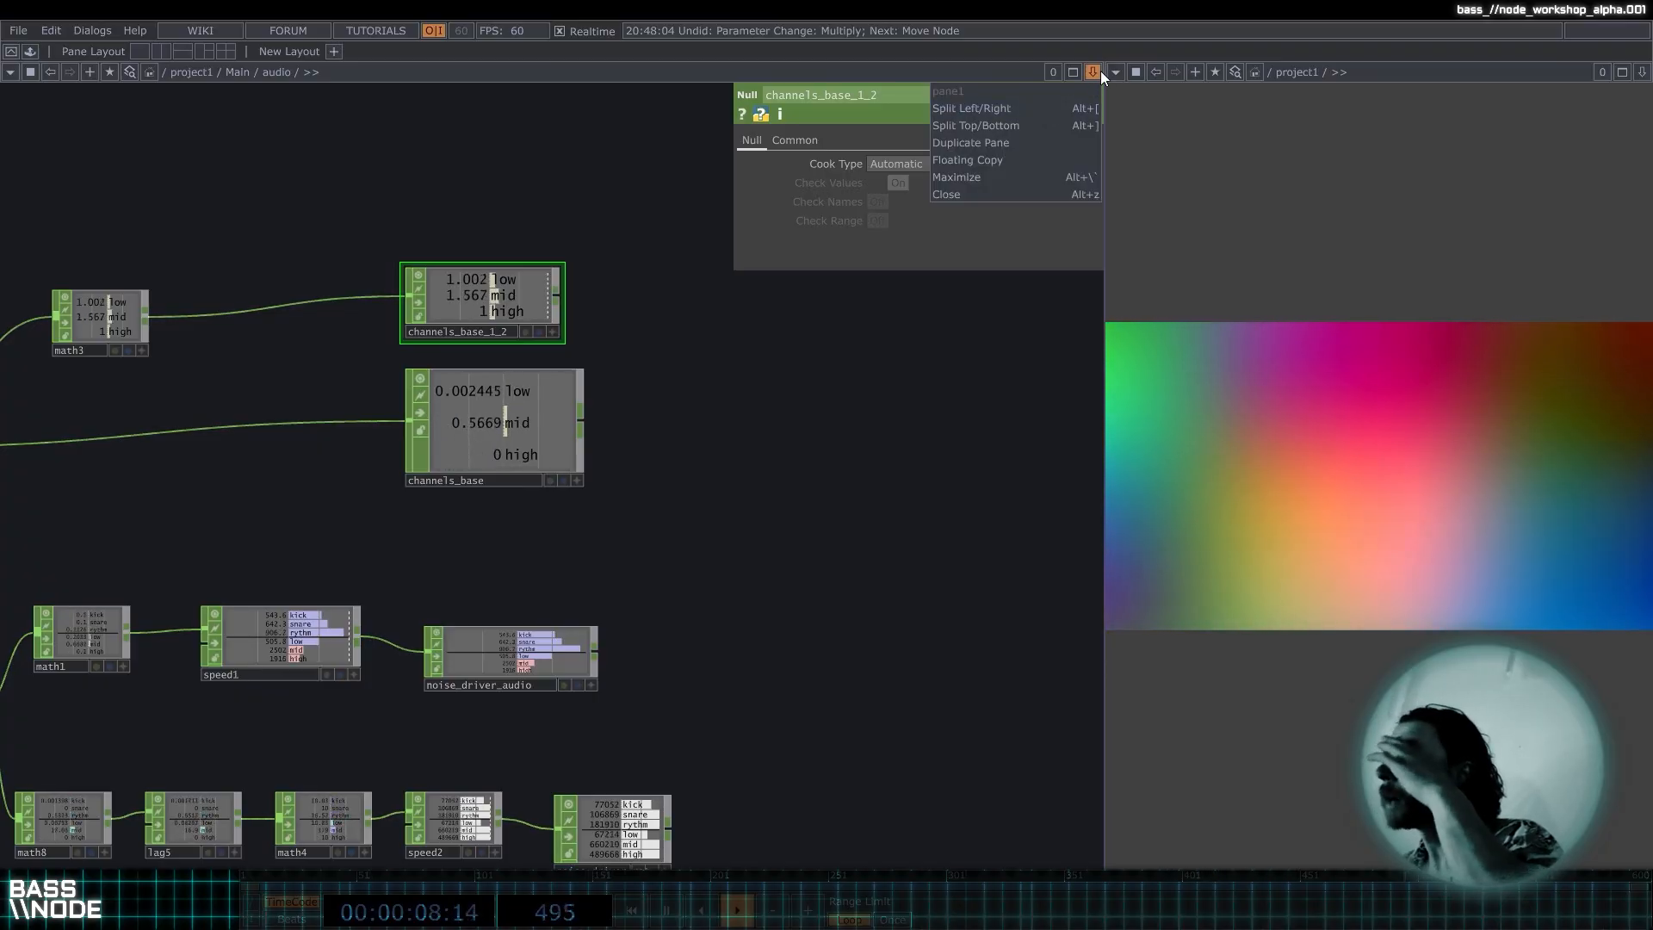
{"action": "left_click", "coordinate": [1067, 108]}
Open the visual1 component in the new pane and bring noise1 into view.
{"action": "scroll", "coordinate": [675, 493], "scroll_direction": "down", "scroll_amount": 10}
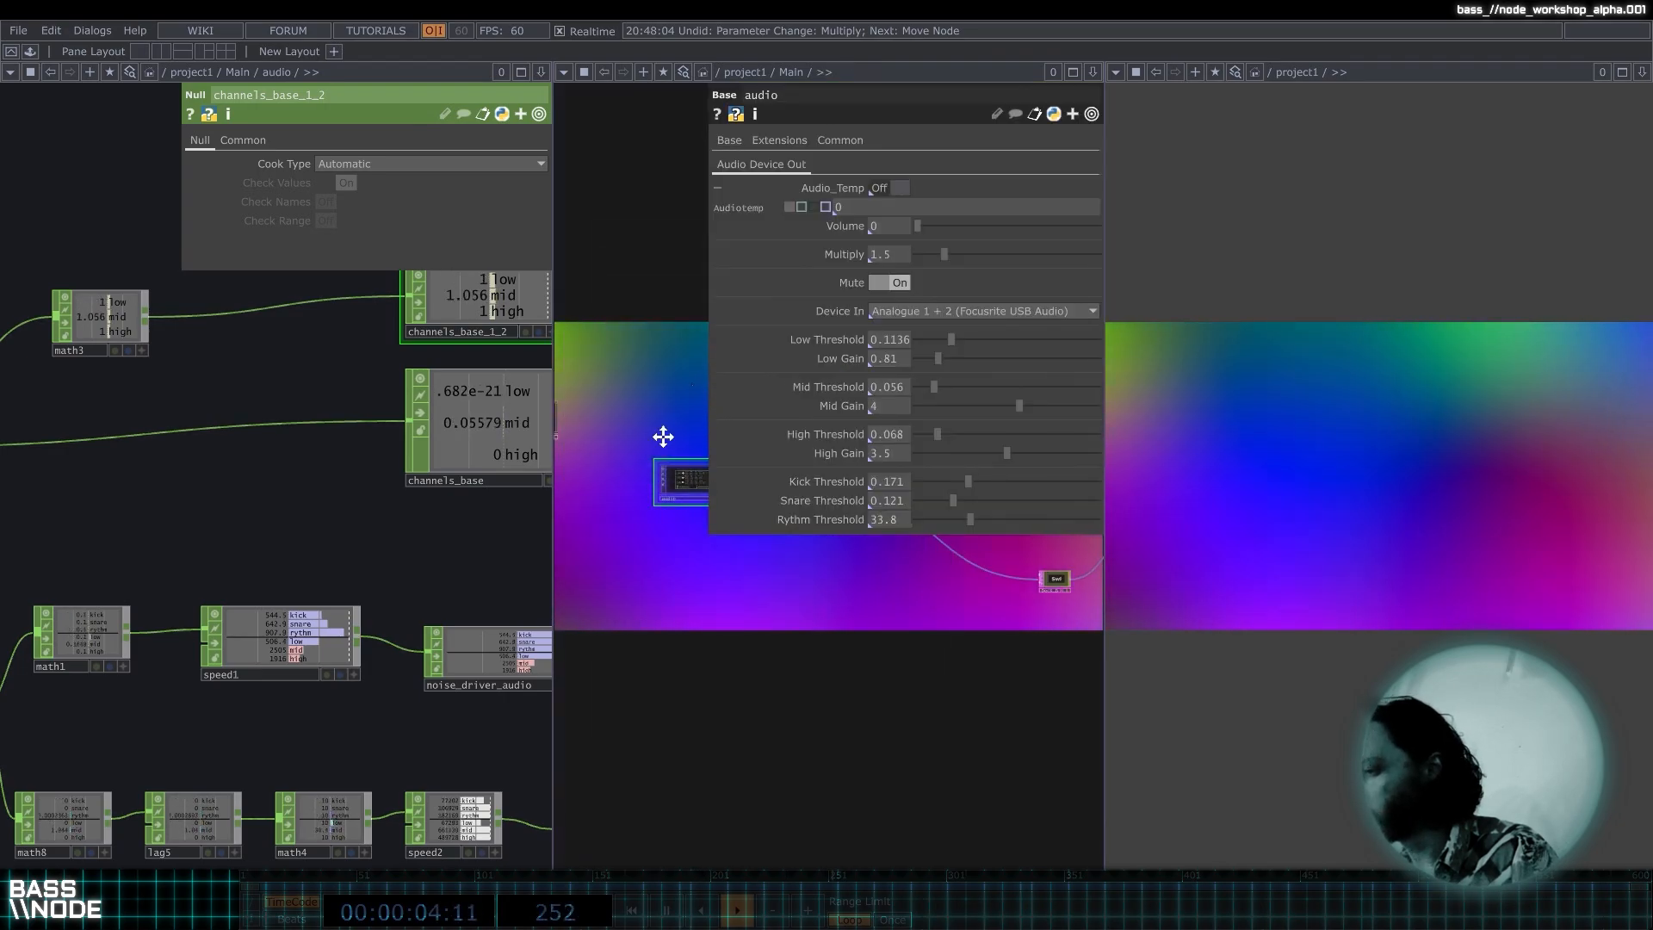
{"action": "left_click", "coordinate": [762, 715]}
{"action": "double_click", "coordinate": [761, 715]}
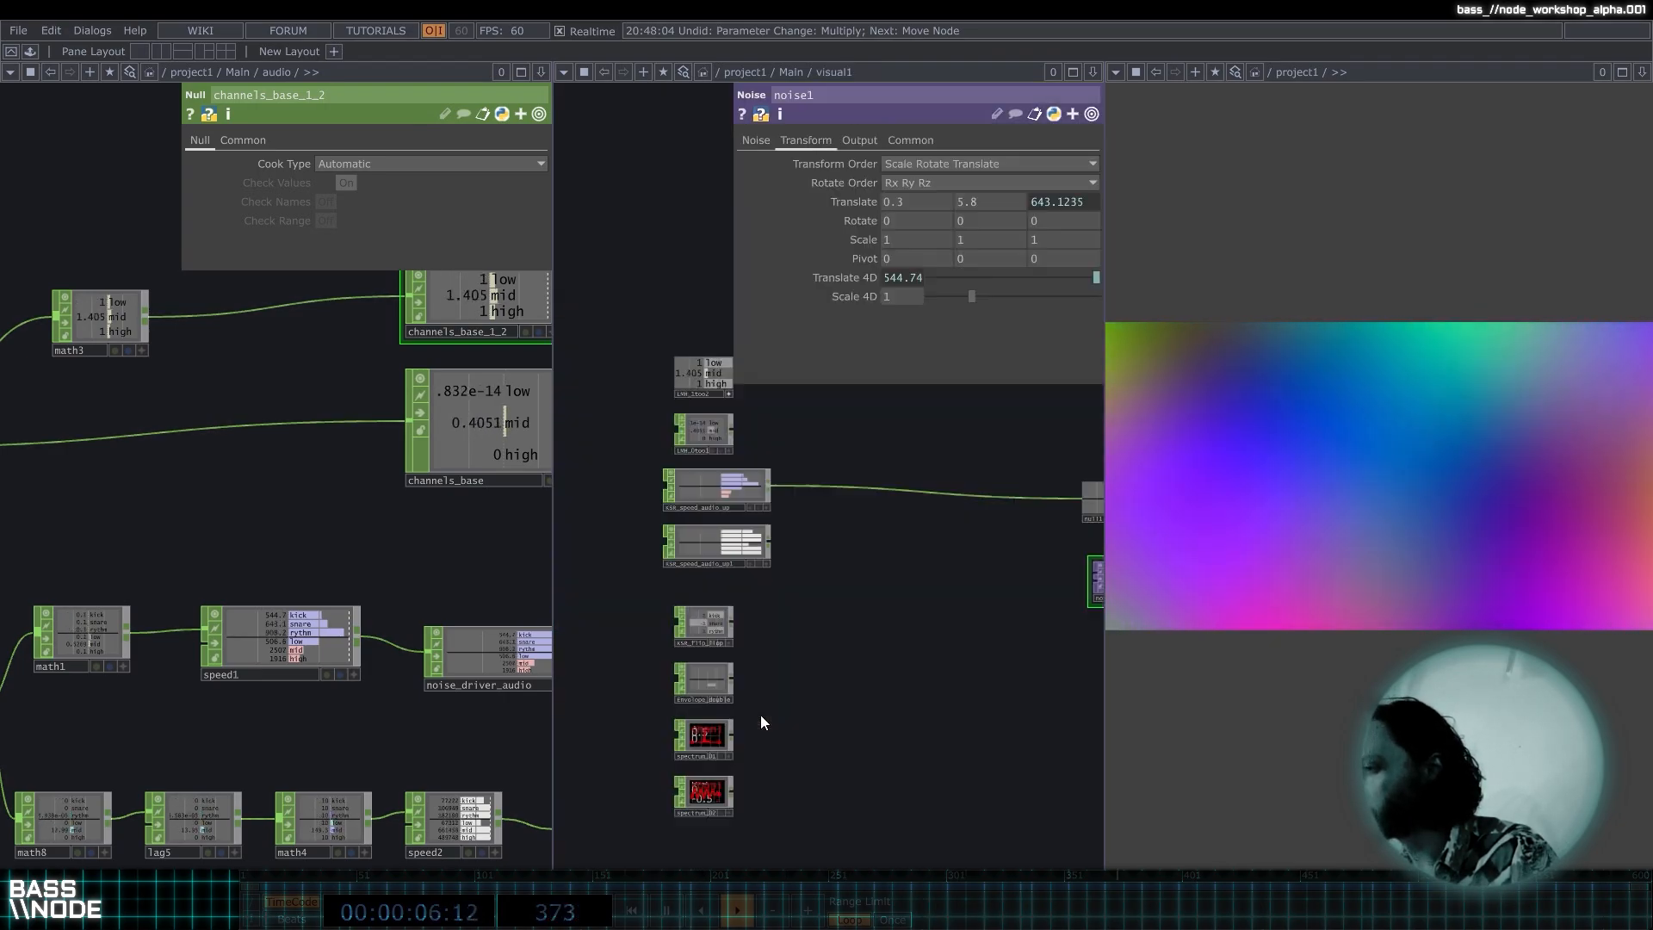
{"action": "left_click_drag", "start_coordinate": [889, 624], "coordinate": [763, 632]}
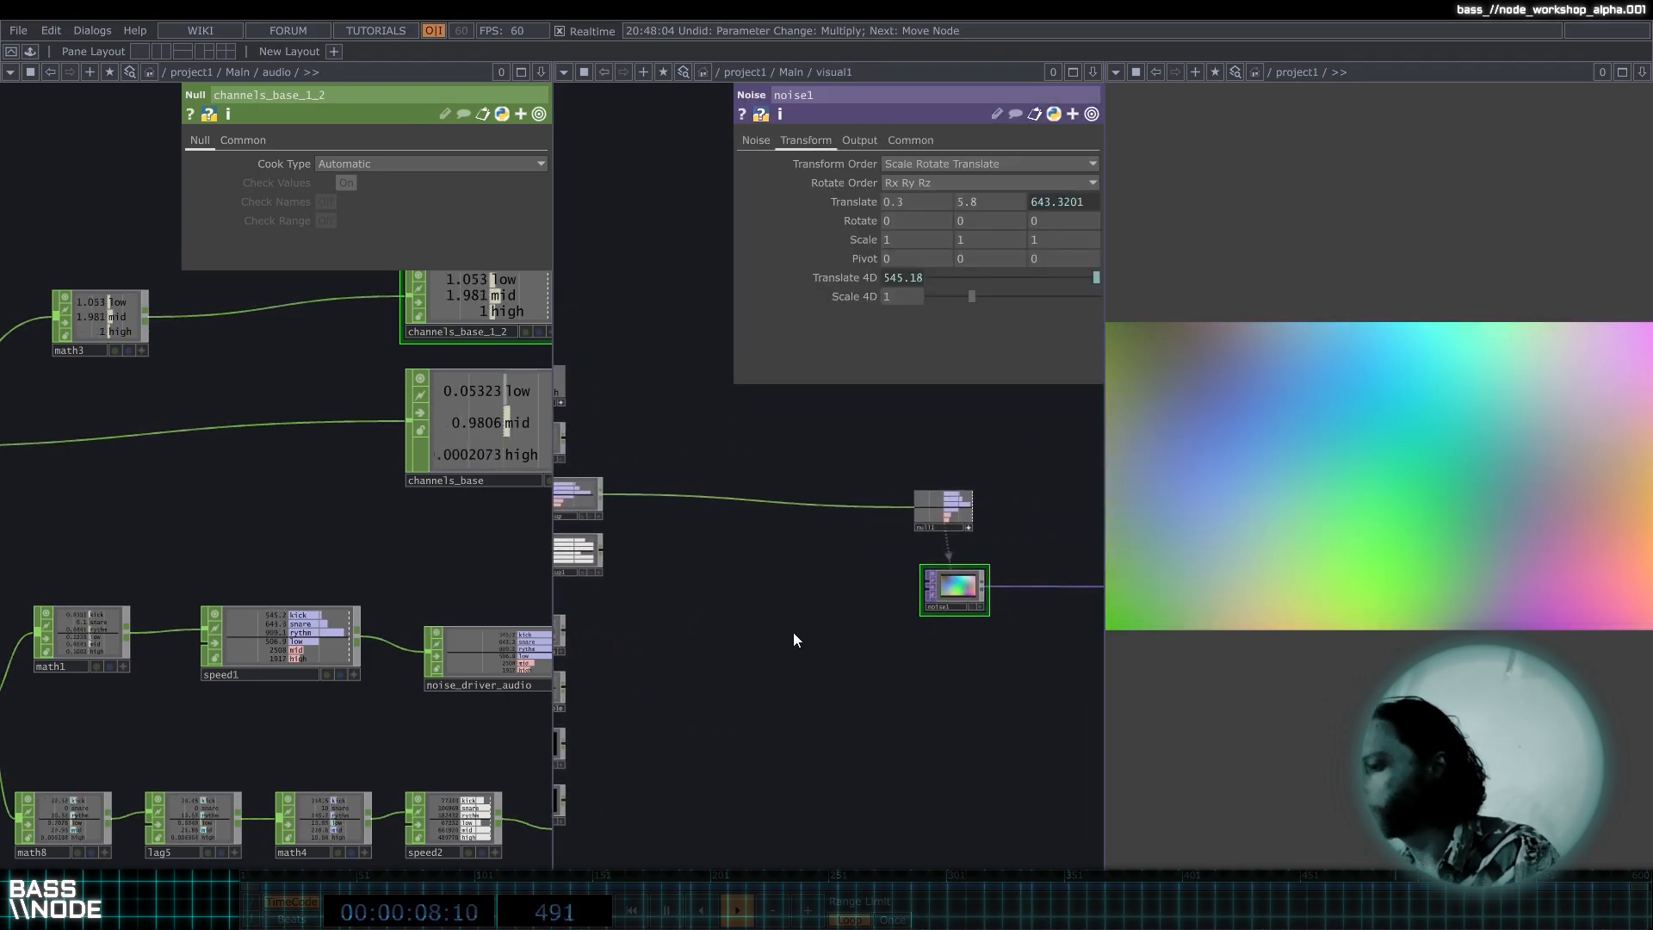
{"action": "scroll", "coordinate": [1001, 596], "scroll_direction": "up", "scroll_amount": 6}
{"action": "left_click_drag", "start_coordinate": [872, 546], "coordinate": [811, 547]}
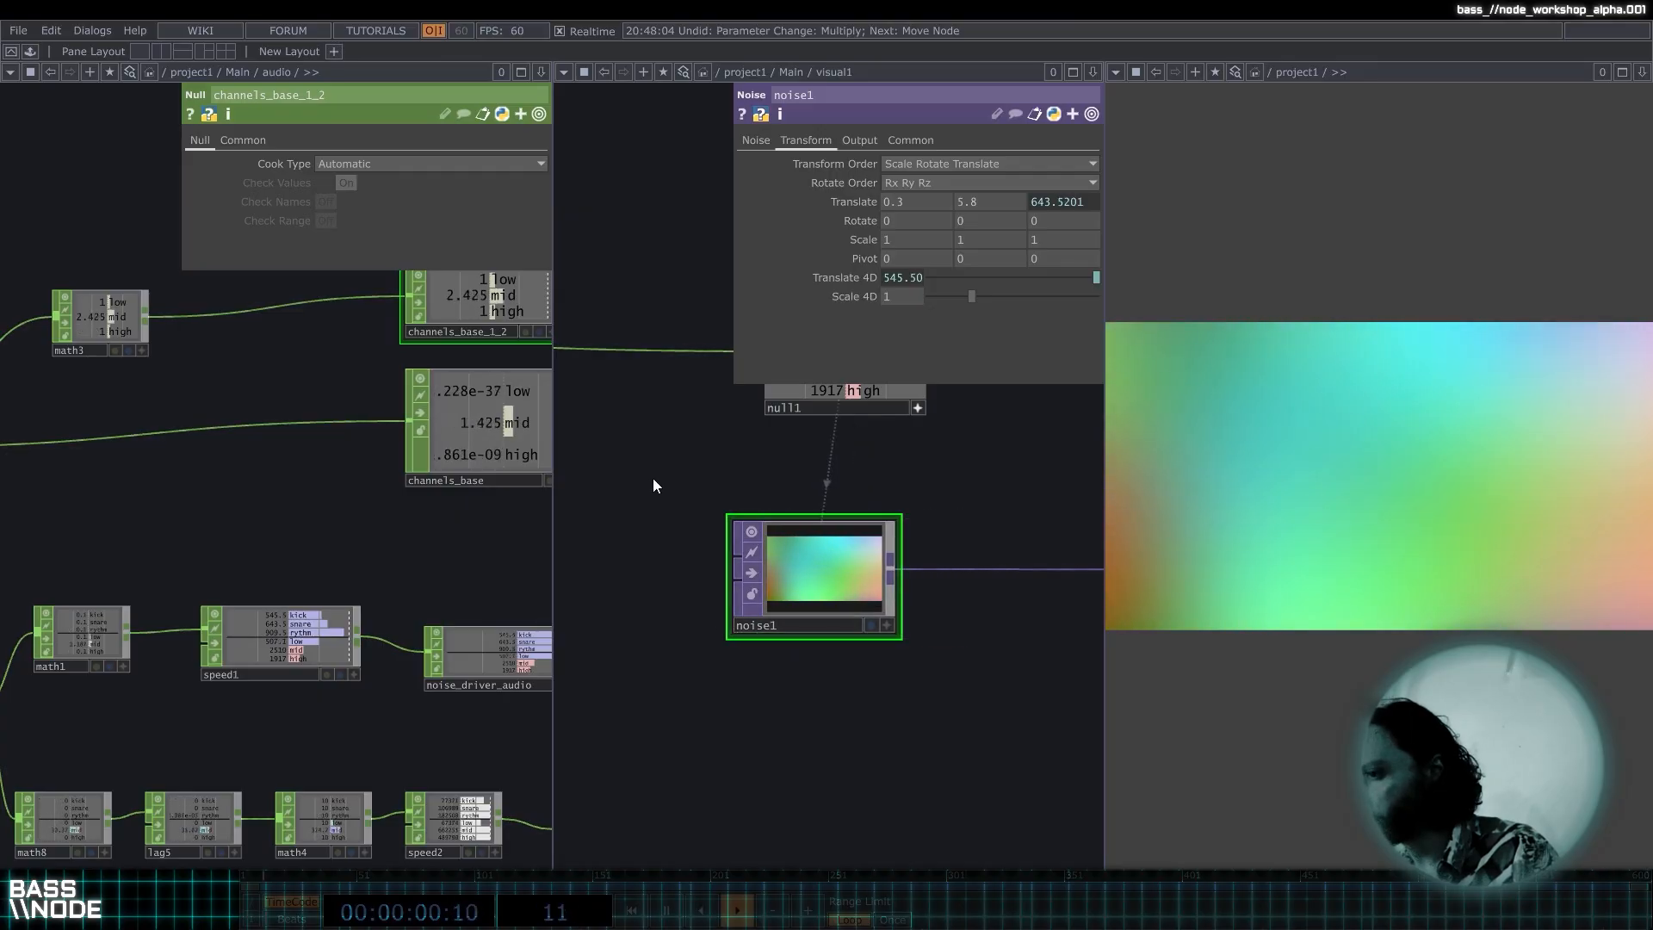
Compare the audio network's output nulls with the Select CHOPs that bring them into visual1.
{"action": "left_click_drag", "start_coordinate": [416, 576], "coordinate": [229, 622]}
{"action": "left_click_drag", "start_coordinate": [877, 569], "coordinate": [1098, 608]}
{"action": "left_click_drag", "start_coordinate": [870, 546], "coordinate": [1067, 577]}
{"action": "left_click_drag", "start_coordinate": [732, 457], "coordinate": [956, 539]}
{"action": "left_click_drag", "start_coordinate": [858, 601], "coordinate": [829, 522]}
{"action": "scroll", "coordinate": [874, 647], "scroll_direction": "down", "scroll_amount": 5}
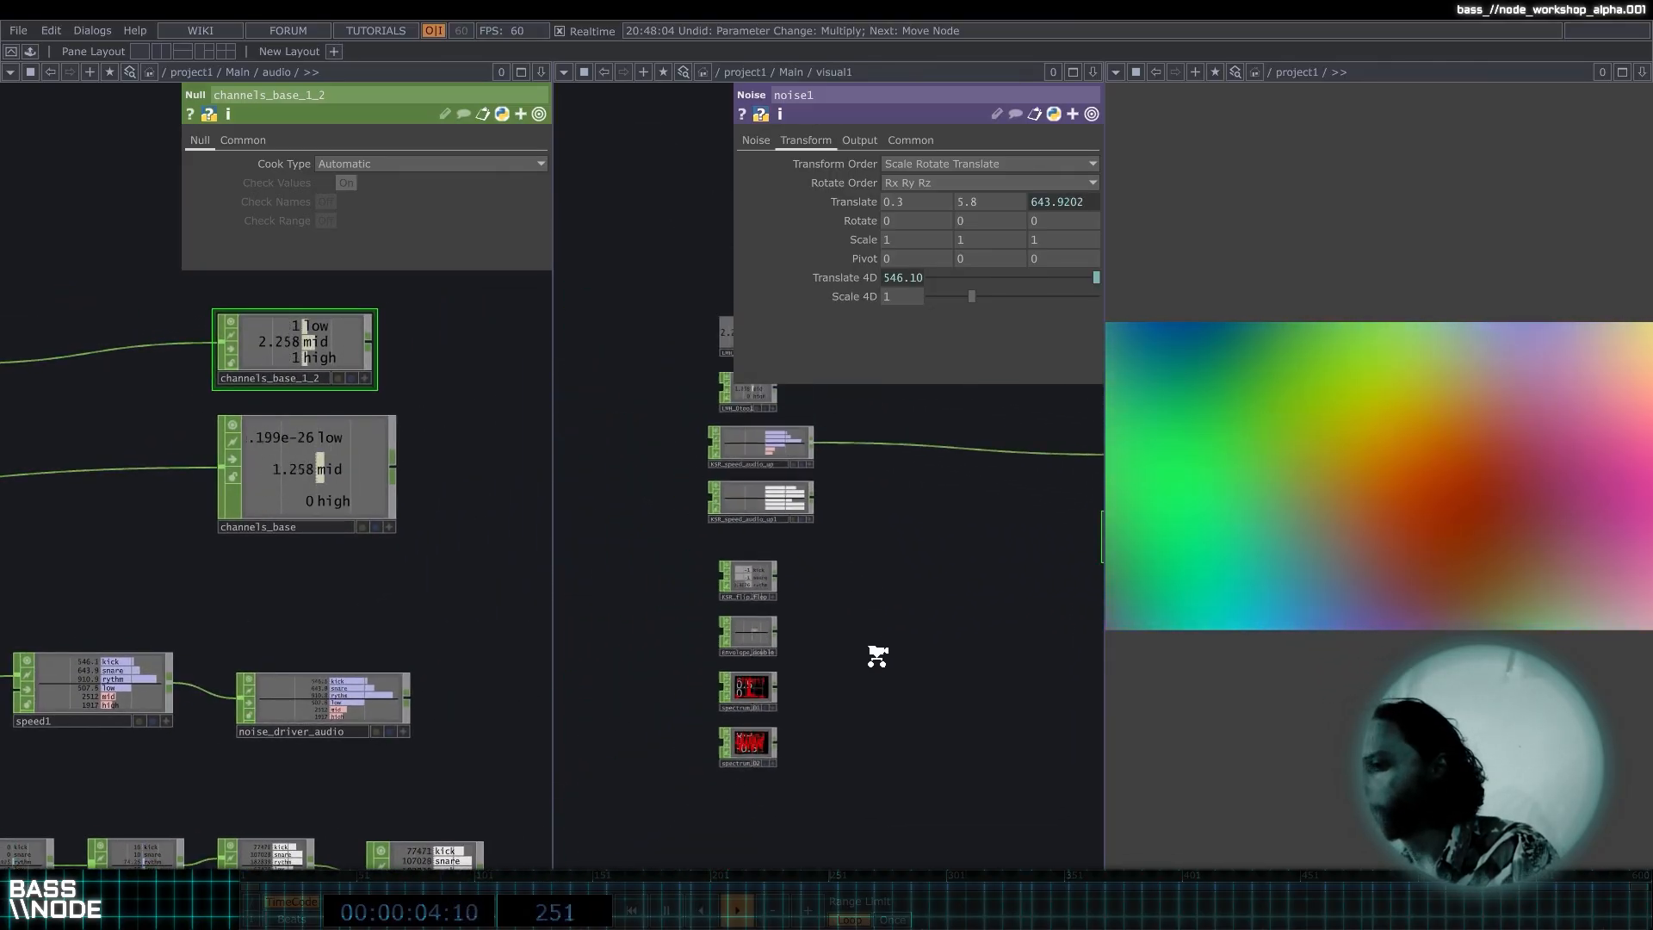
{"action": "left_click_drag", "start_coordinate": [890, 797], "coordinate": [720, 376]}
{"action": "scroll", "coordinate": [428, 377], "scroll_direction": "down", "scroll_amount": 5}
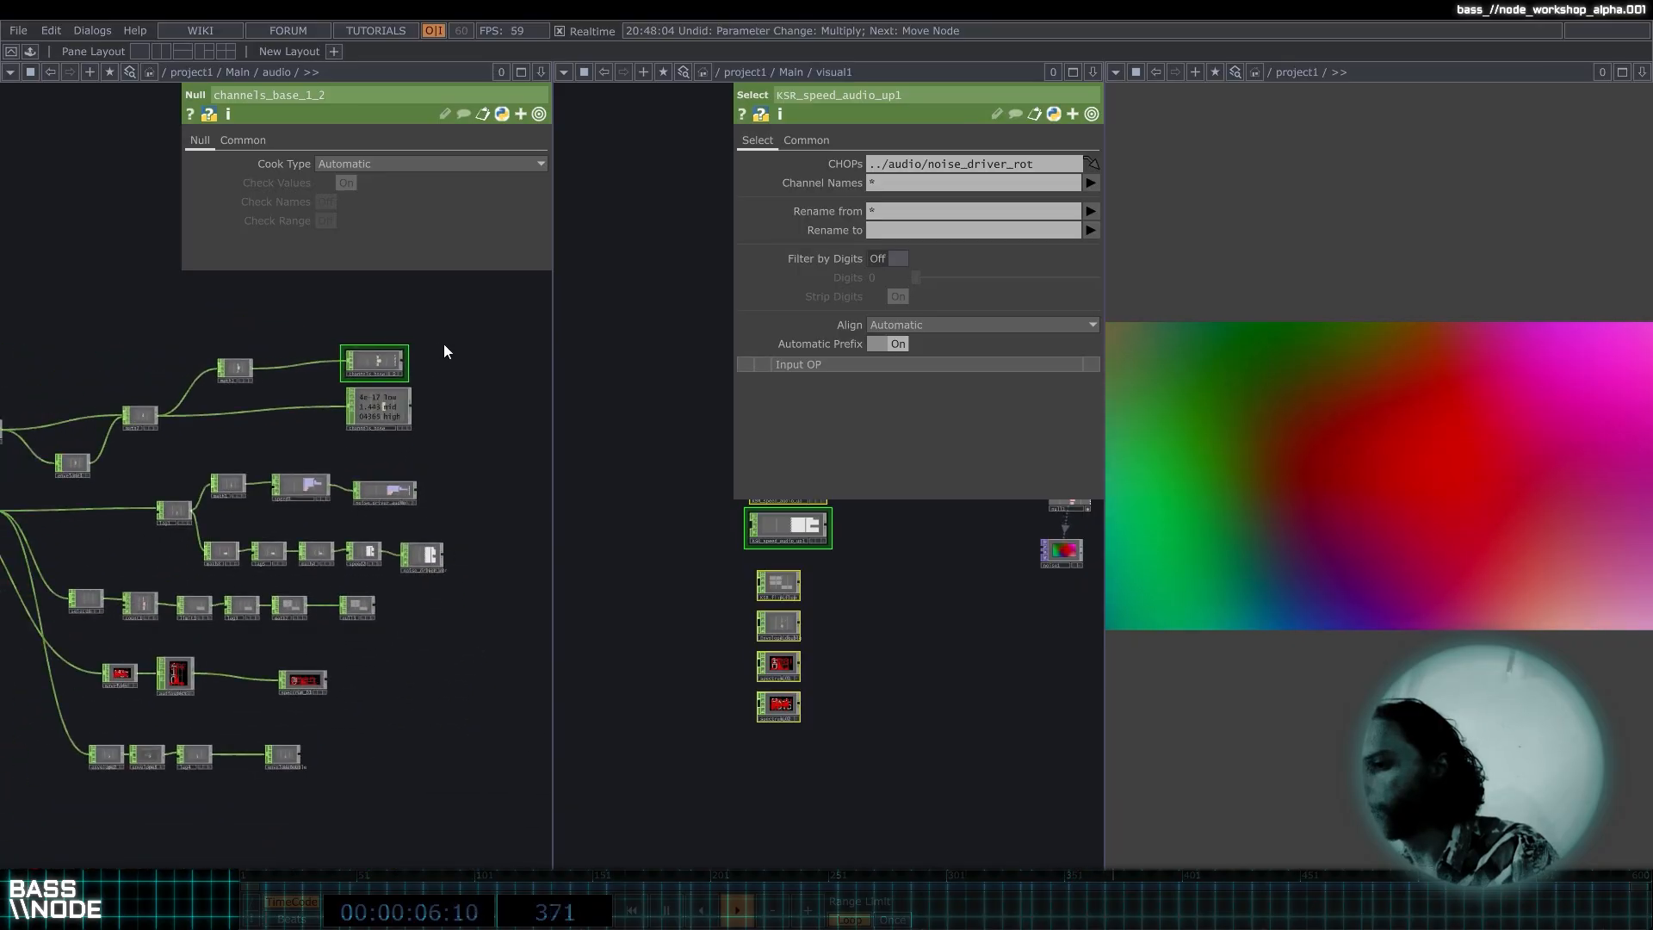
{"action": "left_click_drag", "start_coordinate": [478, 385], "coordinate": [438, 332]}
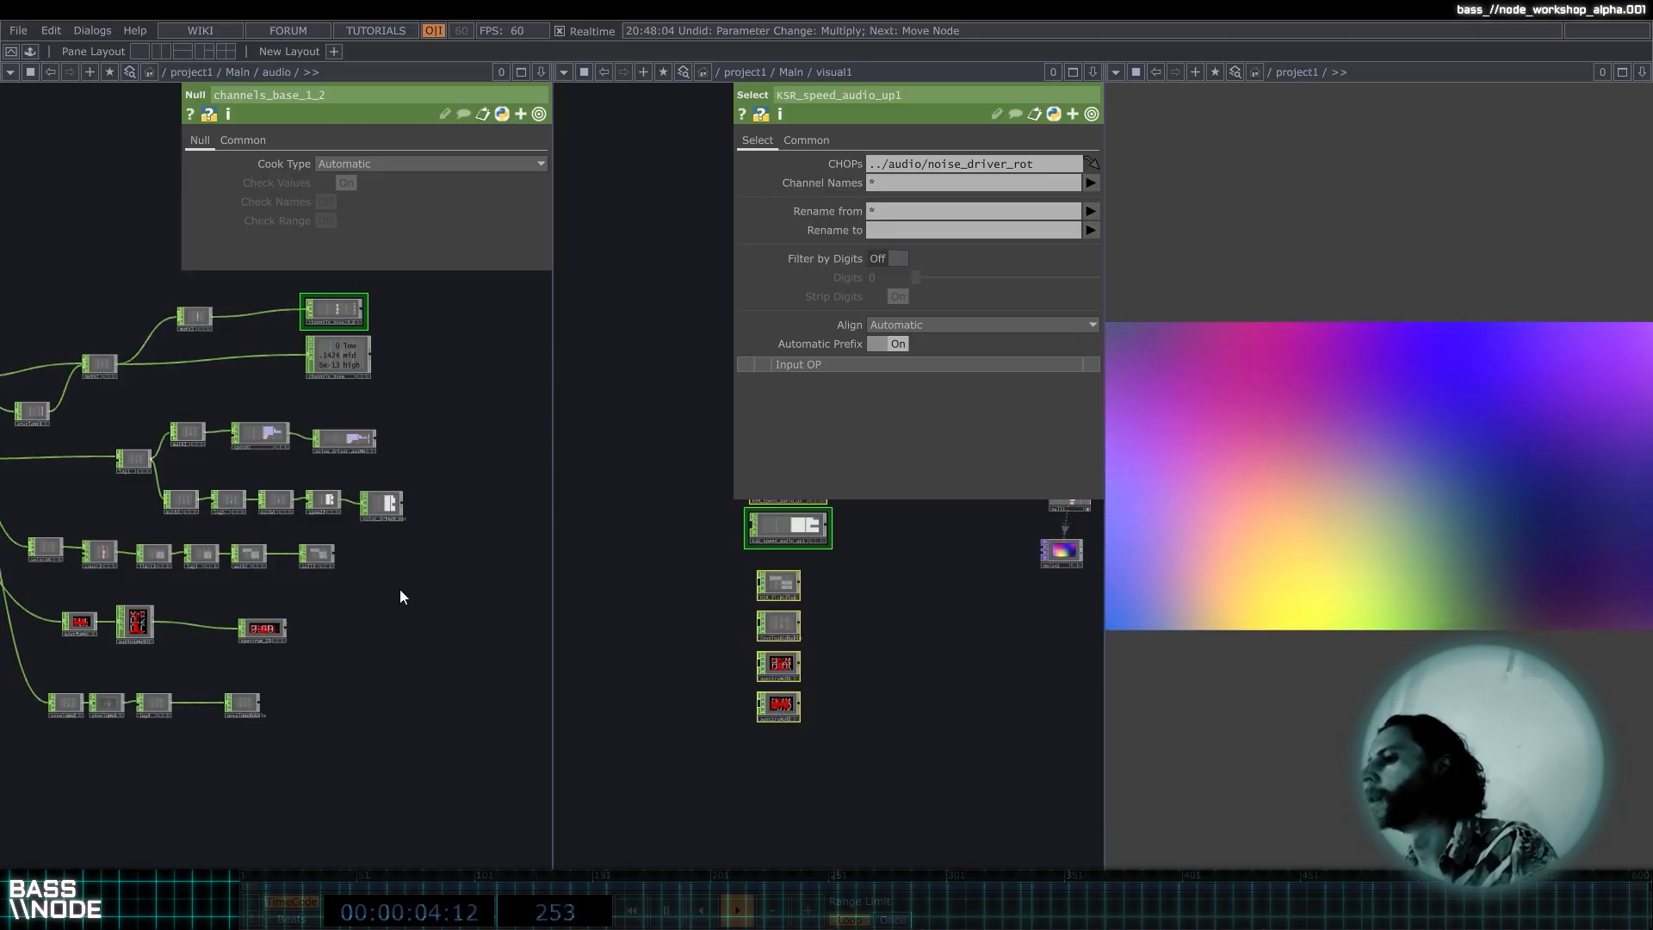
{"action": "left_click_drag", "start_coordinate": [942, 611], "coordinate": [894, 668]}
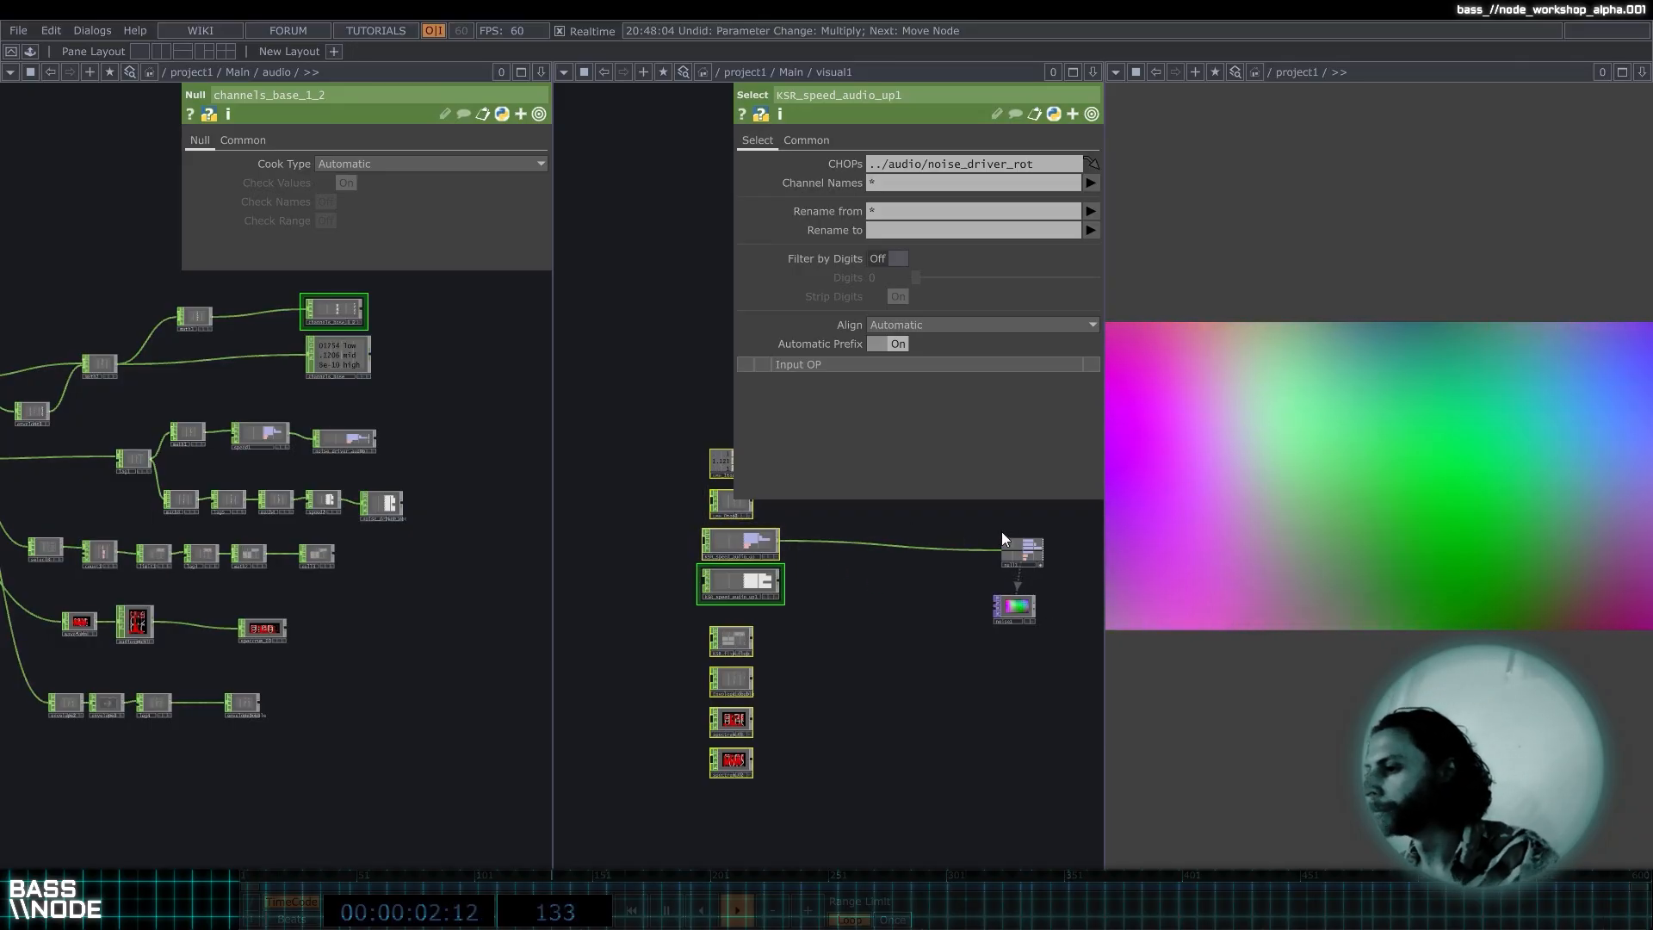
{"action": "scroll", "coordinate": [678, 414], "scroll_direction": "up", "scroll_amount": 4}
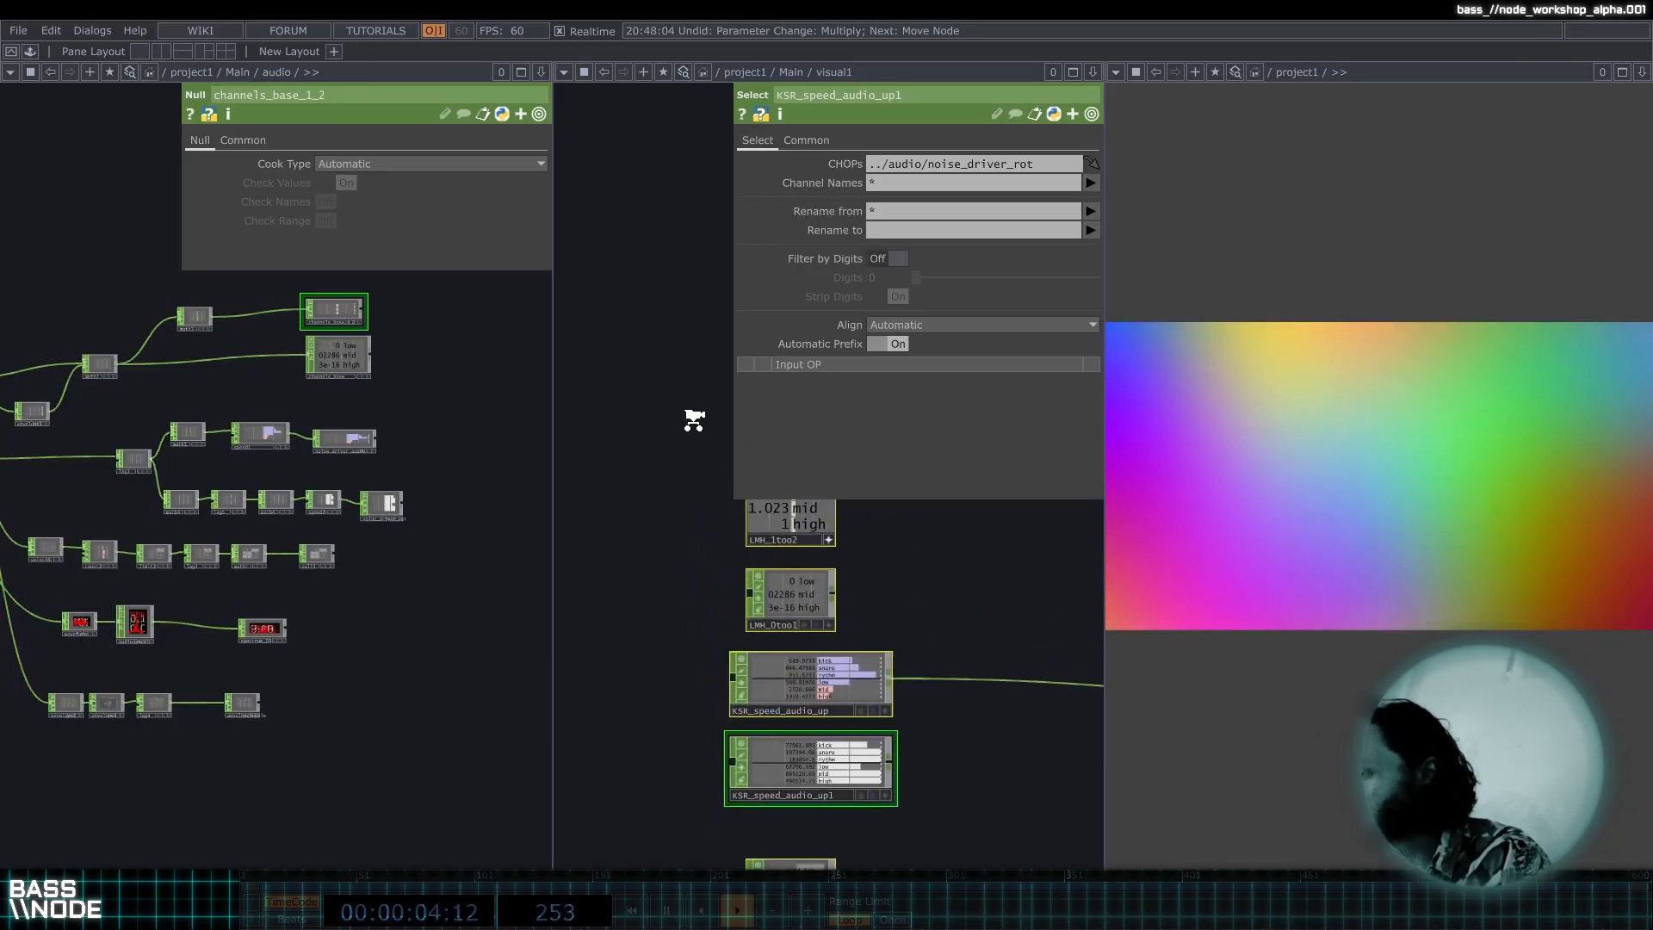
Add a Null CHOP wired from the LMH_0to1 select node in visual1 and place it near noise1.
{"action": "left_click_drag", "start_coordinate": [882, 608], "coordinate": [746, 620]}
{"action": "left_click", "coordinate": [720, 644]}
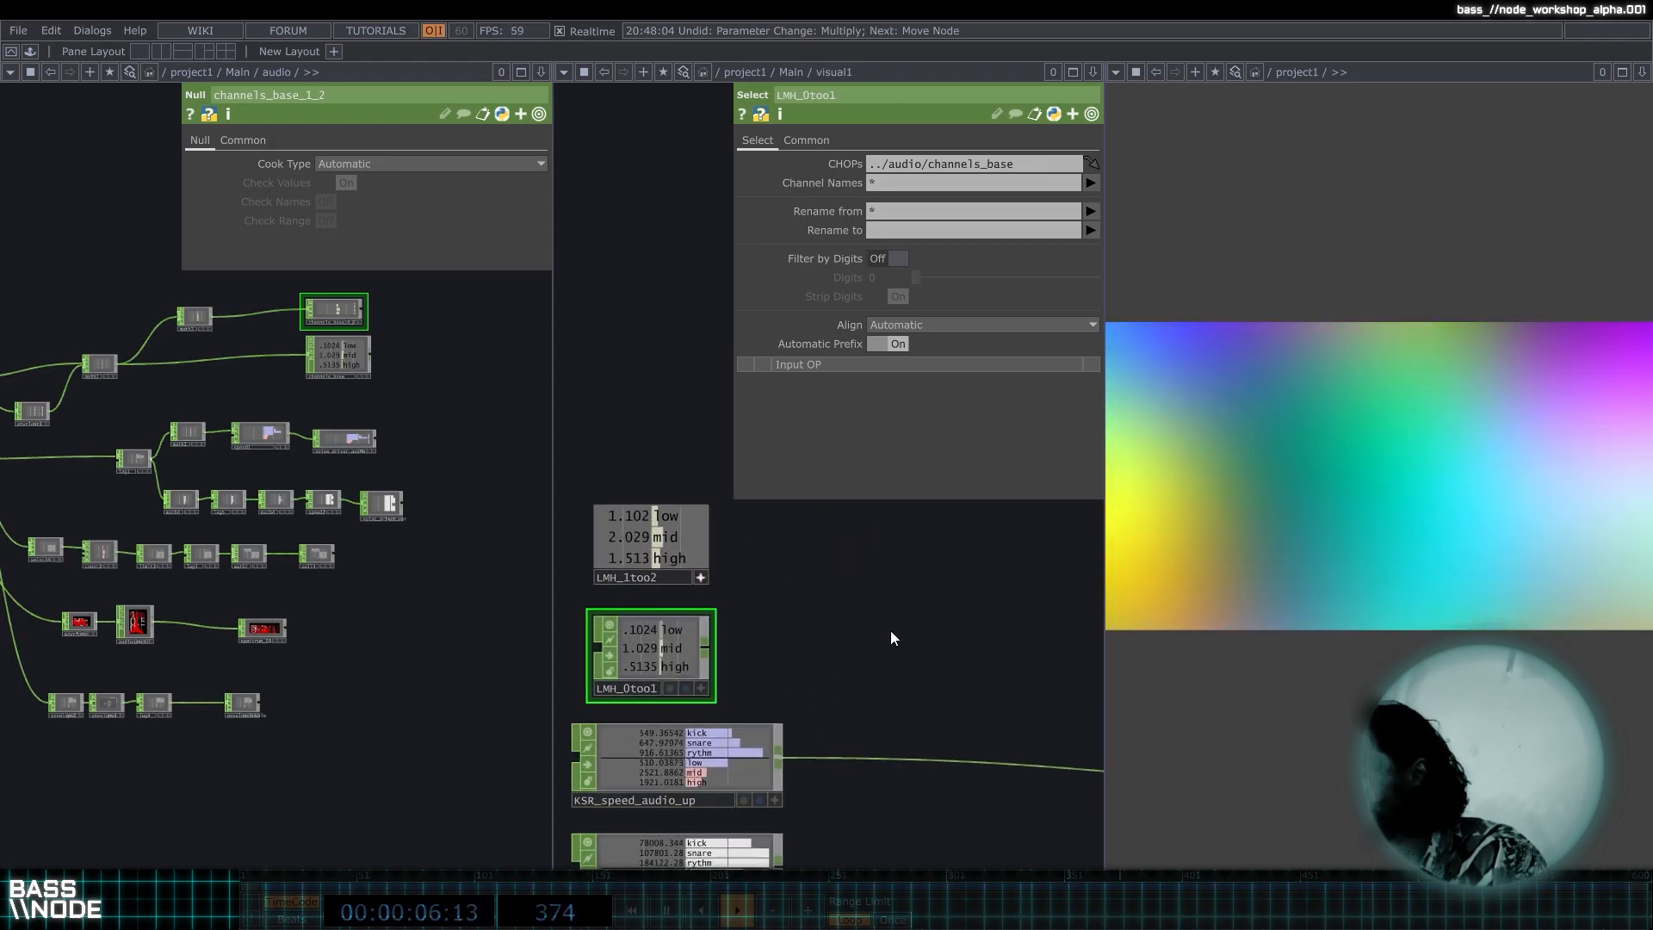
{"action": "scroll", "coordinate": [923, 636], "scroll_direction": "down", "scroll_amount": 4}
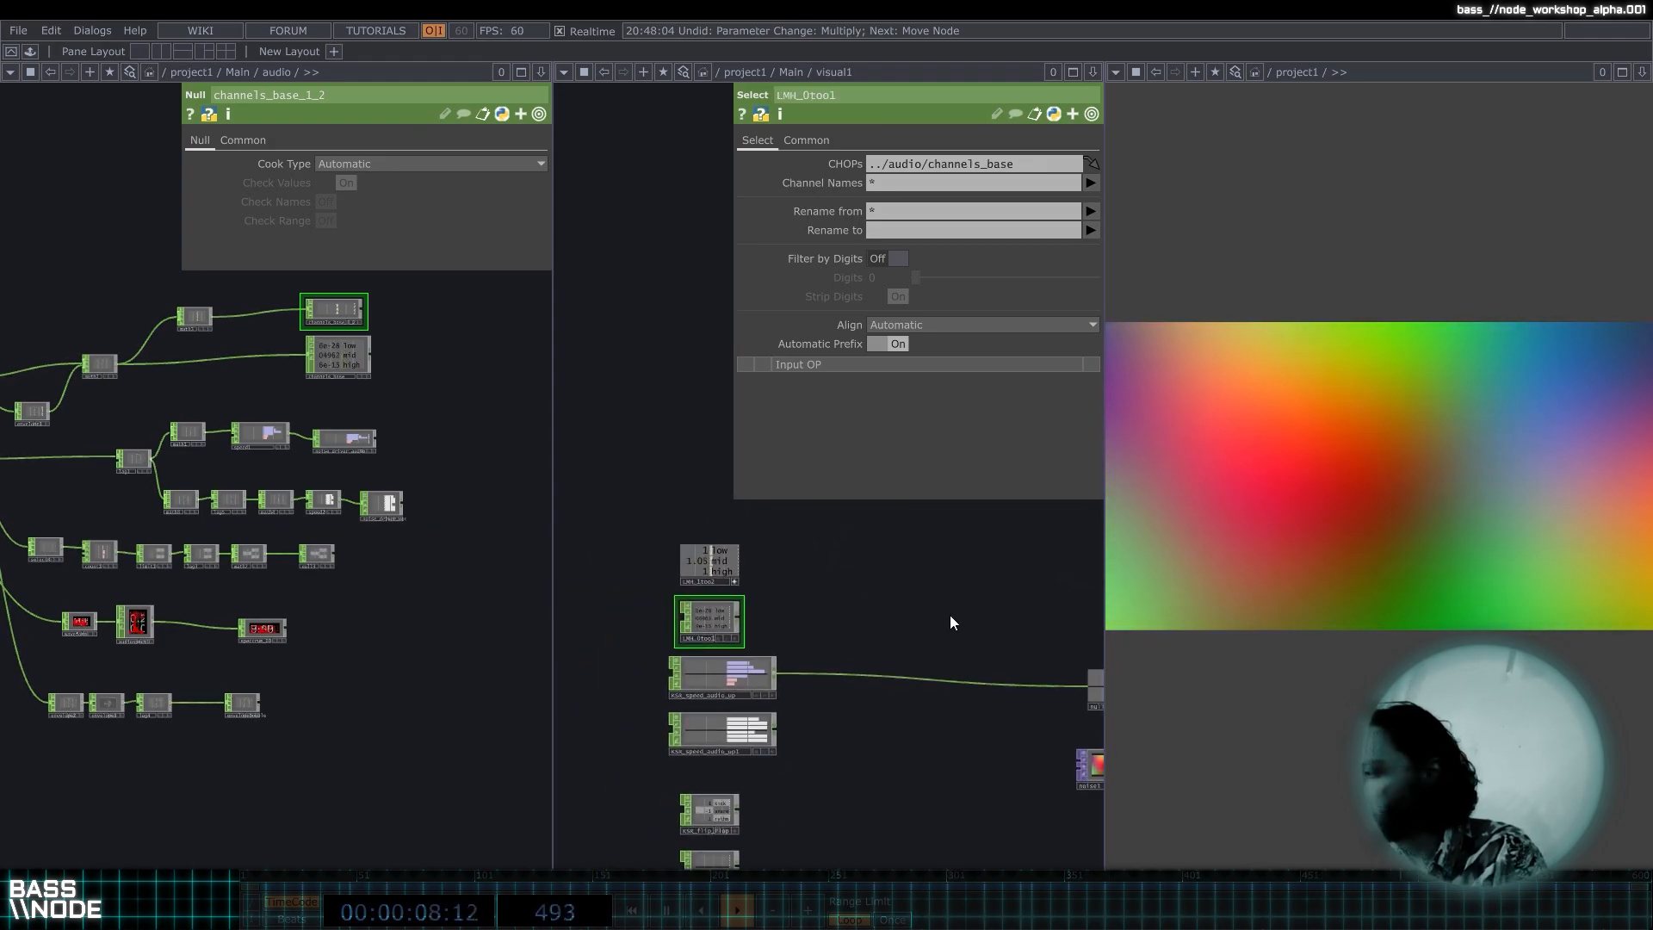
{"action": "left_click_drag", "start_coordinate": [741, 617], "coordinate": [1011, 619]}
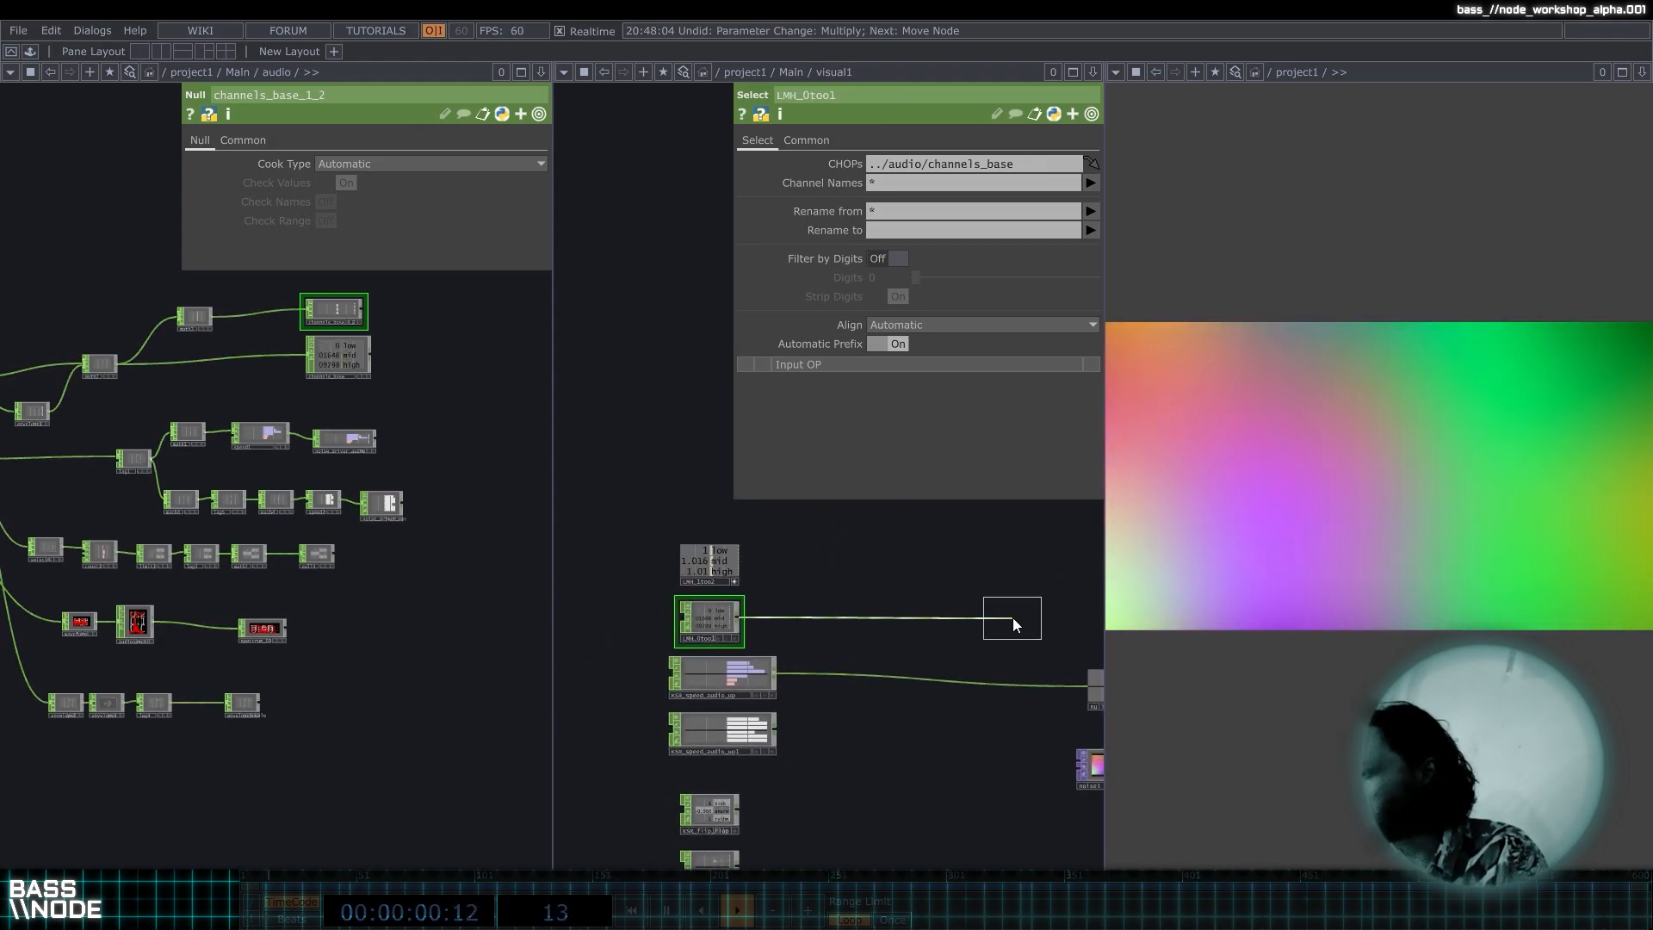
{"action": "left_click", "coordinate": [1013, 617]}
{"action": "left_click_drag", "start_coordinate": [1038, 539], "coordinate": [794, 430]}
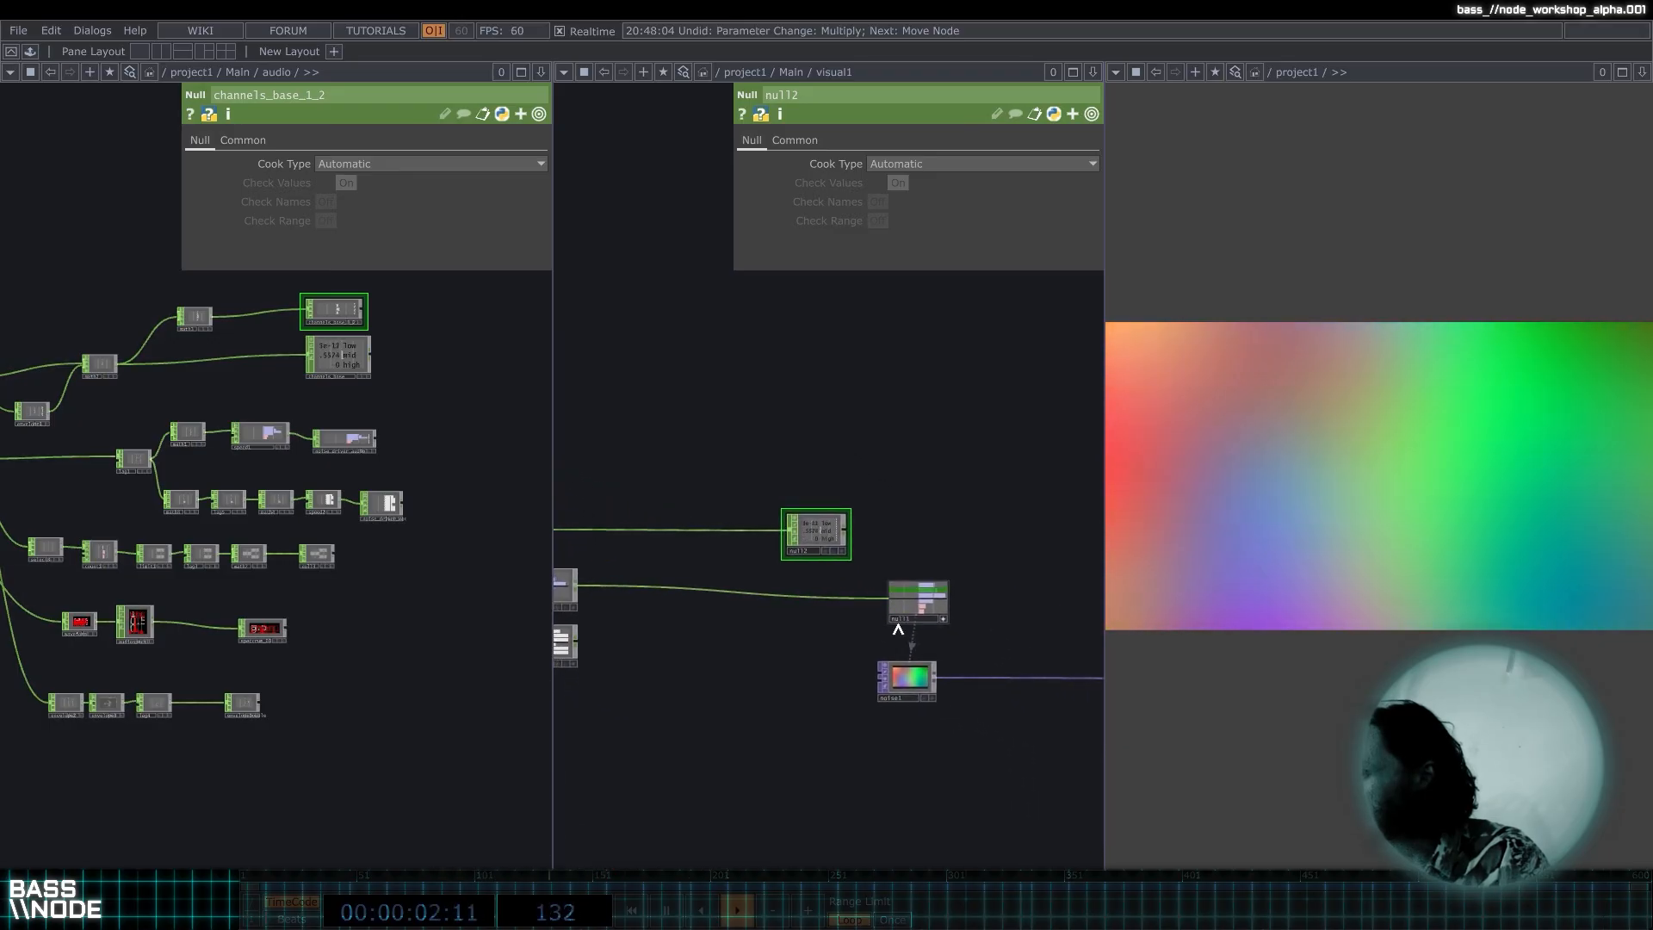
Make null2's viewer active and link its low channel to noise1's Amplitude parameter.
{"action": "left_click", "coordinate": [907, 681]}
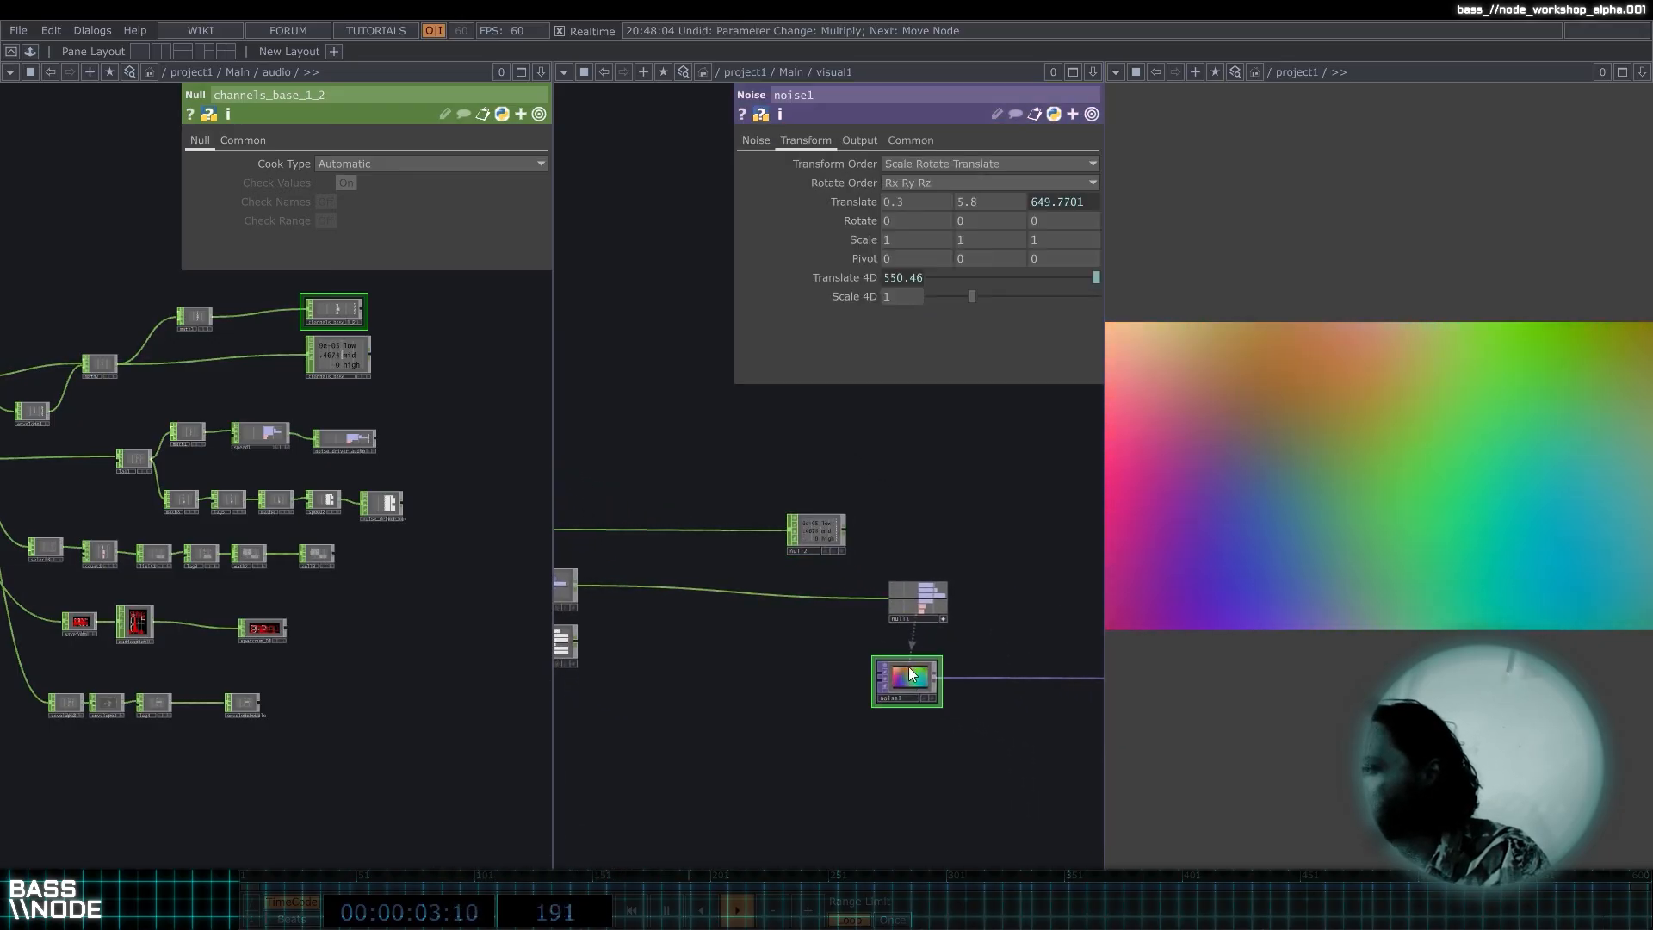
{"action": "left_click", "coordinate": [760, 140]}
{"action": "scroll", "coordinate": [860, 535], "scroll_direction": "up", "scroll_amount": 5}
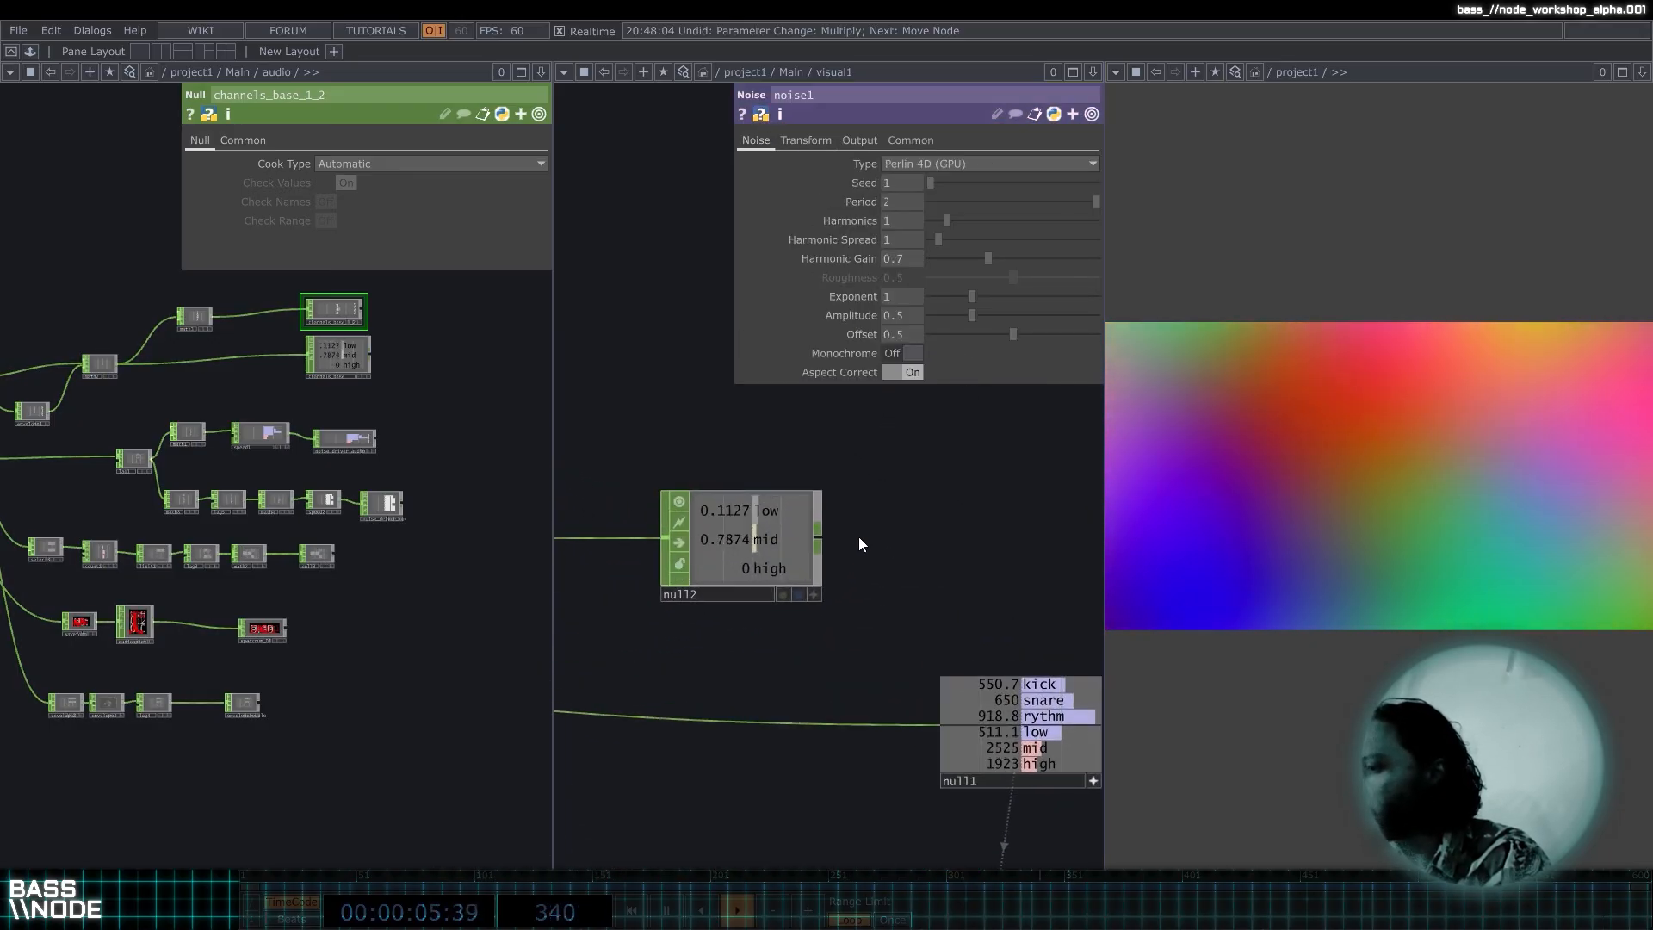
{"action": "left_click", "coordinate": [813, 594]}
{"action": "left_click_drag", "start_coordinate": [772, 514], "coordinate": [908, 306]}
{"action": "left_click", "coordinate": [914, 303]}
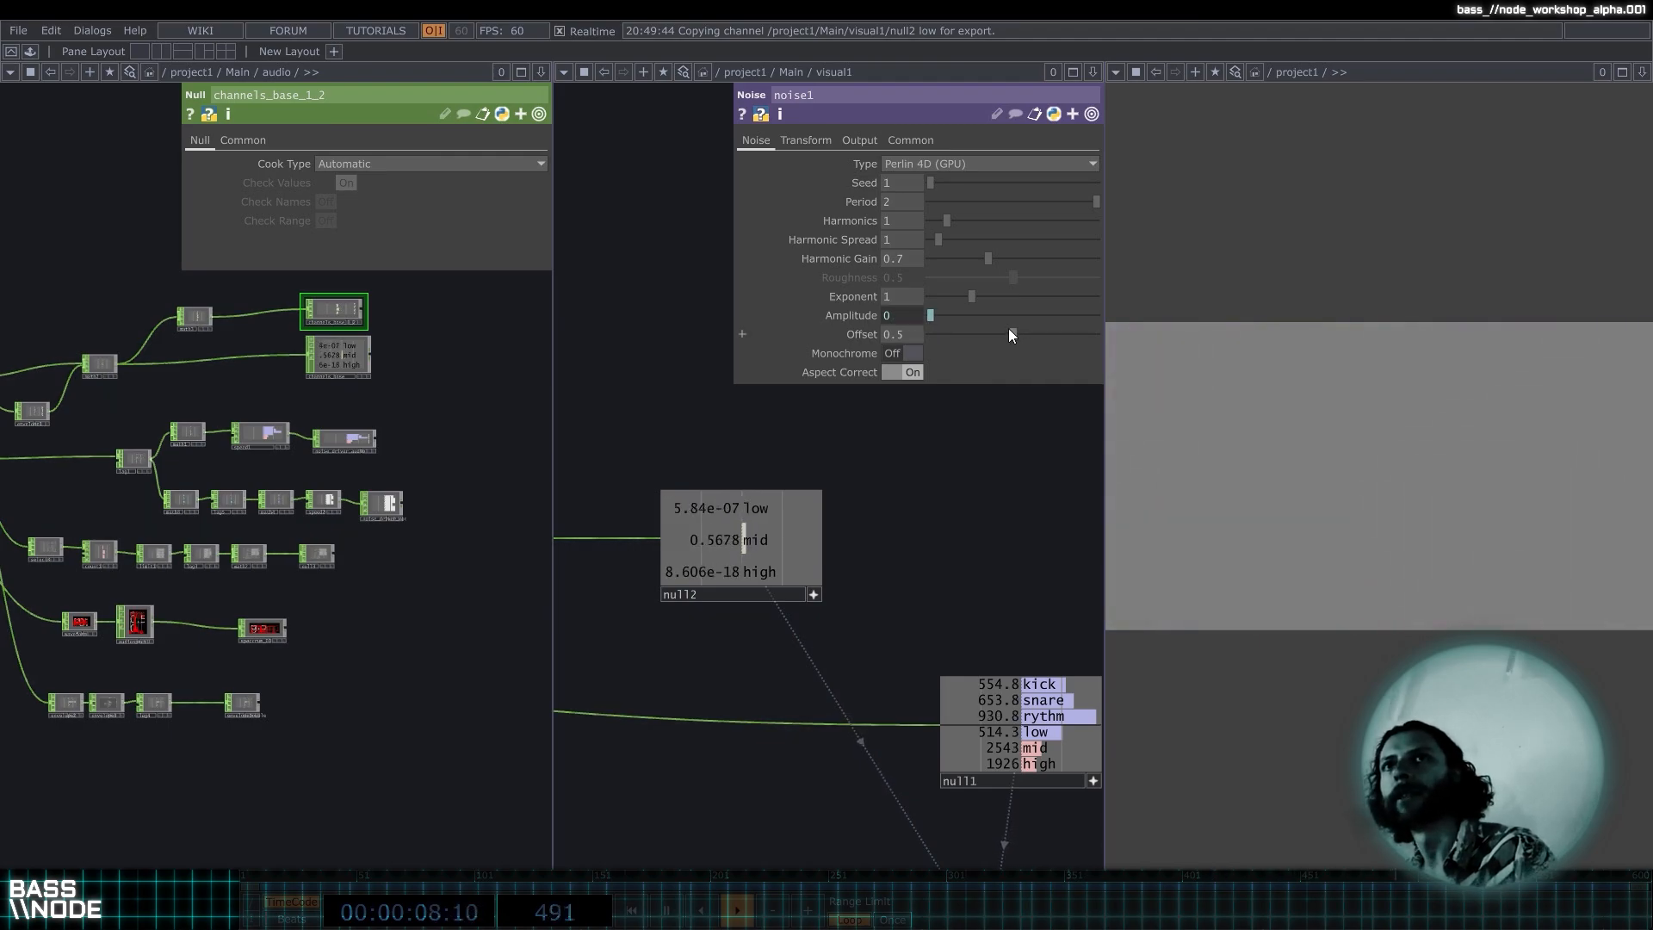
Set noise1's Offset to 0 and widen the output viewer pane.
{"action": "left_click_drag", "start_coordinate": [1006, 332], "coordinate": [814, 329]}
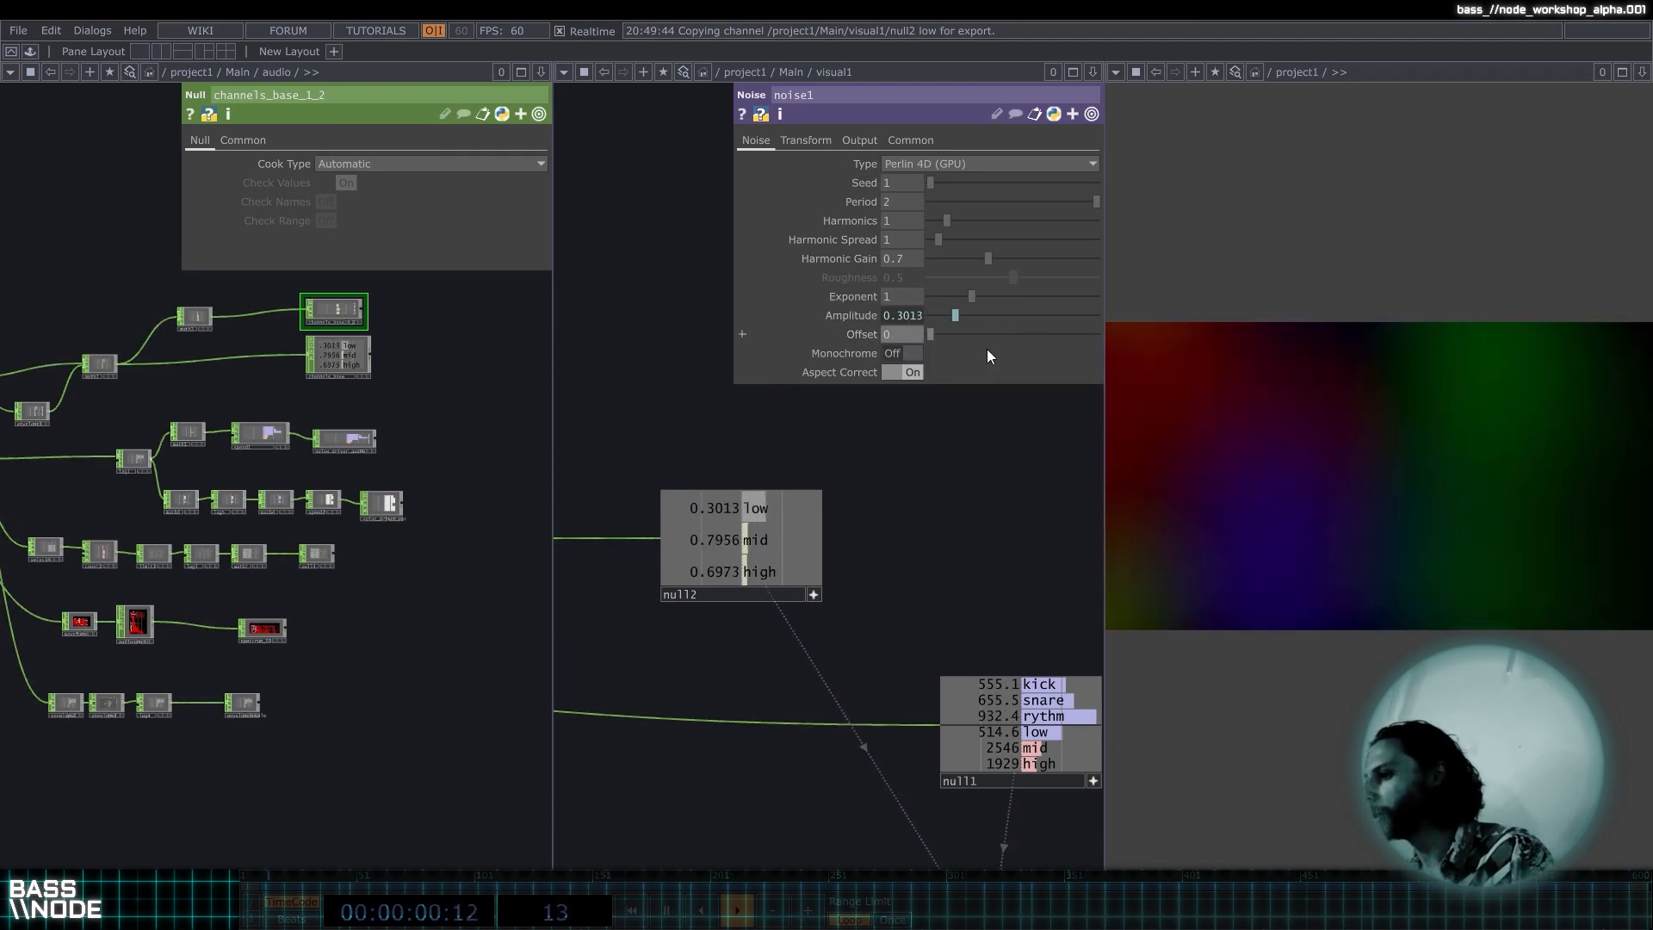
{"action": "left_click_drag", "start_coordinate": [1106, 375], "coordinate": [926, 370]}
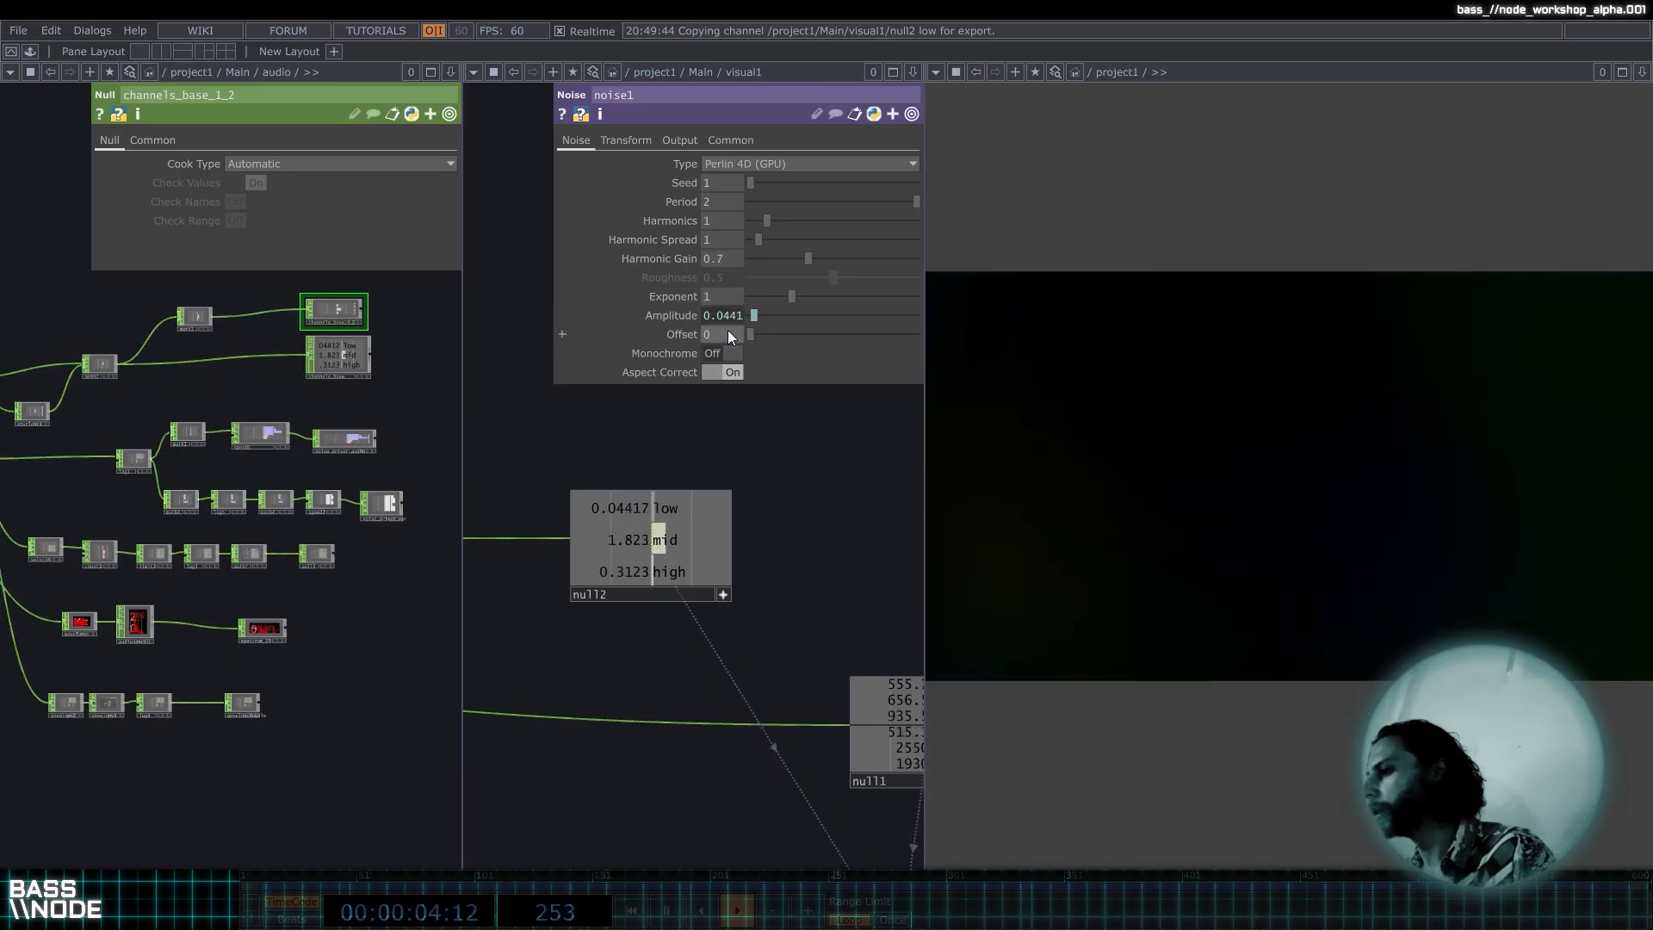
{"action": "left_click_drag", "start_coordinate": [756, 334], "coordinate": [638, 322]}
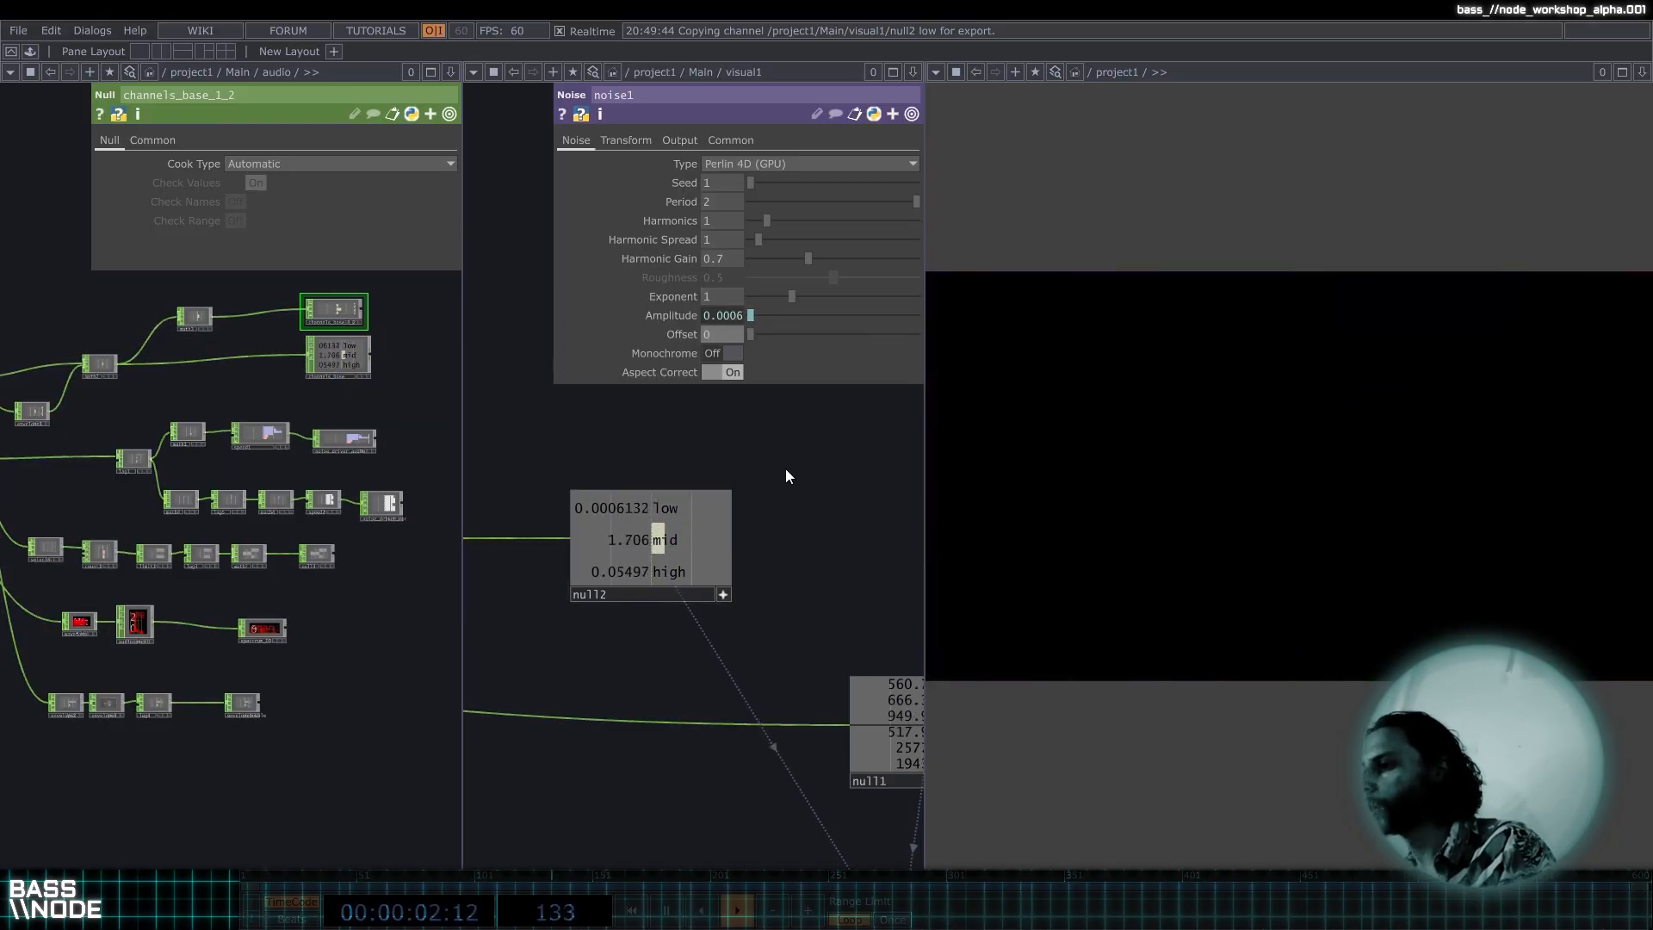
Insert a Lag CHOP on the wire between LMH_0to1 and null2.
{"action": "left_click_drag", "start_coordinate": [676, 543], "coordinate": [792, 513]}
{"action": "scroll", "coordinate": [794, 499], "scroll_direction": "down", "scroll_amount": 3}
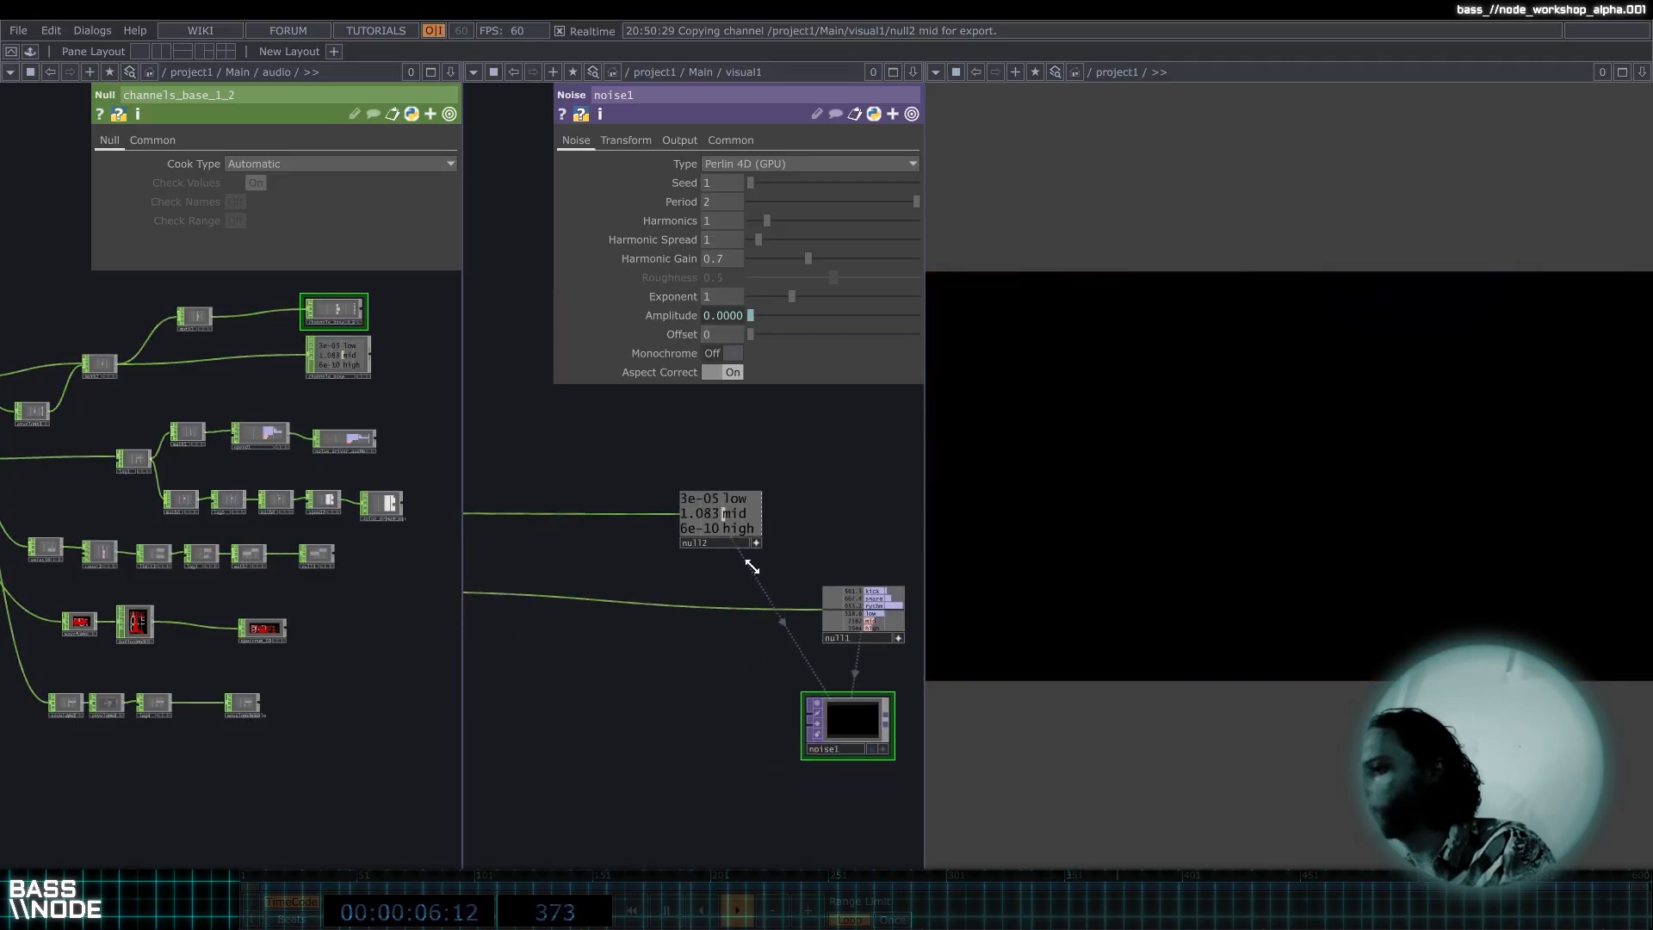
{"action": "left_click_drag", "start_coordinate": [602, 565], "coordinate": [693, 570]}
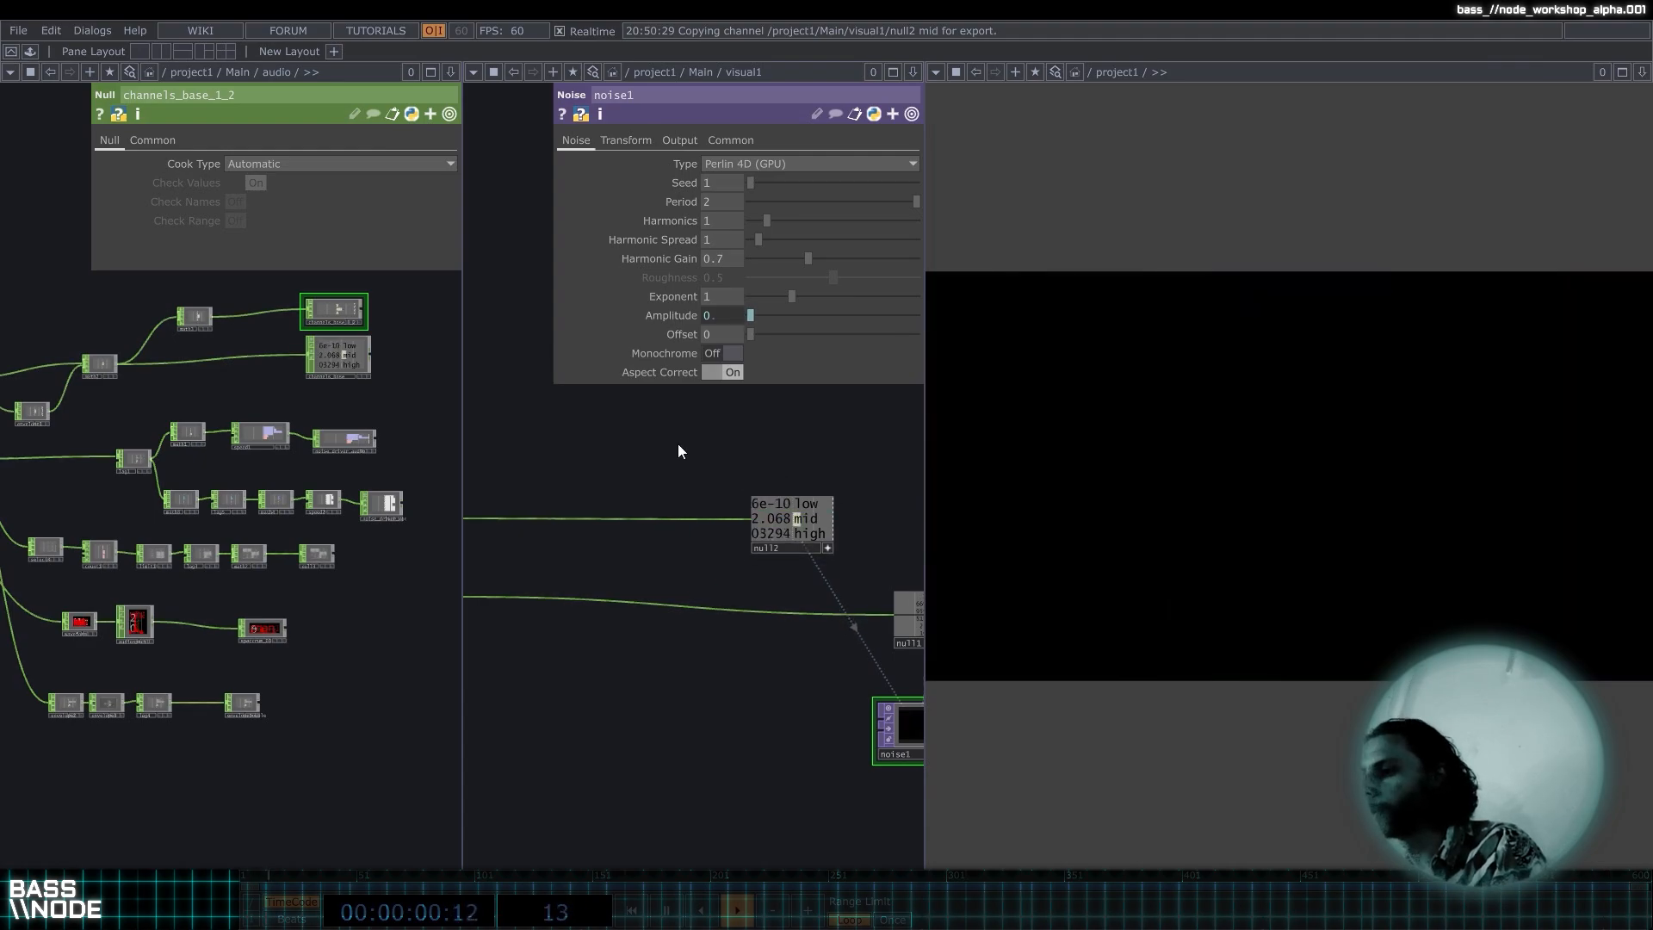
{"action": "left_click_drag", "start_coordinate": [618, 487], "coordinate": [662, 498]}
{"action": "right_click", "coordinate": [606, 528]}
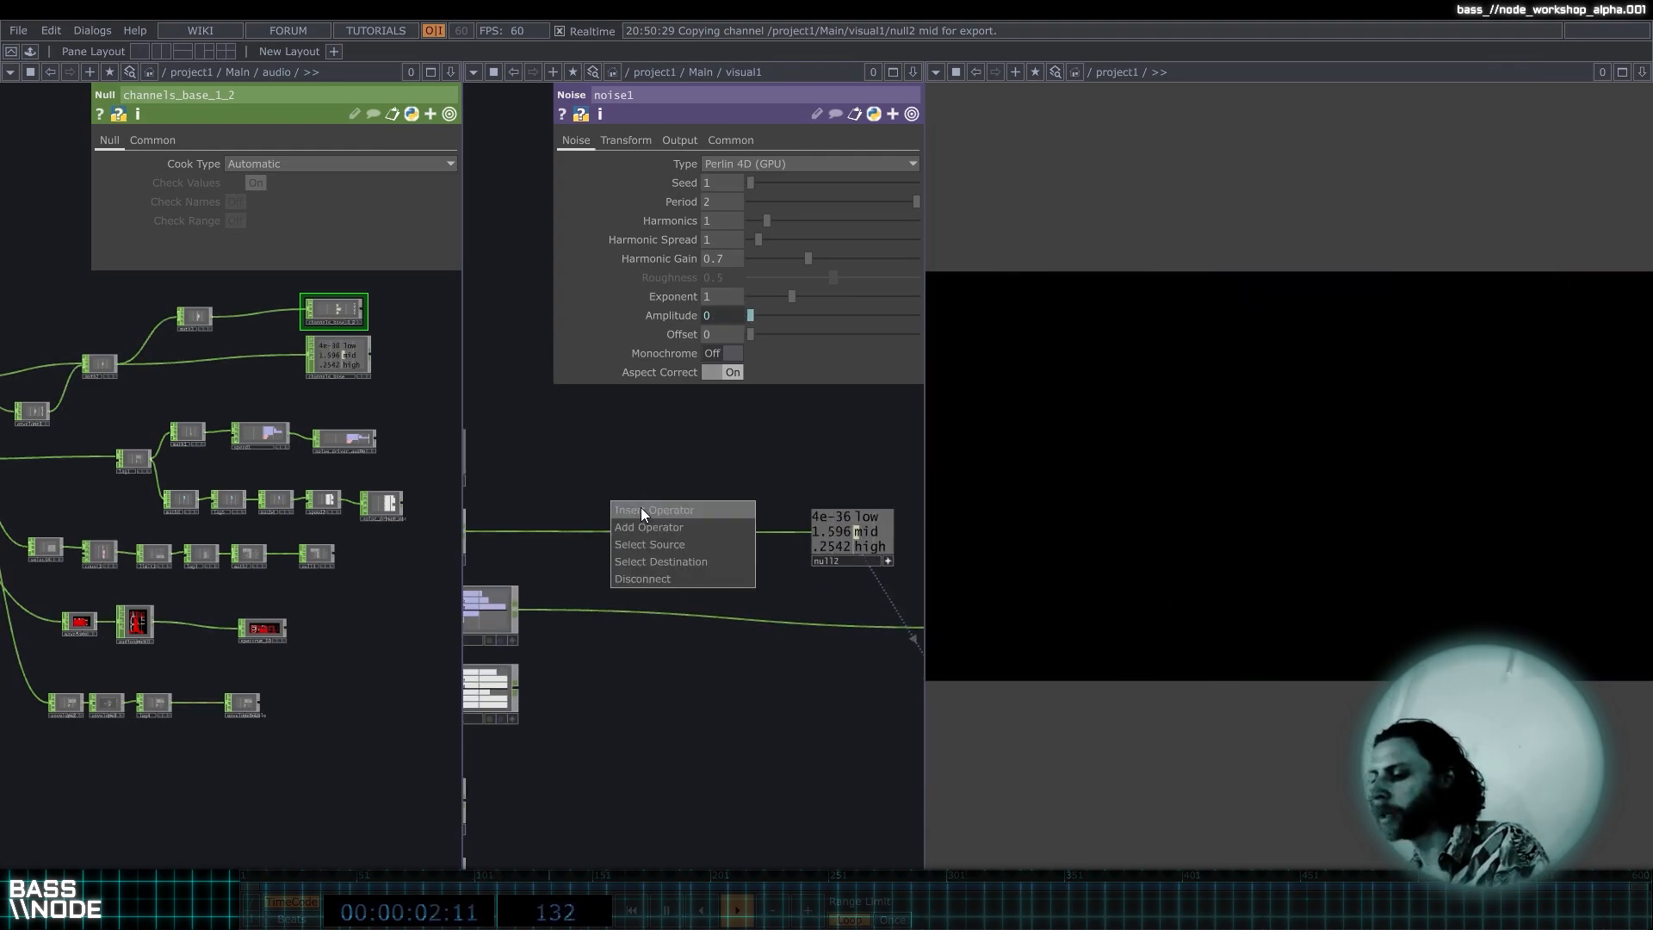
{"action": "left_click", "coordinate": [641, 508]}
{"action": "type", "text": "laag"}
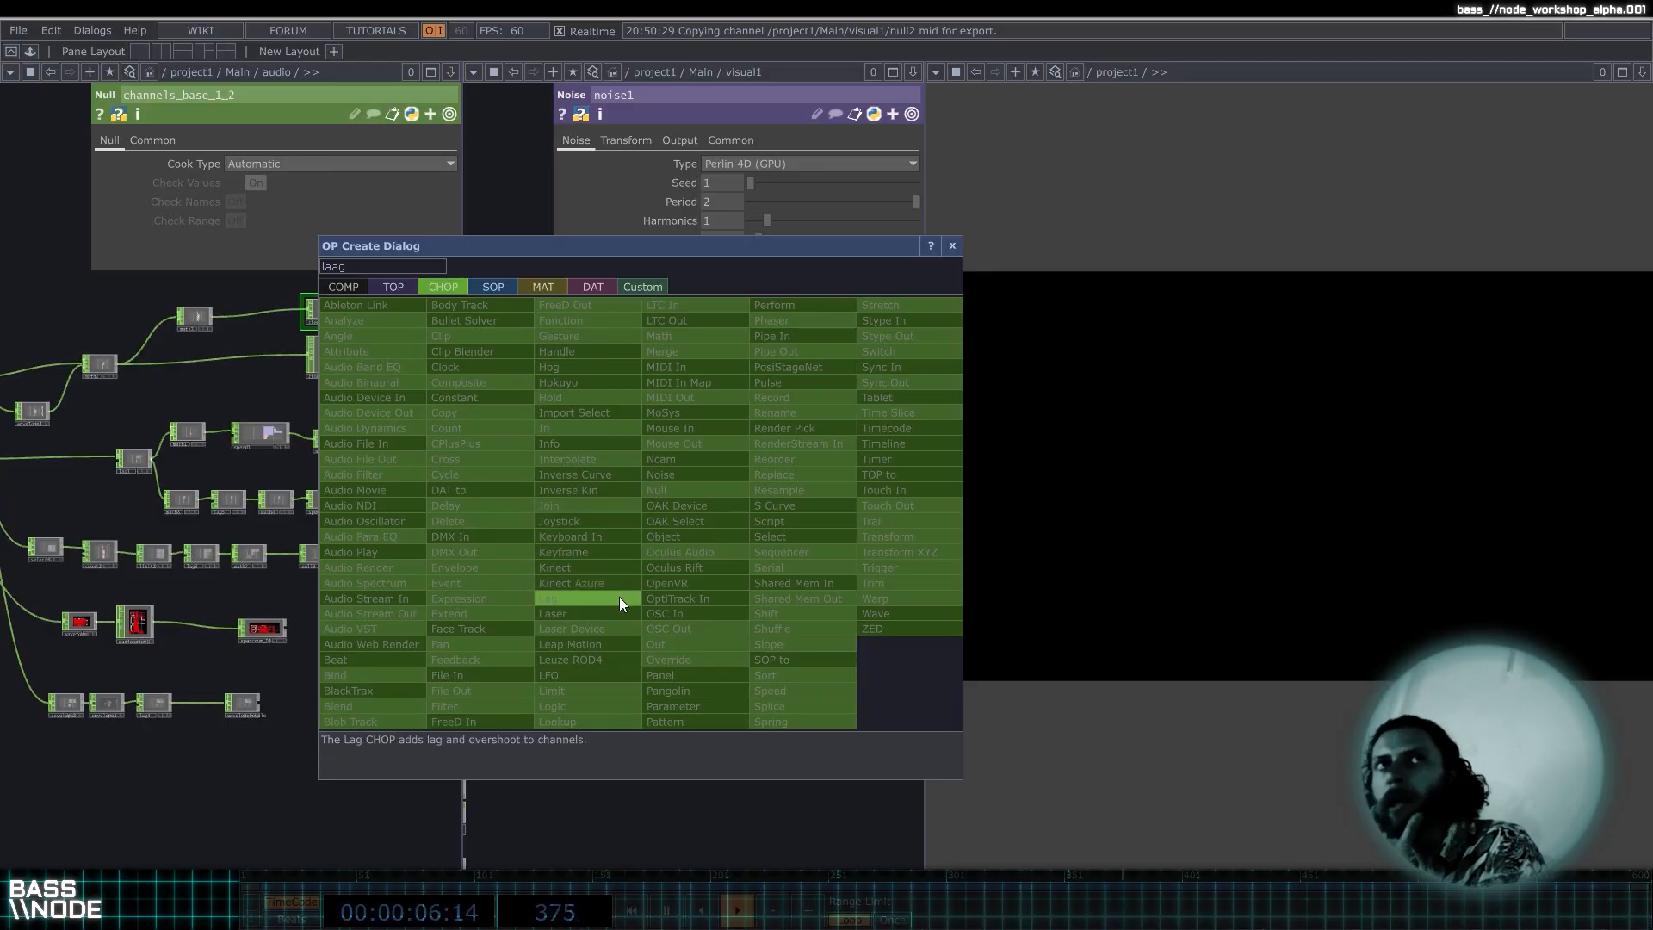
{"action": "left_click", "coordinate": [618, 597]}
Set both Lag values of lag1 to 0.5 seconds.
{"action": "left_click", "coordinate": [637, 530]}
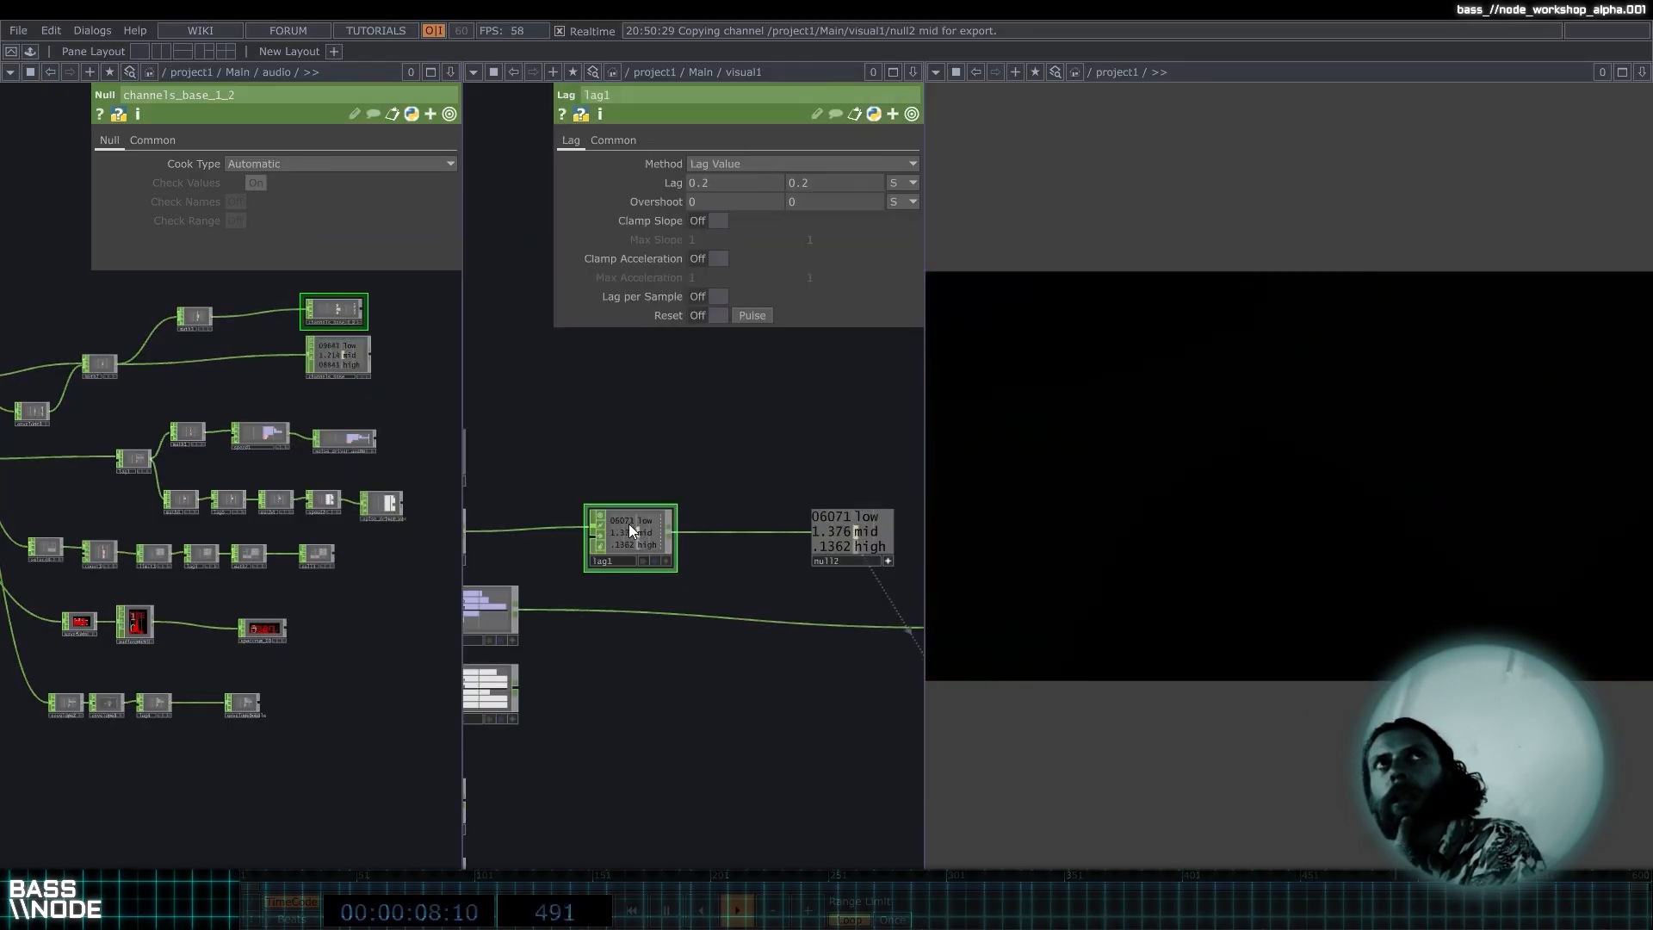
{"action": "left_click", "coordinate": [449, 72]}
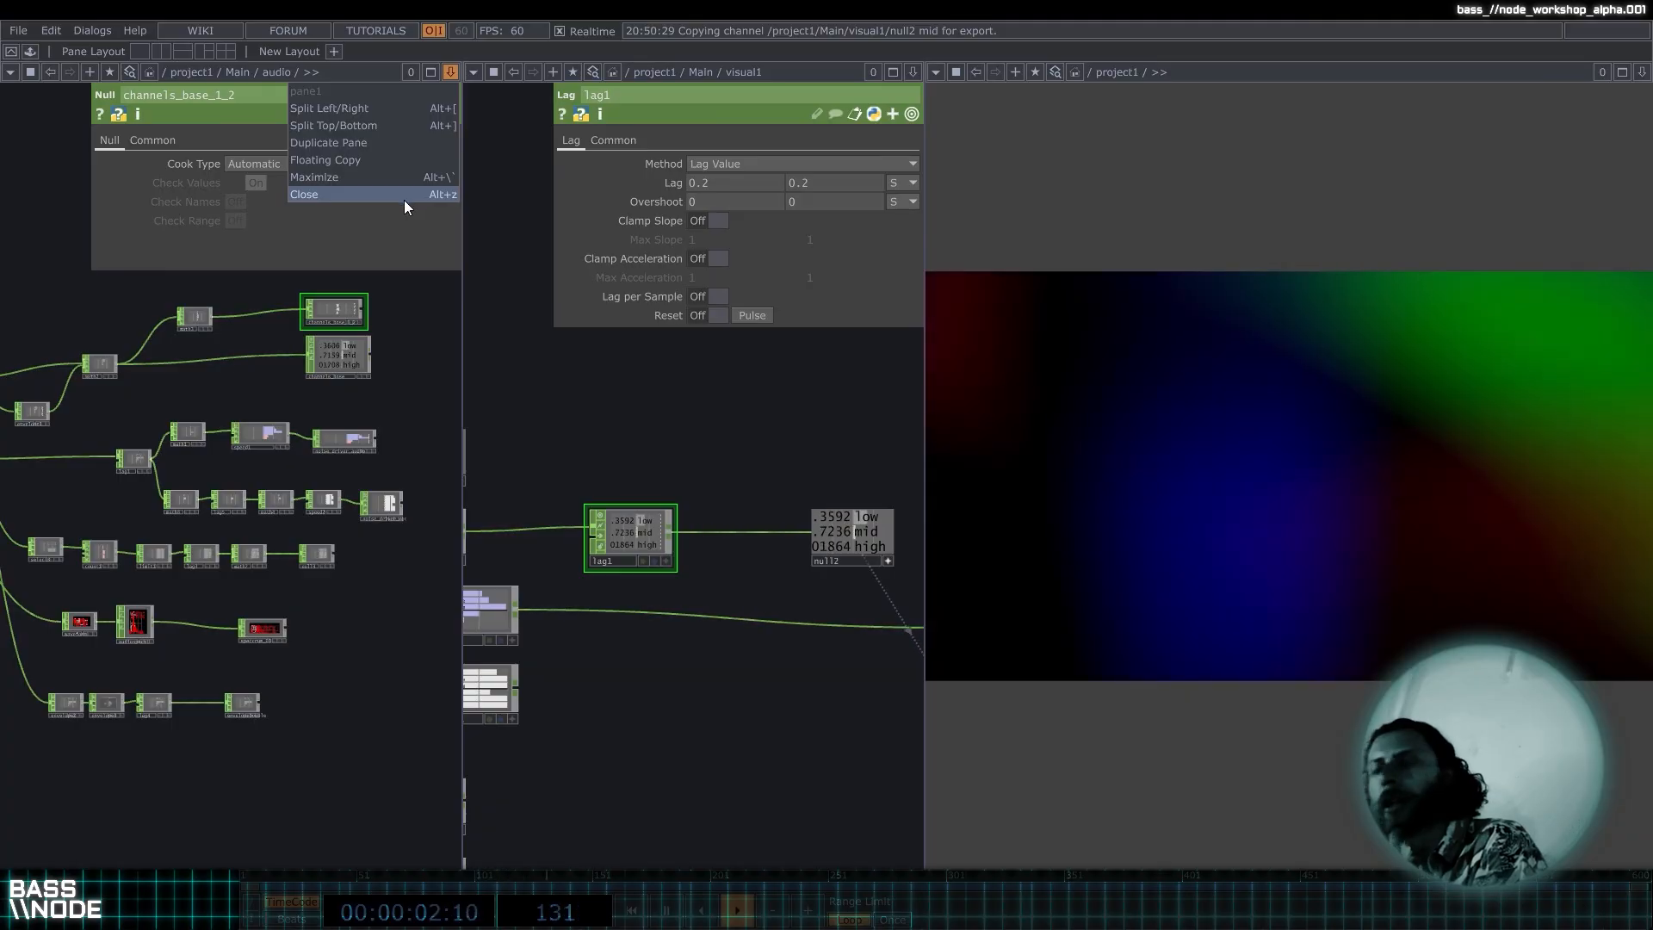
{"action": "left_click", "coordinate": [531, 395]}
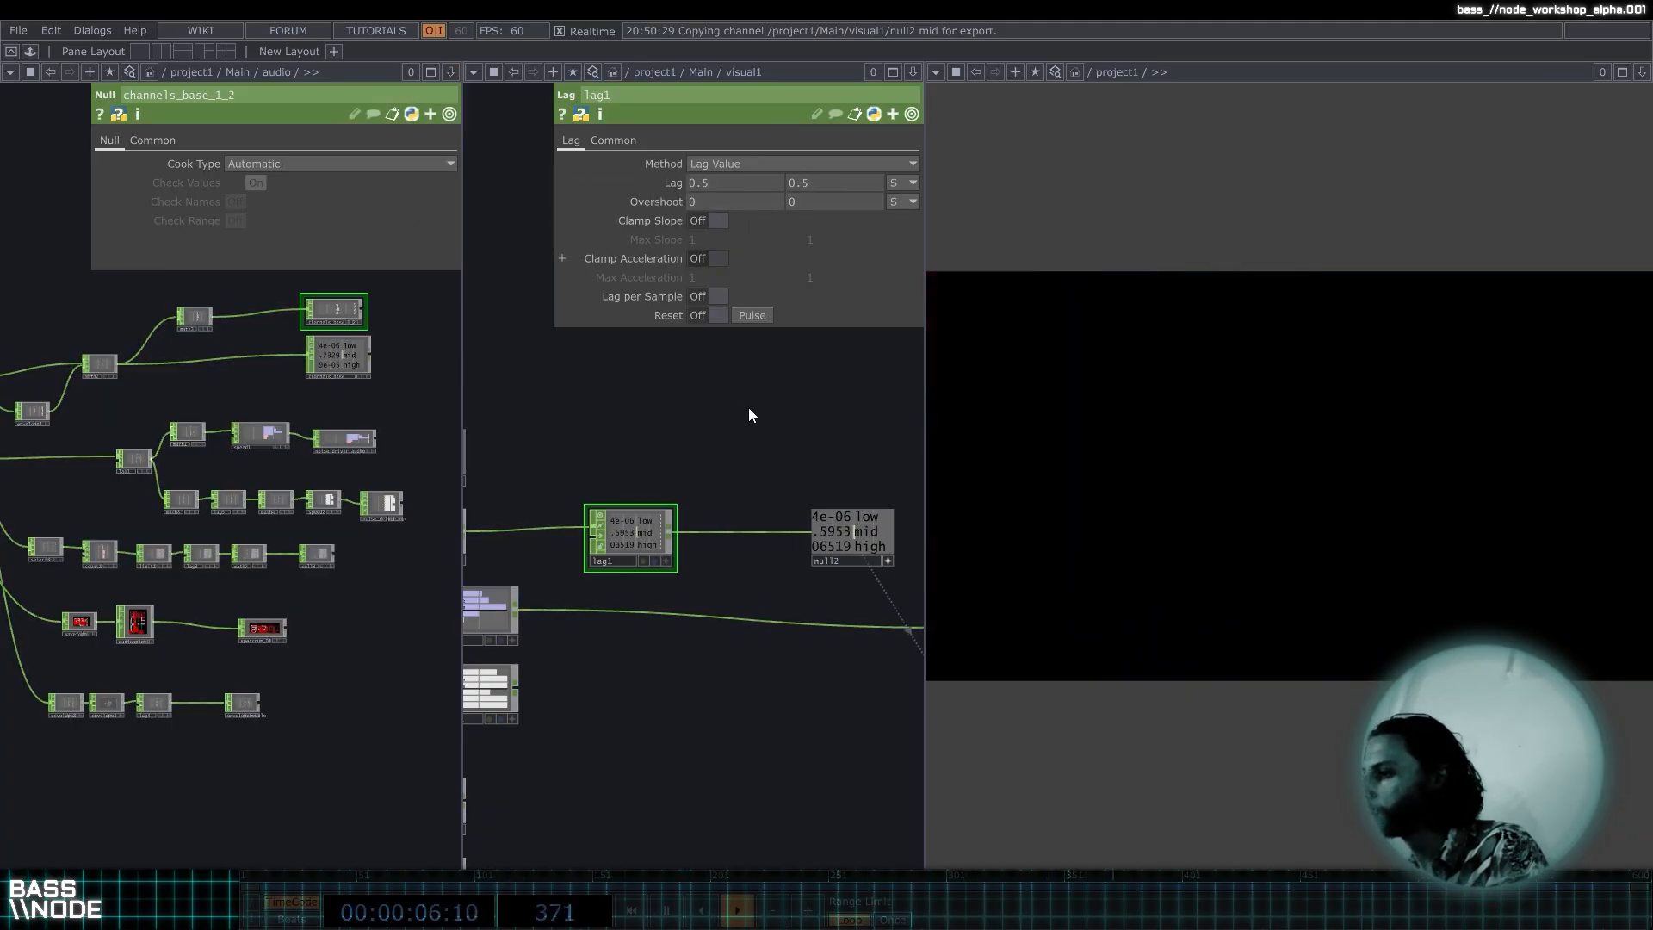
Check noise1's Amplitude against the lag1 and null2 channels, and close the visual1 network pane.
{"action": "scroll", "coordinate": [671, 454], "scroll_direction": "down", "scroll_amount": 3}
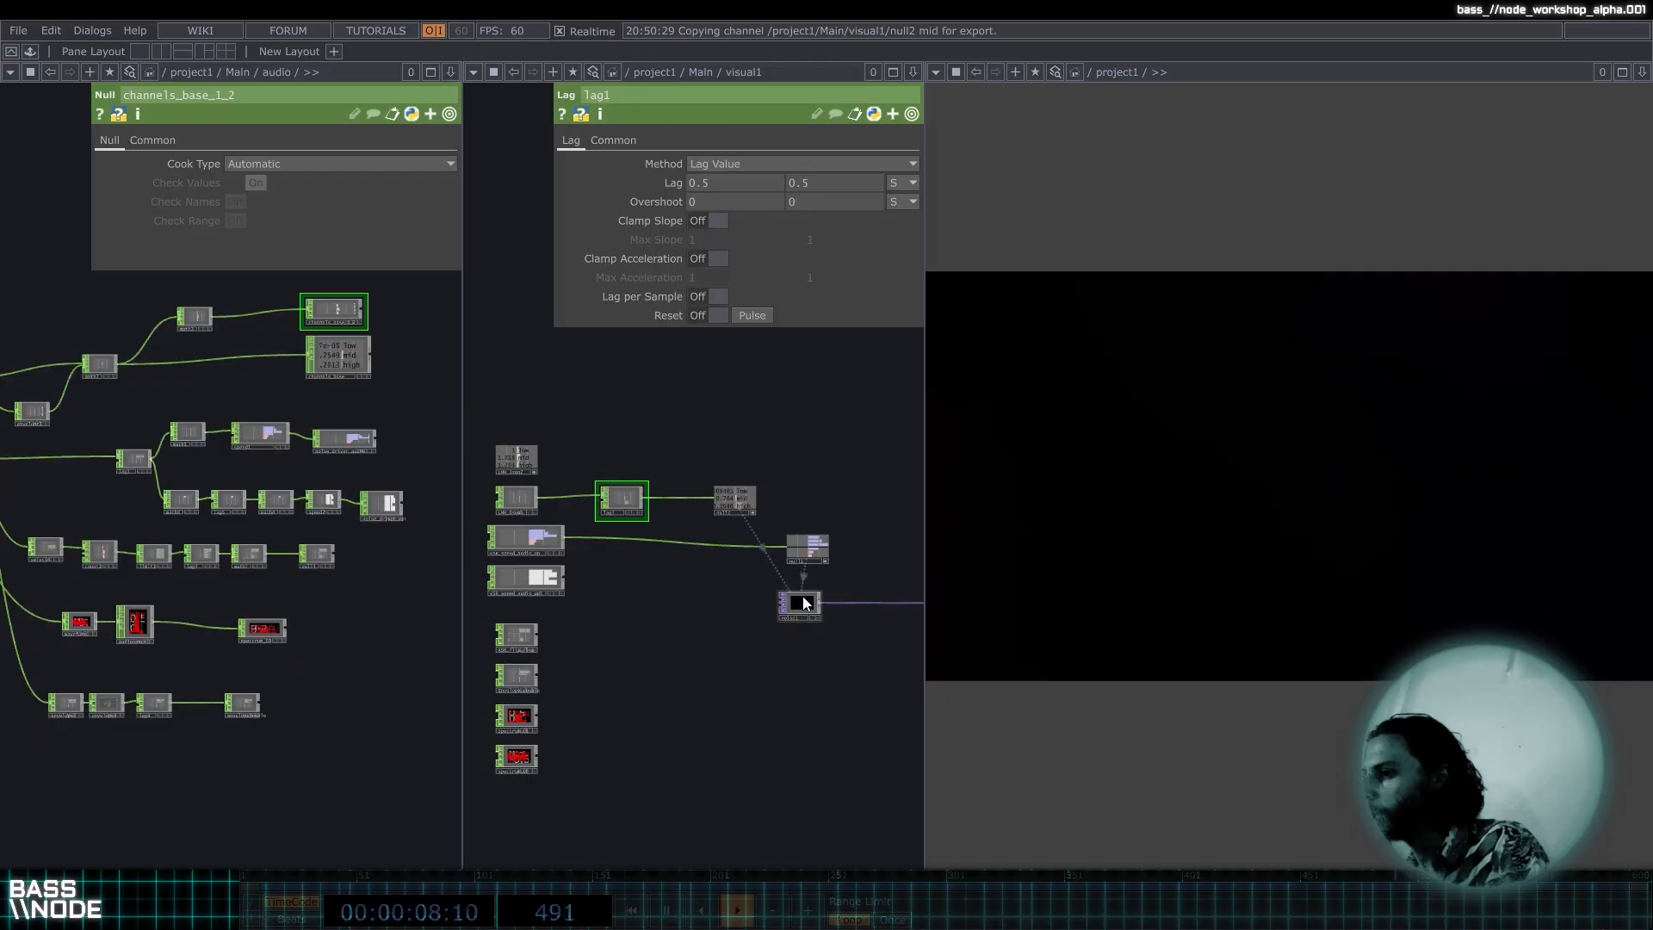
{"action": "left_click", "coordinate": [801, 605]}
{"action": "scroll", "coordinate": [640, 517], "scroll_direction": "up", "scroll_amount": 3}
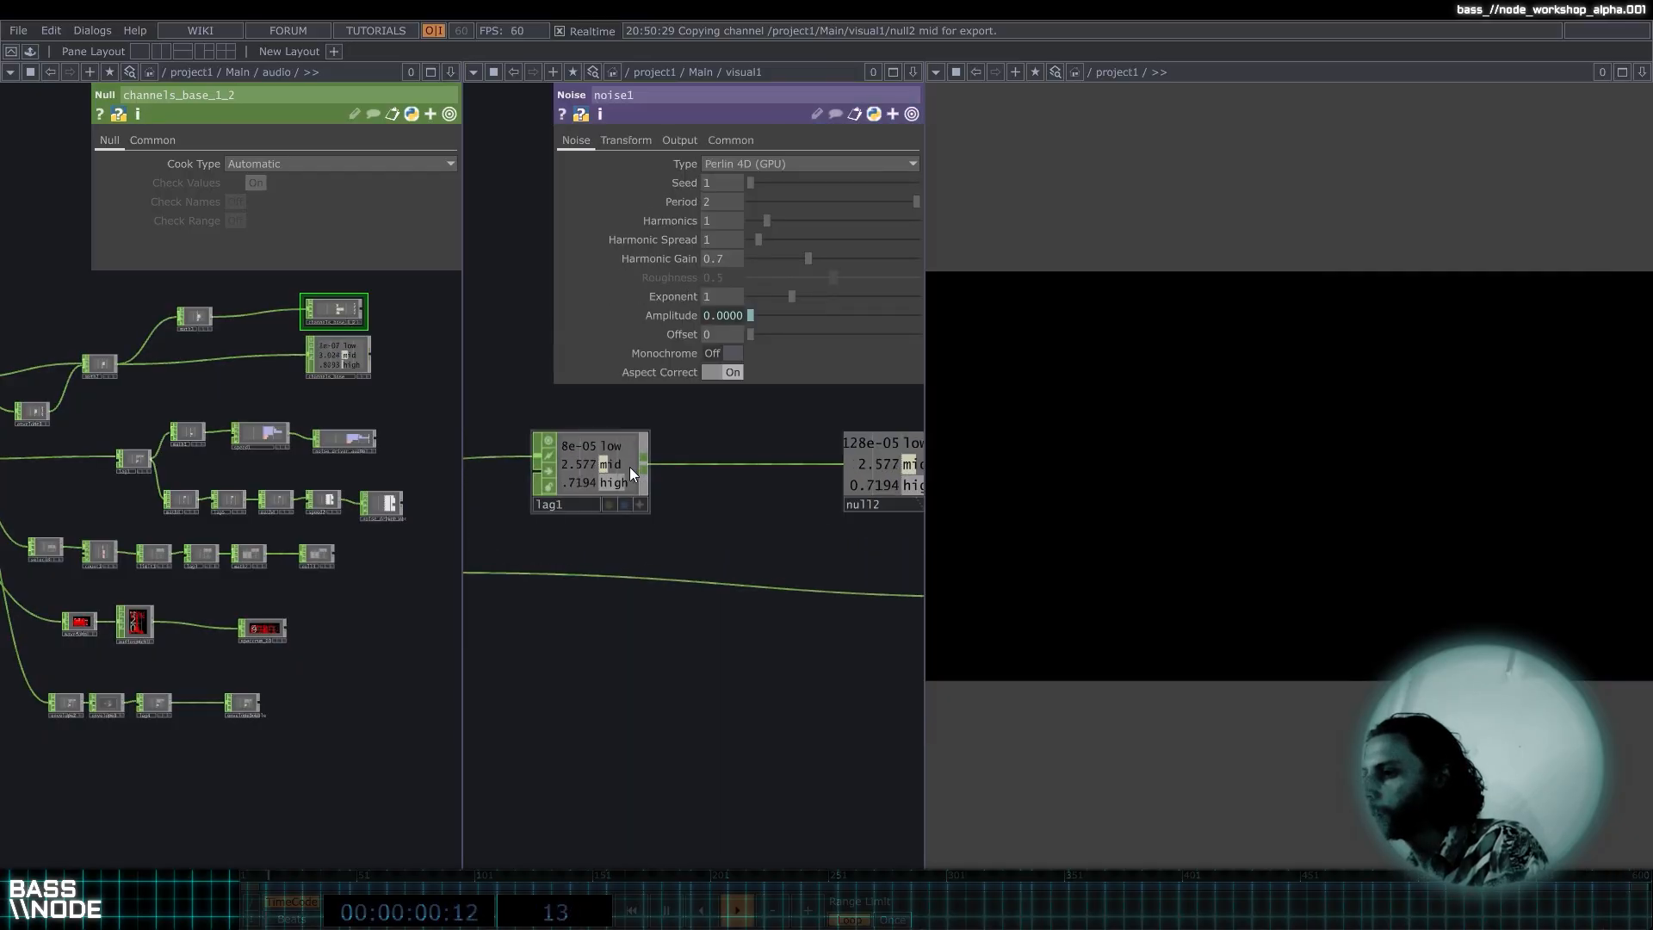
{"action": "left_click", "coordinate": [629, 466]}
{"action": "scroll", "coordinate": [686, 525], "scroll_direction": "down", "scroll_amount": 1}
{"action": "left_click", "coordinate": [895, 682]}
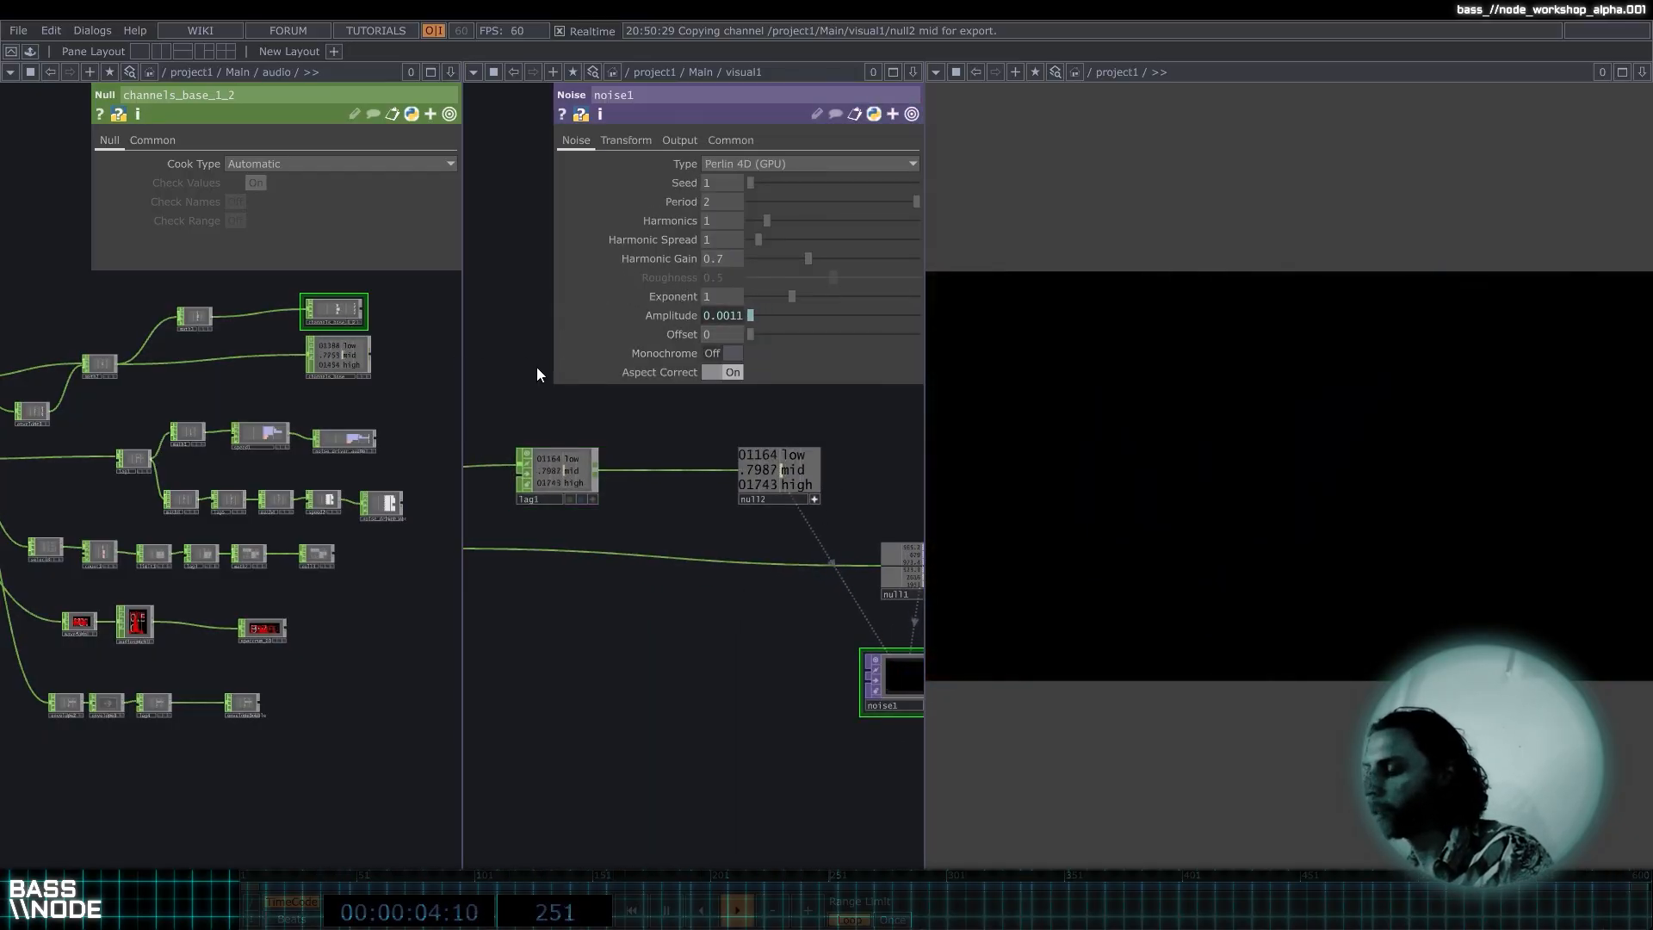
{"action": "scroll", "coordinate": [686, 505], "scroll_direction": "down", "scroll_amount": 2}
{"action": "key", "text": "alt+z"}
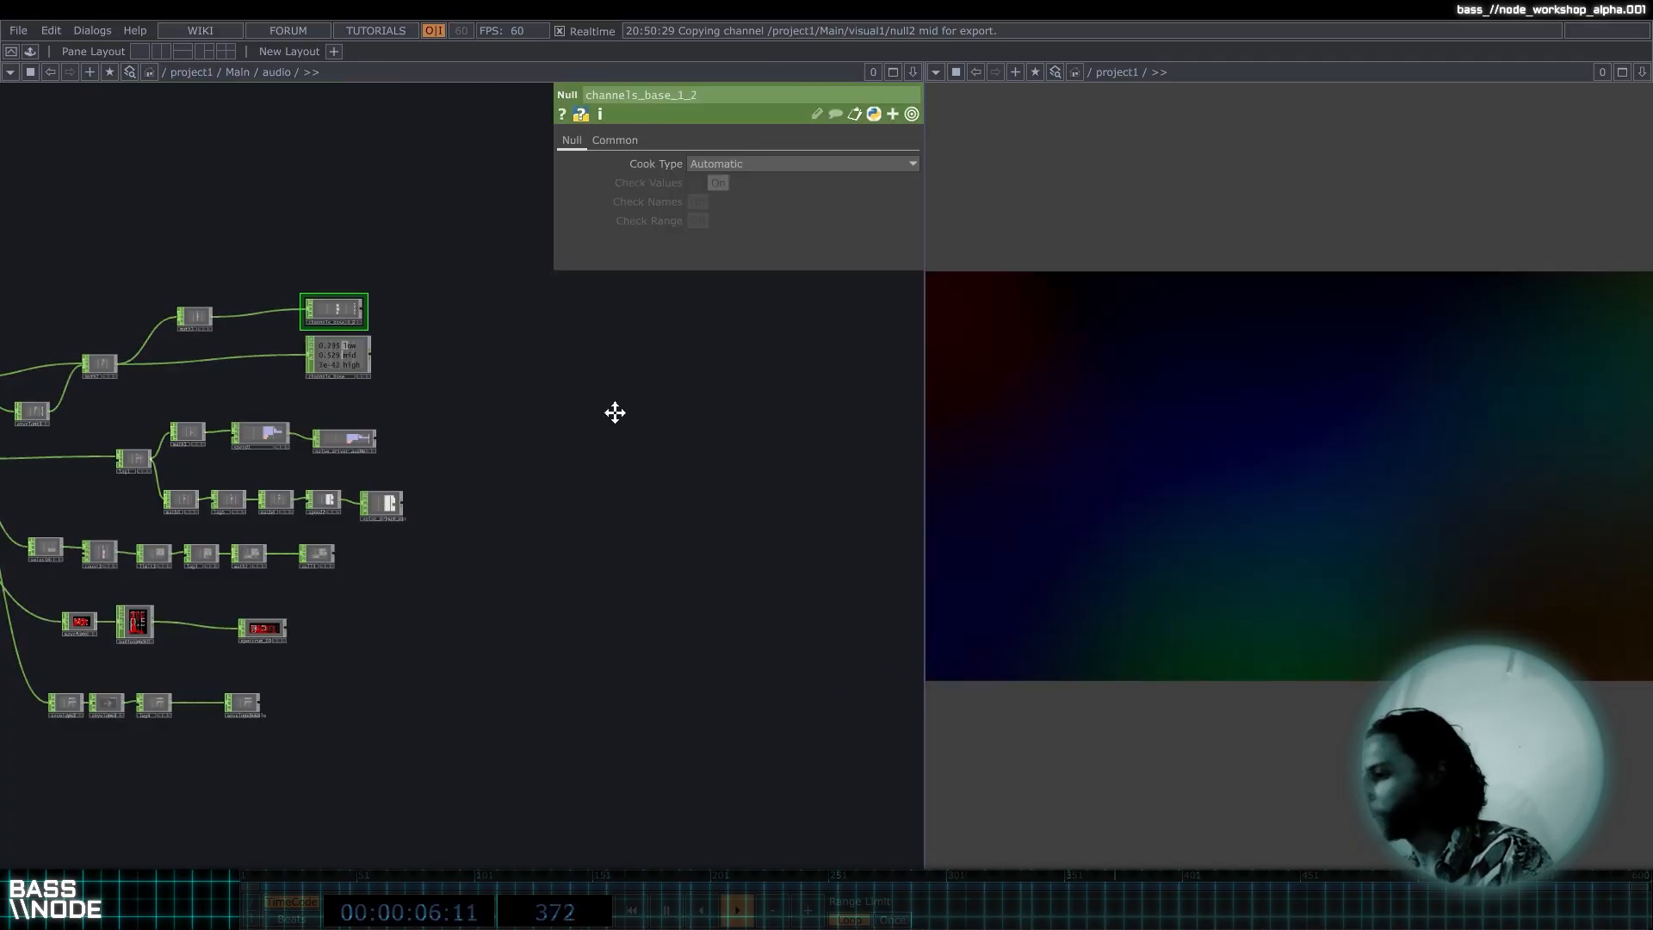
Find the noise_driver_audio null in the audio network and select it to examine its channels.
{"action": "left_click_drag", "start_coordinate": [616, 412], "coordinate": [745, 421]}
{"action": "mouse_move", "coordinate": [868, 928]}
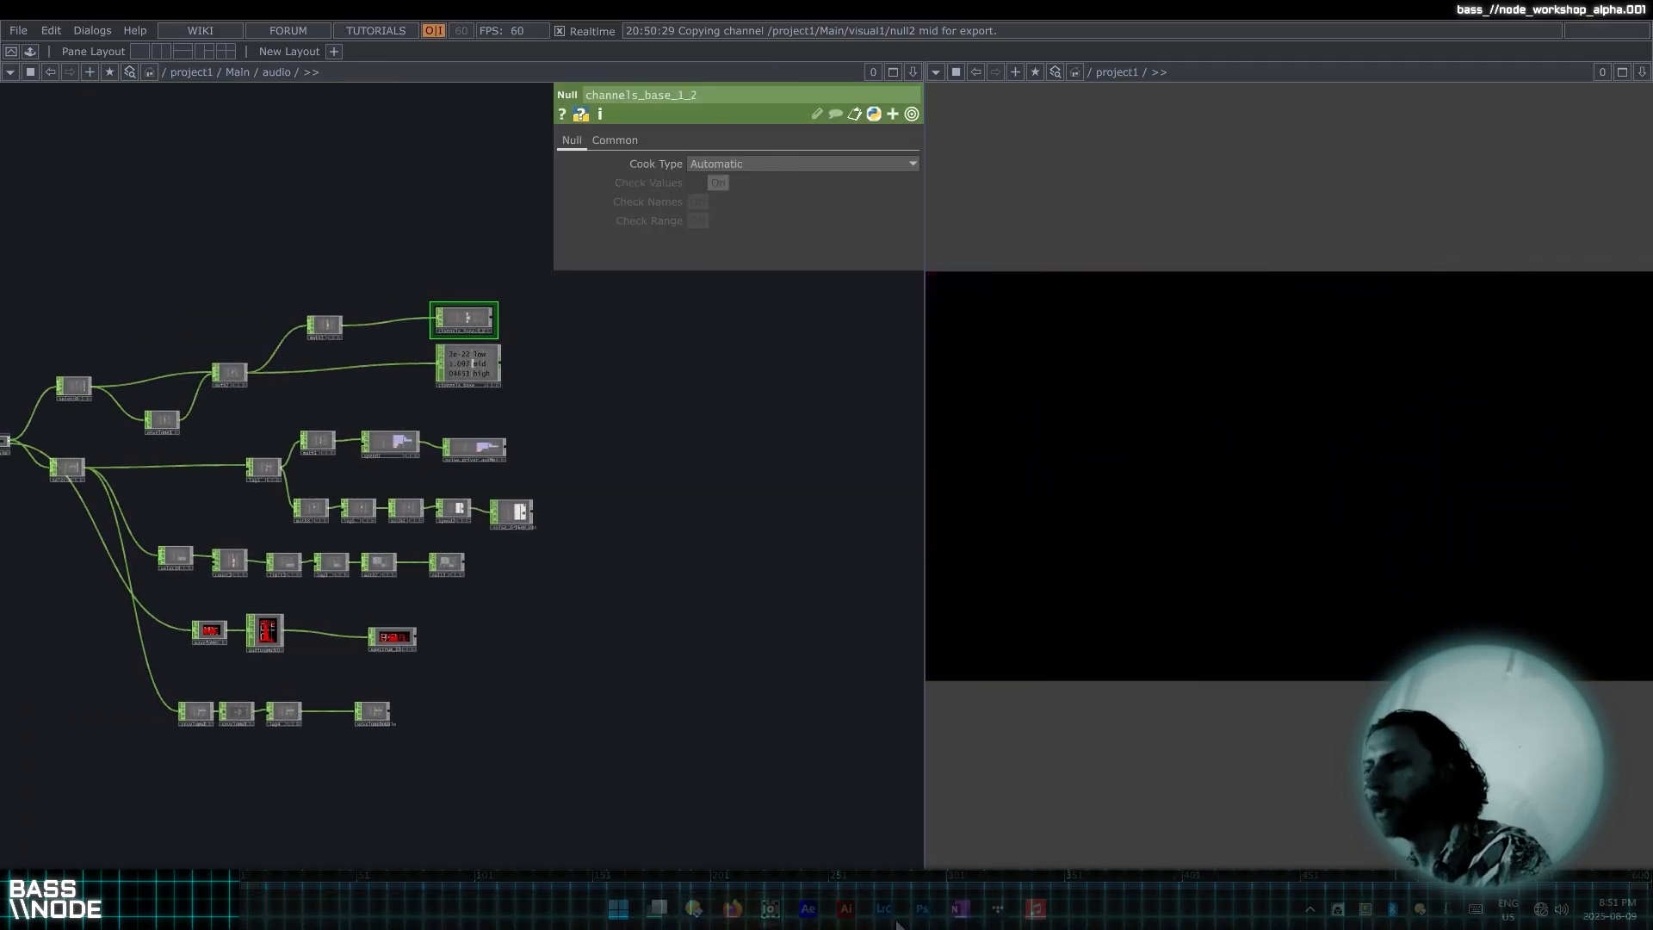
{"action": "left_click_drag", "start_coordinate": [599, 368], "coordinate": [634, 370]}
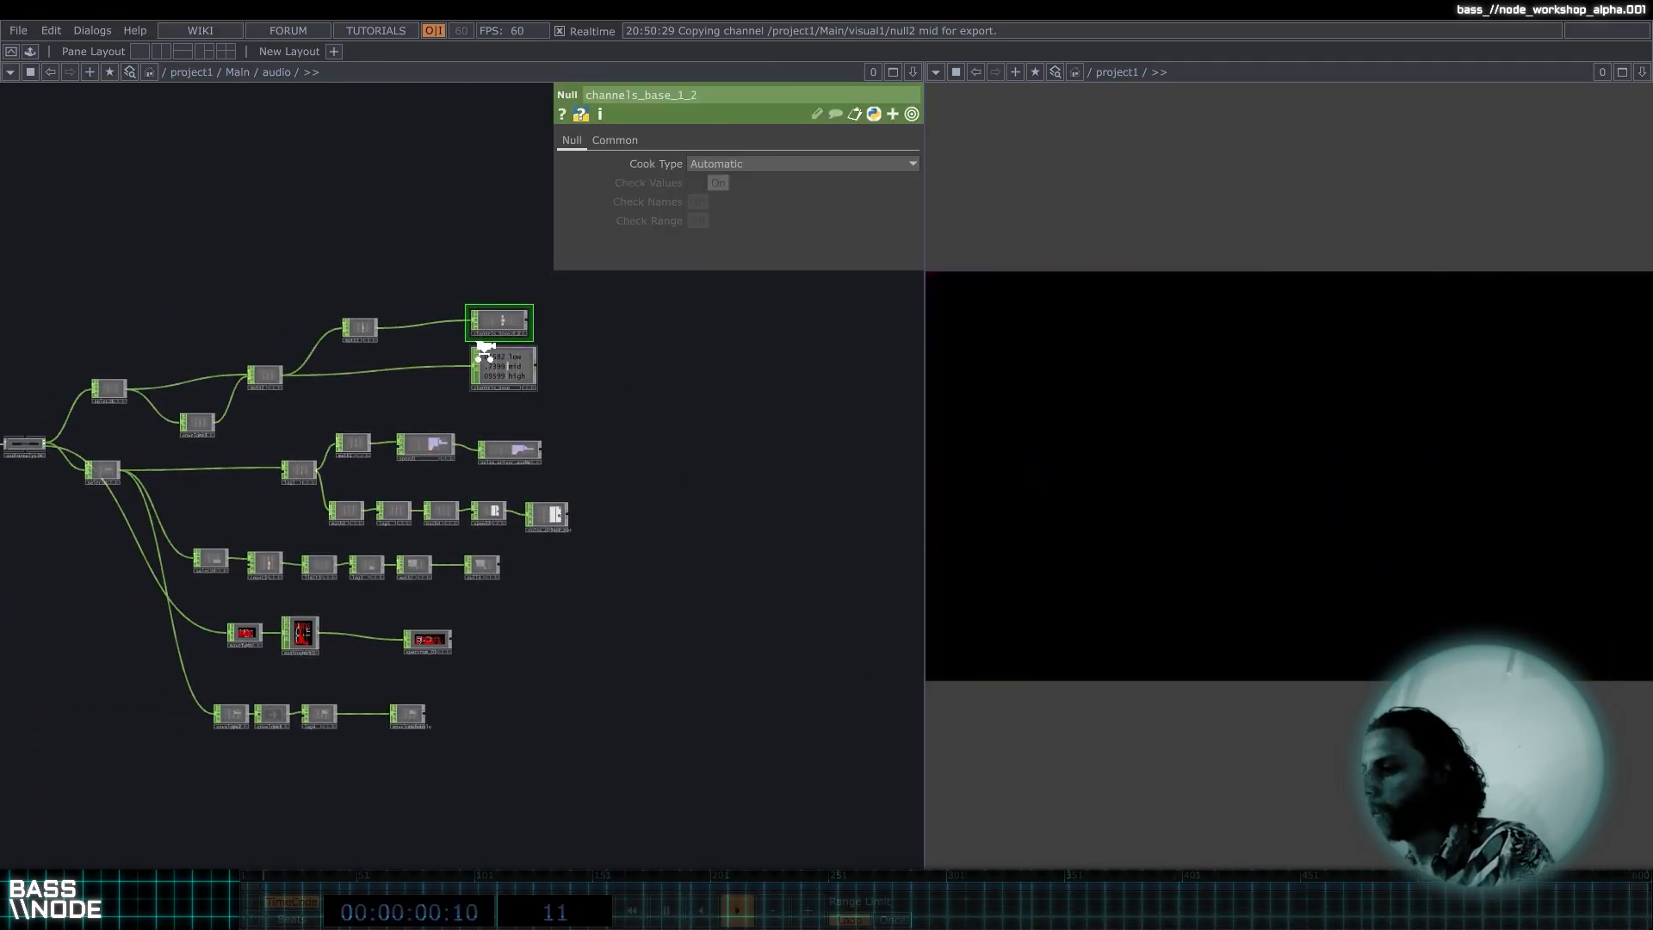
{"action": "scroll", "coordinate": [483, 351], "scroll_direction": "up", "scroll_amount": 8}
{"action": "left_click_drag", "start_coordinate": [749, 439], "coordinate": [802, 364]}
{"action": "scroll", "coordinate": [746, 359], "scroll_direction": "down", "scroll_amount": 1}
{"action": "scroll", "coordinate": [747, 359], "scroll_direction": "down", "scroll_amount": 2}
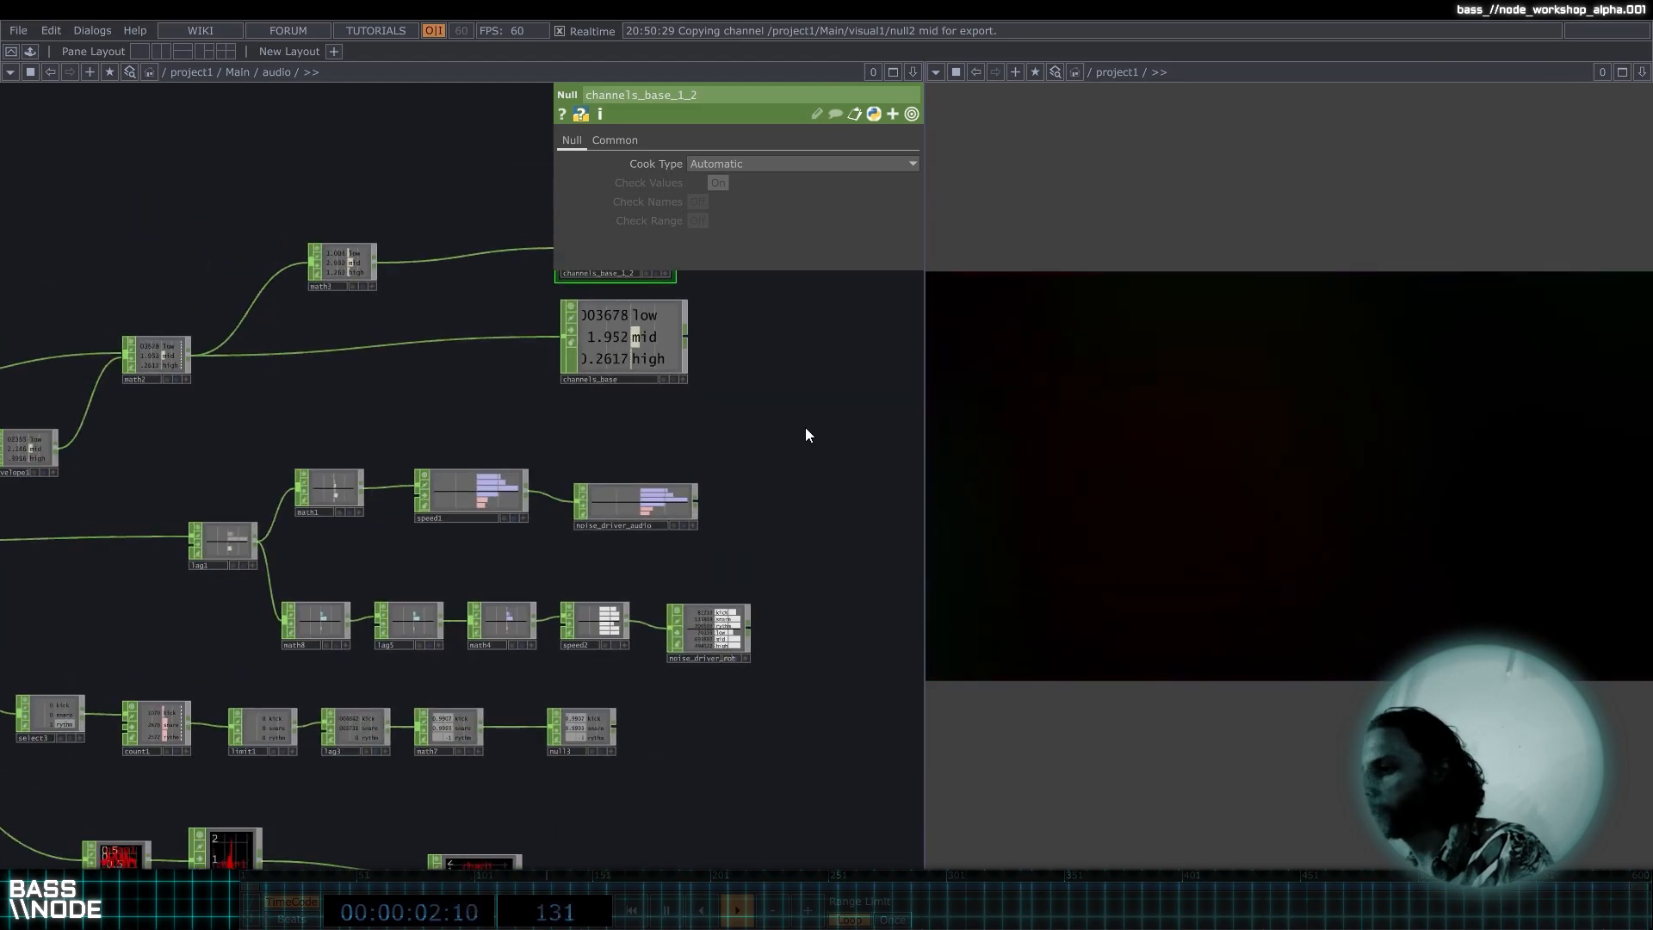
{"action": "scroll", "coordinate": [505, 530], "scroll_direction": "up", "scroll_amount": 4}
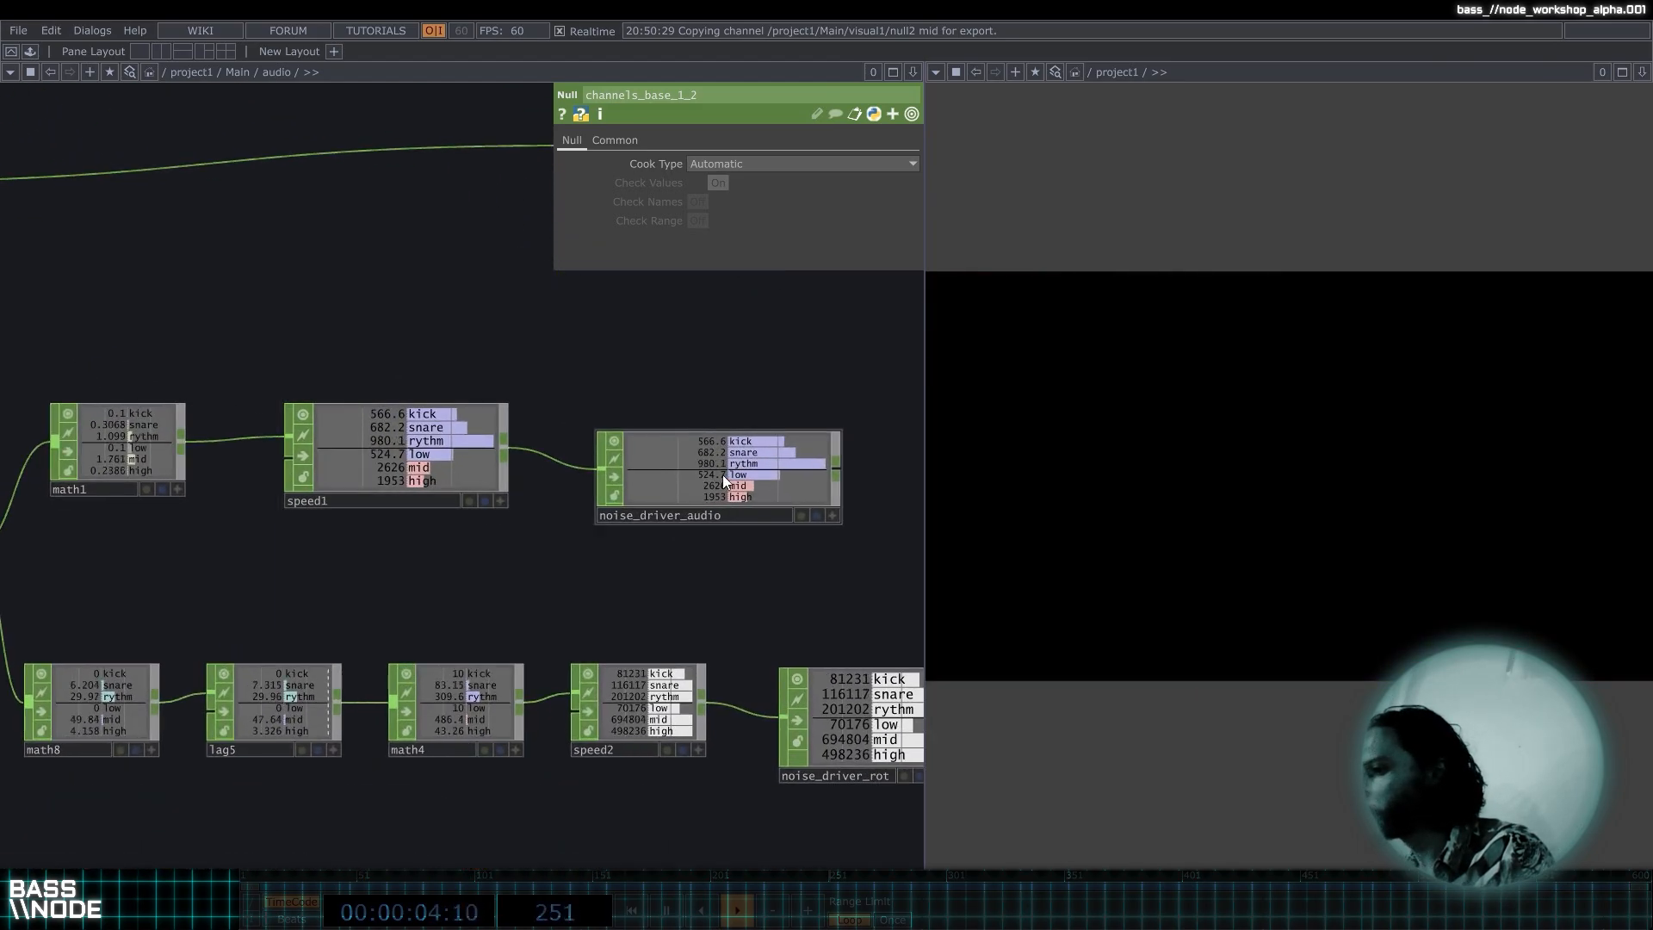
{"action": "left_click", "coordinate": [727, 478]}
{"action": "left_click_drag", "start_coordinate": [767, 395], "coordinate": [708, 384]}
{"action": "left_click_drag", "start_coordinate": [445, 418], "coordinate": [179, 461]}
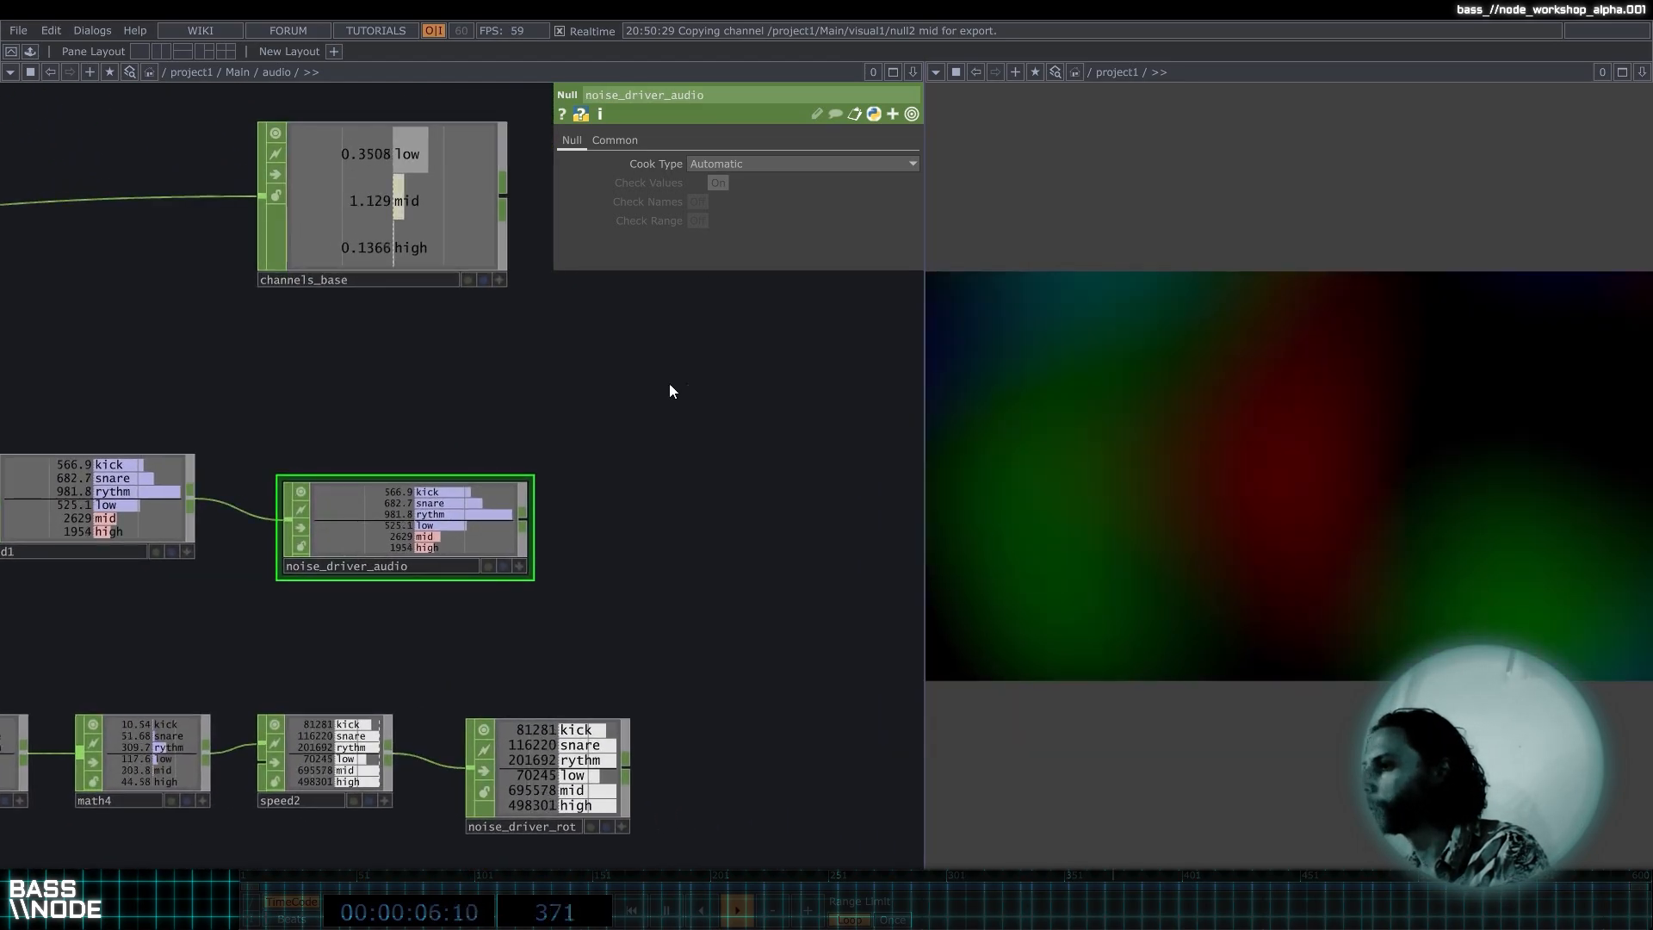
Split the audio network pane into two side-by-side panes.
{"action": "left_click", "coordinate": [913, 73]}
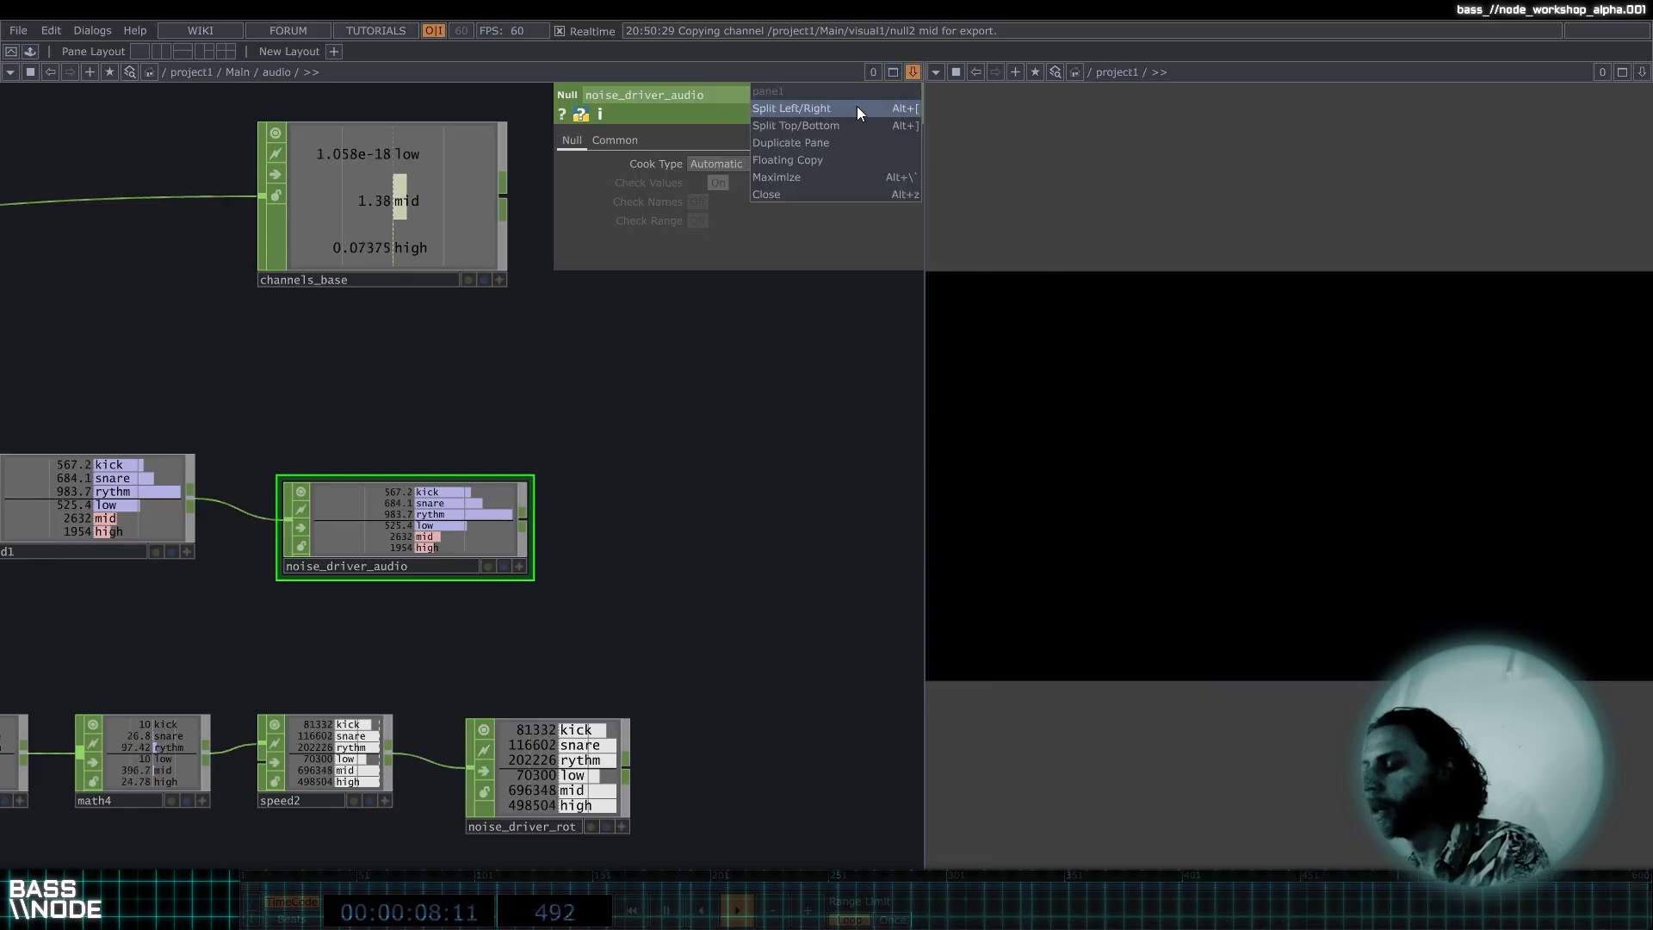
Trace the signal feeding noise_driver_audio back through lag1 to the select2 node.
{"action": "left_click", "coordinate": [725, 518]}
{"action": "scroll", "coordinate": [592, 471], "scroll_direction": "down", "scroll_amount": 4}
{"action": "left_click_drag", "start_coordinate": [454, 421], "coordinate": [508, 413]}
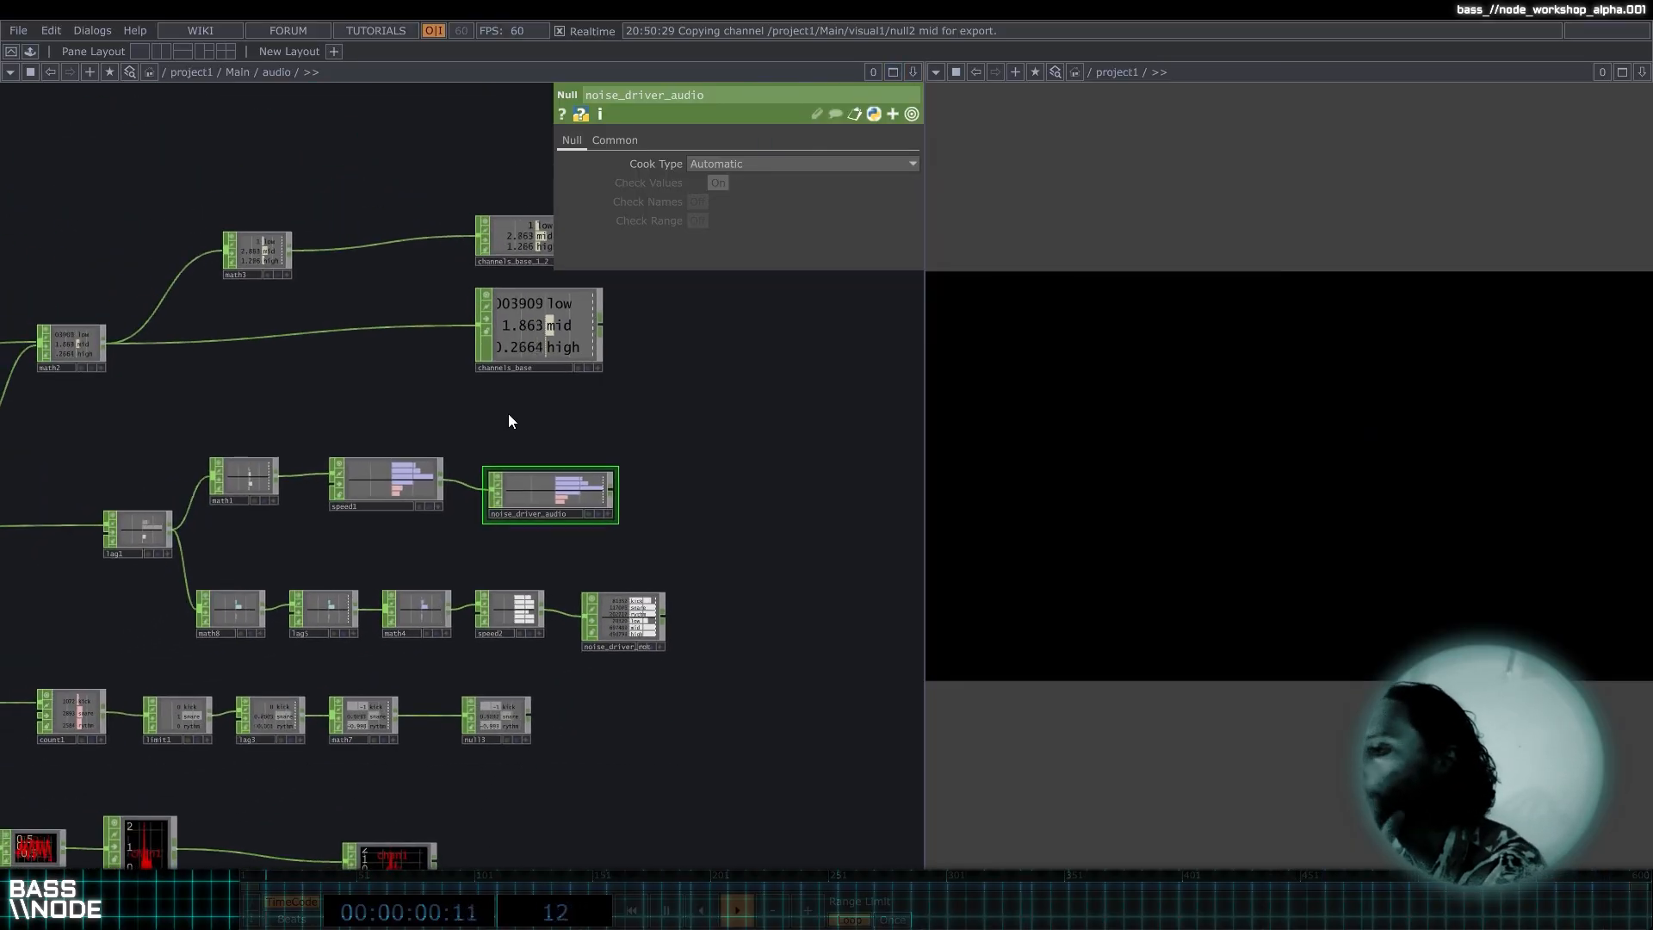
{"action": "scroll", "coordinate": [568, 482], "scroll_direction": "up", "scroll_amount": 5}
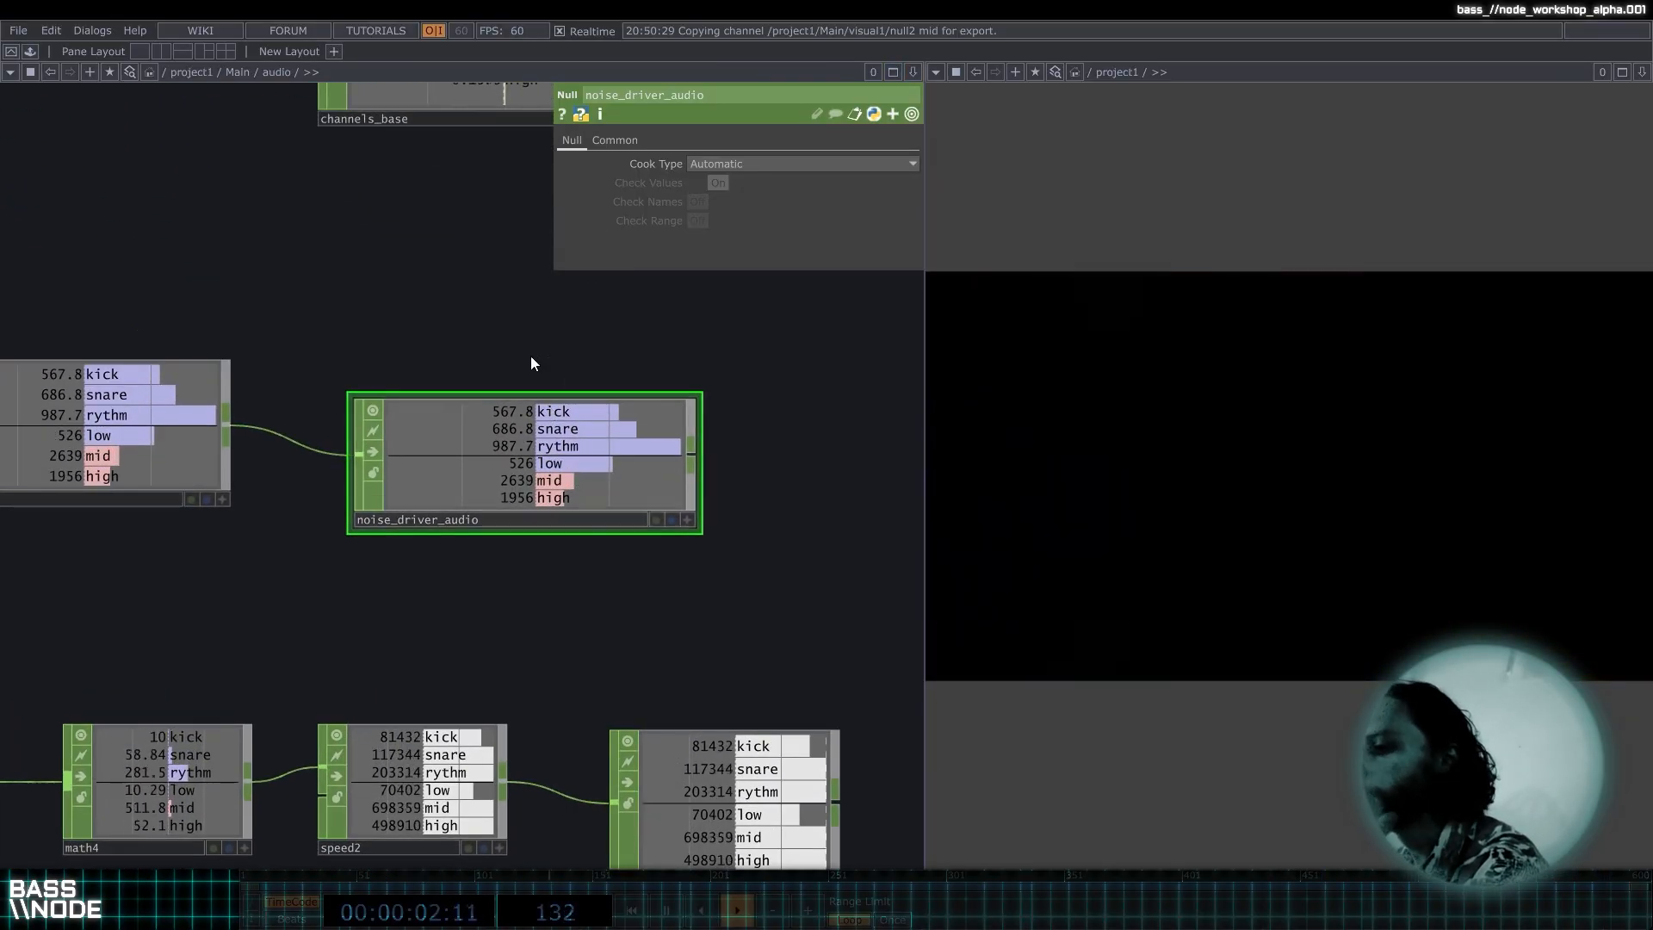
{"action": "scroll", "coordinate": [543, 336], "scroll_direction": "down", "scroll_amount": 4}
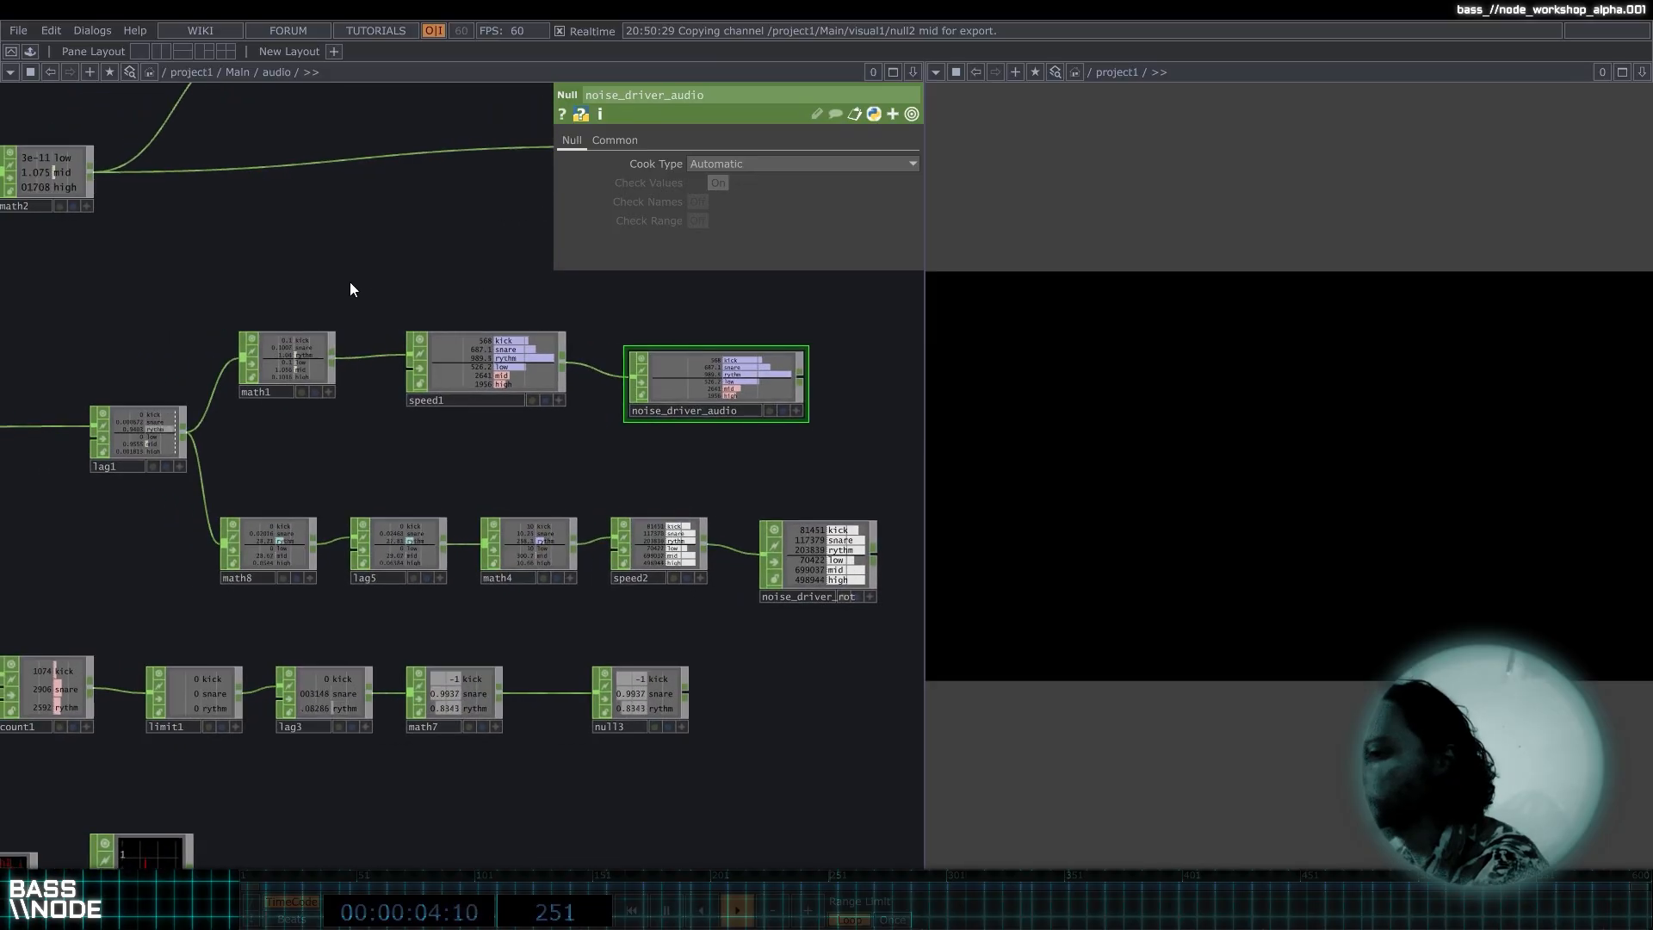
{"action": "left_click_drag", "start_coordinate": [350, 283], "coordinate": [661, 276]}
{"action": "left_click", "coordinate": [467, 421]}
{"action": "scroll", "coordinate": [472, 371], "scroll_direction": "up", "scroll_amount": 5}
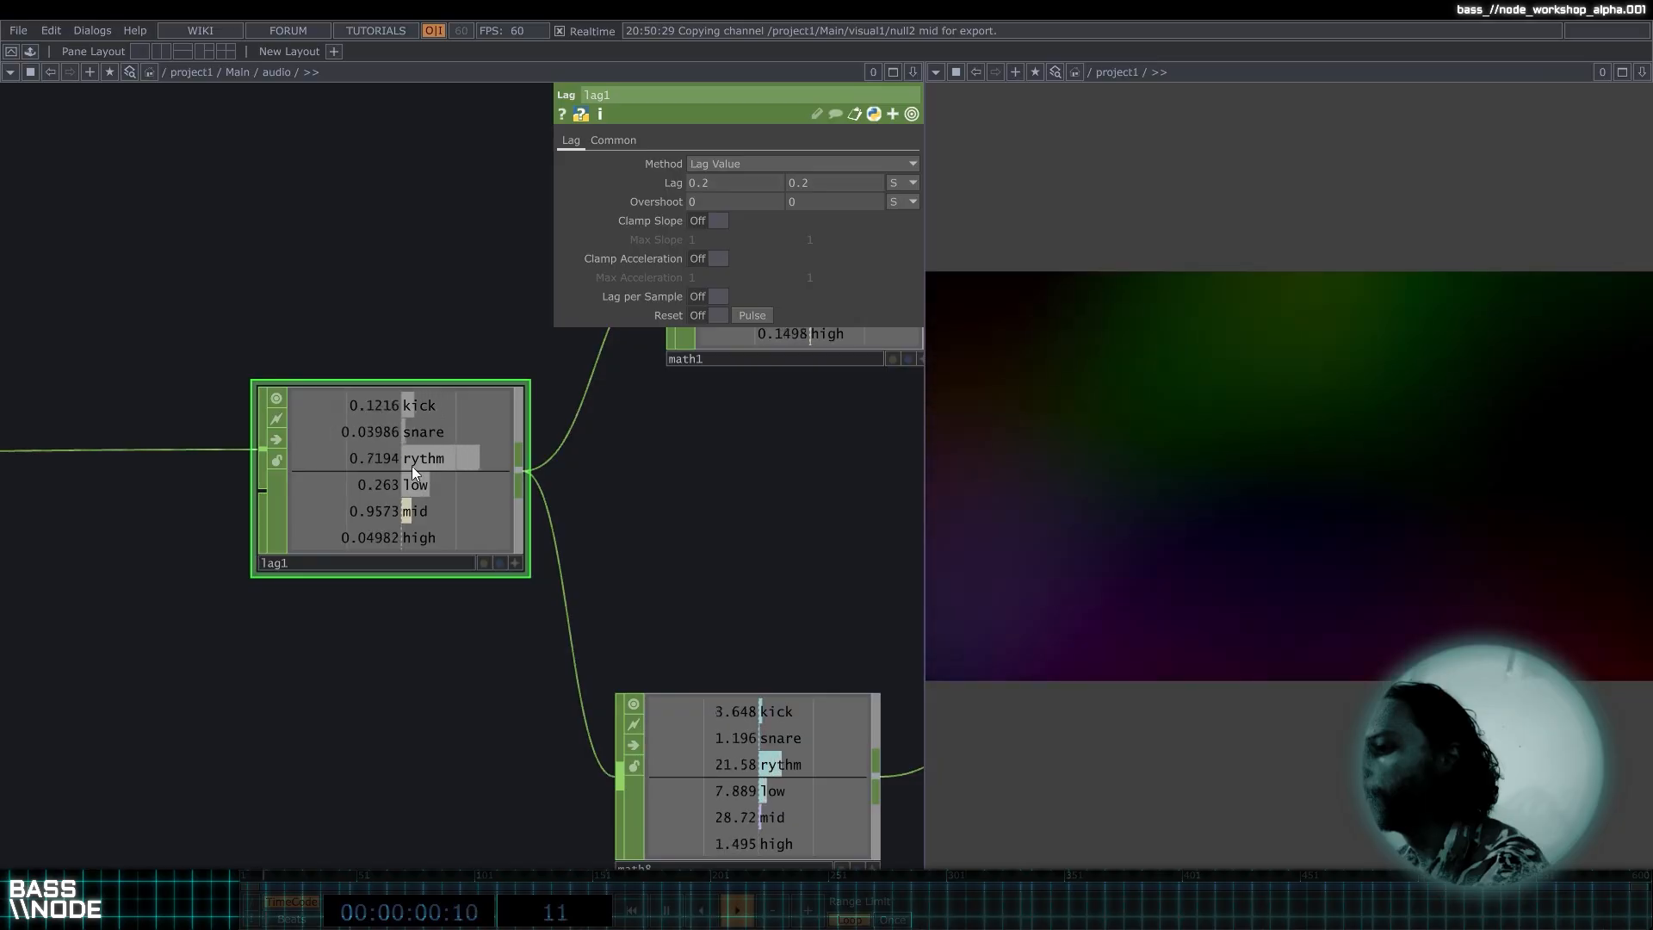
{"action": "scroll", "coordinate": [414, 392], "scroll_direction": "down", "scroll_amount": 2}
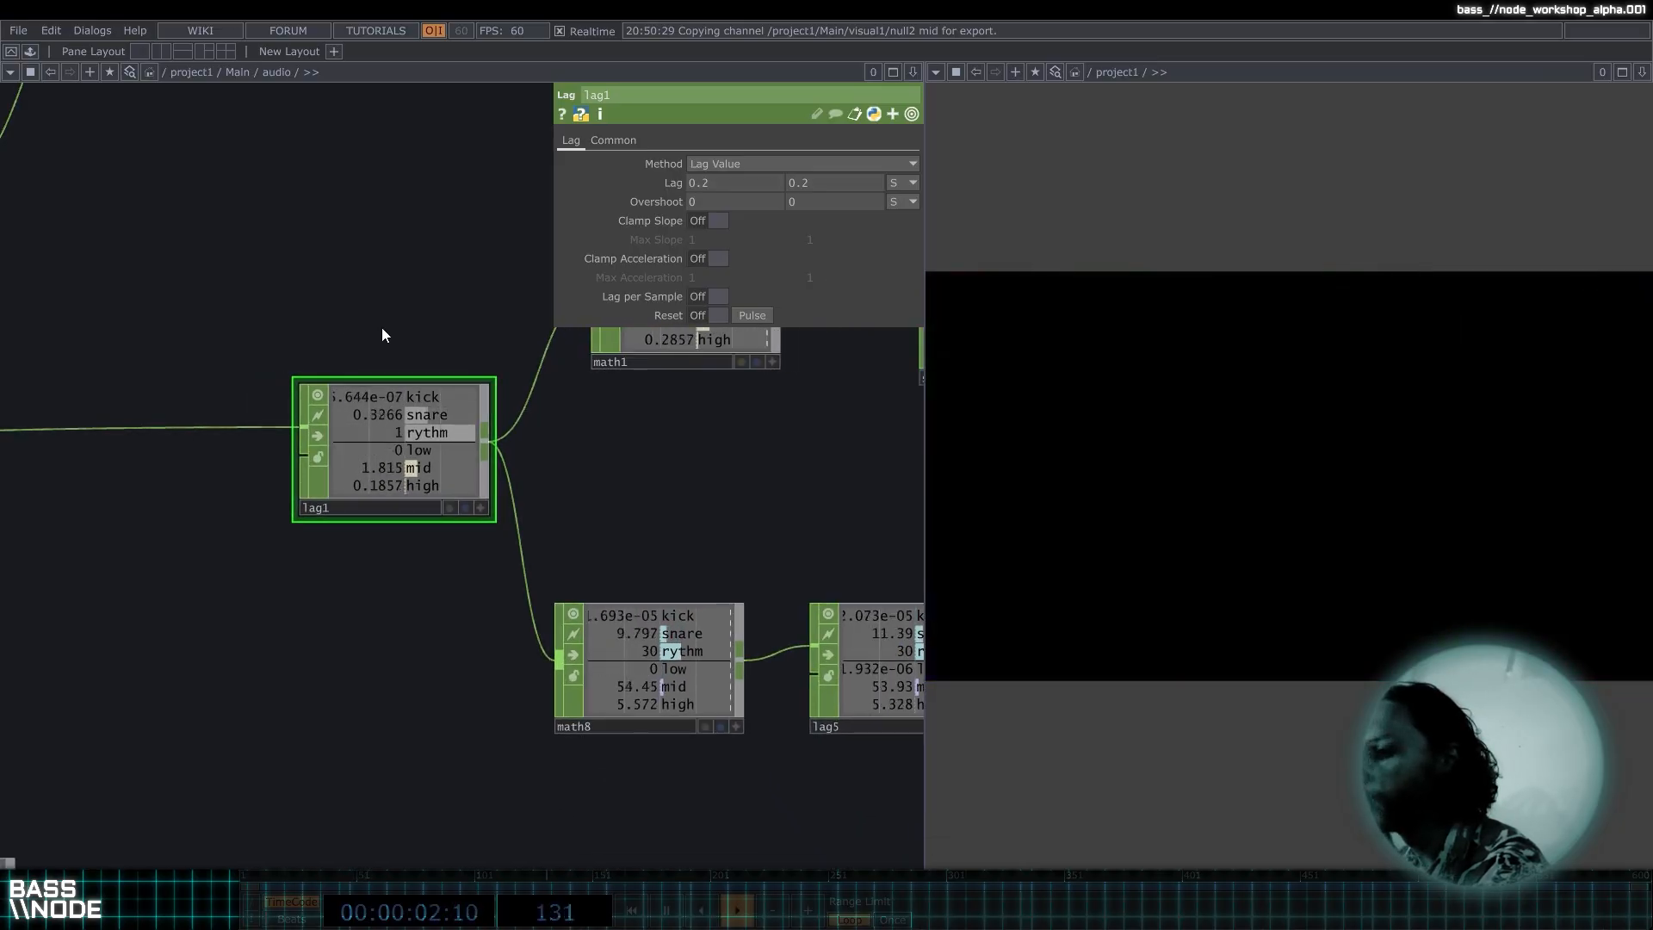
{"action": "scroll", "coordinate": [422, 374], "scroll_direction": "down", "scroll_amount": 3}
{"action": "scroll", "coordinate": [258, 426], "scroll_direction": "up", "scroll_amount": 5}
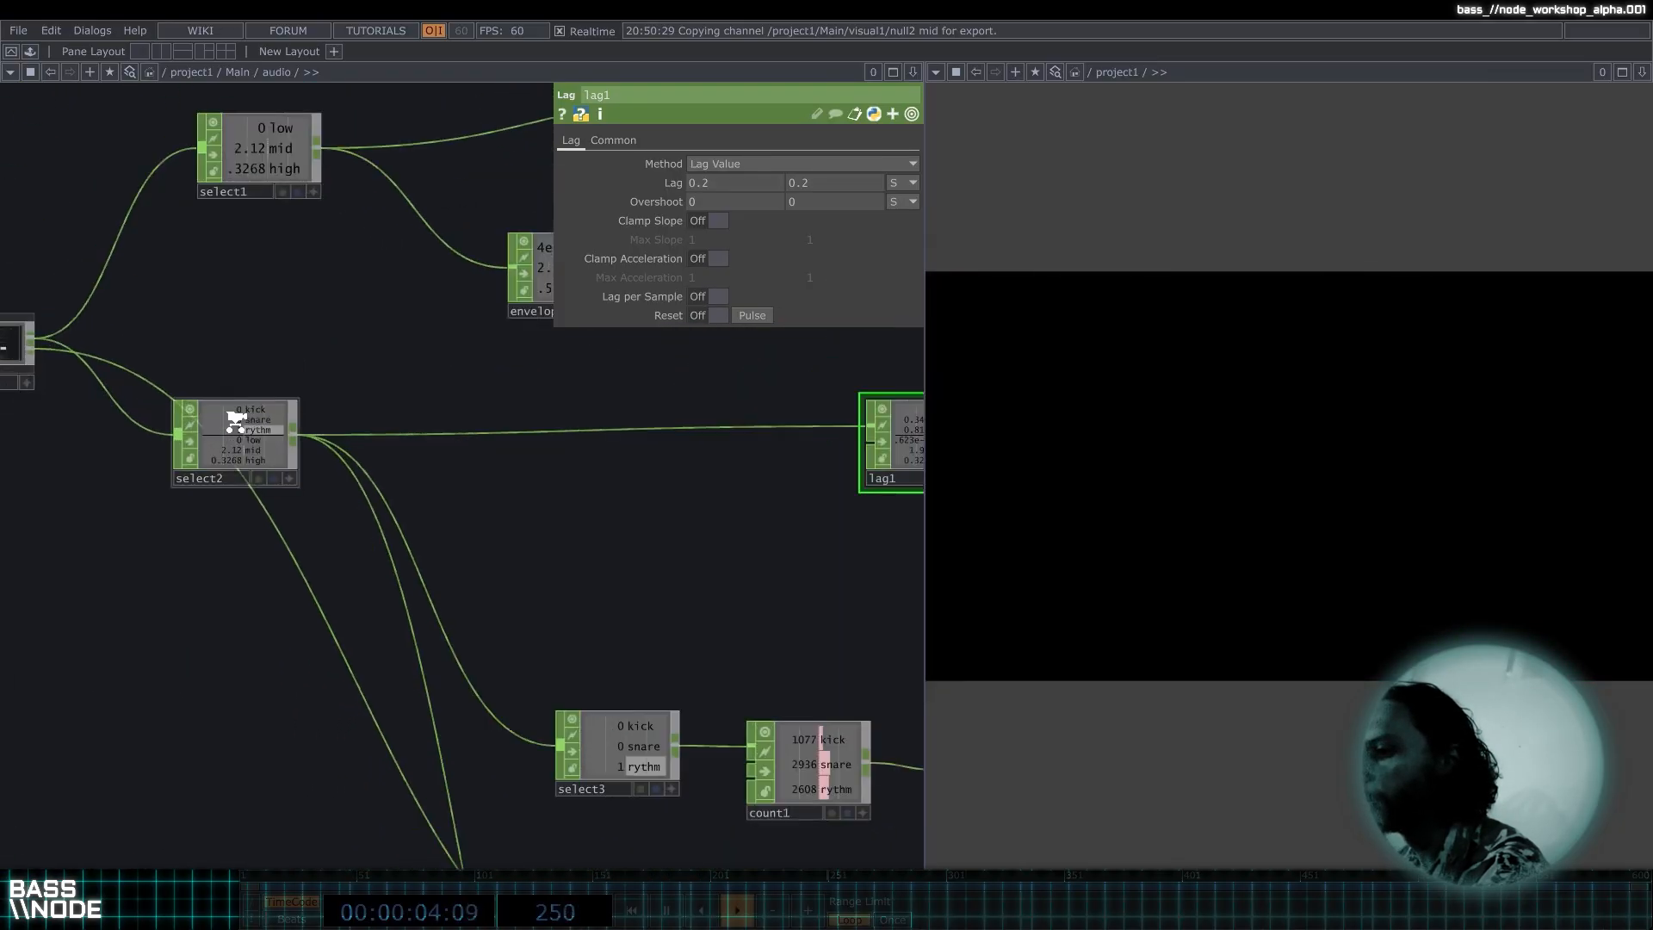
{"action": "scroll", "coordinate": [235, 422], "scroll_direction": "up", "scroll_amount": 2}
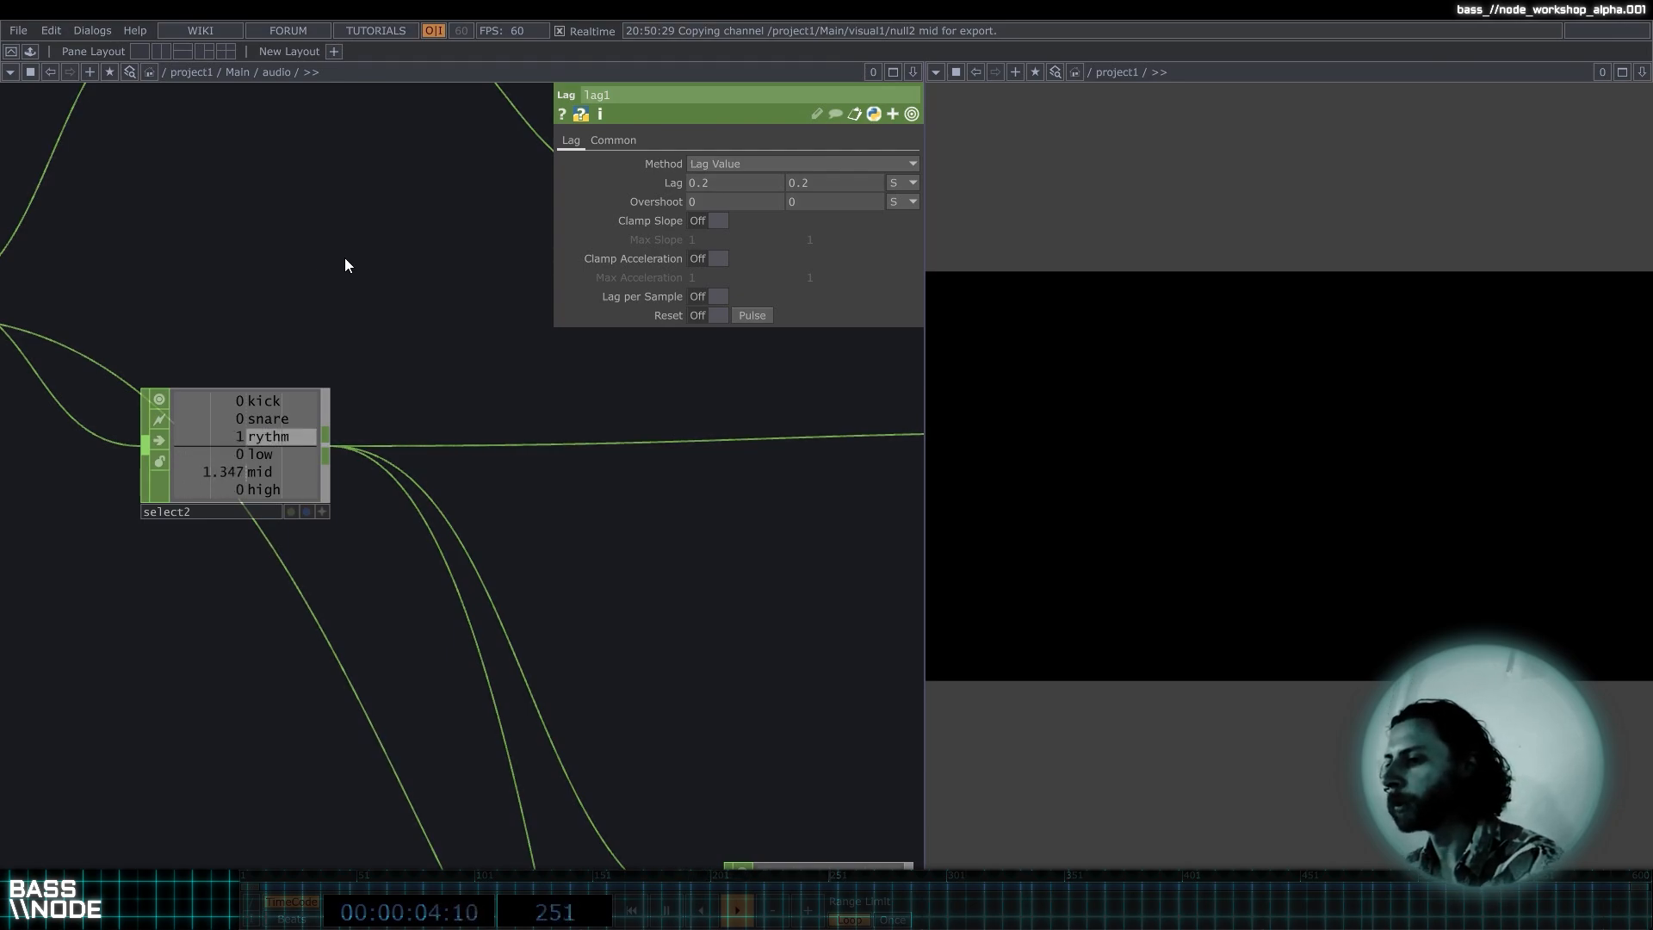
Follow select2's output forward to lag1 and examine math1's multiply and add settings.
{"action": "left_click_drag", "start_coordinate": [549, 442], "coordinate": [334, 483]}
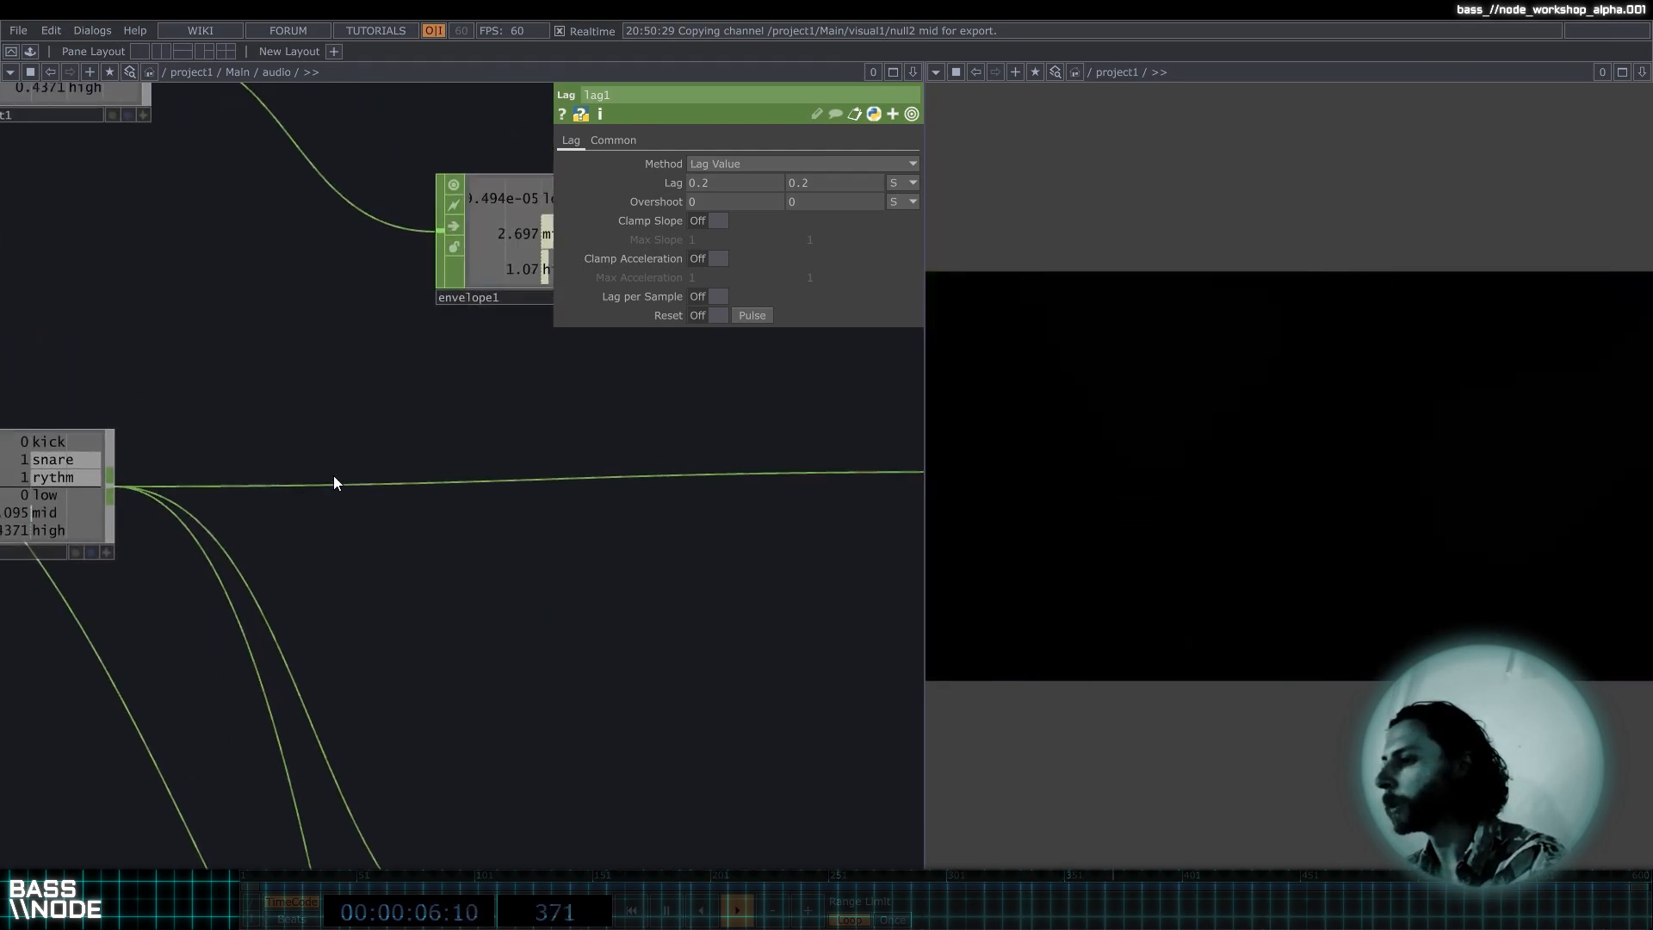
{"action": "scroll", "coordinate": [334, 482], "scroll_direction": "down", "scroll_amount": 3}
{"action": "left_click_drag", "start_coordinate": [670, 411], "coordinate": [403, 327]}
{"action": "scroll", "coordinate": [324, 475], "scroll_direction": "up", "scroll_amount": 3}
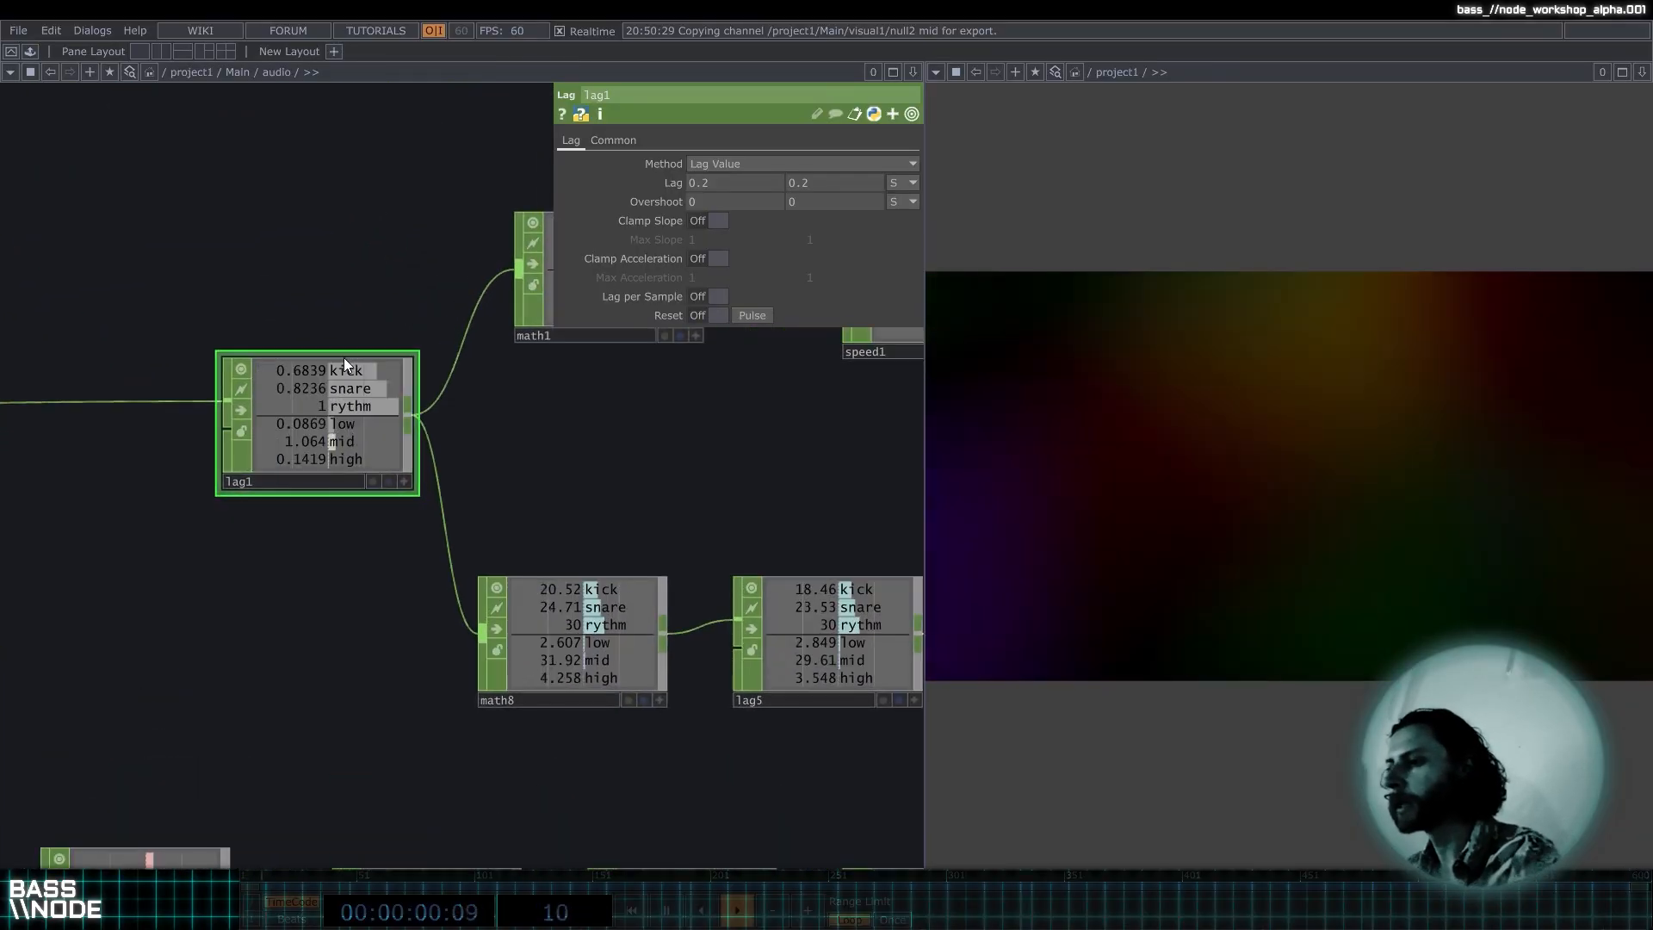
{"action": "scroll", "coordinate": [292, 358], "scroll_direction": "down", "scroll_amount": 3}
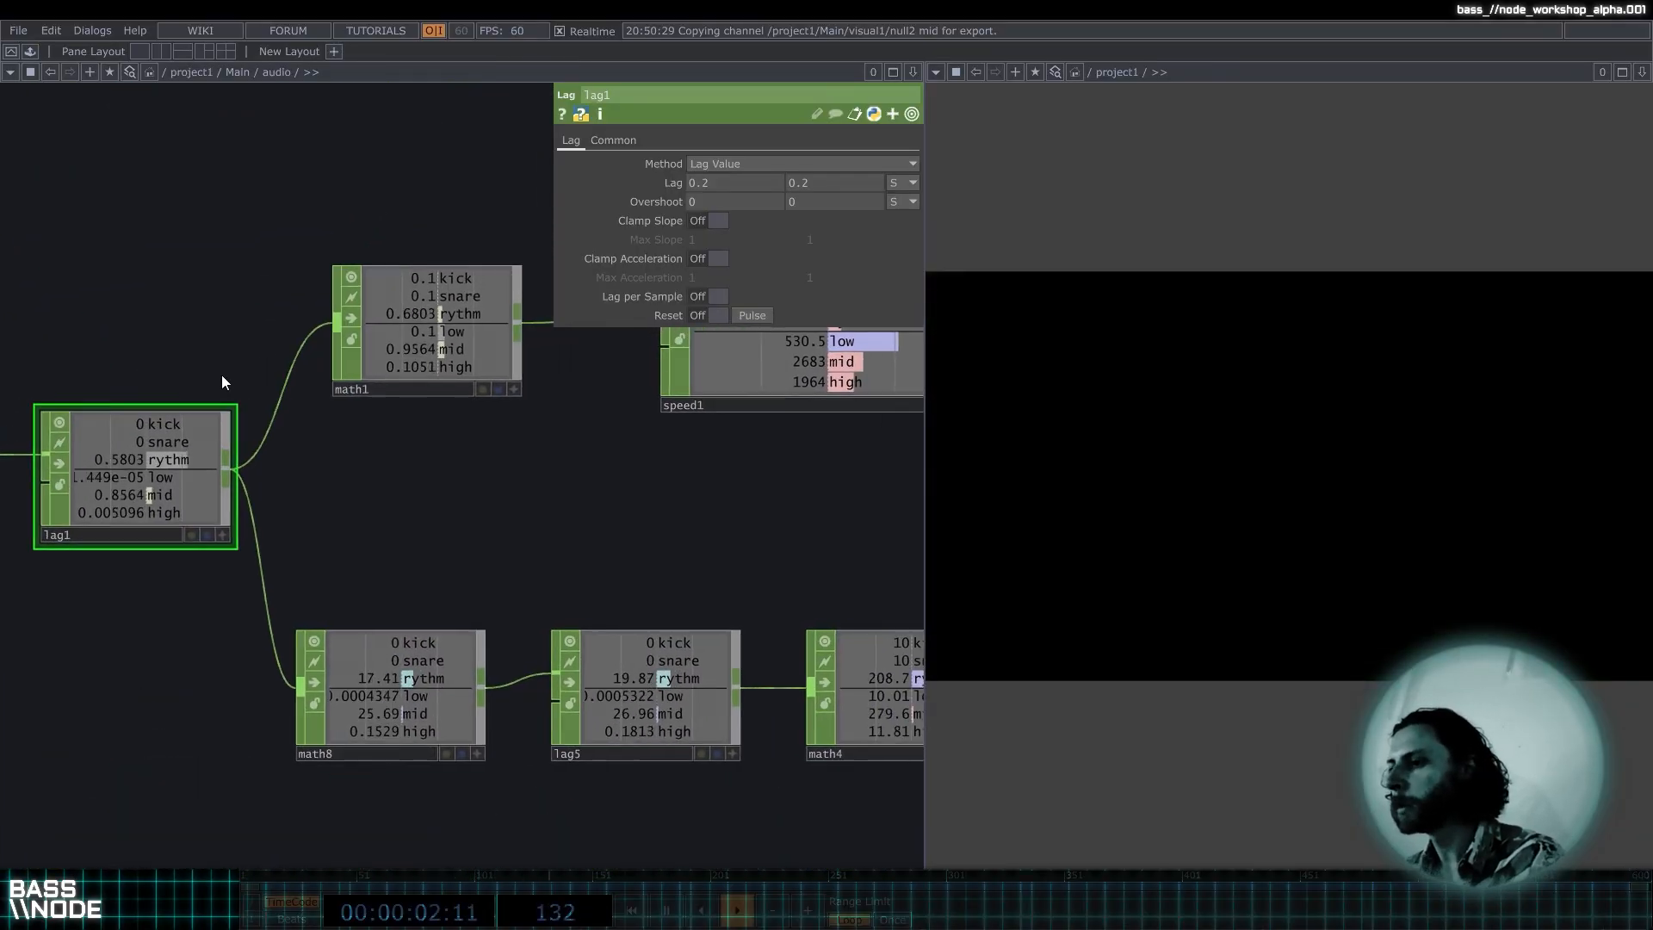
{"action": "left_click", "coordinate": [393, 346]}
{"action": "left_click_drag", "start_coordinate": [446, 214], "coordinate": [267, 337]}
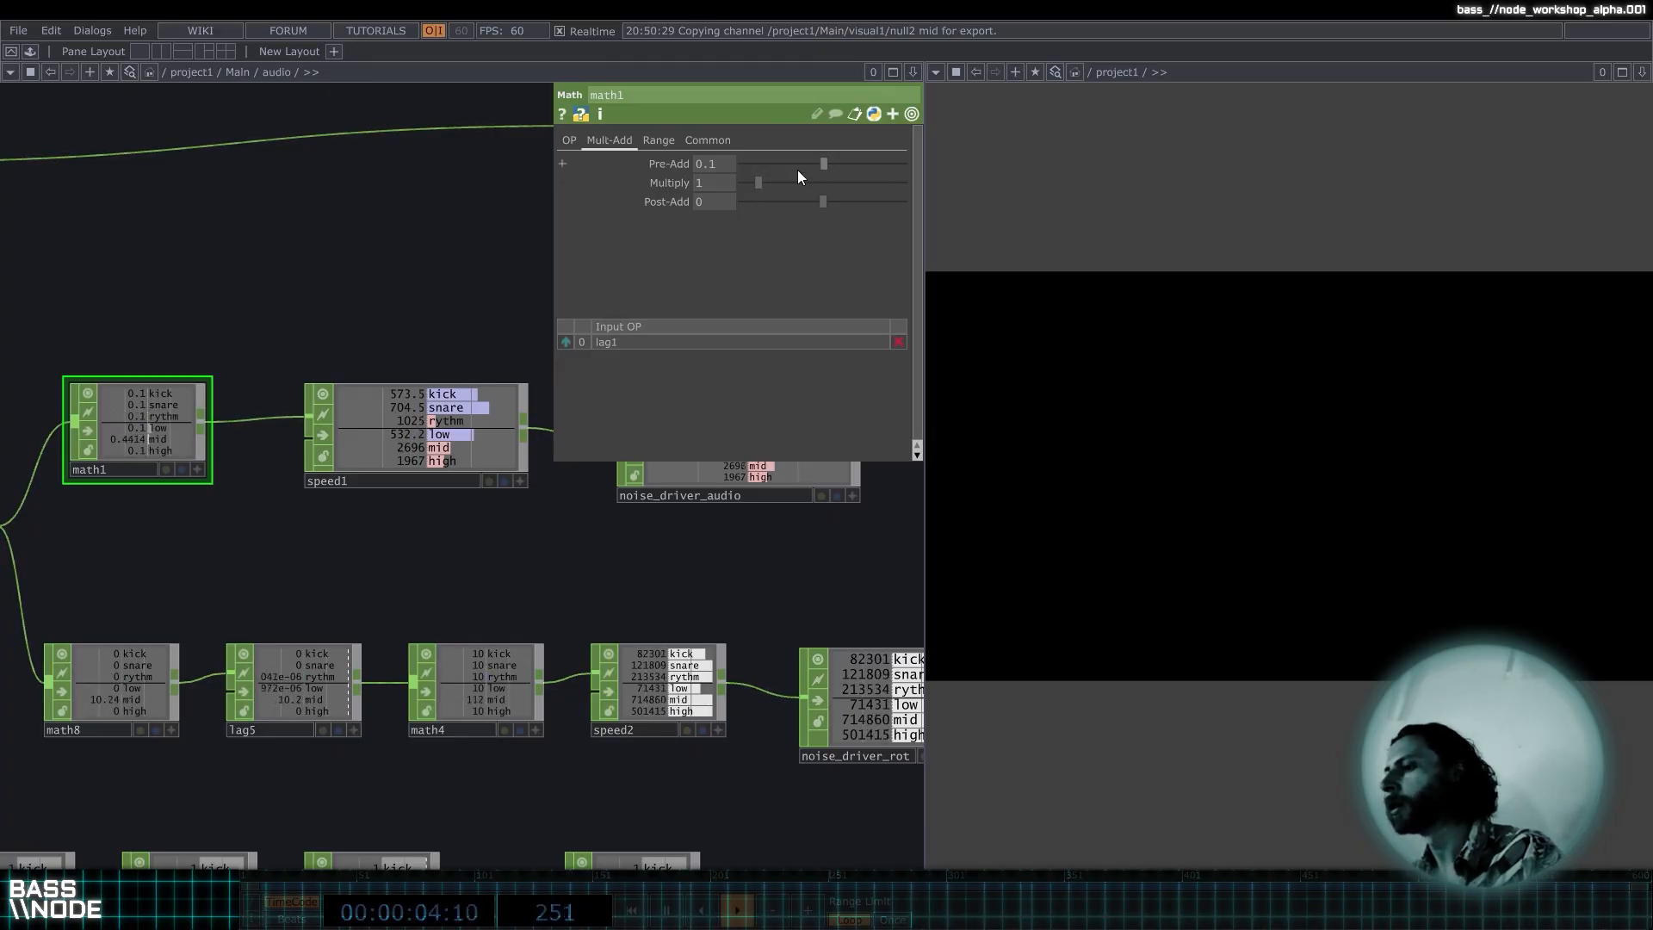
{"action": "left_click", "coordinate": [912, 76]}
{"action": "left_click_drag", "start_coordinate": [495, 227], "coordinate": [313, 312]}
In the visual1 network, replace the reference driving noise1's Amplitude with a constant 0.5, and view its transform parameters.
{"action": "key", "text": "u"}
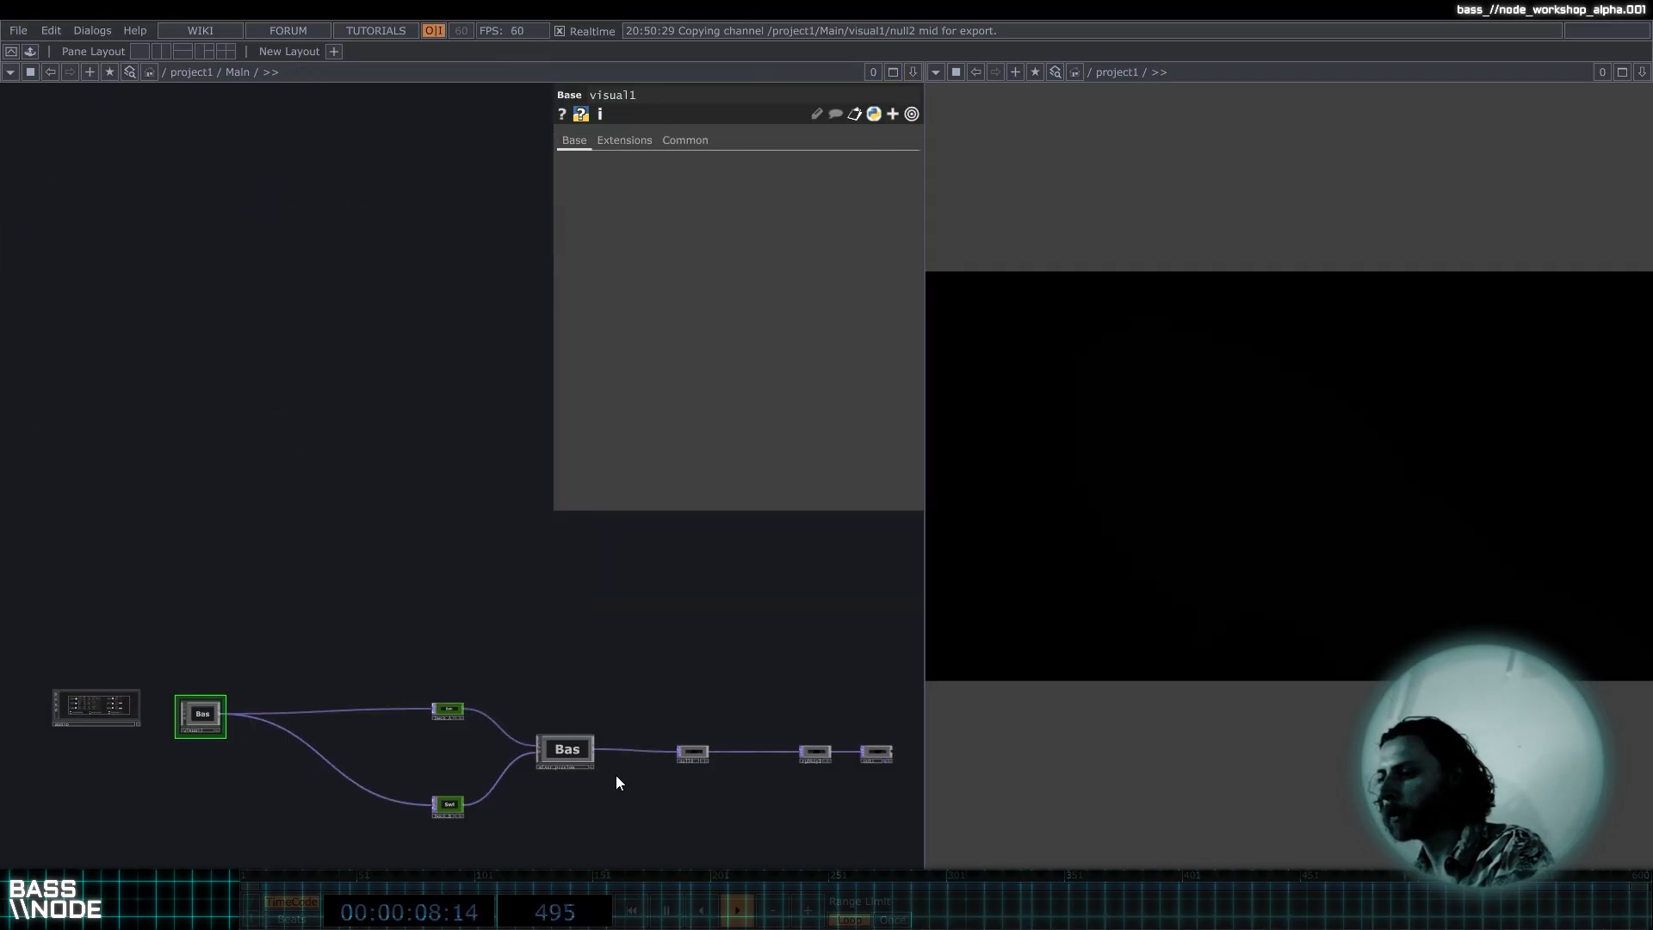
{"action": "key", "text": "i"}
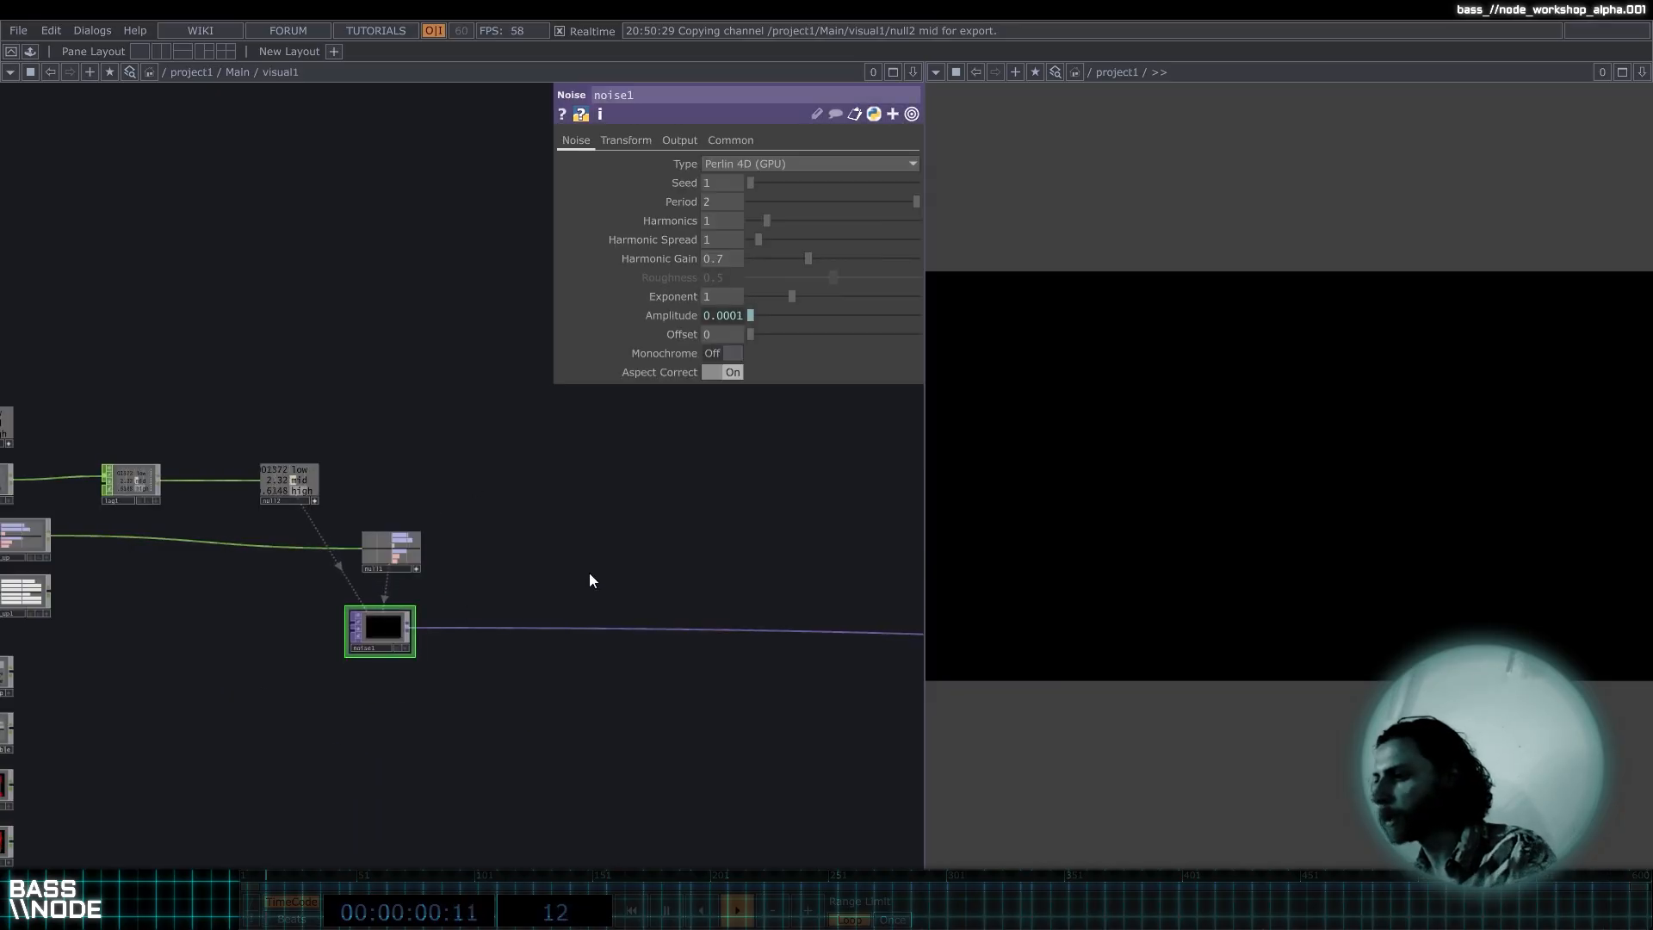
{"action": "left_click", "coordinate": [722, 322]}
{"action": "key", "text": "BackSpace"}
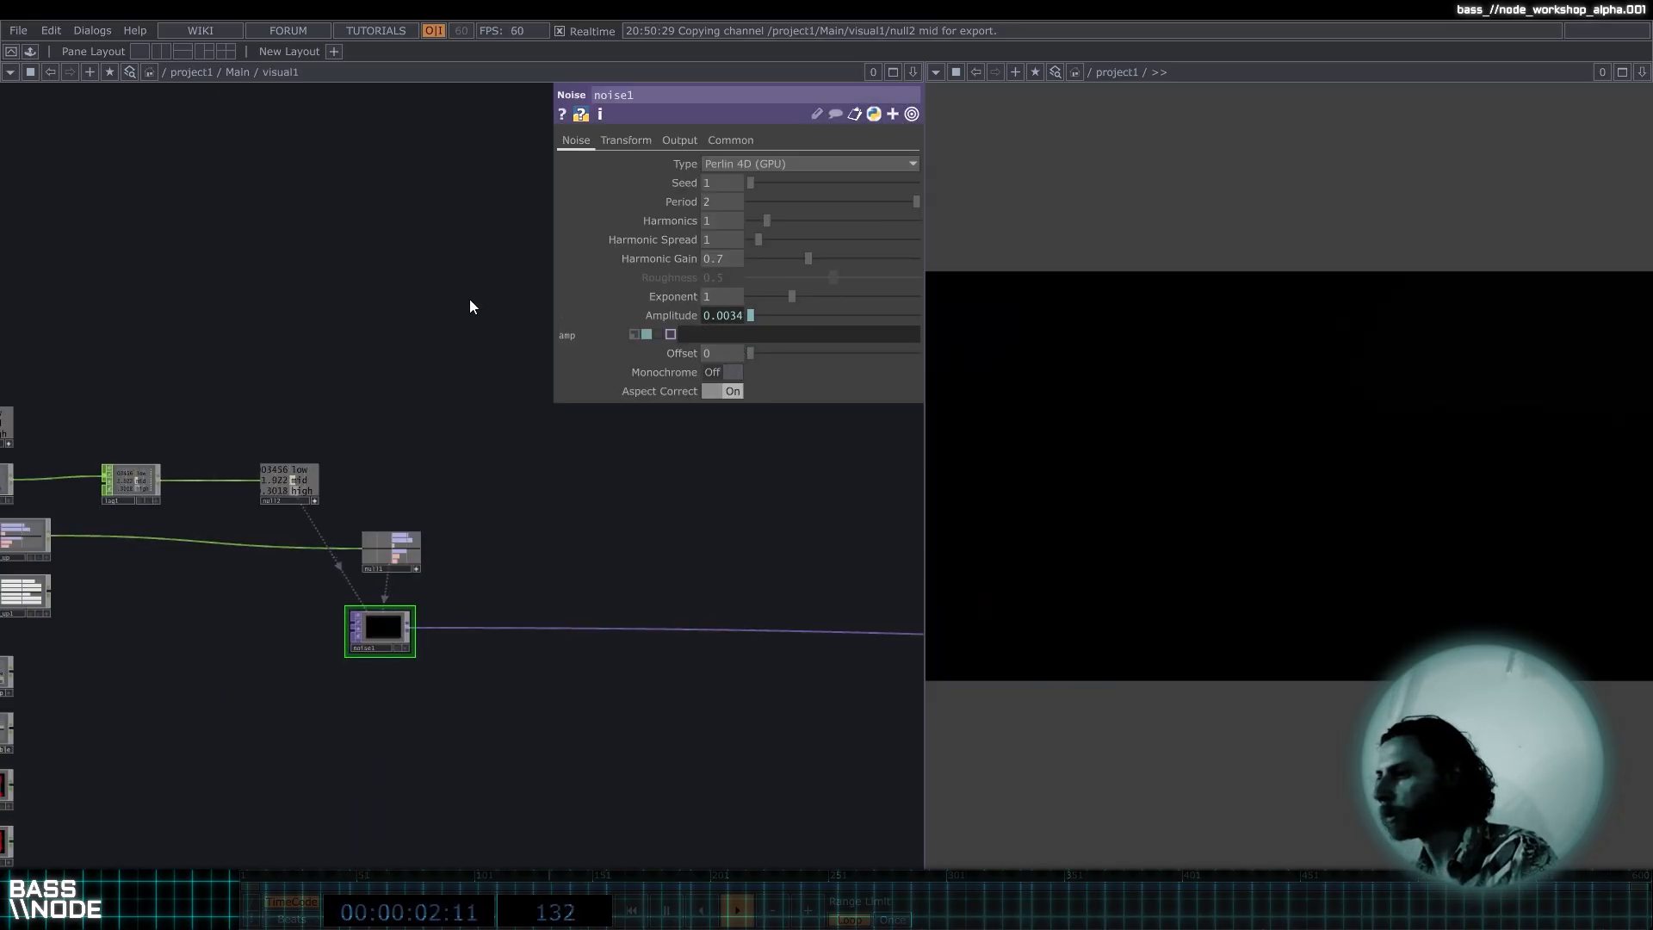
{"action": "key", "text": "Return"}
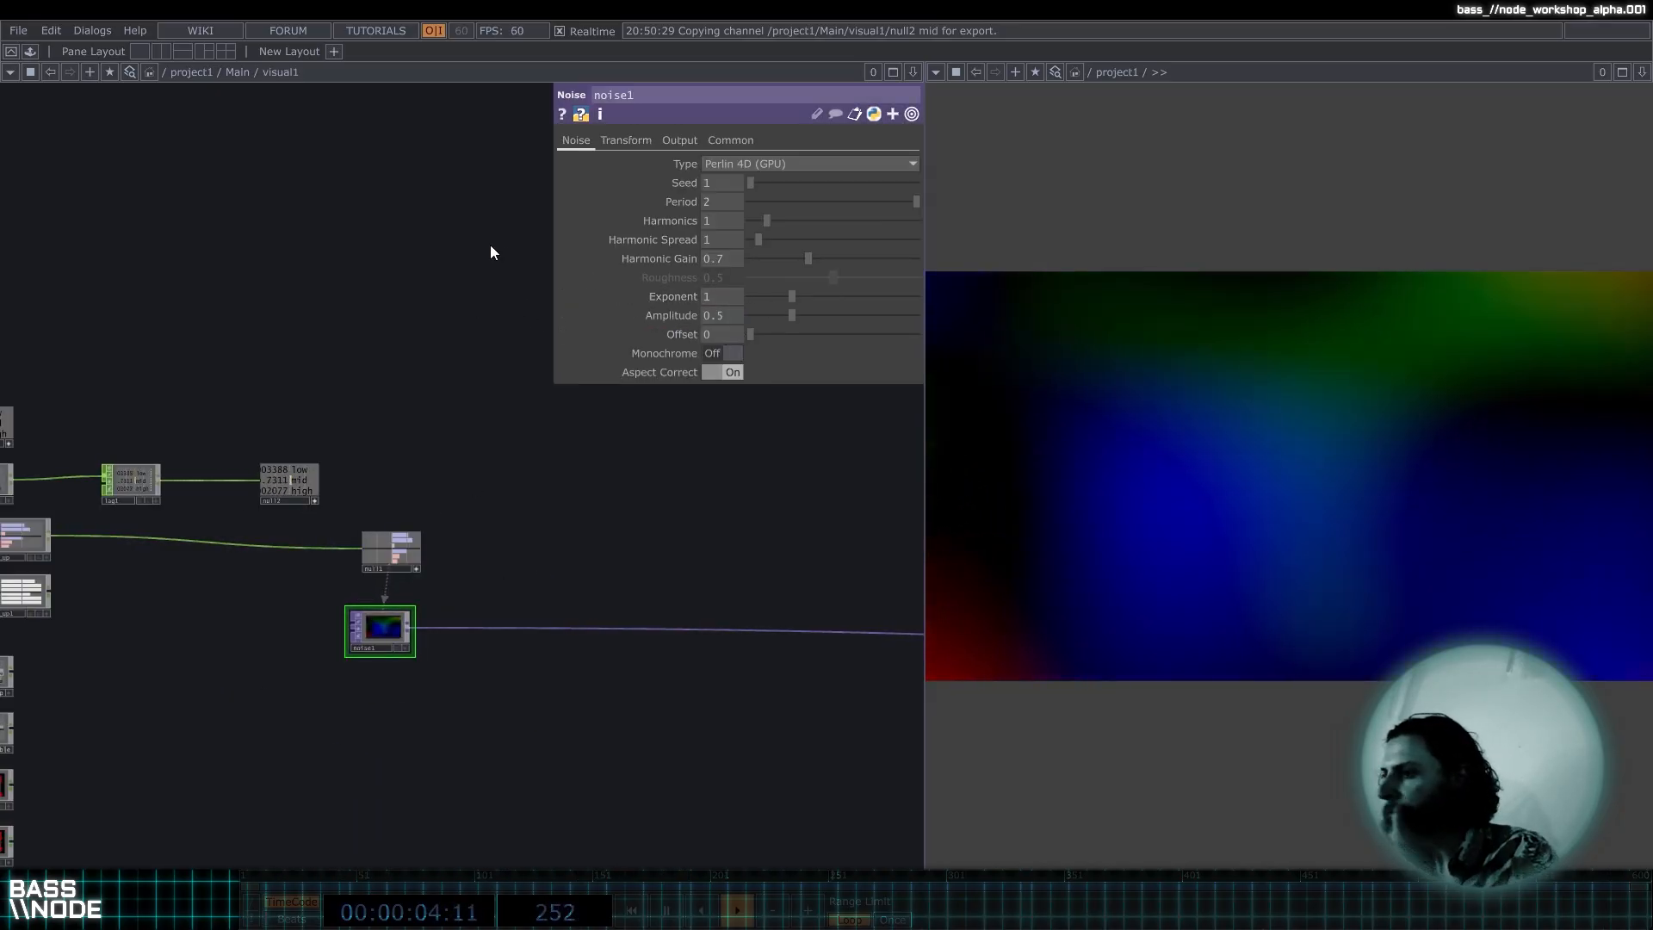
{"action": "left_click", "coordinate": [626, 140]}
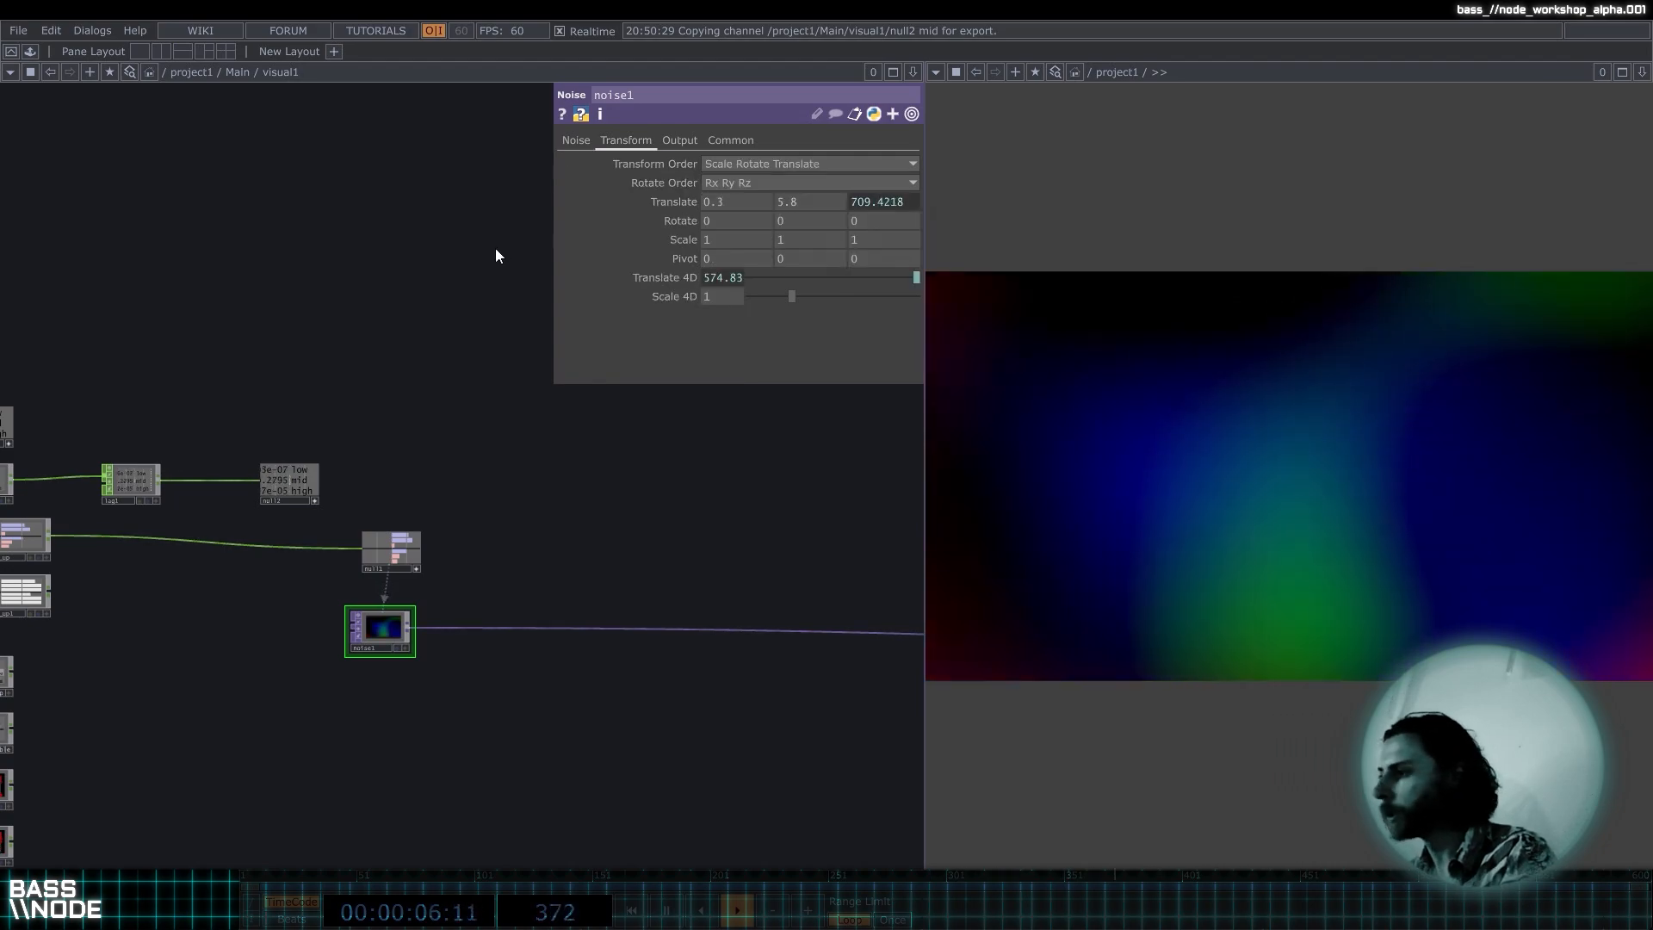
Return to the audio network and bring the math1 to noise_driver_audio chain into view.
{"action": "key", "text": "u"}
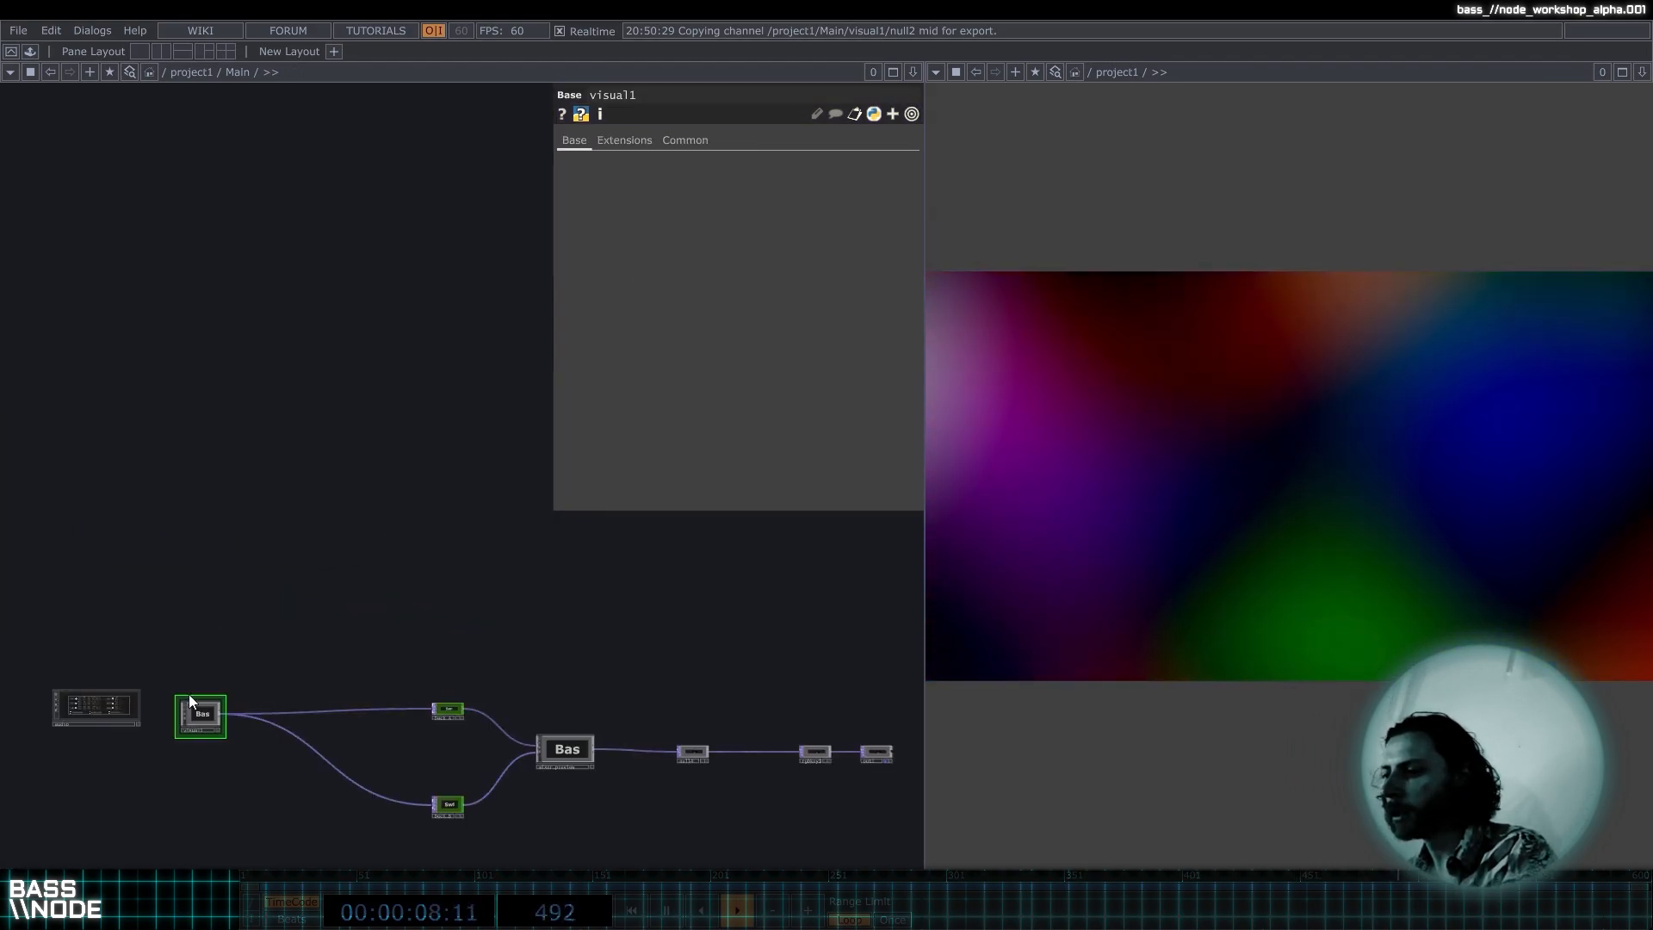
{"action": "double_click", "coordinate": [91, 701]}
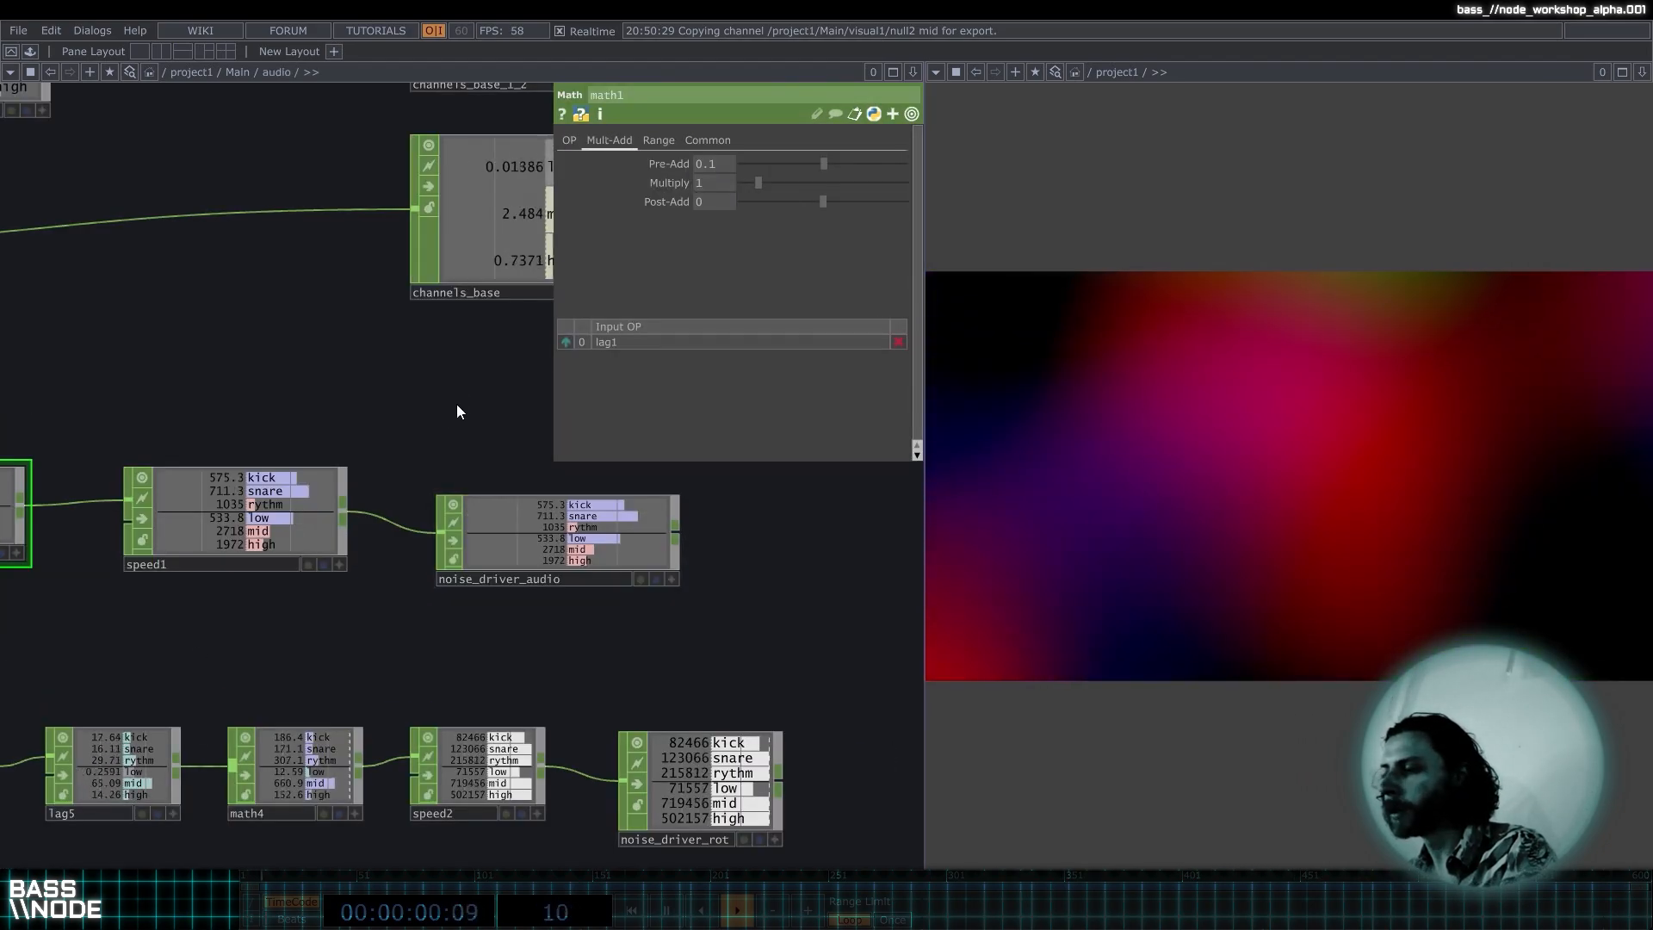
{"action": "scroll", "coordinate": [456, 404], "scroll_direction": "down", "scroll_amount": 3}
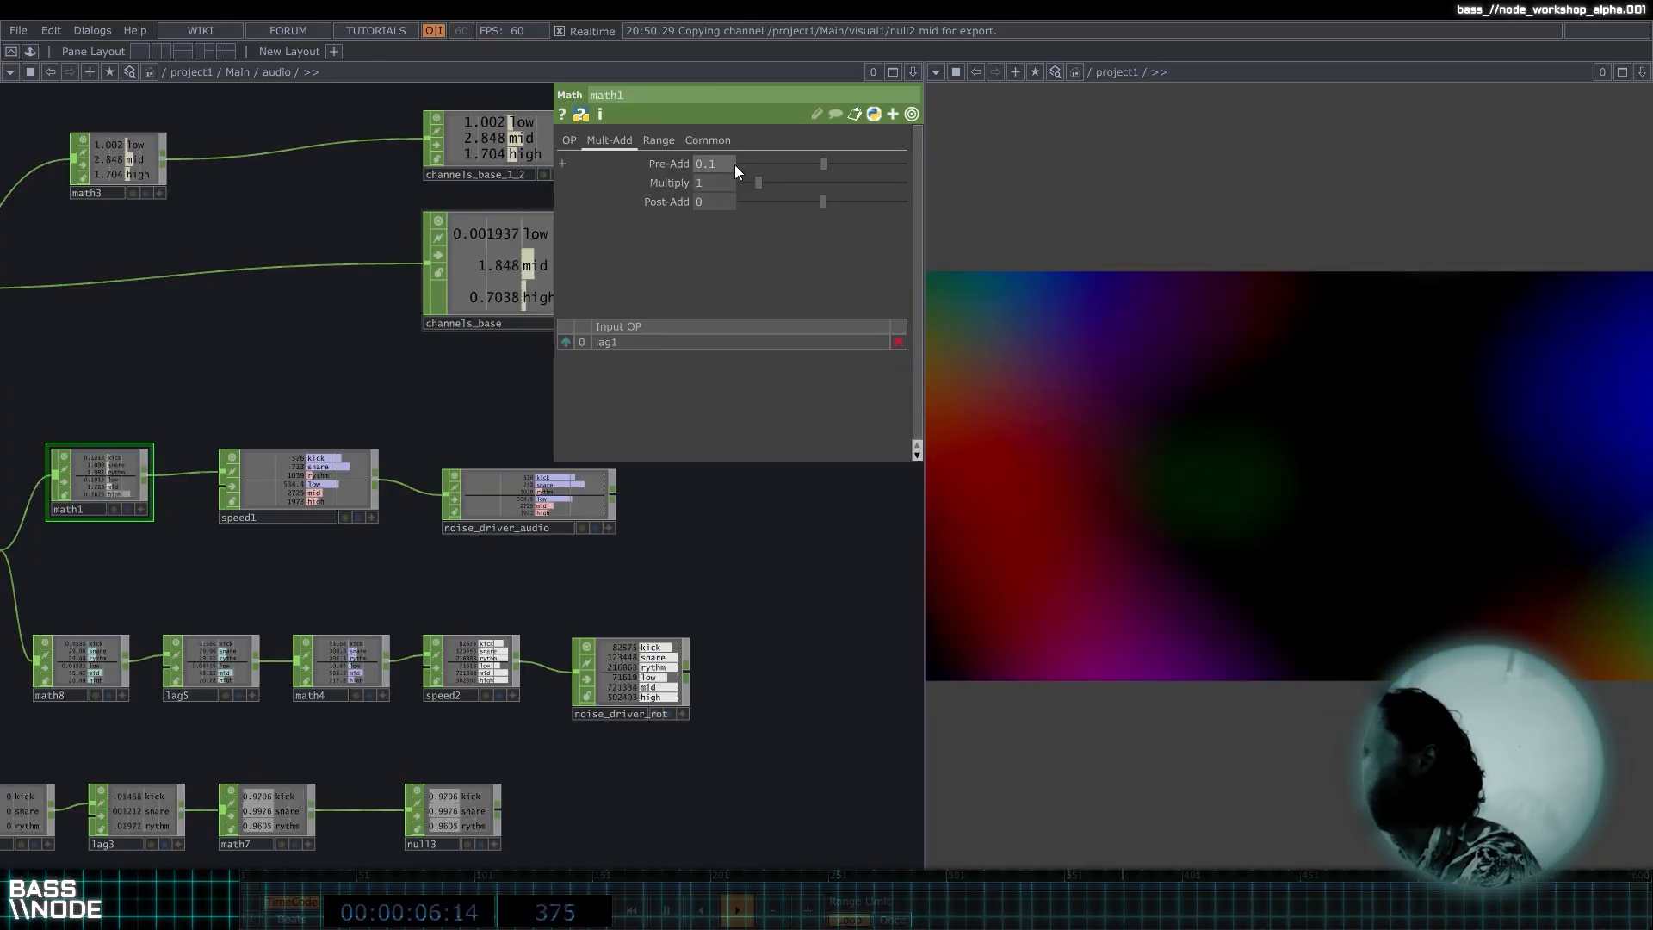
Try math1's Pre-Add at 0 and restore it to 0.1.
{"action": "middle_click_drag", "start_coordinate": [735, 164], "coordinate": [739, 205]}
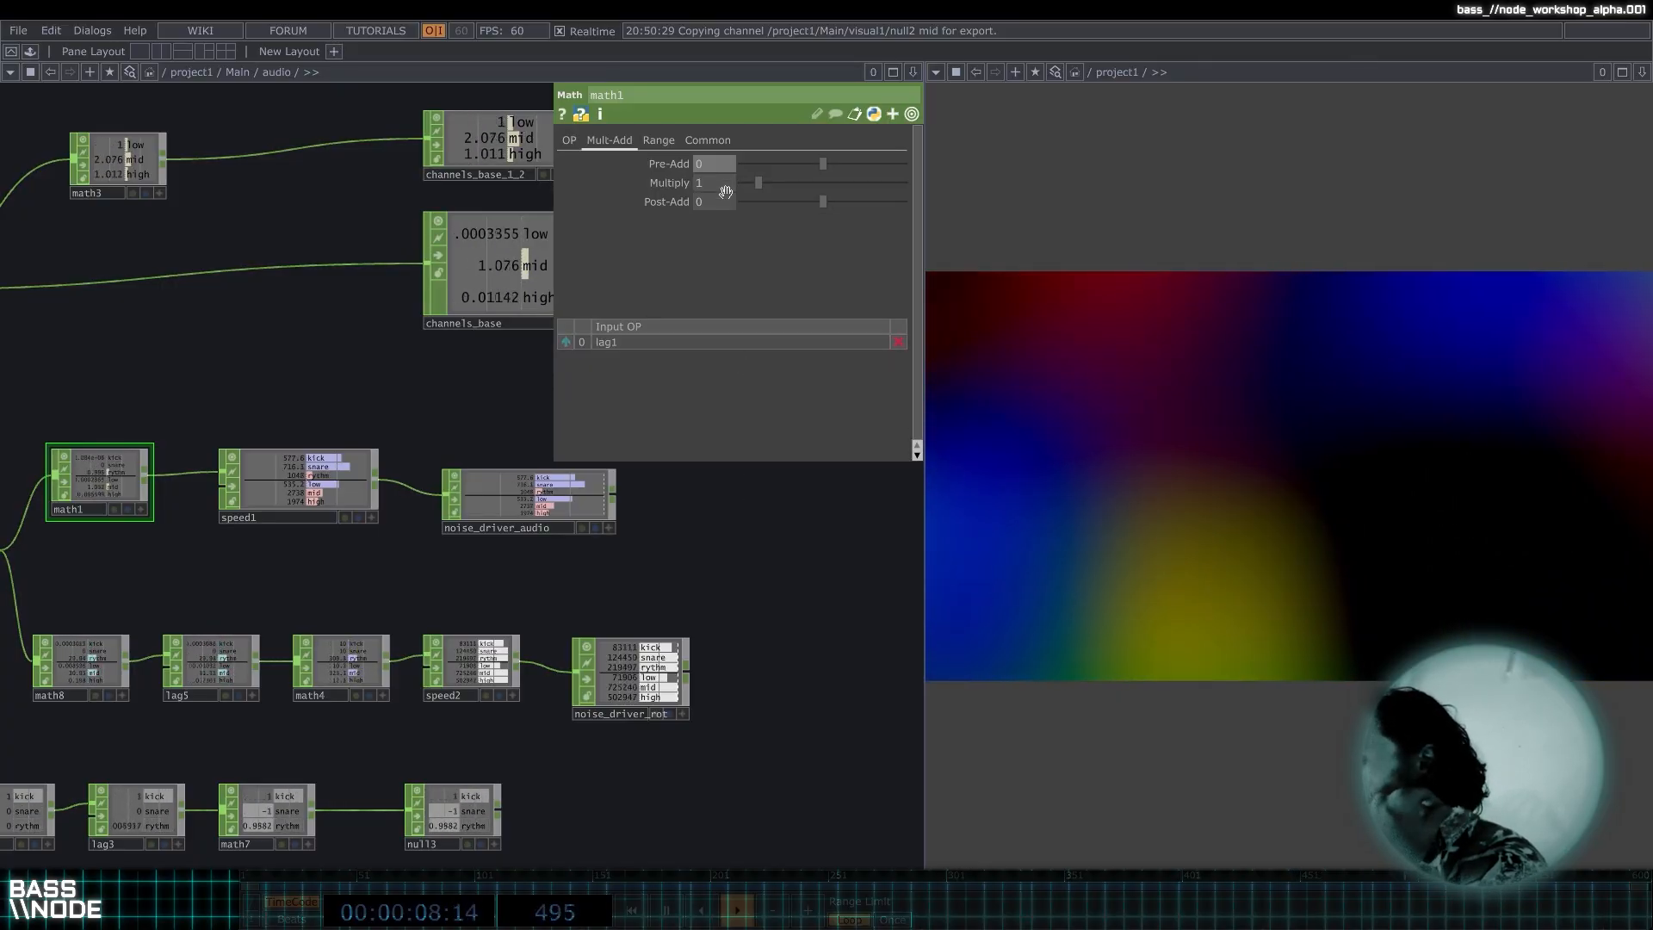
{"action": "middle_click_drag", "start_coordinate": [723, 162], "coordinate": [744, 164]}
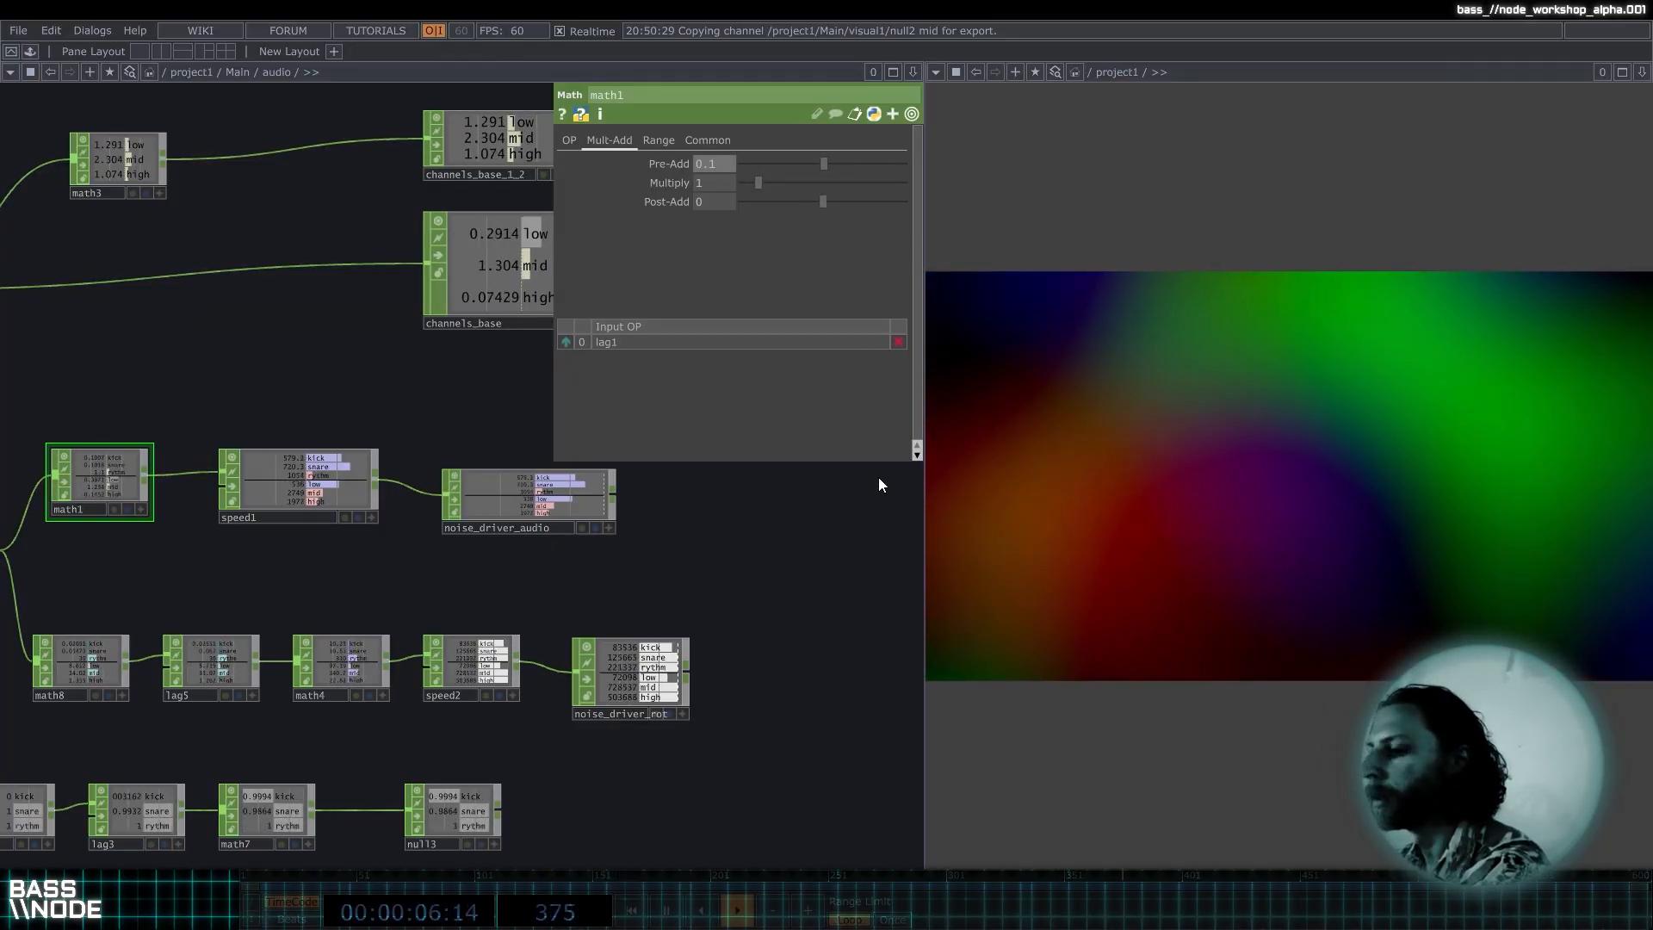
Examine the speed1 node's settings and its accumulating channels between math1 and noise_driver_audio.
{"action": "scroll", "coordinate": [269, 509], "scroll_direction": "up", "scroll_amount": 4}
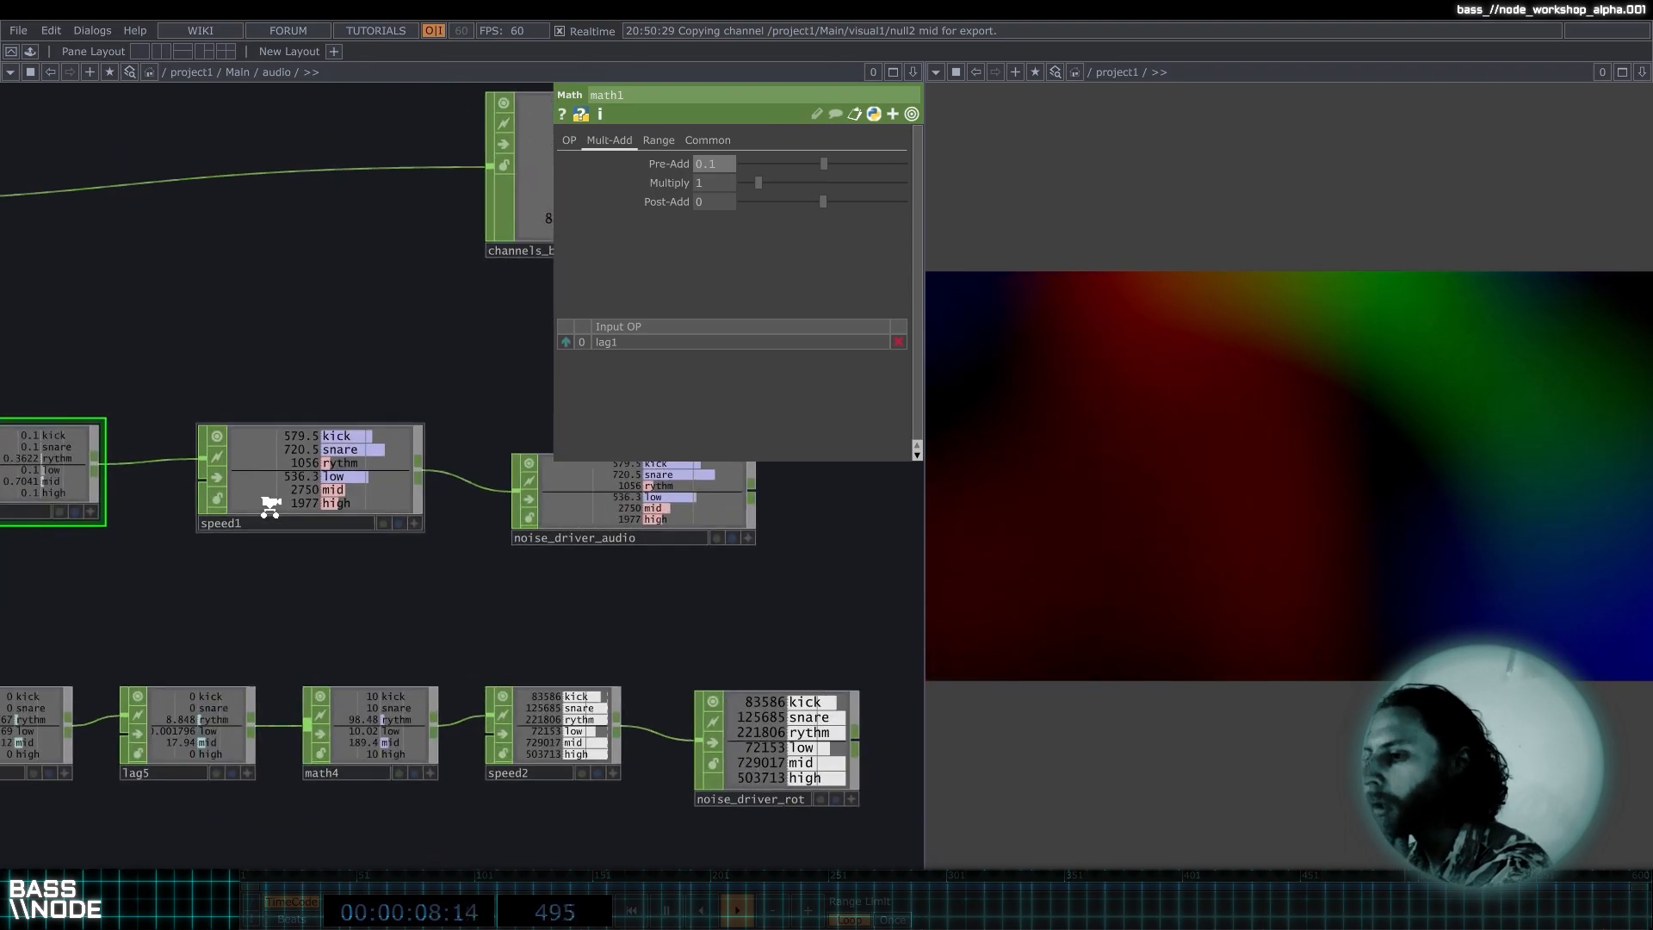
{"action": "right_click", "coordinate": [359, 430]}
{"action": "left_click", "coordinate": [229, 420]}
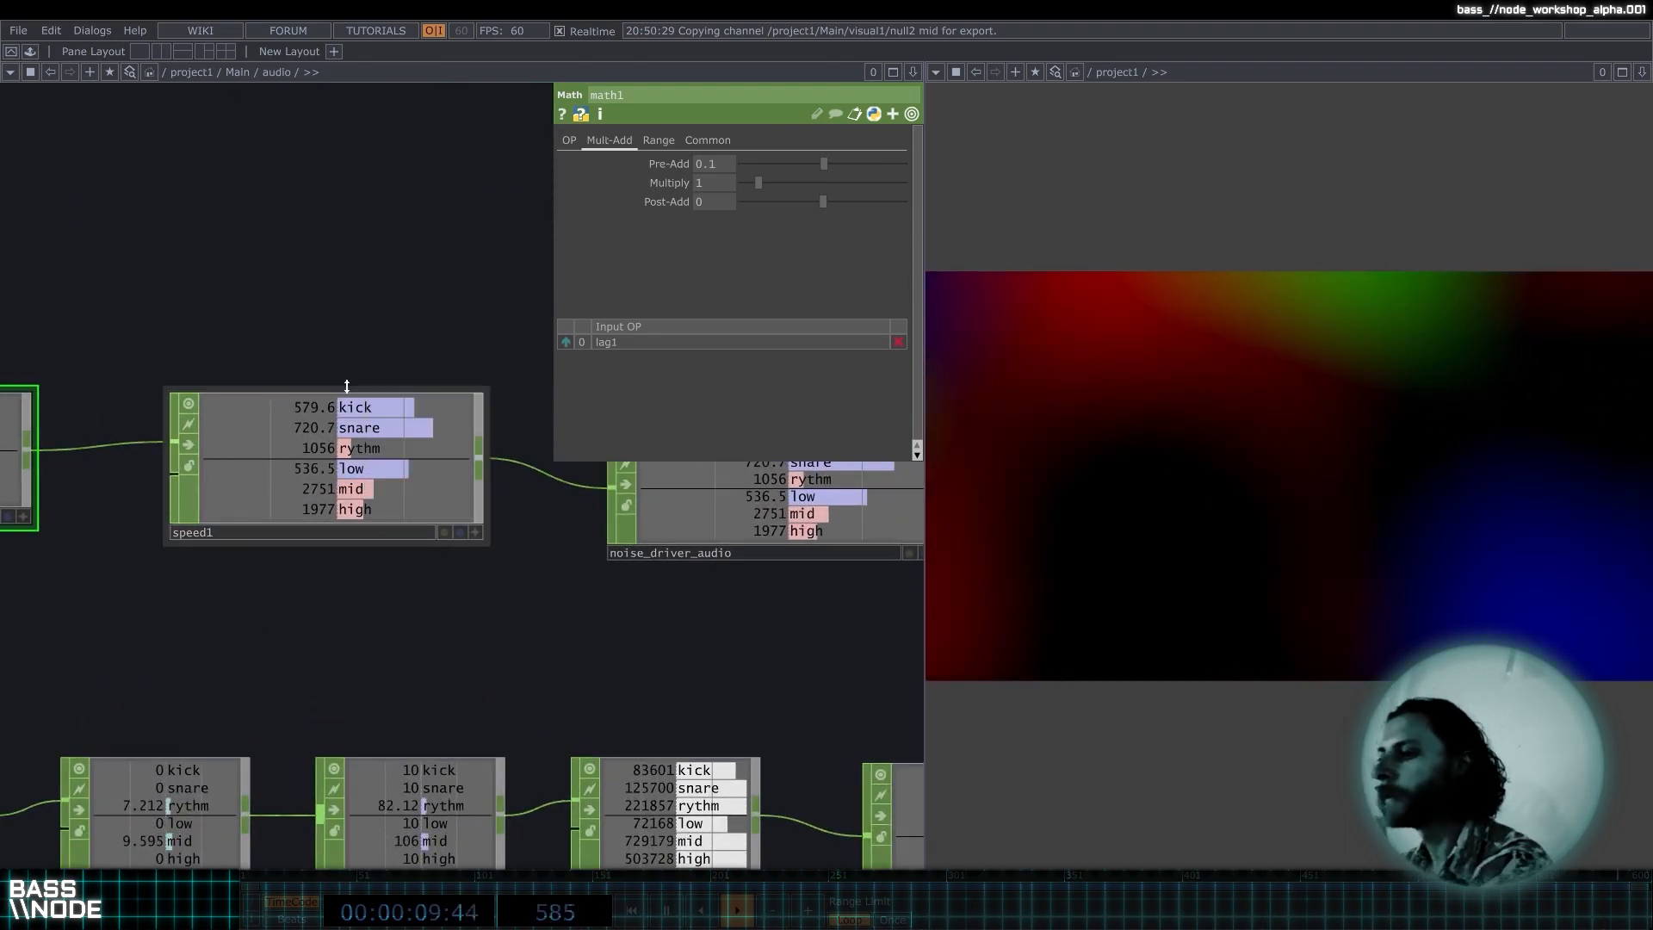
{"action": "left_click", "coordinate": [348, 453]}
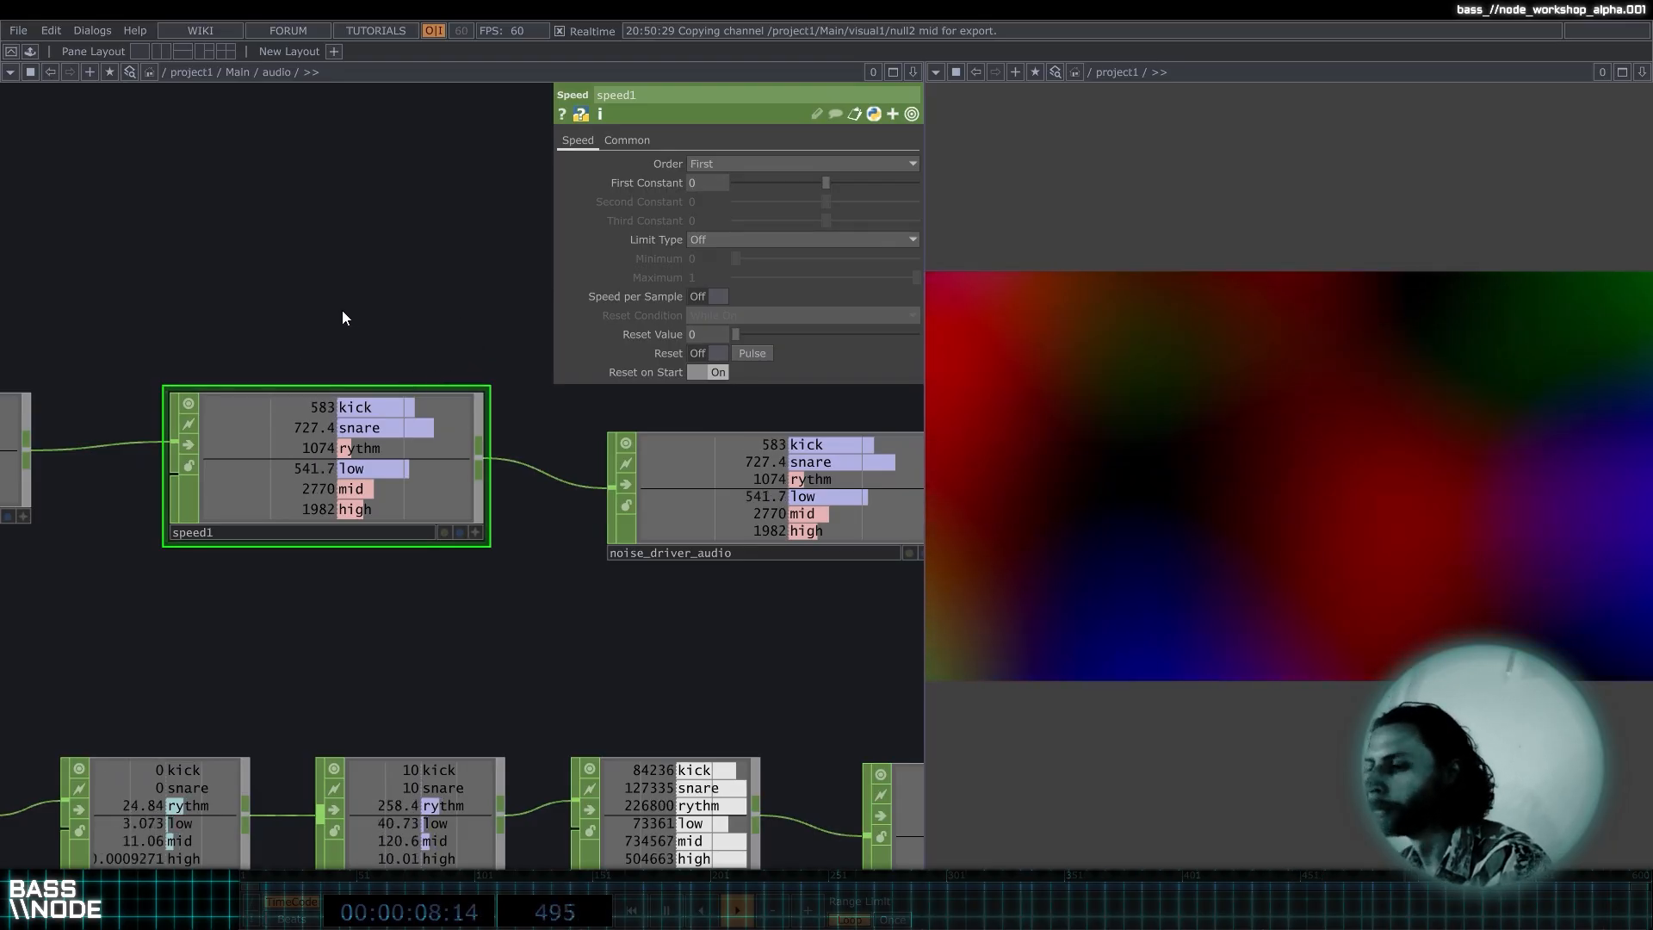
{"action": "scroll", "coordinate": [342, 302], "scroll_direction": "down", "scroll_amount": 2}
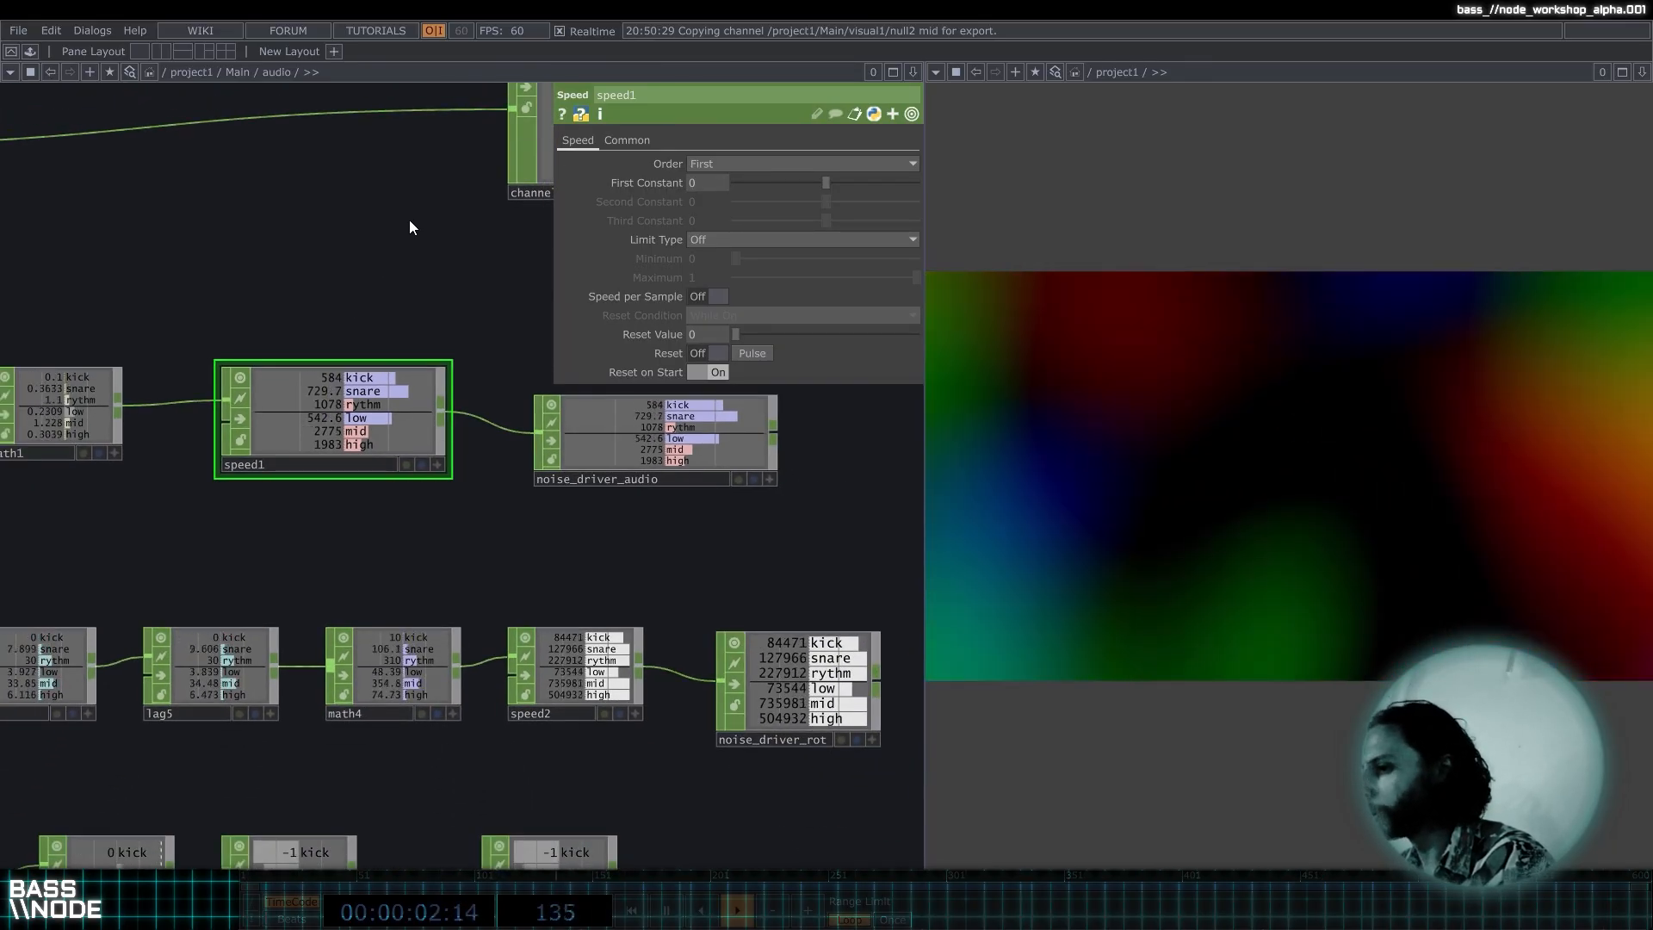
Move the noise_driver_audio node slightly upward to line it up with speed1.
{"action": "left_click_drag", "start_coordinate": [826, 477], "coordinate": [811, 531]}
{"action": "left_click_drag", "start_coordinate": [636, 495], "coordinate": [637, 468]}
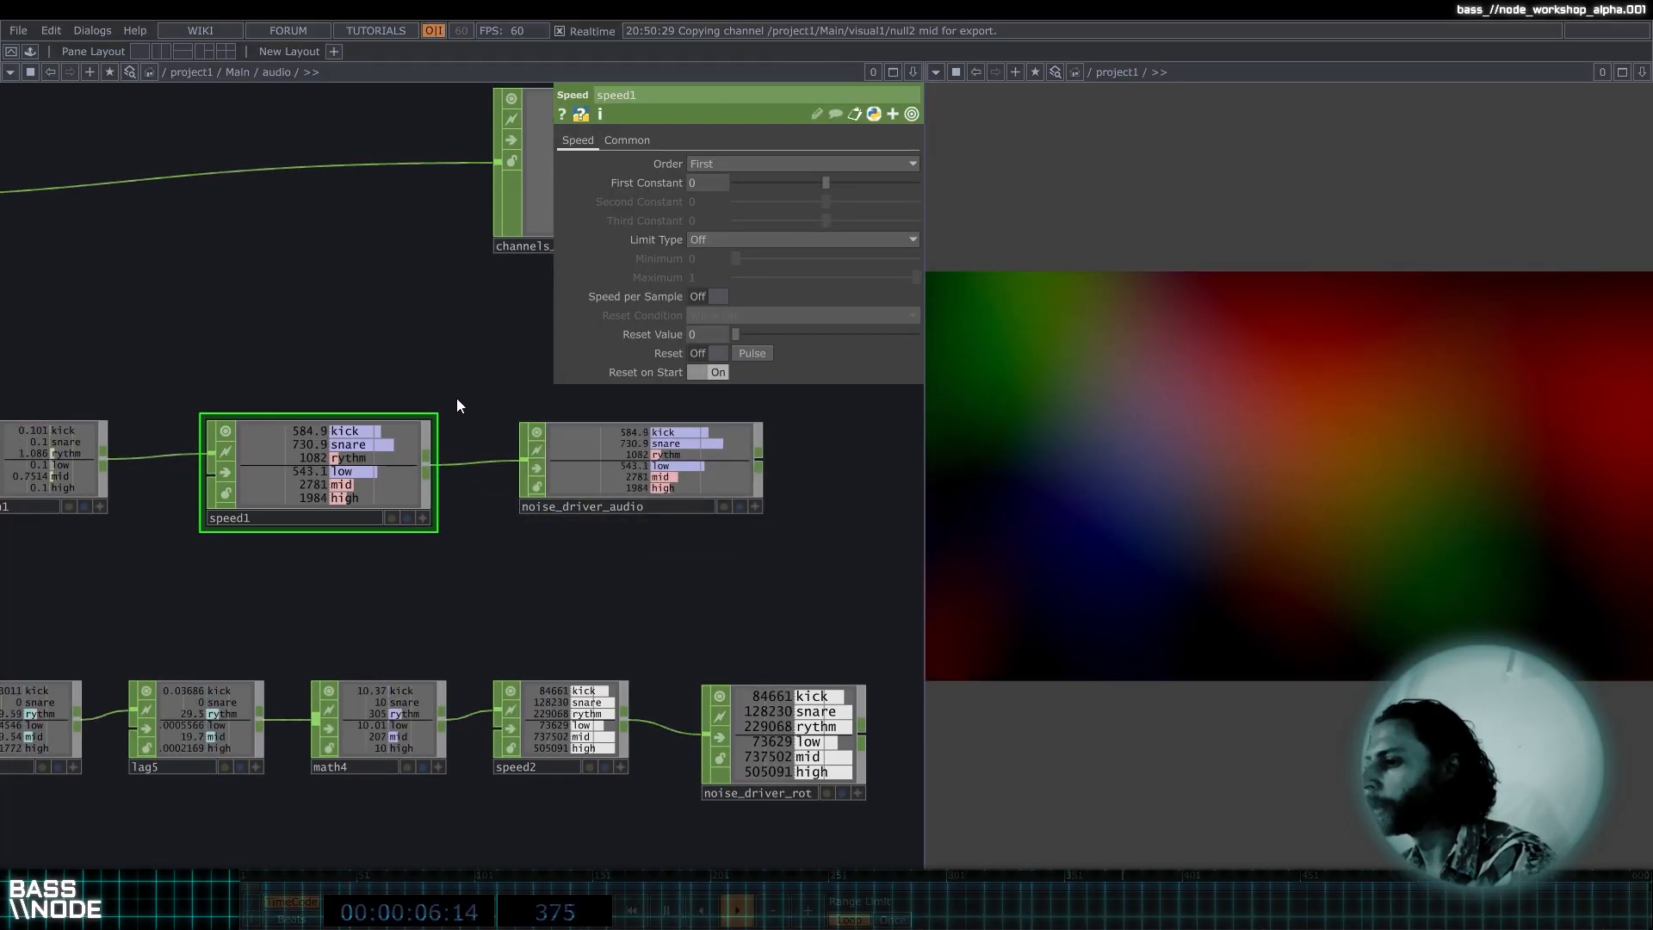
{"action": "scroll", "coordinate": [457, 398], "scroll_direction": "down", "scroll_amount": 3}
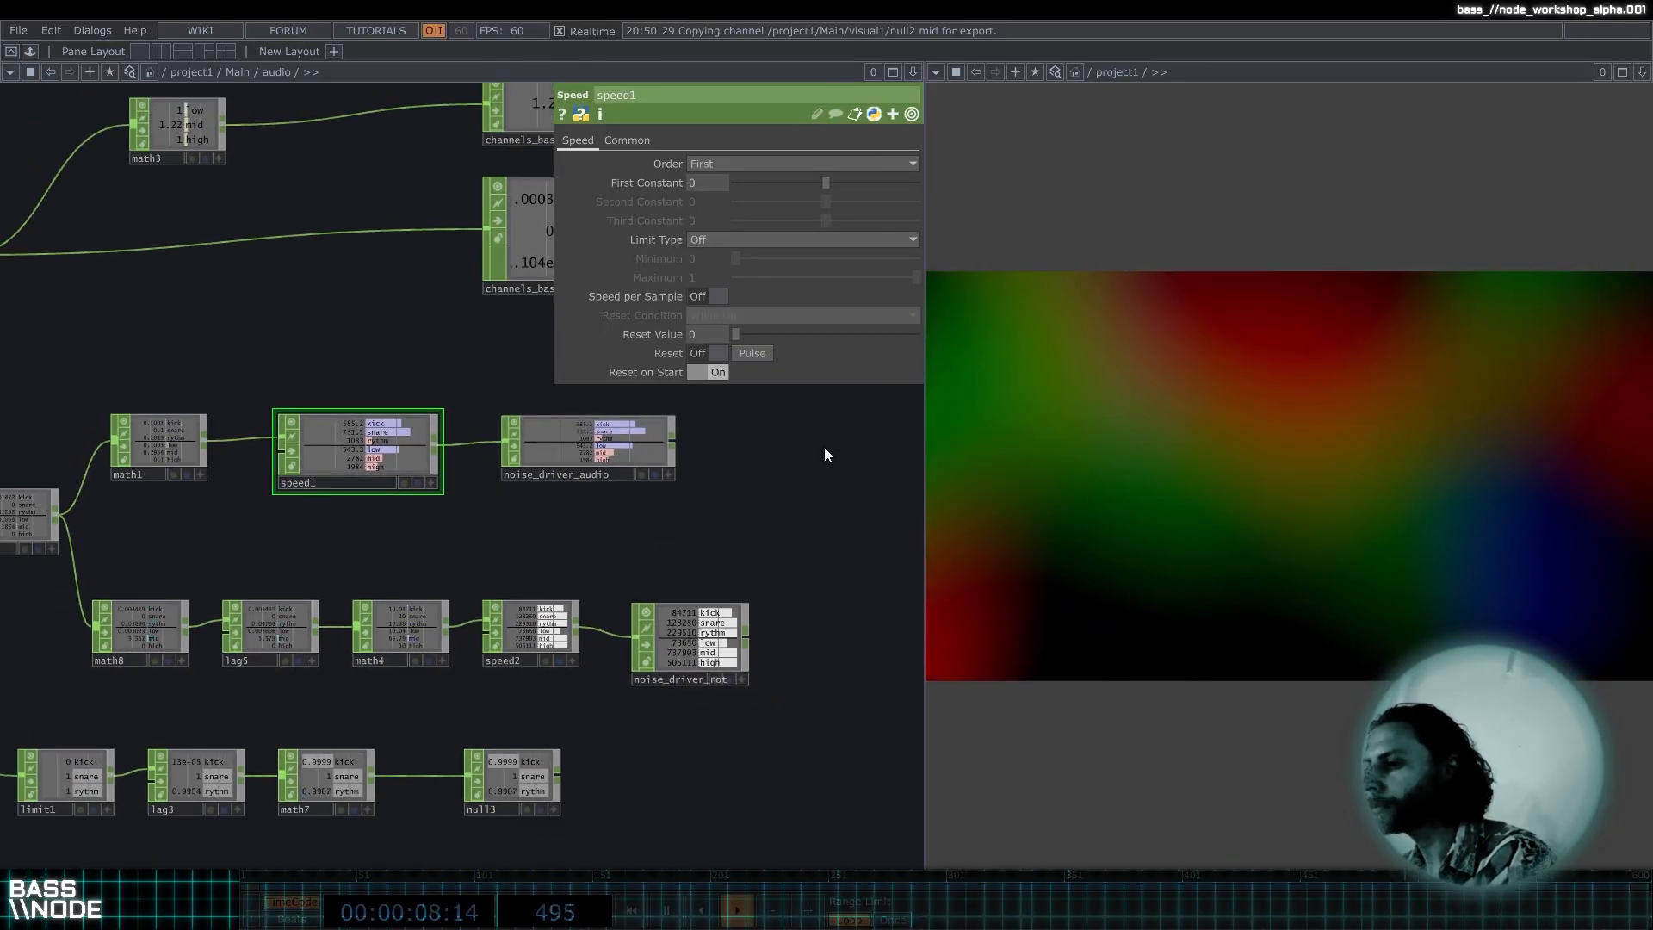
{"action": "left_click_drag", "start_coordinate": [727, 496], "coordinate": [753, 438]}
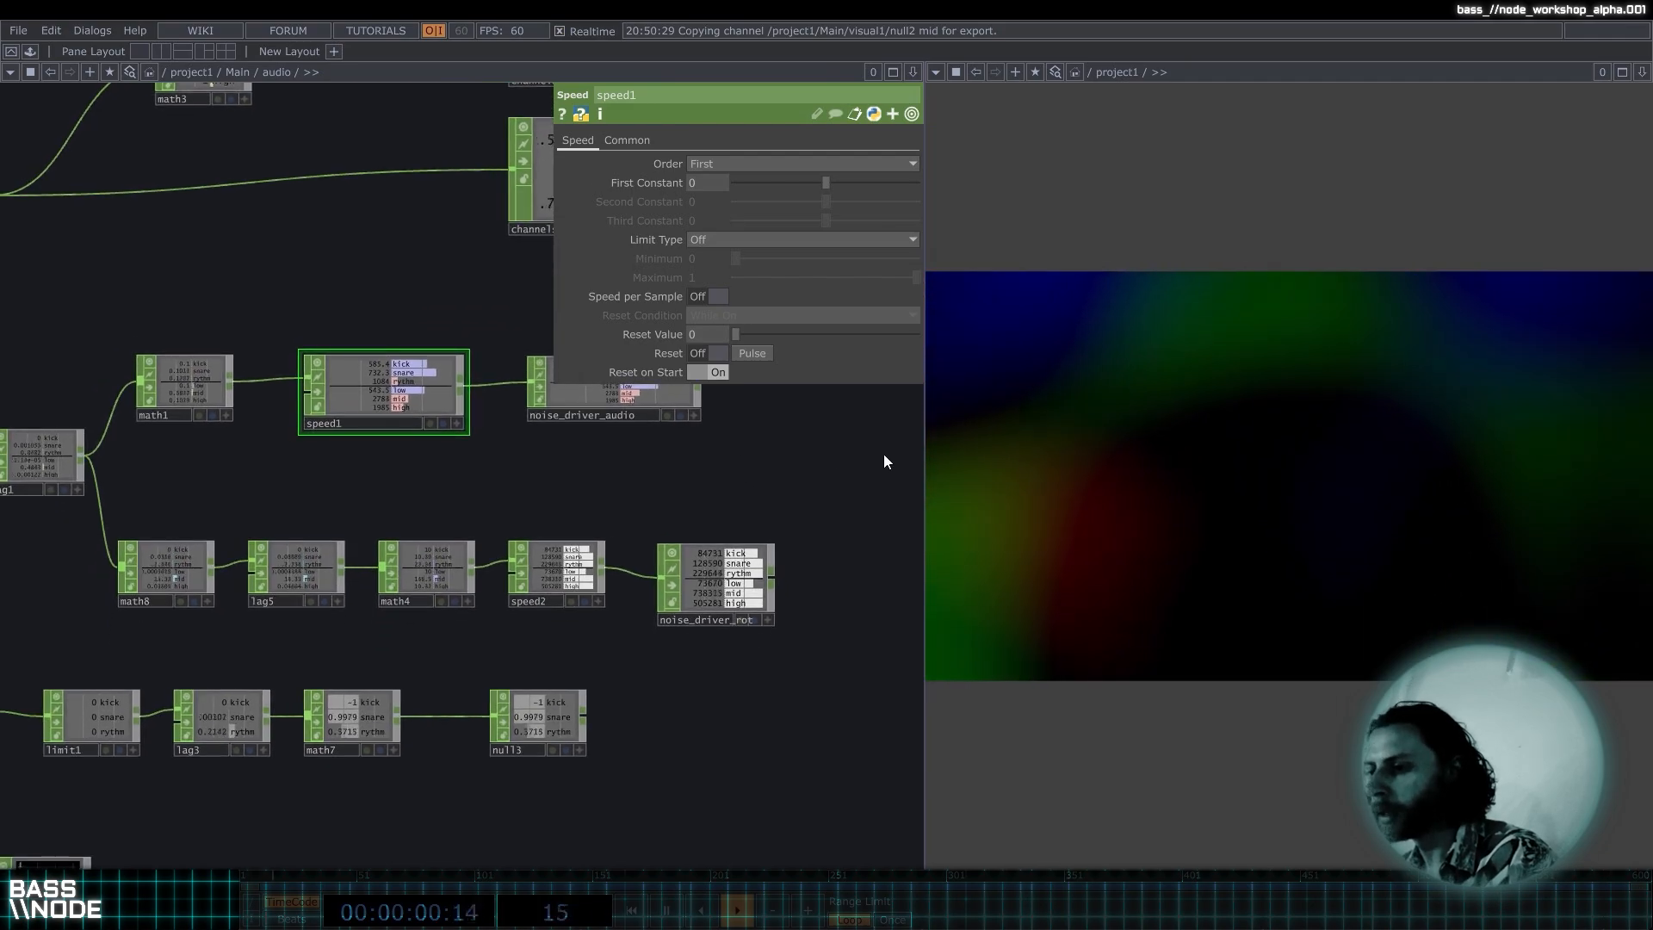
Select the chain from math8 to noise_driver_rot for viewing, and examine the row from limit1 to null3.
{"action": "right_click_drag", "start_coordinate": [907, 466], "coordinate": [142, 628]}
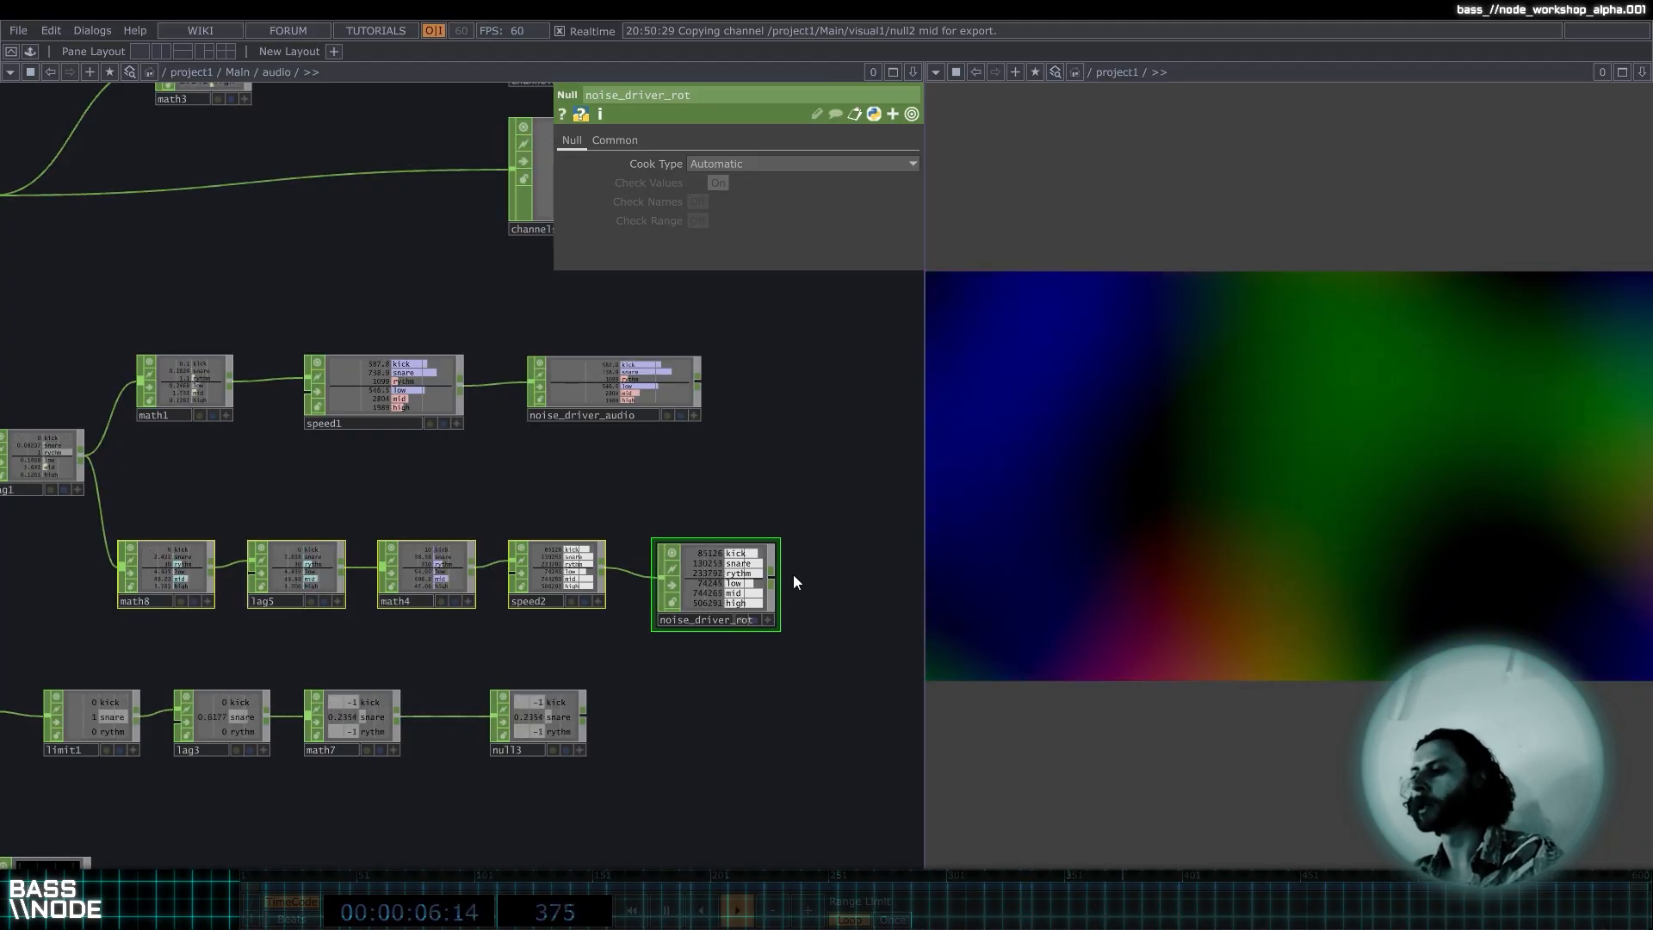
{"action": "left_click_drag", "start_coordinate": [845, 578], "coordinate": [857, 456]}
{"action": "left_click_drag", "start_coordinate": [701, 656], "coordinate": [746, 604]}
{"action": "right_click_drag", "start_coordinate": [701, 632], "coordinate": [221, 578]}
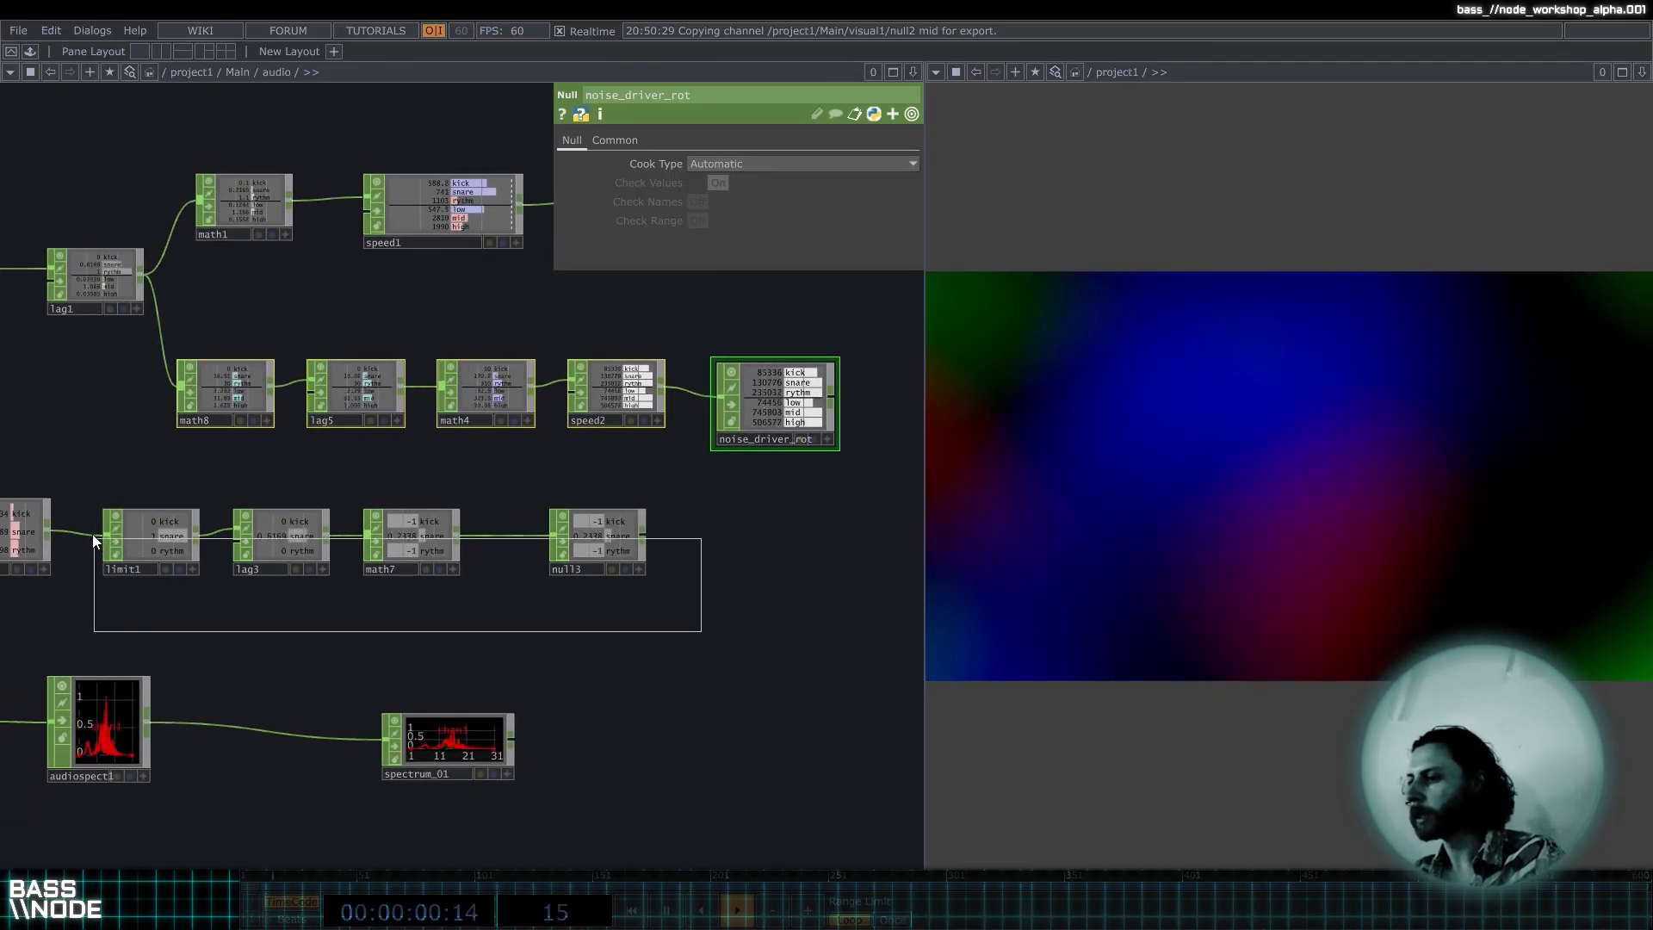
{"action": "right_click_drag", "start_coordinate": [93, 535], "coordinate": [95, 486]}
{"action": "left_click", "coordinate": [599, 648]}
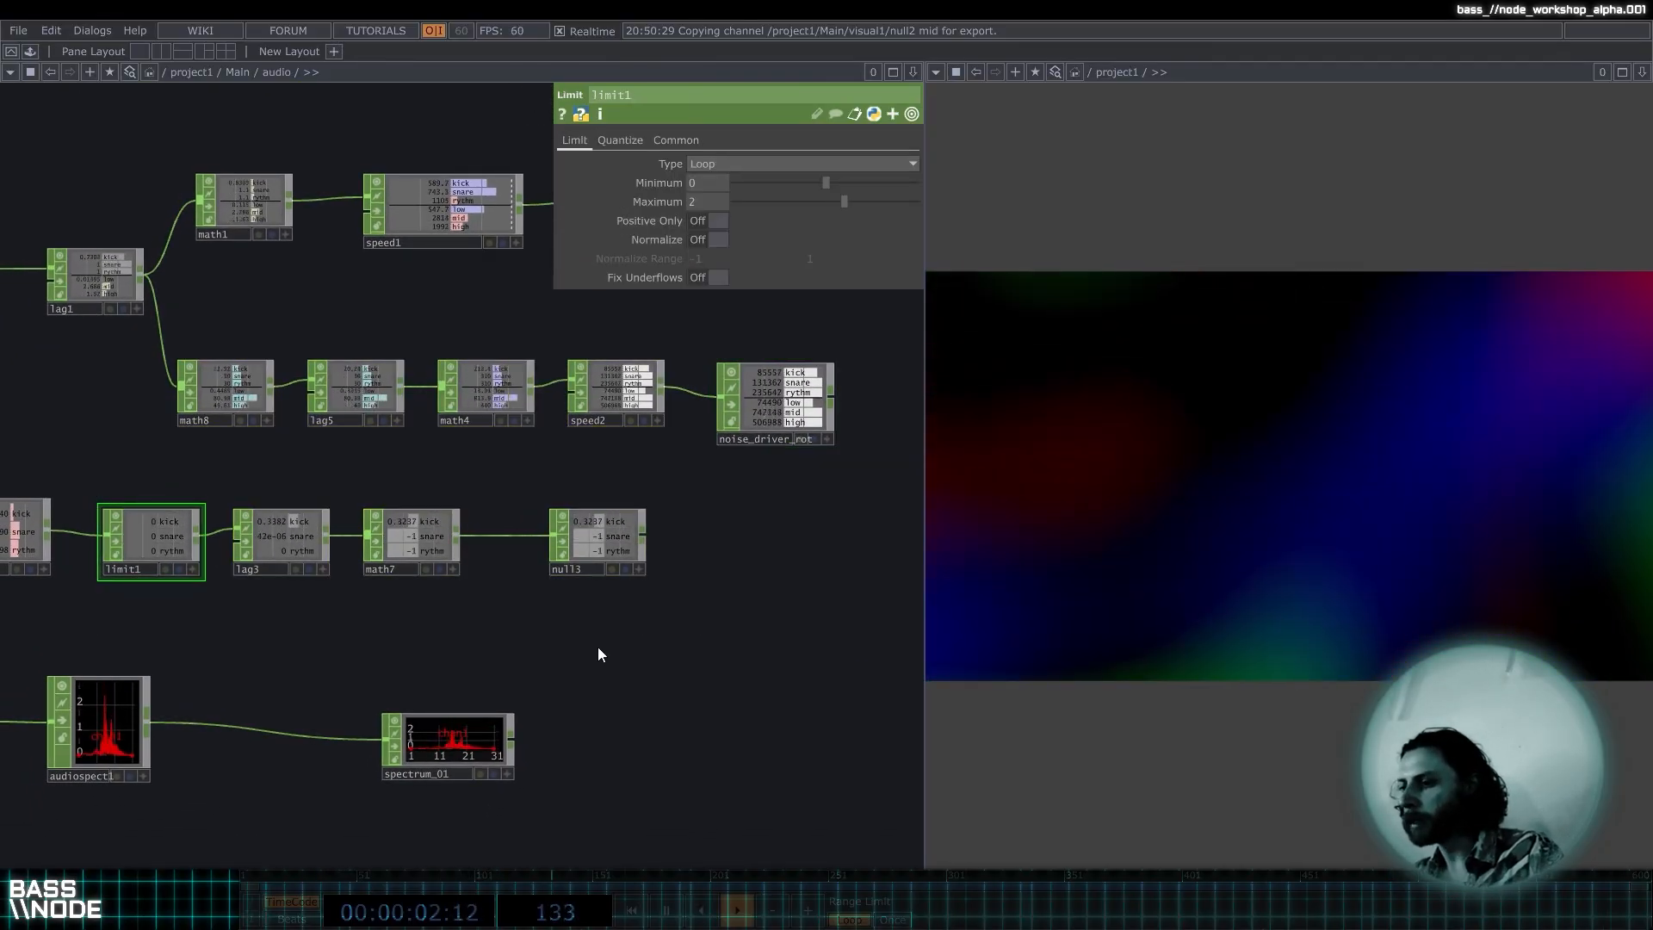
Examine the spectrum_01 output and the waveform node feeding audiospect1.
{"action": "left_click_drag", "start_coordinate": [601, 655], "coordinate": [786, 661]}
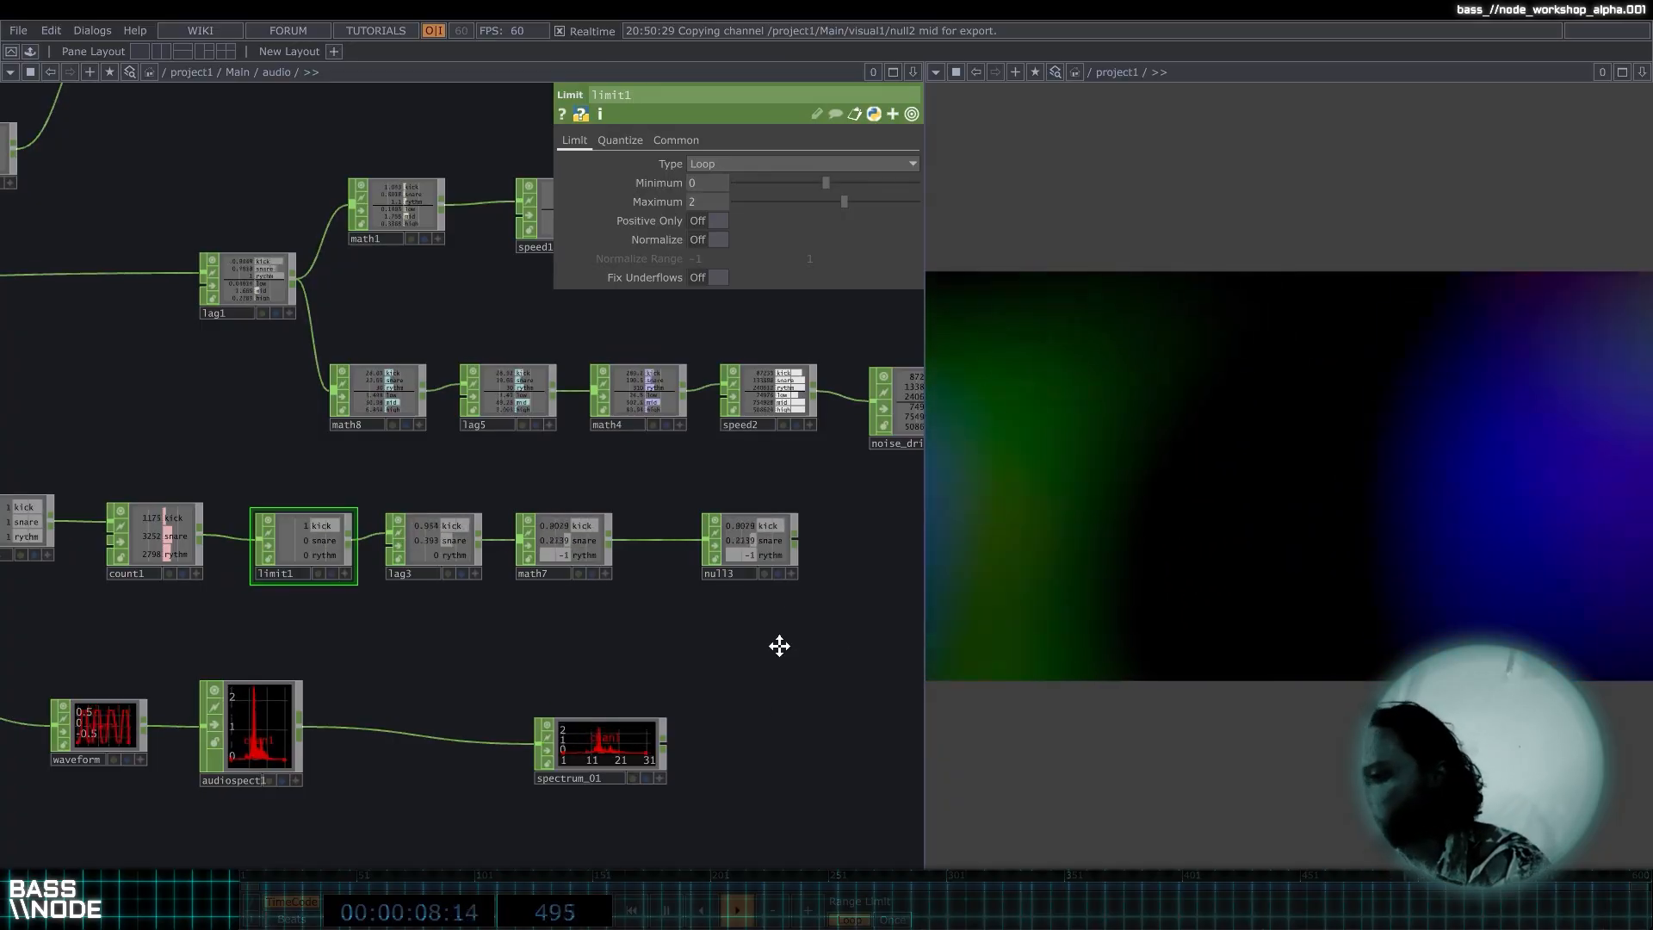
{"action": "scroll", "coordinate": [780, 603], "scroll_direction": "down", "scroll_amount": 4}
{"action": "left_click_drag", "start_coordinate": [803, 569], "coordinate": [236, 575]}
{"action": "scroll", "coordinate": [355, 659], "scroll_direction": "up", "scroll_amount": 4}
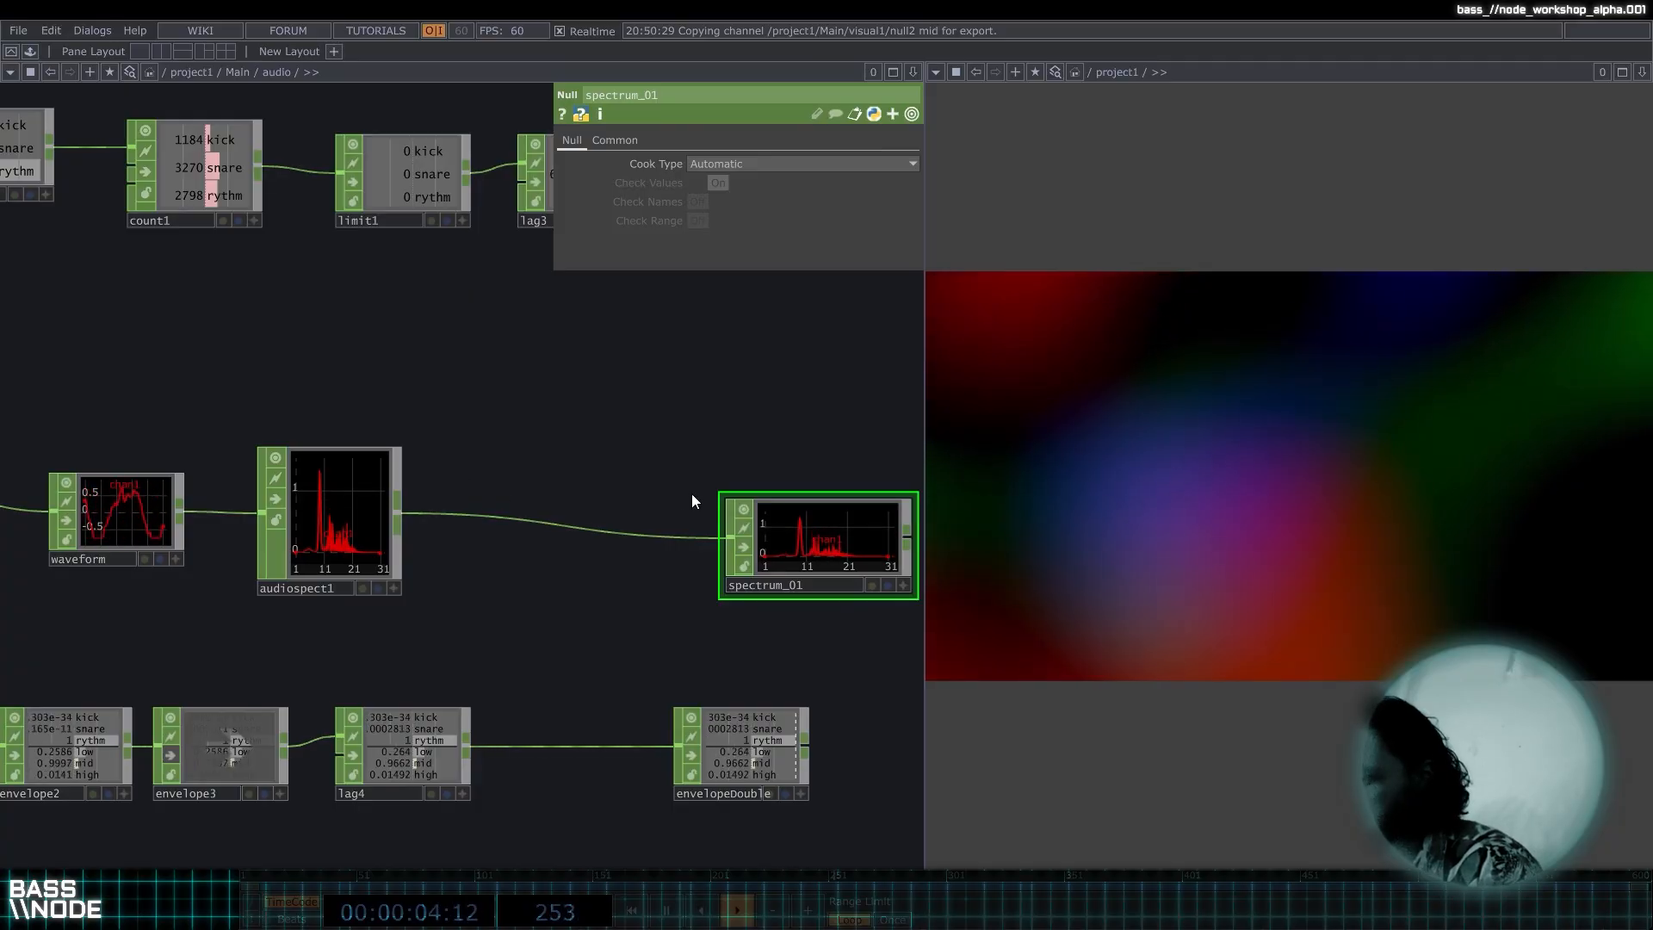
{"action": "left_click", "coordinate": [153, 502]}
{"action": "scroll", "coordinate": [78, 521], "scroll_direction": "up", "scroll_amount": 1}
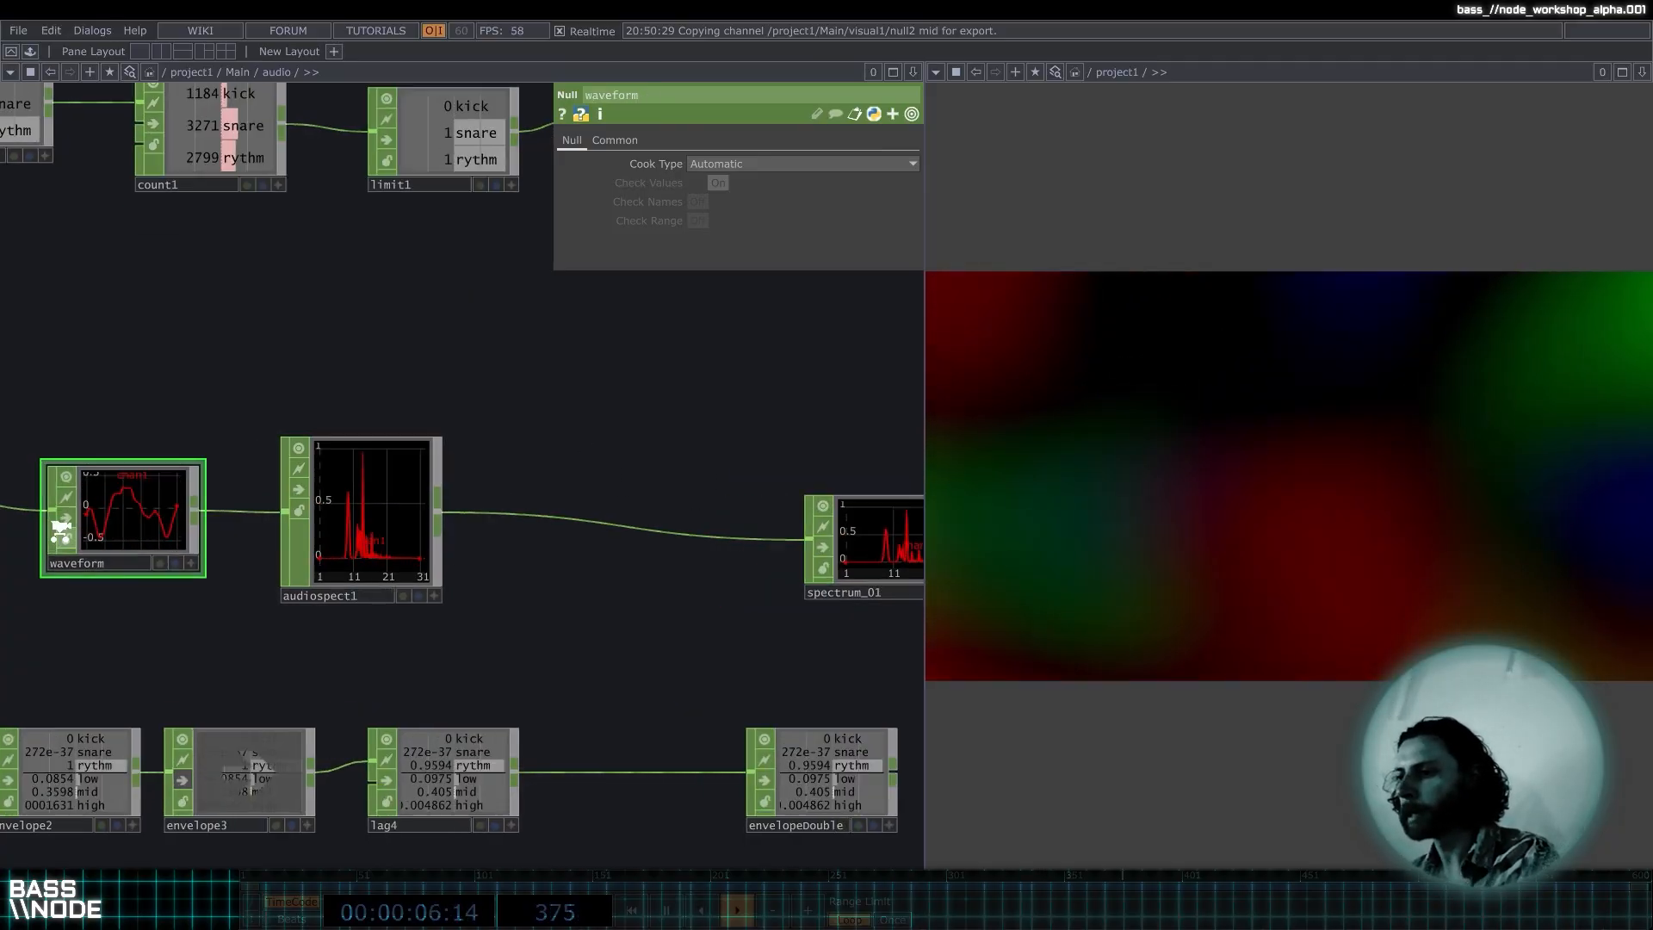
{"action": "scroll", "coordinate": [61, 530], "scroll_direction": "up", "scroll_amount": 4}
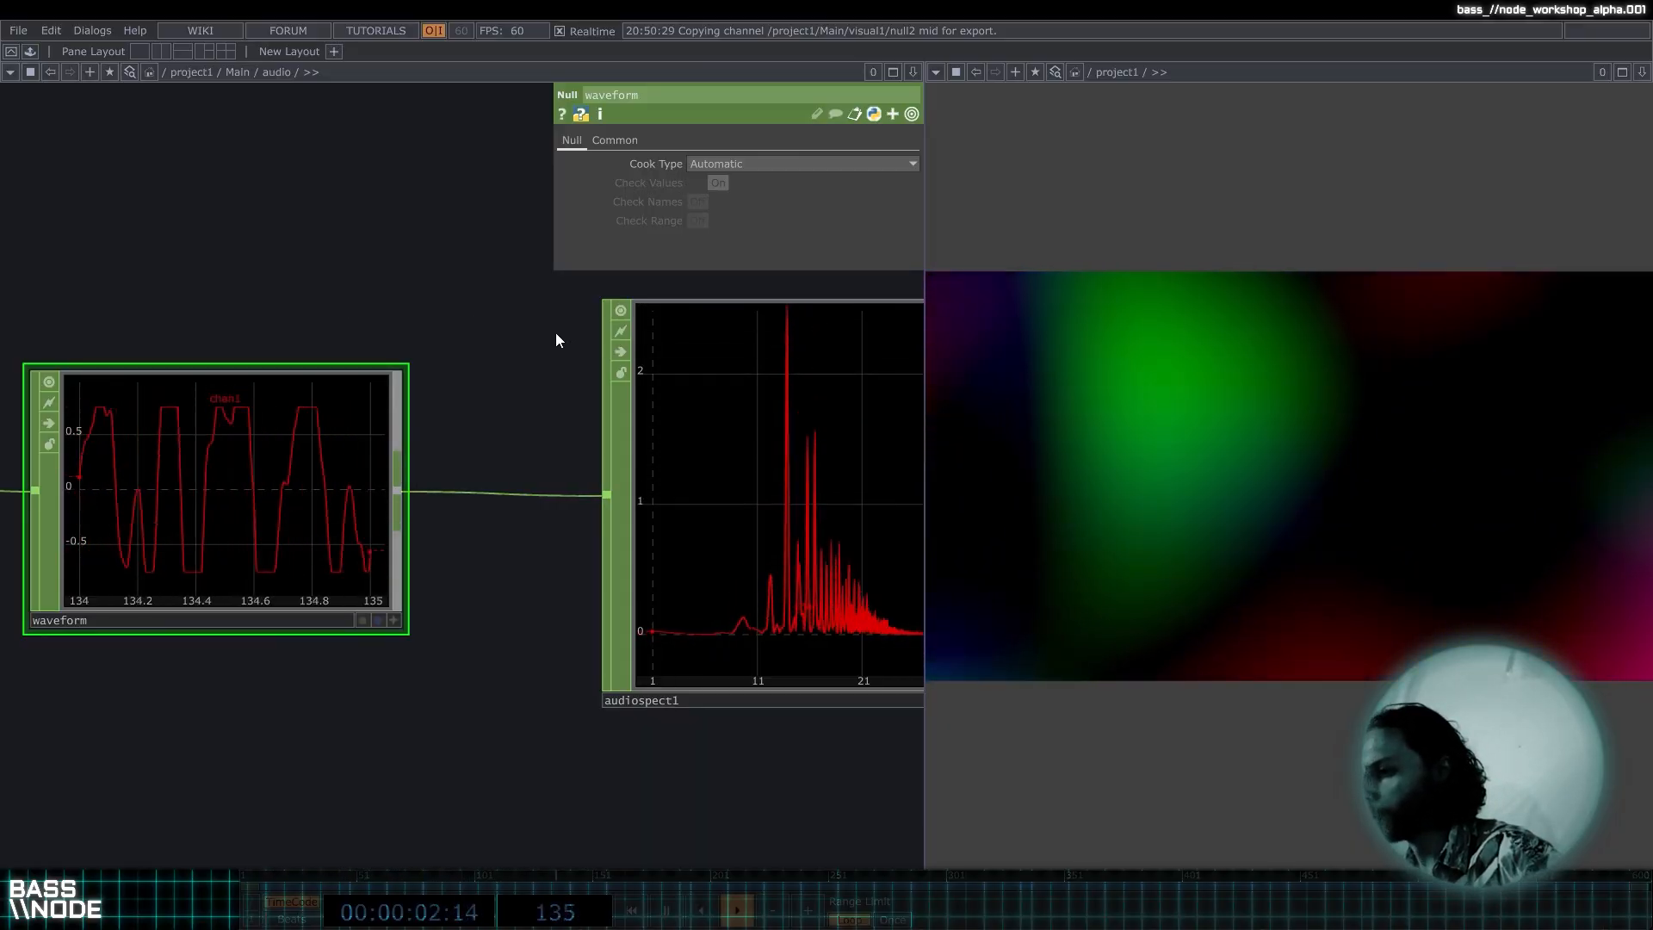
Examine the audiospect1 node's settings and its spectrum curve between waveform and spectrum_01.
{"action": "scroll", "coordinate": [351, 356], "scroll_direction": "down", "scroll_amount": 2}
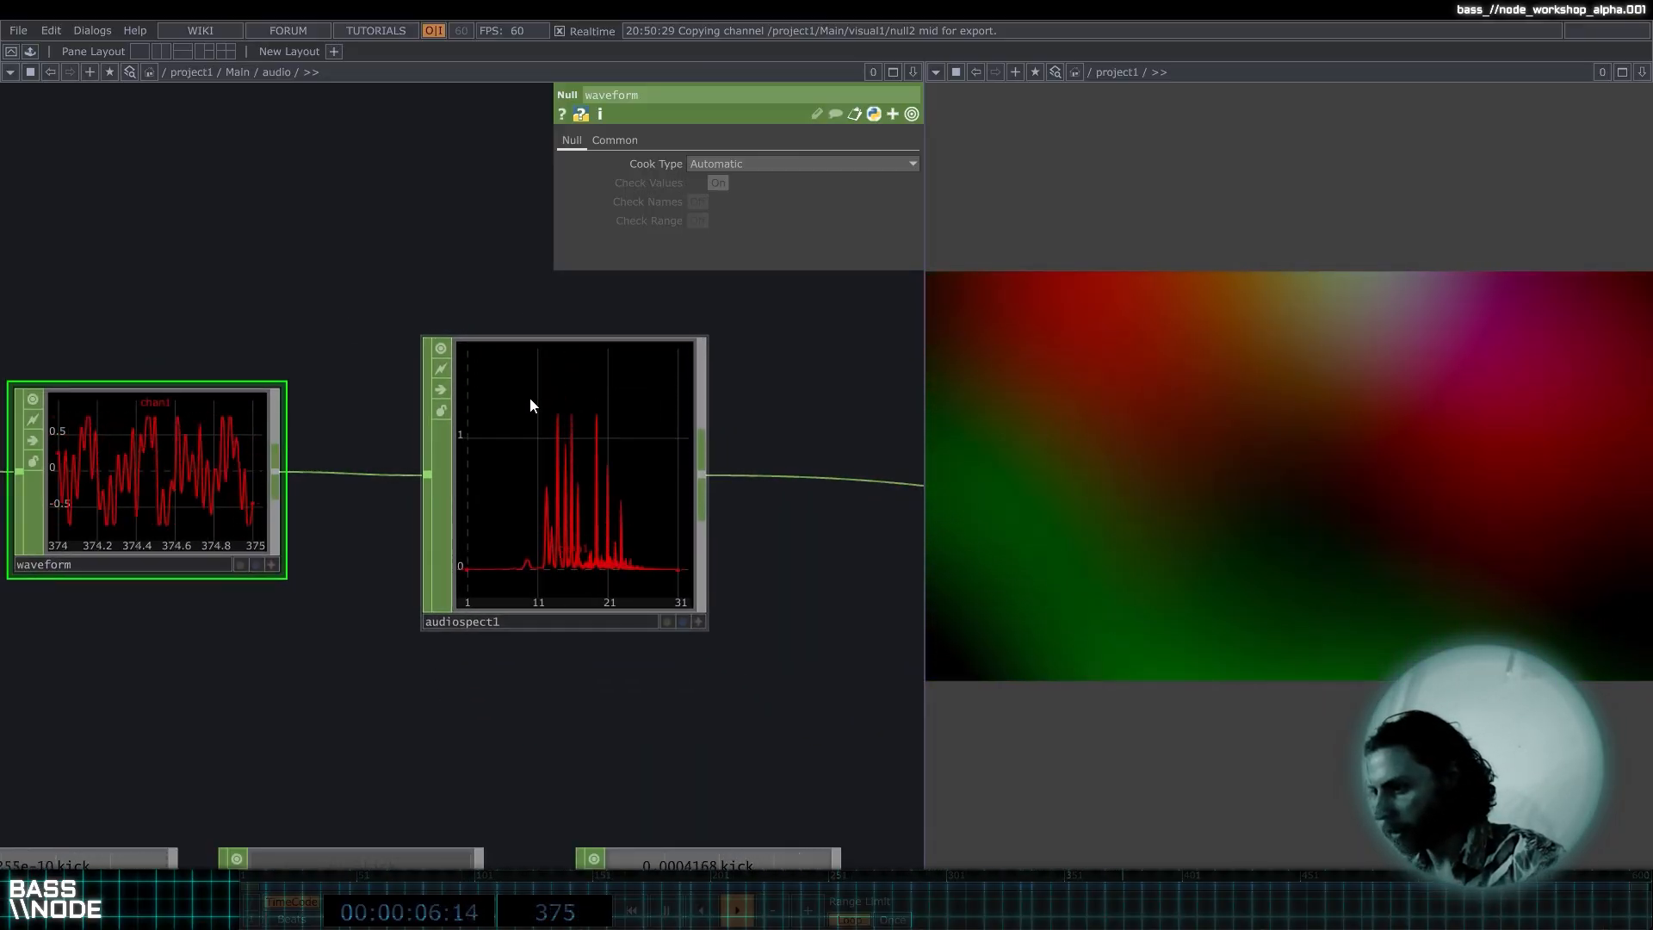
{"action": "left_click", "coordinate": [640, 570]}
{"action": "scroll", "coordinate": [641, 571], "scroll_direction": "up", "scroll_amount": 2}
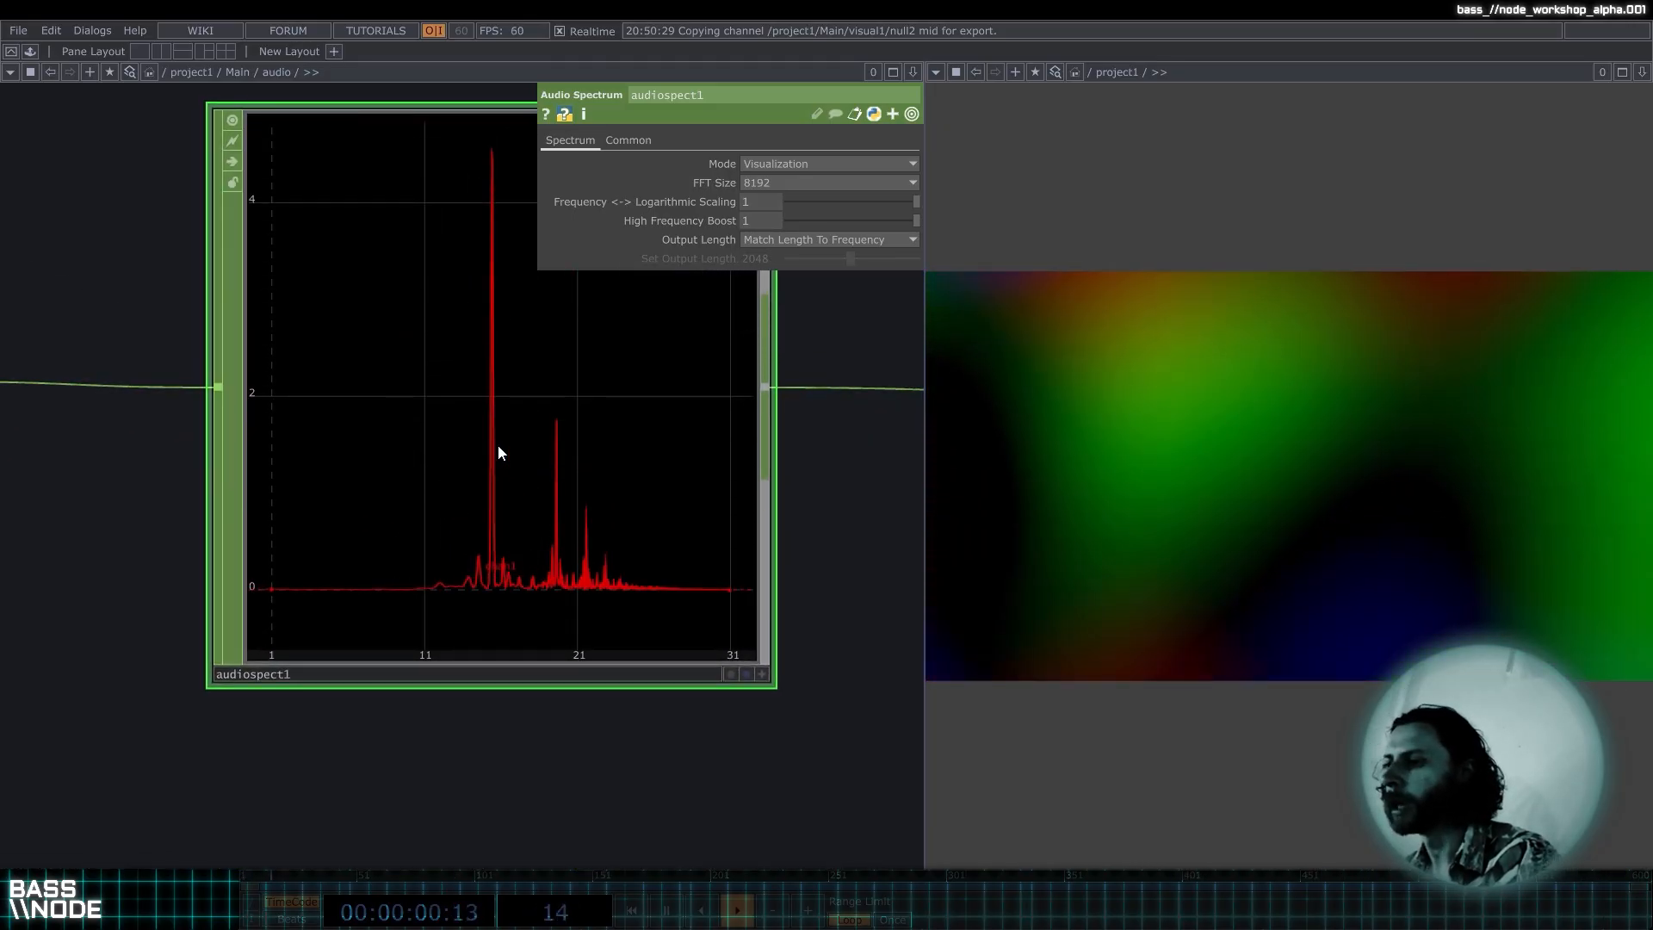
{"action": "scroll", "coordinate": [497, 446], "scroll_direction": "down", "scroll_amount": 3}
{"action": "left_click_drag", "start_coordinate": [749, 493], "coordinate": [557, 506]}
{"action": "scroll", "coordinate": [557, 505], "scroll_direction": "down", "scroll_amount": 2}
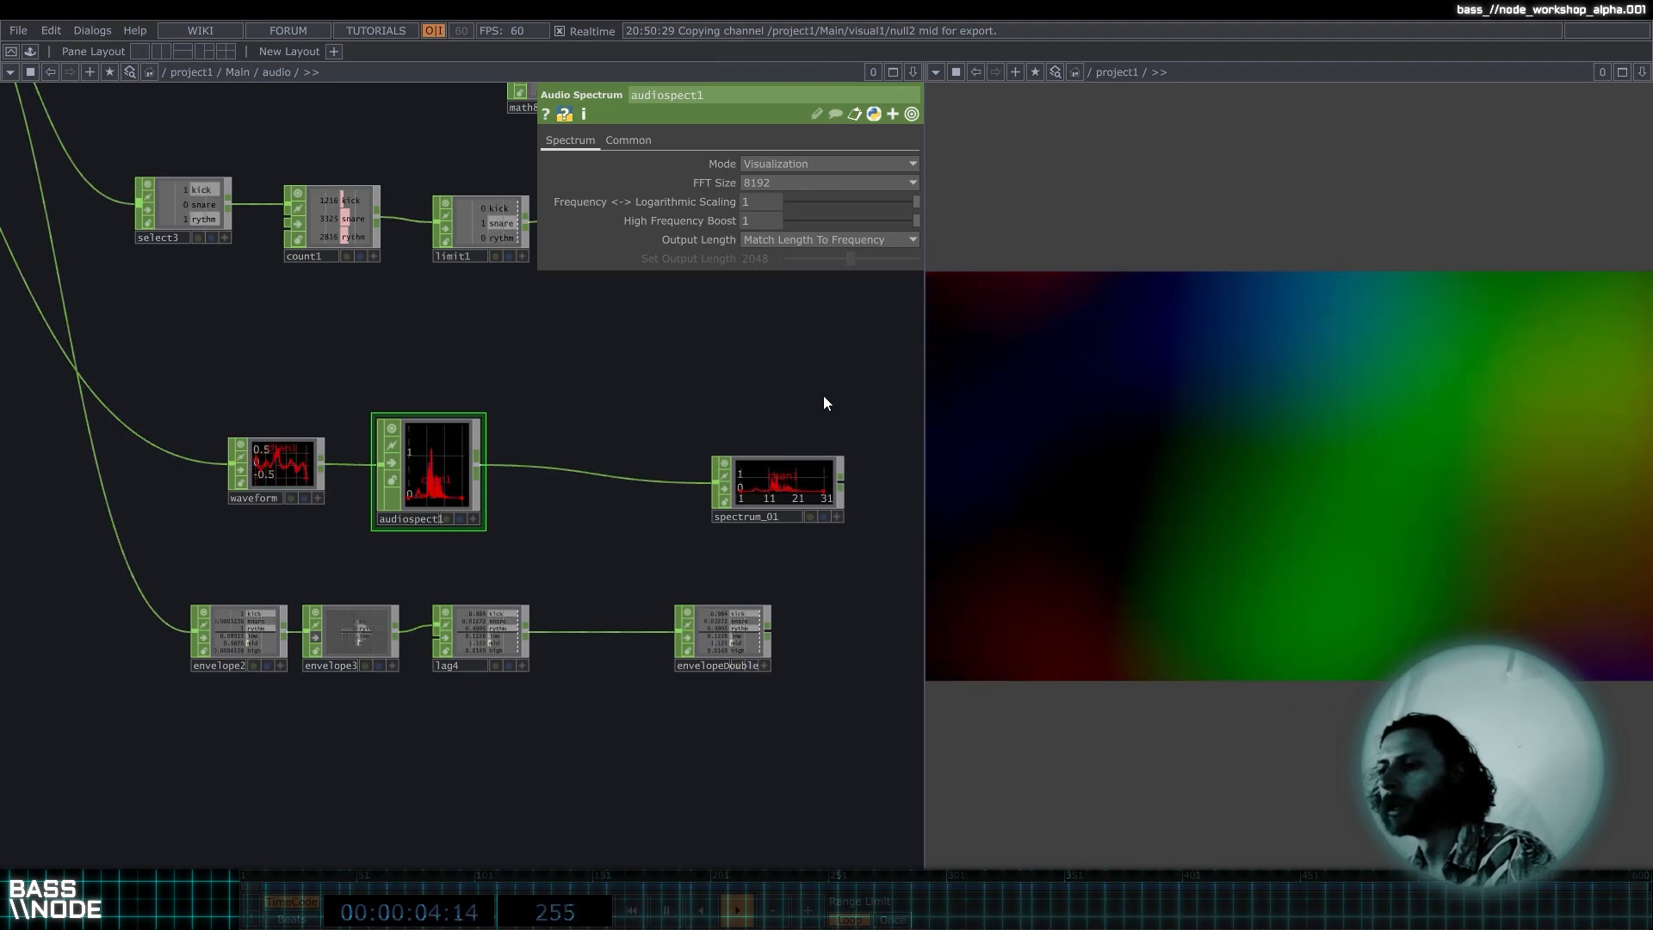
{"action": "left_click_drag", "start_coordinate": [824, 373], "coordinate": [795, 322]}
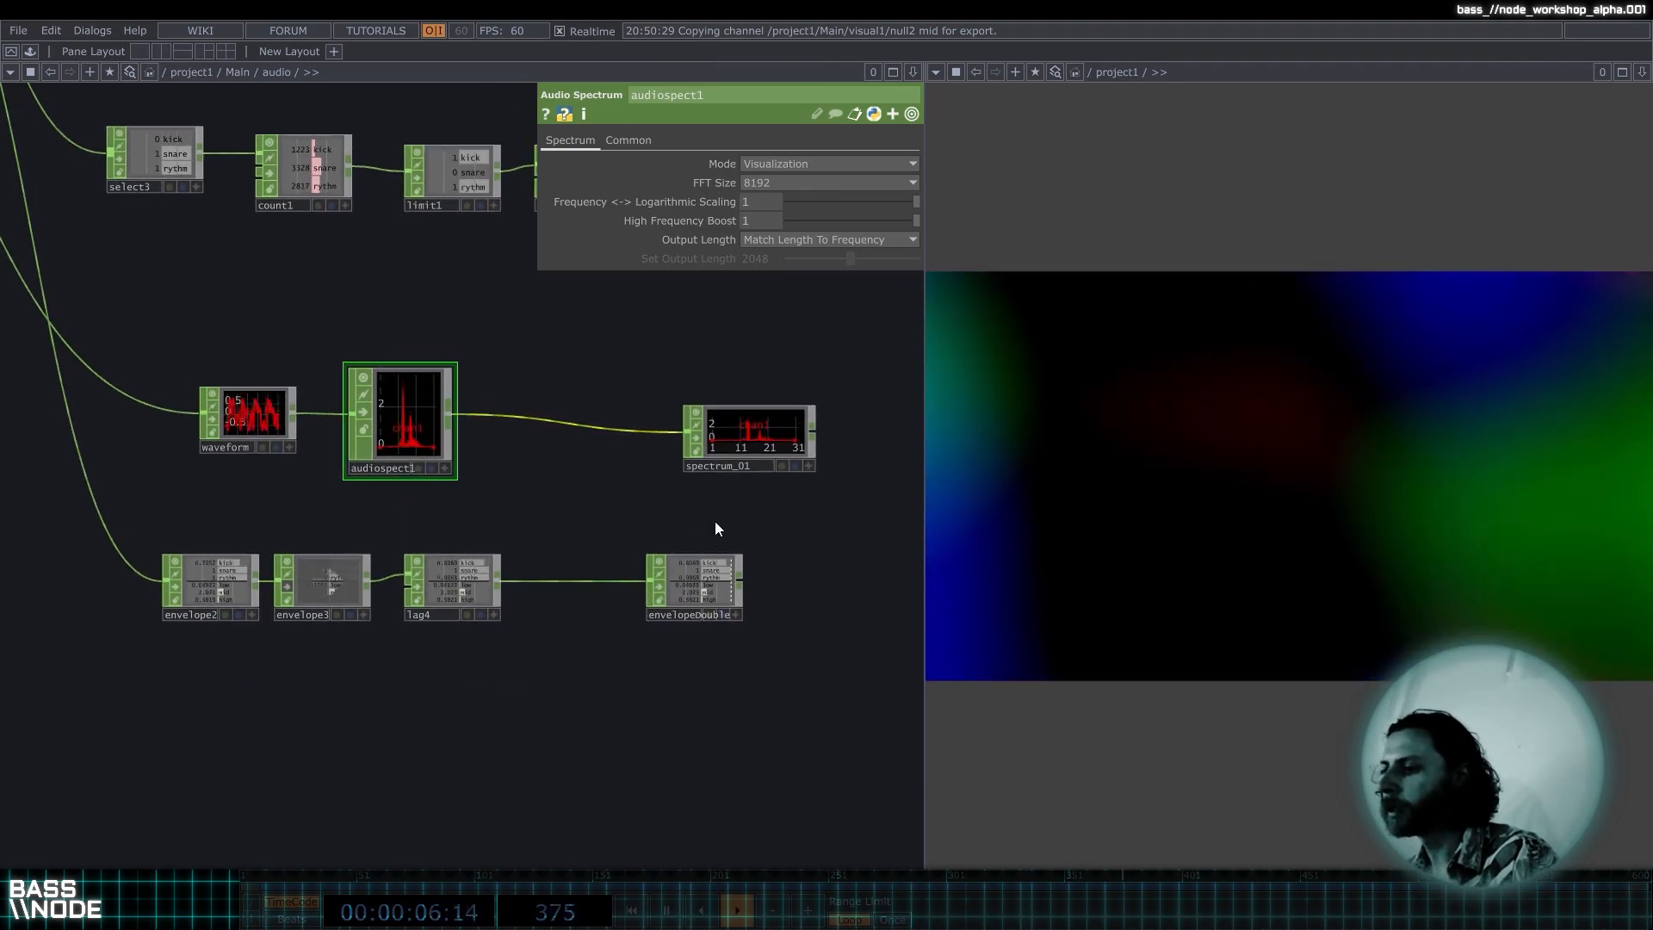
Examine the envelope row from envelope2 to envelopeDouble, including envelope2's decay settings and the lag4 channels.
{"action": "left_click_drag", "start_coordinate": [213, 694], "coordinate": [142, 699]}
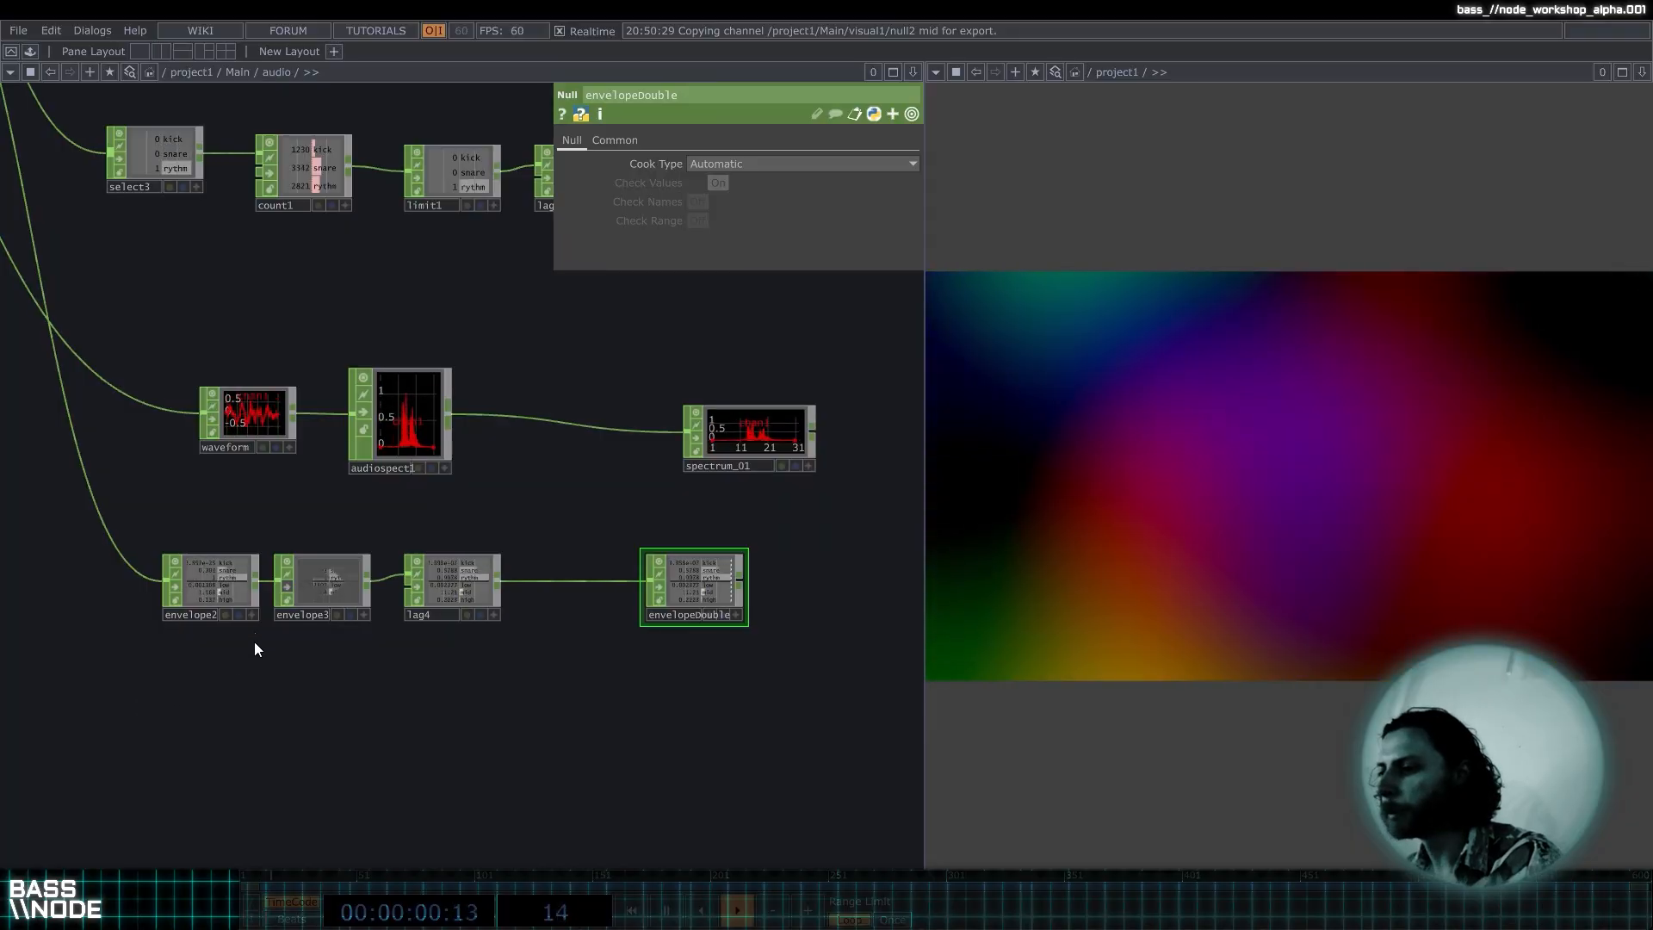
{"action": "scroll", "coordinate": [189, 594], "scroll_direction": "up", "scroll_amount": 5}
{"action": "left_click", "coordinate": [223, 590]}
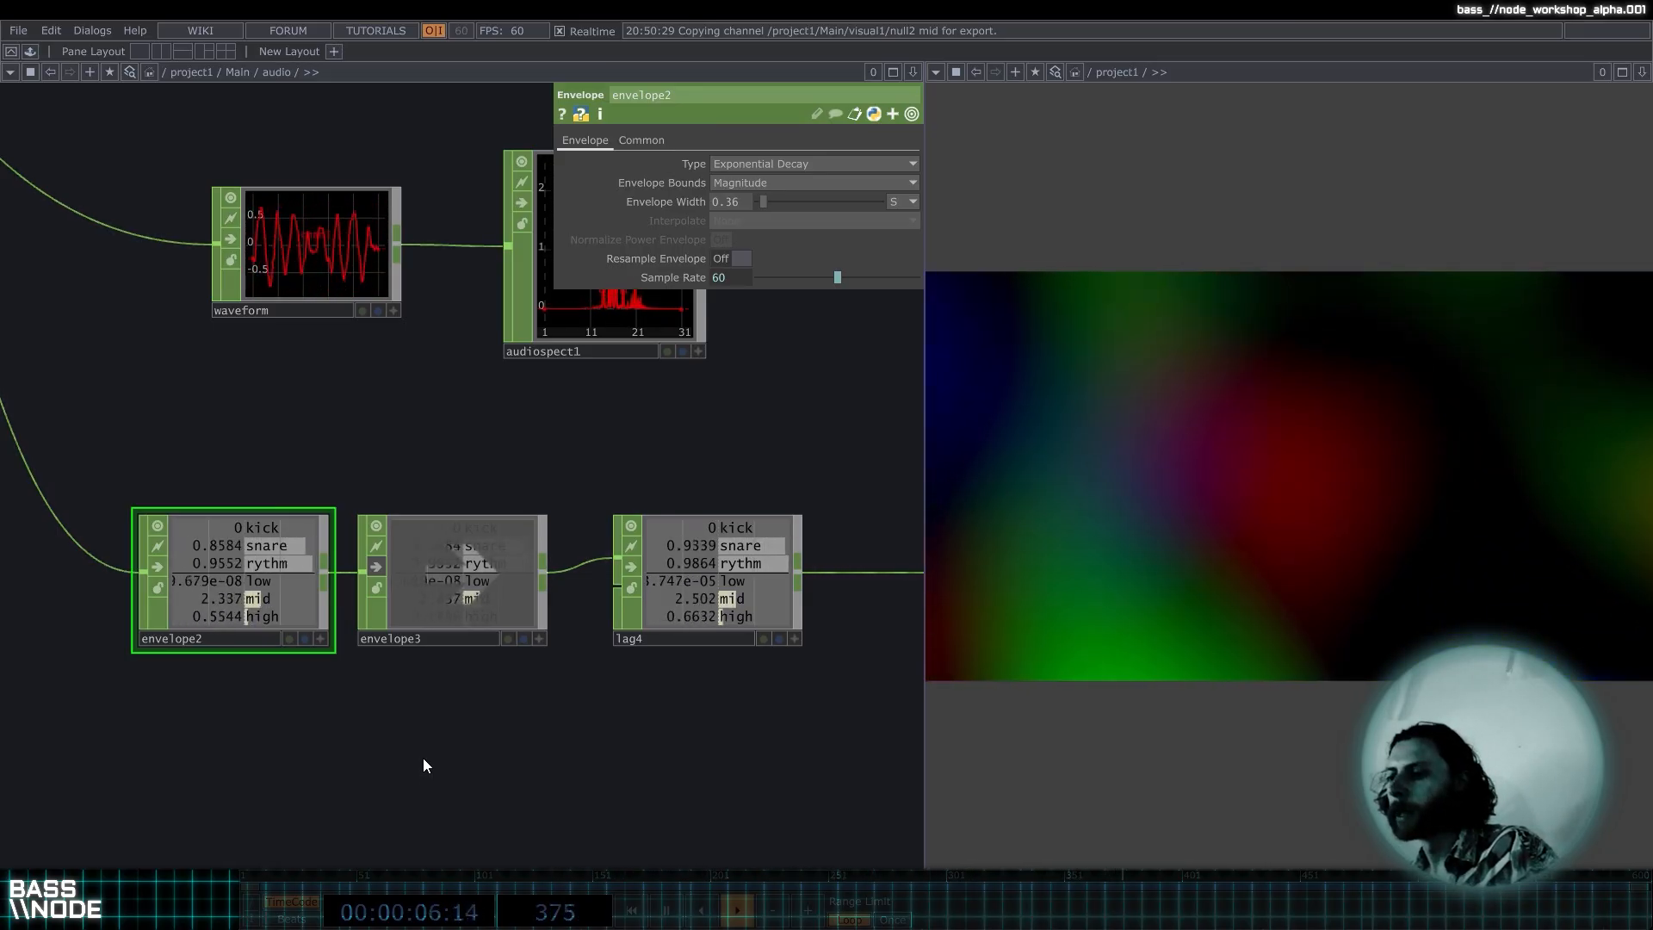
{"action": "left_click_drag", "start_coordinate": [448, 458], "coordinate": [413, 457]}
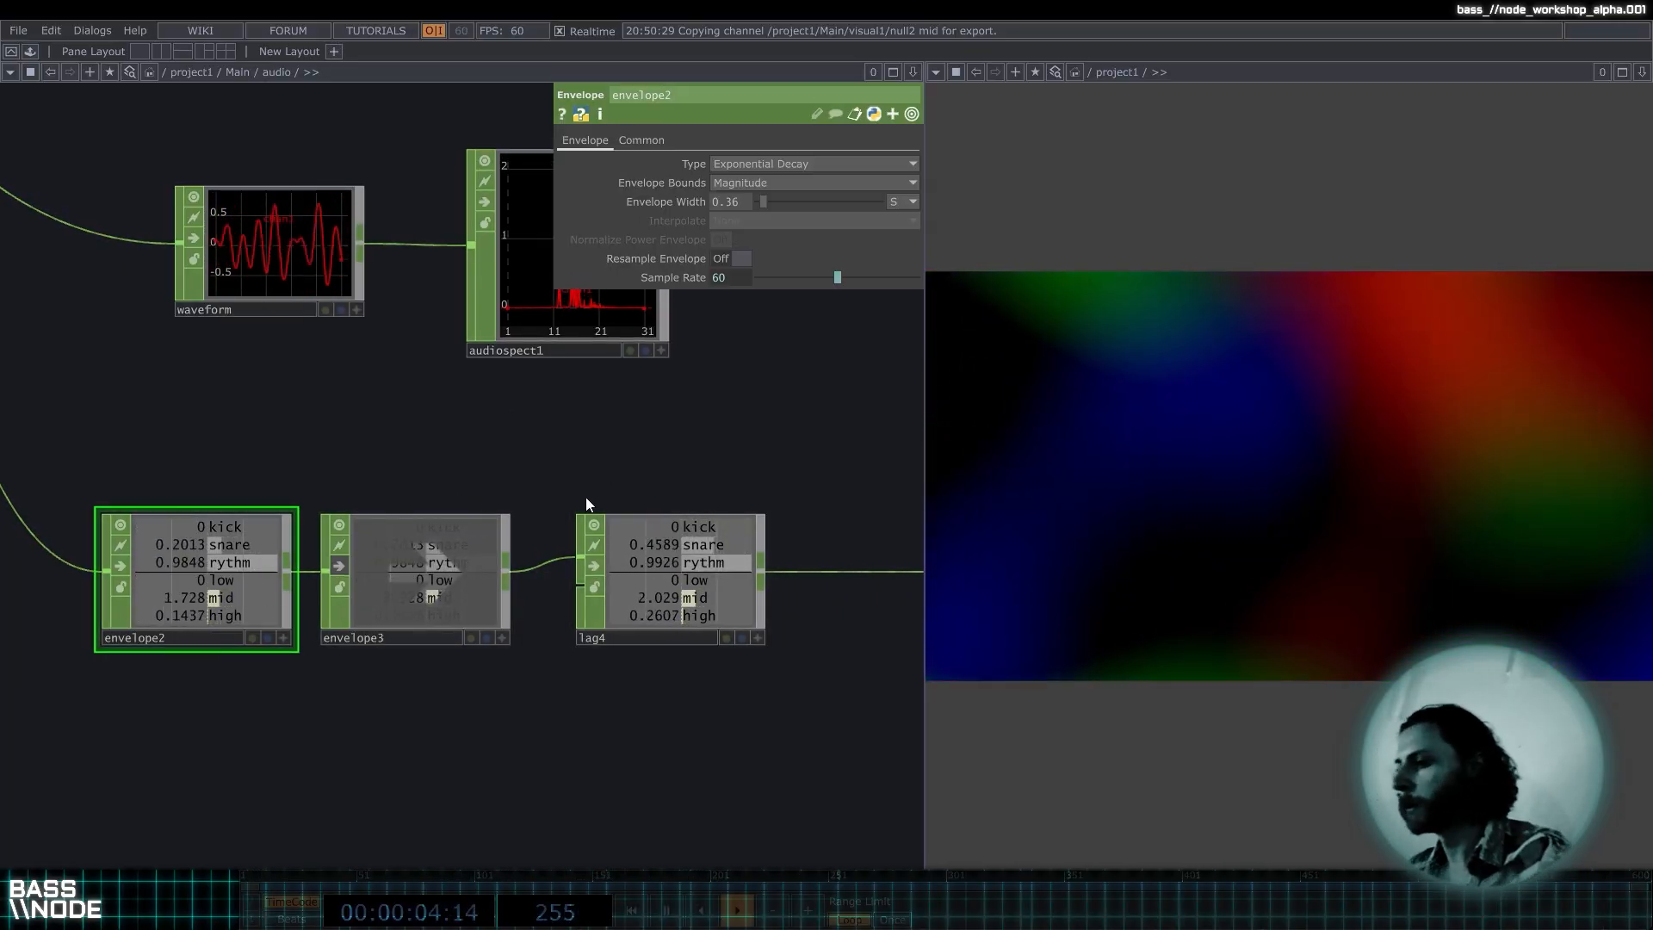
{"action": "left_click_drag", "start_coordinate": [587, 465], "coordinate": [551, 489]}
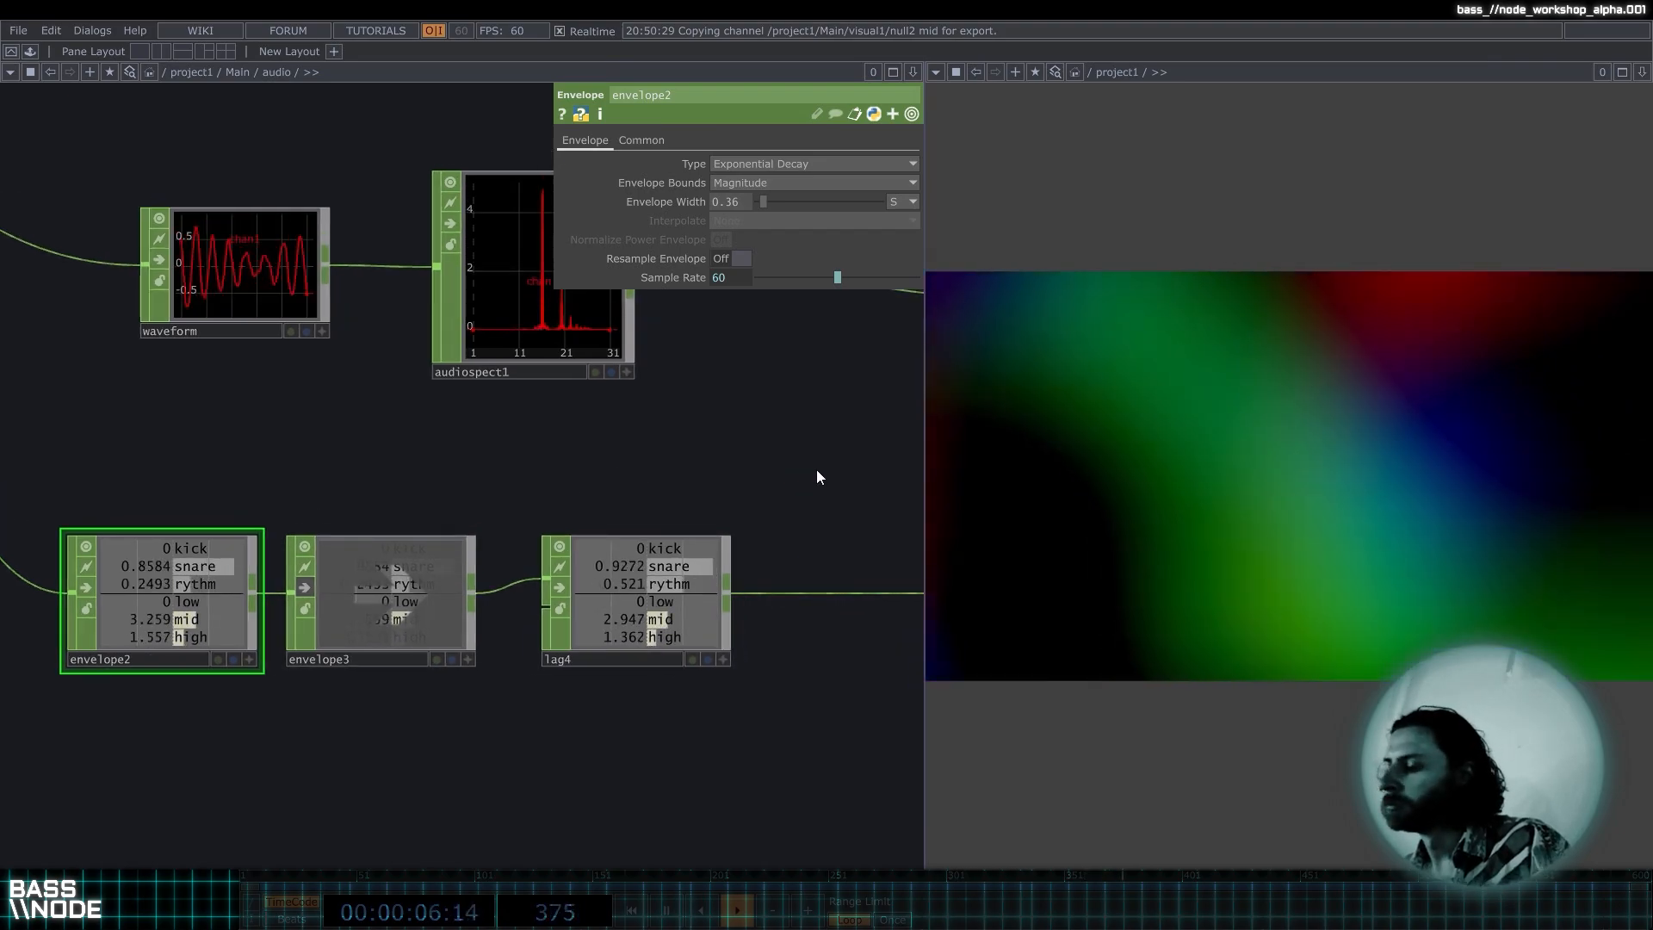
{"action": "left_click_drag", "start_coordinate": [738, 481], "coordinate": [731, 484]}
Review the complete audio network, go up to Main and open the visual1 component's network.
{"action": "scroll", "coordinate": [730, 492], "scroll_direction": "down", "scroll_amount": 10}
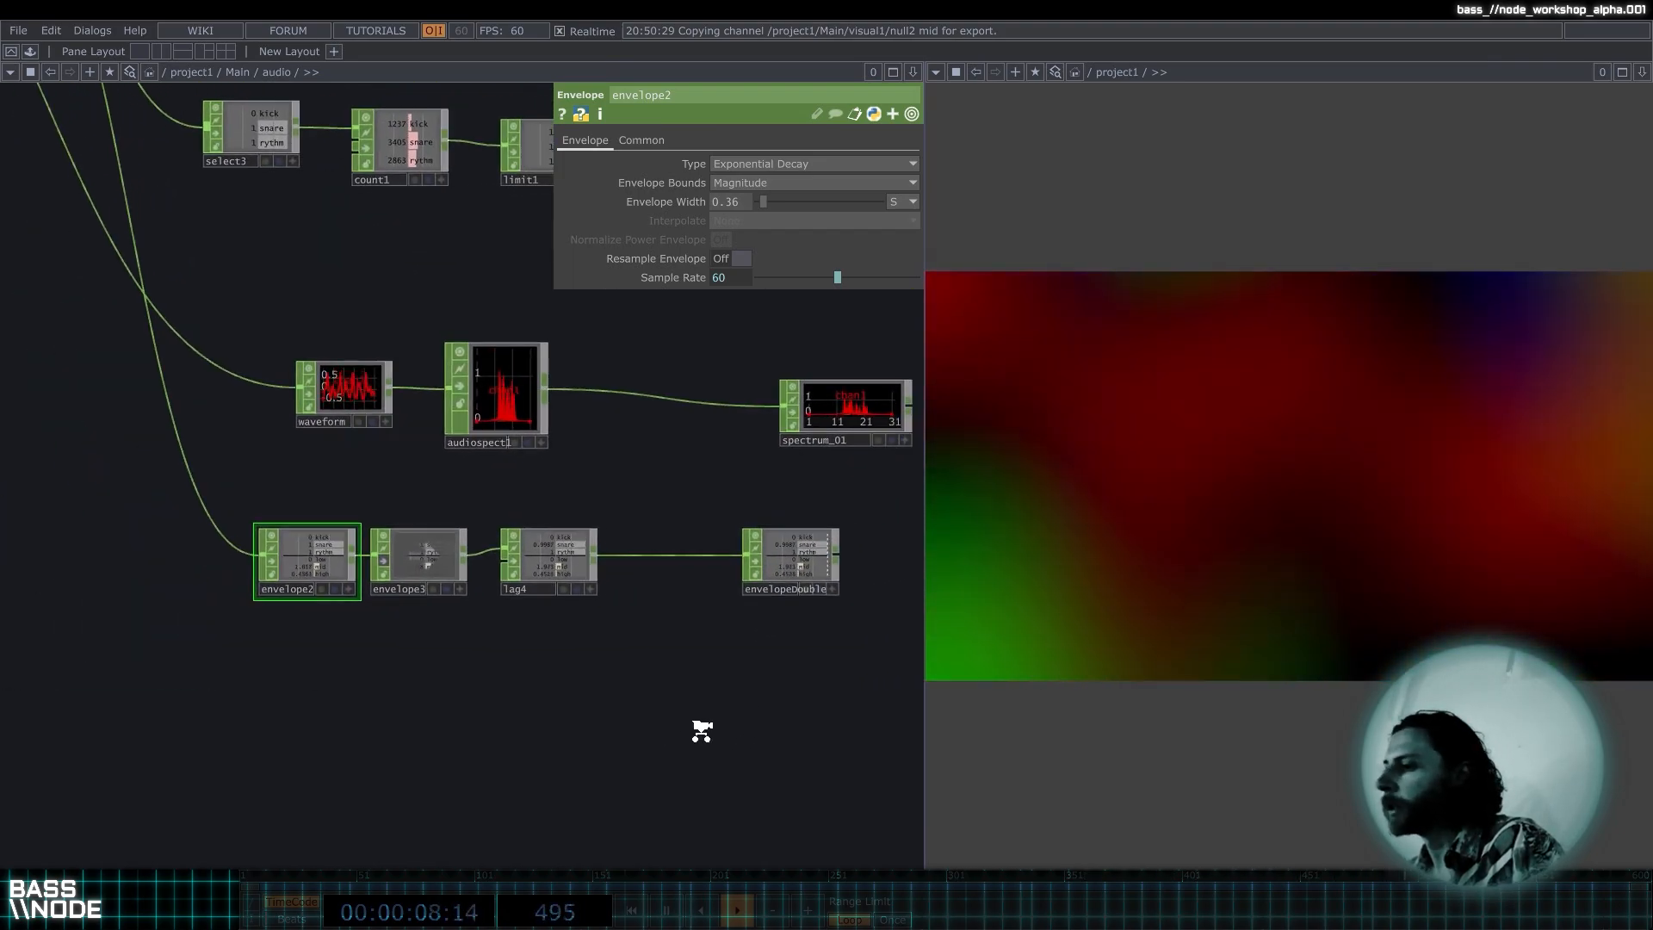
{"action": "left_click_drag", "start_coordinate": [841, 694], "coordinate": [699, 731]}
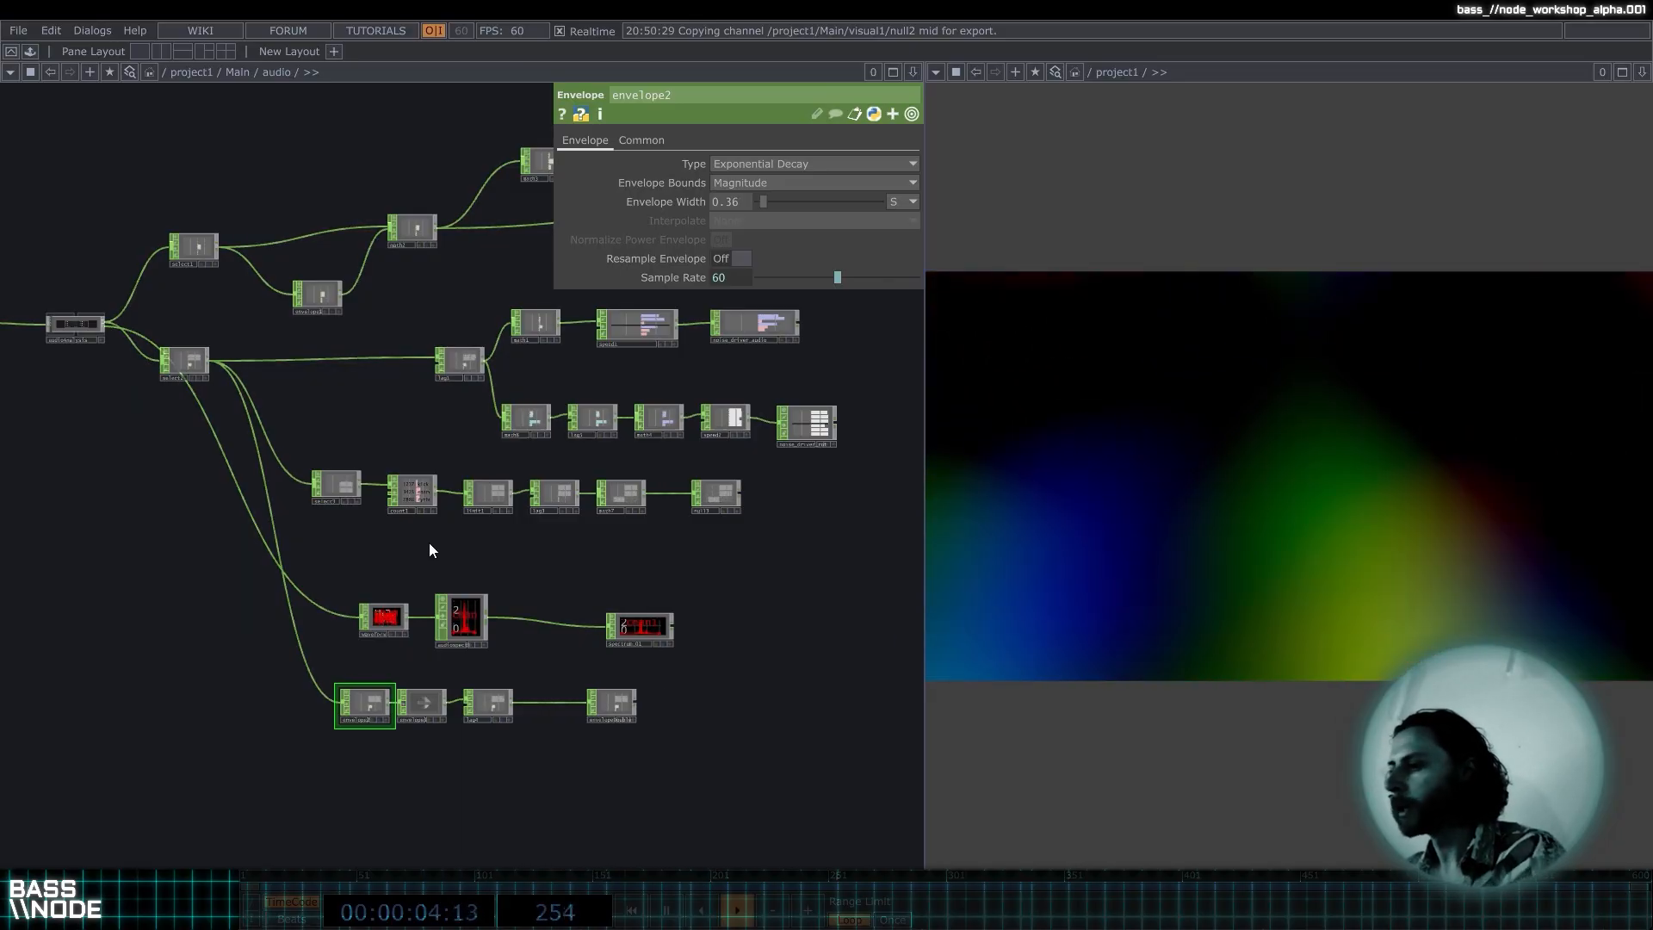
{"action": "scroll", "coordinate": [429, 542], "scroll_direction": "down", "scroll_amount": 6}
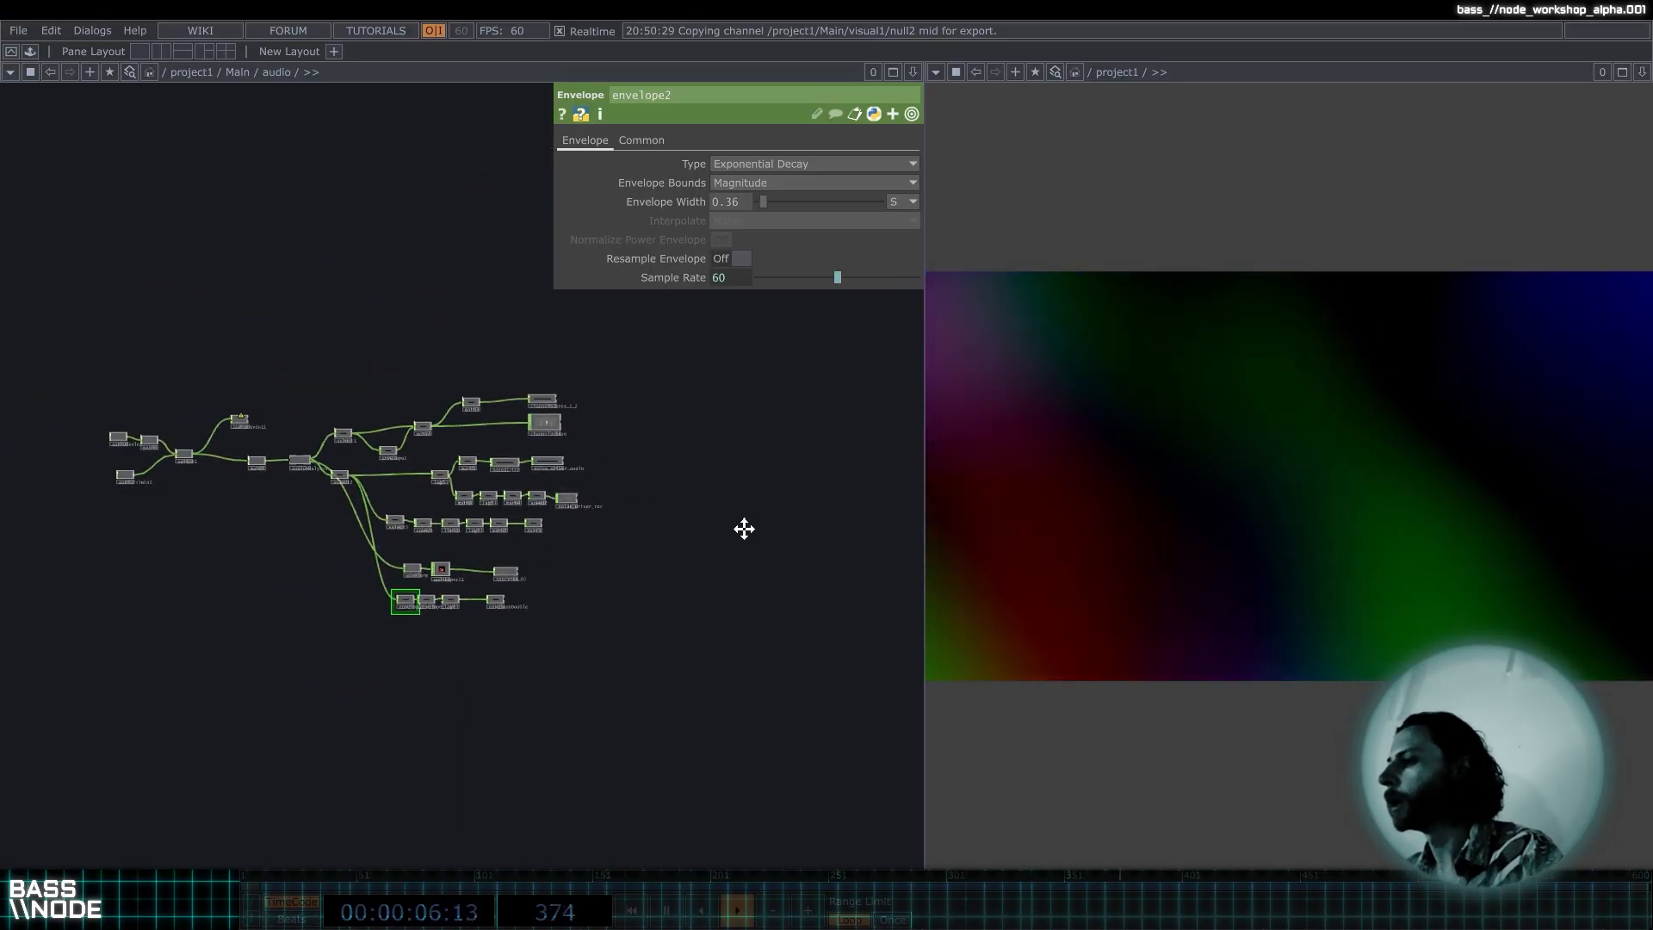
{"action": "left_click_drag", "start_coordinate": [742, 528], "coordinate": [694, 565]}
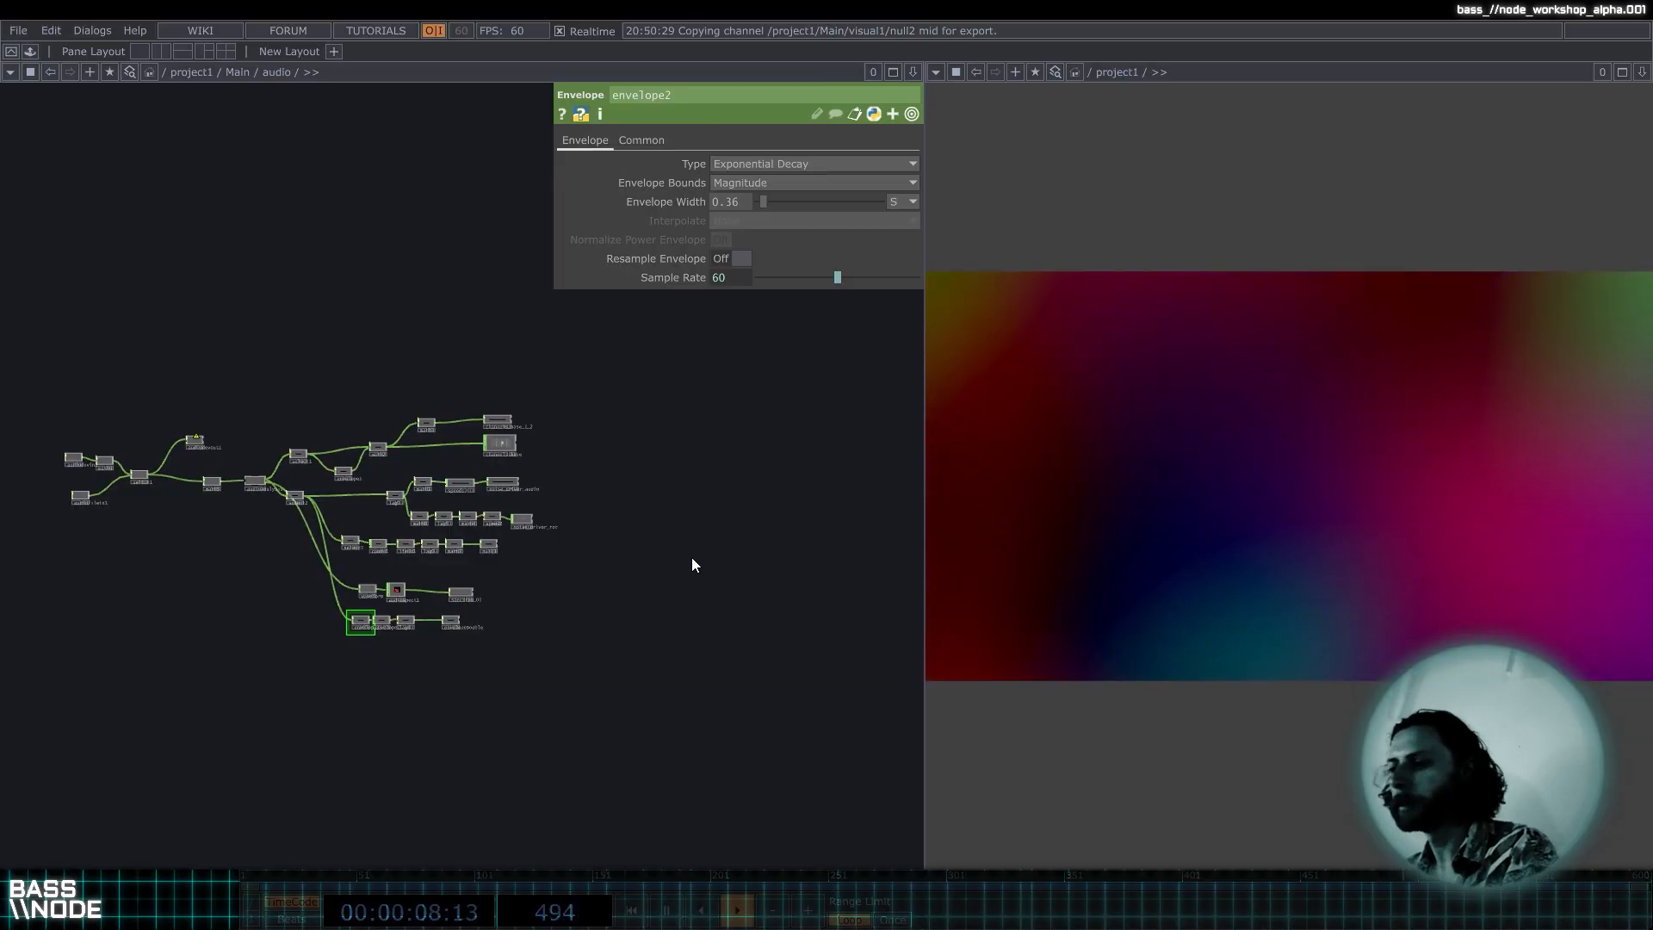
{"action": "key", "text": "u"}
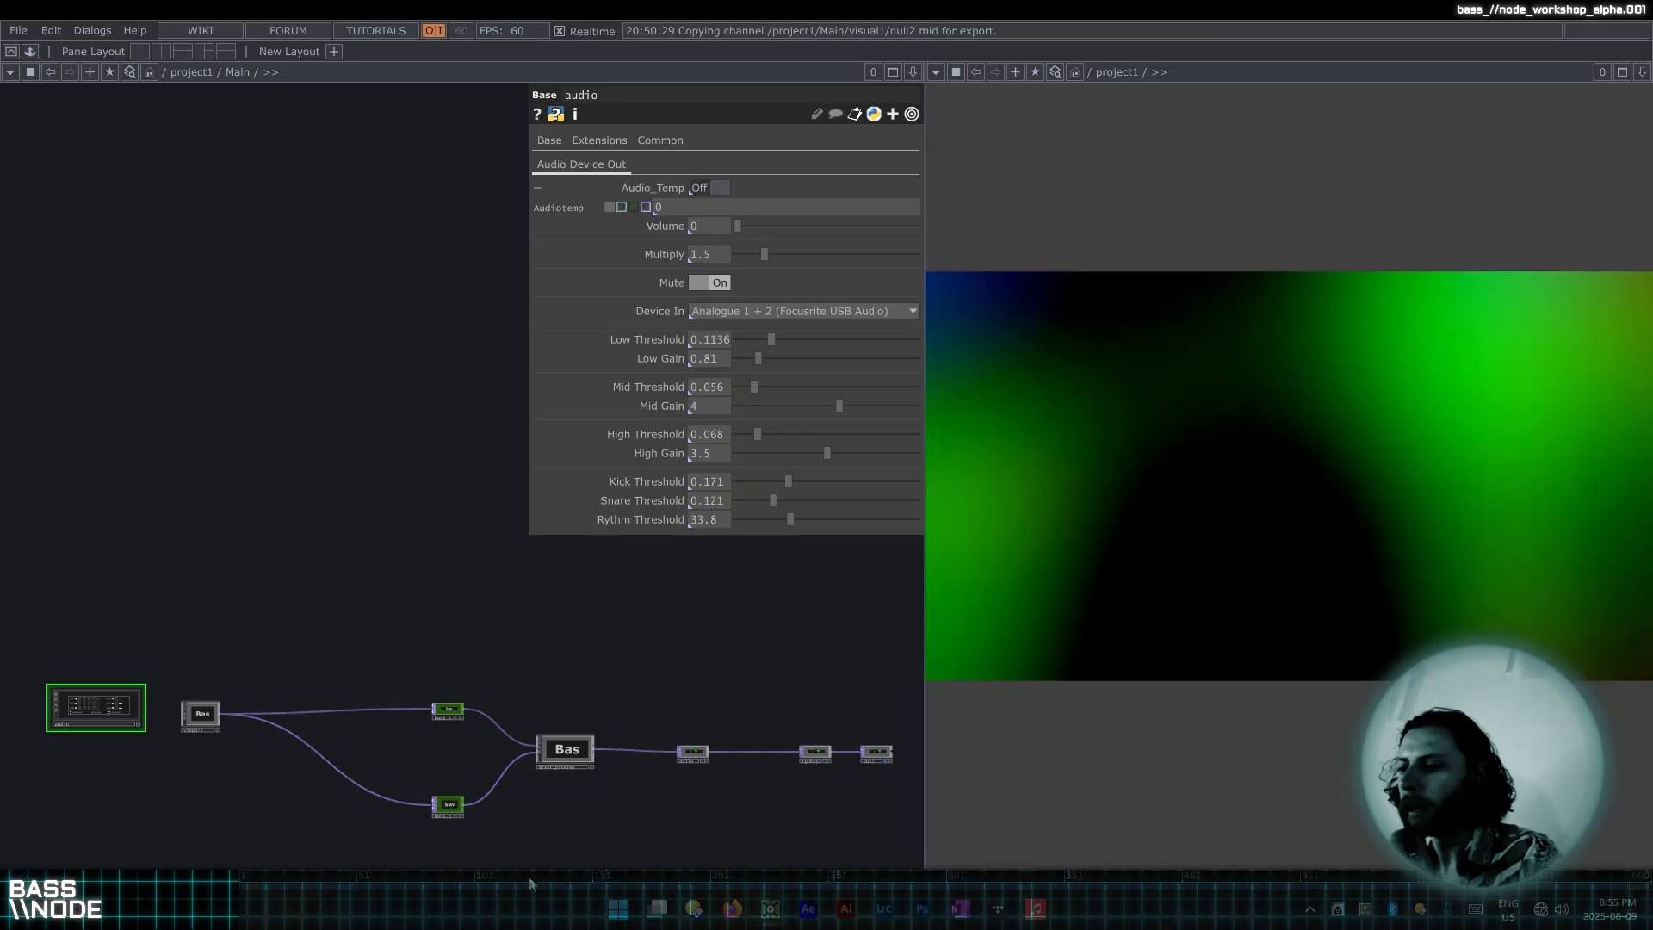
{"action": "left_click", "coordinate": [201, 714]}
{"action": "double_click", "coordinate": [201, 714]}
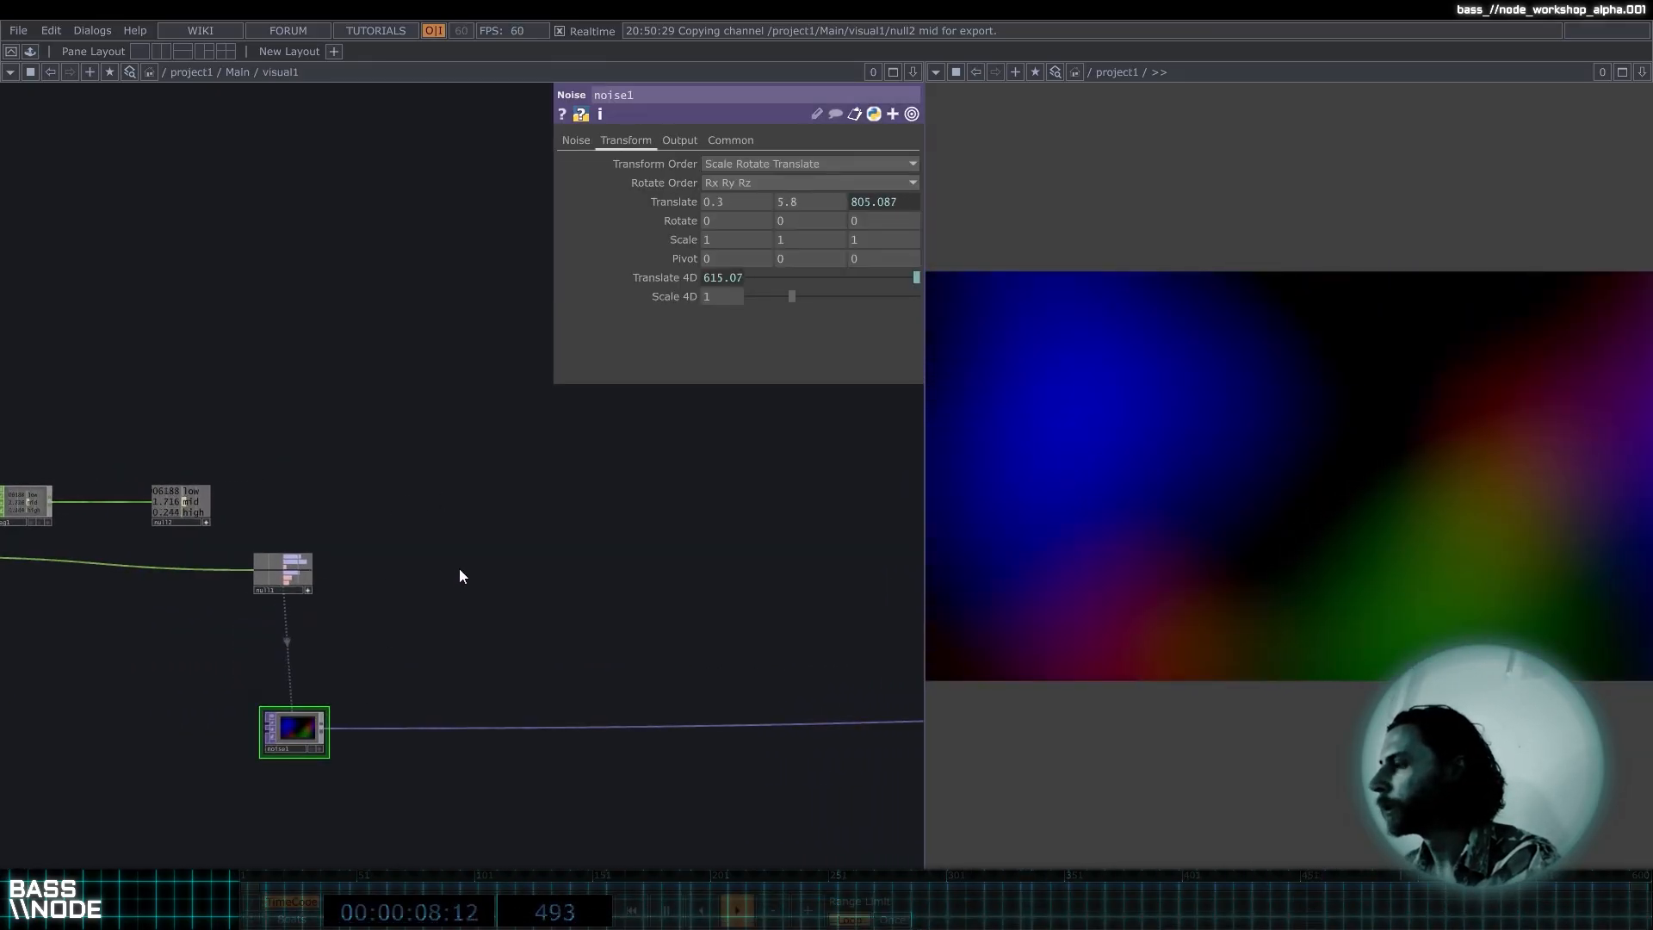
{"action": "left_click_drag", "start_coordinate": [451, 585], "coordinate": [462, 520]}
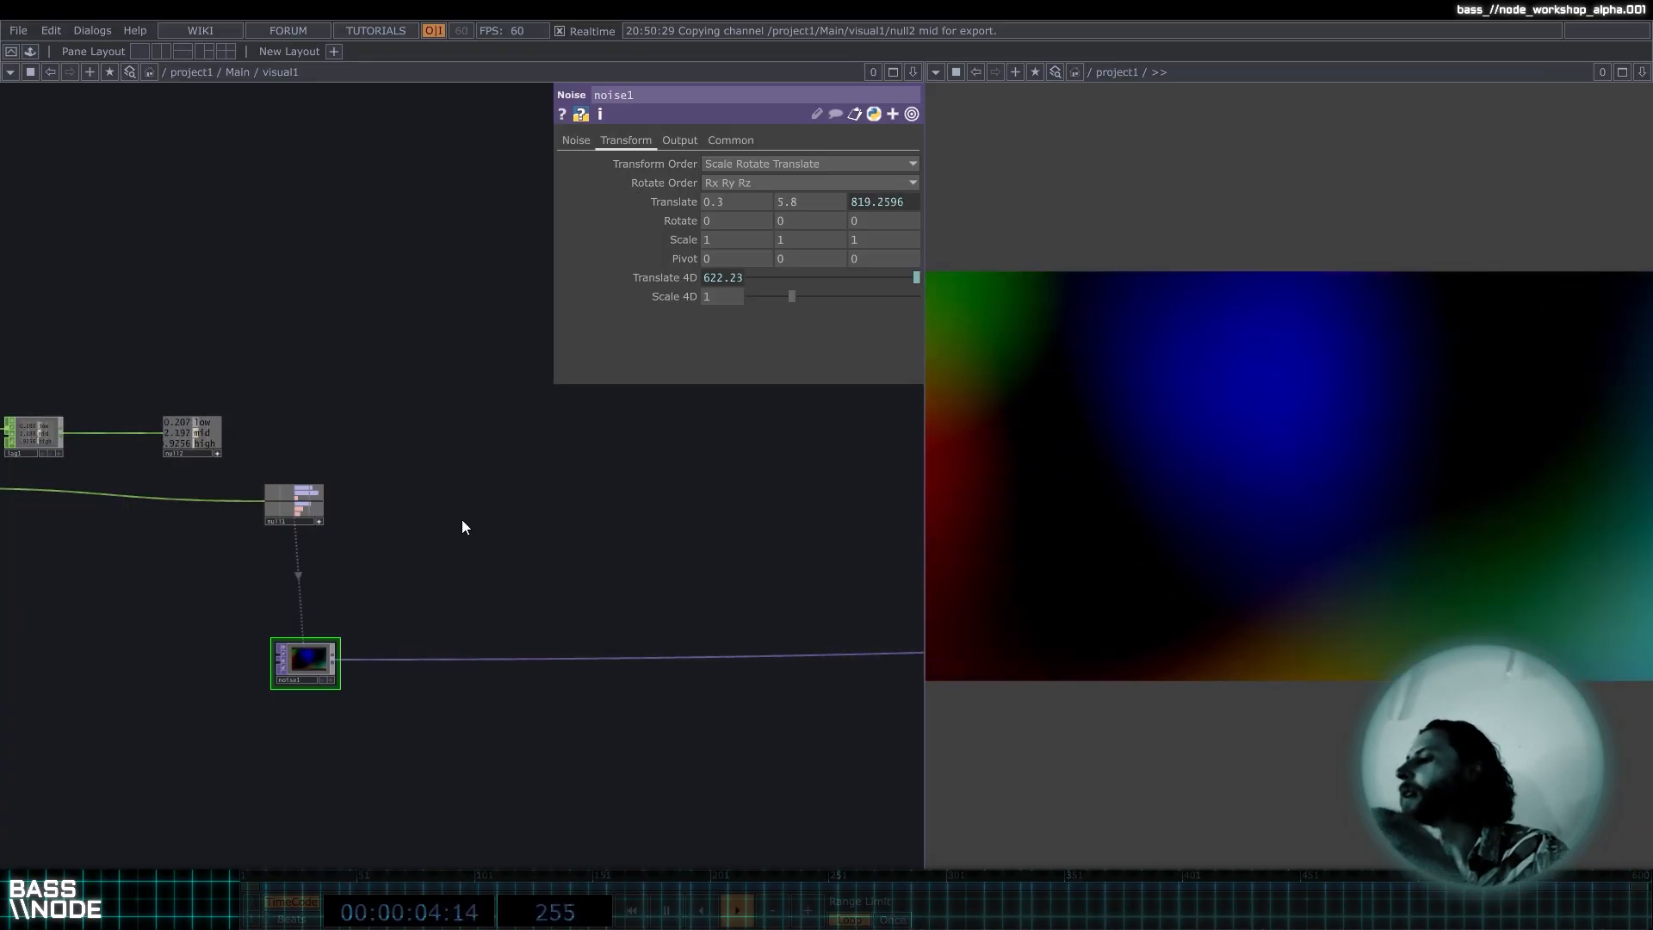
{"action": "mouse_move", "coordinate": [327, 928]}
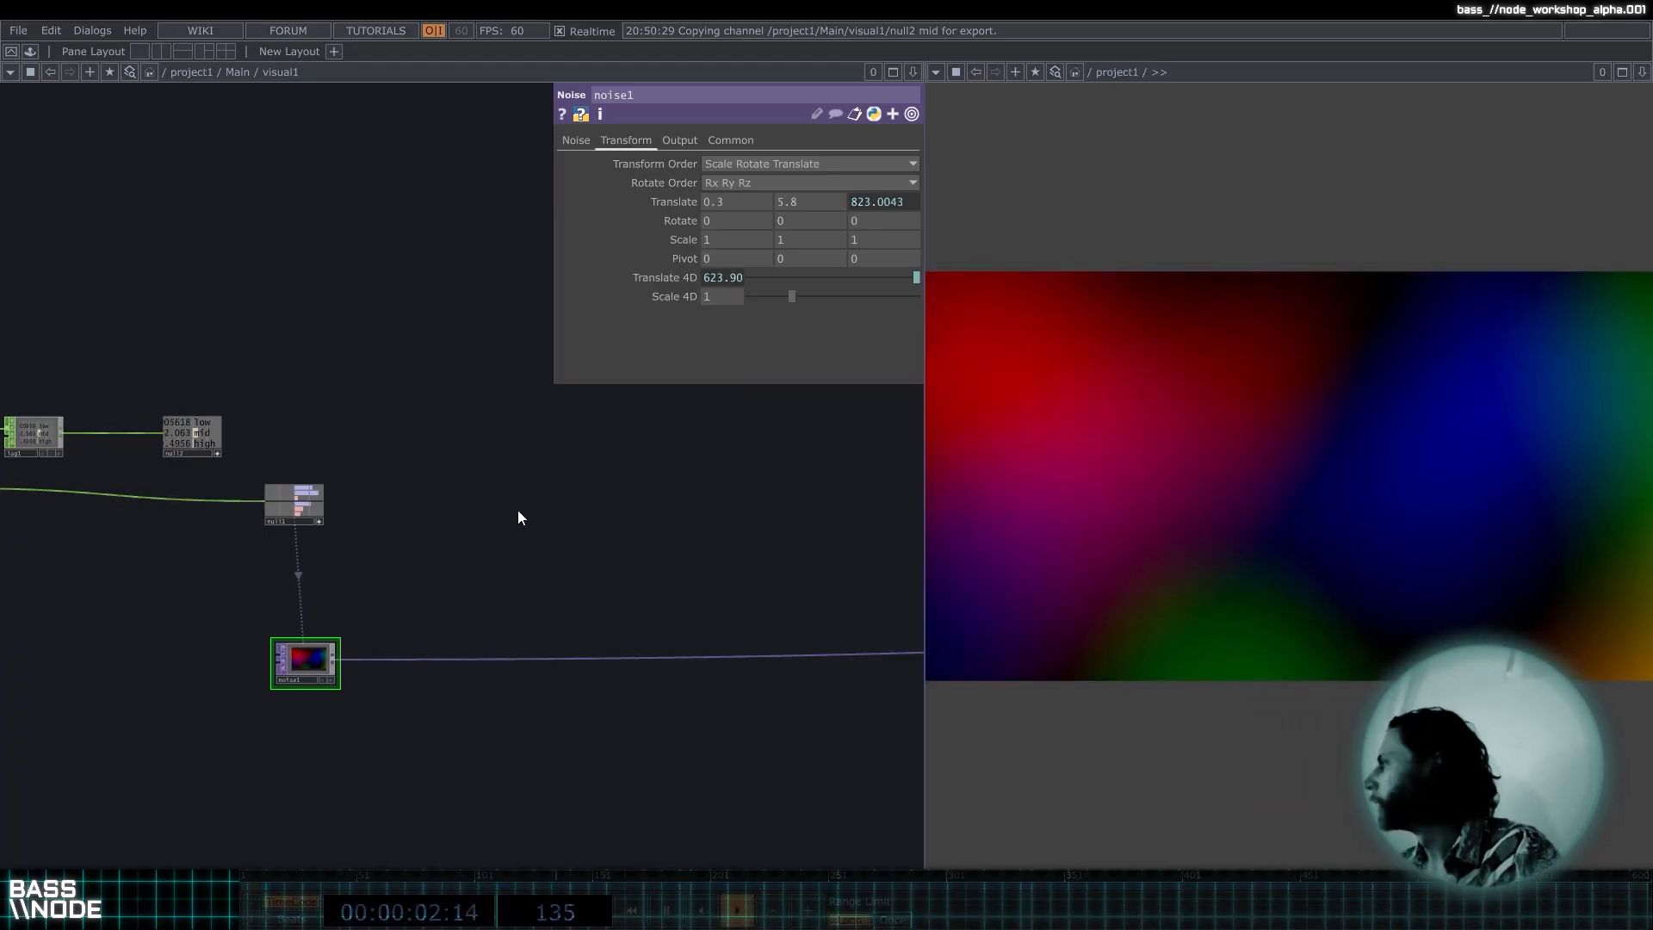
{"action": "left_click_drag", "start_coordinate": [584, 541], "coordinate": [578, 550]}
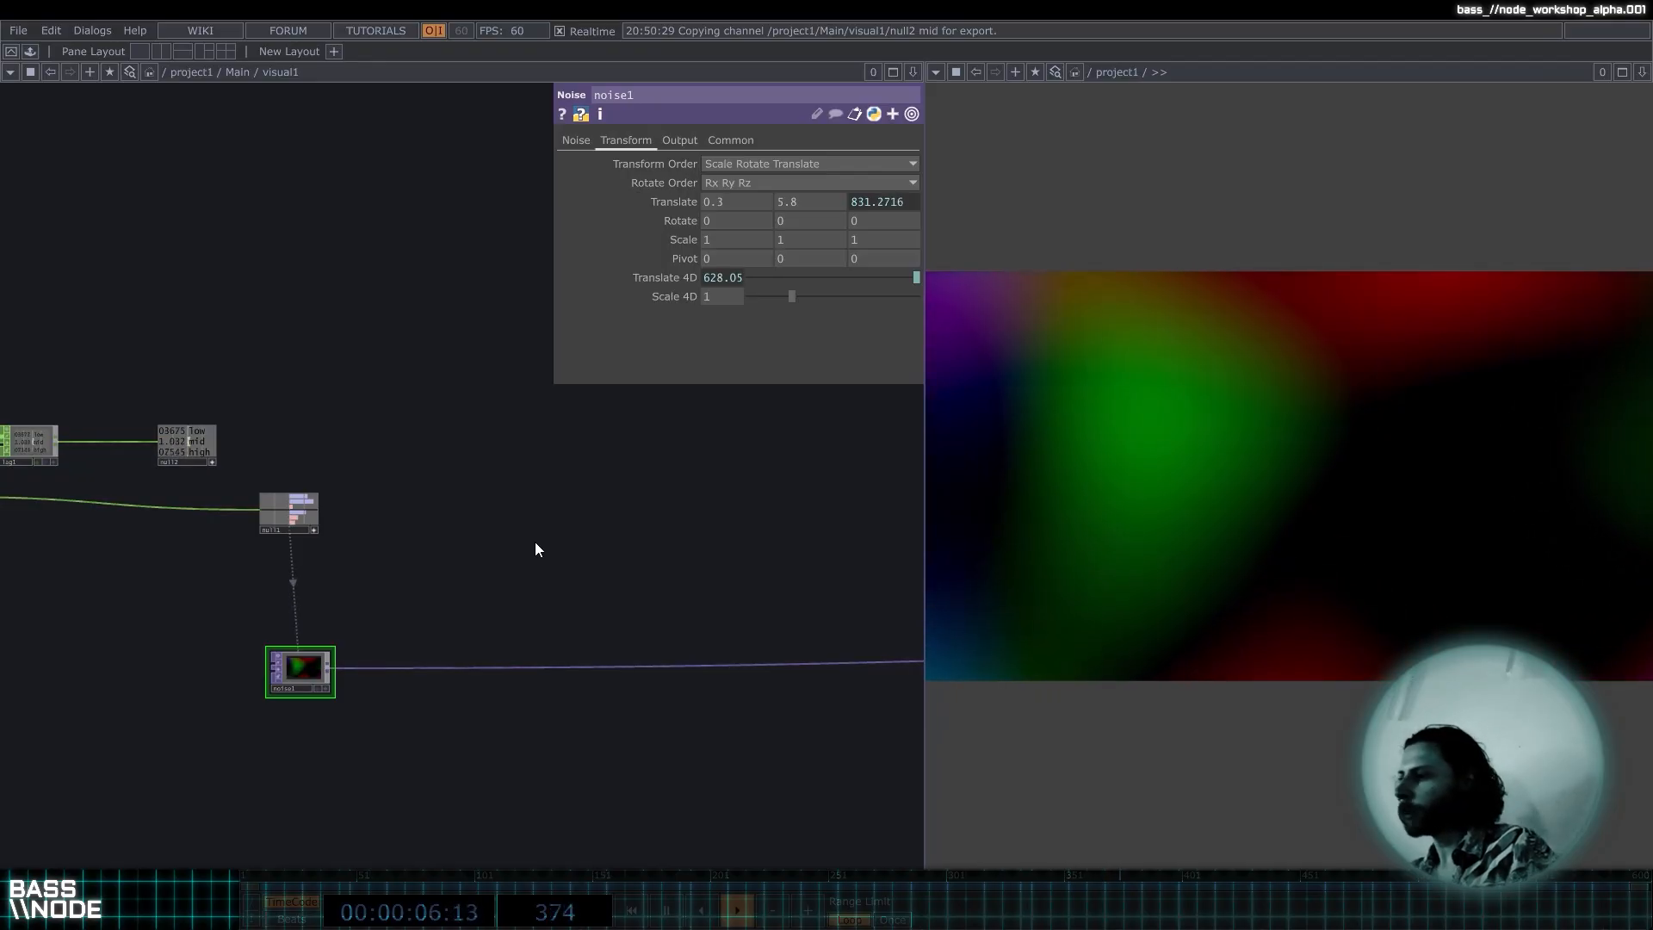
{"action": "left_click_drag", "start_coordinate": [711, 490], "coordinate": [506, 422]}
{"action": "scroll", "coordinate": [606, 516], "scroll_direction": "down", "scroll_amount": 3}
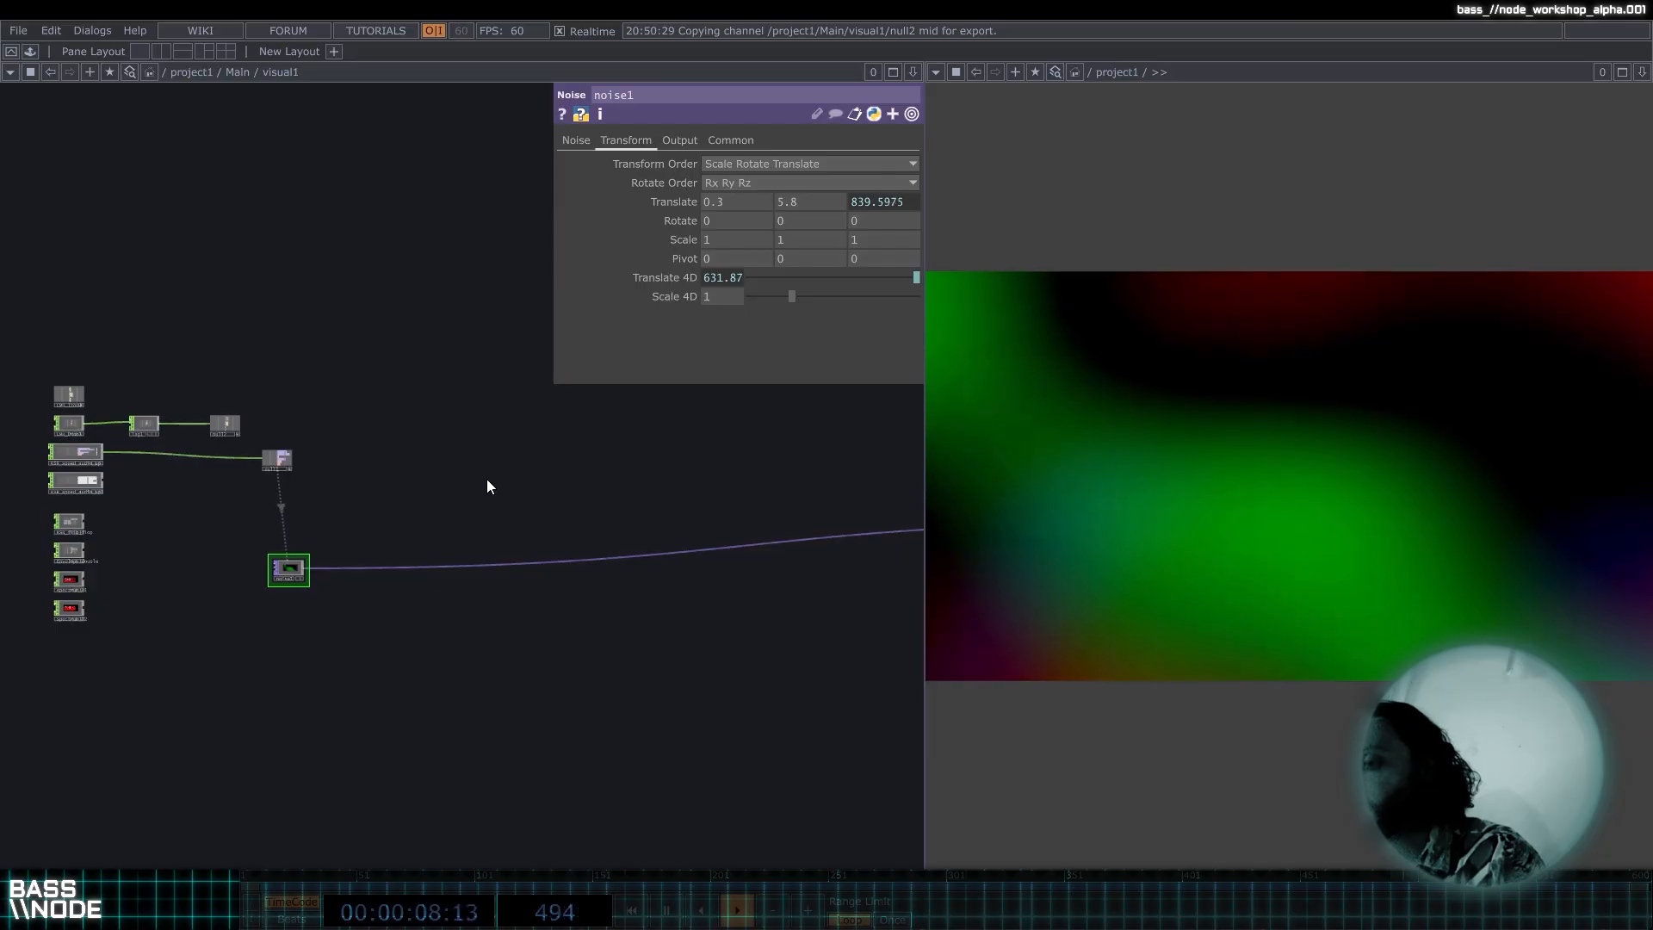
{"action": "left_click_drag", "start_coordinate": [514, 517], "coordinate": [395, 552]}
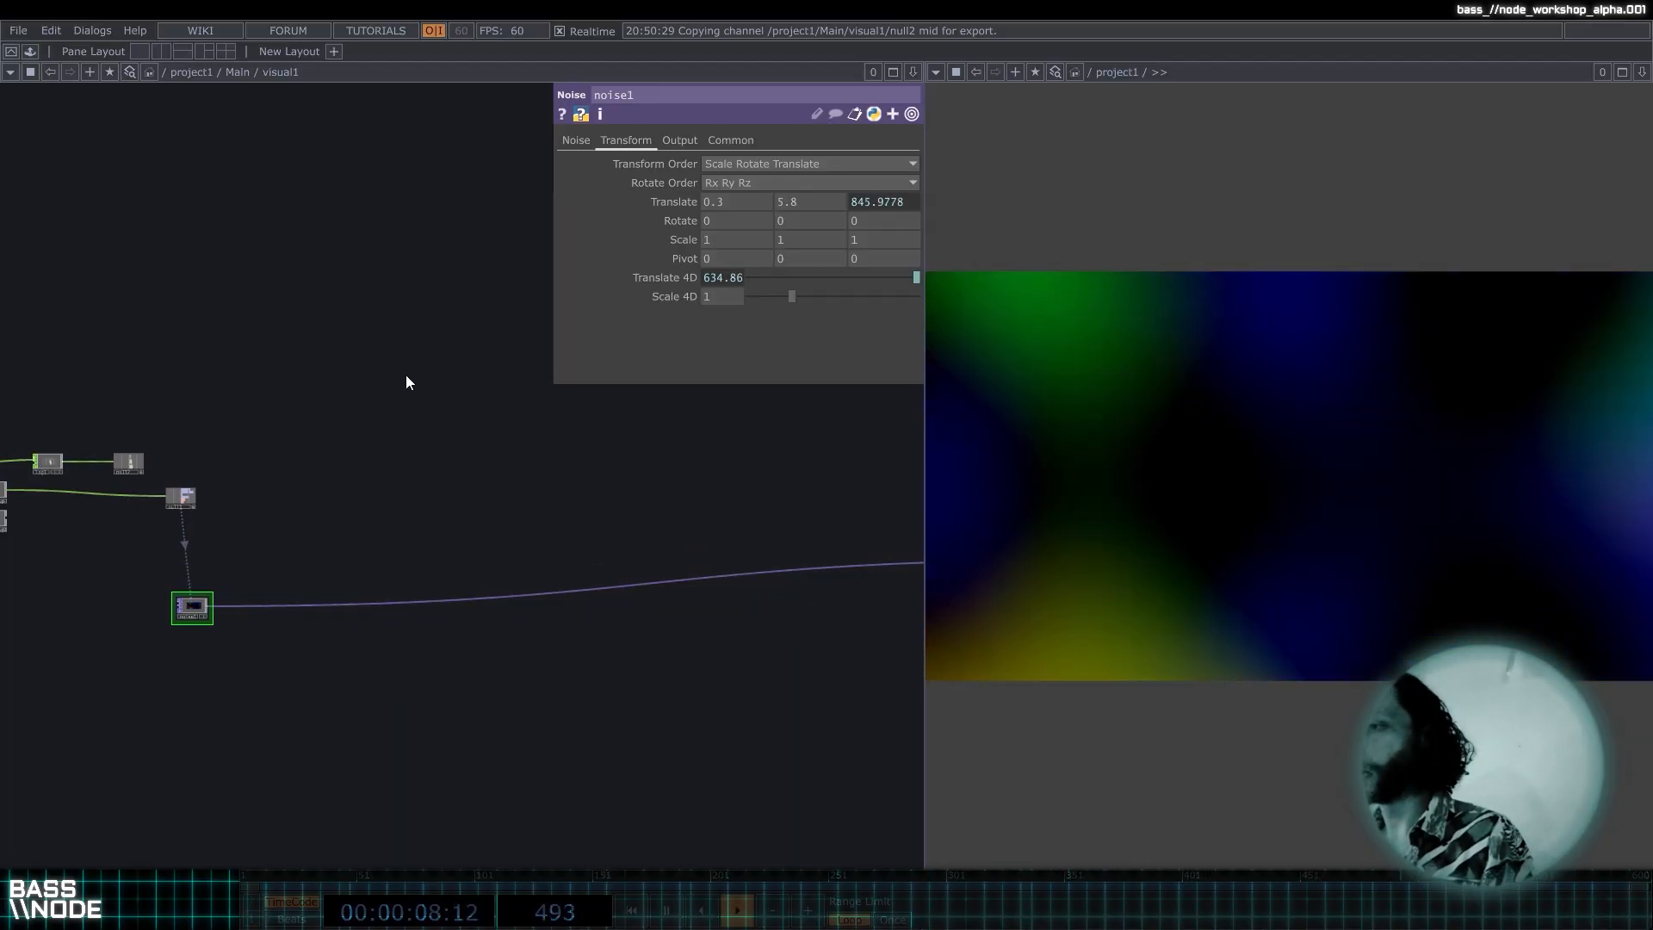
Browse the operator families and place a Torus SOP in the empty area above the noise1 output wire.
{"action": "key", "text": "Tab"}
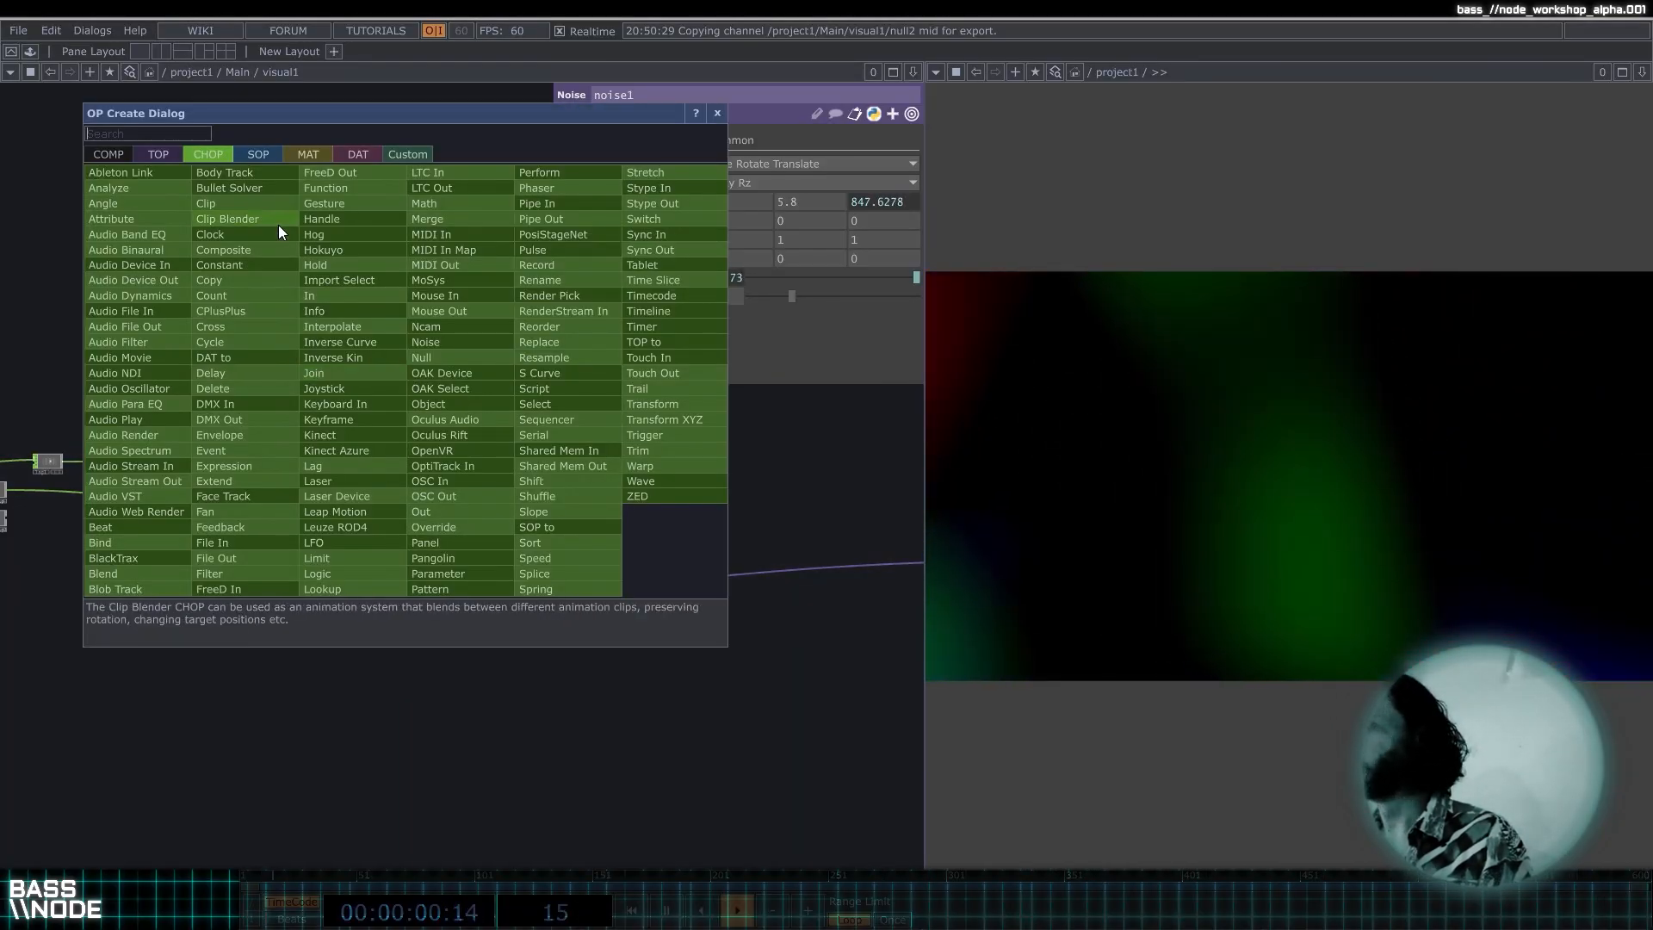
{"action": "key", "text": "Tab"}
{"action": "key", "text": "Tab"}
{"action": "key", "text": "Tab"}
{"action": "key", "text": "Tab"}
{"action": "key", "text": "Tab"}
{"action": "key", "text": "Tab"}
{"action": "key", "text": "Tab"}
{"action": "key", "text": "Tab"}
{"action": "key", "text": "Tab"}
{"action": "key", "text": "Tab"}
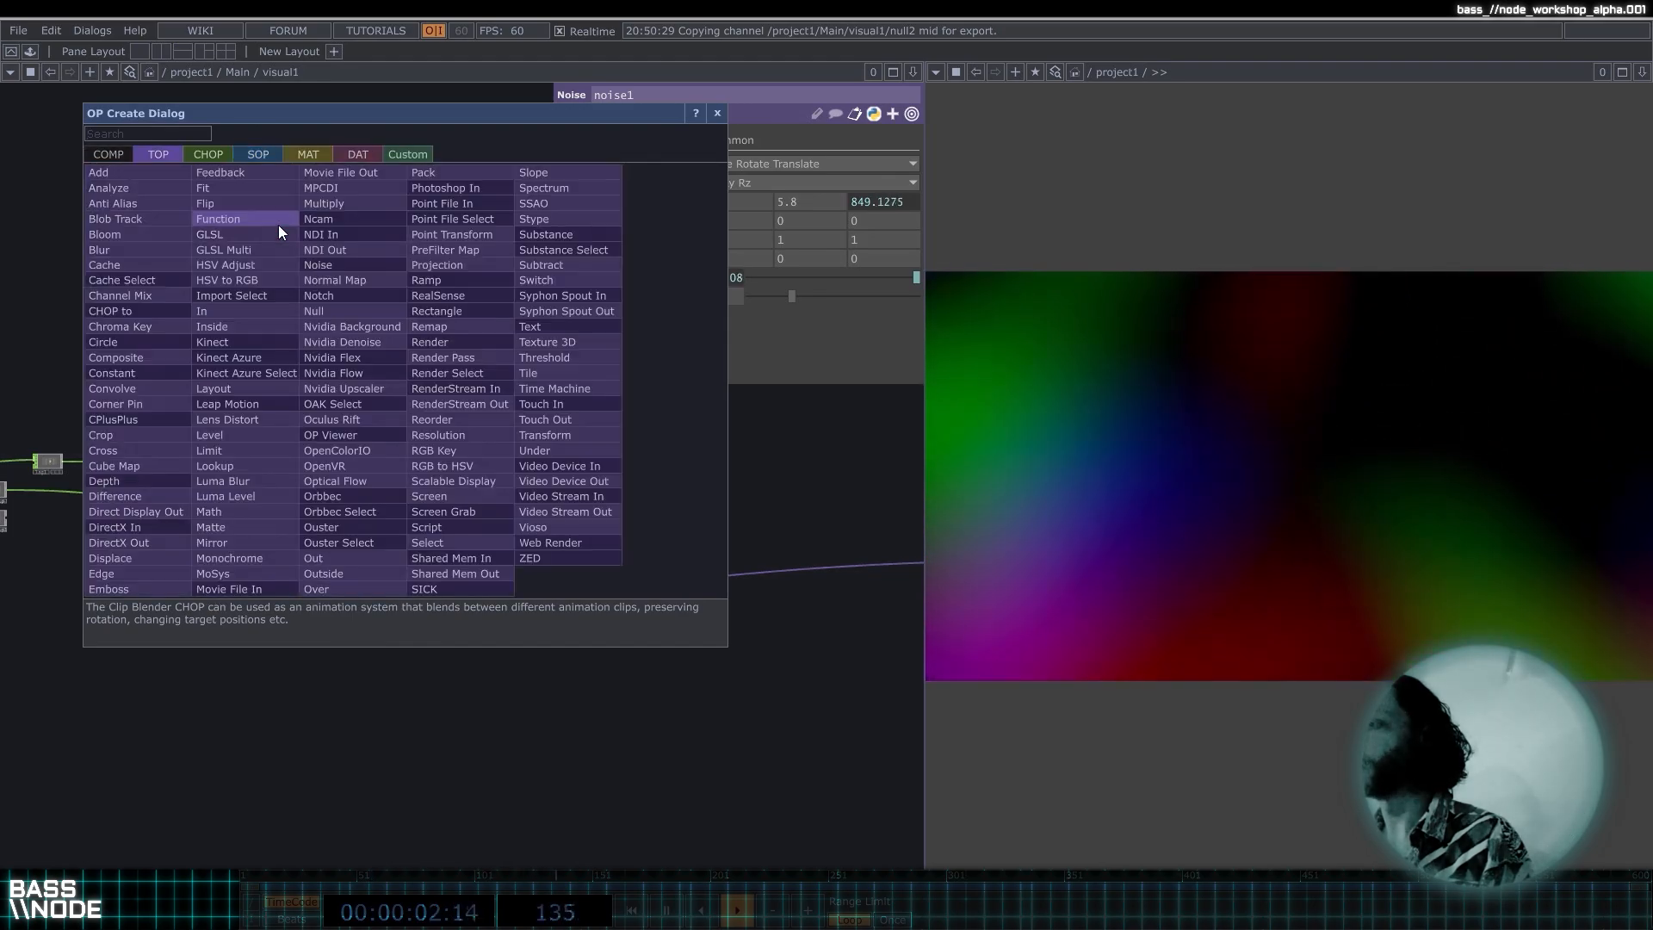
{"action": "key", "text": "Tab"}
{"action": "key", "text": "Tab"}
{"action": "key", "text": "Tab"}
{"action": "key", "text": "Tab"}
{"action": "key", "text": "Tab"}
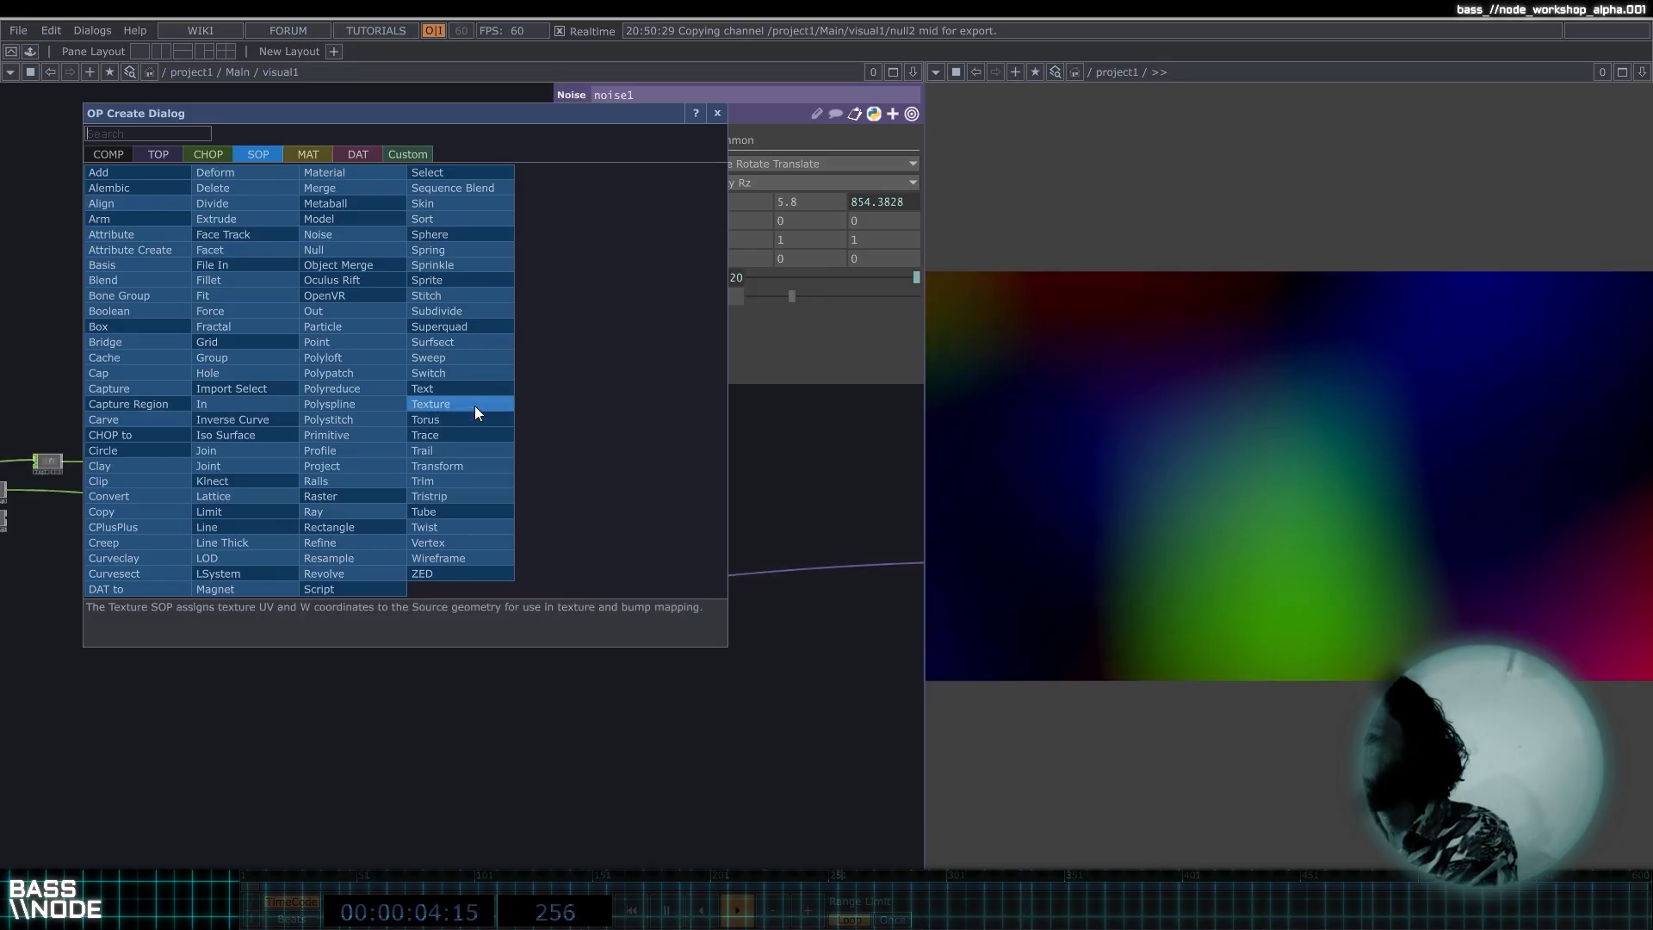
{"action": "left_click", "coordinate": [474, 419]}
{"action": "left_click", "coordinate": [320, 417]}
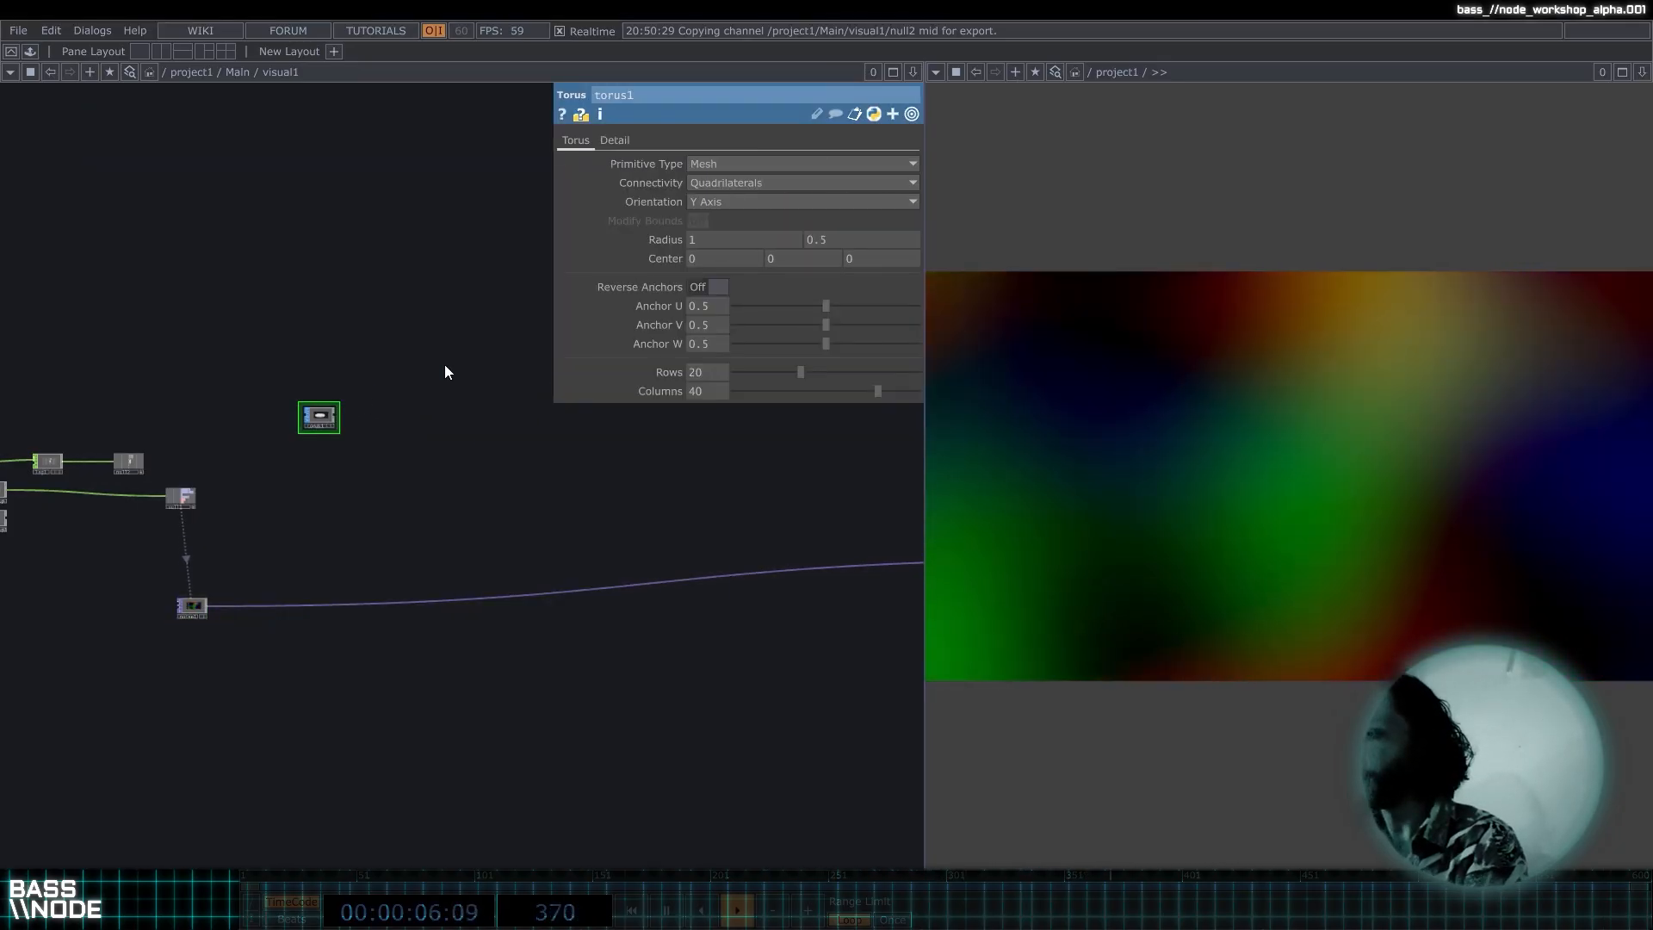
Inspect the torus1 geometry from several angles and distances in its active node viewer.
{"action": "scroll", "coordinate": [336, 370], "scroll_direction": "up", "scroll_amount": 5}
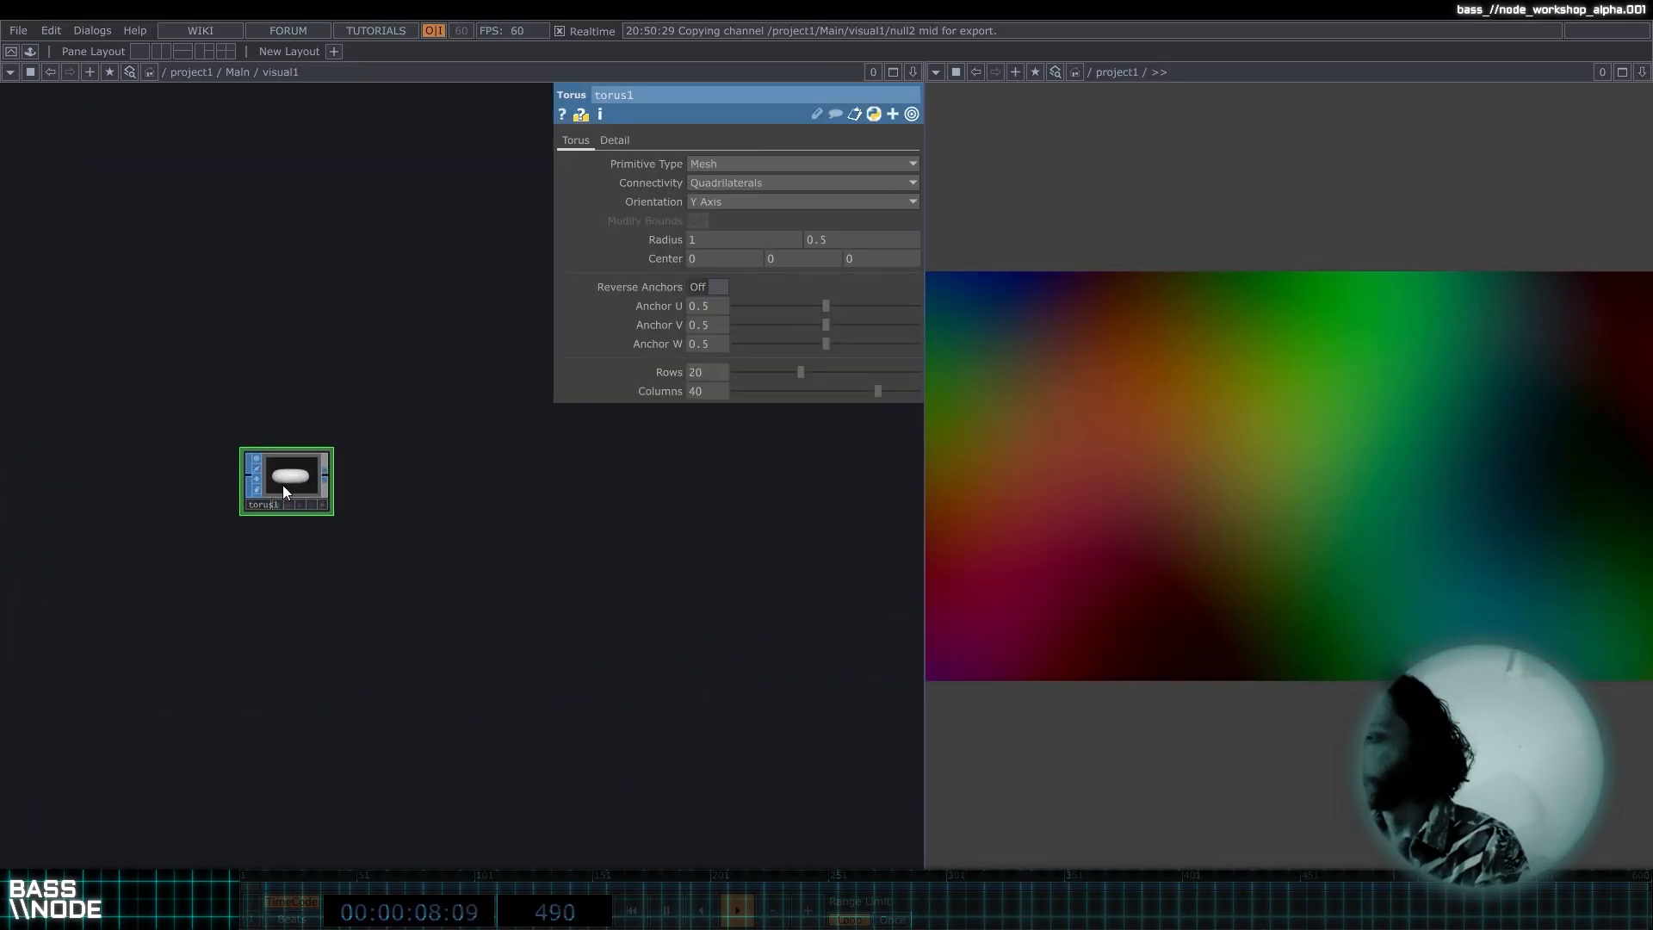
{"action": "scroll", "coordinate": [284, 490], "scroll_direction": "up", "scroll_amount": 5}
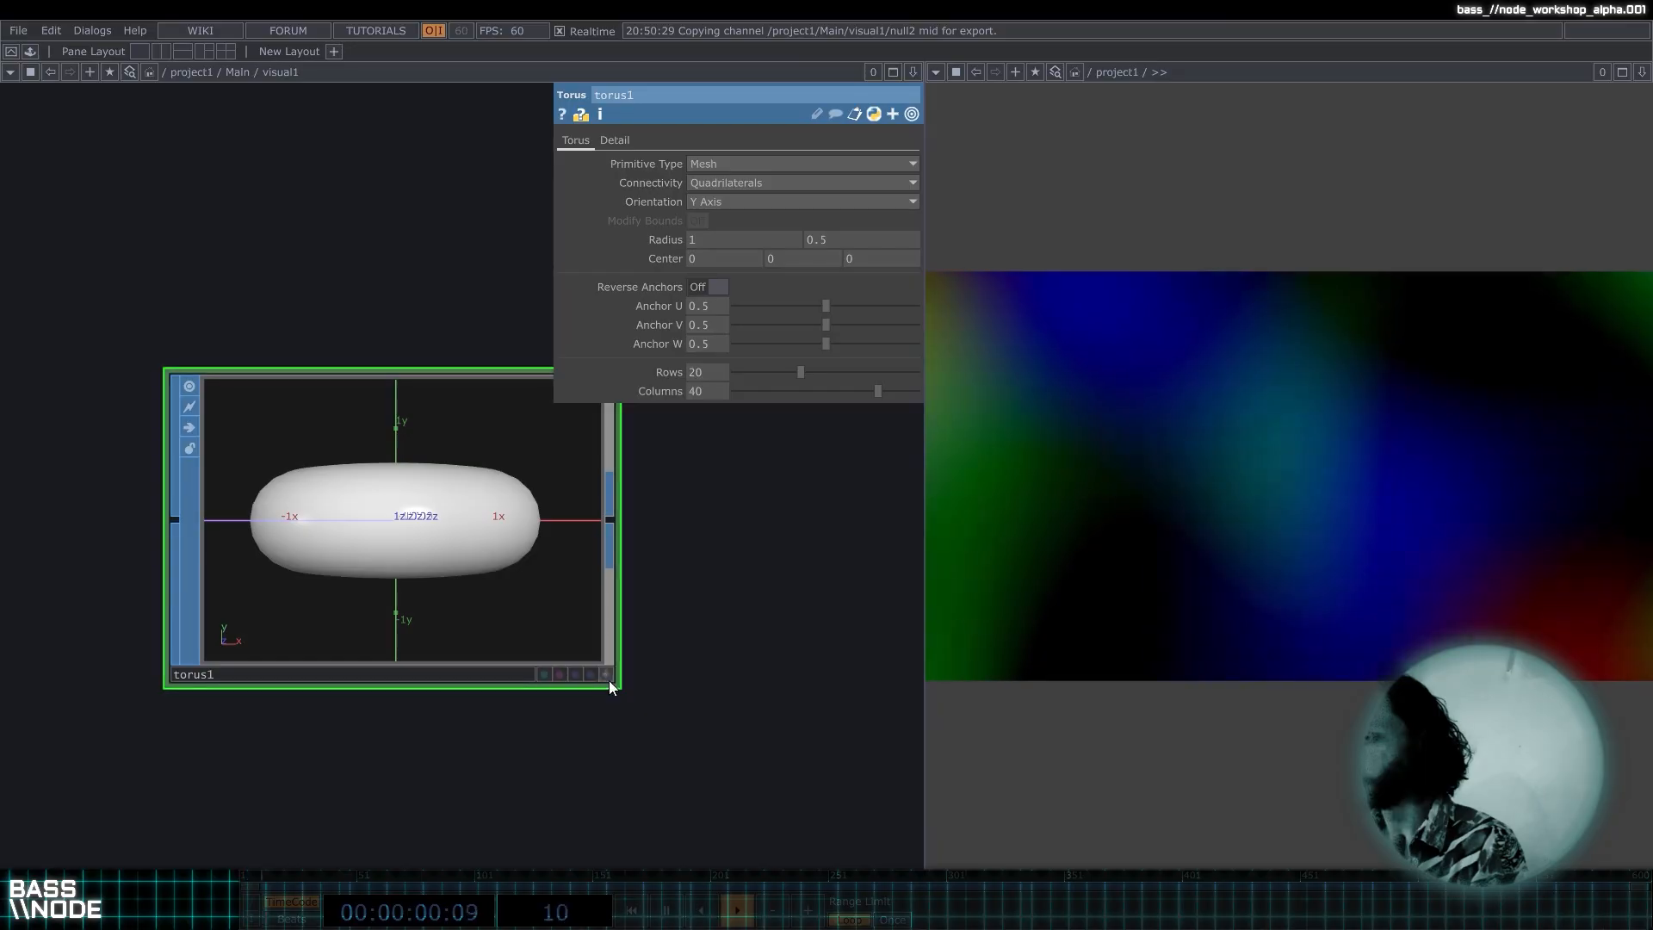
{"action": "left_click_drag", "start_coordinate": [473, 465], "coordinate": [597, 644]}
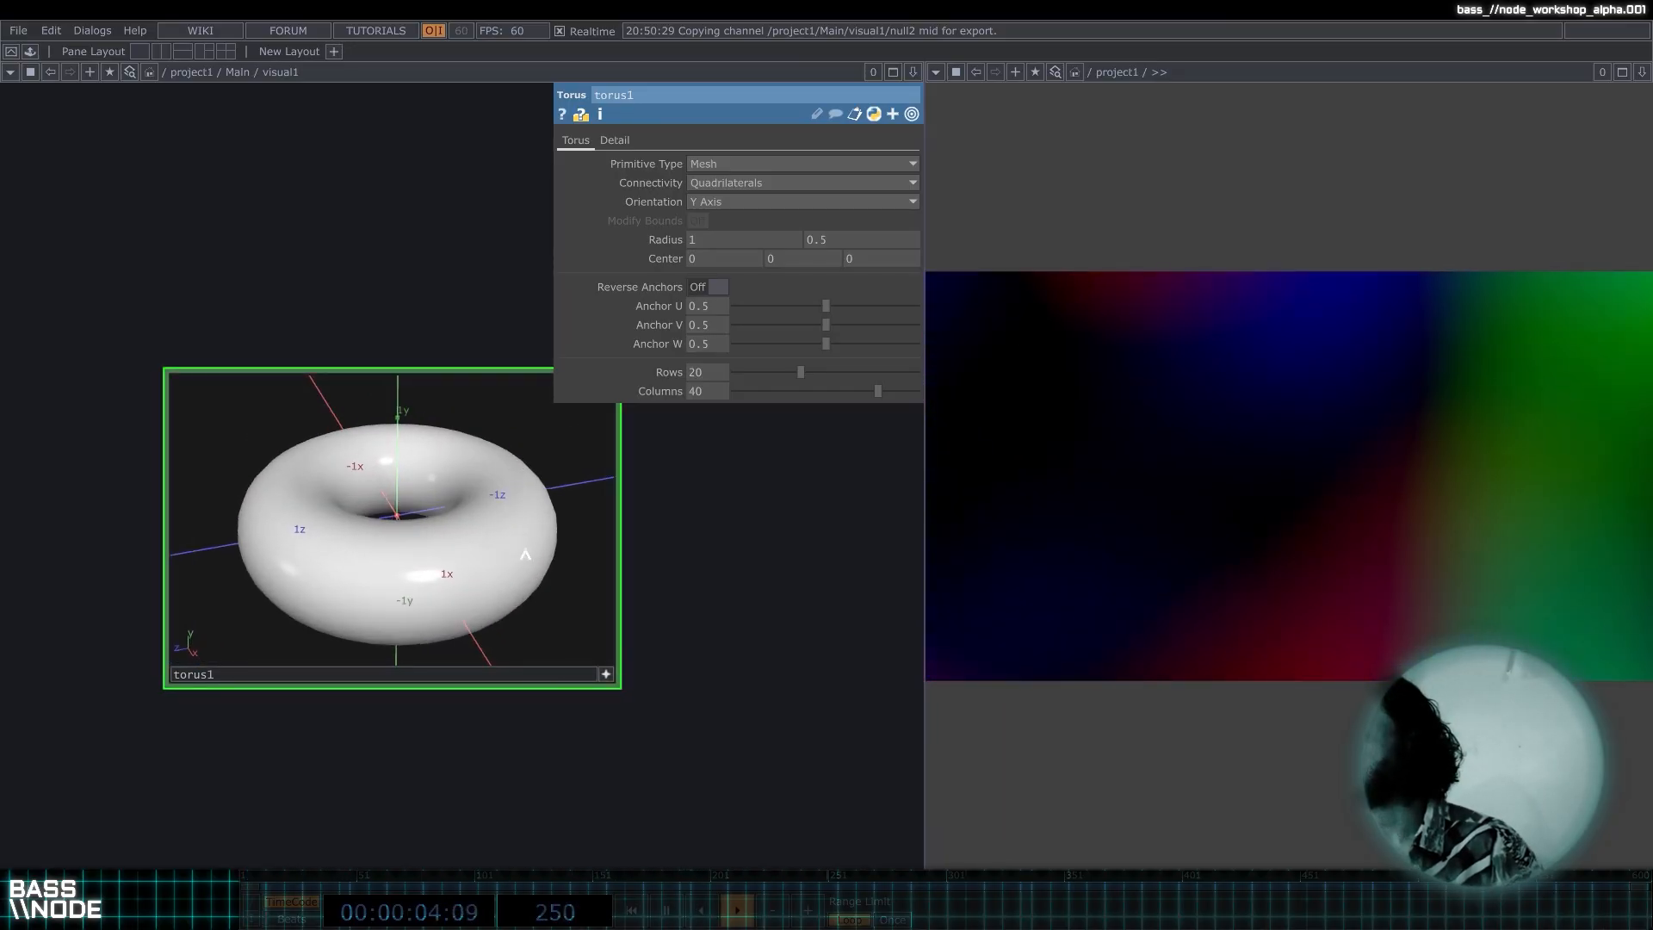
{"action": "left_click_drag", "start_coordinate": [525, 555], "coordinate": [454, 609]}
{"action": "scroll", "coordinate": [452, 603], "scroll_direction": "down", "scroll_amount": 4}
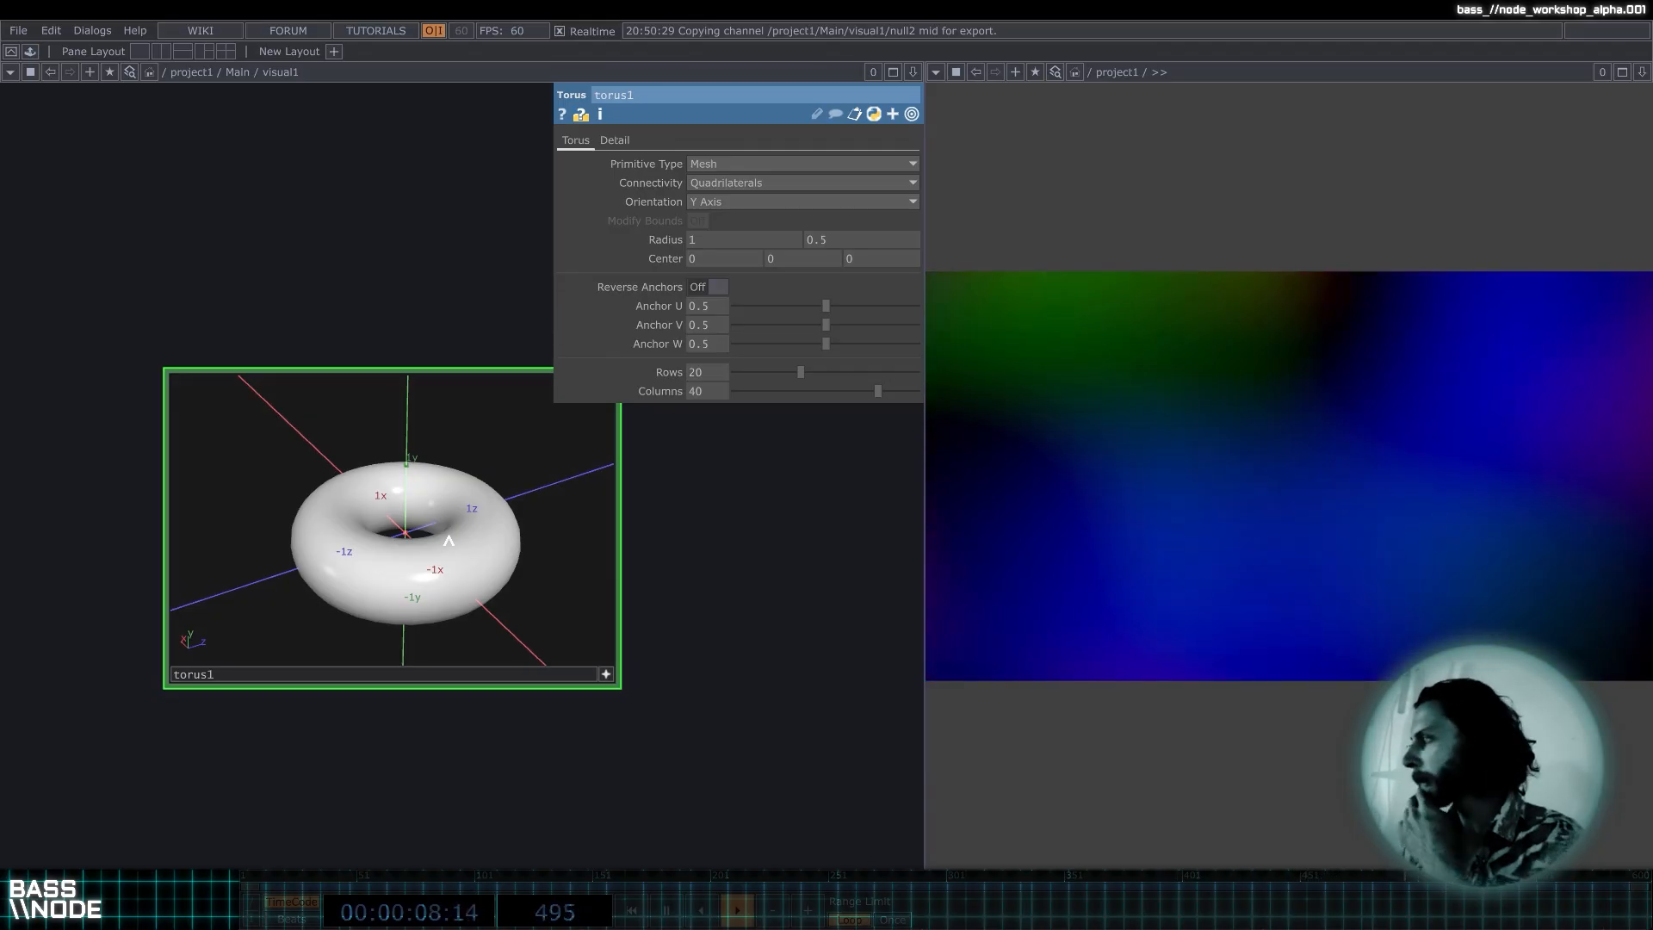
{"action": "scroll", "coordinate": [469, 529], "scroll_direction": "down", "scroll_amount": 2}
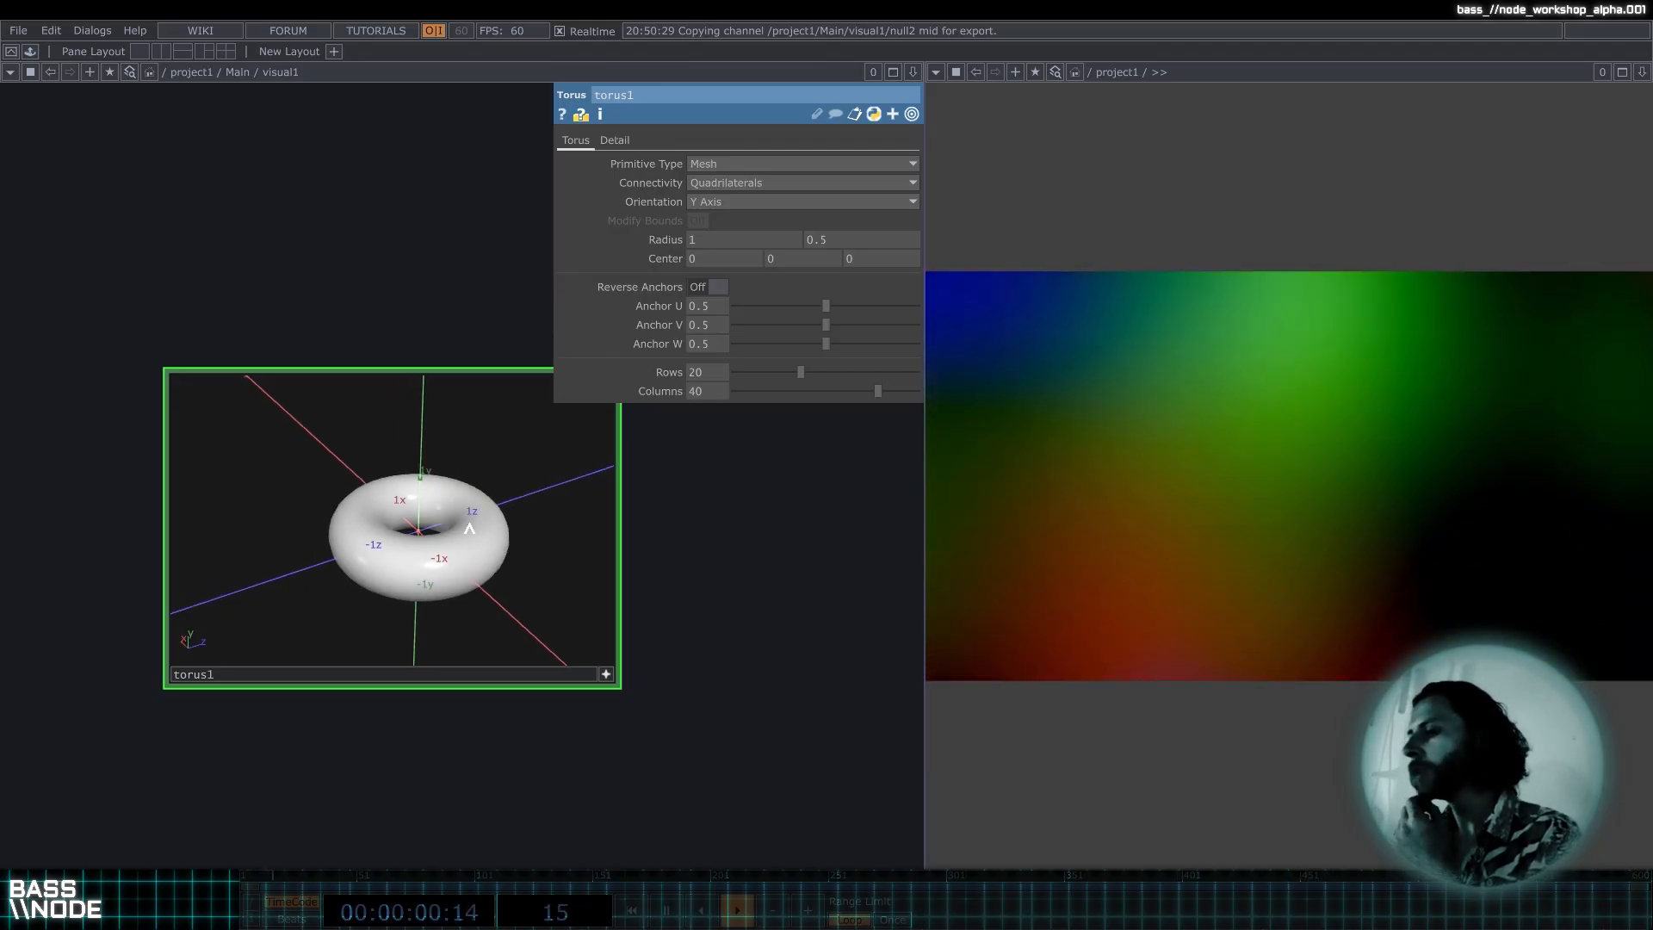
{"action": "scroll", "coordinate": [679, 521], "scroll_direction": "down", "scroll_amount": 3}
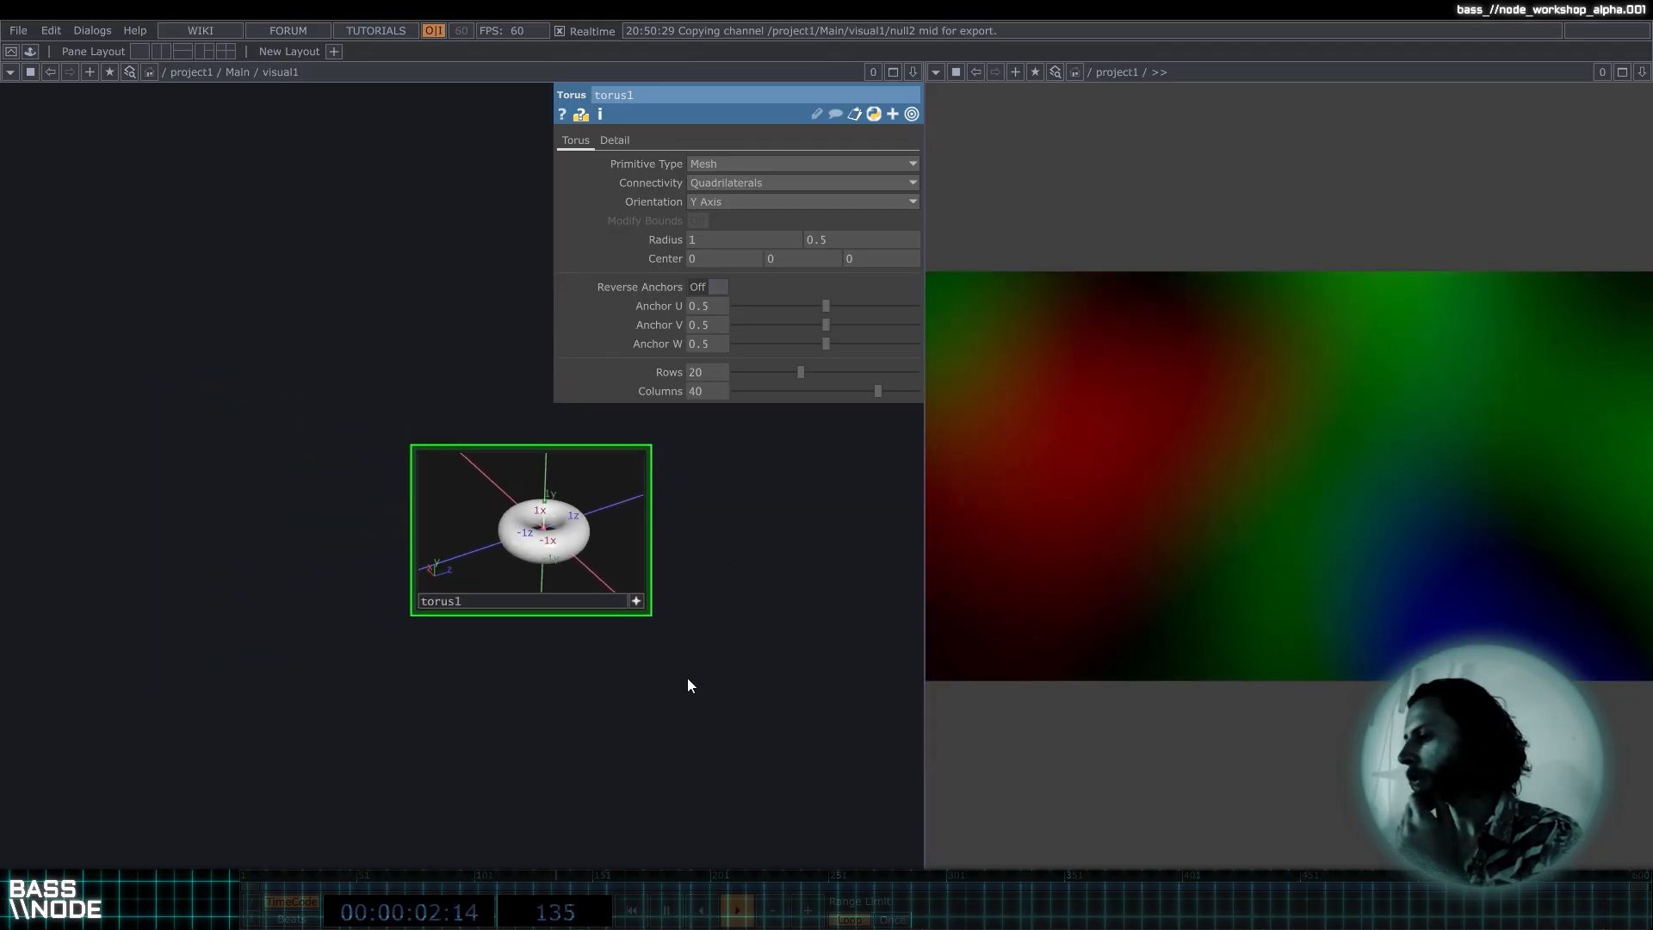
{"action": "scroll", "coordinate": [713, 561], "scroll_direction": "down", "scroll_amount": 5}
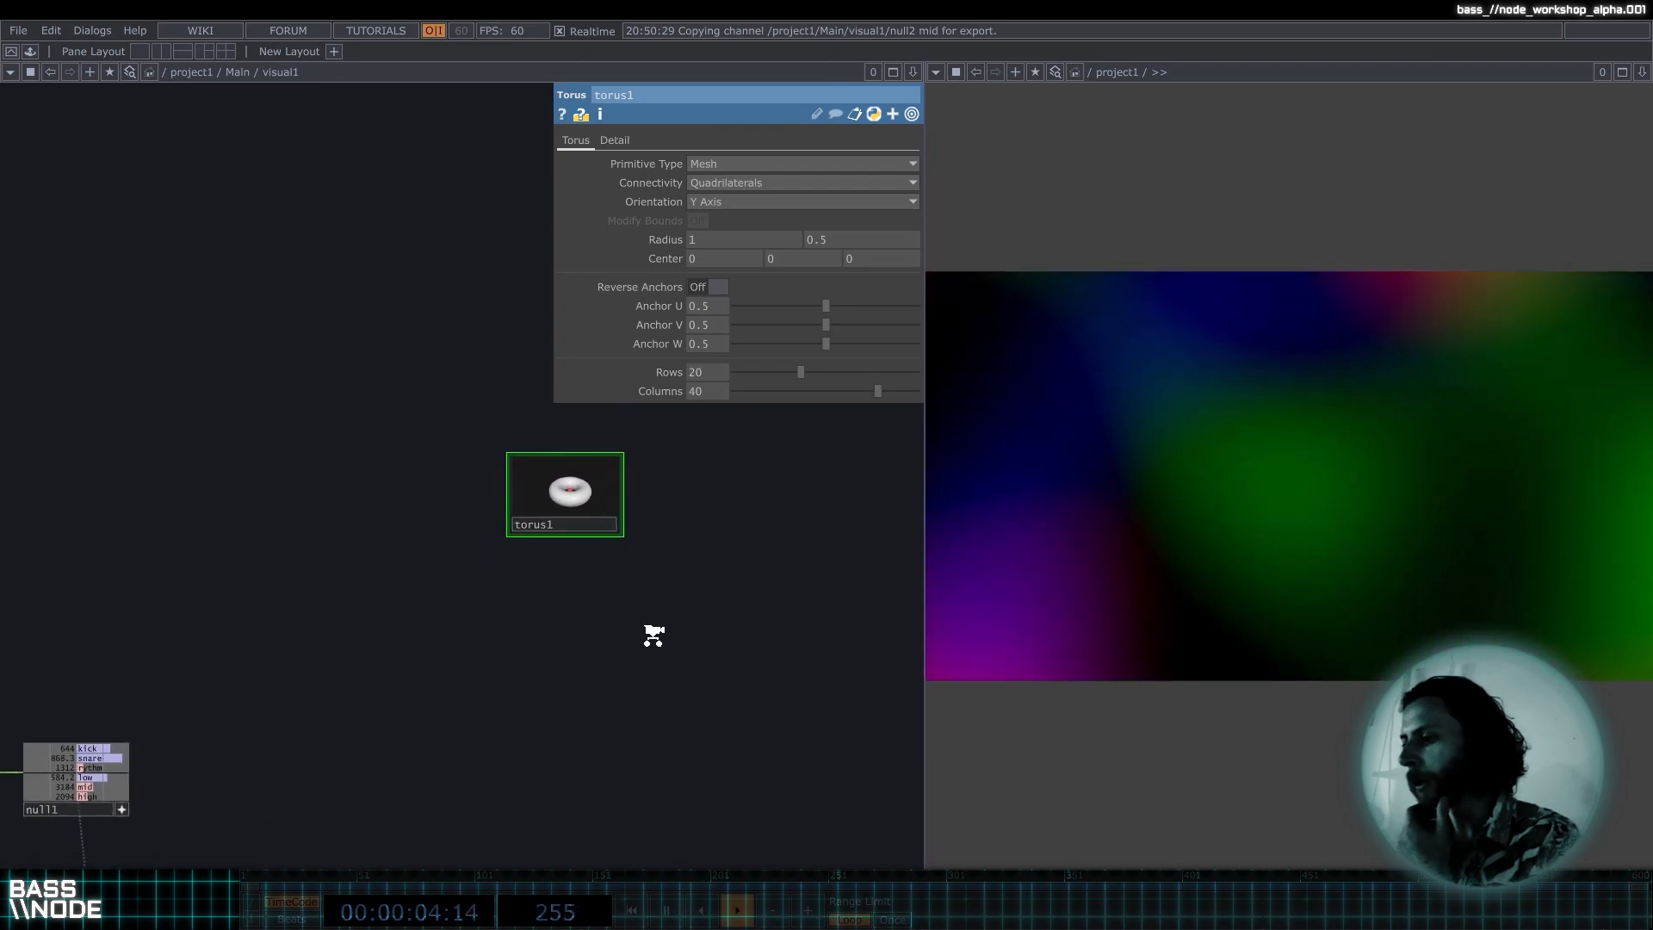
{"action": "scroll", "coordinate": [665, 547], "scroll_direction": "up", "scroll_amount": 3}
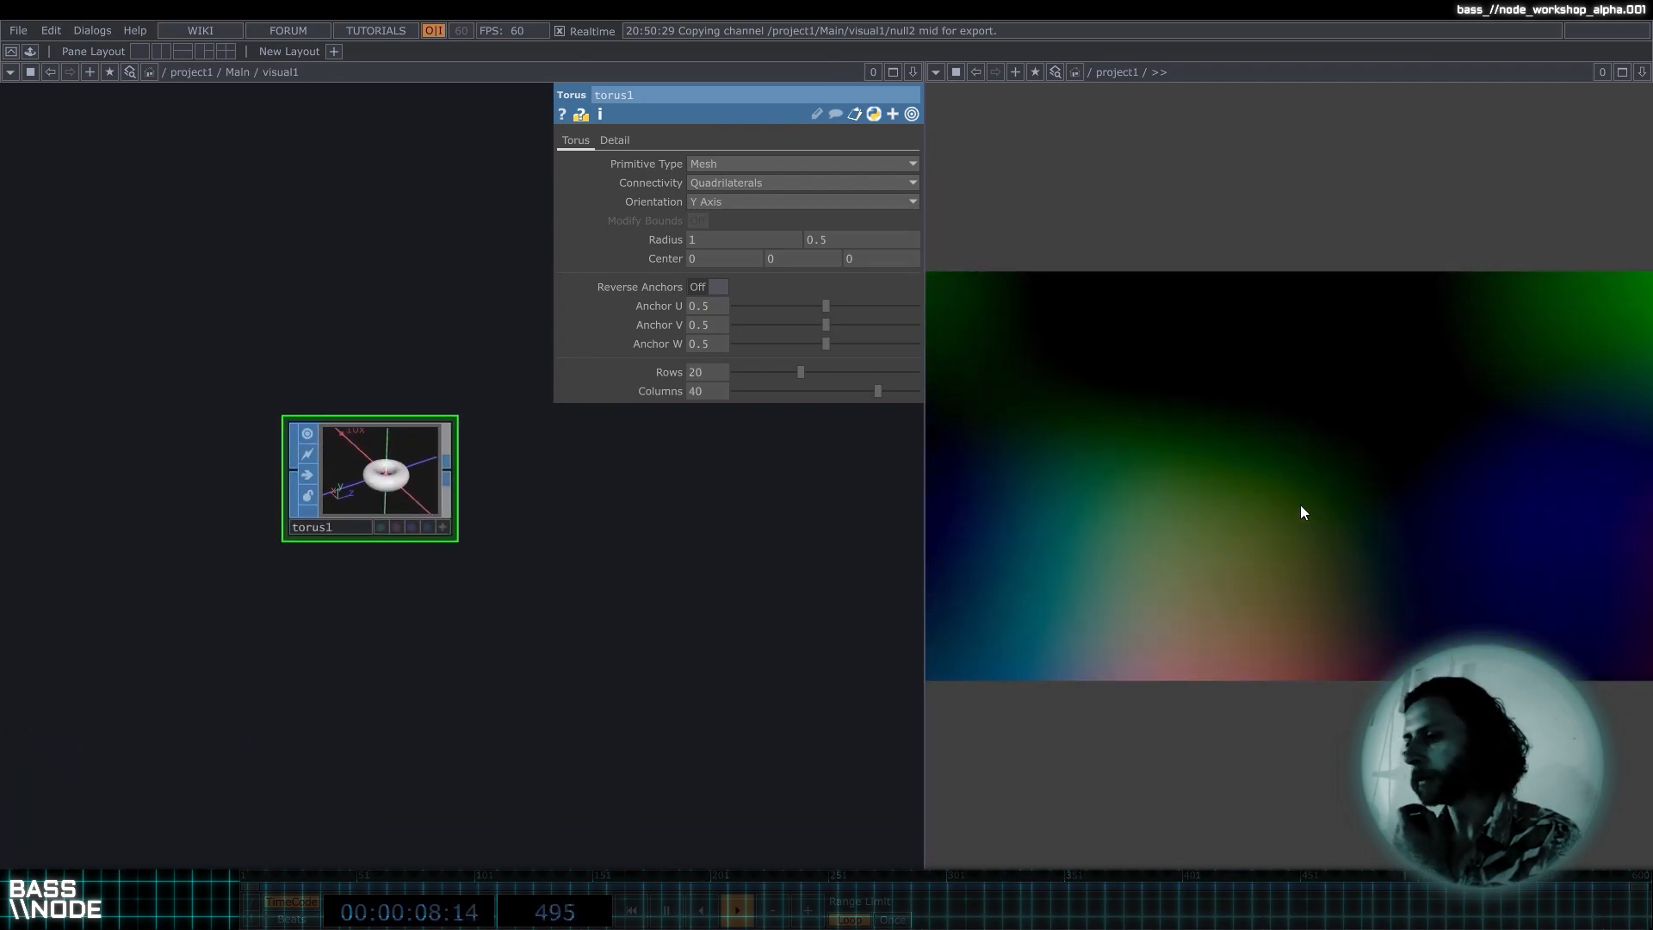
{"action": "scroll", "coordinate": [525, 465], "scroll_direction": "down", "scroll_amount": 3}
{"action": "left_click_drag", "start_coordinate": [582, 467], "coordinate": [497, 312]}
{"action": "scroll", "coordinate": [454, 402], "scroll_direction": "down", "scroll_amount": 3}
{"action": "left_click_drag", "start_coordinate": [471, 437], "coordinate": [472, 478]}
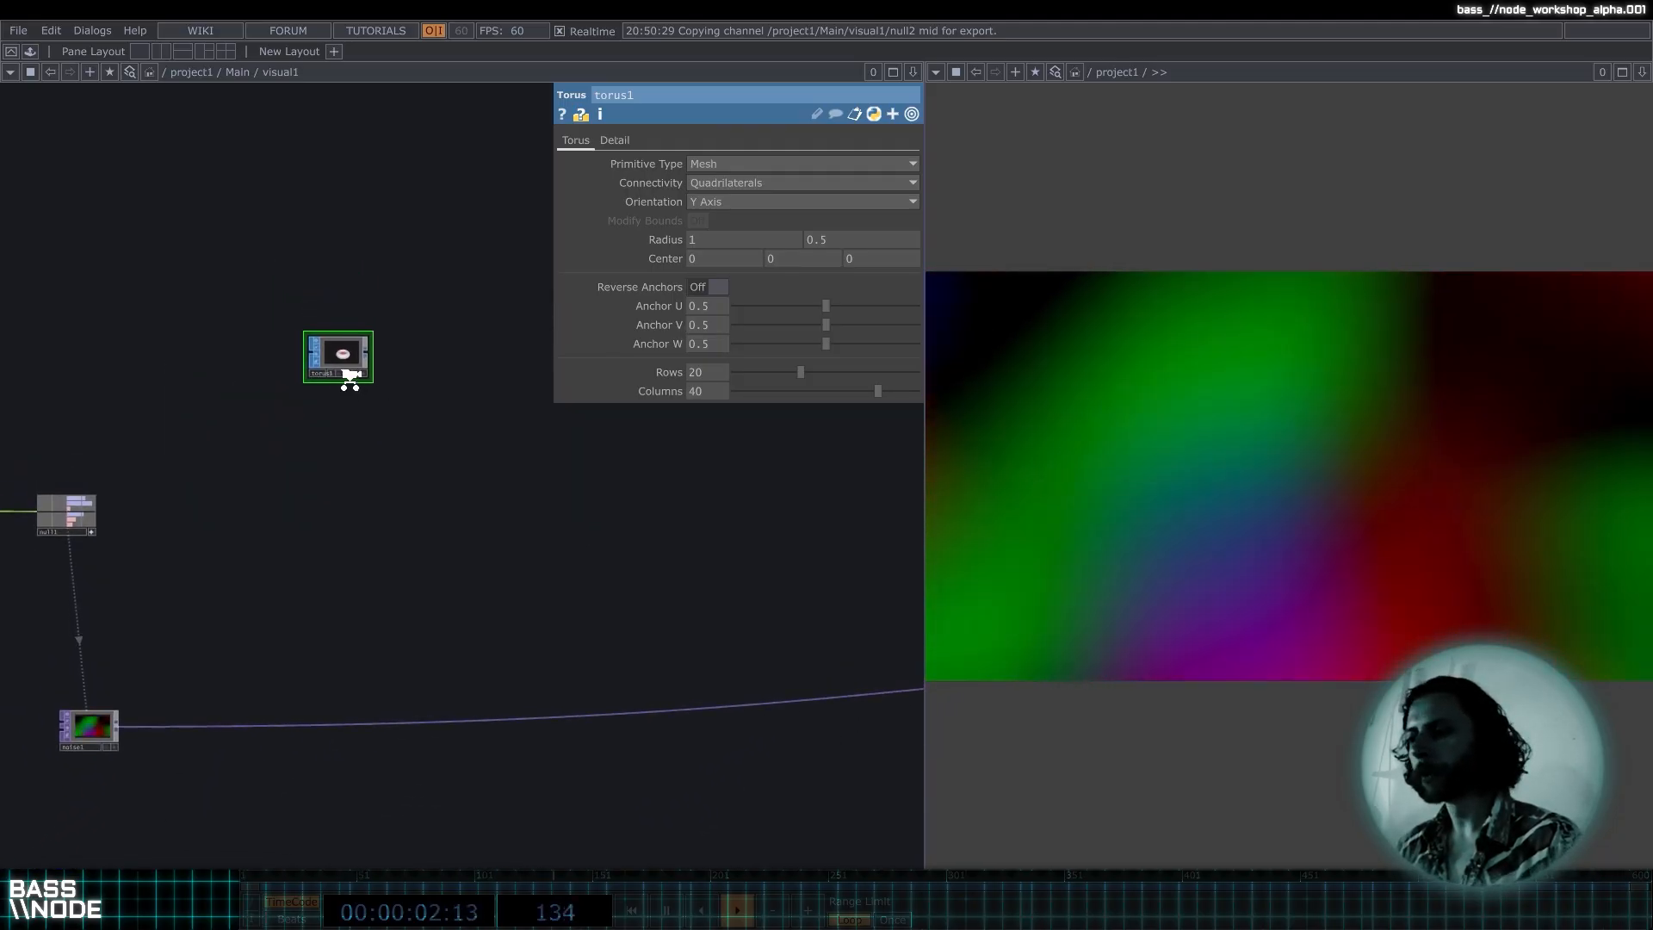
{"action": "scroll", "coordinate": [342, 369], "scroll_direction": "up", "scroll_amount": 3}
{"action": "left_click_drag", "start_coordinate": [419, 282], "coordinate": [276, 274]}
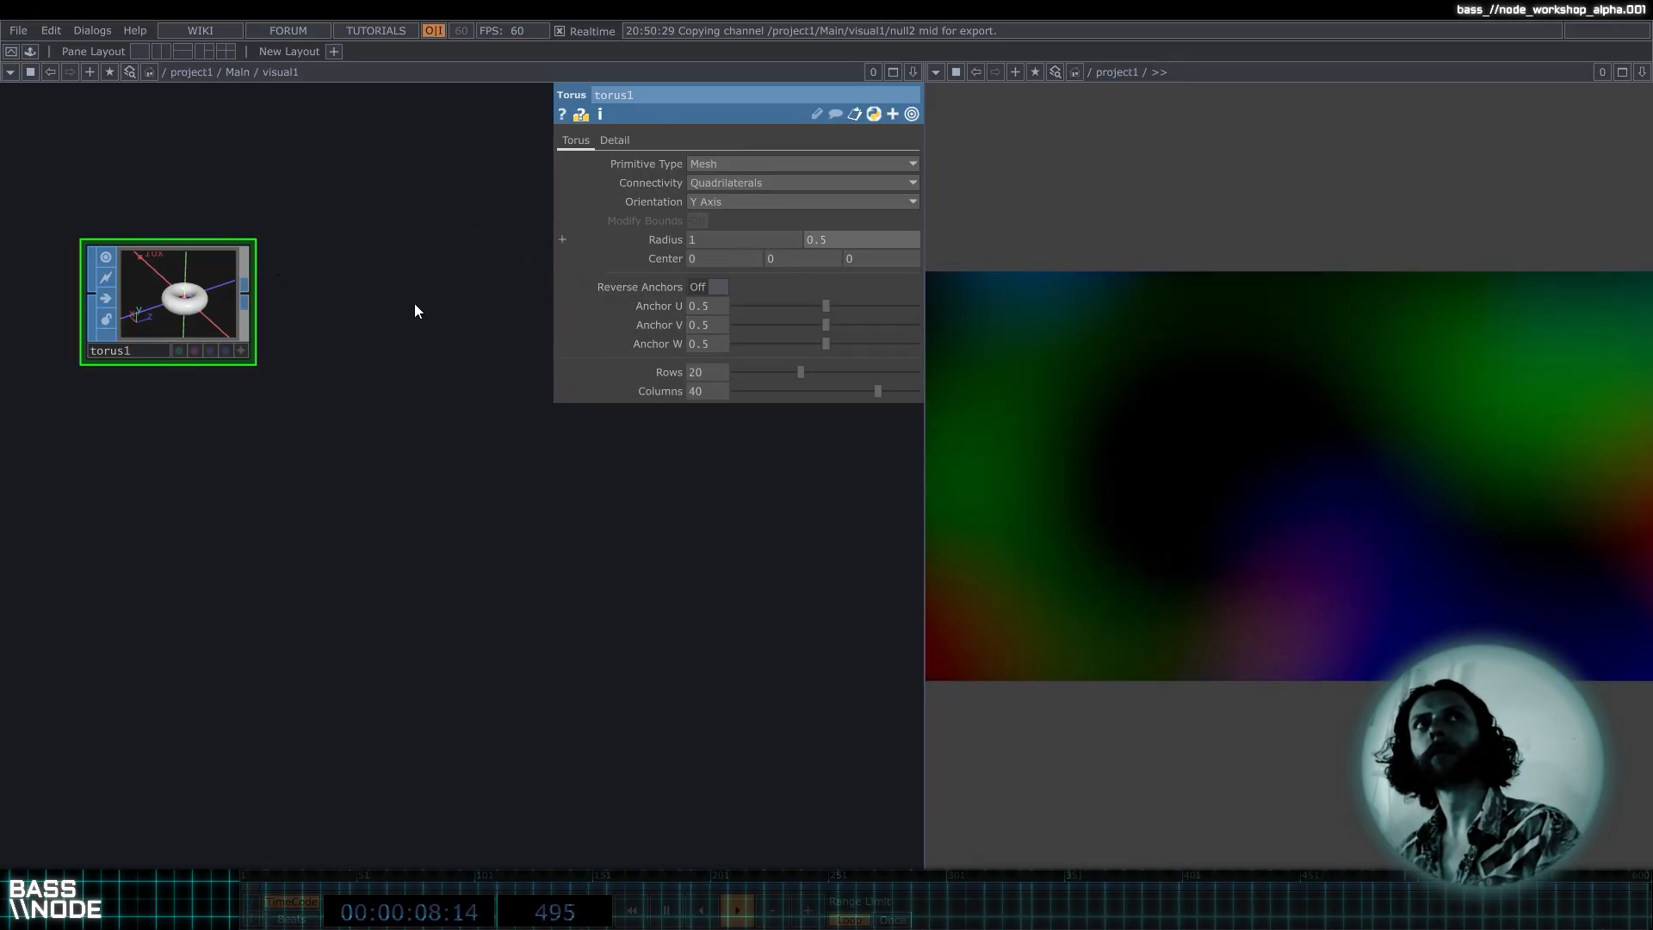
{"action": "scroll", "coordinate": [244, 350], "scroll_direction": "down", "scroll_amount": 4}
{"action": "left_click_drag", "start_coordinate": [384, 363], "coordinate": [338, 425]}
{"action": "scroll", "coordinate": [225, 339], "scroll_direction": "up", "scroll_amount": 3}
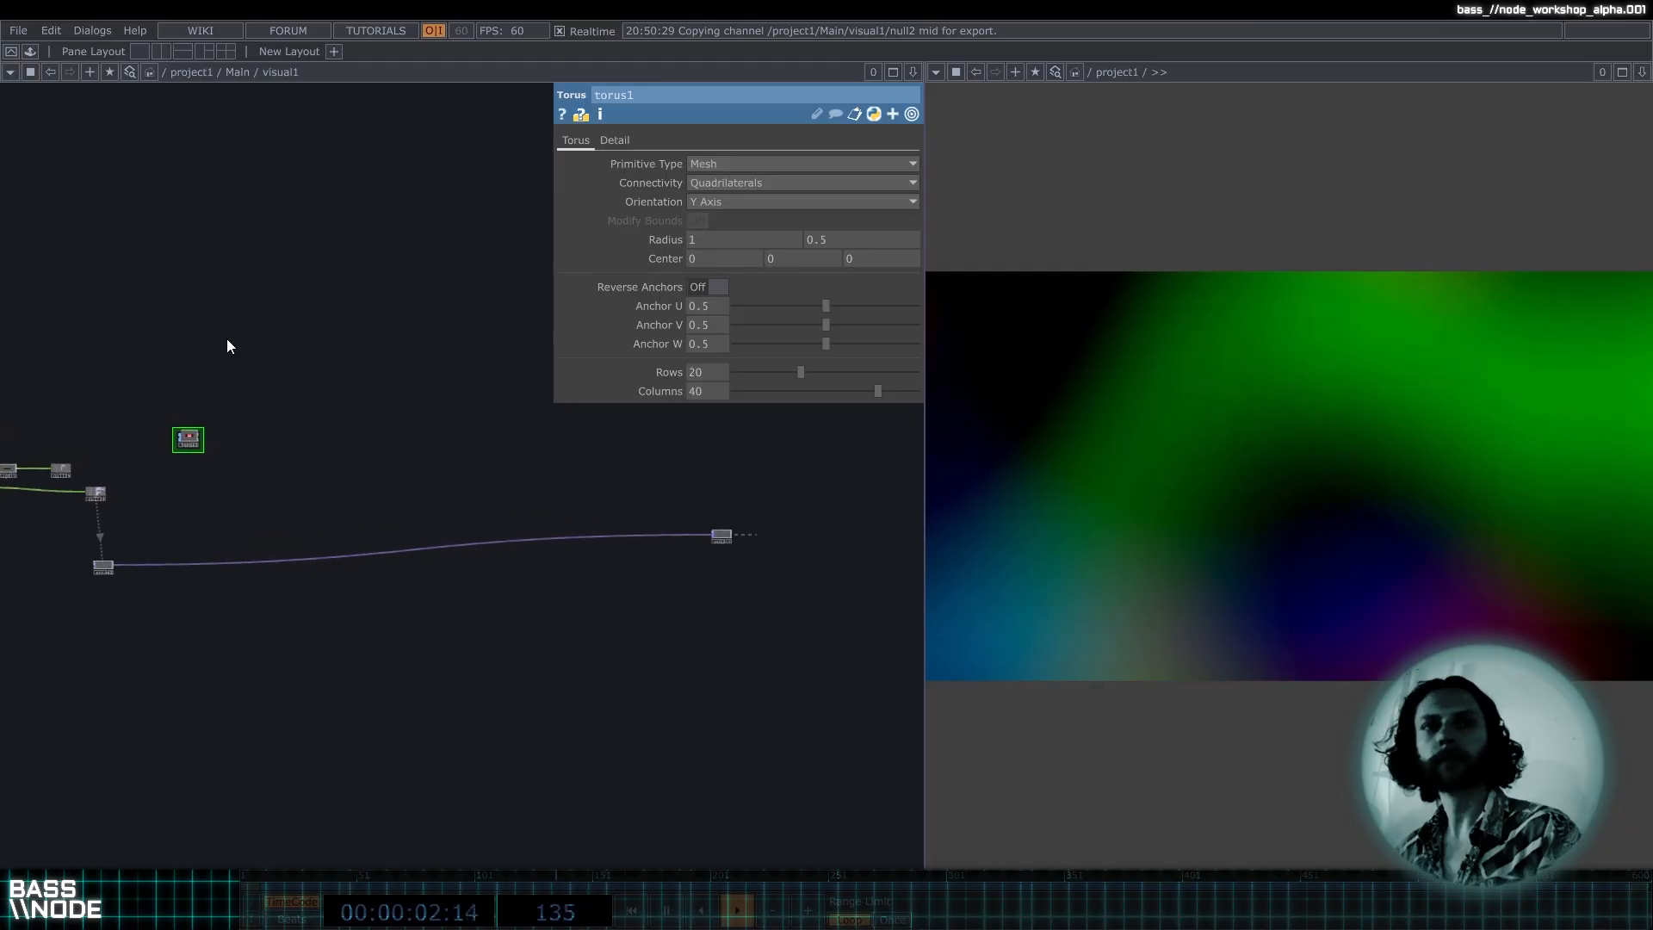
{"action": "left_click_drag", "start_coordinate": [186, 379], "coordinate": [302, 344]}
{"action": "scroll", "coordinate": [280, 389], "scroll_direction": "up", "scroll_amount": 2}
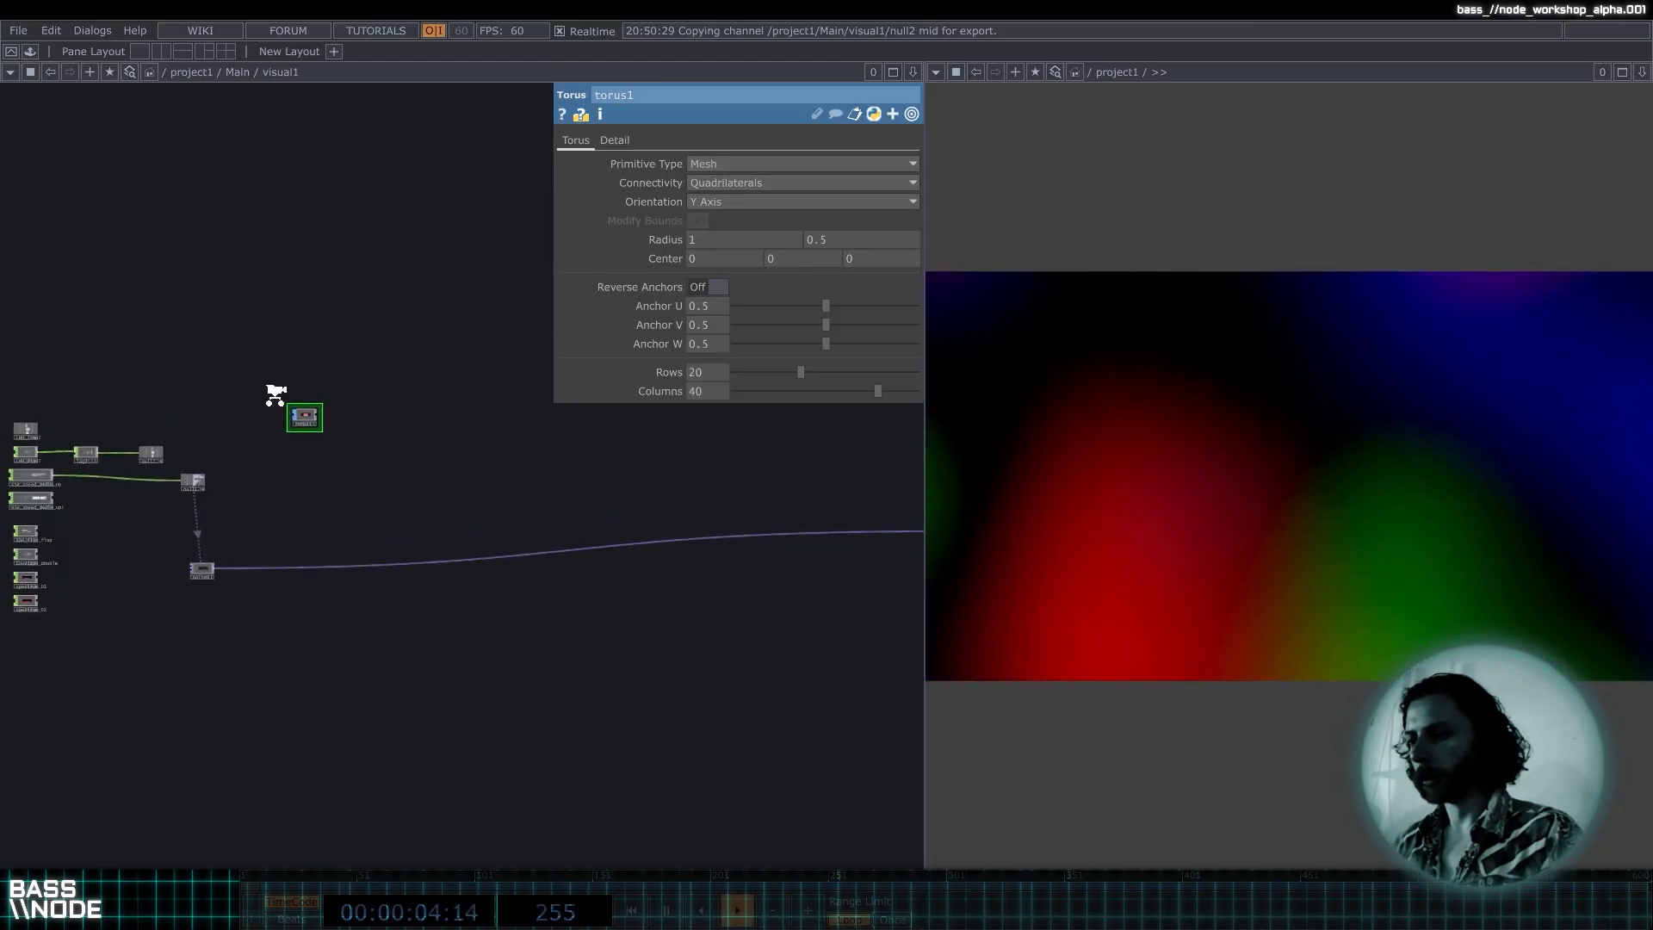
Shift torus1 within the empty area and append a Null SOP to its output.
{"action": "left_click_drag", "start_coordinate": [409, 474], "coordinate": [419, 472]}
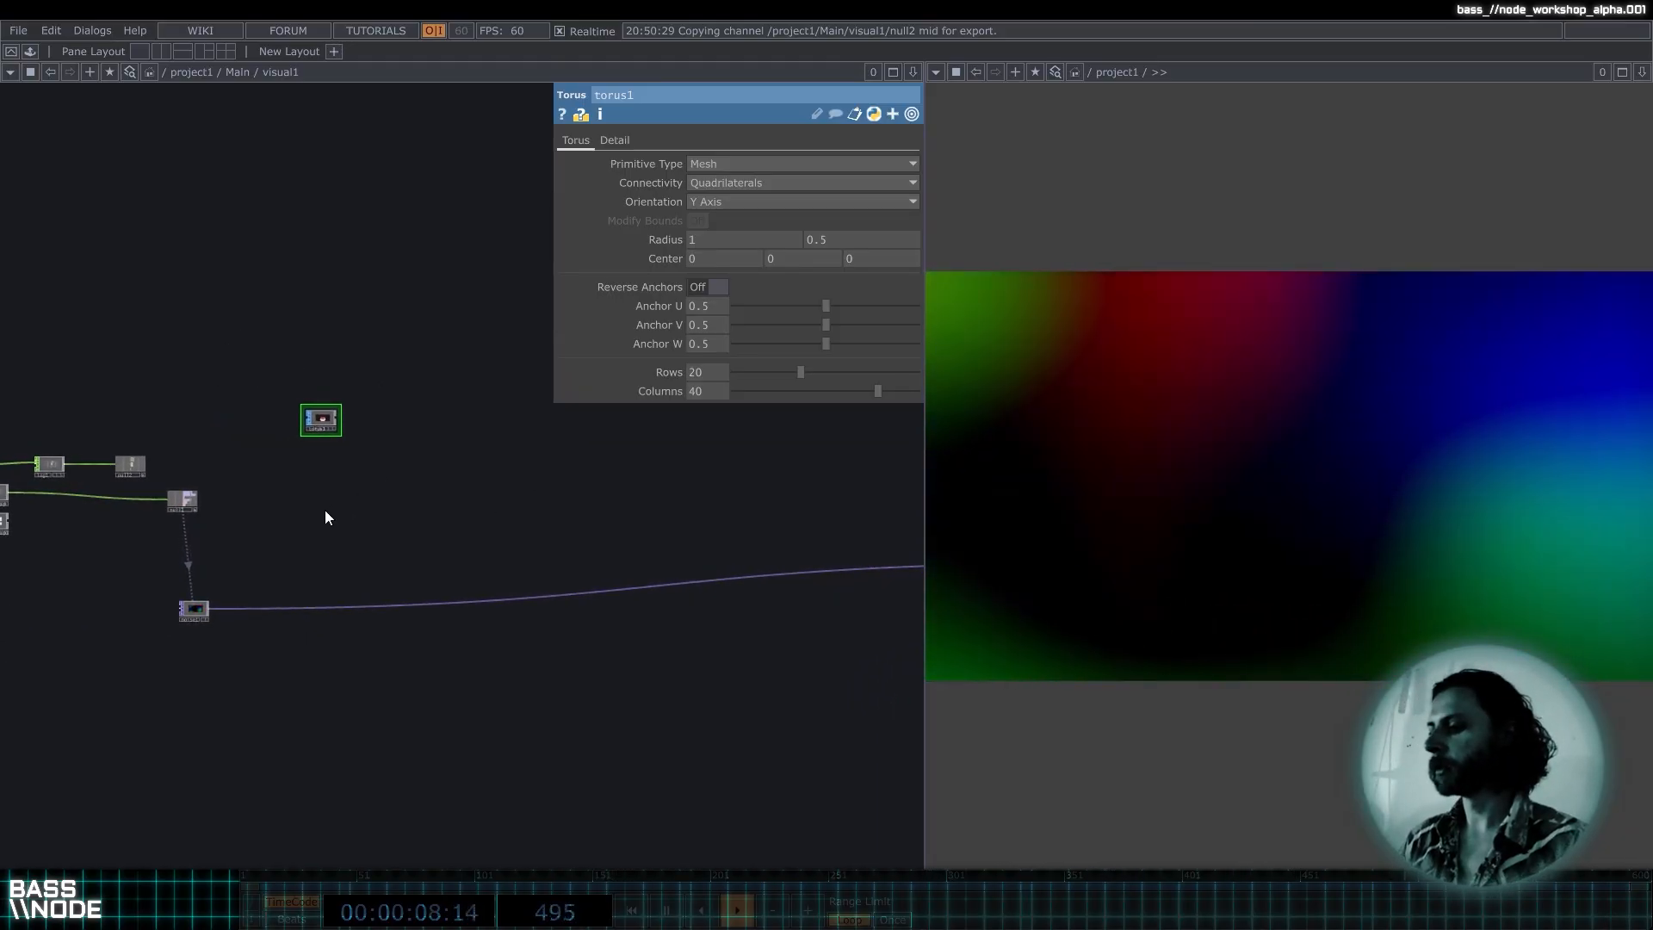
{"action": "left_click", "coordinate": [199, 609]}
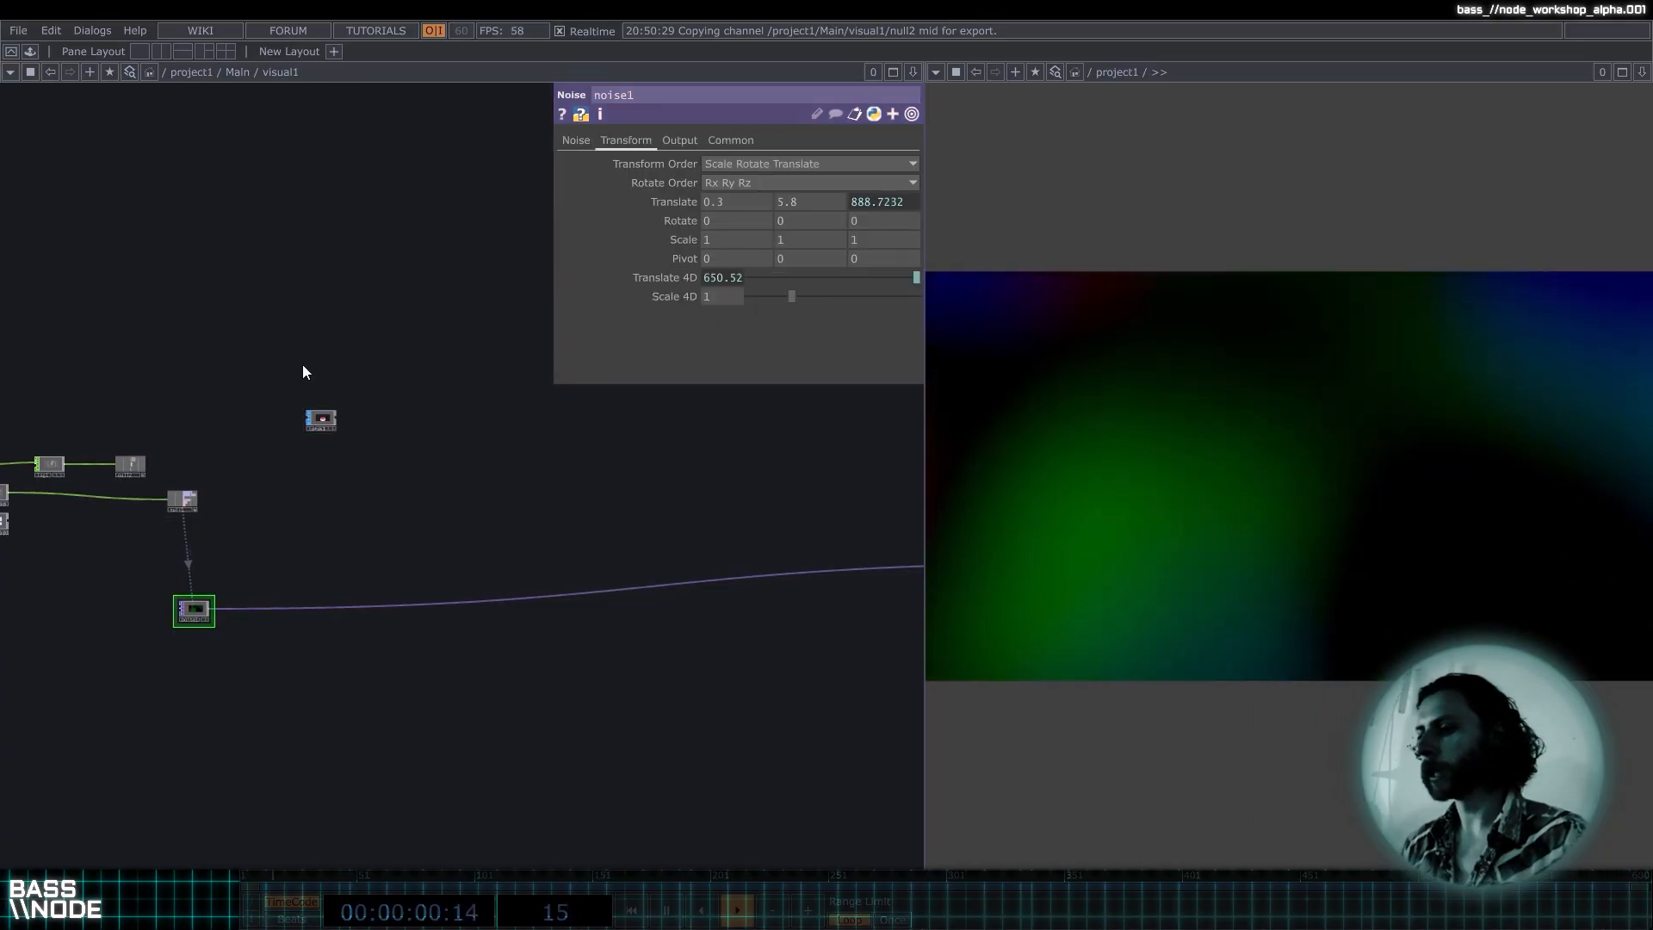
{"action": "scroll", "coordinate": [332, 415], "scroll_direction": "up", "scroll_amount": 5}
{"action": "left_click", "coordinate": [353, 402]}
{"action": "scroll", "coordinate": [374, 280], "scroll_direction": "down", "scroll_amount": 2}
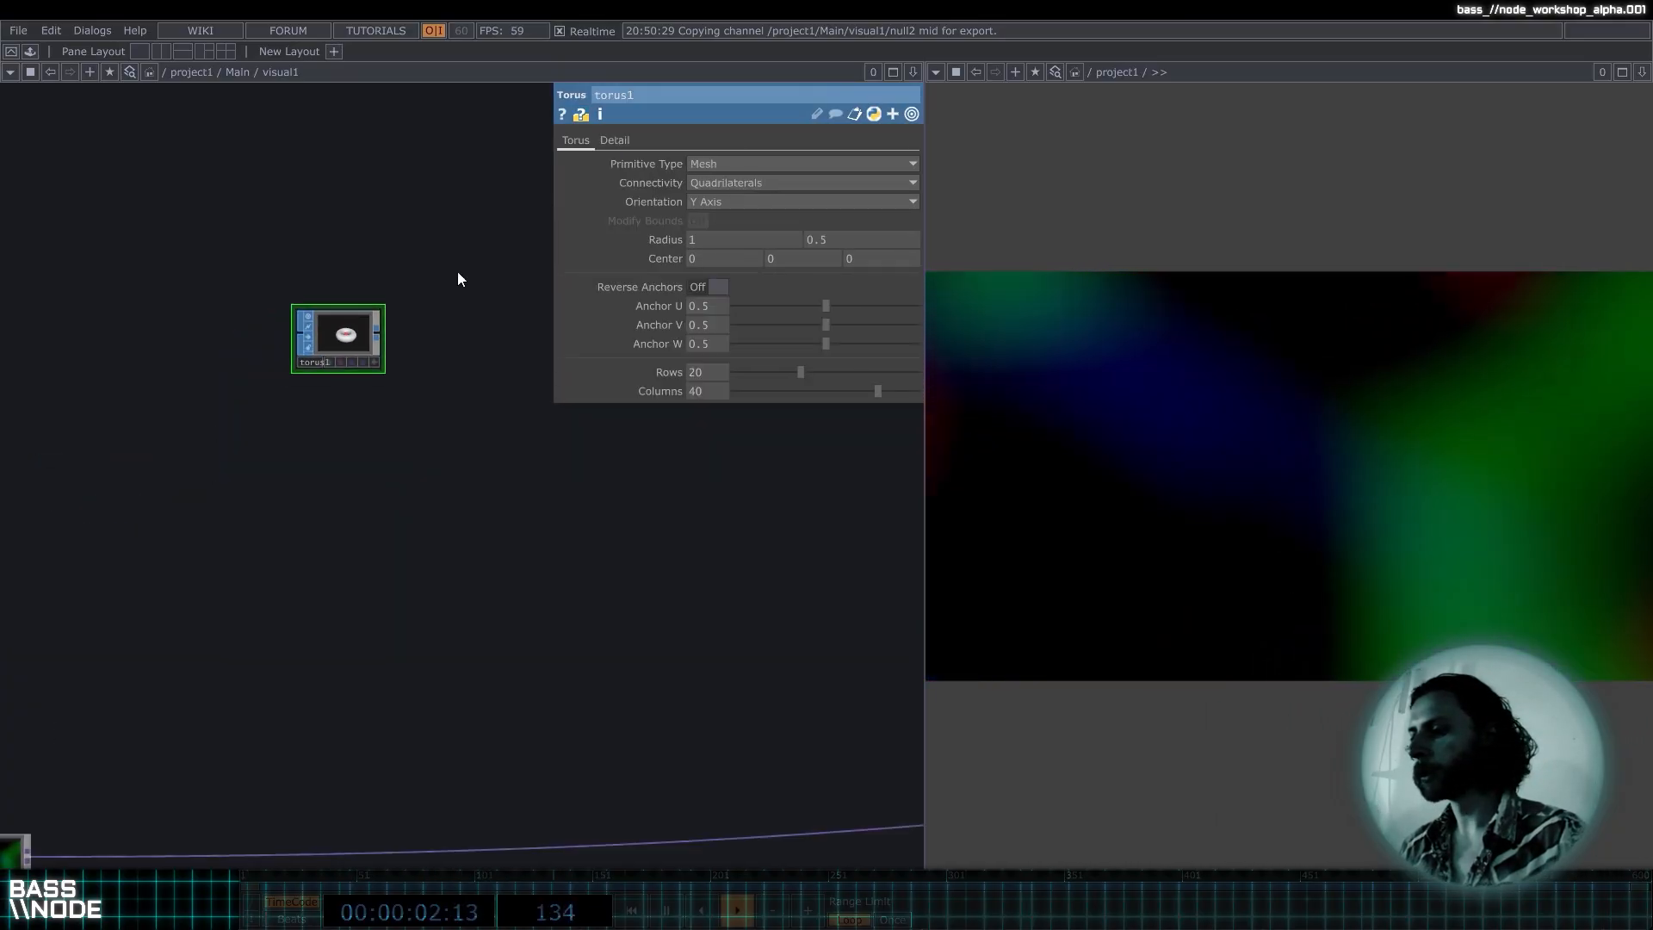
{"action": "left_click_drag", "start_coordinate": [458, 277], "coordinate": [403, 348]}
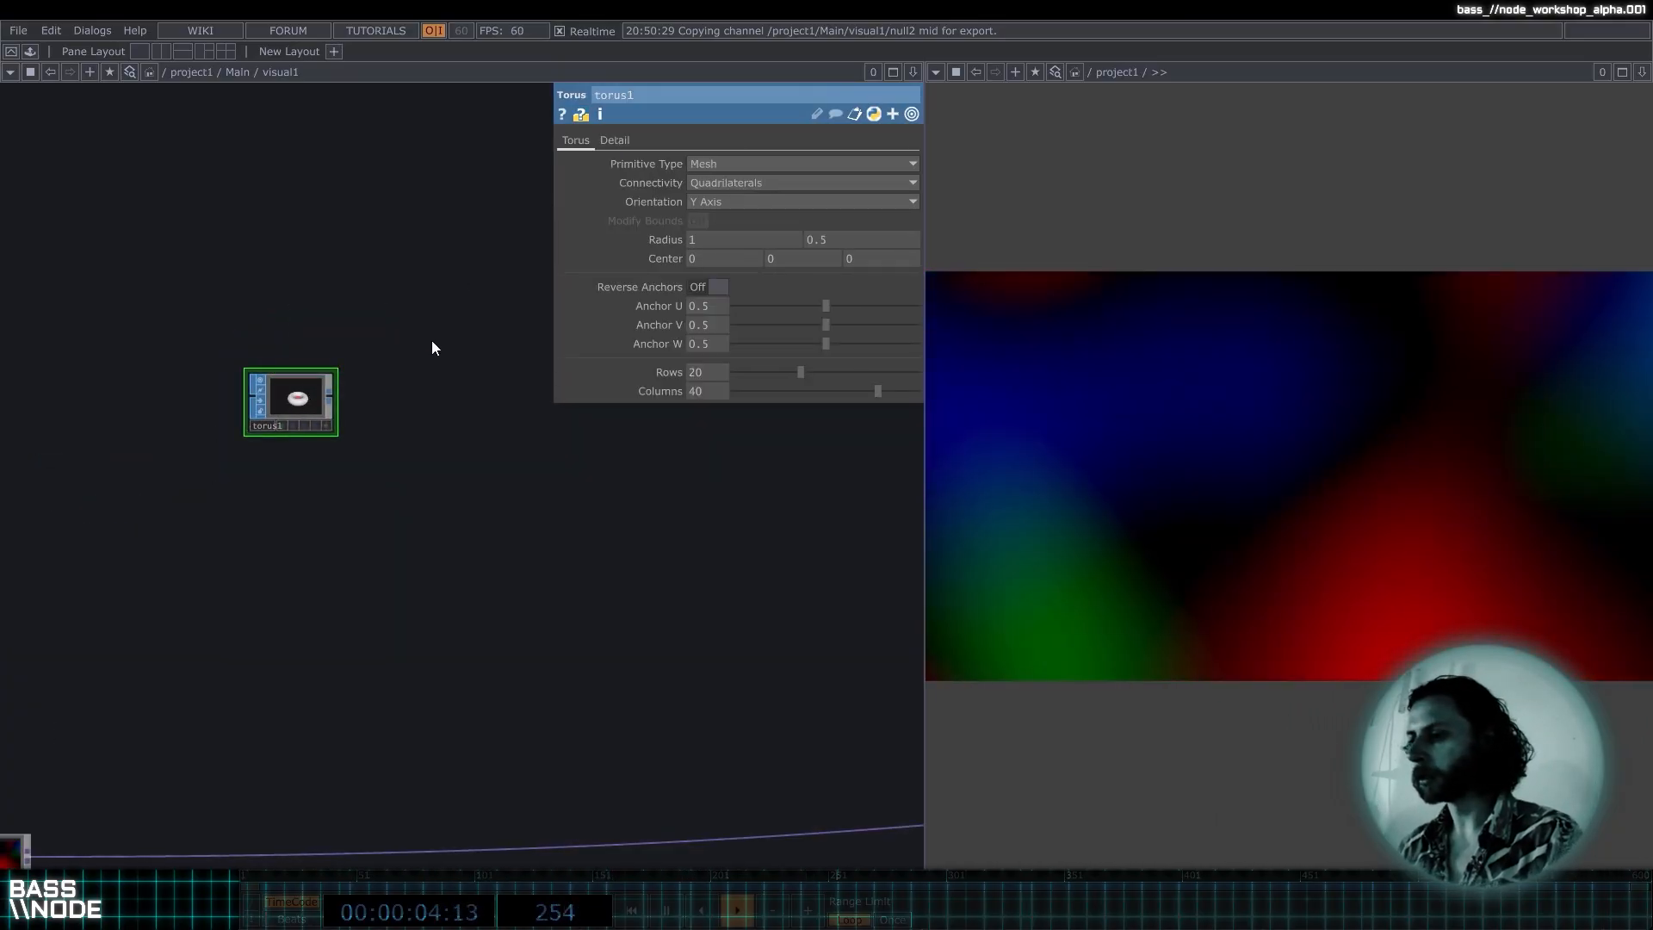
{"action": "left_click", "coordinate": [334, 398]}
{"action": "left_click", "coordinate": [495, 401]}
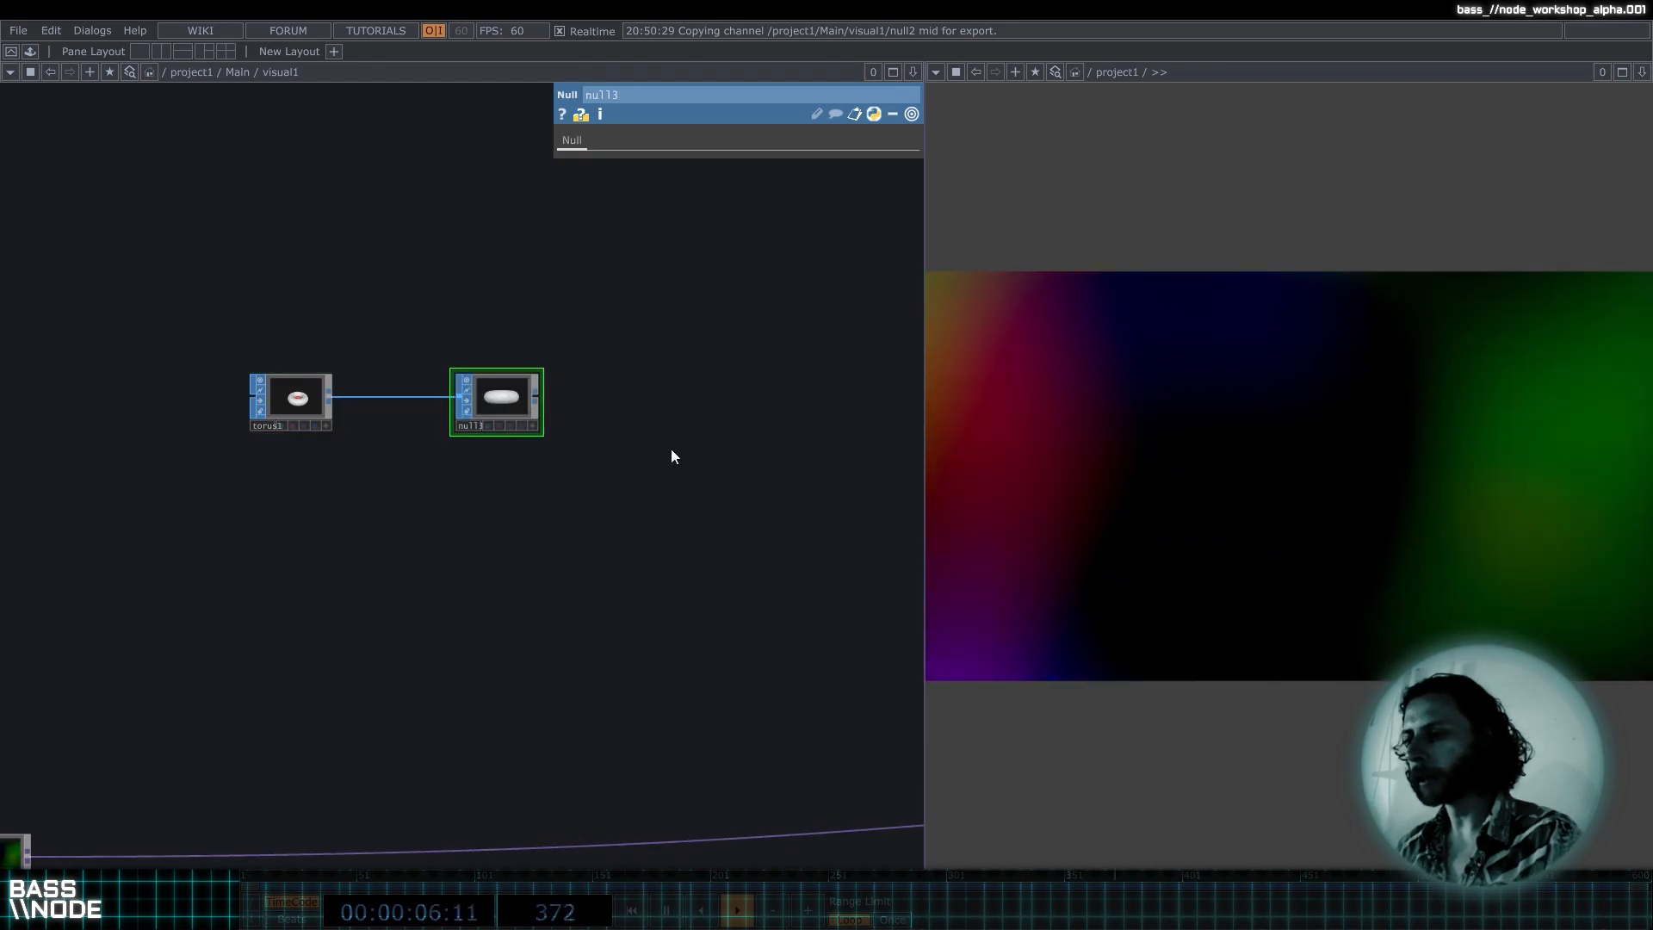
Add a Geometry COMP fed from null3 and move both nodes slightly closer to torus1.
{"action": "left_click_drag", "start_coordinate": [675, 448], "coordinate": [364, 364]}
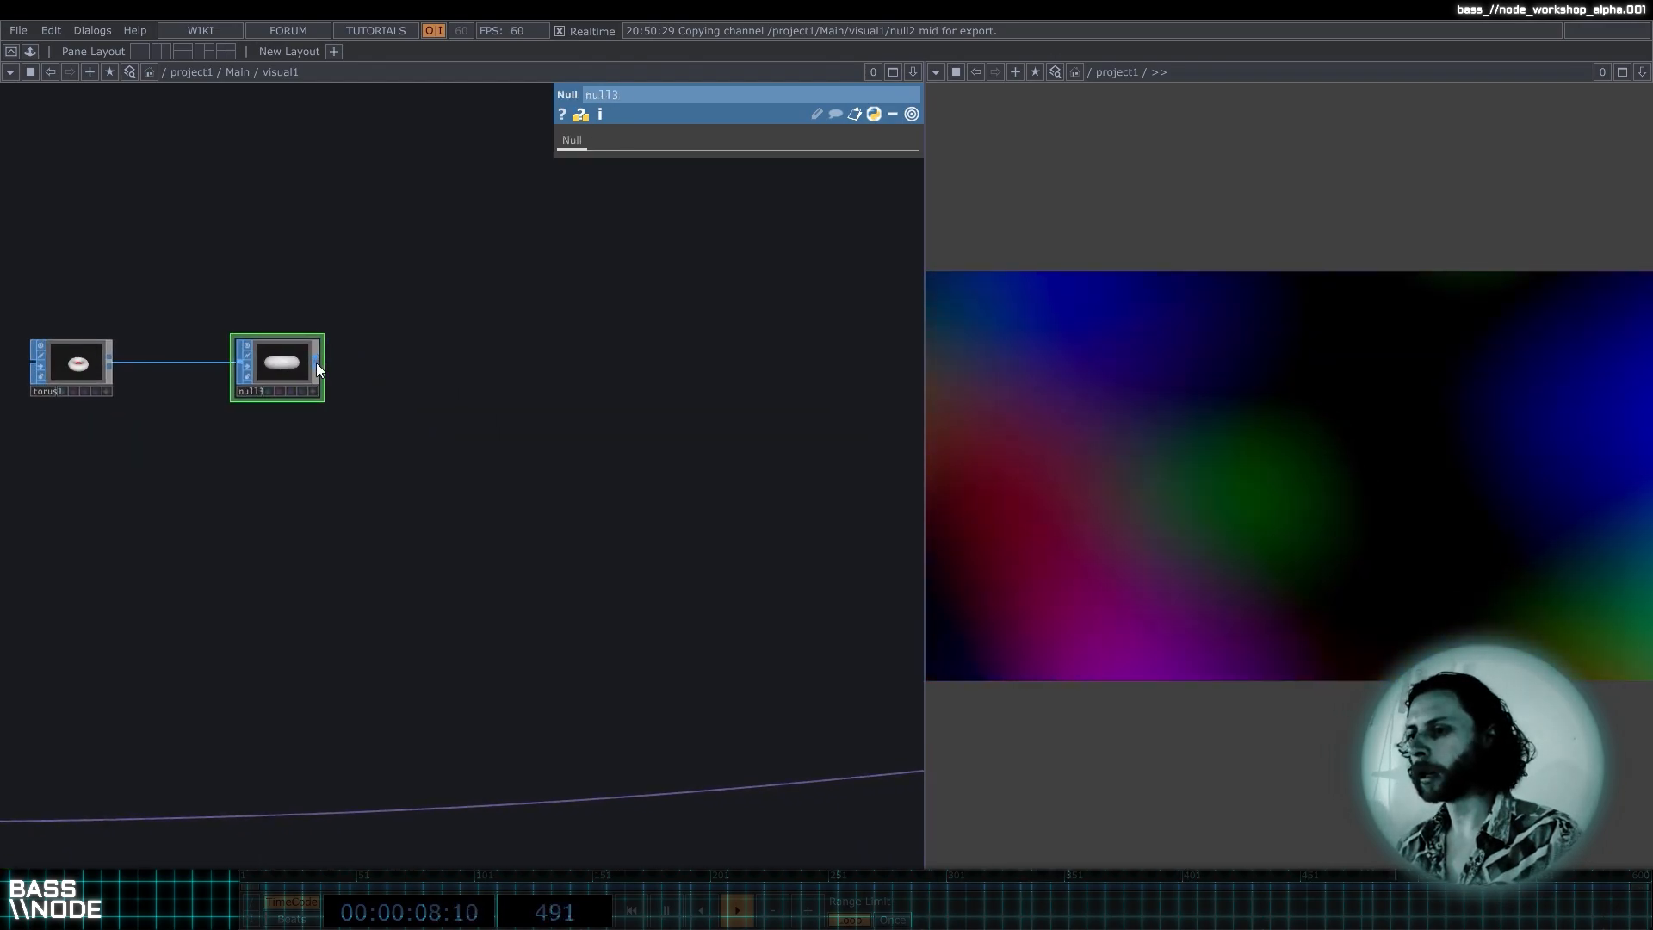
{"action": "right_click", "coordinate": [317, 363]}
{"action": "left_click", "coordinate": [15, 140]}
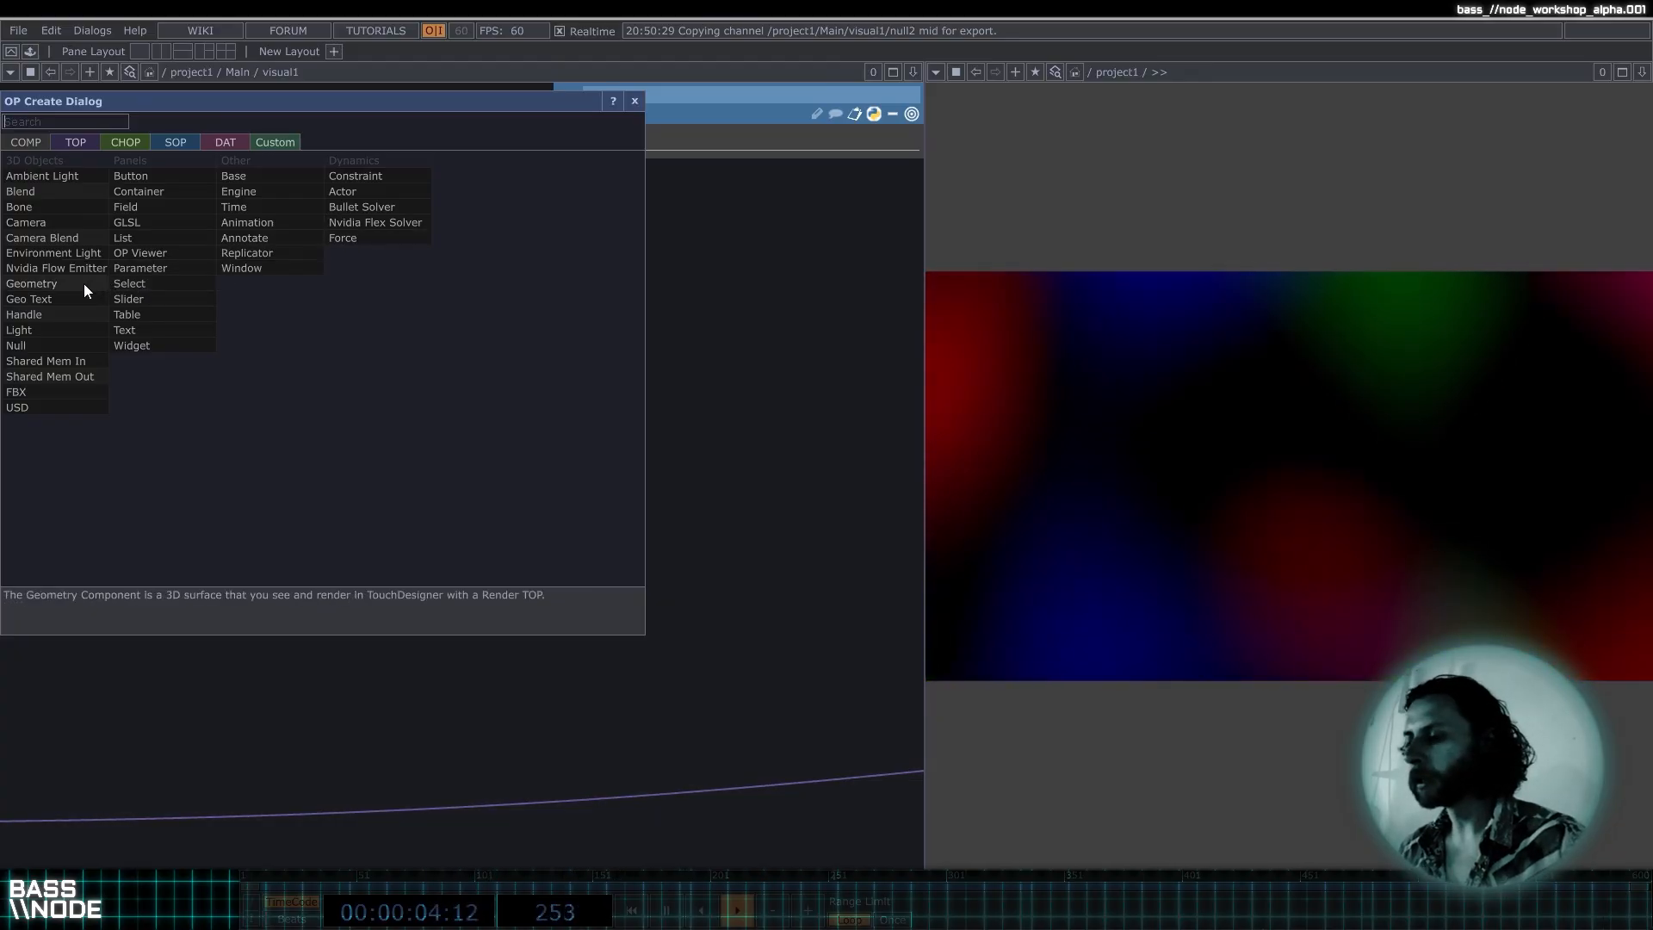
{"action": "left_click", "coordinate": [84, 283]}
{"action": "left_click", "coordinate": [394, 367]}
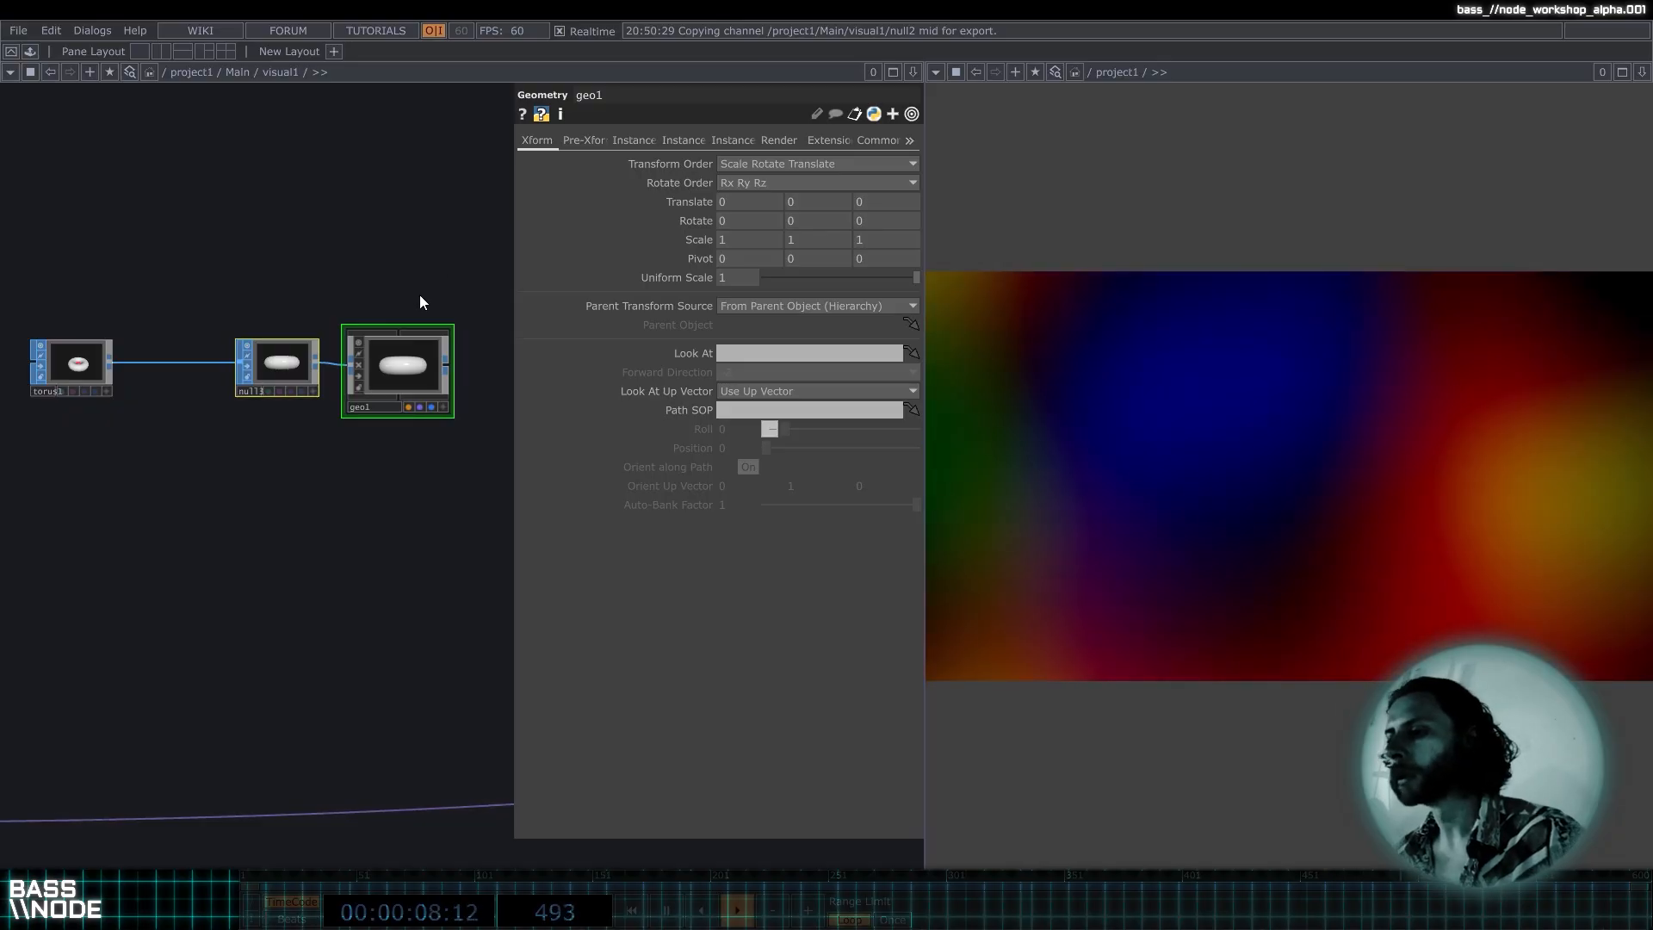
{"action": "left_click_drag", "start_coordinate": [403, 282], "coordinate": [354, 242]}
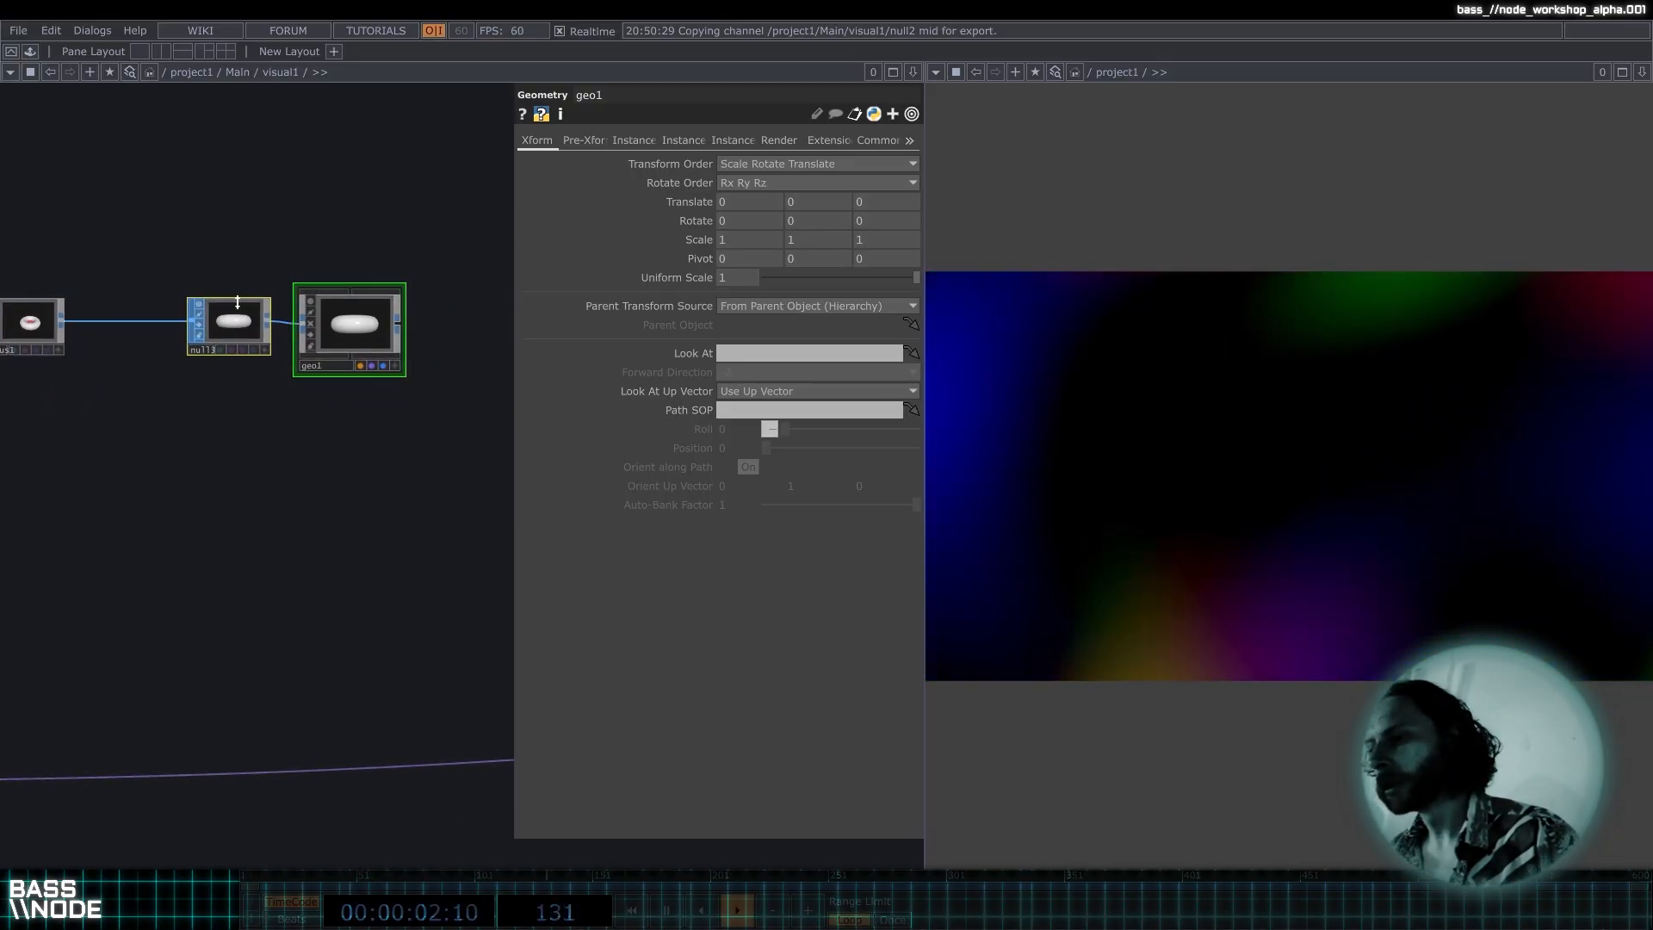
{"action": "left_click_drag", "start_coordinate": [238, 308], "coordinate": [190, 325]}
{"action": "left_click", "coordinate": [242, 246]}
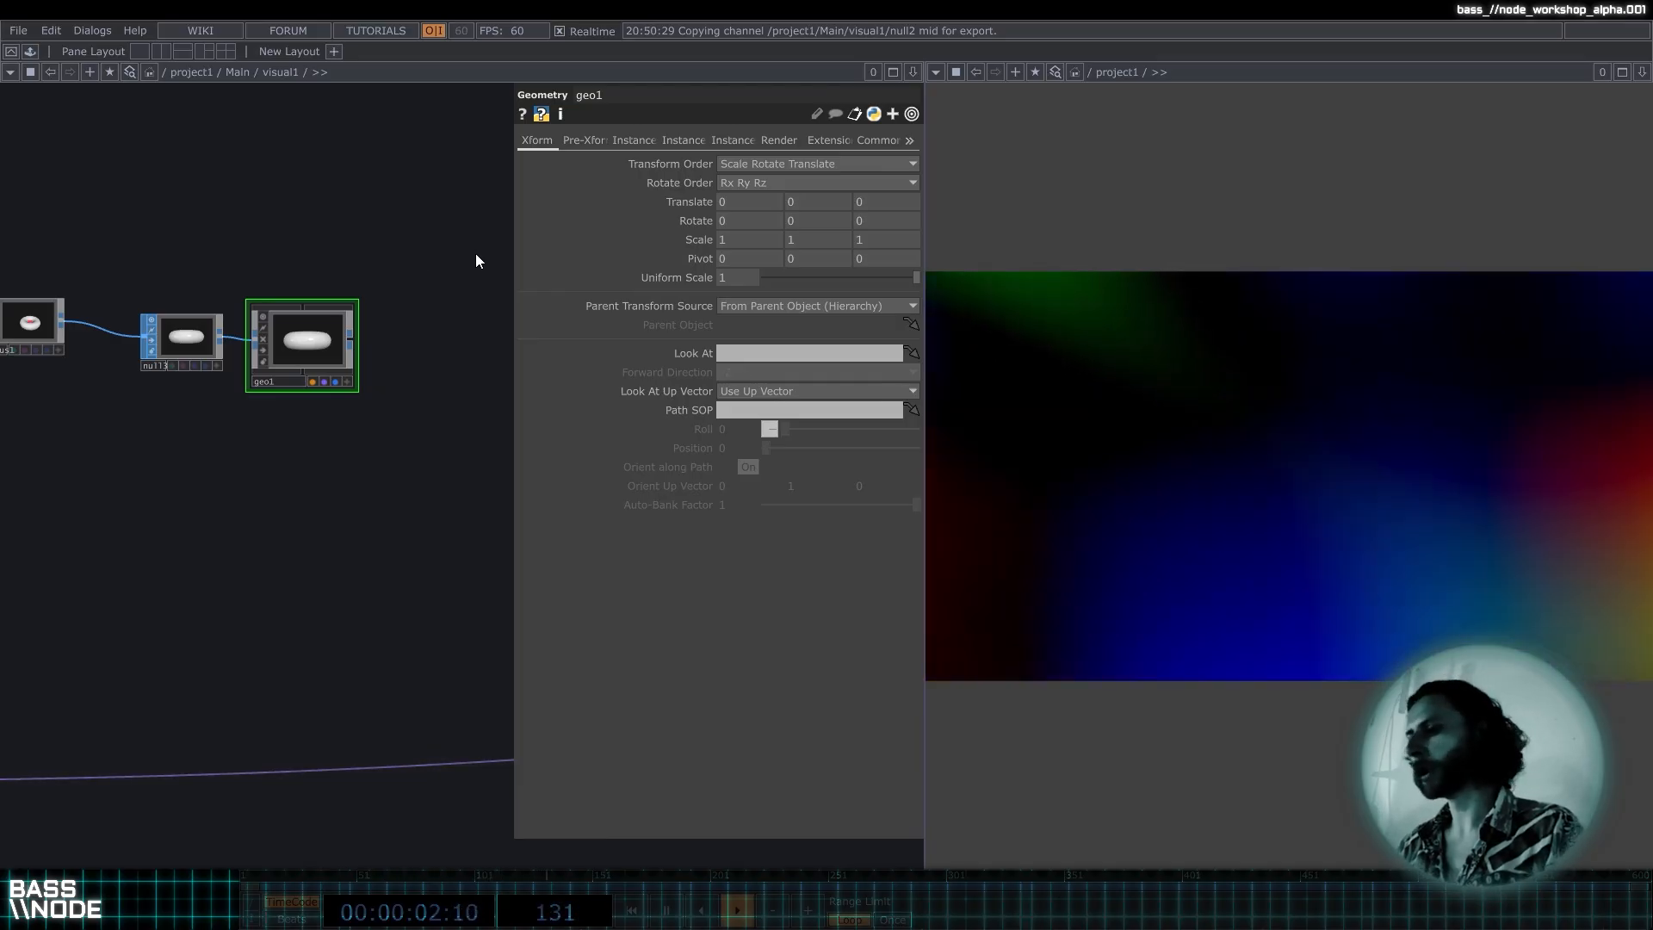
Place a Render TOP directly below geo1.
{"action": "key", "text": "Tab"}
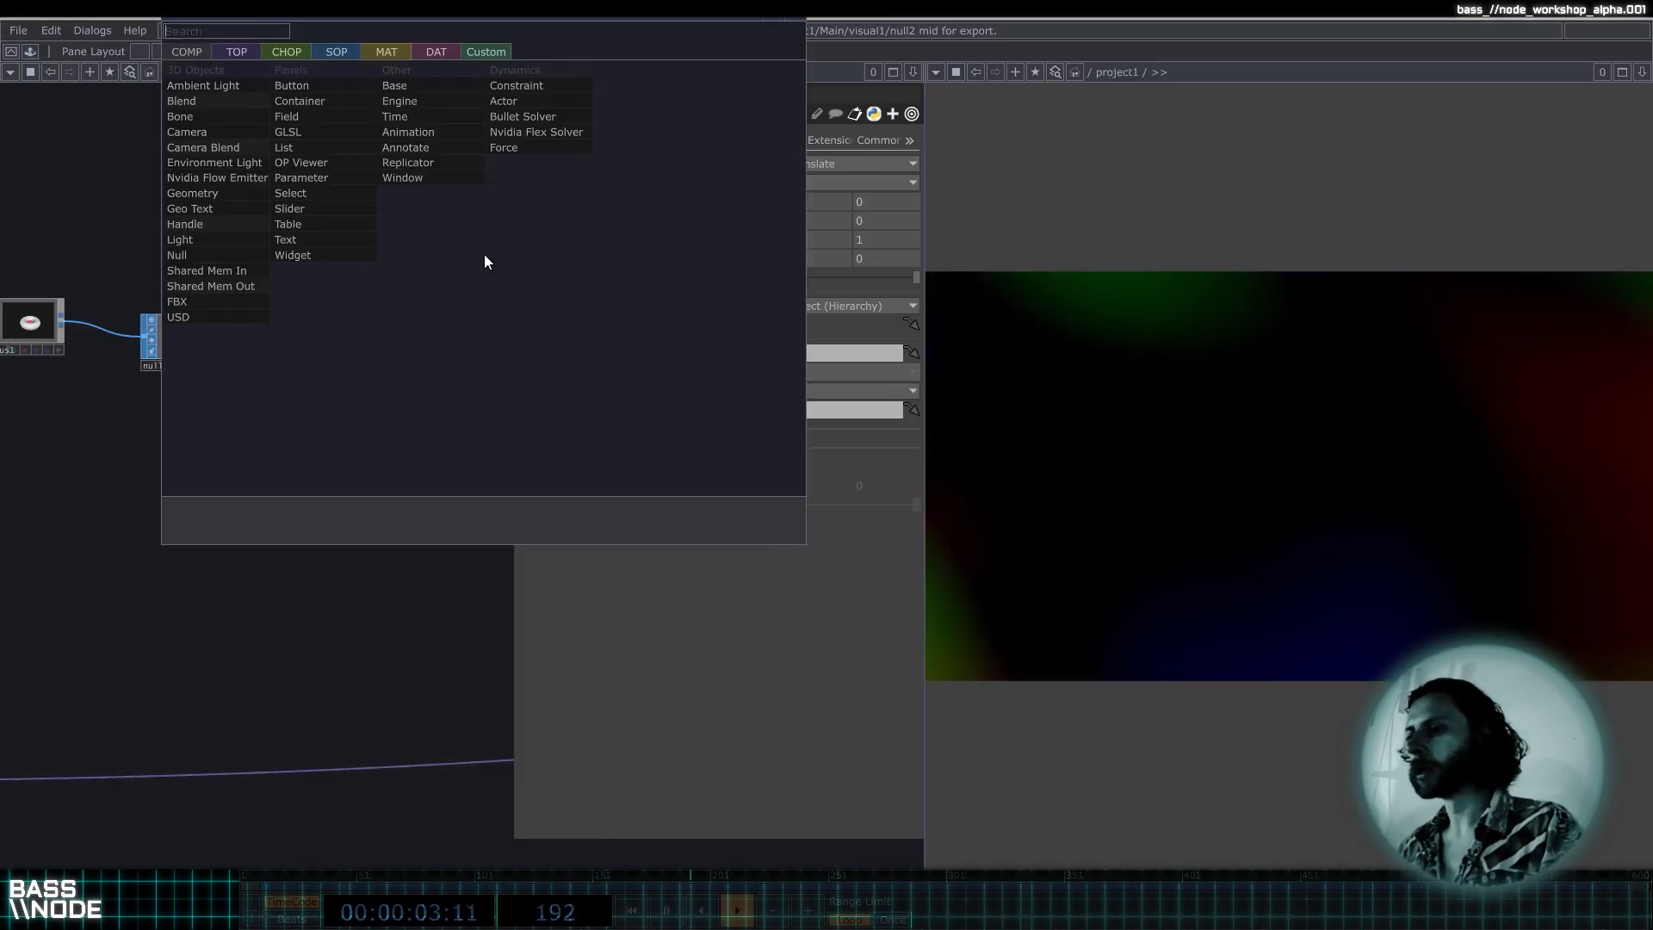
{"action": "left_click", "coordinate": [254, 54]}
{"action": "left_click_drag", "start_coordinate": [319, 17], "coordinate": [246, 65]}
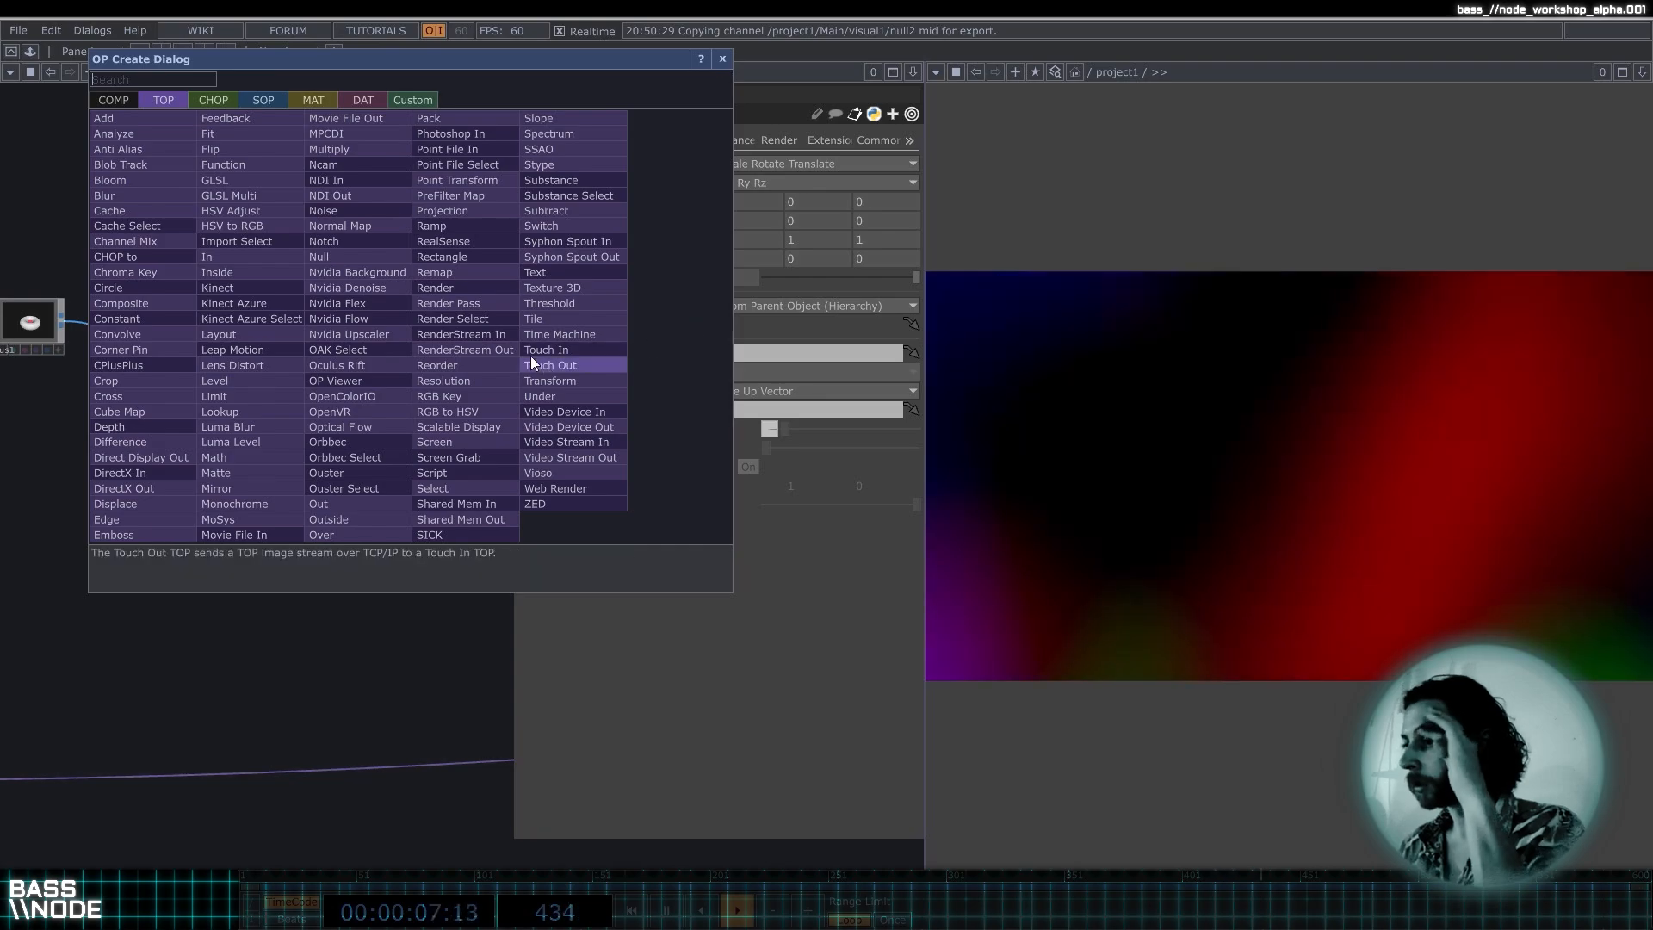
{"action": "left_click", "coordinate": [484, 293]}
{"action": "left_click", "coordinate": [296, 465]}
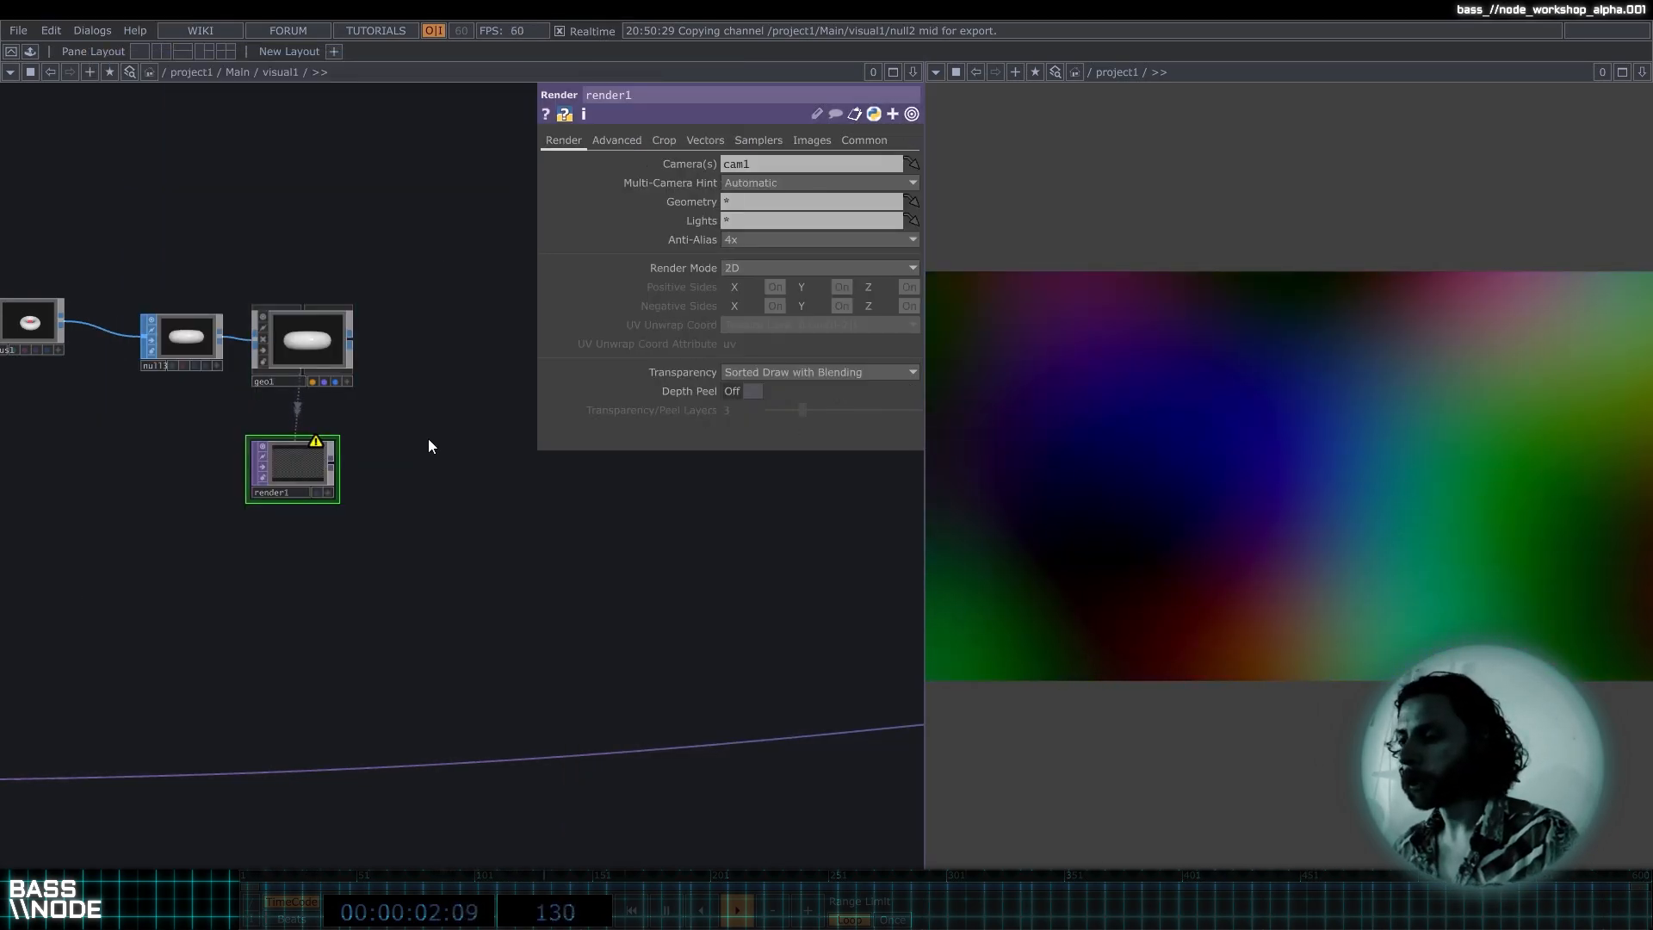
Check the render1 warning and add a Camera COMP directly above geo1.
{"action": "mouse_move", "coordinate": [319, 442]}
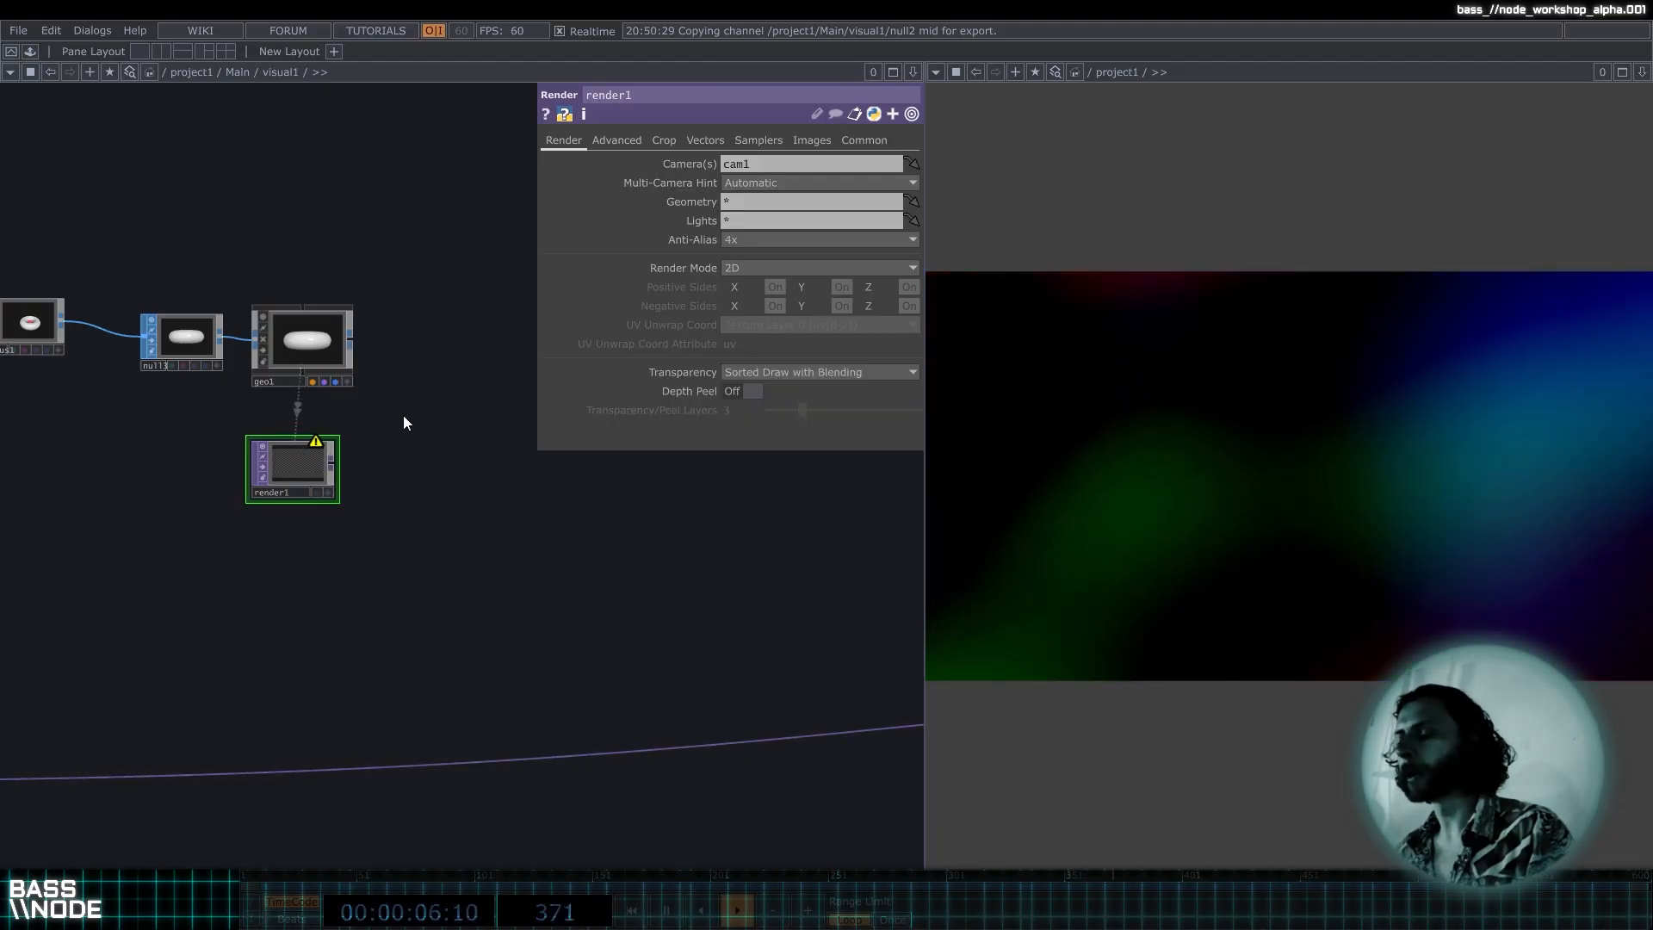
{"action": "key", "text": "Tab"}
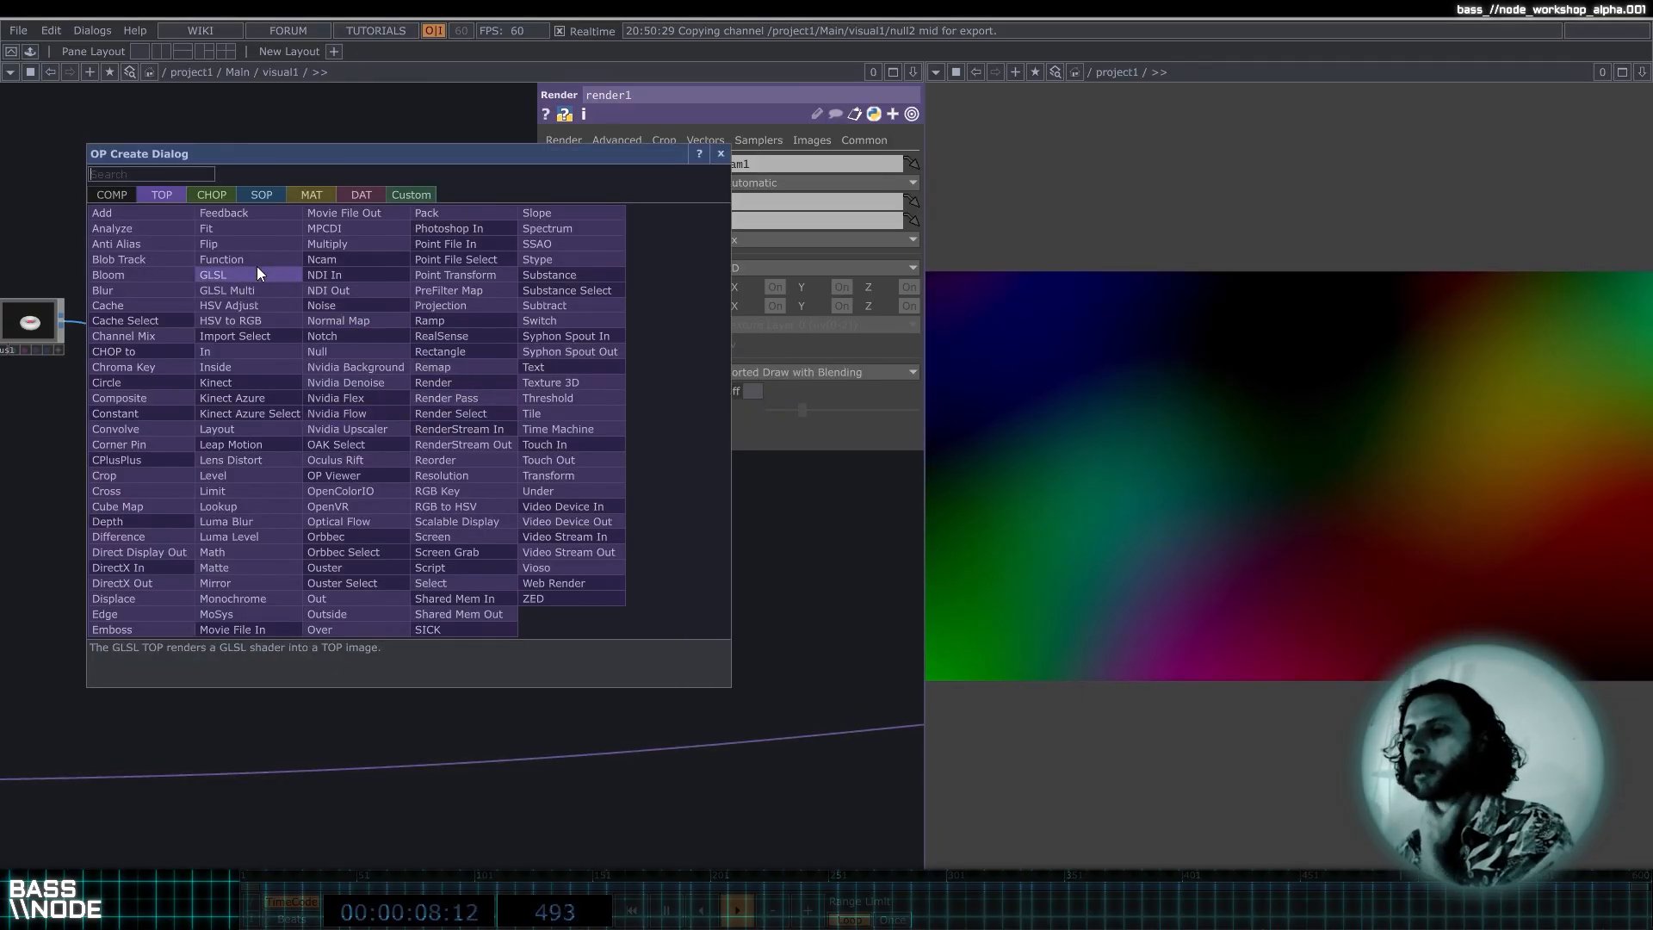
{"action": "left_click", "coordinate": [121, 196]}
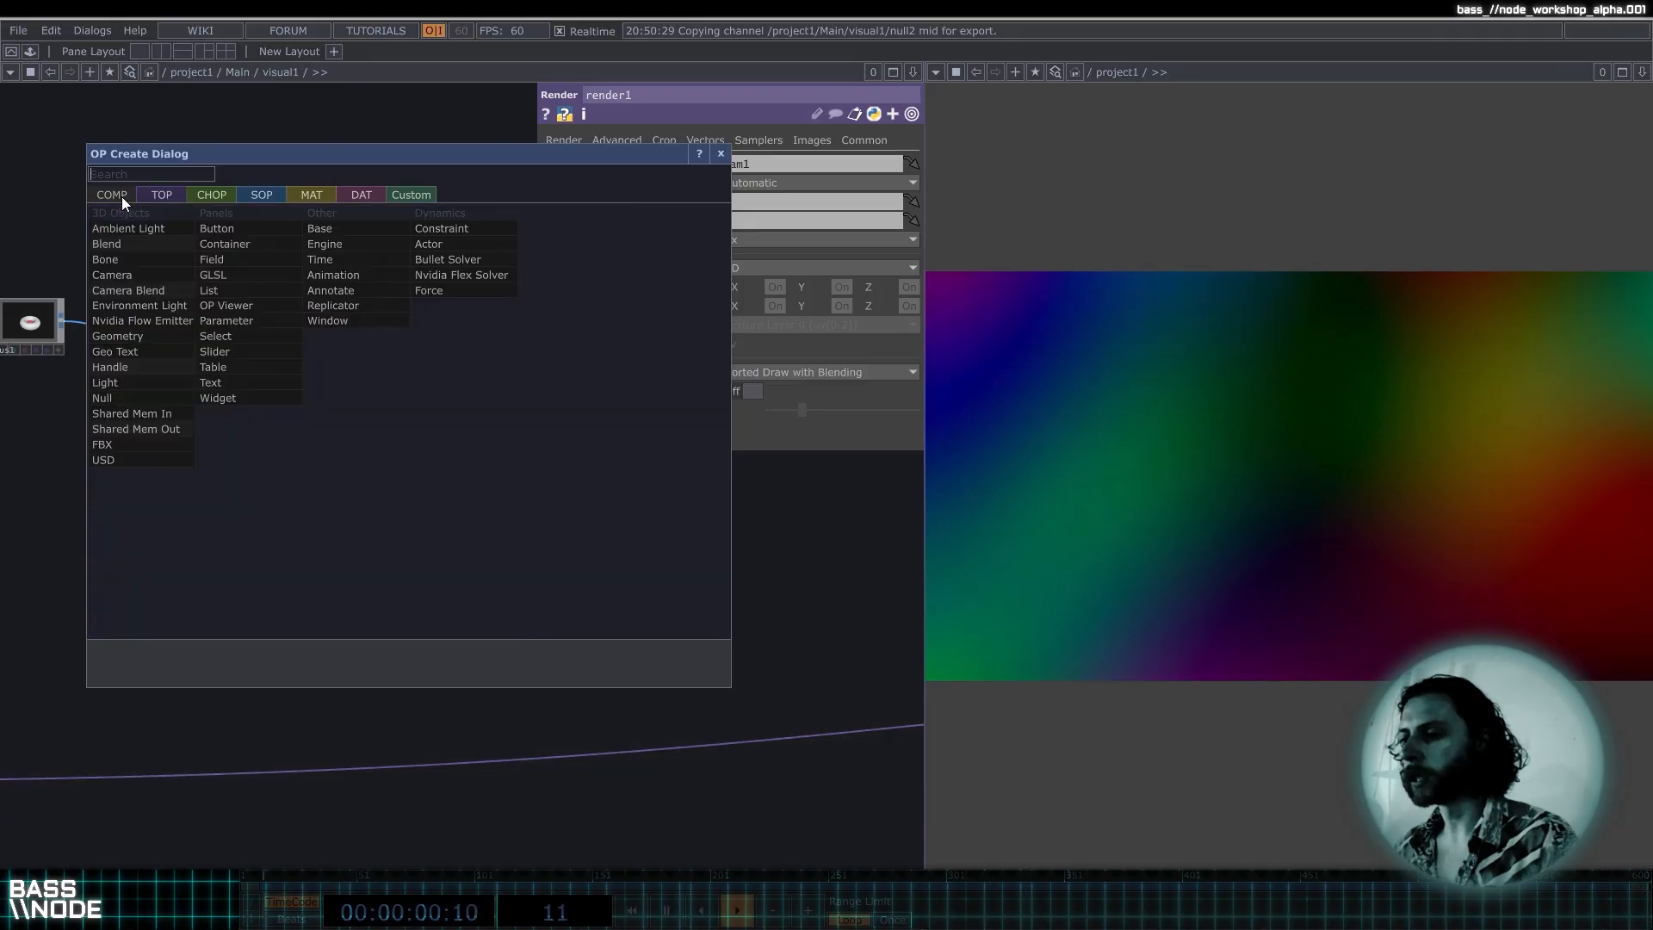
{"action": "left_click", "coordinate": [168, 274]}
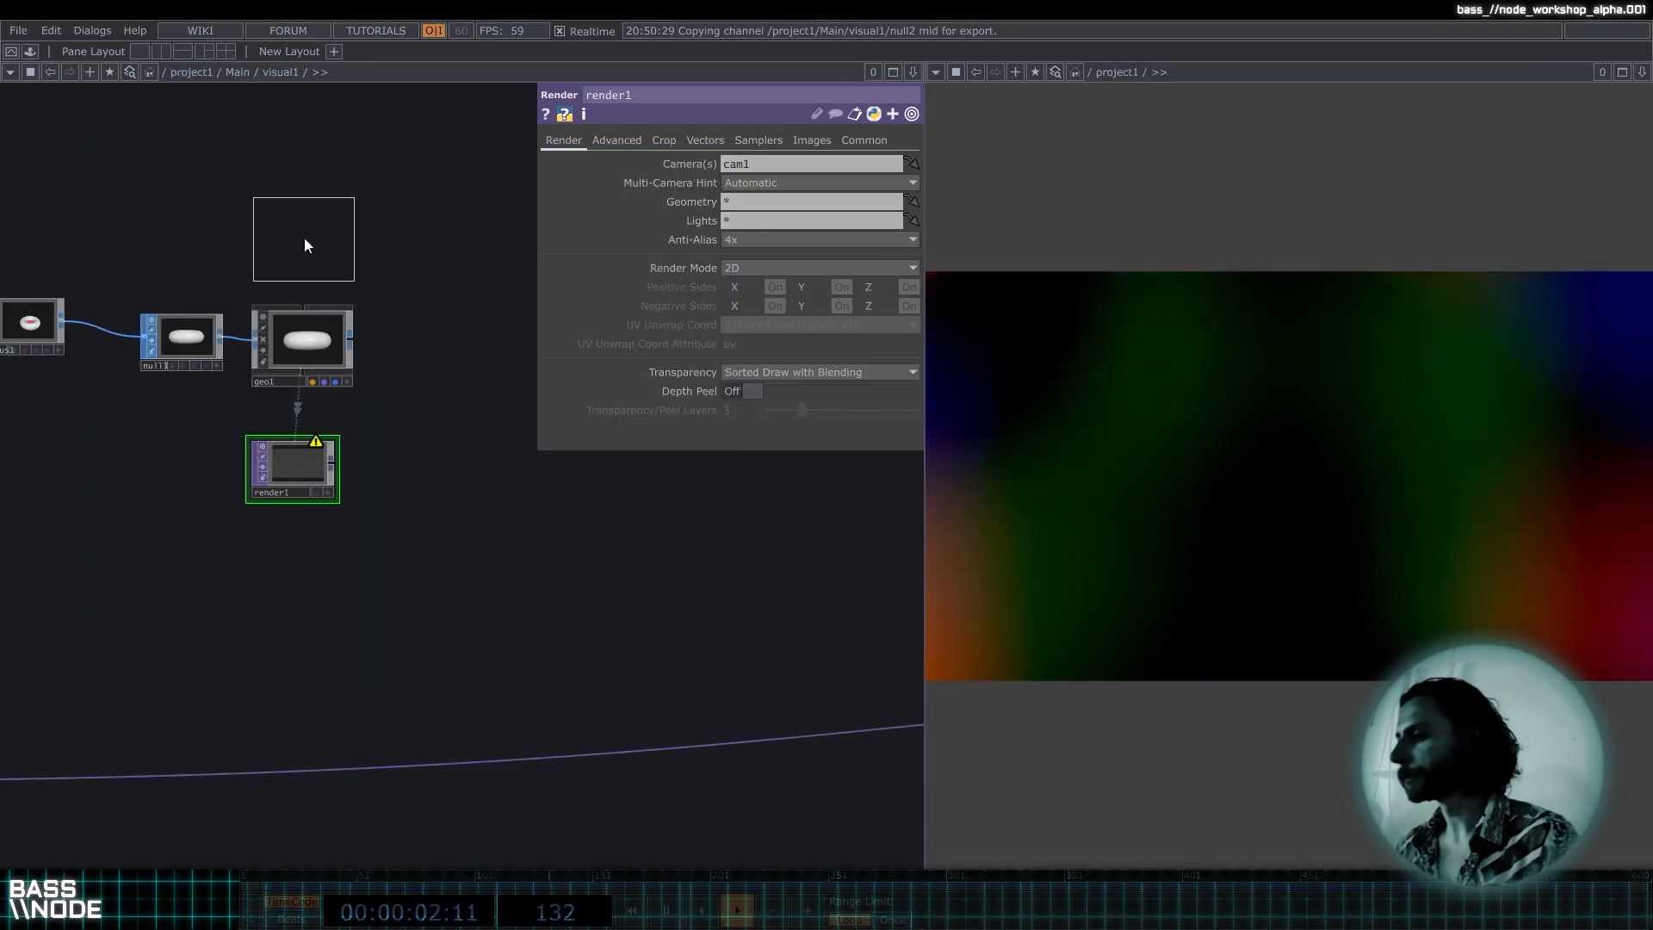
{"action": "left_click", "coordinate": [303, 221]}
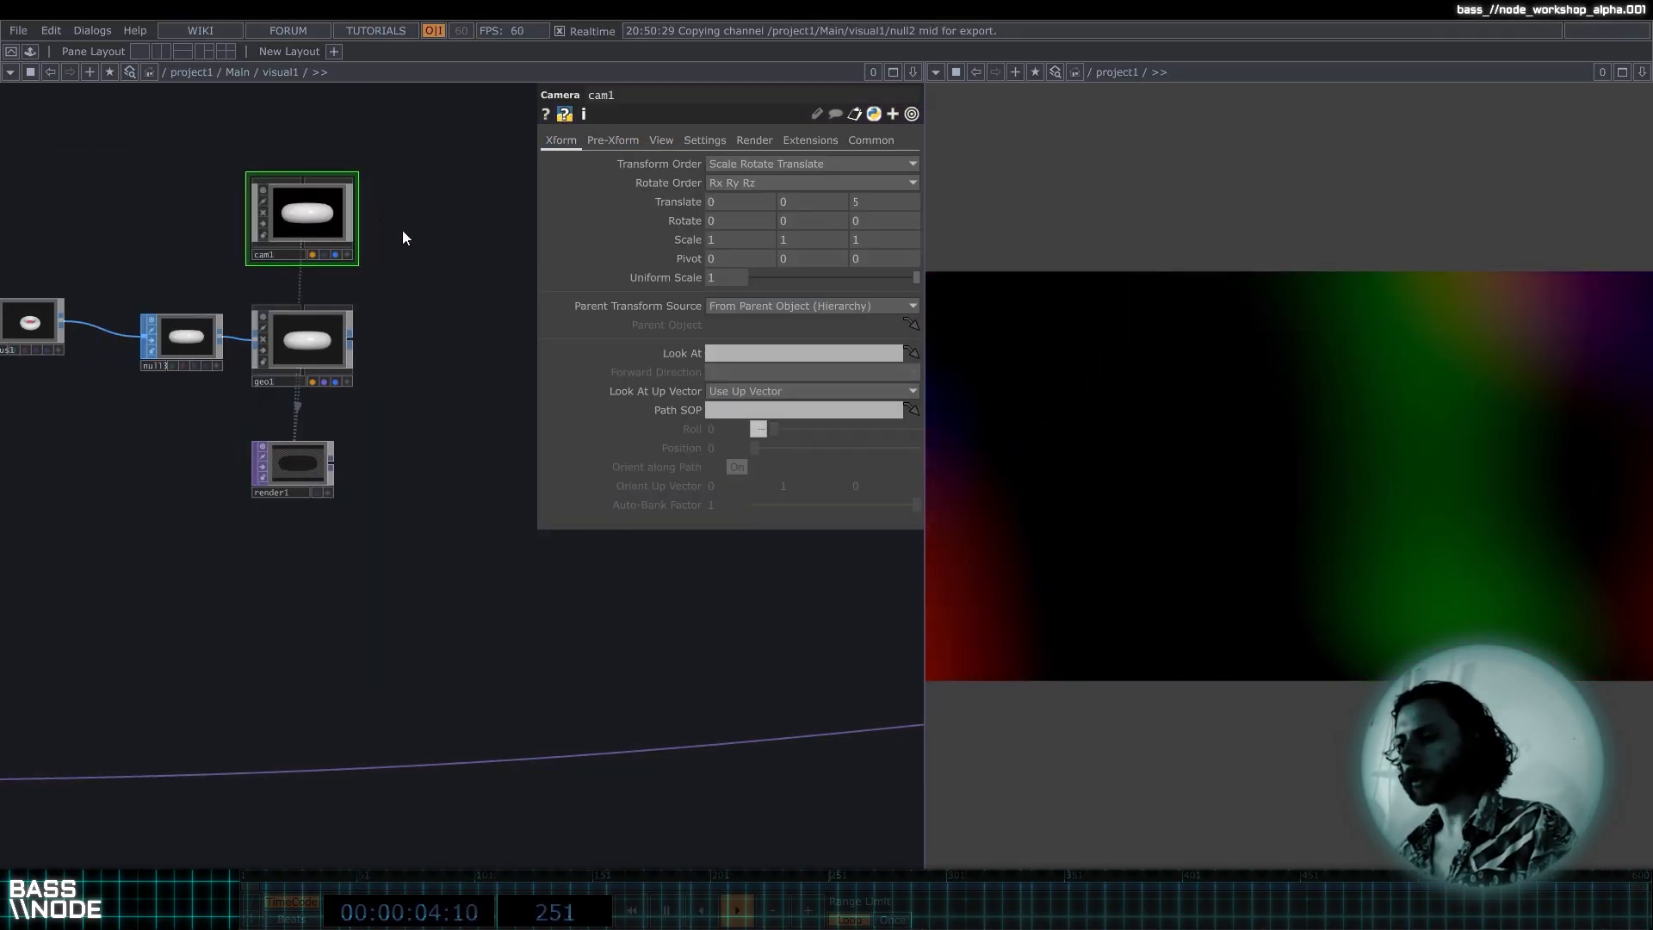
Inspect the render1 image and wire its output into the chain downstream of noise1, replacing noise1 as the source.
{"action": "scroll", "coordinate": [291, 461], "scroll_direction": "up", "scroll_amount": 10}
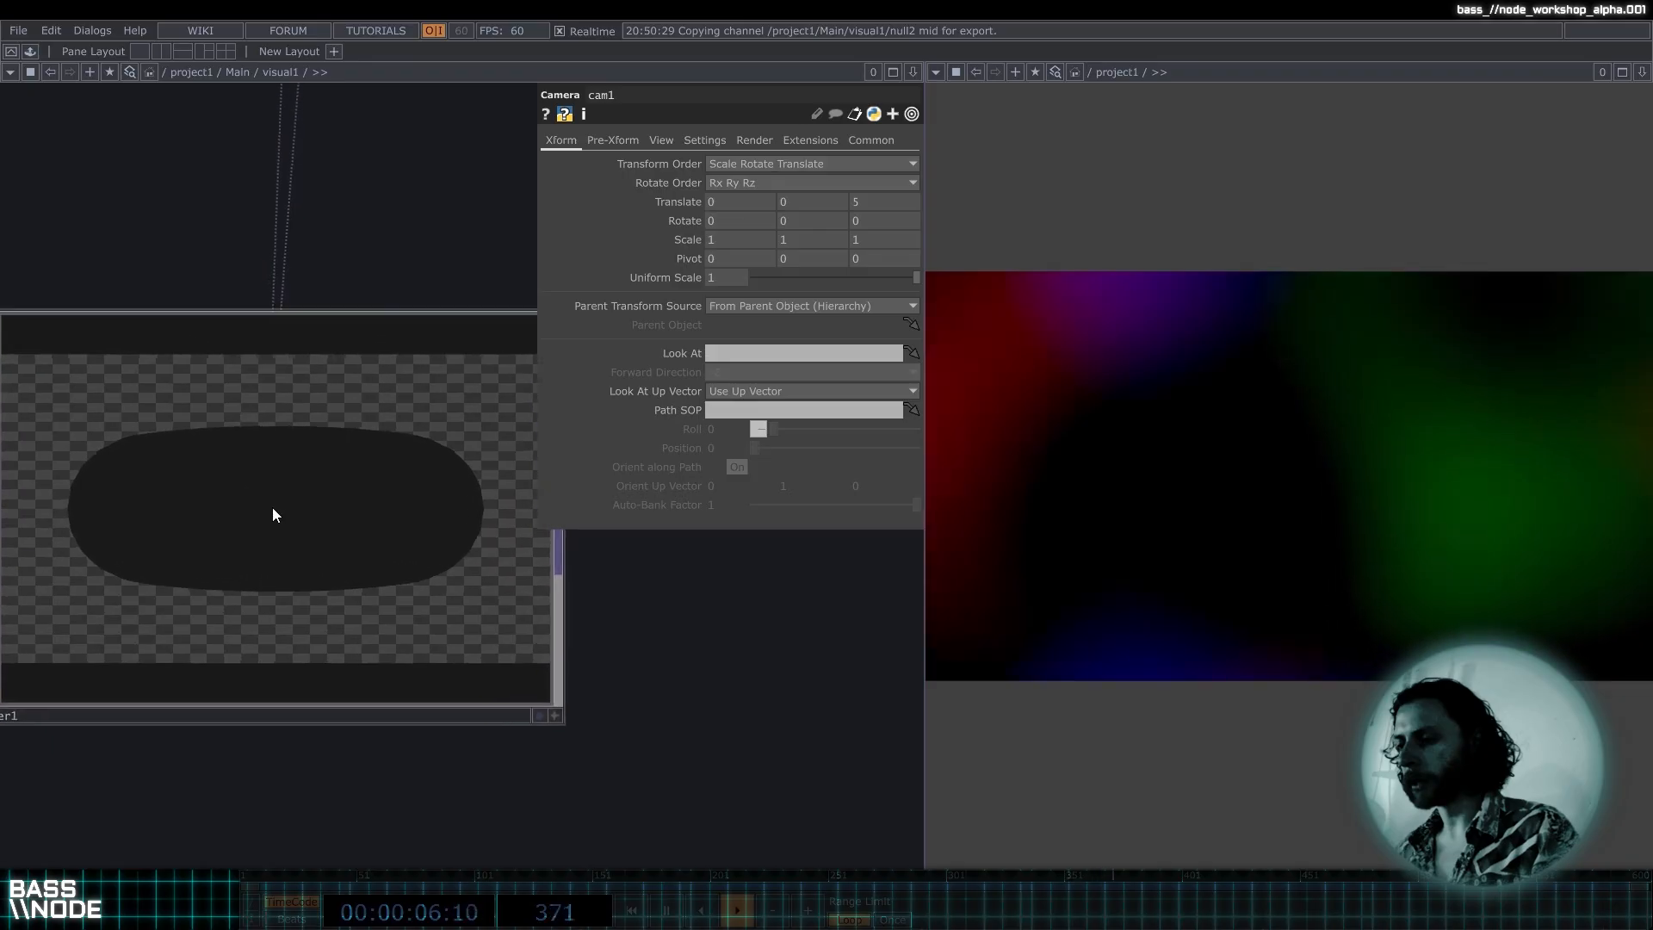
{"action": "scroll", "coordinate": [290, 472], "scroll_direction": "down", "scroll_amount": 10}
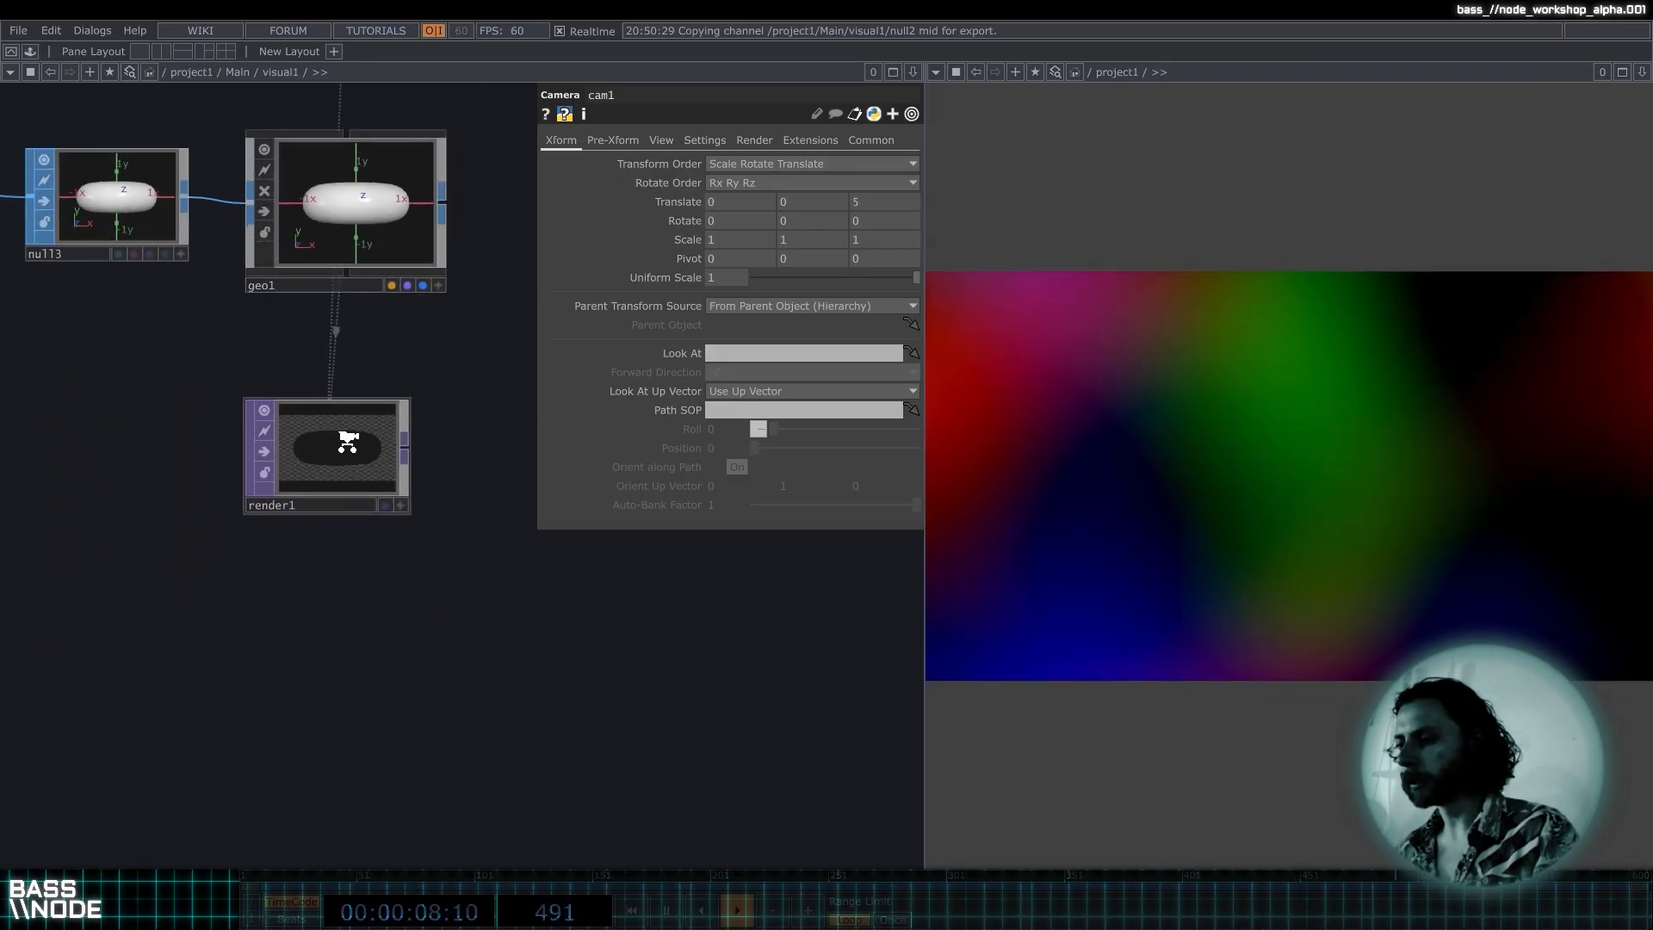
{"action": "left_click", "coordinate": [376, 443]}
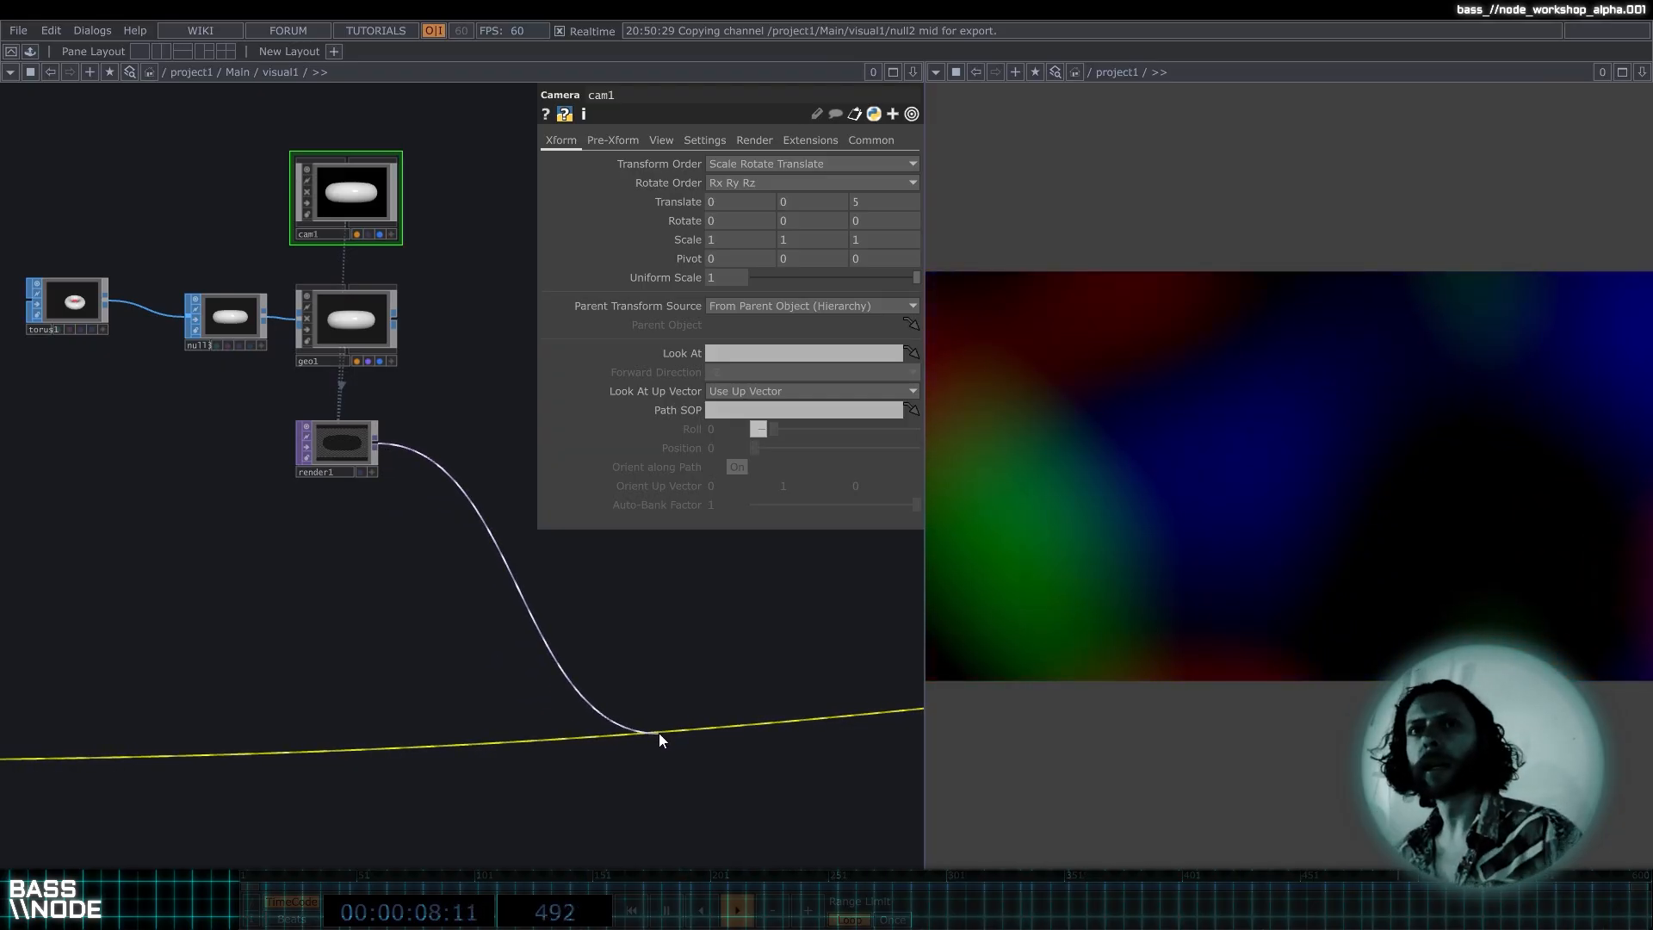
{"action": "scroll", "coordinate": [659, 732], "scroll_direction": "down", "scroll_amount": 4}
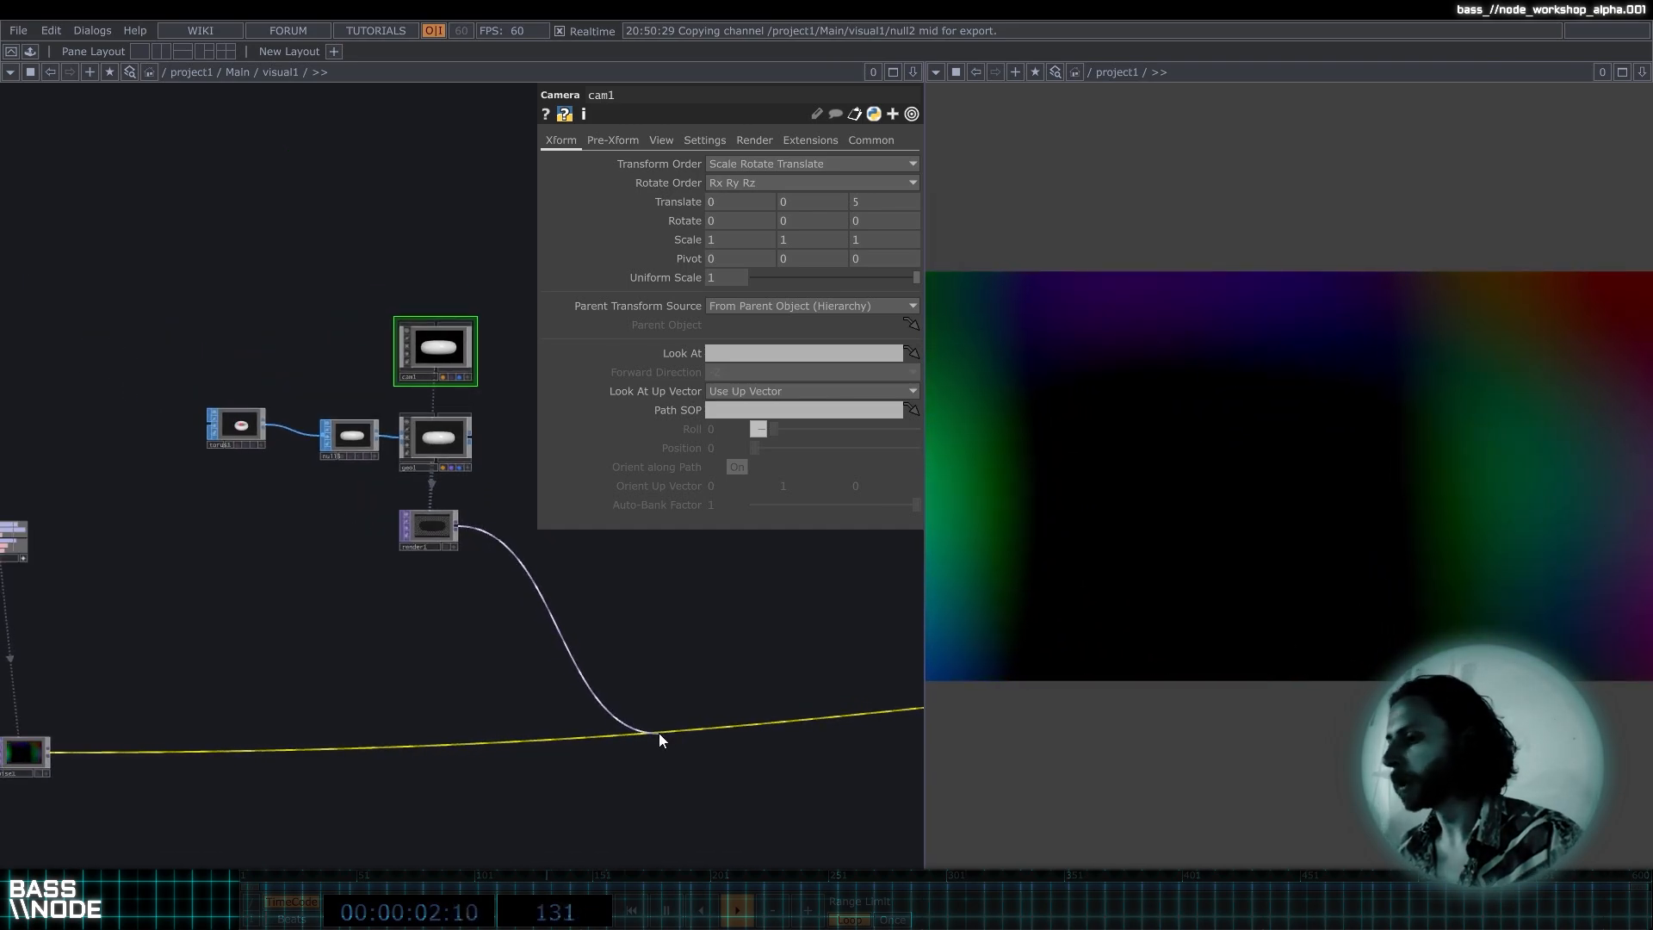
{"action": "left_click", "coordinate": [660, 734]}
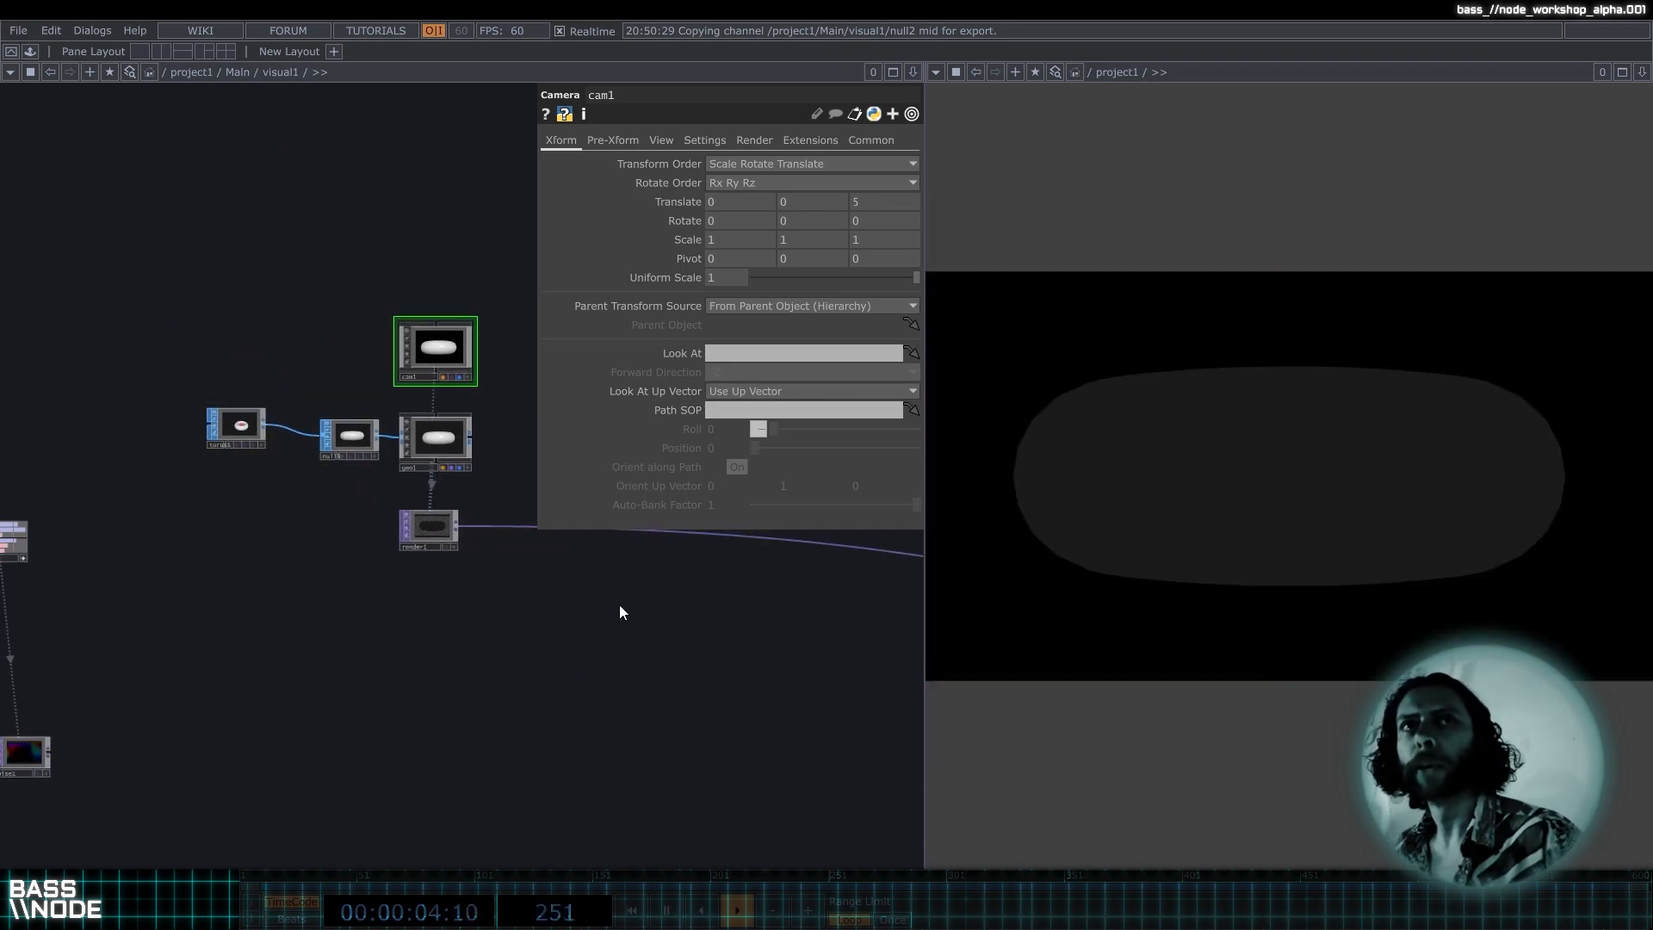
Make the cam1 viewer active and orbit the camera to look down at the torus so its hole shows.
{"action": "left_click_drag", "start_coordinate": [618, 605], "coordinate": [506, 594]}
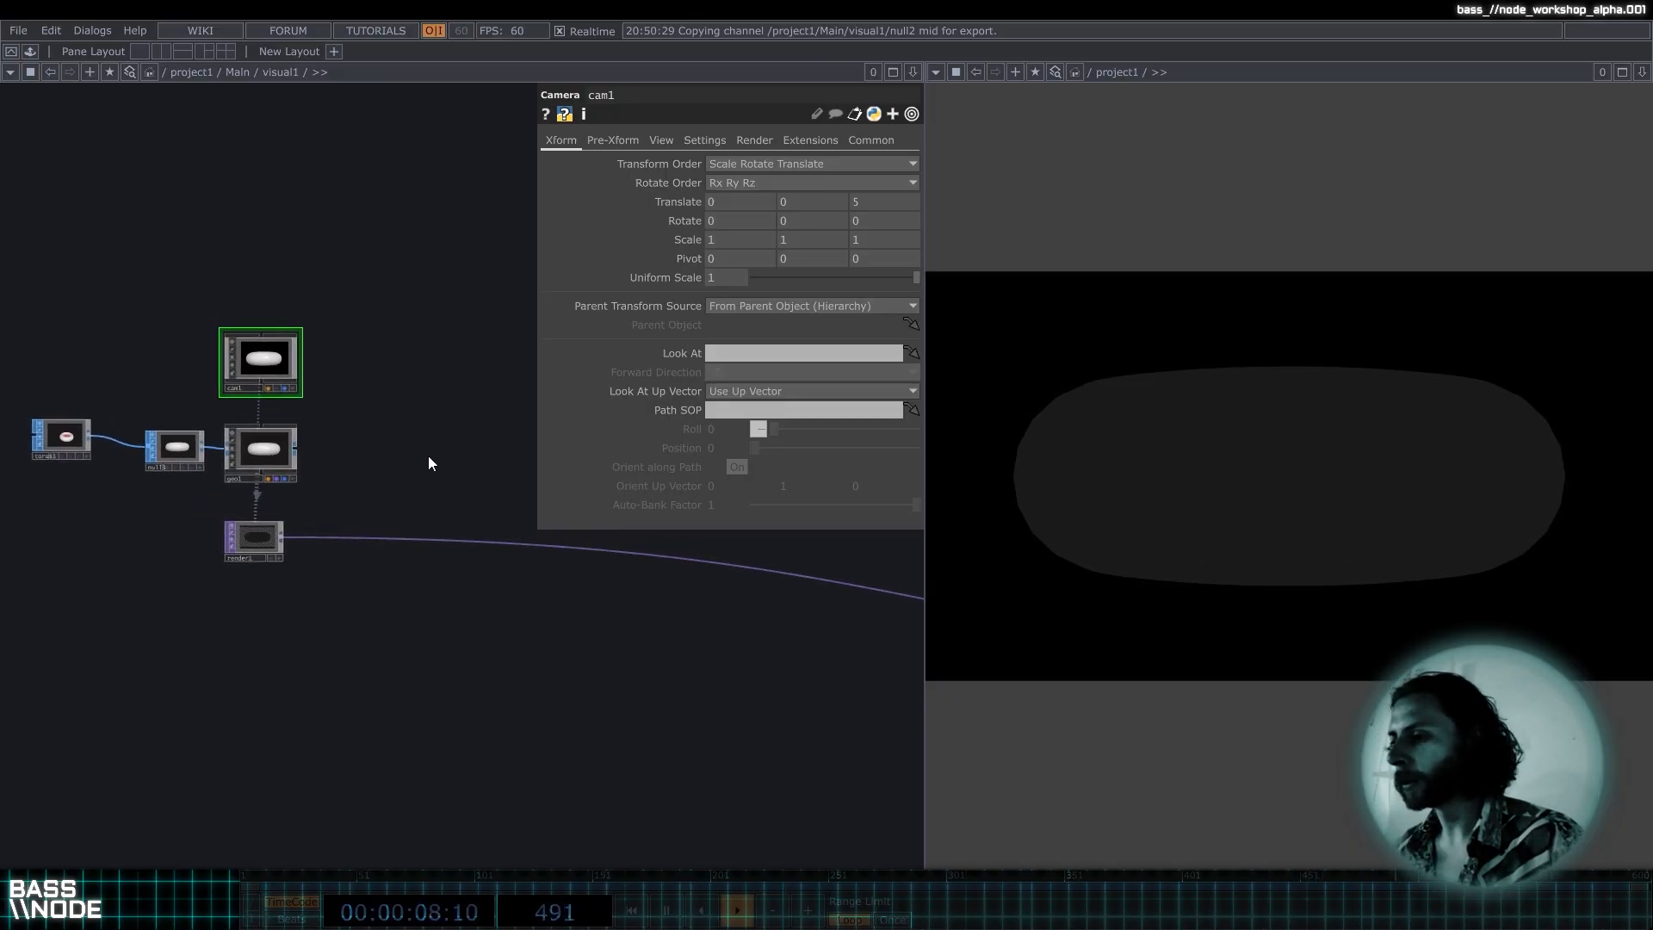
{"action": "left_click", "coordinate": [295, 388]}
{"action": "left_click_drag", "start_coordinate": [274, 346], "coordinate": [300, 379]}
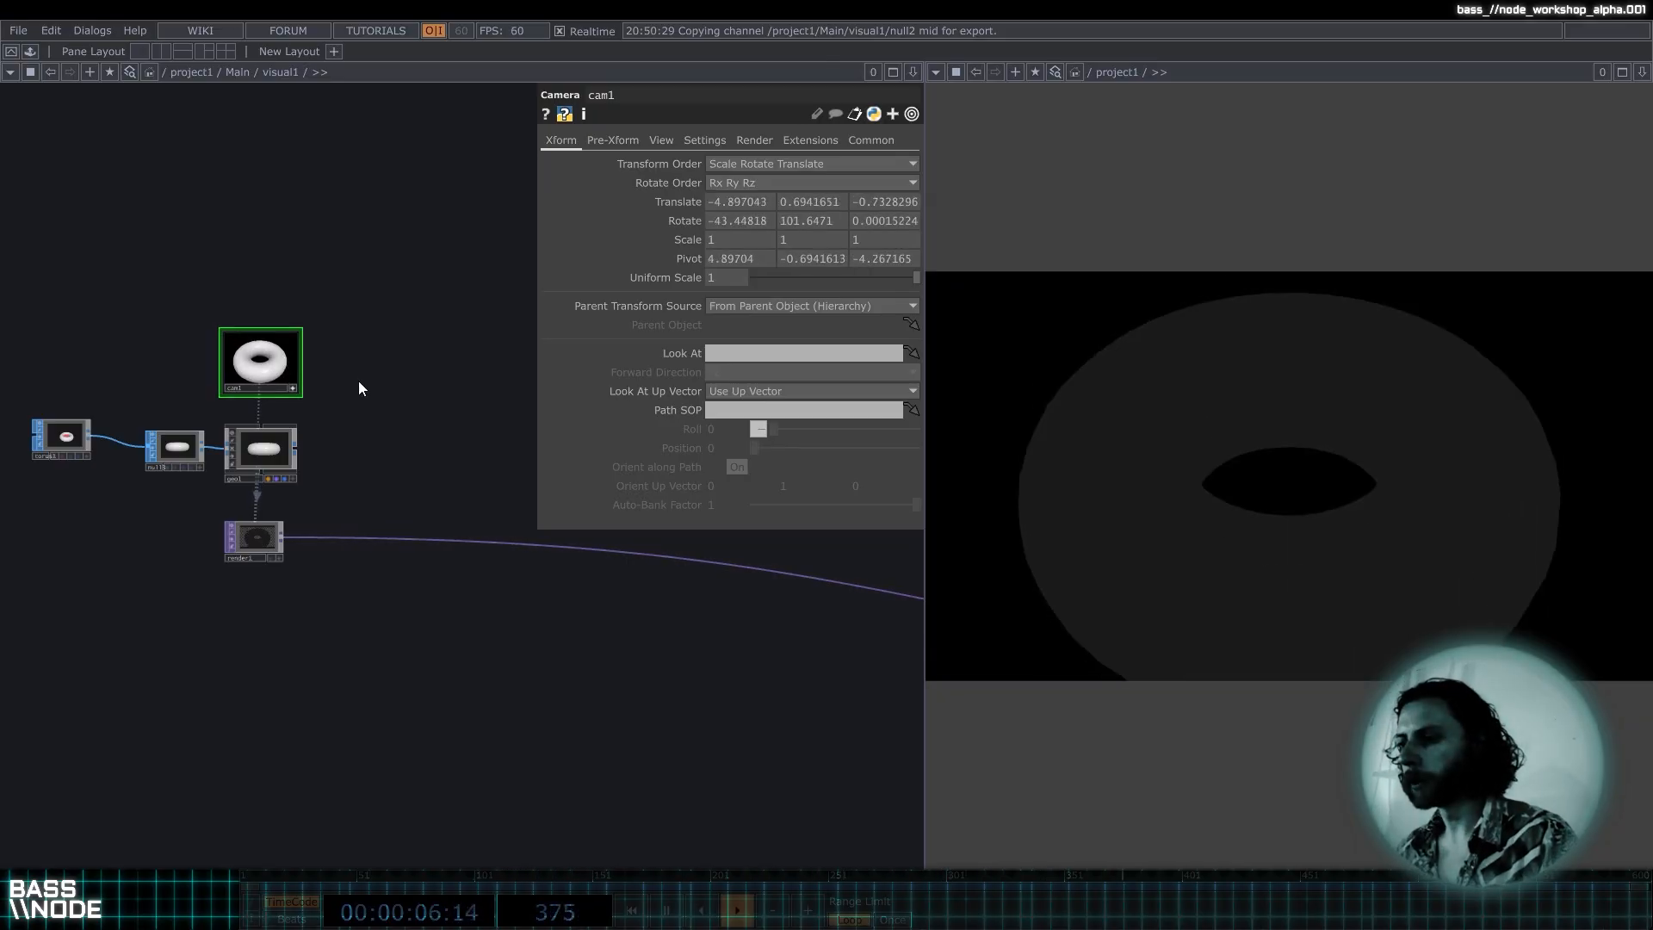
Create a Phong MAT beside geo1 and assign it as geo1's material.
{"action": "key", "text": "Tab"}
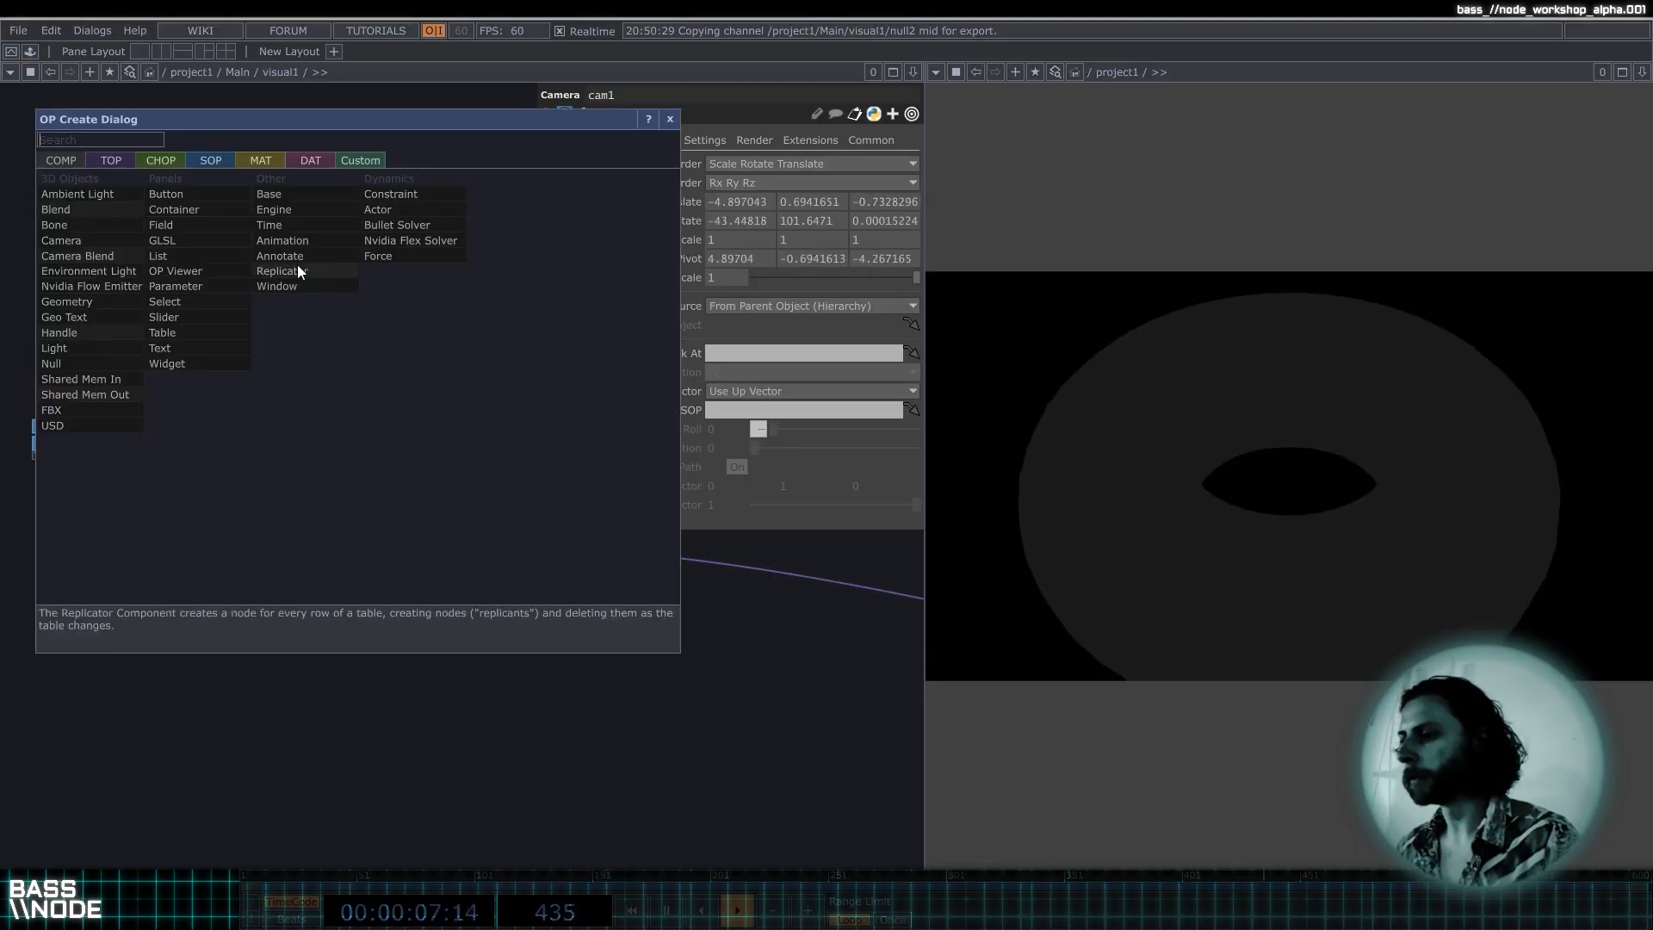
{"action": "left_click", "coordinate": [267, 160]}
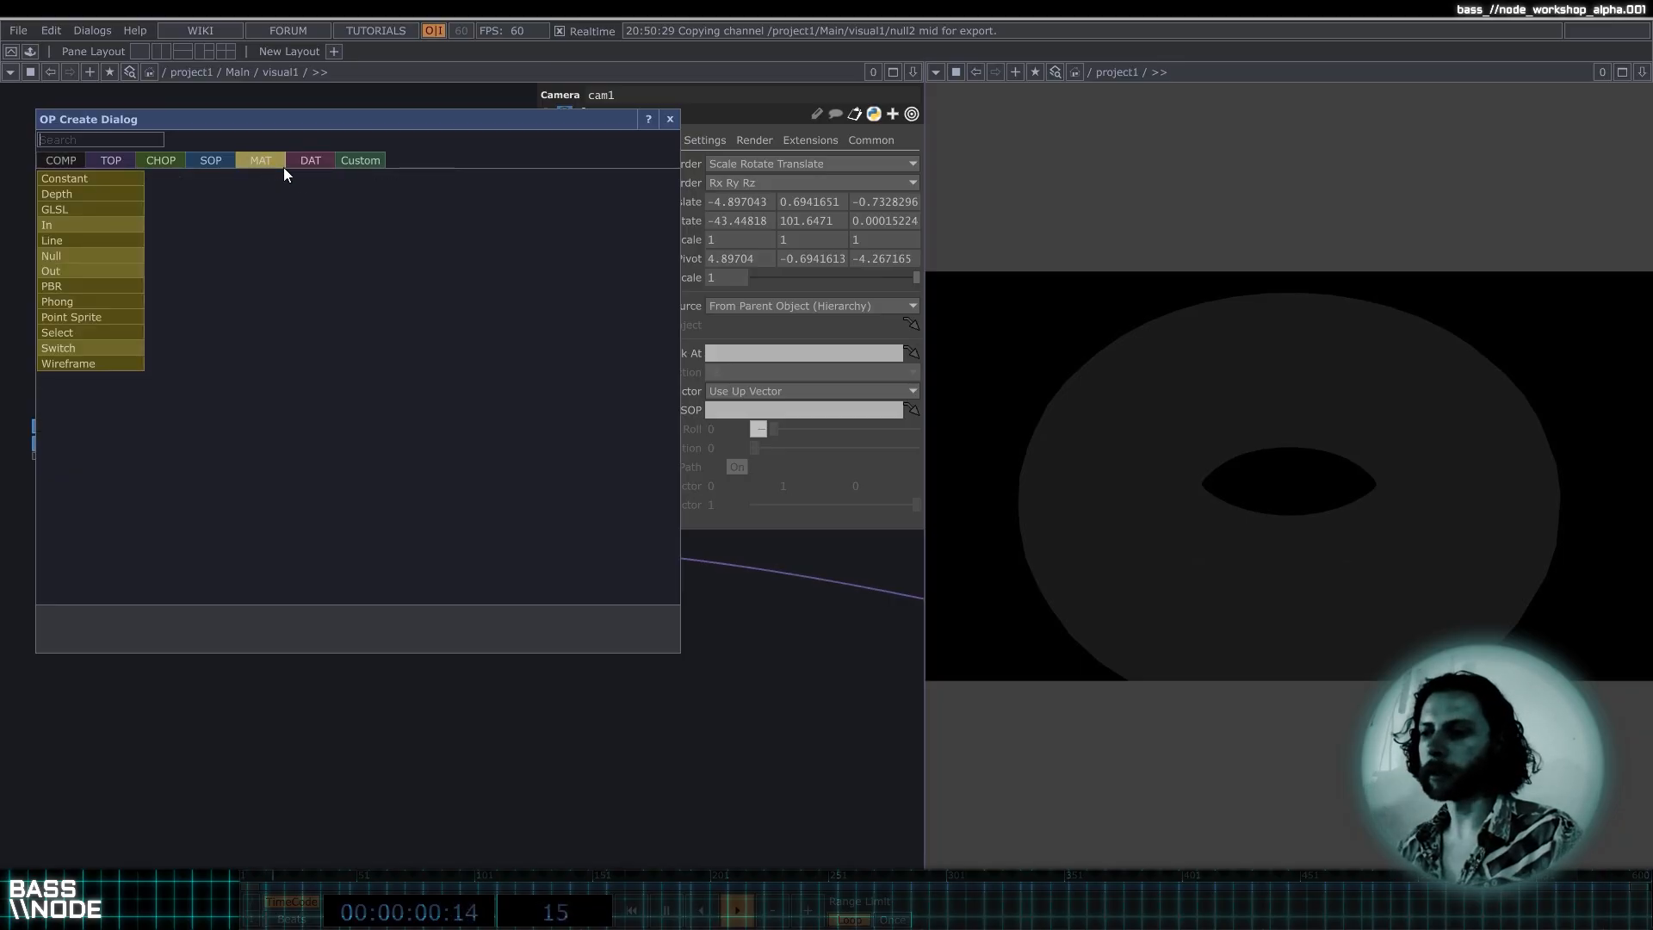
{"action": "left_click", "coordinate": [114, 299]}
{"action": "left_click", "coordinate": [351, 453]}
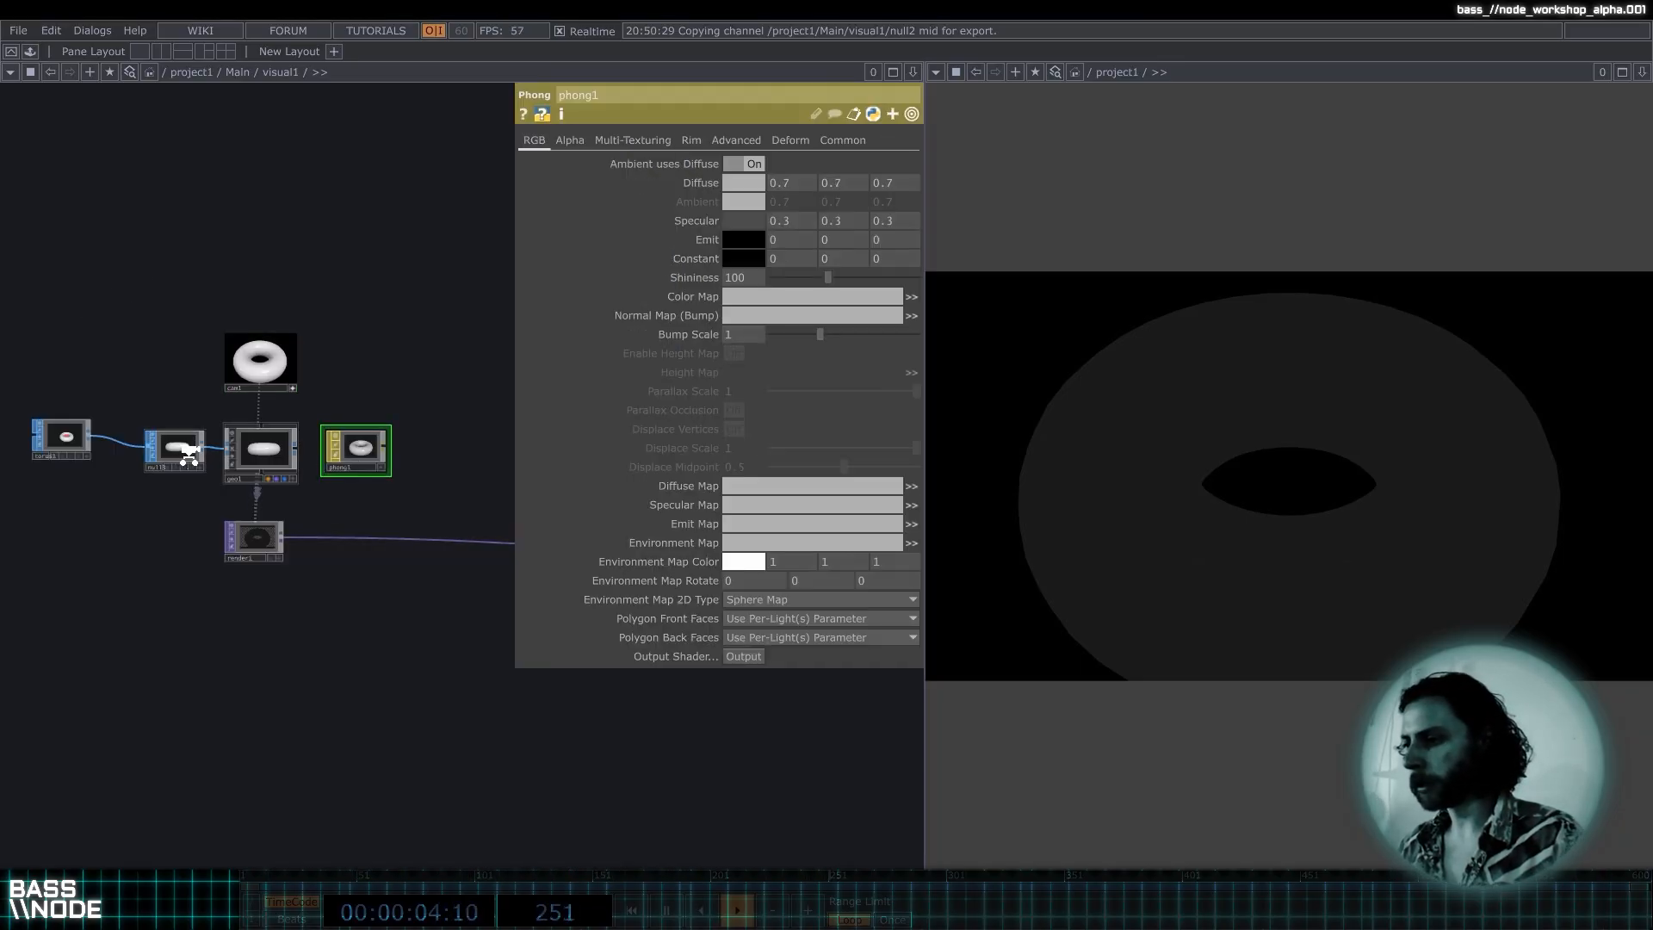
{"action": "scroll", "coordinate": [253, 456], "scroll_direction": "up", "scroll_amount": 4}
{"action": "left_click_drag", "start_coordinate": [423, 433], "coordinate": [341, 405]}
{"action": "left_click", "coordinate": [293, 424]}
{"action": "scroll", "coordinate": [354, 341], "scroll_direction": "down", "scroll_amount": 3}
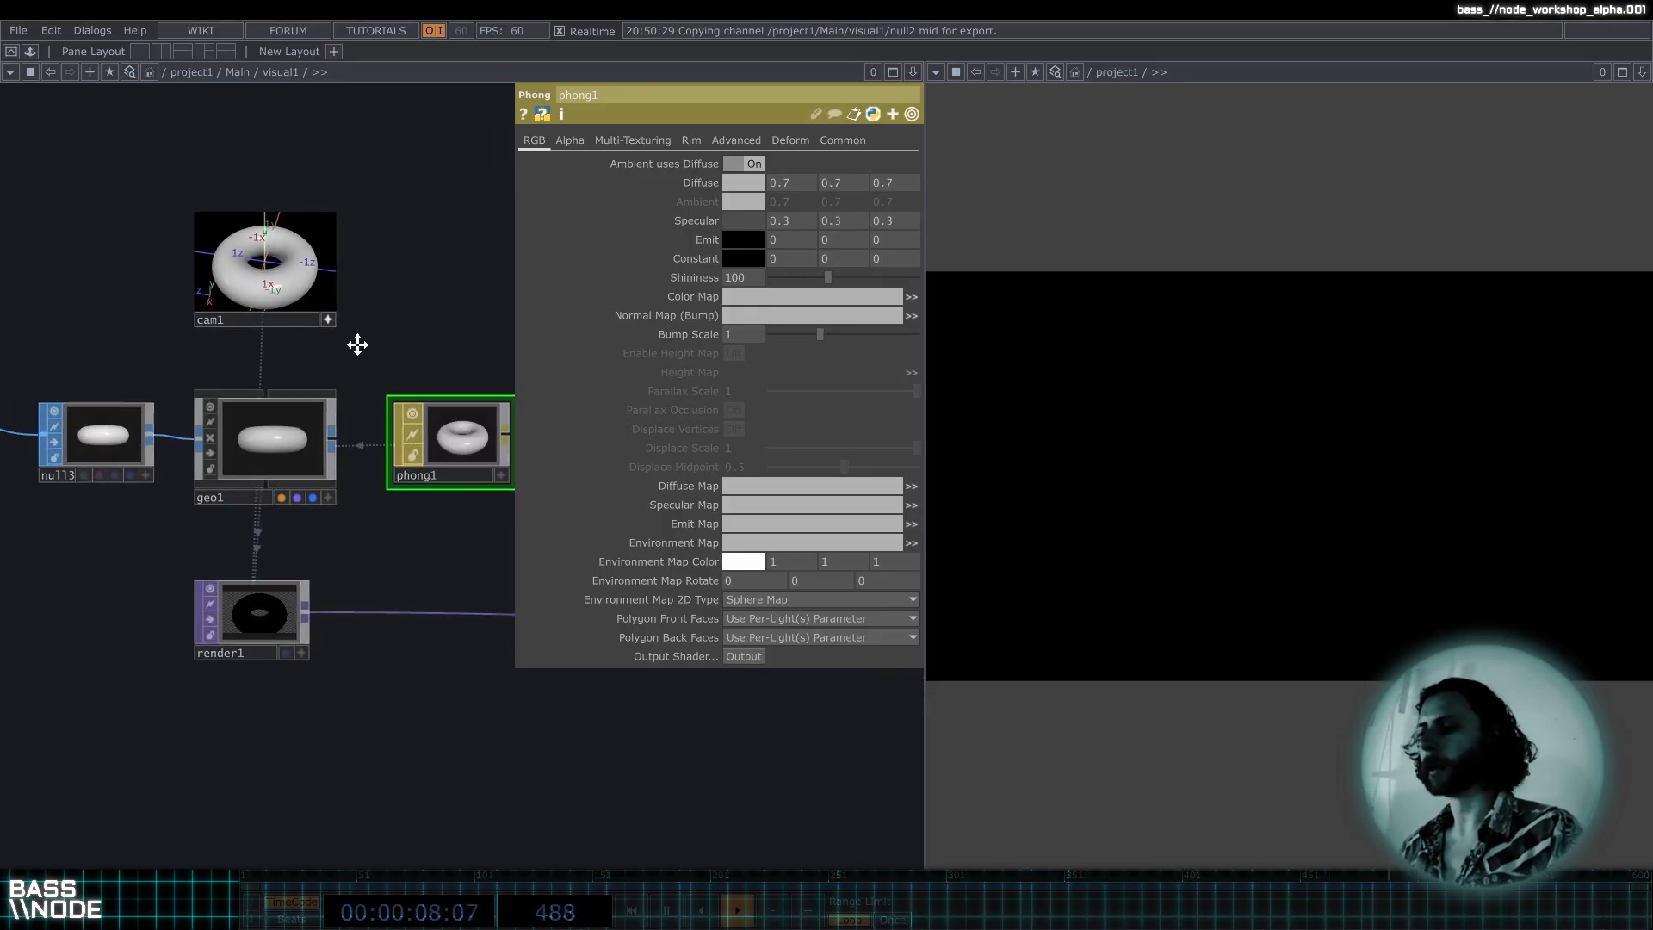
Move phong1 above null3 and delete it.
{"action": "left_click_drag", "start_coordinate": [383, 419], "coordinate": [114, 260]}
{"action": "left_click_drag", "start_coordinate": [410, 305], "coordinate": [410, 273]}
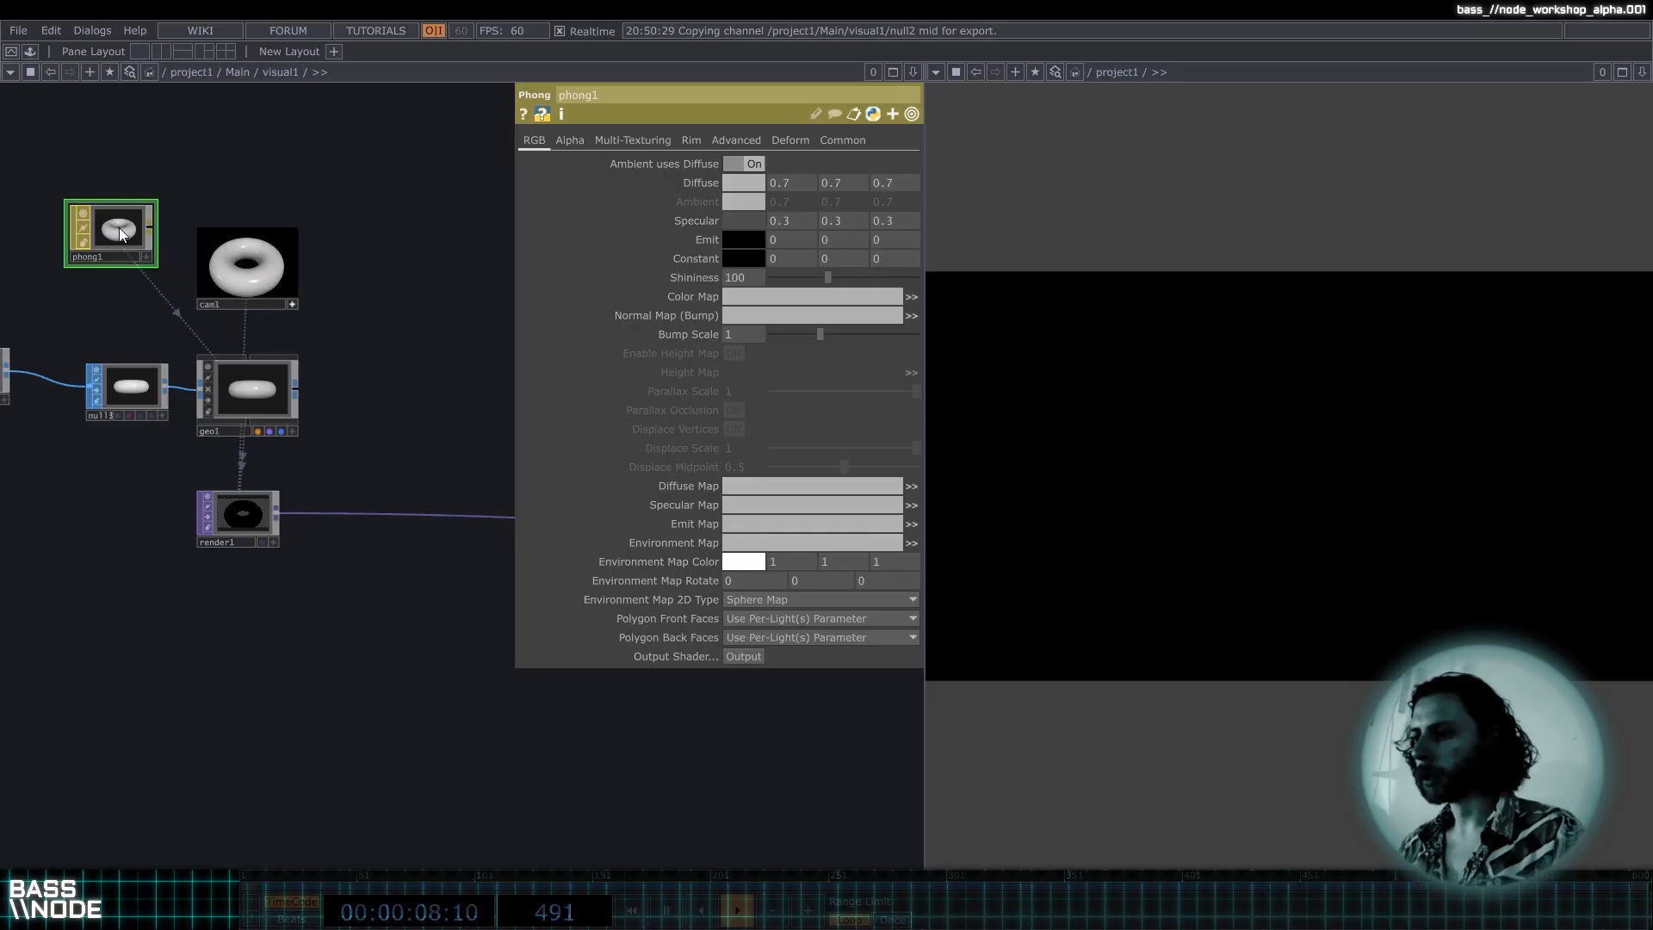
{"action": "key", "text": "Delete"}
Place a new Phong MAT above null3 and assign it to geo1 with the Parm: Material option.
{"action": "key", "text": "Tab"}
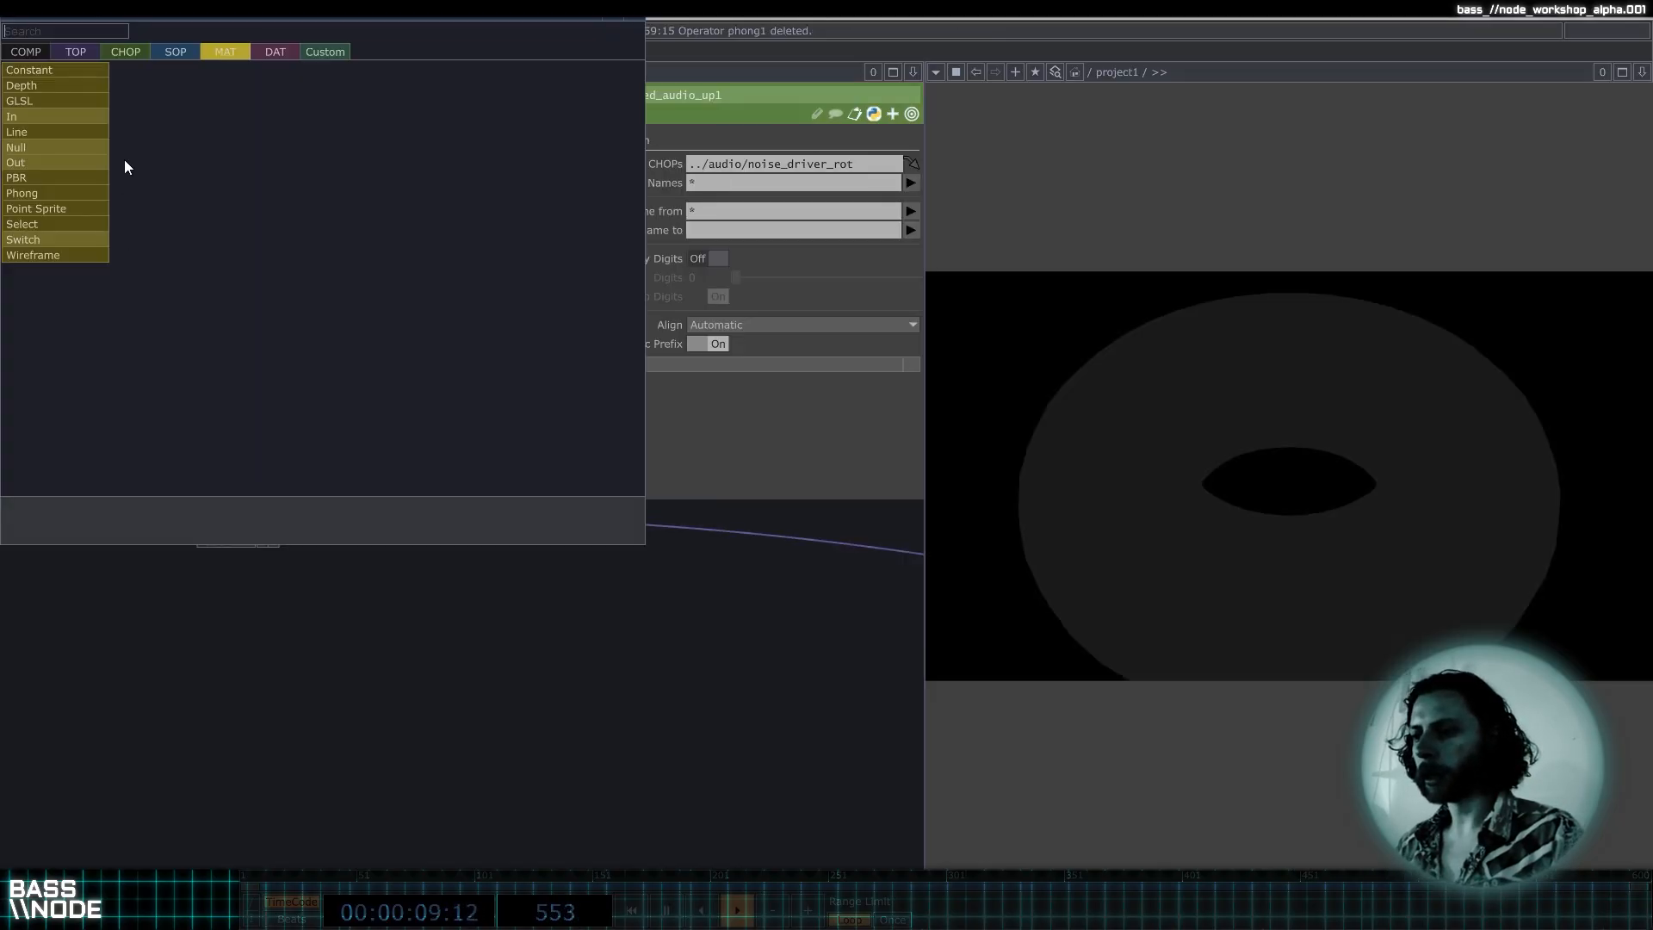
{"action": "left_click", "coordinate": [55, 195]}
{"action": "left_click", "coordinate": [117, 265]}
{"action": "left_click_drag", "start_coordinate": [117, 265], "coordinate": [274, 397]}
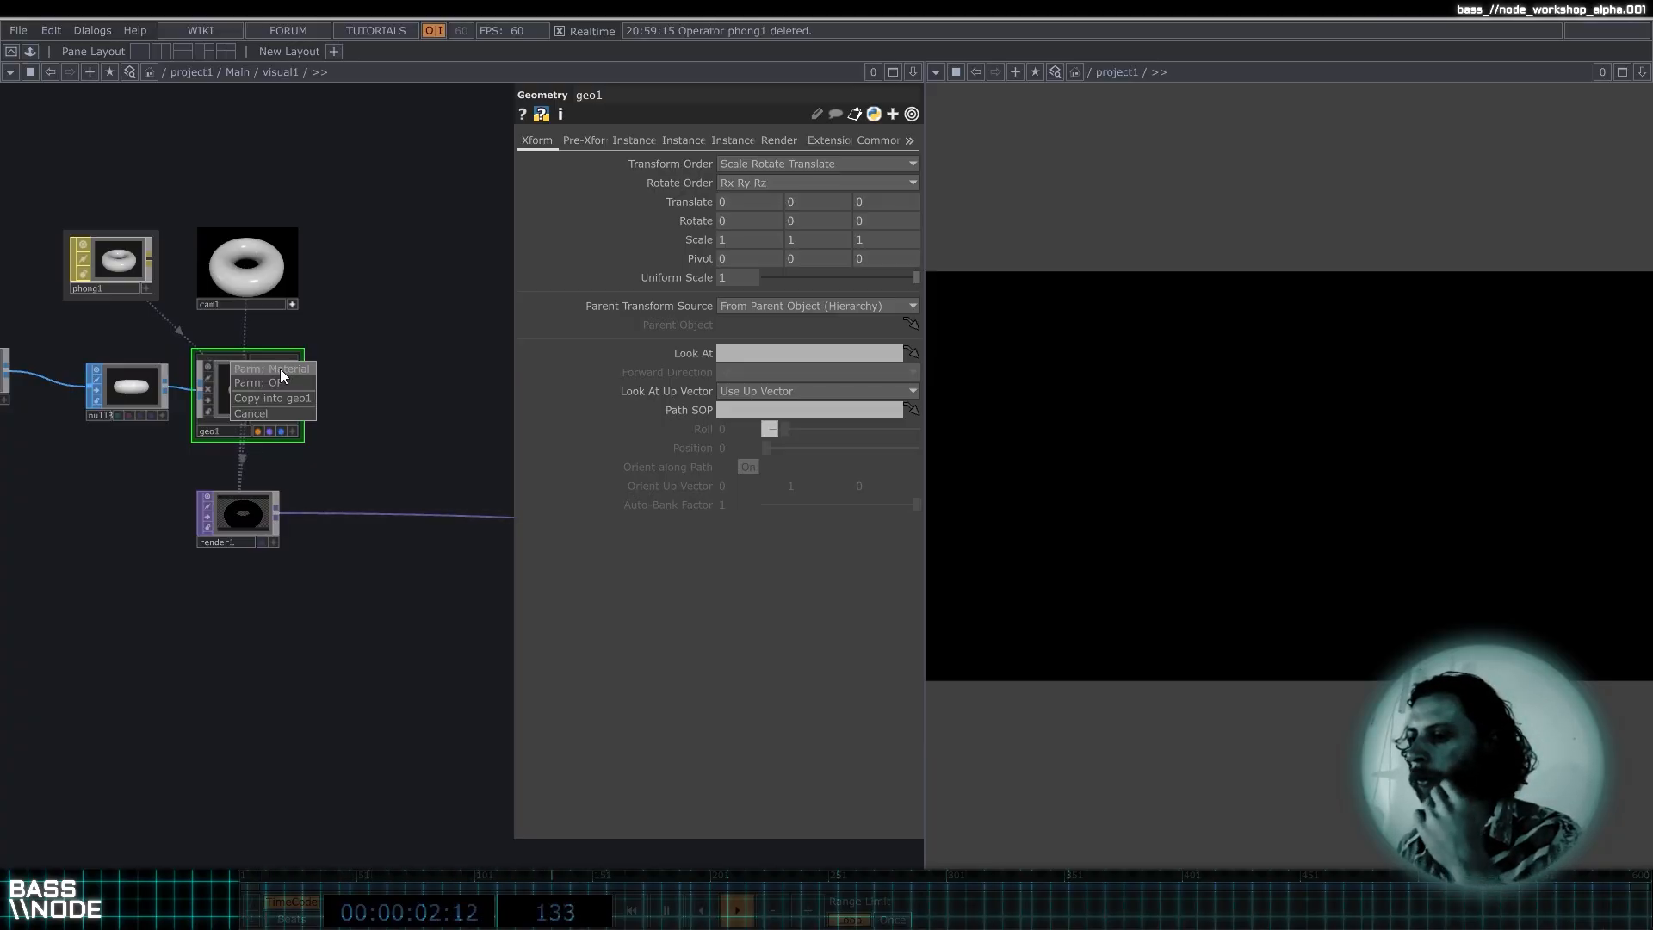
{"action": "left_click", "coordinate": [303, 369]}
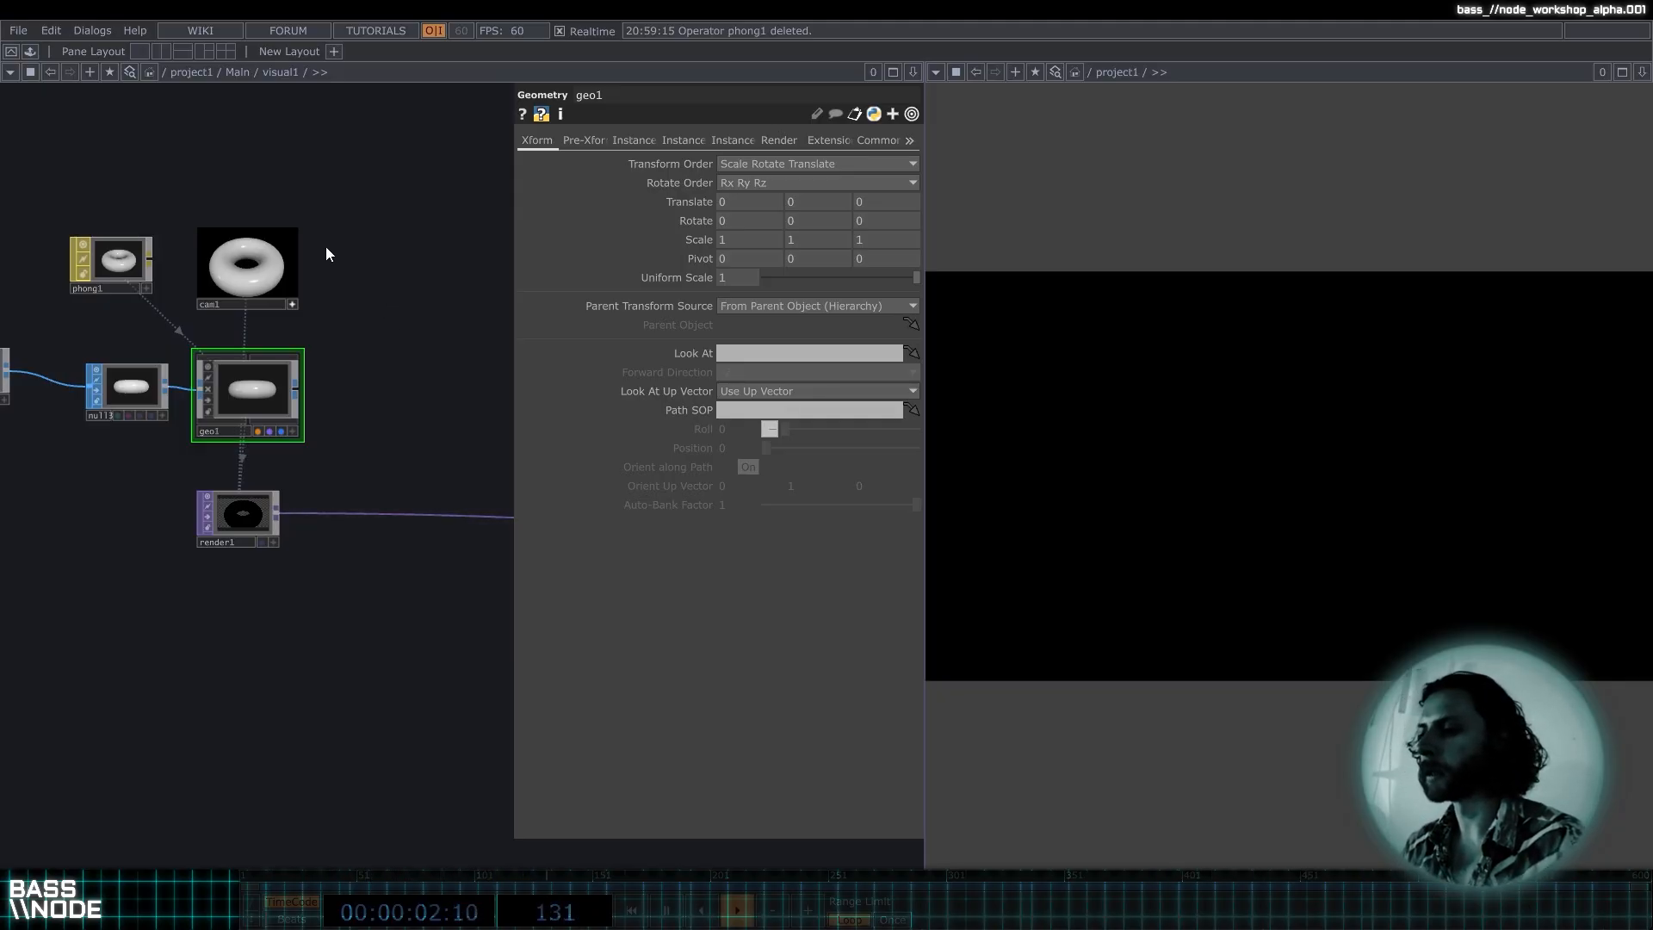
Place a Light COMP above cam1 and move render1 further down below geo1.
{"action": "key", "text": "Tab"}
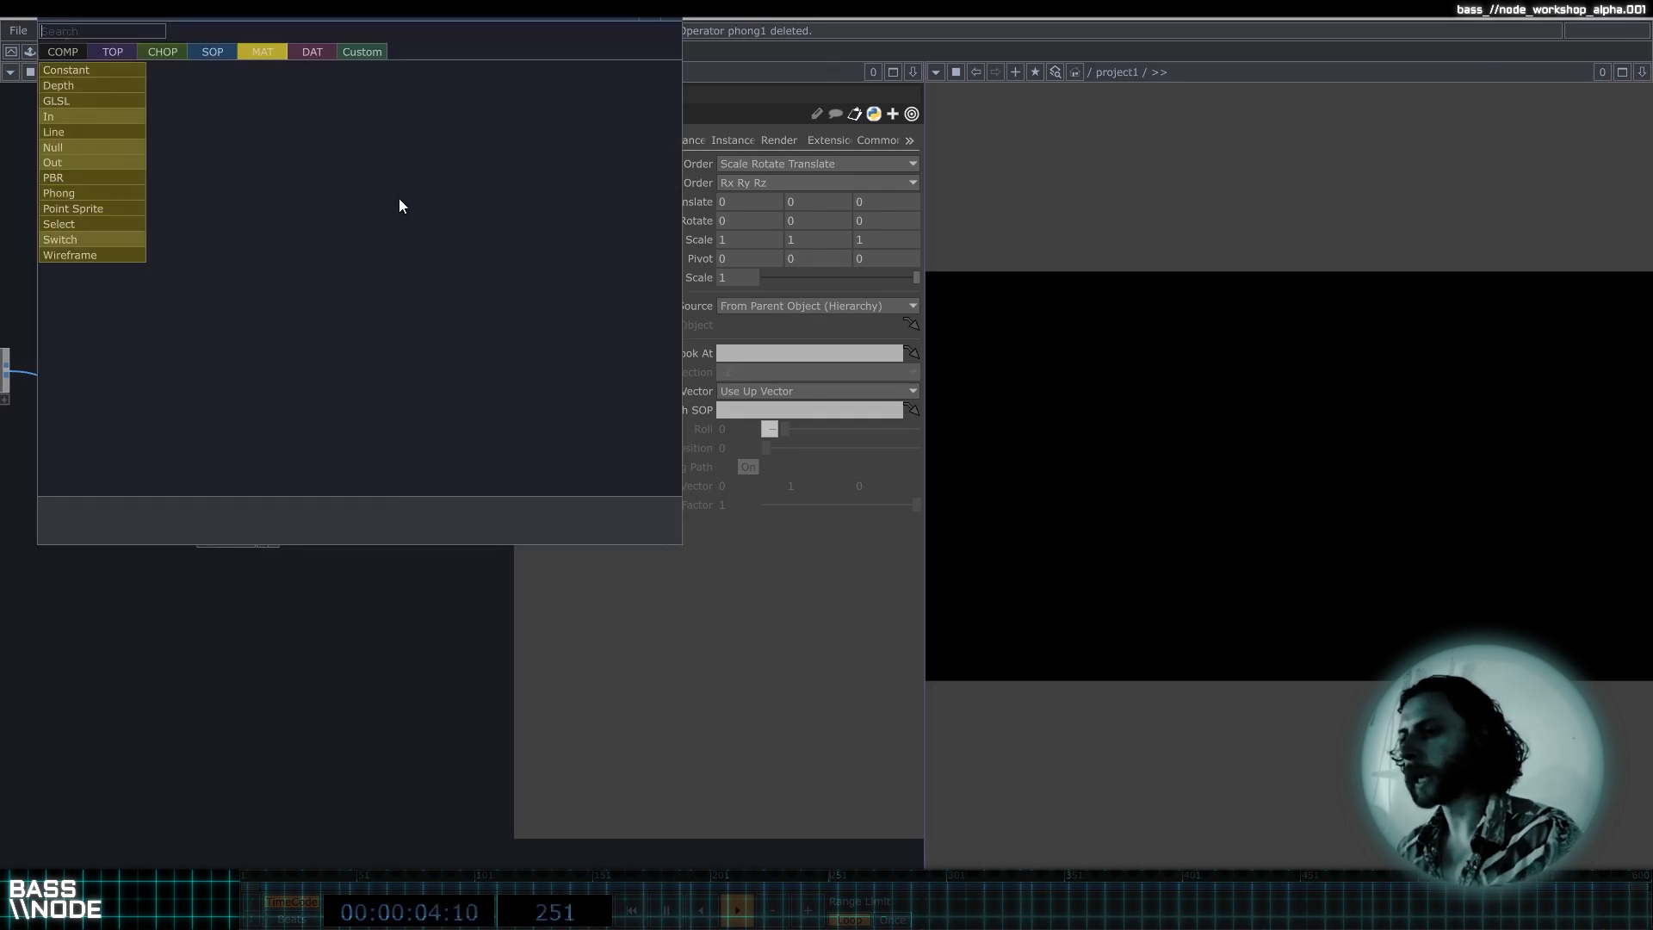
{"action": "left_click", "coordinate": [65, 50]}
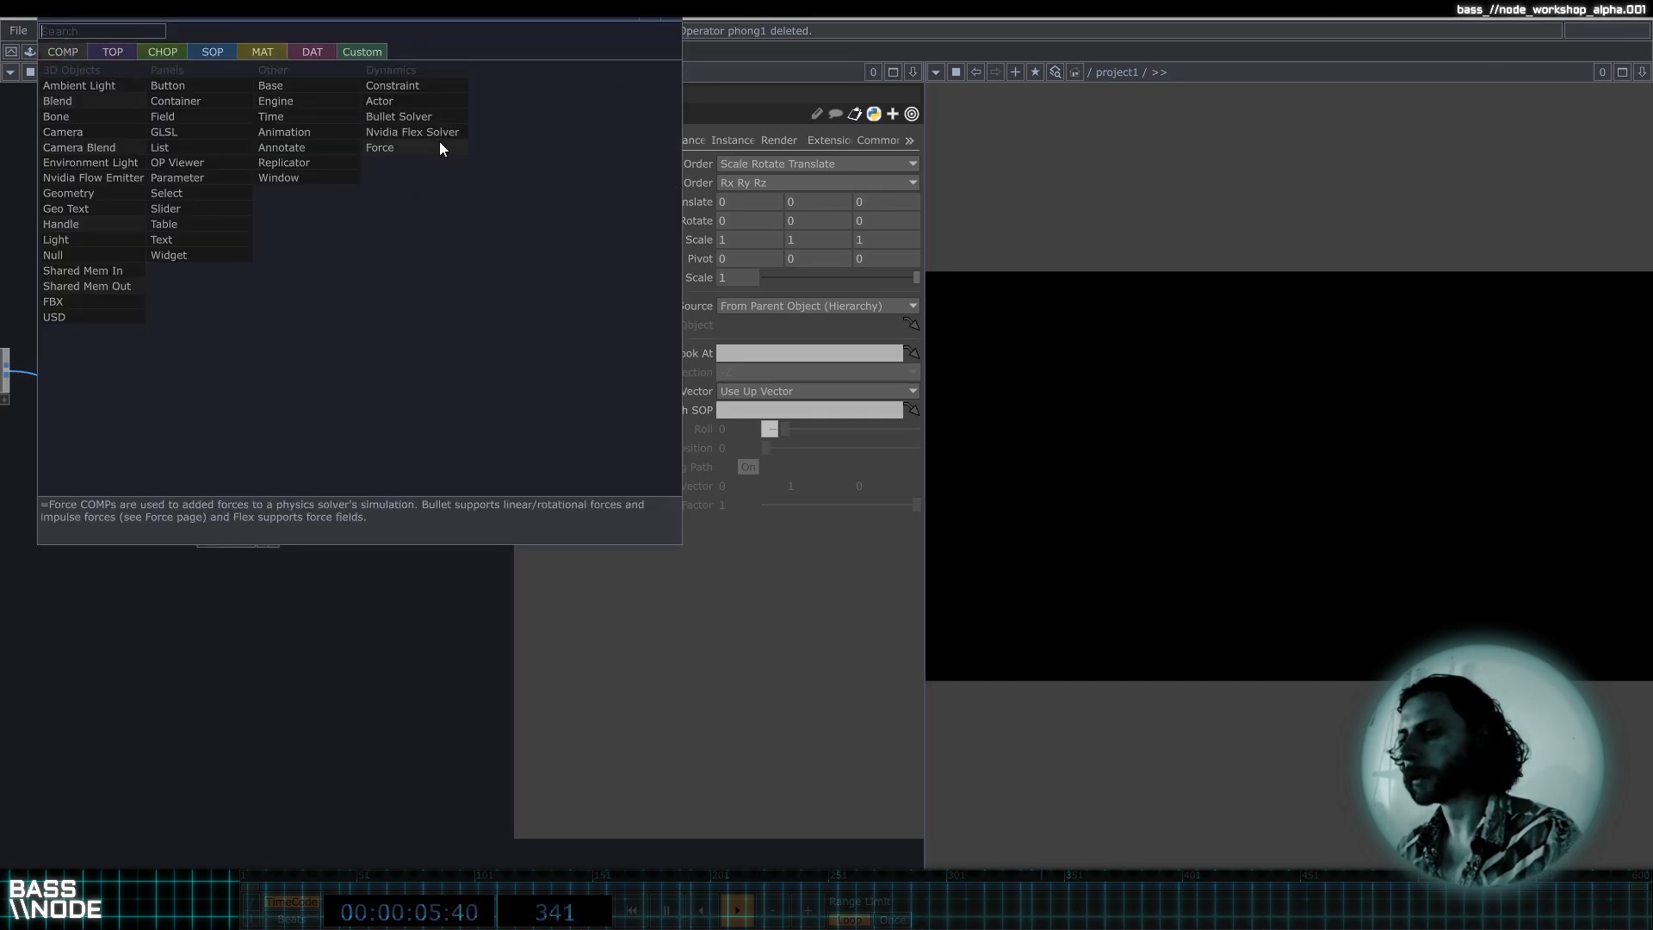
{"action": "left_click", "coordinate": [69, 239]}
{"action": "left_click", "coordinate": [228, 168]}
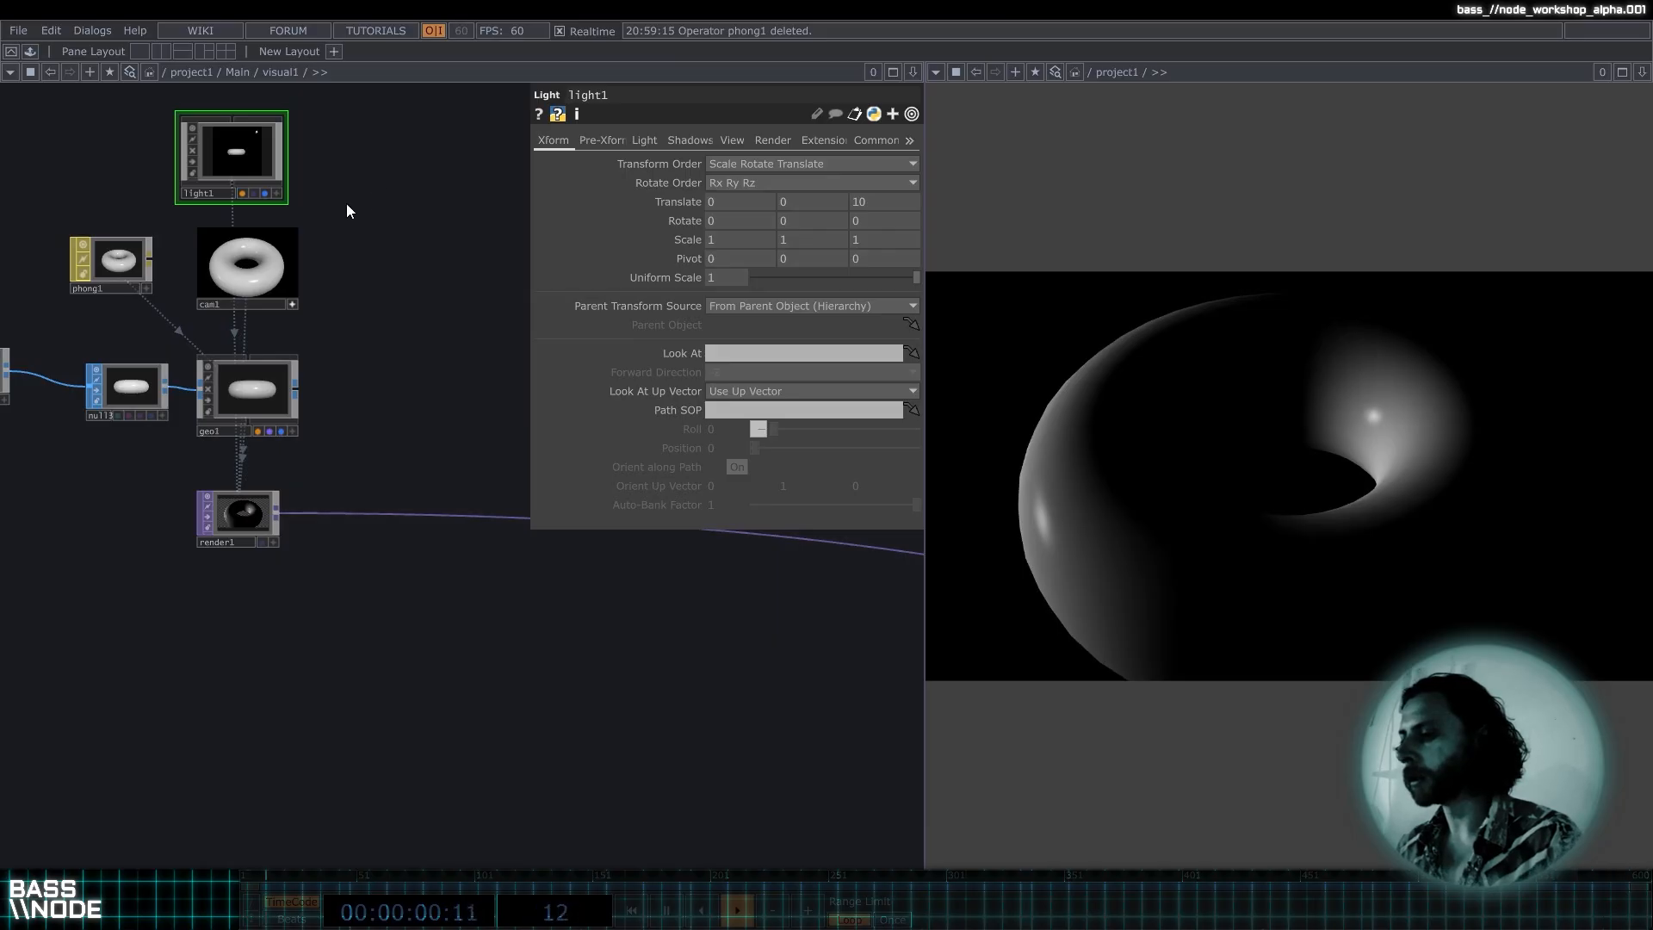
{"action": "left_click_drag", "start_coordinate": [265, 538], "coordinate": [265, 586]}
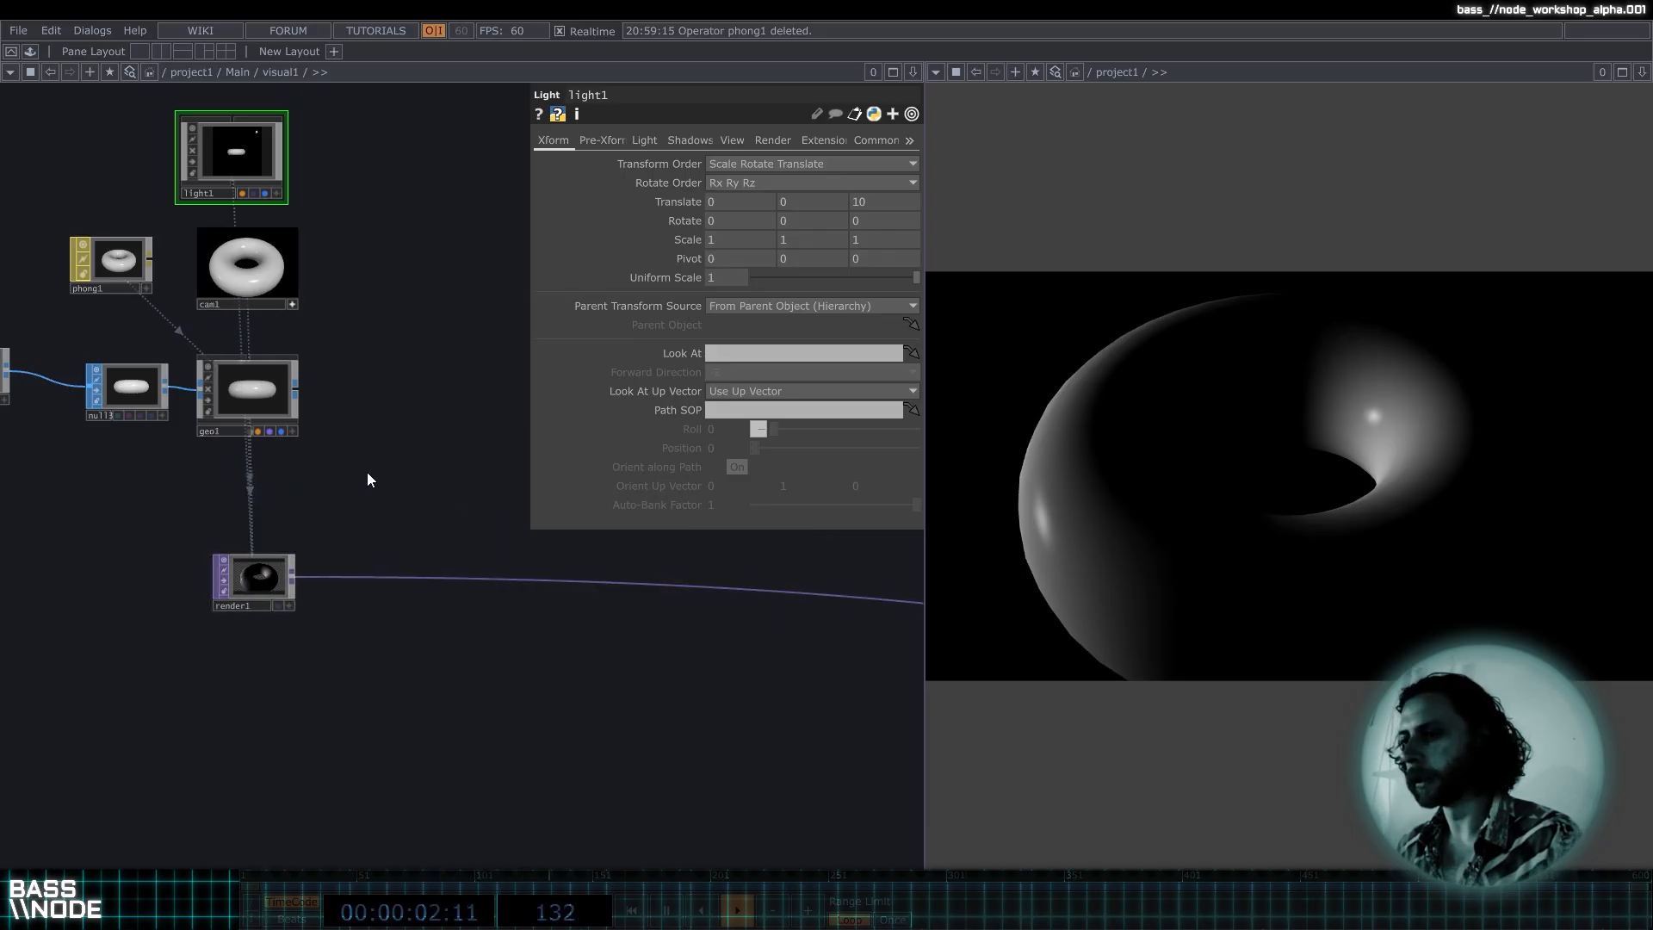
{"action": "key", "text": "Tab"}
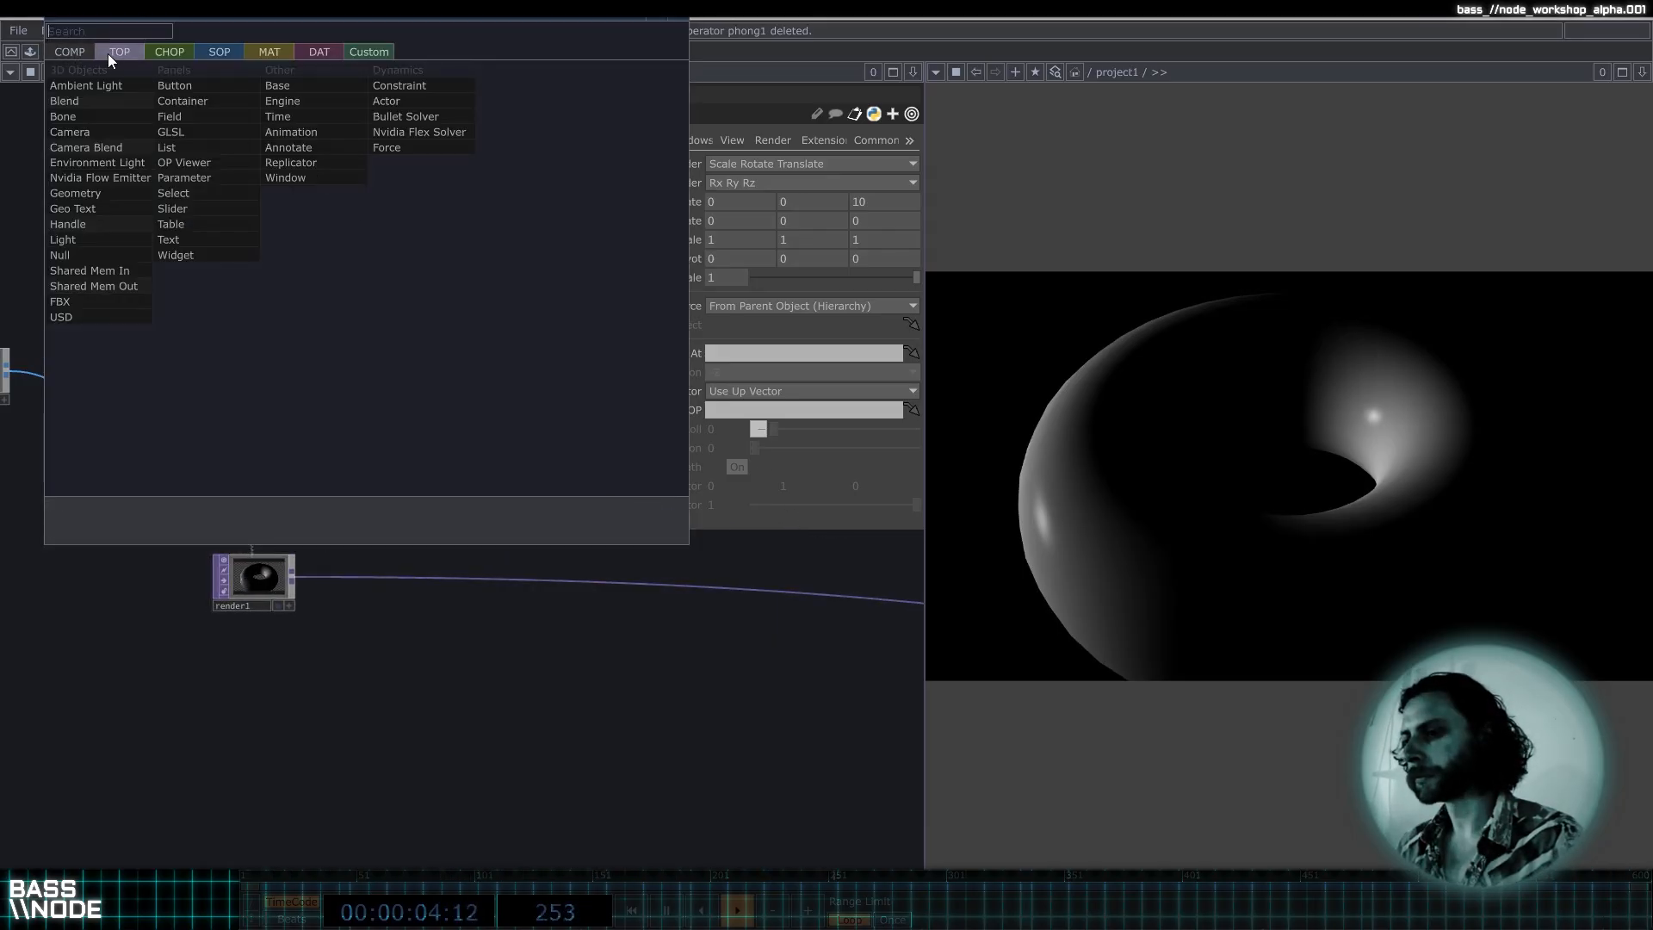
{"action": "left_click", "coordinate": [112, 53]}
{"action": "left_click", "coordinate": [70, 54]}
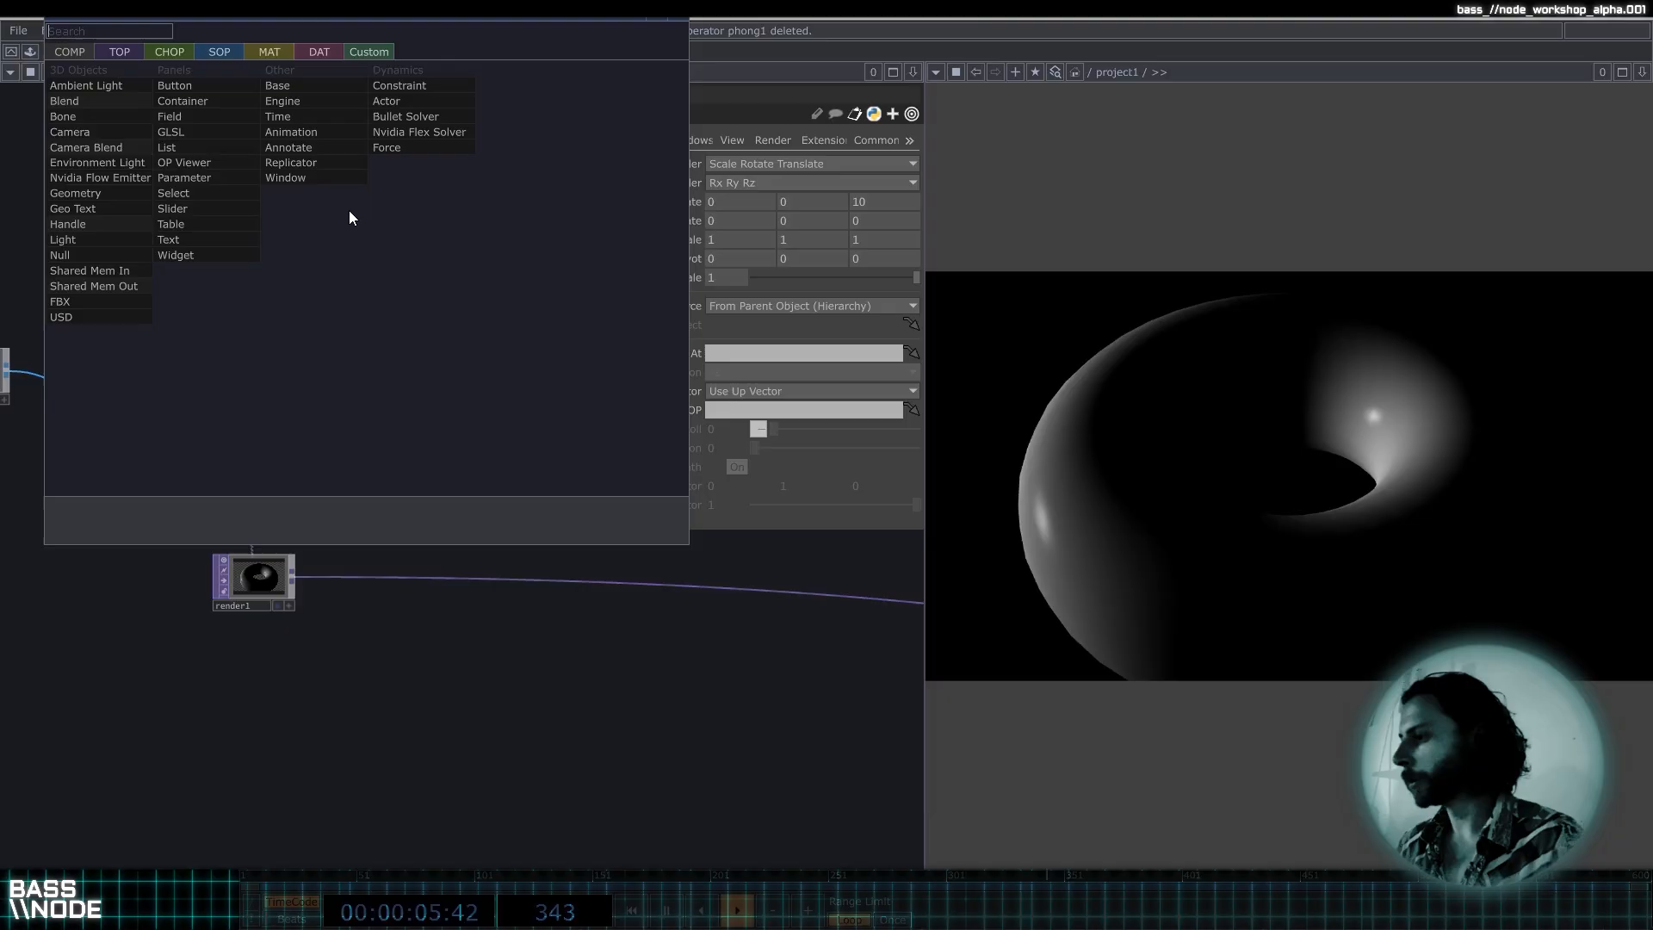
{"action": "left_click", "coordinate": [100, 239]}
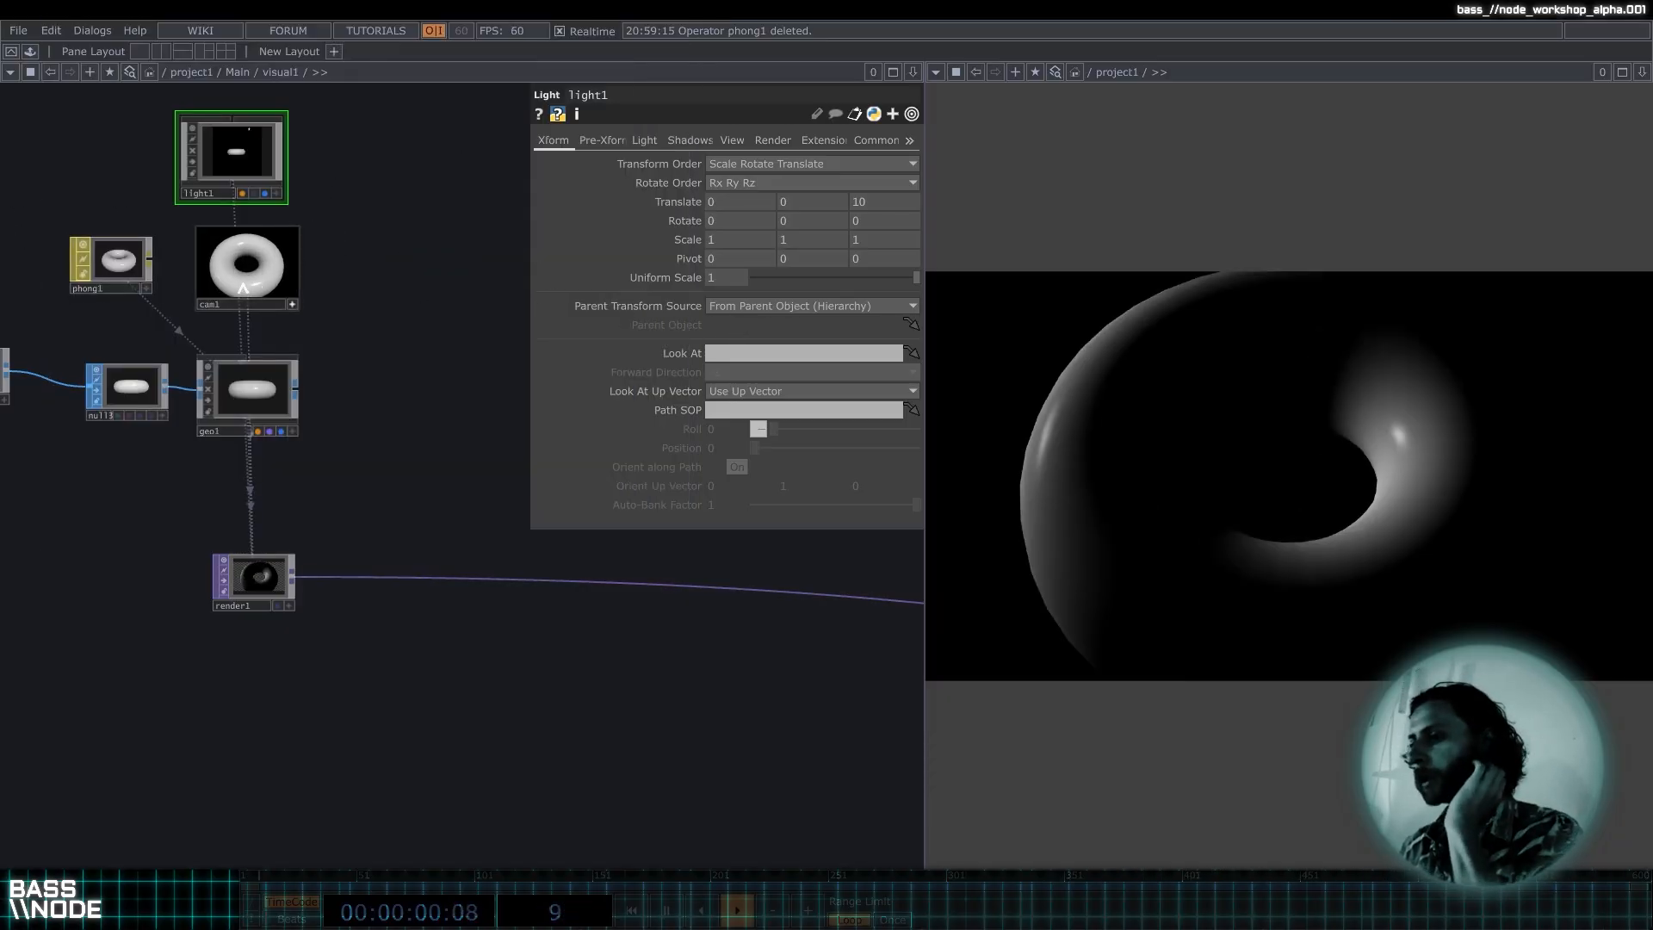
Rearrange the render nodes: render1 beyond geo1, geo1 below null3's row, cam1 above render1 and light1 in cam1's old spot.
{"action": "left_click_drag", "start_coordinate": [361, 280], "coordinate": [370, 269]}
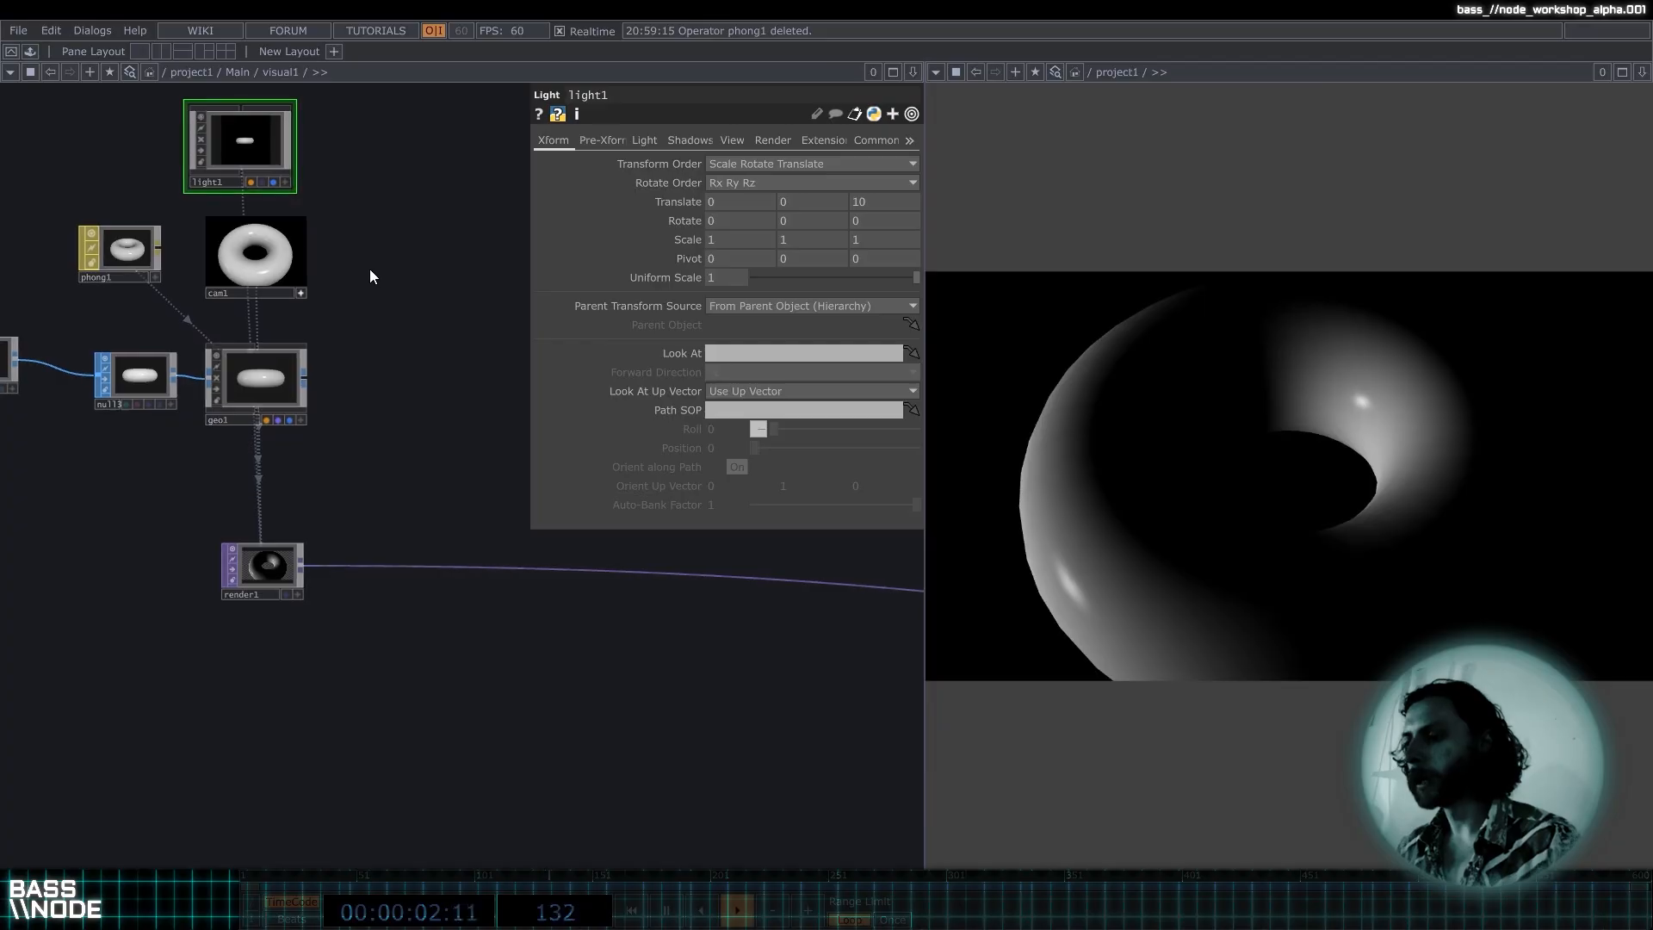
{"action": "left_click_drag", "start_coordinate": [293, 555], "coordinate": [407, 328]}
{"action": "left_click_drag", "start_coordinate": [279, 405], "coordinate": [264, 511]}
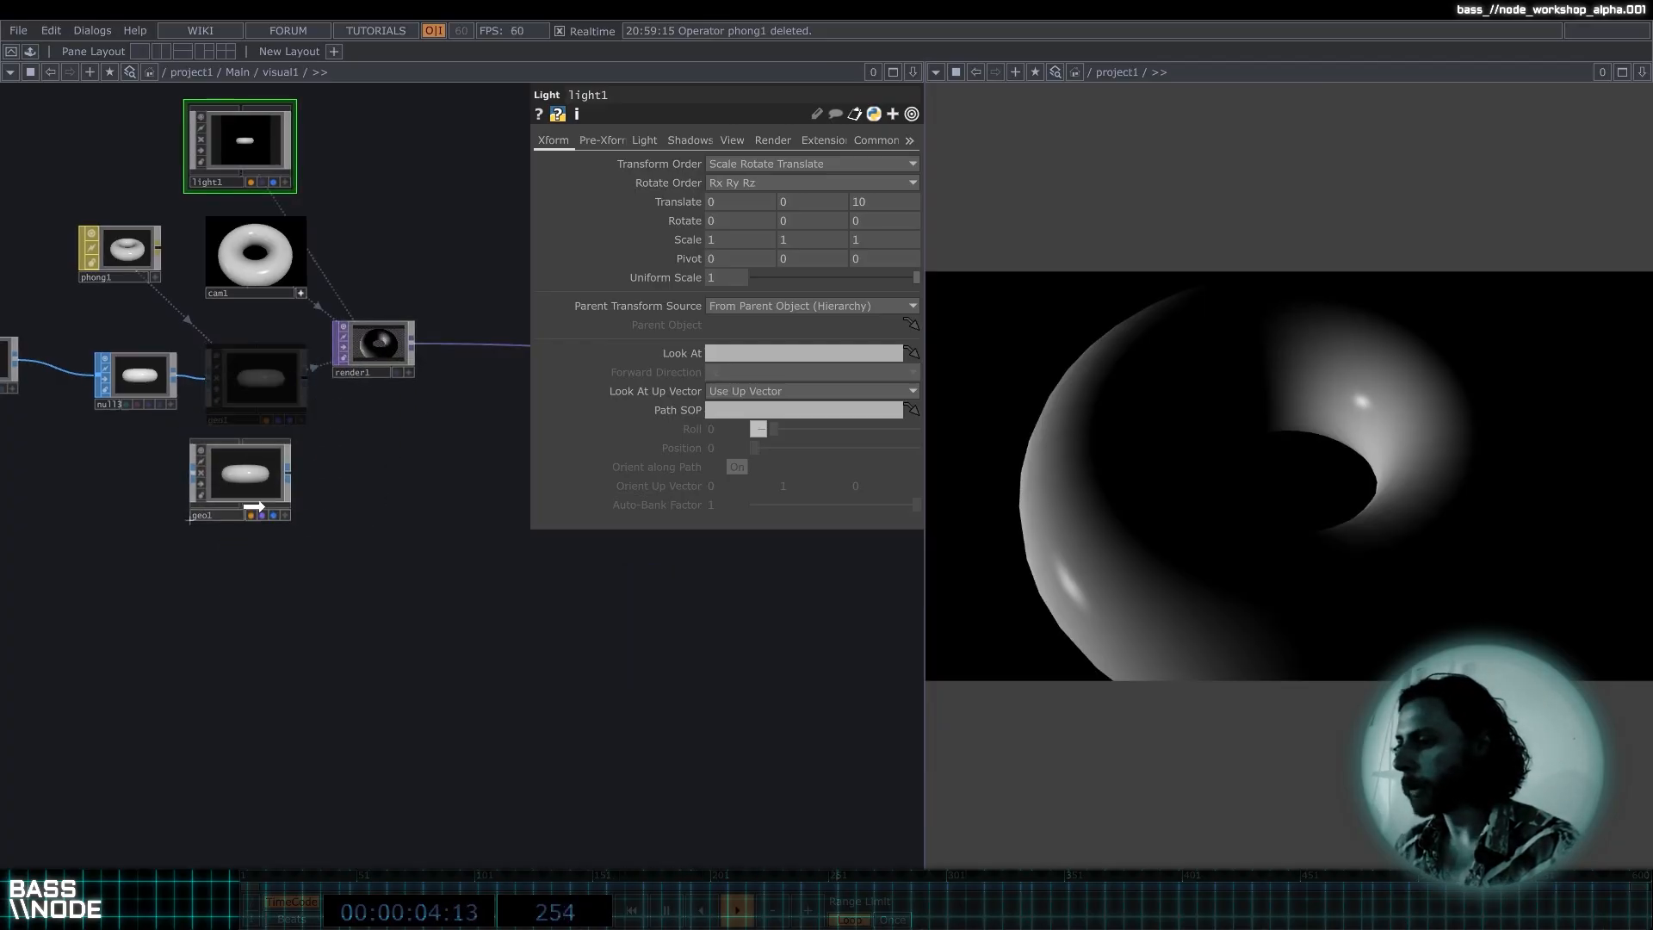
{"action": "left_click_drag", "start_coordinate": [388, 348], "coordinate": [434, 392]}
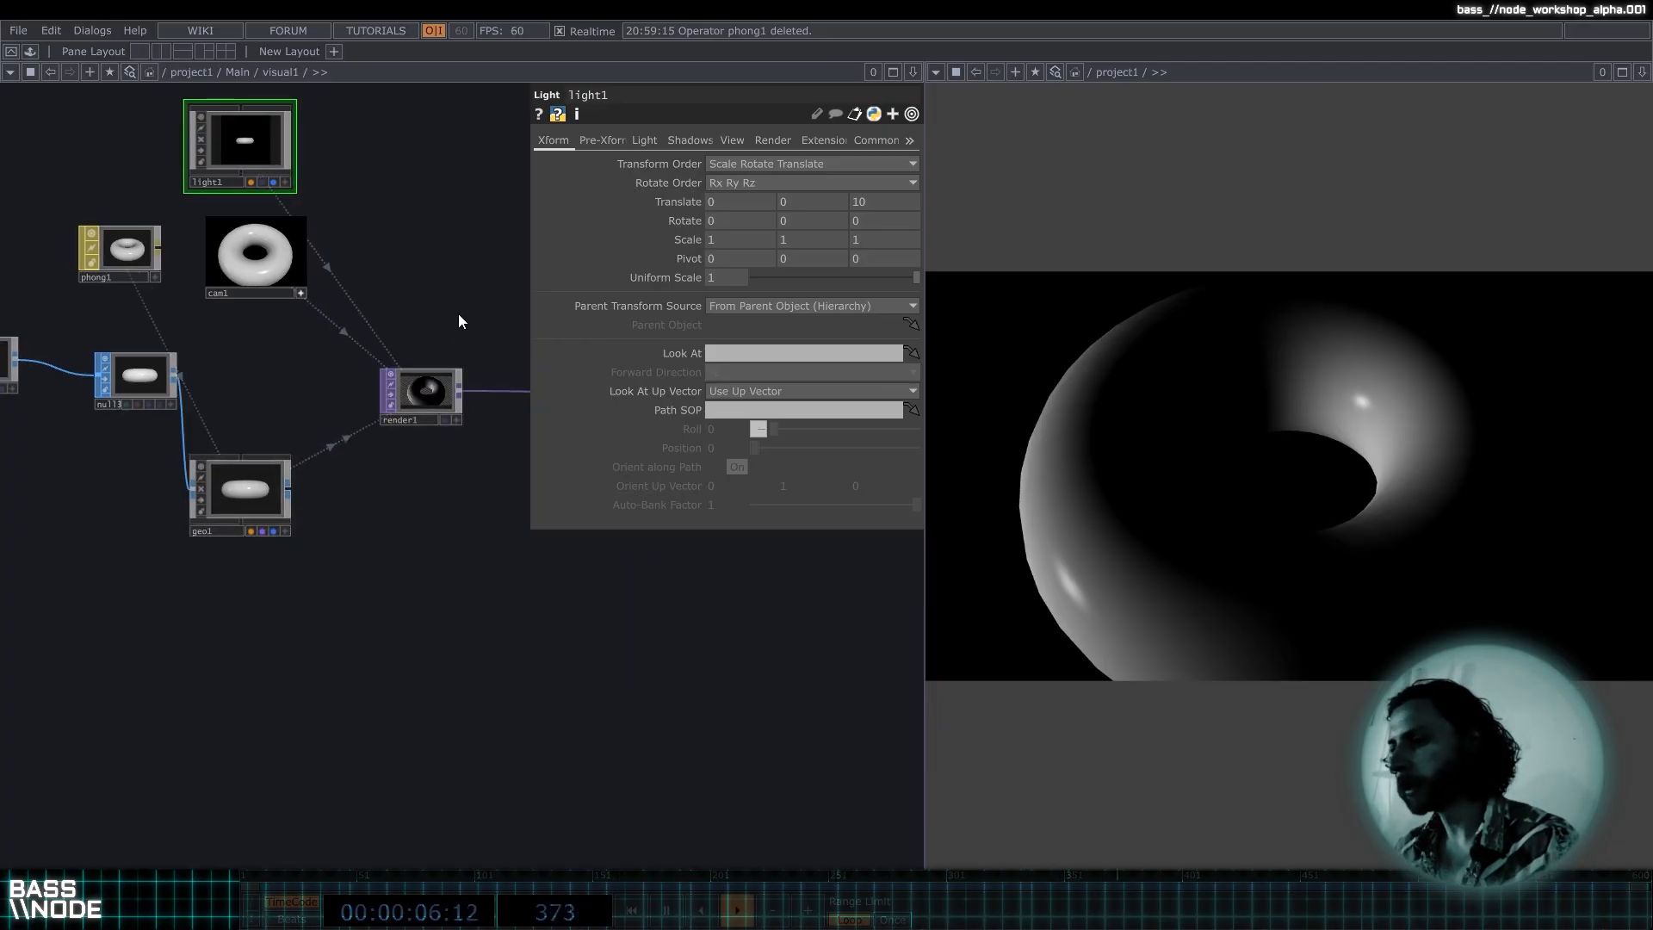
{"action": "left_click_drag", "start_coordinate": [258, 259], "coordinate": [418, 212]}
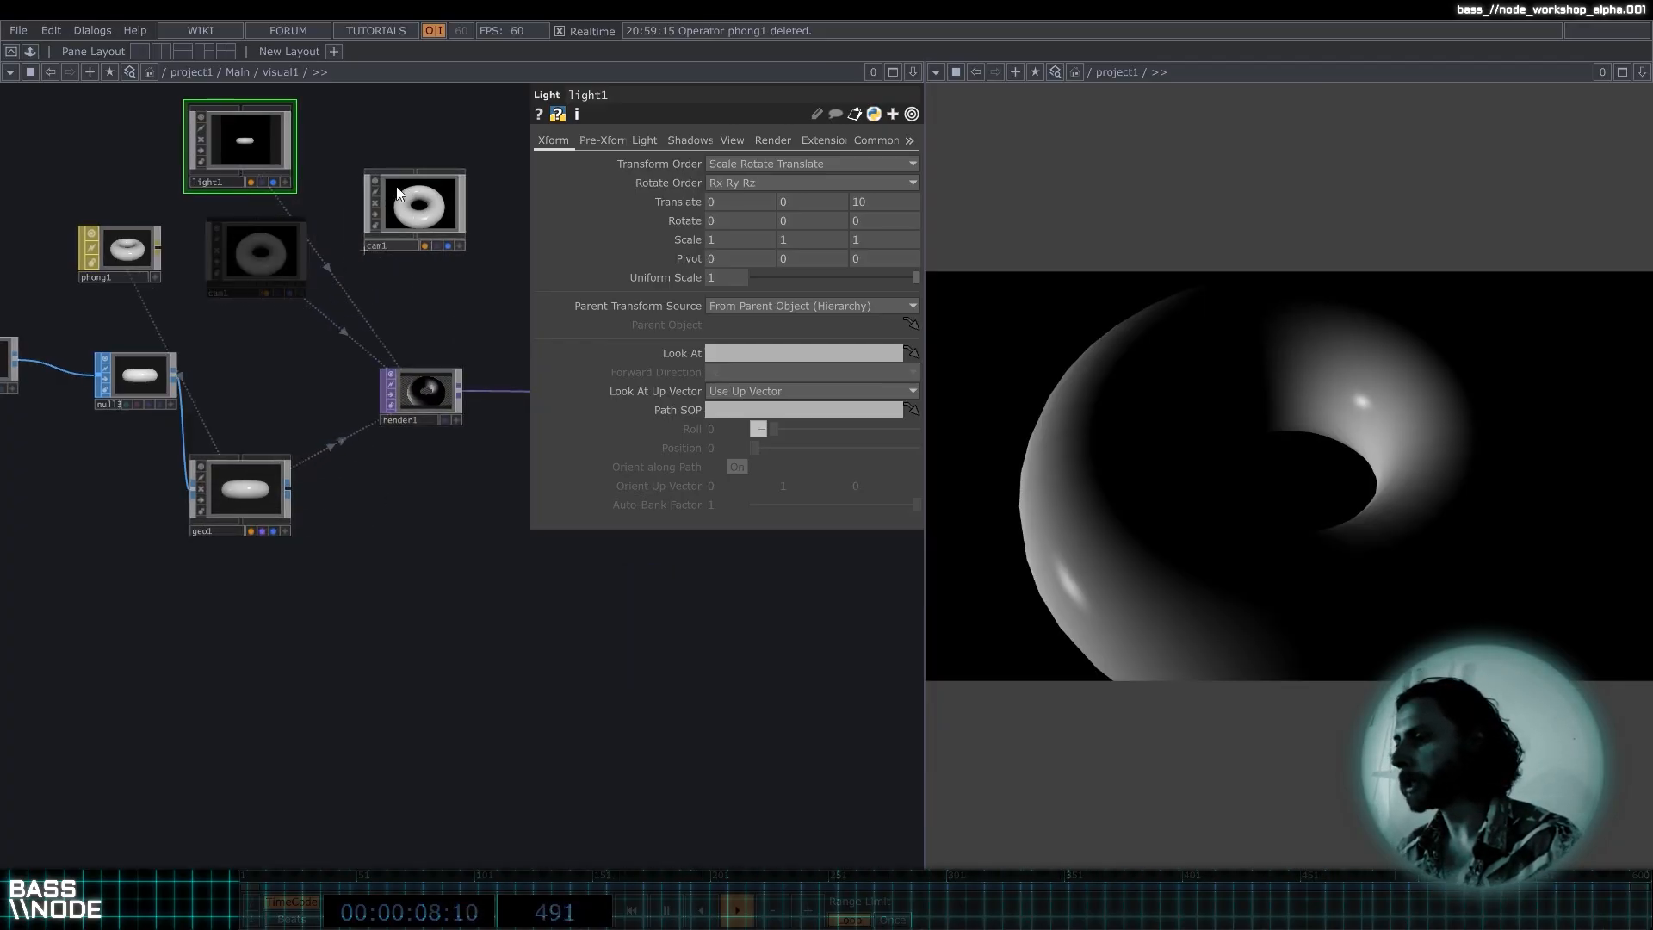
{"action": "left_click_drag", "start_coordinate": [242, 142], "coordinate": [258, 254]}
Raise phong1's Diffuse color to 1.1 and its Specular color to 0.6 on all channels.
{"action": "left_click", "coordinate": [421, 210]}
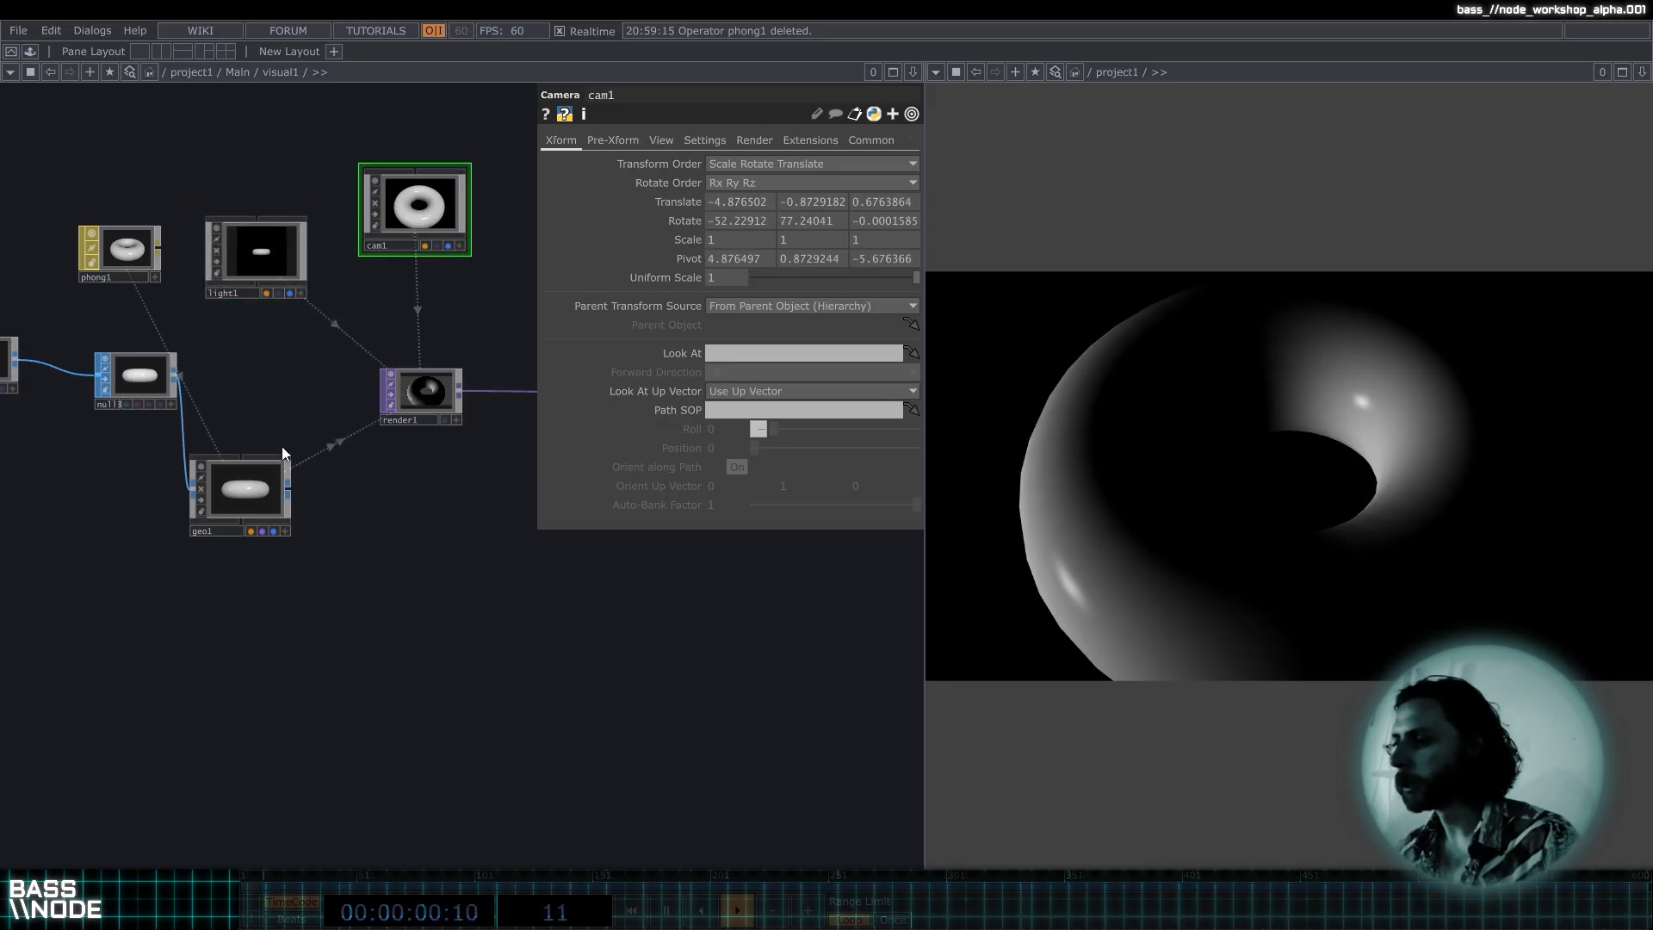
{"action": "left_click", "coordinate": [246, 493]}
{"action": "left_click", "coordinate": [429, 396]}
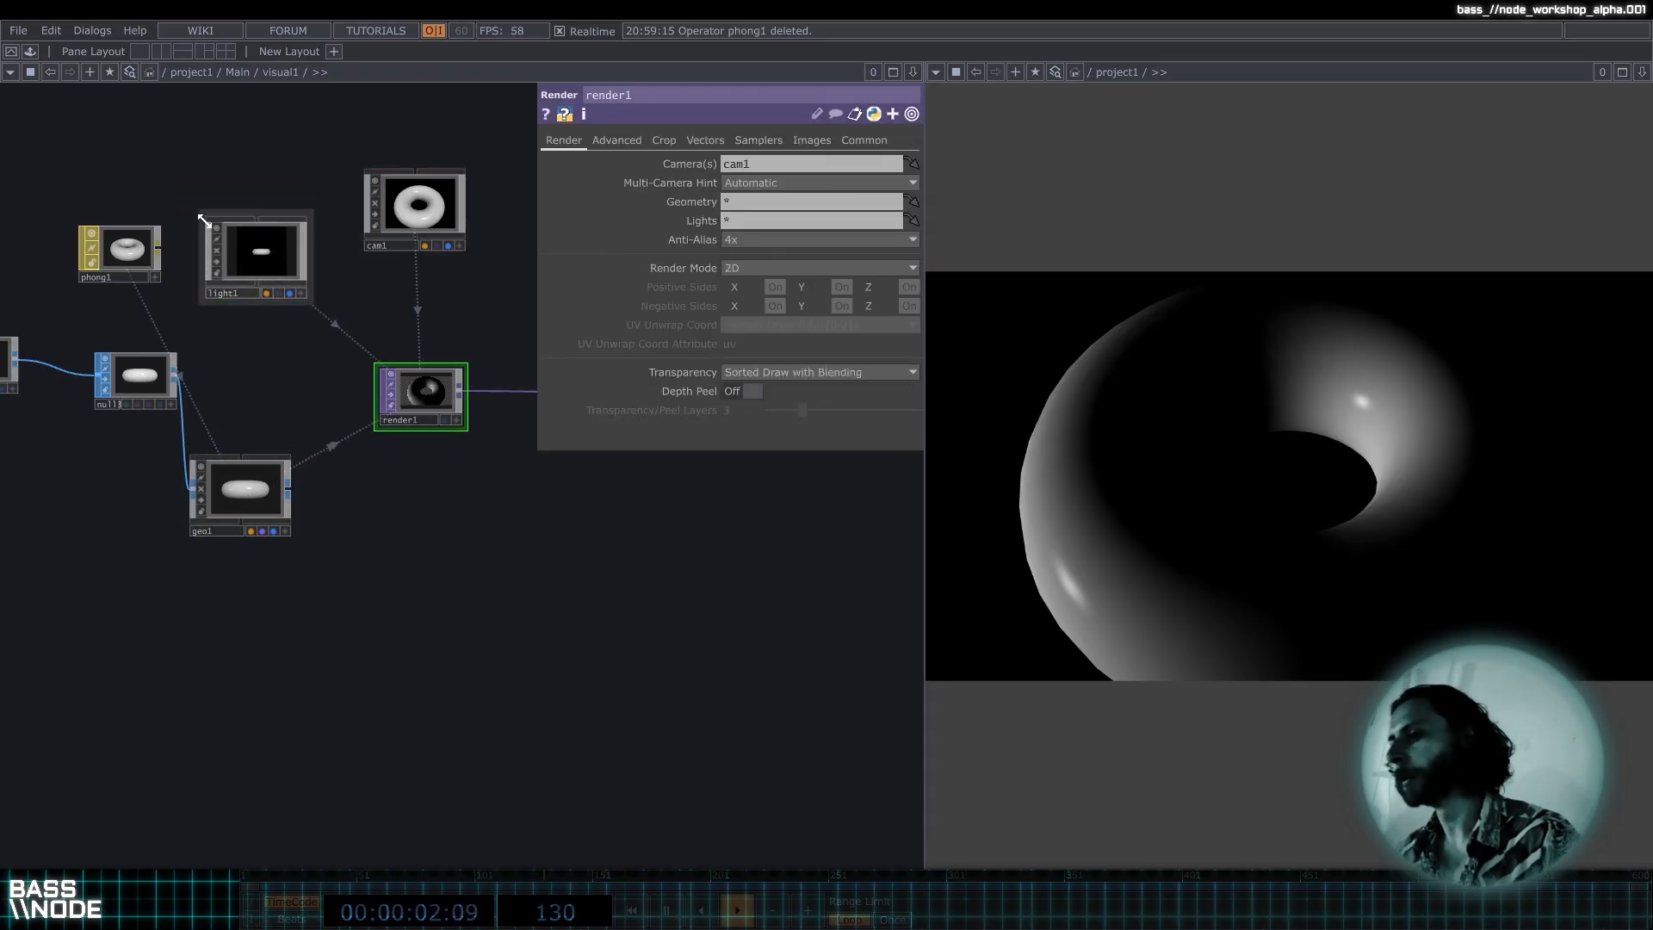
{"action": "left_click", "coordinate": [272, 247]}
{"action": "left_click", "coordinate": [136, 255]}
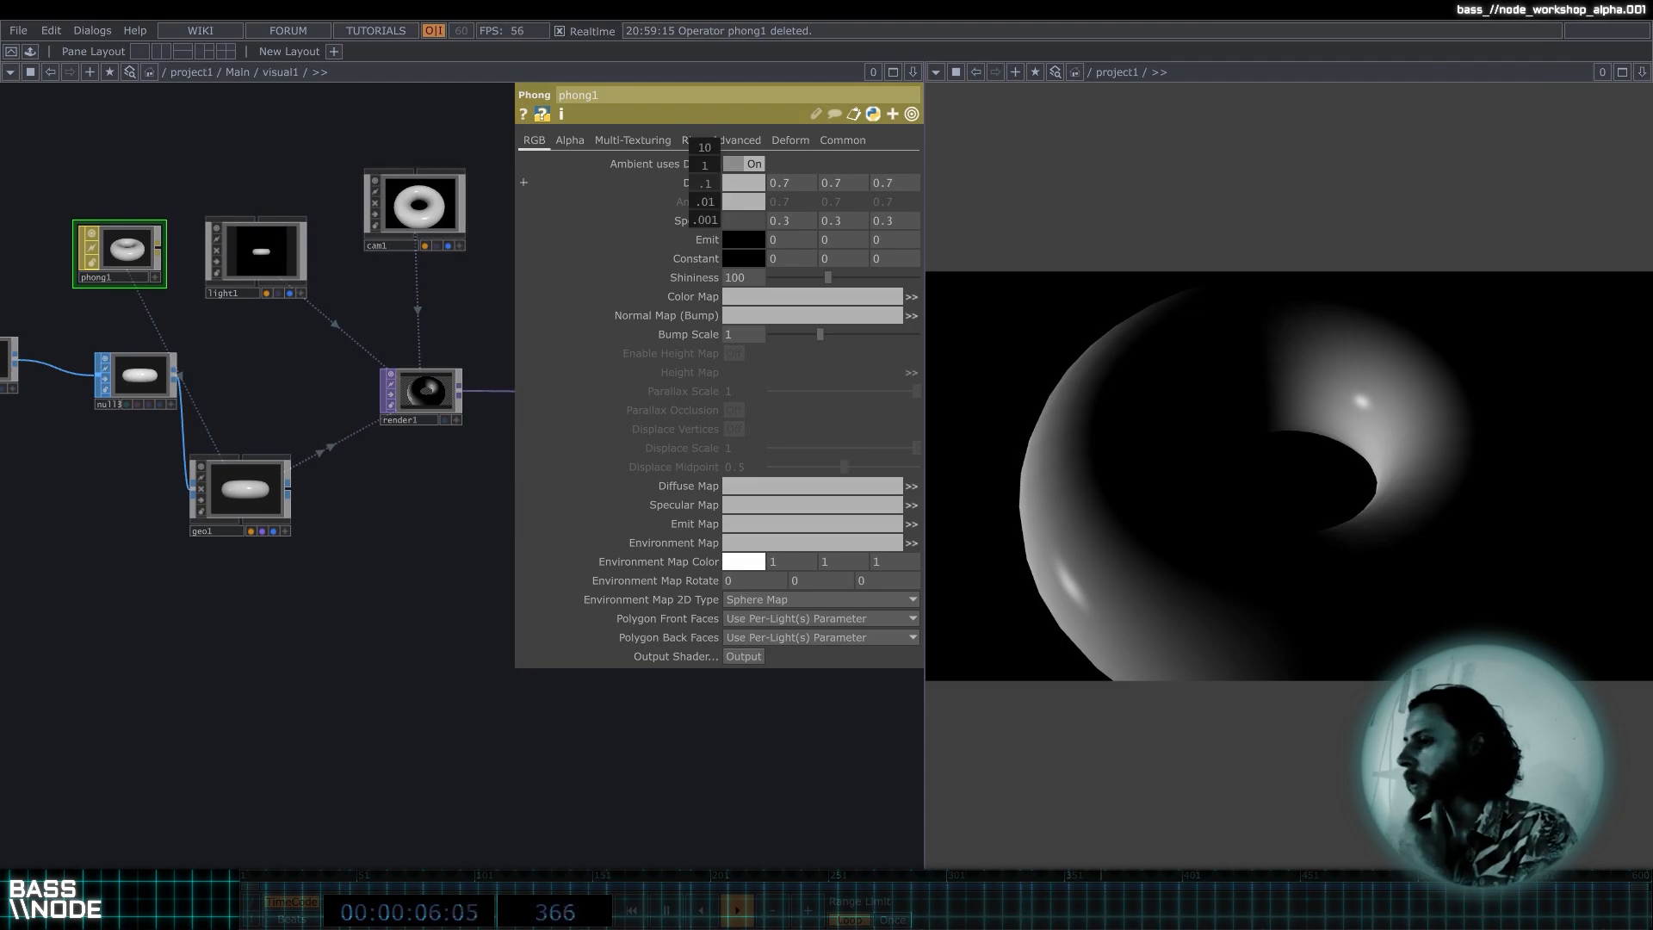
{"action": "middle_click_drag", "start_coordinate": [704, 183], "coordinate": [775, 204]}
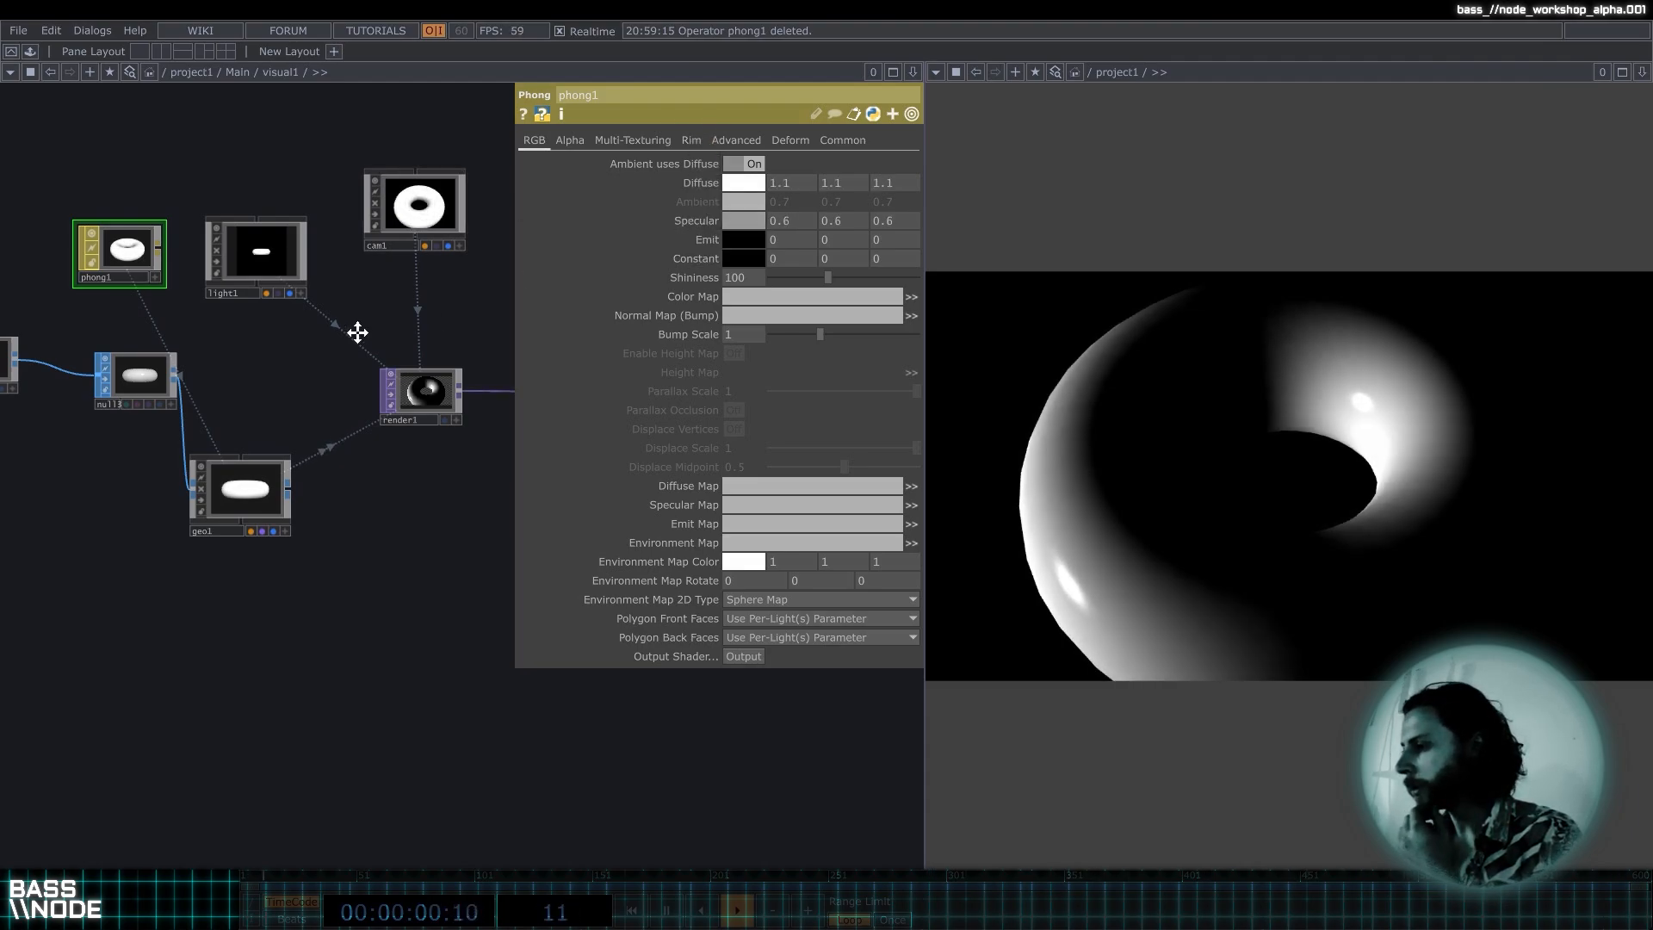
Move geo1 back up between null3 and render1, and place a Line MAT above light1.
{"action": "left_click_drag", "start_coordinate": [282, 478], "coordinate": [315, 405]}
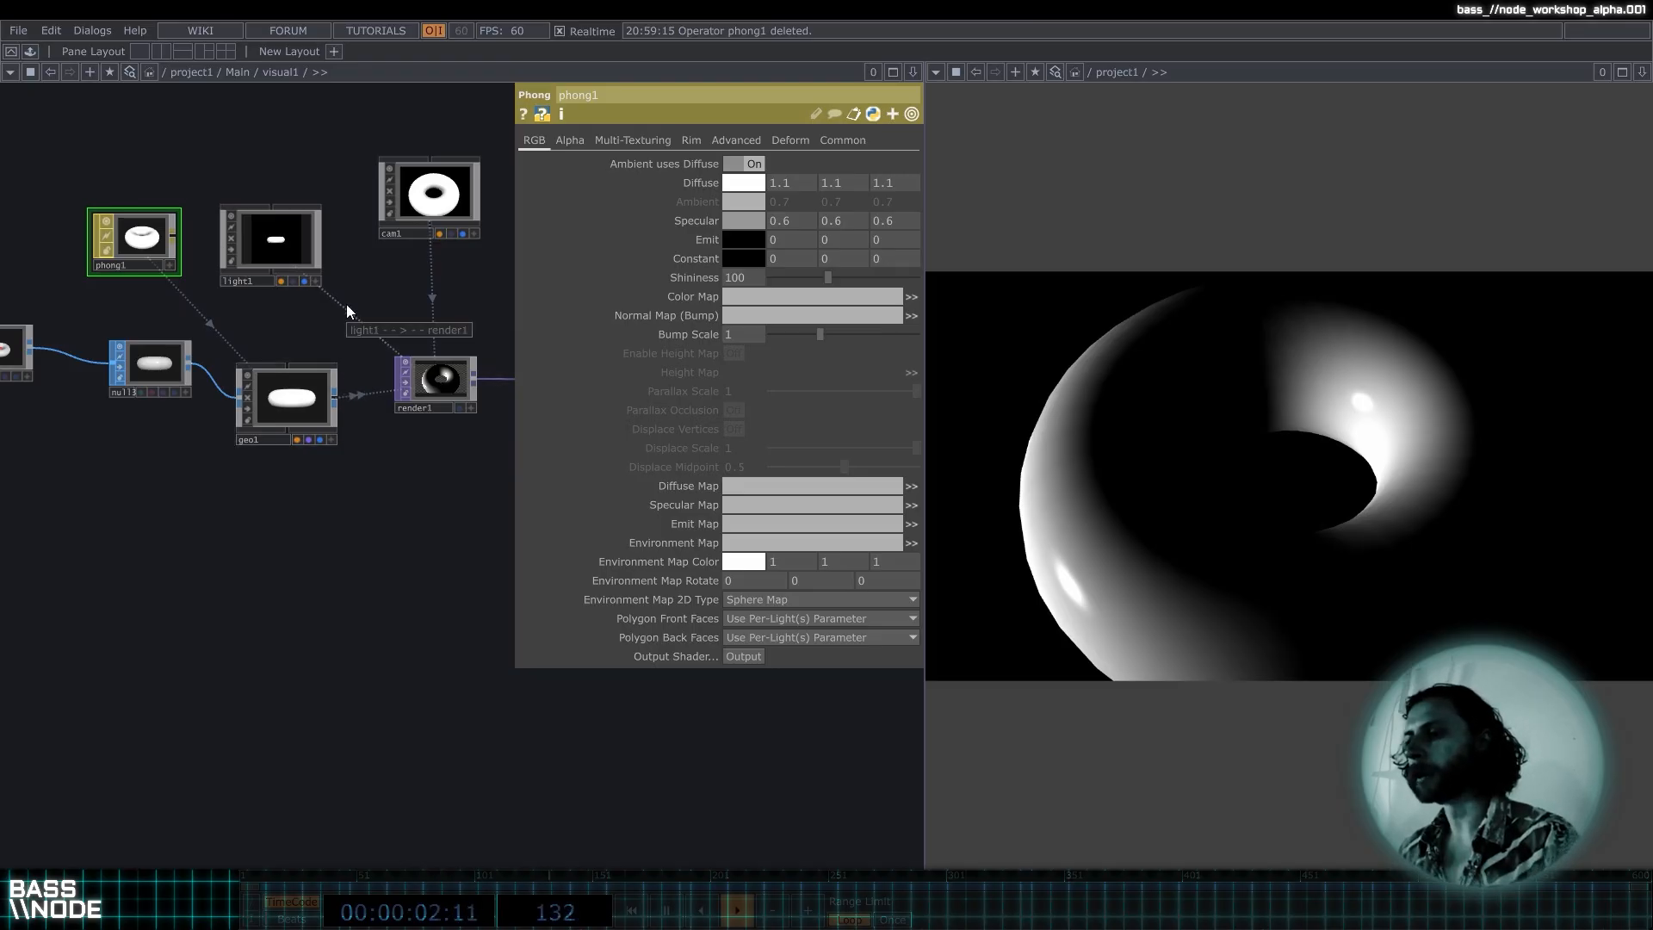
{"action": "left_click_drag", "start_coordinate": [327, 336], "coordinate": [285, 346]}
{"action": "key", "text": "Tab"}
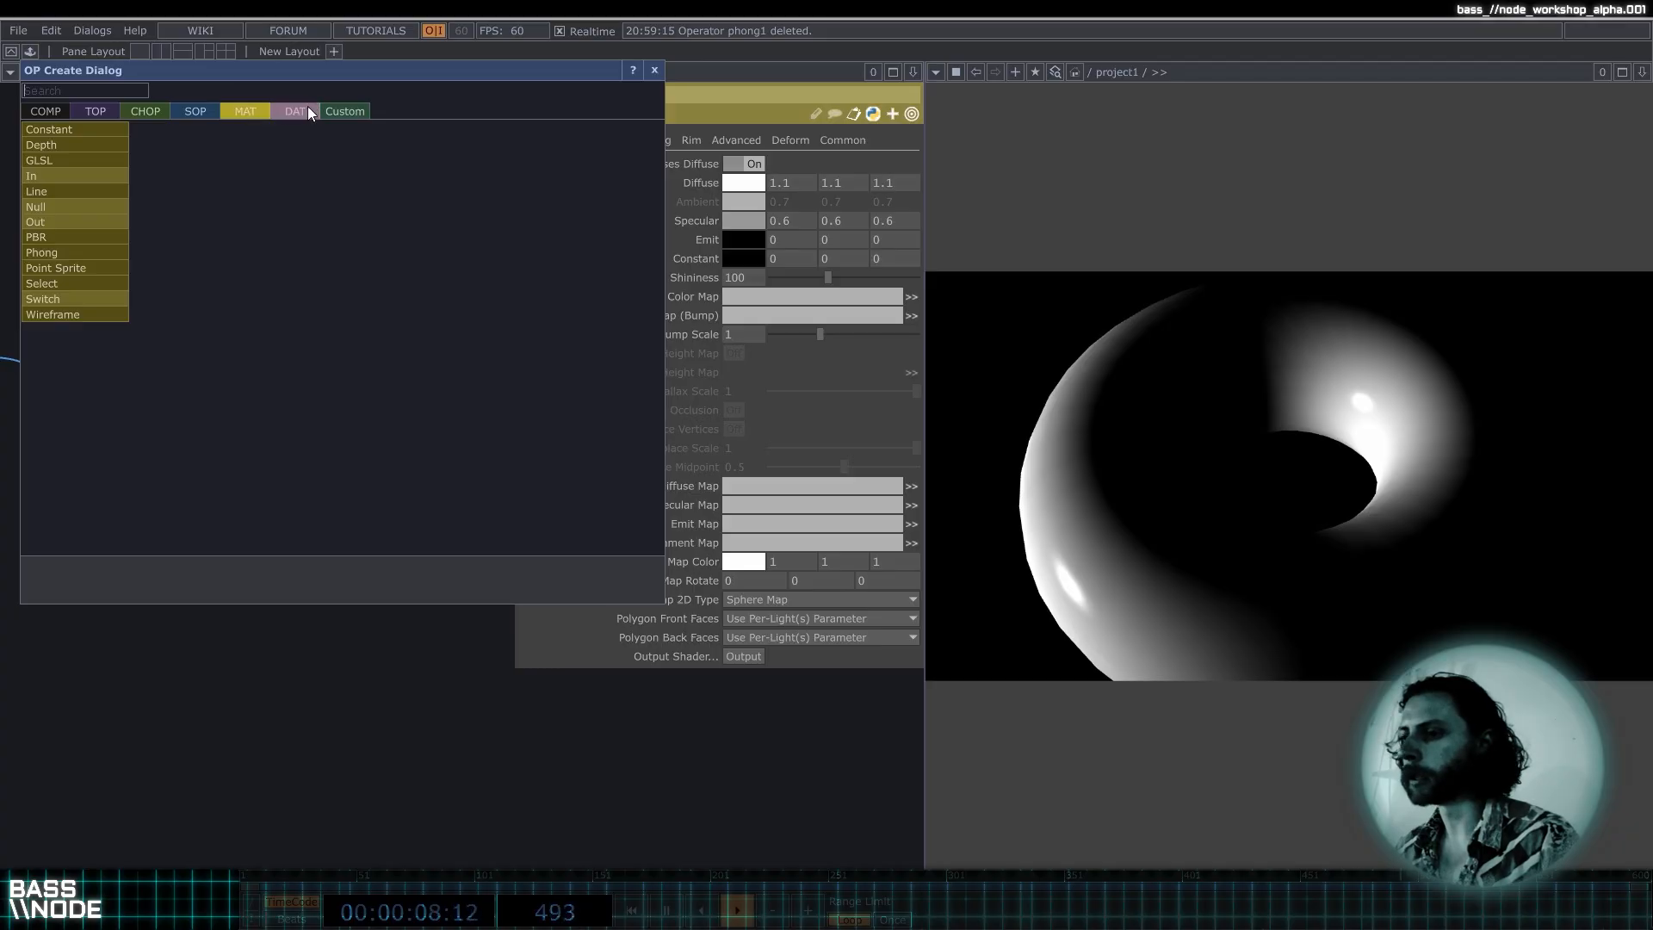
{"action": "left_click", "coordinate": [106, 189]}
{"action": "left_click", "coordinate": [203, 157]}
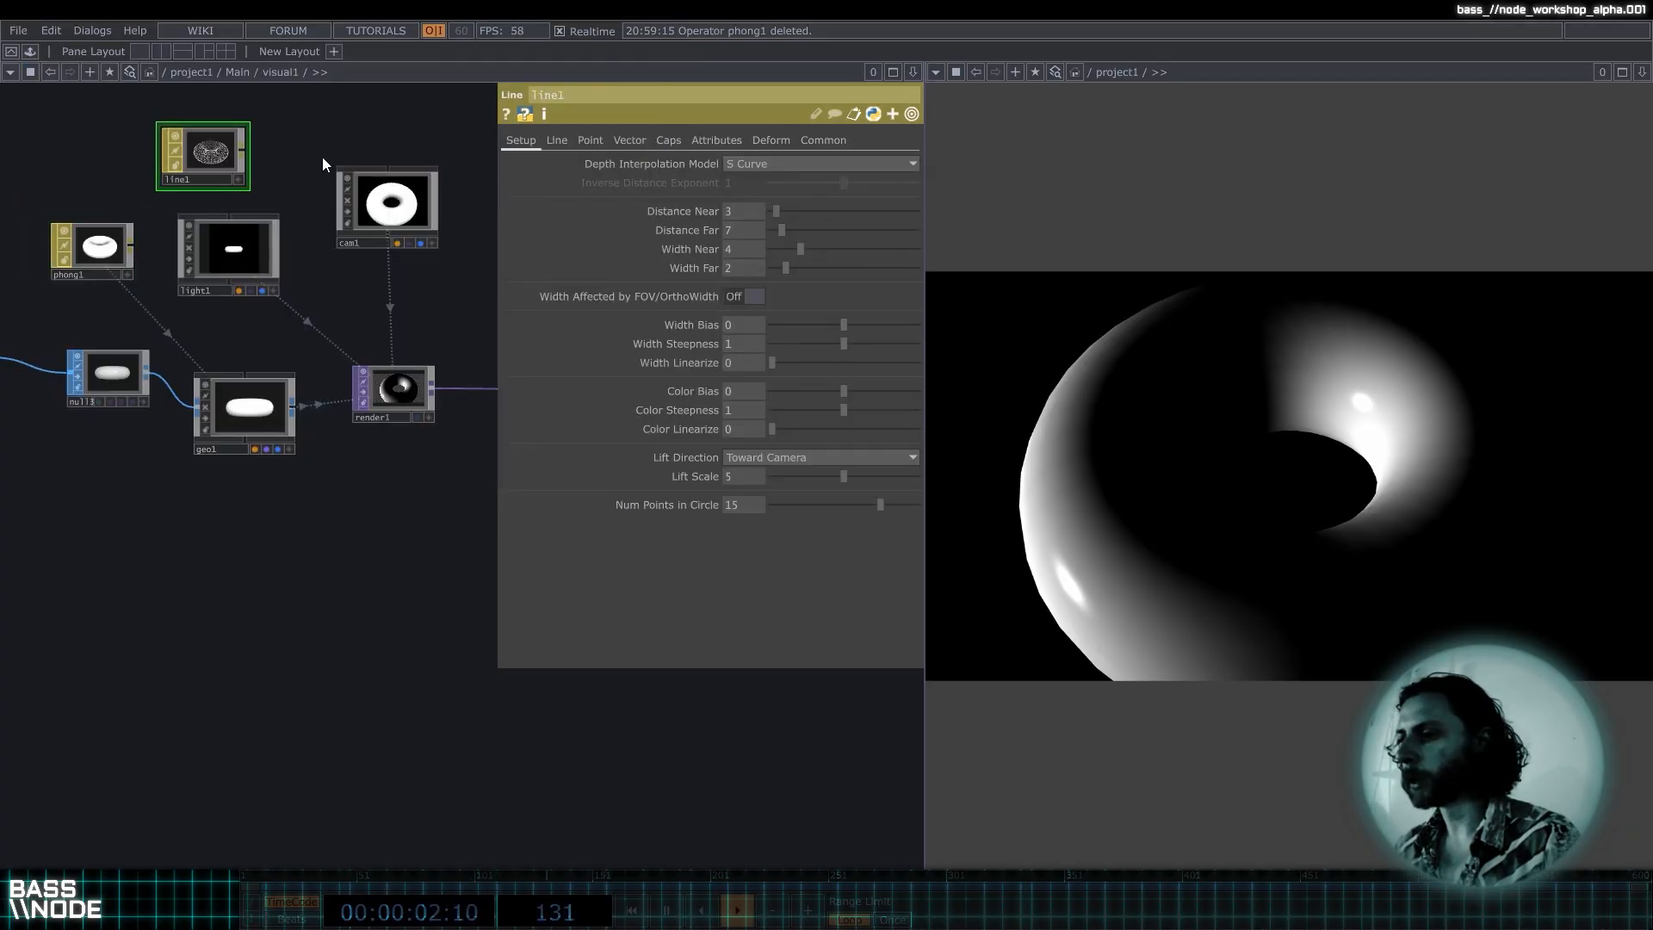
Assign line1 to geo1 as its material with the Parm: Material option.
{"action": "scroll", "coordinate": [211, 155], "scroll_direction": "up", "scroll_amount": 5}
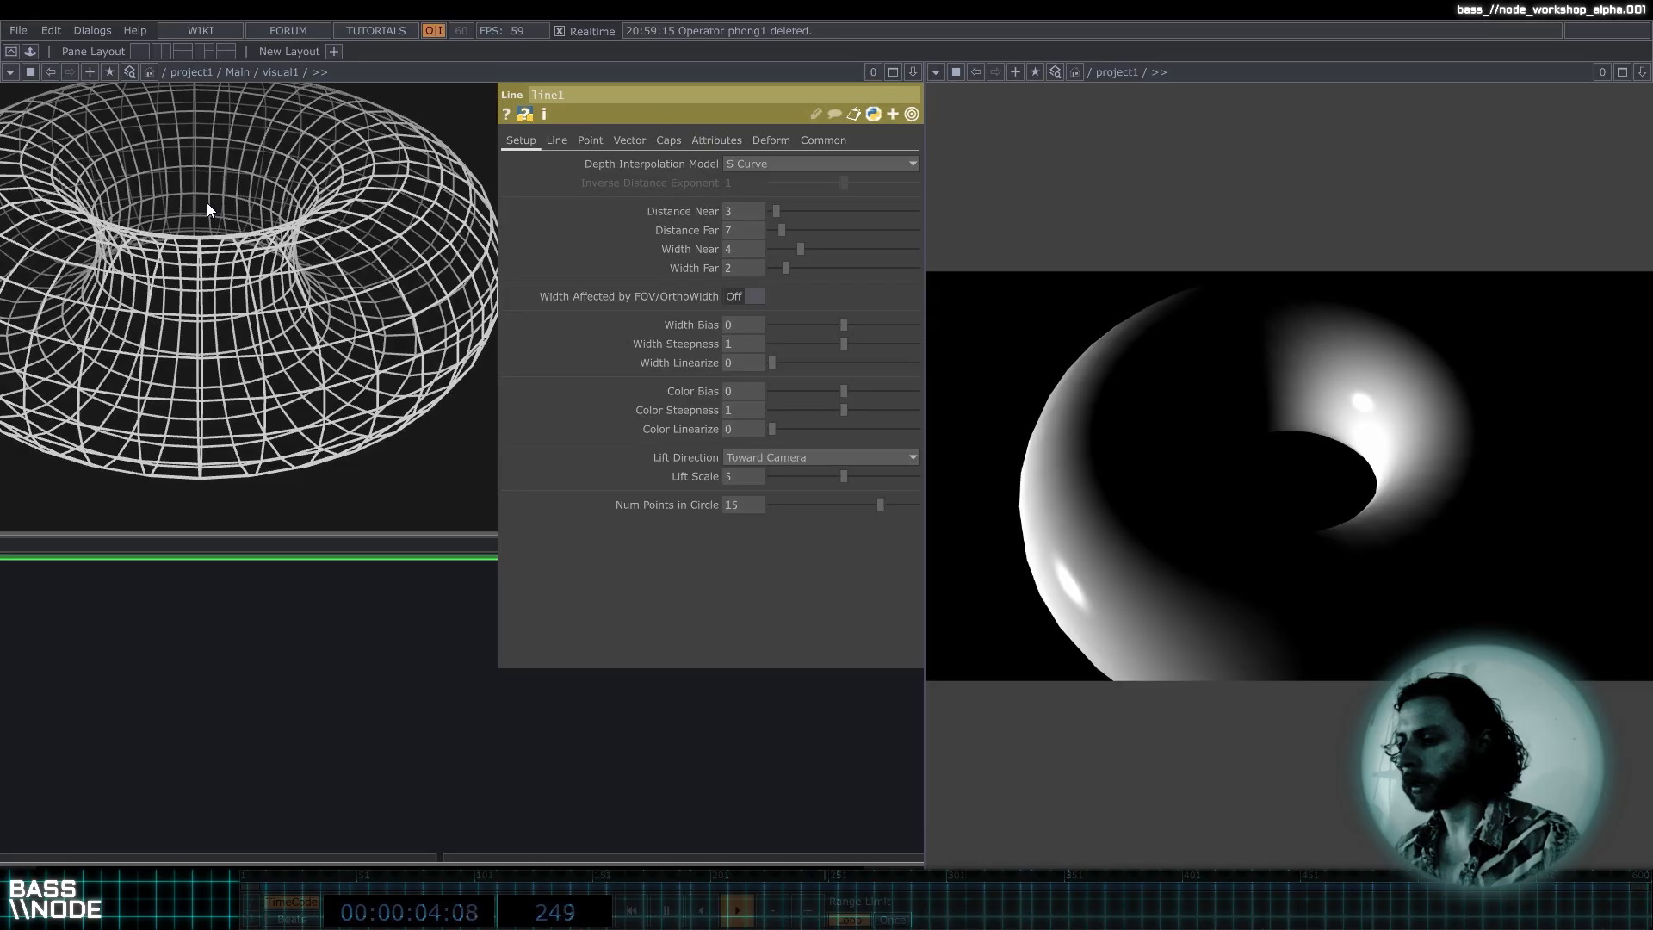
{"action": "scroll", "coordinate": [207, 203], "scroll_direction": "down", "scroll_amount": 5}
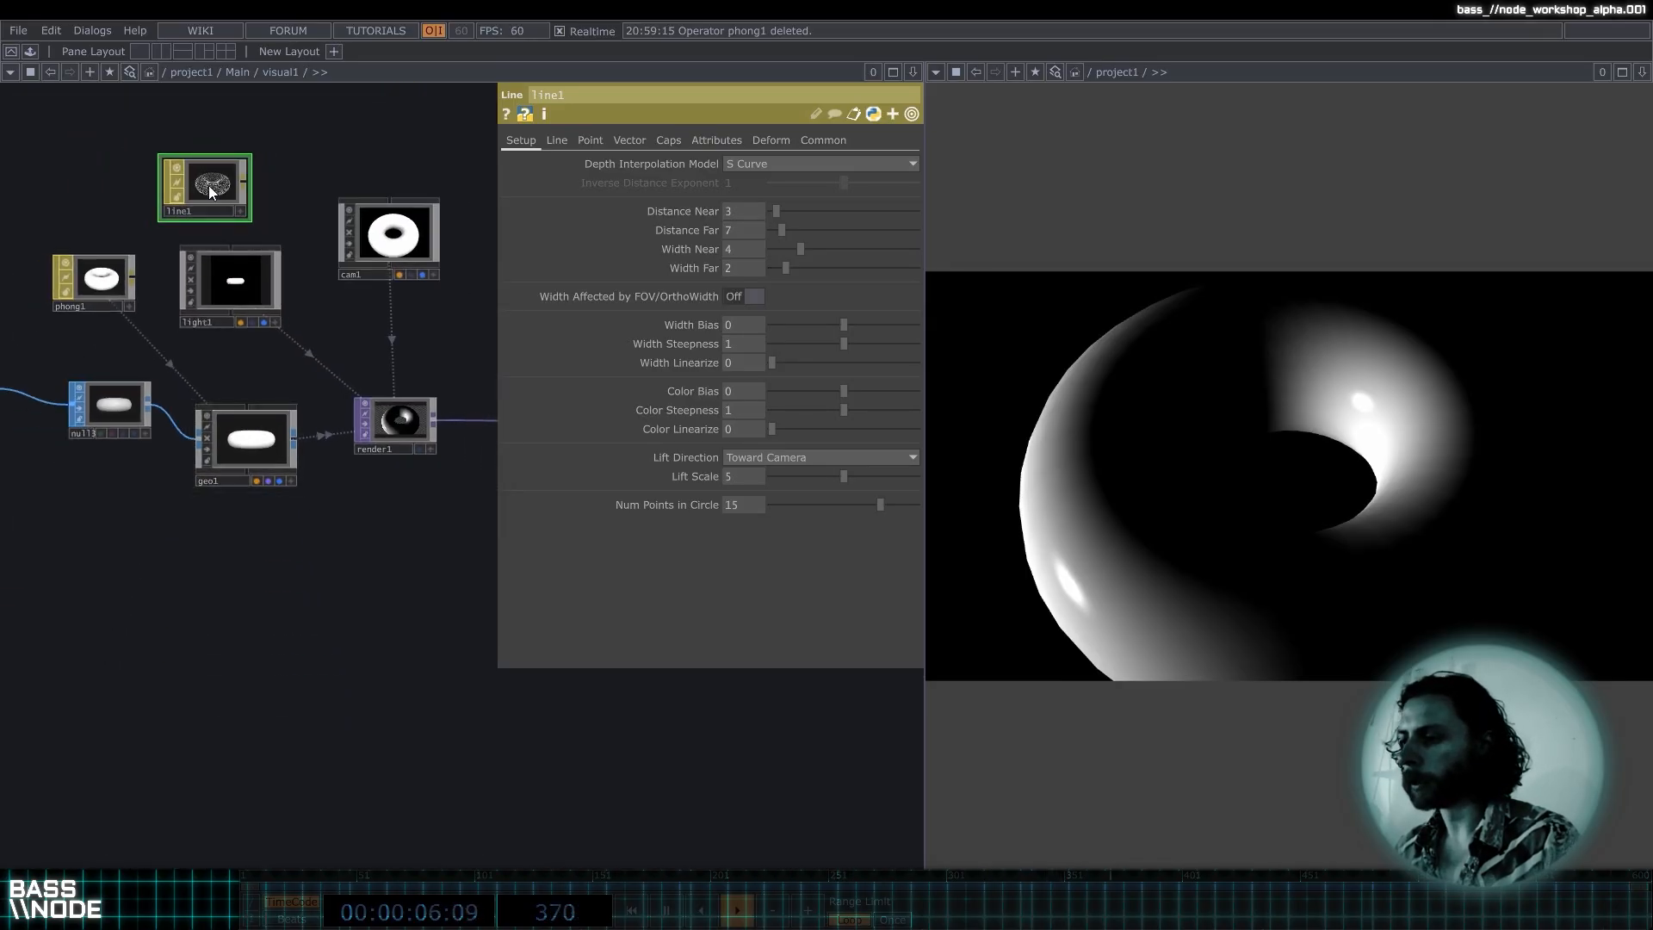
{"action": "left_click_drag", "start_coordinate": [208, 184], "coordinate": [255, 433]}
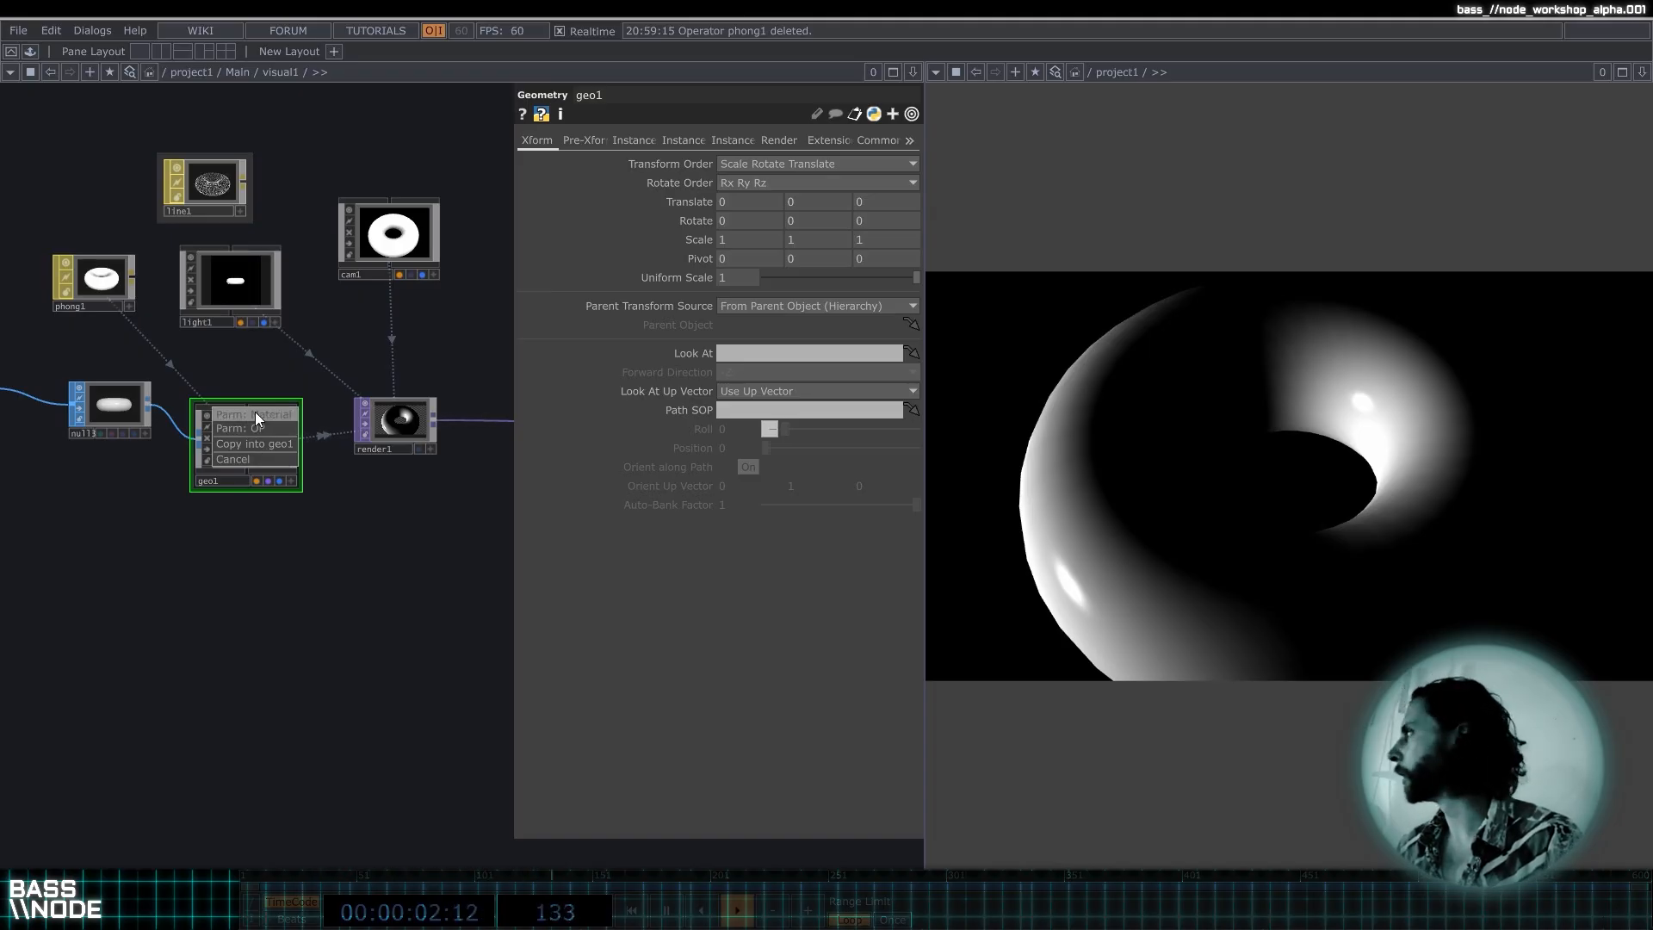
{"action": "left_click", "coordinate": [254, 414]}
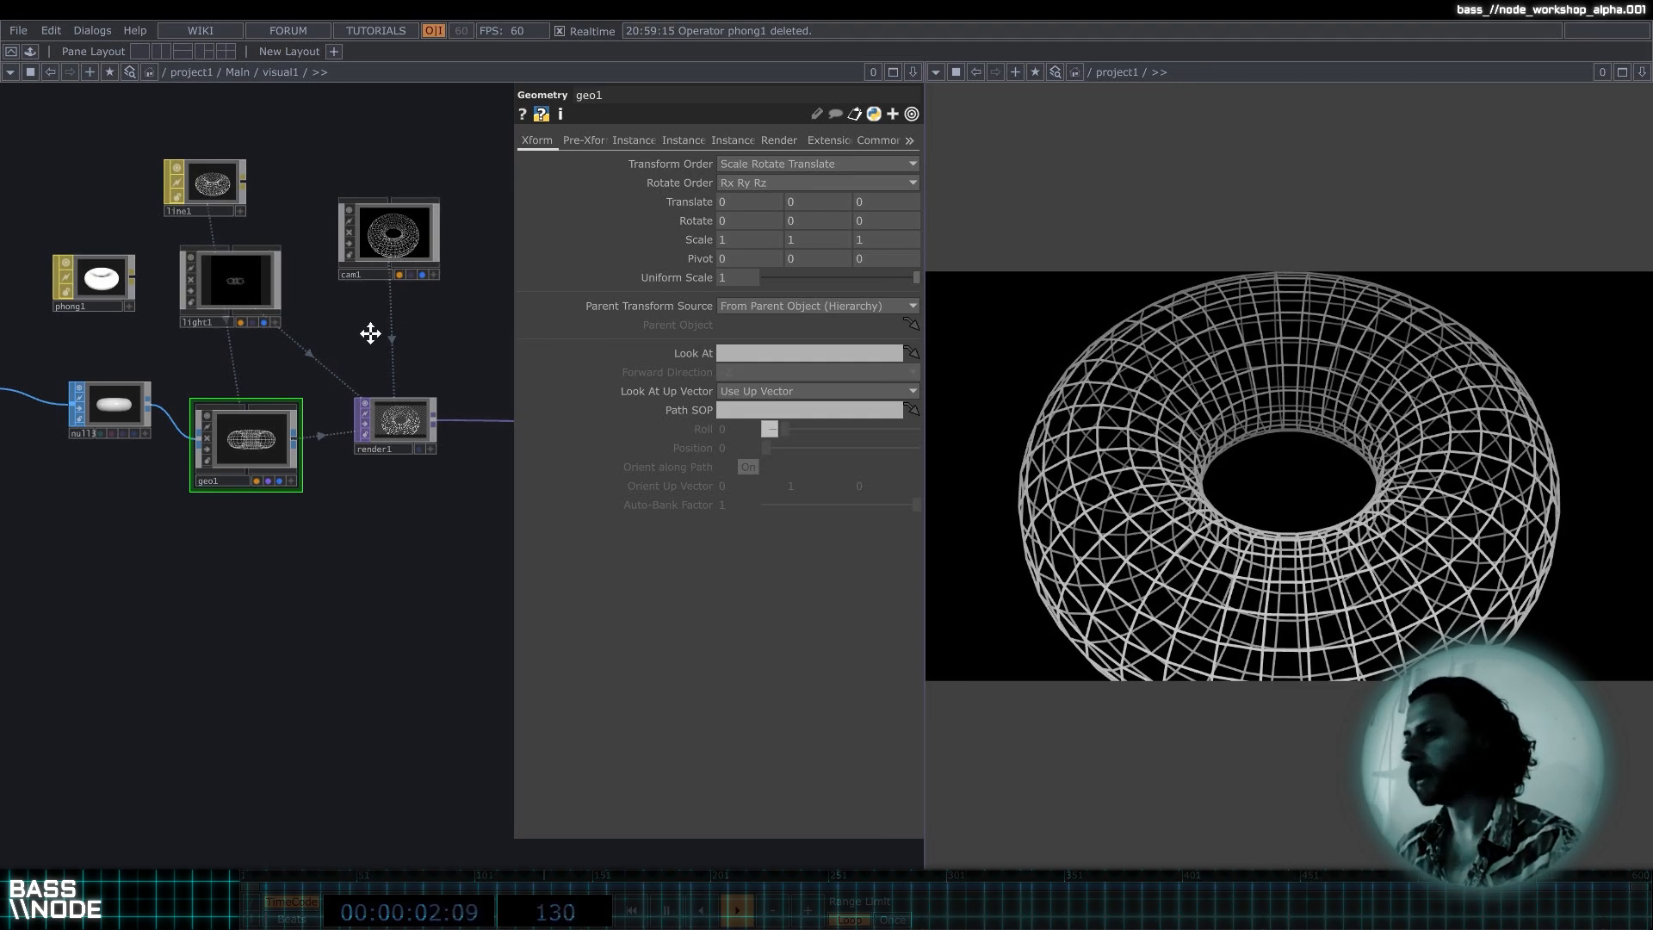
Thin line1's wireframe by setting Width Near to 0.6 and Width Far to 1.3.
{"action": "left_click_drag", "start_coordinate": [368, 333], "coordinate": [368, 315]}
{"action": "scroll", "coordinate": [365, 312], "scroll_direction": "down", "scroll_amount": 3}
{"action": "scroll", "coordinate": [270, 210], "scroll_direction": "up", "scroll_amount": 5}
{"action": "left_click", "coordinate": [270, 211]}
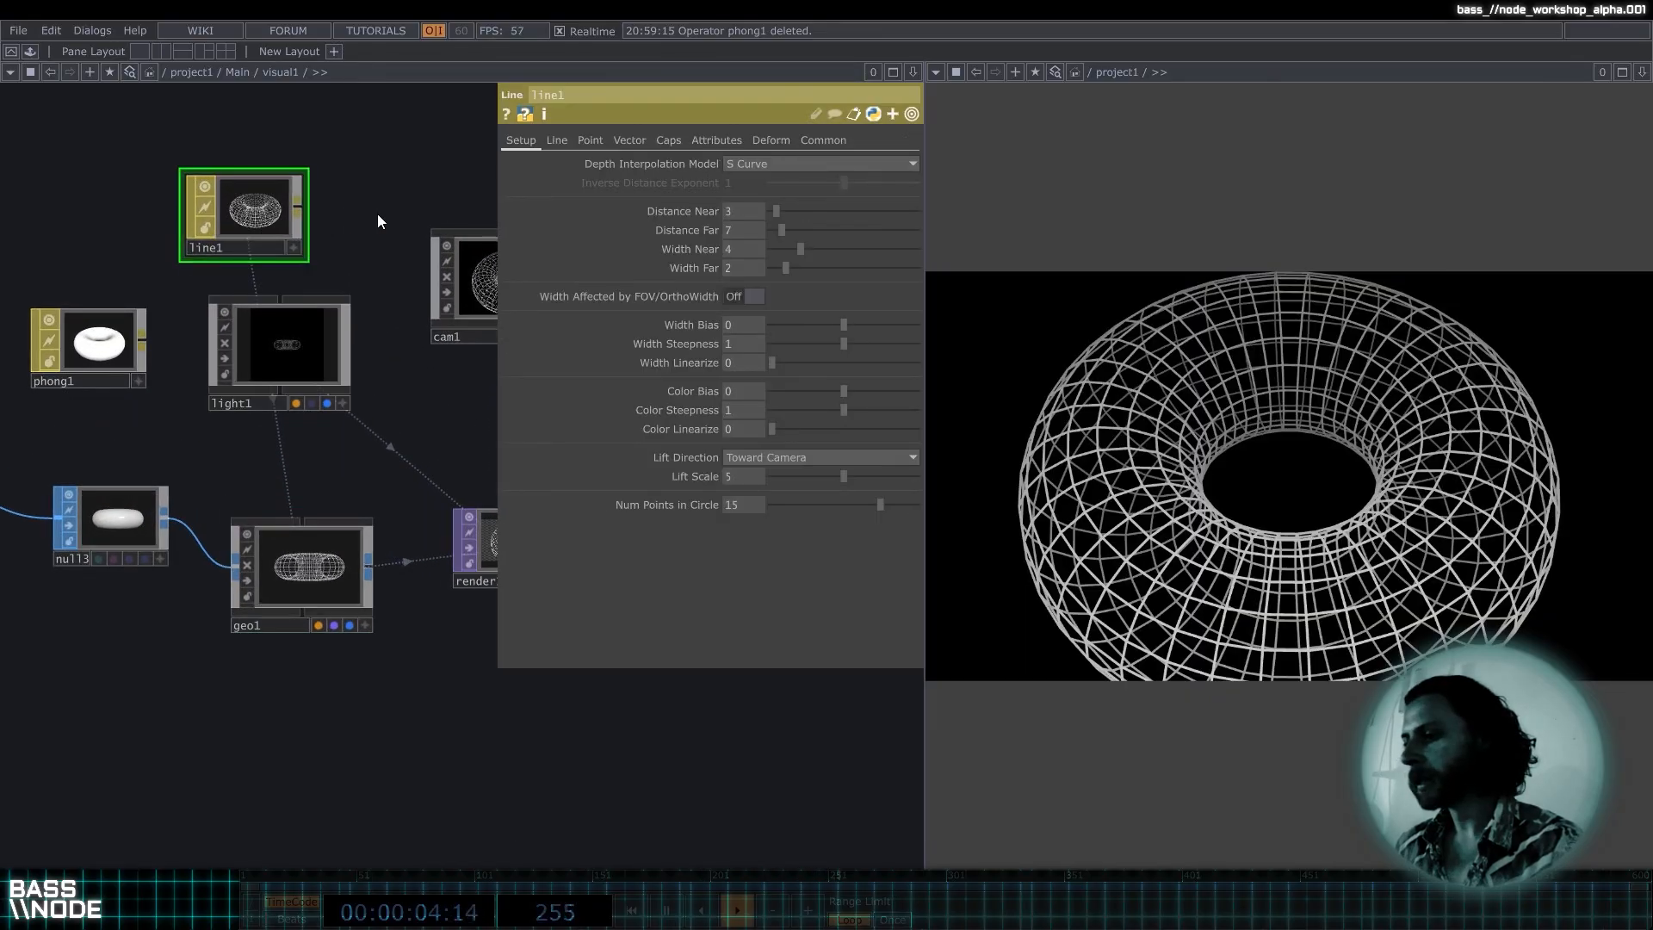
{"action": "left_click_drag", "start_coordinate": [378, 214], "coordinate": [338, 162]}
{"action": "scroll", "coordinate": [338, 162], "scroll_direction": "down", "scroll_amount": 2}
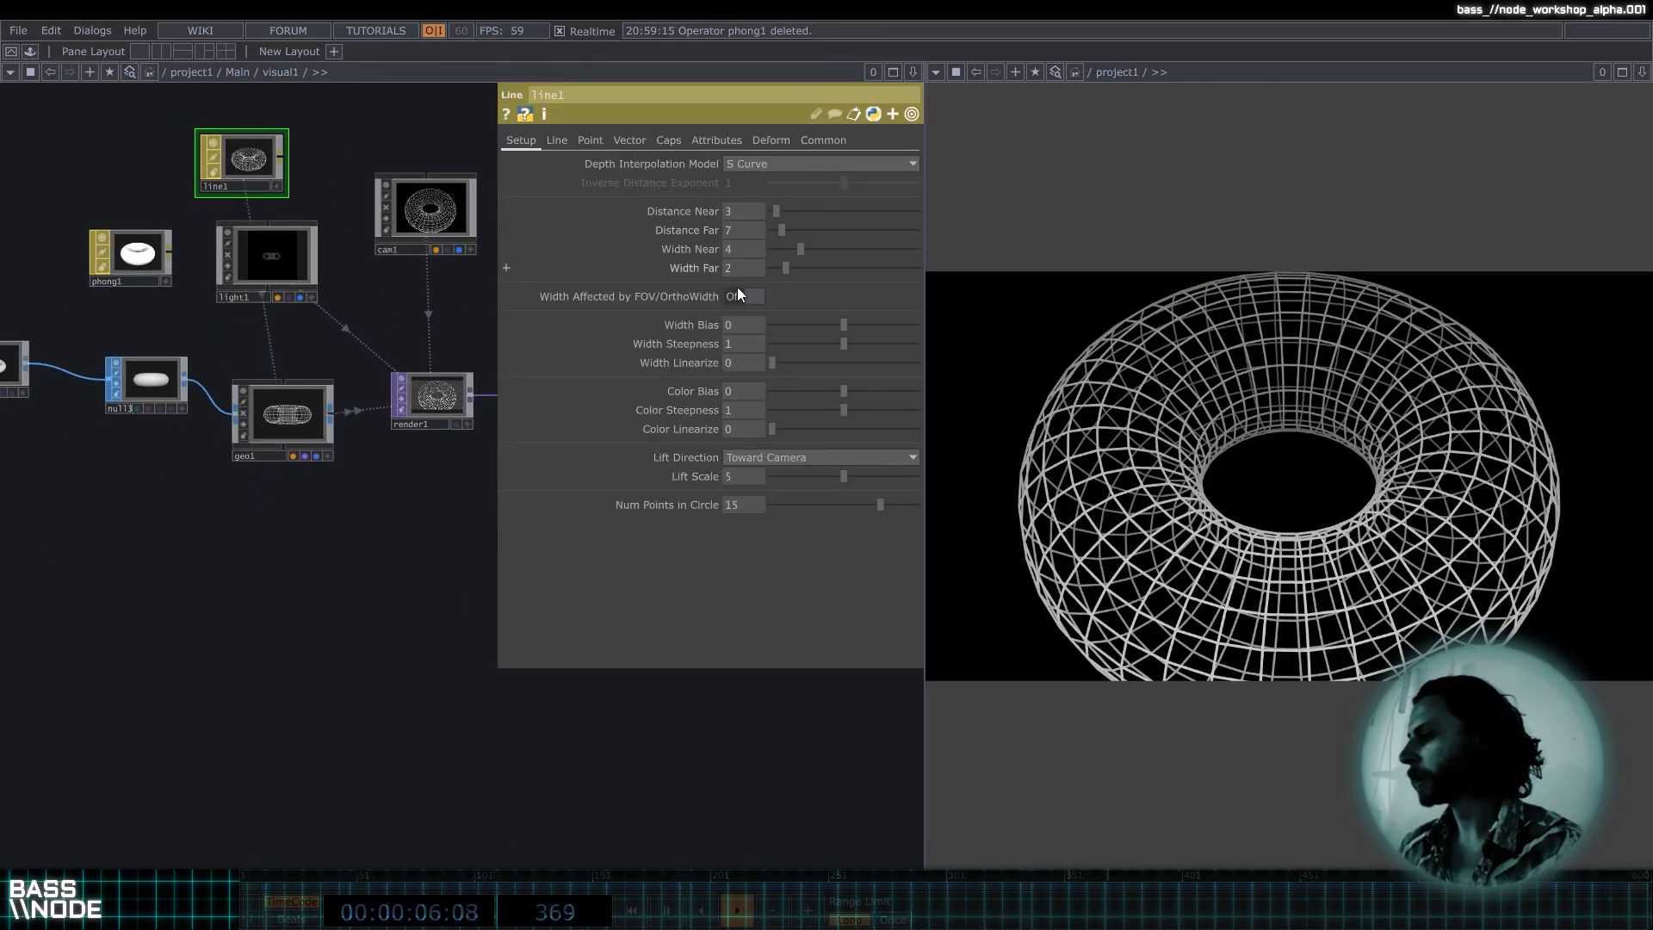
{"action": "left_click_drag", "start_coordinate": [792, 250], "coordinate": [780, 275]}
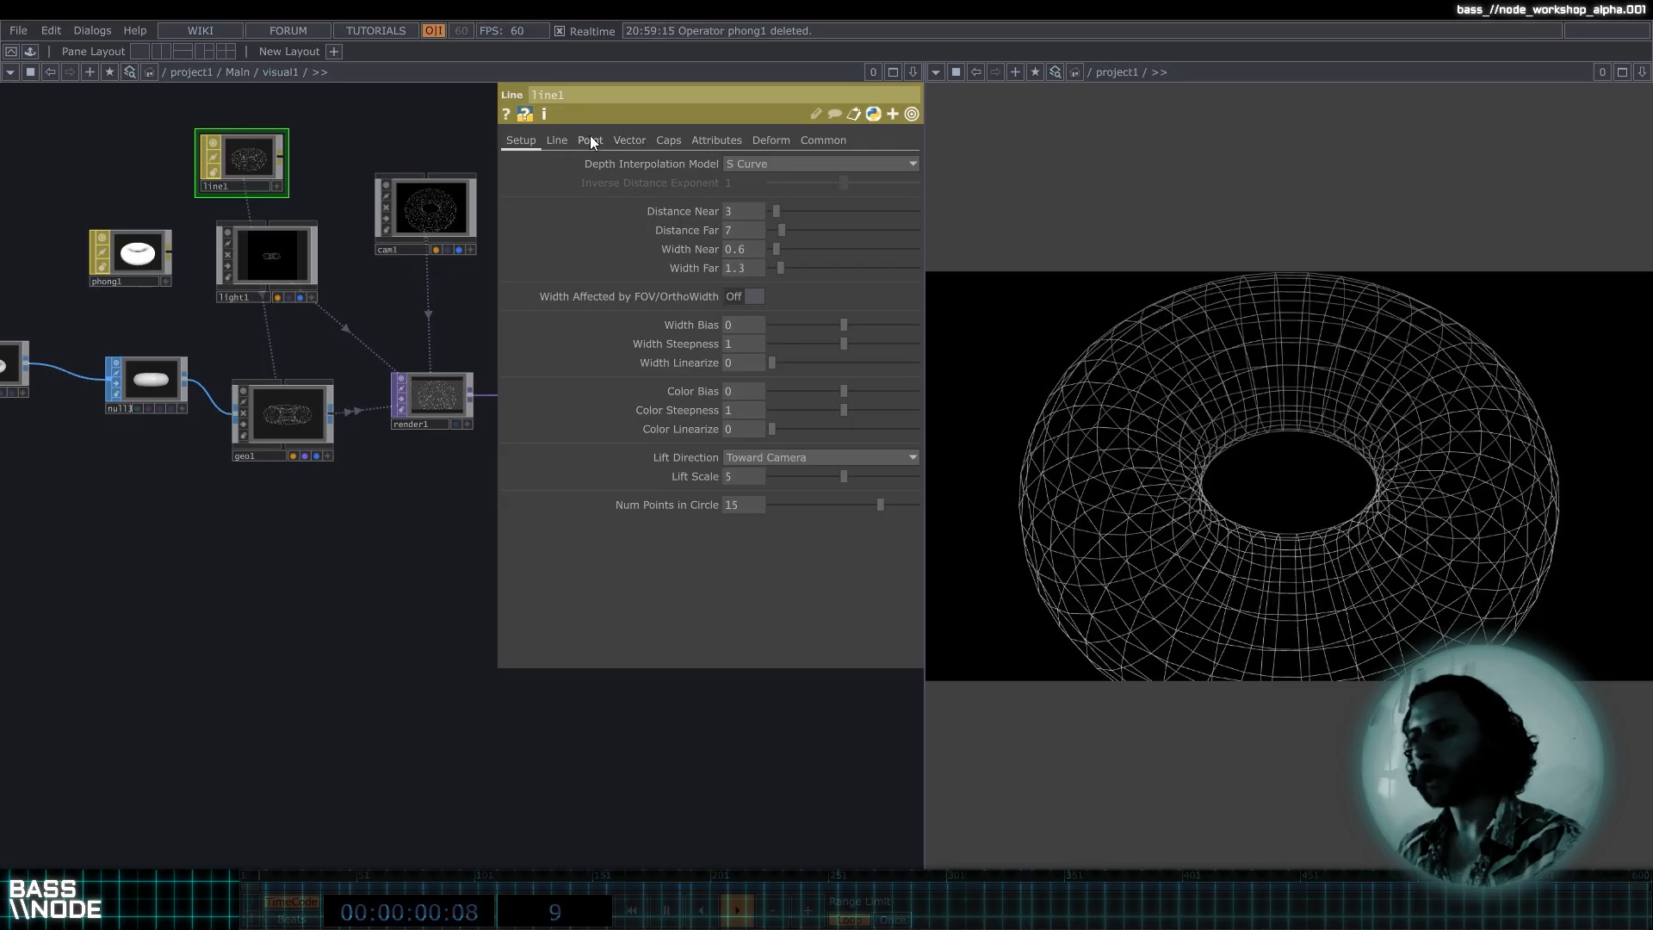
Turn on Draw Points for line1 and set the Point Size Multiplier to 6.7.
{"action": "left_click", "coordinate": [556, 139]}
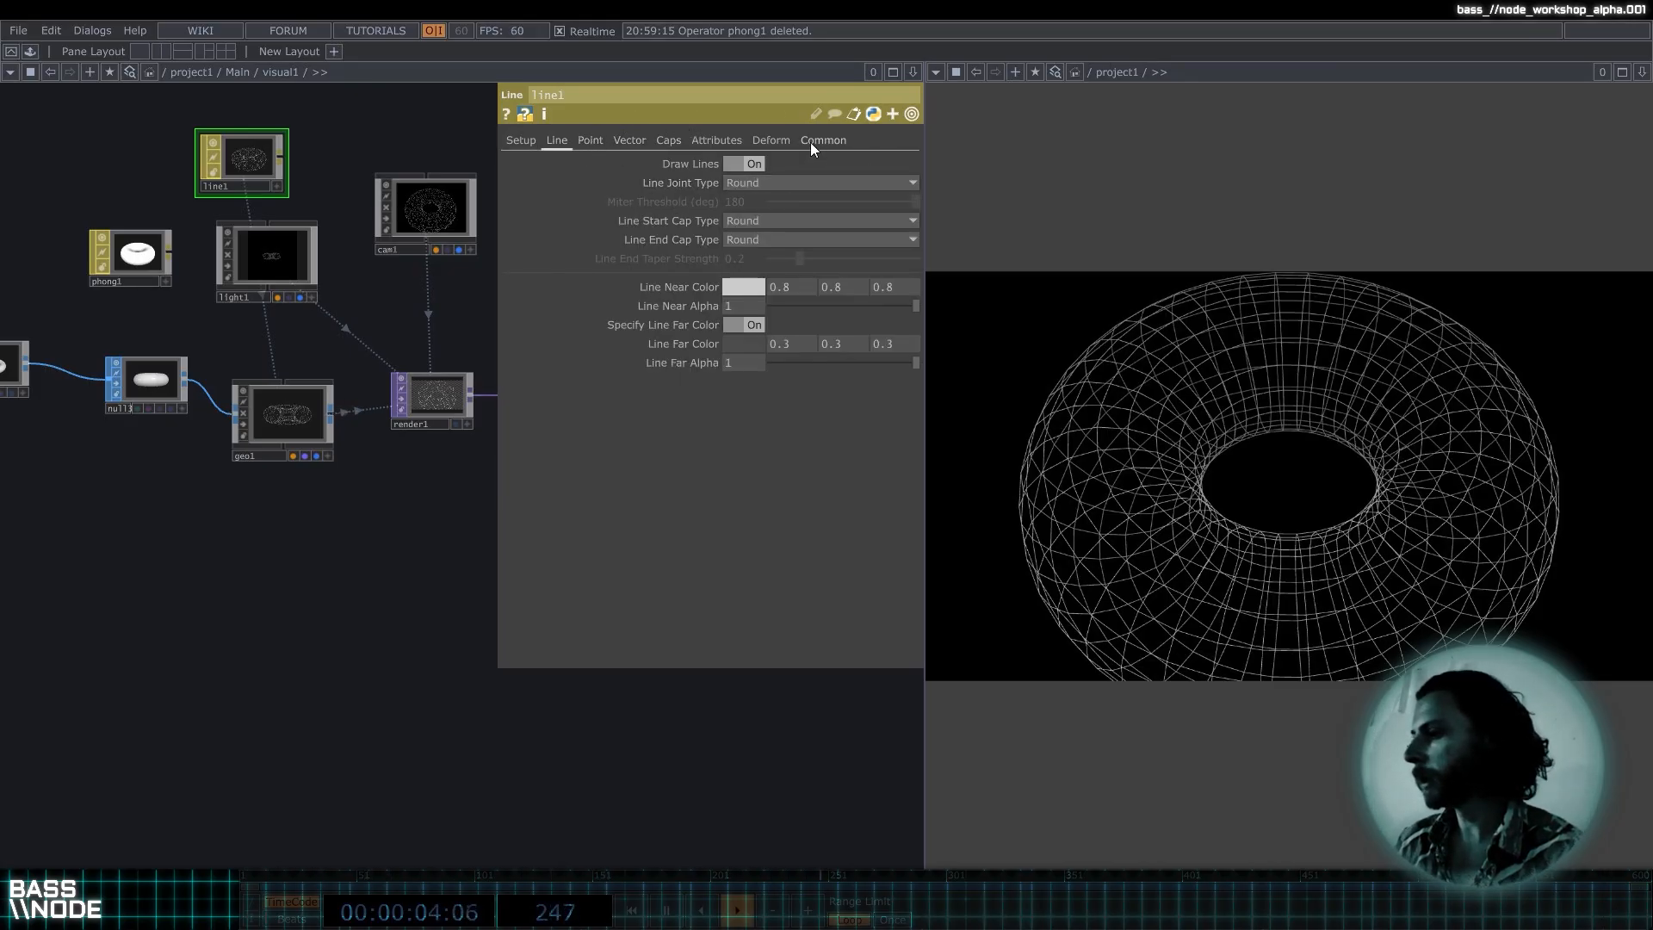
{"action": "left_click", "coordinate": [596, 141]}
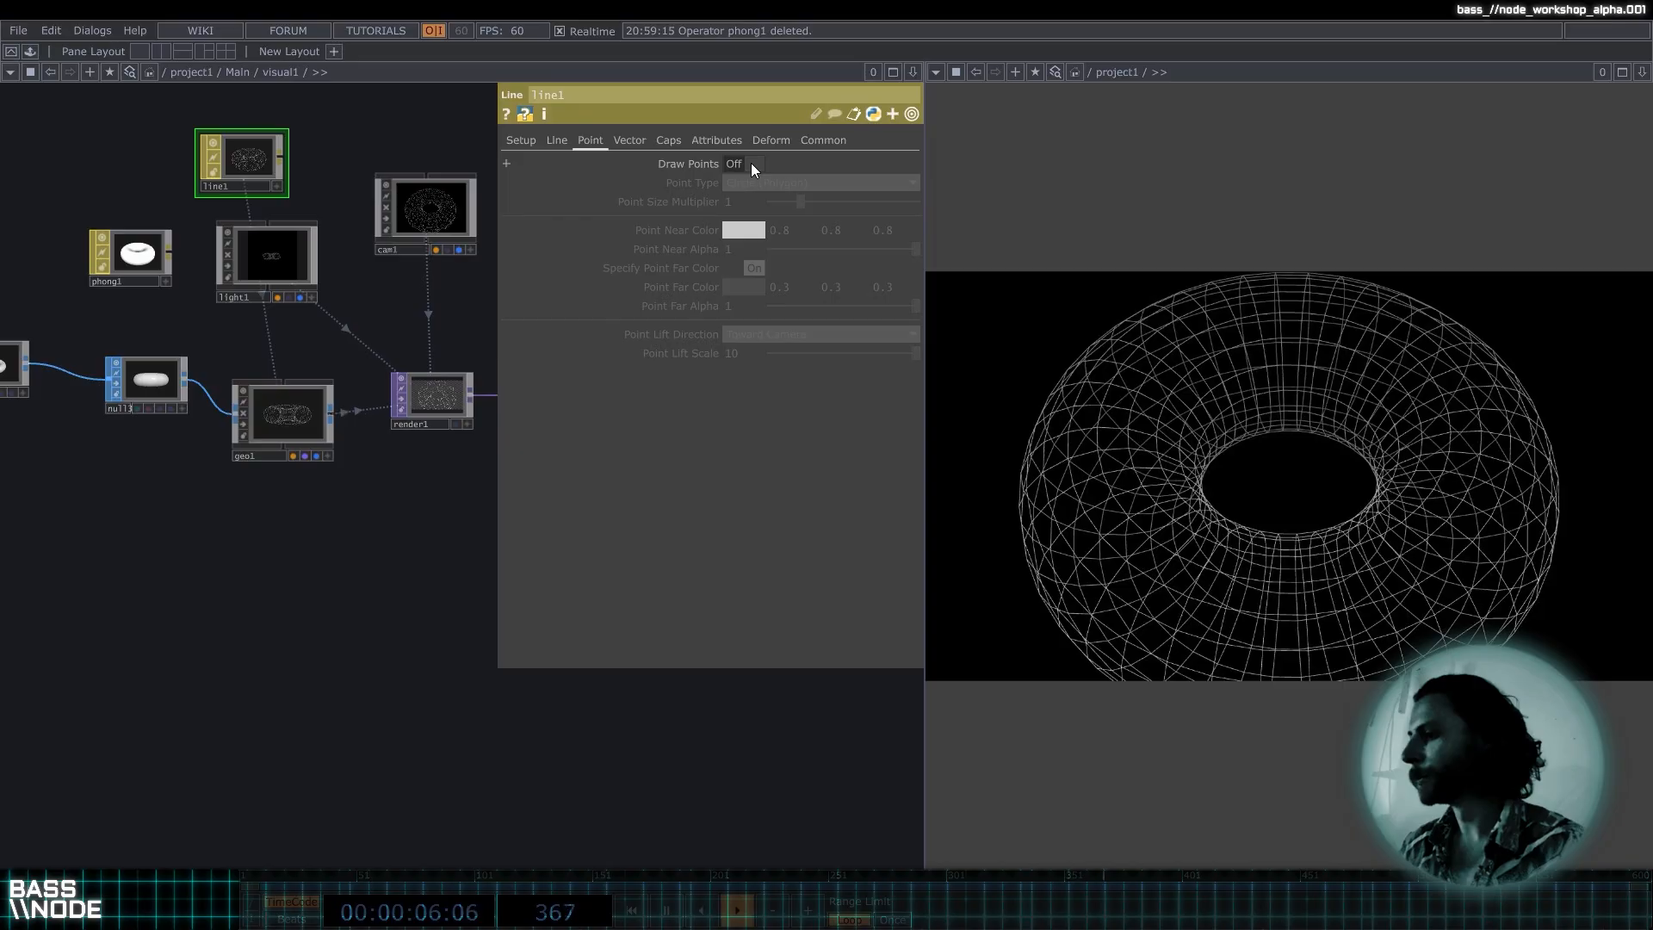
{"action": "left_click", "coordinate": [751, 163]}
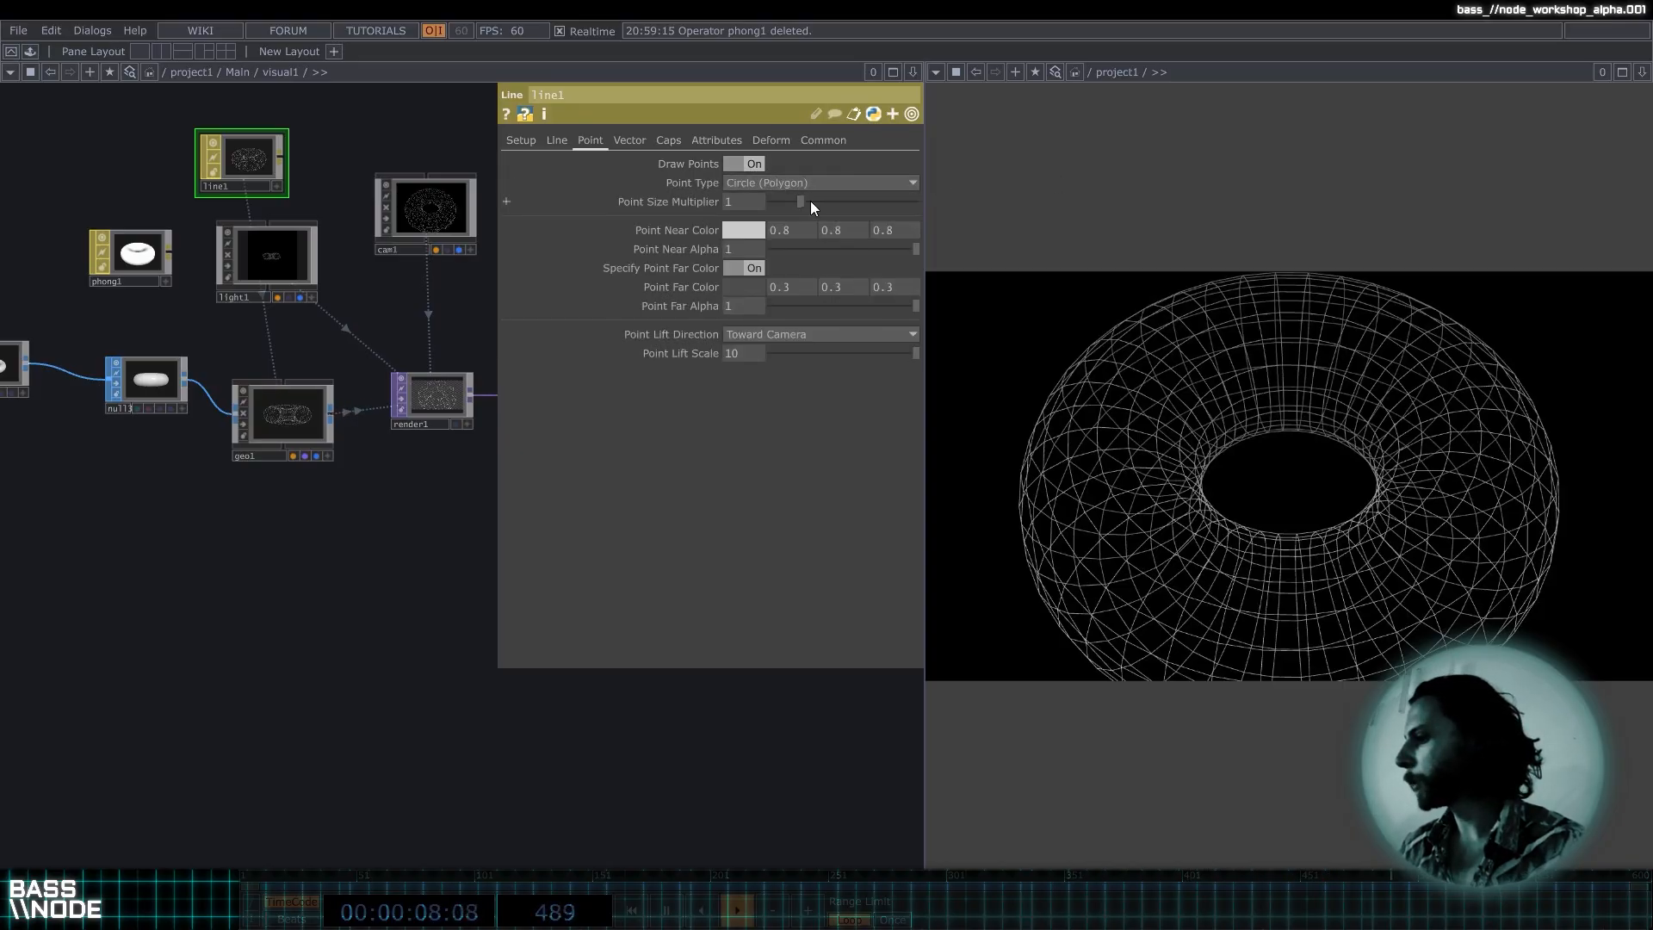
{"action": "left_click_drag", "start_coordinate": [809, 200], "coordinate": [934, 200]}
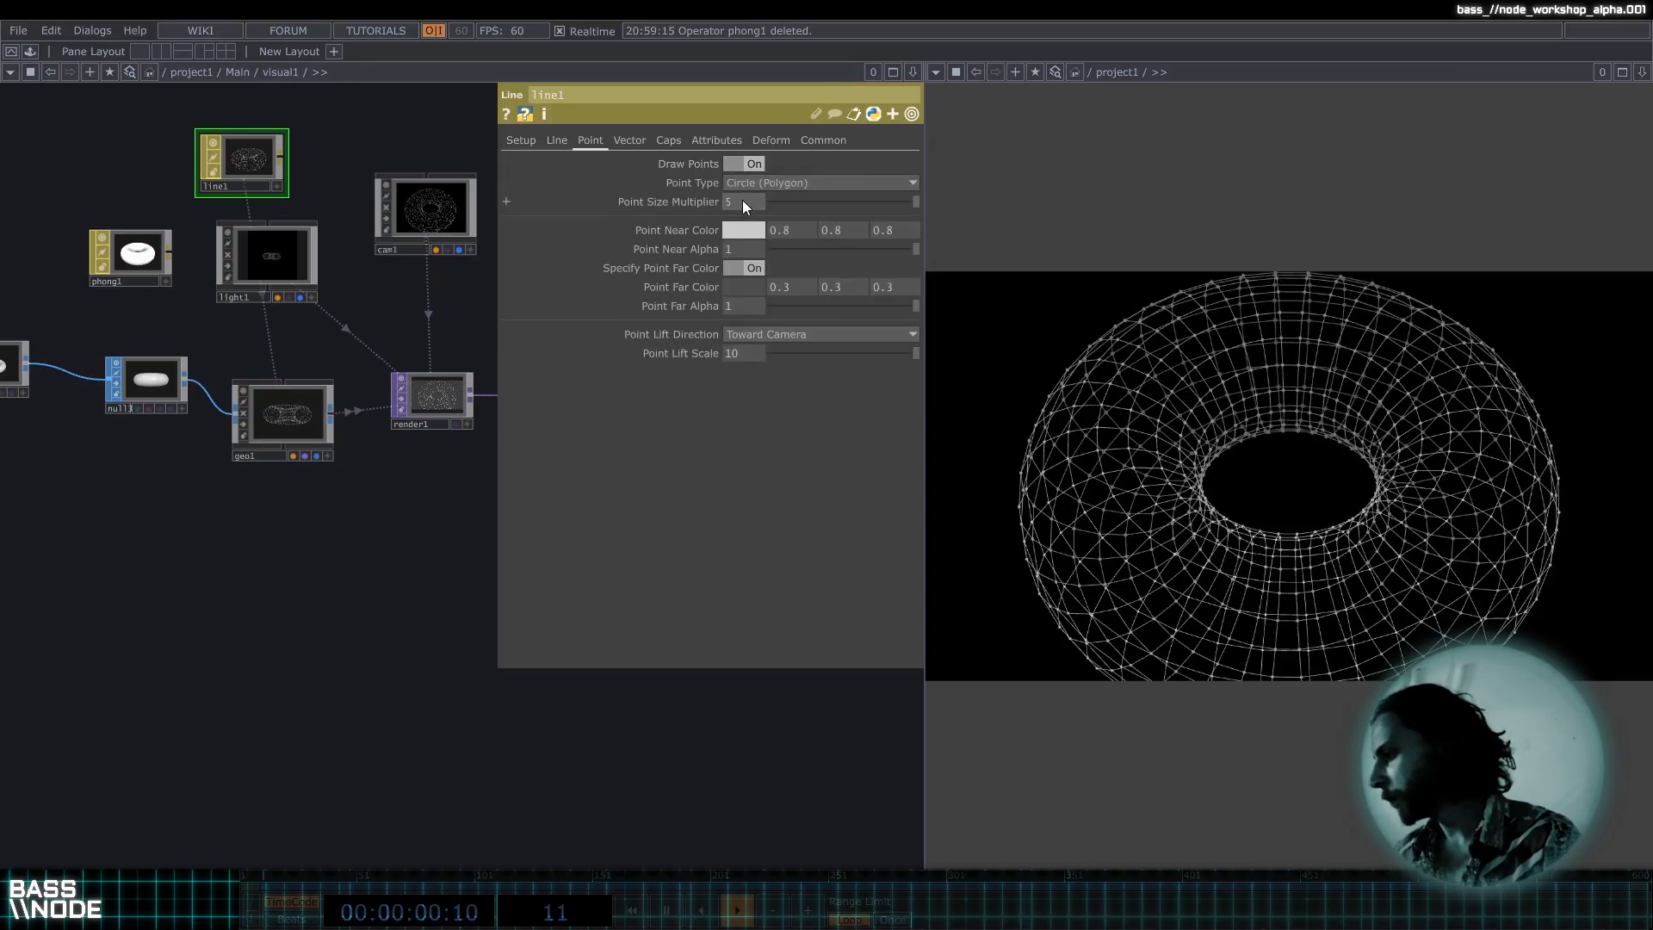
{"action": "left_click_drag", "start_coordinate": [742, 200], "coordinate": [749, 180]}
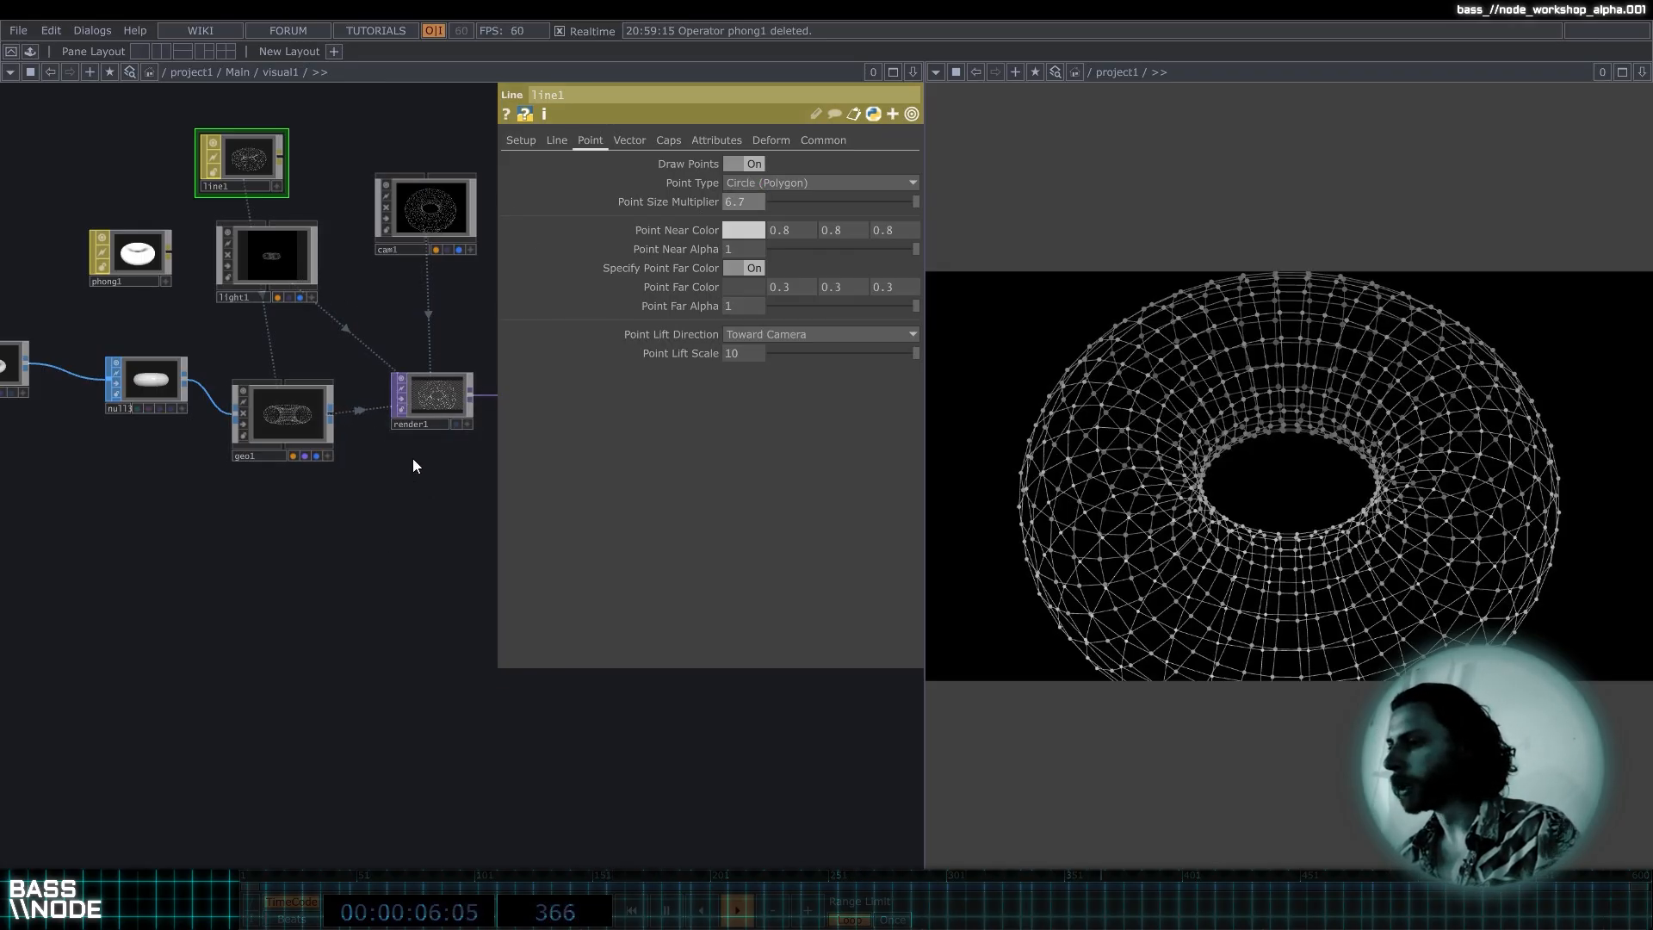
{"action": "scroll", "coordinate": [410, 326], "scroll_direction": "up", "scroll_amount": 4}
{"action": "left_click_drag", "start_coordinate": [405, 344], "coordinate": [361, 425]}
{"action": "scroll", "coordinate": [361, 426], "scroll_direction": "down", "scroll_amount": 4}
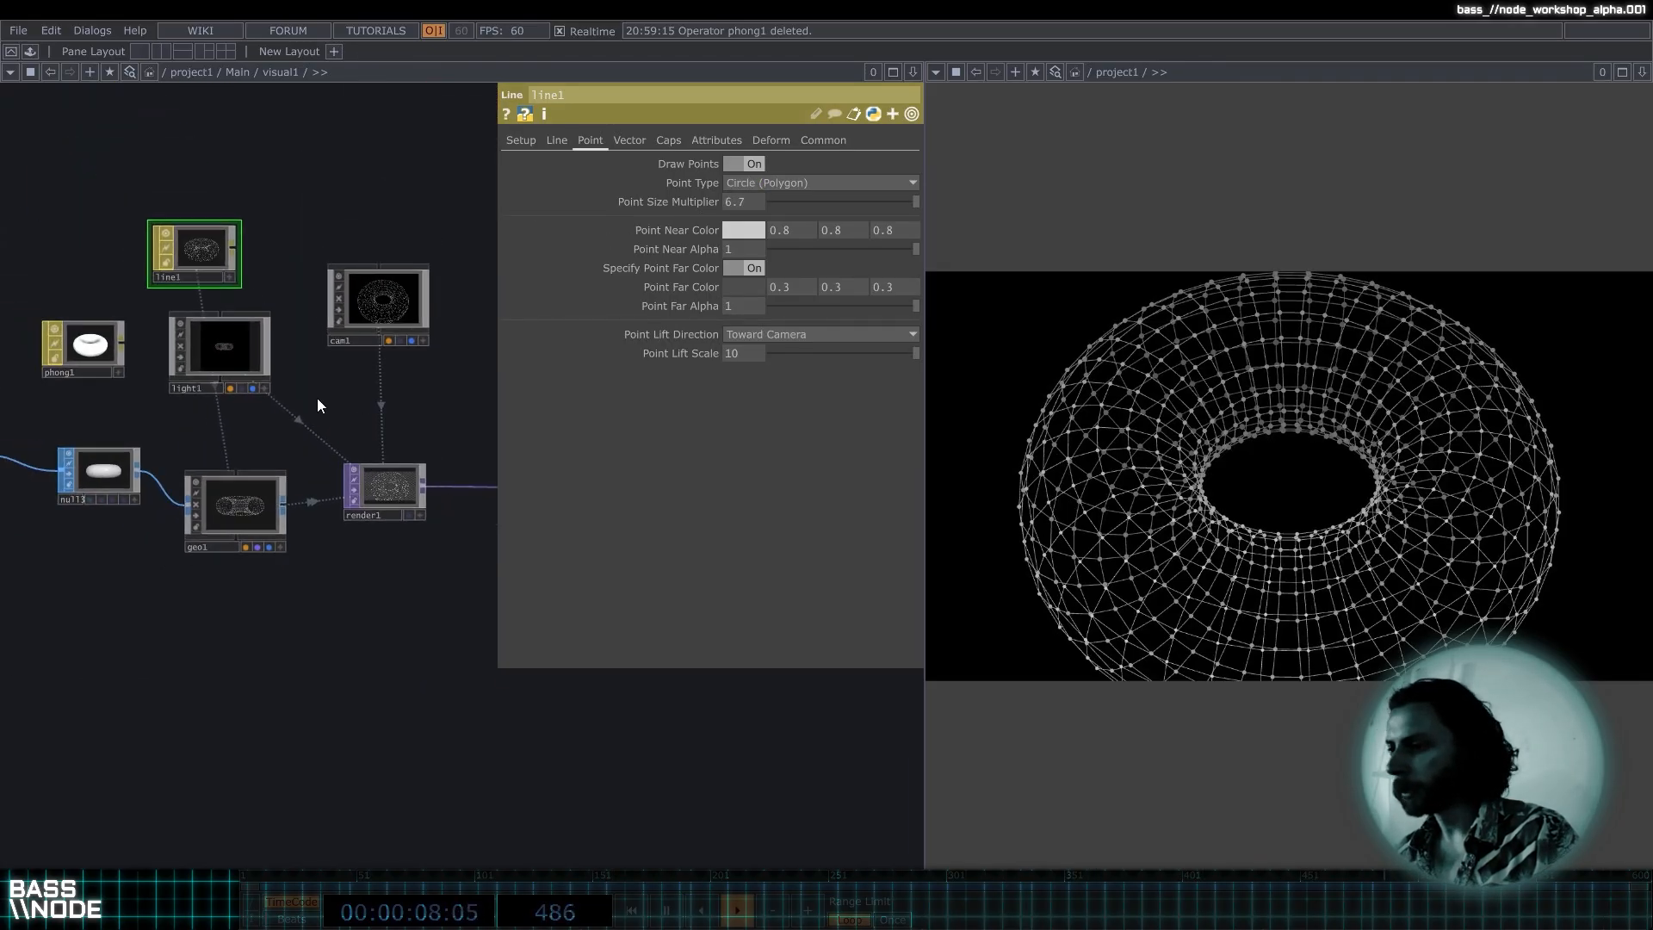
Reposition cam1 above render1 and widen its FOV Angle to 65.2.
{"action": "left_click_drag", "start_coordinate": [395, 280], "coordinate": [364, 342]}
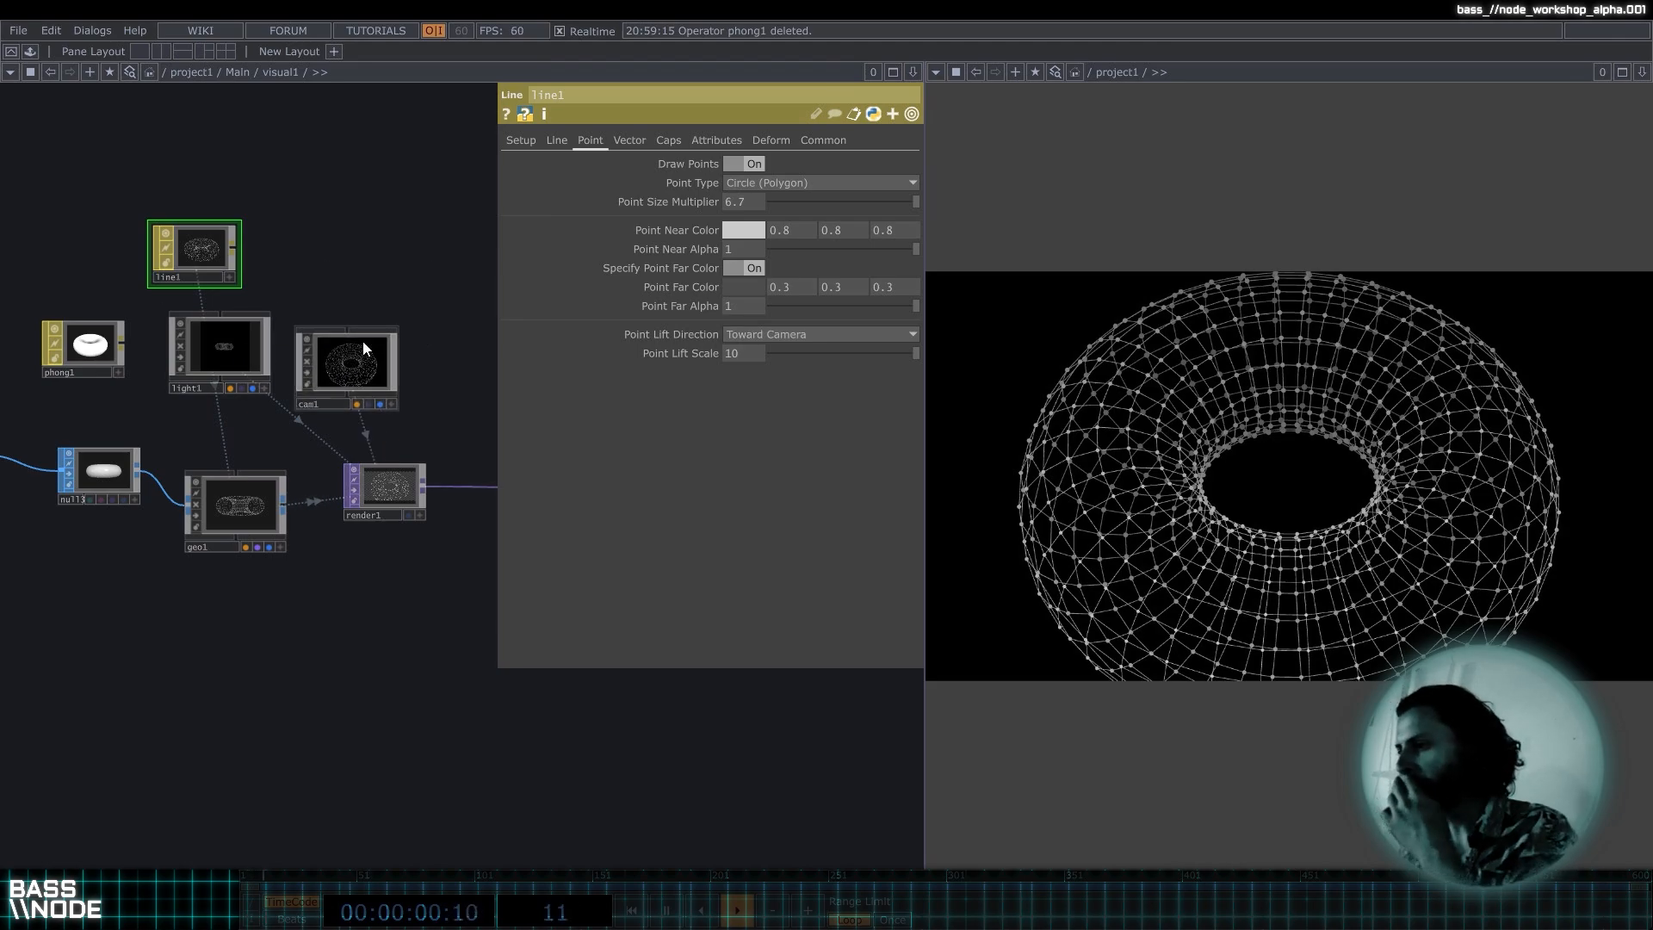
{"action": "left_click", "coordinate": [364, 341]}
{"action": "left_click", "coordinate": [665, 140]}
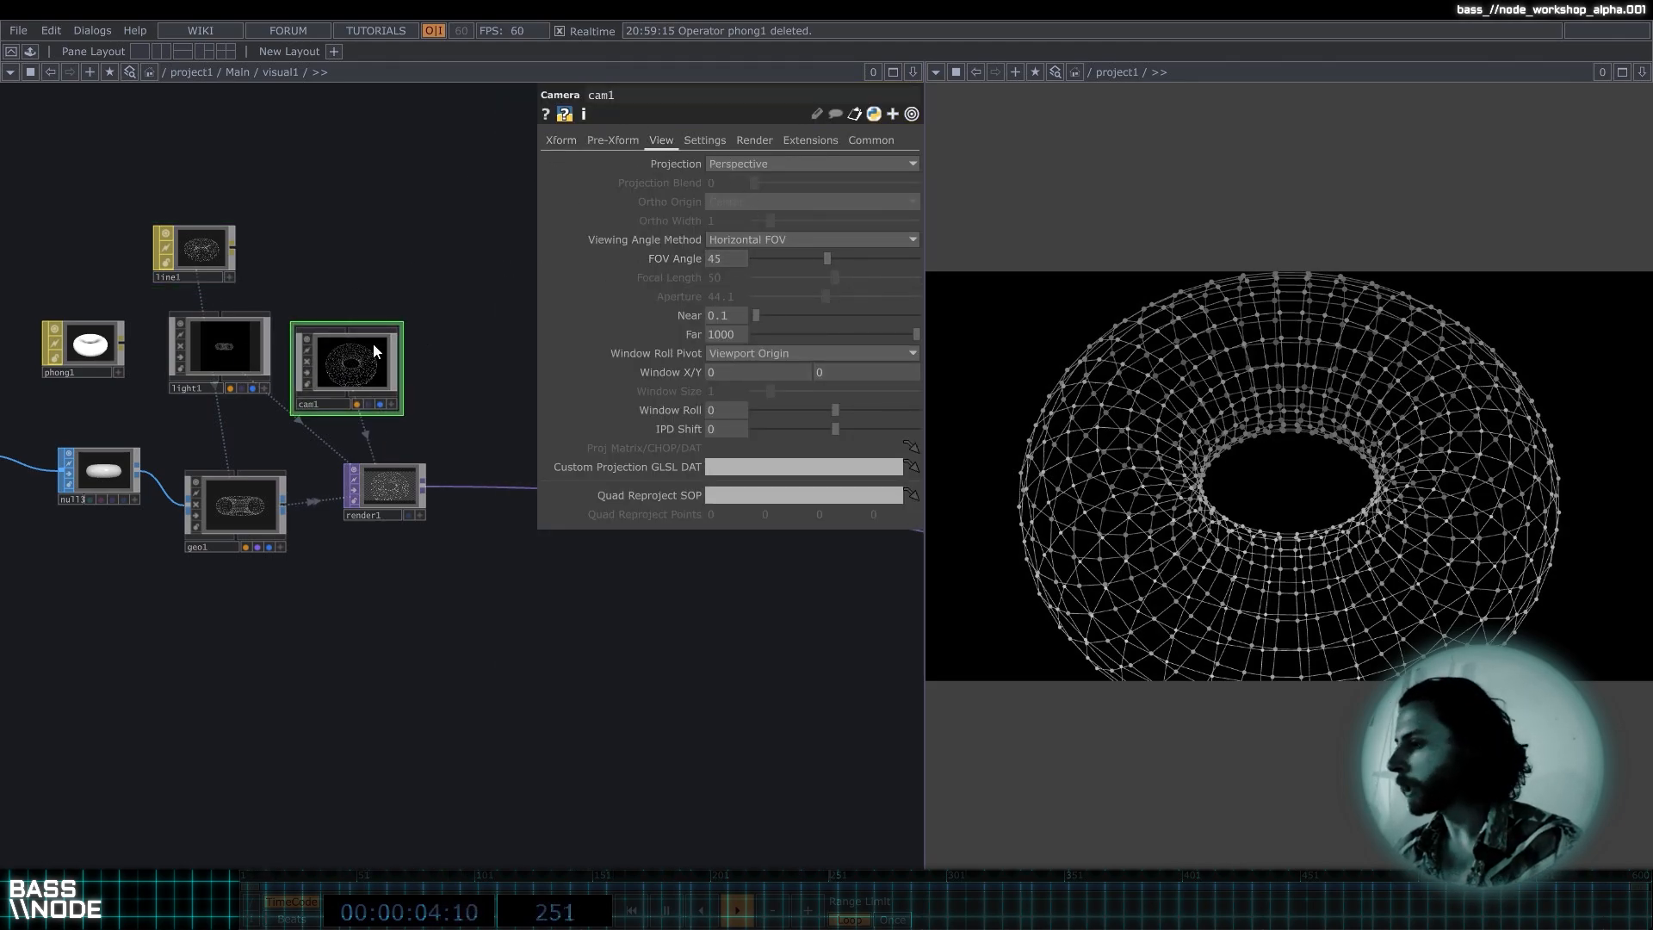
{"action": "left_click_drag", "start_coordinate": [374, 343], "coordinate": [421, 327]}
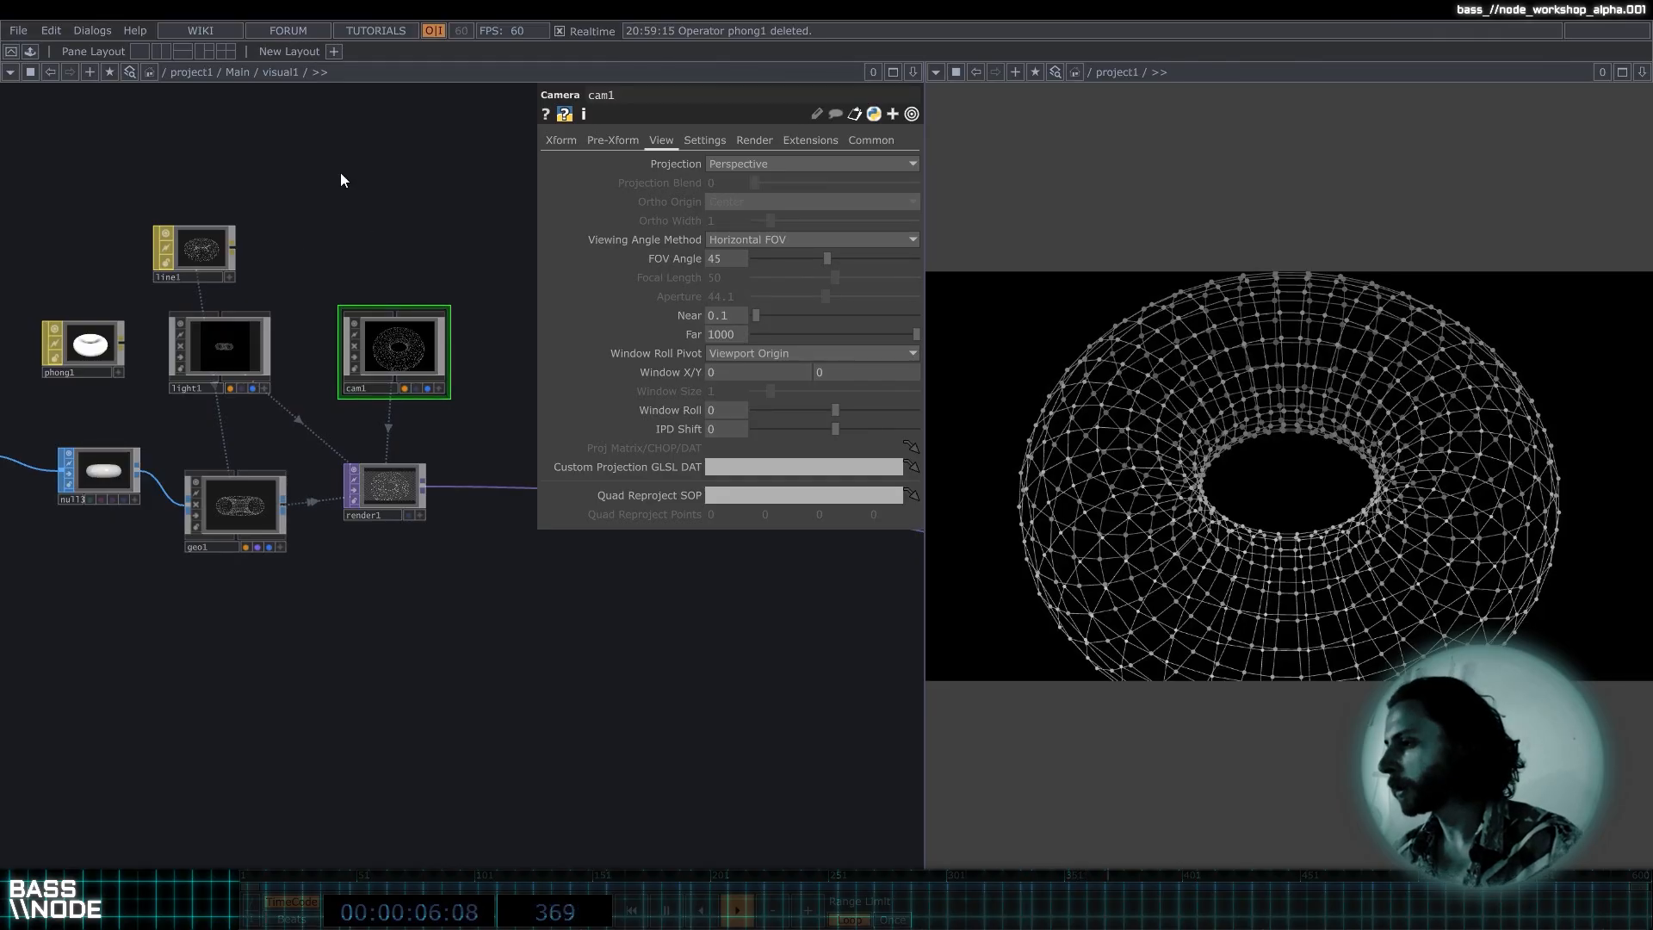
{"action": "left_click_drag", "start_coordinate": [827, 261], "coordinate": [863, 265]}
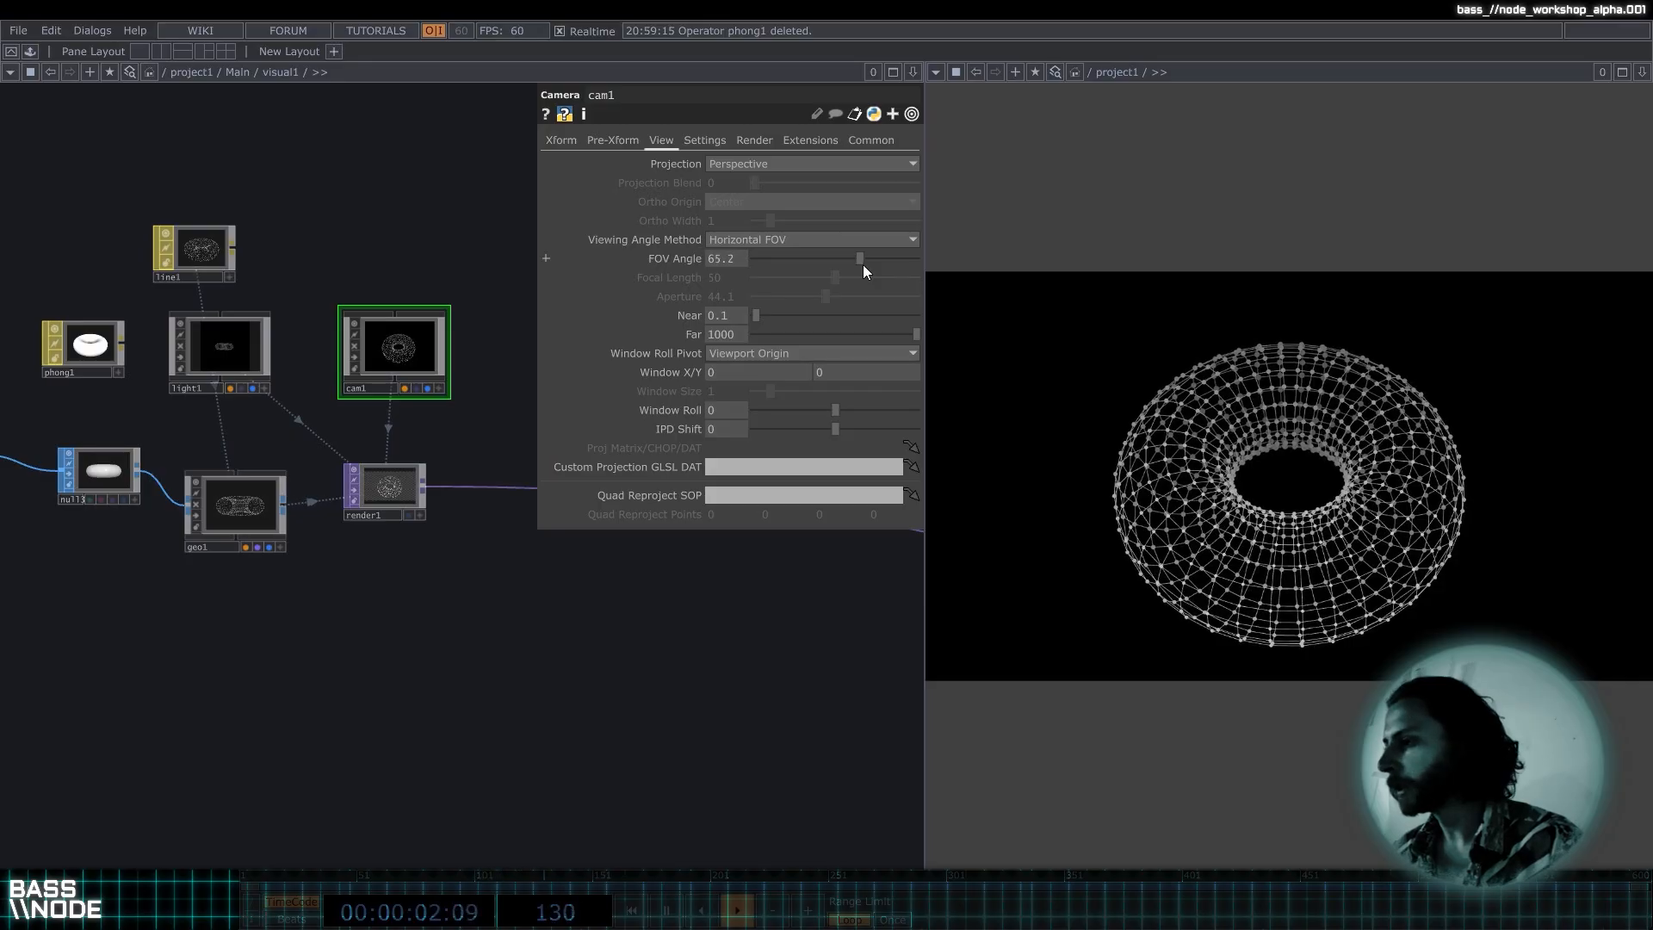
Reset all parameters of cam1 to their defaults.
{"action": "left_click", "coordinate": [564, 140]}
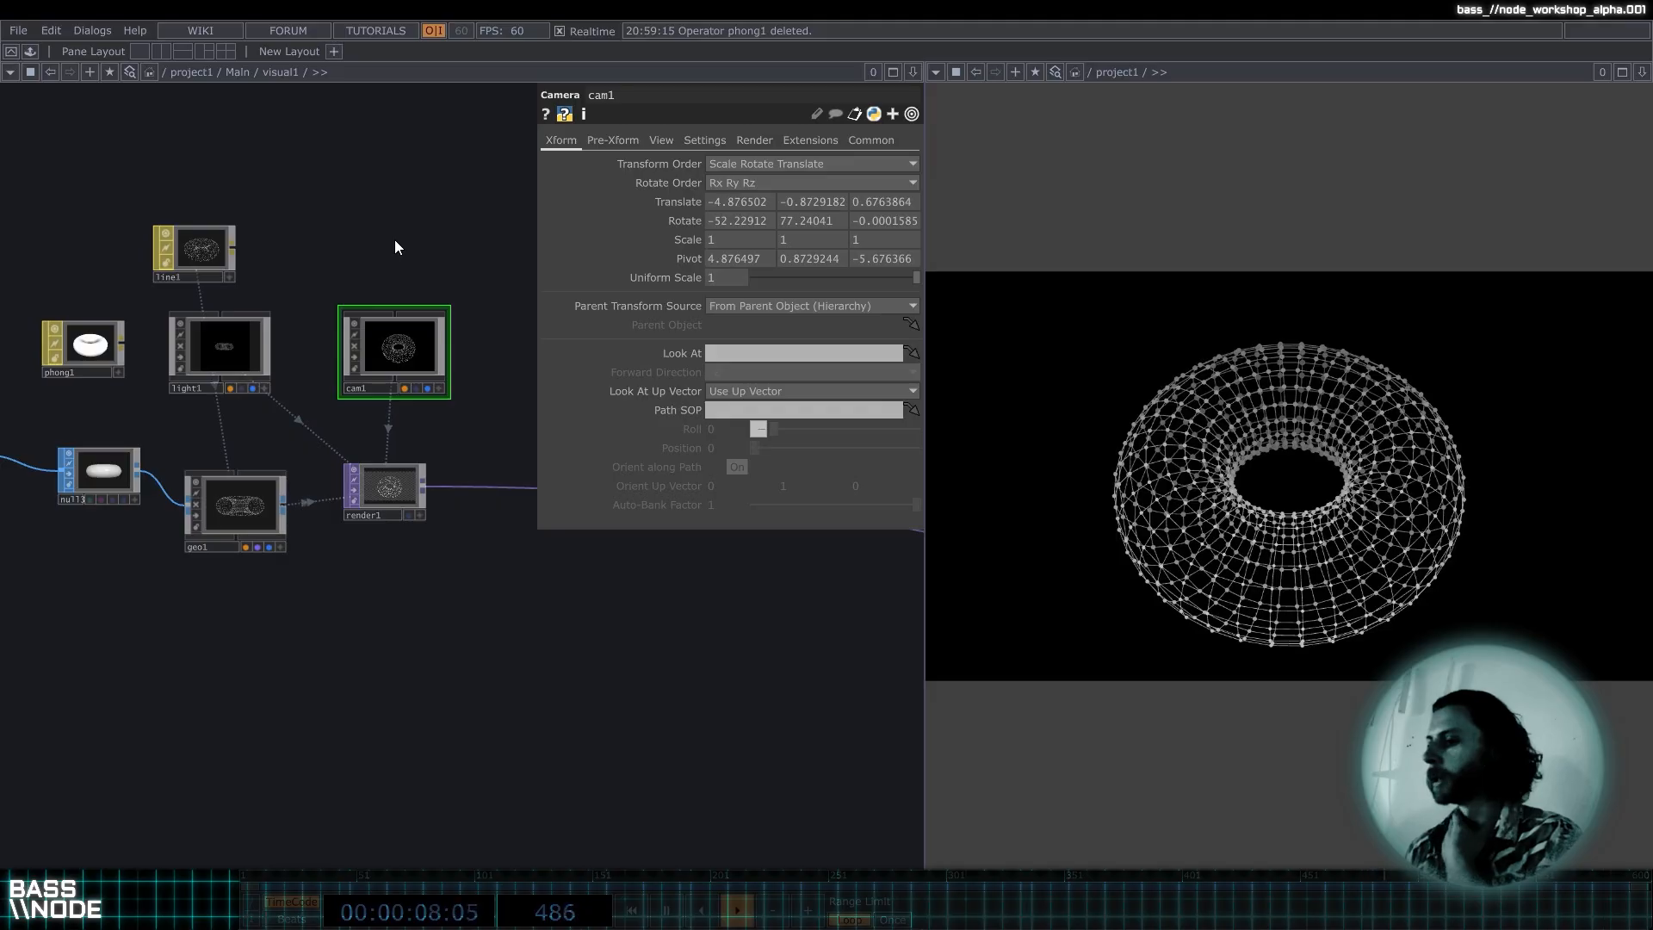
{"action": "left_click_drag", "start_coordinate": [458, 258], "coordinate": [450, 222]}
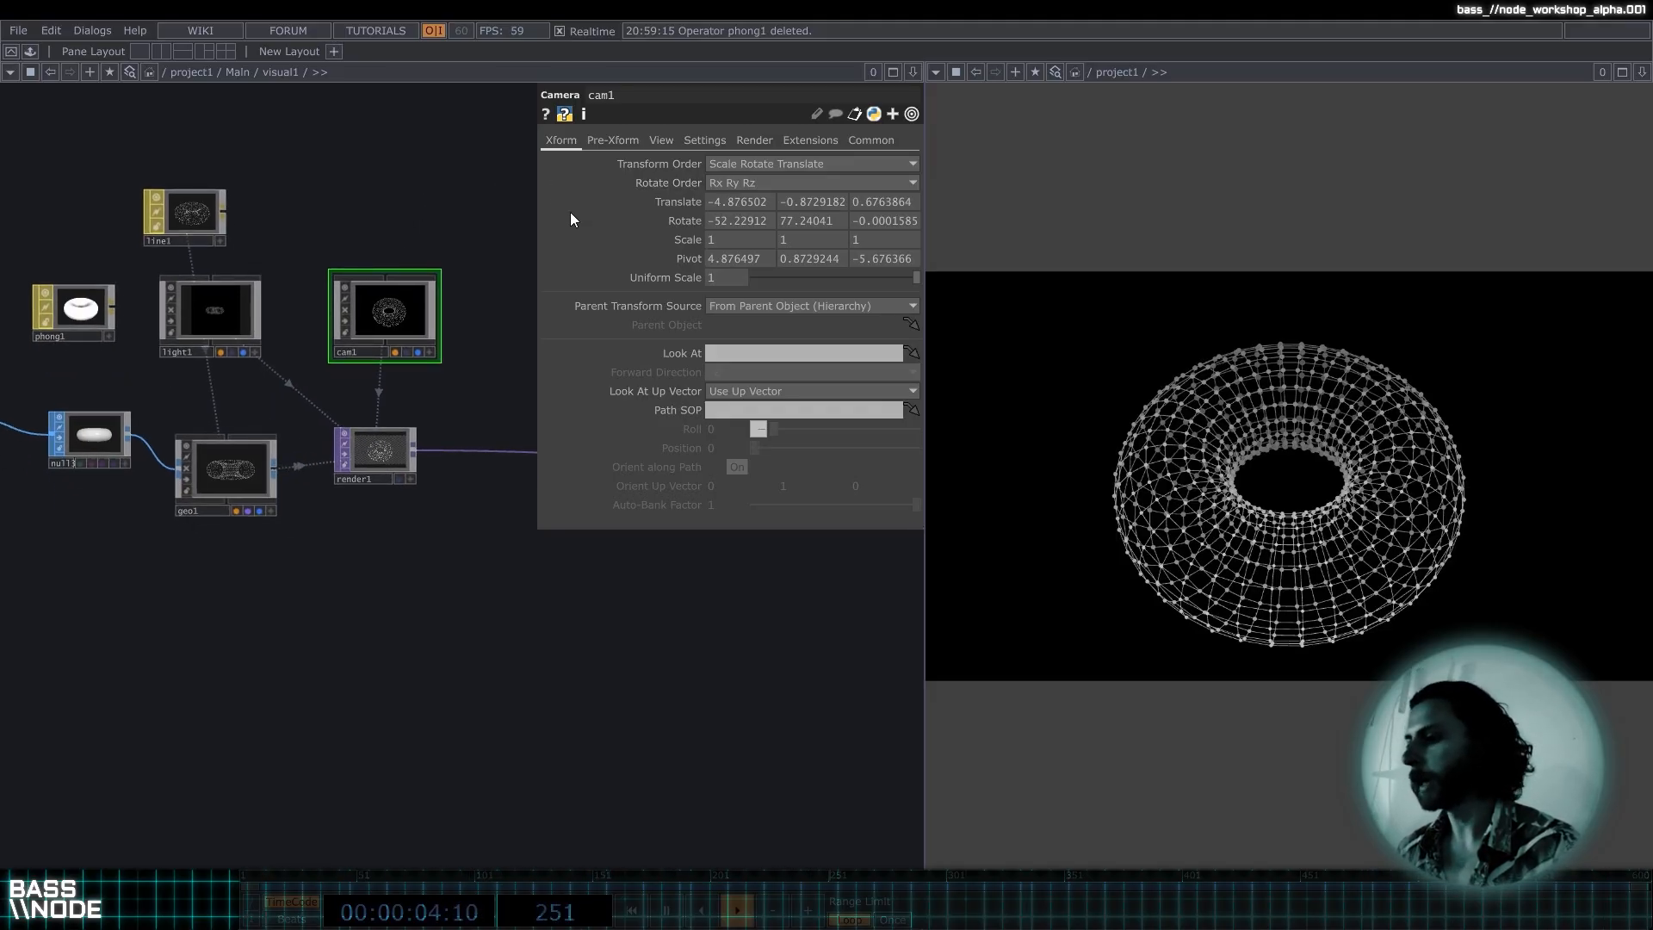
{"action": "right_click", "coordinate": [388, 311]}
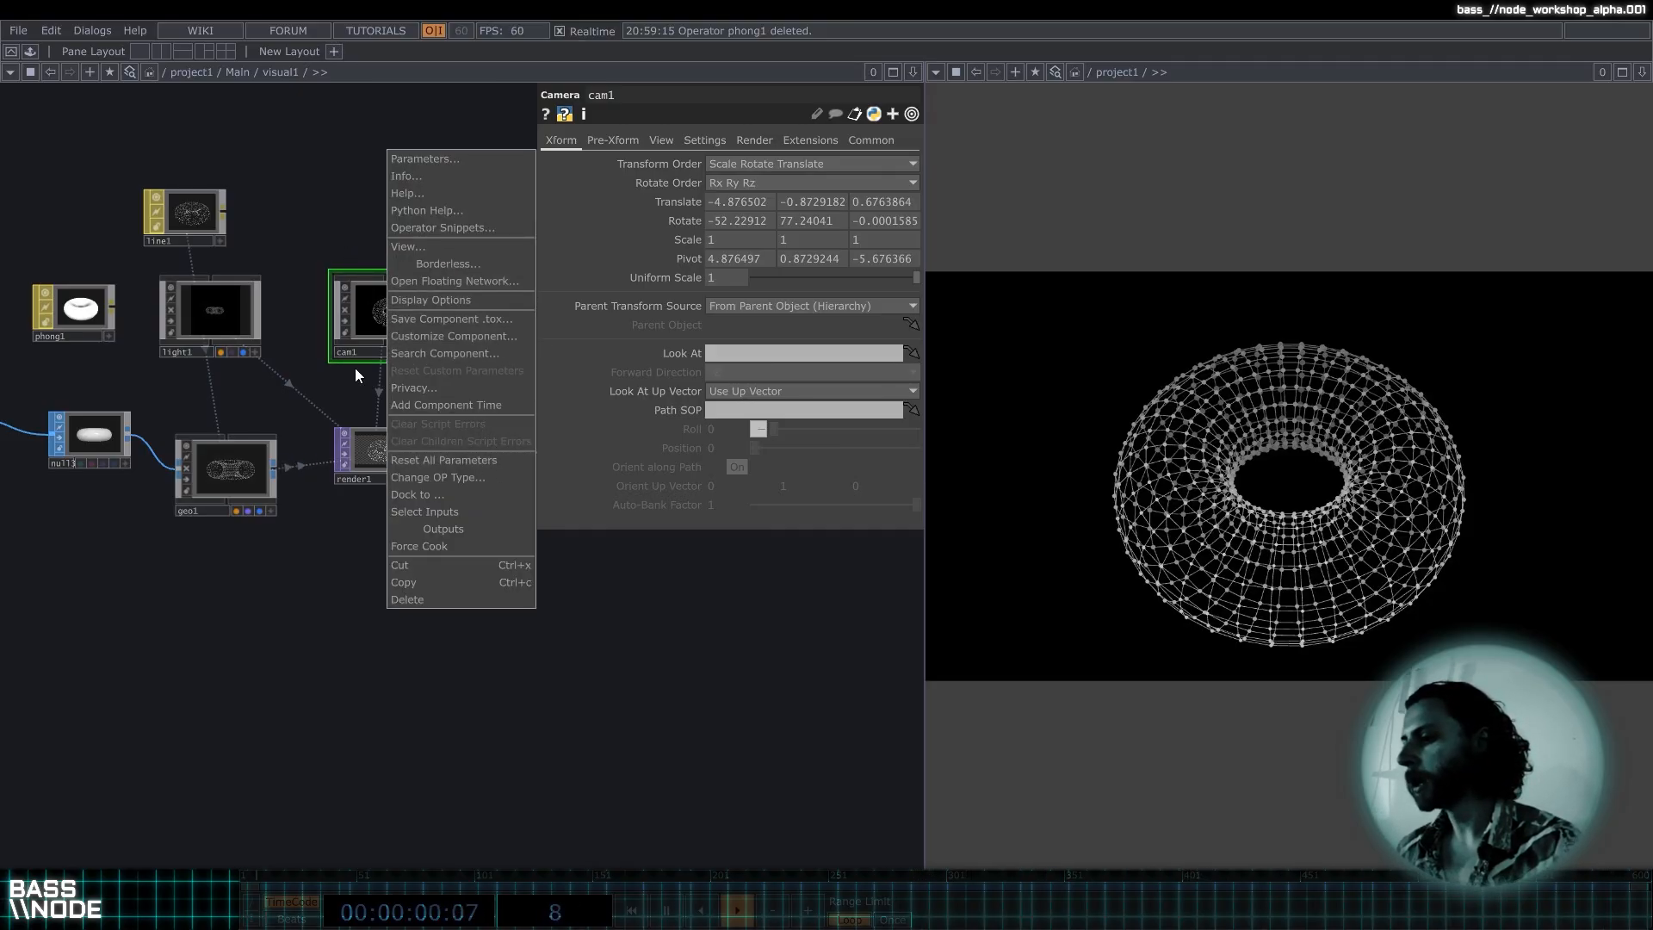
{"action": "left_click", "coordinate": [471, 463]}
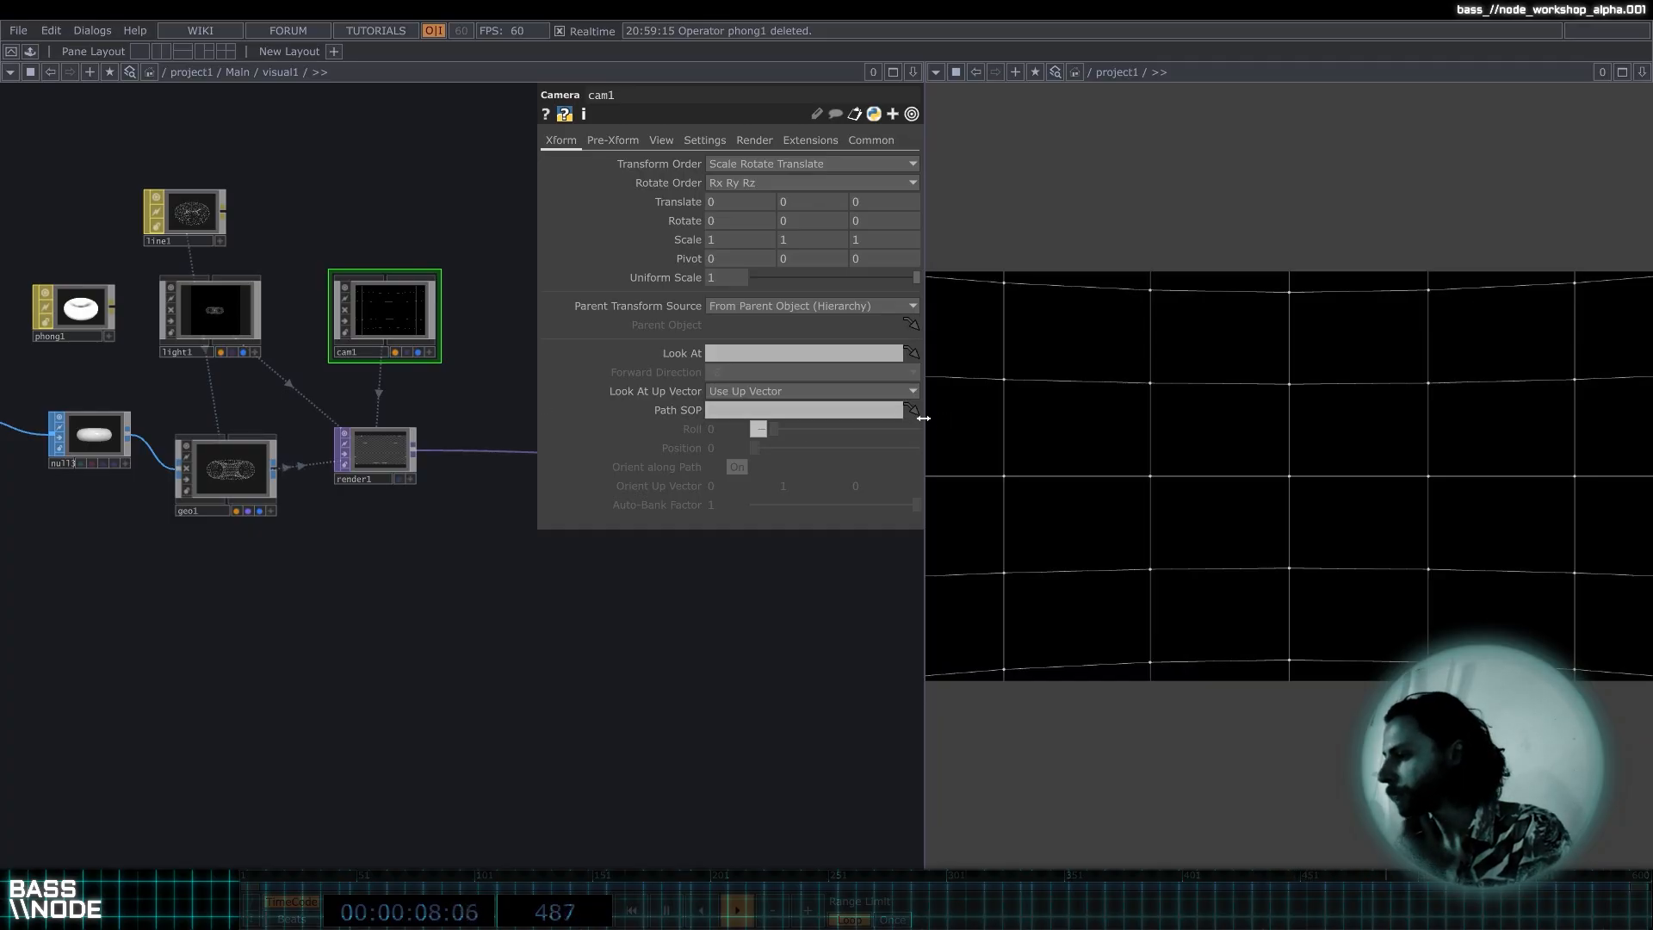
Move cam1 back along the Z axis by setting its Translate Z to 5.
{"action": "left_click_drag", "start_coordinate": [923, 418], "coordinate": [807, 422]}
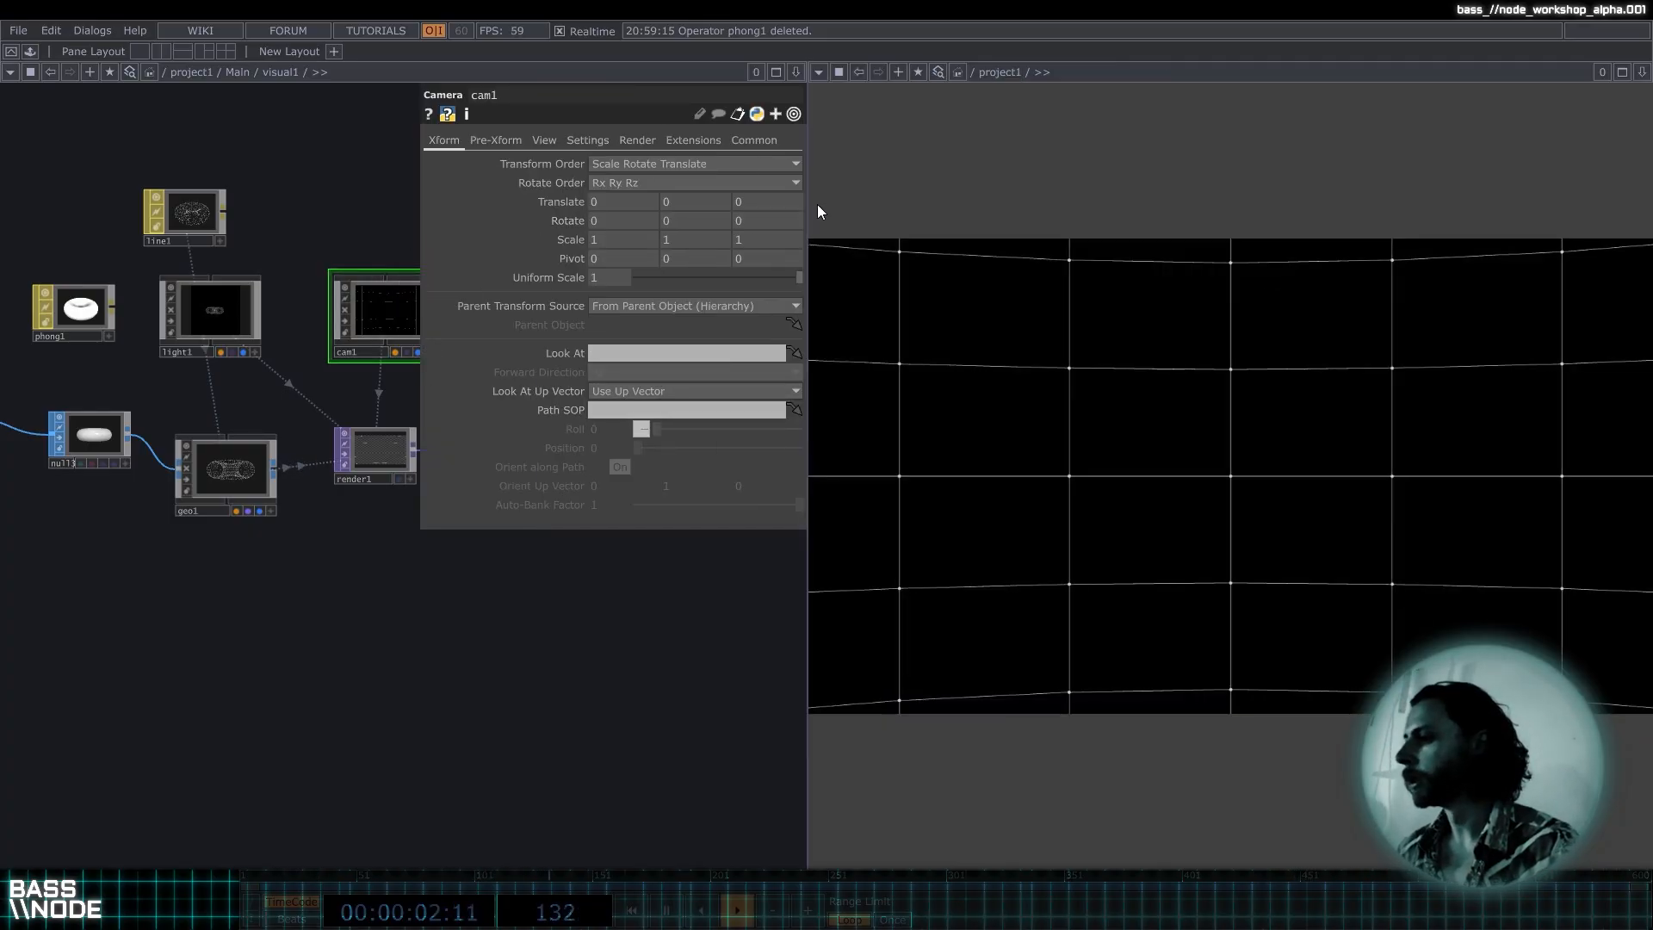
{"action": "left_click_drag", "start_coordinate": [777, 201], "coordinate": [797, 201]}
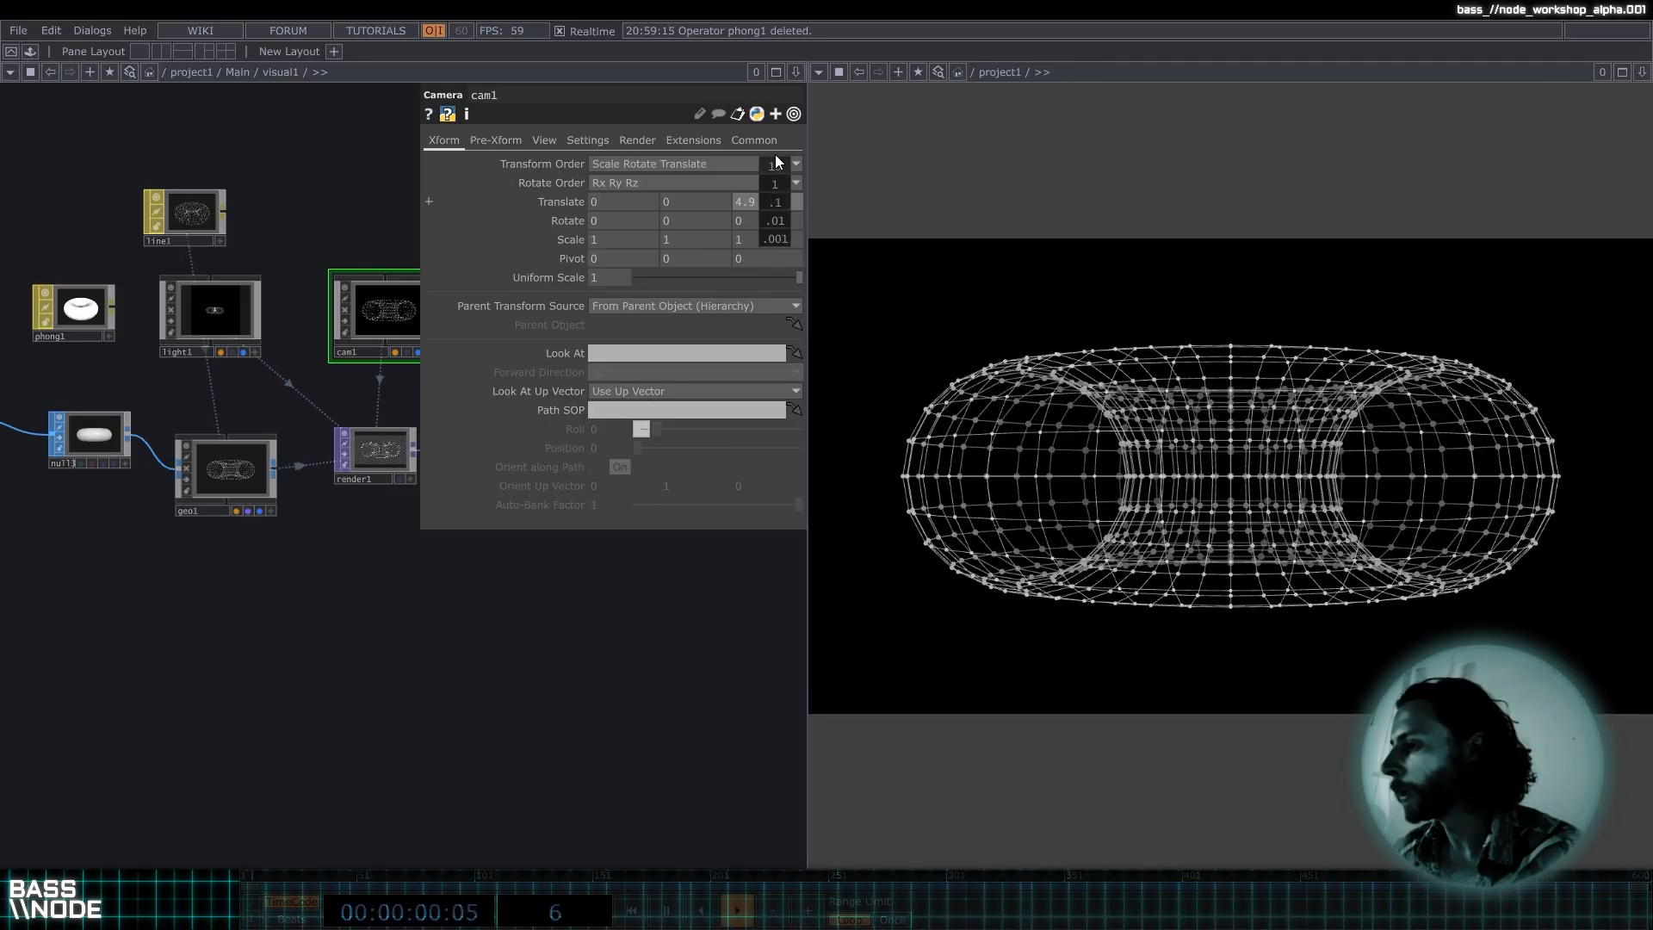
{"action": "left_click_drag", "start_coordinate": [775, 153], "coordinate": [772, 194]}
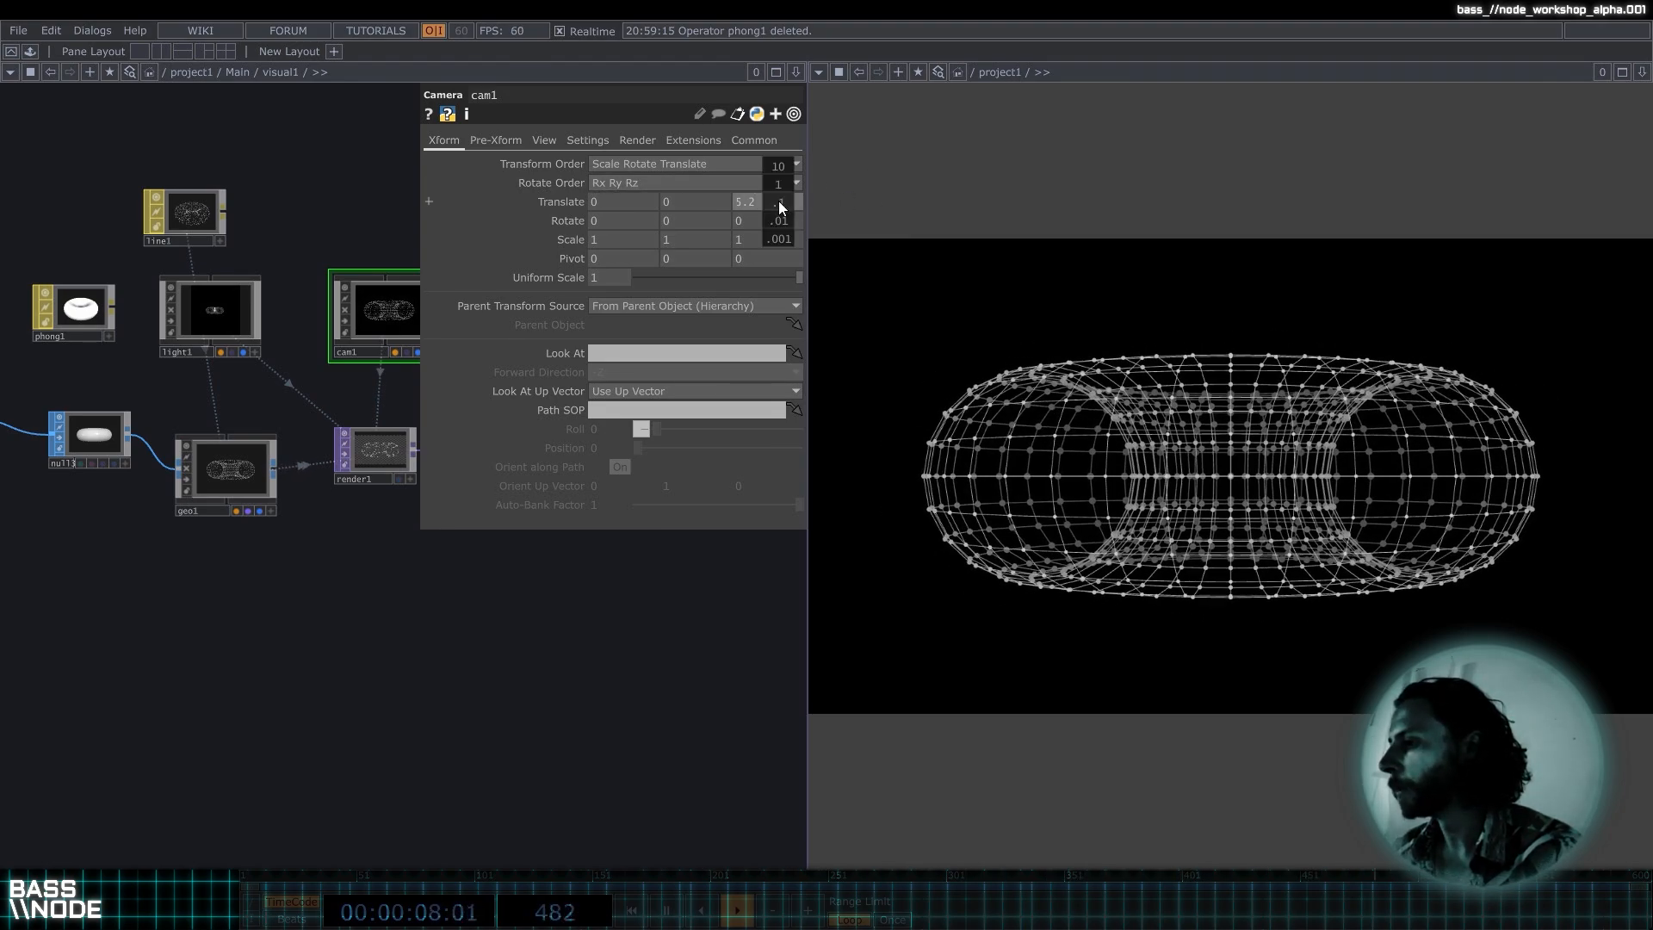
{"action": "mouse_move", "coordinate": [779, 200]}
{"action": "left_mouse_down"}
{"action": "mouse_move", "coordinate": [768, 168]}
{"action": "mouse_move", "coordinate": [779, 202]}
{"action": "mouse_move", "coordinate": [782, 170]}
{"action": "left_mouse_up"}
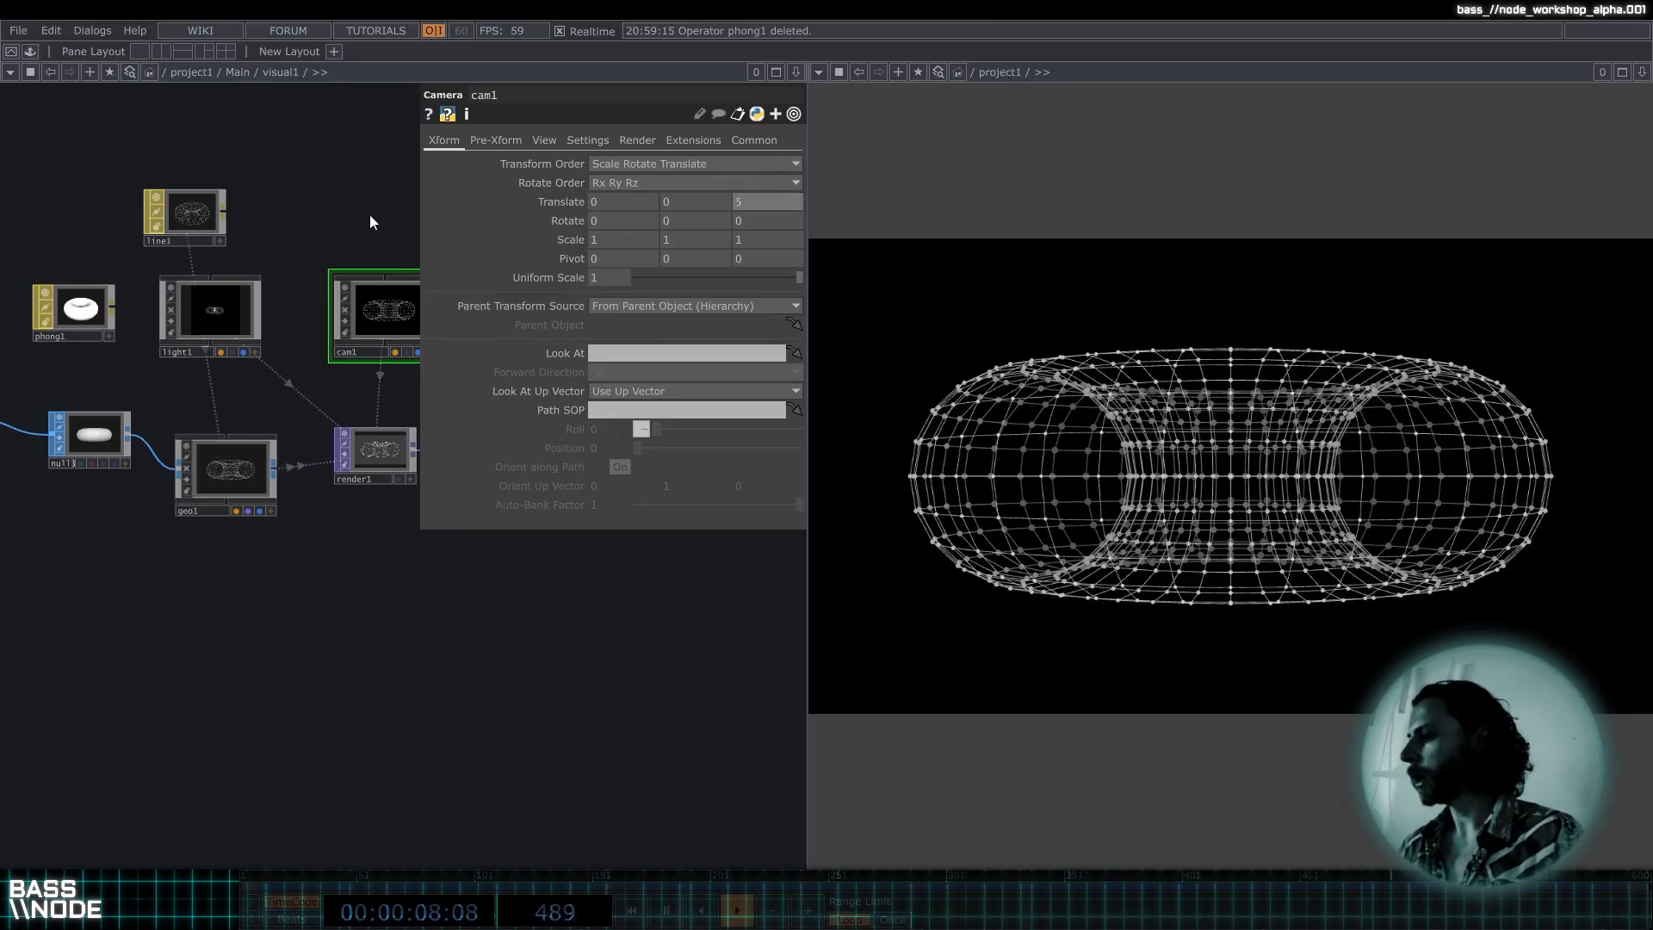
Add a Null COMP to the visual1 network, placed directly above cam1.
{"action": "left_click_drag", "start_coordinate": [334, 191], "coordinate": [157, 203]}
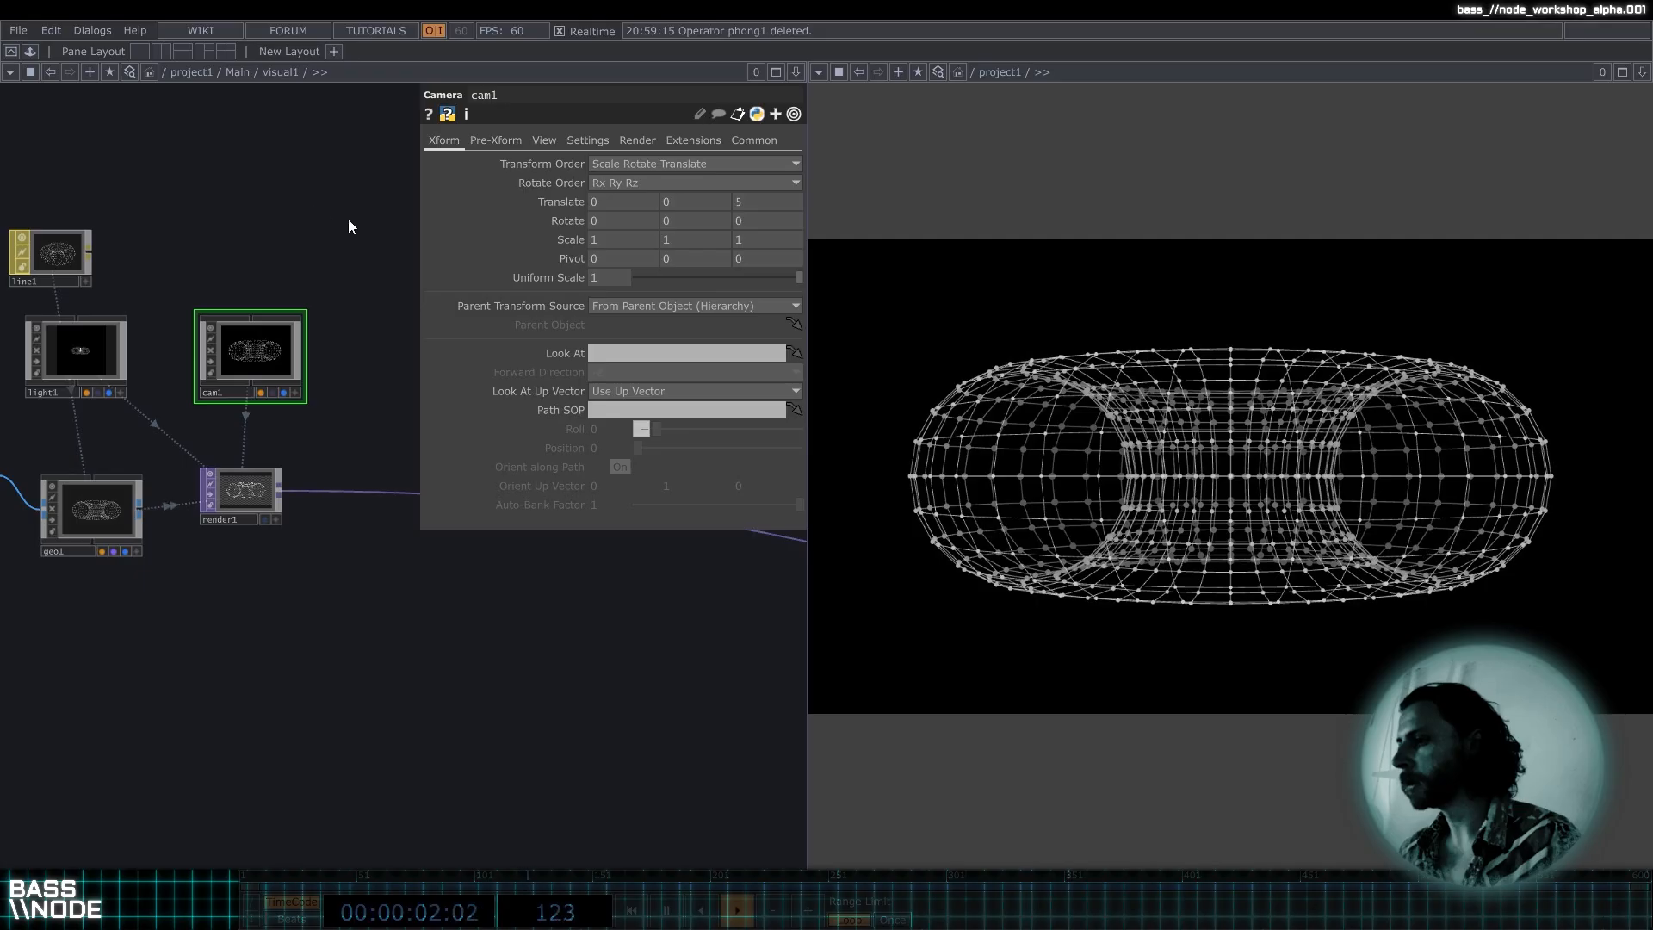
{"action": "left_click_drag", "start_coordinate": [809, 229], "coordinate": [971, 232]}
{"action": "key", "text": "Tab"}
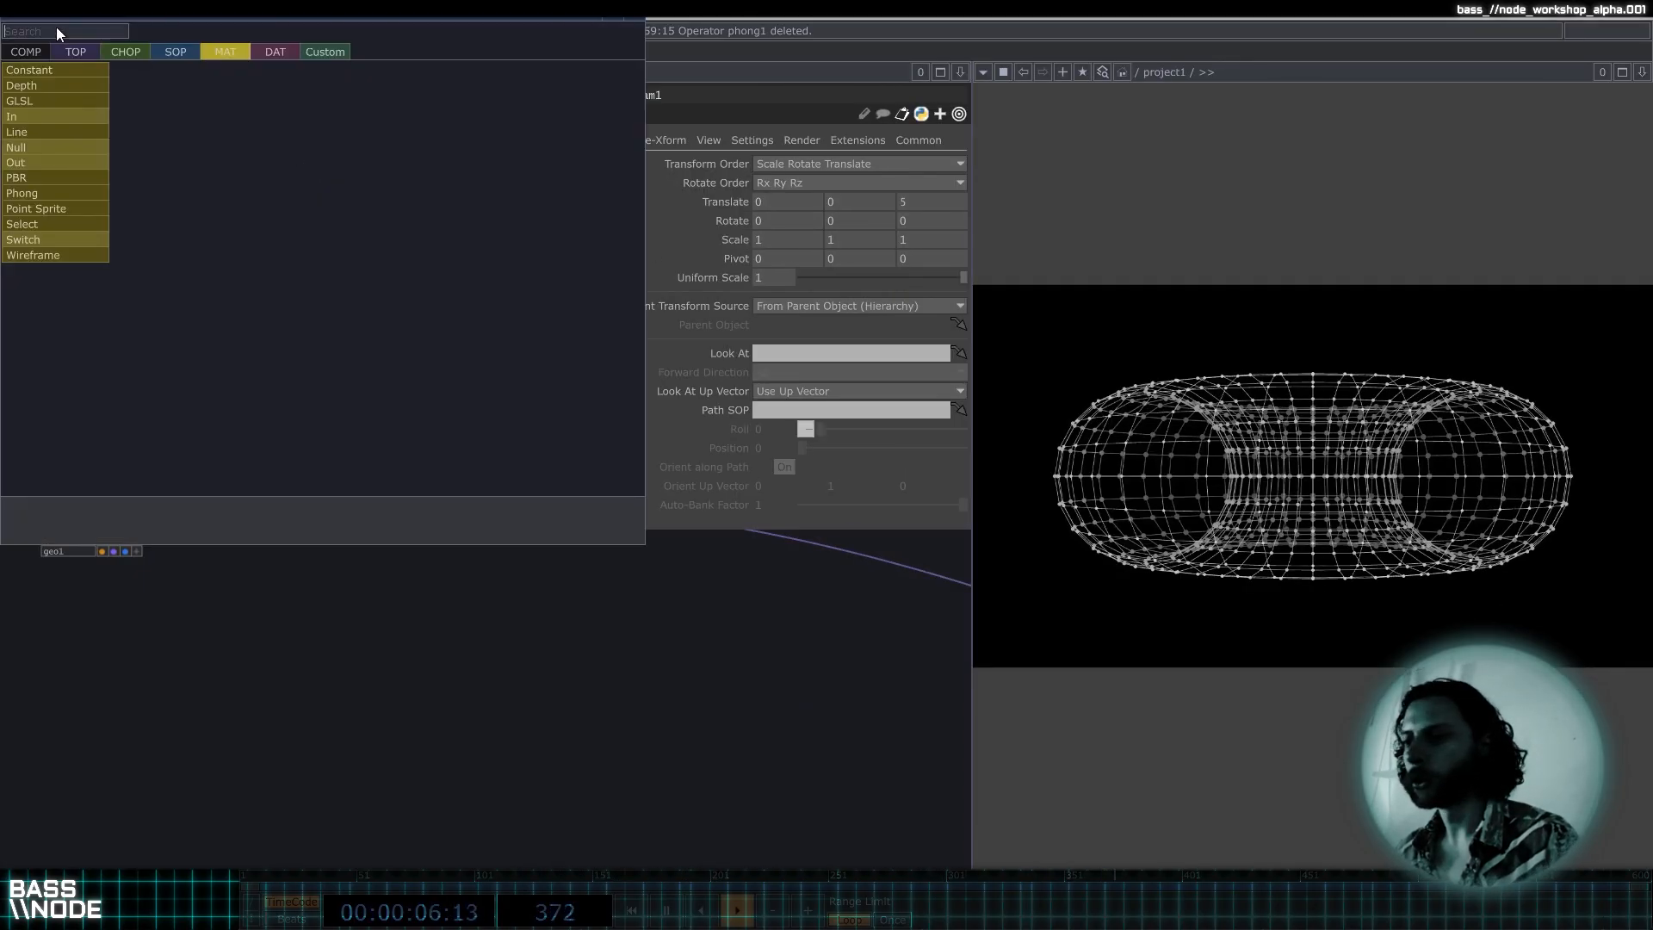
{"action": "left_click", "coordinate": [40, 51]}
{"action": "left_click", "coordinate": [91, 253]}
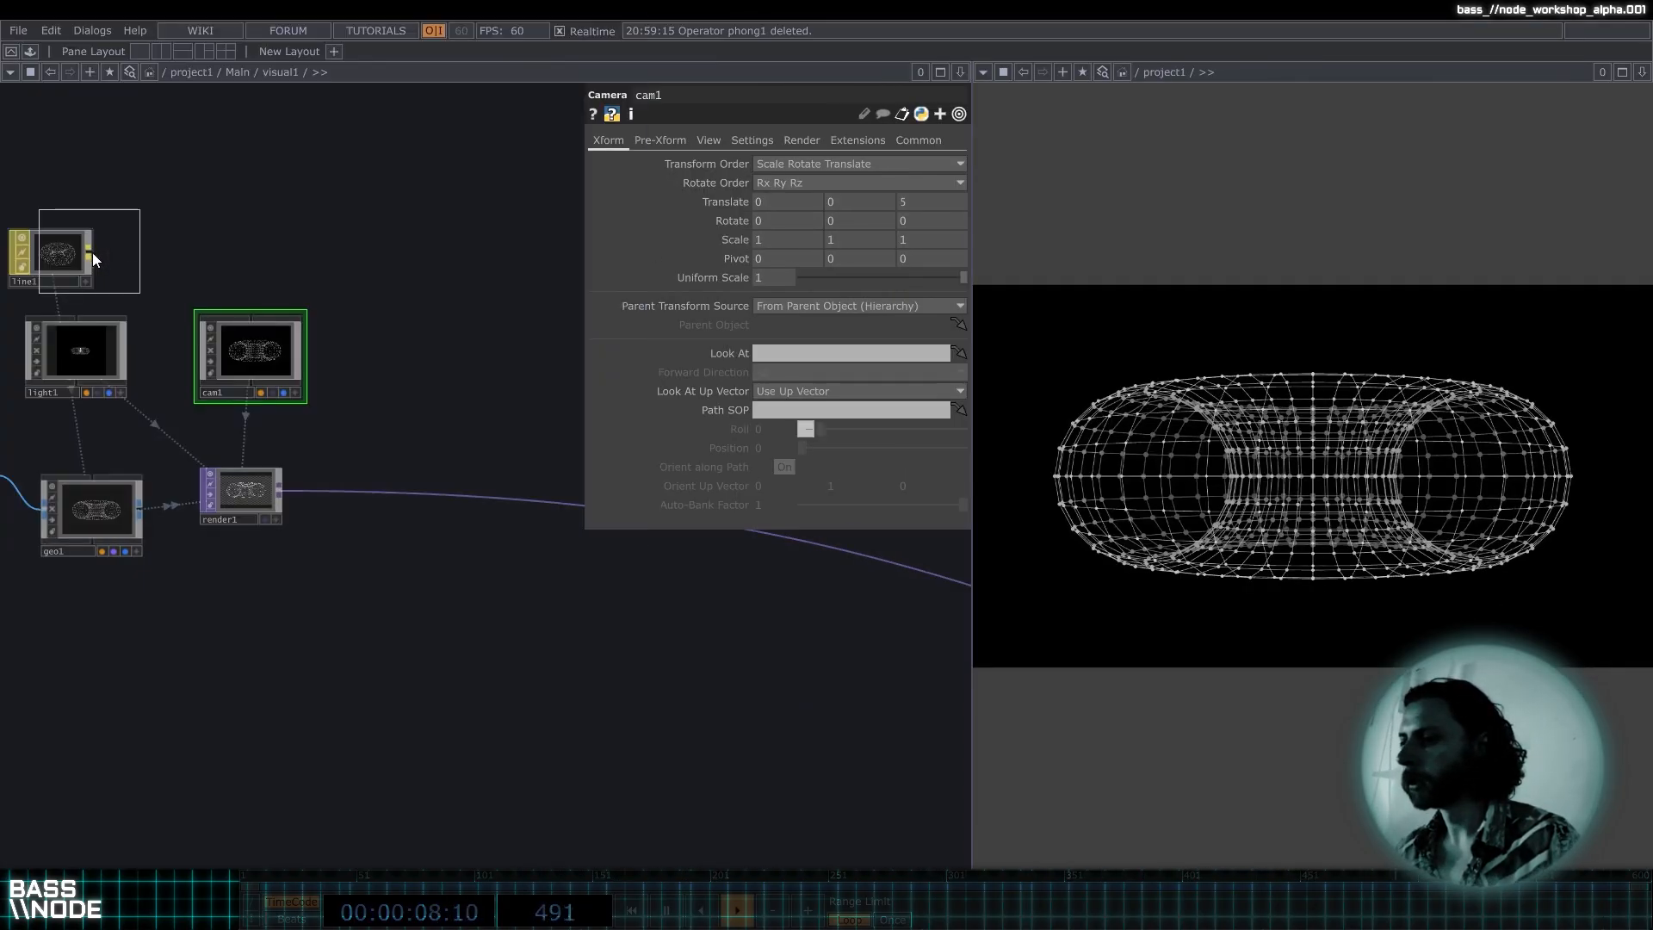
{"action": "left_click", "coordinate": [256, 223]}
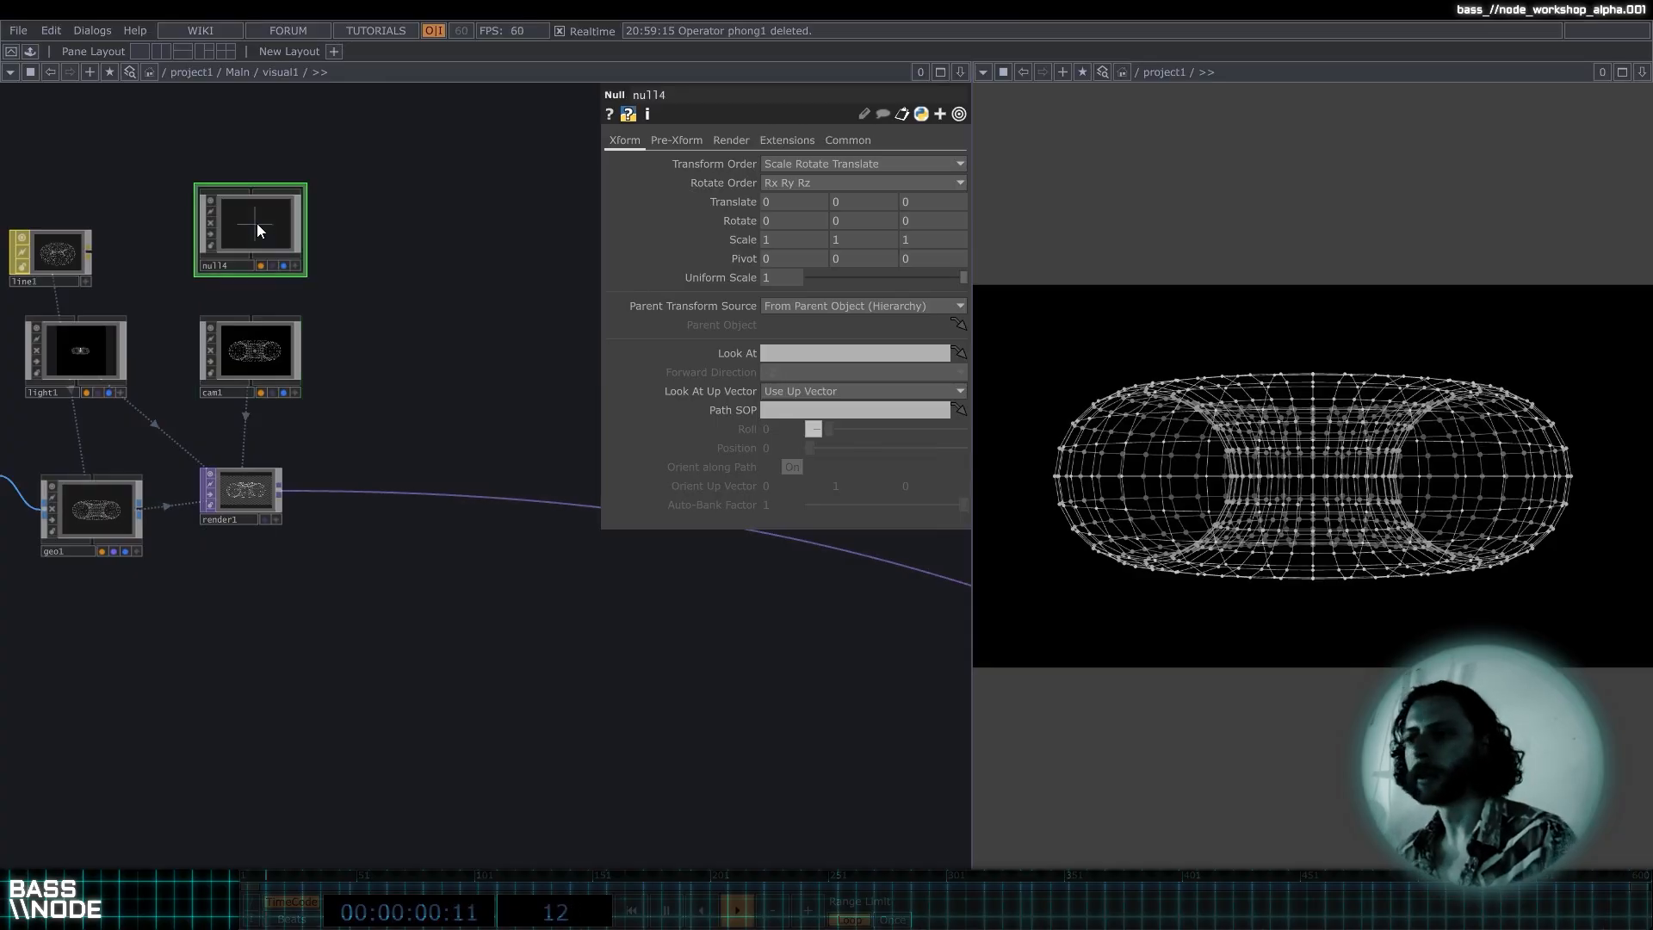
{"action": "key", "text": "Tab"}
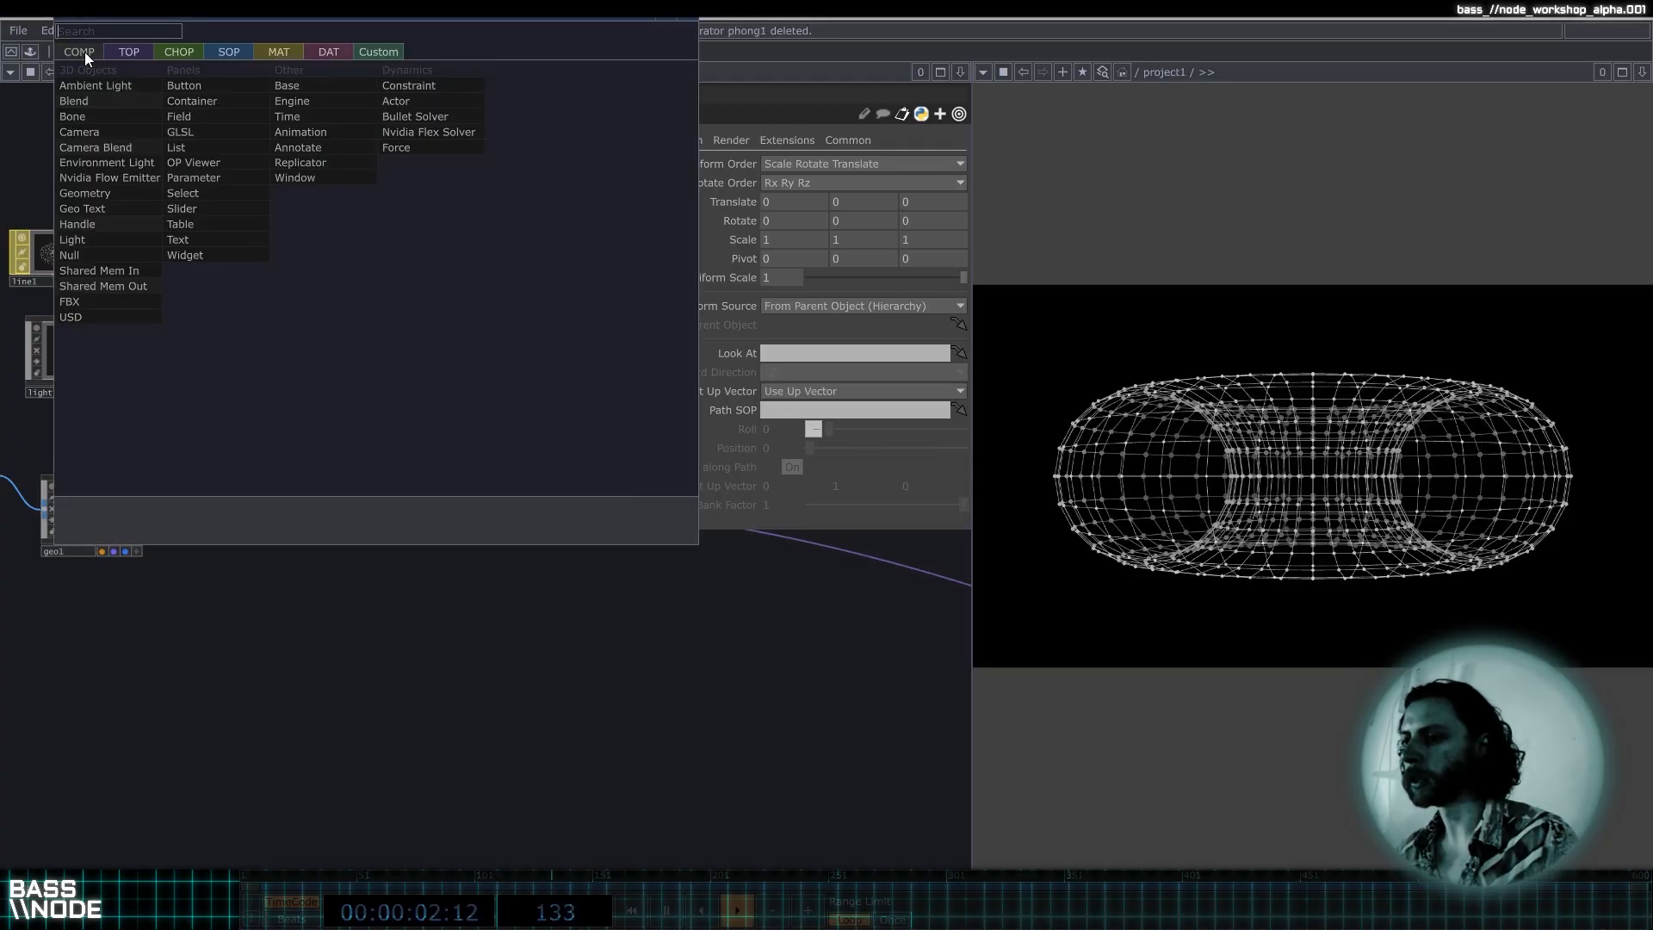
{"action": "left_click", "coordinate": [127, 55]}
{"action": "left_click", "coordinate": [88, 55]}
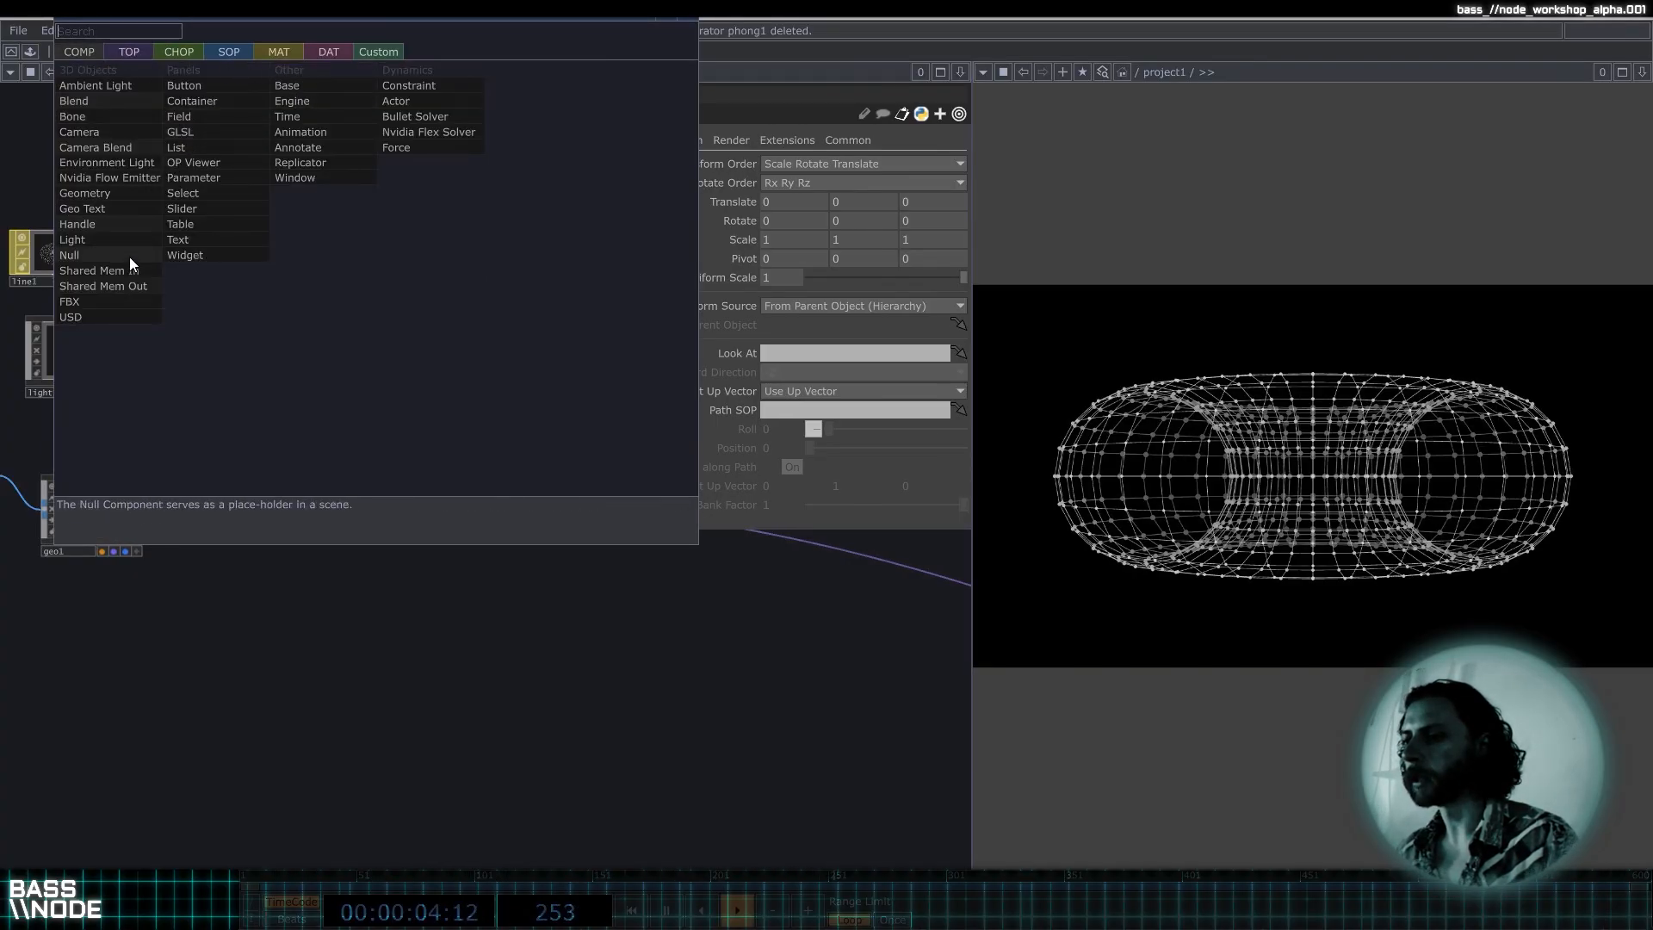
{"action": "key", "text": "Escape"}
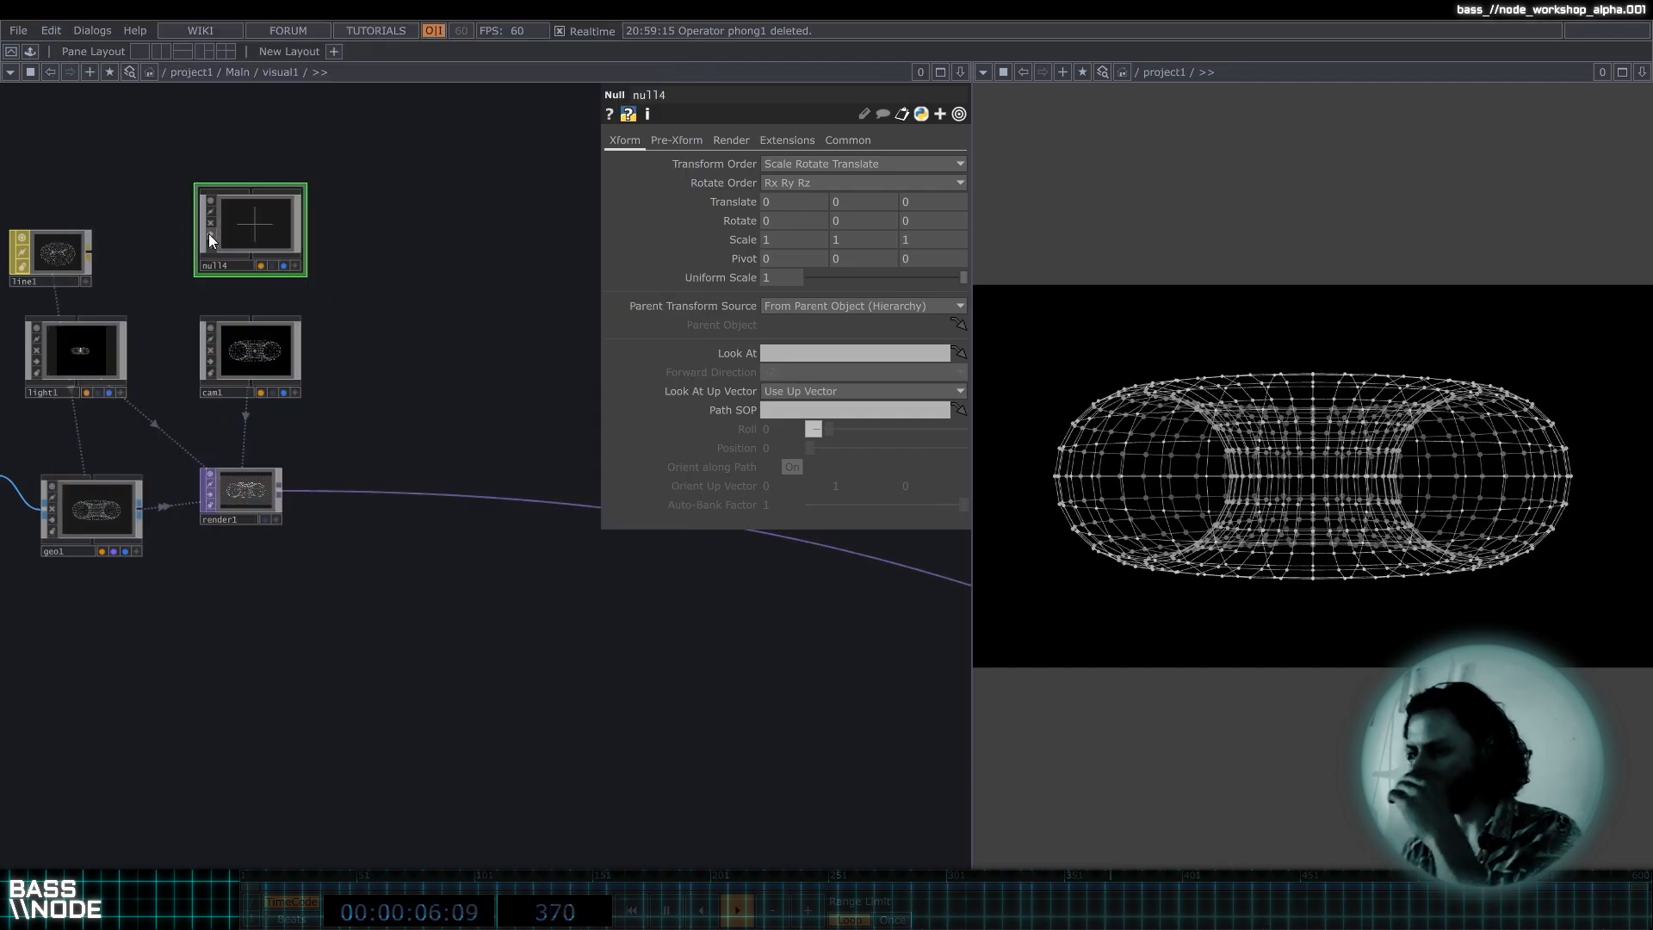
Rename the Null COMP above cam1 as Paarent.
{"action": "left_click", "coordinate": [238, 267]}
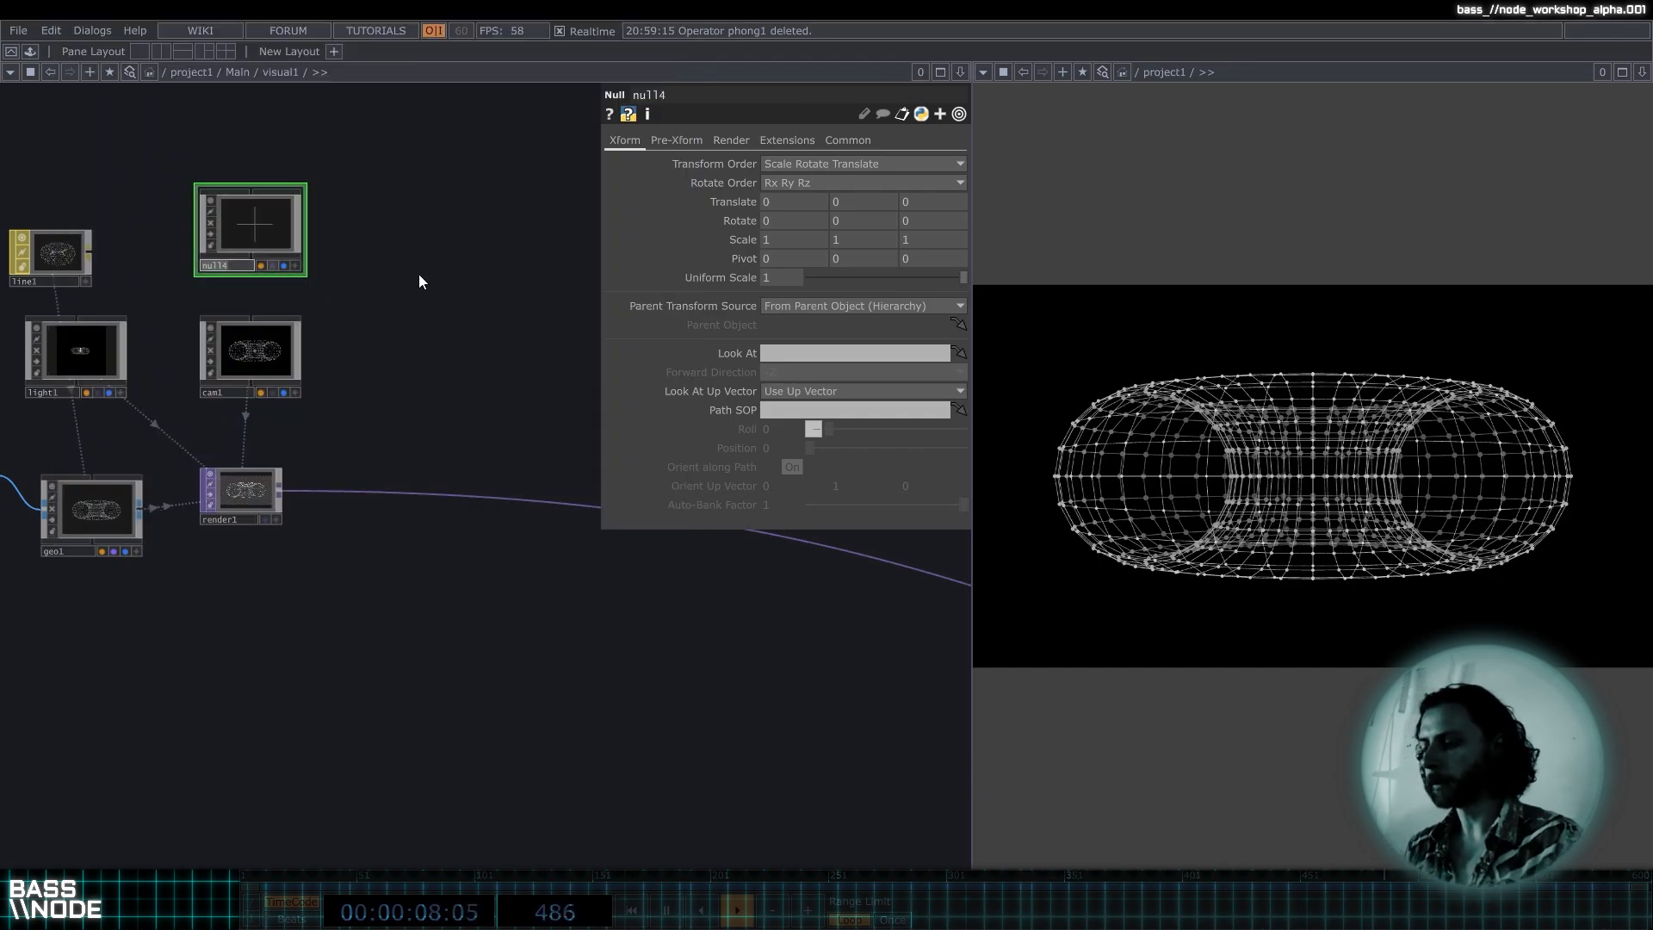
{"action": "type", "text": "Paarent"}
{"action": "key", "text": "Return"}
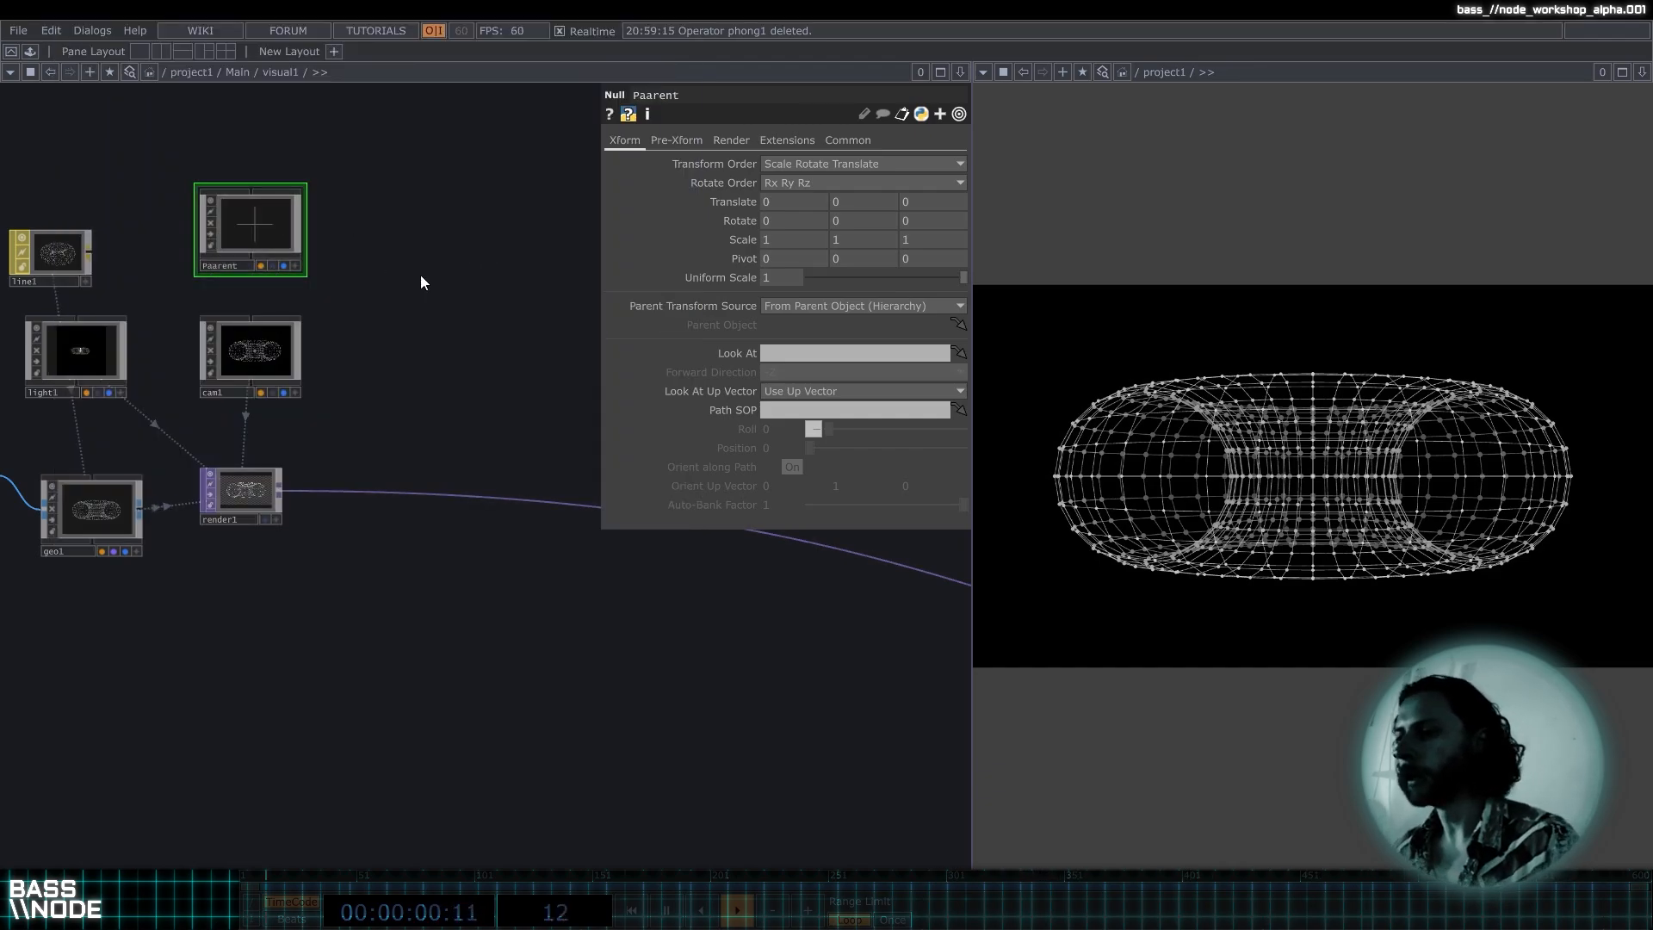
Connect Paarent to cam1 as its hierarchical parent and lower cam1 slightly to leave space between the two.
{"action": "scroll", "coordinate": [405, 267], "scroll_direction": "up", "scroll_amount": 3}
{"action": "left_click_drag", "start_coordinate": [380, 242], "coordinate": [503, 224]}
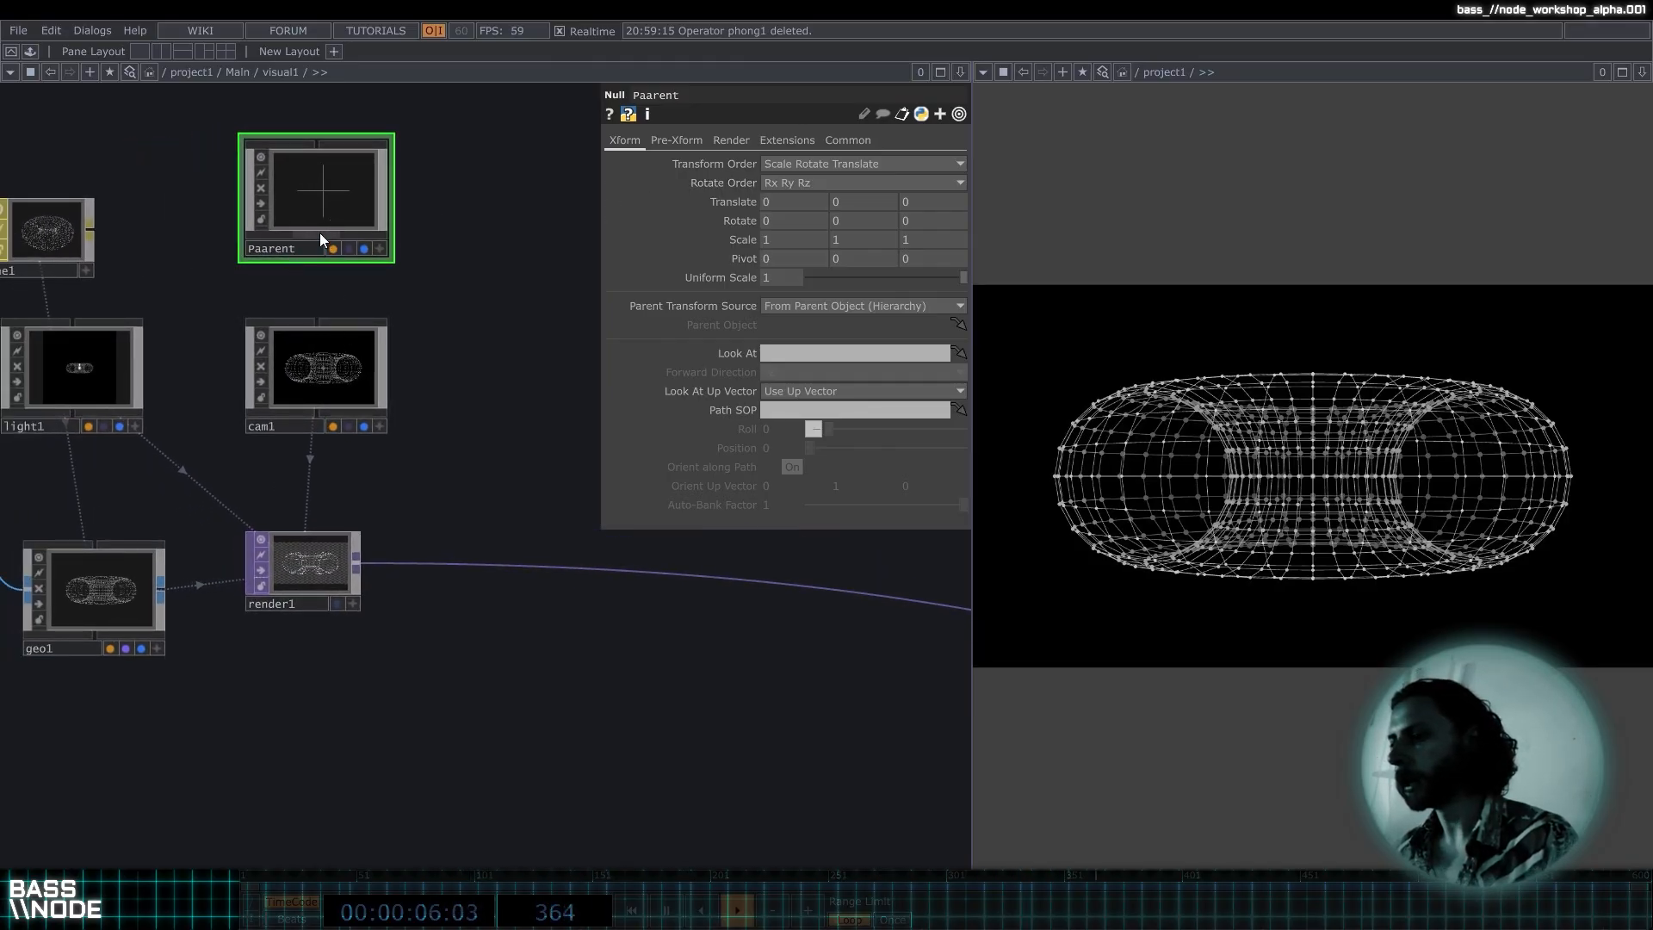
{"action": "left_click_drag", "start_coordinate": [390, 223], "coordinate": [326, 270]}
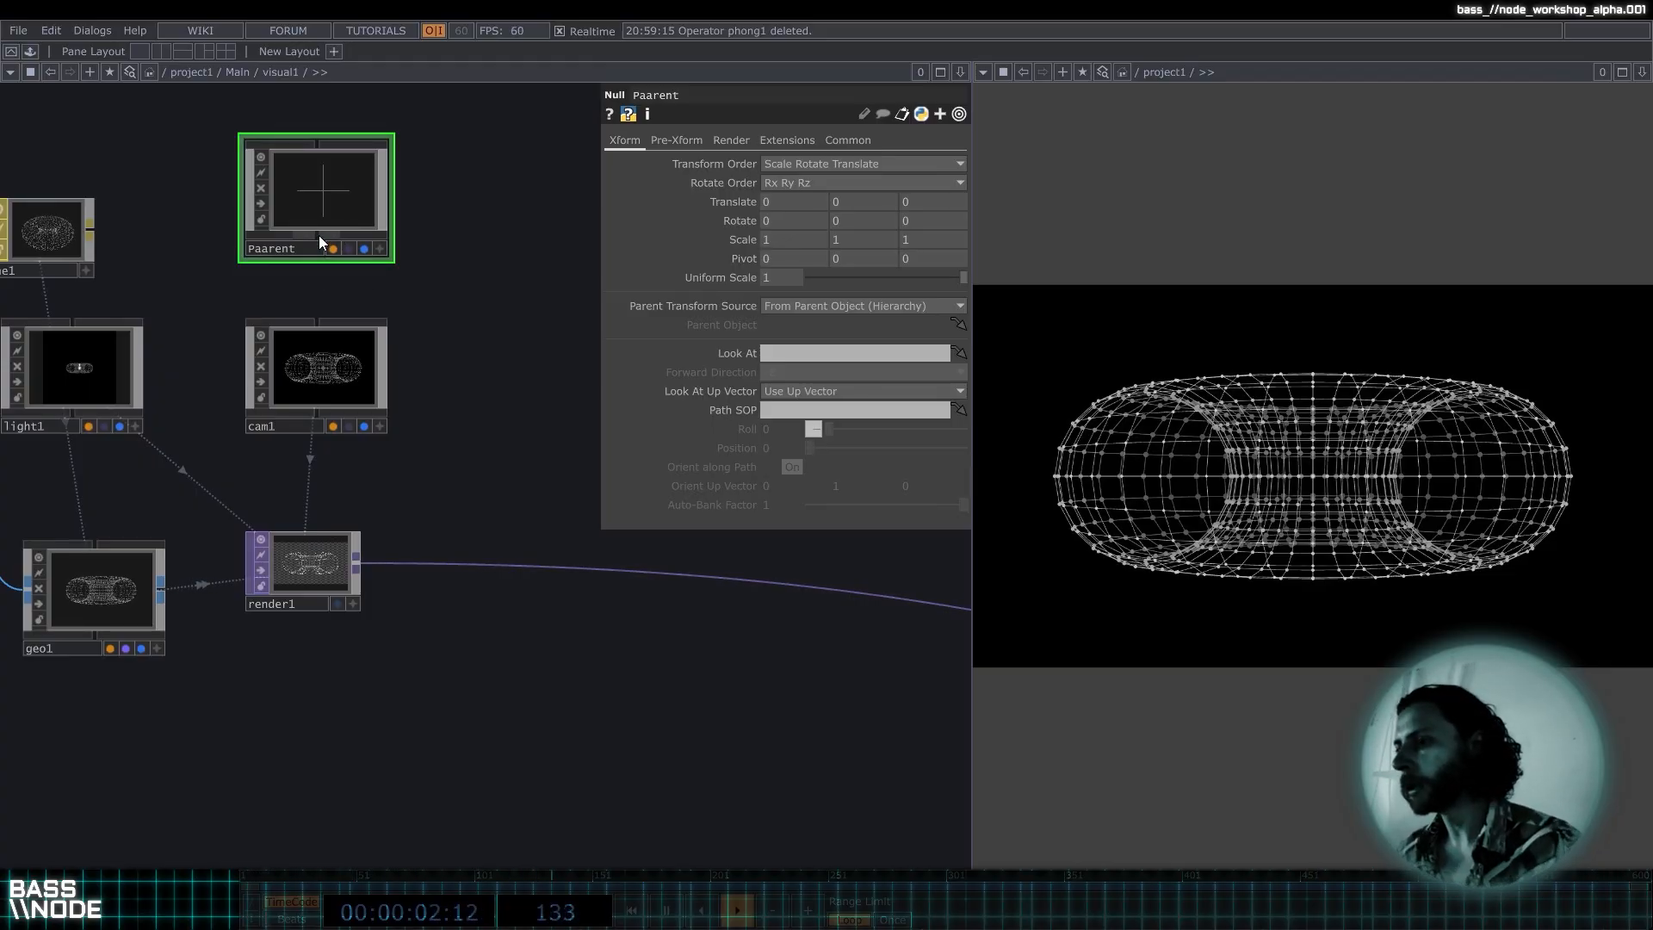
{"action": "left_click_drag", "start_coordinate": [324, 234], "coordinate": [327, 317]}
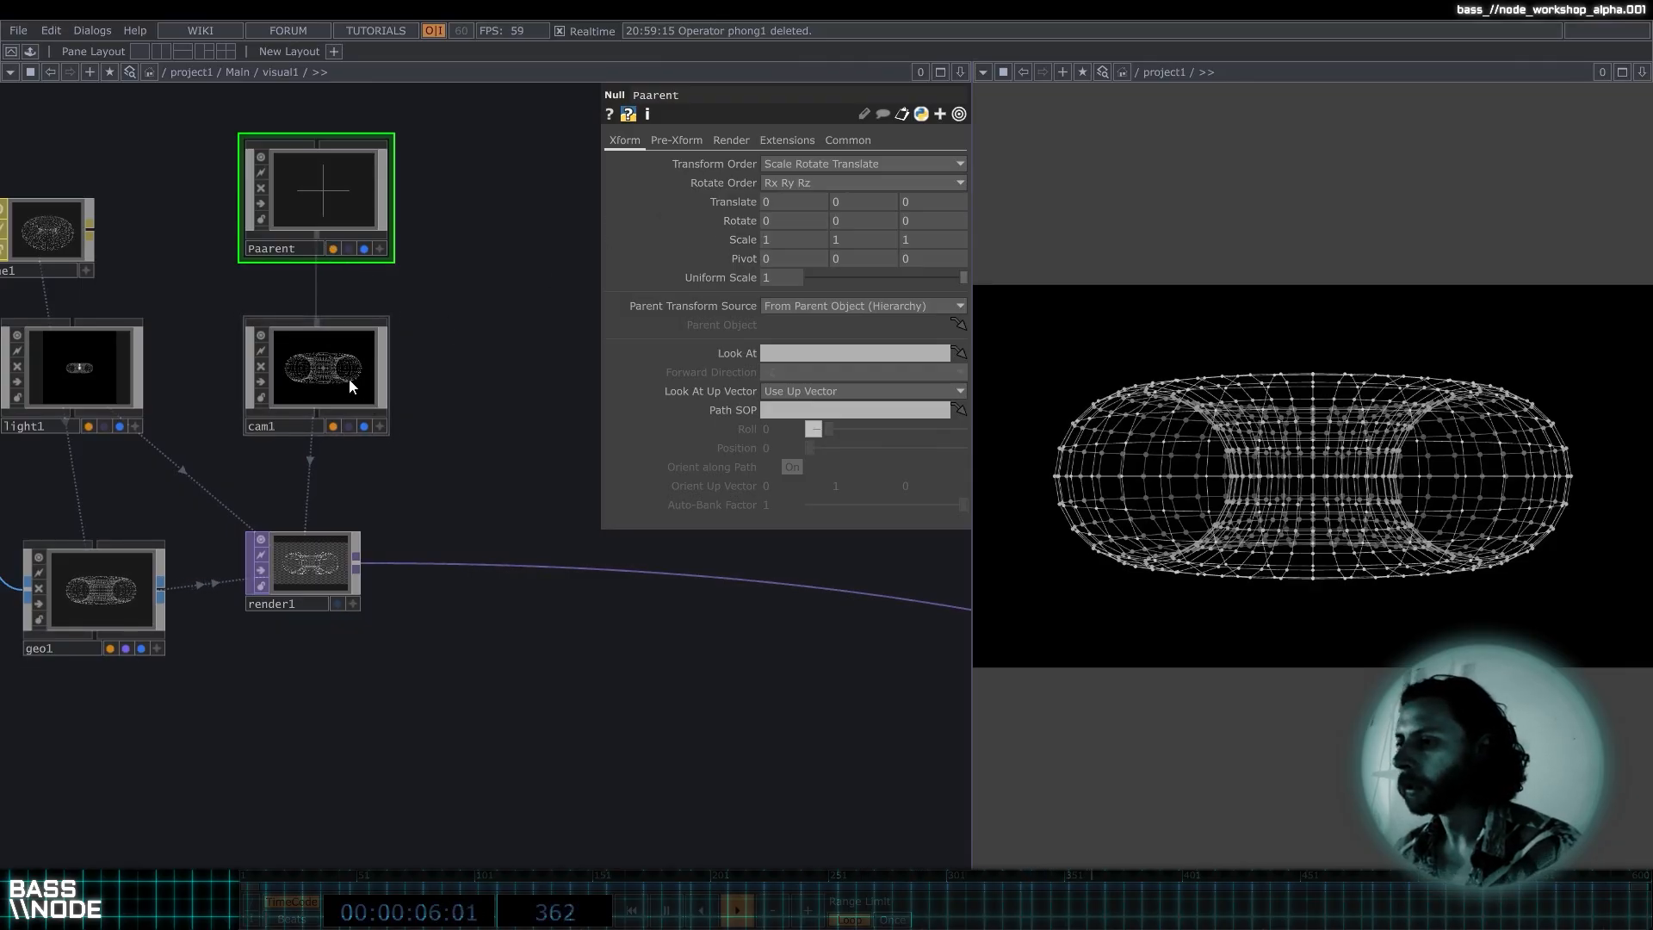
{"action": "left_click_drag", "start_coordinate": [334, 380], "coordinate": [334, 424]}
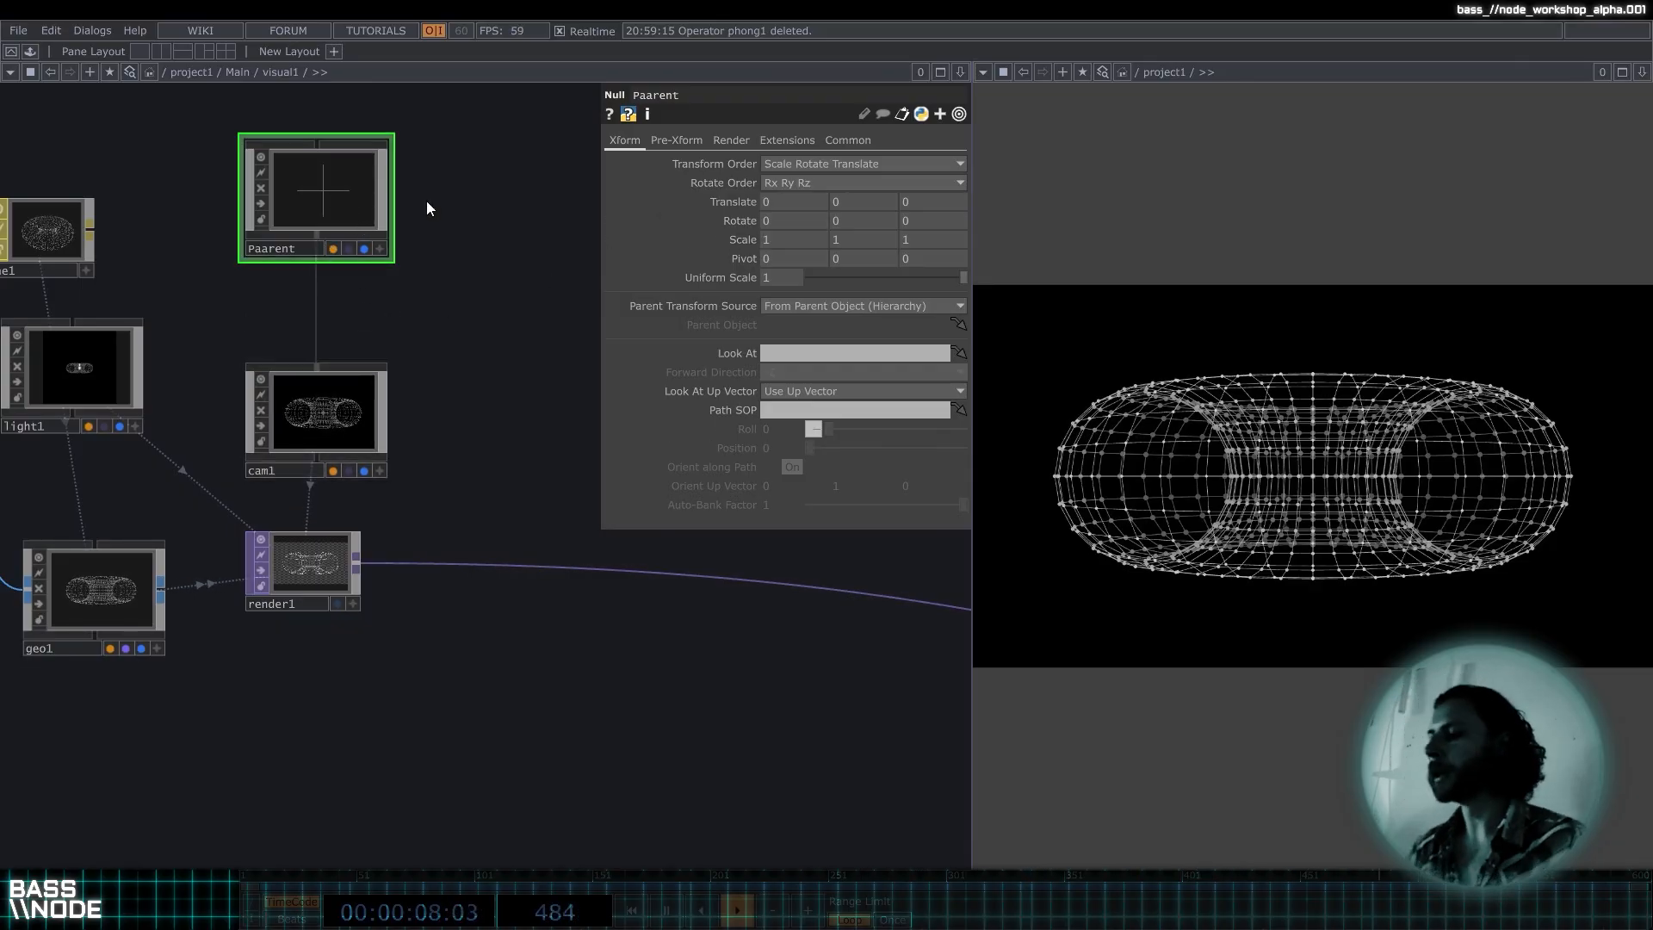
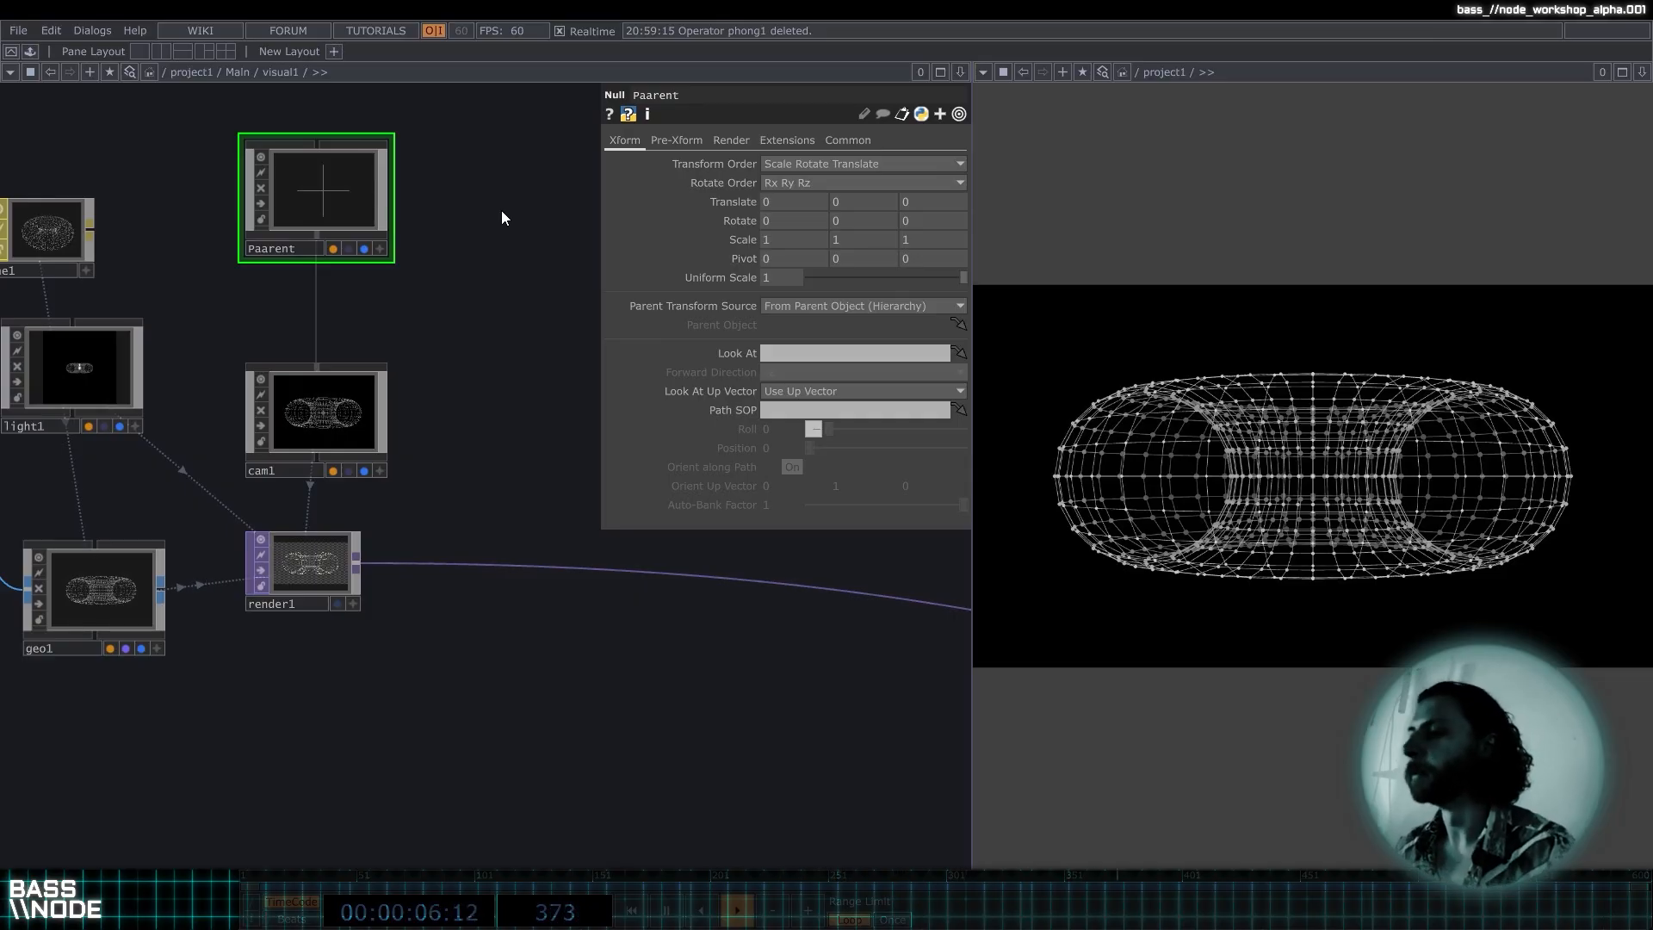
Swing the camera around the torus by setting Paarent's Rotate values to 720, 75 and 88.
{"action": "scroll", "coordinate": [464, 234], "scroll_direction": "down", "scroll_amount": 3}
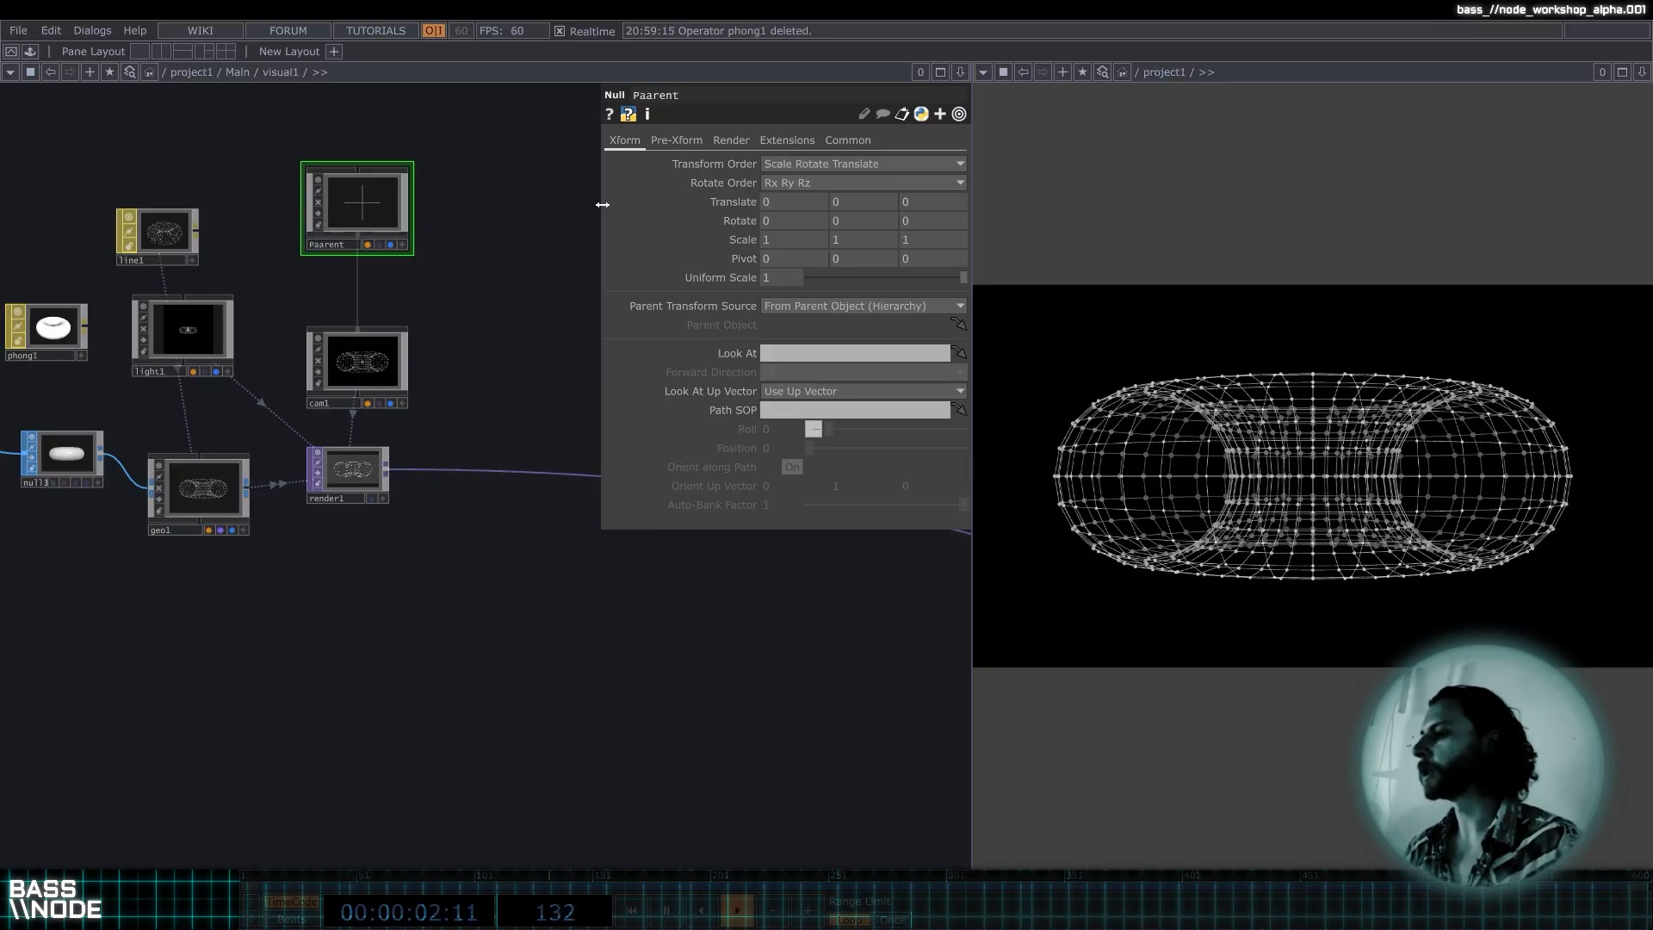
{"action": "left_click", "coordinate": [385, 347]}
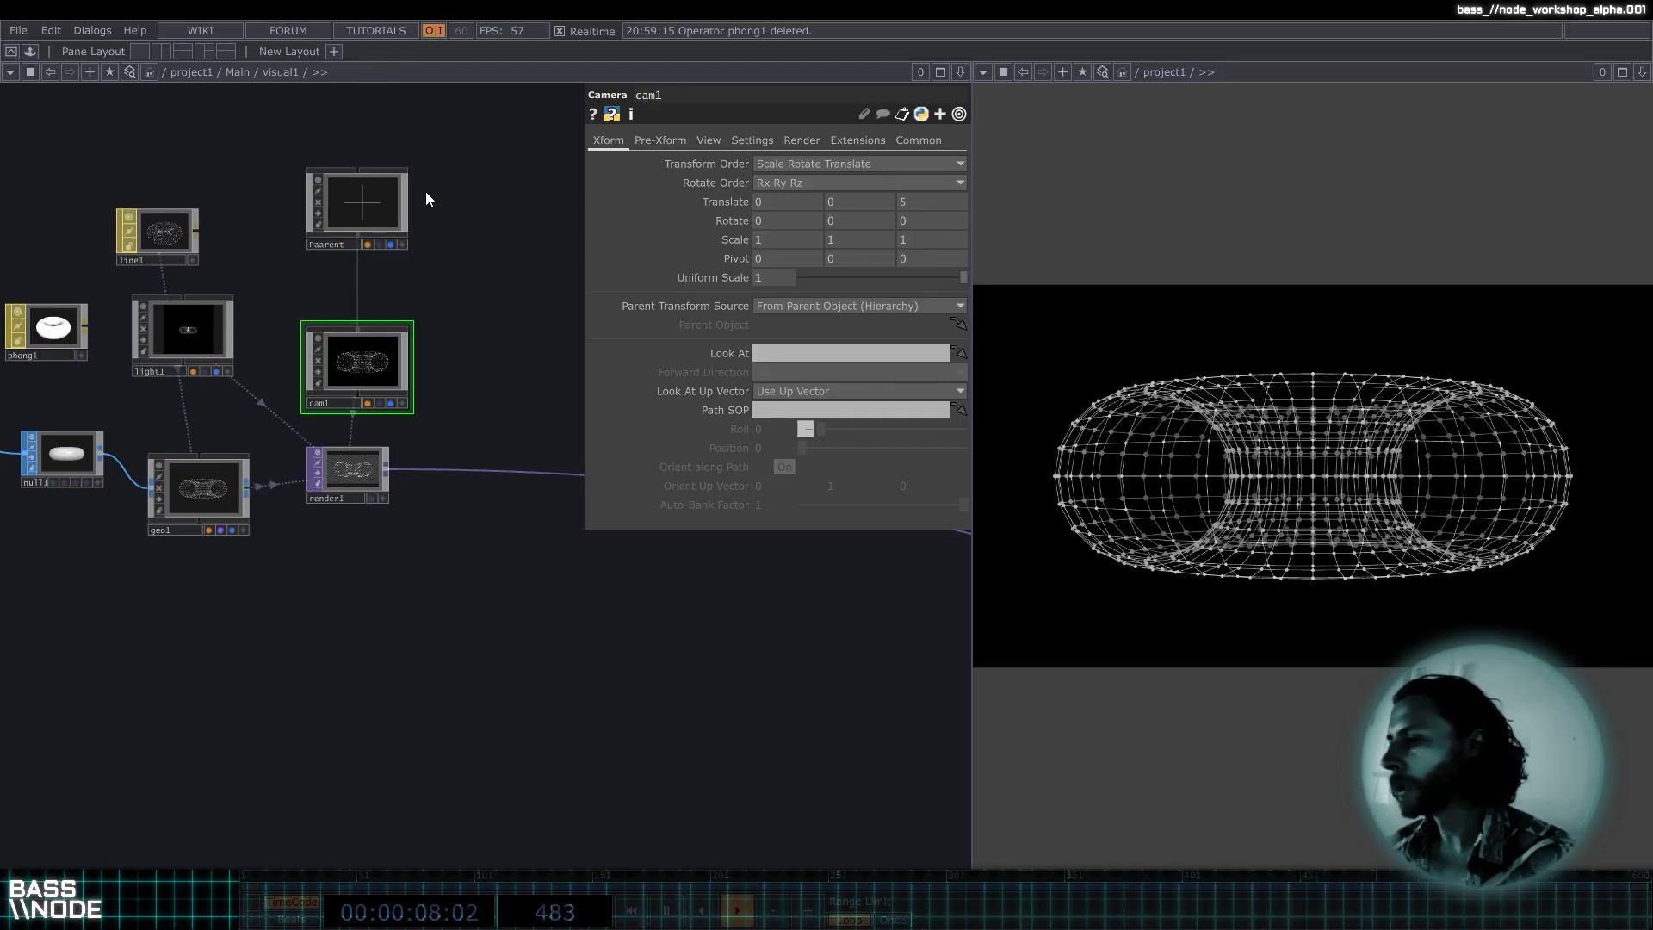
{"action": "left_click", "coordinate": [384, 198]}
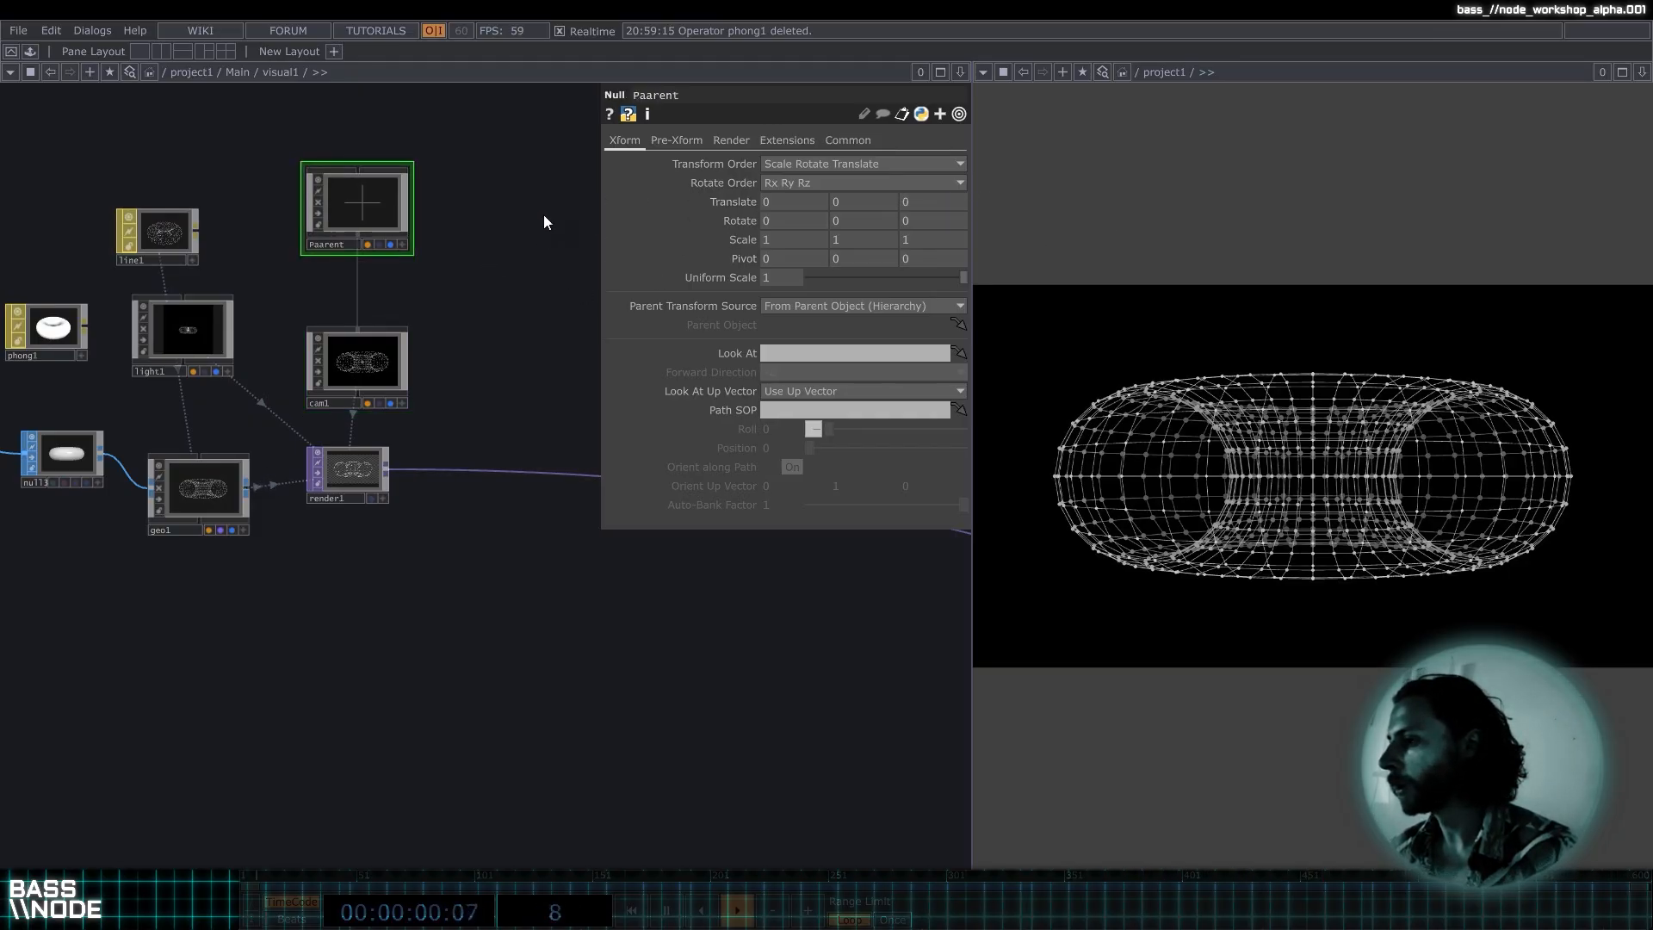
{"action": "middle_click_drag", "start_coordinate": [808, 217], "coordinate": [923, 198]}
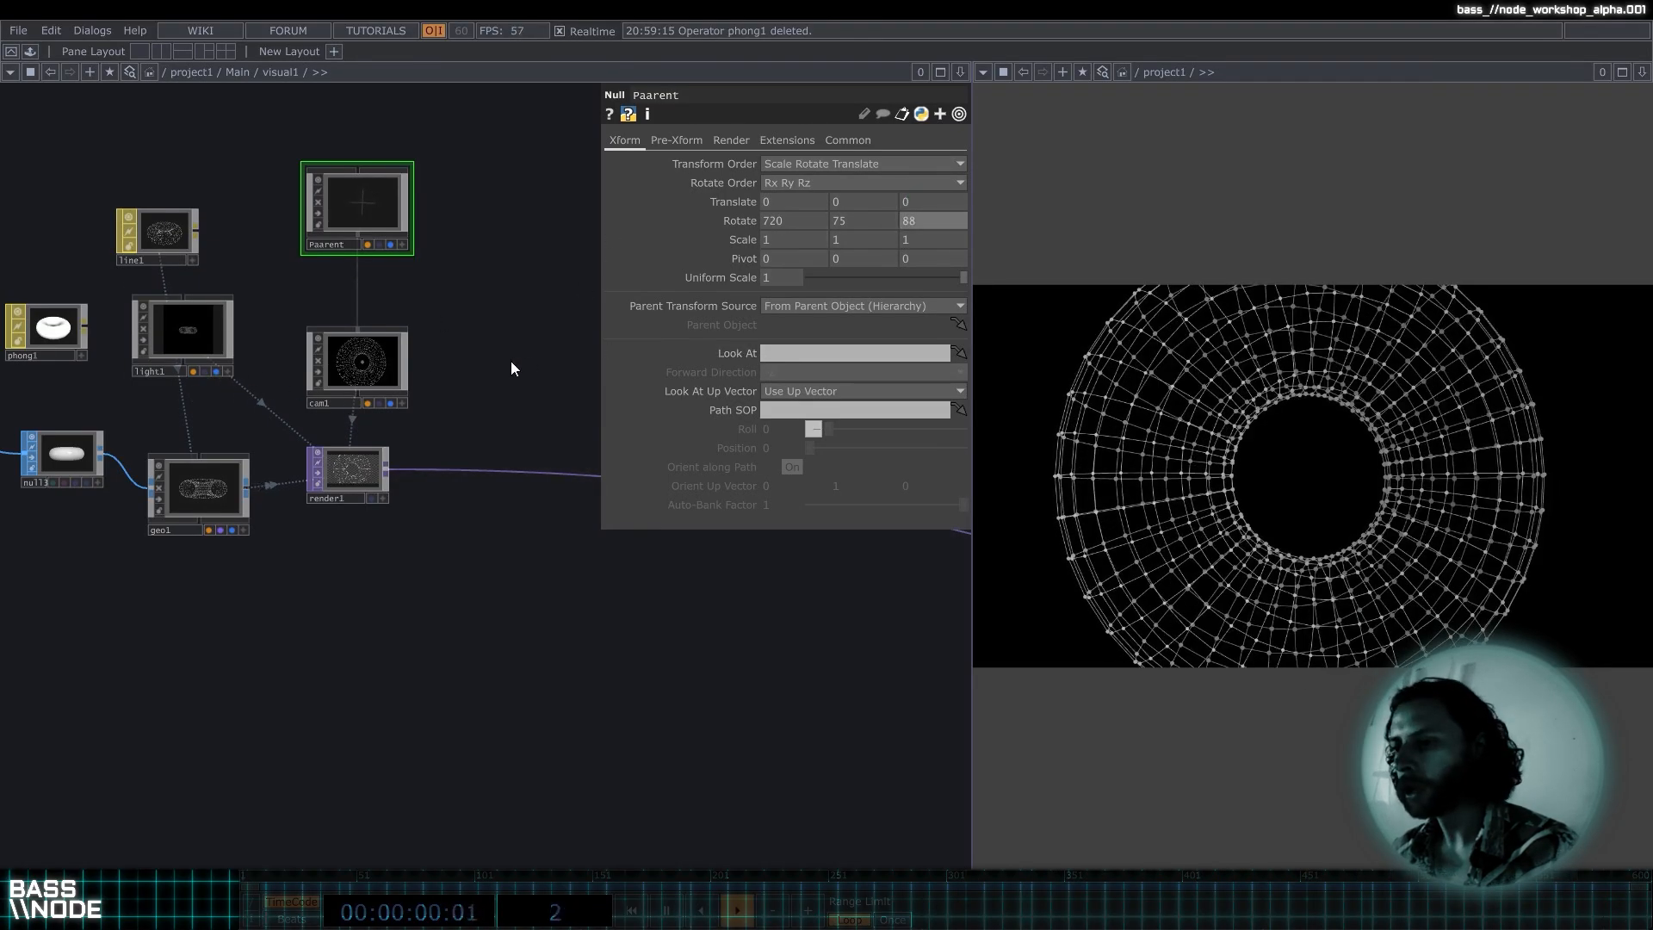
Append a Null CHOP to the output of KSR_speed_audio_up1 among the audio Select operators.
{"action": "scroll", "coordinate": [511, 369], "scroll_direction": "down", "scroll_amount": 3}
{"action": "left_click_drag", "start_coordinate": [169, 227], "coordinate": [472, 270]}
{"action": "left_click_drag", "start_coordinate": [264, 282], "coordinate": [530, 271]}
{"action": "left_click_drag", "start_coordinate": [145, 287], "coordinate": [255, 245]}
{"action": "left_click_drag", "start_coordinate": [172, 237], "coordinate": [202, 152]}
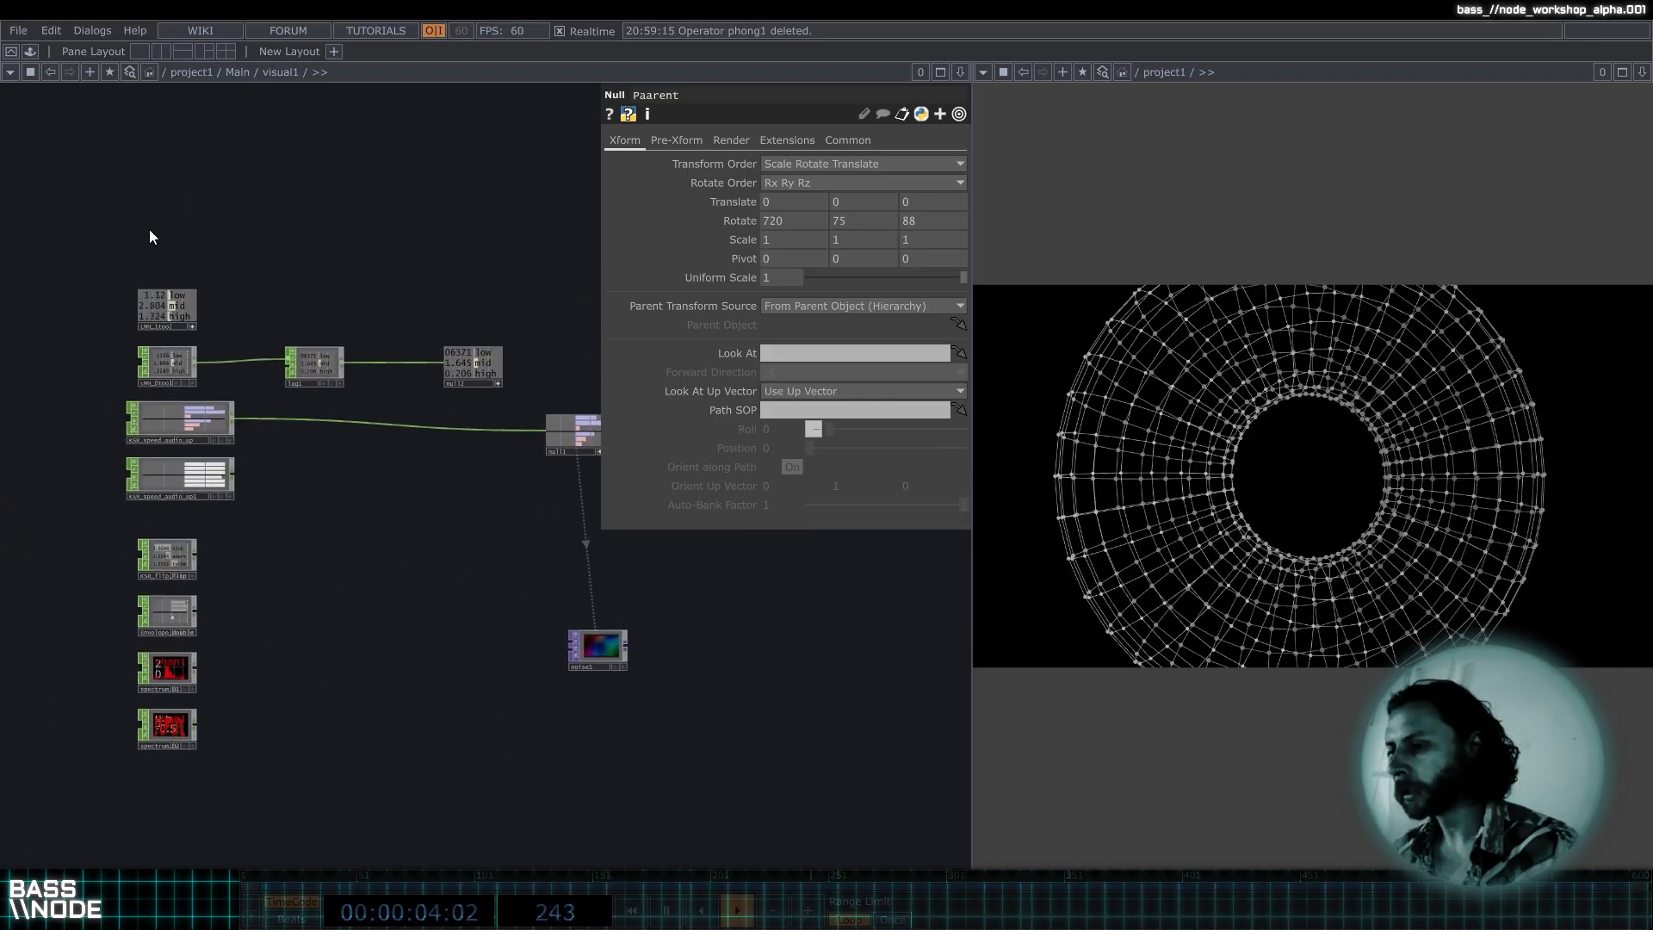
{"action": "scroll", "coordinate": [173, 479], "scroll_direction": "up", "scroll_amount": 5}
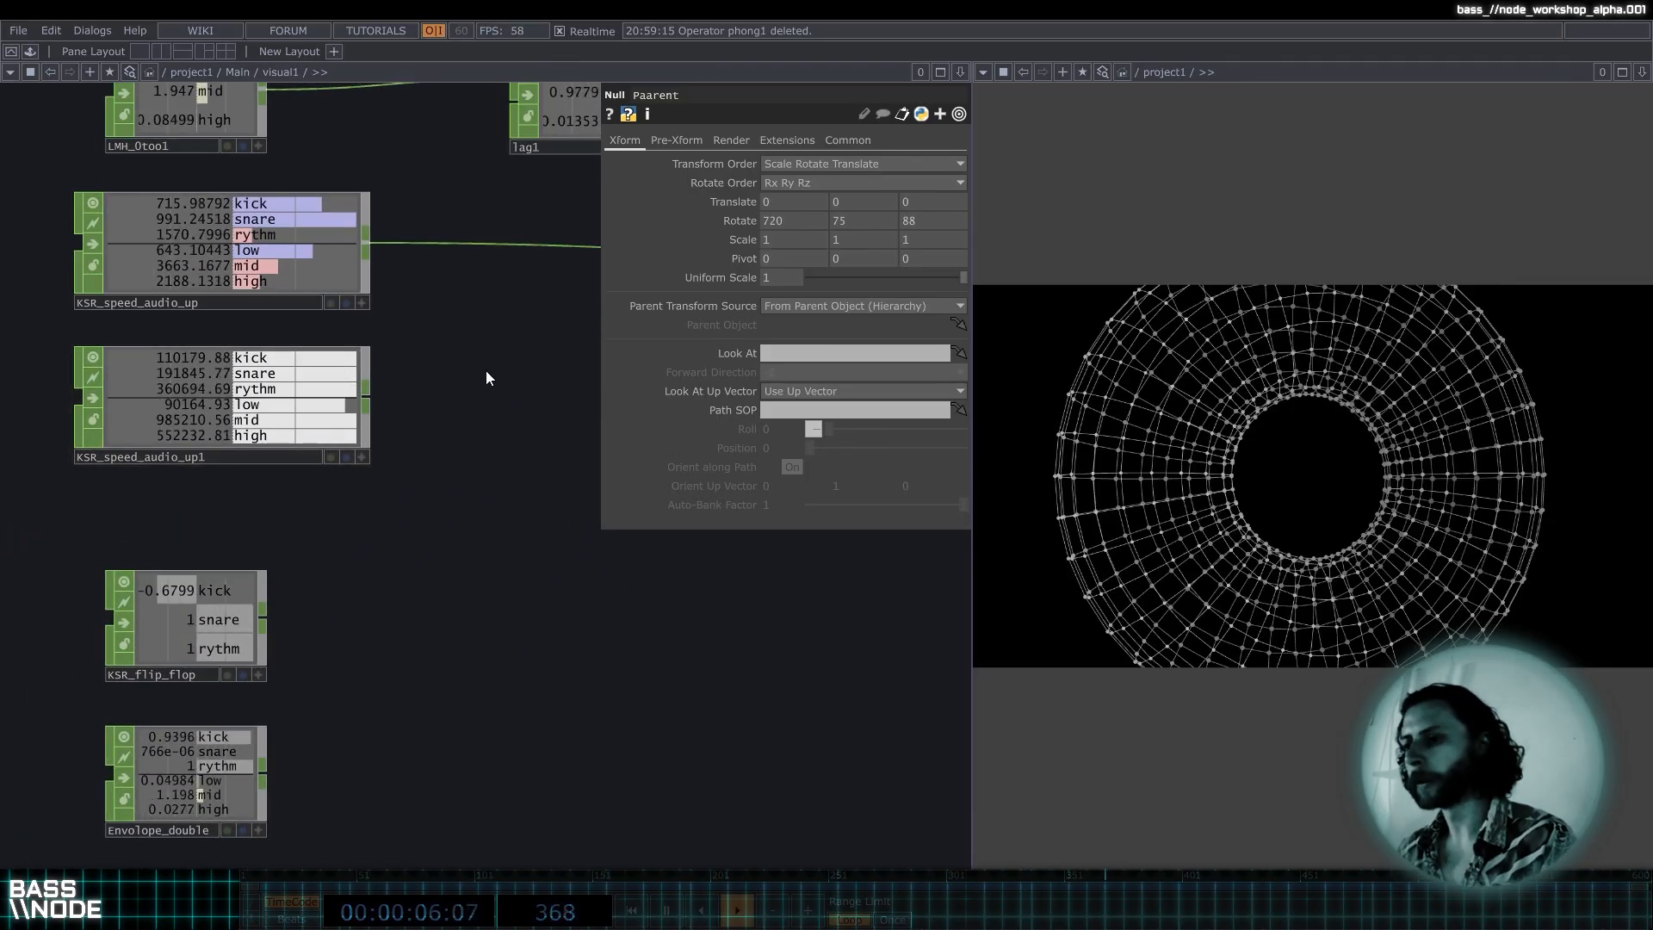
{"action": "left_click_drag", "start_coordinate": [485, 377], "coordinate": [421, 366]}
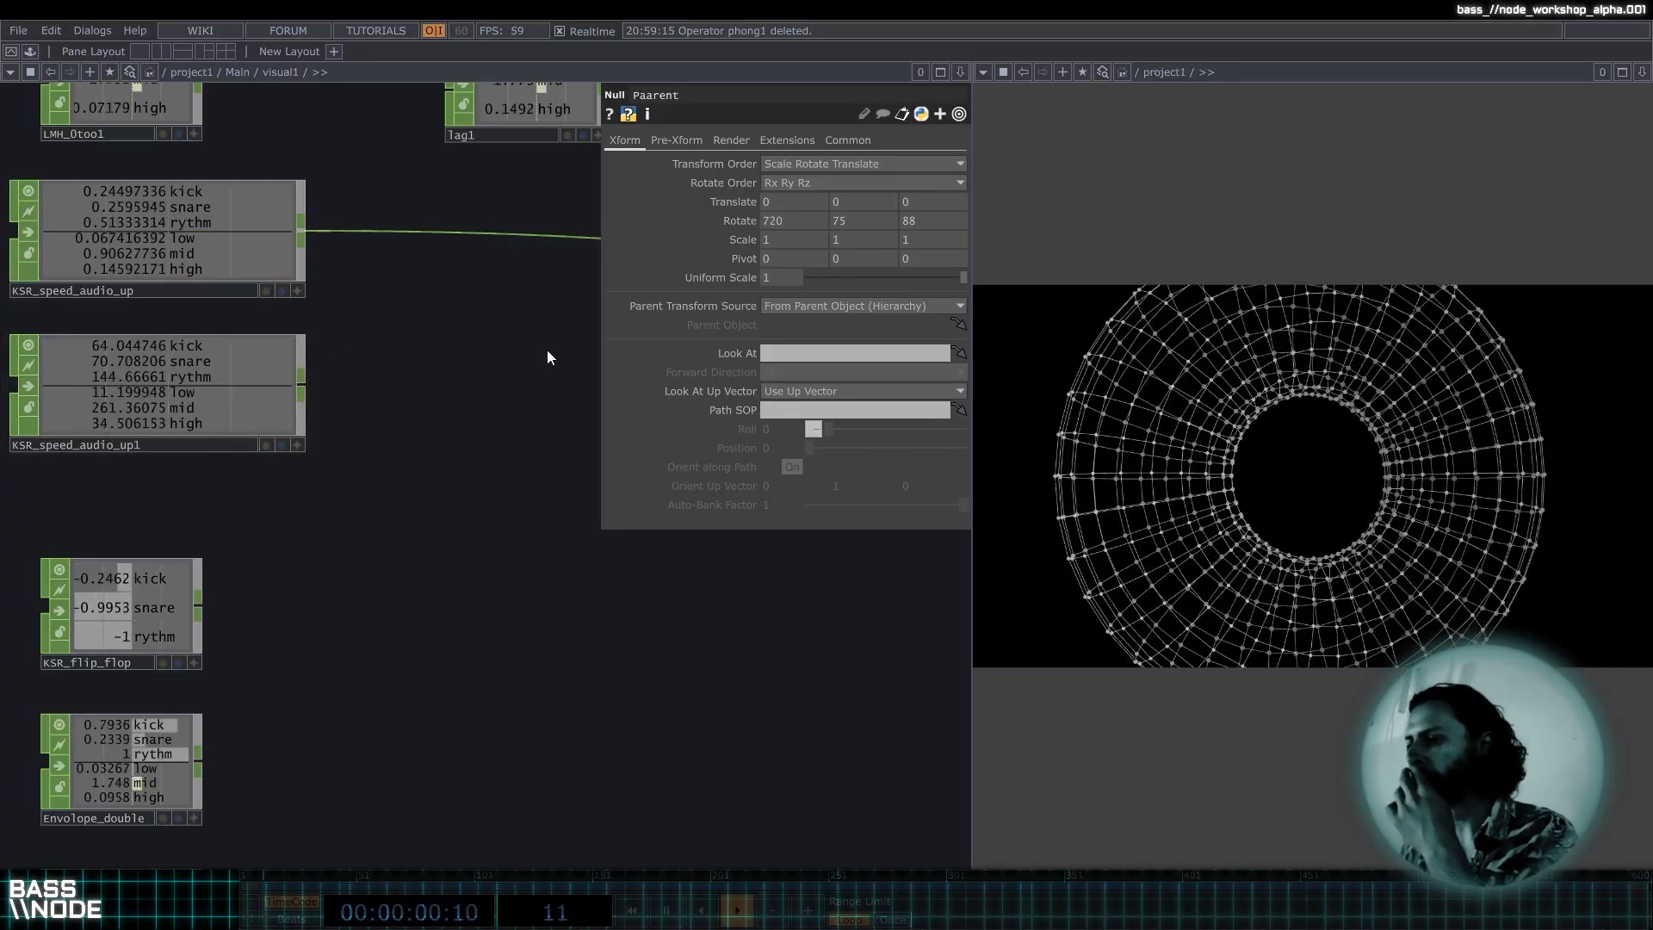
{"action": "scroll", "coordinate": [516, 384], "scroll_direction": "down", "scroll_amount": 3}
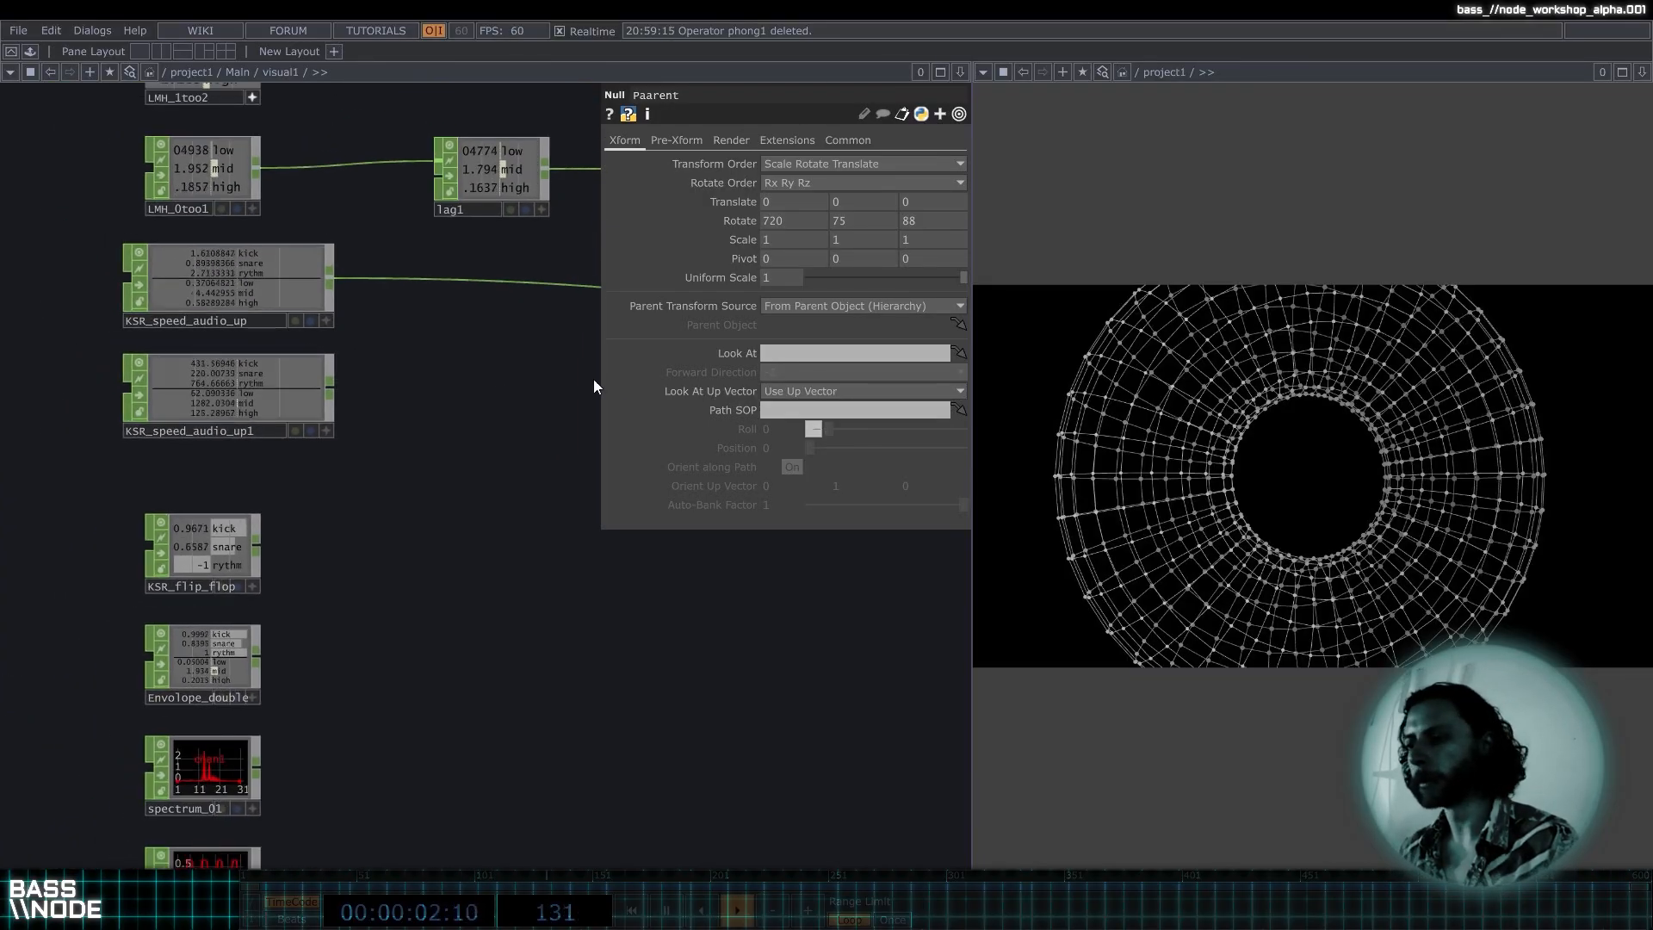
{"action": "left_click", "coordinate": [293, 351]}
{"action": "scroll", "coordinate": [293, 353], "scroll_direction": "down", "scroll_amount": 2}
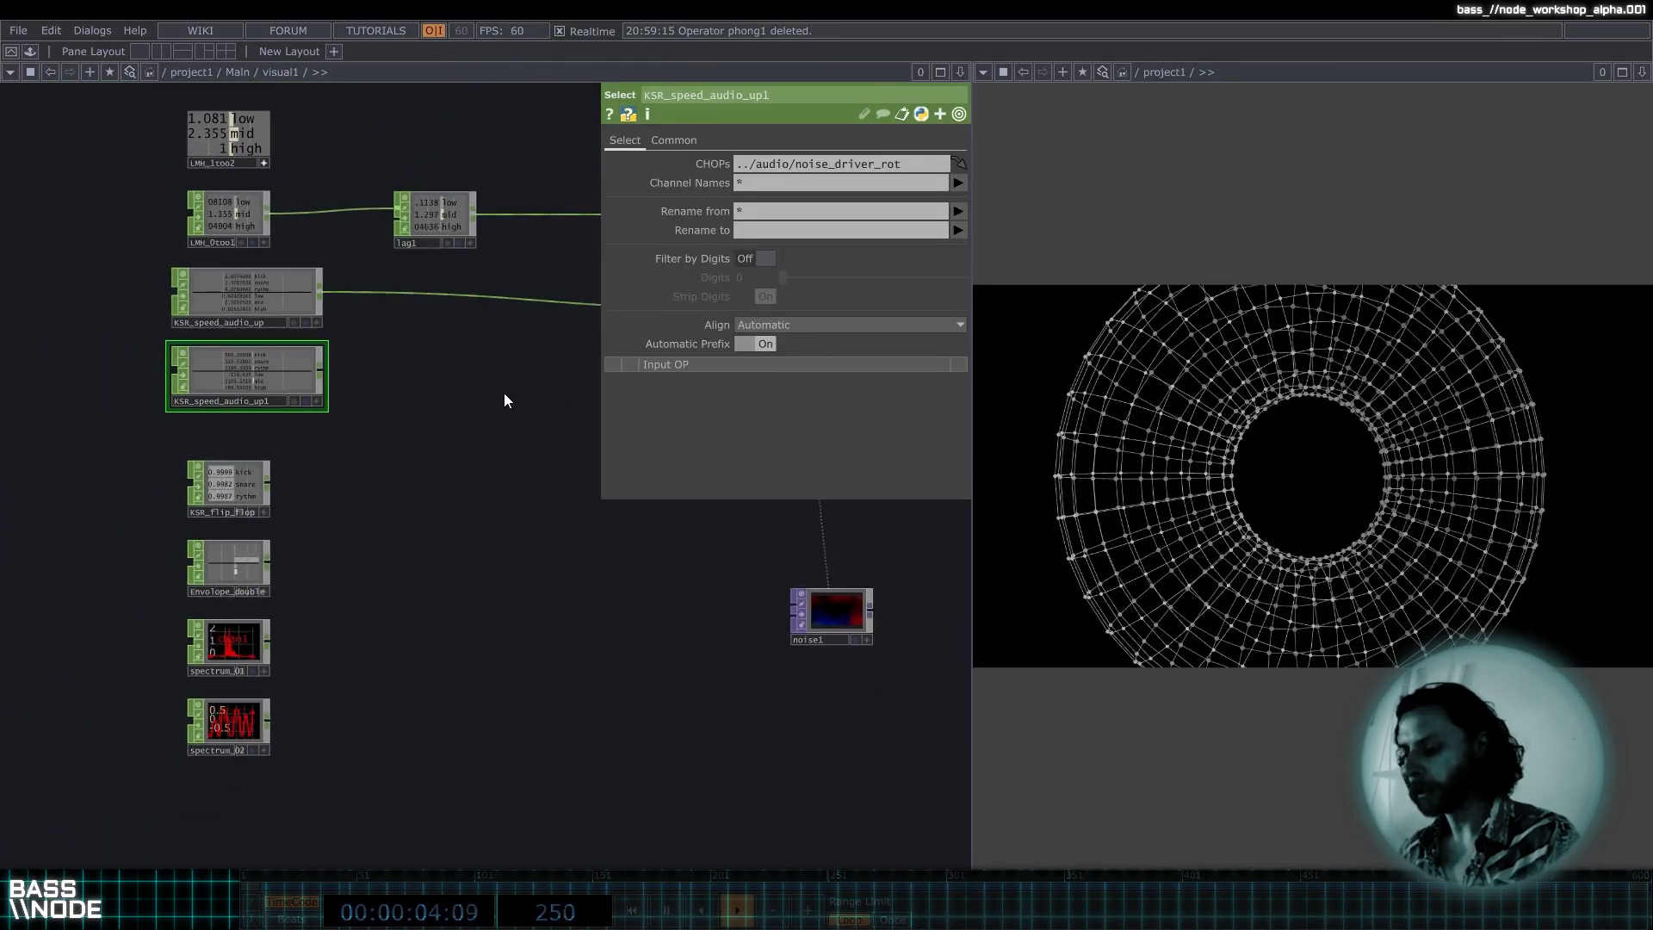
{"action": "left_click_drag", "start_coordinate": [469, 381], "coordinate": [363, 364]}
{"action": "key", "text": "alt+n"}
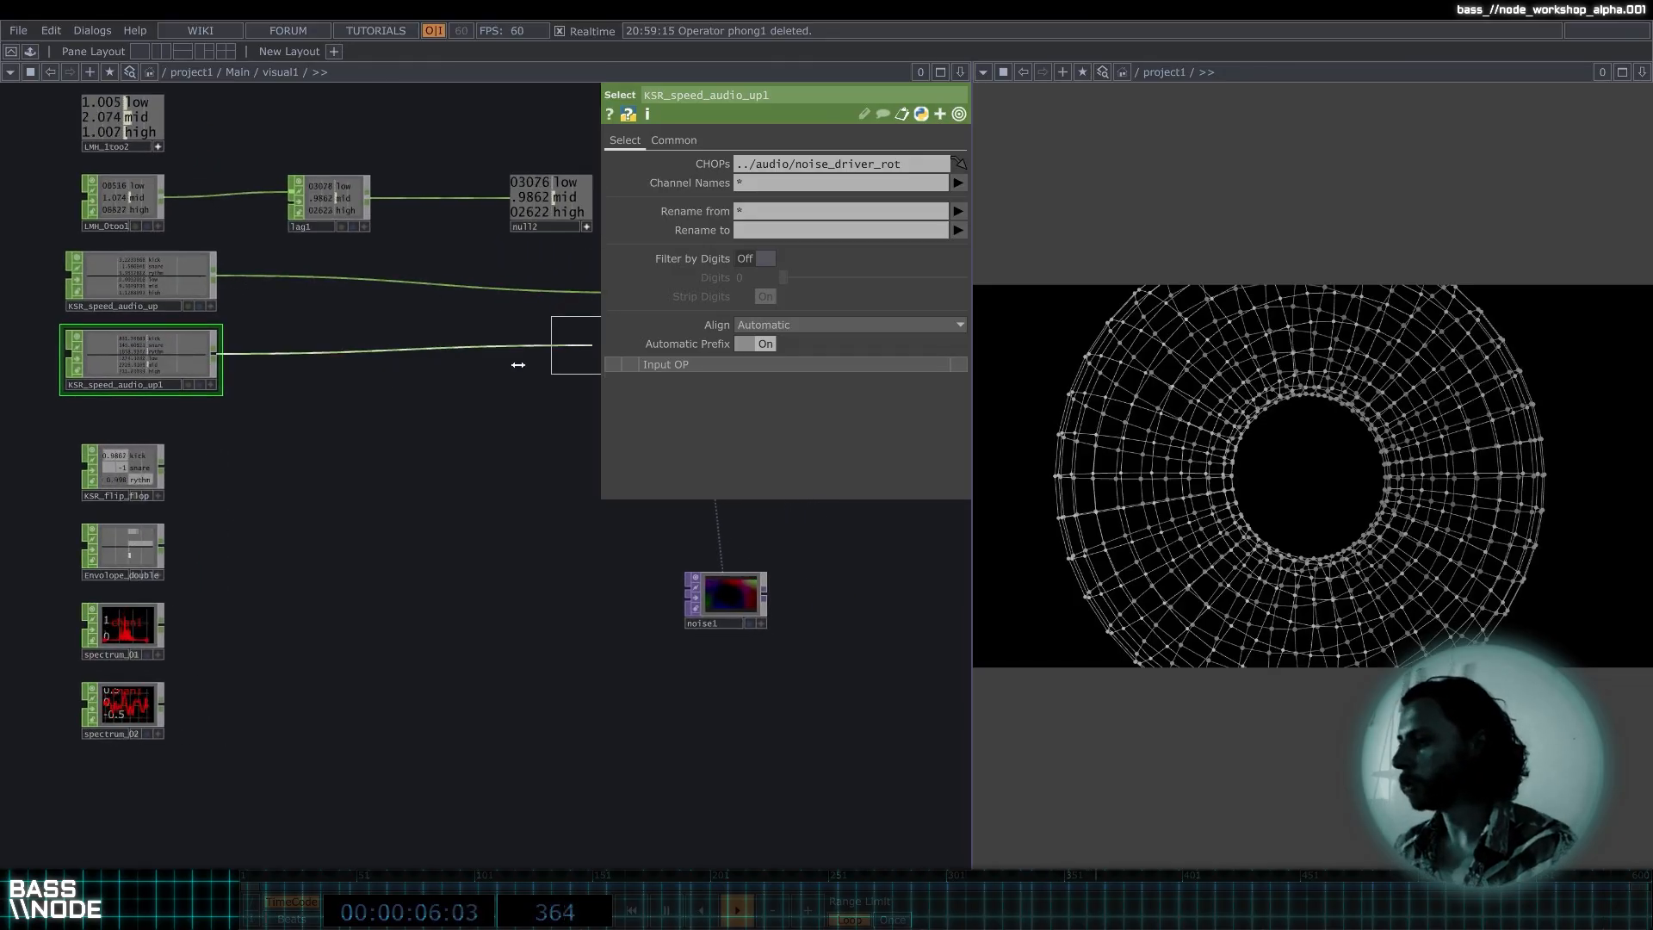
{"action": "left_click", "coordinate": [517, 364]}
Place the new Null CHOP beneath the torus chain and make its viewer active.
{"action": "left_click_drag", "start_coordinate": [508, 317], "coordinate": [656, 456]}
{"action": "left_click_drag", "start_coordinate": [524, 383], "coordinate": [279, 369]}
{"action": "scroll", "coordinate": [580, 395], "scroll_direction": "up", "scroll_amount": 3}
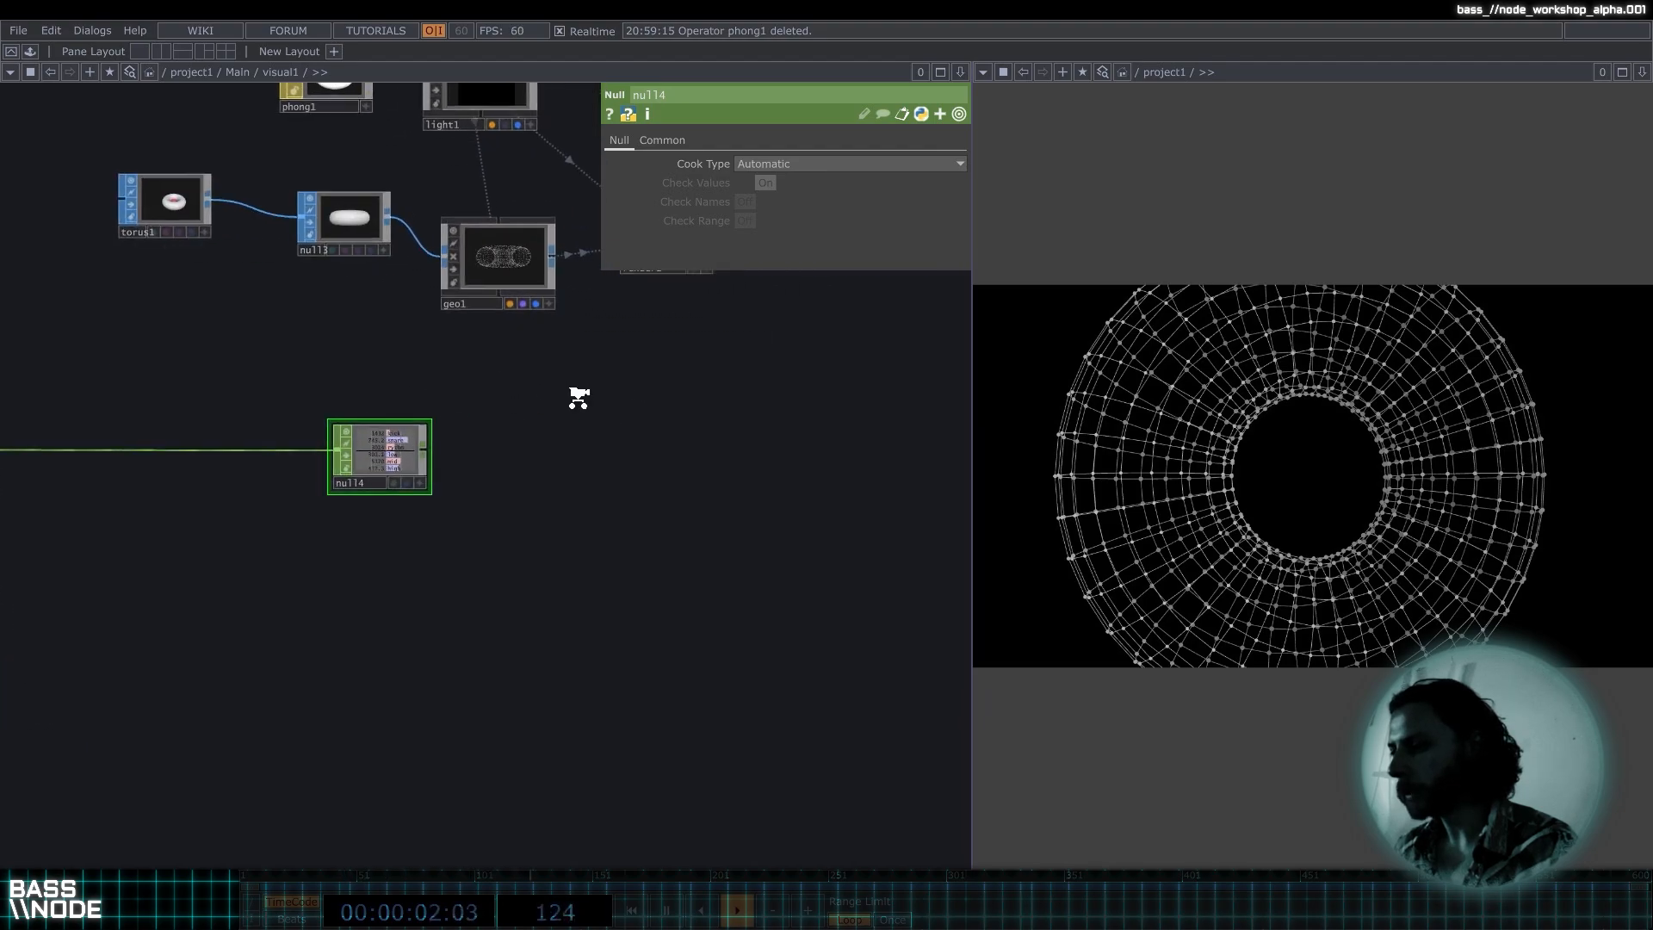
{"action": "left_click", "coordinate": [384, 504]}
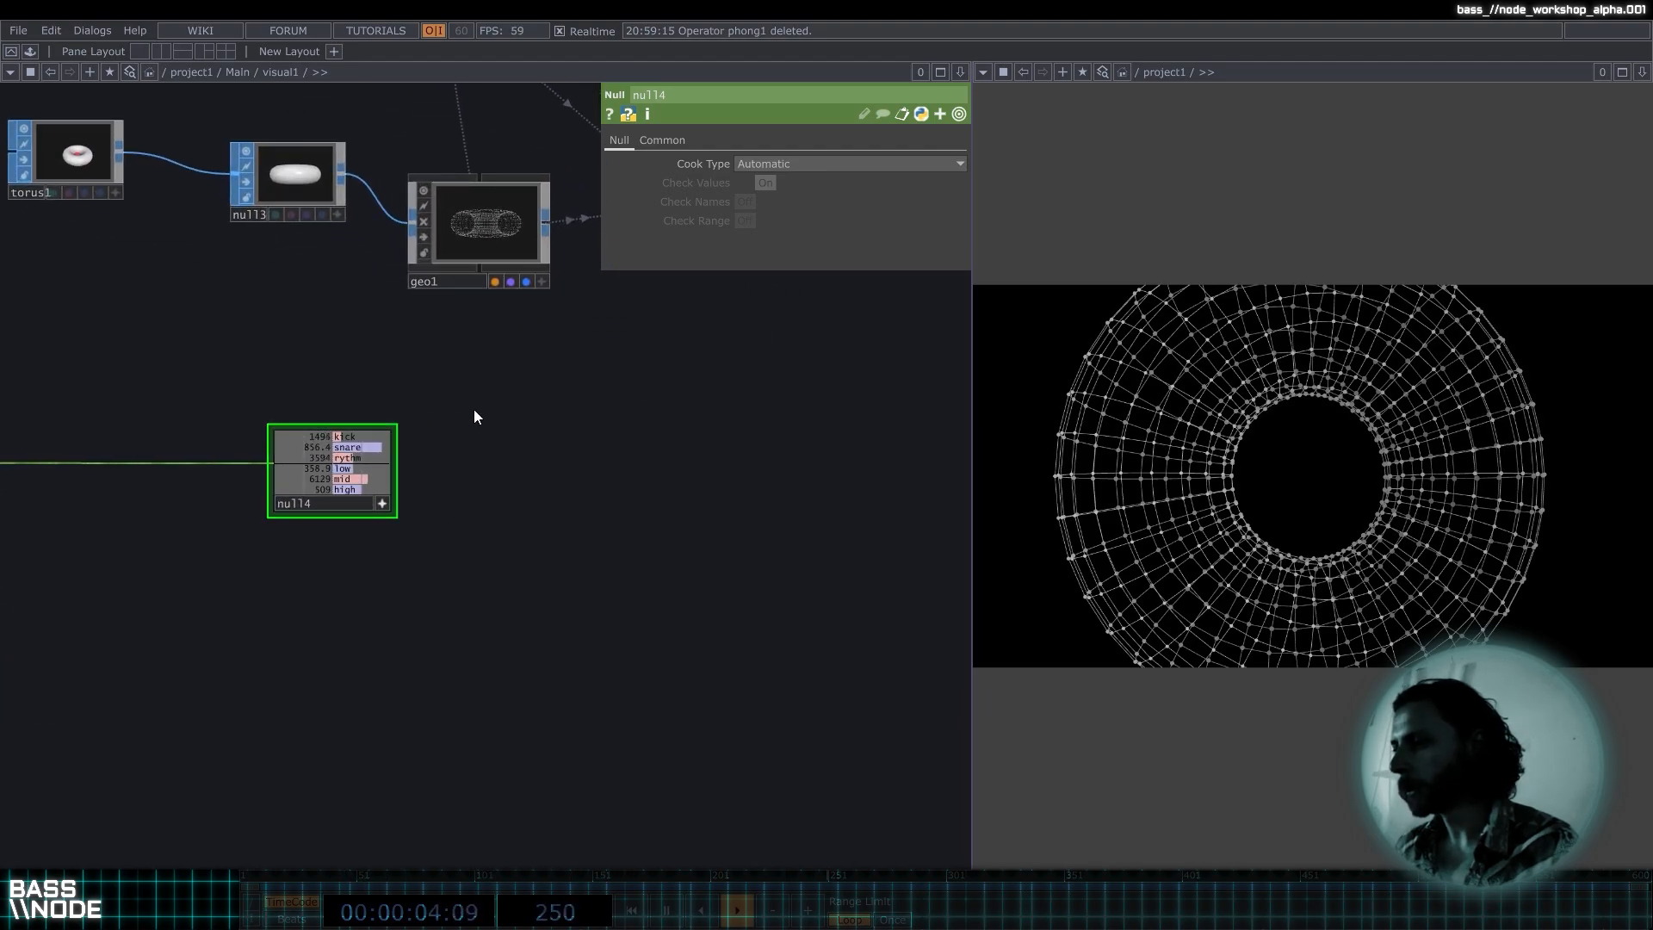
{"action": "left_click_drag", "start_coordinate": [508, 331], "coordinate": [506, 488]}
{"action": "scroll", "coordinate": [463, 231], "scroll_direction": "down", "scroll_amount": 3}
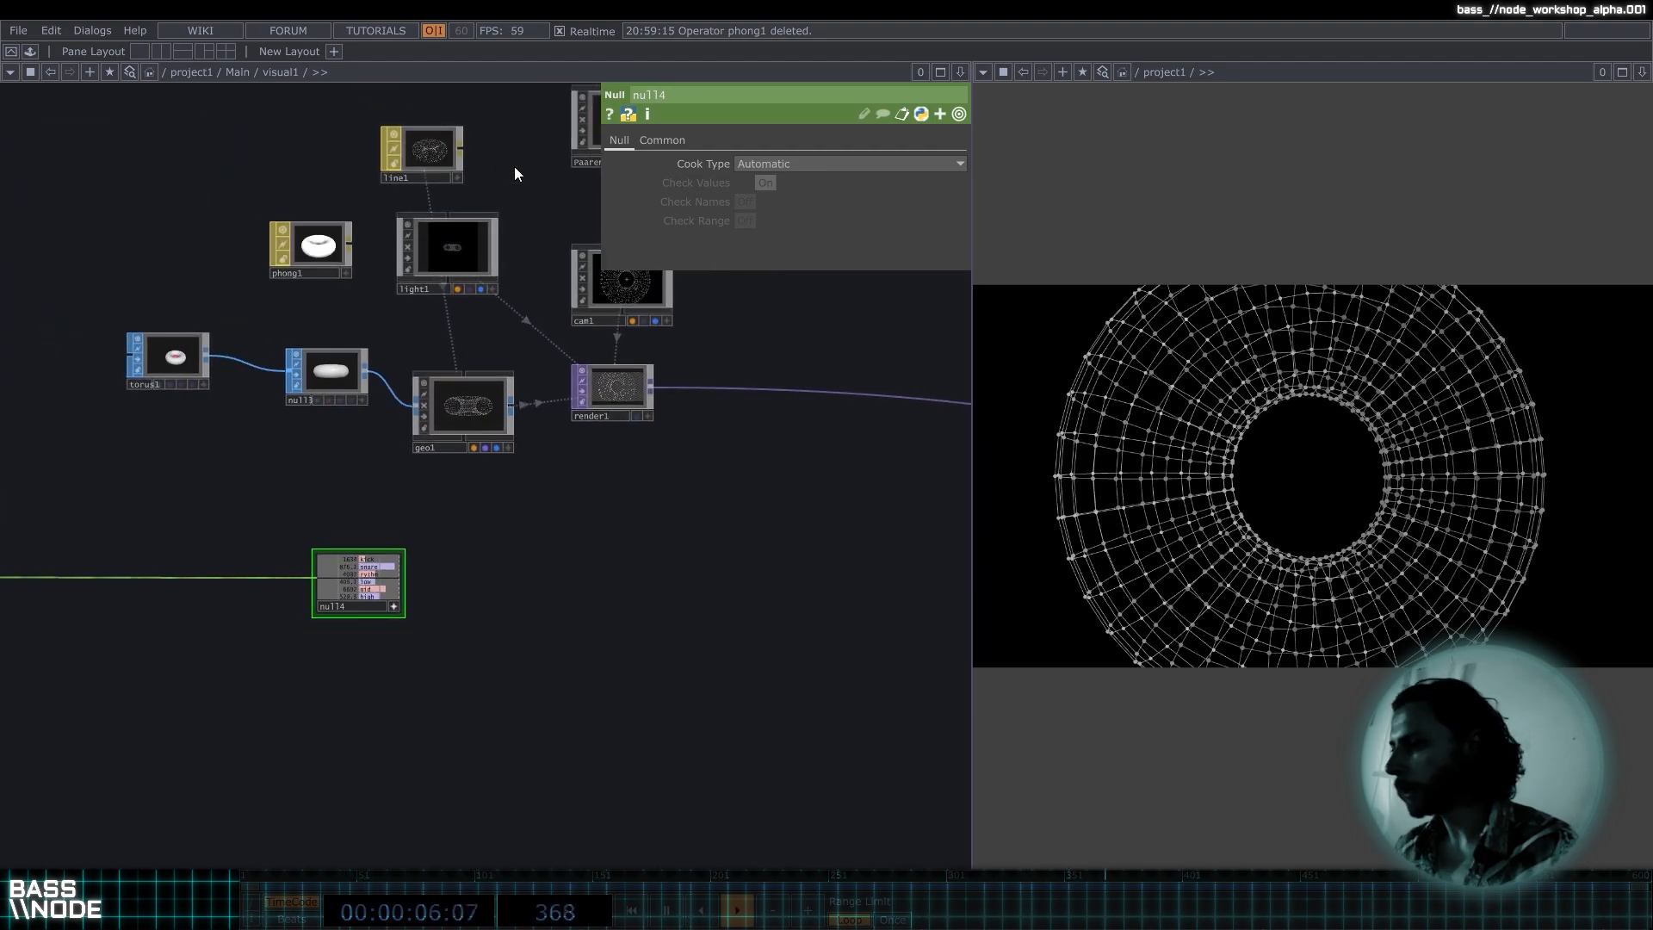
Drive Paarent's X rotation with the kick channel of null4.
{"action": "left_click", "coordinate": [577, 162]}
{"action": "left_click_drag", "start_coordinate": [524, 534], "coordinate": [497, 401]}
{"action": "middle_click_drag", "start_coordinate": [375, 579], "coordinate": [374, 277]}
{"action": "left_click_drag", "start_coordinate": [437, 283], "coordinate": [576, 286]}
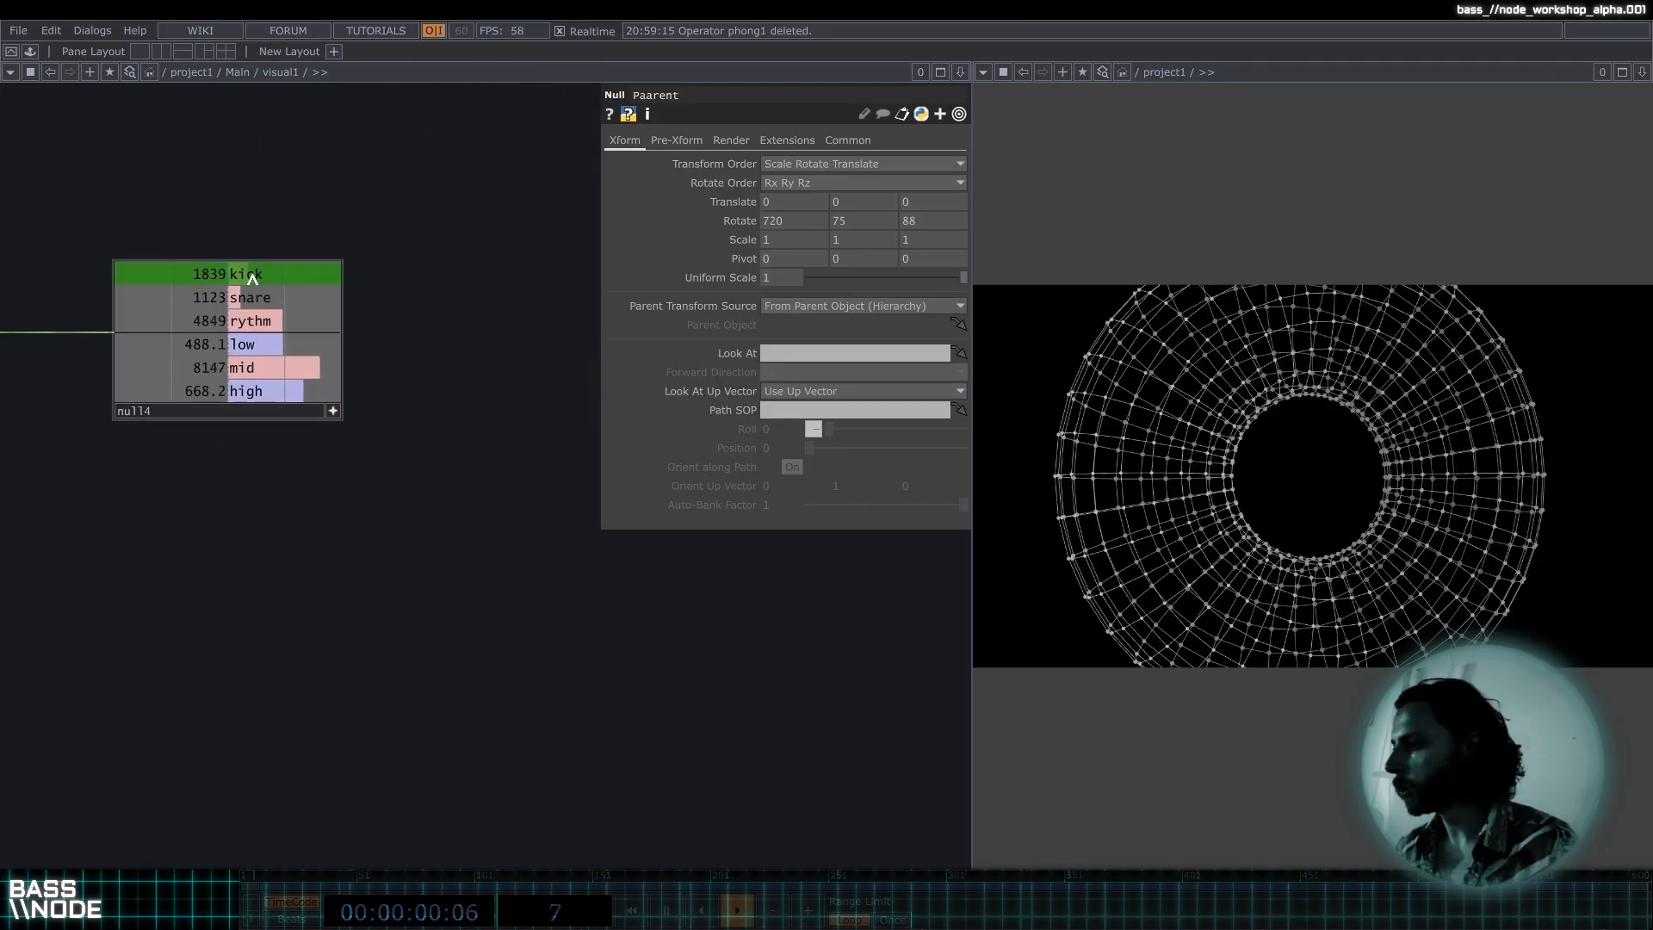
{"action": "left_click_drag", "start_coordinate": [252, 275], "coordinate": [867, 216]}
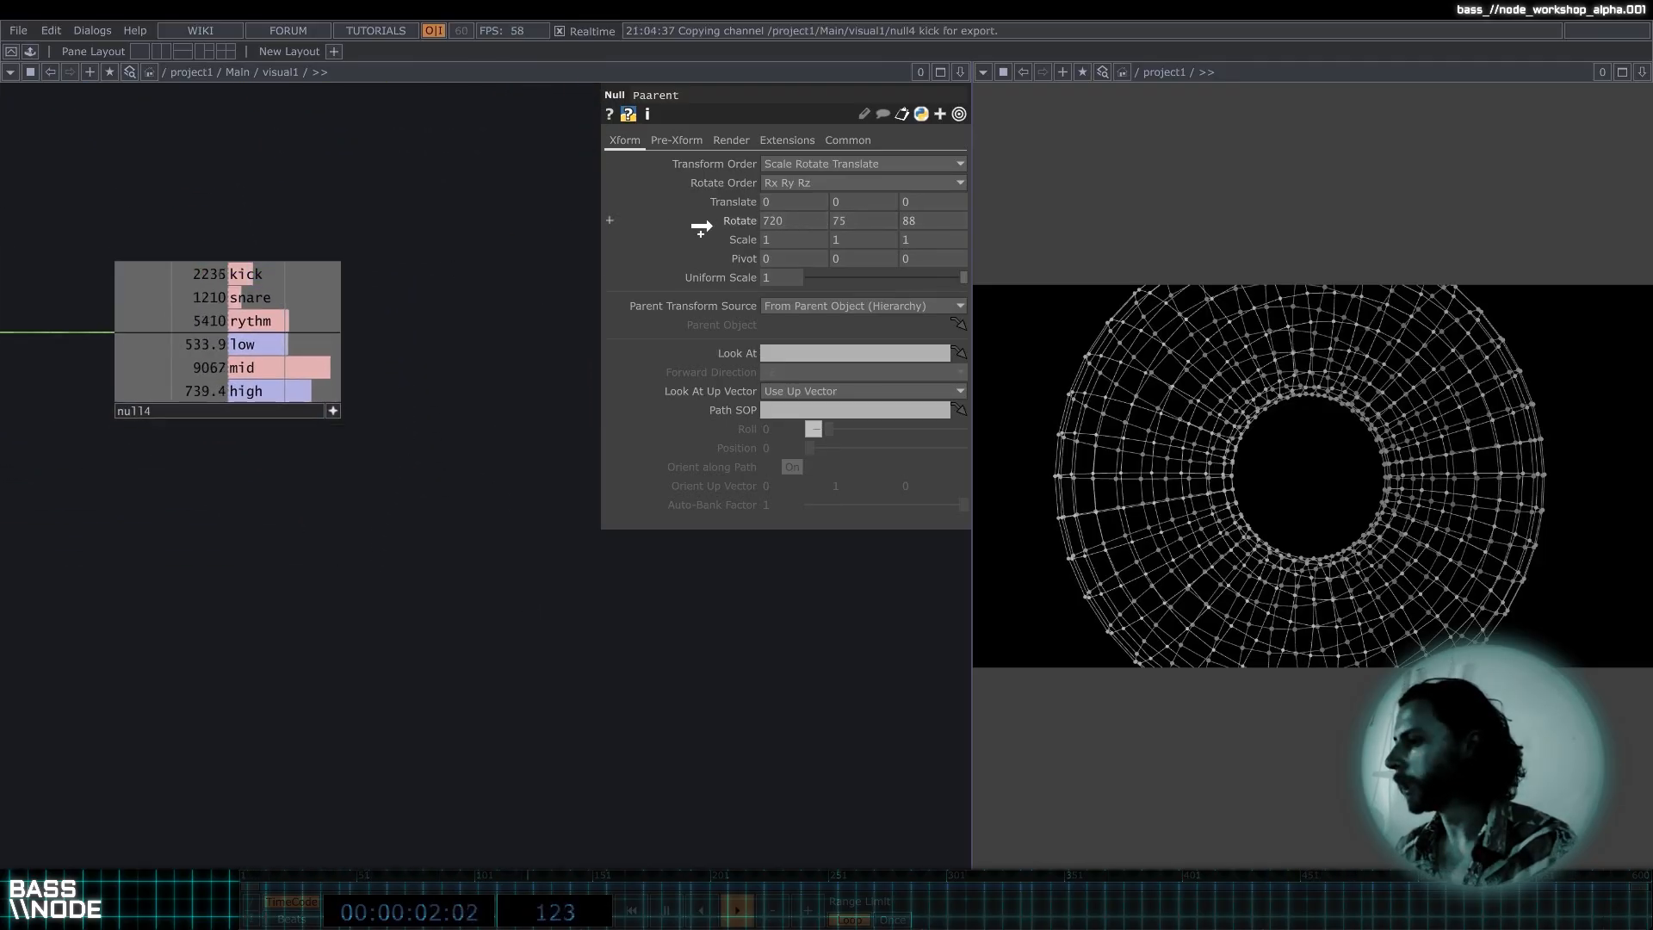
{"action": "left_click_drag", "start_coordinate": [702, 228], "coordinate": [796, 221]}
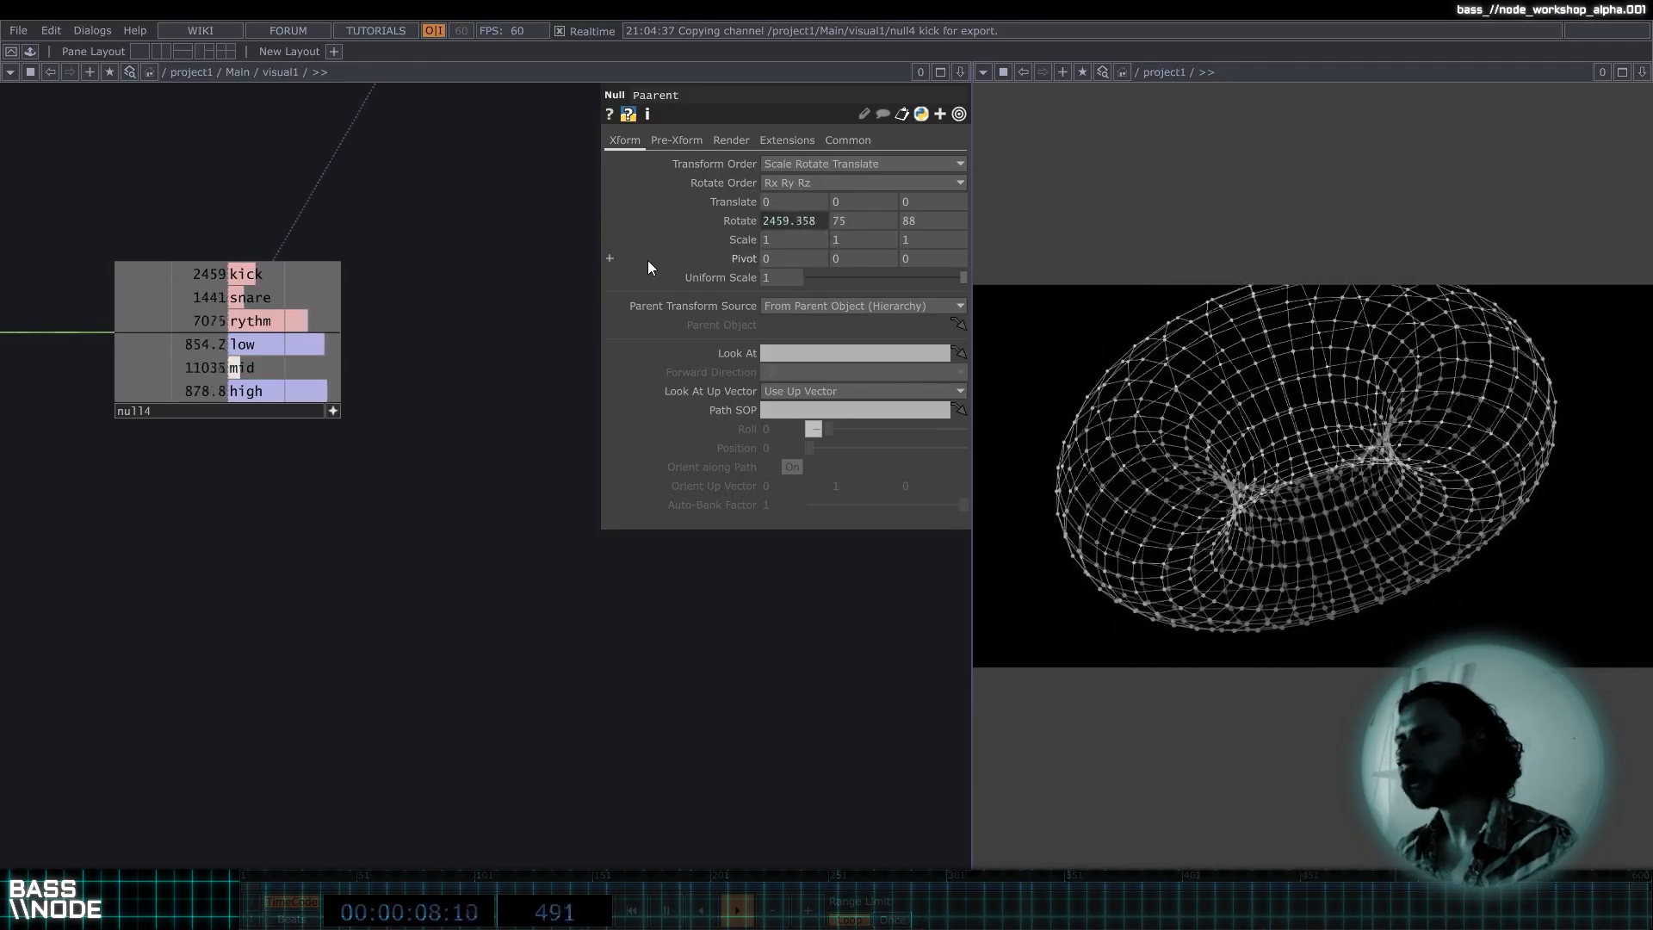
Drive Paarent's Y and Z rotation with null4's snare and rythm channels, using a CHOP Reference.
{"action": "left_click_drag", "start_coordinate": [254, 298], "coordinate": [863, 220]}
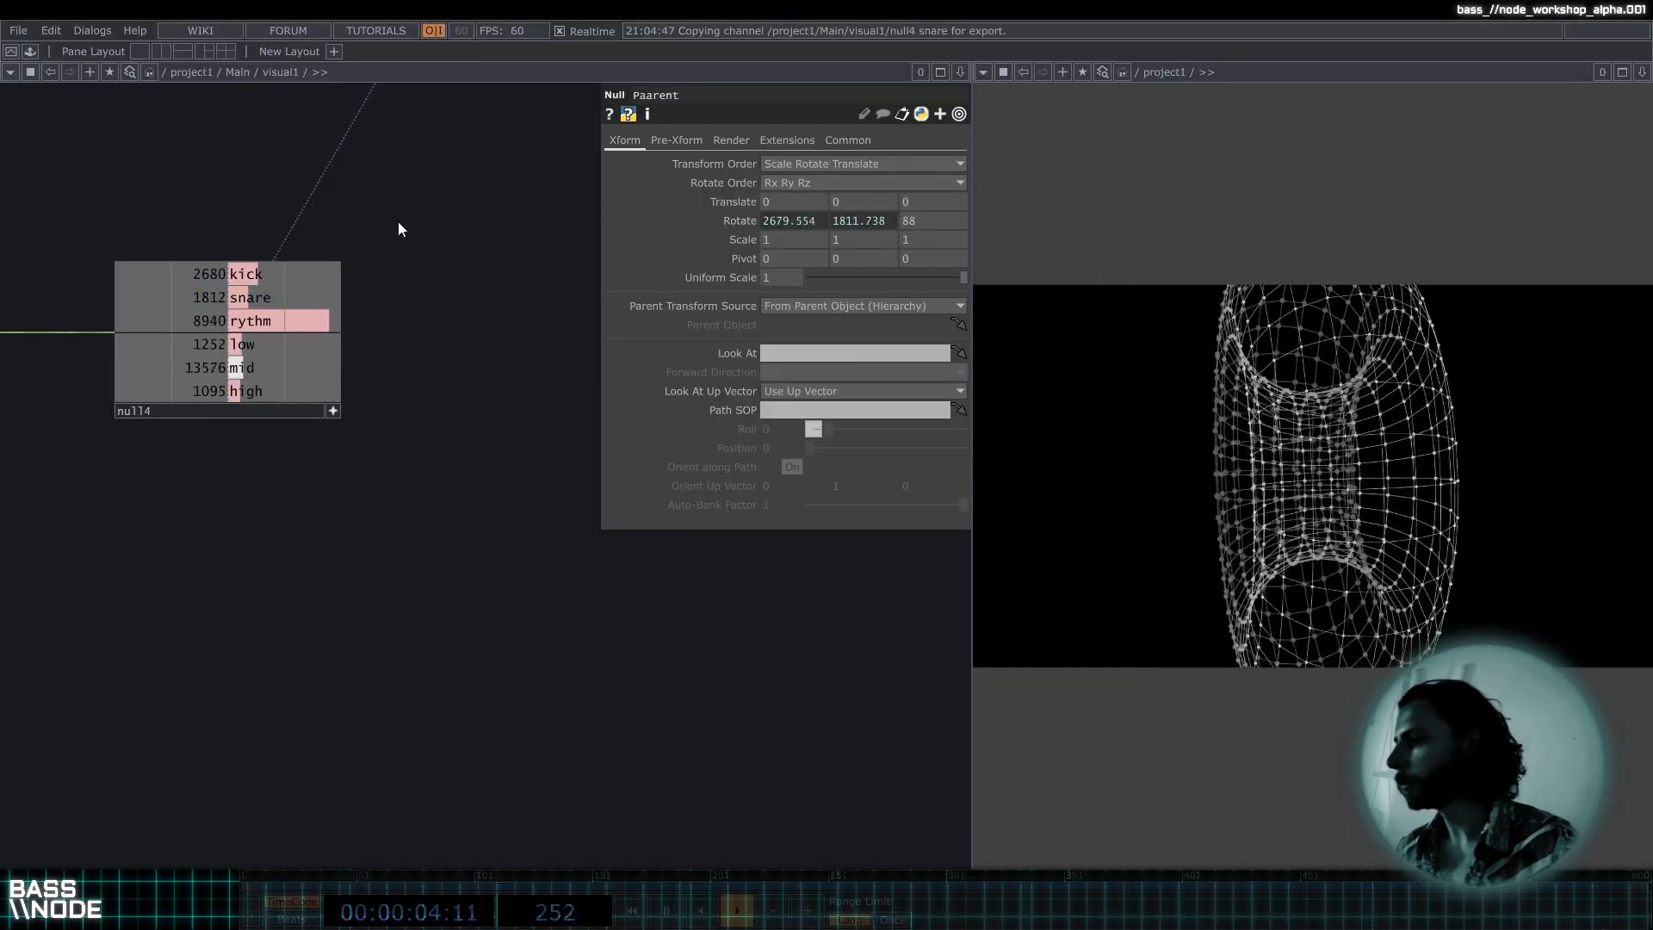
{"action": "left_click_drag", "start_coordinate": [254, 320], "coordinate": [953, 219]}
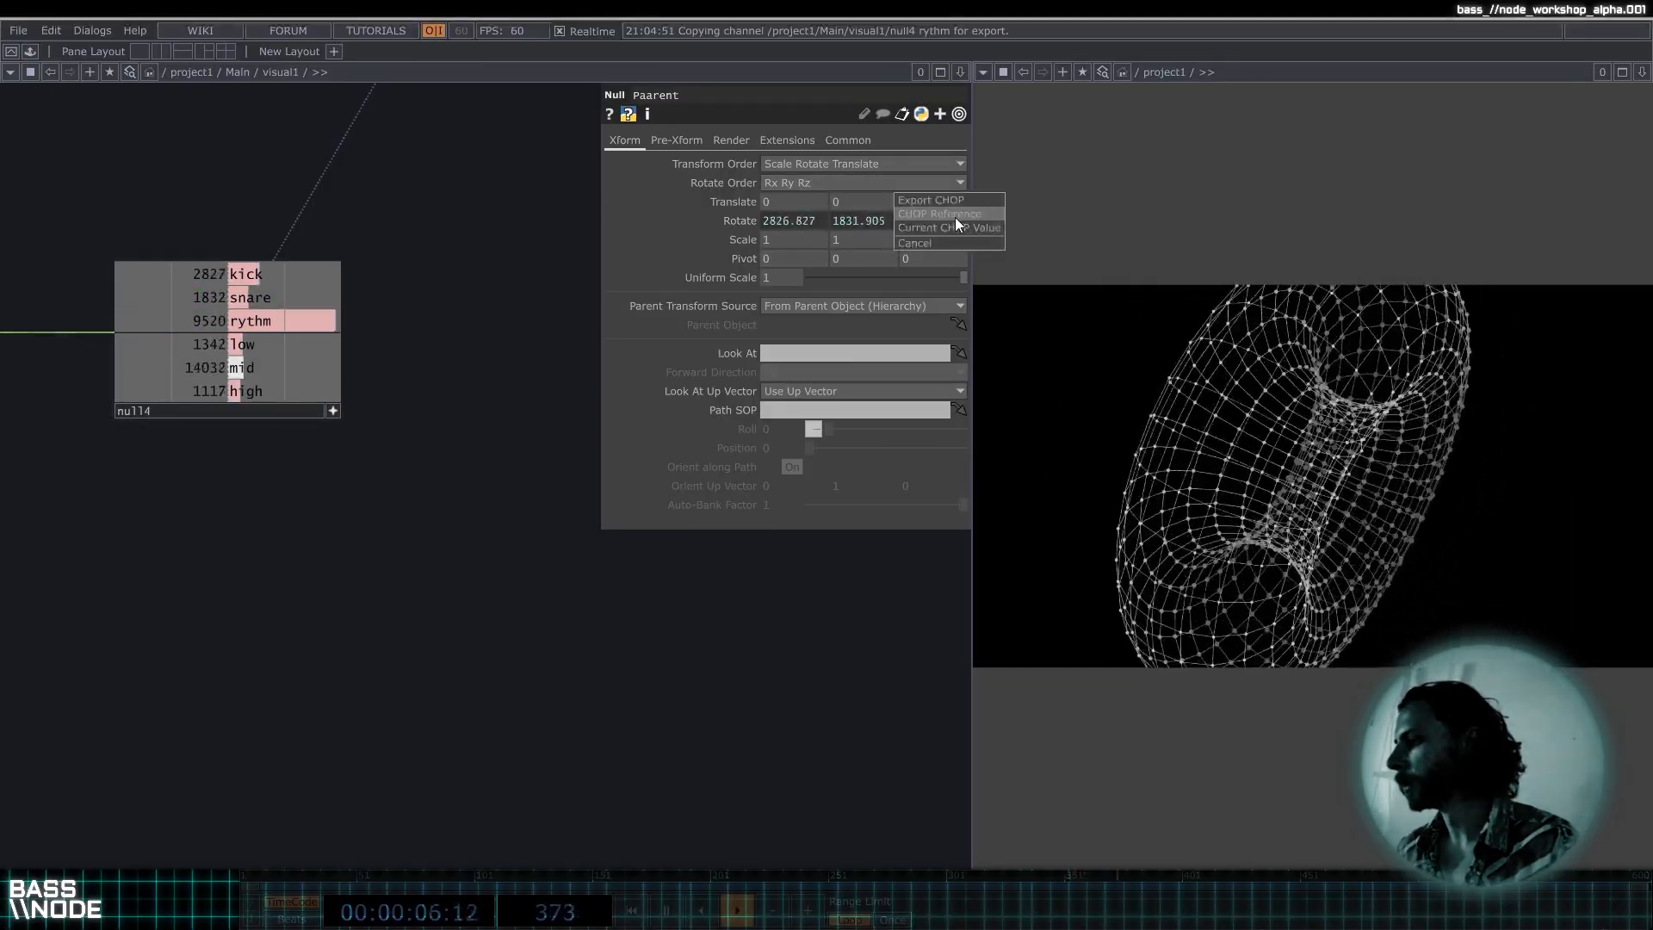
{"action": "left_click", "coordinate": [954, 217]}
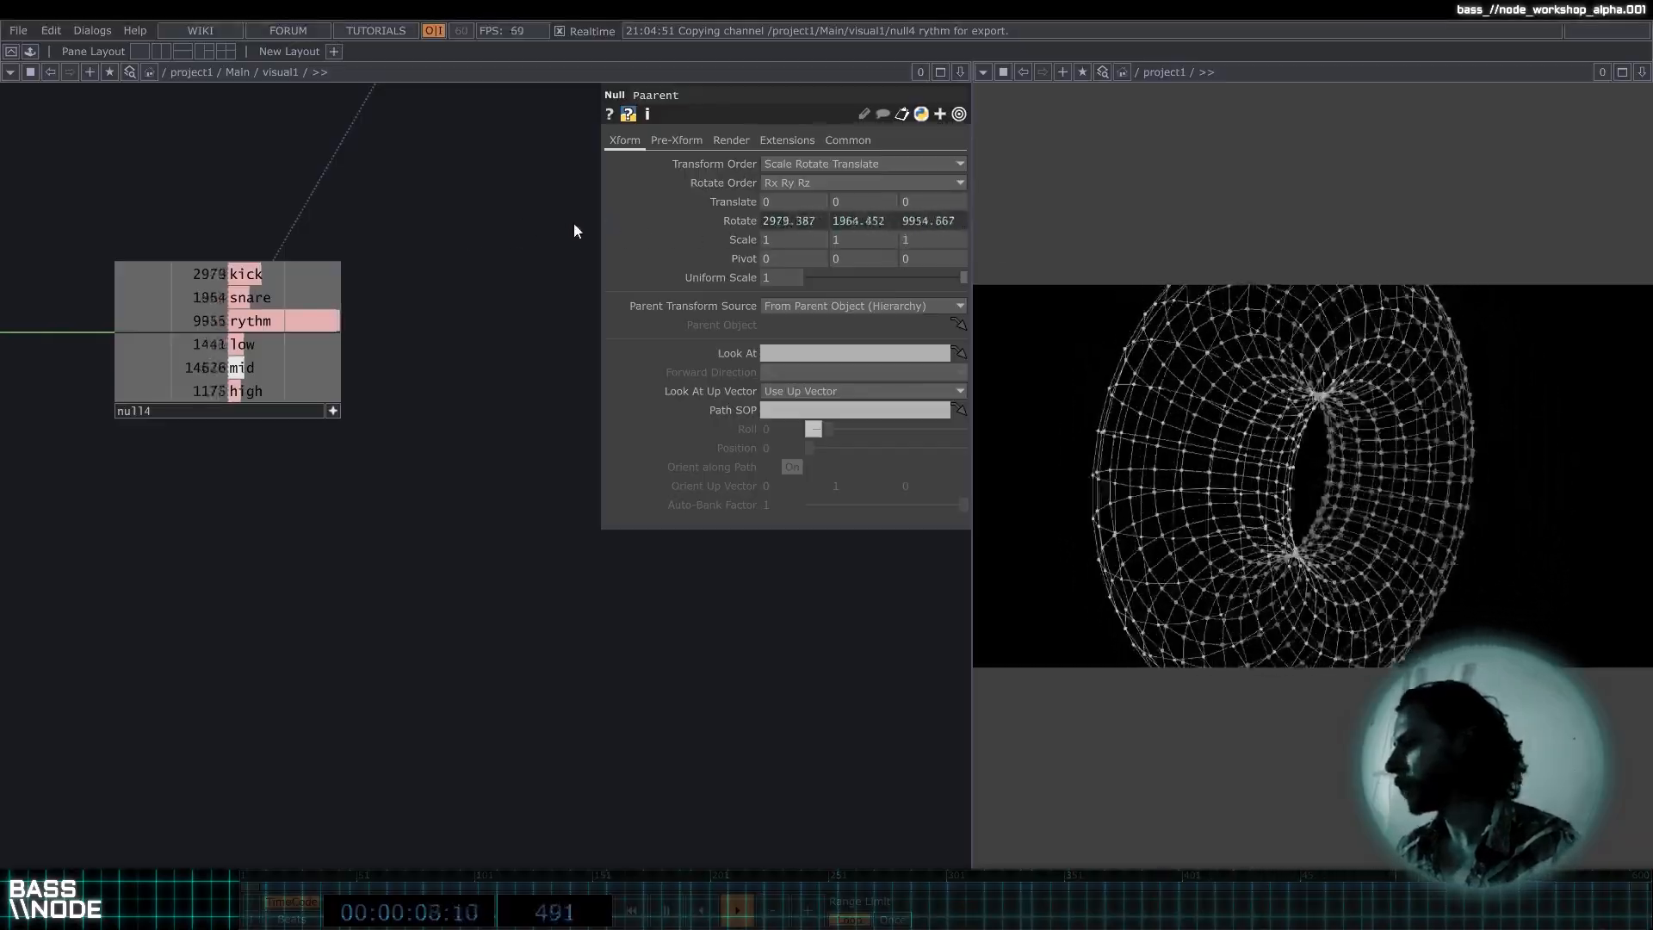
Insert a Math CHOP between KSR_speed_audio_up1 and null4 and place it just below null1.
{"action": "scroll", "coordinate": [577, 230], "scroll_direction": "down", "scroll_amount": 2}
{"action": "scroll", "coordinate": [573, 222], "scroll_direction": "down", "scroll_amount": 2}
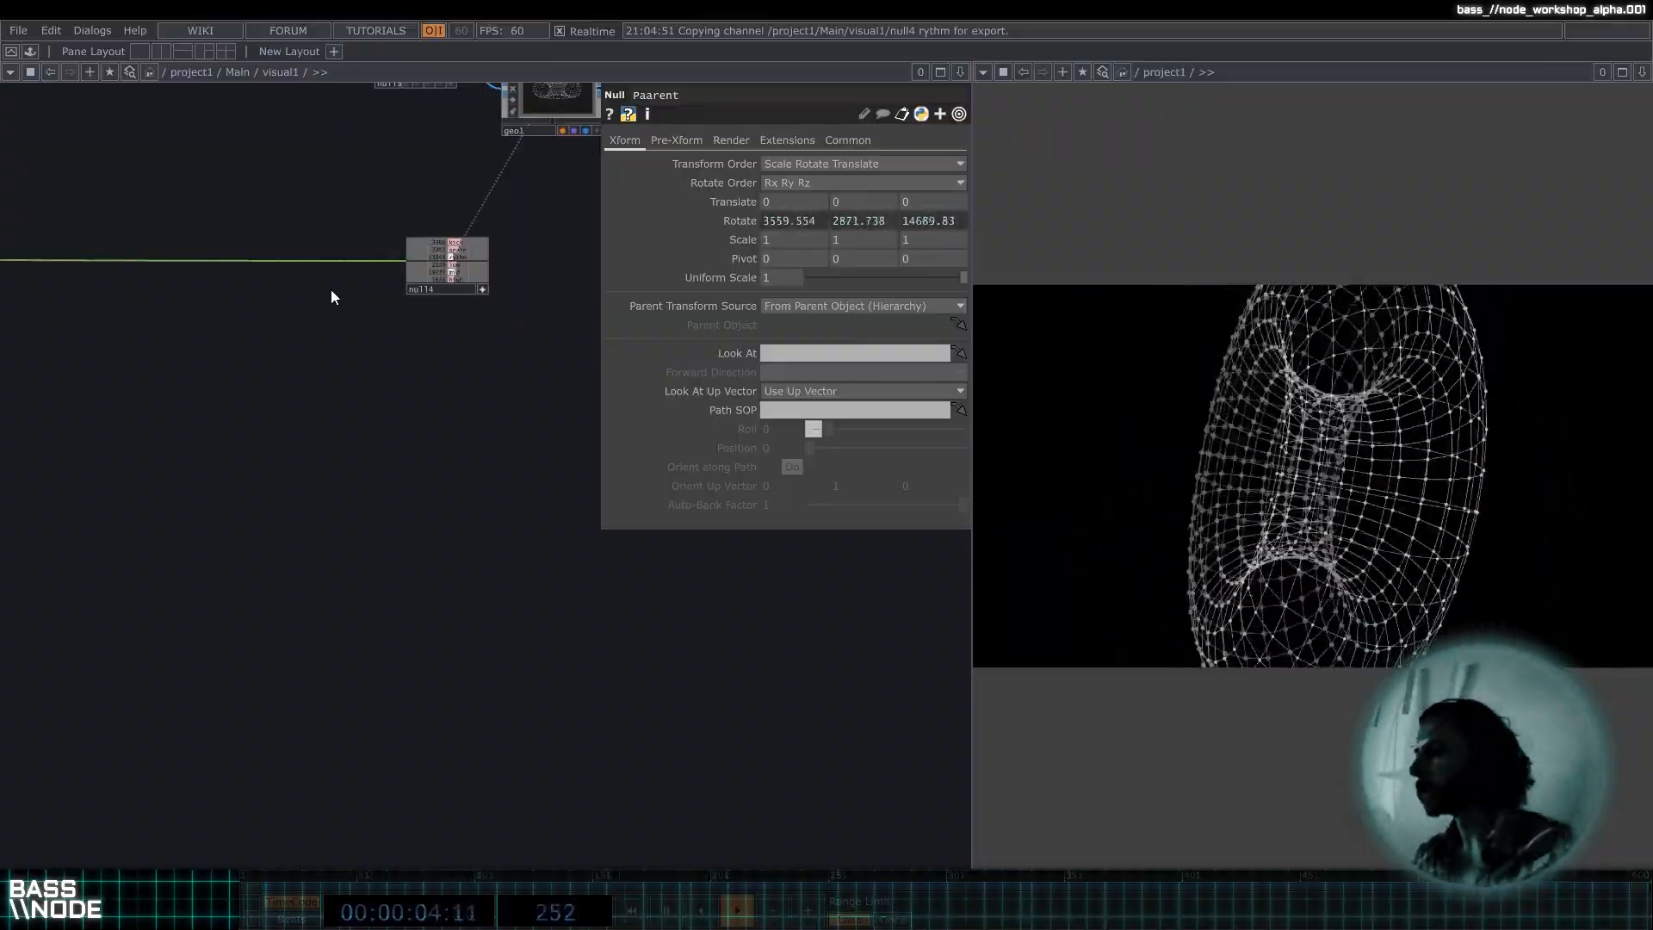
{"action": "scroll", "coordinate": [373, 509], "scroll_direction": "down", "scroll_amount": 4}
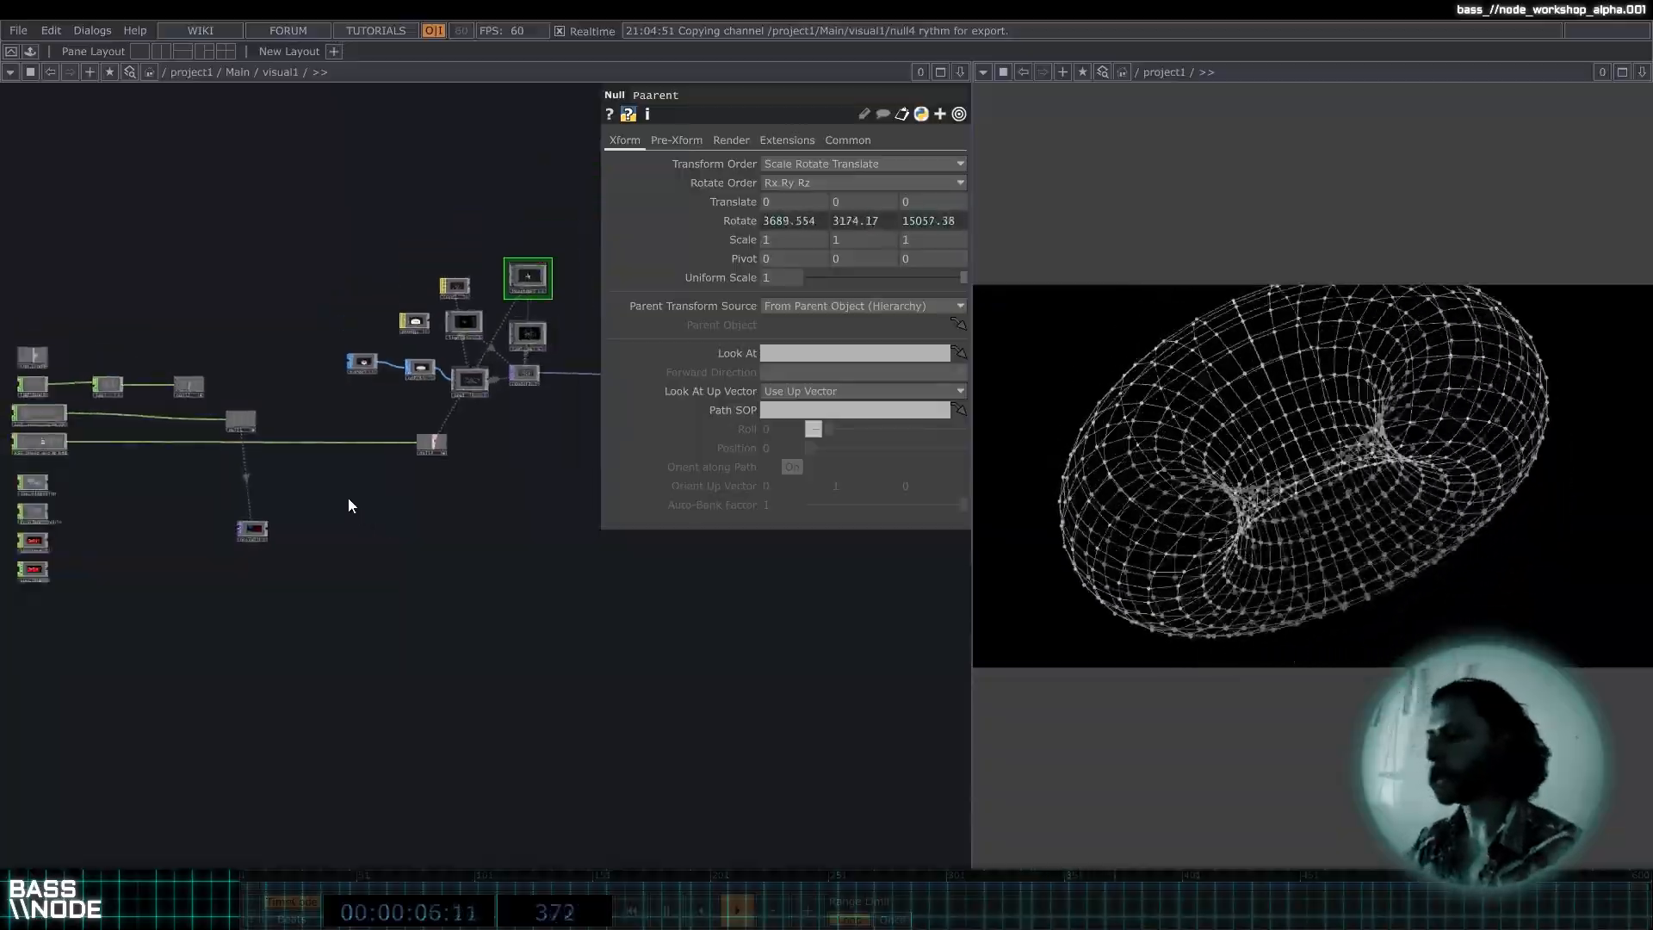
{"action": "scroll", "coordinate": [348, 498], "scroll_direction": "up", "scroll_amount": 5}
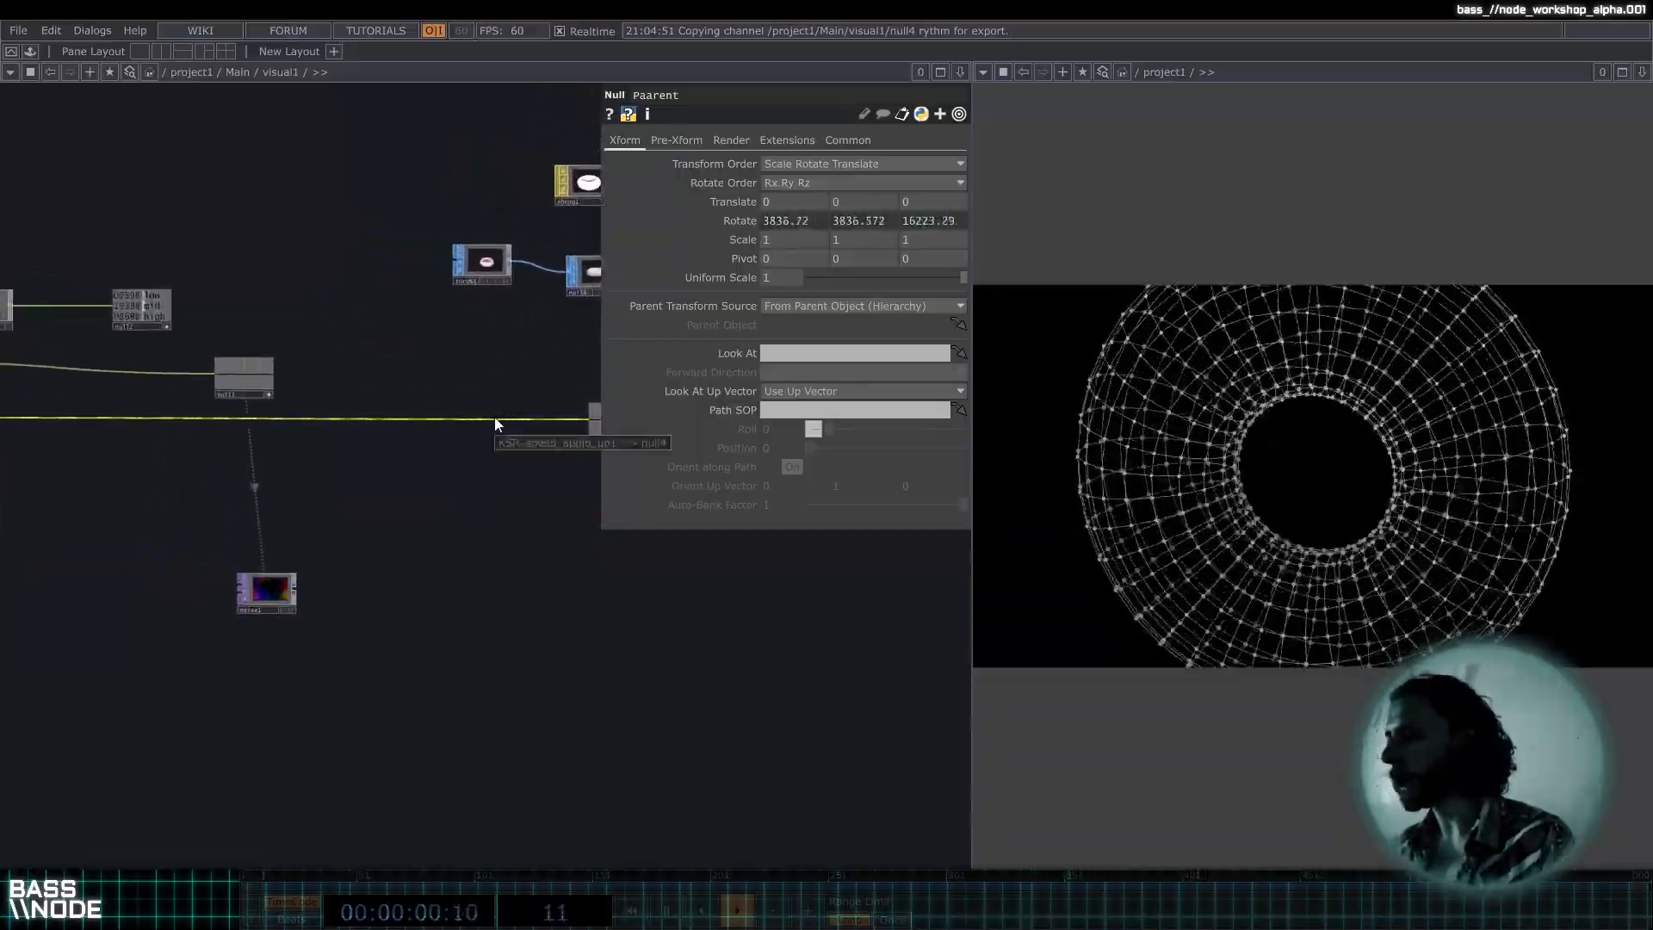
{"action": "right_click", "coordinate": [437, 421]}
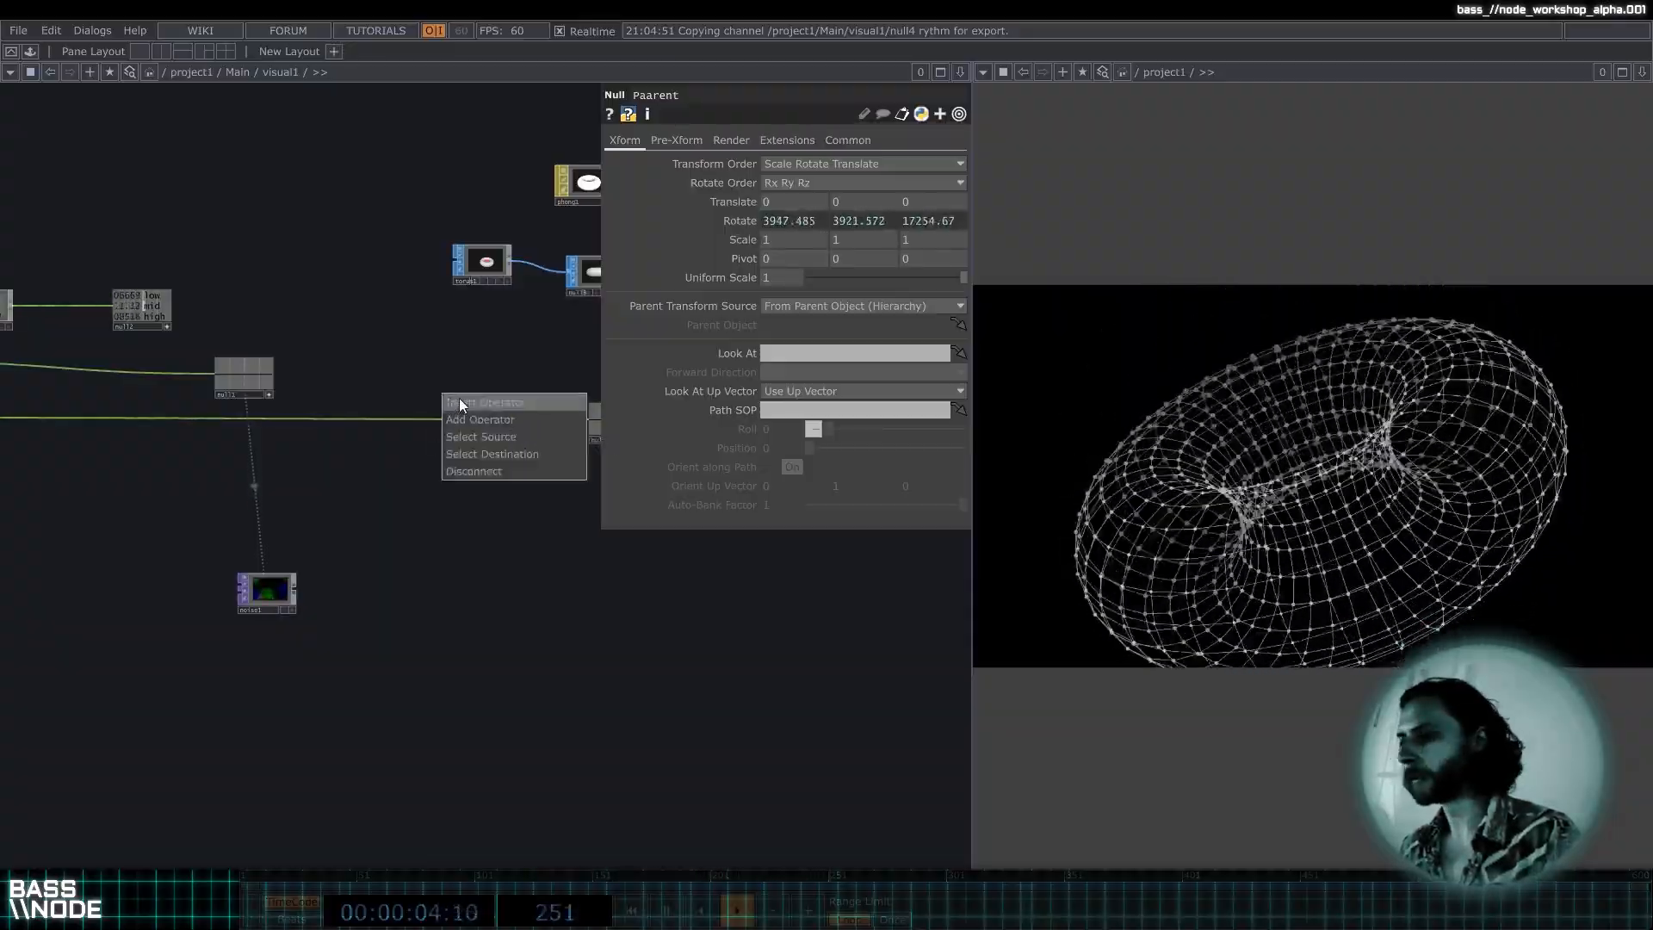
{"action": "left_click", "coordinate": [458, 401]}
{"action": "type", "text": "math"}
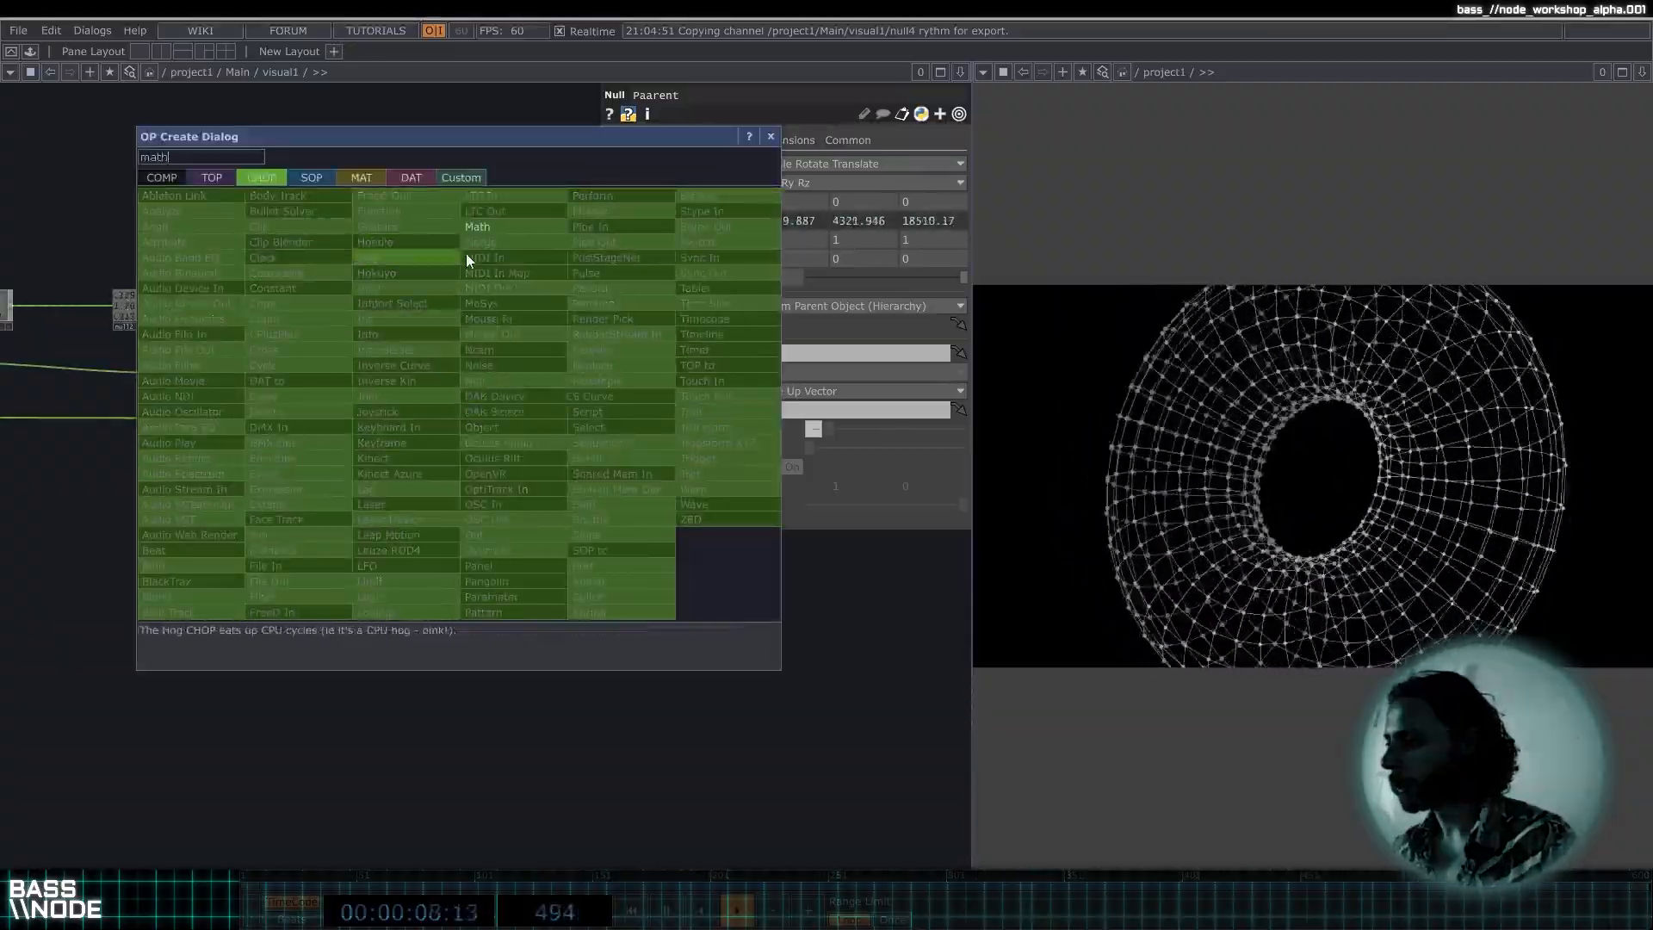
{"action": "left_click", "coordinate": [475, 228]}
{"action": "left_click", "coordinate": [475, 432]}
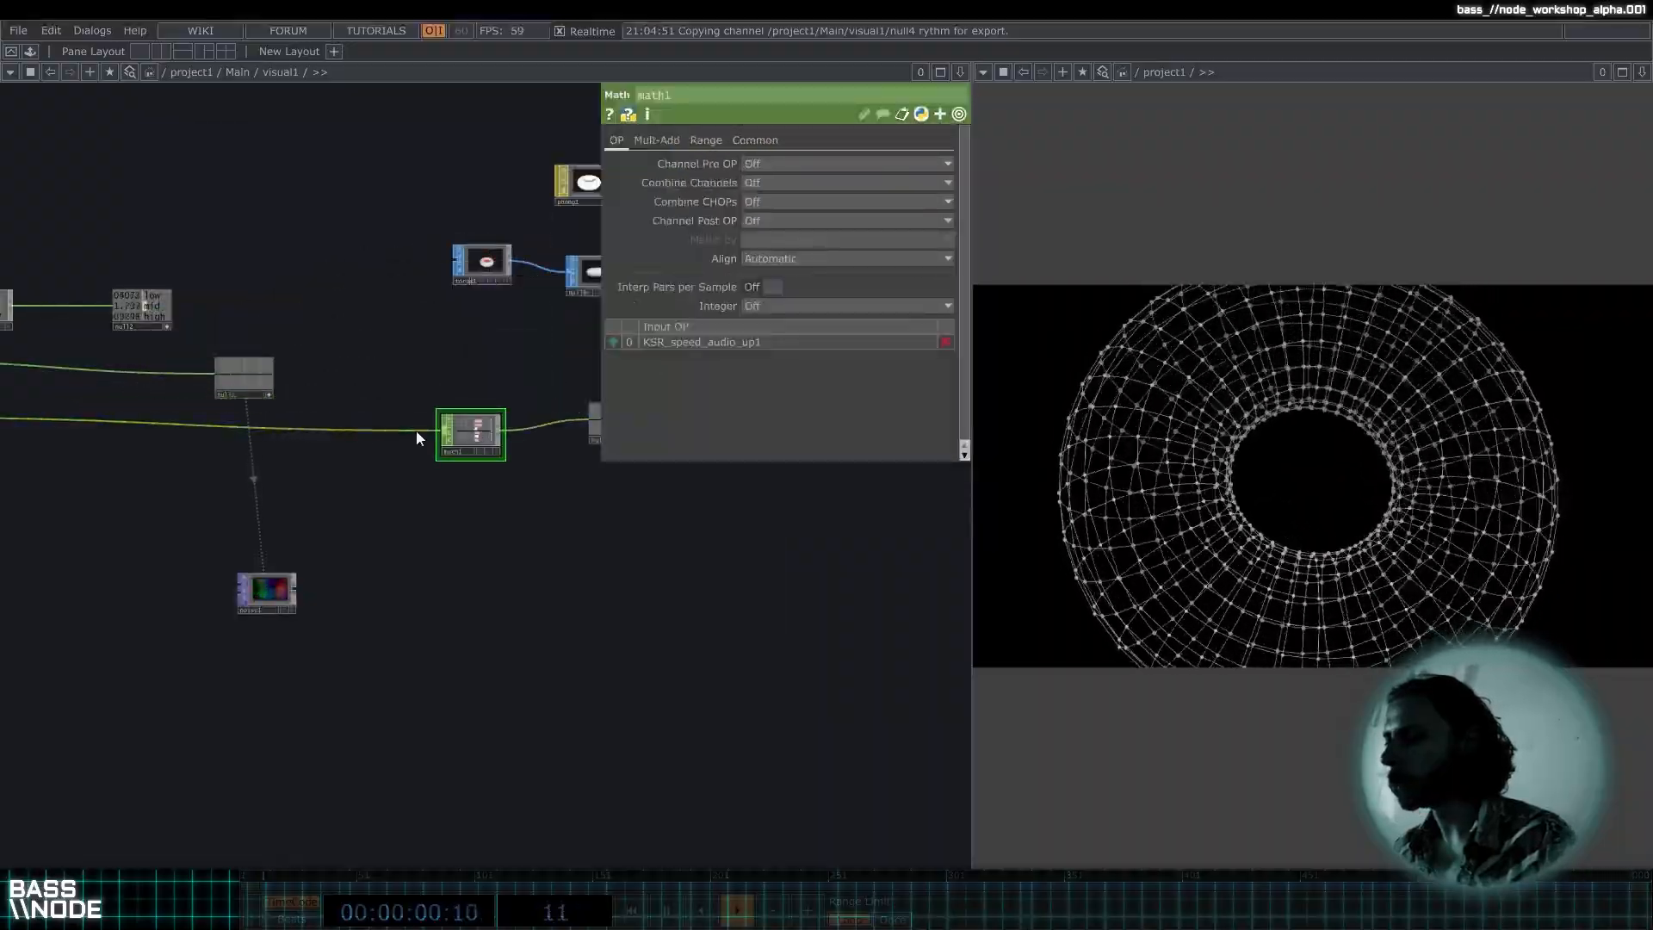
{"action": "left_click_drag", "start_coordinate": [501, 445], "coordinate": [296, 445]}
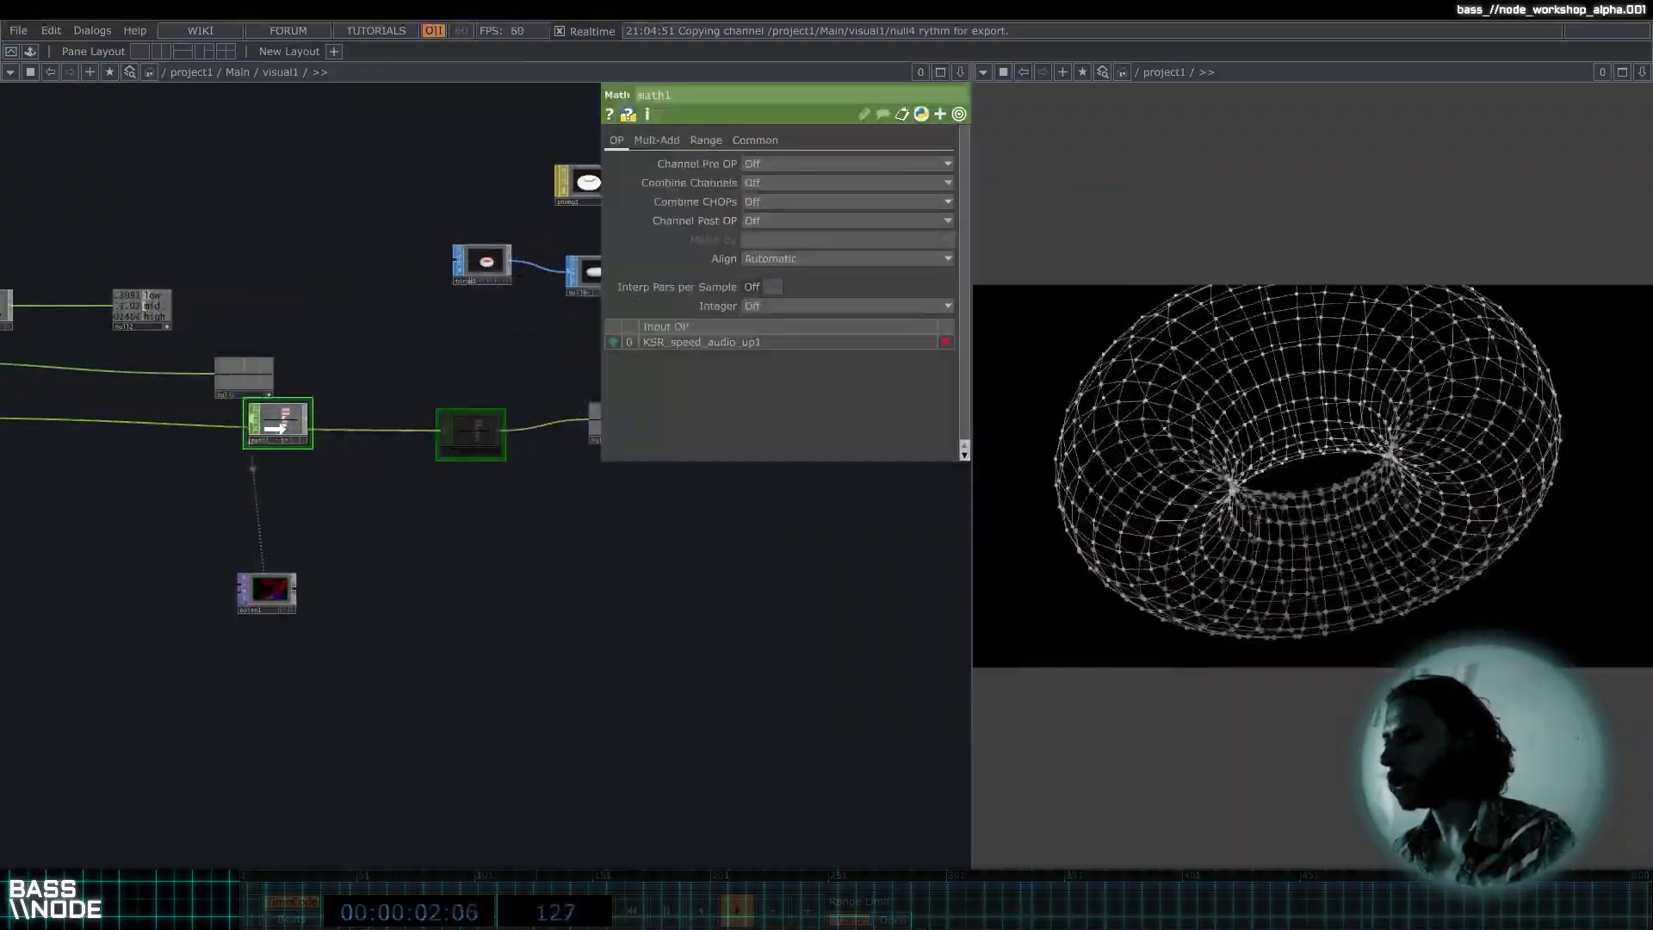
{"action": "right_click", "coordinate": [411, 425]}
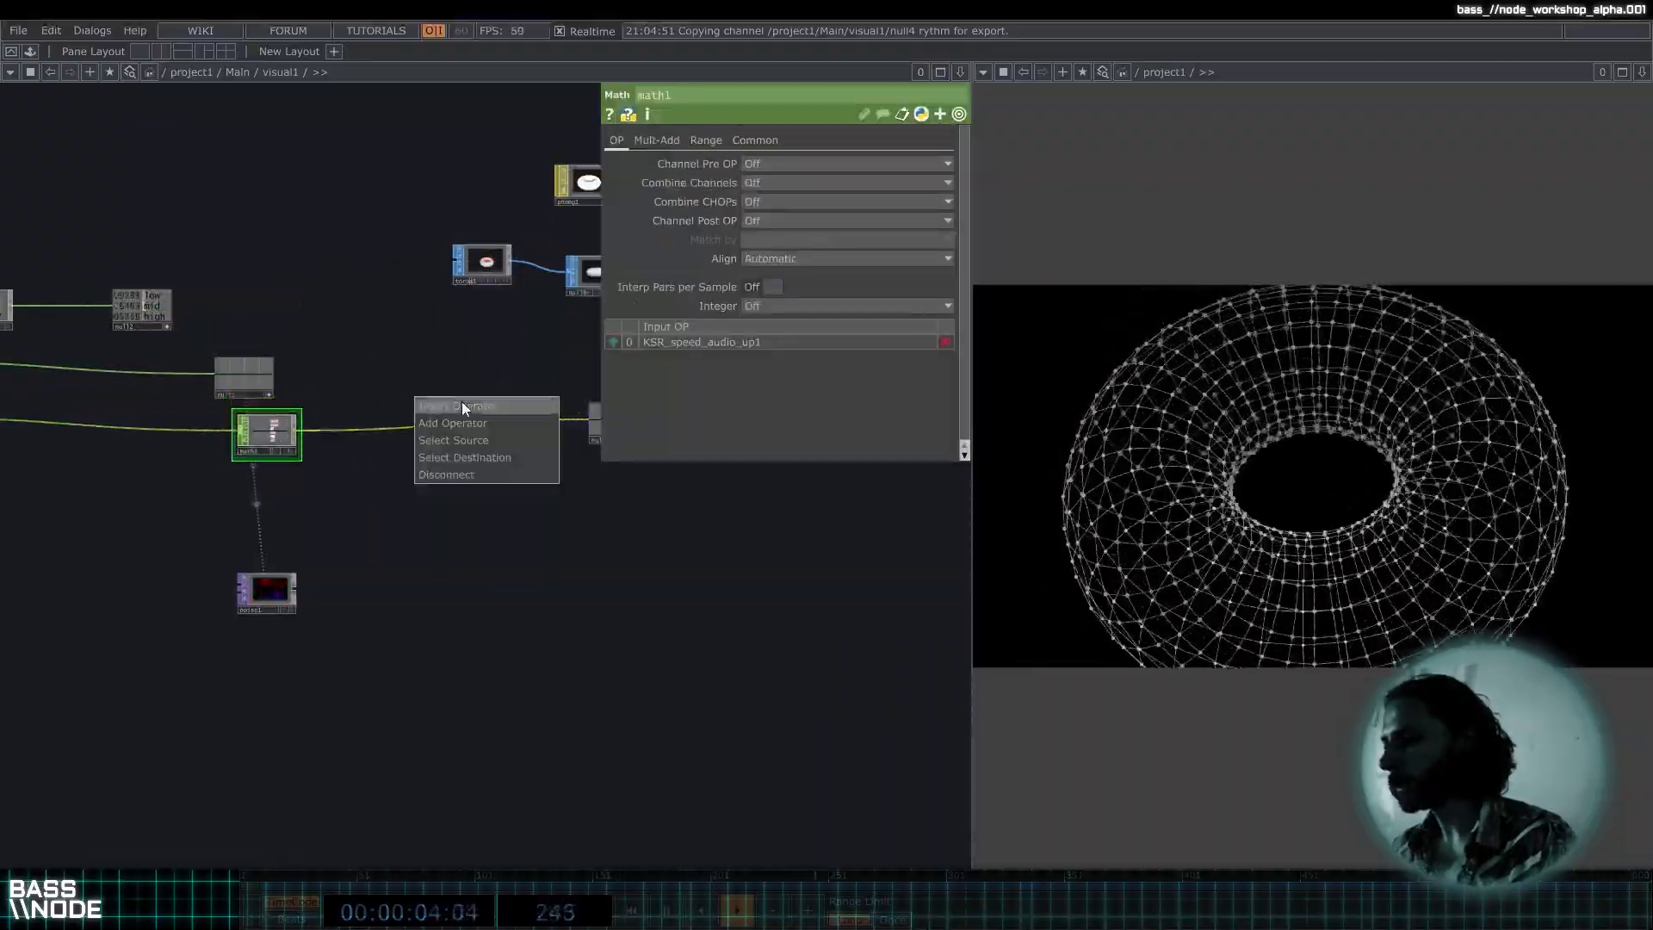
{"action": "left_click", "coordinate": [442, 388]}
{"action": "right_click", "coordinate": [429, 430]}
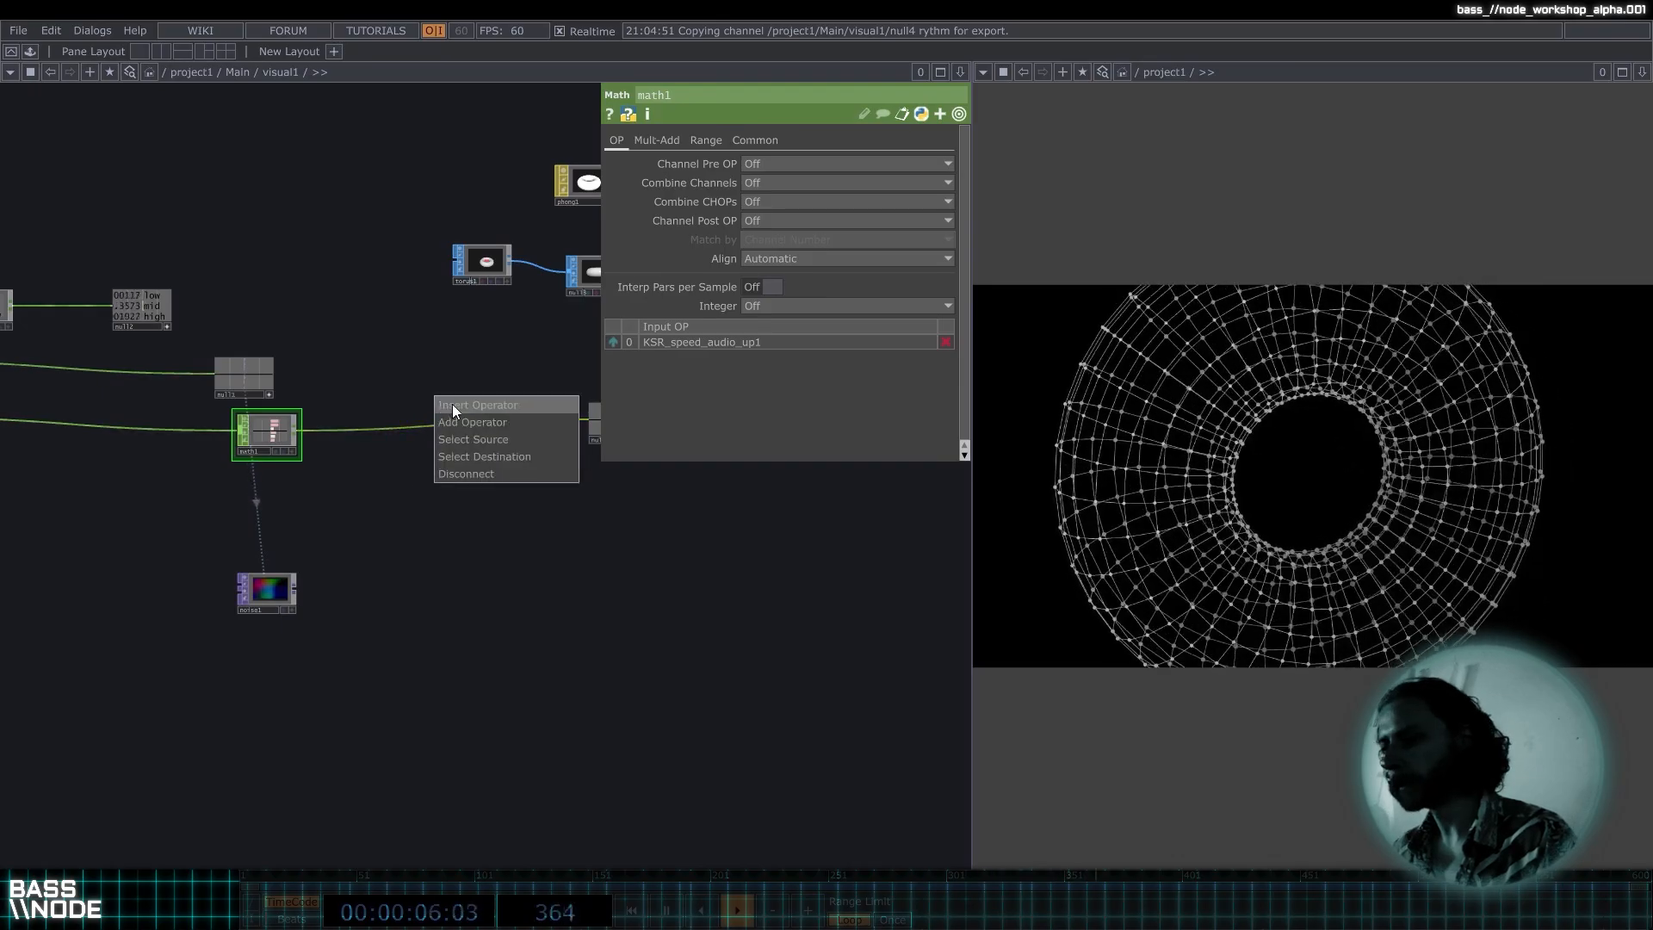
{"action": "left_click", "coordinate": [385, 398]}
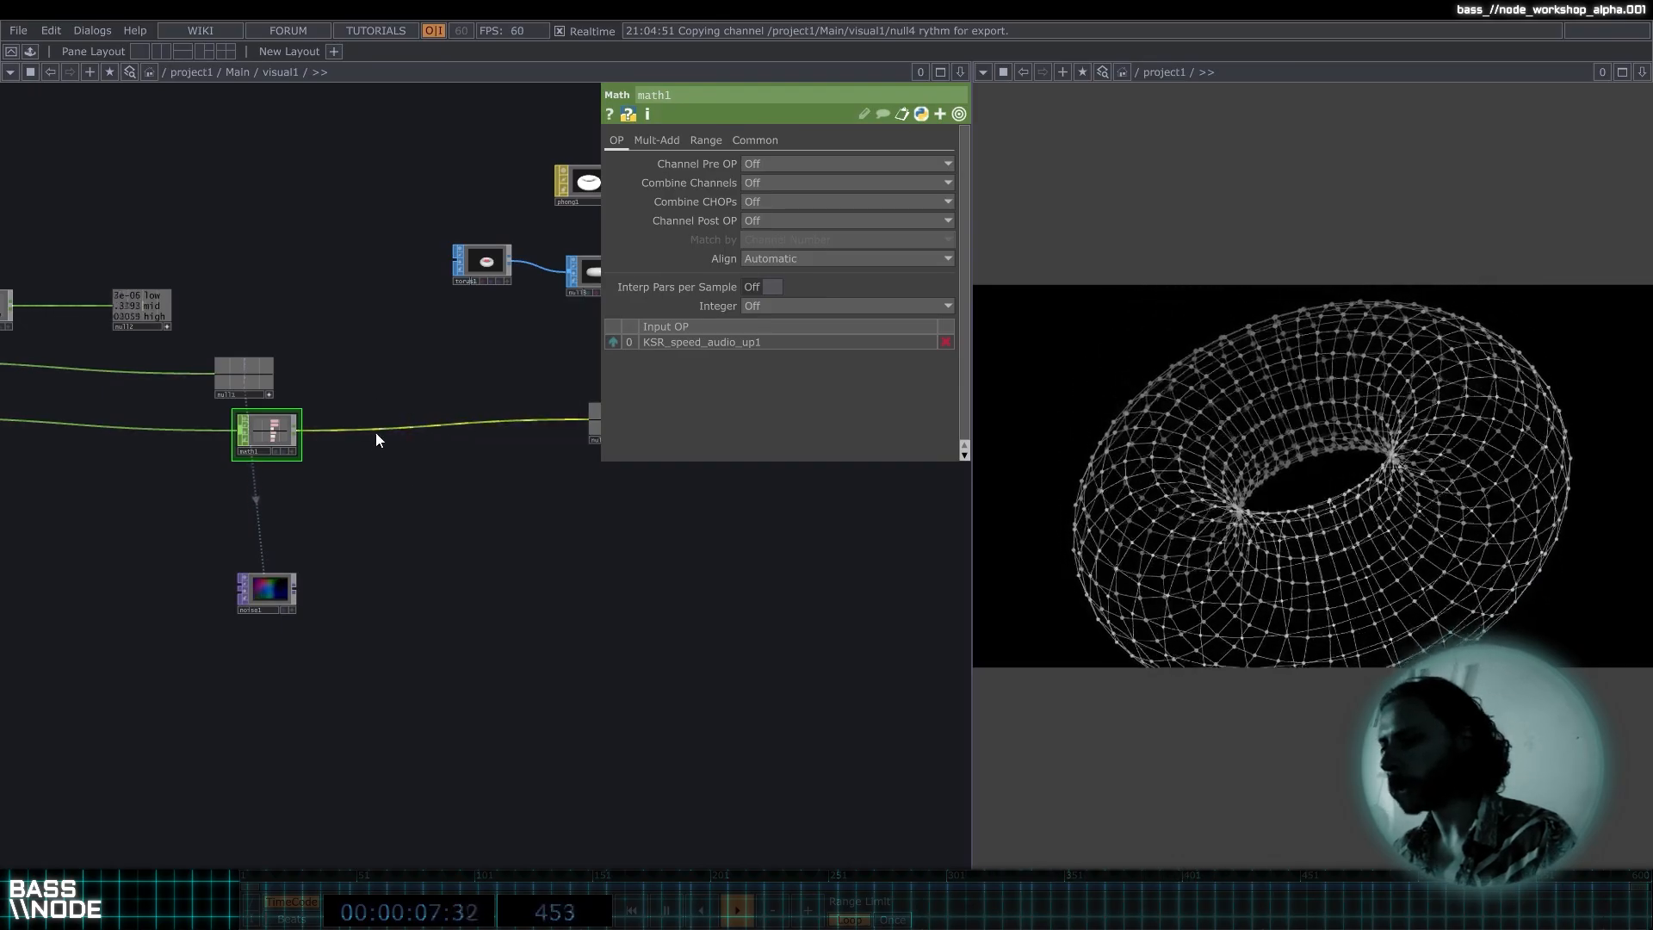
{"action": "right_click", "coordinate": [297, 429]}
{"action": "left_click", "coordinate": [637, 169]}
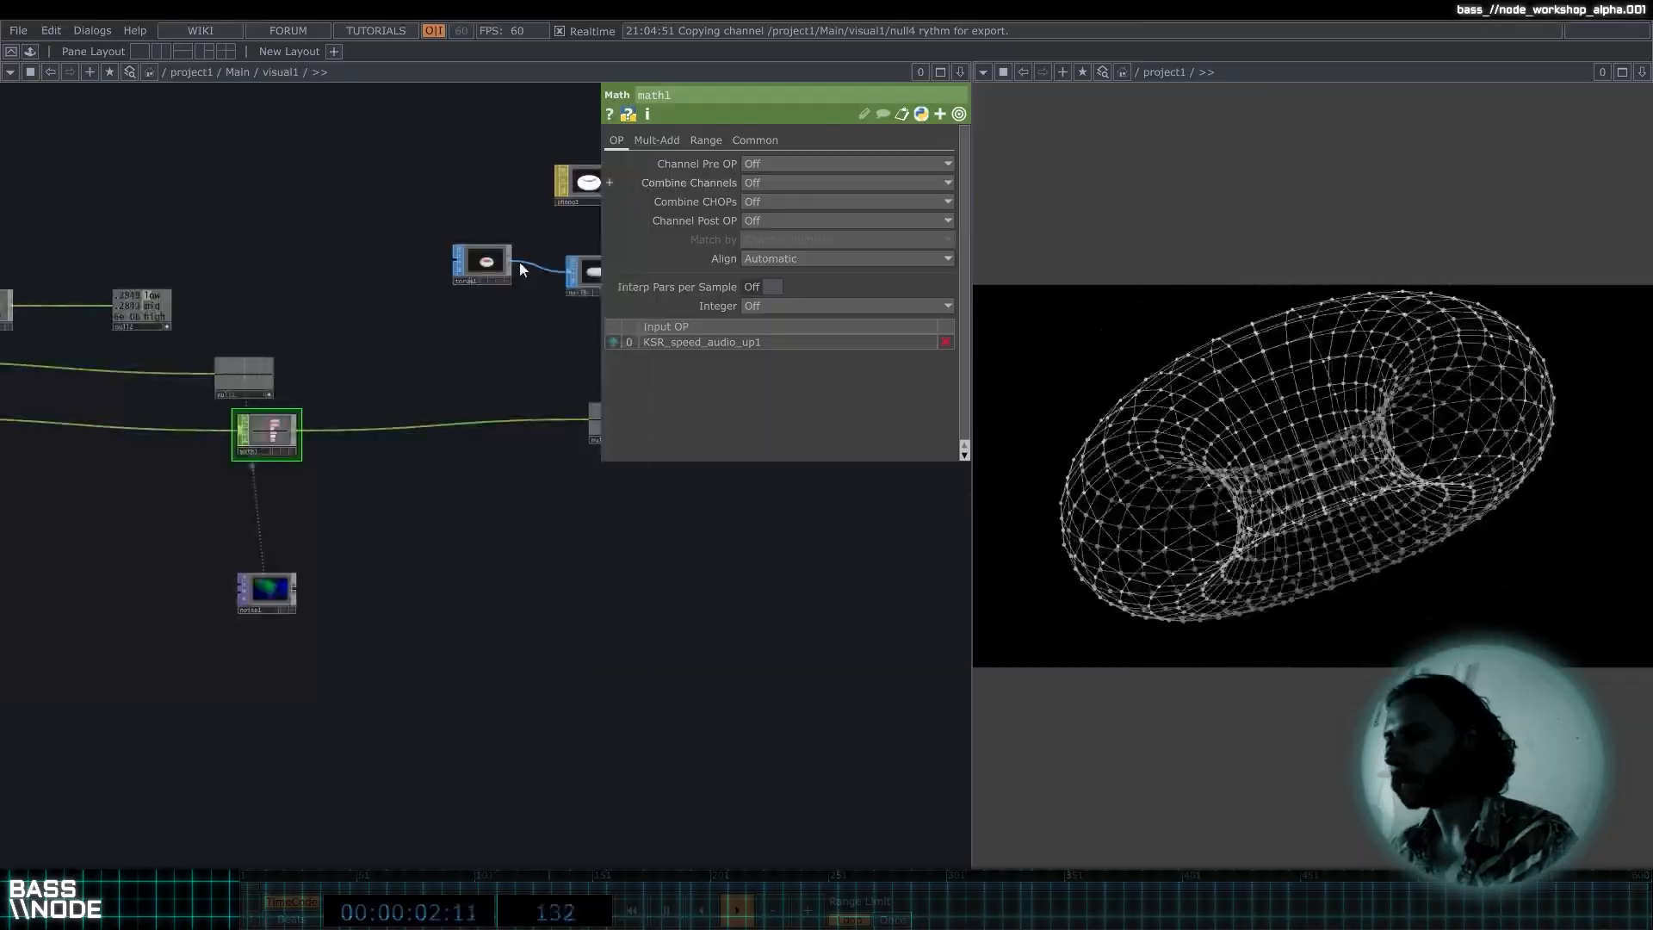
Set math1's Multiply to 0.2 to slow down the audio-driven rotation.
{"action": "left_click_drag", "start_coordinate": [261, 465], "coordinate": [411, 436]}
{"action": "scroll", "coordinate": [426, 406], "scroll_direction": "up", "scroll_amount": 5}
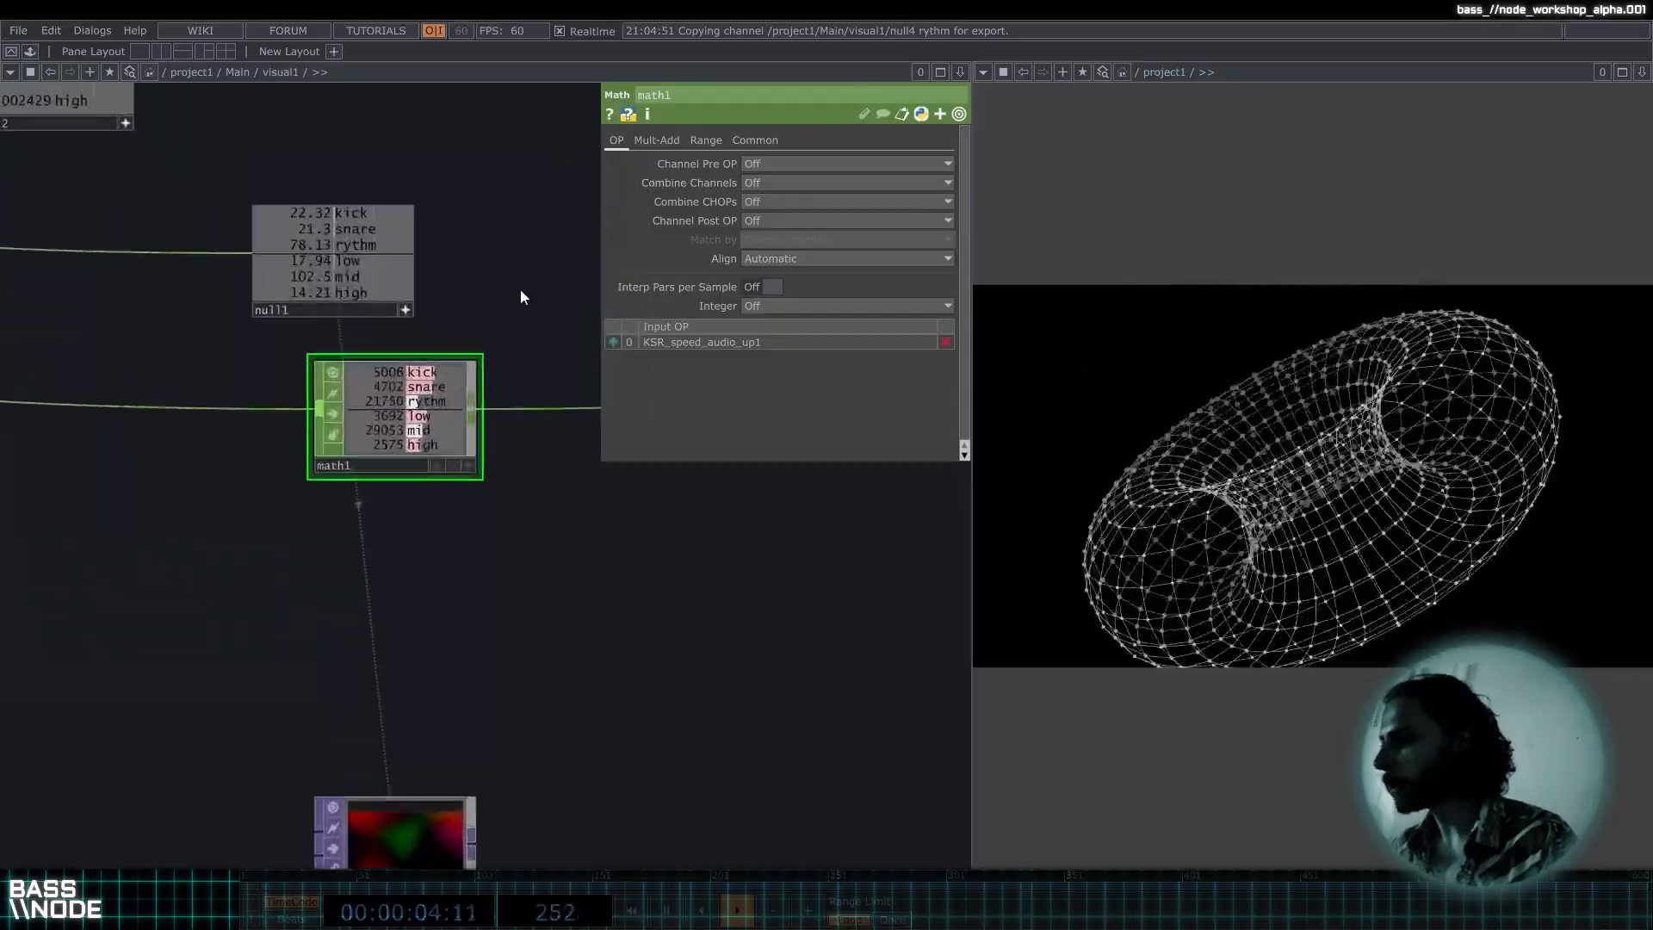
{"action": "left_click", "coordinate": [659, 139]}
{"action": "mouse_move", "coordinate": [768, 183]}
{"action": "left_mouse_down"}
{"action": "mouse_move", "coordinate": [765, 165]}
{"action": "mouse_move", "coordinate": [739, 166]}
{"action": "mouse_move", "coordinate": [758, 155]}
{"action": "left_mouse_up"}
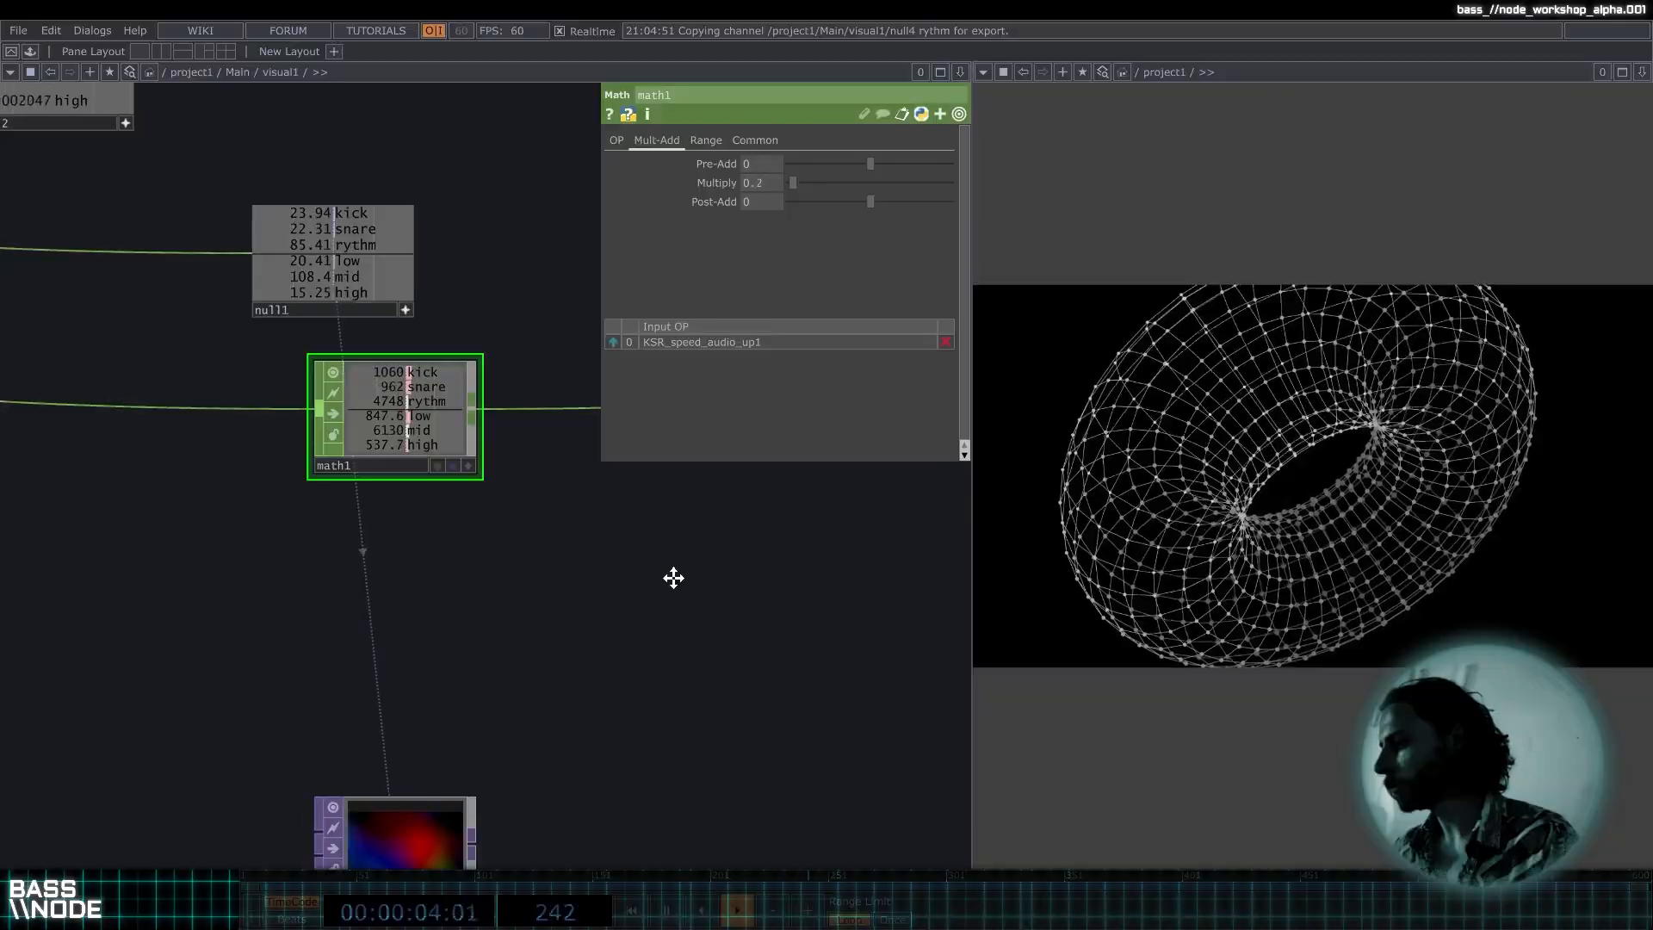
Pull cam1 back from the torus by setting its Translate Z to 6.7.
{"action": "left_click_drag", "start_coordinate": [675, 575], "coordinate": [362, 572]}
{"action": "scroll", "coordinate": [362, 572], "scroll_direction": "down", "scroll_amount": 3}
{"action": "left_click_drag", "start_coordinate": [610, 635], "coordinate": [277, 628]}
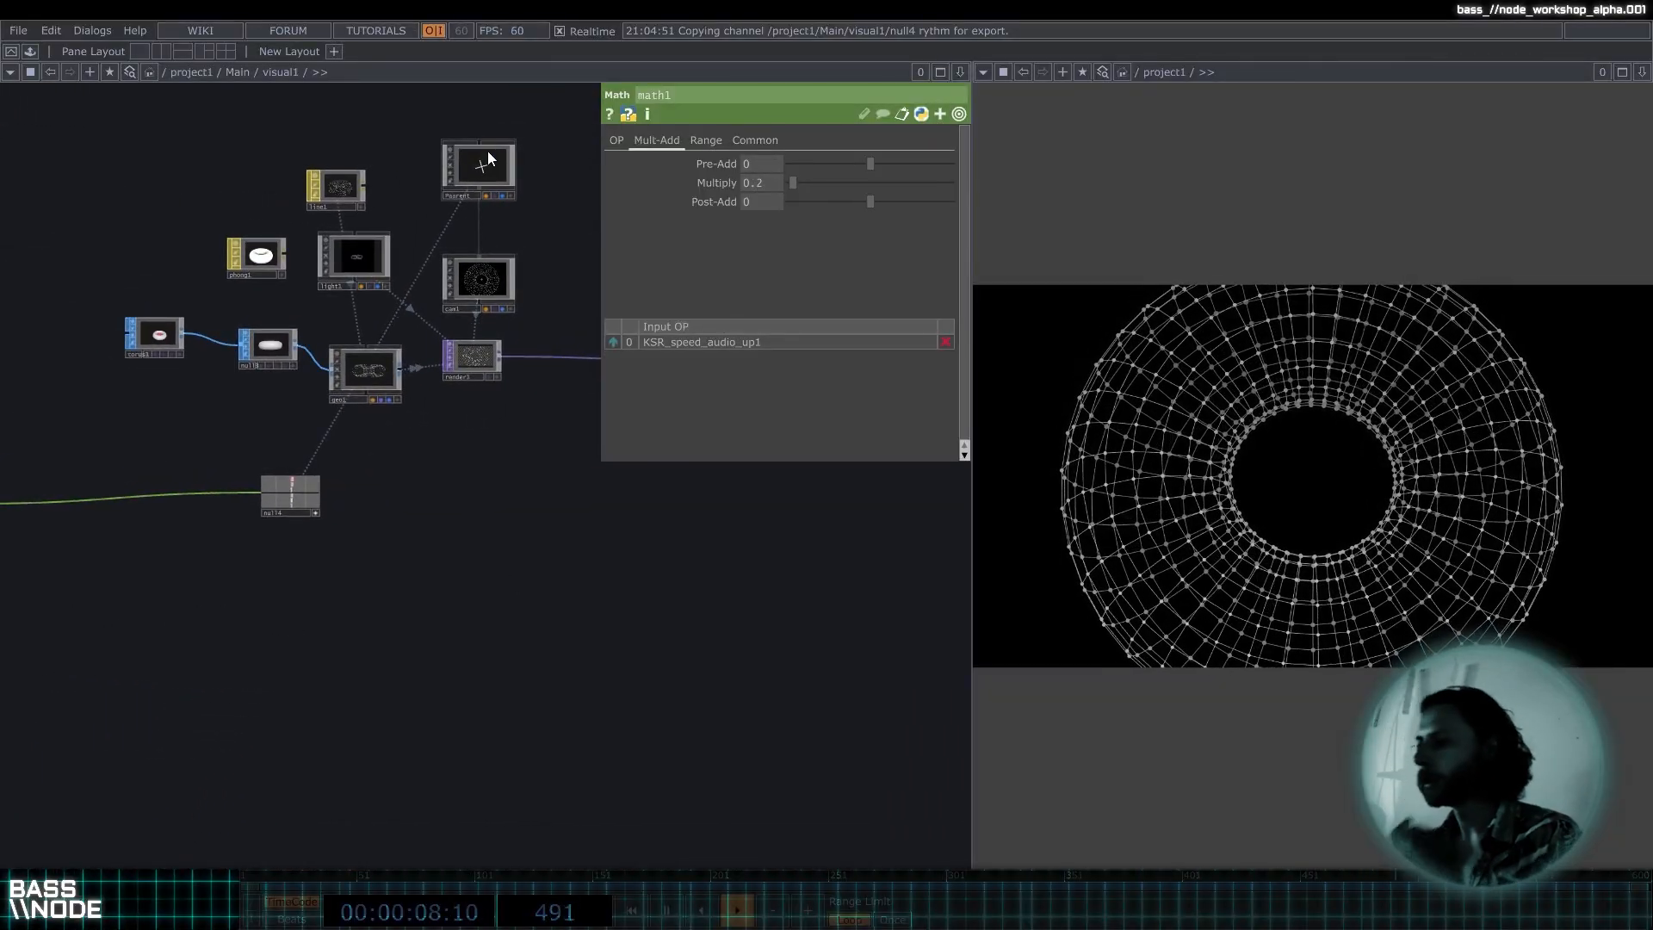
{"action": "left_click", "coordinate": [487, 279]}
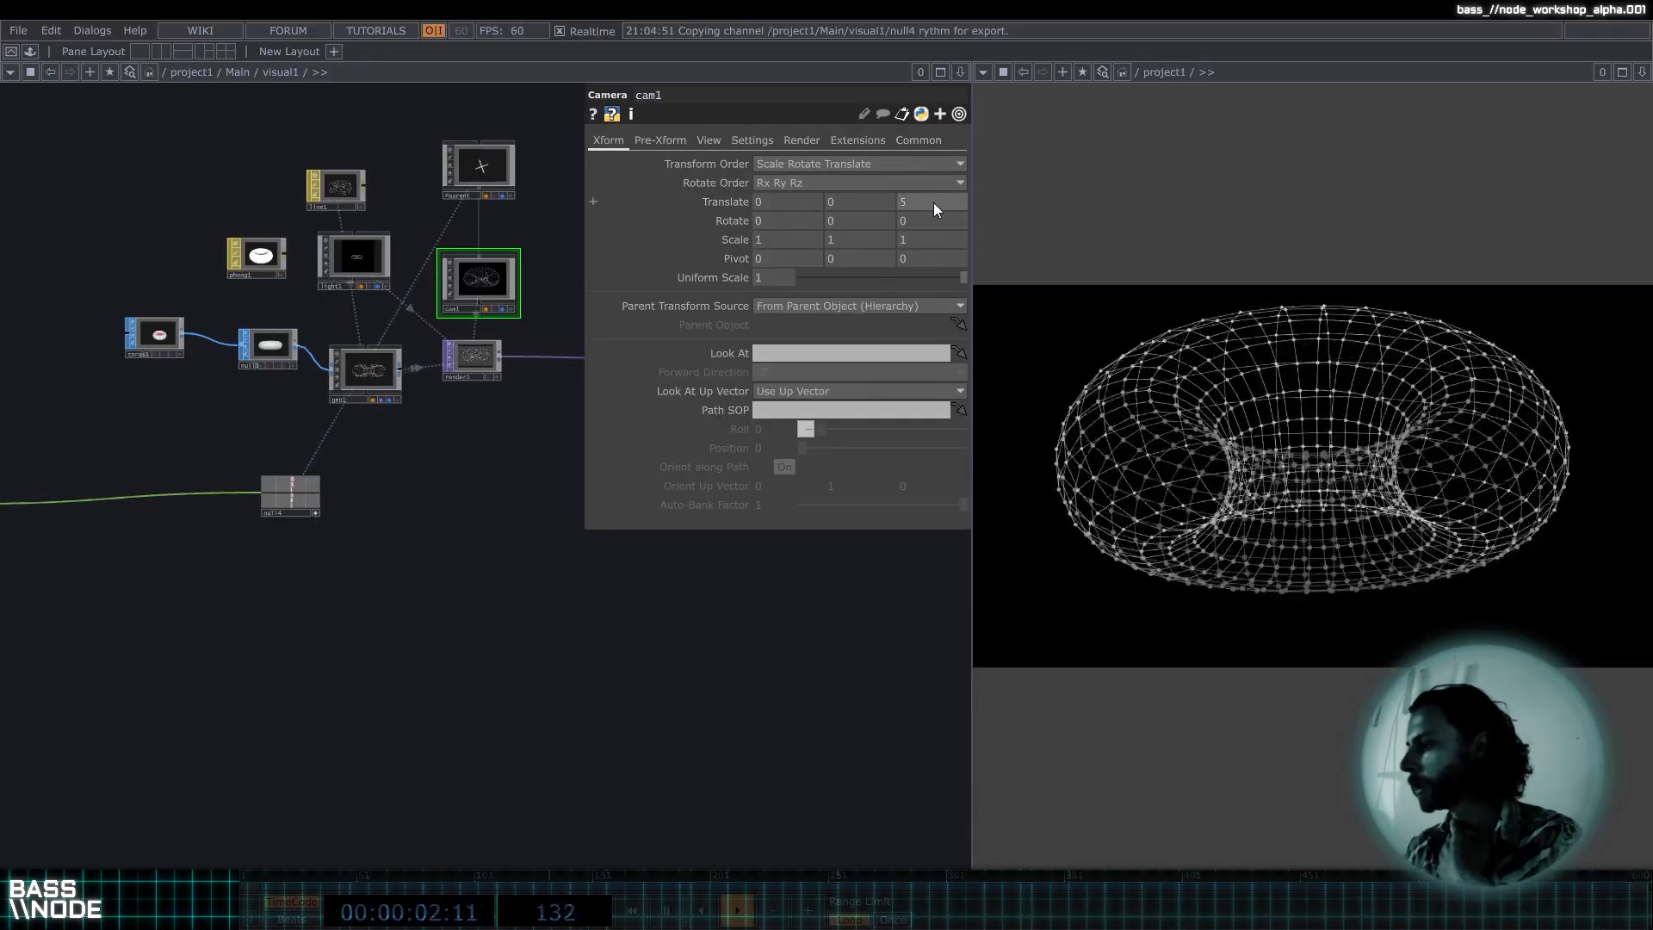
{"action": "mouse_move", "coordinate": [933, 204]}
{"action": "left_mouse_down"}
{"action": "mouse_move", "coordinate": [971, 203]}
{"action": "mouse_move", "coordinate": [933, 203]}
{"action": "left_mouse_up"}
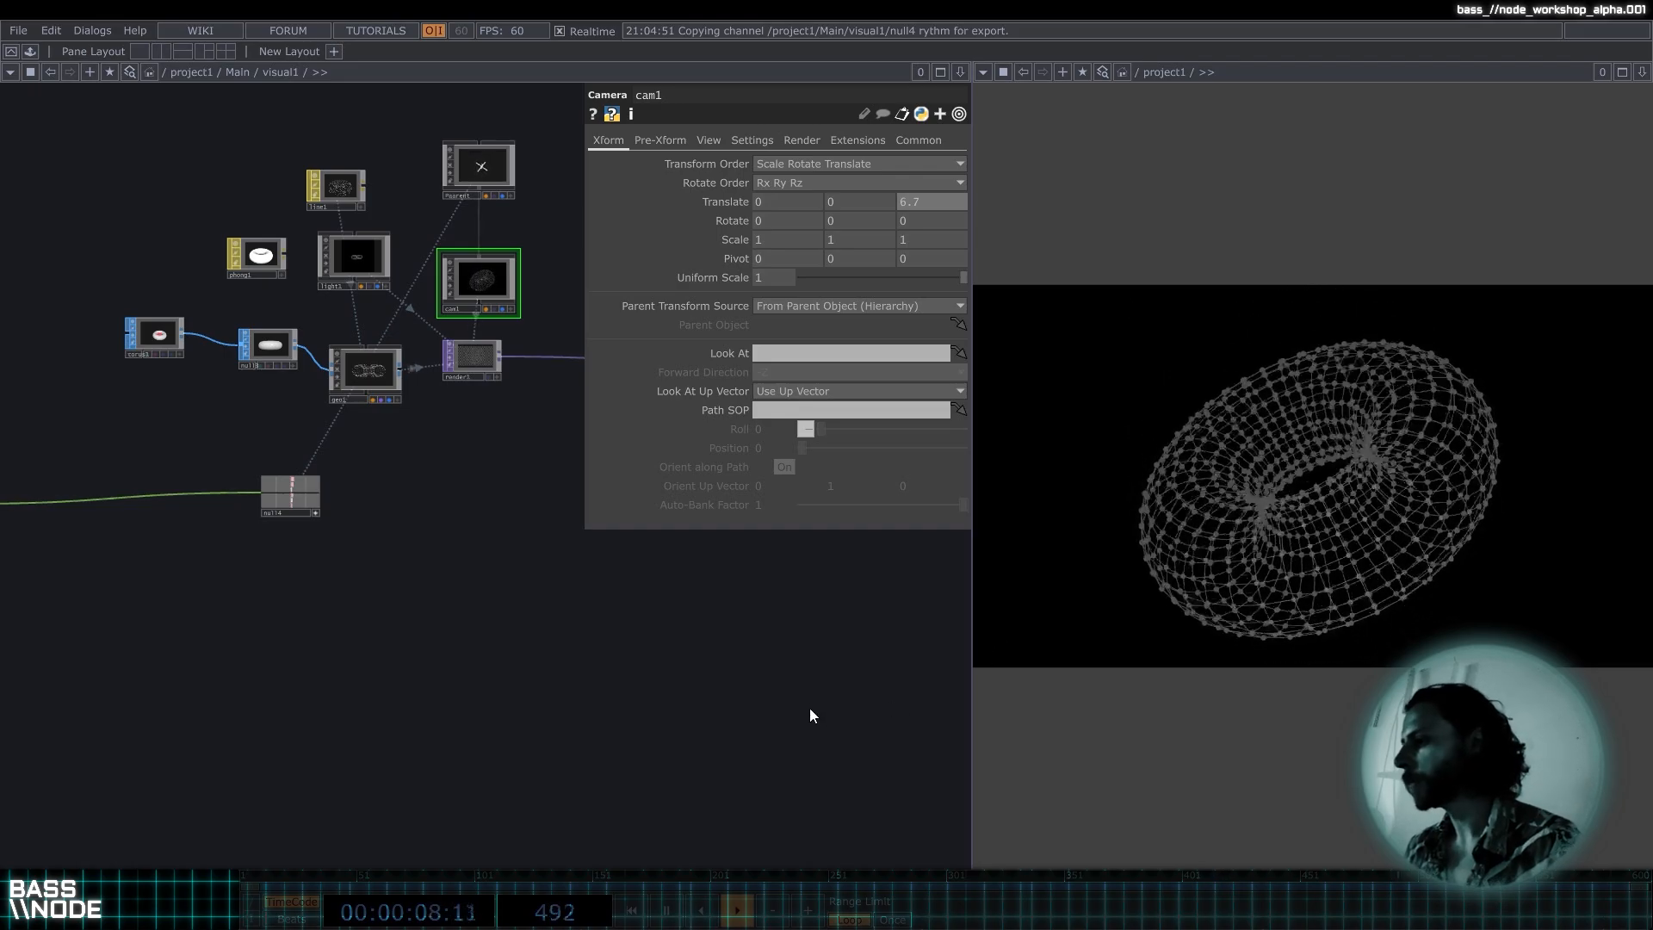
Select the torus, material, light, camera and render operators together and shift the group slightly downward.
{"action": "left_click_drag", "start_coordinate": [681, 648], "coordinate": [432, 542]}
{"action": "scroll", "coordinate": [489, 607], "scroll_direction": "down", "scroll_amount": 3}
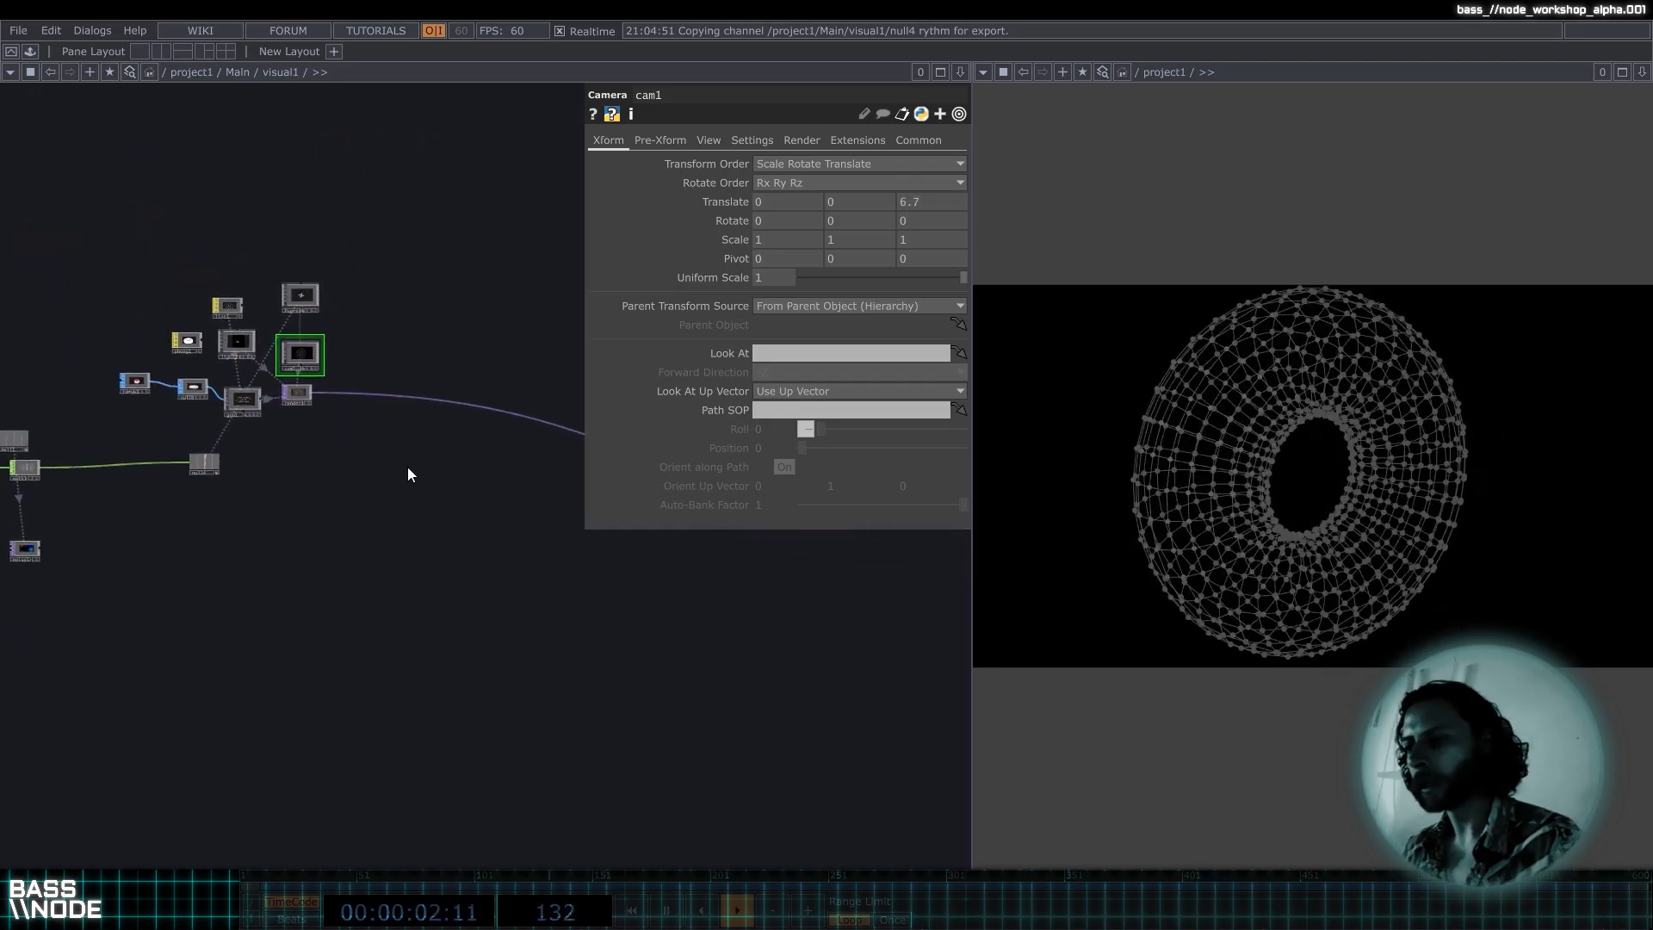
{"action": "left_click_drag", "start_coordinate": [406, 466], "coordinate": [462, 495]}
{"action": "right_click_drag", "start_coordinate": [476, 481], "coordinate": [141, 315]}
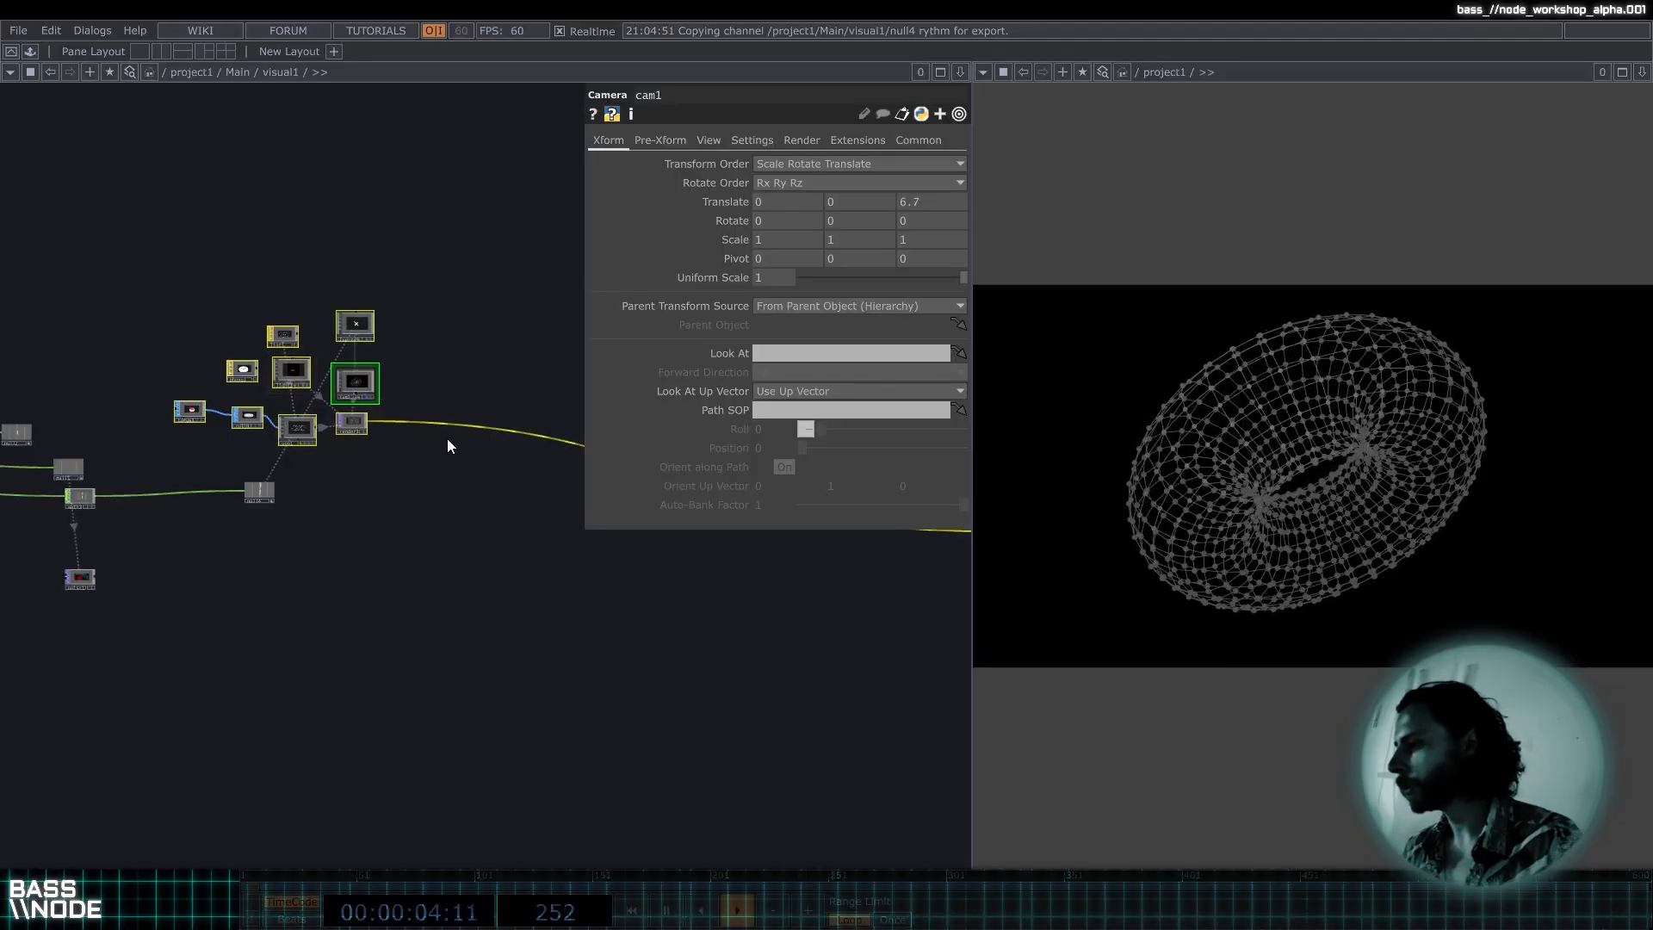
{"action": "left_click_drag", "start_coordinate": [352, 422], "coordinate": [365, 452]}
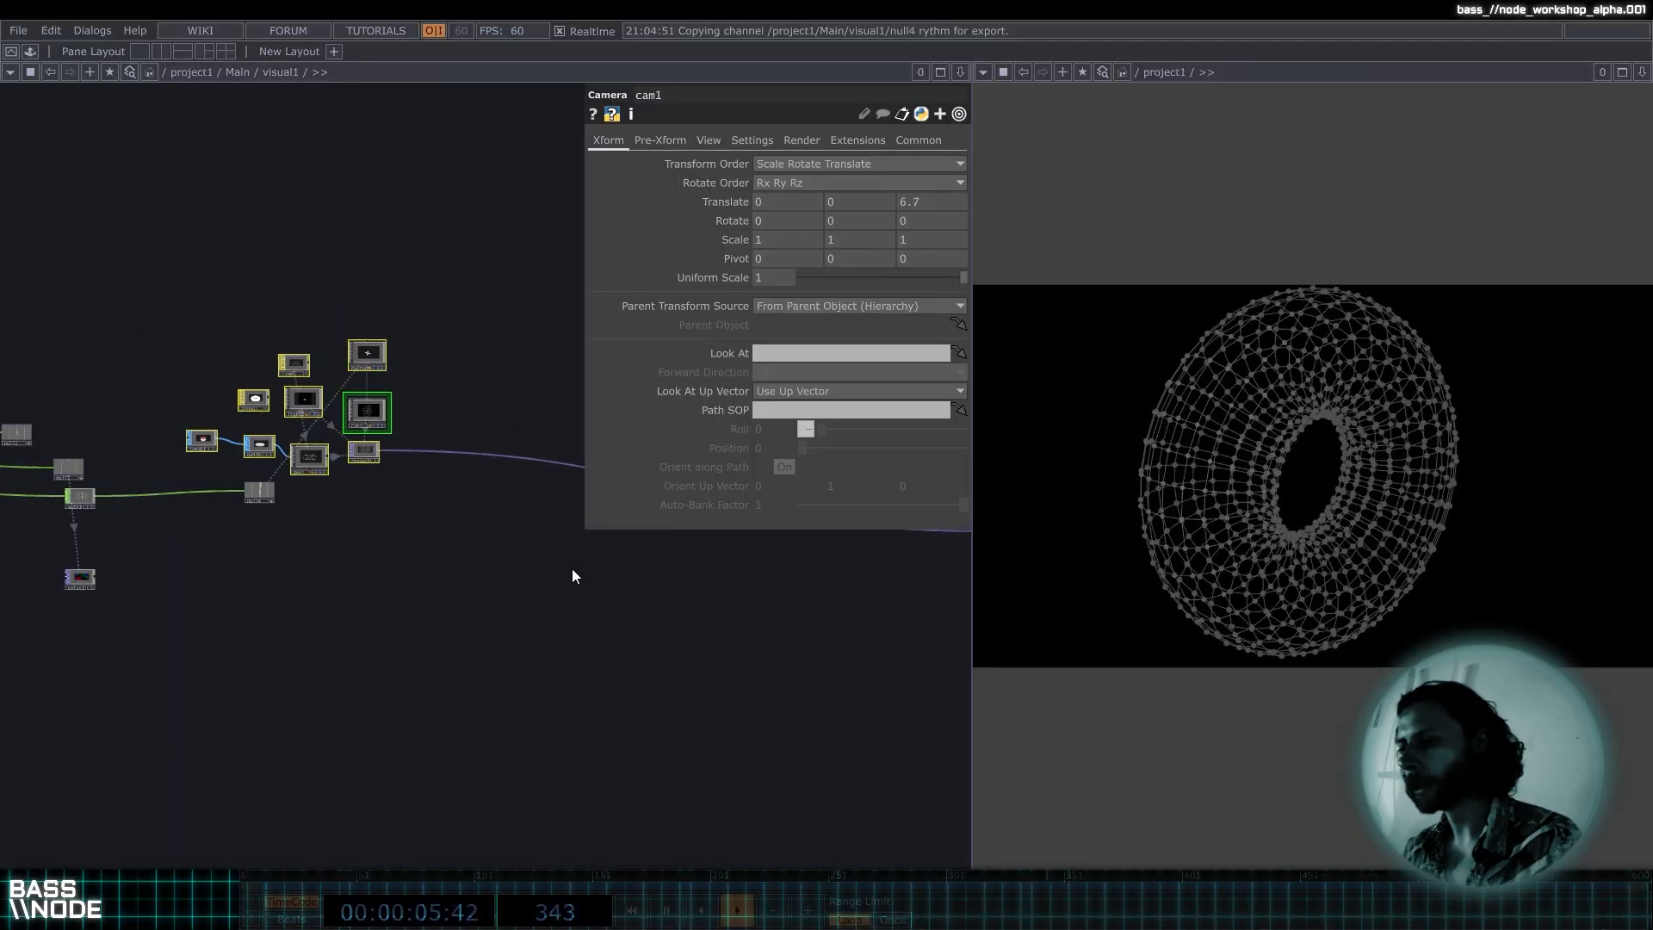
{"action": "left_click", "coordinate": [410, 466]}
{"action": "scroll", "coordinate": [410, 467], "scroll_direction": "up", "scroll_amount": 5}
{"action": "left_click_drag", "start_coordinate": [505, 509], "coordinate": [336, 415]}
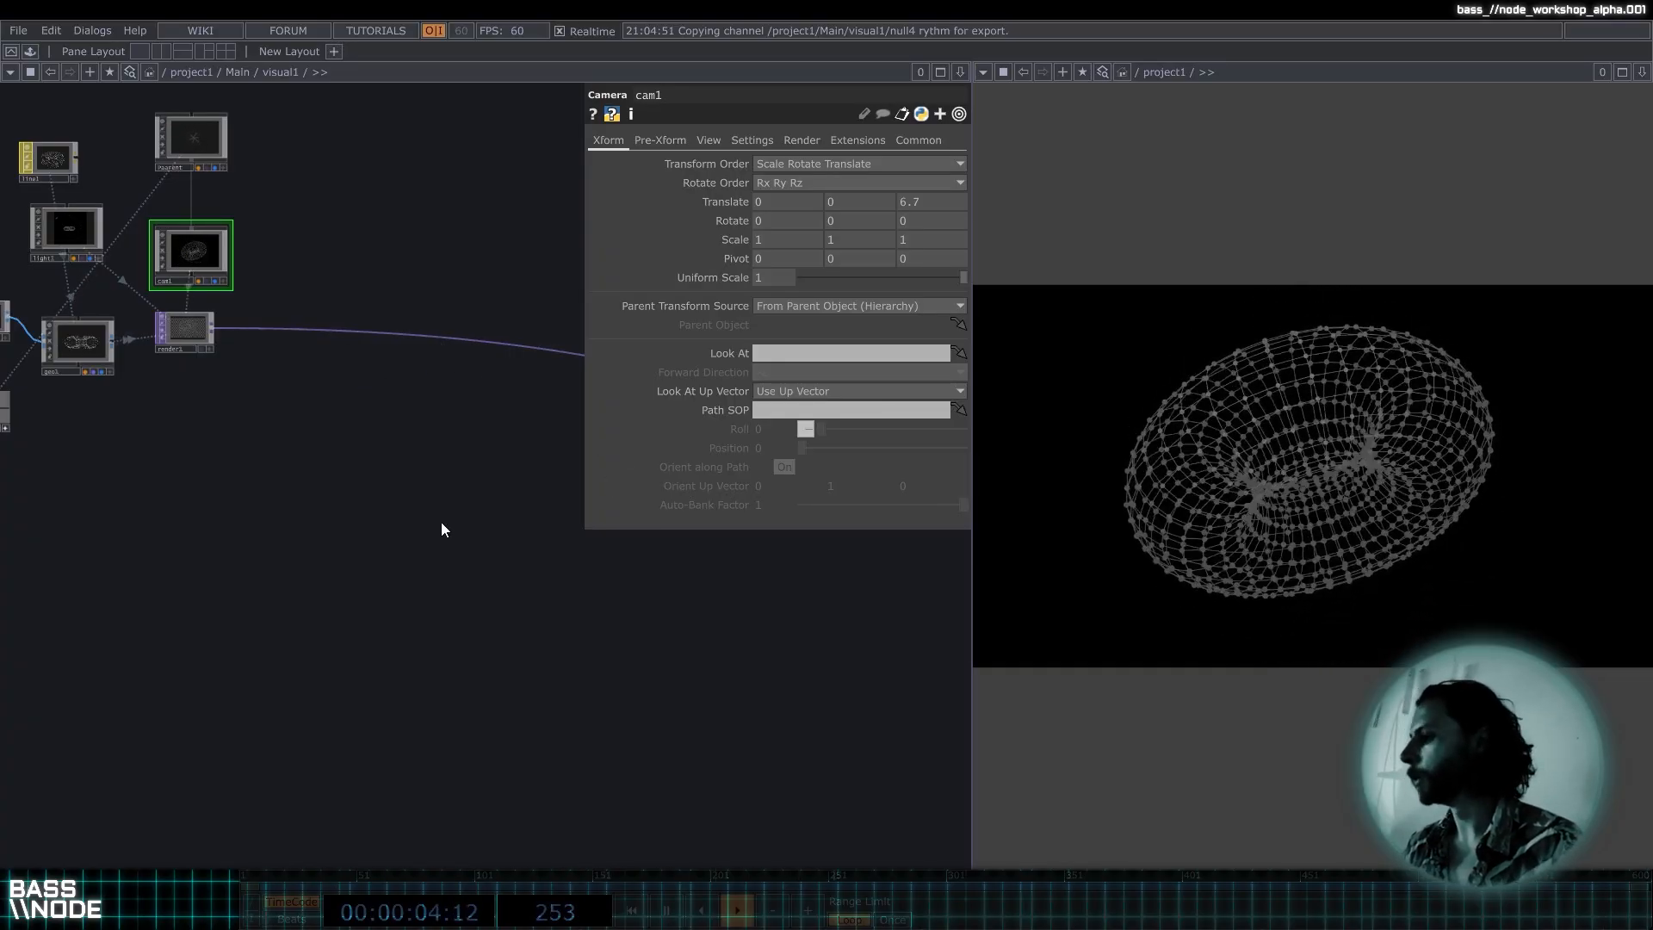
{"action": "right_click", "coordinate": [425, 334]}
{"action": "left_click", "coordinate": [441, 311]}
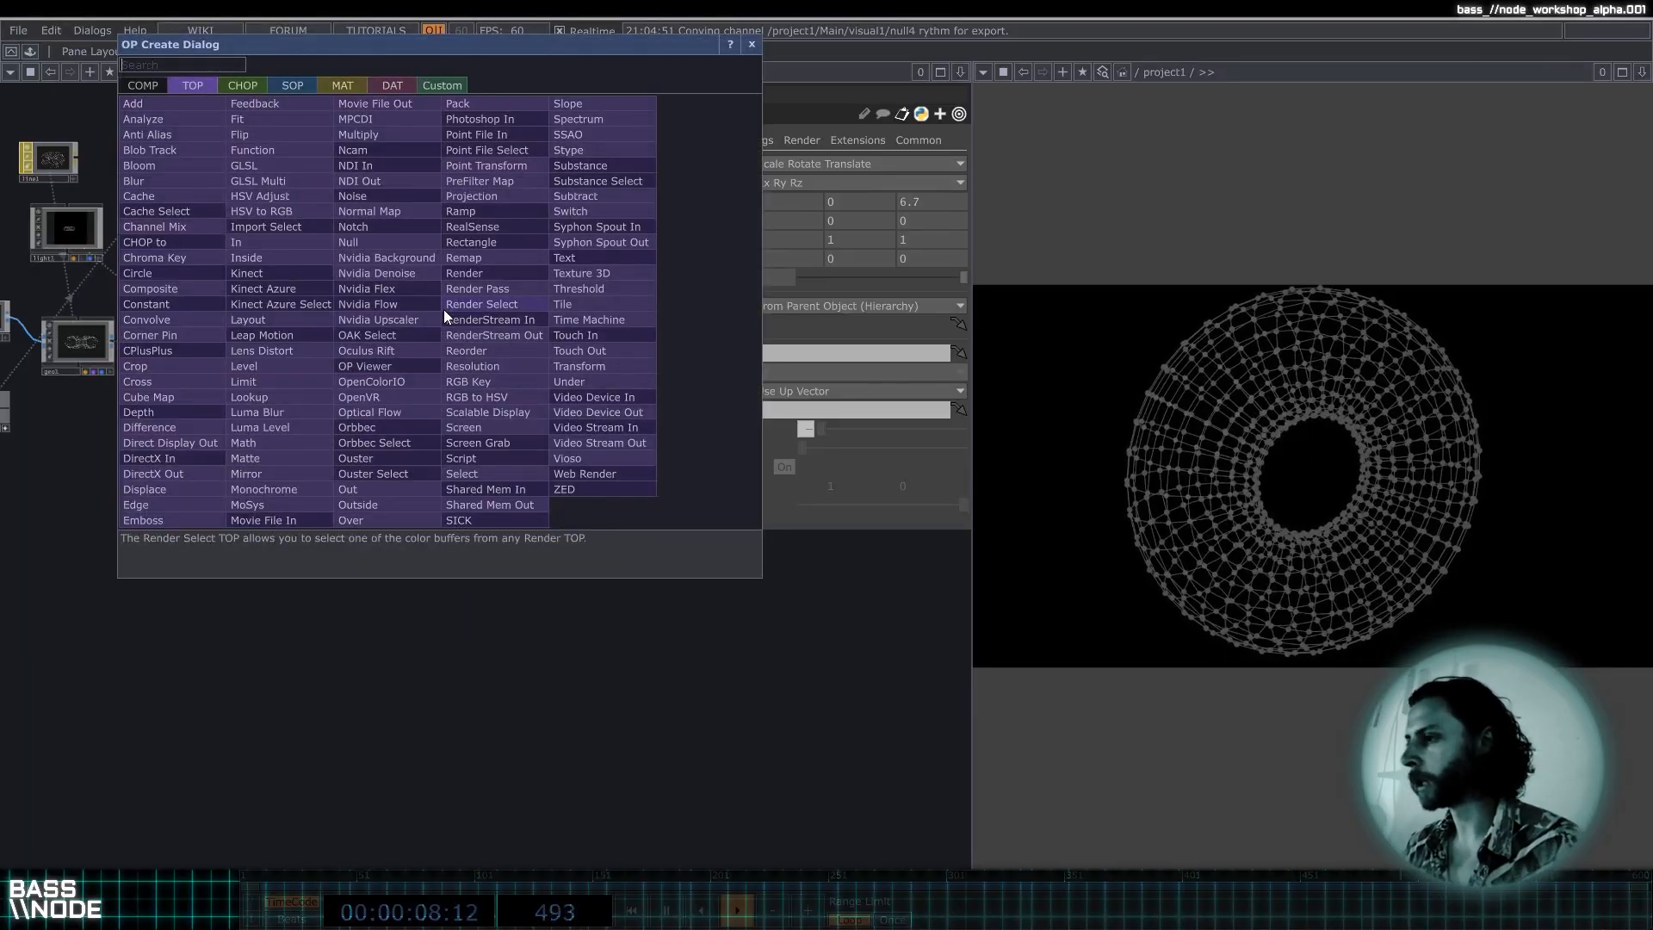
{"action": "left_click", "coordinate": [750, 46]}
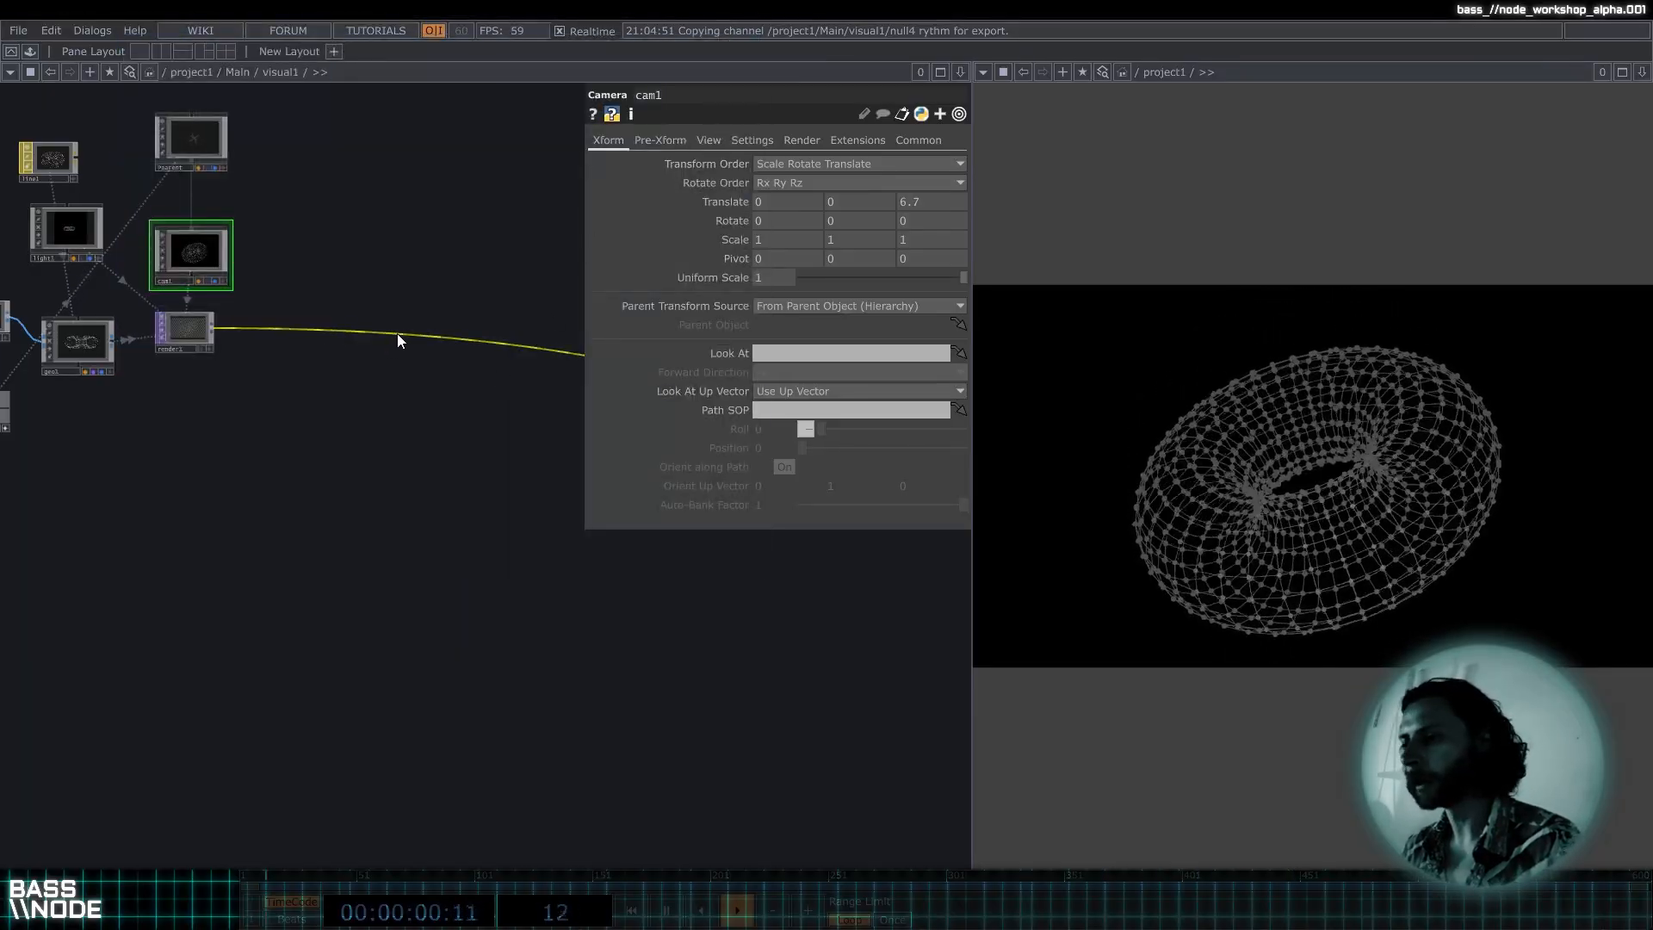
Insert a Luma Blur TOP on the output wire of render1 and place it beside the render.
{"action": "right_click", "coordinate": [399, 333]}
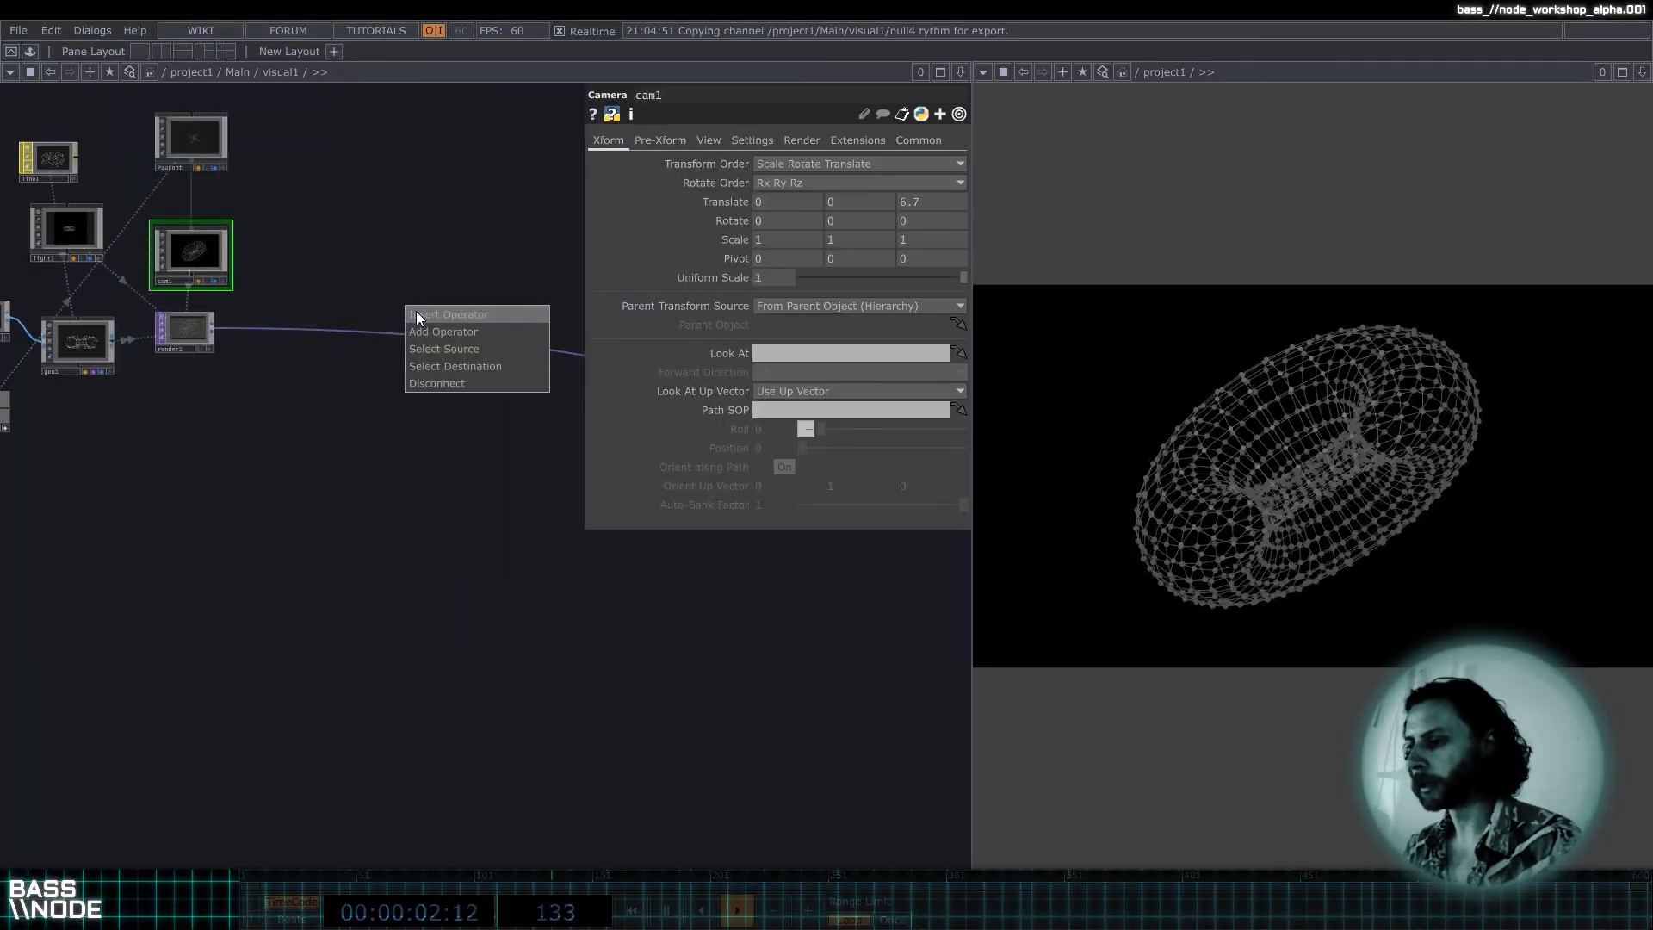
{"action": "left_click", "coordinate": [416, 313]}
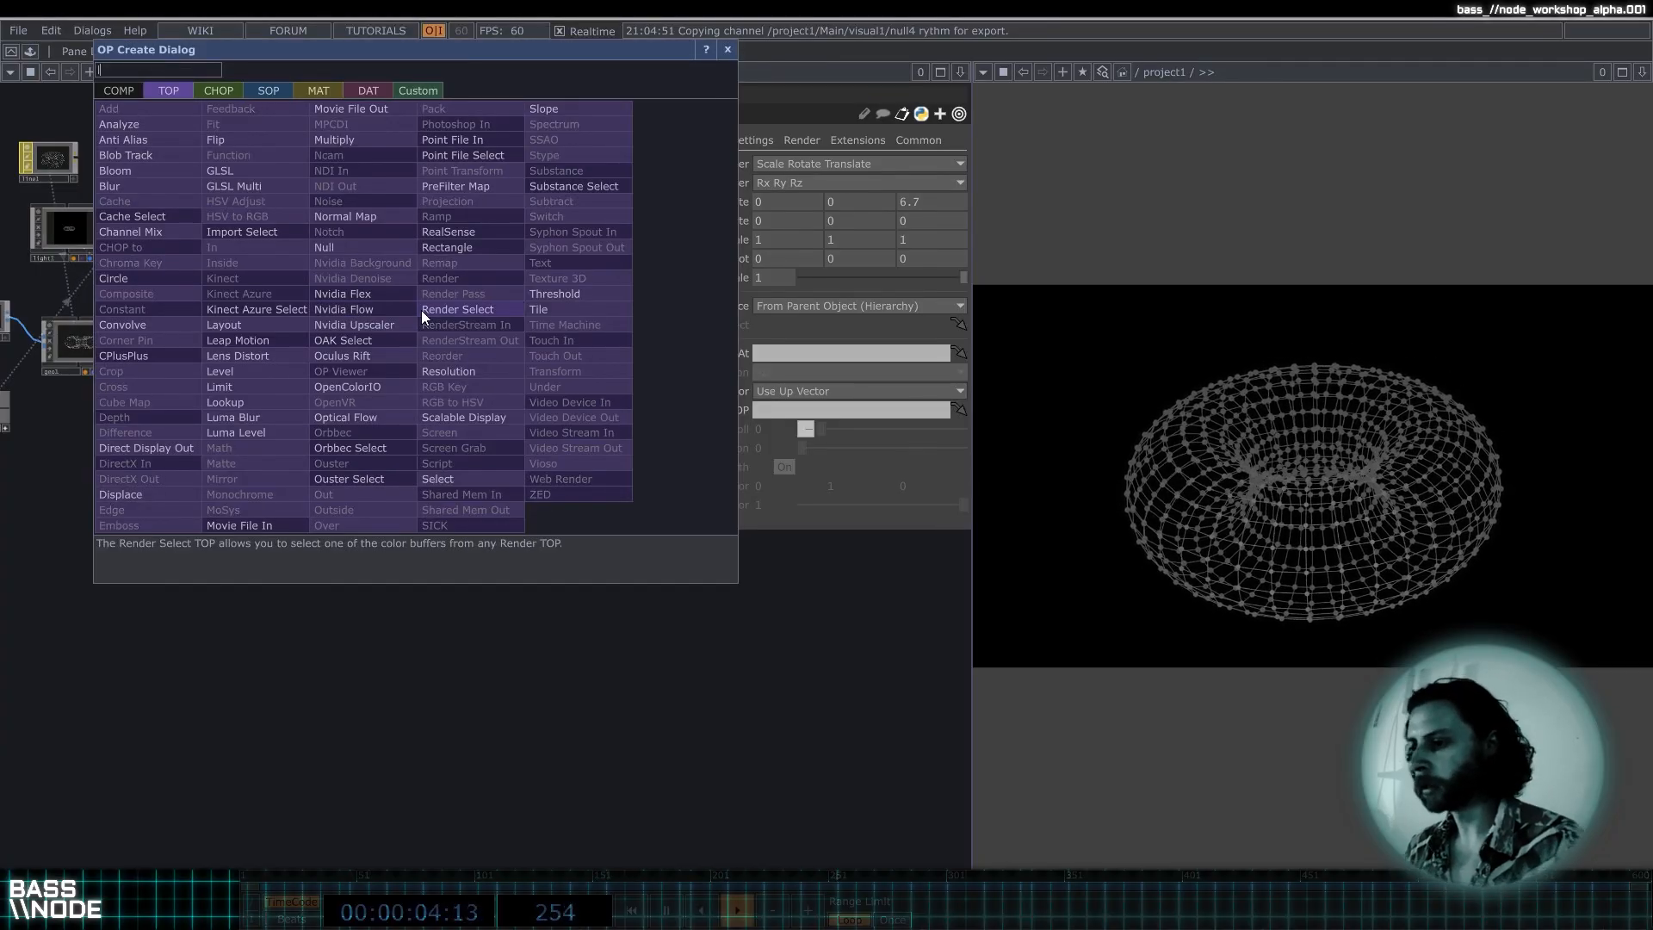
{"action": "type", "text": "Ima"}
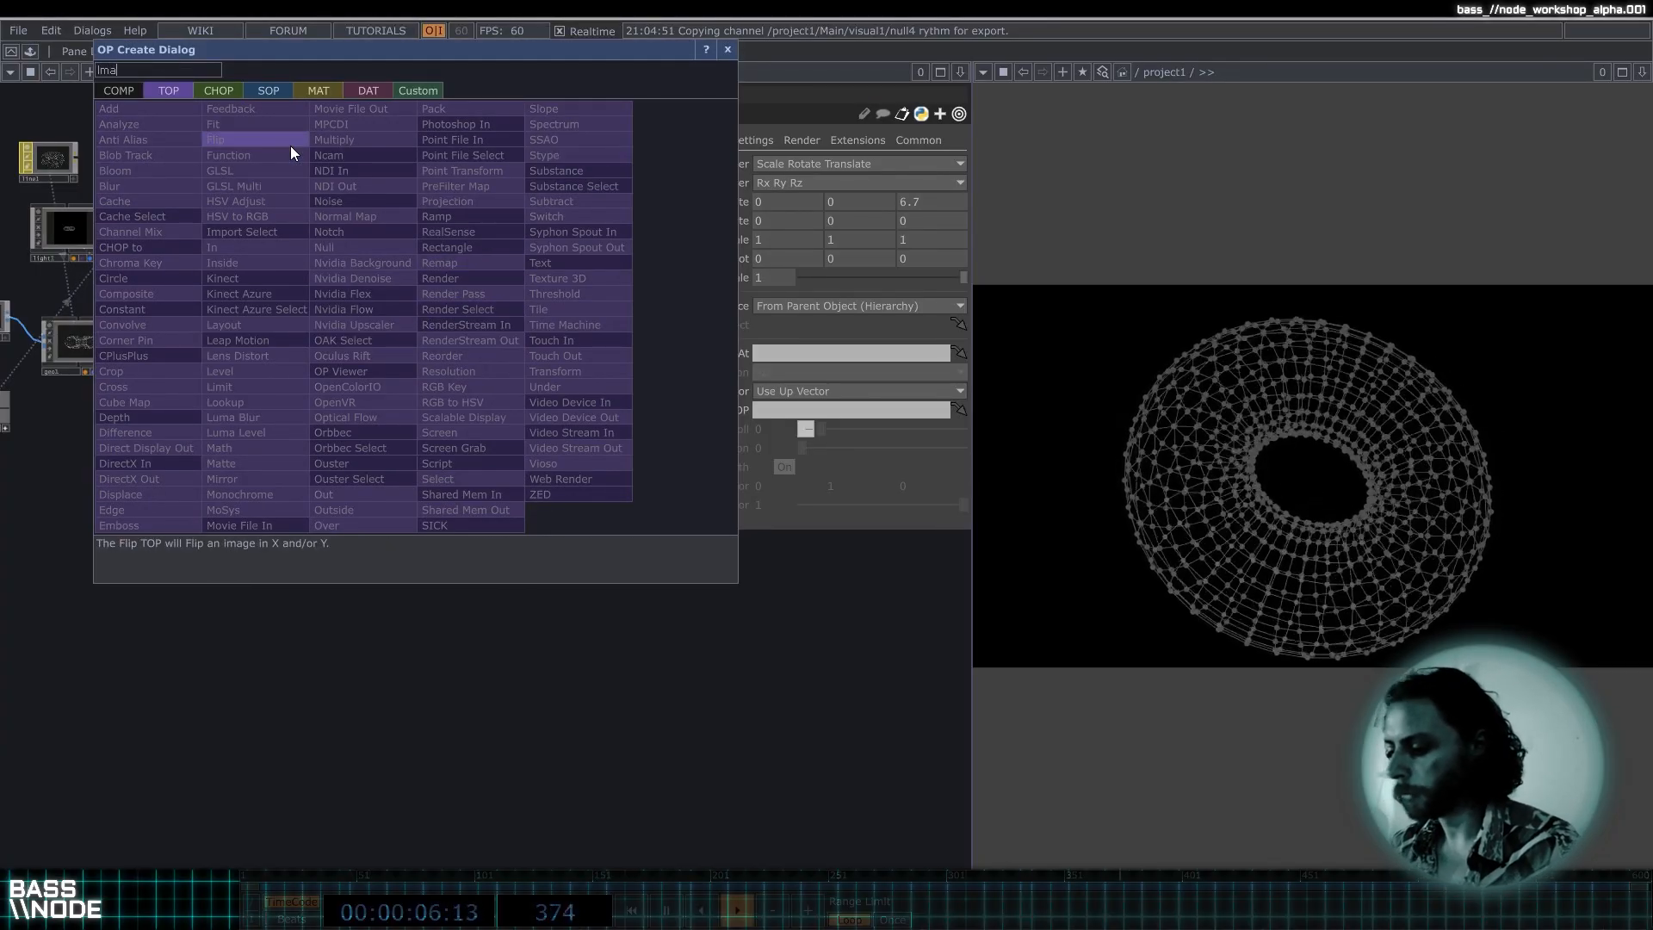
{"action": "key", "text": "BackSpace"}
{"action": "key", "text": "BackSpace"}
{"action": "key", "text": "BackSpace"}
{"action": "type", "text": "luma"}
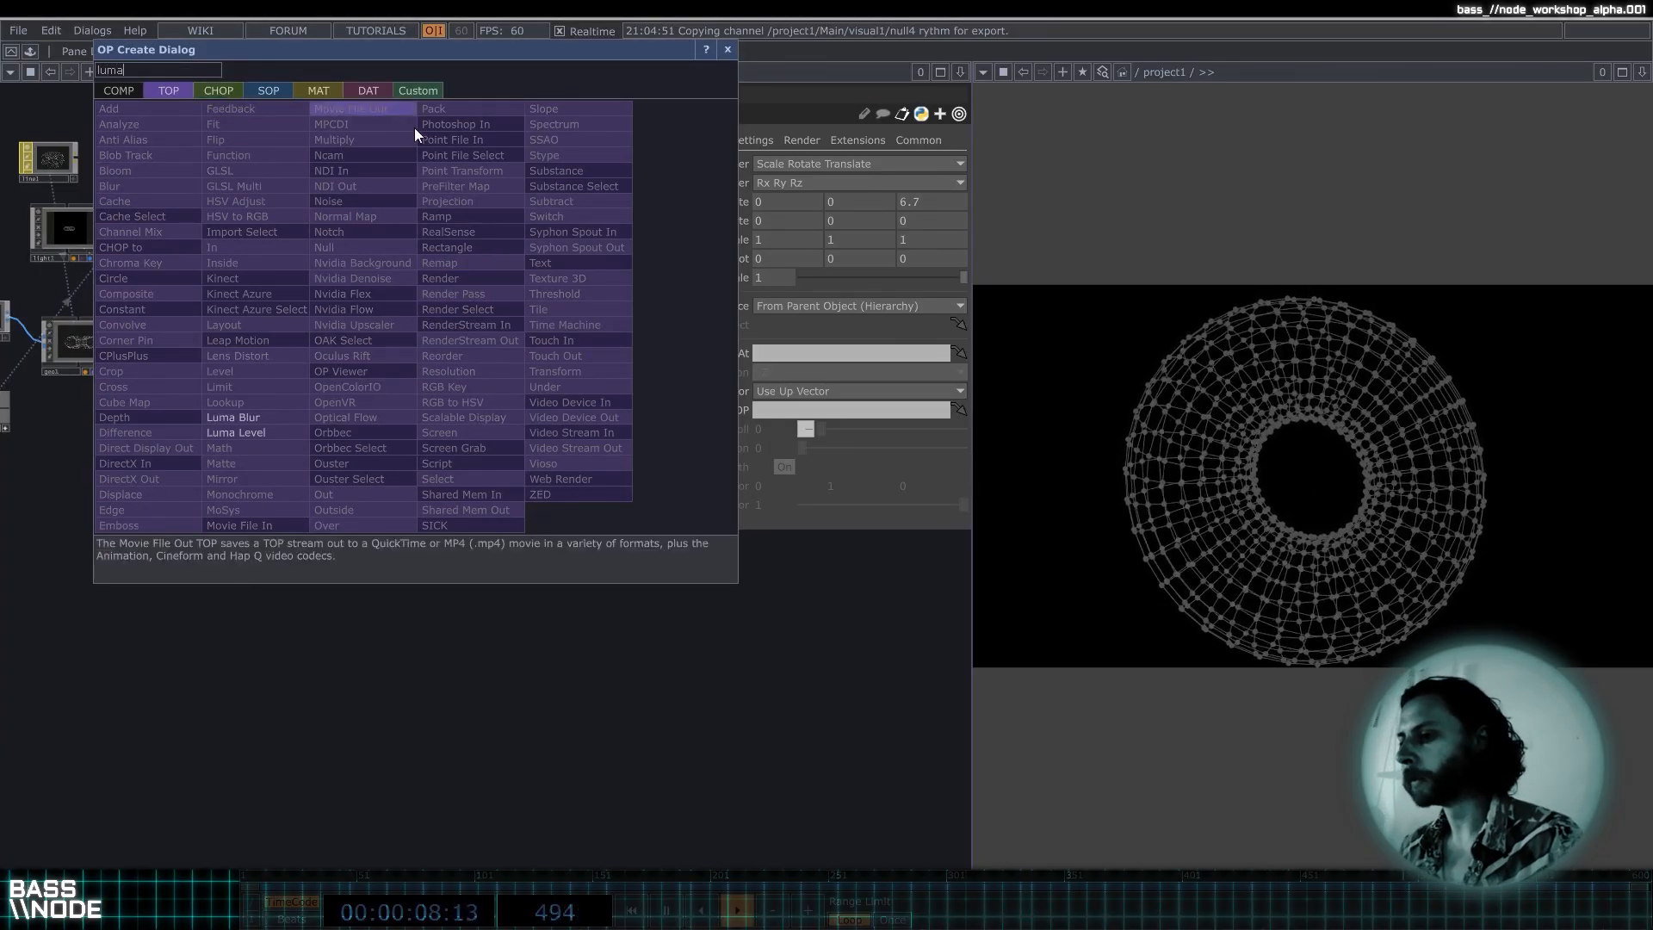
{"action": "left_click", "coordinate": [286, 421]}
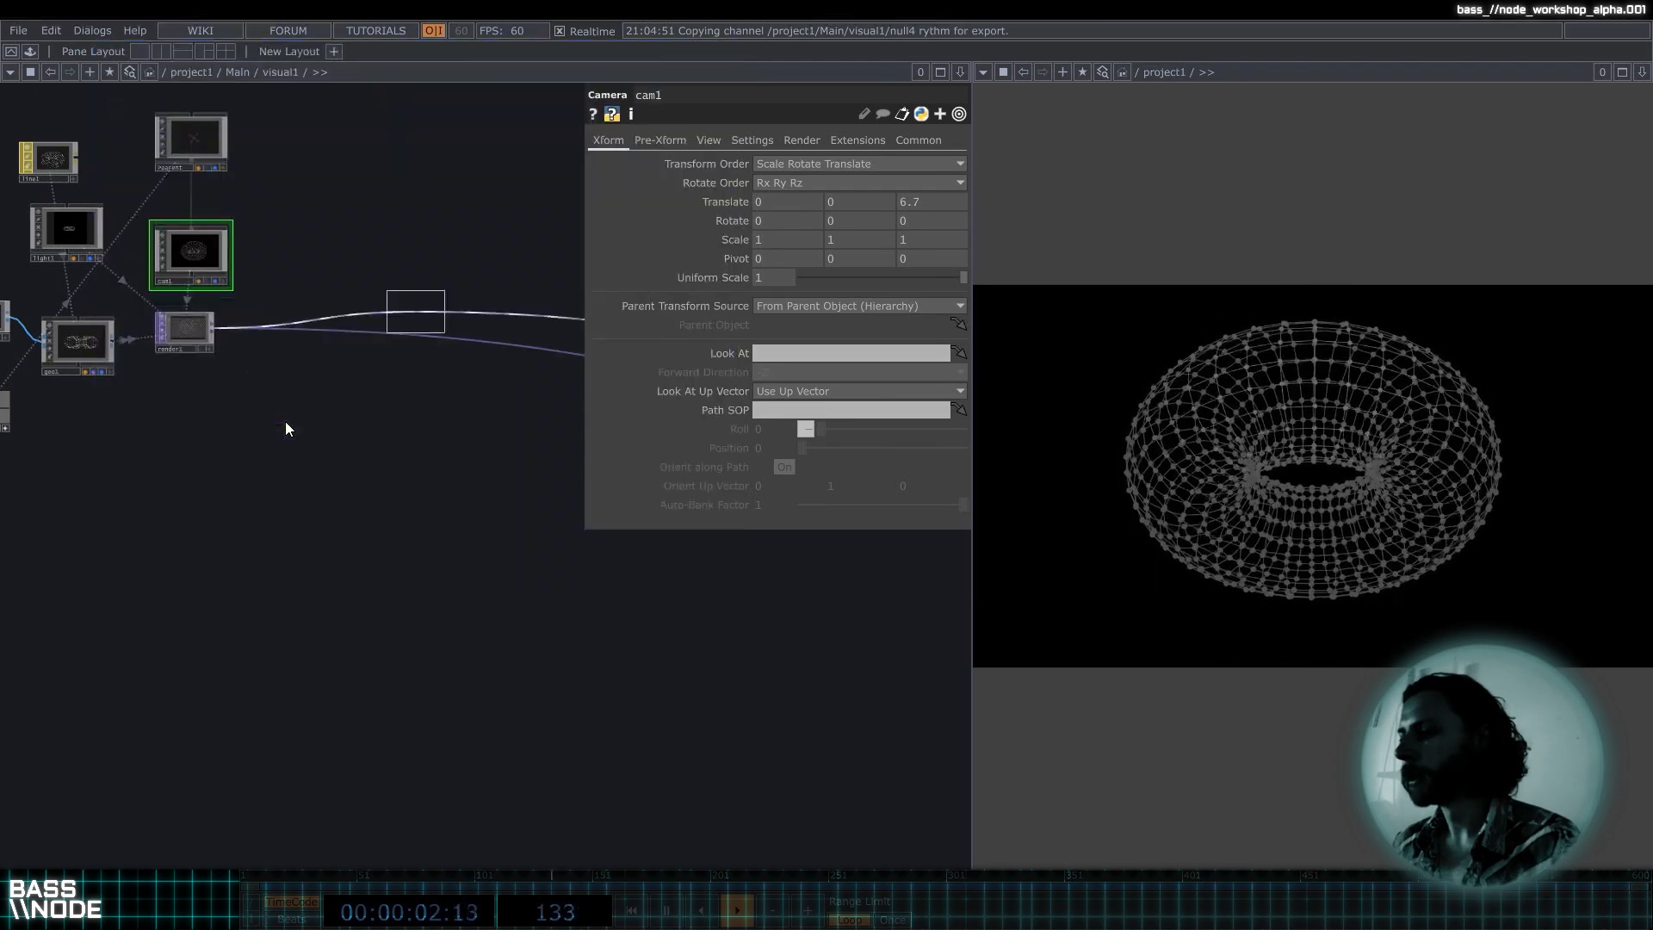
{"action": "left_click", "coordinate": [353, 346]}
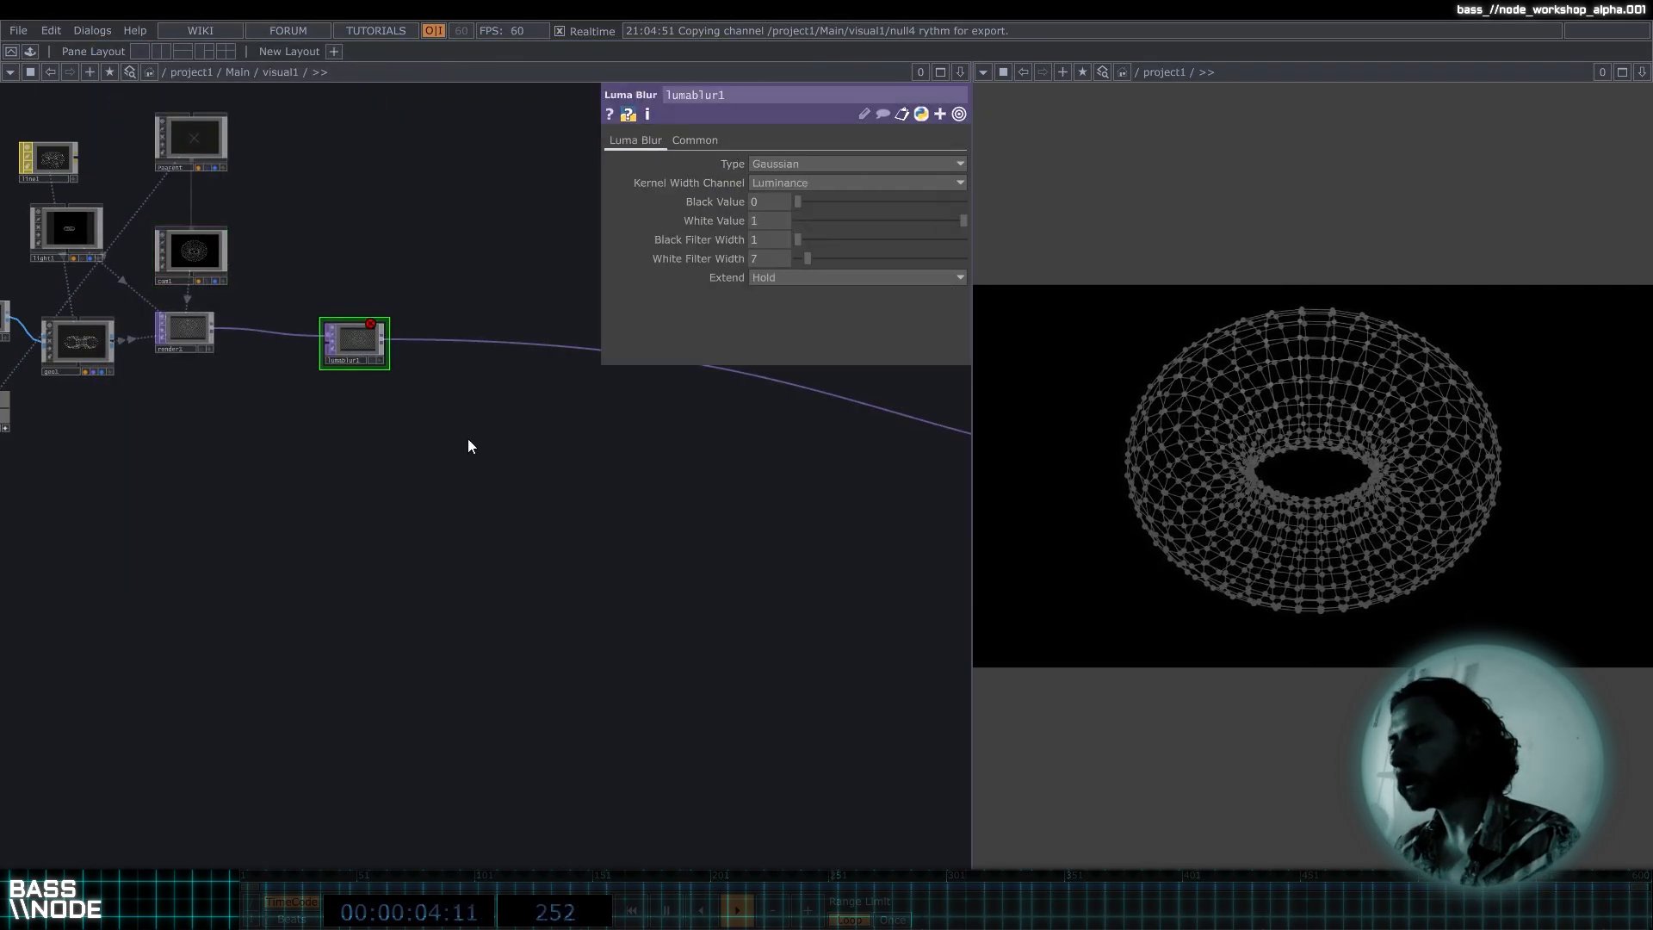
{"action": "scroll", "coordinate": [325, 302], "scroll_direction": "up", "scroll_amount": 5}
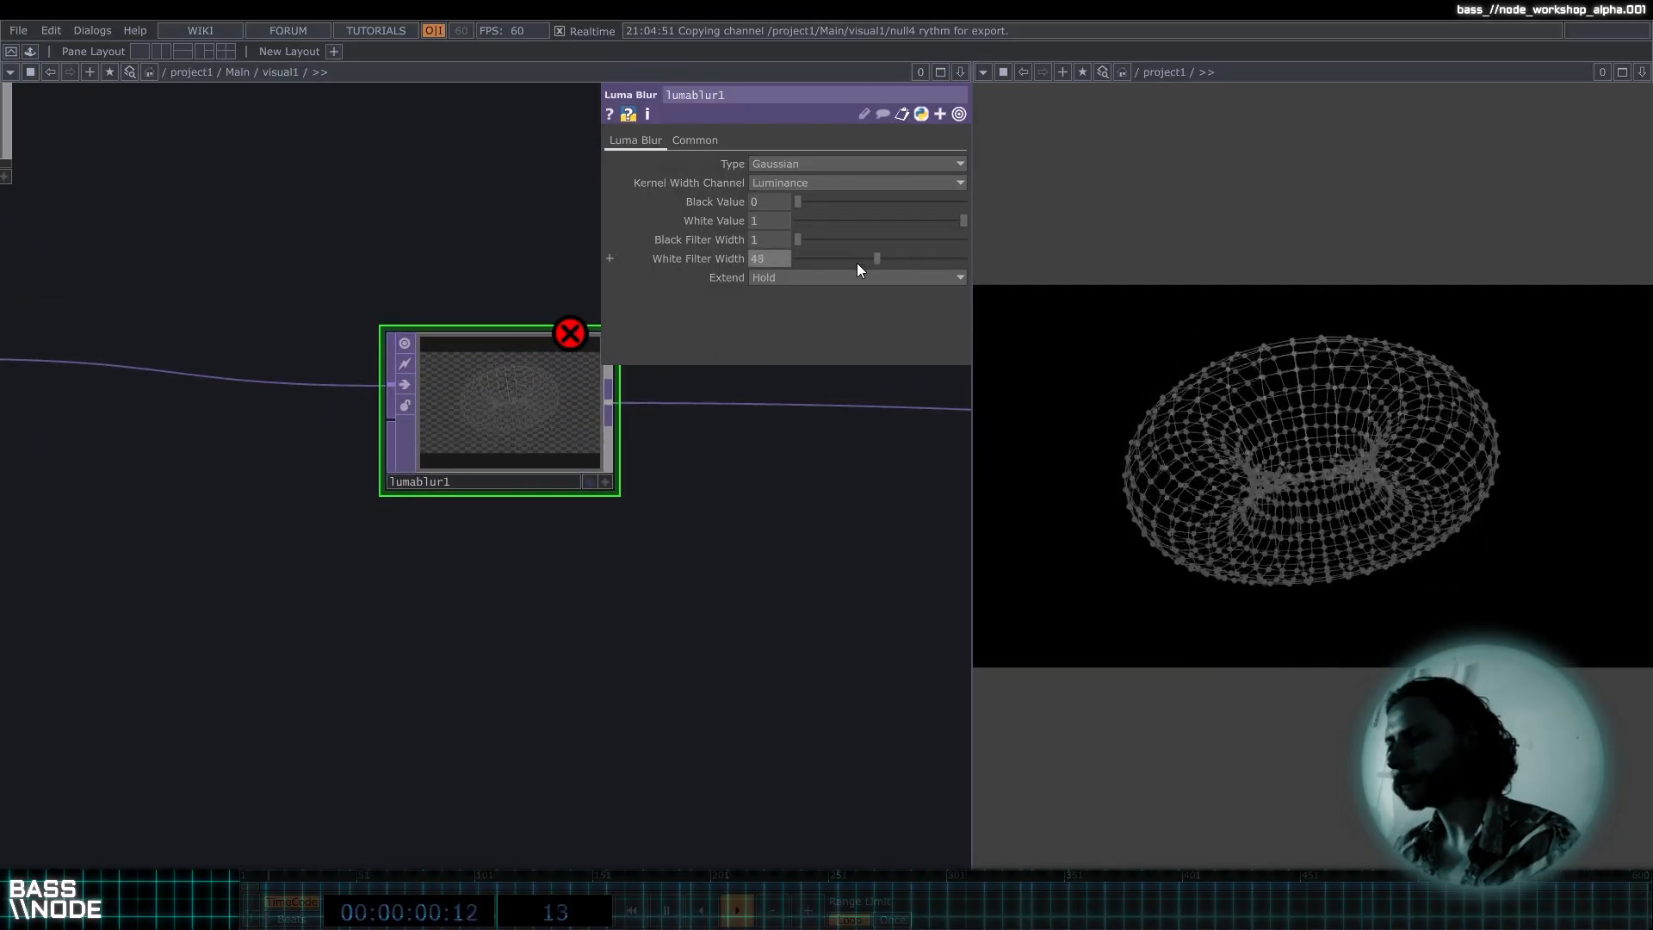
Set lumablur1's White Filter Width to 35.
{"action": "left_click_drag", "start_coordinate": [856, 261], "coordinate": [854, 261]}
{"action": "scroll", "coordinate": [651, 376], "scroll_direction": "down", "scroll_amount": 5}
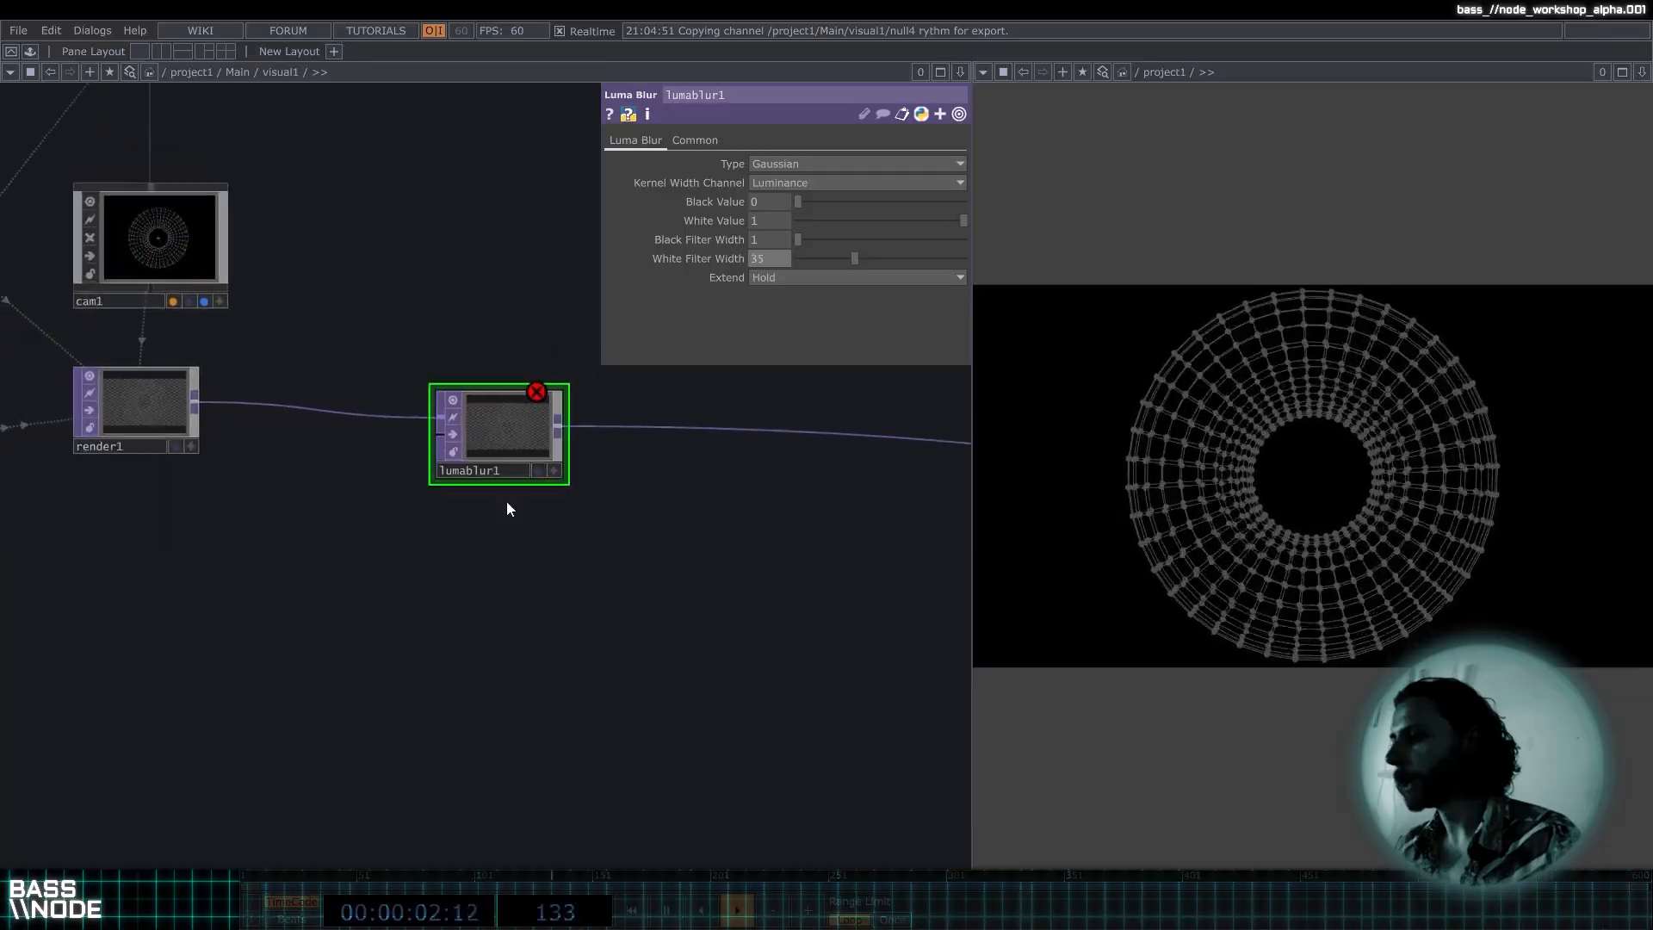
{"action": "scroll", "coordinate": [506, 501], "scroll_direction": "down", "scroll_amount": 2}
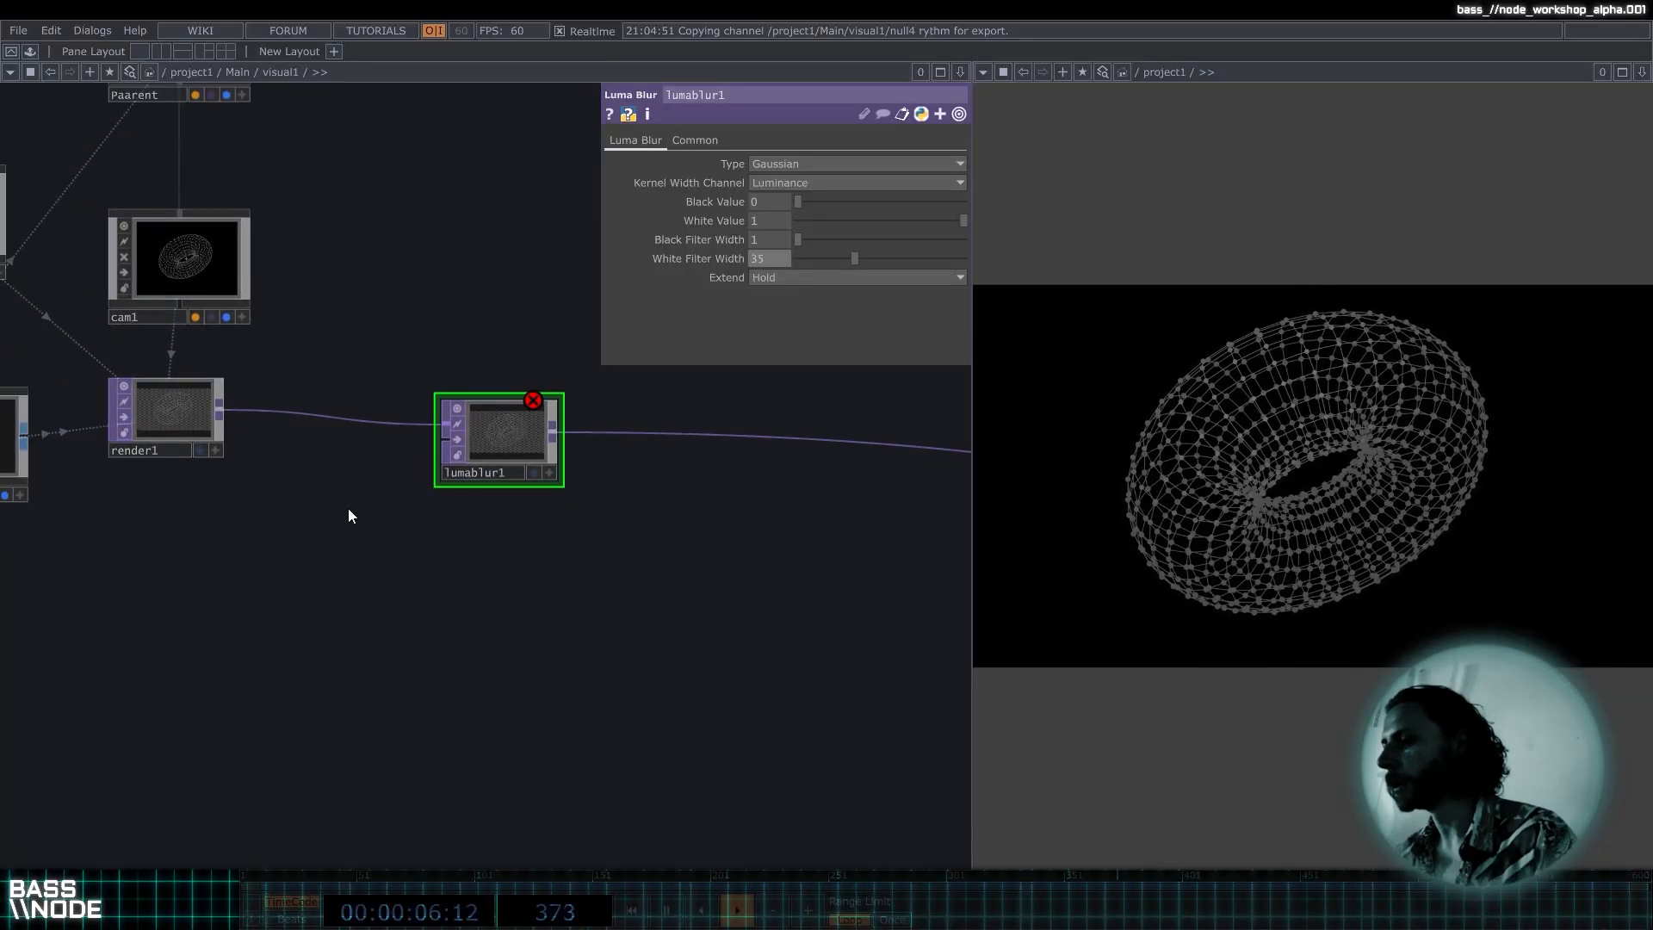
Add a Ramp TOP and place it in the empty space below render1 and lumablur1.
{"action": "left_click_drag", "start_coordinate": [339, 491], "coordinate": [333, 441]}
{"action": "middle_click_drag", "start_coordinate": [302, 414], "coordinate": [472, 495]}
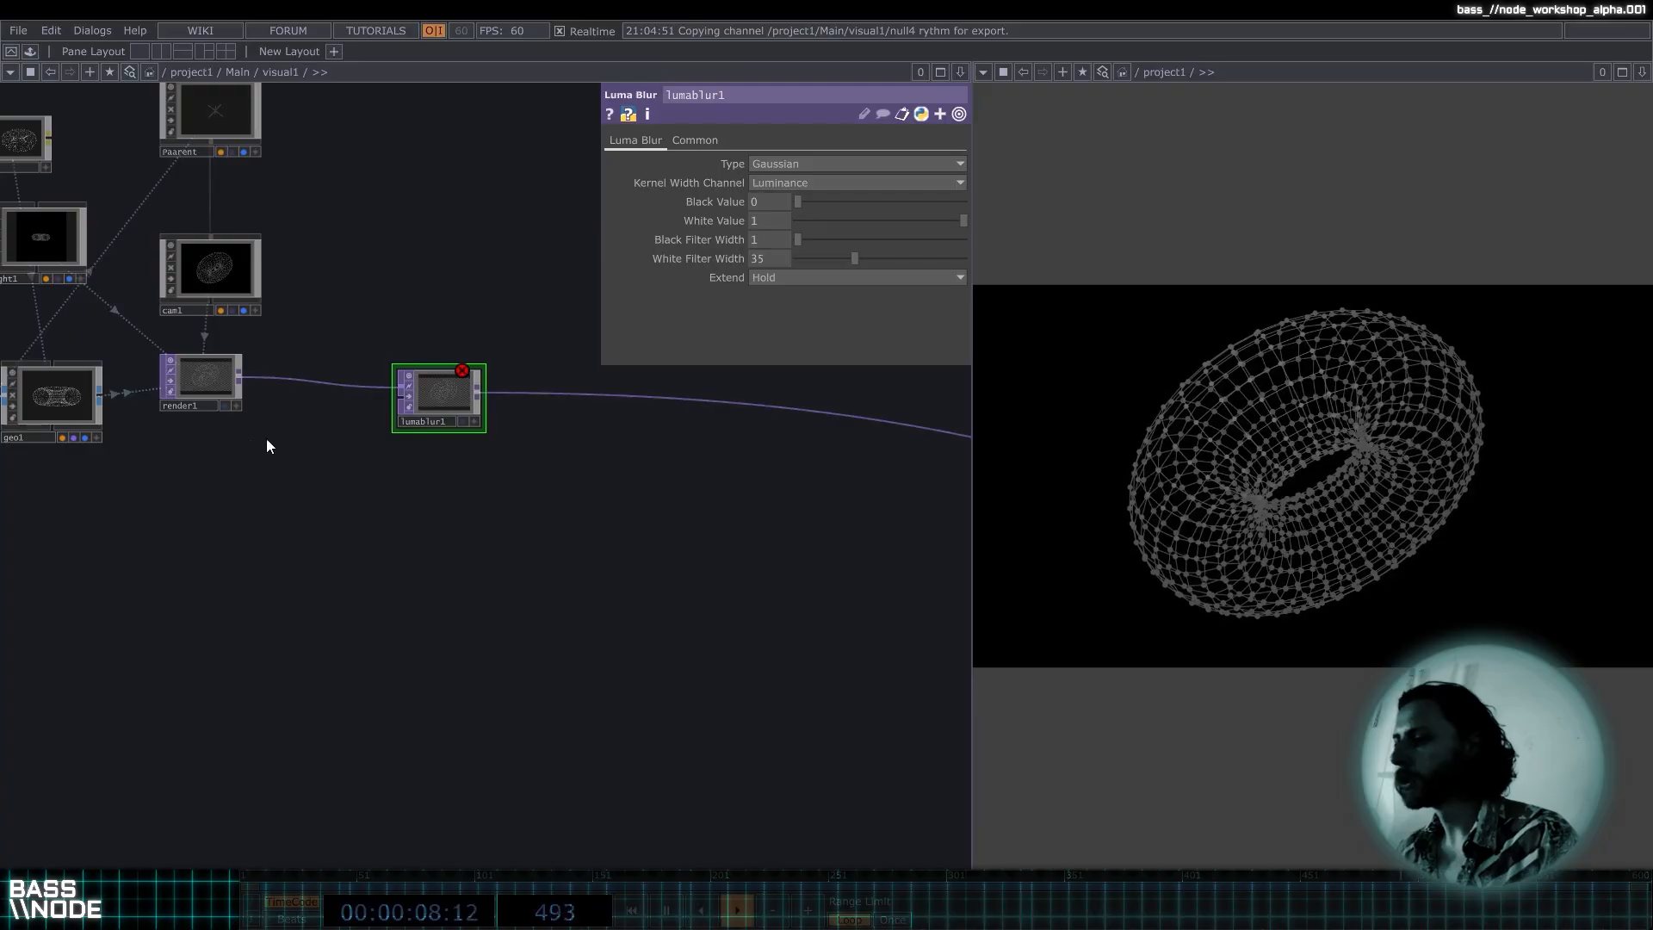
{"action": "left_click_drag", "start_coordinate": [308, 457], "coordinate": [329, 431]}
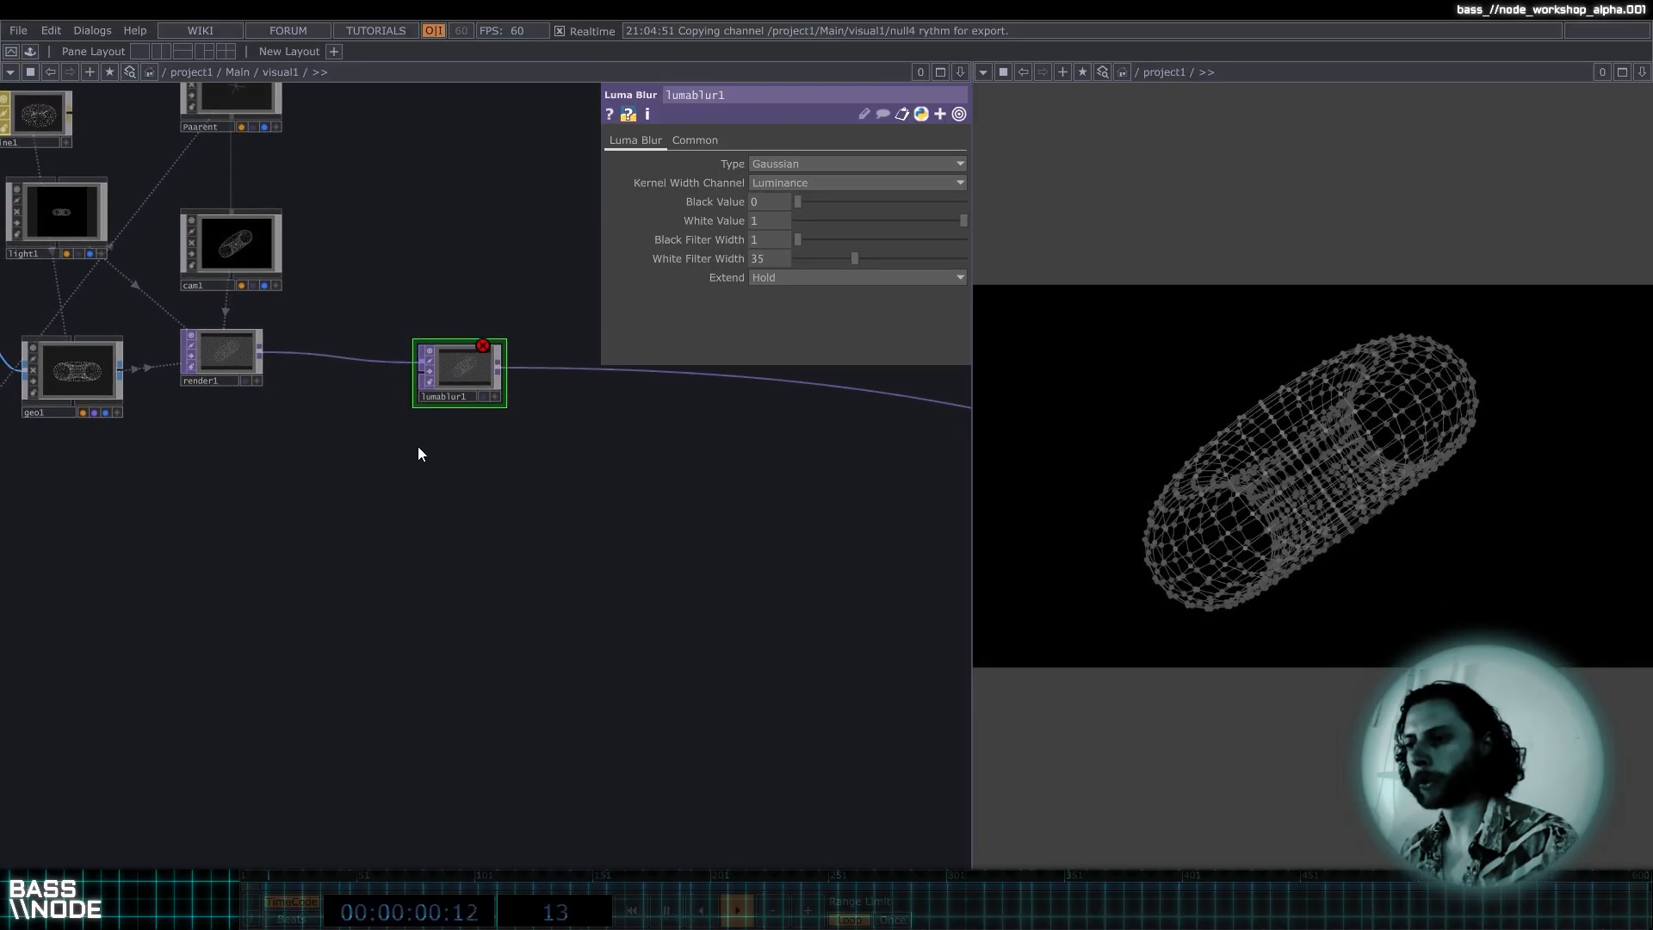
{"action": "key", "text": "Tab"}
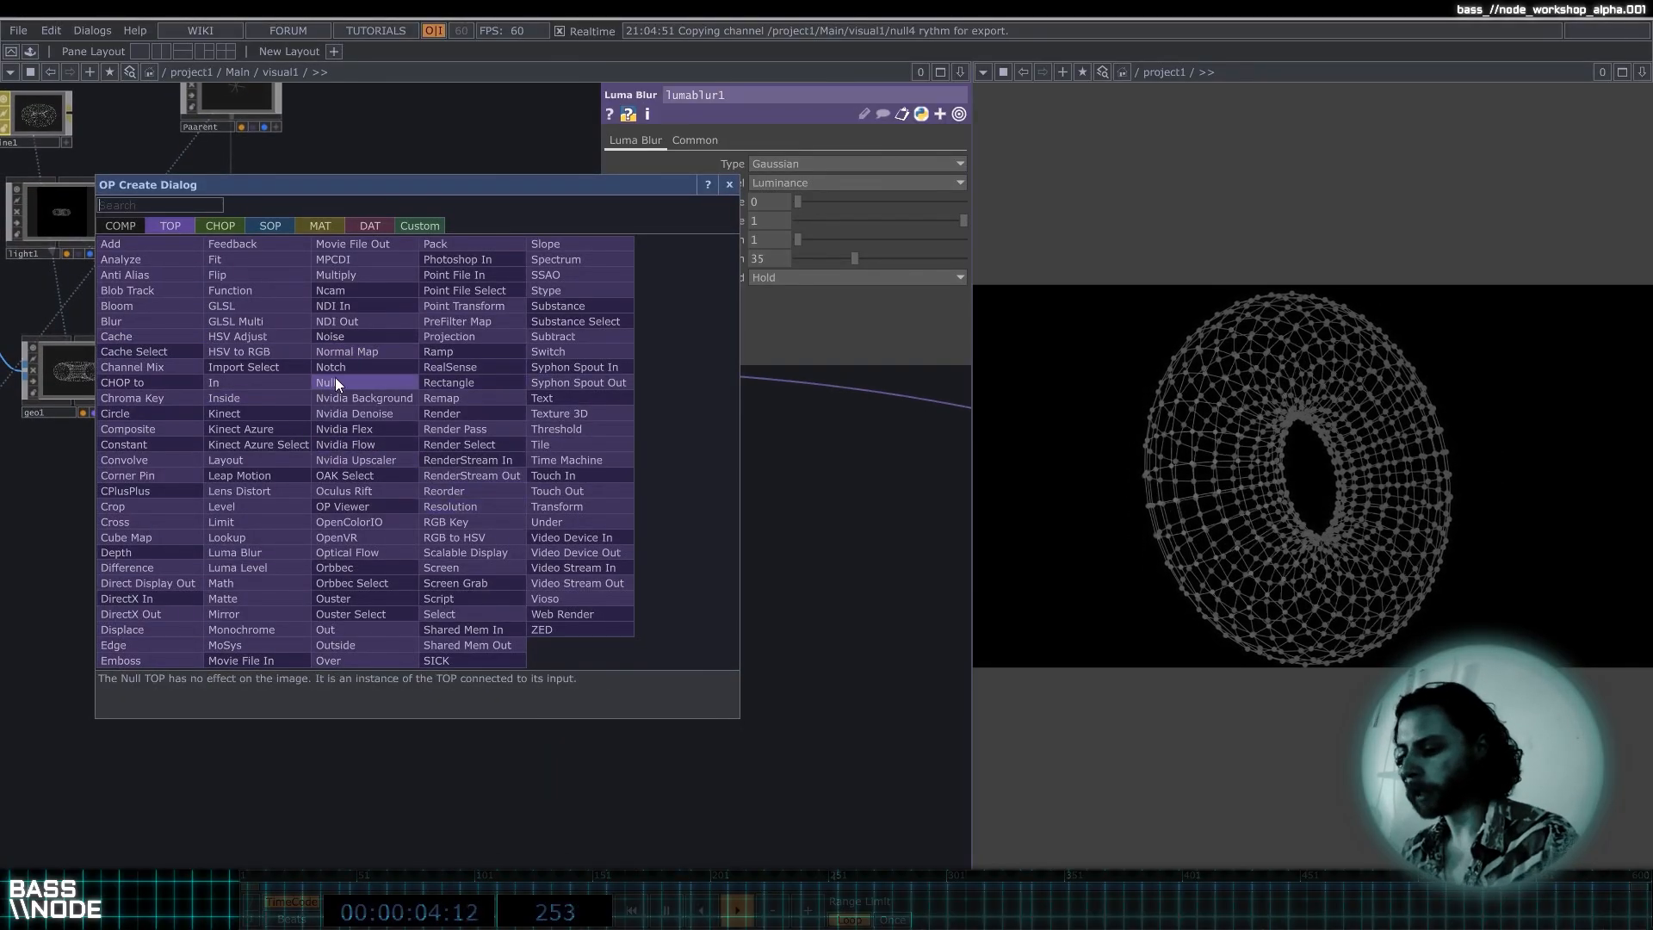
{"action": "type", "text": "ramp"}
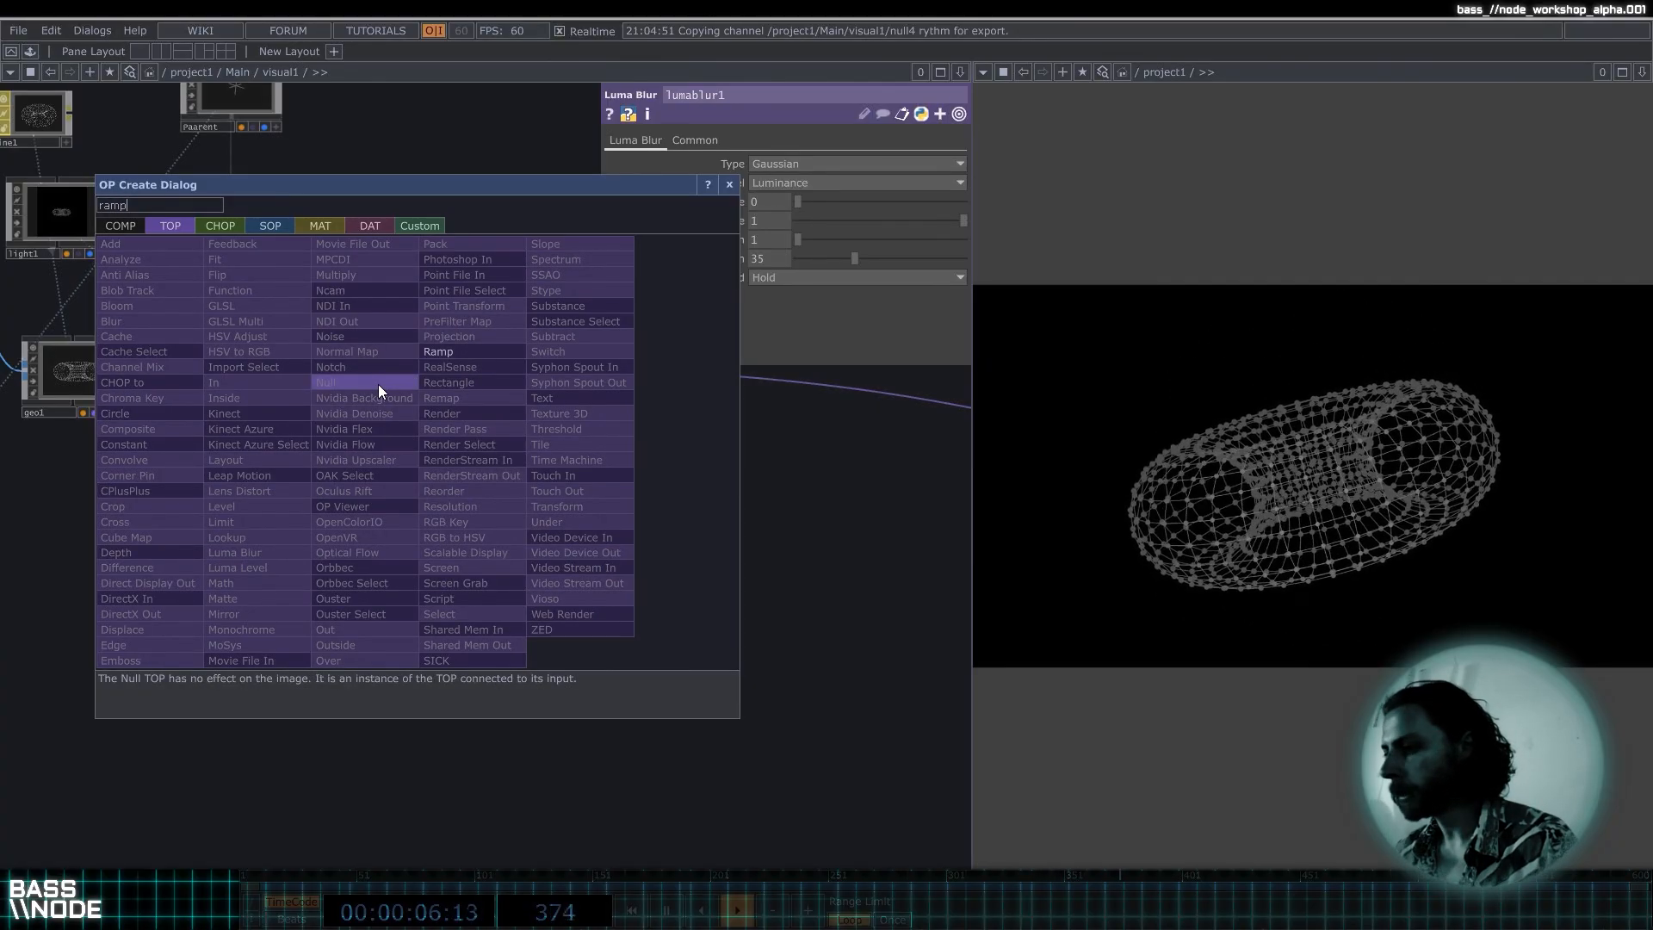
{"action": "left_click", "coordinate": [443, 351]}
{"action": "left_click", "coordinate": [320, 474]}
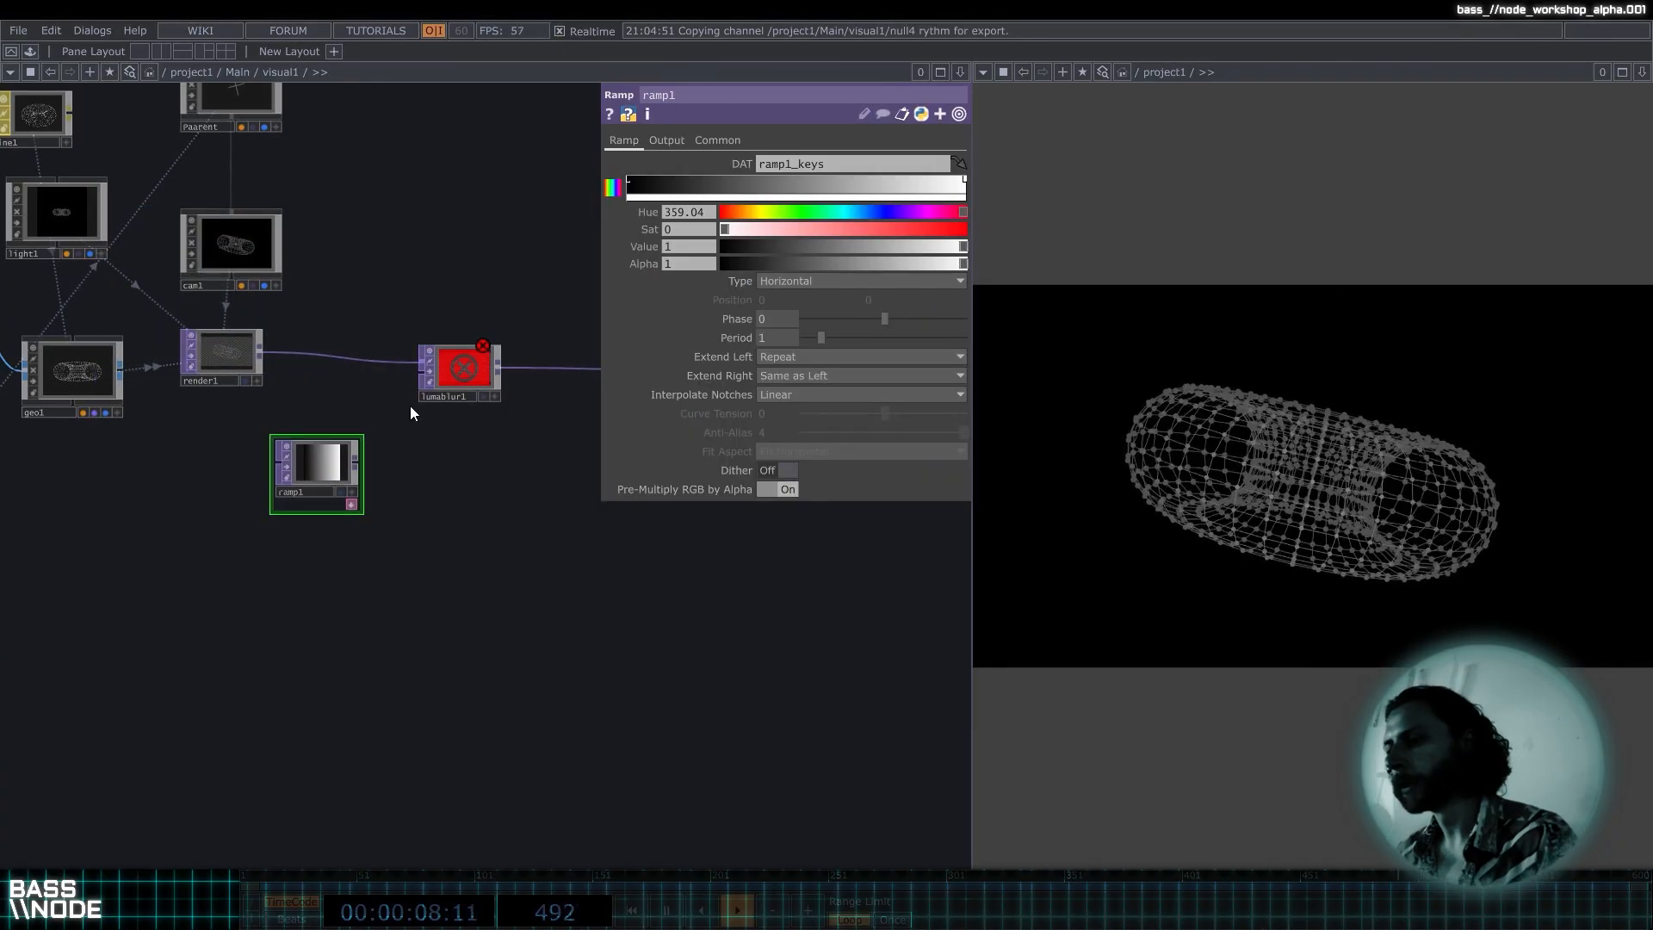
{"action": "scroll", "coordinate": [353, 479], "scroll_direction": "up", "scroll_amount": 3}
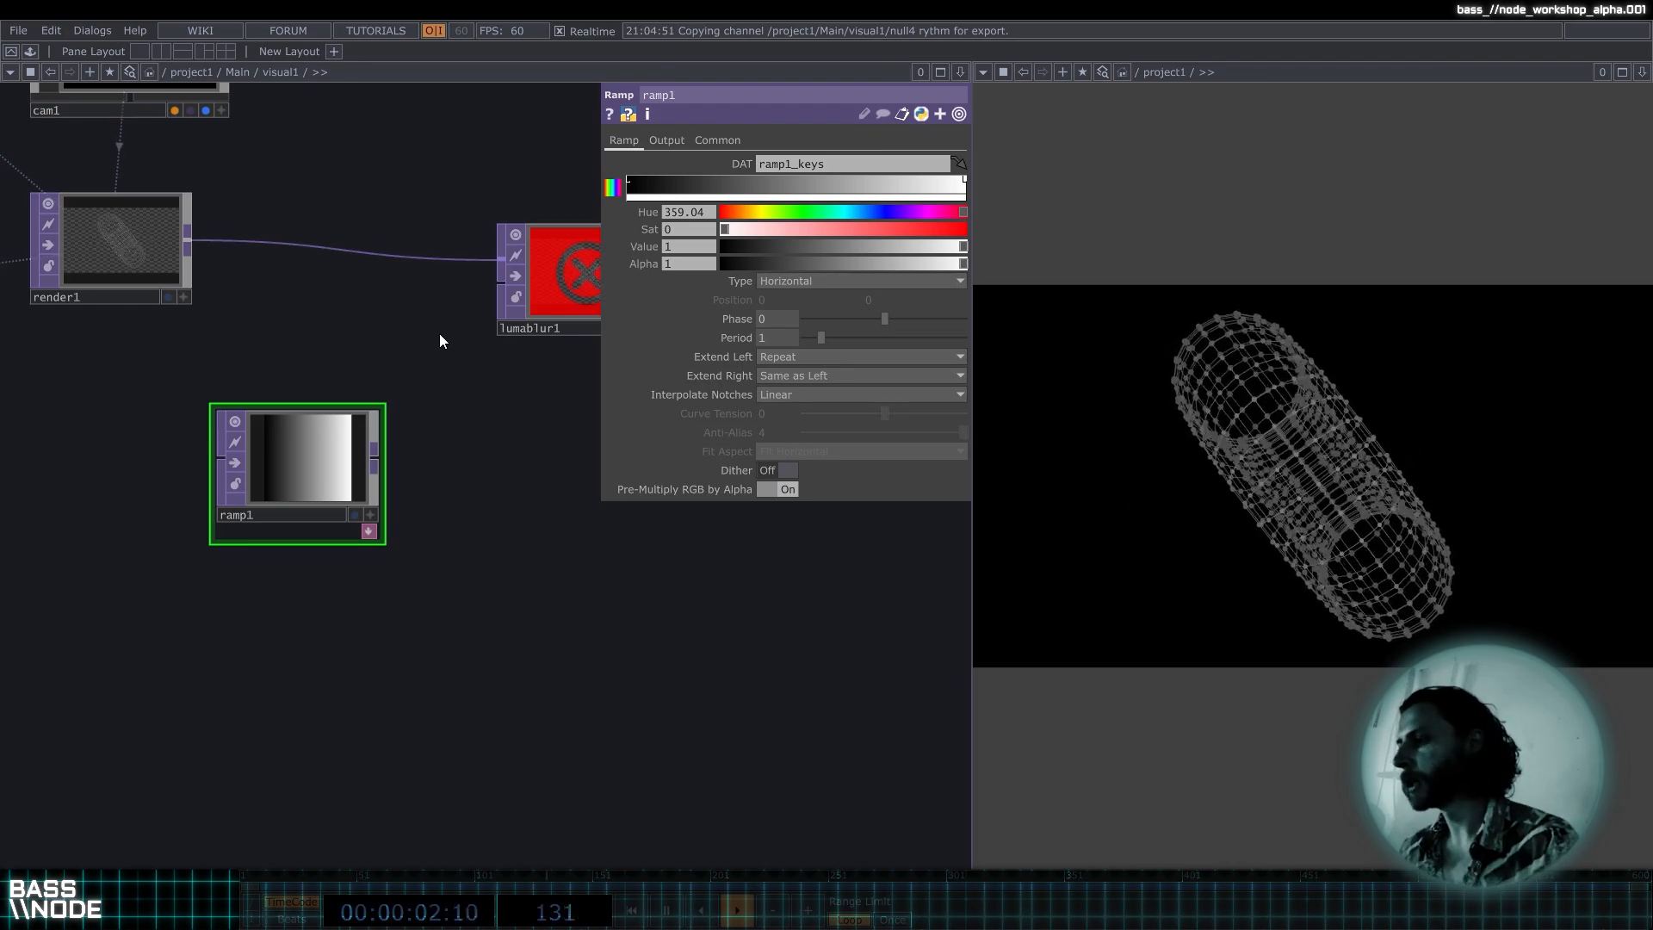
{"action": "left_click_drag", "start_coordinate": [468, 403], "coordinate": [426, 439]}
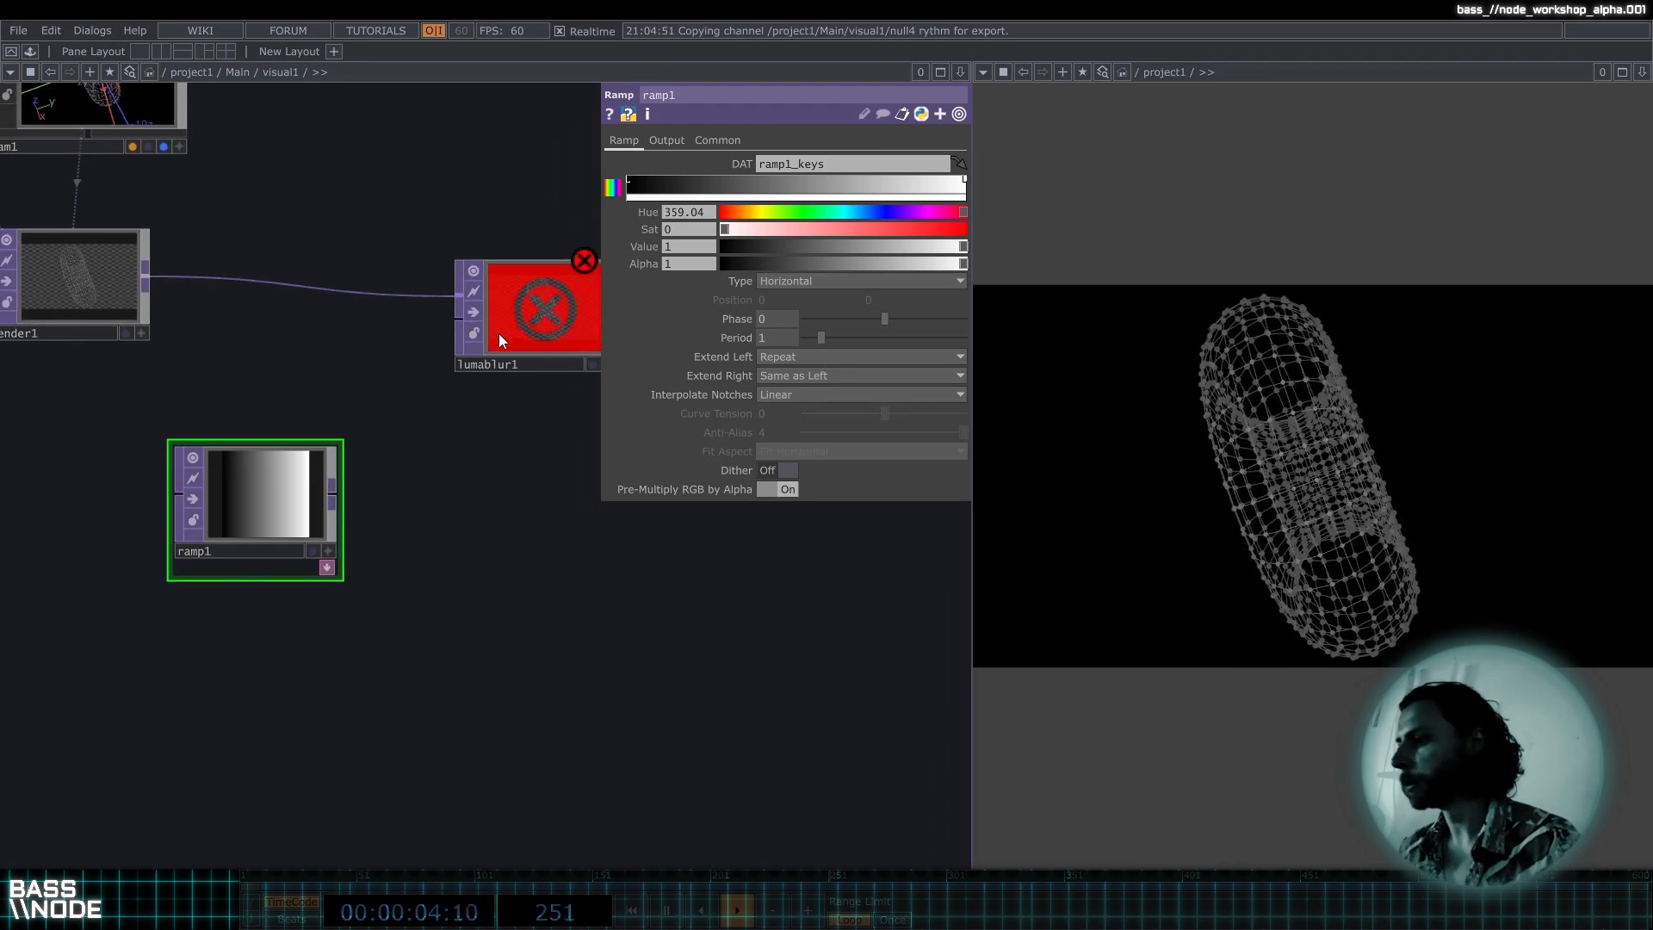
Show ramp1's resolution settings, go up to the project level and copy the Main component's Resolution parameter.
{"action": "left_click", "coordinate": [521, 357]}
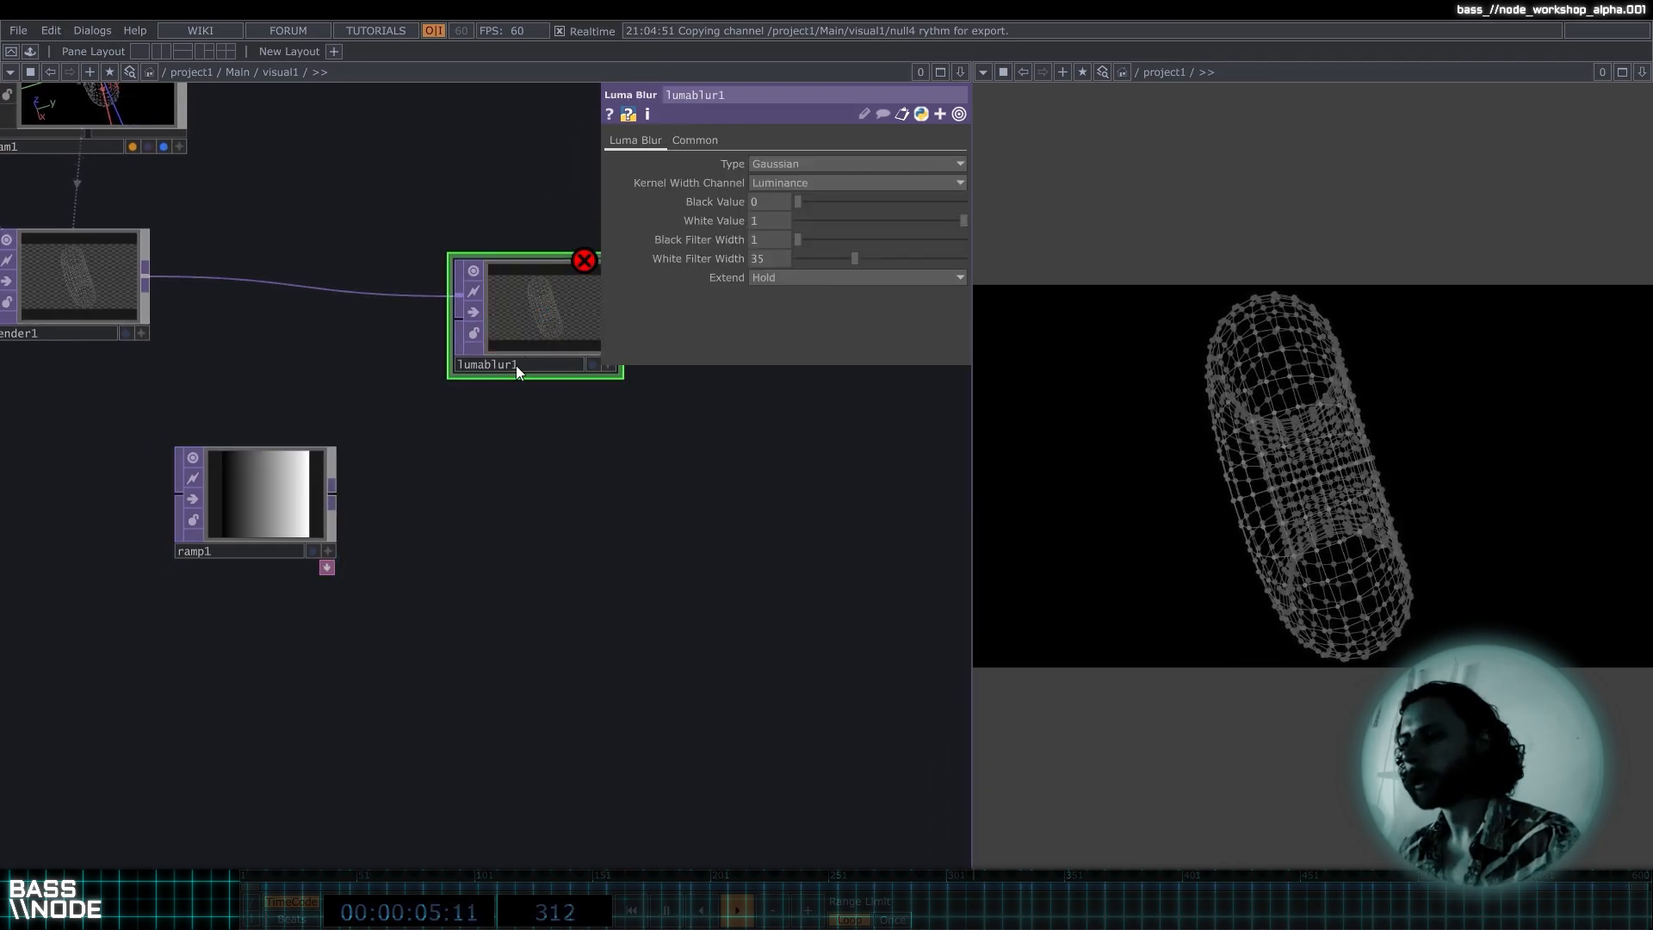
{"action": "left_click", "coordinate": [267, 497]}
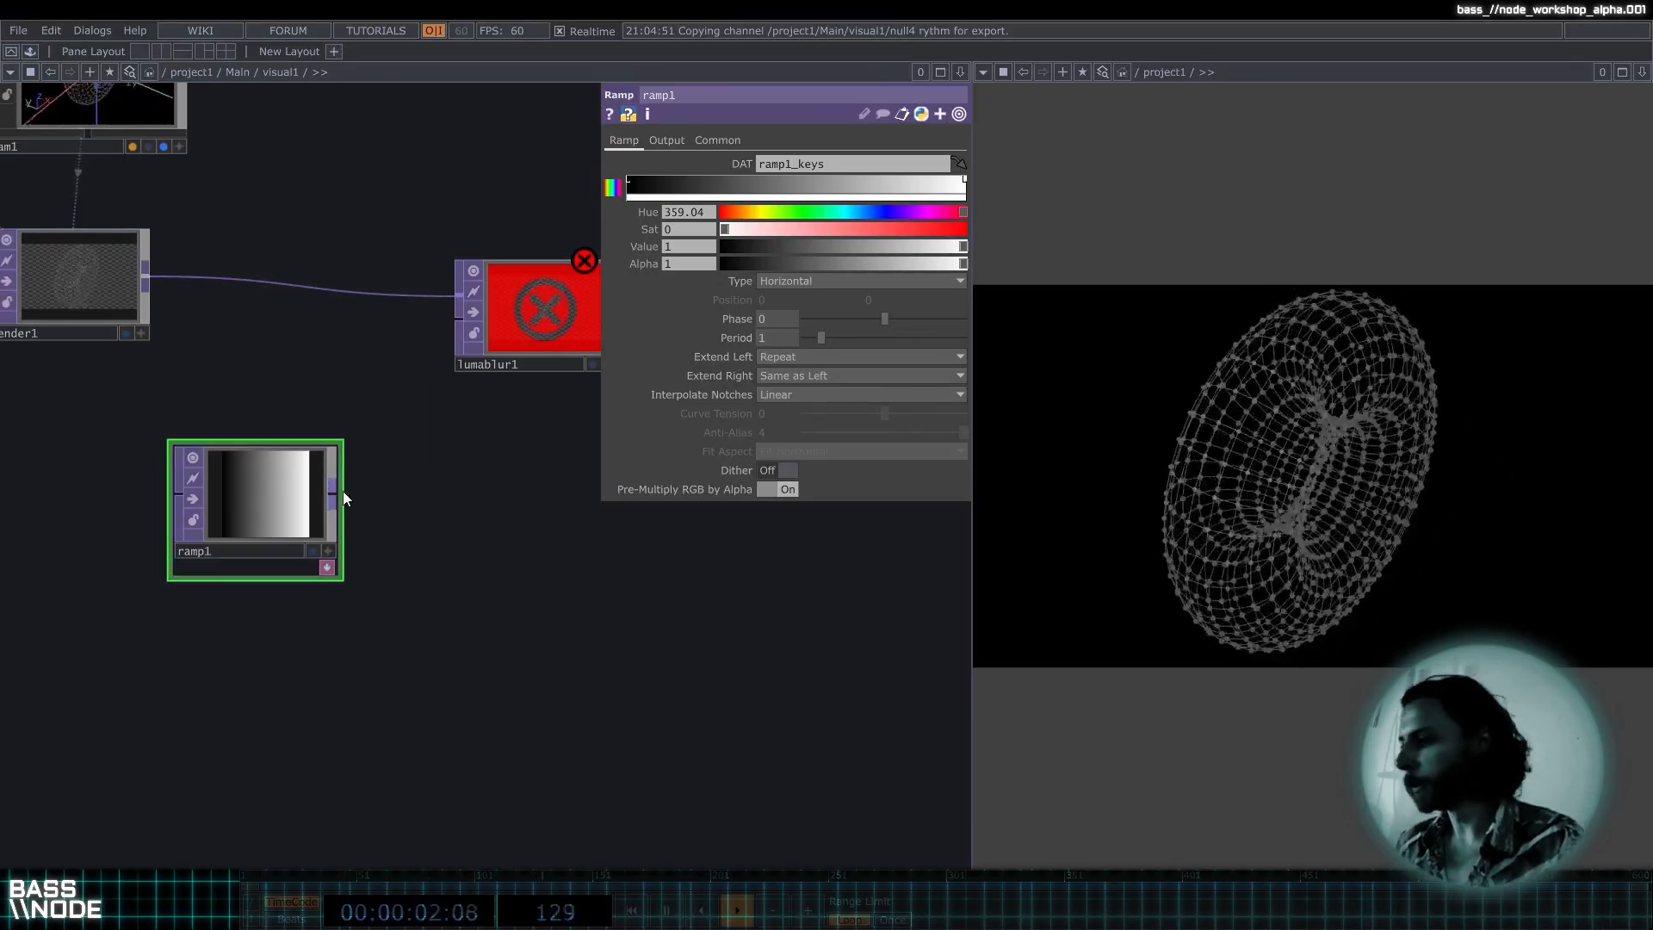
{"action": "left_click_drag", "start_coordinate": [514, 472], "coordinate": [480, 498]}
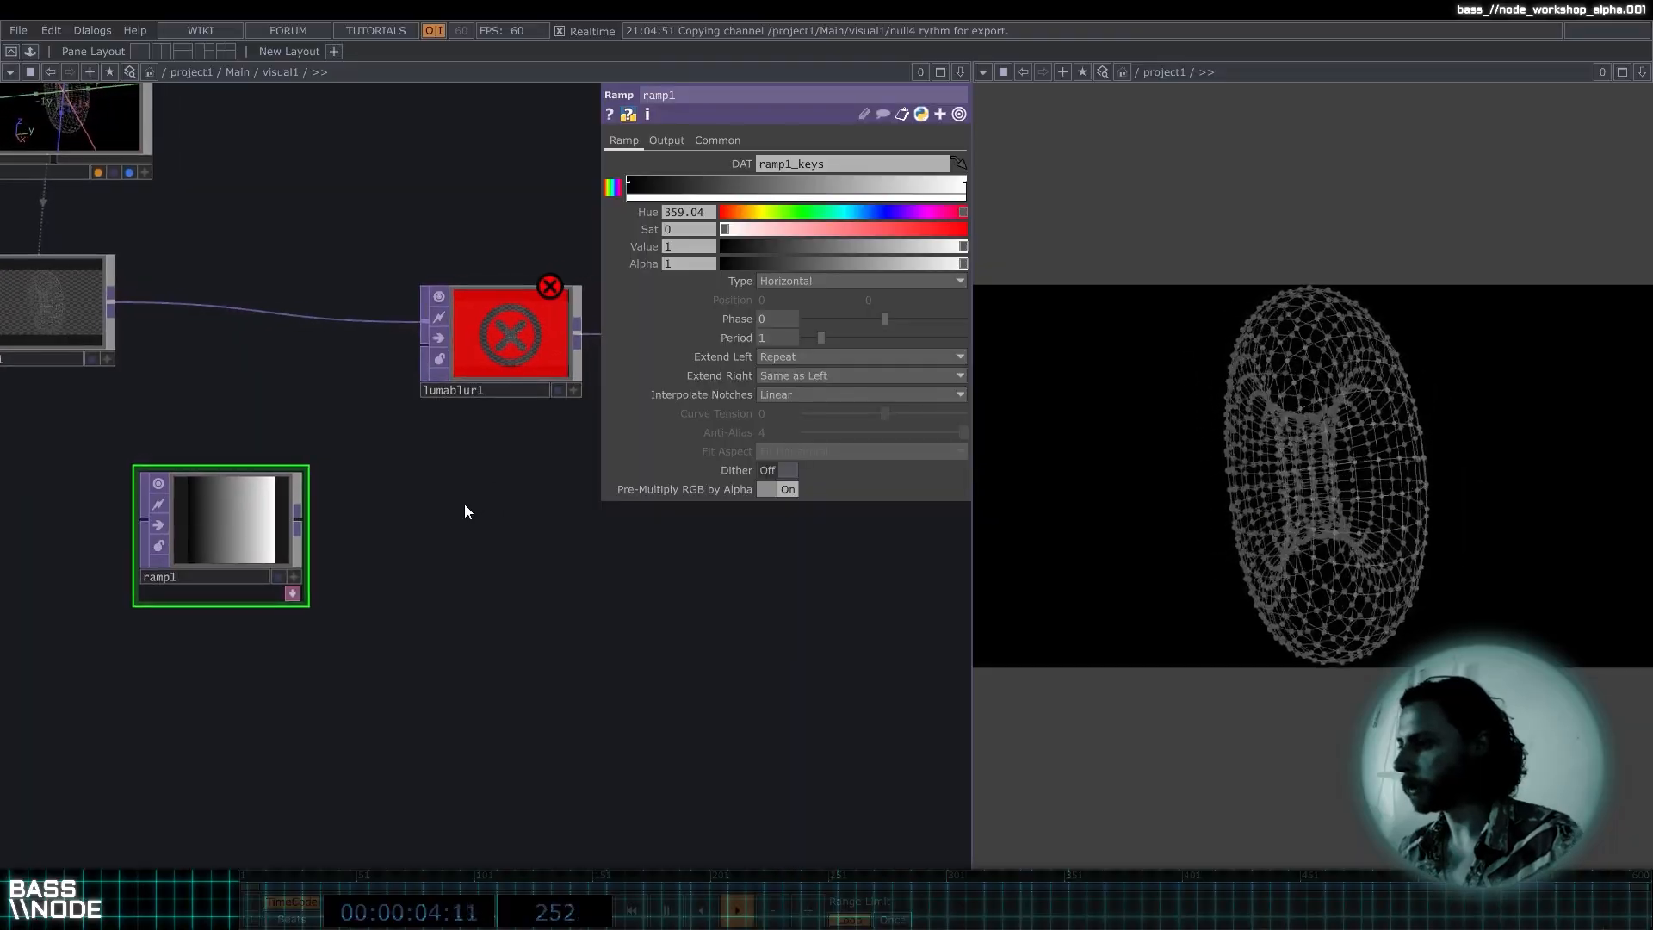
{"action": "left_click", "coordinate": [718, 140]}
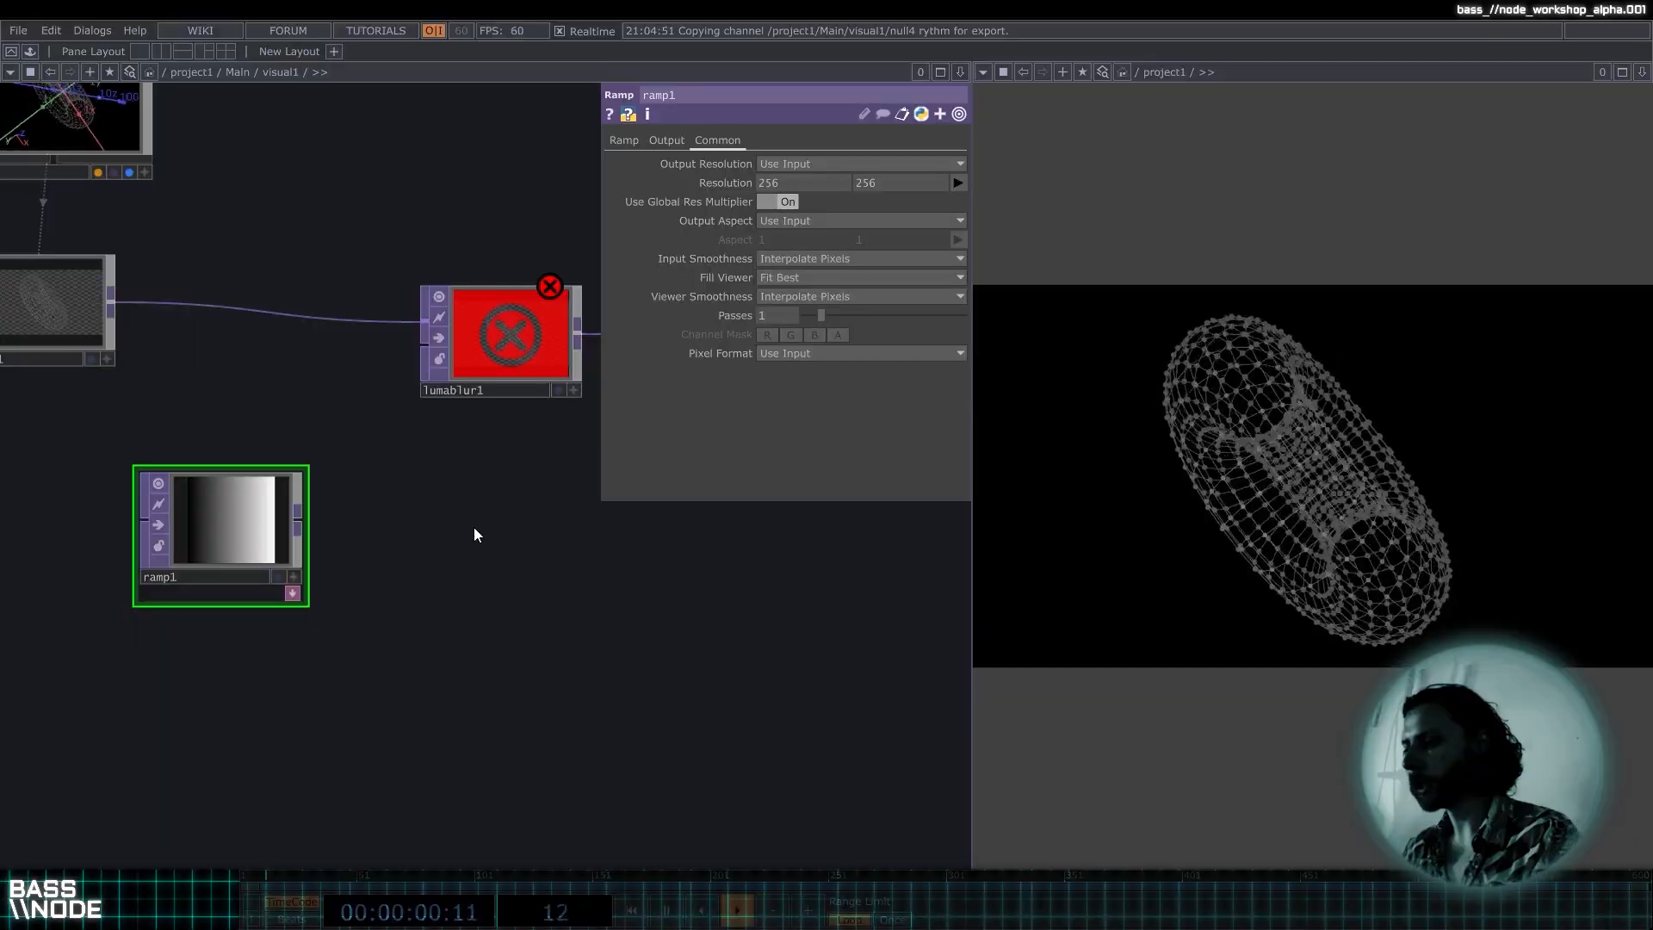
{"action": "key", "text": "u"}
{"action": "key", "text": "u"}
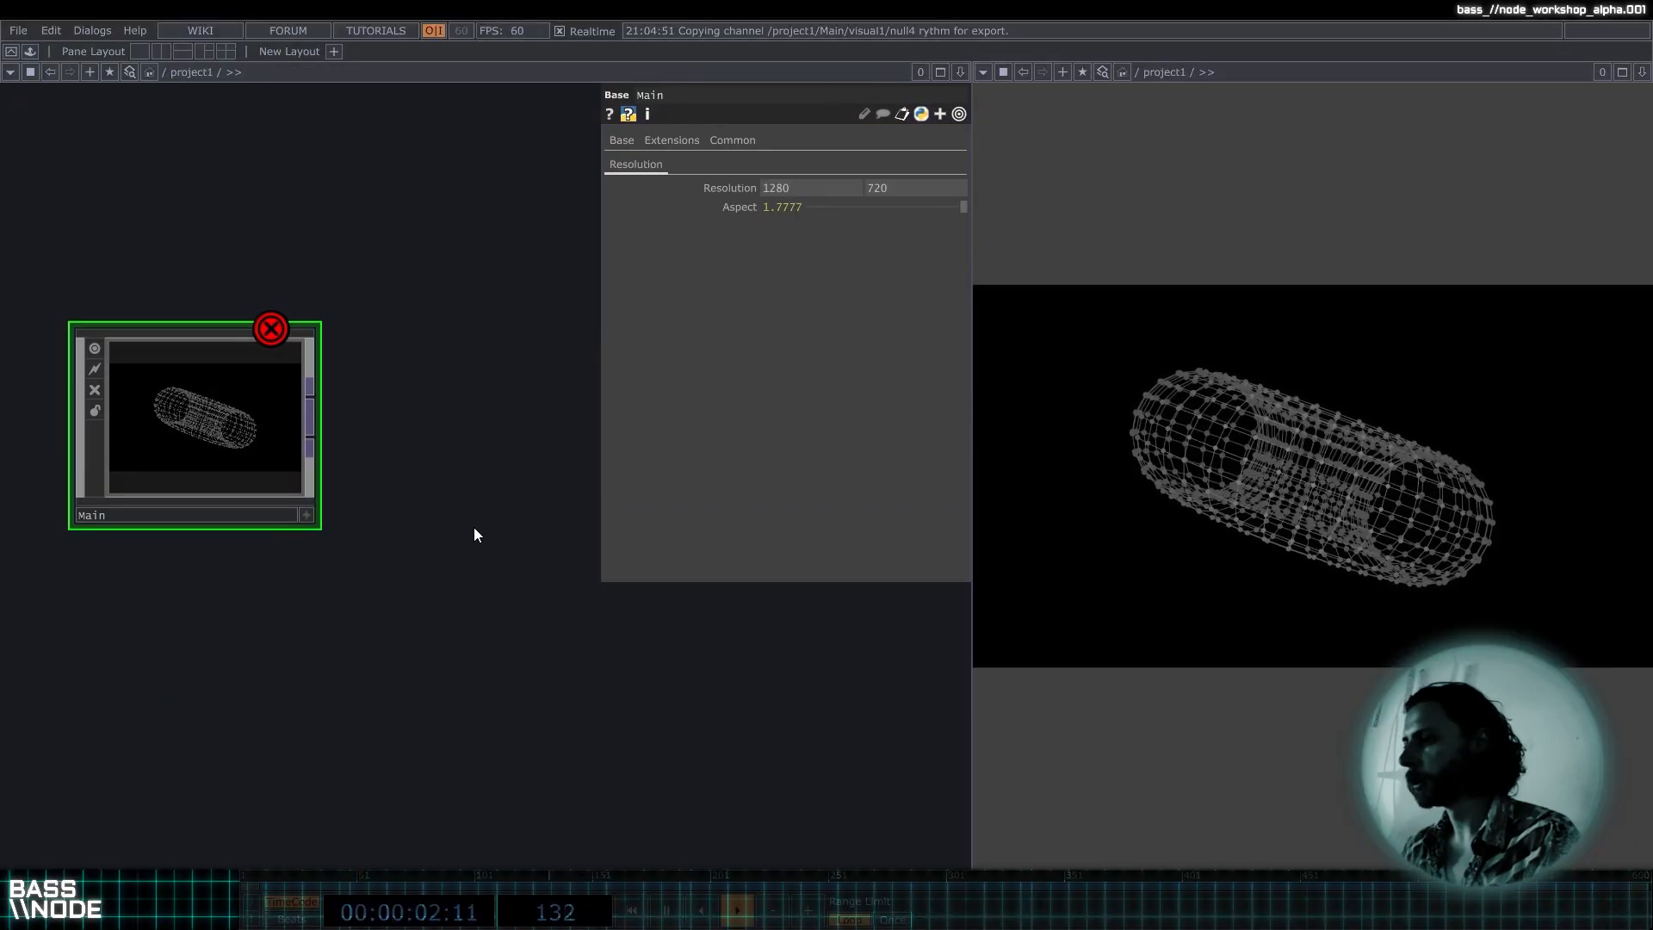
{"action": "right_click", "coordinate": [736, 188]}
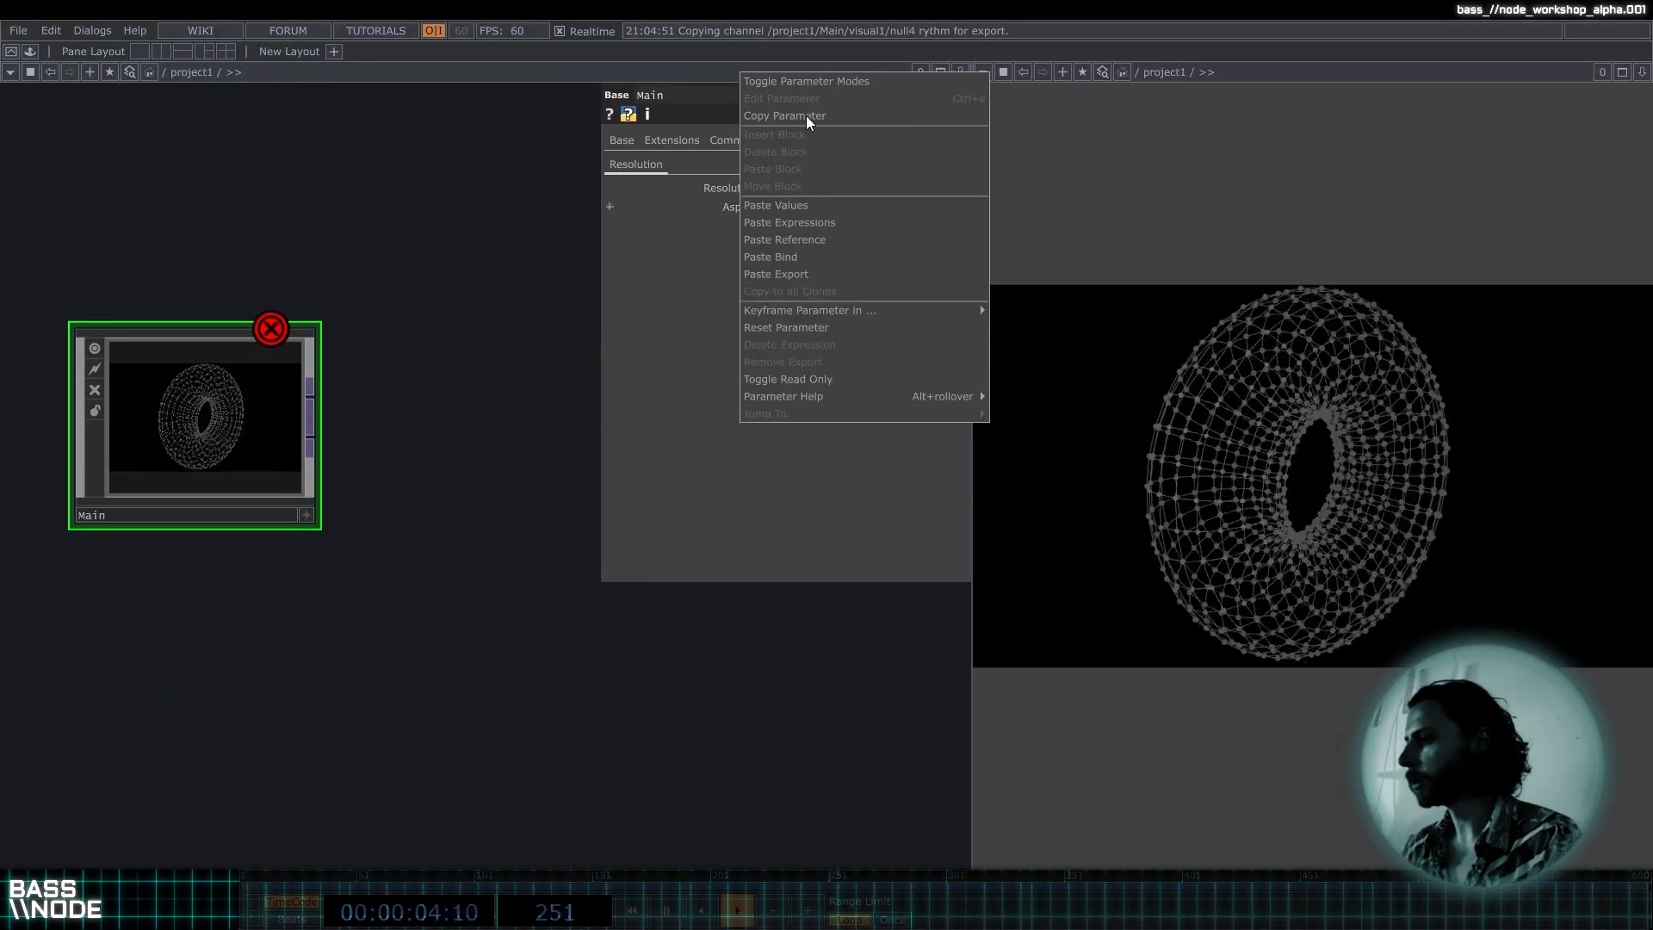
{"action": "left_click", "coordinate": [839, 115]}
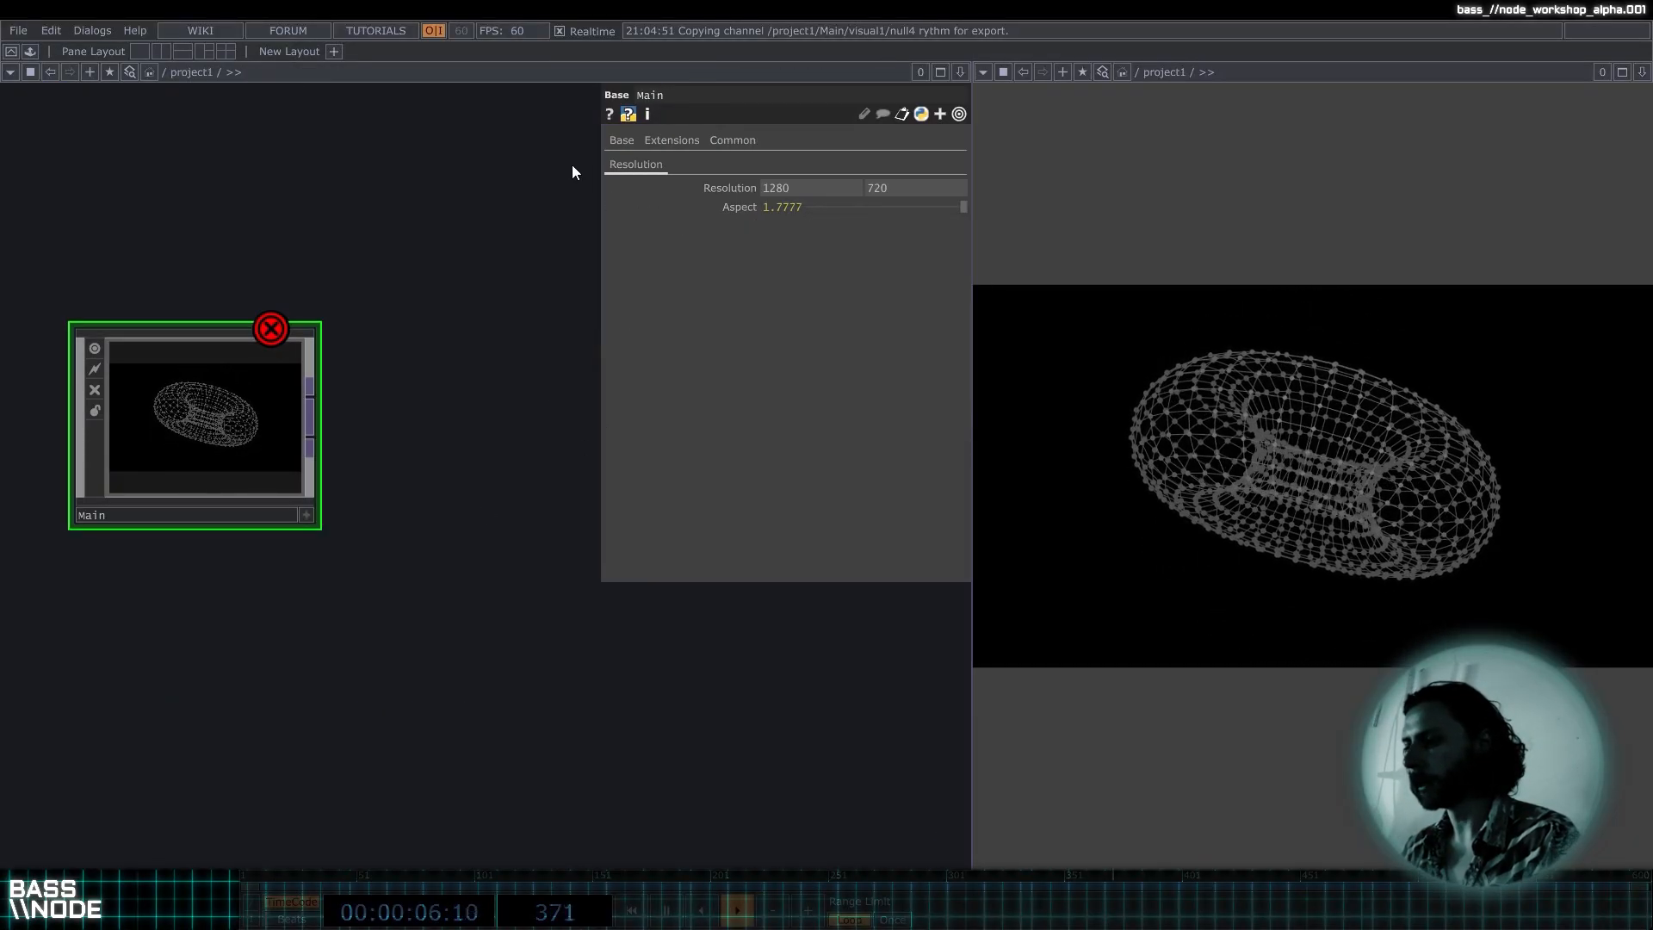
Return to the visual1 network and paste the copied Resolution as a reference onto ramp1's Resolution.
{"action": "key", "text": "i"}
{"action": "key", "text": "i"}
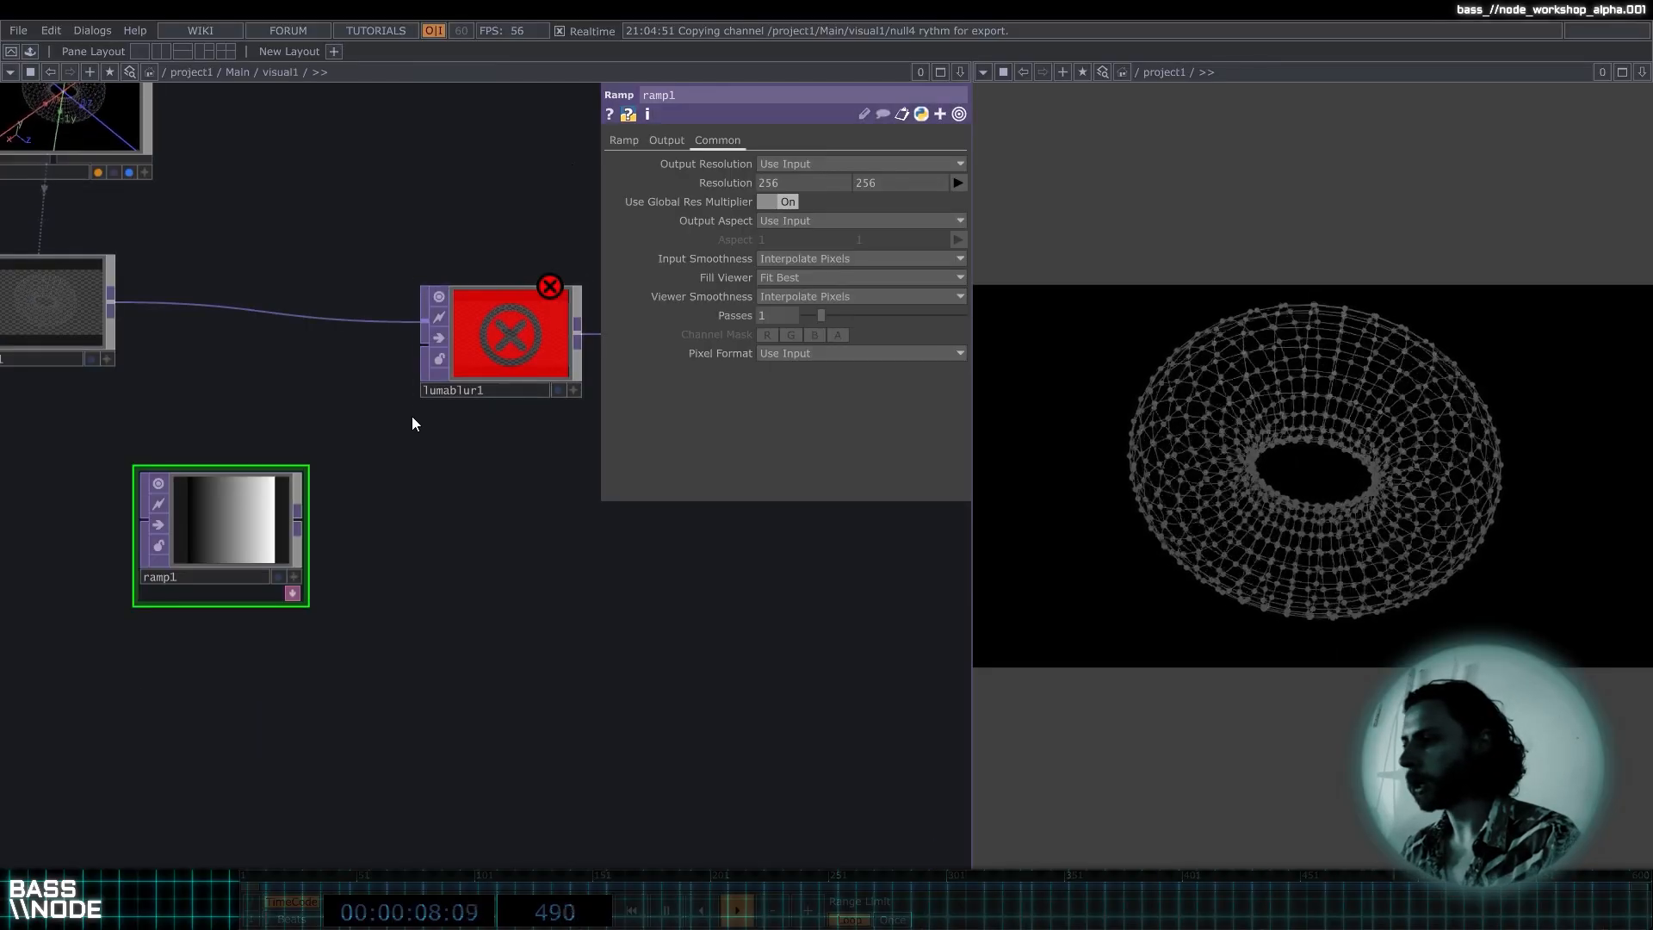
{"action": "right_click", "coordinate": [742, 188]}
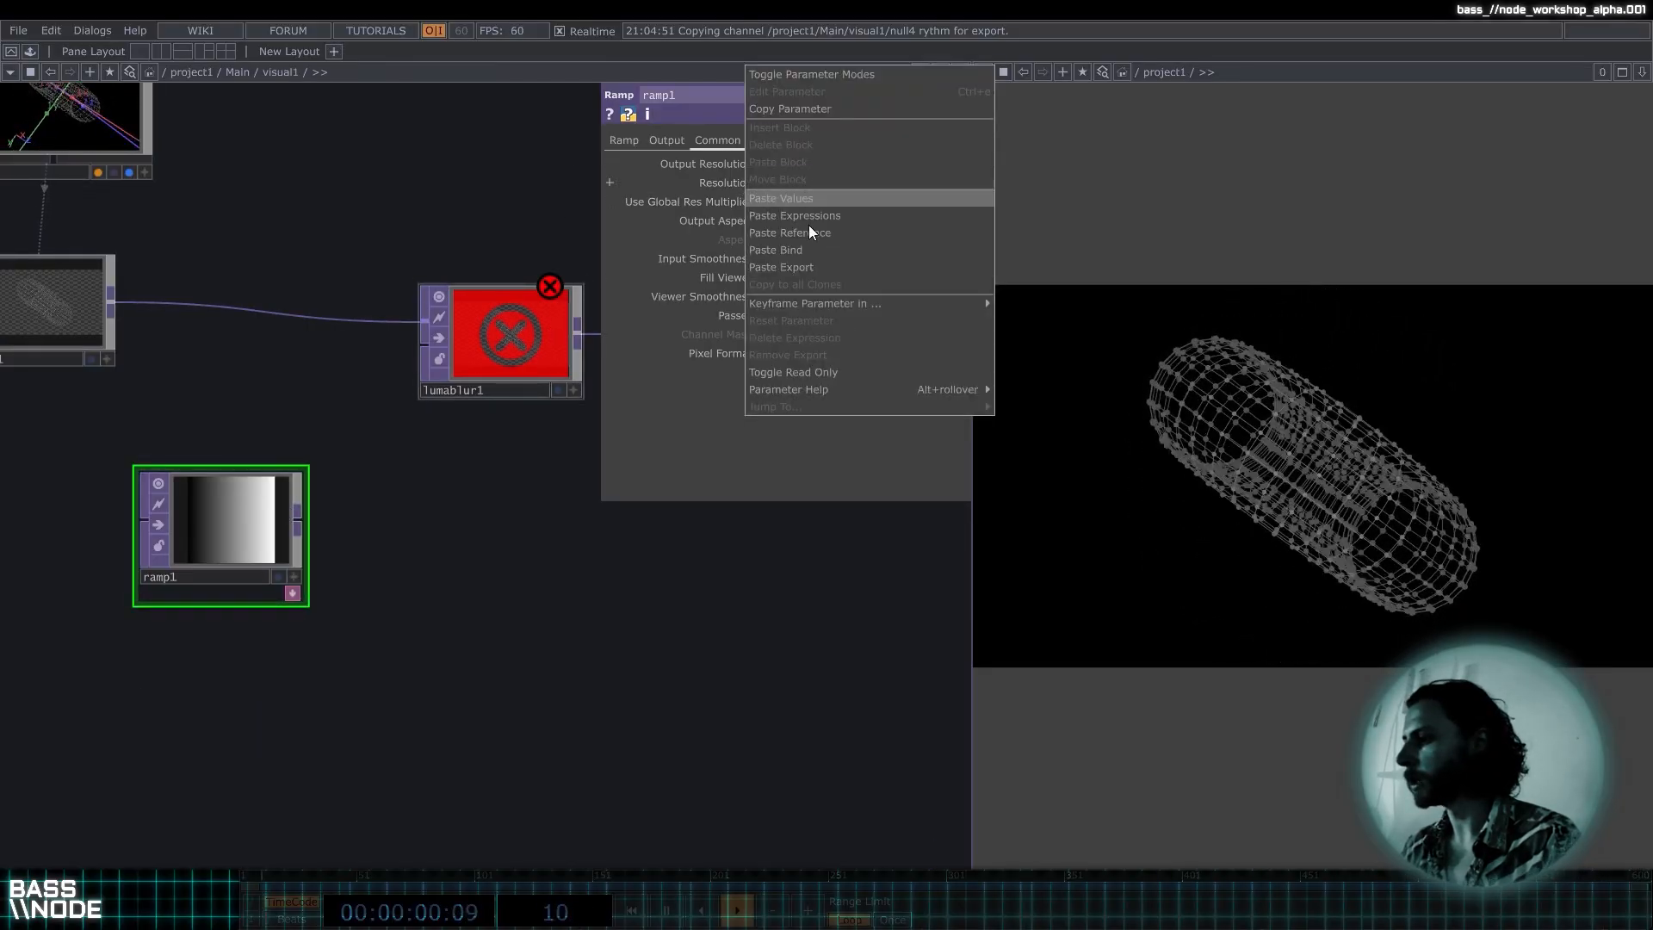
{"action": "left_click", "coordinate": [814, 236]}
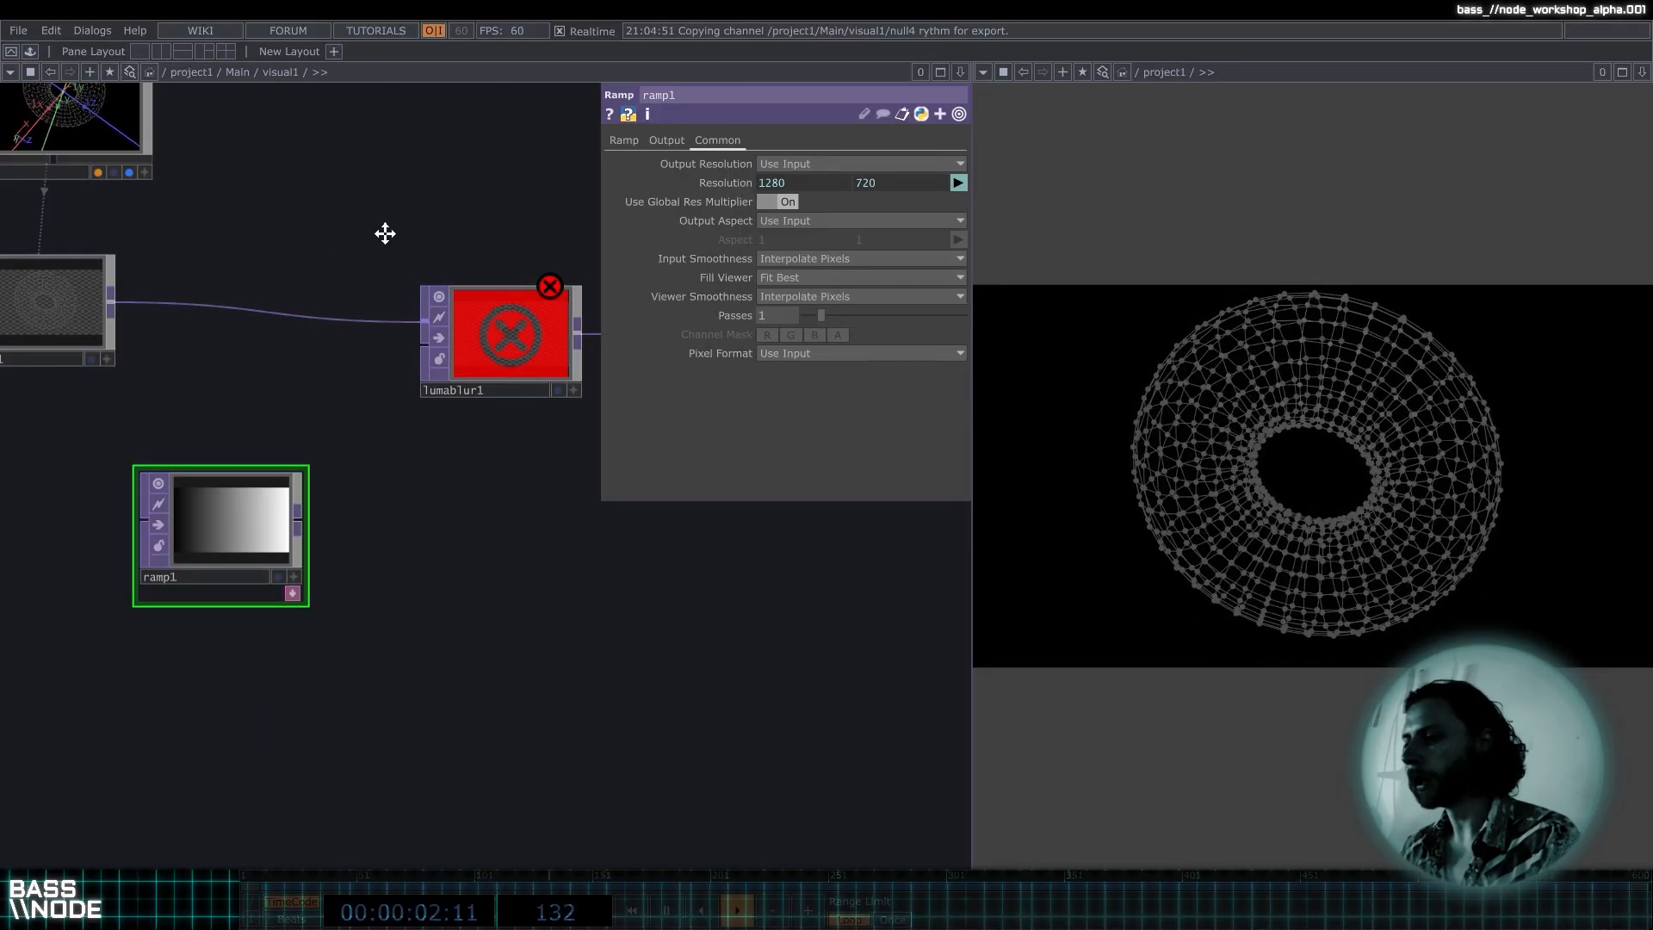
{"action": "left_click_drag", "start_coordinate": [385, 233], "coordinate": [479, 248]}
Paste the copied Main Resolution as a reference onto render1's Resolution.
{"action": "left_click_drag", "start_coordinate": [392, 525], "coordinate": [299, 555]}
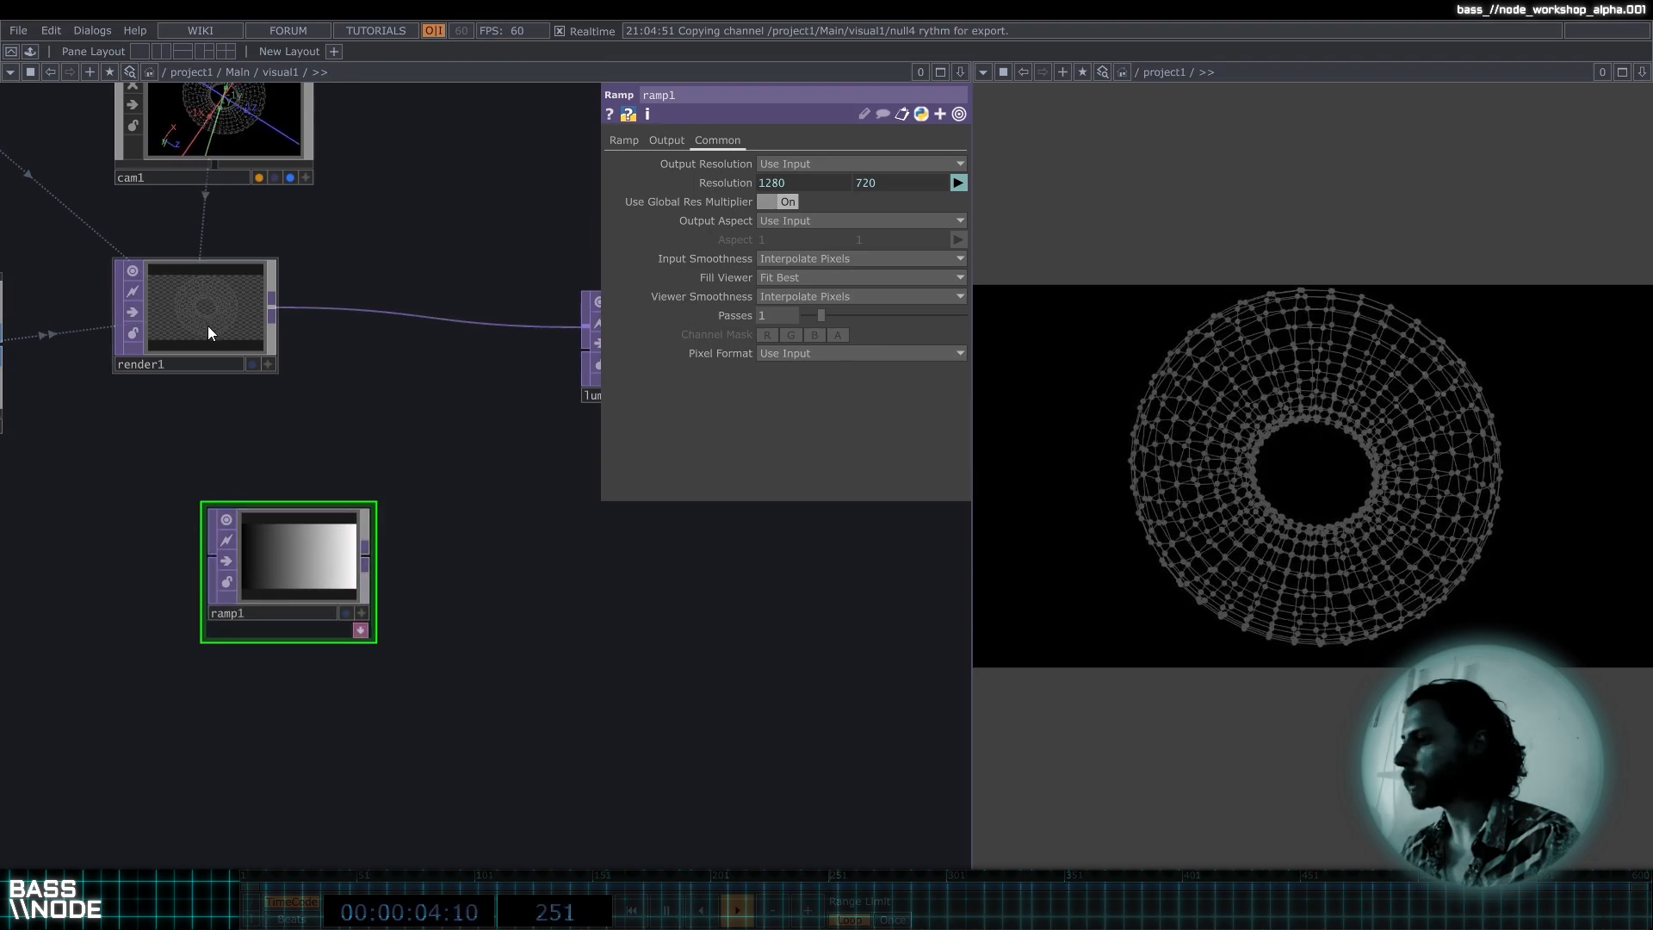
{"action": "left_click", "coordinate": [208, 326]}
{"action": "left_click", "coordinate": [909, 139]}
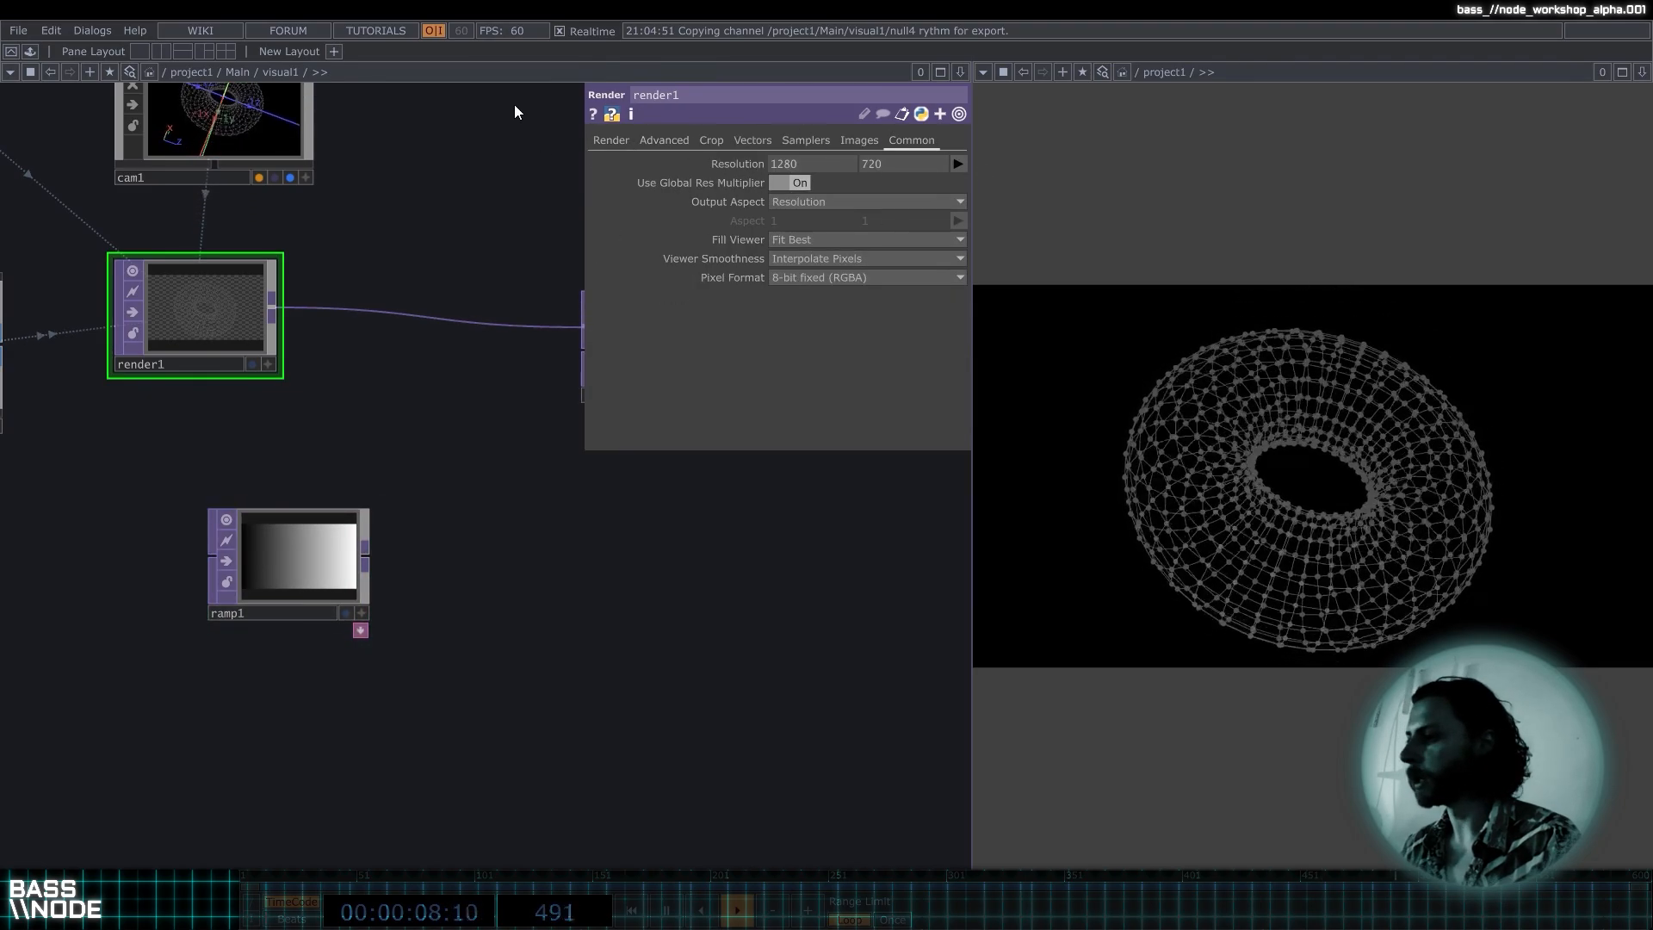
{"action": "right_click", "coordinate": [748, 164]}
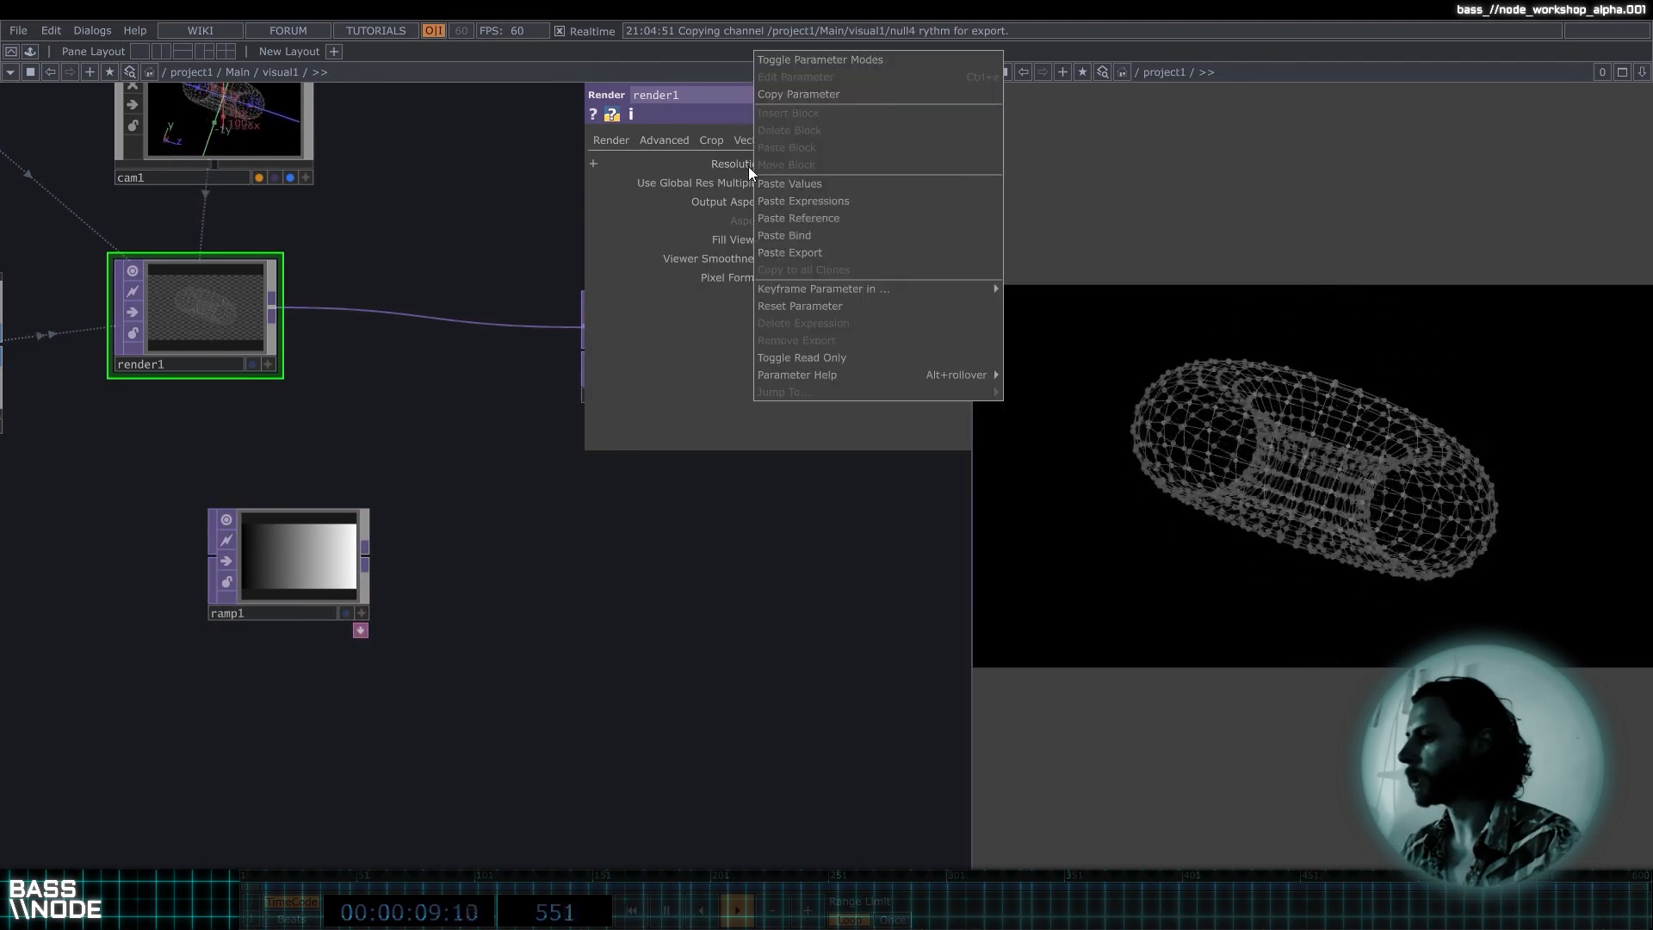
{"action": "left_click", "coordinate": [862, 221]}
Connect ramp1's output to the second input of lumablur1.
{"action": "left_click_drag", "start_coordinate": [280, 295], "coordinate": [111, 284]}
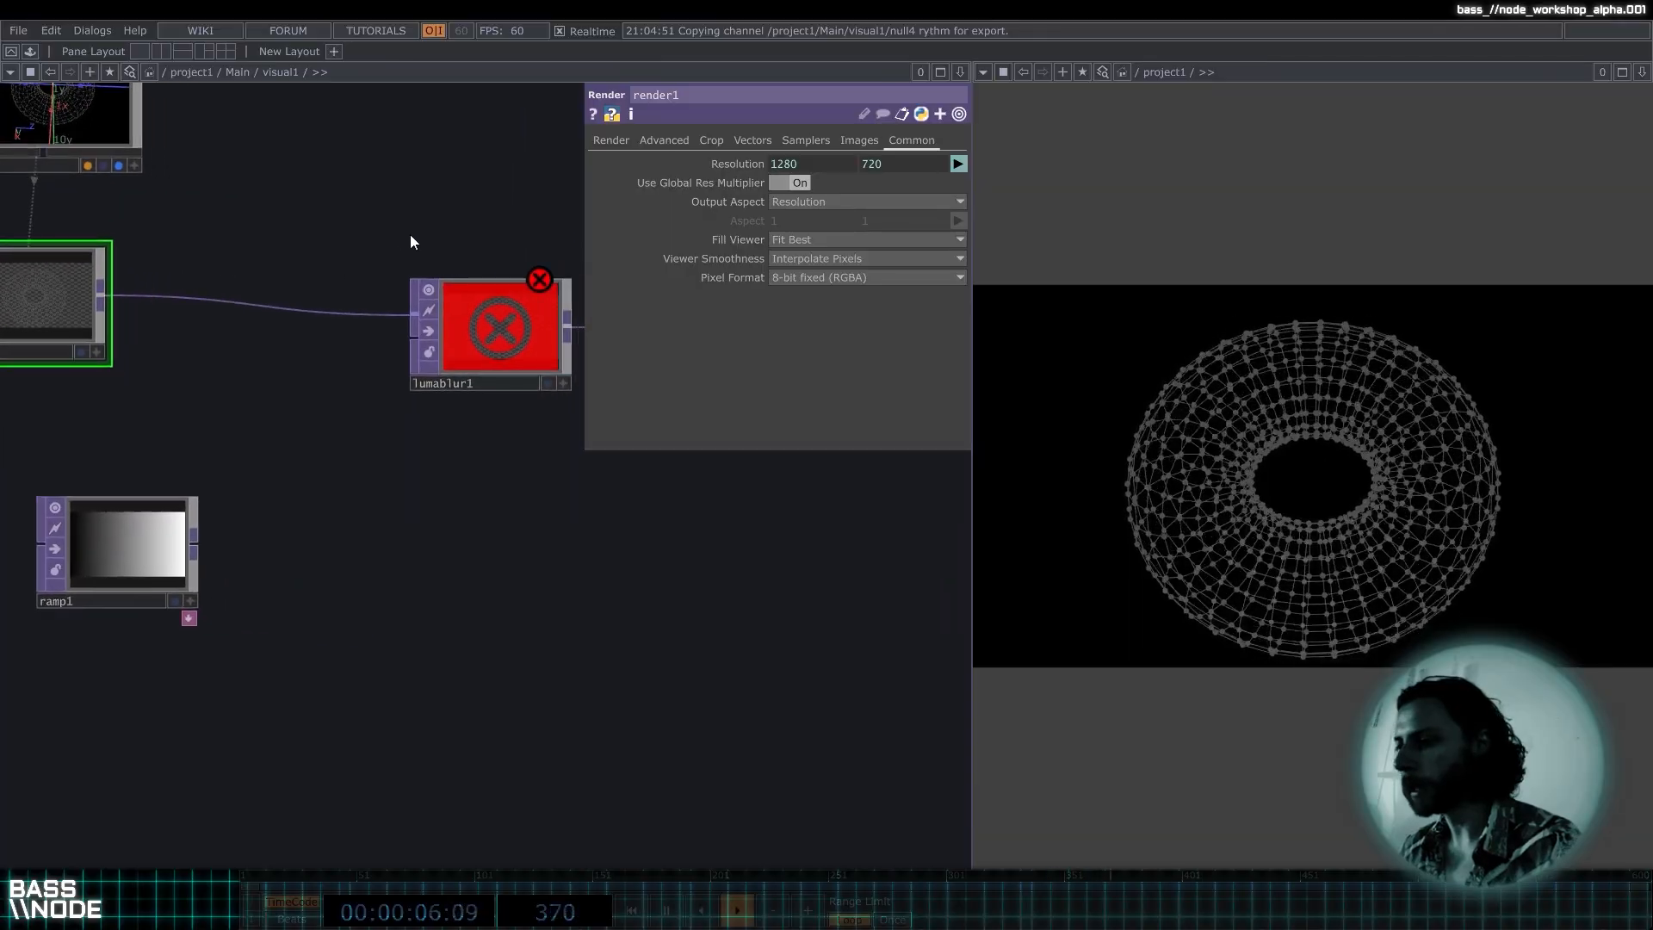
{"action": "scroll", "coordinate": [410, 234], "scroll_direction": "down", "scroll_amount": 3}
{"action": "left_click", "coordinate": [207, 461]}
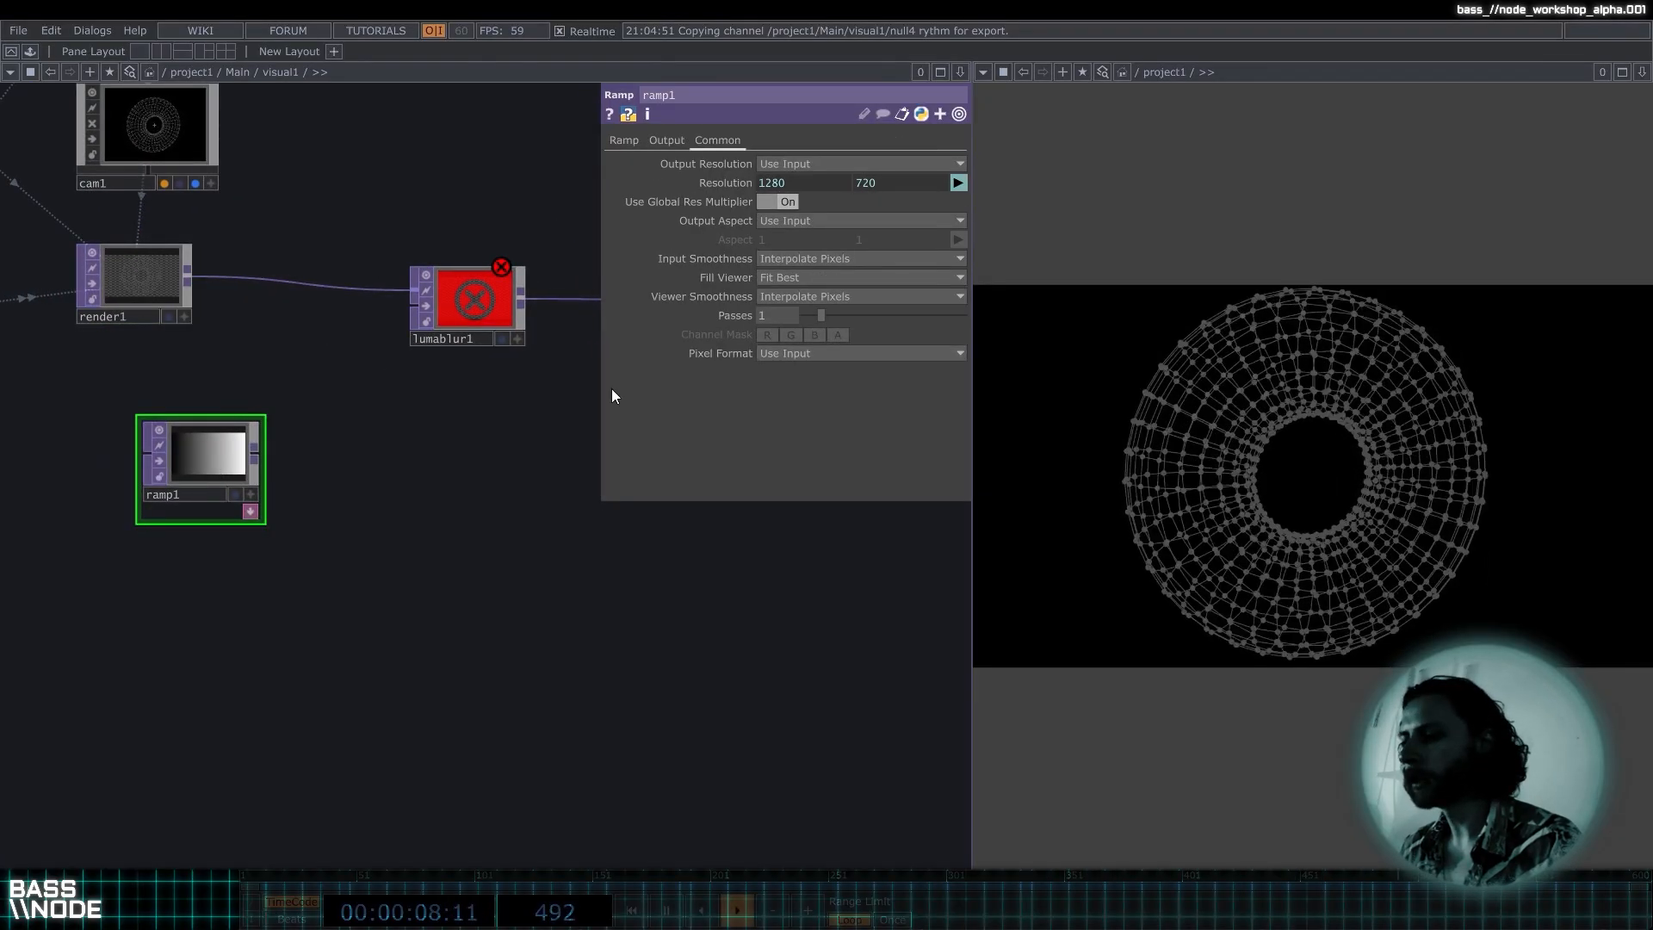
{"action": "left_click", "coordinate": [256, 453]}
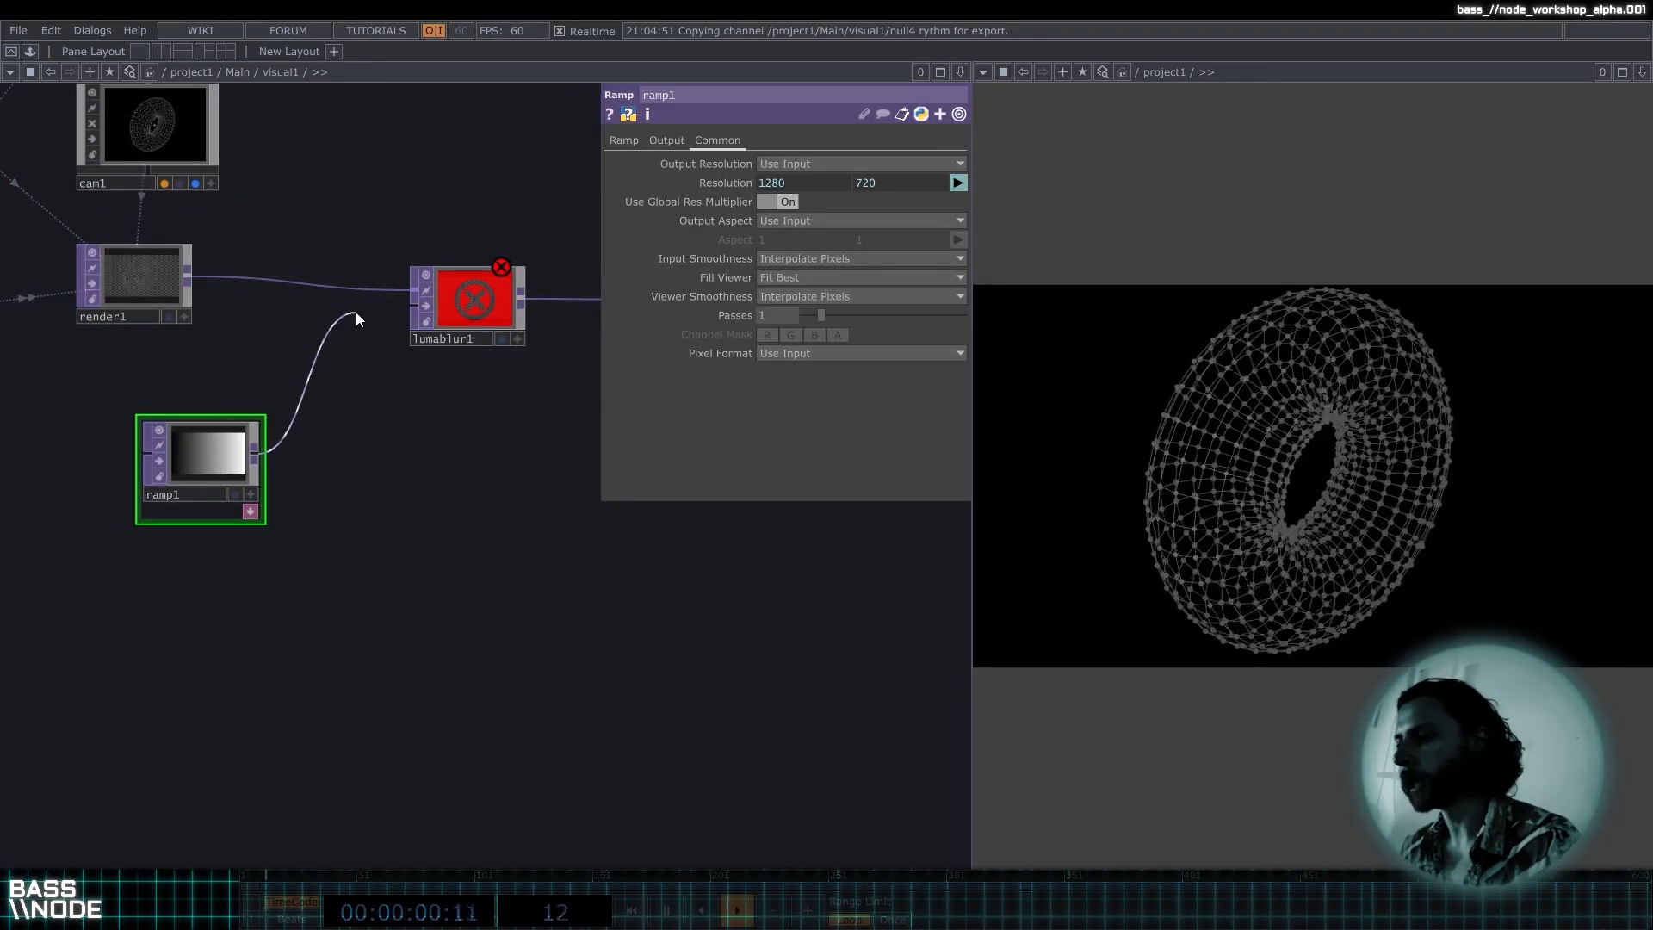
{"action": "left_click", "coordinate": [391, 310]}
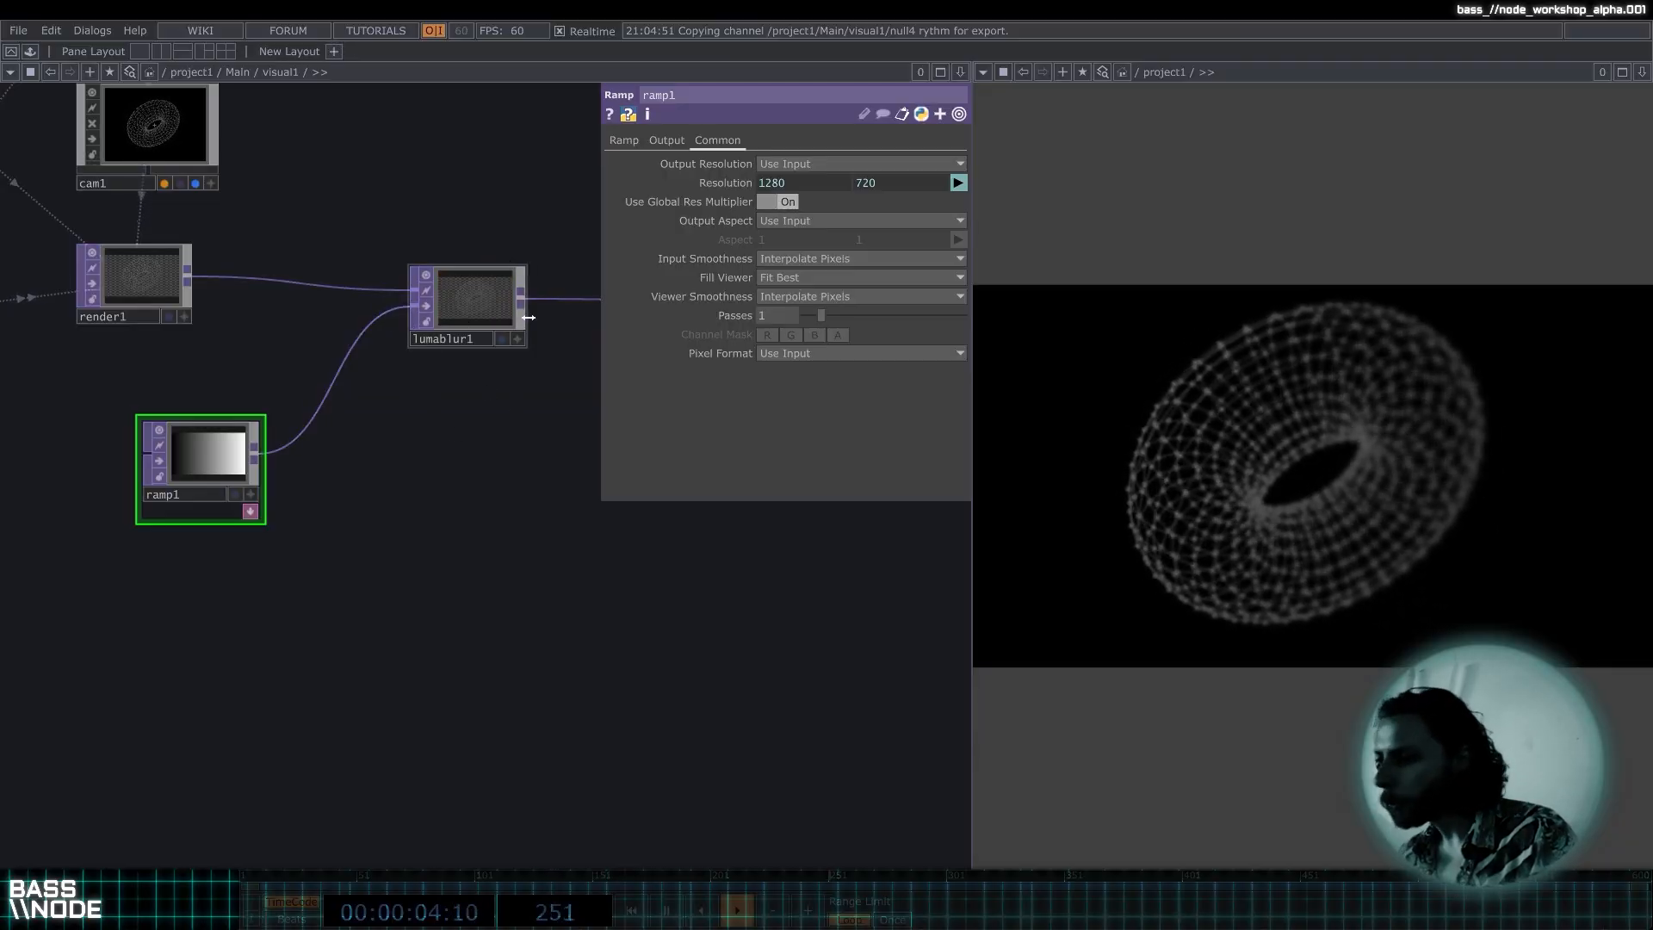
Widen the output viewer pane and set lumablur1's White Filter Width to 15.
{"action": "left_click", "coordinate": [422, 314]}
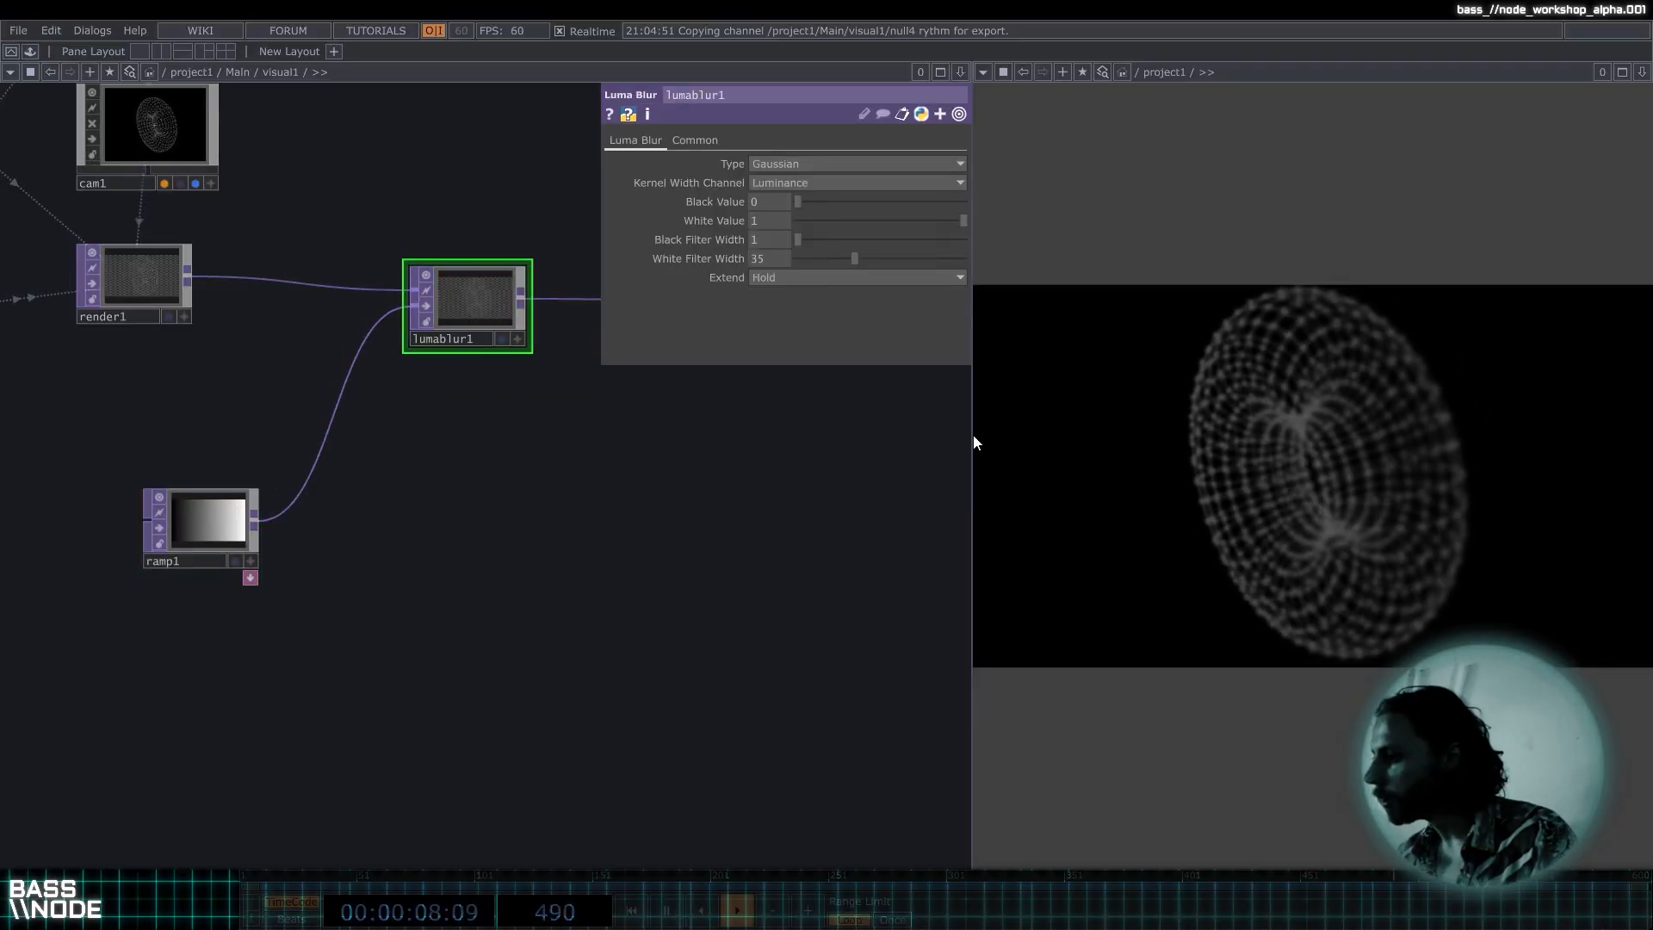
{"action": "left_click_drag", "start_coordinate": [971, 444], "coordinate": [651, 404]}
{"action": "left_click_drag", "start_coordinate": [541, 260], "coordinate": [504, 259]}
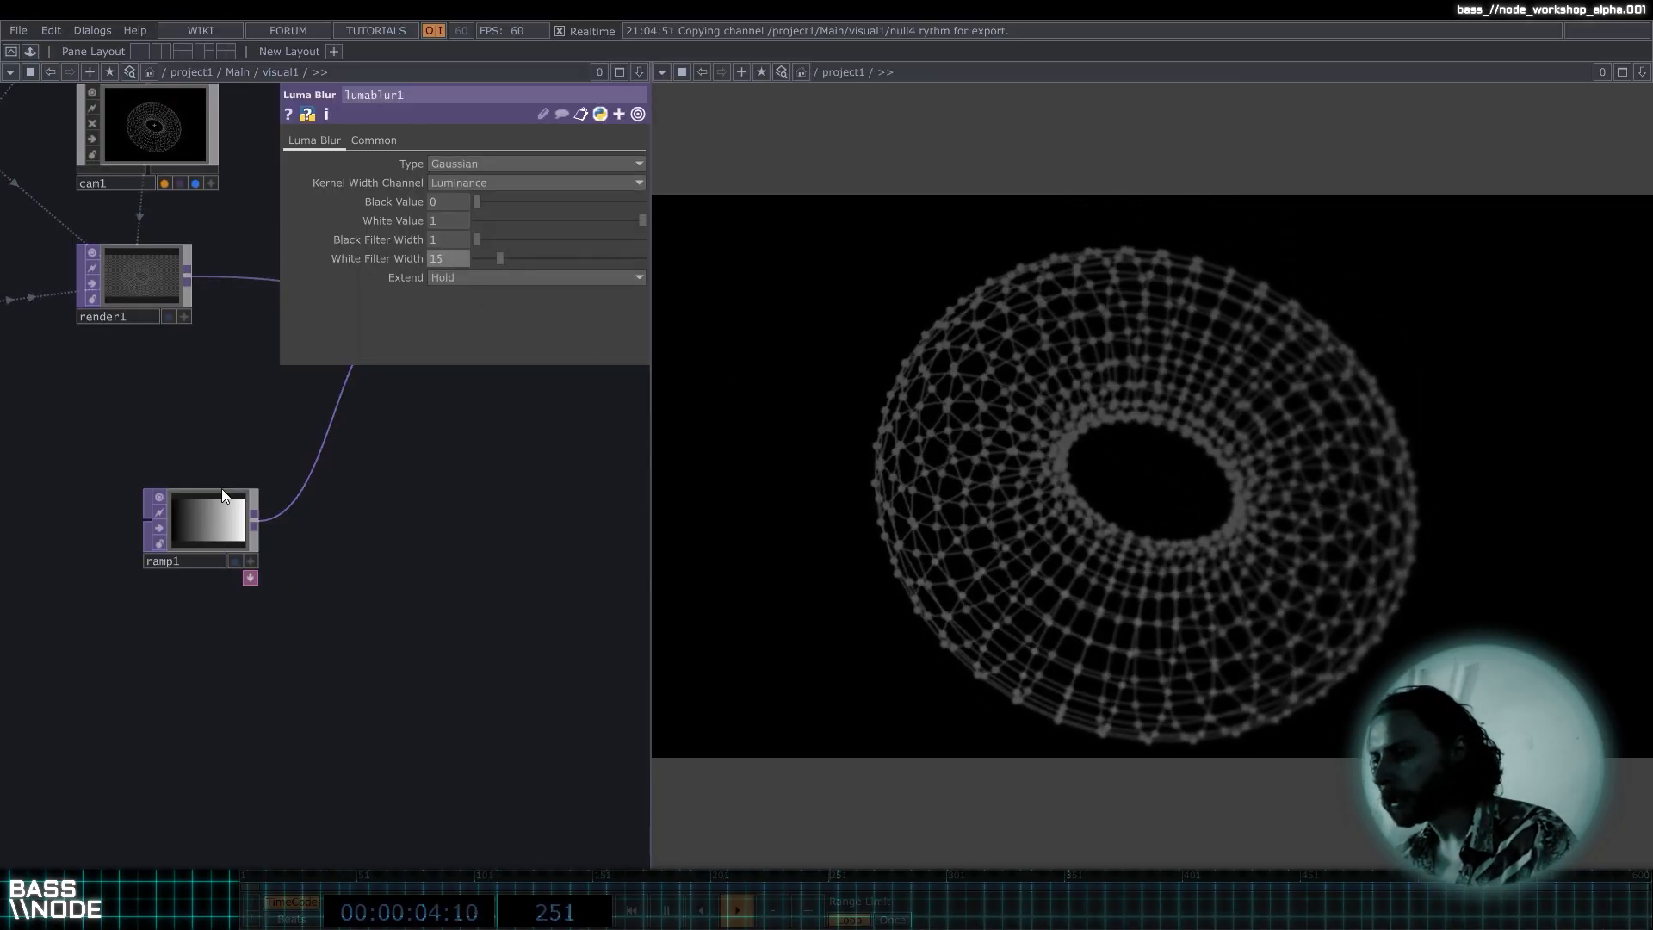
Move the black key of ramp1's gradient from its start to the middle.
{"action": "left_click", "coordinate": [194, 517]}
{"action": "scroll", "coordinate": [206, 504], "scroll_direction": "up", "scroll_amount": 3}
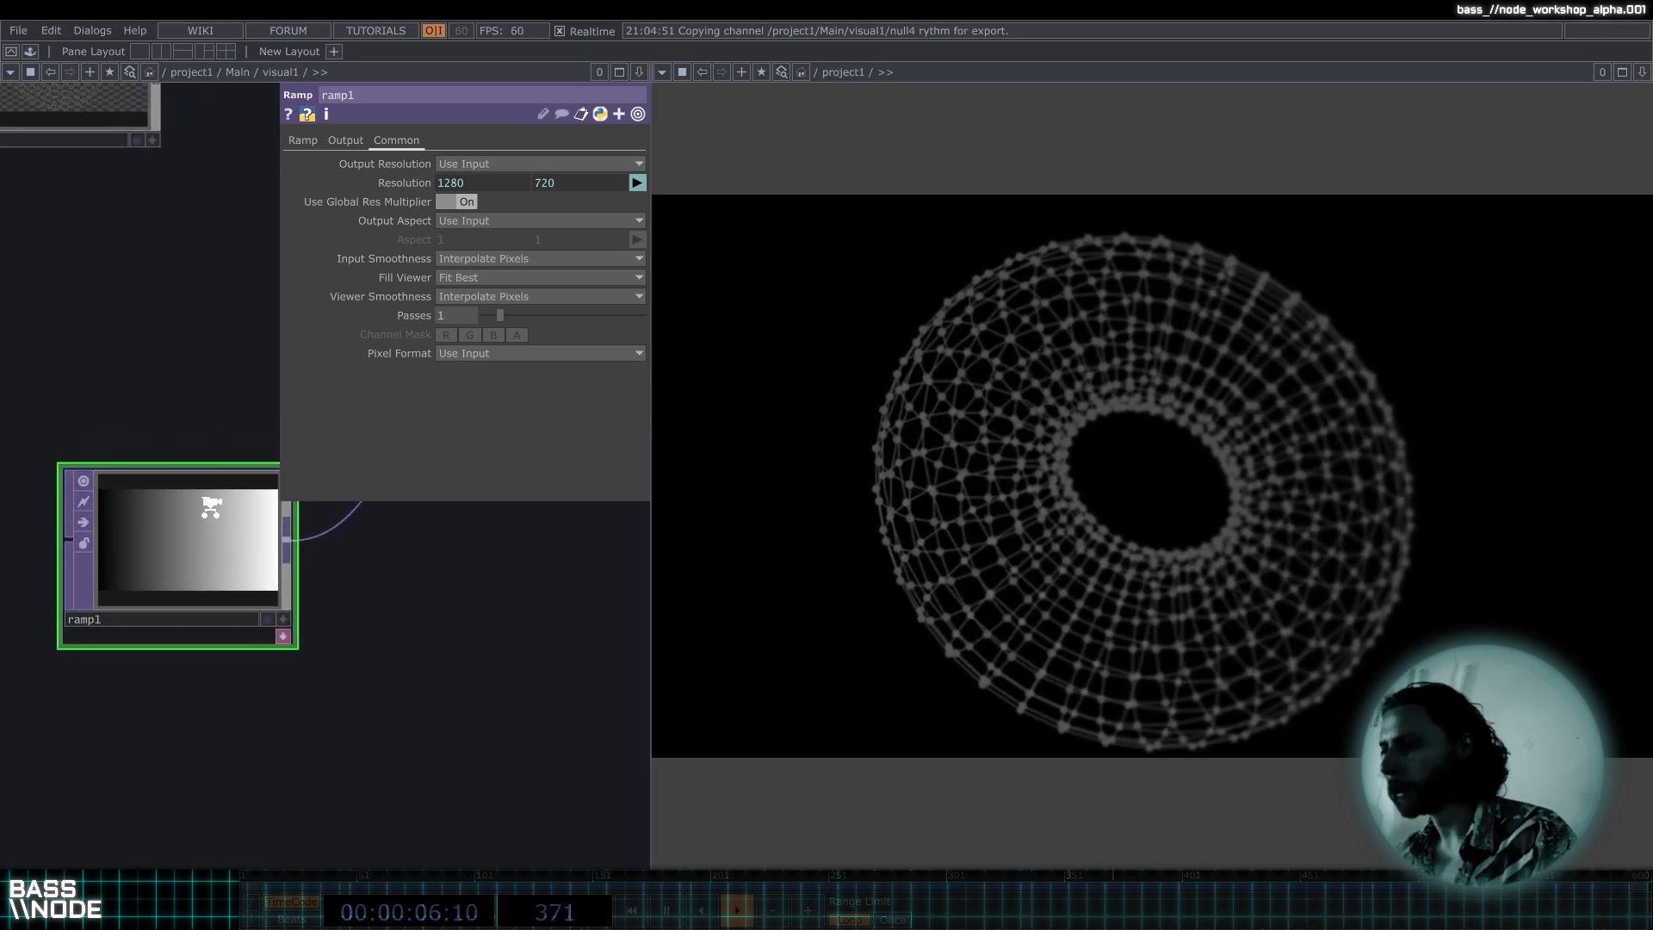
{"action": "scroll", "coordinate": [214, 523], "scroll_direction": "down", "scroll_amount": 2}
{"action": "left_click", "coordinate": [303, 140]}
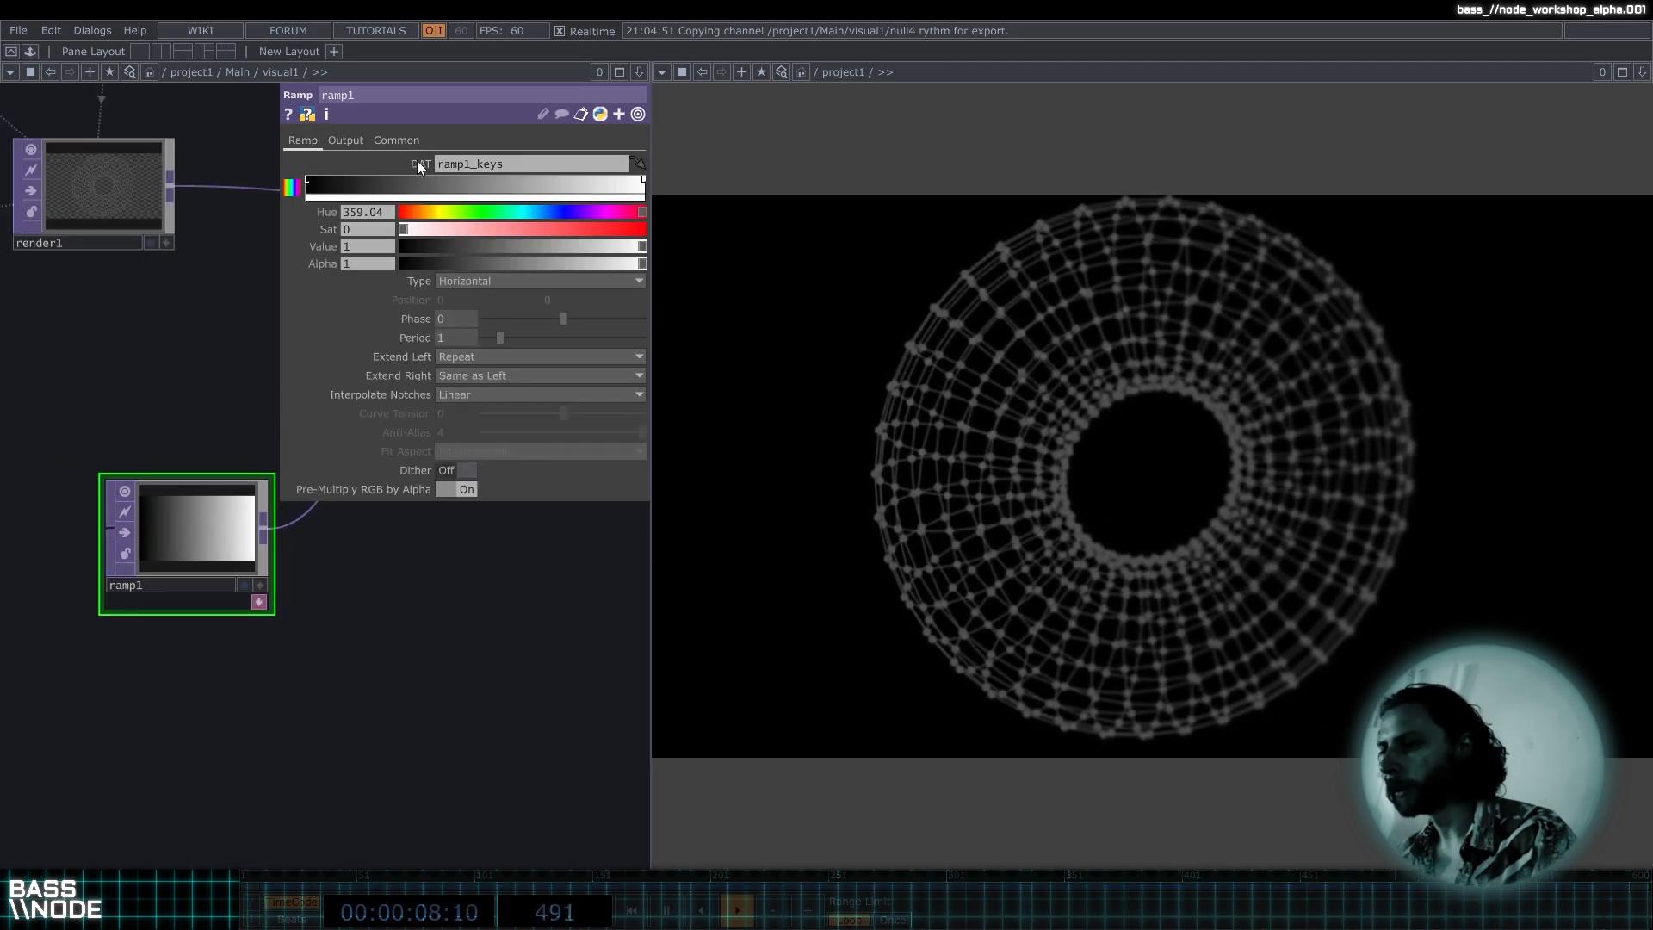
{"action": "left_click_drag", "start_coordinate": [311, 183], "coordinate": [479, 195]}
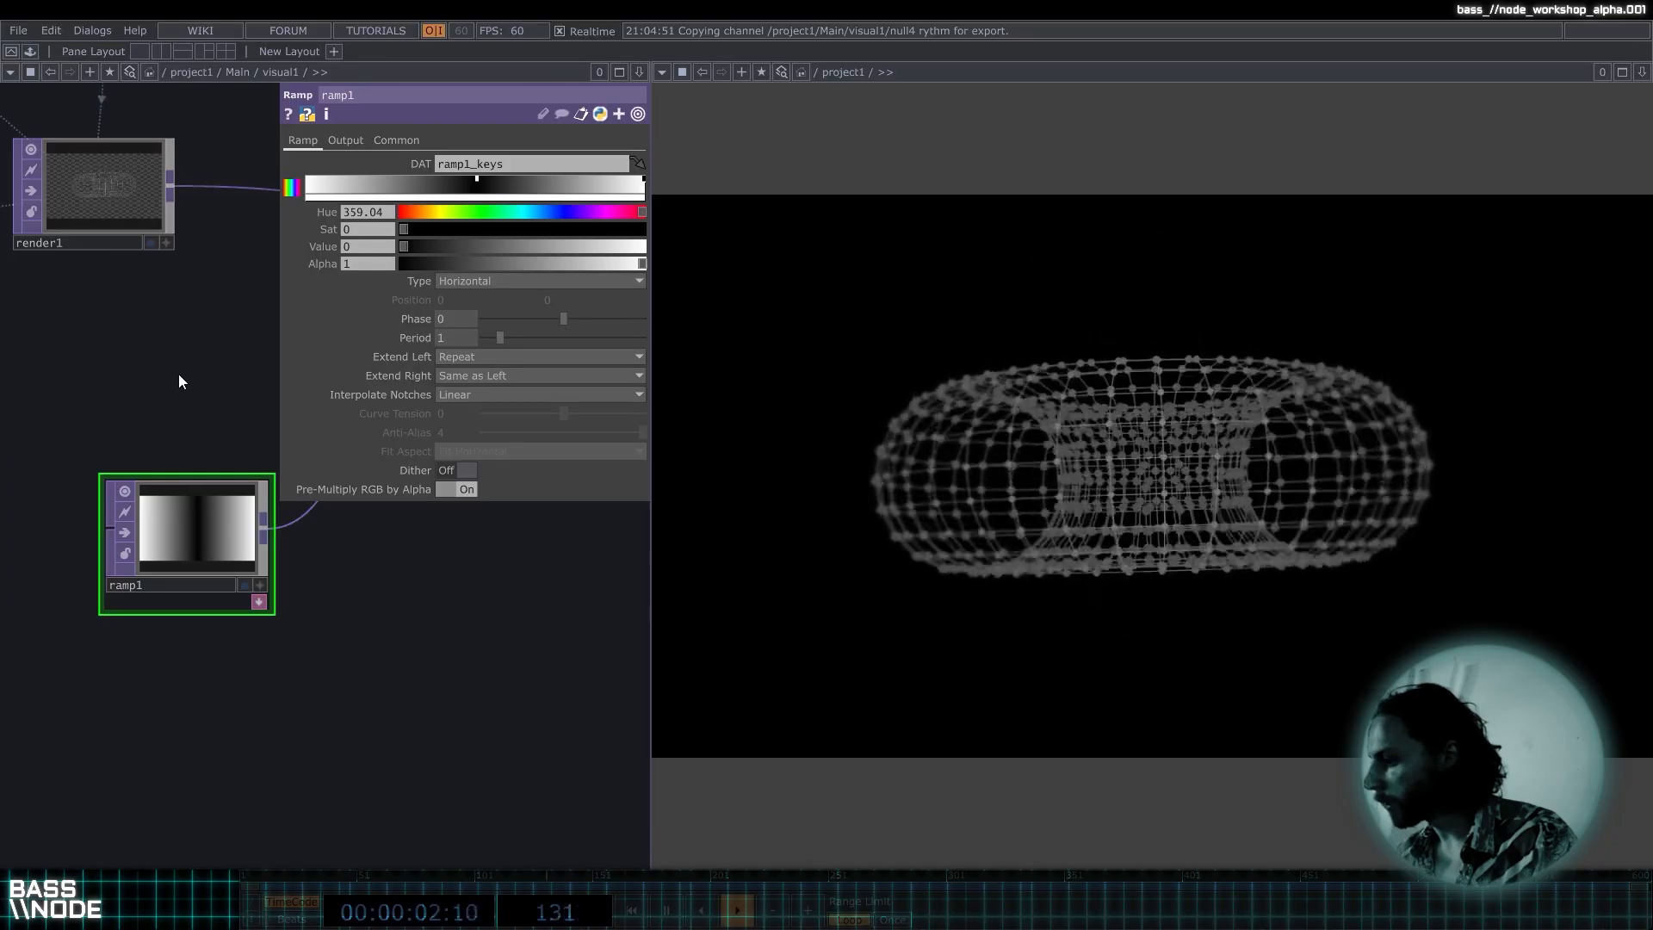
{"action": "left_click_drag", "start_coordinate": [178, 374], "coordinate": [137, 384]}
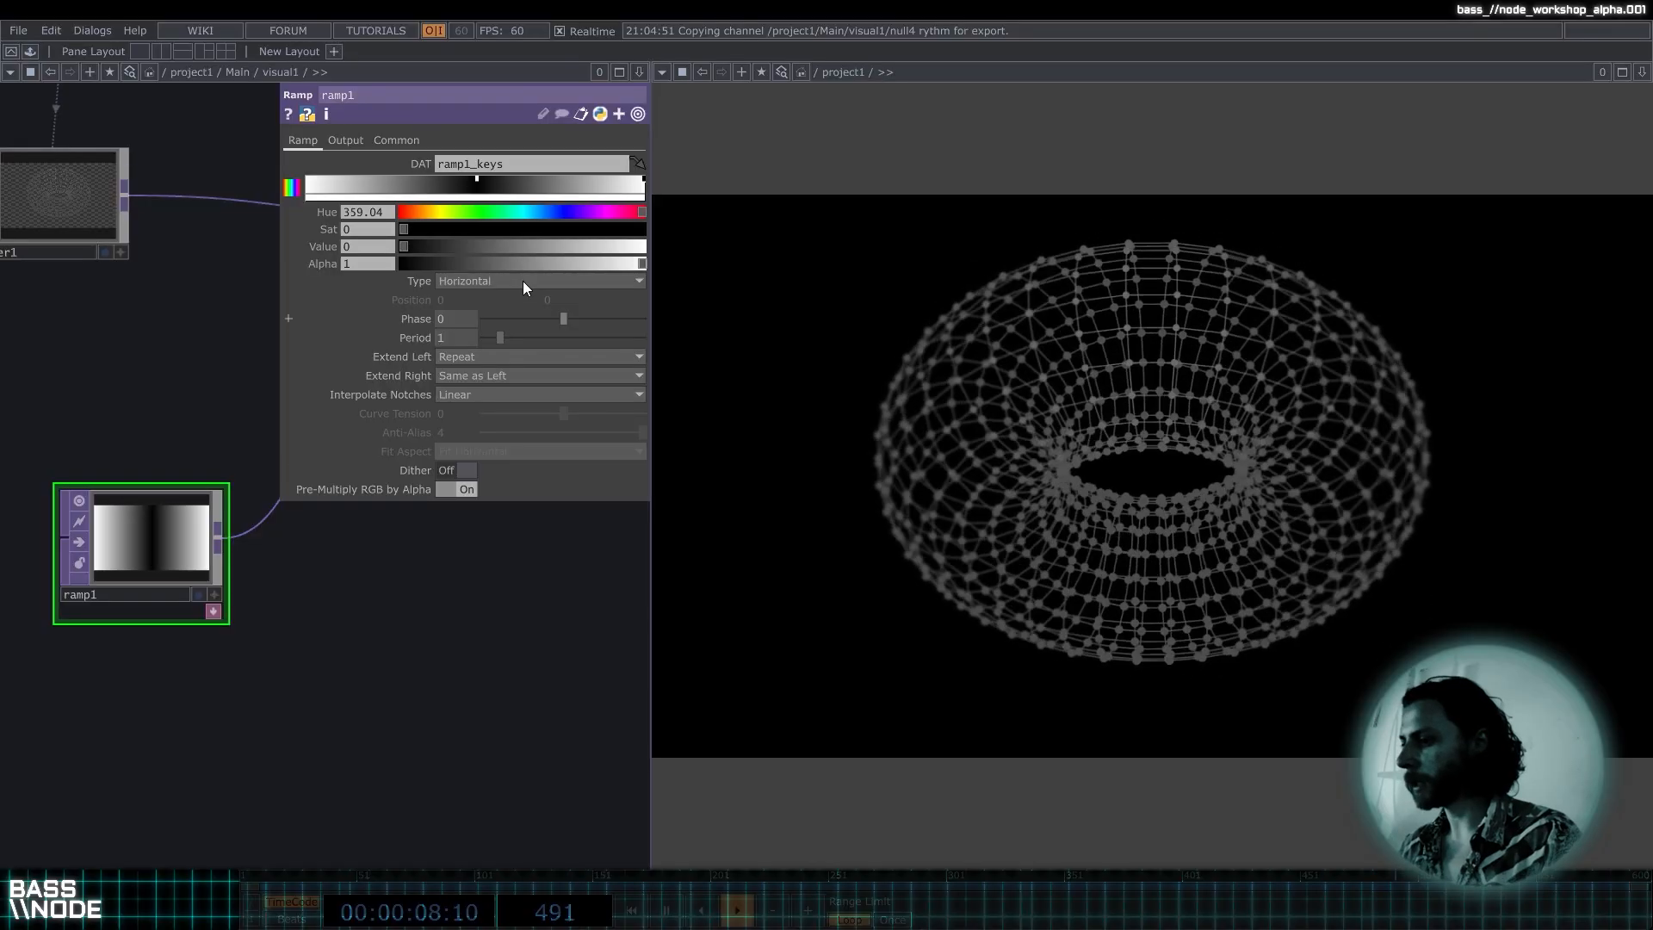
Set ramp1's Type to Circular and move its black key back to the start of the gradient.
{"action": "left_click", "coordinate": [513, 283]}
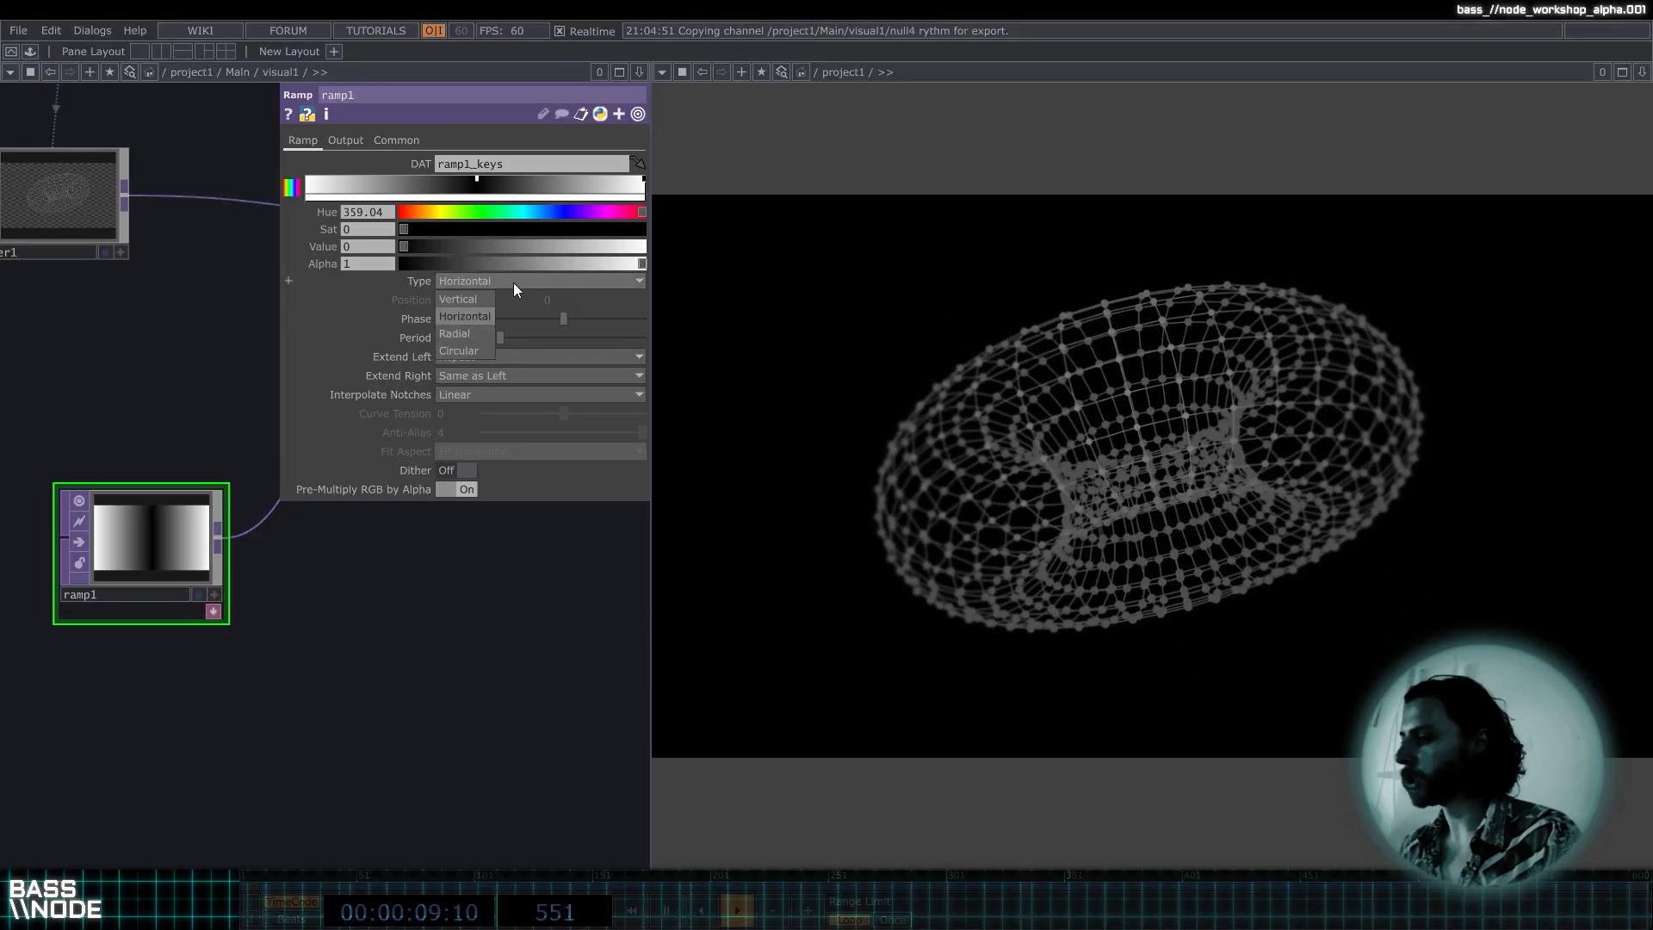
{"action": "left_click", "coordinate": [472, 351]}
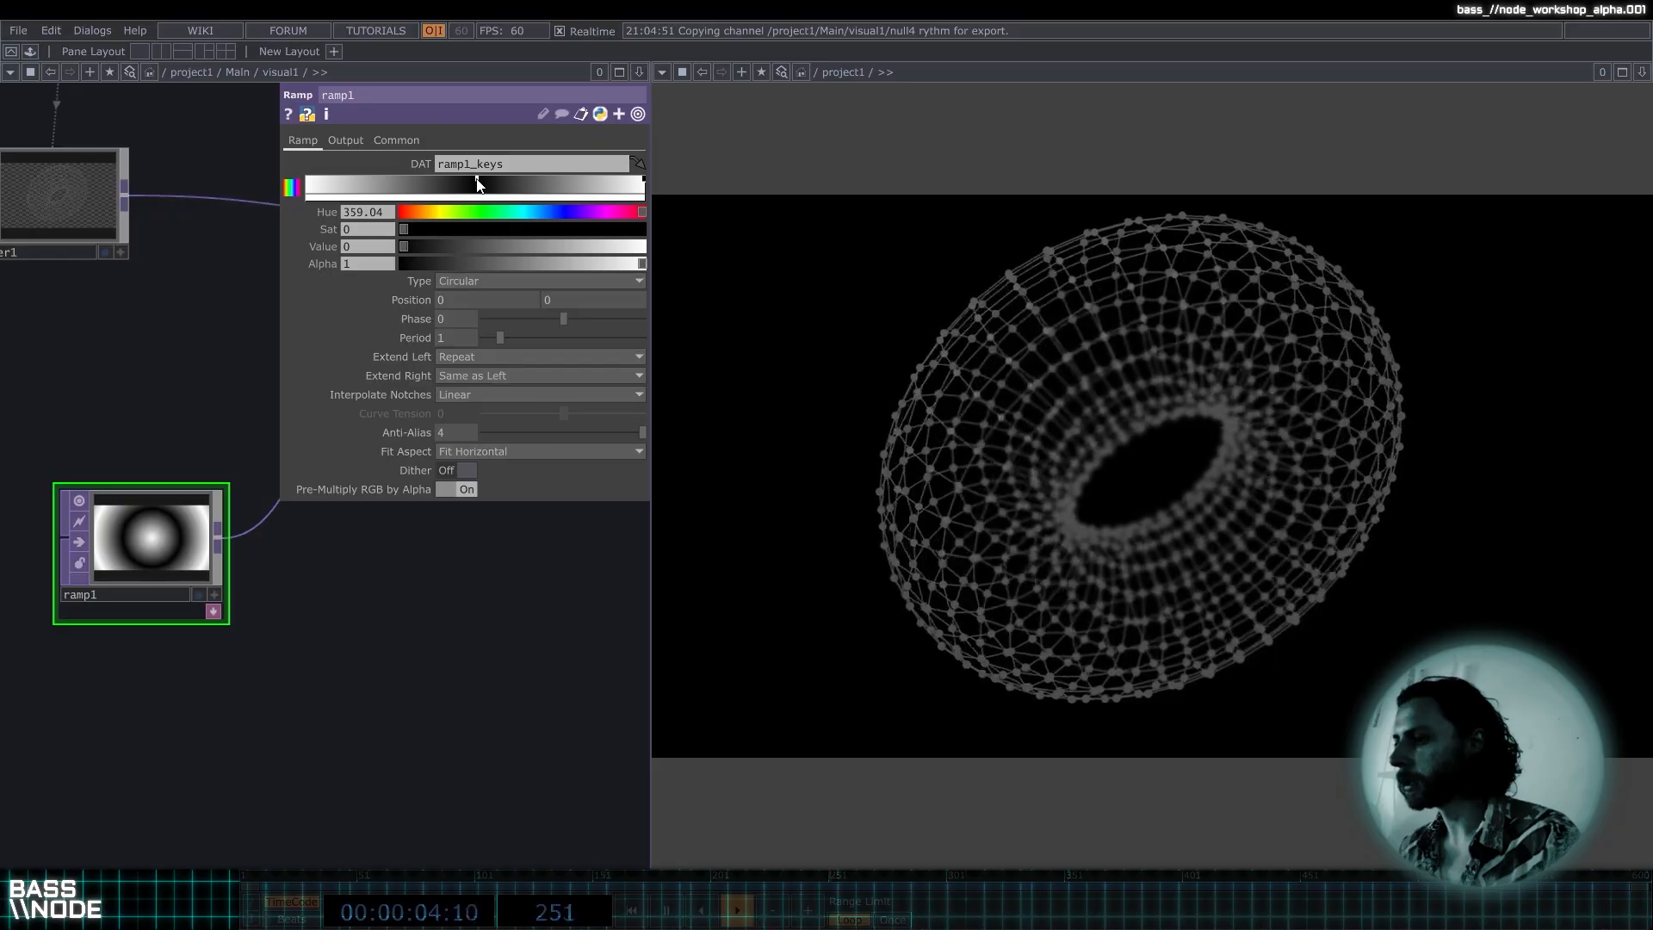
{"action": "left_click_drag", "start_coordinate": [476, 185], "coordinate": [223, 179]}
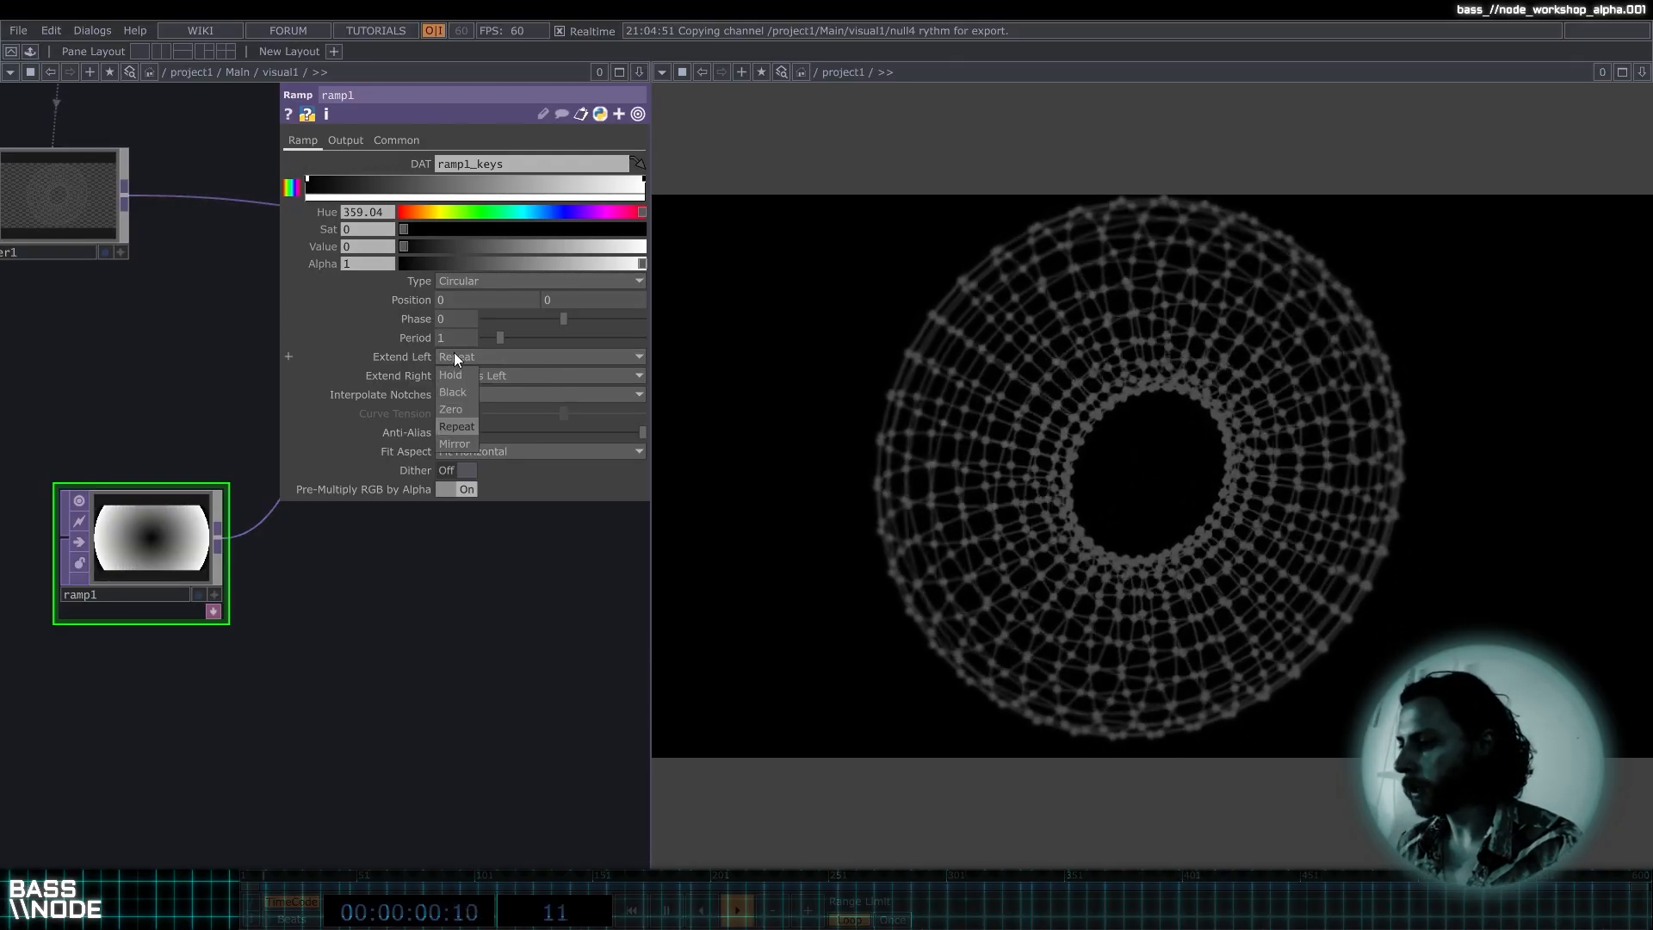
Set both Extend Left and Extend Right of ramp1 to Hold.
{"action": "left_click", "coordinate": [450, 376]}
{"action": "left_click", "coordinate": [449, 373]}
{"action": "left_click", "coordinate": [479, 374]}
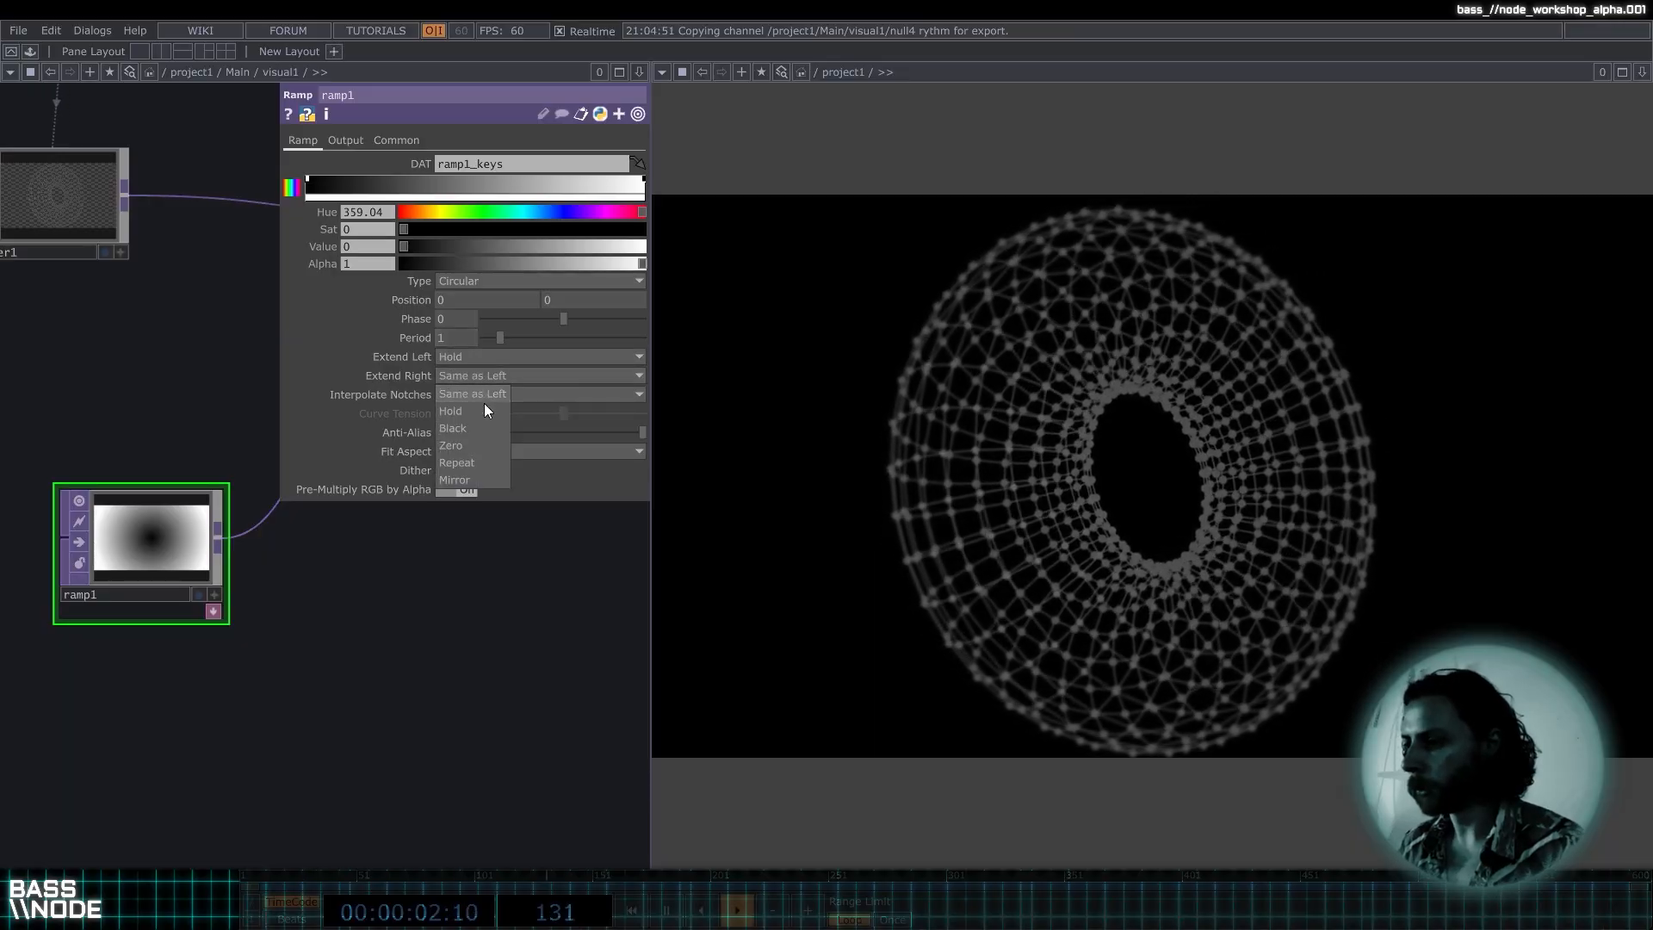
{"action": "left_click", "coordinate": [484, 410]}
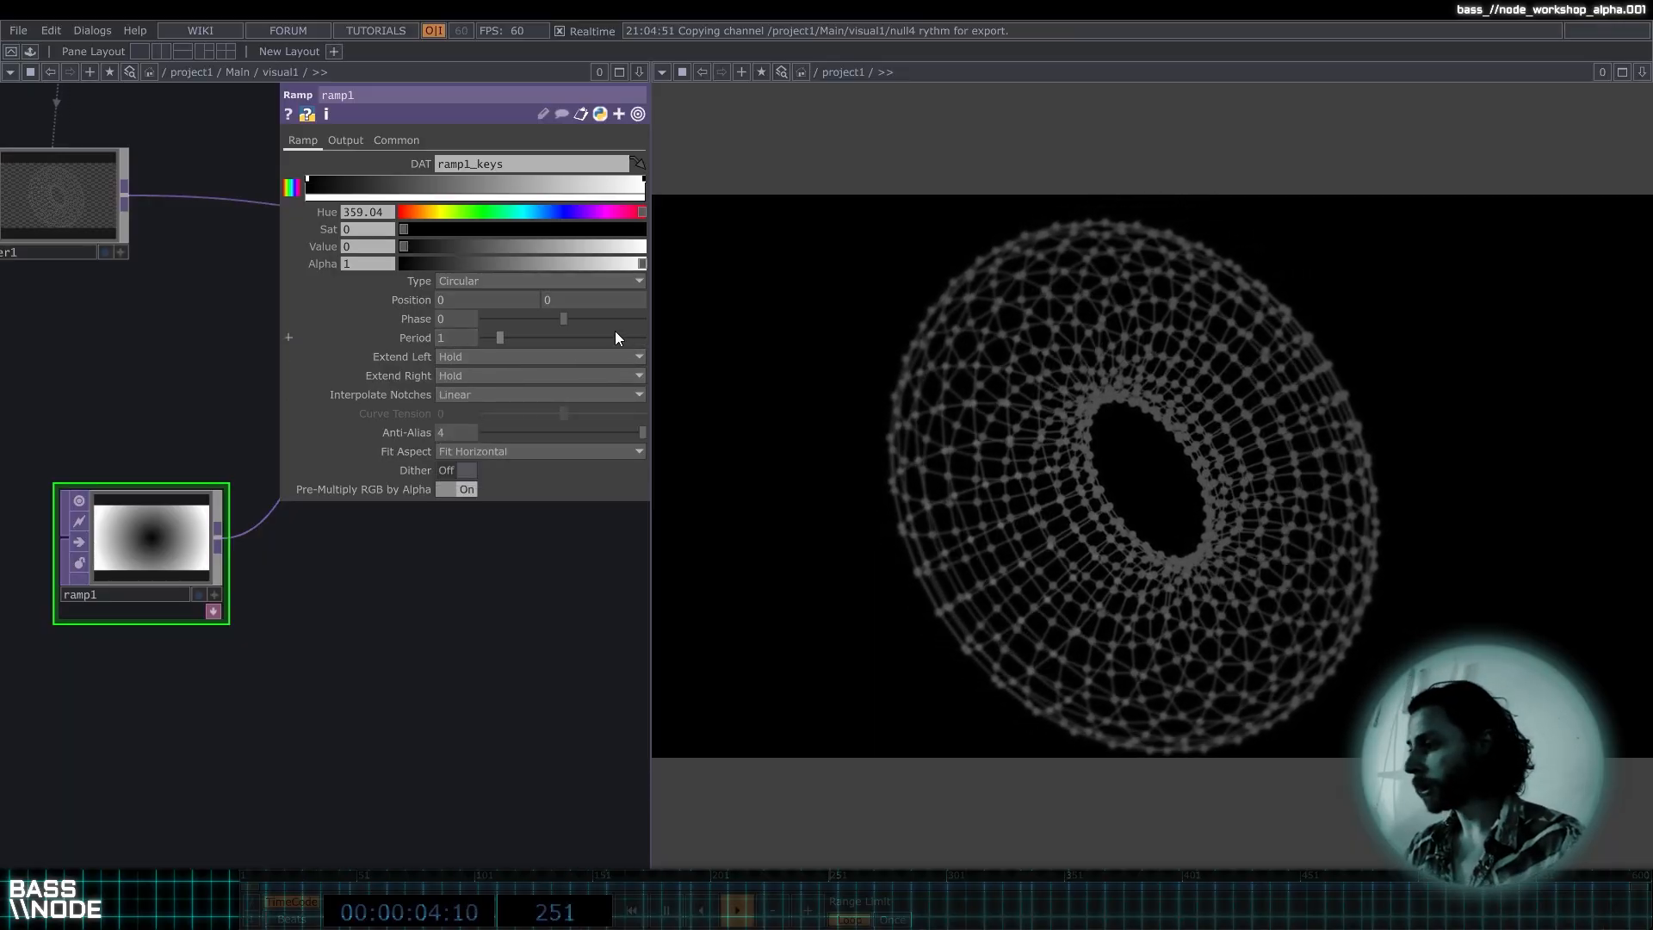
{"action": "scroll", "coordinate": [167, 421], "scroll_direction": "down", "scroll_amount": 3}
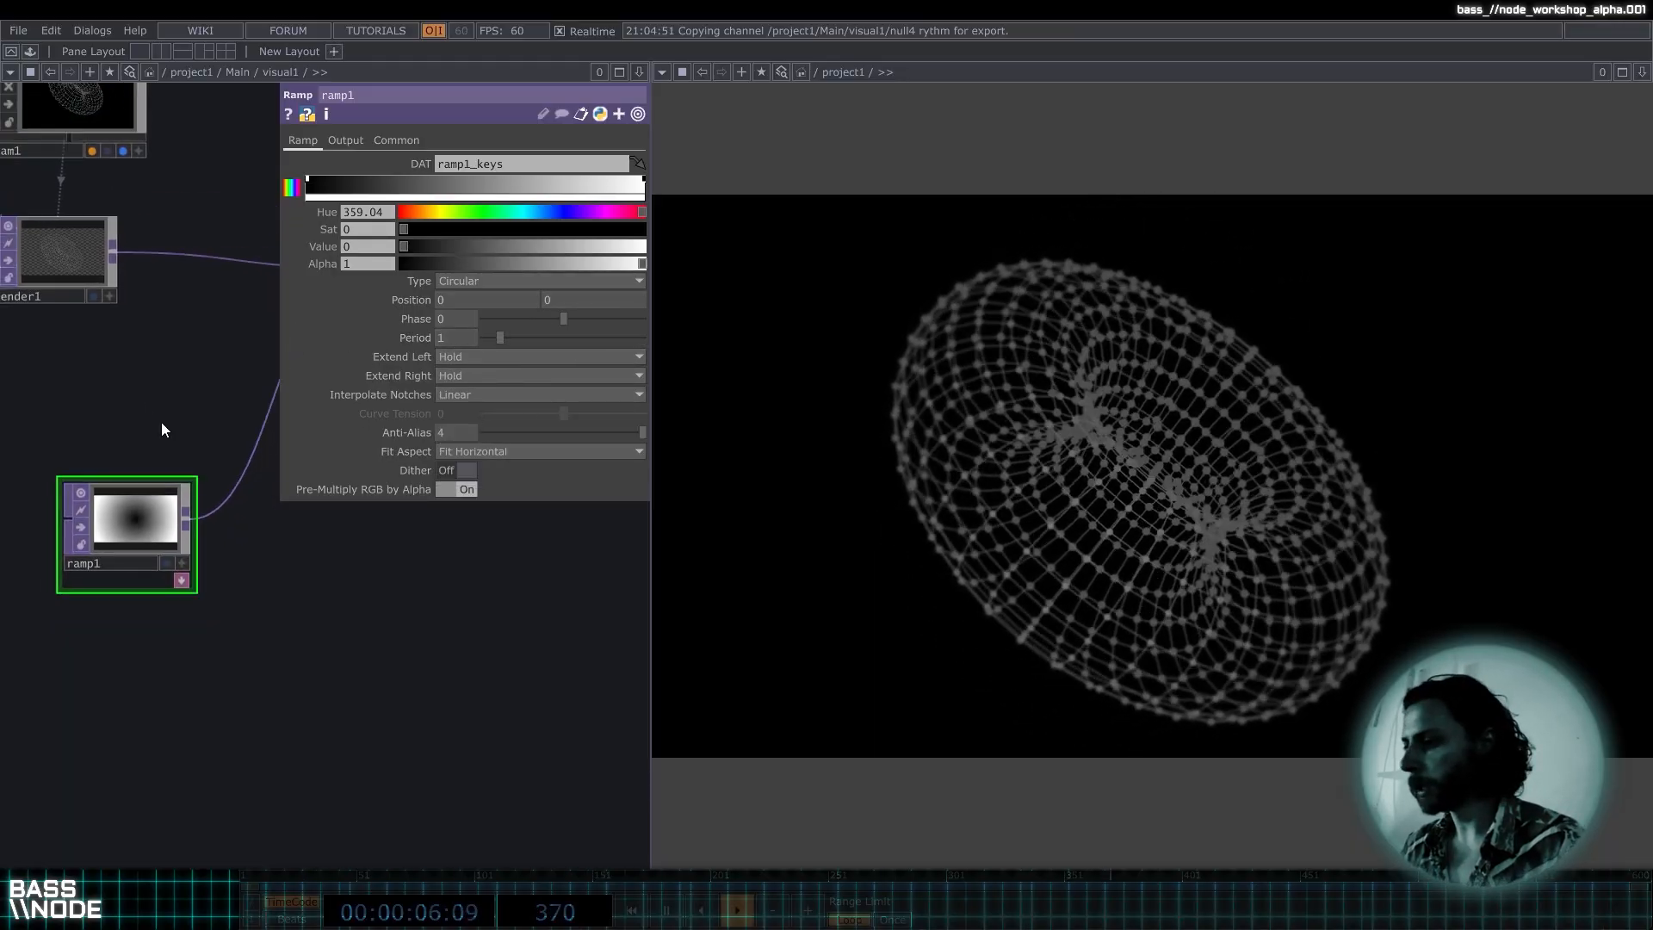
Raise lumablur1's White Filter Width to 26.
{"action": "left_click_drag", "start_coordinate": [162, 422], "coordinate": [3, 558]}
{"action": "left_click", "coordinate": [201, 409]}
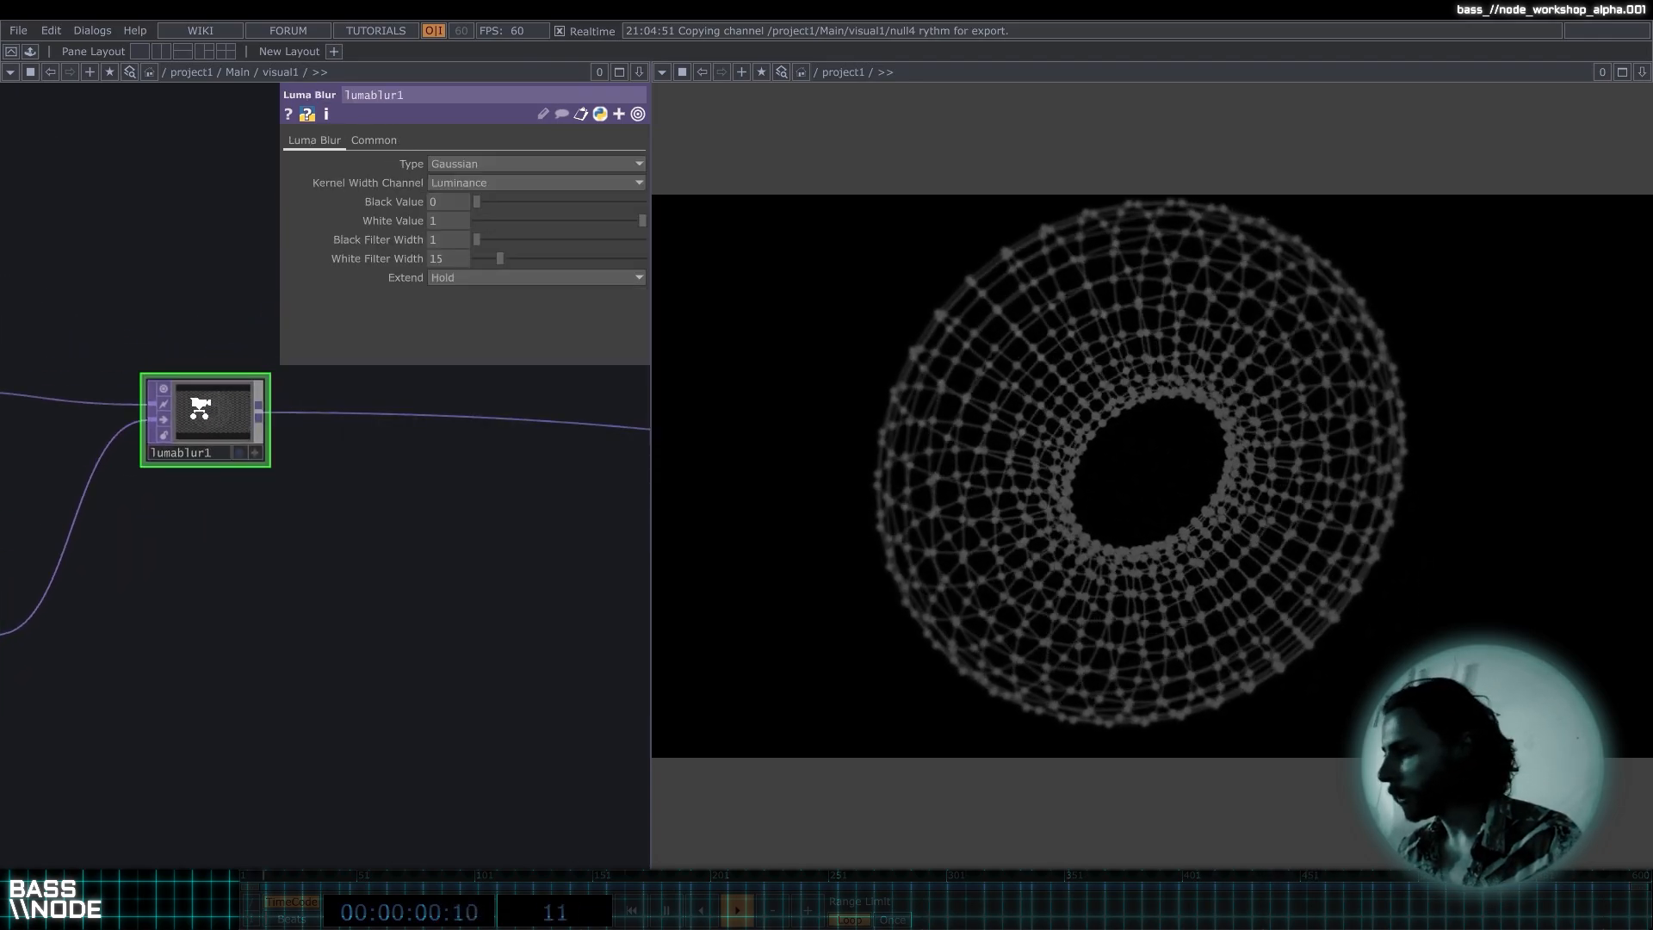
{"action": "scroll", "coordinate": [199, 408], "scroll_direction": "up", "scroll_amount": 5}
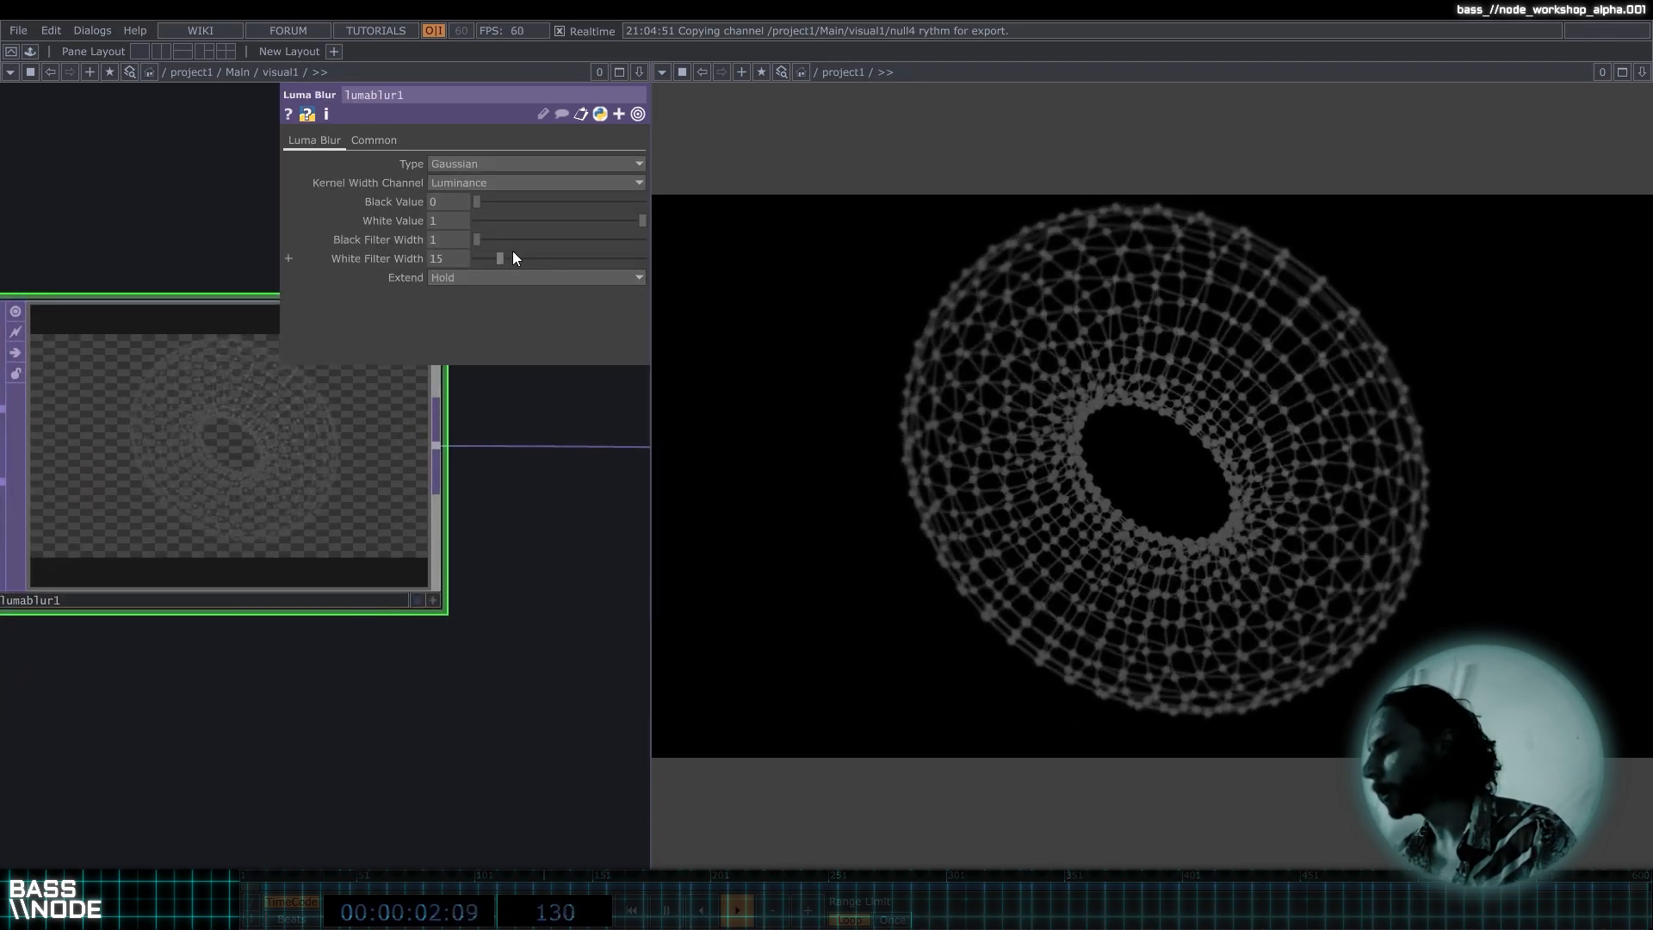
{"action": "left_click_drag", "start_coordinate": [504, 260], "coordinate": [524, 268]}
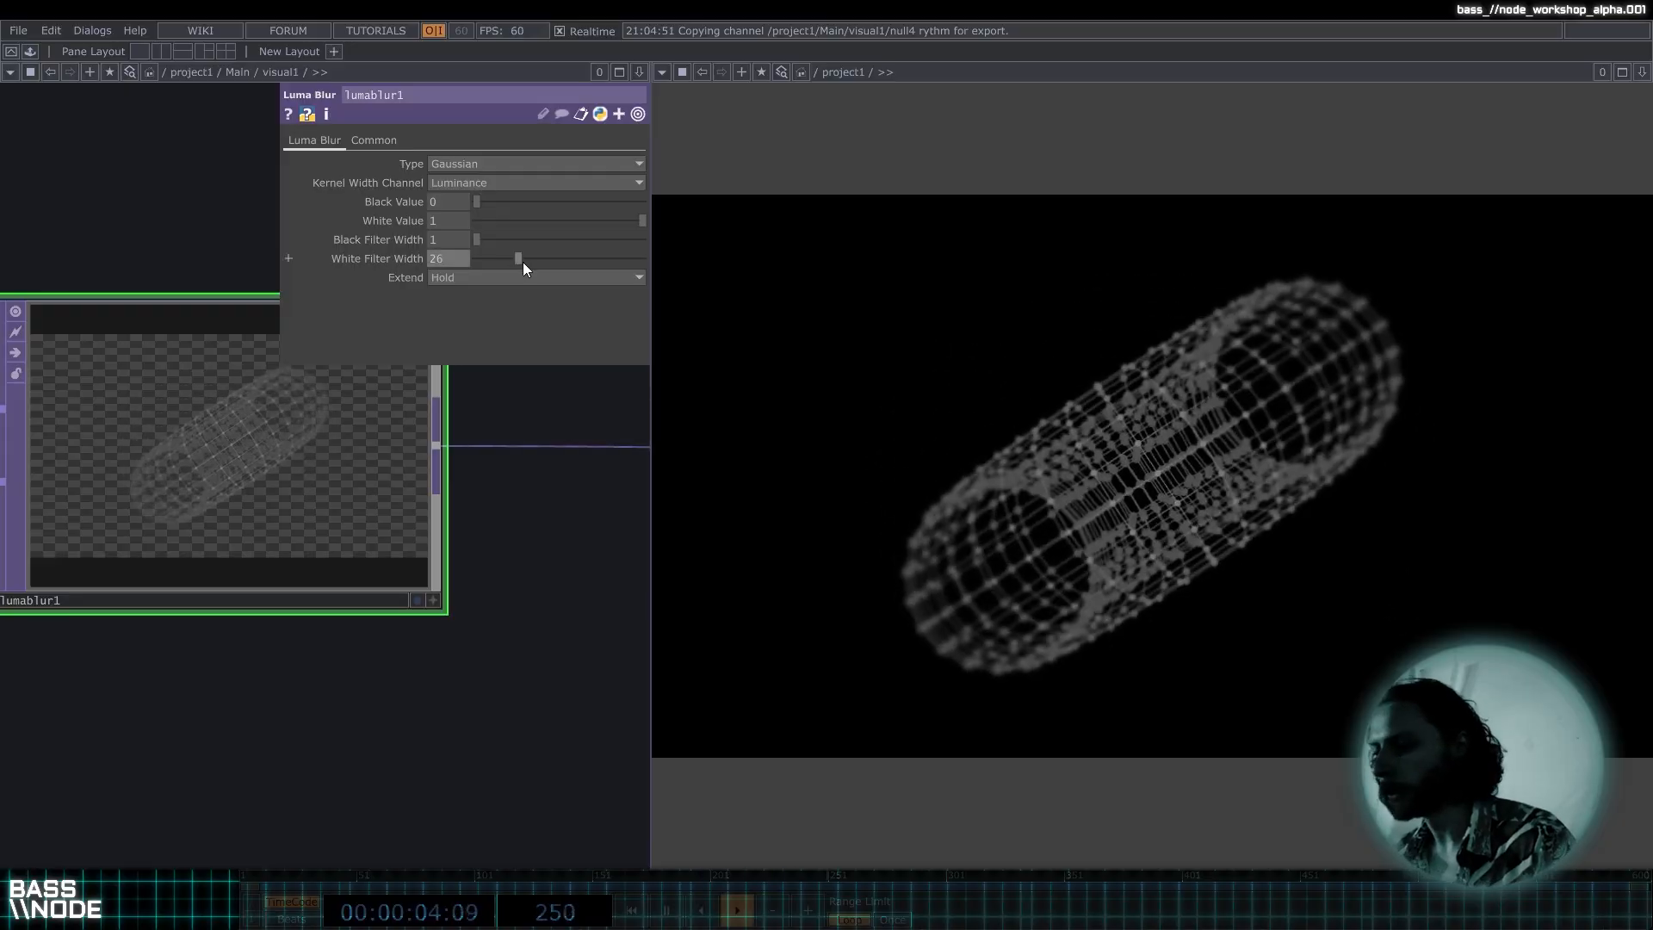
{"action": "scroll", "coordinate": [534, 431], "scroll_direction": "down", "scroll_amount": 5}
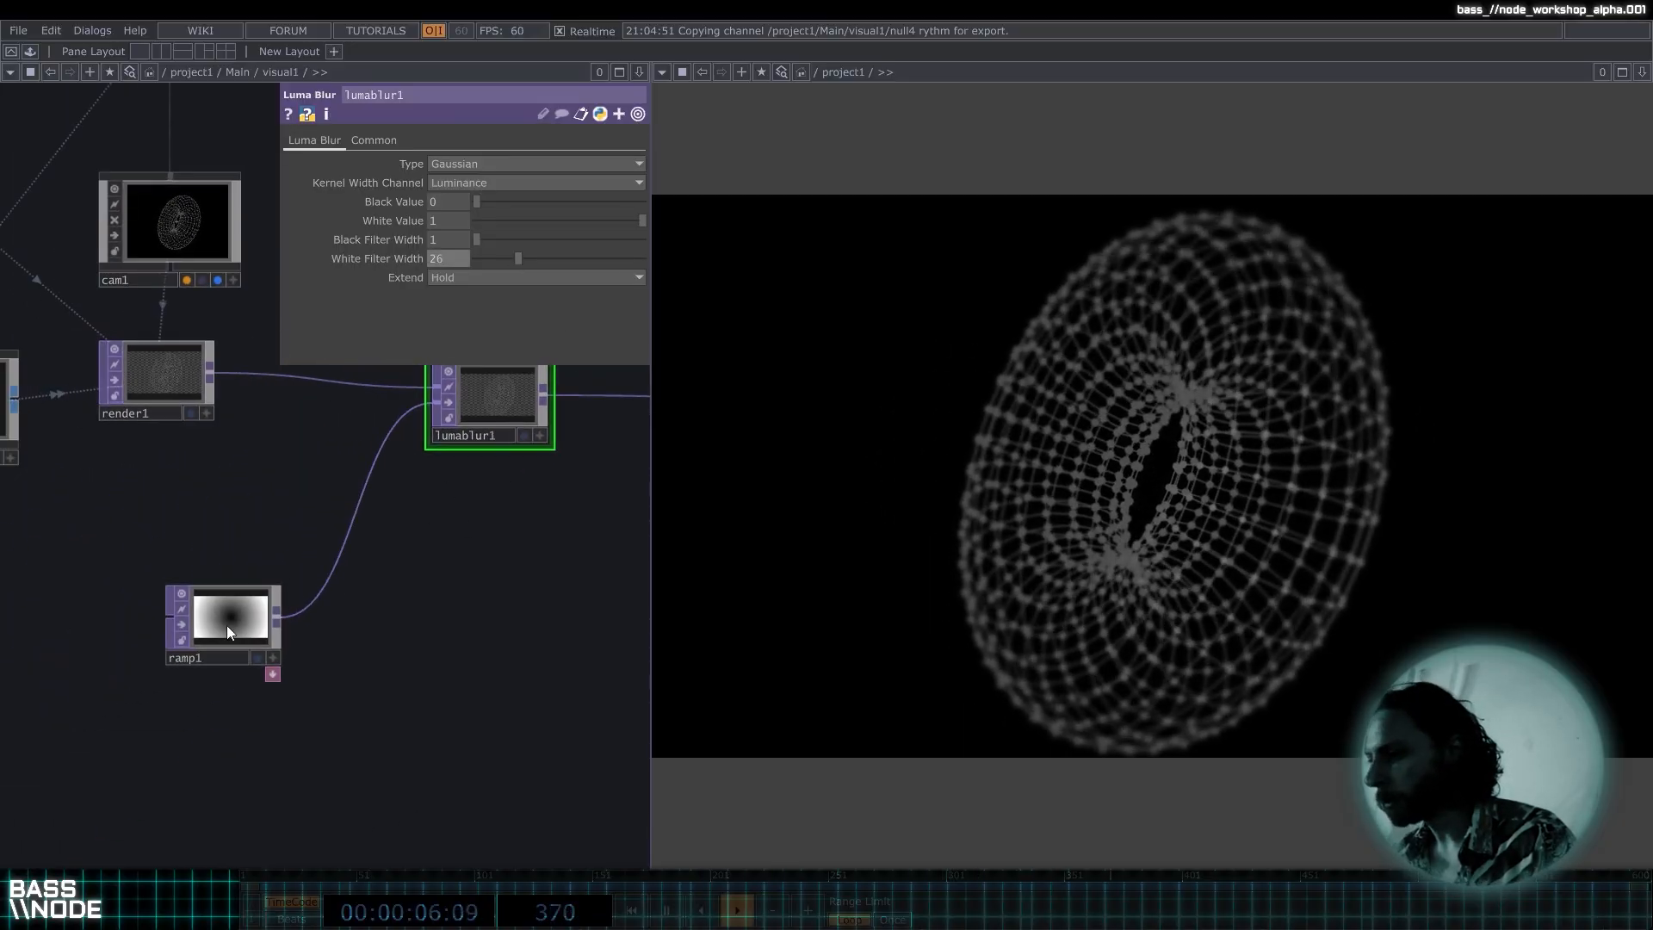
Move ramp1 directly beneath lumablur1 in the network.
{"action": "left_click_drag", "start_coordinate": [227, 632], "coordinate": [469, 493]}
{"action": "scroll", "coordinate": [549, 413], "scroll_direction": "up", "scroll_amount": 5}
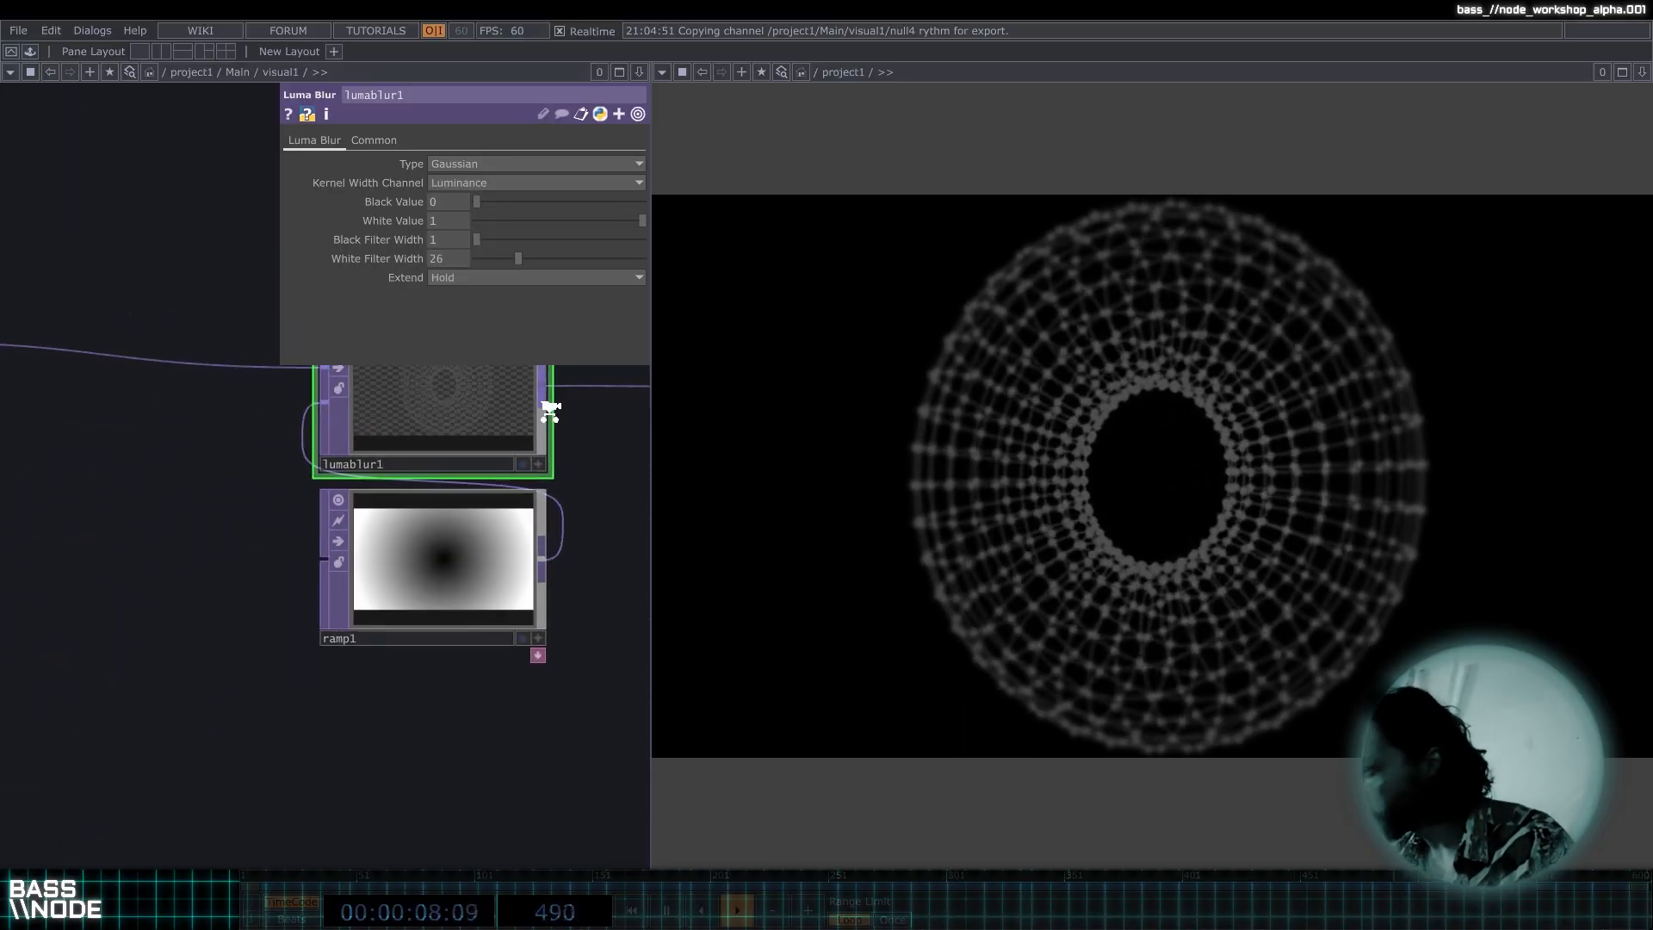
{"action": "scroll", "coordinate": [549, 411], "scroll_direction": "up", "scroll_amount": 3}
{"action": "left_click_drag", "start_coordinate": [601, 414], "coordinate": [591, 378]}
{"action": "scroll", "coordinate": [397, 488], "scroll_direction": "up", "scroll_amount": 3}
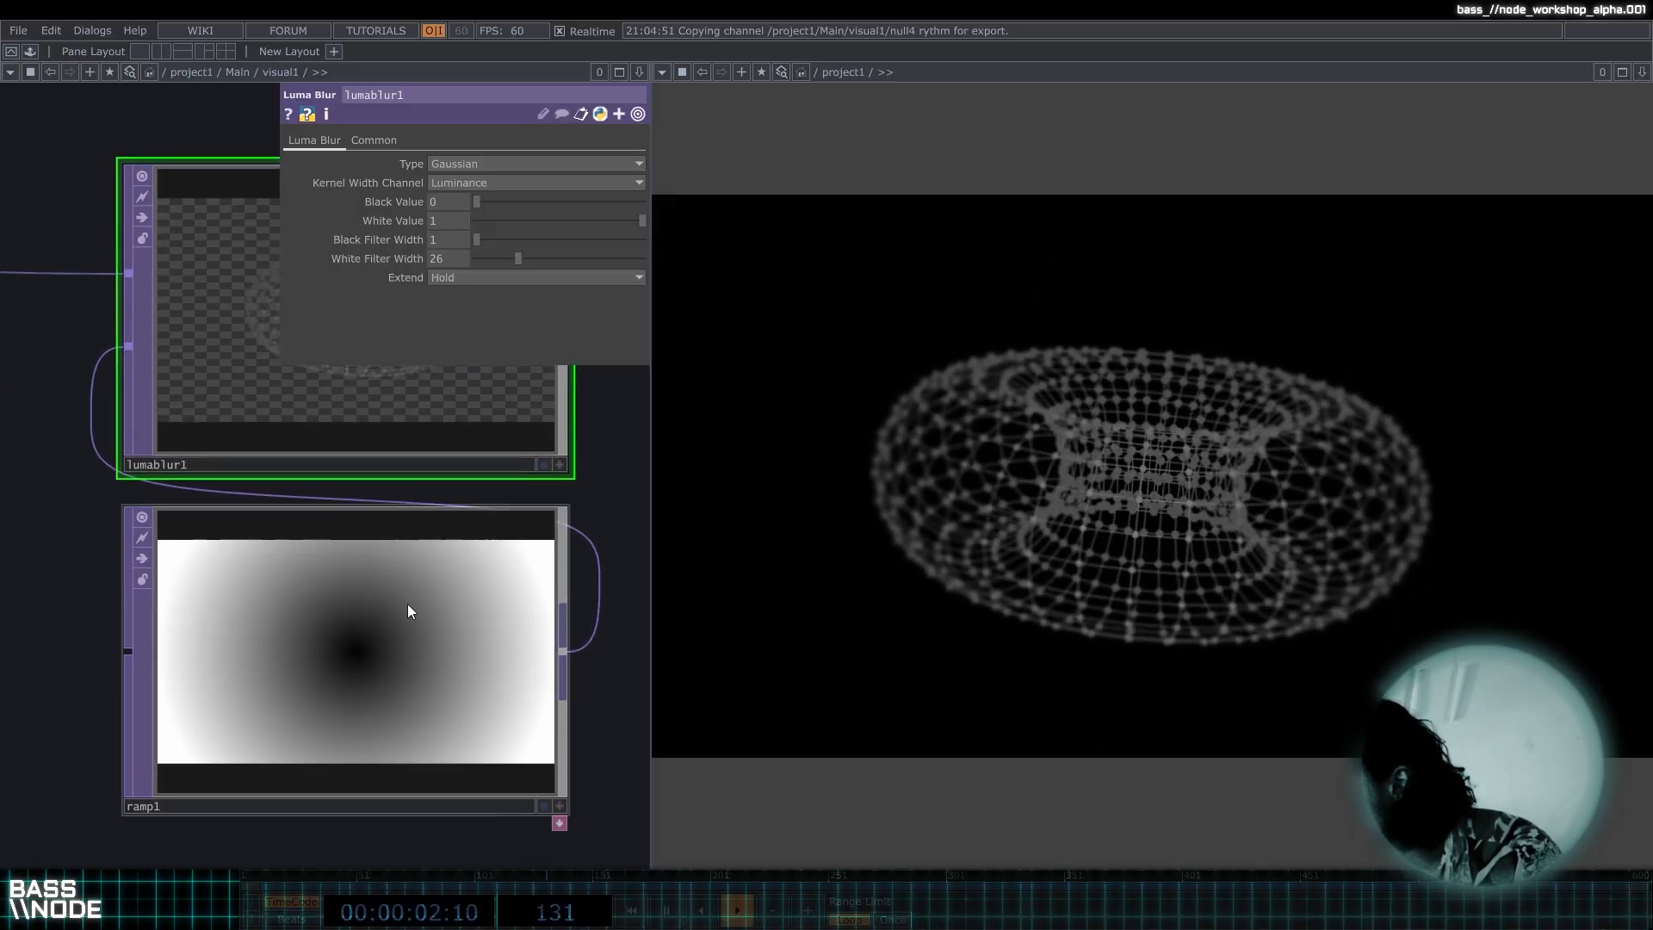
Increase lumablur1's White Filter Width to 70.
{"action": "left_click", "coordinate": [409, 610]}
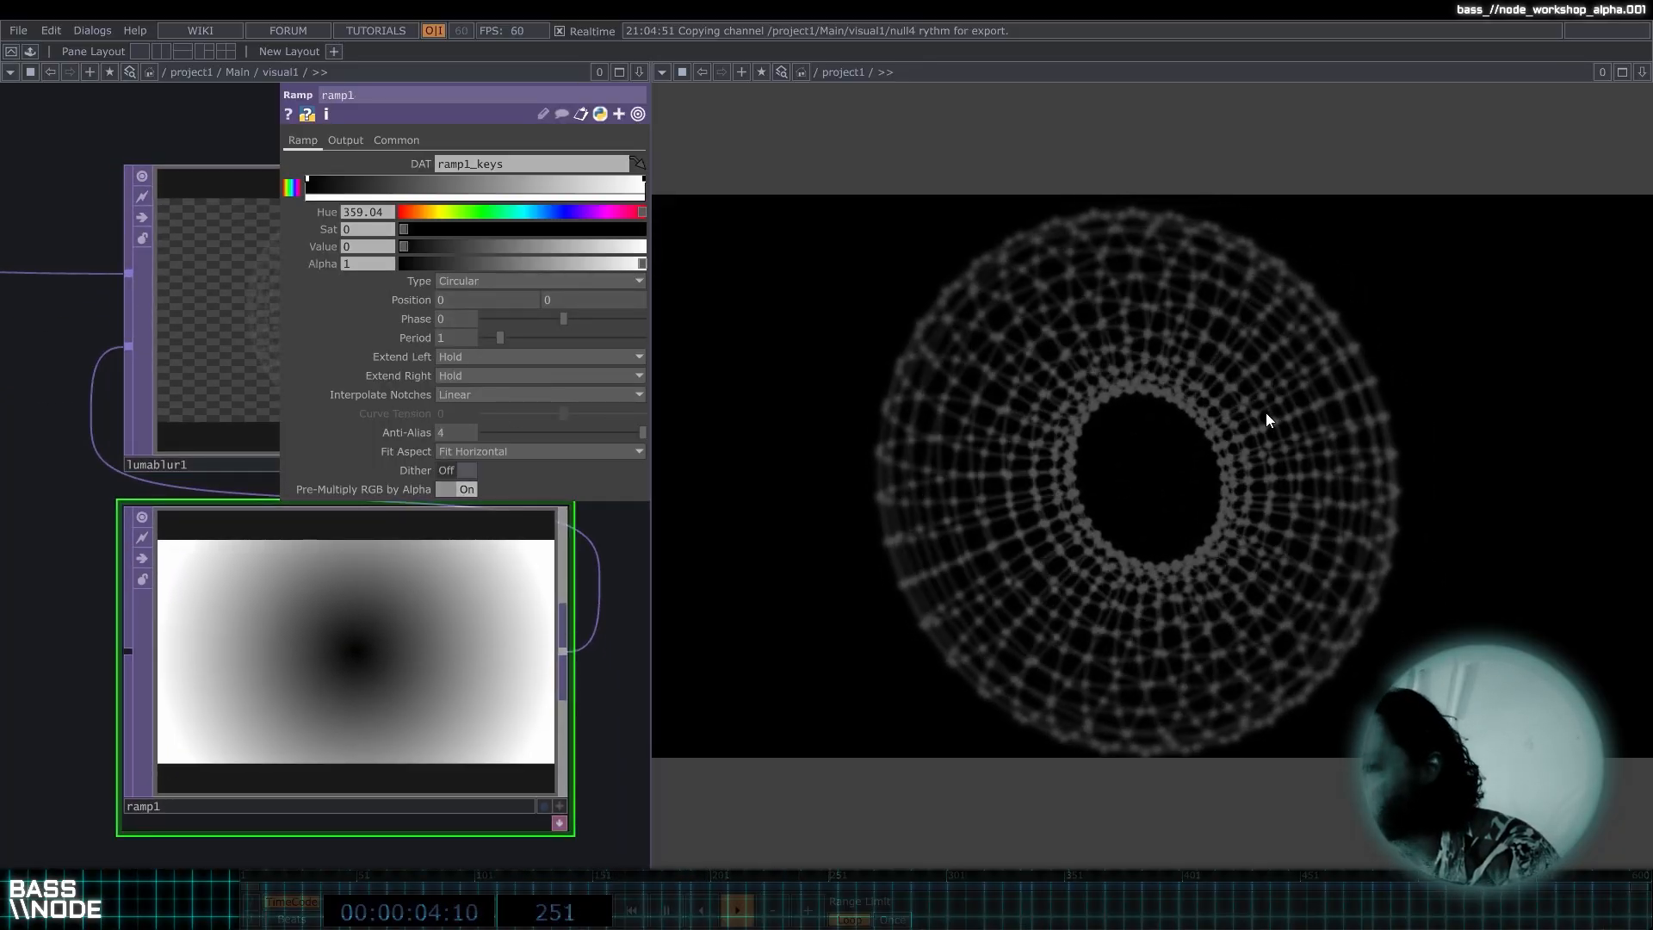
{"action": "left_click", "coordinate": [262, 358]}
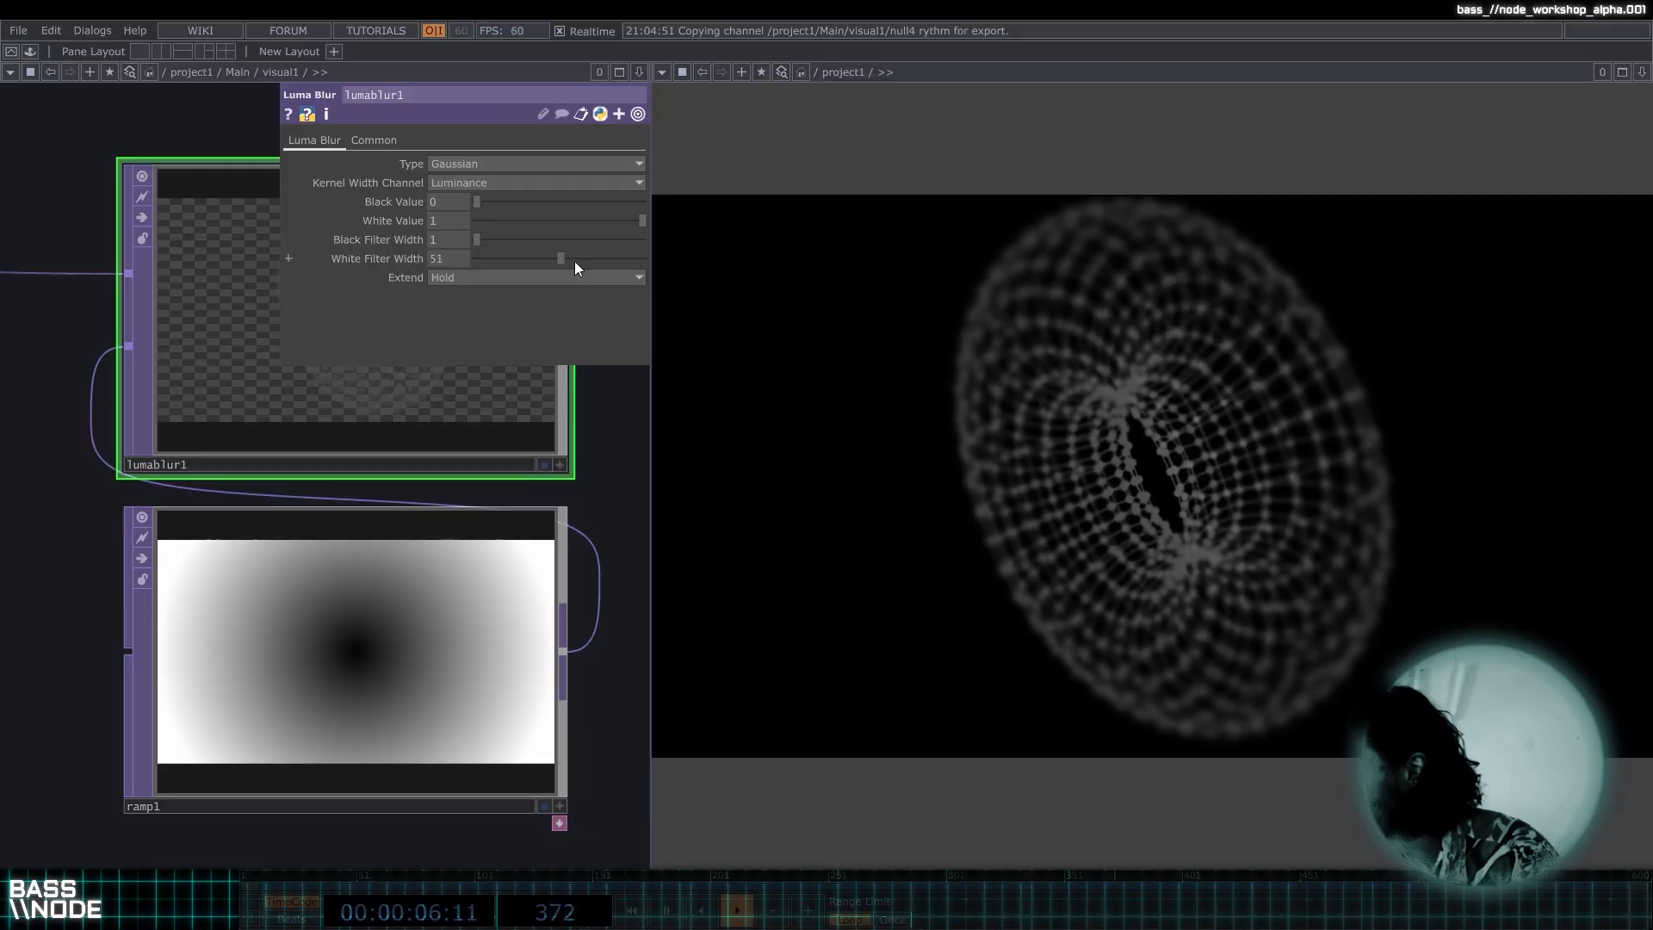
{"action": "left_click_drag", "start_coordinate": [575, 261], "coordinate": [595, 262]}
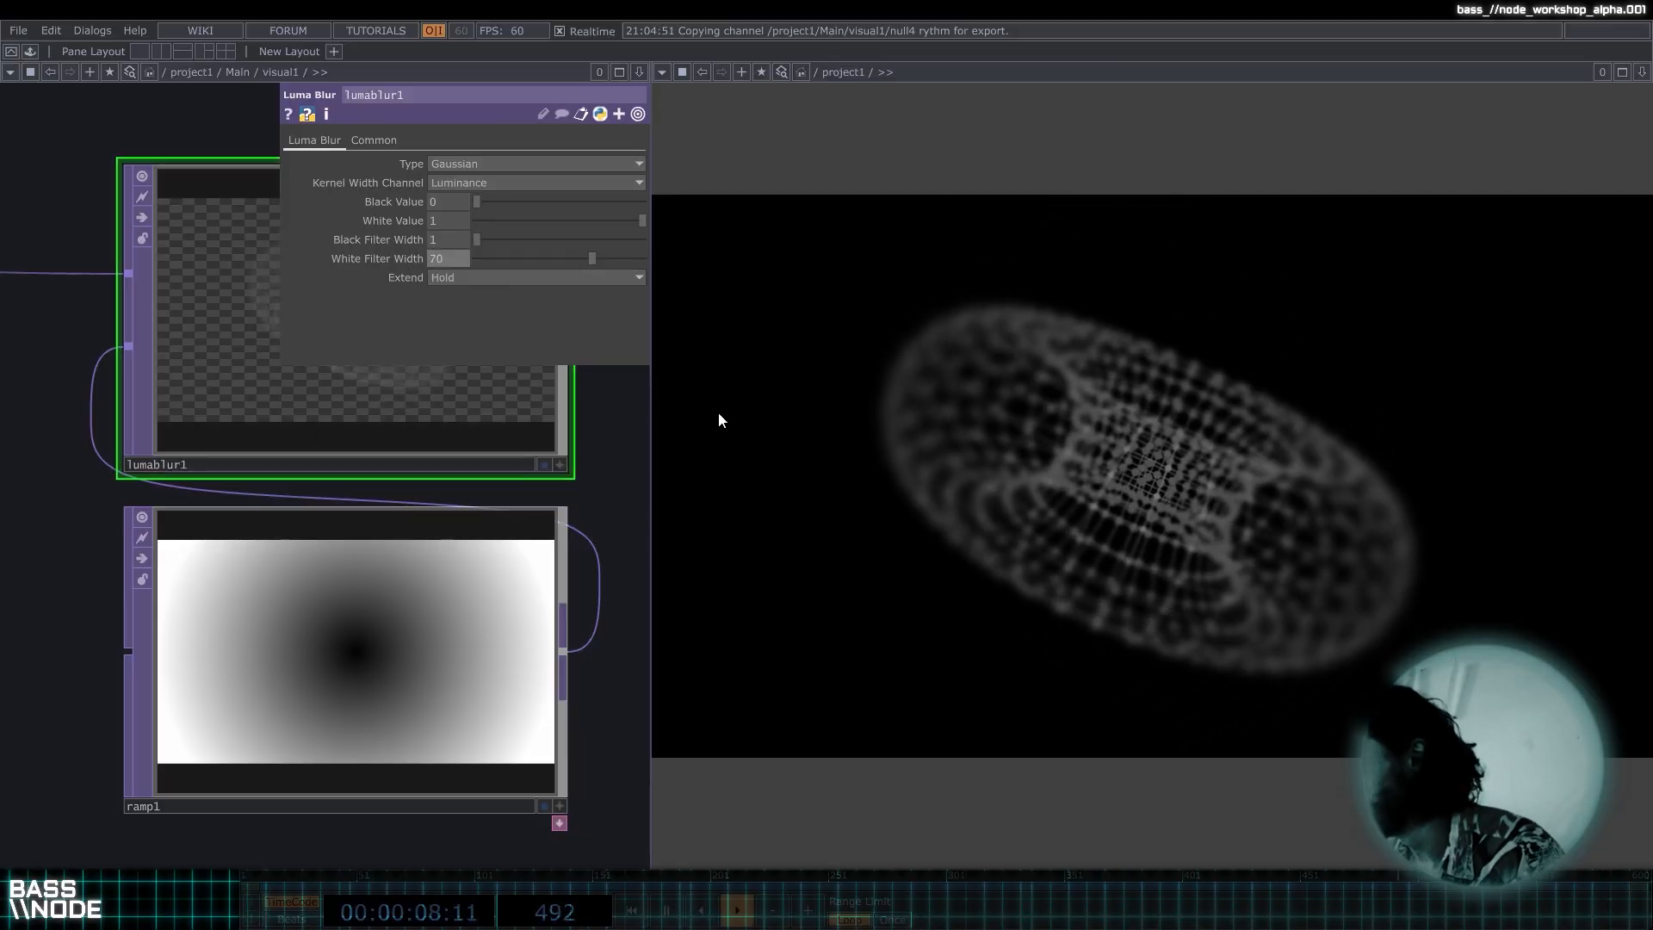
Set ramp1's Phase to 0.18 and its Interpolate Notches option to Hermite.
{"action": "left_click", "coordinate": [392, 619]}
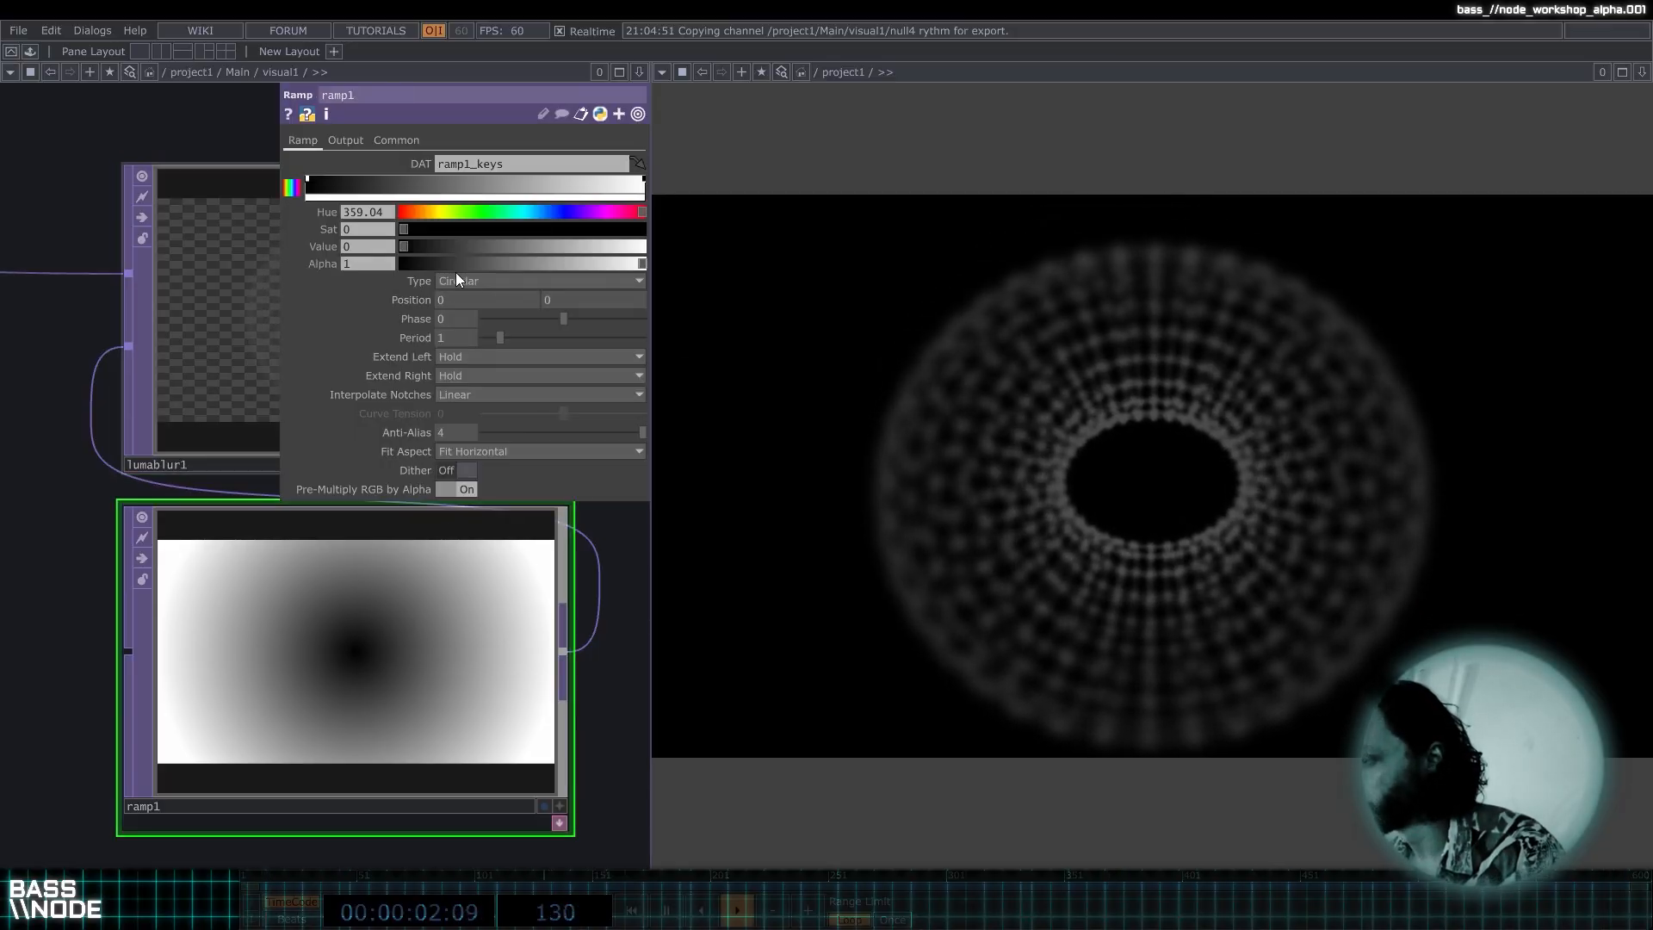
{"action": "middle_click_drag", "start_coordinate": [462, 319], "coordinate": [462, 283]}
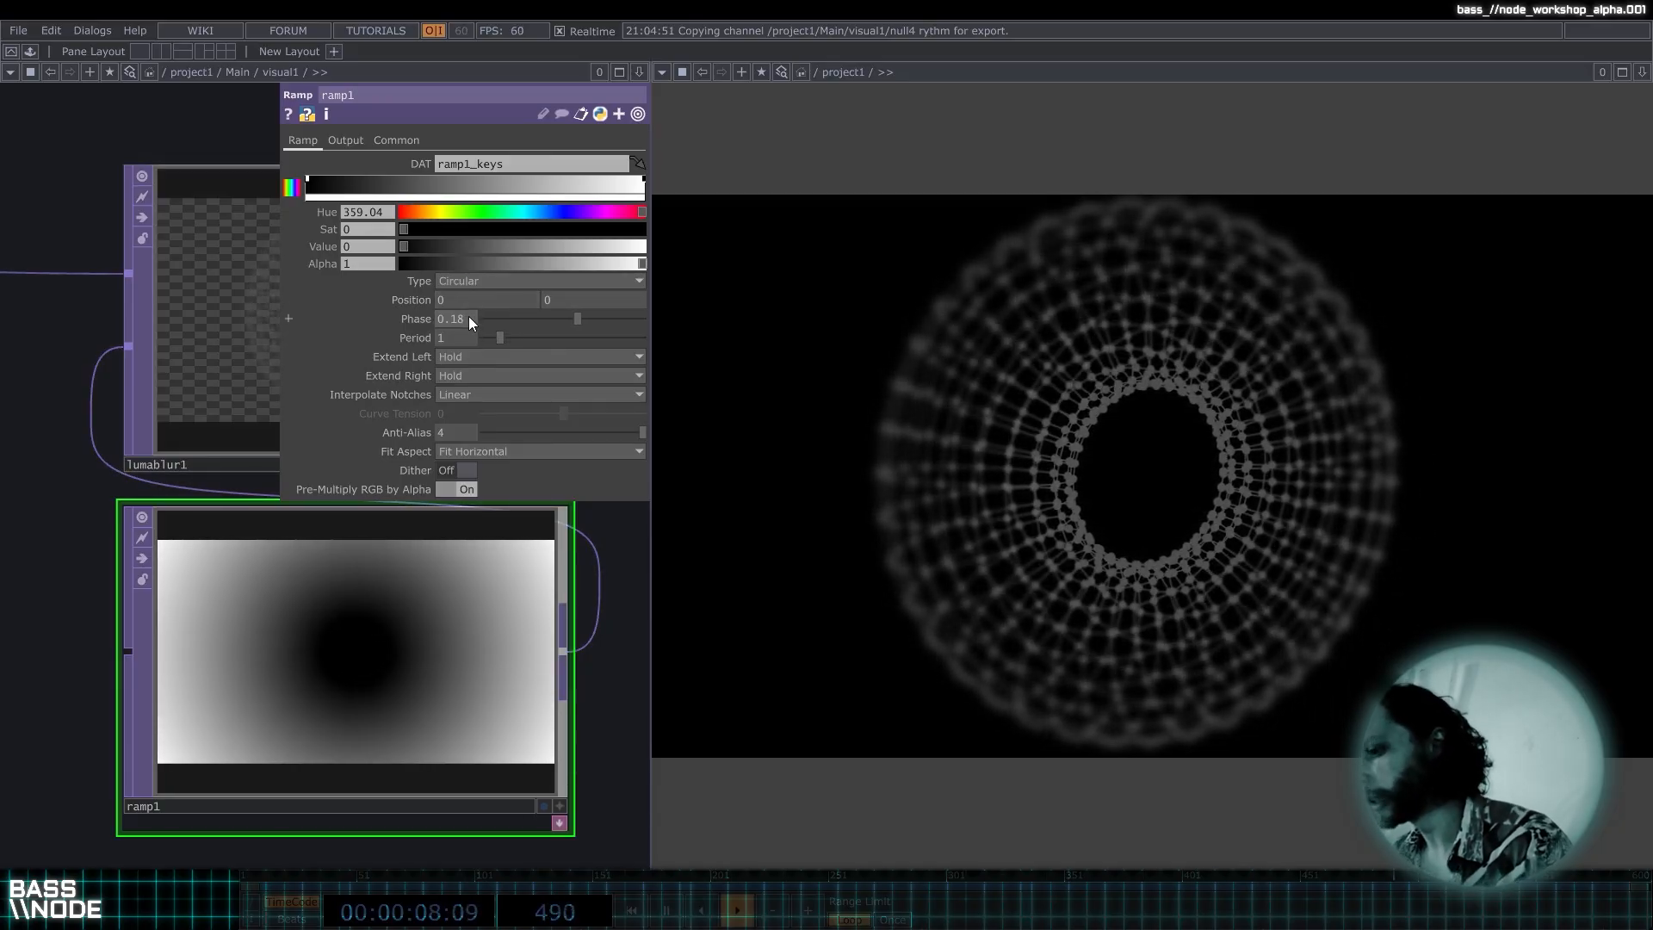
{"action": "left_click", "coordinate": [467, 395]}
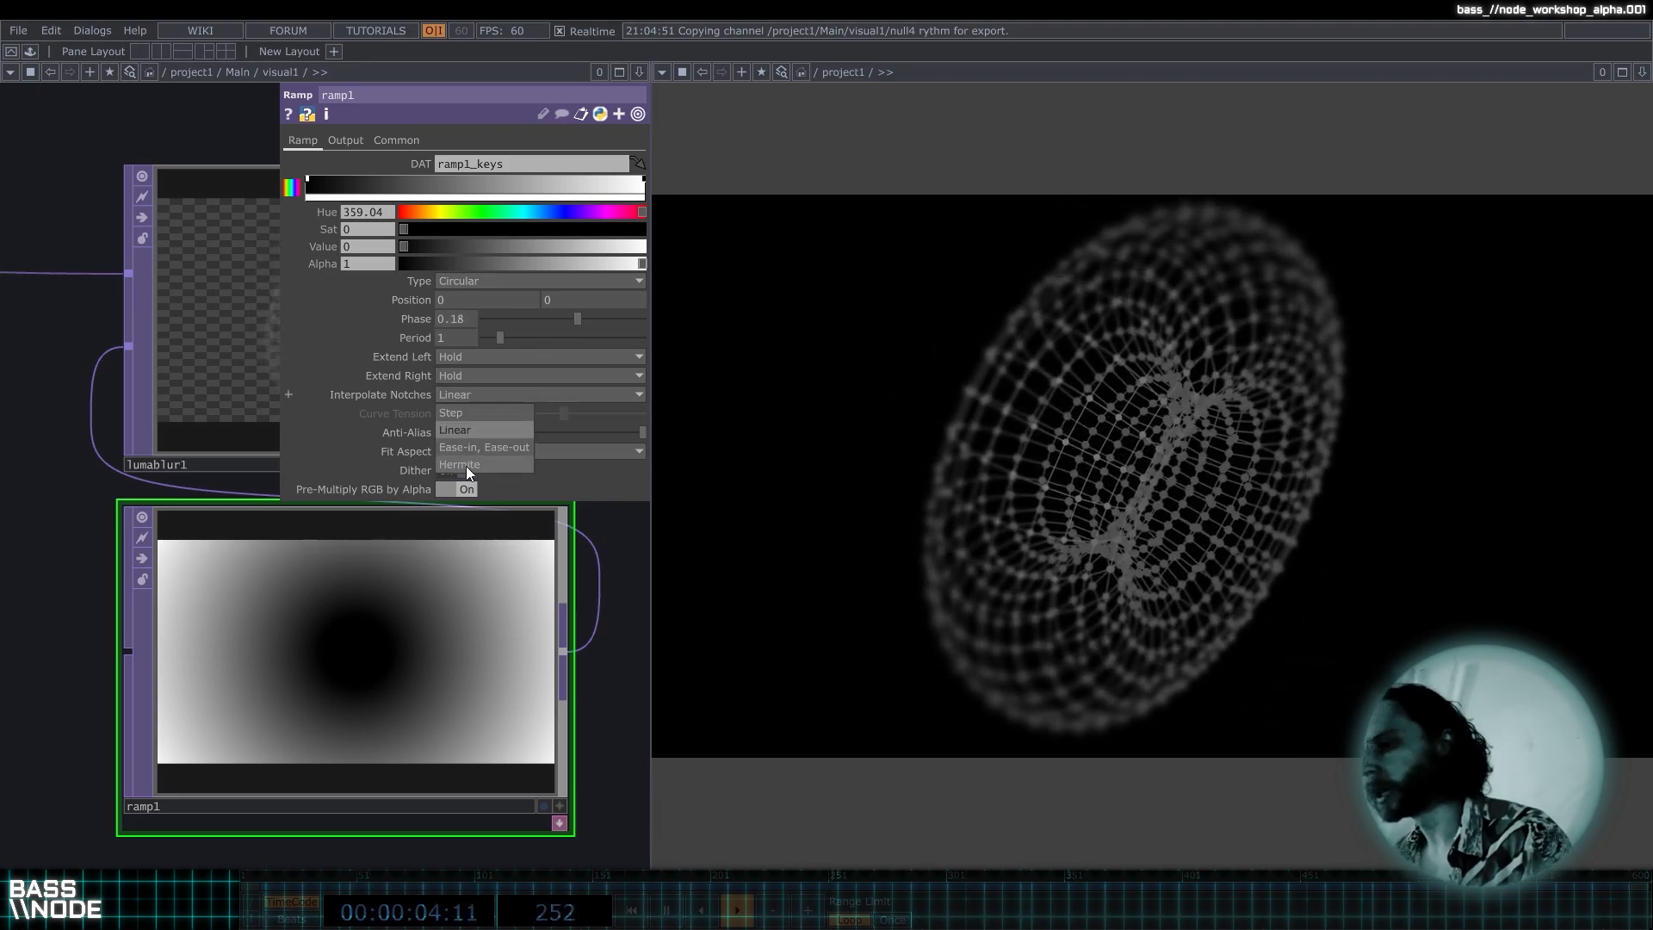
{"action": "left_click", "coordinate": [466, 466]}
Move ramp1 back to the lower left of lumablur1, lower render1 slightly, and save the project.
{"action": "scroll", "coordinate": [350, 582], "scroll_direction": "down", "scroll_amount": 2}
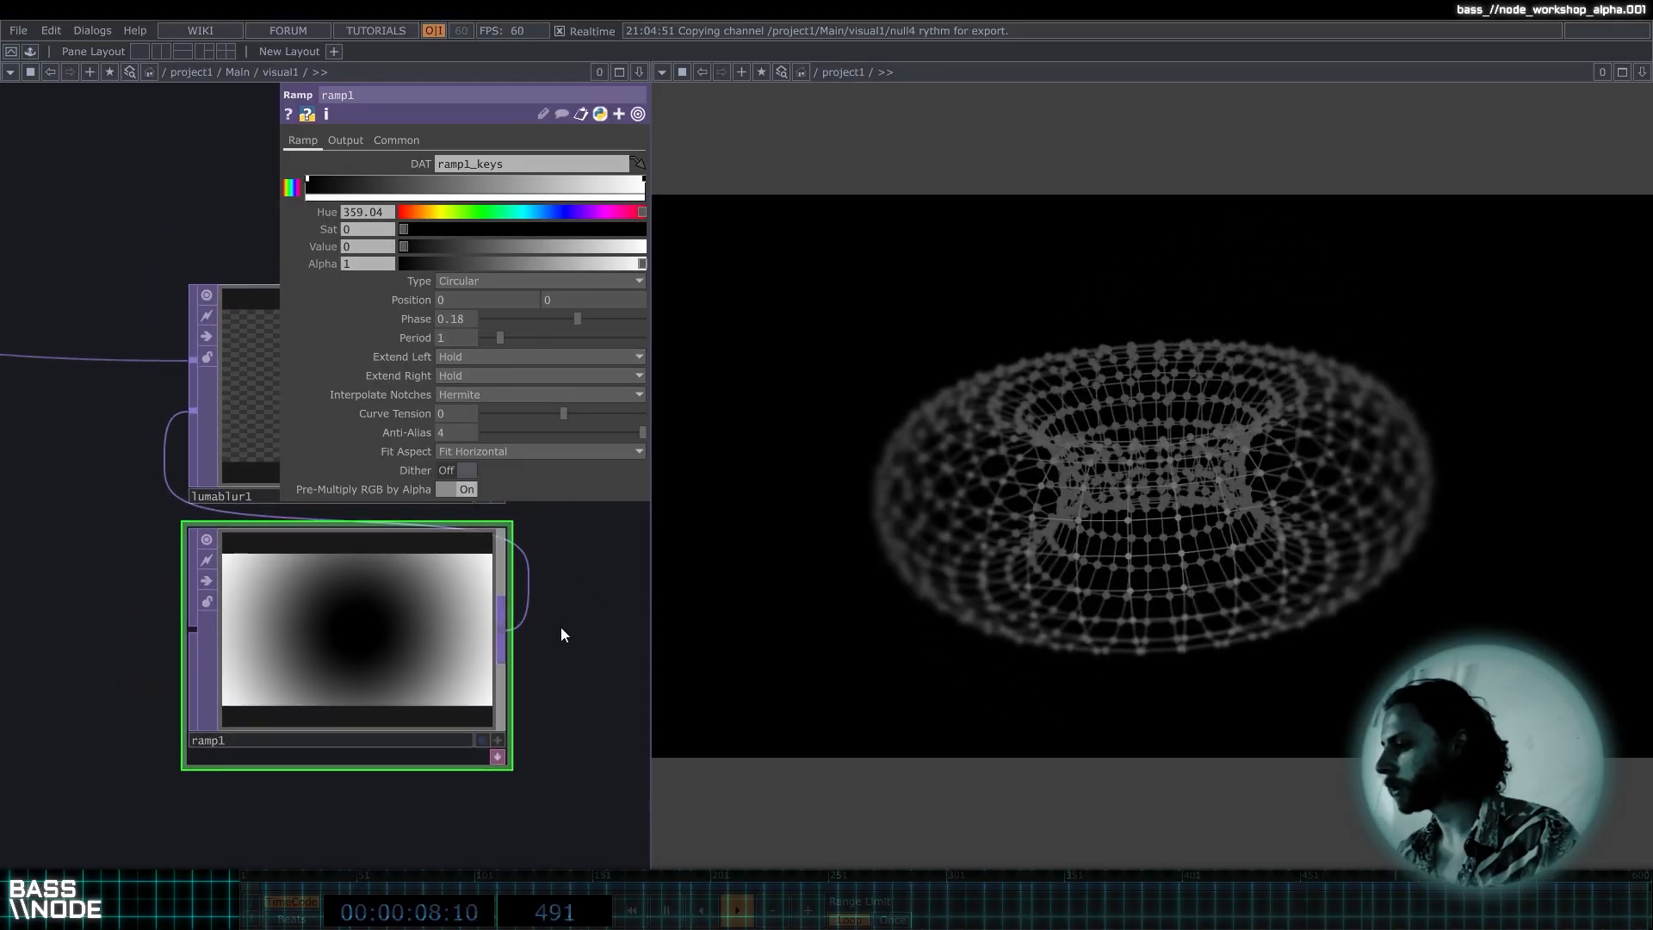
{"action": "scroll", "coordinate": [488, 637], "scroll_direction": "down", "scroll_amount": 4}
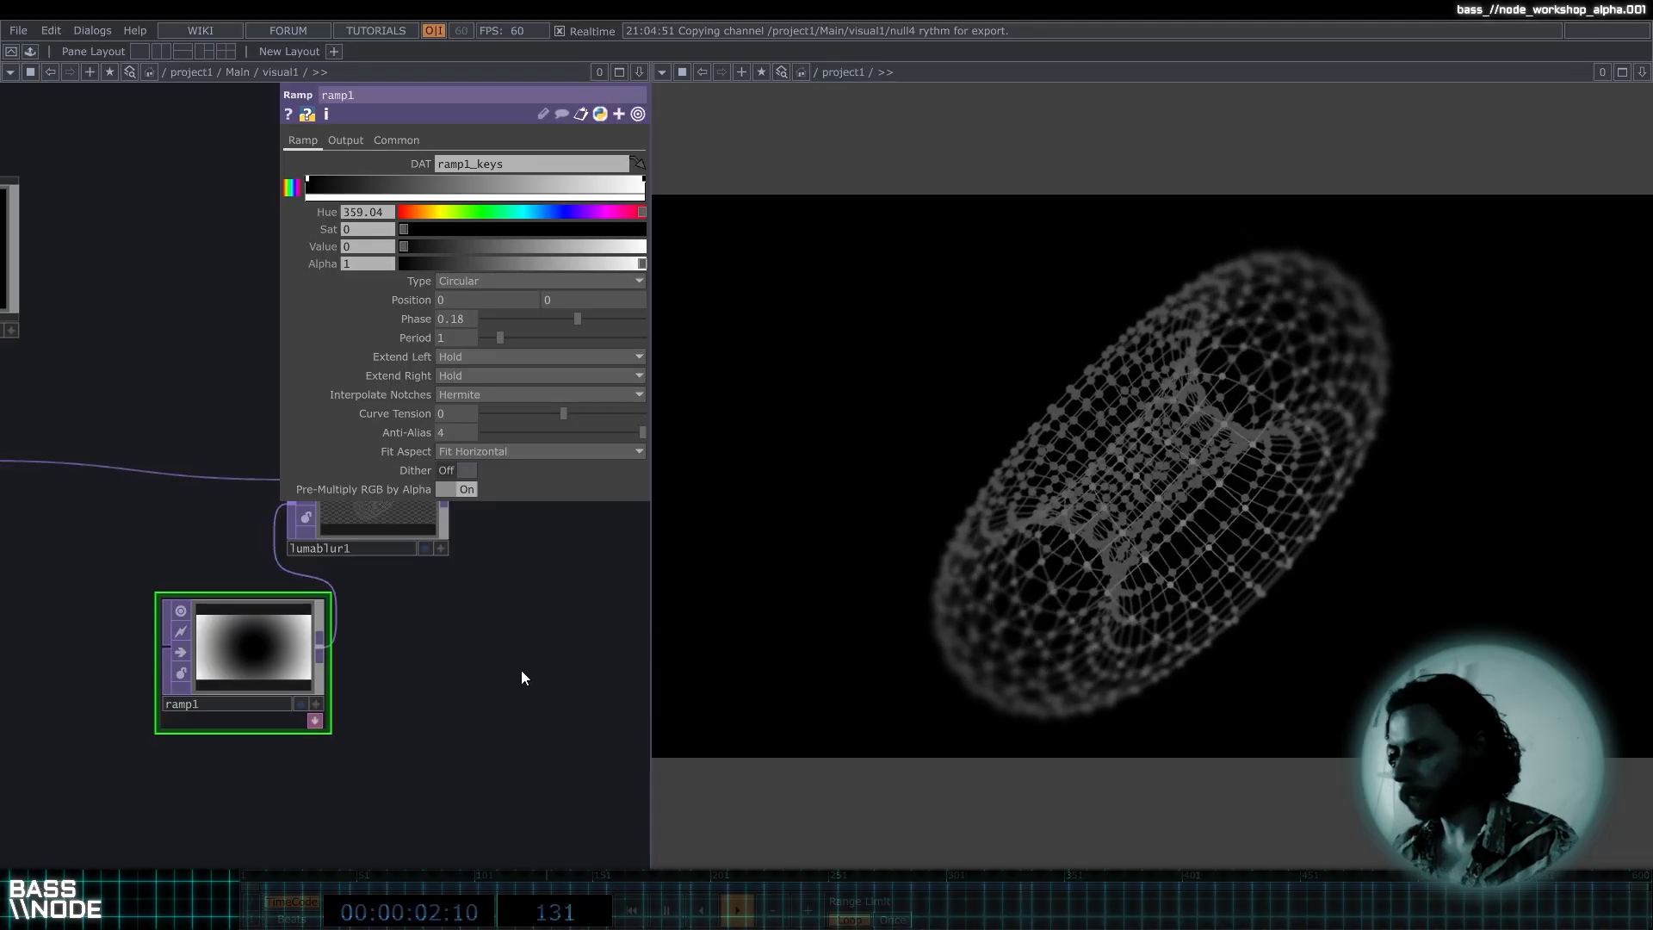
{"action": "scroll", "coordinate": [362, 693], "scroll_direction": "down", "scroll_amount": 3}
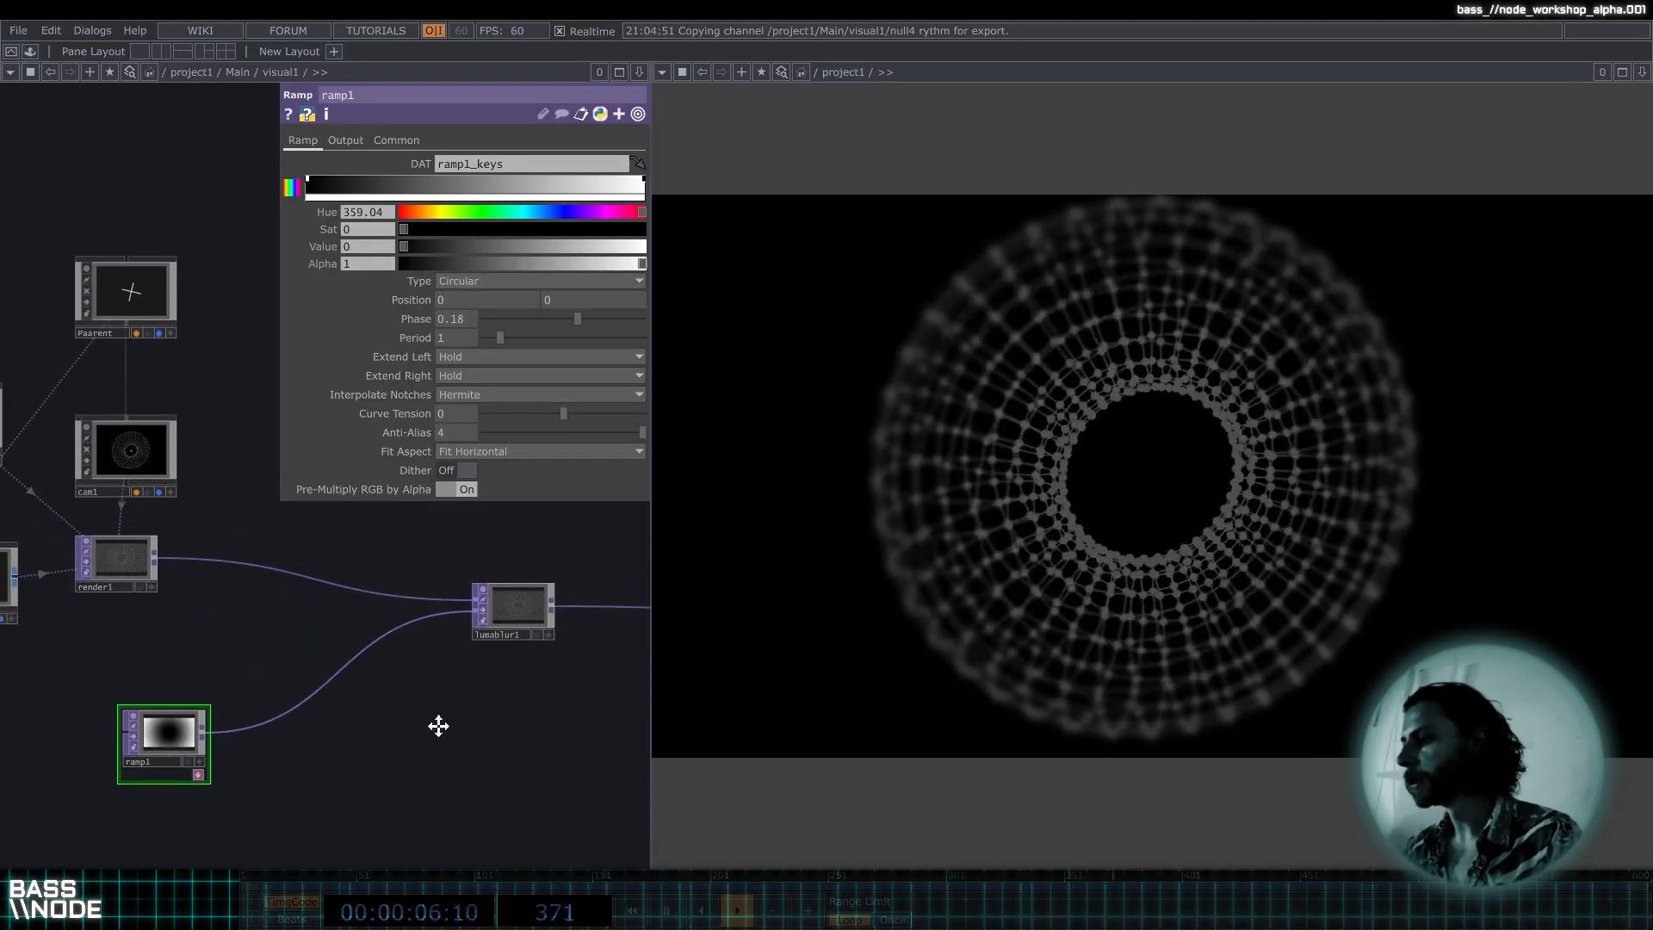
{"action": "scroll", "coordinate": [406, 618], "scroll_direction": "down", "scroll_amount": 3}
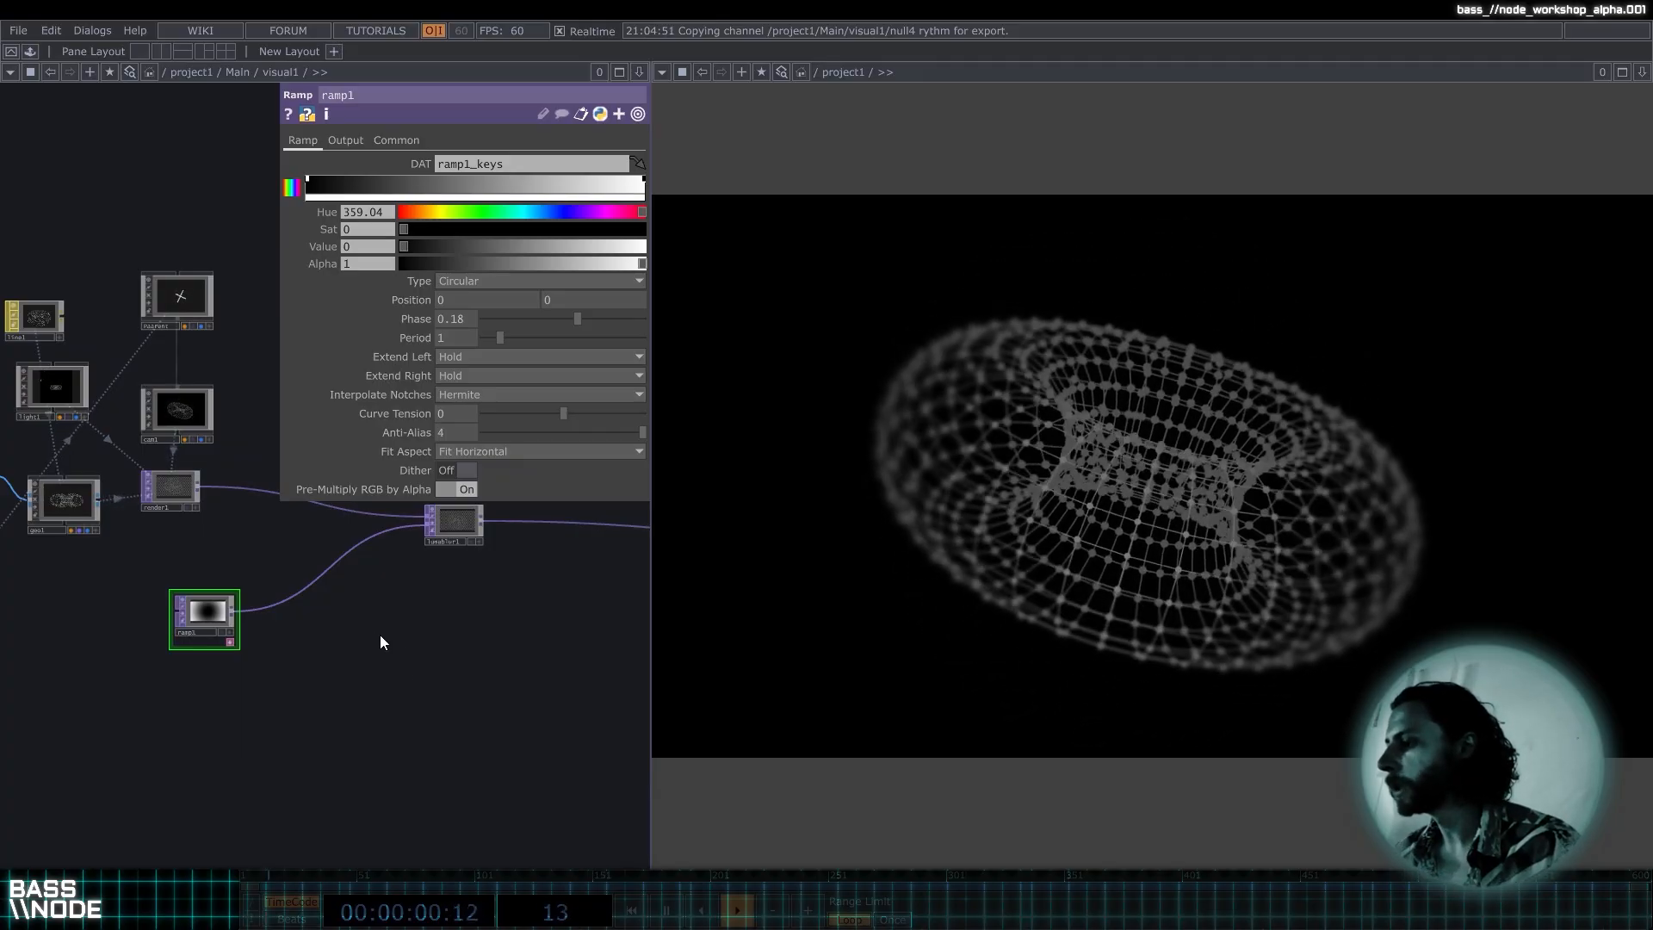
{"action": "left_click_drag", "start_coordinate": [389, 634], "coordinate": [459, 634]}
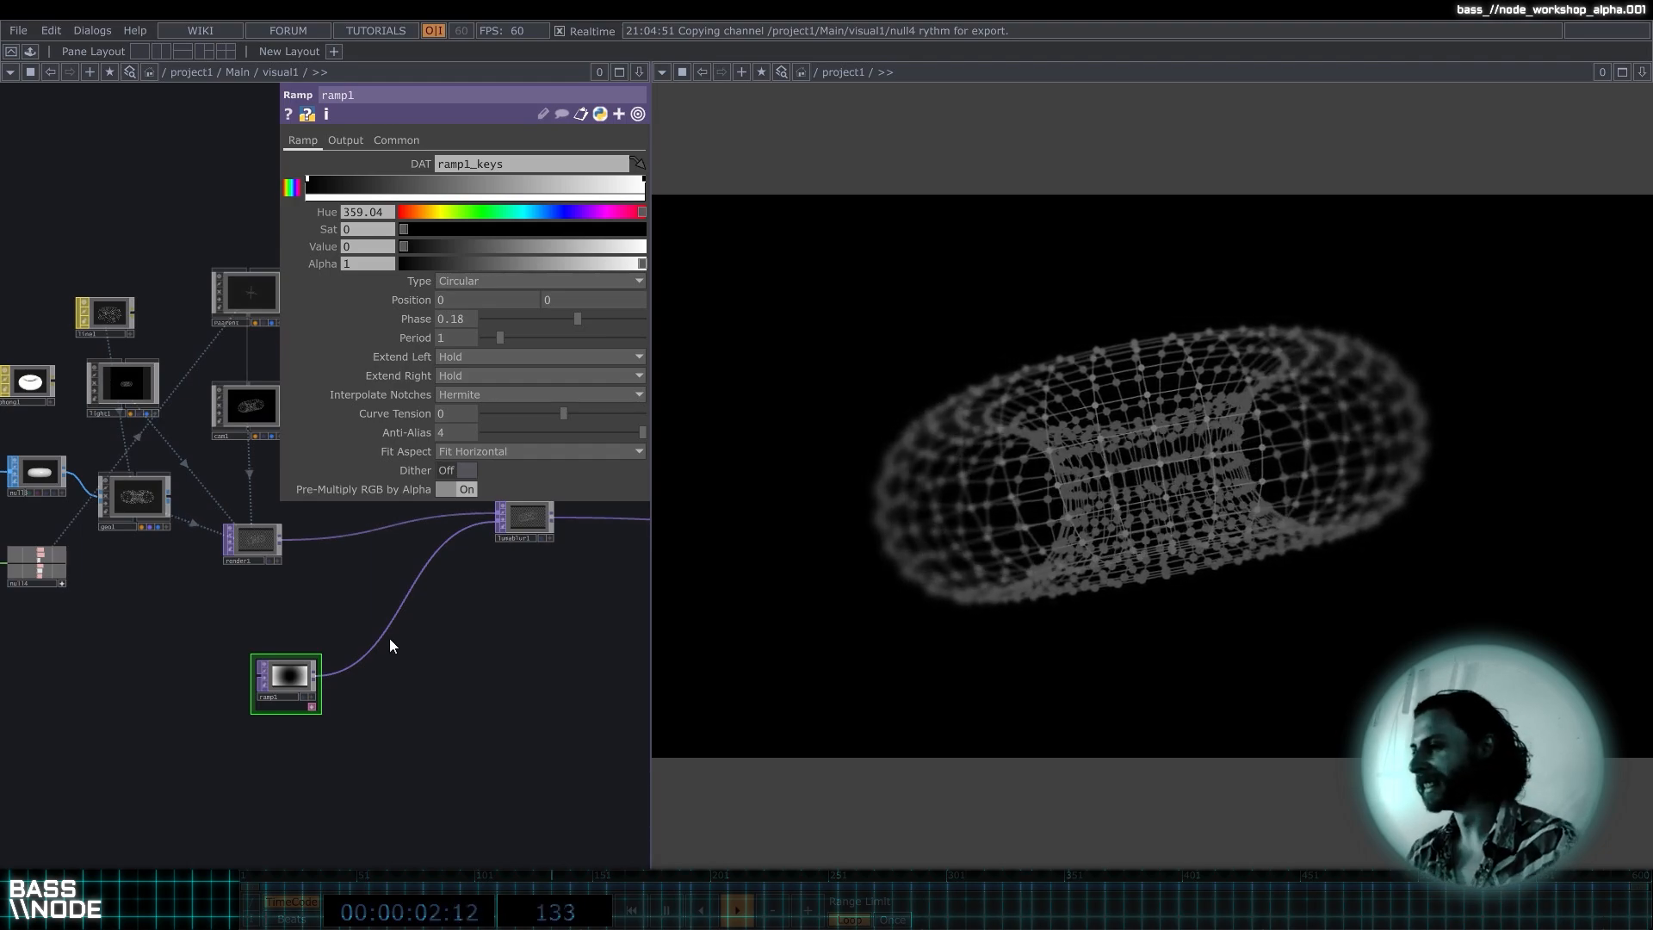
{"action": "key", "text": "ctrl+s"}
{"action": "scroll", "coordinate": [514, 583], "scroll_direction": "down", "scroll_amount": 4}
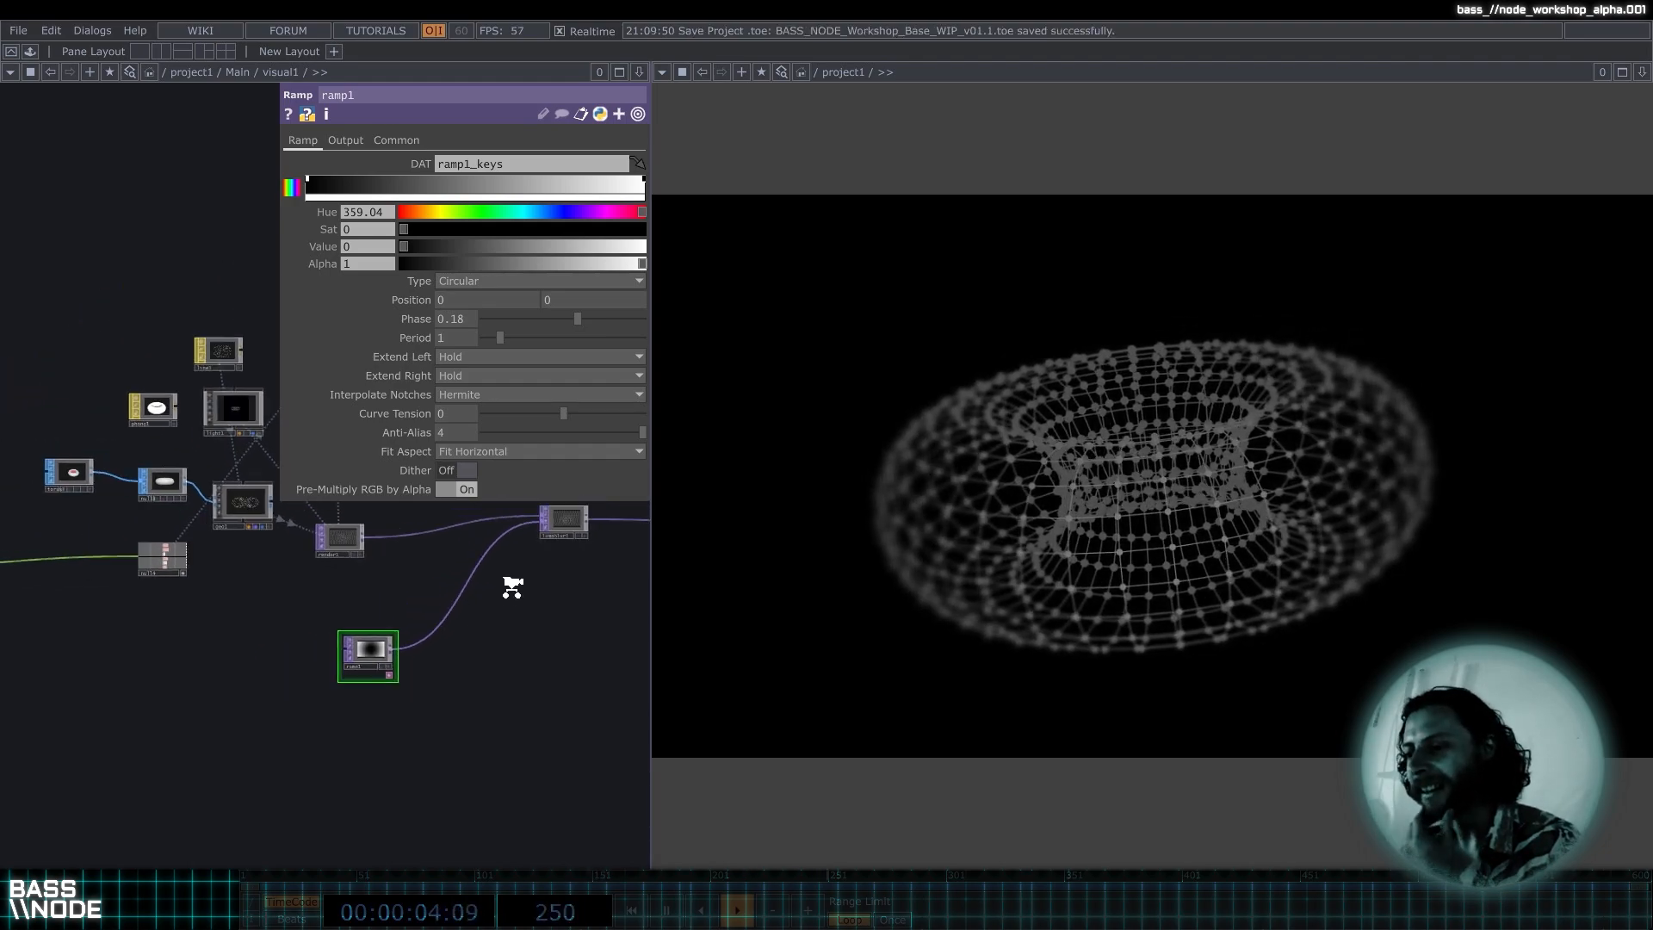
Go up to the Main network to view it, and return inside visual1.
{"action": "key", "text": "u"}
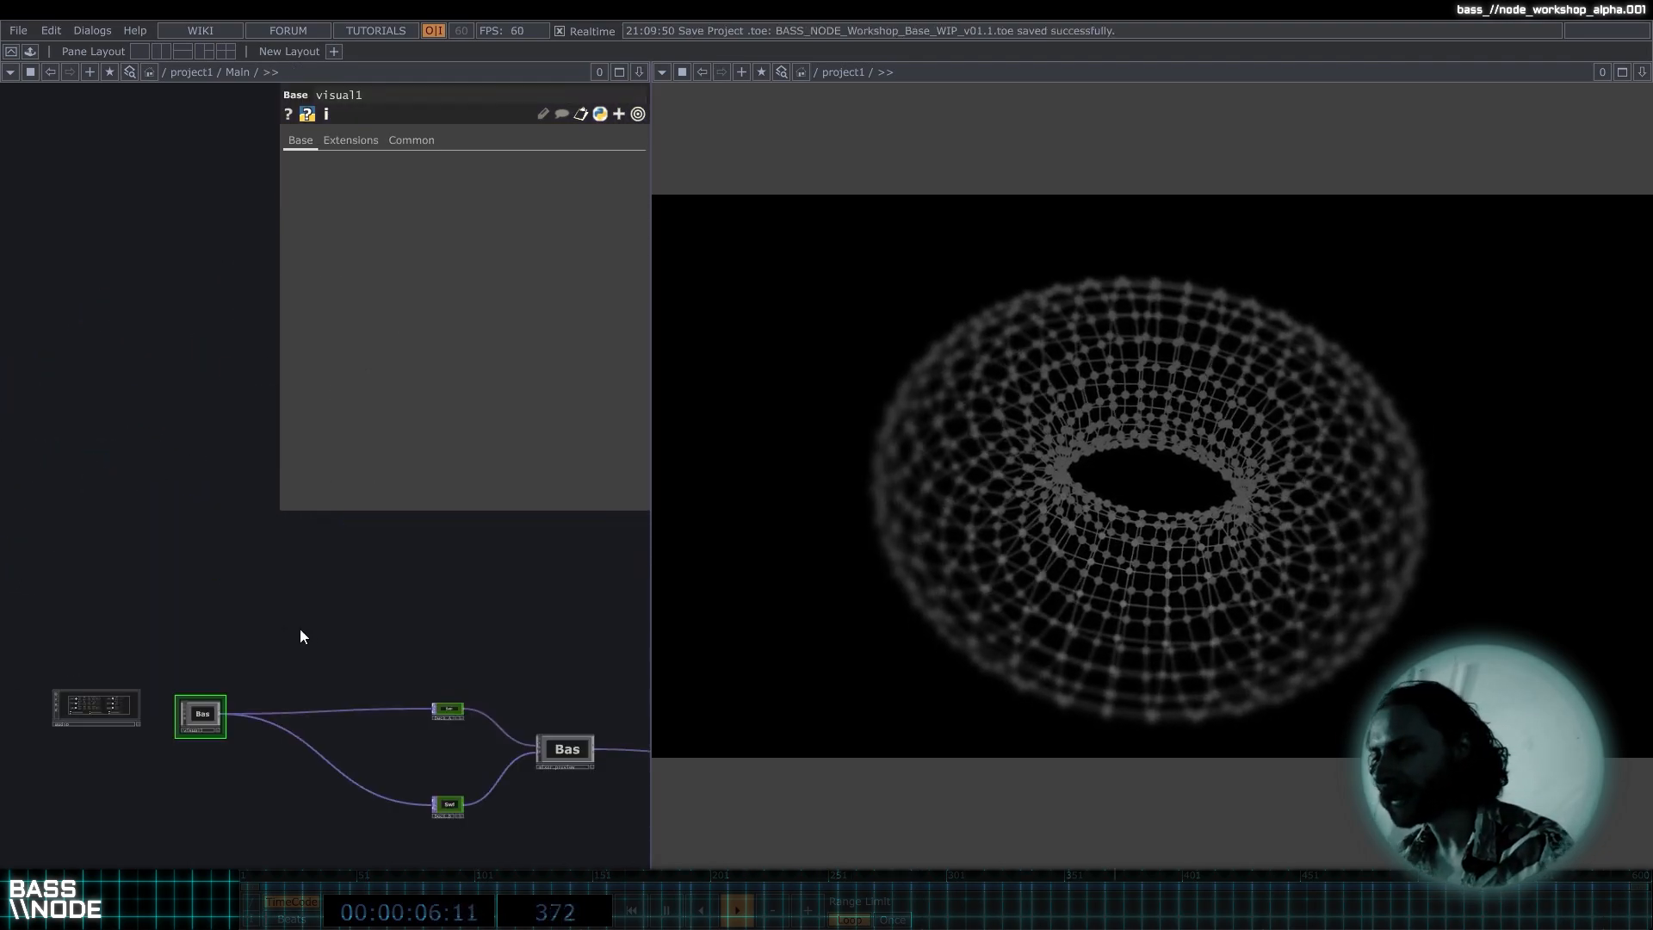
{"action": "left_click_drag", "start_coordinate": [355, 629], "coordinate": [301, 569]}
{"action": "key", "text": "i"}
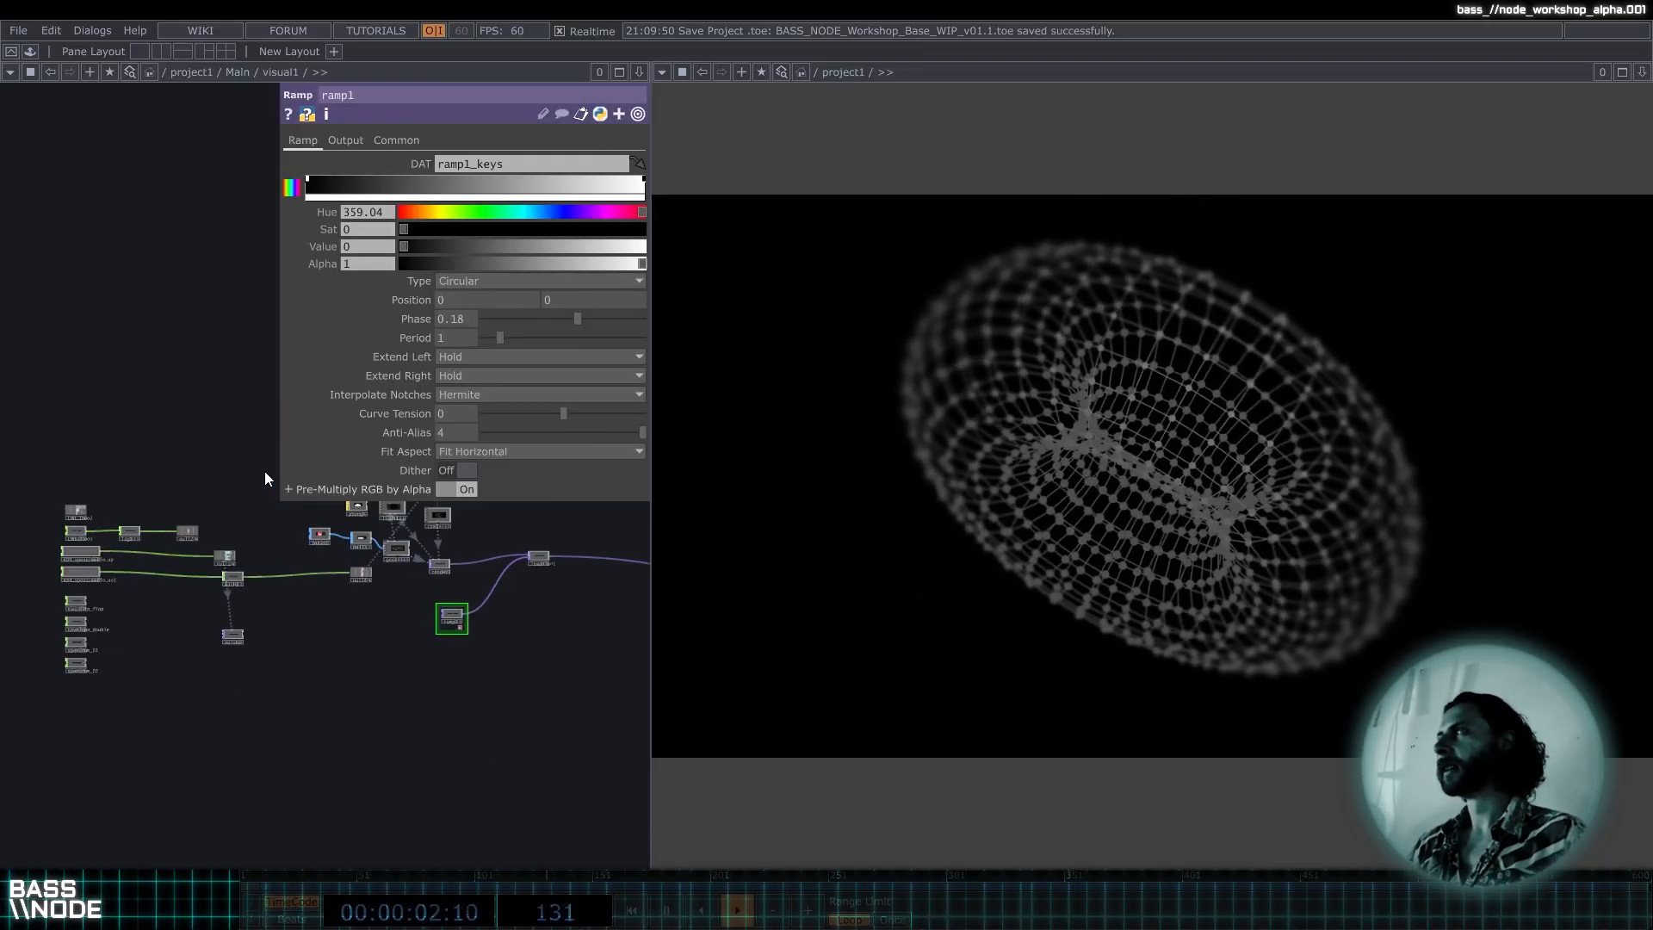
Widen the network editor pane to show the whole visual1 node chain.
{"action": "left_click_drag", "start_coordinate": [335, 634], "coordinate": [198, 601]}
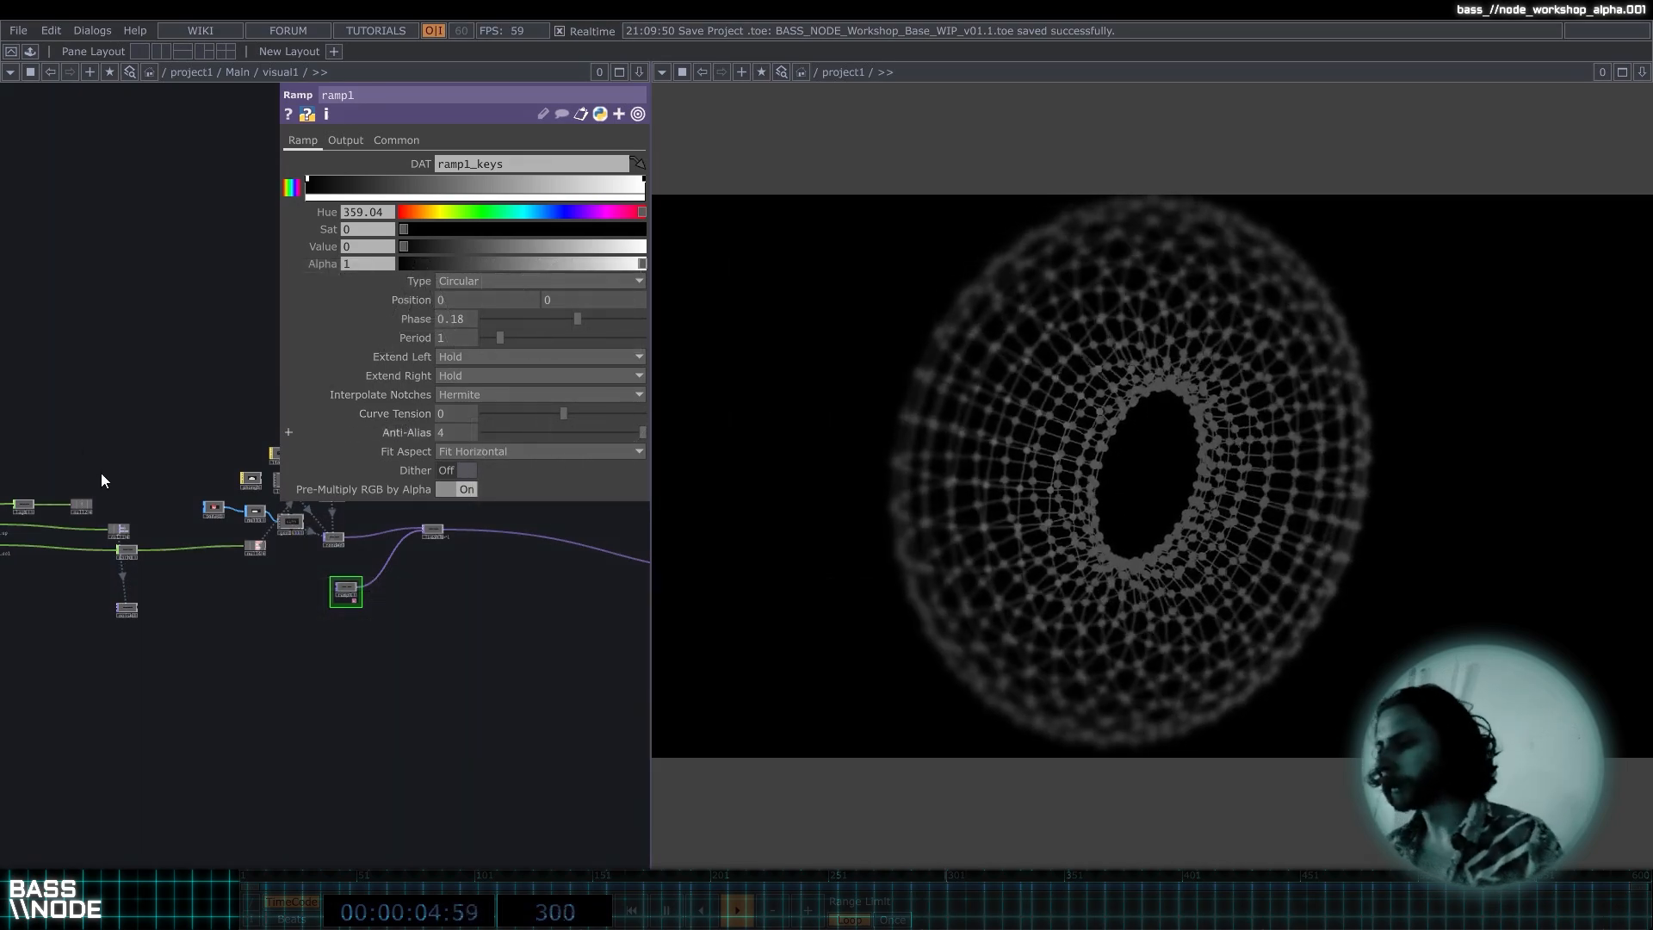
{"action": "scroll", "coordinate": [121, 414], "scroll_direction": "down", "scroll_amount": 5}
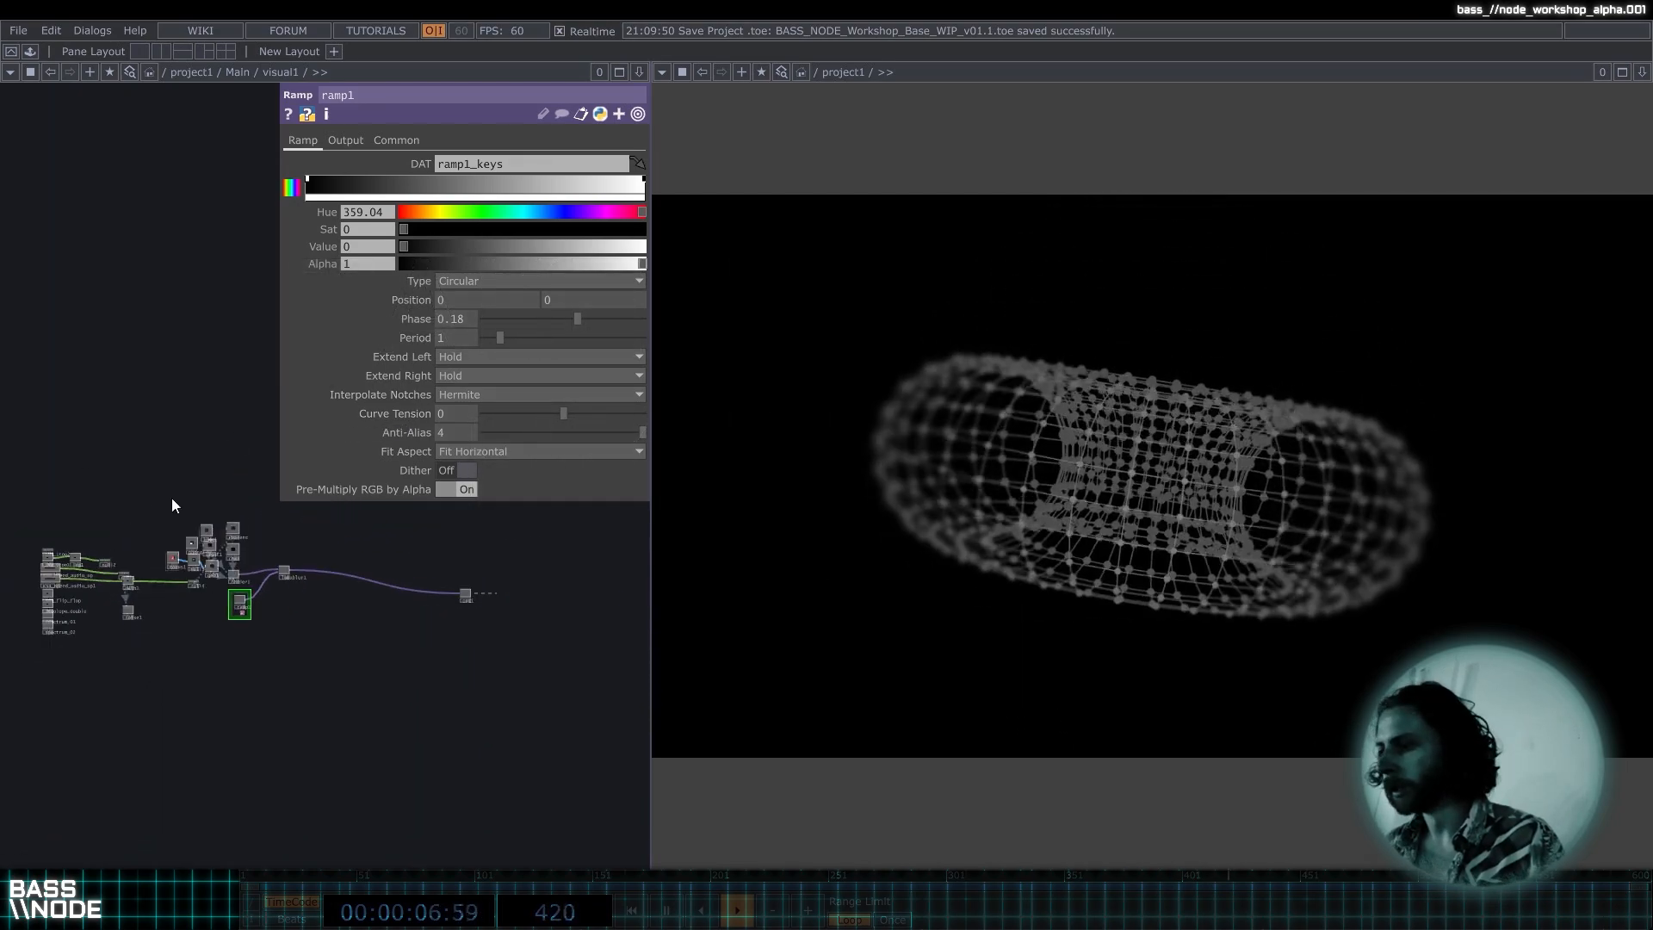
{"action": "scroll", "coordinate": [181, 568], "scroll_direction": "up", "scroll_amount": 3}
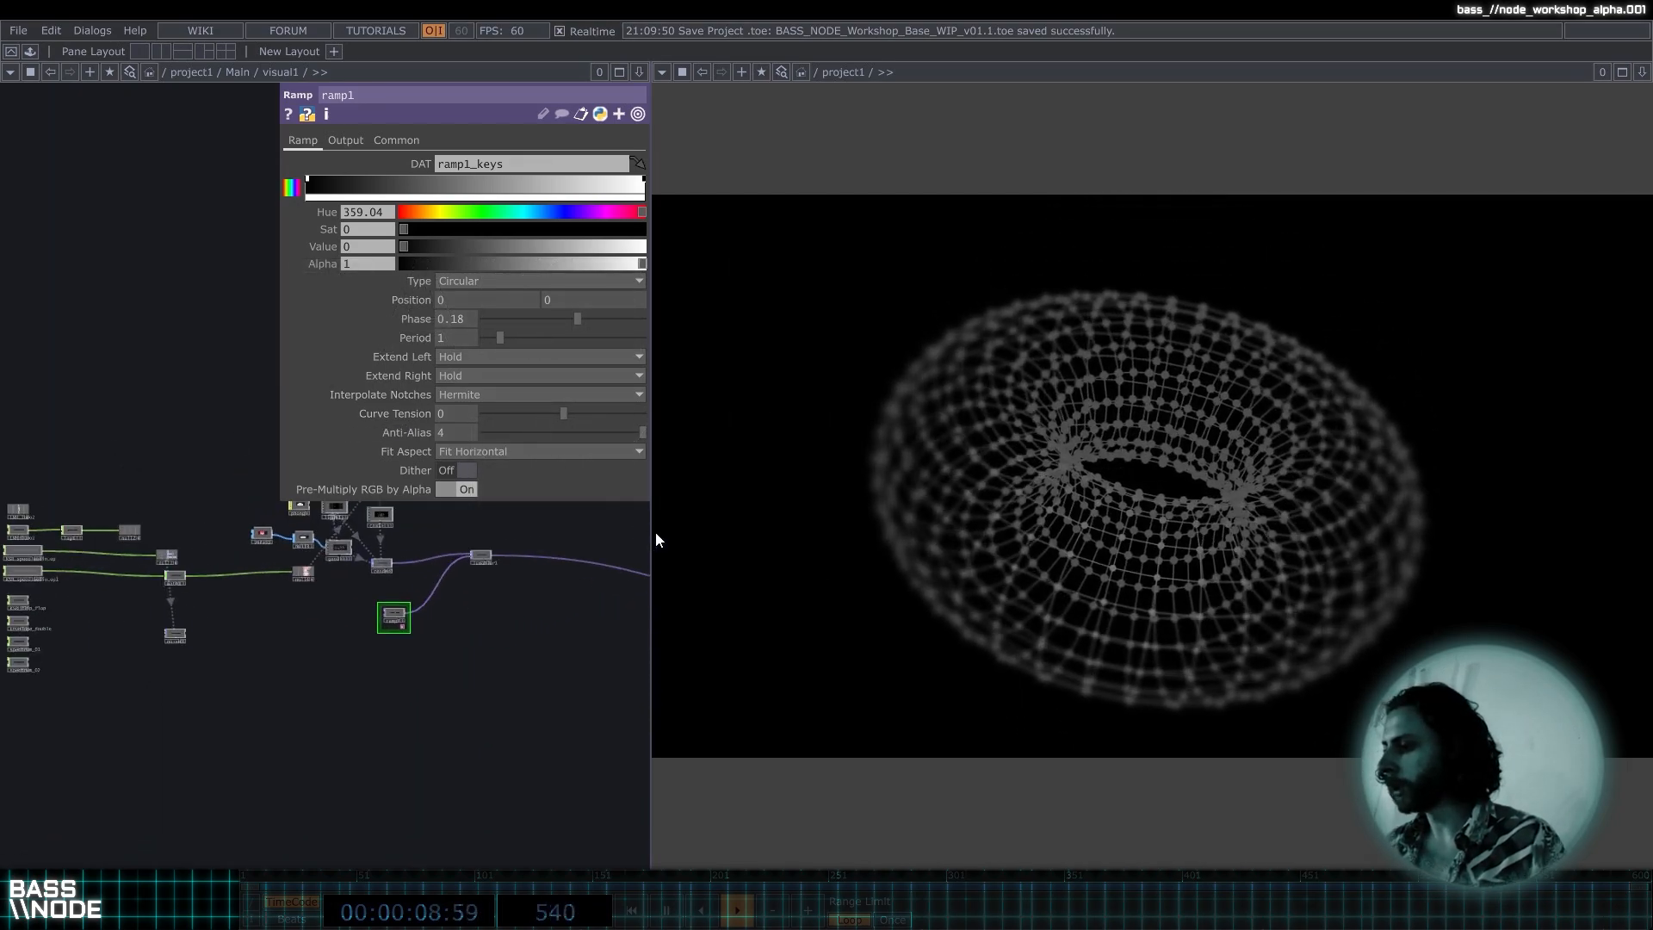
{"action": "left_click_drag", "start_coordinate": [650, 545], "coordinate": [1025, 527]}
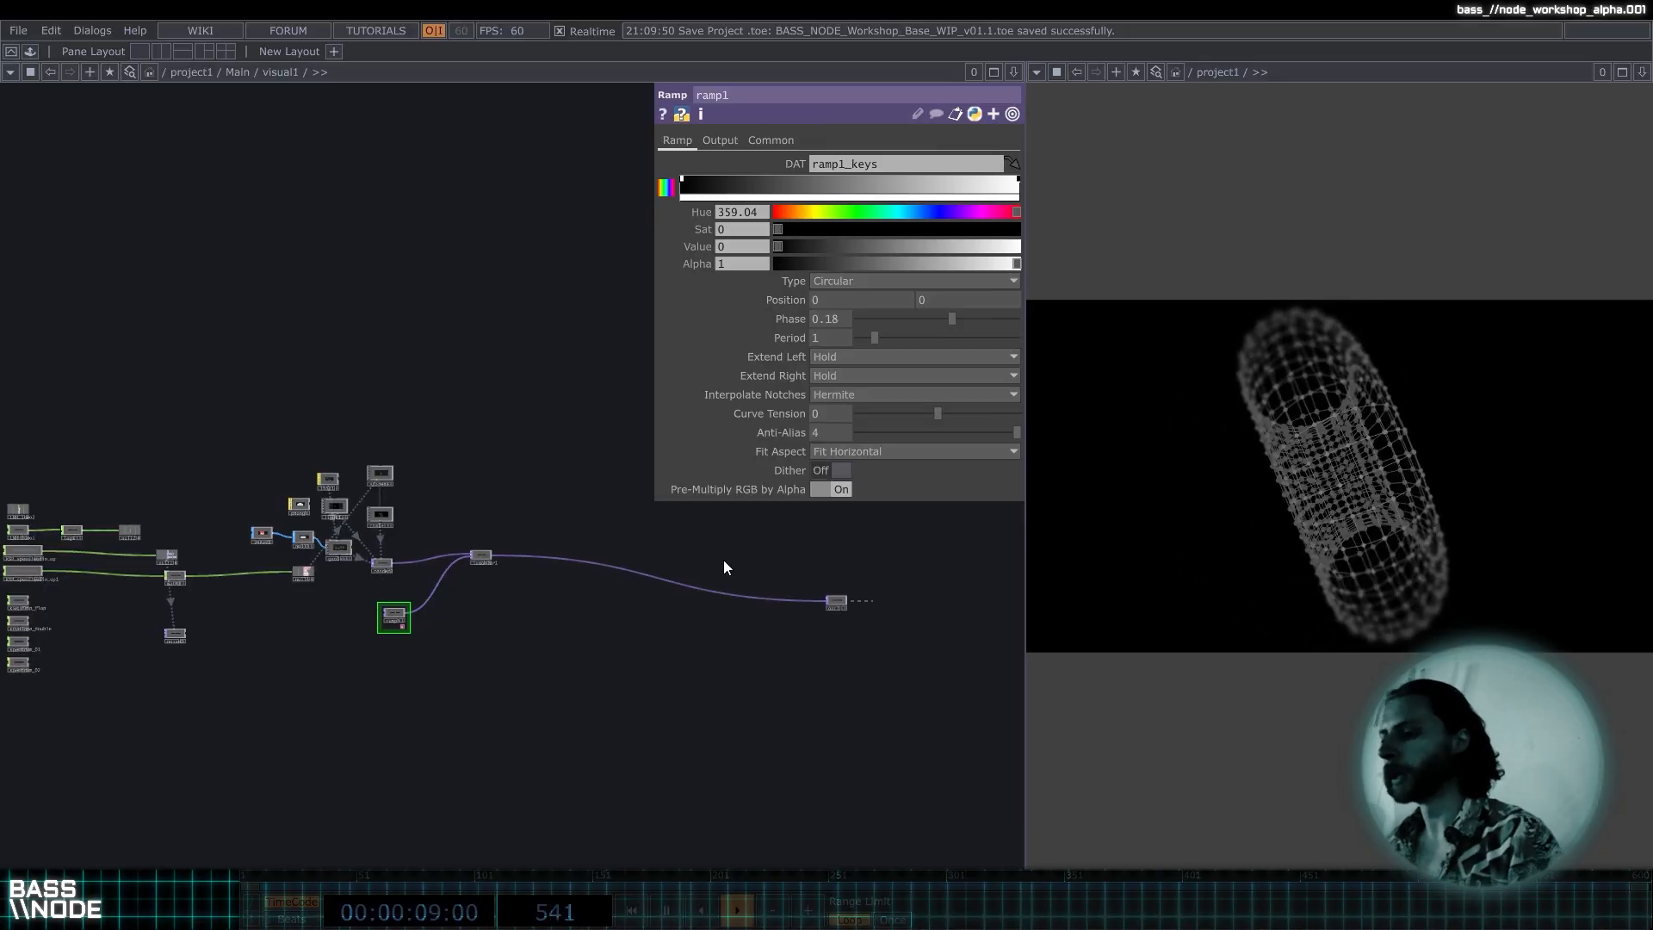
Select the torus, light, camera, render and ramp nodes together and turn off their node viewers.
{"action": "scroll", "coordinate": [302, 590], "scroll_direction": "up", "scroll_amount": 4}
{"action": "scroll", "coordinate": [306, 590], "scroll_direction": "up", "scroll_amount": 3}
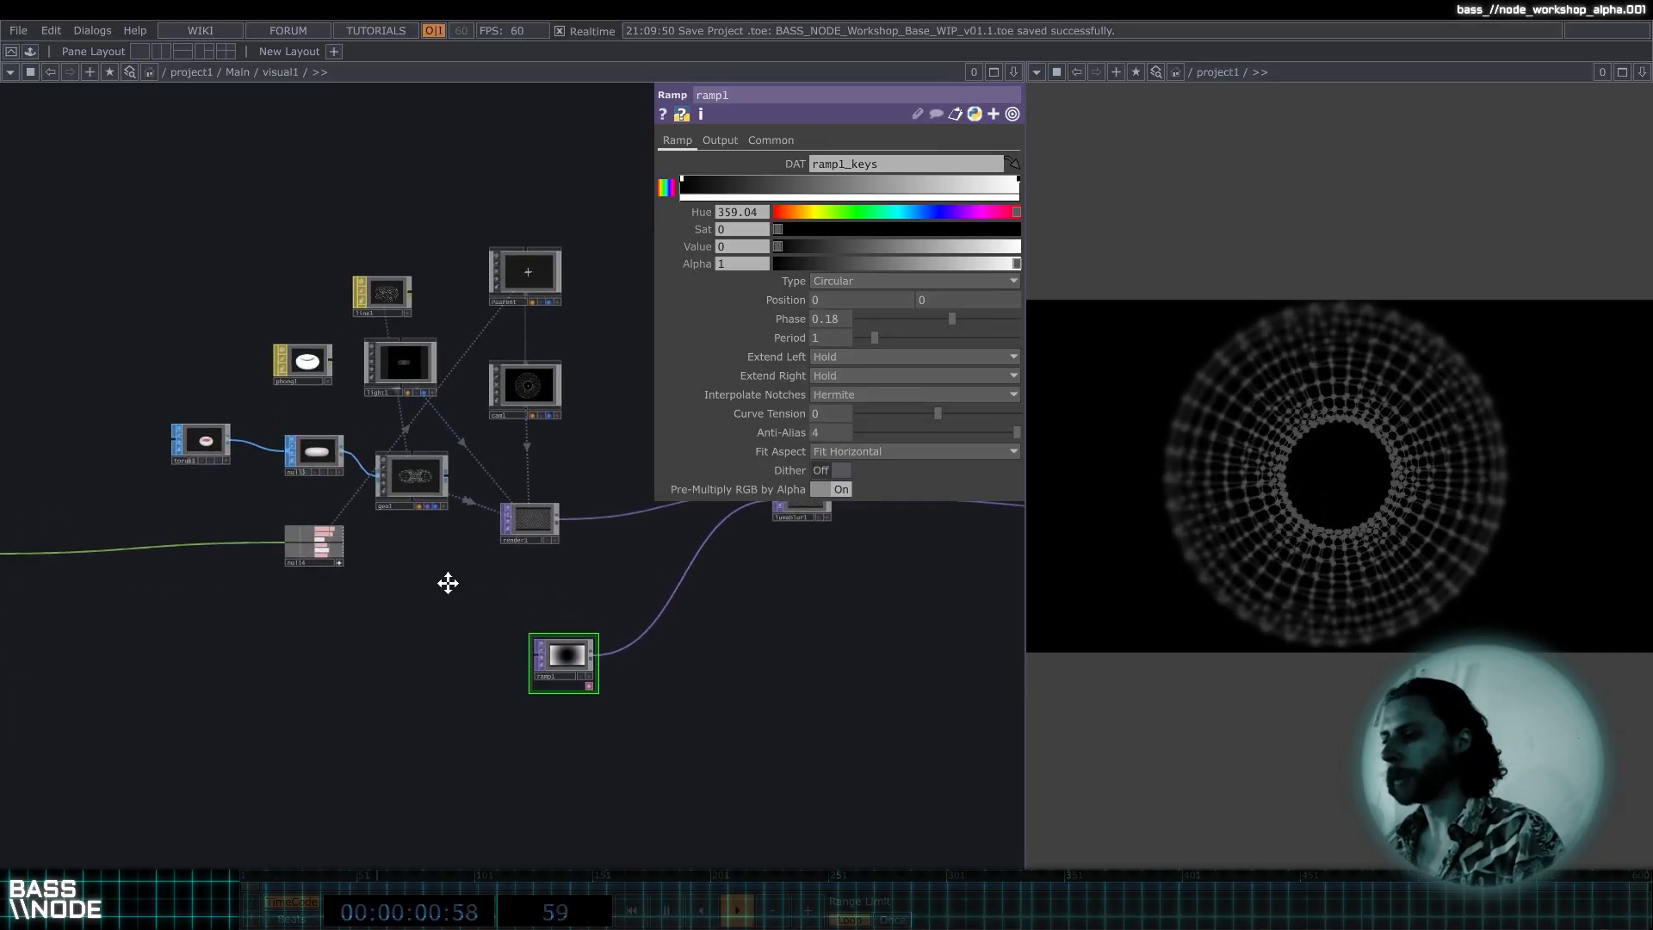
{"action": "right_click_drag", "start_coordinate": [33, 152], "coordinate": [40, 146]}
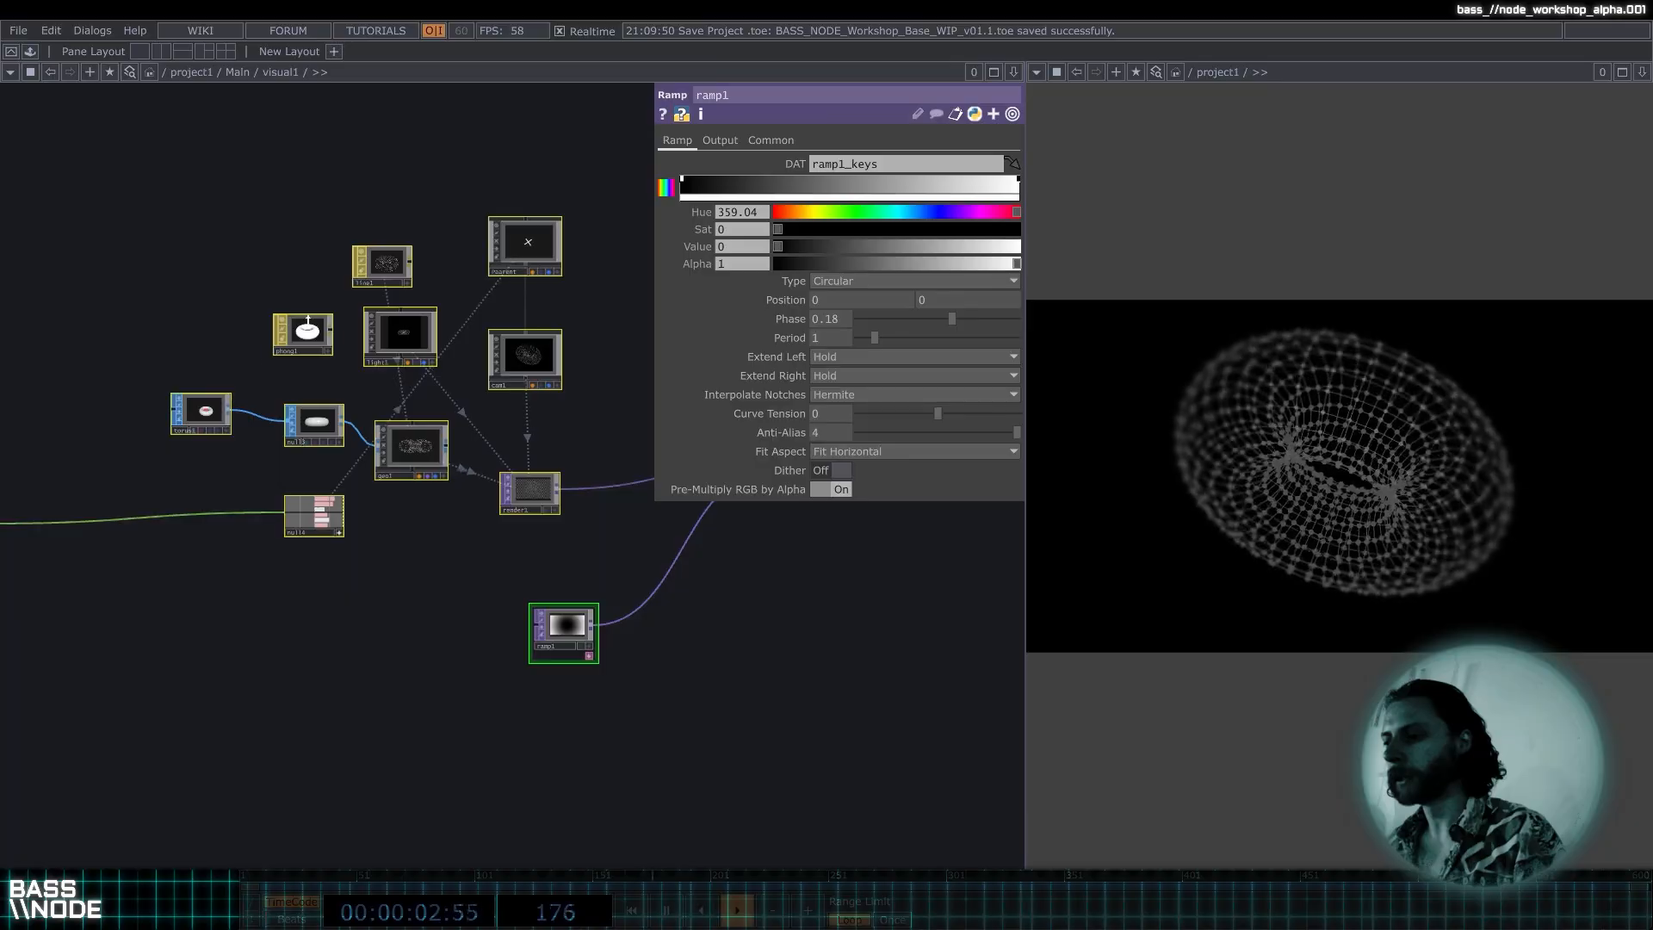
{"action": "left_click", "coordinate": [179, 398]}
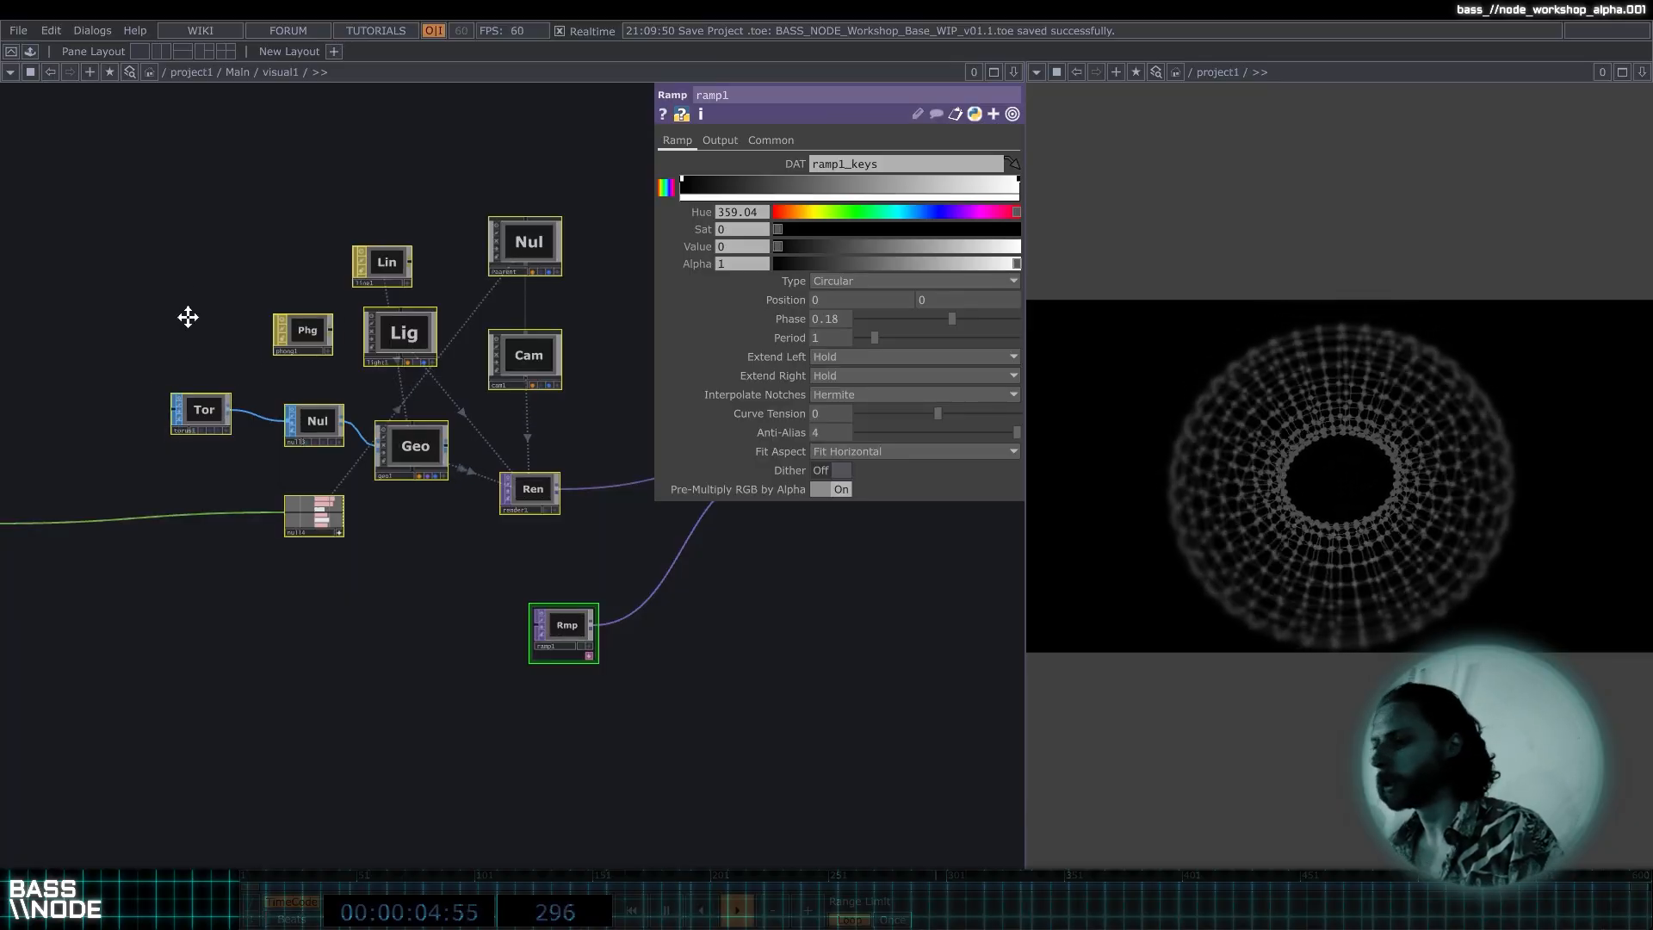
{"action": "left_click_drag", "start_coordinate": [209, 316], "coordinate": [232, 240]}
{"action": "left_click", "coordinate": [285, 296]}
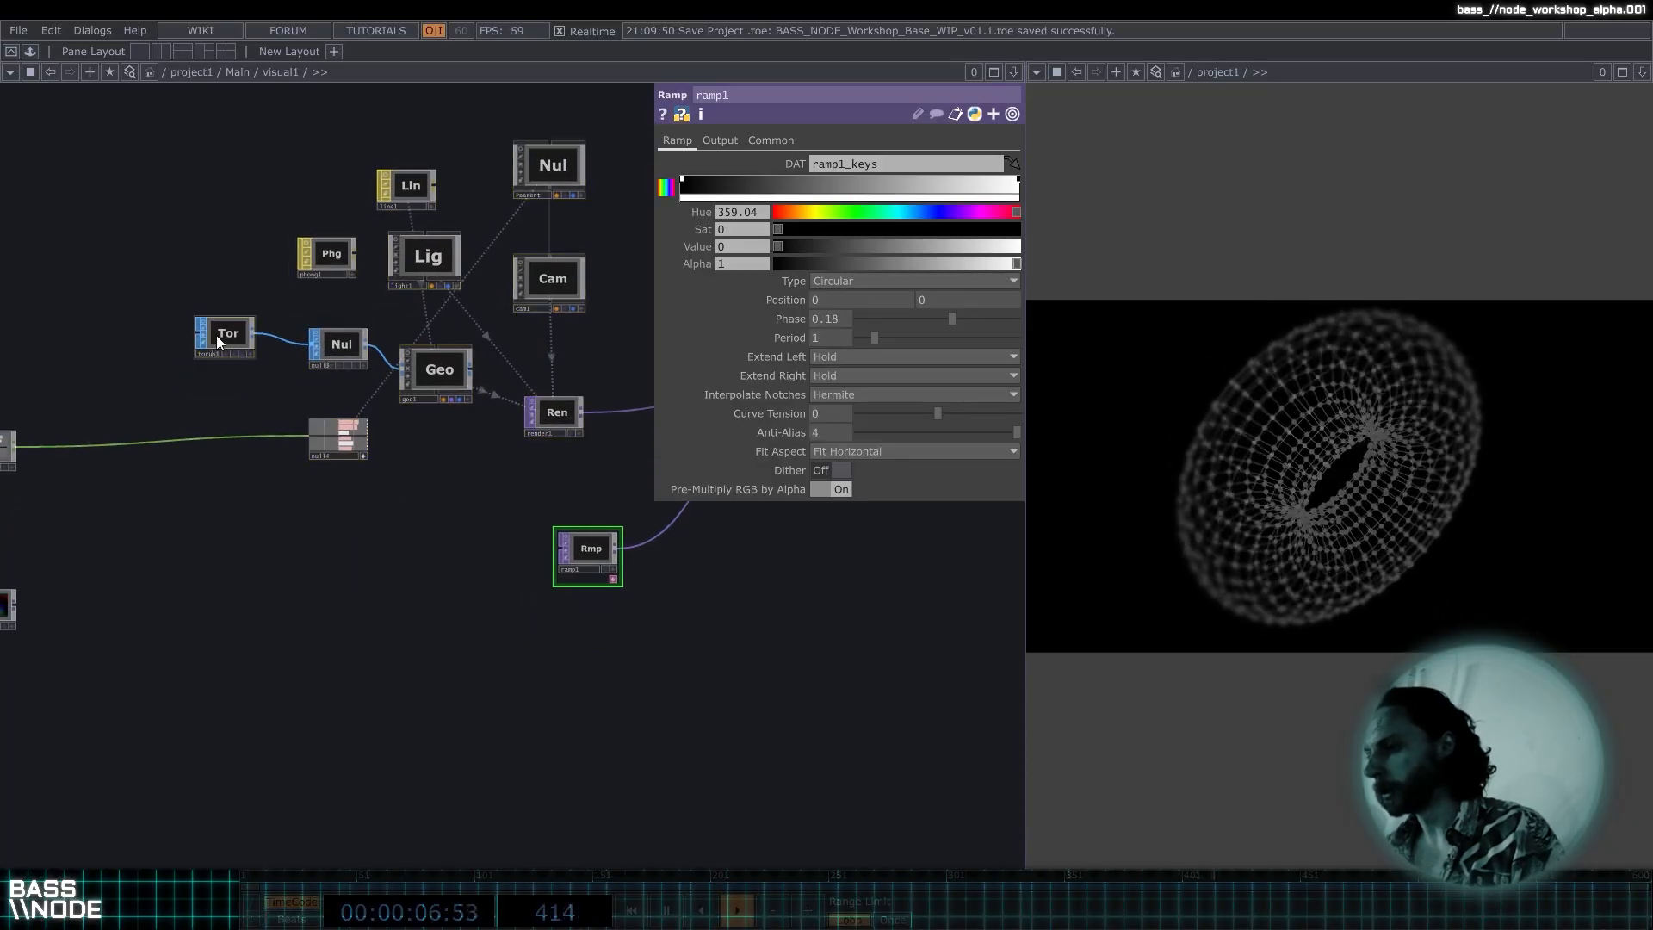
Spread the scene nodes apart horizontally, moving the torus left and the geometry, camera, parent Null and render nodes right.
{"action": "left_click_drag", "start_coordinate": [217, 337], "coordinate": [115, 337]}
{"action": "left_click_drag", "start_coordinate": [508, 113], "coordinate": [465, 165]}
{"action": "right_click_drag", "start_coordinate": [861, 749], "coordinate": [494, 185]}
{"action": "left_click_drag", "start_coordinate": [512, 233], "coordinate": [579, 188]}
{"action": "left_click_drag", "start_coordinate": [410, 432], "coordinate": [422, 405]}
{"action": "left_click_drag", "start_coordinate": [488, 440], "coordinate": [537, 304]}
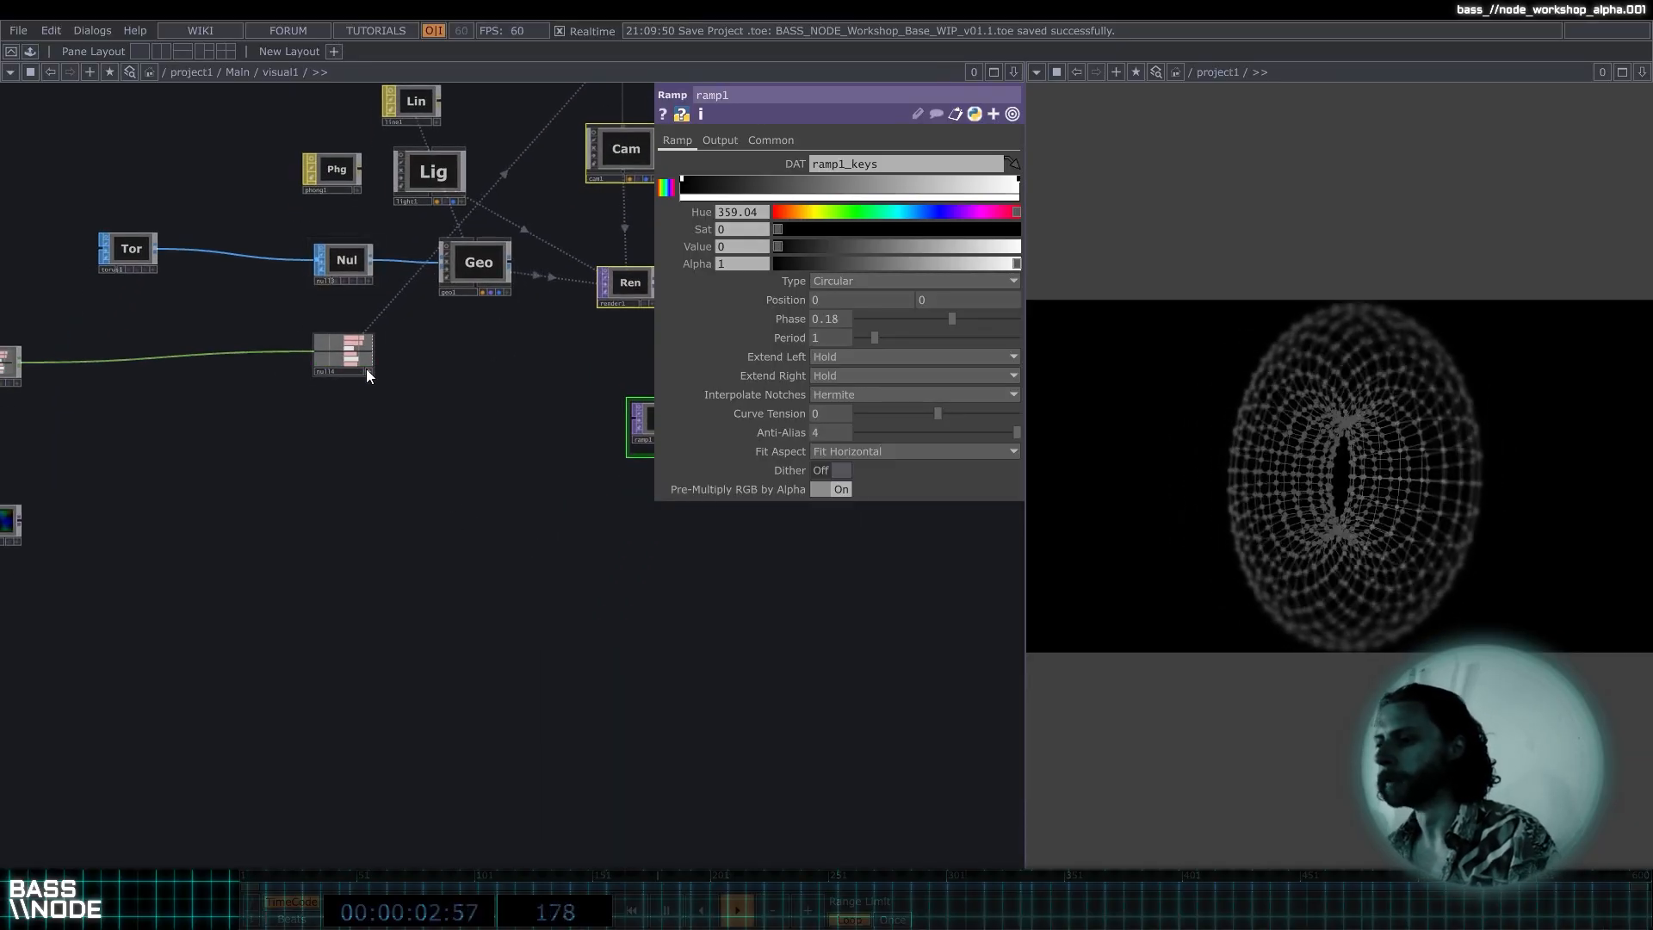
Move the CHOP null4 well below the geometry nodes and turn off its viewer.
{"action": "left_click_drag", "start_coordinate": [350, 353], "coordinate": [350, 511]}
{"action": "left_click_drag", "start_coordinate": [293, 349], "coordinate": [317, 395]}
{"action": "left_click_drag", "start_coordinate": [456, 426], "coordinate": [334, 444]}
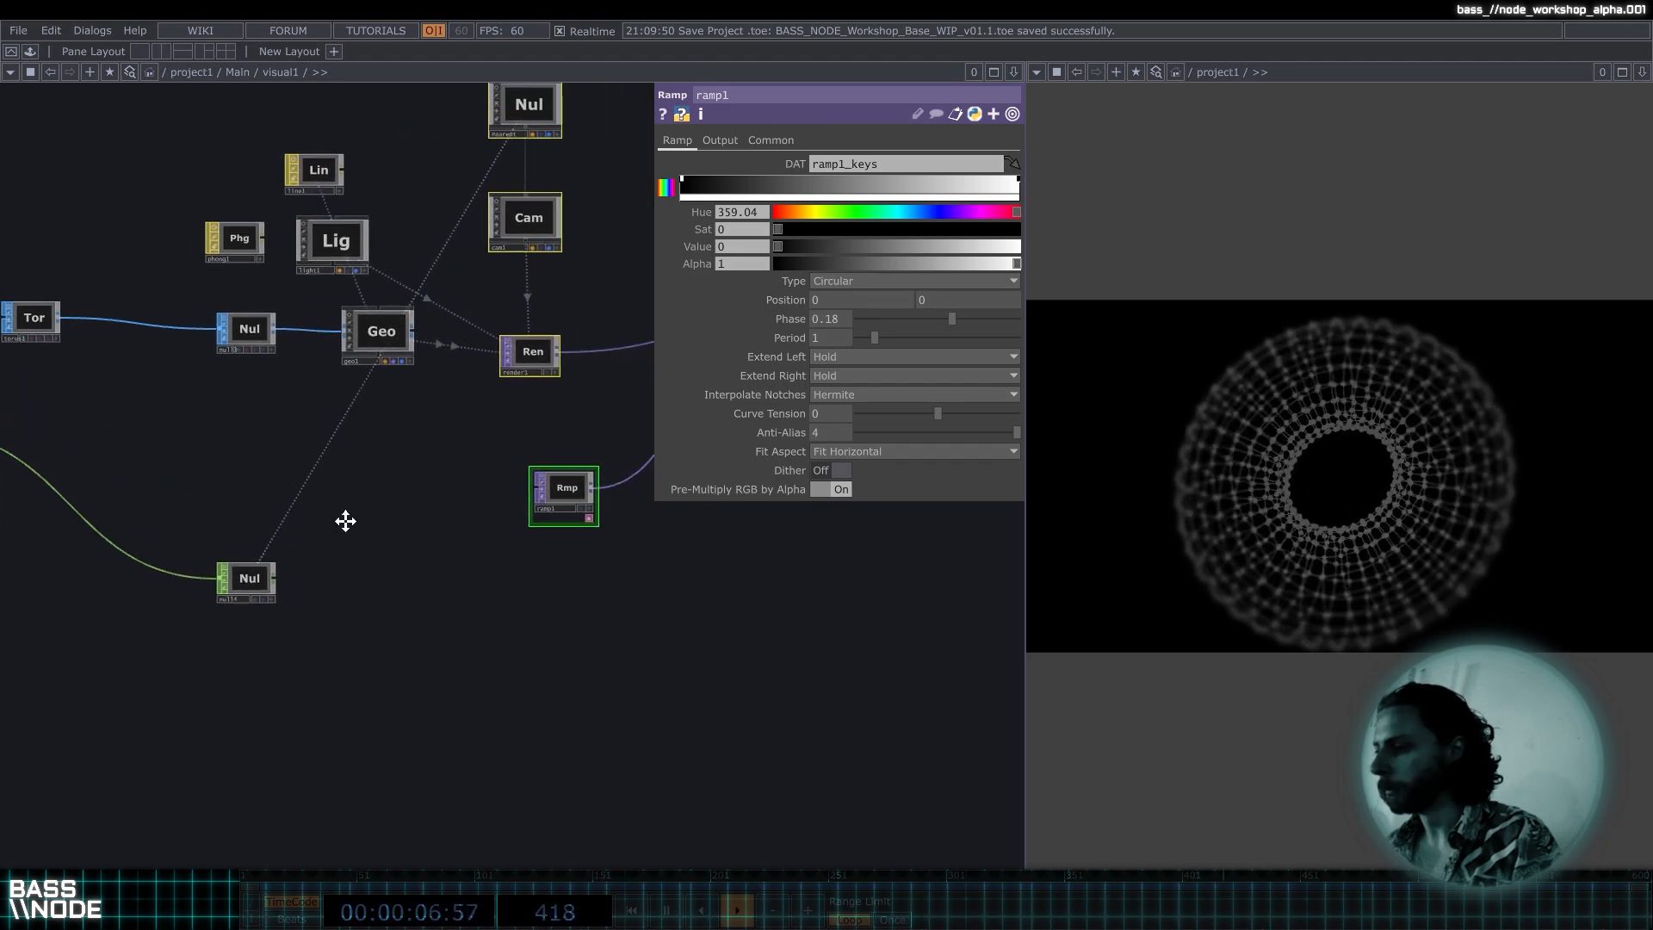
{"action": "left_click_drag", "start_coordinate": [345, 521], "coordinate": [328, 535]}
Select the geometry, light, camera, render, ramp, Luma Blur and Null nodes and move them right, and nudge the torus slightly up.
{"action": "scroll", "coordinate": [328, 535], "scroll_direction": "down", "scroll_amount": 3}
{"action": "left_click_drag", "start_coordinate": [502, 633], "coordinate": [381, 609]}
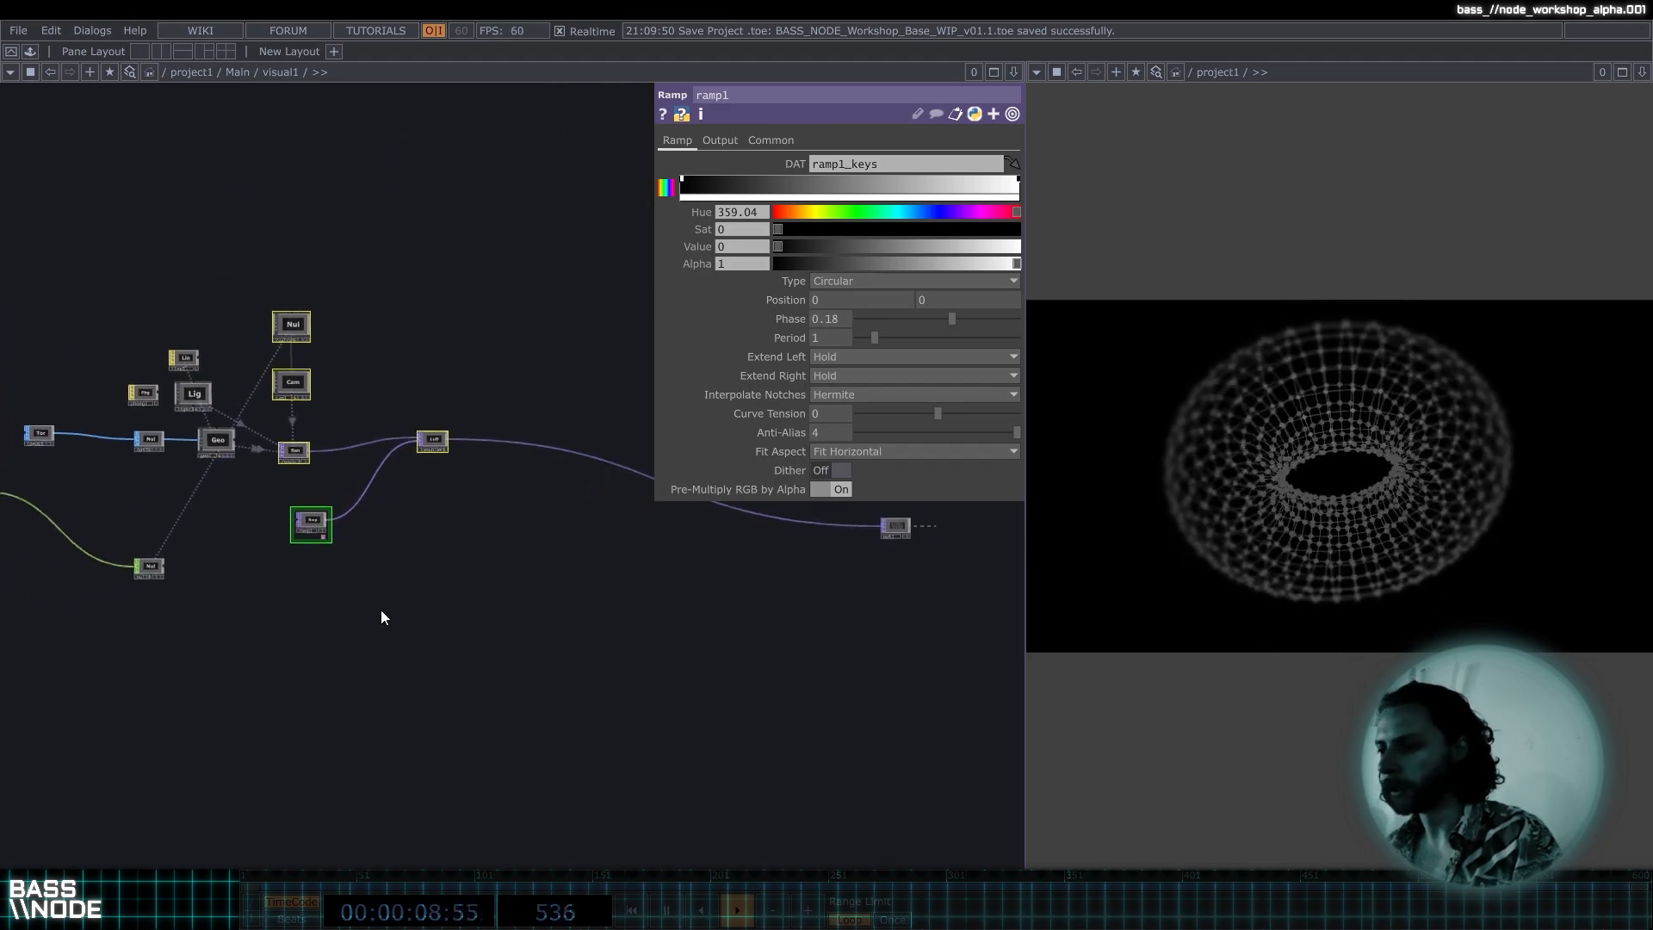
{"action": "right_click_drag", "start_coordinate": [505, 646], "coordinate": [374, 611]}
{"action": "left_click_drag", "start_coordinate": [185, 260], "coordinate": [269, 236]}
{"action": "right_click_drag", "start_coordinate": [109, 179], "coordinate": [515, 590]}
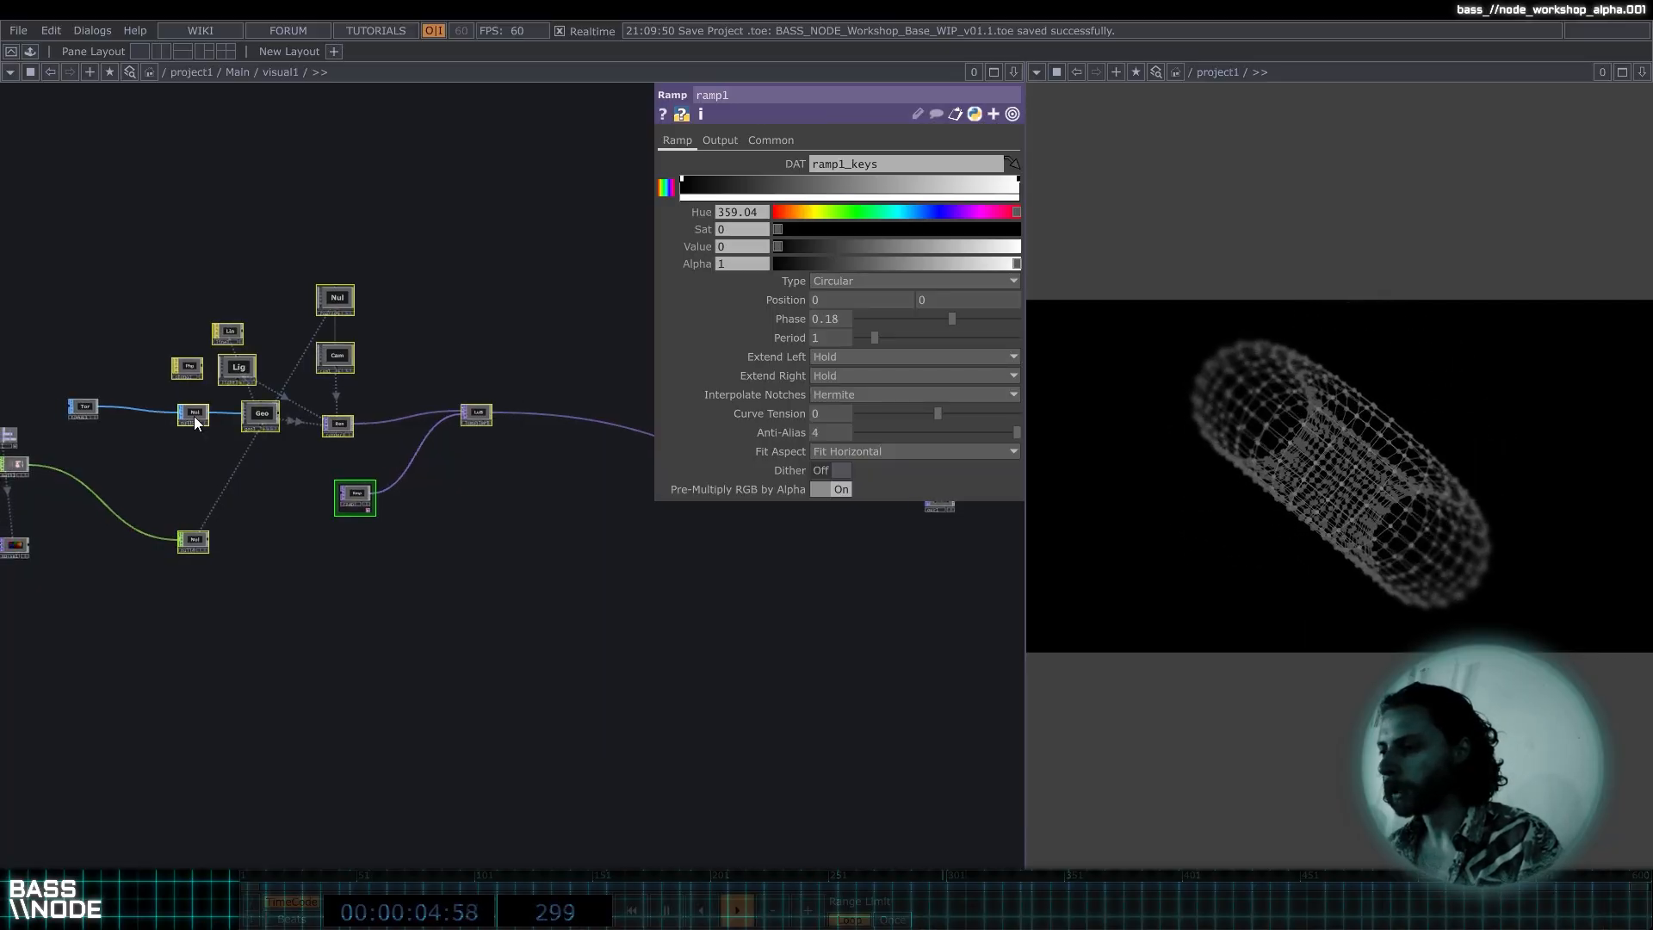
{"action": "left_click_drag", "start_coordinate": [194, 416], "coordinate": [462, 422]}
{"action": "left_click_drag", "start_coordinate": [93, 405], "coordinate": [94, 380]}
{"action": "scroll", "coordinate": [95, 379], "scroll_direction": "up", "scroll_amount": 3}
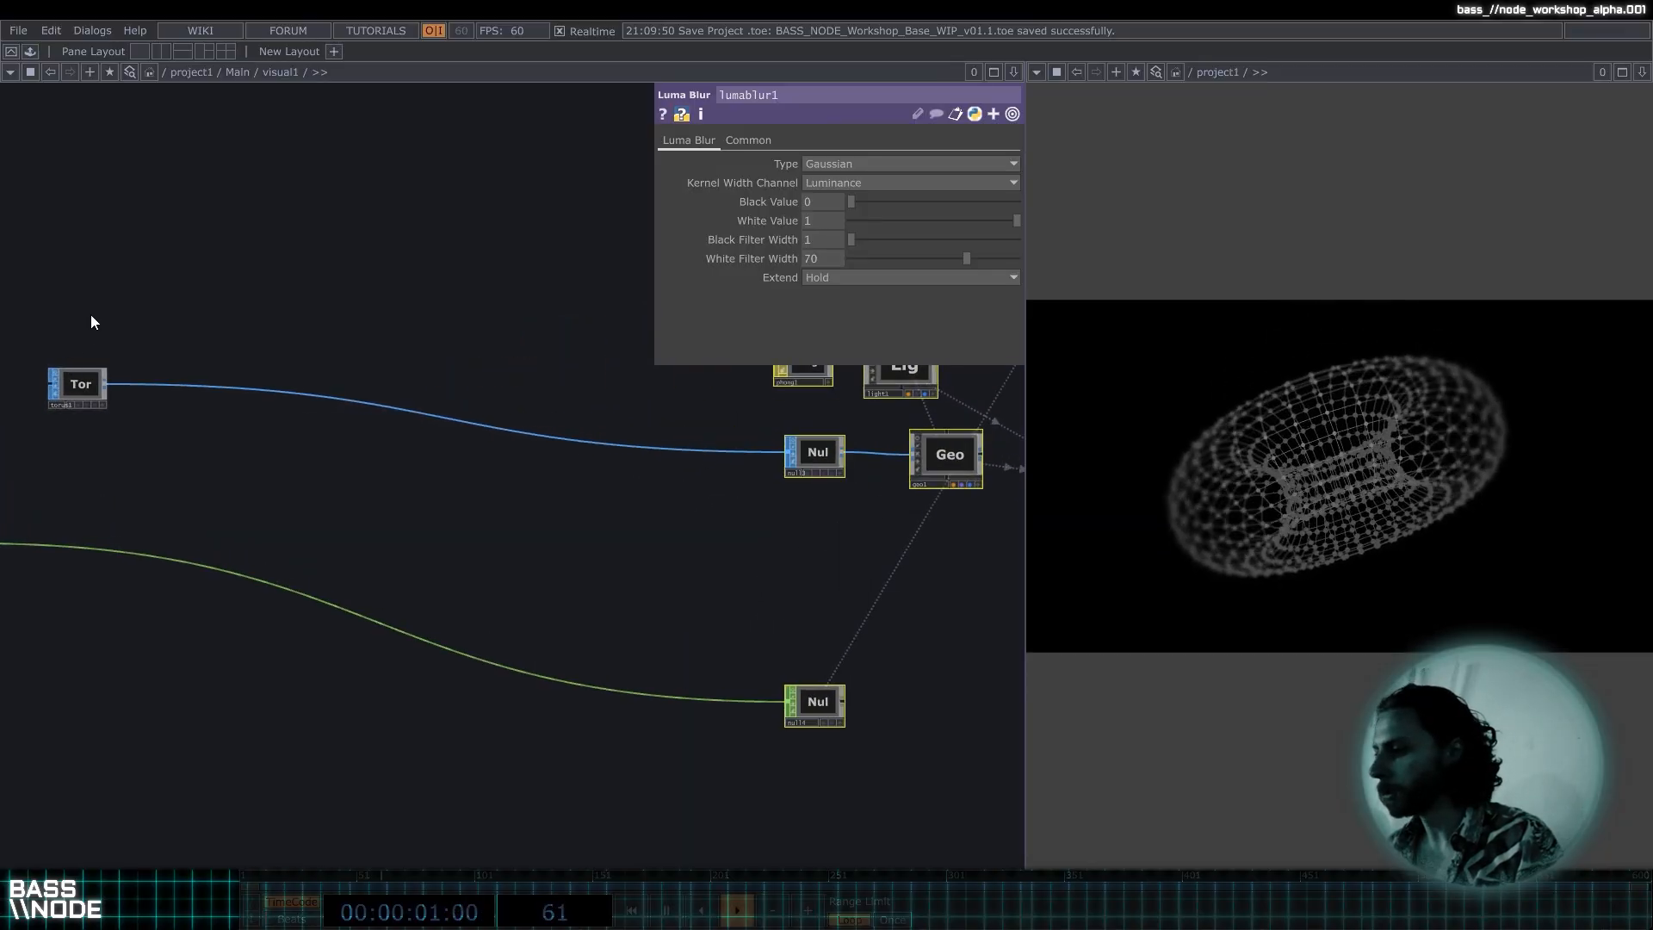
Turn off the node viewers of the selected scene nodes together with the Luma Blur.
{"action": "scroll", "coordinate": [94, 315], "scroll_direction": "down", "scroll_amount": 5}
{"action": "left_click_drag", "start_coordinate": [70, 209], "coordinate": [785, 608]}
{"action": "scroll", "coordinate": [779, 389], "scroll_direction": "up", "scroll_amount": 1}
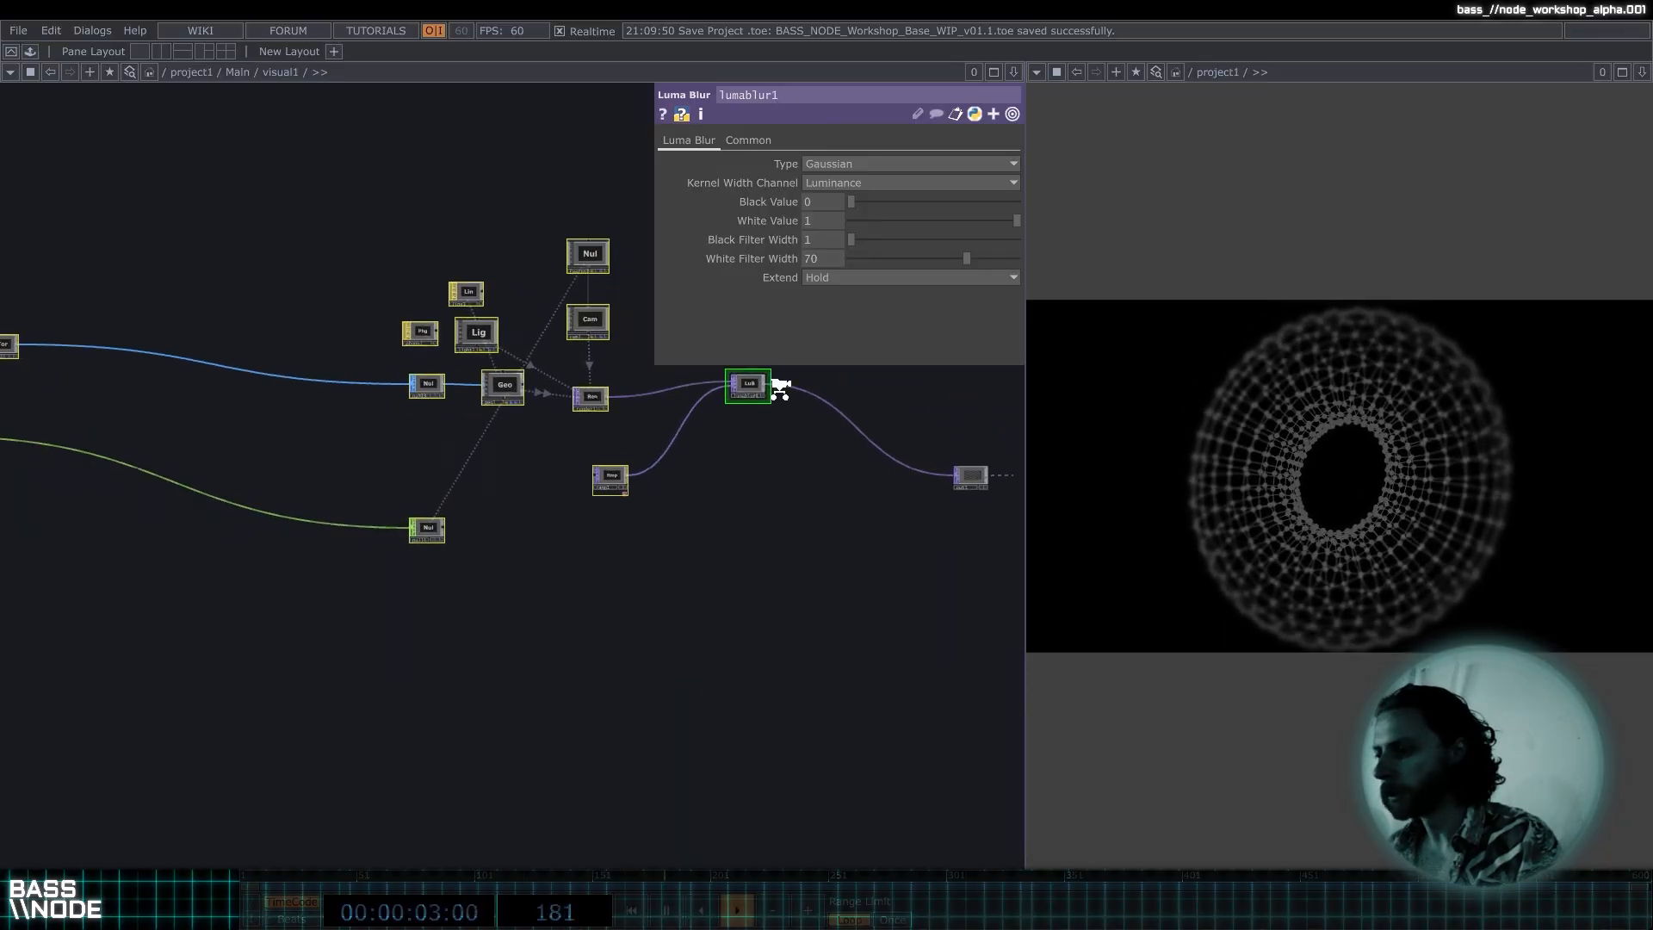
{"action": "scroll", "coordinate": [779, 389], "scroll_direction": "up", "scroll_amount": 3}
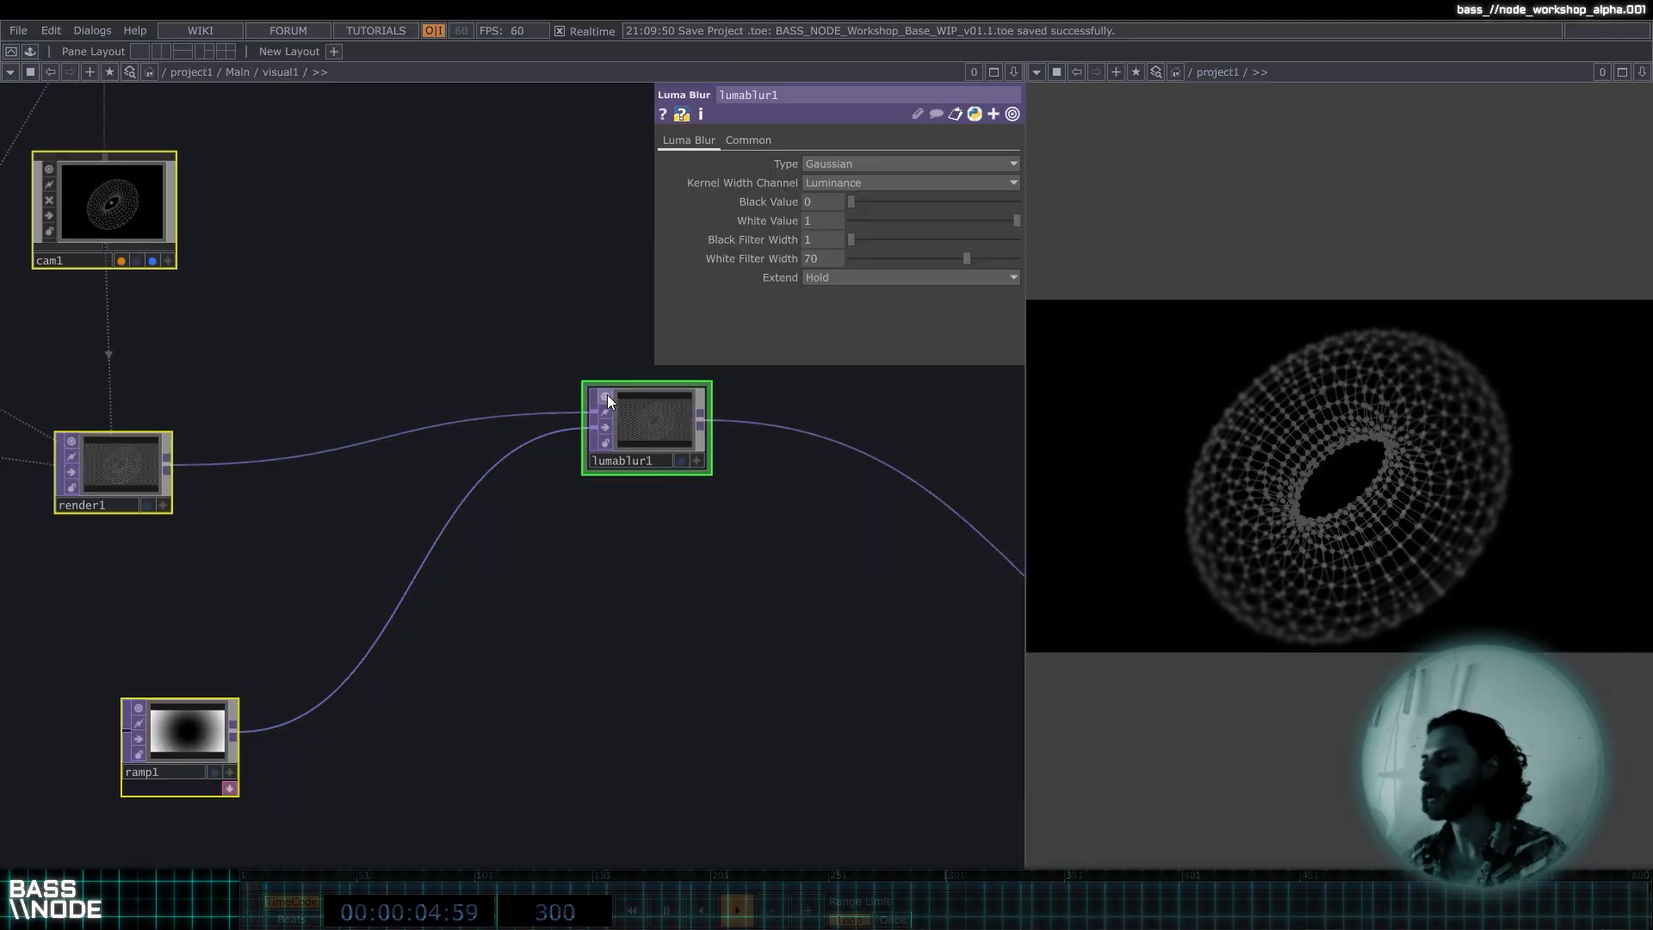
{"action": "left_click", "coordinate": [607, 394]}
{"action": "left_click", "coordinate": [607, 394]}
{"action": "left_click", "coordinate": [607, 394]}
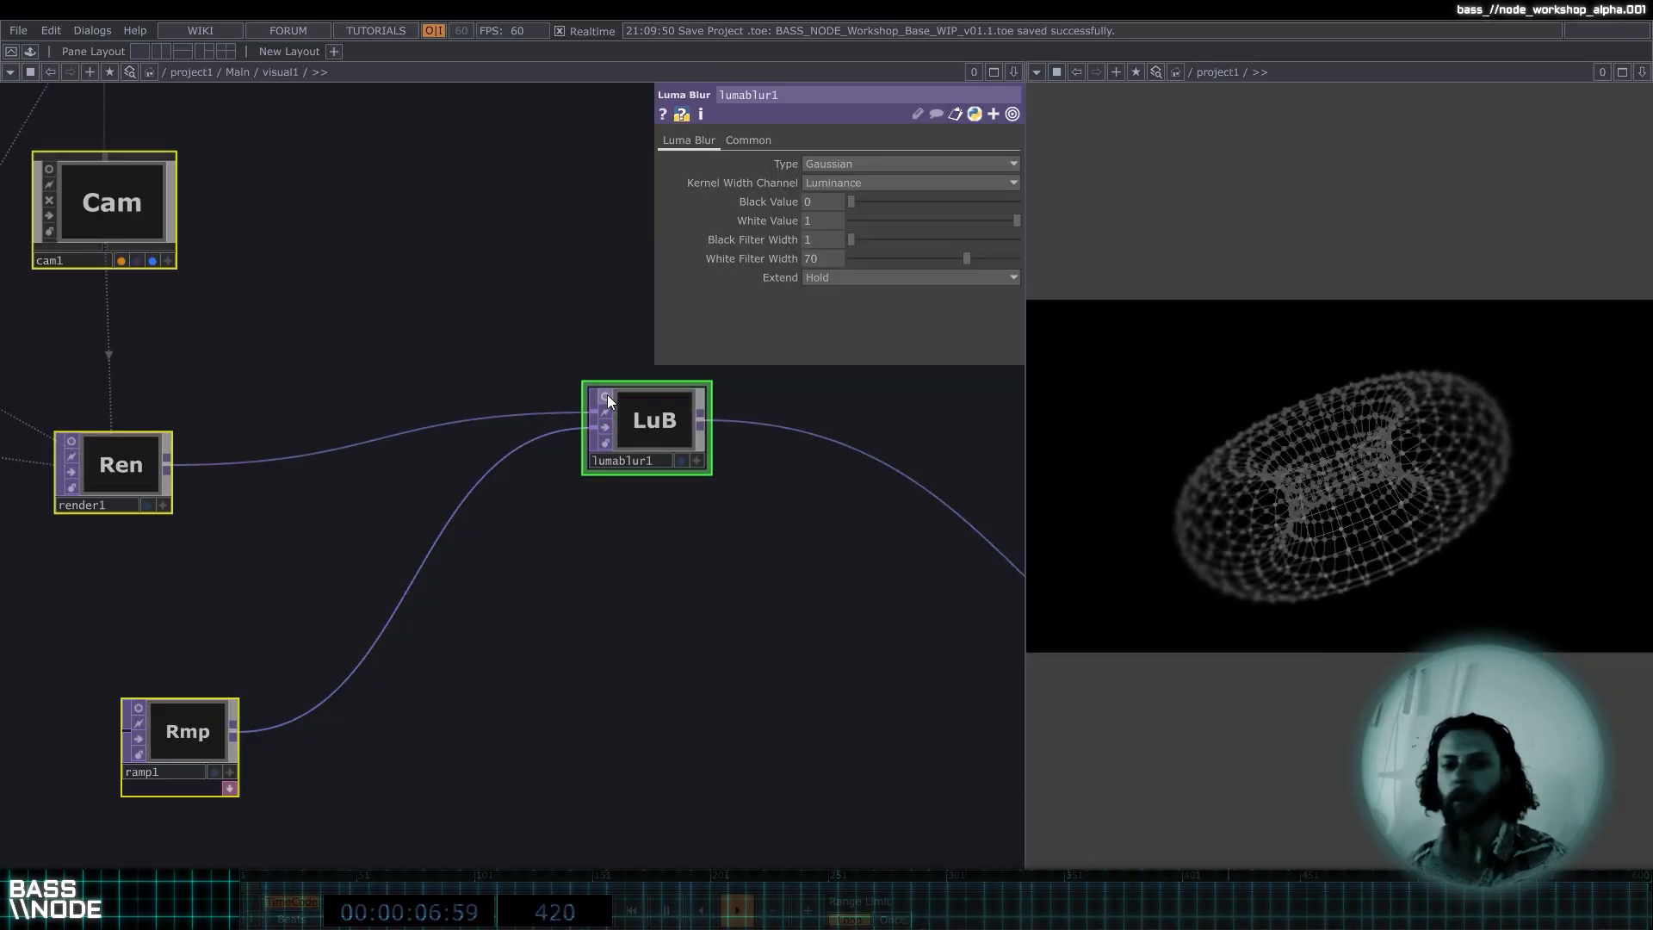
{"action": "left_click", "coordinate": [607, 395]}
{"action": "left_click", "coordinate": [607, 394]}
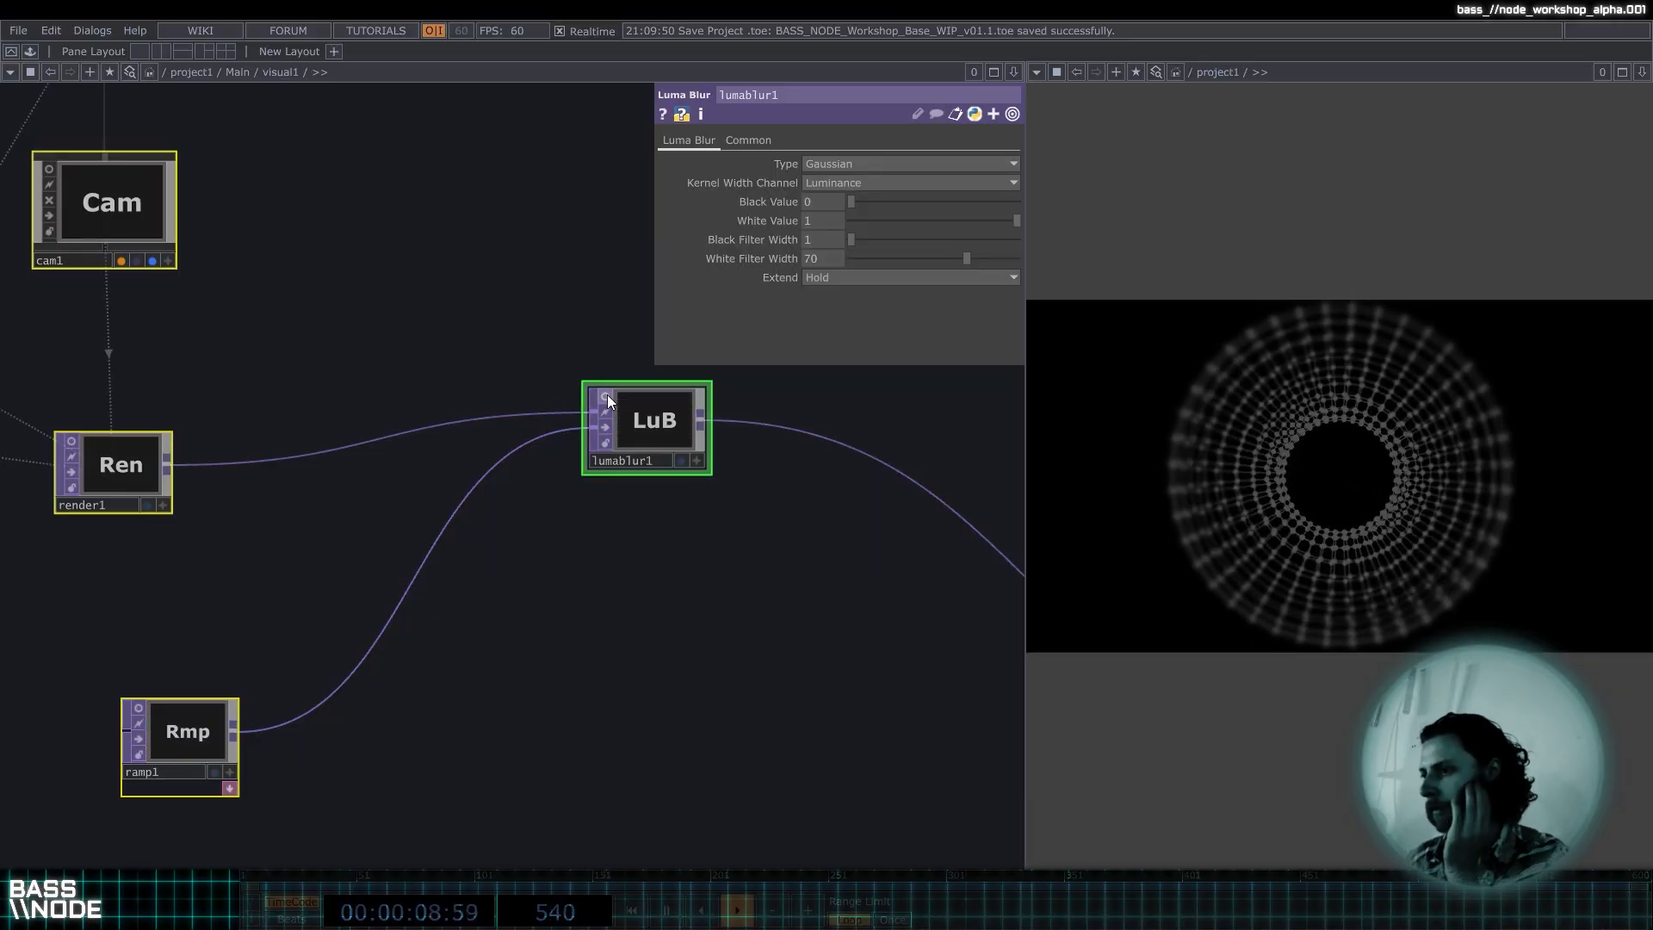
{"action": "left_click", "coordinate": [607, 395]}
{"action": "left_click", "coordinate": [607, 395]}
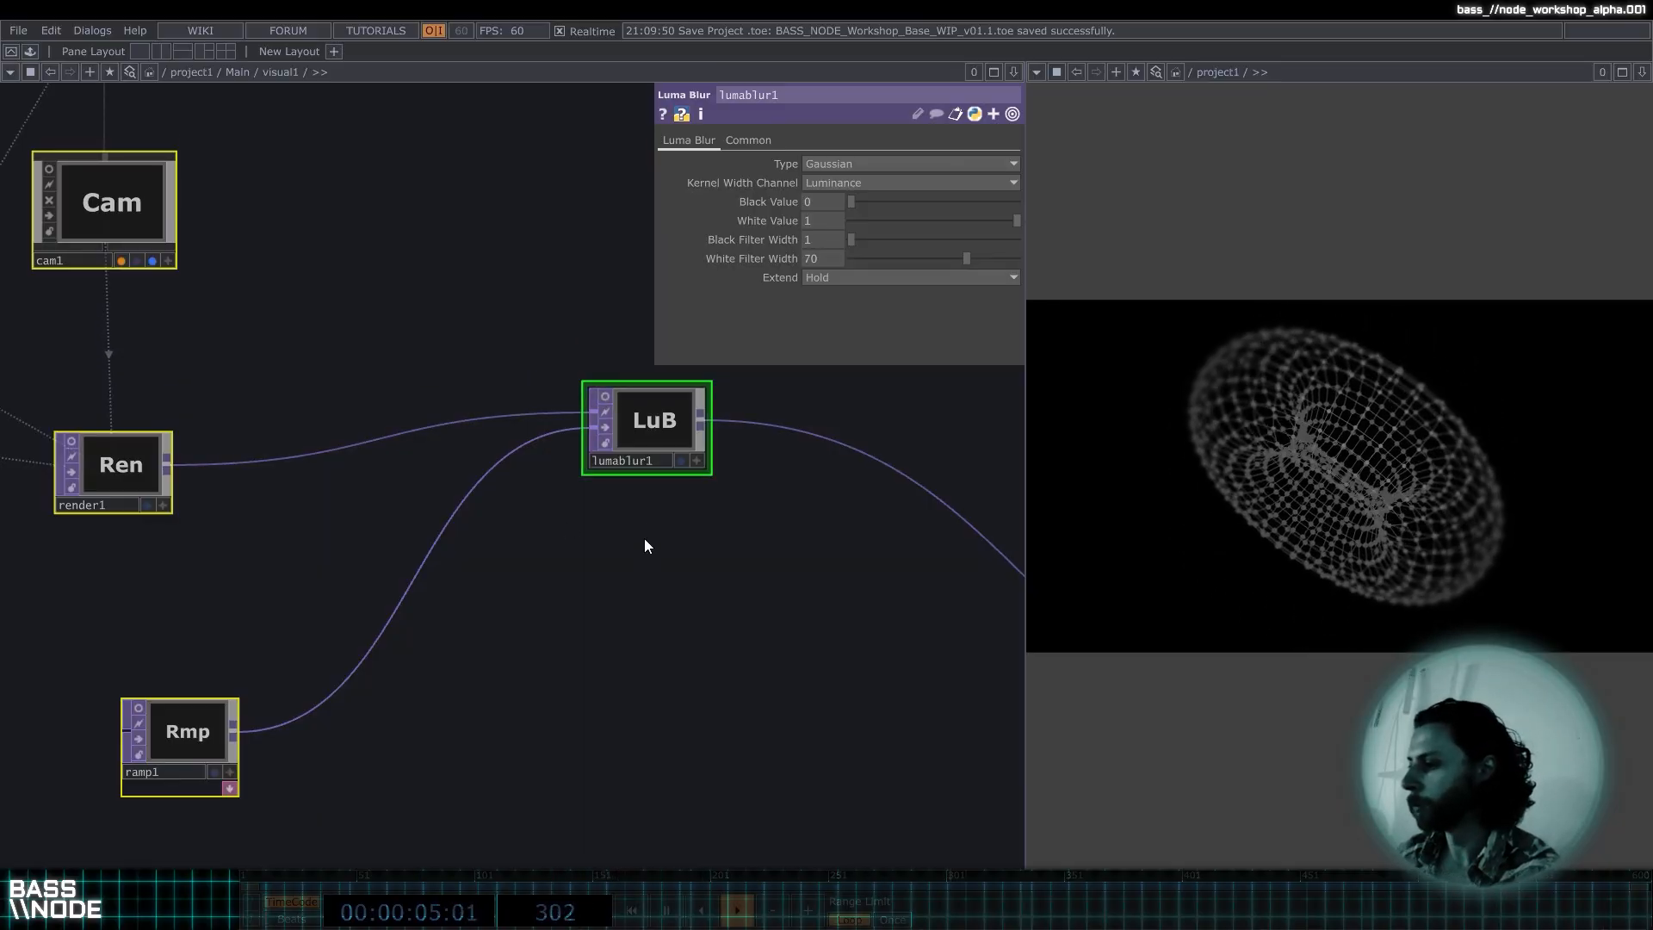
Clear the node selection and move the torus slightly down, closer to the height of the SOP Null it feeds.
{"action": "scroll", "coordinate": [644, 525], "scroll_direction": "down", "scroll_amount": 3}
{"action": "scroll", "coordinate": [645, 519], "scroll_direction": "down", "scroll_amount": 1}
{"action": "left_click_drag", "start_coordinate": [654, 606], "coordinate": [764, 601]}
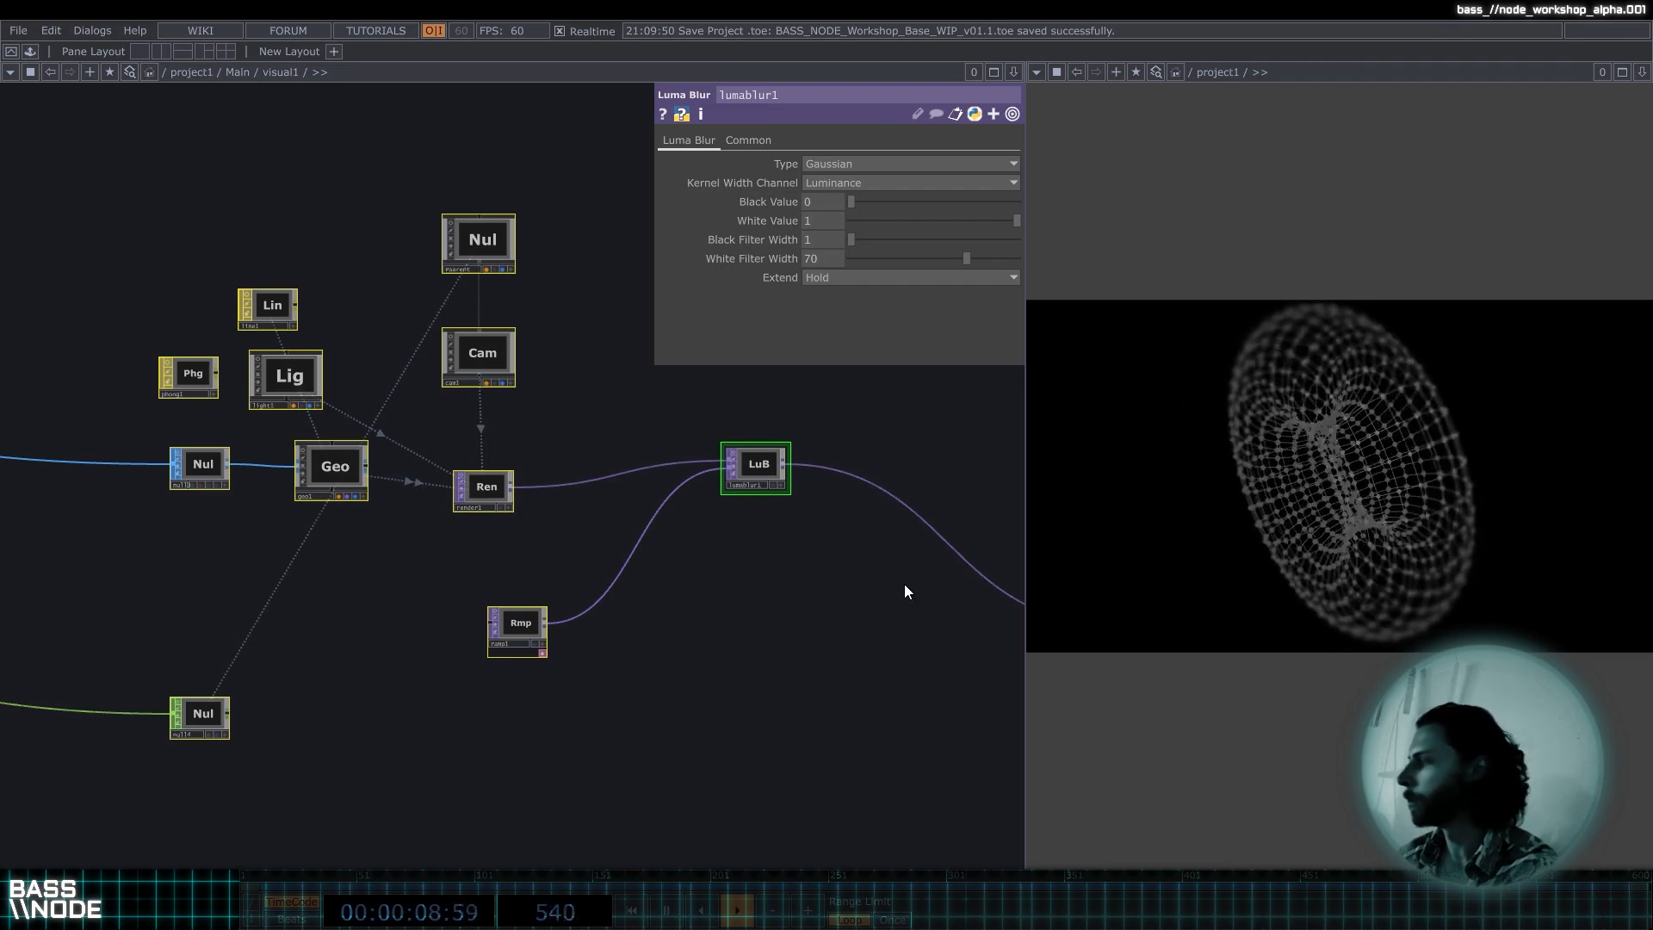
{"action": "scroll", "coordinate": [912, 586], "scroll_direction": "down", "scroll_amount": 2}
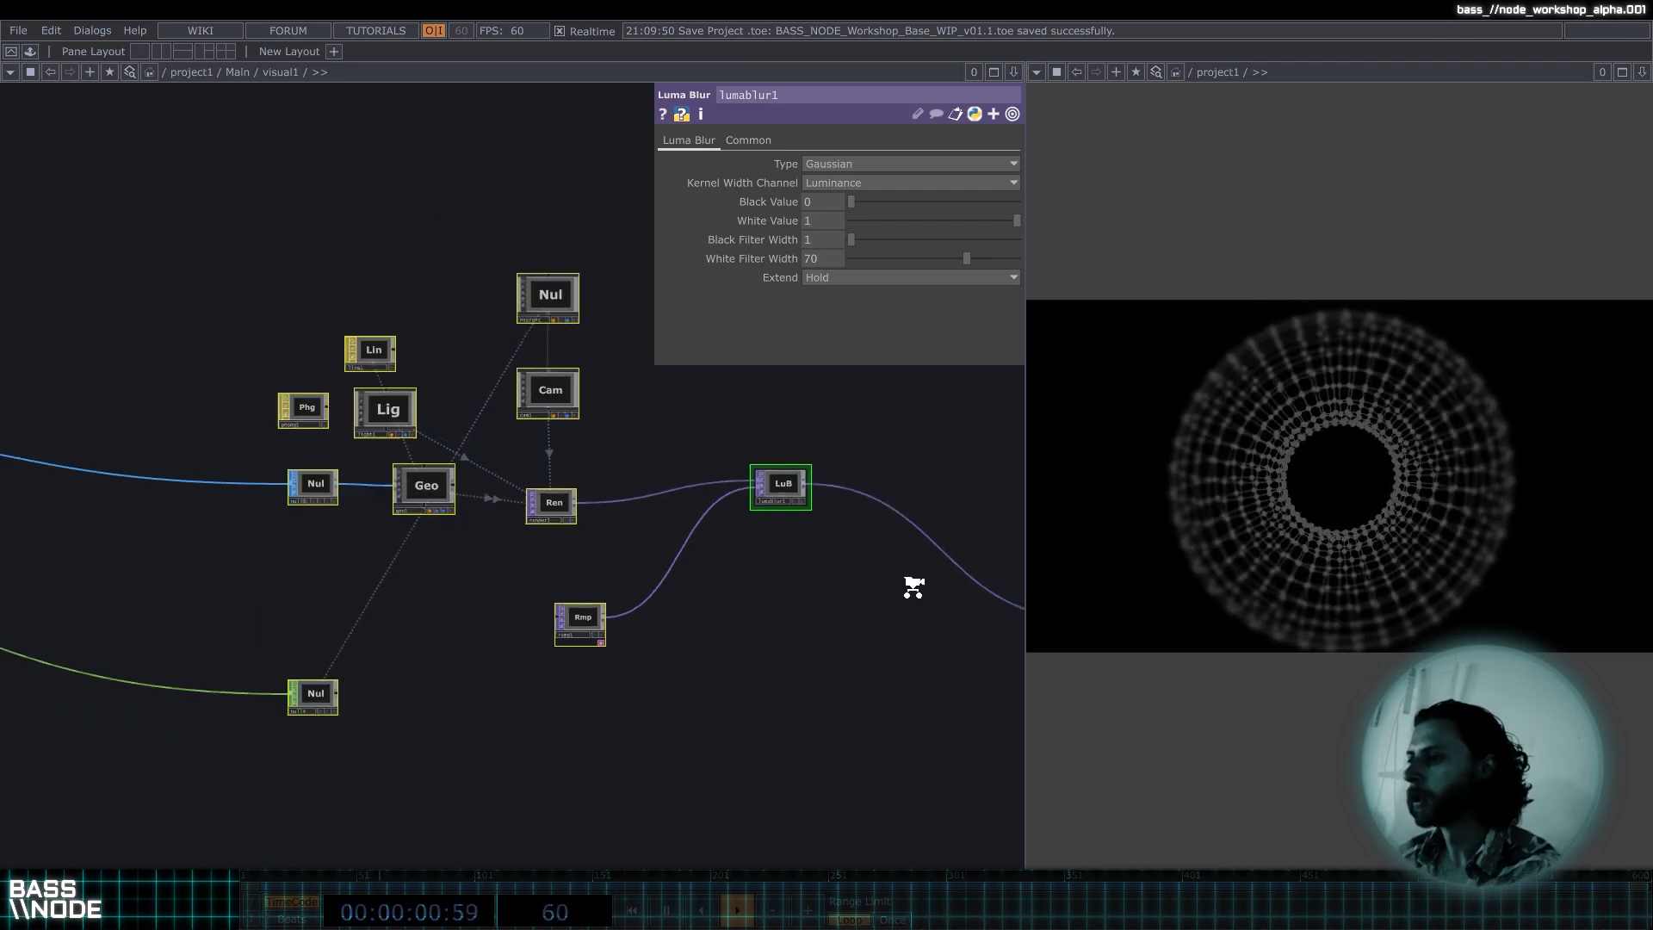
{"action": "scroll", "coordinate": [582, 508], "scroll_direction": "down", "scroll_amount": 3}
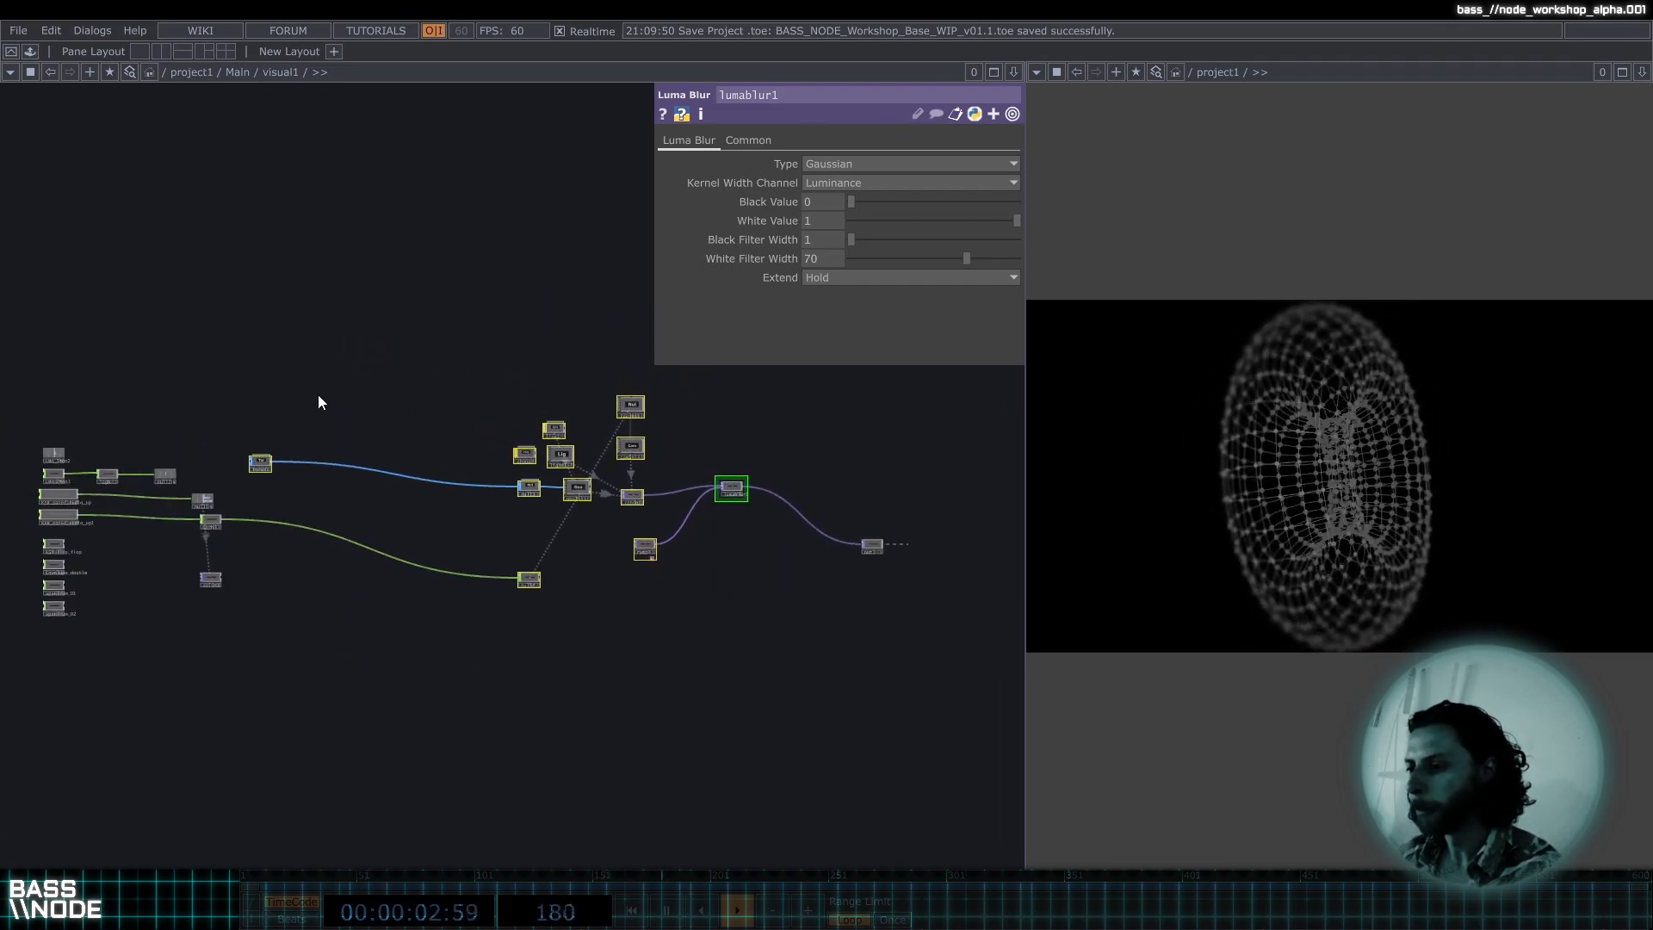
{"action": "scroll", "coordinate": [386, 451], "scroll_direction": "up", "scroll_amount": 5}
{"action": "left_click", "coordinate": [463, 431]}
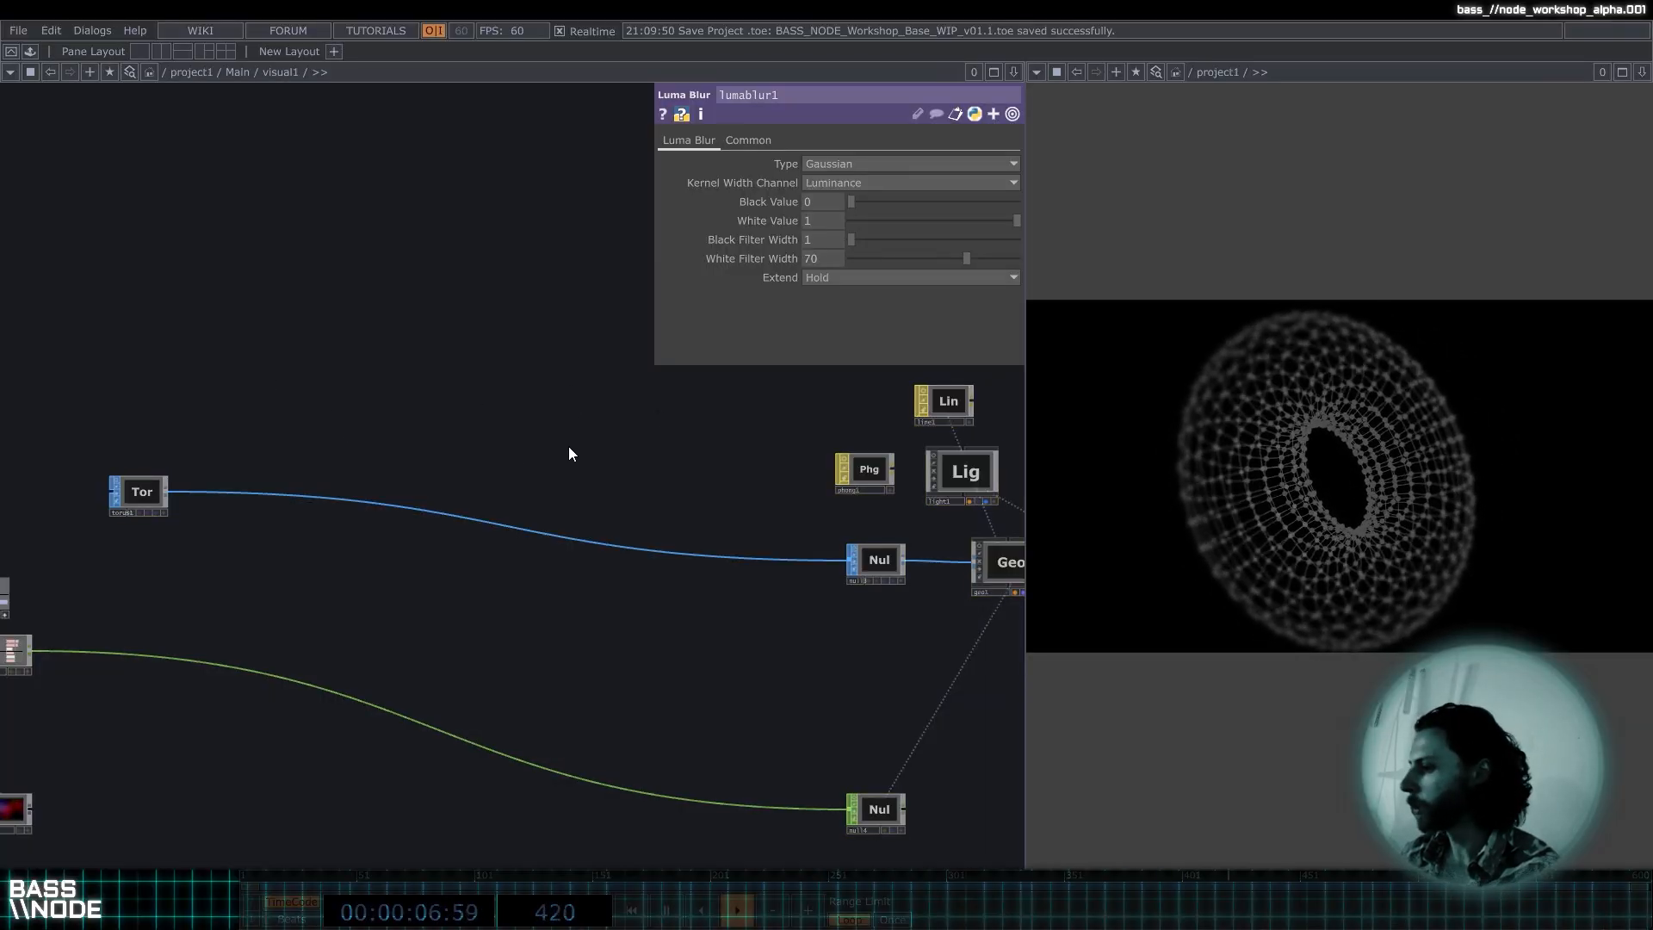
{"action": "left_click_drag", "start_coordinate": [152, 500], "coordinate": [175, 535]}
{"action": "left_click_drag", "start_coordinate": [401, 375], "coordinate": [308, 329]}
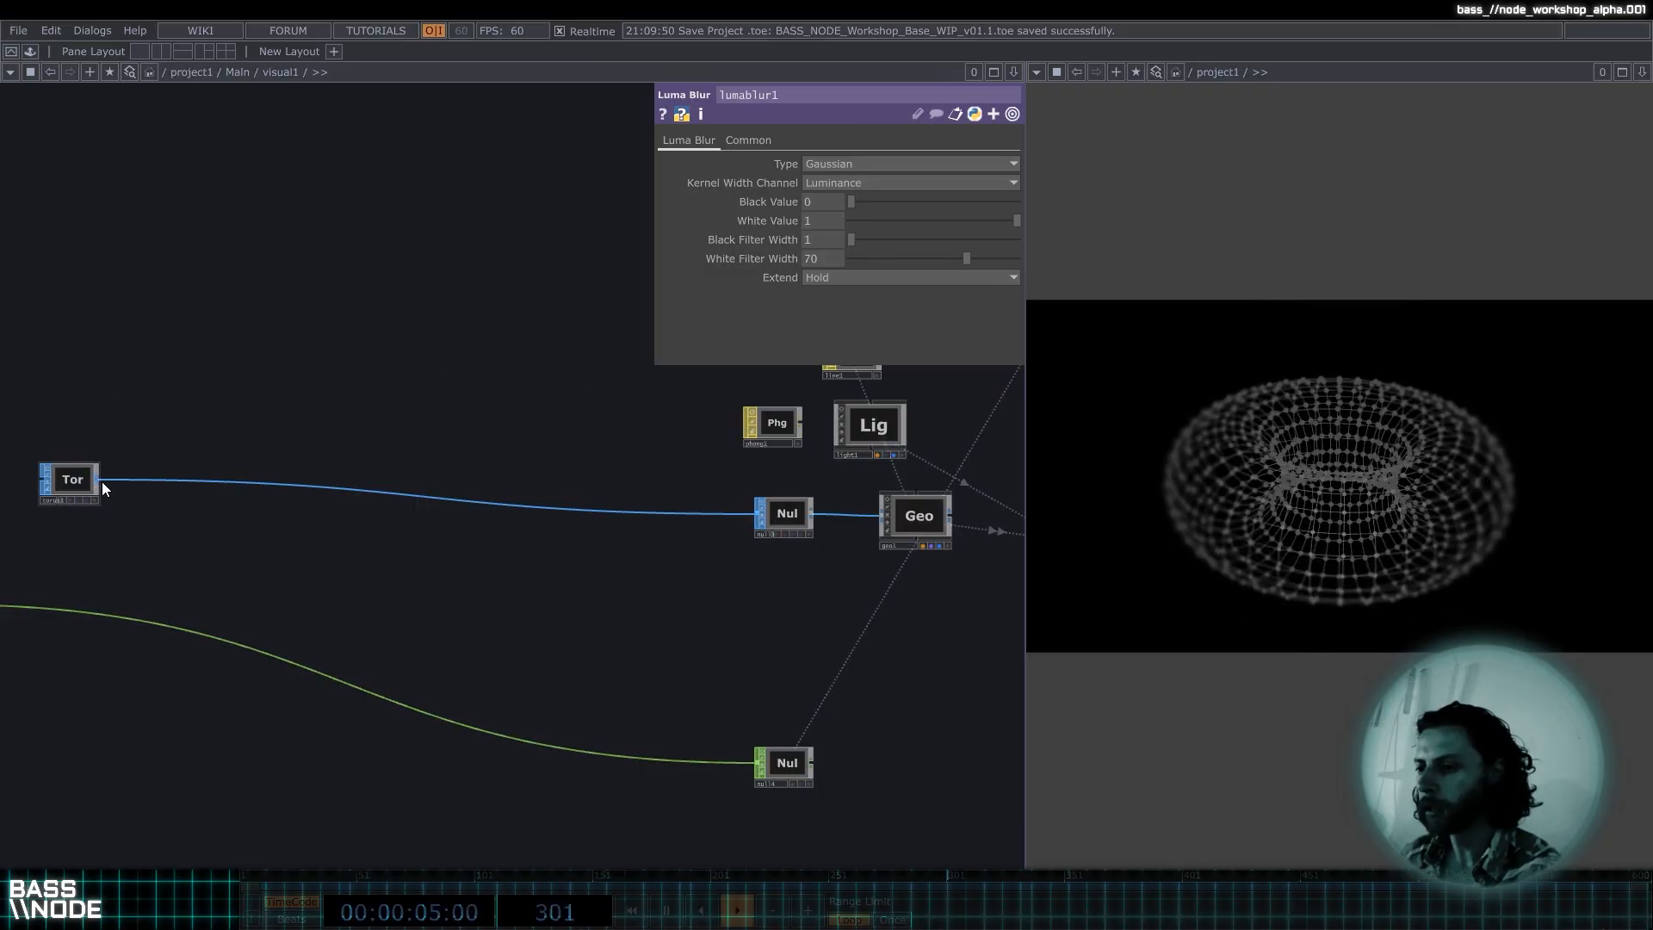
Add a SOP to CHOP from torus1's output and place it above and to the right of the torus.
{"action": "scroll", "coordinate": [102, 483], "scroll_direction": "up", "scroll_amount": 3}
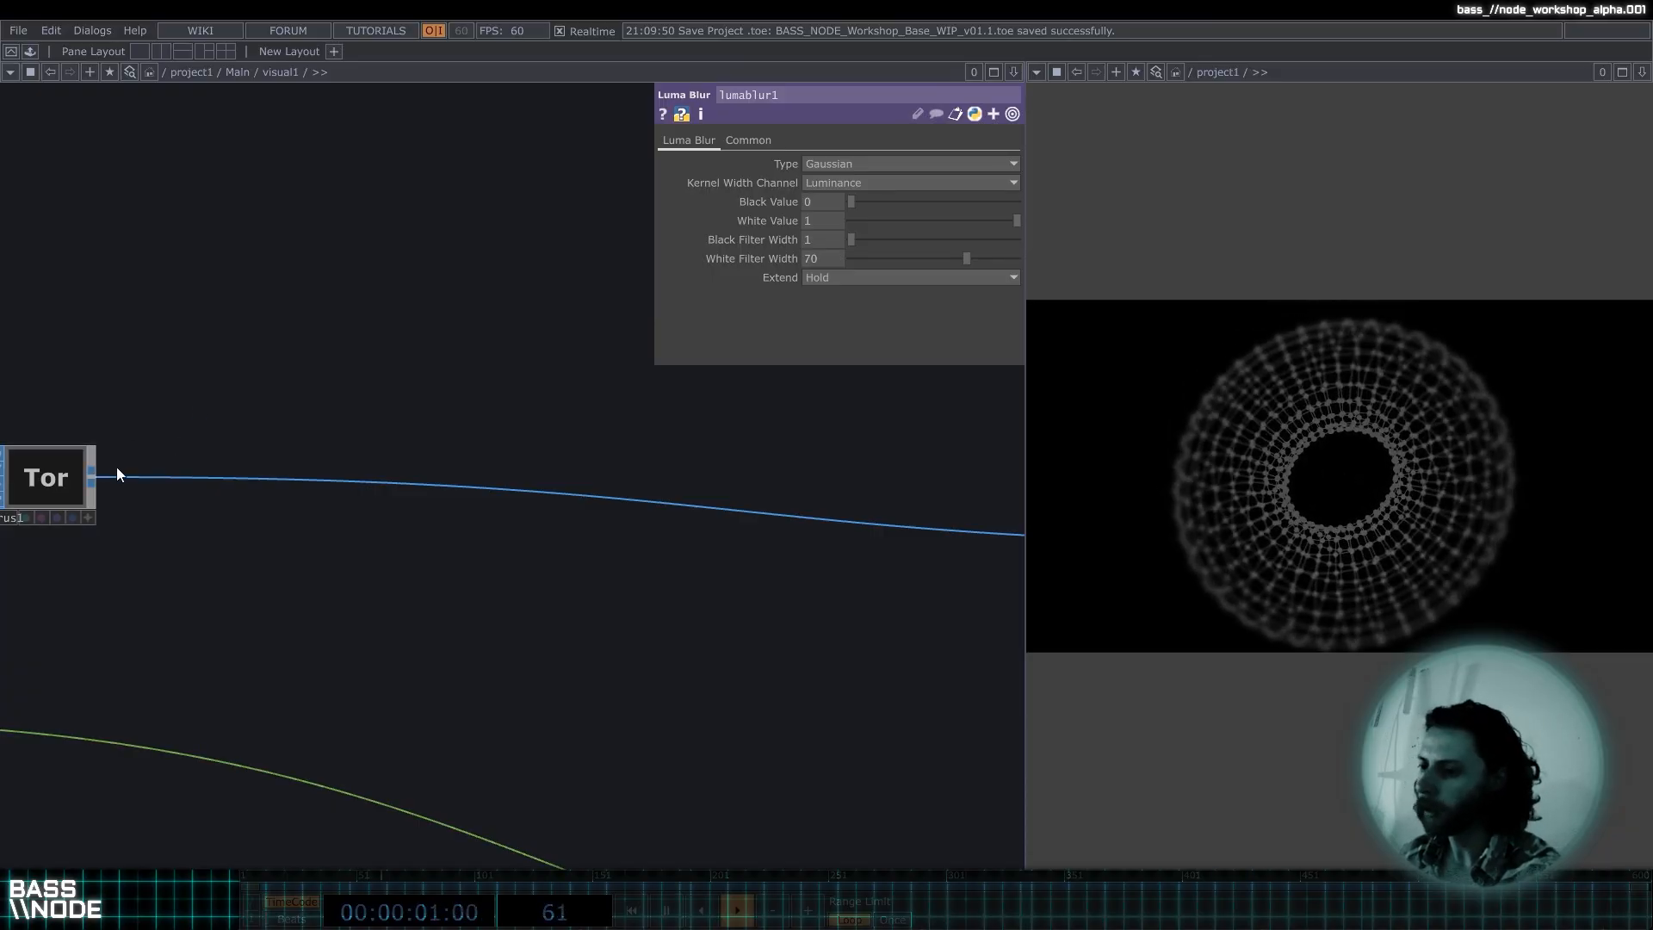
{"action": "right_click", "coordinate": [95, 478]}
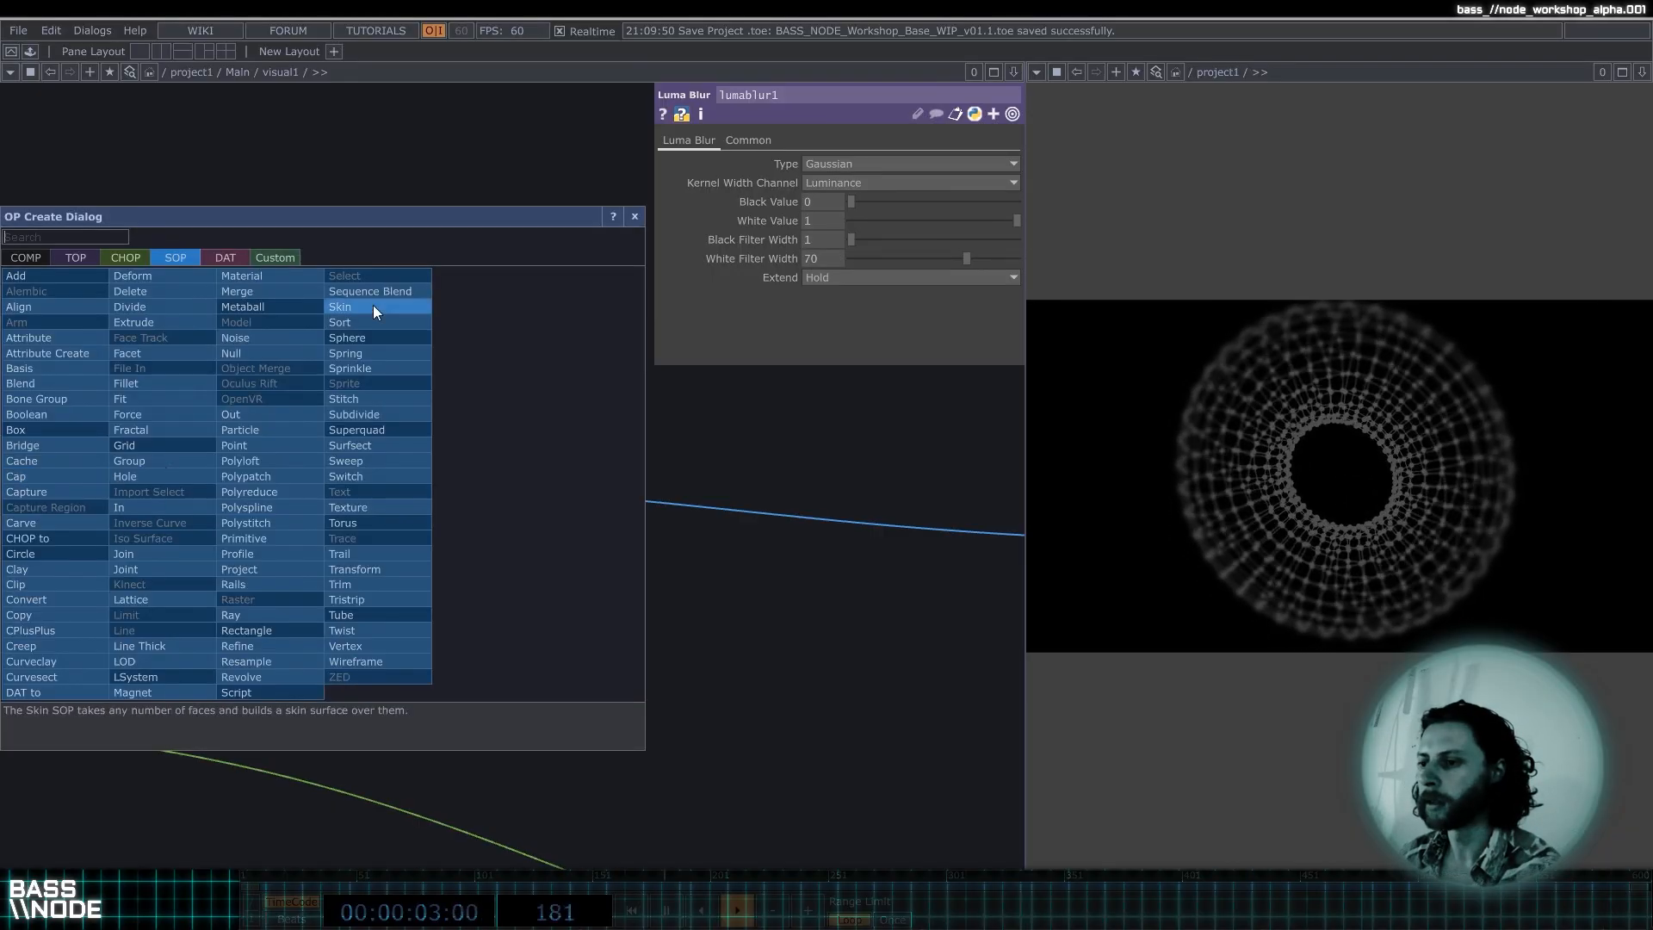
{"action": "left_click", "coordinate": [120, 258]}
{"action": "left_click_drag", "start_coordinate": [238, 217], "coordinate": [346, 129]}
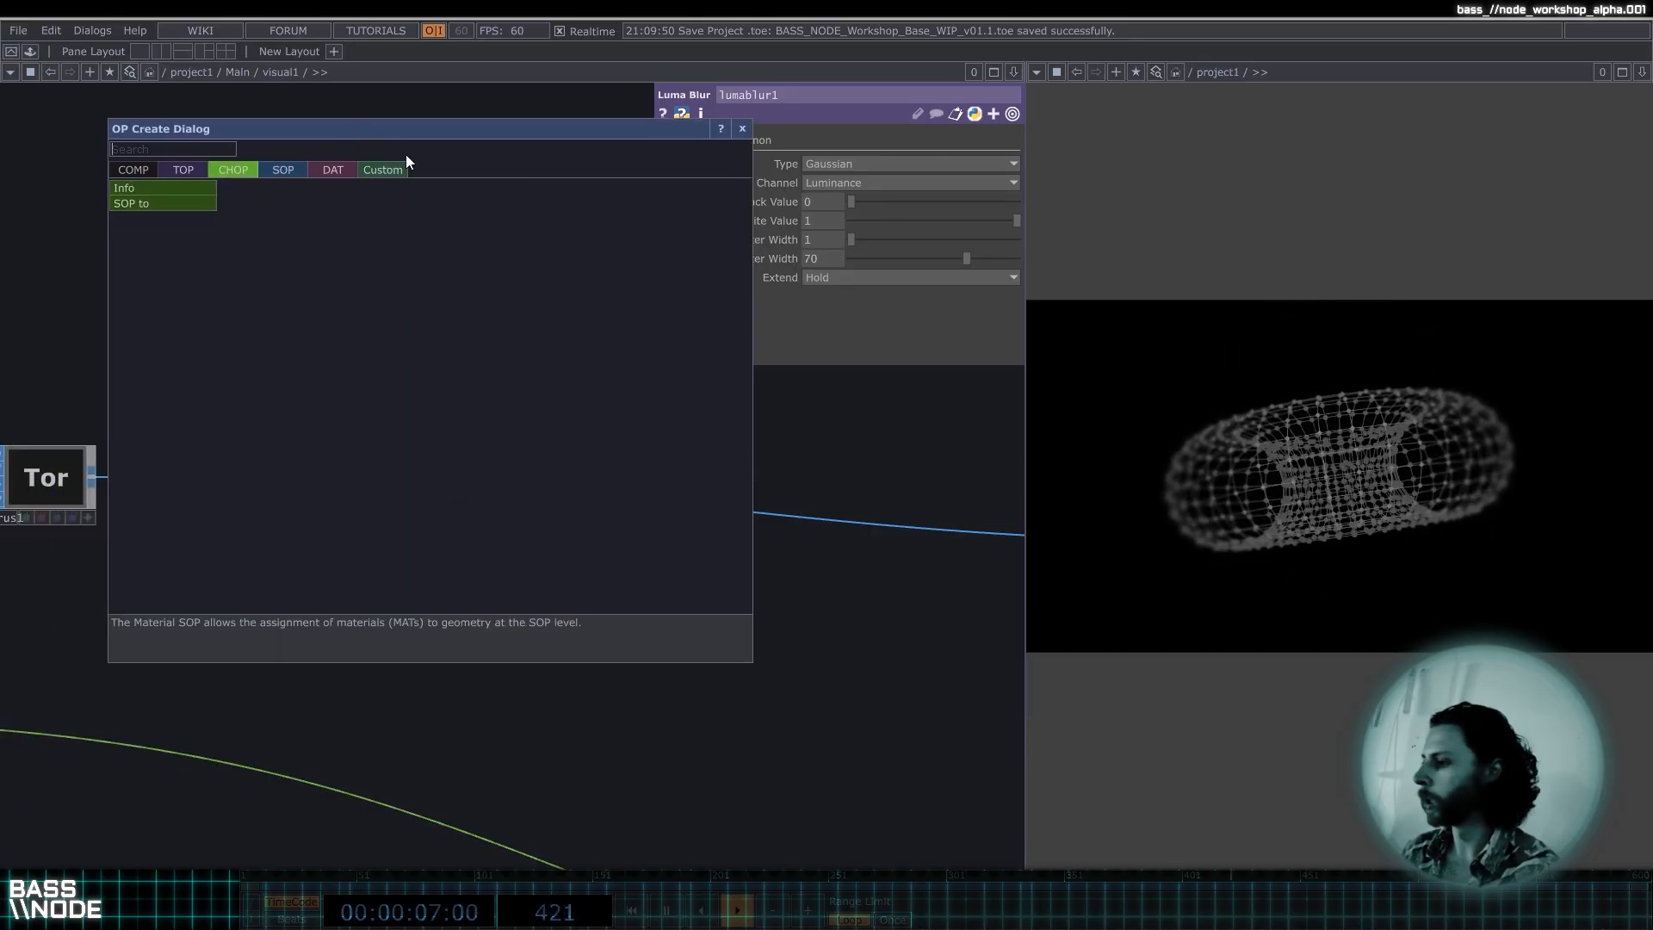
{"action": "left_click", "coordinate": [193, 208]}
{"action": "left_click", "coordinate": [287, 323]}
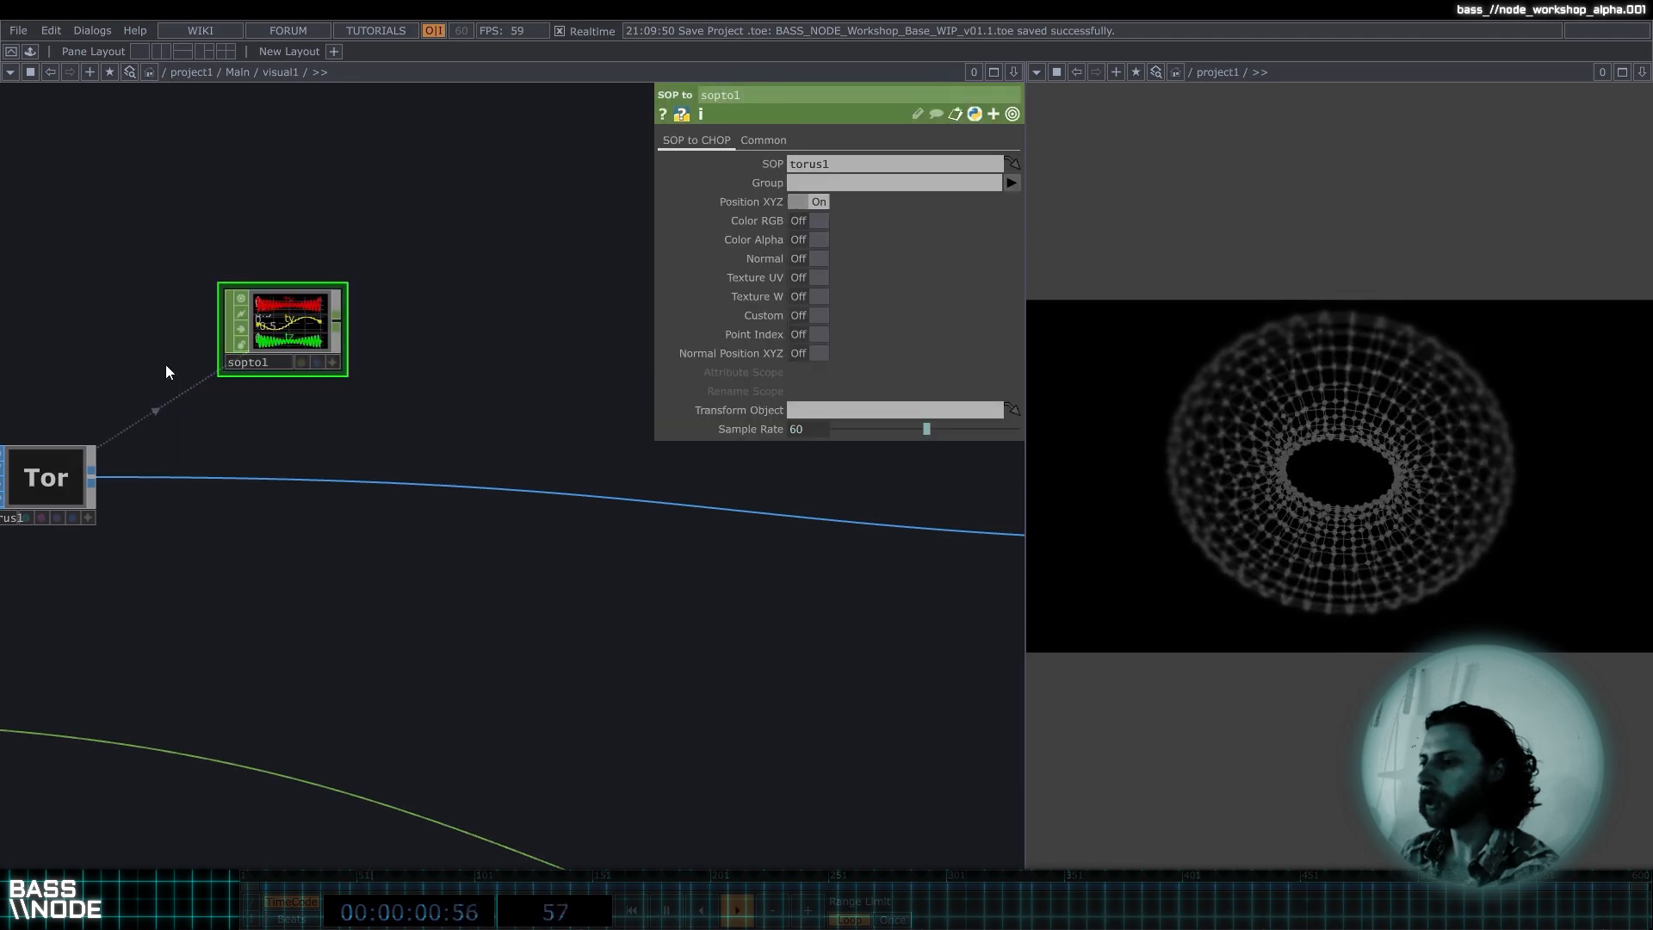
Examine the tx, ty and tz position waveforms in the SOP to CHOP's viewer.
{"action": "left_click_drag", "start_coordinate": [196, 345], "coordinate": [313, 259]}
{"action": "scroll", "coordinate": [410, 232], "scroll_direction": "up", "scroll_amount": 5}
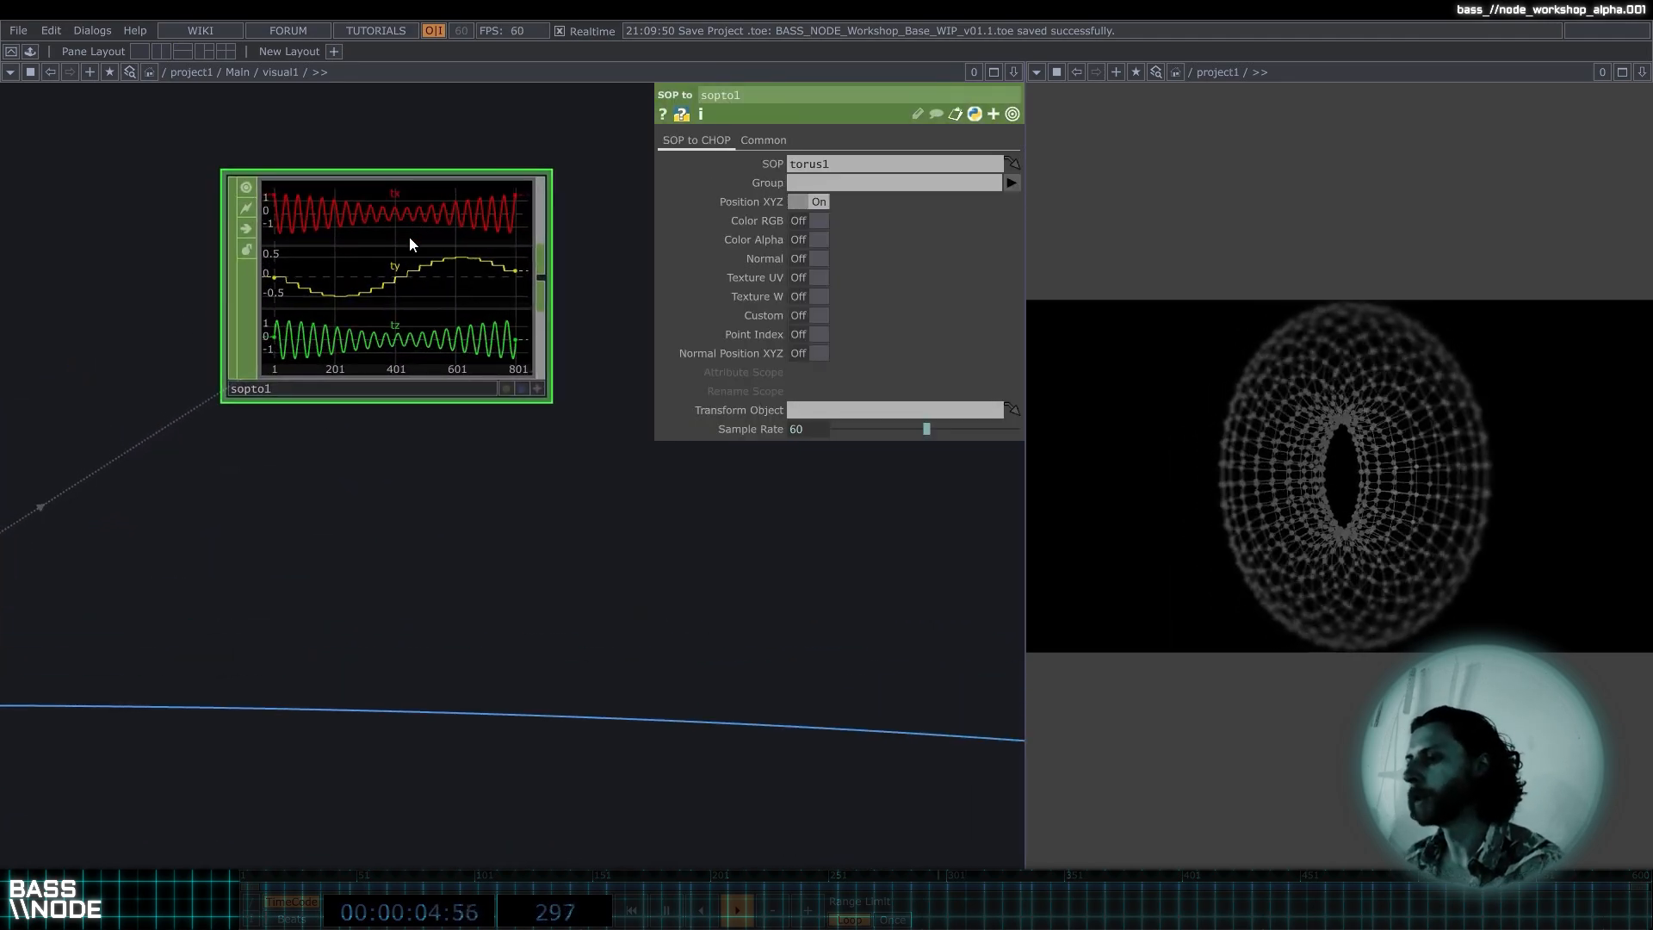
{"action": "left_click_drag", "start_coordinate": [616, 219], "coordinate": [447, 247]}
{"action": "scroll", "coordinate": [446, 246], "scroll_direction": "down", "scroll_amount": 1}
{"action": "scroll", "coordinate": [447, 246], "scroll_direction": "down", "scroll_amount": 1}
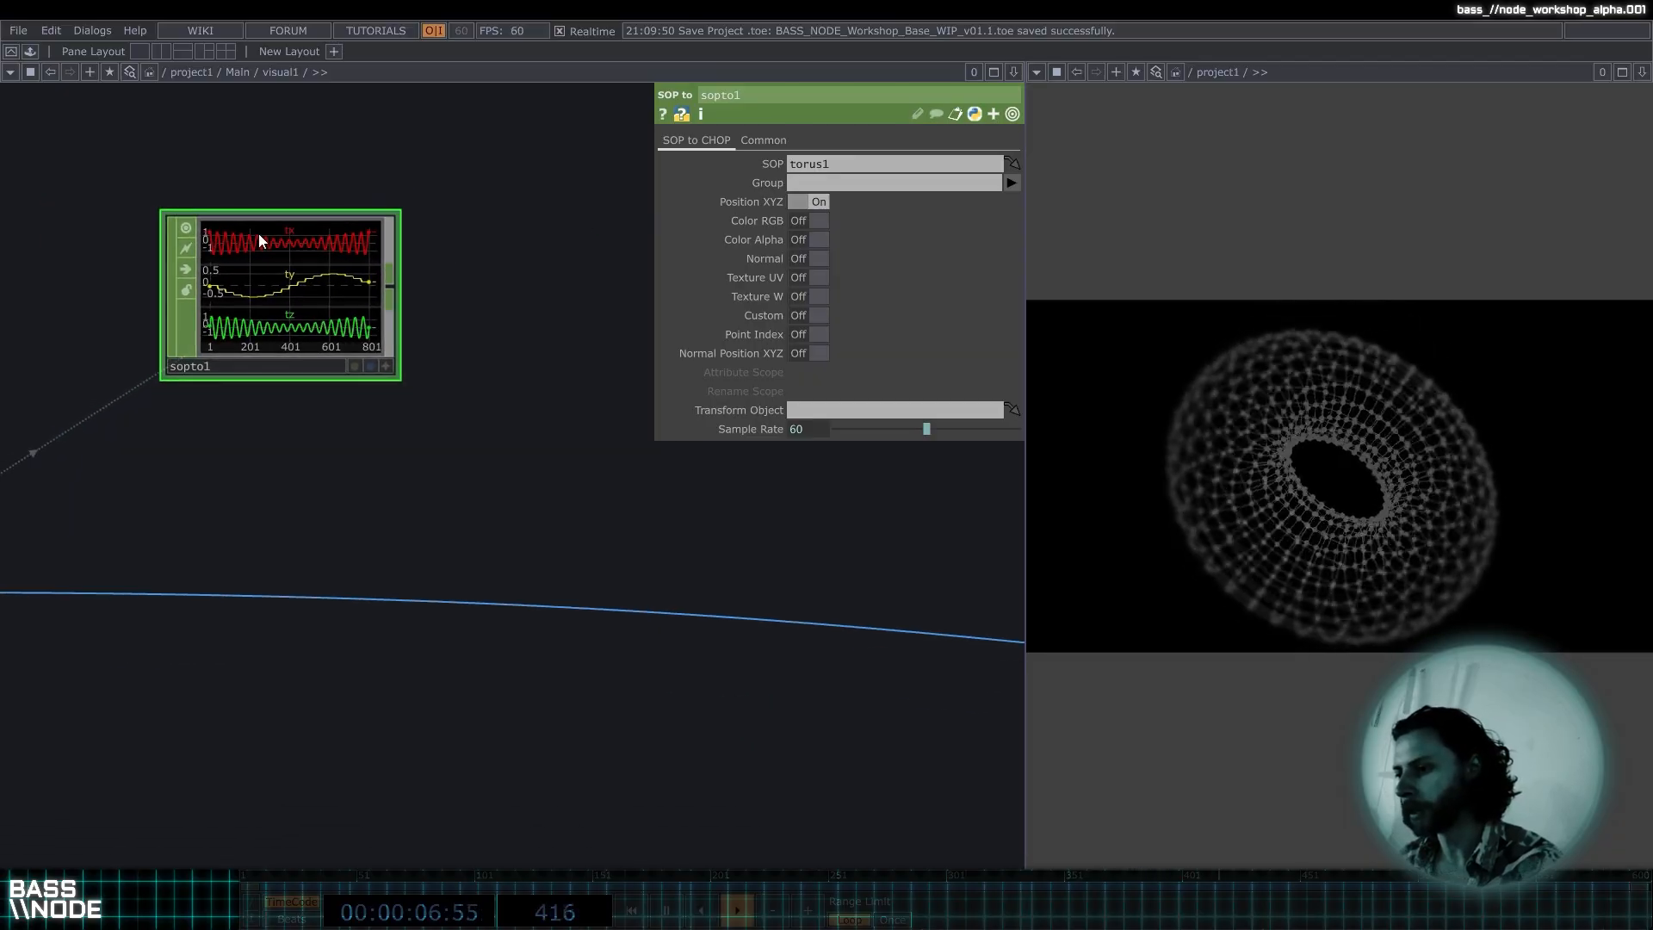
{"action": "scroll", "coordinate": [258, 241], "scroll_direction": "up", "scroll_amount": 3}
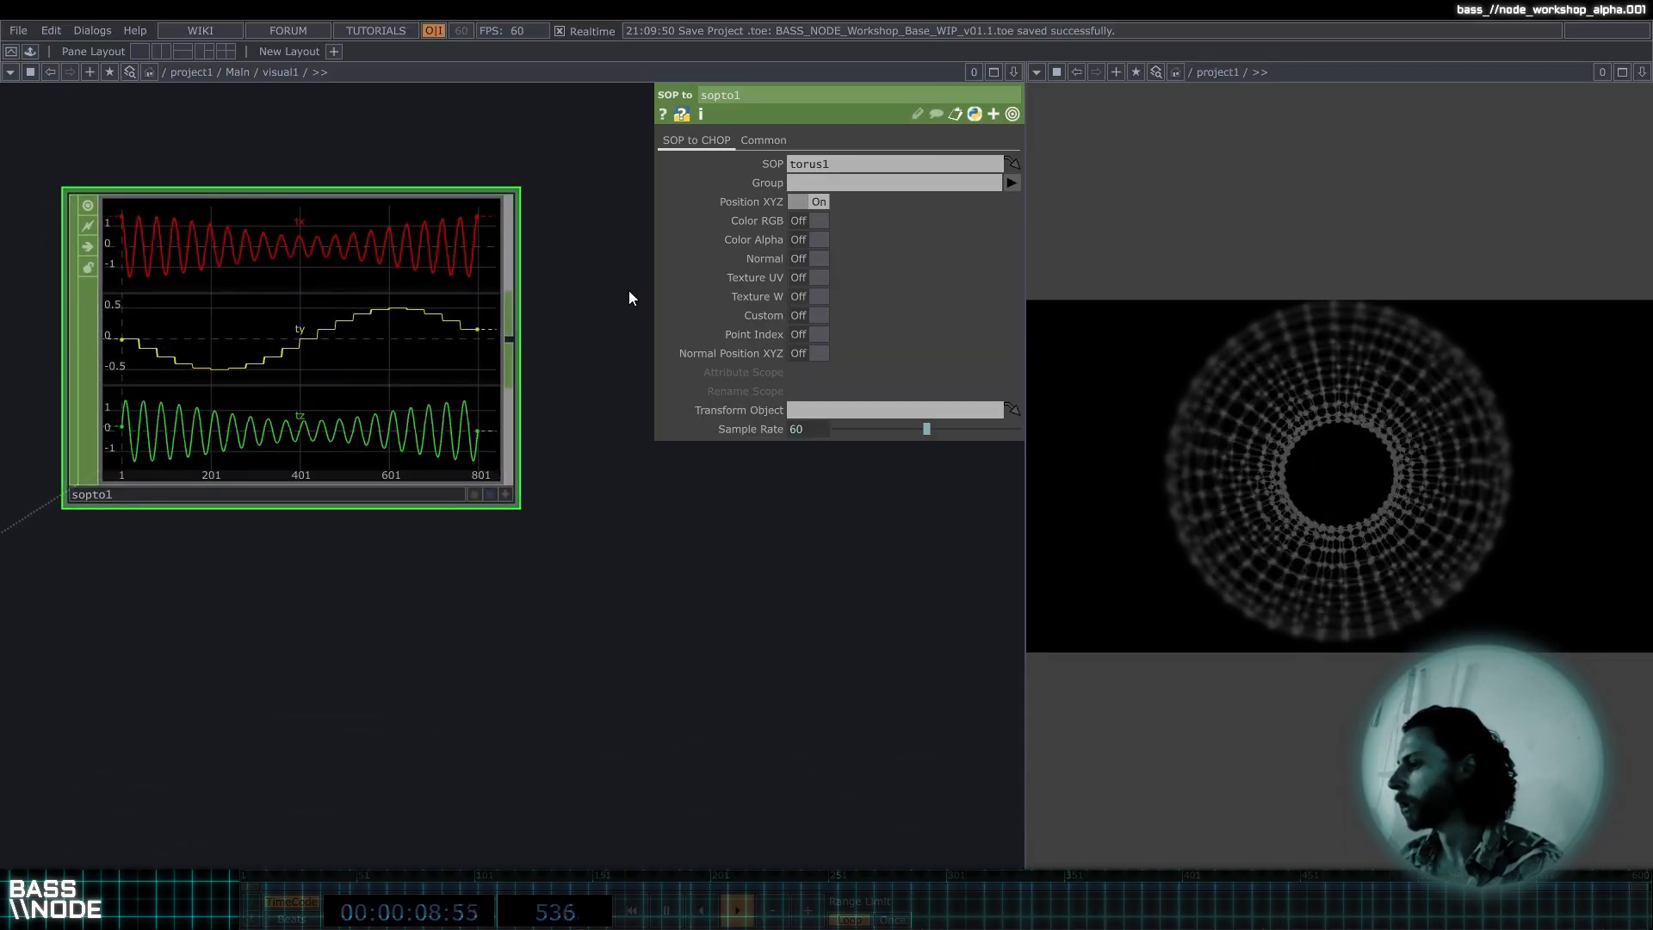
{"action": "scroll", "coordinate": [547, 331], "scroll_direction": "down", "scroll_amount": 3}
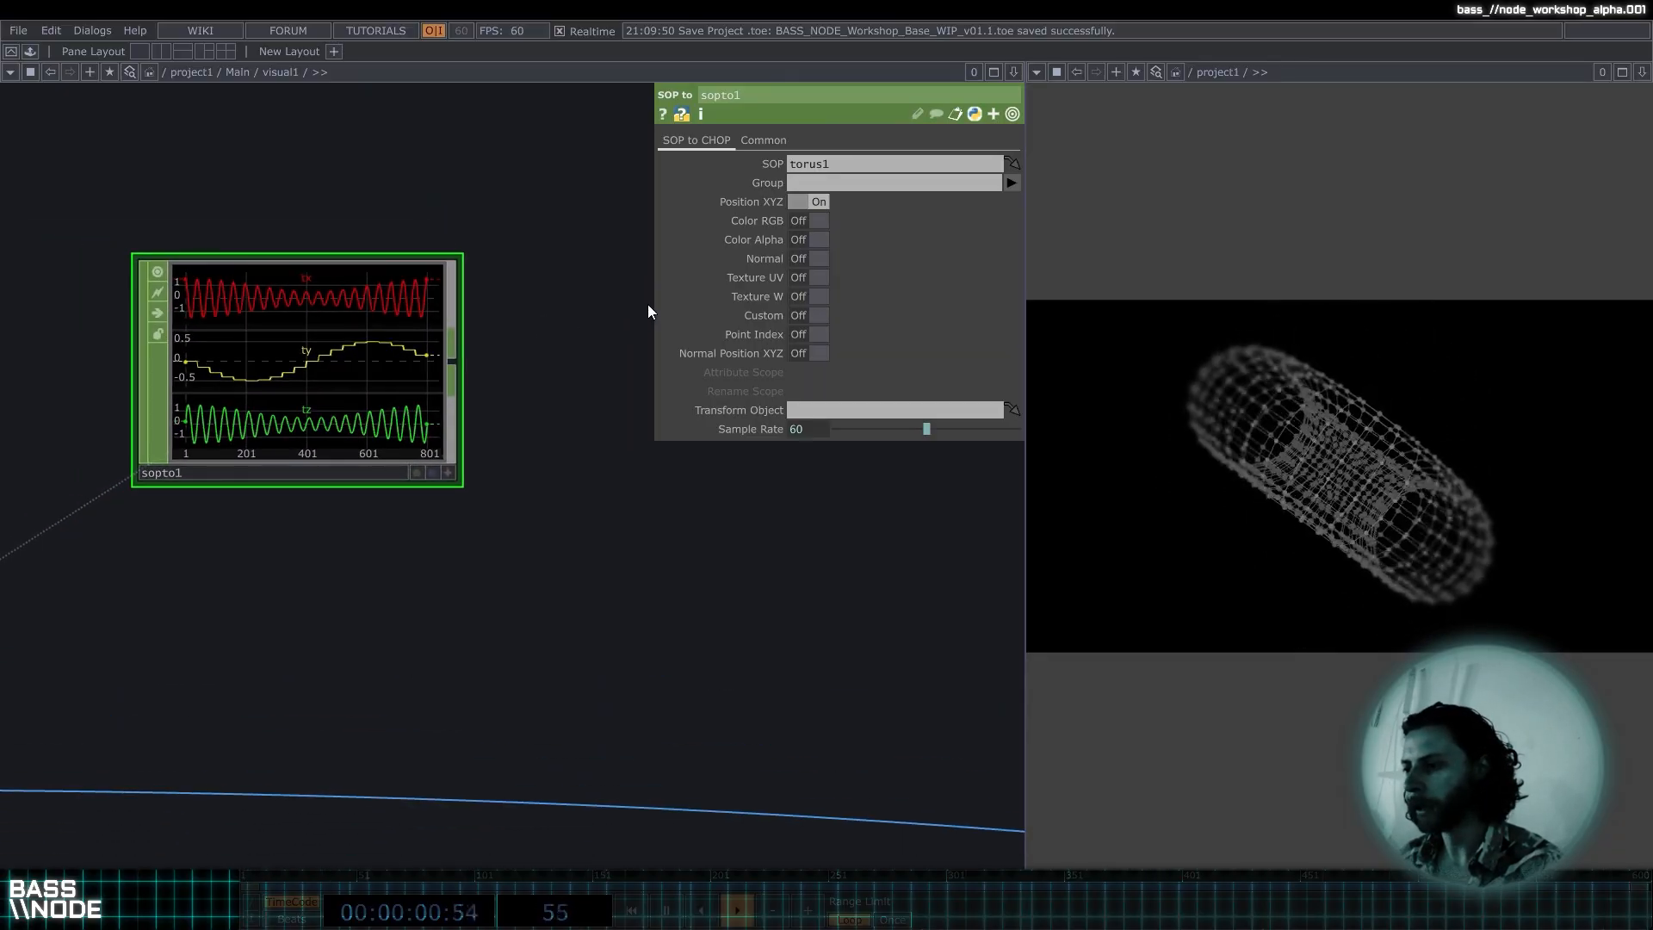
{"action": "scroll", "coordinate": [517, 313], "scroll_direction": "down", "scroll_amount": 2}
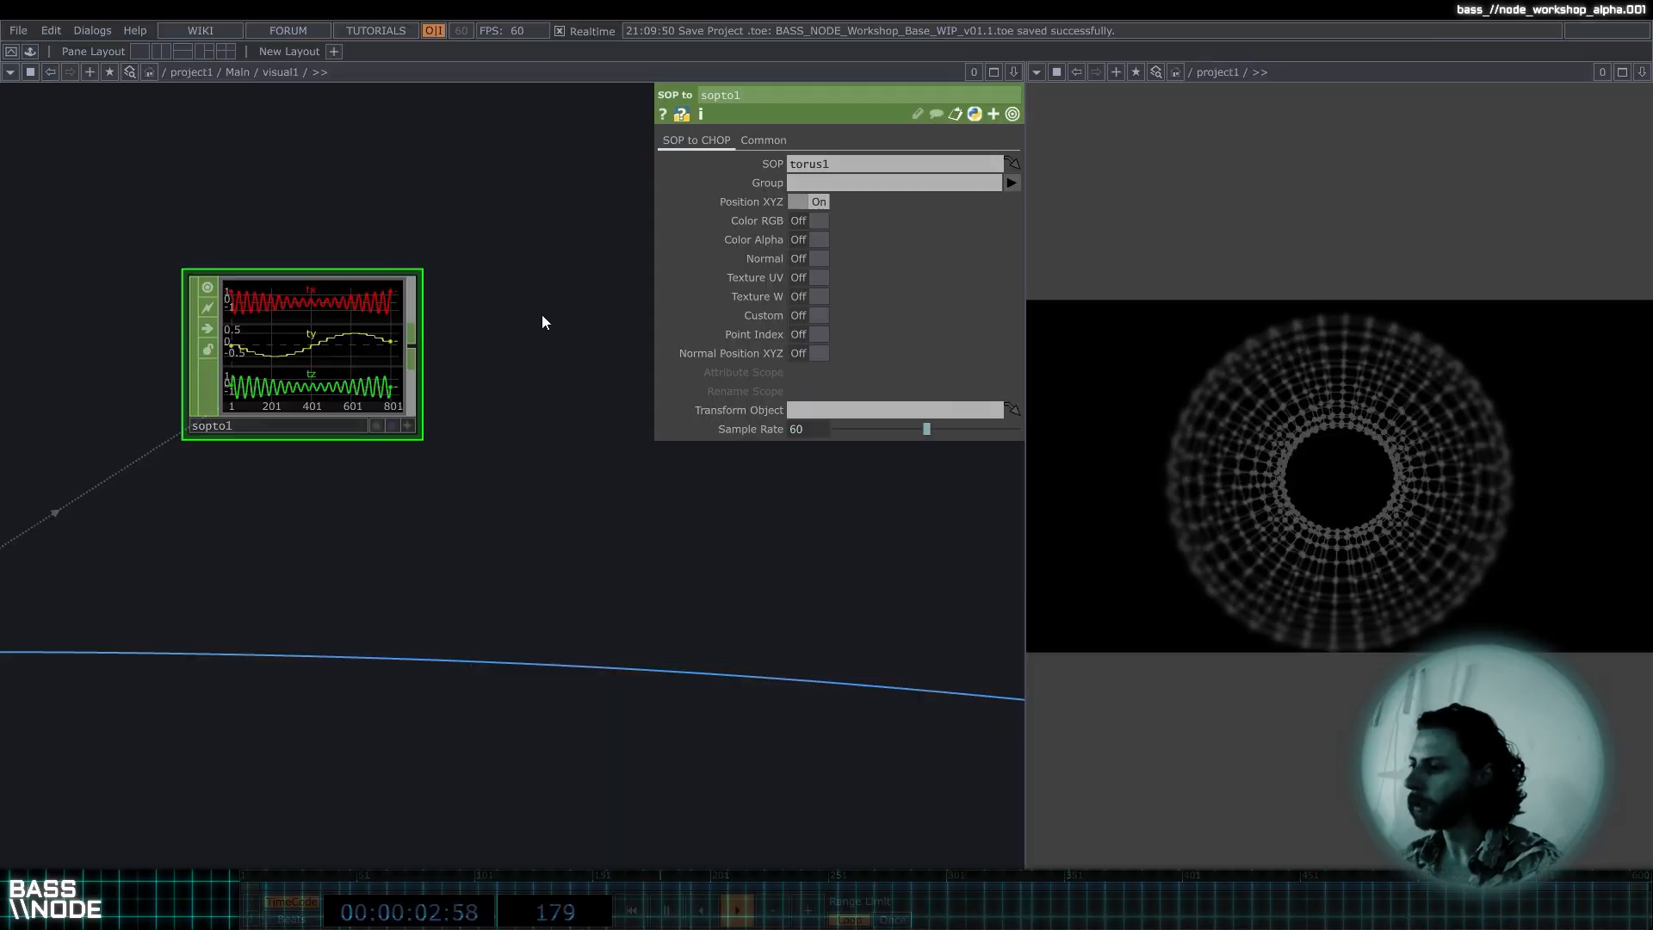
Append a Null CHOP to sopto1 and move it well to the right to leave a gap between them.
{"action": "key", "text": "alt+n"}
{"action": "left_click", "coordinate": [606, 356]}
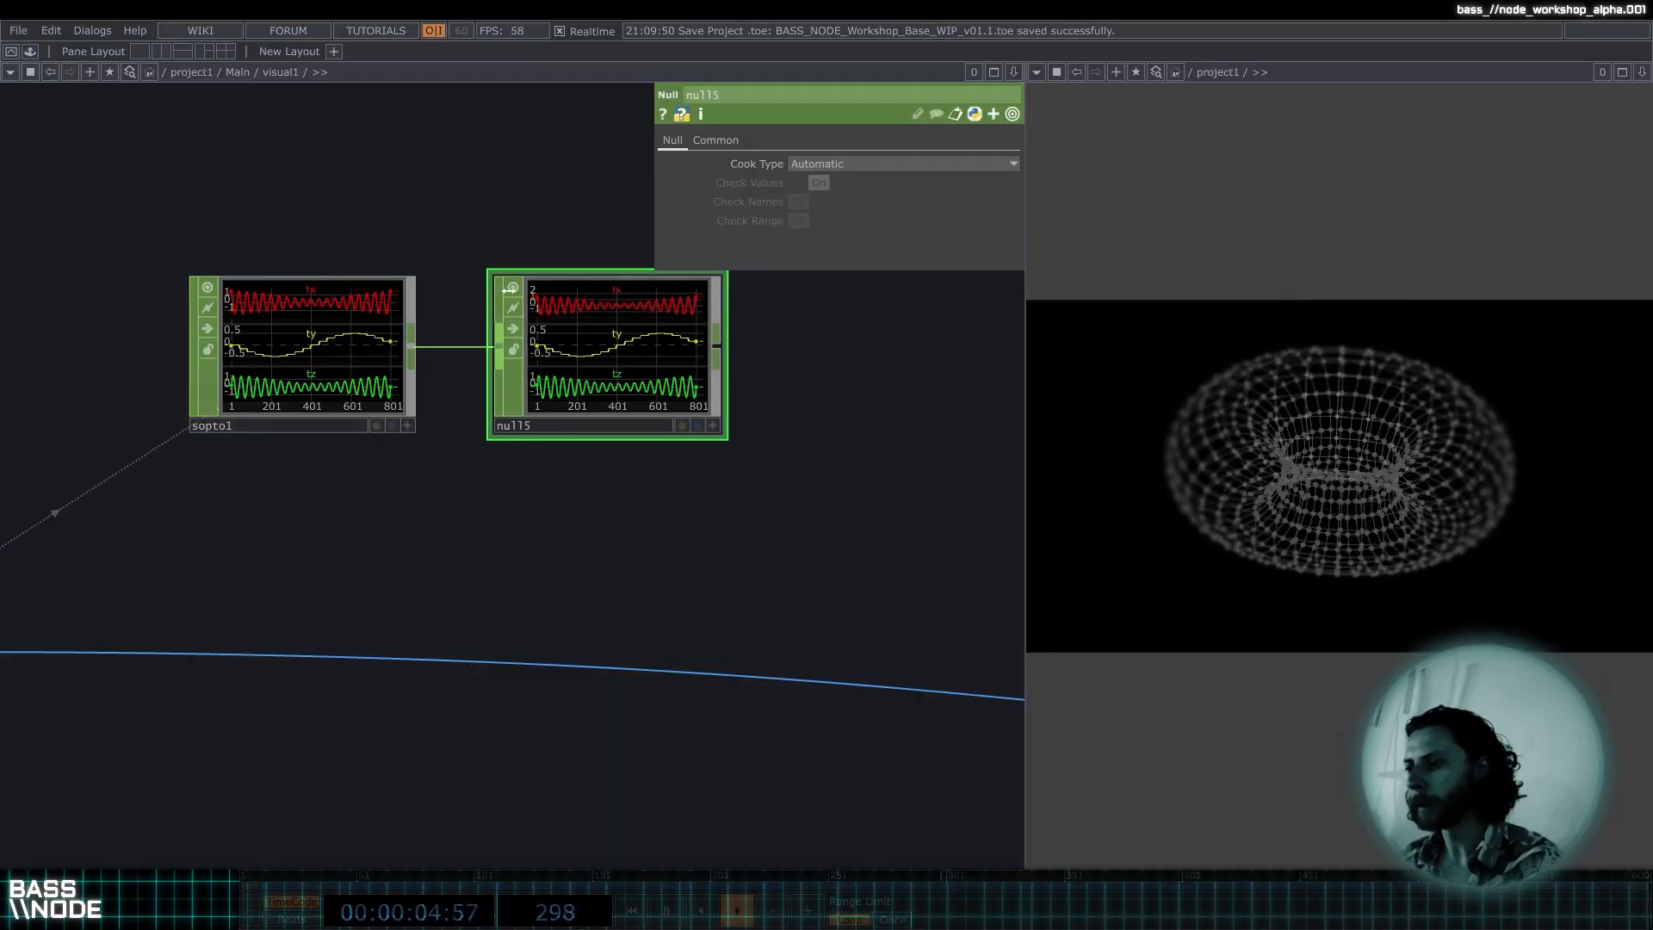
{"action": "left_click_drag", "start_coordinate": [420, 247], "coordinate": [220, 232]}
{"action": "left_click_drag", "start_coordinate": [446, 345], "coordinate": [779, 347]}
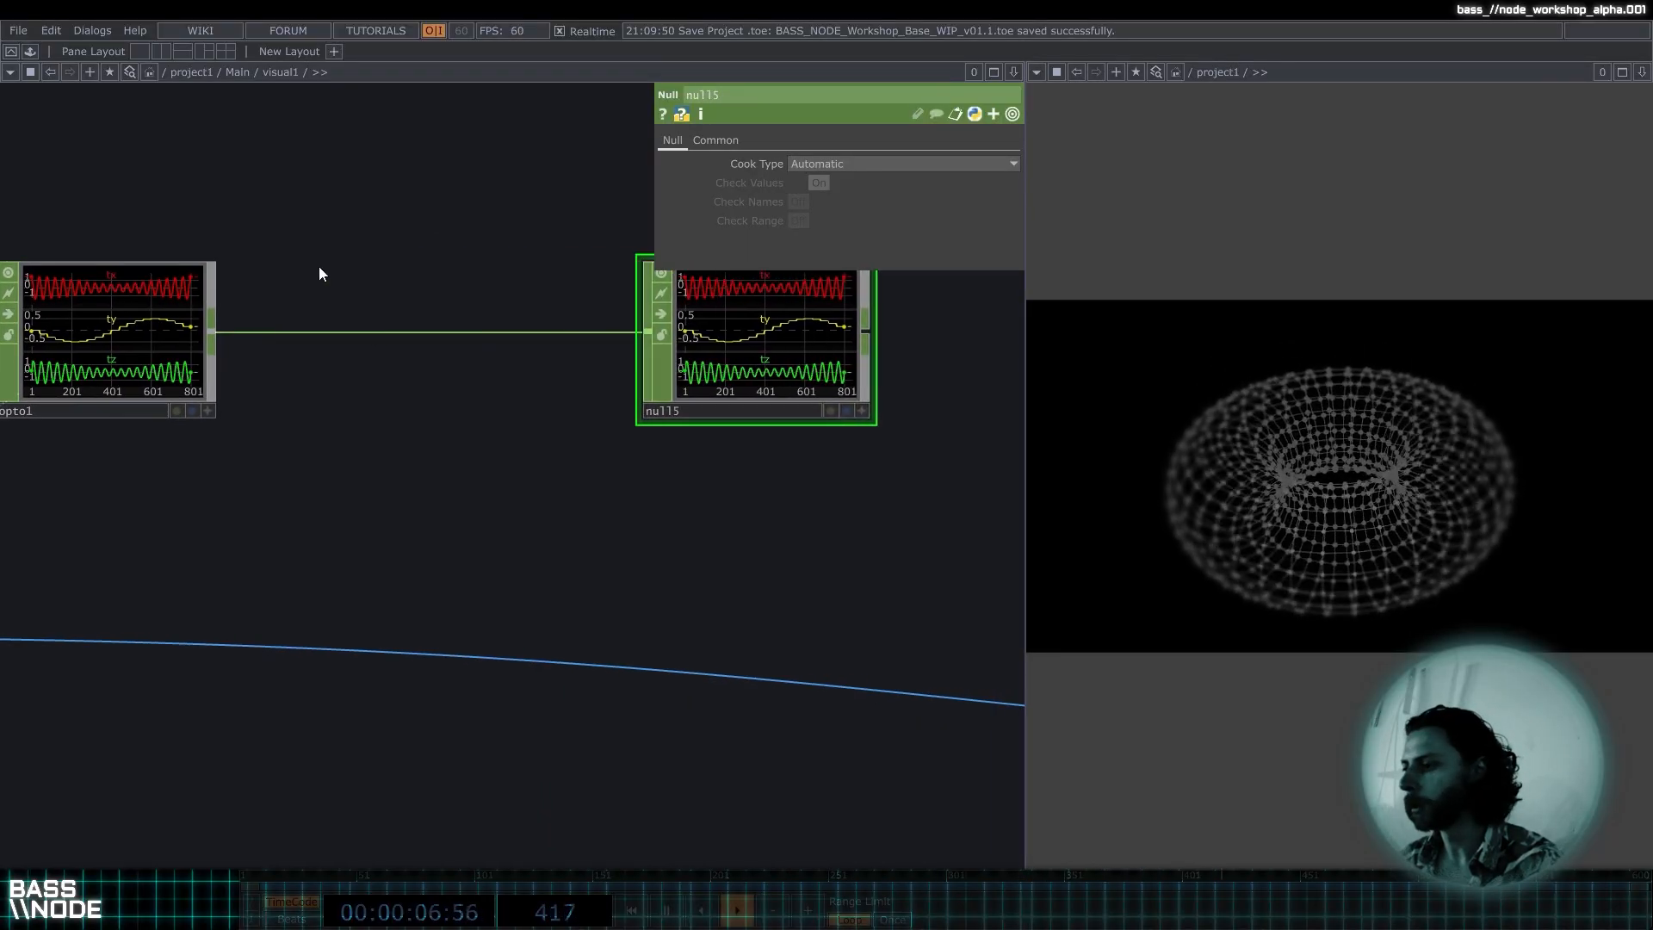
Turn off the node viewers of the SOP to CHOP and its Null.
{"action": "scroll", "coordinate": [436, 233], "scroll_direction": "down", "scroll_amount": 4}
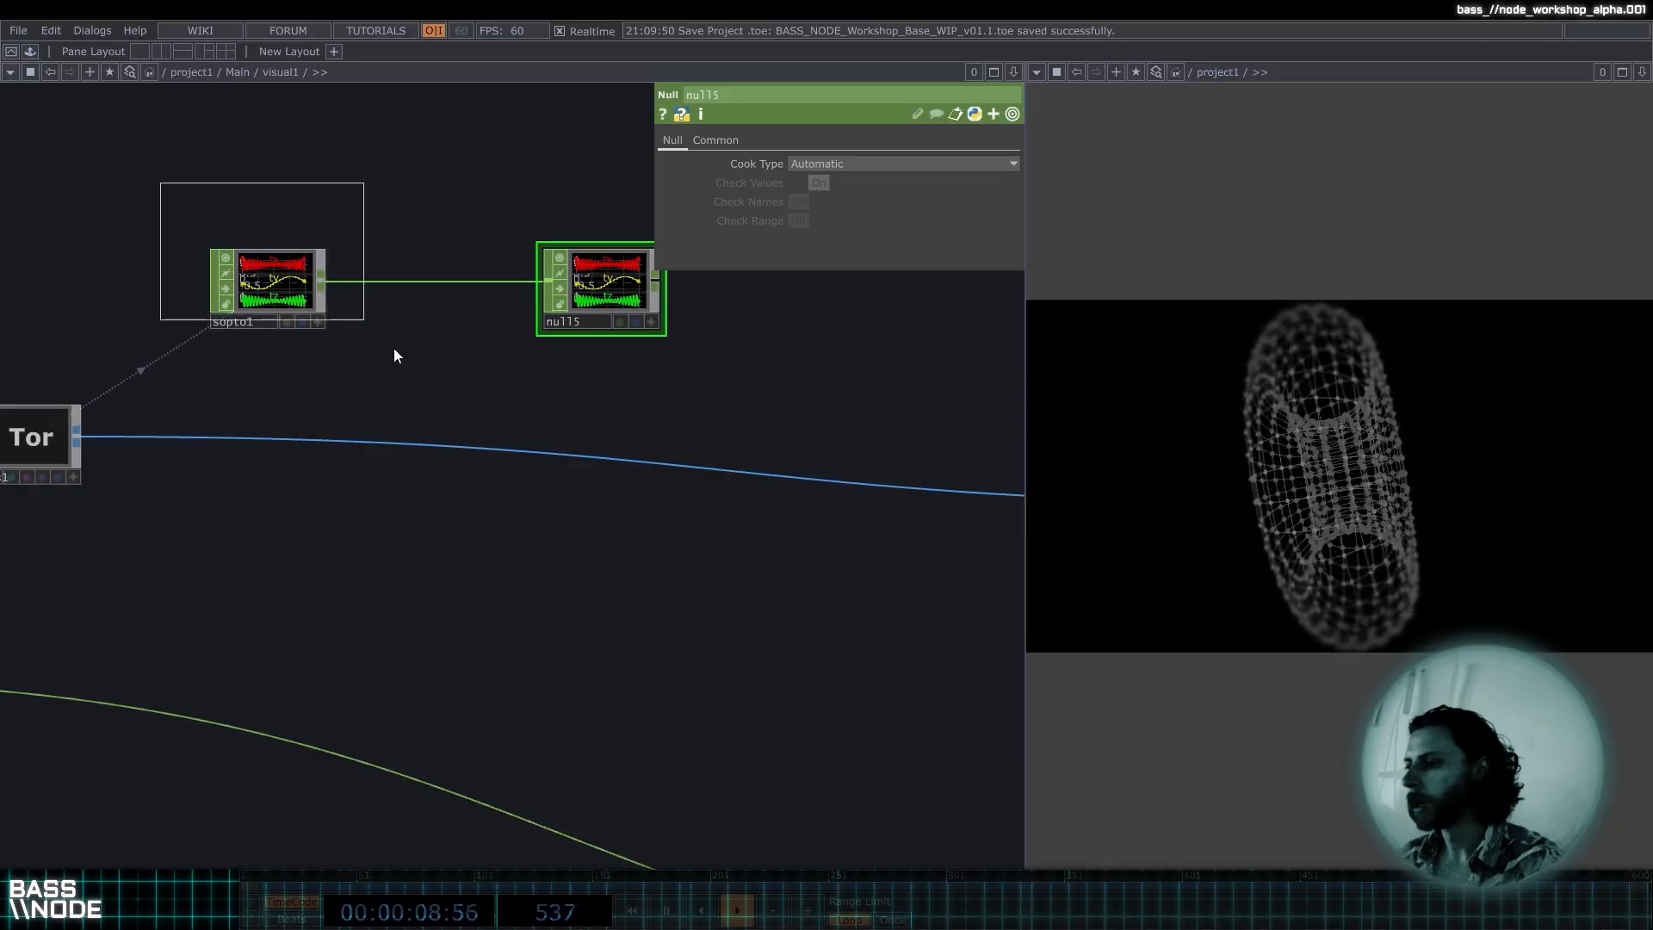
{"action": "right_click_drag", "start_coordinate": [394, 349], "coordinate": [400, 354]}
{"action": "left_click", "coordinate": [224, 258]}
{"action": "left_click_drag", "start_coordinate": [470, 200], "coordinate": [204, 196]}
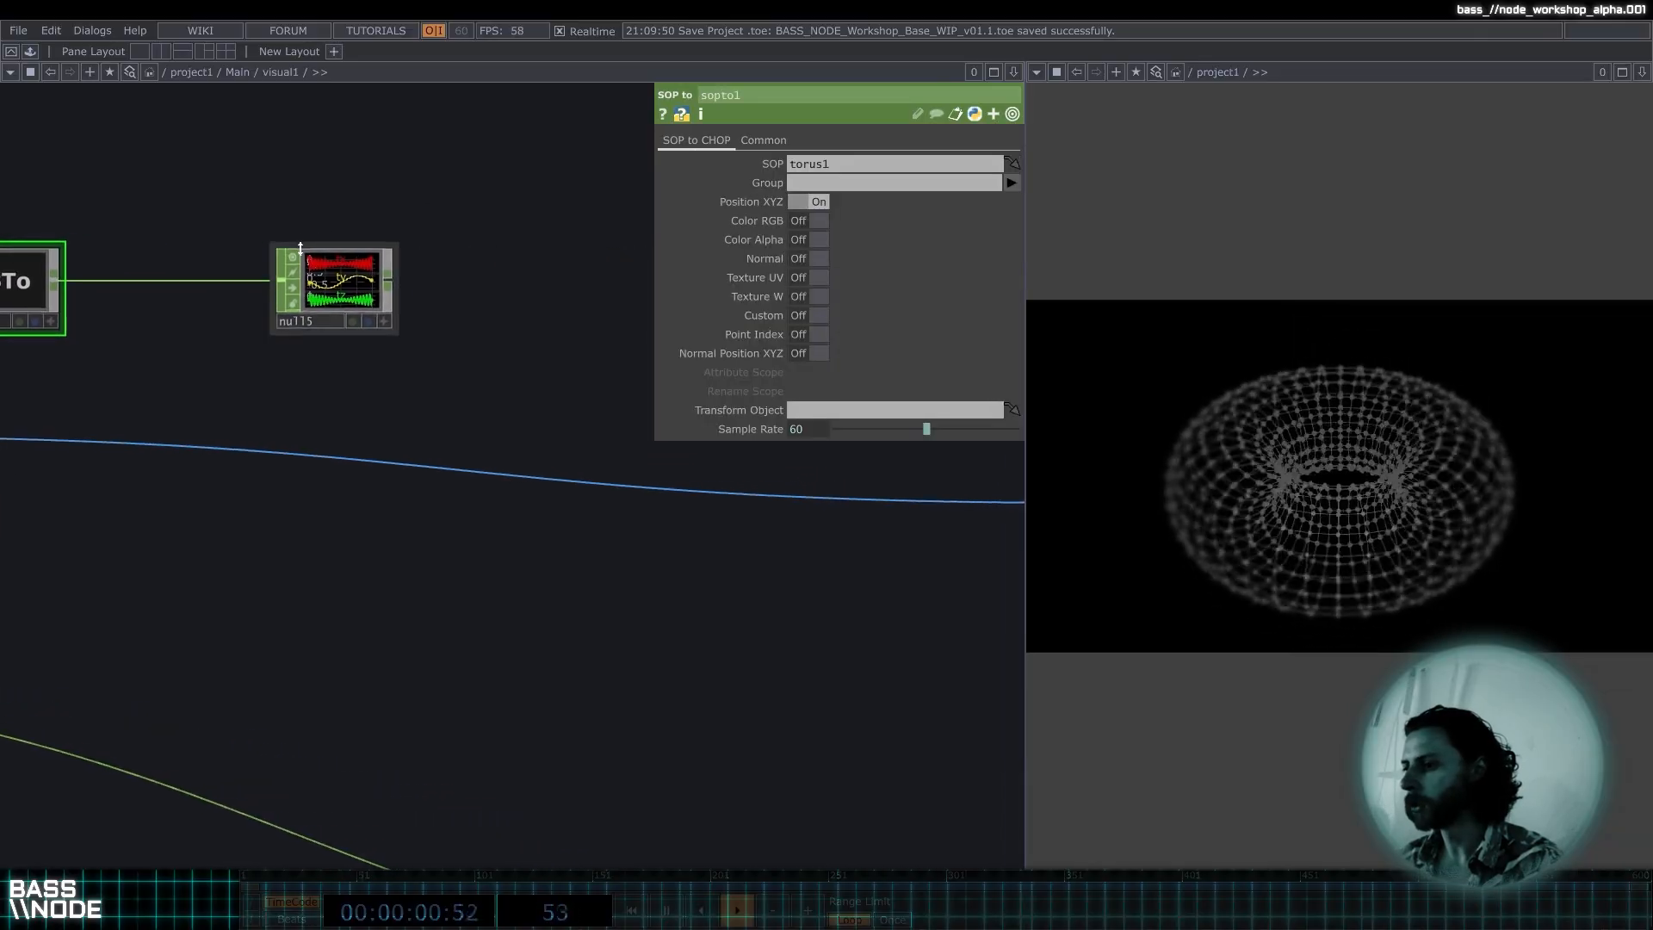
{"action": "left_click", "coordinate": [293, 259]}
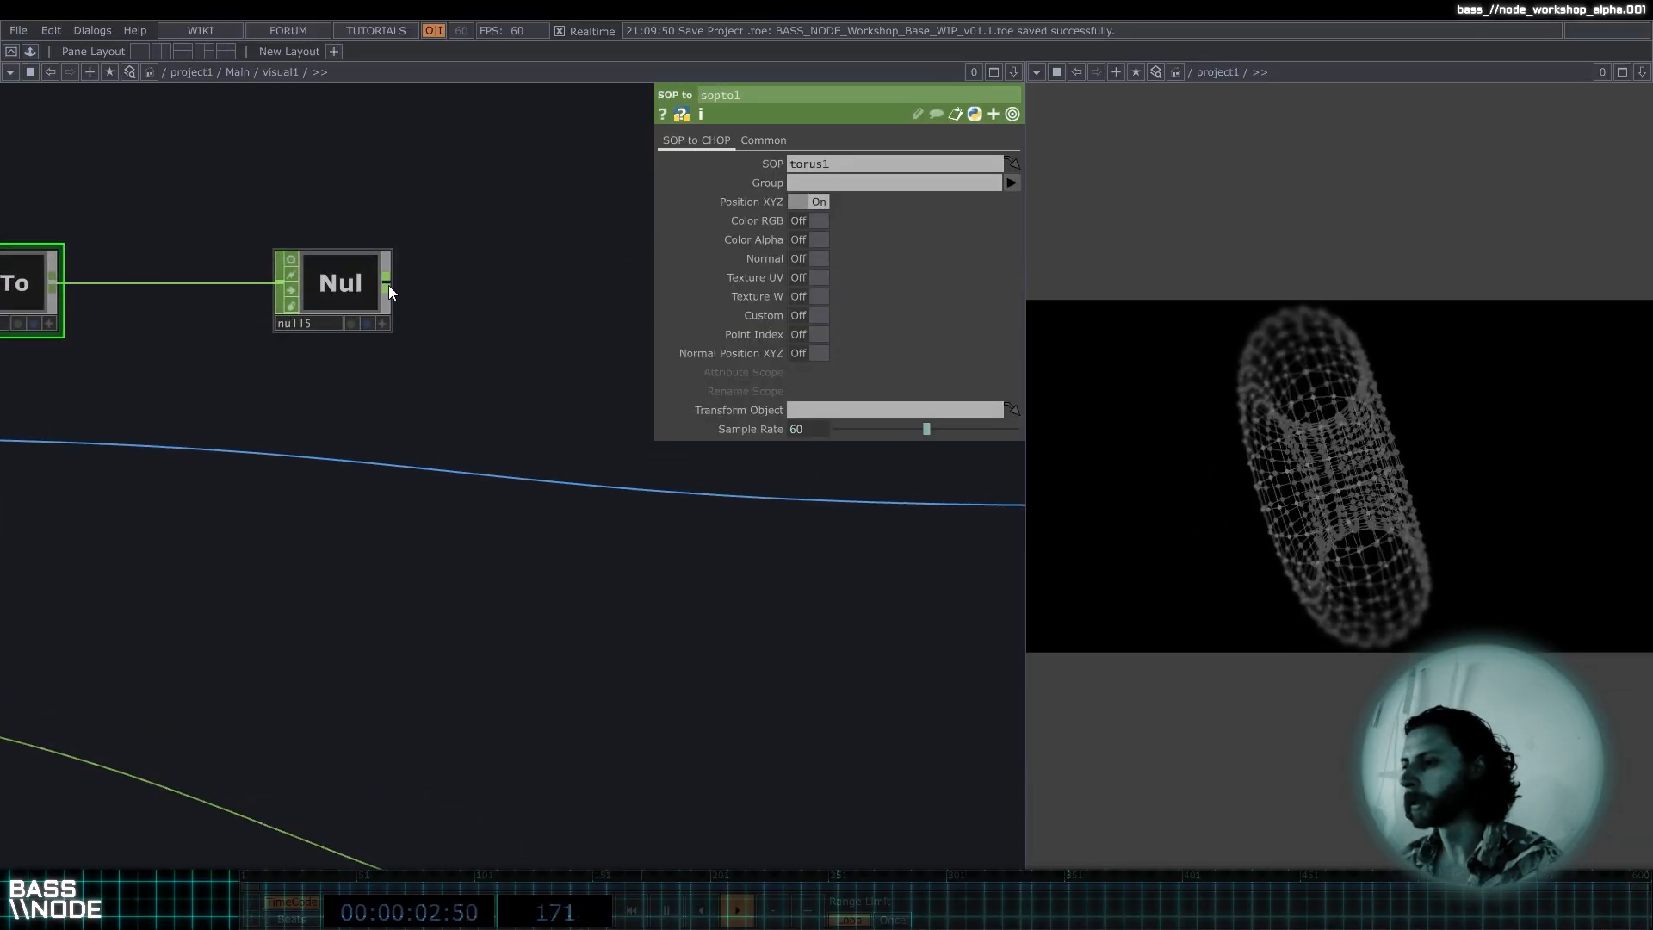
Add a CHOP to SOP from null5's output and place it just below and to the right of the Null.
{"action": "right_click", "coordinate": [388, 280]}
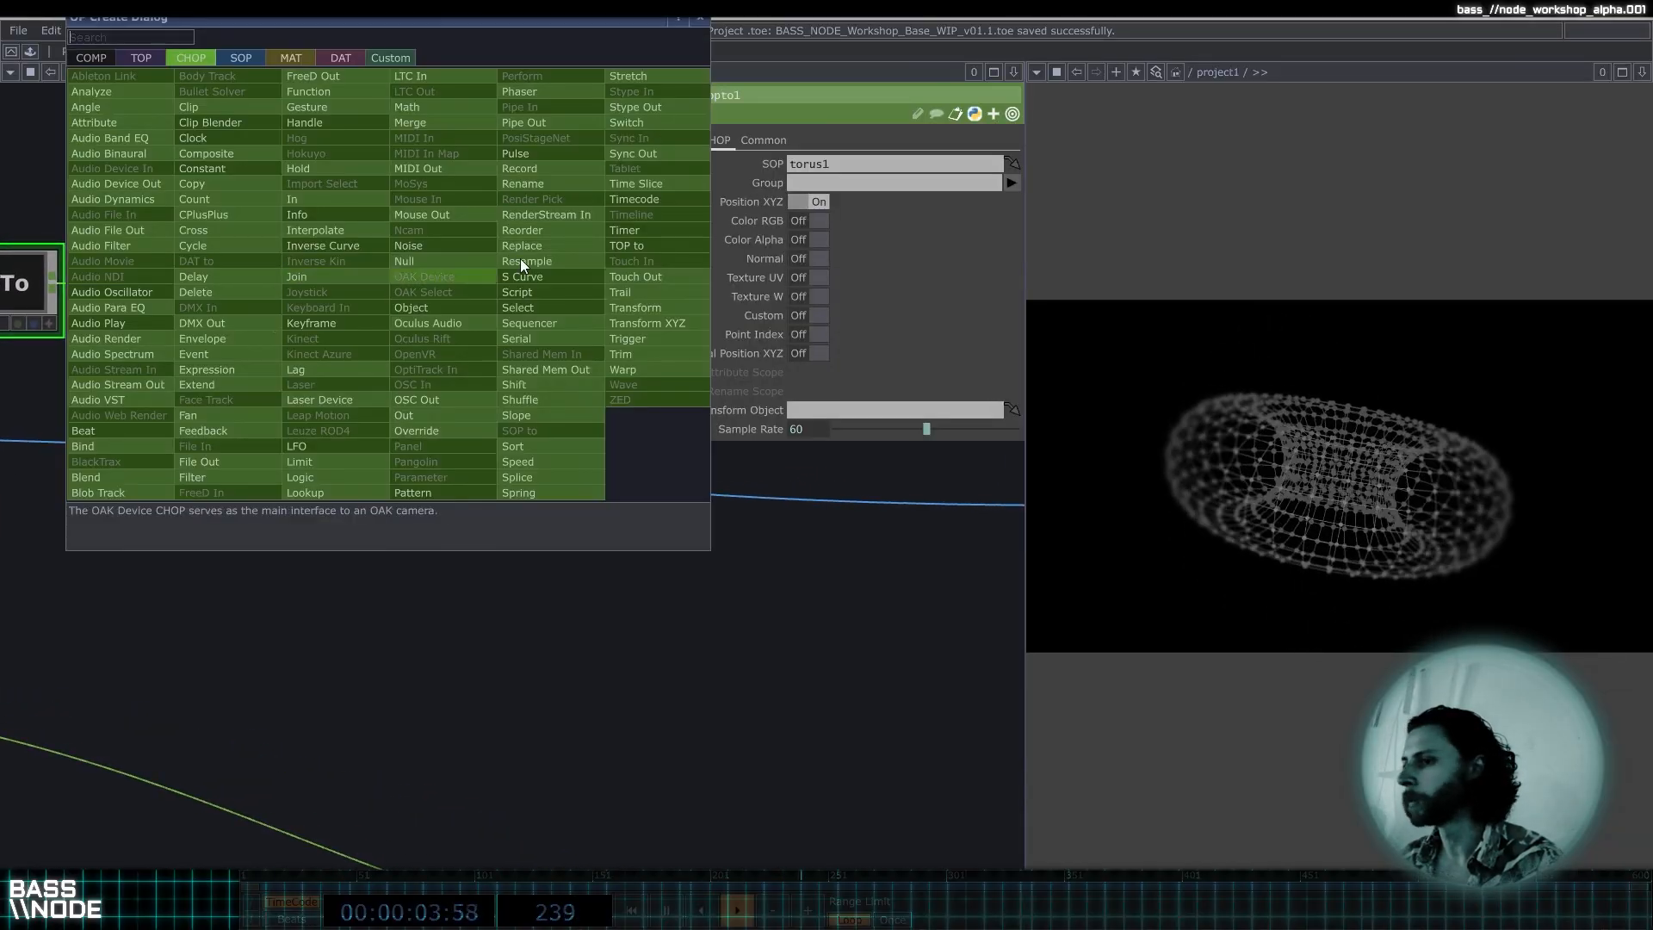
{"action": "left_click", "coordinate": [261, 59]}
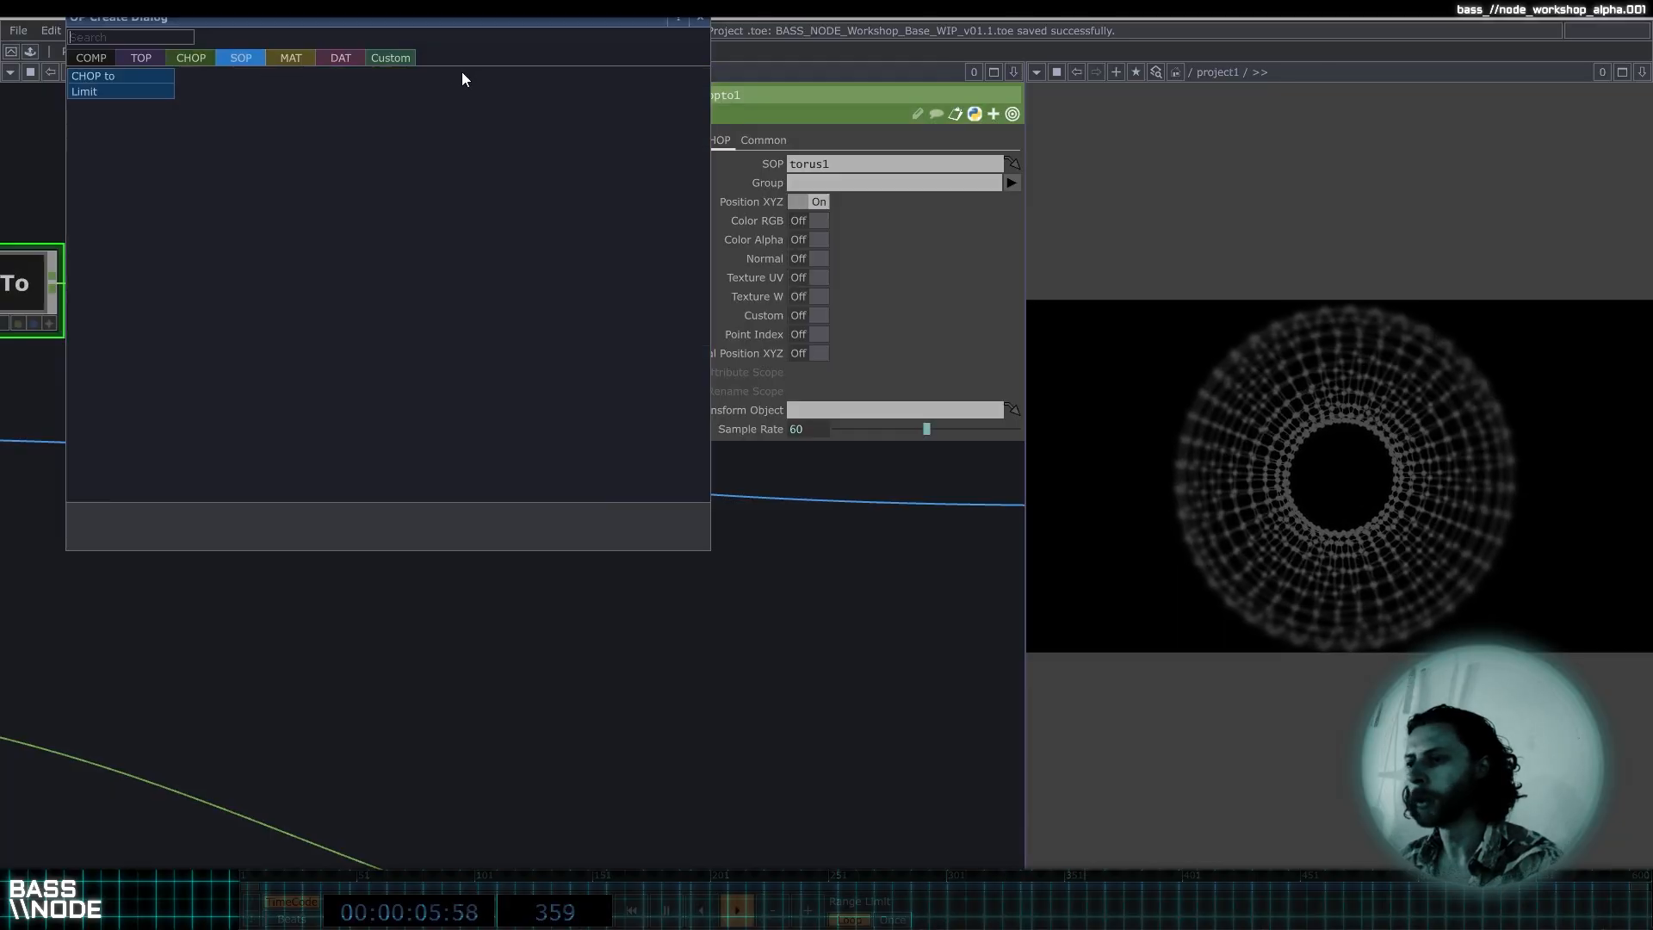
{"action": "left_click", "coordinate": [168, 78]}
{"action": "left_click", "coordinate": [559, 375]}
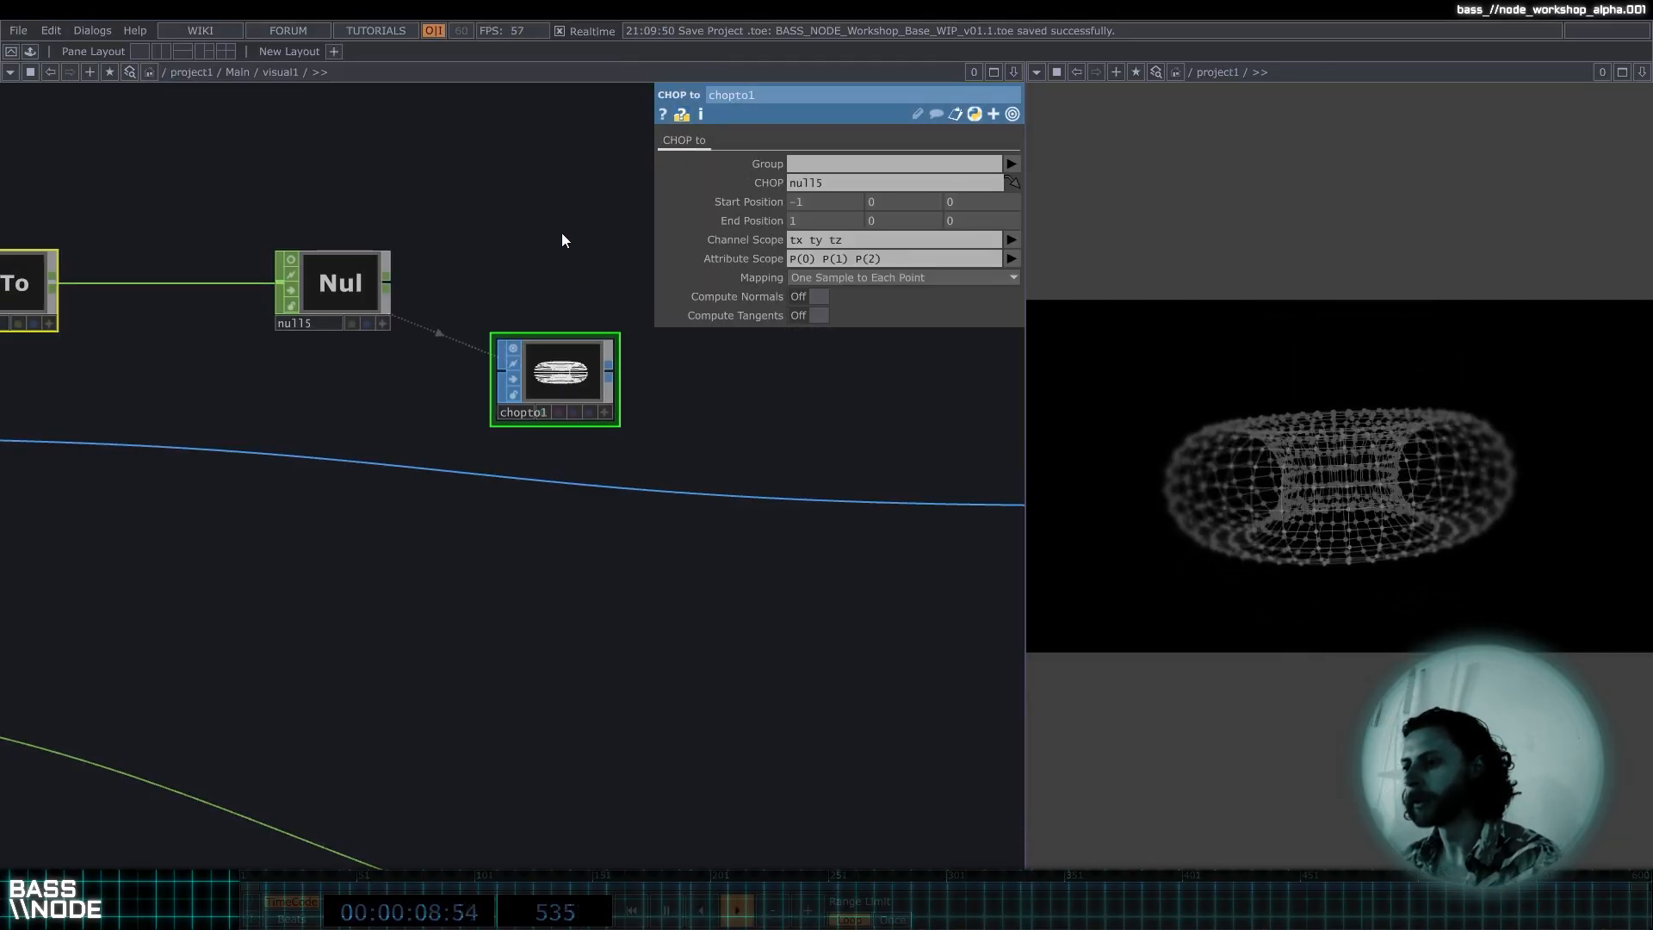
Add a second CHOP to SOP from null5's output and place it above the first one.
{"action": "left_click_drag", "start_coordinate": [561, 234], "coordinate": [453, 221]}
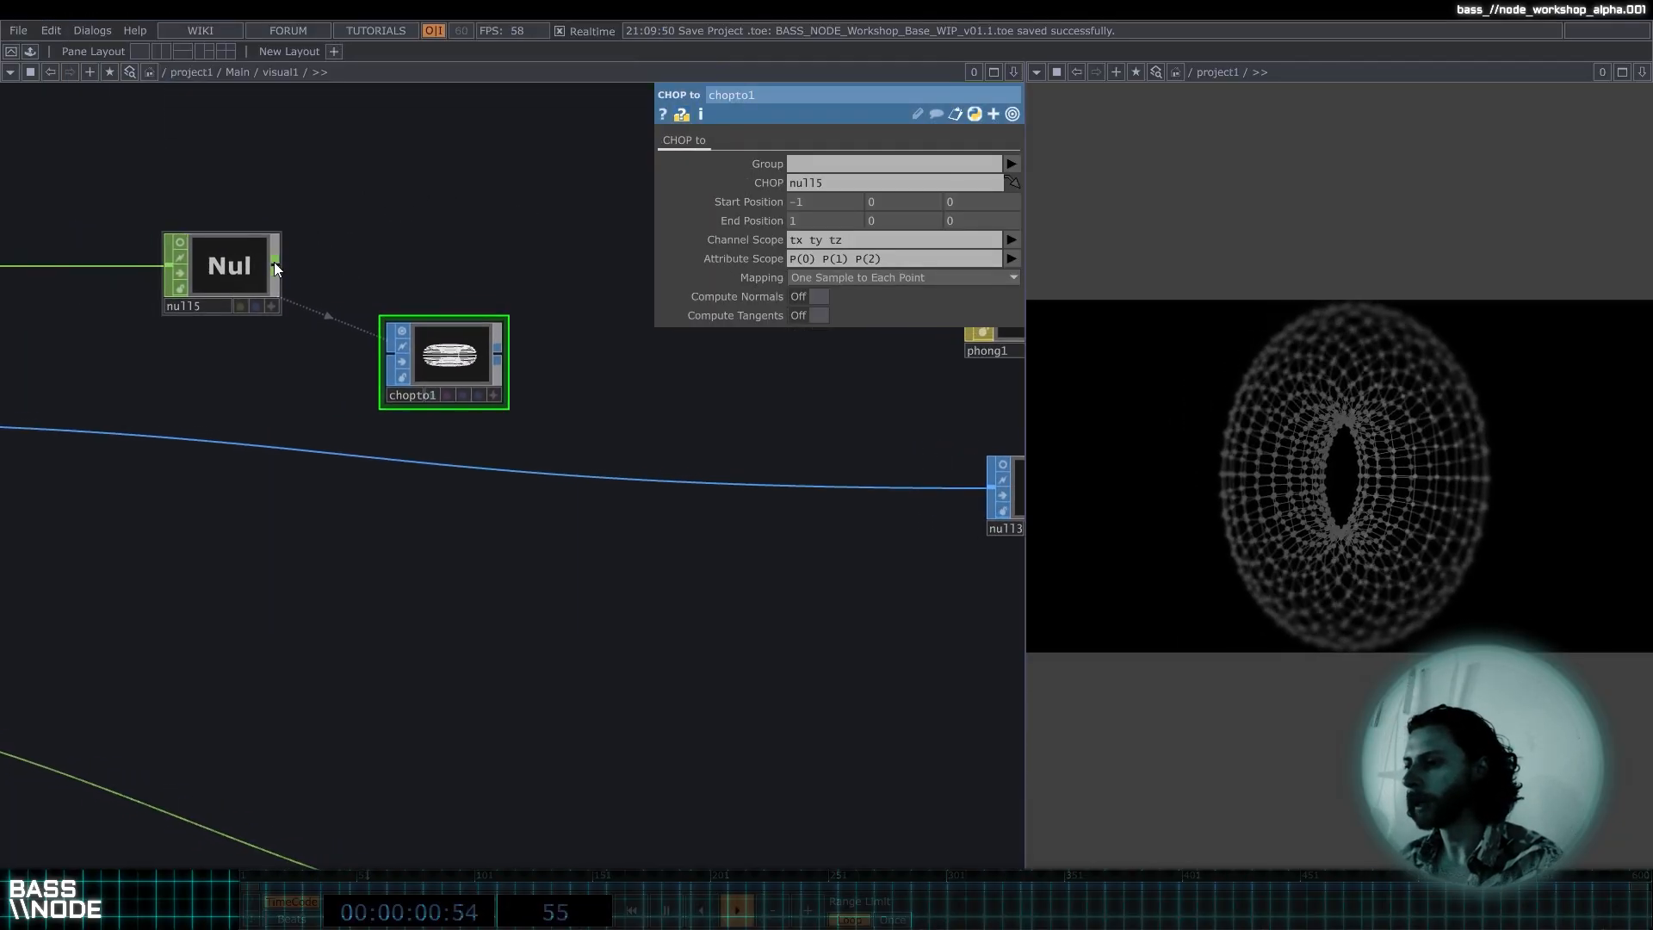
{"action": "left_click", "coordinate": [252, 260]}
{"action": "right_click", "coordinate": [277, 262]}
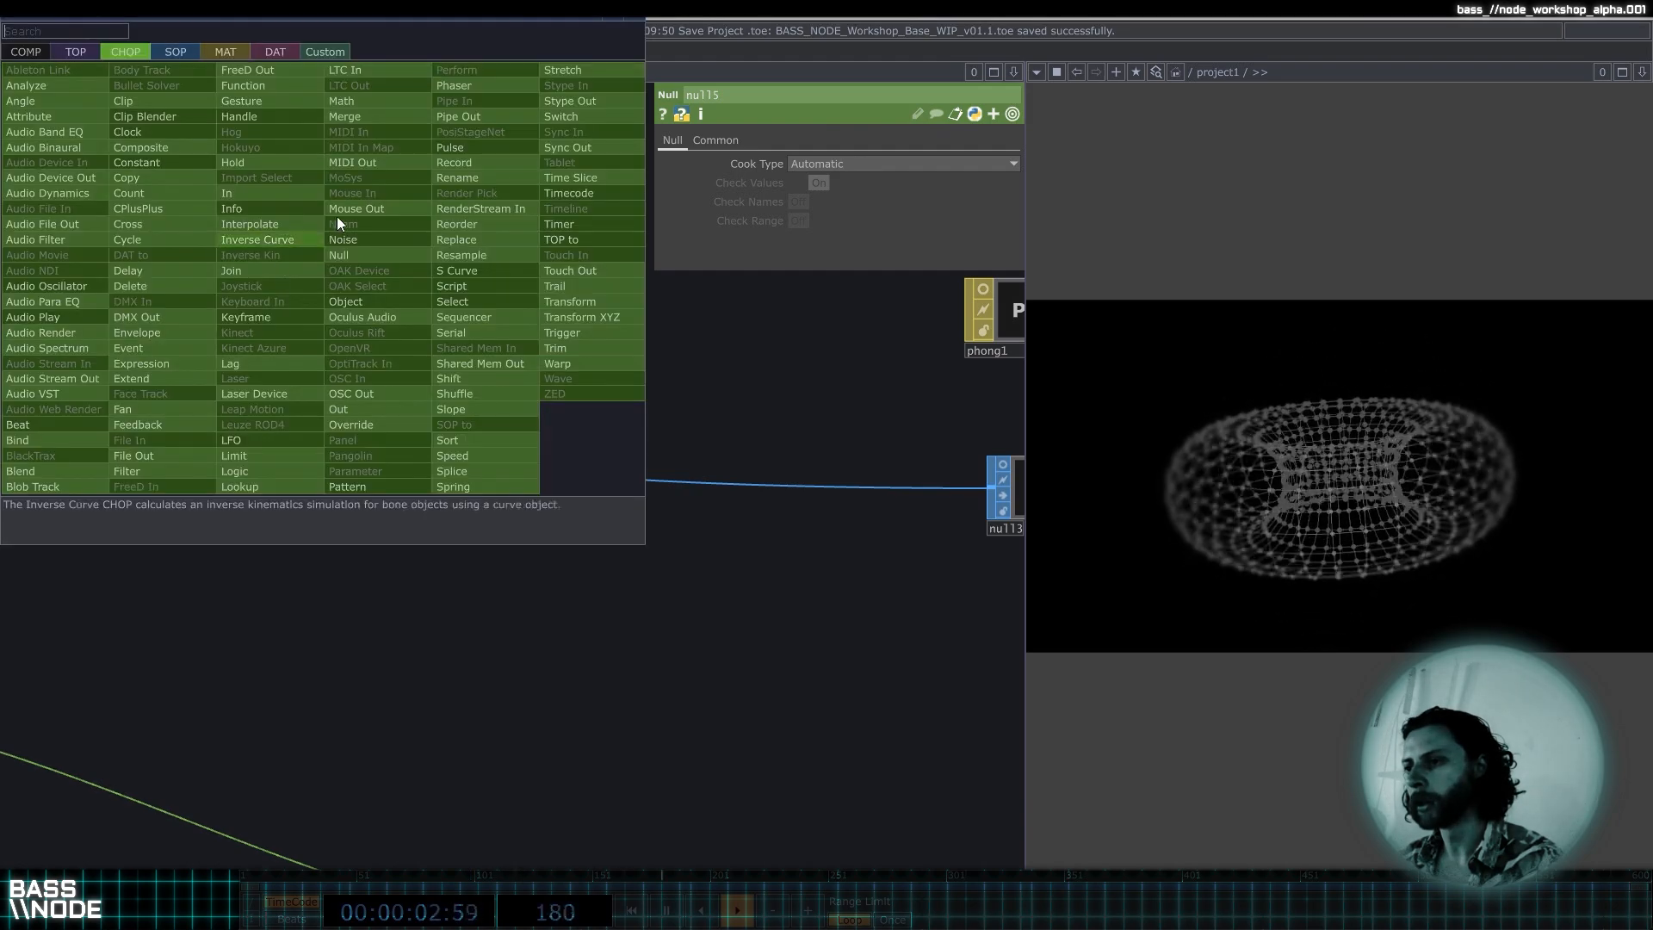
{"action": "left_click", "coordinate": [185, 52]}
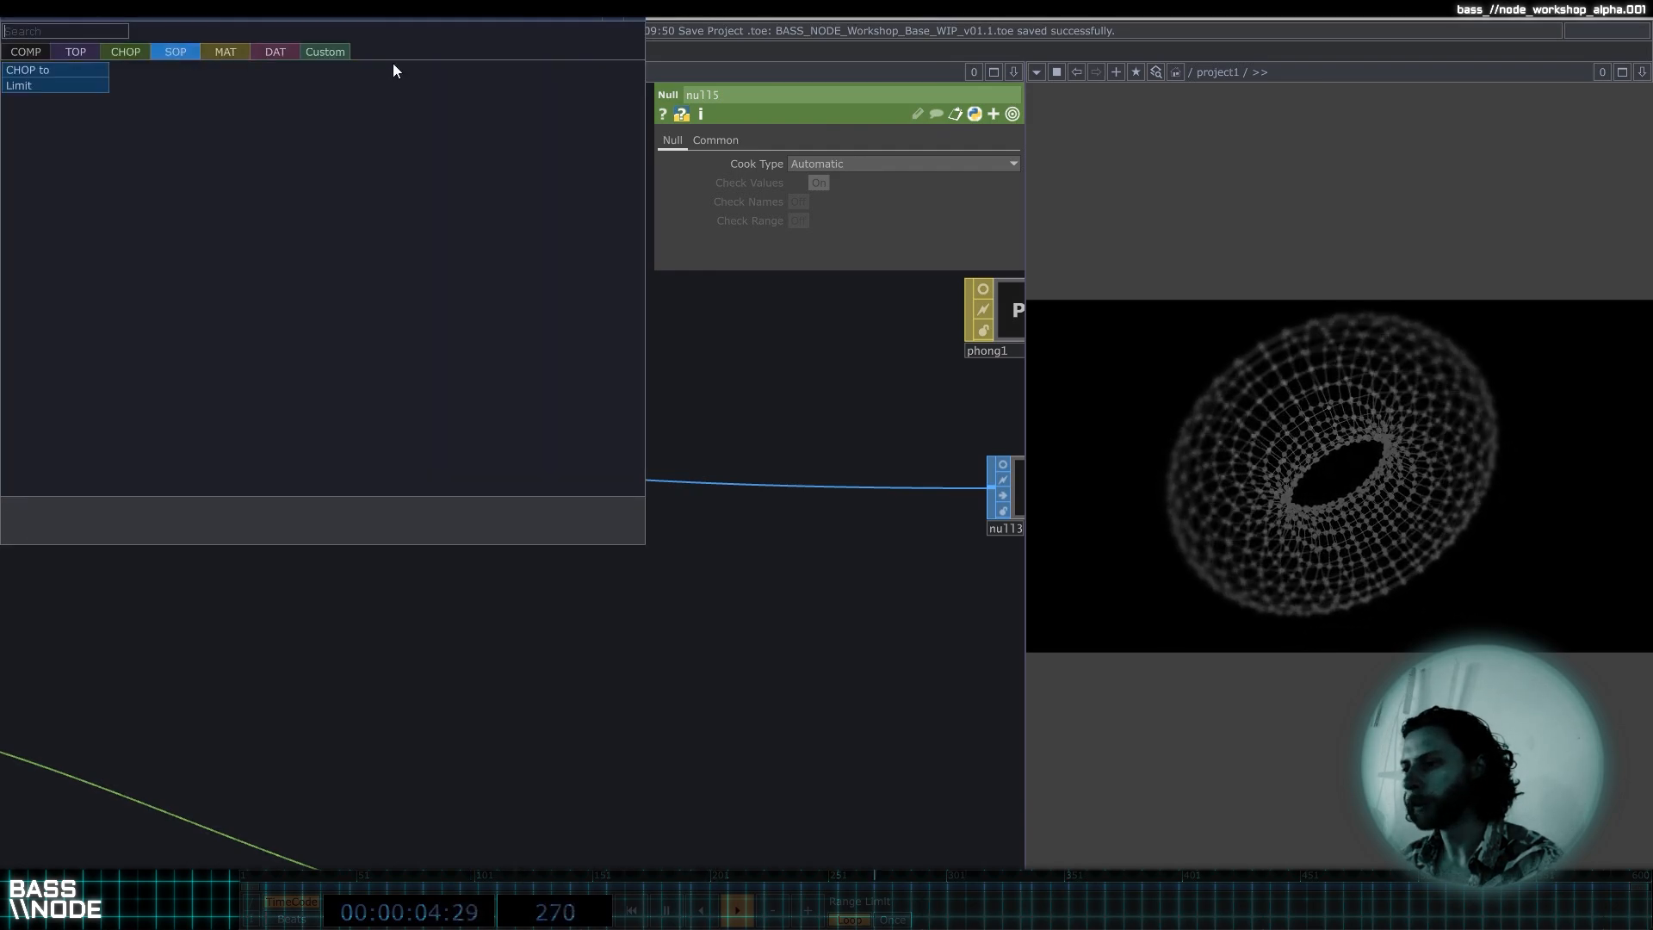
{"action": "left_click", "coordinate": [105, 69]}
{"action": "left_click", "coordinate": [448, 249]}
Delete null5 and the second CHOP to SOP, undo the deletion, and select the first CHOP to SOP.
{"action": "key", "text": "Delete"}
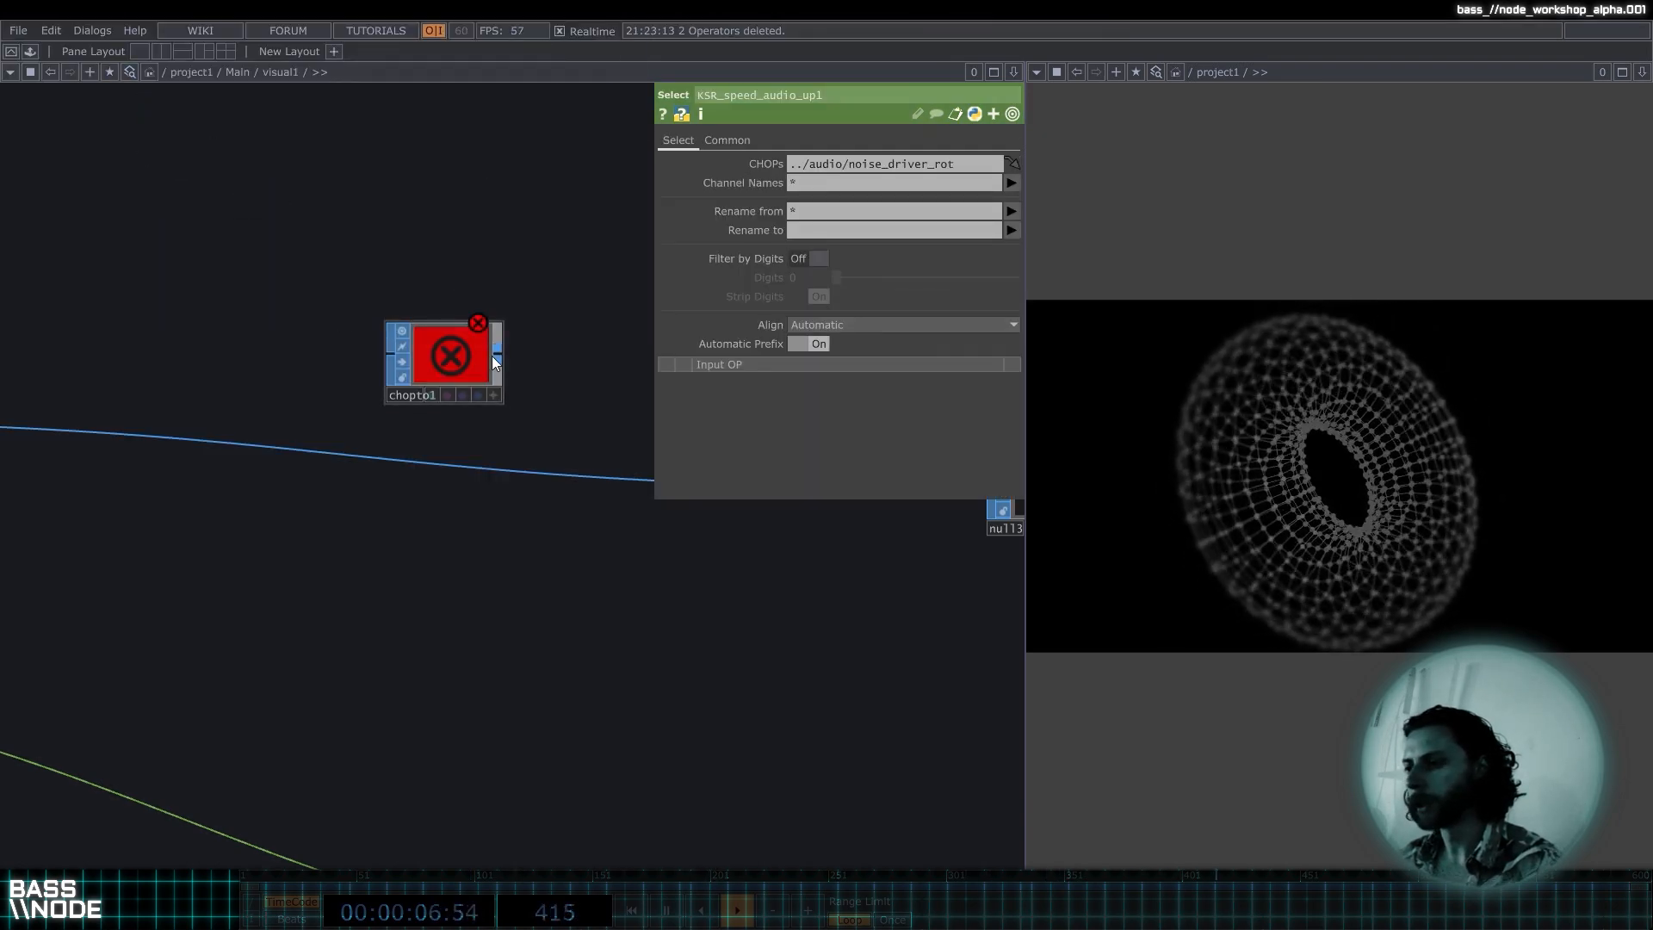
{"action": "key", "text": "ctrl+z"}
{"action": "left_click", "coordinate": [472, 375]}
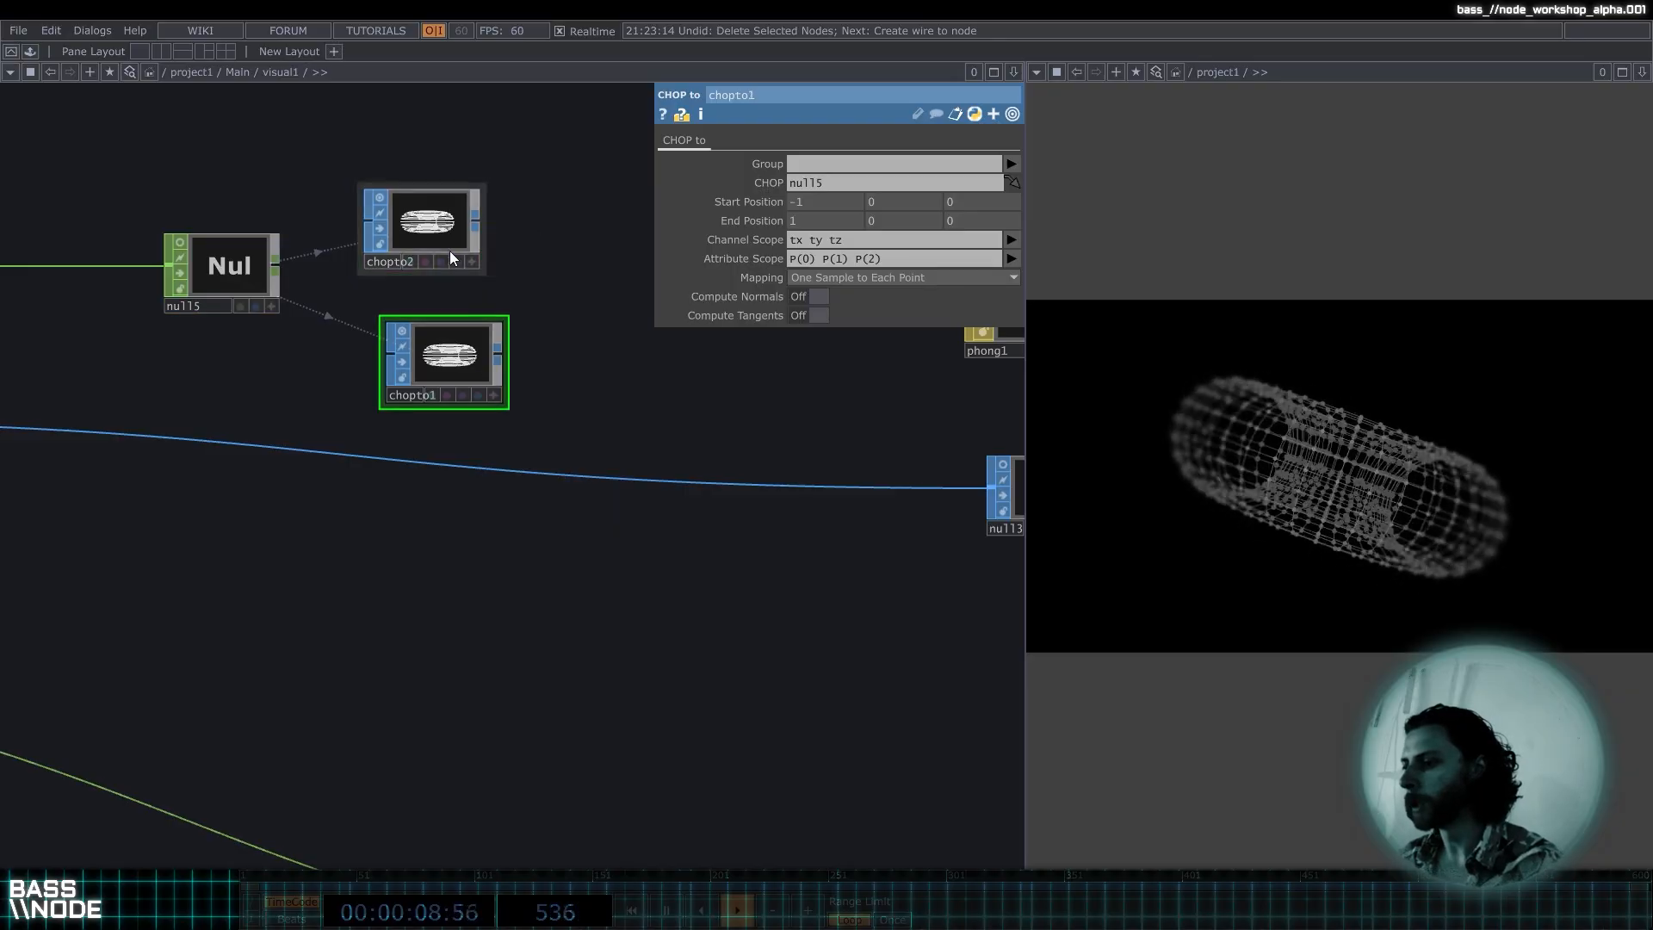
Delete the selected lower CHOP to SOP and move the remaining one down into its place beside null5.
{"action": "key", "text": "Delete"}
{"action": "left_click_drag", "start_coordinate": [469, 226], "coordinate": [477, 334]}
{"action": "scroll", "coordinate": [484, 319], "scroll_direction": "up", "scroll_amount": 4}
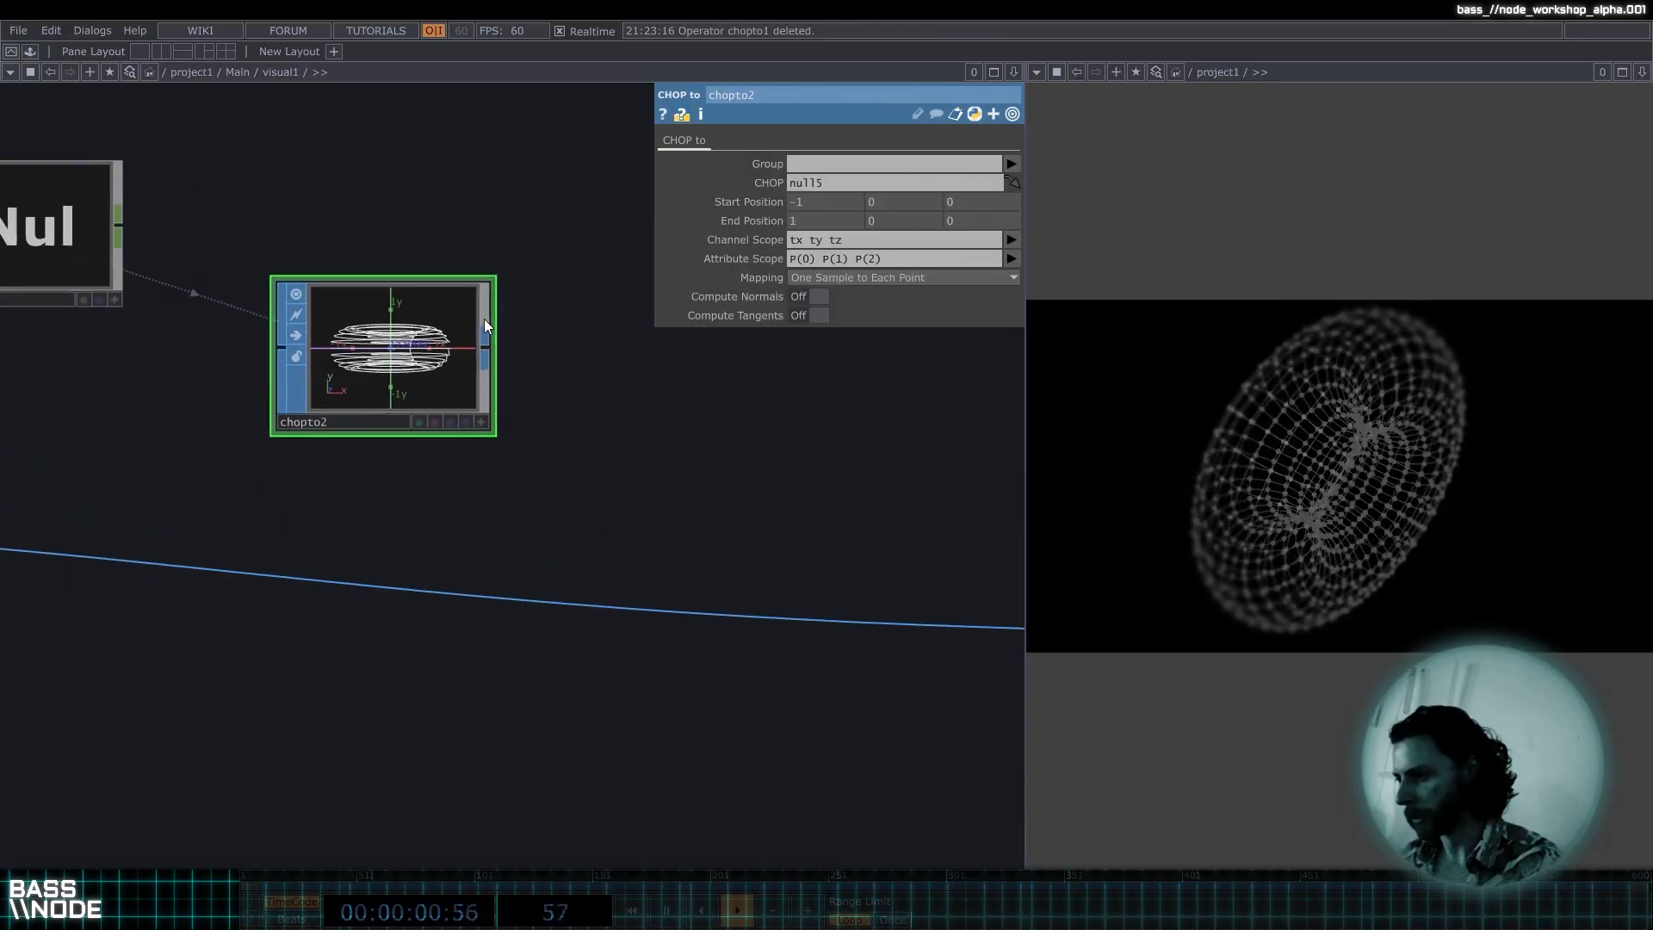
Wire the remaining CHOP to SOP into null3 and place it just to the left of null3.
{"action": "scroll", "coordinate": [532, 422], "scroll_direction": "down", "scroll_amount": 5}
{"action": "left_click", "coordinate": [519, 410]}
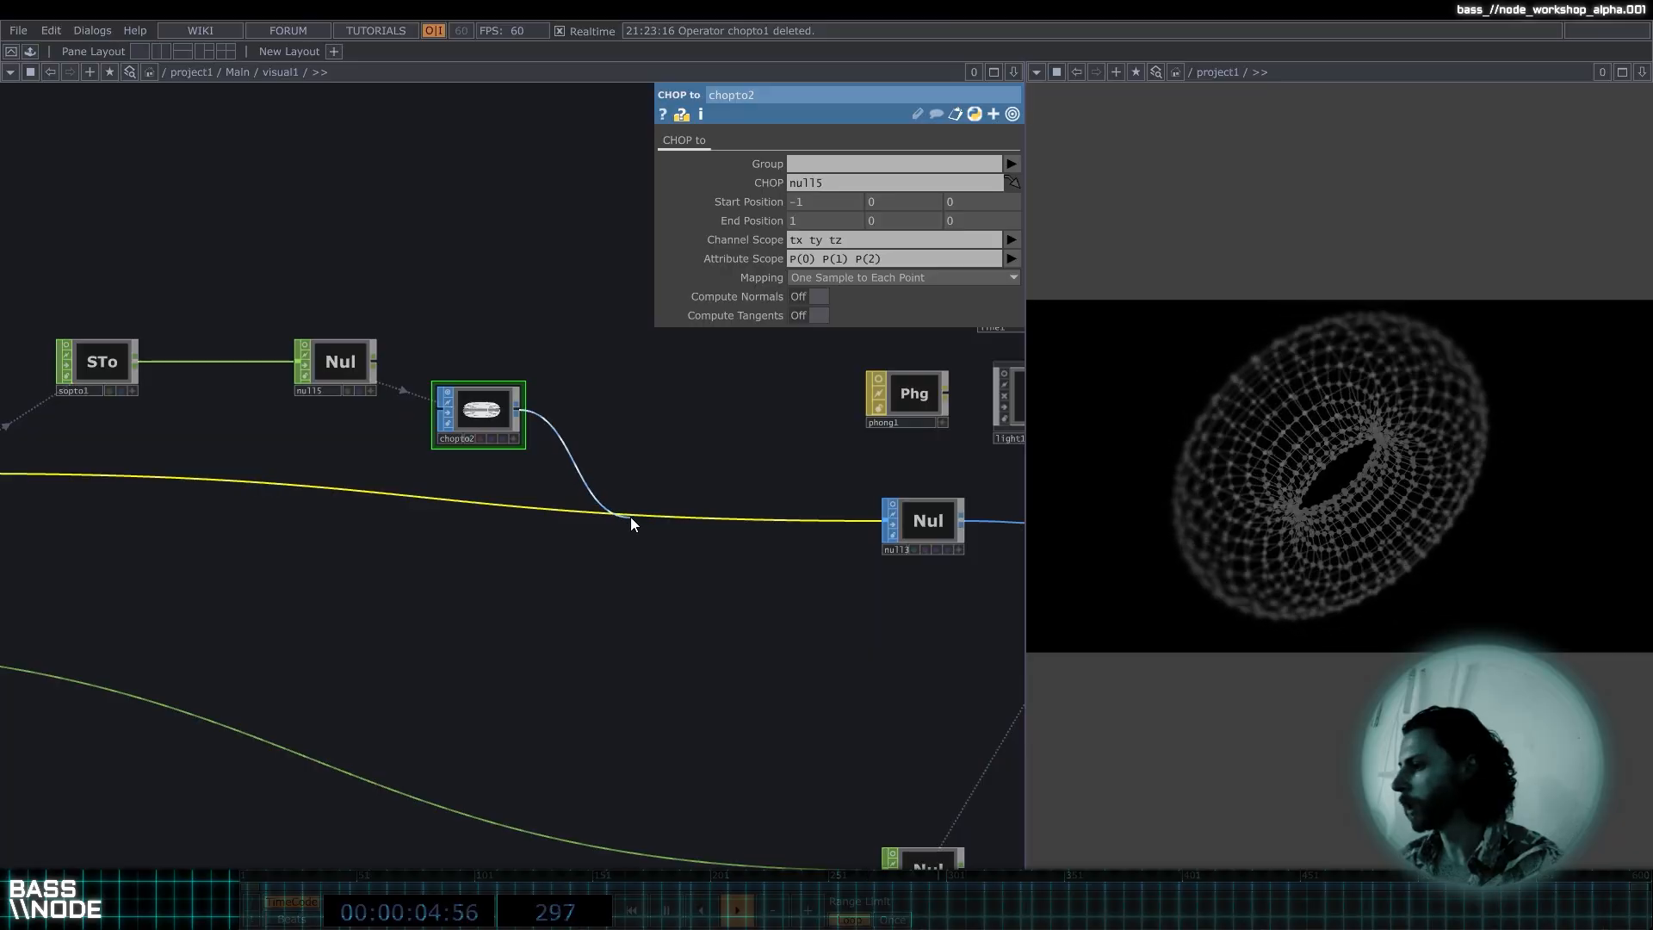
{"action": "left_click", "coordinate": [630, 517]}
{"action": "left_click_drag", "start_coordinate": [456, 396], "coordinate": [667, 499]}
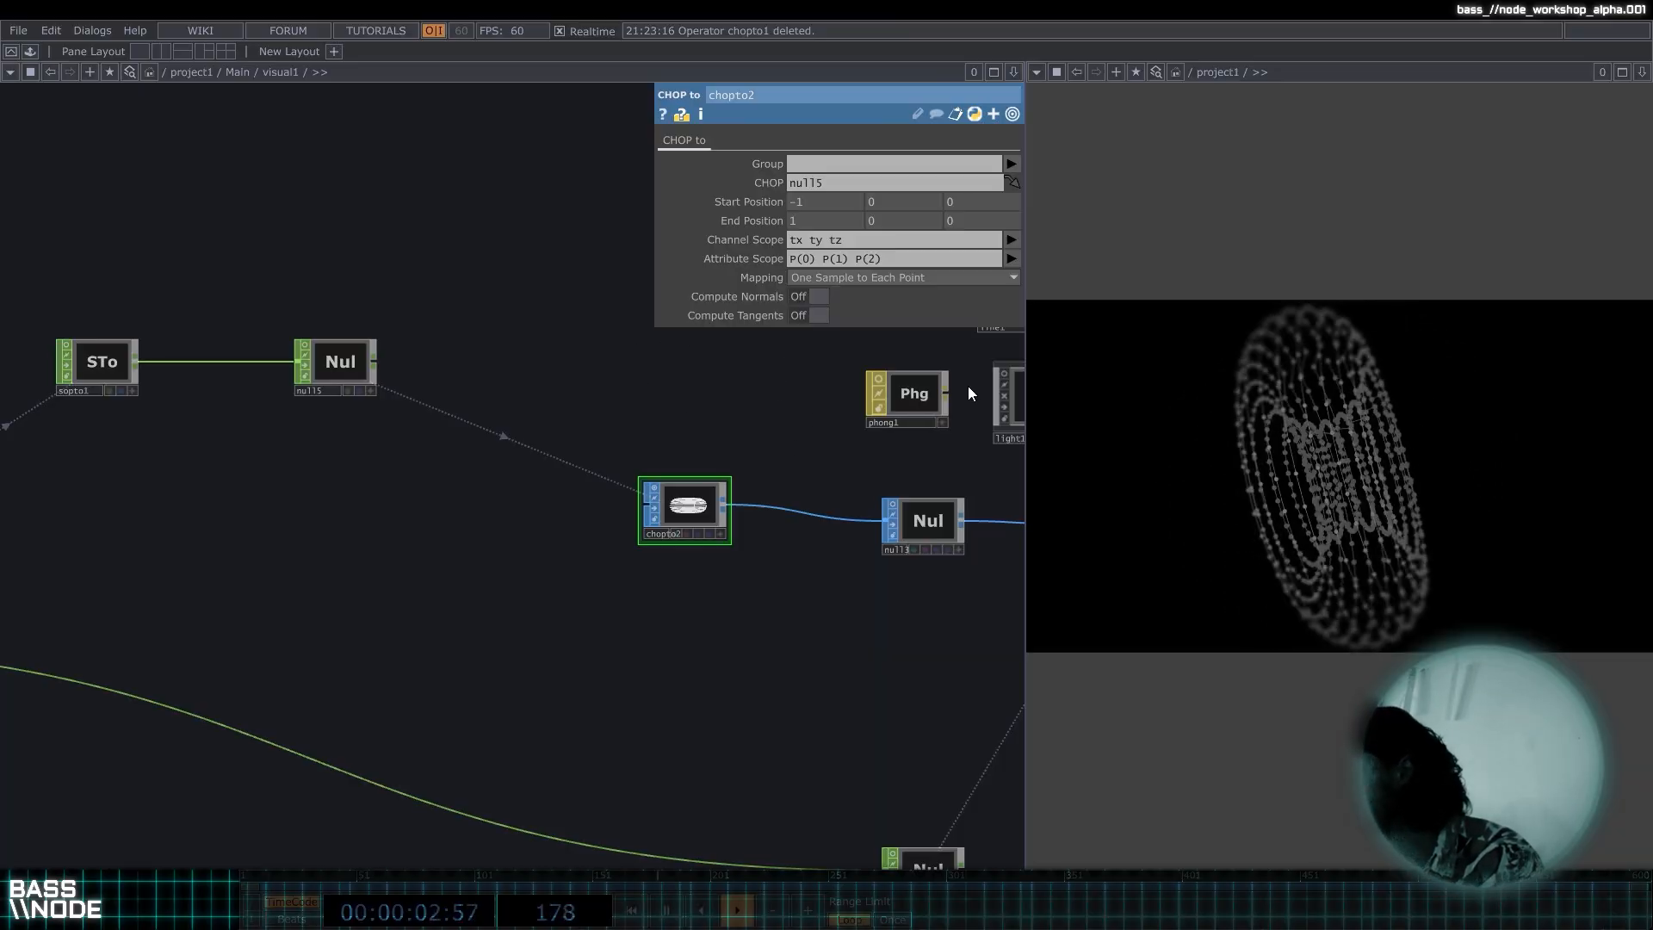
{"action": "left_click_drag", "start_coordinate": [1026, 418], "coordinate": [810, 409]}
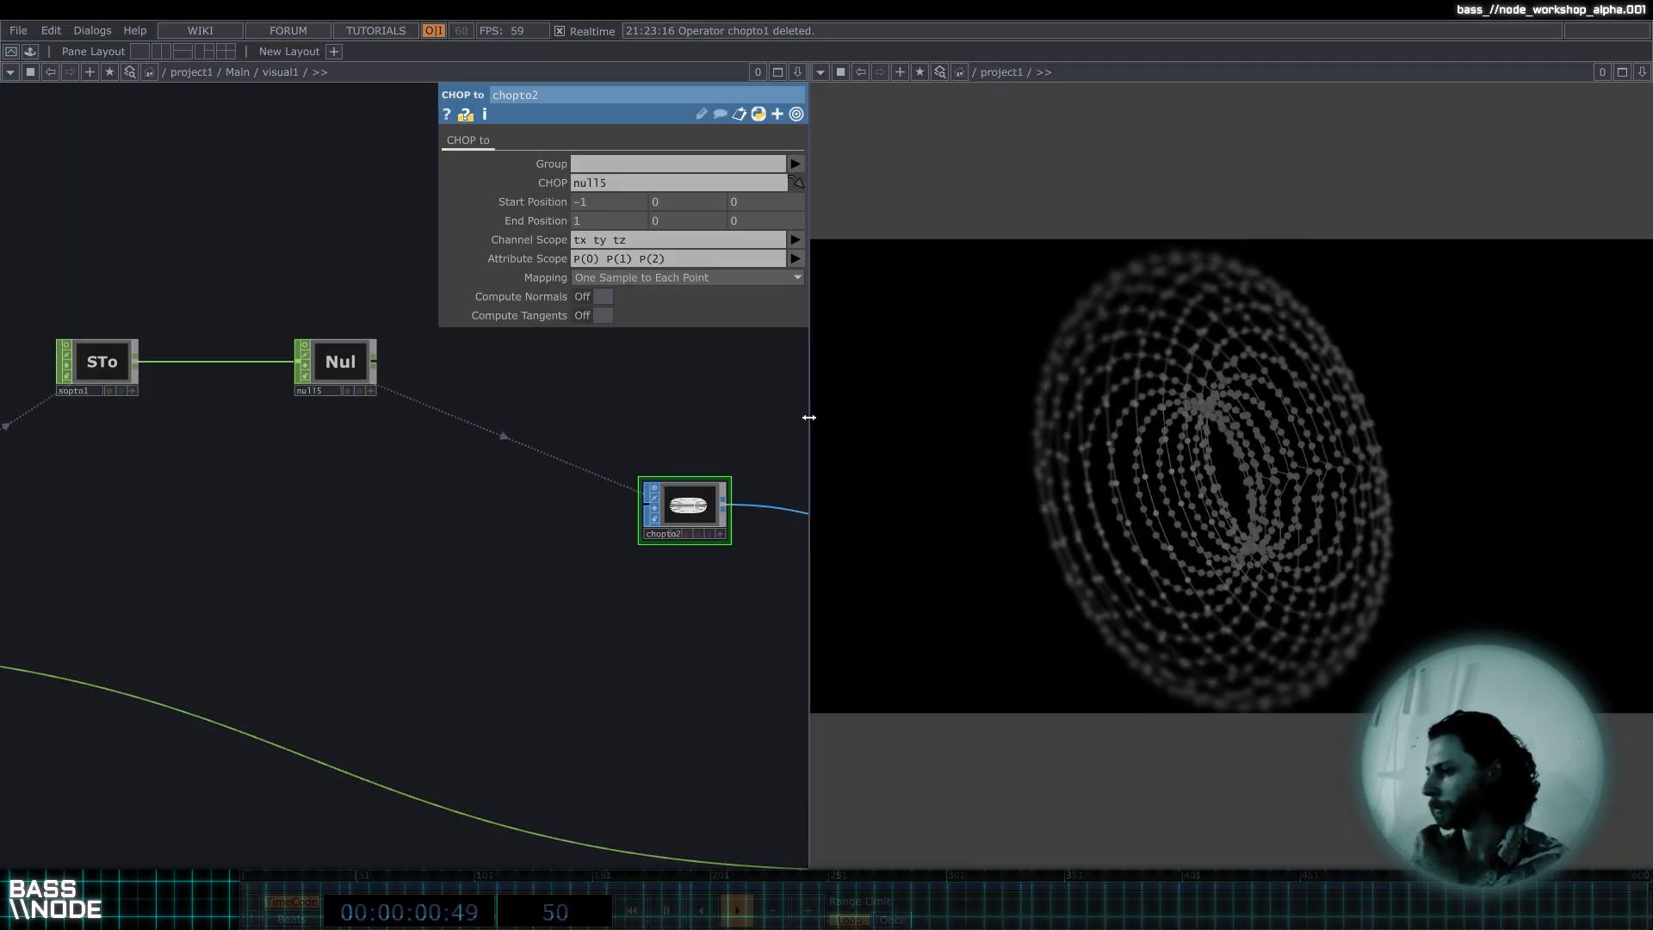
{"action": "left_click_drag", "start_coordinate": [810, 415], "coordinate": [1014, 426]}
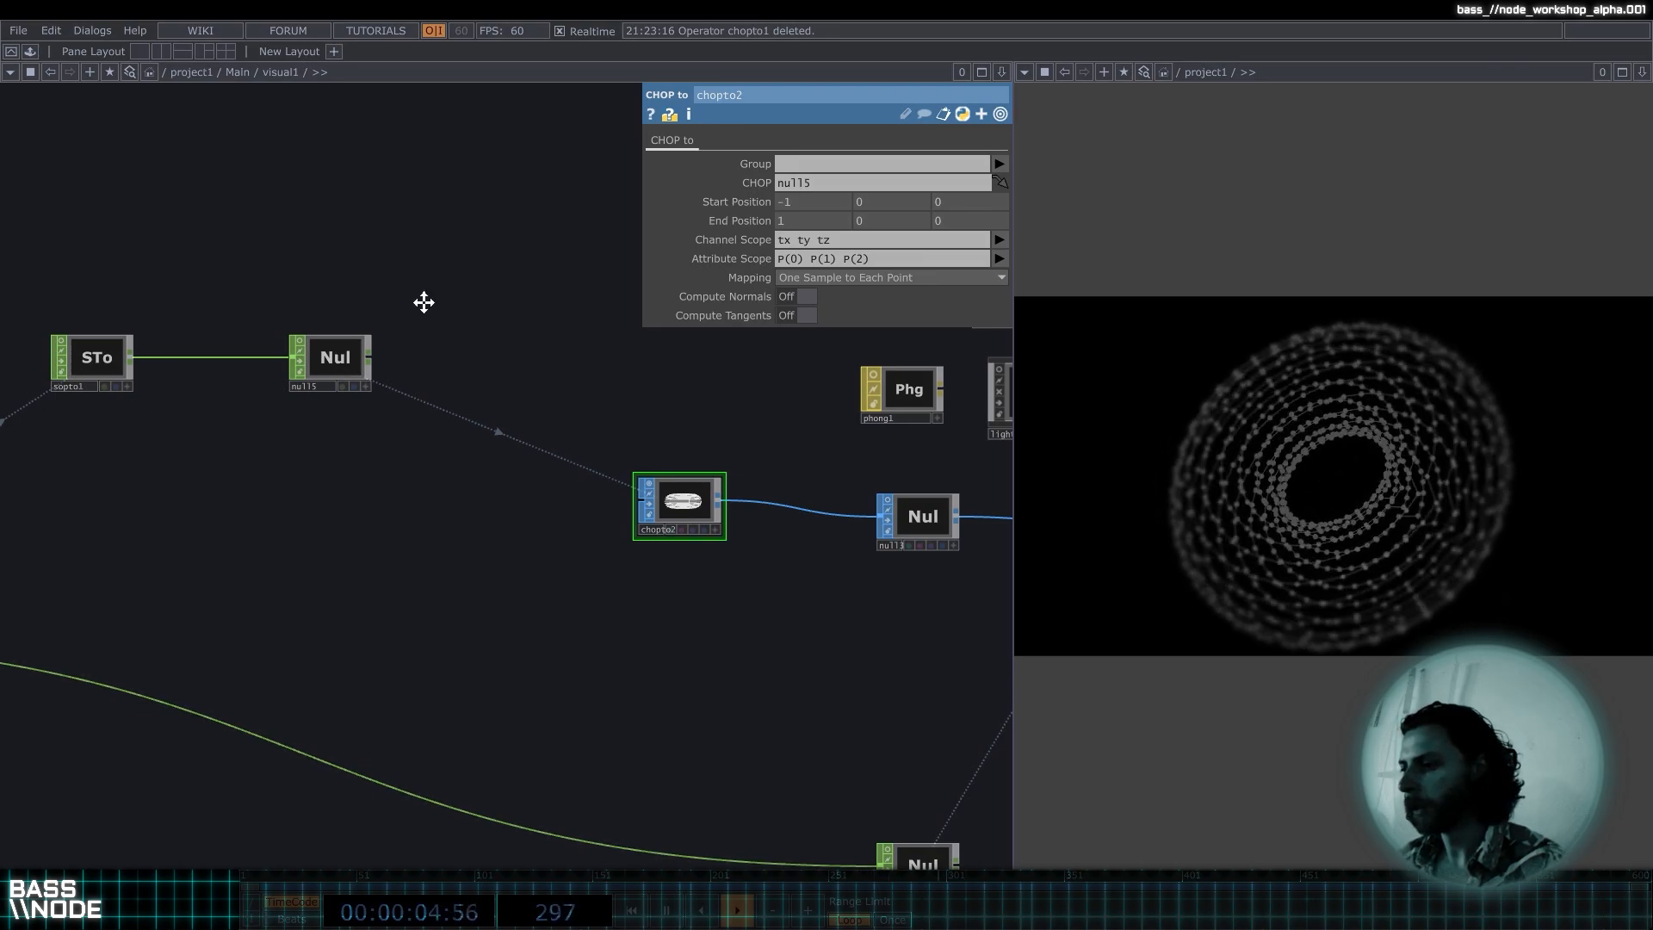
Shift the SOP to CHOP and null5 up and to the left, and move the CHOP to SOP slightly down.
{"action": "left_click_drag", "start_coordinate": [424, 302], "coordinate": [531, 297]}
{"action": "right_click_drag", "start_coordinate": [534, 403], "coordinate": [207, 361]}
{"action": "left_click_drag", "start_coordinate": [202, 360], "coordinate": [137, 328]}
{"action": "left_click", "coordinate": [602, 354]}
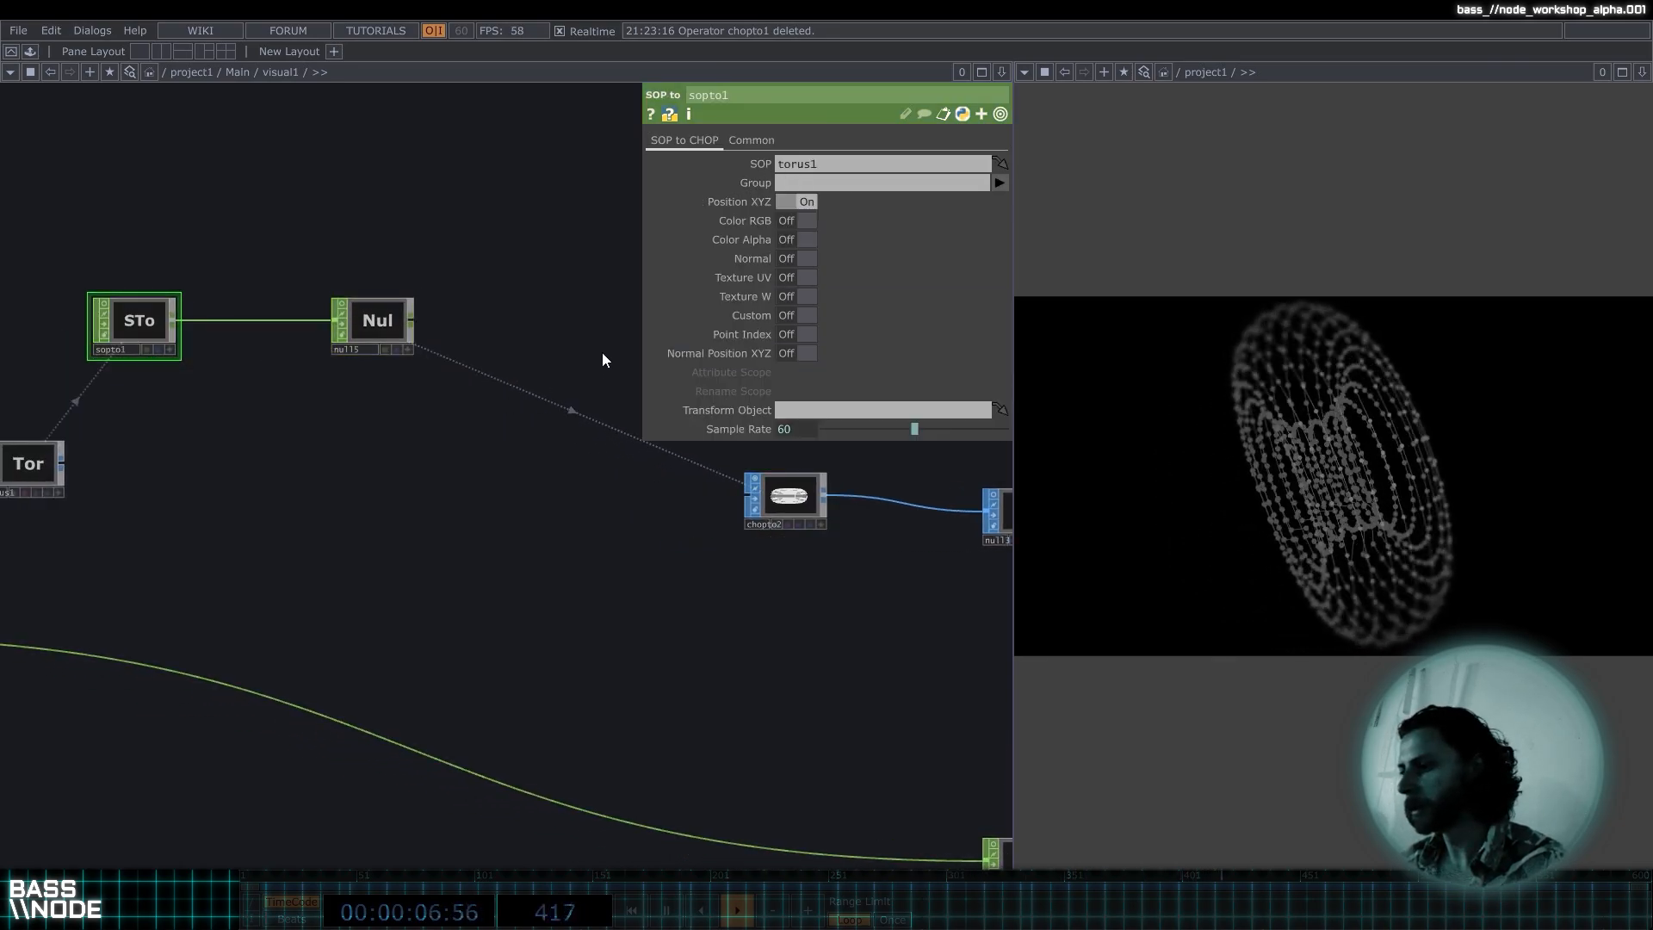
{"action": "left_click_drag", "start_coordinate": [762, 508], "coordinate": [745, 539]}
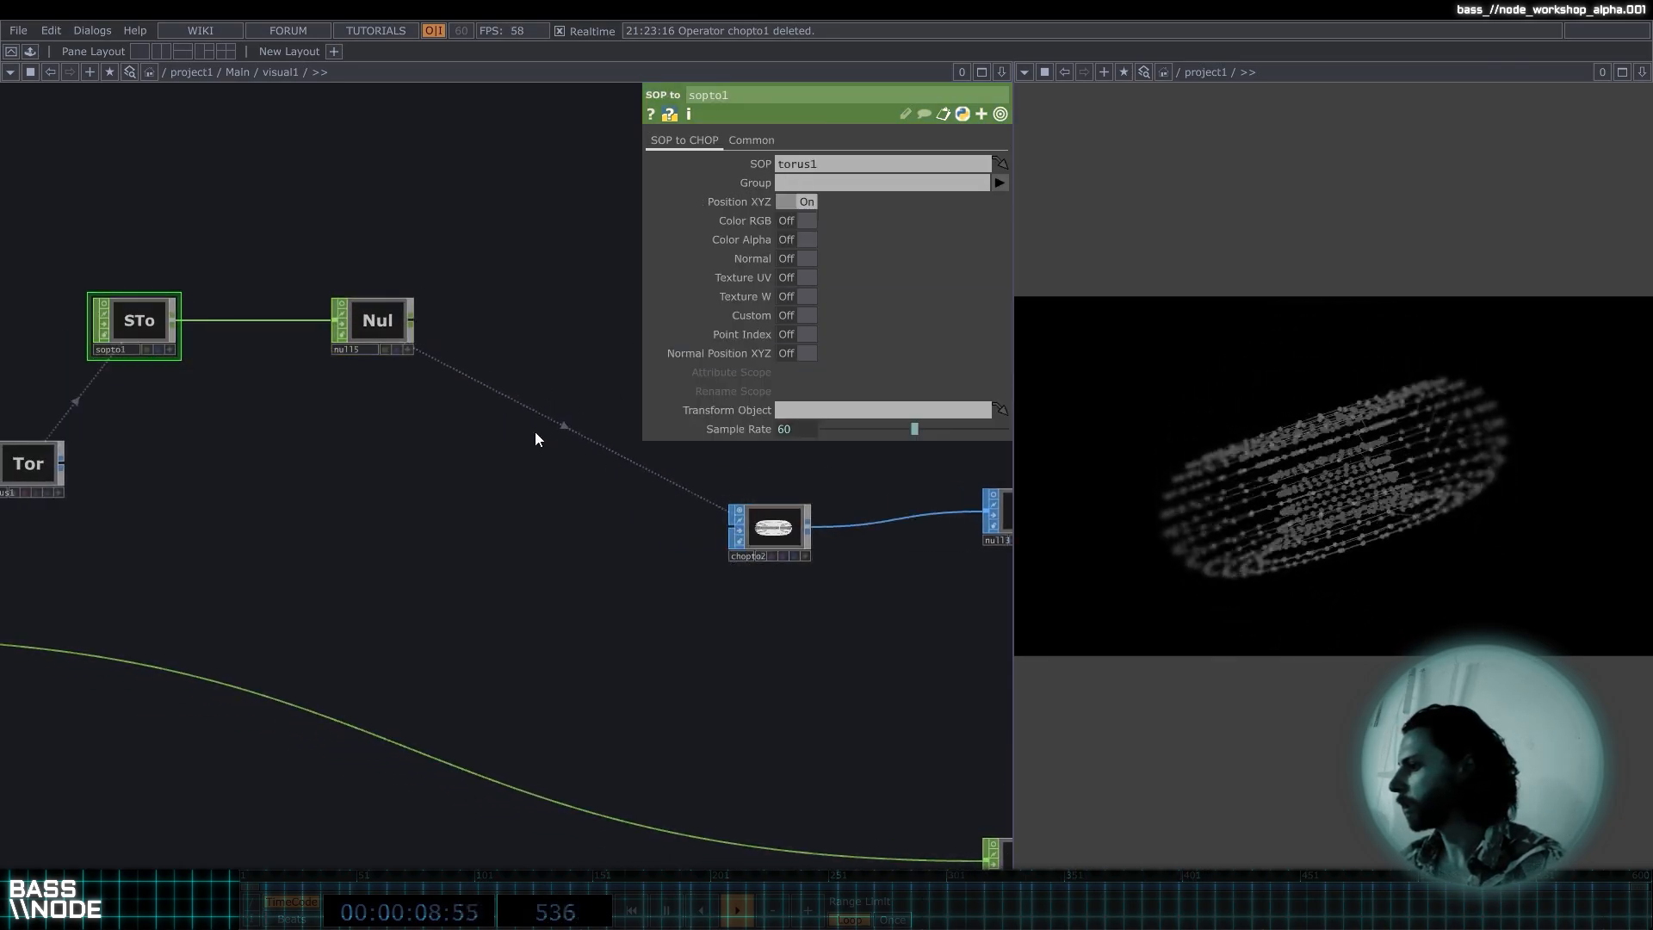
Move the torus, the SOP to CHOP and null5 together slightly down and to the left.
{"action": "left_click_drag", "start_coordinate": [535, 431], "coordinate": [539, 433]}
{"action": "scroll", "coordinate": [736, 482], "scroll_direction": "down", "scroll_amount": 3}
{"action": "scroll", "coordinate": [711, 472], "scroll_direction": "up", "scroll_amount": 3}
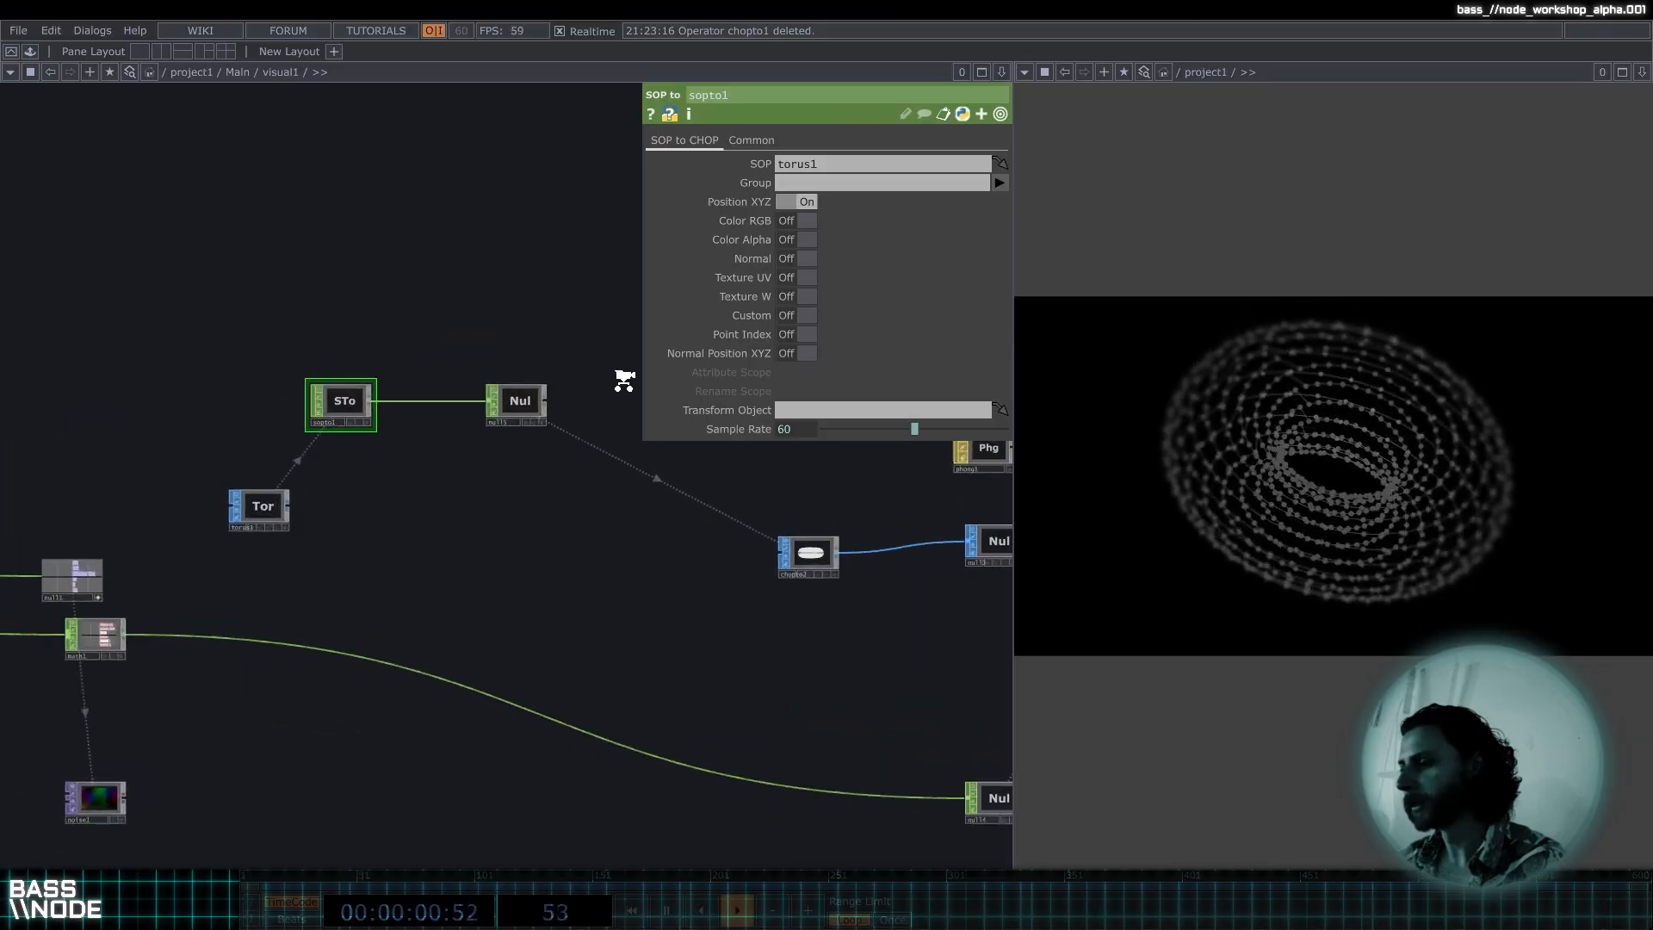
{"action": "scroll", "coordinate": [559, 319], "scroll_direction": "down", "scroll_amount": 2}
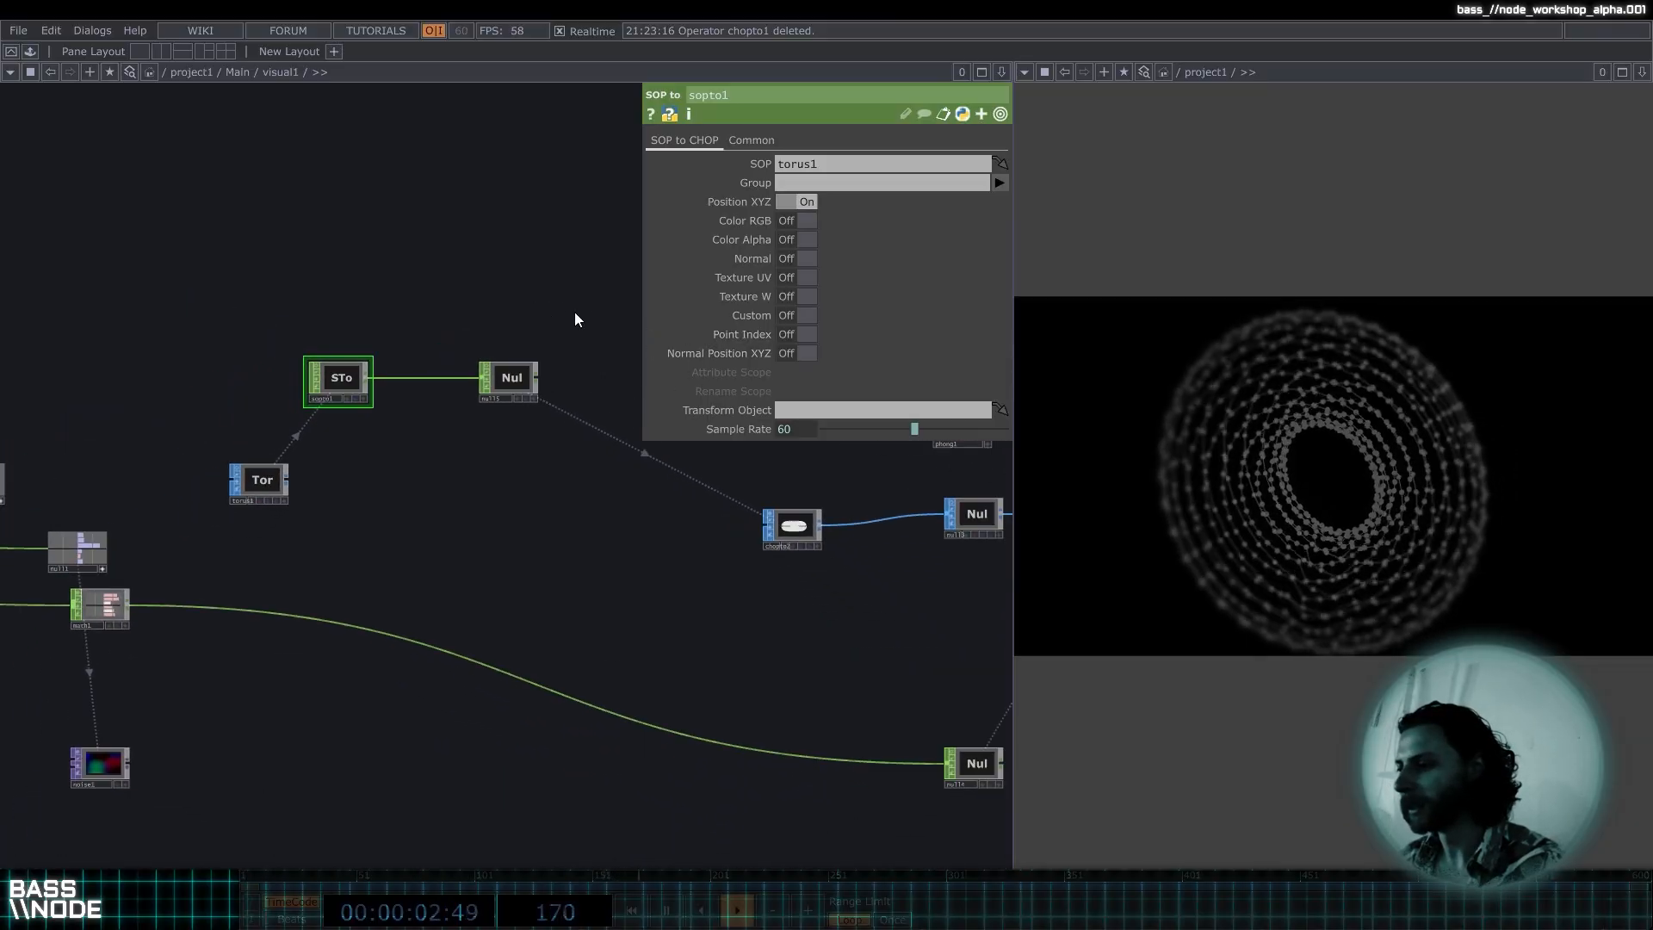
{"action": "right_click_drag", "start_coordinate": [586, 310], "coordinate": [258, 483]}
{"action": "left_click_drag", "start_coordinate": [260, 483], "coordinate": [237, 495]}
{"action": "left_click", "coordinate": [555, 493]}
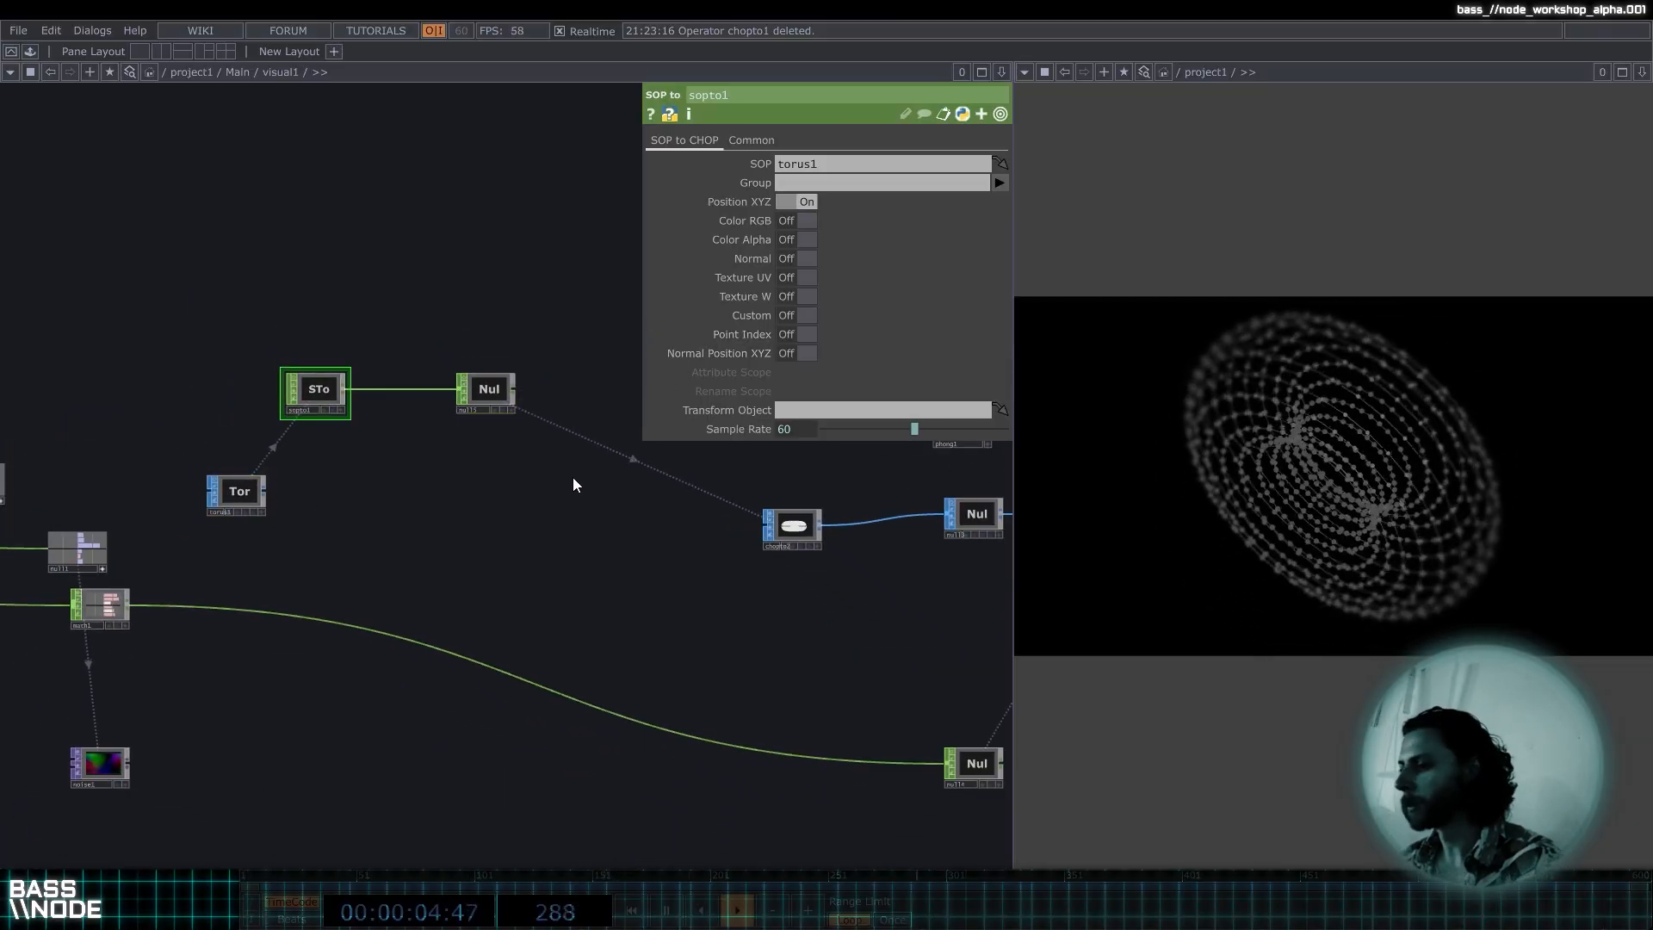
Add a CHOP to TOP from null5's output and place it just to the right of and slightly below the Null.
{"action": "right_click", "coordinate": [515, 390]}
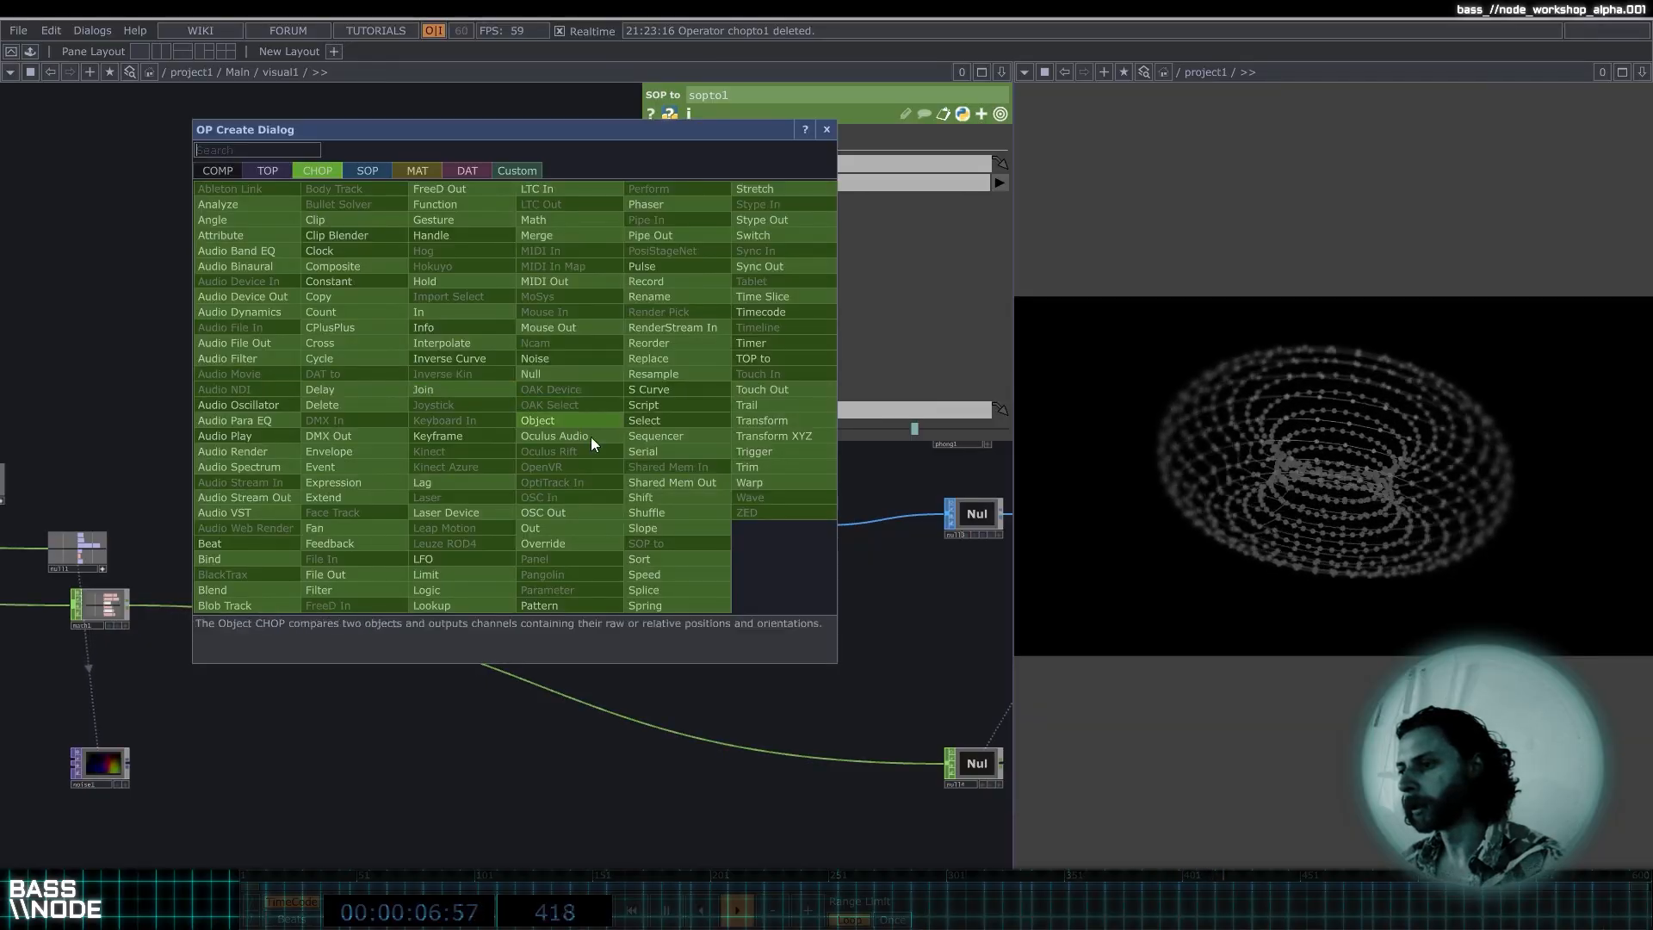
{"action": "left_click", "coordinate": [276, 173]}
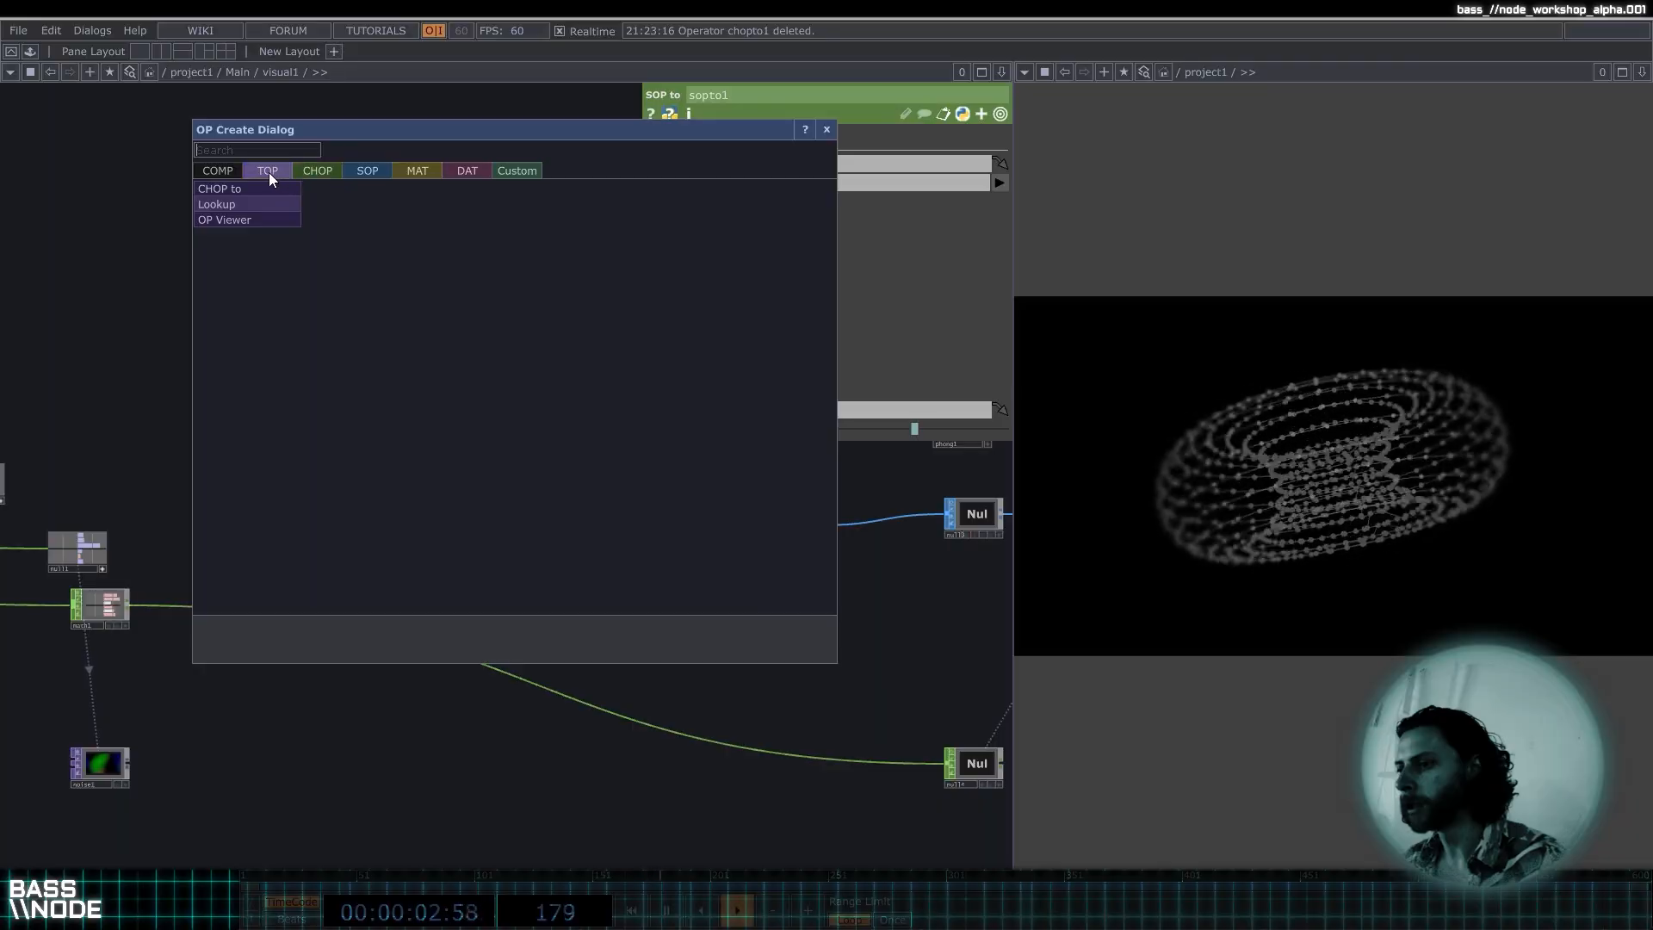
{"action": "left_click", "coordinate": [270, 193]}
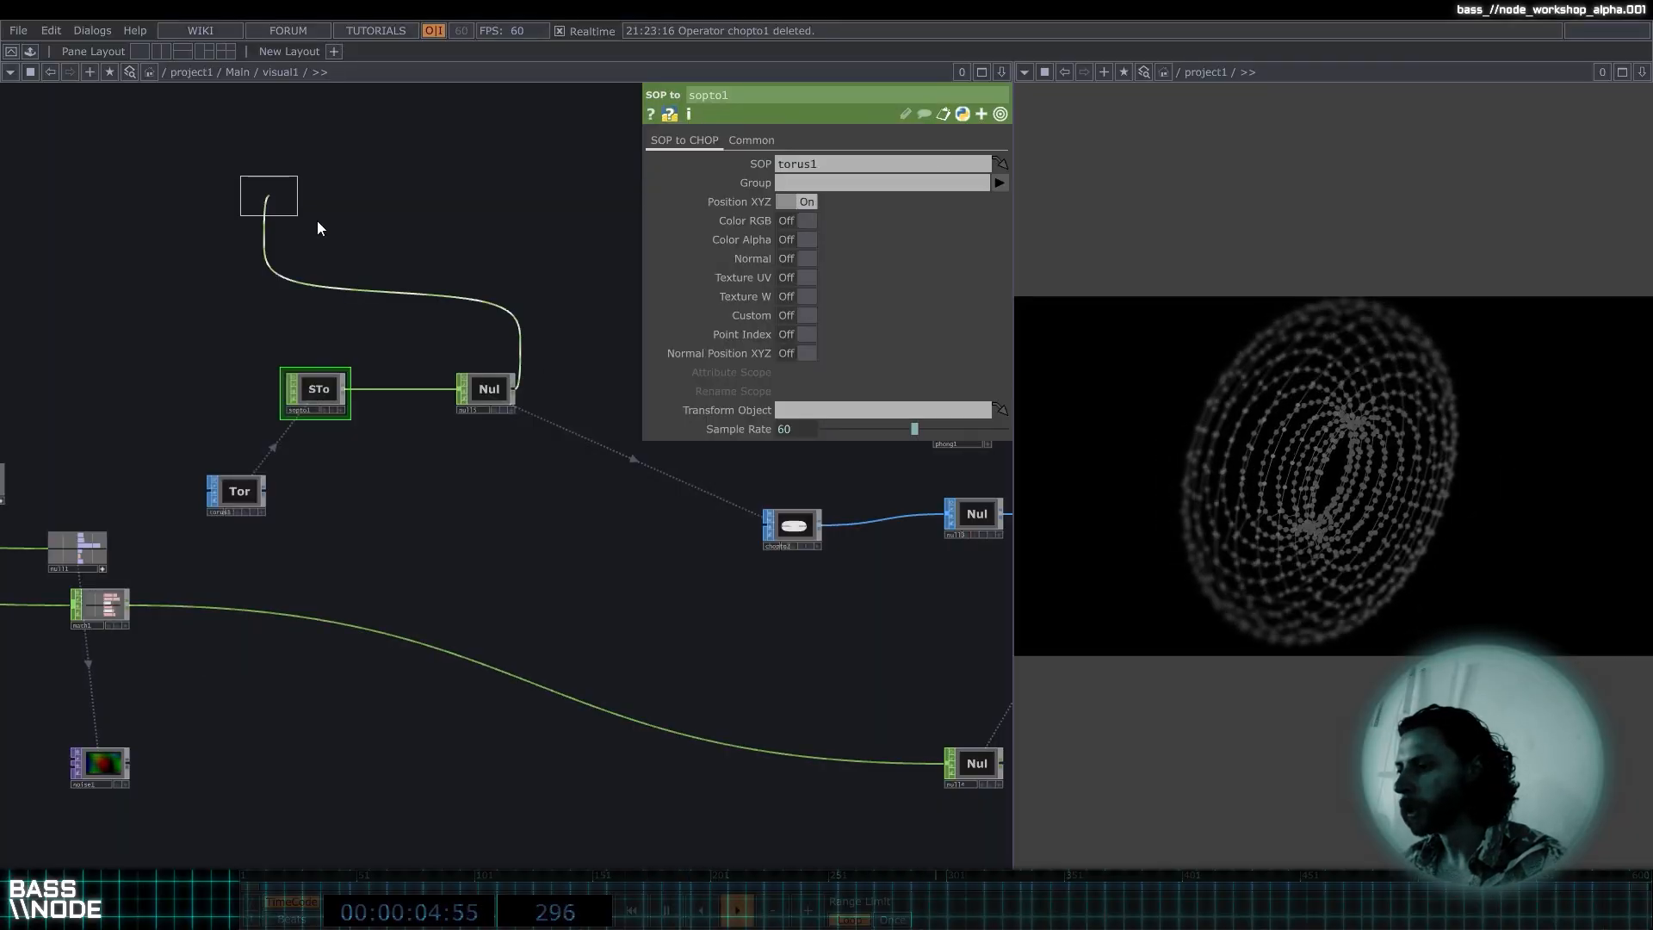
{"action": "left_click", "coordinate": [565, 385]}
{"action": "scroll", "coordinate": [582, 379], "scroll_direction": "up", "scroll_amount": 4}
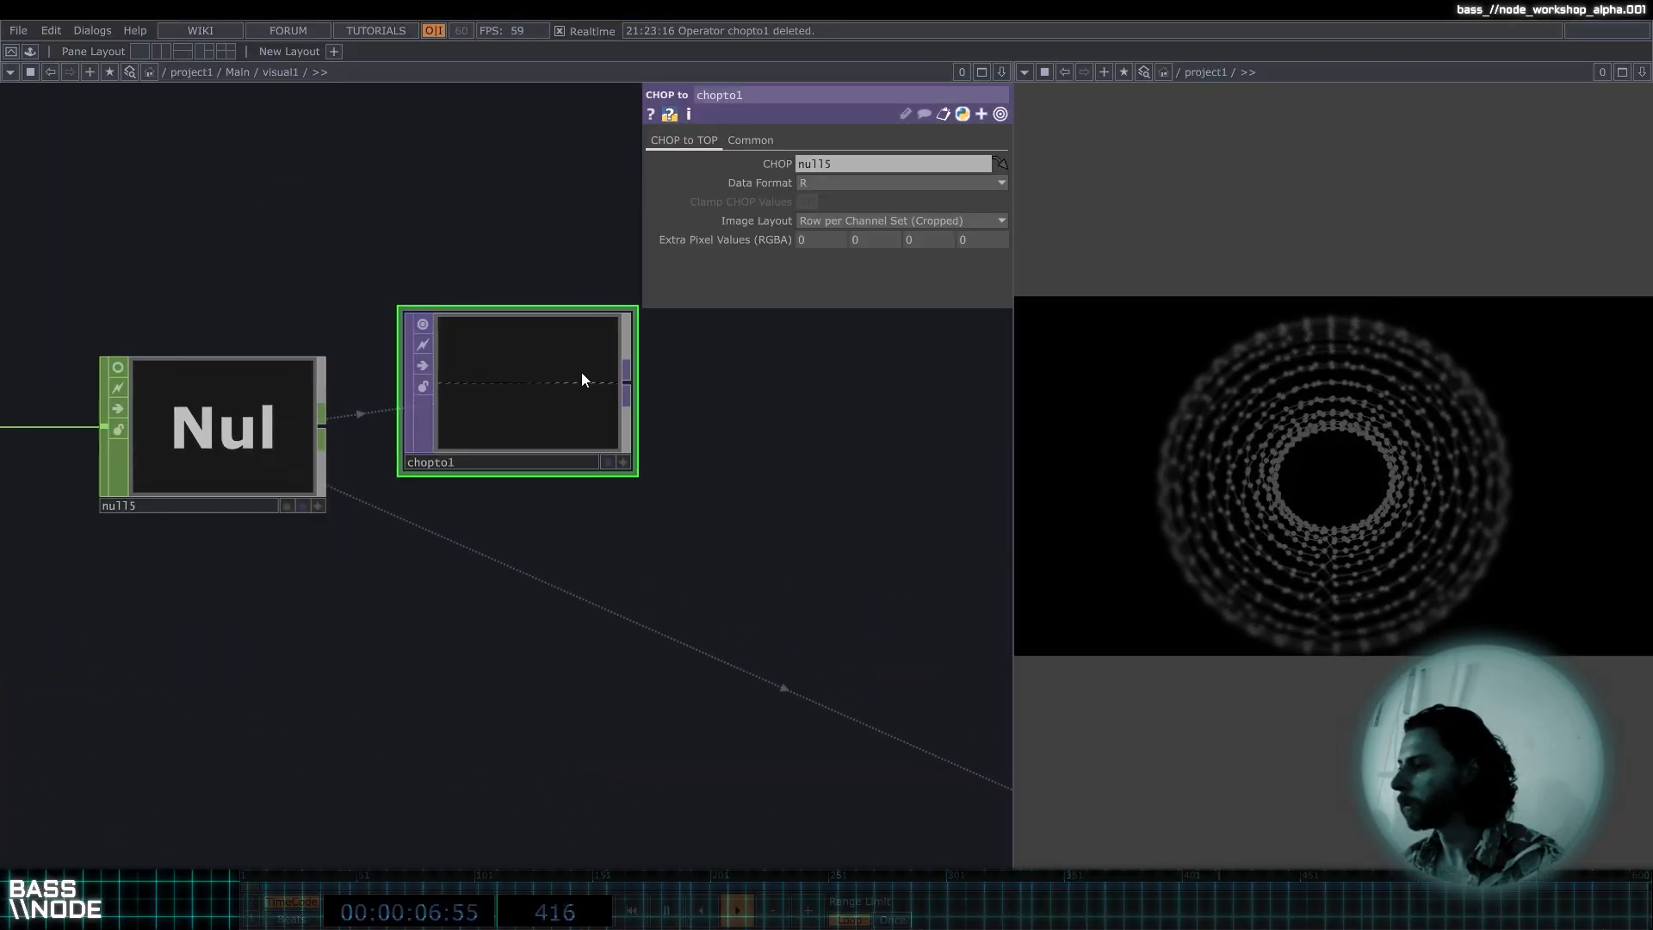
{"action": "scroll", "coordinate": [543, 394], "scroll_direction": "up", "scroll_amount": 2}
{"action": "scroll", "coordinate": [561, 395], "scroll_direction": "down", "scroll_amount": 3}
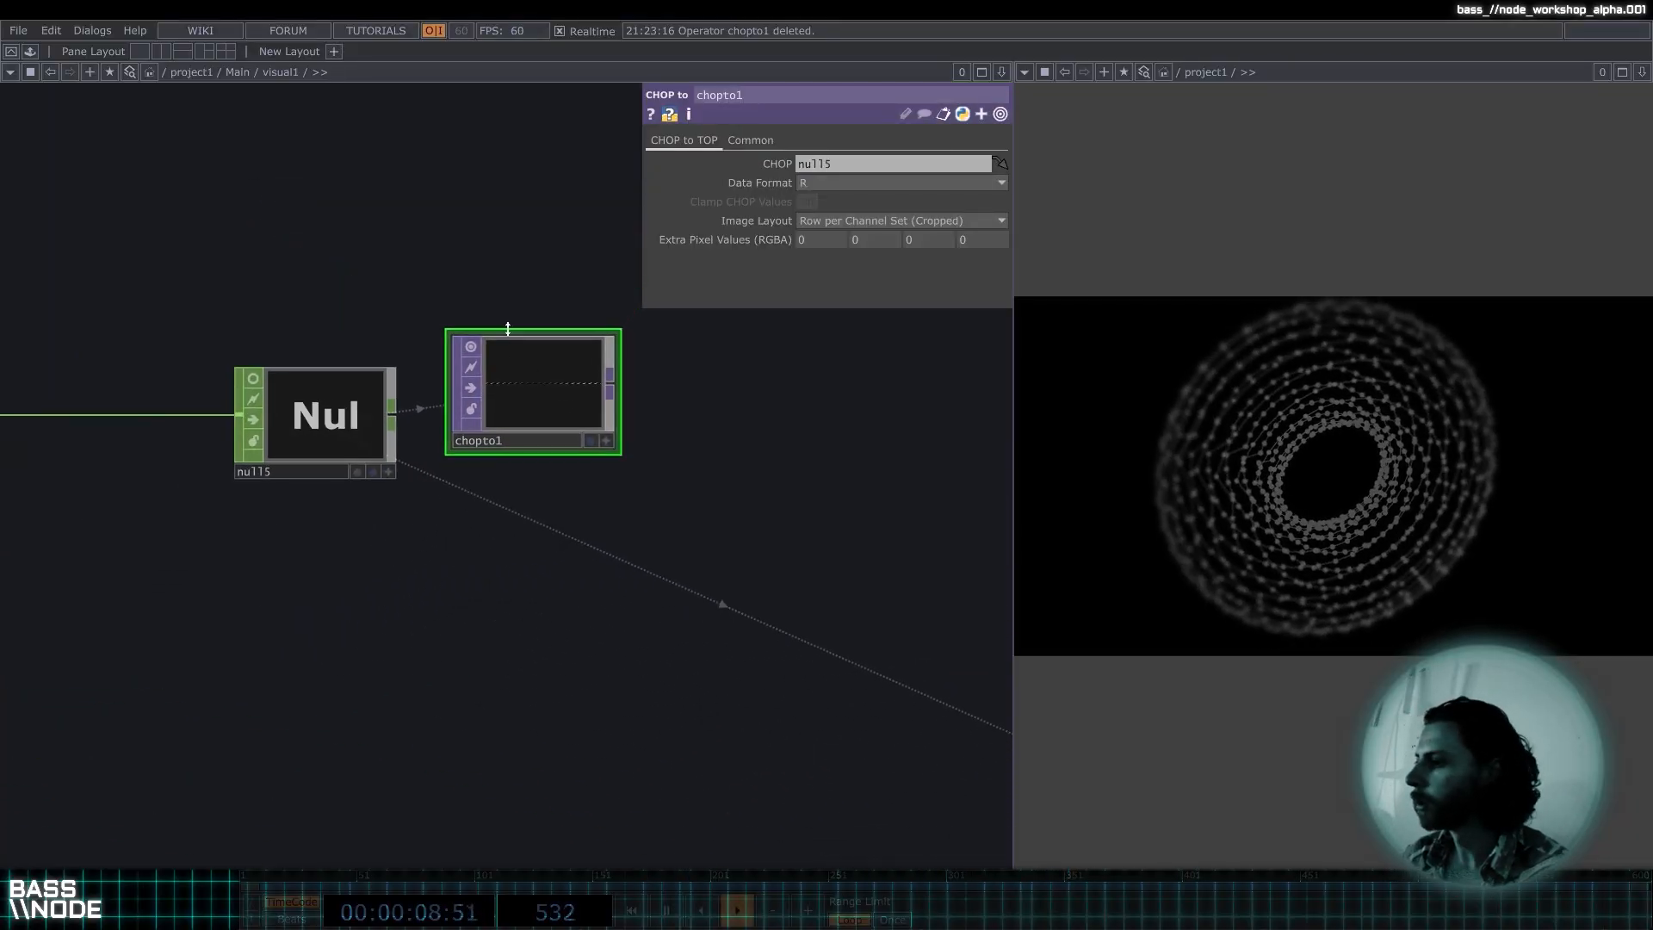
{"action": "left_click_drag", "start_coordinate": [535, 407], "coordinate": [534, 469]}
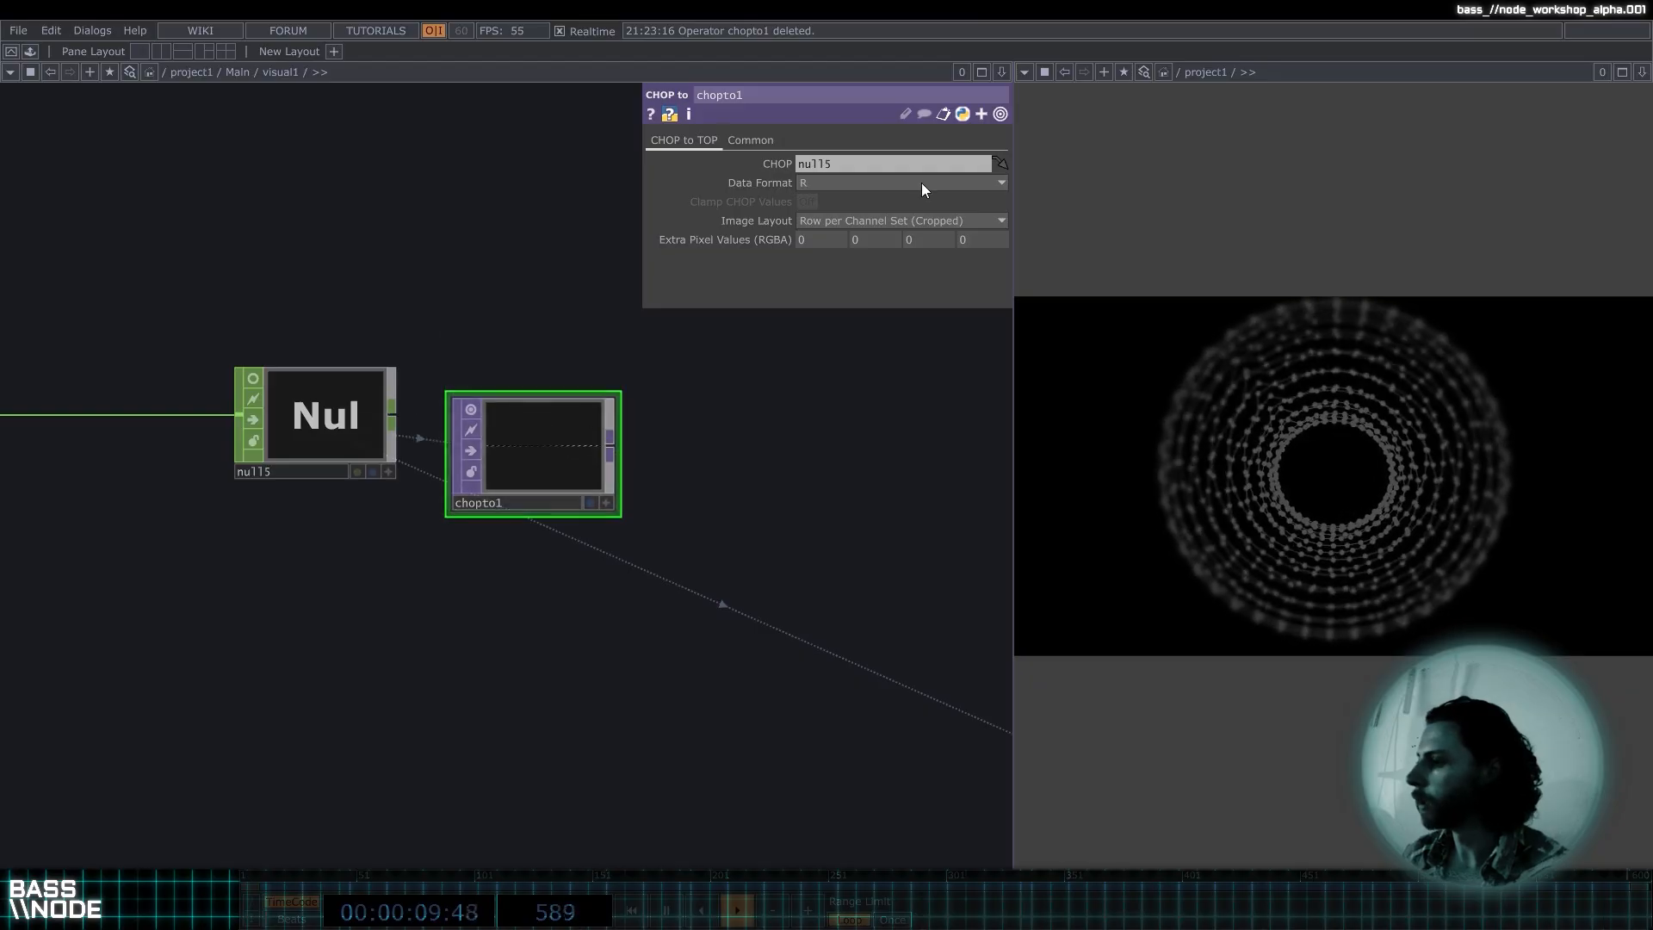
Set the CHOP to TOP's data format to RGB and turn on the node viewer of null5.
{"action": "left_click", "coordinate": [856, 183]}
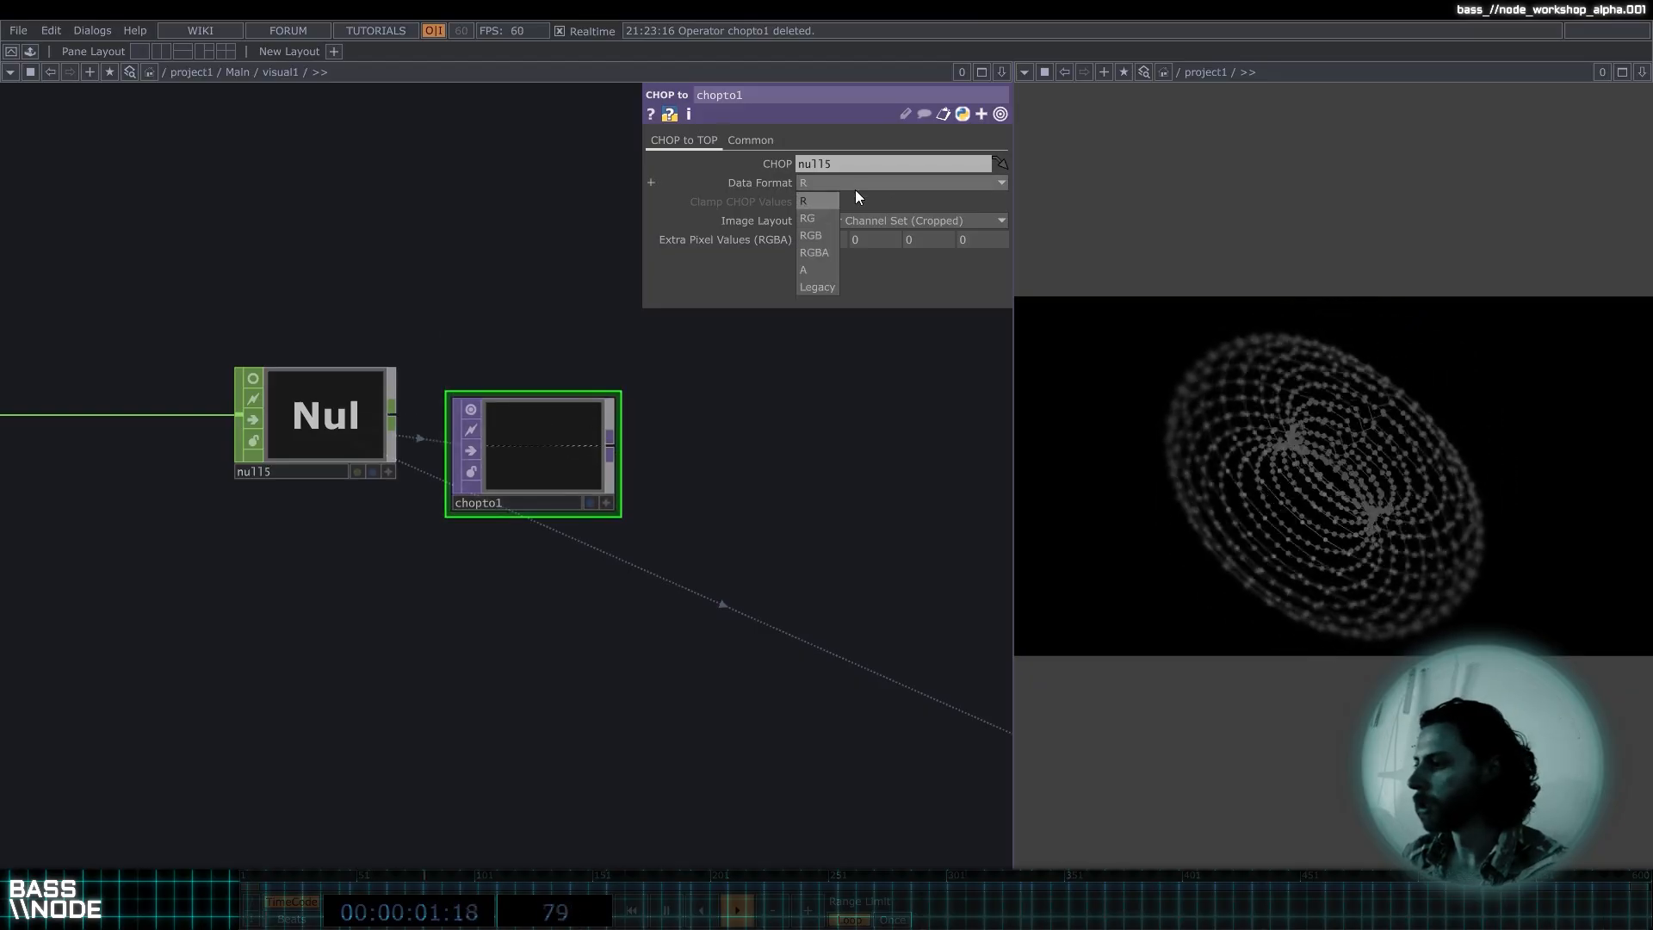
{"action": "left_click", "coordinate": [833, 236]}
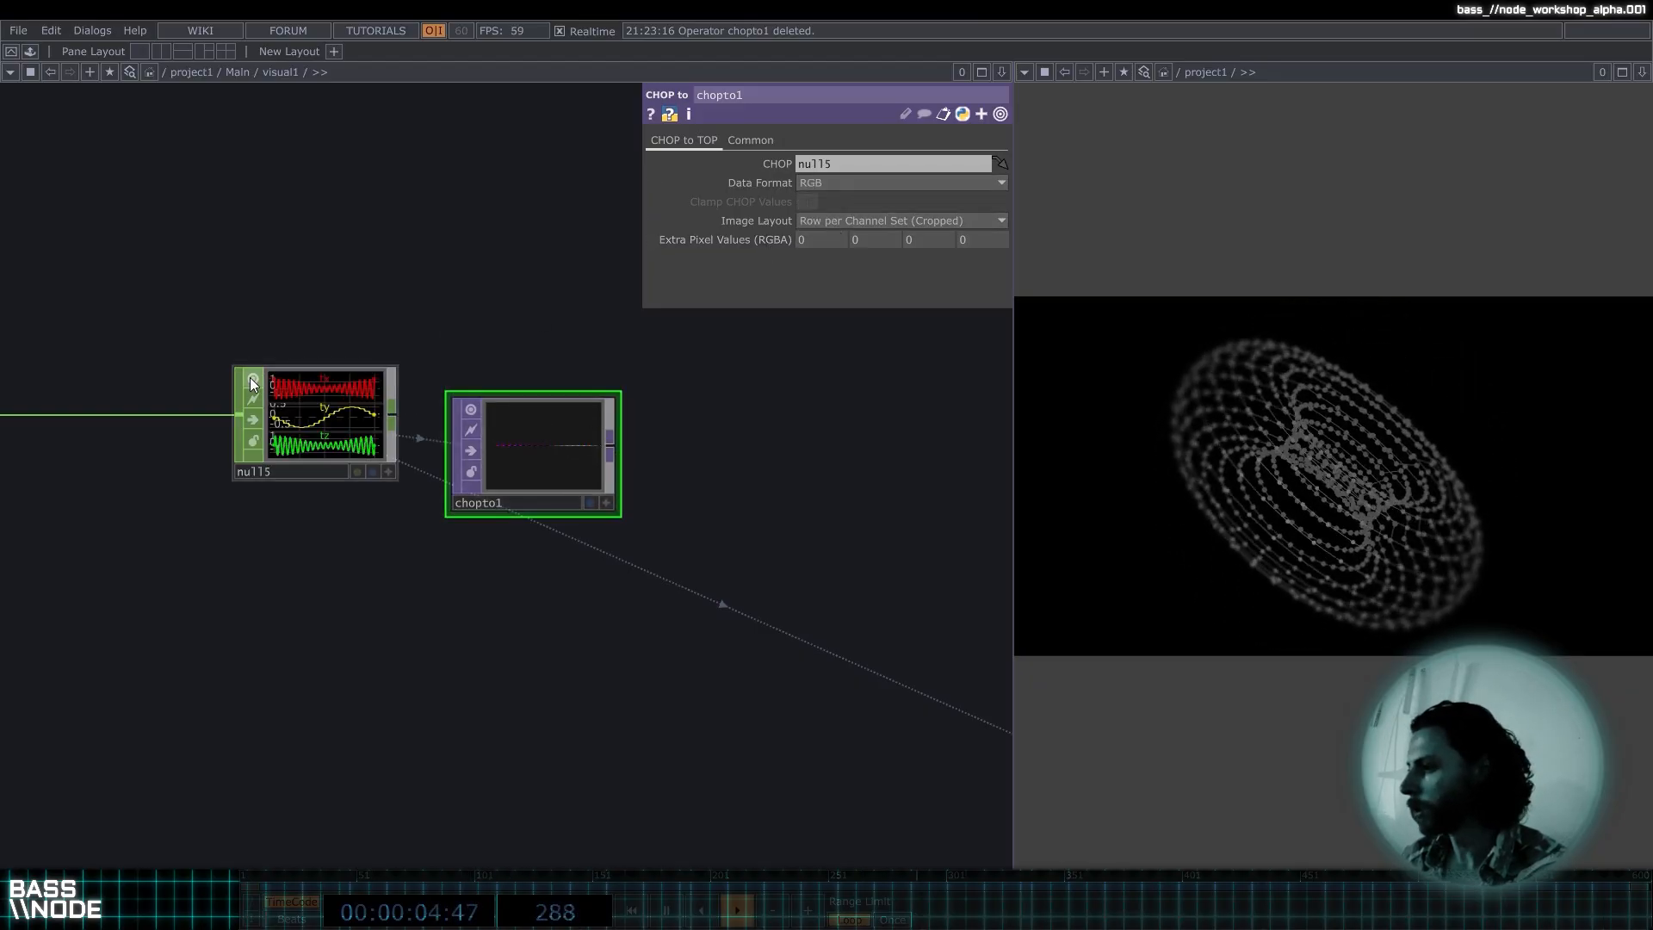
{"action": "left_click", "coordinate": [830, 183]}
{"action": "left_click", "coordinate": [830, 184]}
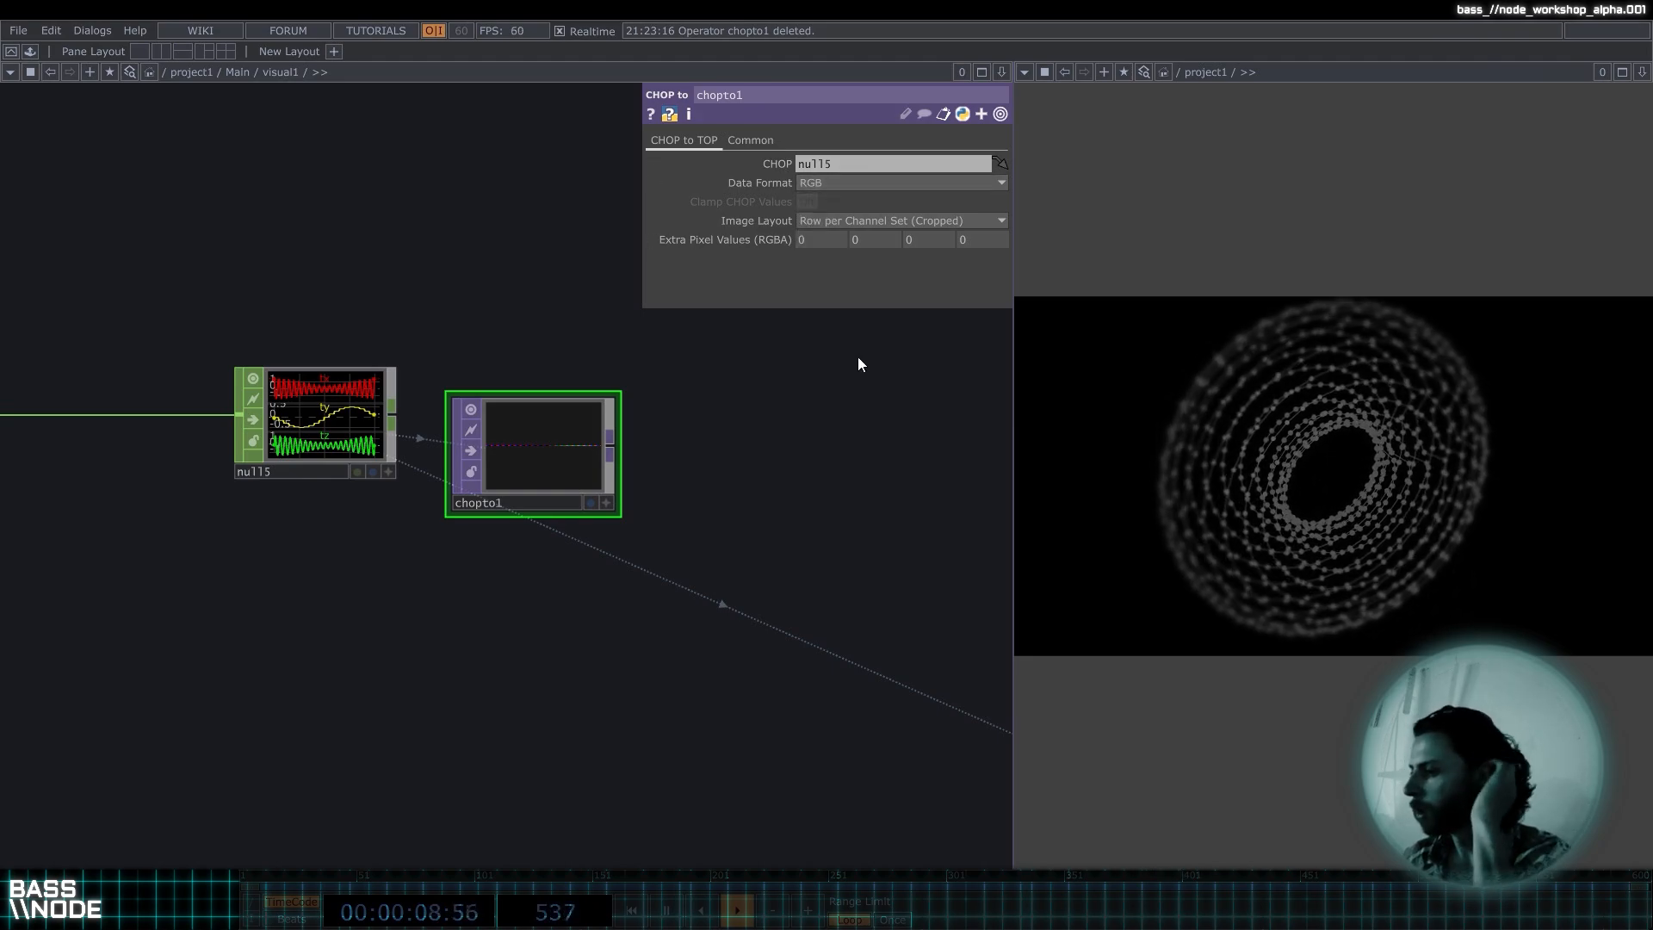
Examine the CHOP to TOP's row of pixels up close, including individual RGB pixel values and the available image layouts.
{"action": "scroll", "coordinate": [487, 452], "scroll_direction": "up", "scroll_amount": 5}
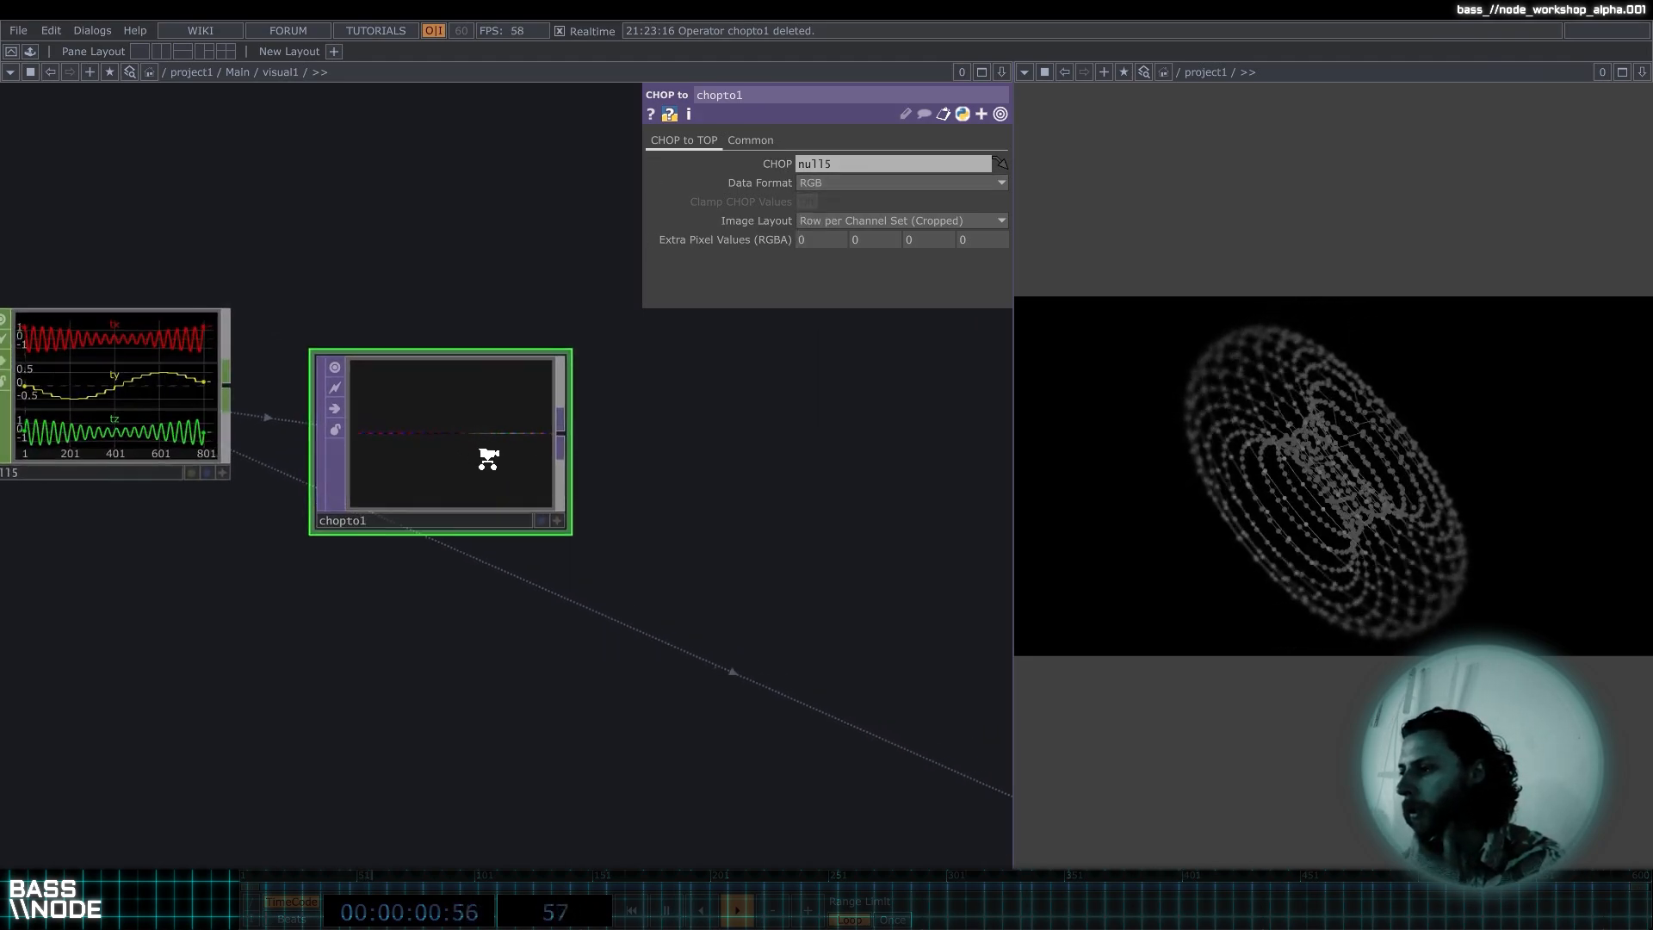
{"action": "left_click", "coordinate": [877, 222]}
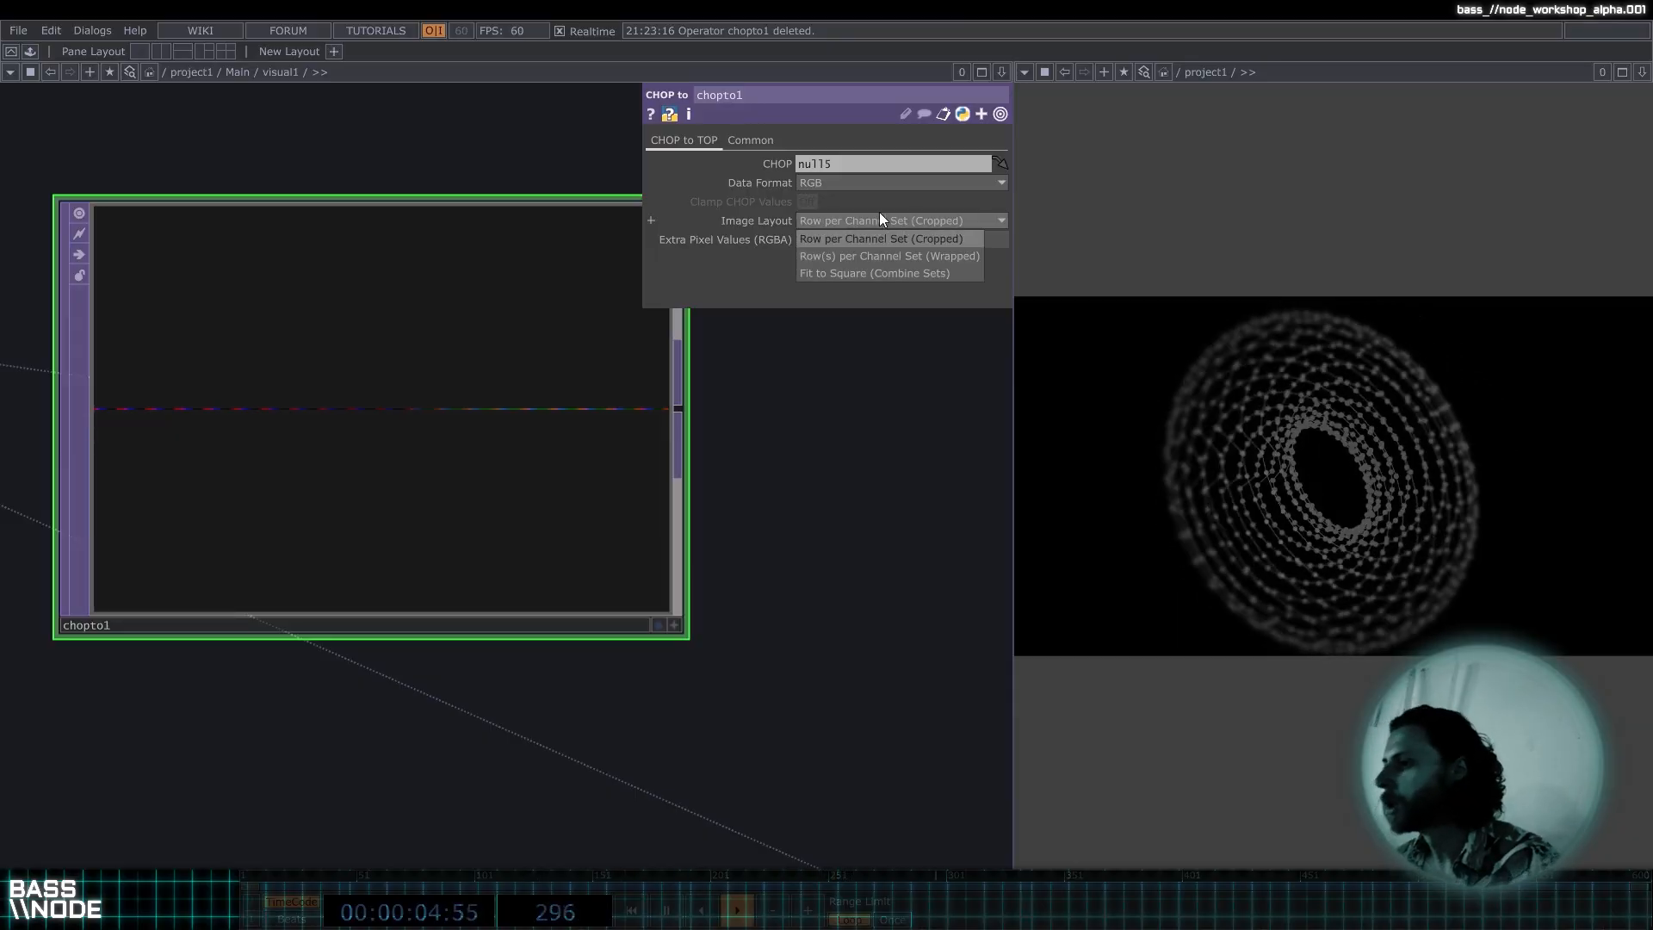
{"action": "left_click", "coordinate": [551, 384]}
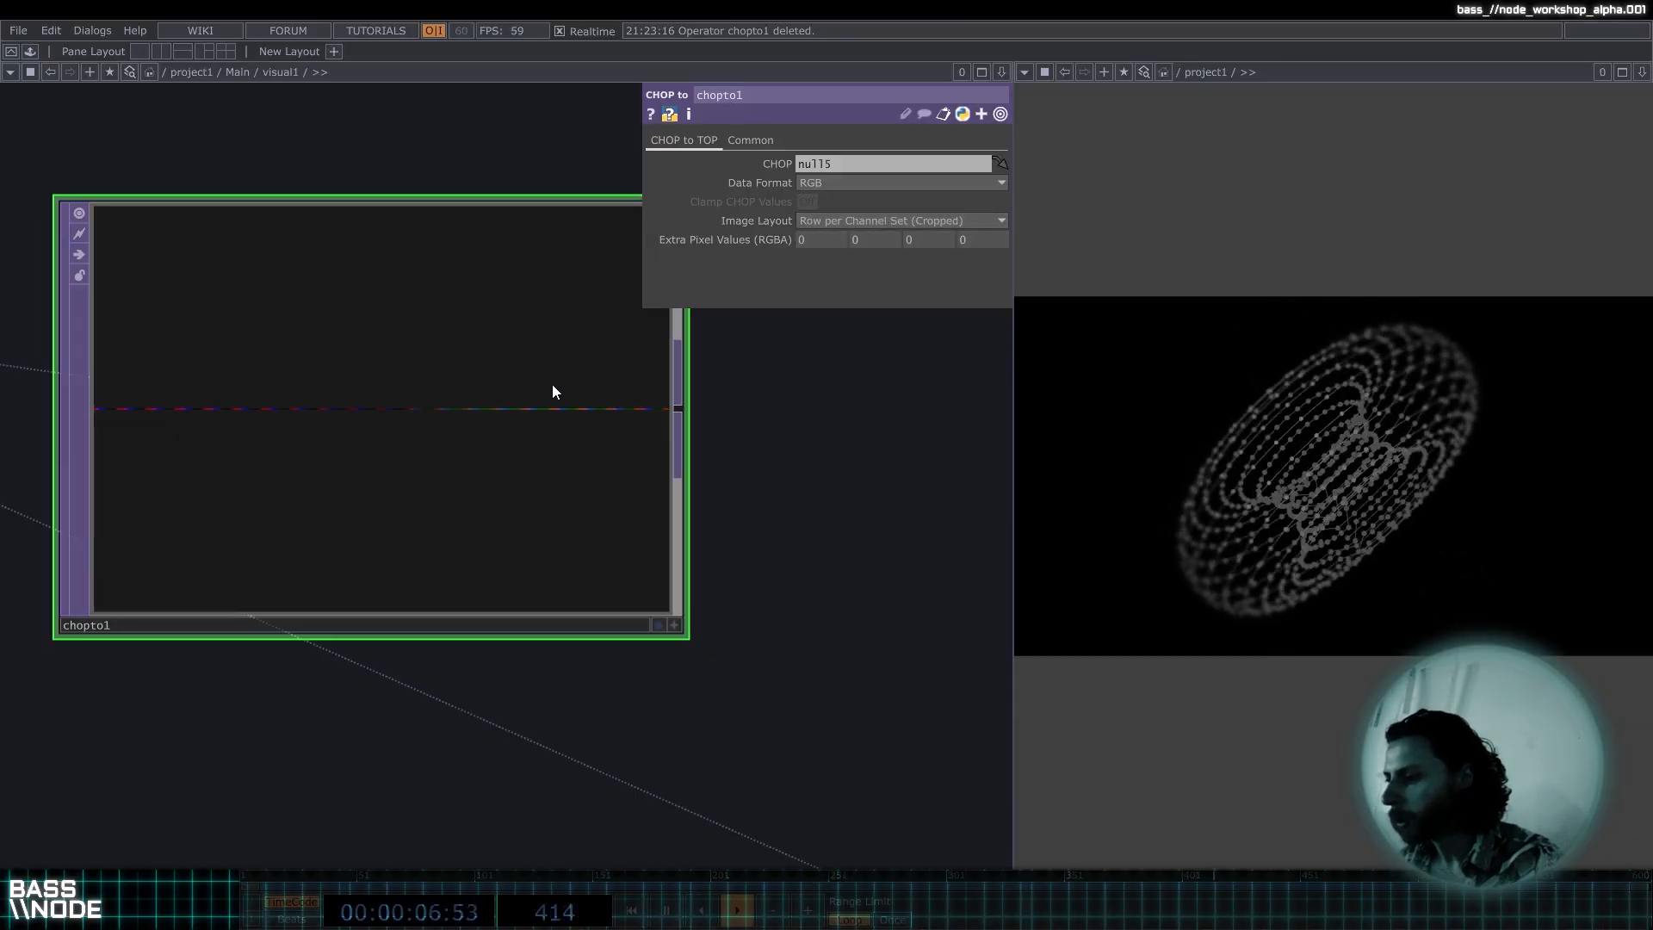
{"action": "middle_click_drag", "start_coordinate": [551, 384], "coordinate": [718, 473]}
{"action": "scroll", "coordinate": [629, 495], "scroll_direction": "down", "scroll_amount": 8}
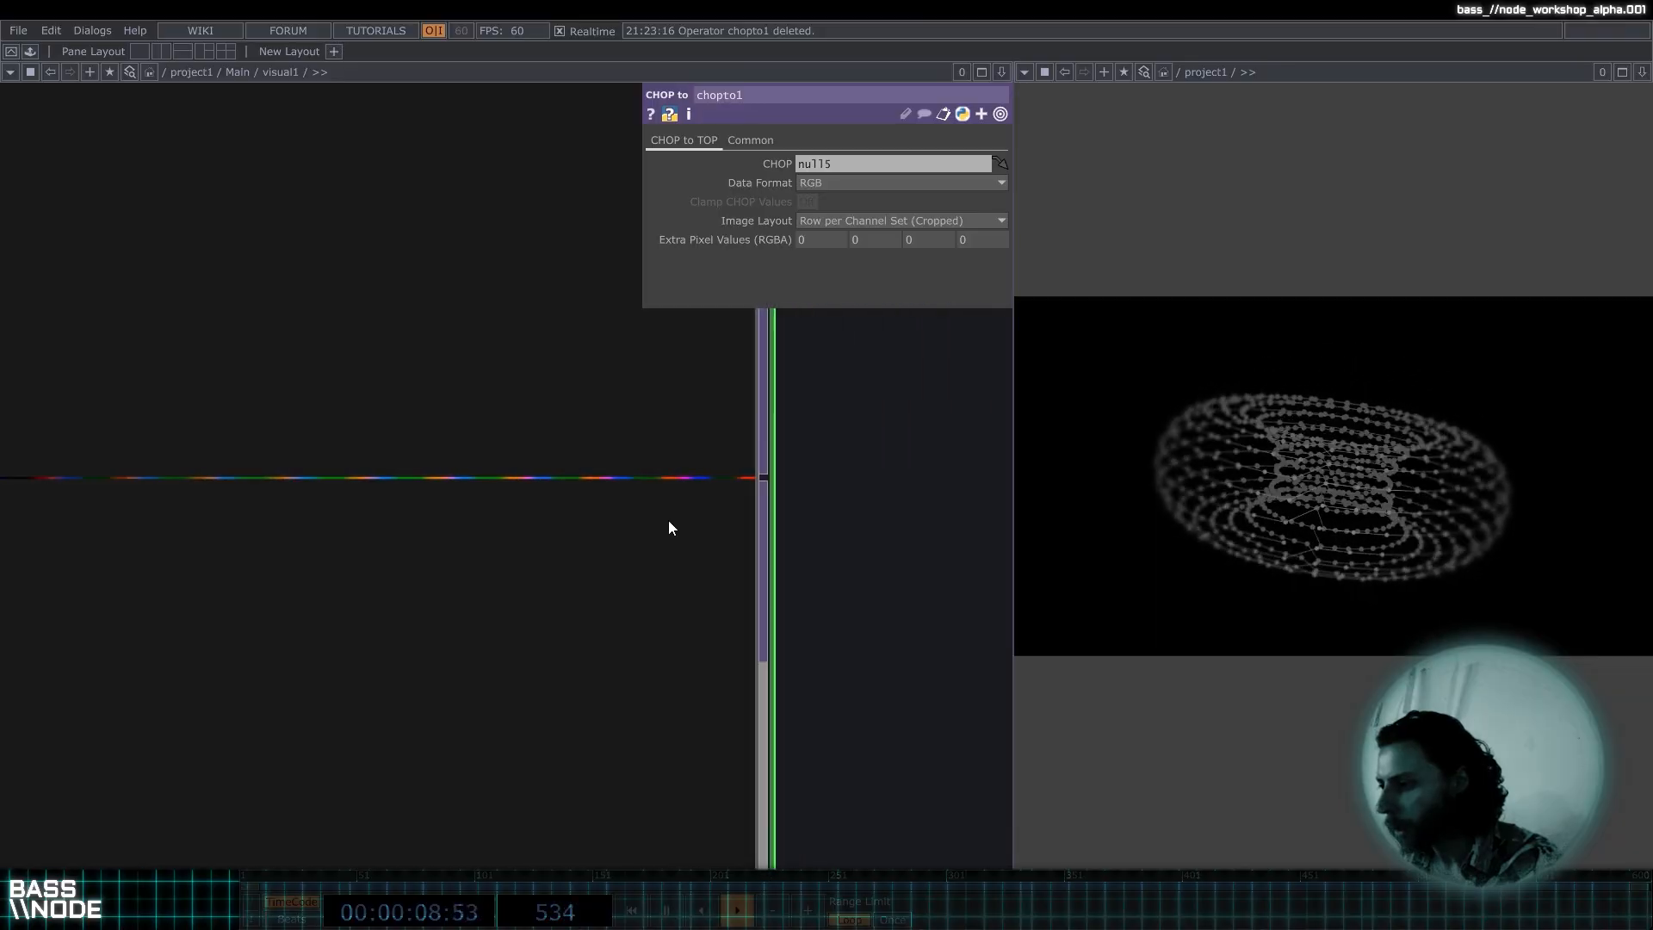
{"action": "left_click", "coordinate": [691, 782]}
{"action": "scroll", "coordinate": [677, 475], "scroll_direction": "up", "scroll_amount": 1}
{"action": "scroll", "coordinate": [676, 475], "scroll_direction": "up", "scroll_amount": 2}
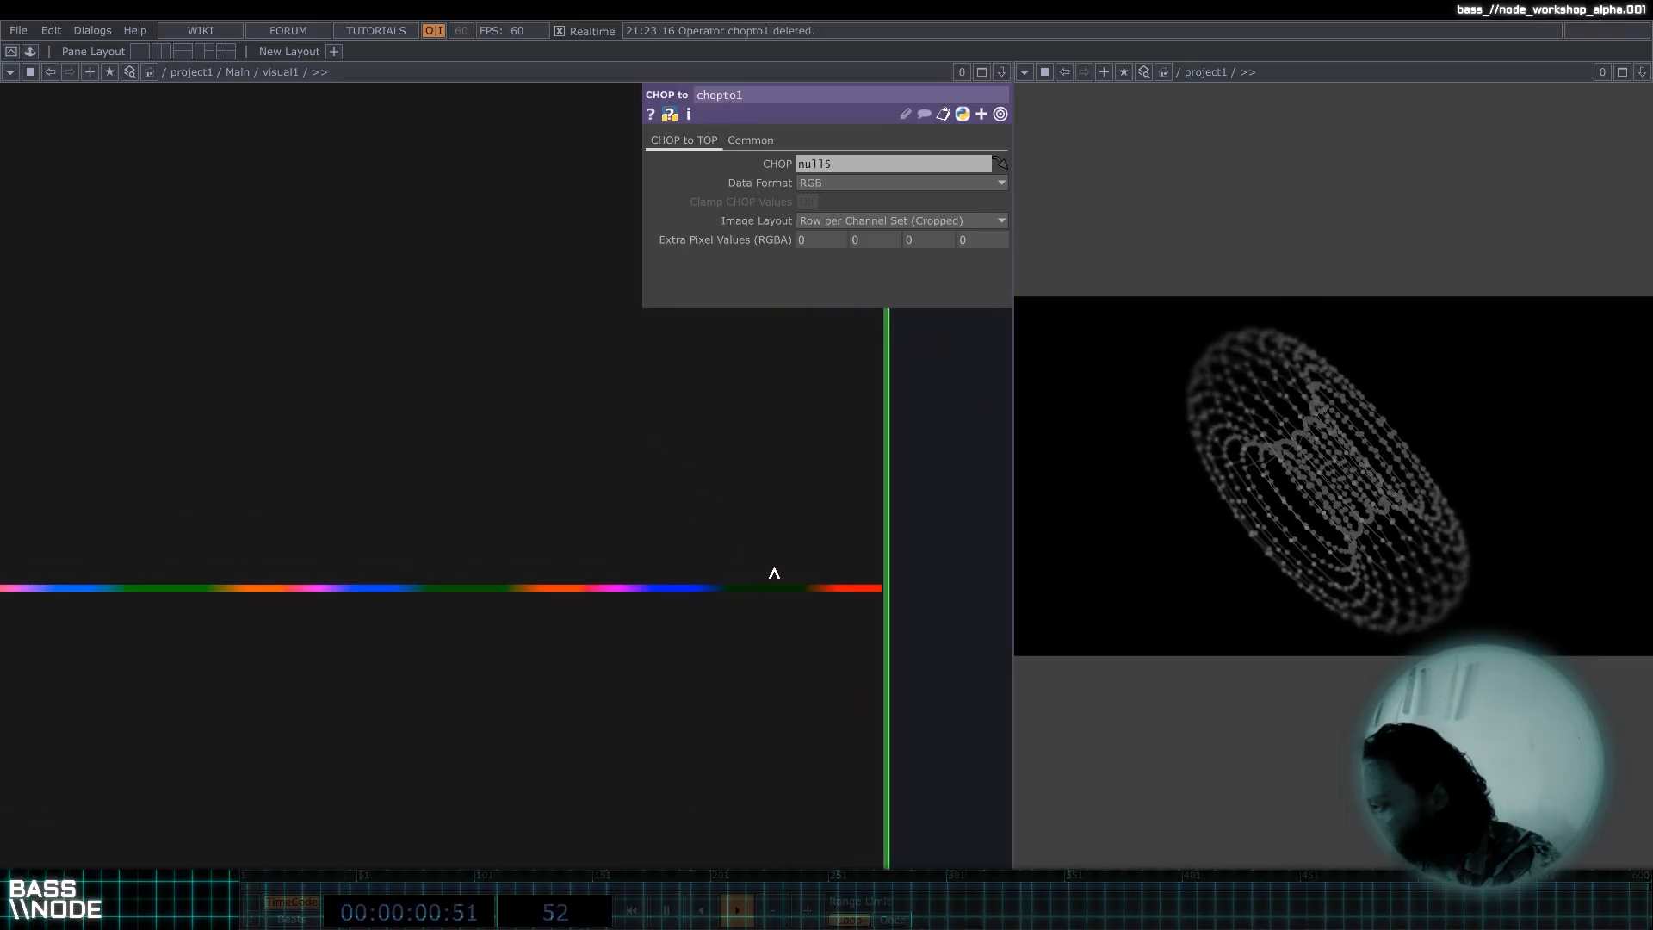
{"action": "right_click", "coordinate": [787, 595]}
{"action": "left_click", "coordinate": [864, 556]}
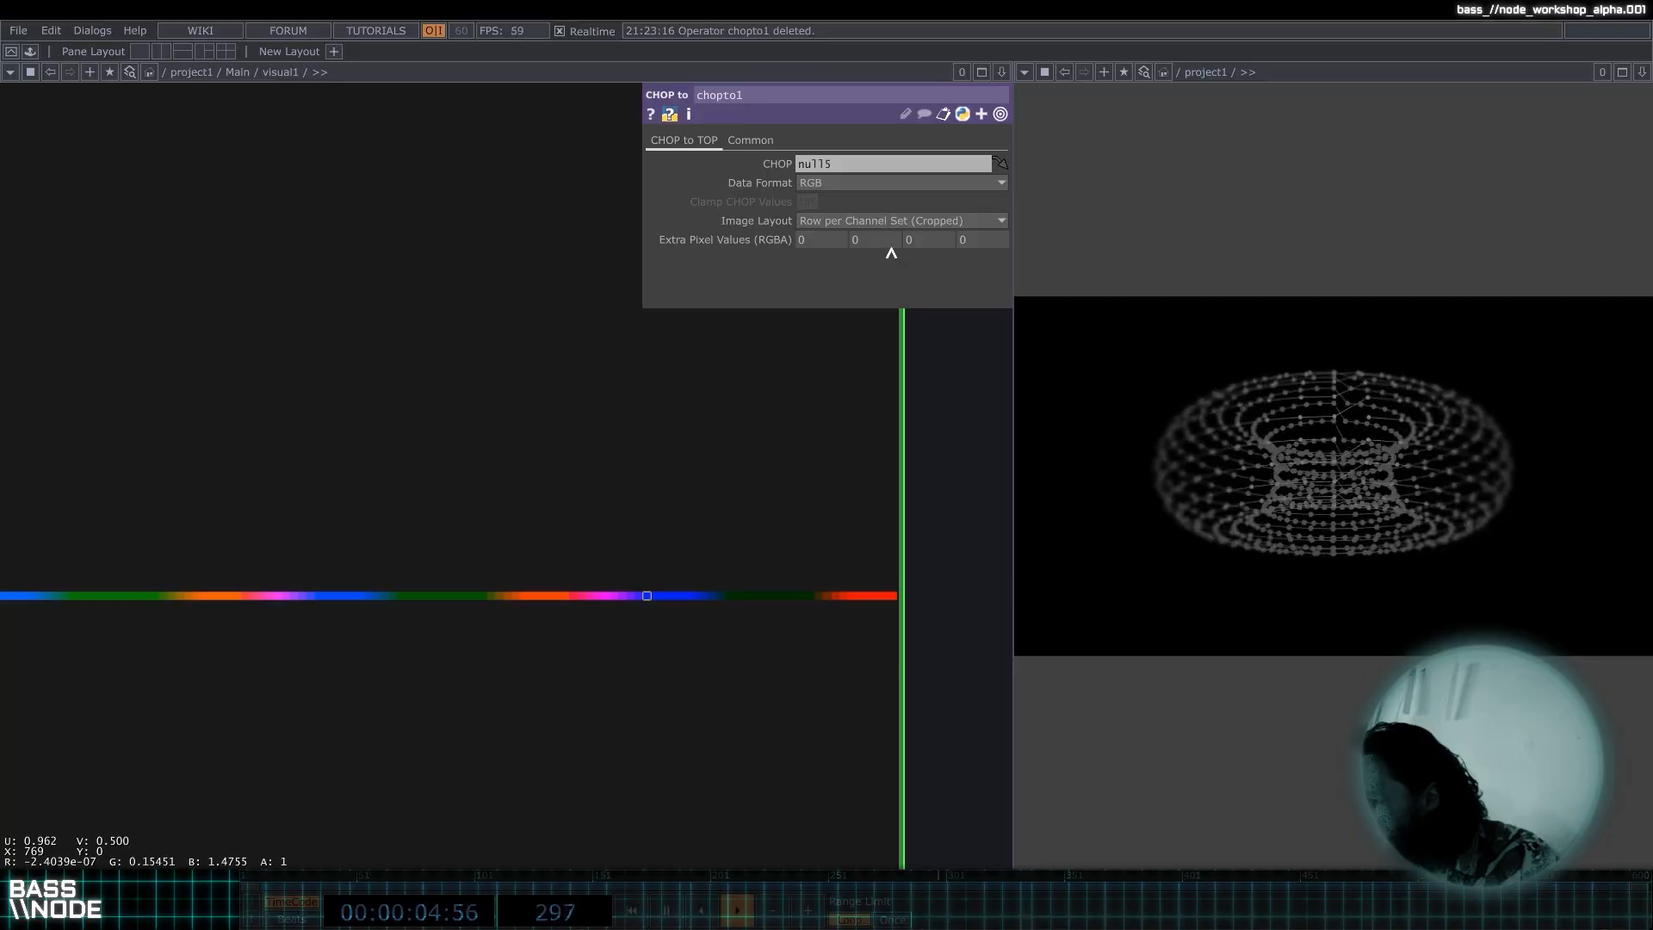
{"action": "left_click", "coordinate": [878, 221]}
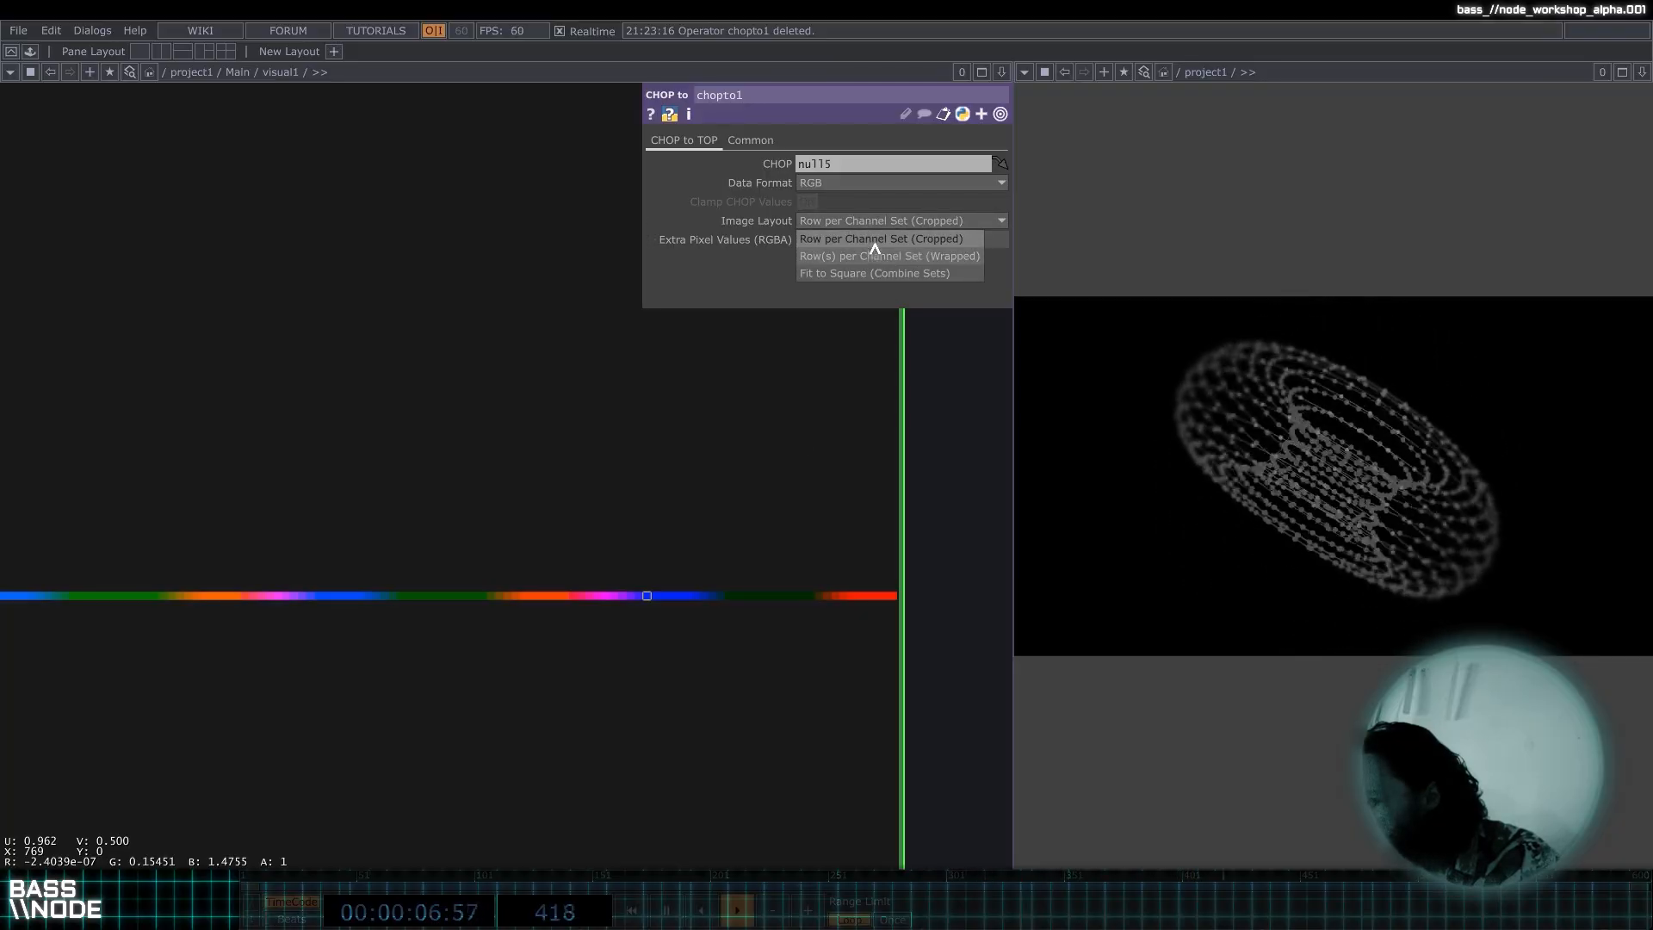
{"action": "left_click", "coordinate": [875, 243]}
Deactivate the CHOP to TOP's interactive viewer and set its image layout to Fit to Square (Combine Sets).
{"action": "scroll", "coordinate": [797, 603], "scroll_direction": "down", "scroll_amount": 5}
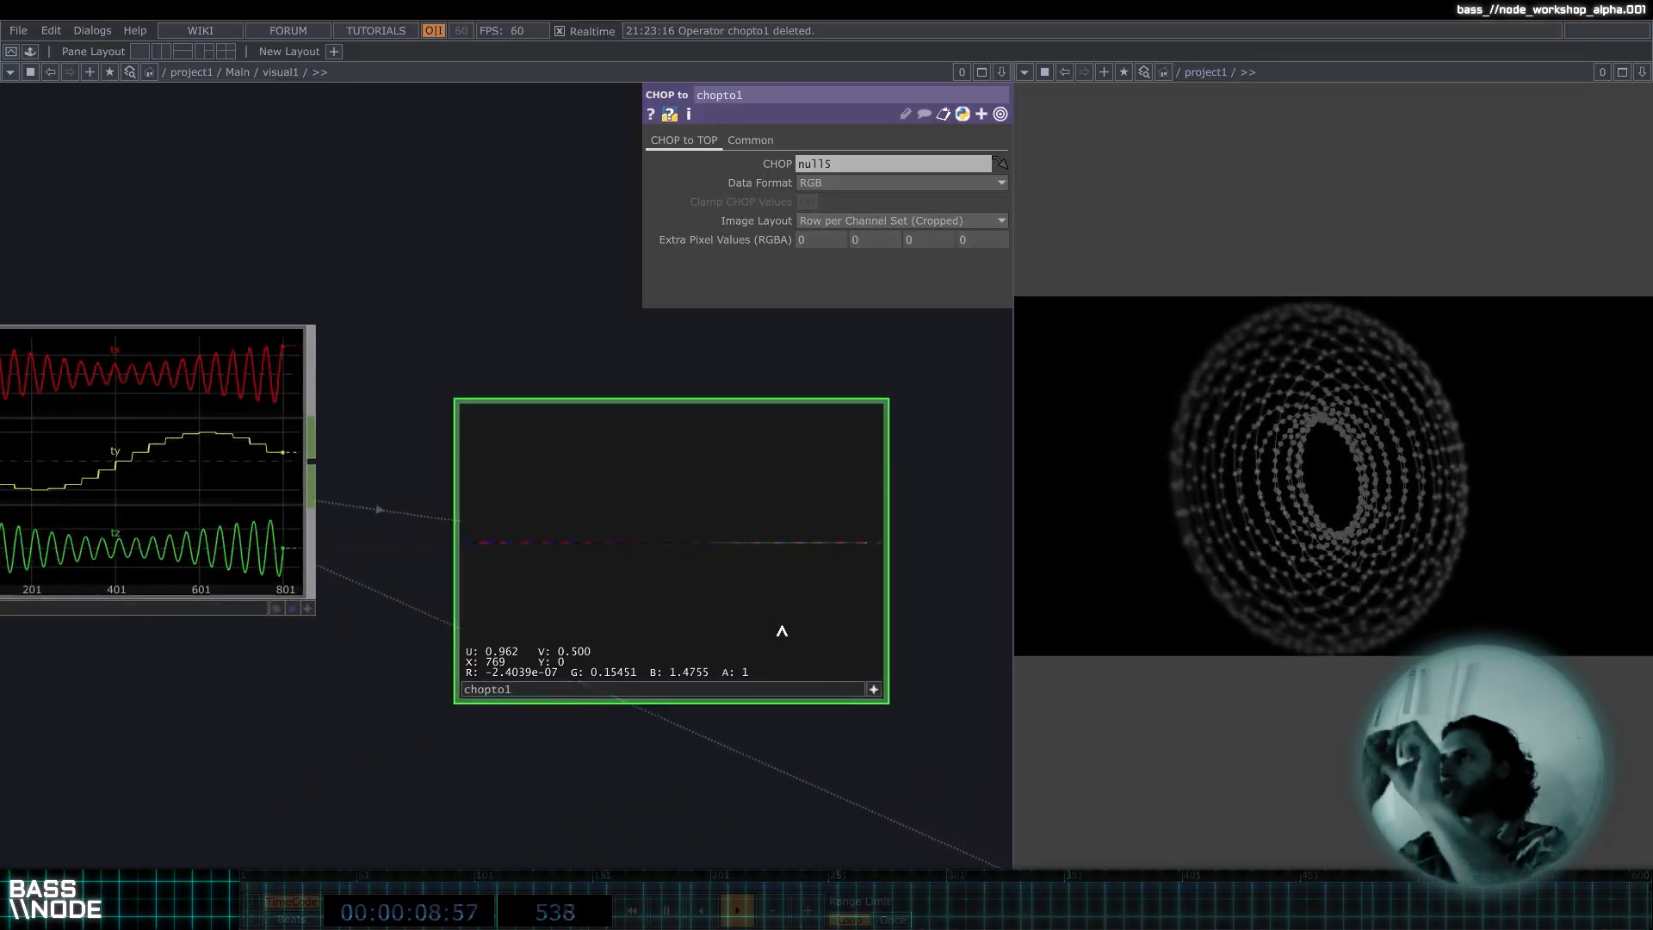
{"action": "scroll", "coordinate": [782, 631], "scroll_direction": "up", "scroll_amount": 2}
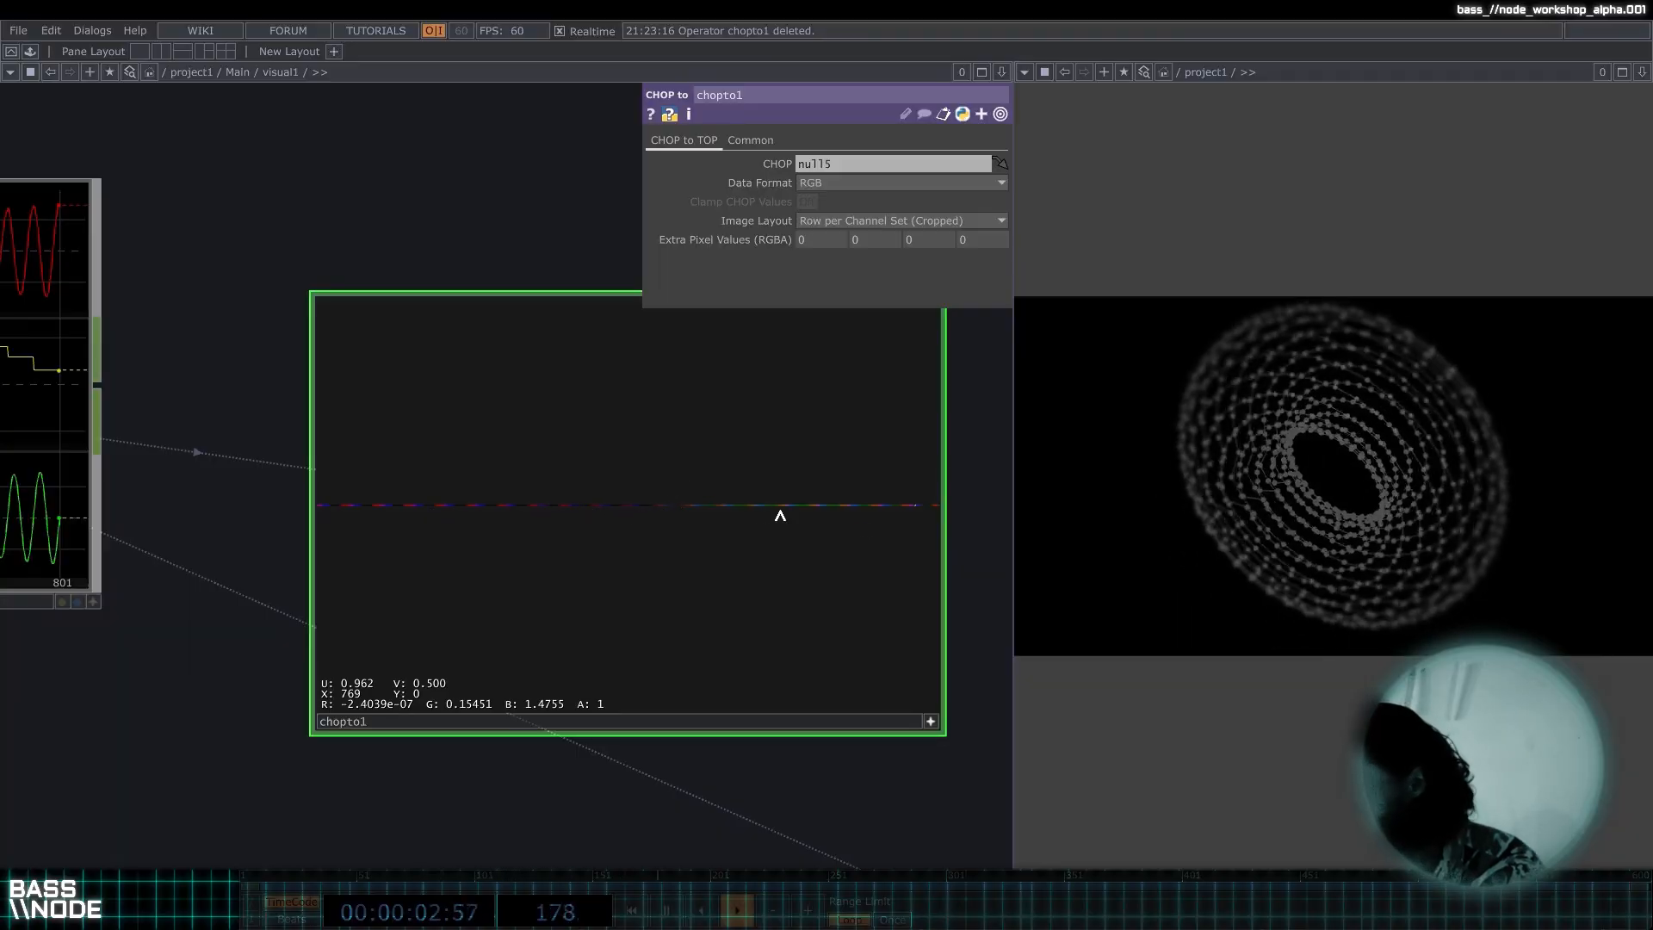
{"action": "left_click", "coordinate": [929, 723]}
{"action": "left_click_drag", "start_coordinate": [954, 408], "coordinate": [874, 394]}
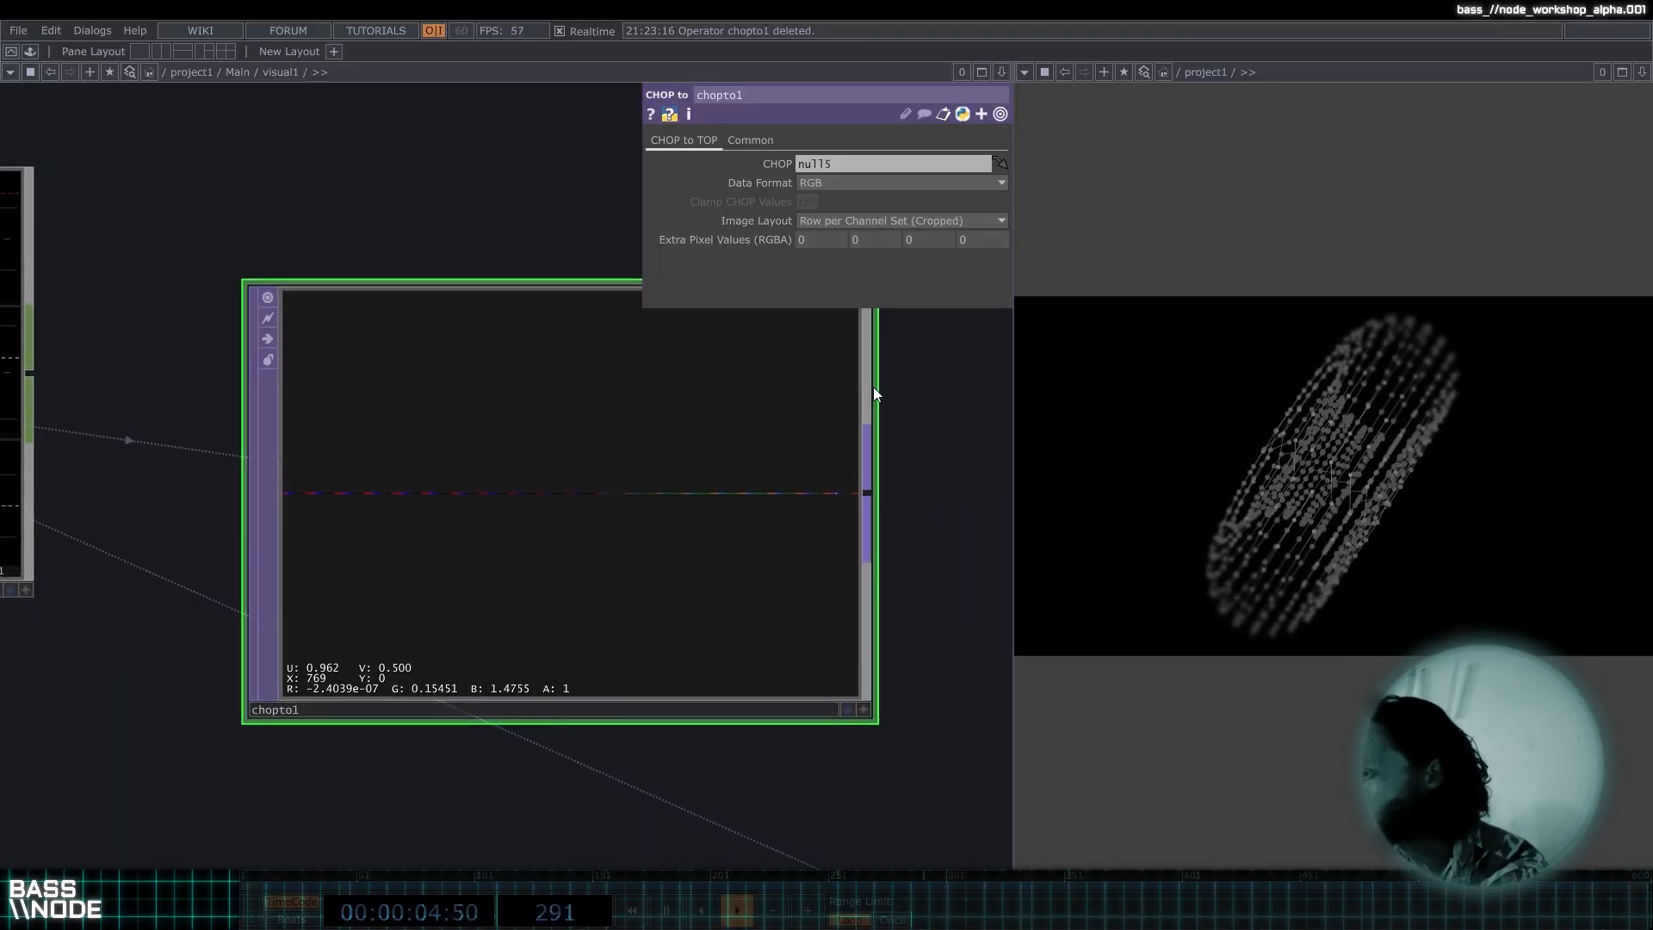
{"action": "left_click", "coordinate": [840, 220]}
{"action": "left_click", "coordinate": [859, 273]}
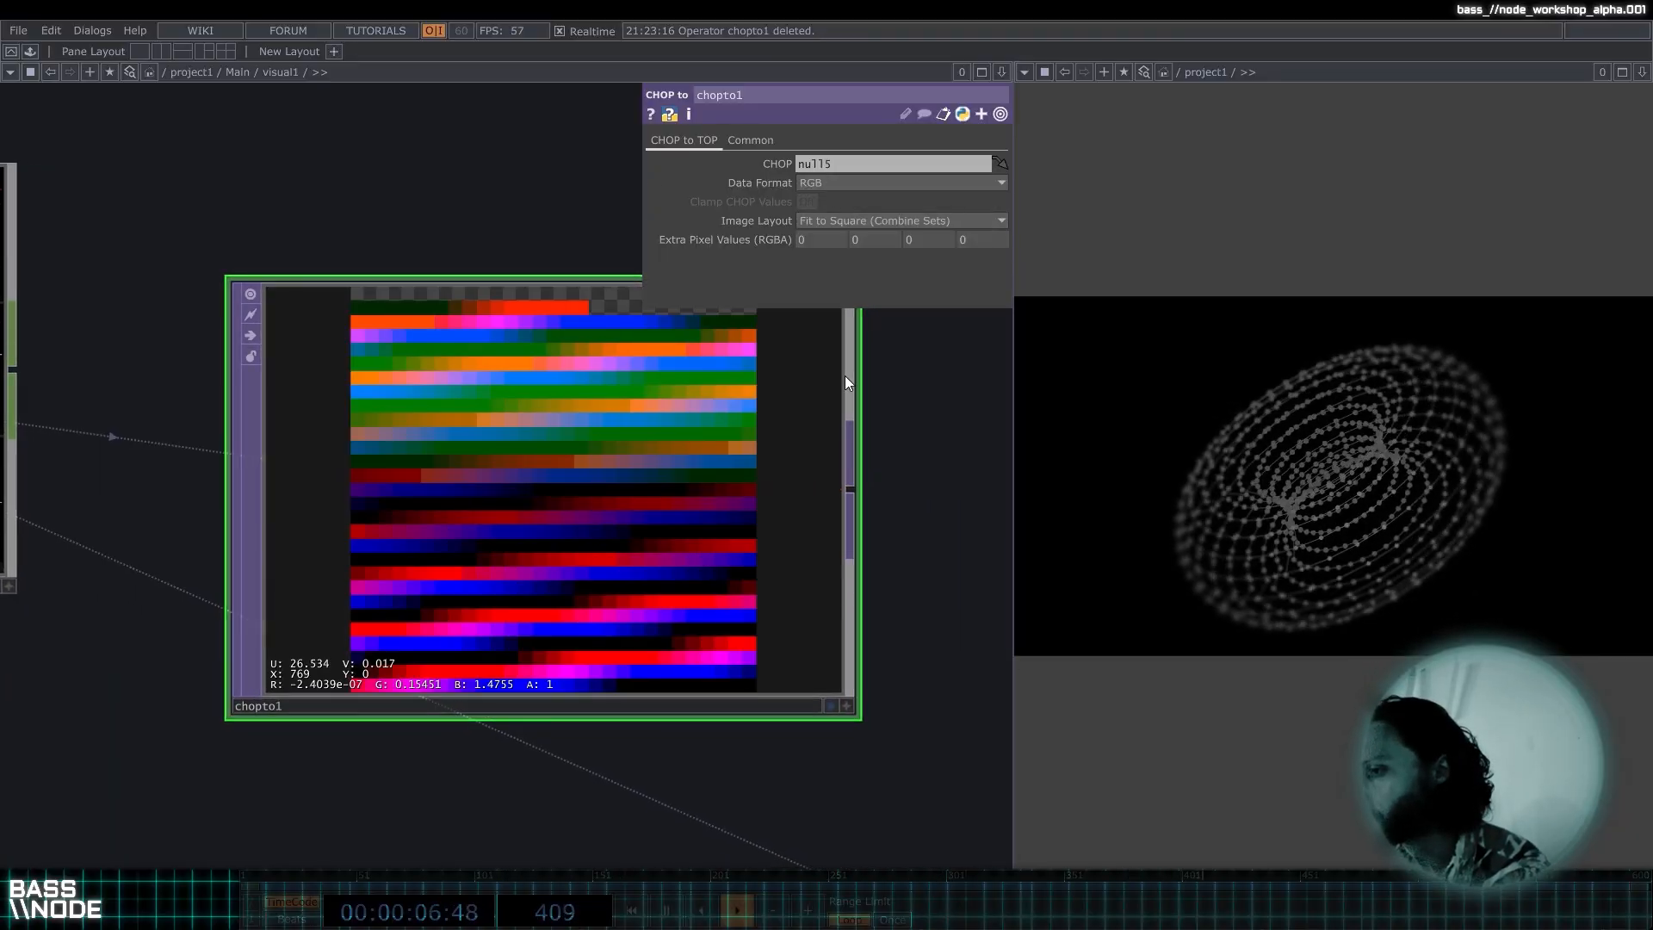
{"action": "left_click_drag", "start_coordinate": [965, 431], "coordinate": [975, 434]}
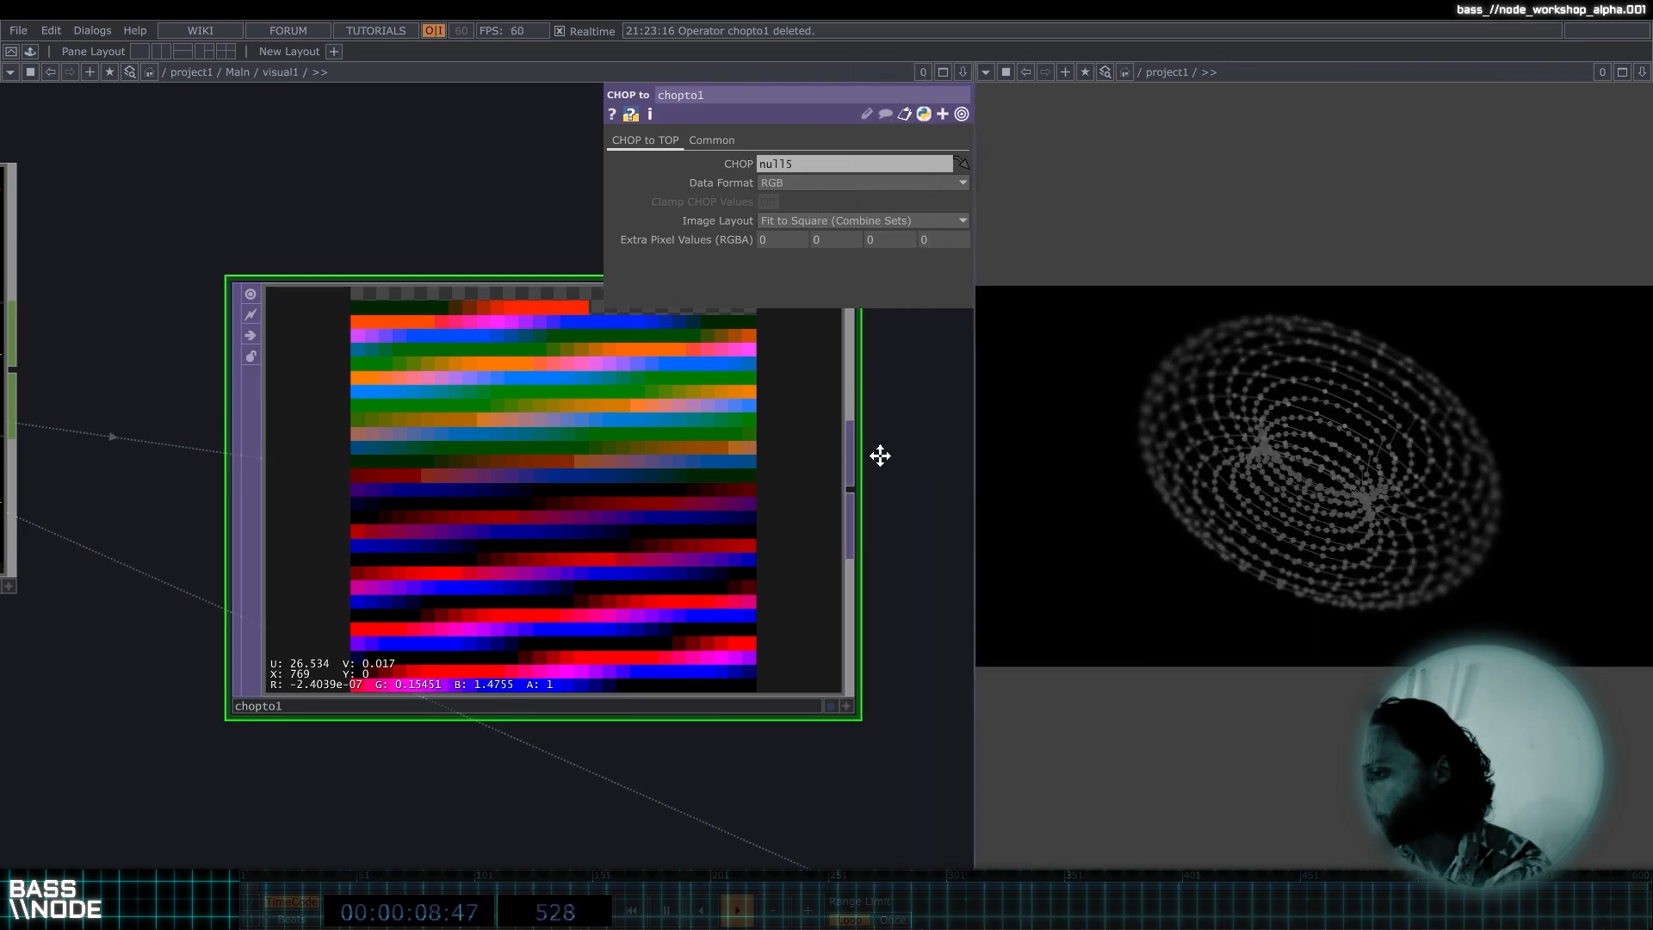
{"action": "scroll", "coordinate": [778, 437], "scroll_direction": "down", "scroll_amount": 4}
{"action": "left_click_drag", "start_coordinate": [878, 454], "coordinate": [587, 442]}
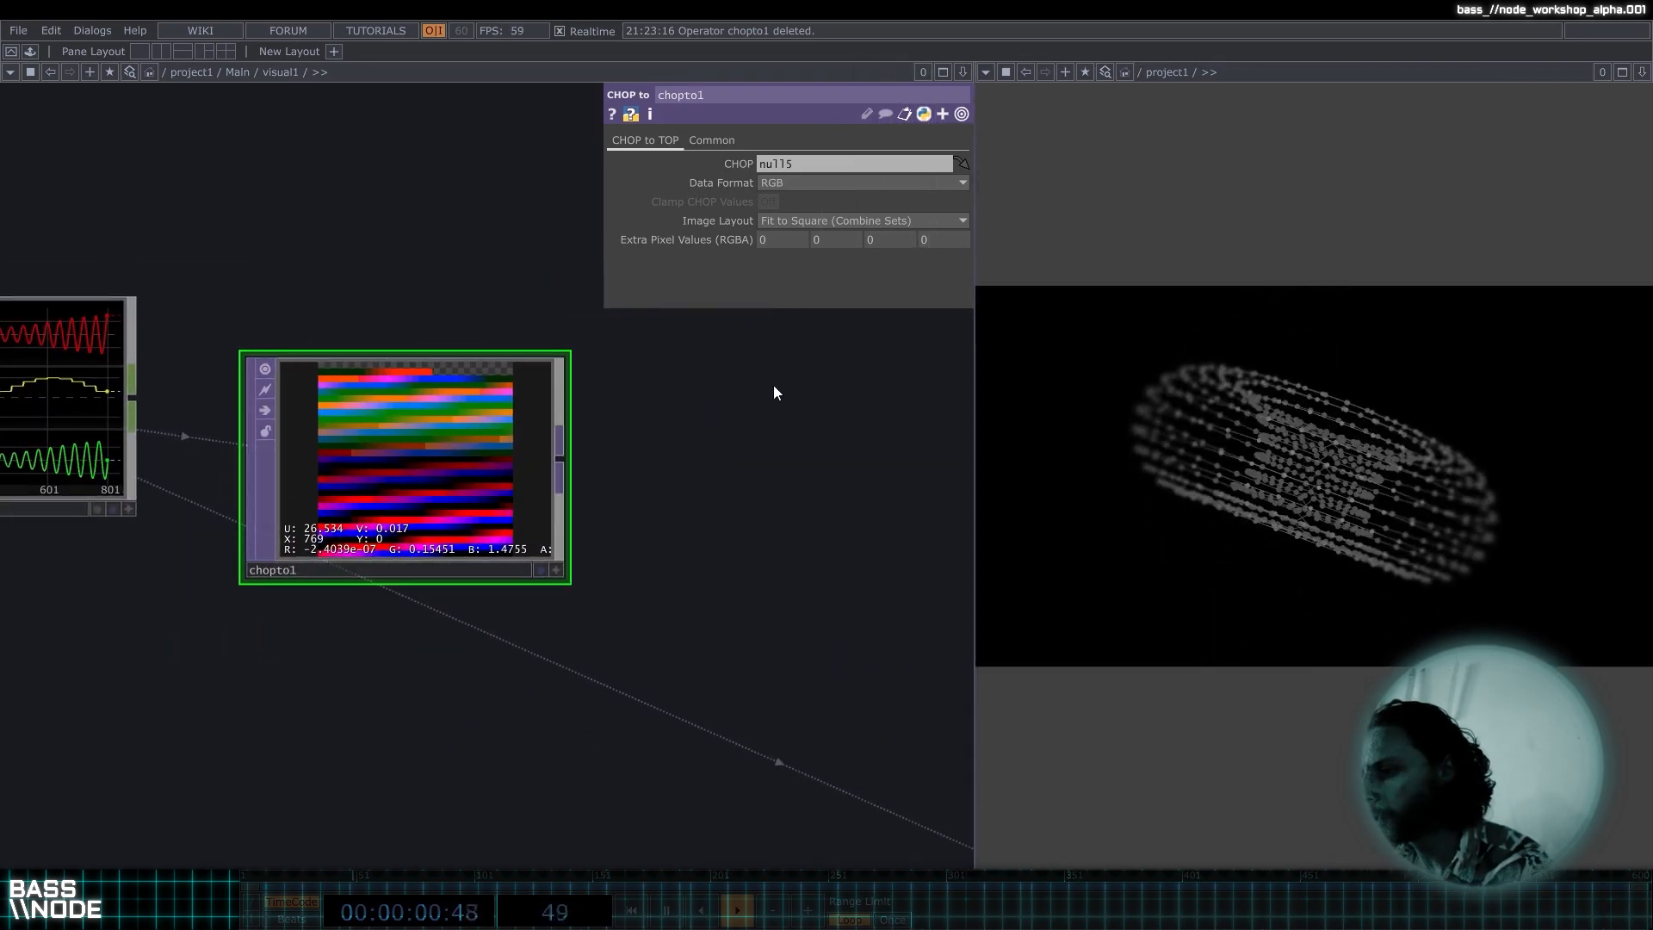
{"action": "left_click_drag", "start_coordinate": [722, 446], "coordinate": [617, 455]}
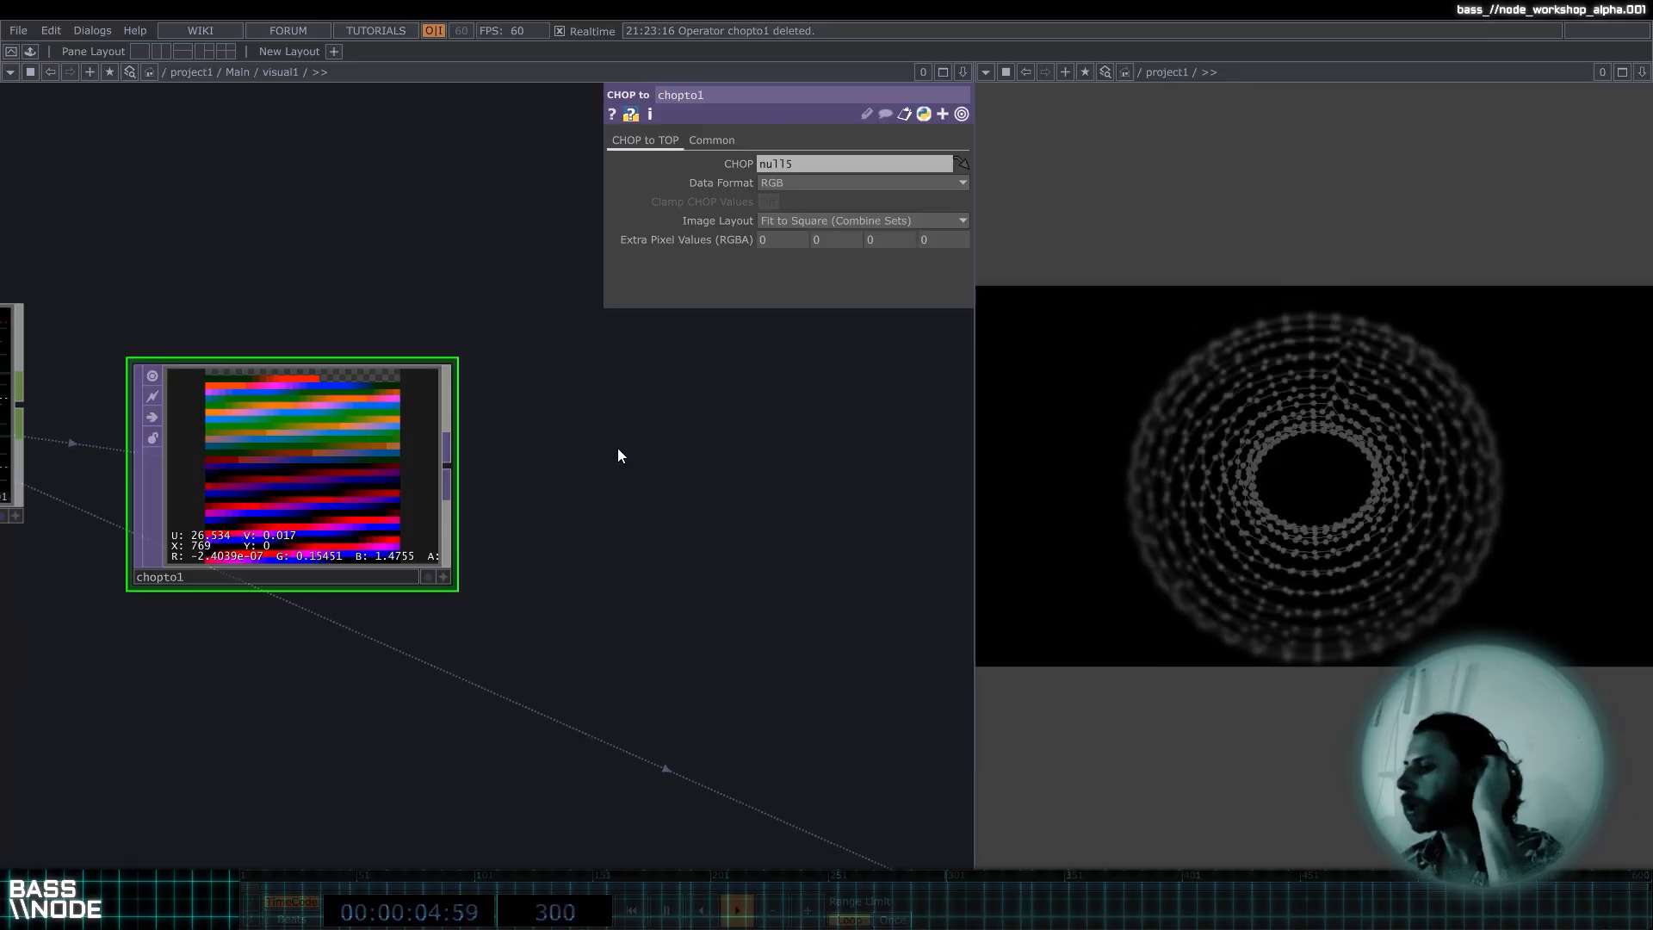
{"action": "left_click_drag", "start_coordinate": [637, 456], "coordinate": [584, 462]}
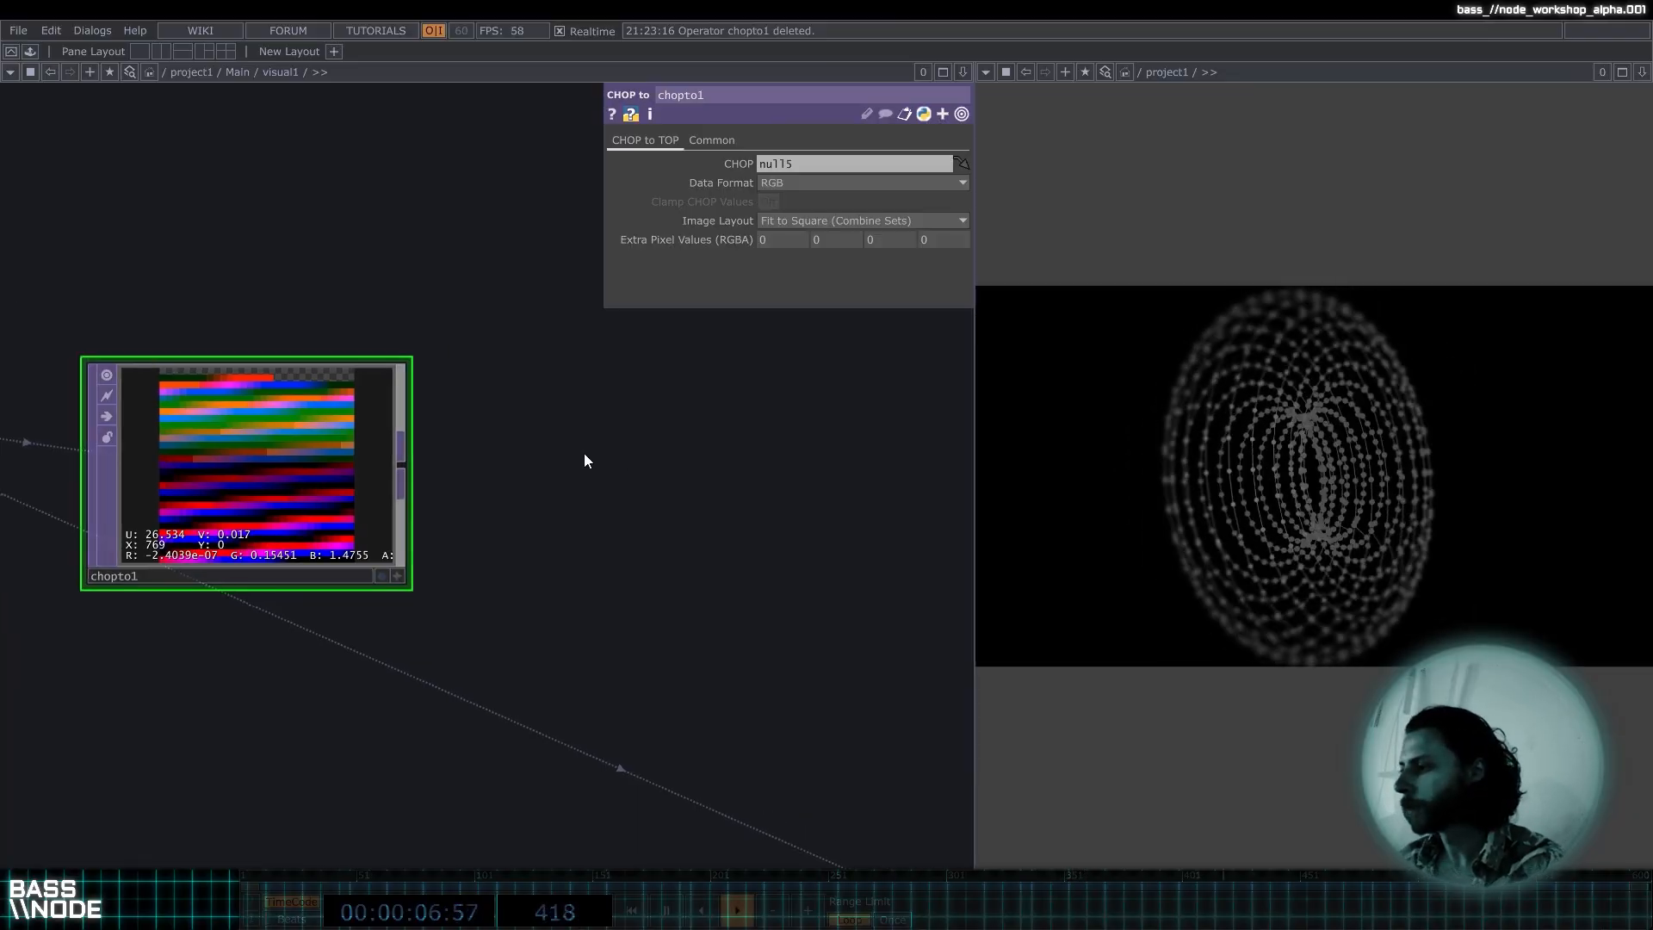
{"action": "scroll", "coordinate": [593, 458], "scroll_direction": "down", "scroll_amount": 2}
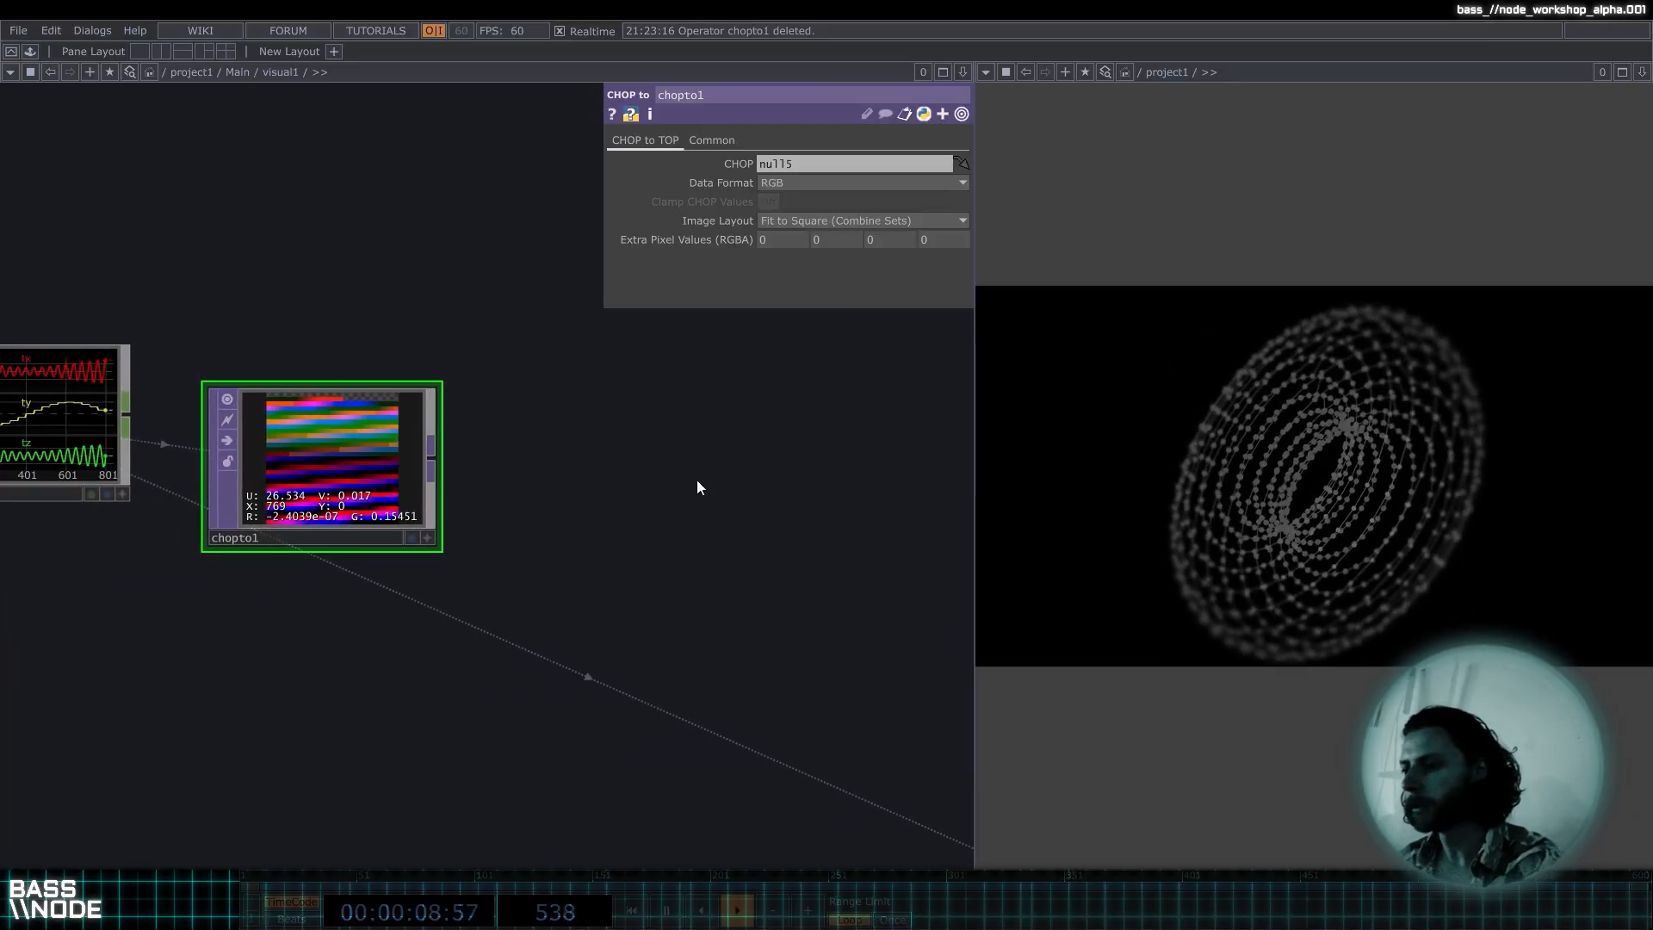
Add a Null TOP to the CHOP to TOP's output and place it level with it, well to its right.
{"action": "left_click_drag", "start_coordinate": [651, 488], "coordinate": [506, 393]}
{"action": "scroll", "coordinate": [627, 491], "scroll_direction": "down", "scroll_amount": 2}
{"action": "left_click_drag", "start_coordinate": [234, 359], "coordinate": [296, 328]}
{"action": "left_click", "coordinate": [370, 326]}
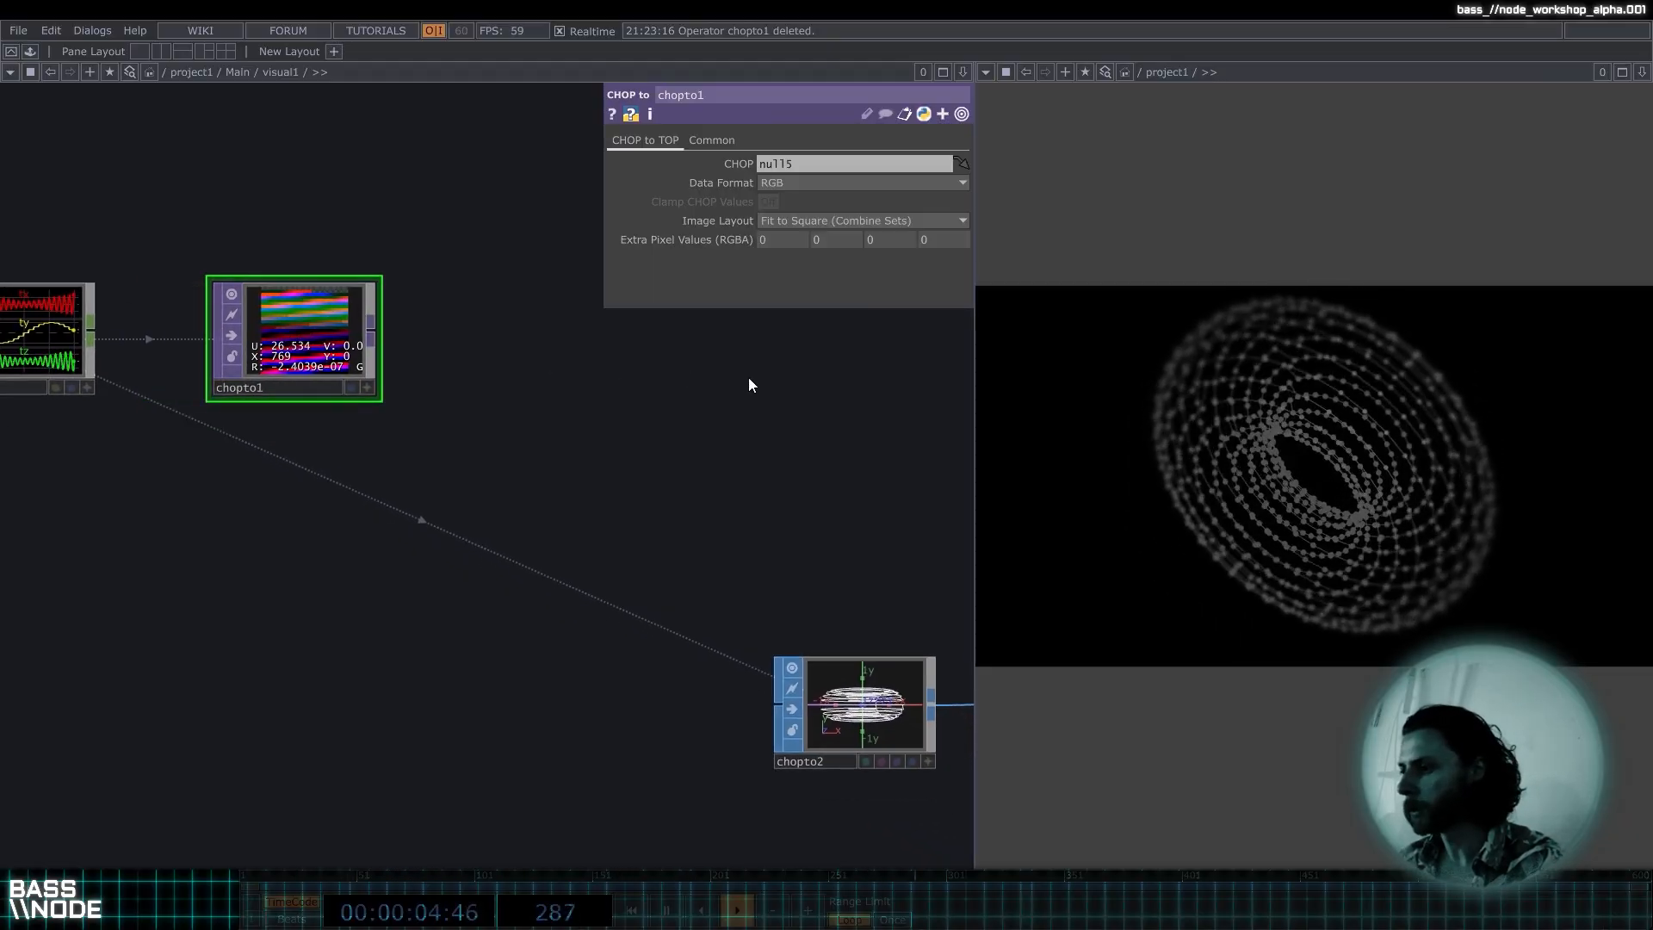
{"action": "left_click", "coordinate": [794, 340]}
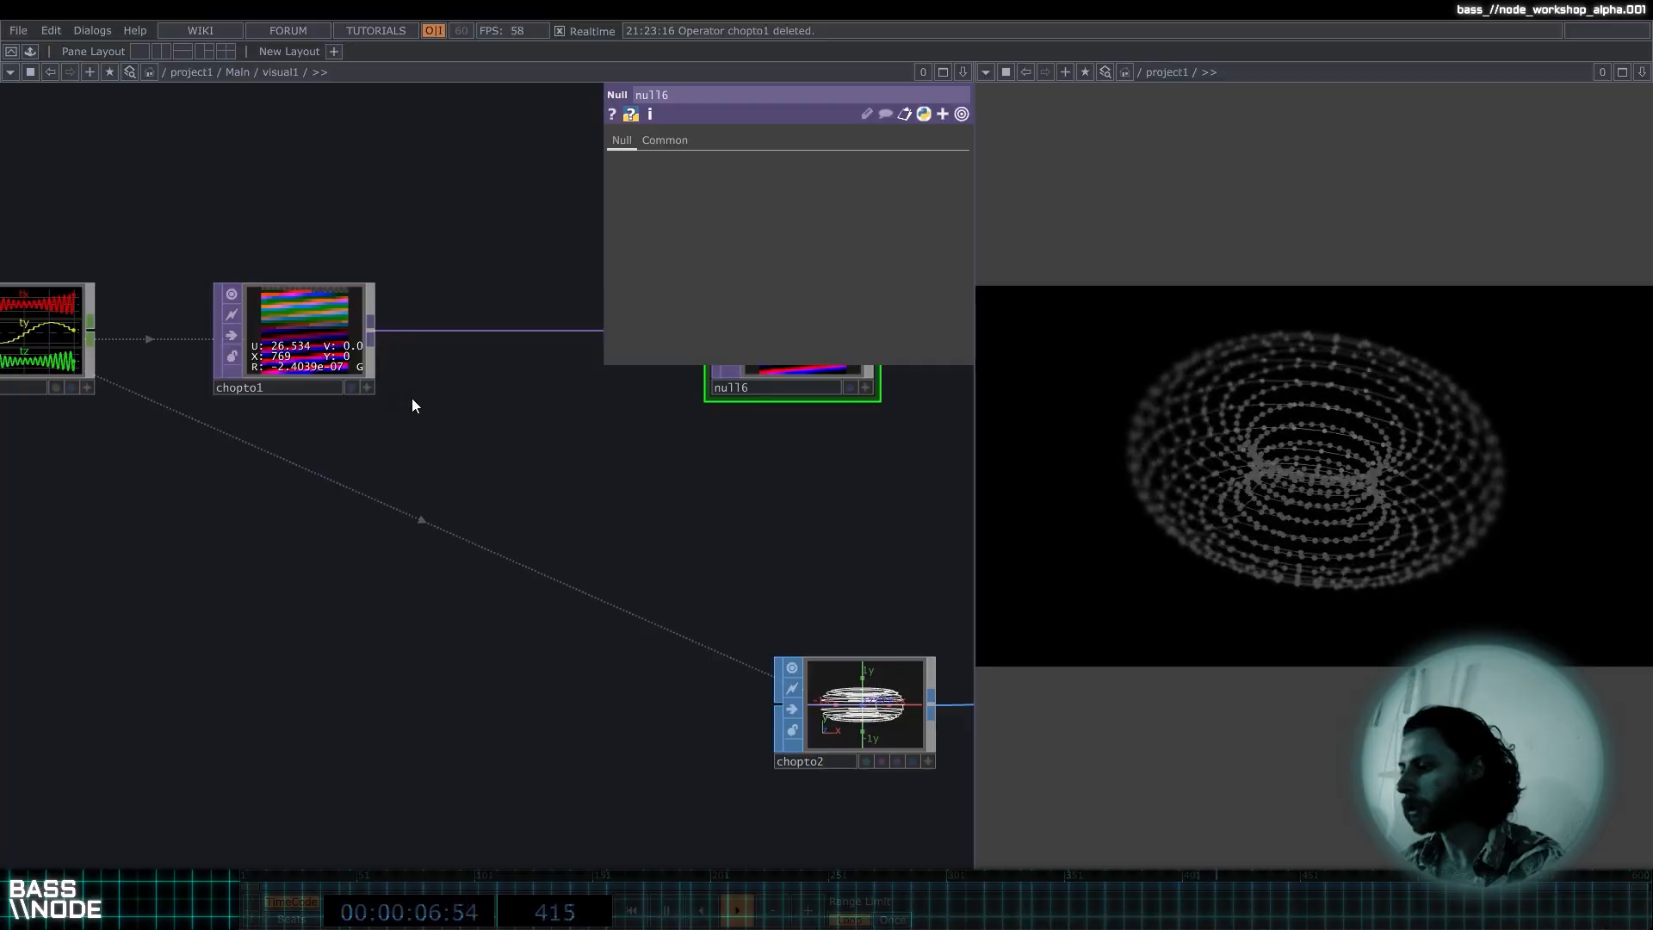
{"action": "key", "text": "h"}
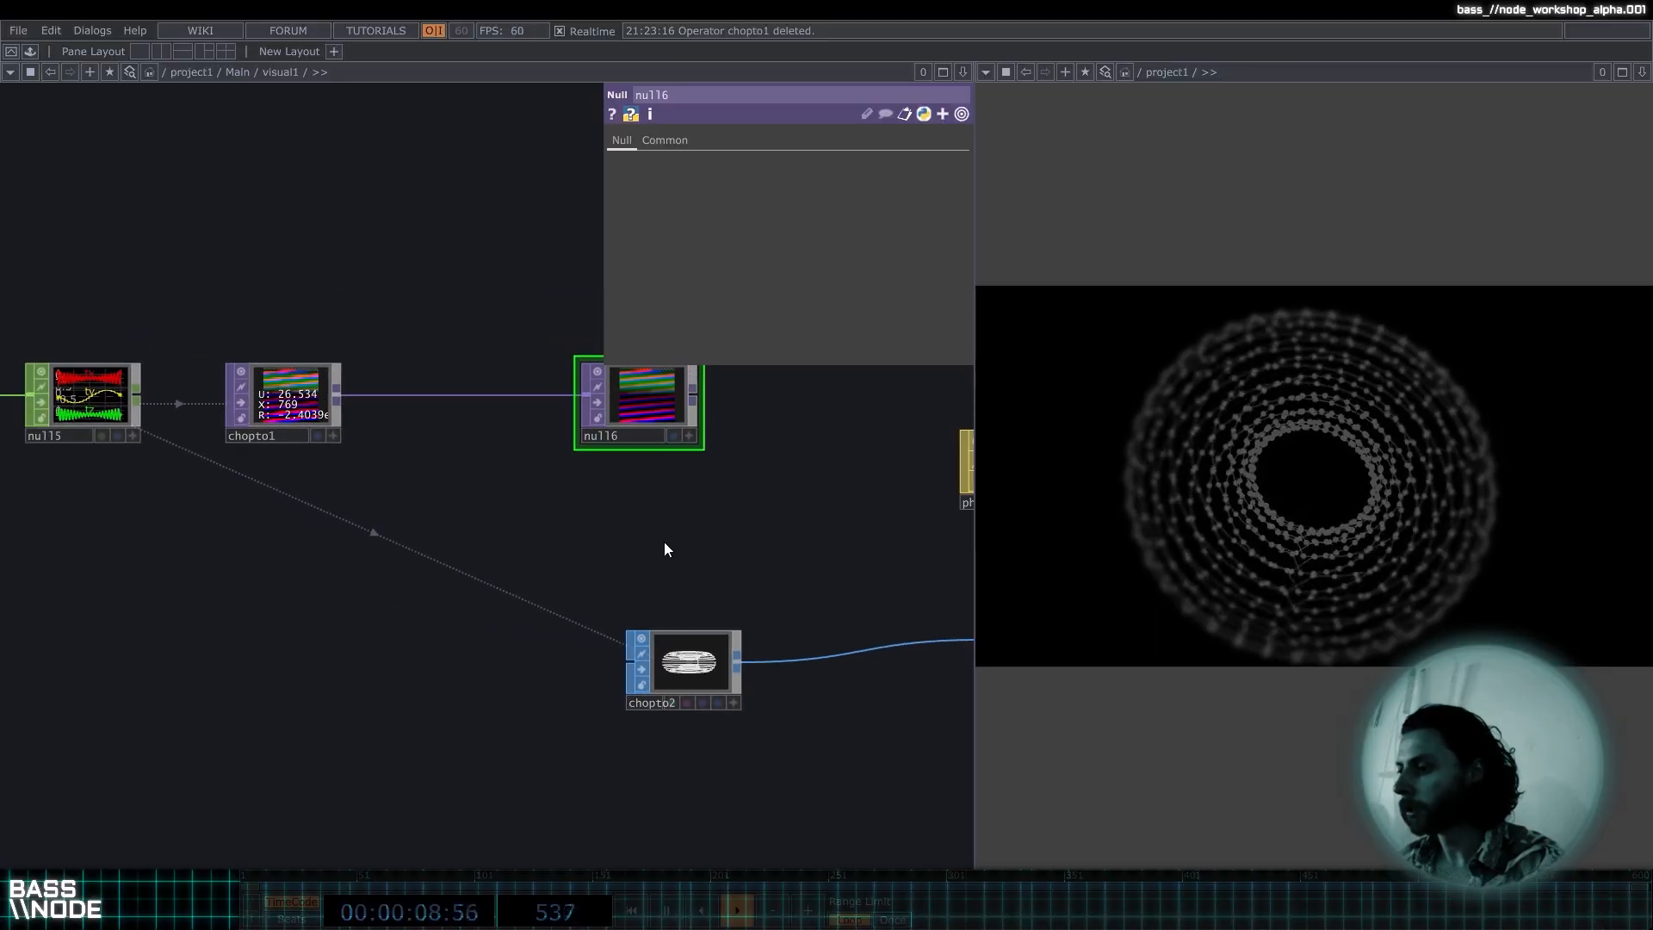
Add a TOP to CHOP from null6's output and place it just to the right of and slightly below the Null.
{"action": "right_click", "coordinate": [598, 396]}
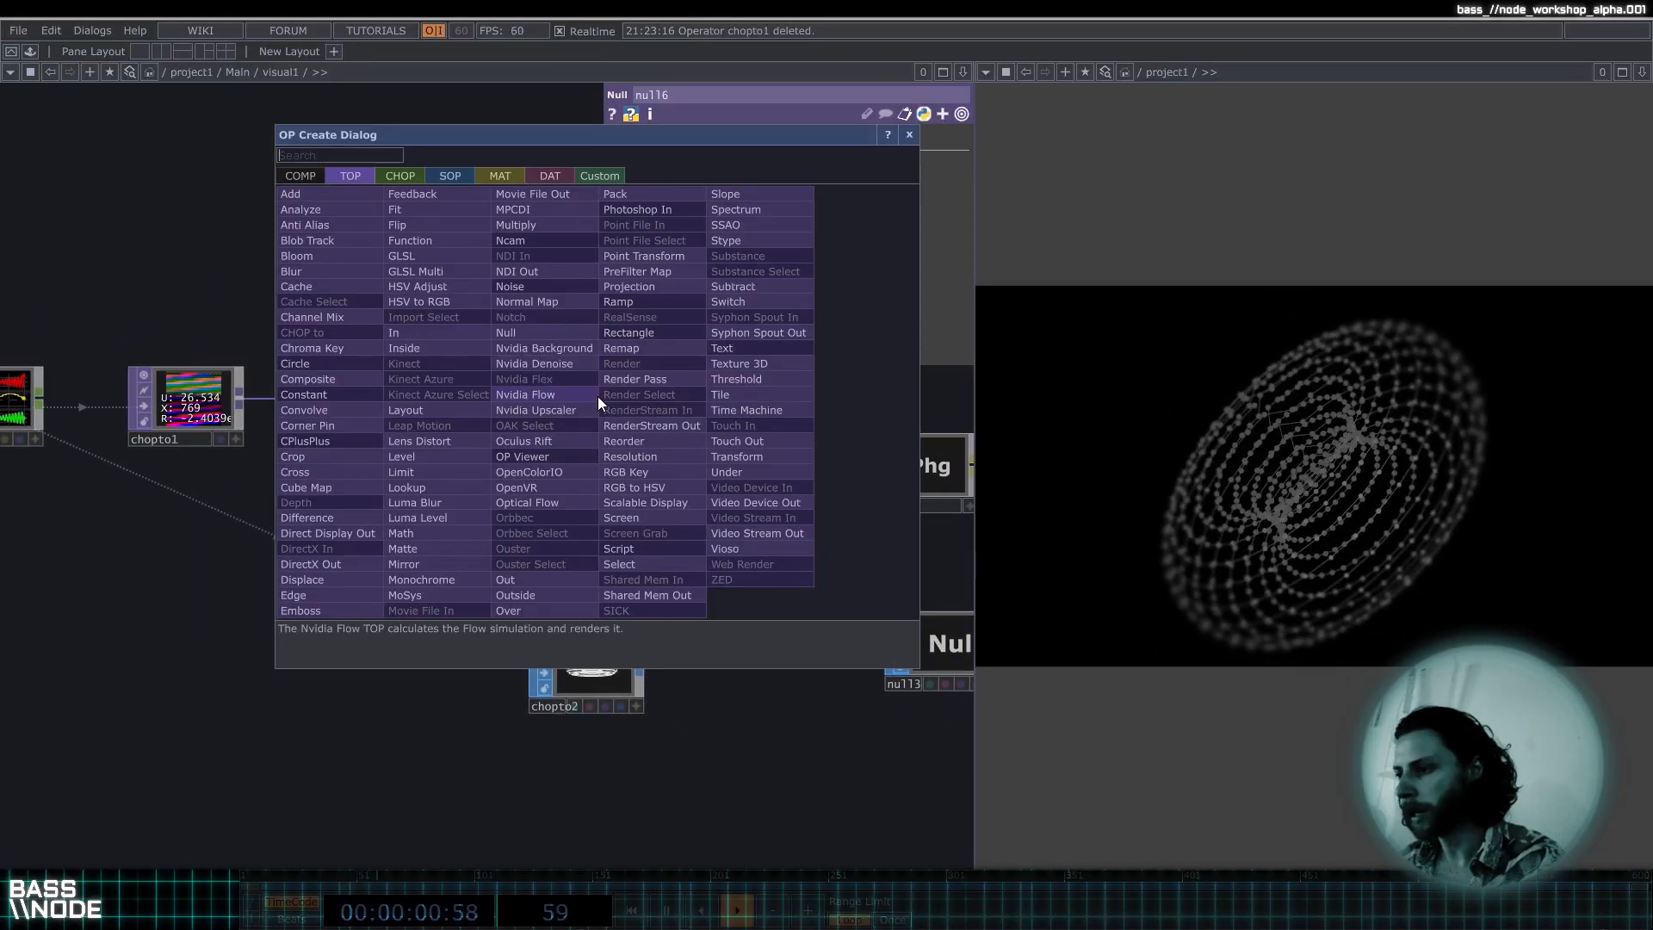
{"action": "left_click", "coordinate": [405, 175]}
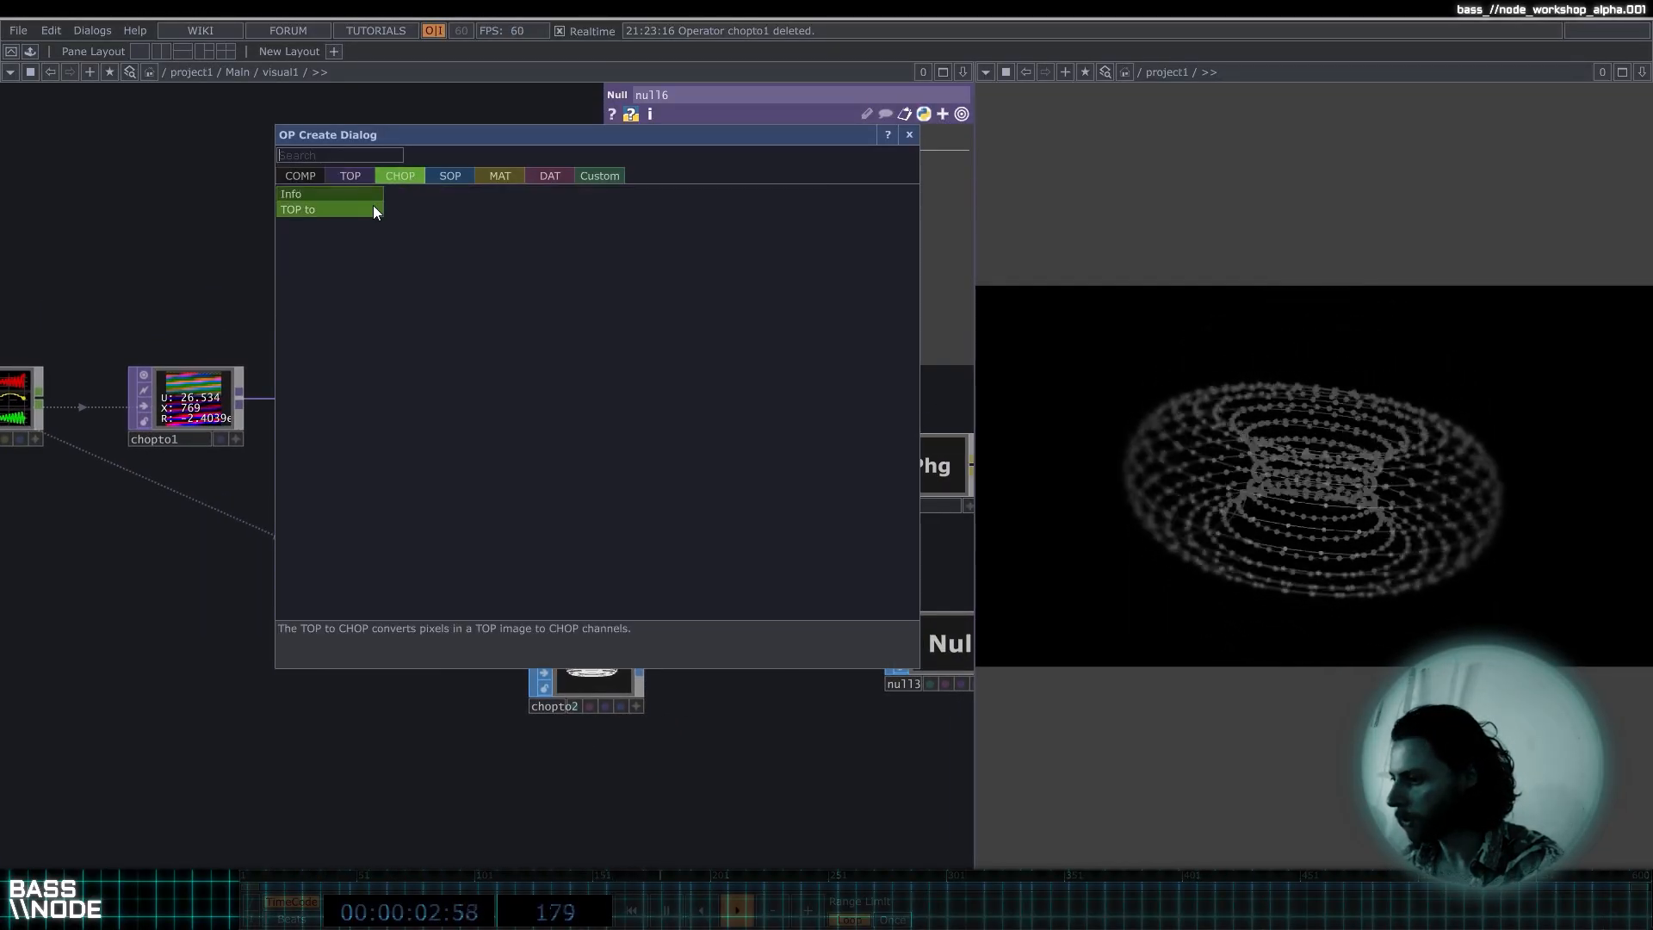
{"action": "left_click", "coordinate": [375, 209]}
{"action": "left_click", "coordinate": [693, 435]}
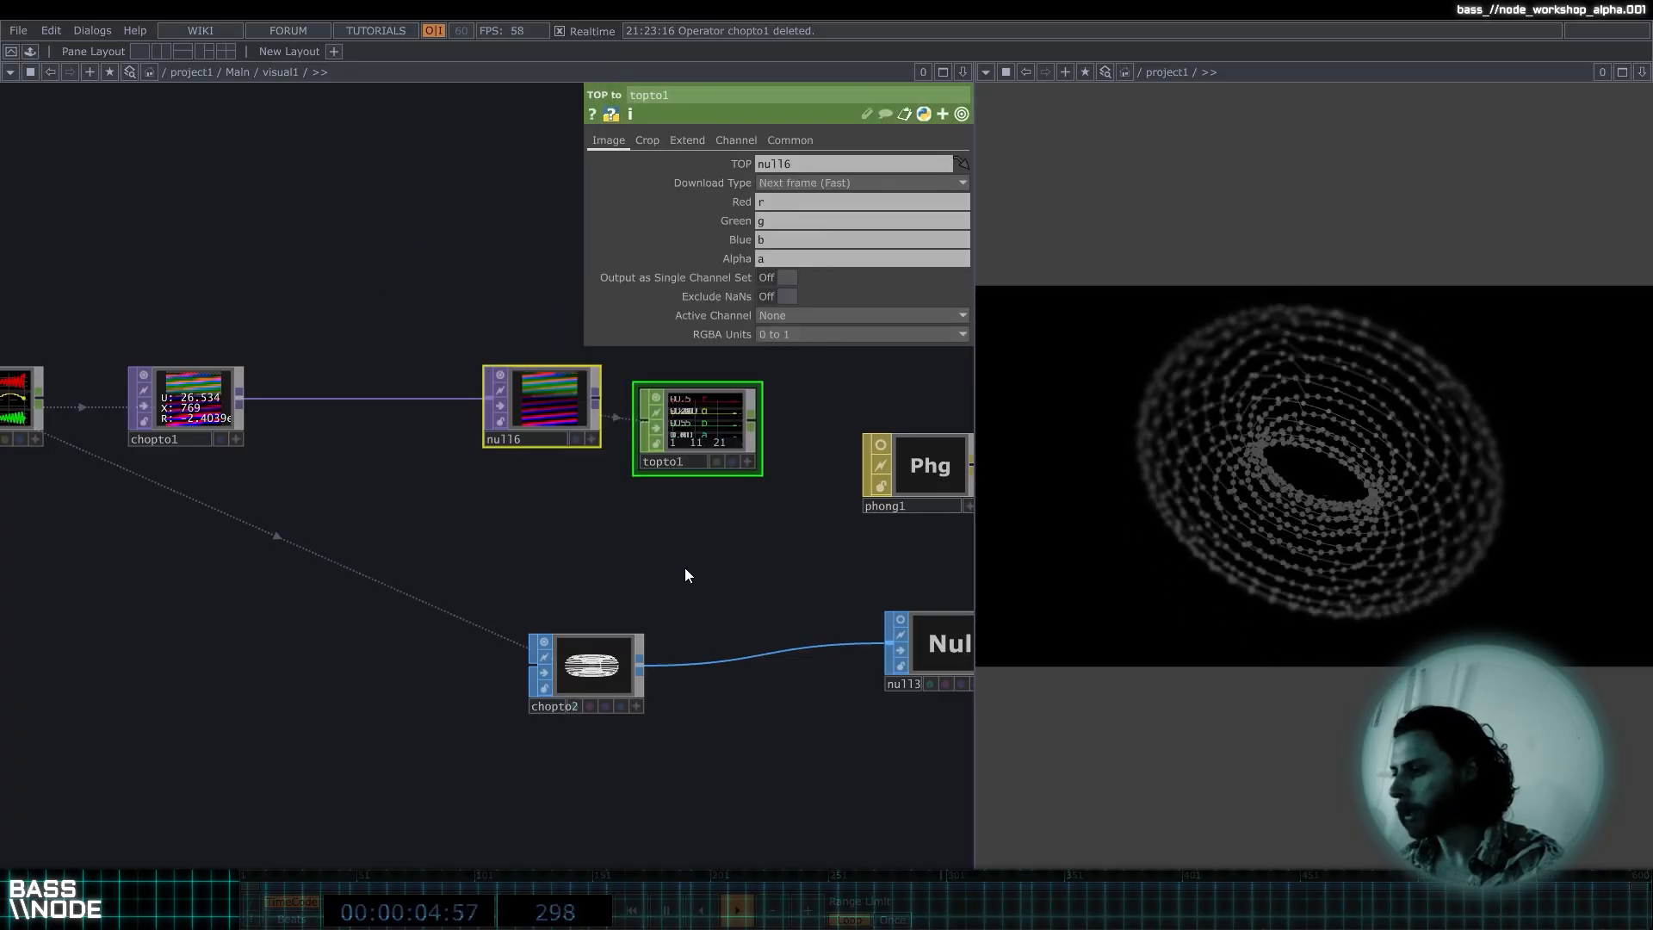
Examine the original channels in null5 and the channels that the TOP to CHOP outputs from null6's image.
{"action": "left_click_drag", "start_coordinate": [632, 572], "coordinate": [498, 570]}
{"action": "middle_click_drag", "start_coordinate": [566, 402], "coordinate": [544, 353]}
{"action": "middle_click_drag", "start_coordinate": [687, 490], "coordinate": [266, 470]}
{"action": "left_click_drag", "start_coordinate": [260, 470], "coordinate": [225, 472]}
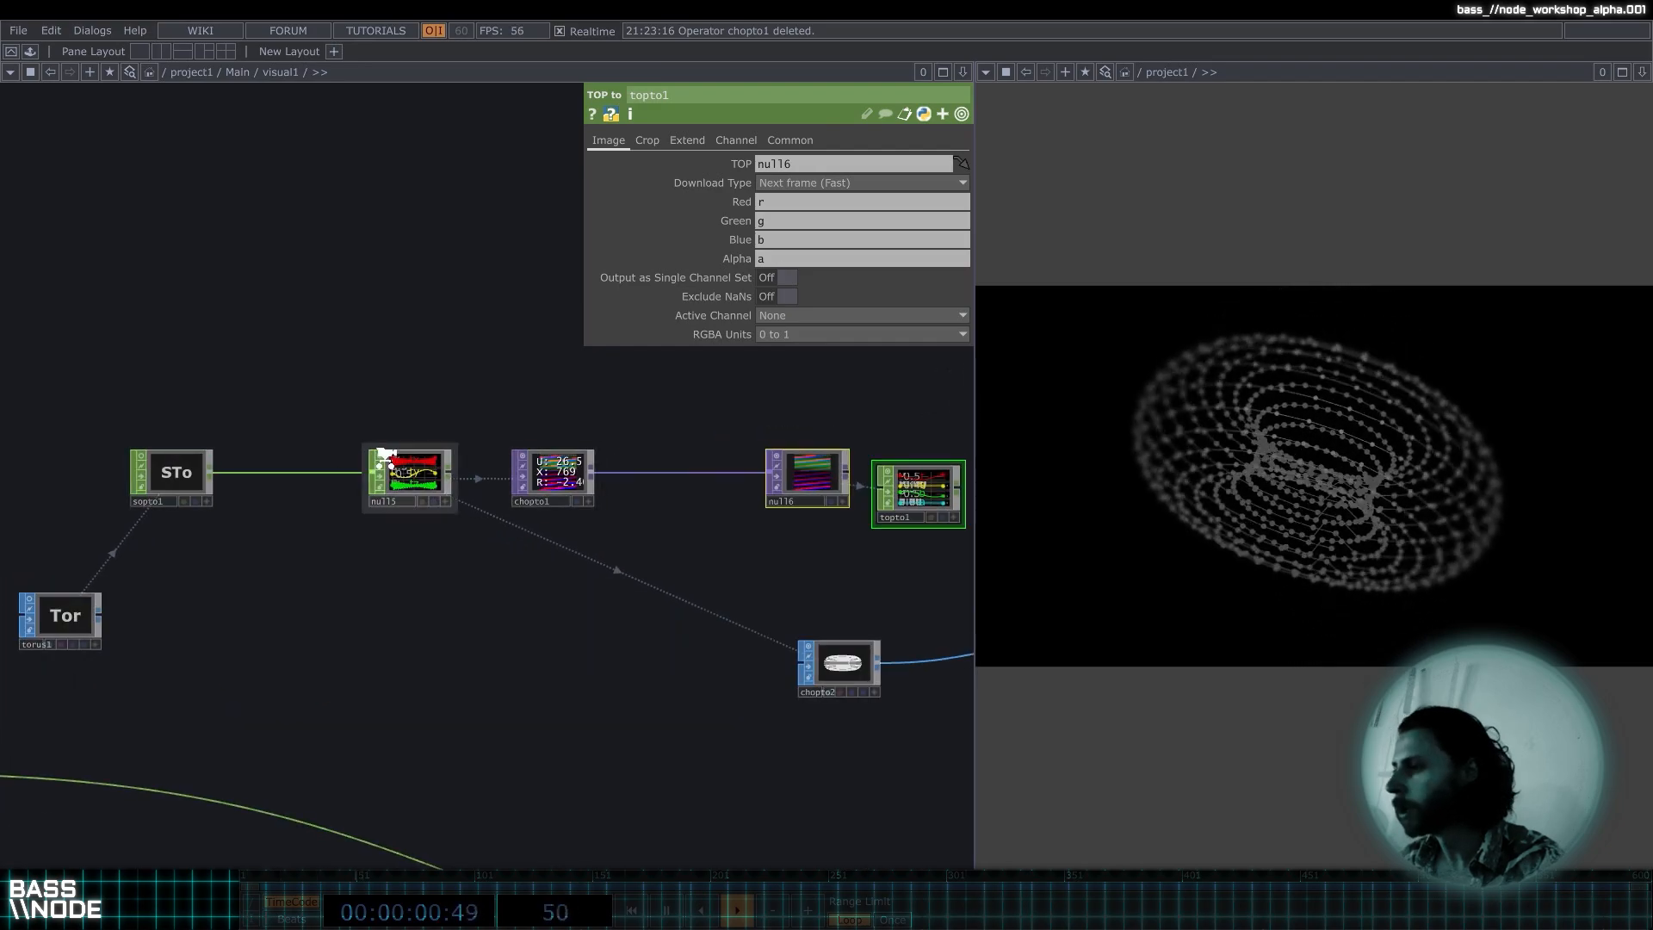
{"action": "middle_click_drag", "start_coordinate": [408, 464], "coordinate": [478, 483]}
{"action": "left_click_drag", "start_coordinate": [621, 506], "coordinate": [400, 521]}
{"action": "scroll", "coordinate": [438, 502], "scroll_direction": "down", "scroll_amount": 5}
{"action": "left_click_drag", "start_coordinate": [620, 635], "coordinate": [402, 638]}
{"action": "scroll", "coordinate": [868, 539], "scroll_direction": "up", "scroll_amount": 5}
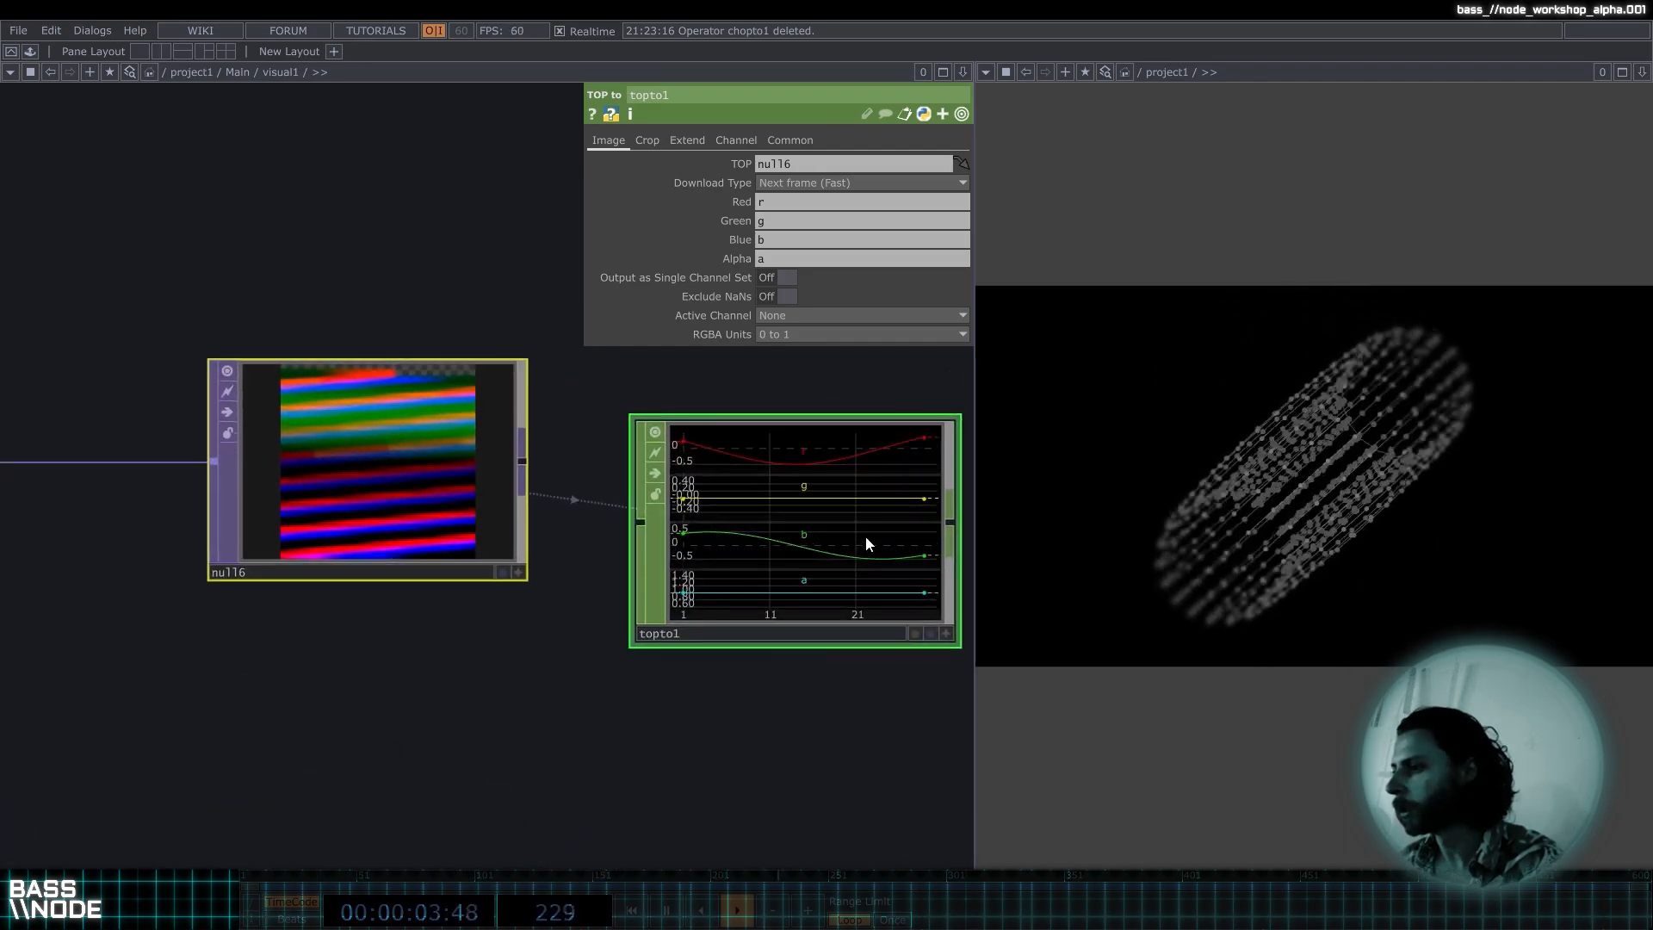
Review the TOP to CHOP's crop options, keeping Row (U), and turn on Output as Single Channel Set.
{"action": "left_click", "coordinate": [648, 140]}
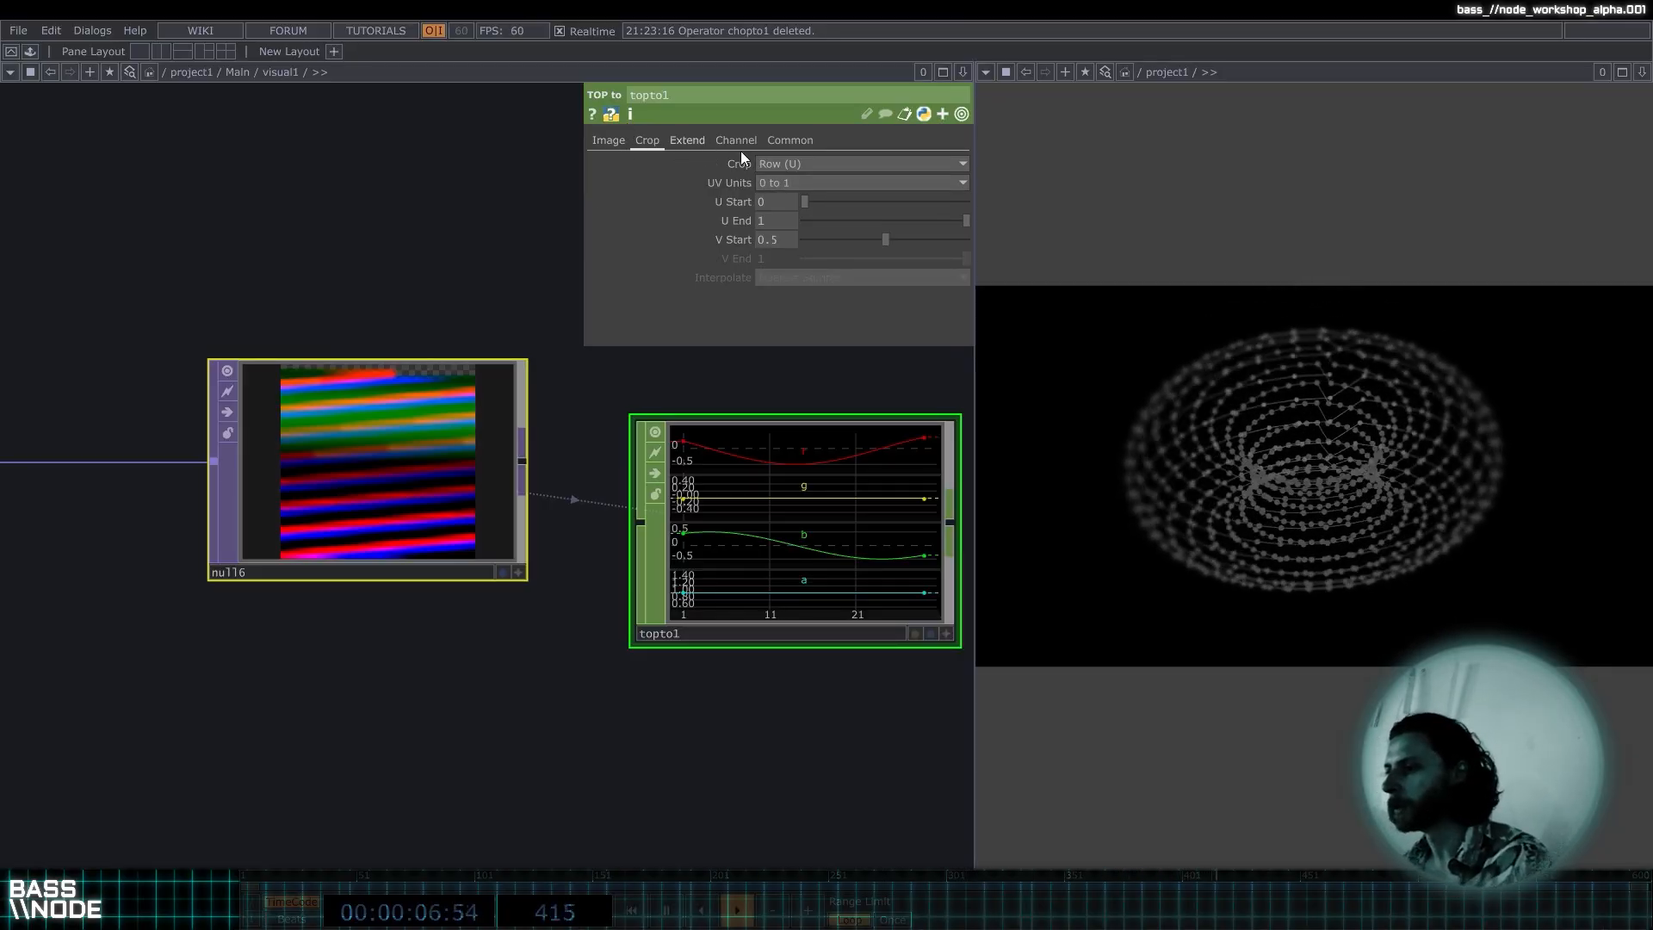
{"action": "left_click", "coordinate": [771, 163]}
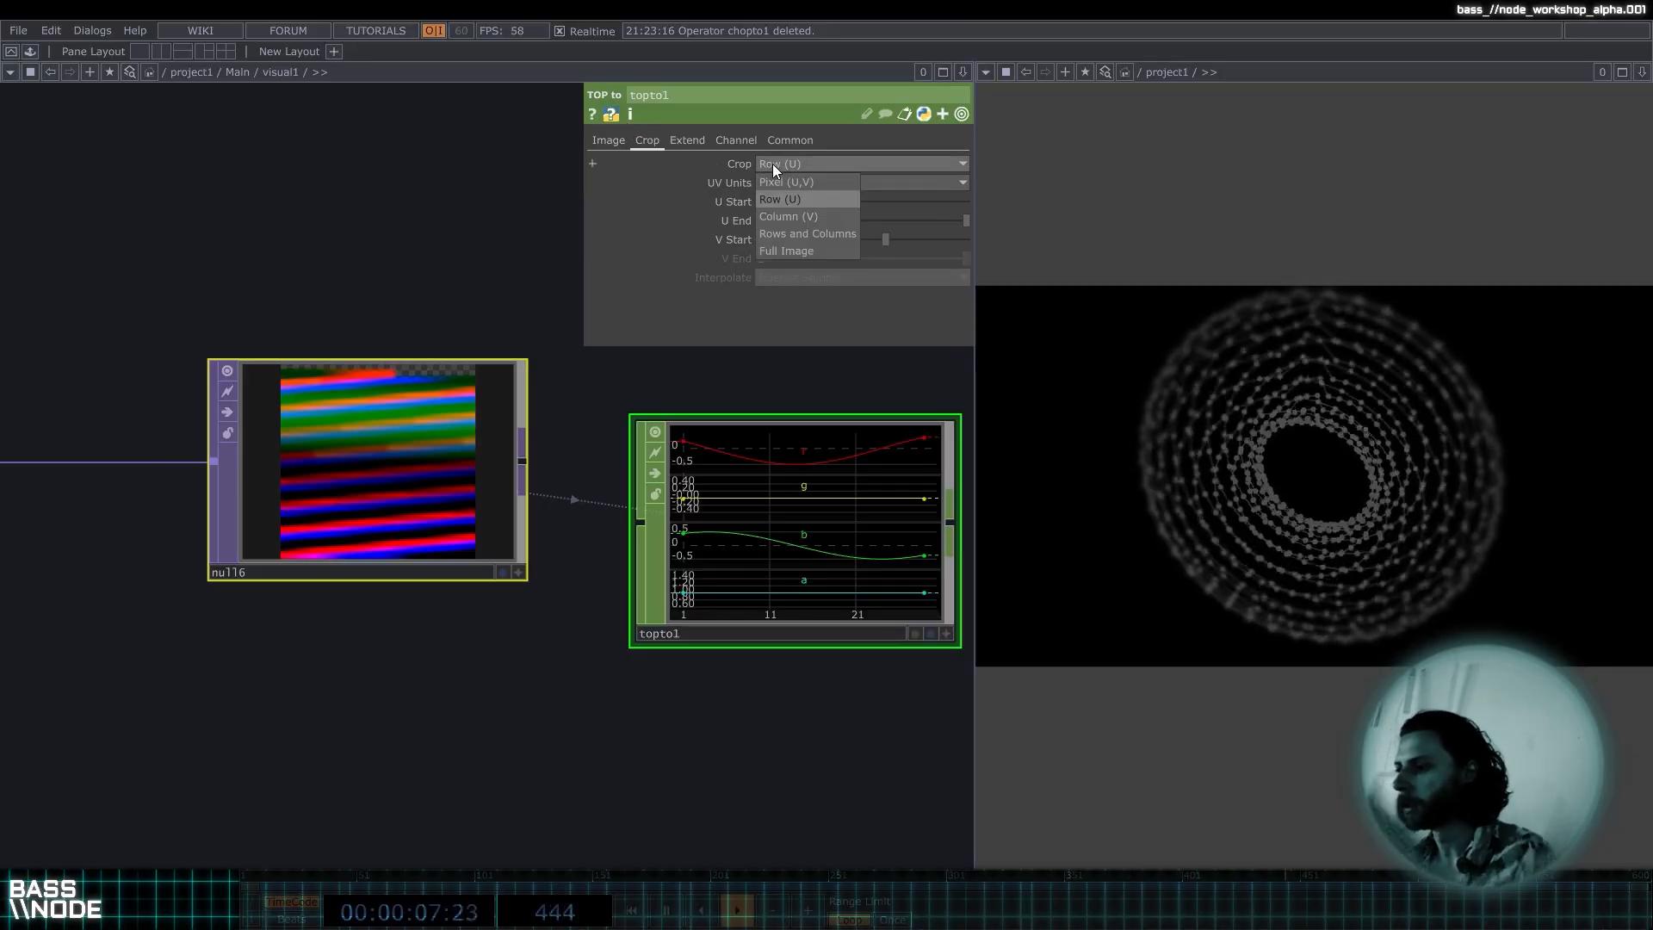
{"action": "left_click", "coordinate": [803, 202]}
{"action": "left_click", "coordinate": [619, 141]}
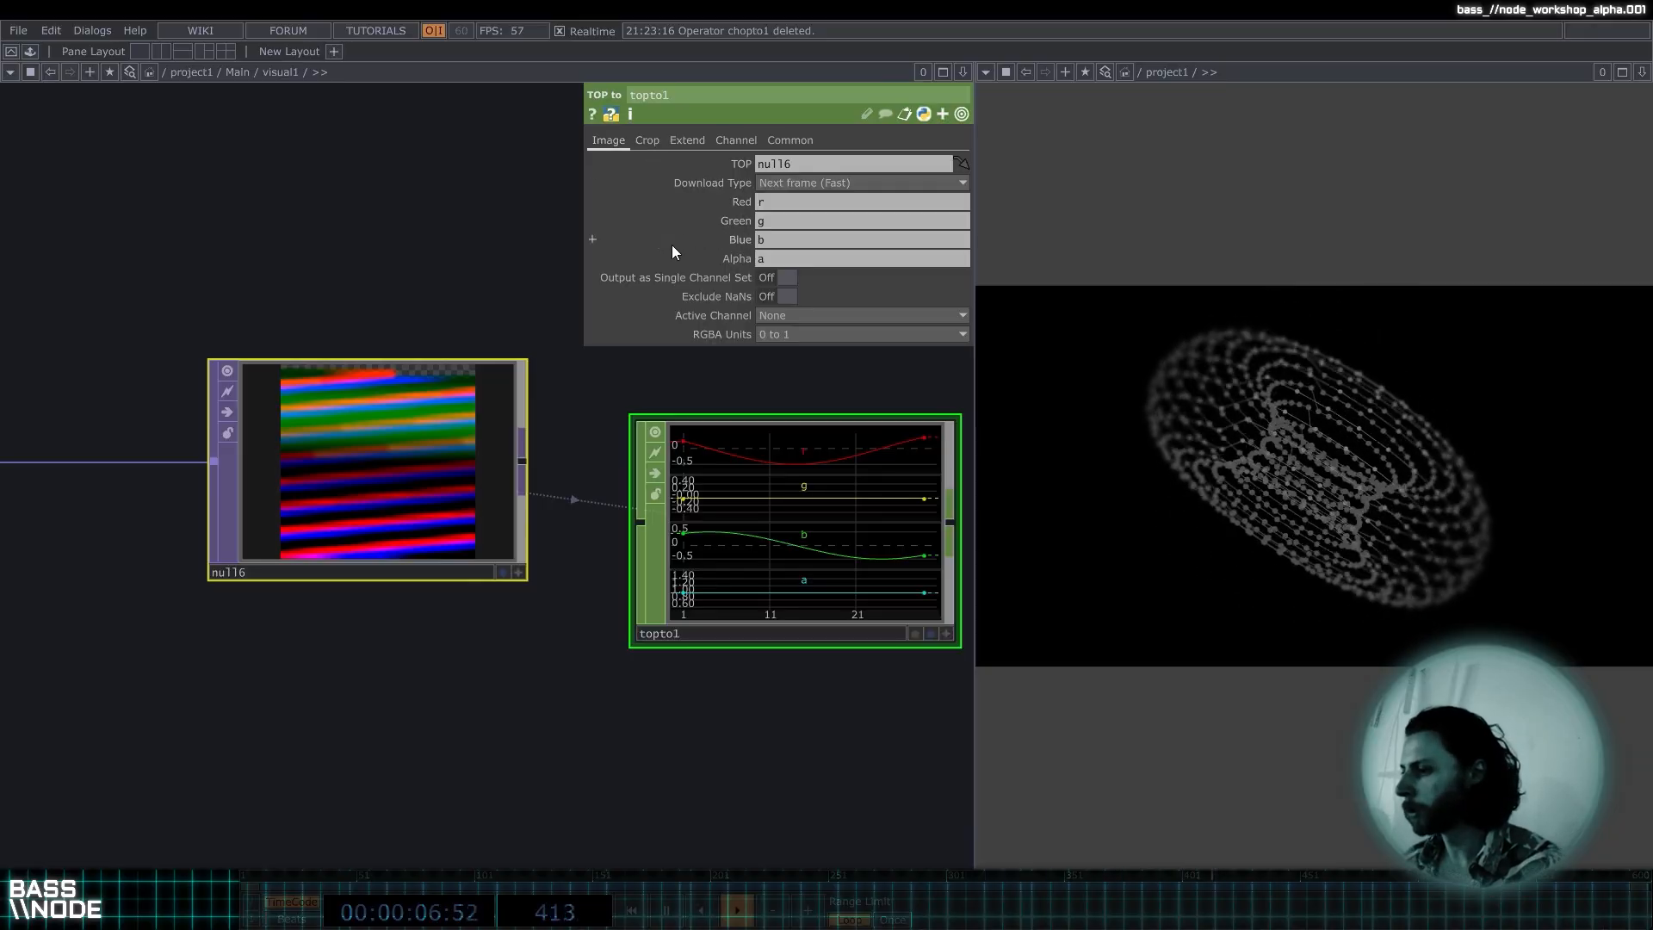
{"action": "left_click", "coordinate": [777, 279]}
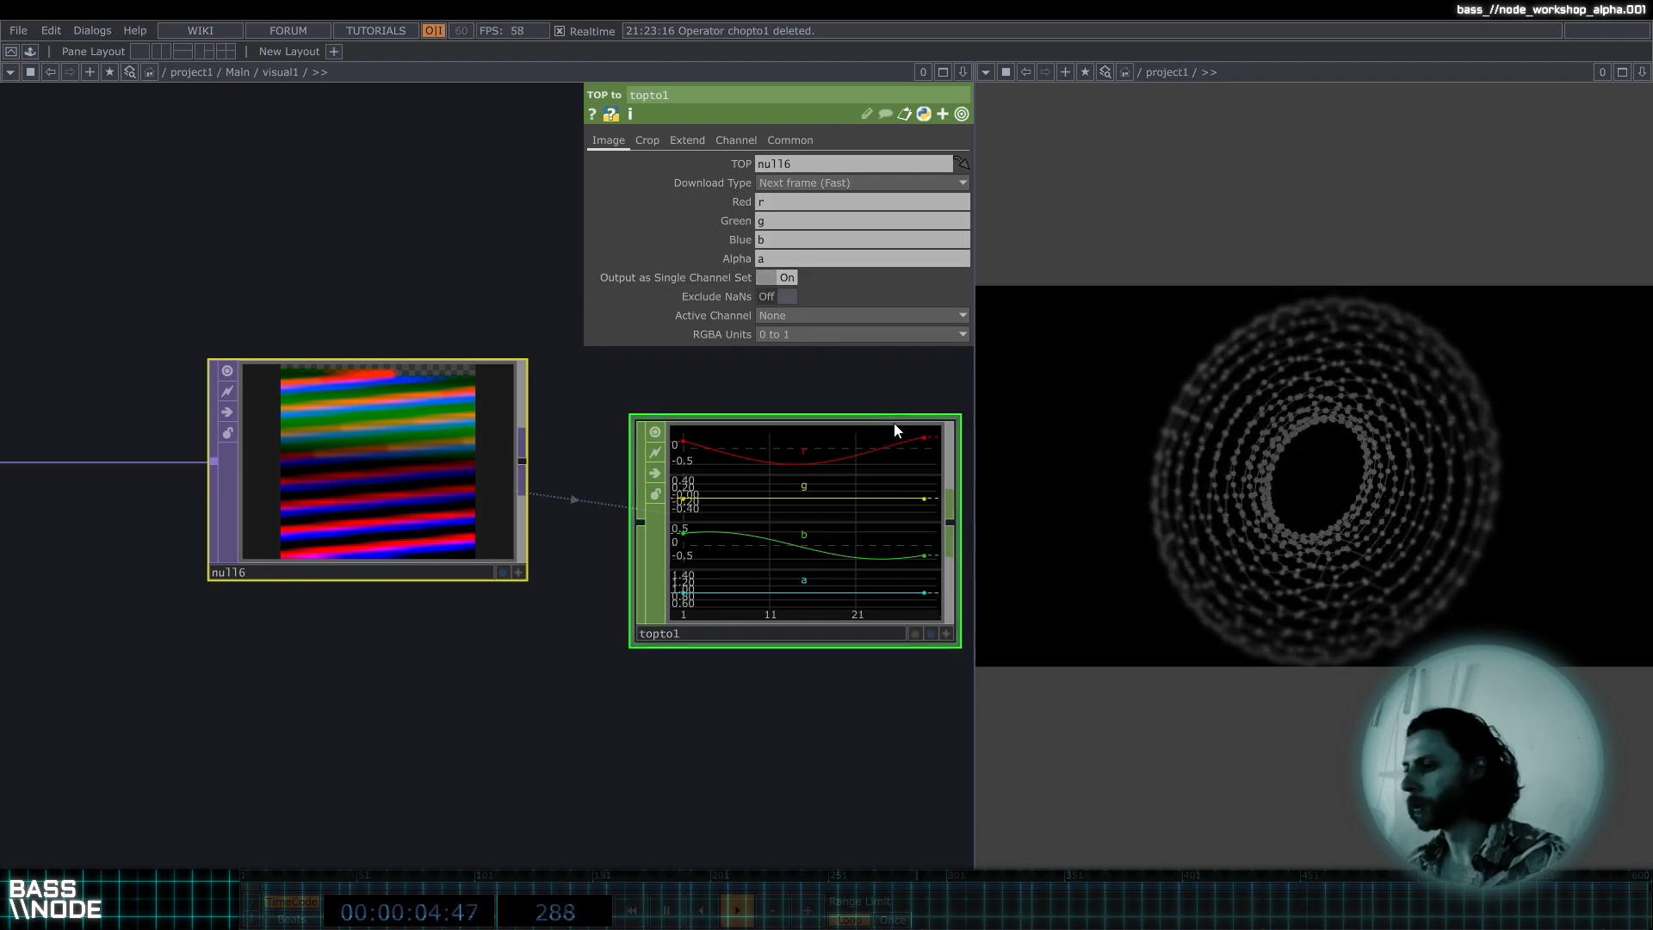
Shift null6 and the TOP to CHOP together slightly up and to the left, away from the Phong material.
{"action": "left_click_drag", "start_coordinate": [859, 392], "coordinate": [600, 372]}
{"action": "scroll", "coordinate": [558, 429], "scroll_direction": "down", "scroll_amount": 5}
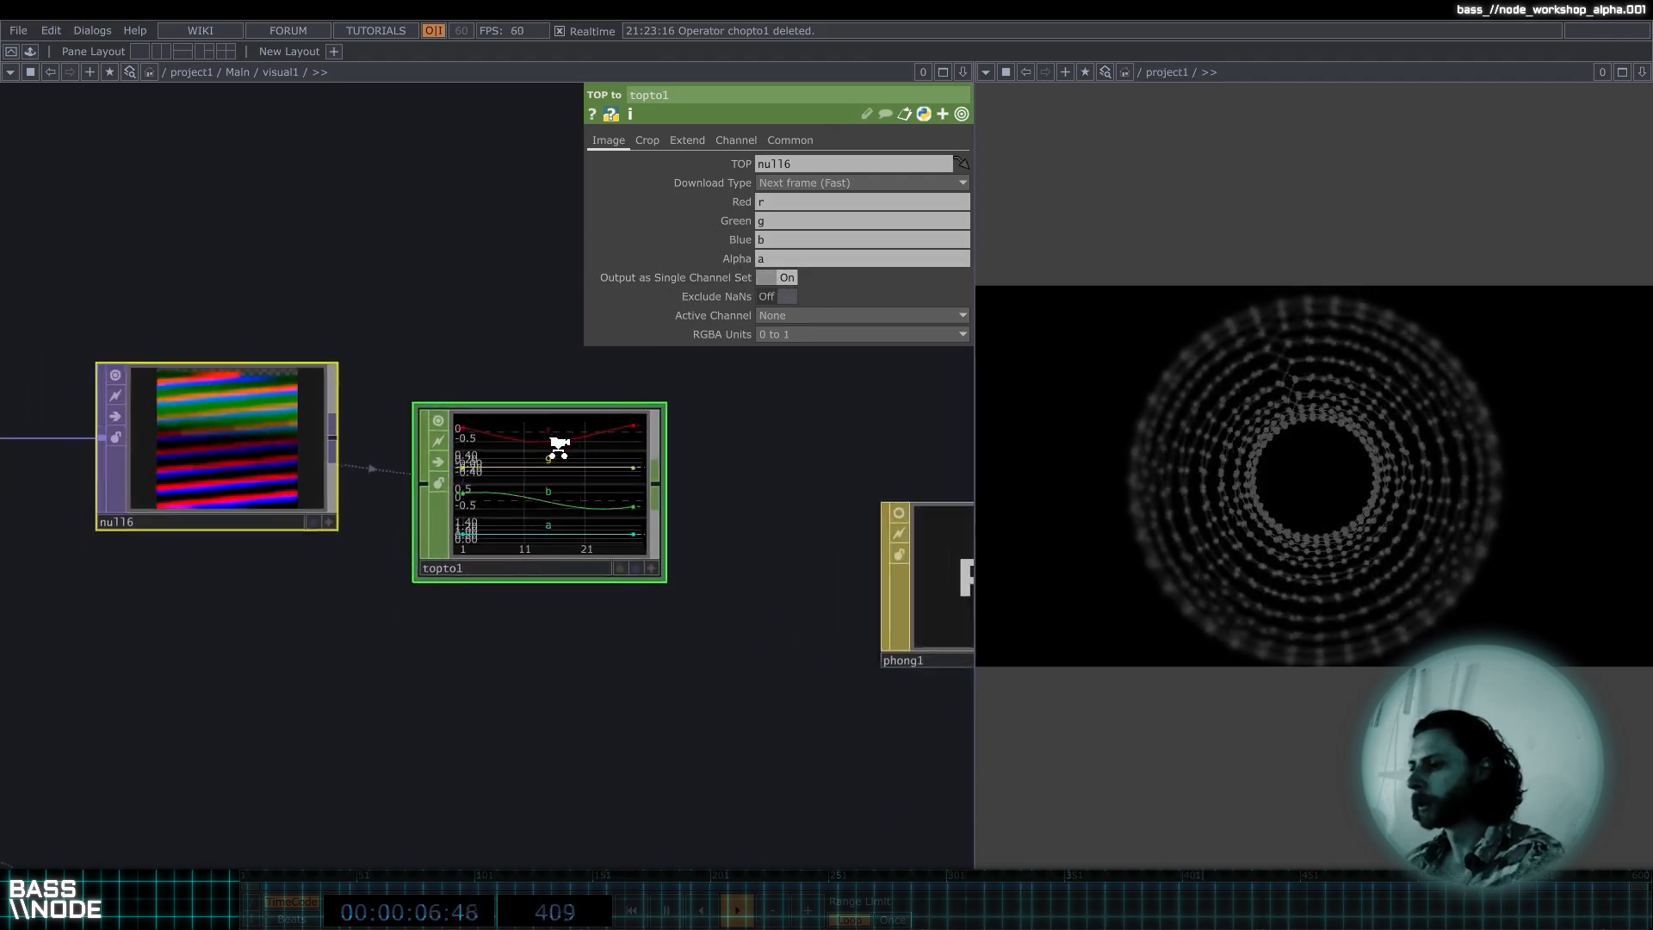
{"action": "scroll", "coordinate": [570, 457], "scroll_direction": "up", "scroll_amount": 2}
{"action": "scroll", "coordinate": [570, 456], "scroll_direction": "up", "scroll_amount": 1}
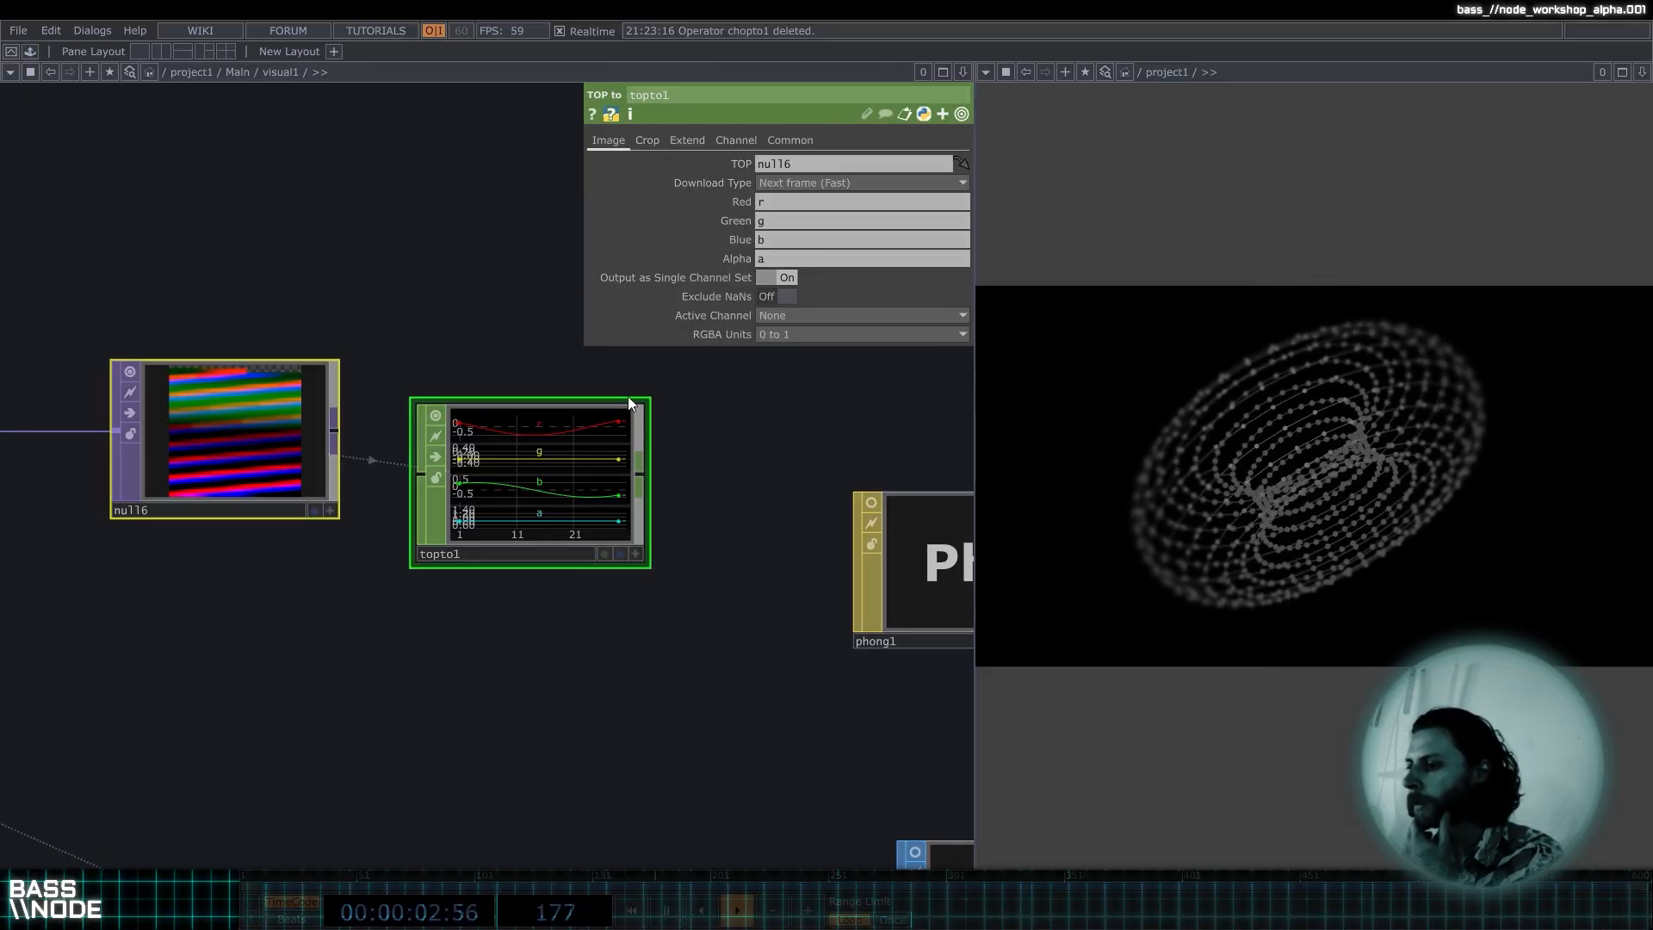
{"action": "right_click_drag", "start_coordinate": [711, 388], "coordinate": [299, 473]}
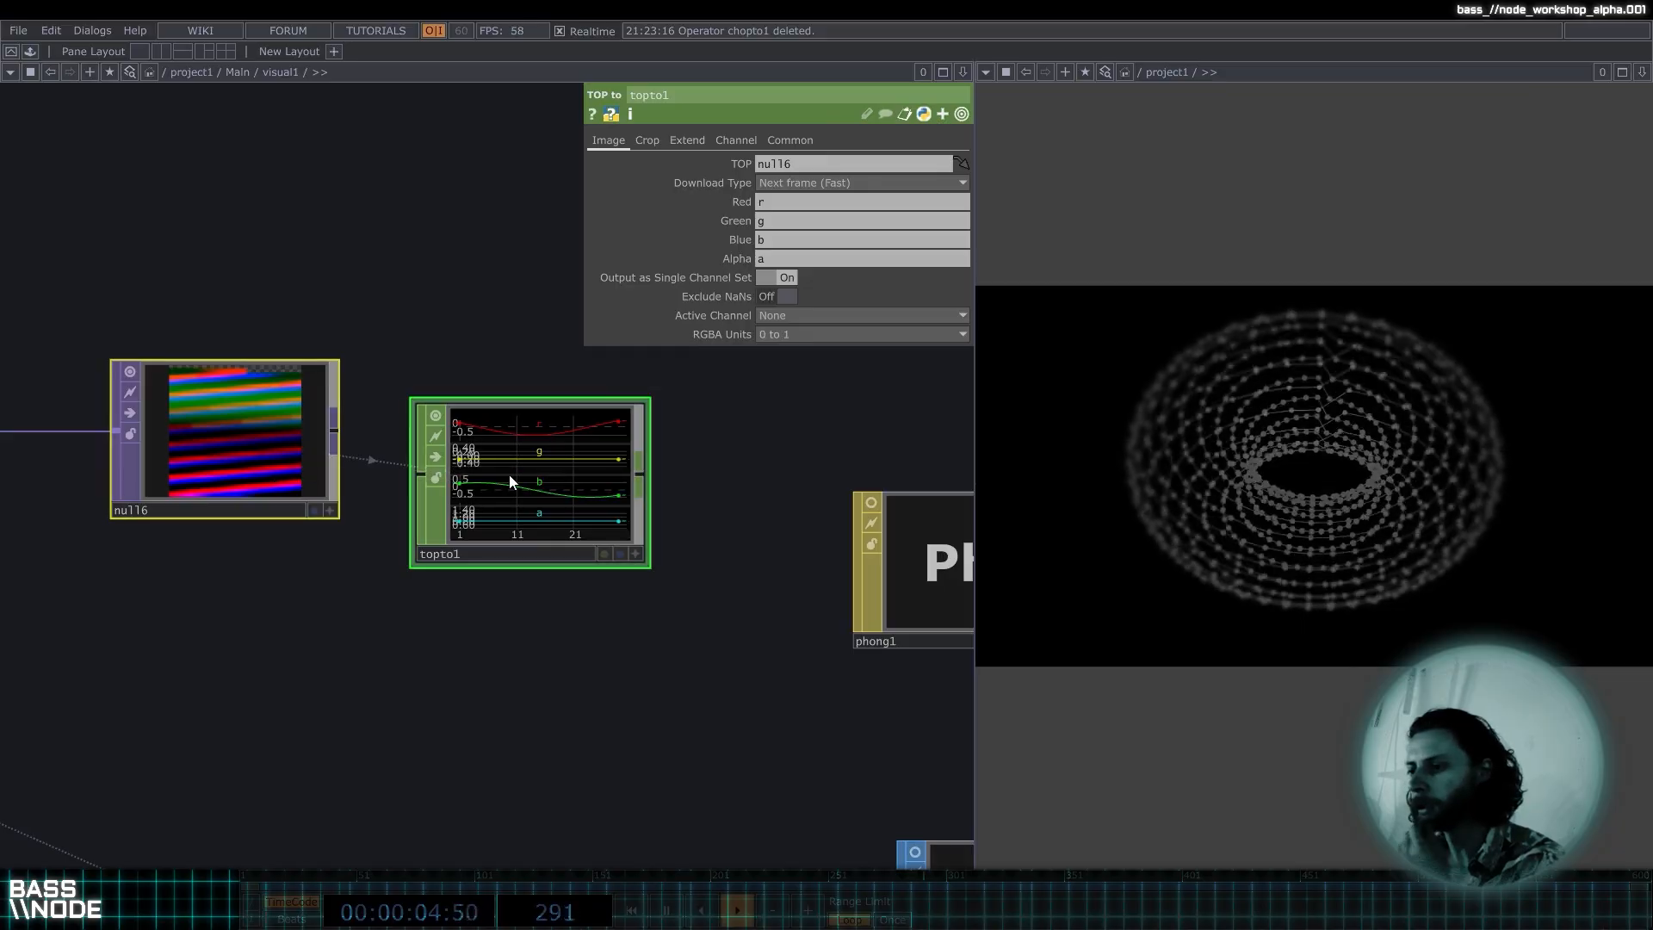
{"action": "left_click_drag", "start_coordinate": [511, 466], "coordinate": [381, 422]}
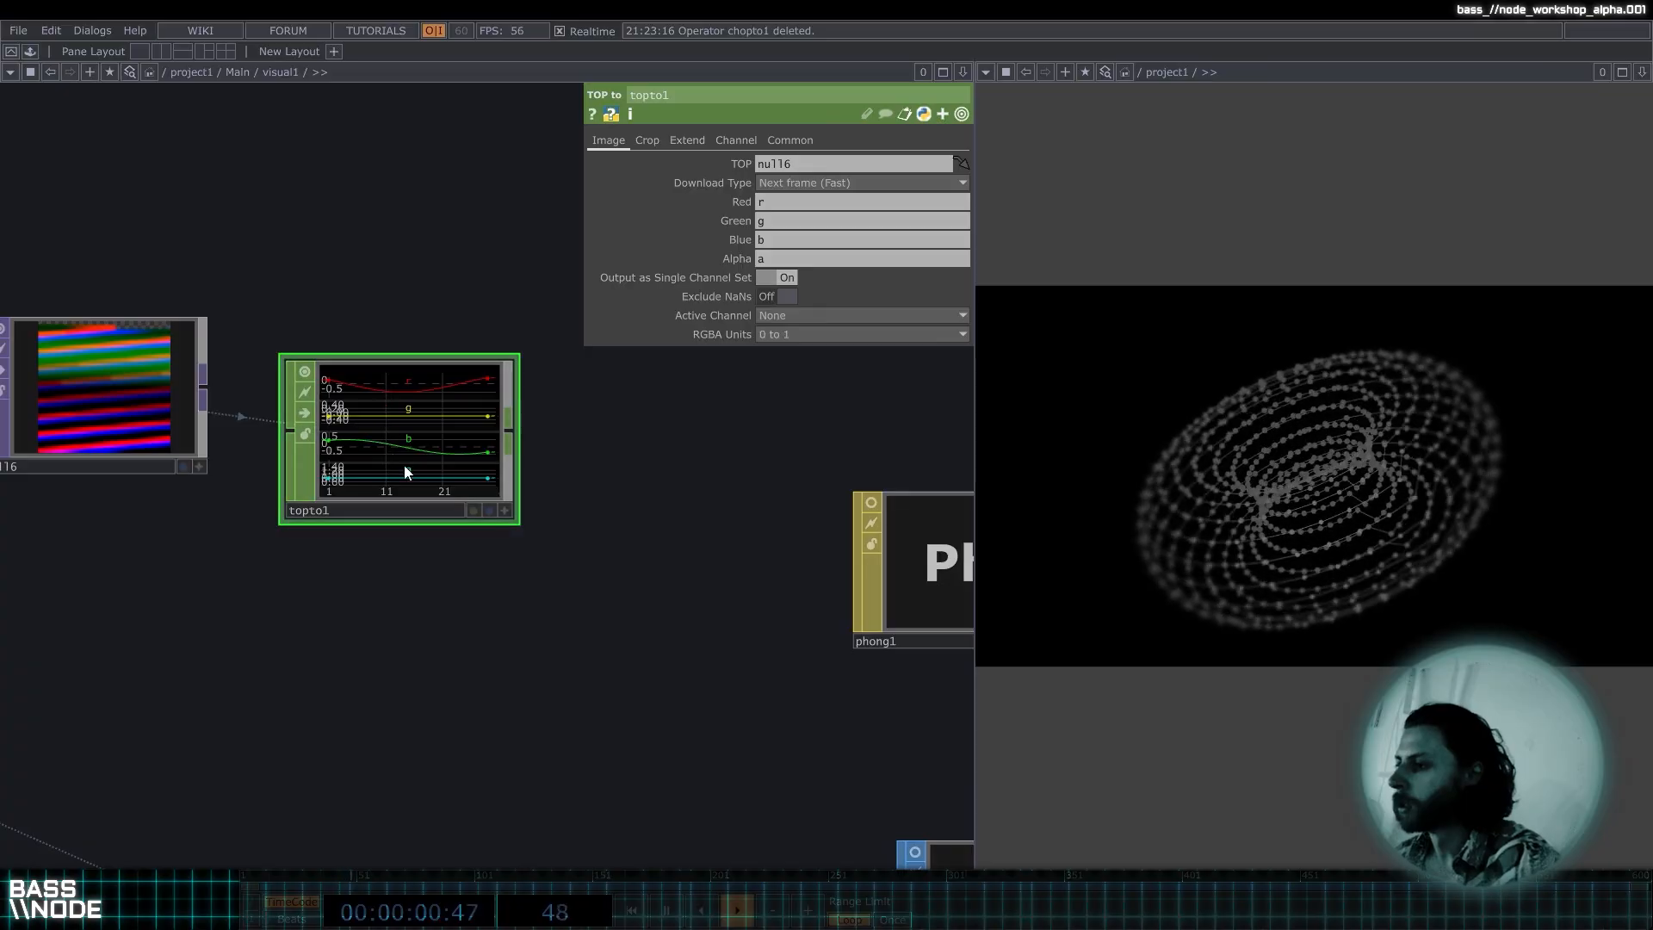
Set the TOP to CHOP's crop to Full Image.
{"action": "left_click", "coordinate": [646, 139]}
{"action": "left_click", "coordinate": [834, 164]}
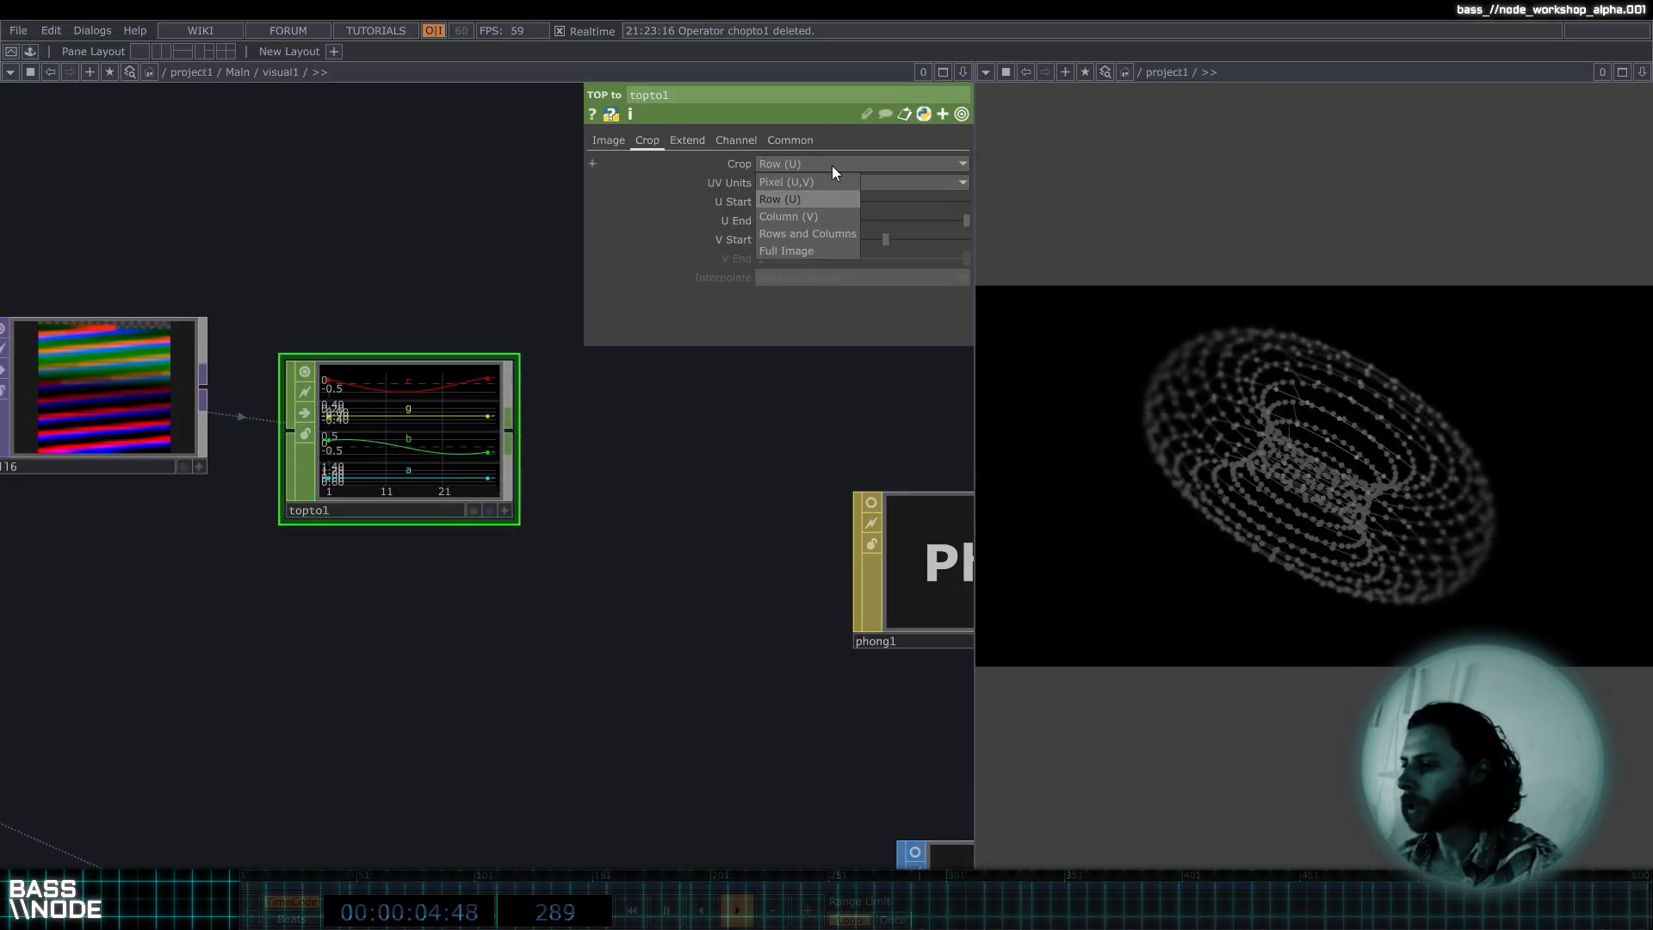
{"action": "left_click", "coordinate": [816, 249]}
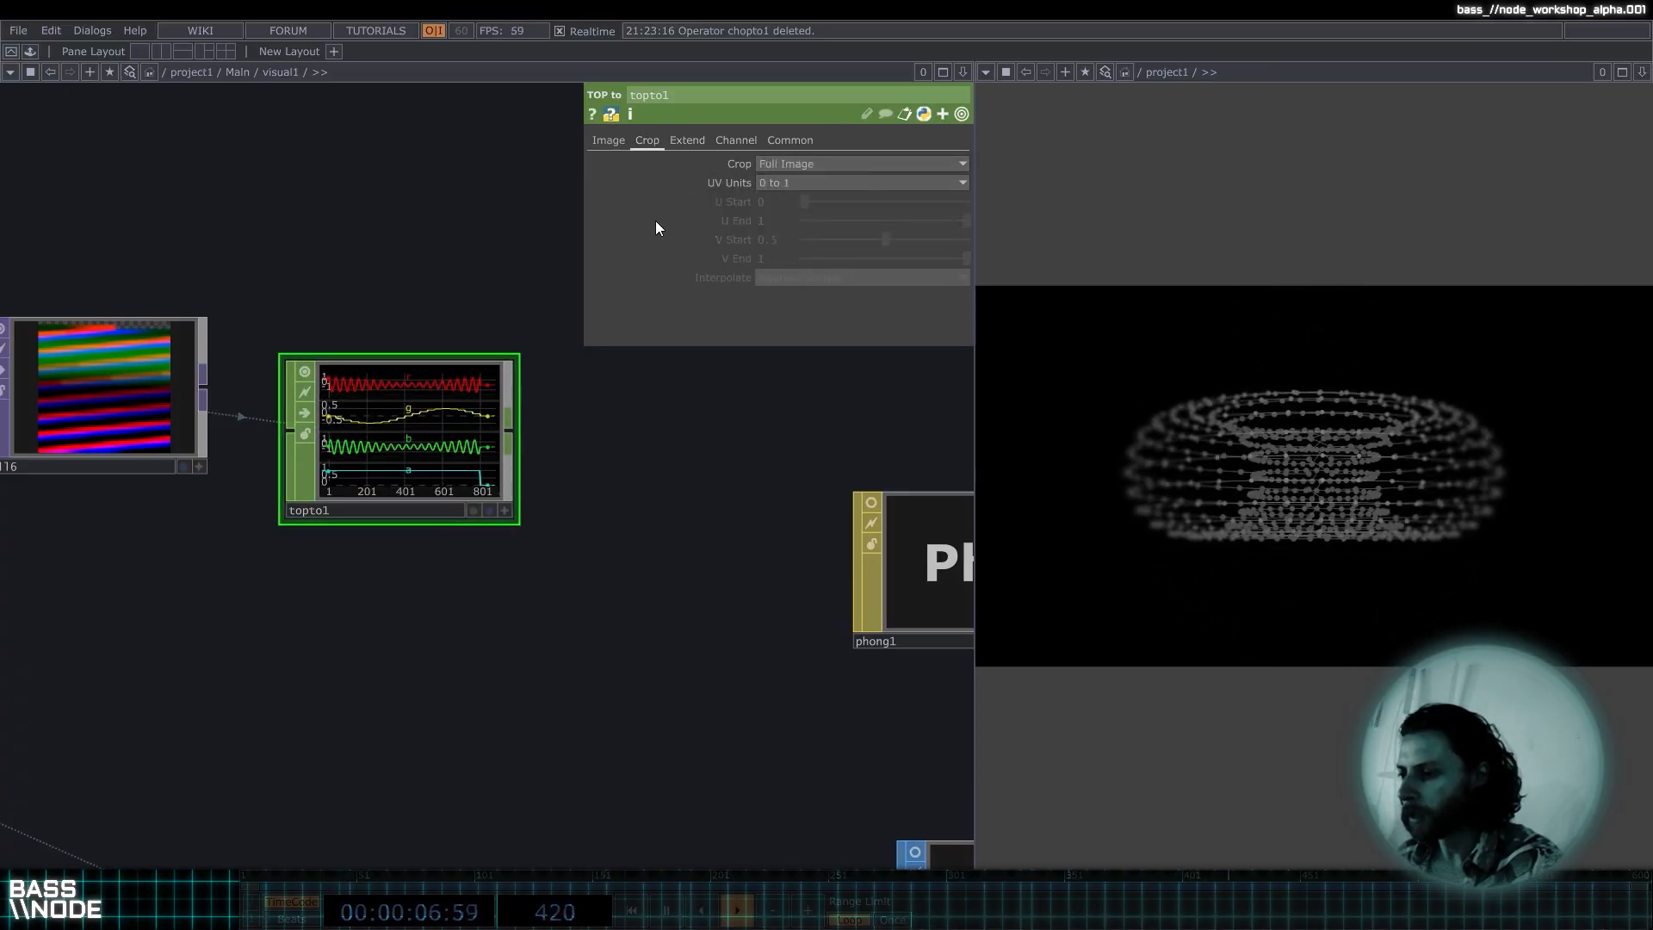
Place the TOP to CHOP directly beneath null5 and compare the channel waveforms of the two nodes.
{"action": "scroll", "coordinate": [606, 354], "scroll_direction": "down", "scroll_amount": 3}
{"action": "left_click_drag", "start_coordinate": [516, 435], "coordinate": [141, 622]}
{"action": "left_click_drag", "start_coordinate": [689, 471], "coordinate": [70, 430]}
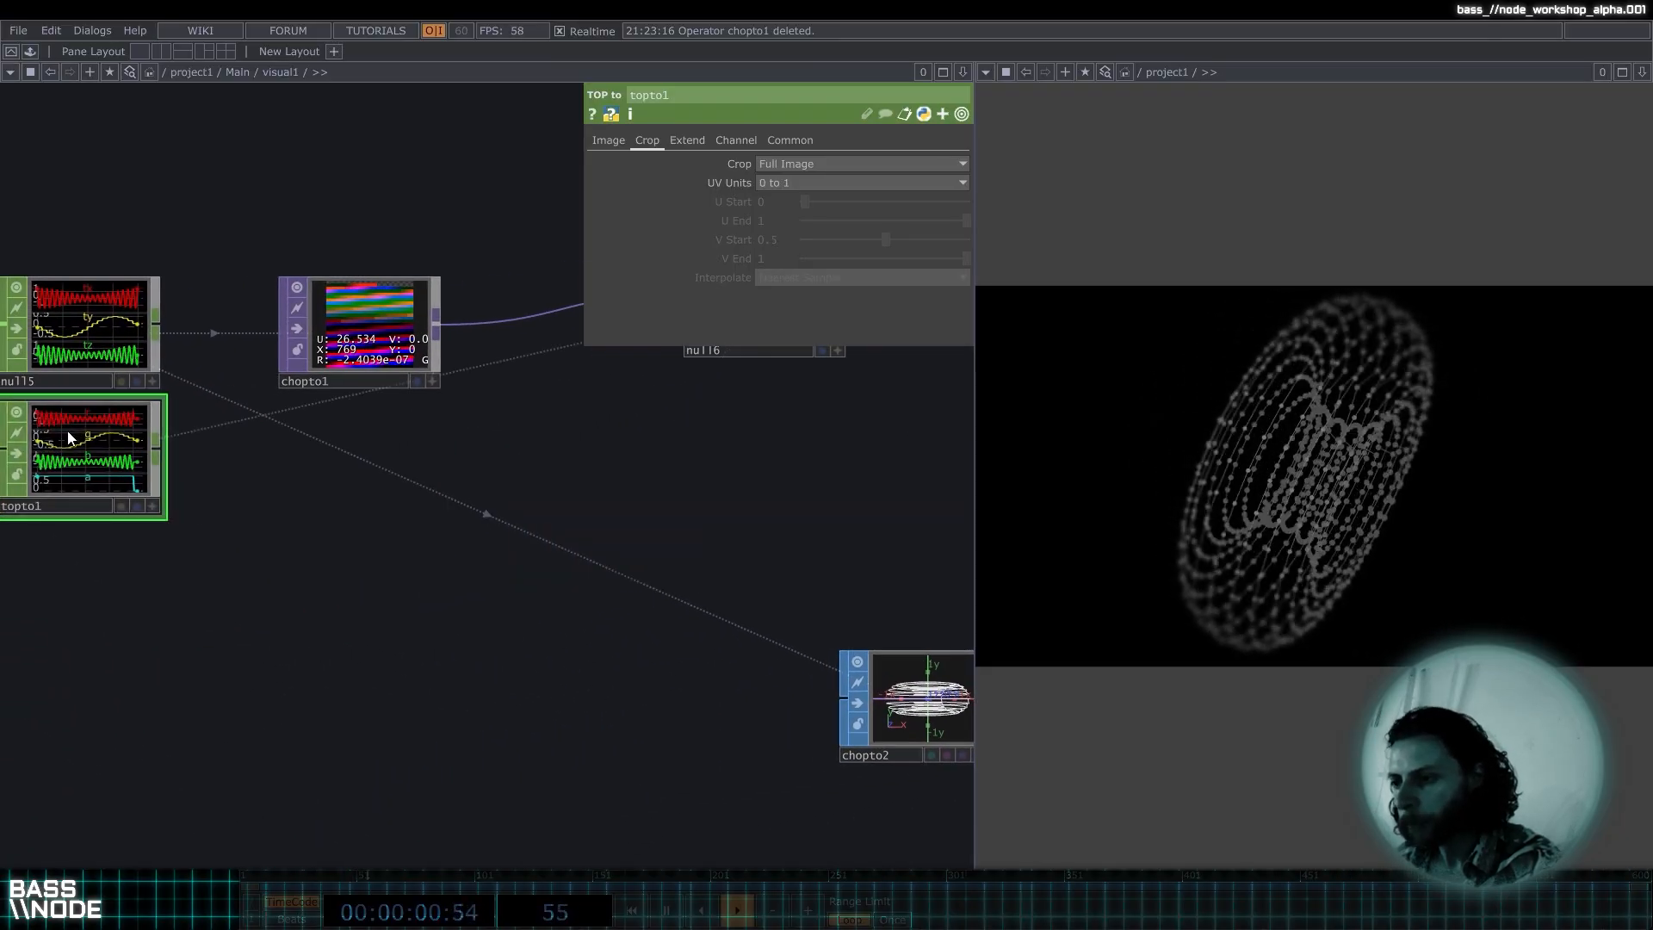
{"action": "scroll", "coordinate": [71, 431], "scroll_direction": "up", "scroll_amount": 3}
{"action": "left_click_drag", "start_coordinate": [399, 417], "coordinate": [522, 472]}
{"action": "scroll", "coordinate": [190, 418], "scroll_direction": "up", "scroll_amount": 3}
{"action": "scroll", "coordinate": [518, 481], "scroll_direction": "down", "scroll_amount": 3}
{"action": "left_click_drag", "start_coordinate": [644, 484], "coordinate": [365, 528]}
{"action": "scroll", "coordinate": [406, 395], "scroll_direction": "down", "scroll_amount": 2}
{"action": "scroll", "coordinate": [426, 548], "scroll_direction": "down", "scroll_amount": 1}
{"action": "scroll", "coordinate": [489, 578], "scroll_direction": "down", "scroll_amount": 1}
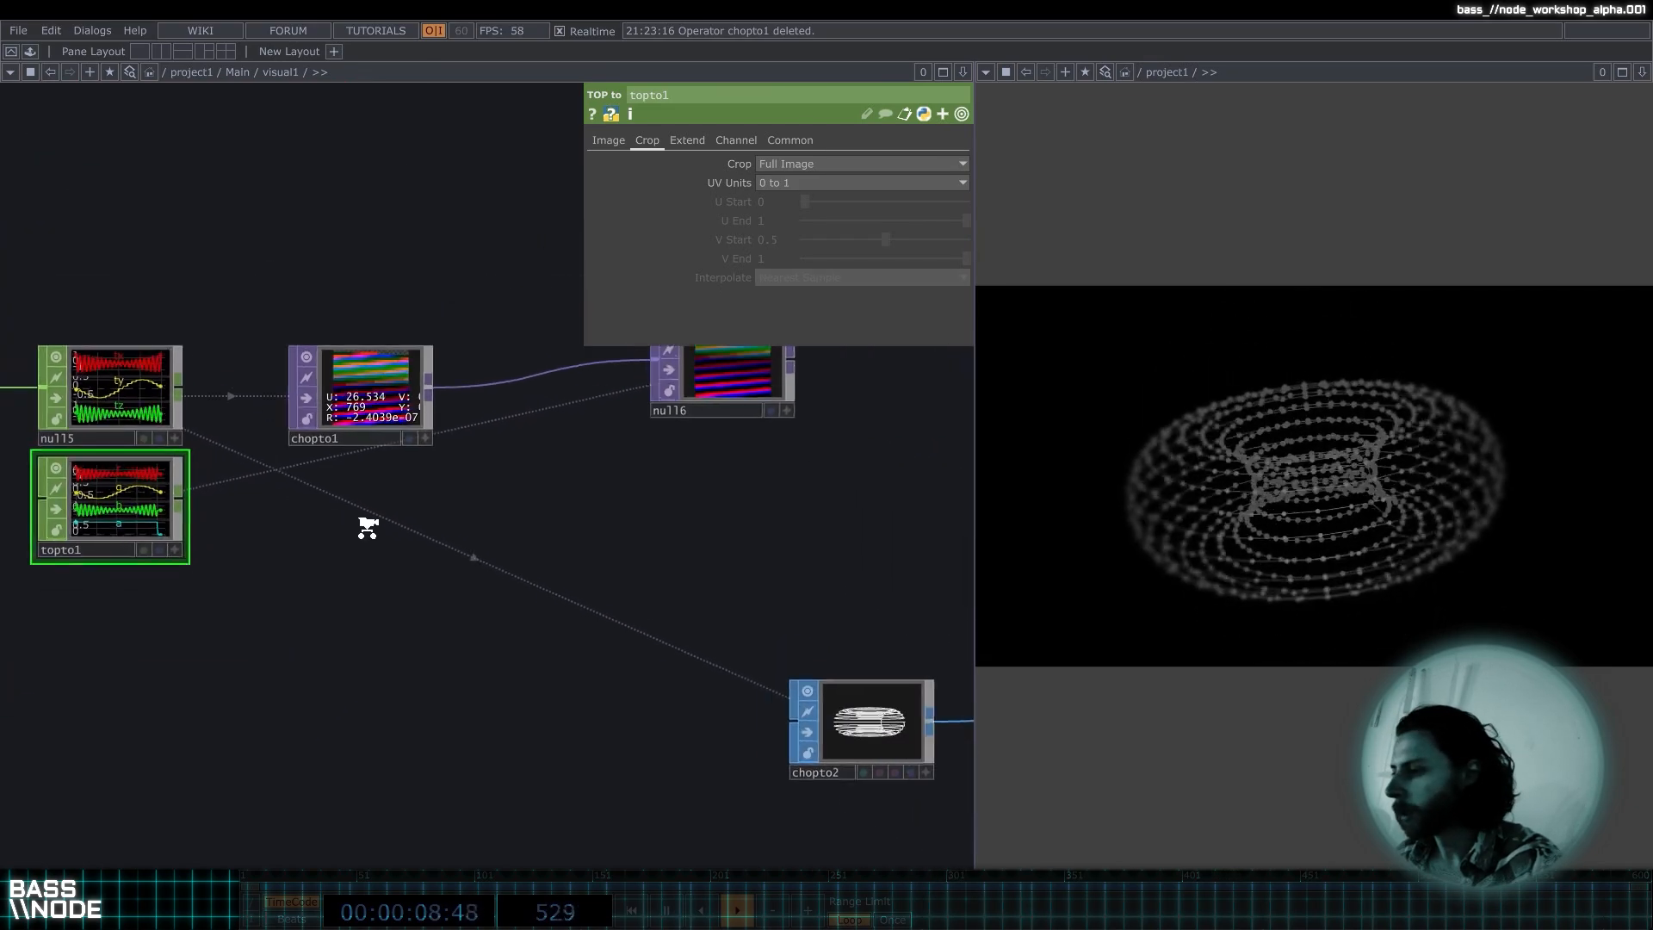
{"action": "scroll", "coordinate": [359, 524], "scroll_direction": "down", "scroll_amount": 2}
Return the TOP to CHOP to the right of null6 and add a Null CHOP below it from its output.
{"action": "left_click_drag", "start_coordinate": [186, 494], "coordinate": [823, 463]}
{"action": "left_click_drag", "start_coordinate": [479, 565], "coordinate": [81, 528]}
{"action": "key", "text": "alt+n"}
{"action": "left_click", "coordinate": [508, 530]}
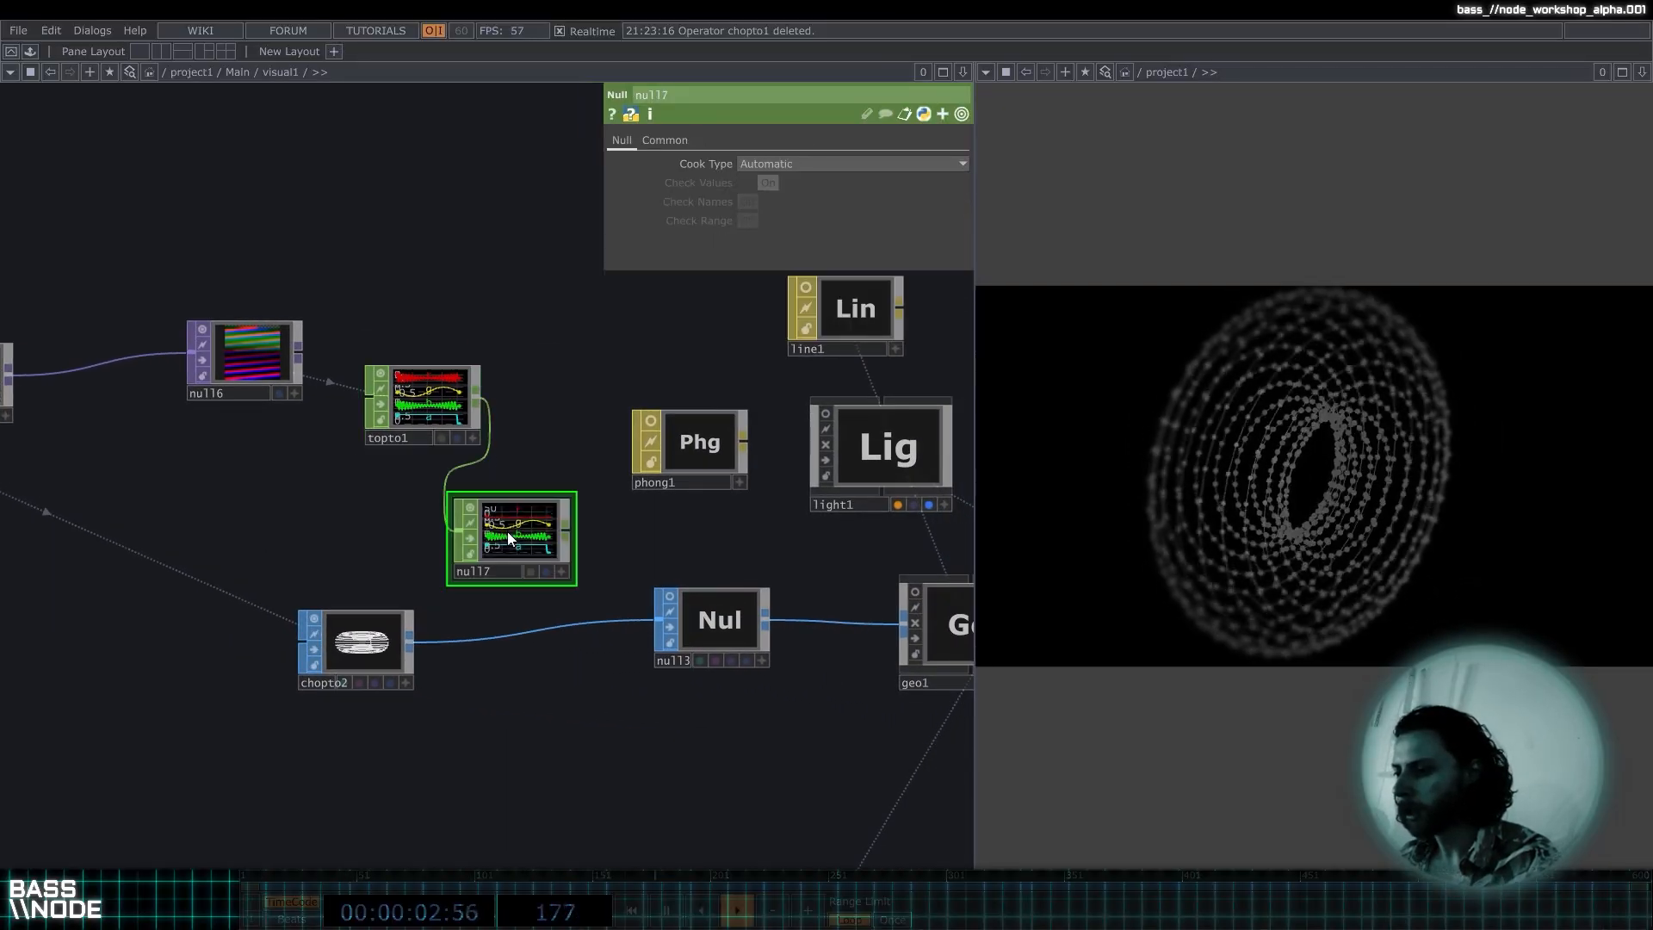
Move the chopto2 SOP directly beneath null7 and assign null7 as its source CHOP.
{"action": "left_click", "coordinate": [370, 646]}
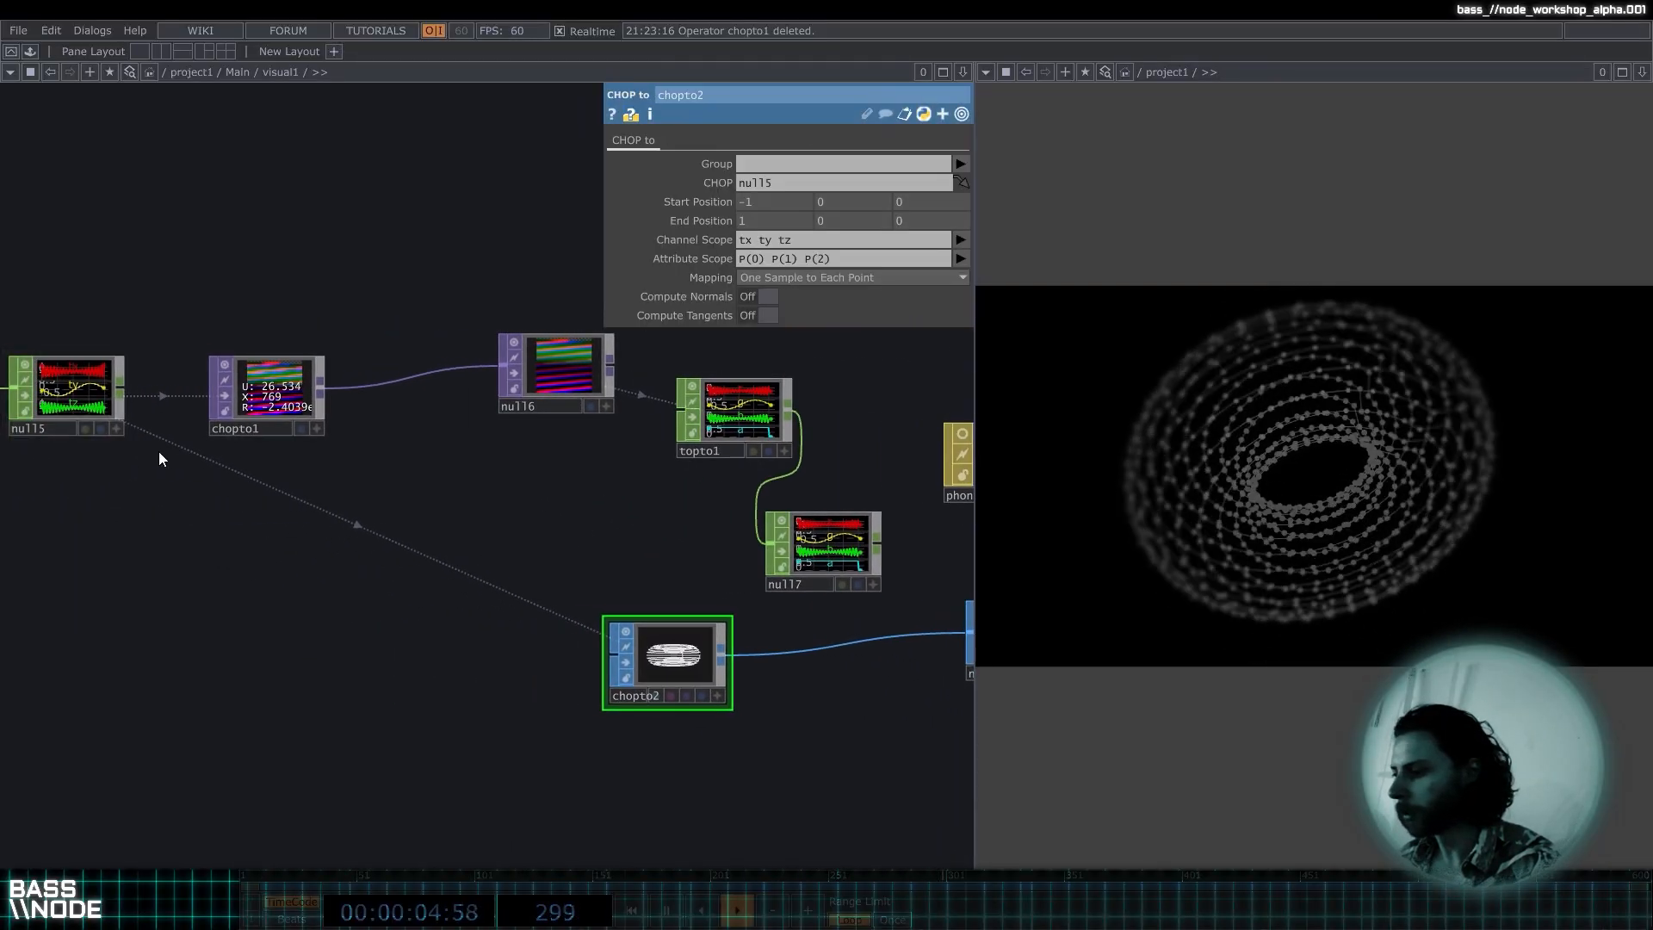
{"action": "left_click_drag", "start_coordinate": [675, 550], "coordinate": [363, 426]}
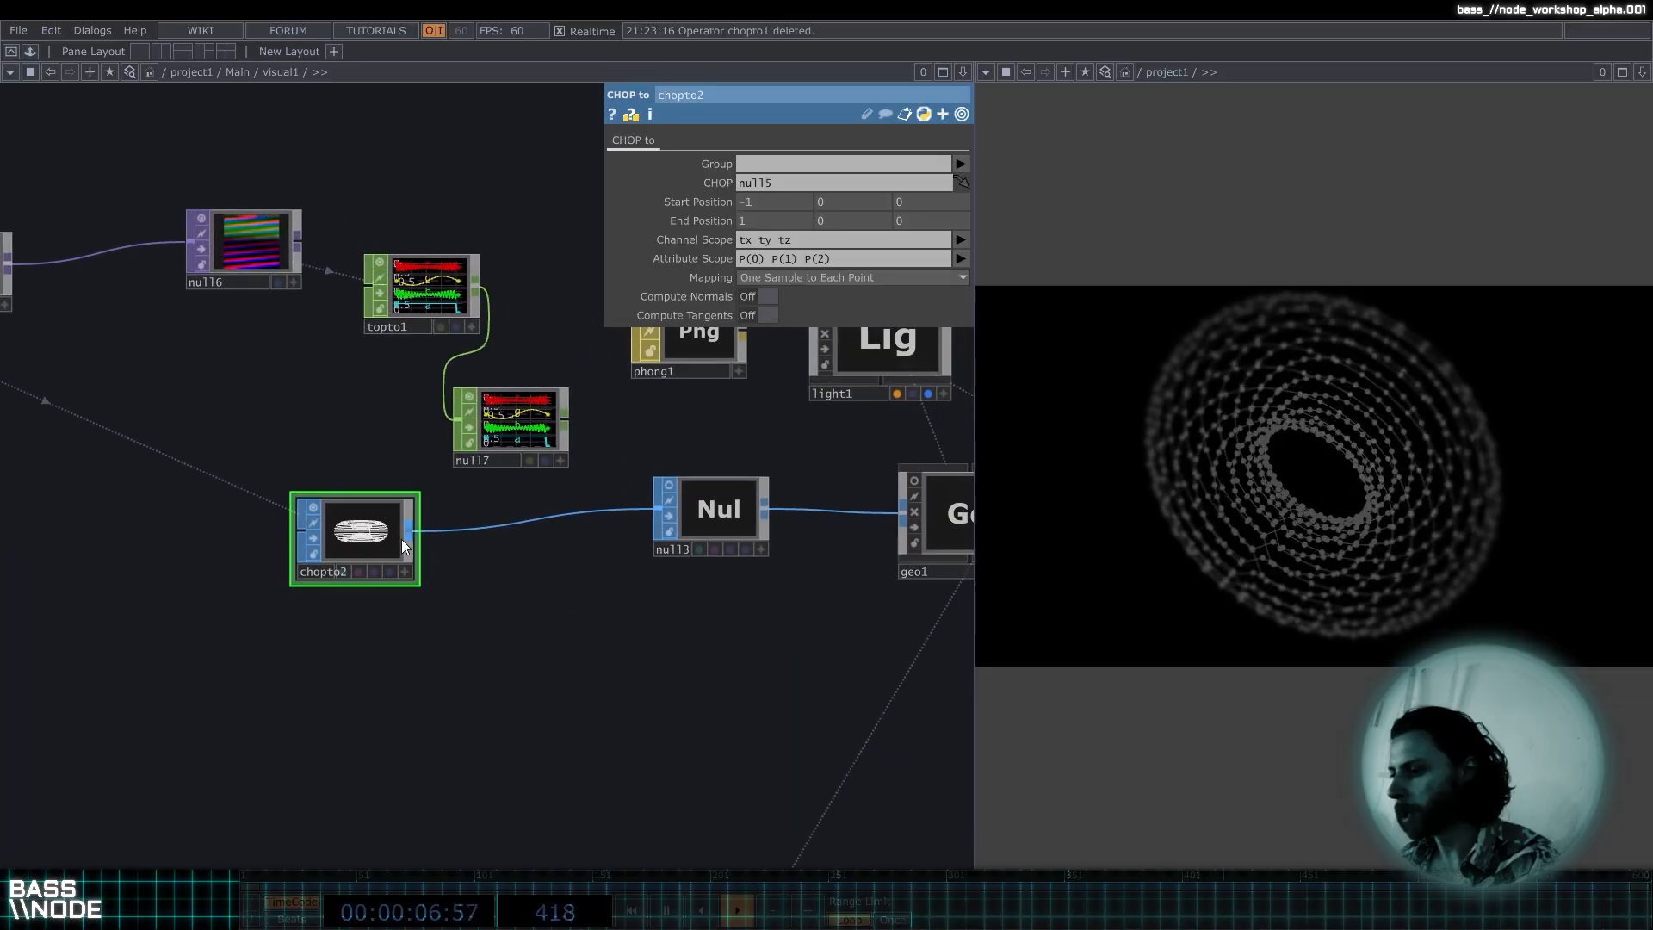
{"action": "left_click_drag", "start_coordinate": [389, 516], "coordinate": [522, 514]}
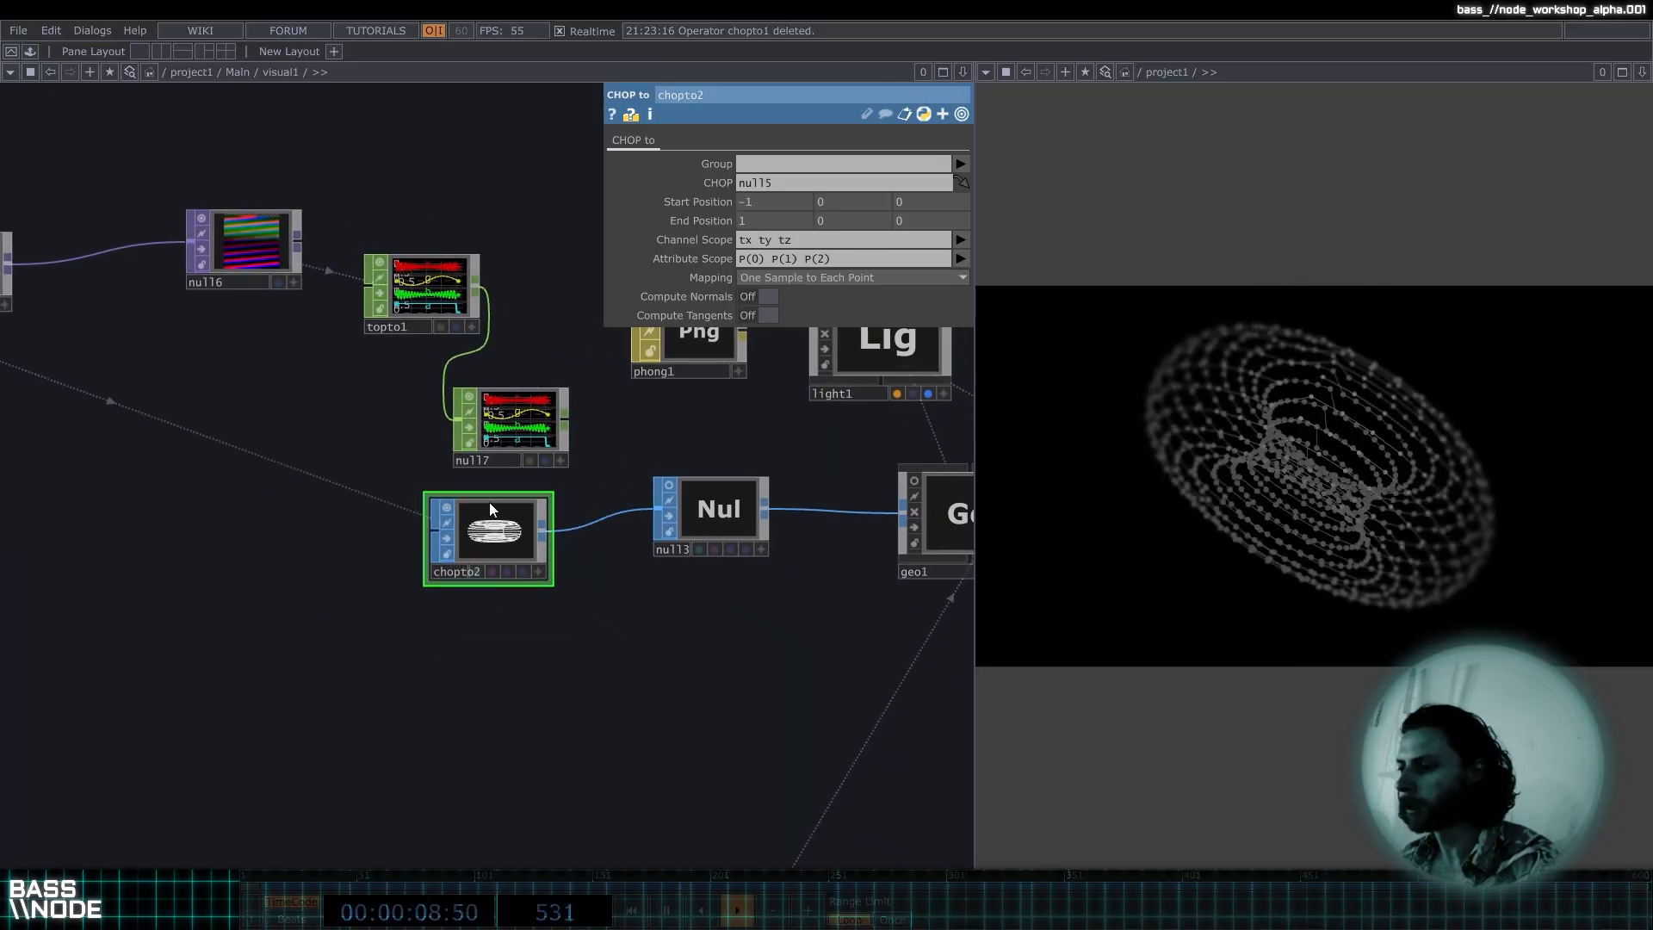
{"action": "left_click_drag", "start_coordinate": [533, 445], "coordinate": [520, 520]}
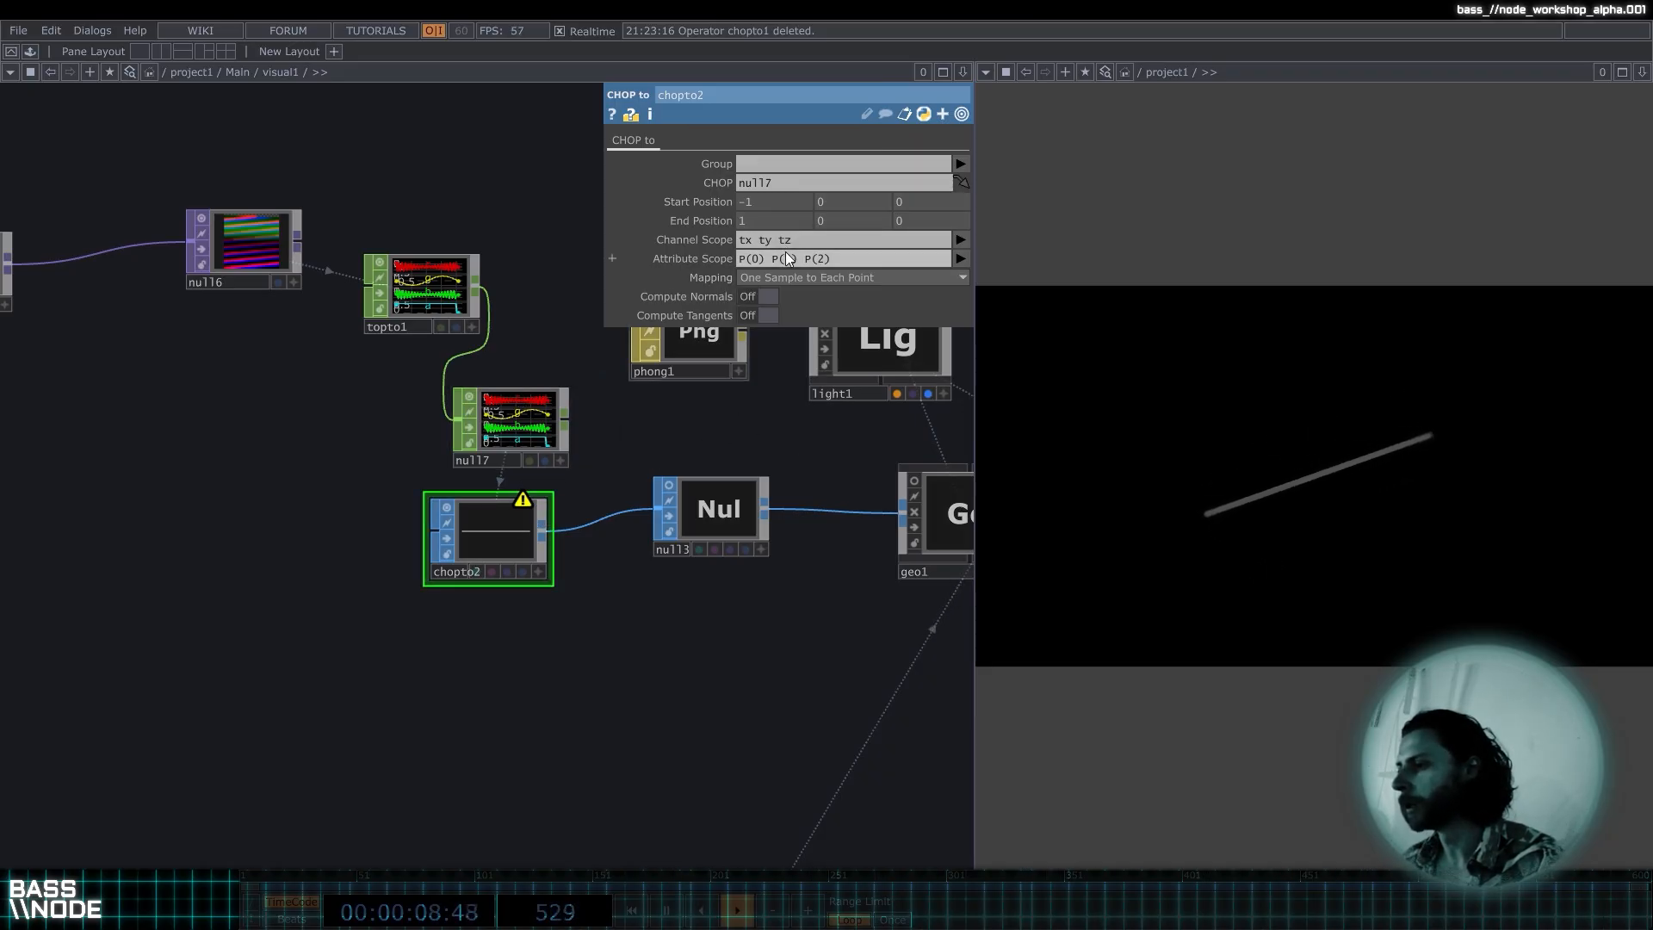
Expand chopto2's Channel Scope parameter and examine the channel names in null5 up close.
{"action": "left_click", "coordinate": [701, 241]}
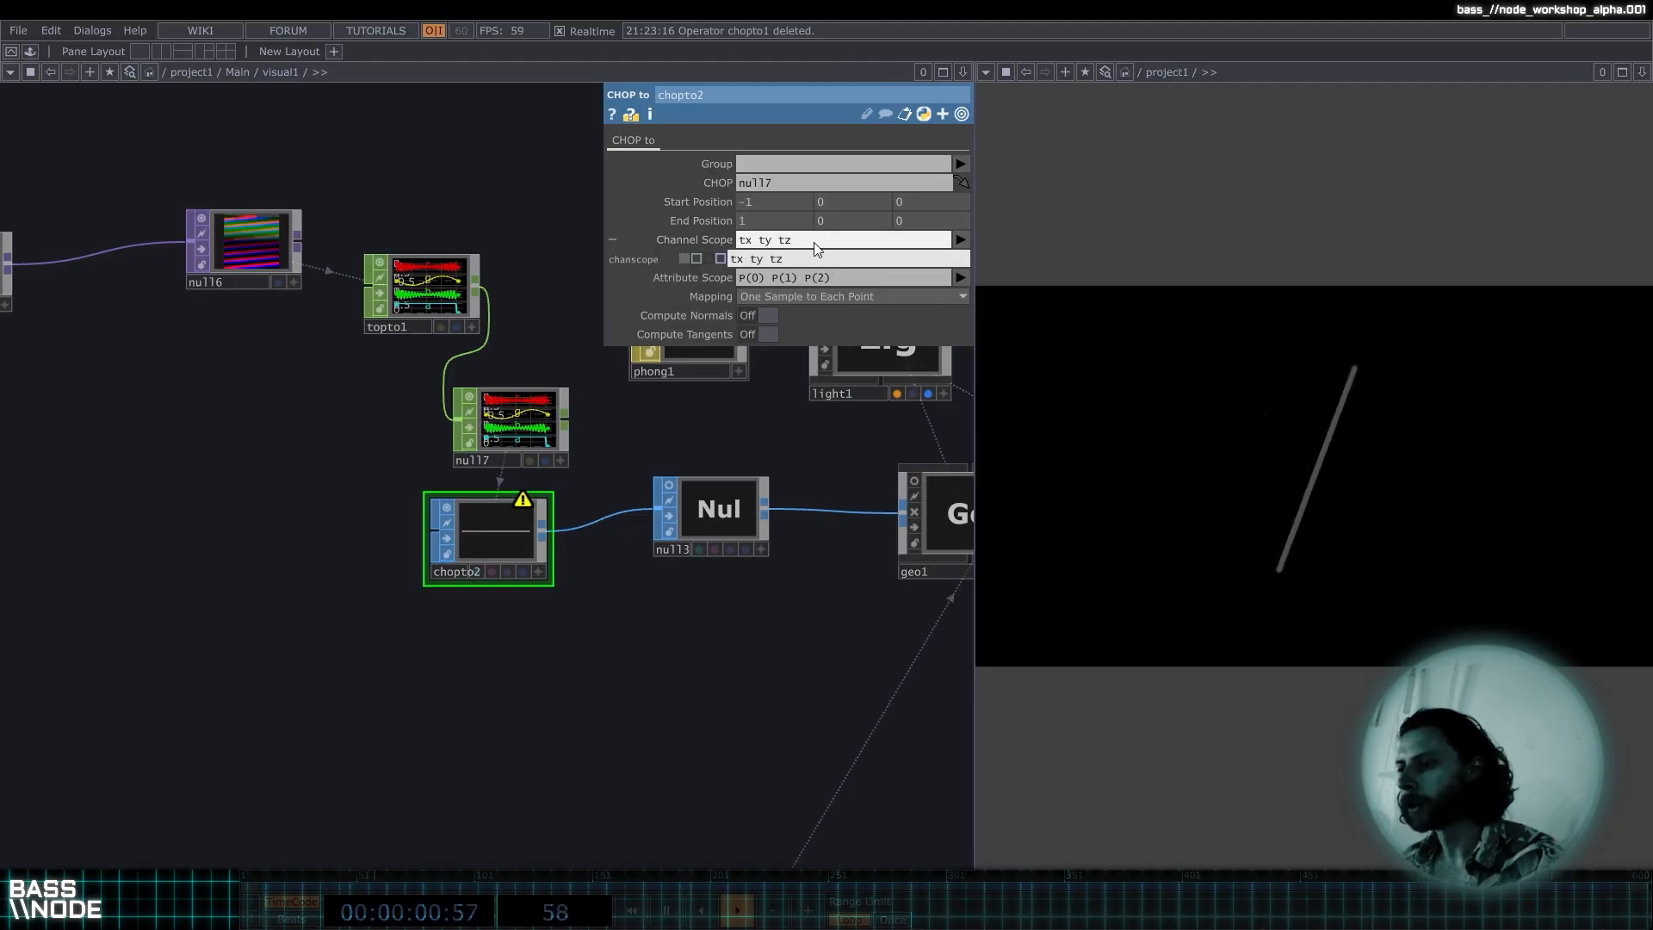
{"action": "left_click_drag", "start_coordinate": [320, 435], "coordinate": [778, 460]}
{"action": "scroll", "coordinate": [207, 275], "scroll_direction": "up", "scroll_amount": 8}
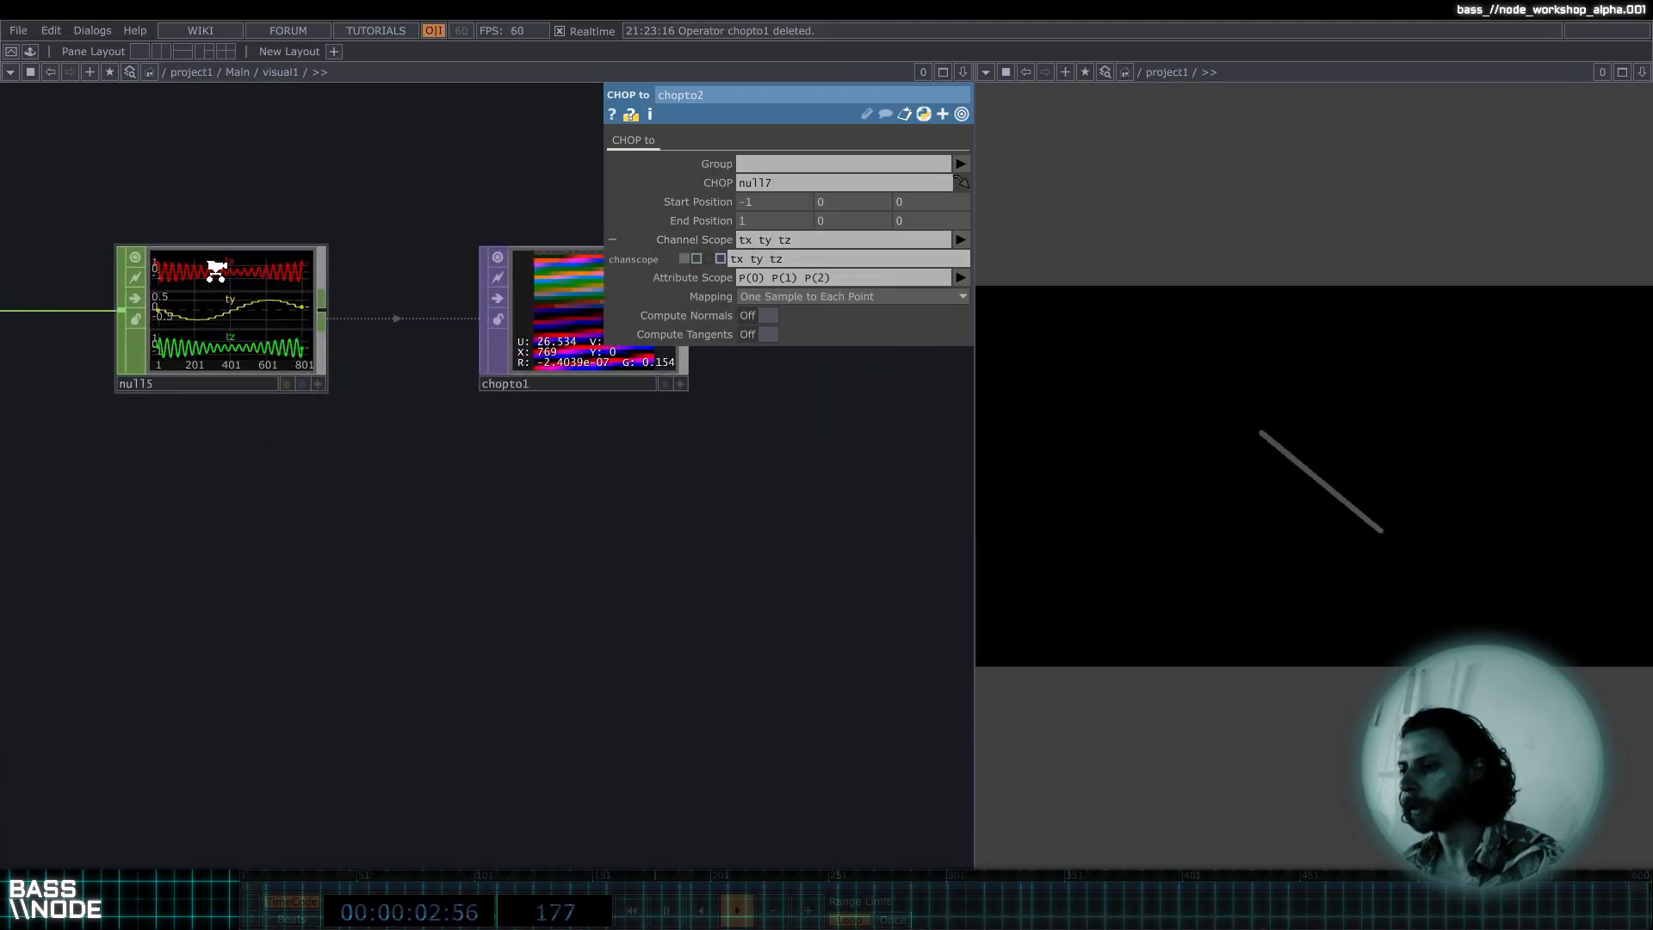
{"action": "scroll", "coordinate": [327, 387], "scroll_direction": "down", "scroll_amount": 15}
{"action": "scroll", "coordinate": [324, 310], "scroll_direction": "up", "scroll_amount": 10}
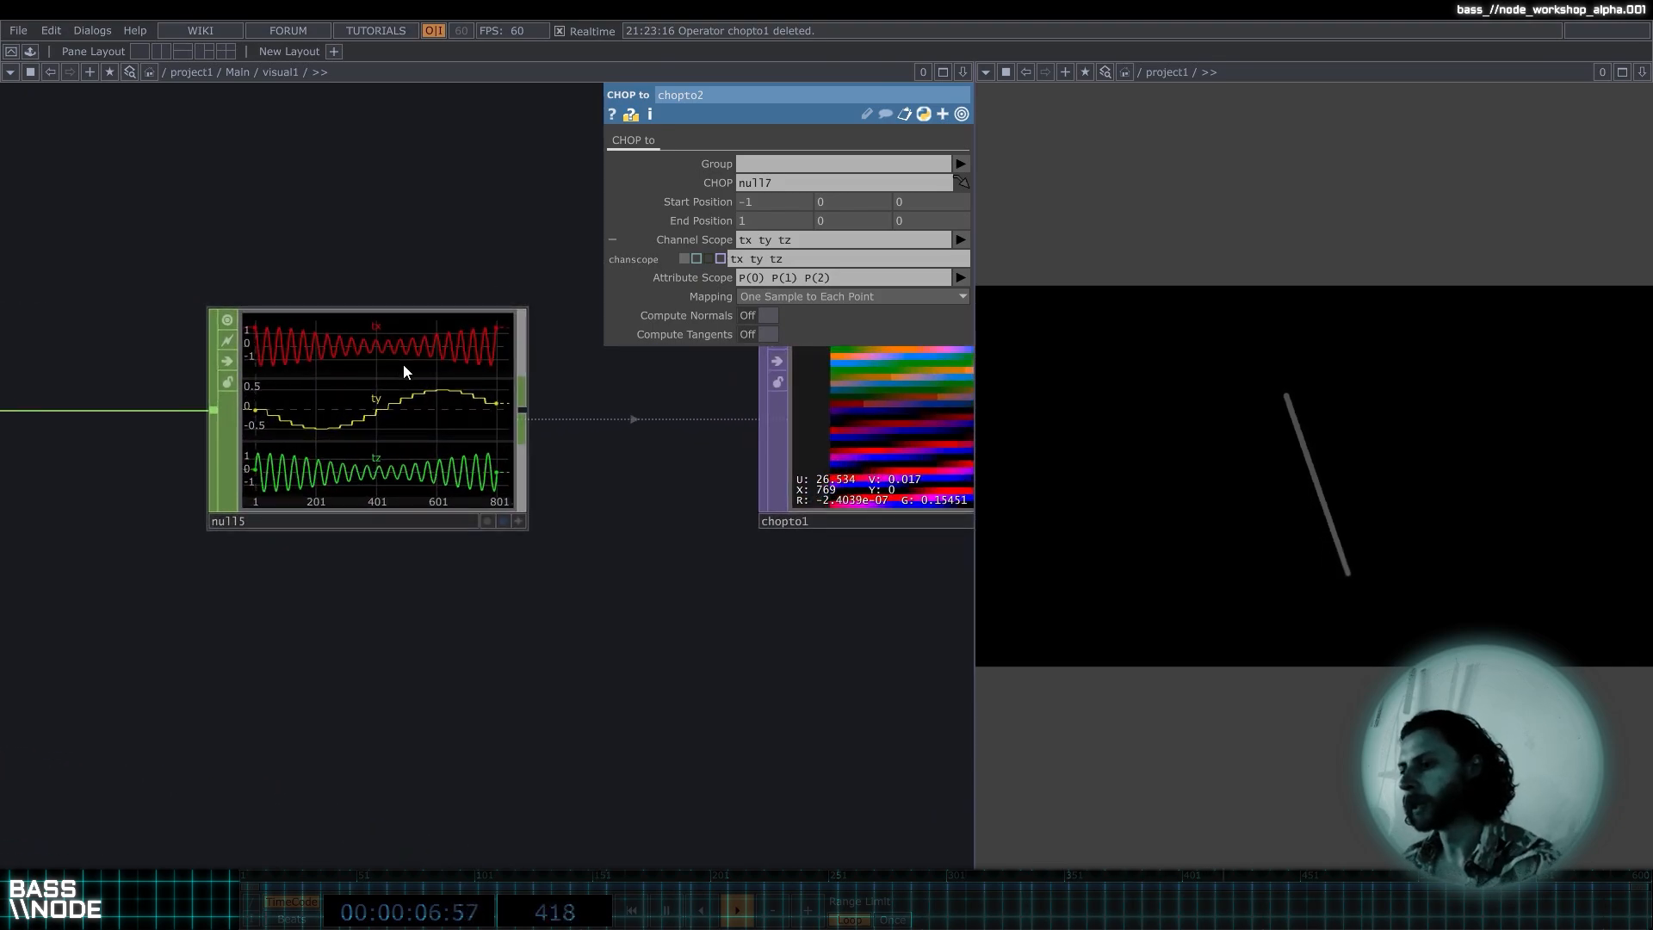
{"action": "scroll", "coordinate": [379, 314], "scroll_direction": "up", "scroll_amount": 3}
{"action": "scroll", "coordinate": [374, 324], "scroll_direction": "up", "scroll_amount": 2}
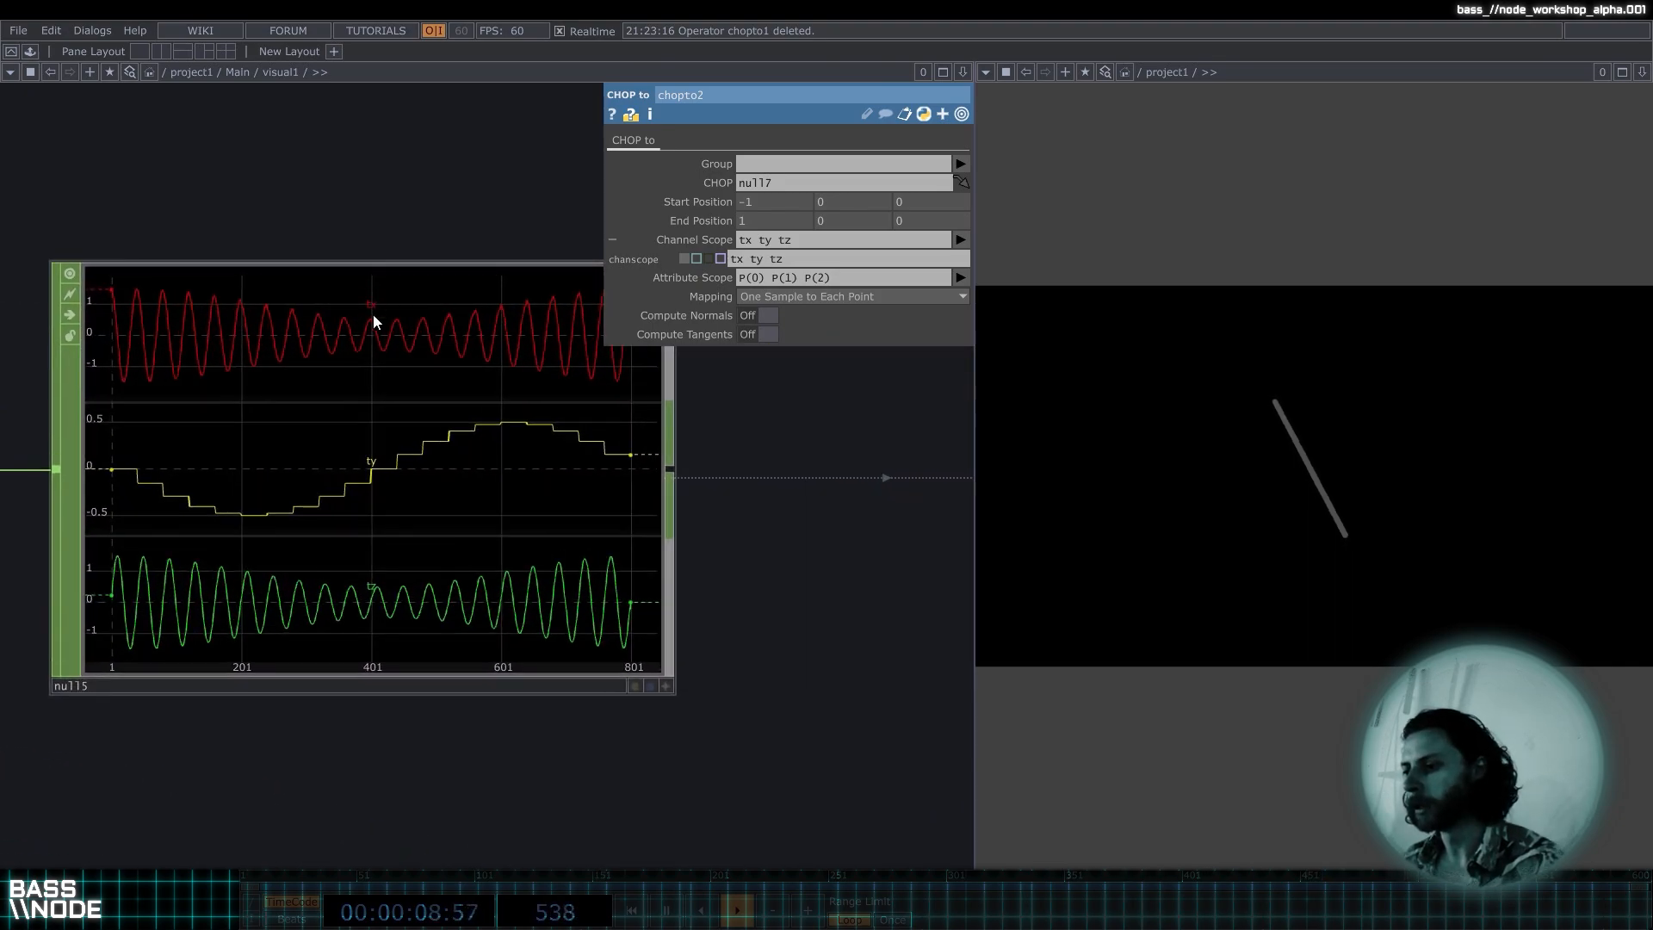
{"action": "scroll", "coordinate": [369, 574], "scroll_direction": "down", "scroll_amount": 8}
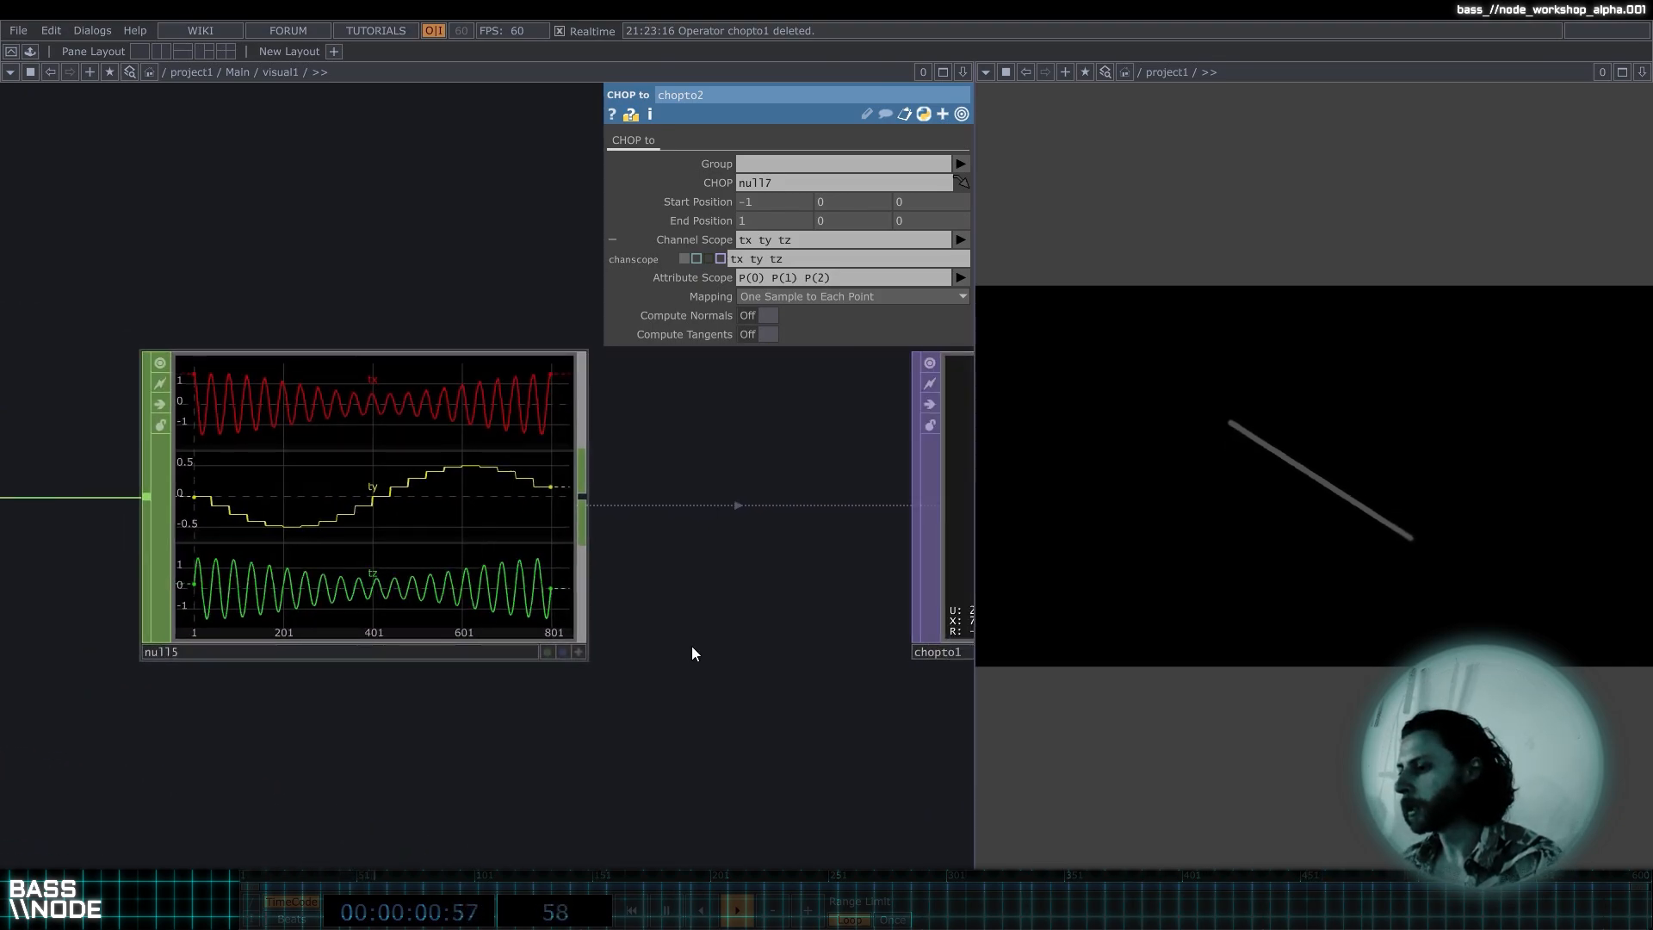
Follow the chain through the CHOP to TOP and examine the channel names that the TOP to CHOP outputs.
{"action": "left_click", "coordinate": [662, 542]}
{"action": "left_click_drag", "start_coordinate": [749, 598], "coordinate": [465, 583]}
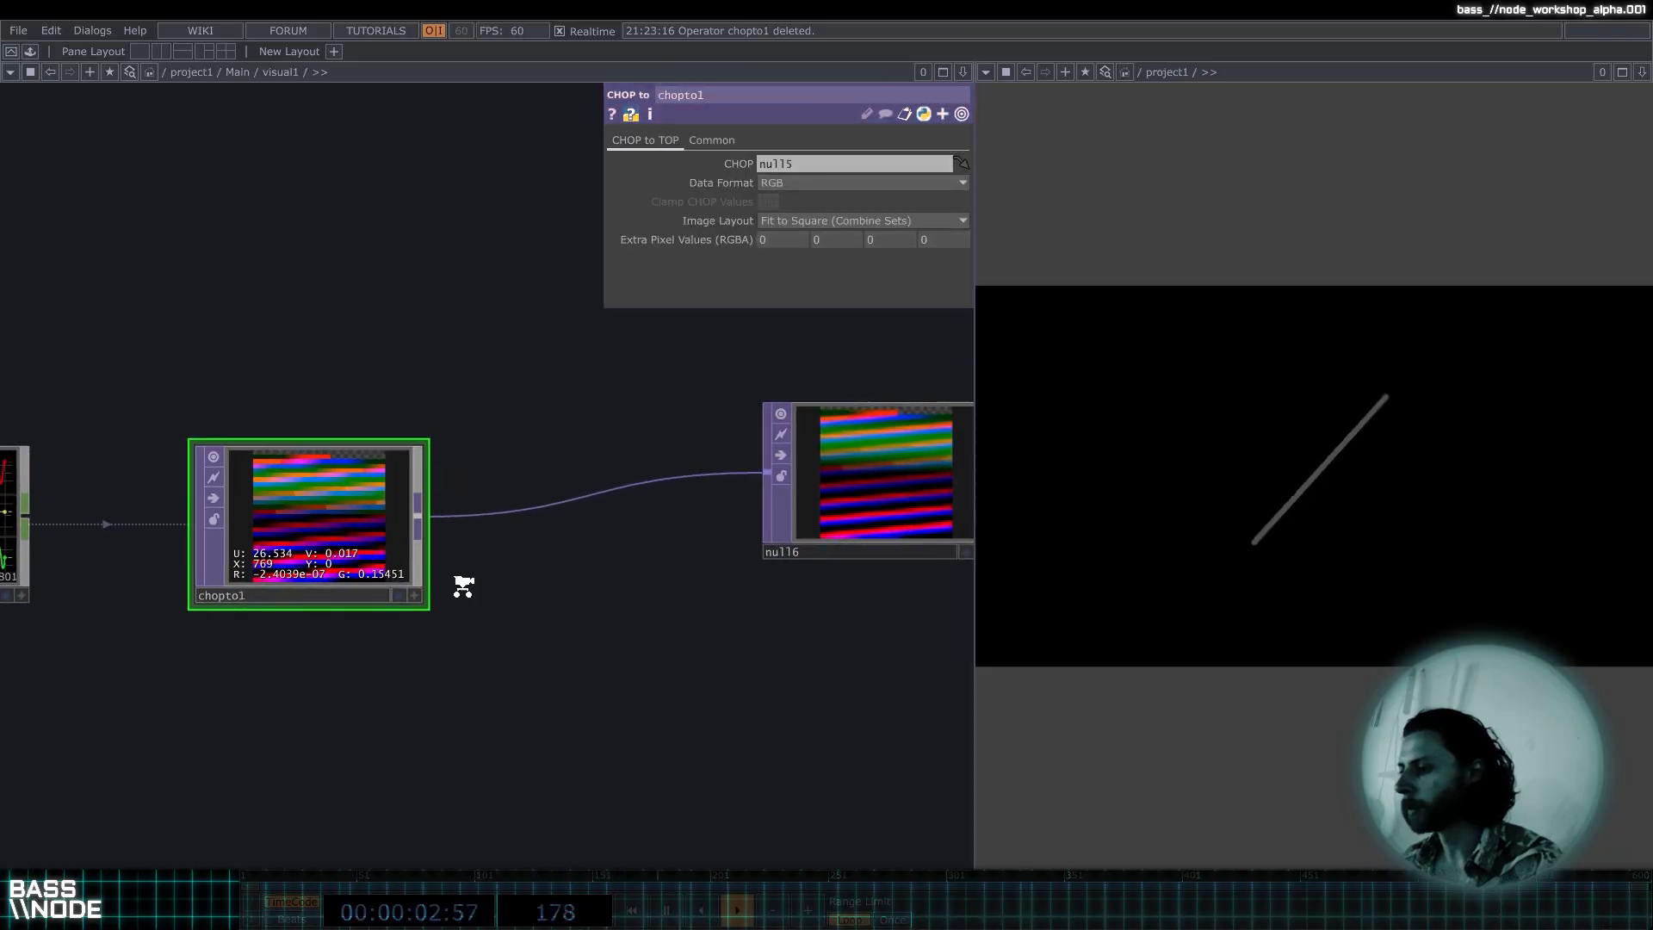
{"action": "scroll", "coordinate": [701, 628], "scroll_direction": "down", "scroll_amount": 2}
{"action": "left_click_drag", "start_coordinate": [701, 627], "coordinate": [250, 526]}
{"action": "scroll", "coordinate": [684, 480], "scroll_direction": "up", "scroll_amount": 5}
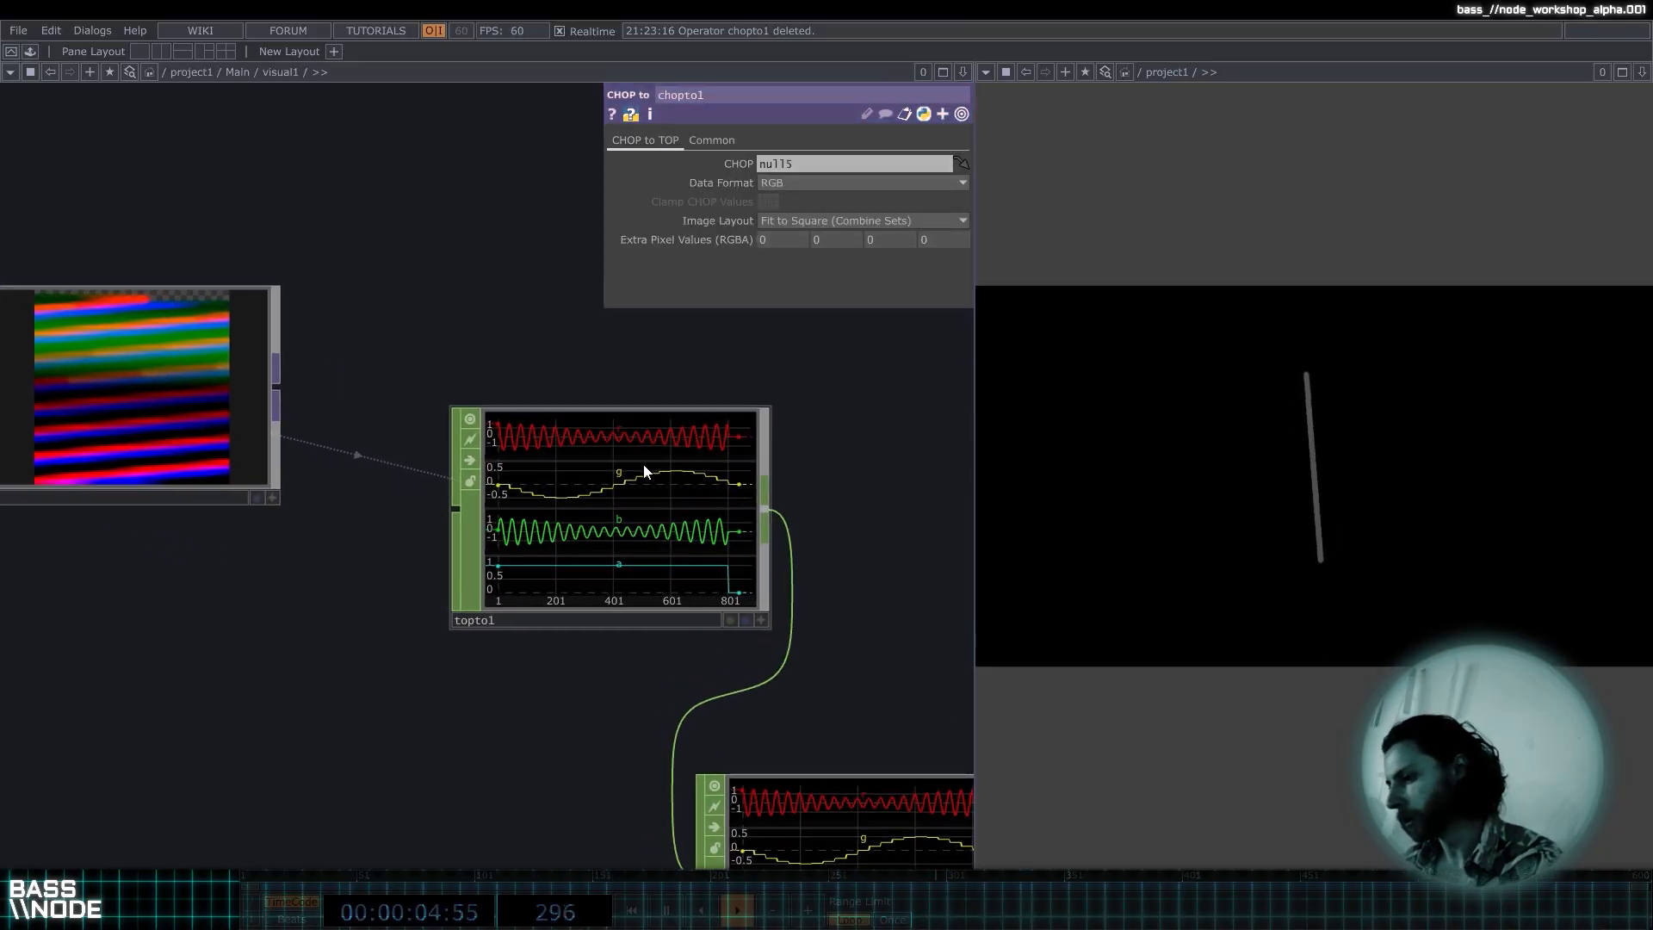
{"action": "left_click_drag", "start_coordinate": [852, 530], "coordinate": [709, 367]}
{"action": "scroll", "coordinate": [786, 487], "scroll_direction": "down", "scroll_amount": 3}
{"action": "scroll", "coordinate": [723, 383], "scroll_direction": "down", "scroll_amount": 3}
Set chopto2's Channel Scope to r g b and widen the pane showing the rendered torus.
{"action": "left_click_drag", "start_coordinate": [515, 365], "coordinate": [234, 522]}
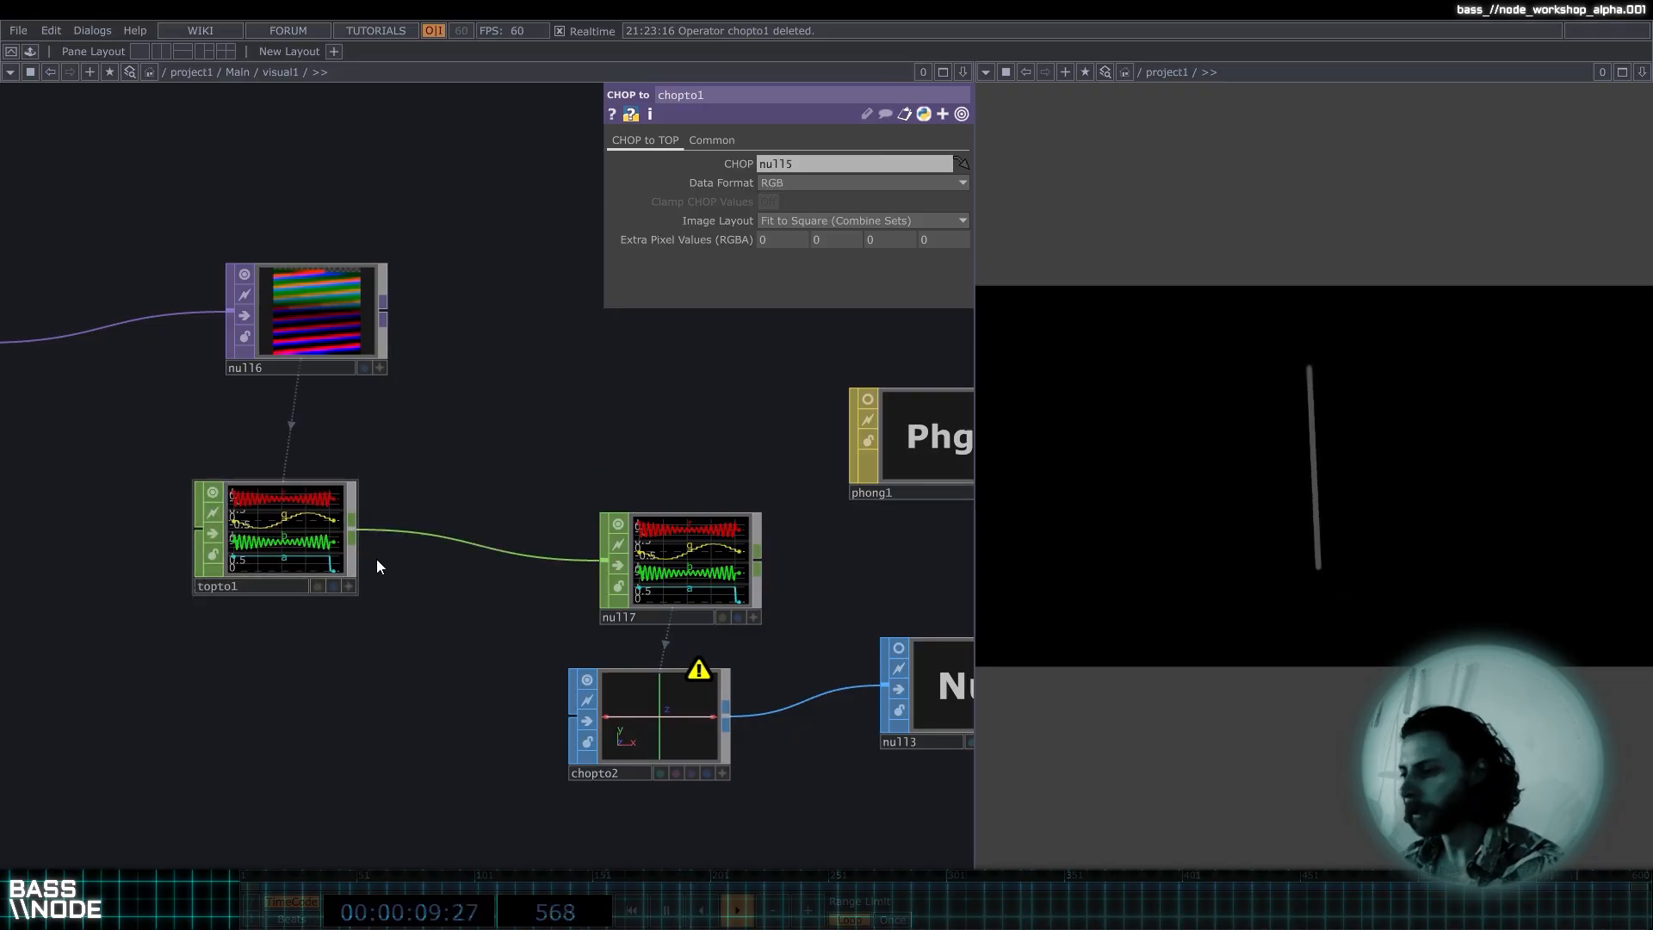
{"action": "left_click", "coordinate": [684, 717]}
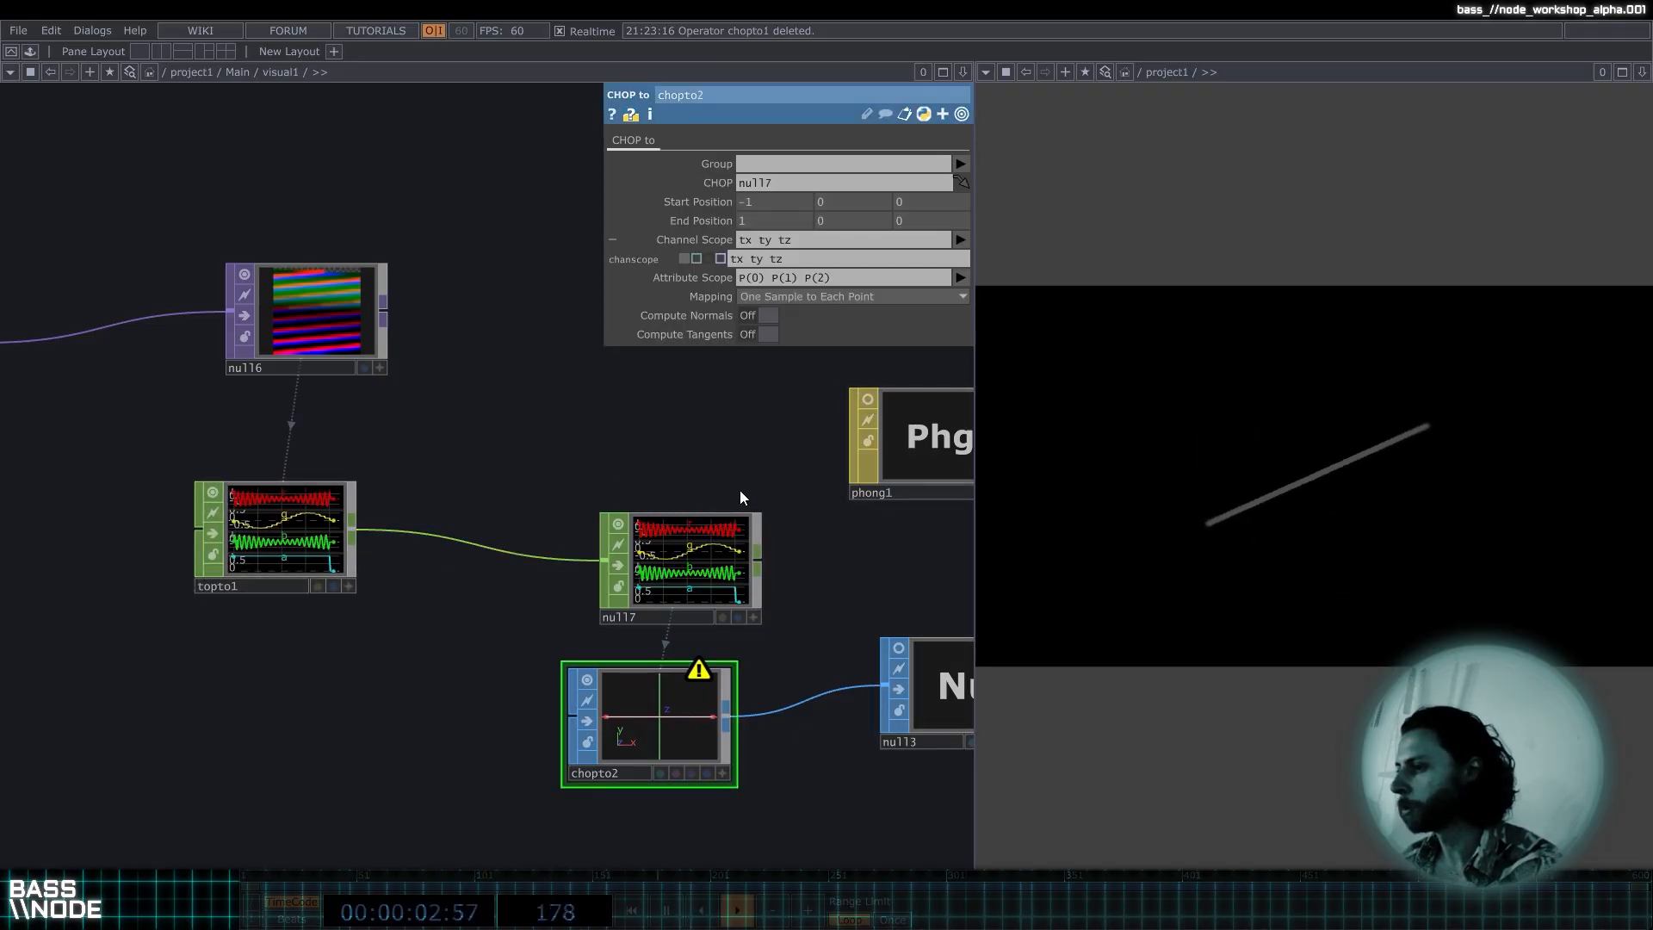
{"action": "left_click_drag", "start_coordinate": [741, 489], "coordinate": [603, 392]}
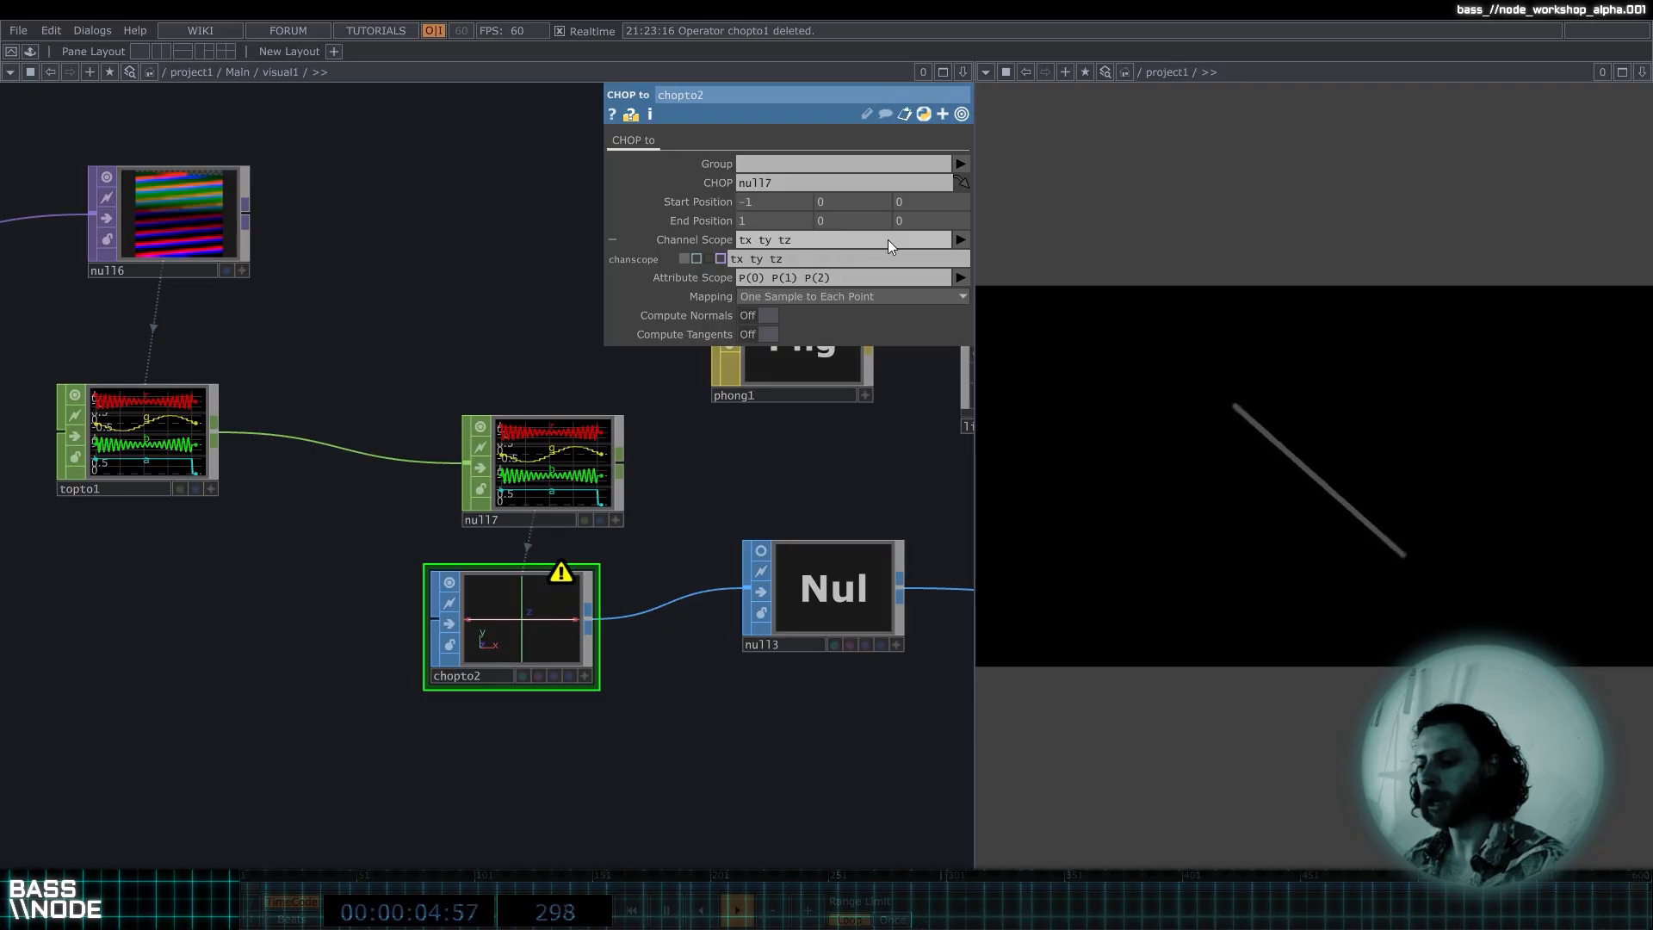
{"action": "left_click", "coordinate": [835, 241]}
{"action": "type", "text": "r"}
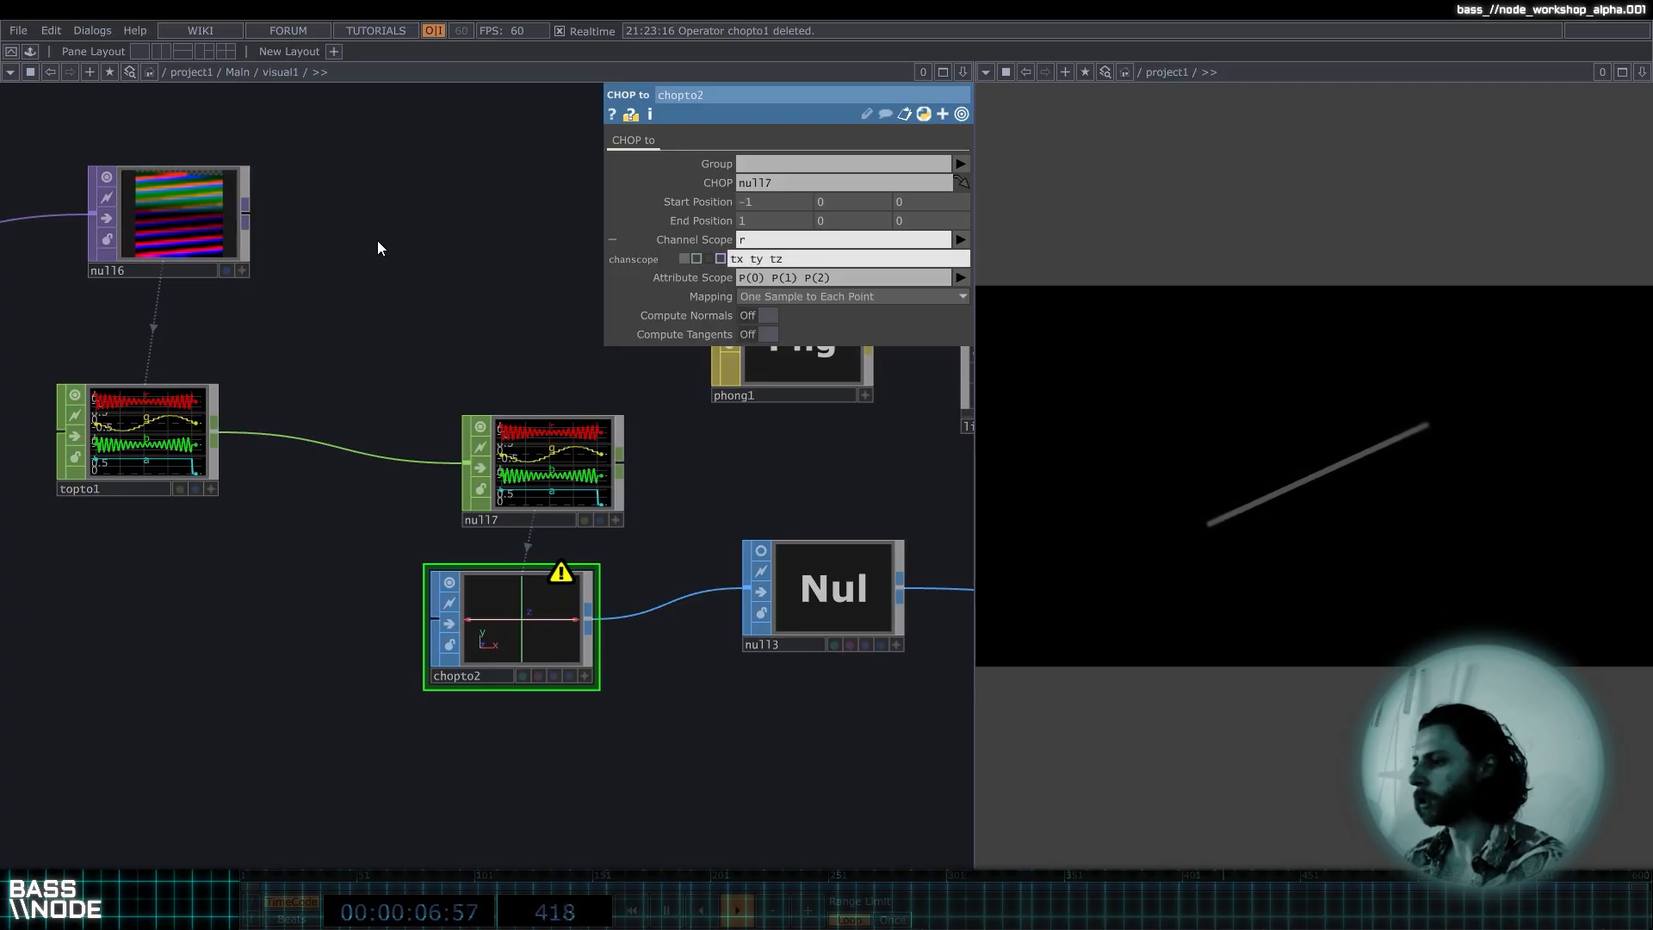
{"action": "type", "text": " g b"}
{"action": "key", "text": "Return"}
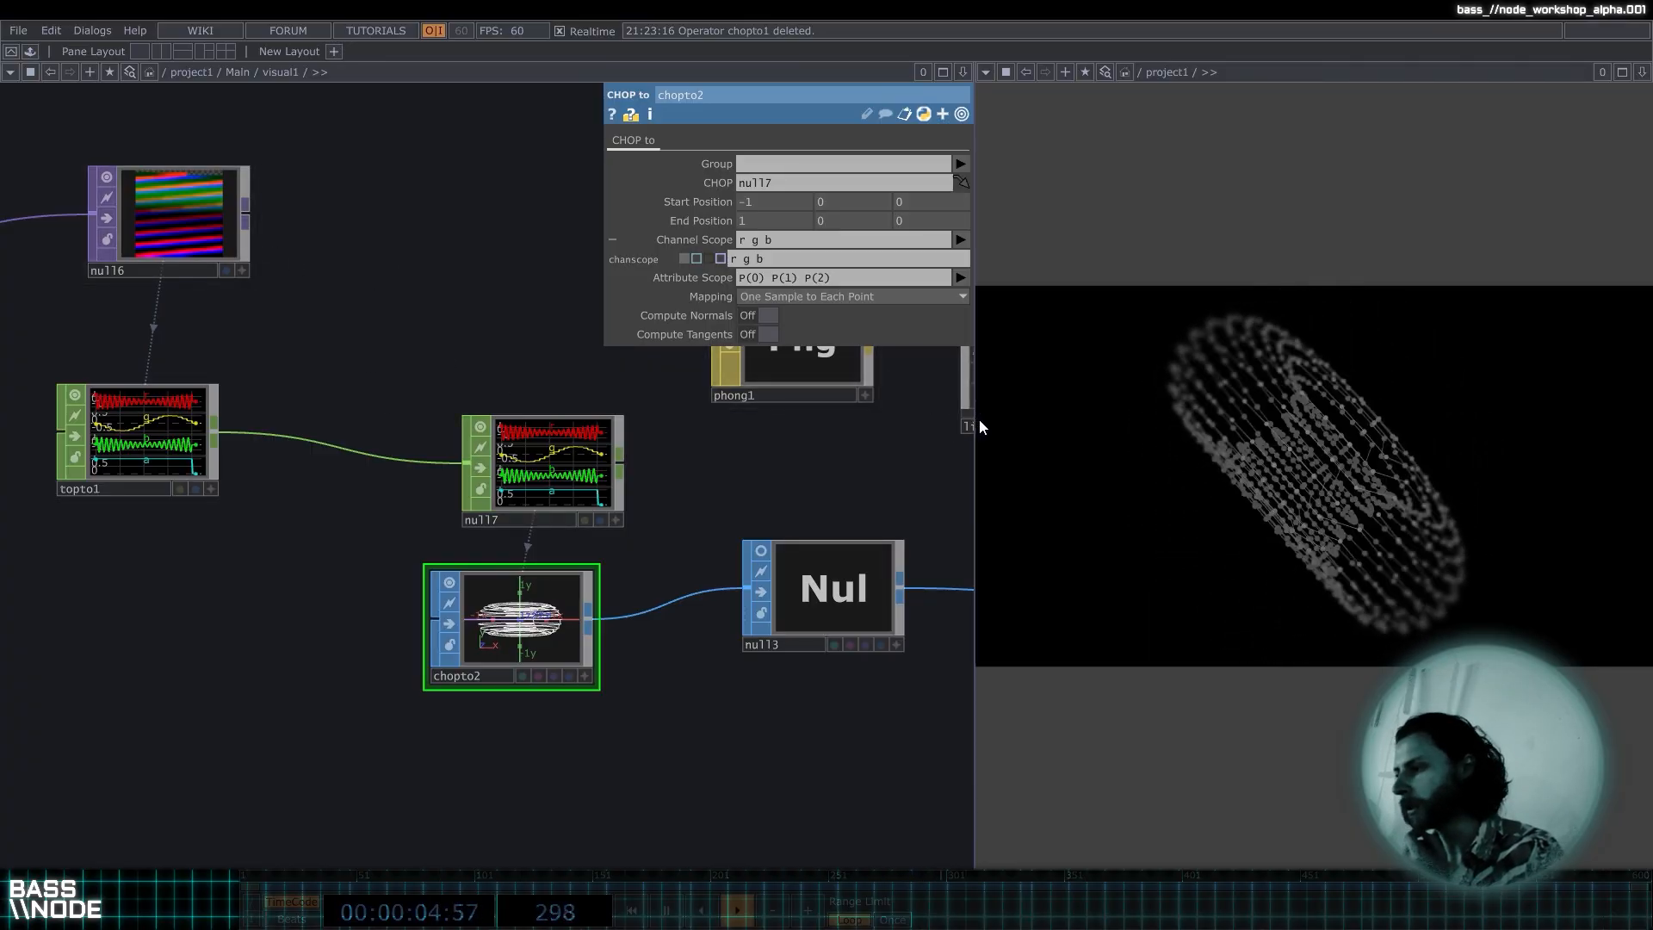
{"action": "left_click_drag", "start_coordinate": [950, 427], "coordinate": [884, 427]}
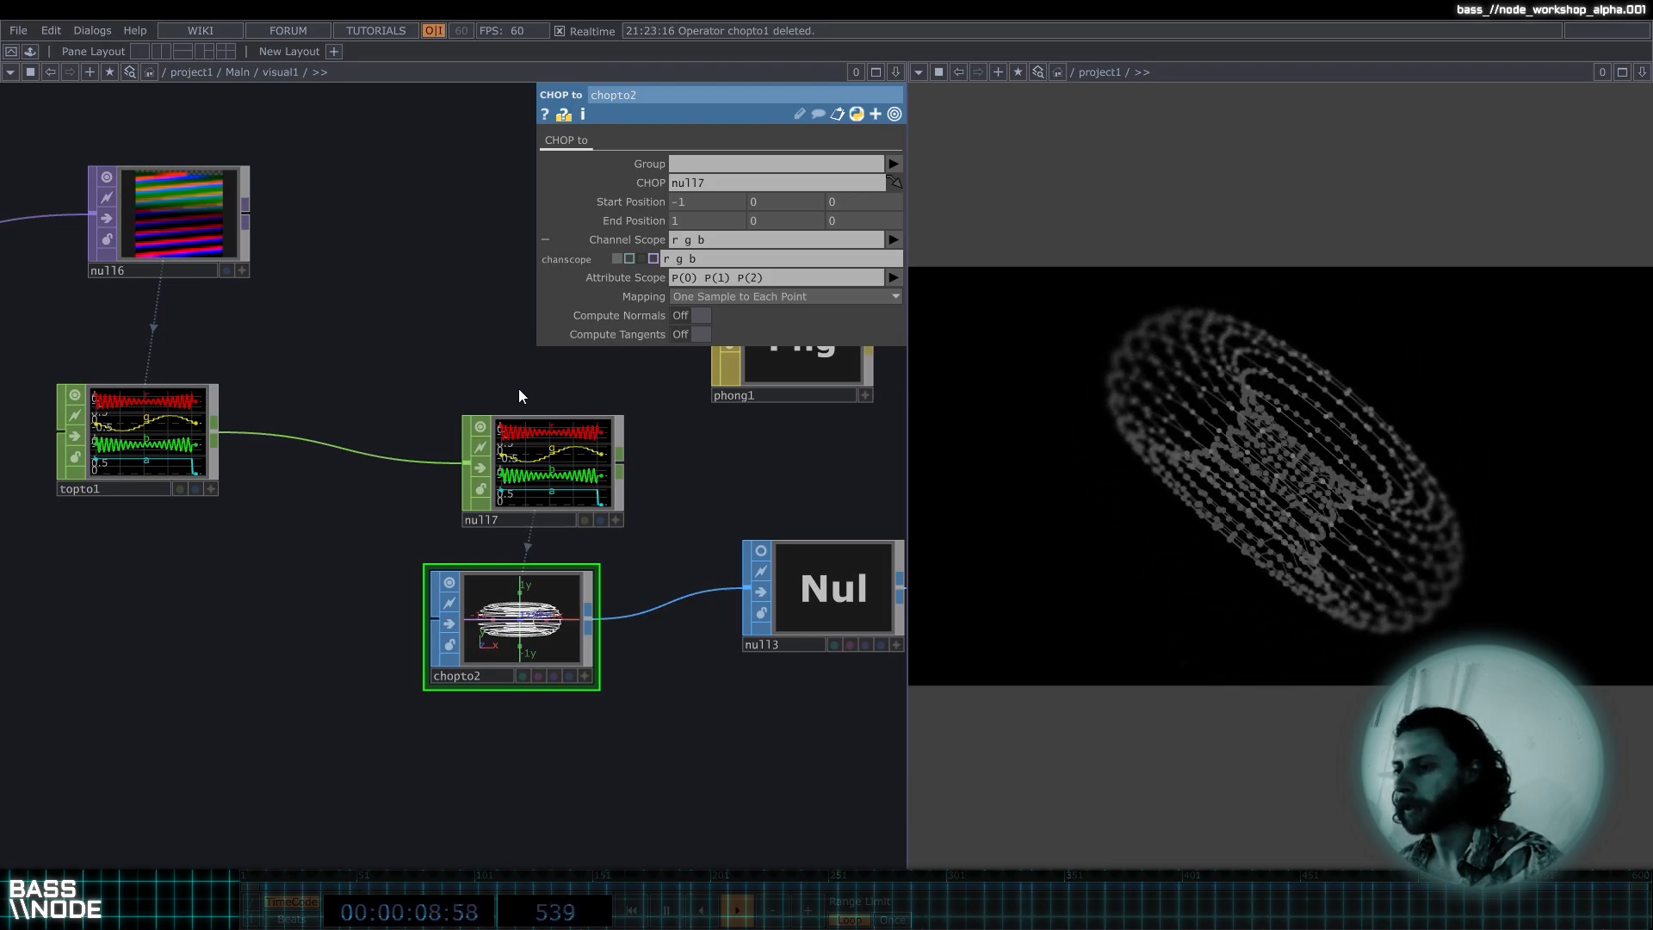
Try the Row per Channel Set (Cropped) image layout on the chopto1 CHOP to TOP.
{"action": "left_click_drag", "start_coordinate": [527, 396], "coordinate": [962, 509]}
{"action": "scroll", "coordinate": [206, 328], "scroll_direction": "up", "scroll_amount": 5}
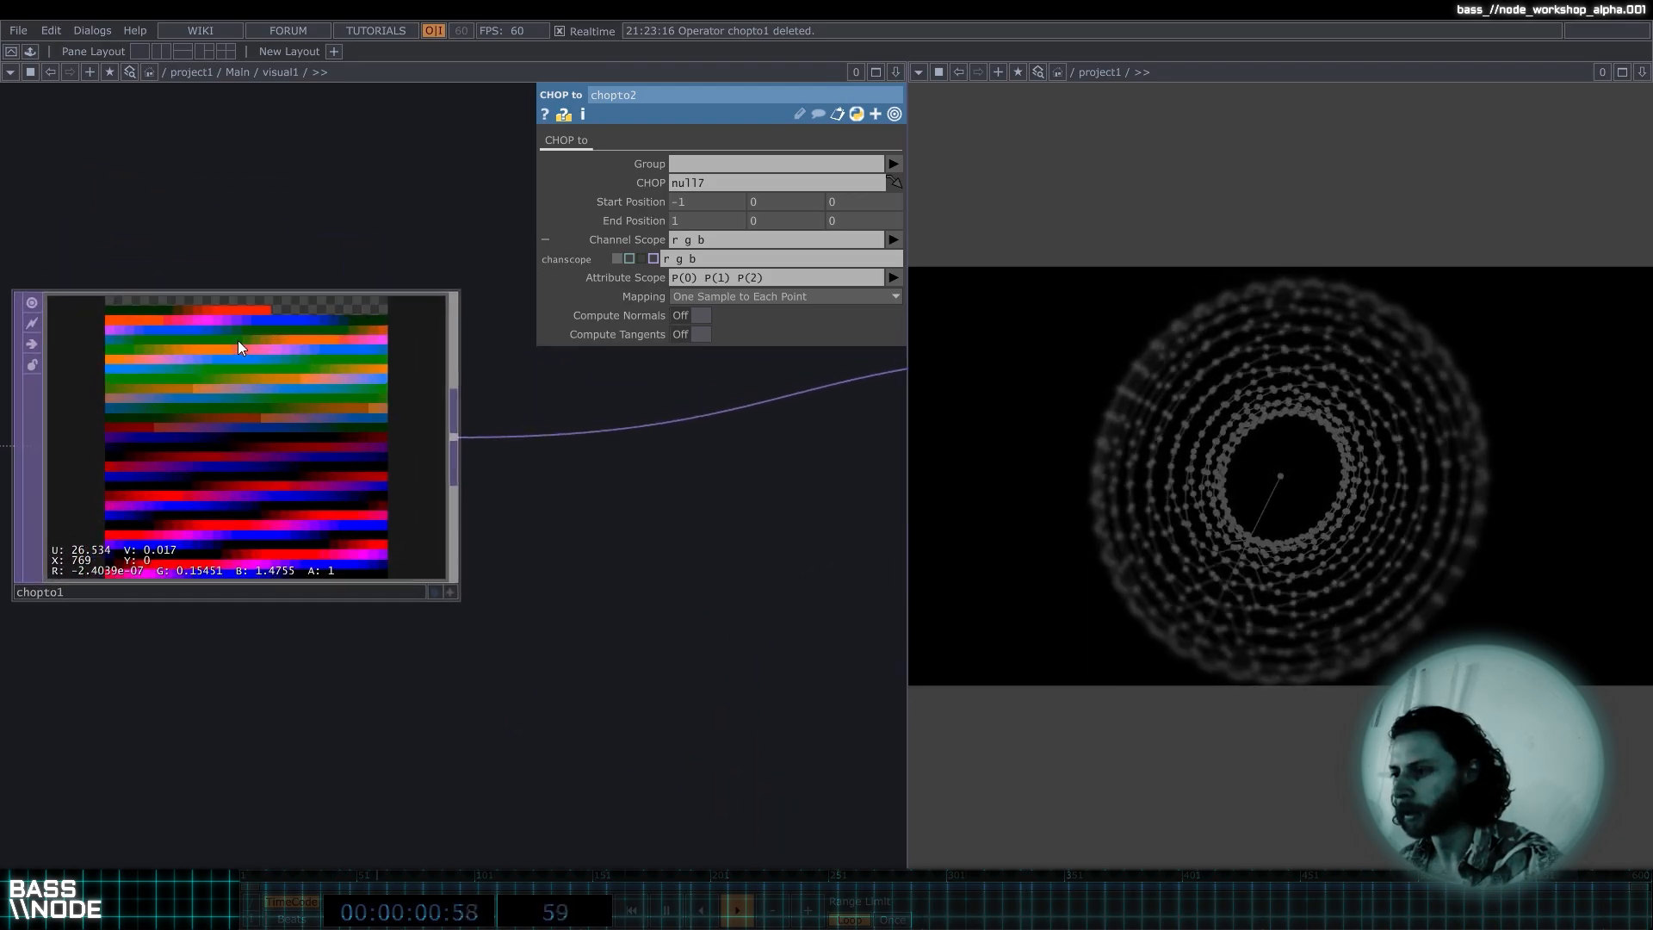
{"action": "left_click", "coordinate": [241, 334]}
{"action": "left_click_drag", "start_coordinate": [312, 223], "coordinate": [384, 222]}
{"action": "scroll", "coordinate": [382, 225], "scroll_direction": "down", "scroll_amount": 3}
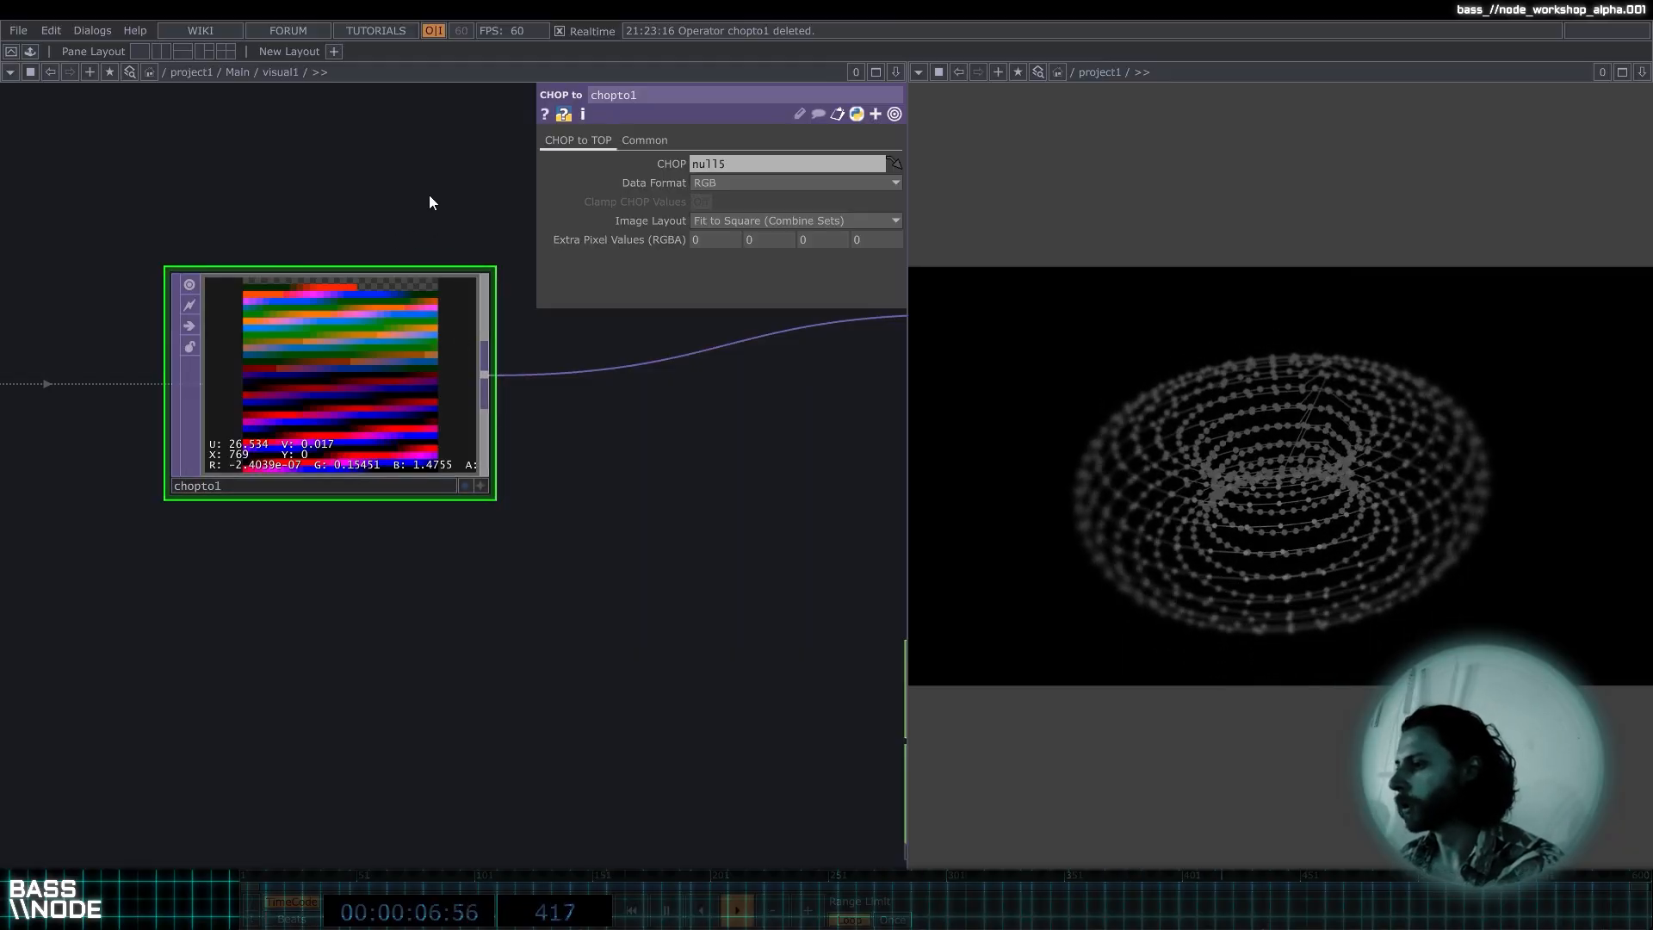
{"action": "left_click", "coordinate": [766, 223]}
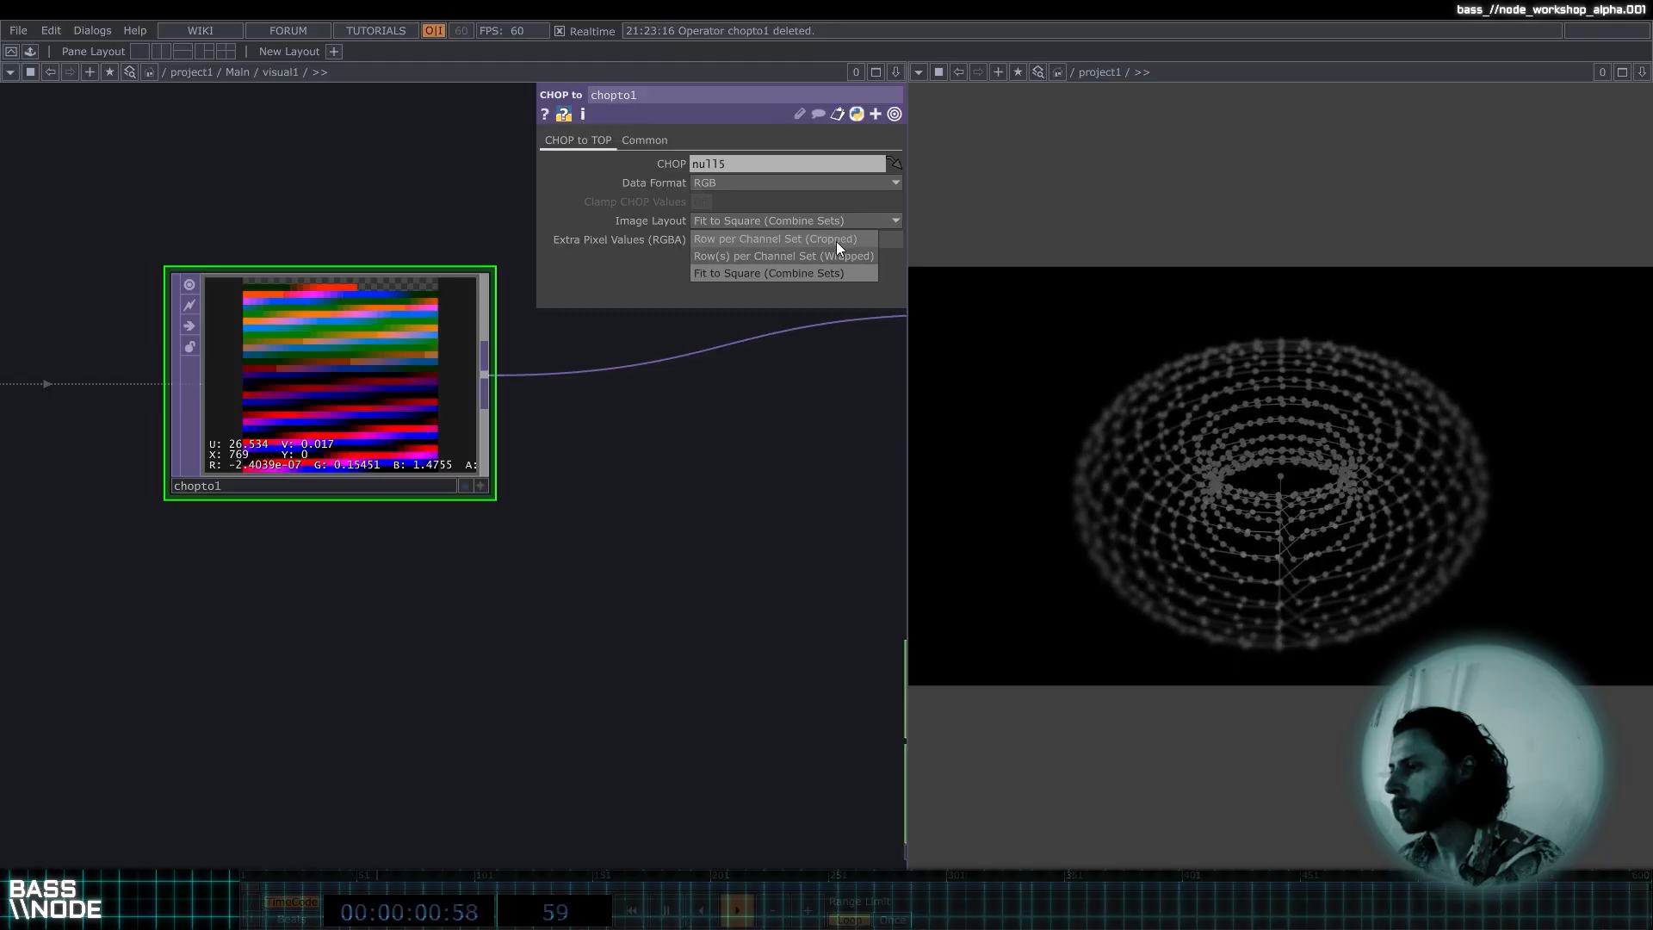
{"action": "left_click", "coordinate": [835, 240]}
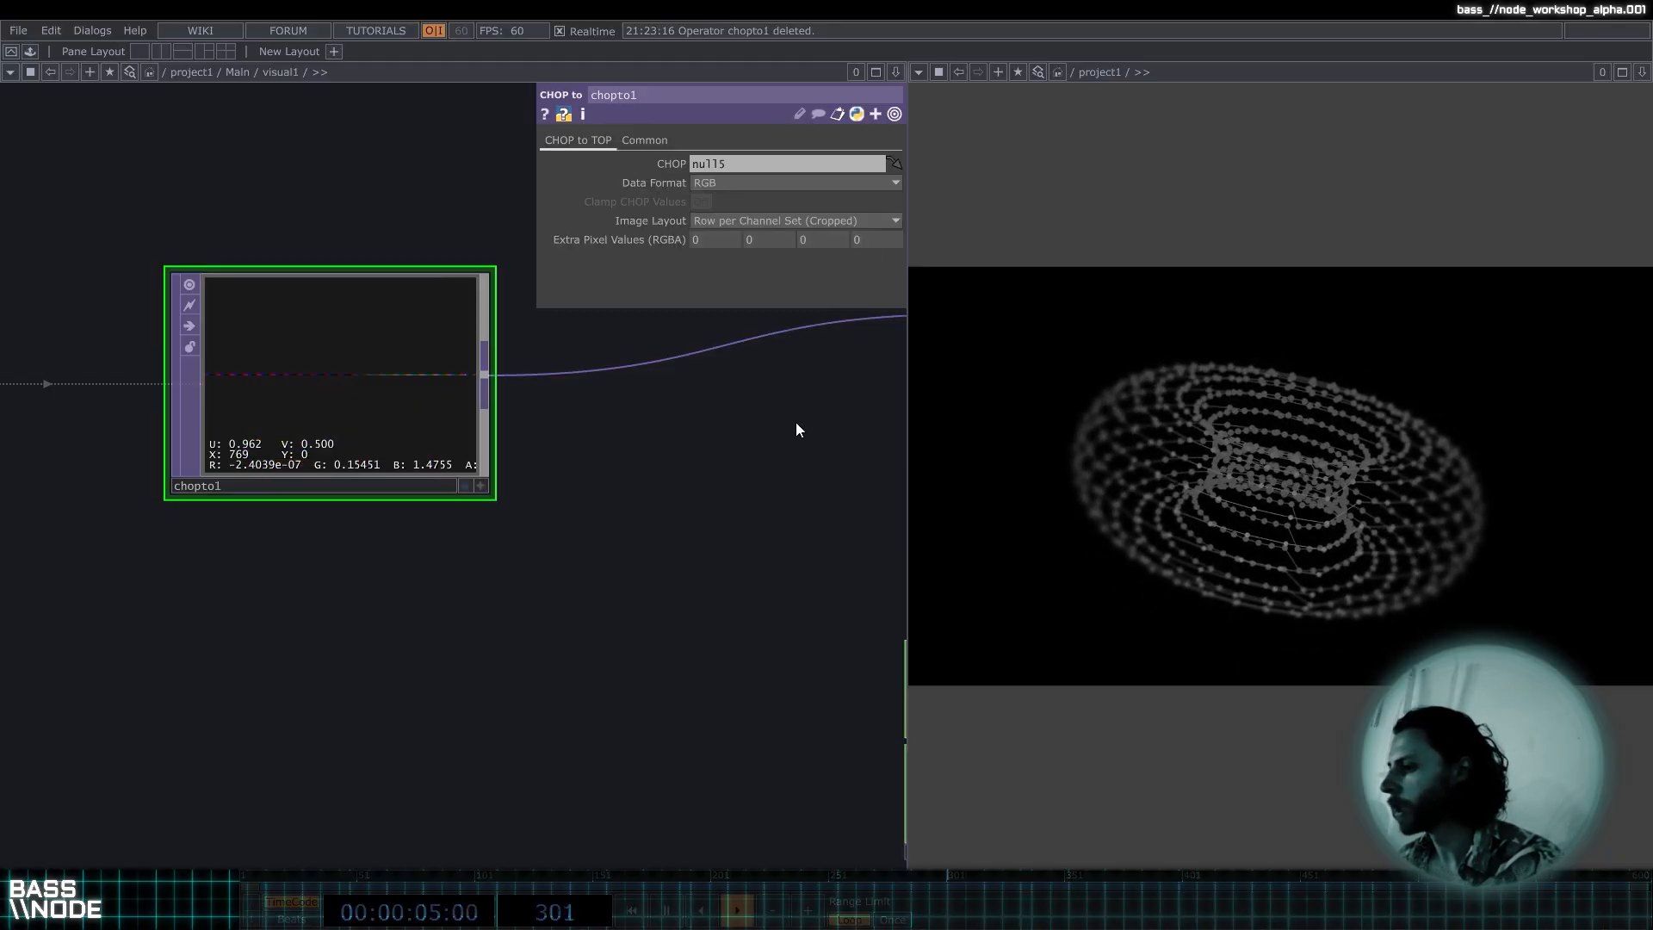
Spread chopto1 and null6 further apart by moving chopto1 to the left and null6 to the right.
{"action": "left_click_drag", "start_coordinate": [669, 427], "coordinate": [454, 408]}
{"action": "scroll", "coordinate": [569, 420], "scroll_direction": "down", "scroll_amount": 3}
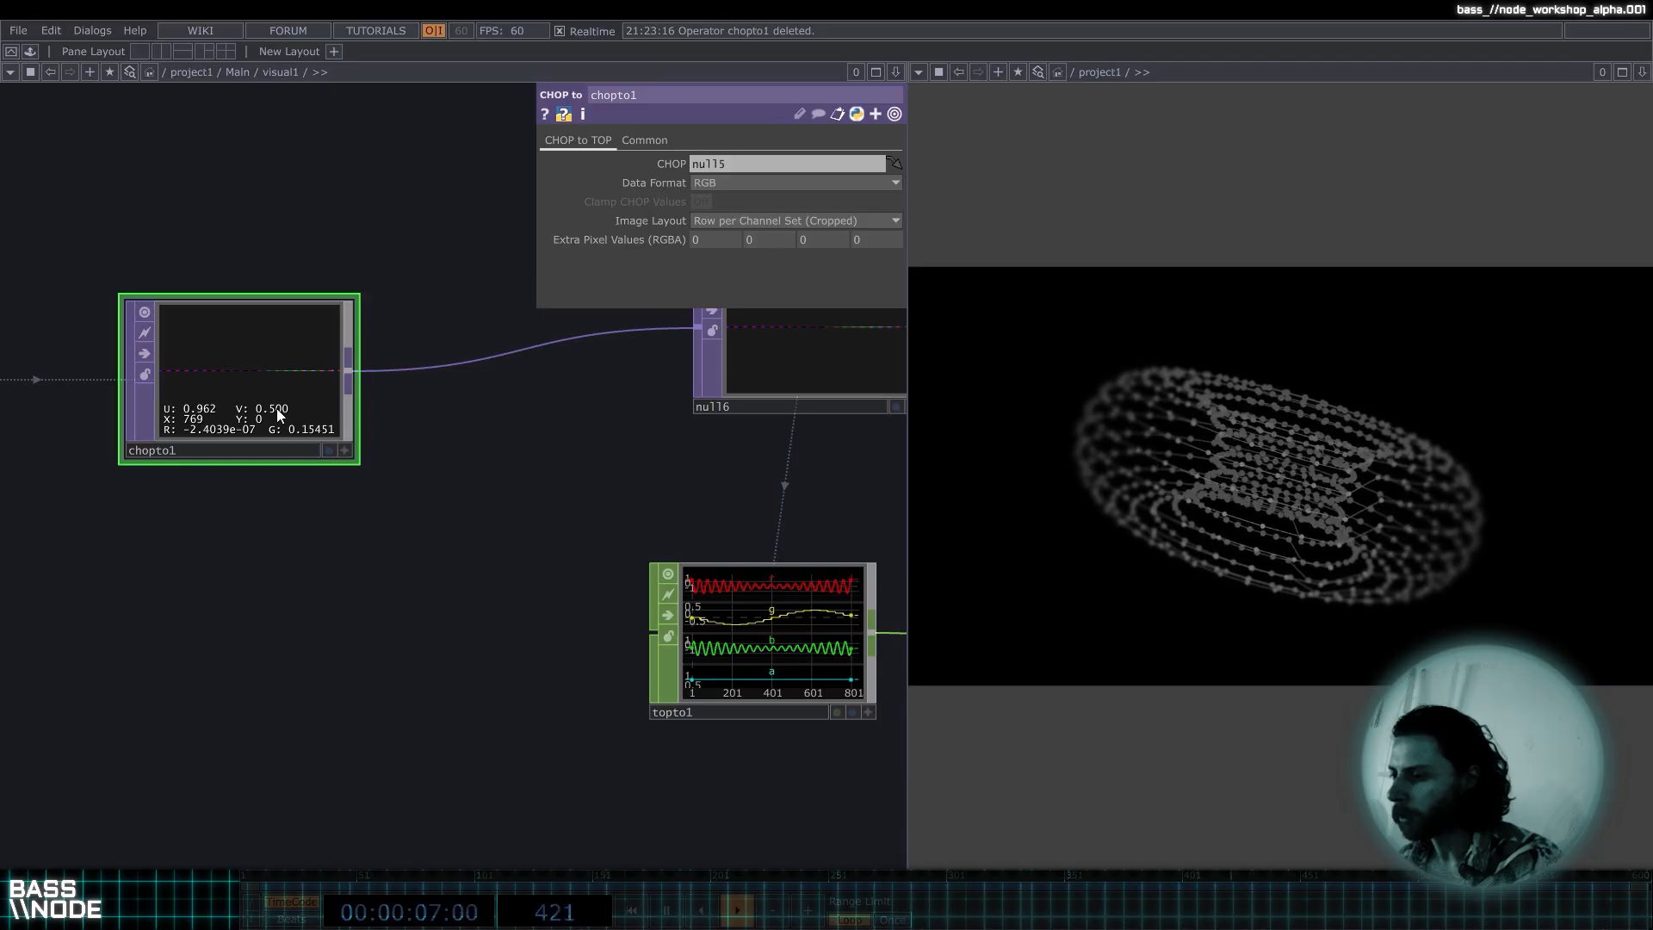
{"action": "left_click_drag", "start_coordinate": [236, 355], "coordinate": [106, 354]}
{"action": "scroll", "coordinate": [181, 358], "scroll_direction": "down", "scroll_amount": 3}
{"action": "left_click_drag", "start_coordinate": [536, 355], "coordinate": [736, 377]}
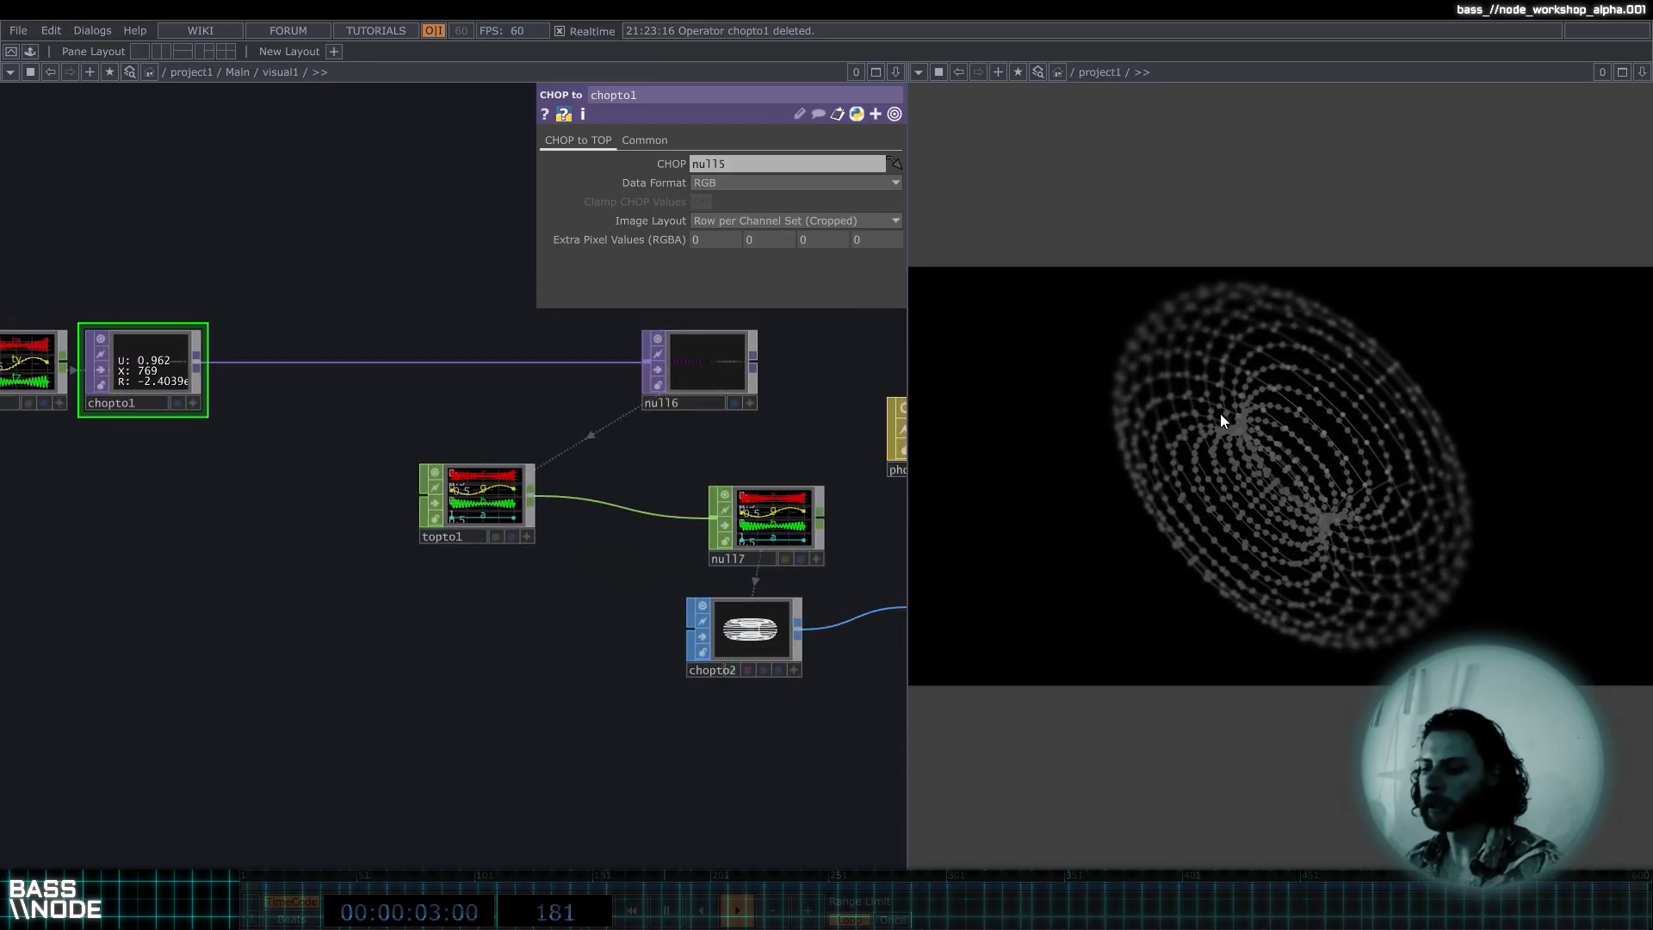
Undo both node moves and the Image Layout change on chopto1.
{"action": "key", "text": "ctrl+z"}
{"action": "key", "text": "ctrl+z"}
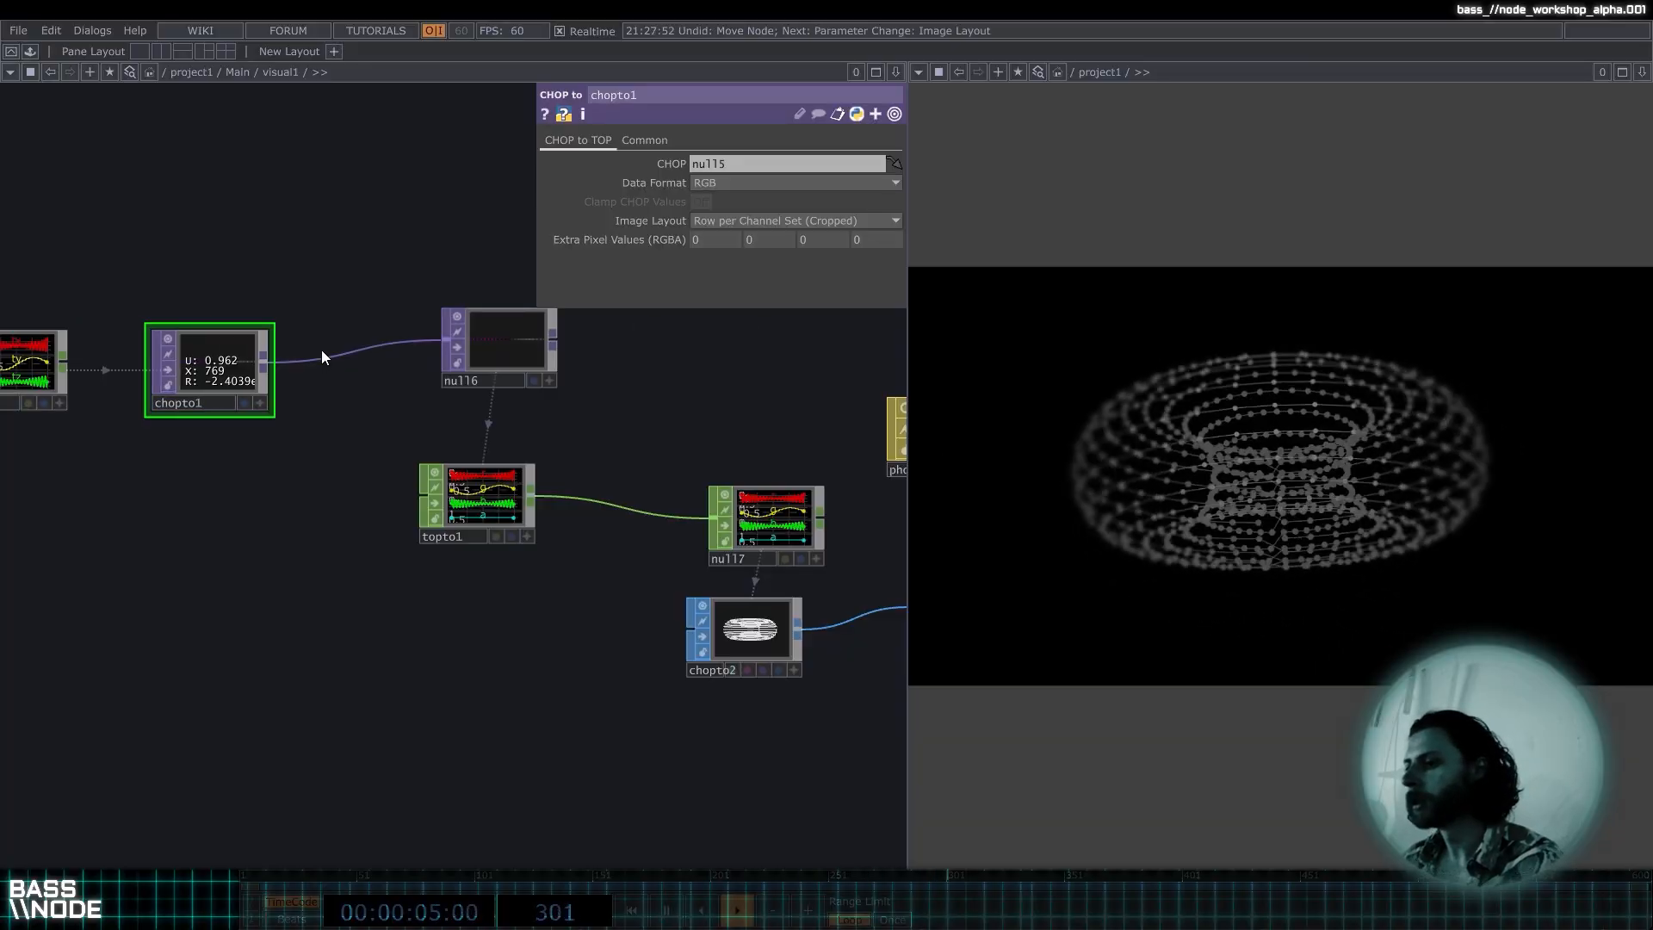
{"action": "key", "text": "ctrl+z"}
Move null6 further right to make room between it and chopto1.
{"action": "left_click_drag", "start_coordinate": [557, 369], "coordinate": [669, 401]}
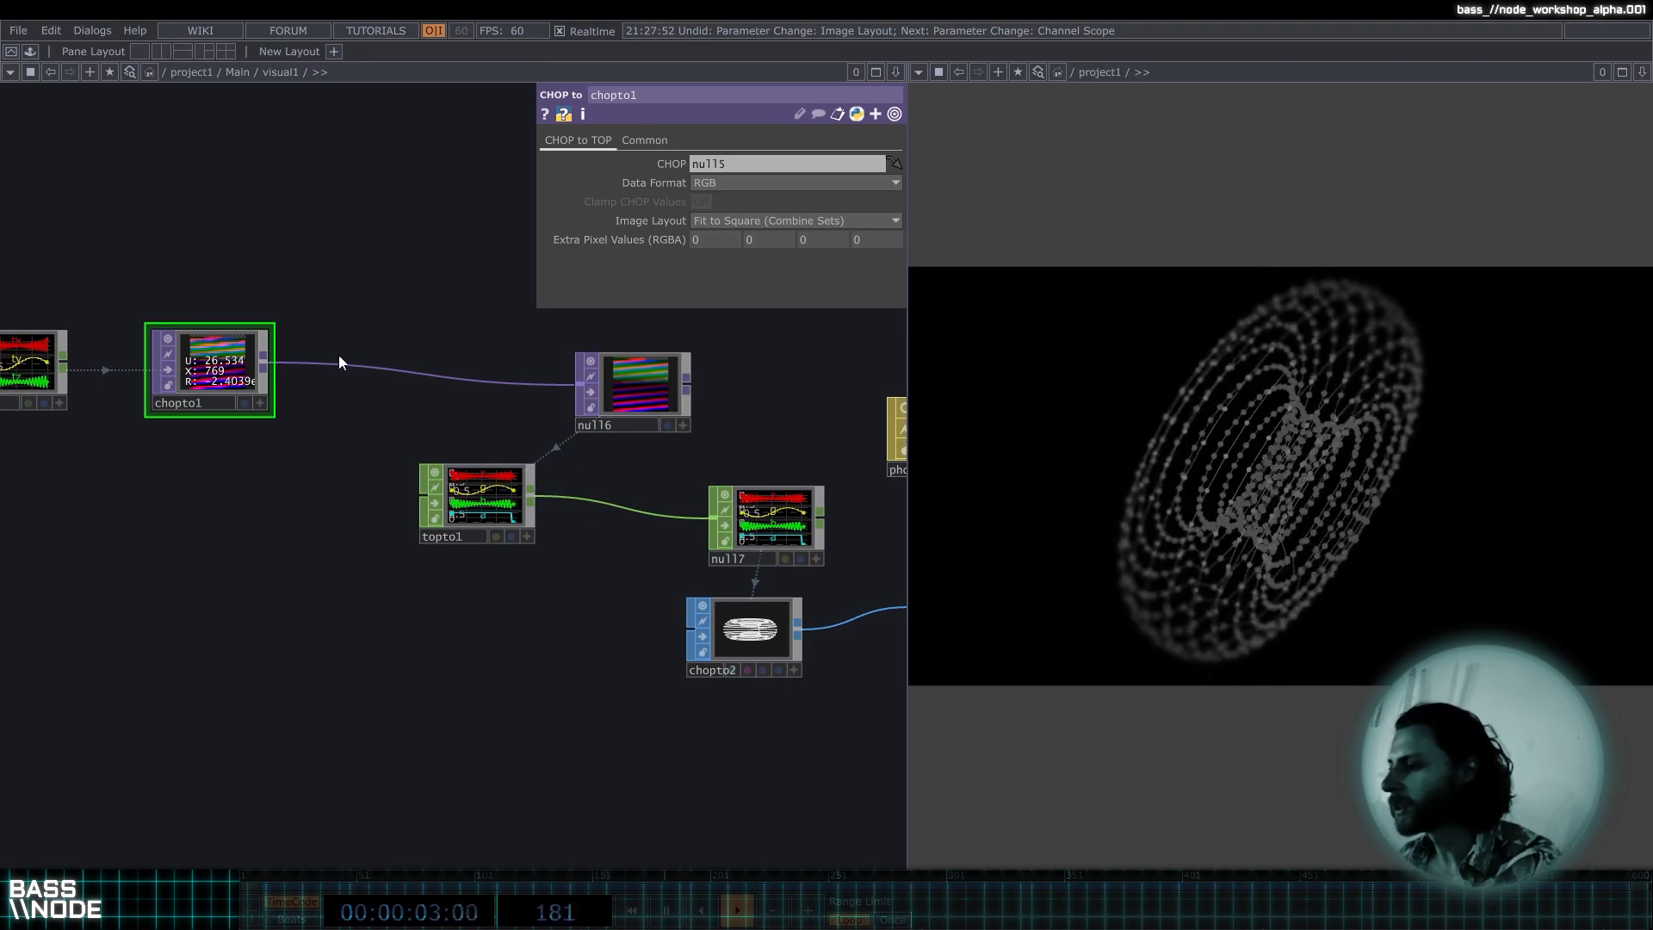
Set chopto1's image layout to Row per Channel Set (Cropped) and move topto1 beneath null6, close to null7.
{"action": "left_click", "coordinate": [715, 222]}
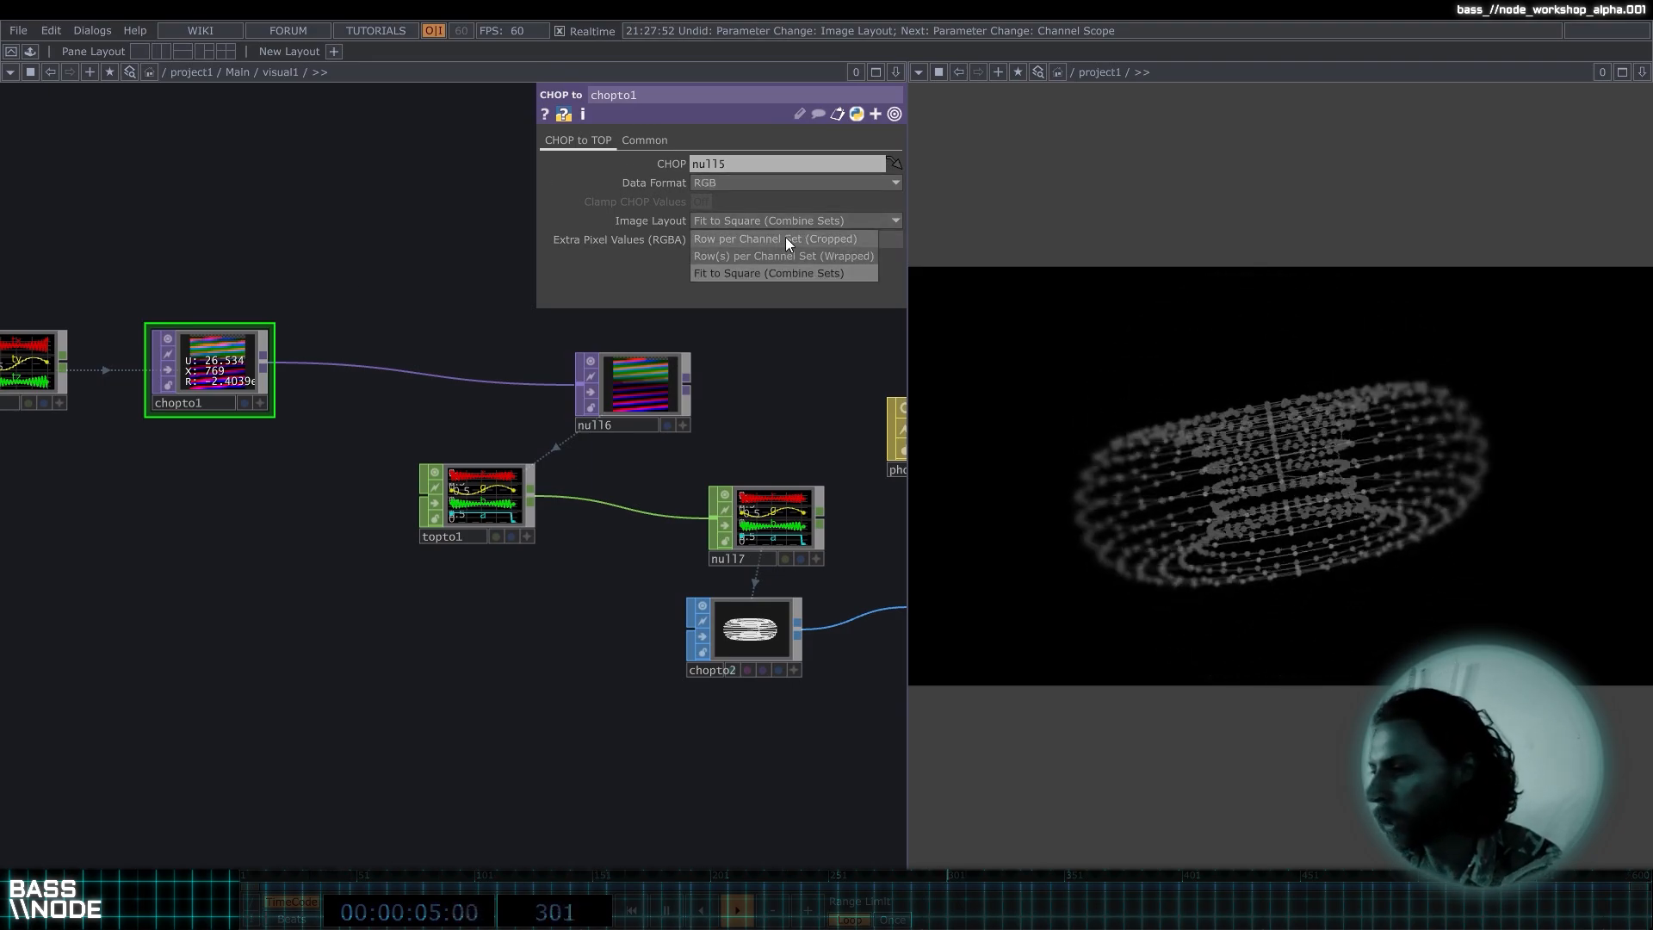
{"action": "left_click", "coordinate": [785, 237]}
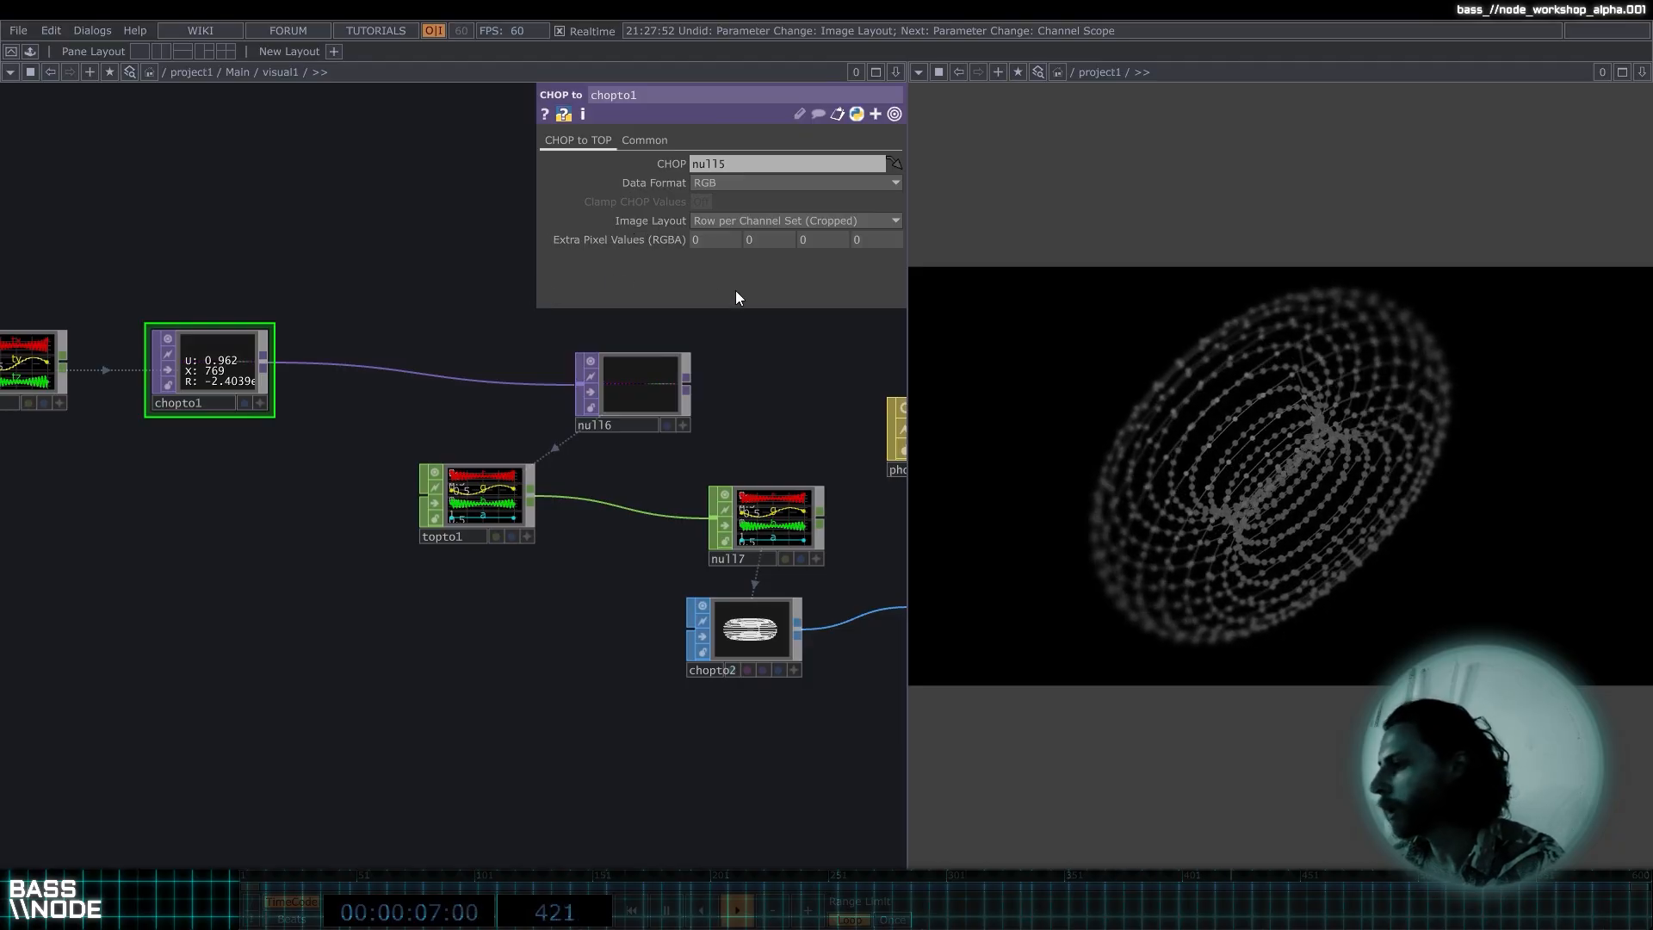
{"action": "scroll", "coordinate": [363, 279], "scroll_direction": "down", "scroll_amount": 2}
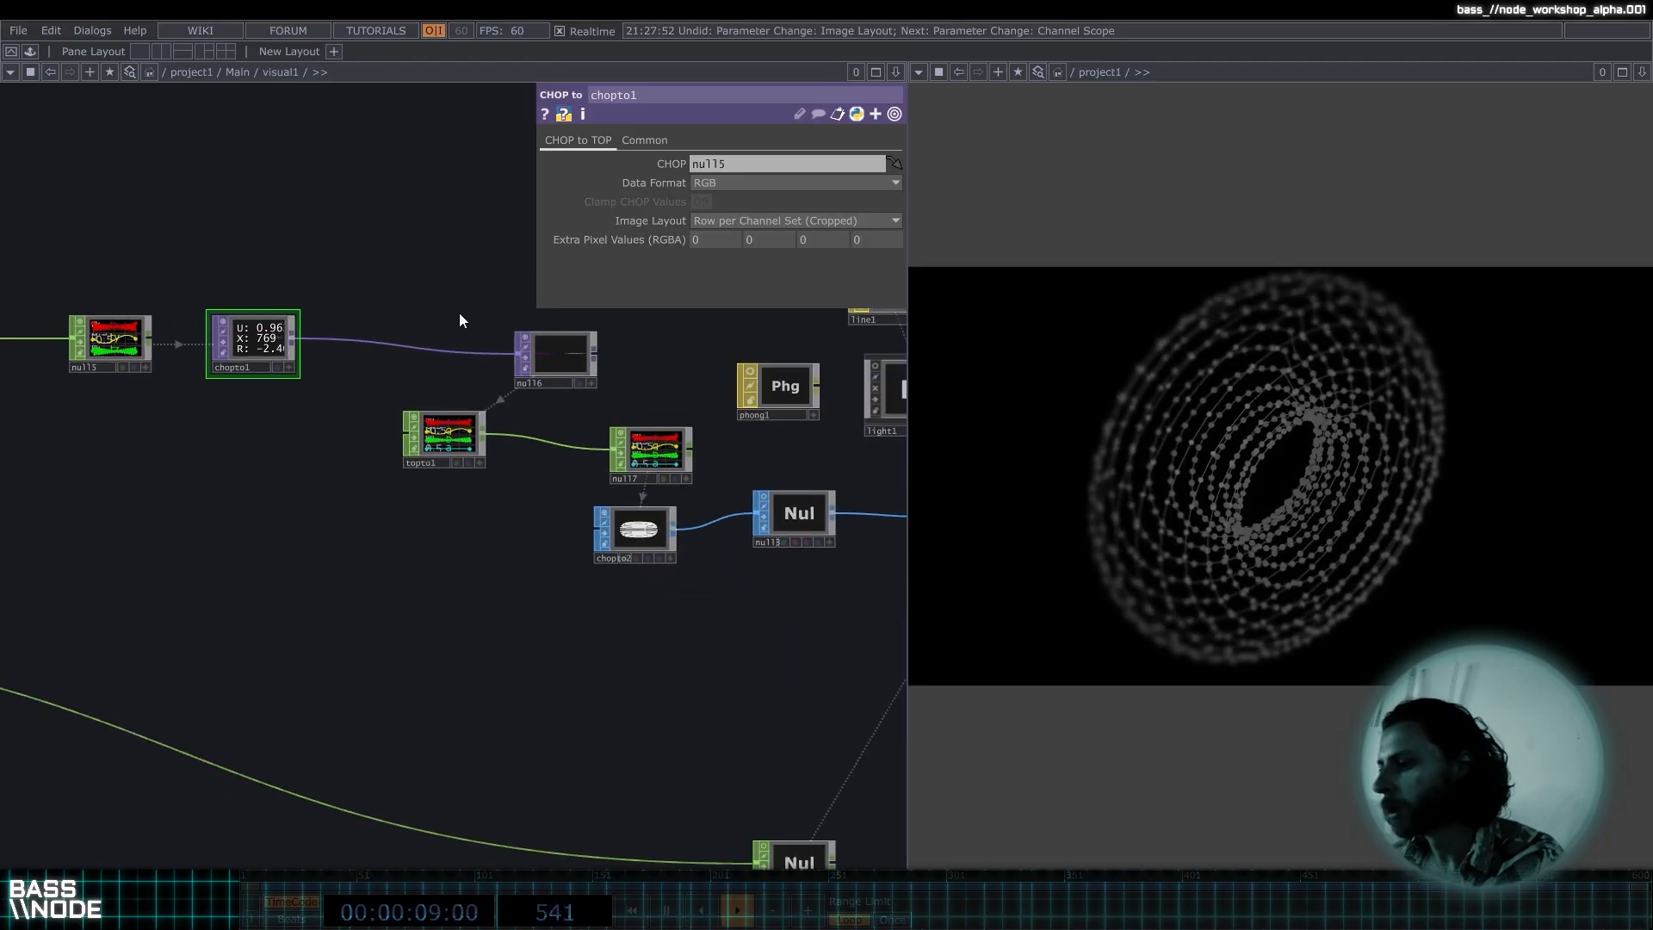
{"action": "left_click_drag", "start_coordinate": [471, 434], "coordinate": [568, 462]}
{"action": "scroll", "coordinate": [473, 472], "scroll_direction": "down", "scroll_amount": 4}
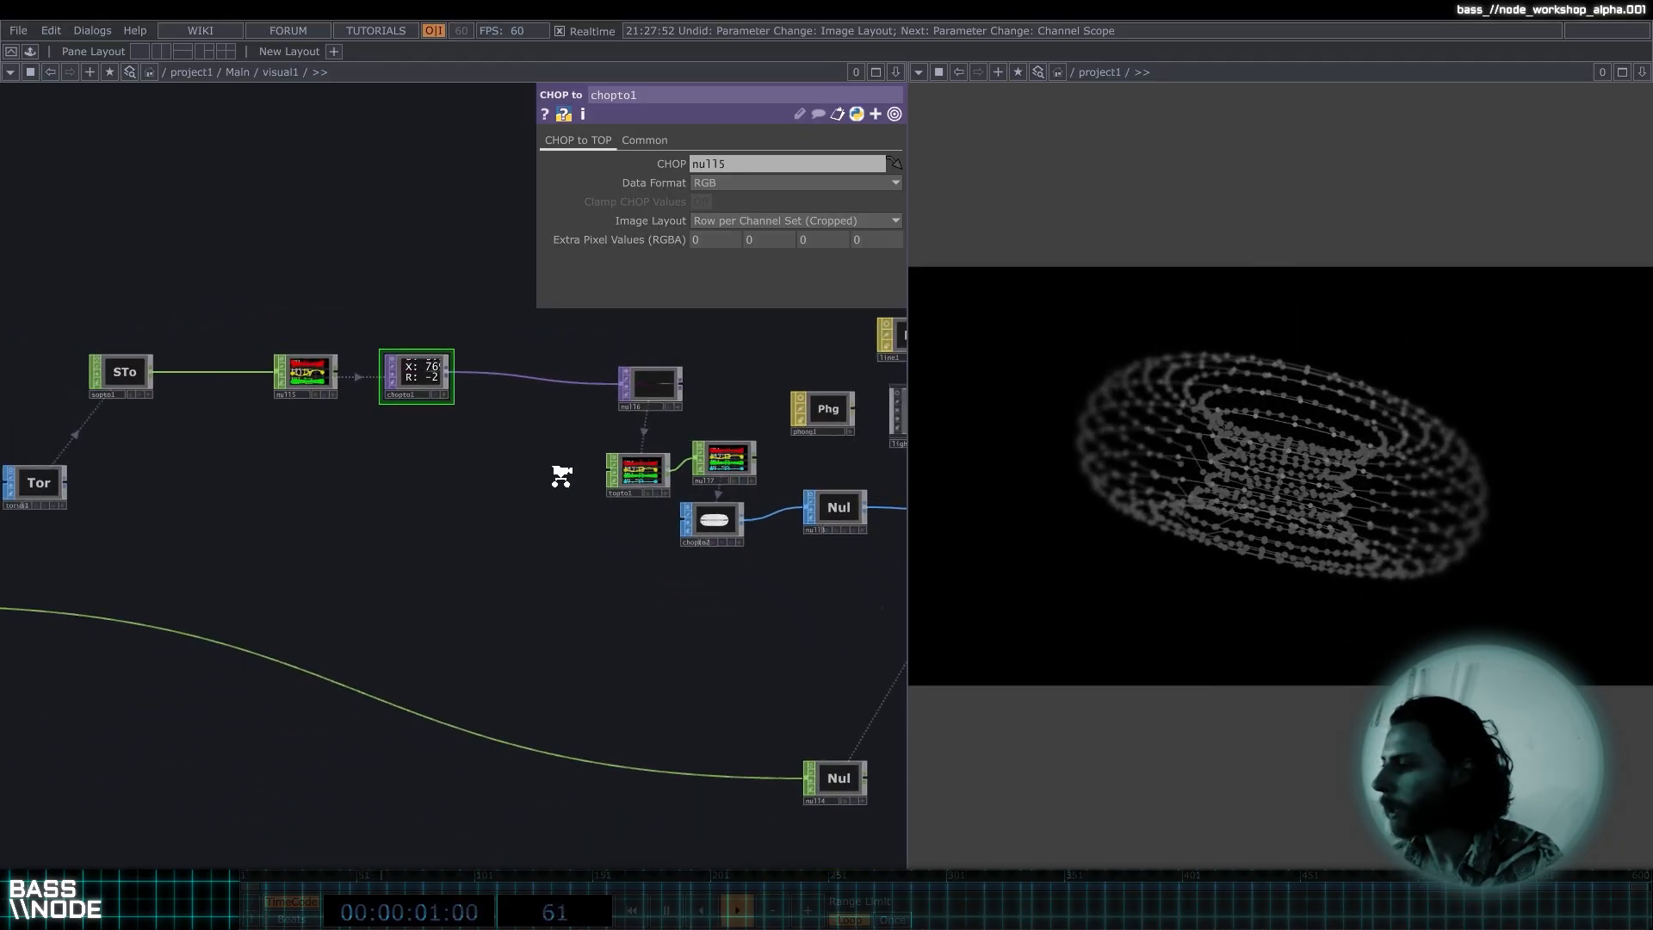
{"action": "scroll", "coordinate": [462, 430], "scroll_direction": "up", "scroll_amount": 4}
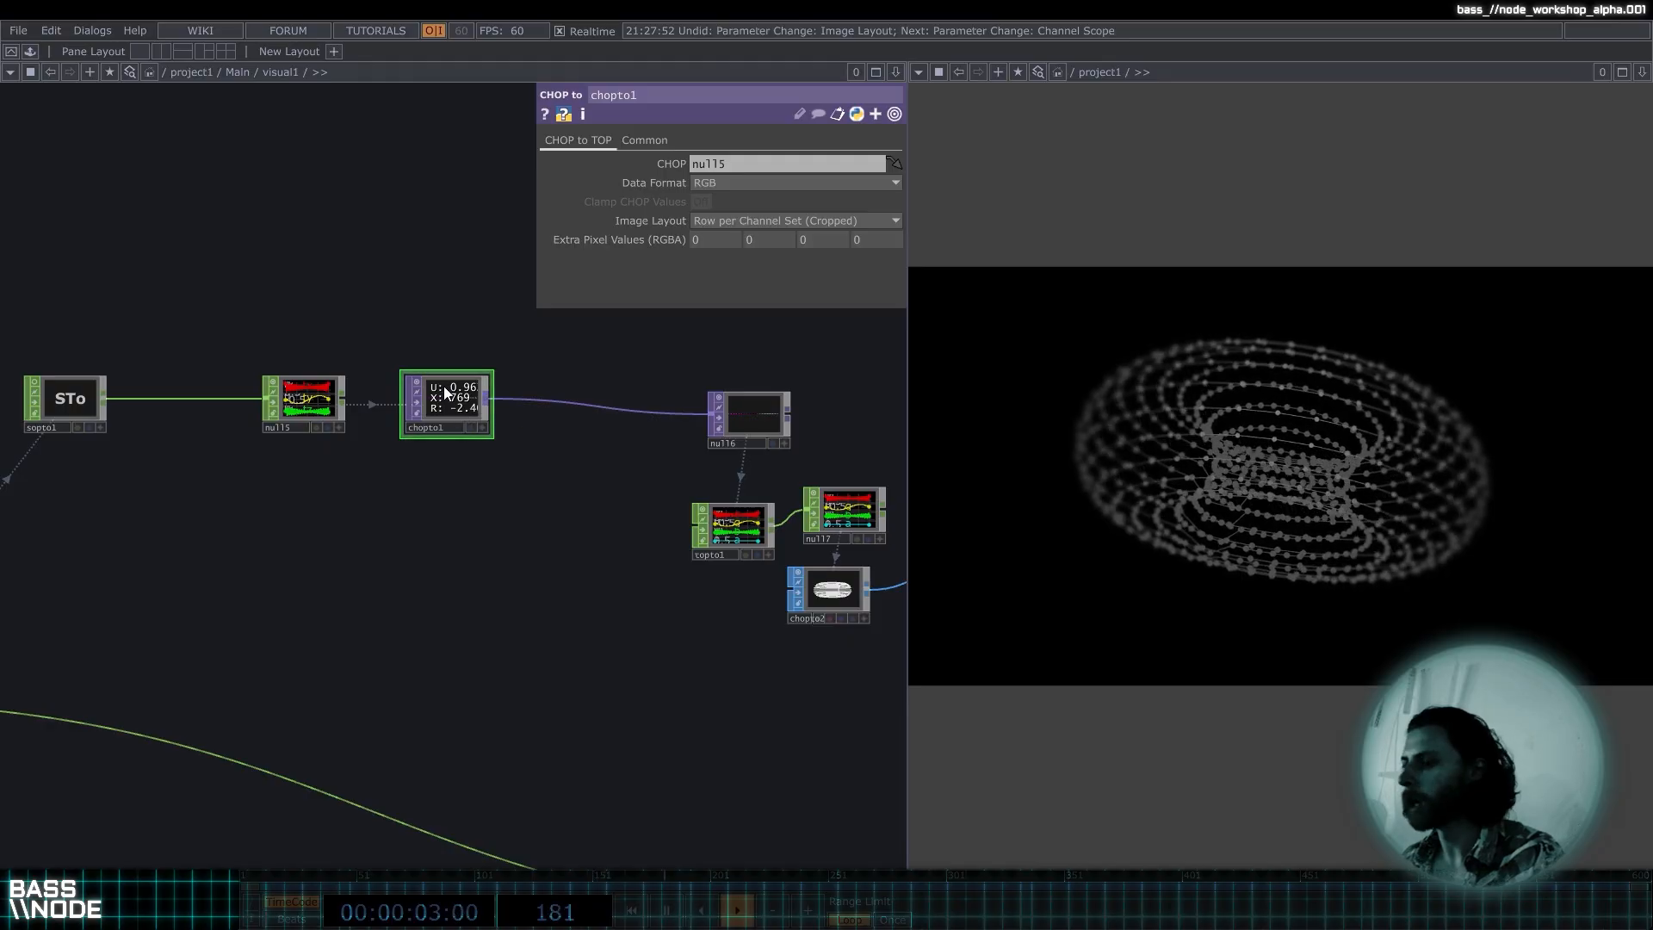
Turn off the node viewers of chopto1, null6 and null5.
{"action": "scroll", "coordinate": [635, 399], "scroll_direction": "up", "scroll_amount": 3}
{"action": "scroll", "coordinate": [675, 389], "scroll_direction": "down", "scroll_amount": 3}
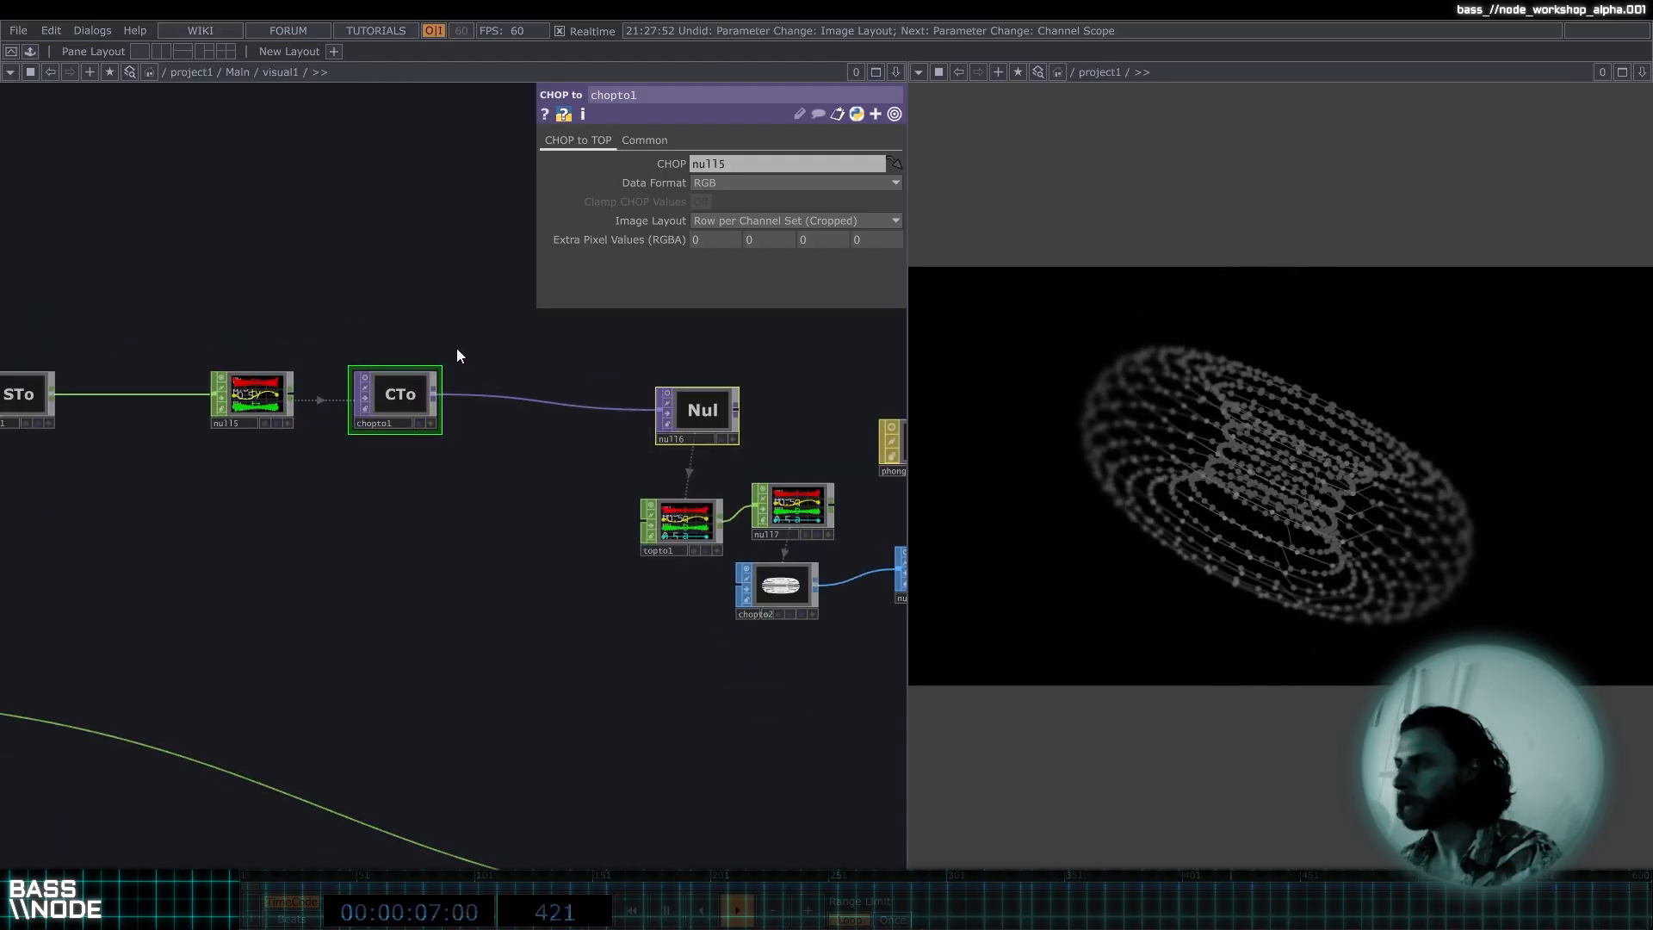
{"action": "left_click_drag", "start_coordinate": [180, 337], "coordinate": [365, 334]}
{"action": "right_click_drag", "start_coordinate": [163, 445], "coordinate": [165, 444]}
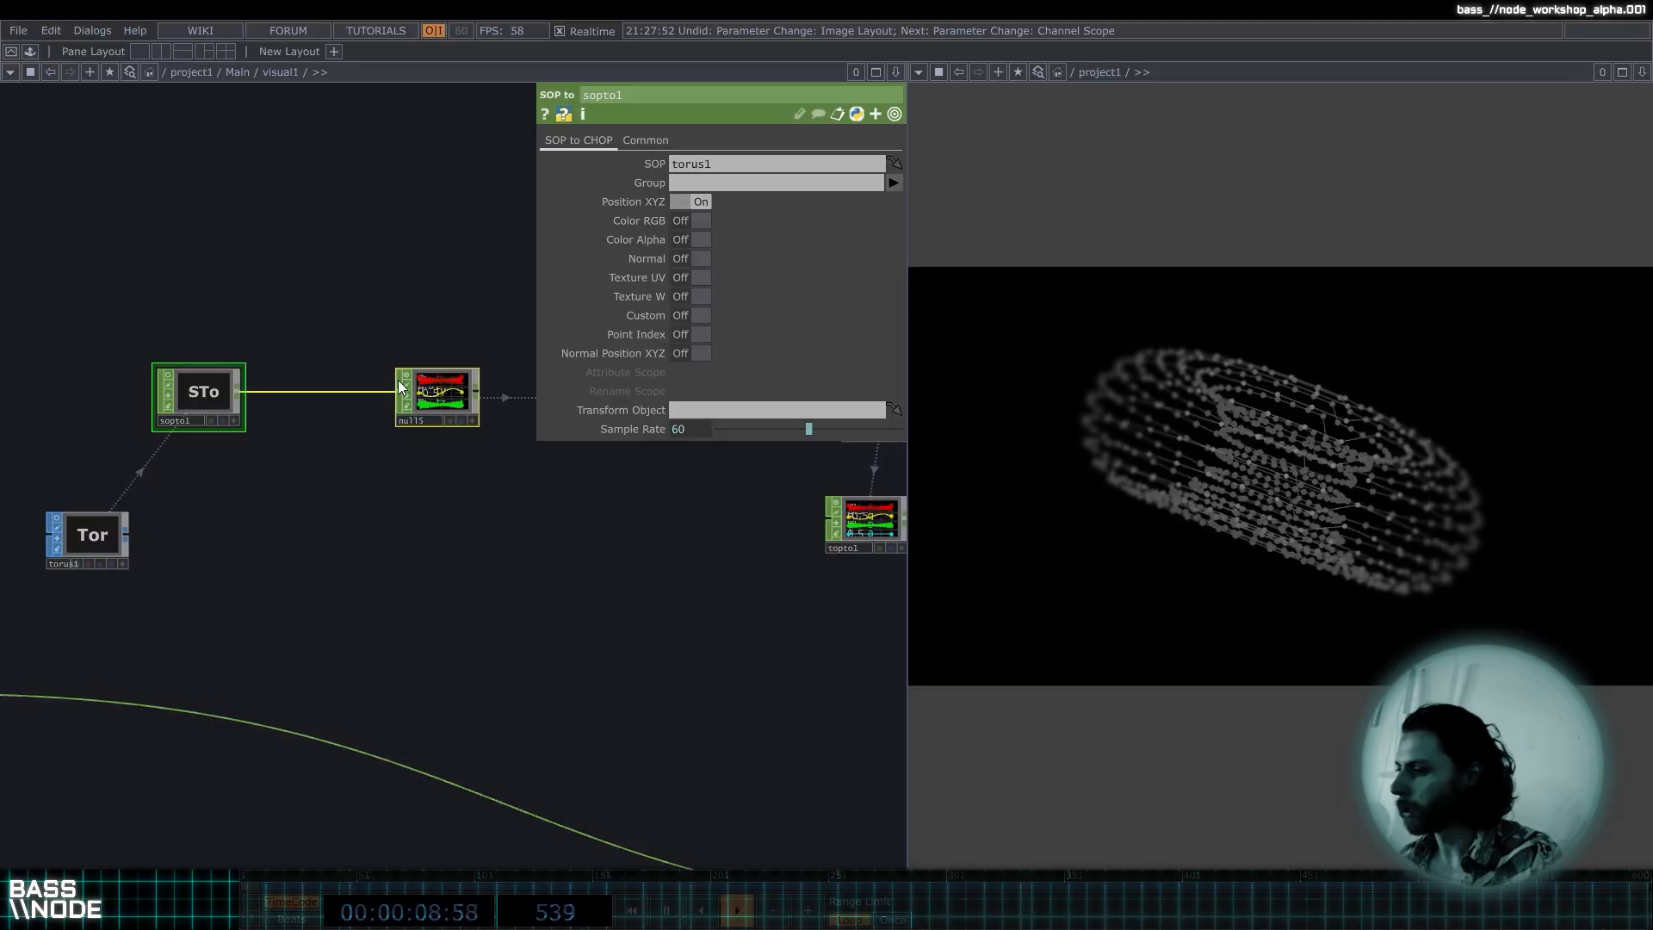
{"action": "left_click", "coordinate": [407, 372]}
{"action": "left_click_drag", "start_coordinate": [335, 332], "coordinate": [7, 382]}
{"action": "left_click", "coordinate": [449, 429]}
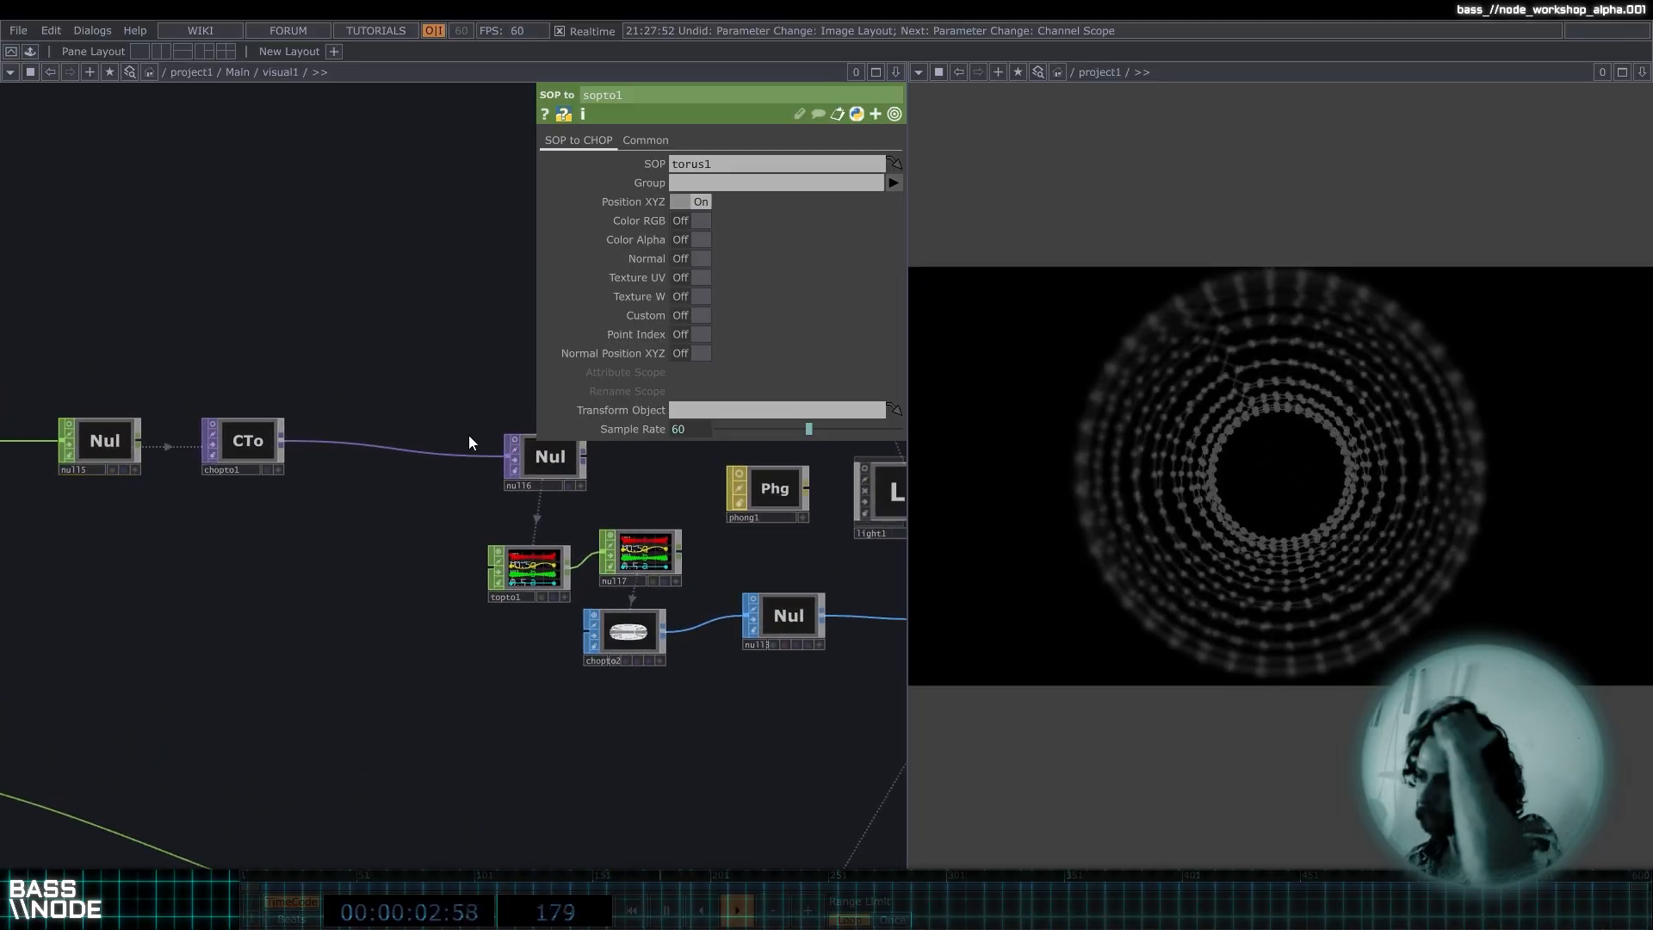
{"action": "right_click", "coordinate": [358, 442]}
{"action": "left_click", "coordinate": [401, 420]}
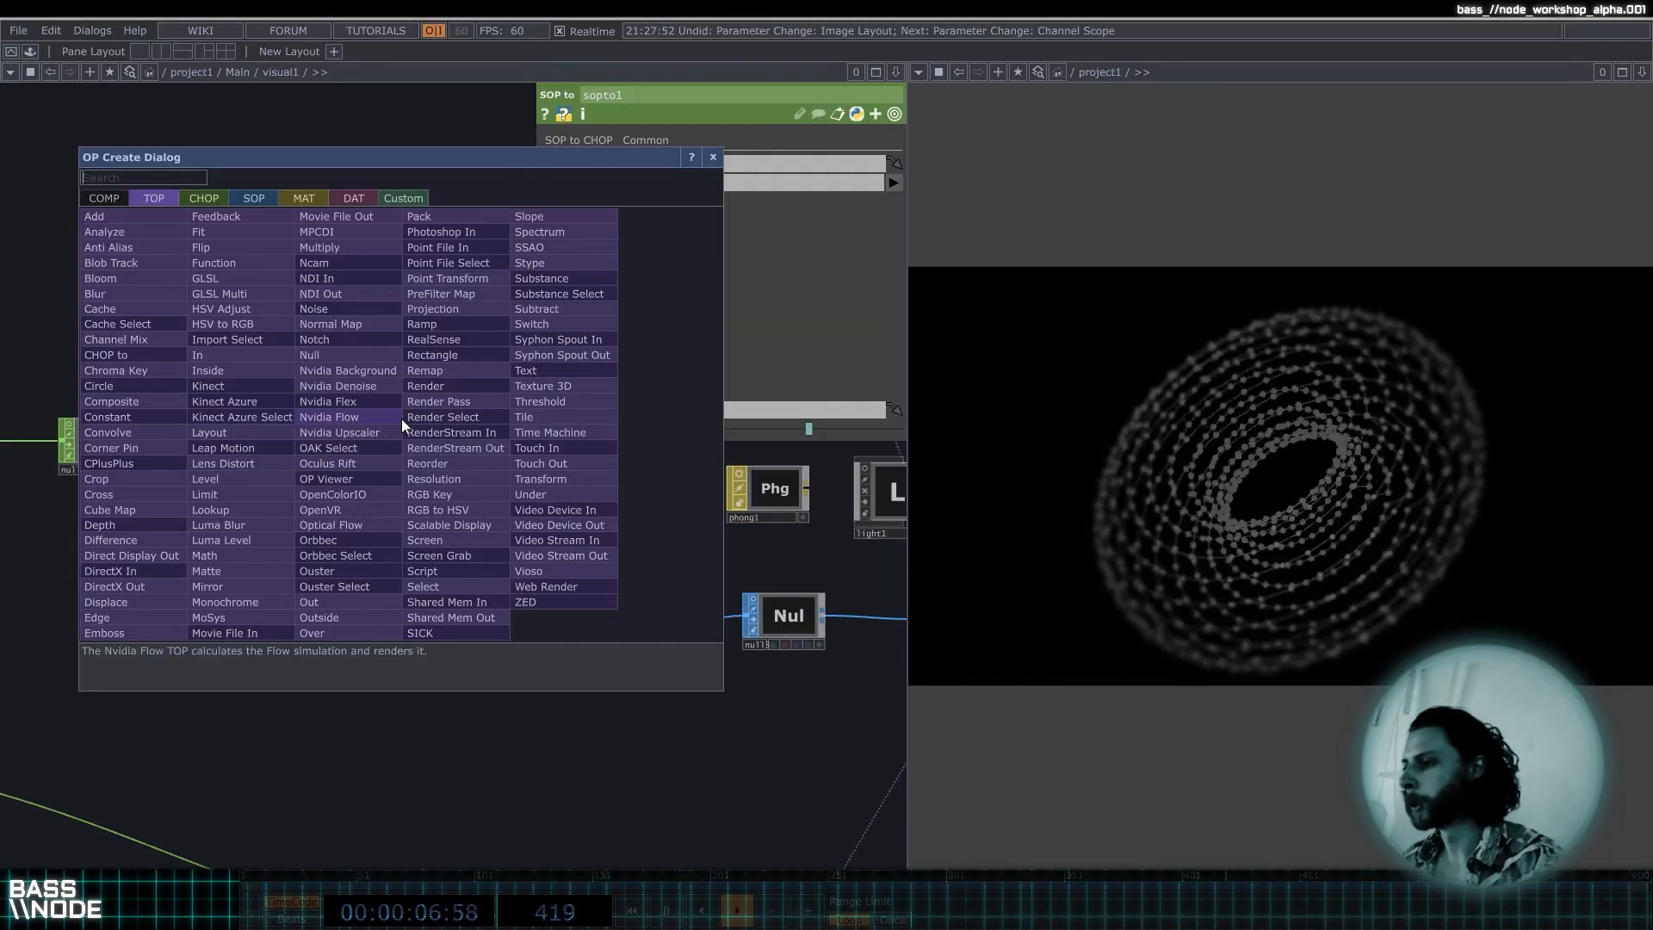
{"action": "left_click", "coordinate": [715, 157]}
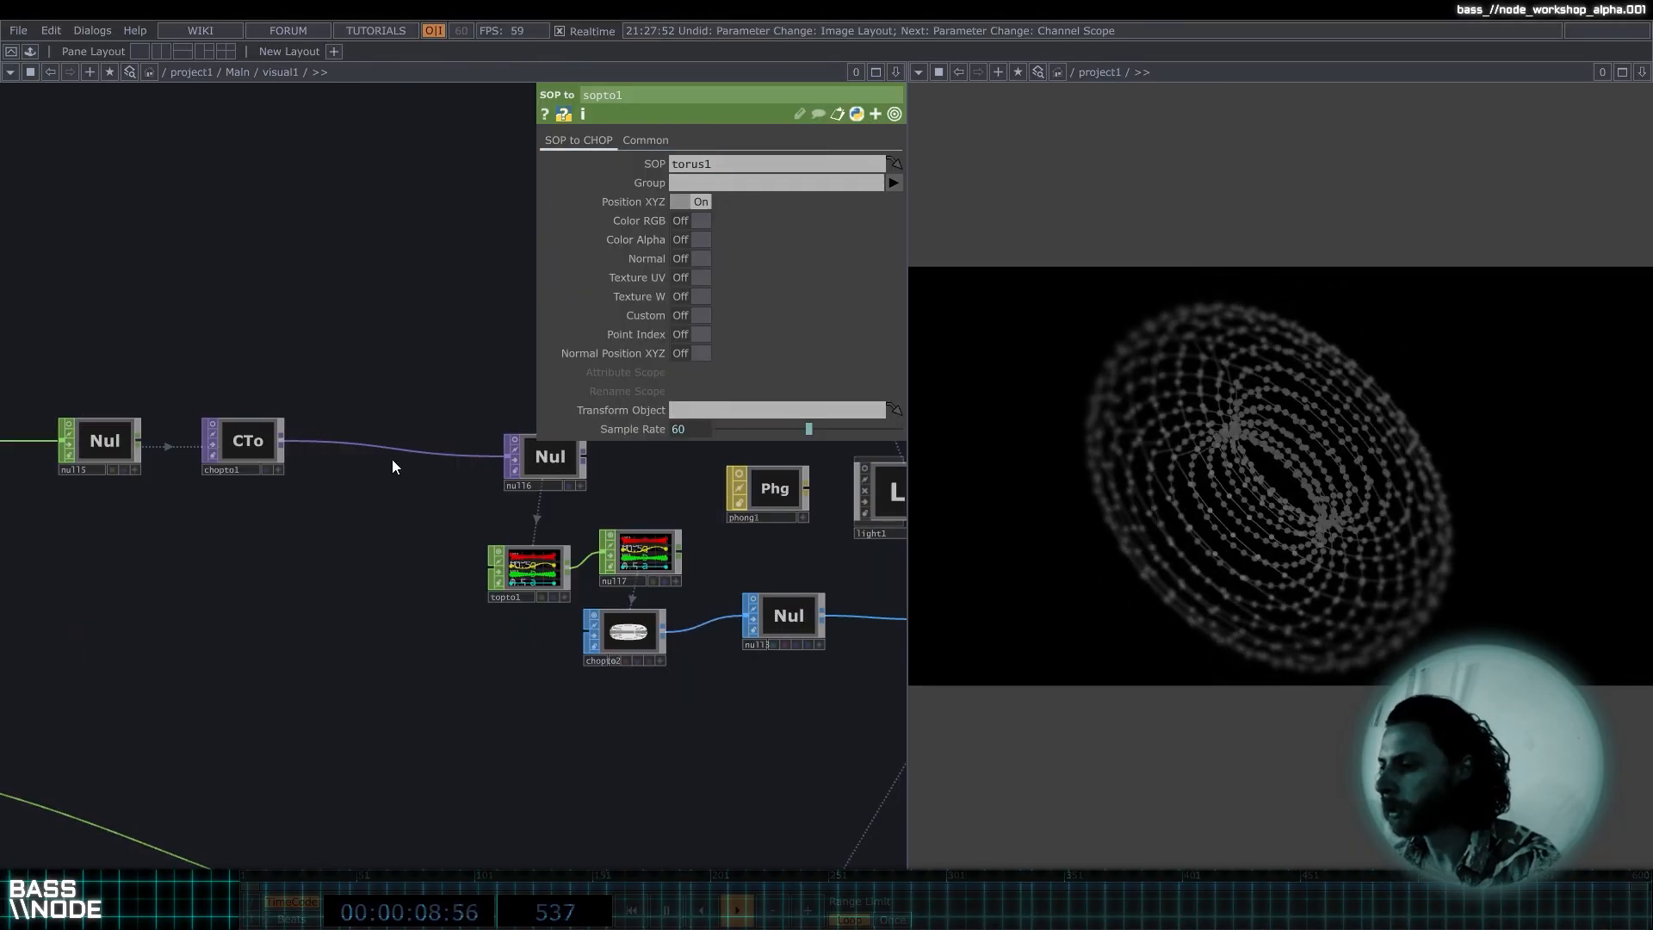
Insert a Noise TOP on the wire between chopto1 and null6.
{"action": "right_click", "coordinate": [396, 451]}
{"action": "left_click", "coordinate": [416, 430]}
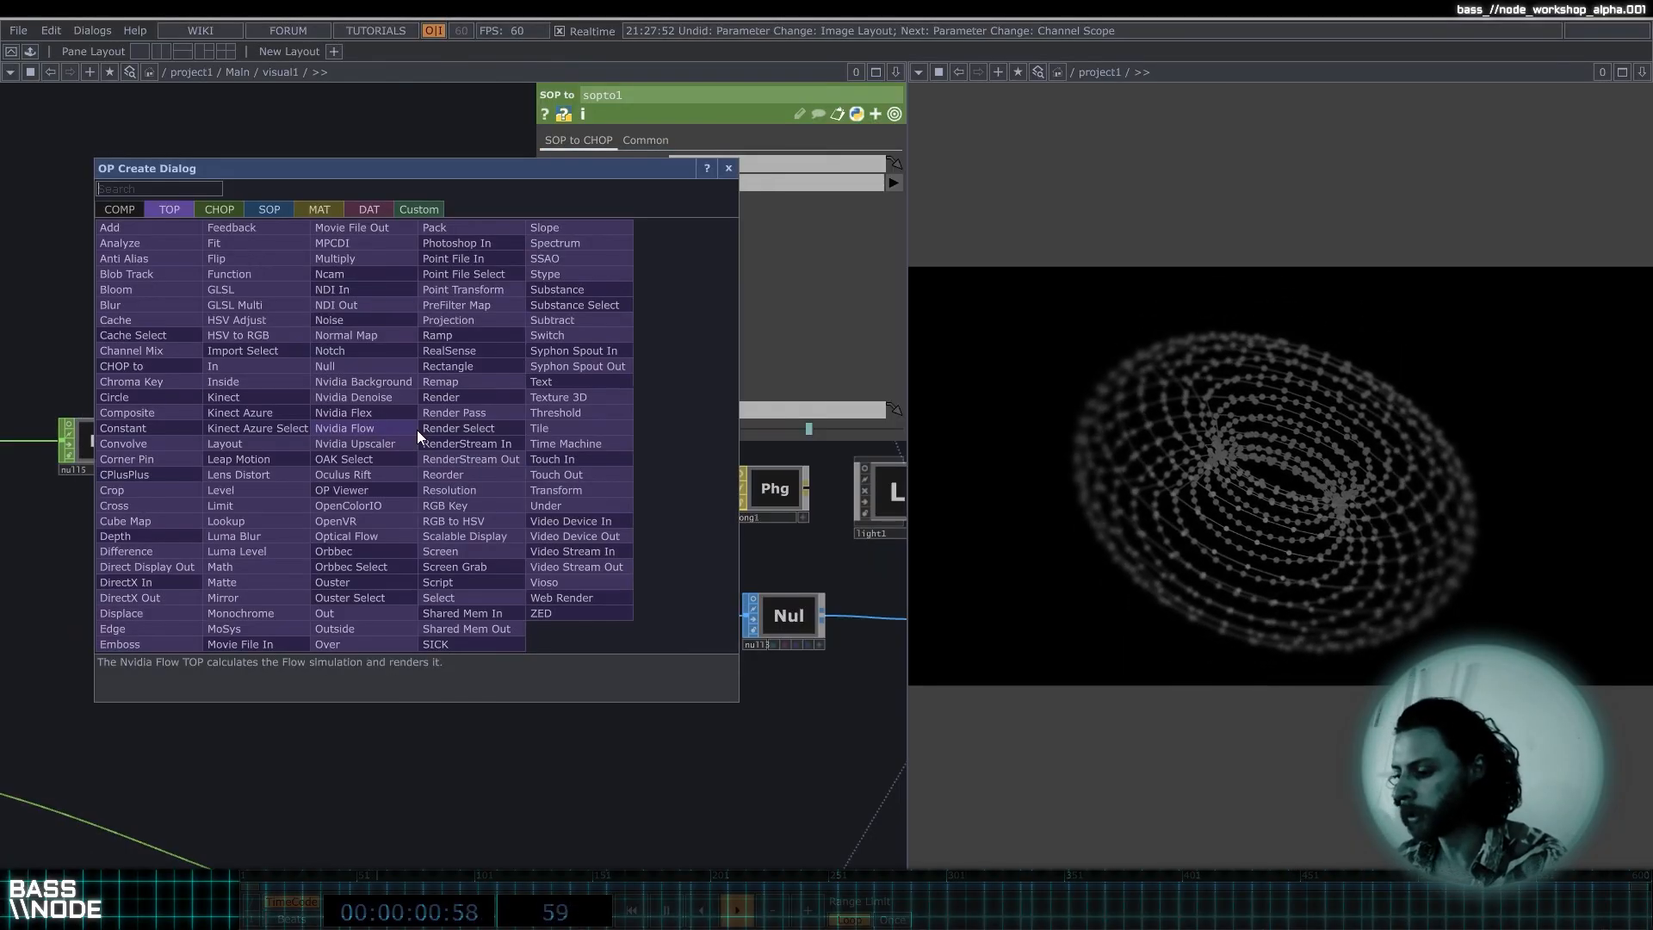
{"action": "type", "text": "noise"}
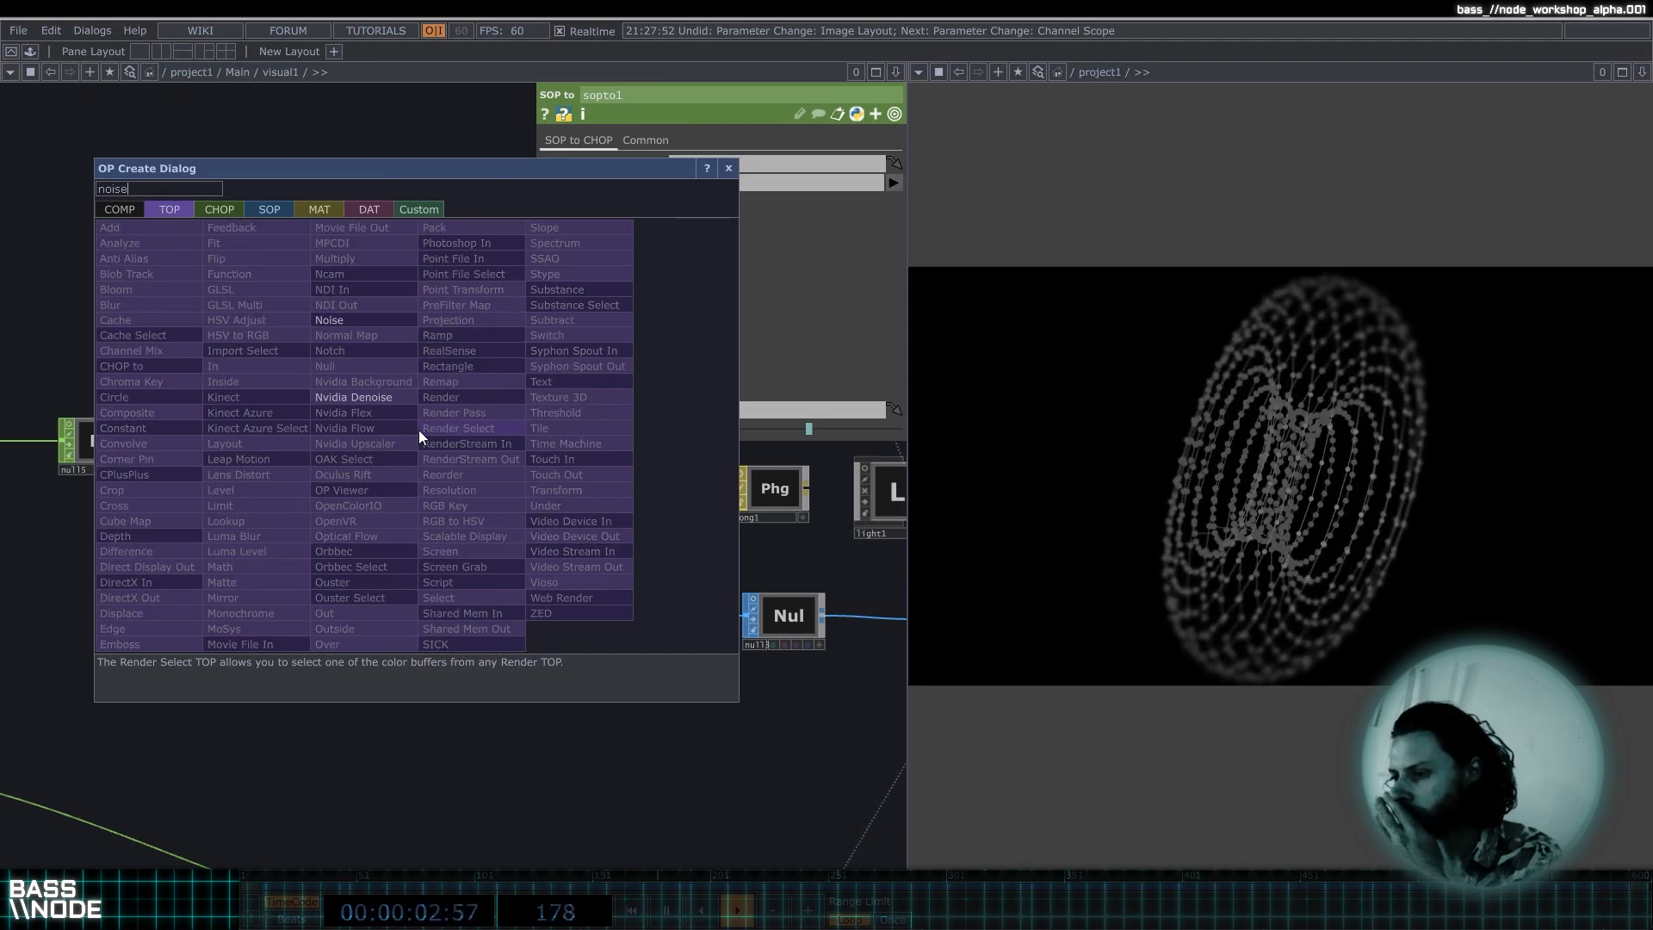
{"action": "left_click", "coordinate": [370, 322]}
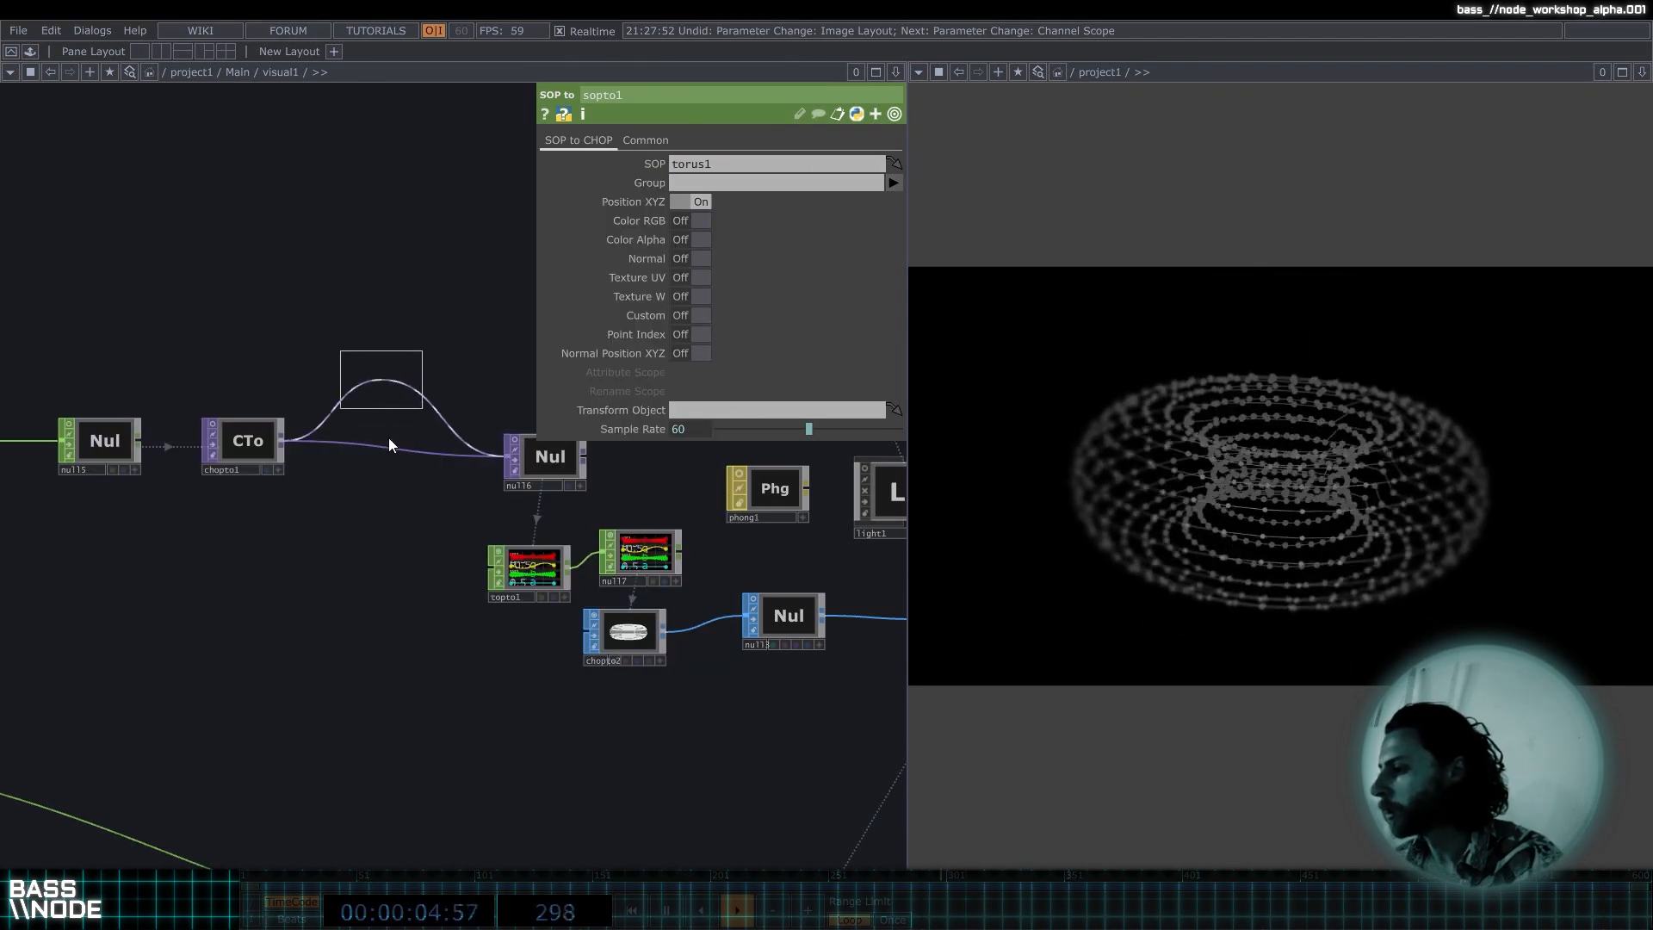
{"action": "left_click", "coordinate": [389, 446]}
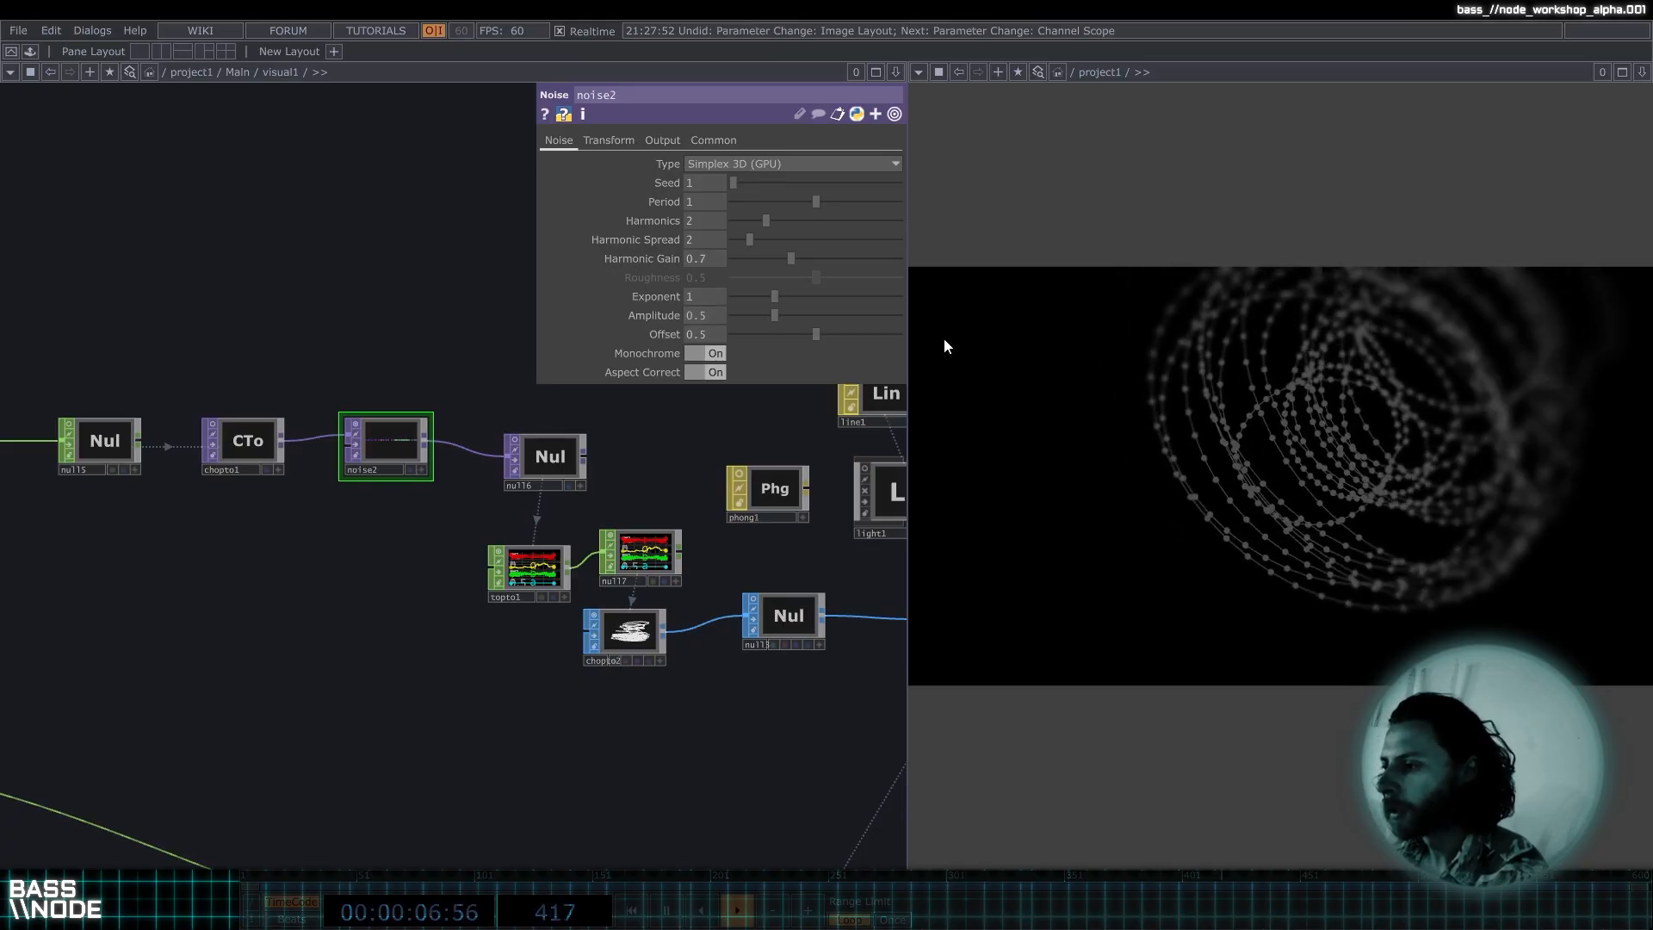
Connect chopto1's output to noise2's second input, the Noise Coordinate Map, as well.
{"action": "scroll", "coordinate": [387, 431], "scroll_direction": "up", "scroll_amount": 8}
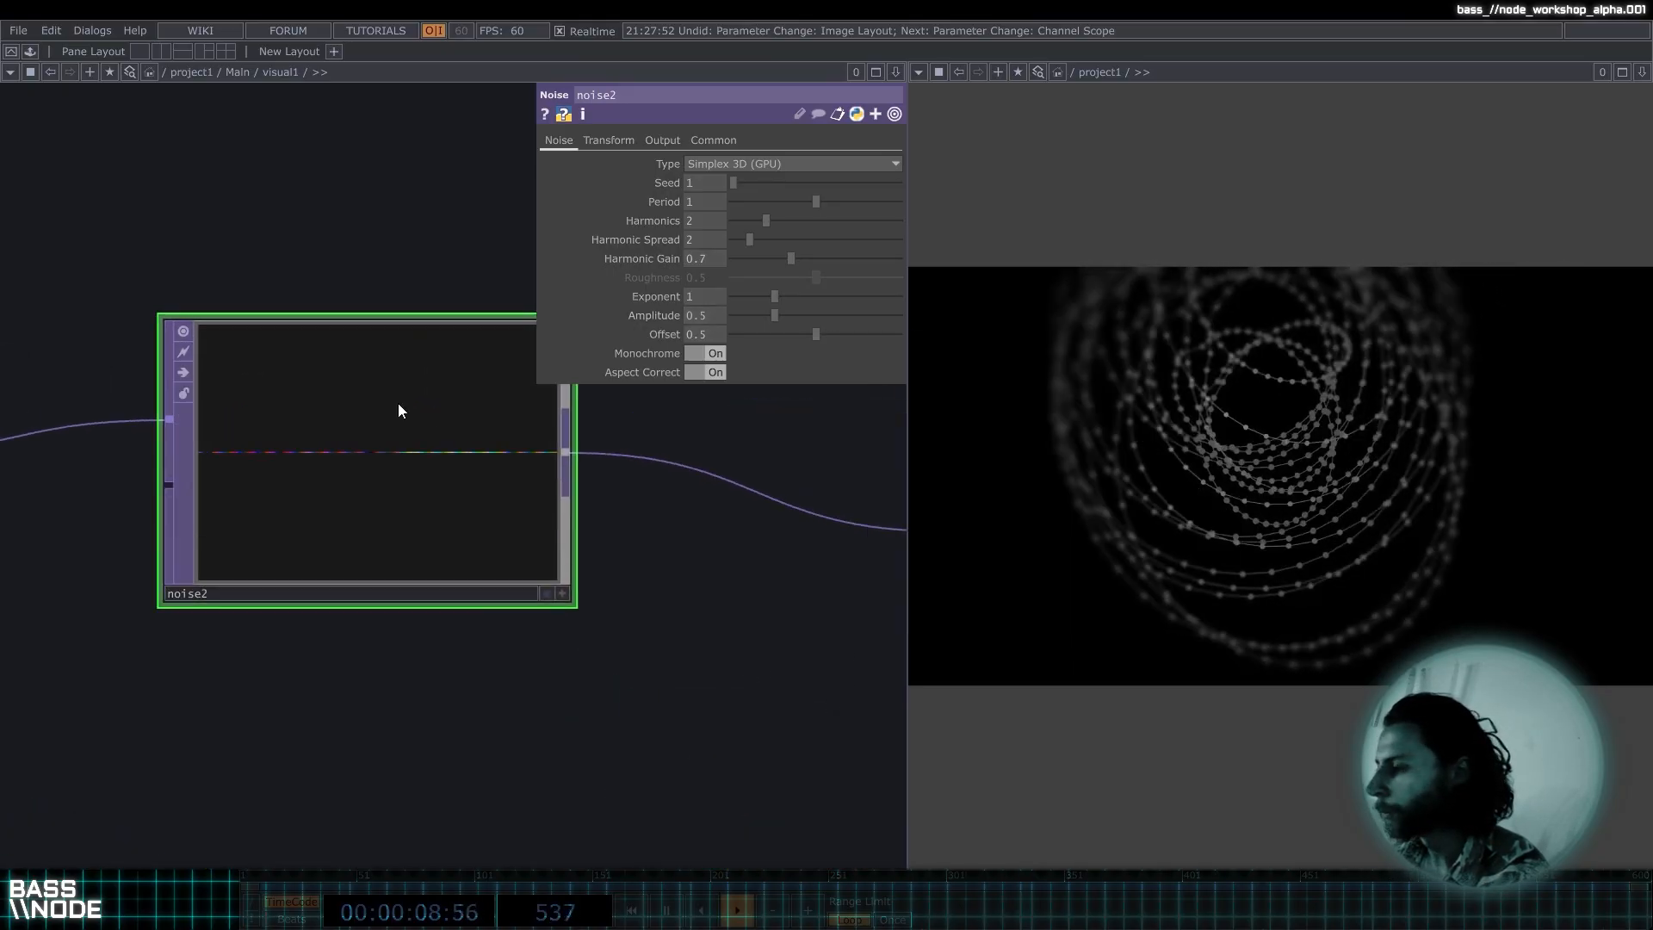
{"action": "scroll", "coordinate": [411, 392], "scroll_direction": "down", "scroll_amount": 8}
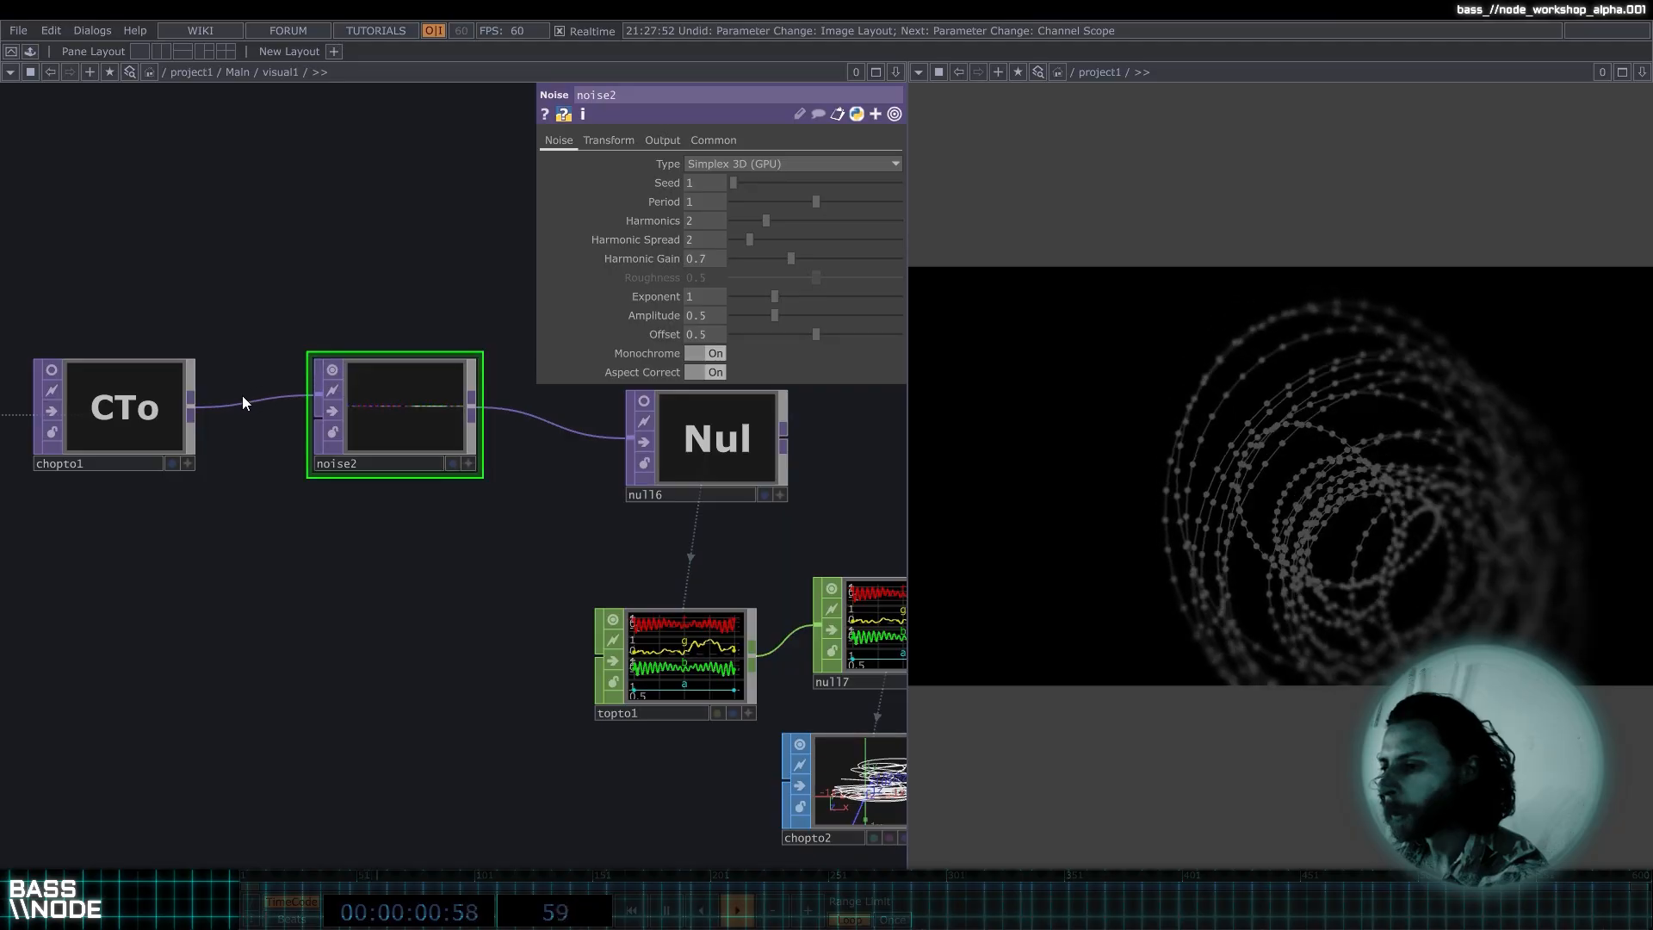
{"action": "left_click_drag", "start_coordinate": [199, 409], "coordinate": [305, 443]}
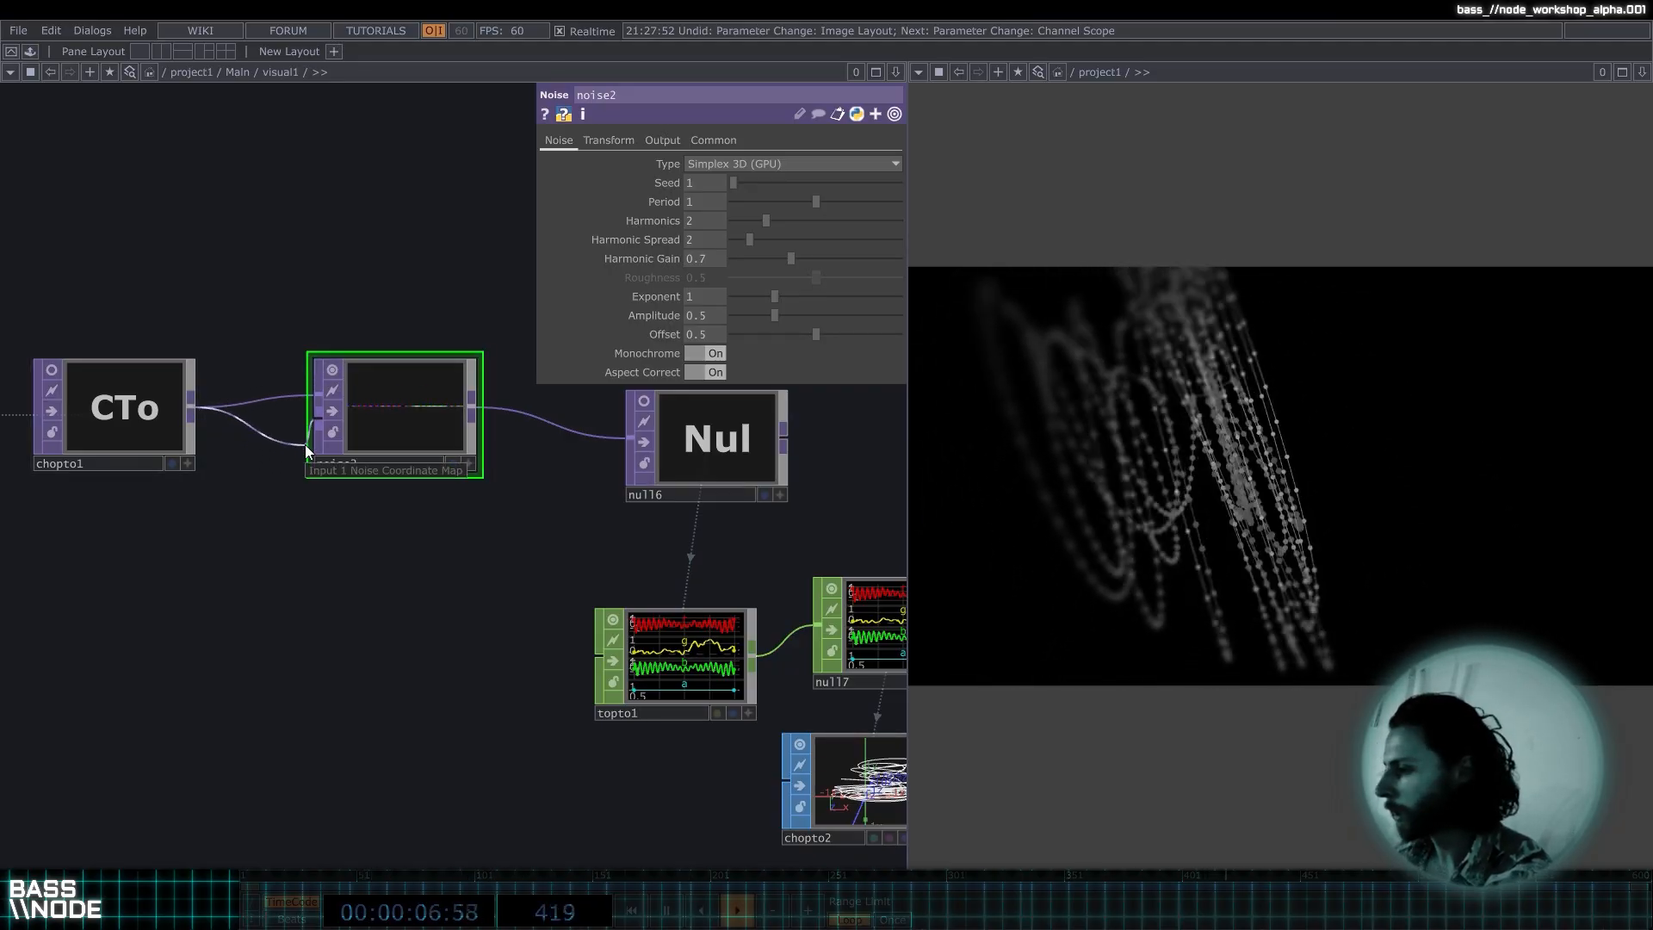
{"action": "left_click_drag", "start_coordinate": [306, 444], "coordinate": [305, 444]}
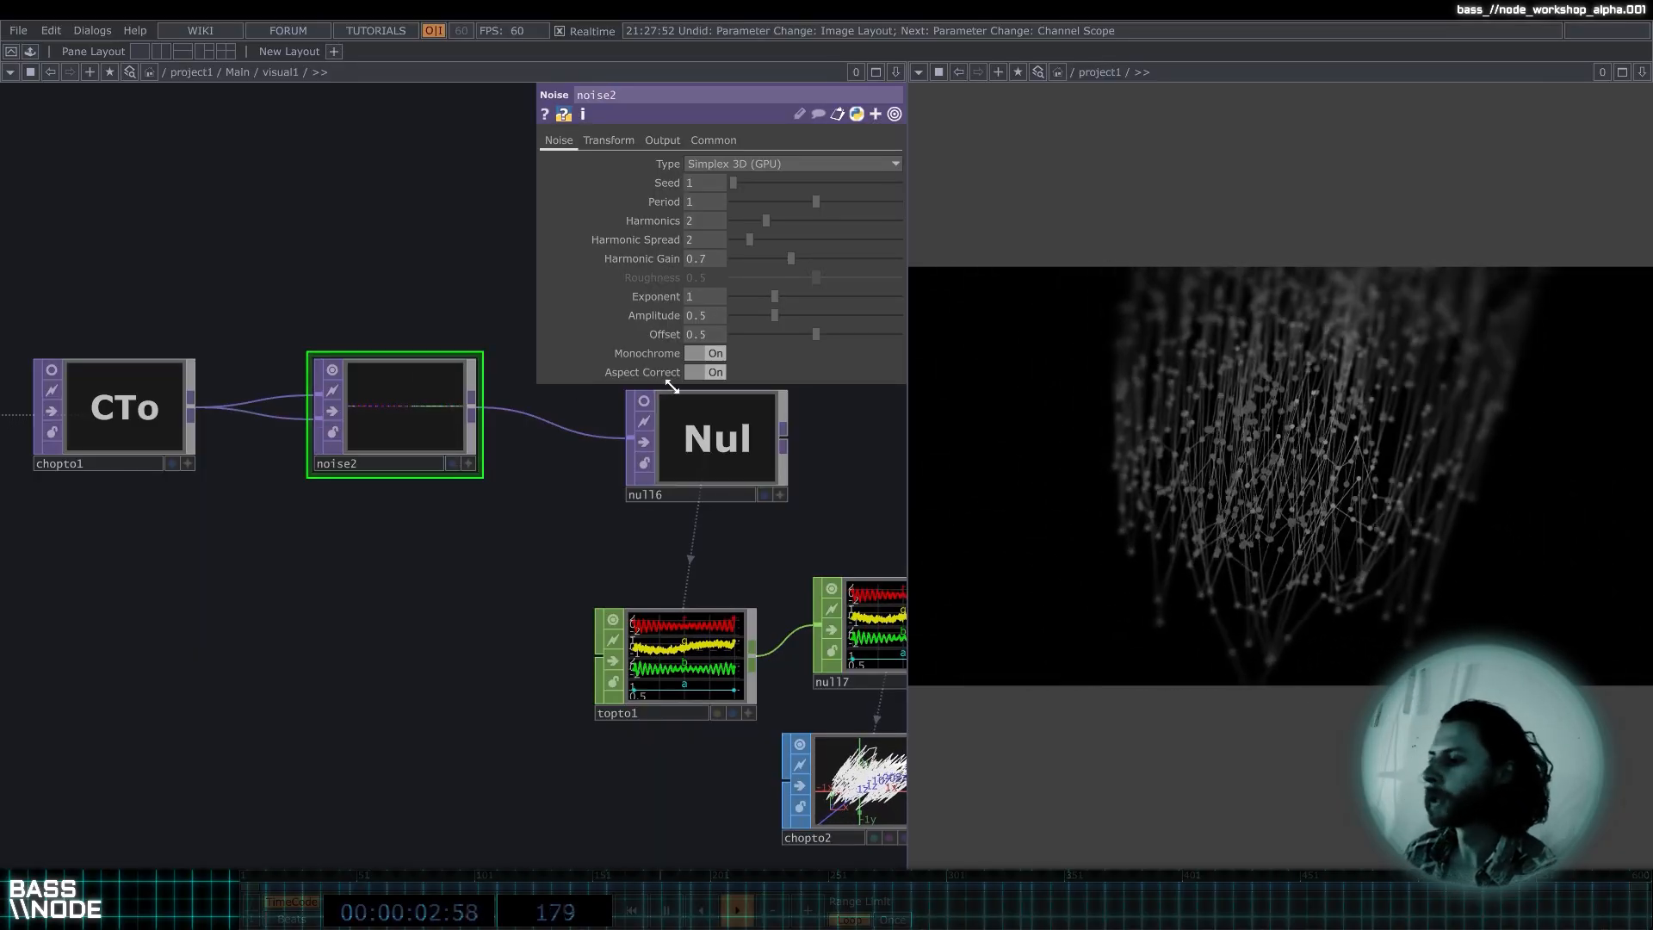
Set noise2's offset to 0 and amplitude to 0.13, and change its type to Perlin 4D (GPU).
{"action": "left_click_drag", "start_coordinate": [798, 337], "coordinate": [632, 336]}
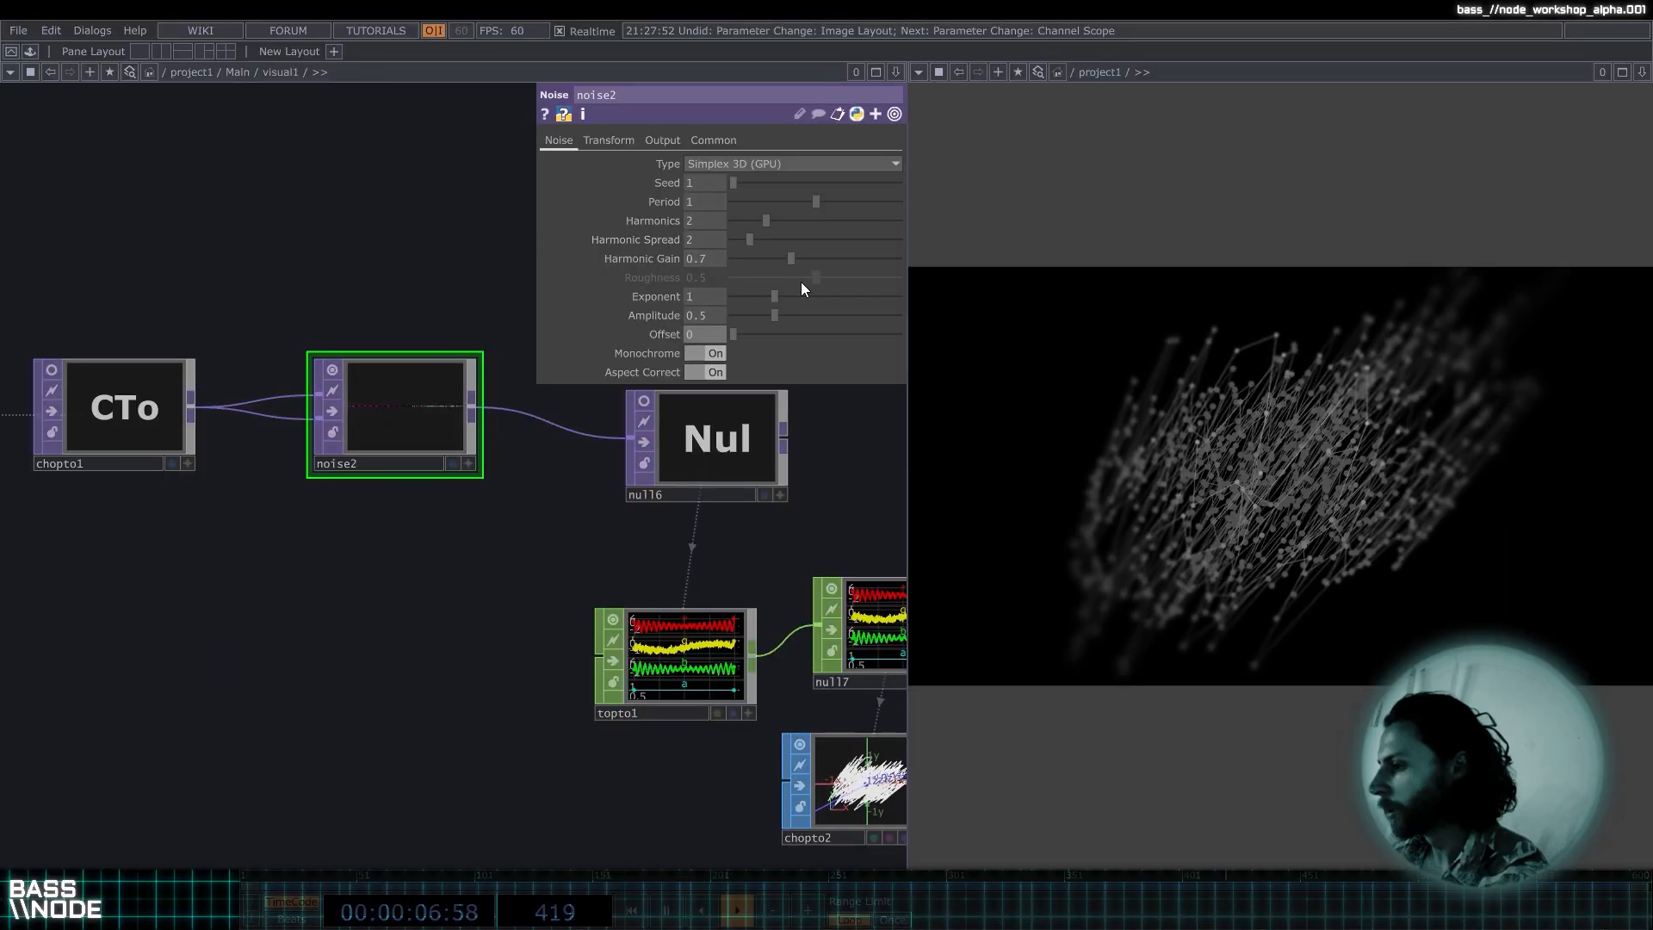
{"action": "left_click_drag", "start_coordinate": [779, 314], "coordinate": [748, 329]}
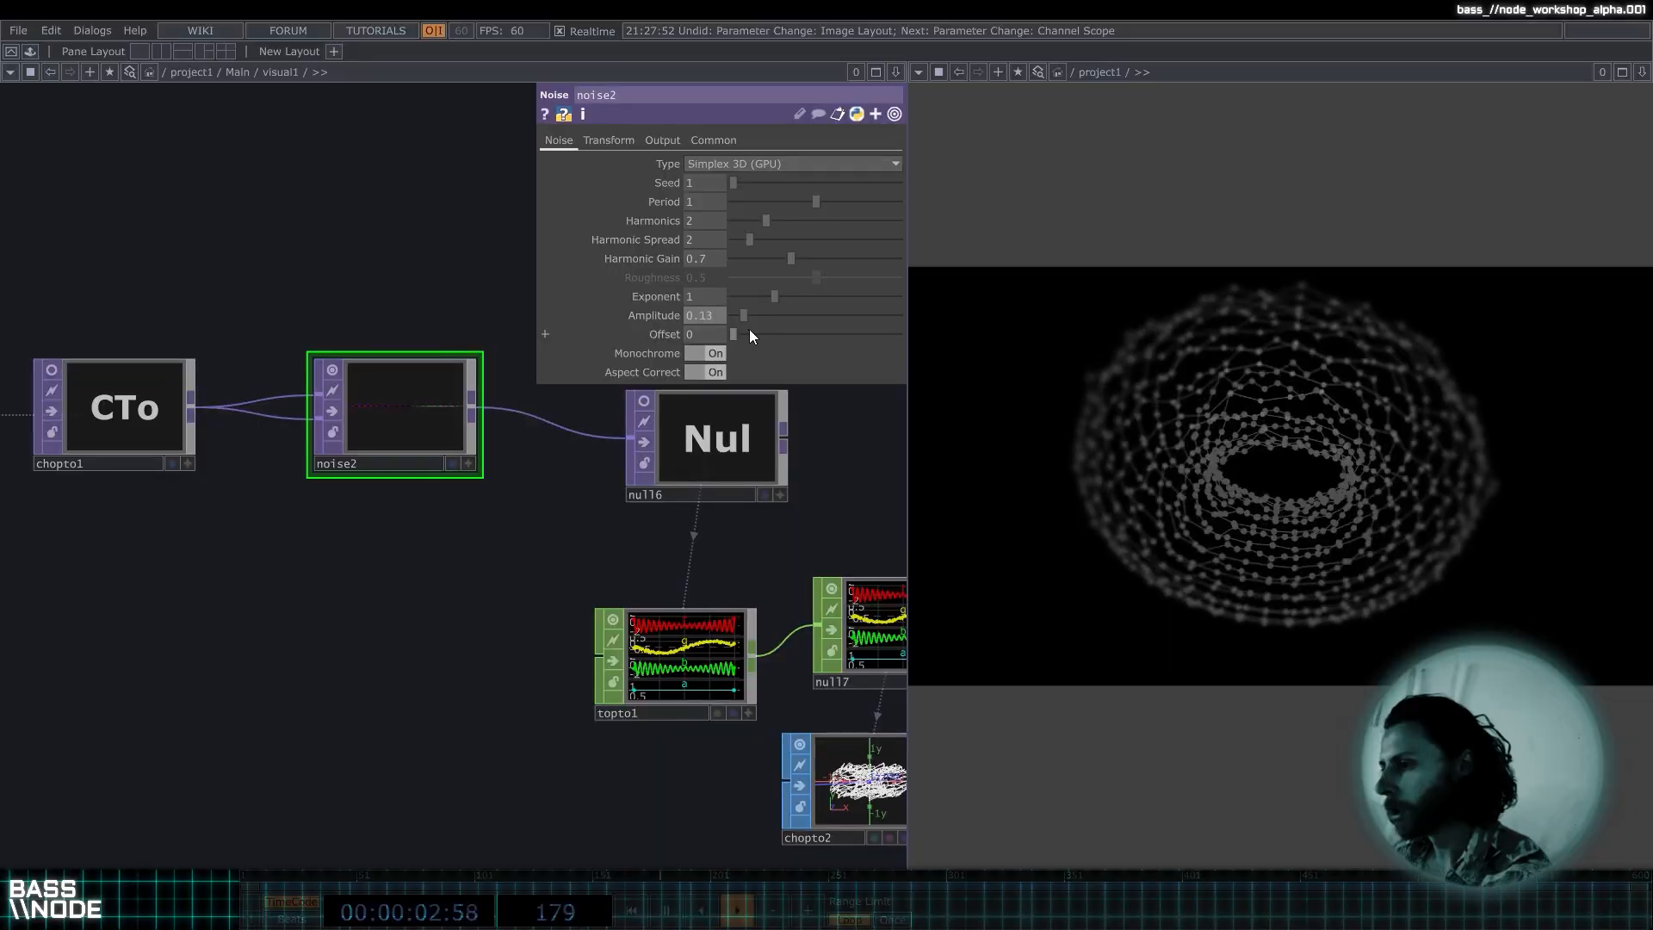
{"action": "left_click", "coordinate": [778, 164]}
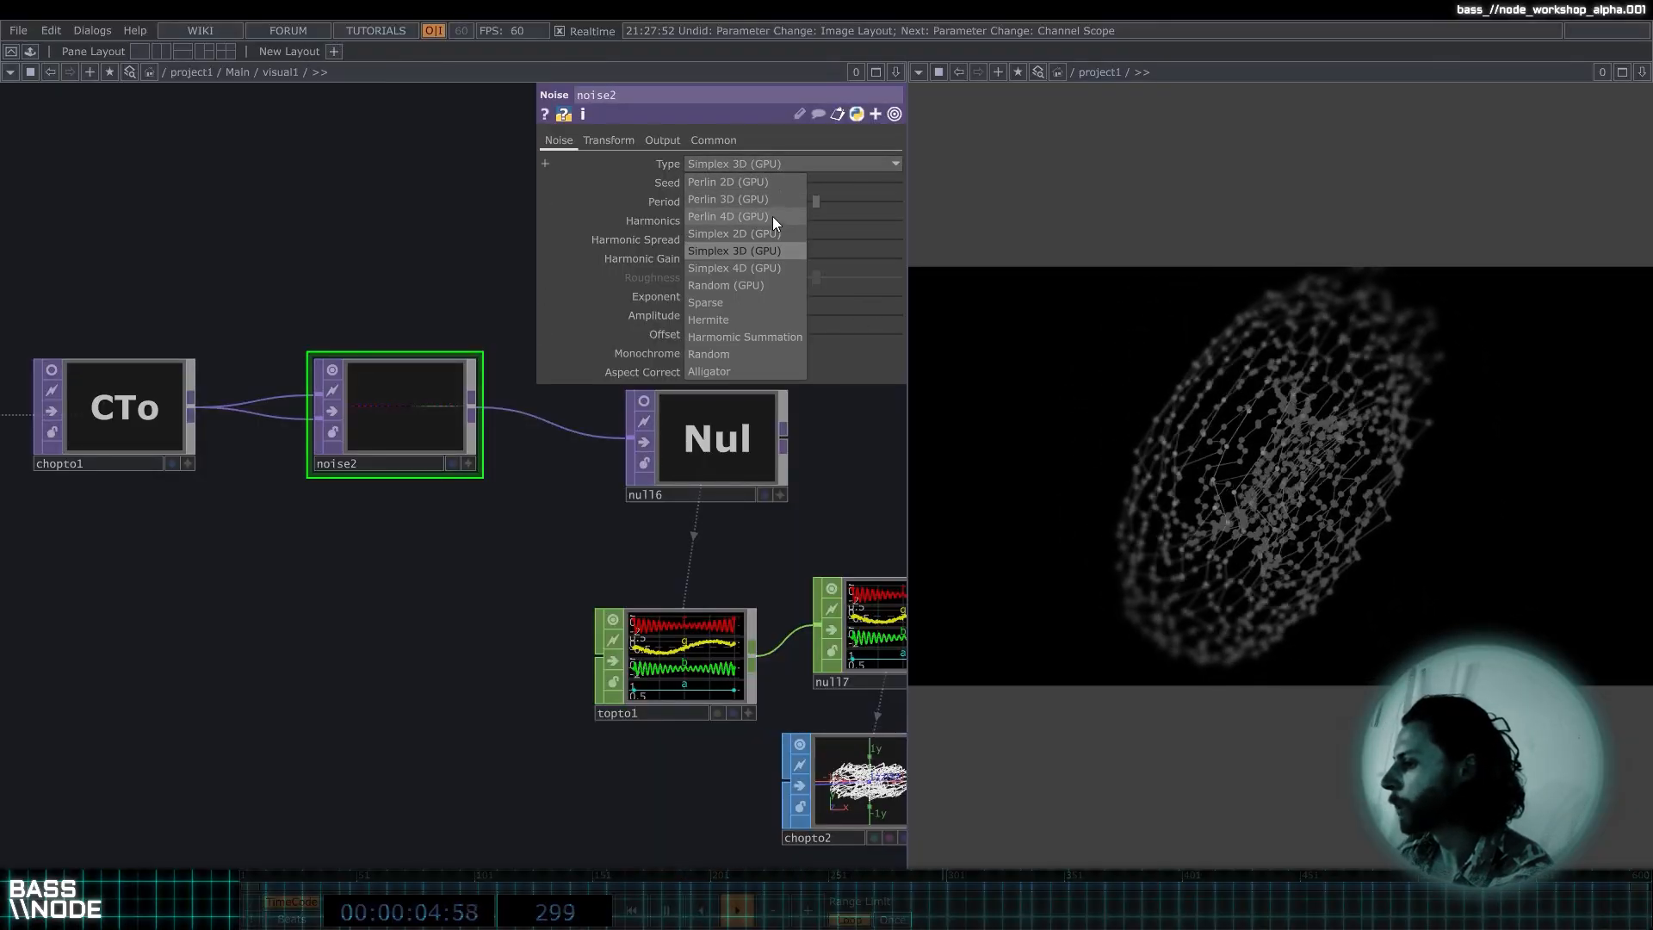
{"action": "left_click", "coordinate": [773, 219]}
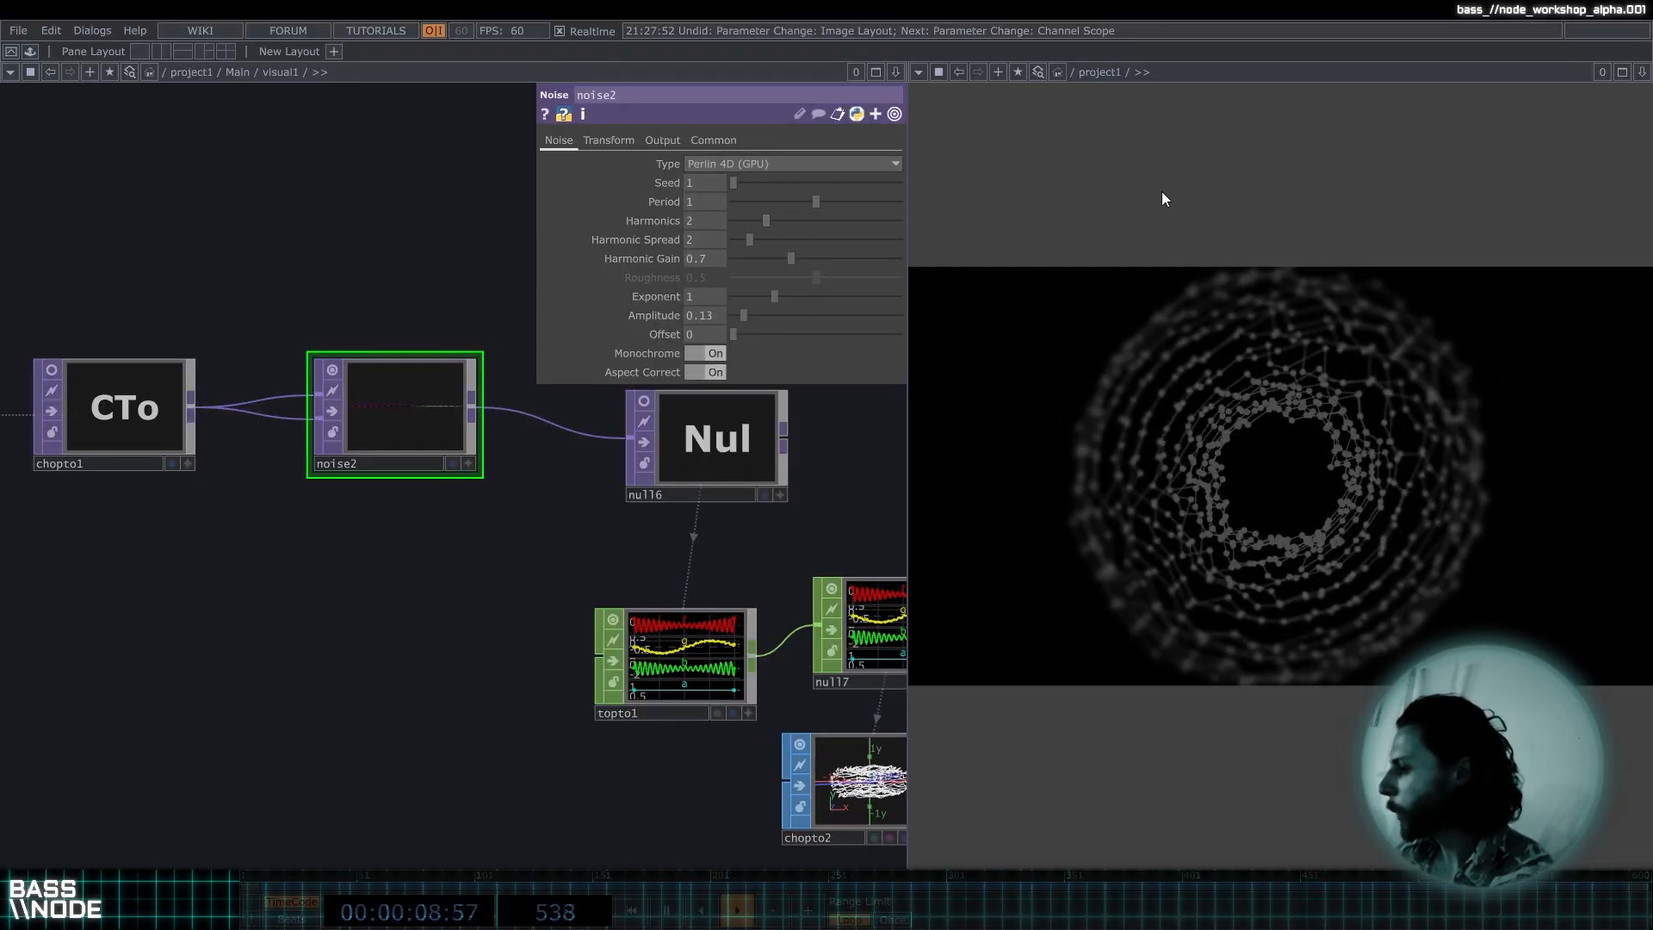
Try lower and higher periods on noise2, including 0.47, 2 and 25, and settle on 0.8.
{"action": "left_click_drag", "start_coordinate": [815, 202], "coordinate": [773, 203]}
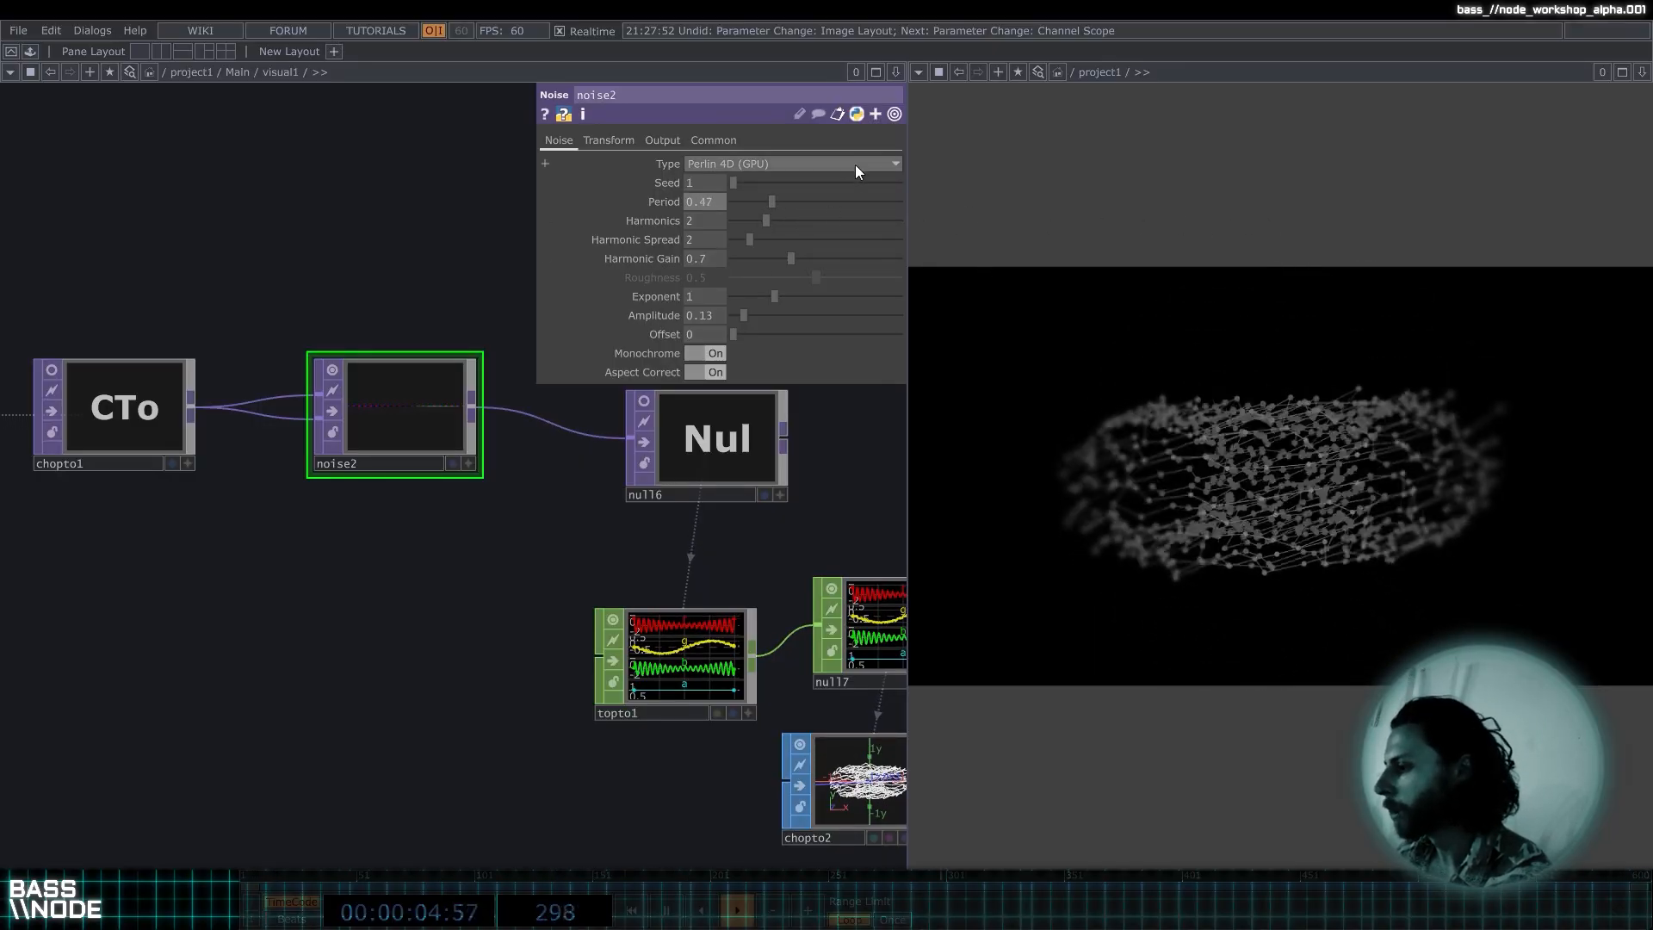
{"action": "left_click_drag", "start_coordinate": [761, 194], "coordinate": [832, 197]}
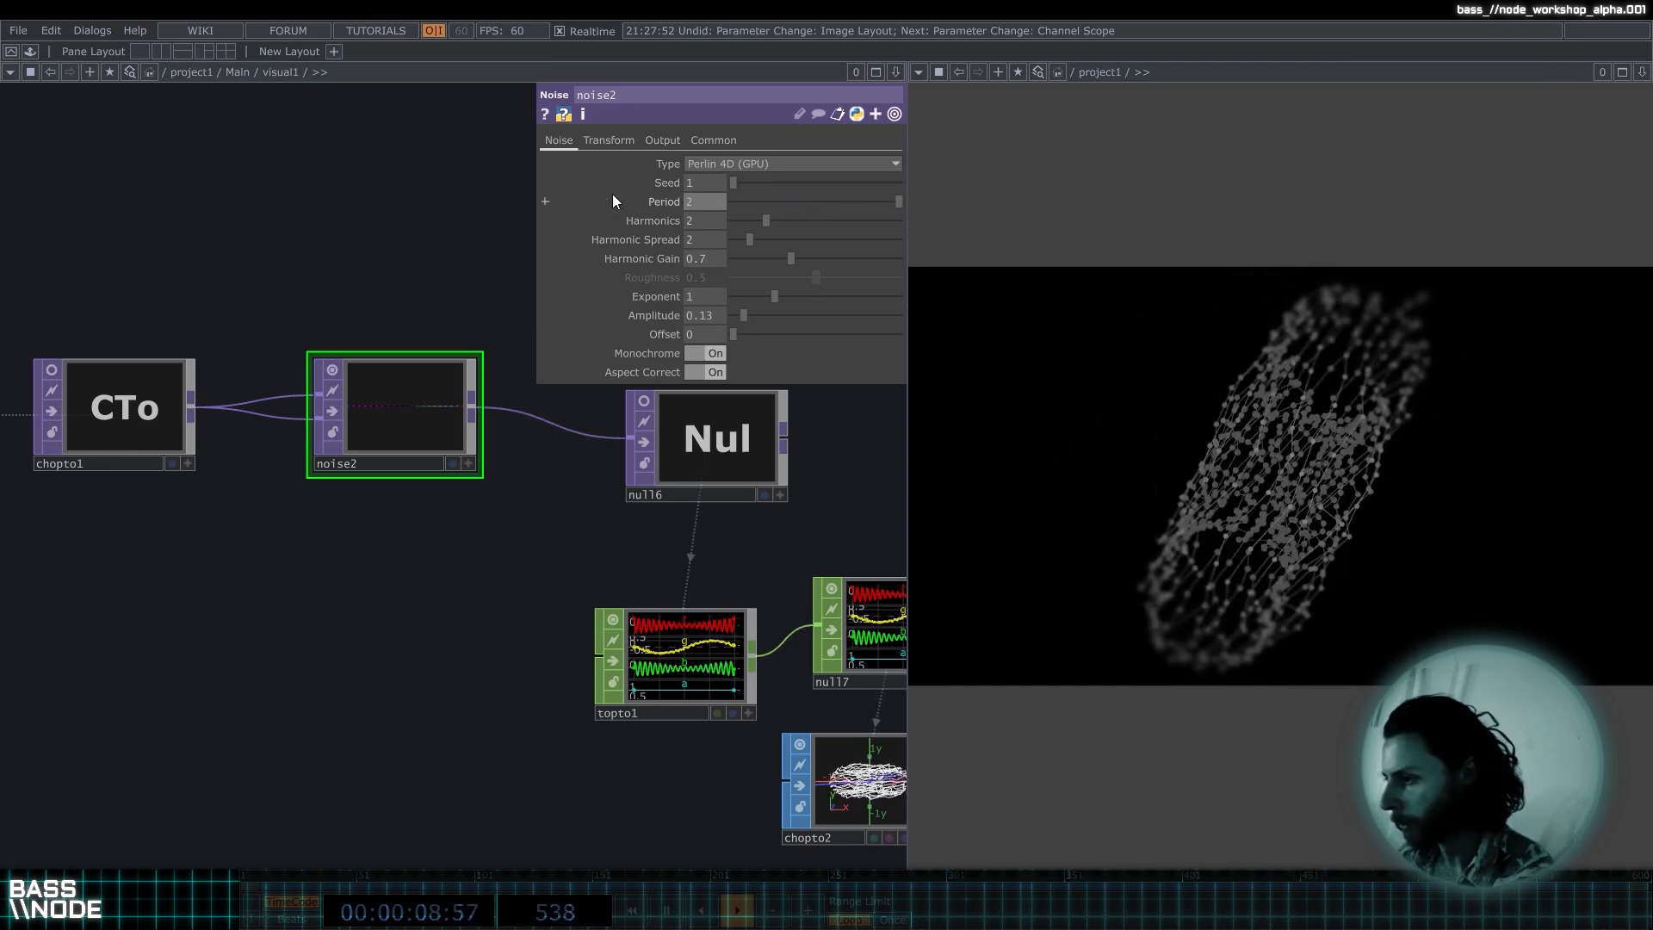
{"action": "left_click", "coordinate": [712, 199]}
{"action": "type", "text": "17"}
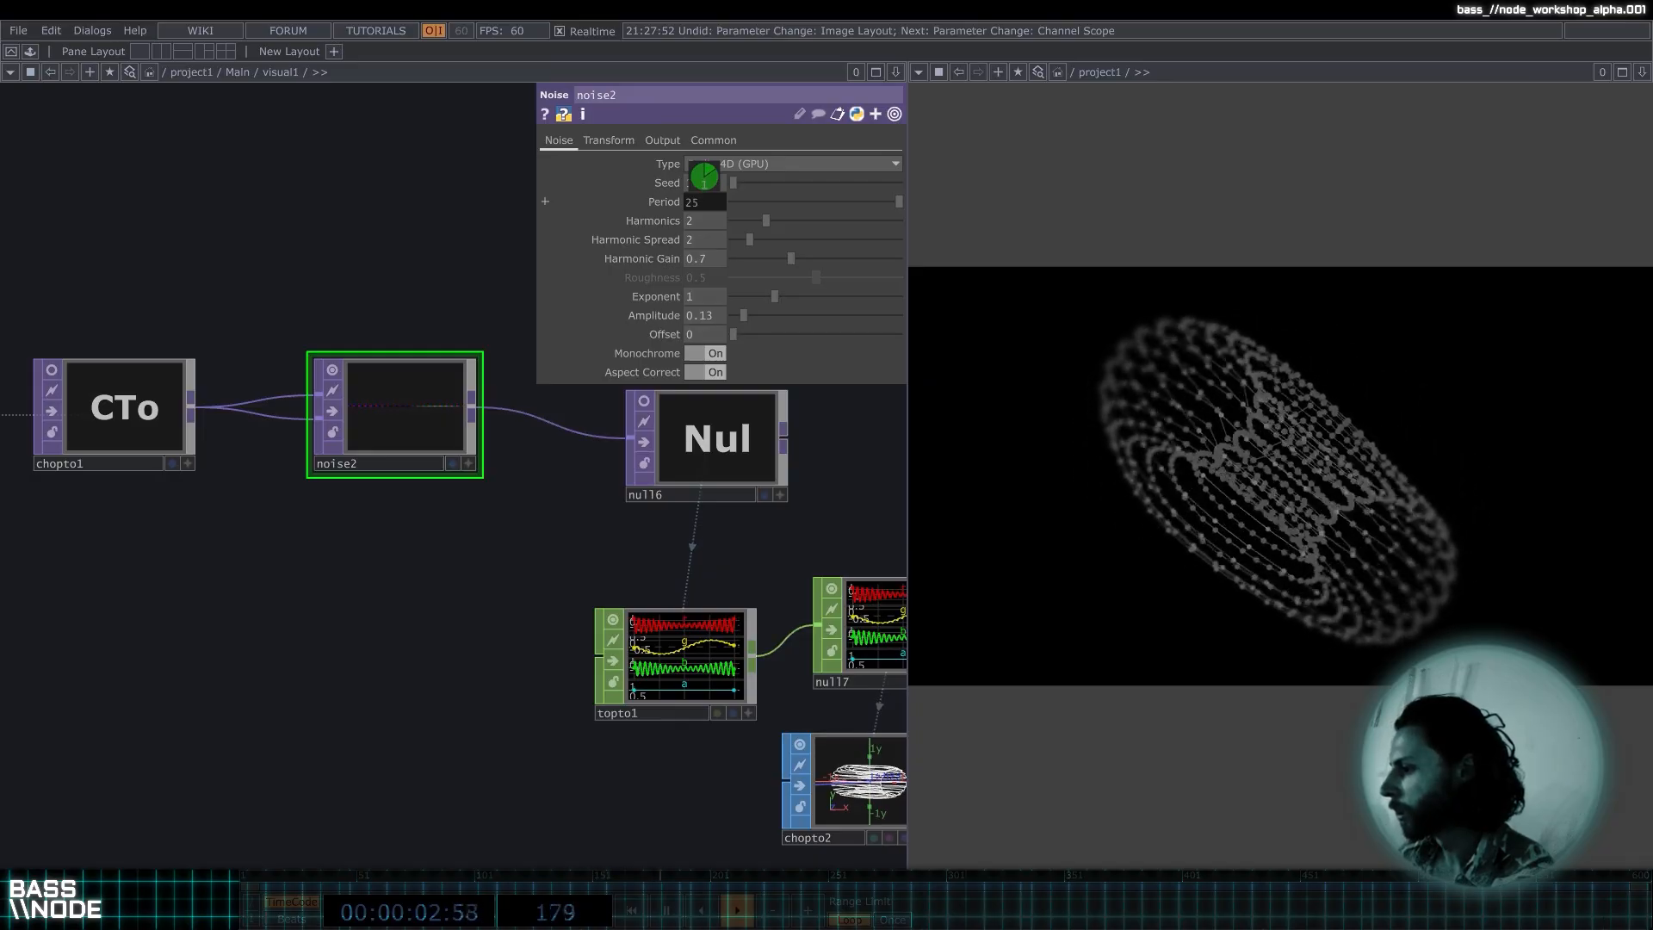
{"action": "left_click_drag", "start_coordinate": [705, 176], "coordinate": [657, 176]}
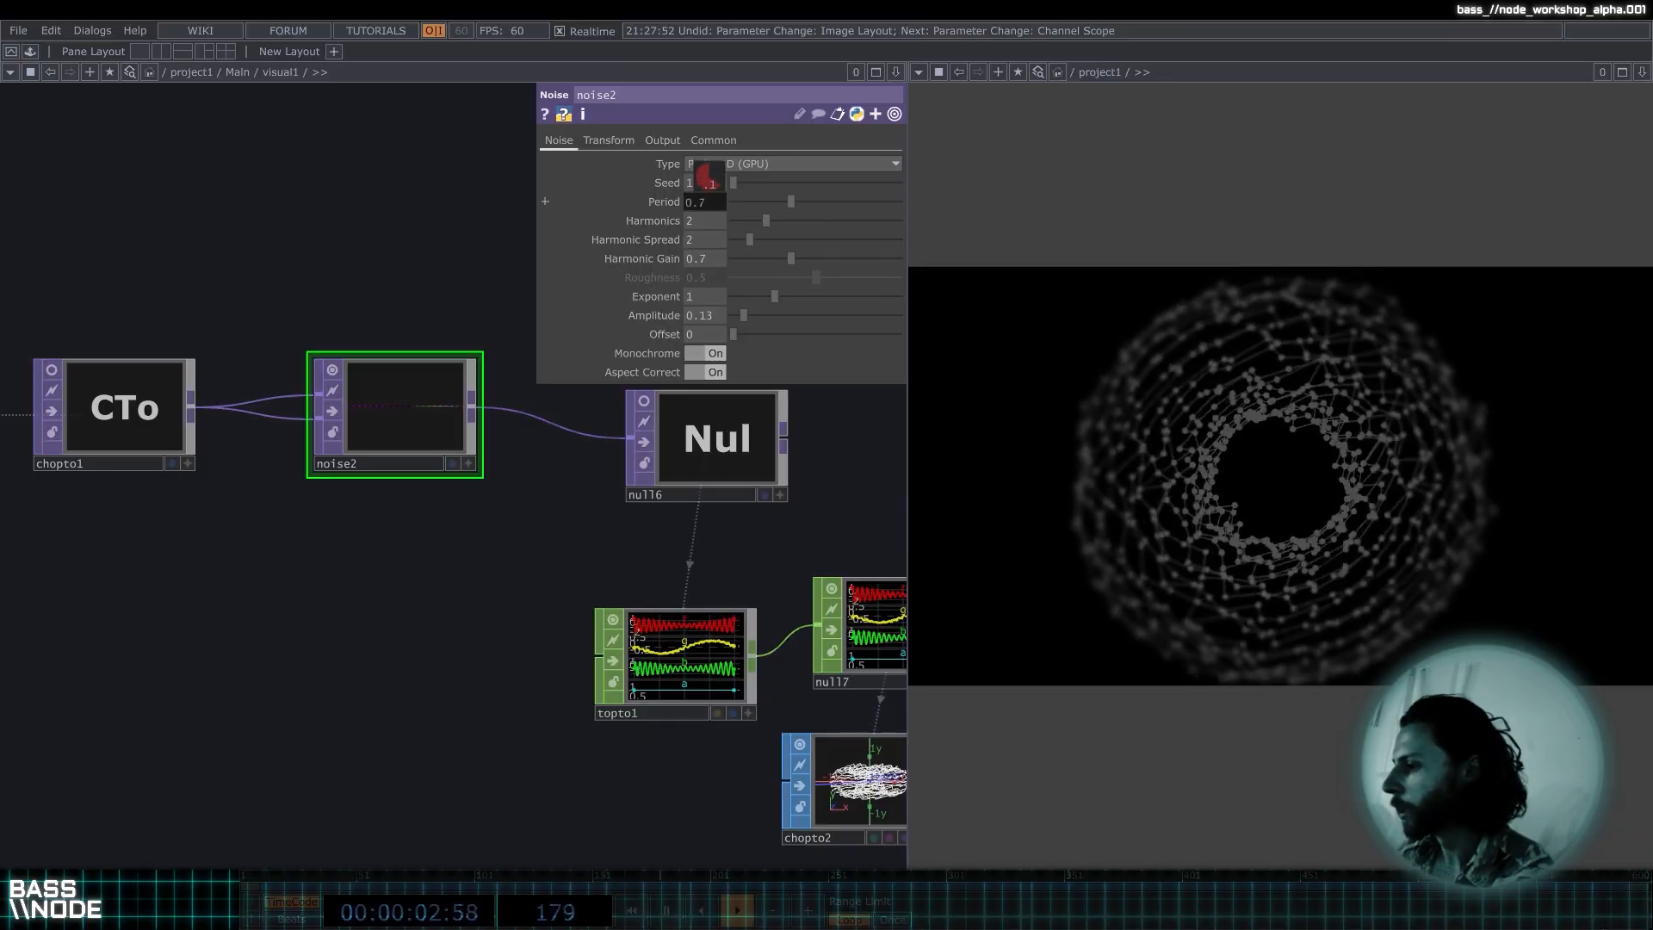
Drive noise2's Translate 4D with null1's kick channel through a CHOP reference.
{"action": "scroll", "coordinate": [505, 387], "scroll_direction": "down", "scroll_amount": 5}
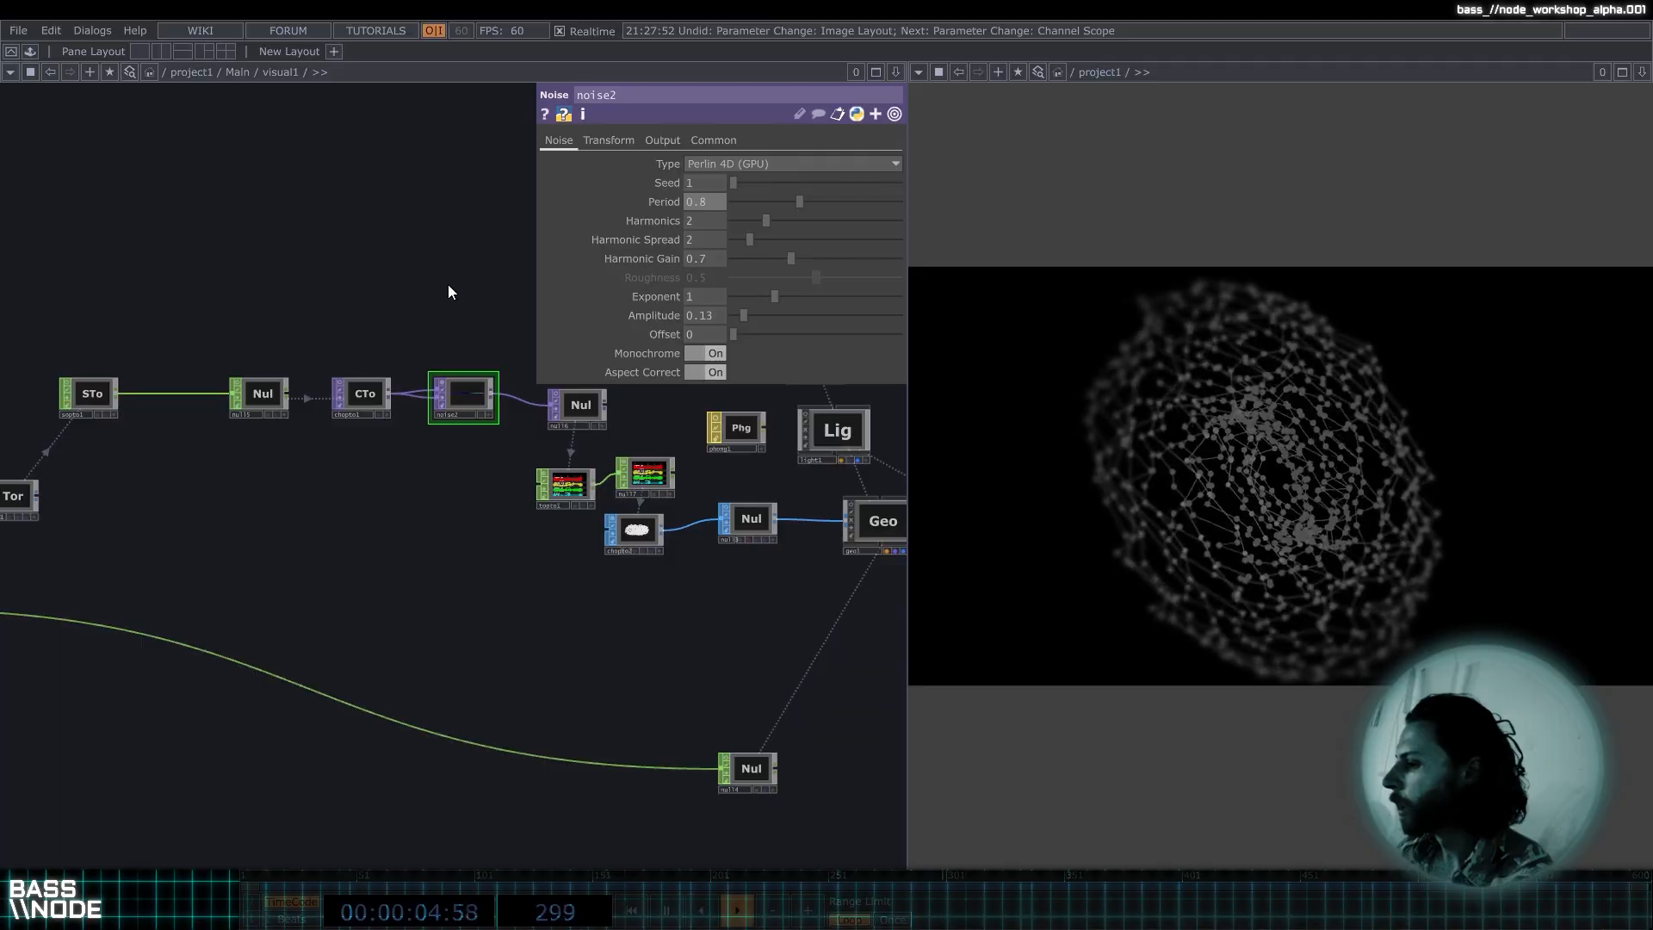
{"action": "left_click_drag", "start_coordinate": [448, 284], "coordinate": [488, 395]}
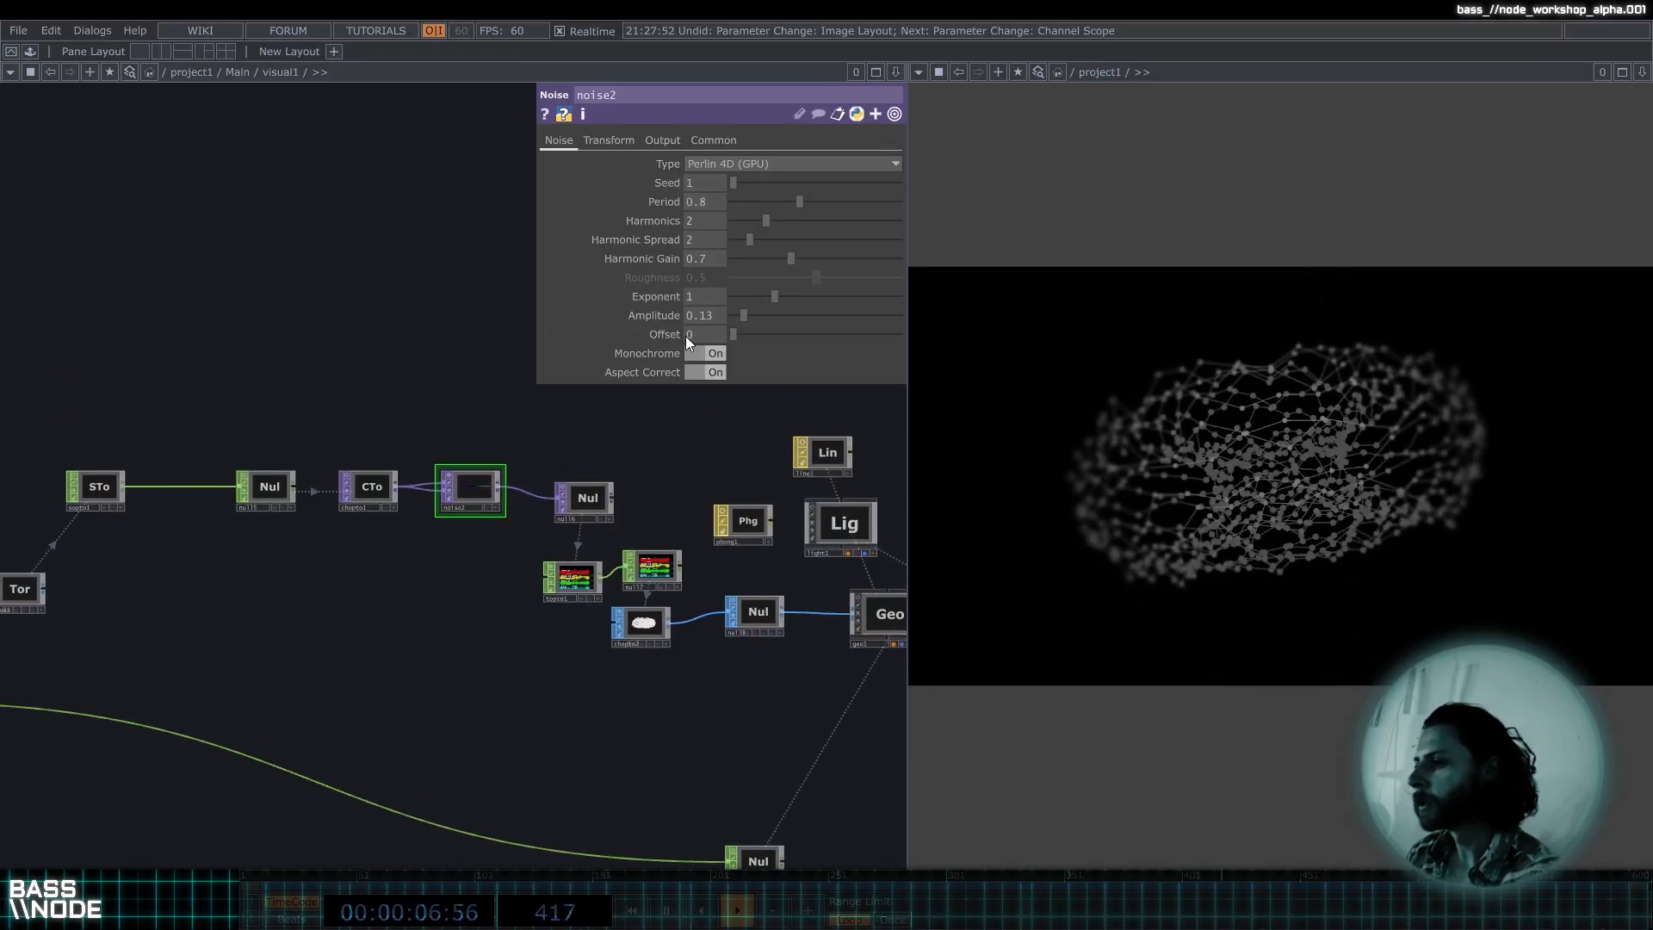
{"action": "left_click", "coordinate": [613, 140]}
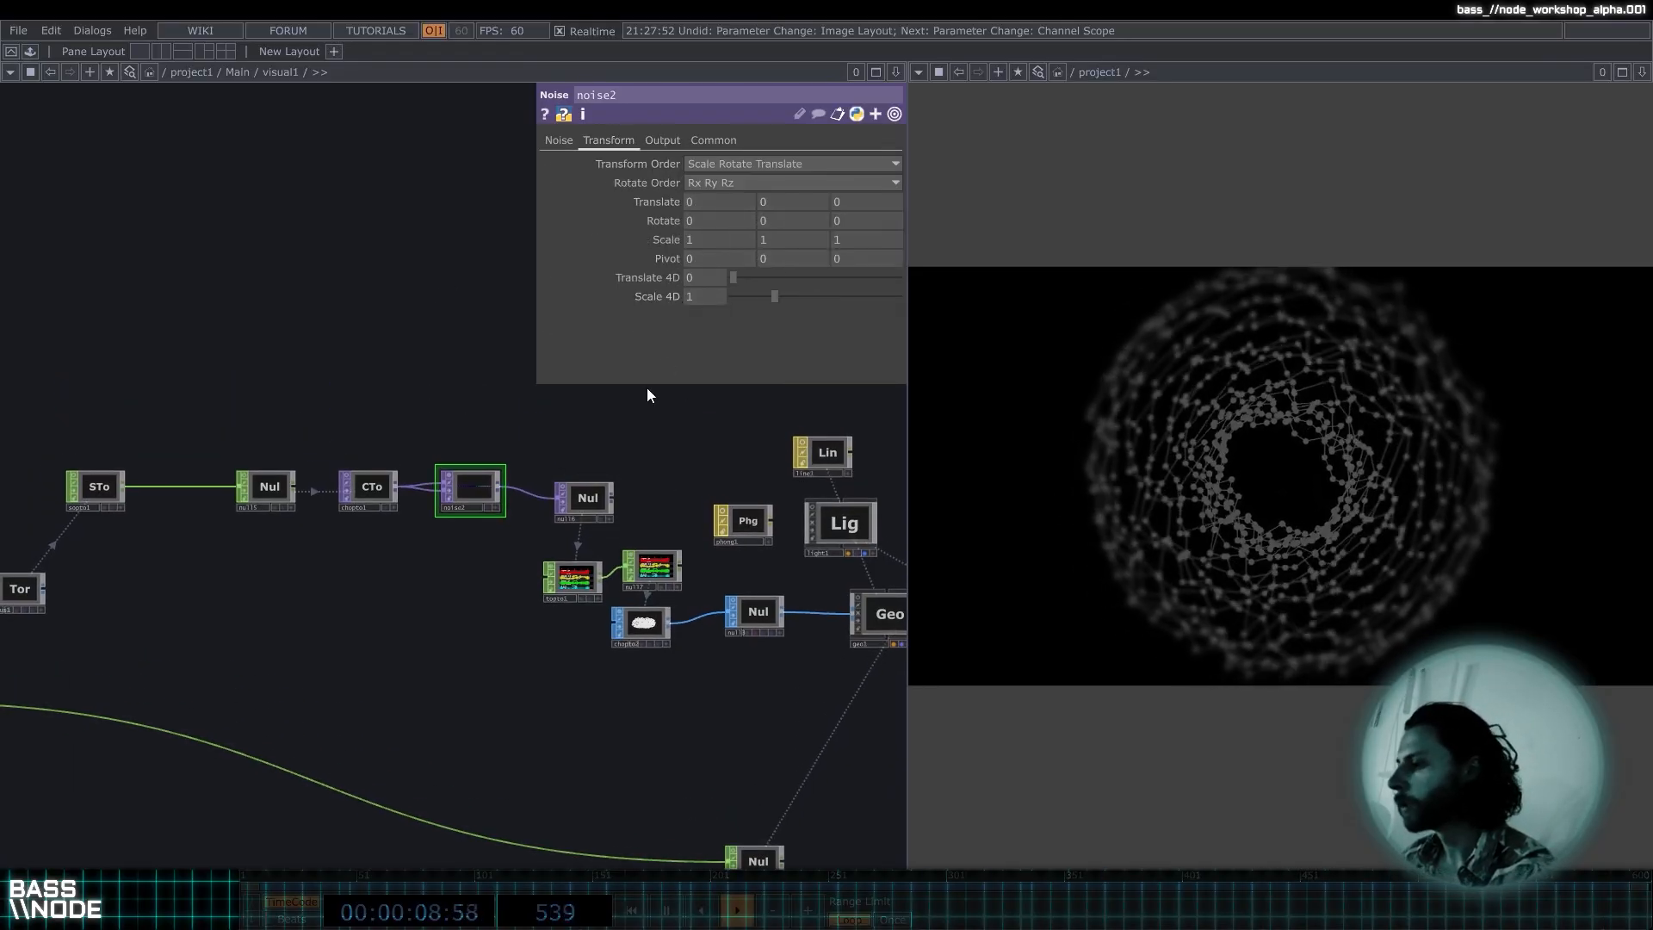
{"action": "left_click_drag", "start_coordinate": [493, 385], "coordinate": [691, 429]}
{"action": "left_click_drag", "start_coordinate": [381, 431], "coordinate": [489, 299]}
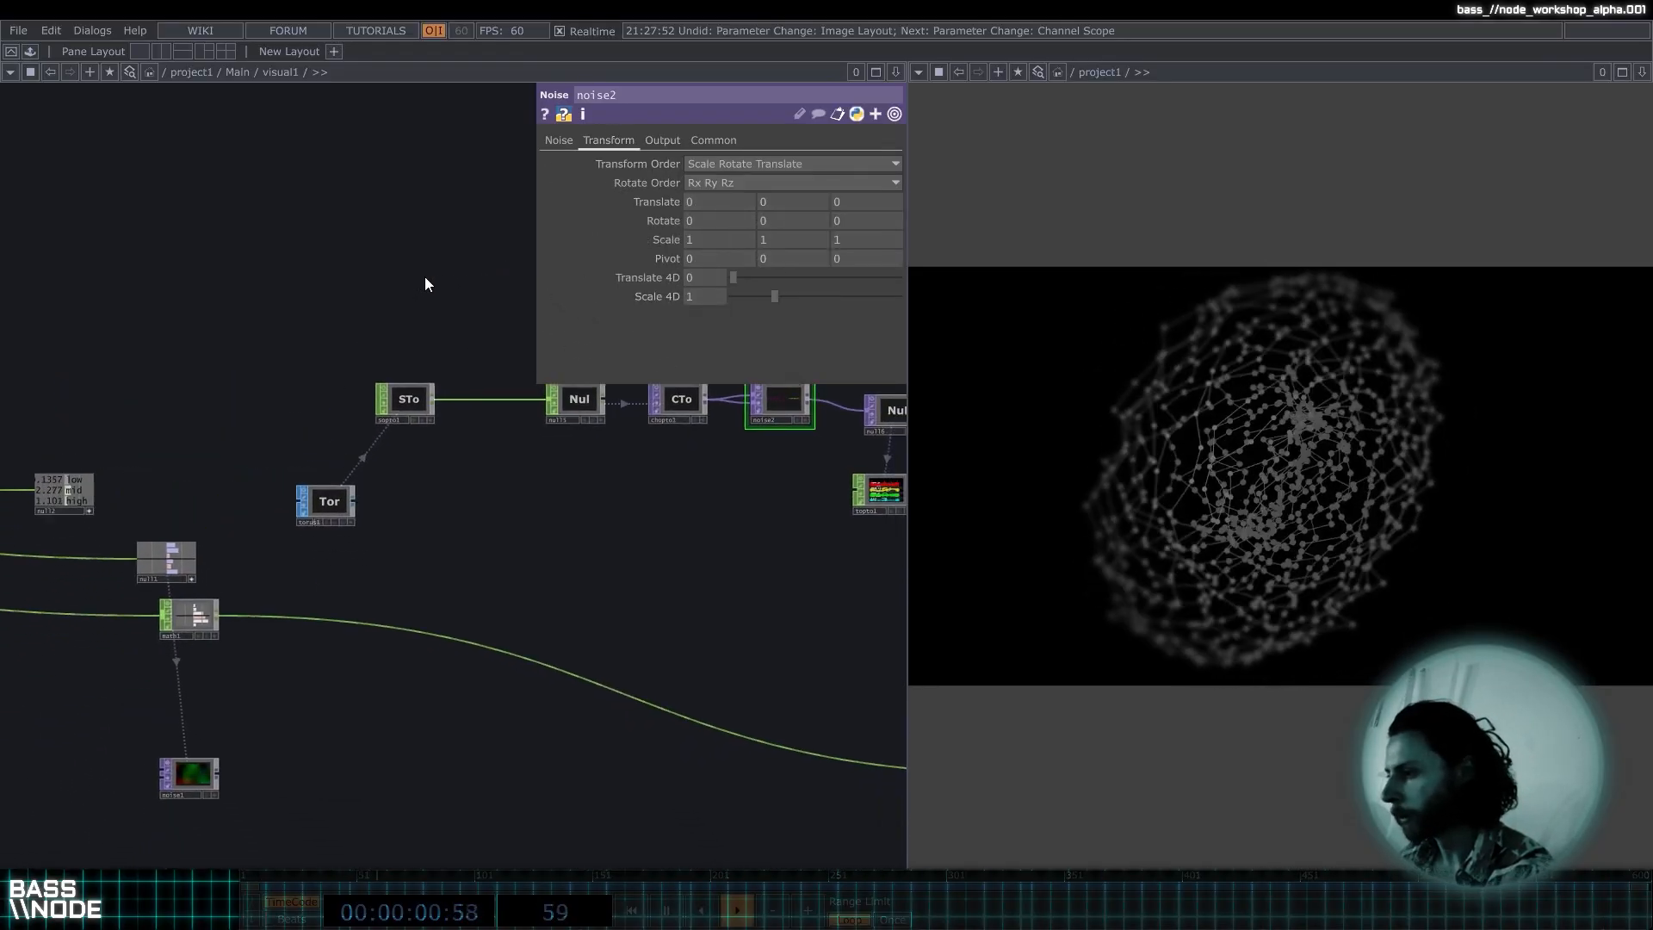
{"action": "left_click_drag", "start_coordinate": [412, 336], "coordinate": [605, 249]}
{"action": "scroll", "coordinate": [403, 411], "scroll_direction": "up", "scroll_amount": 3}
{"action": "left_click_drag", "start_coordinate": [410, 365], "coordinate": [581, 286]}
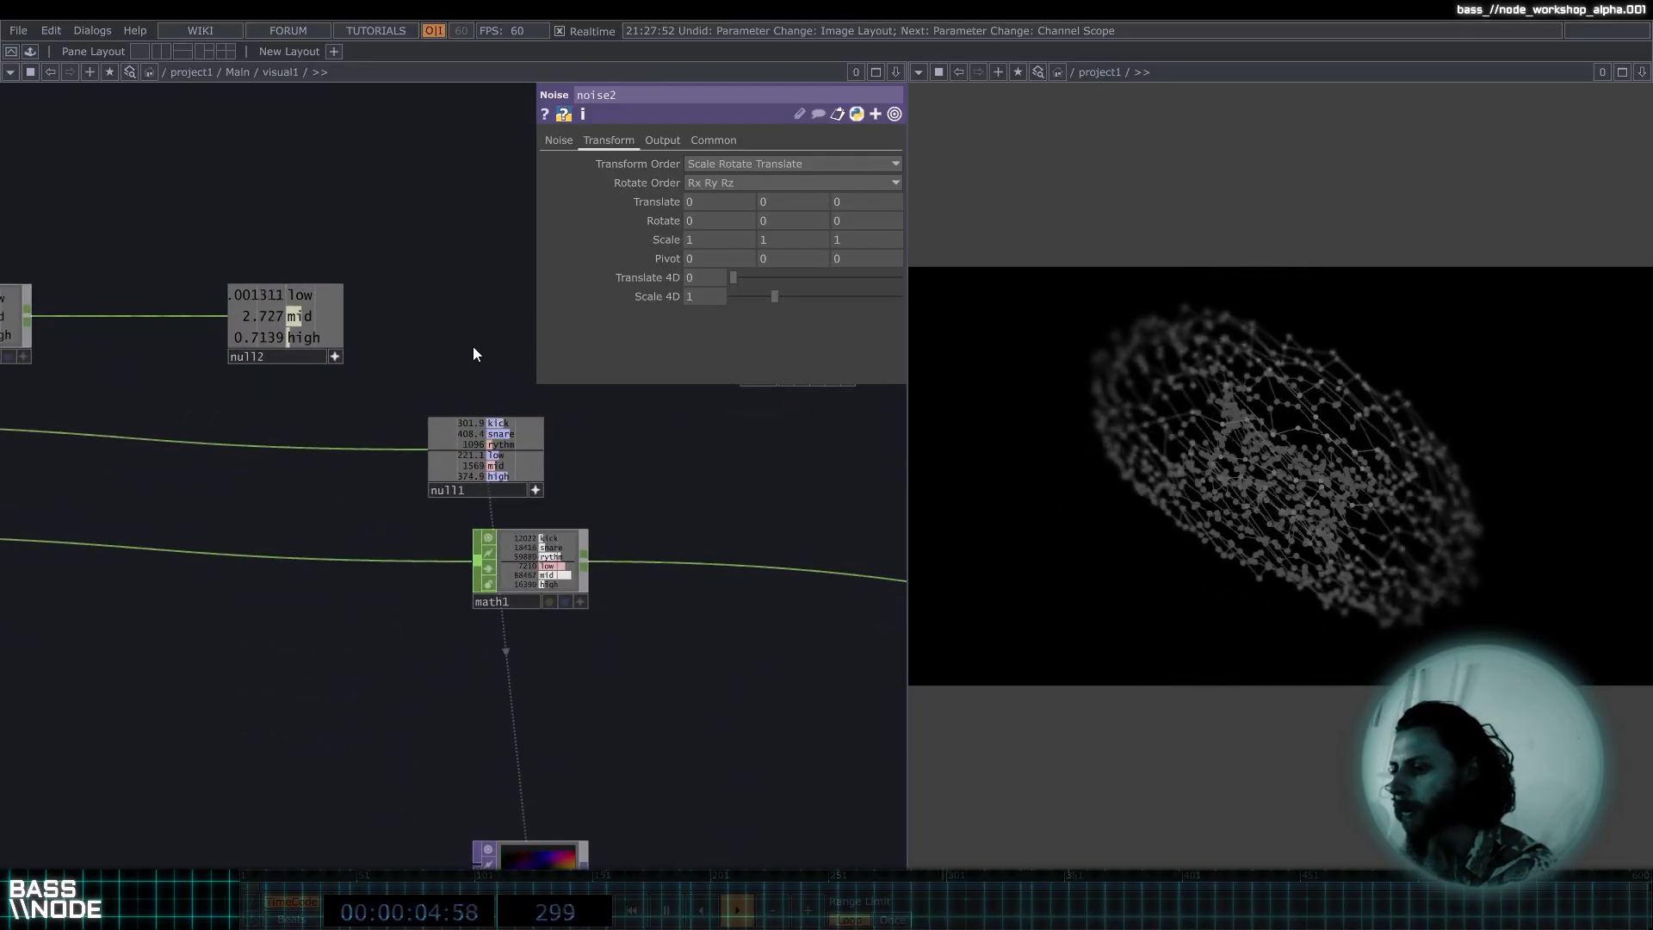
{"action": "left_click_drag", "start_coordinate": [472, 347], "coordinate": [410, 339]}
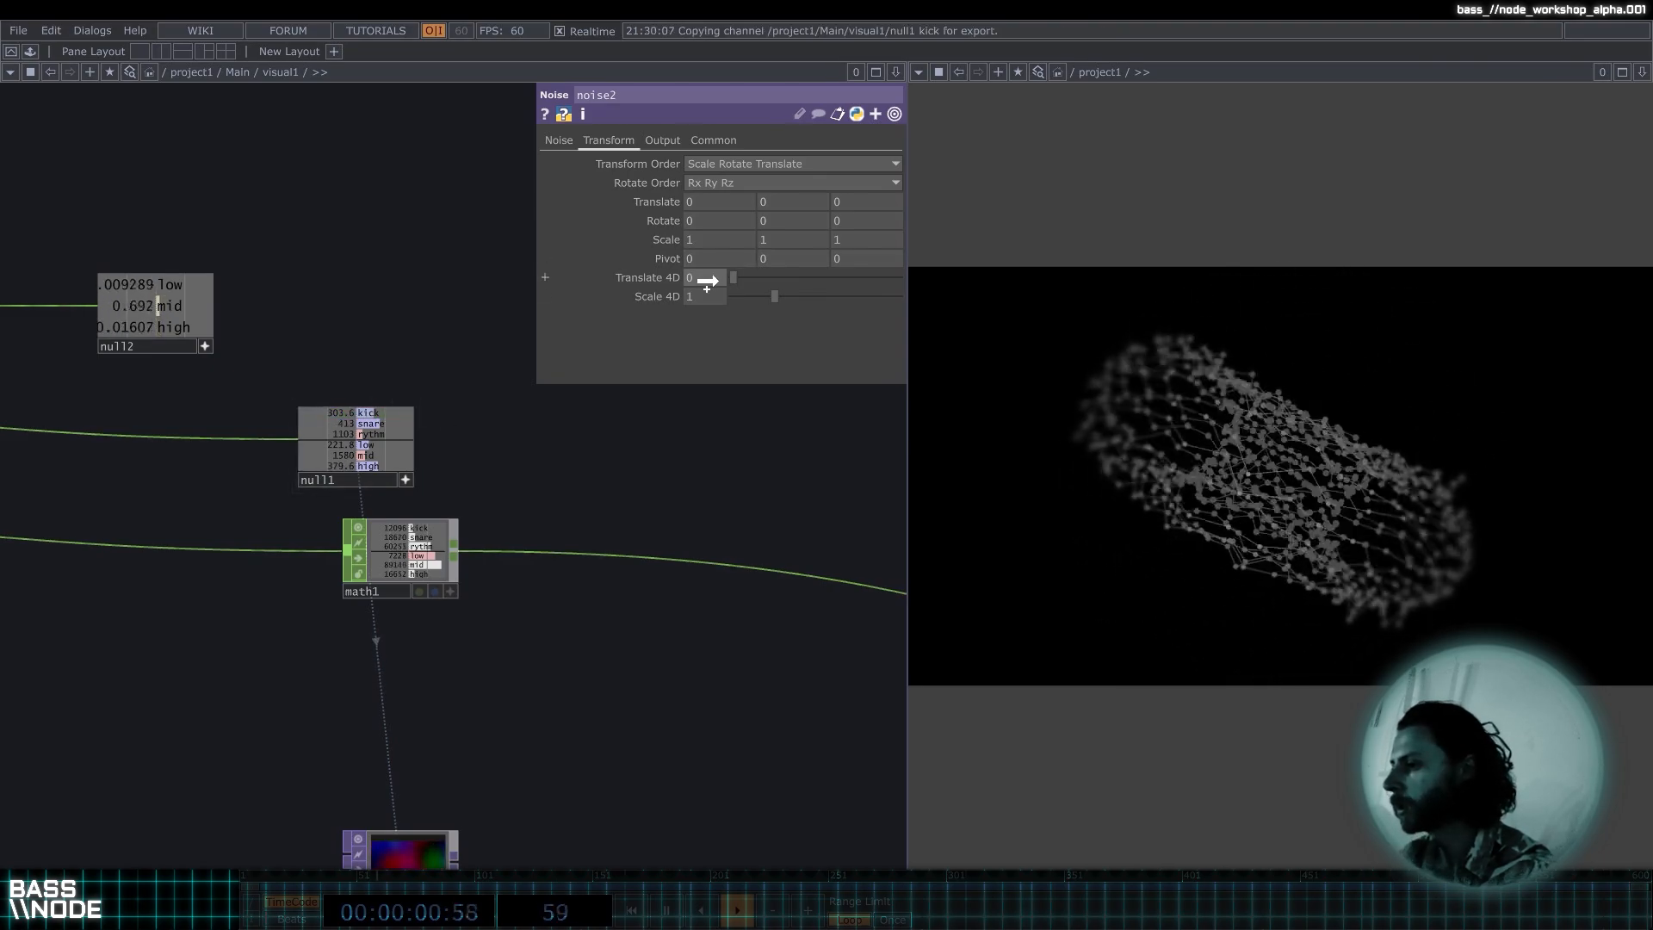
{"action": "left_click_drag", "start_coordinate": [707, 277], "coordinate": [712, 277]}
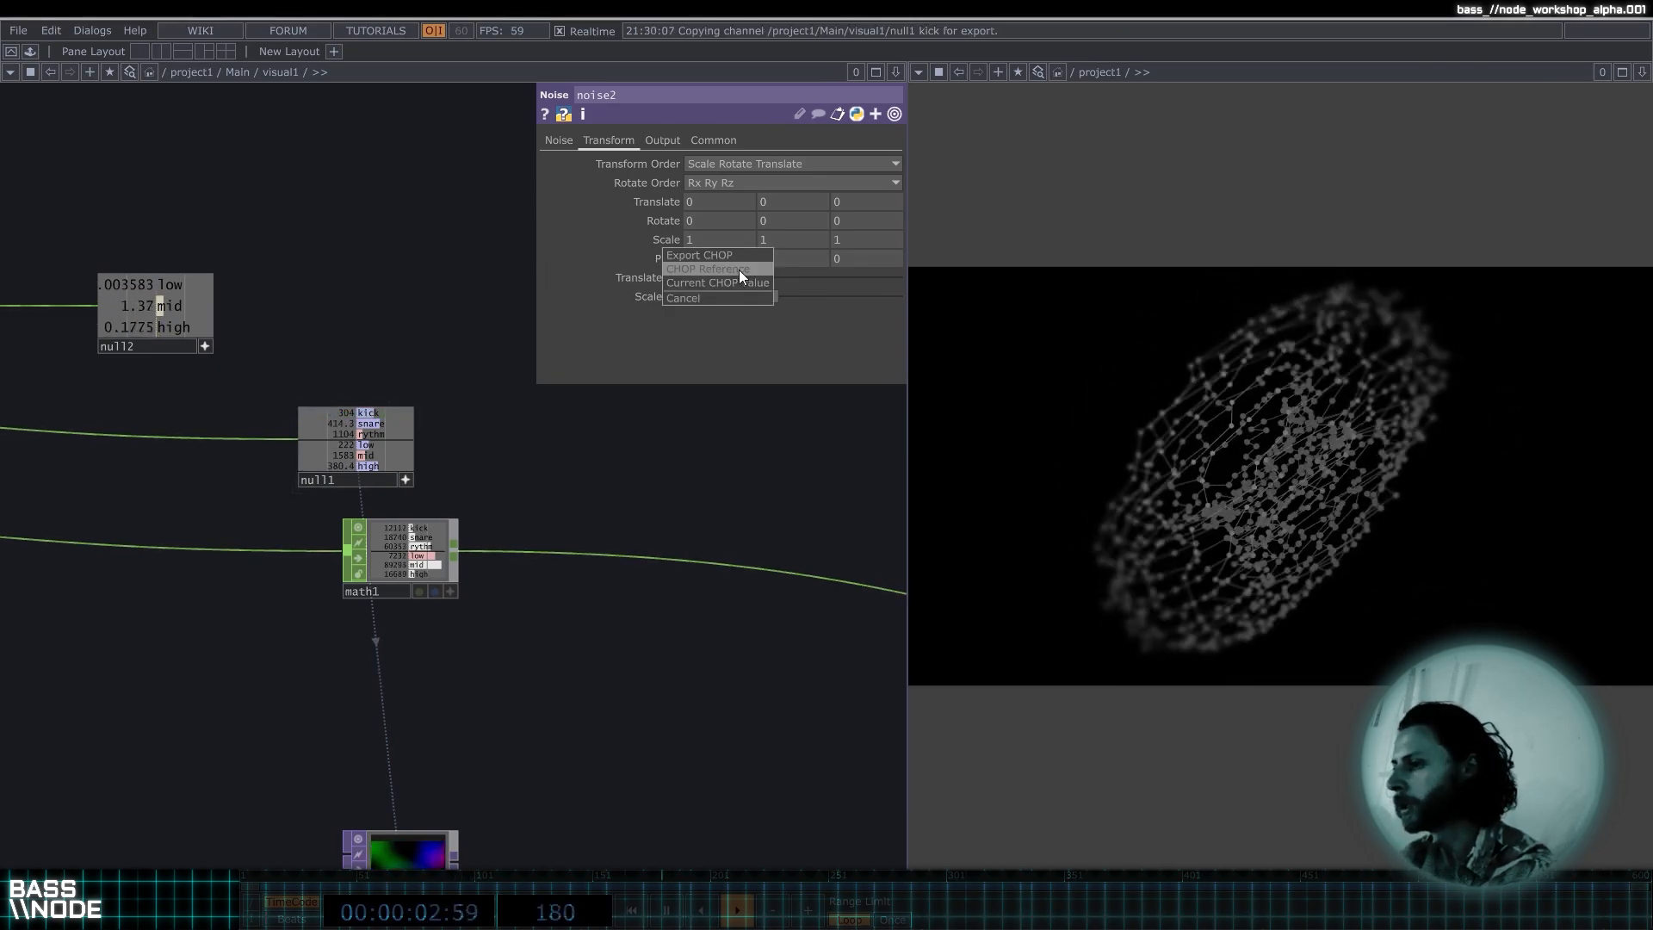
{"action": "left_click", "coordinate": [738, 270]}
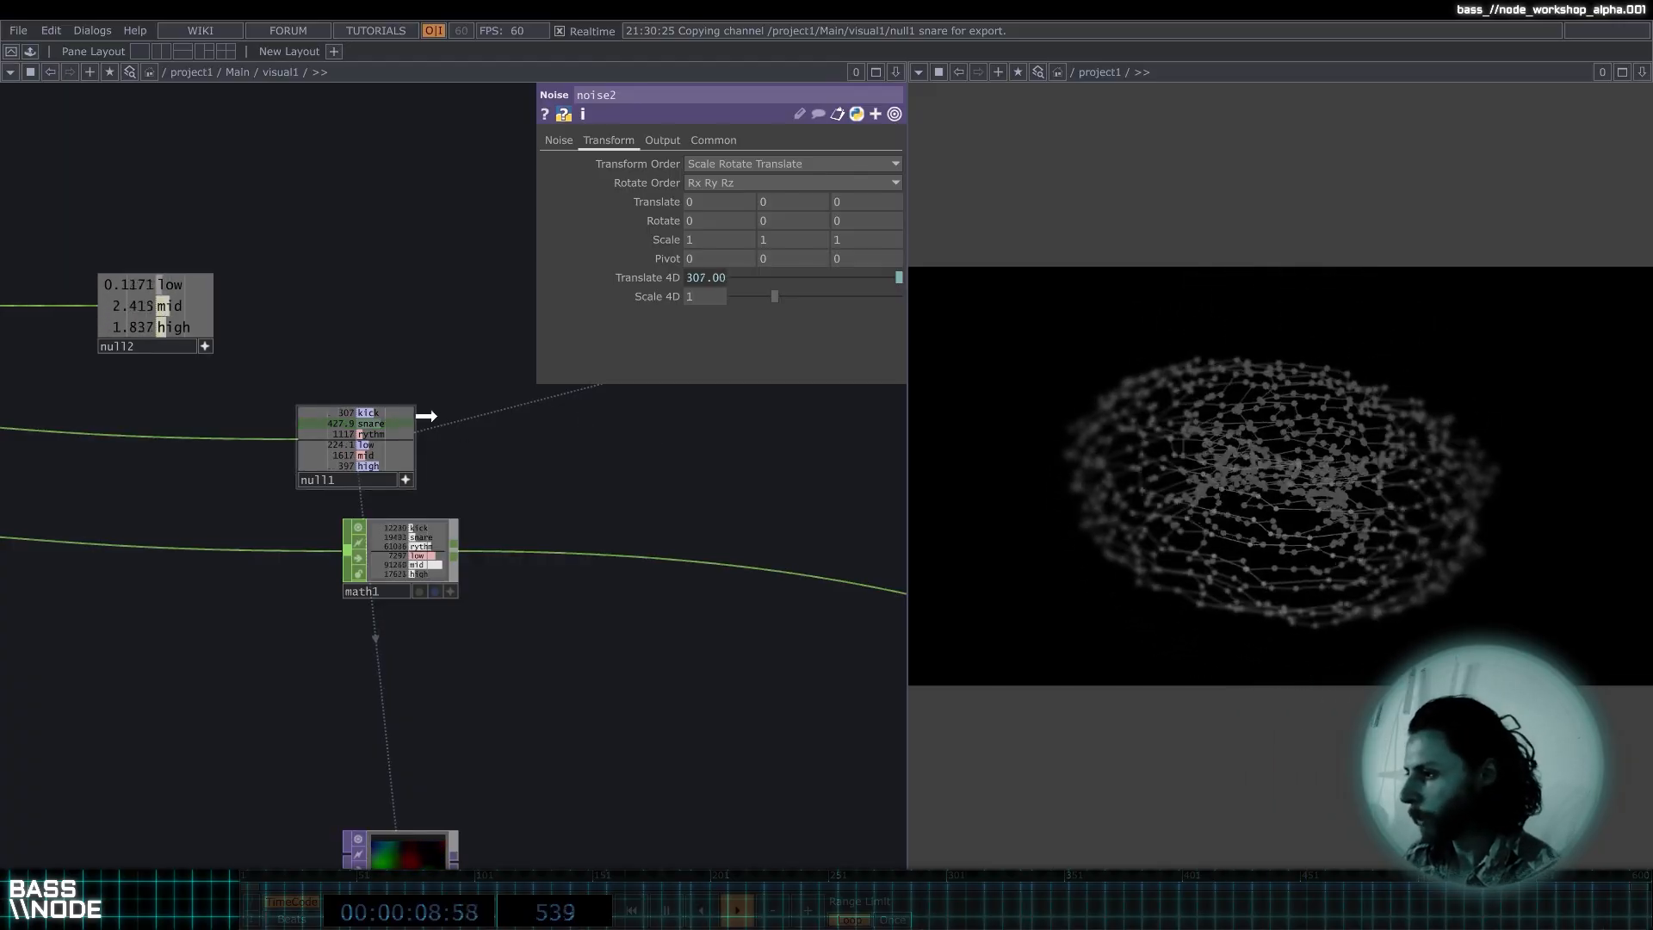
Drive noise2's Z translate with null1's snare channel through a CHOP reference, multiplied by .1 in the expression.
{"action": "mouse_move", "coordinate": [410, 422]}
{"action": "left_mouse_down"}
{"action": "mouse_move", "coordinate": [871, 214]}
{"action": "mouse_move", "coordinate": [853, 201]}
{"action": "left_mouse_up"}
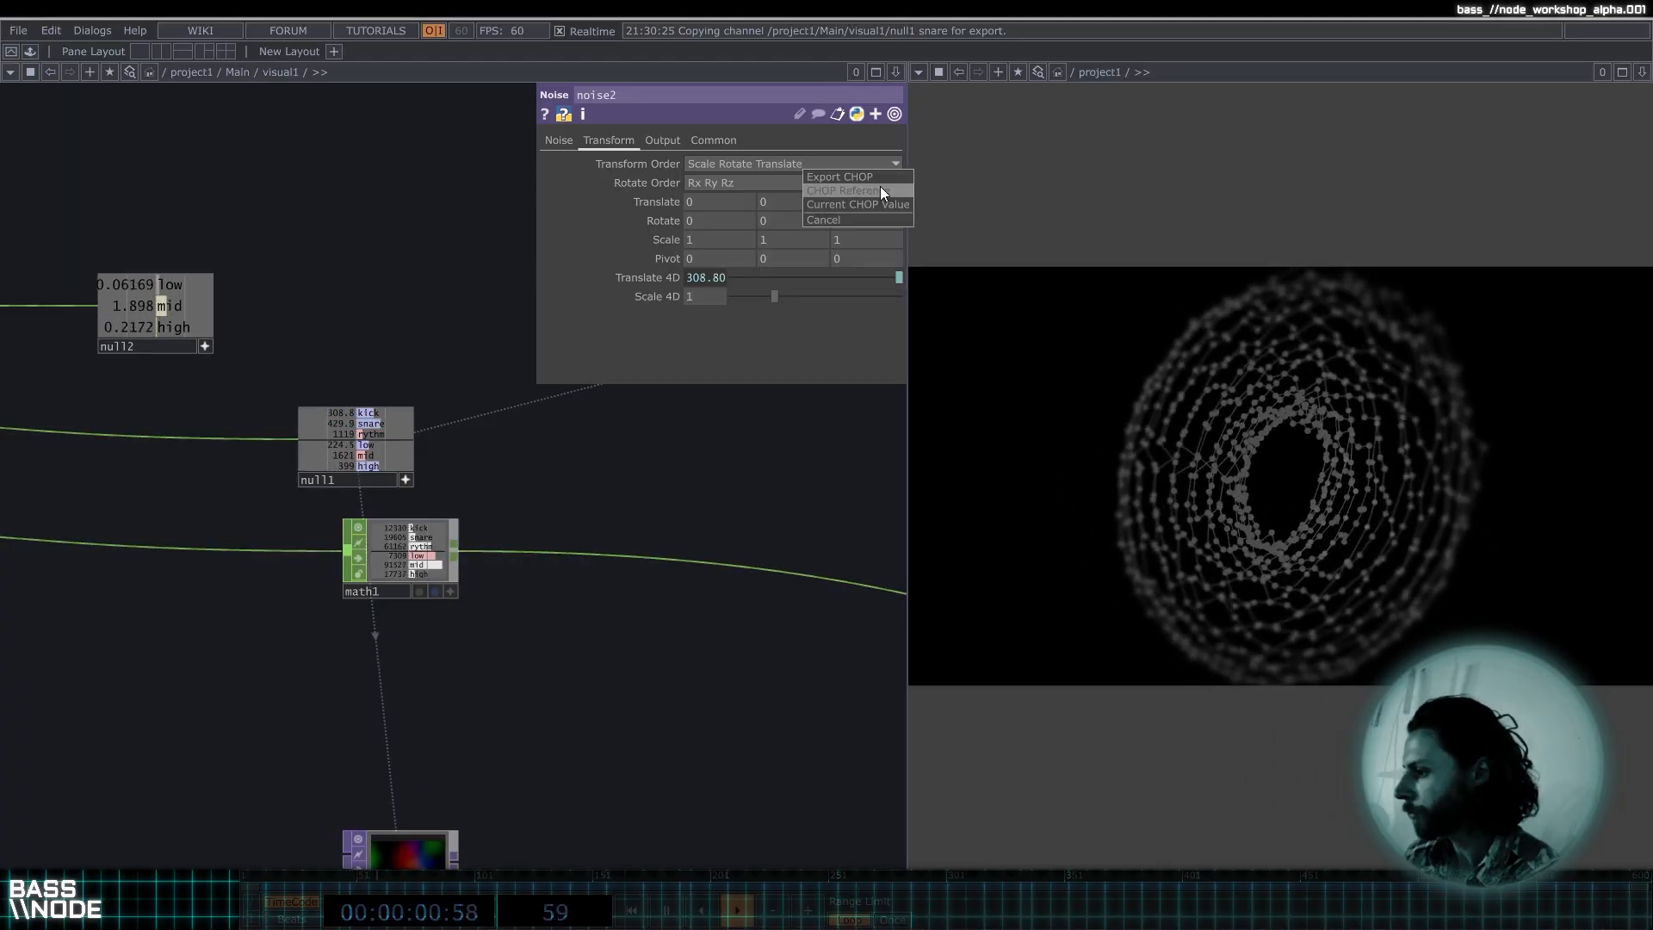
{"action": "left_click", "coordinate": [881, 189]}
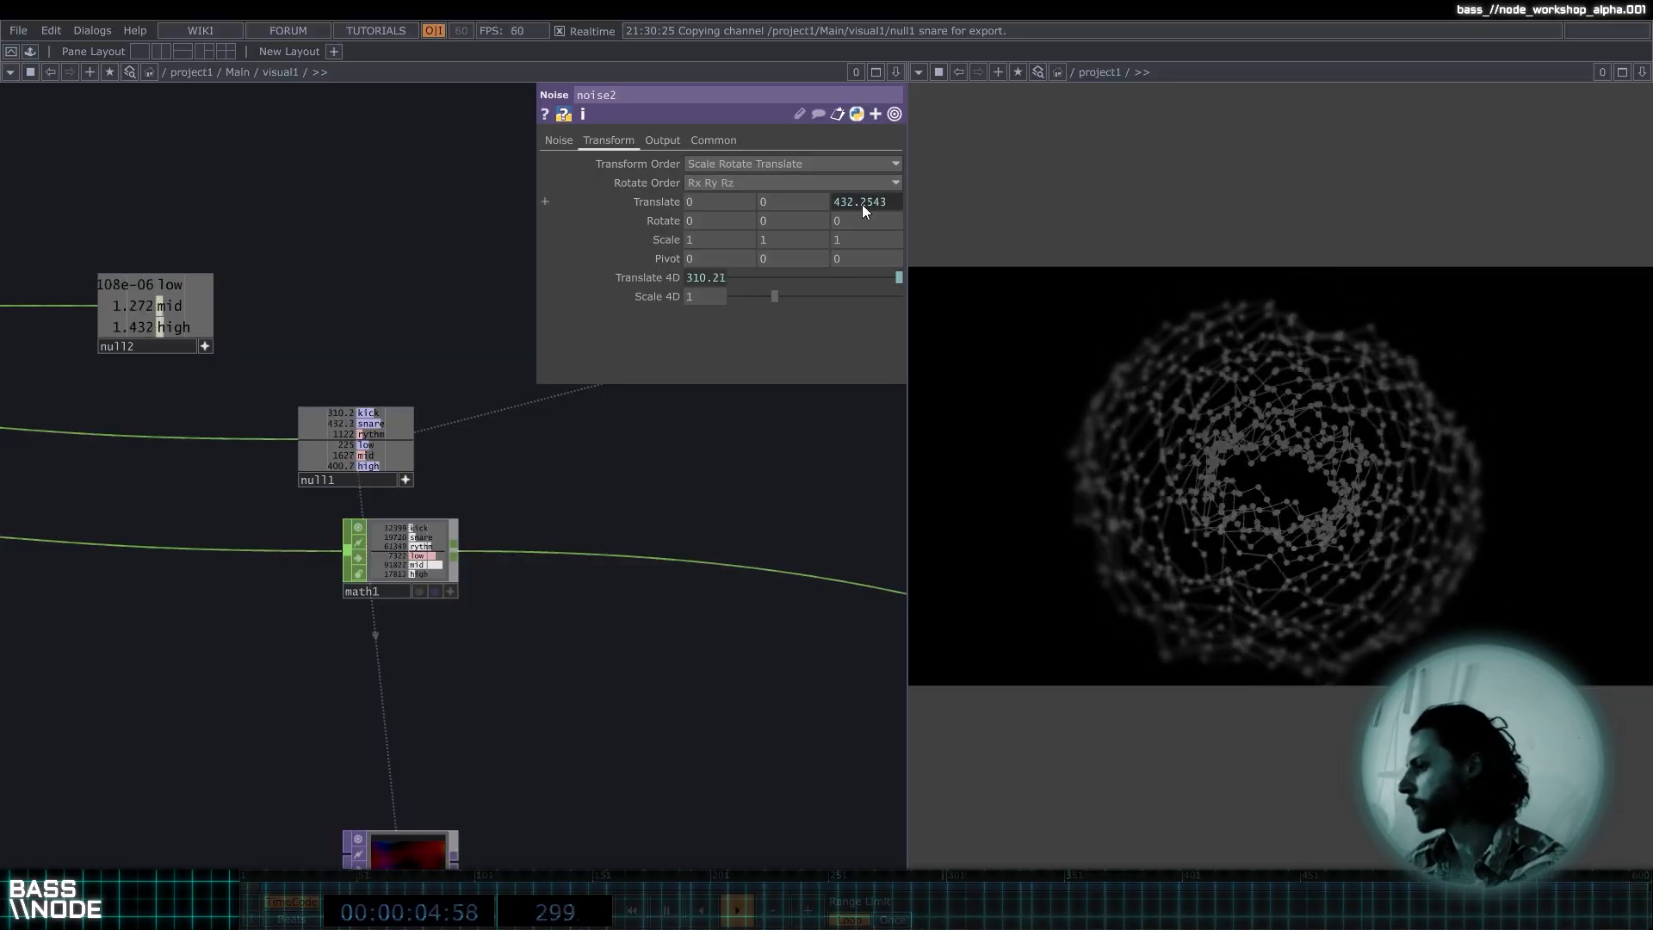
{"action": "left_click", "coordinate": [862, 205]}
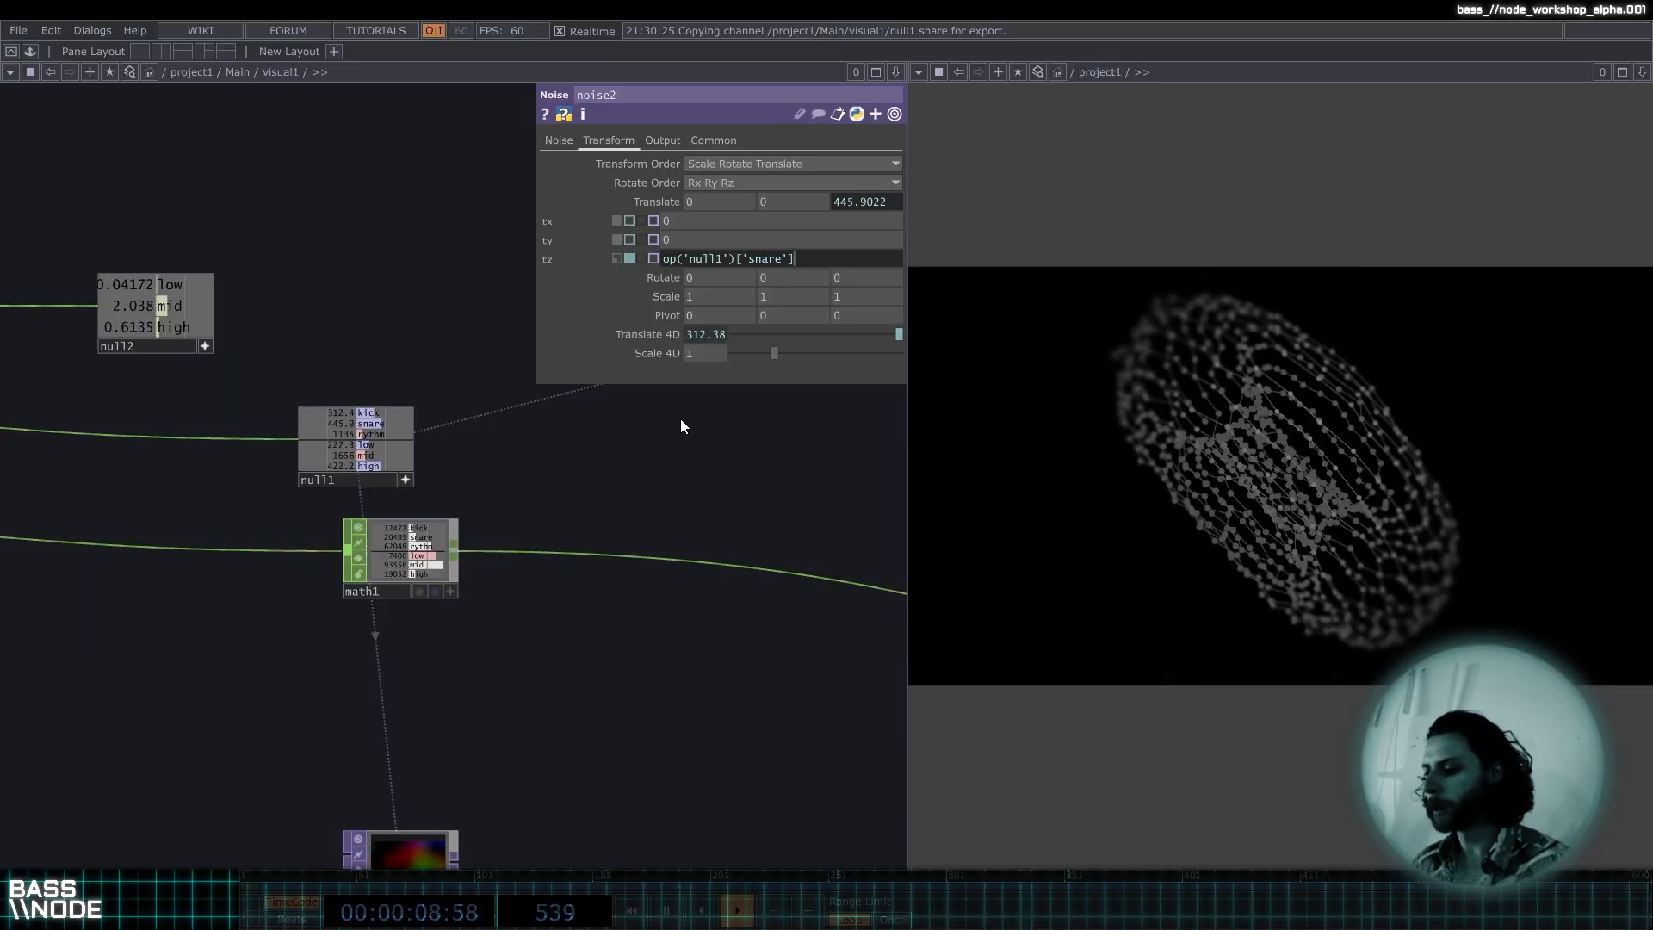
{"action": "type", "text": "*"}
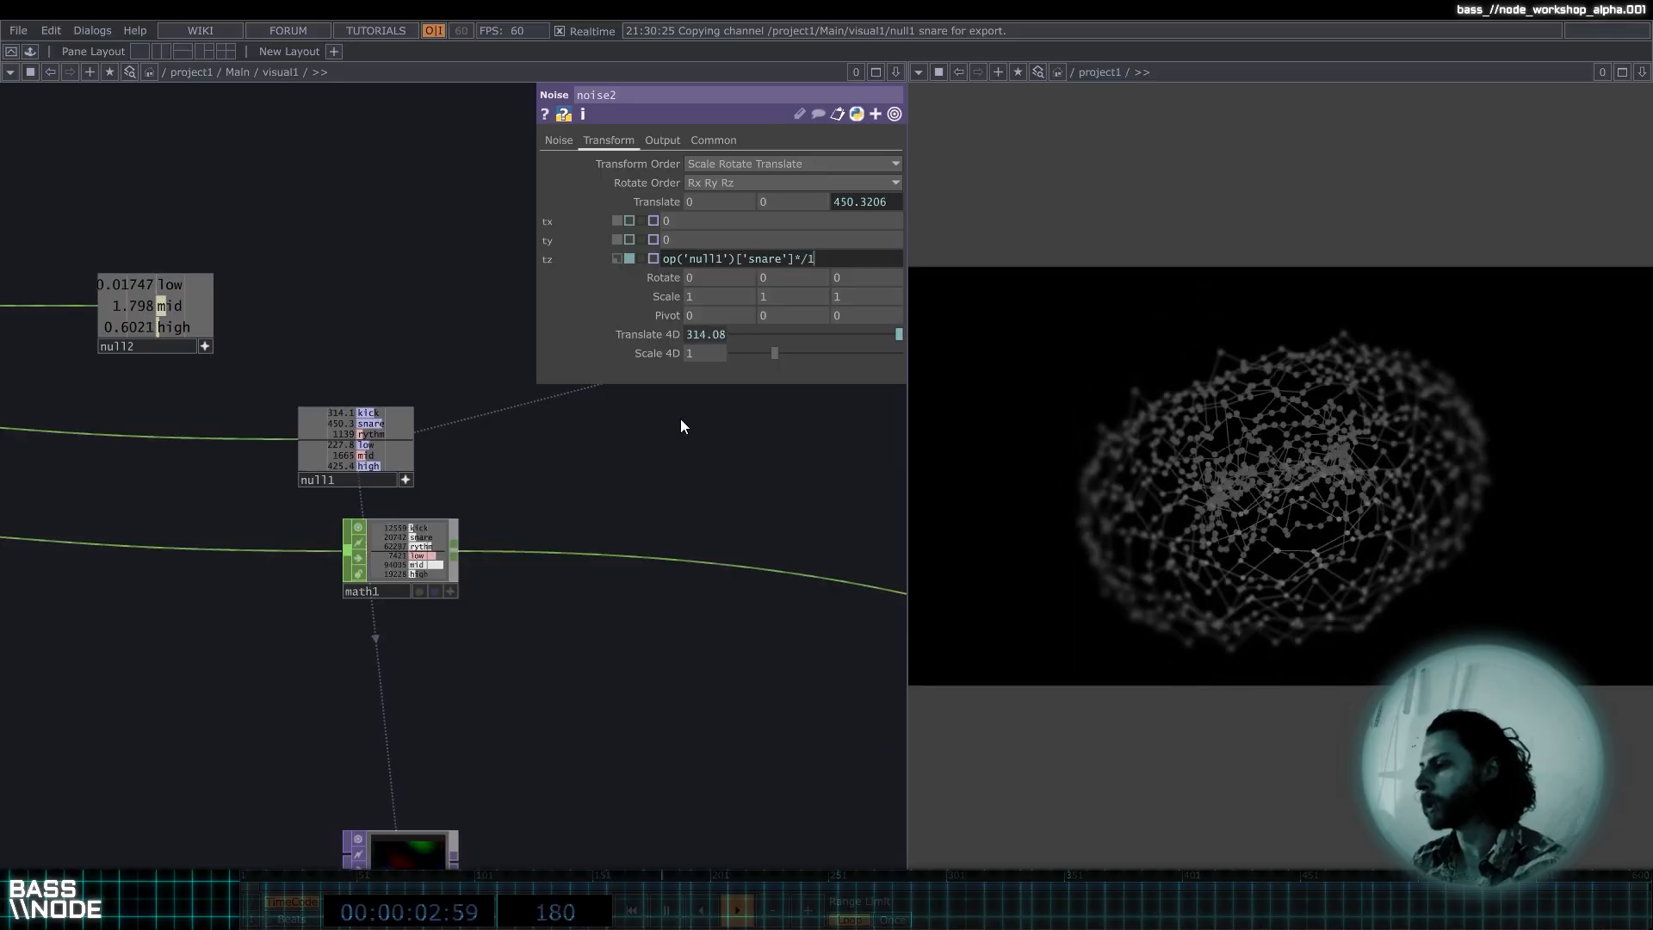
{"action": "type", "text": ".1"}
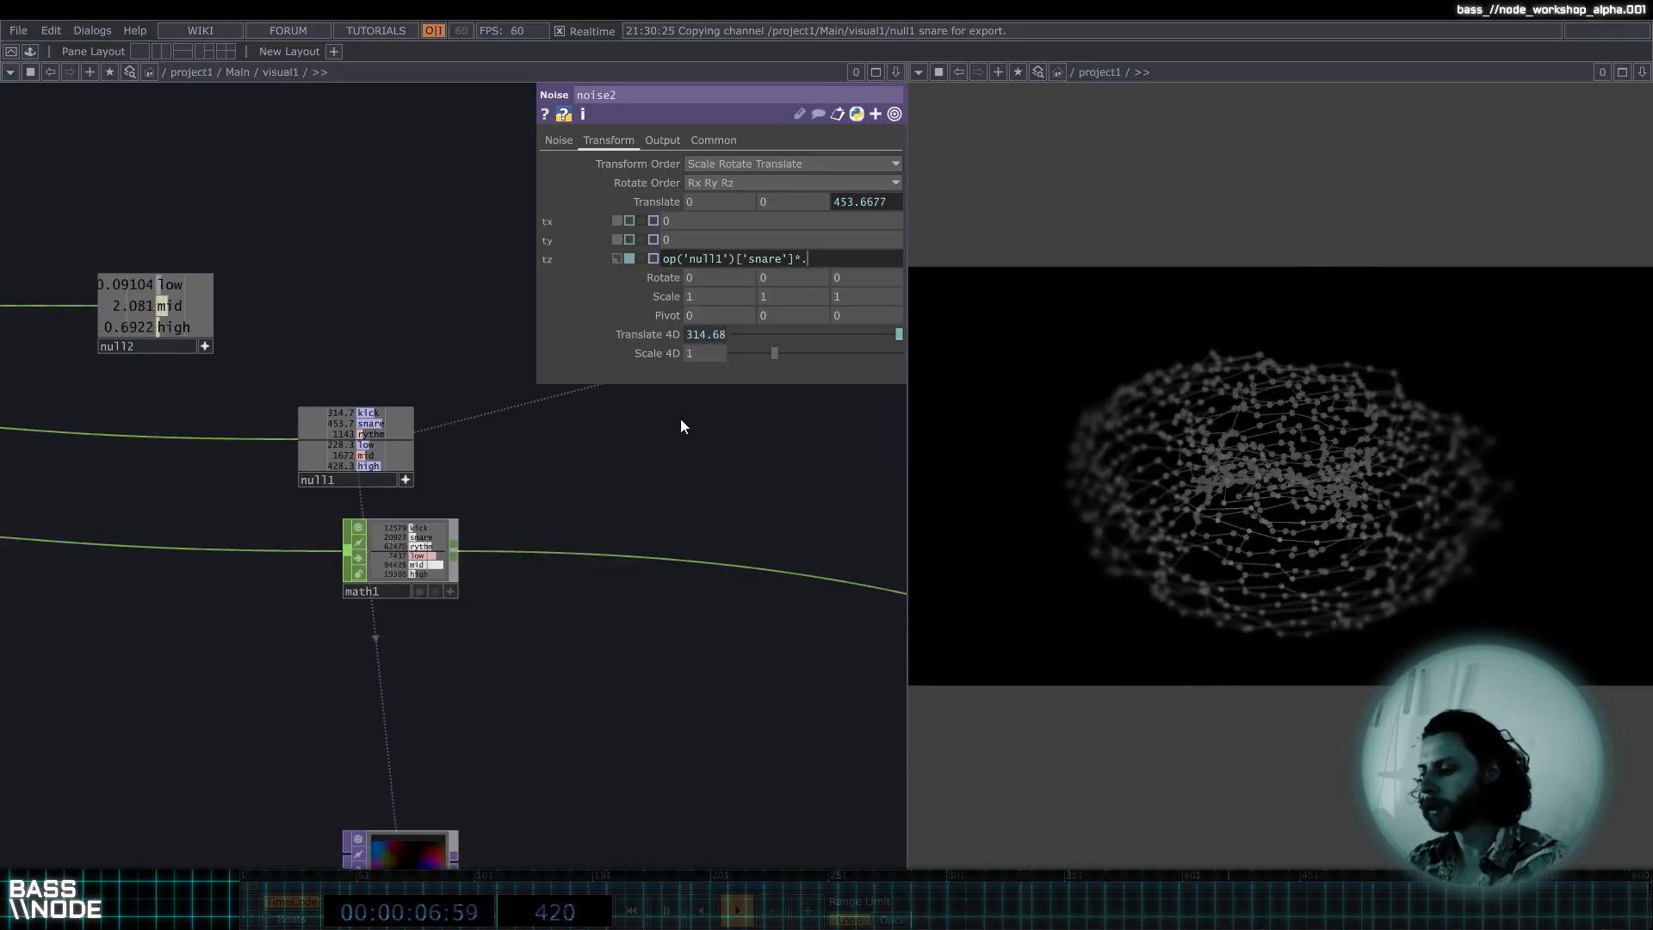
{"action": "key", "text": "BackSpace"}
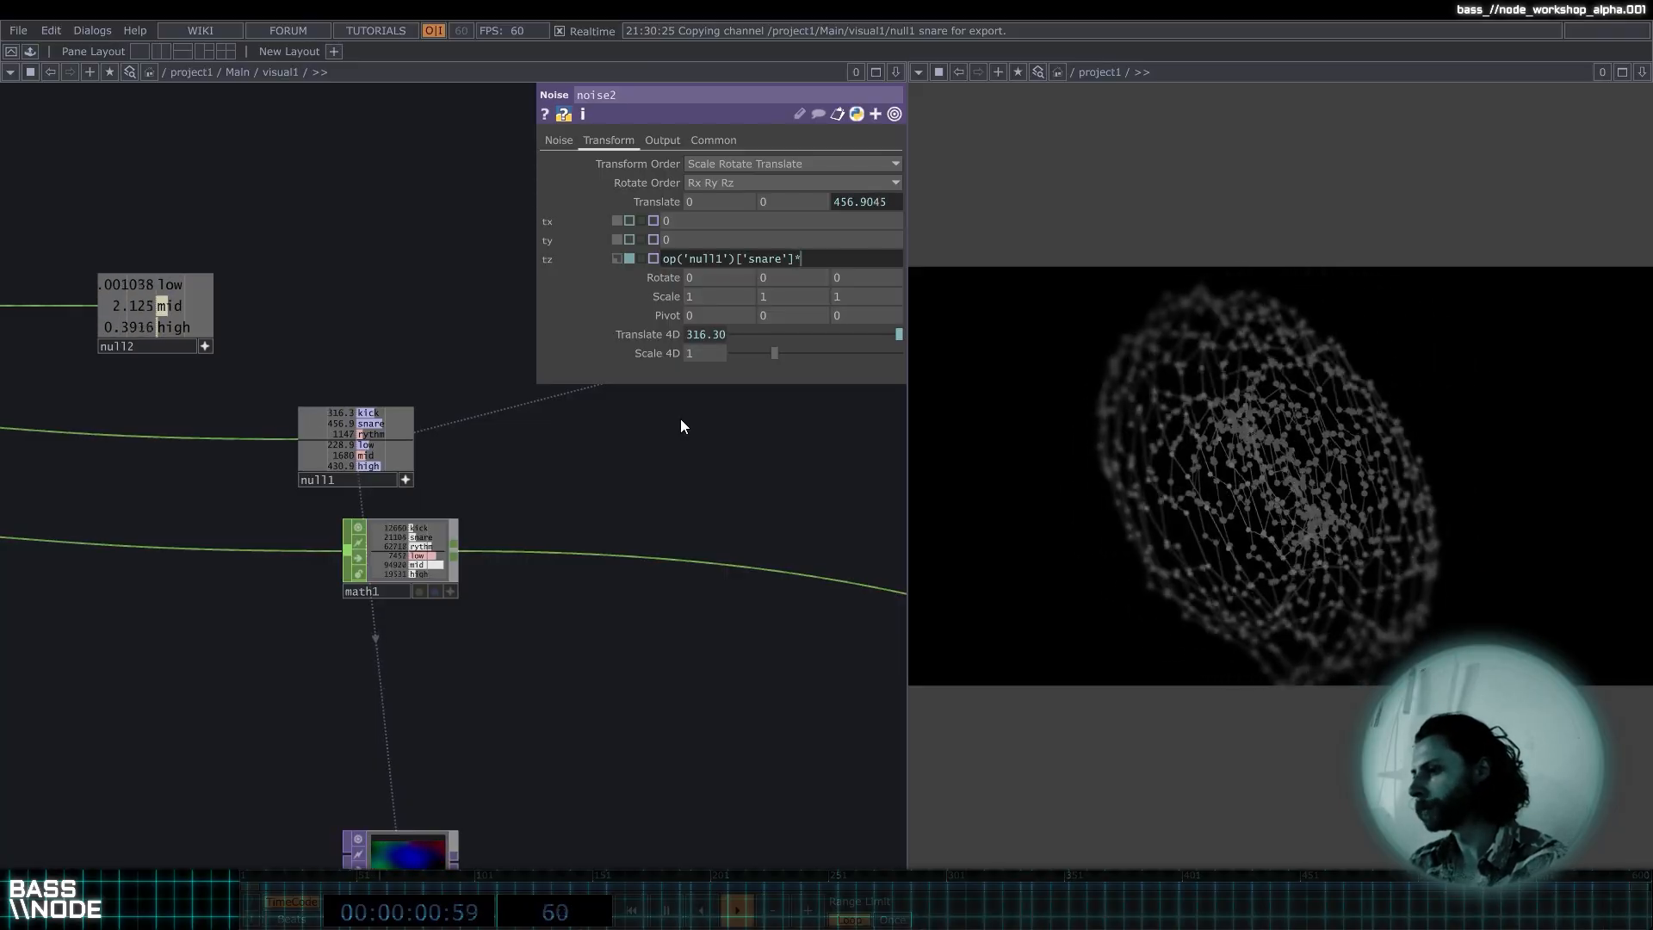
{"action": "type", "text": ".1"}
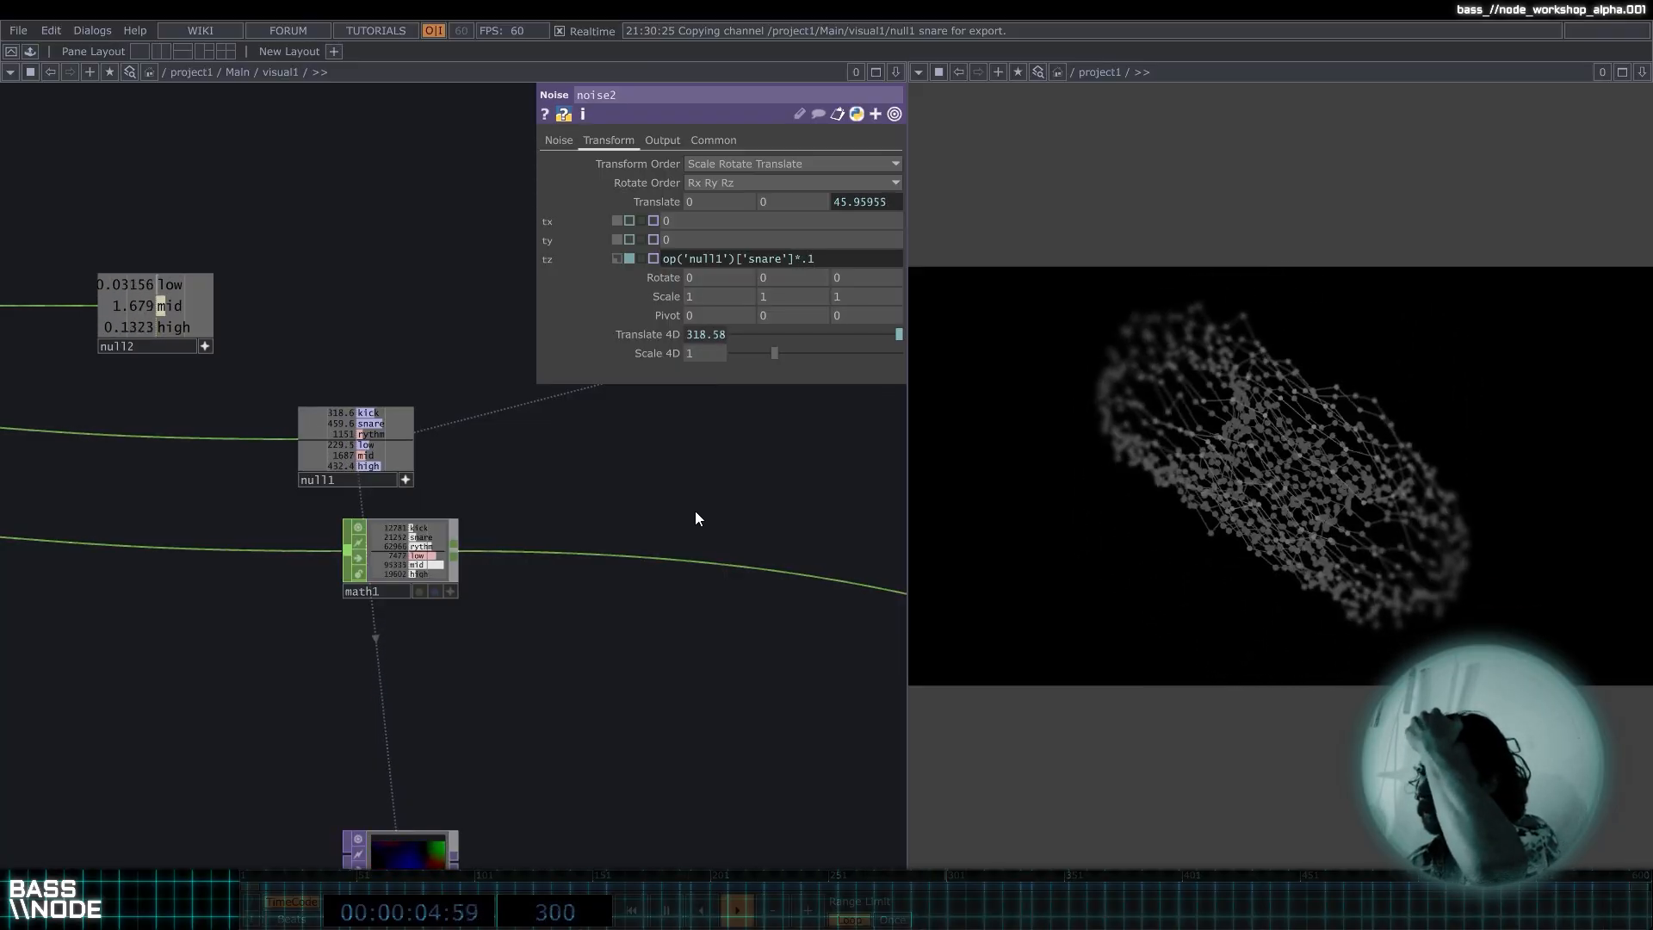
Widen the render preview pane and set noise2's amplitude to 0.18.
{"action": "left_click_drag", "start_coordinate": [748, 506], "coordinate": [617, 511]}
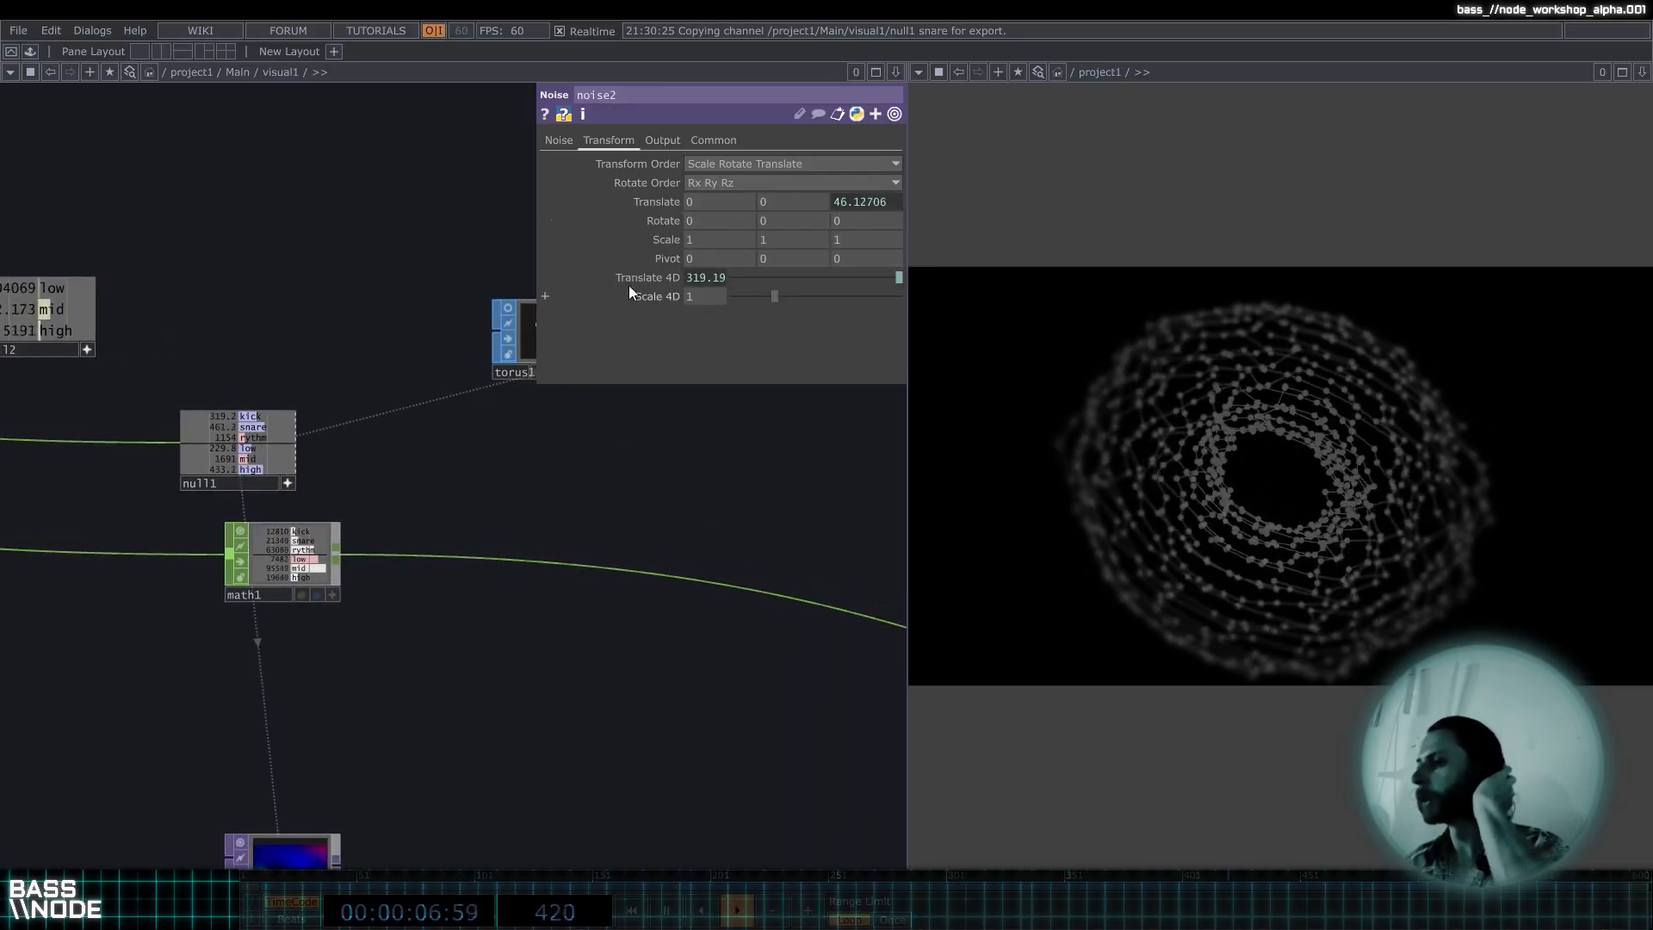
{"action": "left_click", "coordinate": [555, 142]}
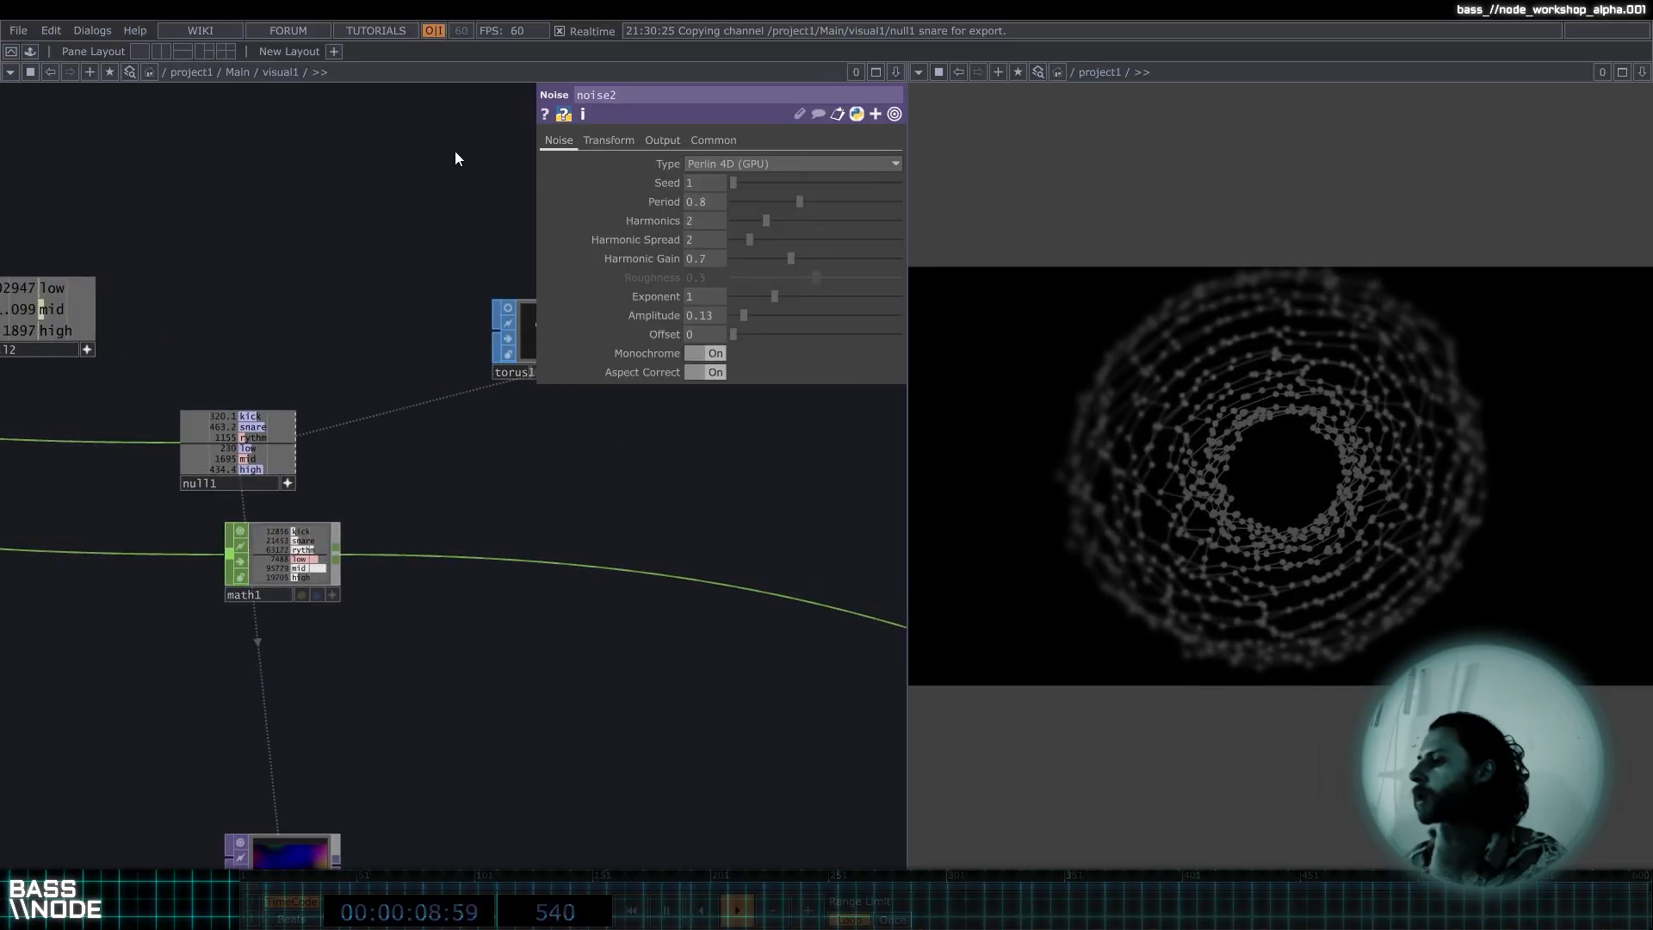
{"action": "scroll", "coordinate": [413, 181], "scroll_direction": "down", "scroll_amount": 6}
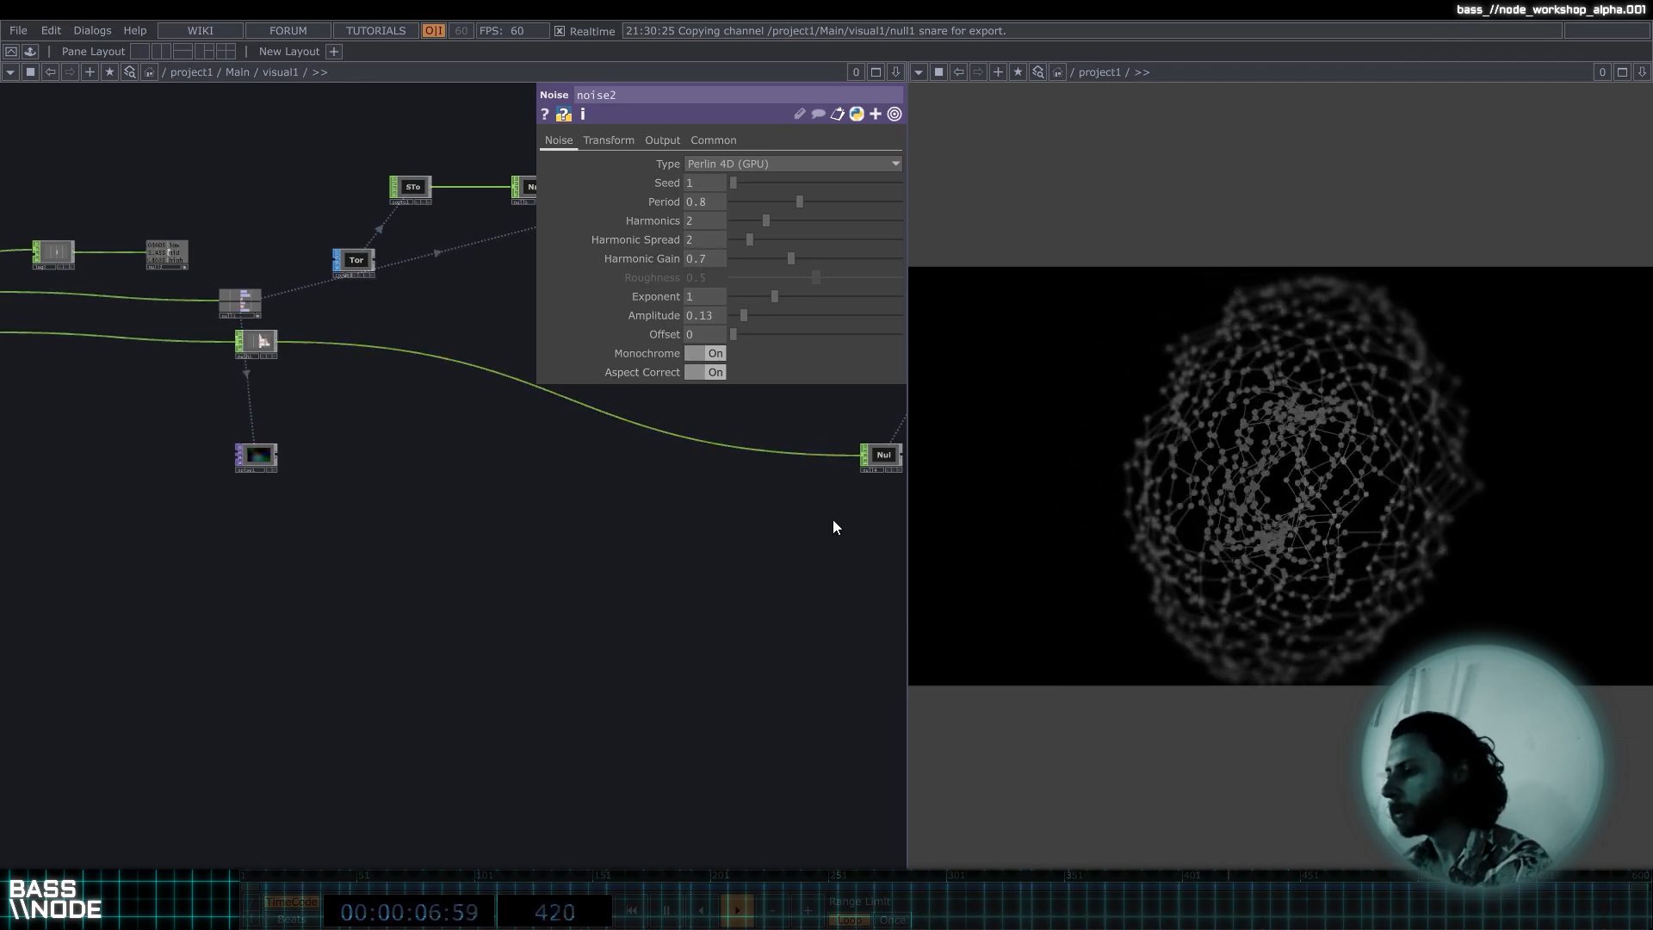
{"action": "left_click_drag", "start_coordinate": [906, 531], "coordinate": [824, 530]}
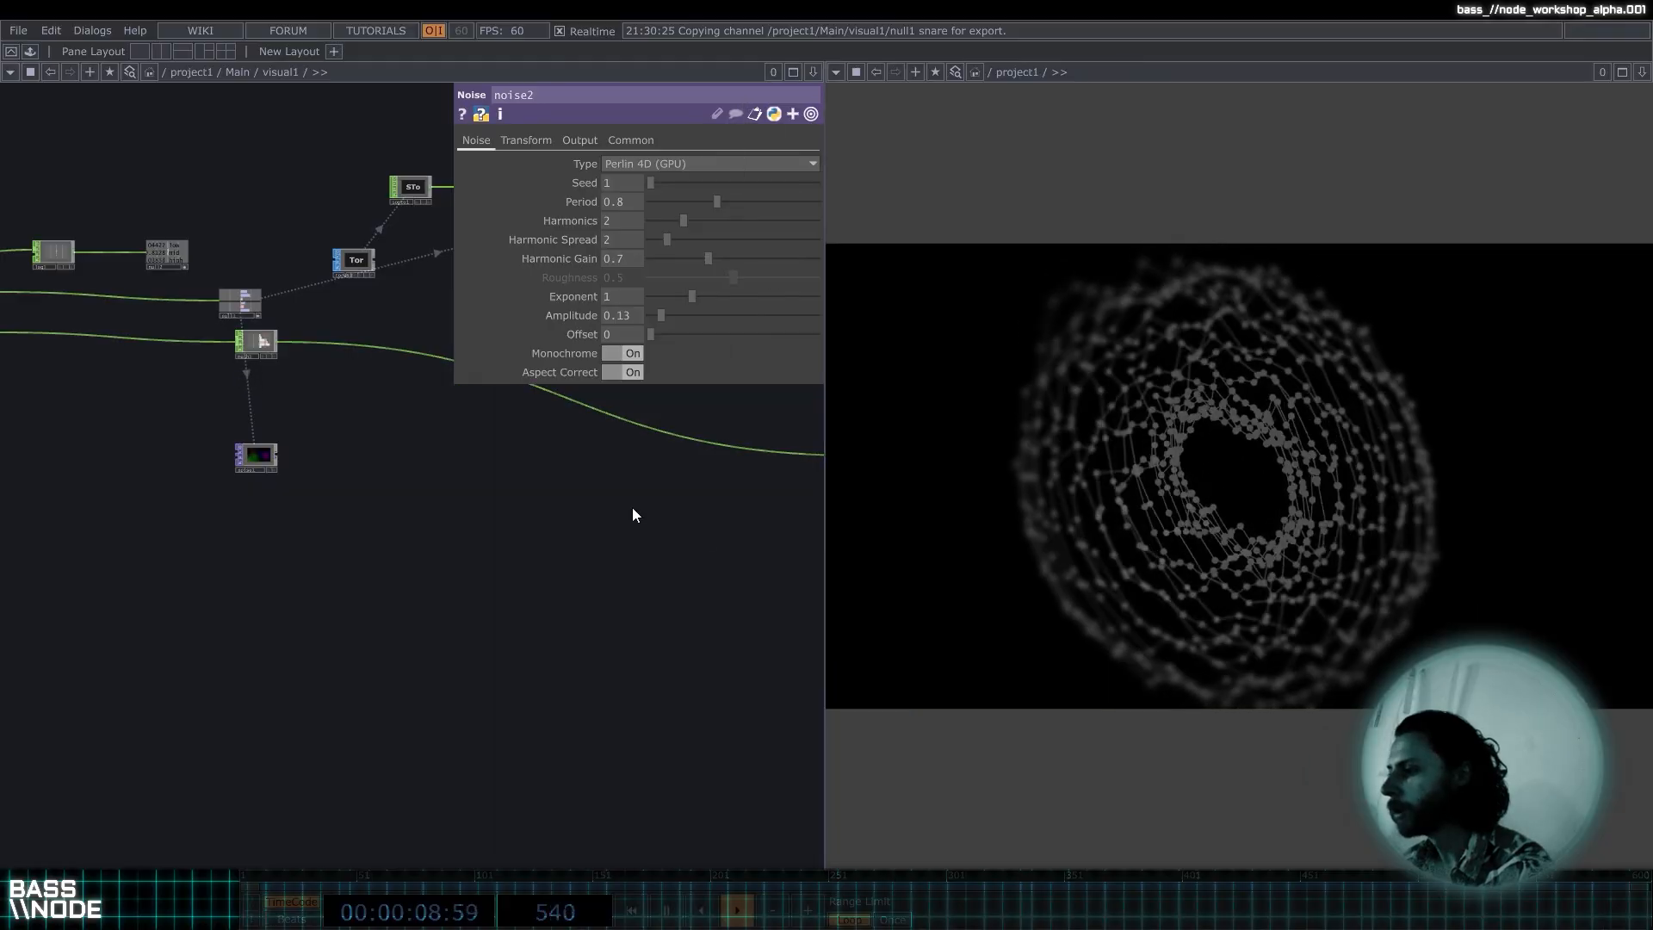
{"action": "left_click_drag", "start_coordinate": [572, 511], "coordinate": [457, 571]}
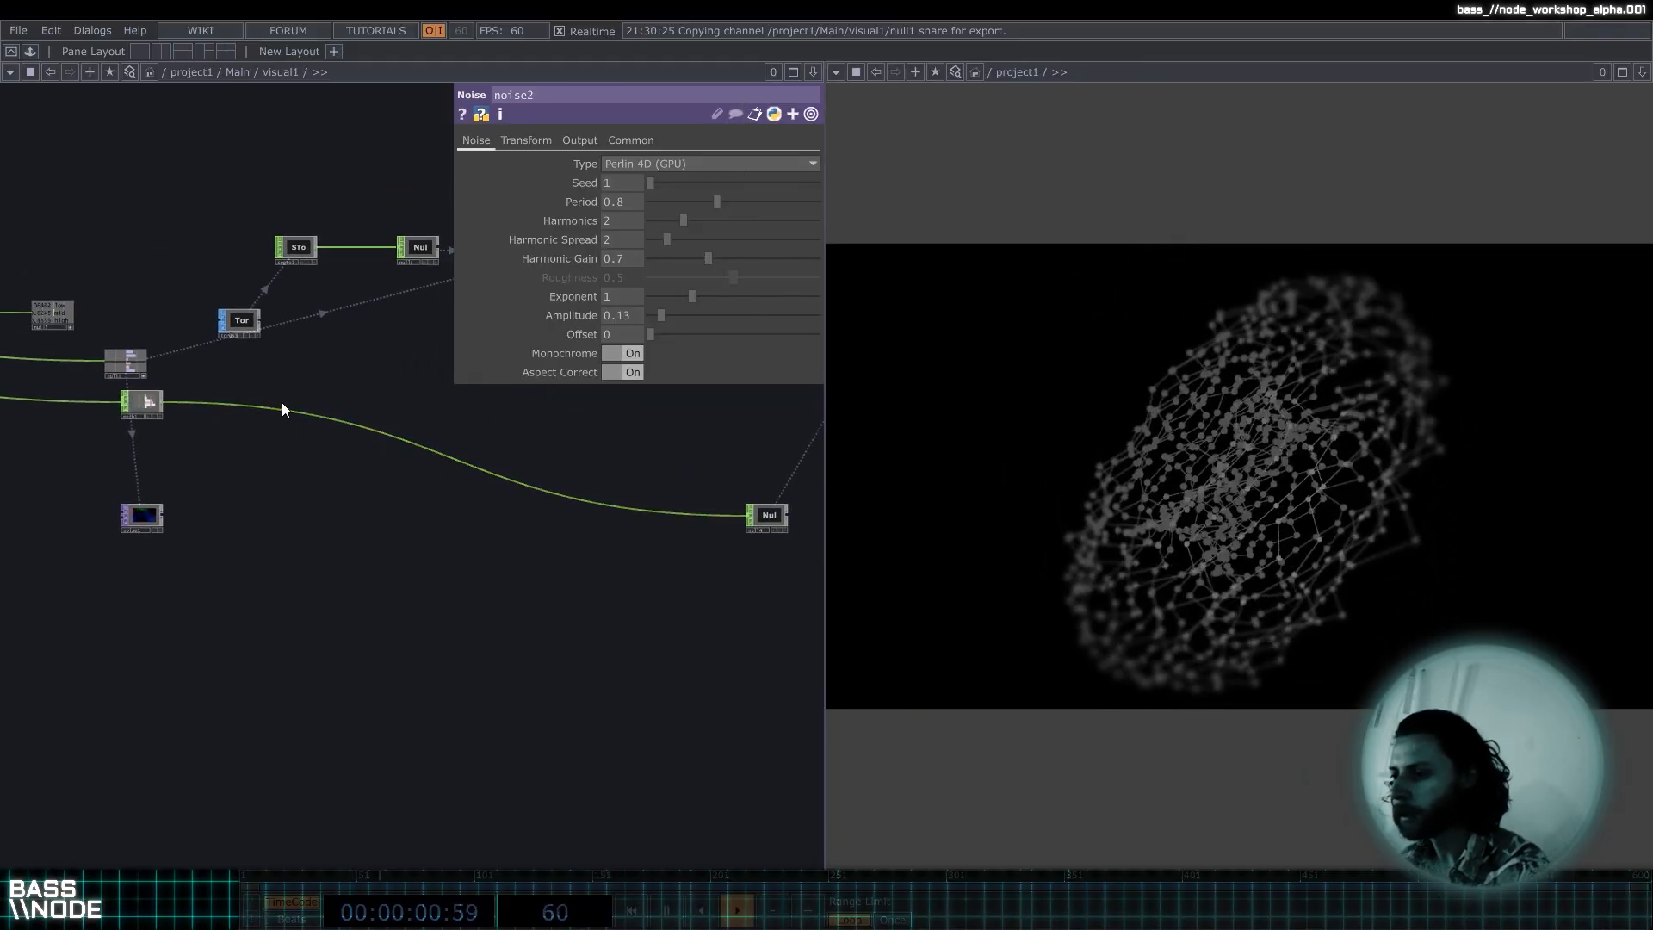
{"action": "left_click_drag", "start_coordinate": [282, 405], "coordinate": [571, 569]}
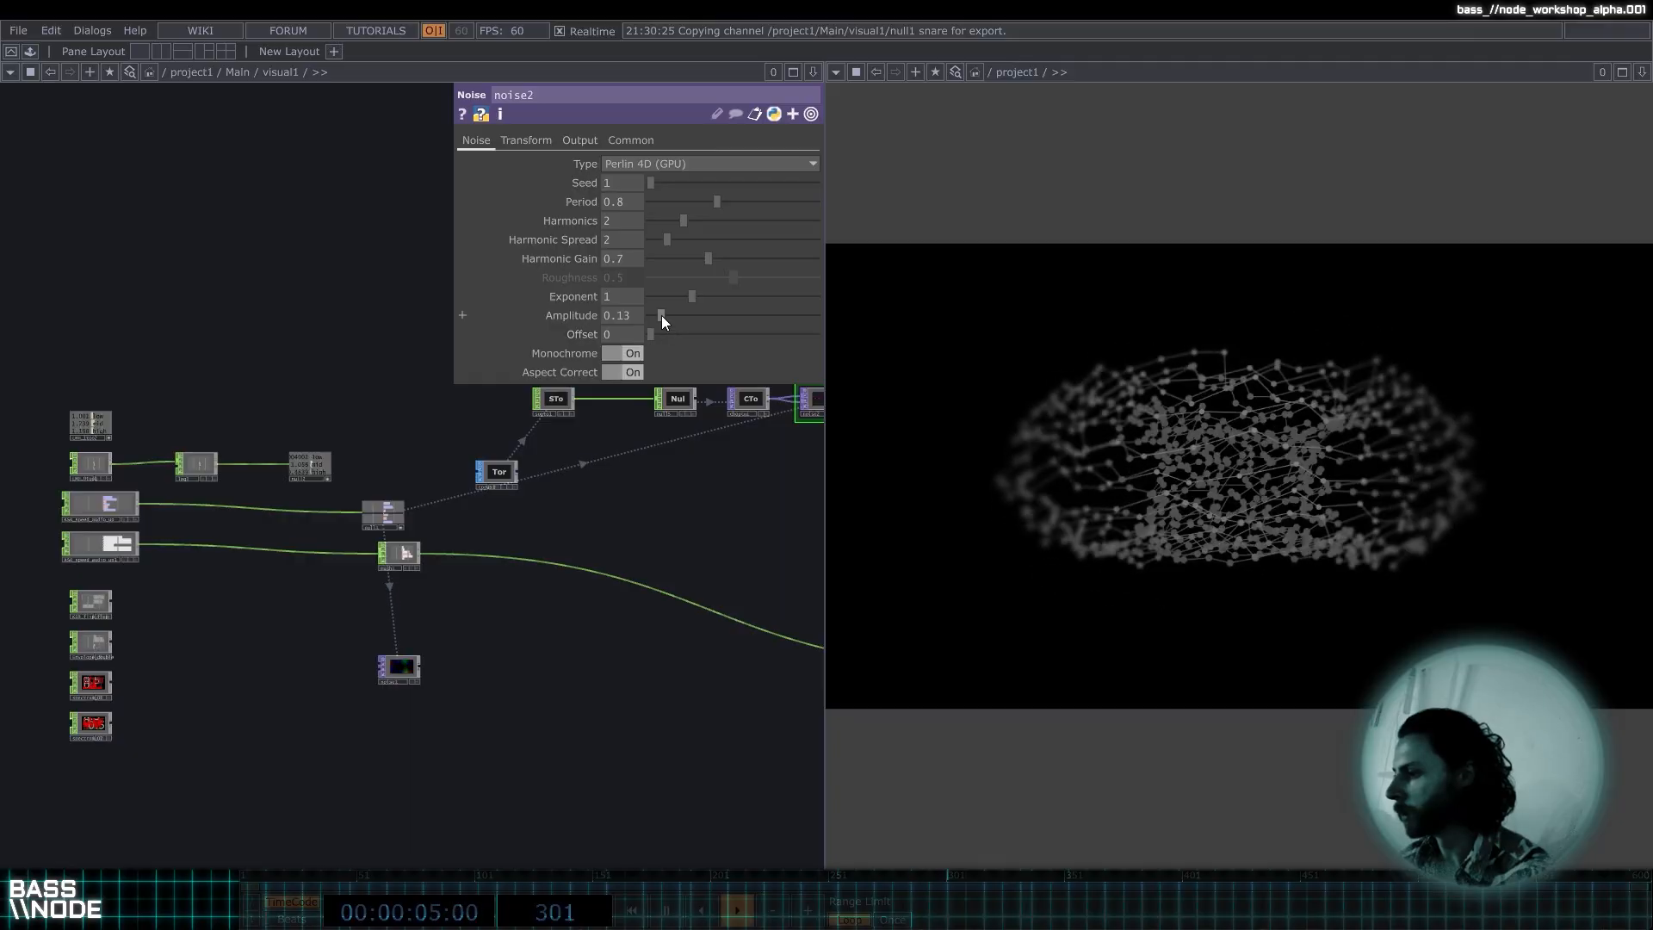
{"action": "left_click_drag", "start_coordinate": [662, 315], "coordinate": [582, 312]}
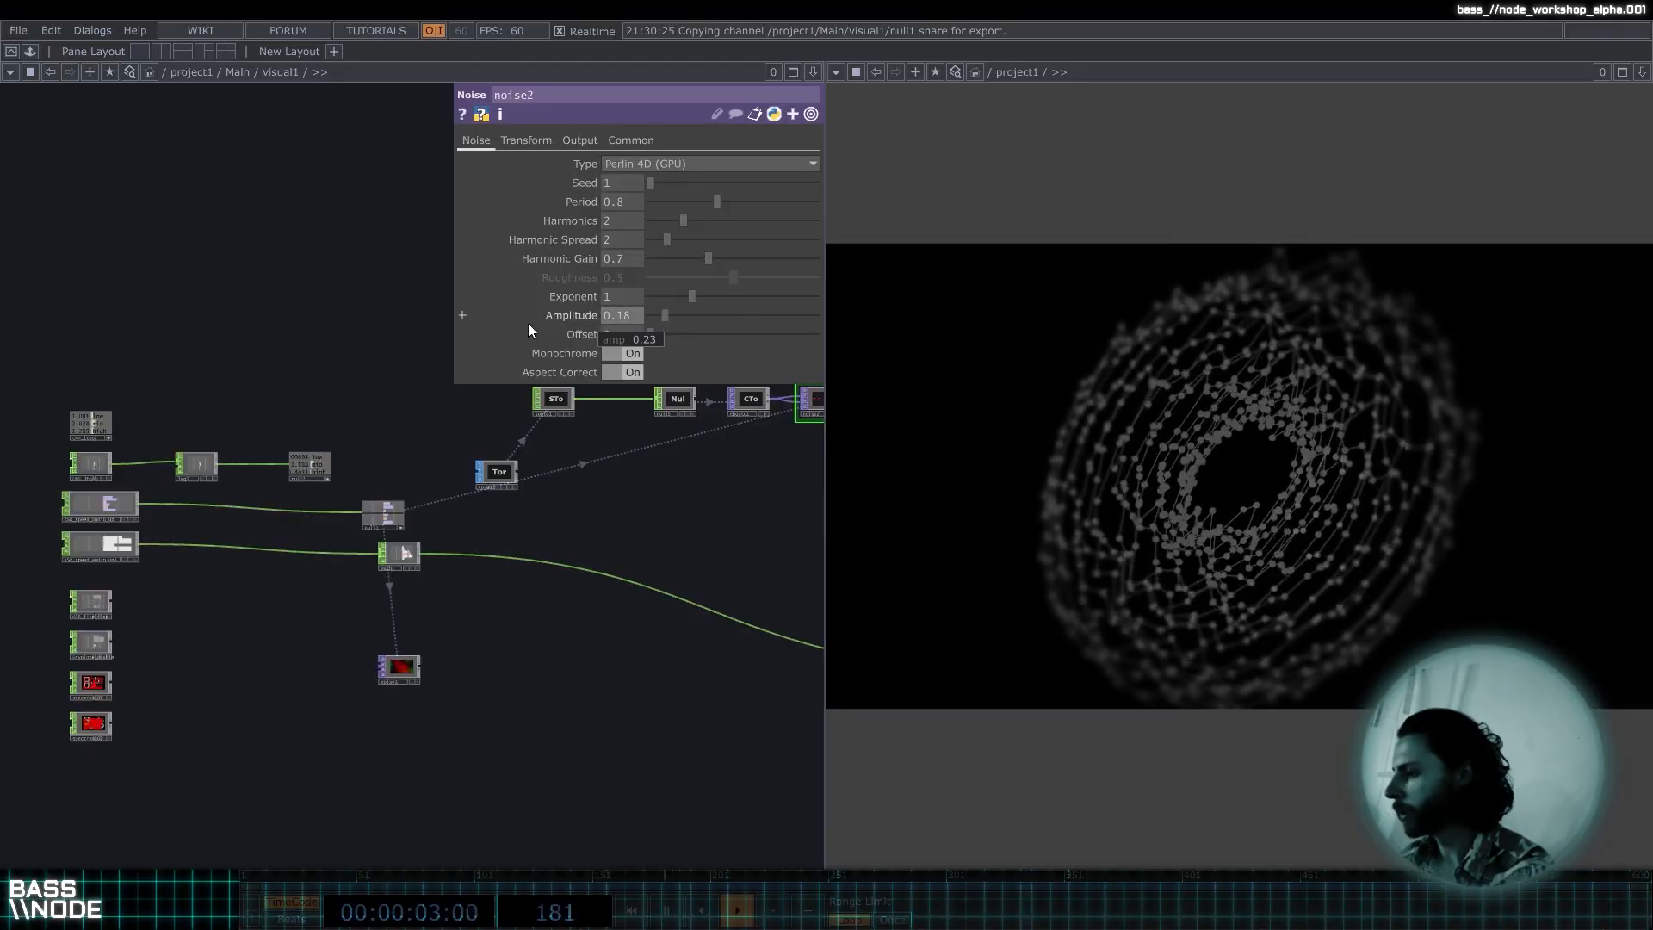
Add a Math CHOP to the output of LMH_0too1 and place it above lag1.
{"action": "scroll", "coordinate": [113, 465], "scroll_direction": "up", "scroll_amount": 2}
{"action": "scroll", "coordinate": [162, 426], "scroll_direction": "up", "scroll_amount": 6}
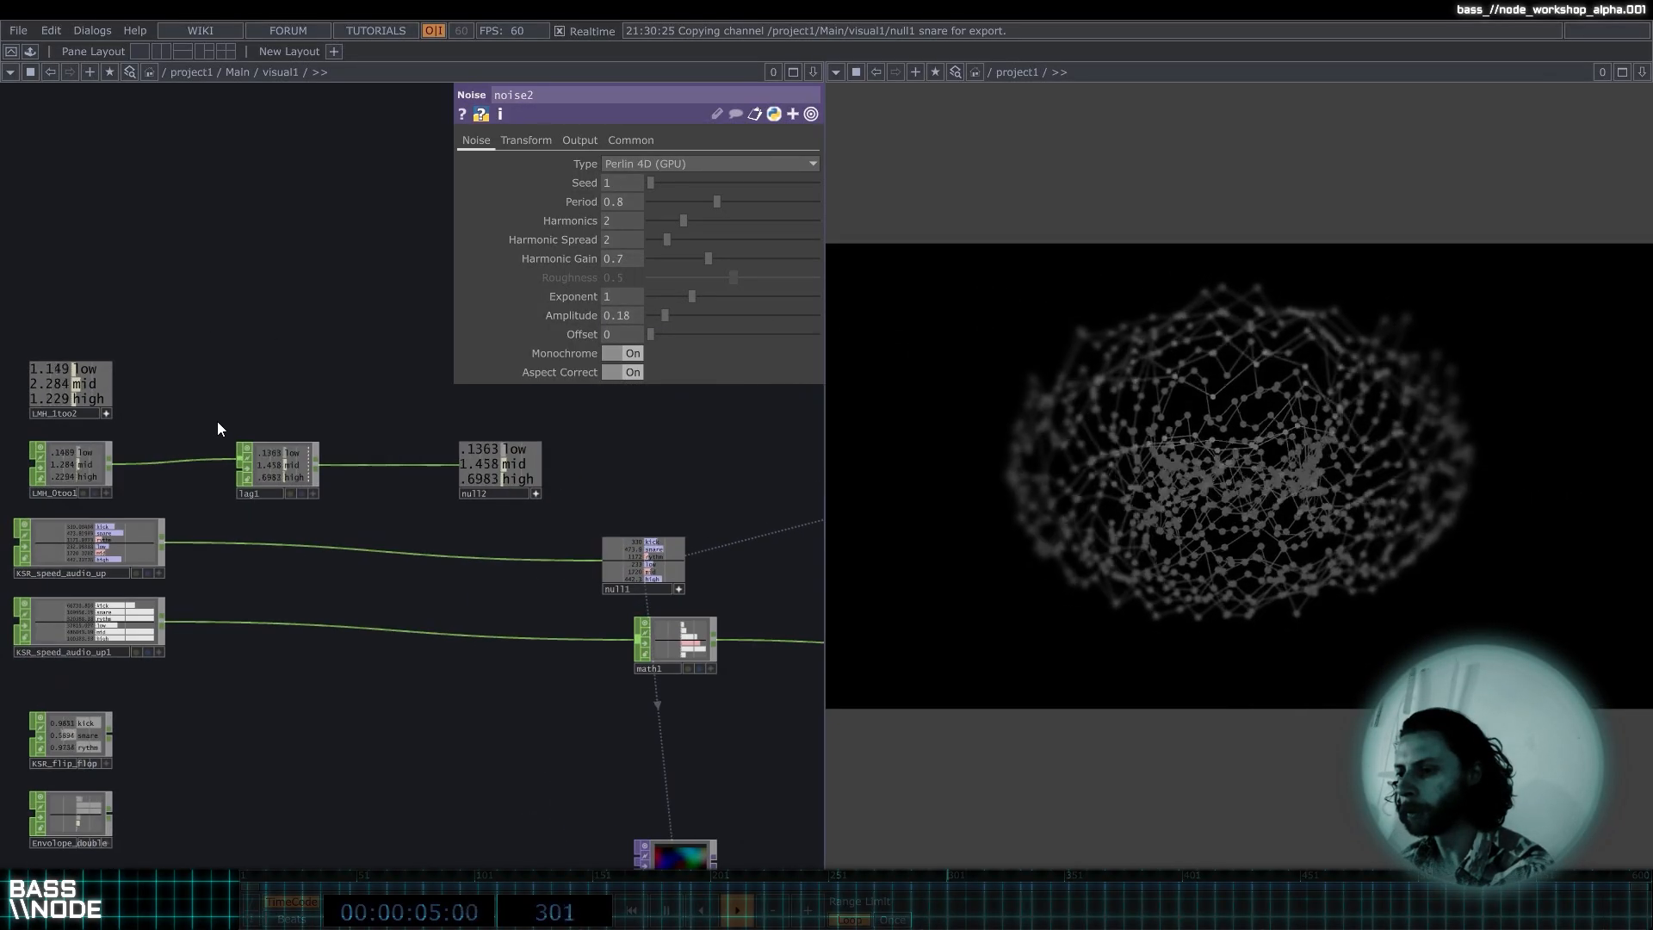
{"action": "left_click", "coordinate": [162, 426]}
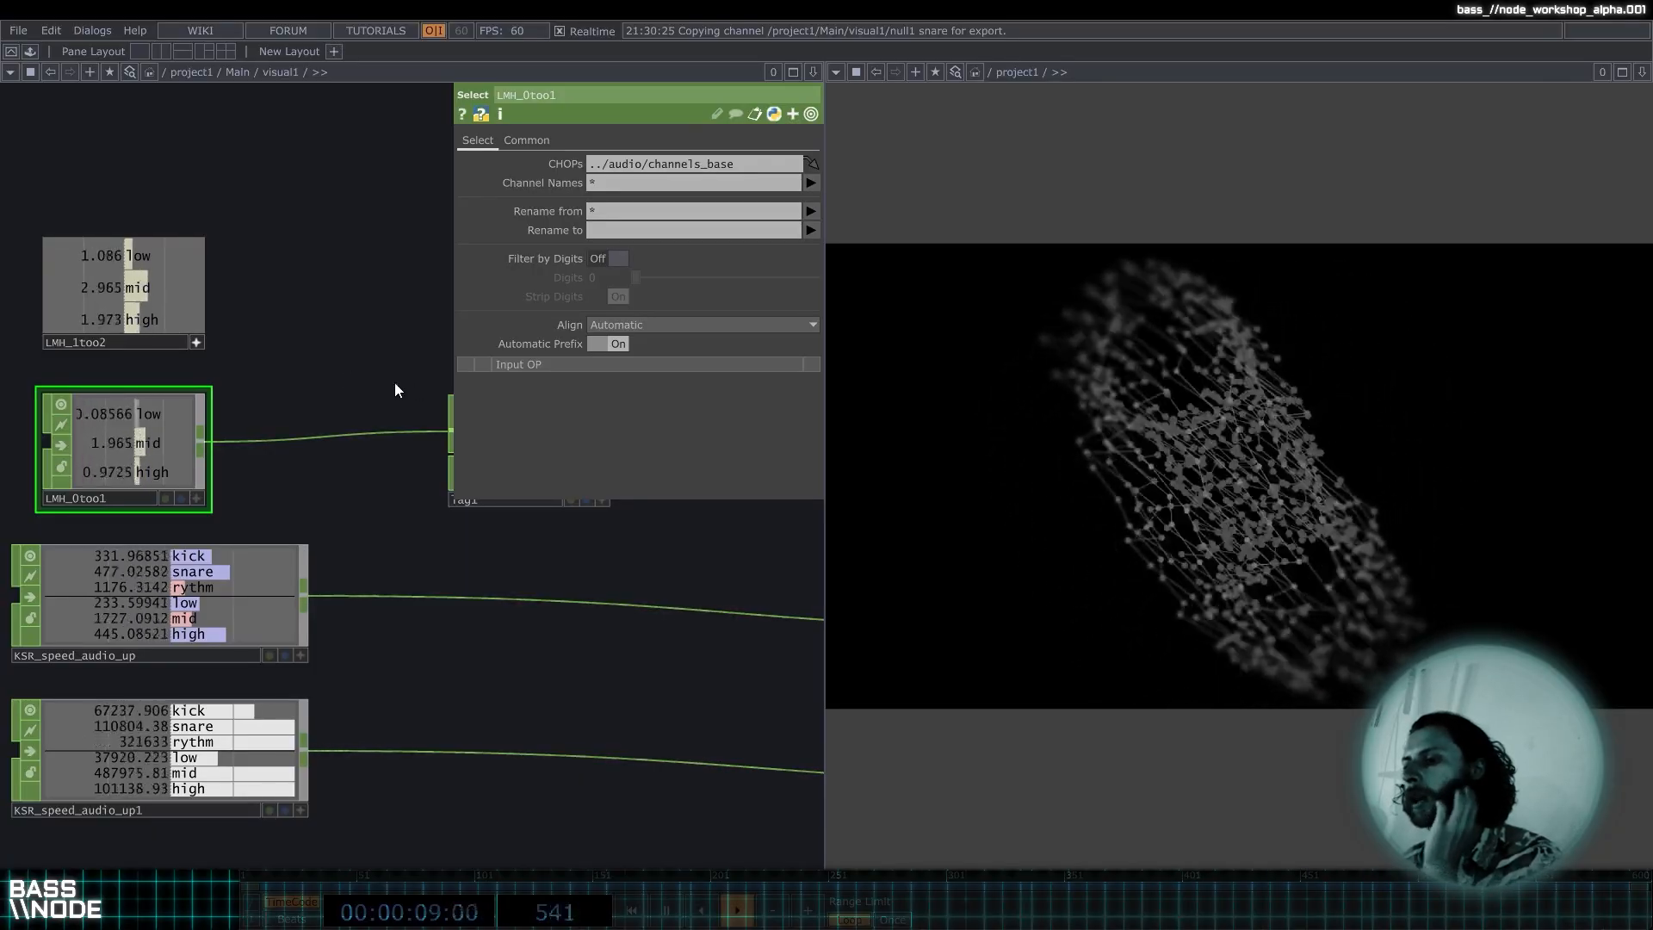
{"action": "right_click", "coordinate": [204, 442]}
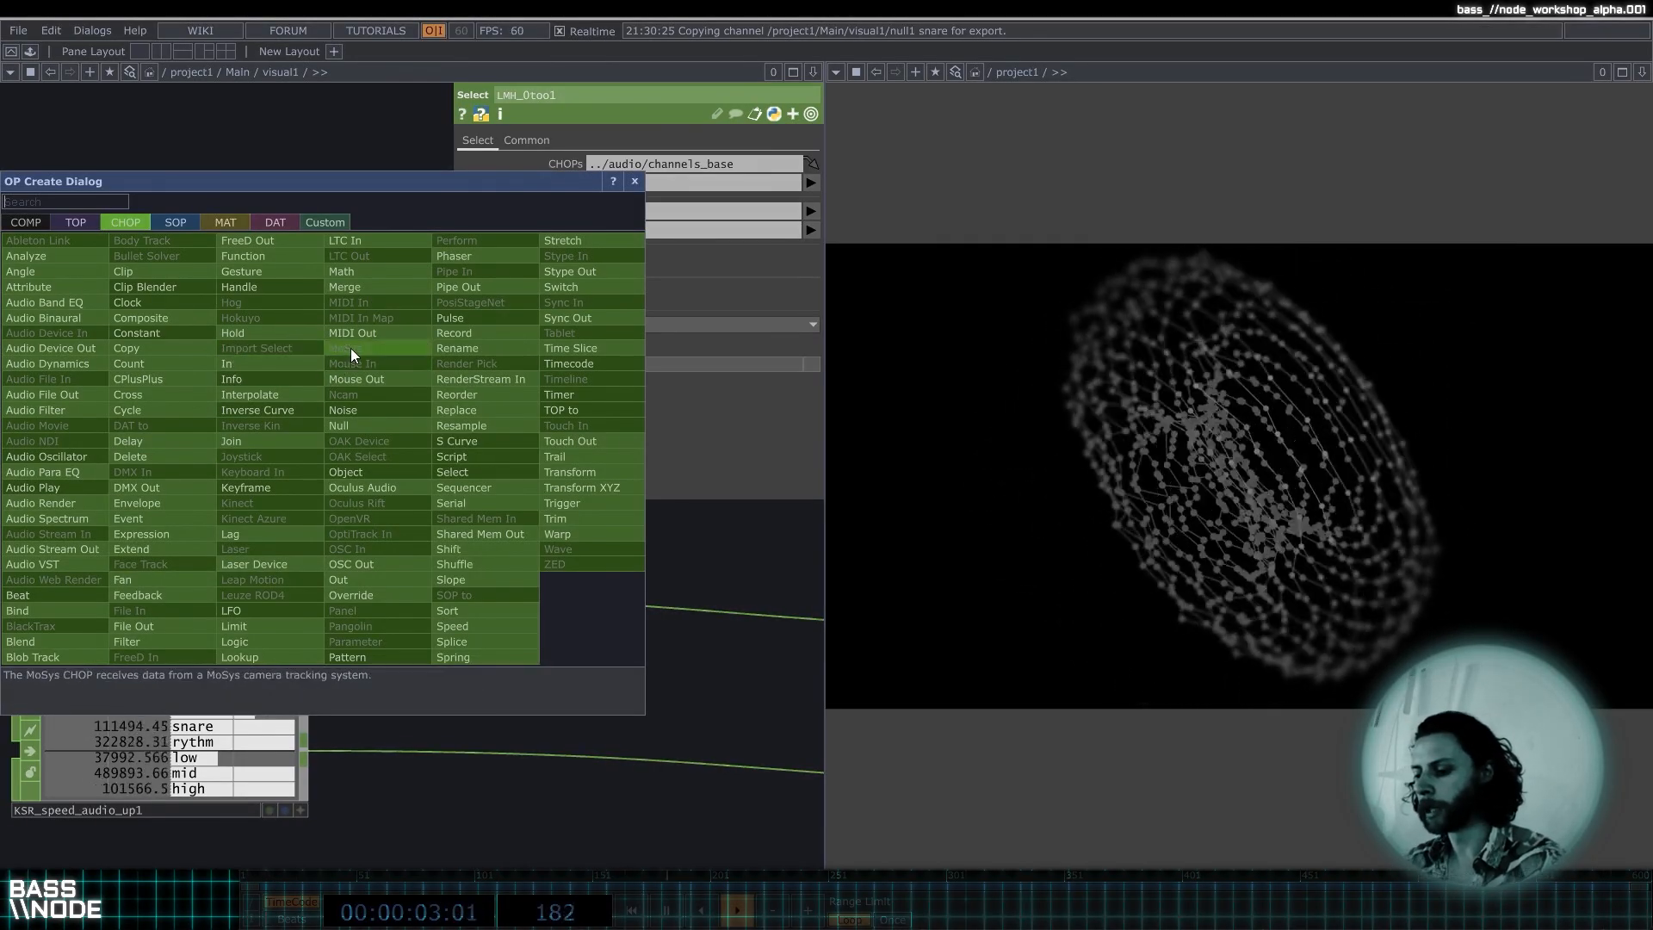
{"action": "type", "text": "math"}
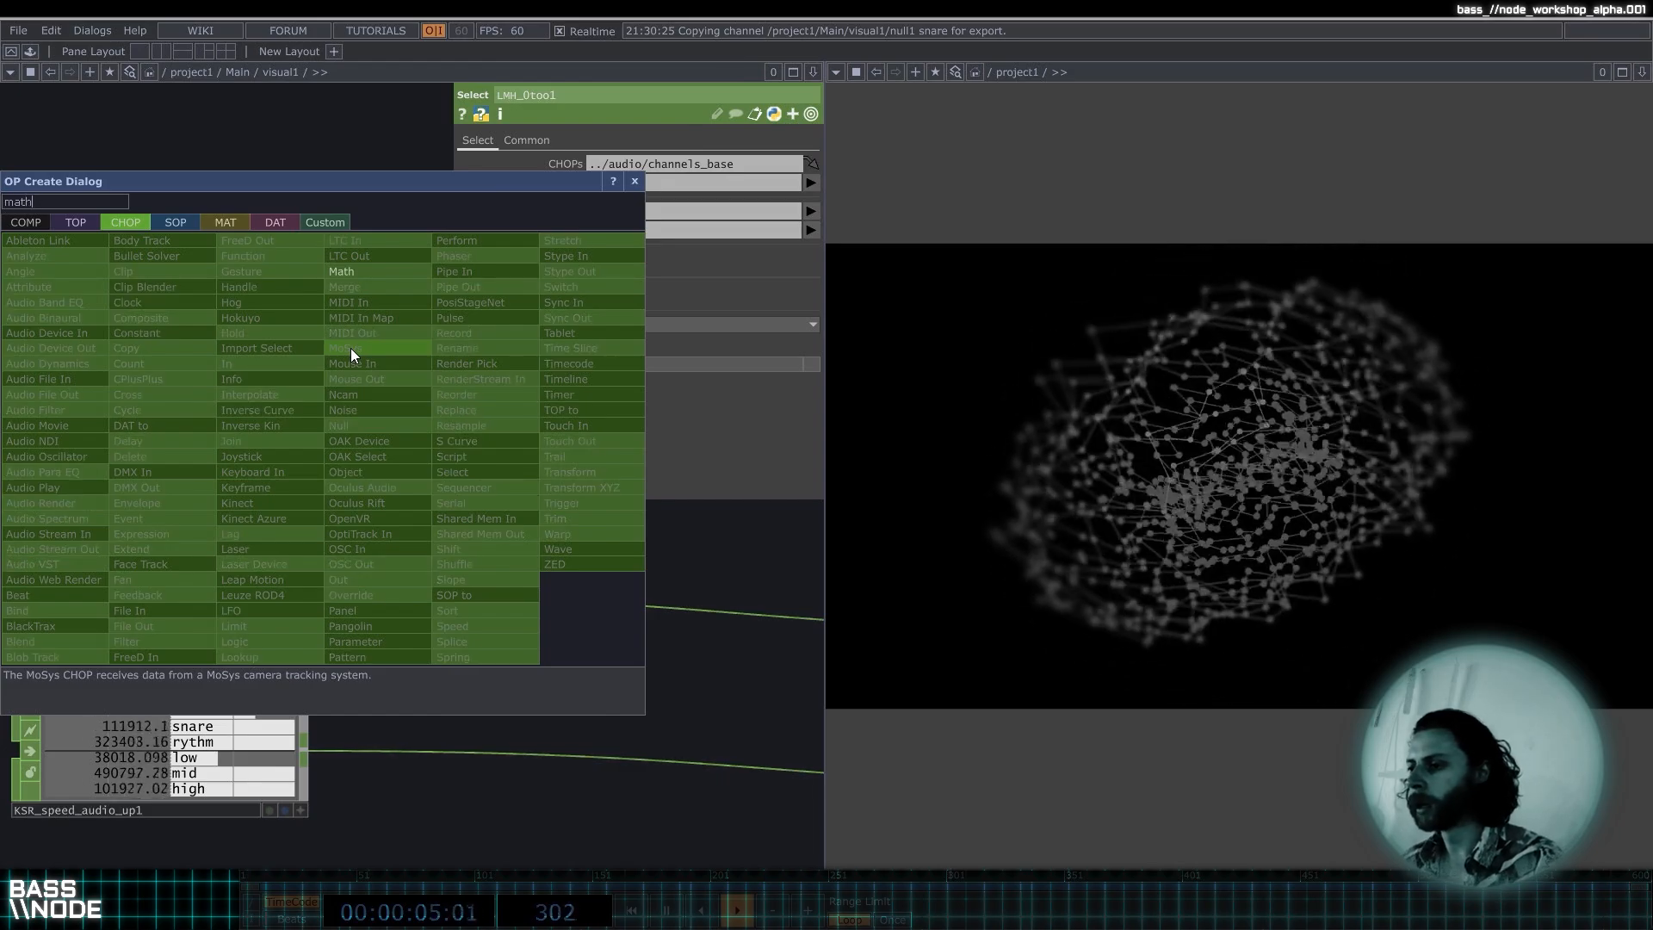
{"action": "key", "text": "Return"}
{"action": "scroll", "coordinate": [370, 229], "scroll_direction": "down", "scroll_amount": 2}
{"action": "left_click_drag", "start_coordinate": [243, 157], "coordinate": [32, 190]}
{"action": "left_click_drag", "start_coordinate": [177, 257], "coordinate": [311, 255]}
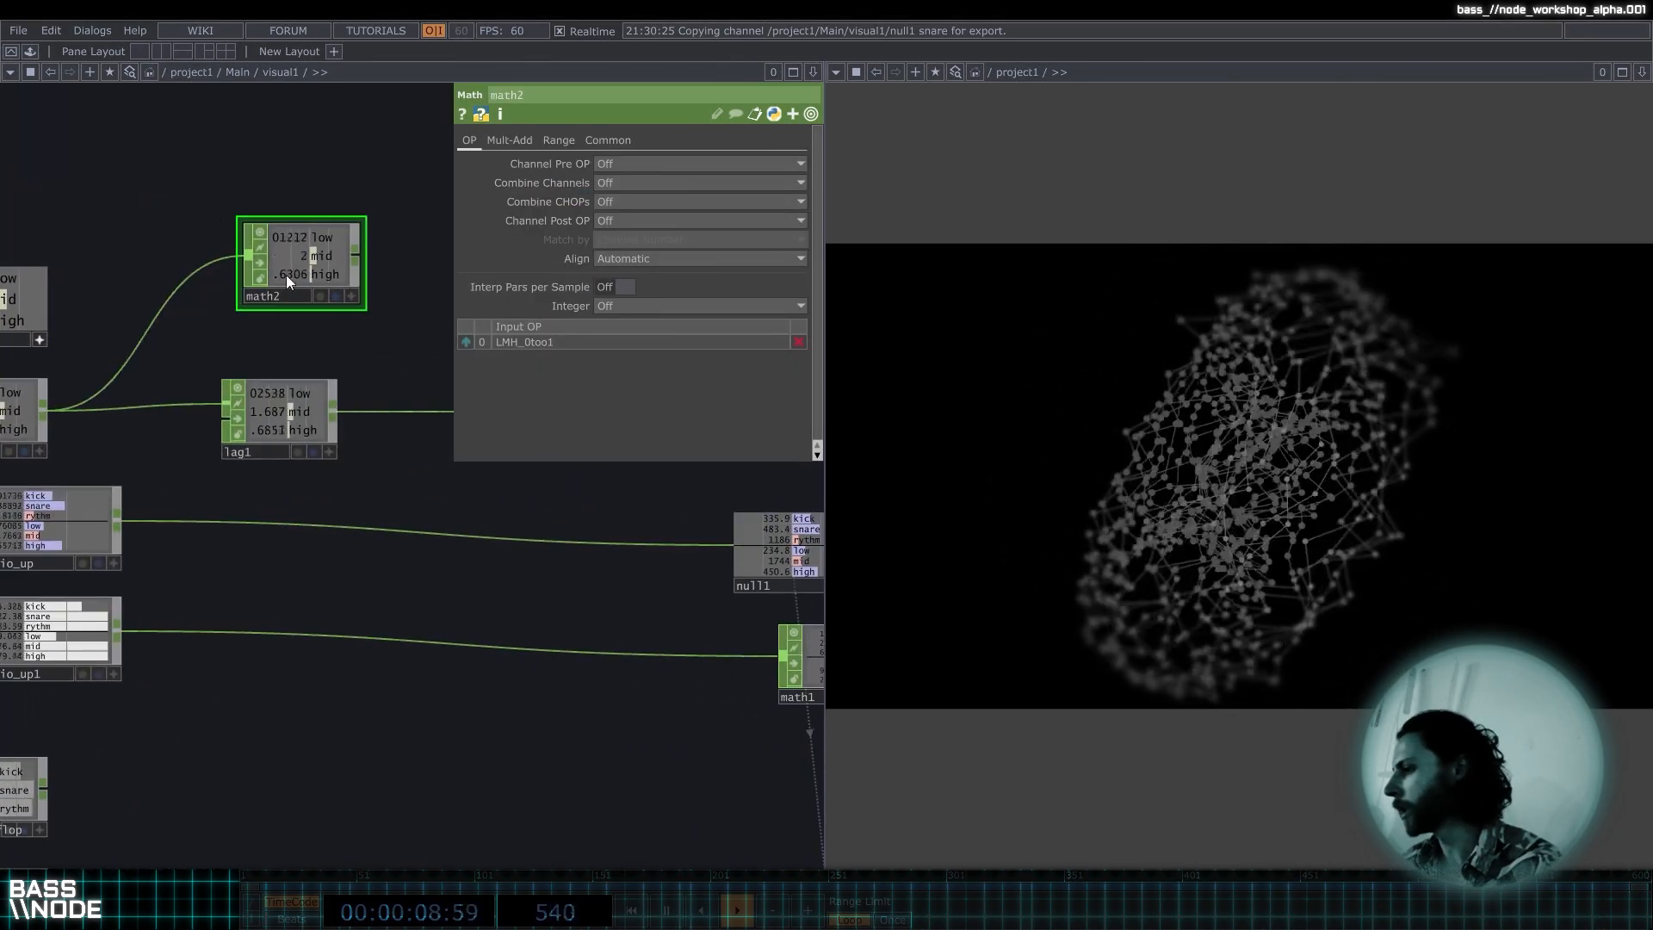
Set math2 to combine its low, mid and high channels with Add.
{"action": "left_click", "coordinate": [663, 188]}
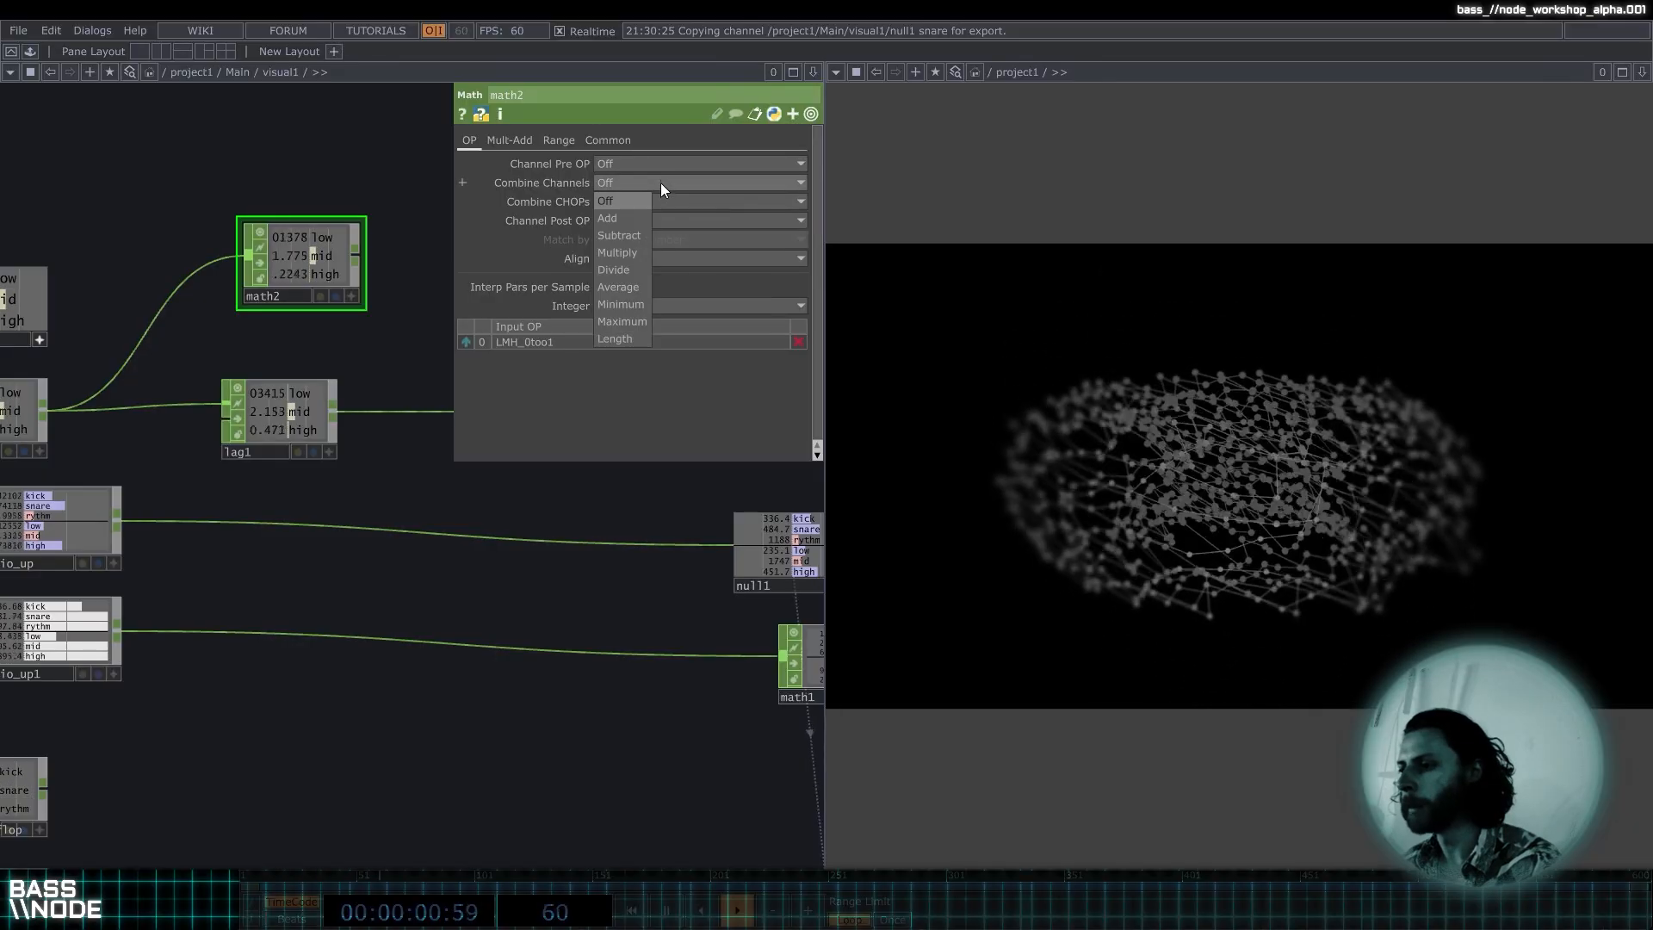
{"action": "left_click", "coordinate": [623, 217]}
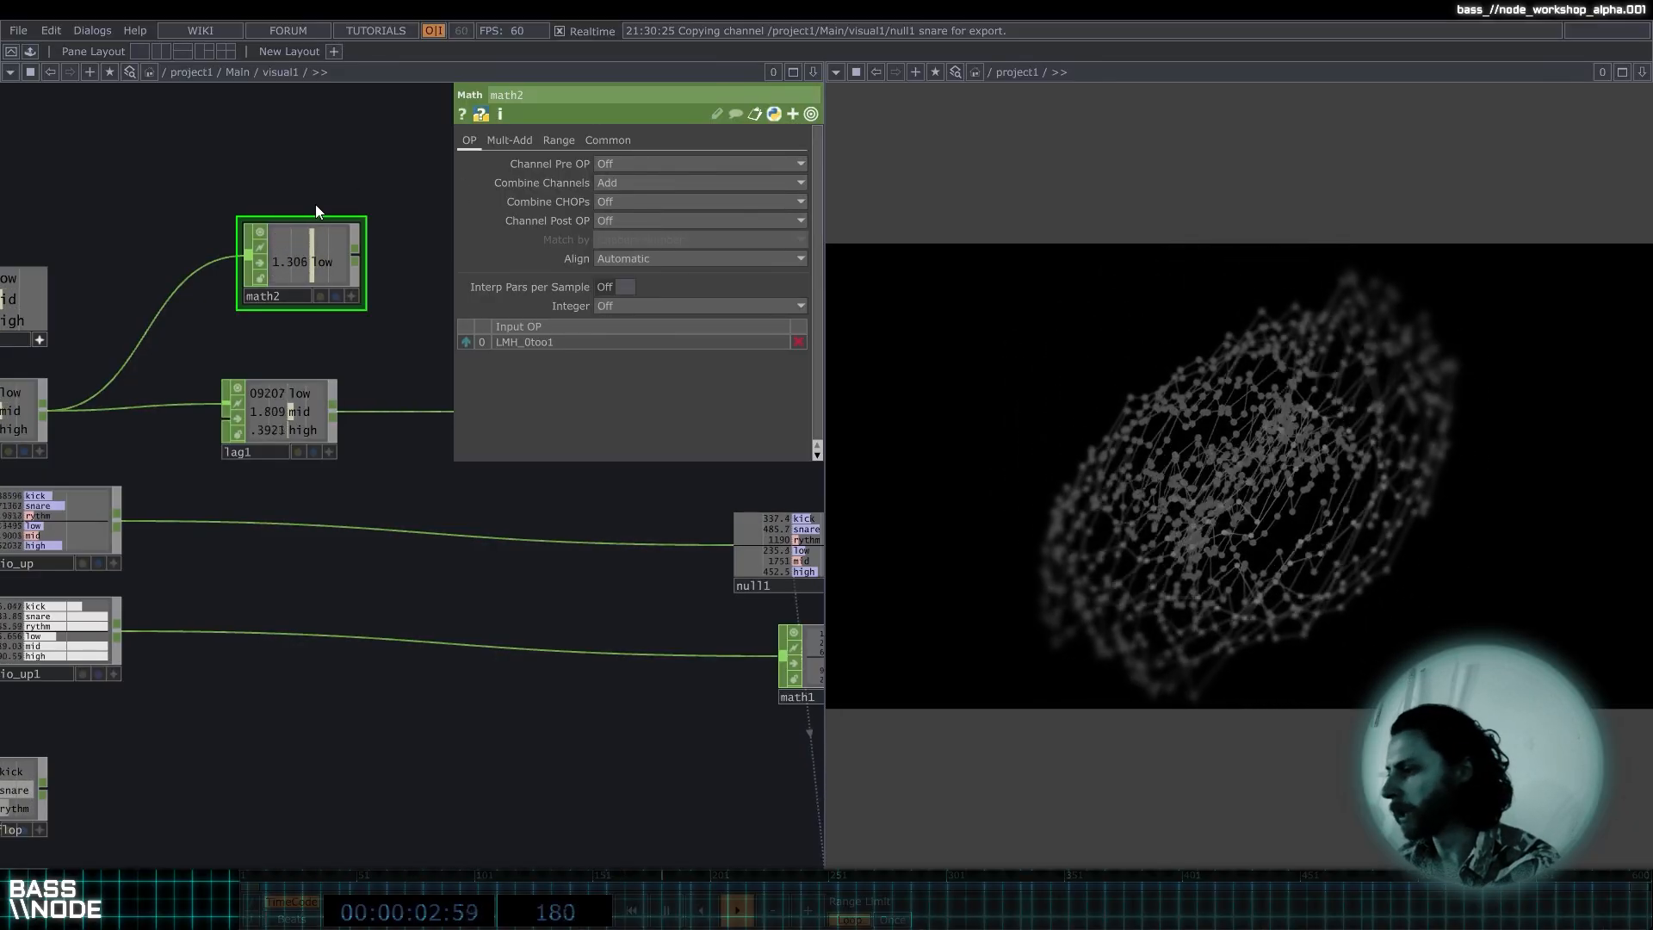
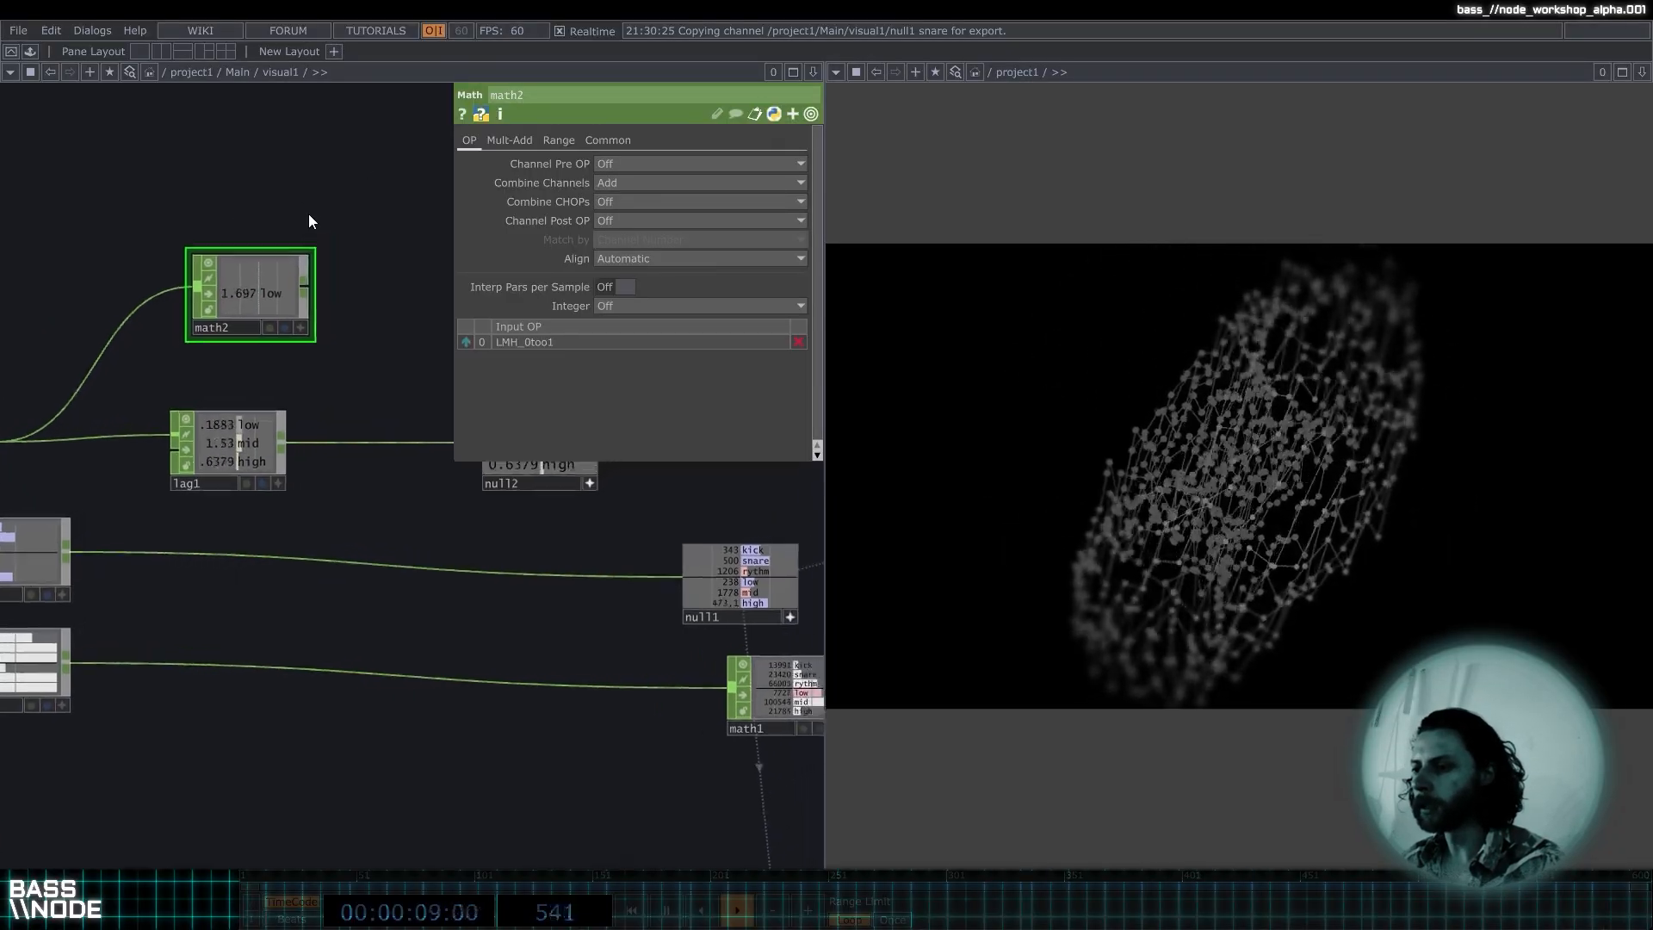
{"action": "scroll", "coordinate": [284, 258], "scroll_direction": "down", "scroll_amount": 2}
{"action": "scroll", "coordinate": [279, 264], "scroll_direction": "up", "scroll_amount": 5}
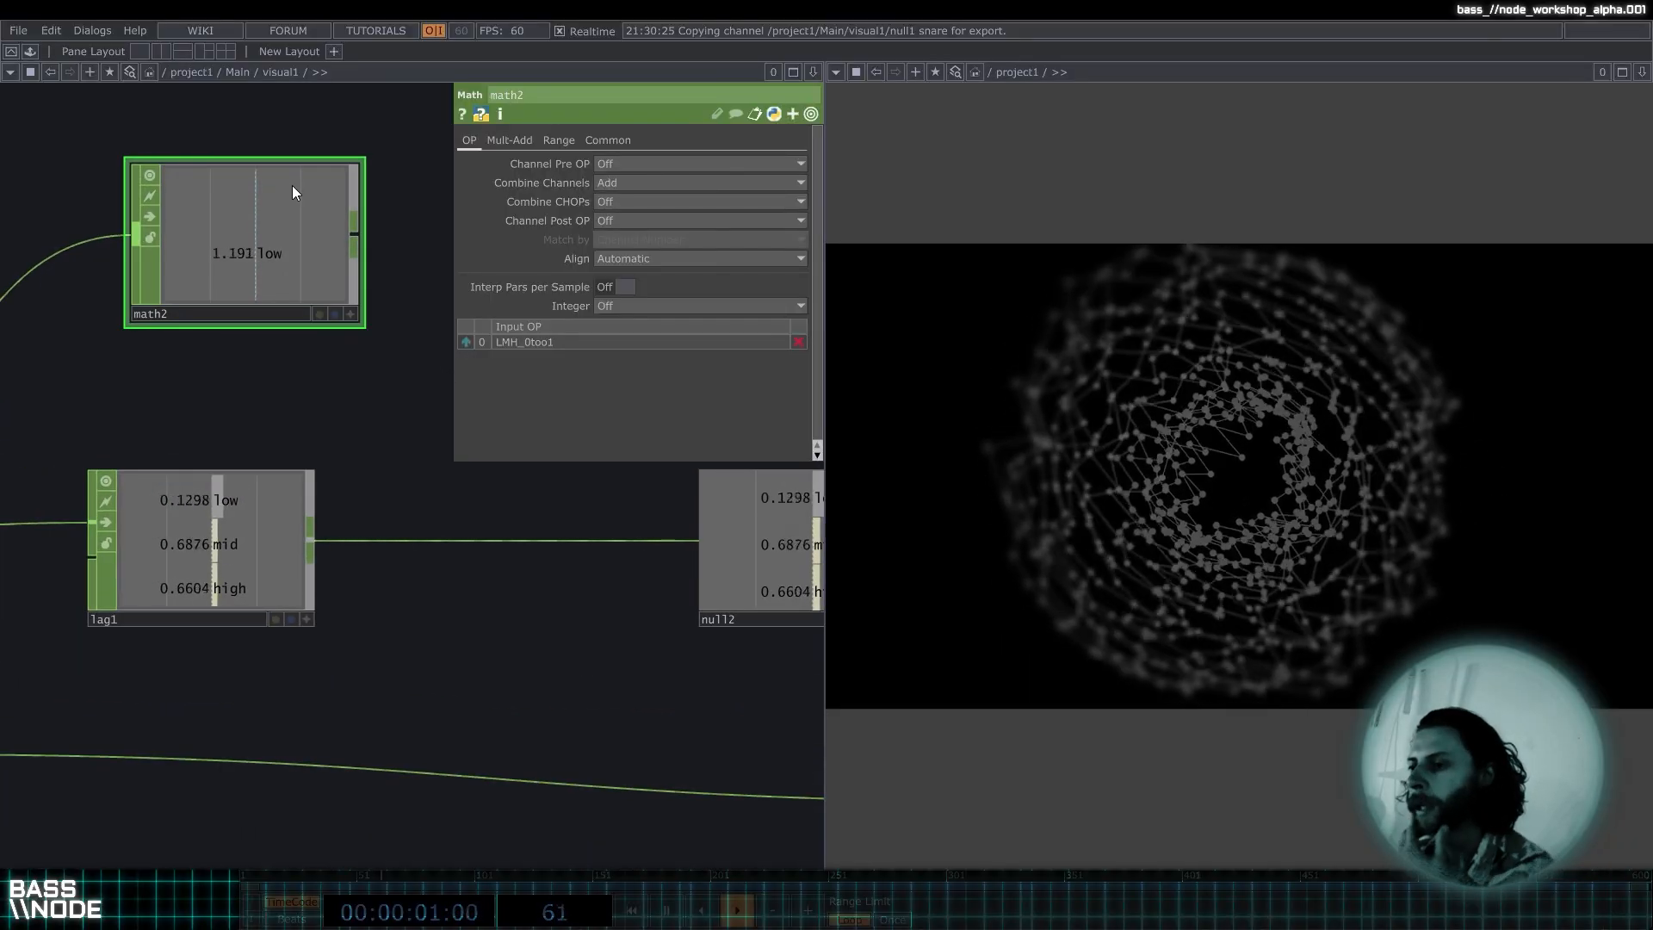
{"action": "scroll", "coordinate": [236, 190], "scroll_direction": "up", "scroll_amount": 4}
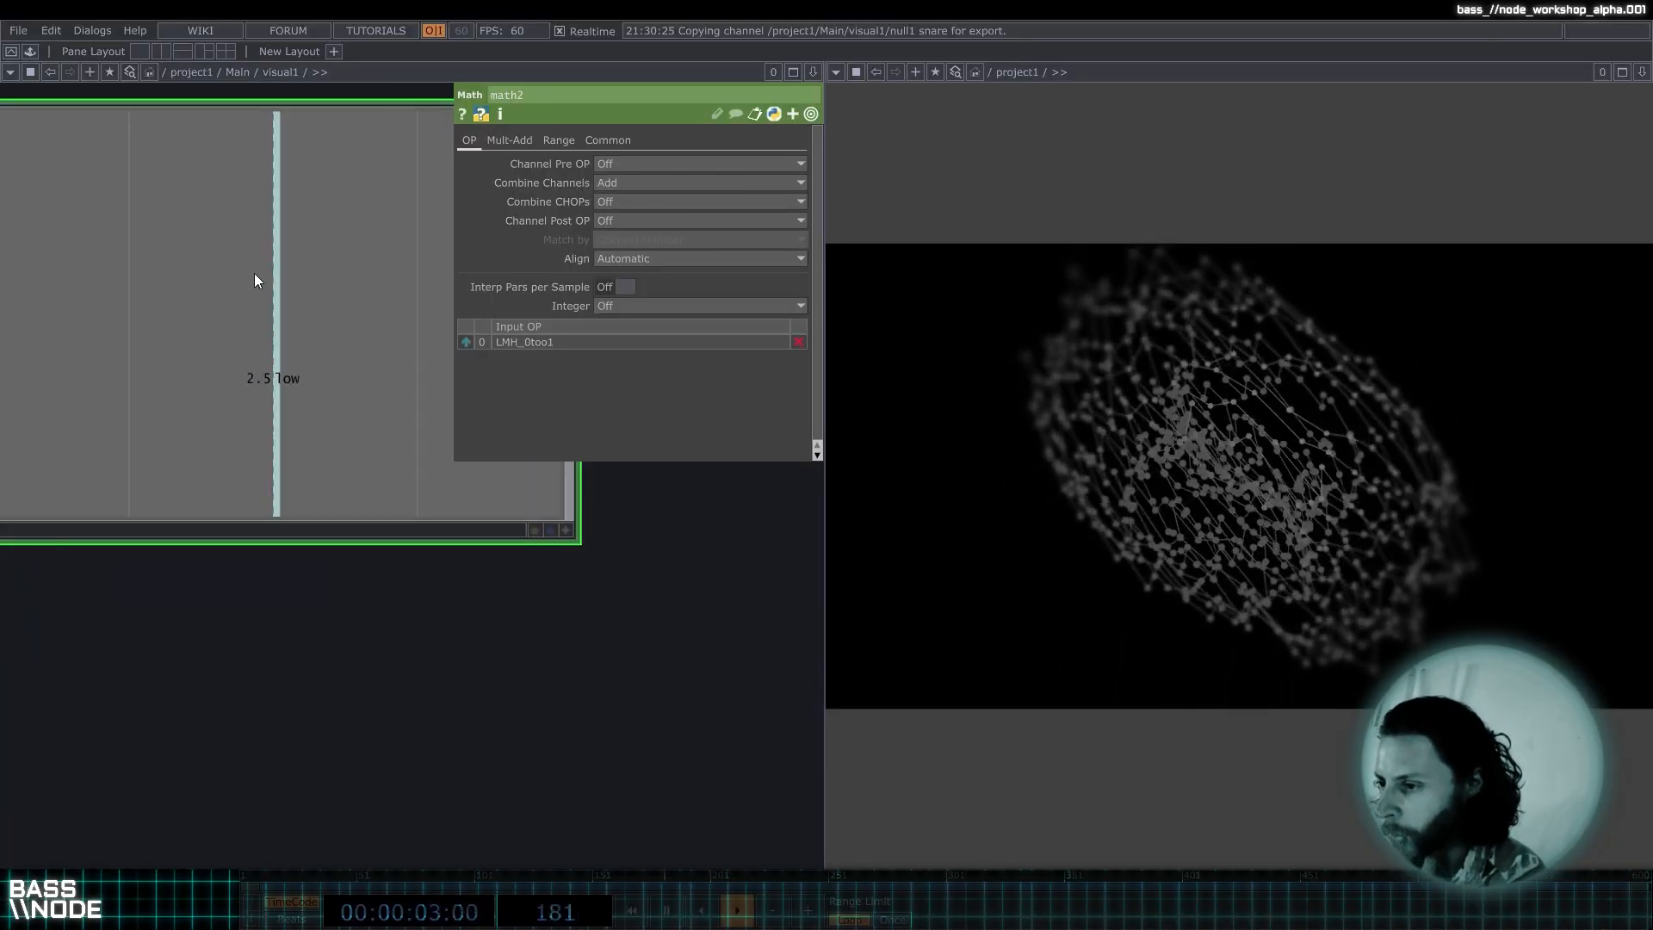
{"action": "scroll", "coordinate": [255, 274], "scroll_direction": "up", "scroll_amount": 2}
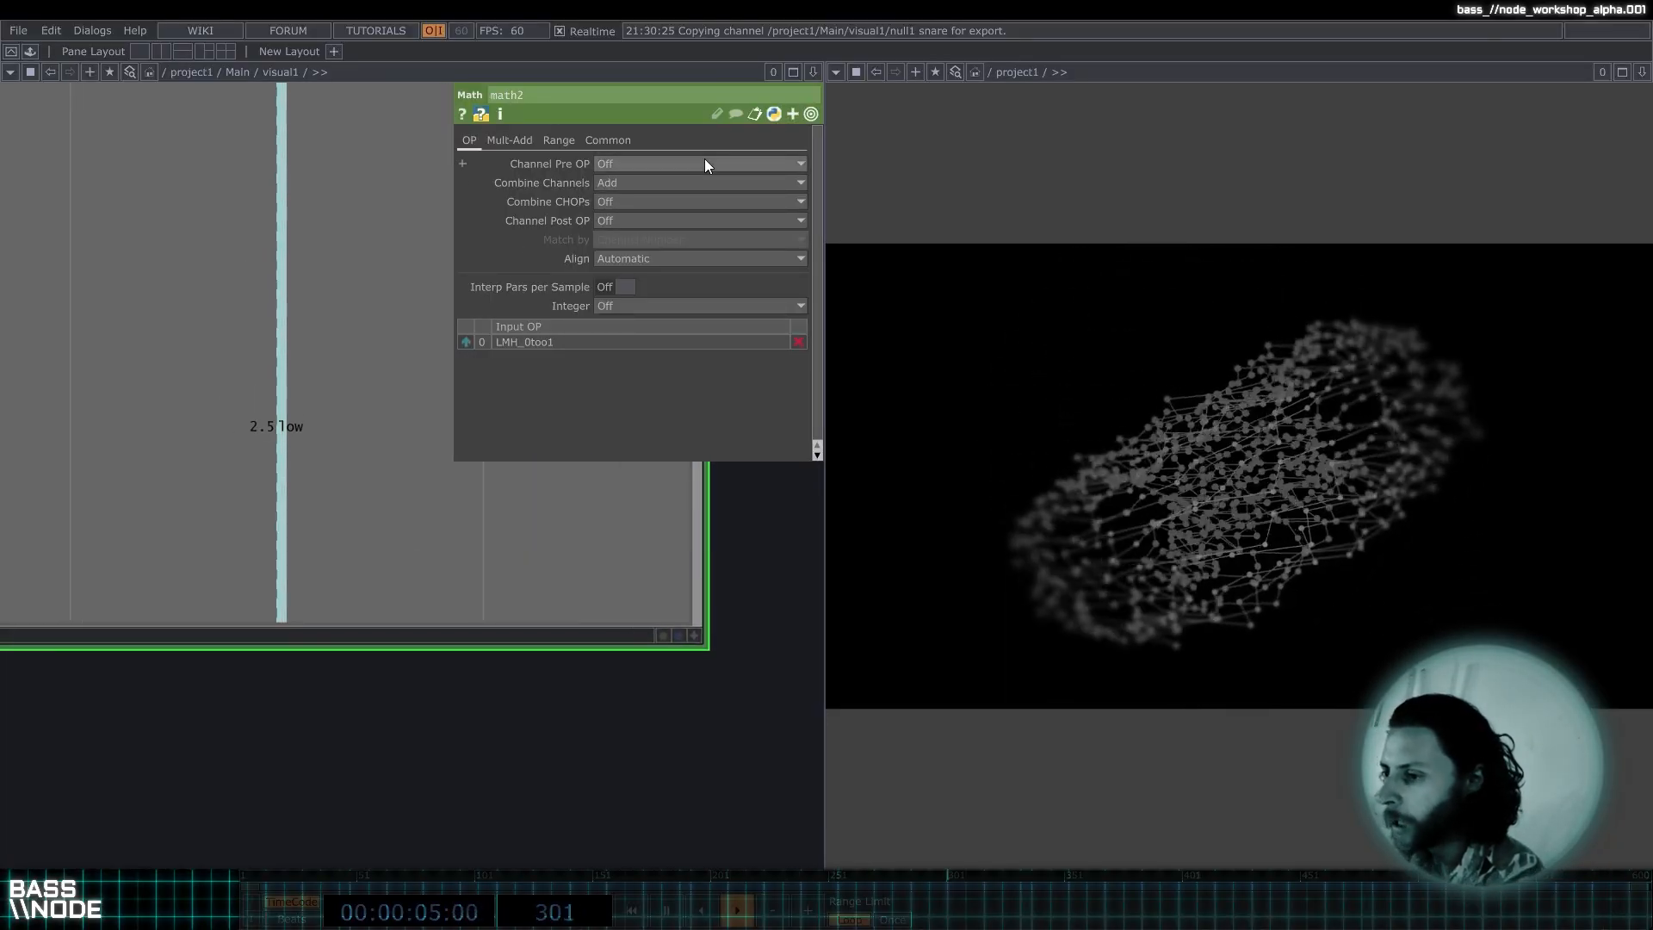
Remap math2's combined value from the range 0 to 3 into the range 0 to 0.5.
{"action": "left_click", "coordinate": [526, 140]}
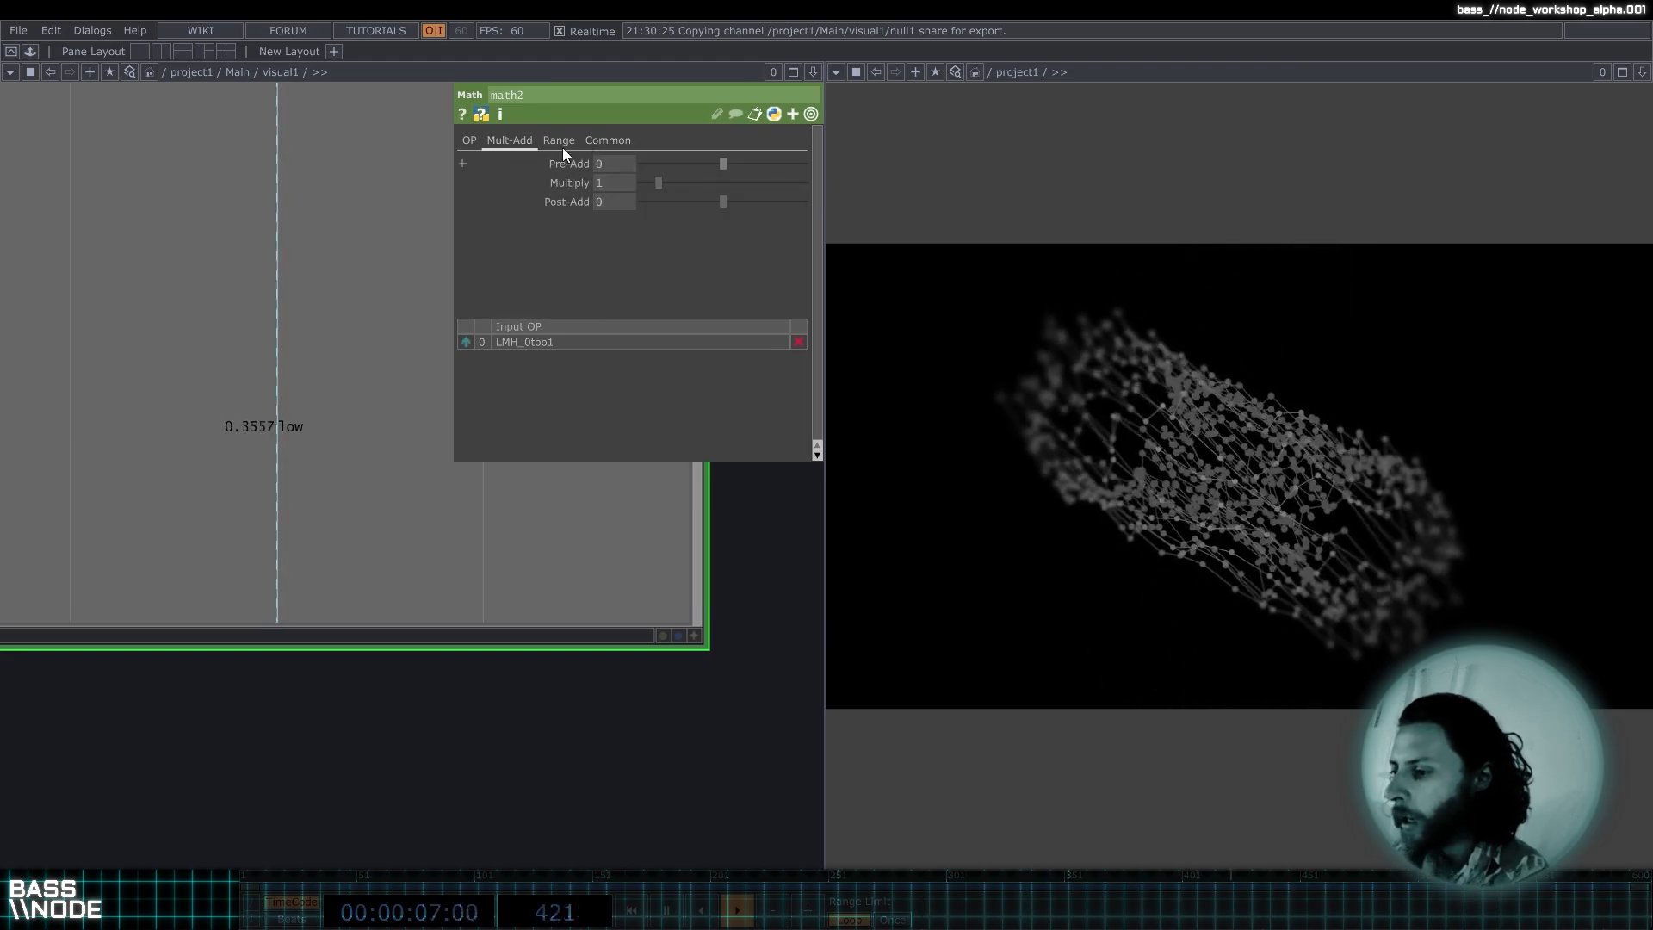
{"action": "left_click", "coordinate": [470, 142]}
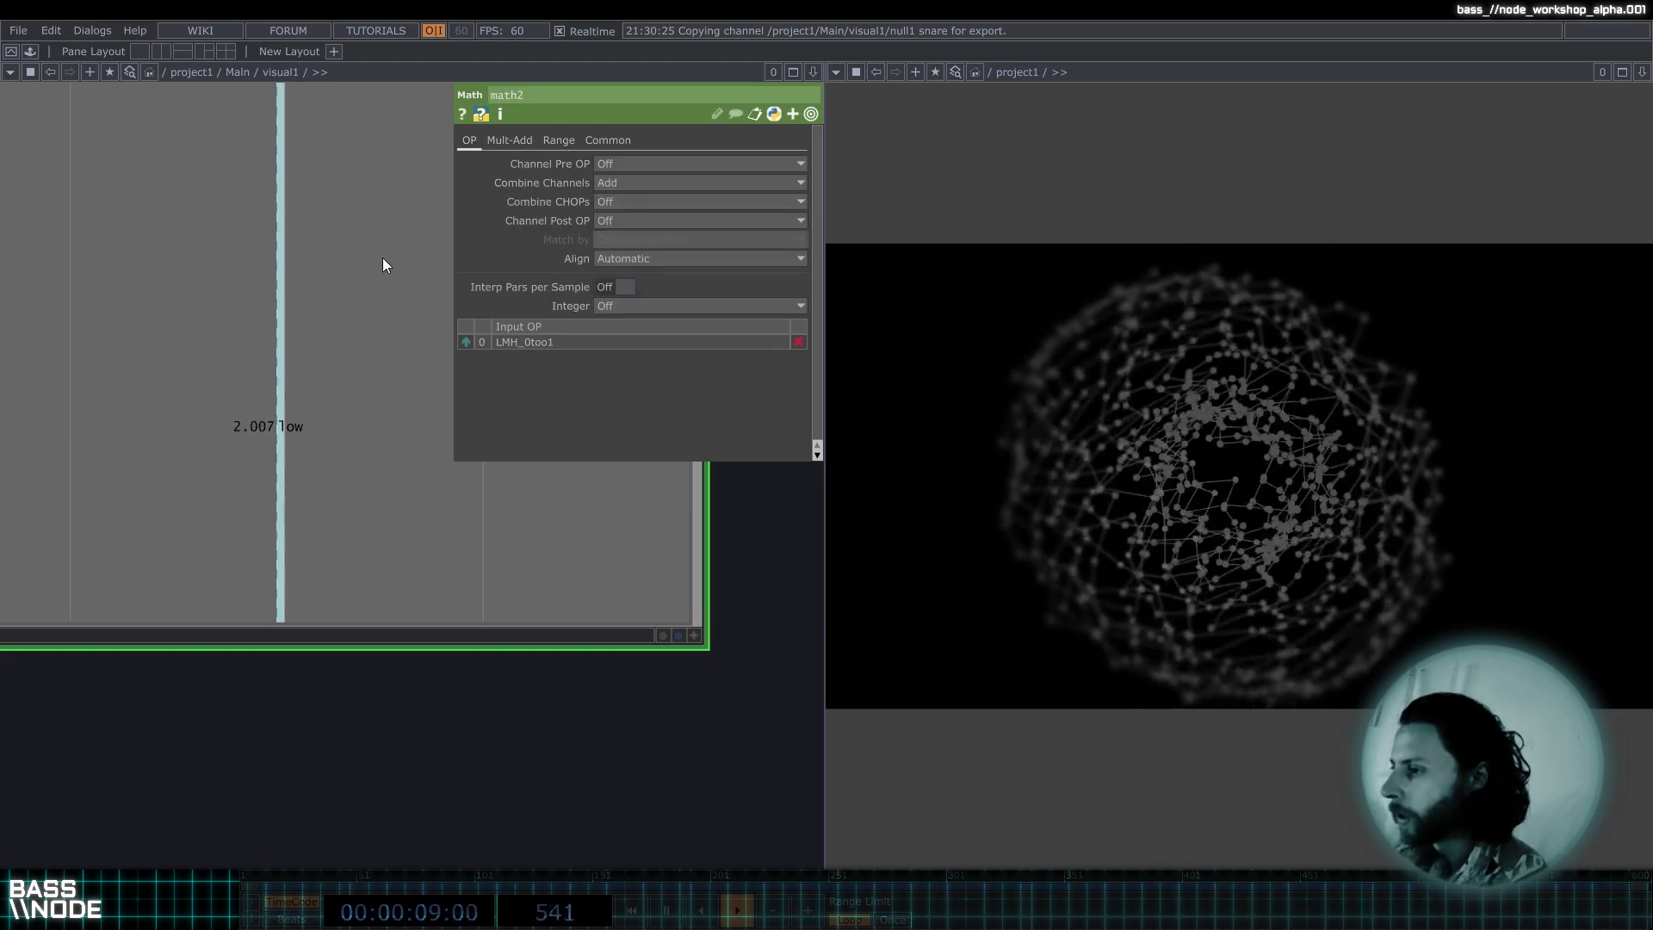
{"action": "scroll", "coordinate": [313, 221], "scroll_direction": "down", "scroll_amount": 4}
{"action": "left_click", "coordinate": [558, 142]}
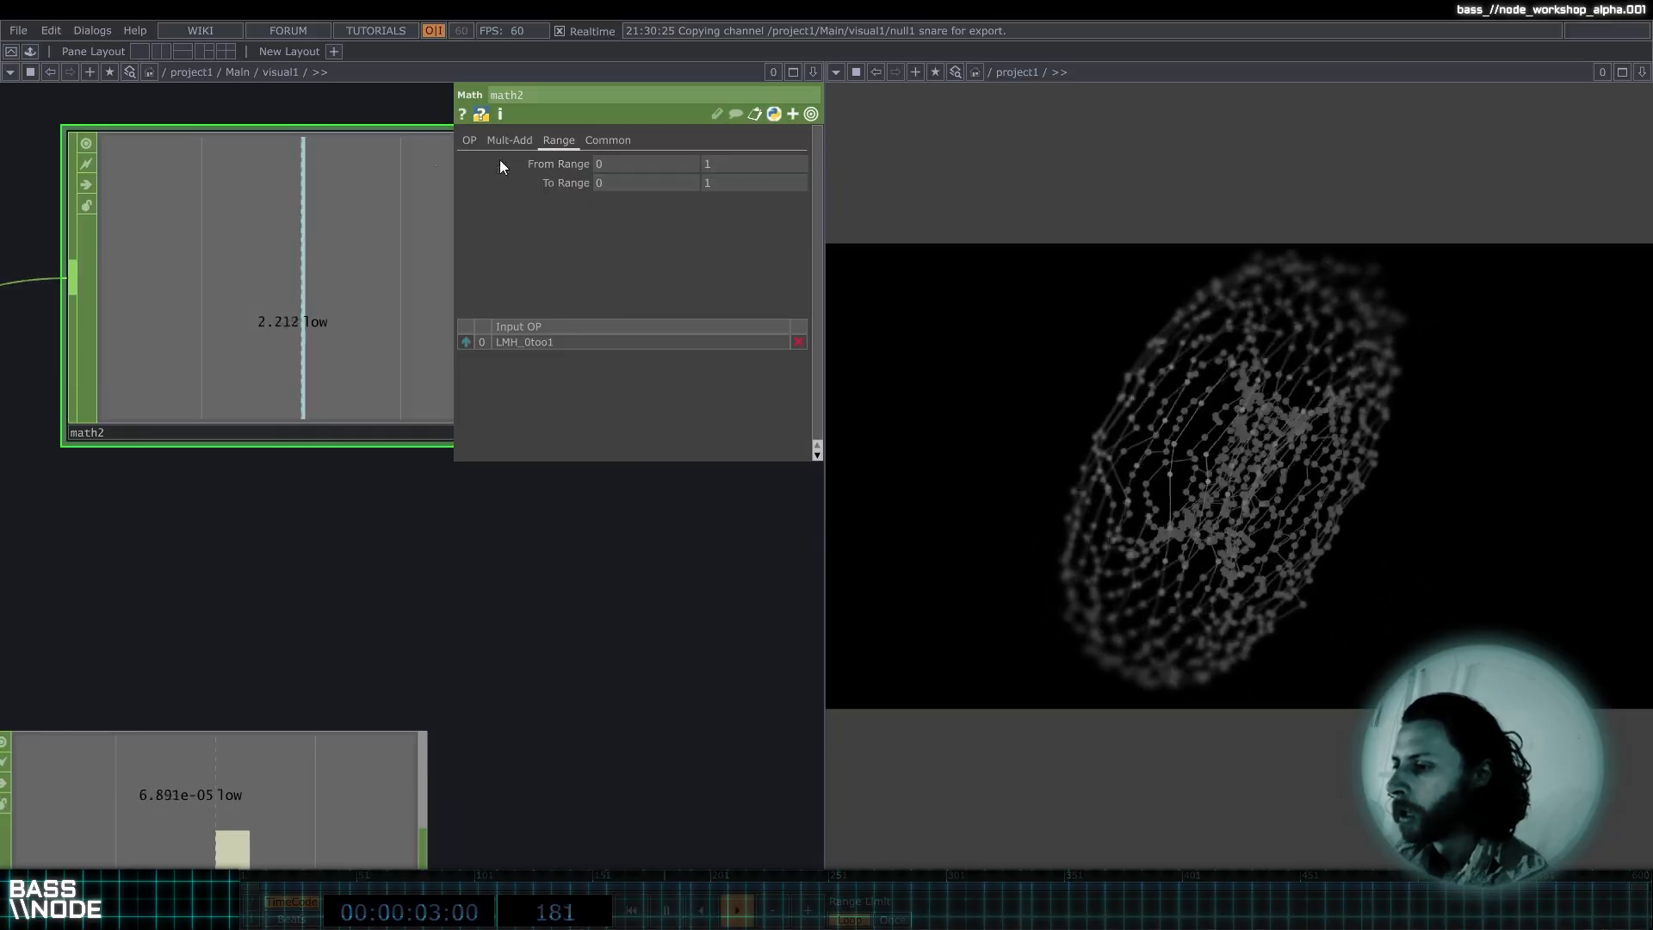
{"action": "left_click_drag", "start_coordinate": [303, 105], "coordinate": [328, 164]}
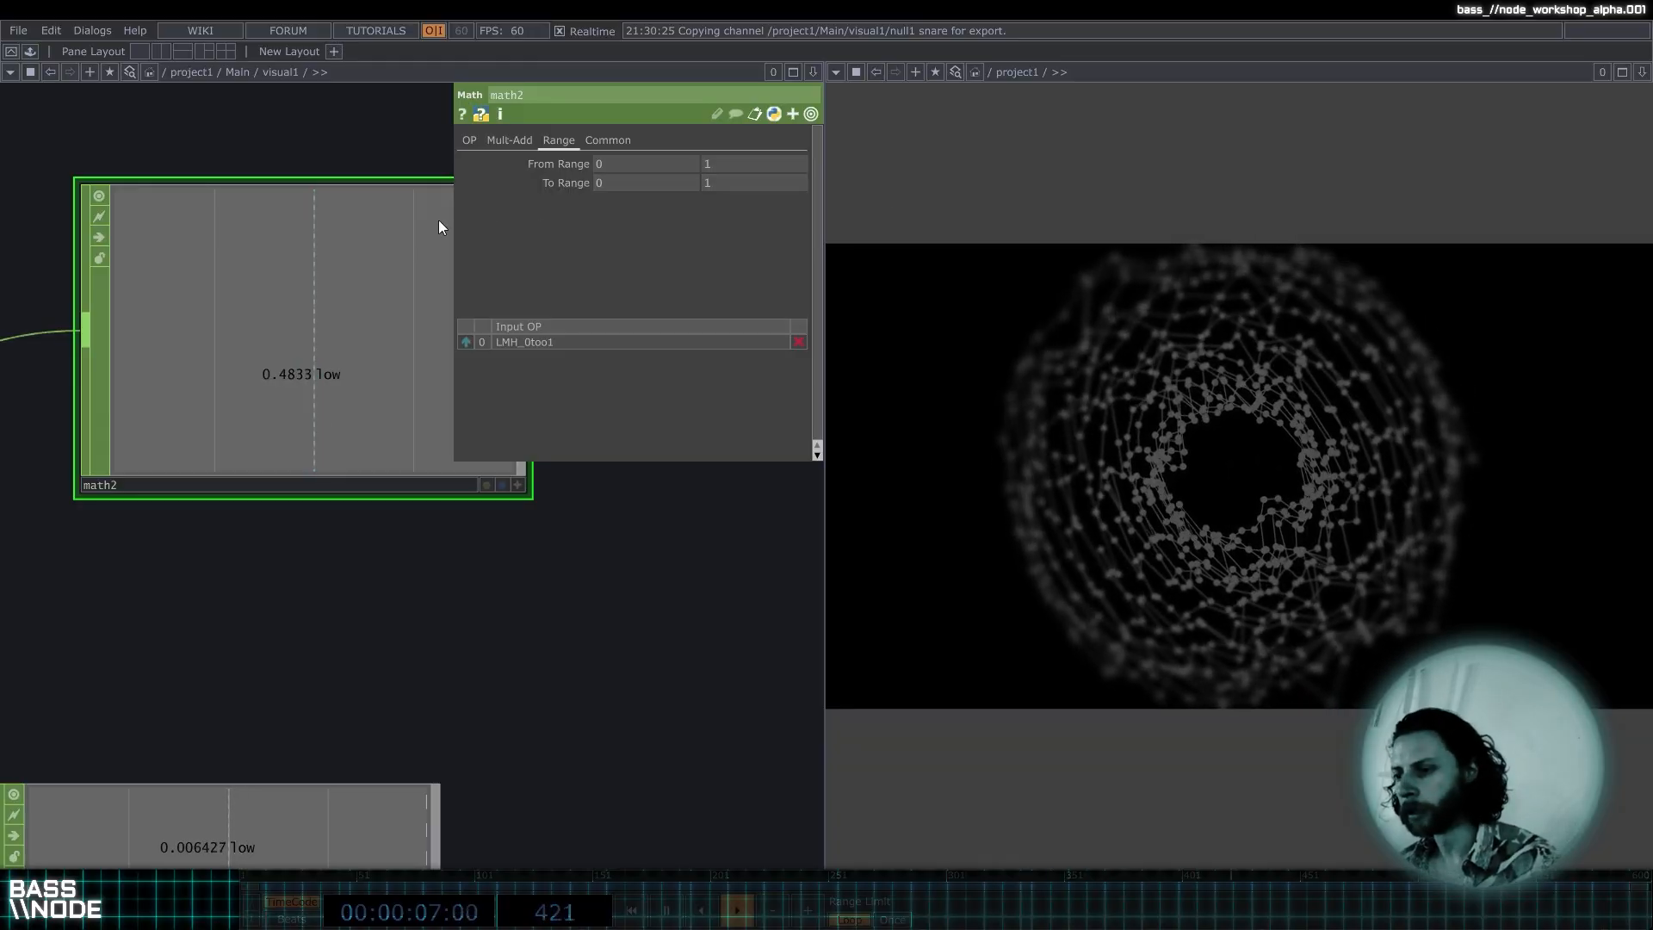
{"action": "scroll", "coordinate": [375, 312], "scroll_direction": "up", "scroll_amount": 5}
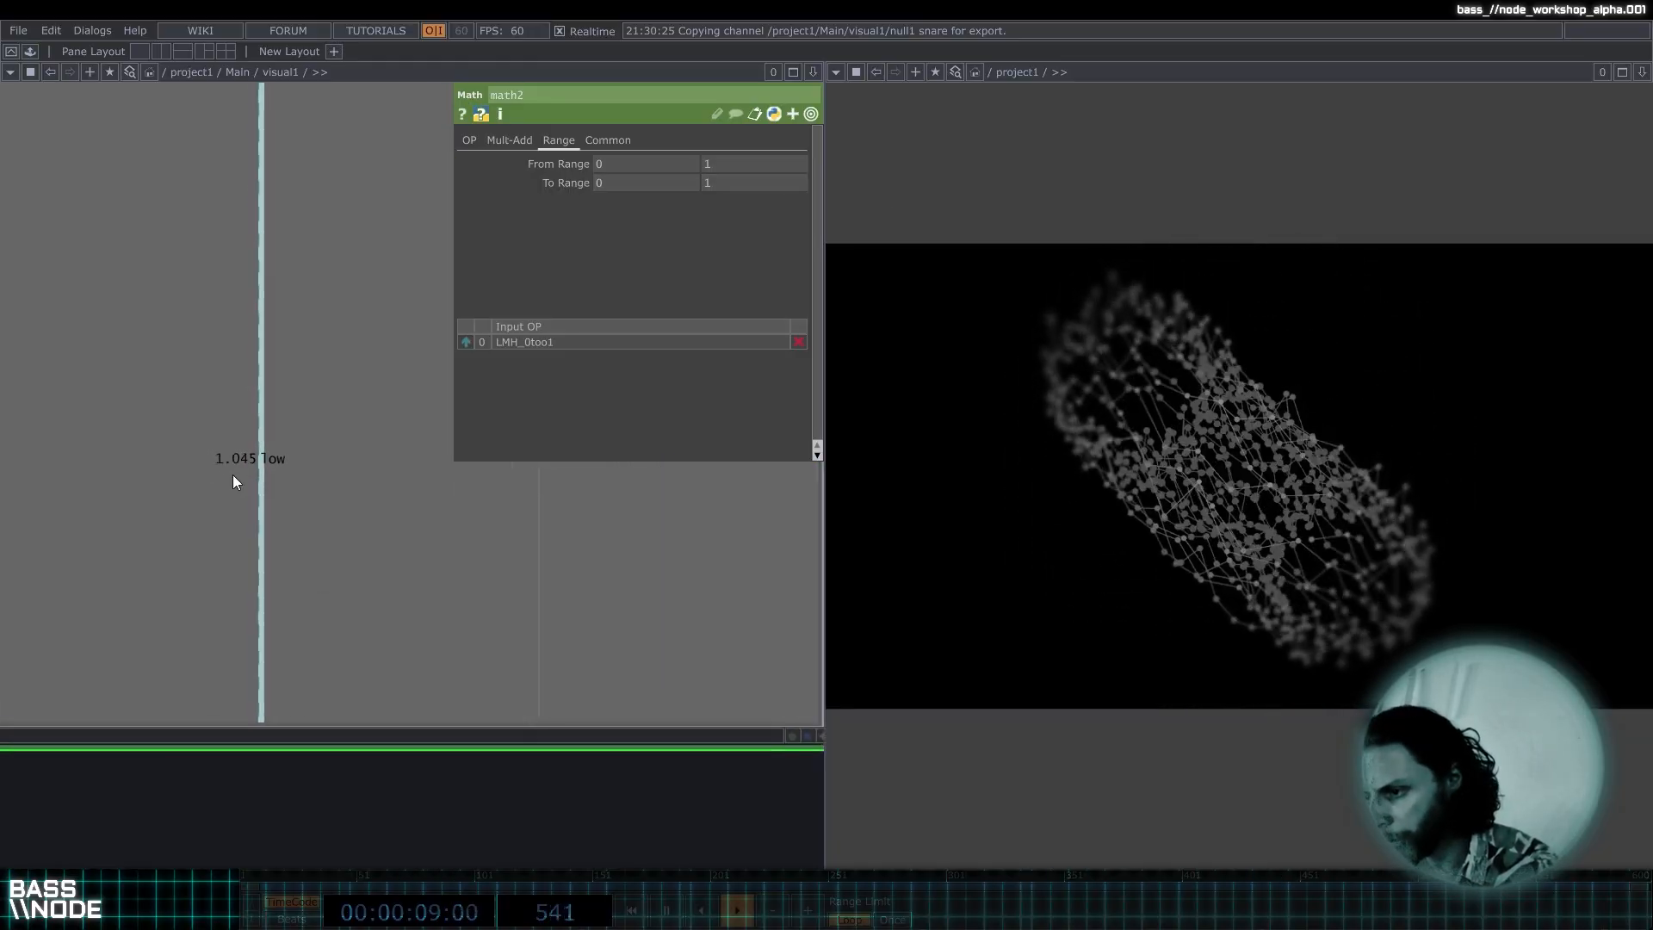
{"action": "scroll", "coordinate": [260, 469], "scroll_direction": "down", "scroll_amount": 1}
{"action": "scroll", "coordinate": [261, 468], "scroll_direction": "down", "scroll_amount": 3}
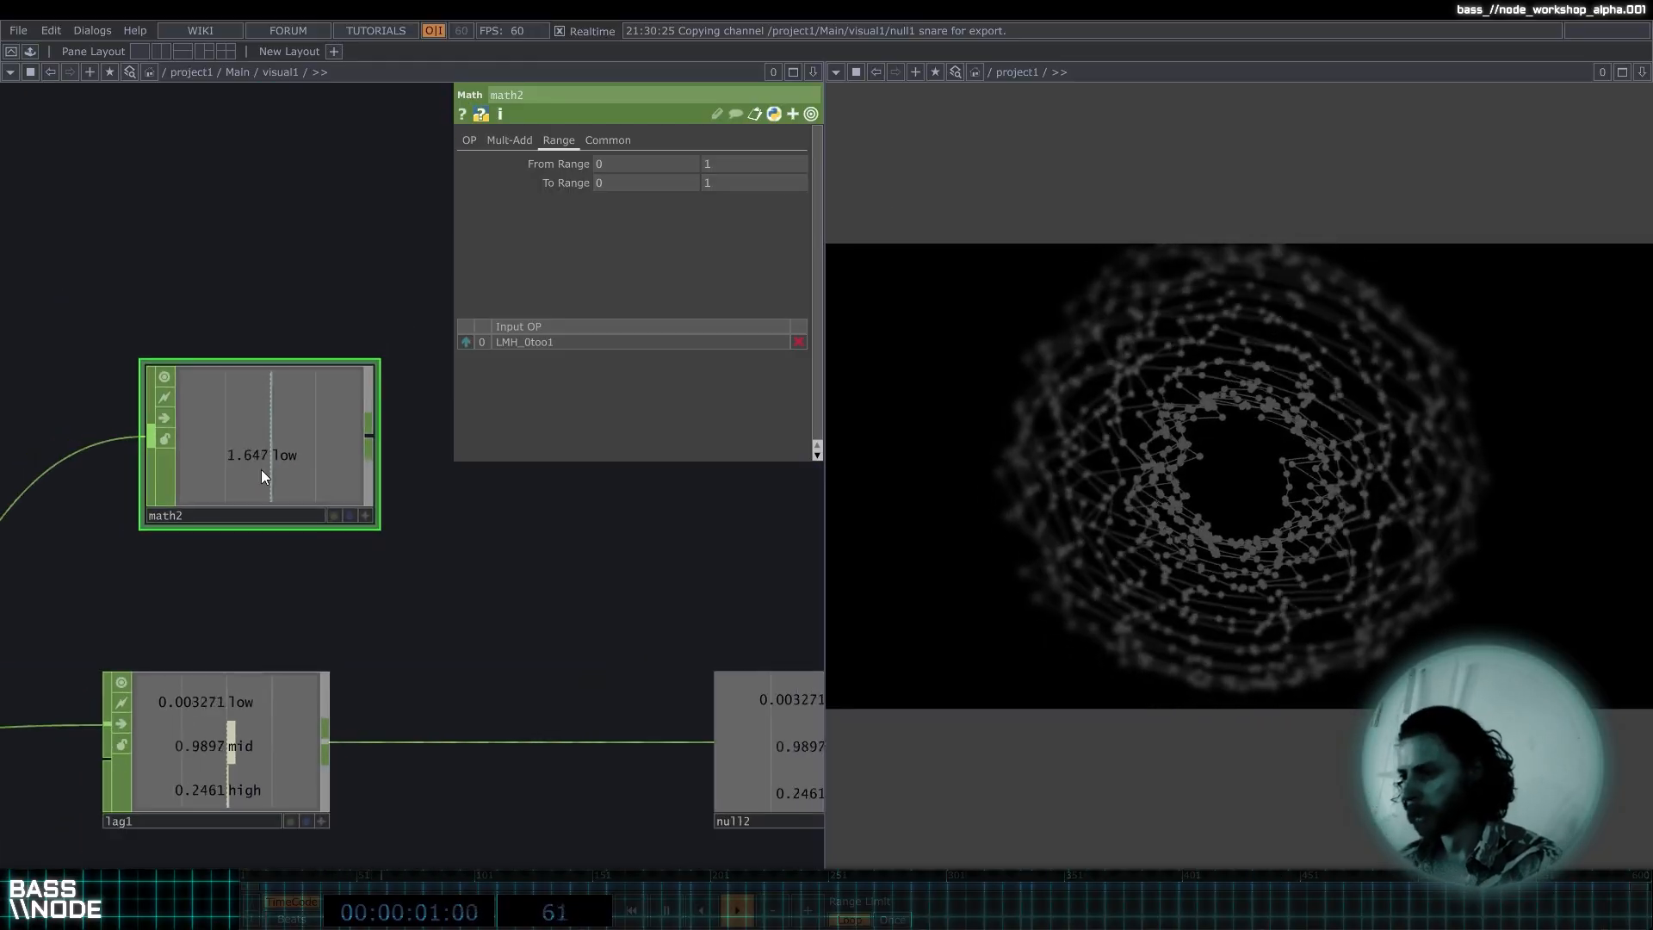
{"action": "scroll", "coordinate": [261, 469], "scroll_direction": "up", "scroll_amount": 1}
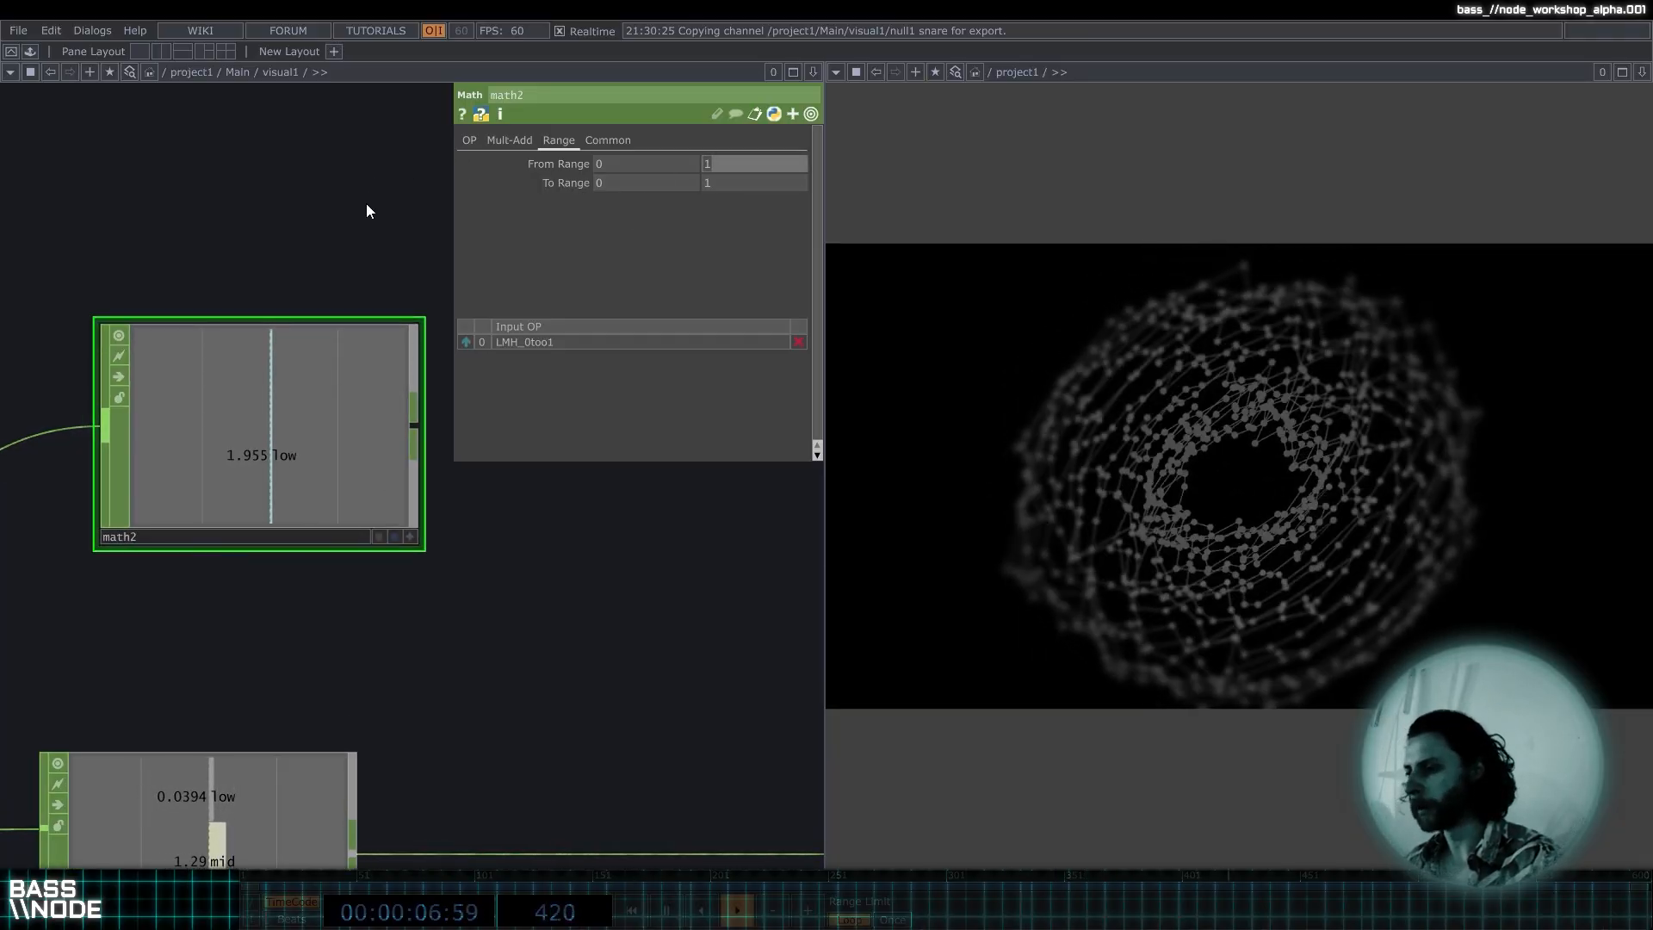
{"action": "type", "text": "3"}
{"action": "key", "text": "Return"}
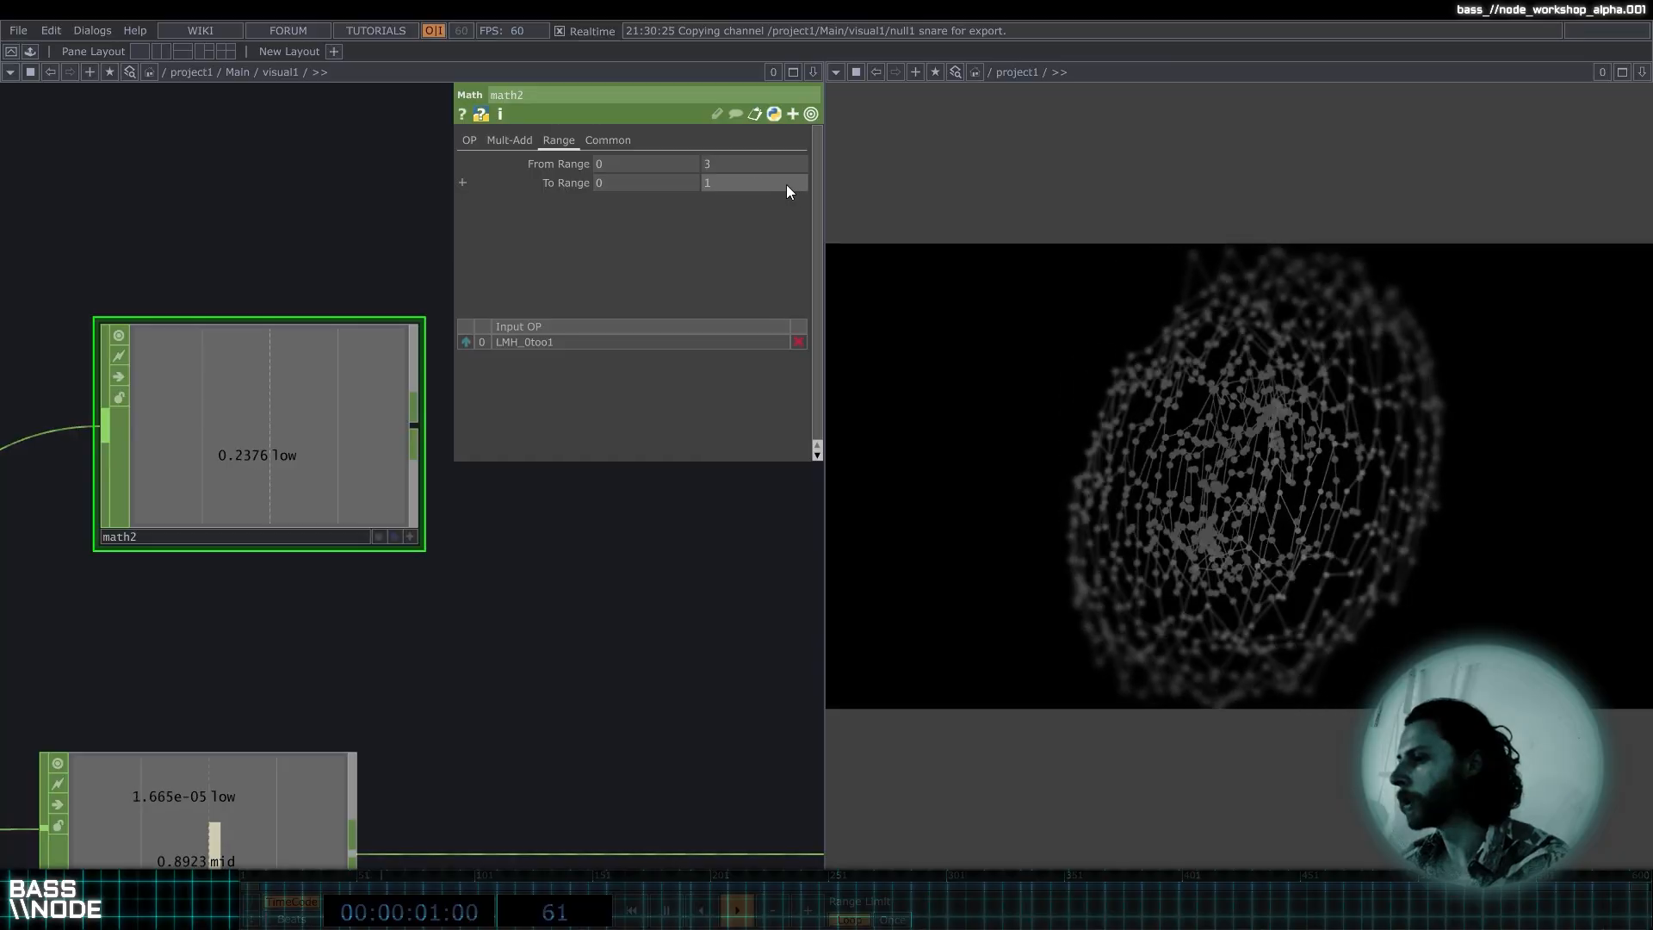
{"action": "middle_click_drag", "start_coordinate": [787, 184], "coordinate": [766, 165]}
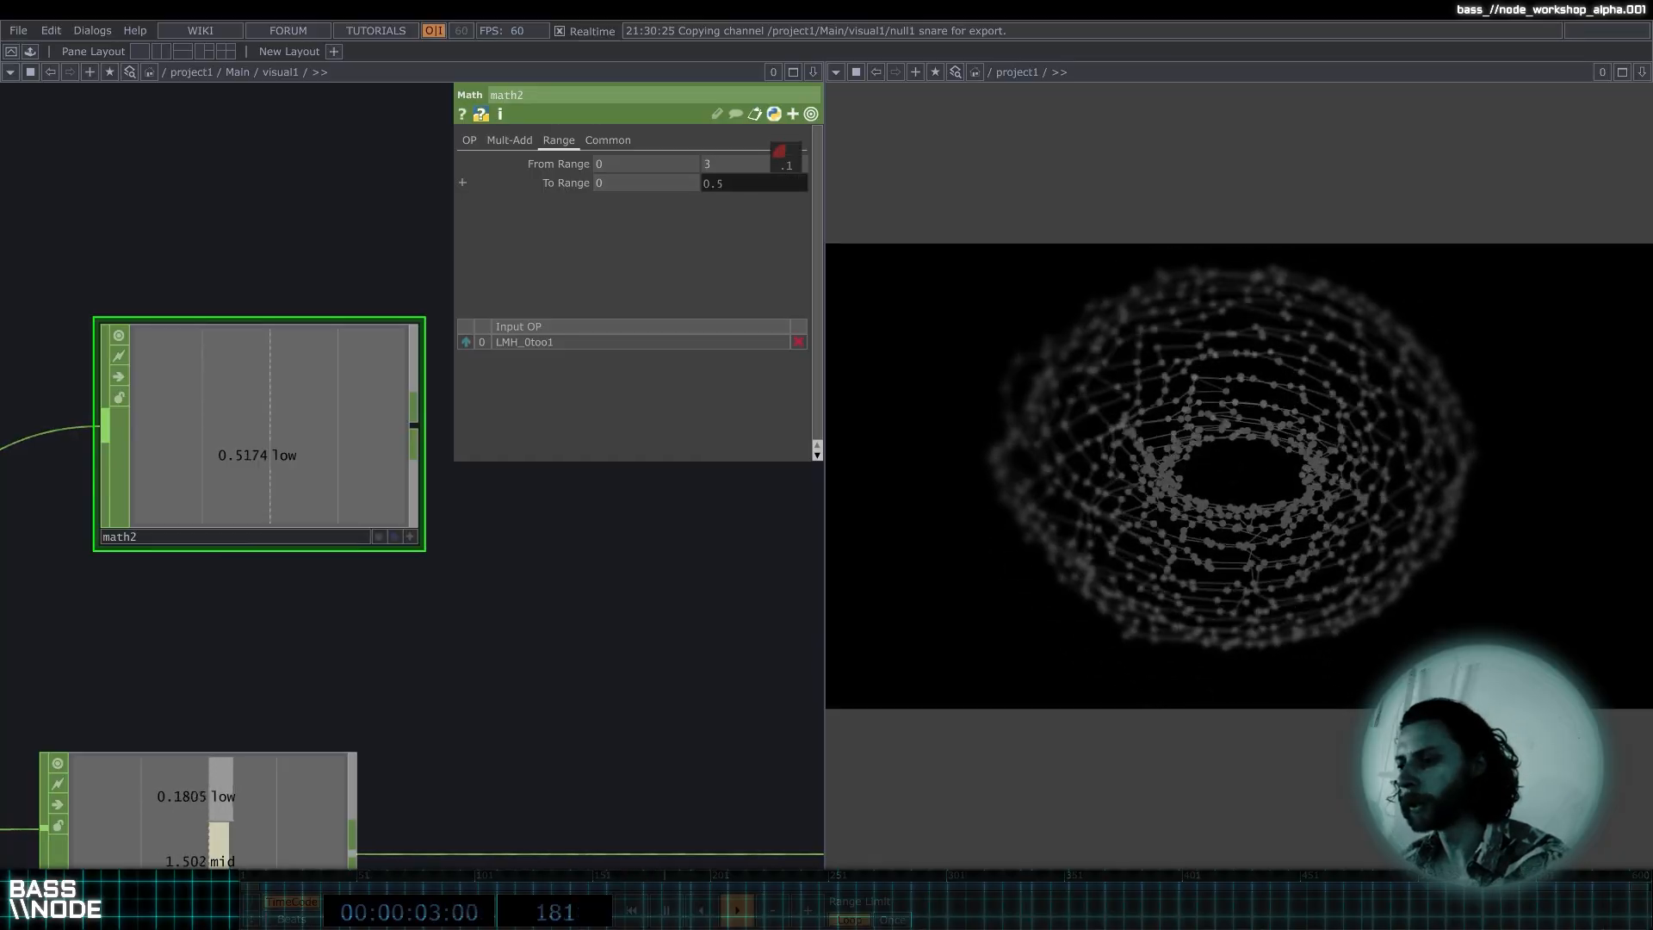
{"action": "scroll", "coordinate": [198, 297], "scroll_direction": "down", "scroll_amount": 5}
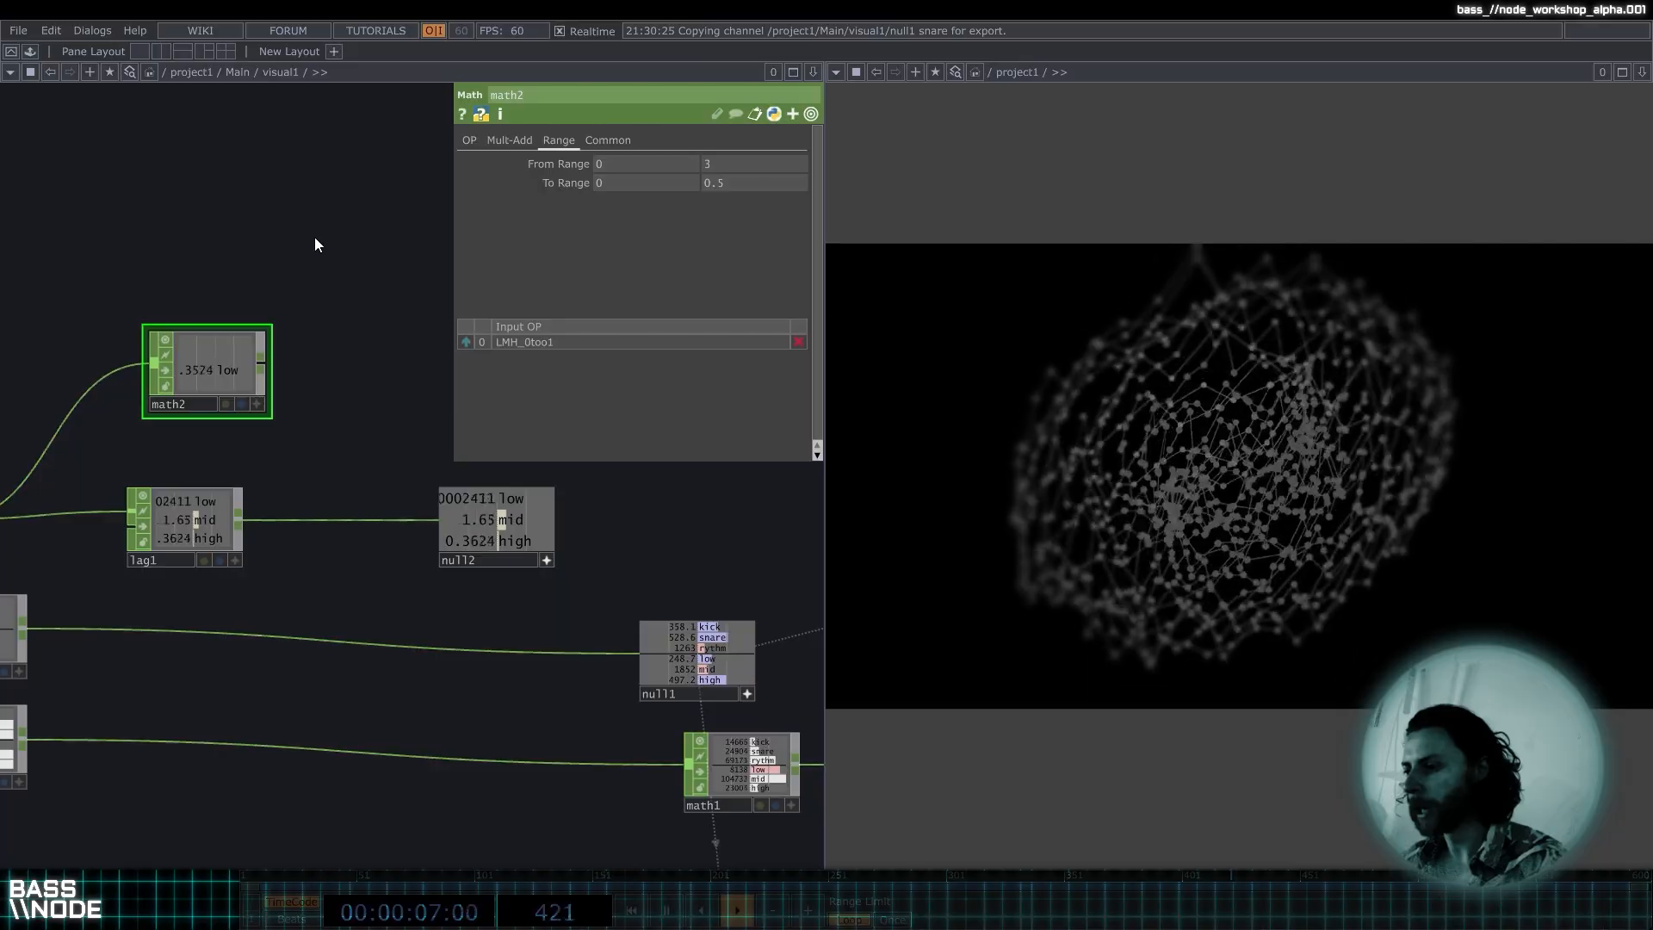
Place a Null CHOP after math2 and make its viewer active.
{"action": "left_click", "coordinate": [464, 375]}
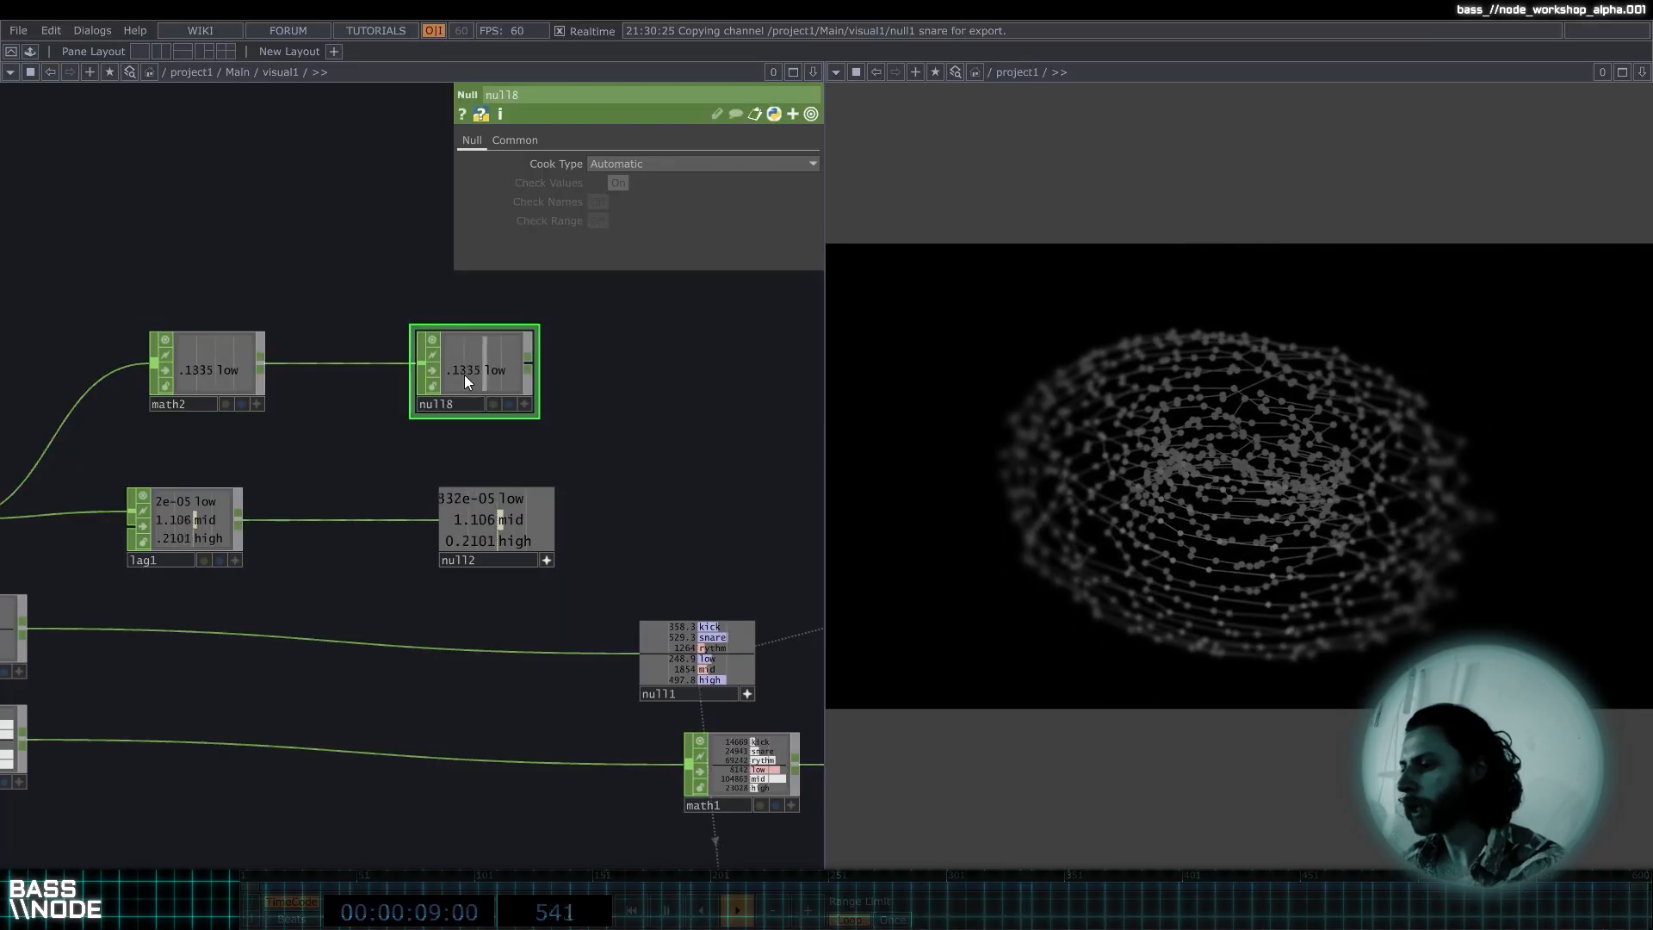
{"action": "left_click_drag", "start_coordinate": [391, 293], "coordinate": [295, 288]}
{"action": "scroll", "coordinate": [294, 288], "scroll_direction": "down", "scroll_amount": 3}
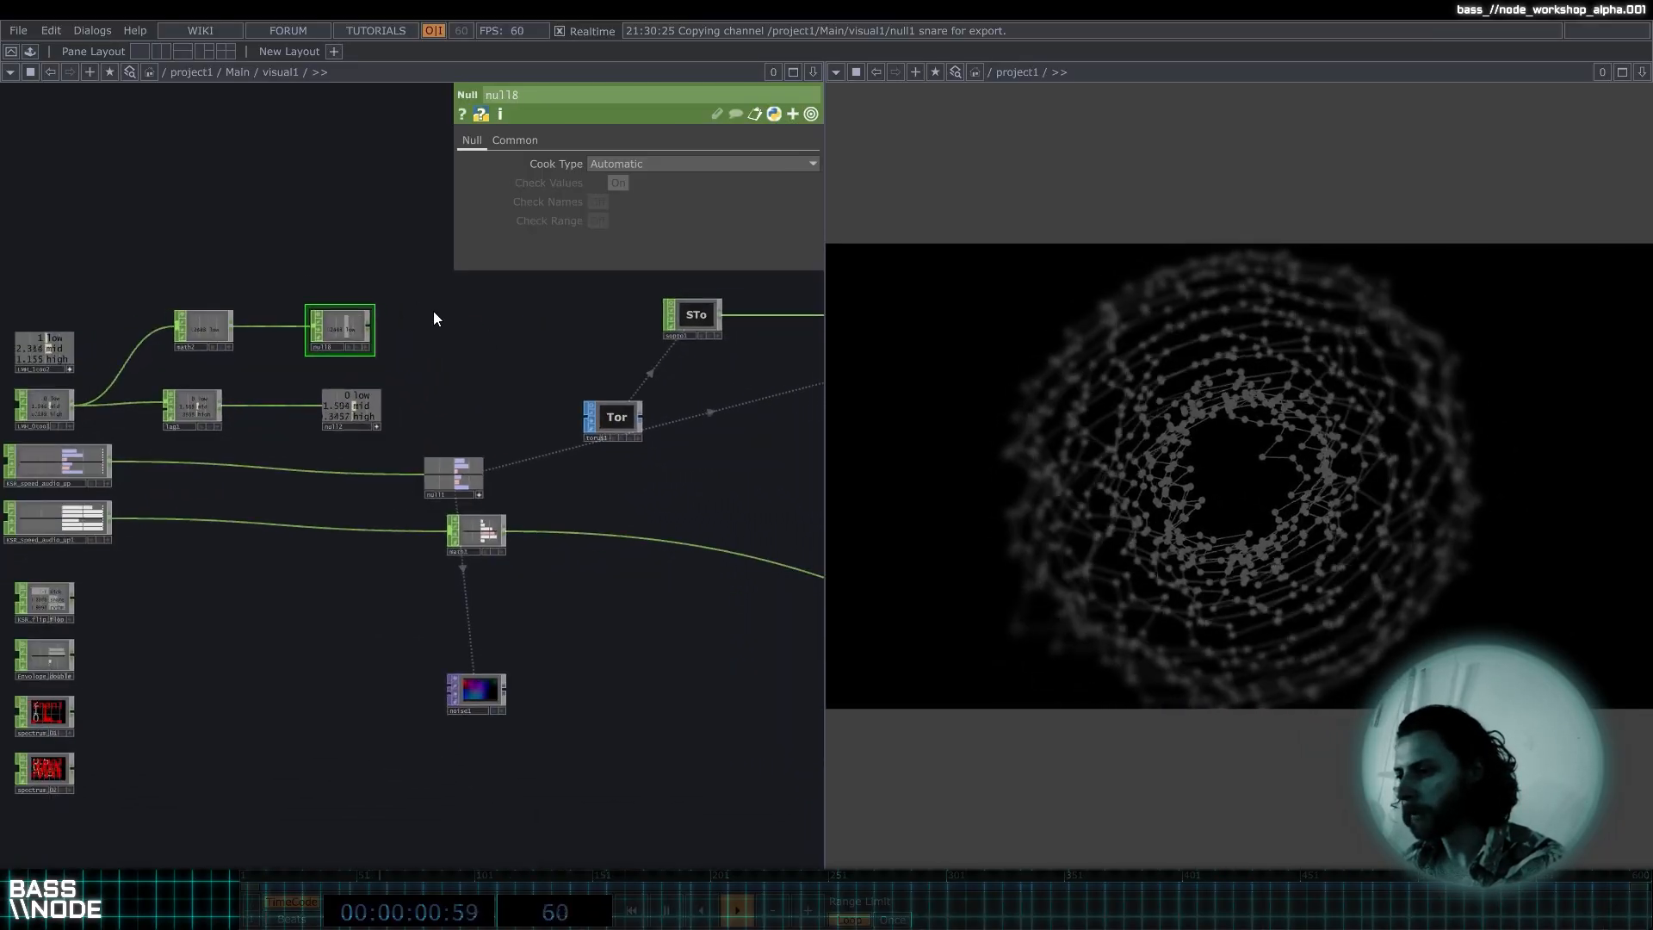
{"action": "scroll", "coordinate": [432, 312], "scroll_direction": "up", "scroll_amount": 3}
Link noise2's Amplitude to the low channel of null8.
{"action": "scroll", "coordinate": [379, 399], "scroll_direction": "down", "scroll_amount": 5}
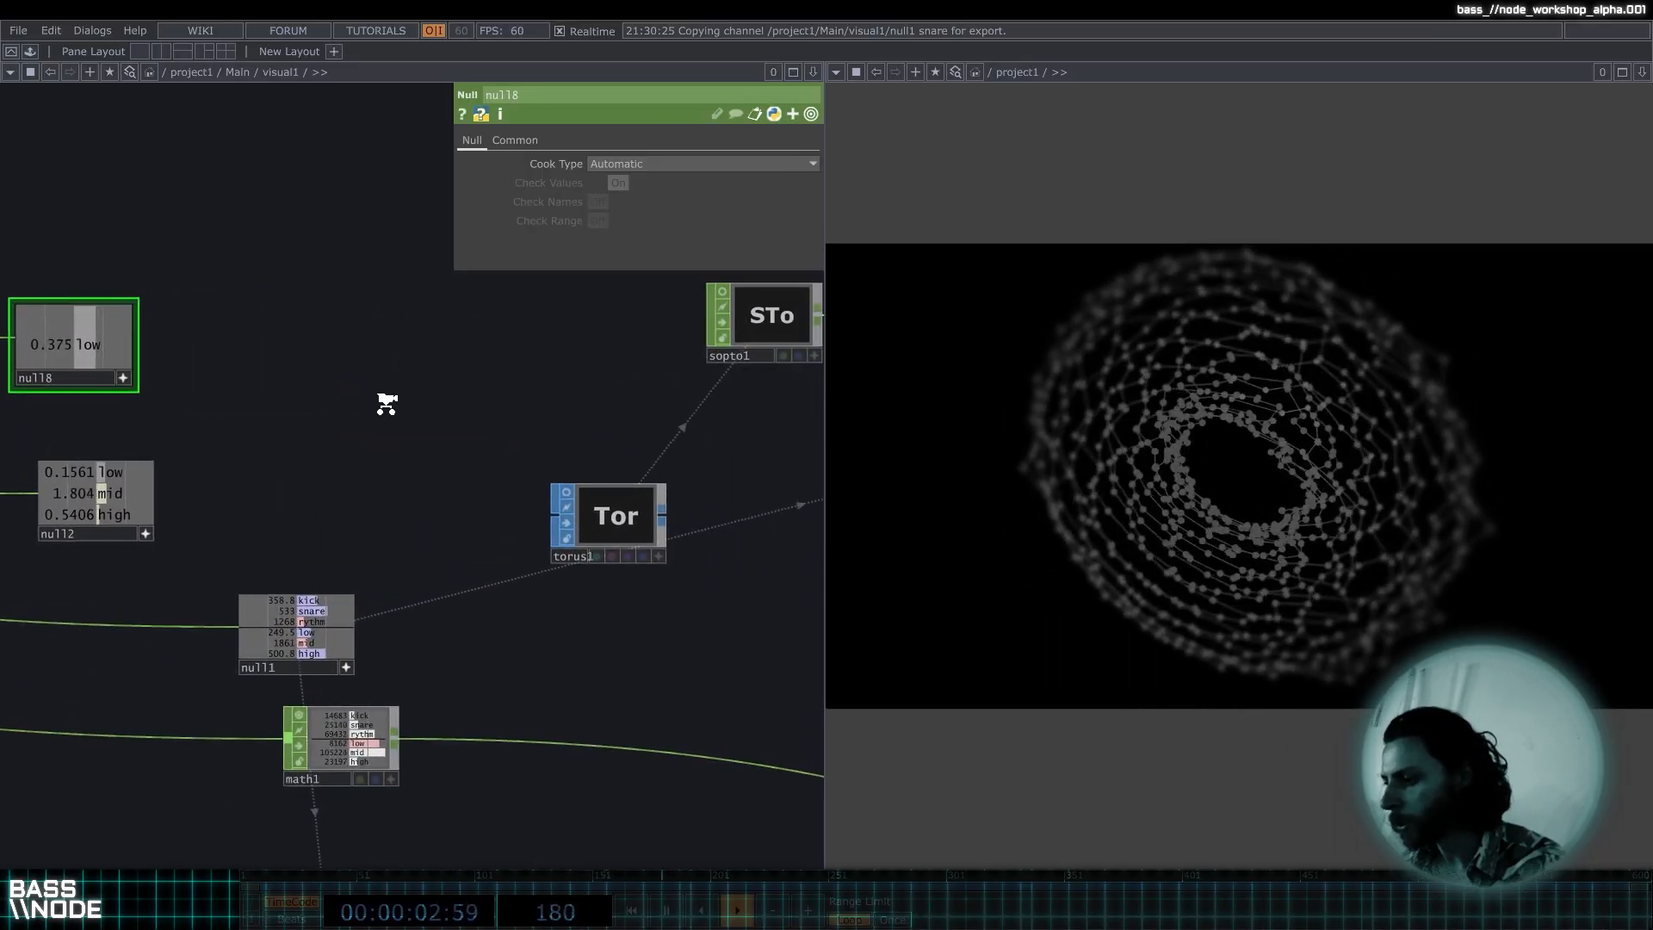
{"action": "left_click_drag", "start_coordinate": [686, 474], "coordinate": [551, 507]}
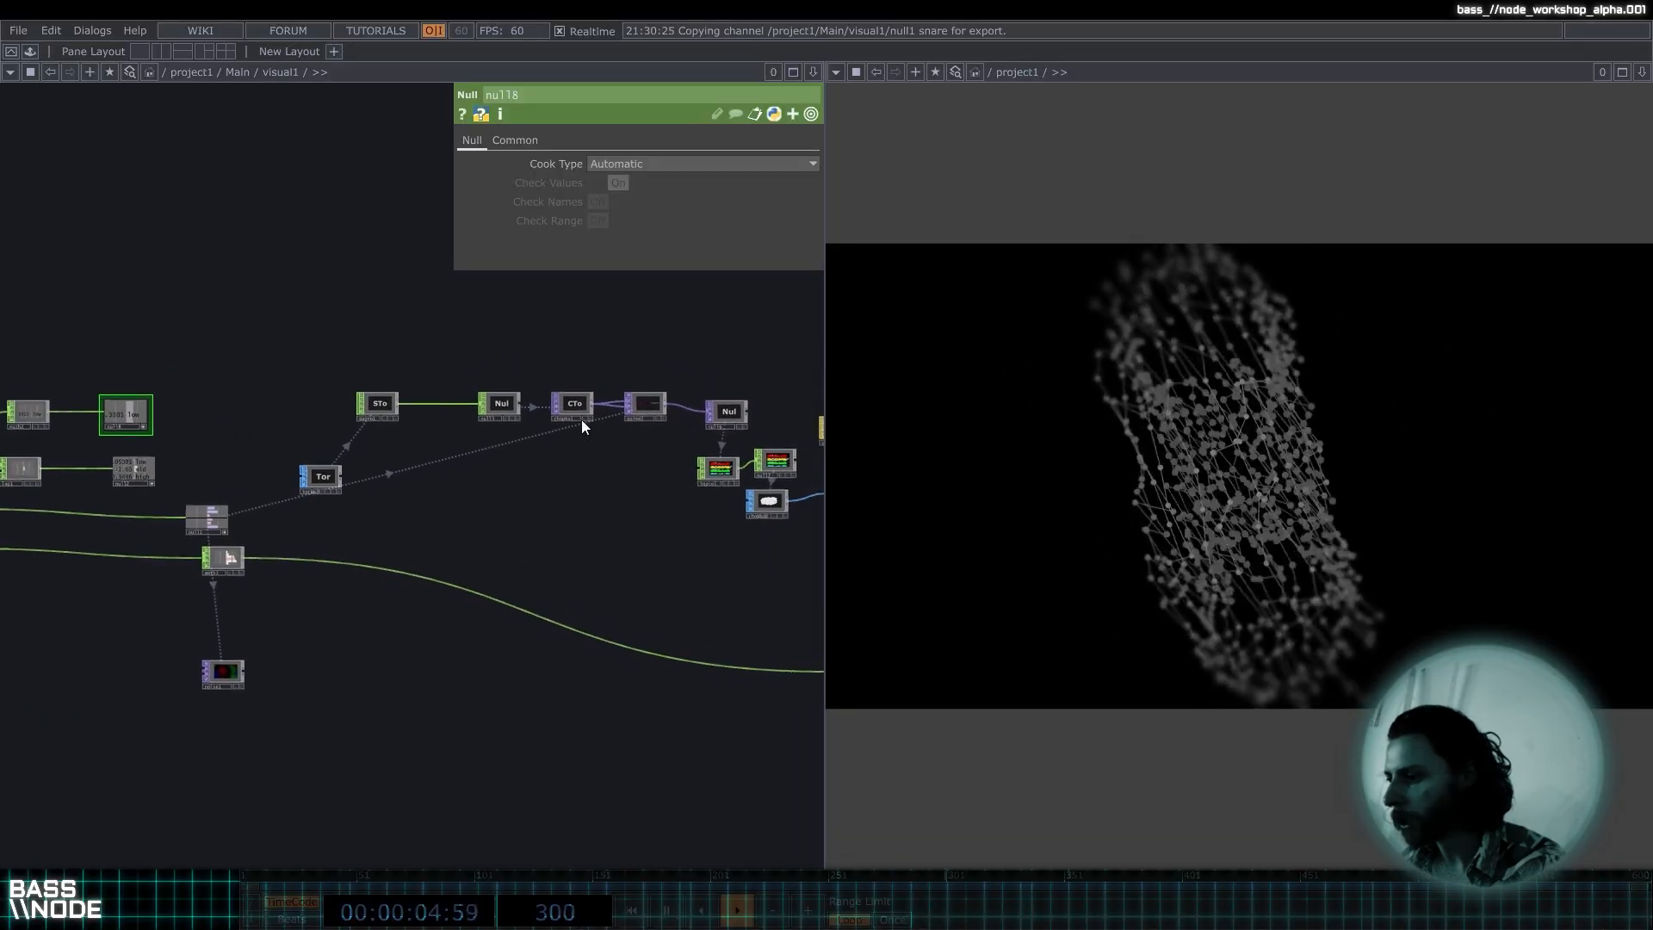
{"action": "scroll", "coordinate": [679, 405], "scroll_direction": "up", "scroll_amount": 4}
{"action": "scroll", "coordinate": [678, 403], "scroll_direction": "up", "scroll_amount": 1}
{"action": "left_click", "coordinate": [613, 396]}
{"action": "left_click_drag", "start_coordinate": [174, 589], "coordinate": [610, 585]}
{"action": "left_click_drag", "start_coordinate": [79, 390], "coordinate": [209, 391]}
{"action": "scroll", "coordinate": [138, 379], "scroll_direction": "up", "scroll_amount": 3}
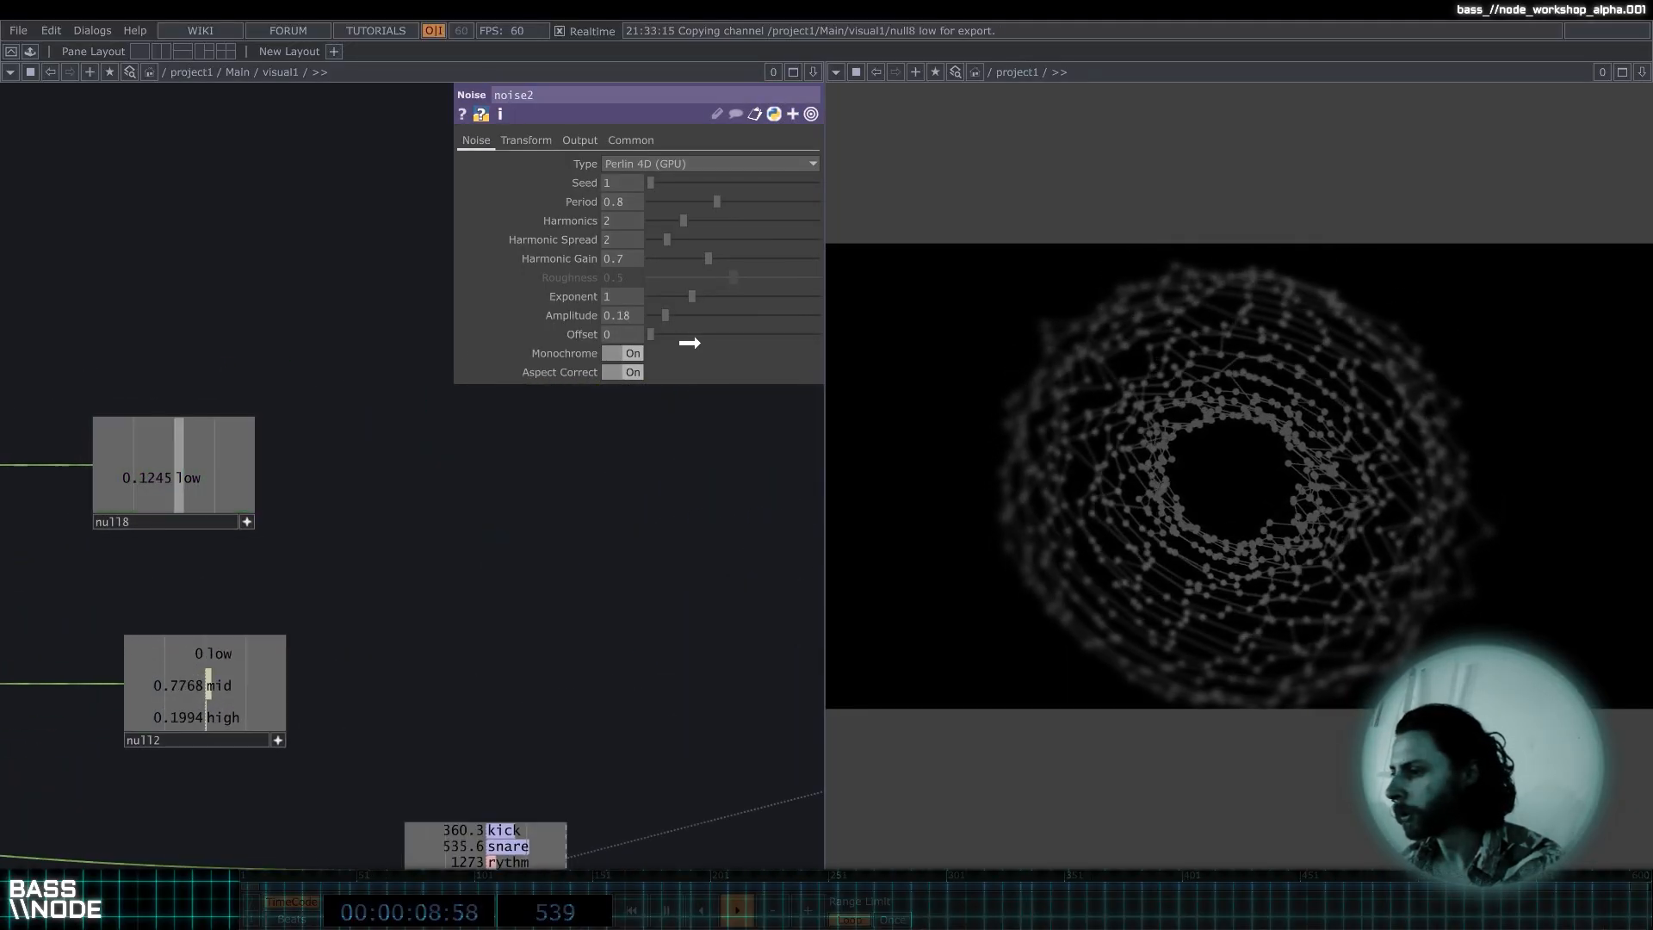
{"action": "left_click_drag", "start_coordinate": [612, 316], "coordinate": [620, 315]}
{"action": "left_click", "coordinate": [633, 312]}
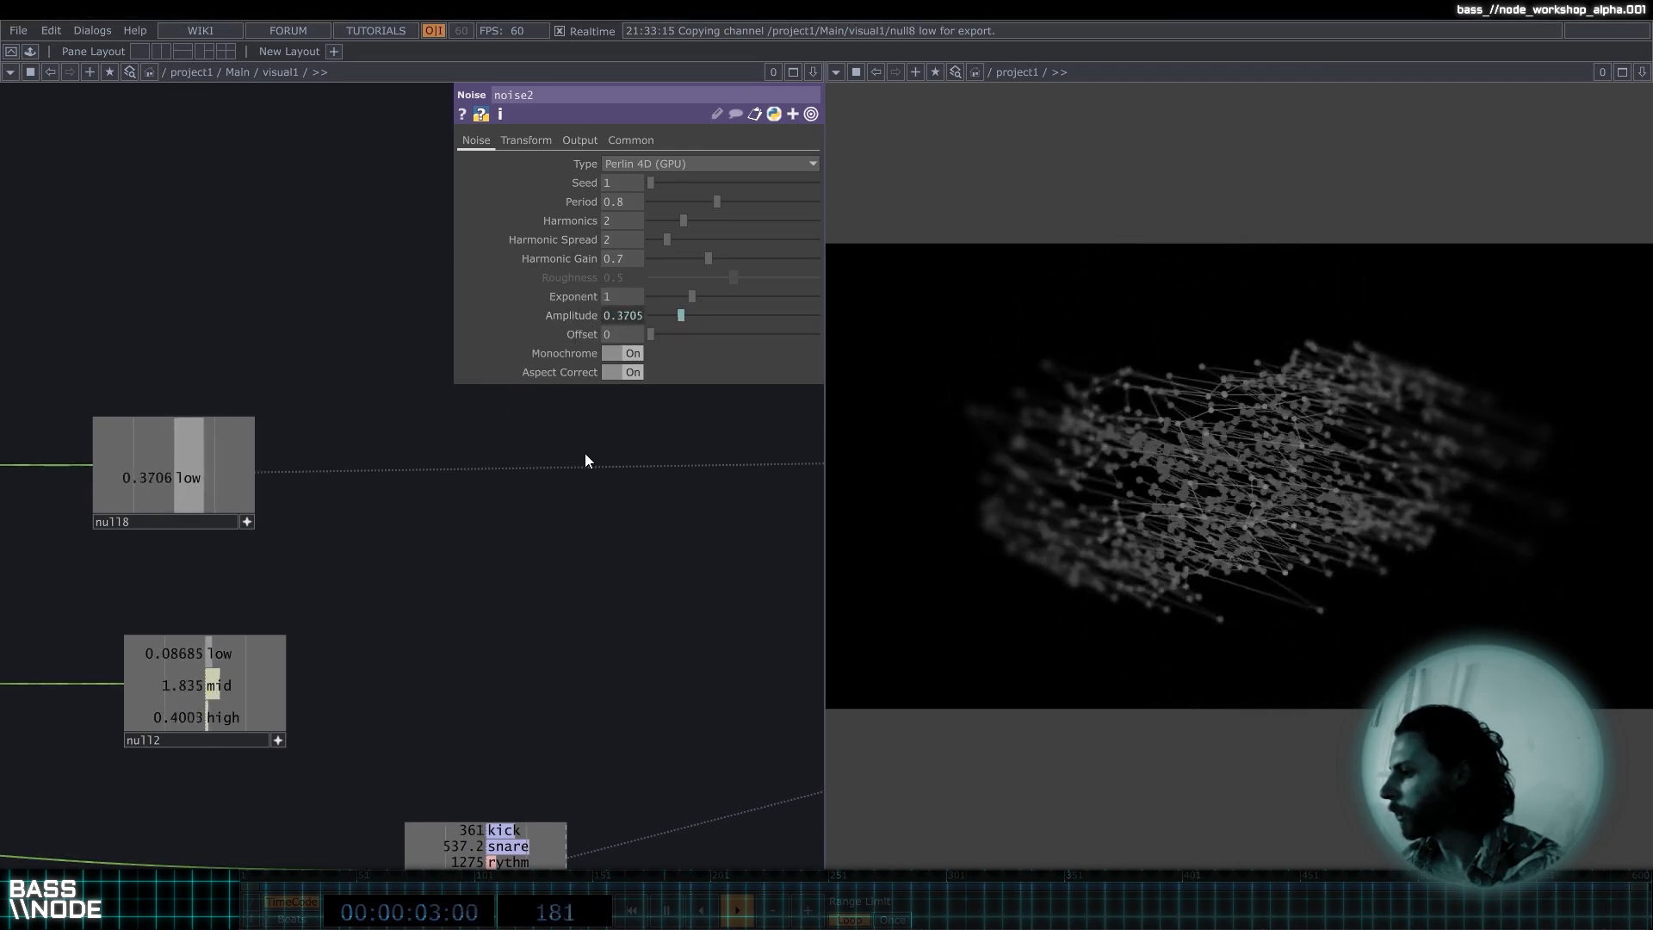
Deactivate null8's viewer and move null8 farther away from math2.
{"action": "scroll", "coordinate": [530, 493], "scroll_direction": "down", "scroll_amount": 2}
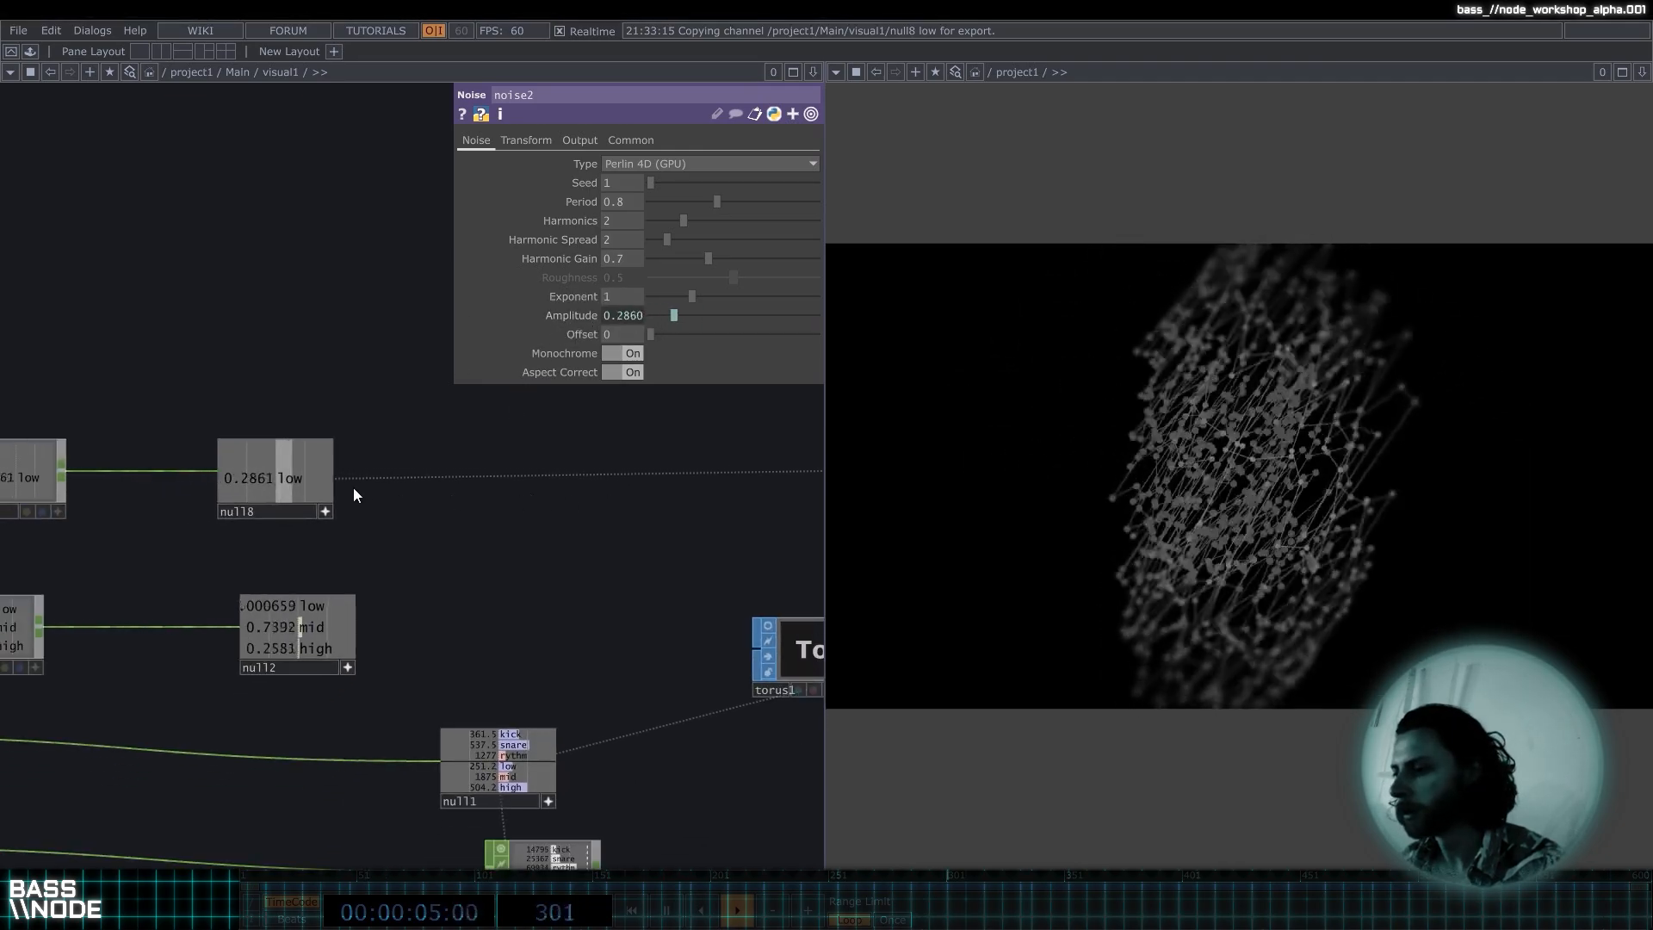
{"action": "left_click", "coordinate": [328, 515]}
{"action": "left_click_drag", "start_coordinate": [276, 481], "coordinate": [476, 480]}
{"action": "scroll", "coordinate": [366, 495], "scroll_direction": "down", "scroll_amount": 2}
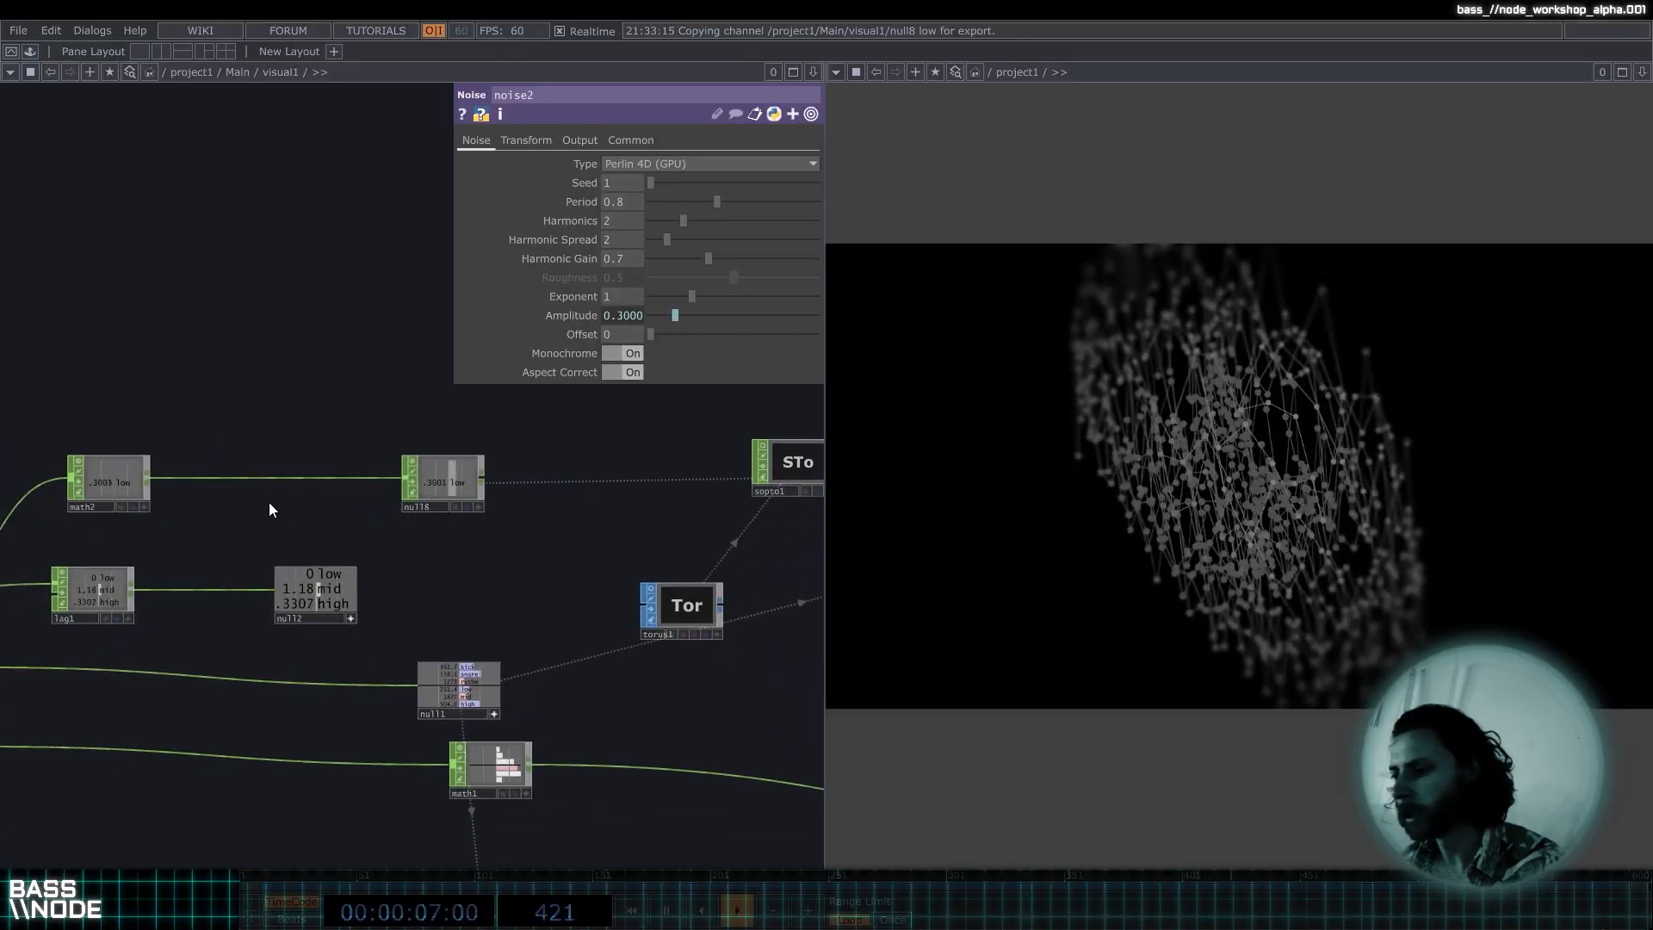
{"action": "left_click_drag", "start_coordinate": [285, 500], "coordinate": [437, 479]}
Try 0.1 as math2's upper To Range value, settle on 0.2, and shift math2 toward null8.
{"action": "left_click", "coordinate": [238, 465]}
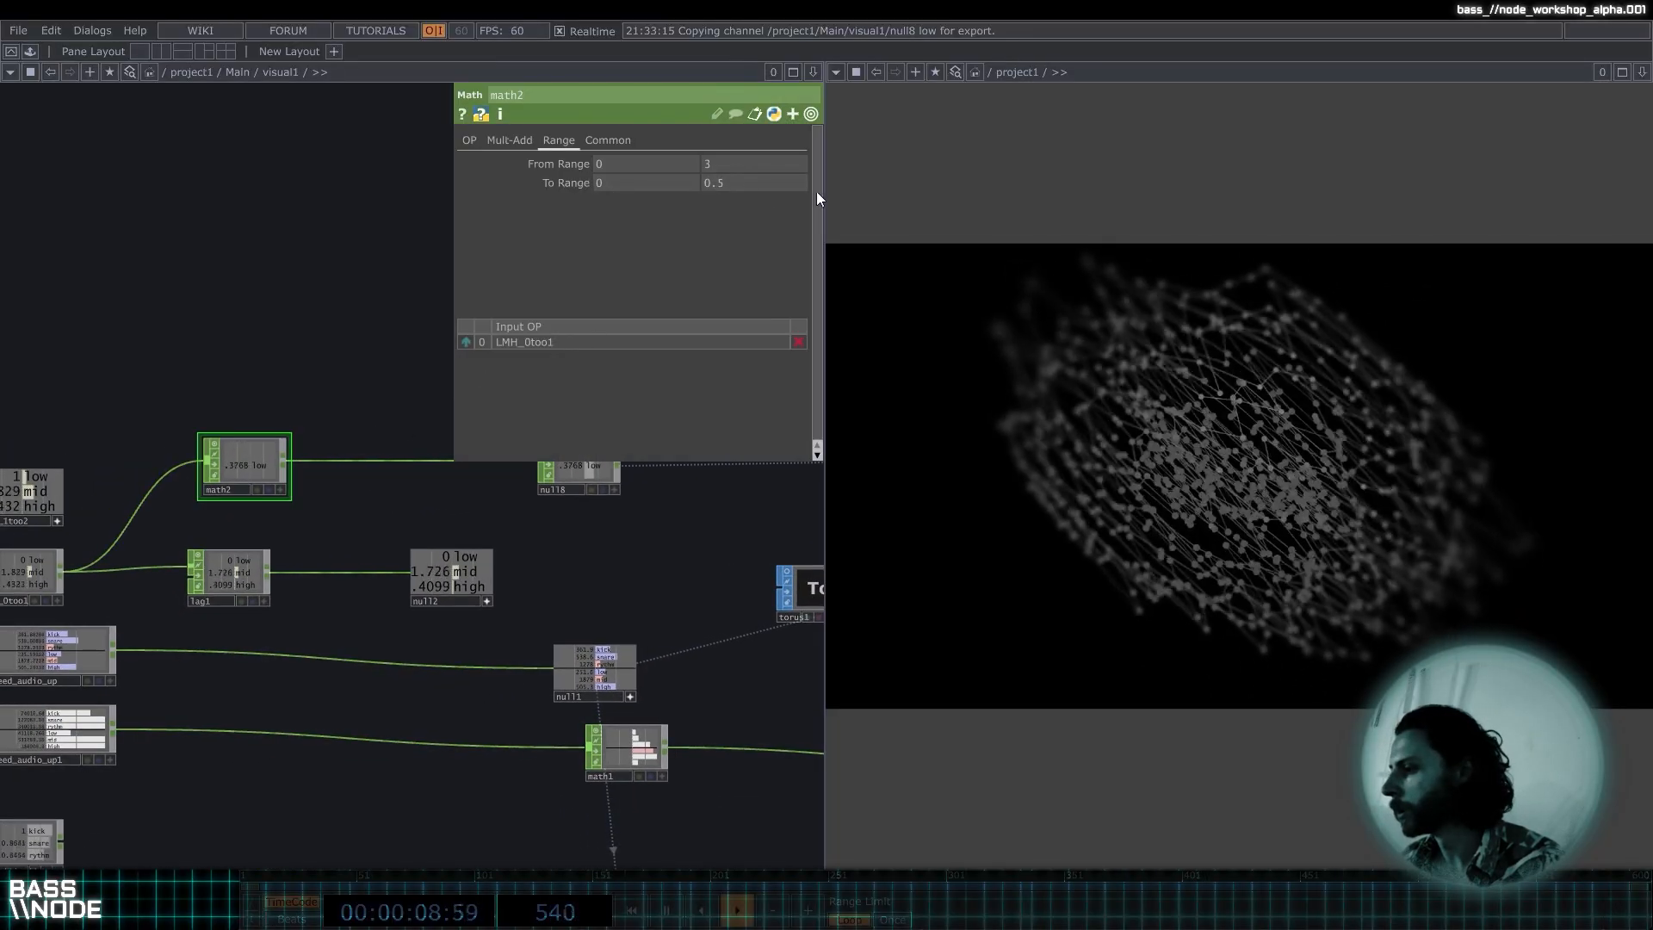
{"action": "left_click_drag", "start_coordinate": [740, 183], "coordinate": [718, 186]}
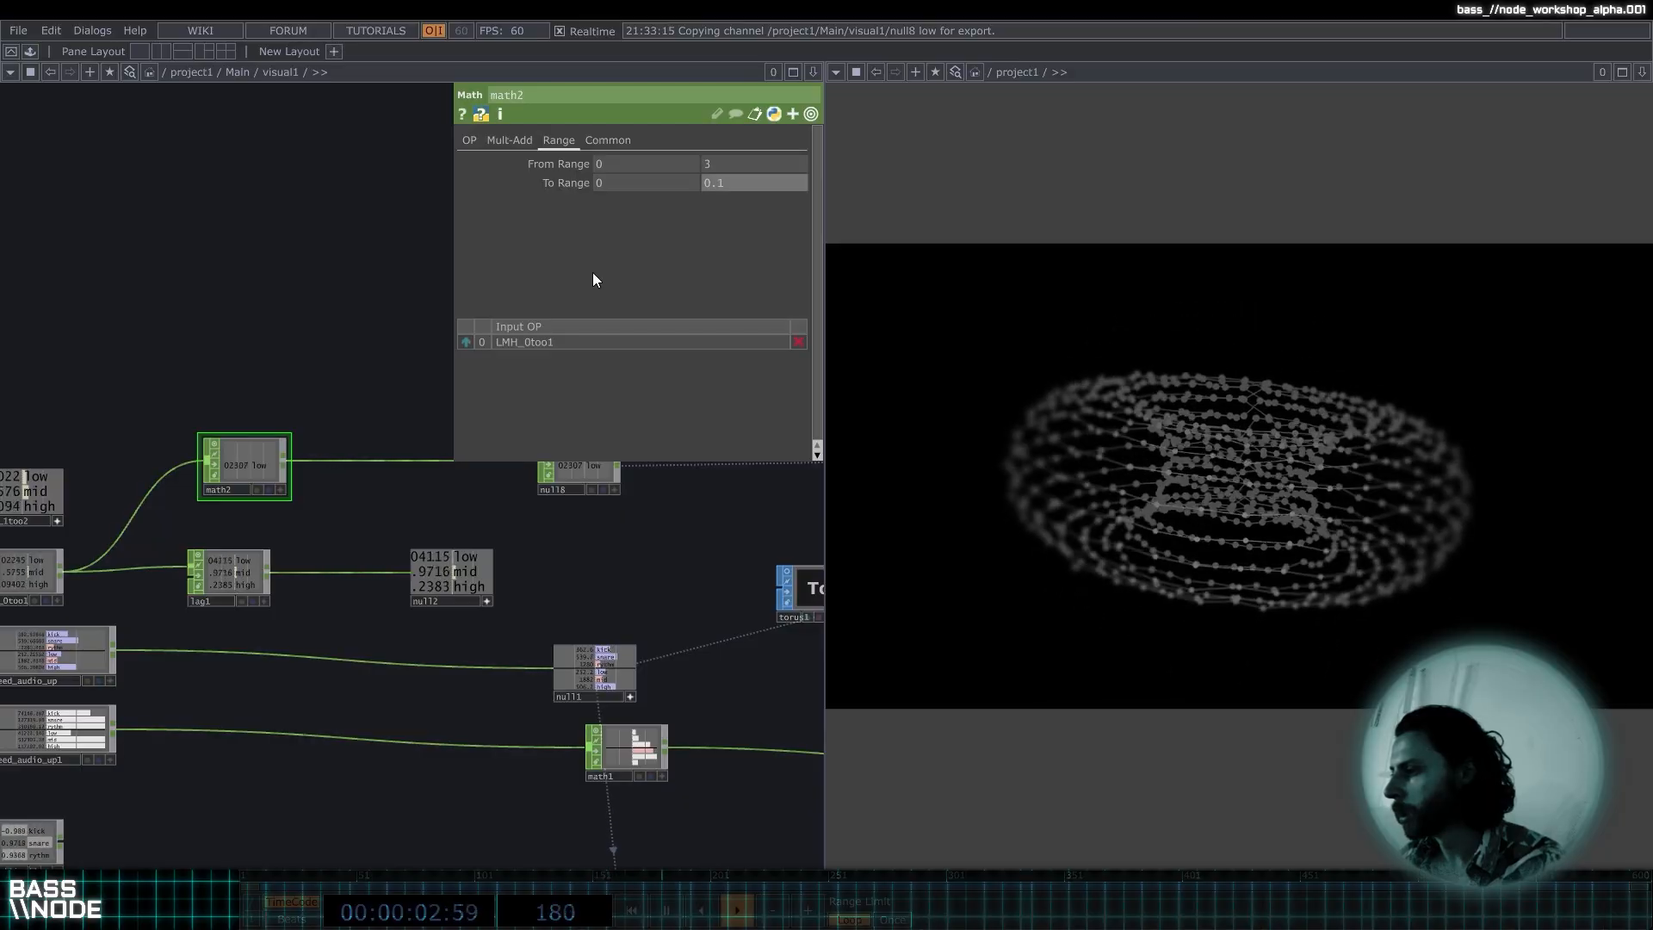
{"action": "left_click_drag", "start_coordinate": [261, 464], "coordinate": [356, 463]}
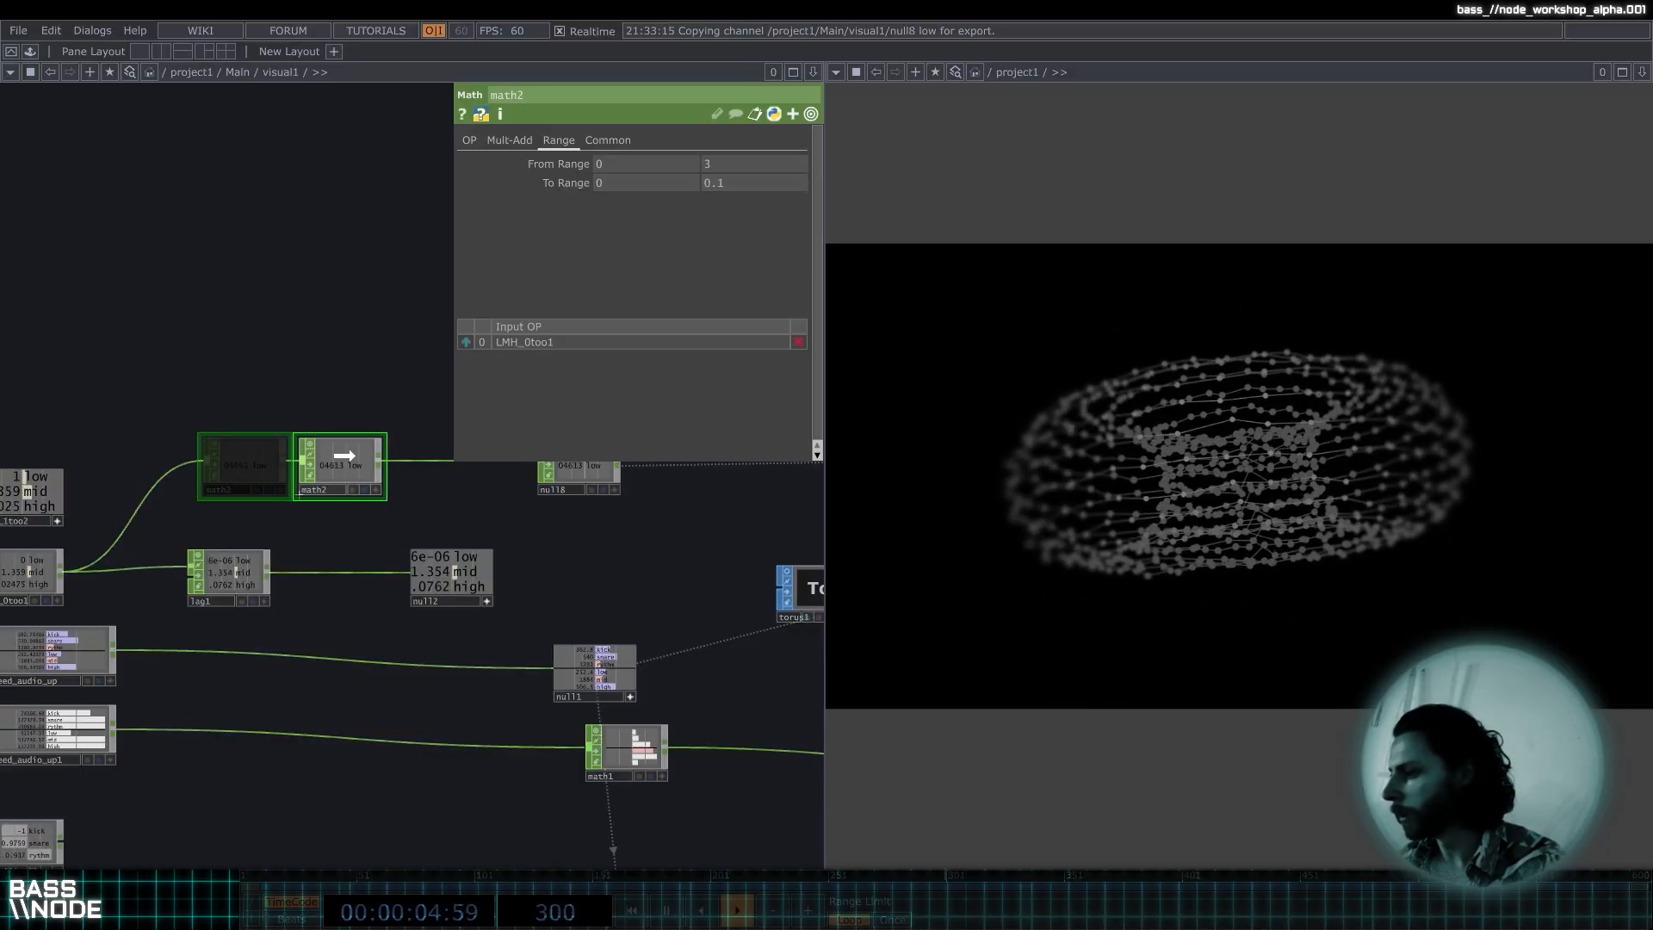
{"action": "middle_click_drag", "start_coordinate": [764, 184], "coordinate": [775, 179]}
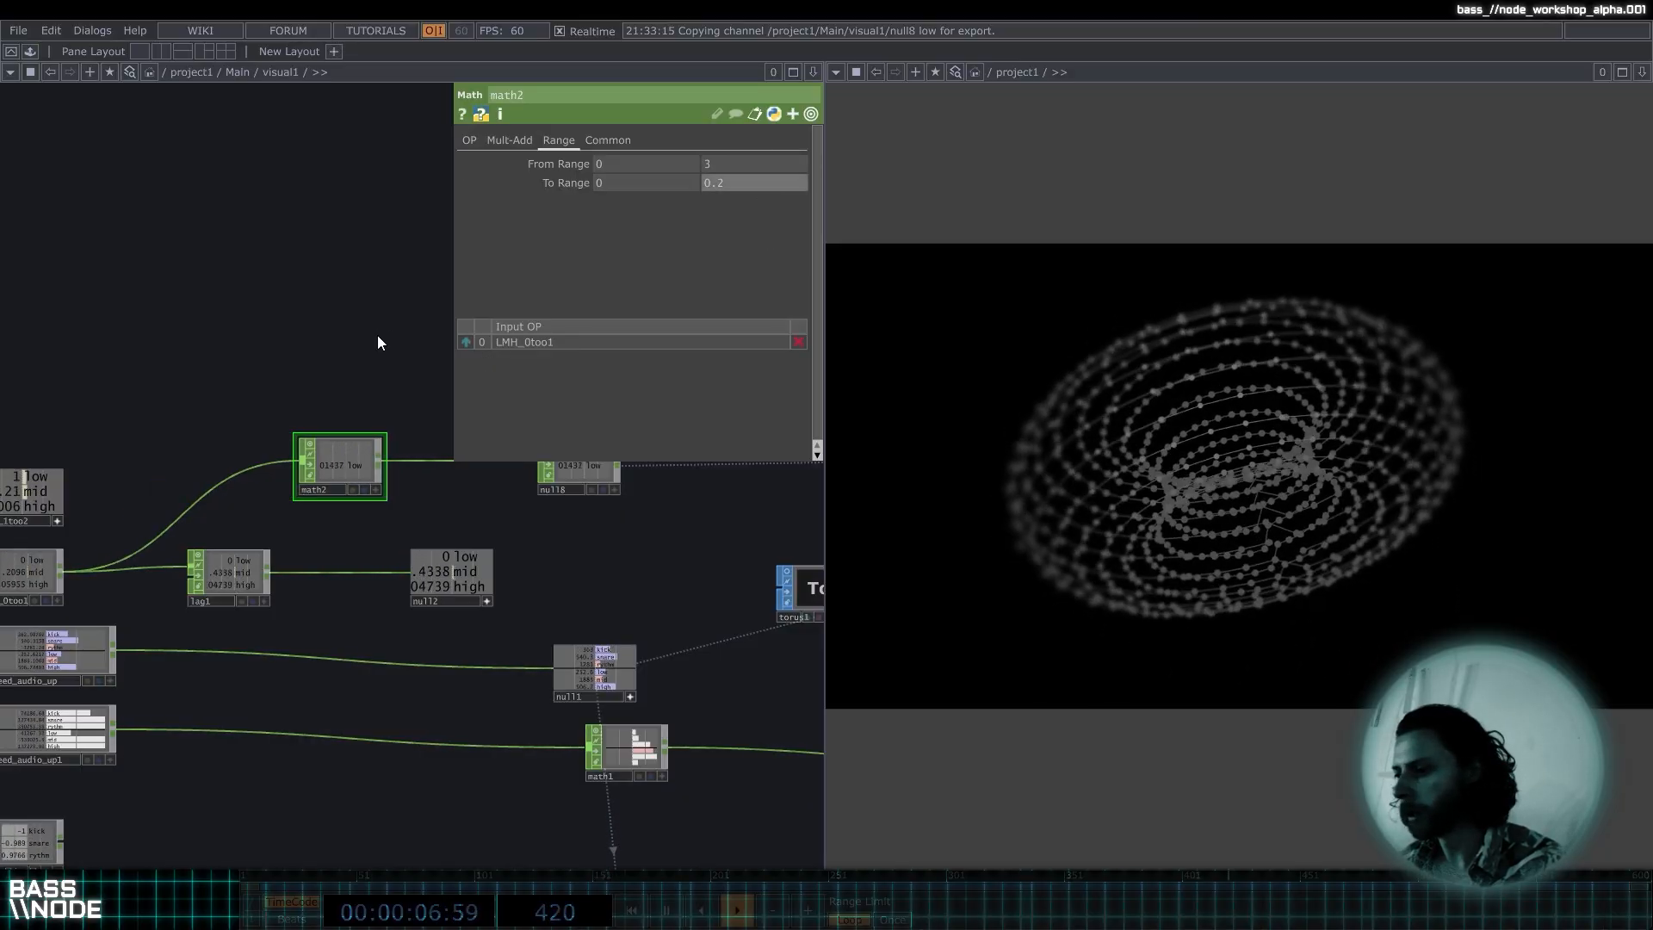
Move lag1 down, insert a Lag CHOP between LMH_0too1 and math2, and set both of its lag values to 0.3.
{"action": "right_click", "coordinate": [202, 500]}
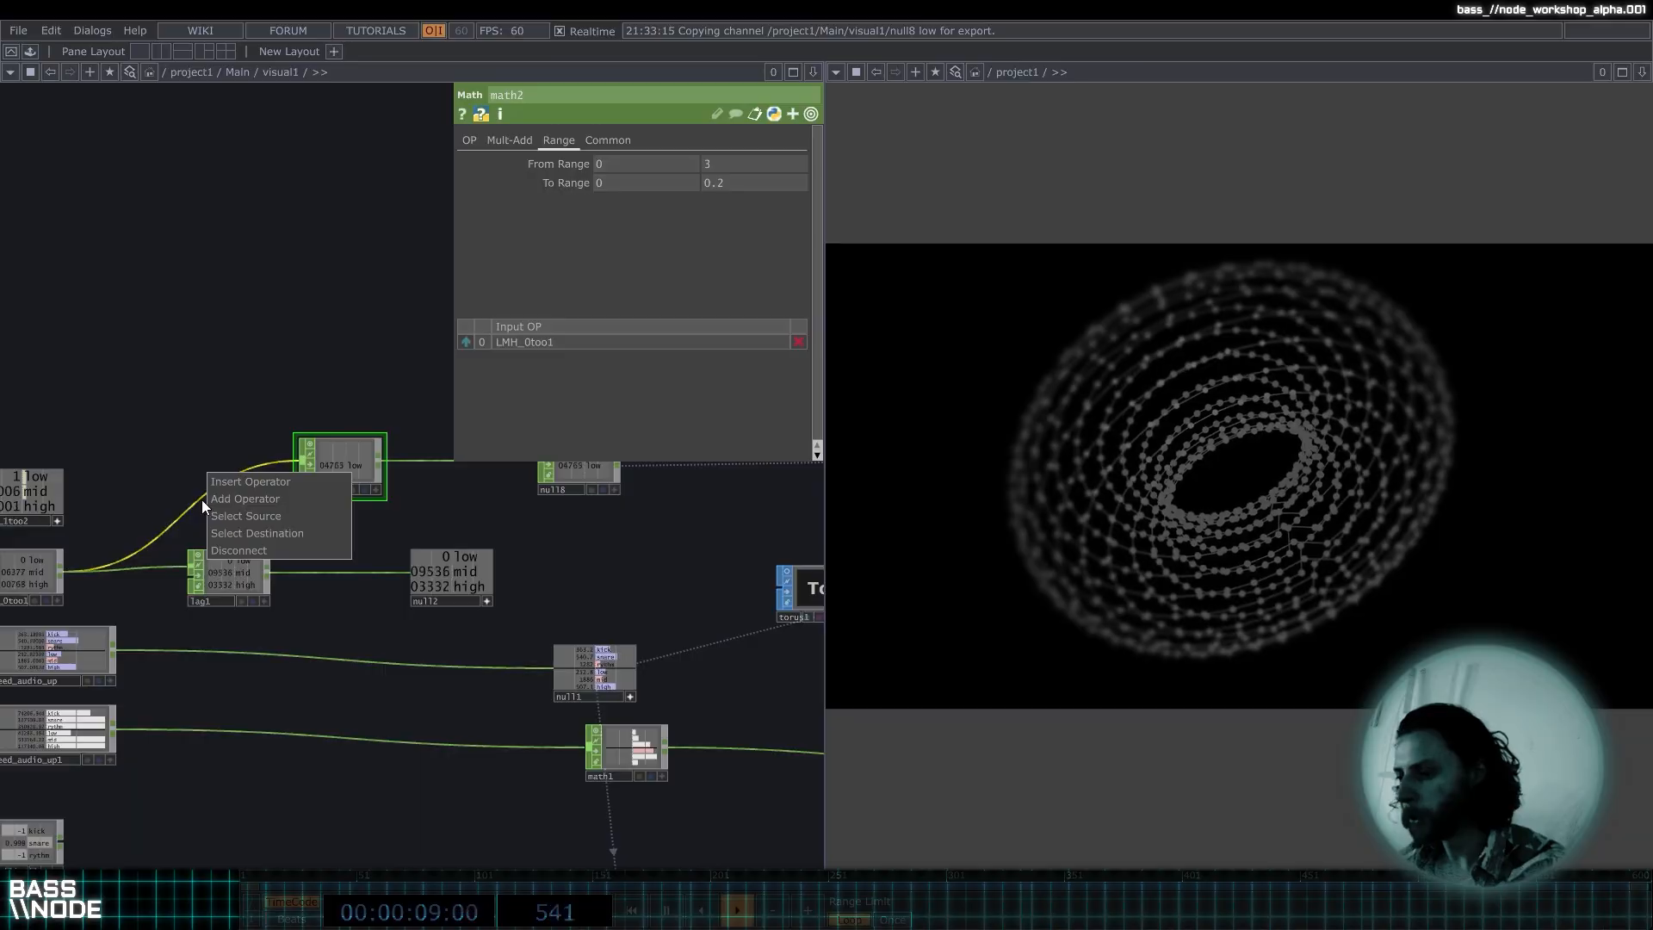
{"action": "left_click", "coordinate": [215, 483]}
{"action": "left_click_drag", "start_coordinate": [229, 584], "coordinate": [246, 616]}
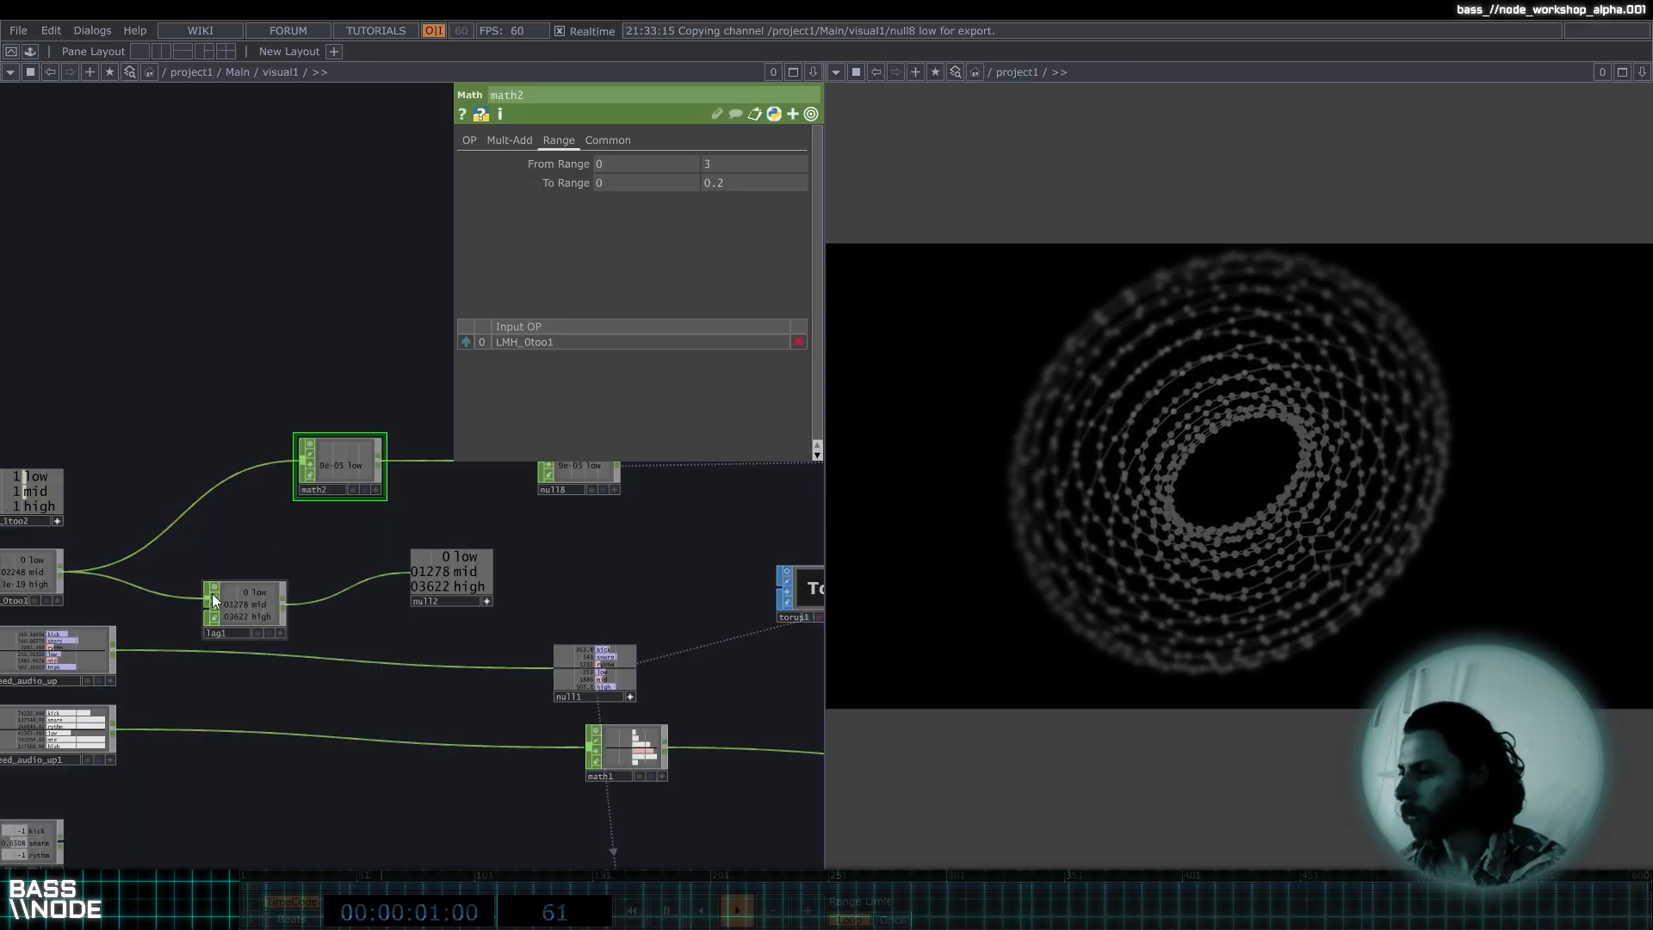
{"action": "right_click", "coordinate": [195, 499]}
{"action": "left_click", "coordinate": [210, 480]}
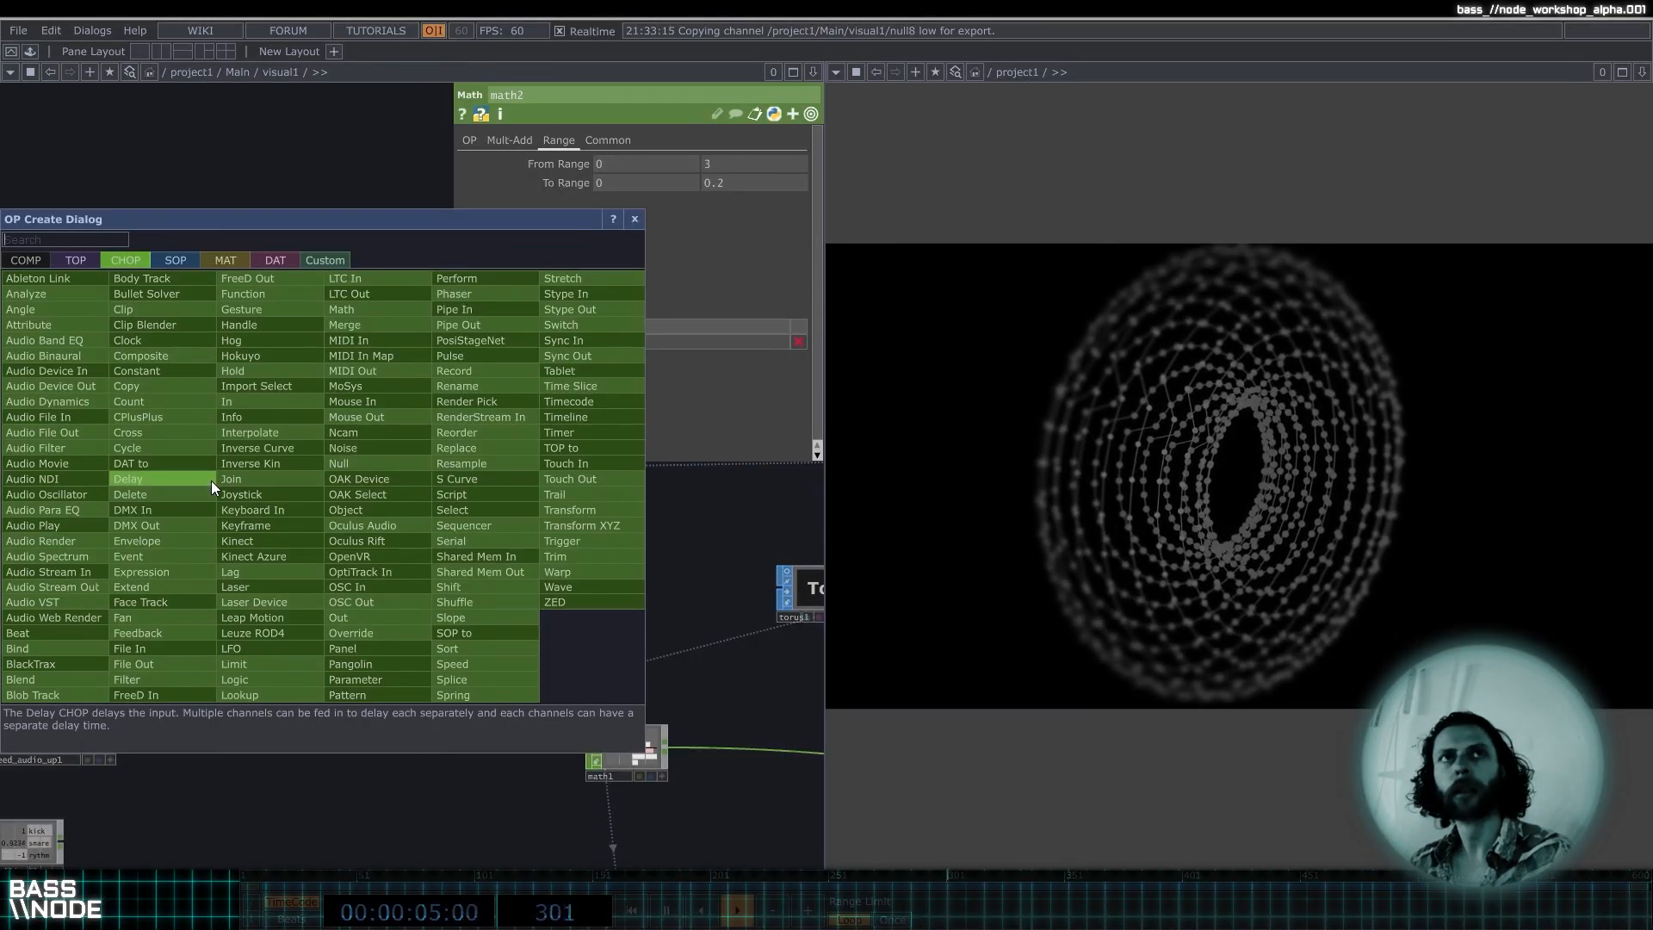
{"action": "type", "text": "lag"}
{"action": "key", "text": "Return"}
{"action": "left_click", "coordinate": [210, 481]}
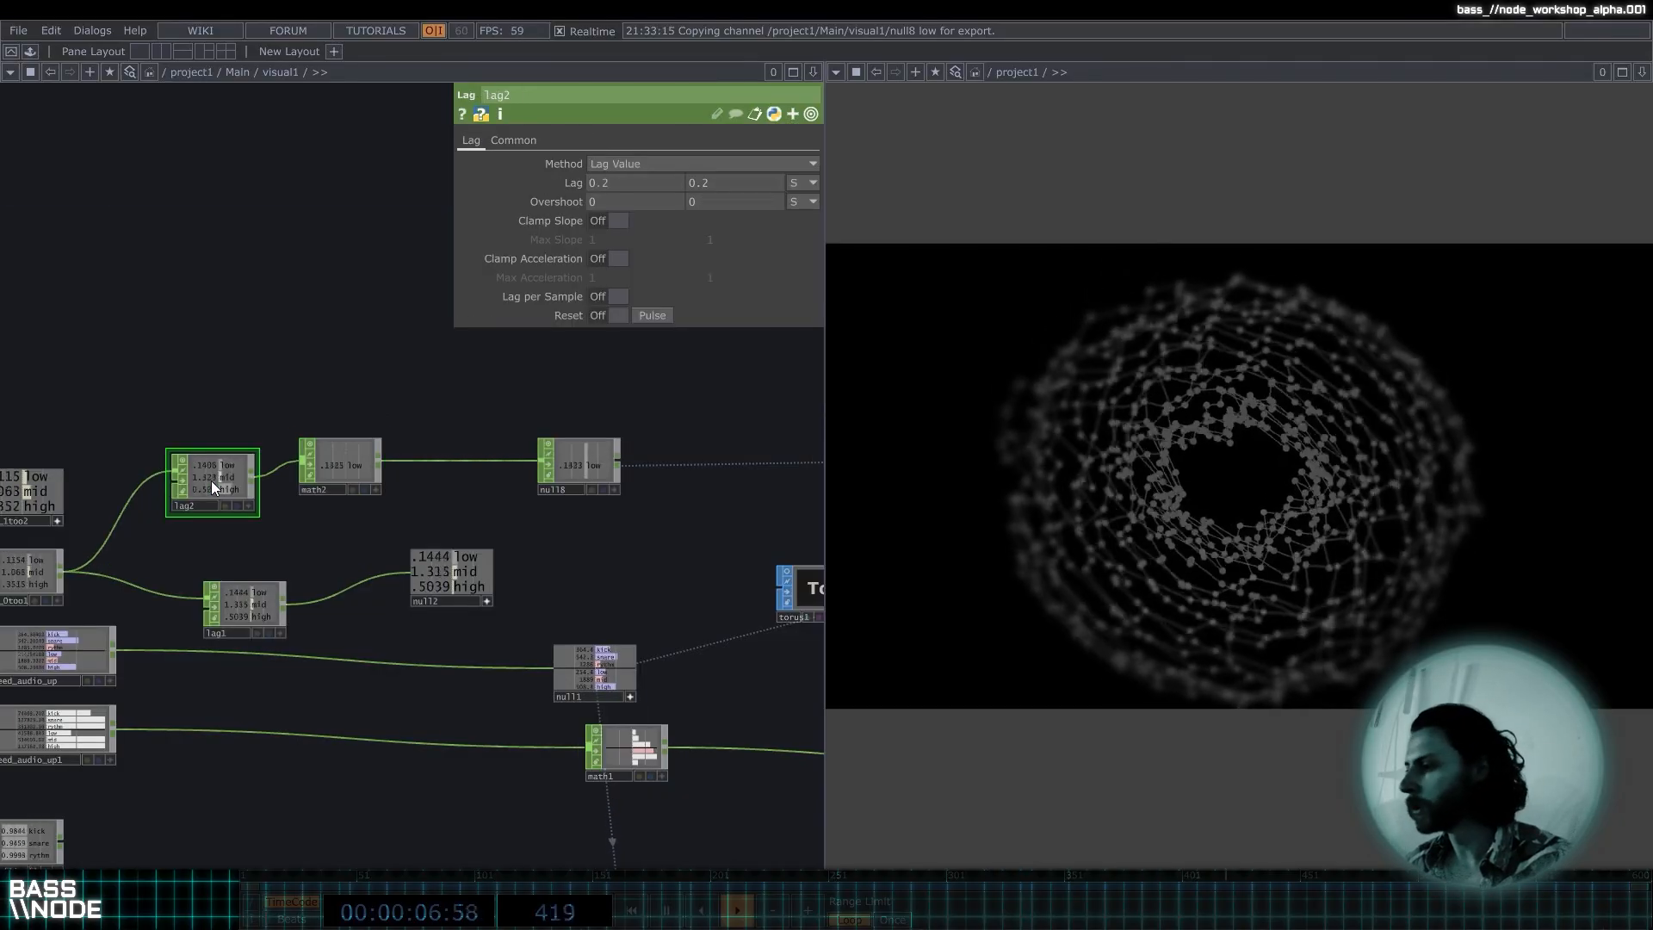
{"action": "scroll", "coordinate": [210, 486], "scroll_direction": "up", "scroll_amount": 2}
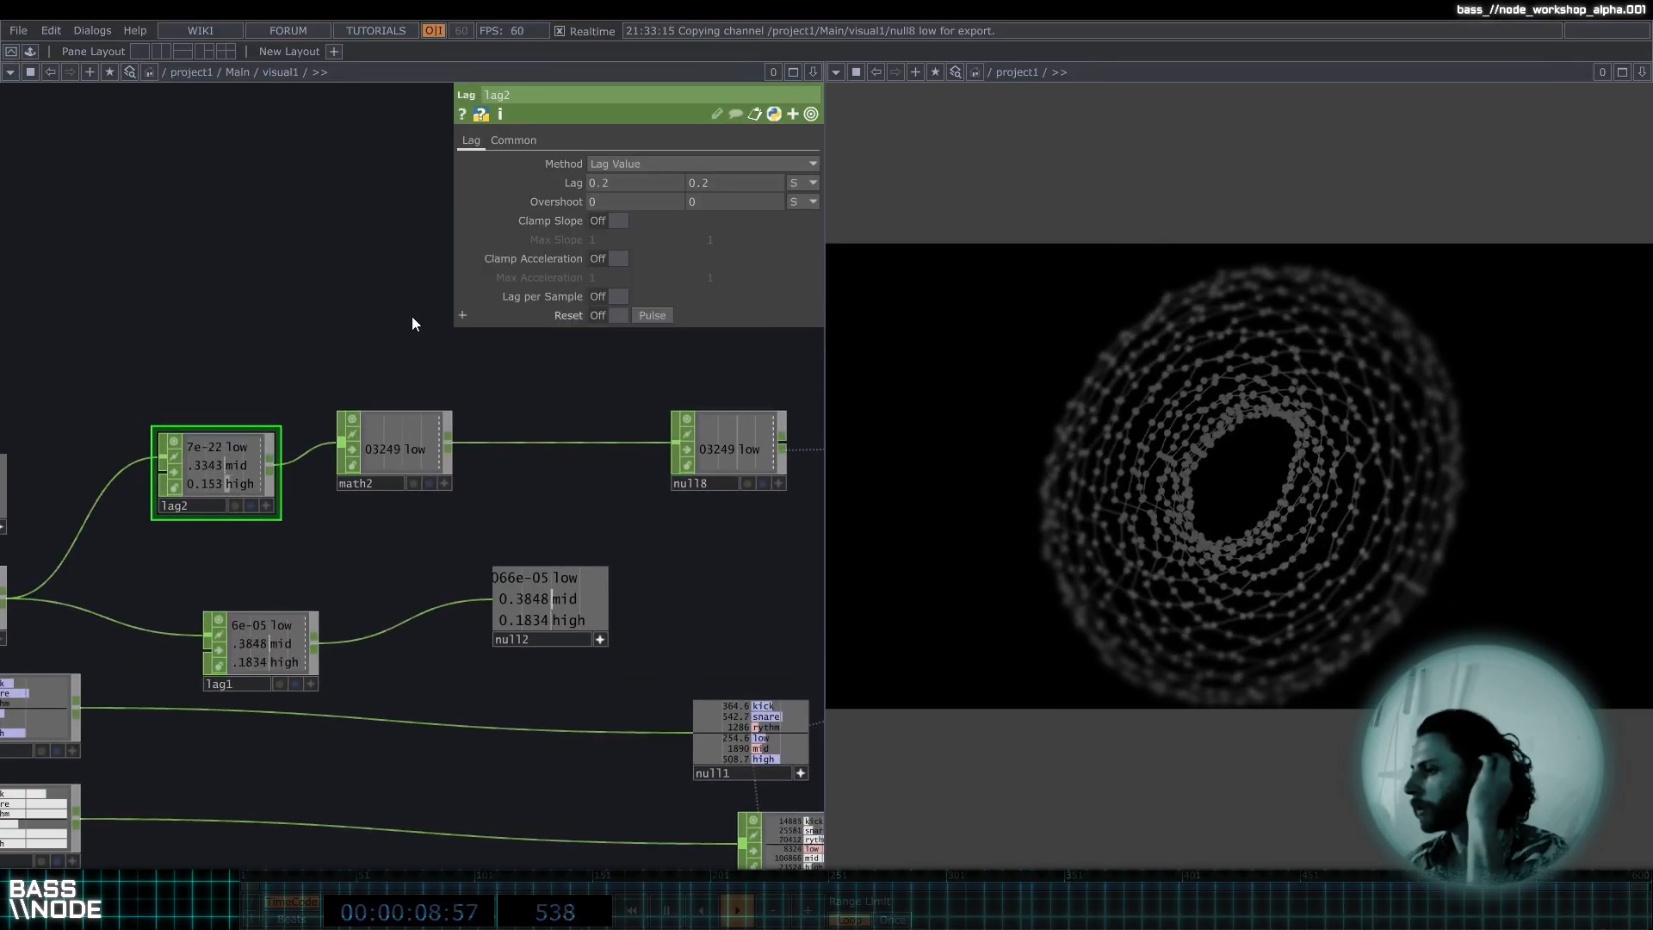
{"action": "mouse_move", "coordinate": [572, 179]}
{"action": "middle_mouse_down"}
{"action": "mouse_move", "coordinate": [561, 167]}
{"action": "mouse_move", "coordinate": [578, 167]}
{"action": "middle_mouse_up"}
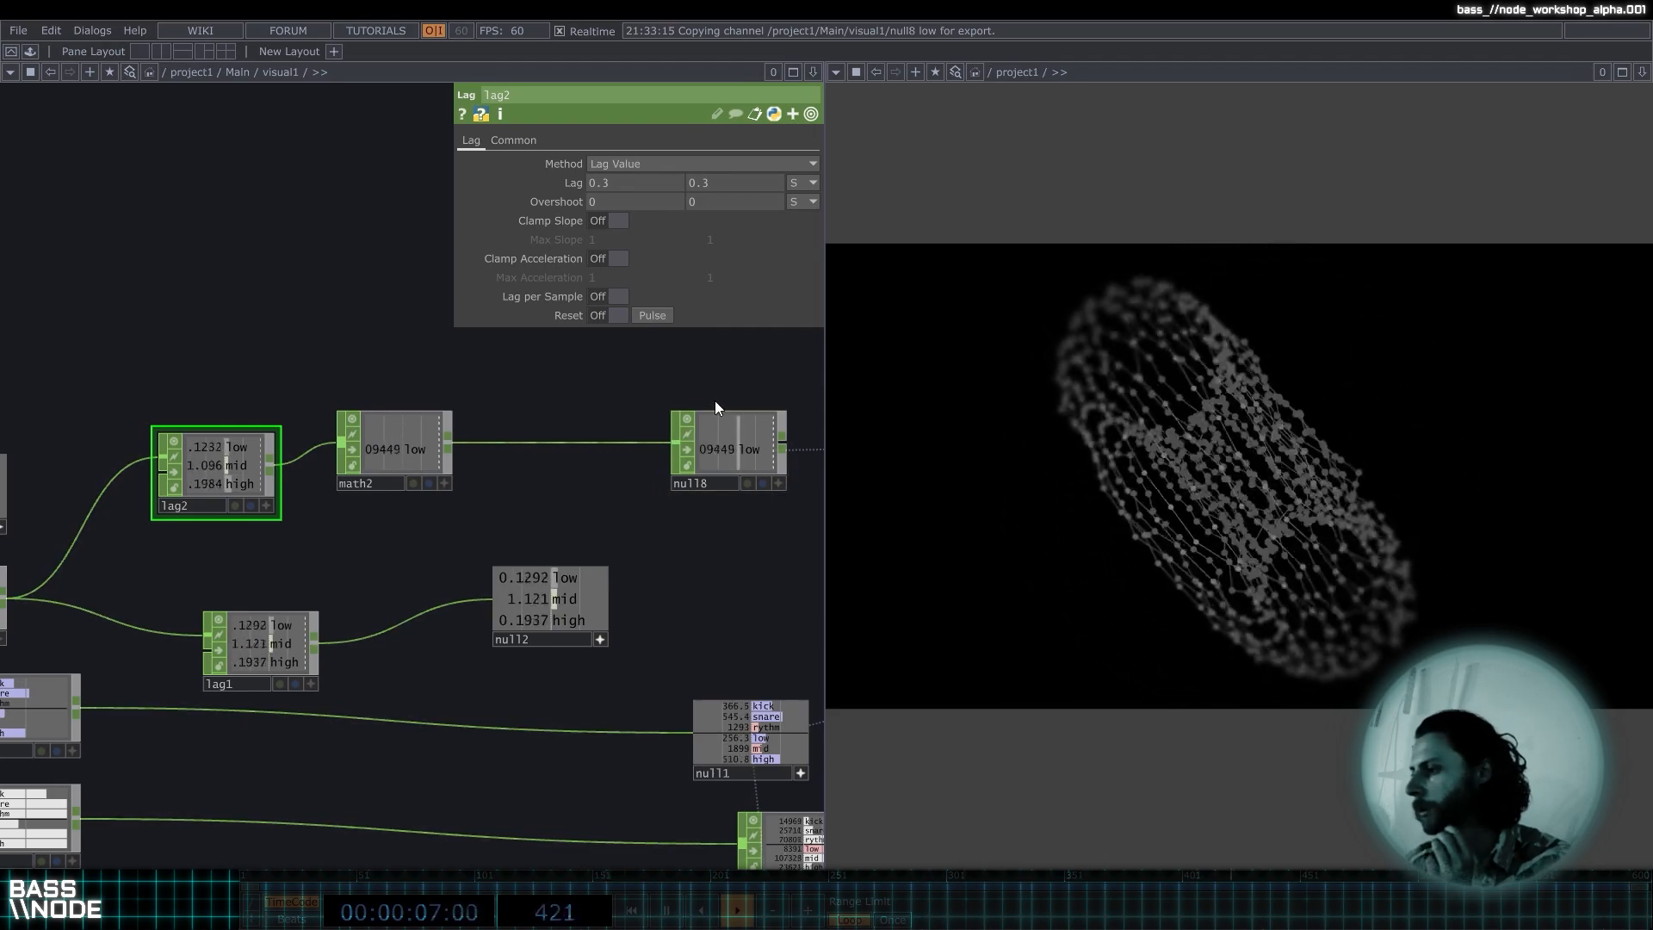
Find the camera cam1 in the render network and open its View parameters.
{"action": "scroll", "coordinate": [551, 428], "scroll_direction": "down", "scroll_amount": 3}
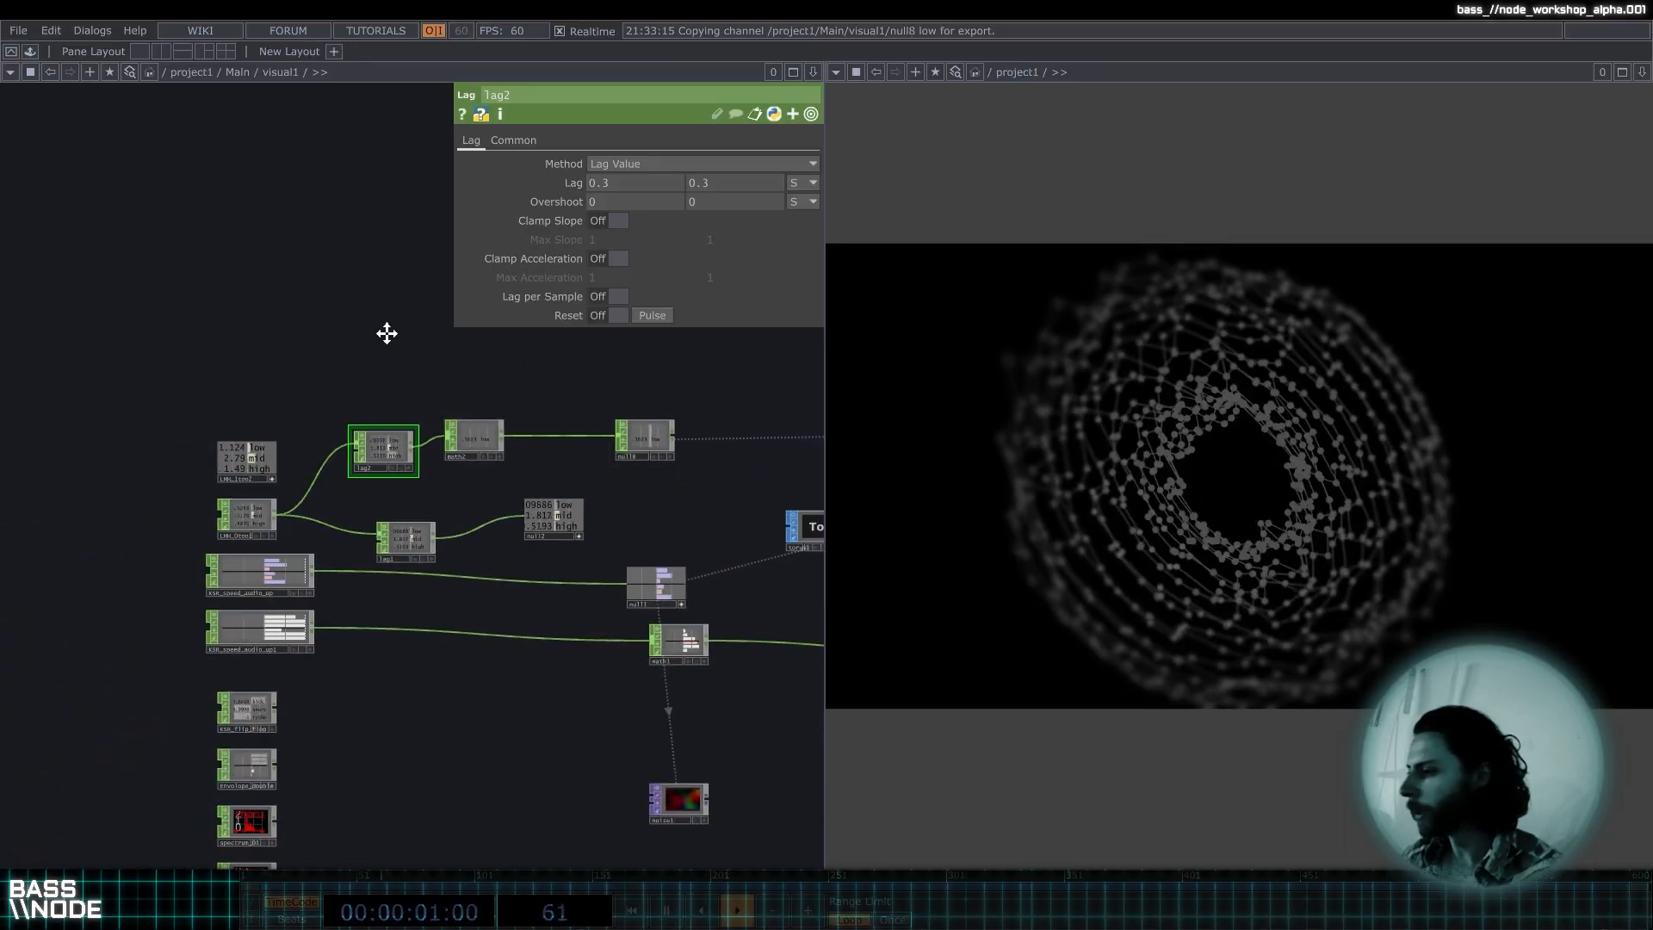
{"action": "left_click_drag", "start_coordinate": [386, 333], "coordinate": [137, 301]}
{"action": "left_click_drag", "start_coordinate": [432, 443], "coordinate": [307, 417]}
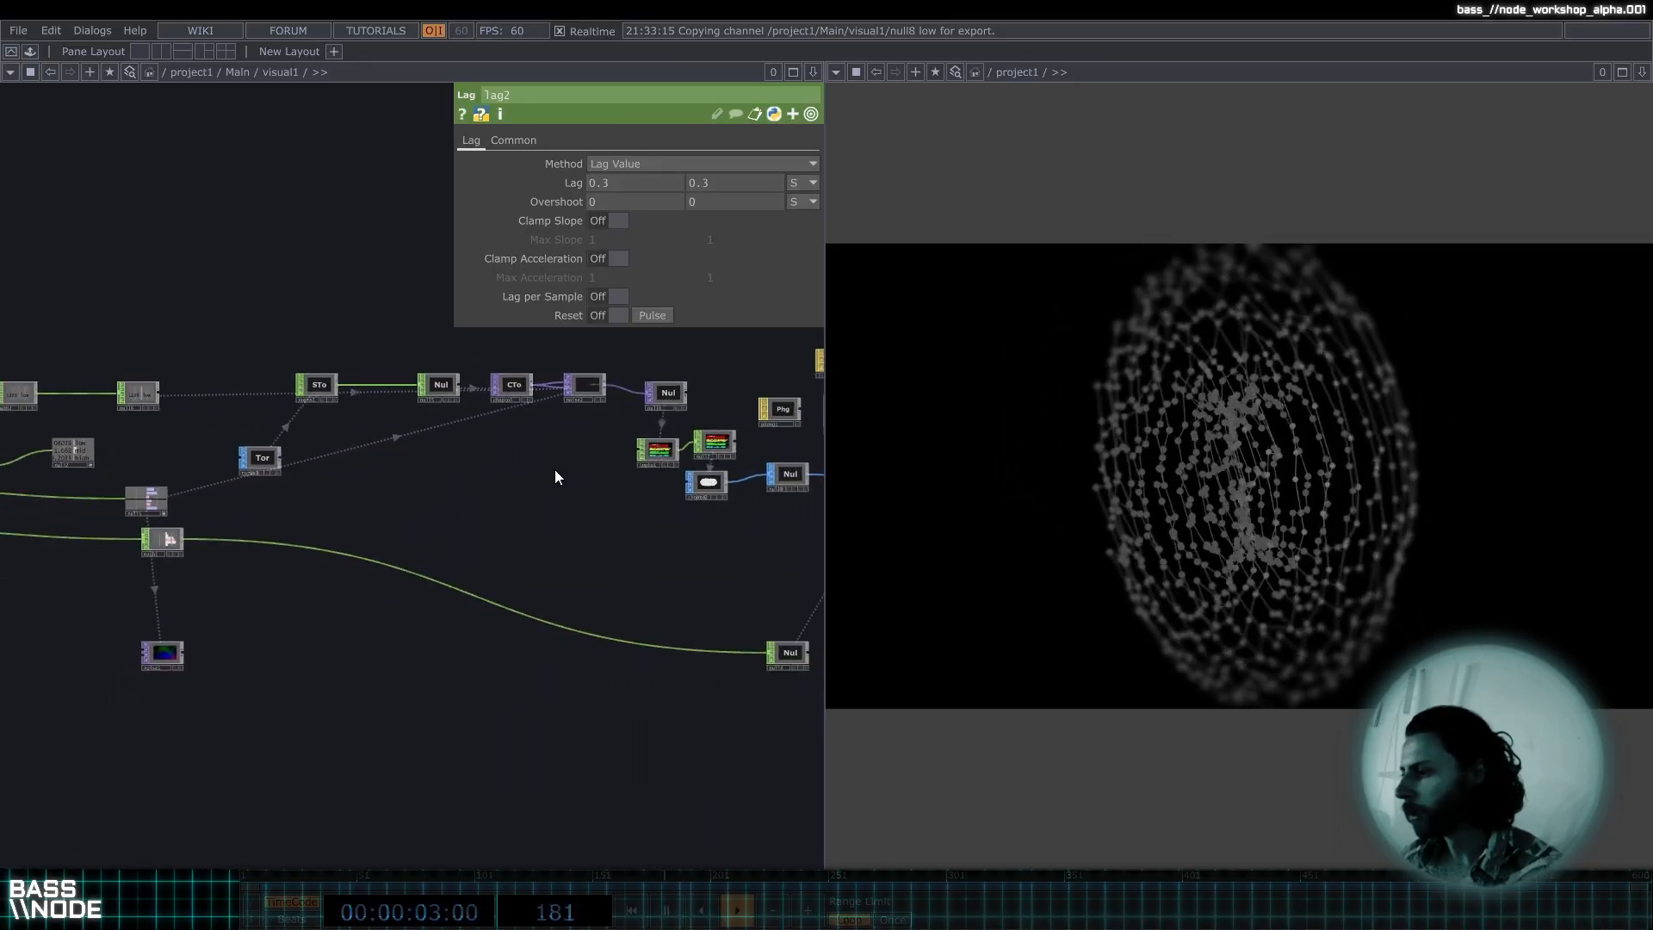
{"action": "left_click_drag", "start_coordinate": [554, 473], "coordinate": [358, 507]}
{"action": "left_click_drag", "start_coordinate": [583, 553], "coordinate": [384, 535]}
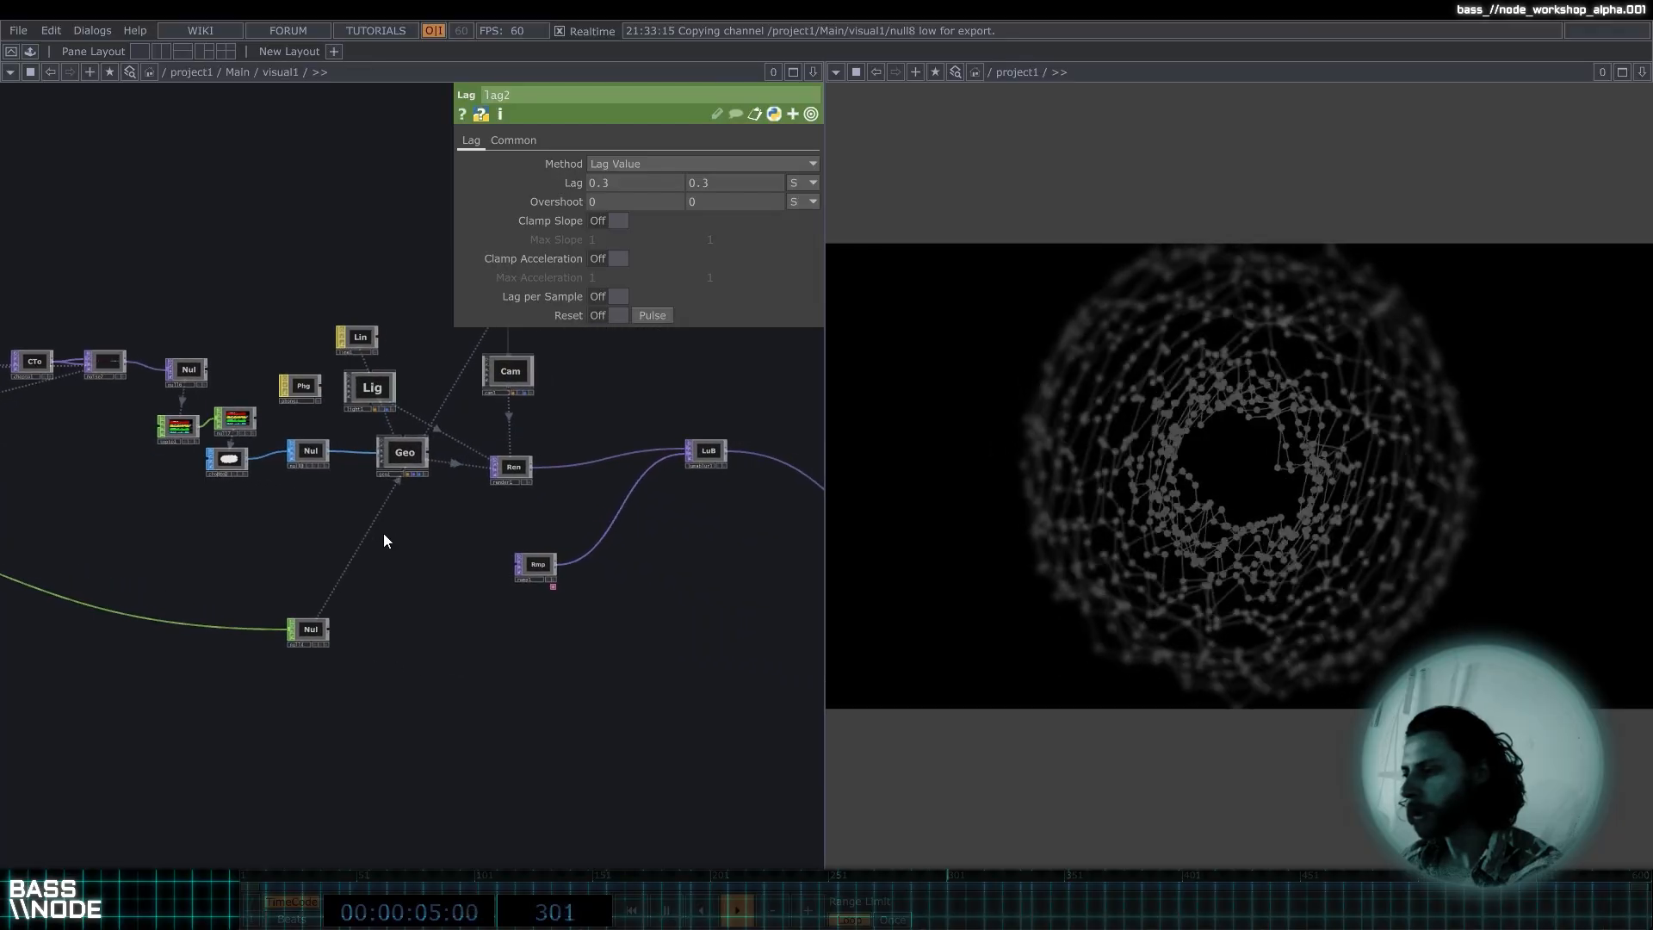
{"action": "left_click_drag", "start_coordinate": [637, 471], "coordinate": [582, 619]}
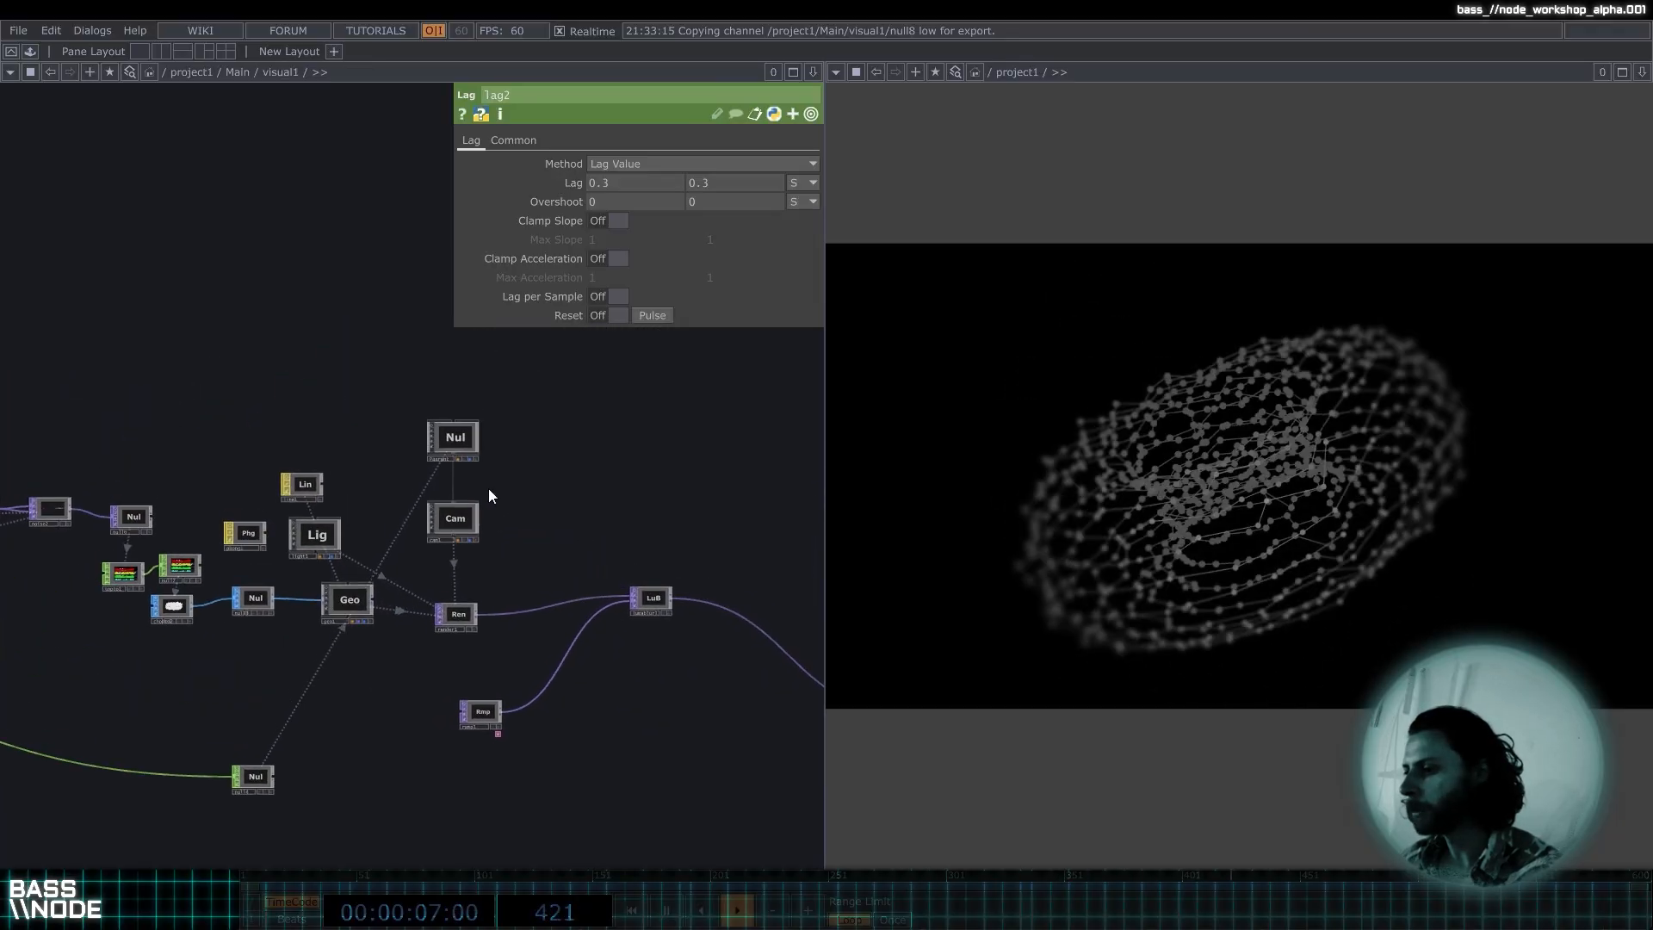
{"action": "left_click", "coordinate": [457, 524]}
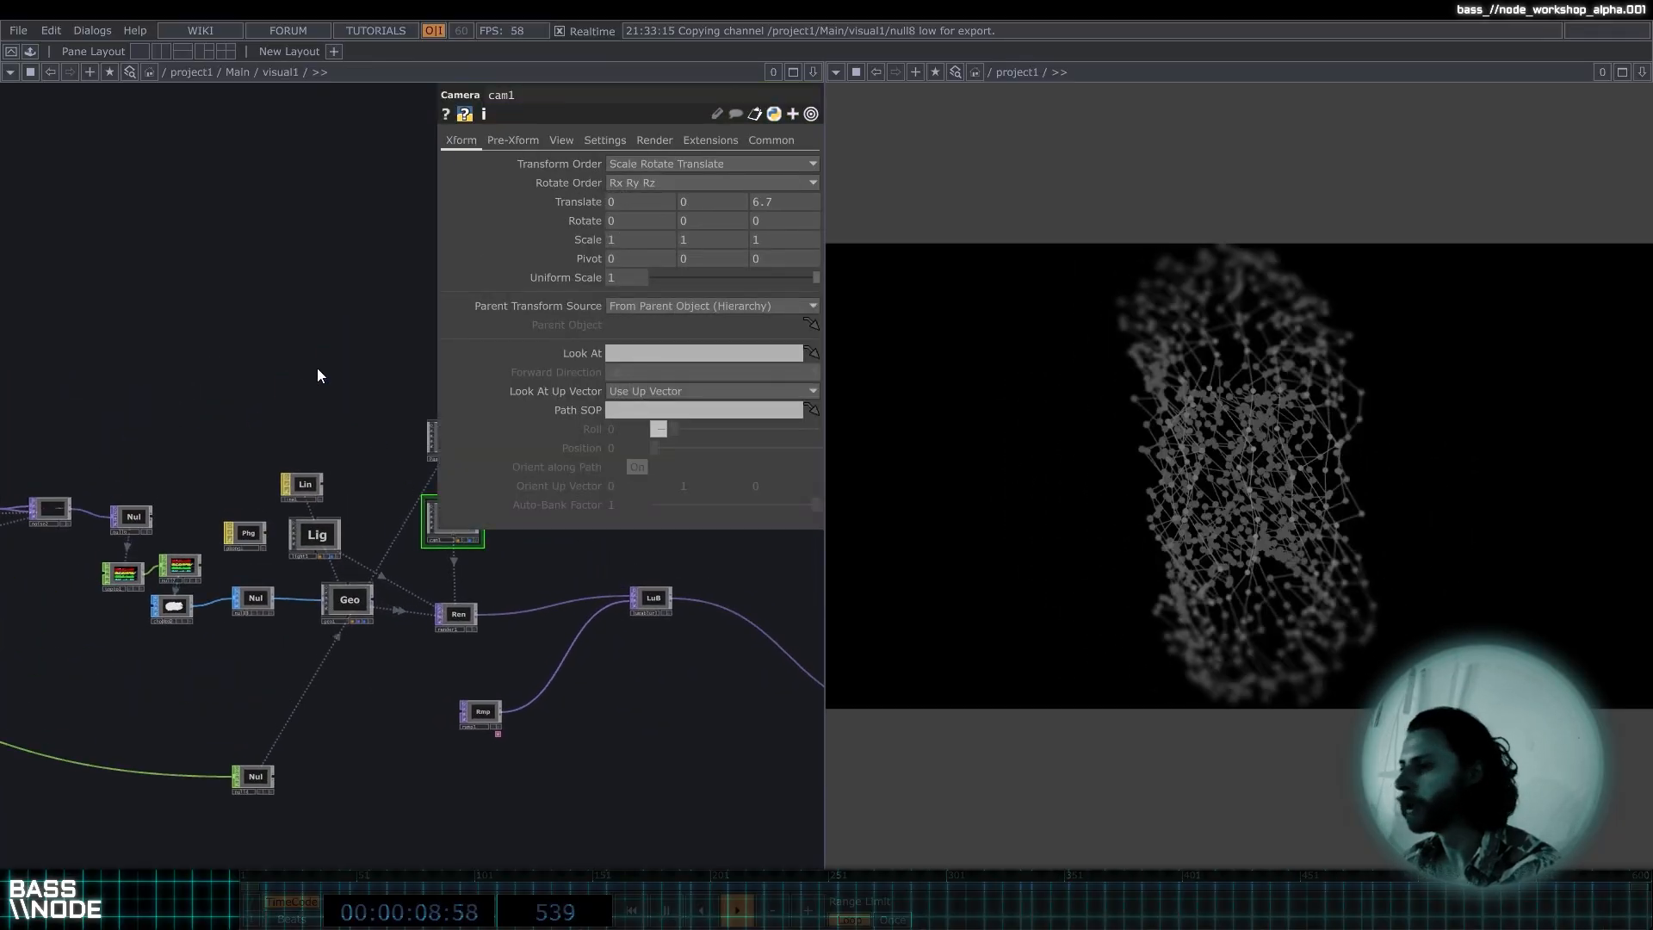
{"action": "left_click", "coordinate": [574, 140]}
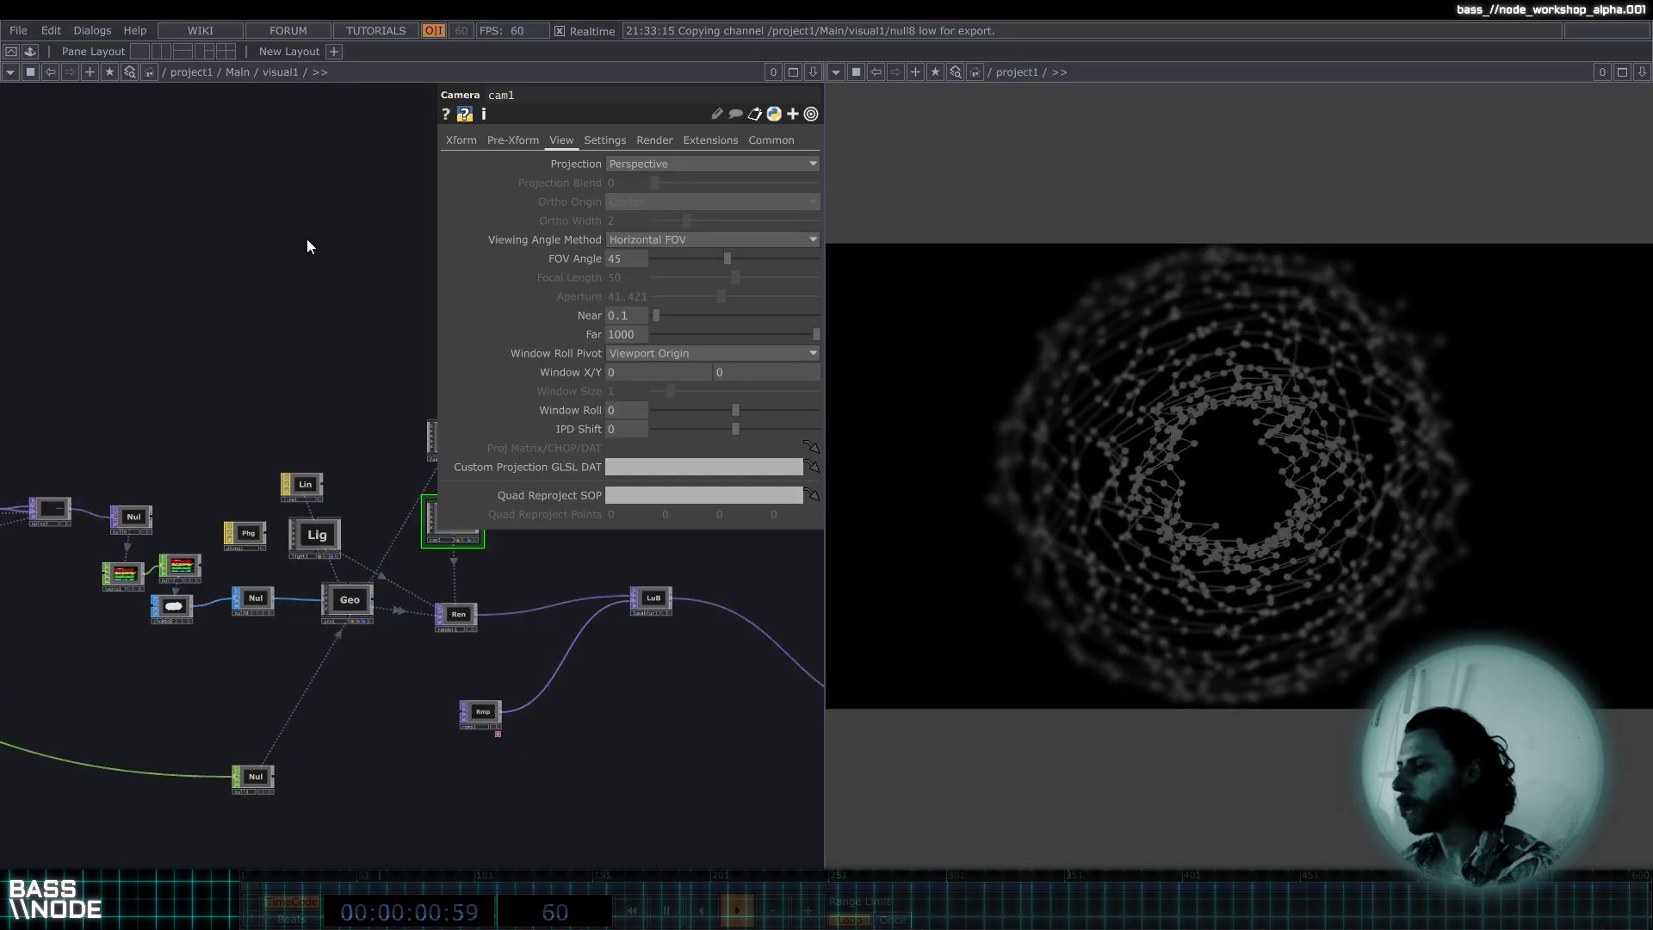
{"action": "left_click_drag", "start_coordinate": [225, 260], "coordinate": [169, 309]}
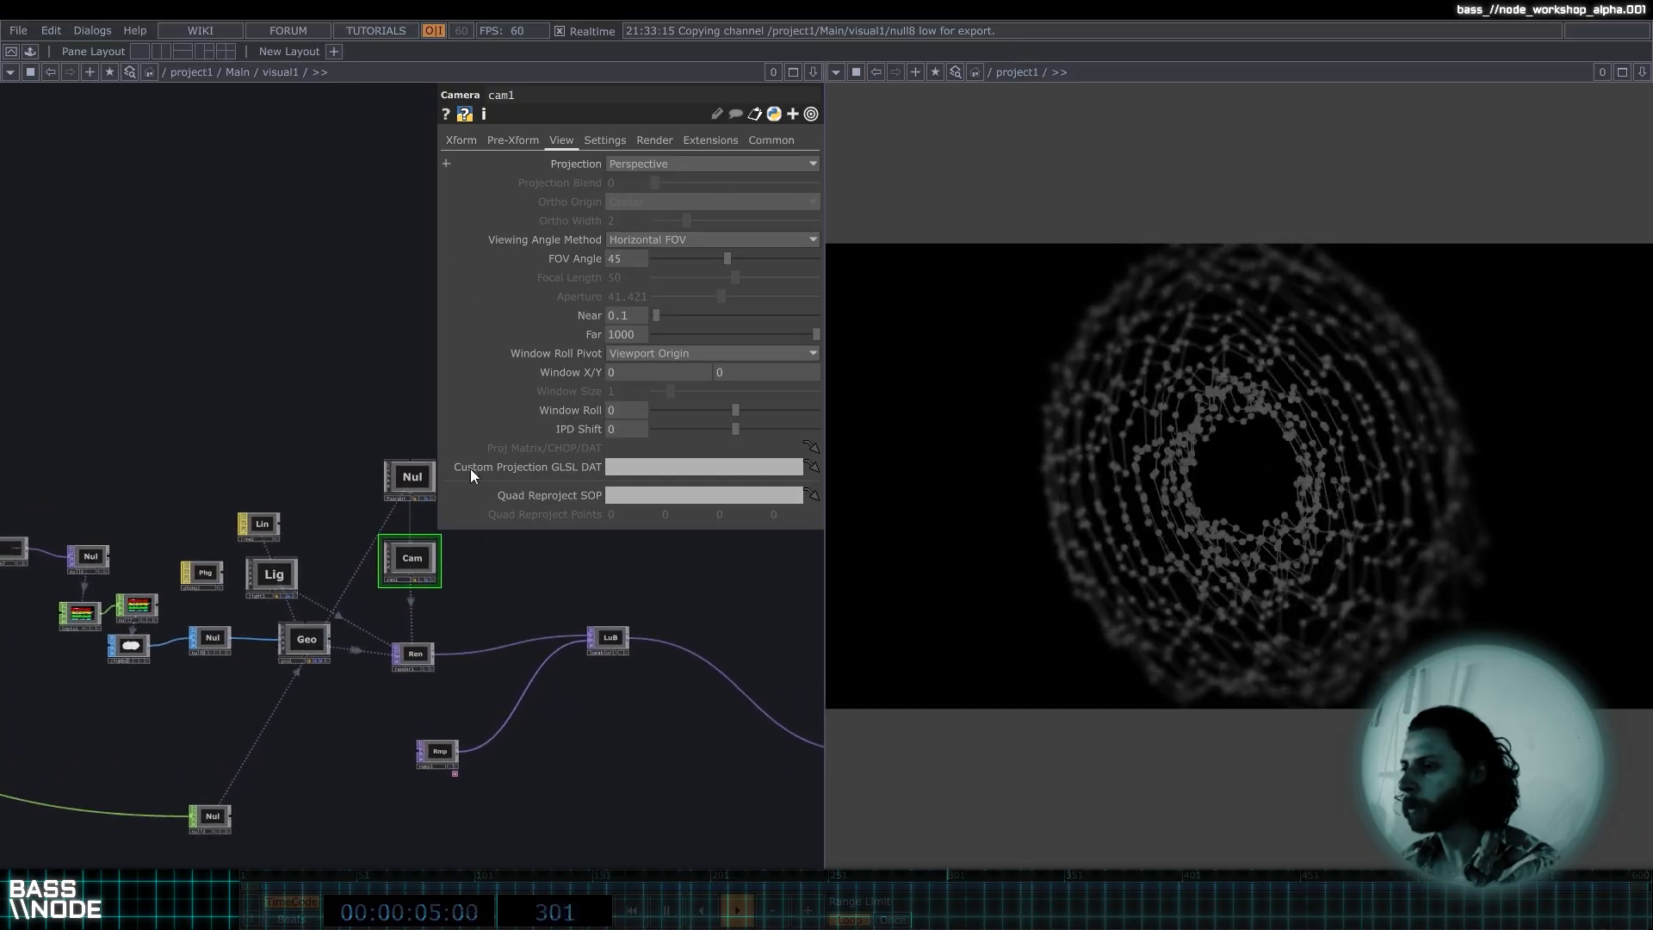
{"action": "left_click", "coordinate": [461, 139]}
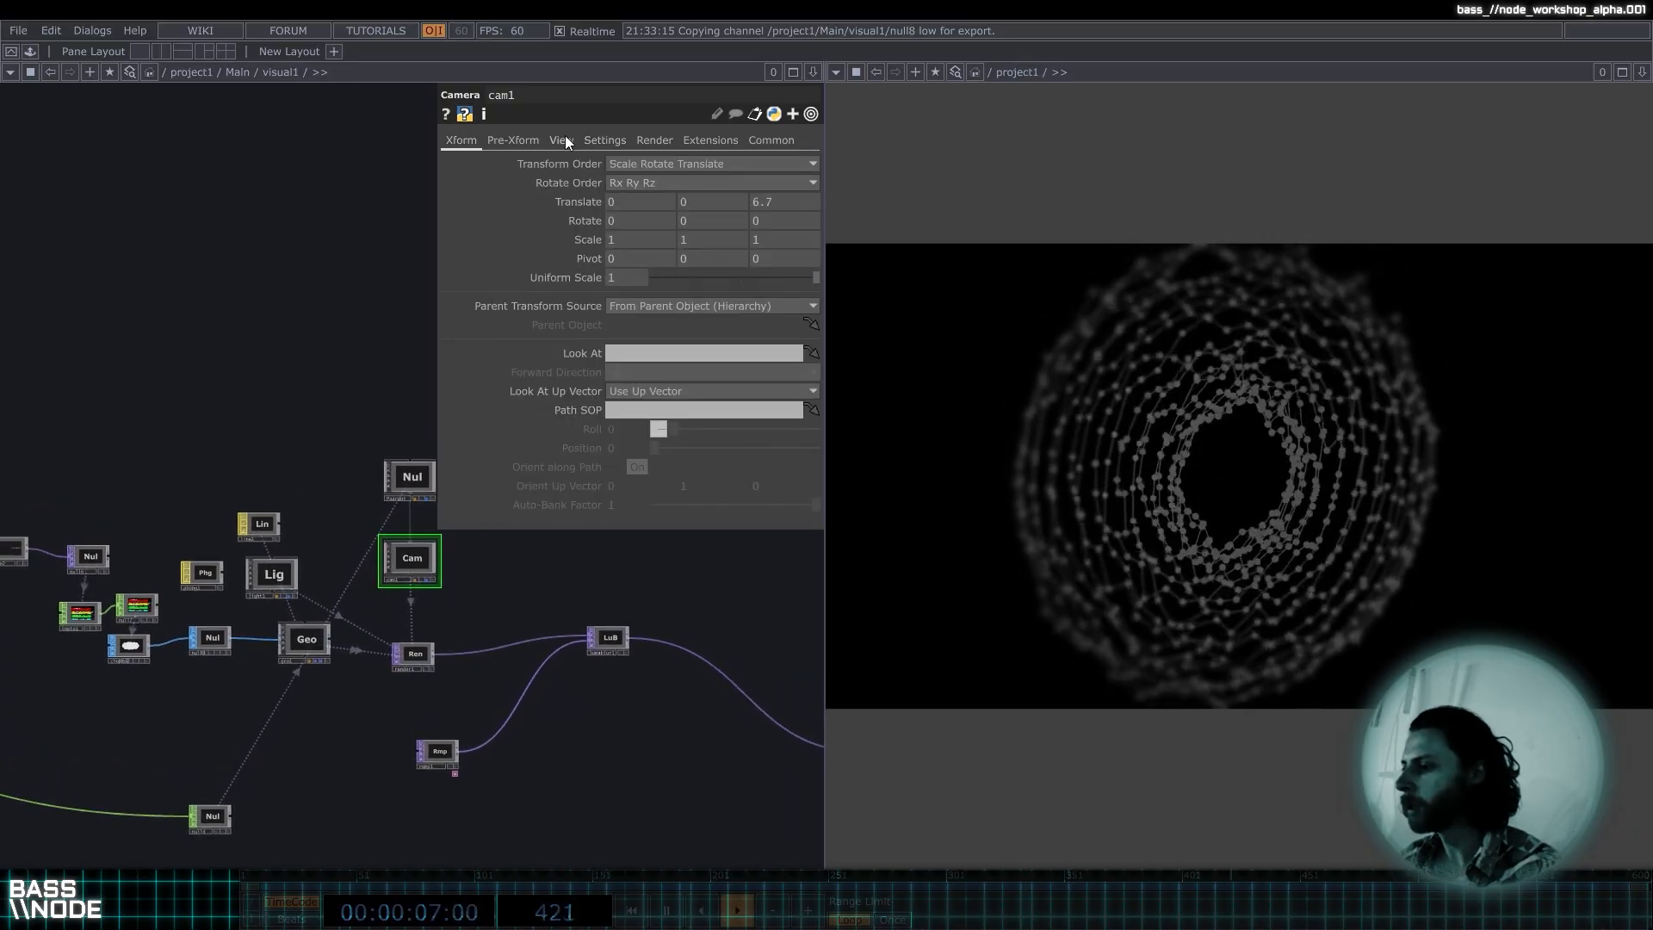
{"action": "left_click", "coordinate": [565, 137]}
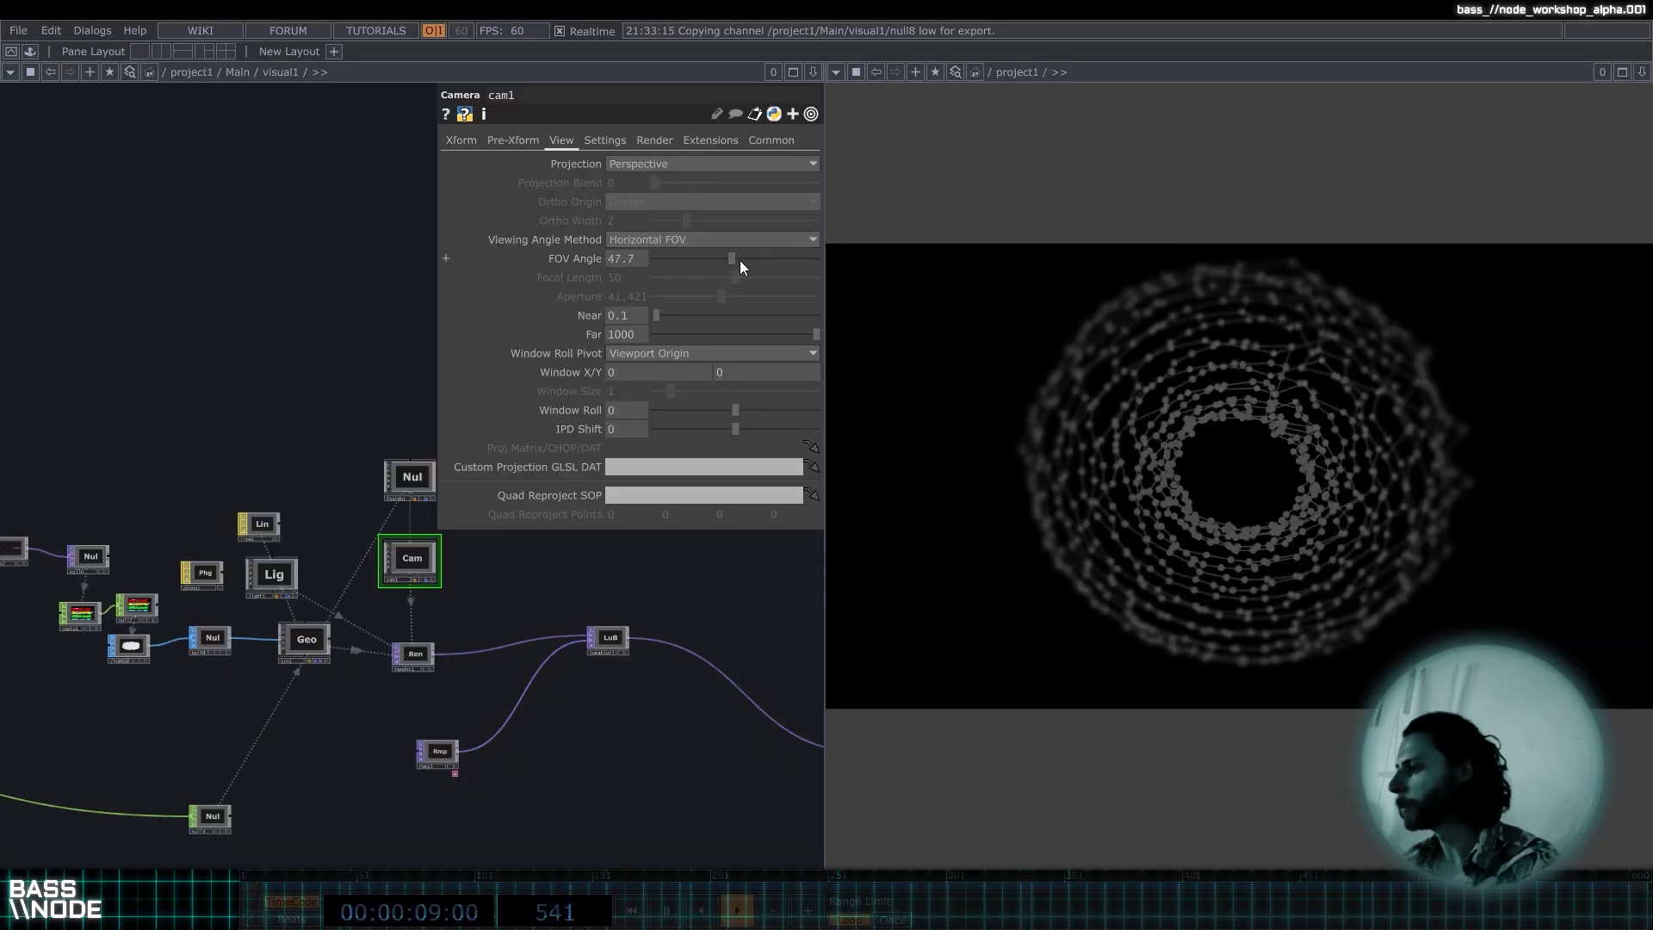
Try cam1's FOV Angle at 100, 23.9 and 48.4 to compare the torus framing.
{"action": "left_click_drag", "start_coordinate": [740, 260], "coordinate": [789, 302]}
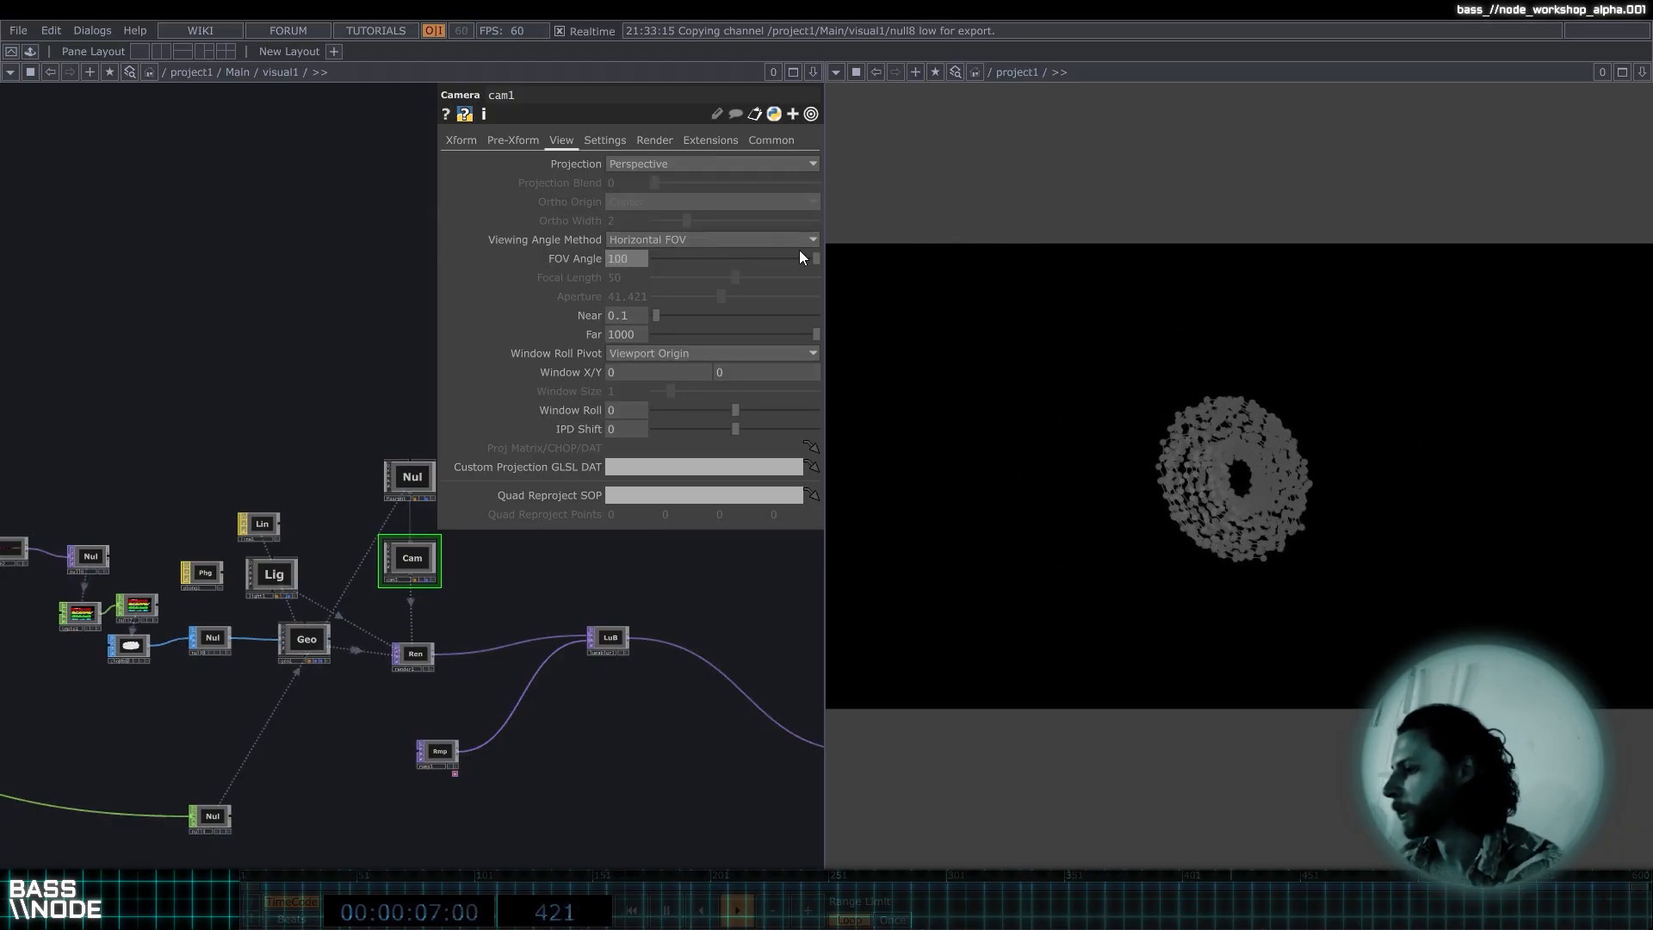
{"action": "left_click_drag", "start_coordinate": [799, 256], "coordinate": [695, 248]}
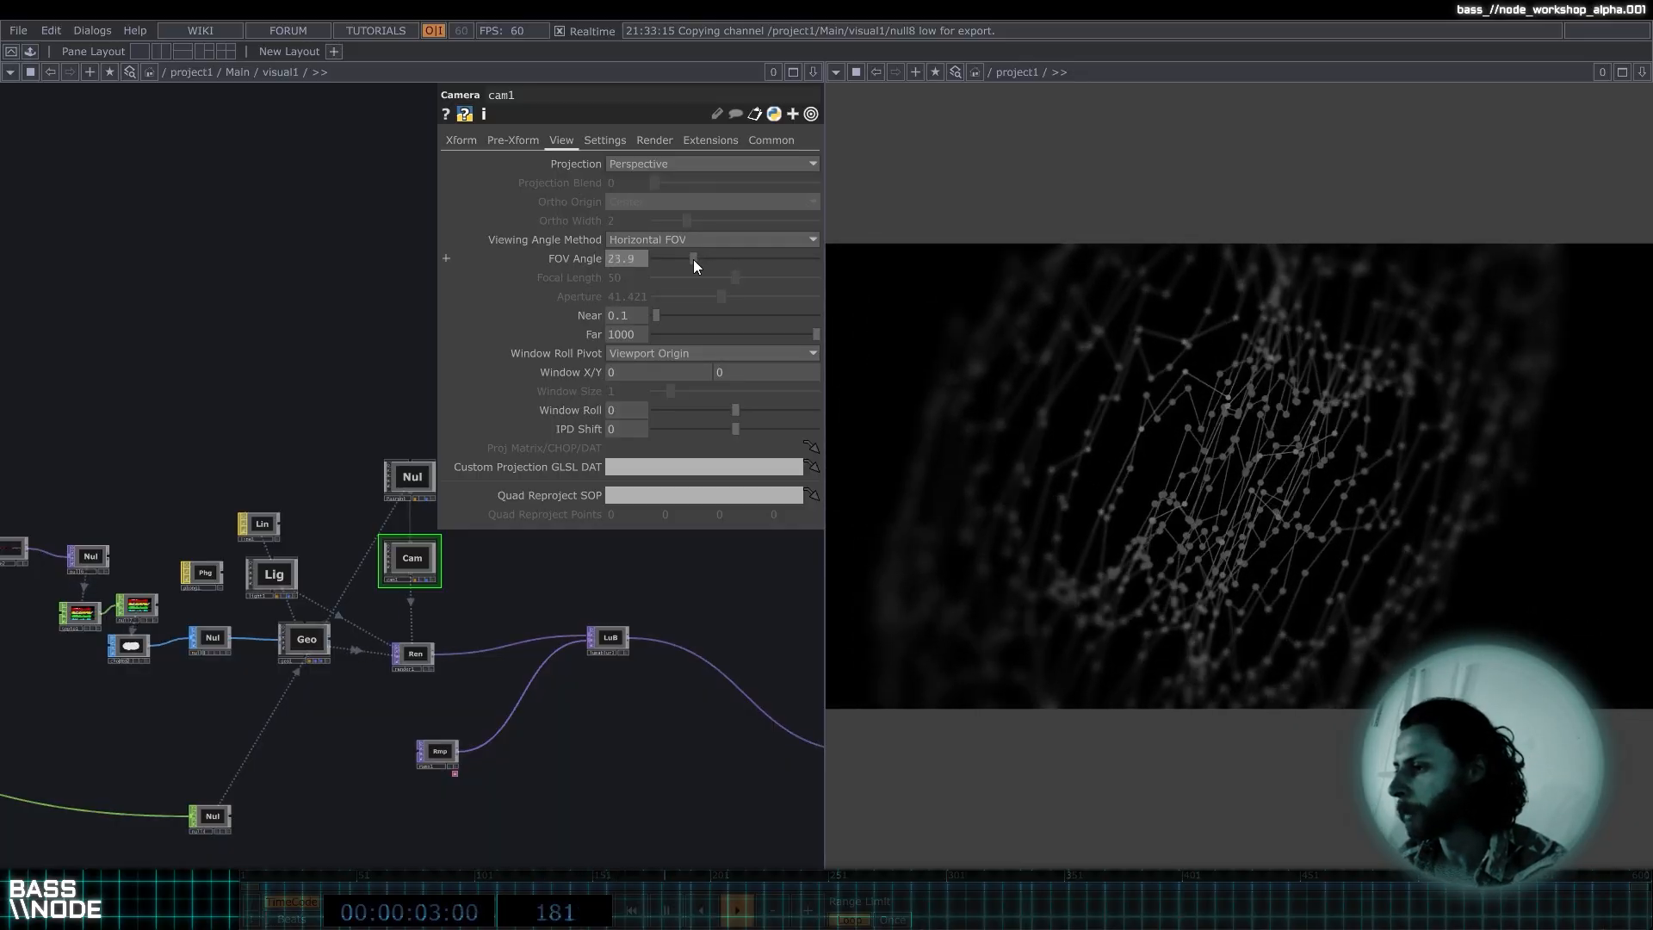
{"action": "left_click_drag", "start_coordinate": [695, 260], "coordinate": [813, 212]}
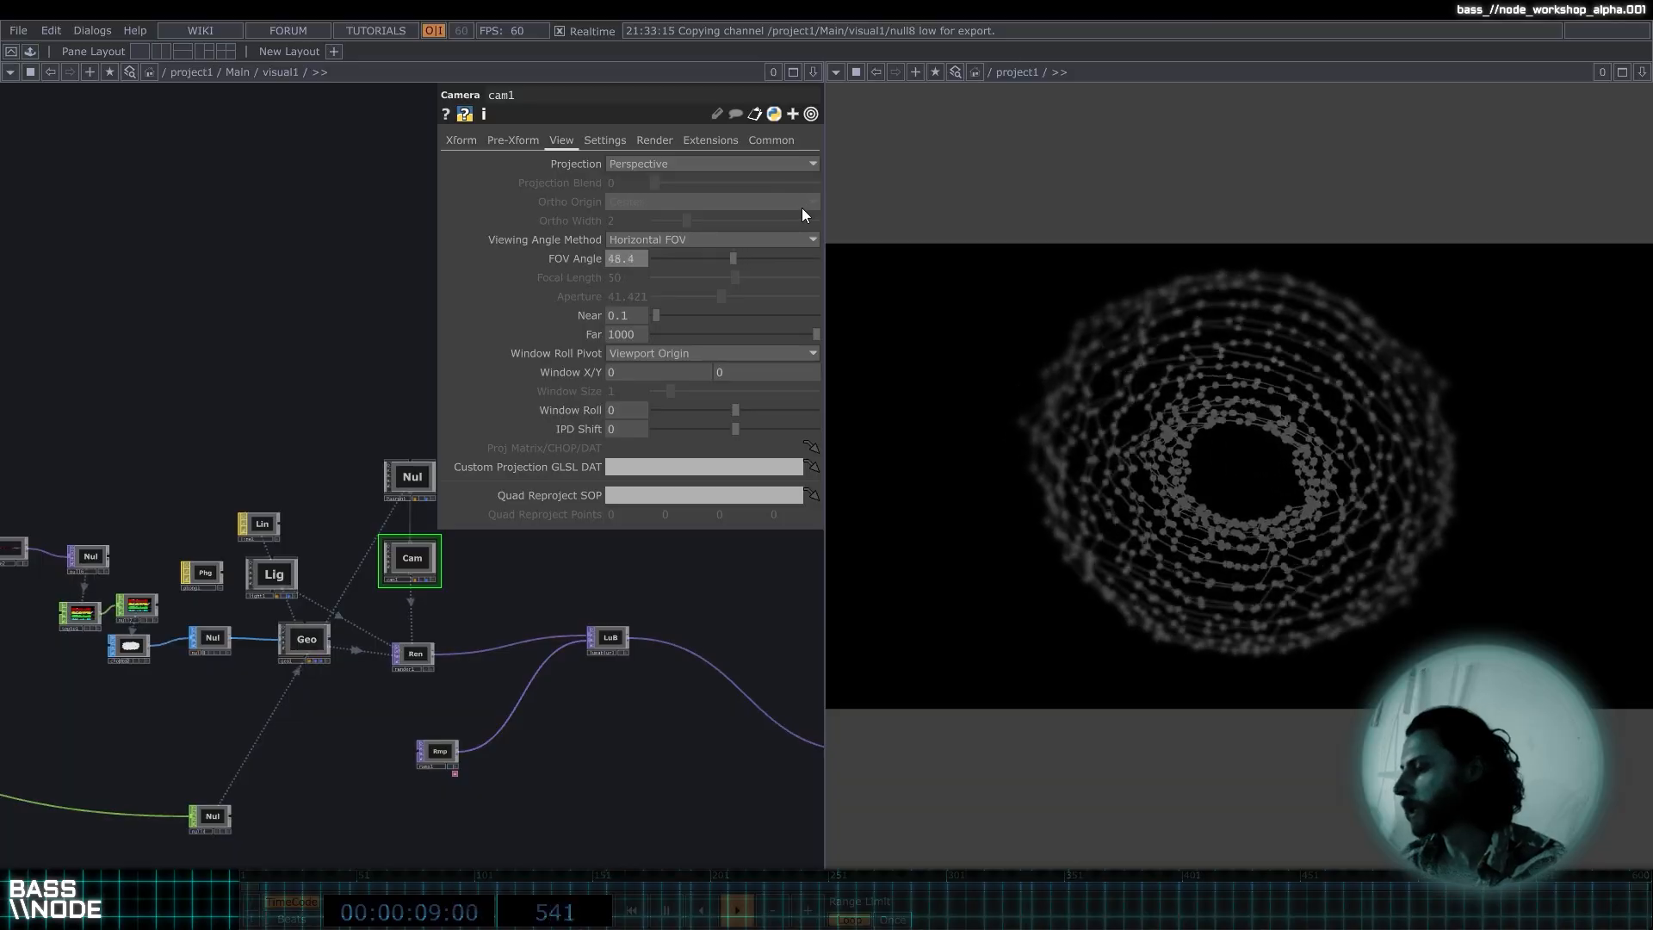
Set cam1's FOV Angle to 77.1.
{"action": "scroll", "coordinate": [738, 594], "scroll_direction": "down", "scroll_amount": 4}
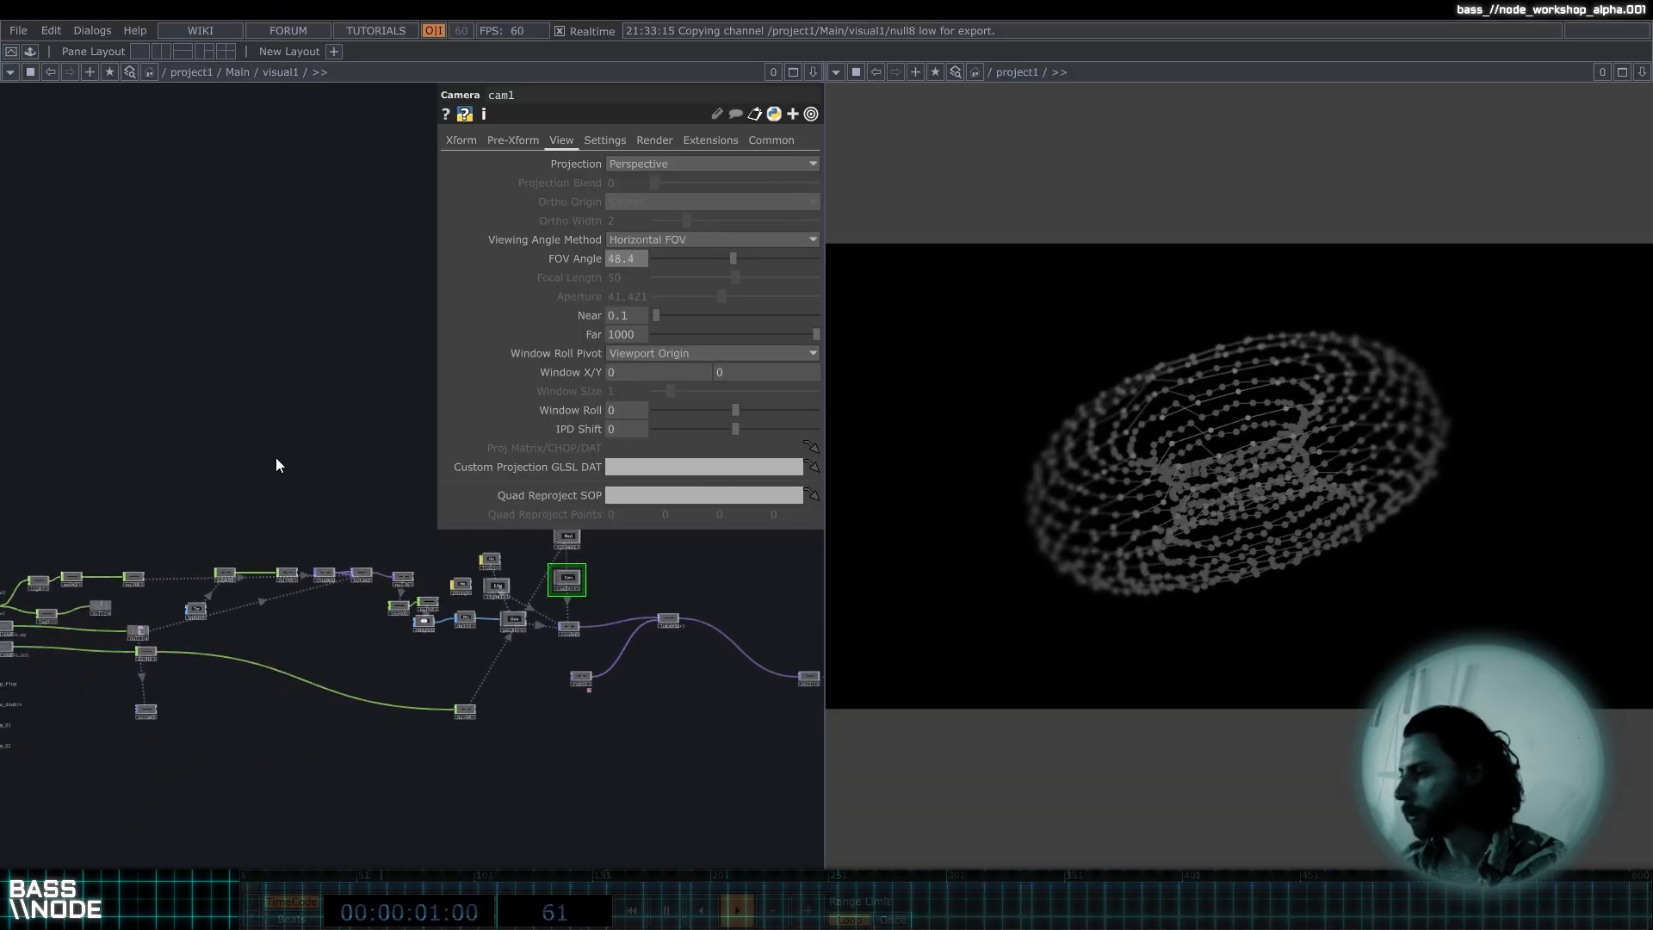
{"action": "scroll", "coordinate": [184, 495], "scroll_direction": "up", "scroll_amount": 6}
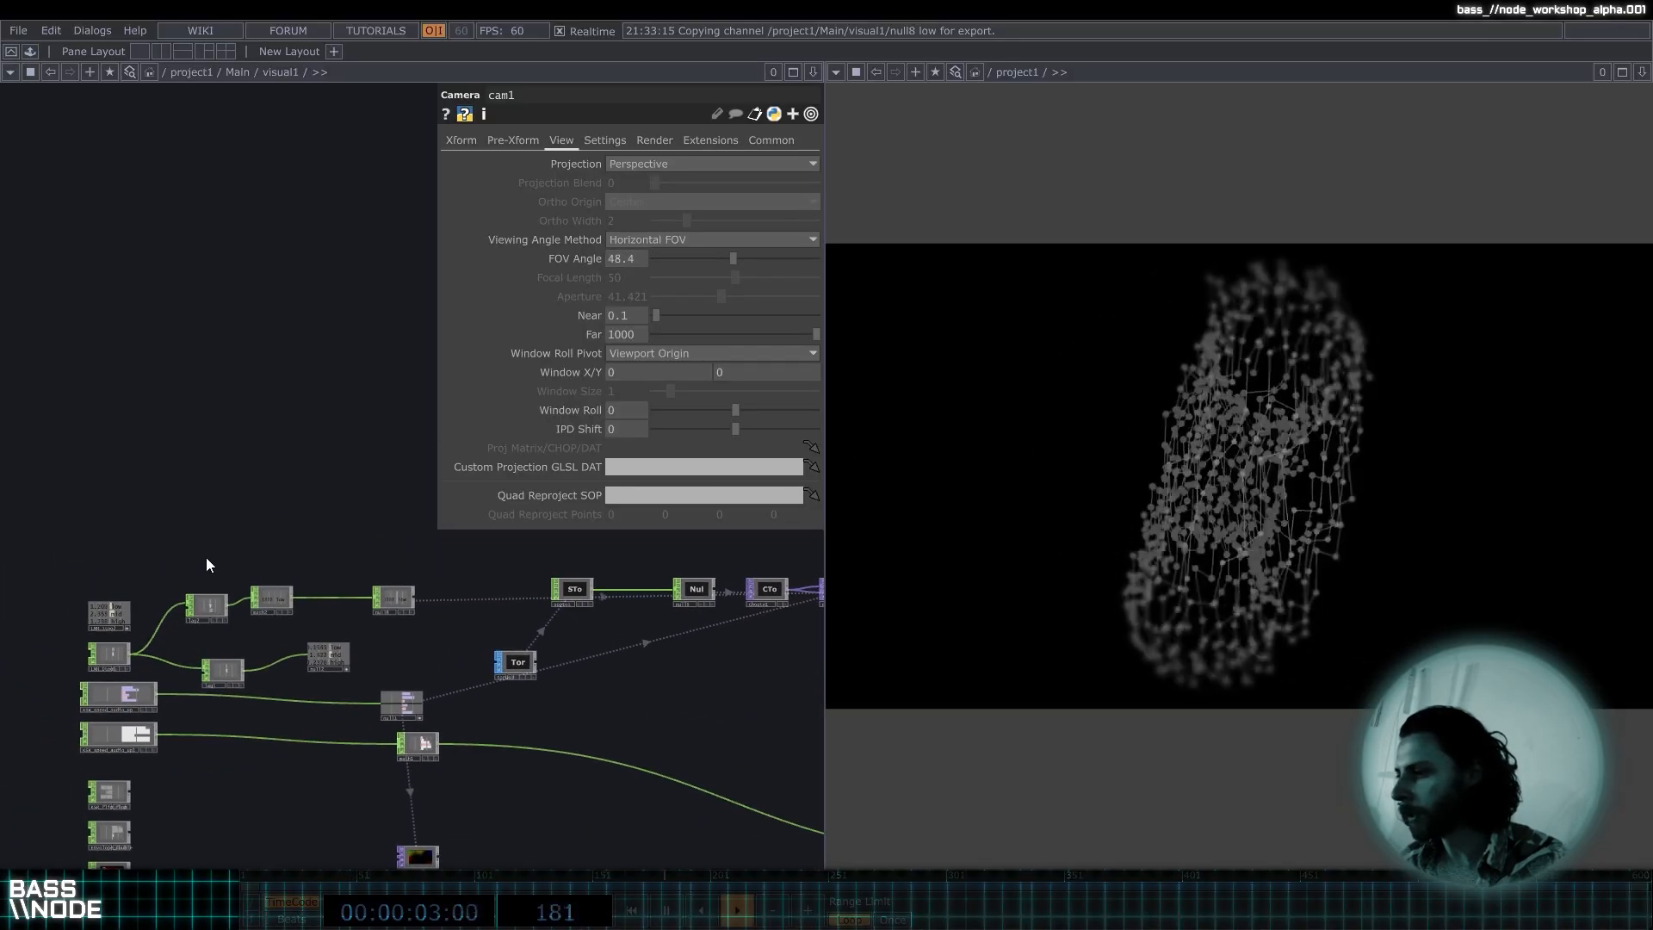
{"action": "scroll", "coordinate": [207, 565], "scroll_direction": "up", "scroll_amount": 3}
{"action": "left_click_drag", "start_coordinate": [733, 258], "coordinate": [759, 261]}
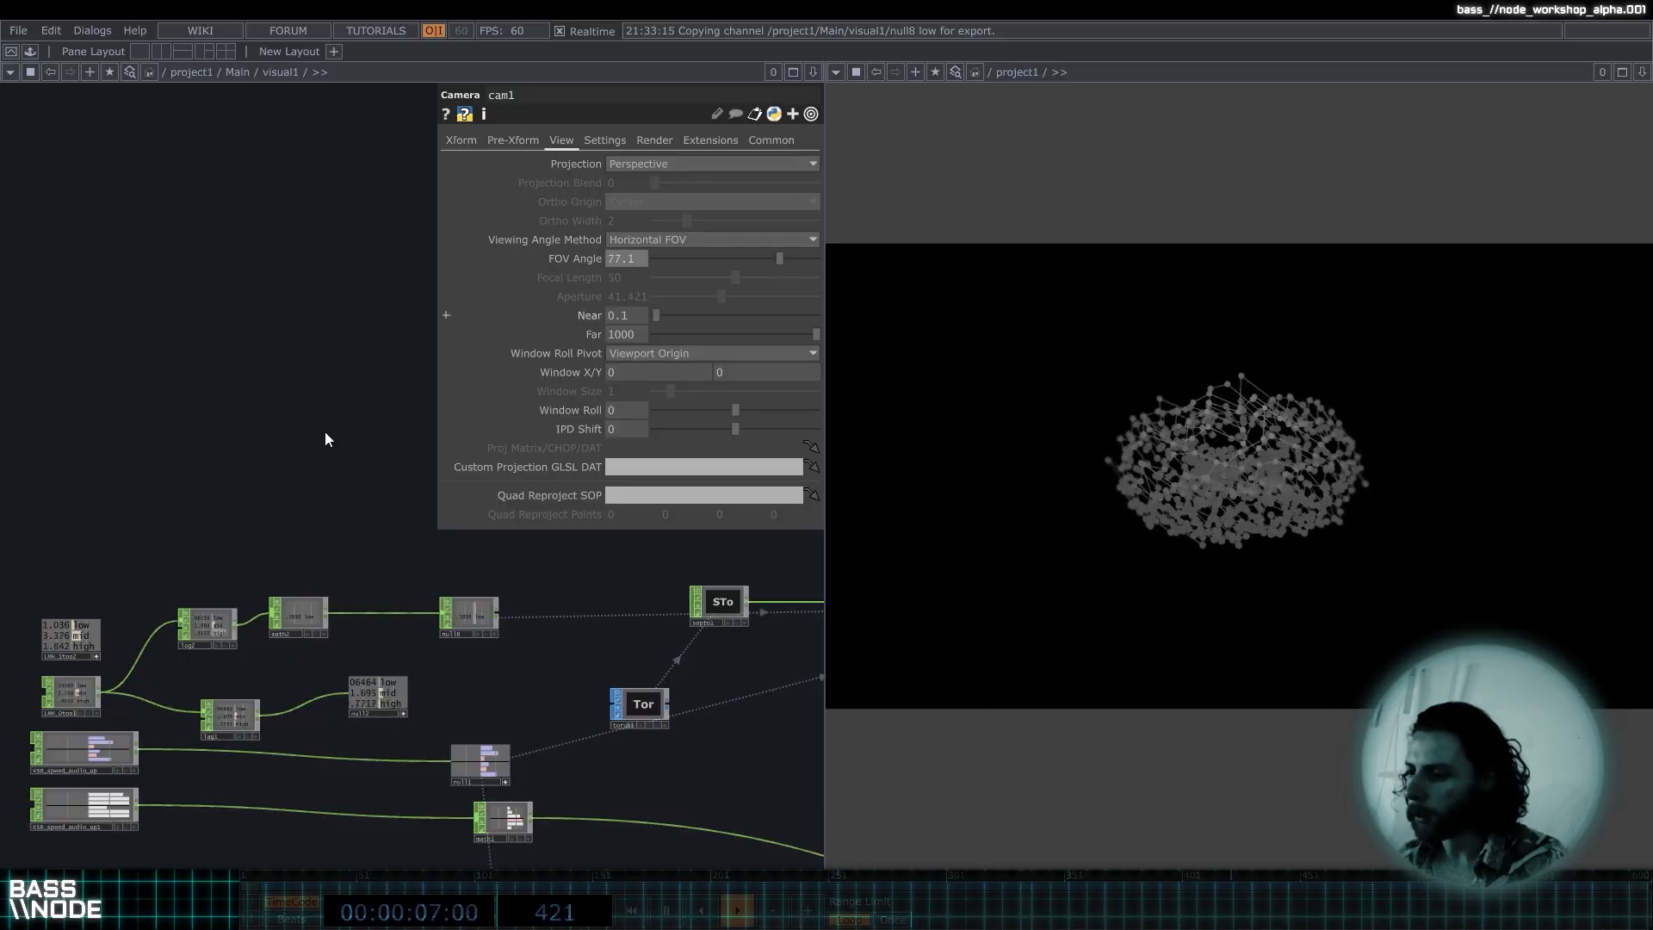
Select math2 and null8 together and move them slightly up beside lag2.
{"action": "left_click_drag", "start_coordinate": [294, 417], "coordinate": [235, 336]}
{"action": "scroll", "coordinate": [169, 541], "scroll_direction": "up", "scroll_amount": 3}
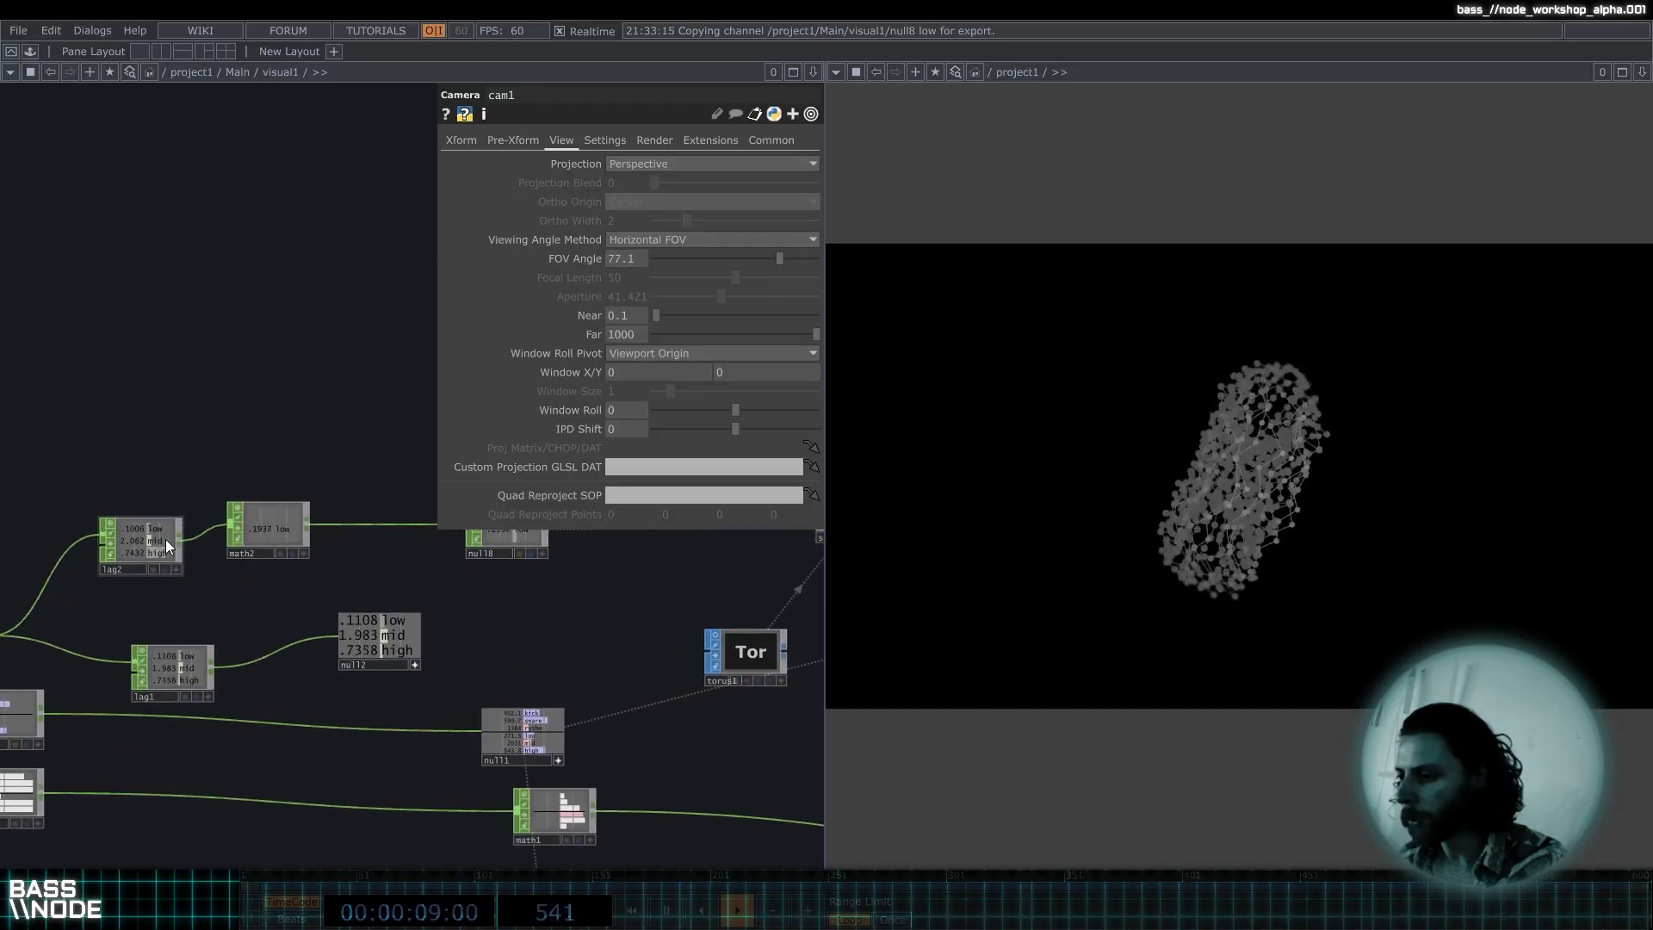
{"action": "left_click_drag", "start_coordinate": [167, 541], "coordinate": [166, 510]}
{"action": "left_click_drag", "start_coordinate": [225, 418], "coordinate": [163, 417]}
{"action": "right_click_drag", "start_coordinate": [164, 415], "coordinate": [386, 549]}
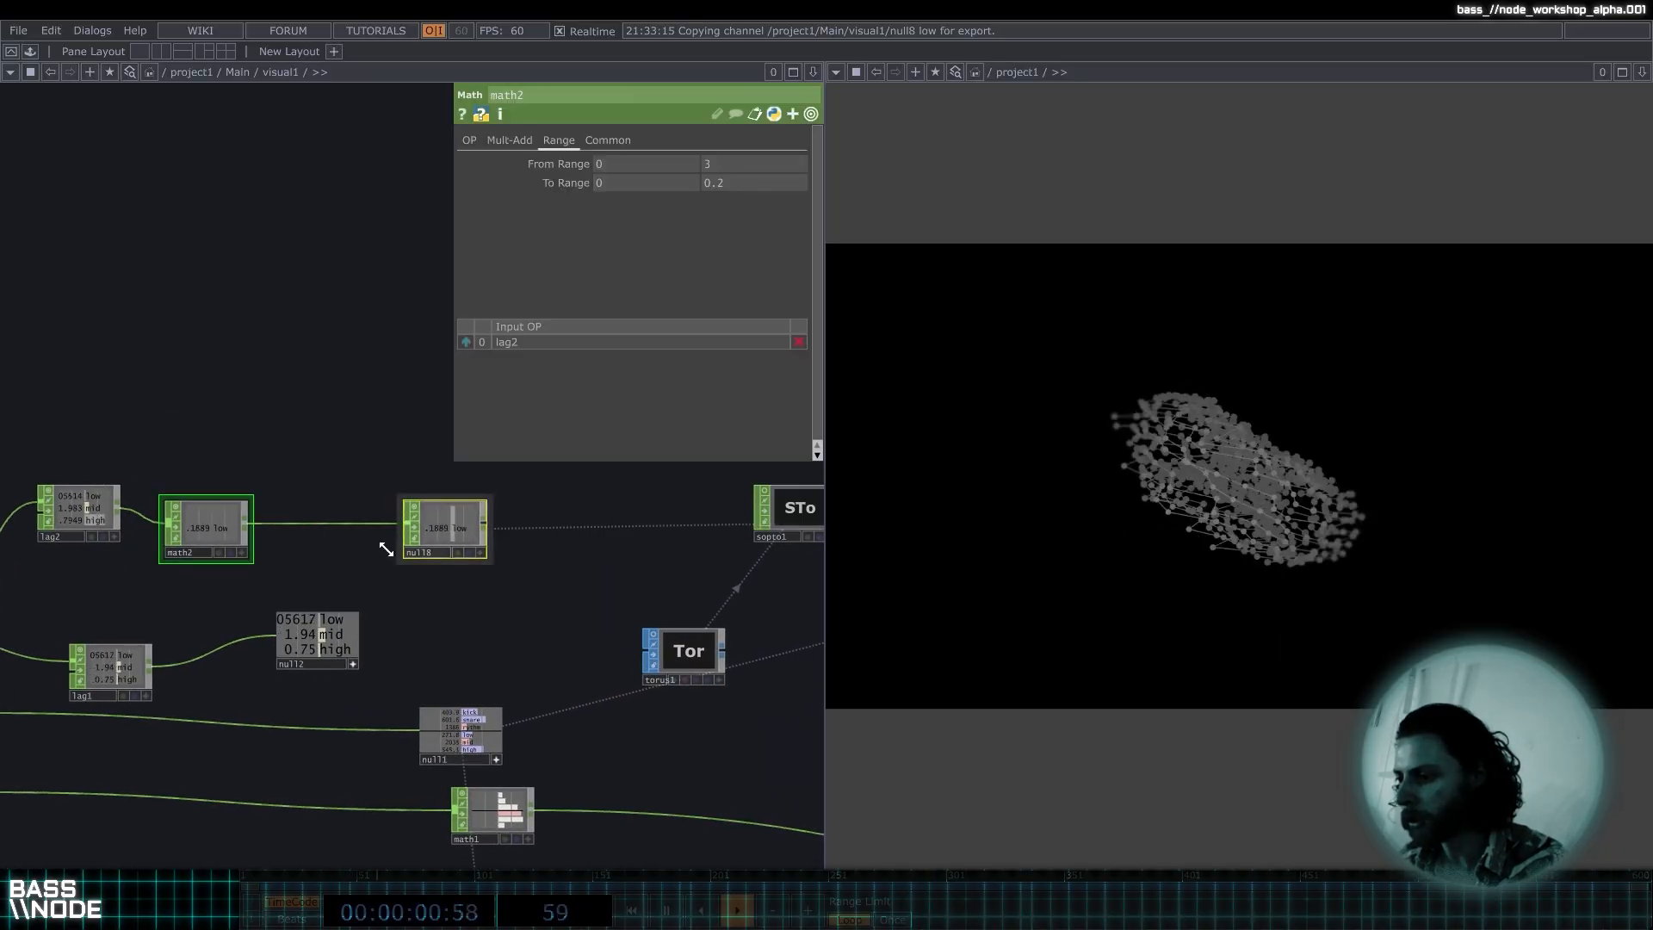
{"action": "left_click_drag", "start_coordinate": [218, 535], "coordinate": [251, 504]}
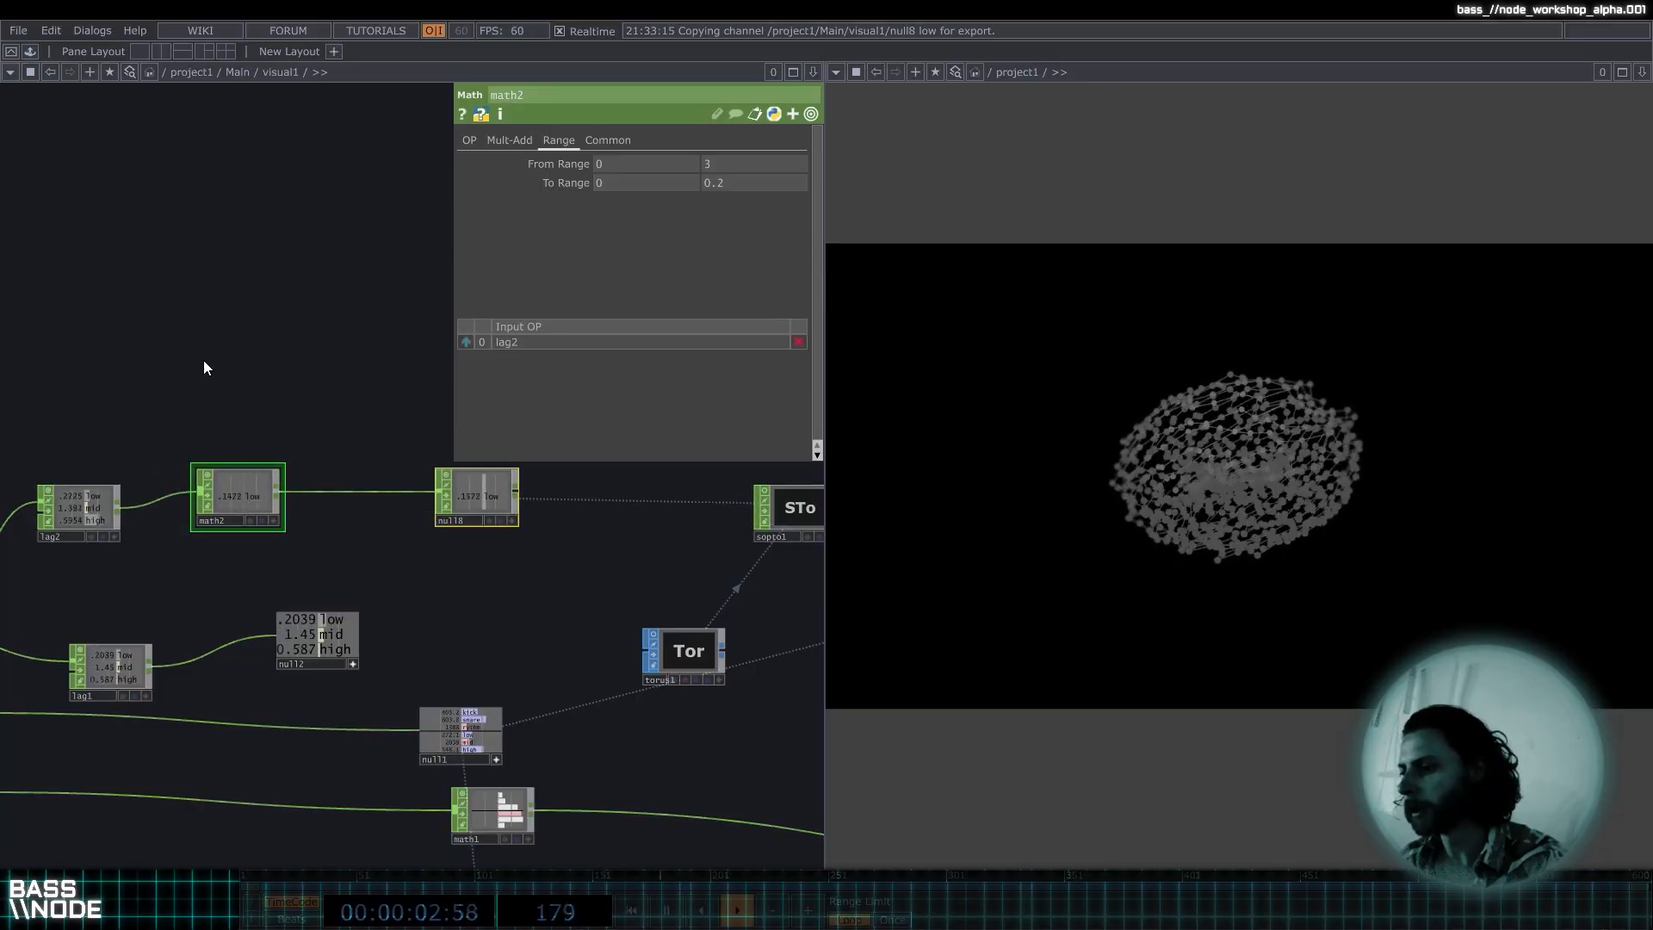
Duplicate math2 and null8 with their lag2 connection and place the copies above the originals.
{"action": "right_click_drag", "start_coordinate": [188, 384], "coordinate": [549, 539]}
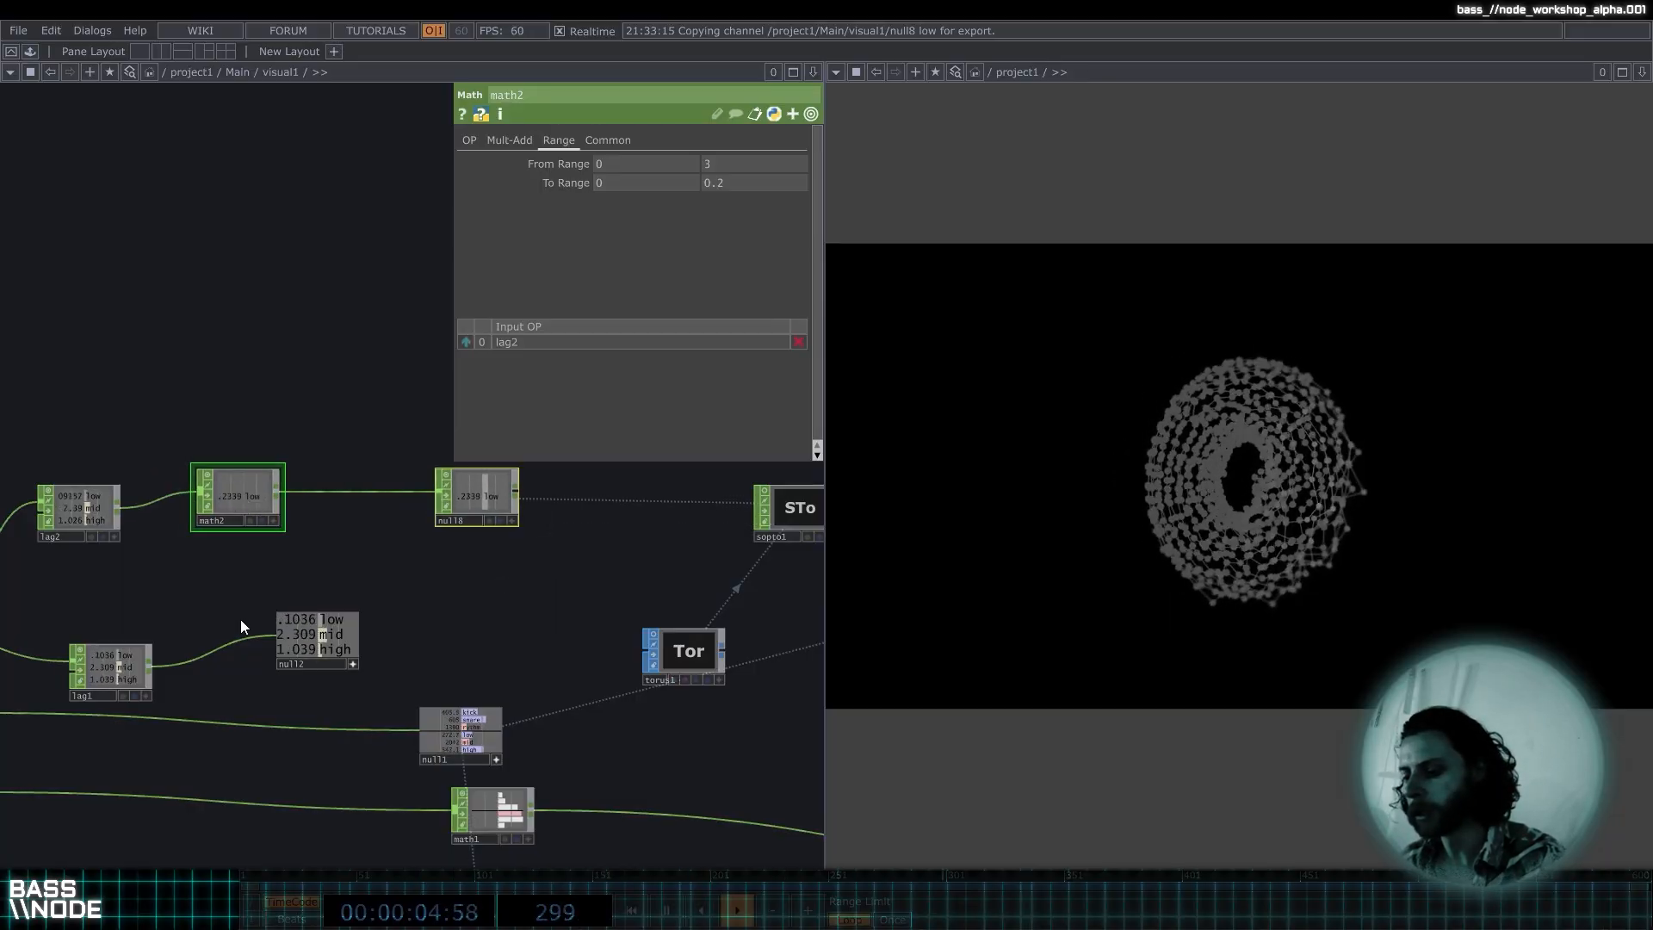
{"action": "key", "text": "ctrl+c"}
{"action": "key", "text": "ctrl+v"}
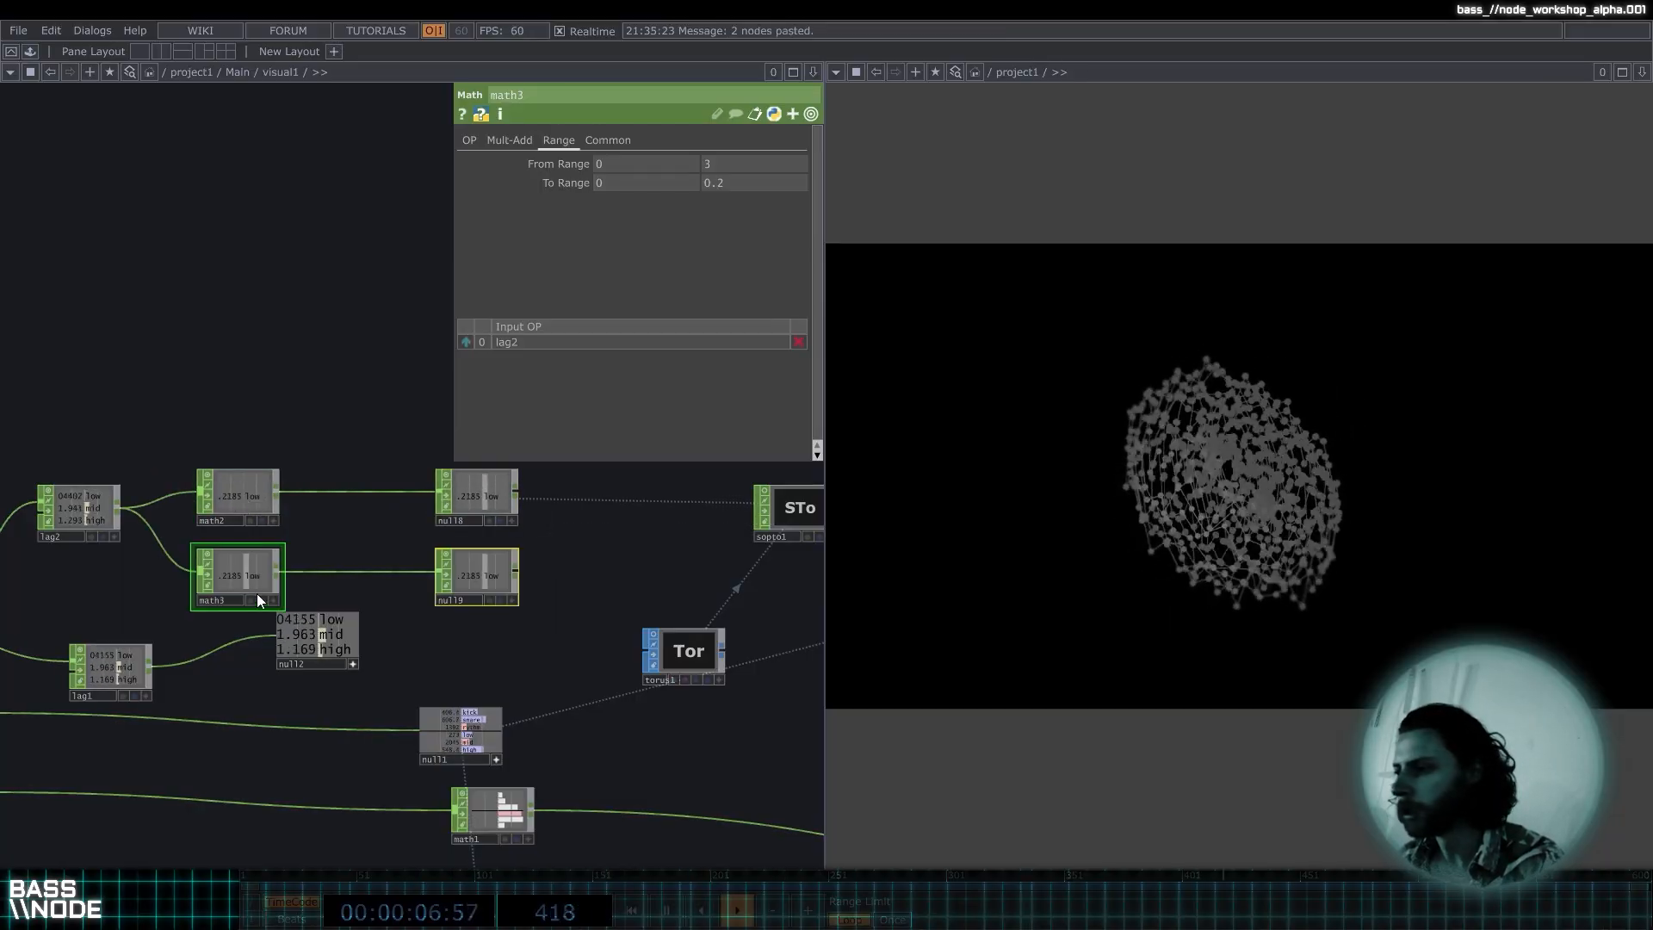
{"action": "left_click_drag", "start_coordinate": [257, 593], "coordinate": [255, 407]}
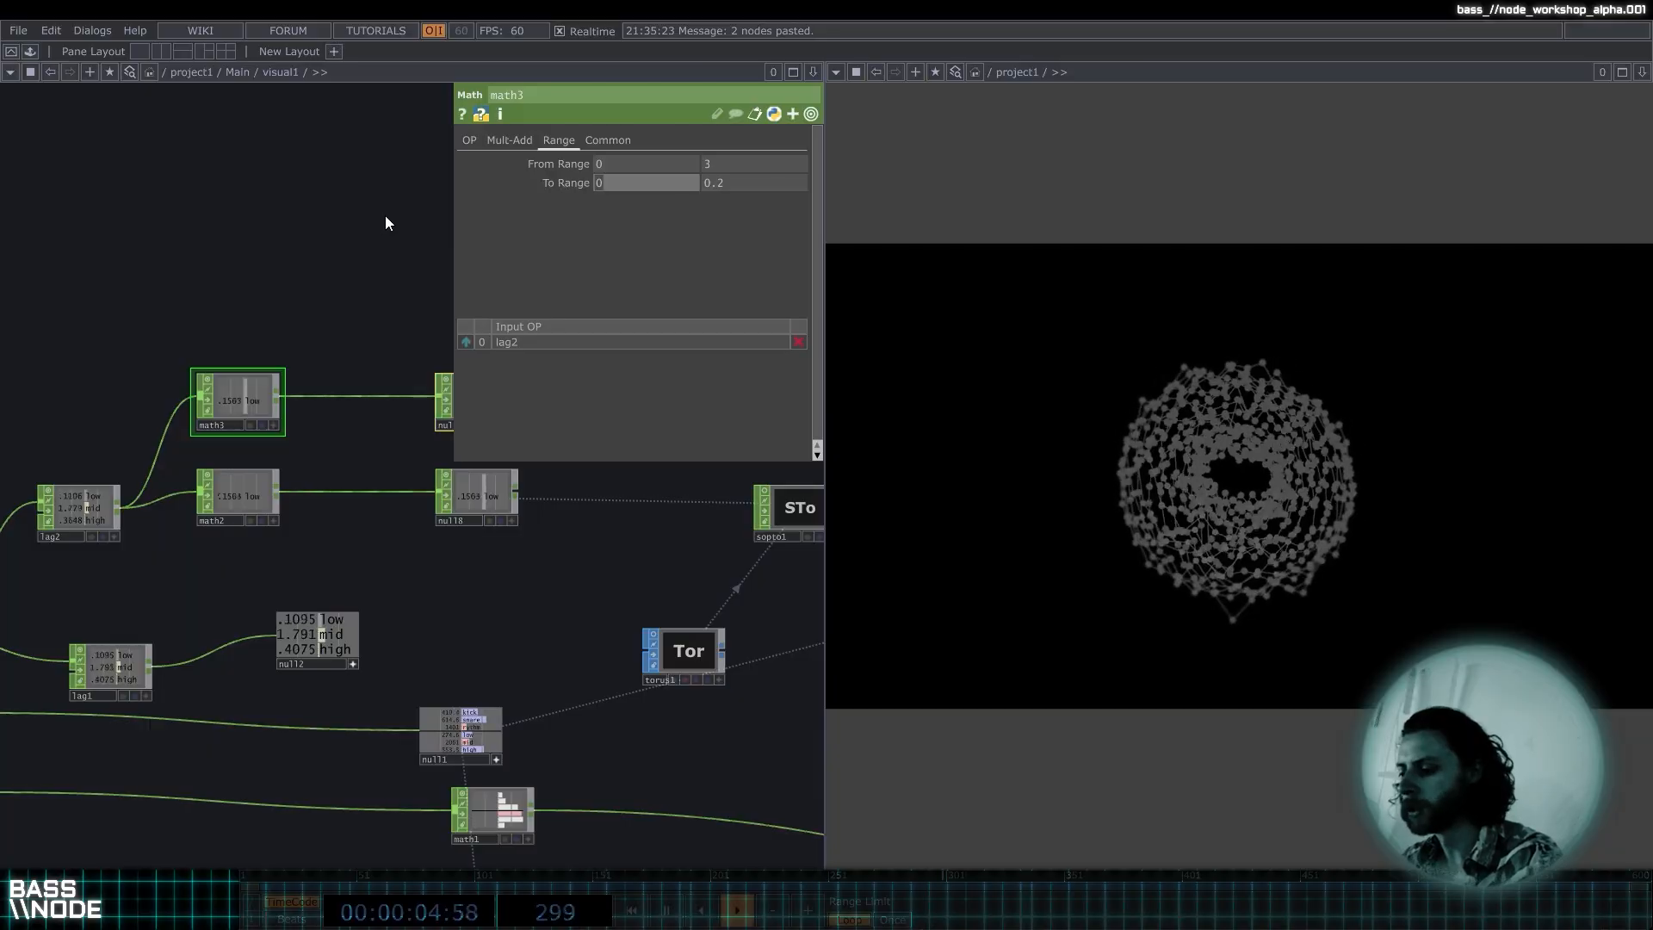
Set the To Range of math3 to 40 and 70.
{"action": "type", "text": "40"}
{"action": "key", "text": "Tab"}
{"action": "type", "text": "7"}
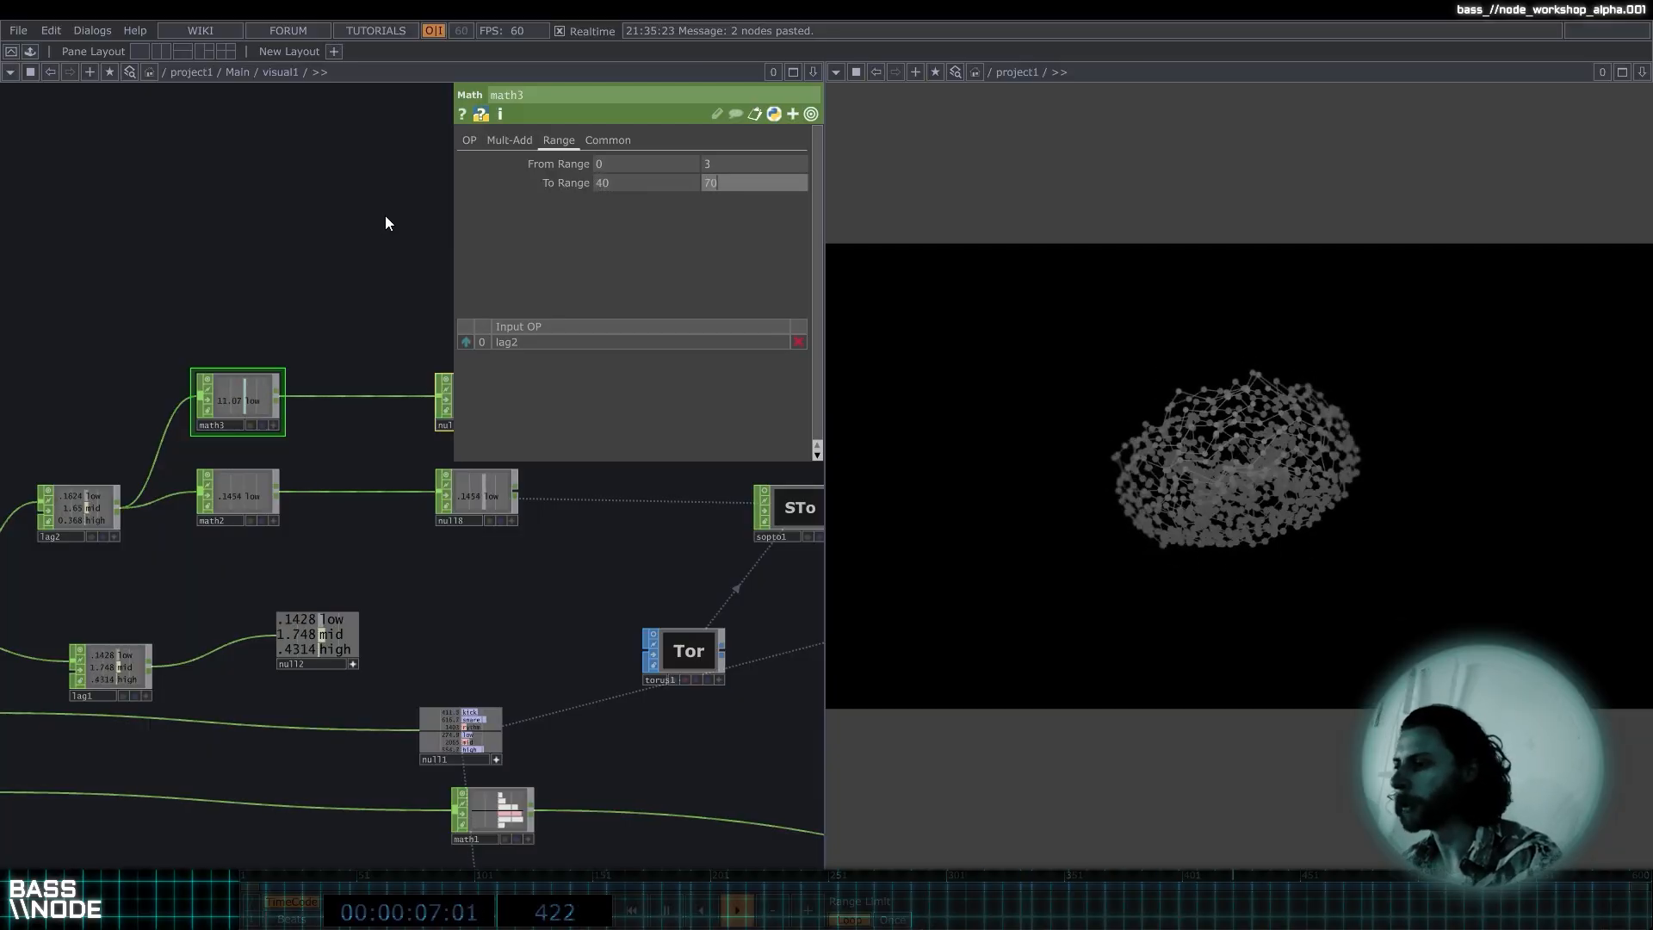
{"action": "type", "text": "0"}
{"action": "key", "text": "Return"}
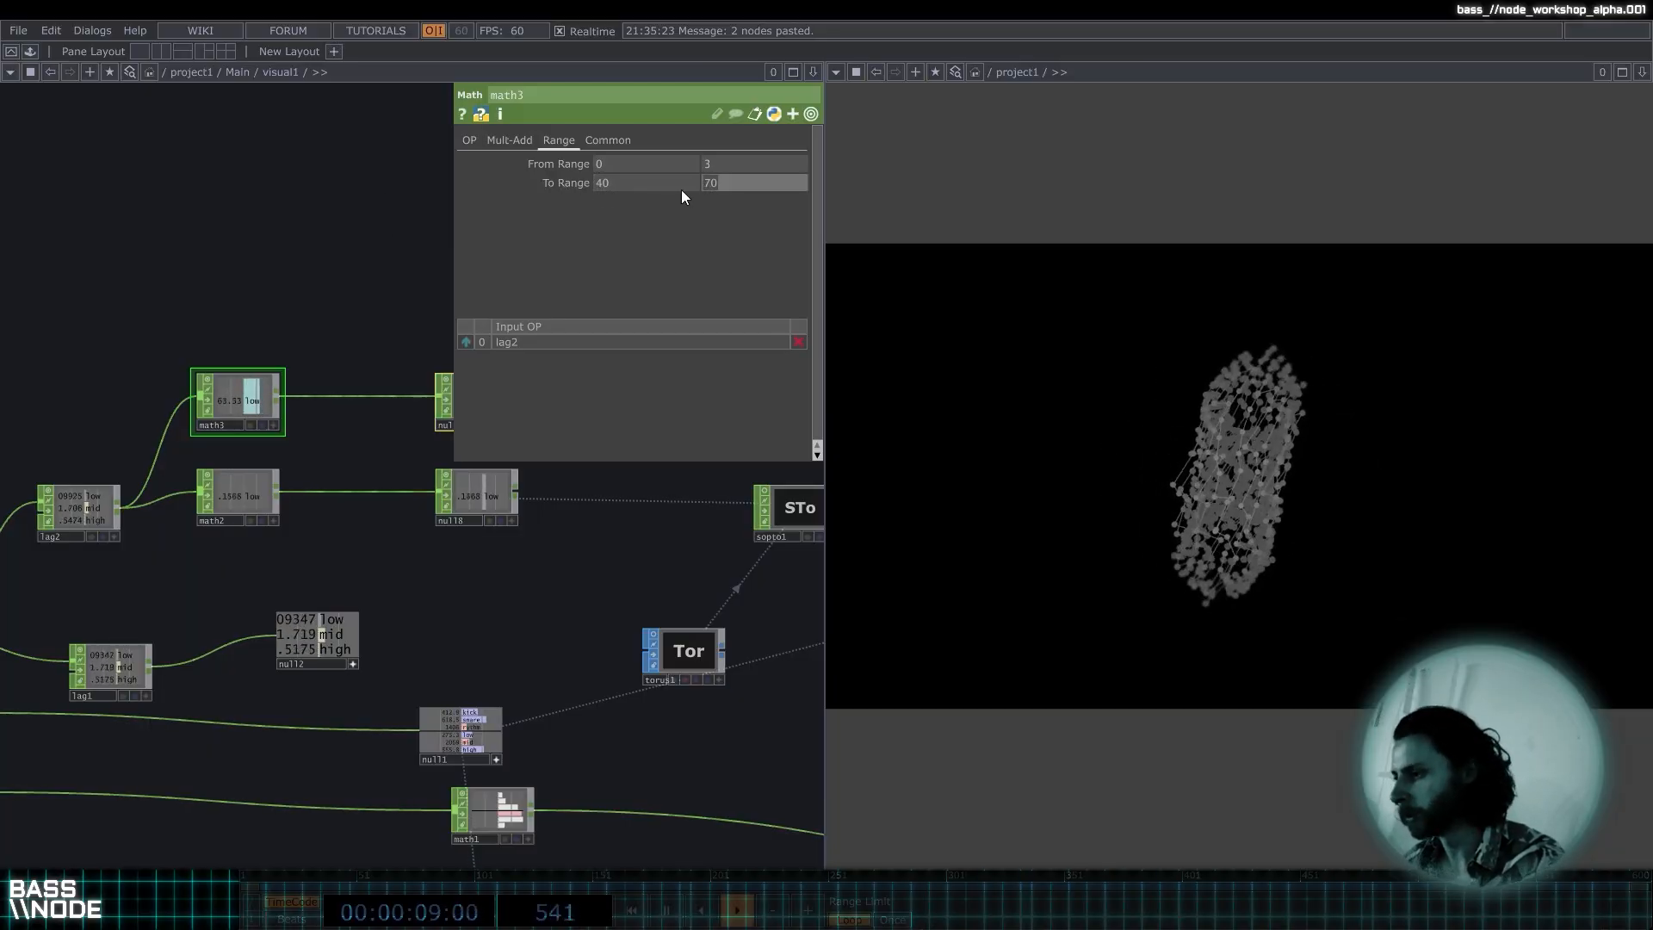
Activate the viewer of null9 so its low channel can be picked up for export.
{"action": "left_click_drag", "start_coordinate": [344, 233], "coordinate": [140, 251]}
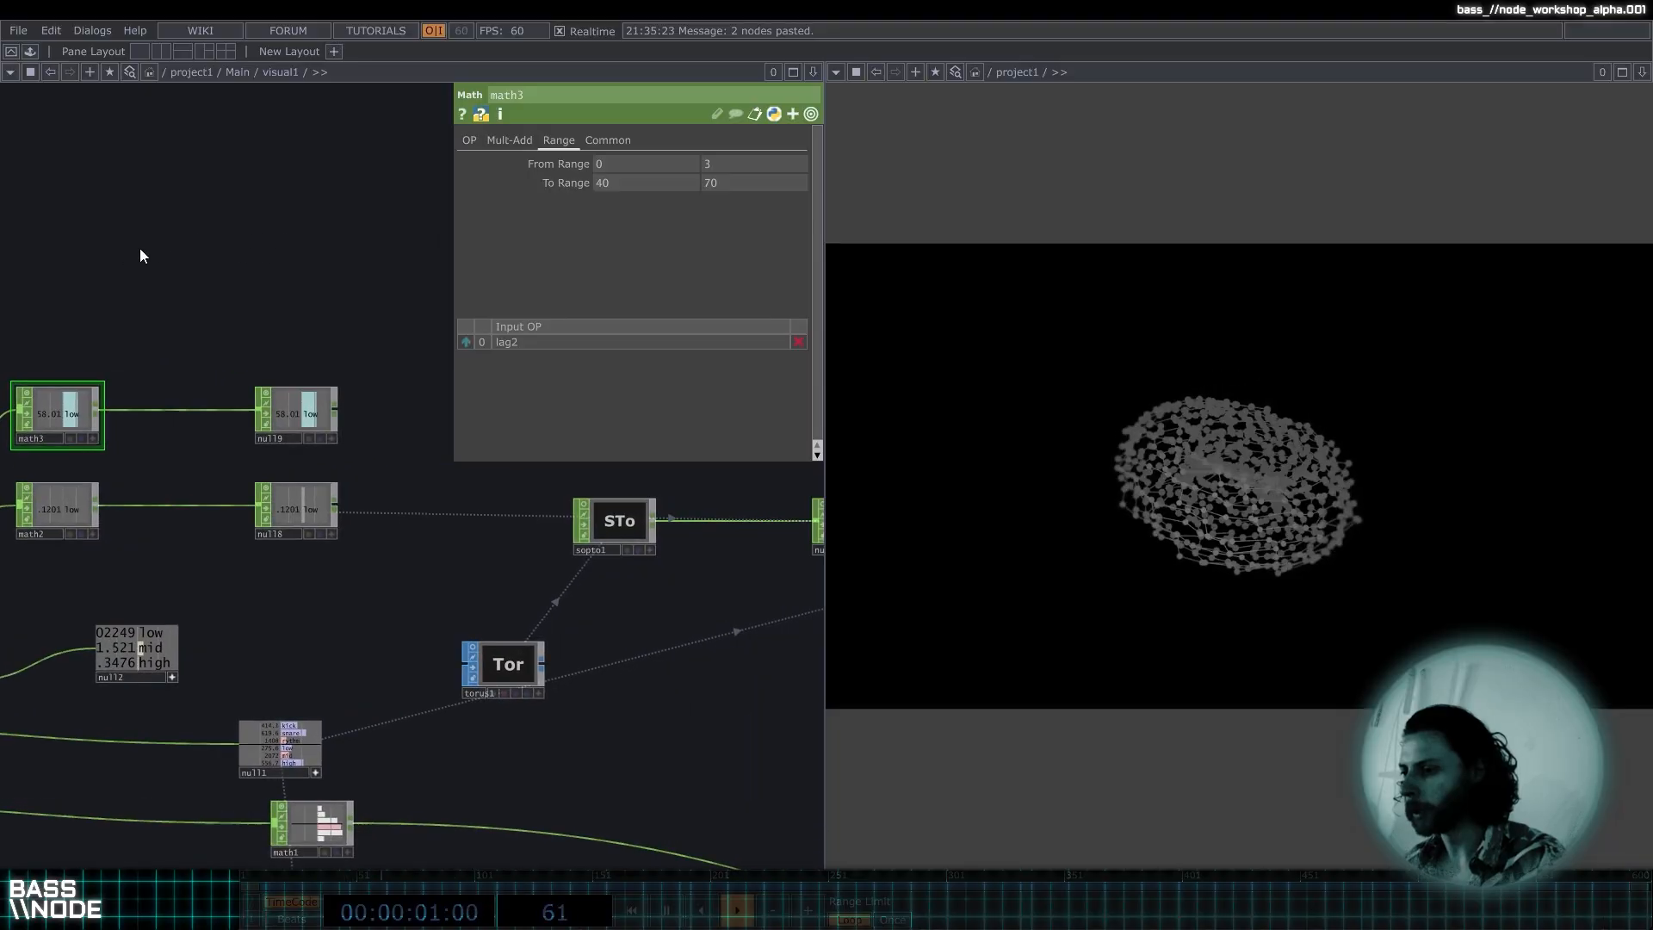
{"action": "left_click_drag", "start_coordinate": [281, 407], "coordinate": [203, 287]}
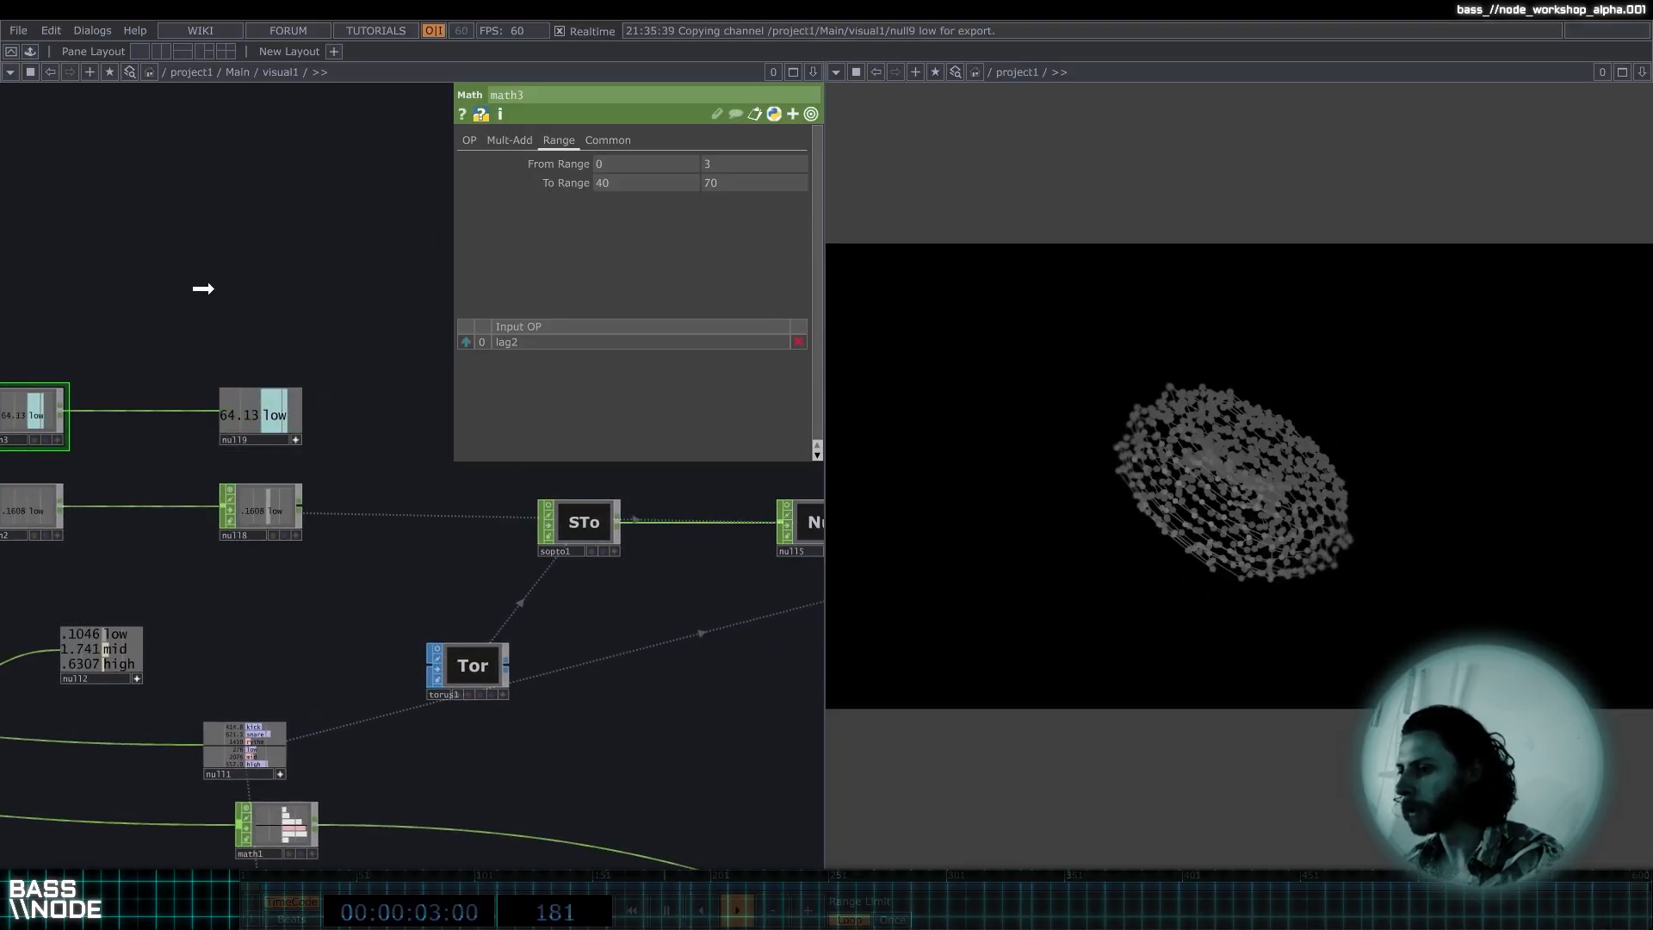
{"action": "scroll", "coordinate": [204, 288], "scroll_direction": "down", "scroll_amount": 5}
{"action": "scroll", "coordinate": [331, 270], "scroll_direction": "up", "scroll_amount": 8}
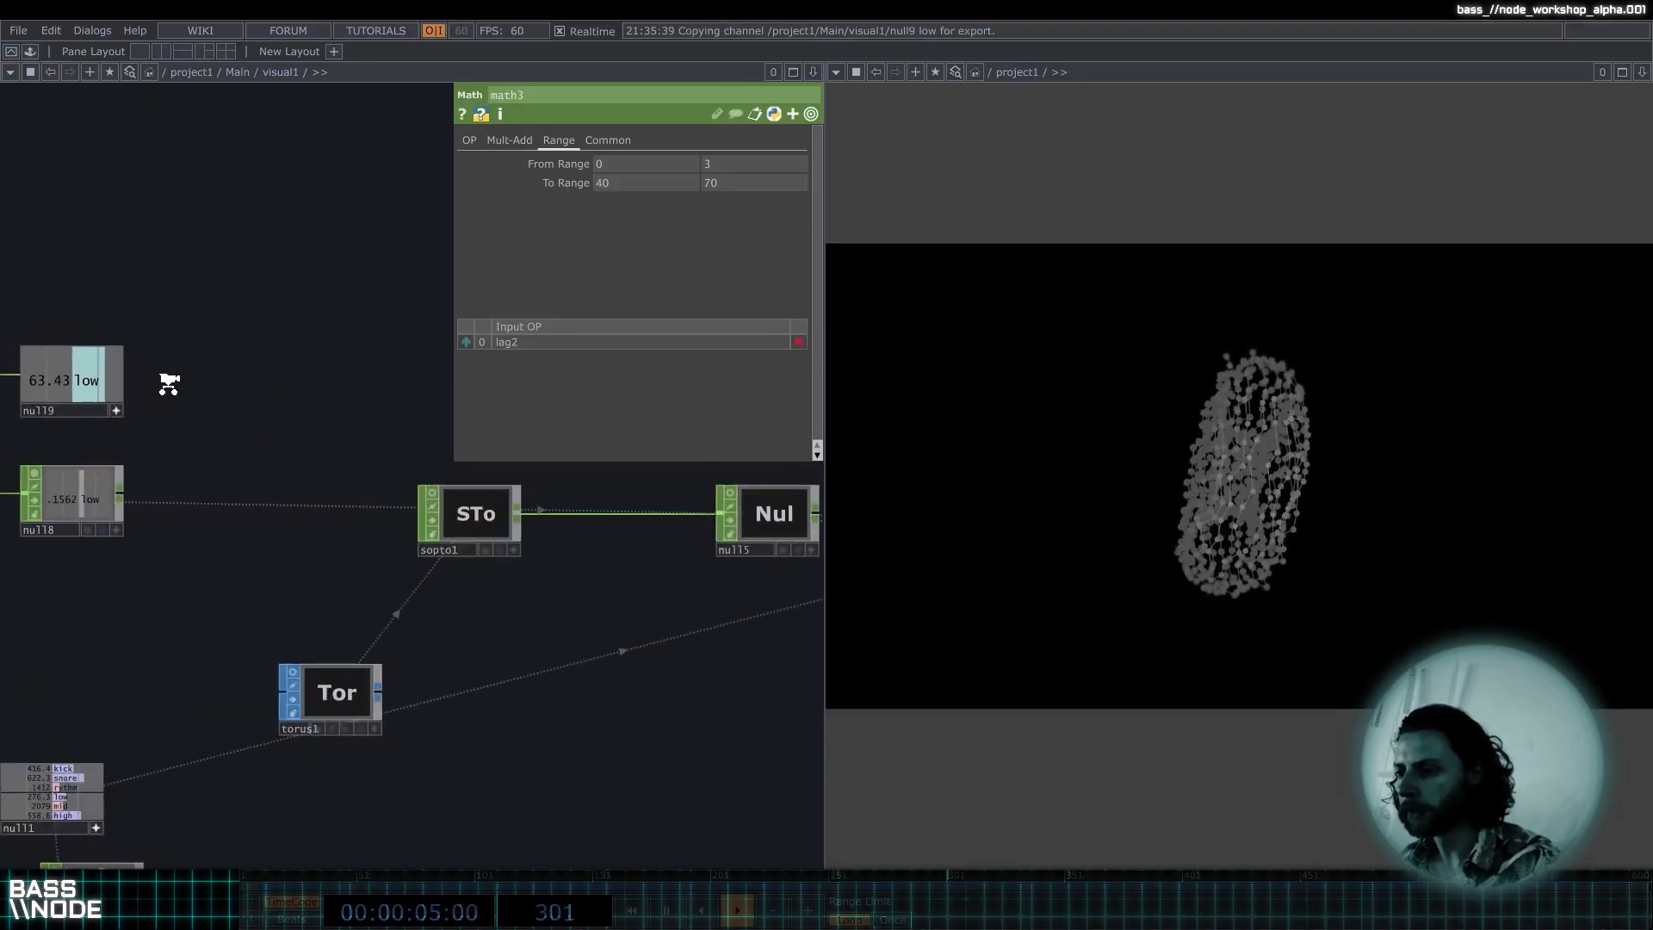
{"action": "left_click_drag", "start_coordinate": [280, 428], "coordinate": [444, 421]}
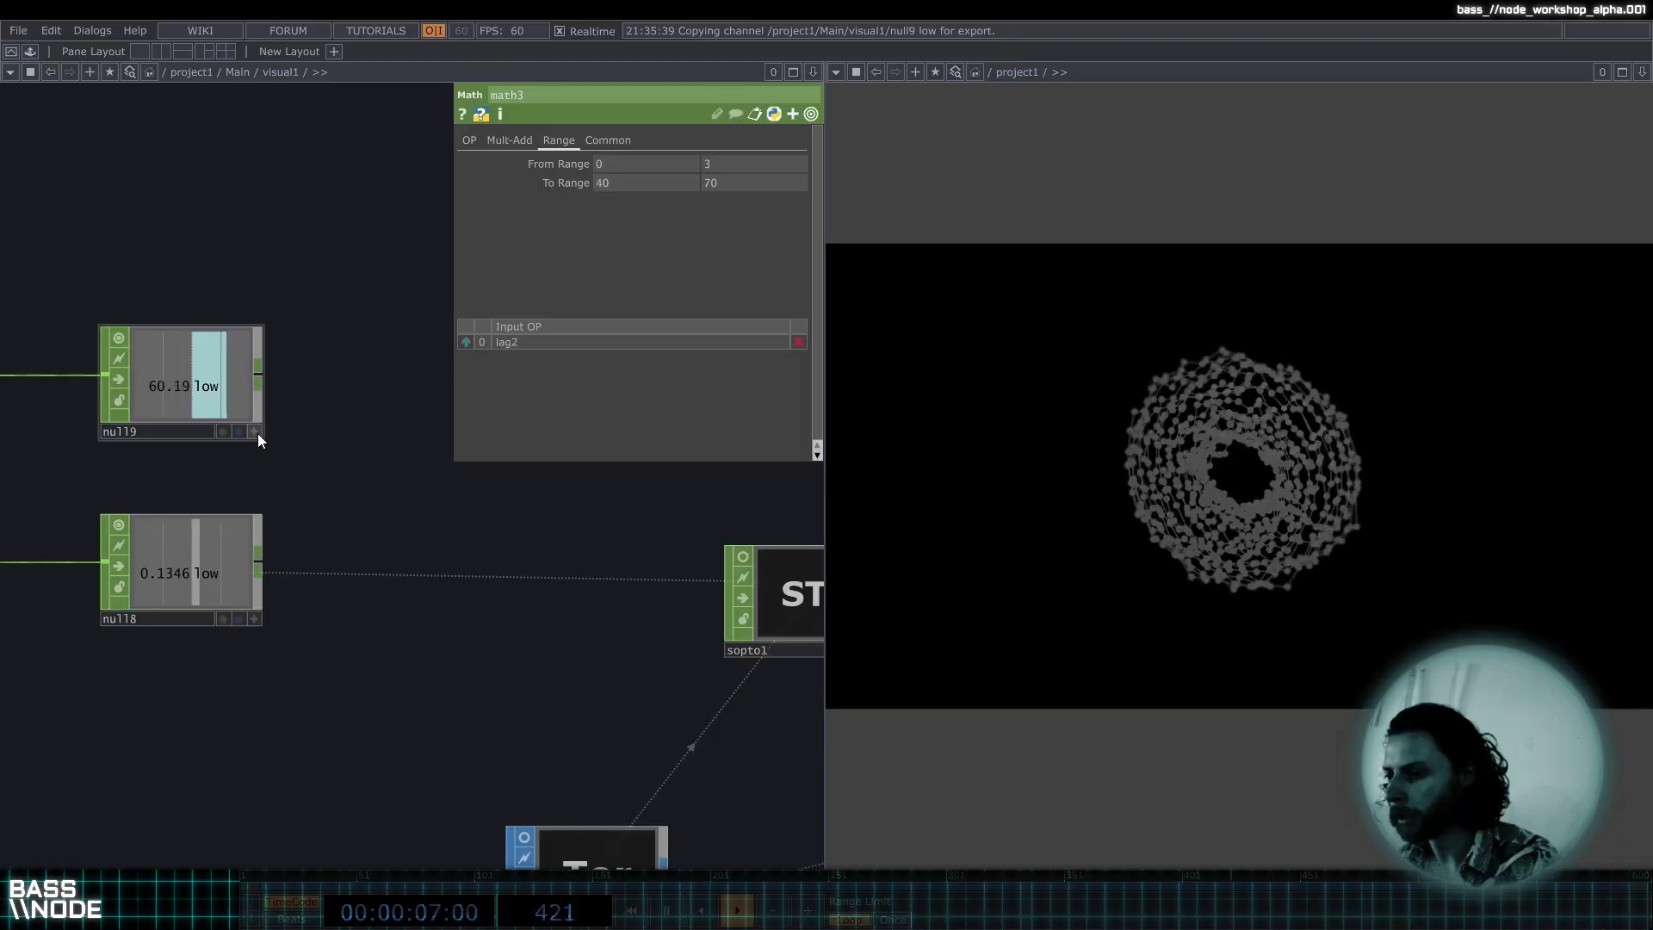
{"action": "left_click", "coordinate": [257, 433]}
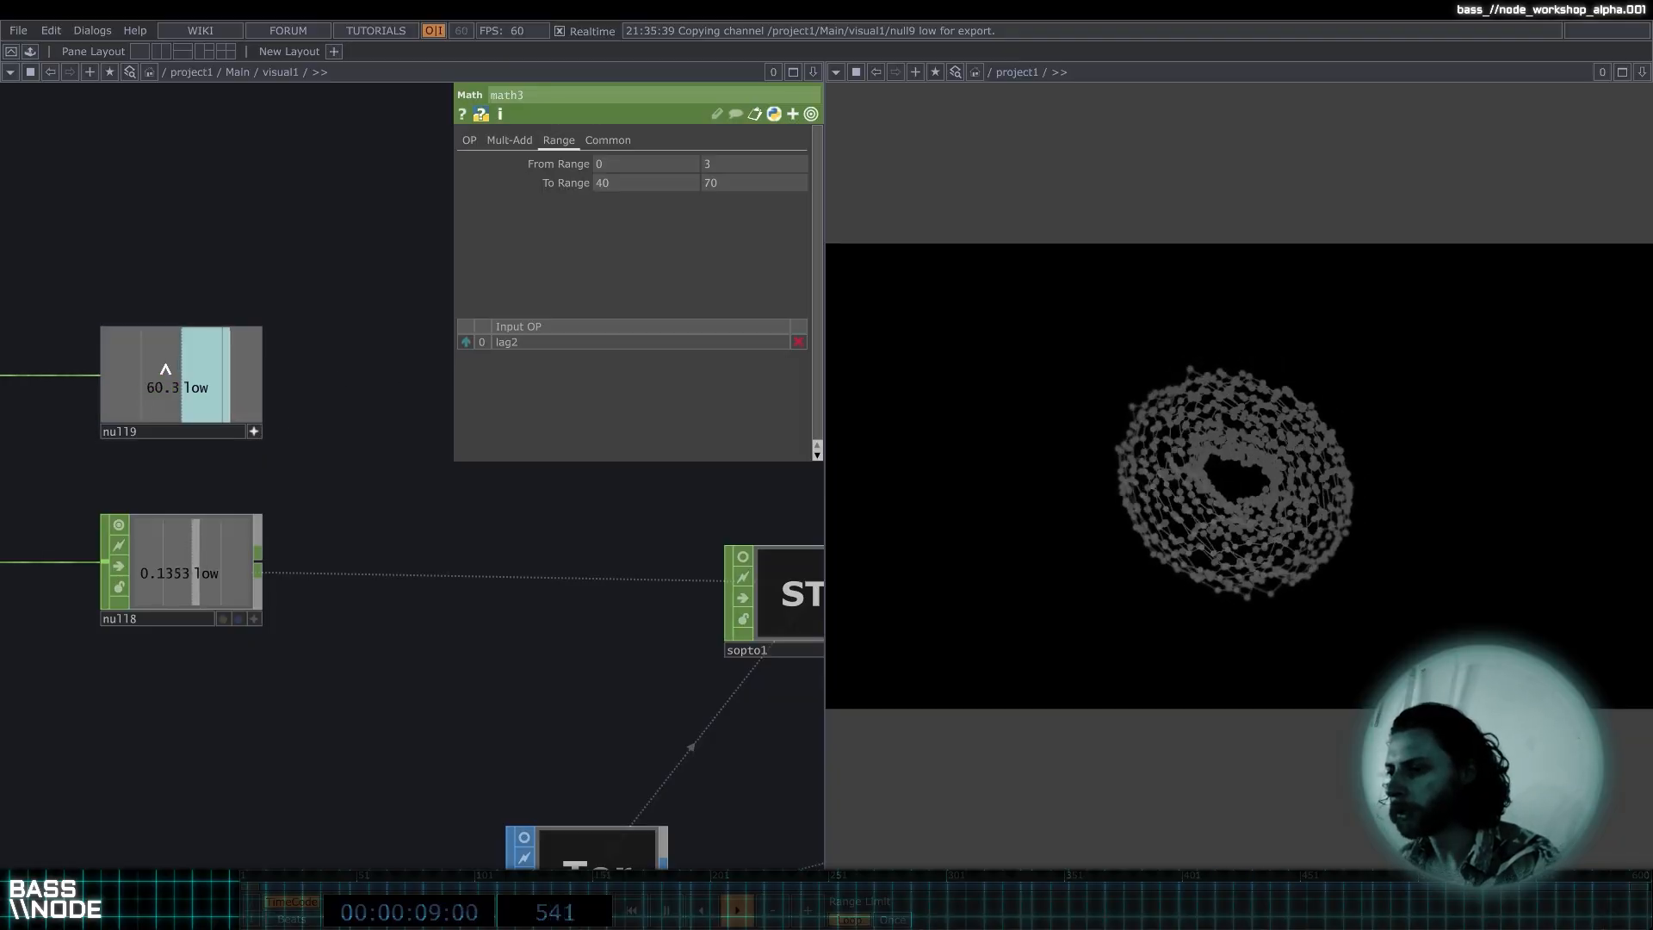
Drive cam1's FOV Angle with the low channel of null9.
{"action": "scroll", "coordinate": [133, 270], "scroll_direction": "down", "scroll_amount": 10}
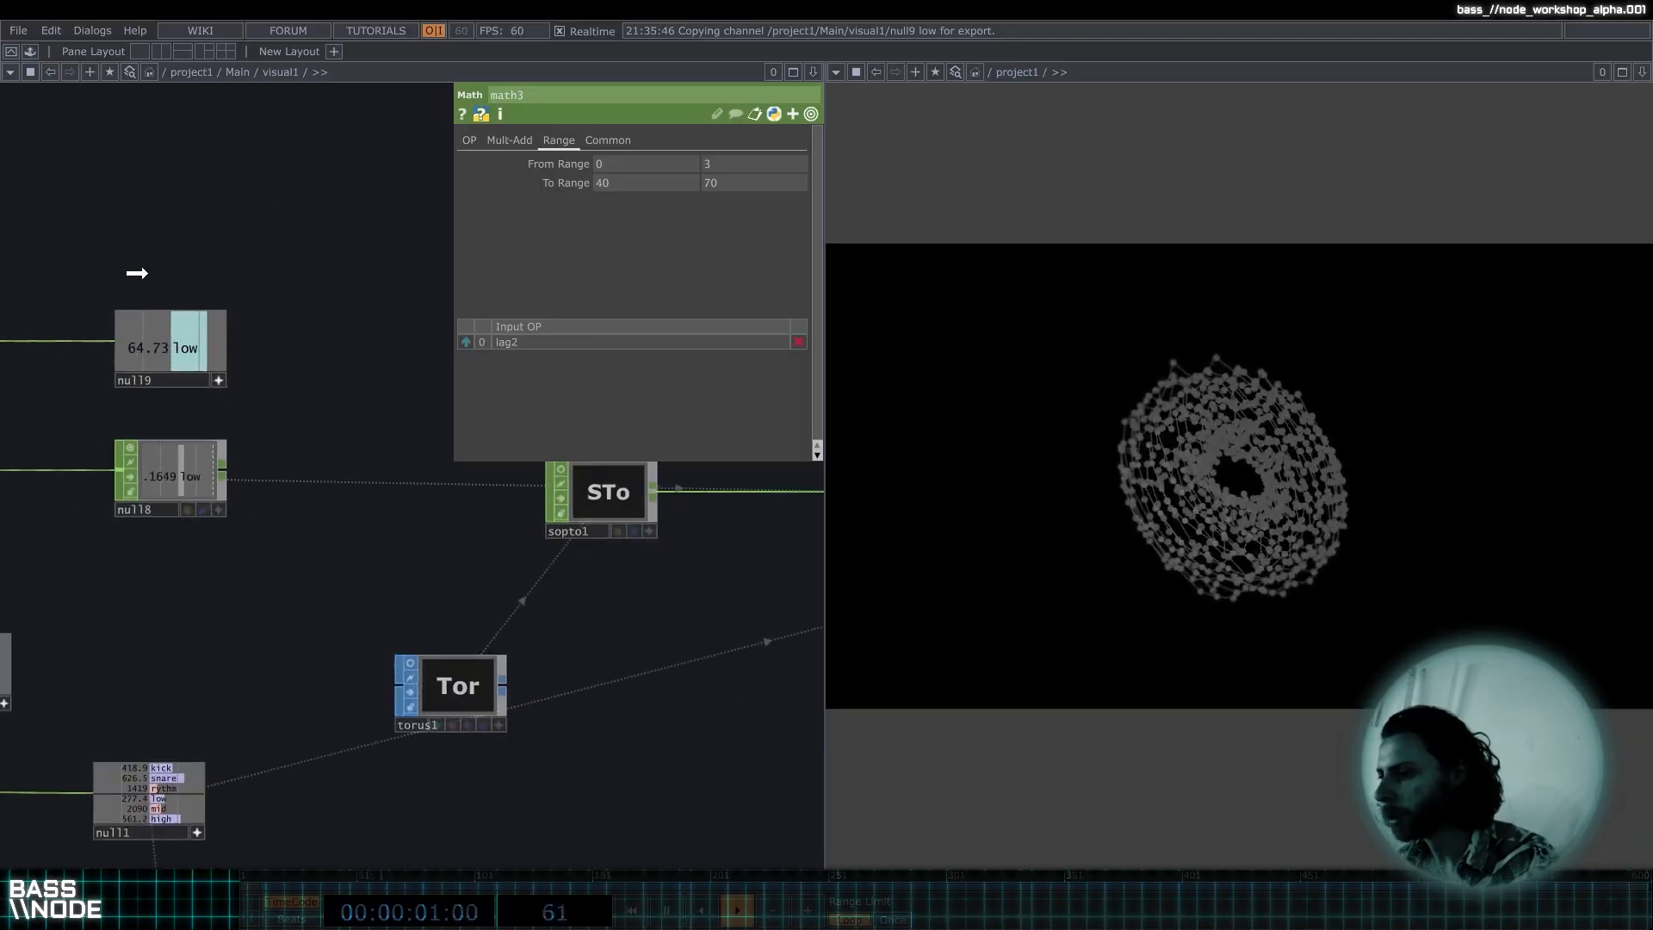
{"action": "scroll", "coordinate": [203, 244], "scroll_direction": "up", "scroll_amount": 6}
{"action": "scroll", "coordinate": [176, 226], "scroll_direction": "down", "scroll_amount": 10}
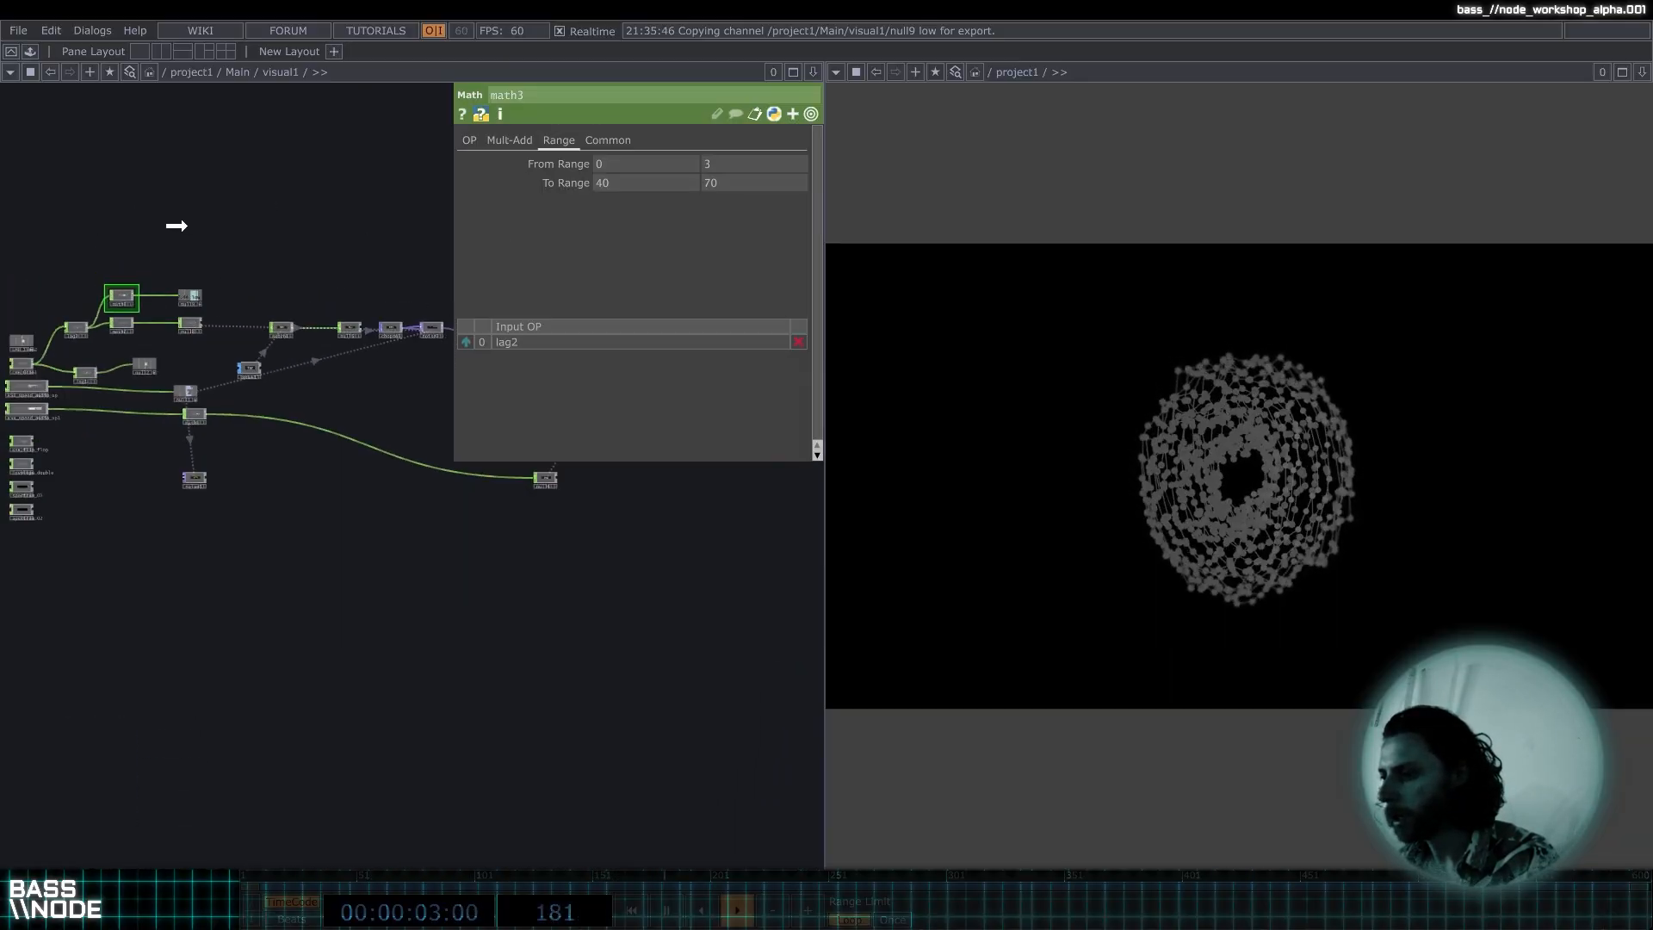
{"action": "scroll", "coordinate": [331, 208], "scroll_direction": "up", "scroll_amount": 7}
{"action": "scroll", "coordinate": [361, 225], "scroll_direction": "up", "scroll_amount": 6}
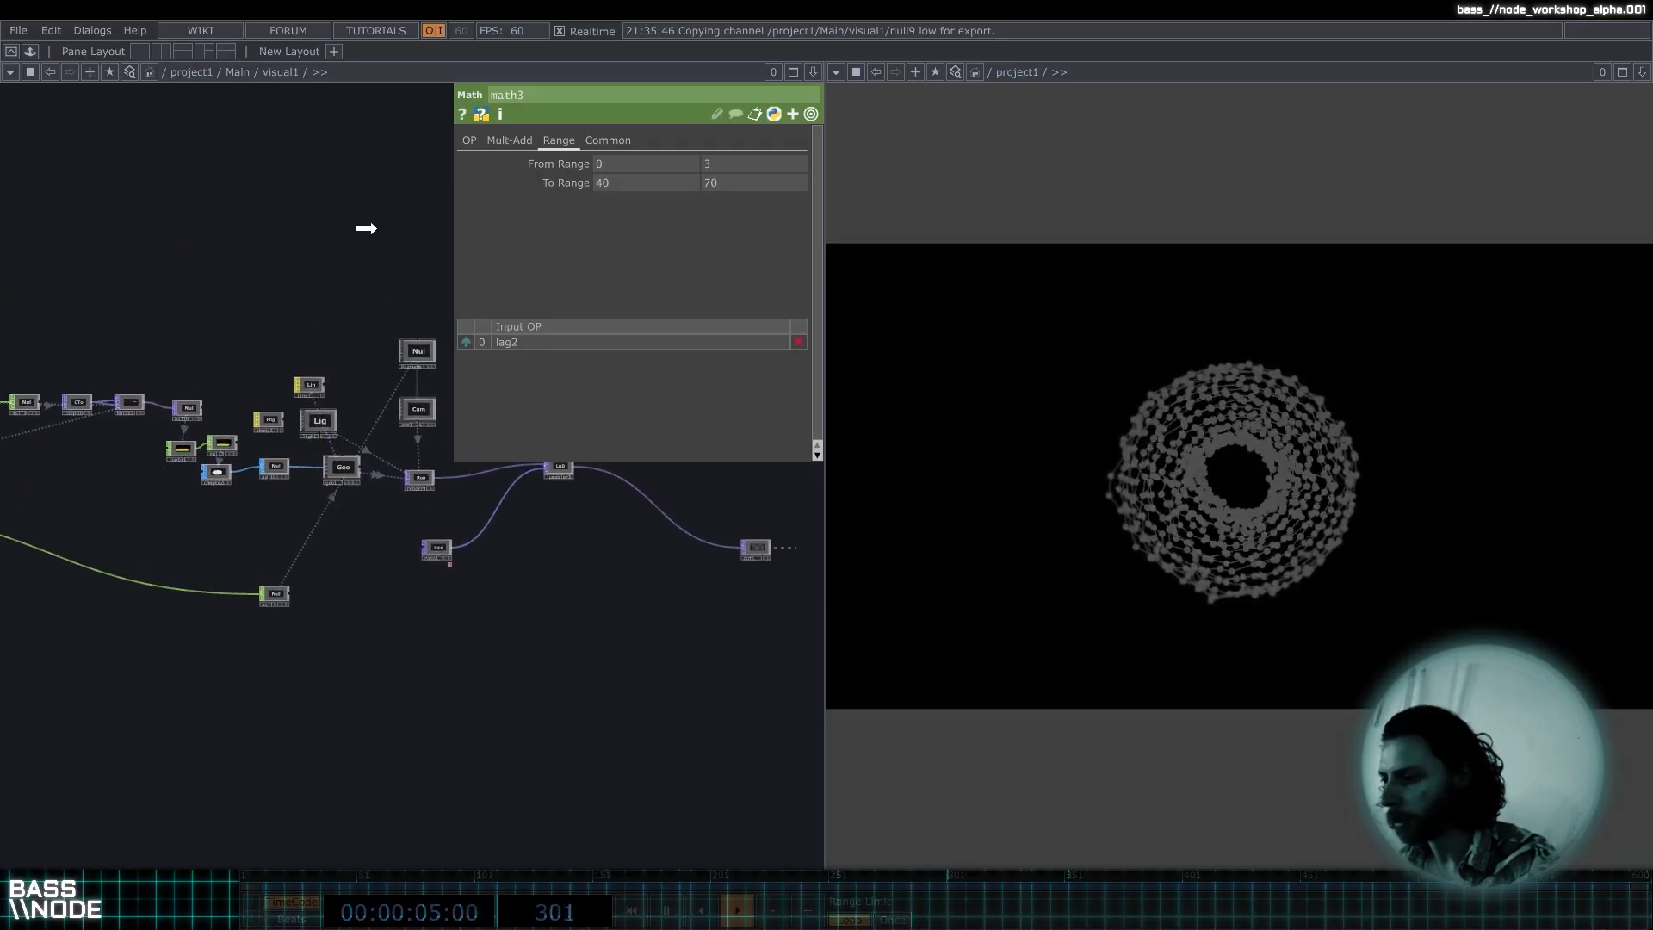
{"action": "scroll", "coordinate": [250, 251], "scroll_direction": "up", "scroll_amount": 2}
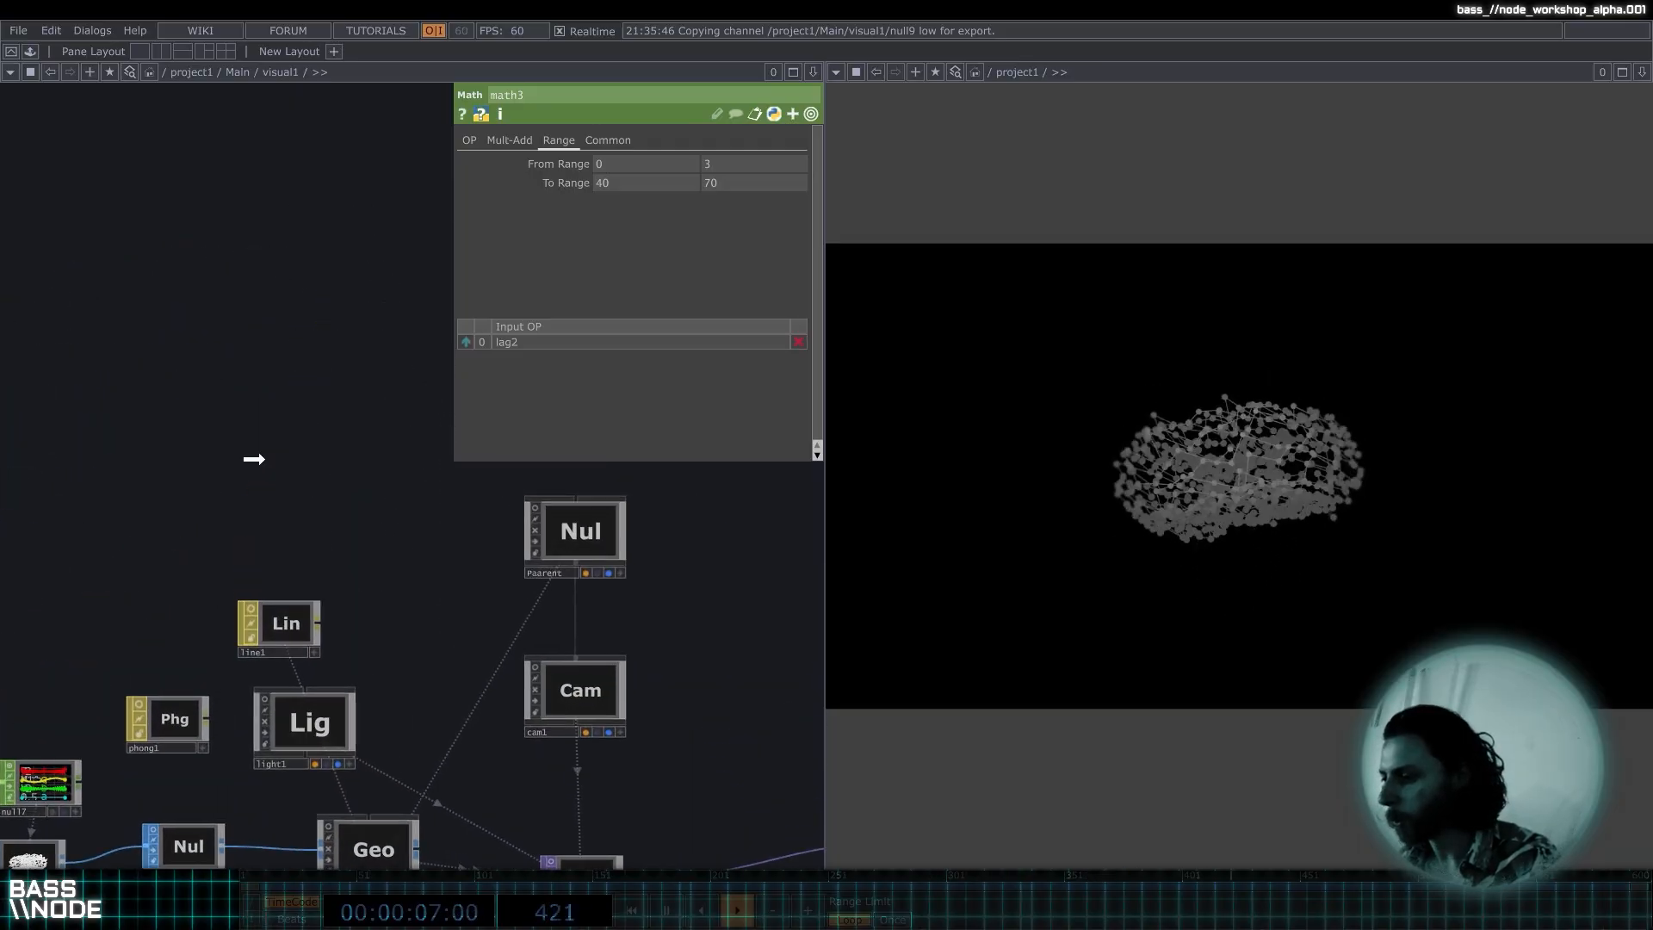
{"action": "left_click", "coordinate": [545, 695]}
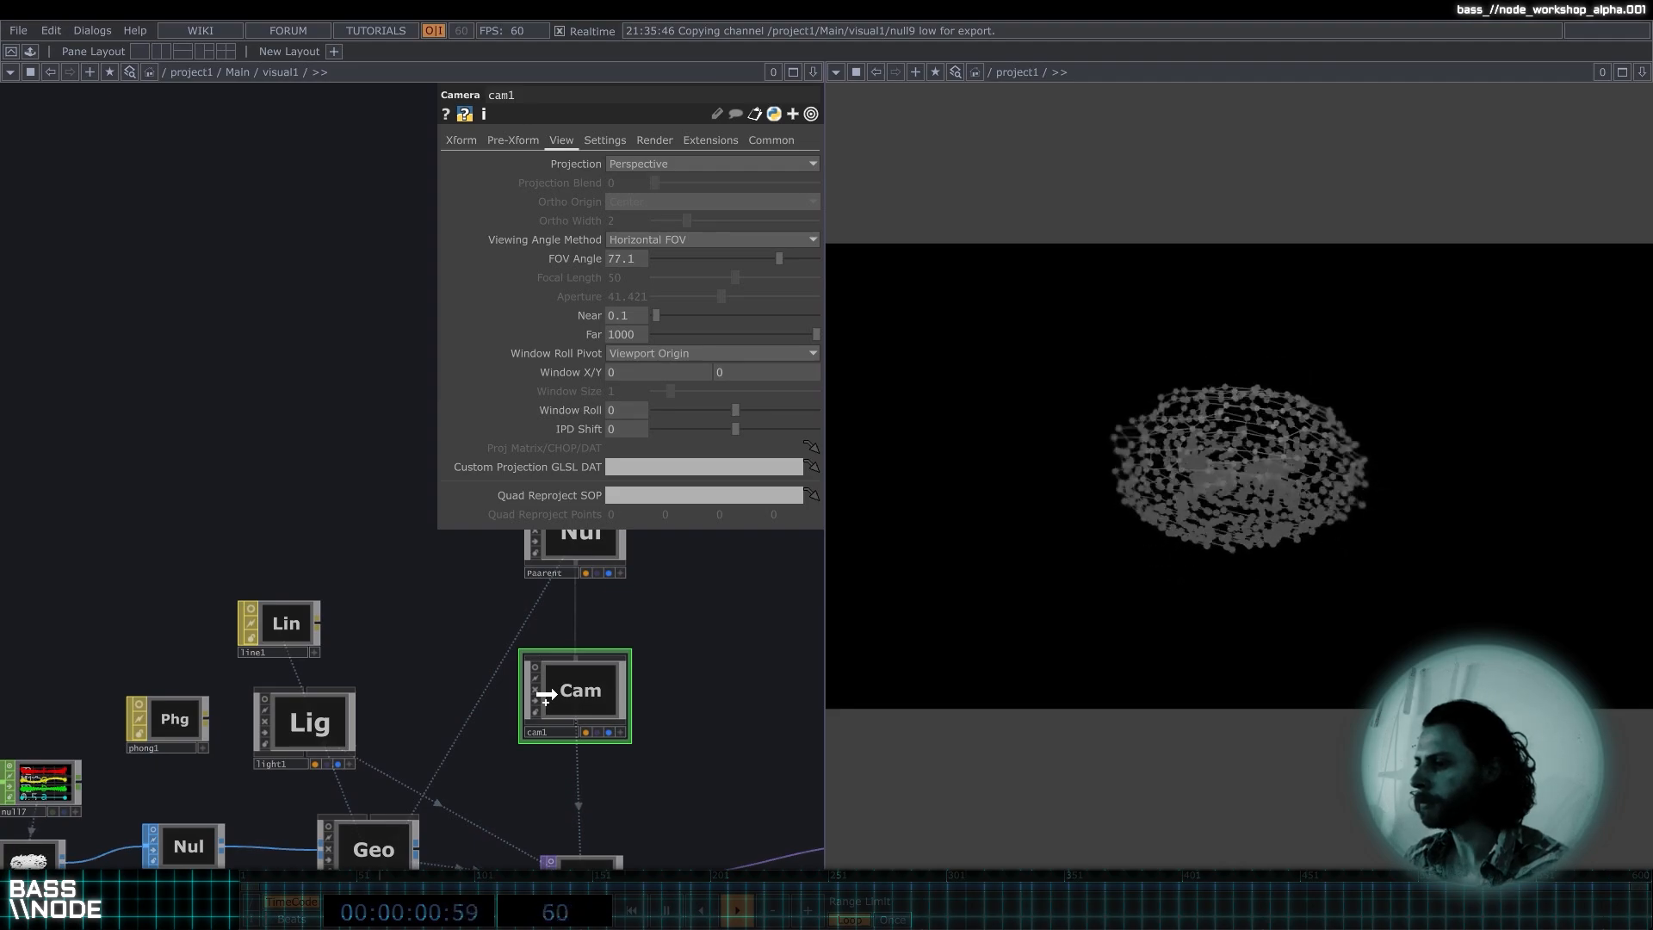
{"action": "left_click_drag", "start_coordinate": [560, 690], "coordinate": [617, 262]}
{"action": "left_click", "coordinate": [628, 255]}
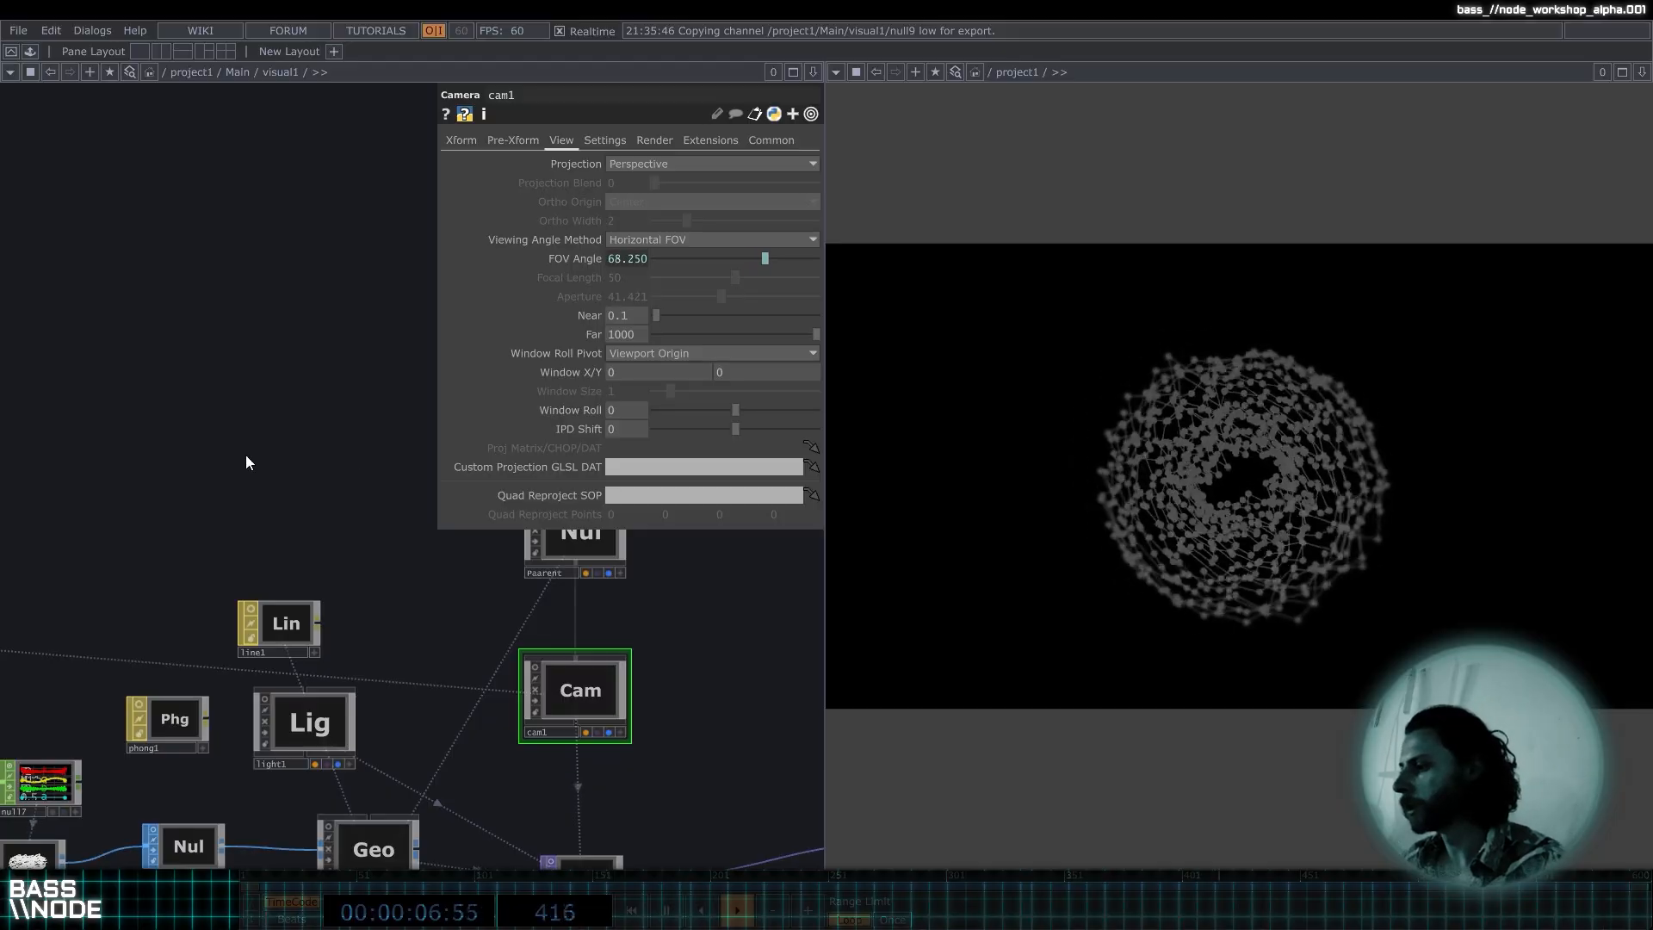
Select math3 and null9, move them farther from the math2 row, and open math3's range parameters.
{"action": "scroll", "coordinate": [288, 400], "scroll_direction": "down", "scroll_amount": 5}
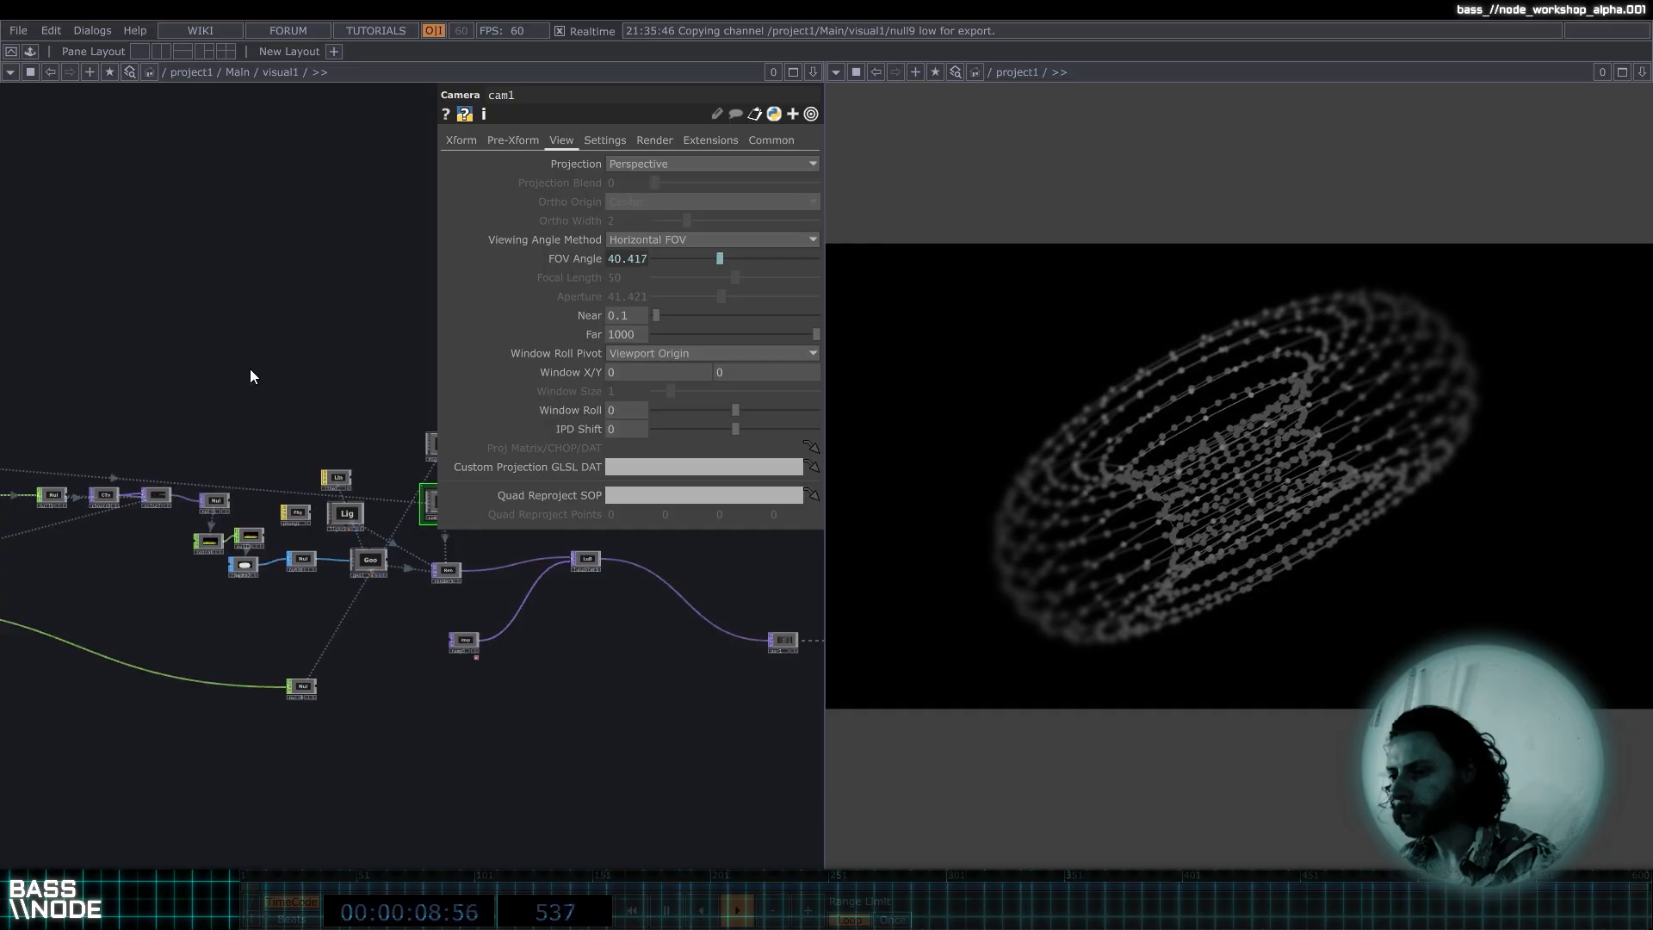
{"action": "left_click_drag", "start_coordinate": [398, 381], "coordinate": [573, 393]}
{"action": "left_click_drag", "start_coordinate": [184, 381], "coordinate": [408, 392]}
{"action": "scroll", "coordinate": [248, 508], "scroll_direction": "up", "scroll_amount": 5}
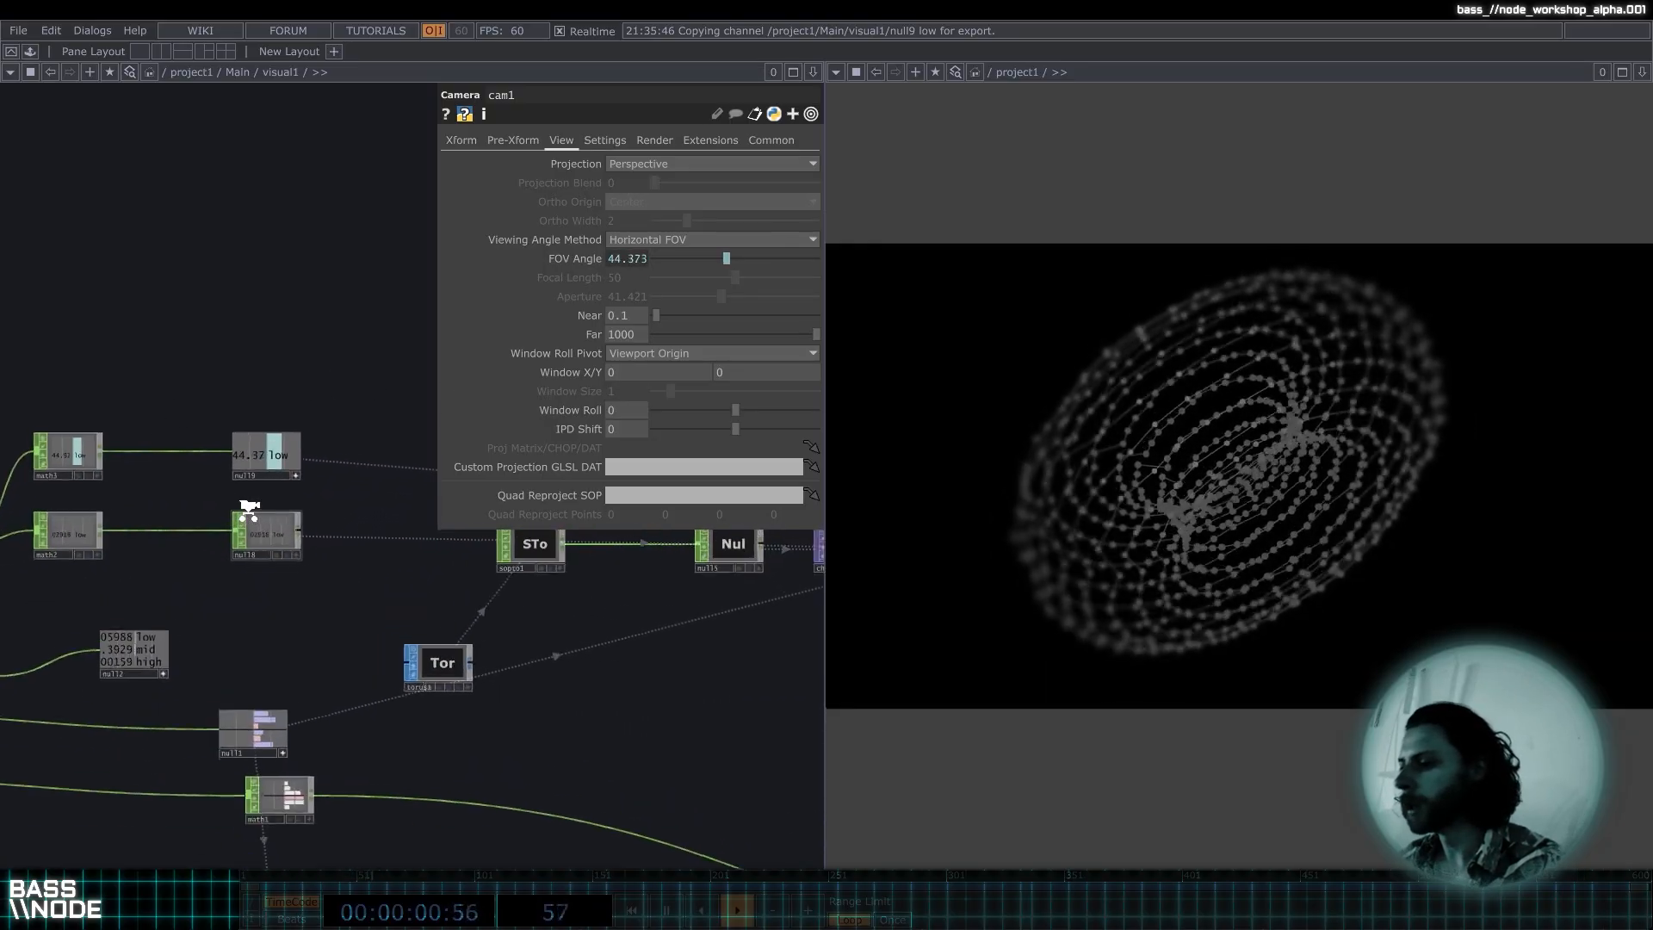
{"action": "scroll", "coordinate": [248, 508], "scroll_direction": "up", "scroll_amount": 2}
{"action": "left_click_drag", "start_coordinate": [222, 494], "coordinate": [294, 504]}
{"action": "right_click_drag", "start_coordinate": [52, 355], "coordinate": [372, 476]}
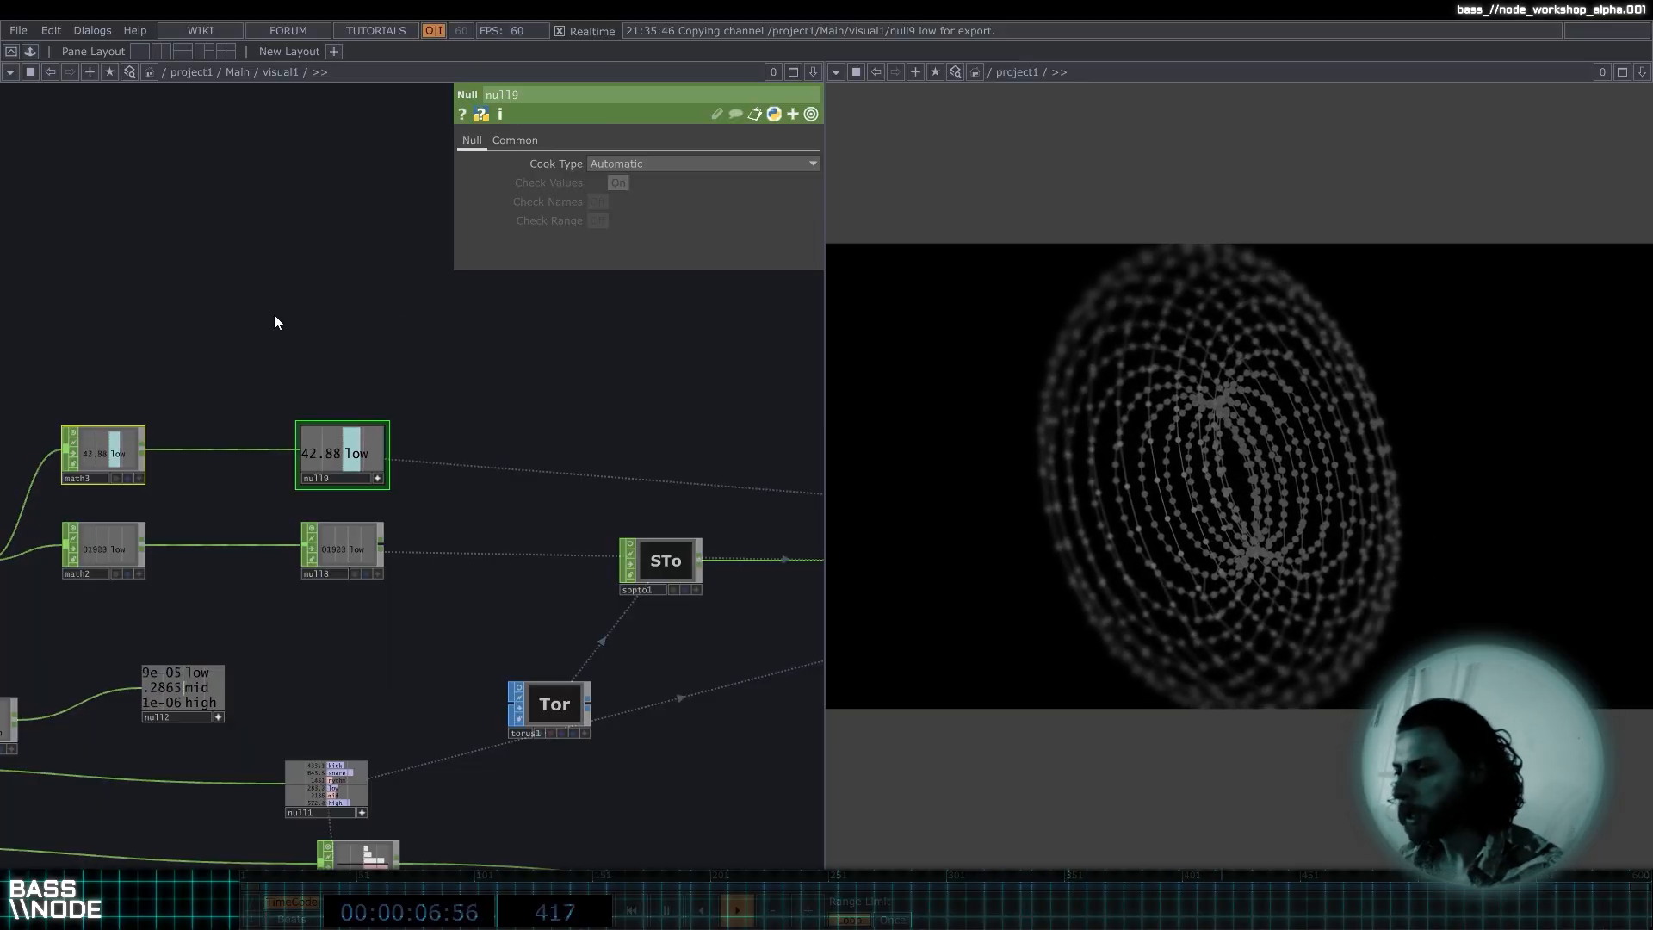
{"action": "left_click_drag", "start_coordinate": [280, 318], "coordinate": [432, 318]}
{"action": "left_click_drag", "start_coordinate": [267, 415], "coordinate": [350, 370]}
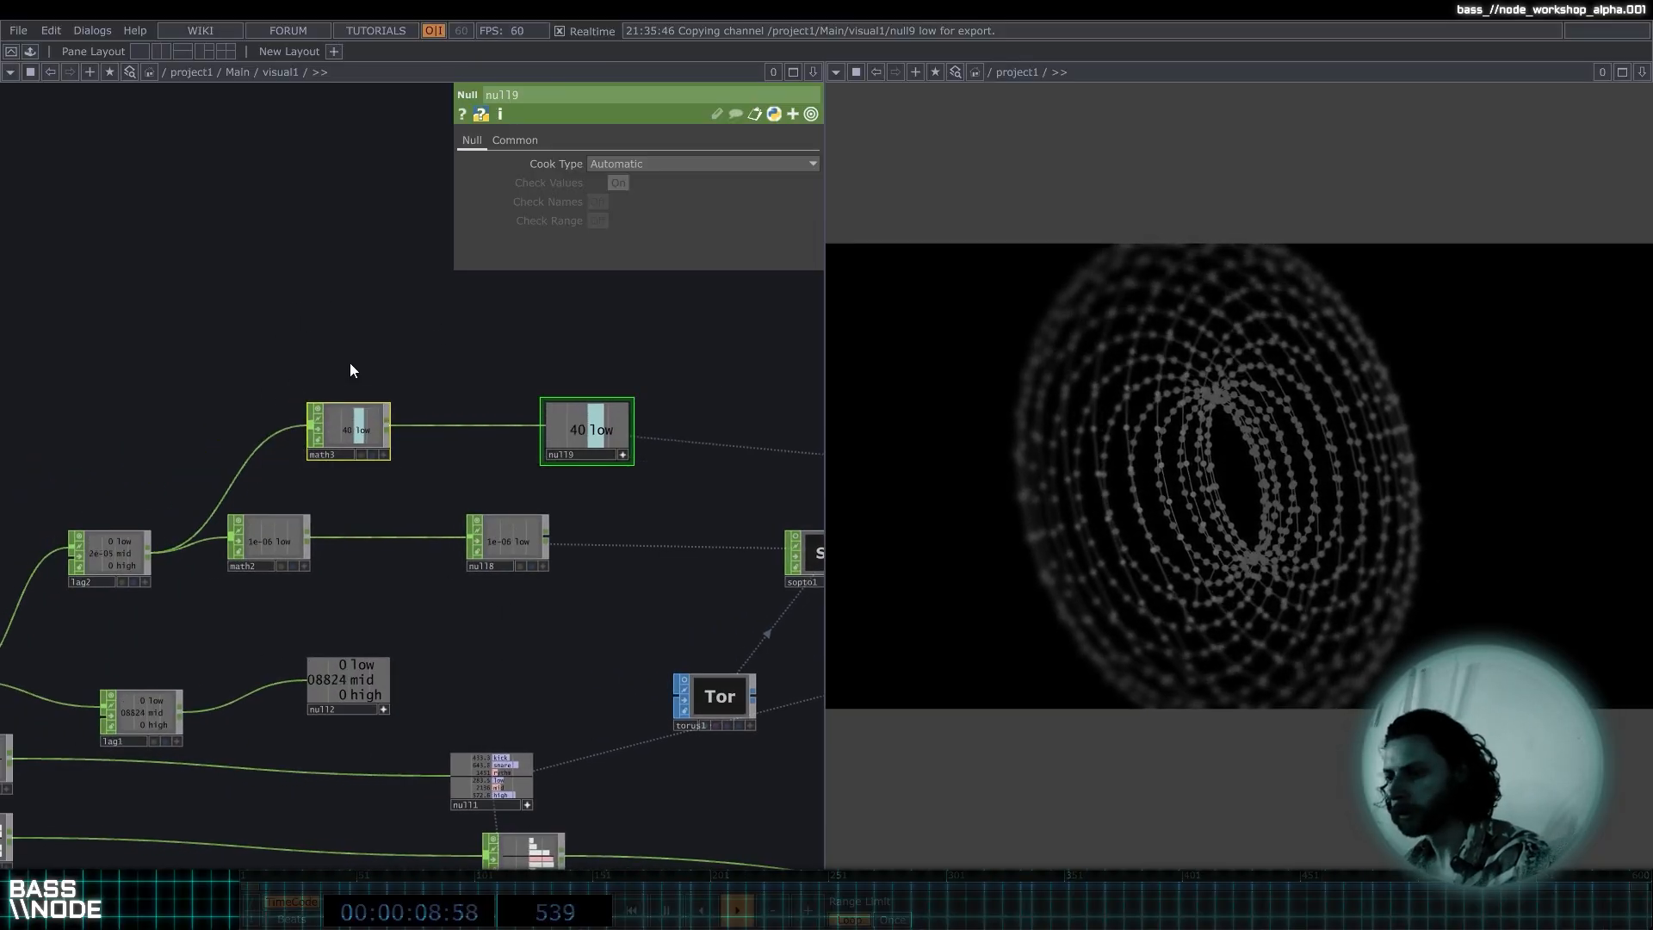
{"action": "left_click", "coordinate": [350, 422]}
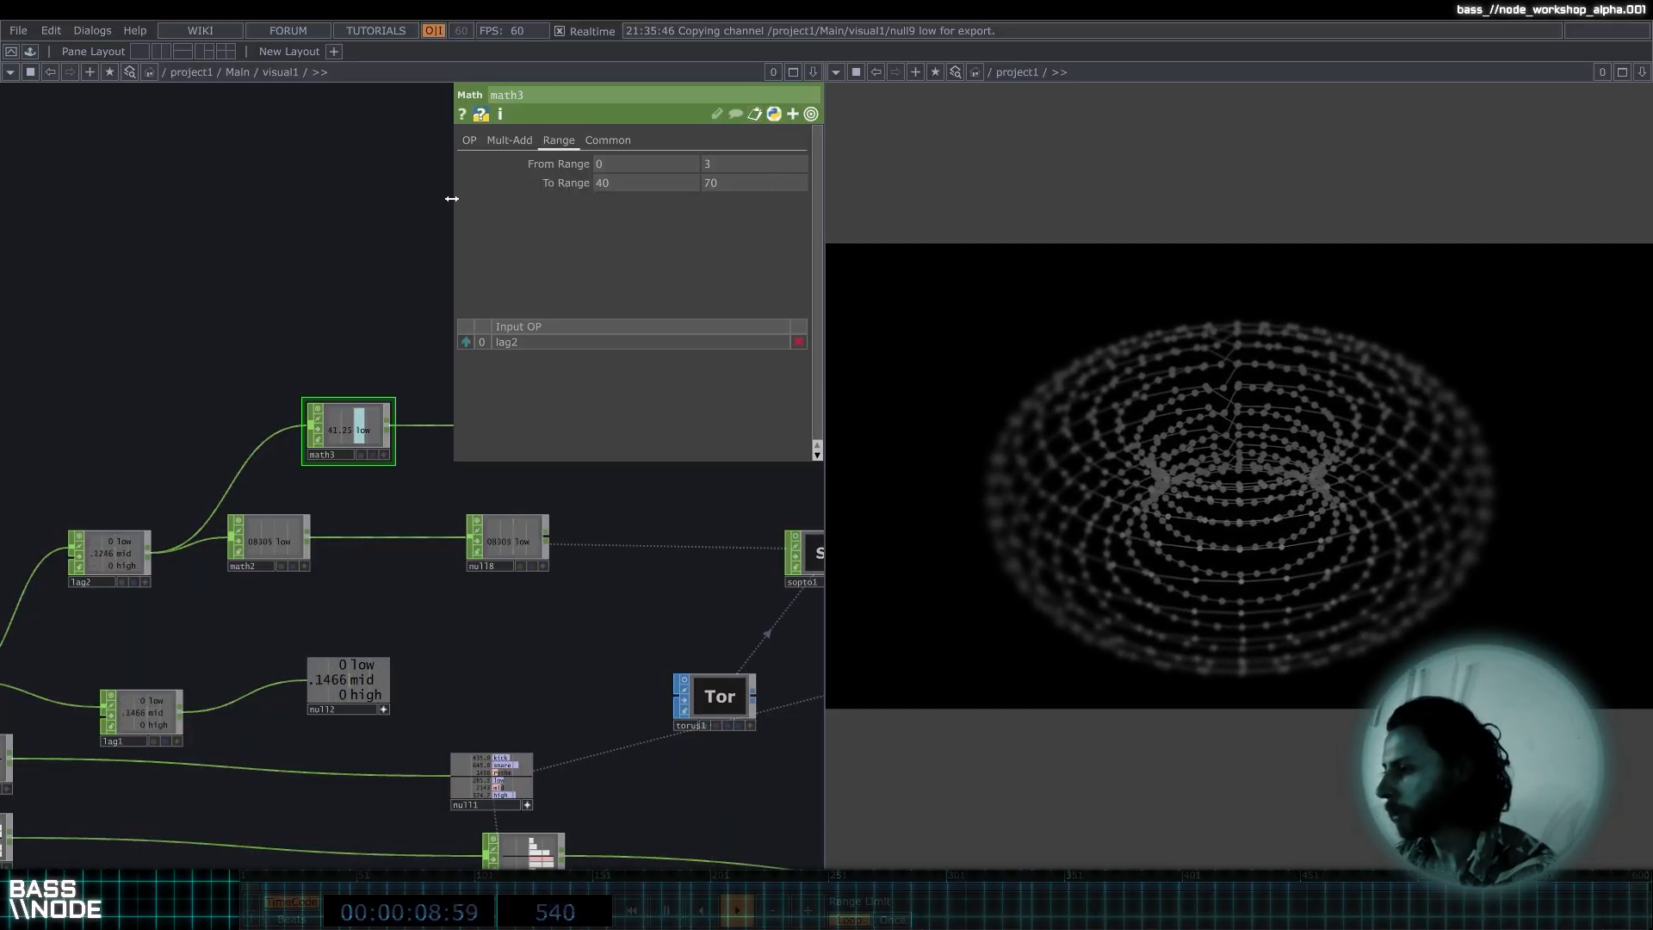
Replace the resolution expressions of the noise1 TOP with a fixed resolution of 1 by 1.
{"action": "scroll", "coordinate": [395, 280], "scroll_direction": "down", "scroll_amount": 5}
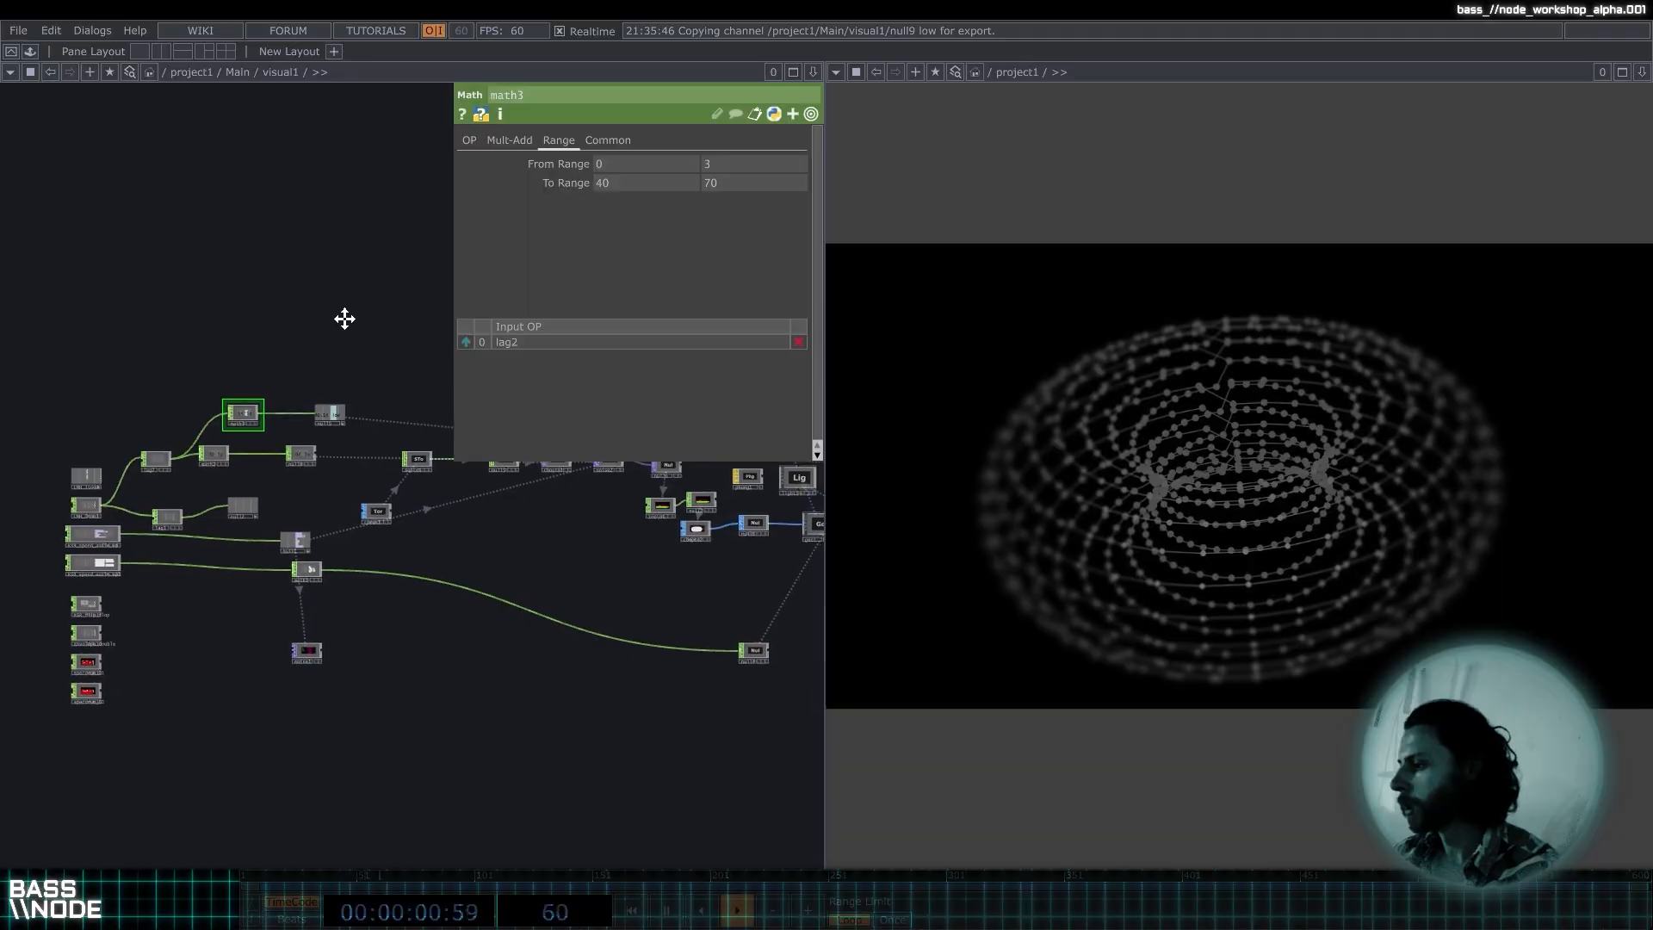
{"action": "left_click_drag", "start_coordinate": [374, 368], "coordinate": [206, 313]}
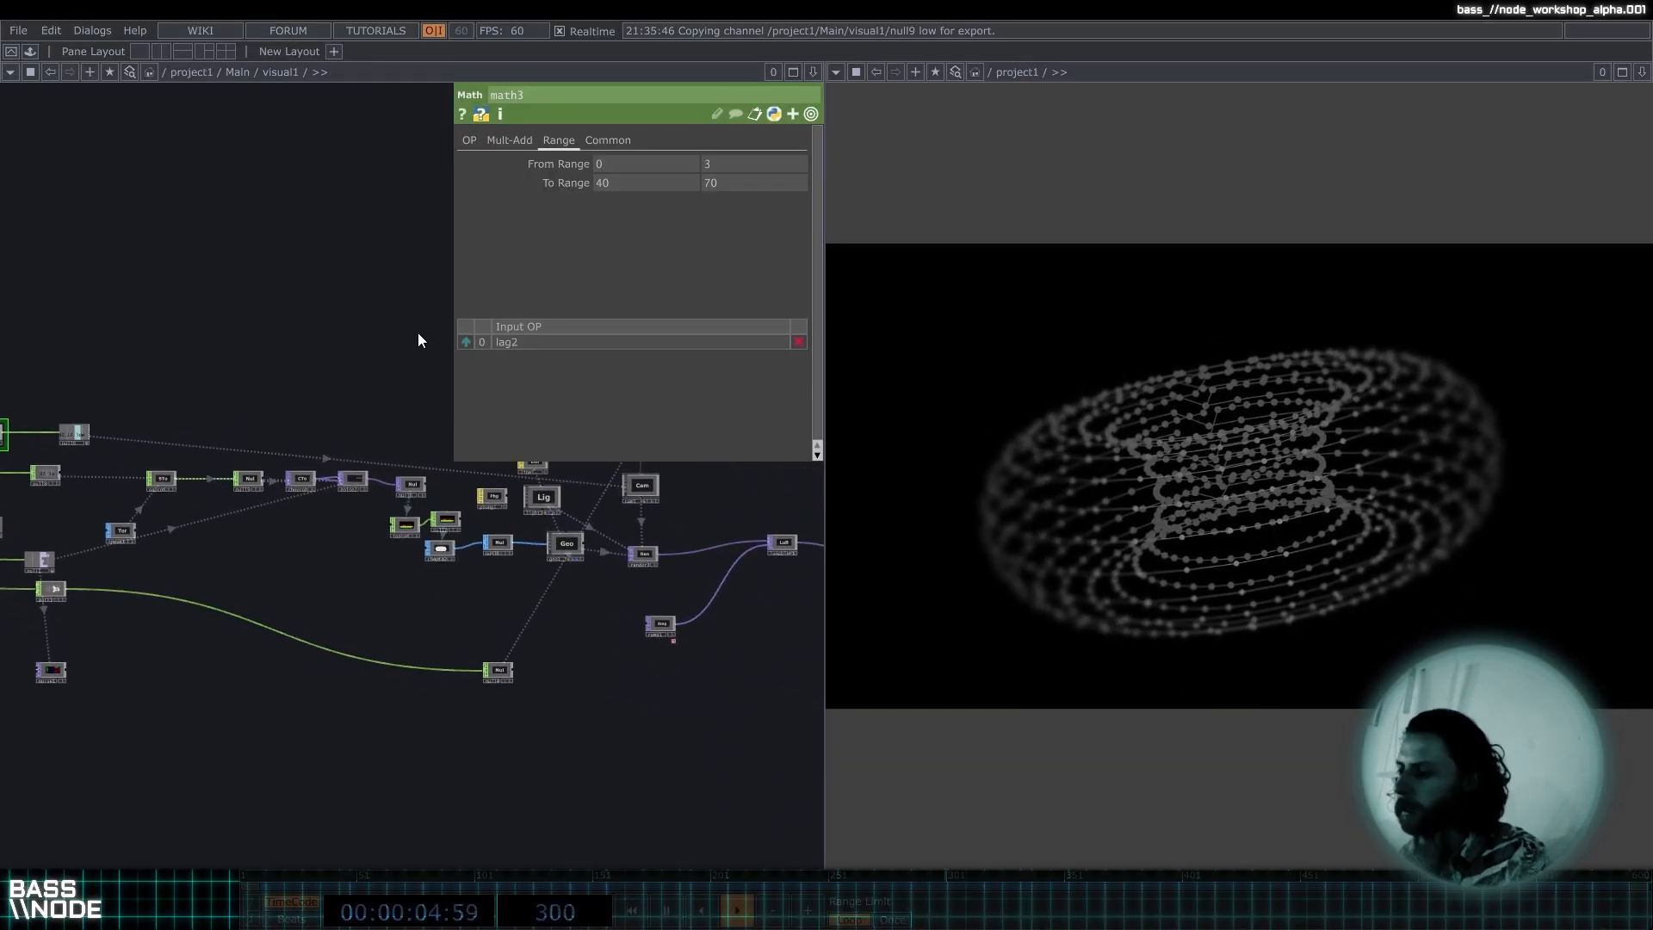
{"action": "left_click_drag", "start_coordinate": [446, 592], "coordinate": [552, 571]}
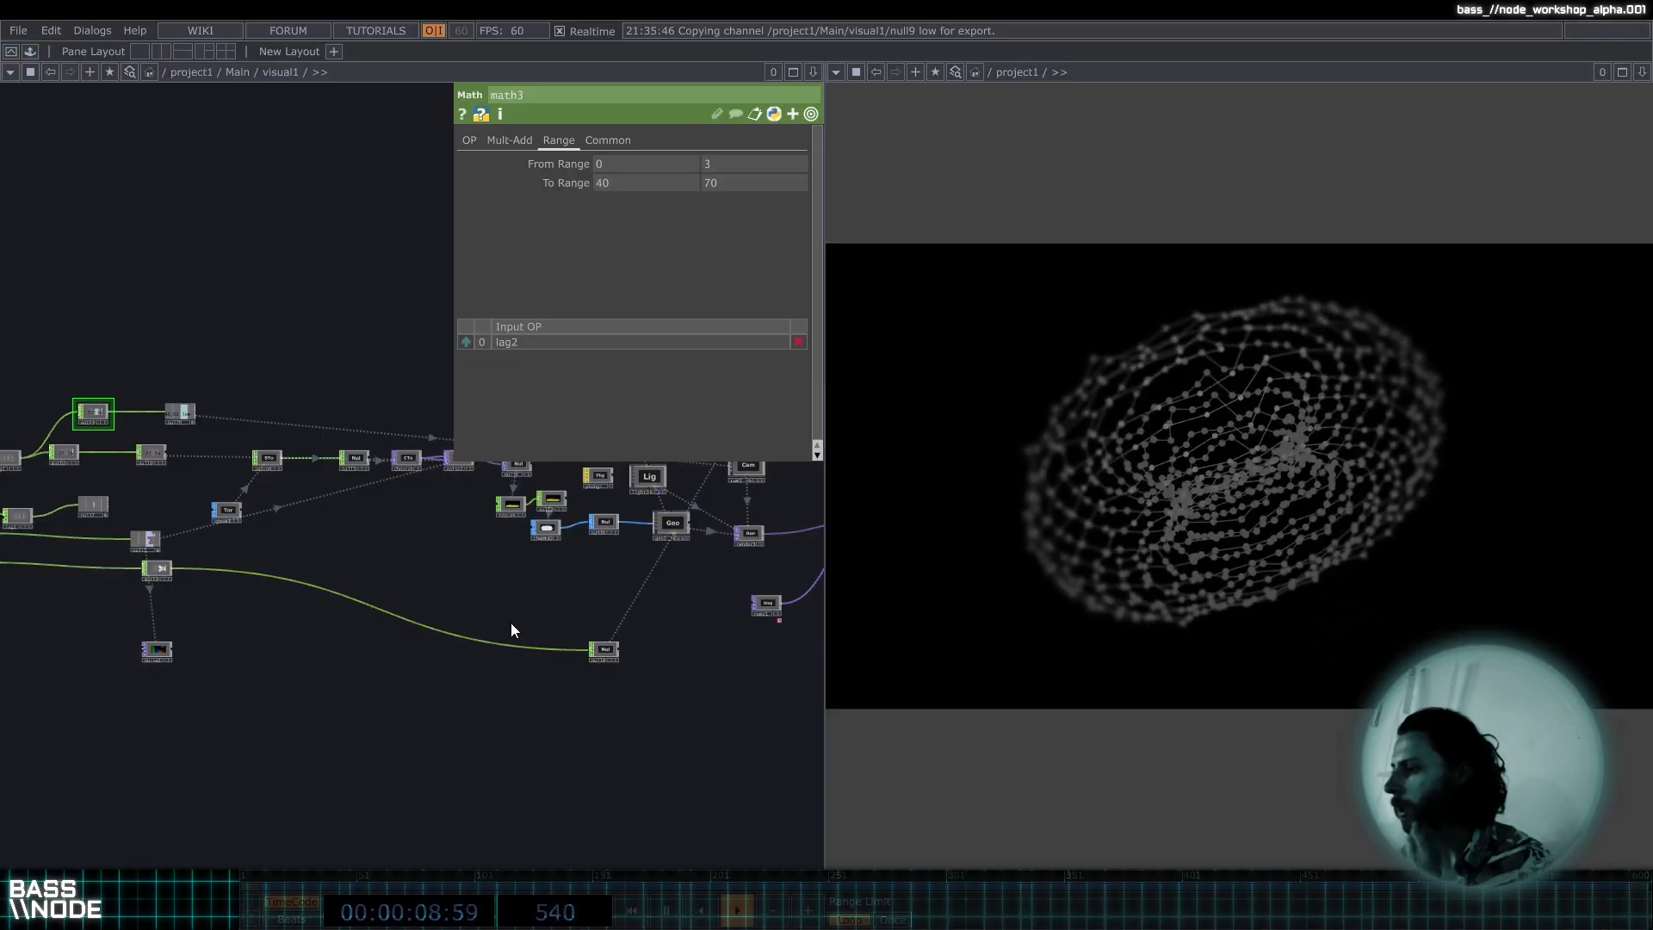
{"action": "left_click", "coordinate": [157, 653]}
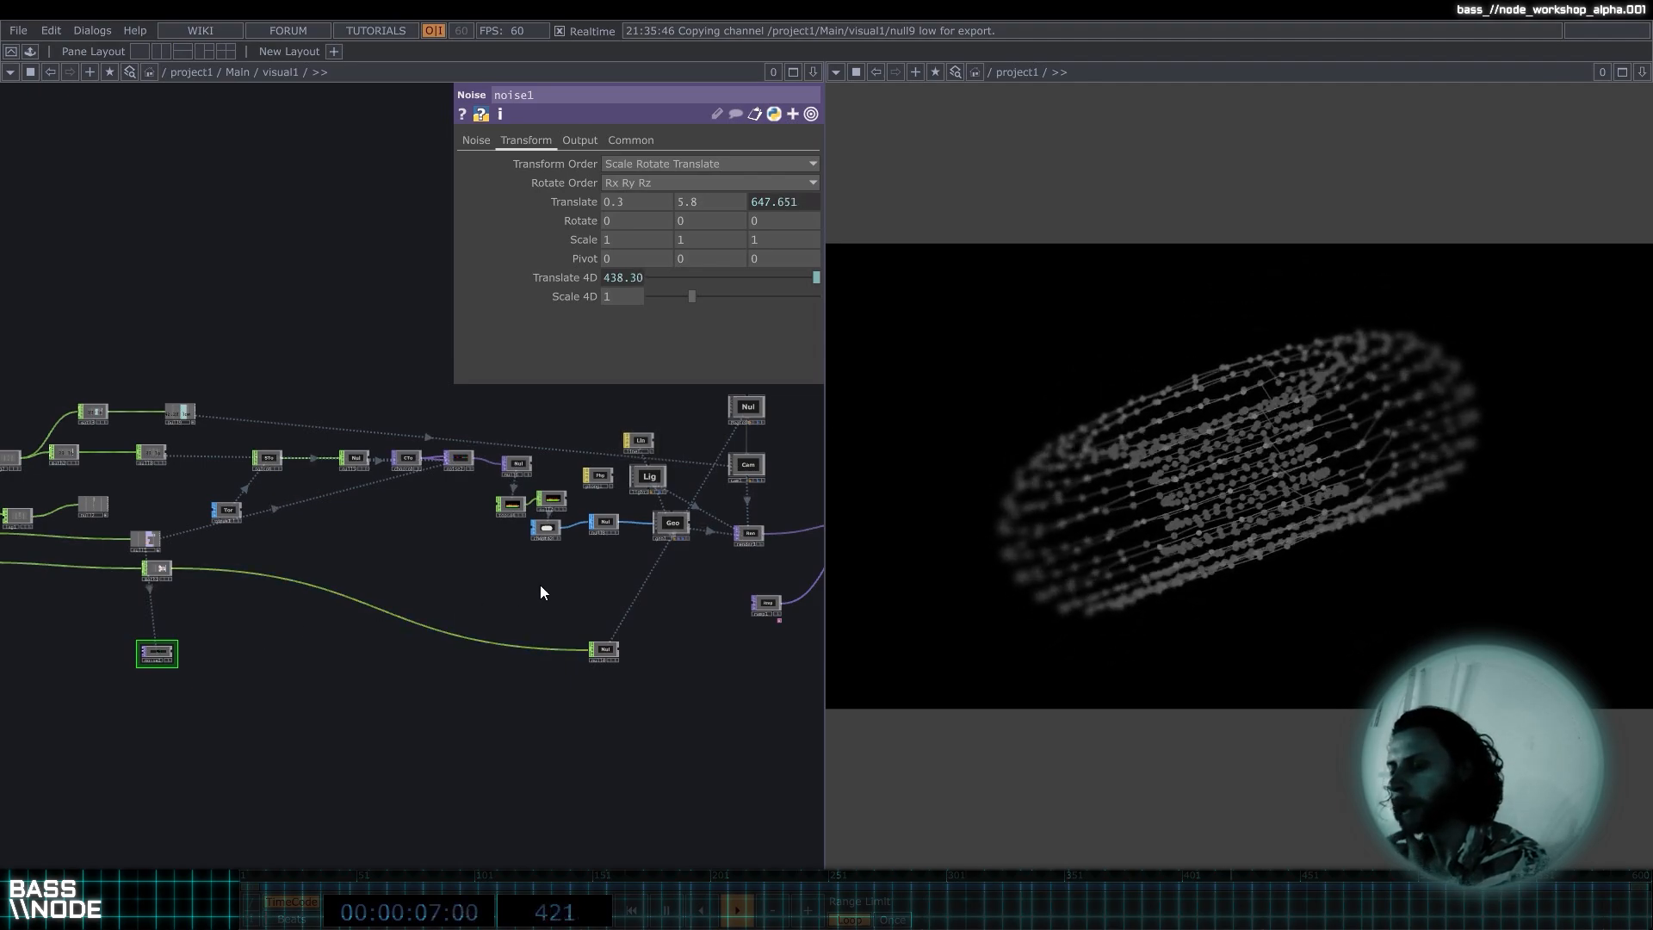
{"action": "left_click", "coordinate": [642, 141]}
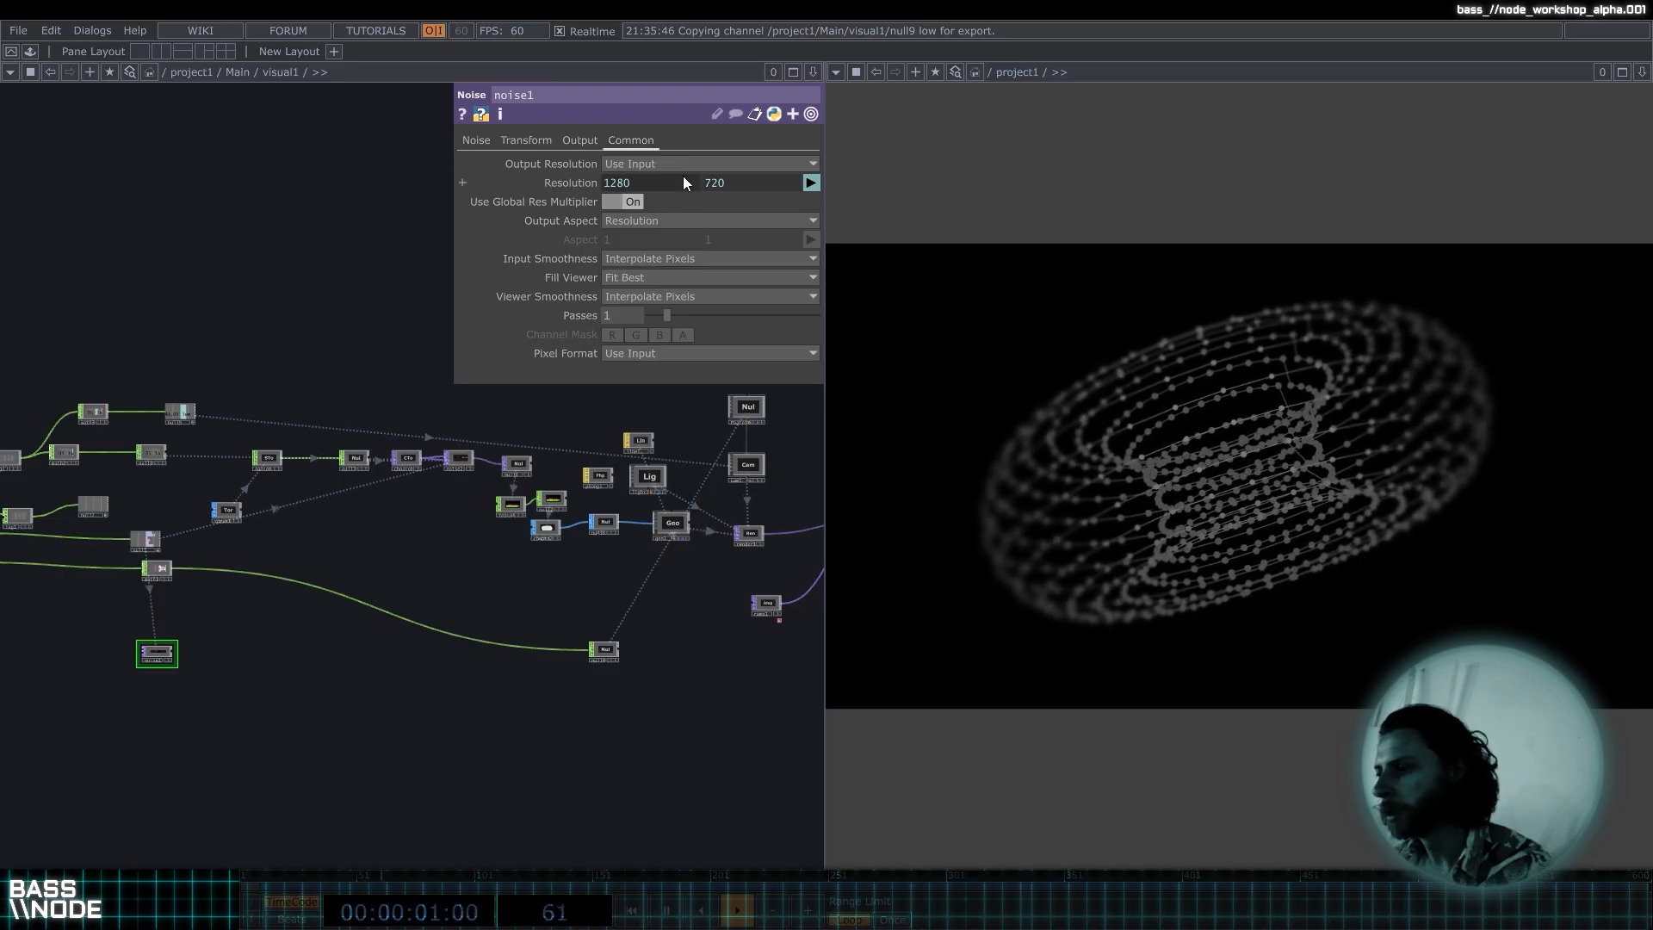
{"action": "left_click", "coordinate": [683, 177]}
{"action": "left_click_drag", "start_coordinate": [809, 197], "coordinate": [460, 204]}
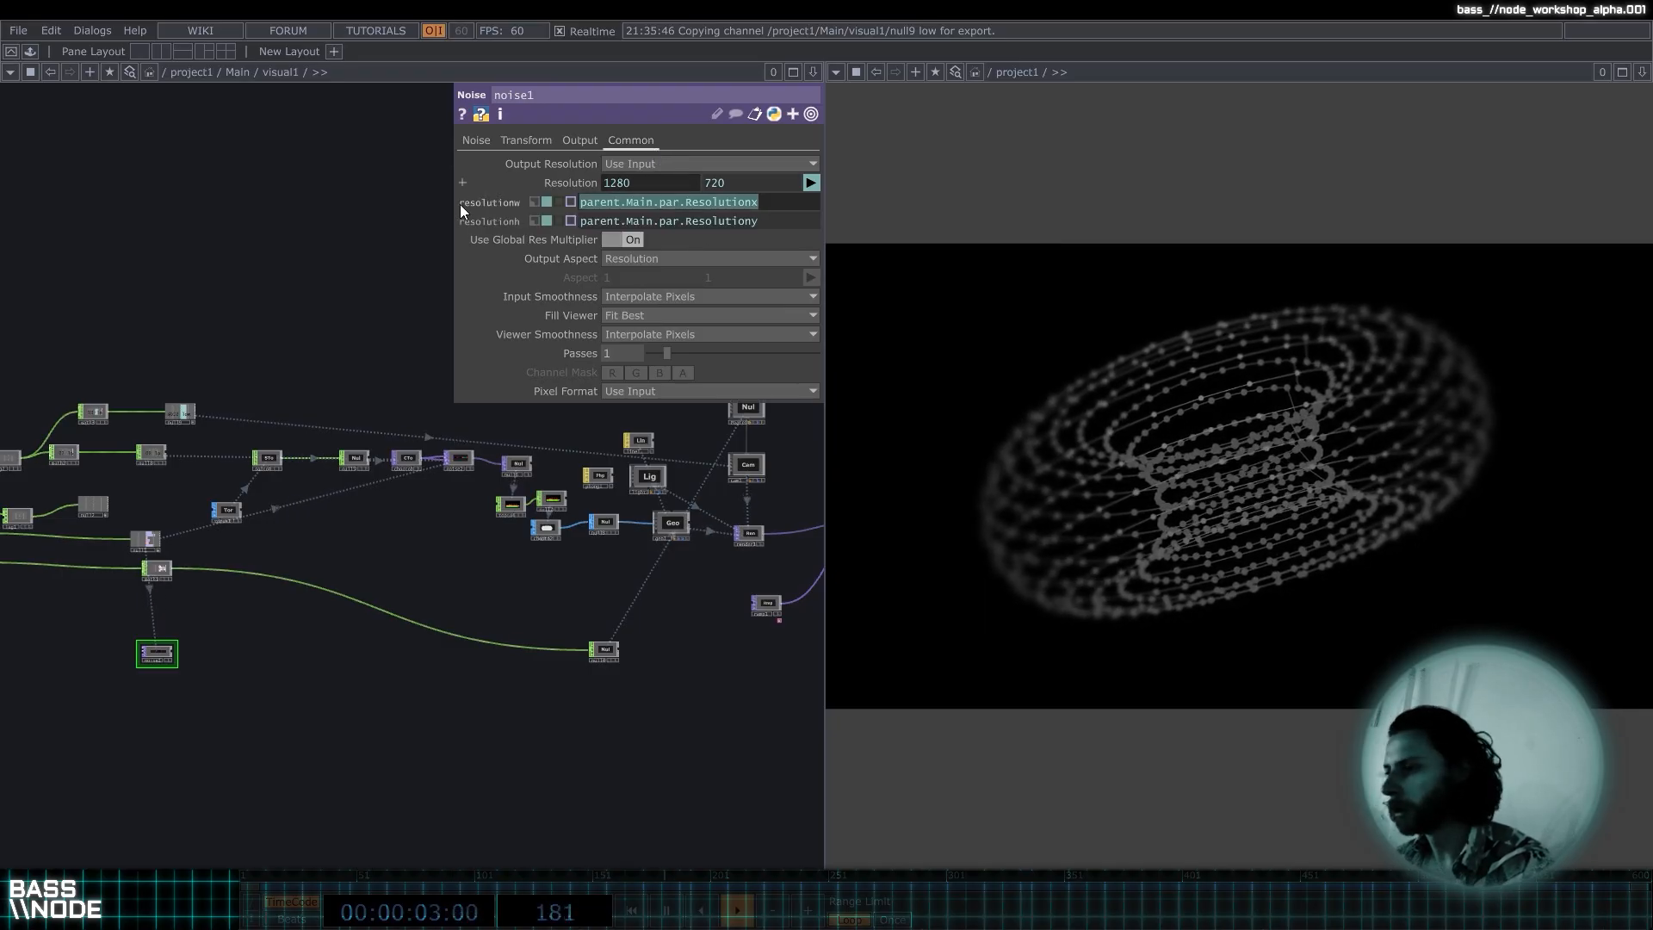
{"action": "type", "text": "1"}
{"action": "left_click_drag", "start_coordinate": [785, 220], "coordinate": [447, 216]}
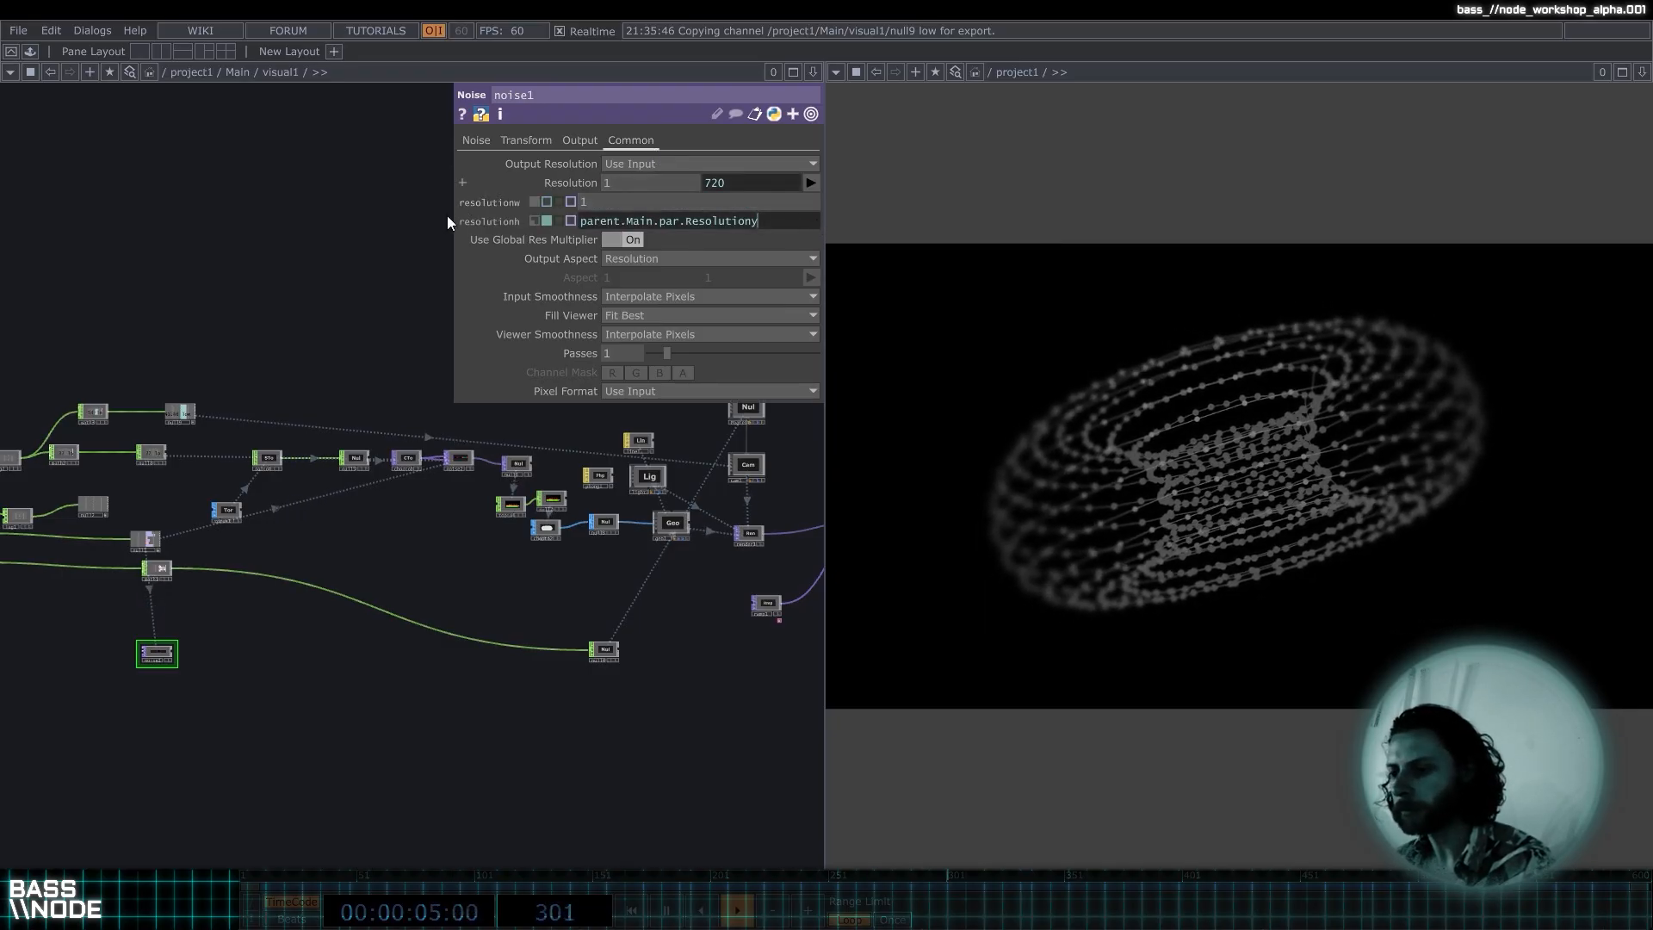
{"action": "type", "text": "1"}
{"action": "key", "text": "Return"}
Set the Offset of noise1 to 0.5 in its noise parameters.
{"action": "scroll", "coordinate": [86, 659], "scroll_direction": "up", "scroll_amount": 8}
{"action": "scroll", "coordinate": [345, 586], "scroll_direction": "up", "scroll_amount": 6}
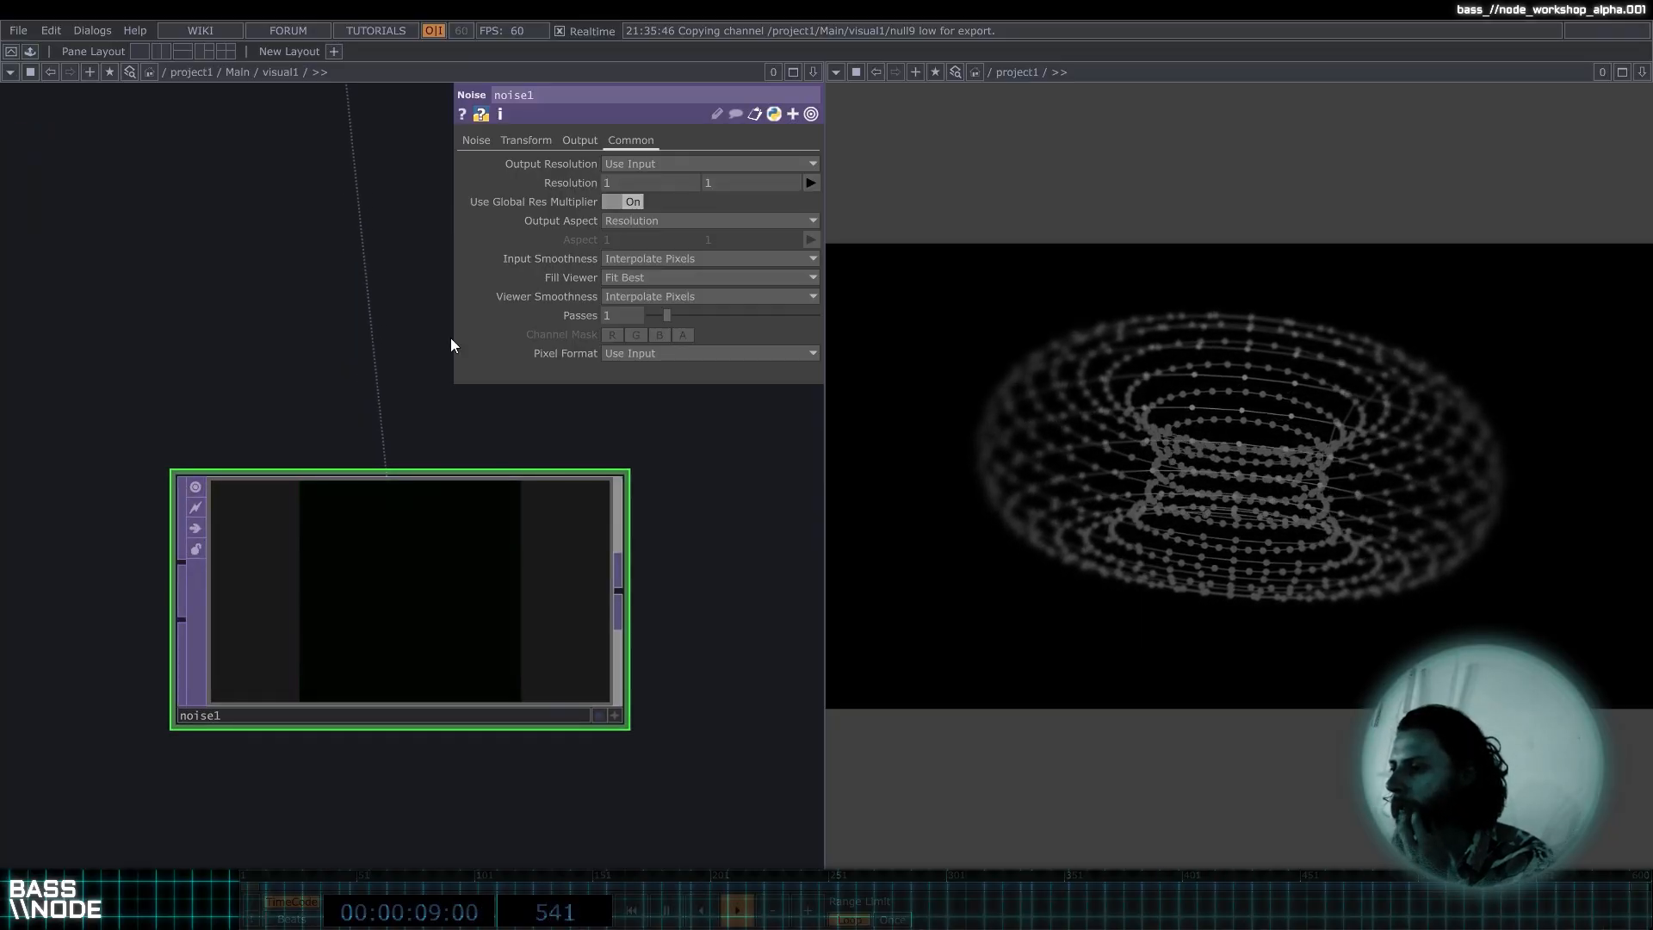
{"action": "left_click", "coordinate": [488, 141]}
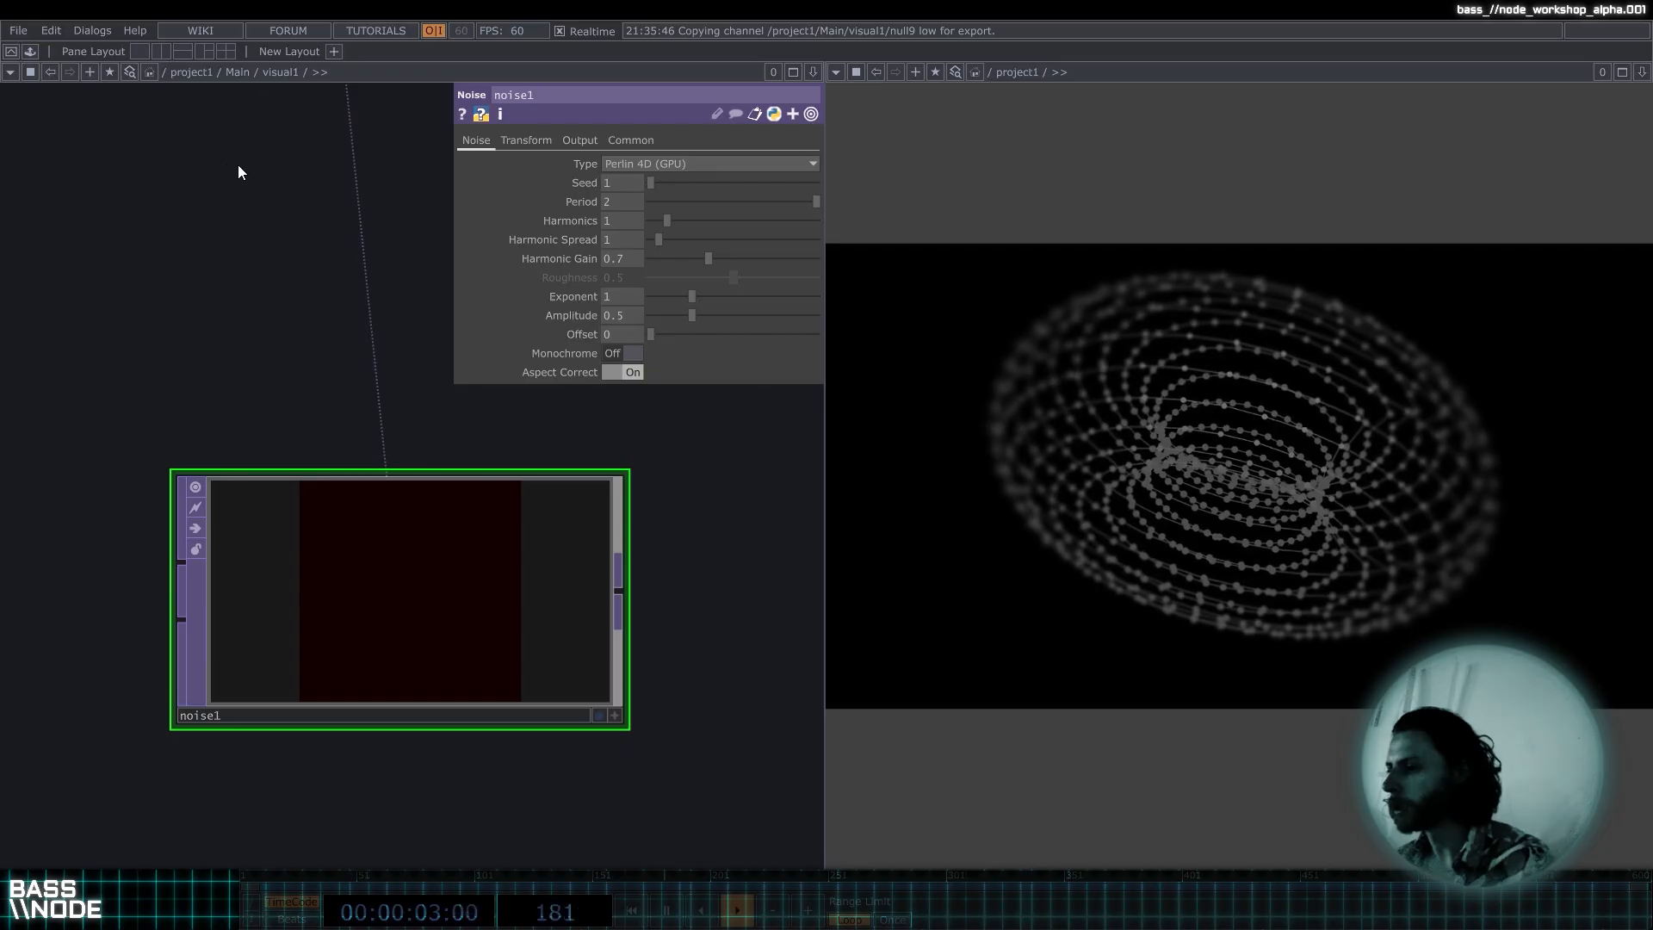
{"action": "left_click_drag", "start_coordinate": [635, 332], "coordinate": [680, 333]}
{"action": "left_click_drag", "start_coordinate": [330, 287], "coordinate": [325, 298]}
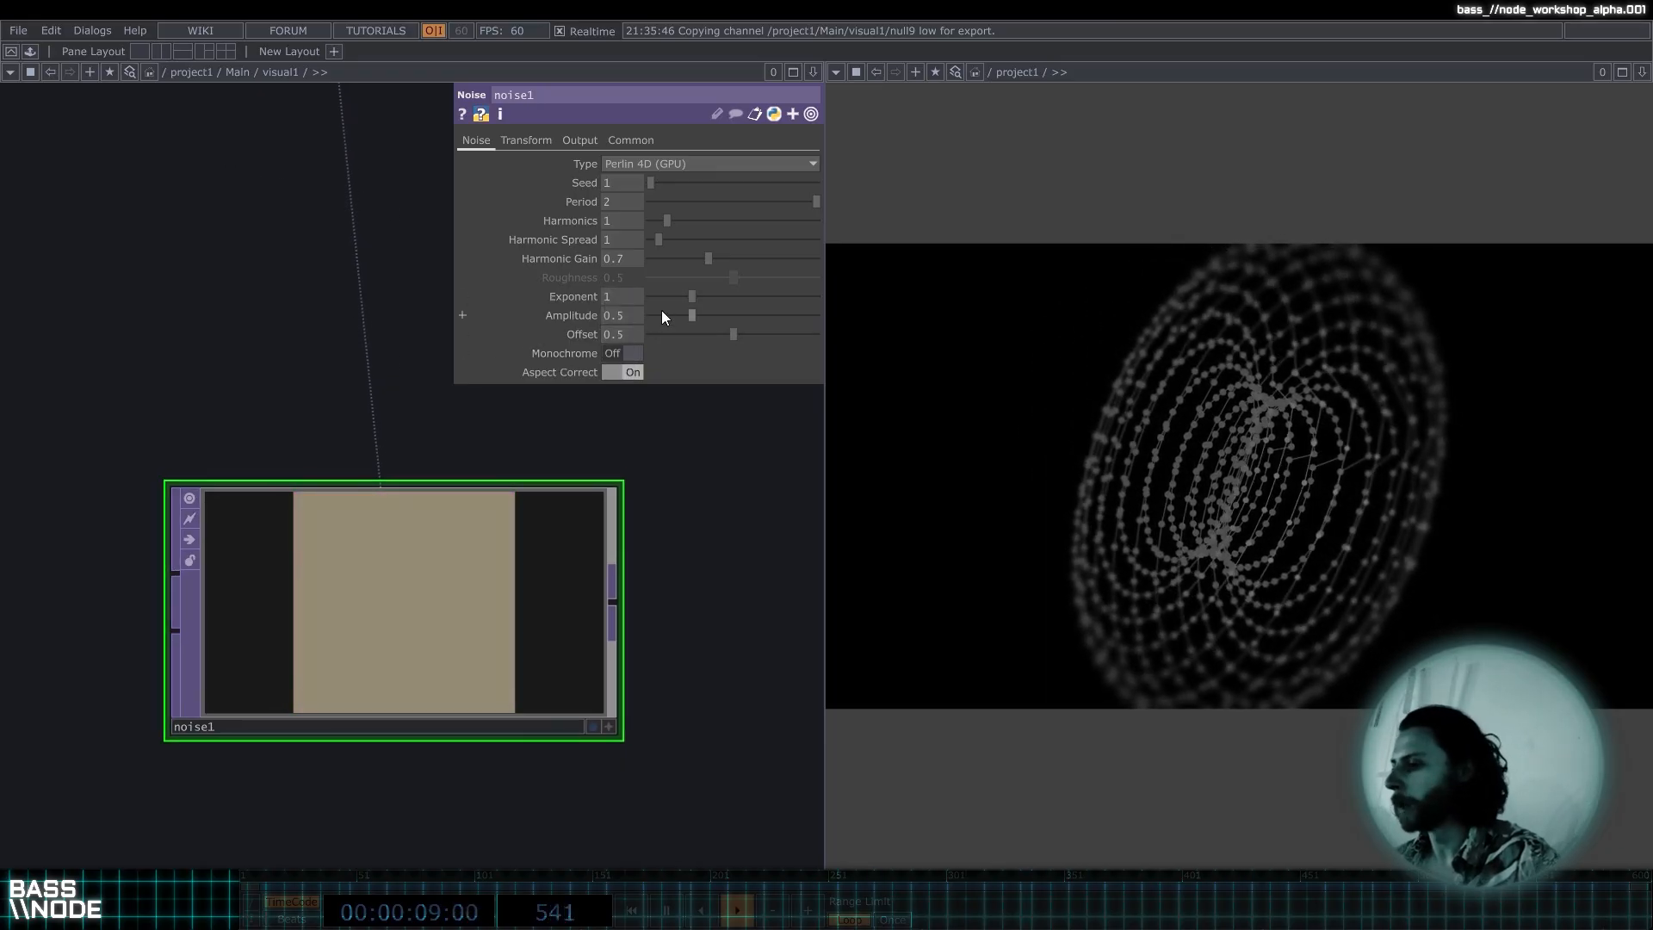
{"action": "scroll", "coordinate": [322, 300], "scroll_direction": "down", "scroll_amount": 3}
{"action": "scroll", "coordinate": [322, 302], "scroll_direction": "down", "scroll_amount": 2}
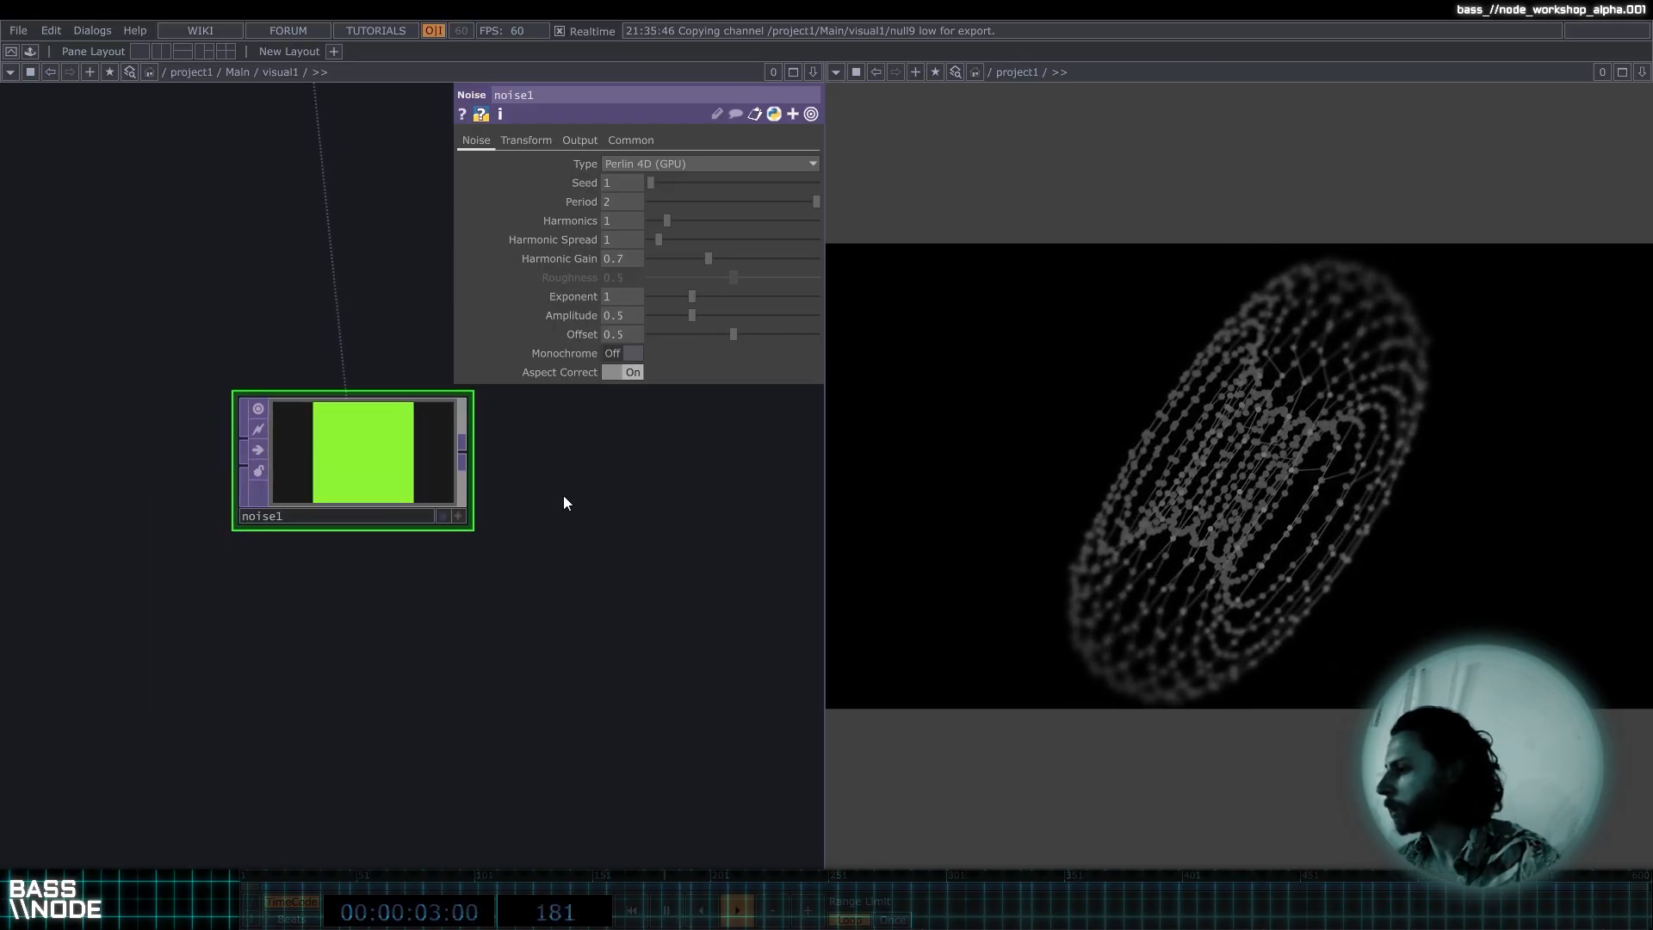
Add a TOP to CHOP from the noise1 output and place it beside noise1.
{"action": "left_click_drag", "start_coordinate": [545, 545], "coordinate": [305, 481]}
{"action": "scroll", "coordinate": [526, 548], "scroll_direction": "down", "scroll_amount": 3}
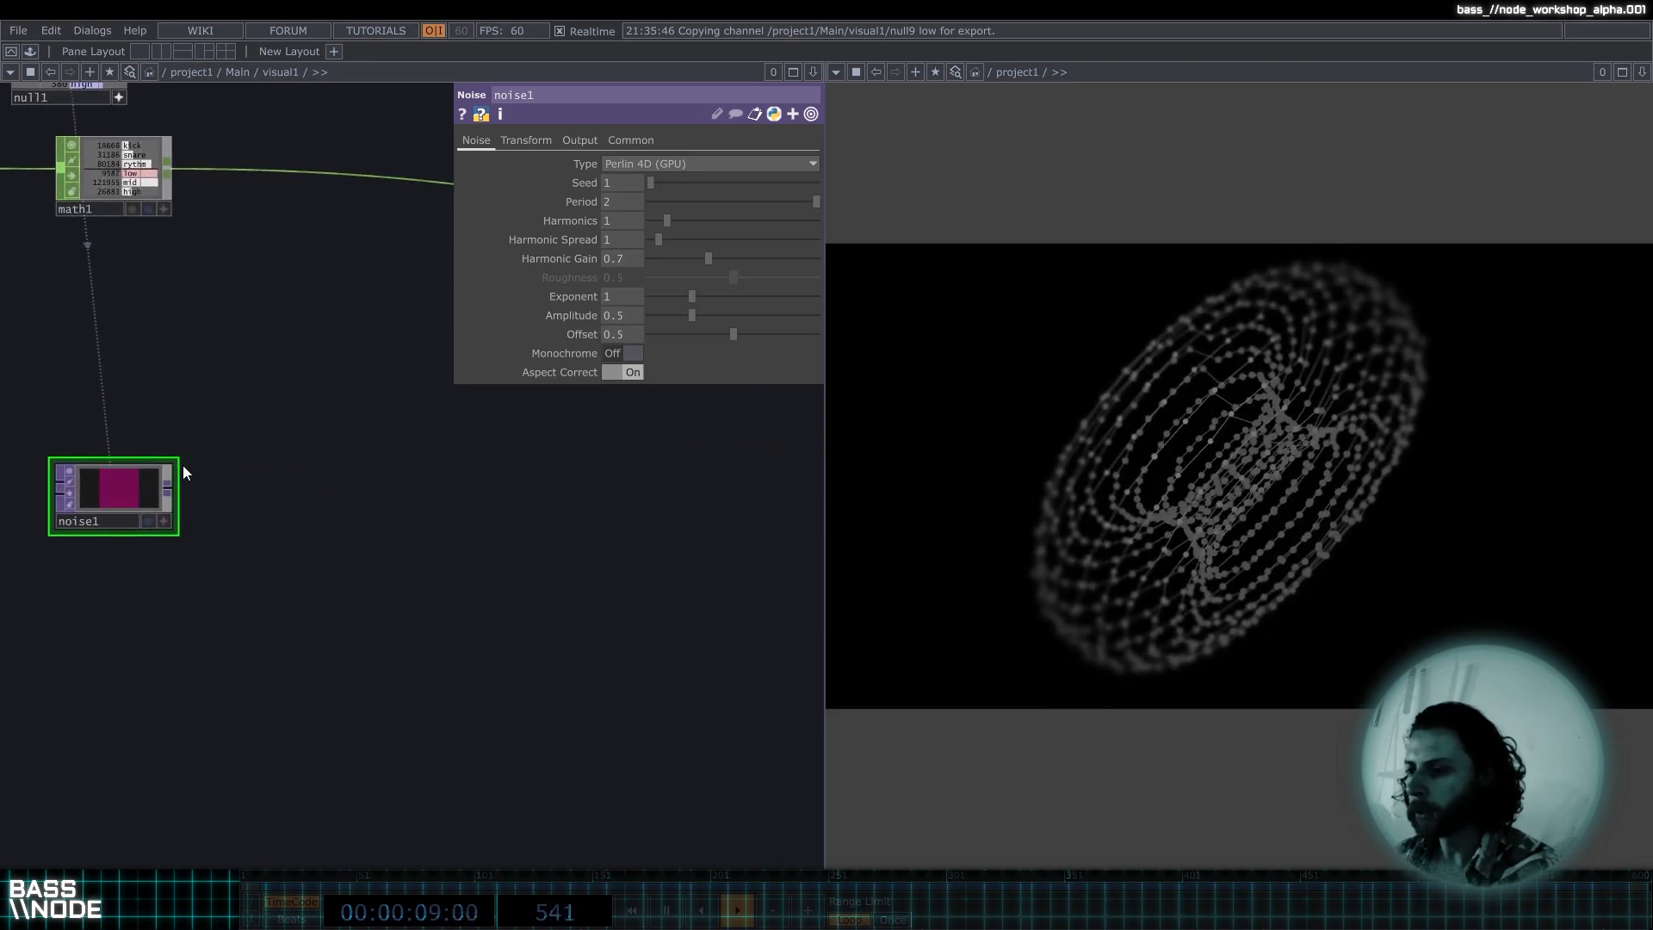
{"action": "right_click", "coordinate": [175, 488]}
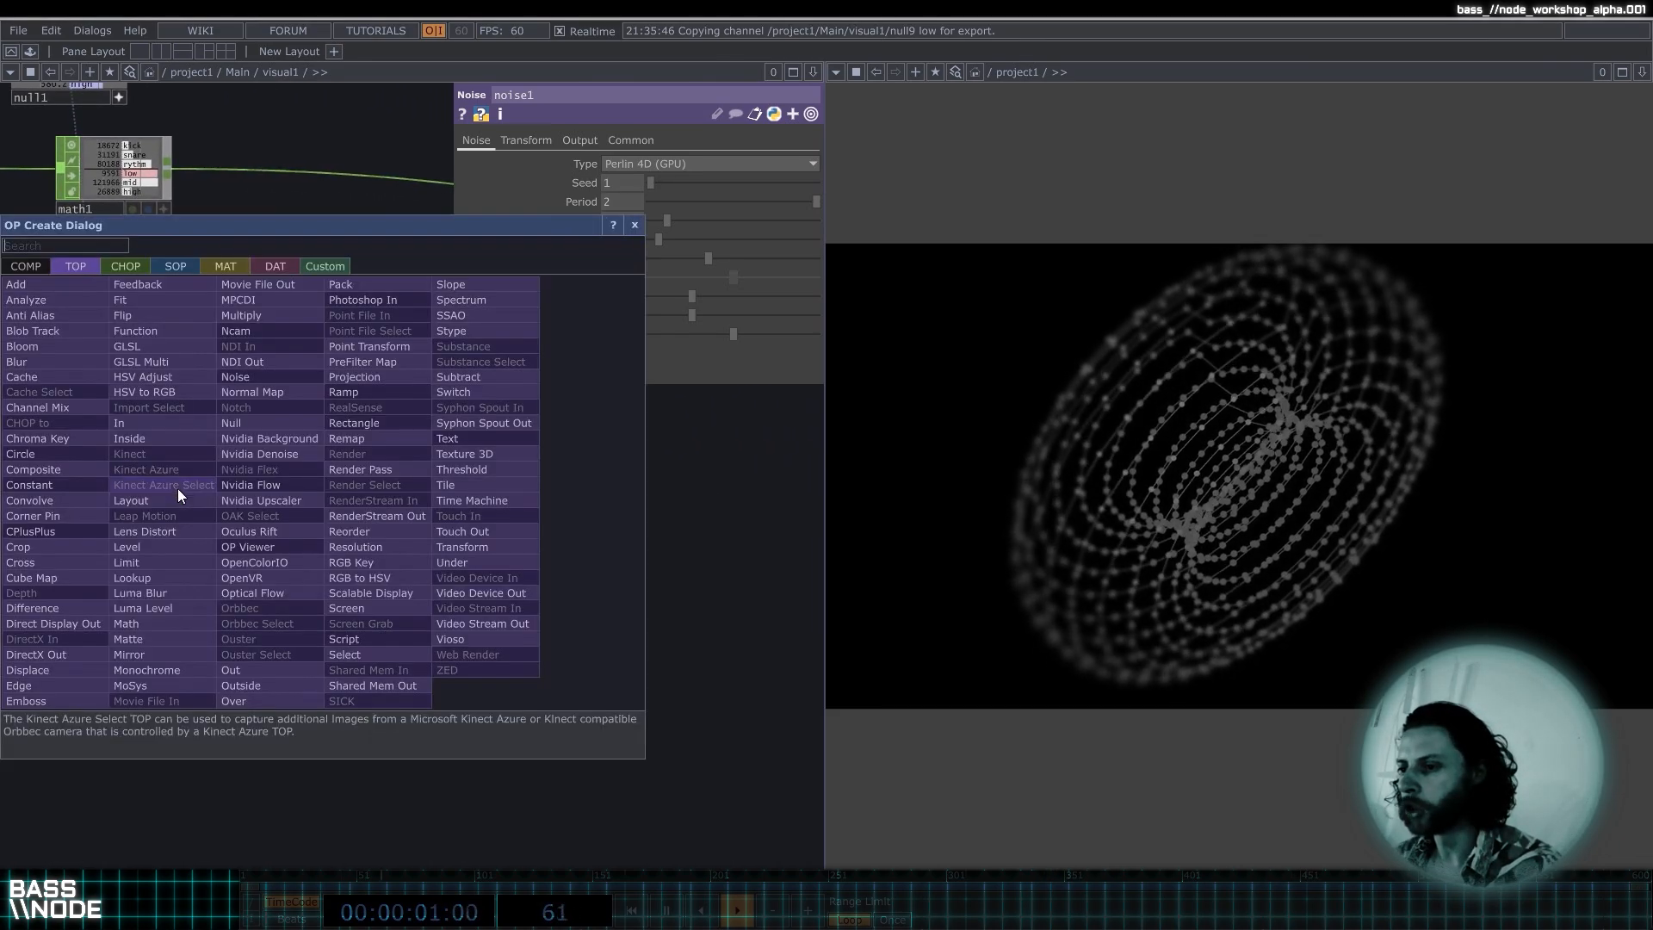
{"action": "left_click", "coordinate": [129, 266]}
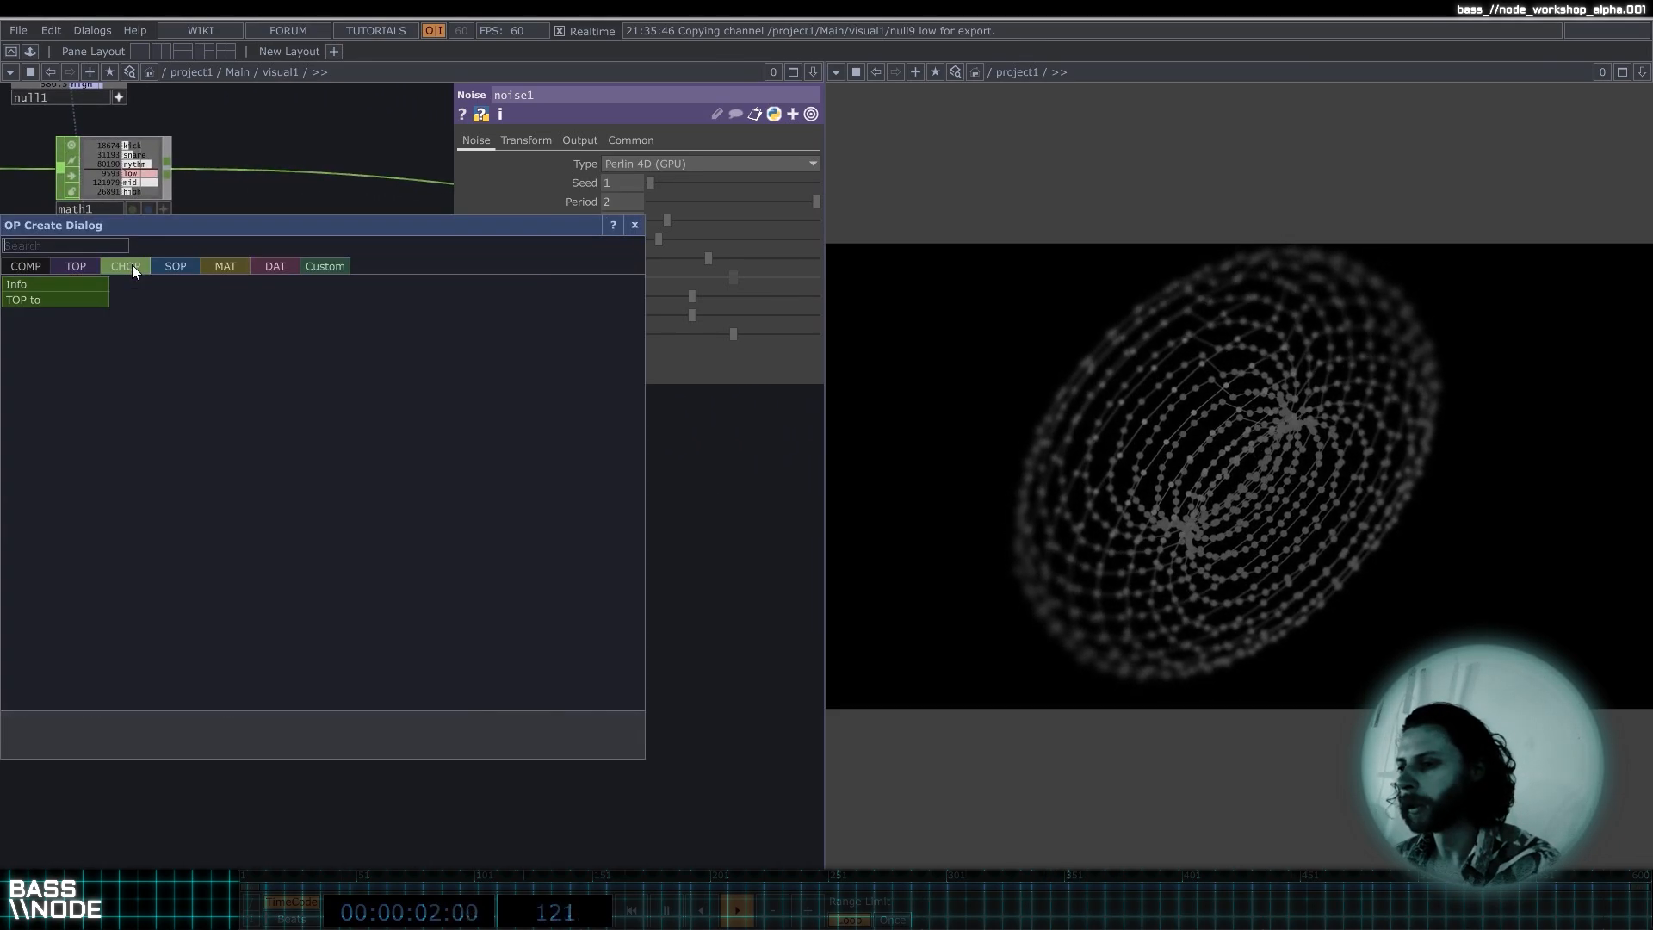
{"action": "left_click", "coordinate": [100, 302]}
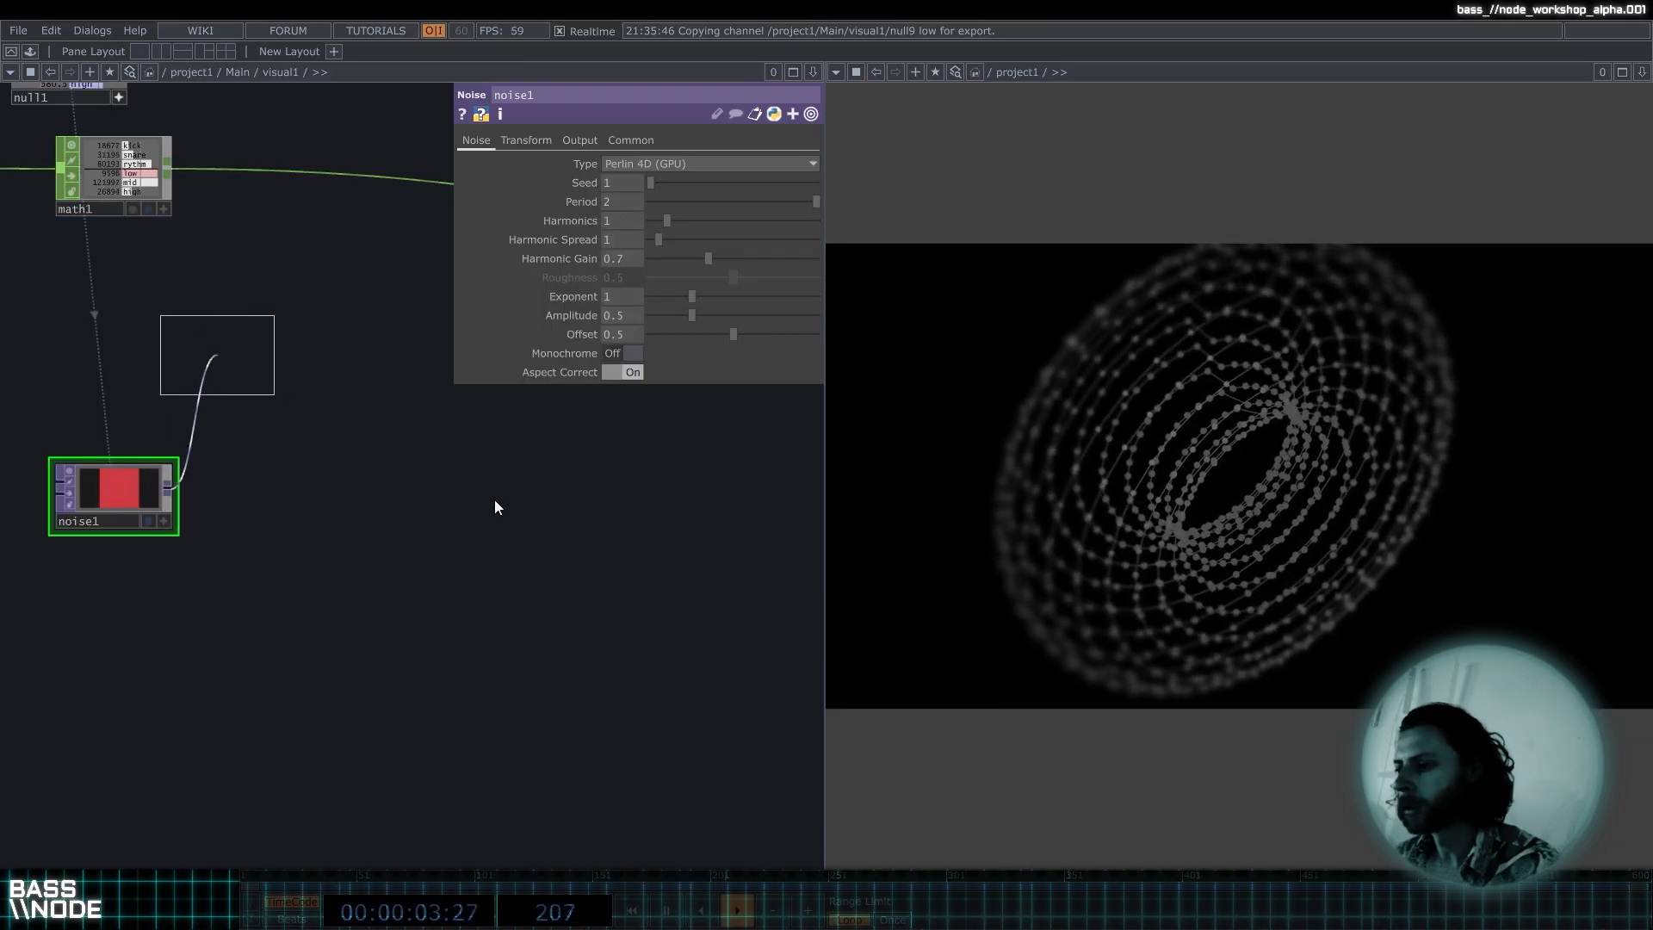
{"action": "left_click", "coordinate": [545, 498]}
{"action": "right_click", "coordinate": [176, 487]}
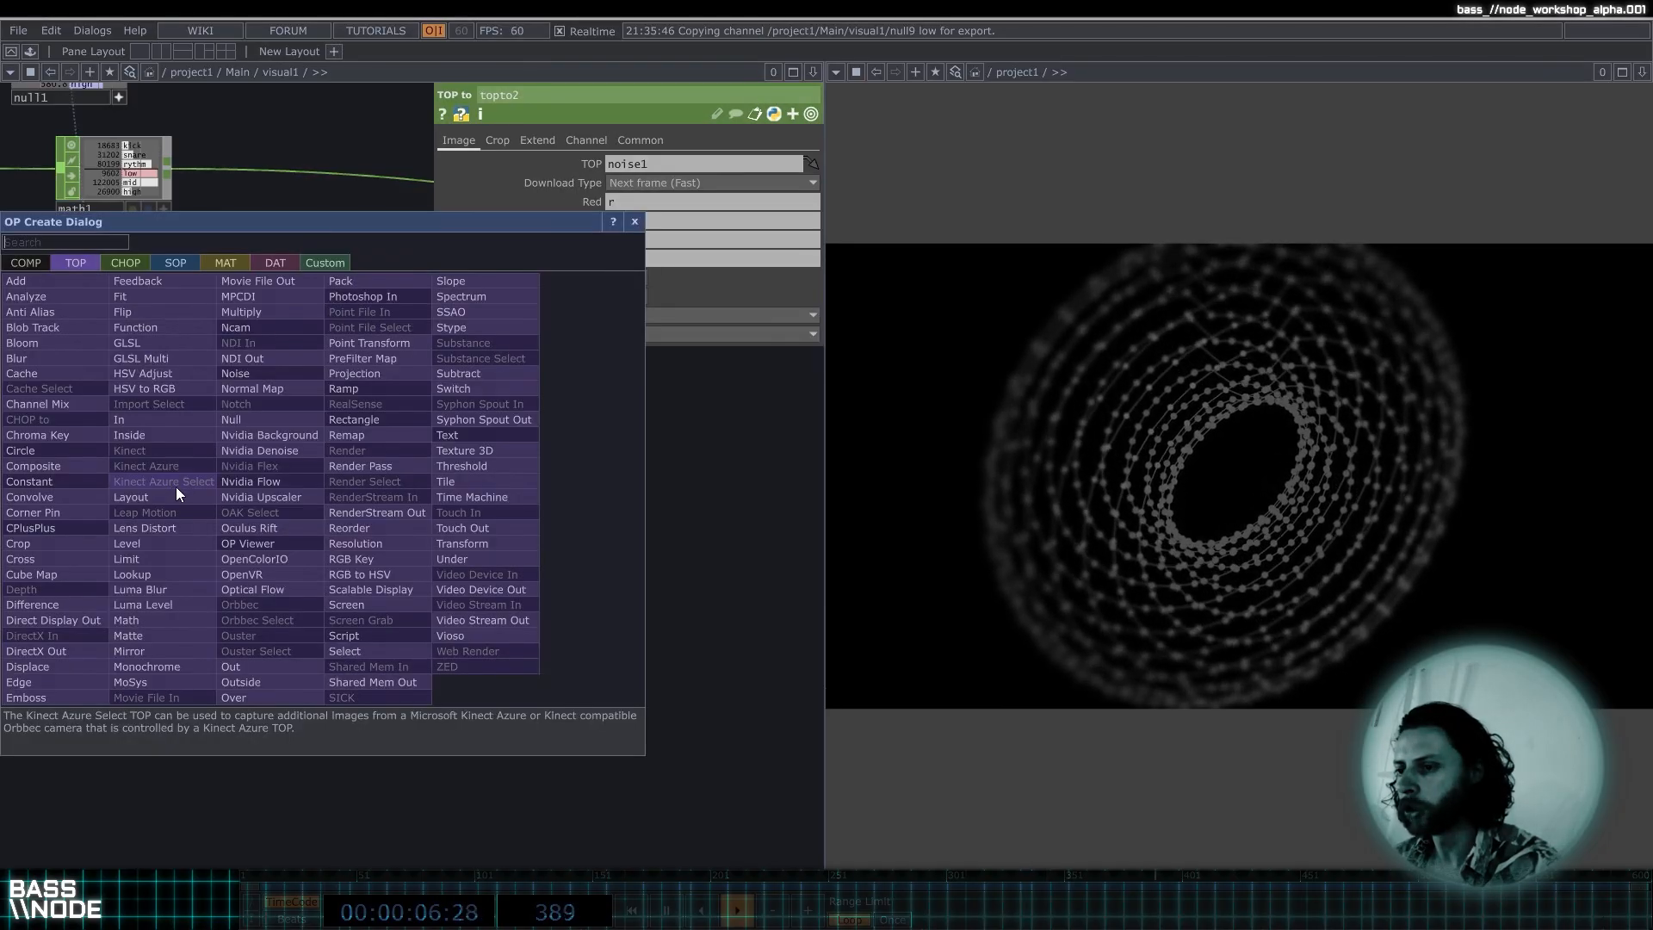
{"action": "left_click", "coordinate": [125, 264]}
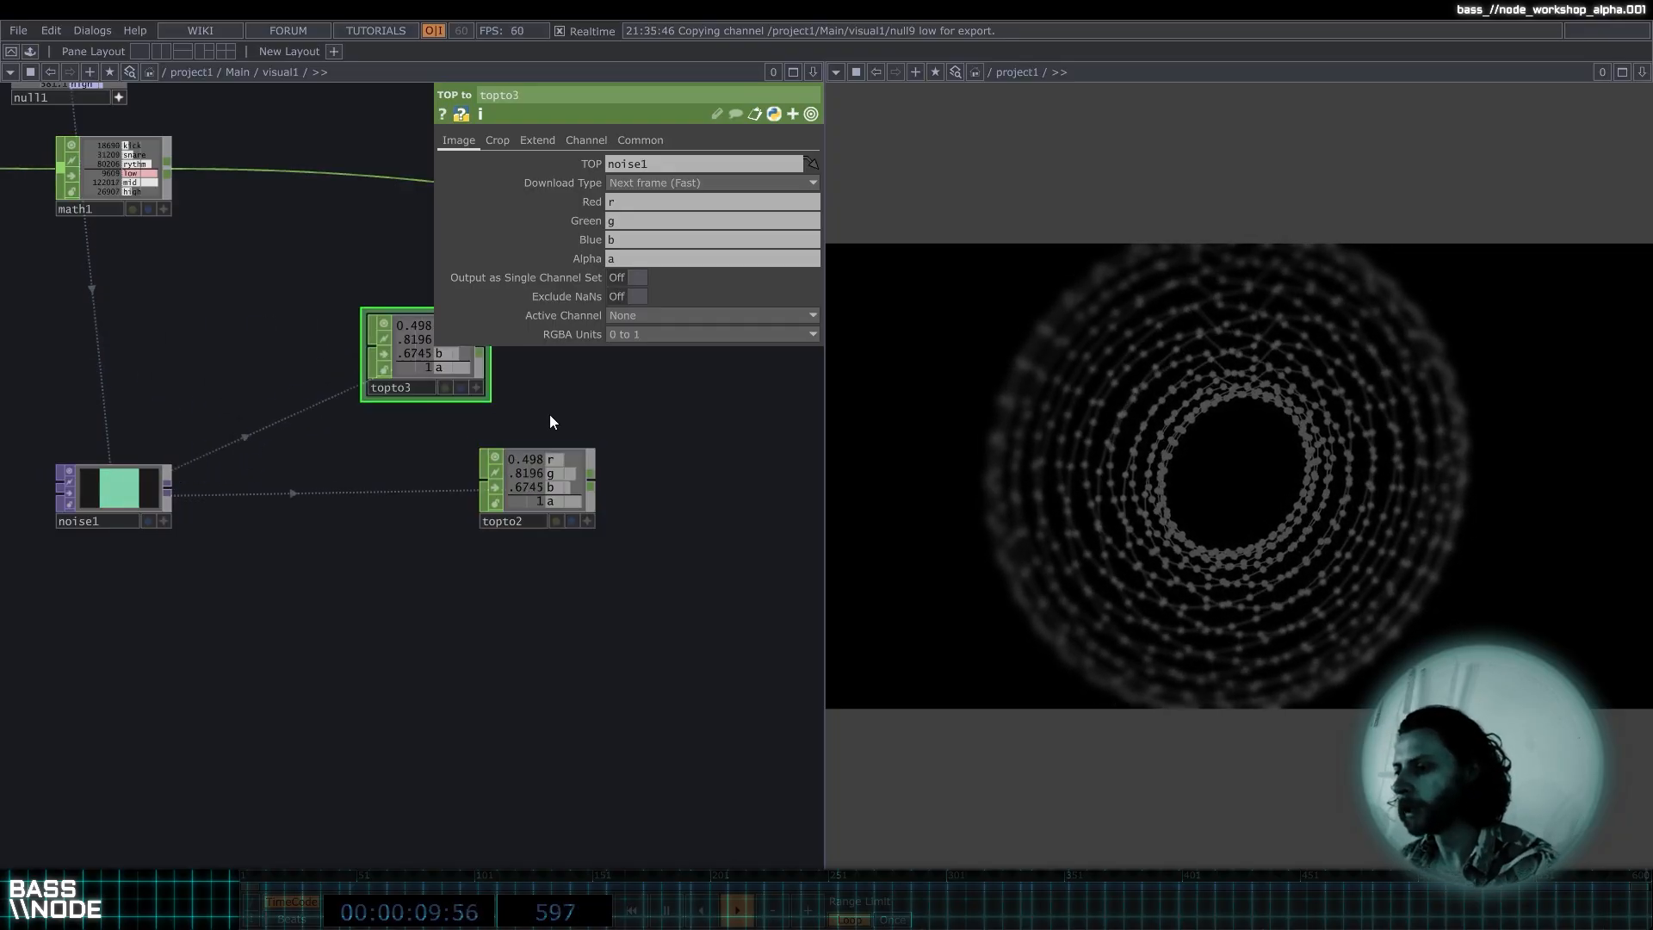
{"action": "key", "text": "Delete"}
Select the line1 material near geo1 to open its Point parameters.
{"action": "left_click_drag", "start_coordinate": [675, 569], "coordinate": [366, 575]}
{"action": "scroll", "coordinate": [357, 576], "scroll_direction": "down", "scroll_amount": 3}
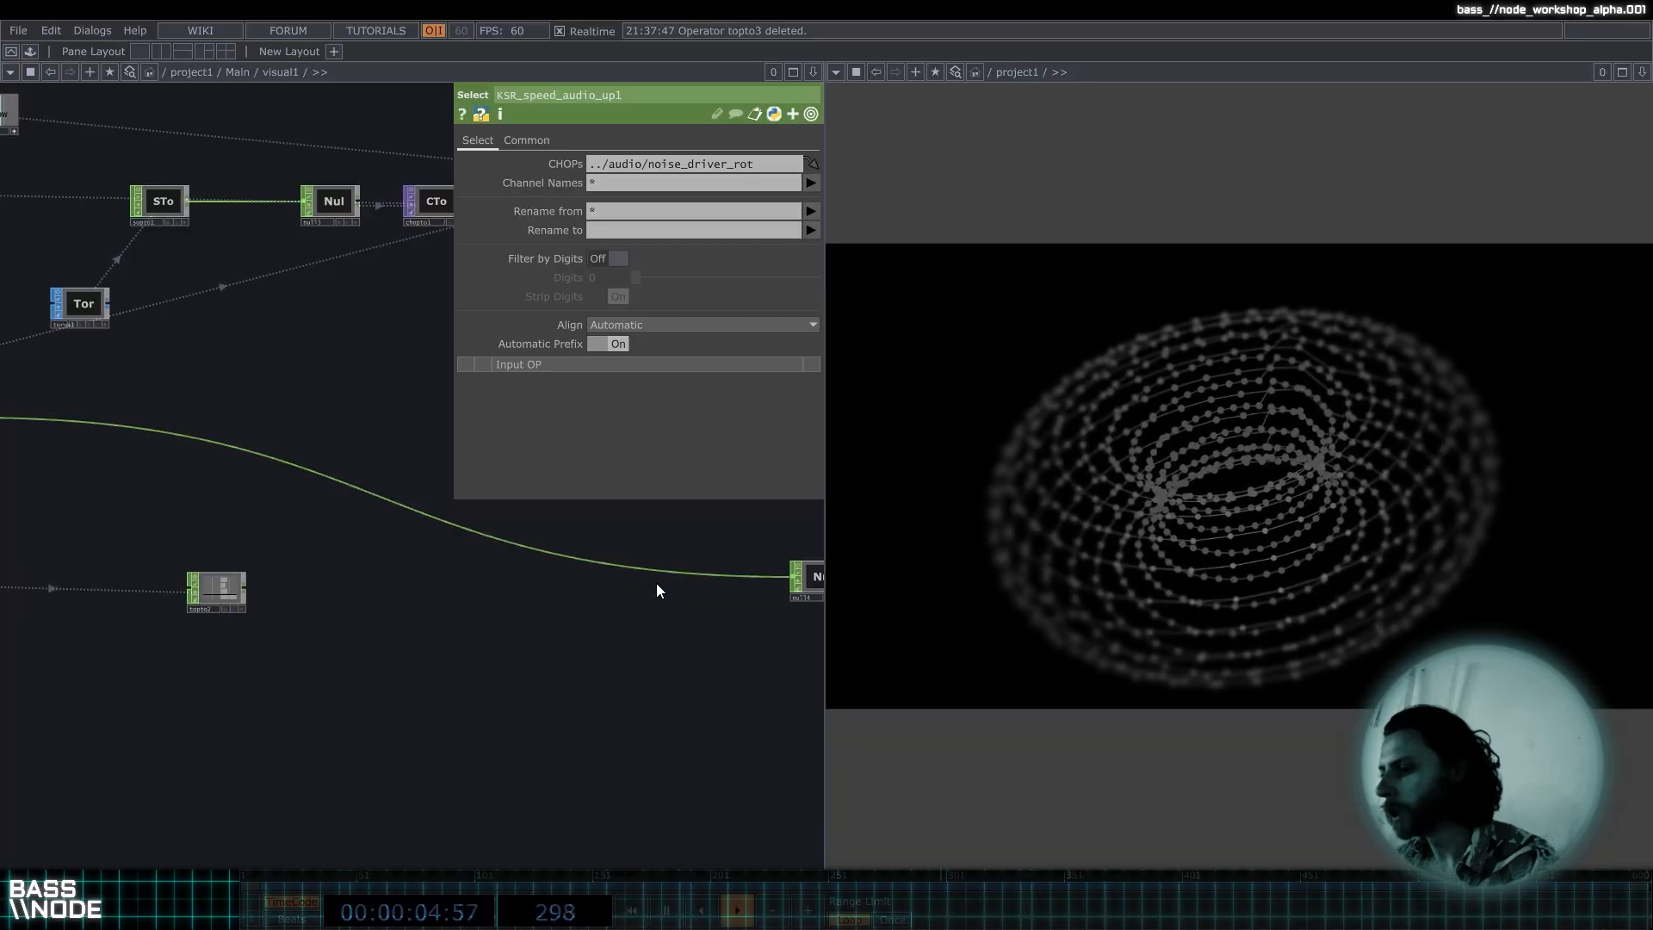
{"action": "left_click_drag", "start_coordinate": [623, 589], "coordinate": [361, 606]}
{"action": "scroll", "coordinate": [512, 593], "scroll_direction": "down", "scroll_amount": 3}
{"action": "left_click_drag", "start_coordinate": [518, 648], "coordinate": [509, 658]}
{"action": "left_click_drag", "start_coordinate": [506, 556], "coordinate": [469, 615]}
{"action": "scroll", "coordinate": [498, 526], "scroll_direction": "up", "scroll_amount": 6}
{"action": "left_click", "coordinate": [342, 476]}
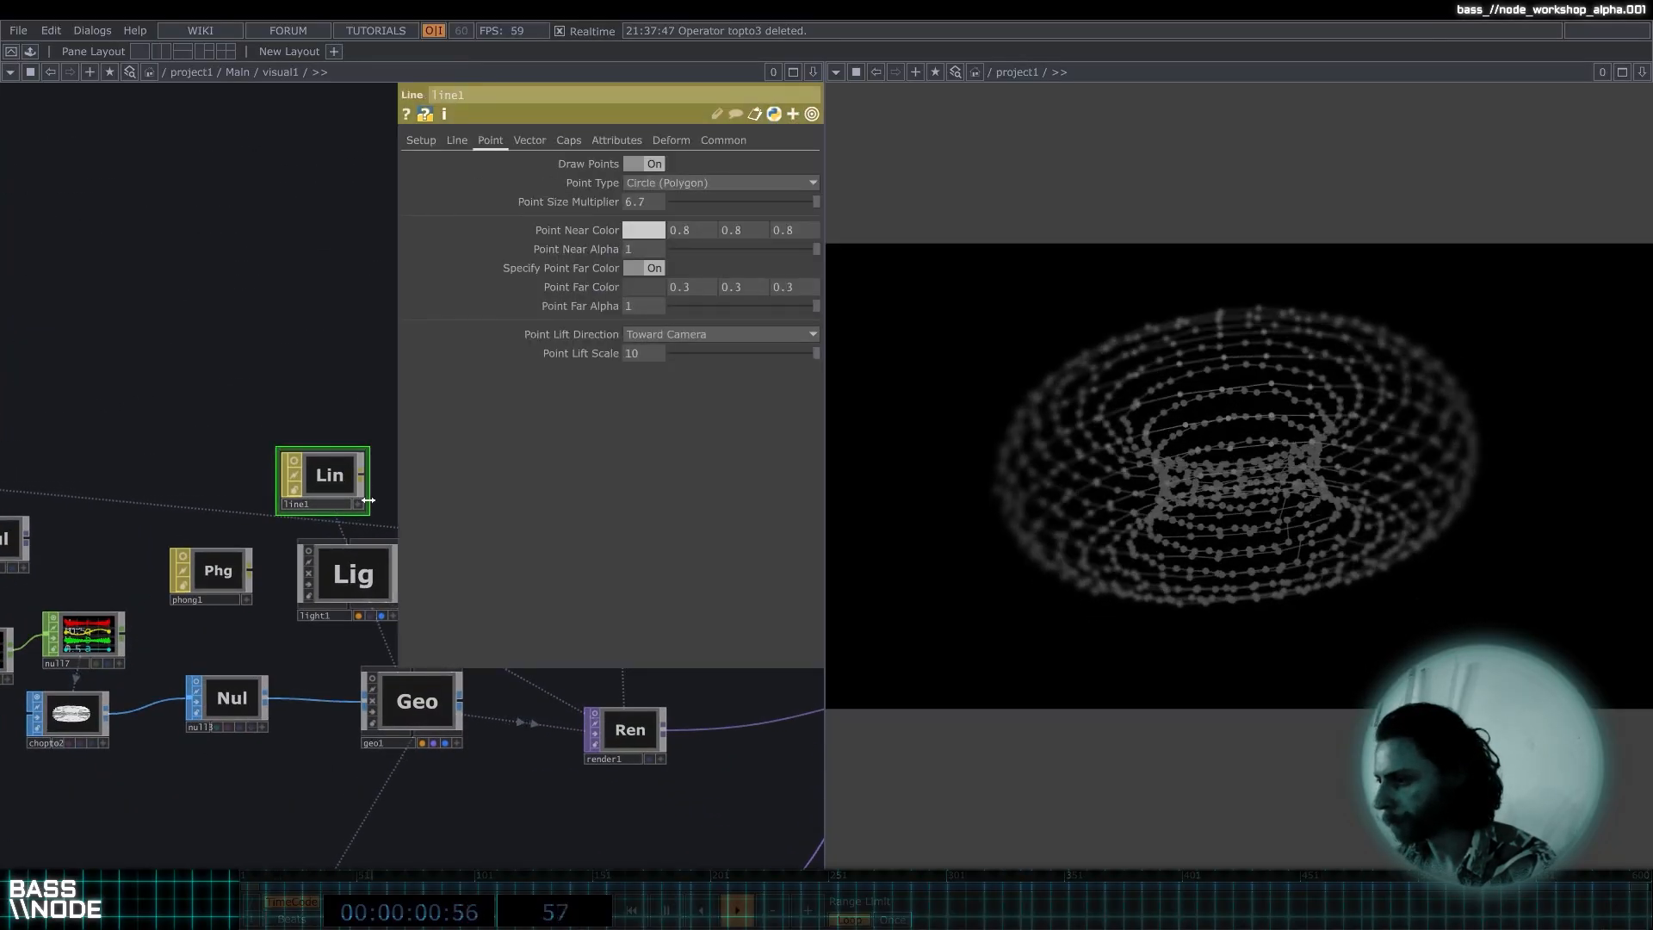
Reference topto2's r channel in the red component of line1's Point Near Color and expand that parameter's components.
{"action": "left_click_drag", "start_coordinate": [364, 454], "coordinate": [388, 425]}
{"action": "scroll", "coordinate": [288, 357], "scroll_direction": "down", "scroll_amount": 5}
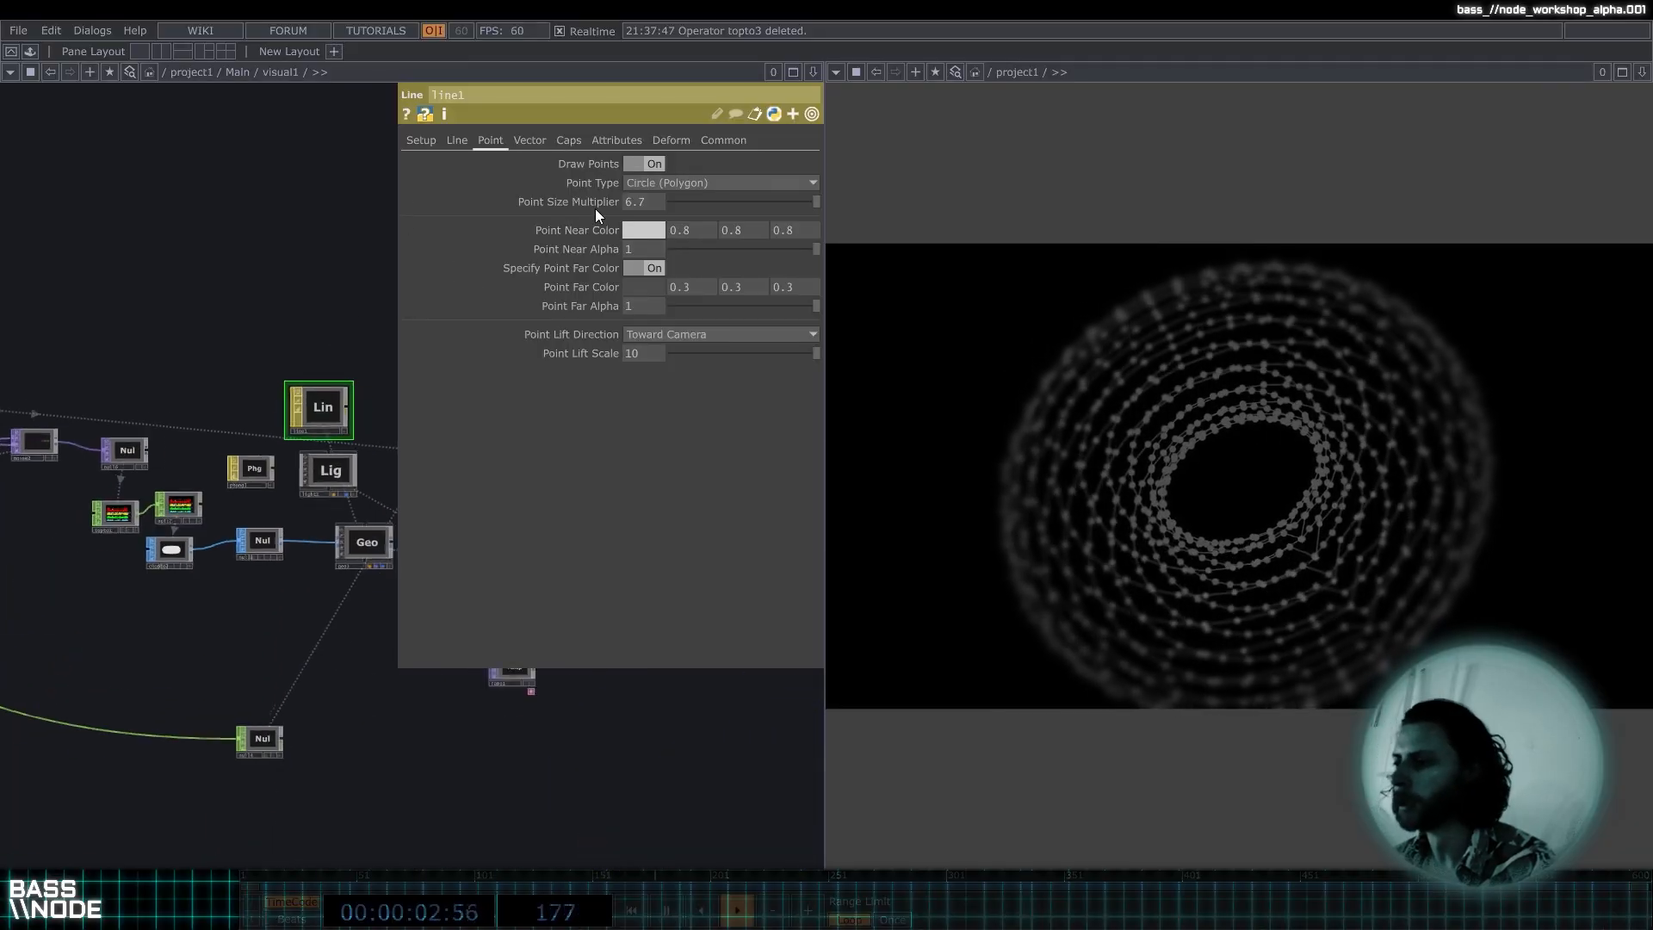
{"action": "scroll", "coordinate": [239, 529], "scroll_direction": "up", "scroll_amount": 10}
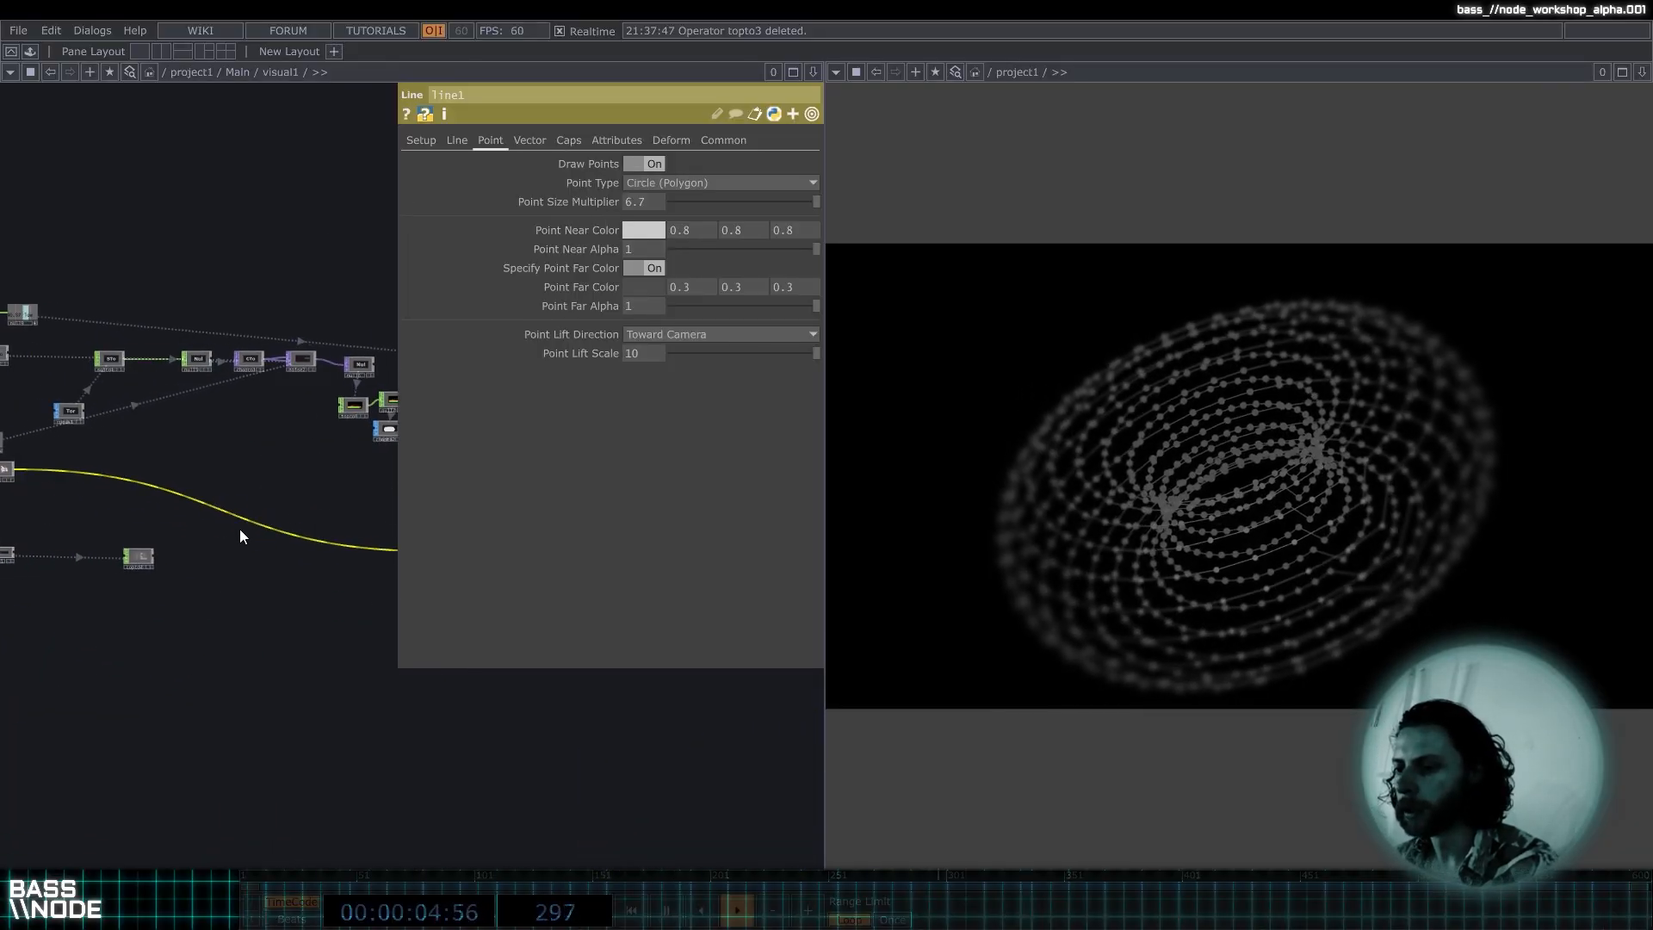
{"action": "scroll", "coordinate": [59, 479], "scroll_direction": "up", "scroll_amount": 1}
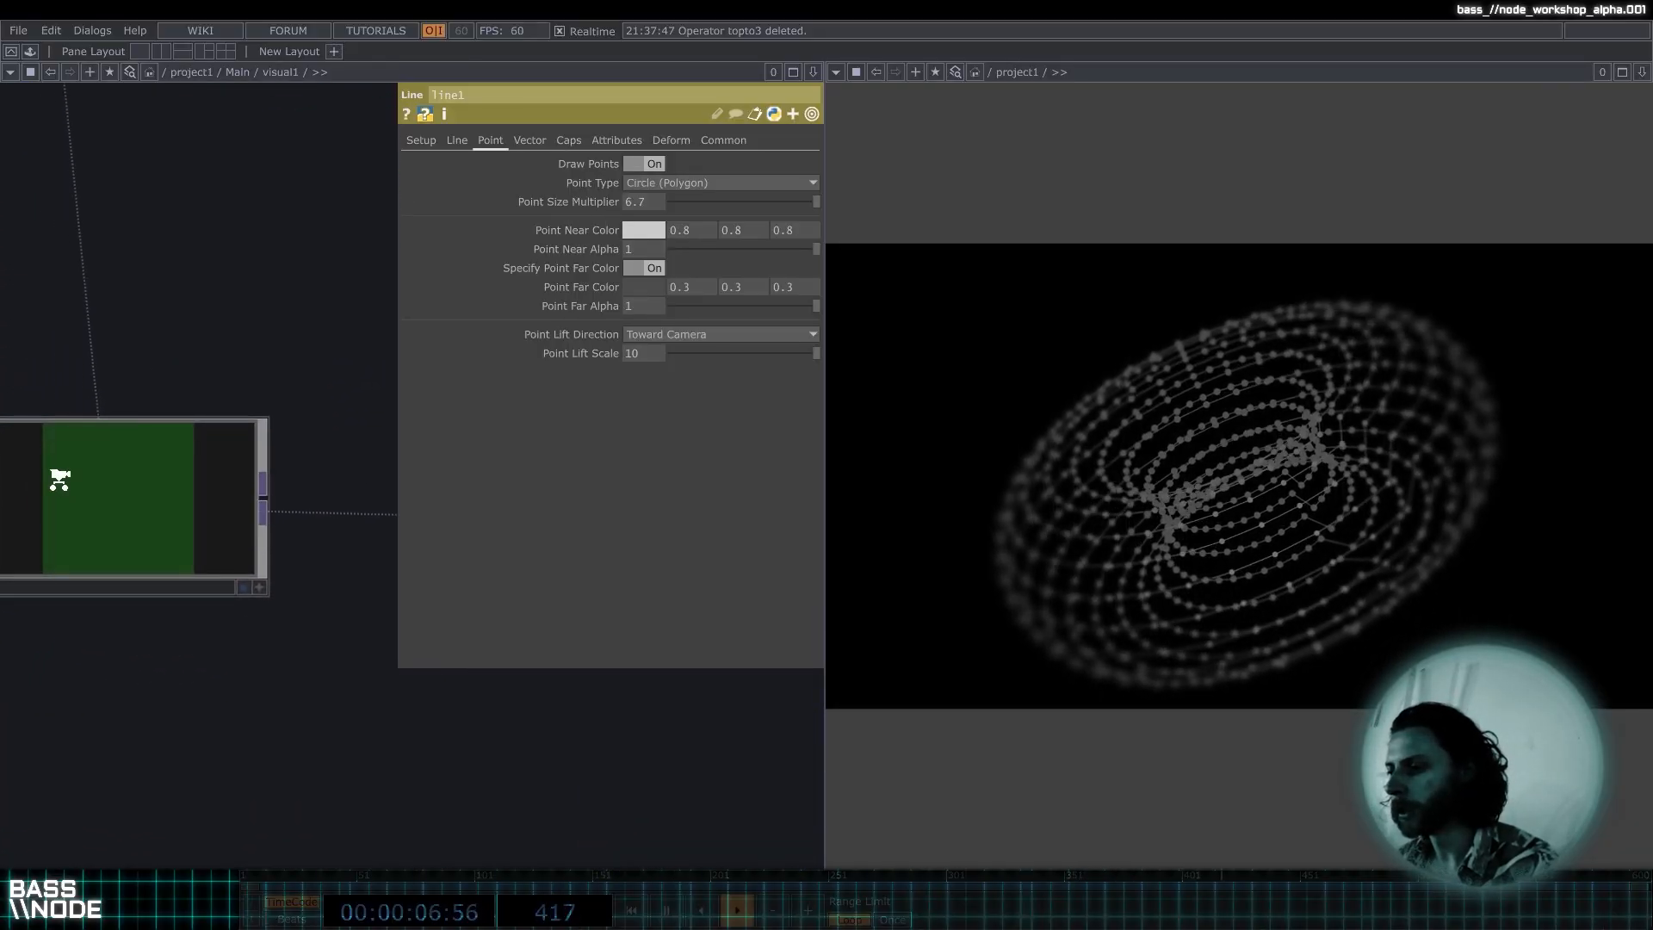
{"action": "scroll", "coordinate": [59, 479], "scroll_direction": "down", "scroll_amount": 6}
{"action": "left_click_drag", "start_coordinate": [386, 384], "coordinate": [266, 400]}
{"action": "scroll", "coordinate": [336, 437], "scroll_direction": "up", "scroll_amount": 3}
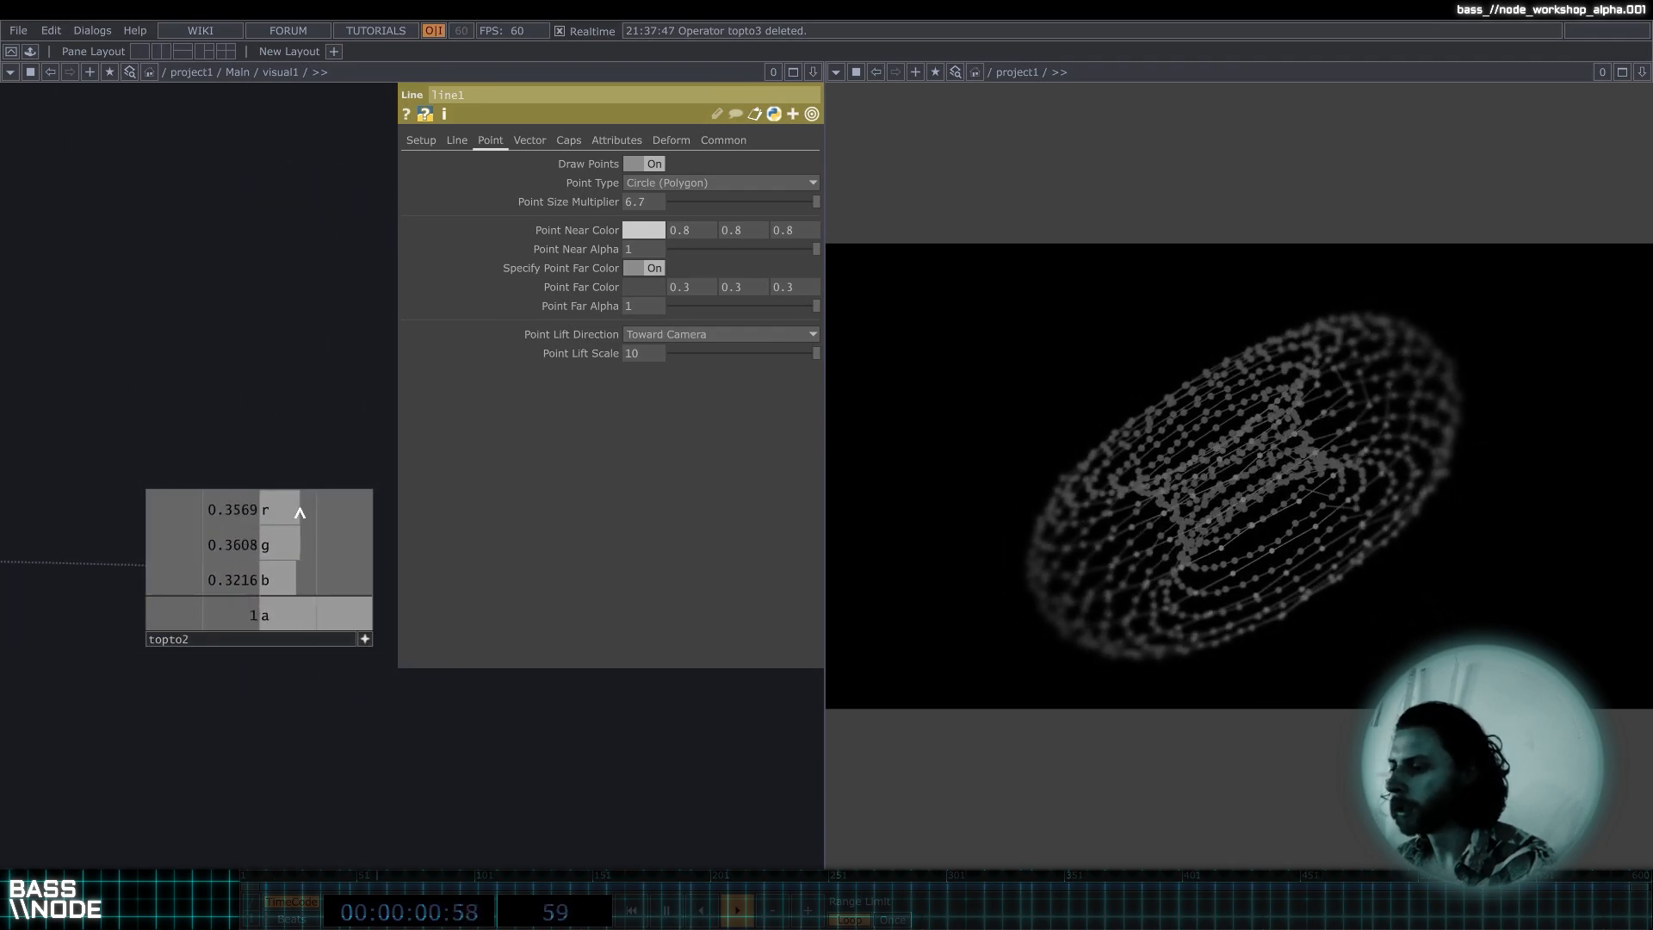
{"action": "mouse_move", "coordinate": [275, 509]}
{"action": "left_mouse_down"}
{"action": "mouse_move", "coordinate": [607, 257]}
{"action": "mouse_move", "coordinate": [689, 230]}
{"action": "left_mouse_up"}
{"action": "left_click", "coordinate": [703, 224]}
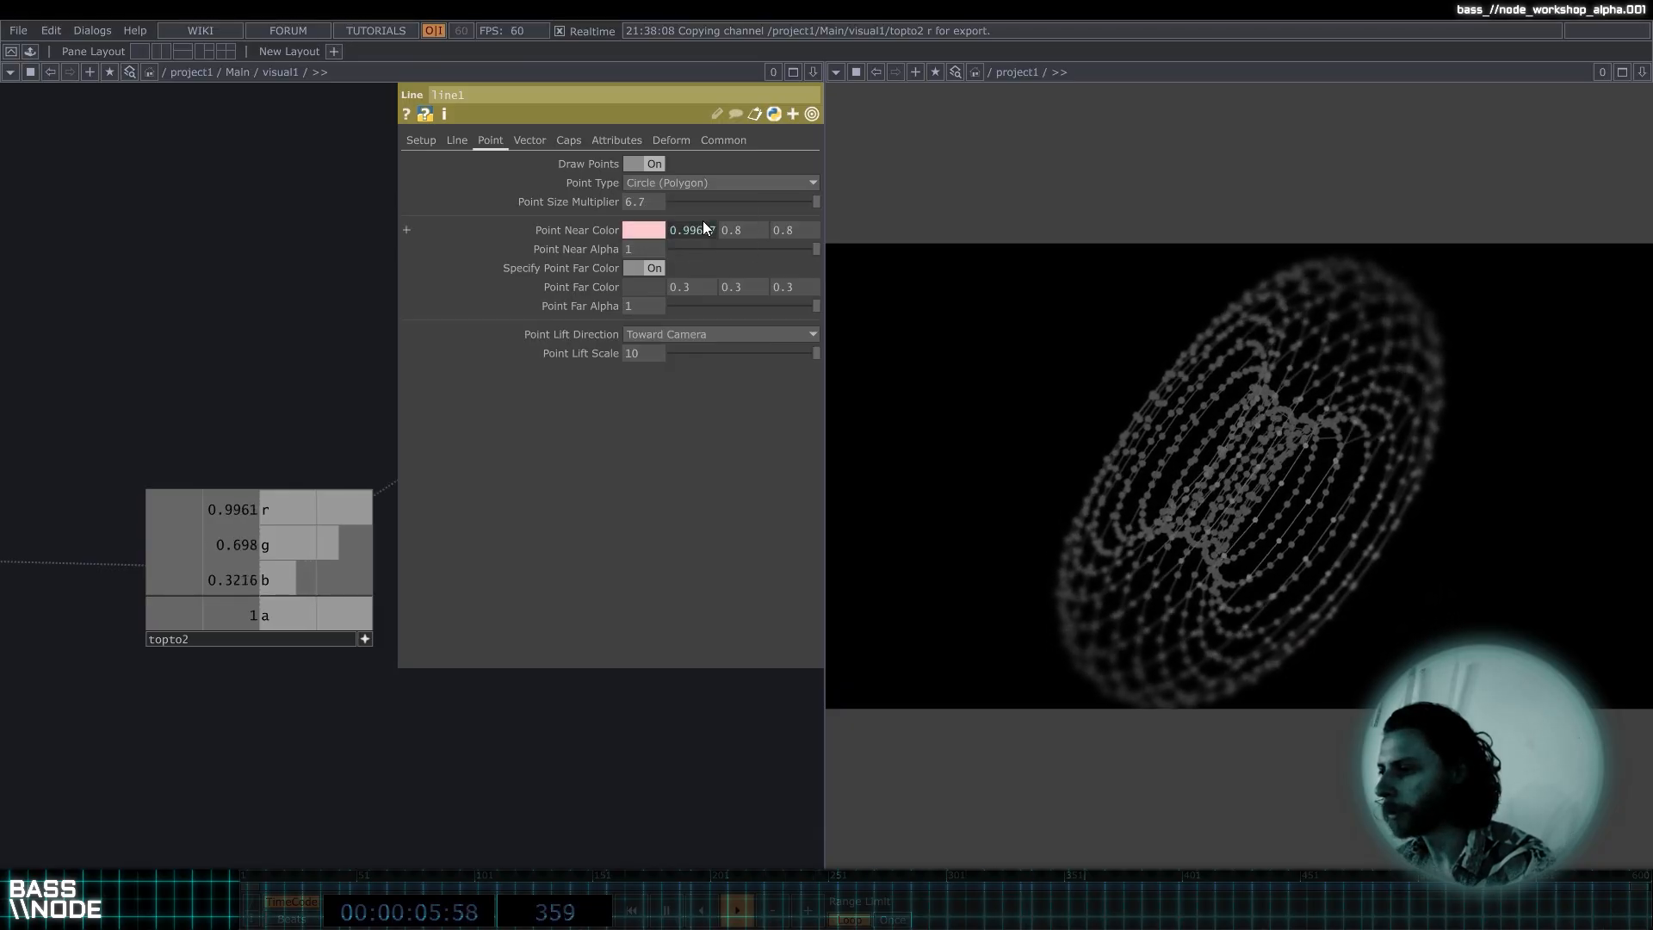
{"action": "left_click", "coordinate": [601, 231]}
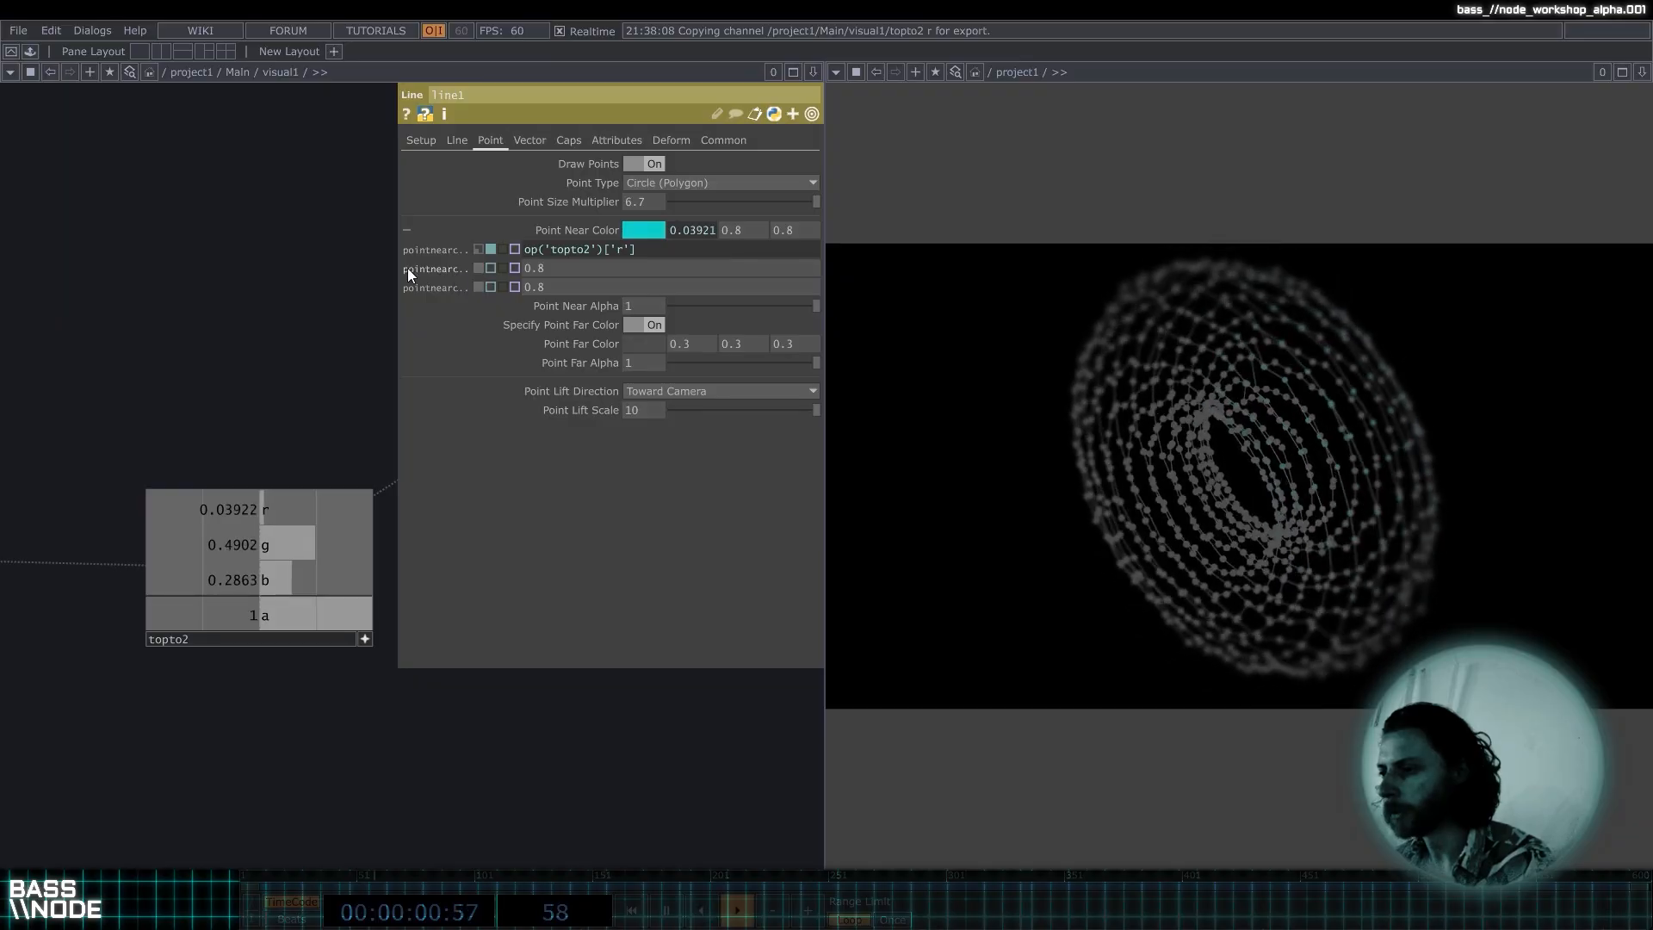
{"action": "left_click_drag", "start_coordinate": [398, 263], "coordinate": [180, 261]}
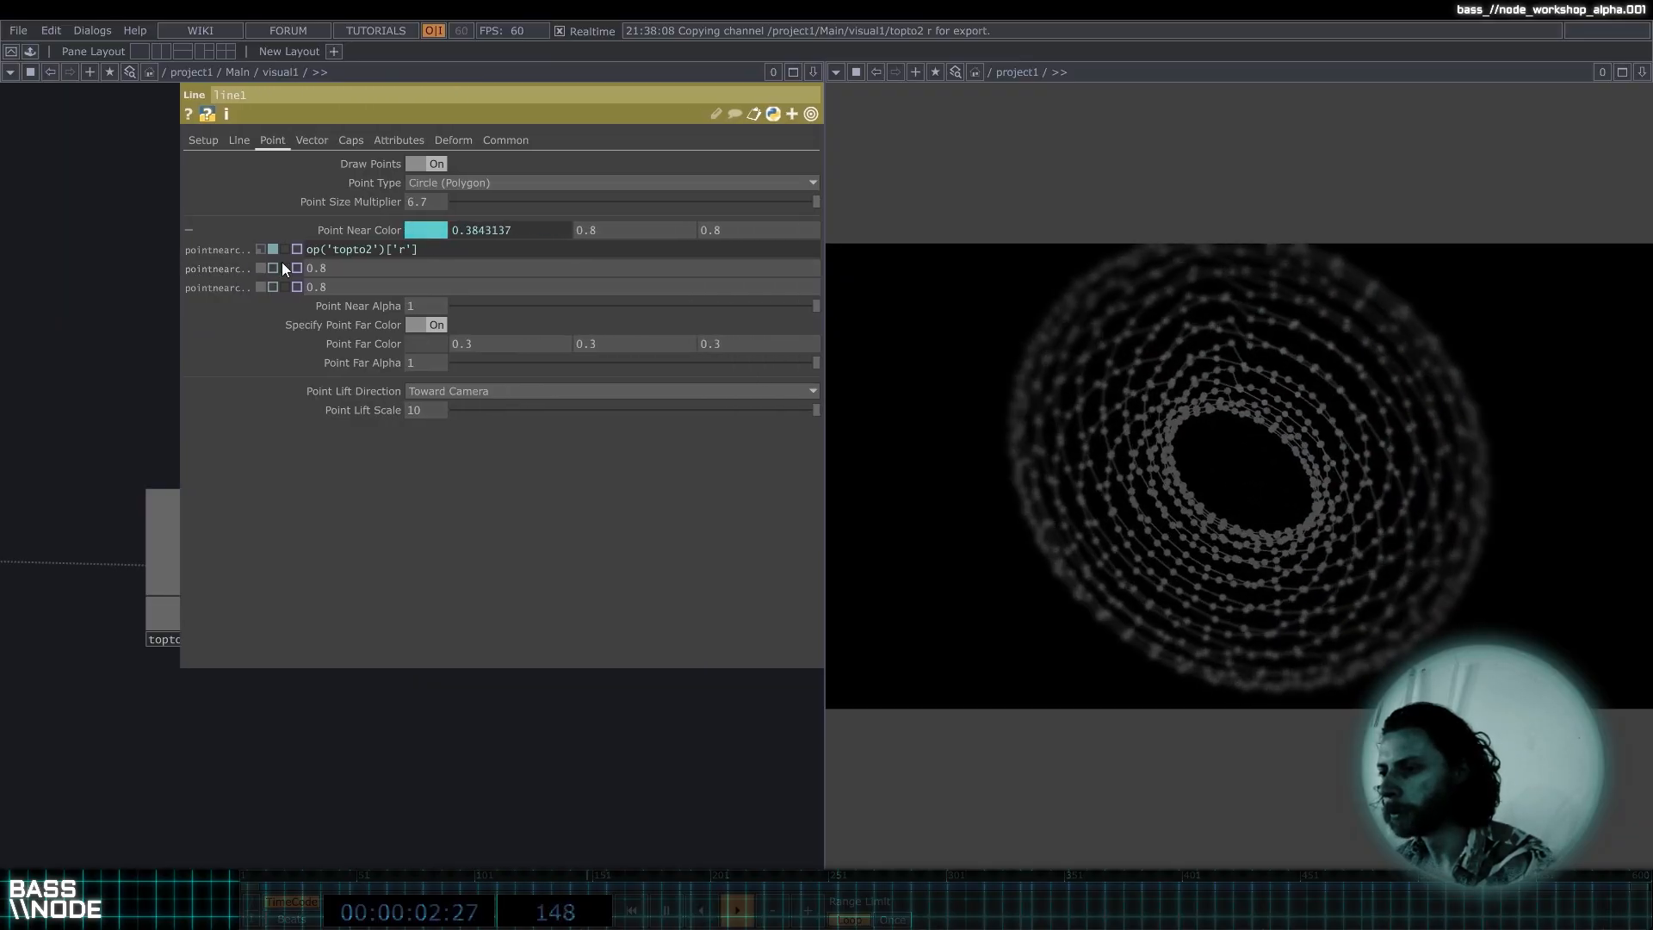
{"action": "right_click", "coordinate": [233, 266]}
{"action": "left_click", "coordinate": [226, 268]}
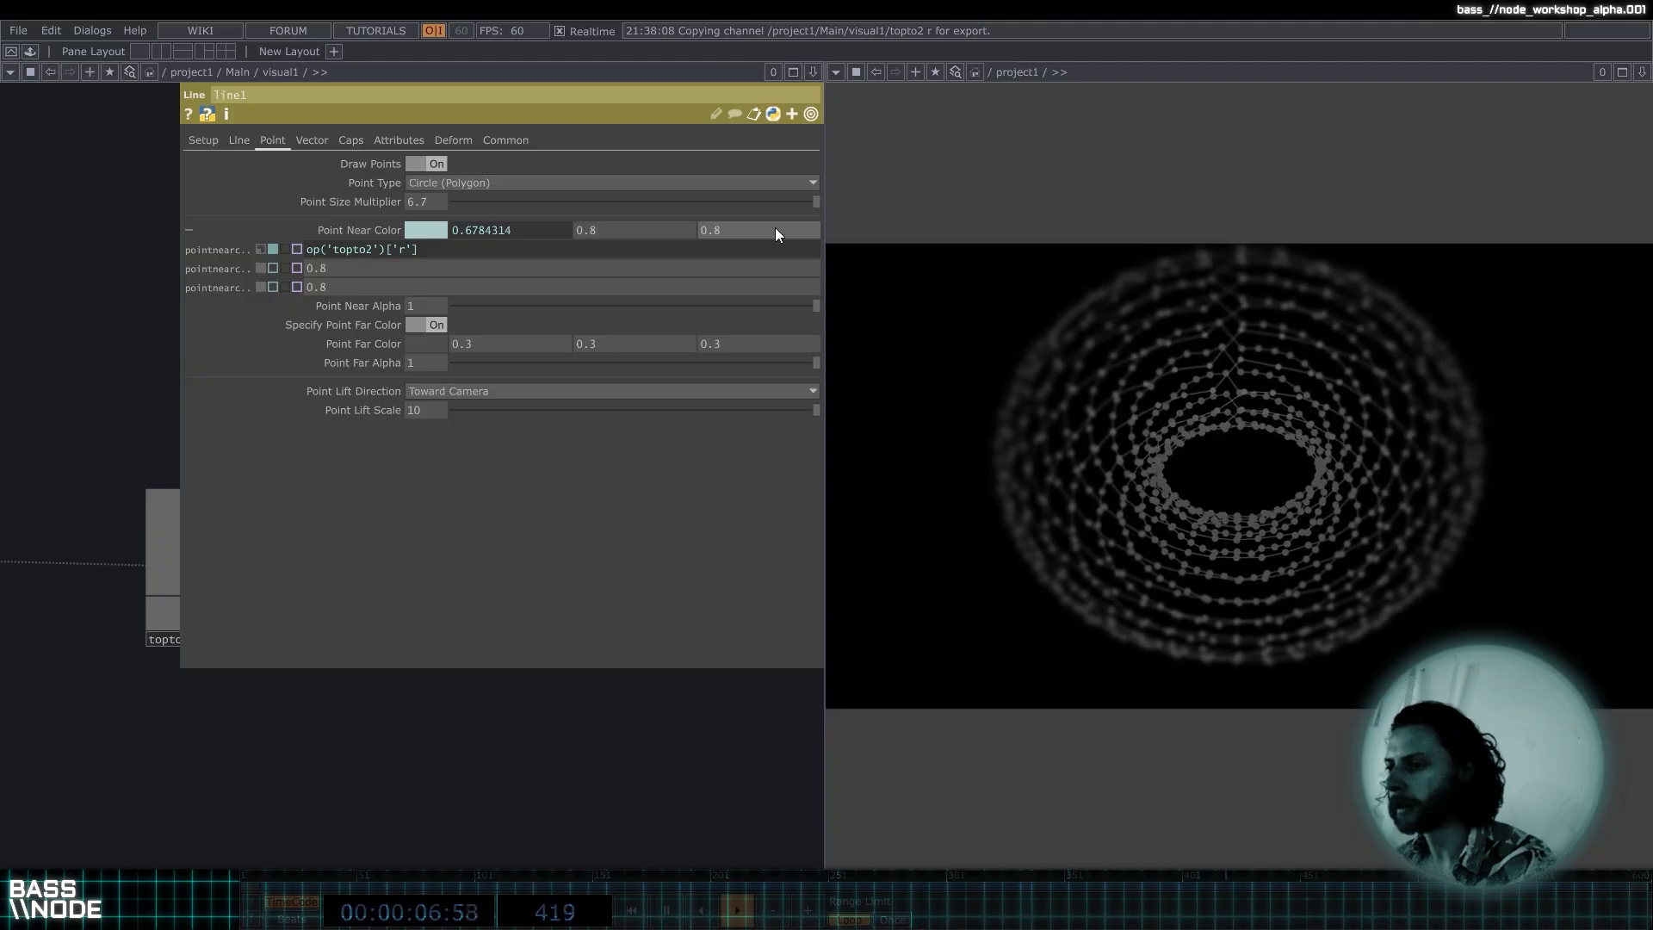
{"action": "left_click_drag", "start_coordinate": [180, 251], "coordinate": [451, 255]}
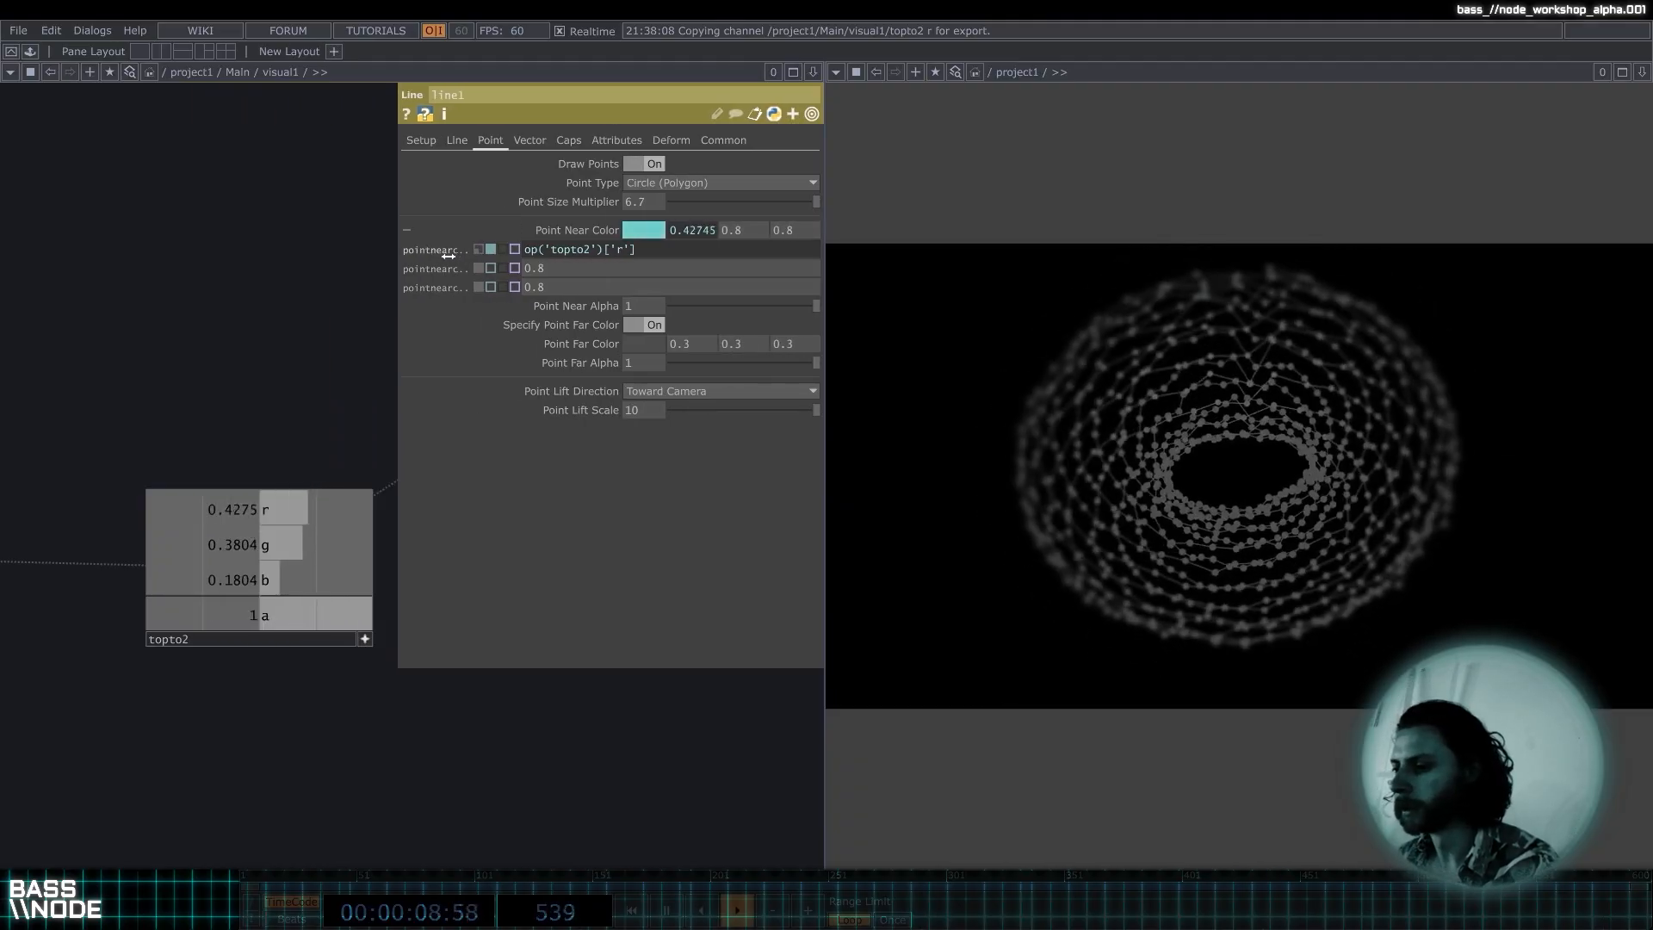
Reference topto2's g and b channels in the green and blue components of line1's Point Near Color.
{"action": "left_click_drag", "start_coordinate": [291, 305], "coordinate": [186, 312]}
{"action": "left_click_drag", "start_coordinate": [200, 556], "coordinate": [728, 225]}
{"action": "left_click", "coordinate": [763, 224]}
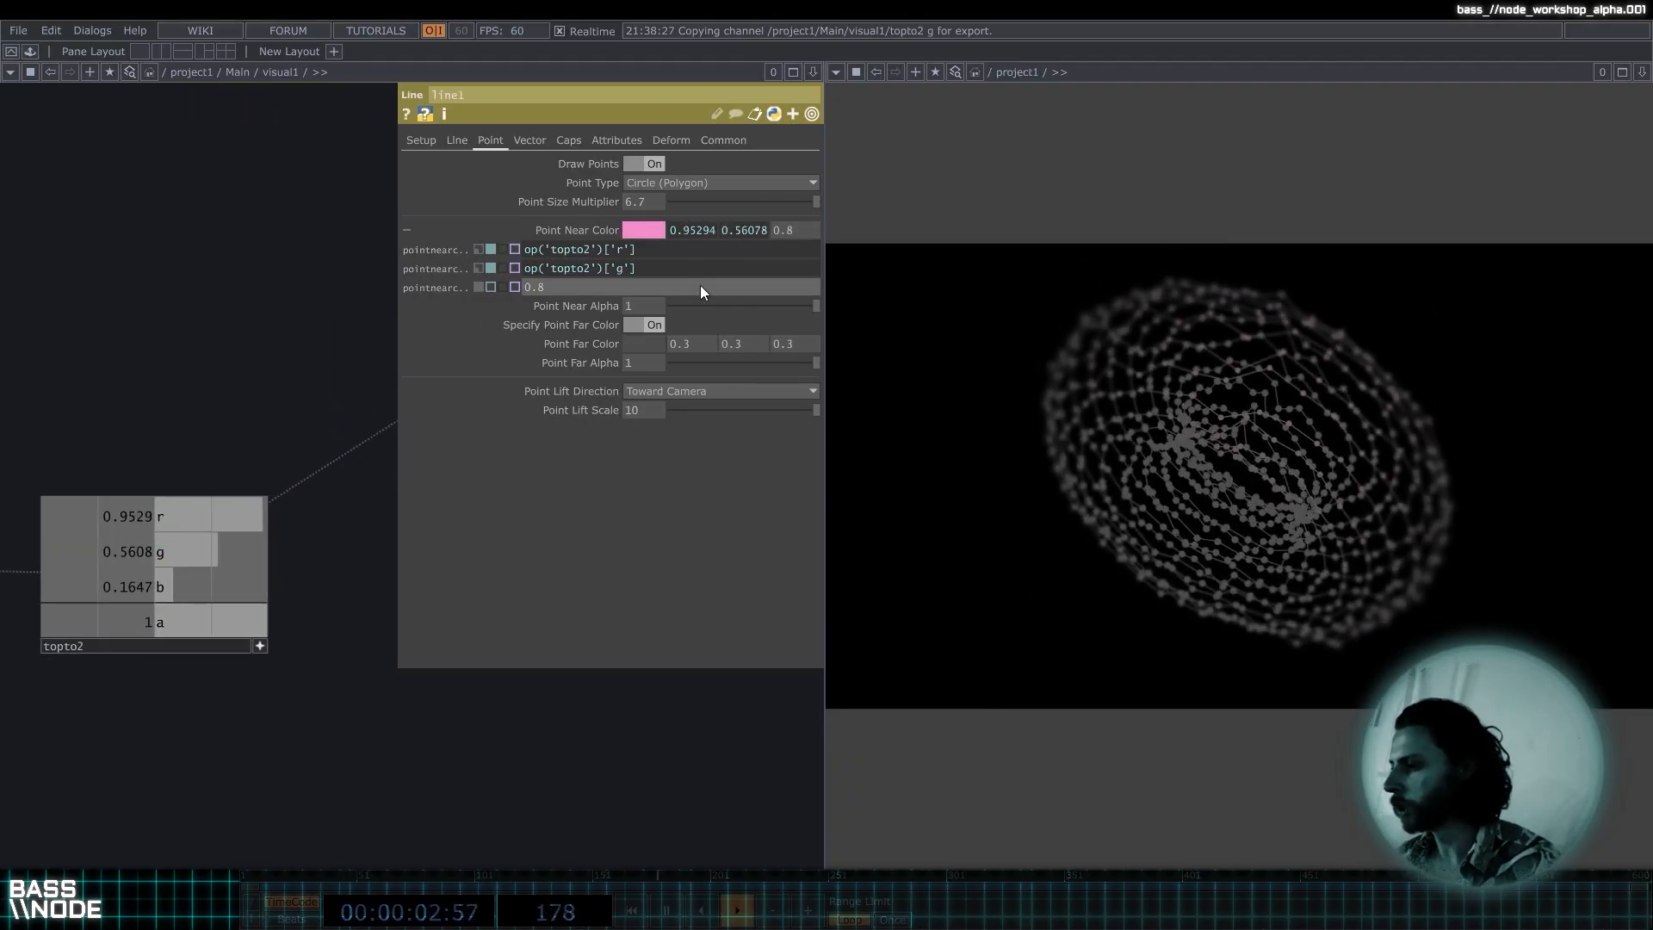
{"action": "left_click_drag", "start_coordinate": [258, 587], "coordinate": [829, 225]}
{"action": "left_click", "coordinate": [829, 224]}
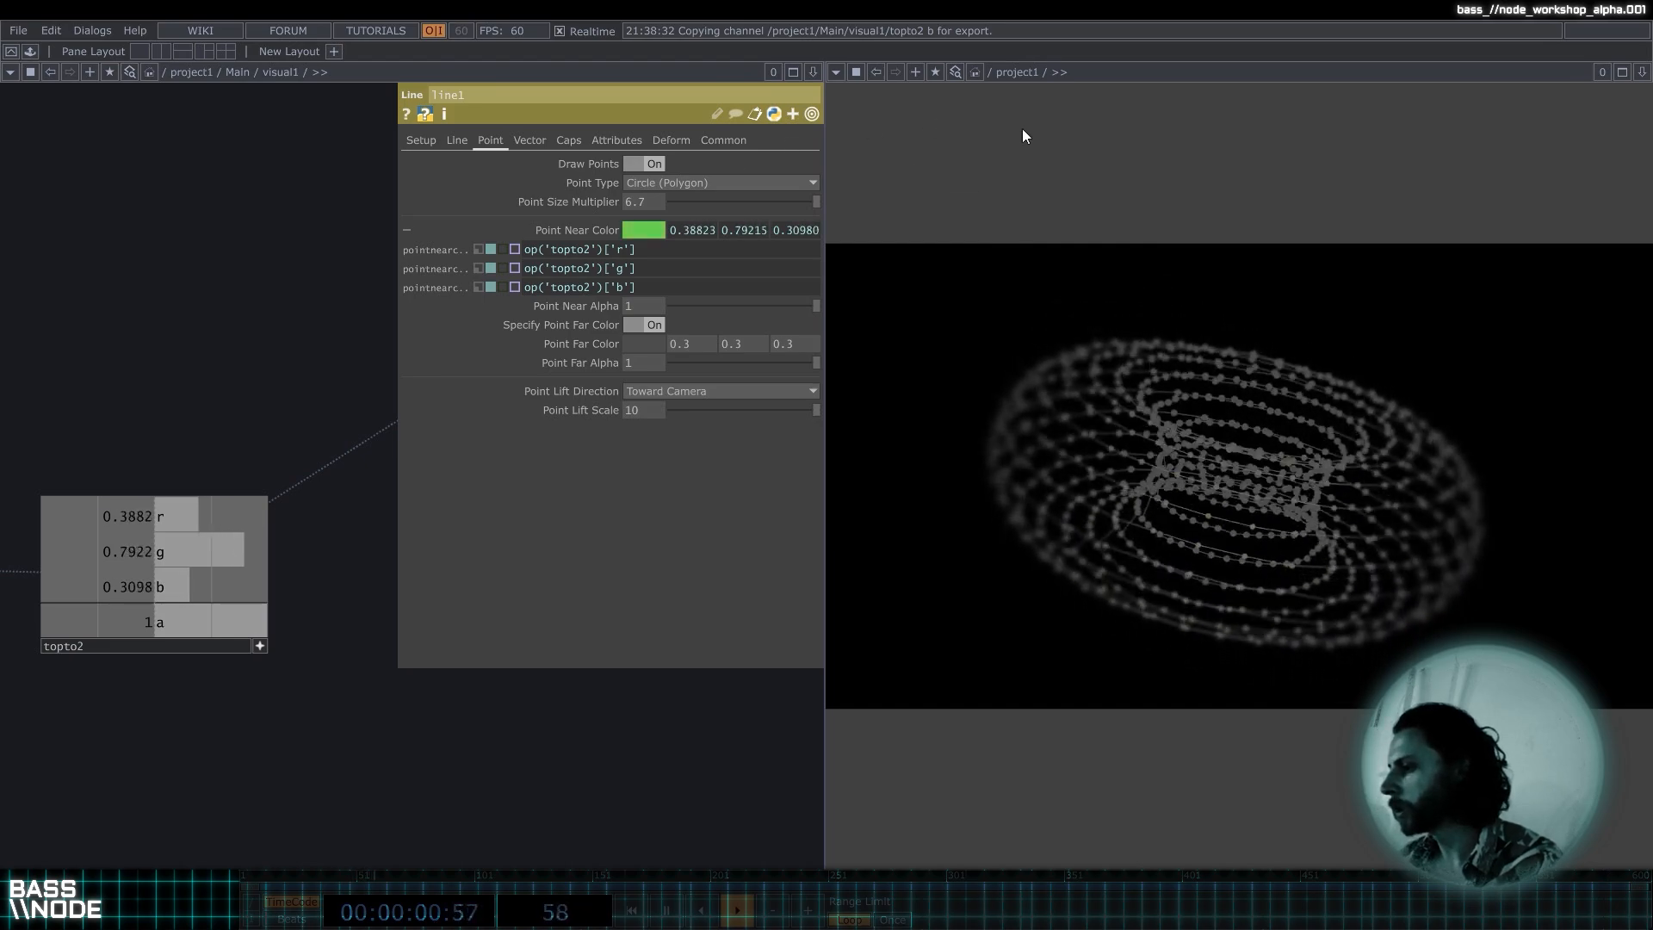
Copy line1's Point Near Color parameter and paste it as a reference into Point Far Color.
{"action": "scroll", "coordinate": [226, 446], "scroll_direction": "down", "scroll_amount": 3}
{"action": "scroll", "coordinate": [226, 446], "scroll_direction": "down", "scroll_amount": 3}
{"action": "left_click_drag", "start_coordinate": [229, 389], "coordinate": [383, 384]}
{"action": "mouse_move", "coordinate": [108, 403]}
{"action": "left_mouse_down"}
{"action": "mouse_move", "coordinate": [232, 402]}
{"action": "mouse_move", "coordinate": [125, 403]}
{"action": "left_mouse_up"}
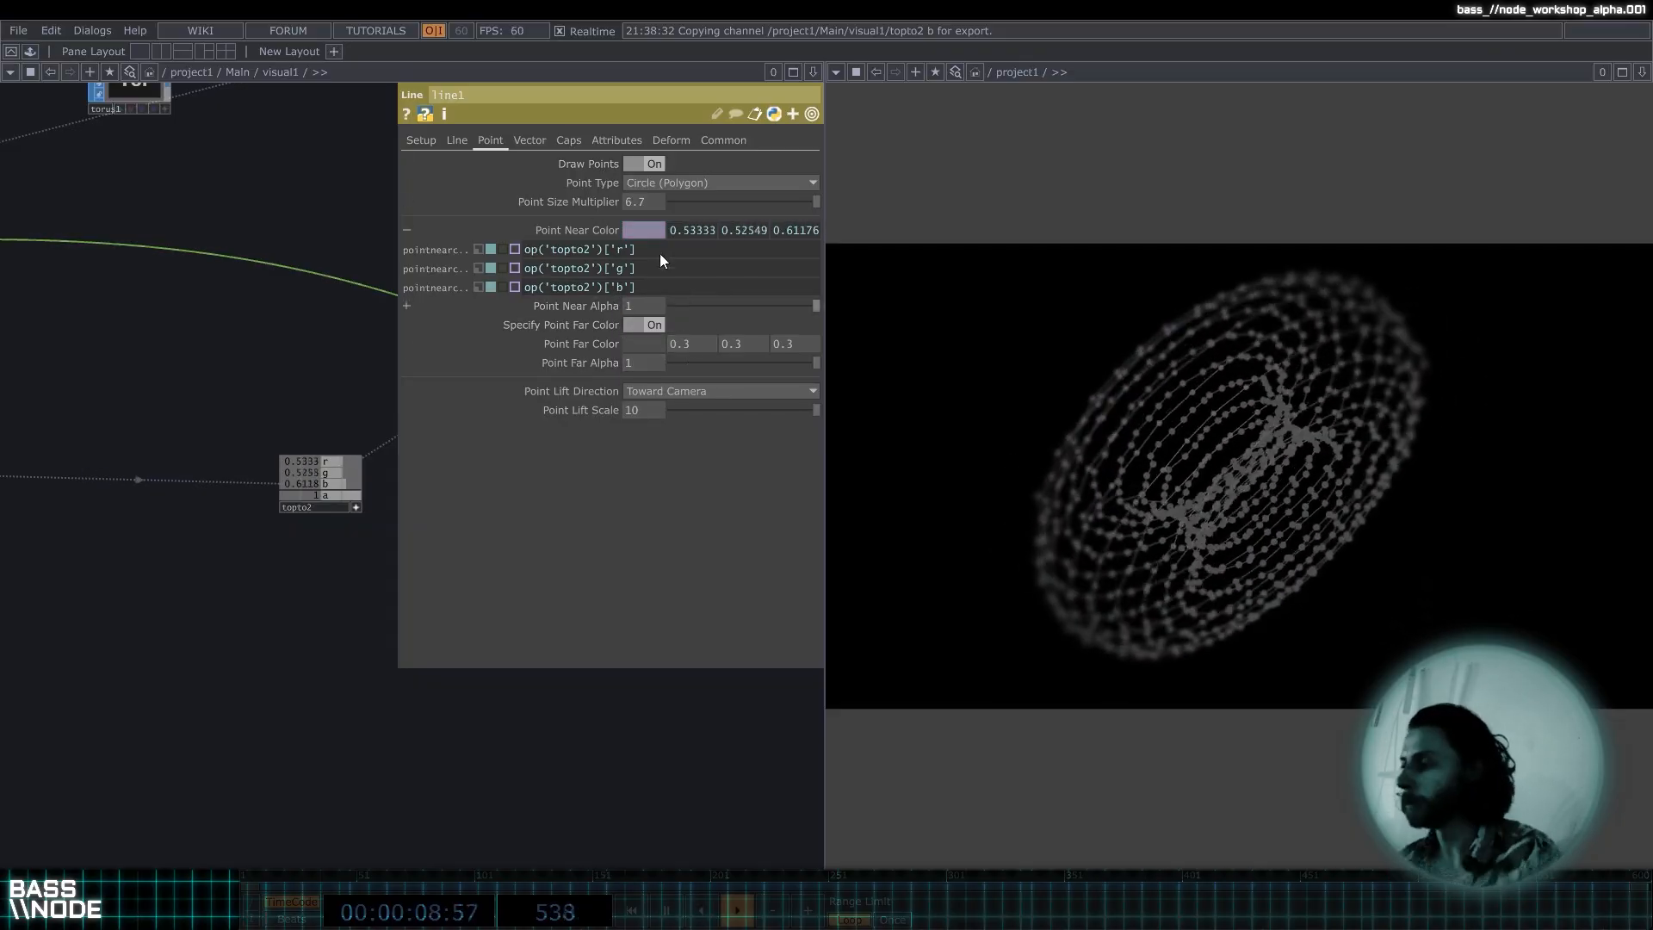
{"action": "right_click", "coordinate": [606, 225]}
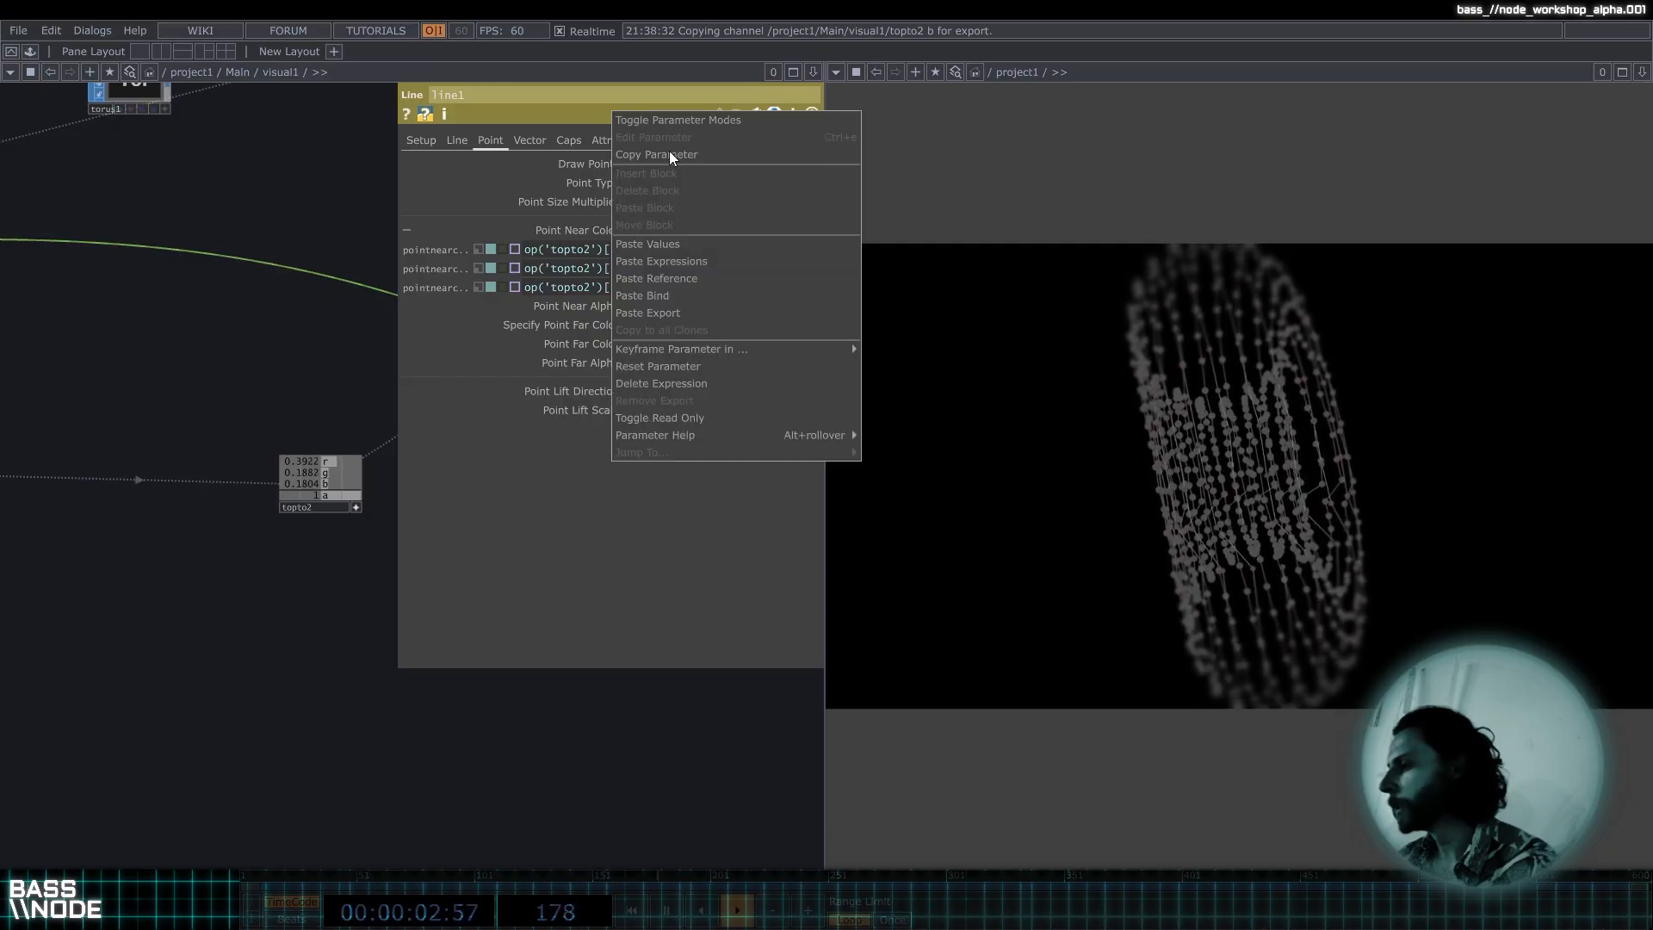
{"action": "left_click", "coordinate": [670, 152]}
{"action": "left_click_drag", "start_coordinate": [199, 415], "coordinate": [190, 421]}
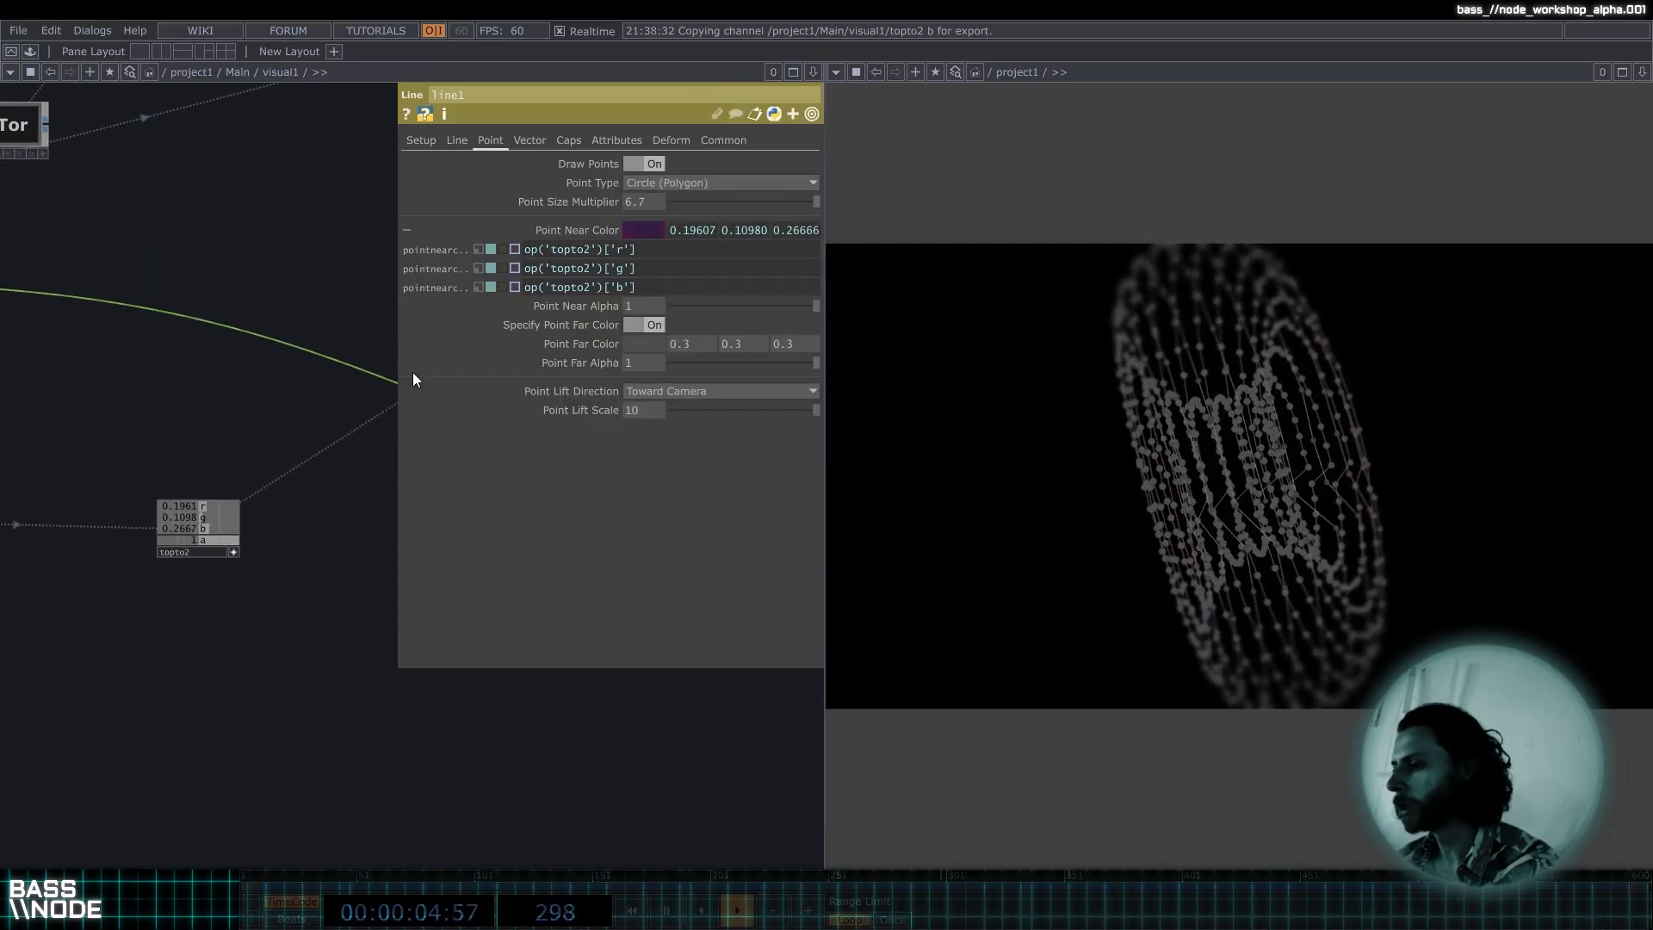
{"action": "right_click", "coordinate": [604, 349]}
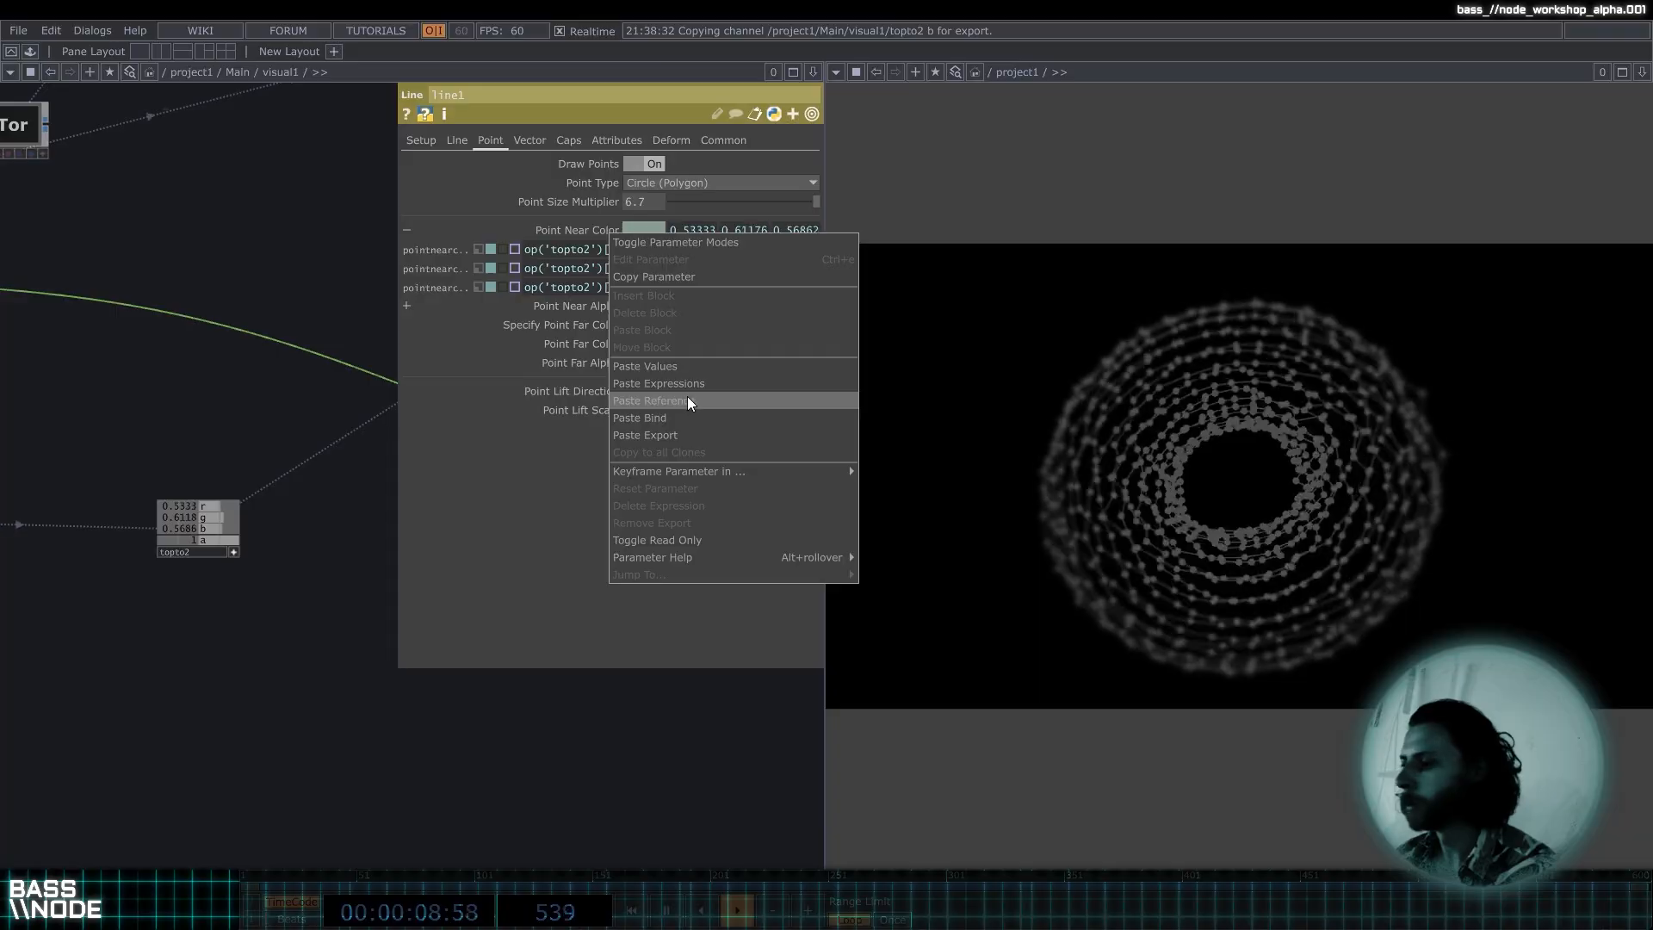
{"action": "left_click", "coordinate": [721, 402]}
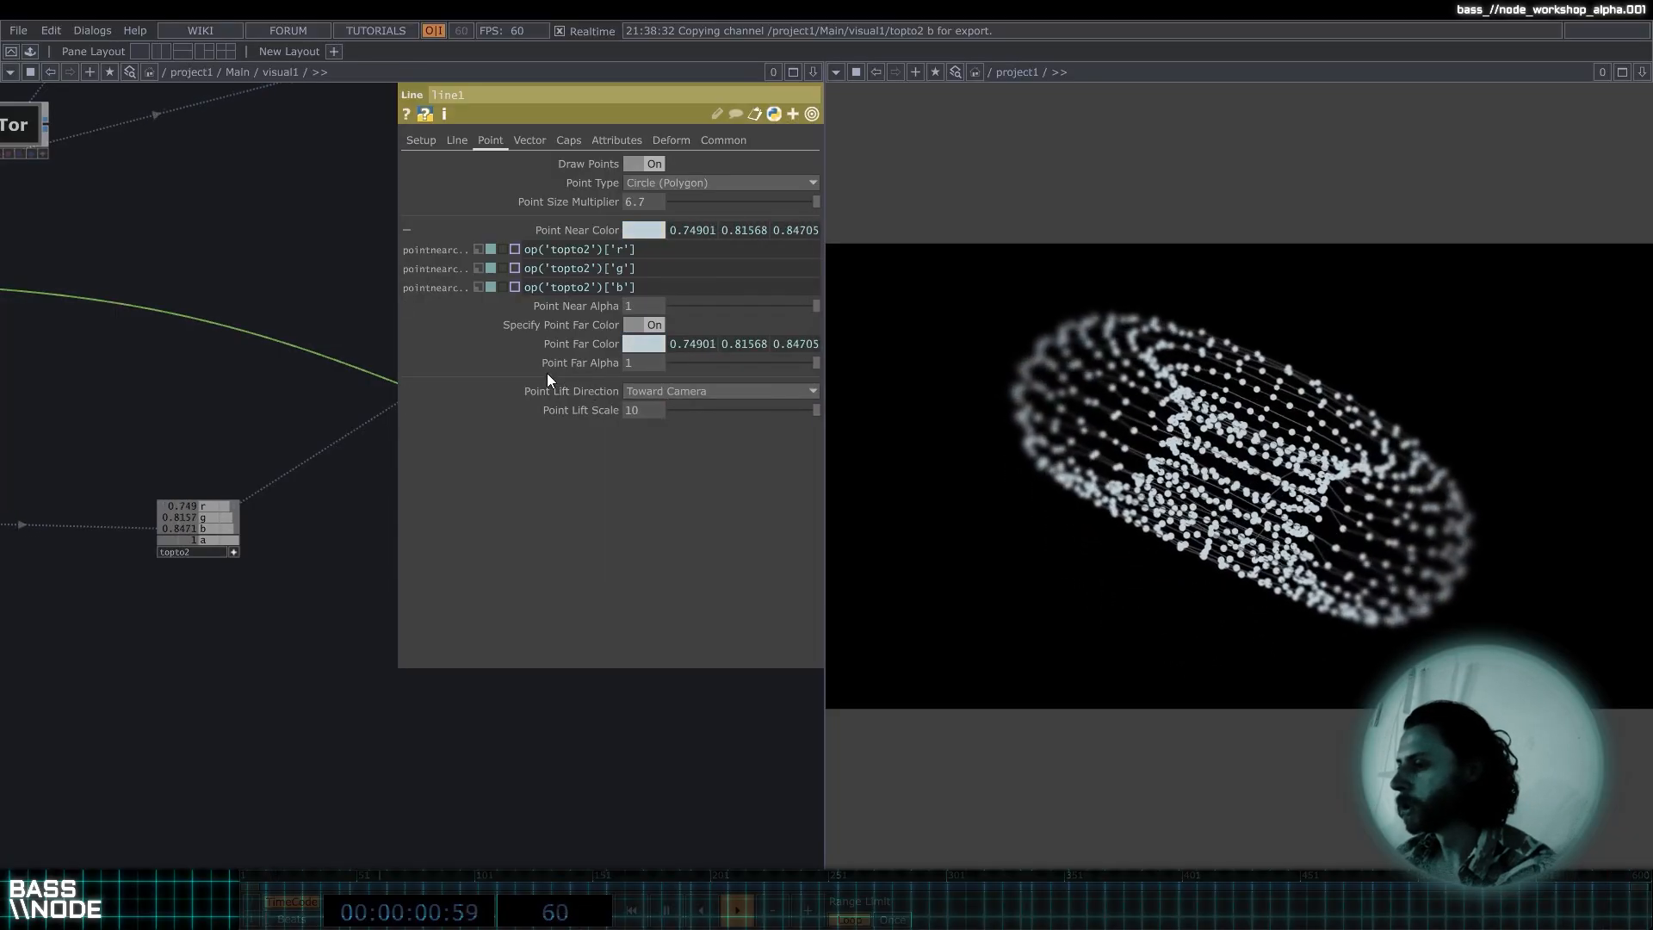
Repeat the reference paste from Point Near Color to Point Far Color and collapse the expanded Point Near Color components.
{"action": "right_click", "coordinate": [604, 229]}
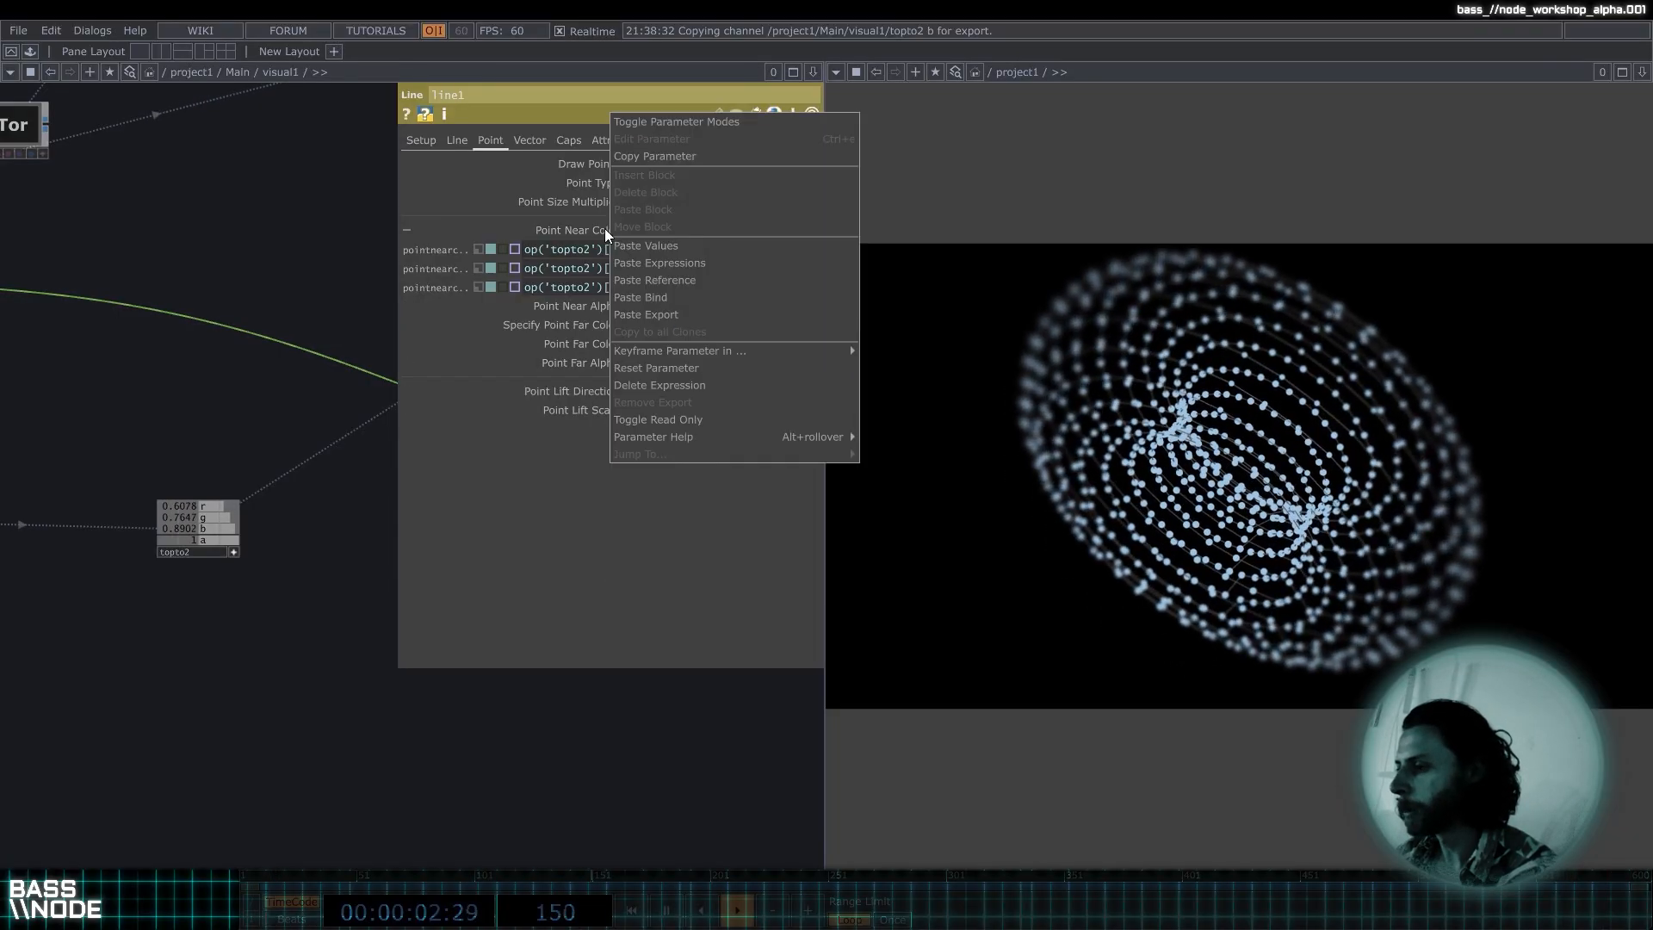
{"action": "left_click", "coordinate": [653, 157]}
{"action": "right_click", "coordinate": [602, 344]}
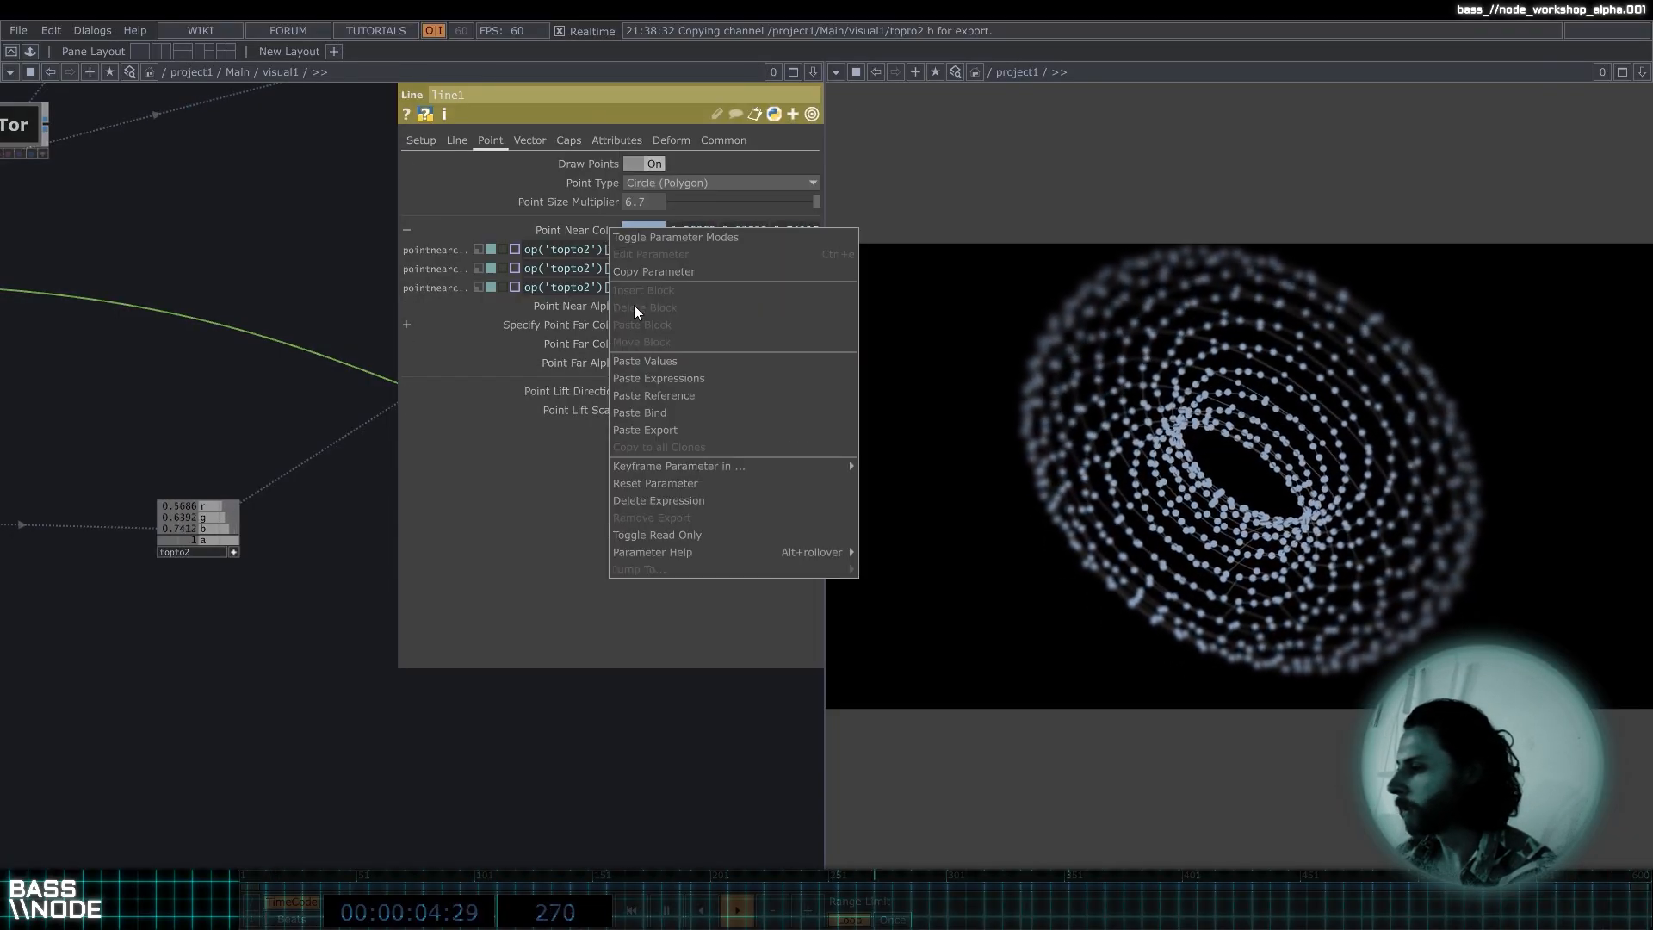
{"action": "left_click", "coordinate": [677, 395]}
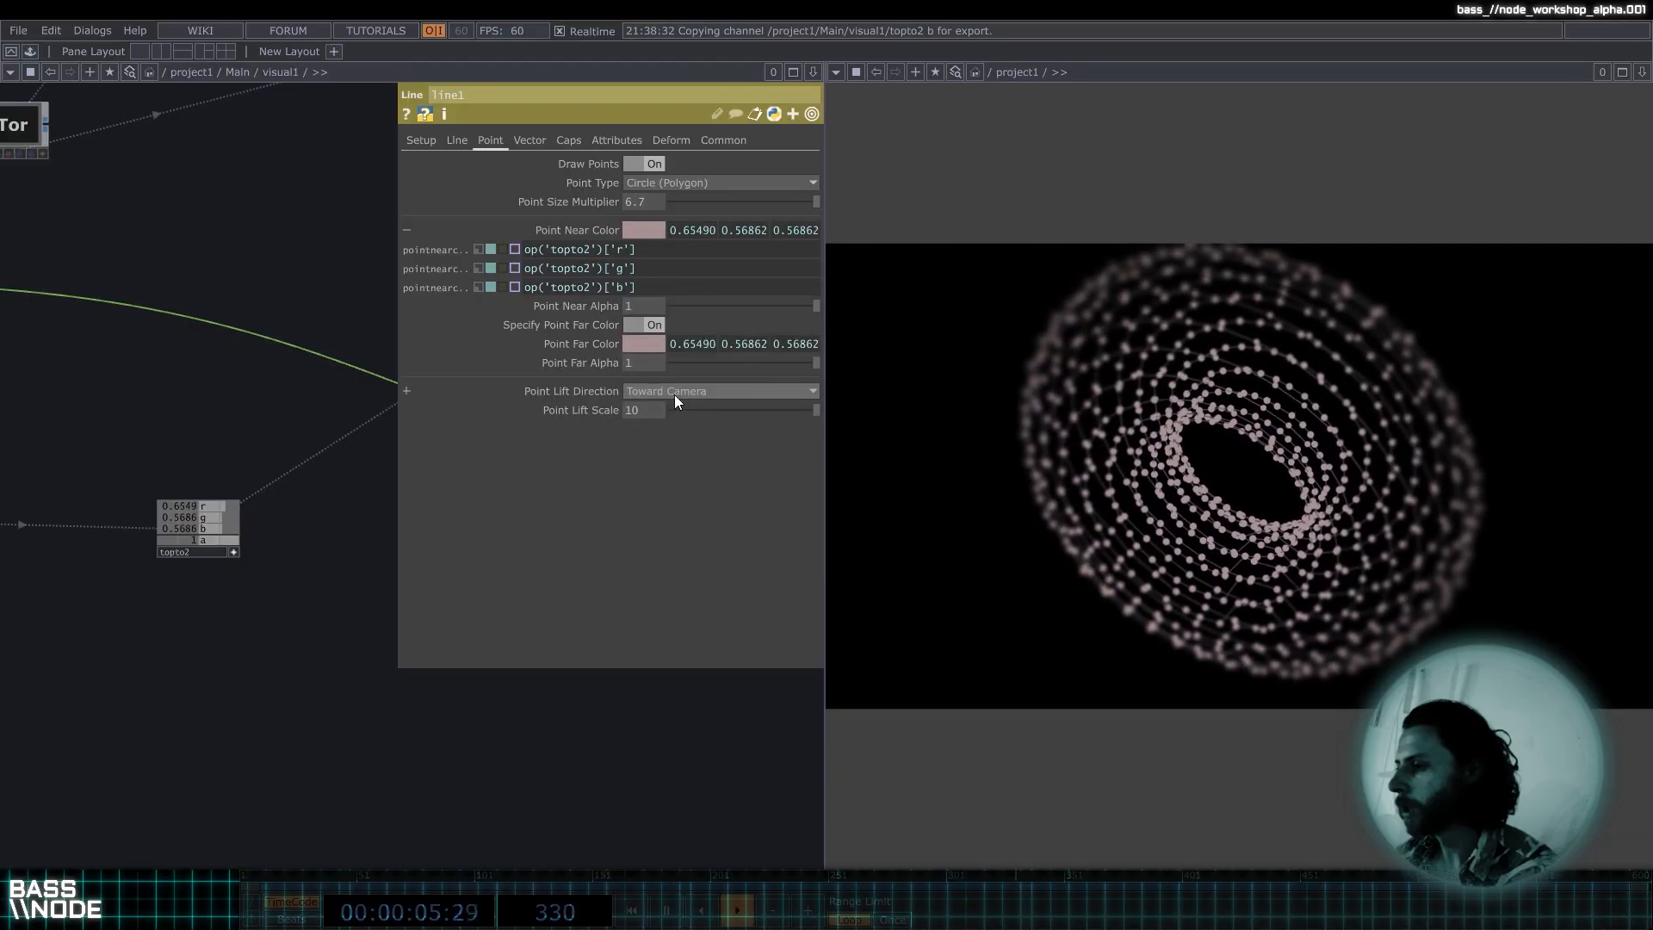
{"action": "left_click", "coordinate": [602, 227]}
{"action": "left_click", "coordinate": [609, 227]}
{"action": "left_click", "coordinate": [608, 227]}
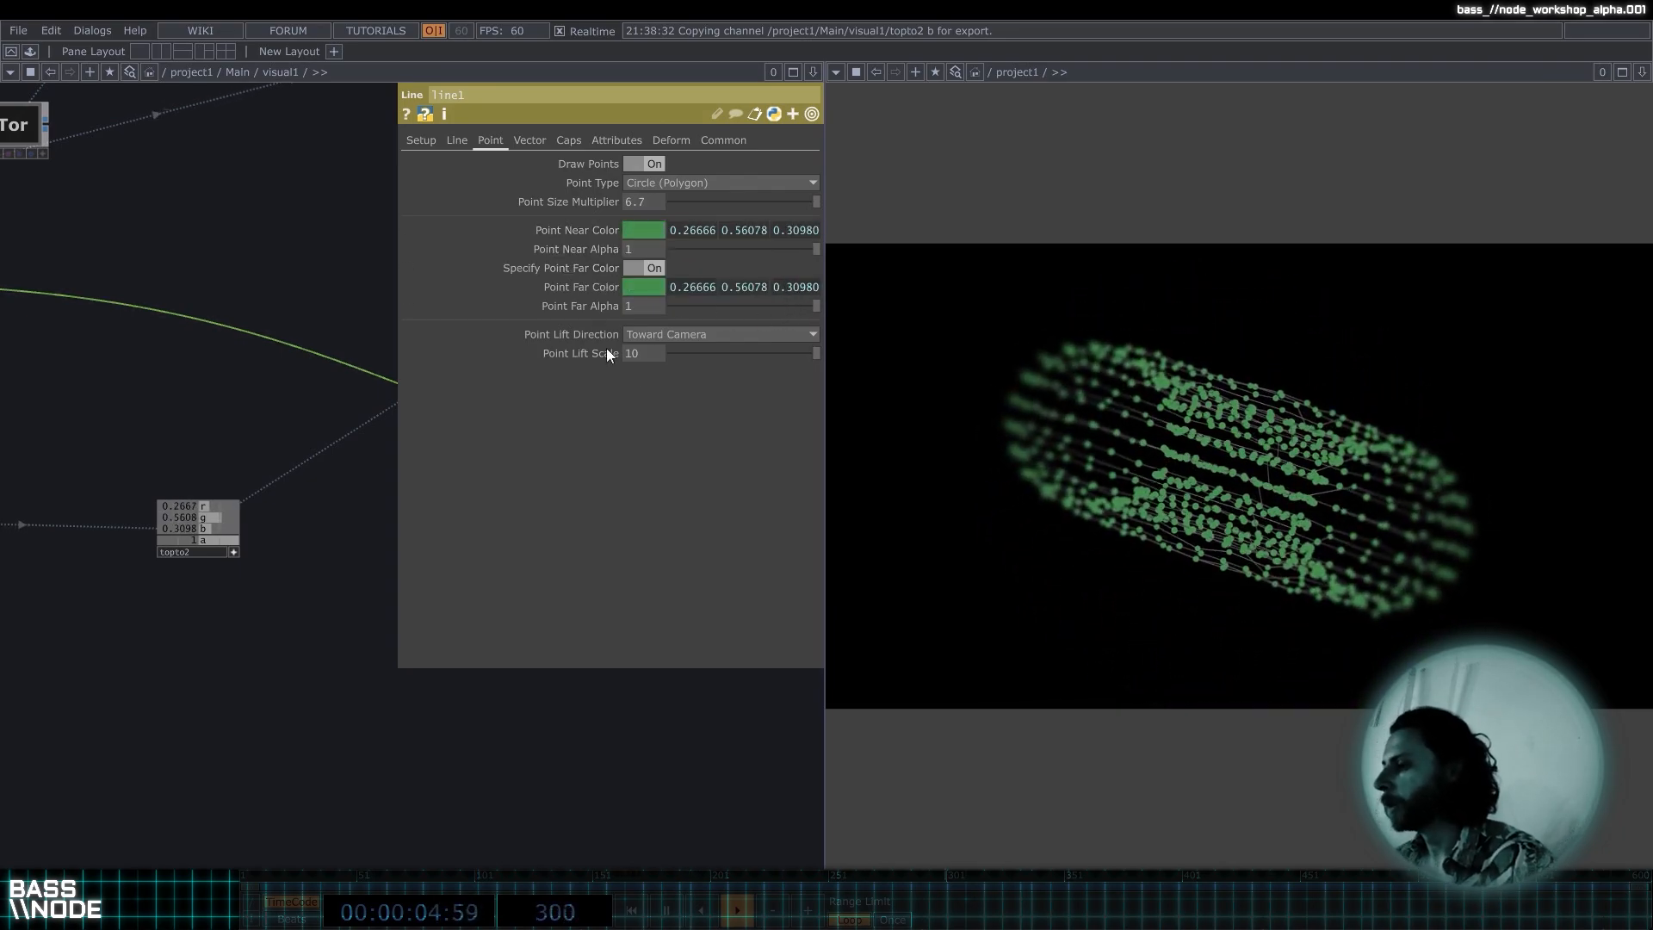
Go up from visual1 to the Main network and move the visual1 base higher above its row.
{"action": "scroll", "coordinate": [293, 740], "scroll_direction": "down", "scroll_amount": 5}
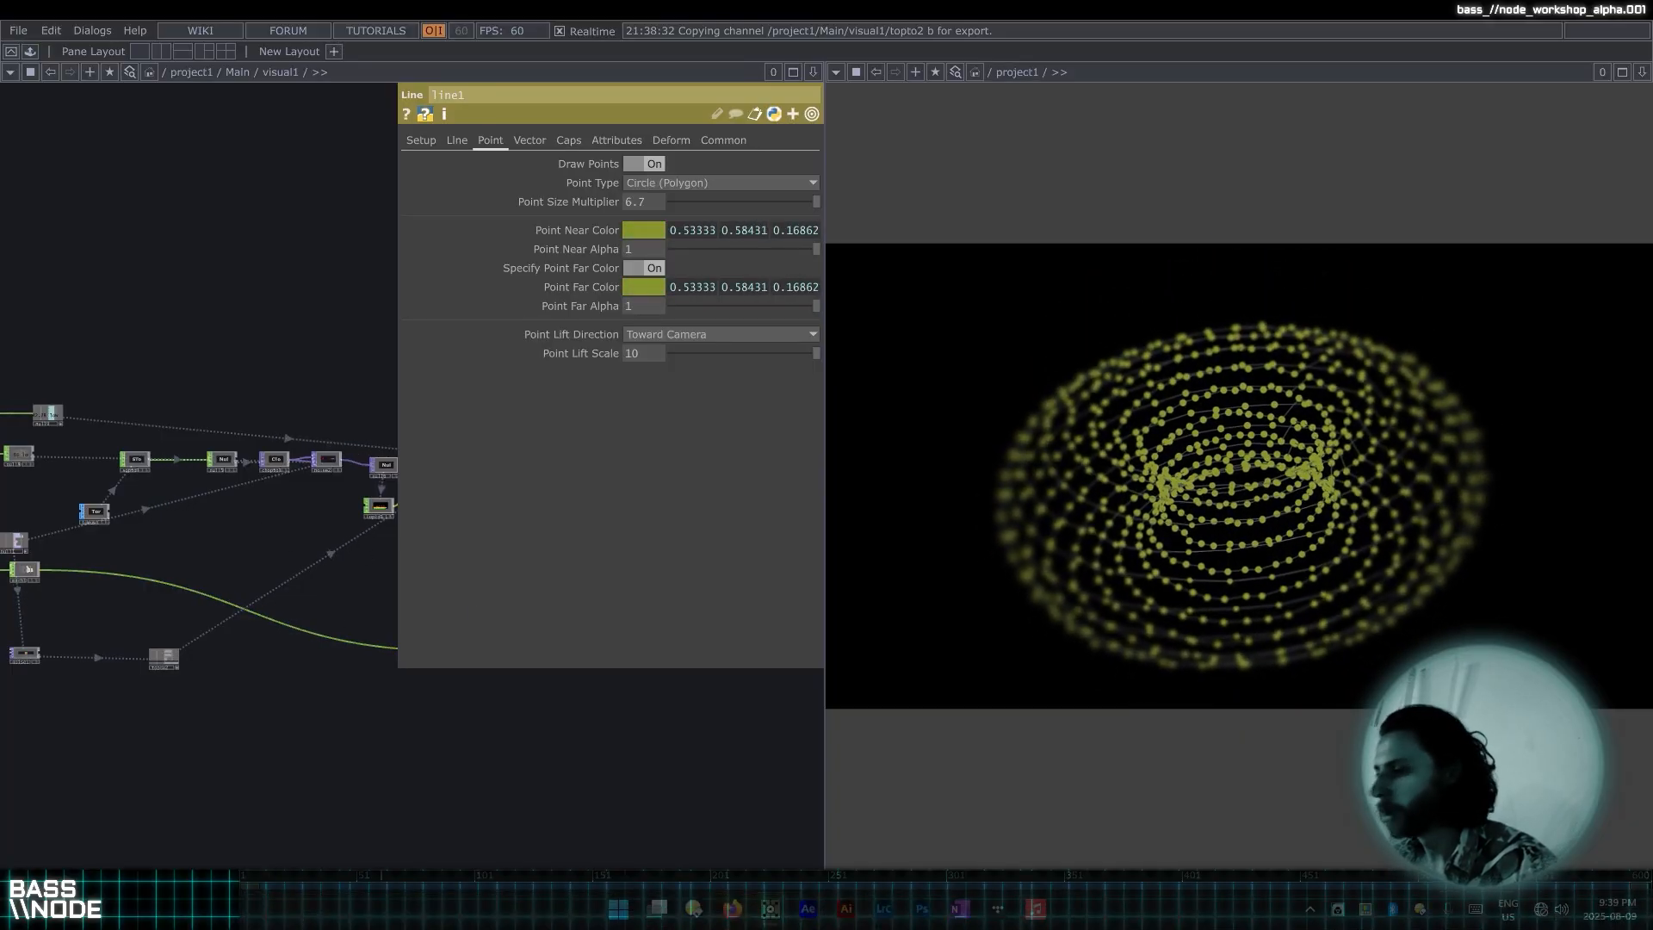
{"action": "left_click_drag", "start_coordinate": [287, 588], "coordinate": [305, 643]}
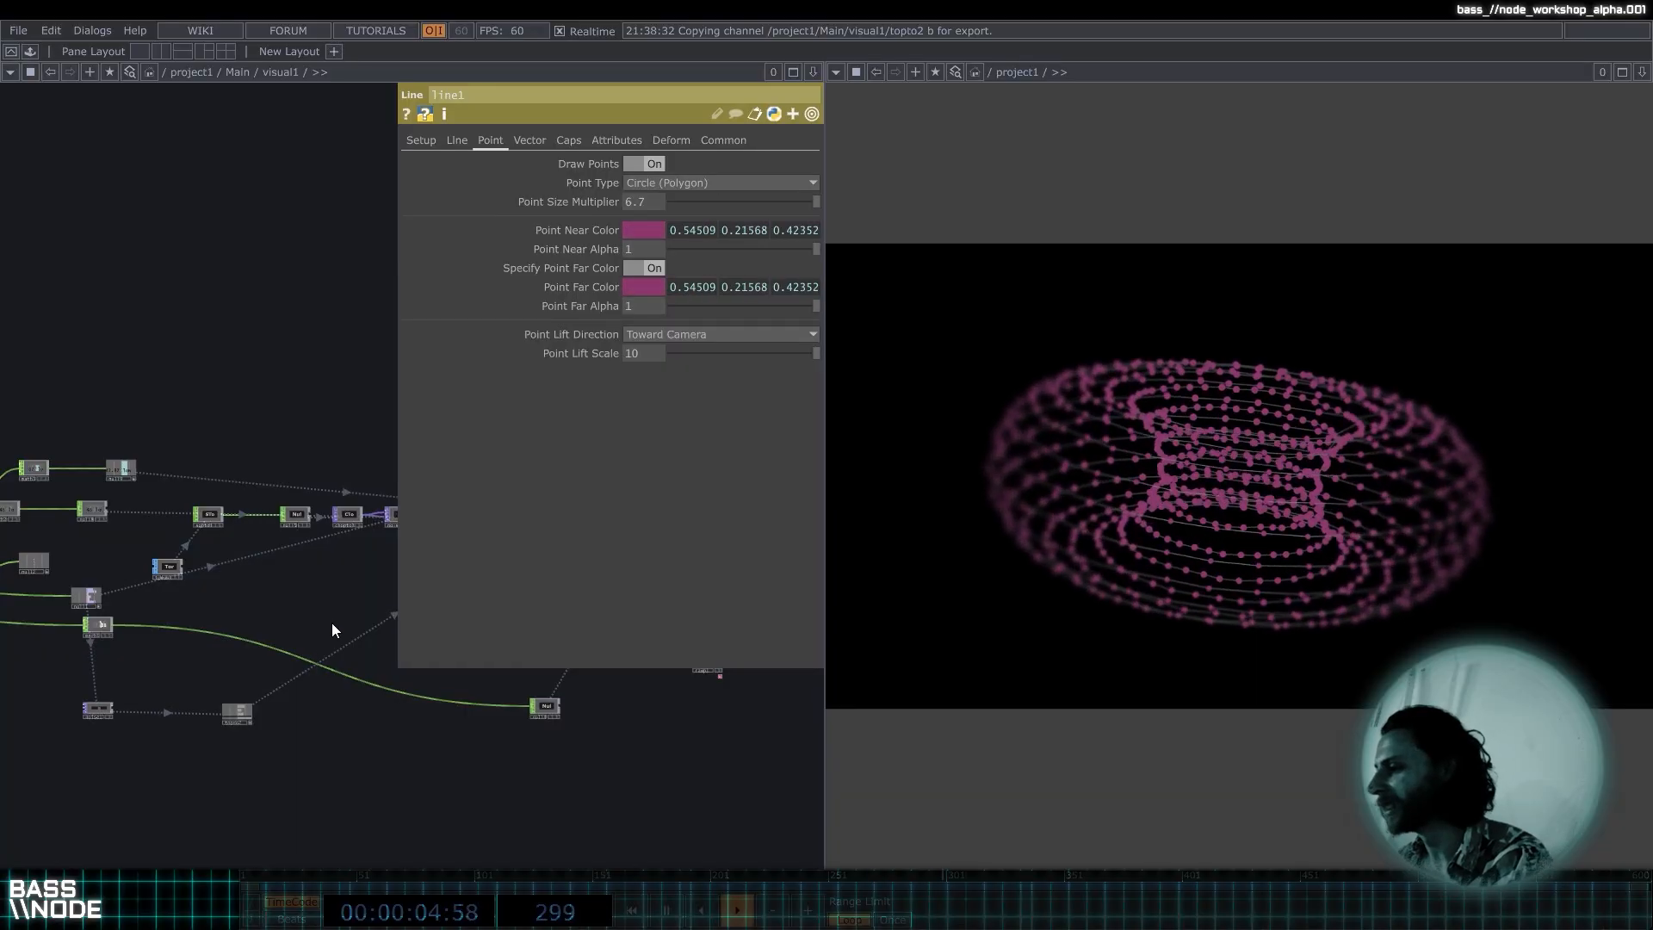
{"action": "key", "text": "u"}
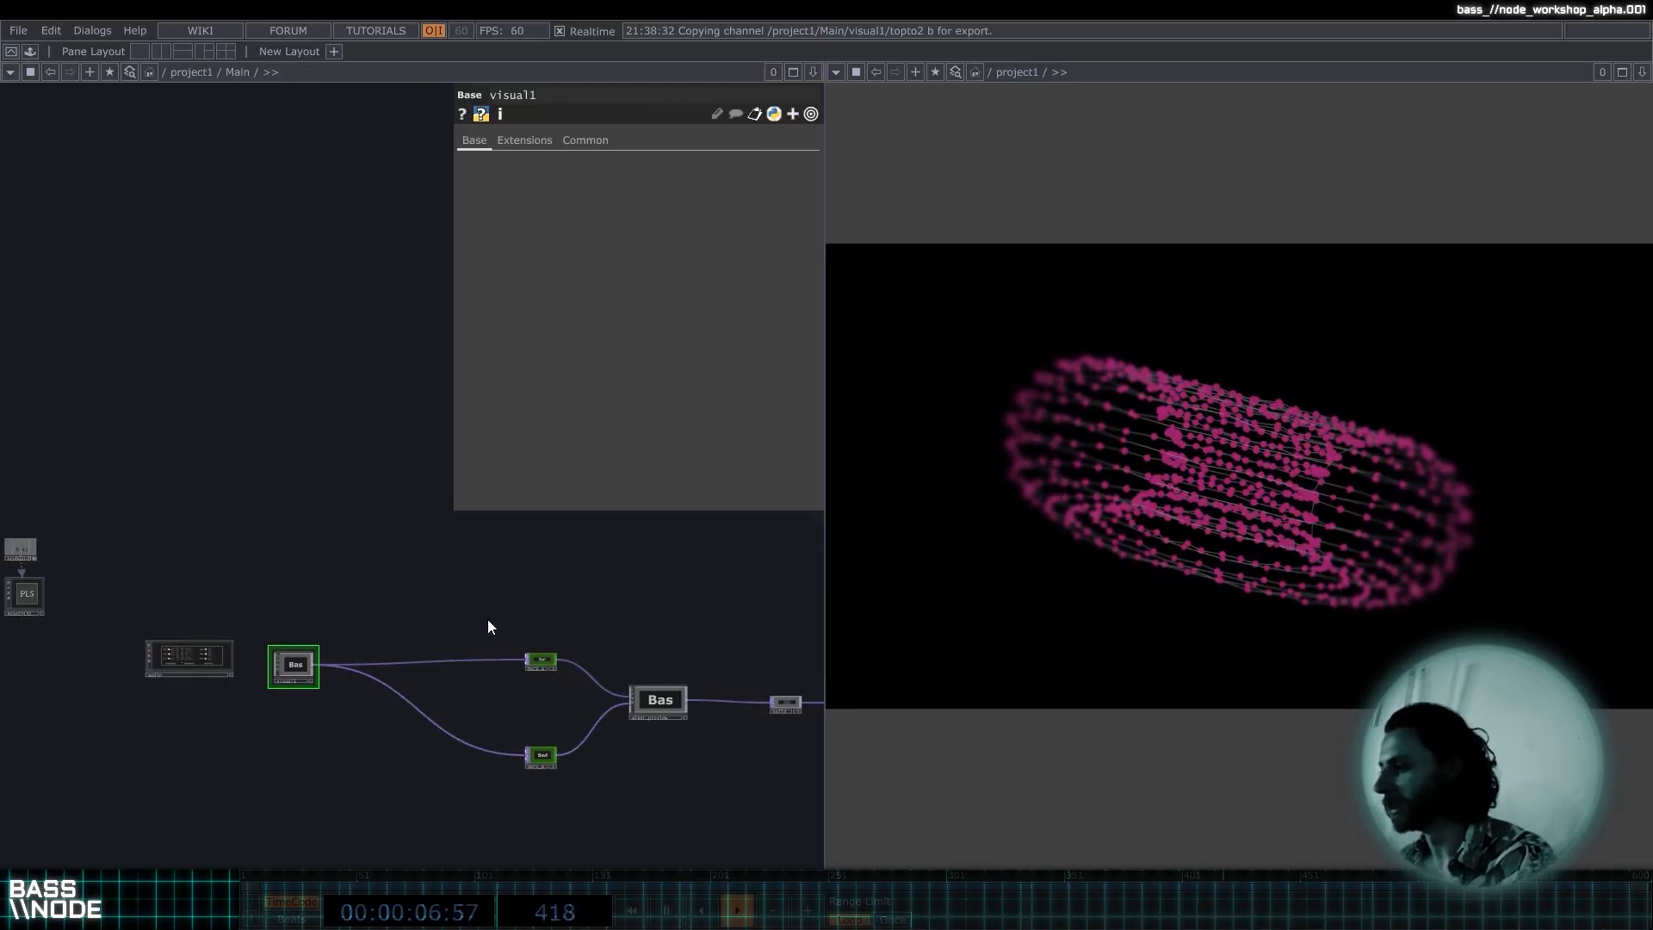
{"action": "left_click_drag", "start_coordinate": [442, 576], "coordinate": [387, 472]}
{"action": "left_click_drag", "start_coordinate": [228, 566], "coordinate": [226, 495]}
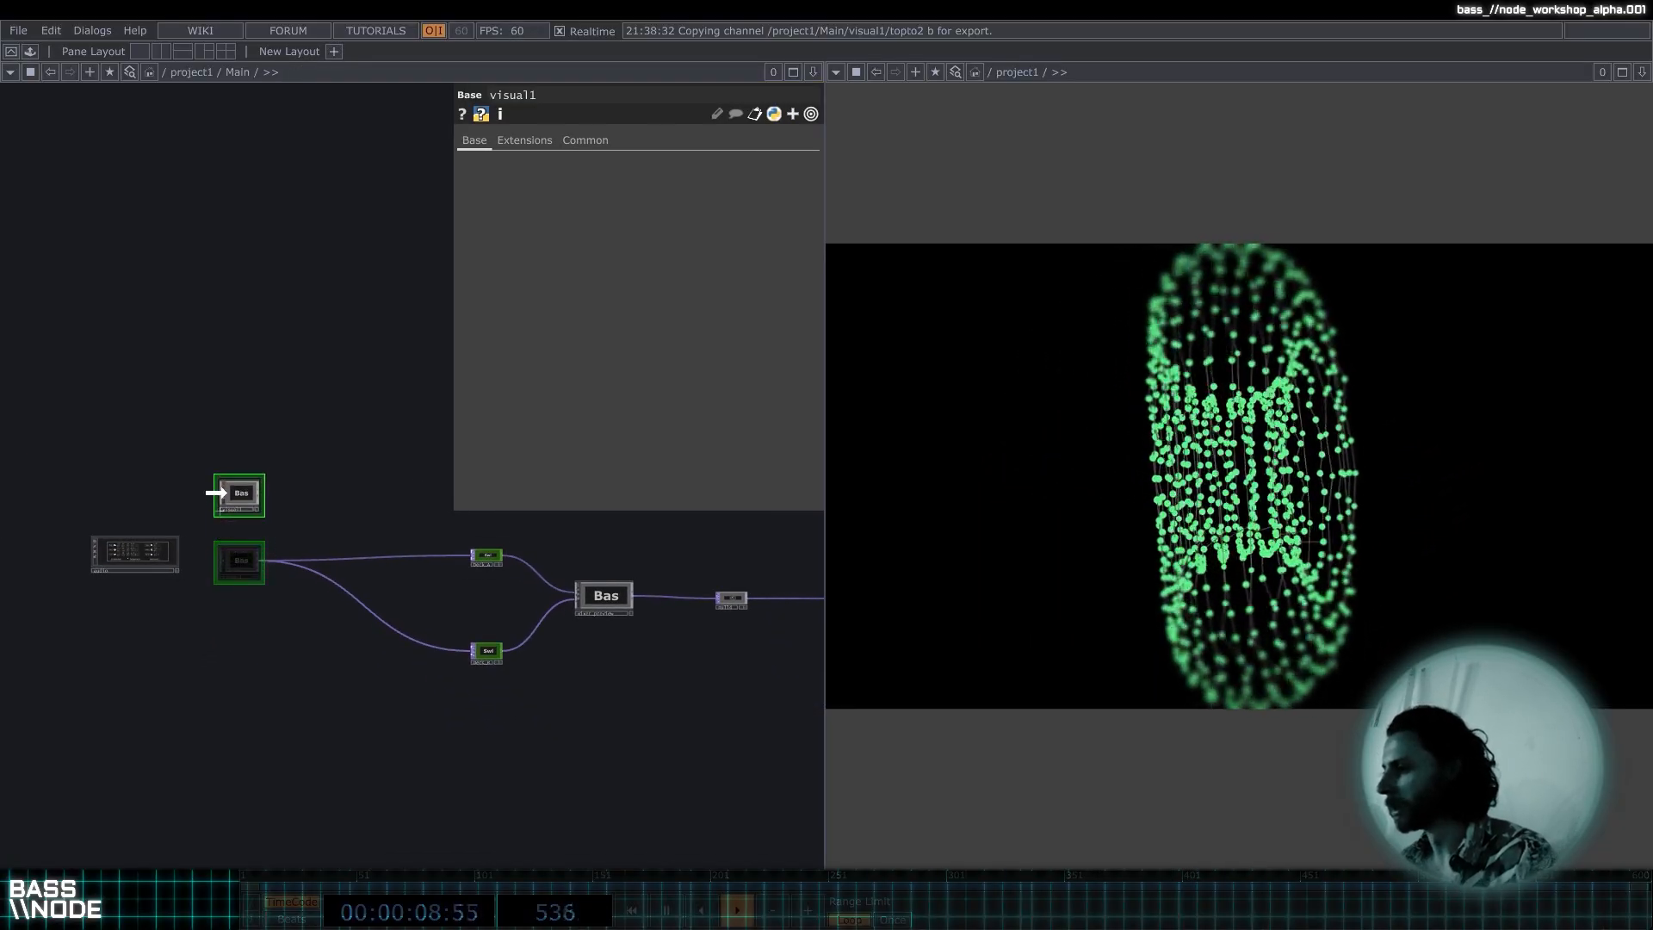
{"action": "left_click_drag", "start_coordinate": [323, 407], "coordinate": [303, 343]}
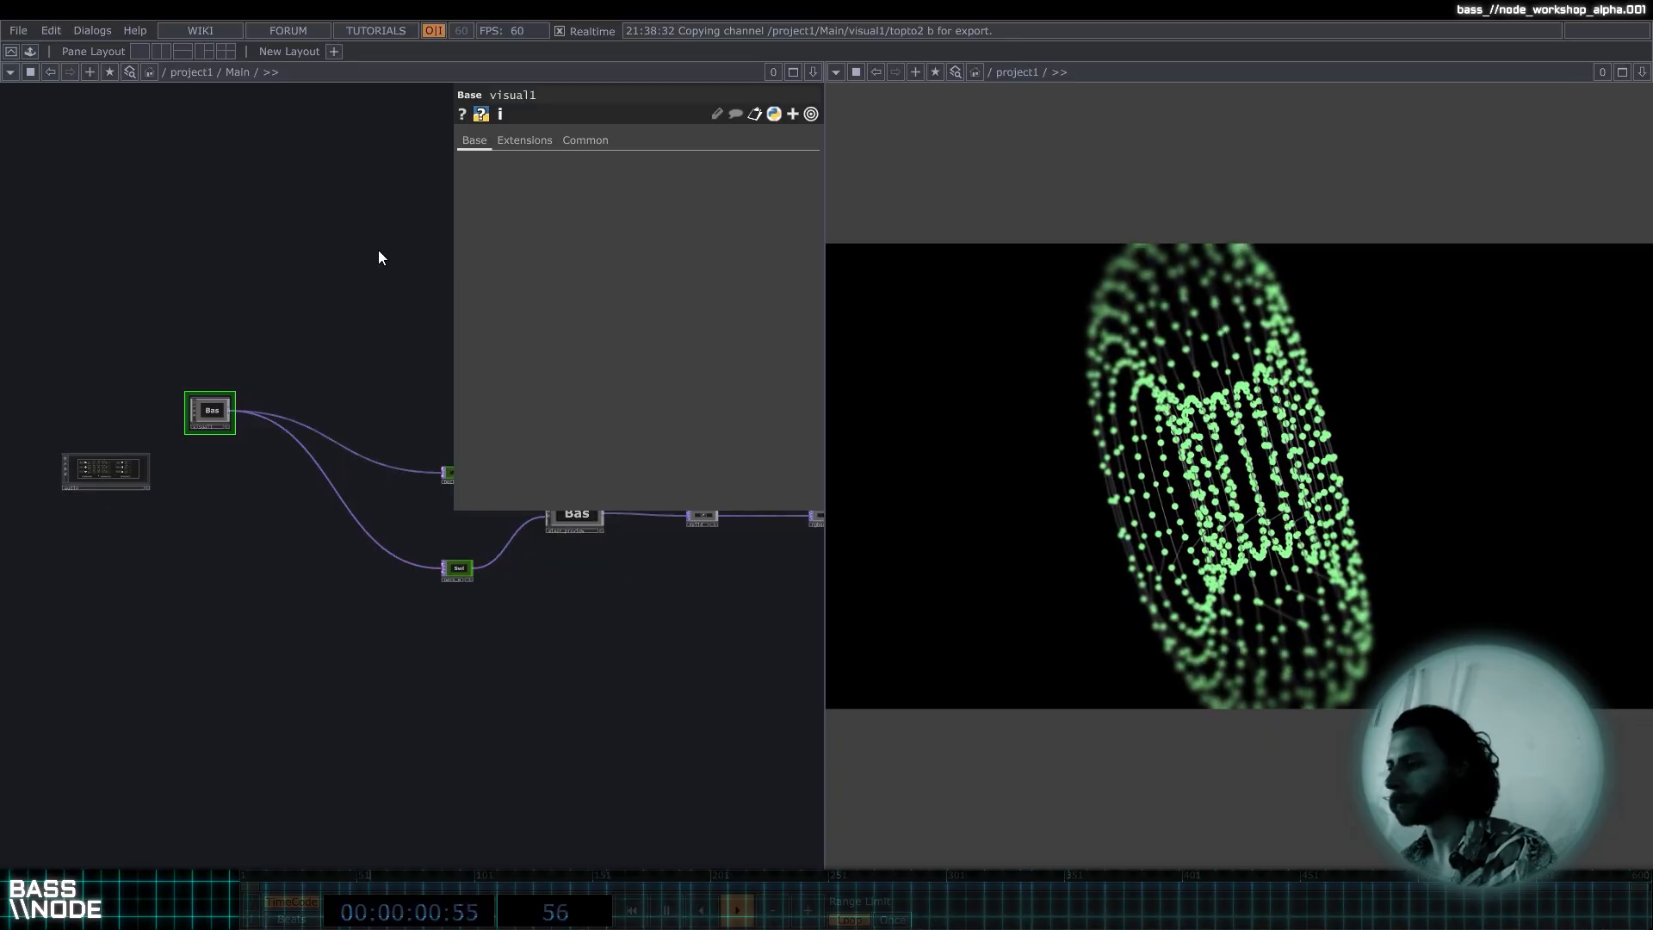
{"action": "scroll", "coordinate": [313, 370], "scroll_direction": "up", "scroll_amount": 4}
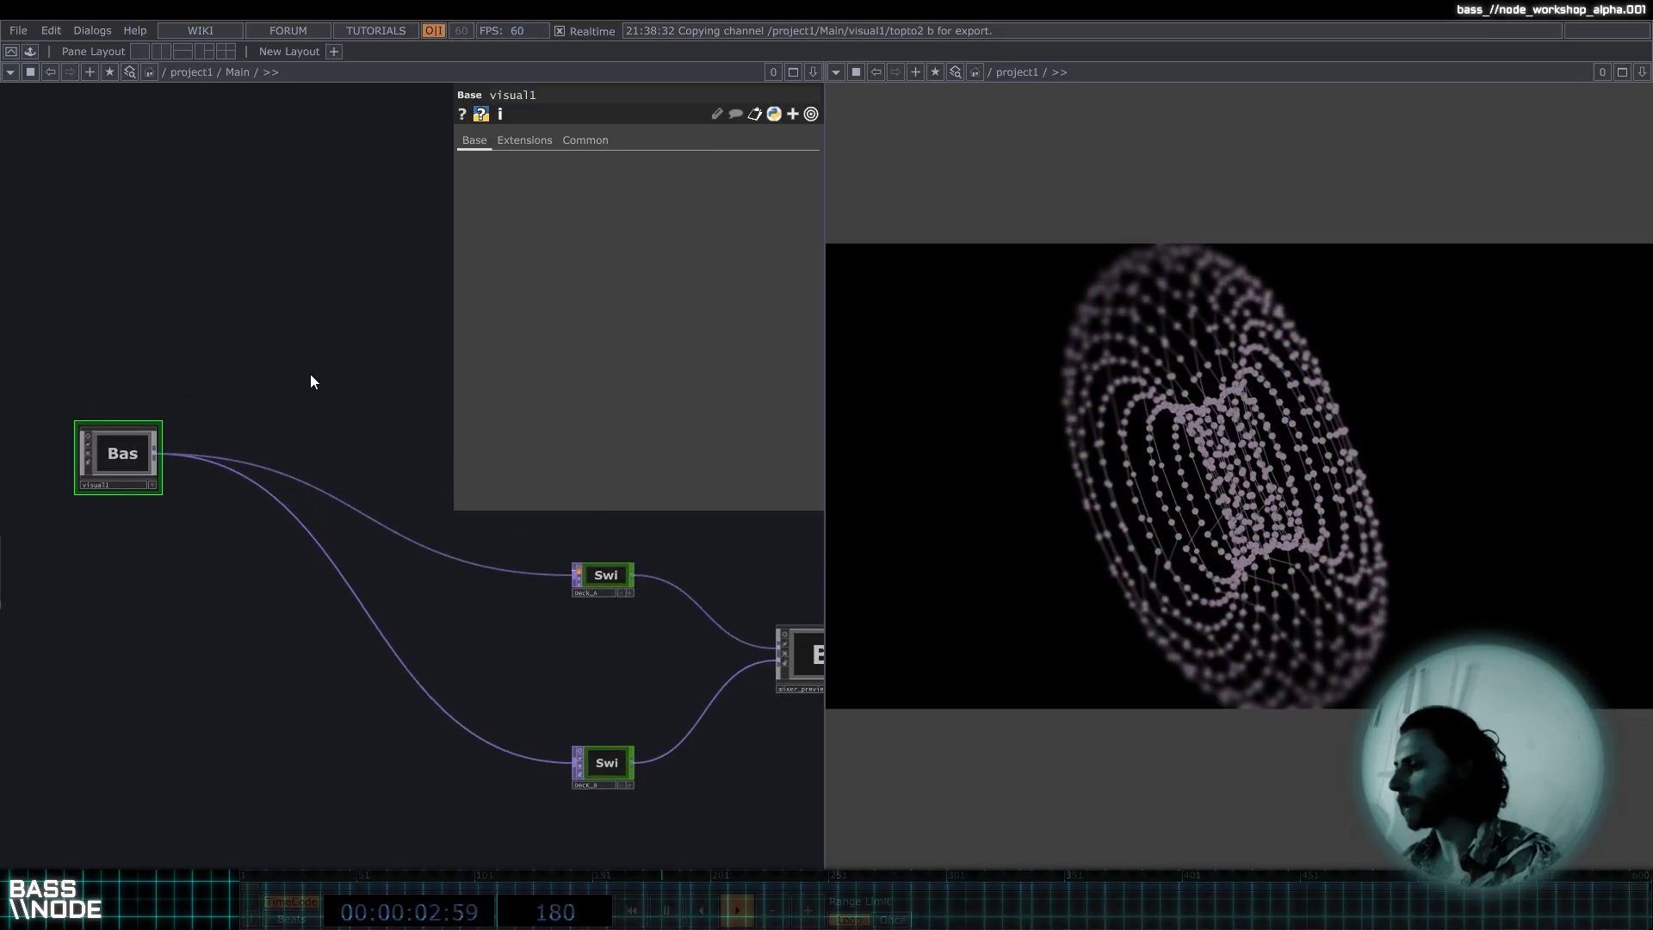
{"action": "scroll", "coordinate": [354, 384], "scroll_direction": "down", "scroll_amount": 4}
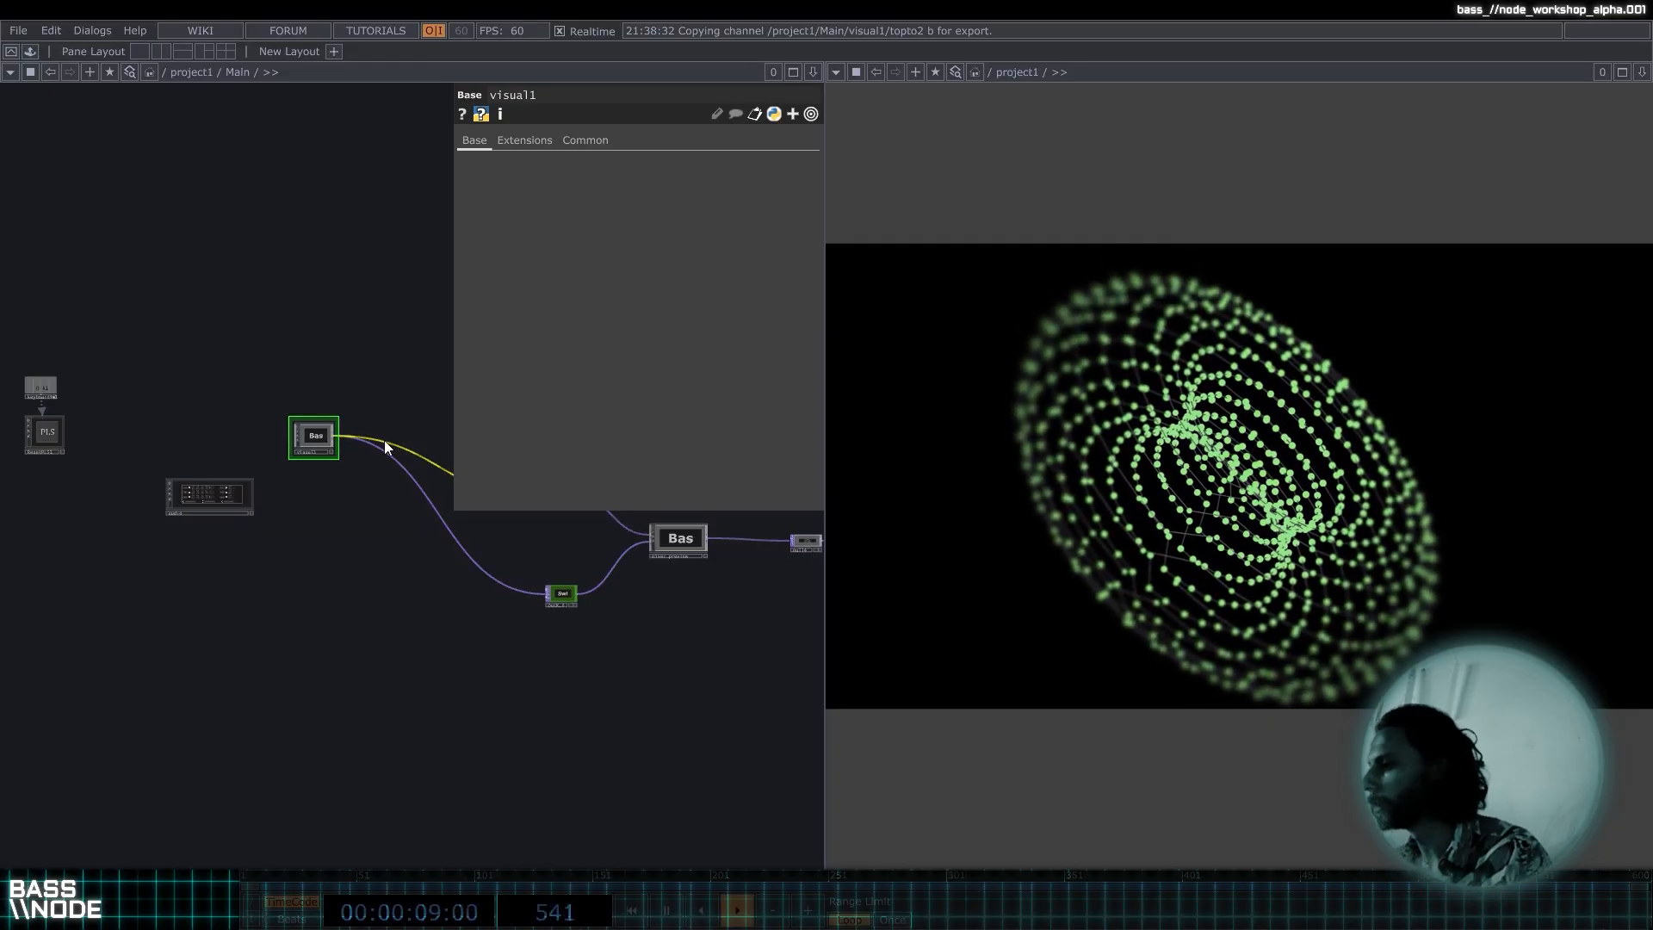
Duplicate the visual1 base in the Main network and place the visual2 copy well below the original.
{"action": "scroll", "coordinate": [318, 385], "scroll_direction": "up", "scroll_amount": 3}
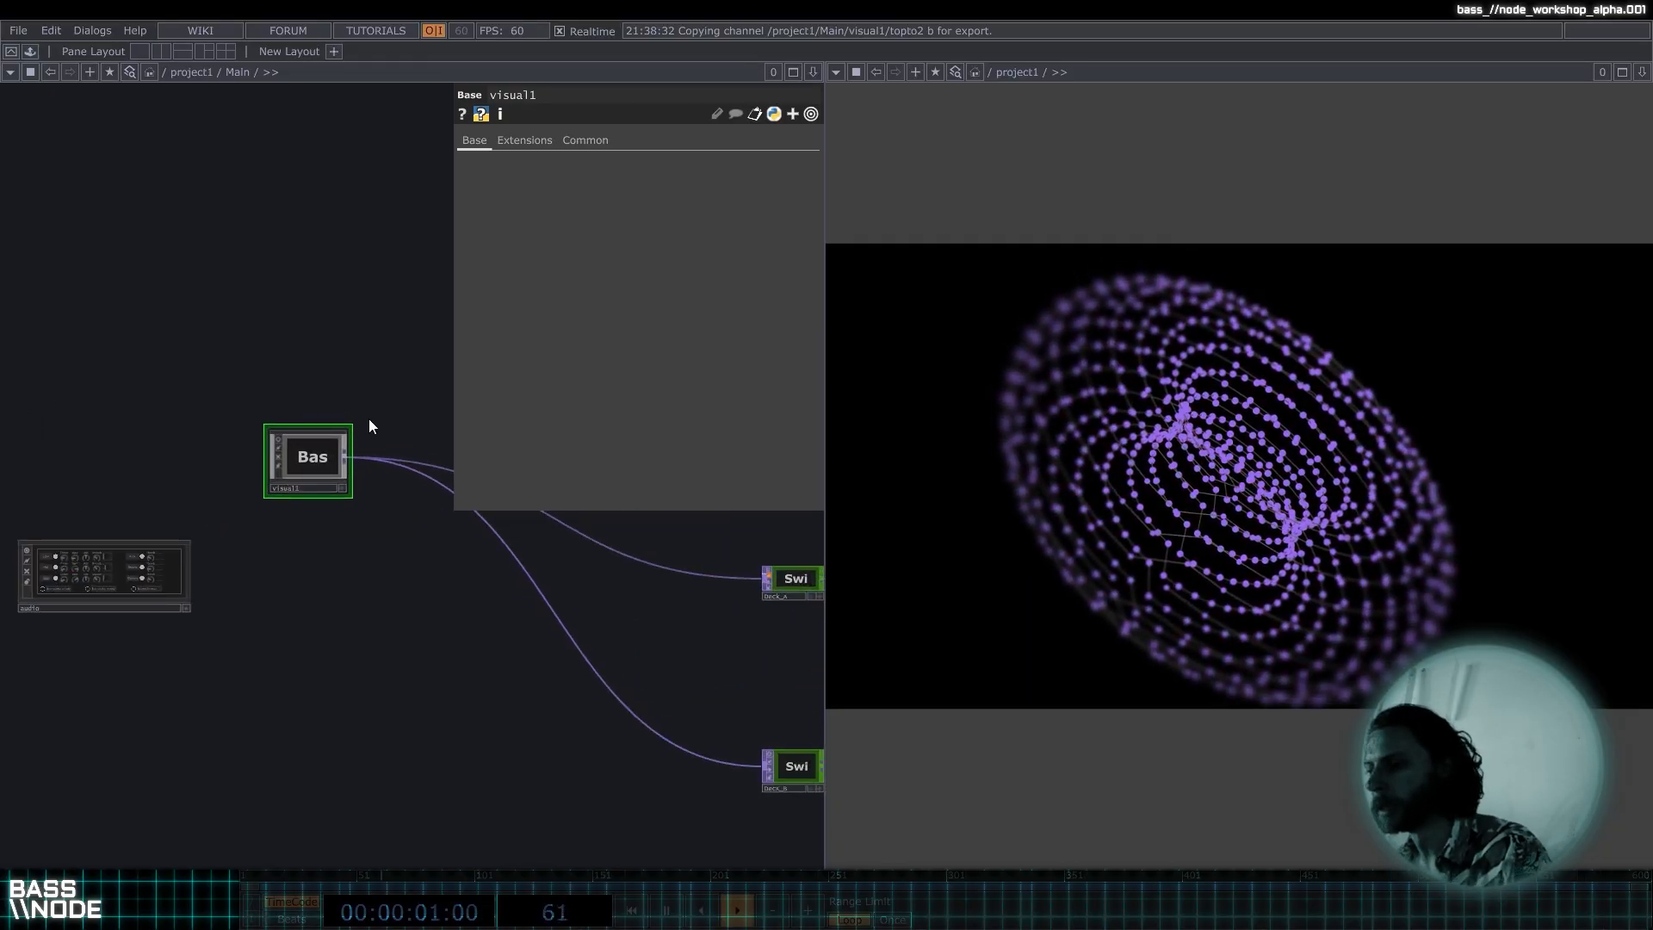
{"action": "scroll", "coordinate": [366, 269], "scroll_direction": "down", "scroll_amount": 2}
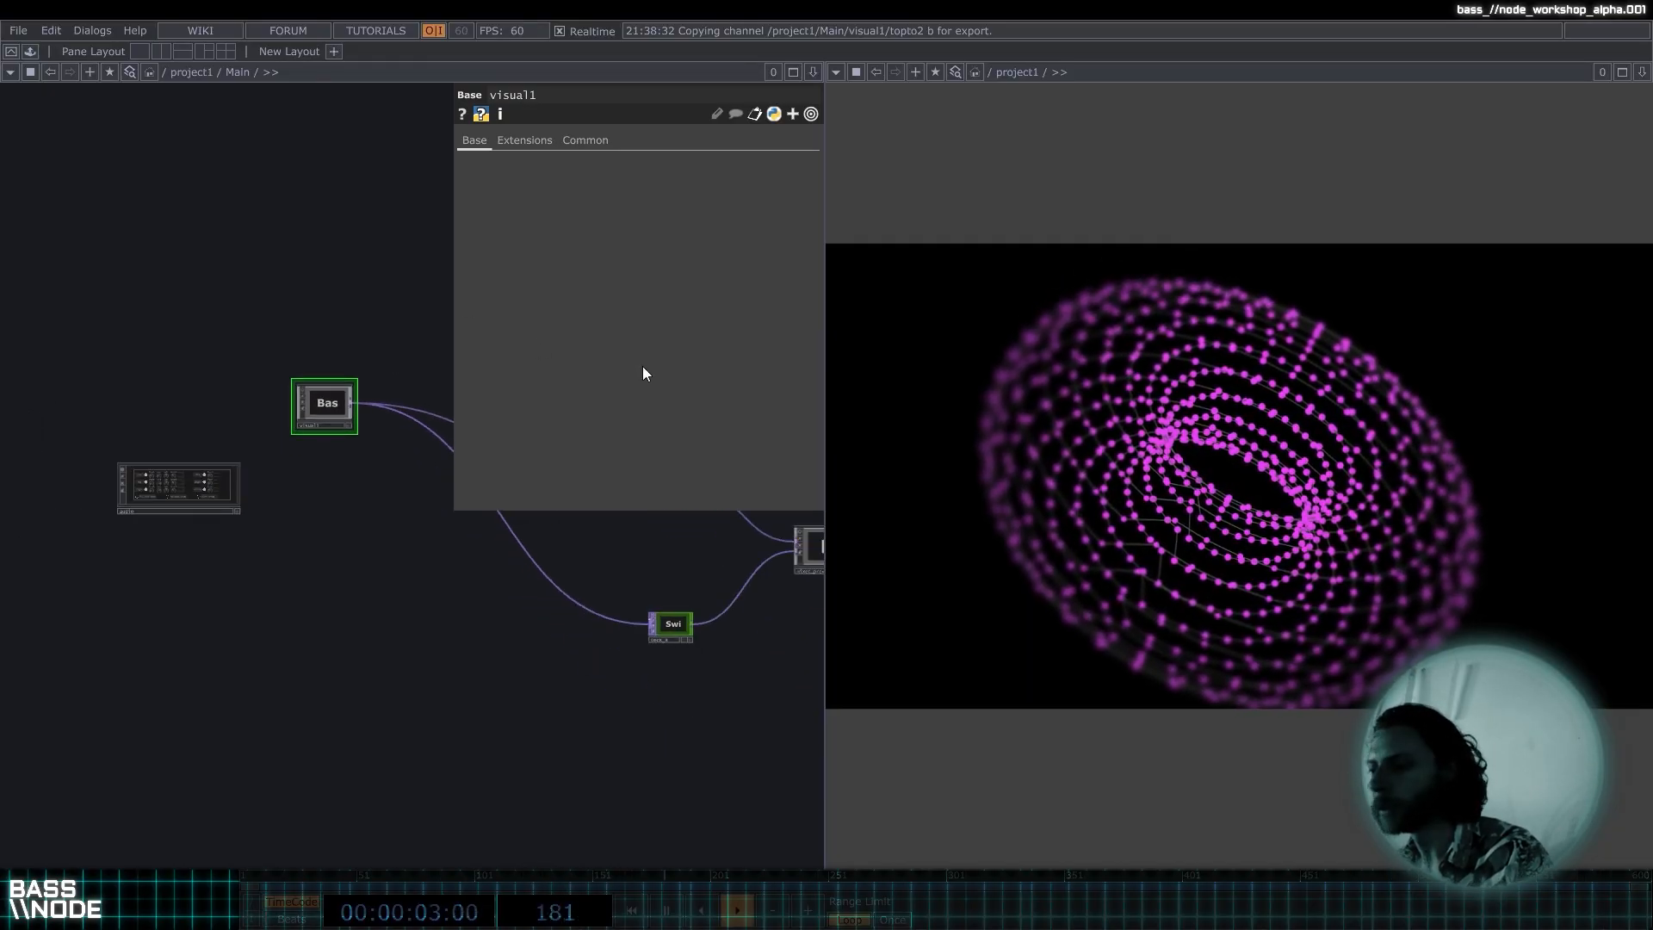
{"action": "left_click_drag", "start_coordinate": [365, 291], "coordinate": [317, 255]}
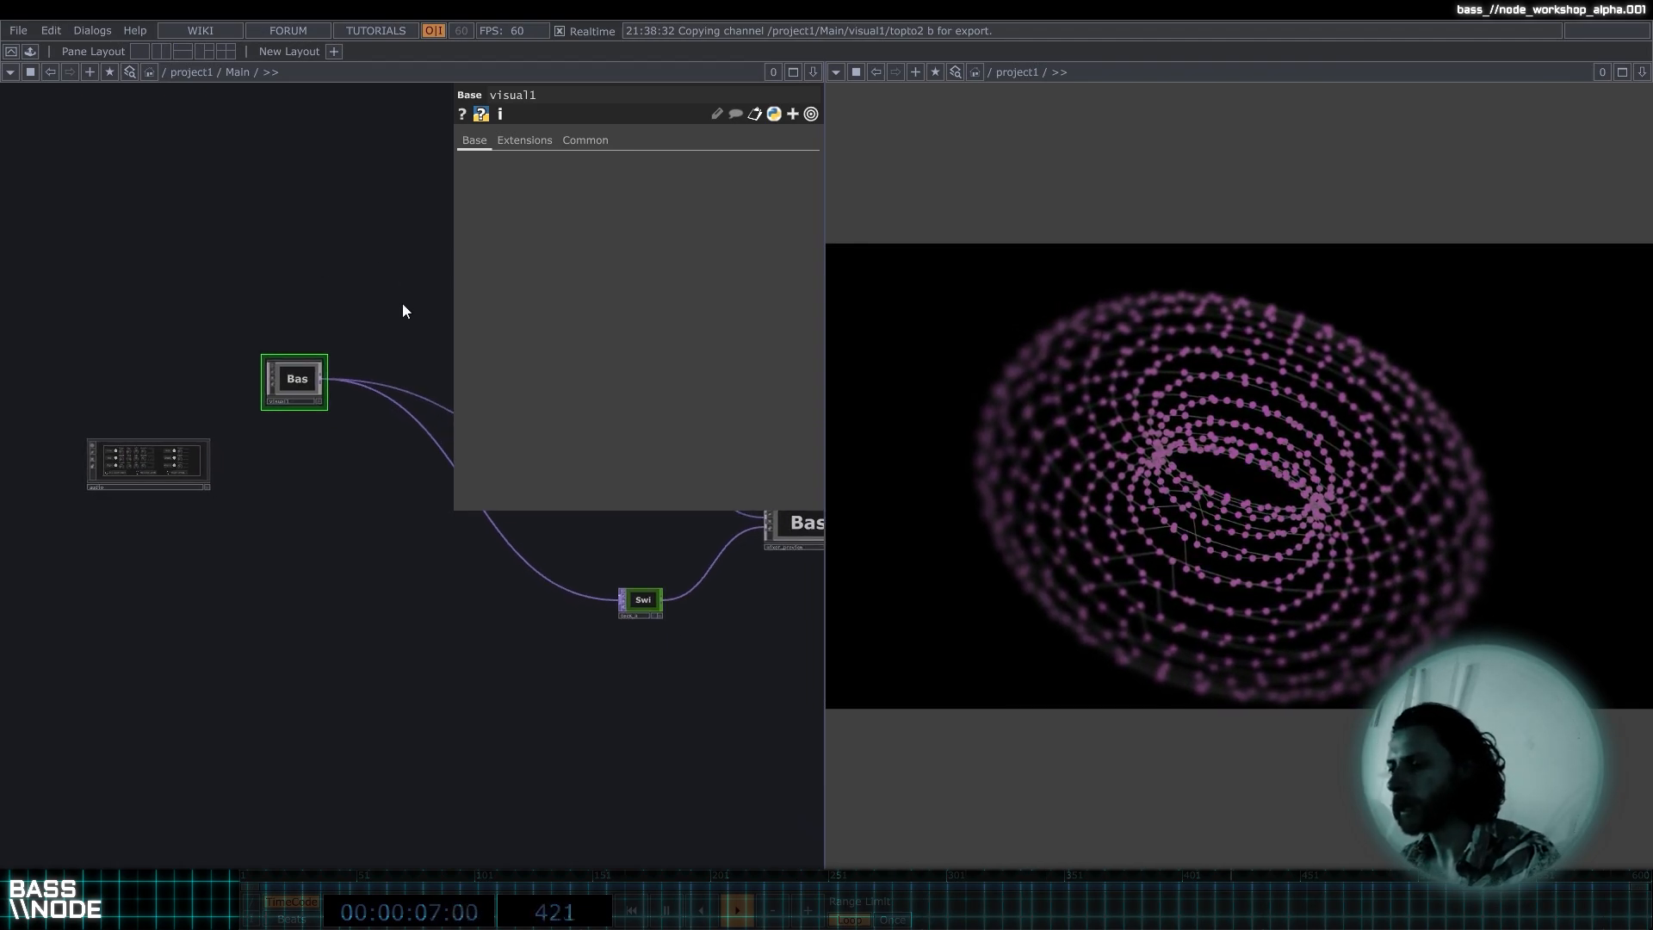
{"action": "scroll", "coordinate": [358, 353], "scroll_direction": "up", "scroll_amount": 3}
{"action": "left_click_drag", "start_coordinate": [358, 331], "coordinate": [182, 541]}
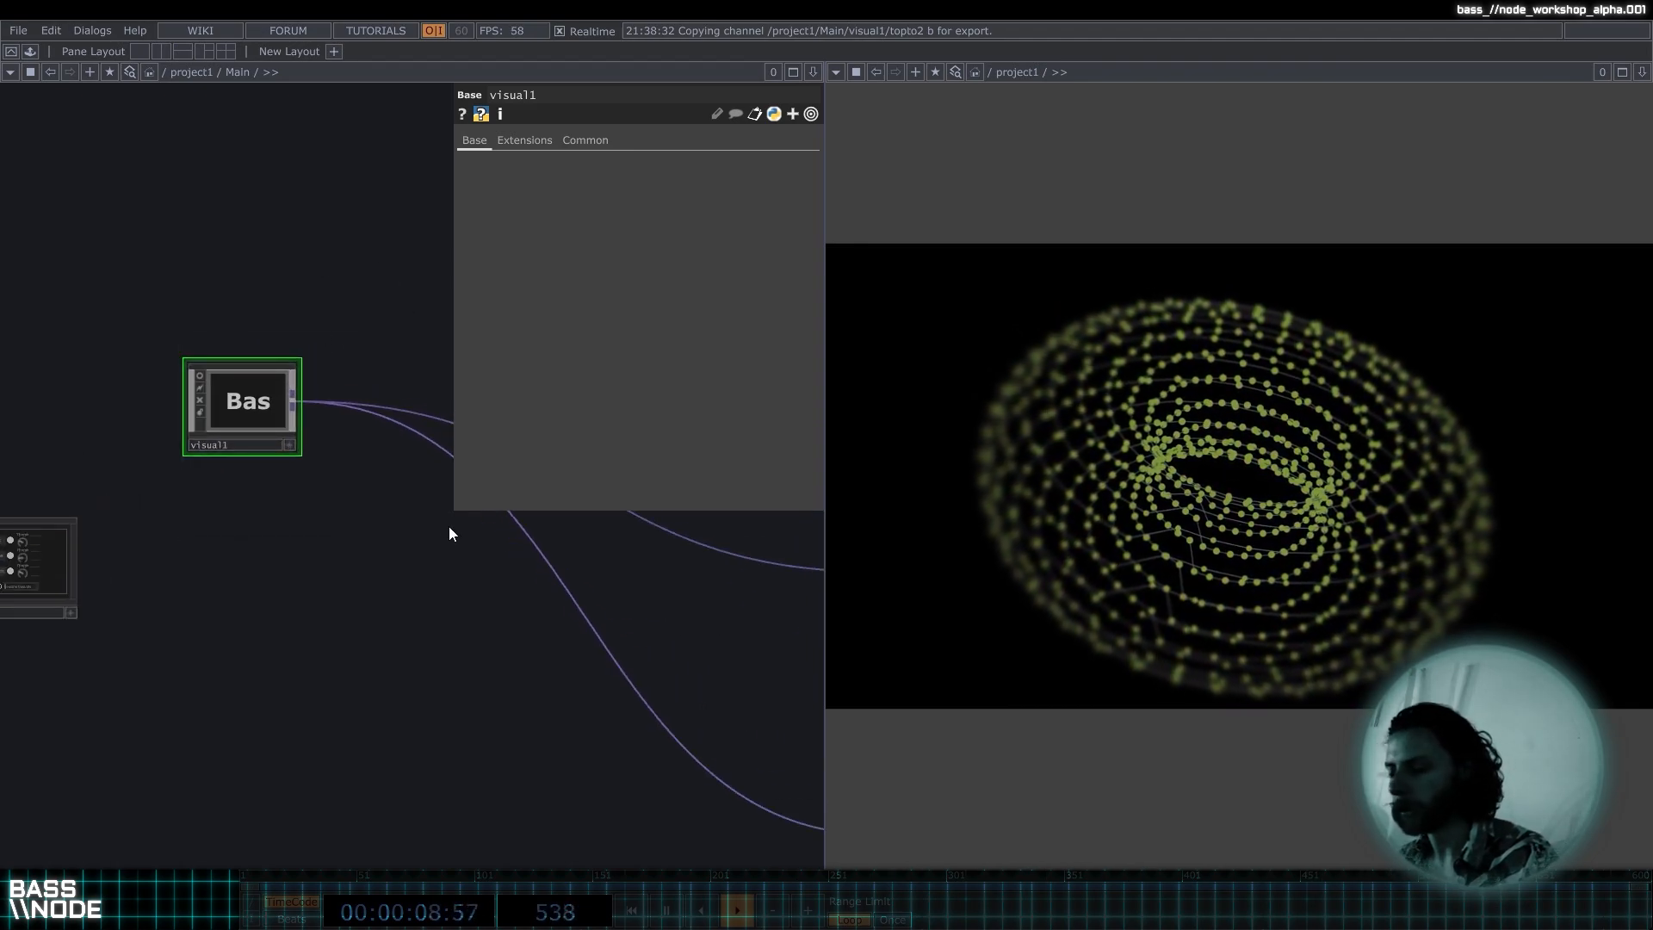
{"action": "key", "text": "ctrl+c"}
{"action": "key", "text": "ctrl+v"}
{"action": "left_click_drag", "start_coordinate": [359, 514], "coordinate": [359, 493]}
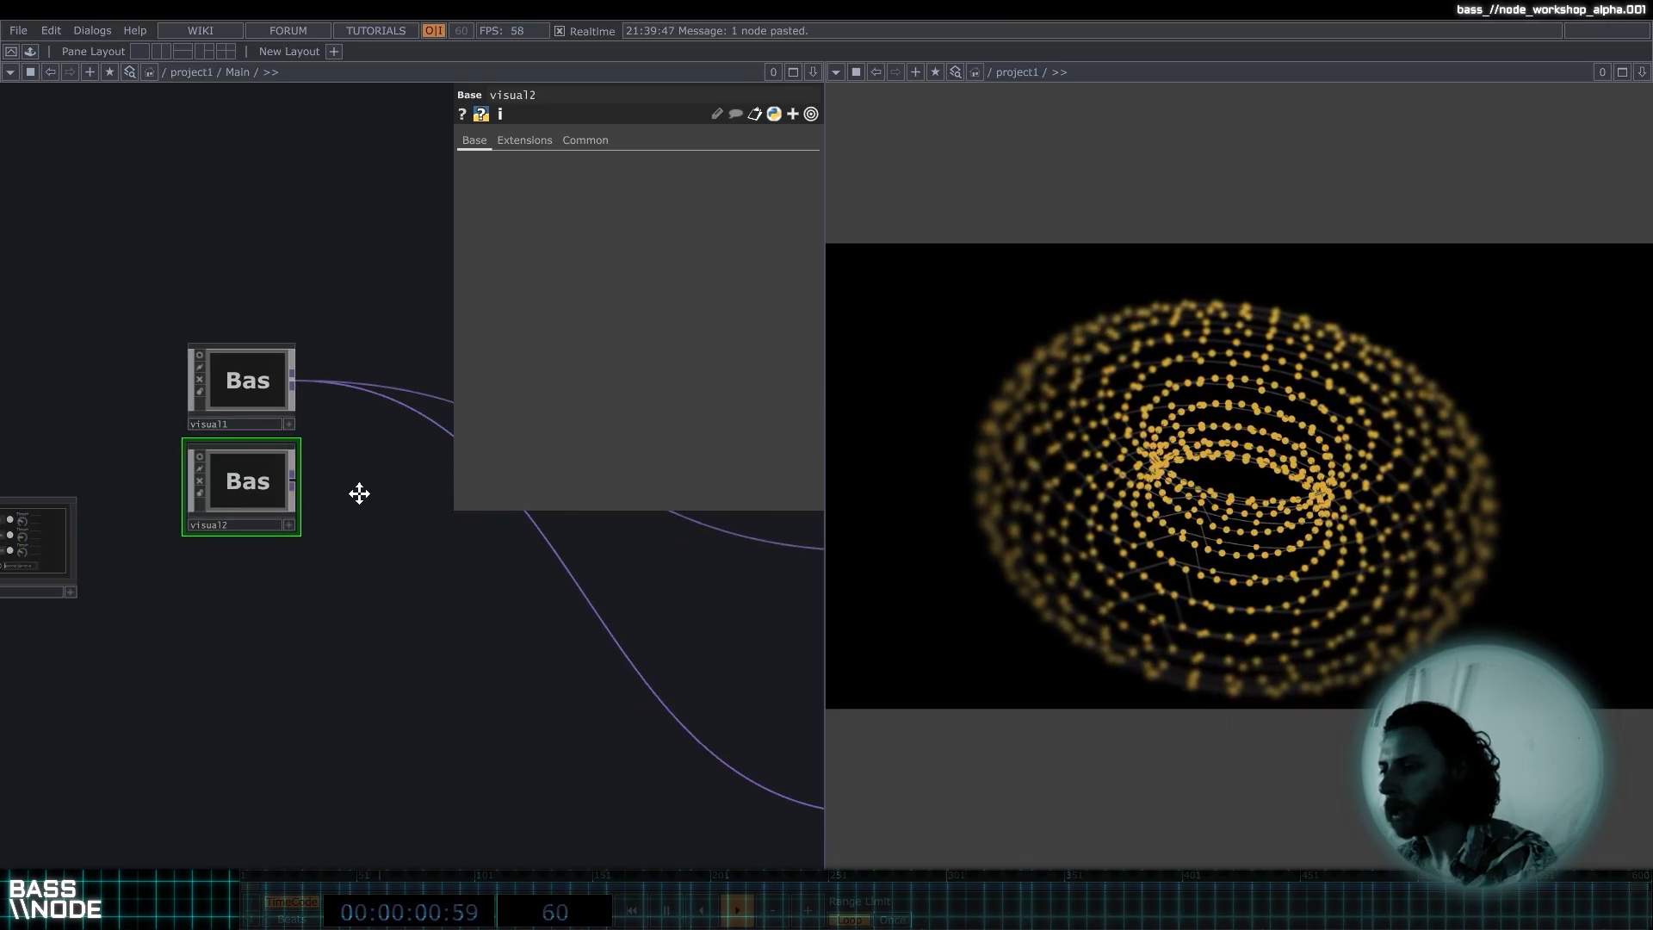
{"action": "scroll", "coordinate": [360, 493], "scroll_direction": "down", "scroll_amount": 3}
{"action": "left_click_drag", "start_coordinate": [246, 473], "coordinate": [242, 606]}
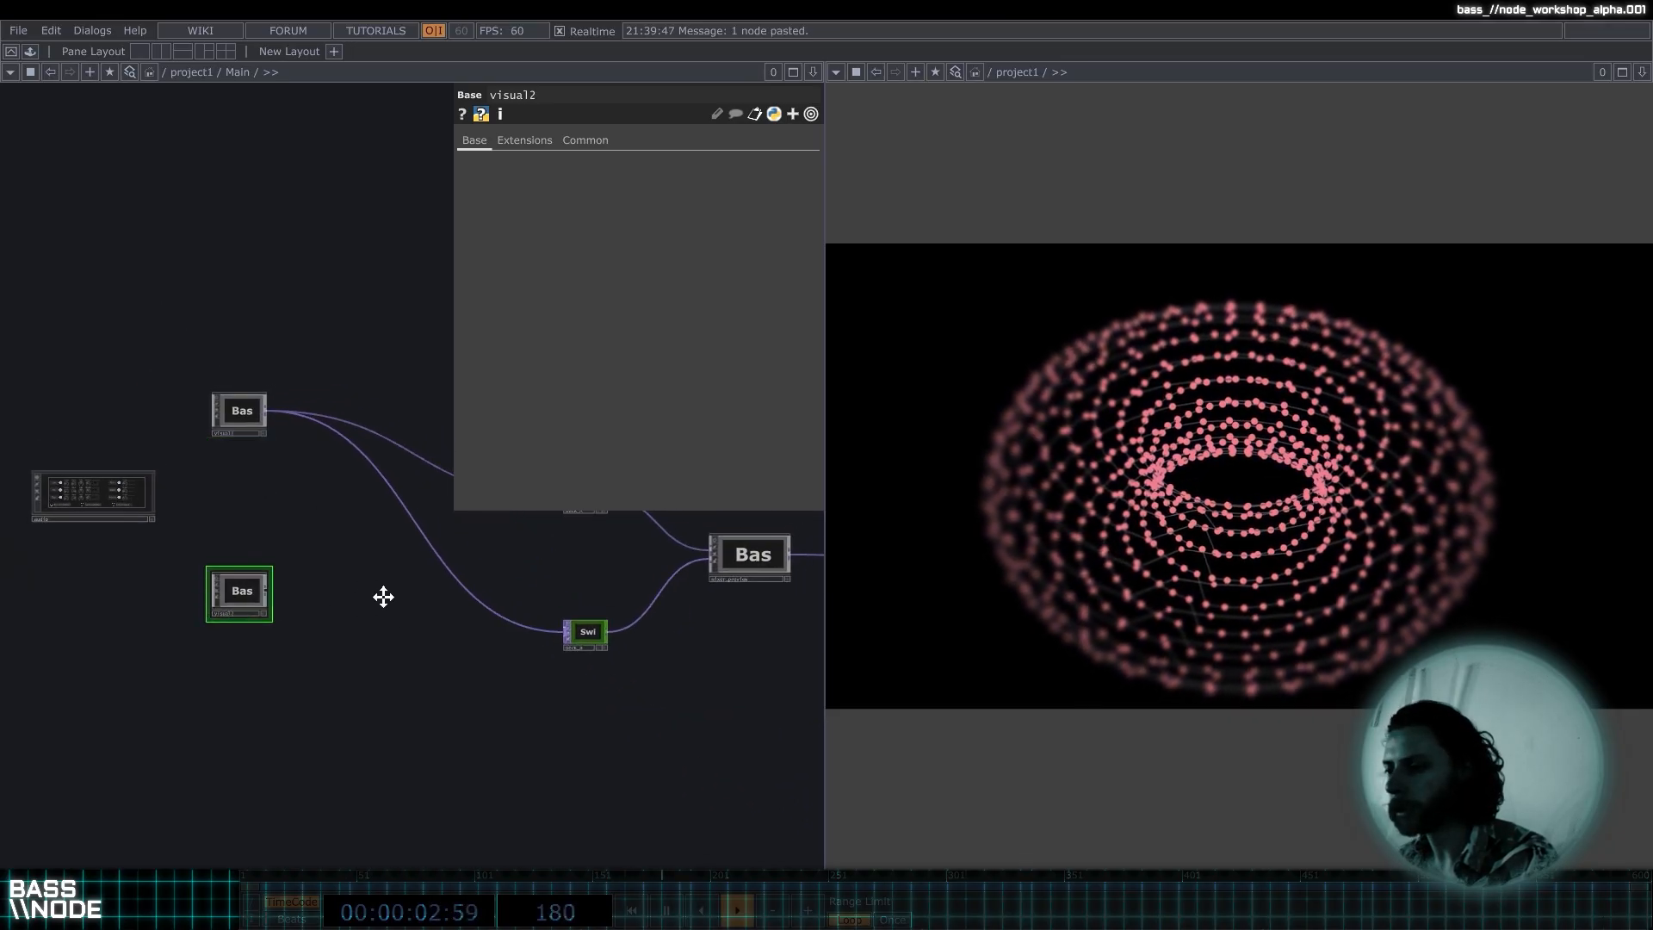
{"action": "left_click_drag", "start_coordinate": [384, 597], "coordinate": [274, 568]}
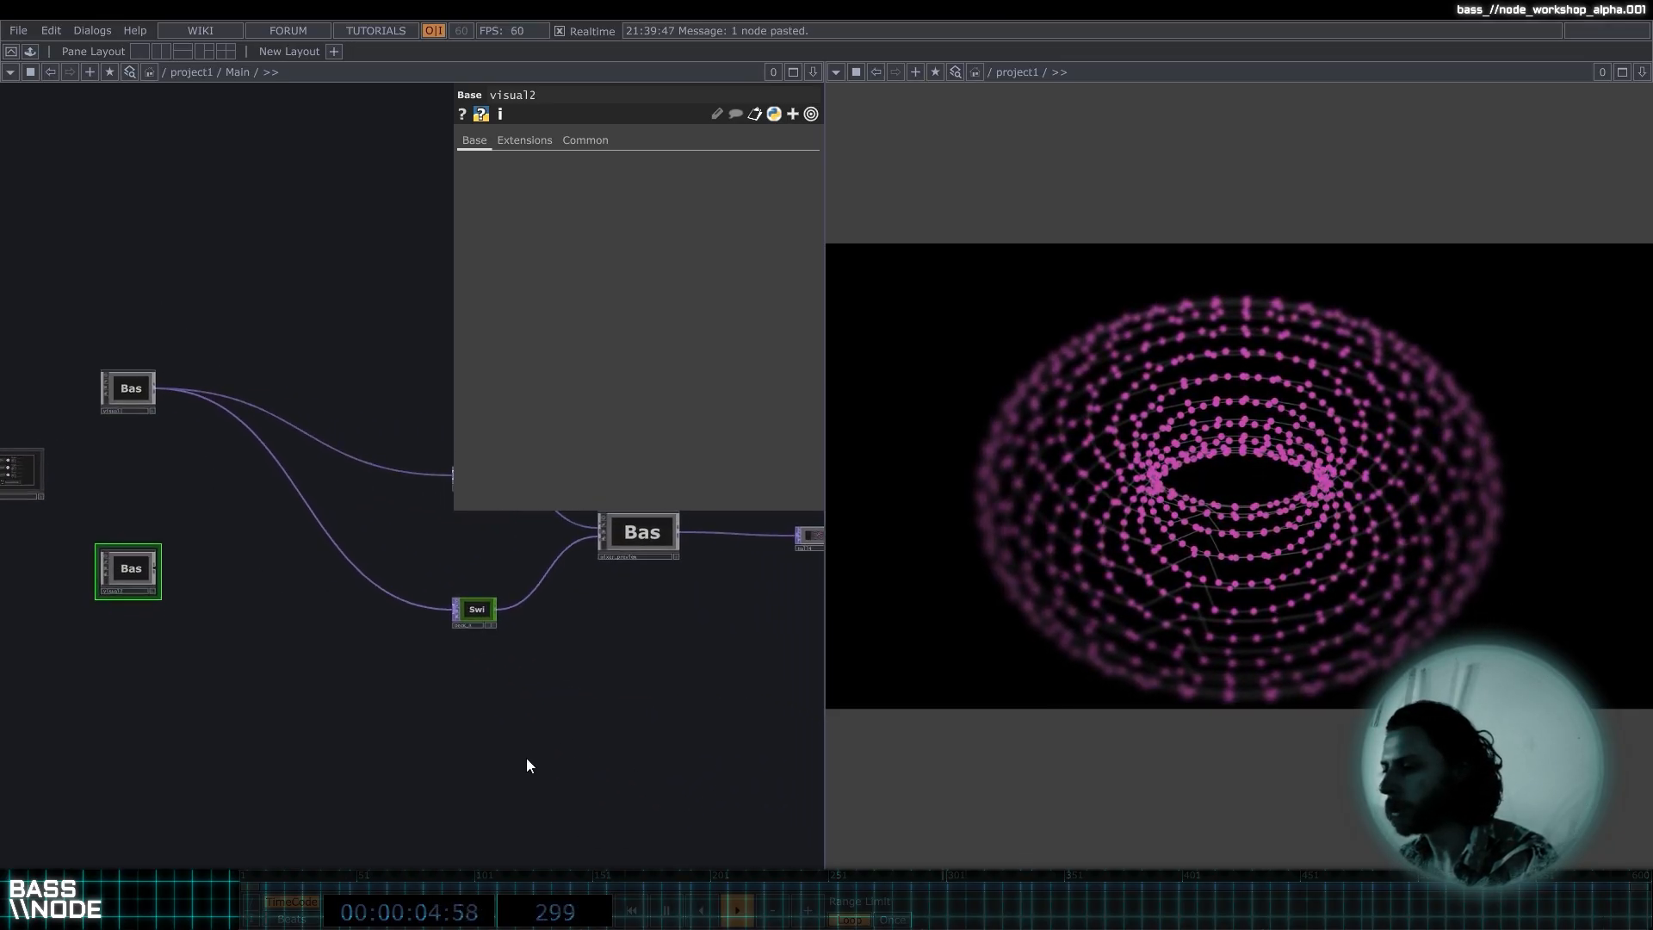
Select both deck switches together and wire the output of visual2 into Deck_A and Deck_B as their second input.
{"action": "right_click_drag", "start_coordinate": [535, 765], "coordinate": [415, 437]}
{"action": "left_click_drag", "start_coordinate": [369, 515], "coordinate": [353, 556]}
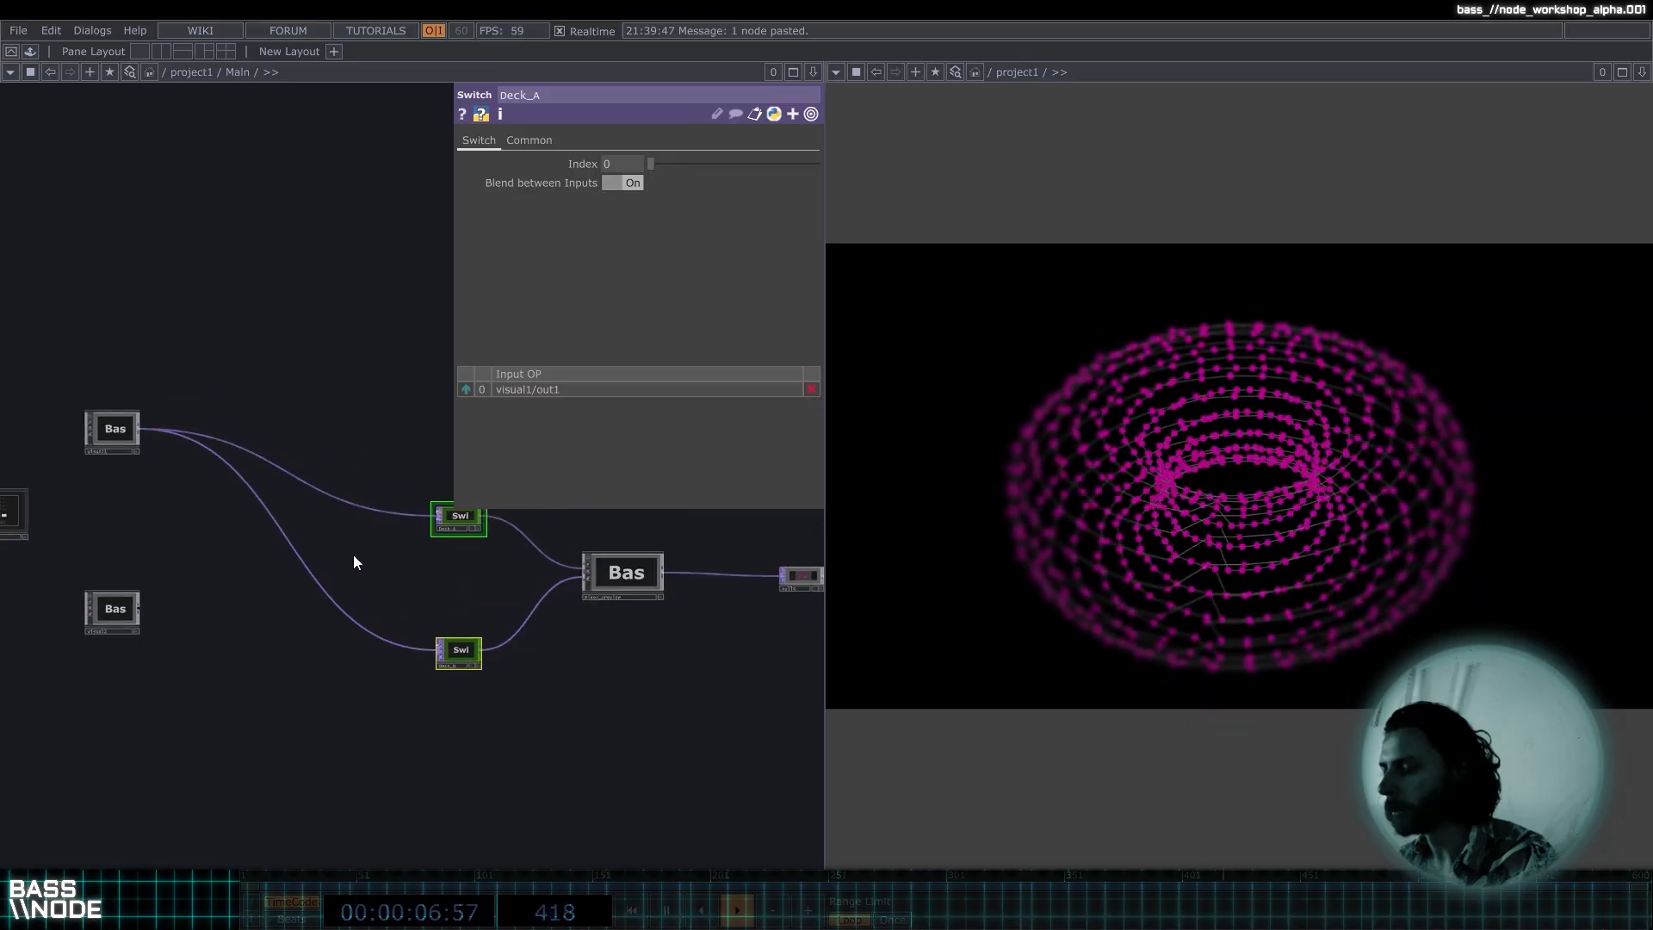
{"action": "right_click_drag", "start_coordinate": [584, 832], "coordinate": [589, 728]}
{"action": "right_click_drag", "start_coordinate": [553, 747], "coordinate": [308, 226]}
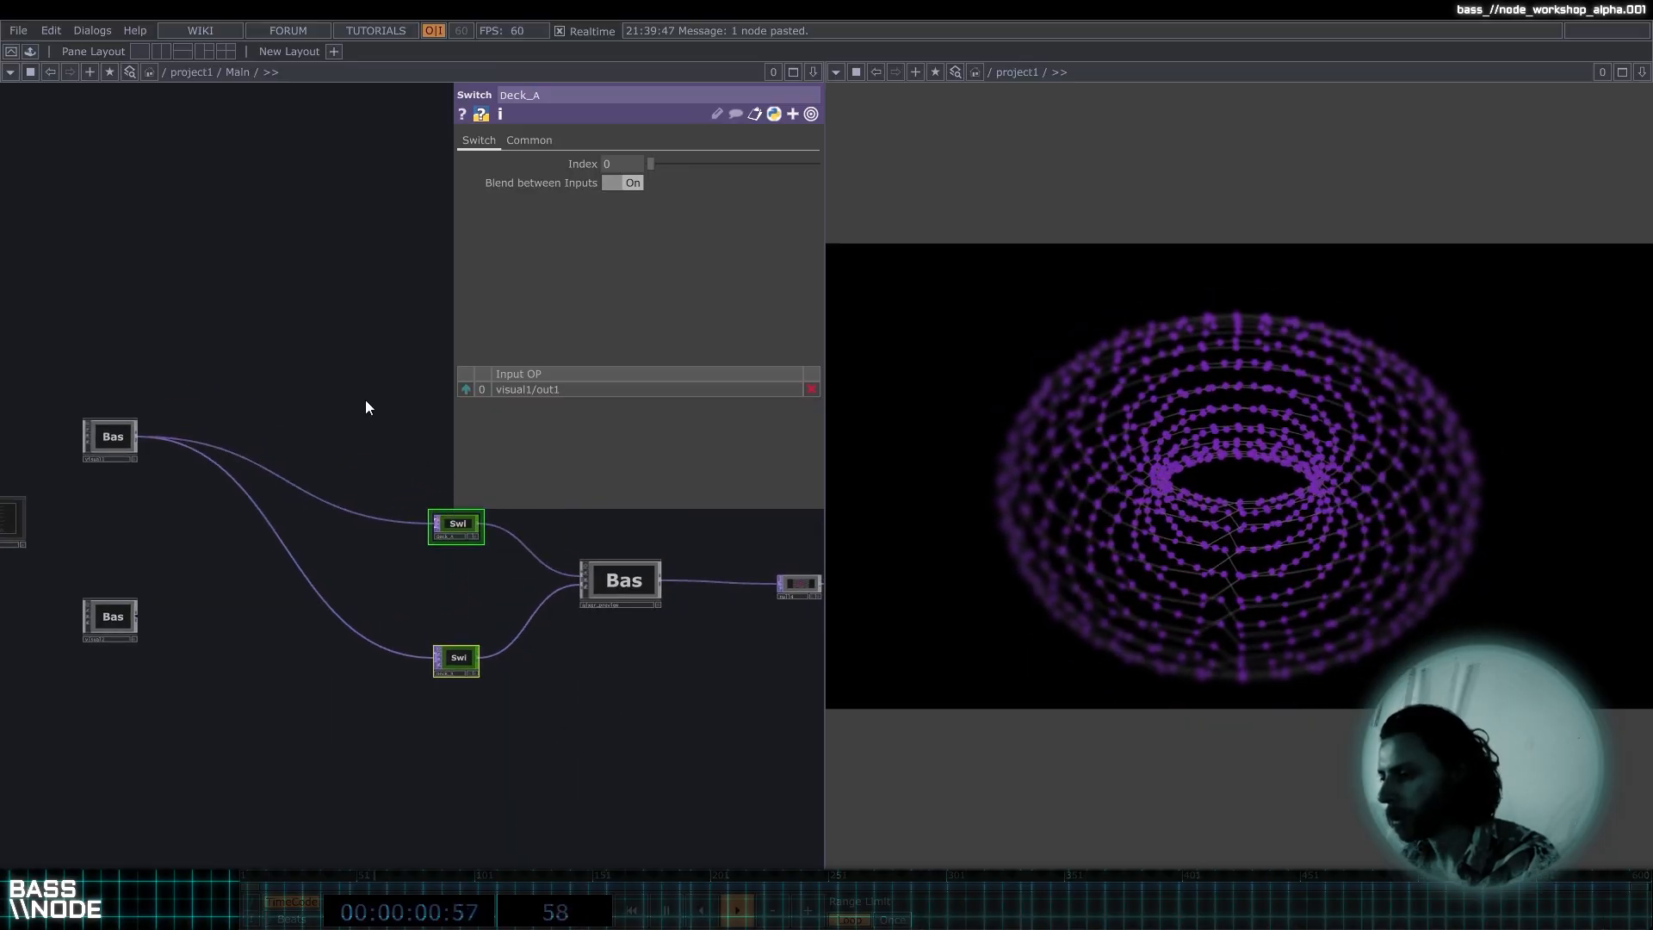
{"action": "right_click_drag", "start_coordinate": [310, 365], "coordinate": [508, 758]}
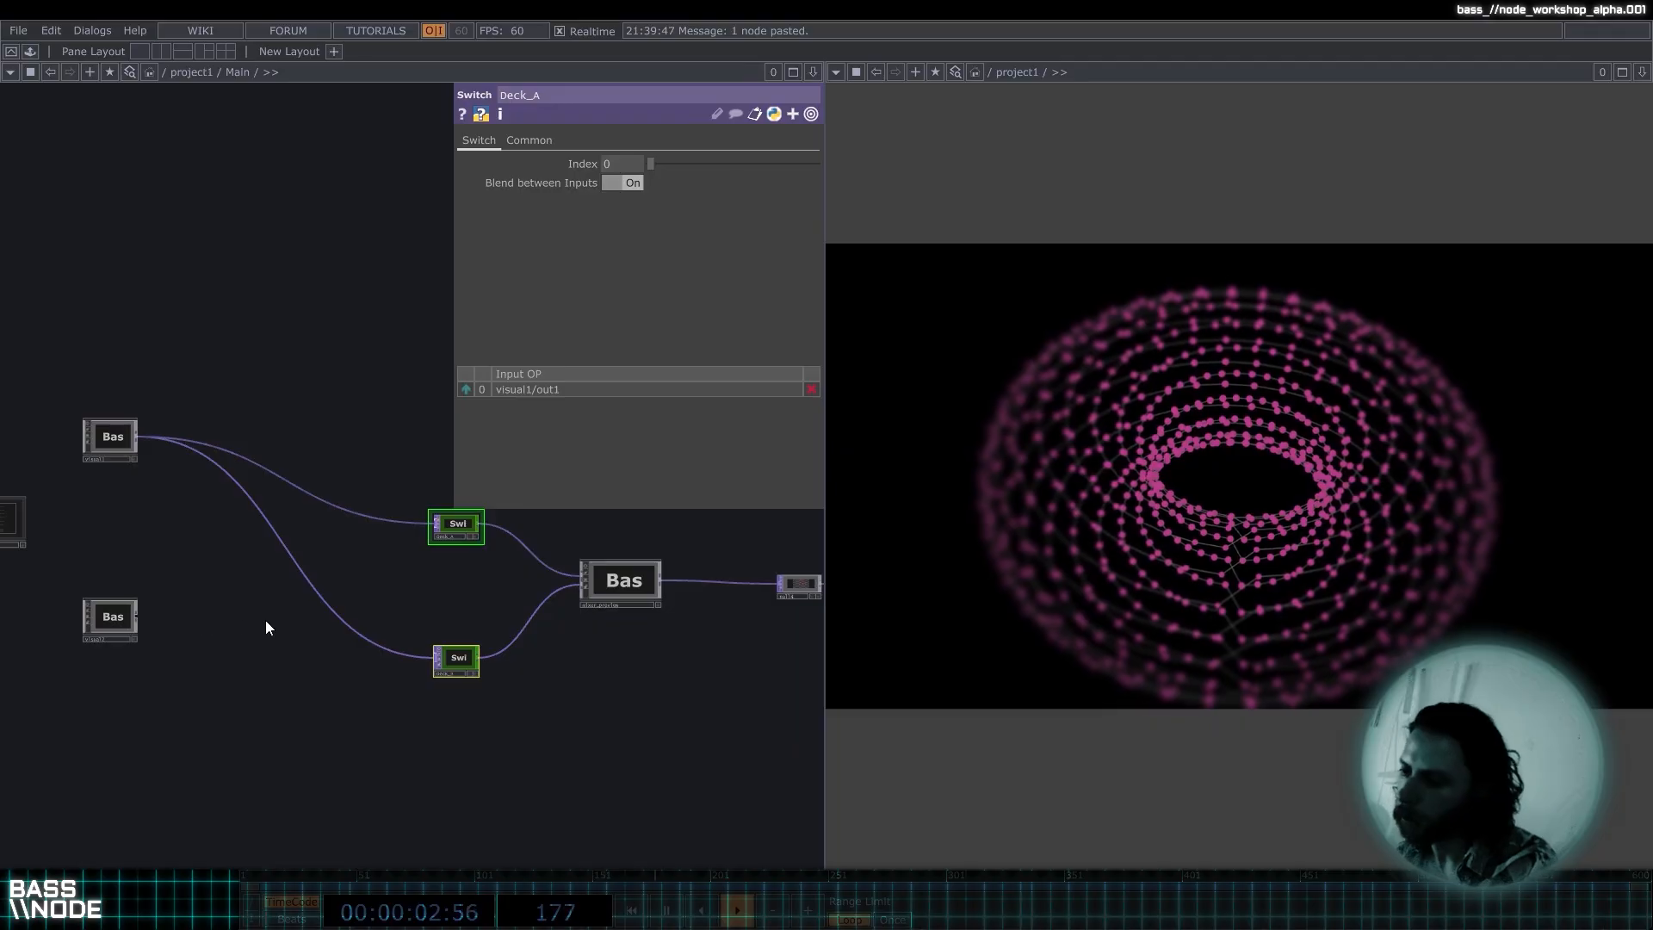
{"action": "left_click", "coordinate": [140, 618]}
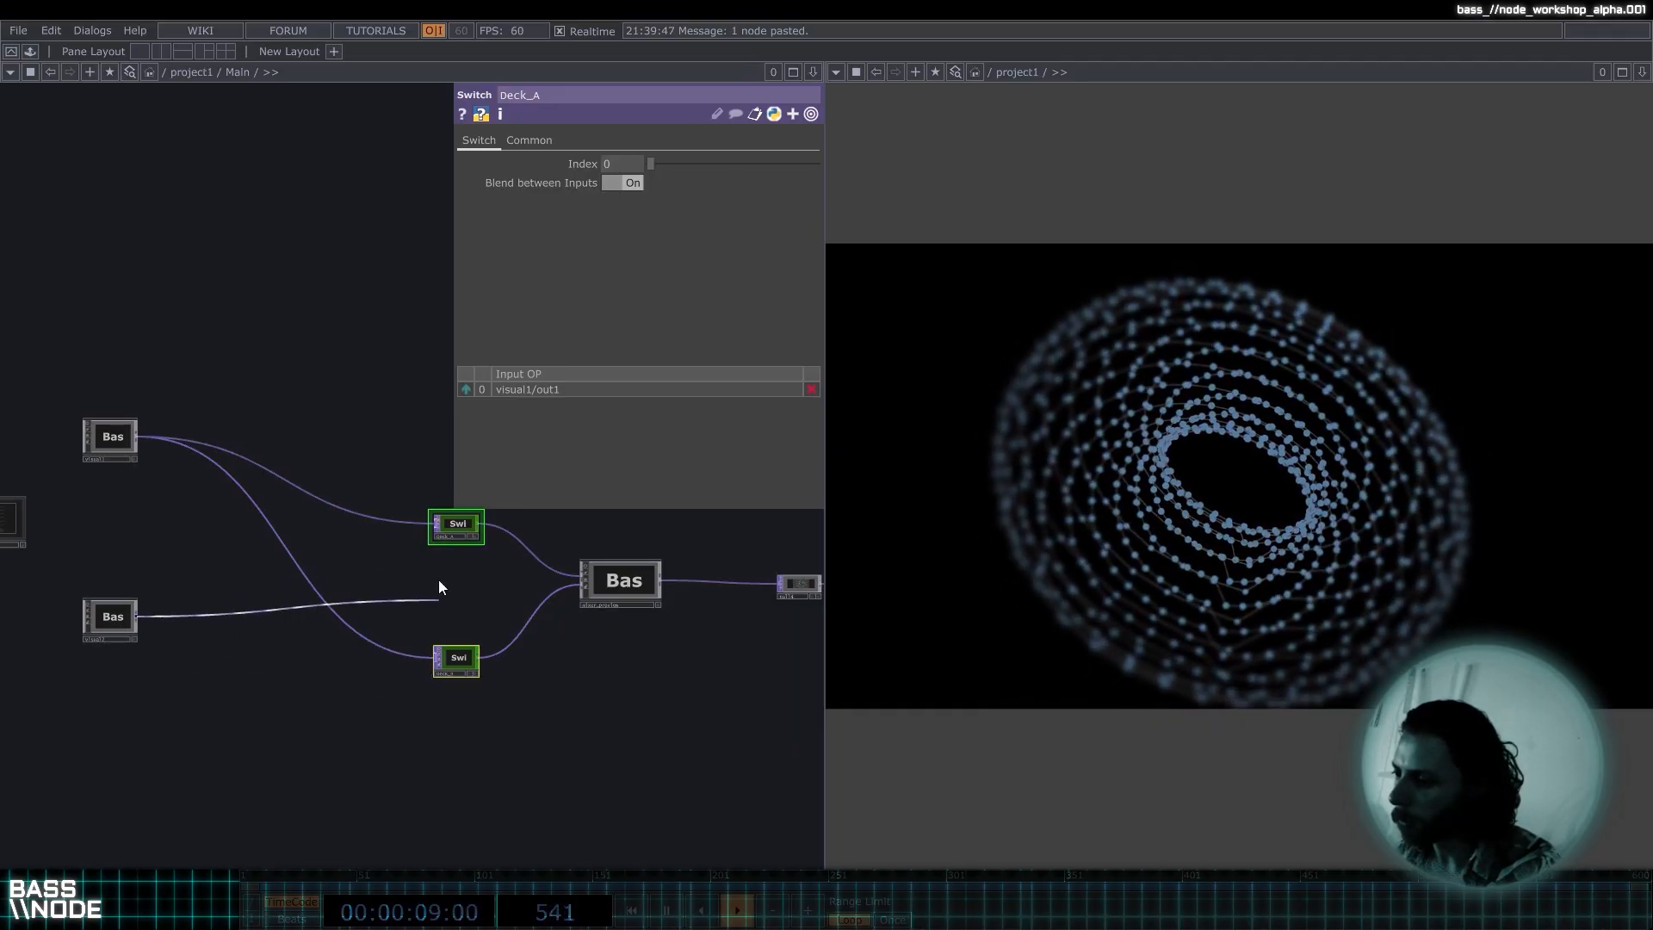
{"action": "left_click", "coordinate": [436, 527]}
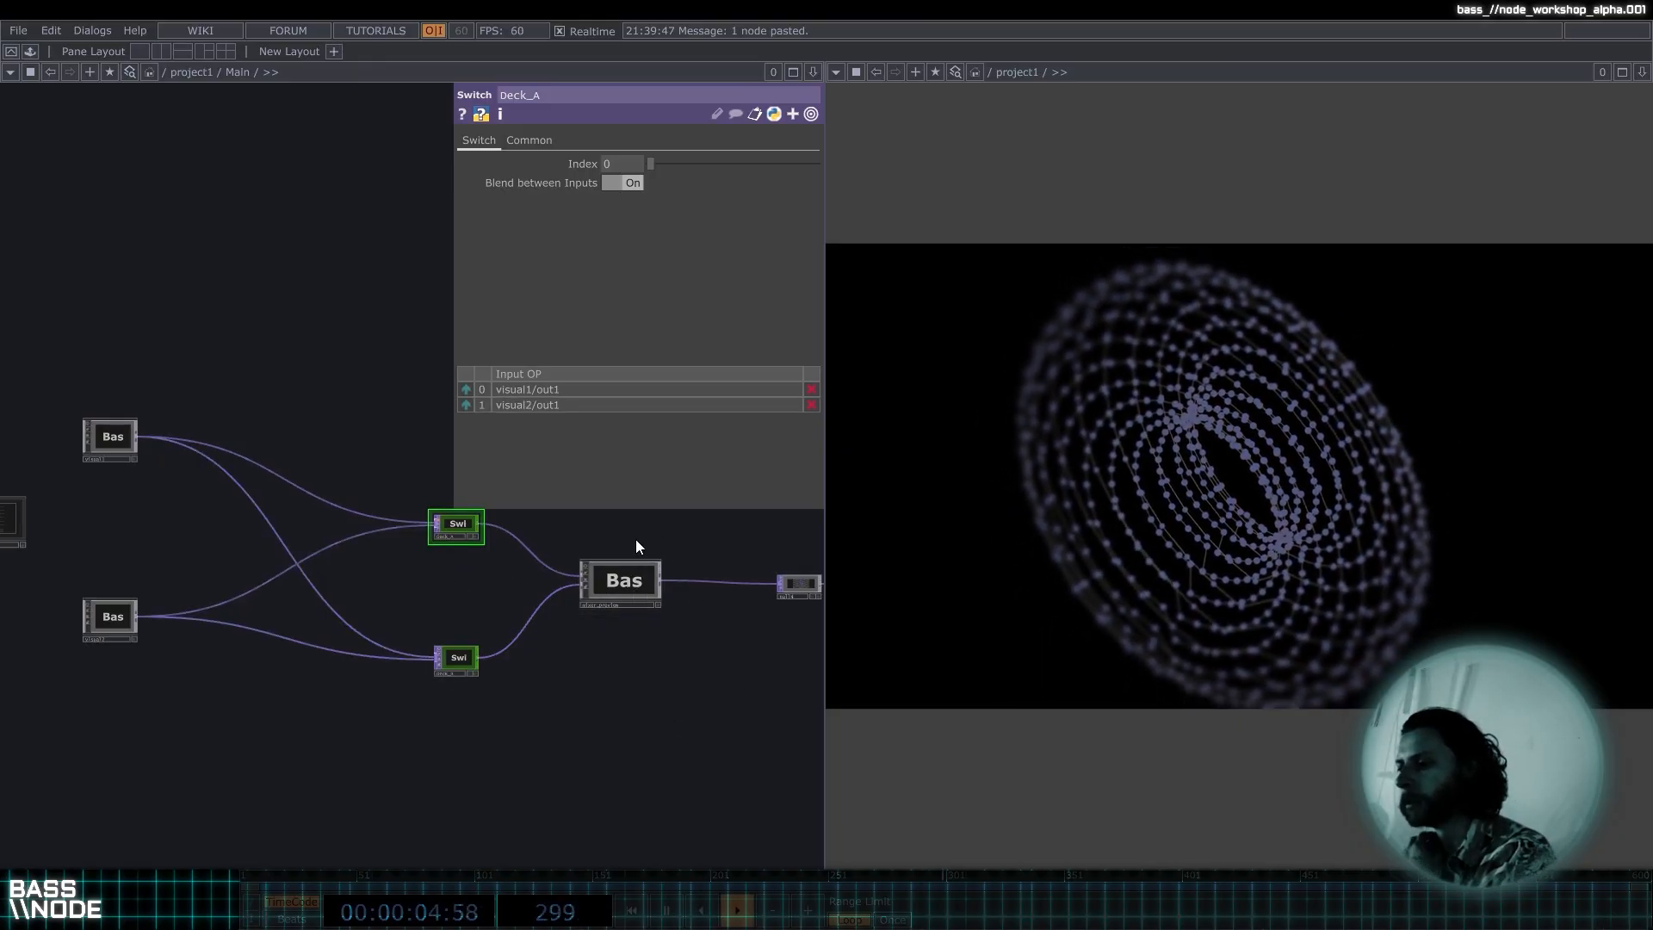
Check the settings of mixer_preview and both deck switches, and move the visual2 base slightly lower.
{"action": "left_click", "coordinate": [642, 588]}
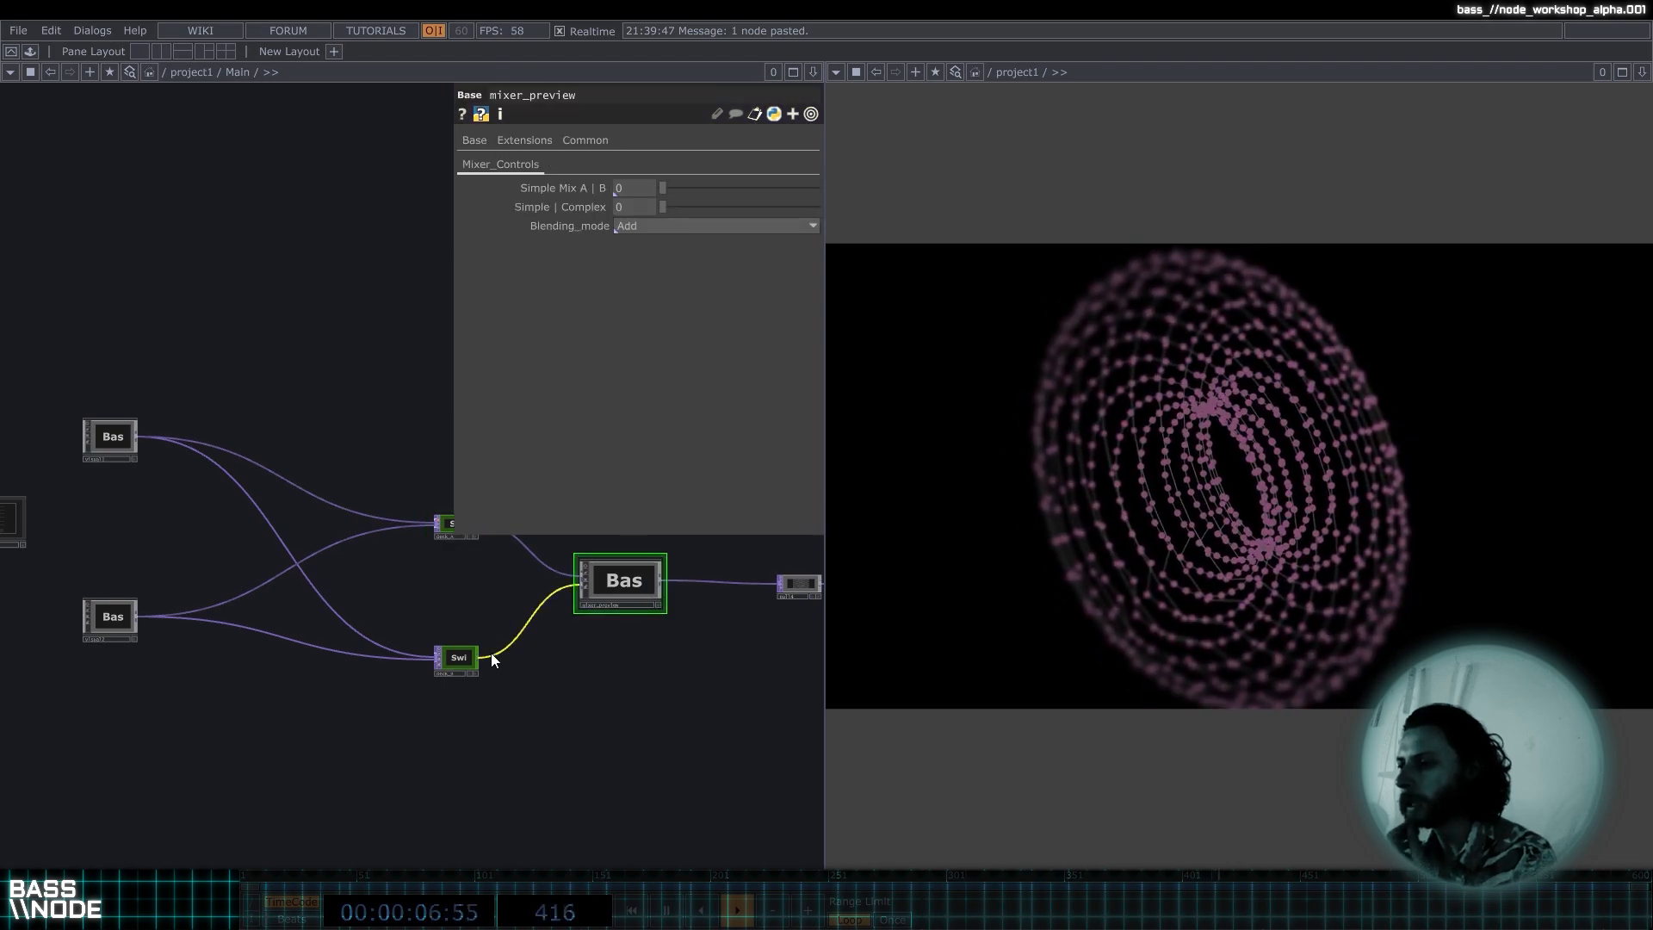
{"action": "left_click", "coordinate": [461, 658]}
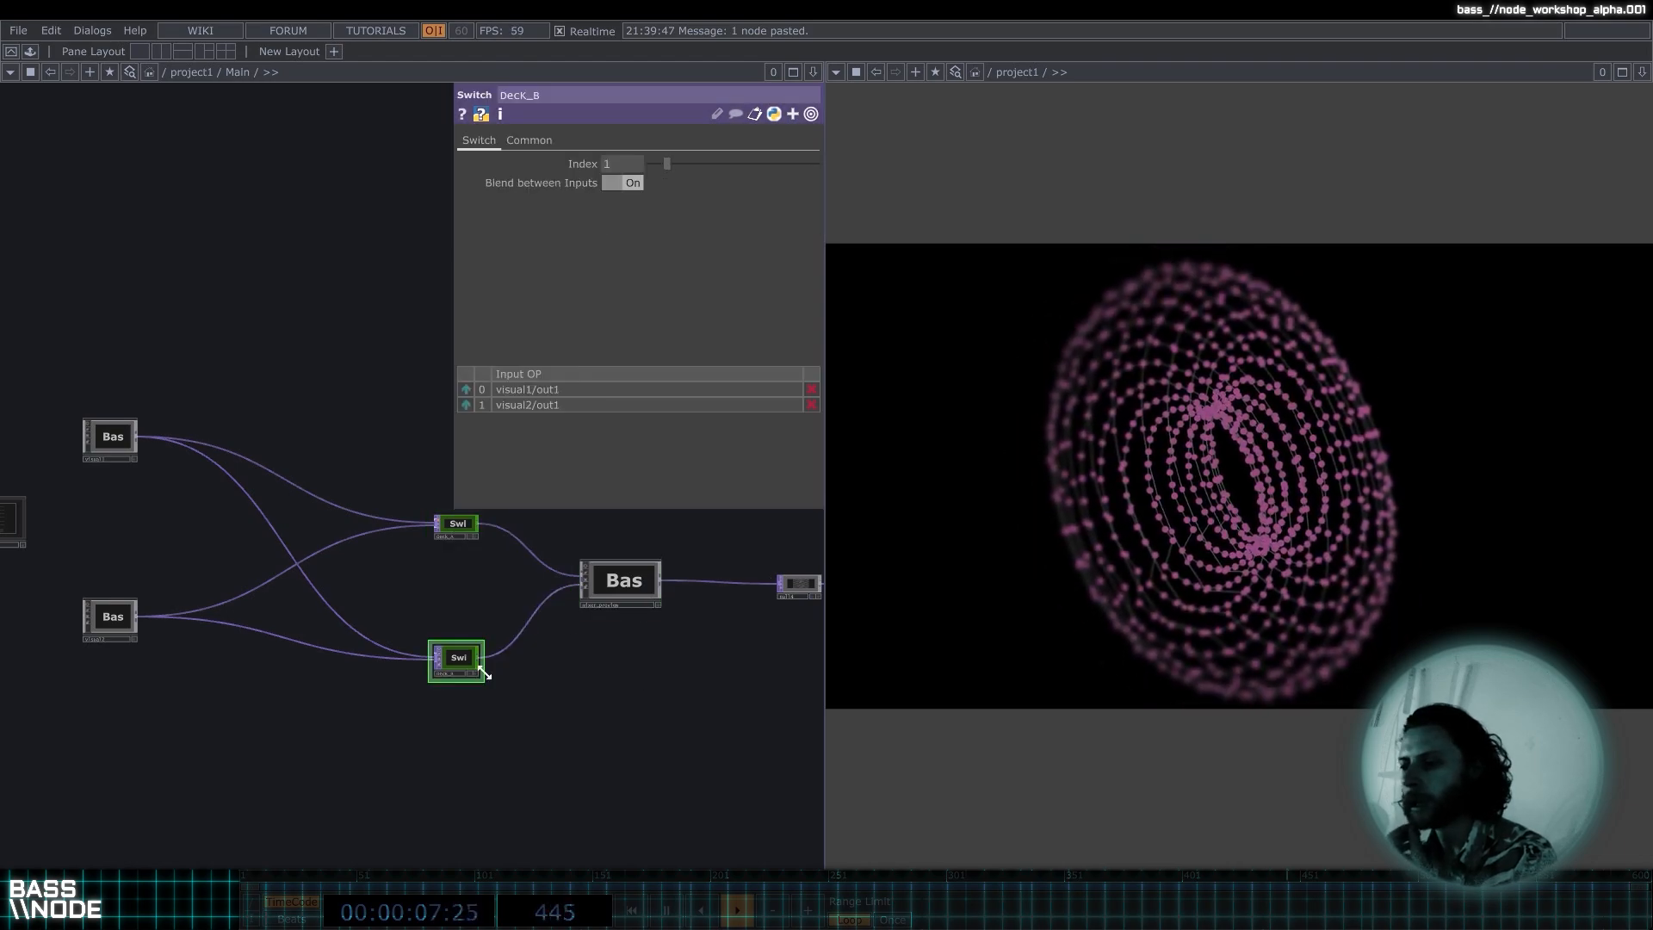
{"action": "left_click", "coordinate": [472, 528]}
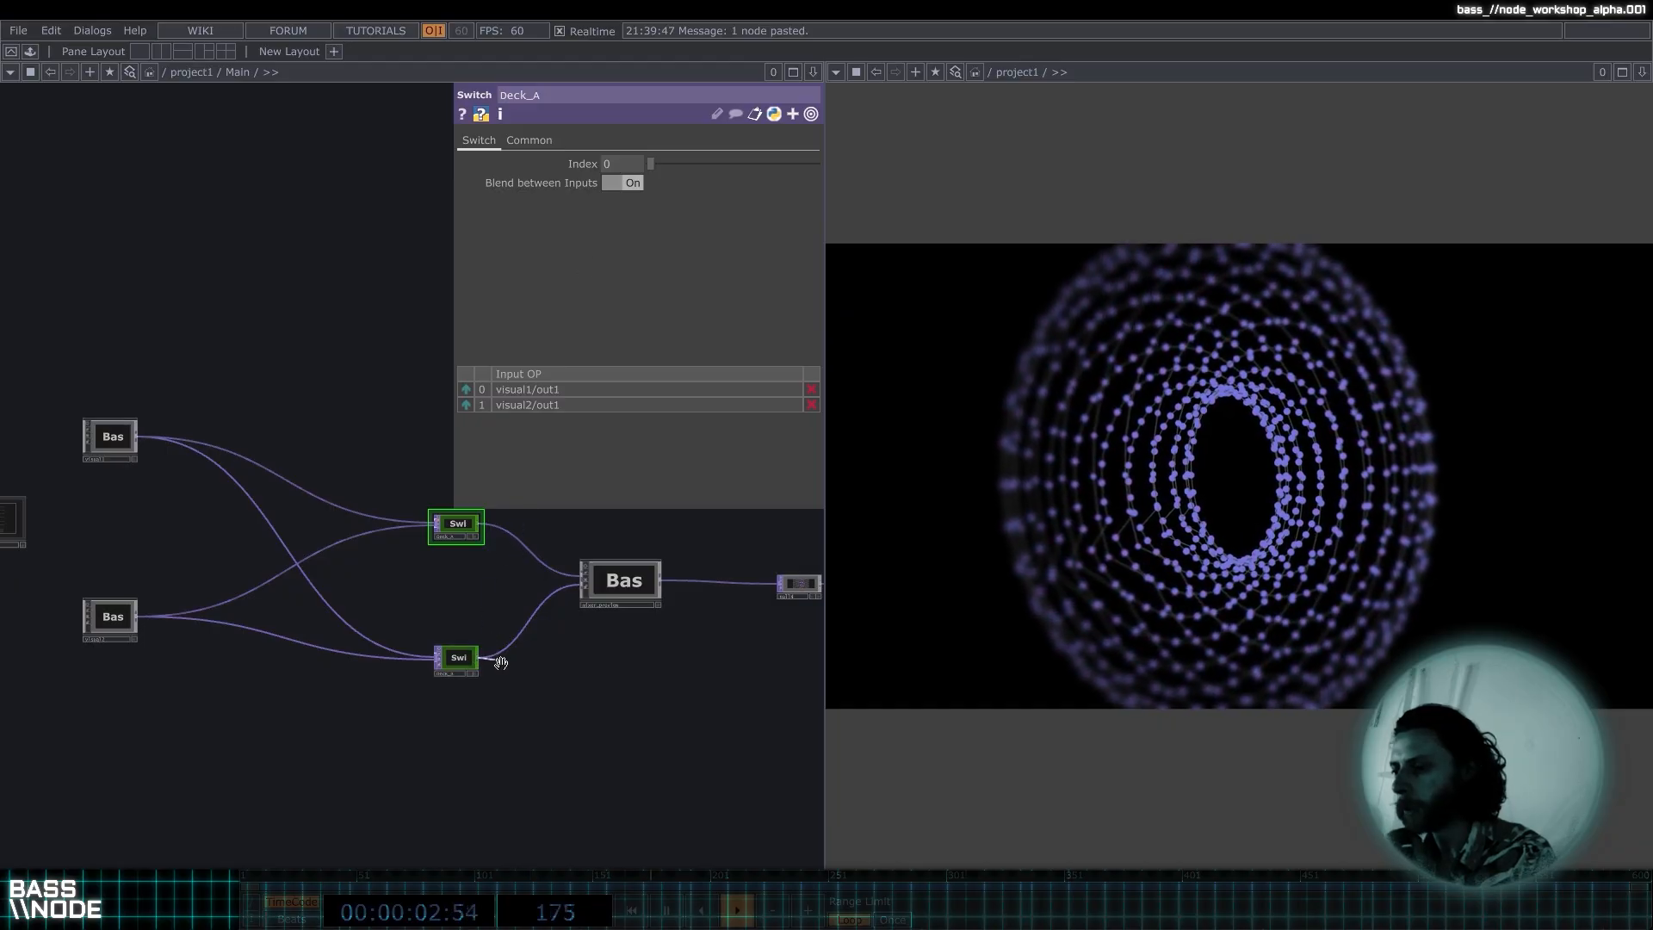
{"action": "left_click", "coordinate": [472, 659]}
{"action": "scroll", "coordinate": [108, 620], "scroll_direction": "up", "scroll_amount": 4}
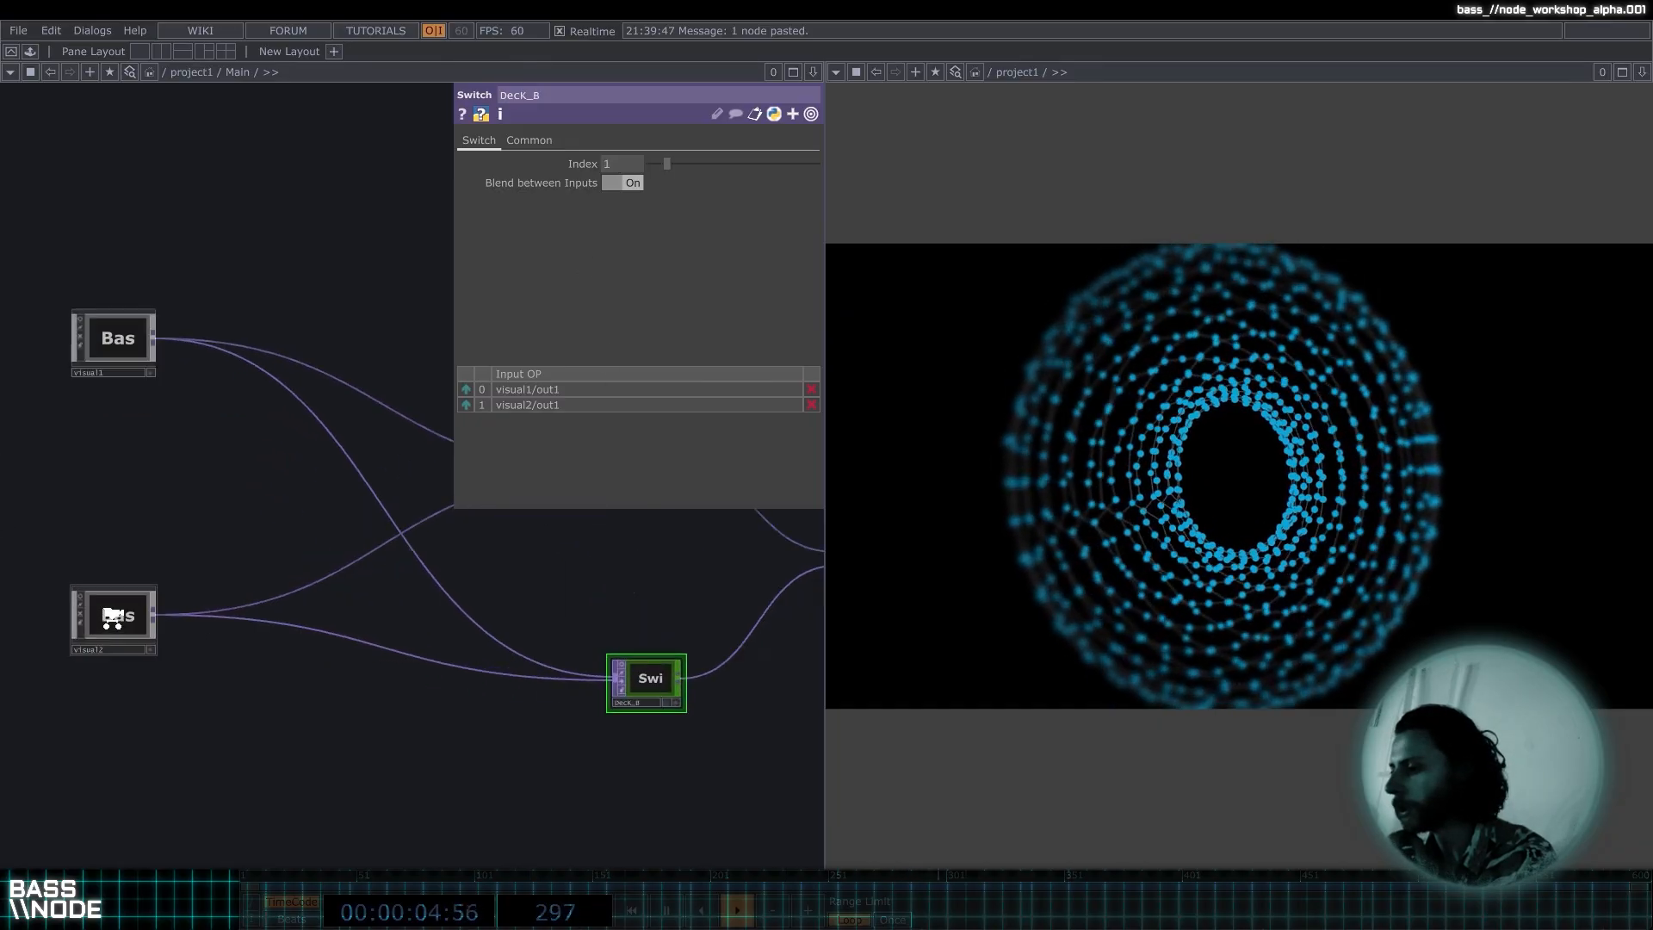
{"action": "left_click_drag", "start_coordinate": [120, 609], "coordinate": [131, 662]}
{"action": "left_click_drag", "start_coordinate": [261, 582], "coordinate": [78, 602]}
{"action": "scroll", "coordinate": [86, 605], "scroll_direction": "down", "scroll_amount": 3}
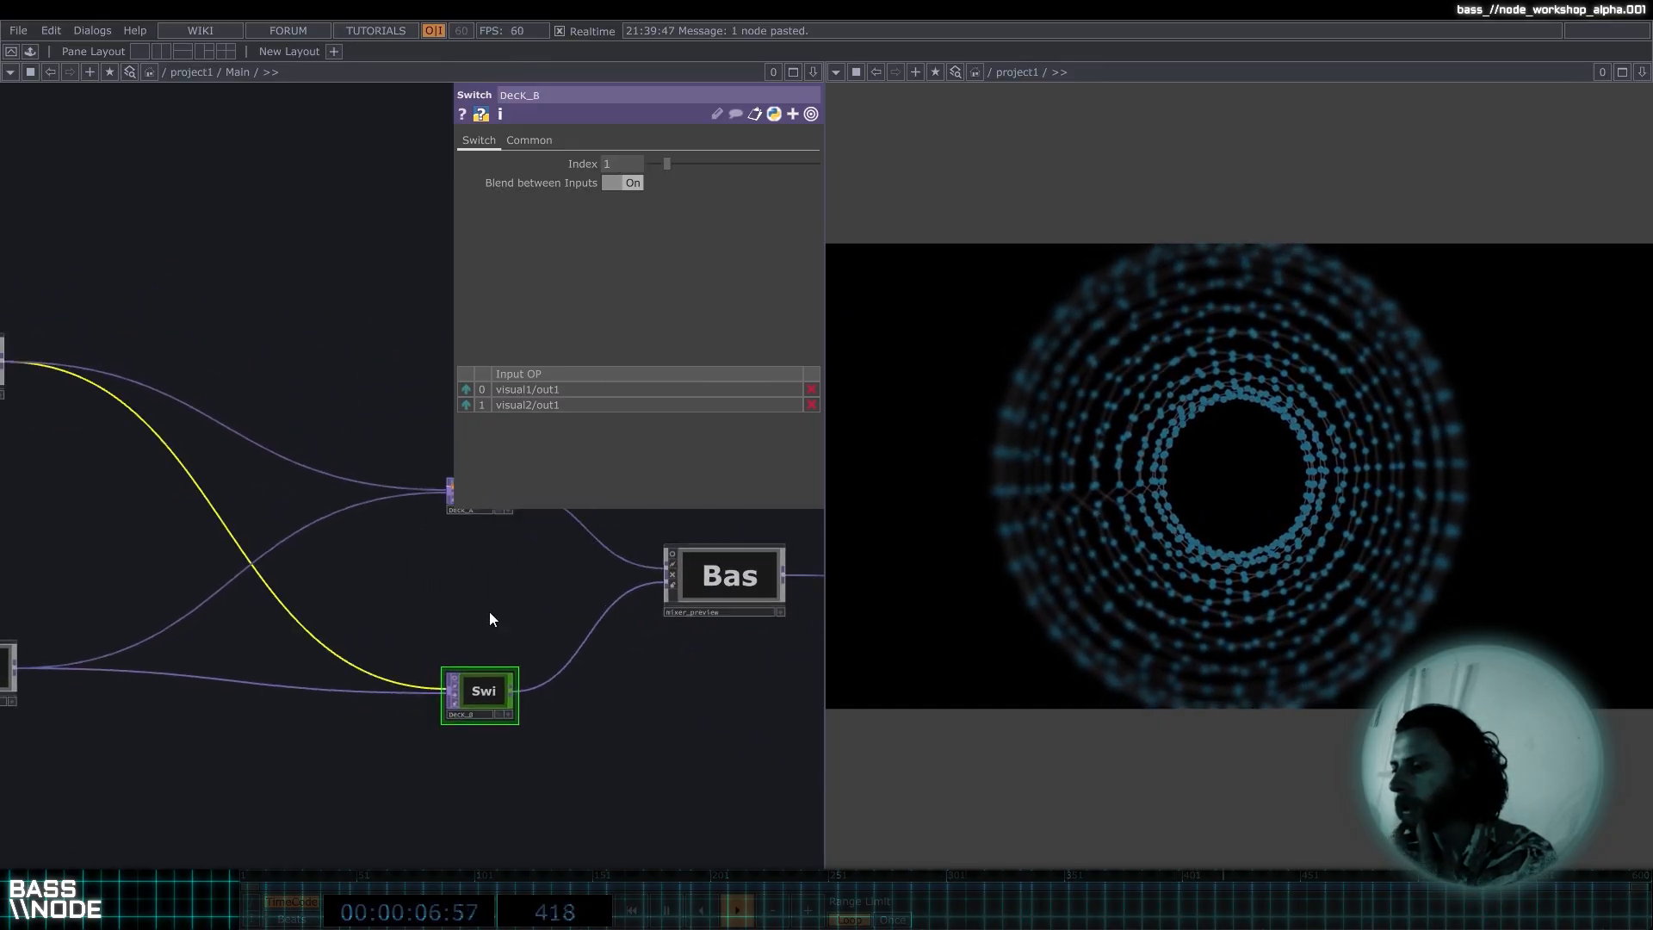
{"action": "left_click_drag", "start_coordinate": [479, 634], "coordinate": [478, 673]}
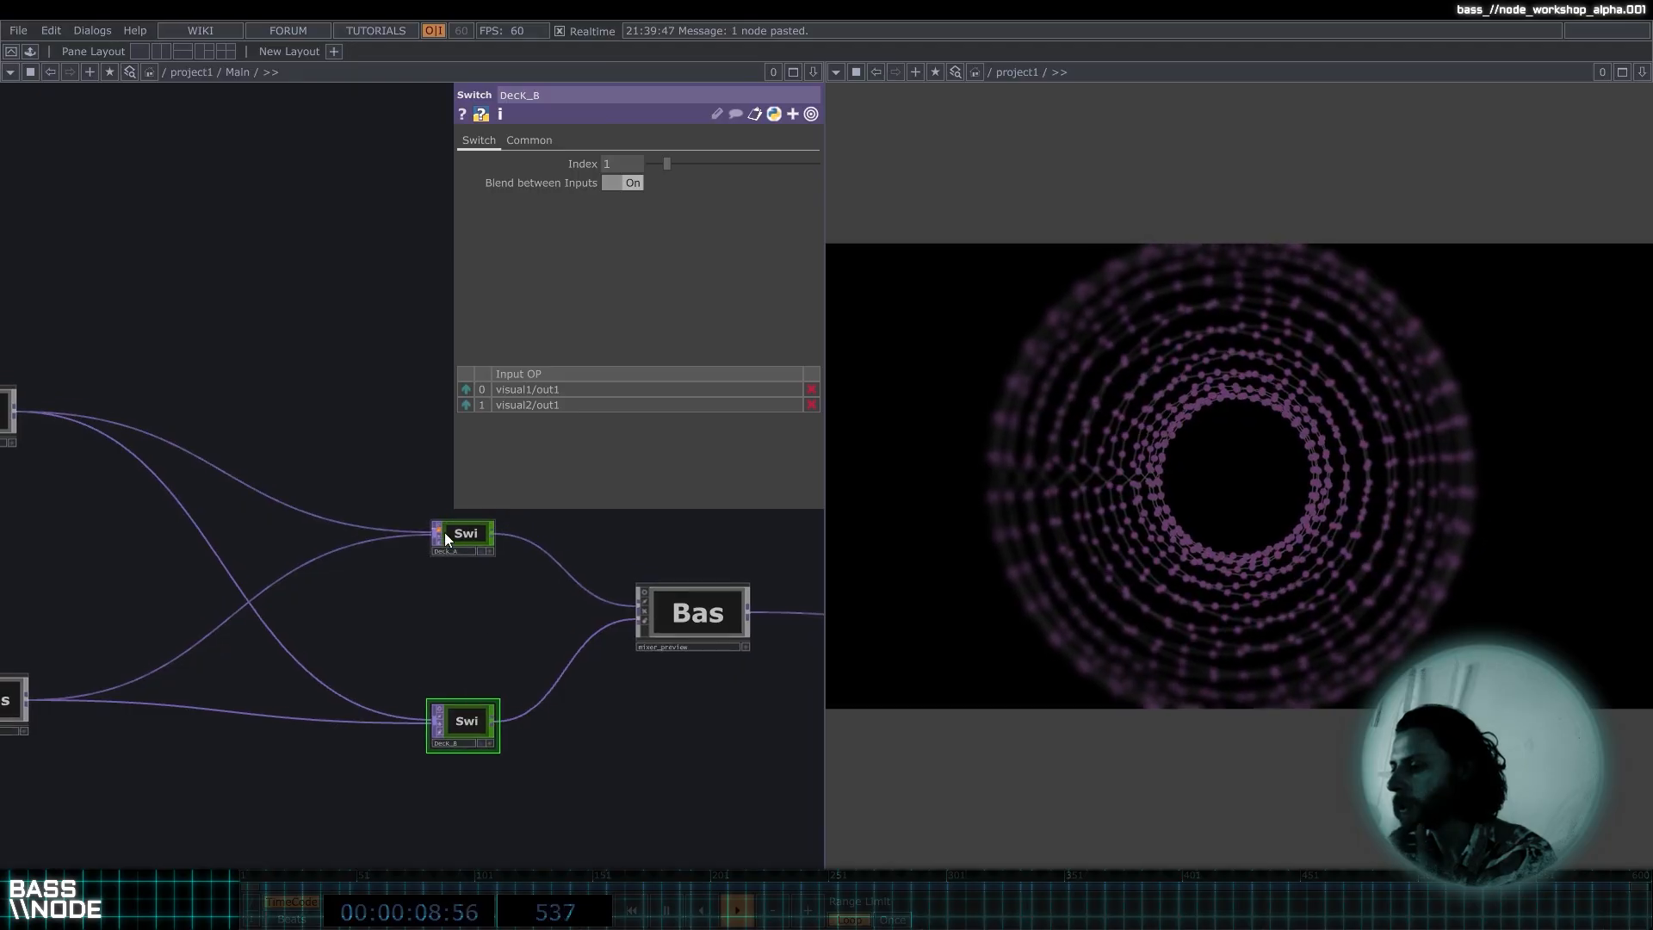
Sweep mixer_preview's Simple Mix A | B between 0 and 1 to compare the decks, and leave it at 1.
{"action": "left_click", "coordinate": [663, 616]}
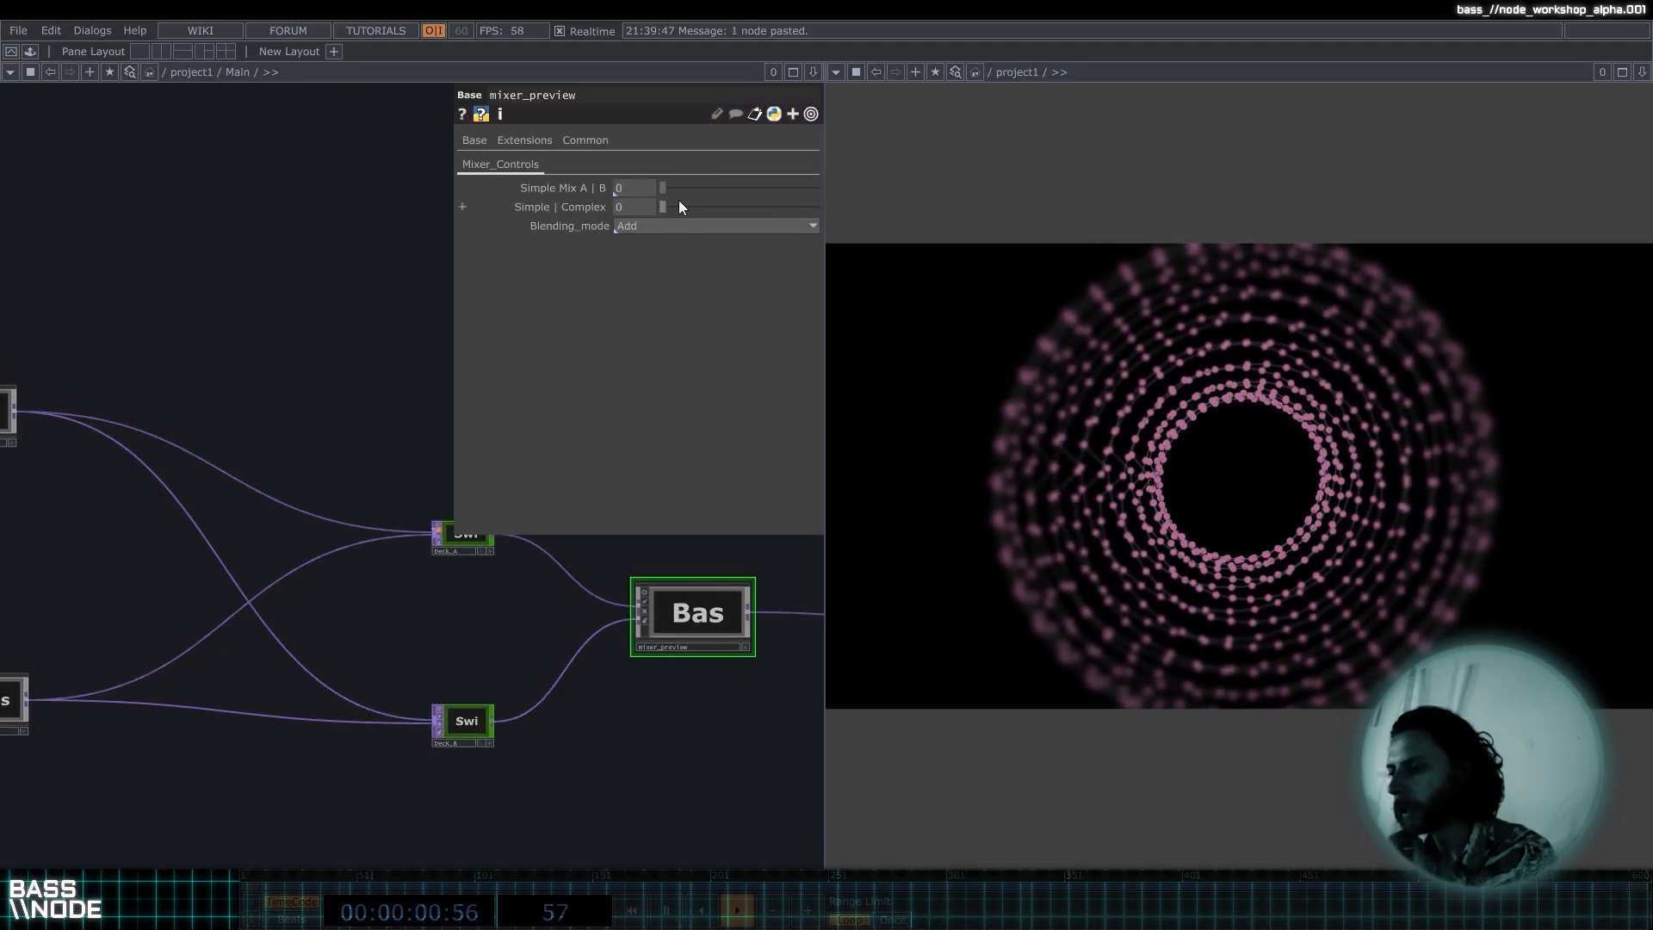
{"action": "scroll", "coordinate": [646, 607], "scroll_direction": "up", "scroll_amount": 3}
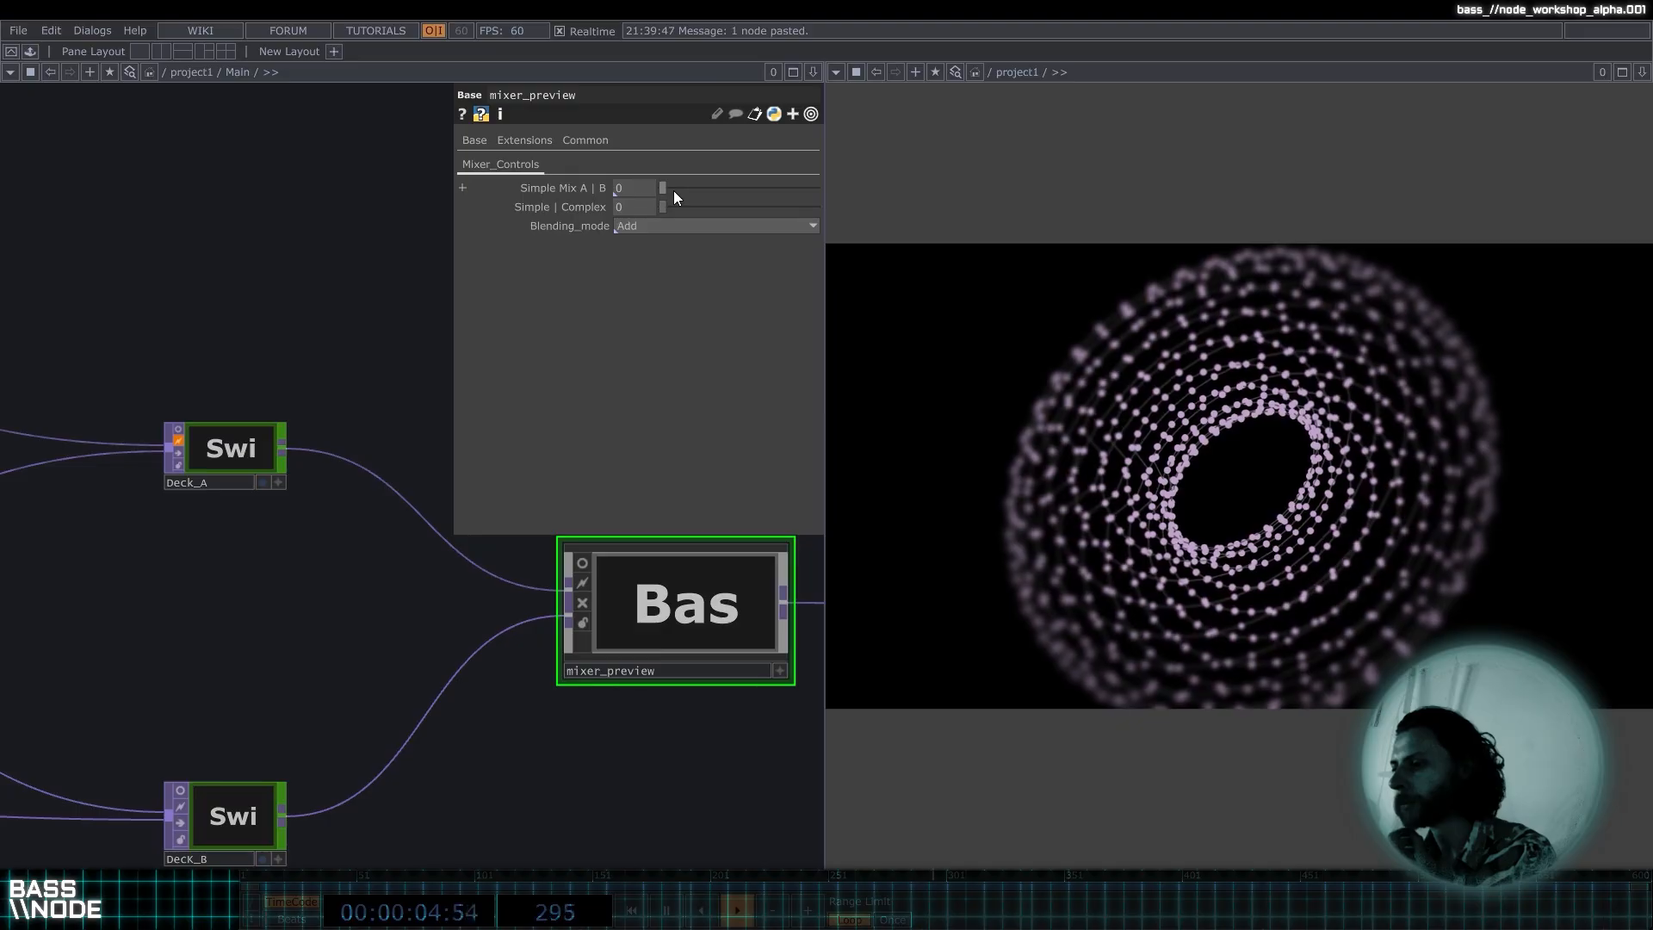
{"action": "left_click_drag", "start_coordinate": [665, 189], "coordinate": [862, 198]}
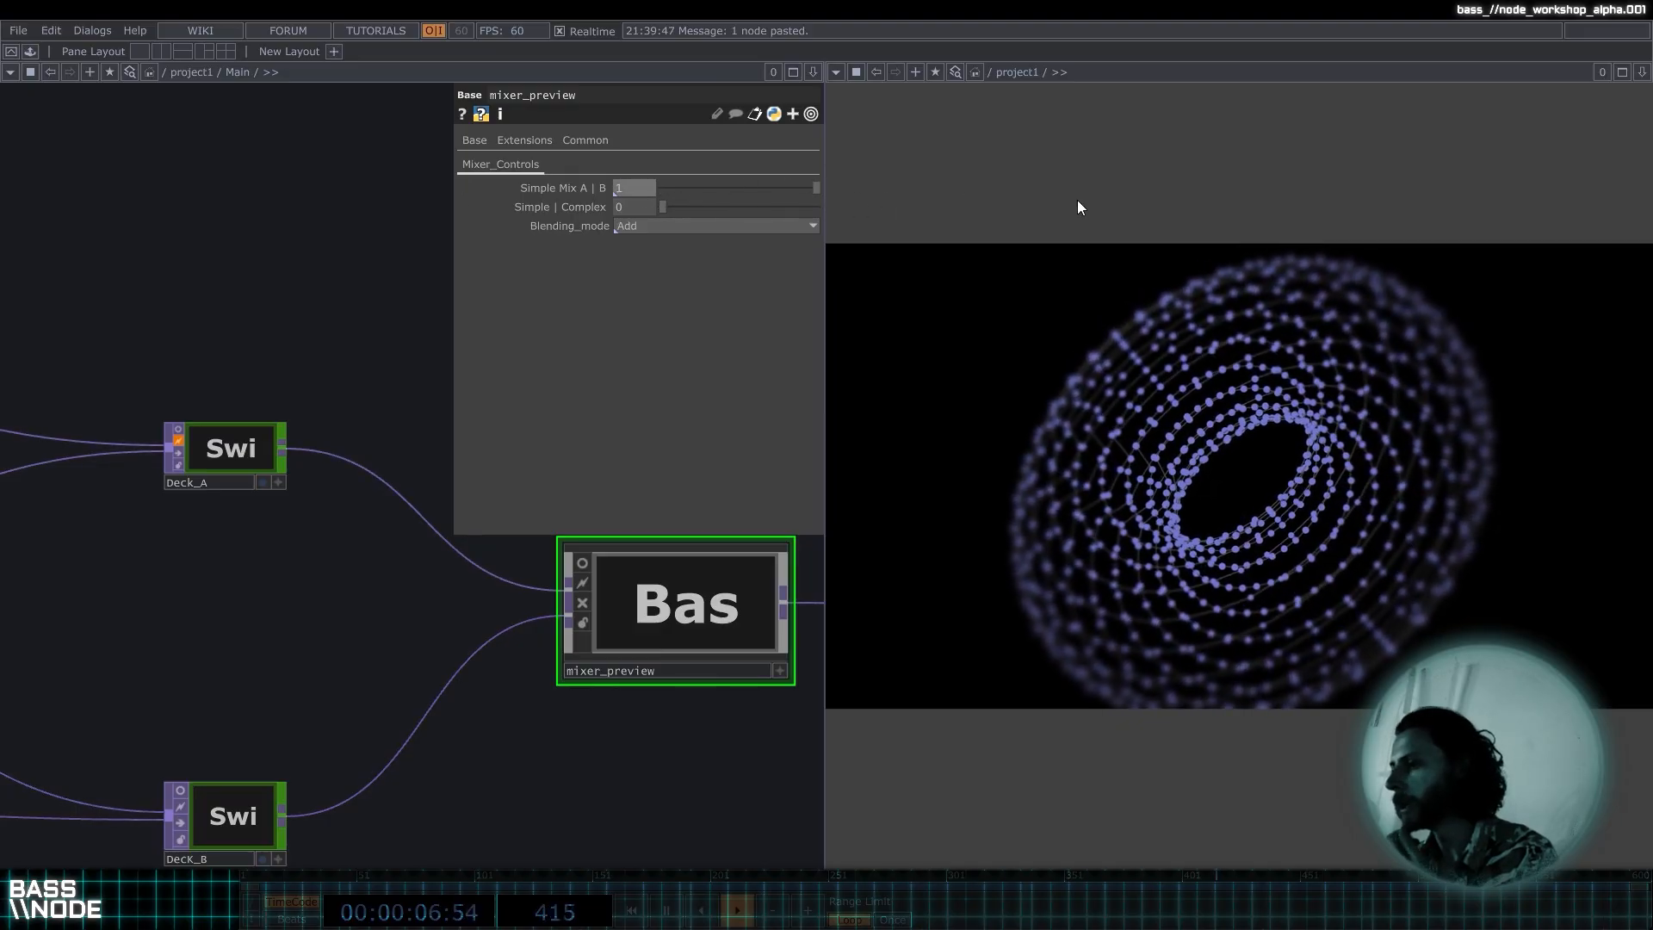
{"action": "left_click_drag", "start_coordinate": [814, 194], "coordinate": [502, 250]}
{"action": "scroll", "coordinate": [371, 212], "scroll_direction": "down", "scroll_amount": 3}
{"action": "left_click_drag", "start_coordinate": [694, 184], "coordinate": [1034, 200]}
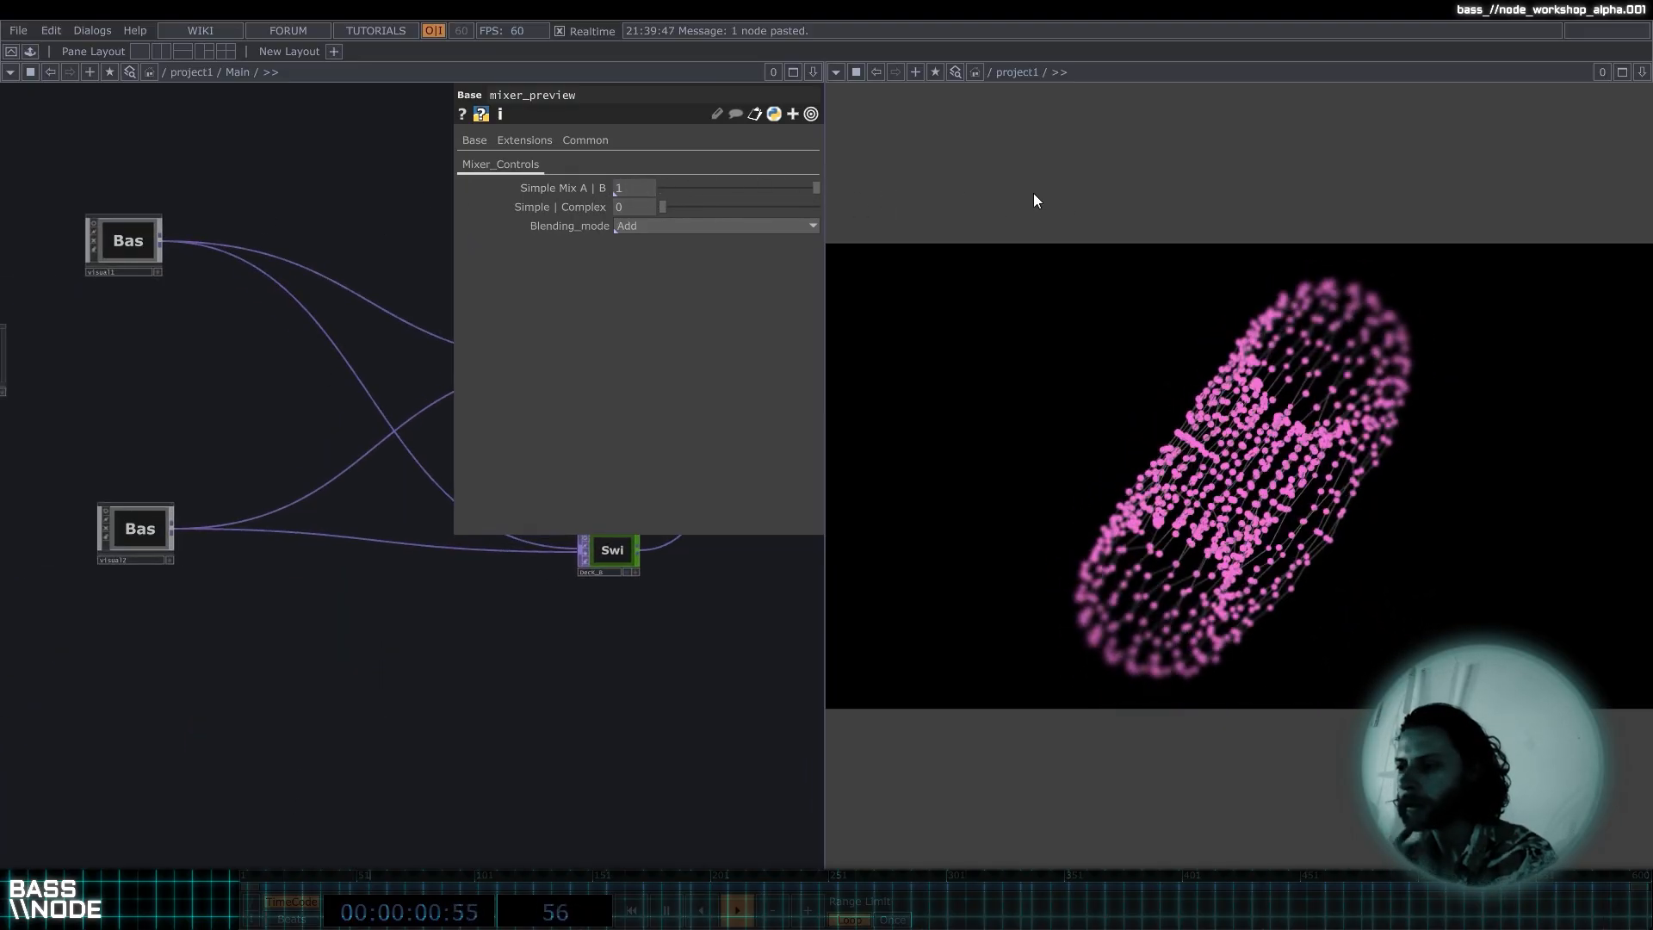
Enter the visual2 base and move its single-pixel noise TOP down, clear of the other nodes.
{"action": "double_click", "coordinate": [155, 517]}
{"action": "scroll", "coordinate": [164, 651], "scroll_direction": "down", "scroll_amount": 3}
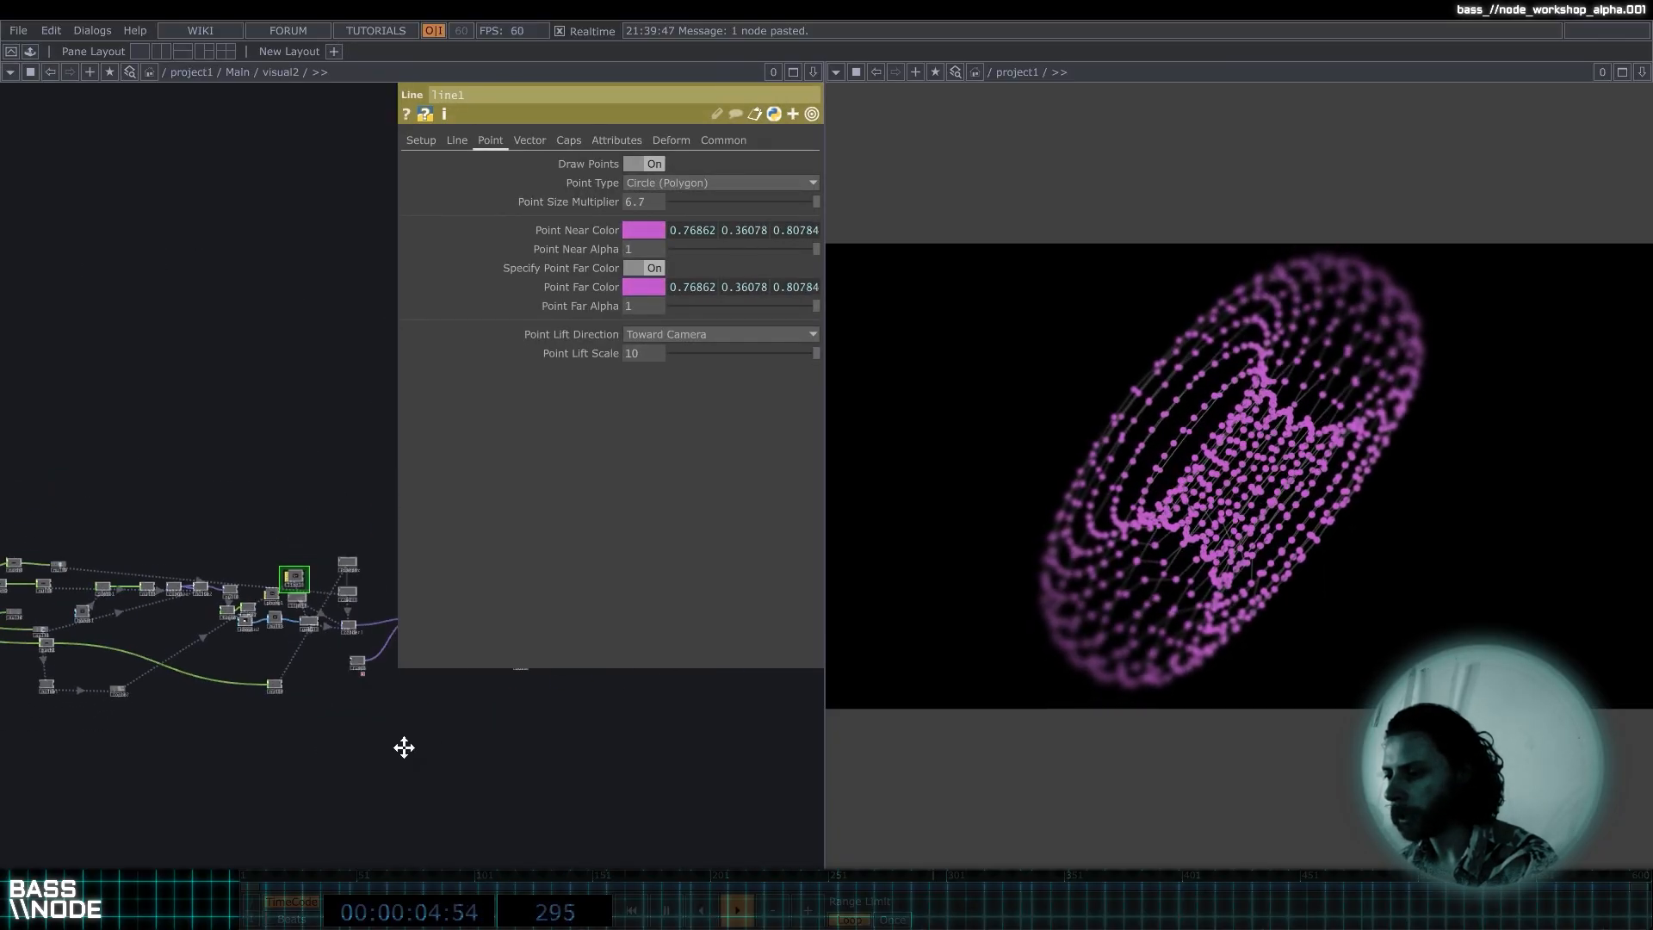
{"action": "left_click_drag", "start_coordinate": [403, 749], "coordinate": [447, 783]}
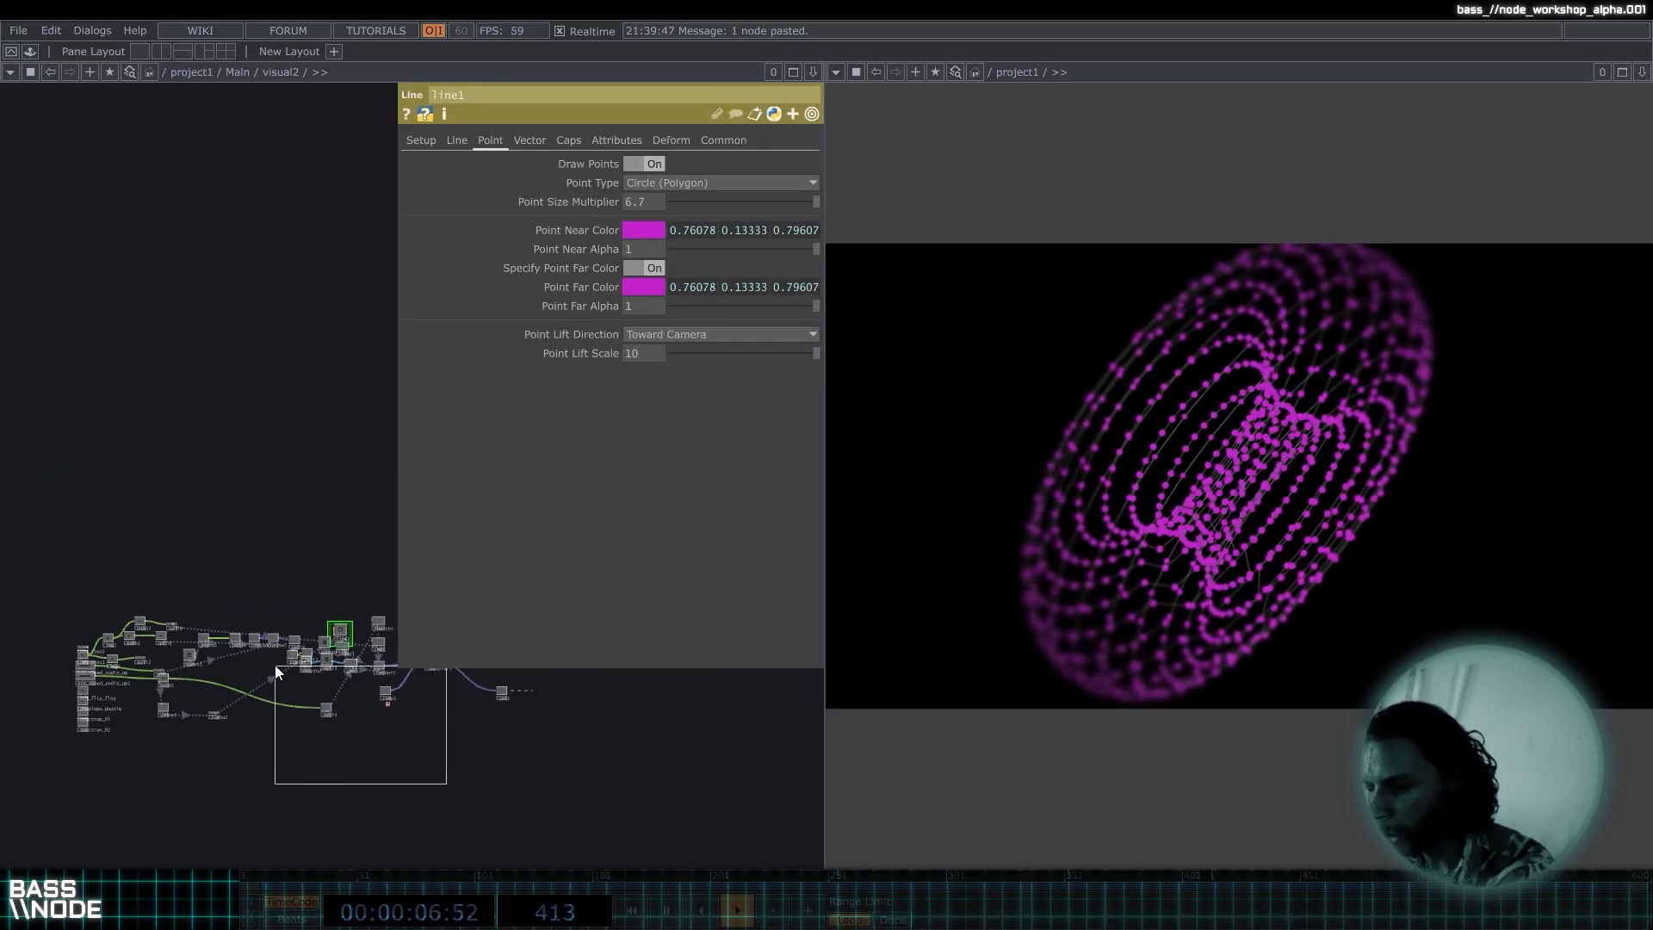
{"action": "scroll", "coordinate": [225, 725], "scroll_direction": "up", "scroll_amount": 5}
{"action": "scroll", "coordinate": [225, 726], "scroll_direction": "up", "scroll_amount": 5}
{"action": "left_click_drag", "start_coordinate": [328, 728], "coordinate": [719, 685]}
{"action": "left_click_drag", "start_coordinate": [283, 607], "coordinate": [53, 762]}
{"action": "scroll", "coordinate": [103, 686], "scroll_direction": "down", "scroll_amount": 8}
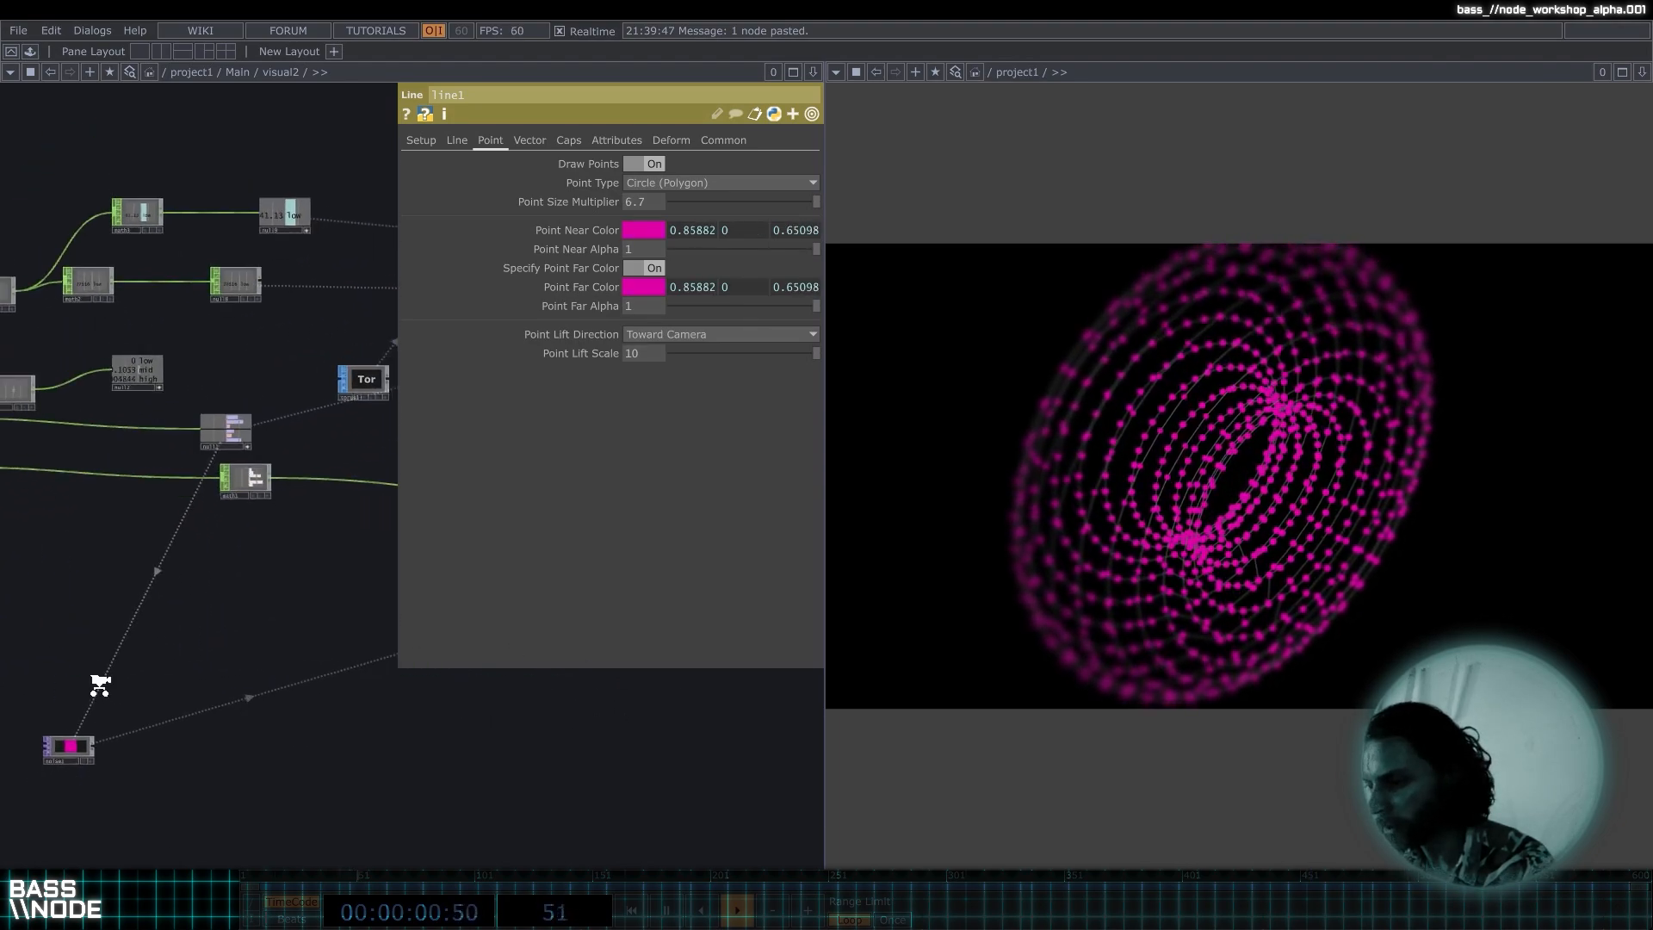
{"action": "scroll", "coordinate": [132, 715], "scroll_direction": "down", "scroll_amount": 1}
{"action": "left_click_drag", "start_coordinate": [383, 785], "coordinate": [346, 851]}
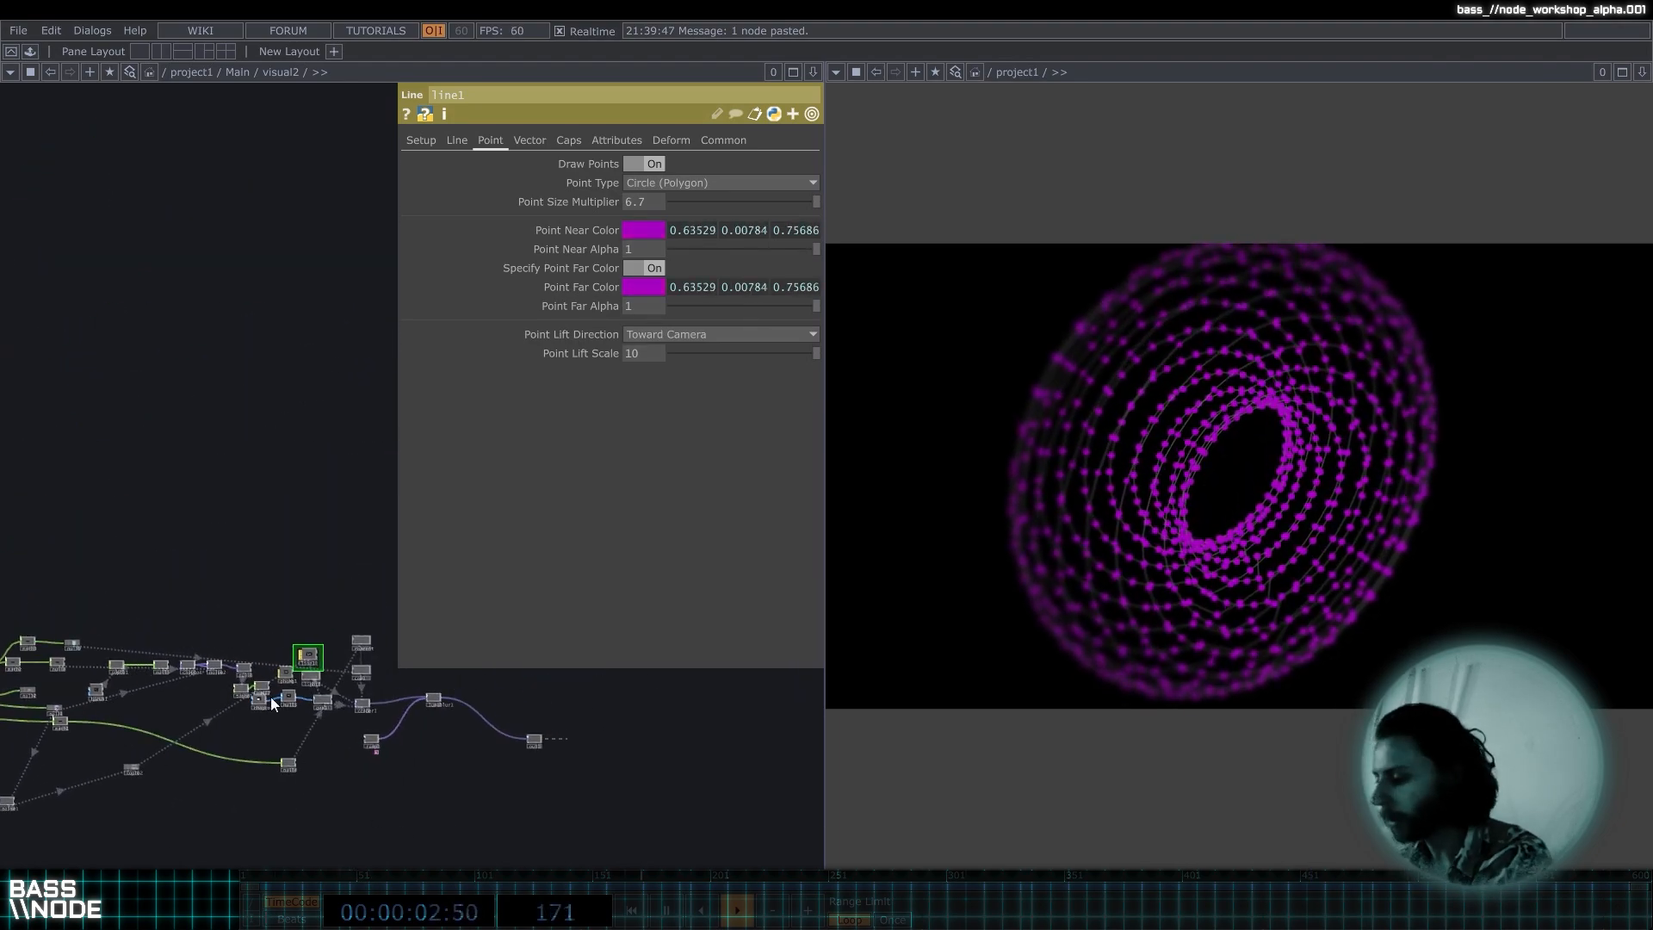
Delete the geometry, line and render nodes from the copied network inside visual2.
{"action": "right_click_drag", "start_coordinate": [443, 815], "coordinate": [110, 589]}
{"action": "key", "text": "Delete"}
{"action": "left_click_drag", "start_coordinate": [108, 588], "coordinate": [320, 524]}
{"action": "right_click_drag", "start_coordinate": [408, 537], "coordinate": [205, 684]}
{"action": "key", "text": "Delete"}
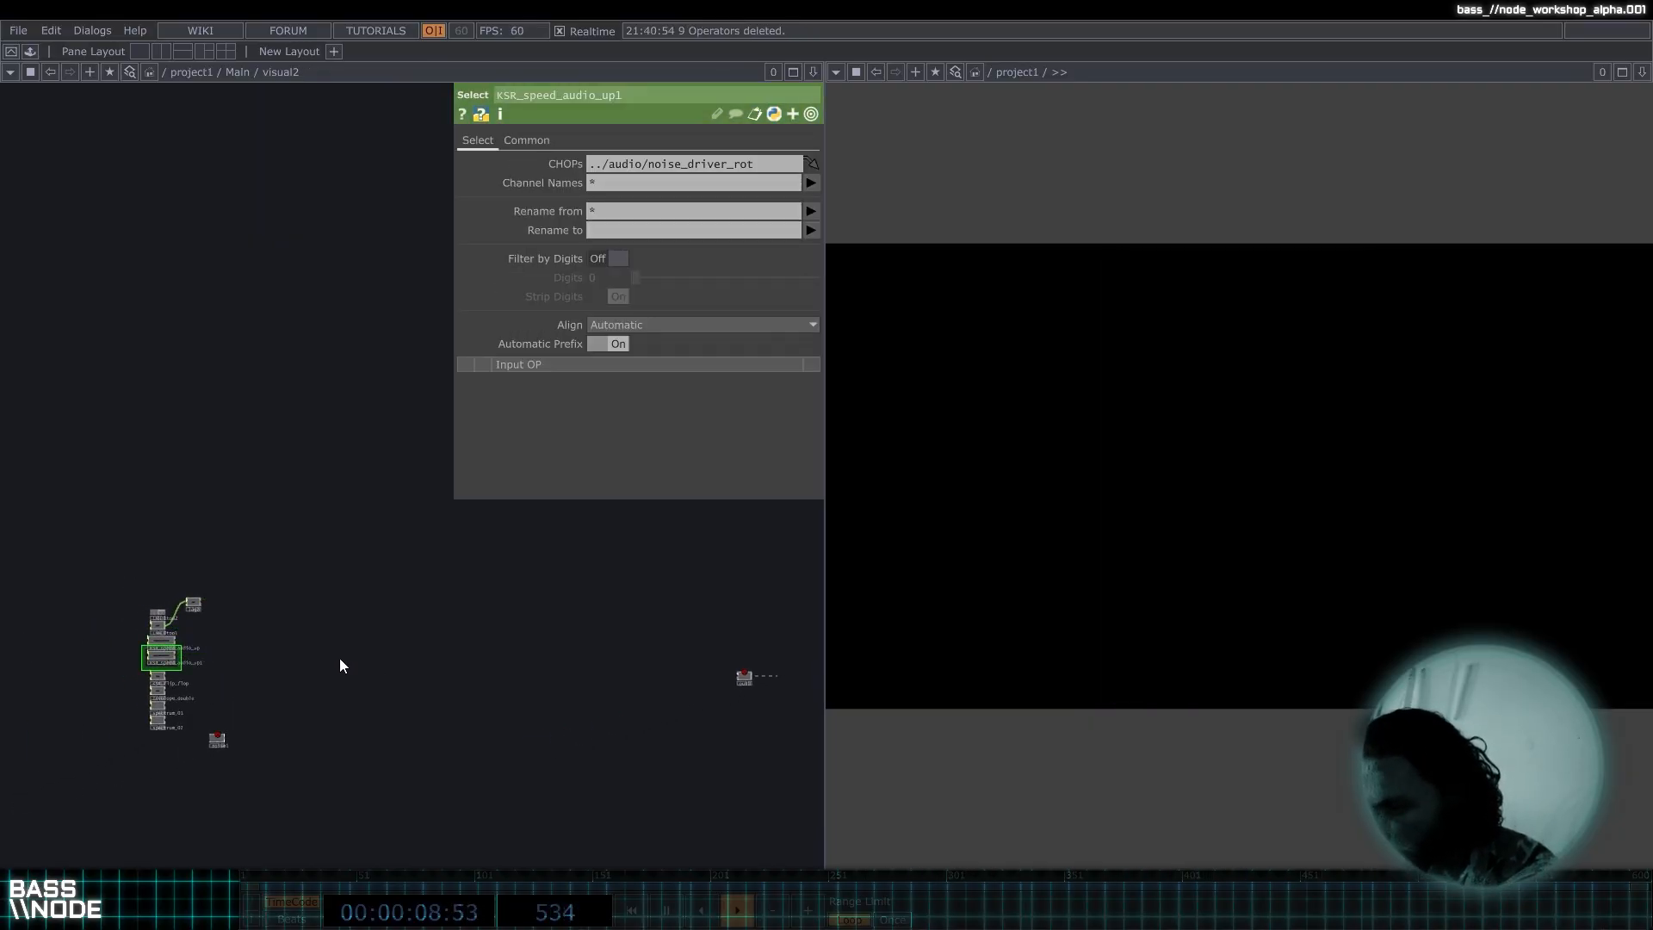
{"action": "key", "text": "ctrl+z"}
Delete torus1 and the leftover audio-processing nodes in visual2, keeping the audio selects, null1 and noise1.
{"action": "scroll", "coordinate": [255, 674], "scroll_direction": "up", "scroll_amount": 3}
{"action": "left_click_drag", "start_coordinate": [255, 674], "coordinate": [399, 553]}
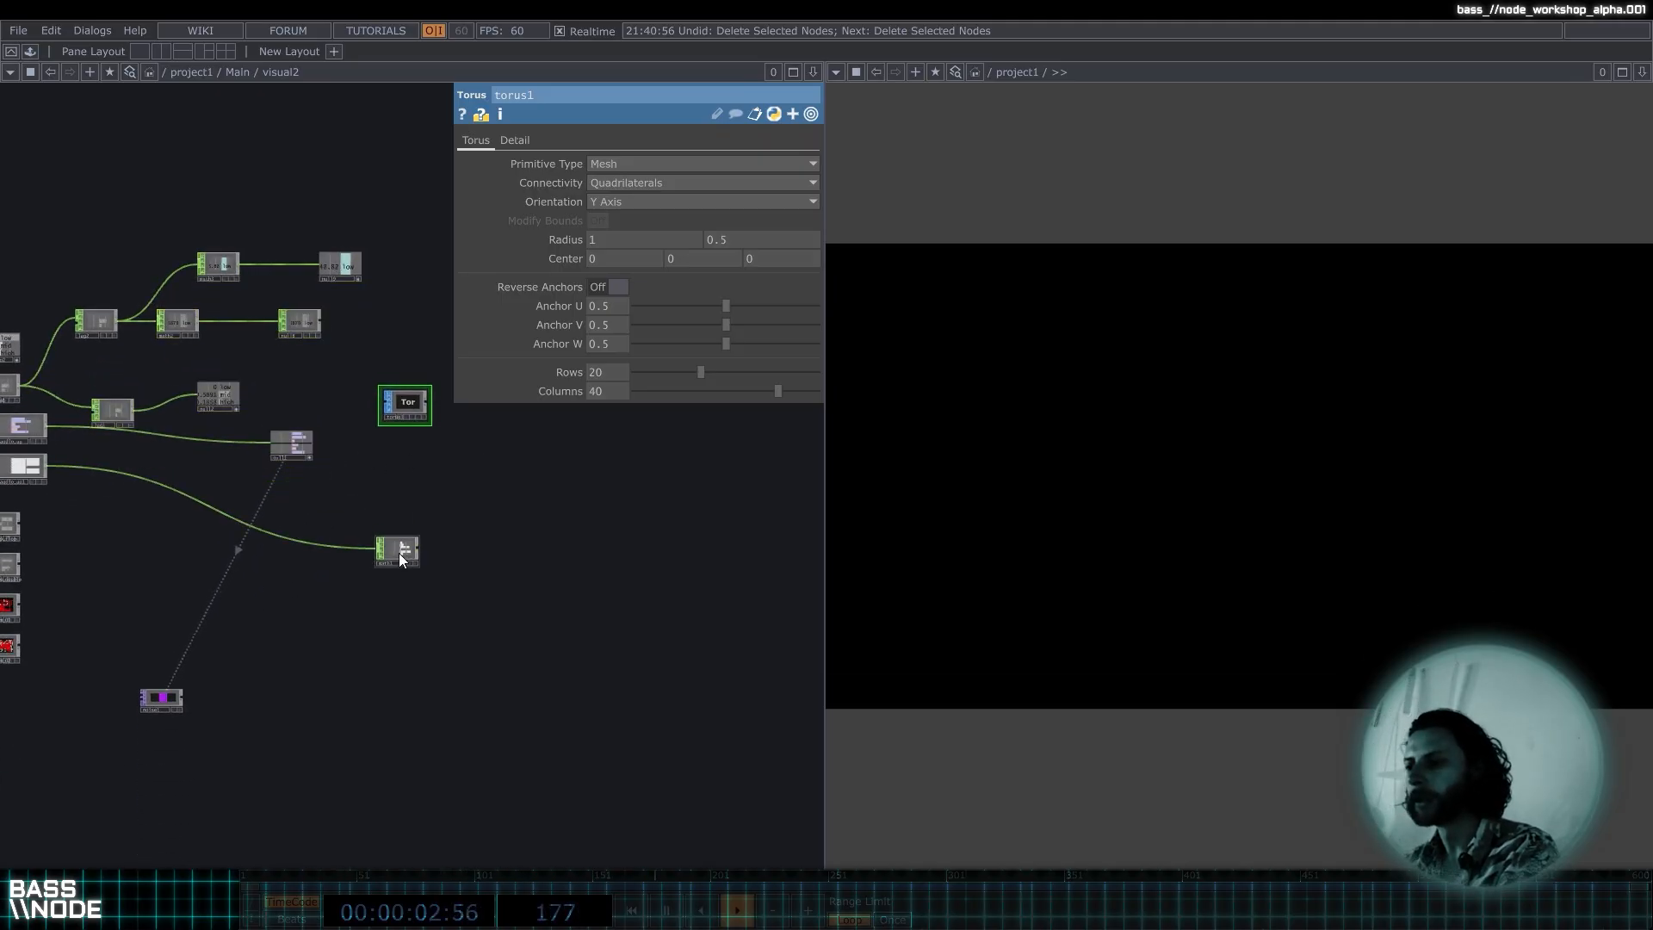
{"action": "key", "text": "Delete"}
{"action": "left_click", "coordinate": [407, 400]}
{"action": "key", "text": "Delete"}
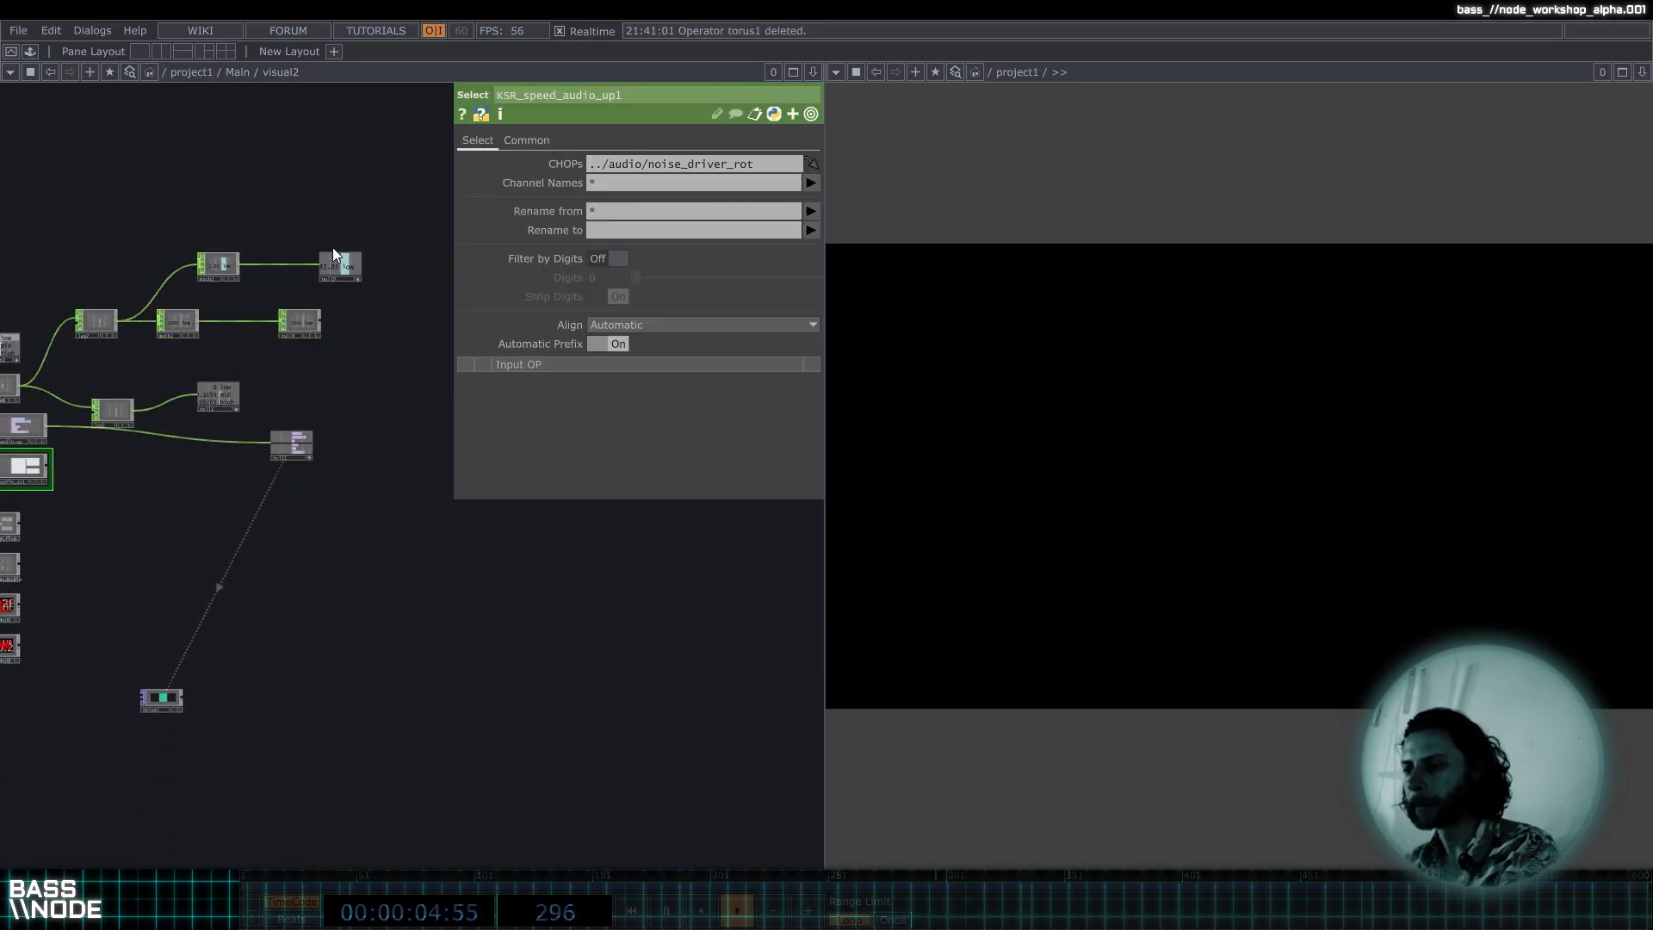
{"action": "left_click_drag", "start_coordinate": [385, 209], "coordinate": [164, 390]}
{"action": "key", "text": "Delete"}
{"action": "left_click_drag", "start_coordinate": [170, 248], "coordinate": [85, 481]}
{"action": "key", "text": "Delete"}
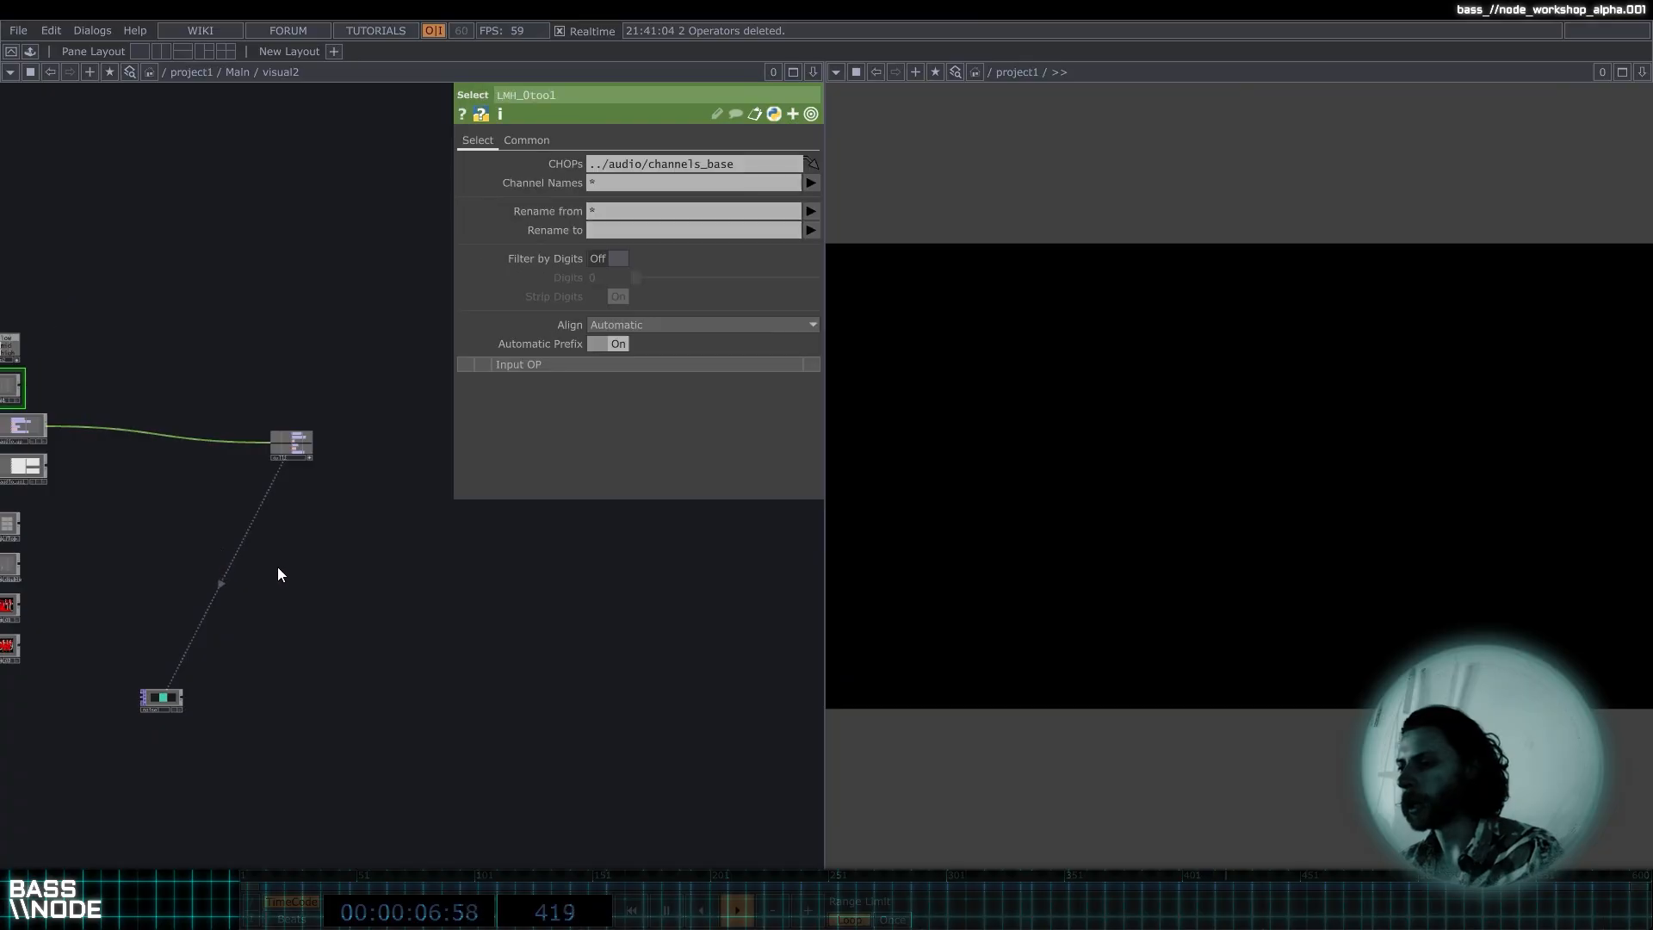
Wire the noise1 TOP directly into visual2's output node.
{"action": "left_click", "coordinate": [177, 702]}
{"action": "left_click_drag", "start_coordinate": [506, 599], "coordinate": [573, 627]}
{"action": "scroll", "coordinate": [89, 648], "scroll_direction": "down", "scroll_amount": 5}
{"action": "left_click_drag", "start_coordinate": [455, 577], "coordinate": [660, 537]}
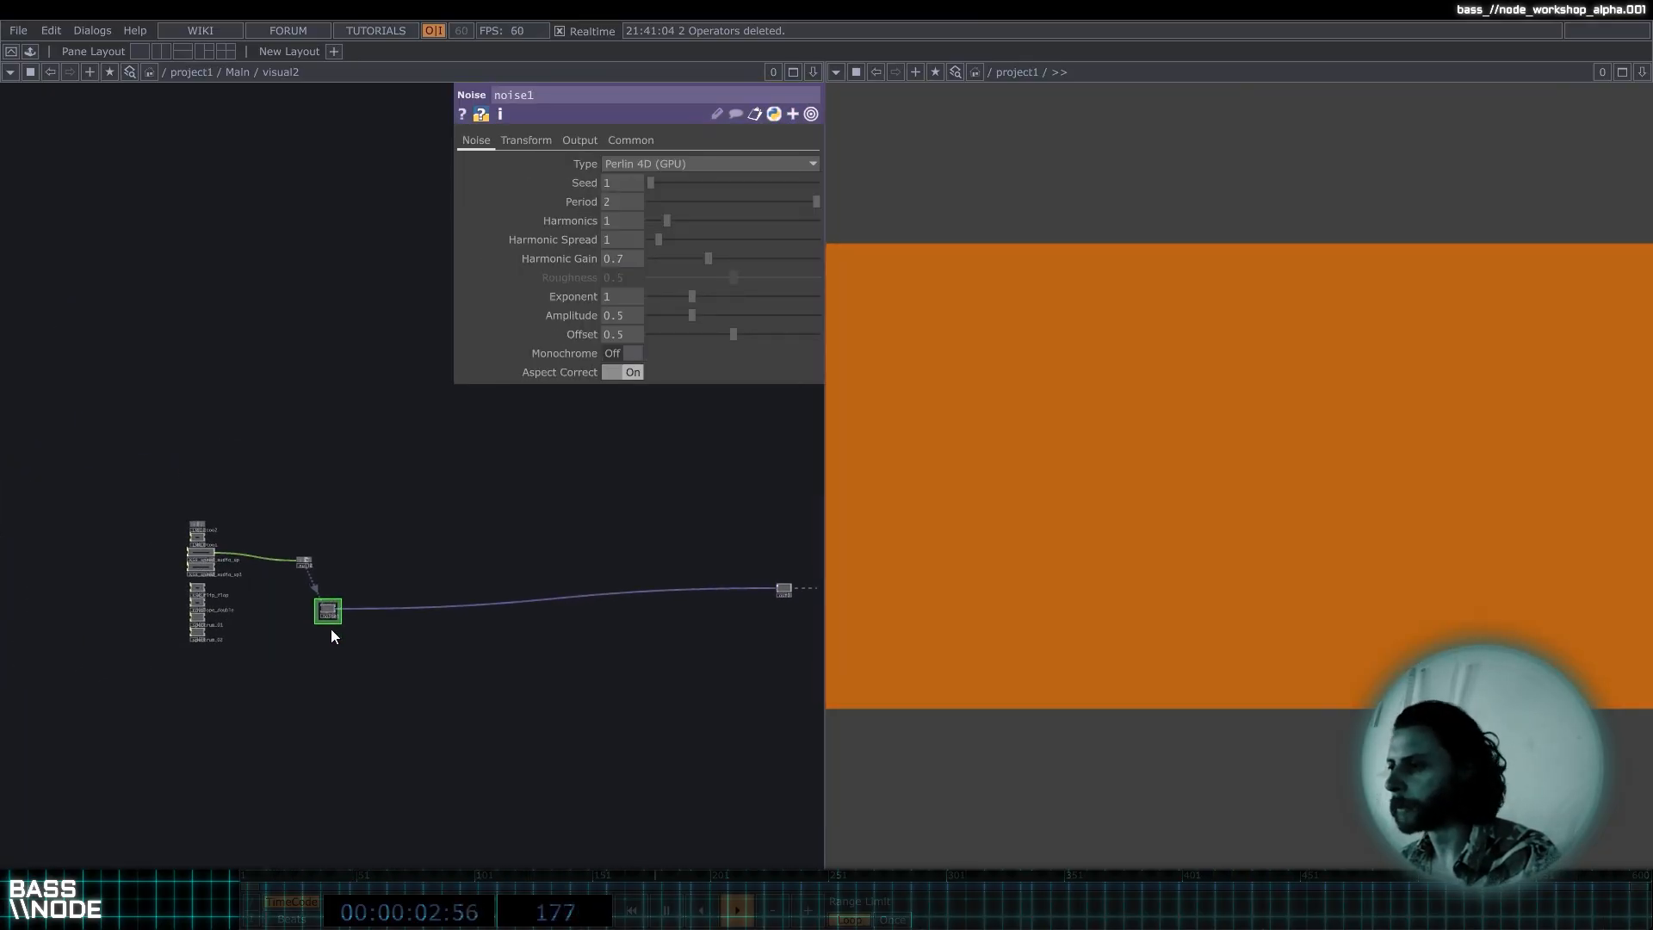
Check noise1's output resolution settings, and go up to the project level to copy the Main base's Resolution parameter.
{"action": "scroll", "coordinate": [328, 630], "scroll_direction": "up", "scroll_amount": 5}
{"action": "left_click", "coordinate": [647, 140]}
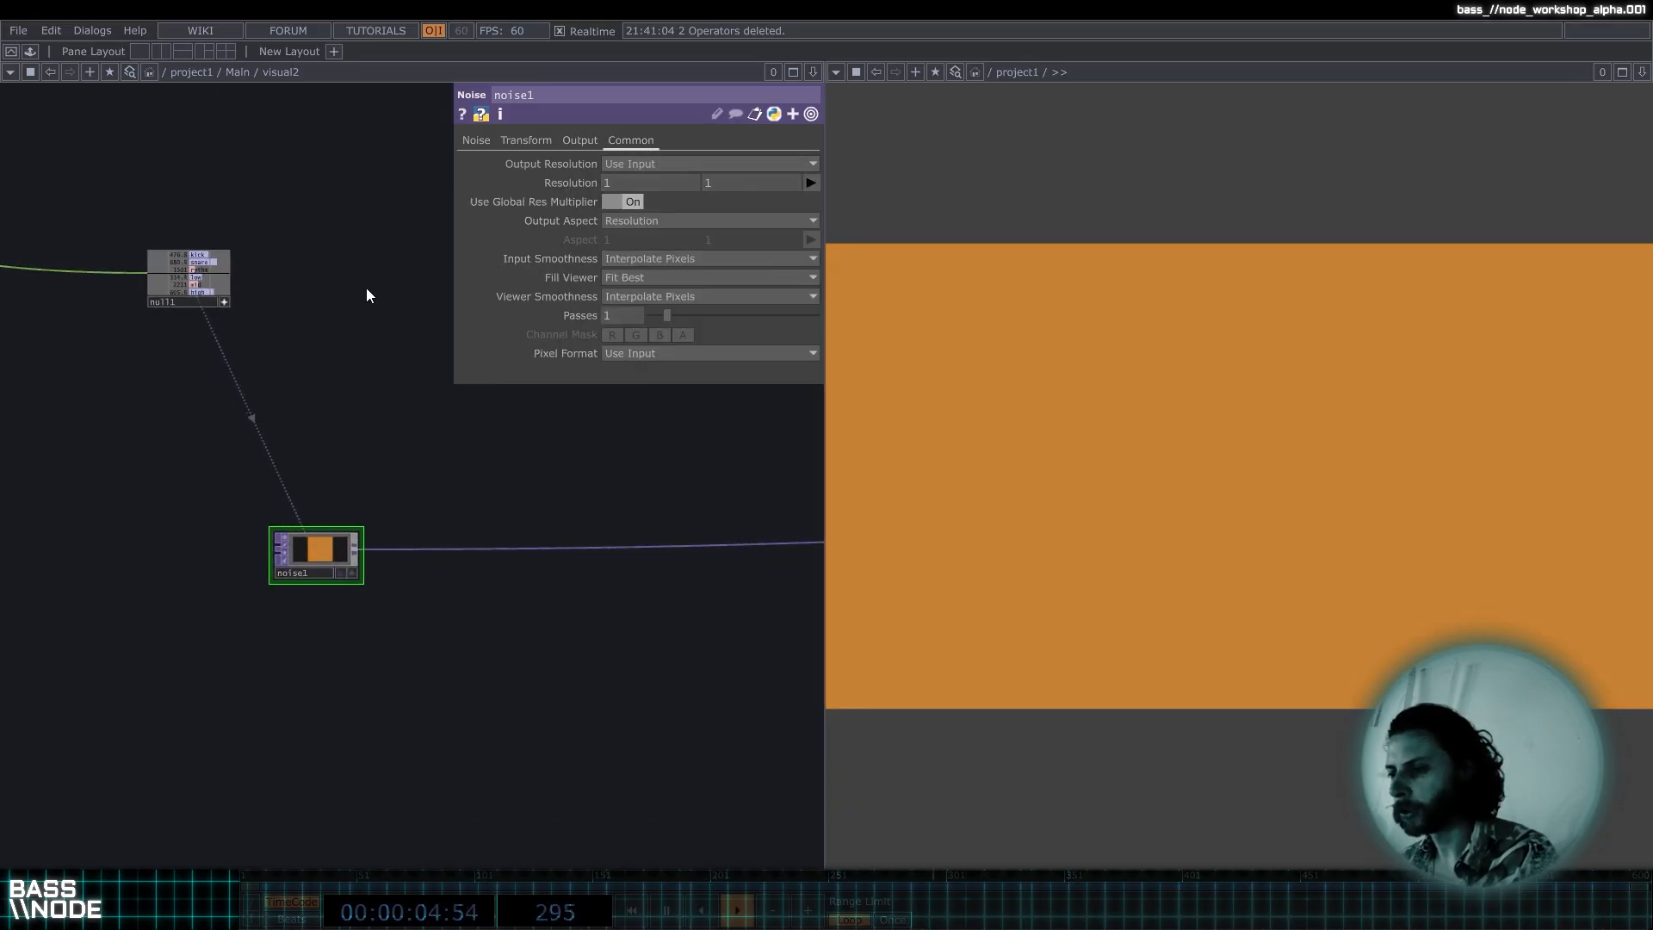
{"action": "key", "text": "u"}
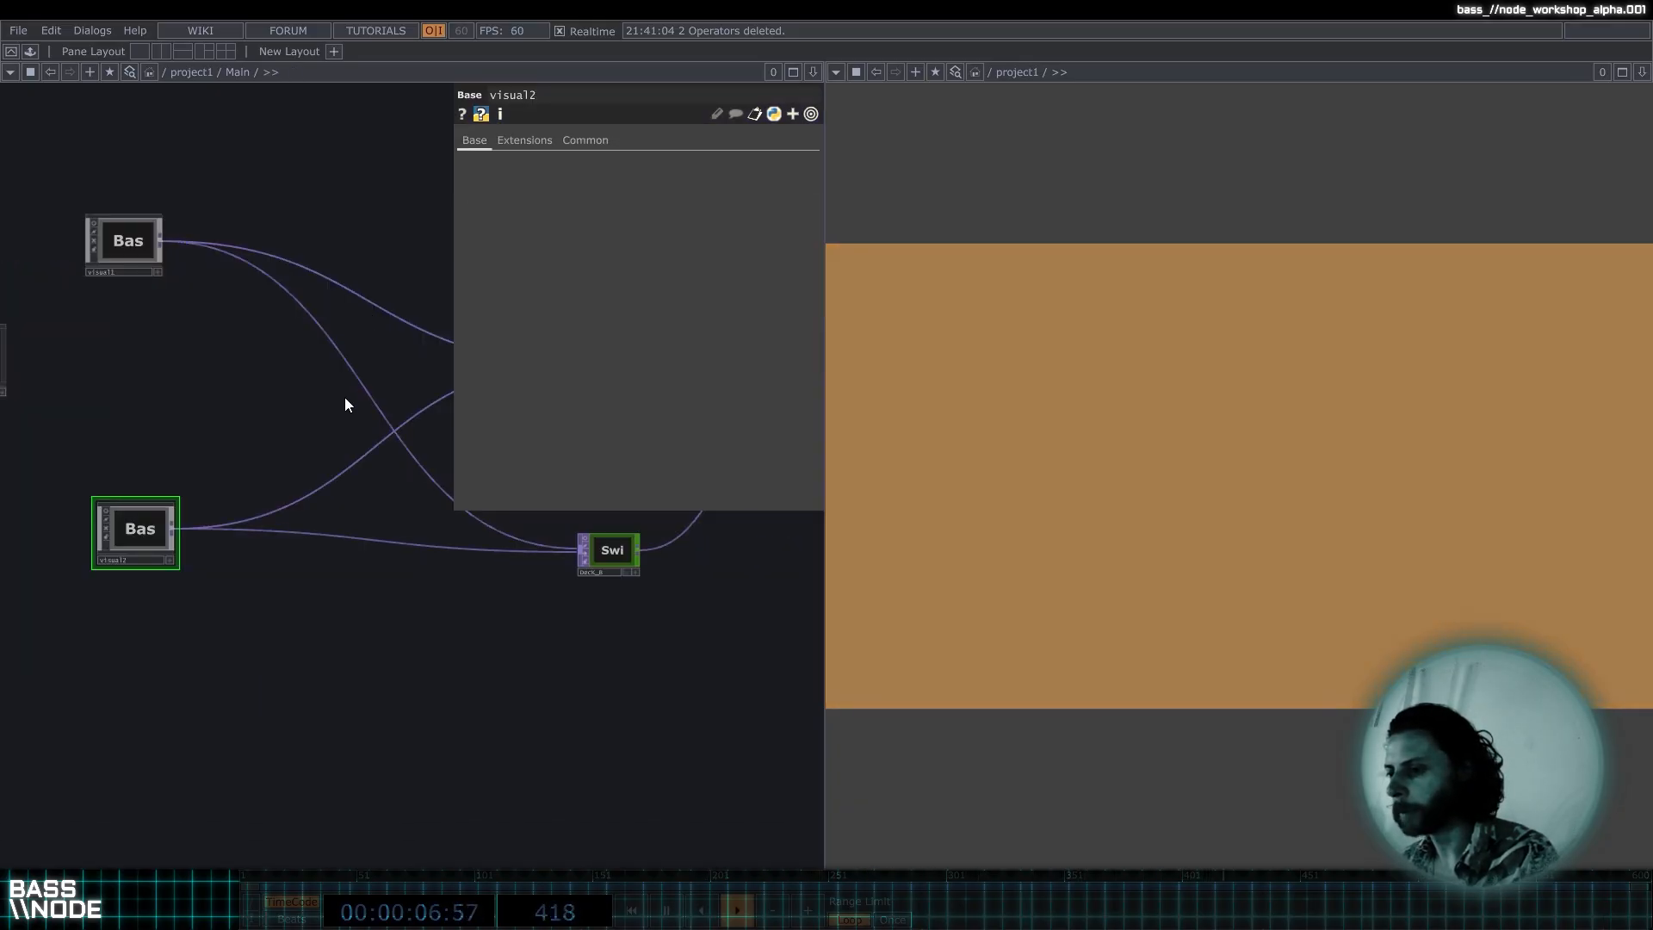
{"action": "key", "text": "i"}
{"action": "key", "text": "u"}
{"action": "key", "text": "u"}
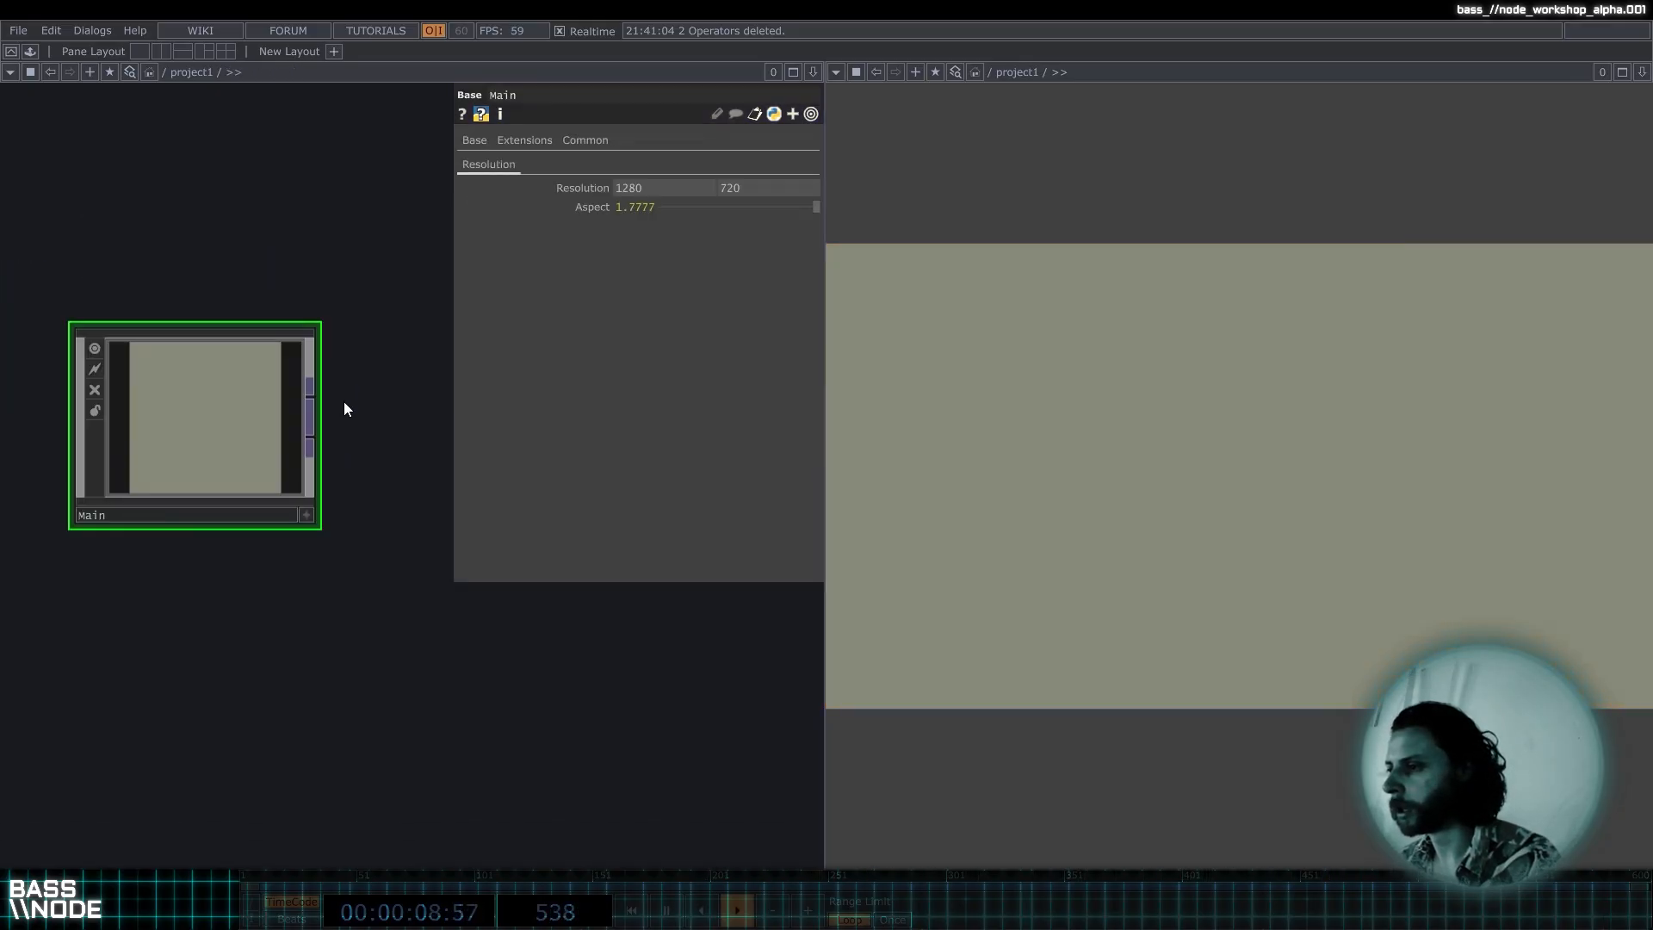
{"action": "right_click", "coordinate": [591, 185]}
{"action": "left_click", "coordinate": [644, 110]}
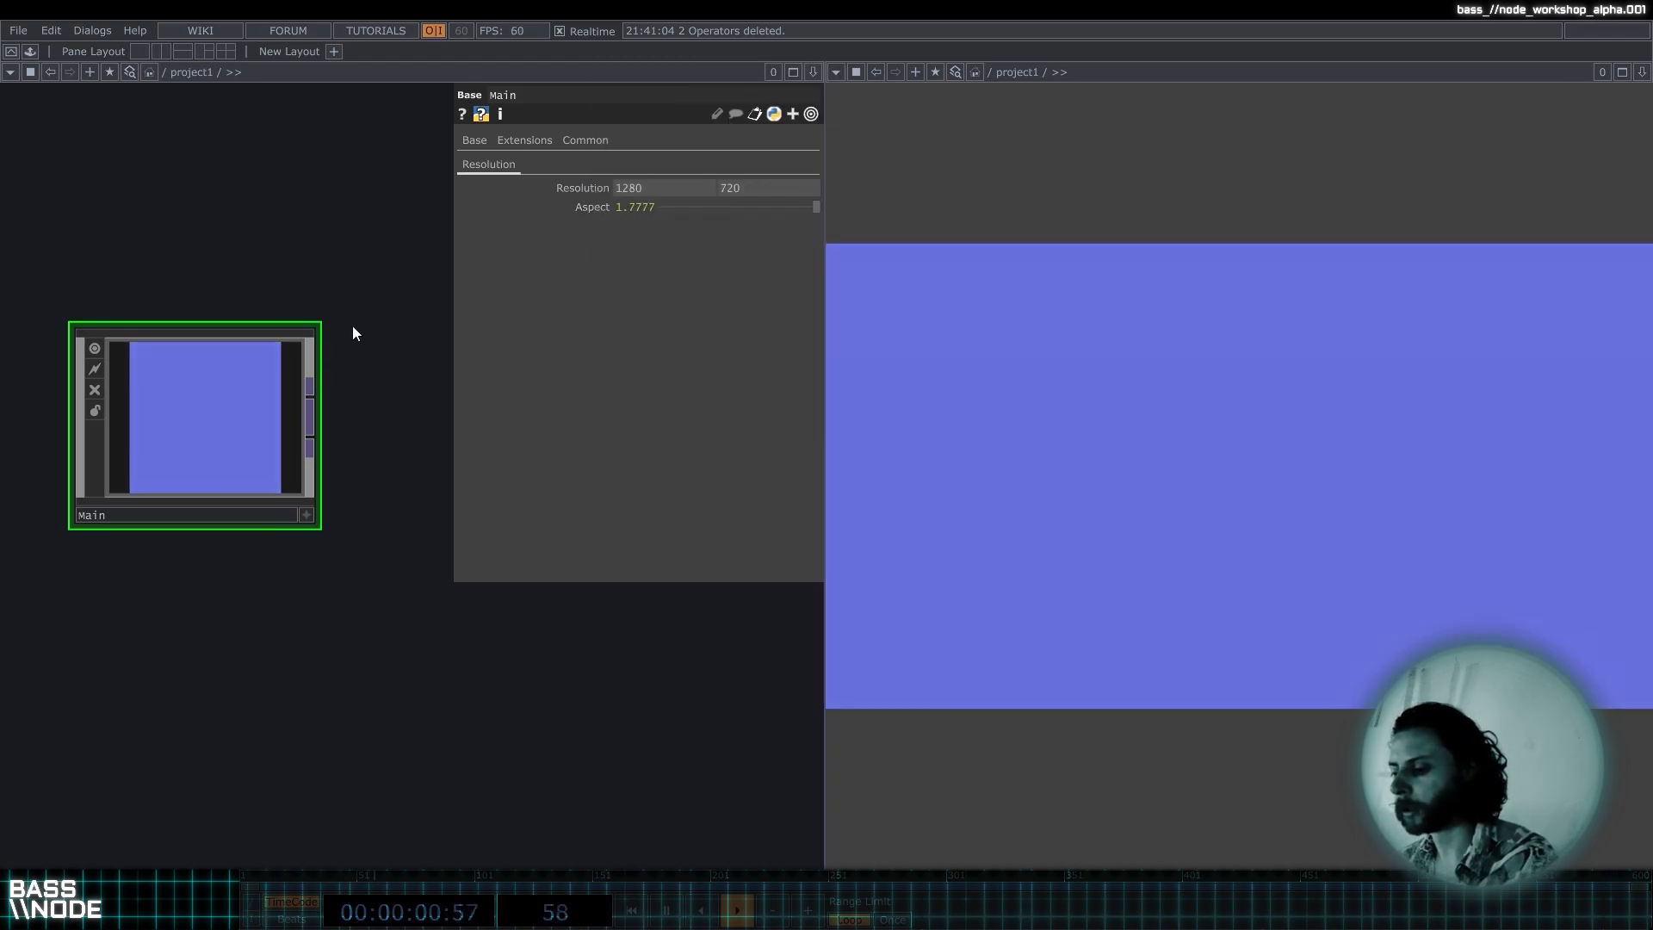
Inside visual2, paste the copied Main Resolution parameter as a reference into noise1's Resolution.
{"action": "key", "text": "i"}
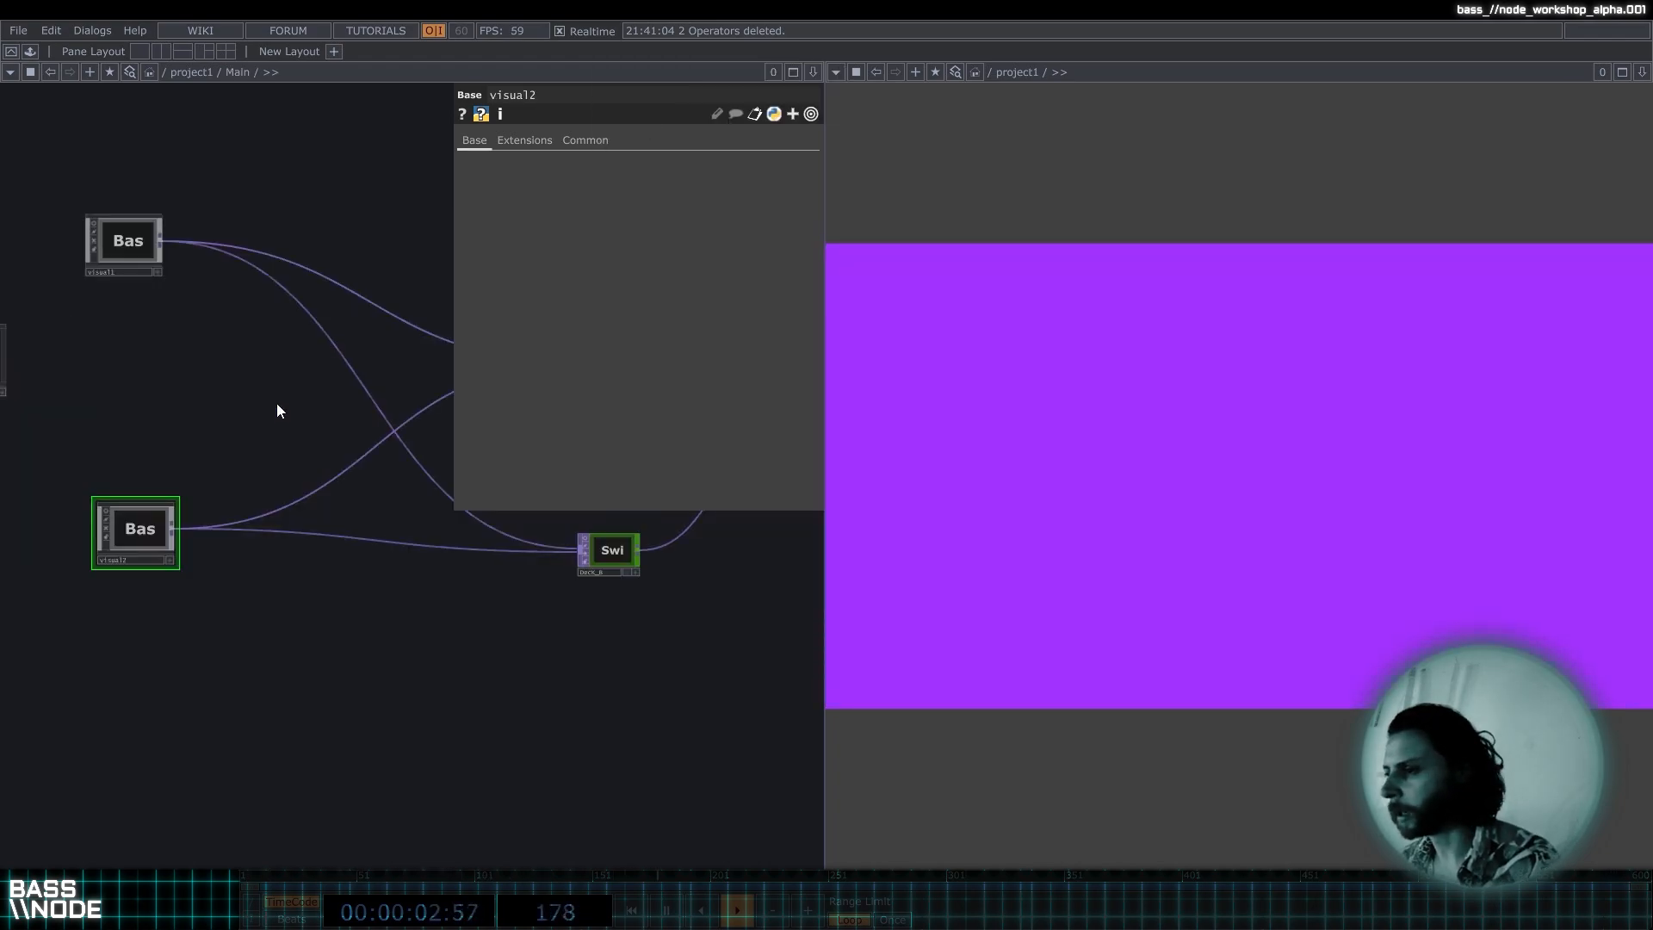
{"action": "key", "text": "i"}
{"action": "right_click", "coordinate": [556, 188]}
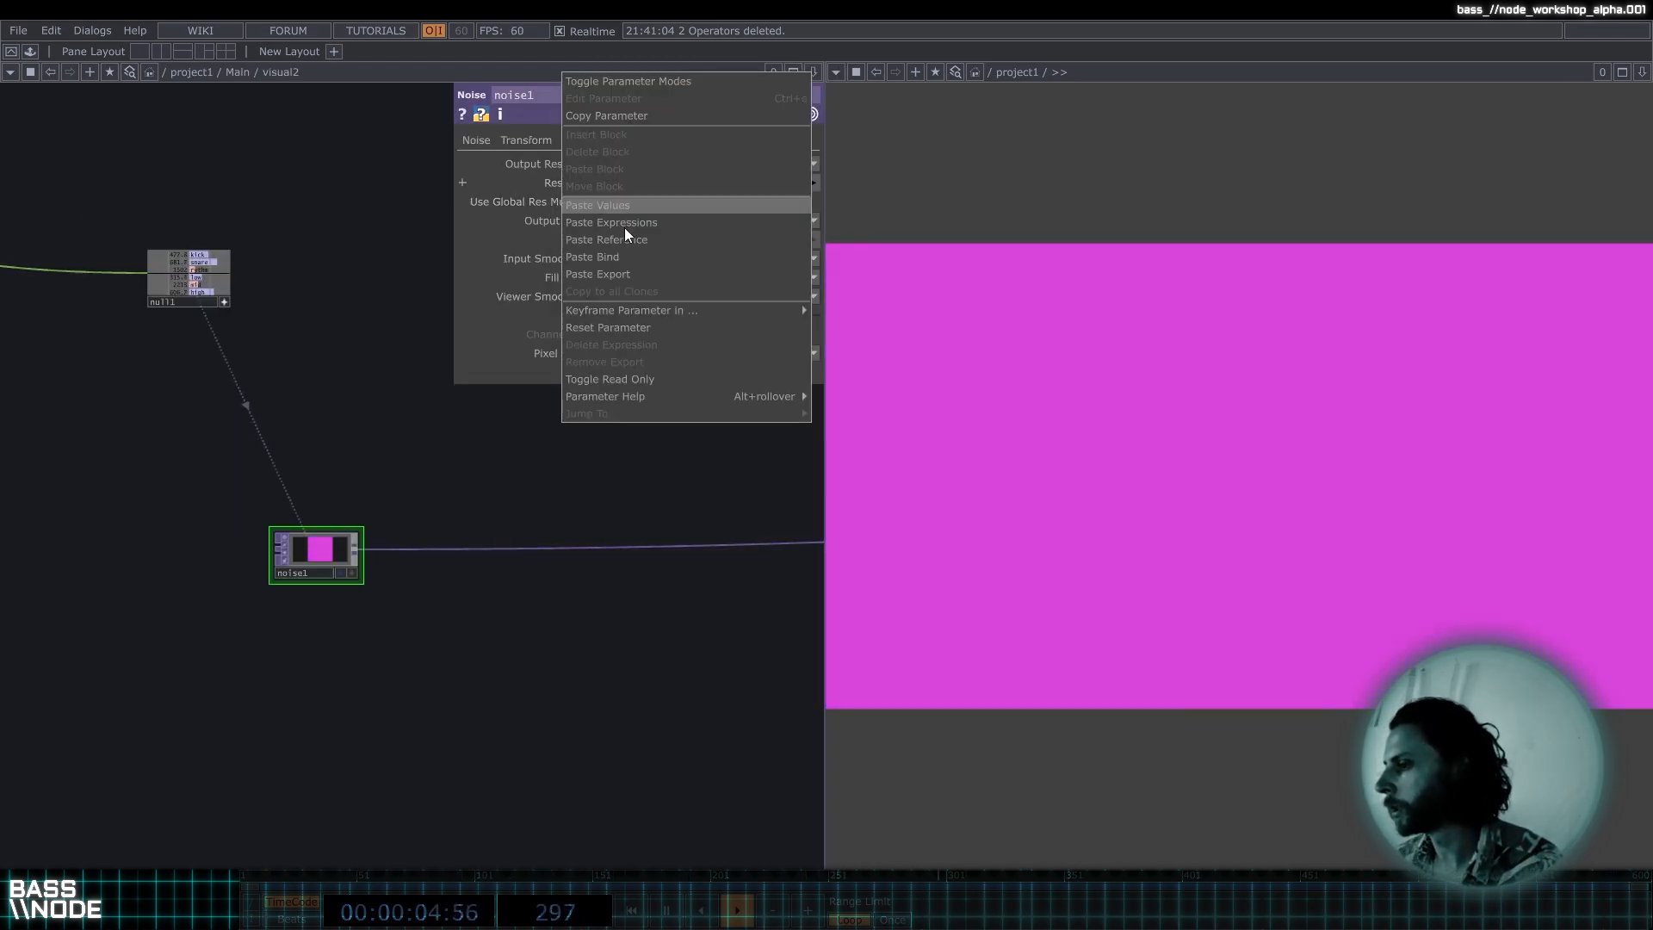
{"action": "left_click", "coordinate": [624, 240]}
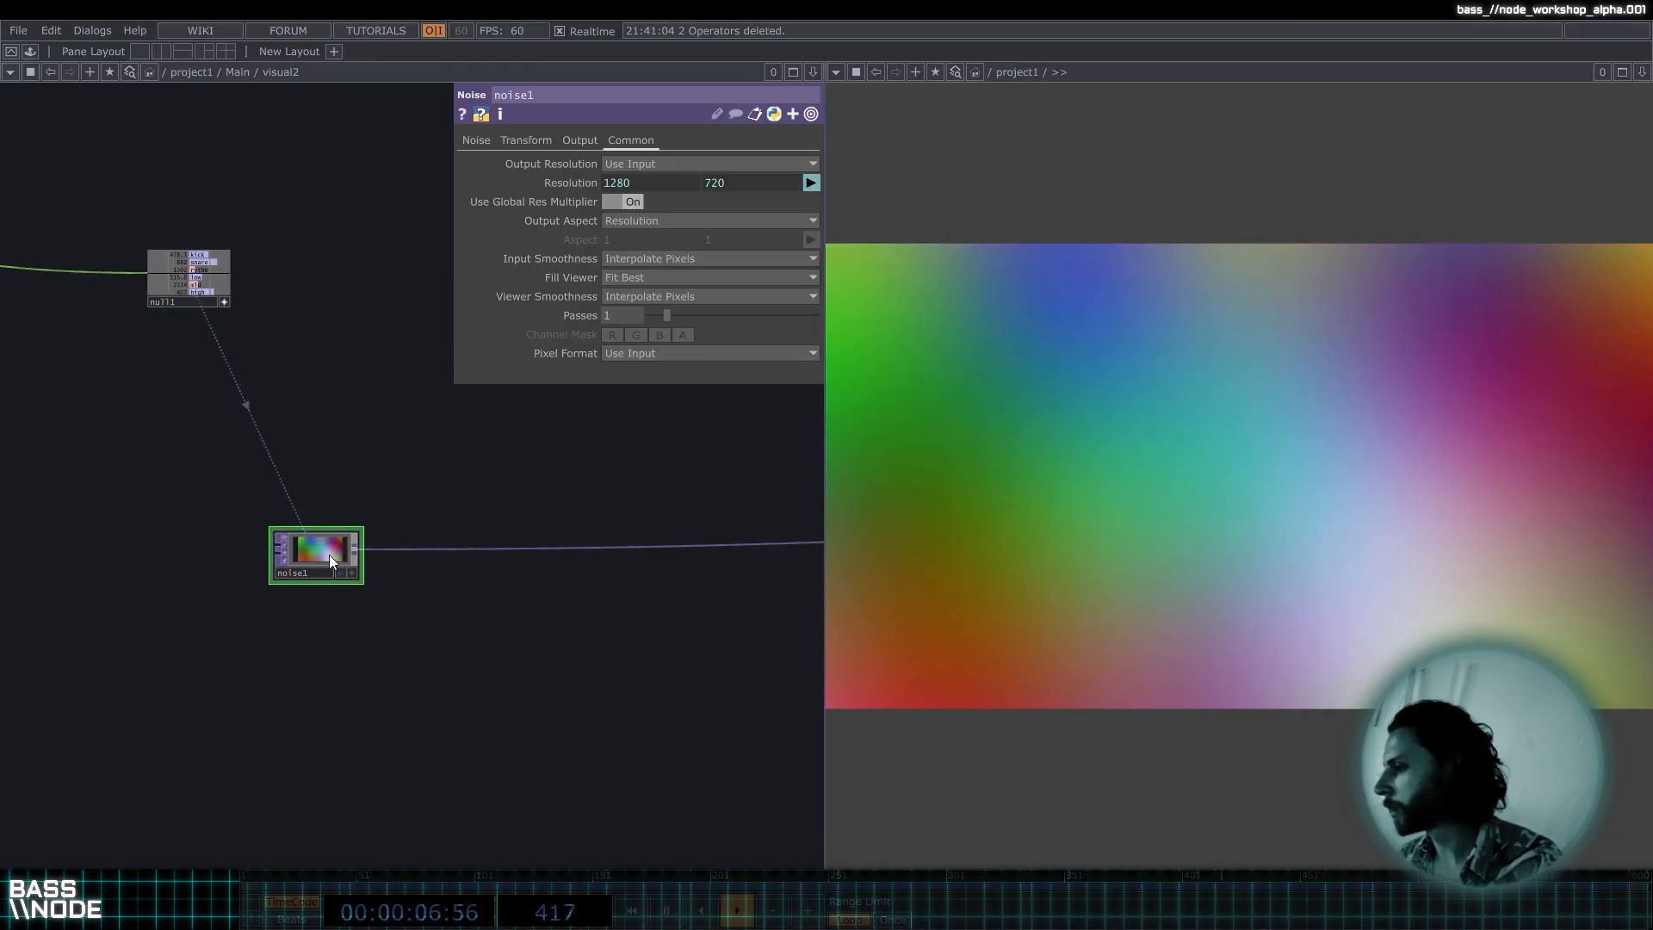
Turn on Monochrome for noise1 and reposition the node just below null1.
{"action": "left_click_drag", "start_coordinate": [333, 558], "coordinate": [285, 607]}
{"action": "left_click_drag", "start_coordinate": [632, 438], "coordinate": [540, 457]}
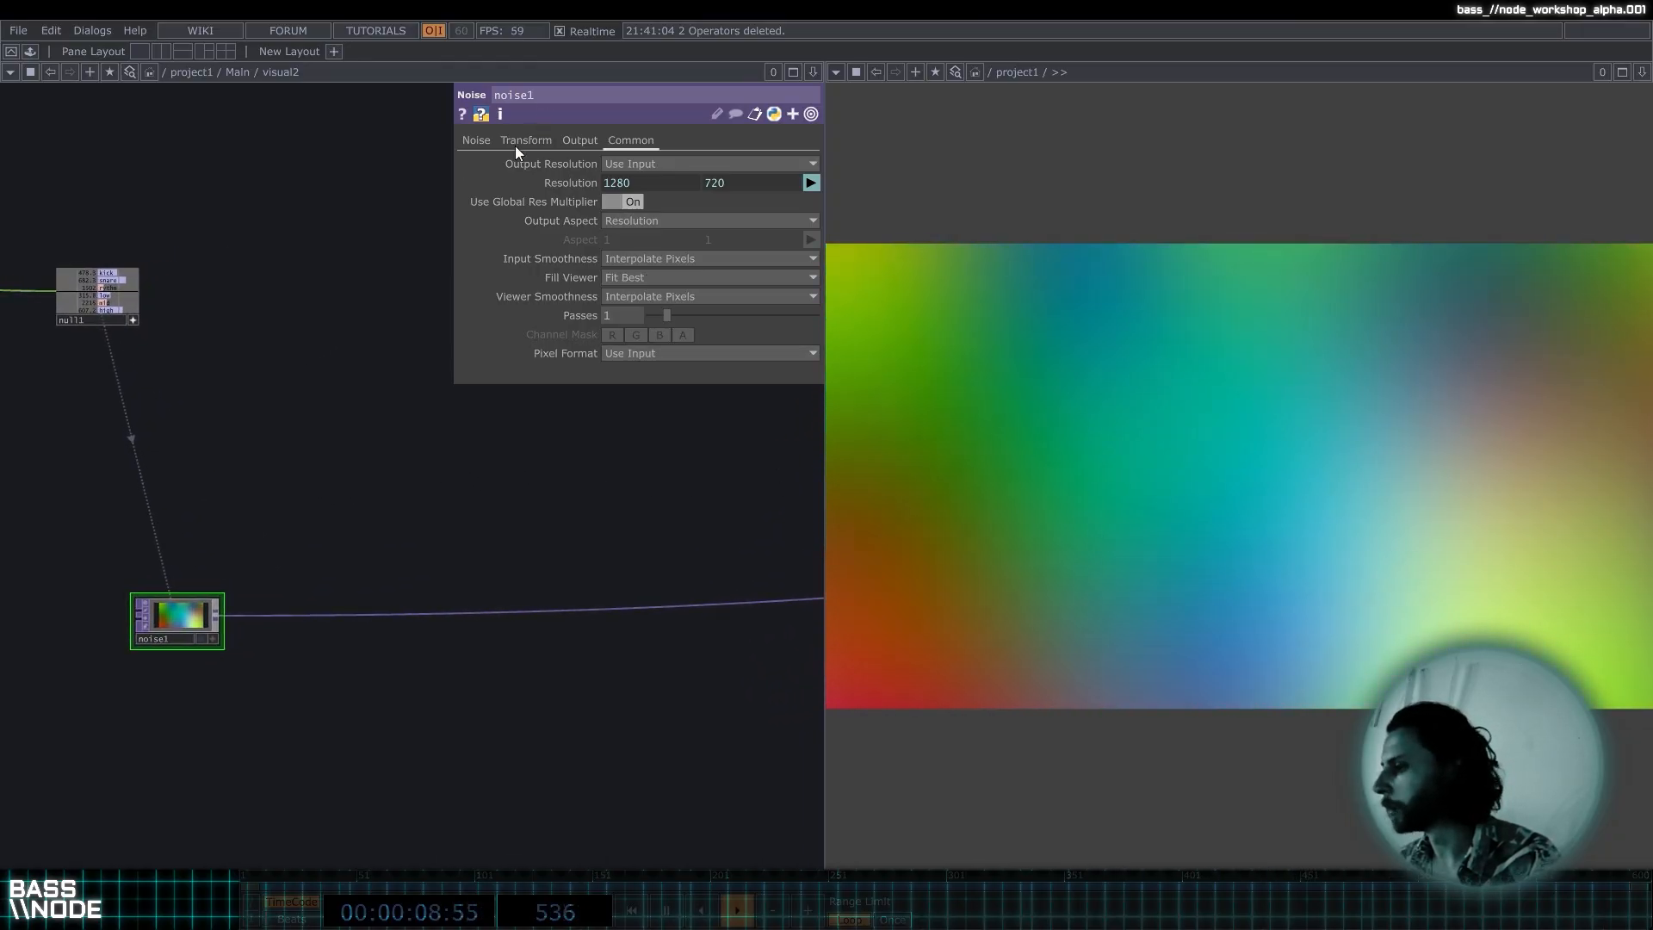
{"action": "left_click", "coordinate": [479, 142]}
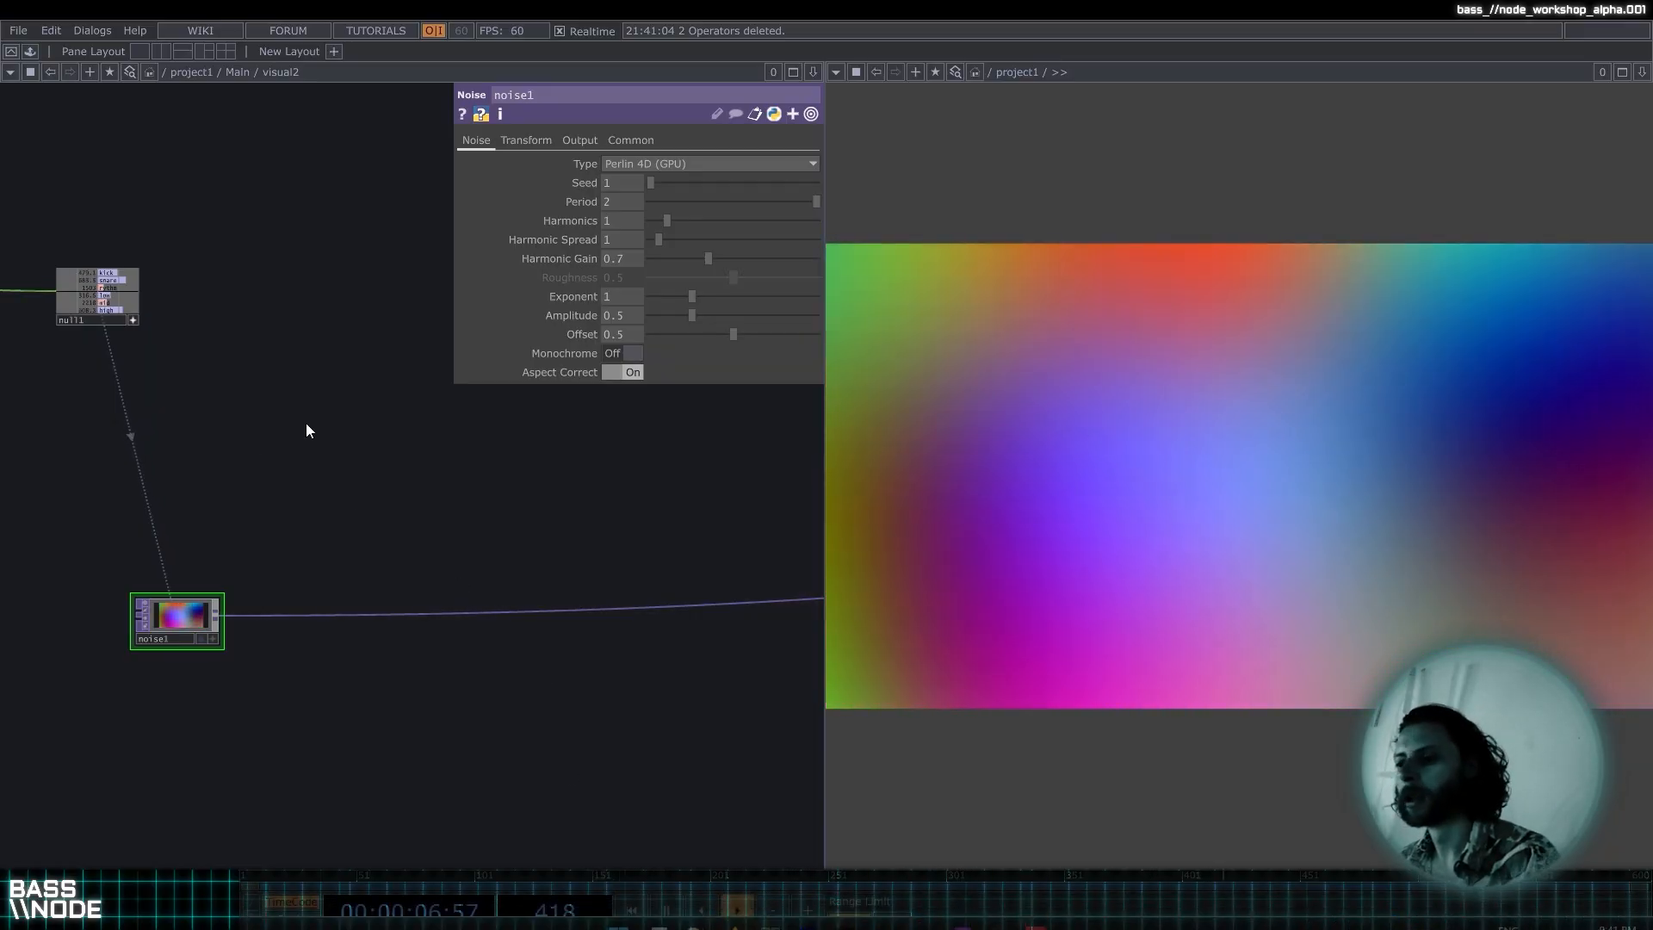
{"action": "left_click", "coordinate": [634, 352]}
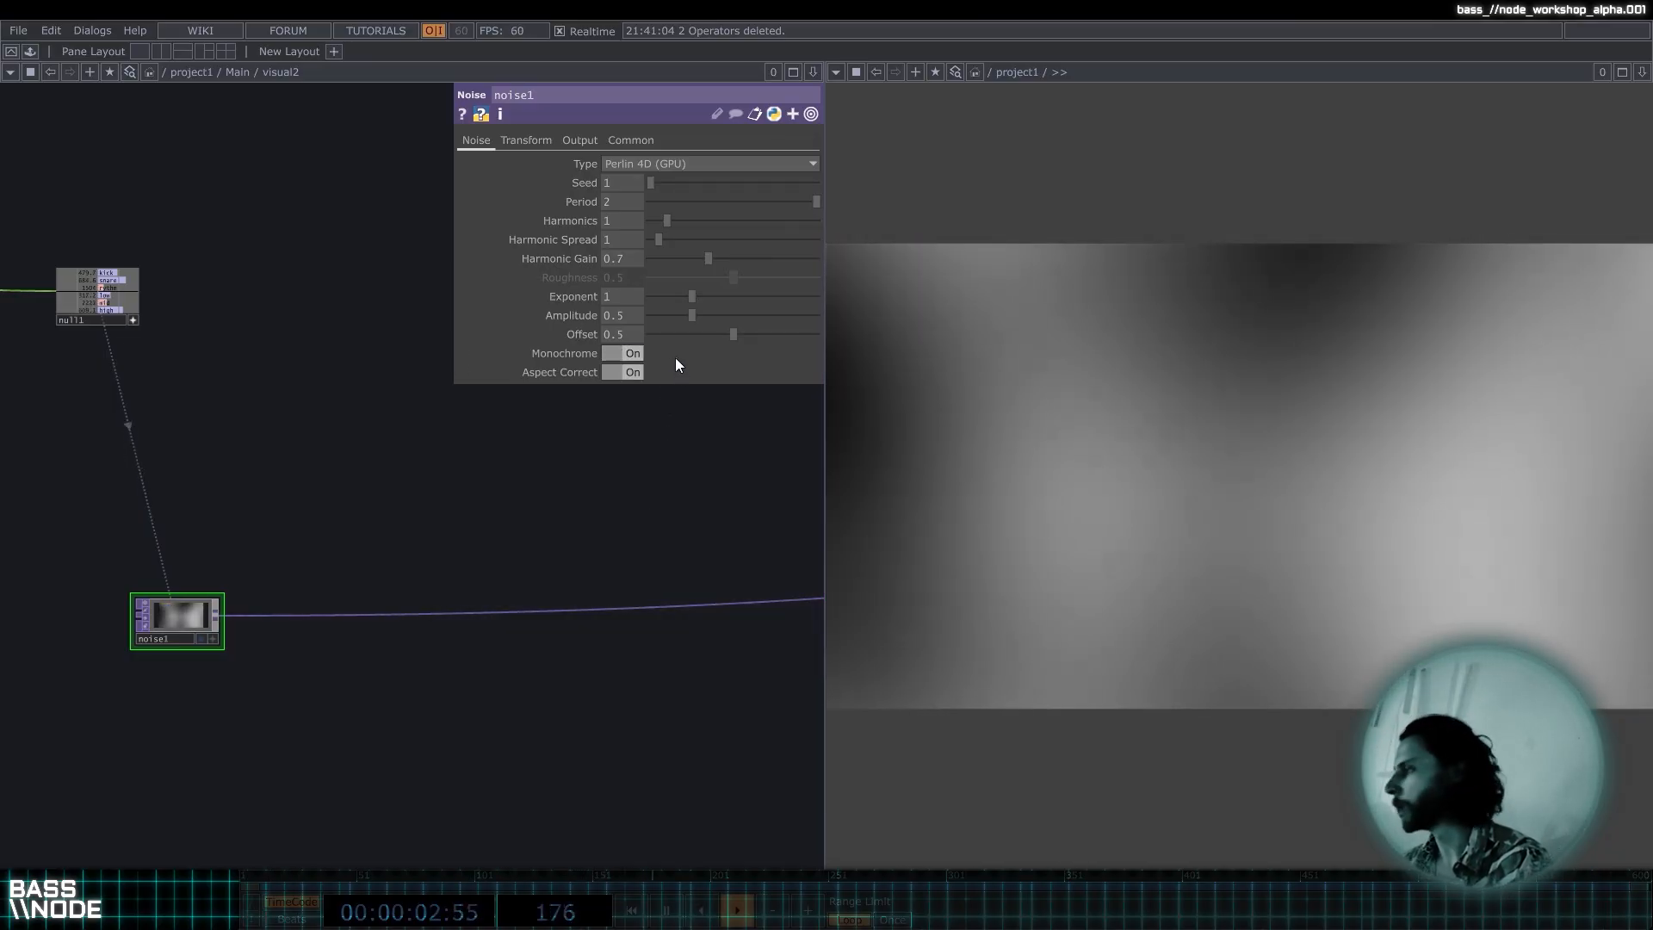
{"action": "left_click", "coordinate": [632, 353]}
{"action": "left_click", "coordinate": [632, 353]}
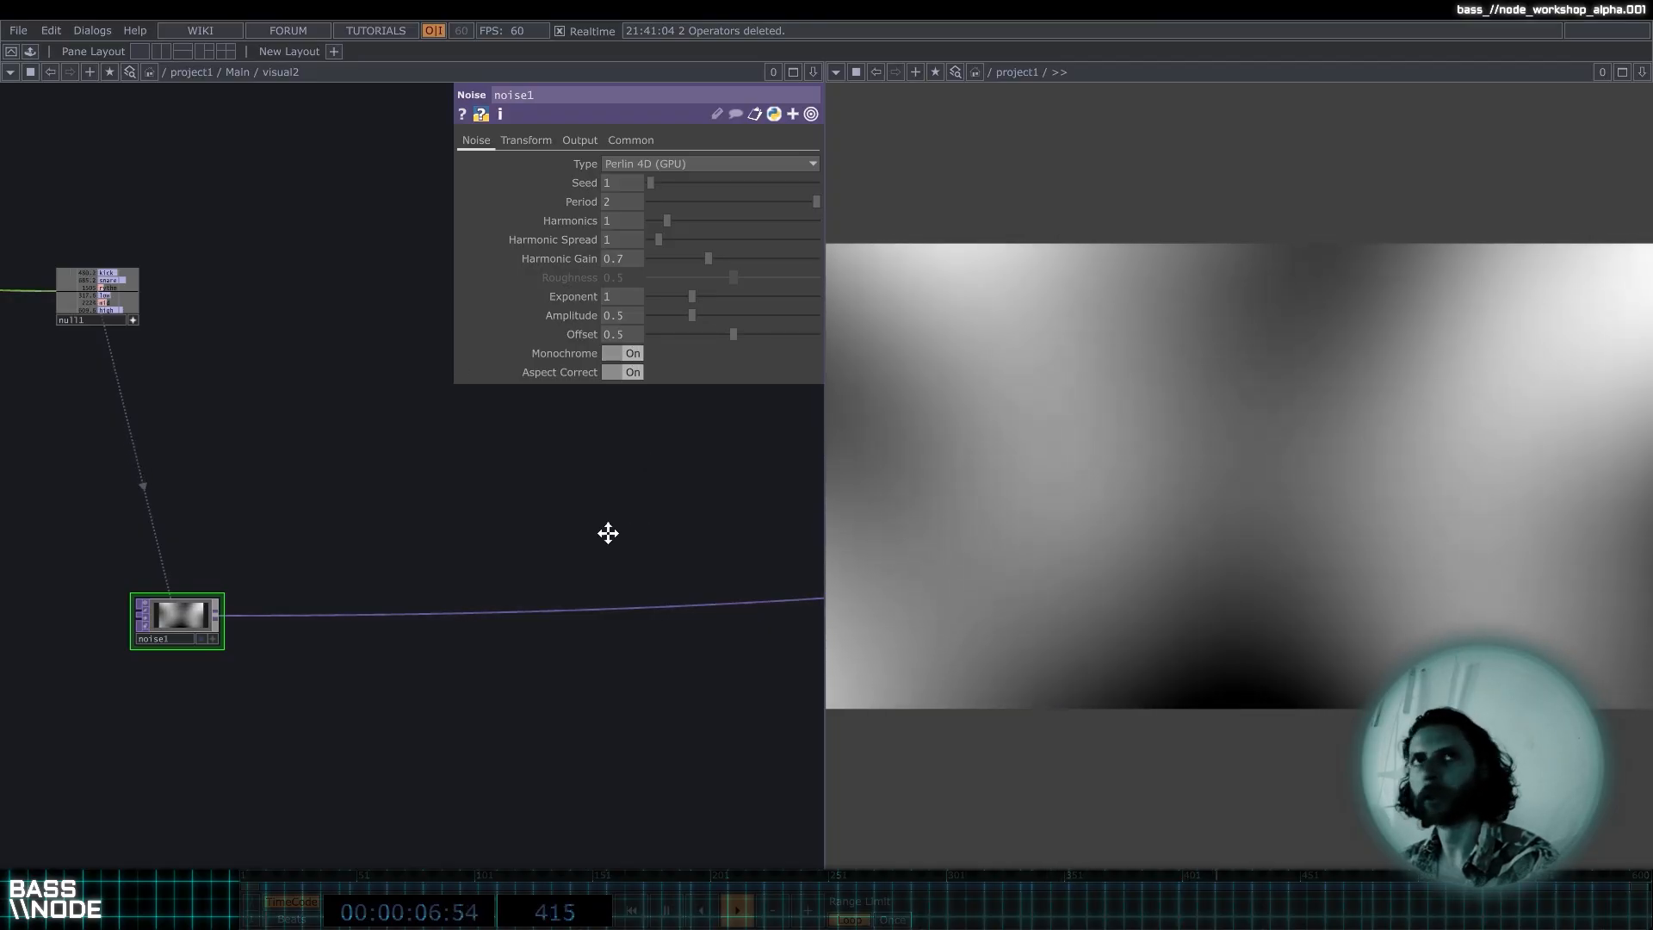
{"action": "left_click_drag", "start_coordinate": [608, 533], "coordinate": [527, 509]}
{"action": "scroll", "coordinate": [527, 510], "scroll_direction": "down", "scroll_amount": 3}
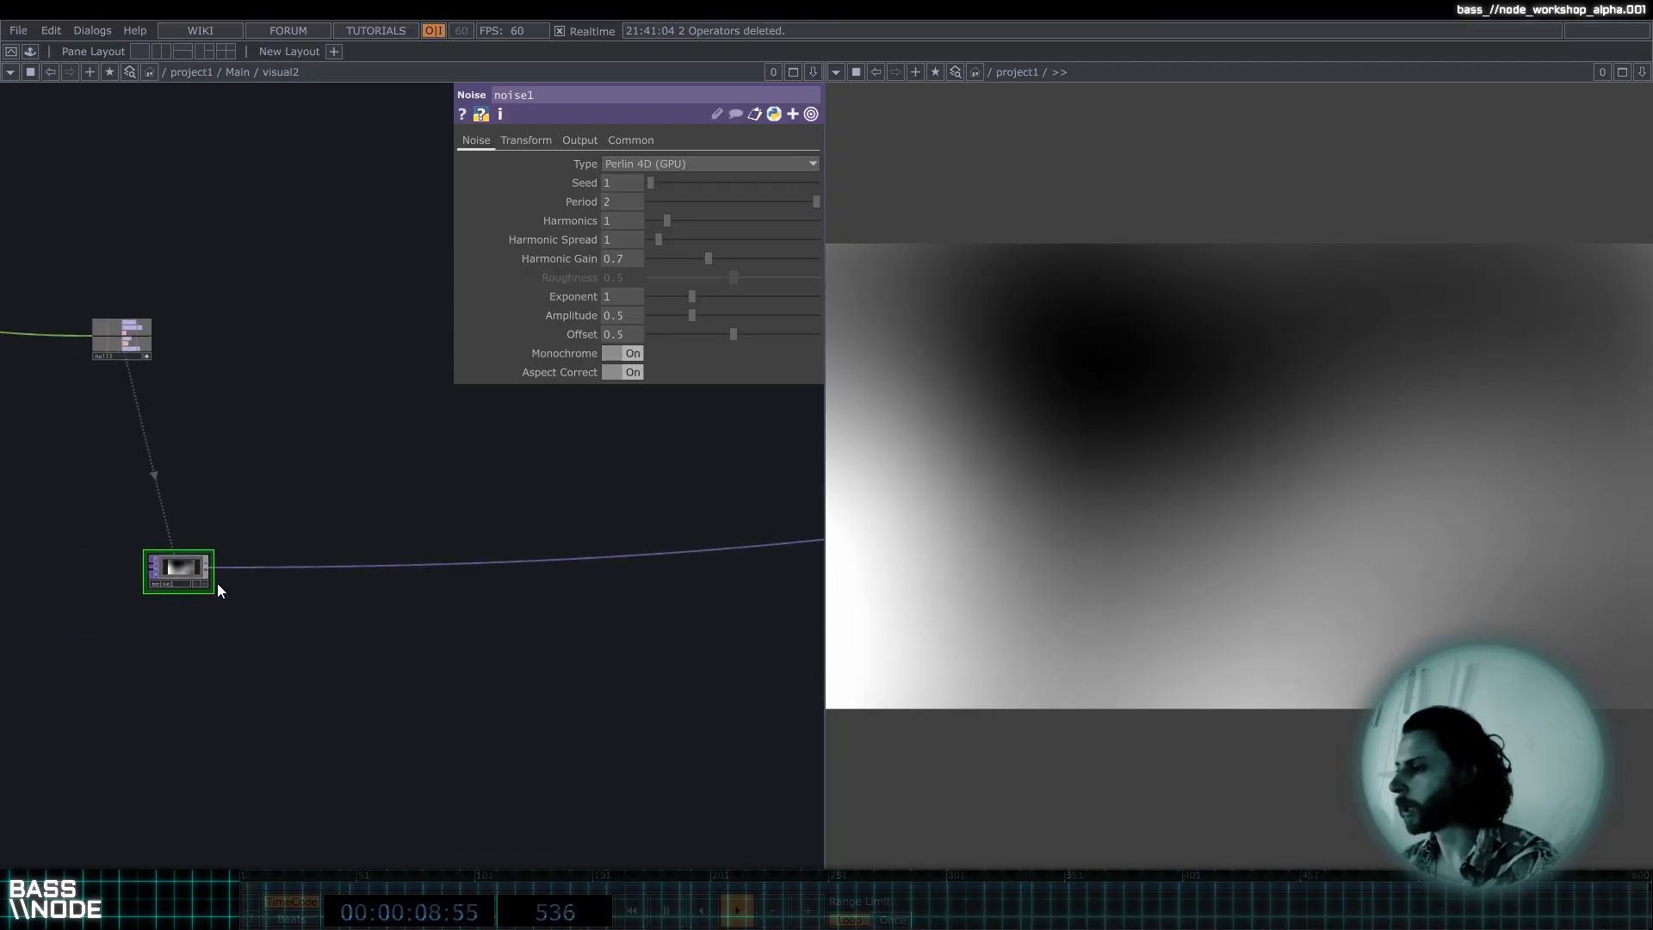
{"action": "left_click_drag", "start_coordinate": [175, 555], "coordinate": [186, 464]}
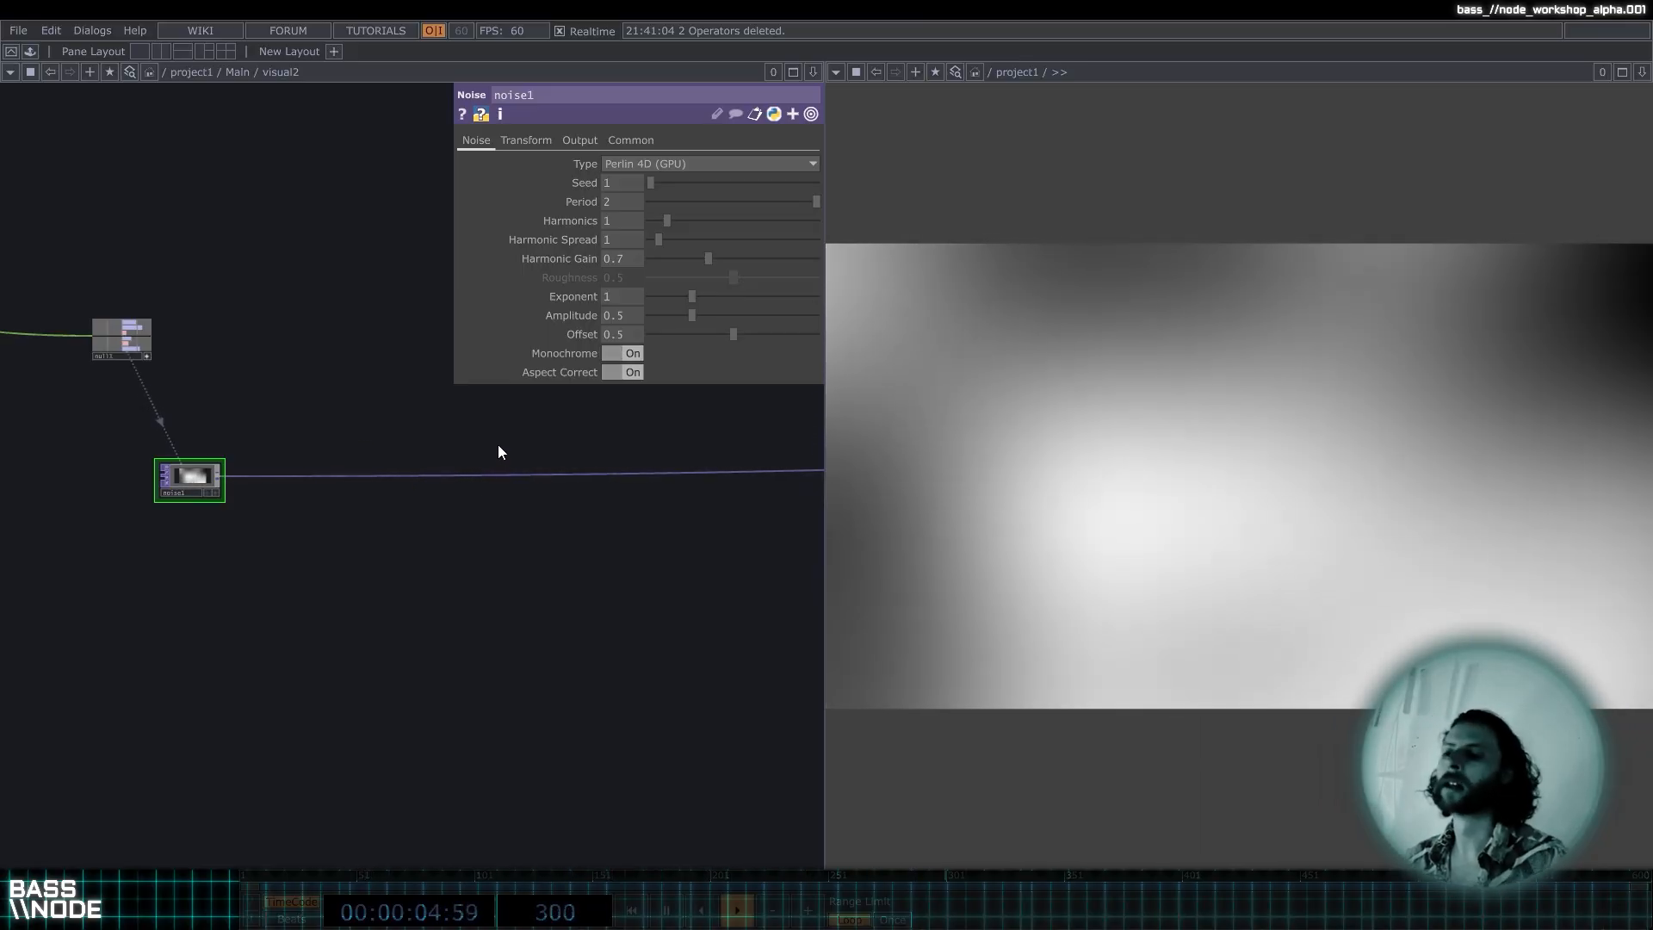
Insert a Null TOP into the wire between noise1 and out1.
{"action": "scroll", "coordinate": [359, 481], "scroll_direction": "up", "scroll_amount": 4}
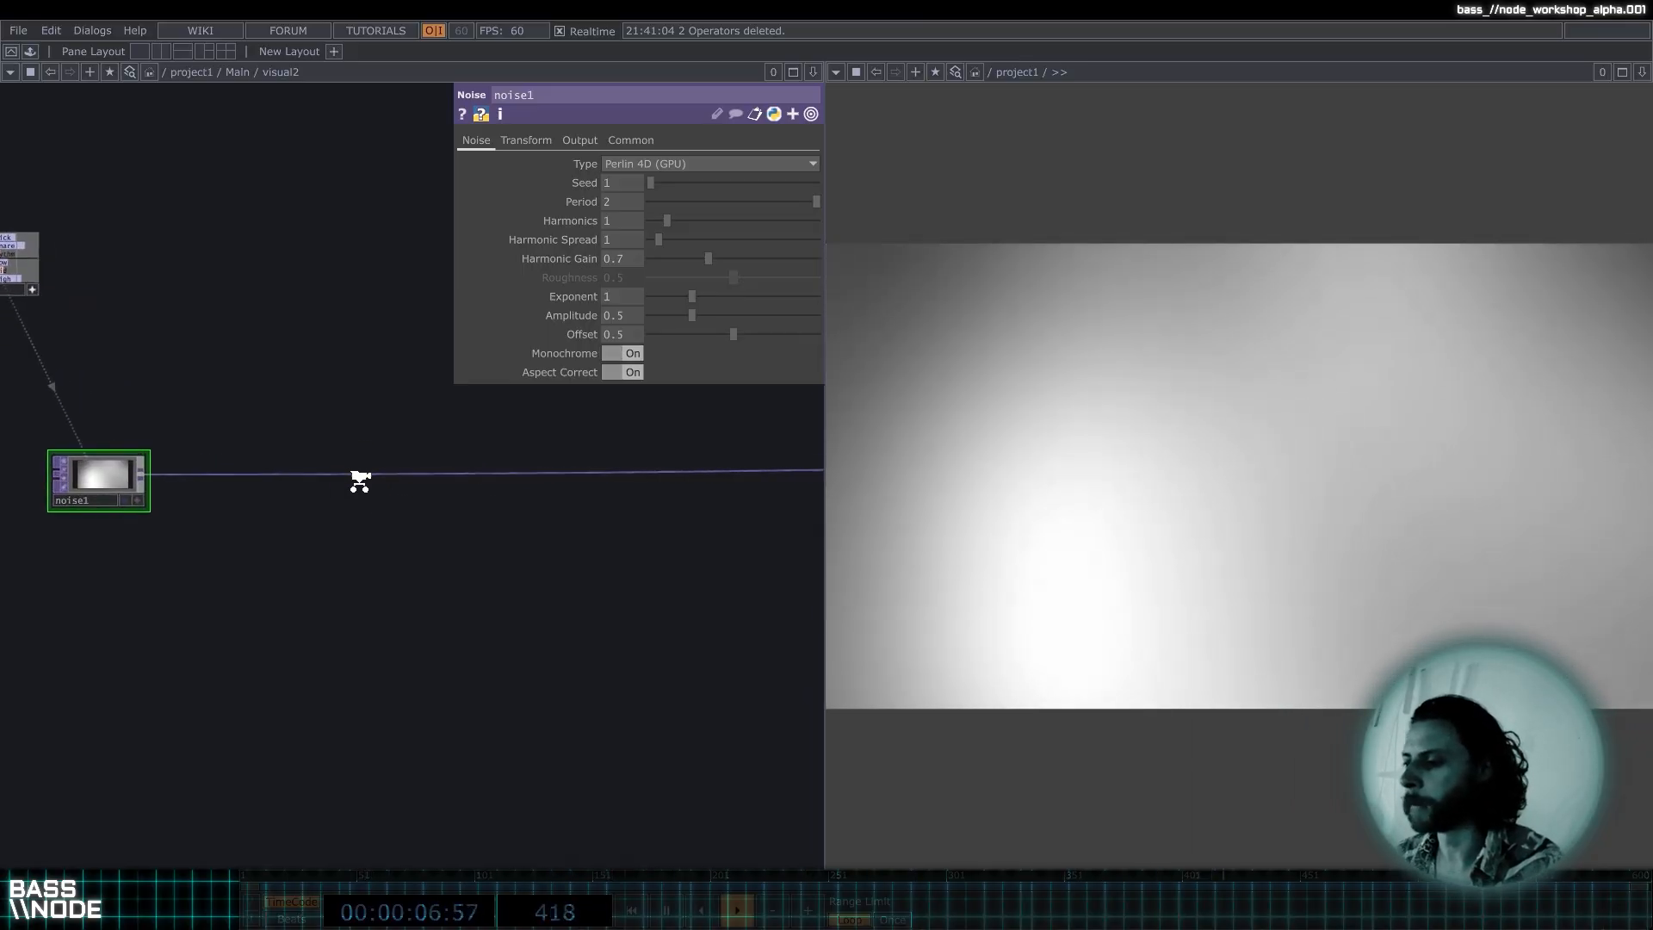
{"action": "scroll", "coordinate": [303, 467], "scroll_direction": "down", "scroll_amount": 2}
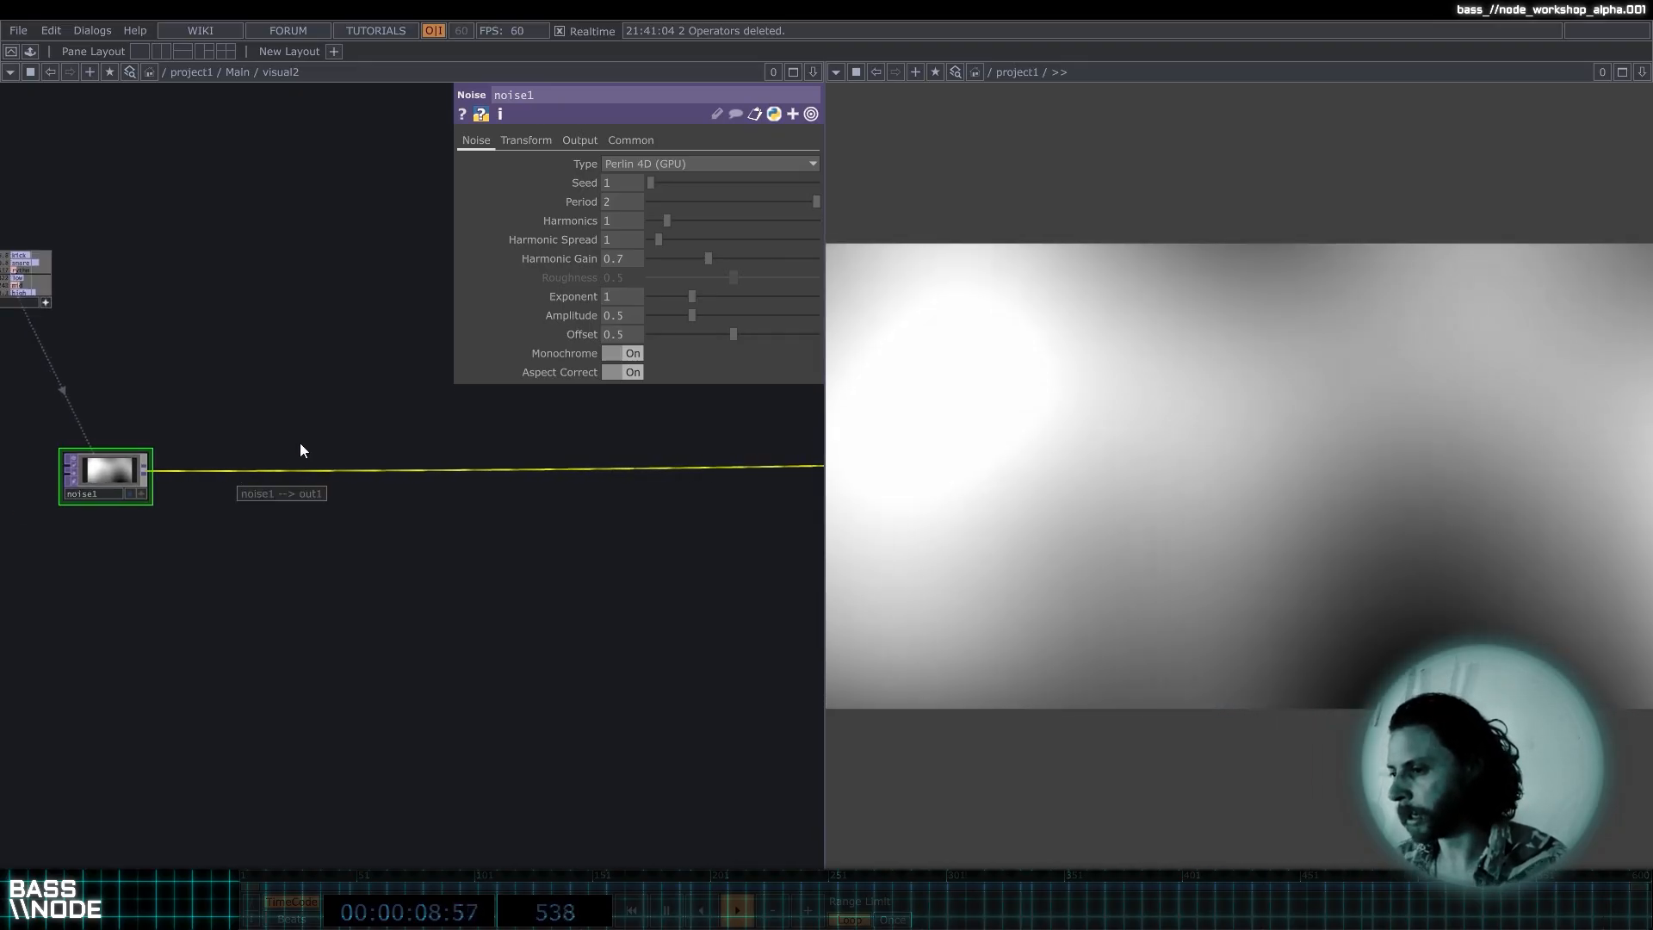
{"action": "right_click", "coordinate": [278, 473]}
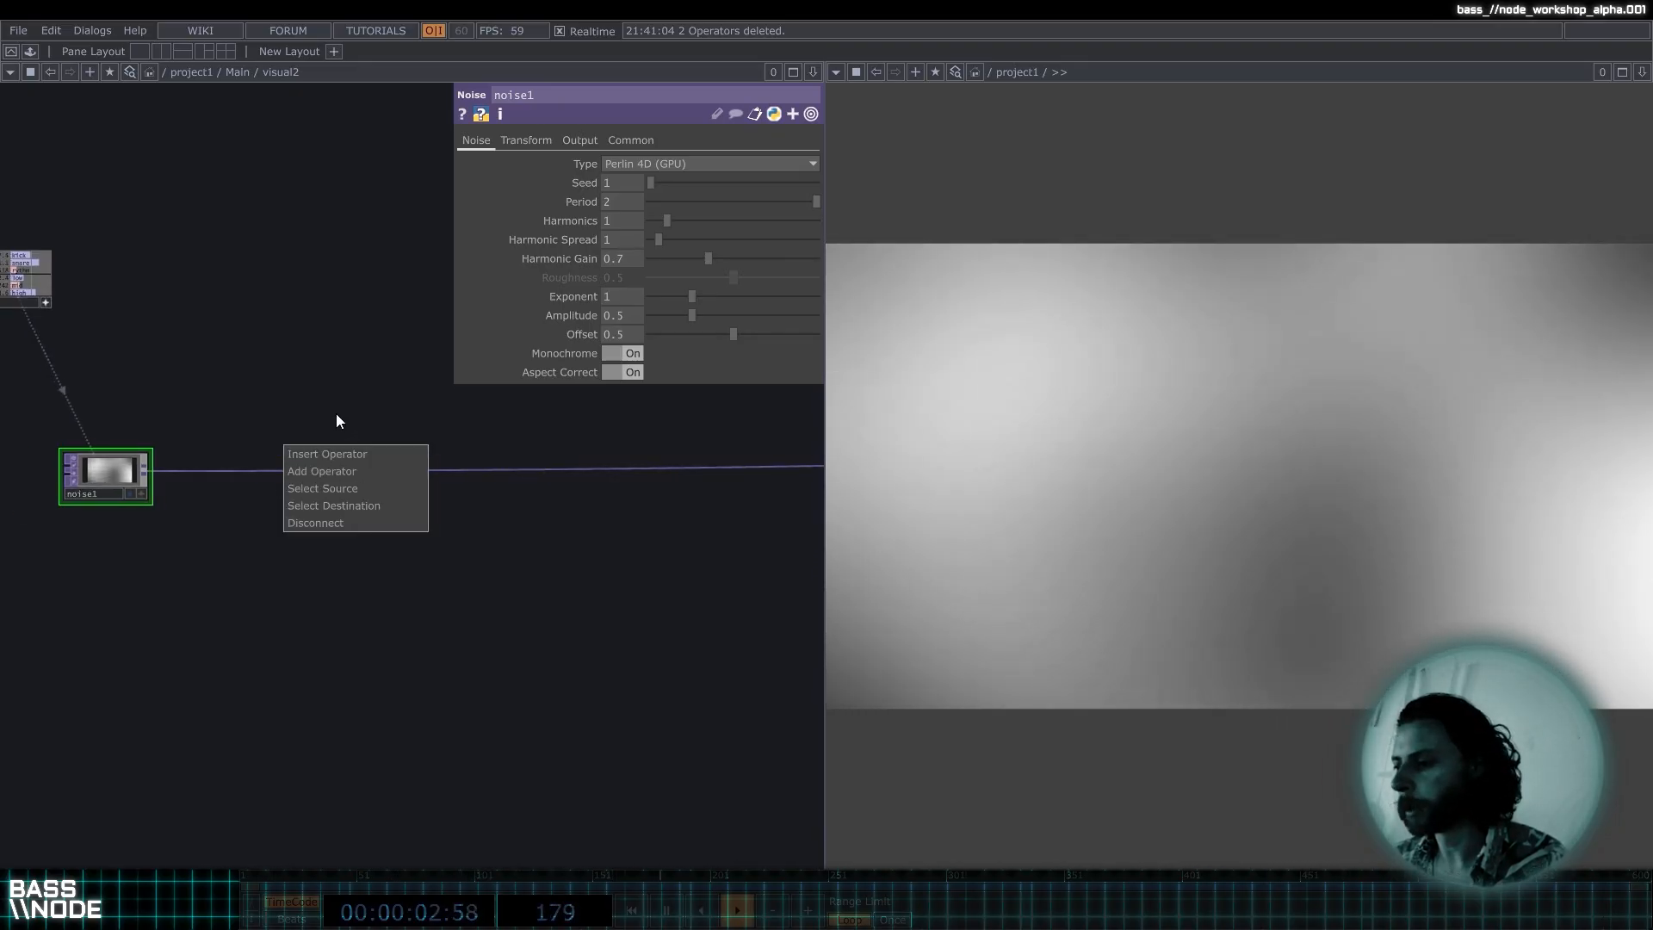
{"action": "left_click", "coordinate": [335, 414]}
{"action": "left_click", "coordinate": [282, 468]}
{"action": "key", "text": "Tab"}
{"action": "type", "text": "null"}
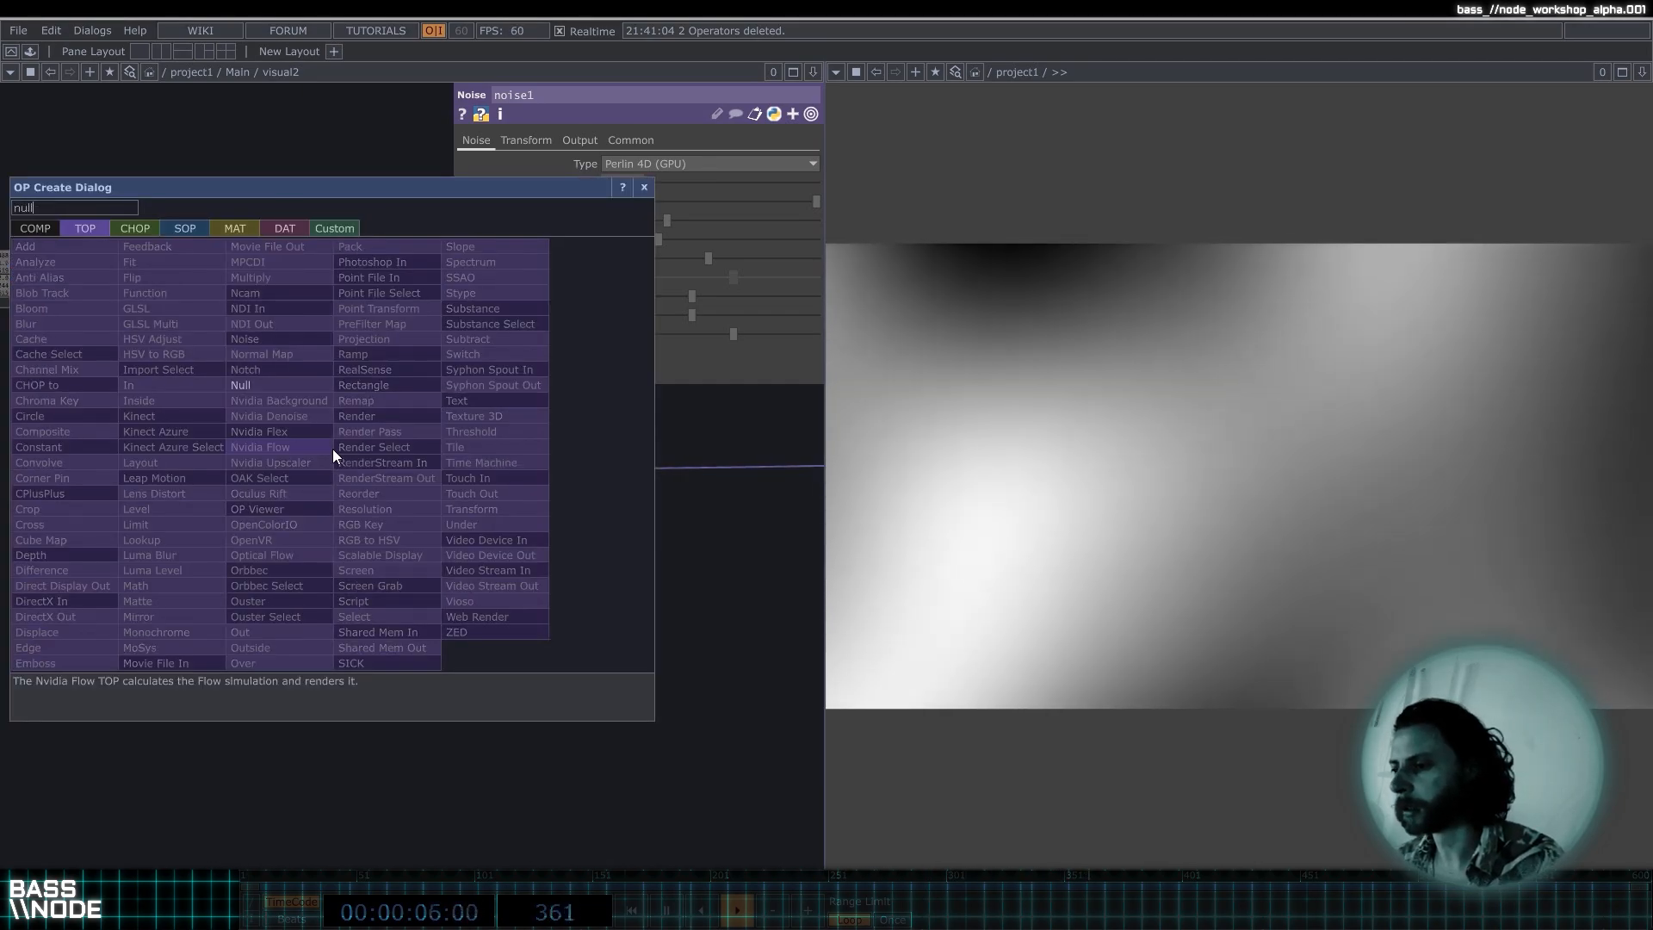
{"action": "key", "text": "Return"}
{"action": "left_click", "coordinate": [333, 448]}
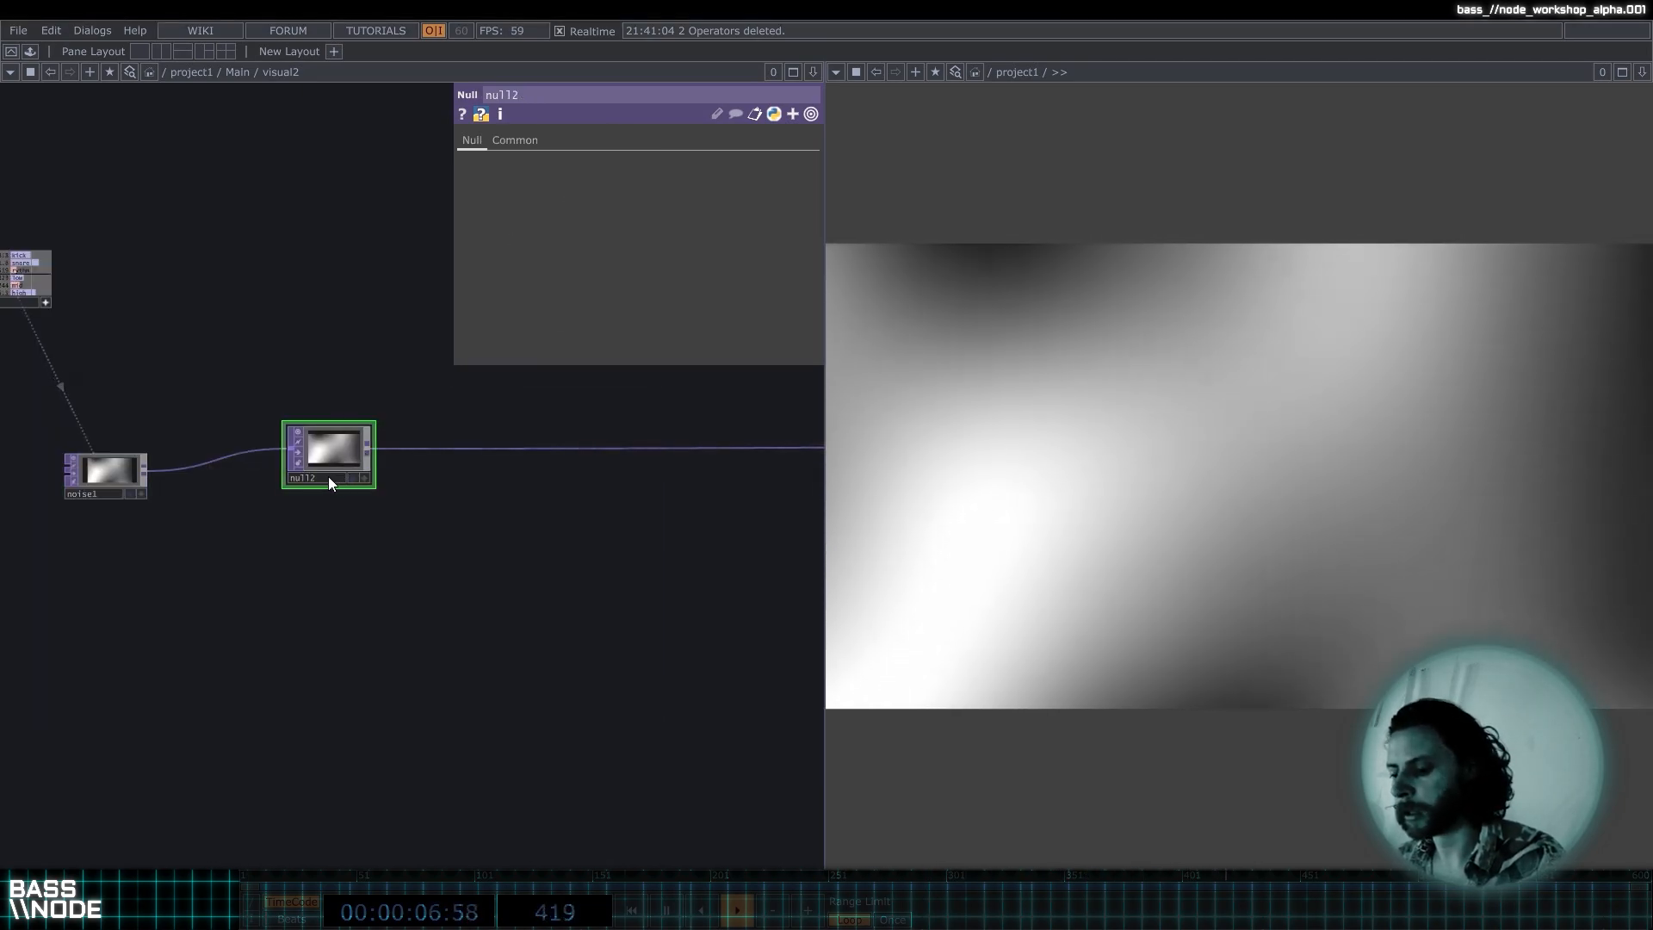
Rename the new Null TOP to fbStart.
{"action": "type", "text": "fb"}
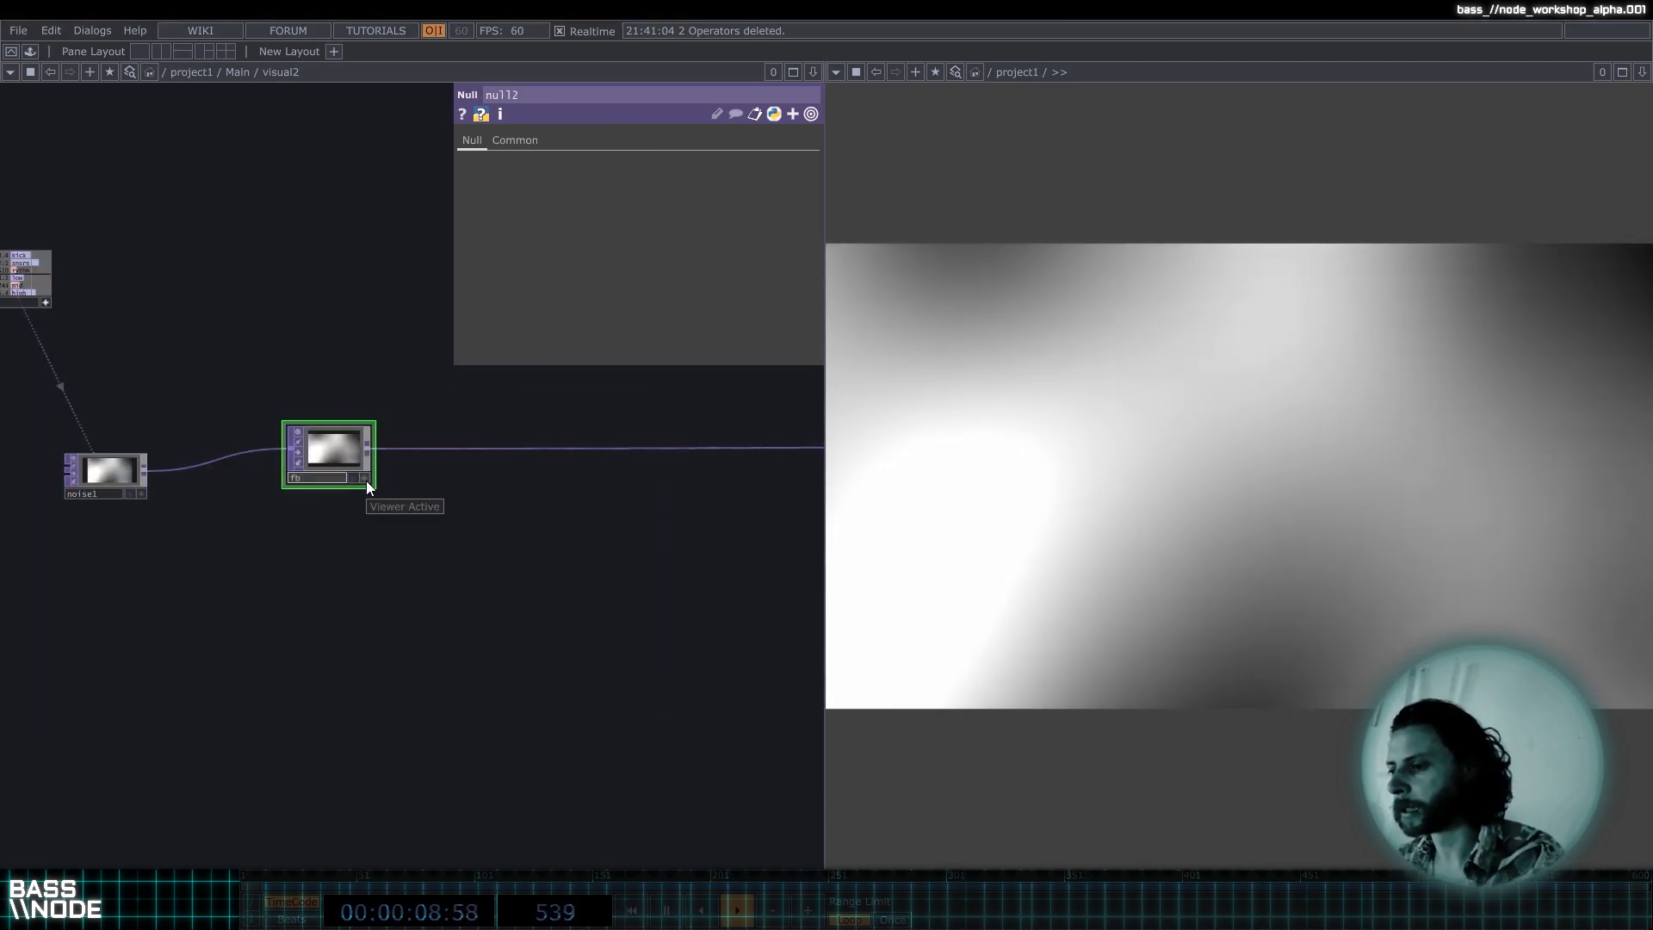
{"action": "type", "text": "Start"}
{"action": "key", "text": "Return"}
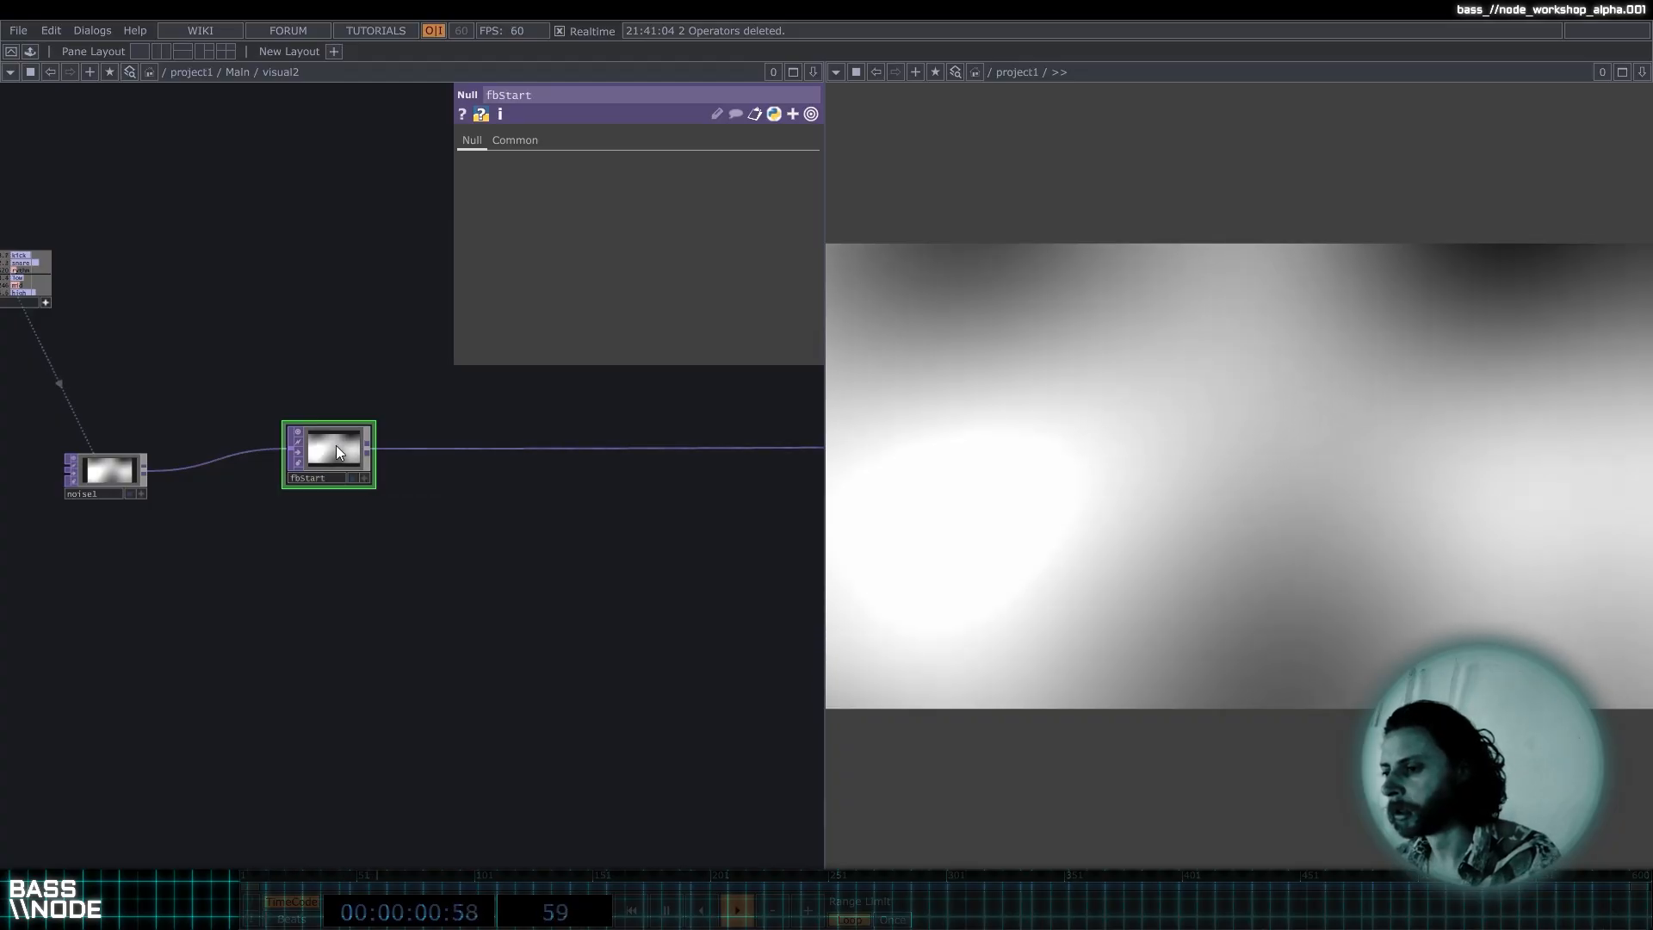
{"action": "scroll", "coordinate": [336, 446], "scroll_direction": "up", "scroll_amount": 4}
{"action": "scroll", "coordinate": [339, 454], "scroll_direction": "down", "scroll_amount": 3}
{"action": "left_click_drag", "start_coordinate": [590, 436], "coordinate": [451, 450]}
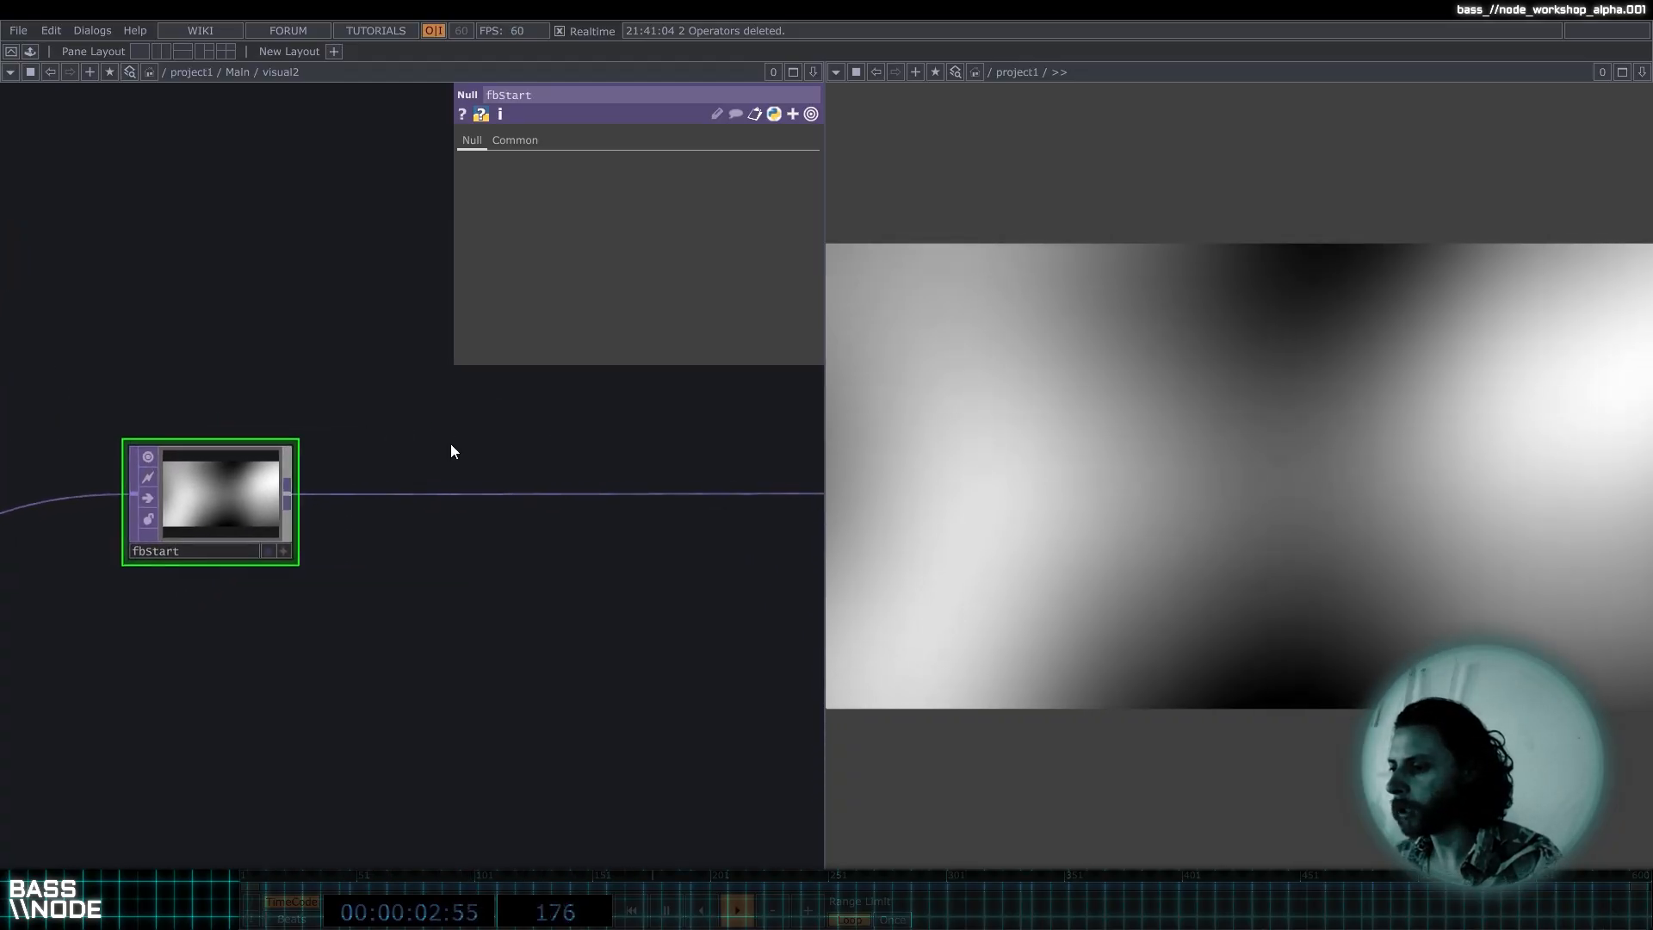
{"action": "scroll", "coordinate": [465, 447], "scroll_direction": "down", "scroll_amount": 3}
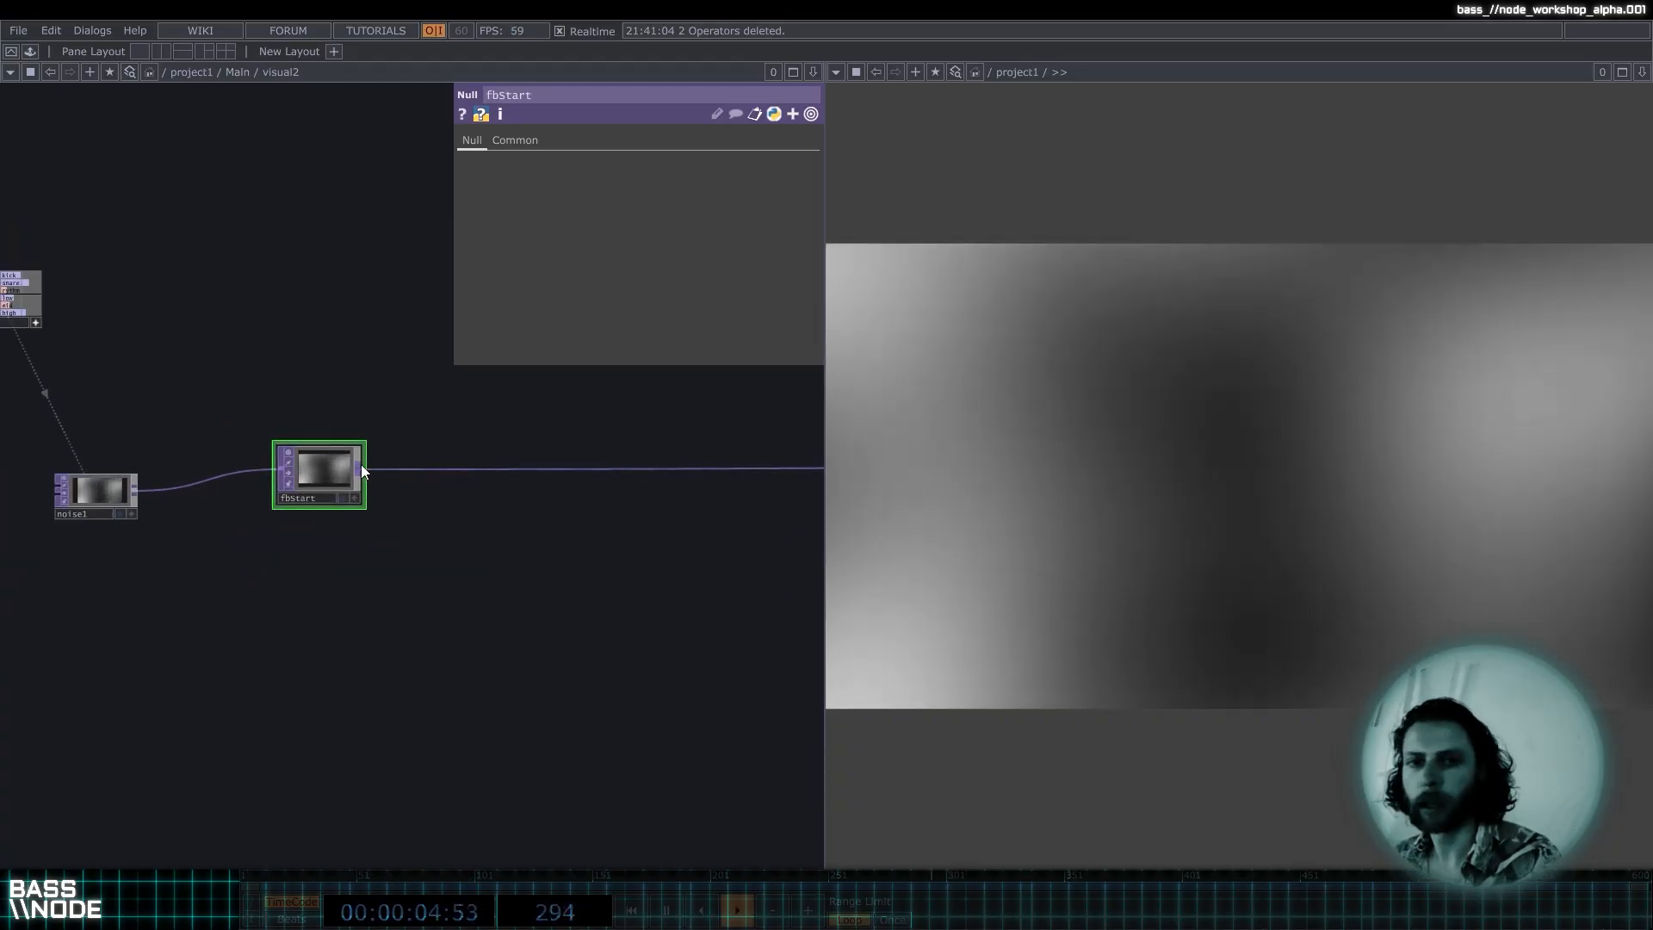
{"action": "right_click", "coordinate": [360, 463]}
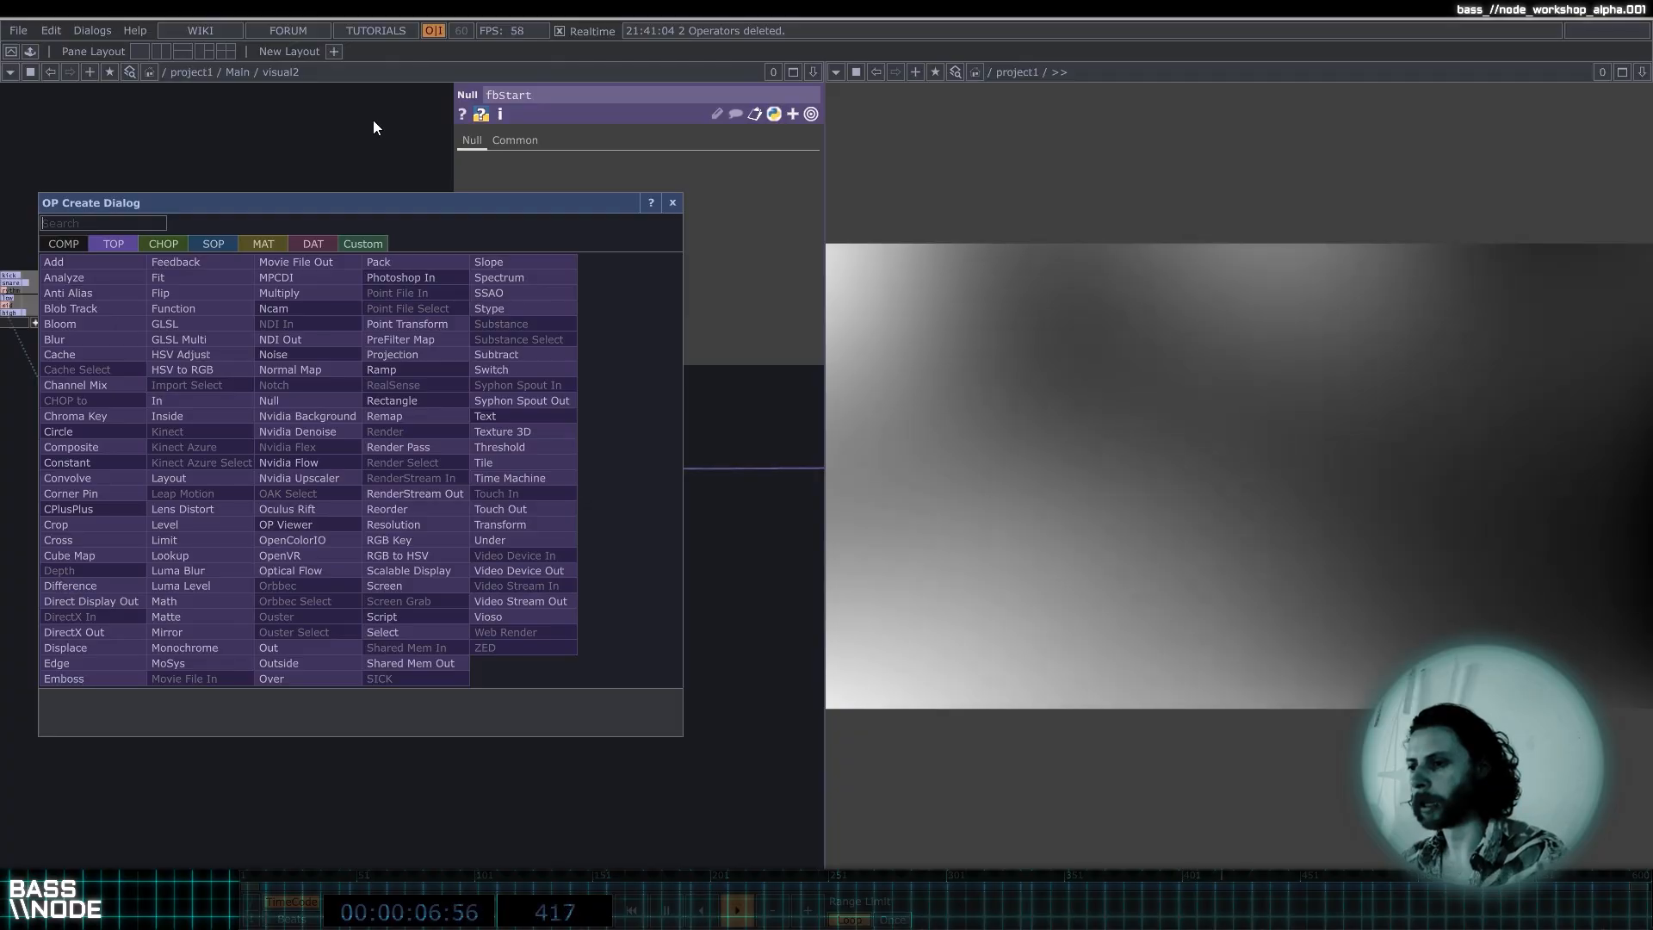
{"action": "left_click_drag", "start_coordinate": [362, 207], "coordinate": [878, 182]}
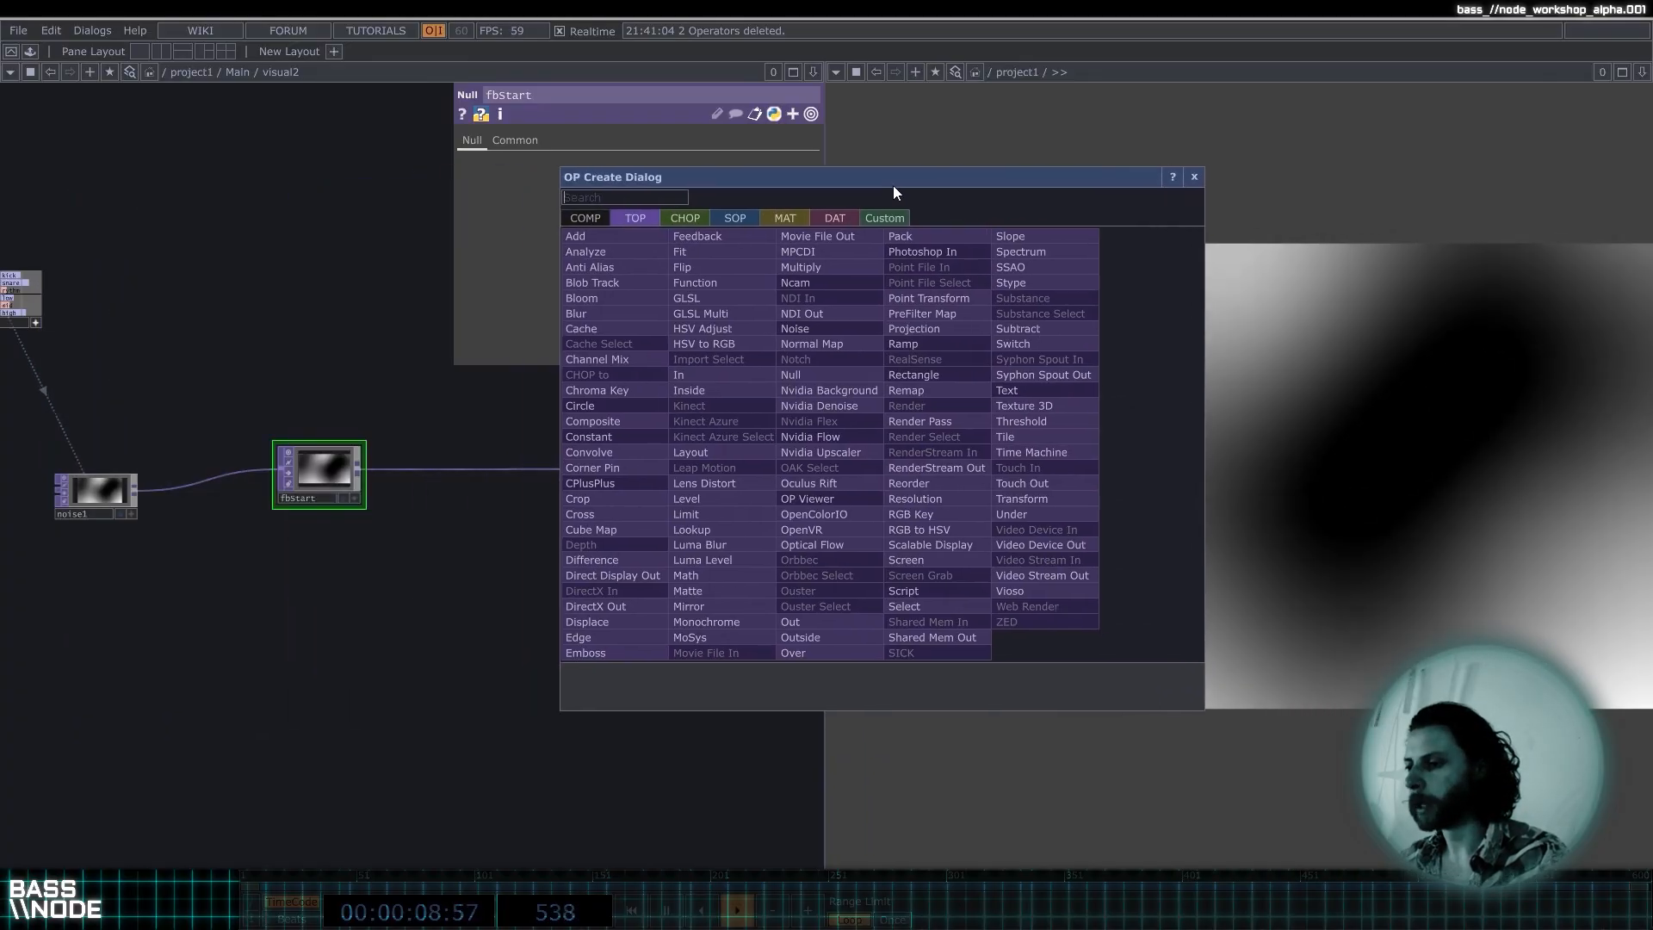
{"action": "key", "text": "Escape"}
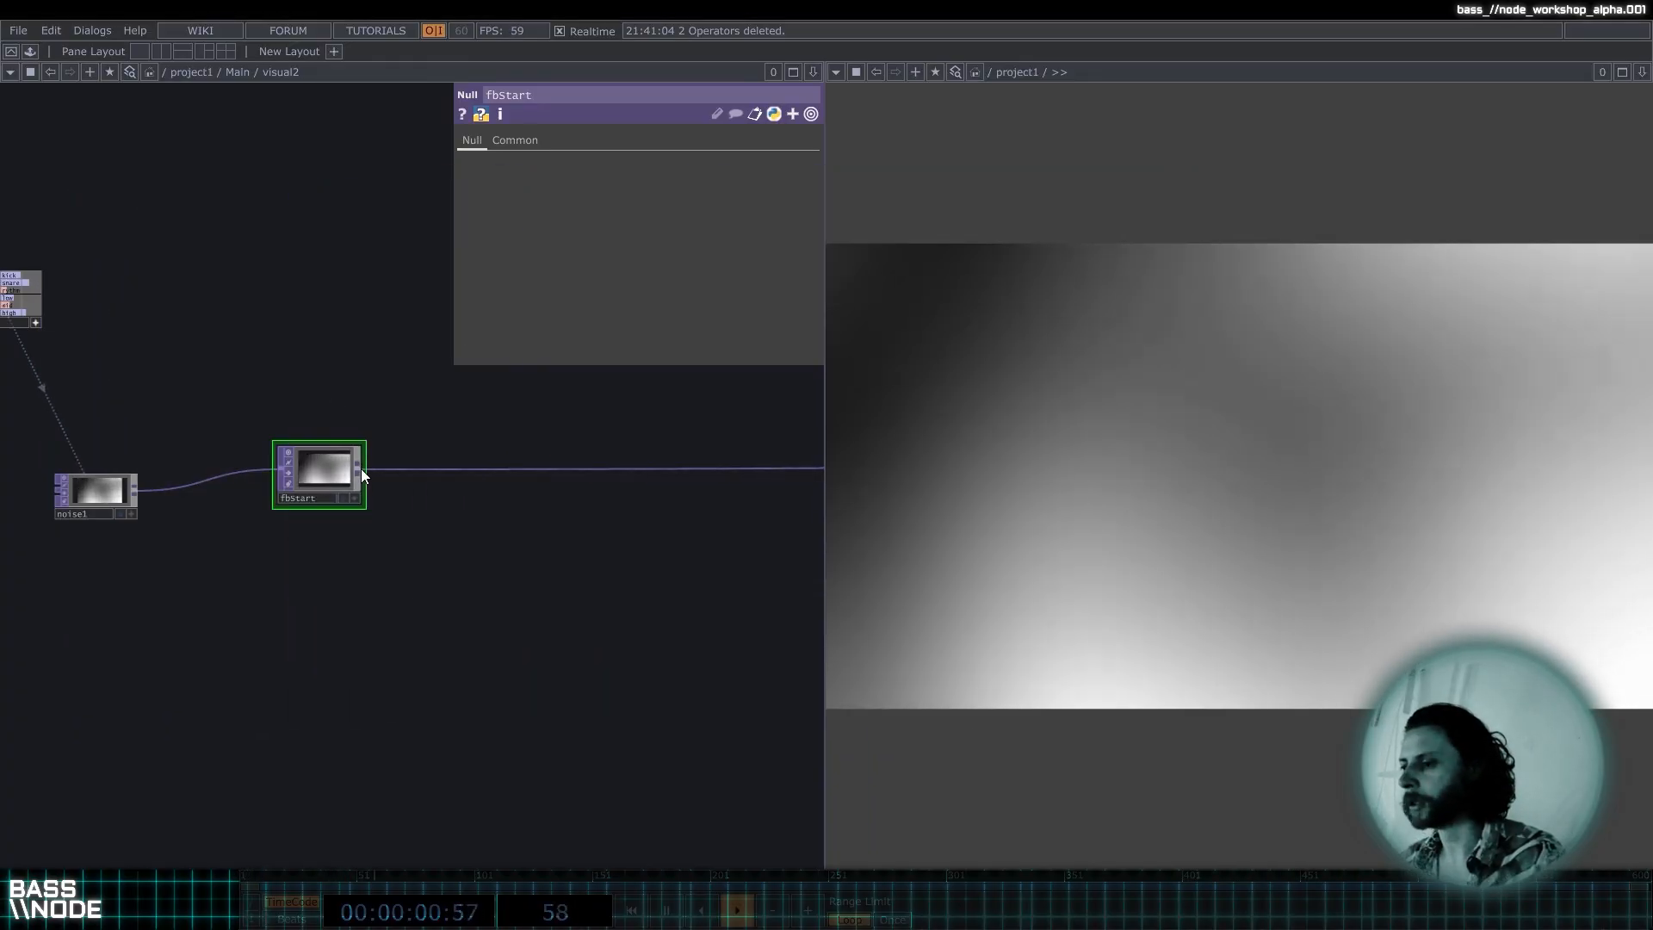
Branch a Feedback TOP off fbStart's output and place it above the main wire.
{"action": "right_click", "coordinate": [360, 468]}
{"action": "type", "text": "fee"}
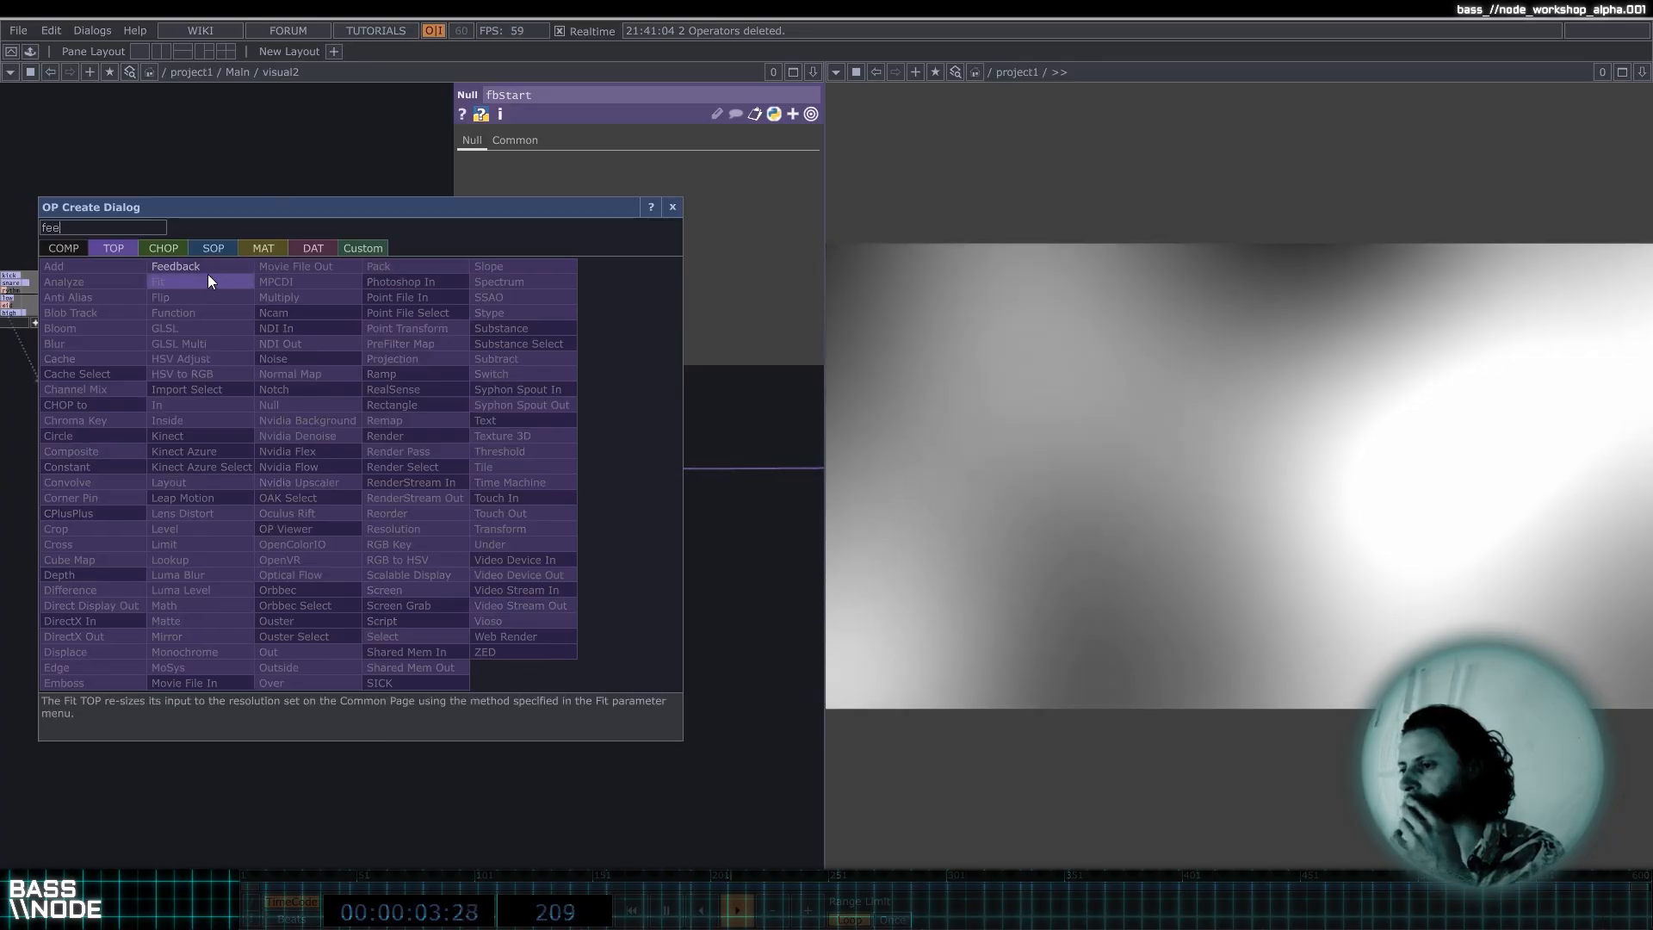
{"action": "key", "text": "Return"}
{"action": "left_click", "coordinate": [399, 327]}
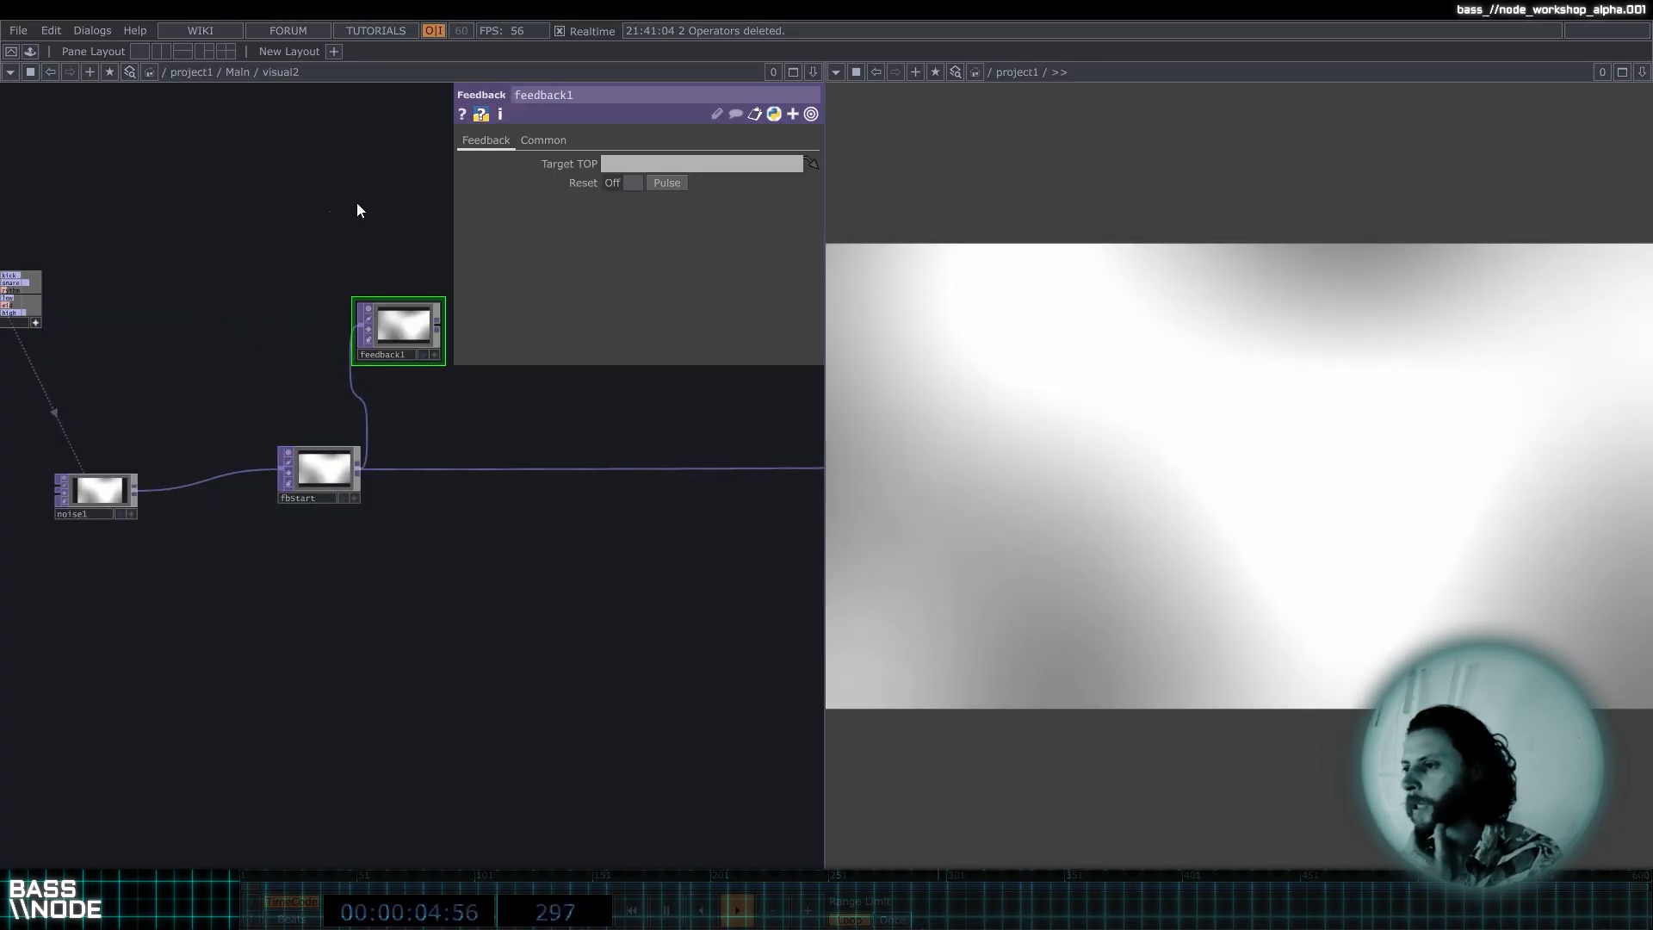
{"action": "left_click_drag", "start_coordinate": [396, 271], "coordinate": [298, 322]}
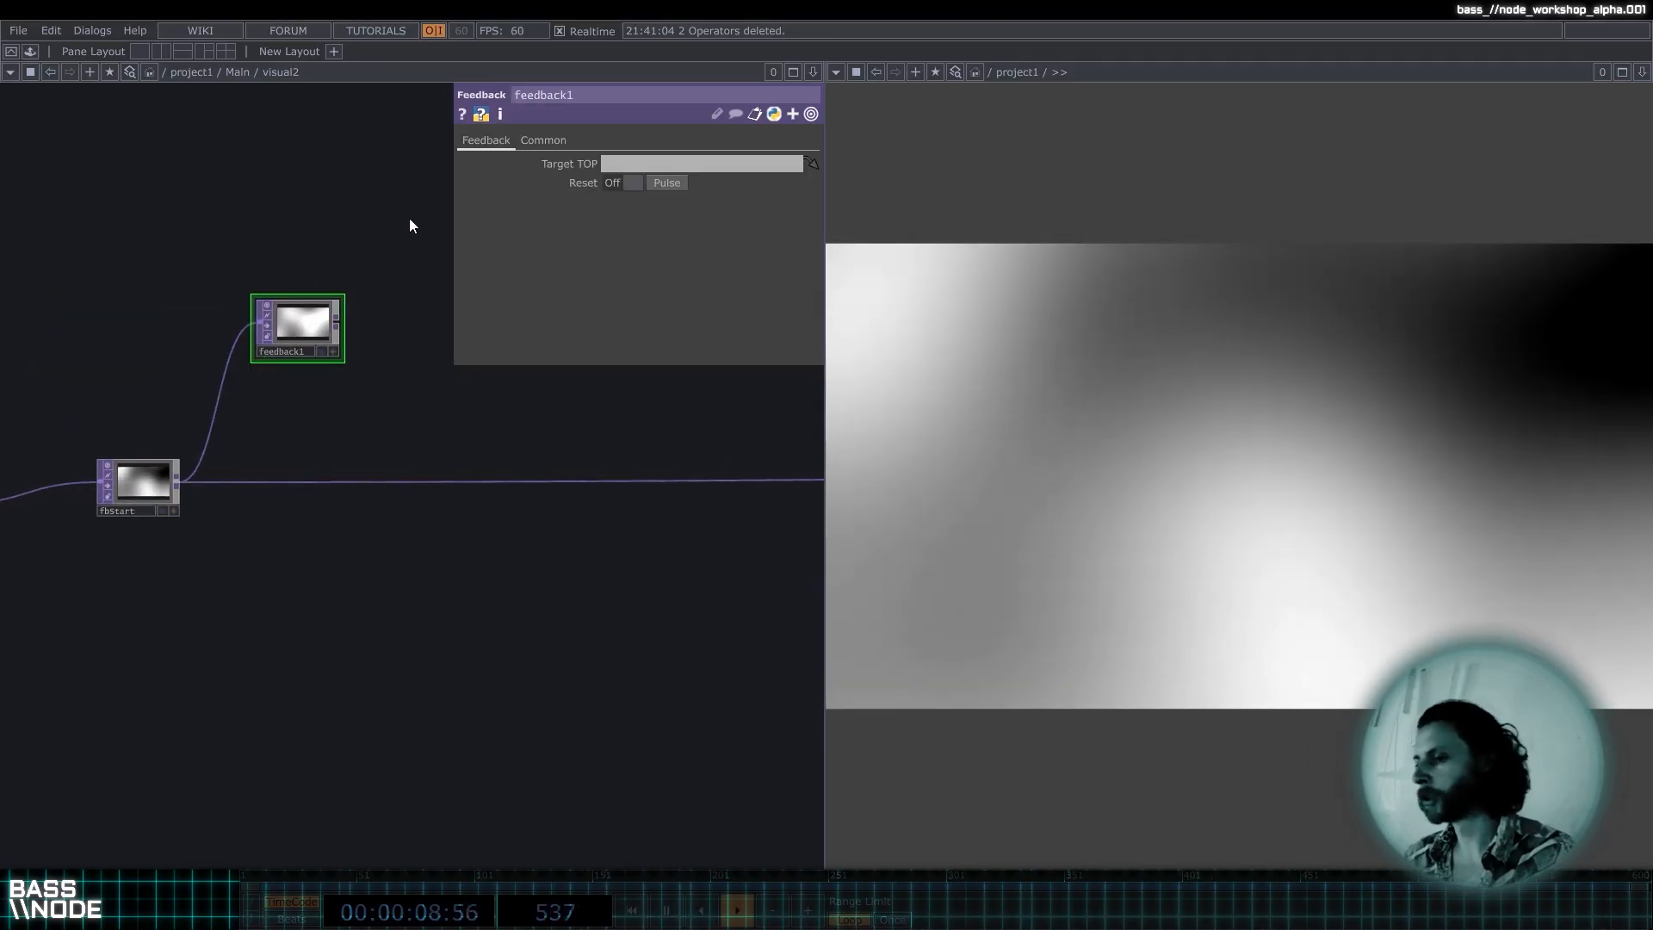
Add a Limit TOP after feedback1, keeping the operator list open beside the network.
{"action": "left_click_drag", "start_coordinate": [410, 219], "coordinate": [328, 220]}
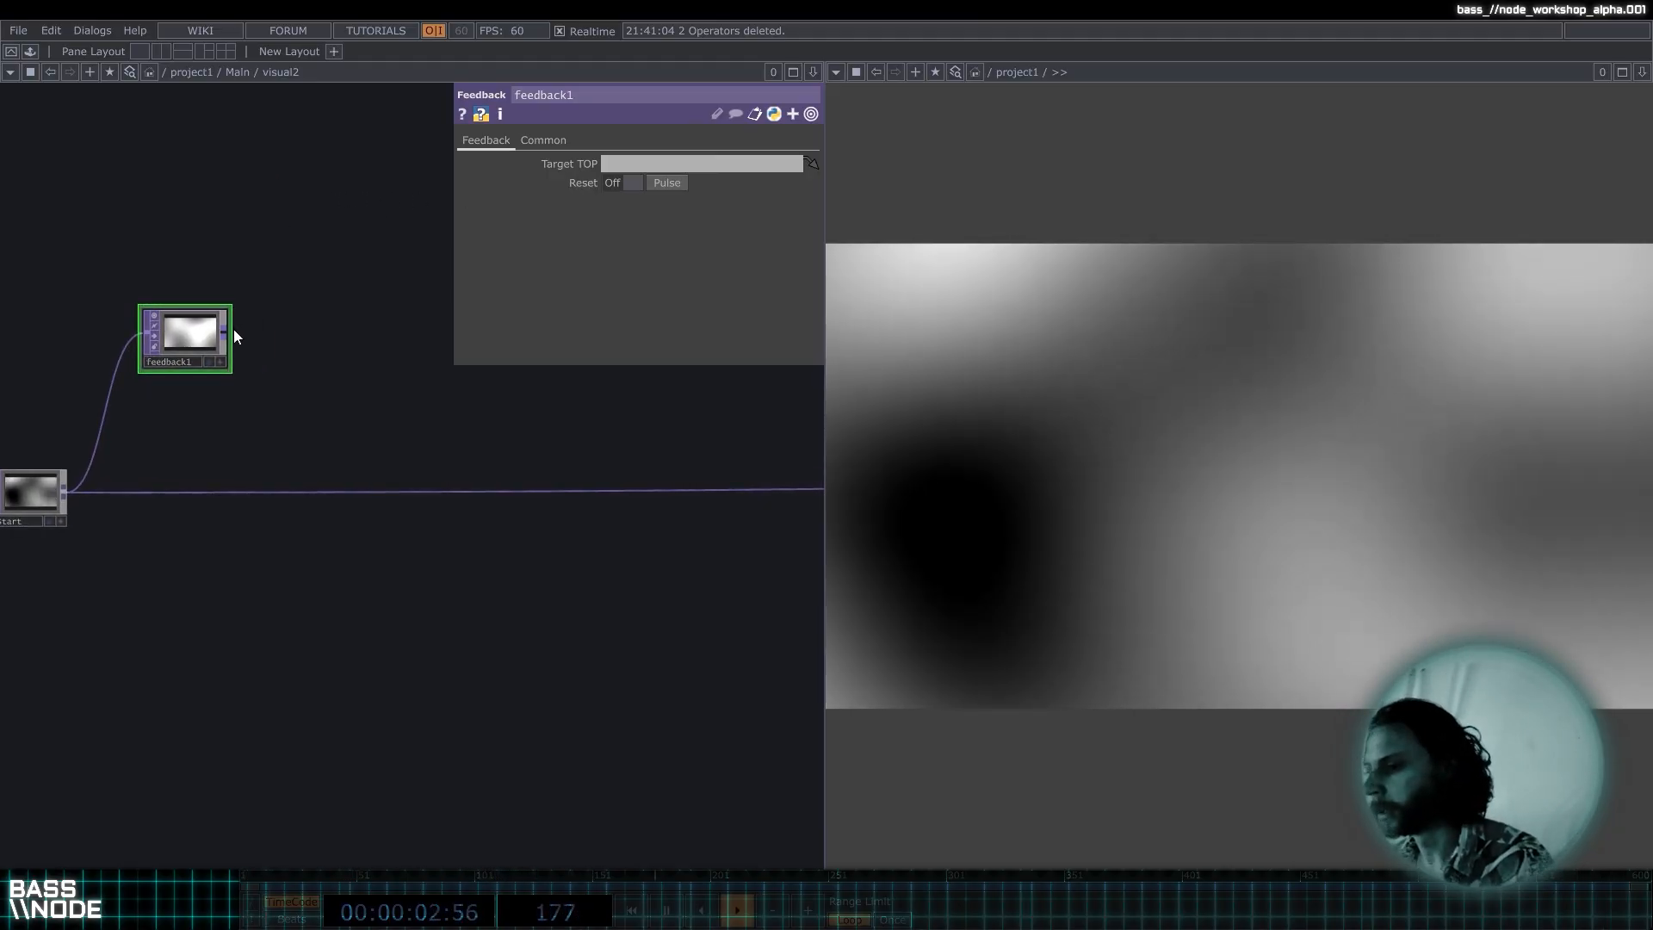
{"action": "right_click", "coordinate": [234, 331]}
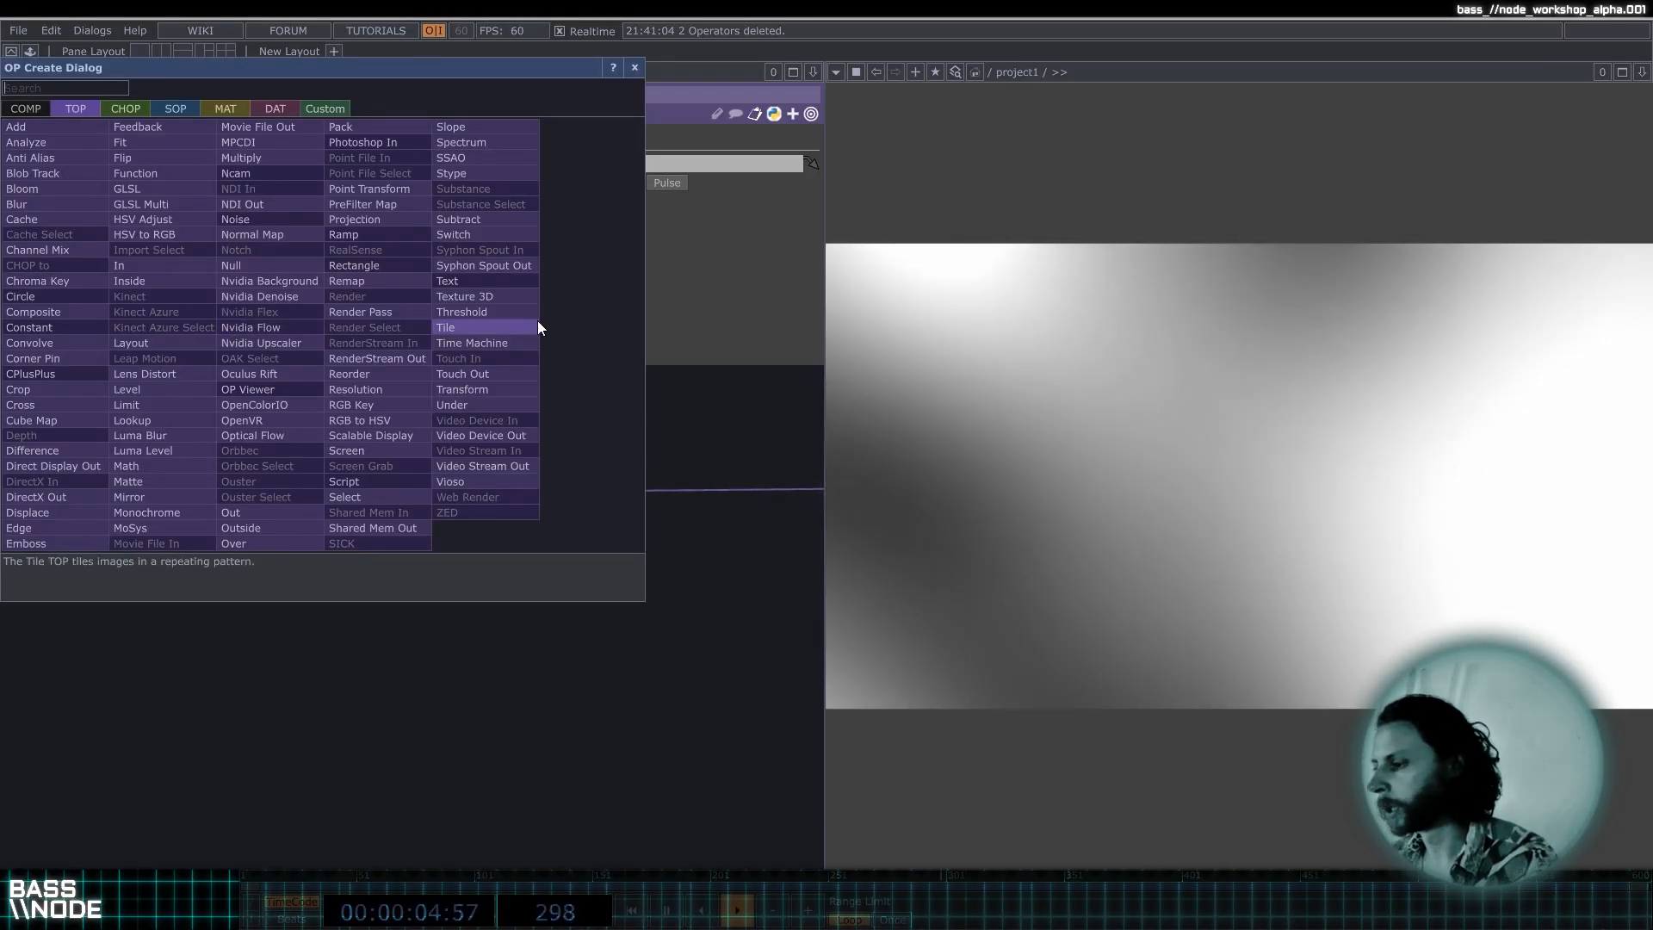
{"action": "left_click_drag", "start_coordinate": [496, 69], "coordinate": [877, 155]}
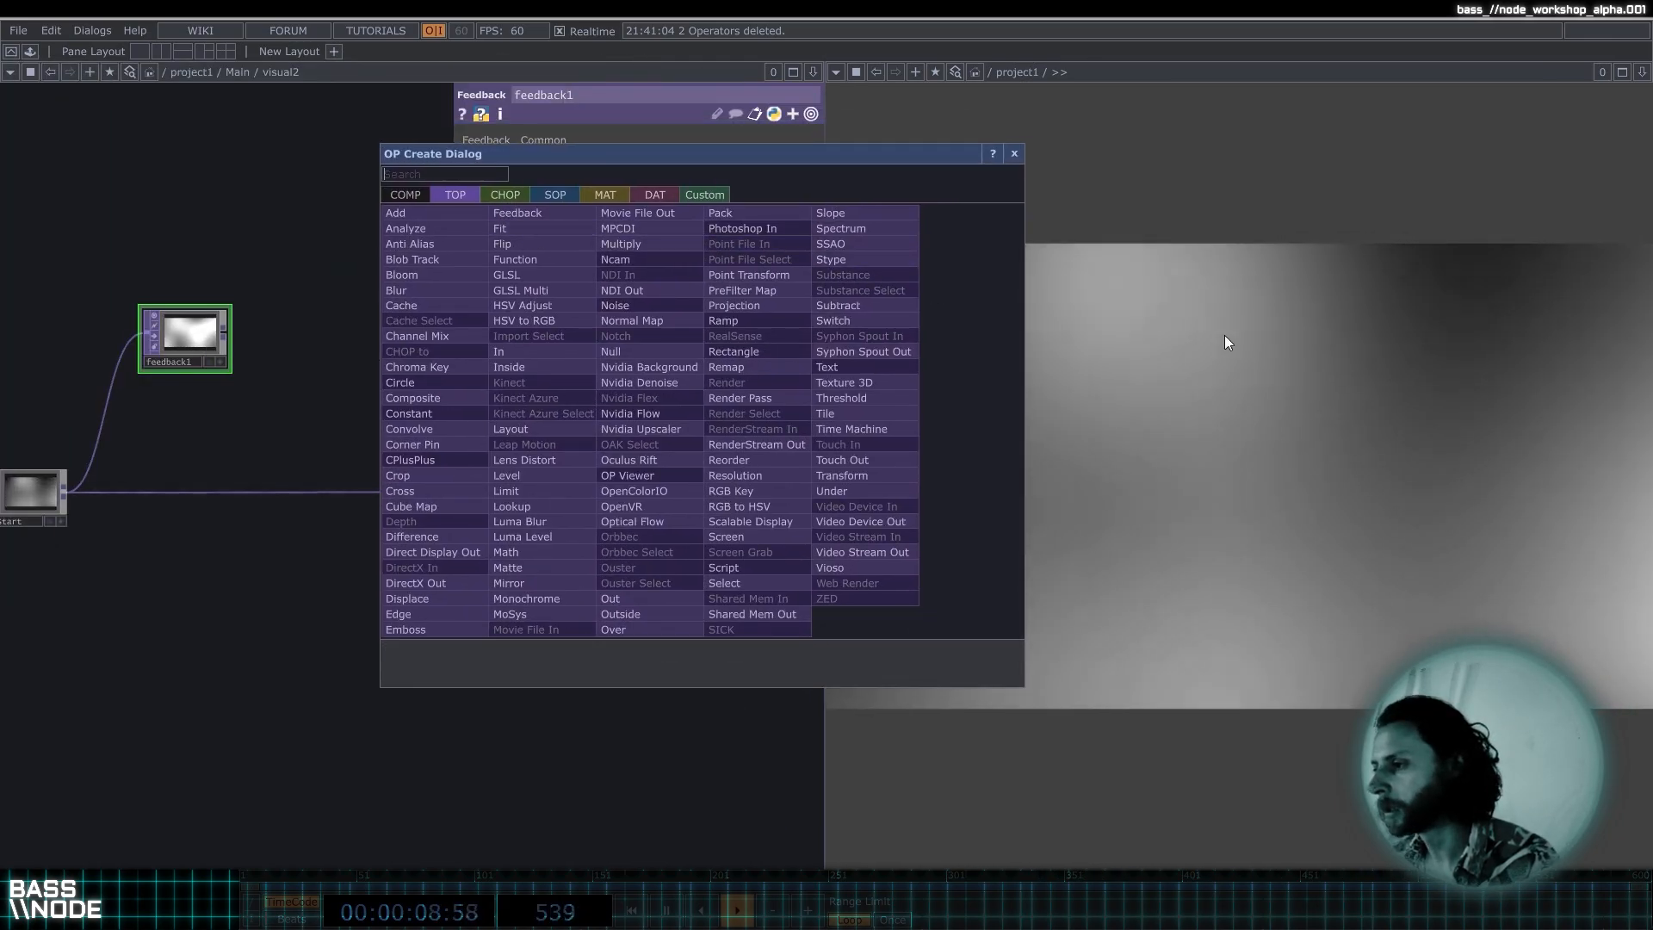
{"action": "mouse_move", "coordinate": [624, 156]}
{"action": "left_mouse_down"}
{"action": "mouse_move", "coordinate": [441, 155]}
{"action": "mouse_move", "coordinate": [601, 136]}
{"action": "mouse_move", "coordinate": [612, 155]}
{"action": "mouse_move", "coordinate": [606, 134]}
{"action": "left_mouse_up"}
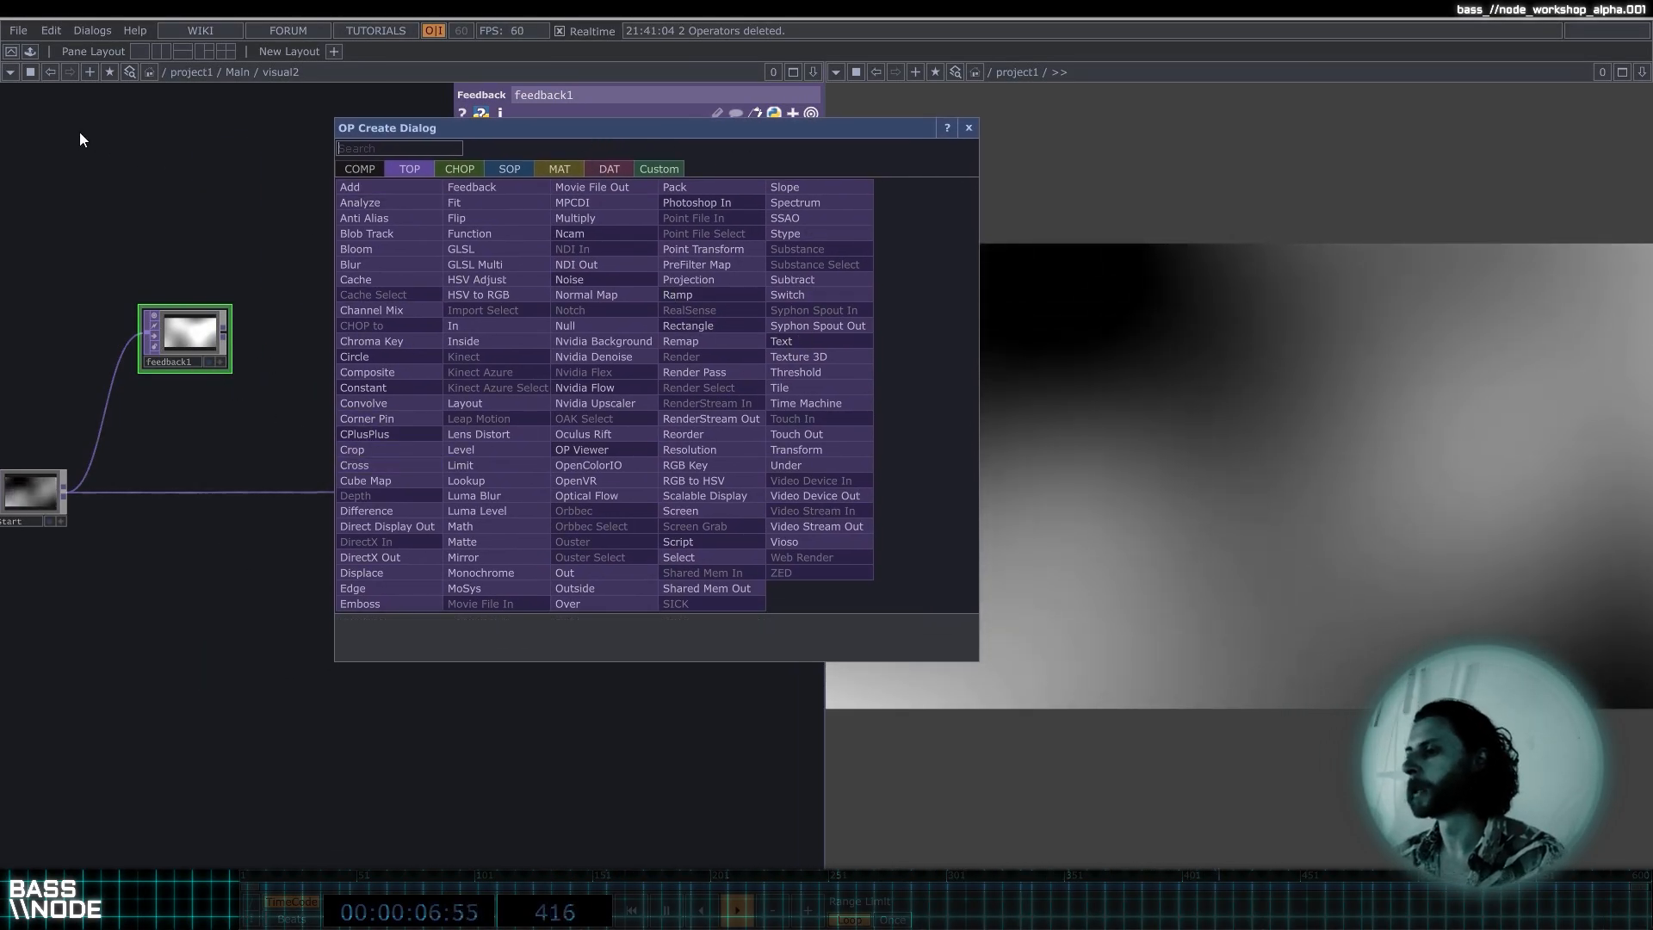
{"action": "left_click_drag", "start_coordinate": [572, 132], "coordinate": [429, 153]}
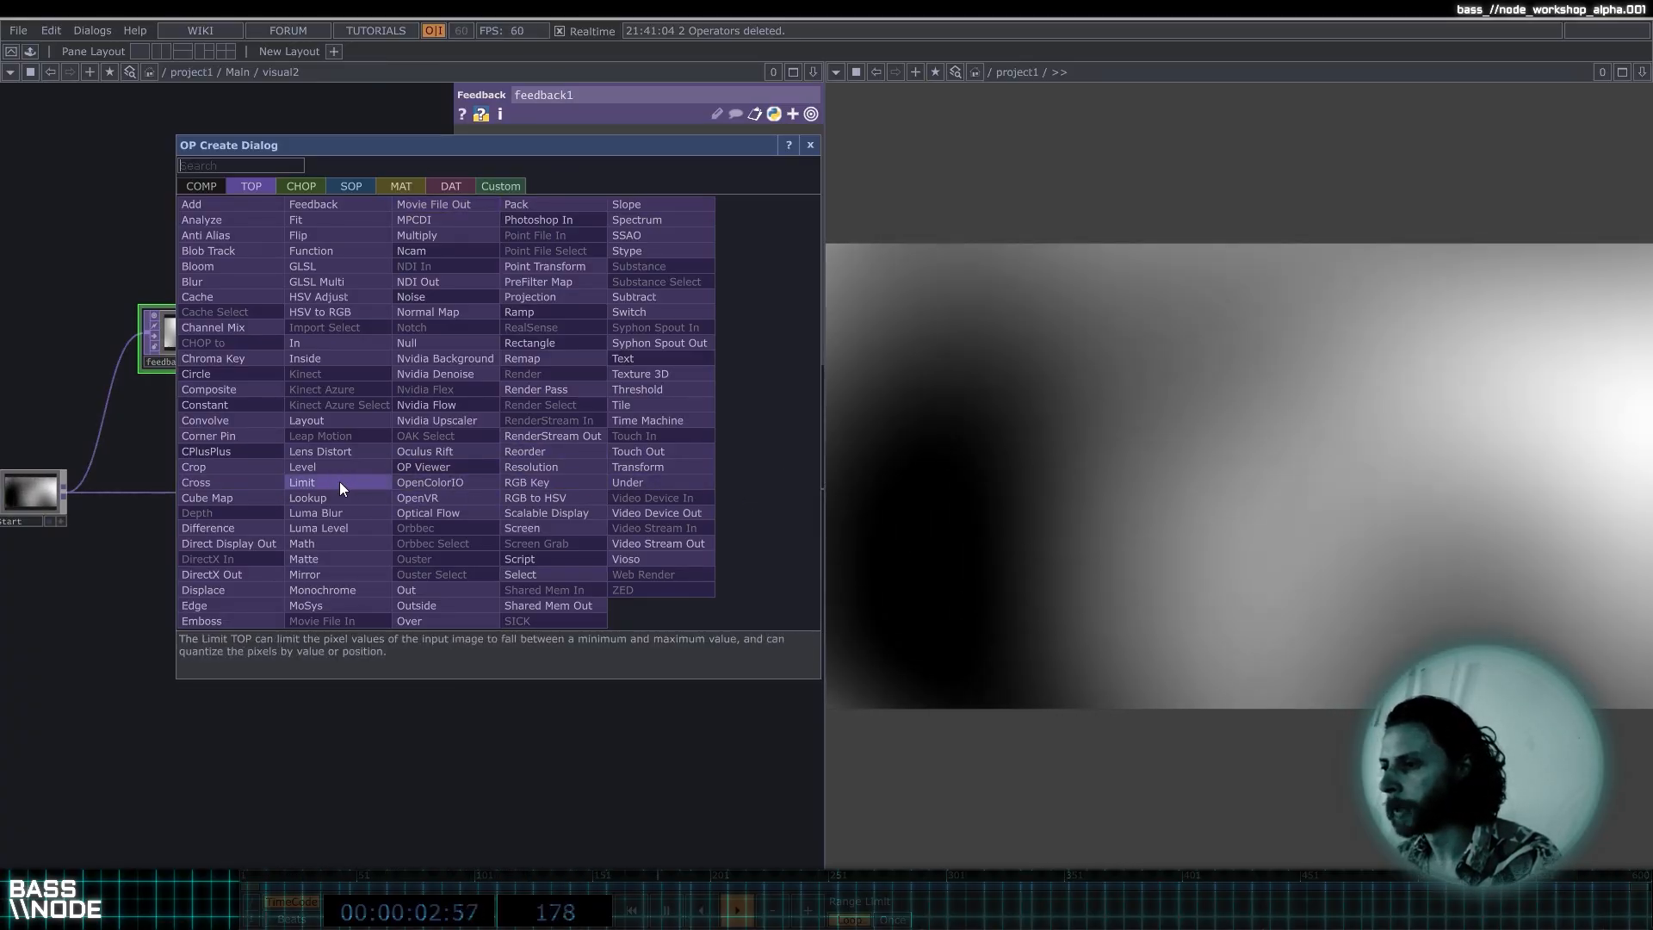
{"action": "left_click", "coordinate": [340, 483]}
{"action": "left_click_drag", "start_coordinate": [484, 147], "coordinate": [1045, 165]}
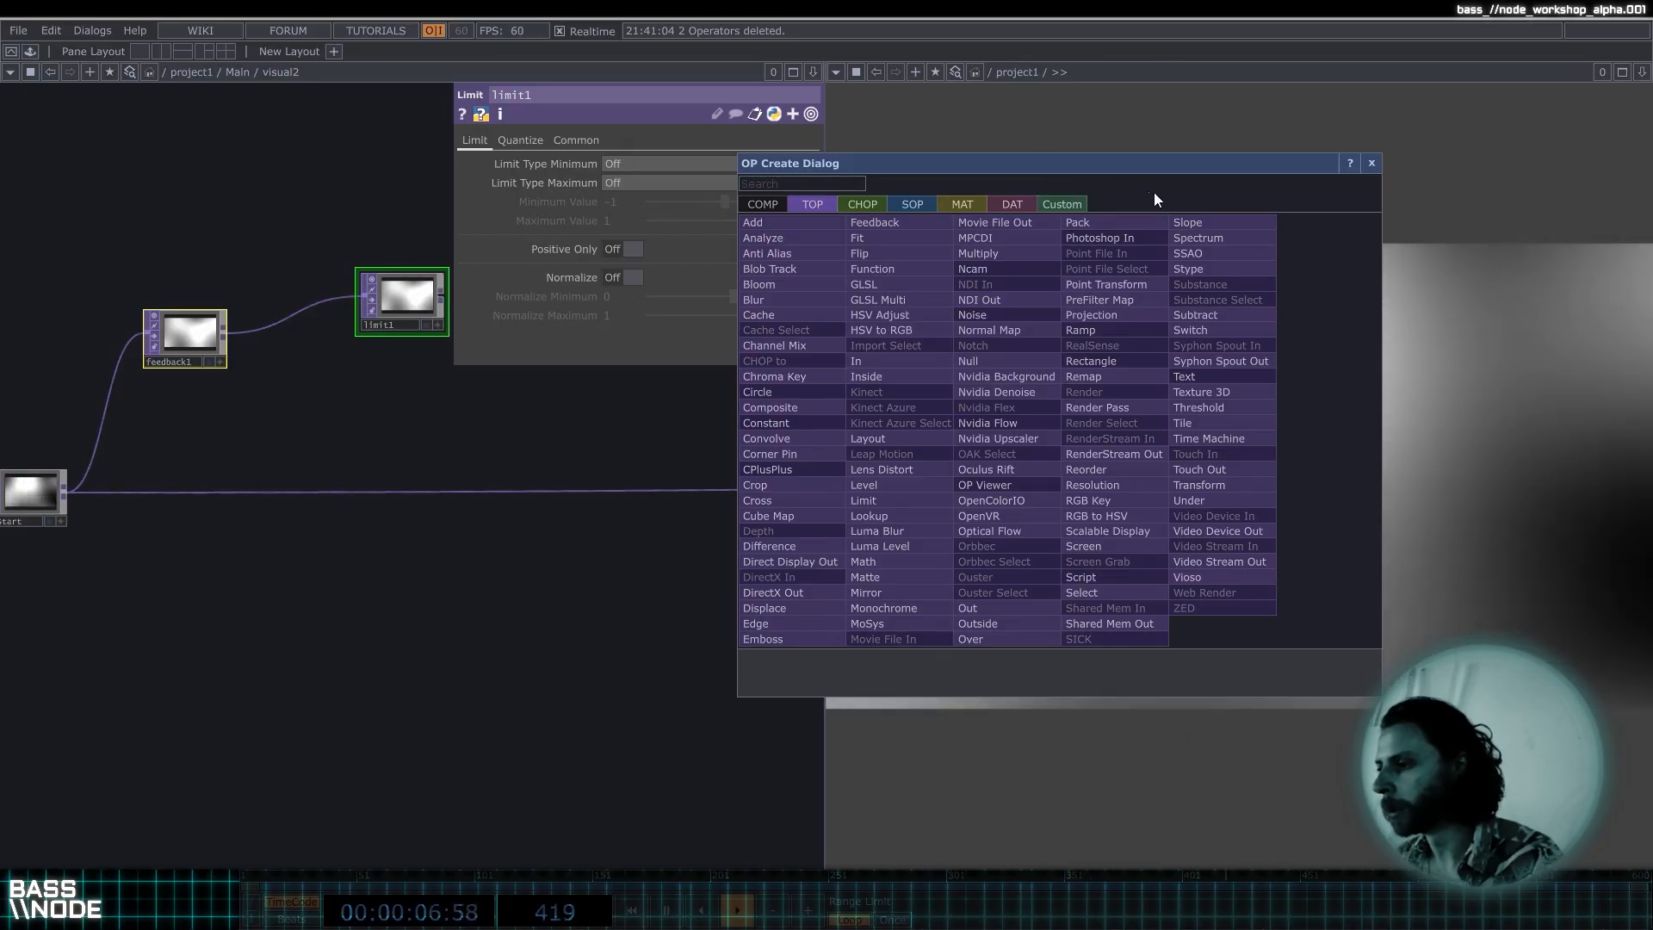
Append a Blur TOP and a Subtract TOP to the feedback chain after limit1.
{"action": "left_click", "coordinate": [803, 303]}
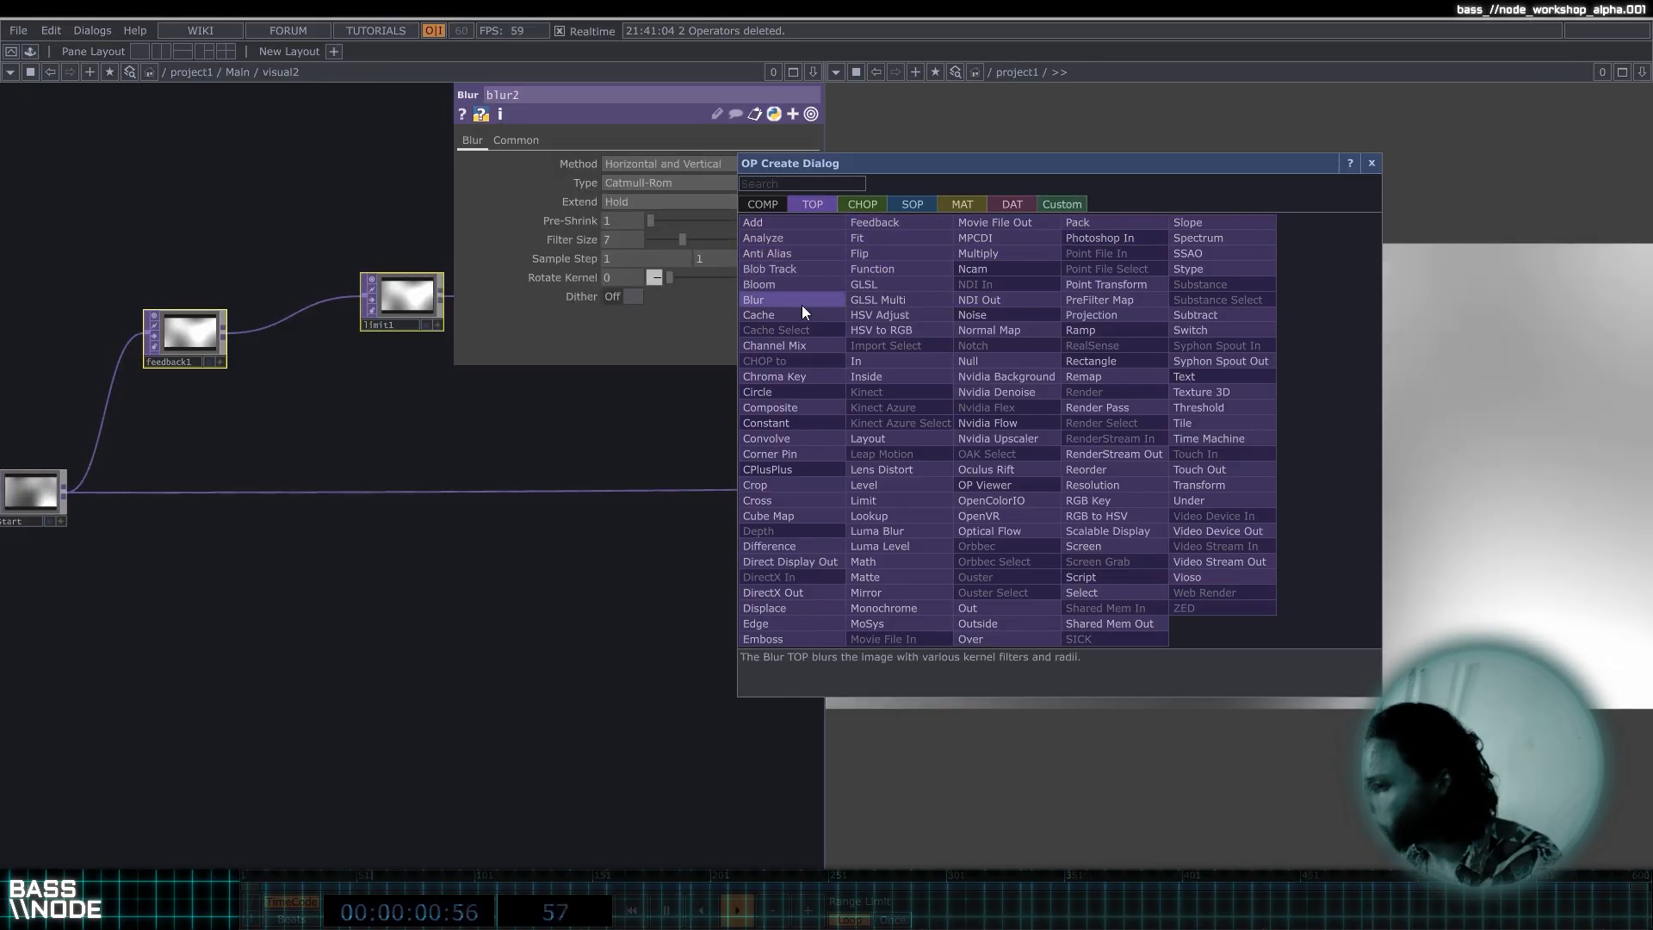
{"action": "left_click", "coordinate": [825, 299]}
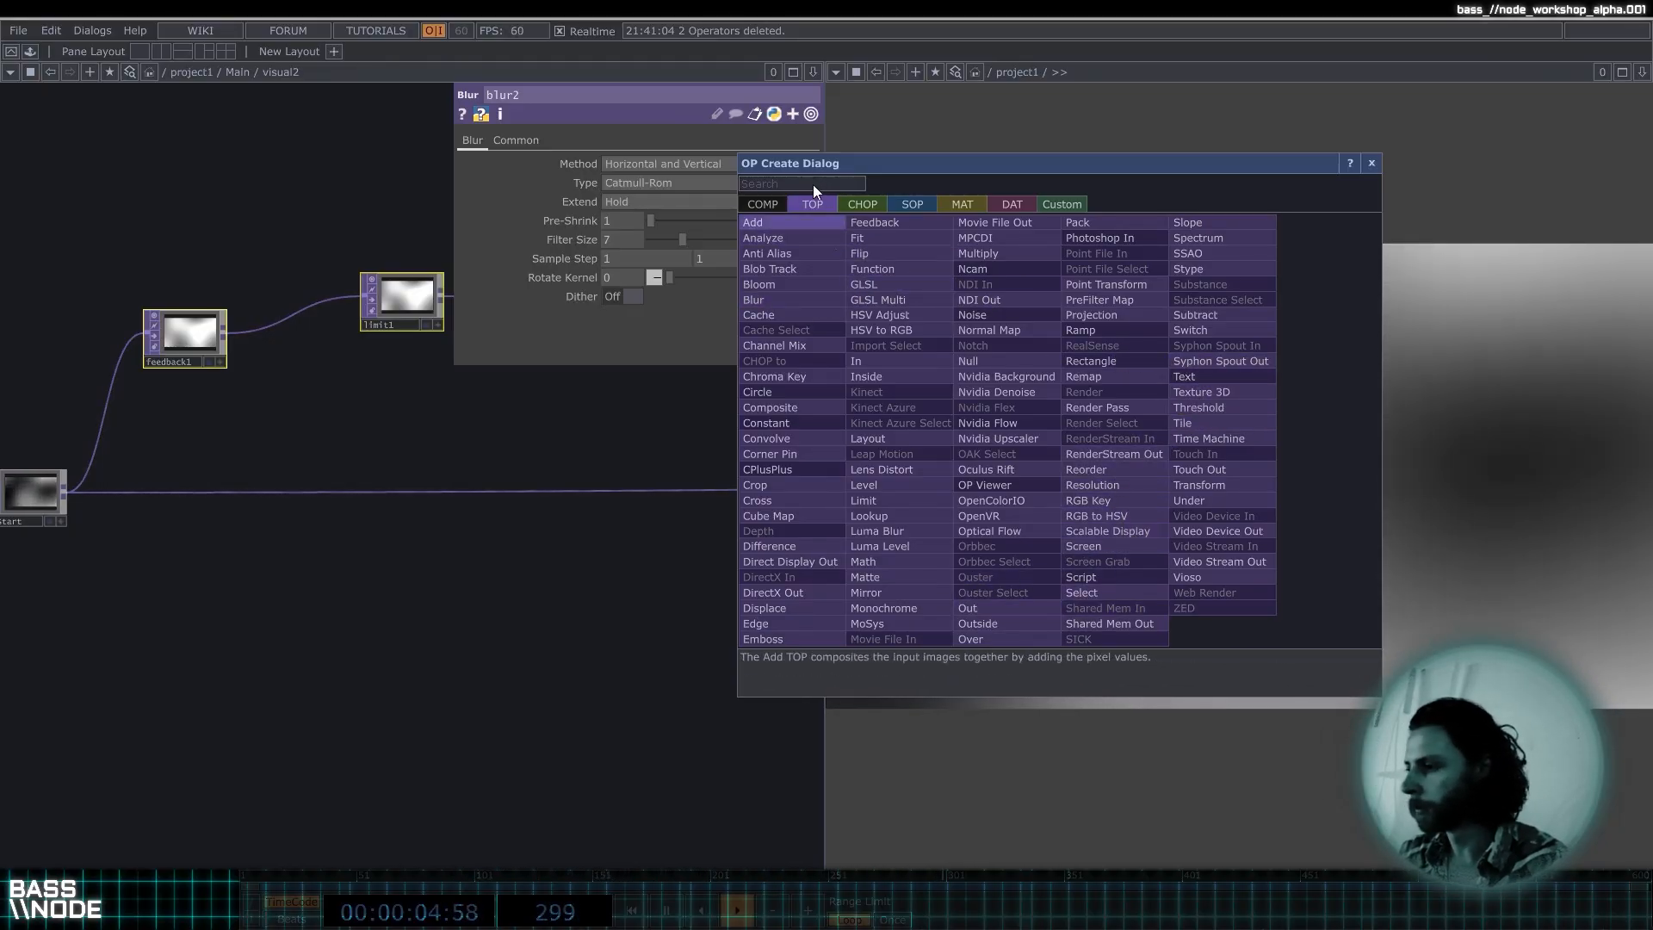
{"action": "type", "text": "subtract"}
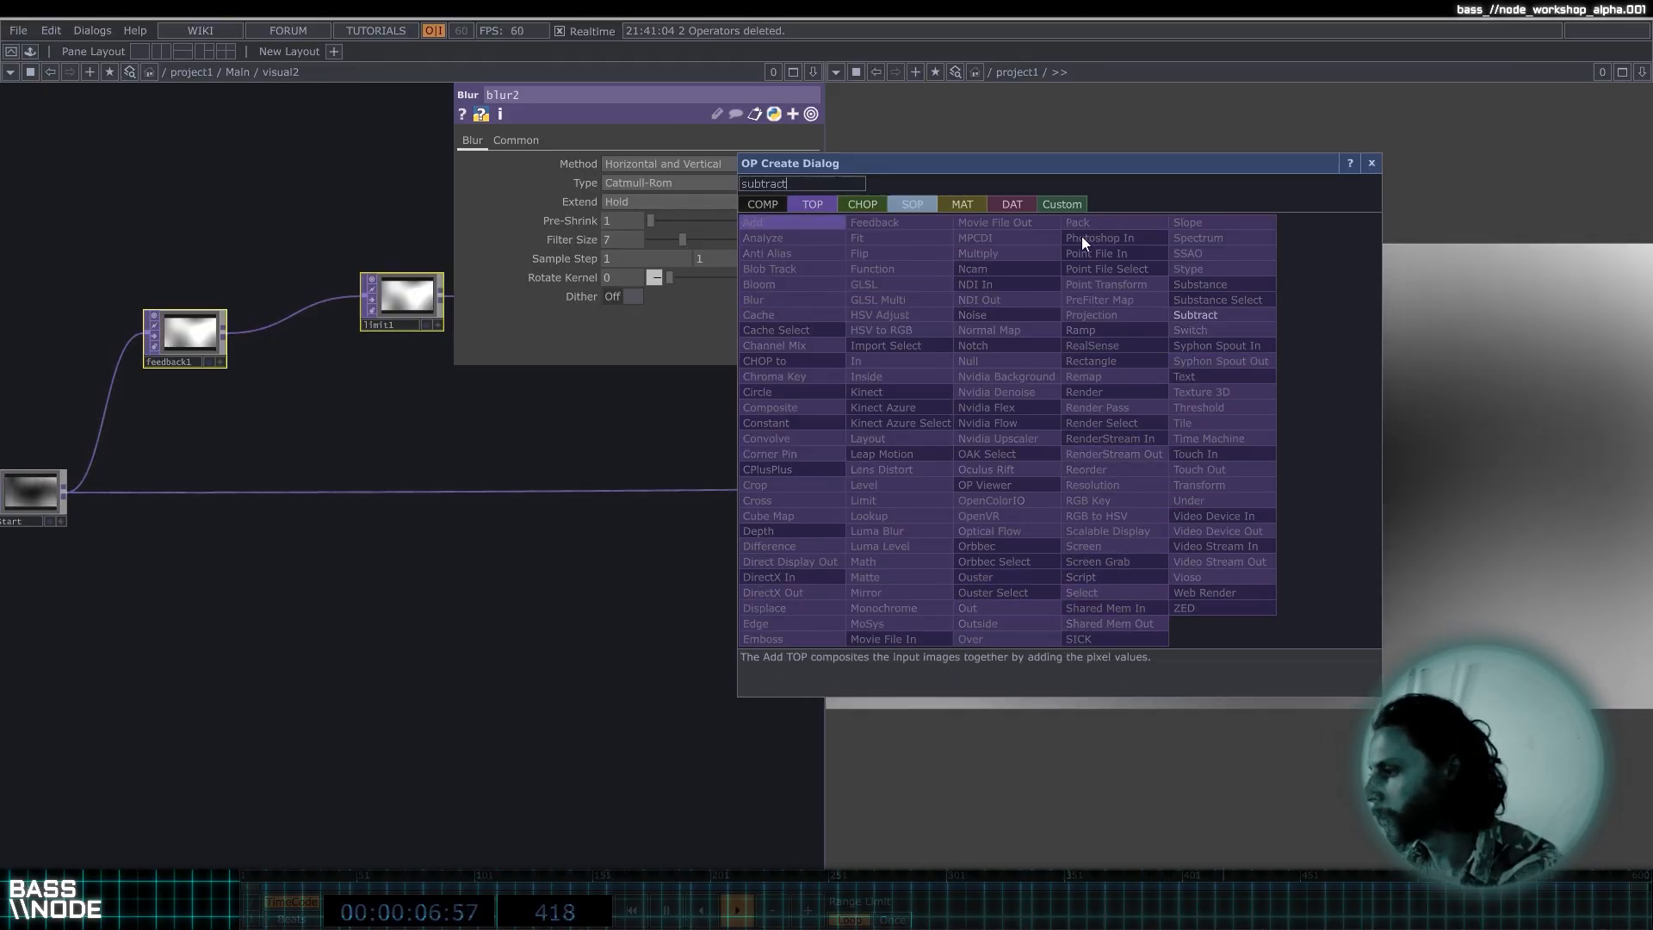
{"action": "left_click", "coordinate": [1209, 315]}
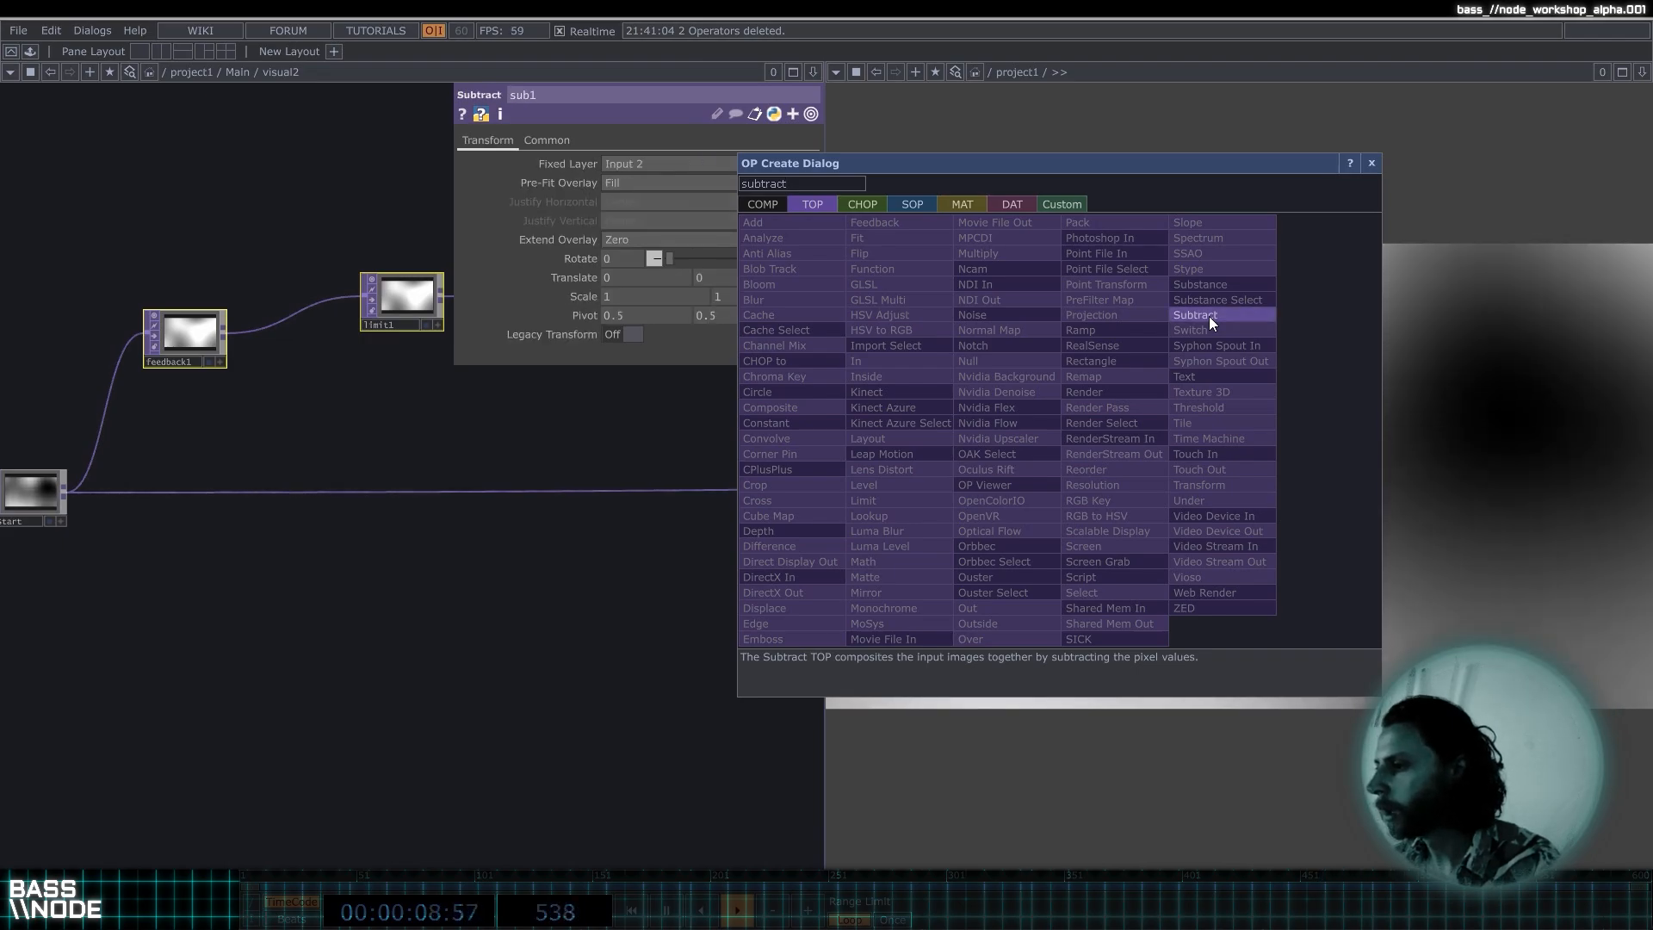
Append a Math TOP after sub1 at the end of the feedback chain.
{"action": "double_click", "coordinate": [834, 186]}
{"action": "type", "text": "math"}
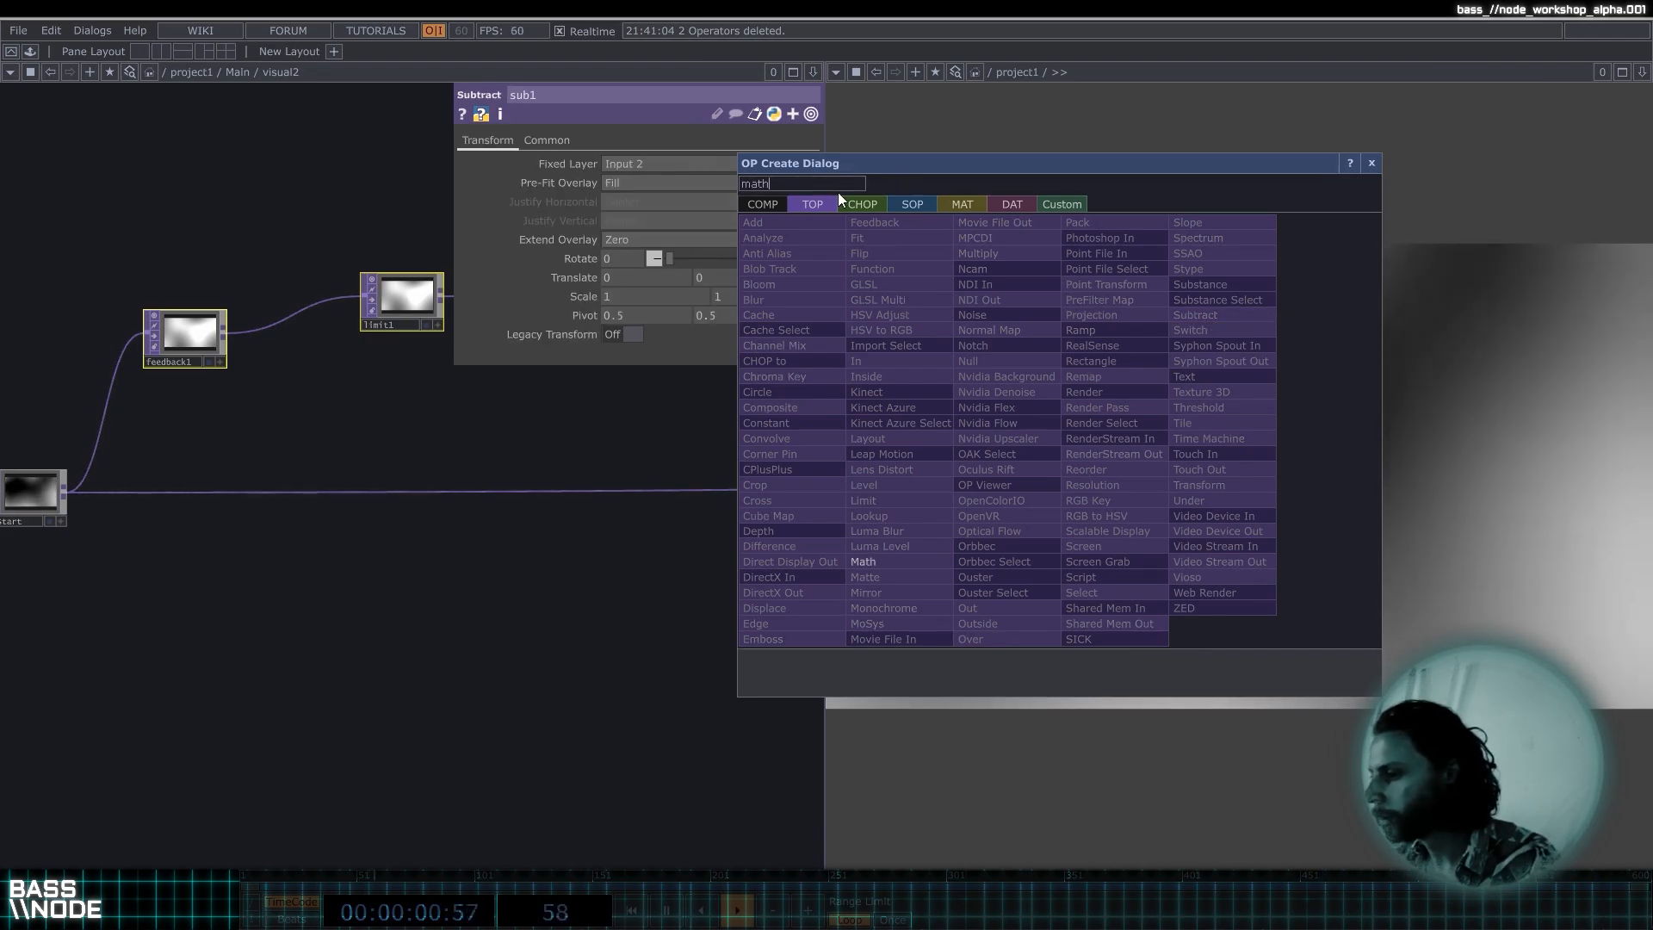
{"action": "left_click", "coordinate": [913, 560]}
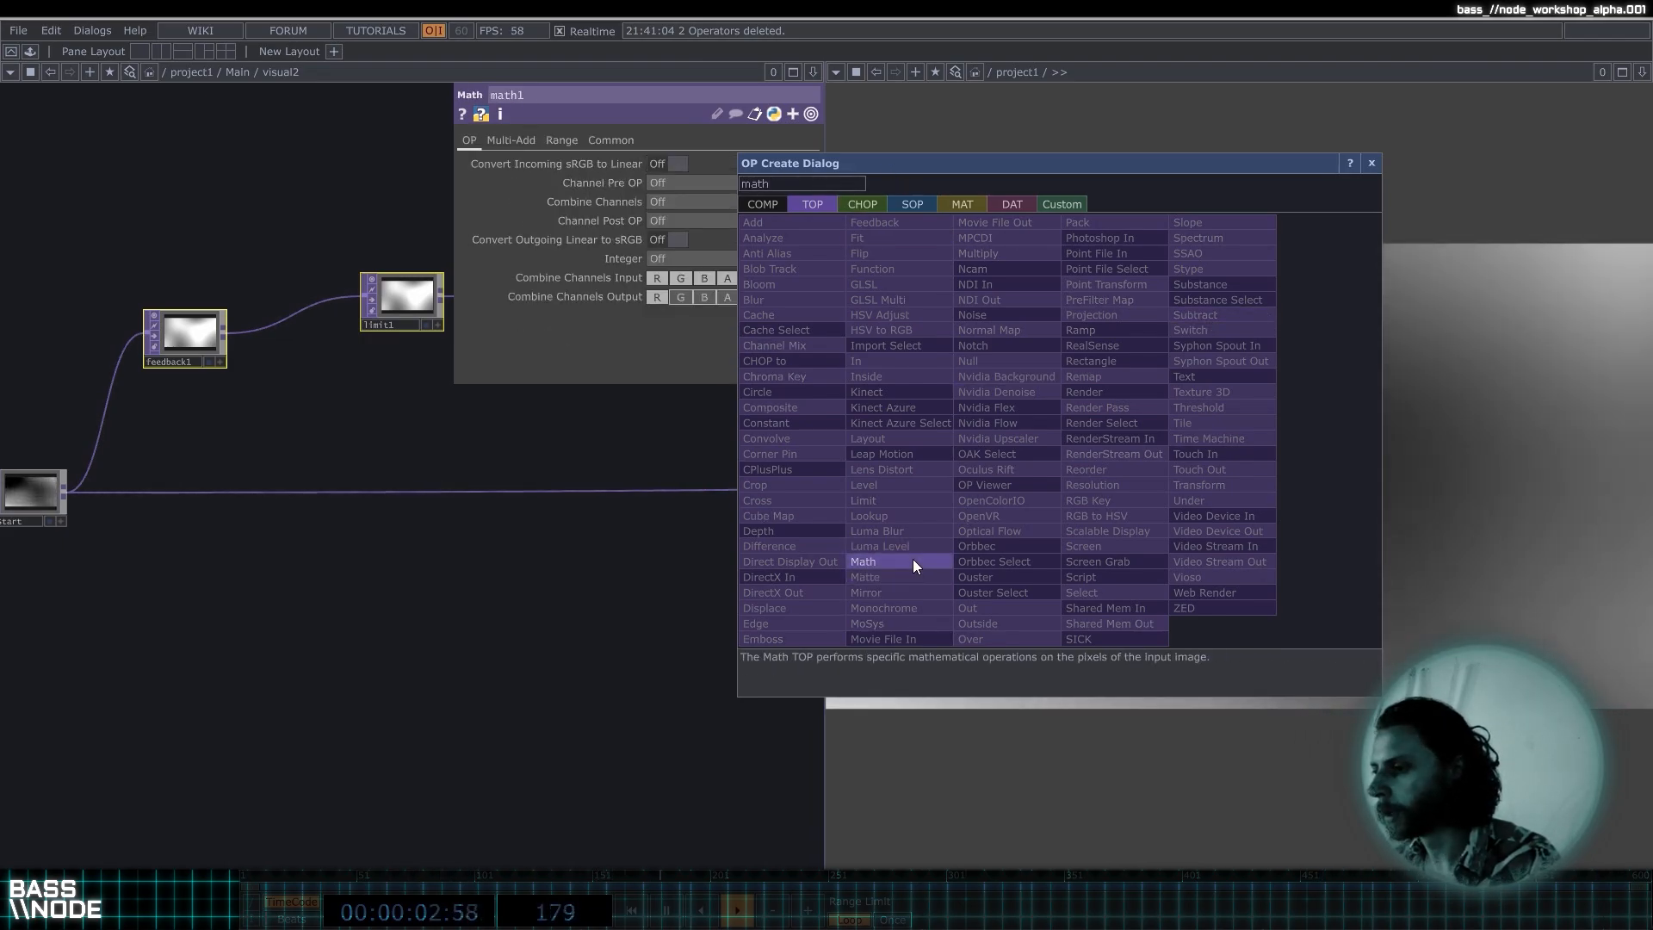
{"action": "key", "text": "Escape"}
{"action": "key", "text": "Escape"}
{"action": "left_click_drag", "start_coordinate": [550, 556], "coordinate": [391, 643]}
{"action": "scroll", "coordinate": [487, 647], "scroll_direction": "down", "scroll_amount": 3}
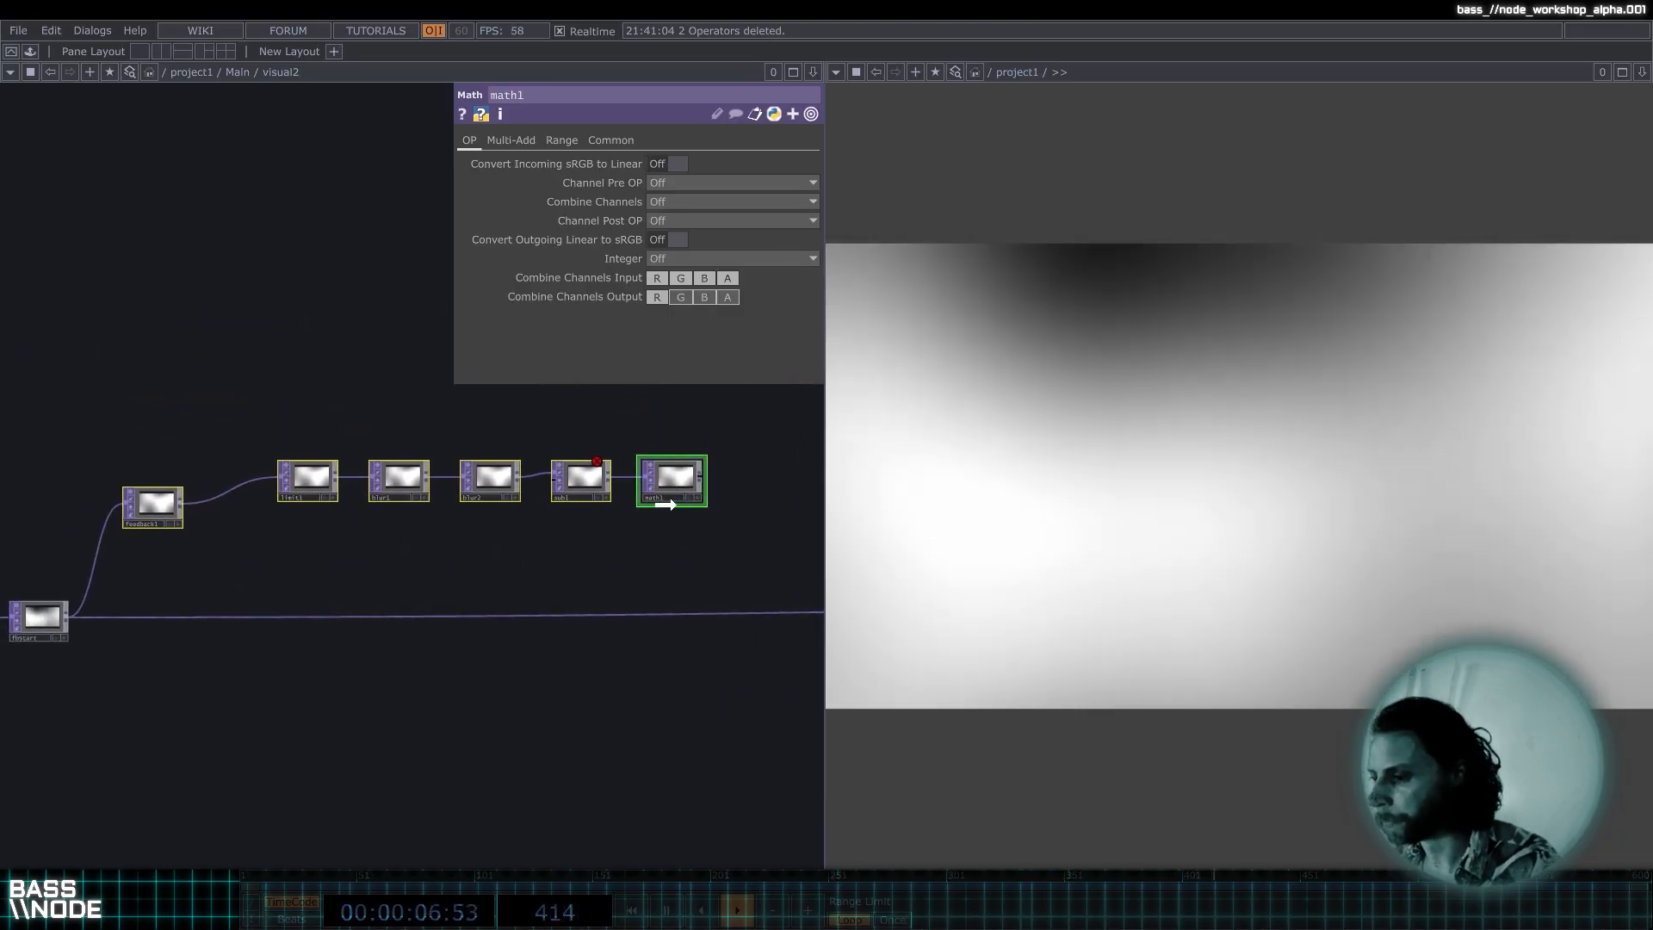
{"action": "left_click_drag", "start_coordinate": [662, 489], "coordinate": [666, 535]}
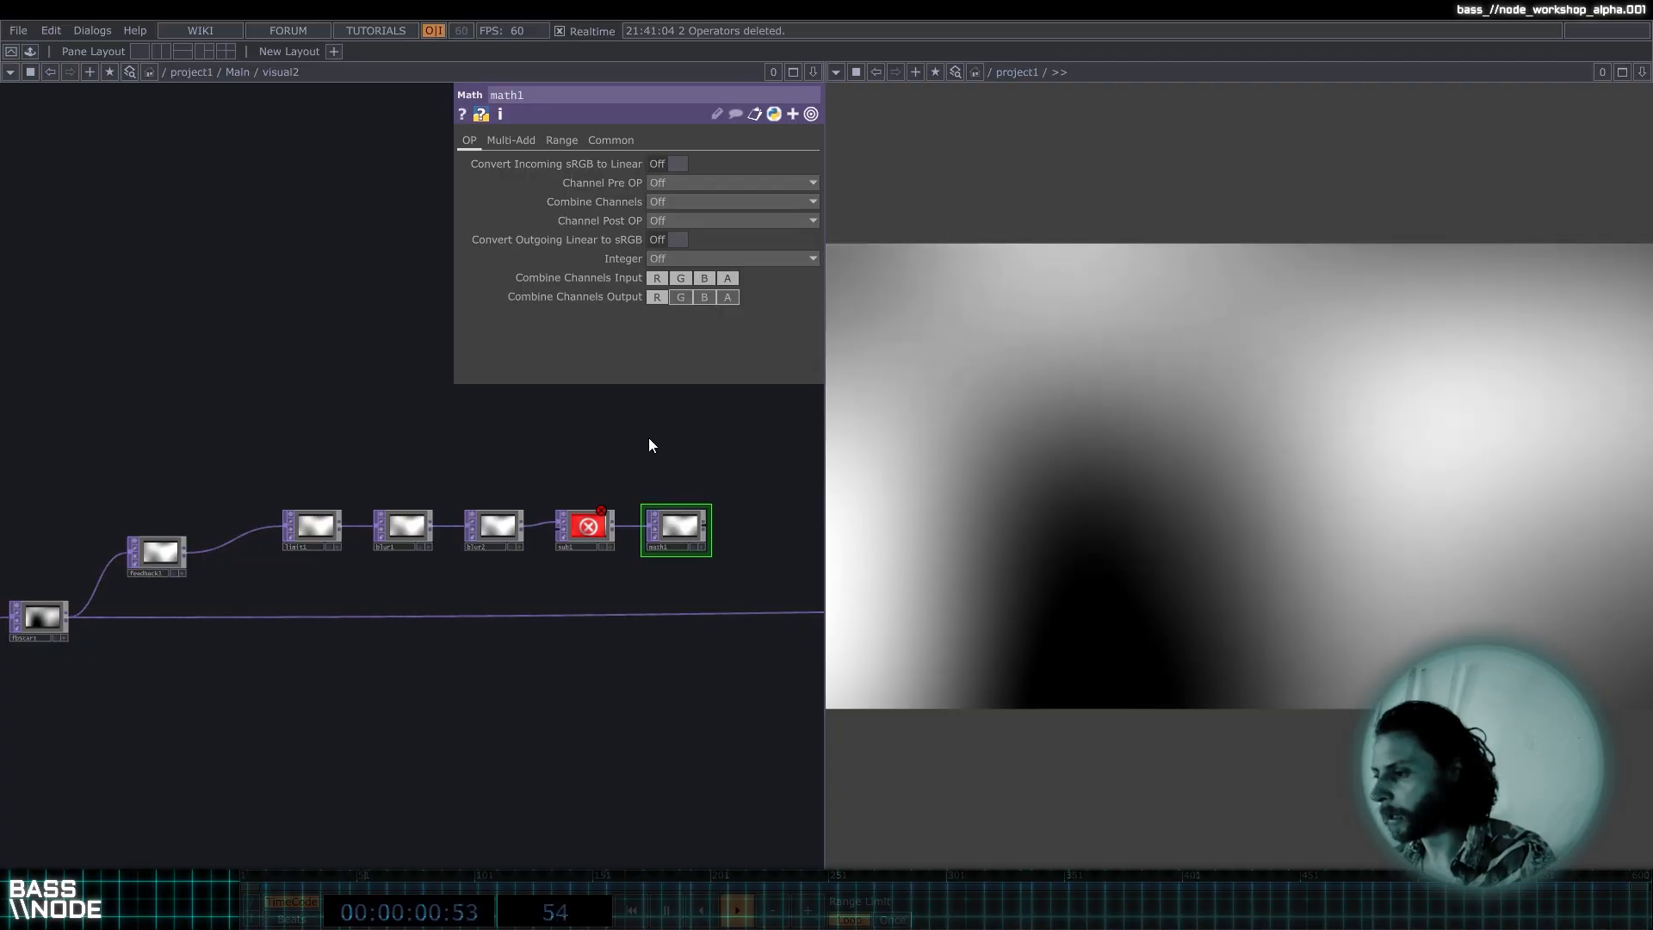
Add a Null TOP after math1 and rename it fbEnd.
{"action": "key", "text": "ctrl+alt+n"}
{"action": "left_click", "coordinate": [777, 569]}
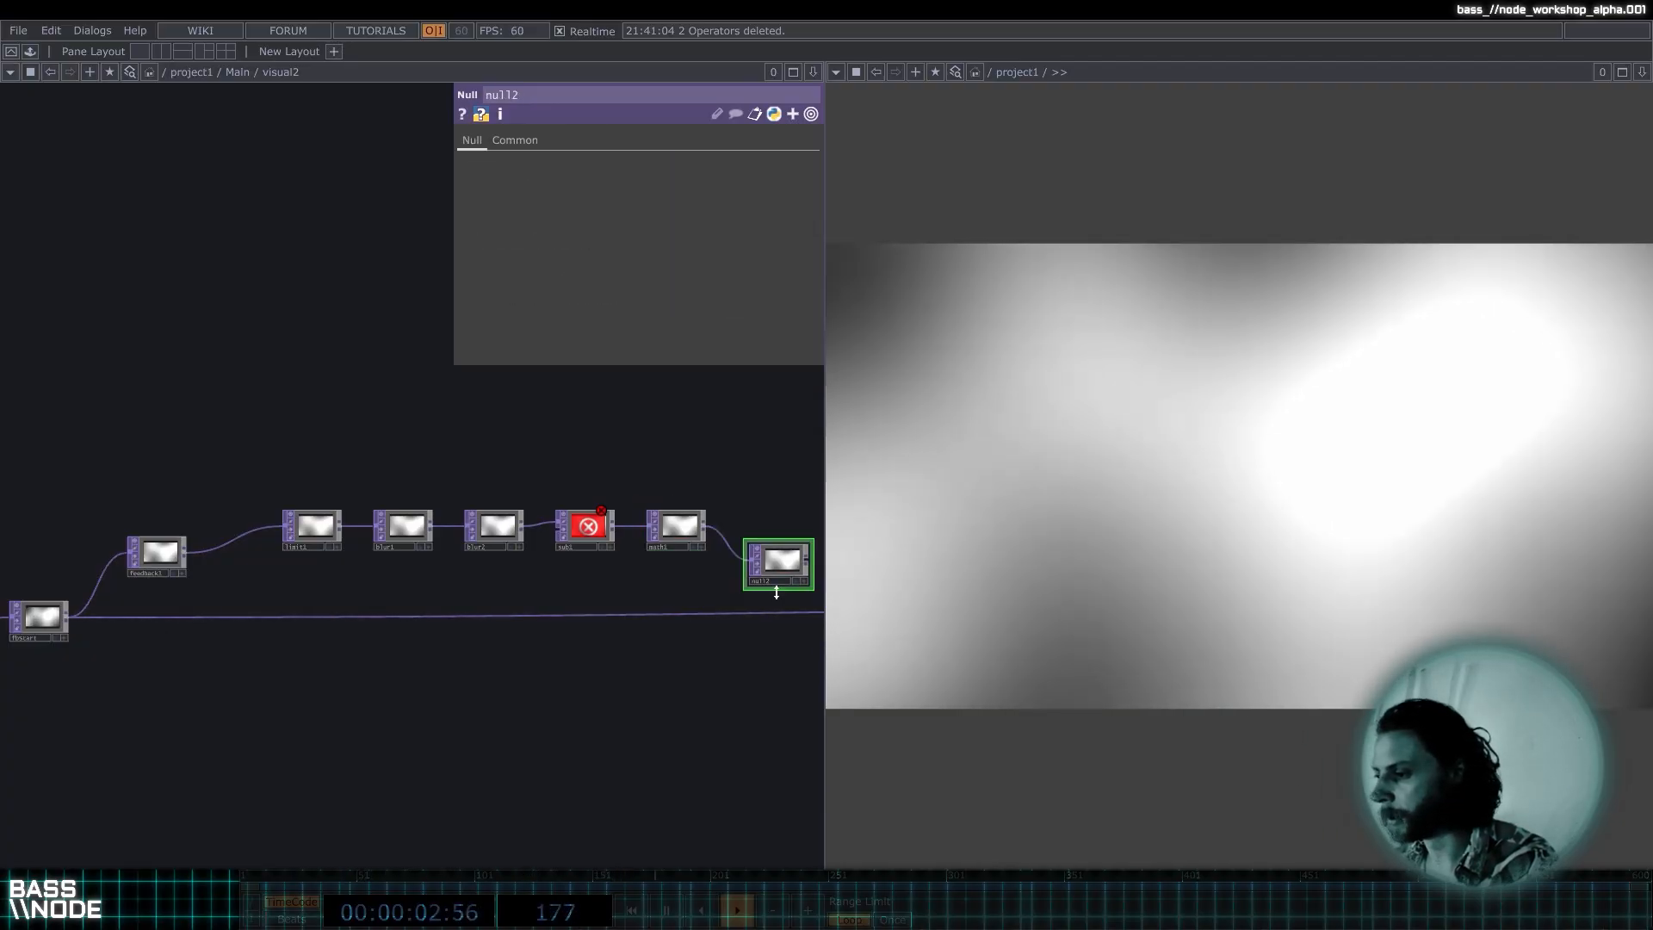
{"action": "left_click", "coordinate": [777, 582]}
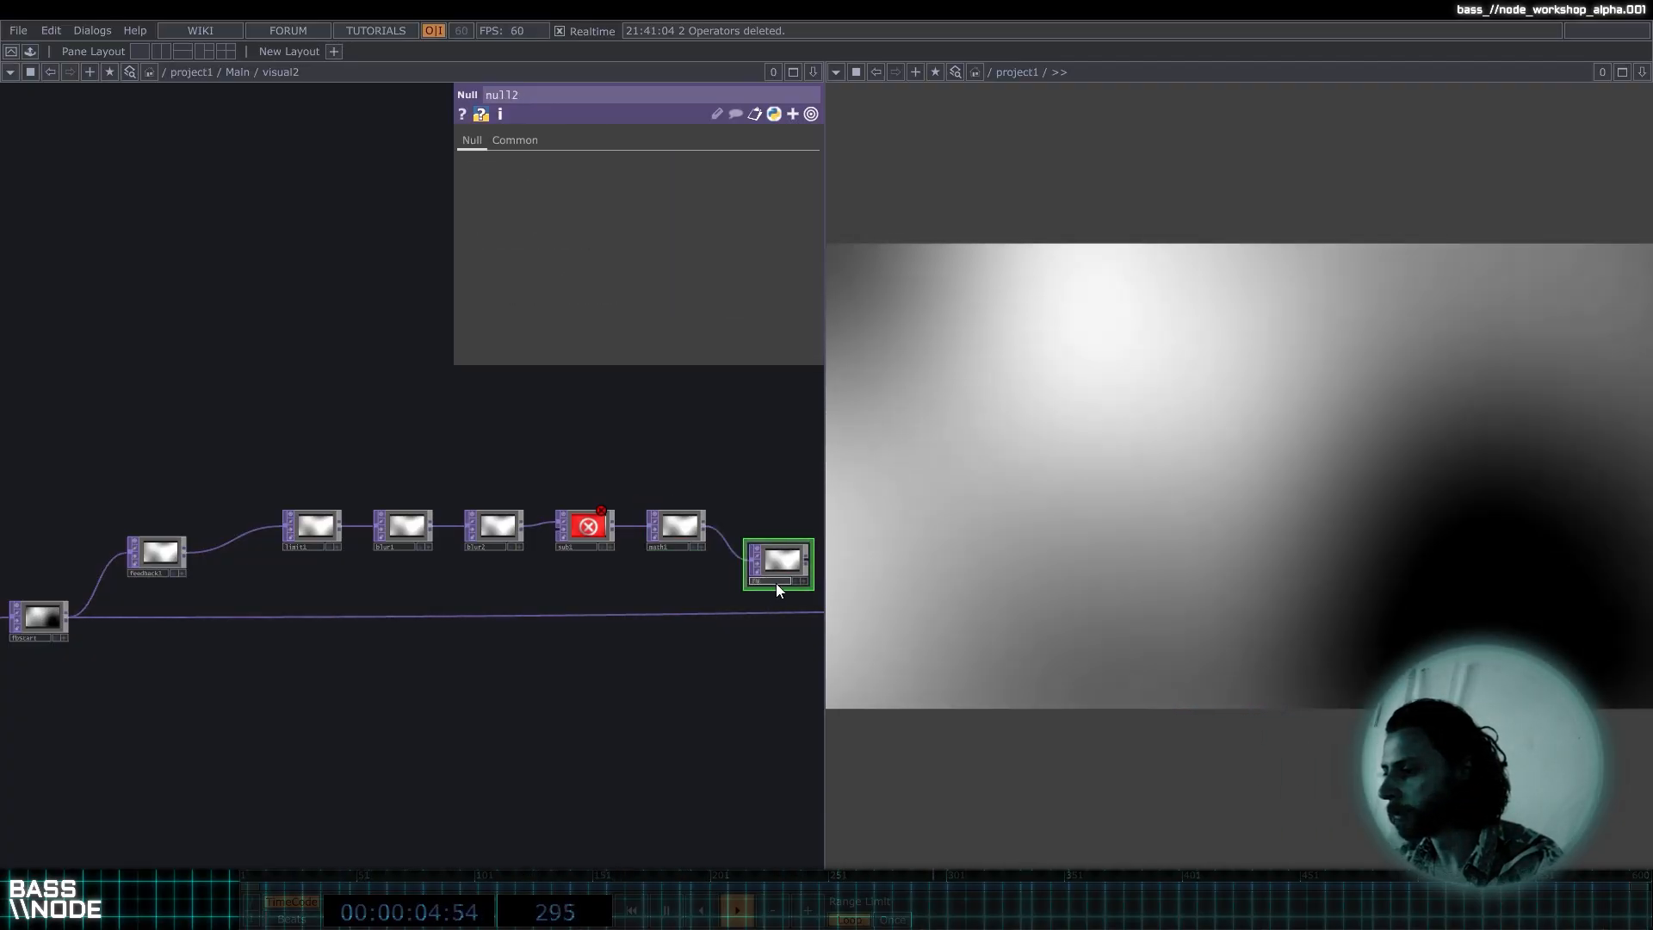
{"action": "type", "text": "fbend"}
{"action": "key", "text": "Return"}
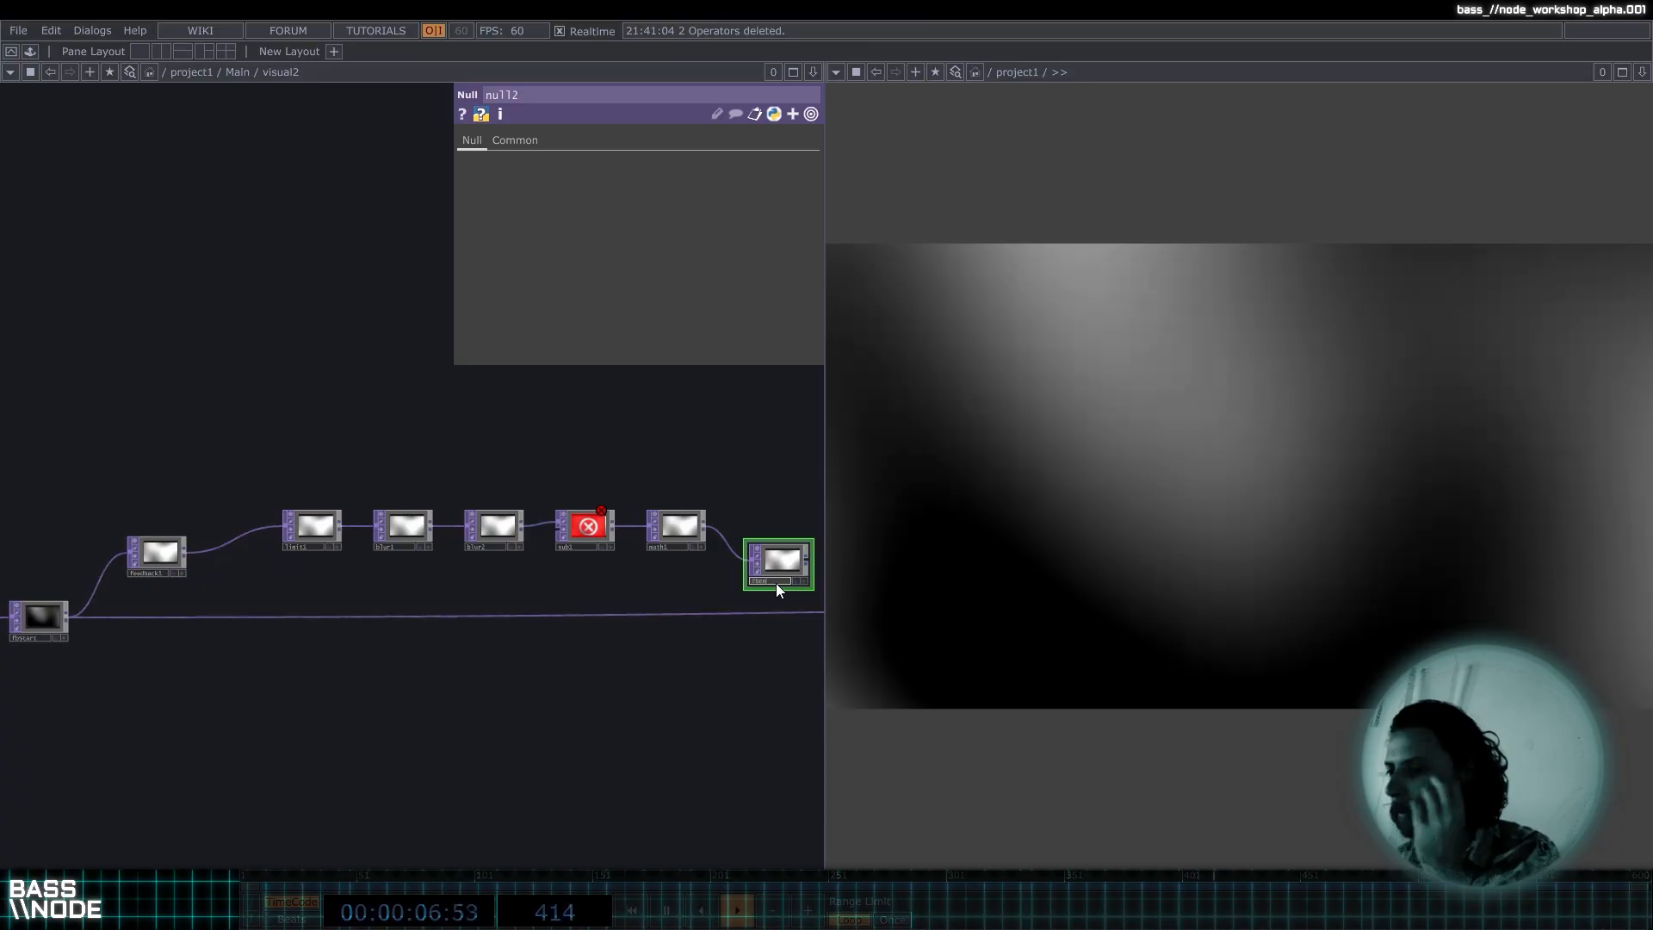
Set fbEnd as feedback1's Target TOP and place feedback1 between the main wire and the chain.
{"action": "left_click_drag", "start_coordinate": [159, 543], "coordinate": [201, 517]}
{"action": "left_click_drag", "start_coordinate": [316, 431], "coordinate": [307, 378]}
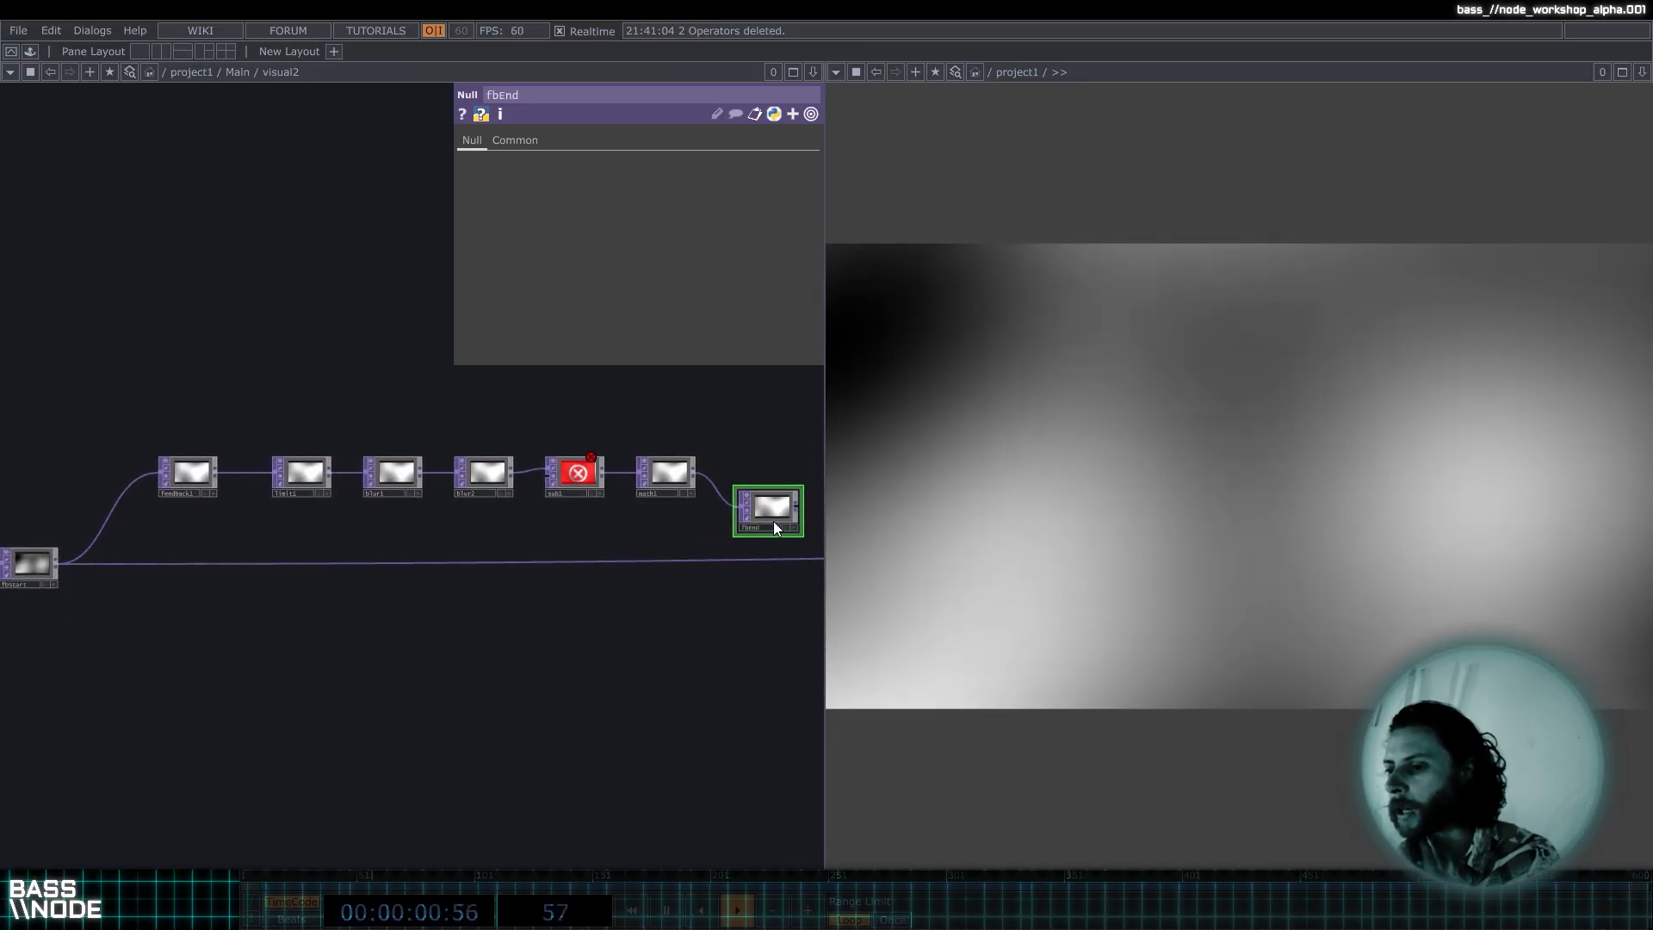
{"action": "left_click_drag", "start_coordinate": [792, 510], "coordinate": [185, 472]}
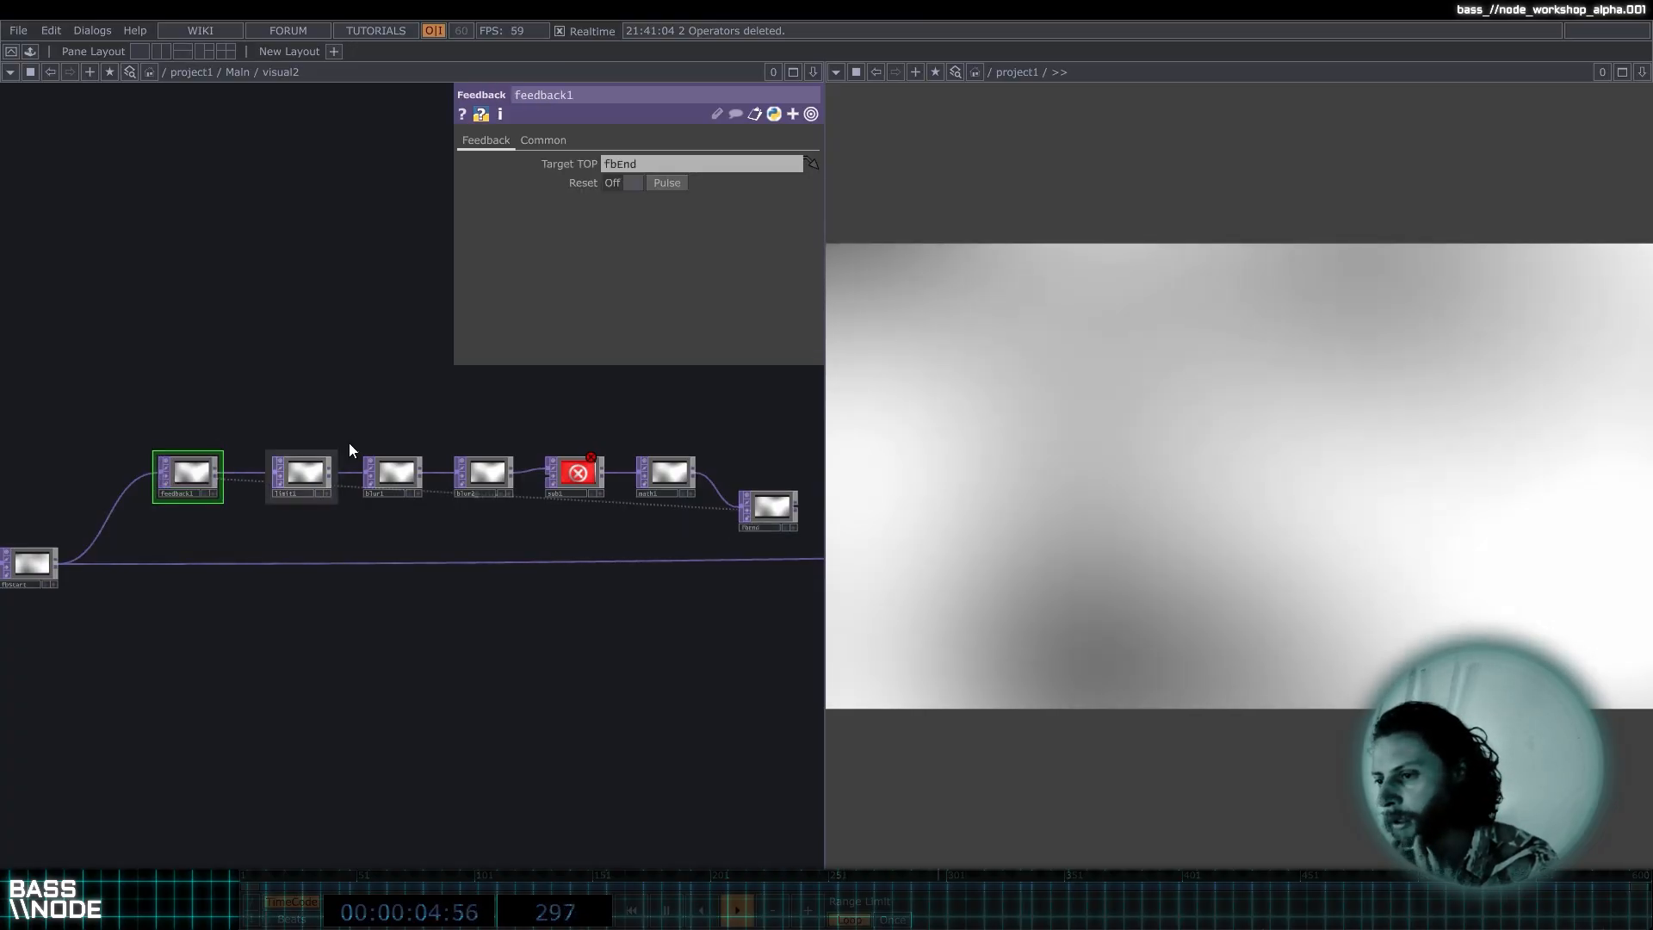
{"action": "left_click_drag", "start_coordinate": [188, 475], "coordinate": [188, 521]}
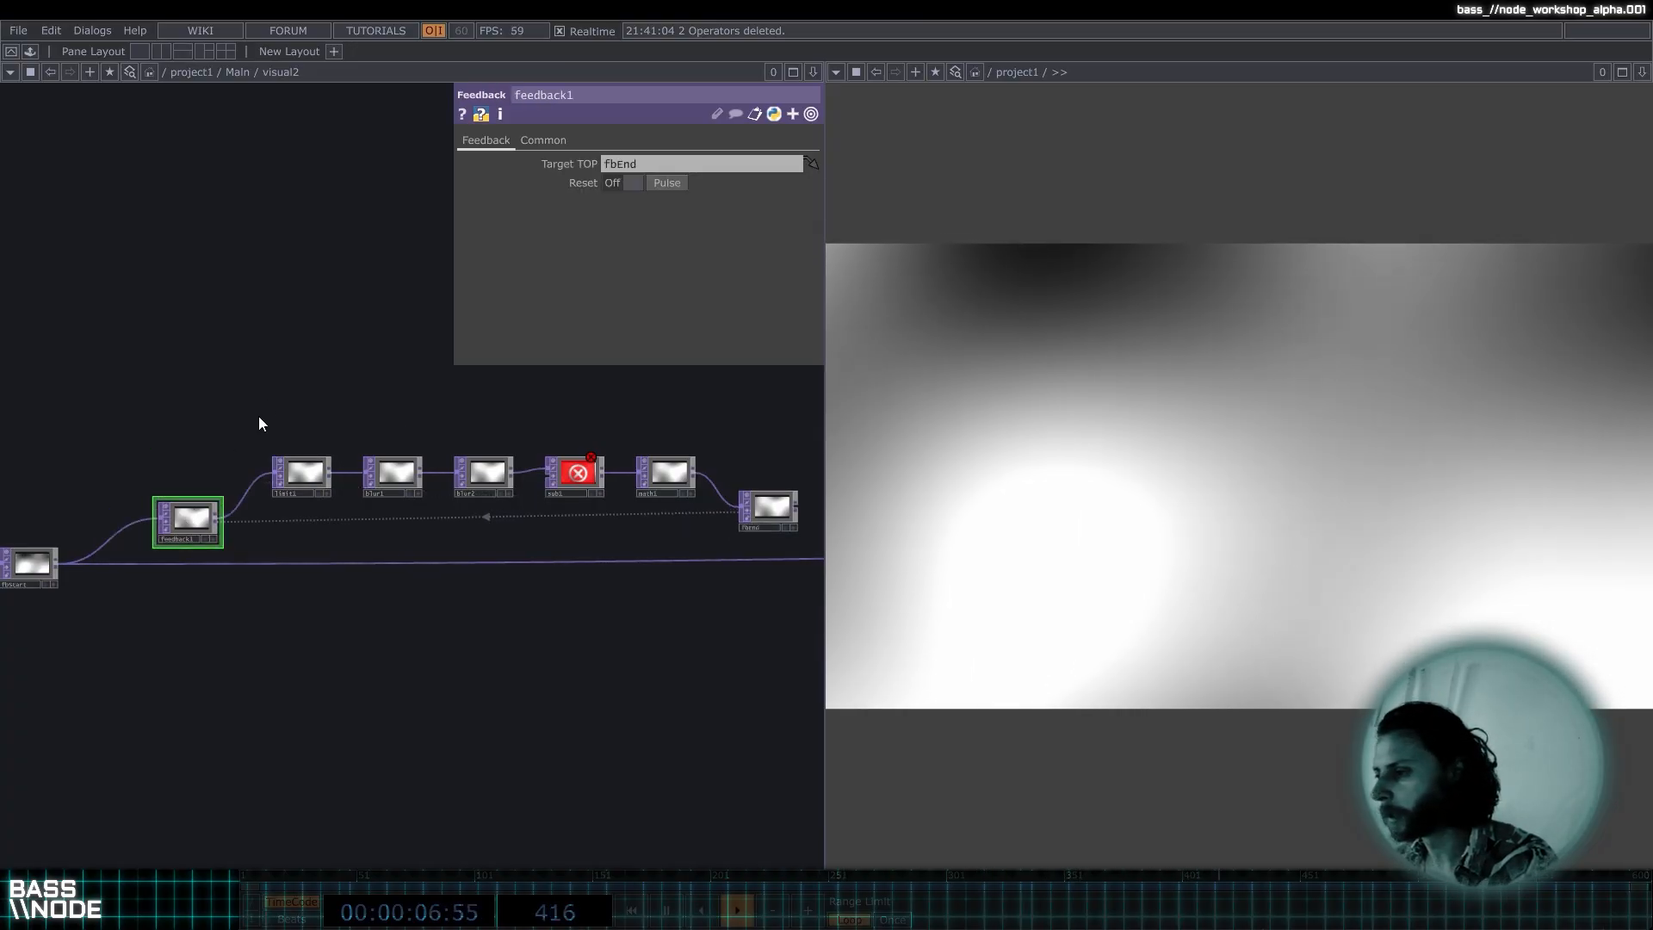
{"action": "left_click_drag", "start_coordinate": [376, 341], "coordinate": [321, 309]}
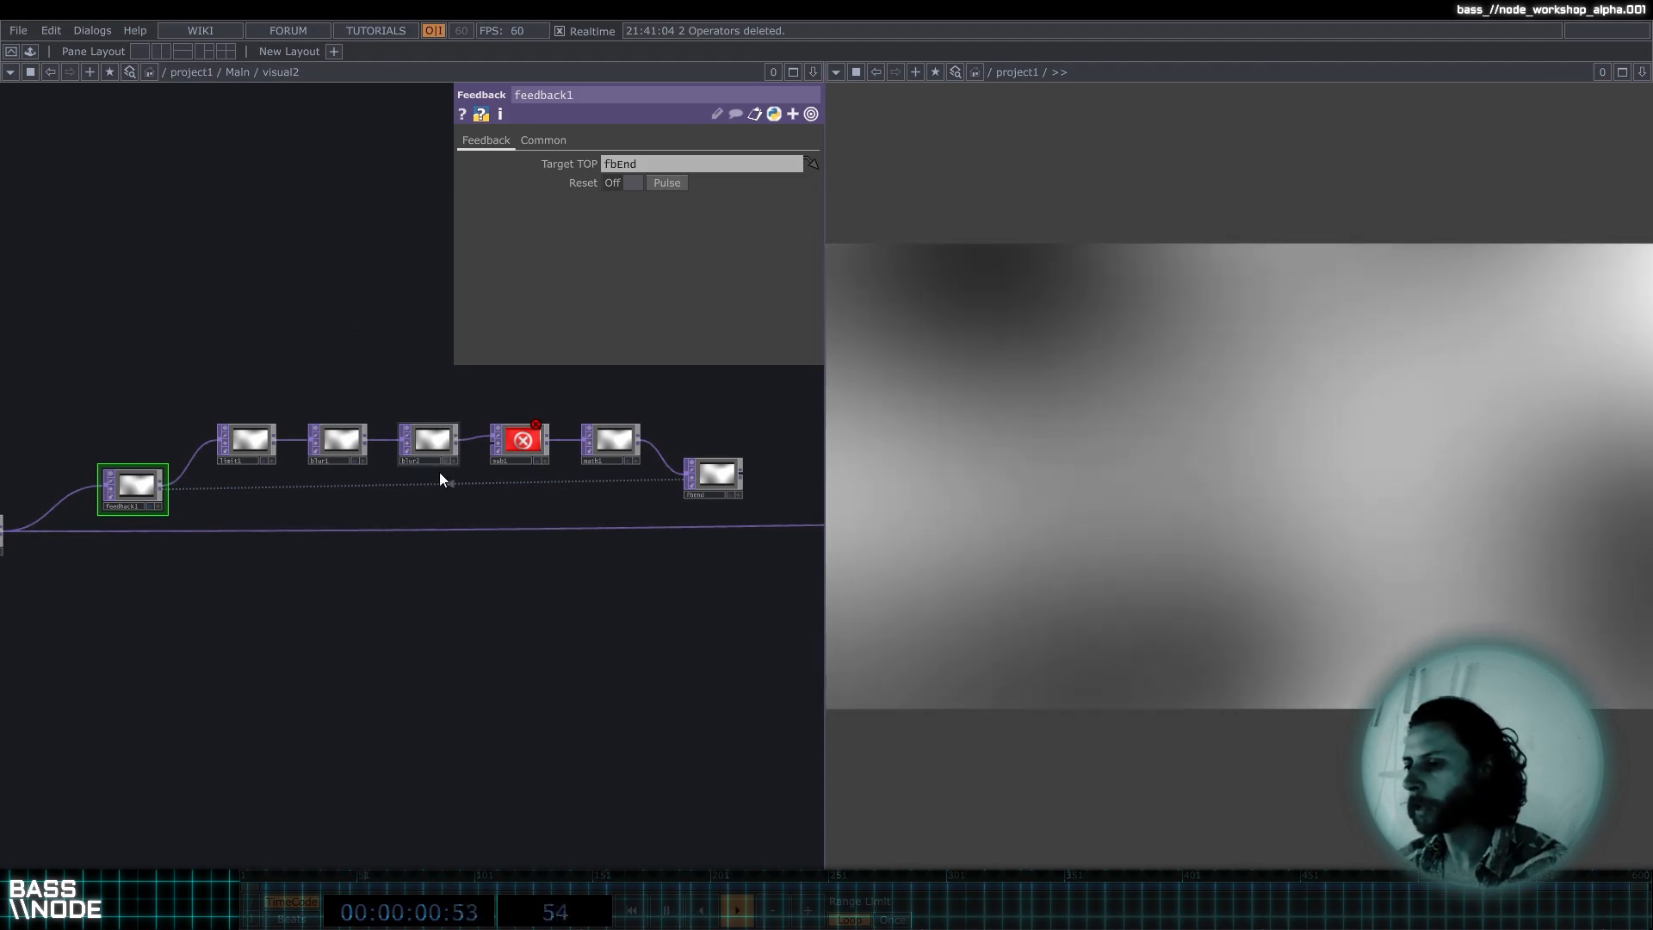
{"action": "left_click_drag", "start_coordinate": [167, 379], "coordinate": [190, 395]}
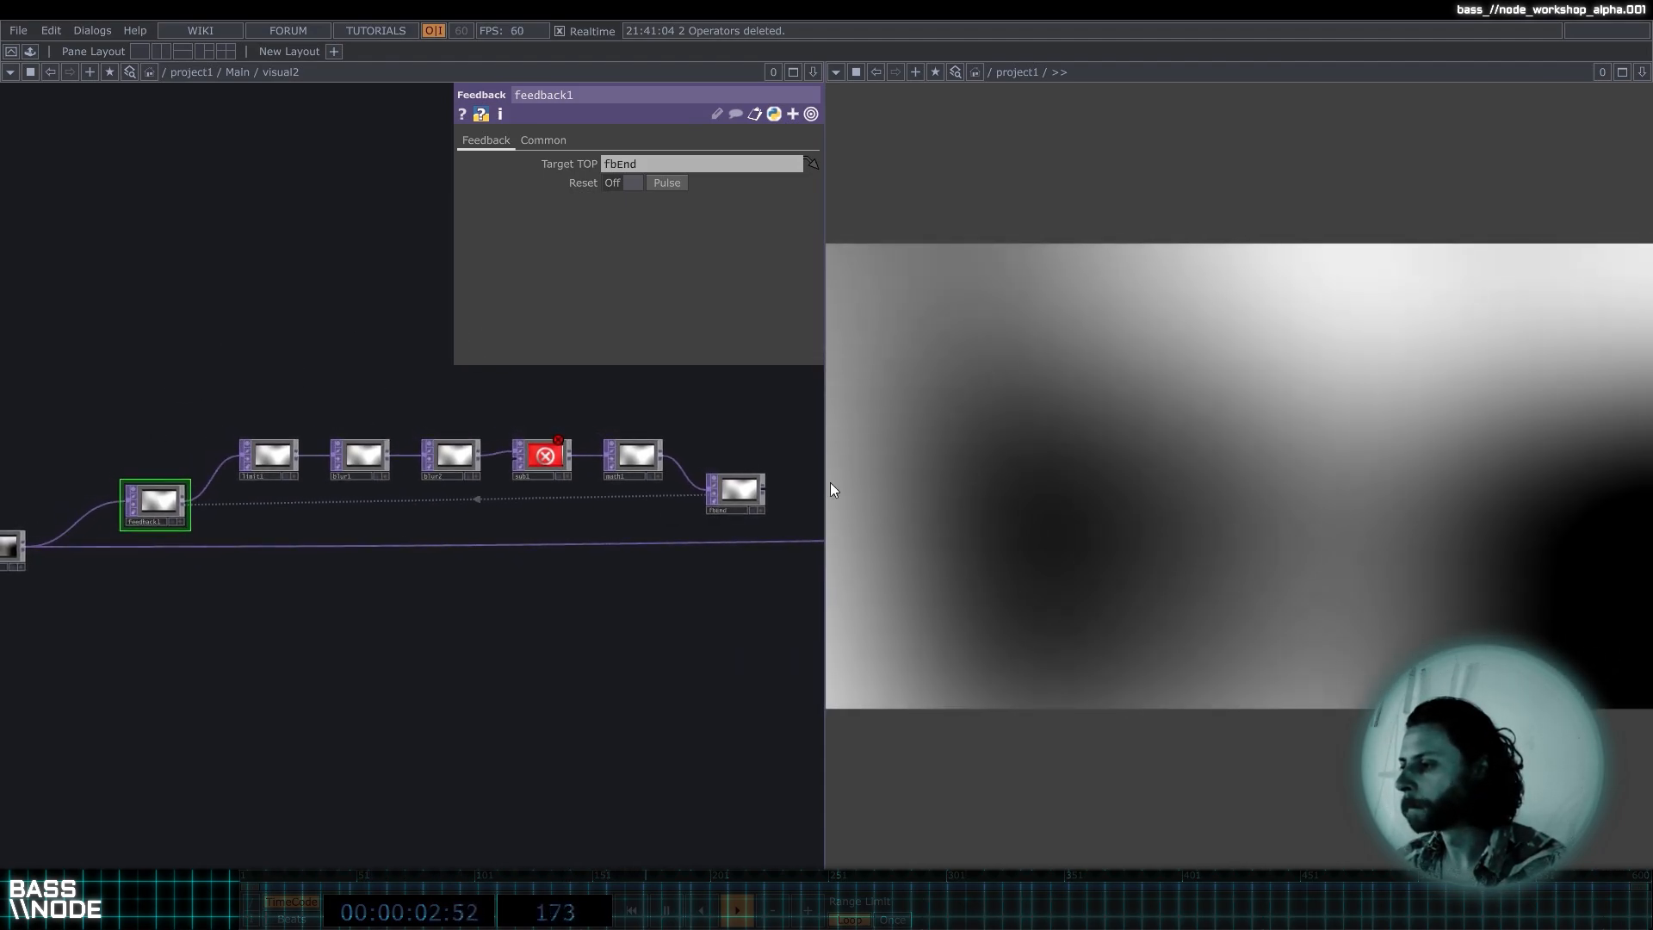
Widen the network editor pane to about three quarters of the window, with the whole feedback loop in view.
{"action": "left_click_drag", "start_coordinate": [824, 487], "coordinate": [946, 487]}
{"action": "scroll", "coordinate": [641, 559], "scroll_direction": "up", "scroll_amount": 3}
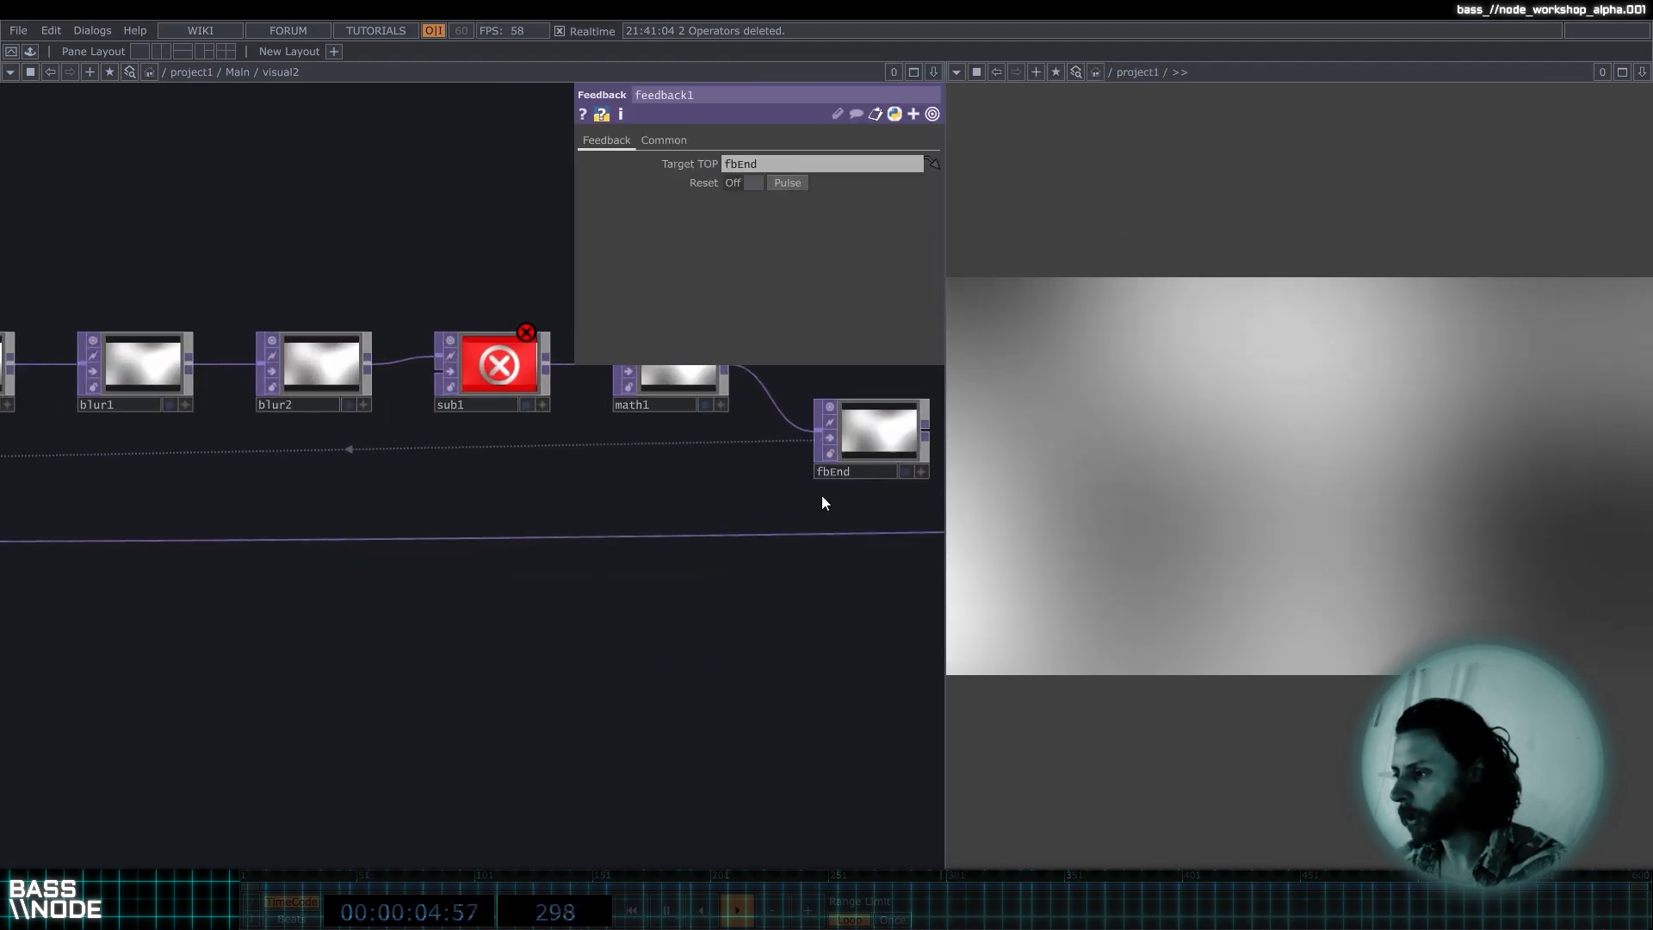
{"action": "middle_click_drag", "start_coordinate": [750, 540], "coordinate": [702, 561]}
{"action": "left_click_drag", "start_coordinate": [945, 458], "coordinate": [1210, 471]}
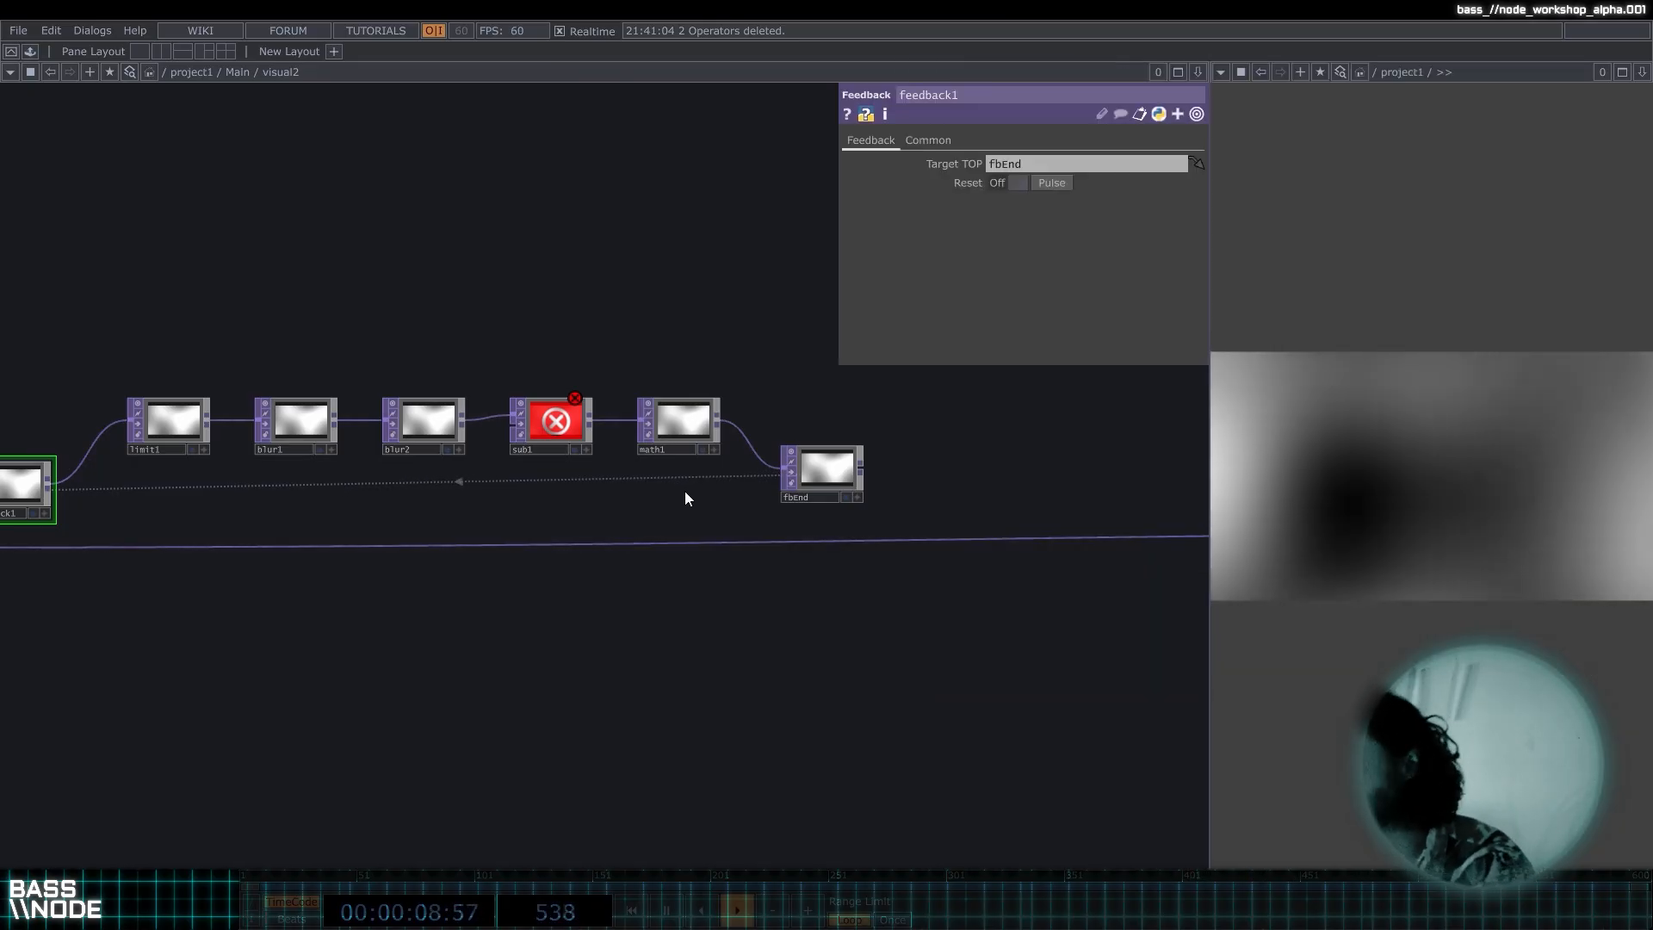
{"action": "left_click_drag", "start_coordinate": [738, 505], "coordinate": [860, 505]}
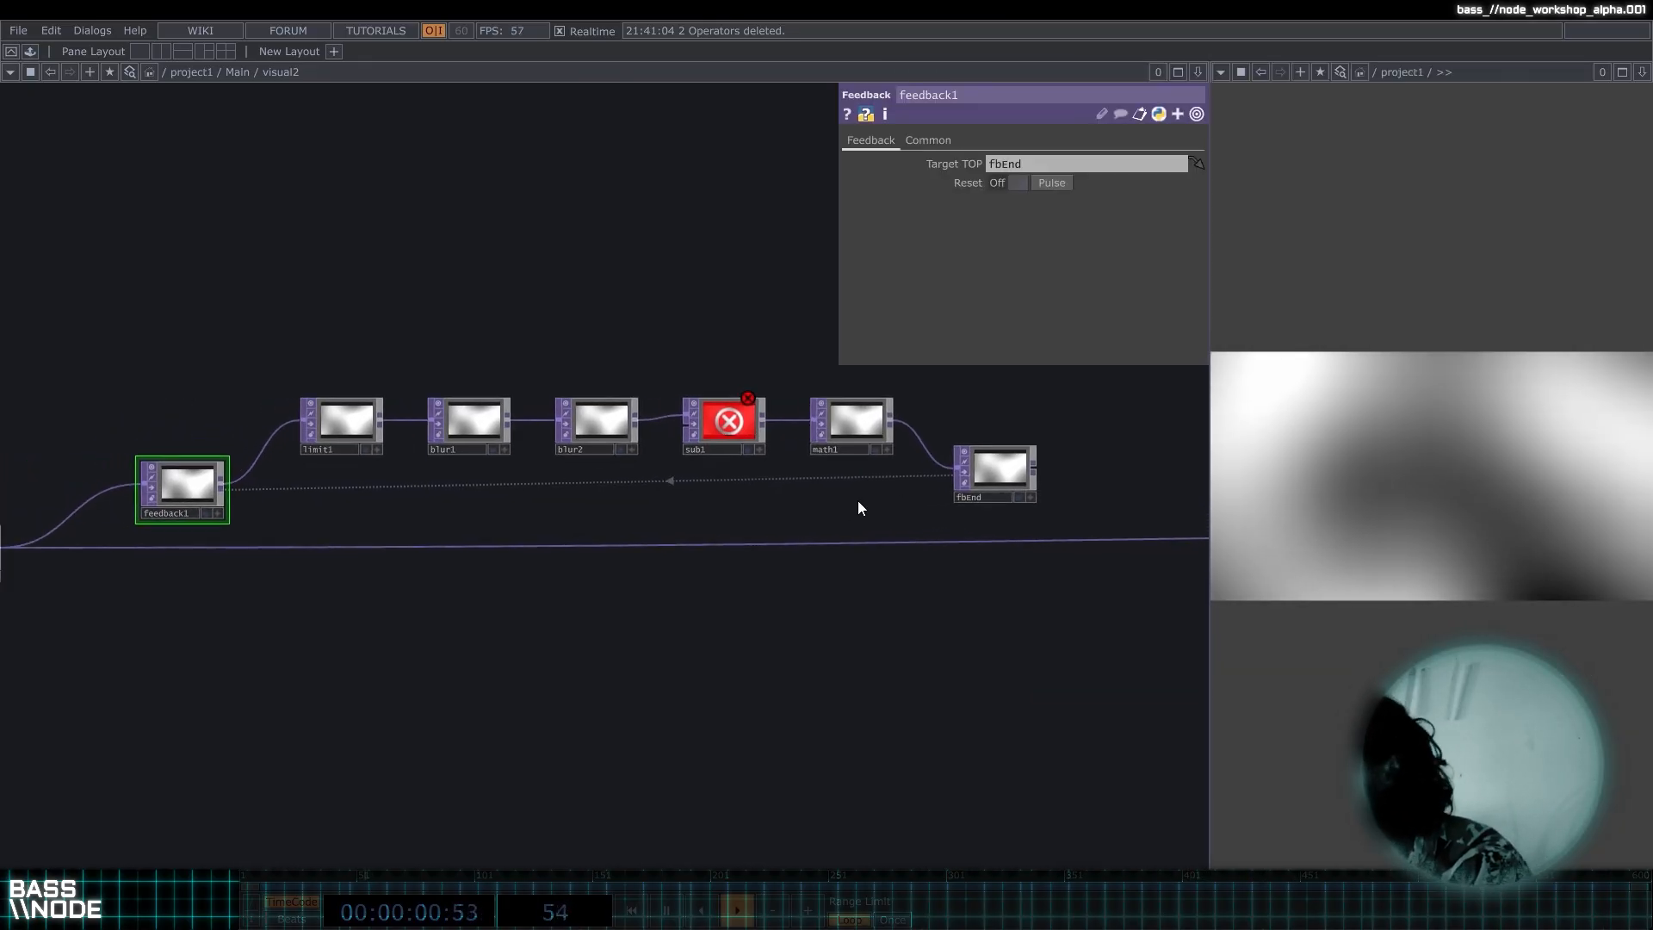
Examine fbEnd, math1 and feedback1 to trace the feedback loop's target link.
{"action": "left_click", "coordinate": [1011, 473]}
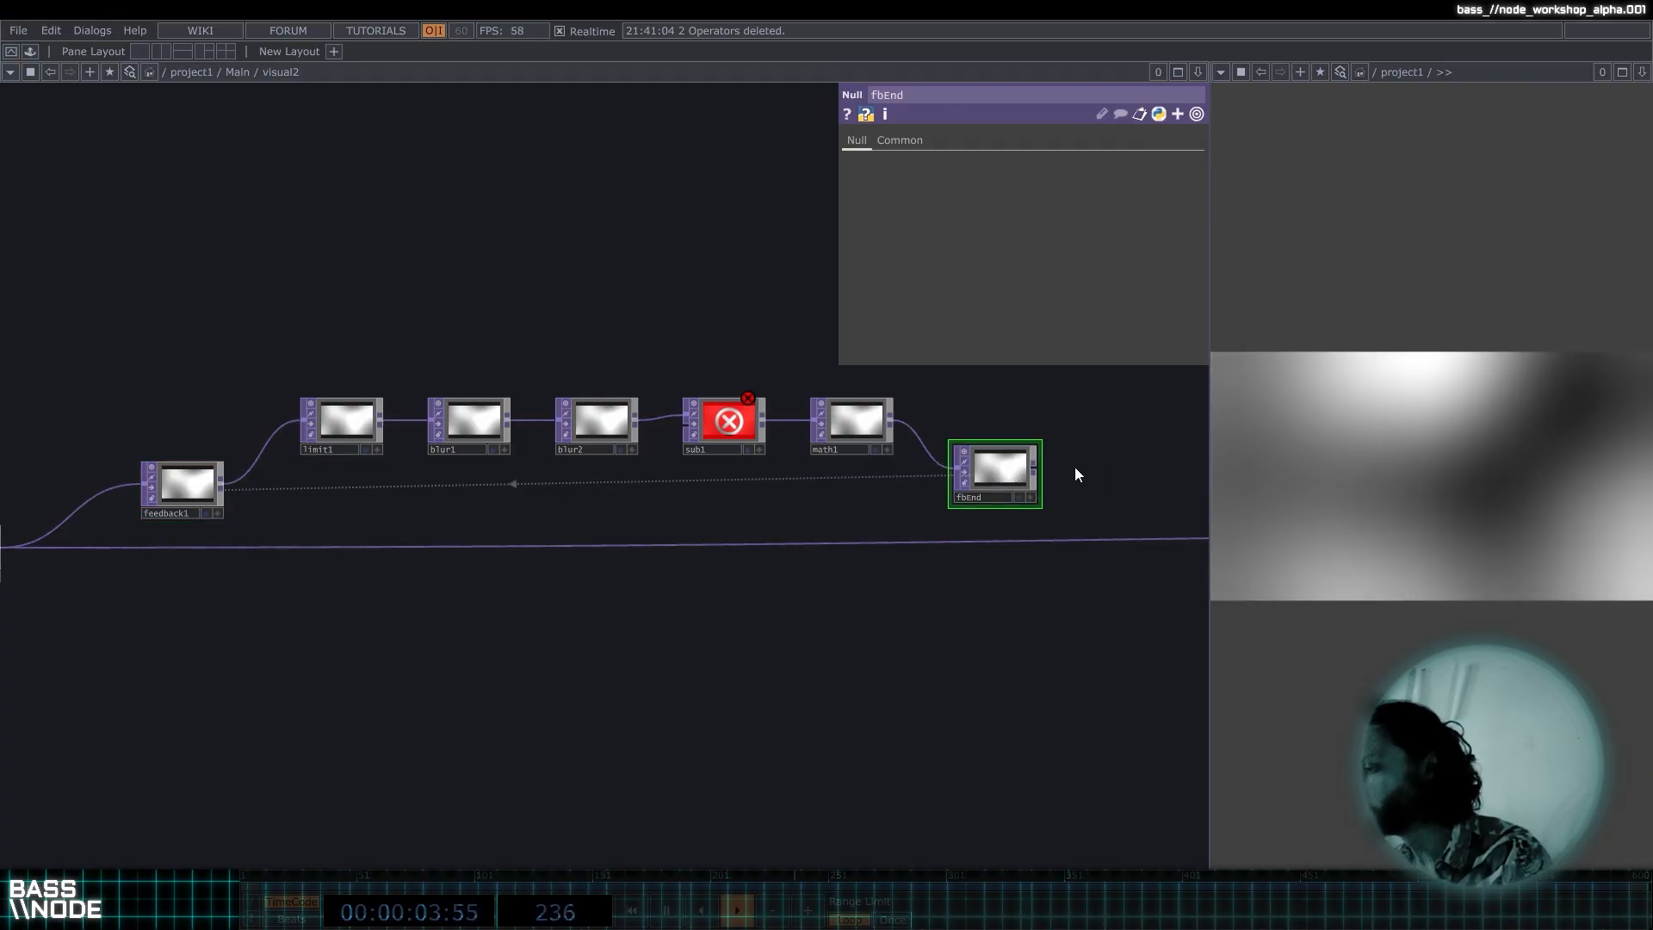
{"action": "left_click", "coordinate": [829, 429]}
{"action": "left_click", "coordinate": [1010, 448]}
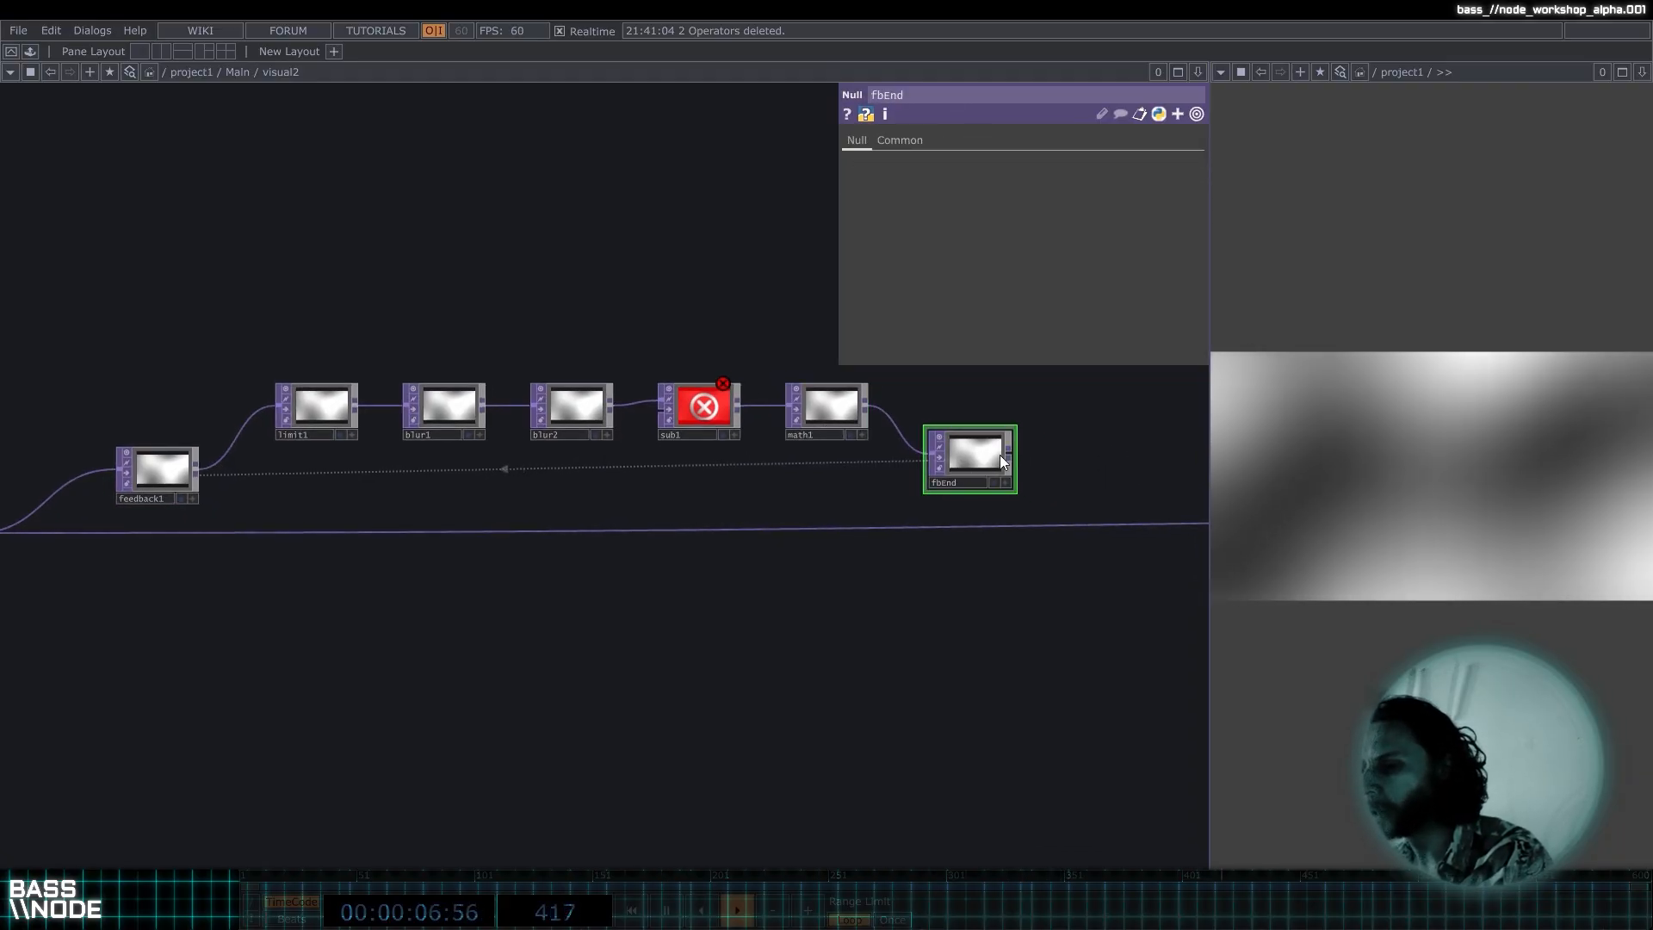
{"action": "left_click_drag", "start_coordinate": [1000, 454], "coordinate": [169, 471]}
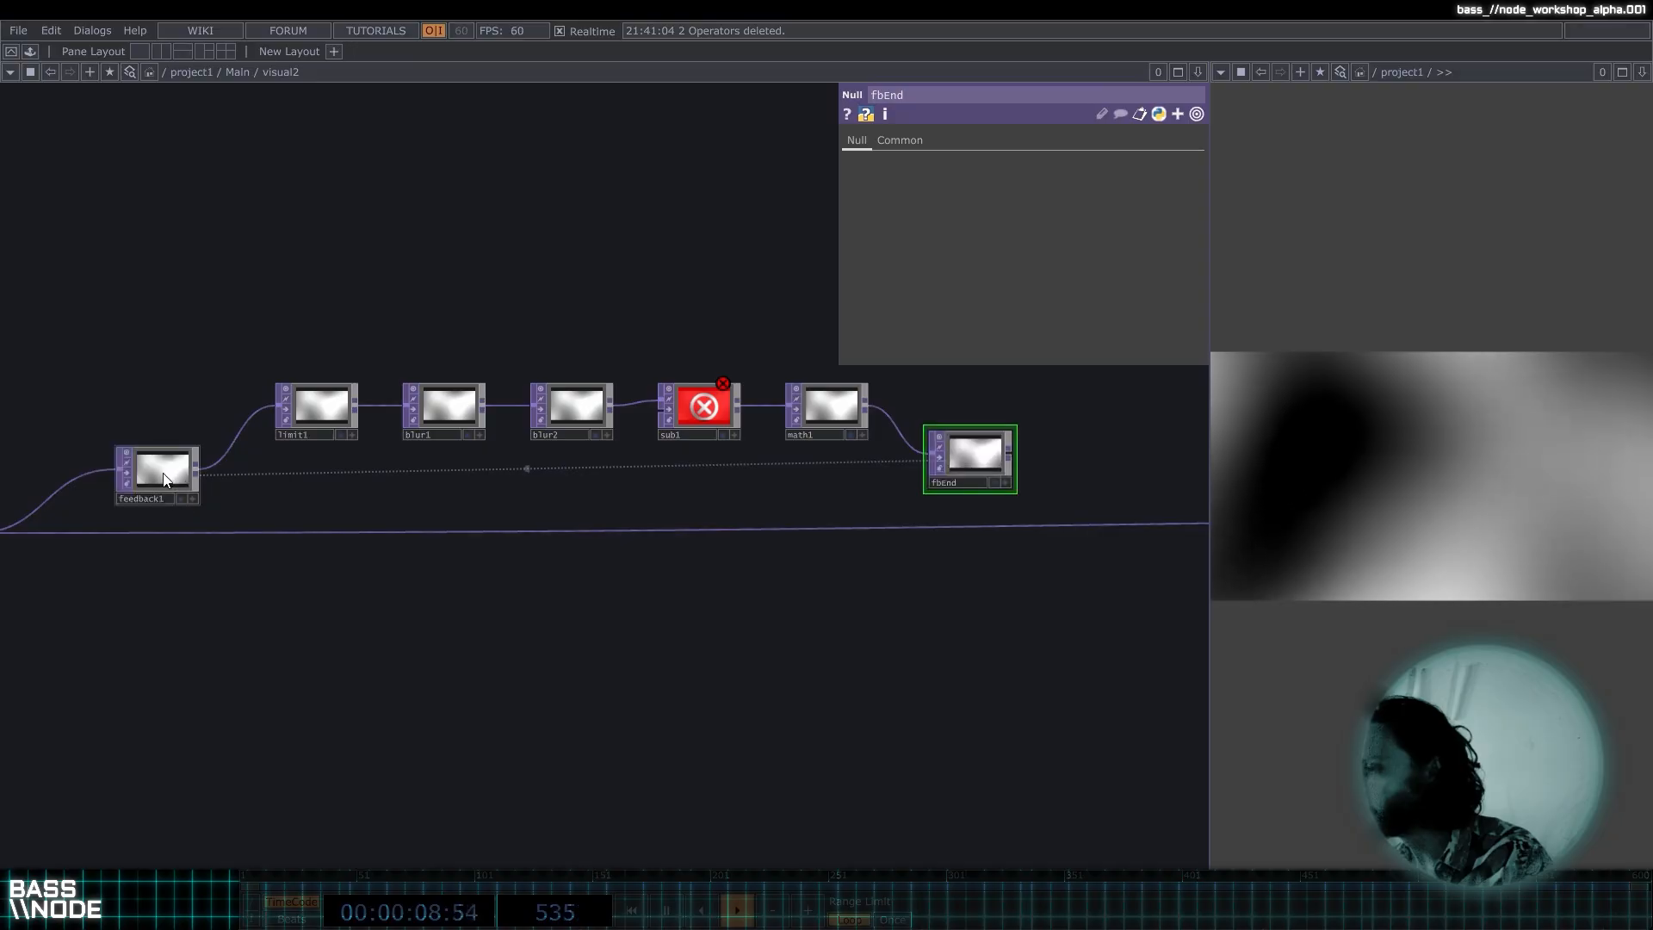
{"action": "left_click", "coordinate": [169, 465]}
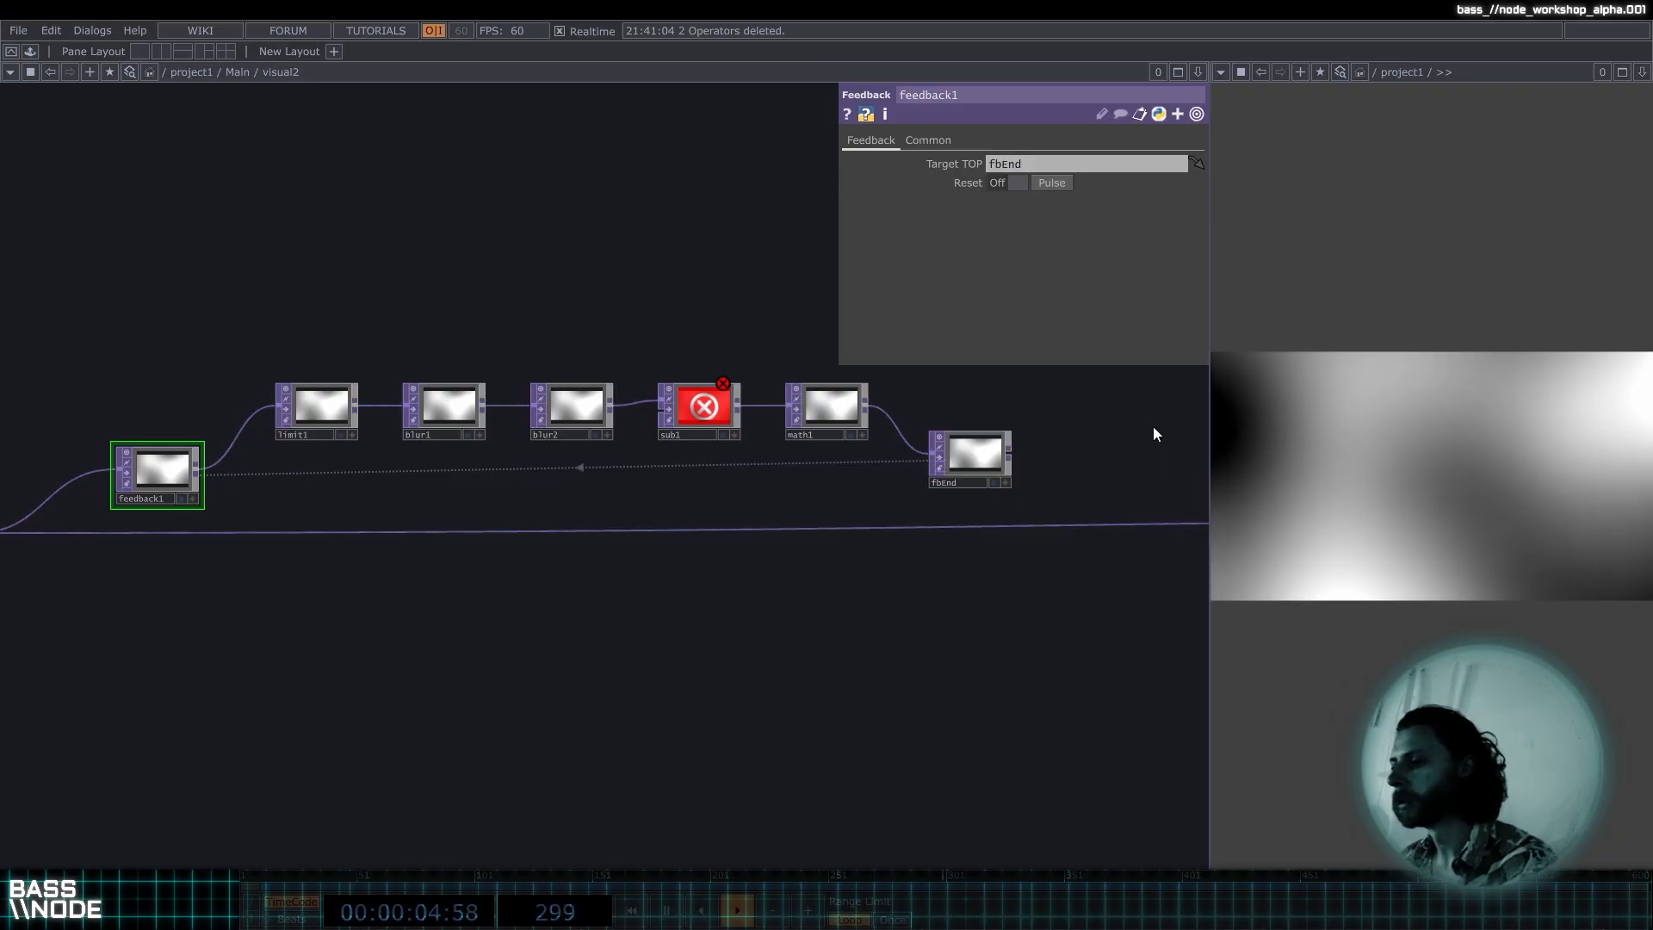
Move fbEnd down onto the main wire and place feedback1 below that wire.
{"action": "left_click", "coordinate": [564, 412]}
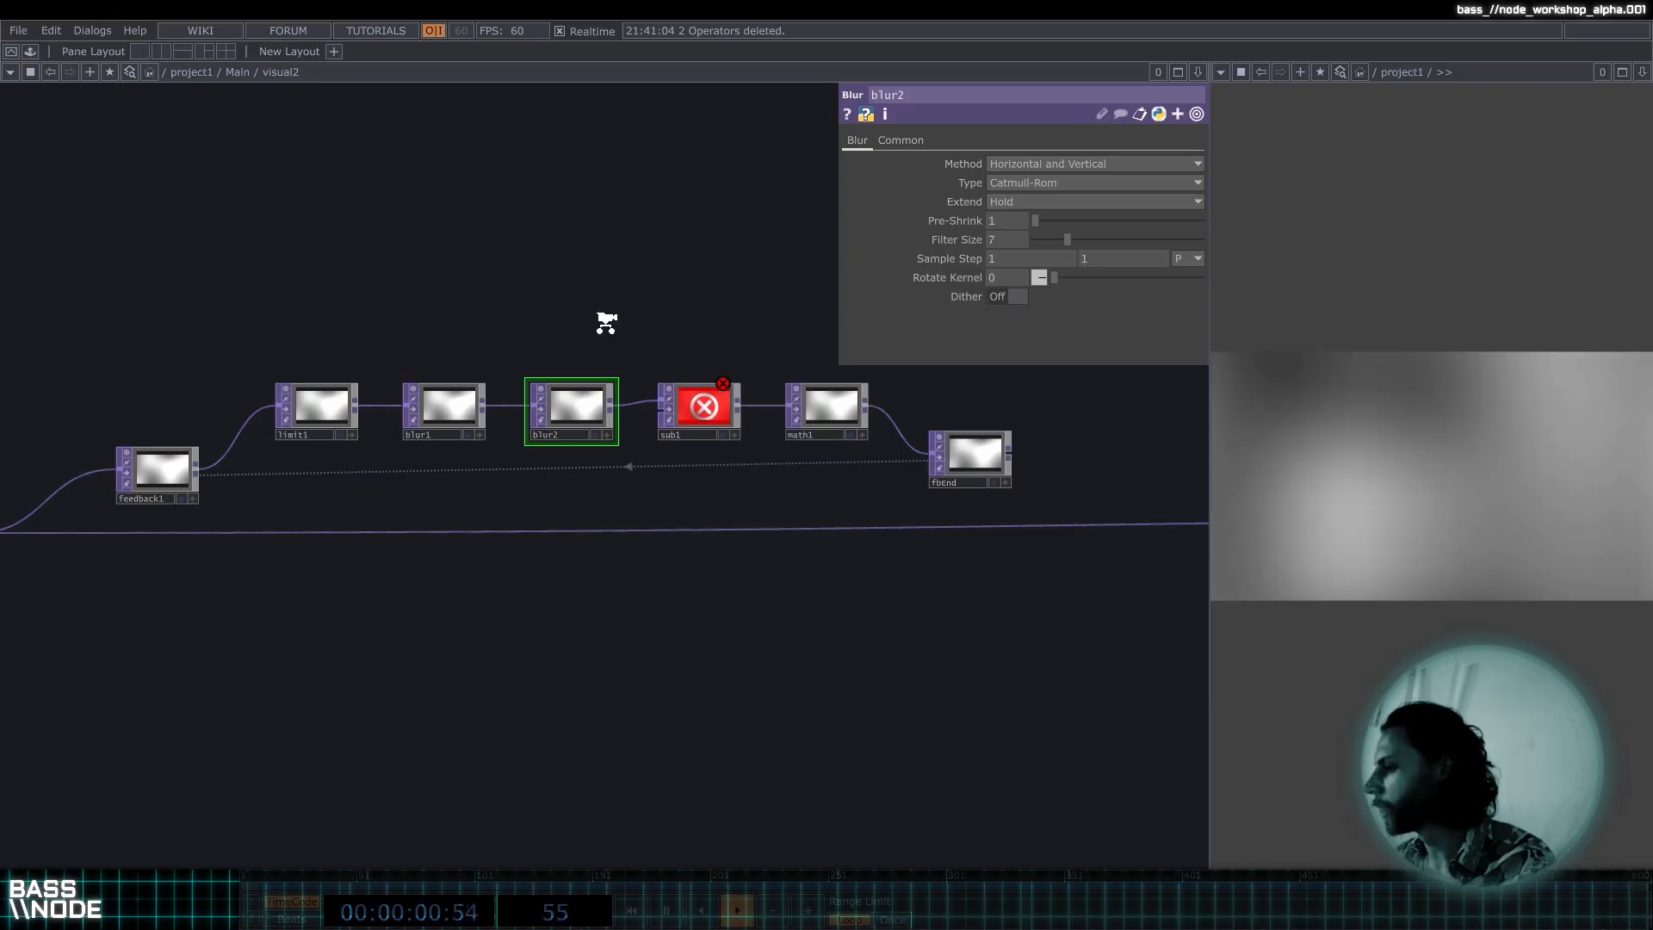
{"action": "scroll", "coordinate": [606, 323], "scroll_direction": "down", "scroll_amount": 2}
{"action": "scroll", "coordinate": [630, 352], "scroll_direction": "up", "scroll_amount": 3}
{"action": "scroll", "coordinate": [634, 230], "scroll_direction": "down", "scroll_amount": 2}
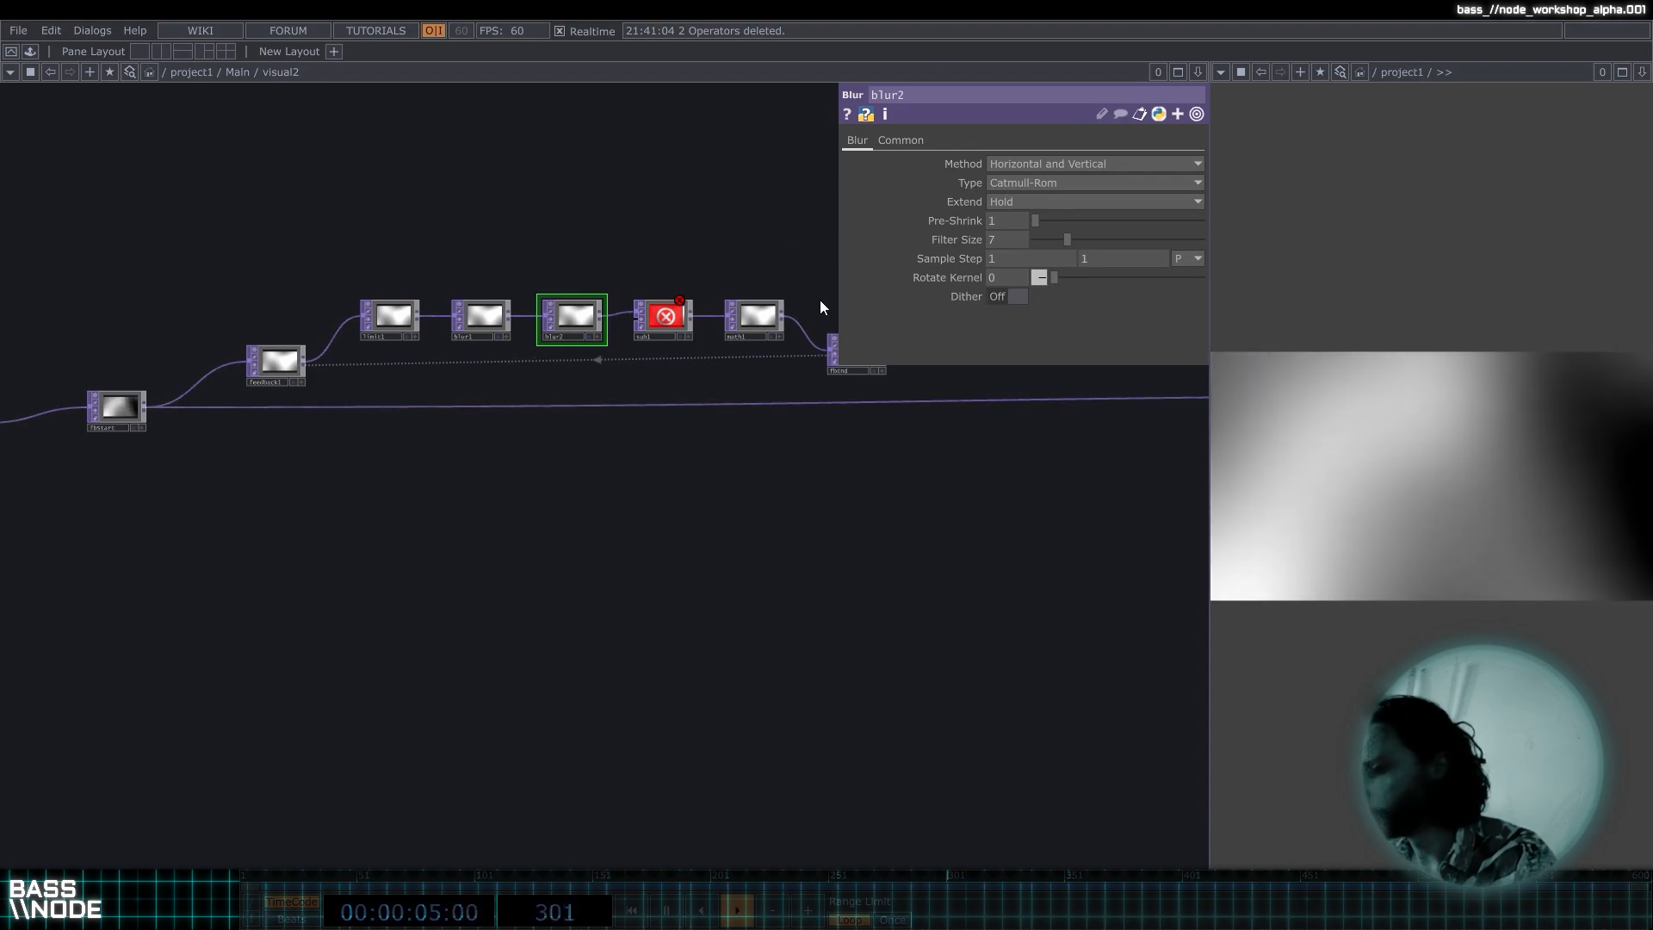
{"action": "left_click_drag", "start_coordinate": [777, 250], "coordinate": [731, 305]}
{"action": "left_click_drag", "start_coordinate": [814, 419], "coordinate": [814, 464]}
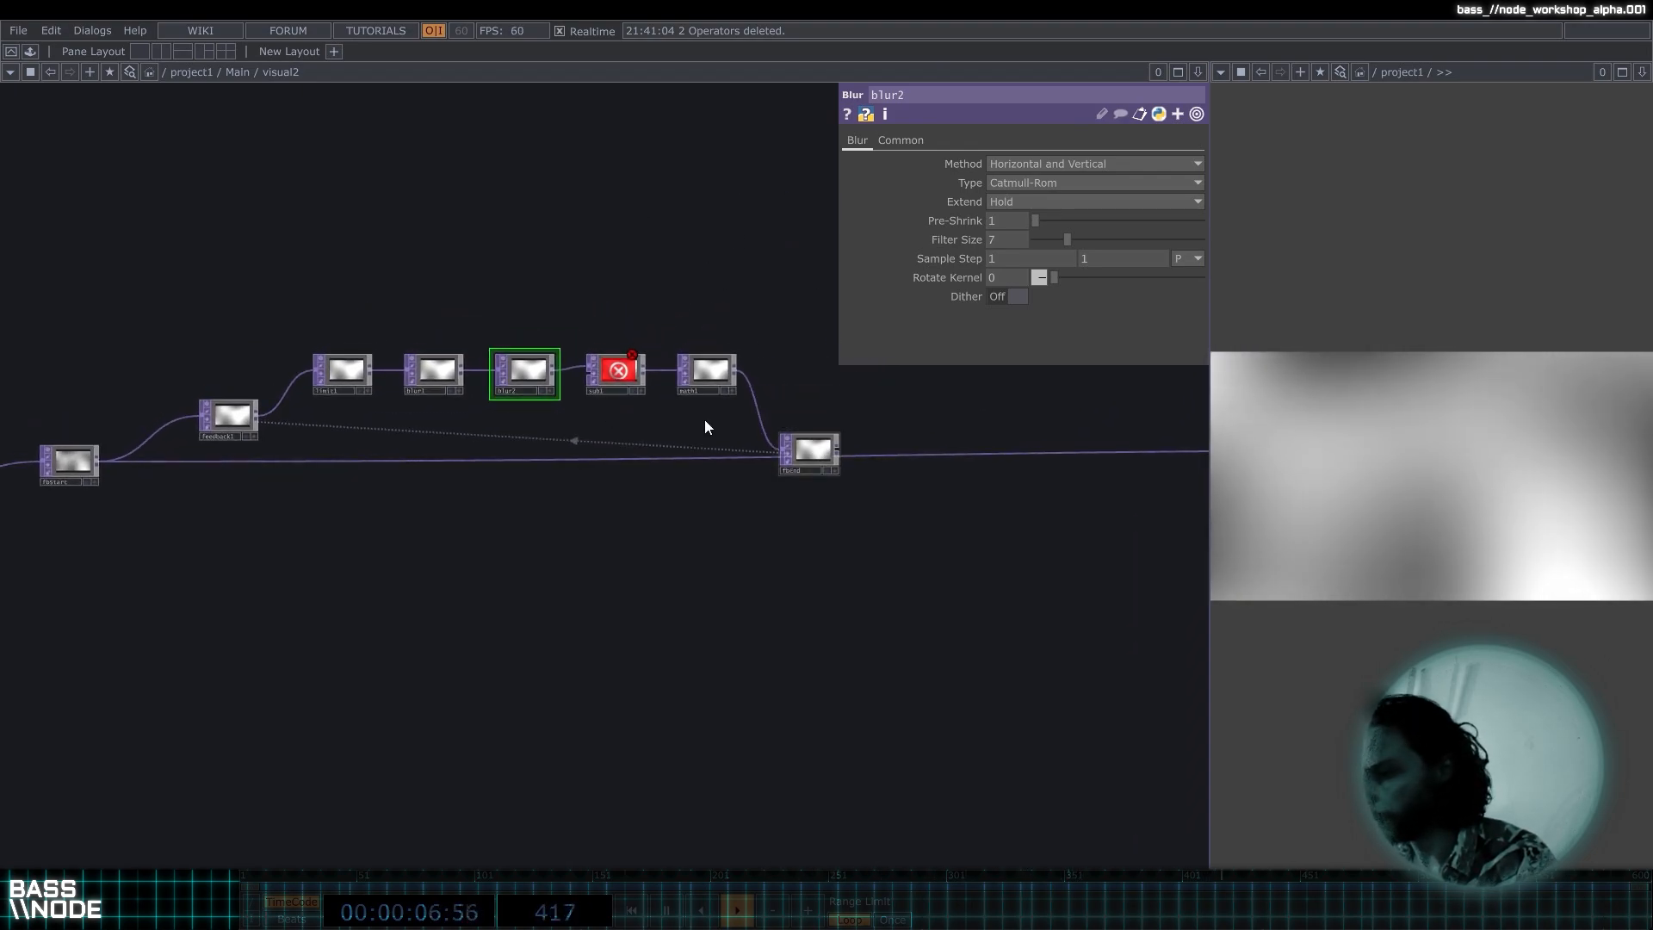
{"action": "left_click_drag", "start_coordinate": [230, 416], "coordinate": [231, 495]}
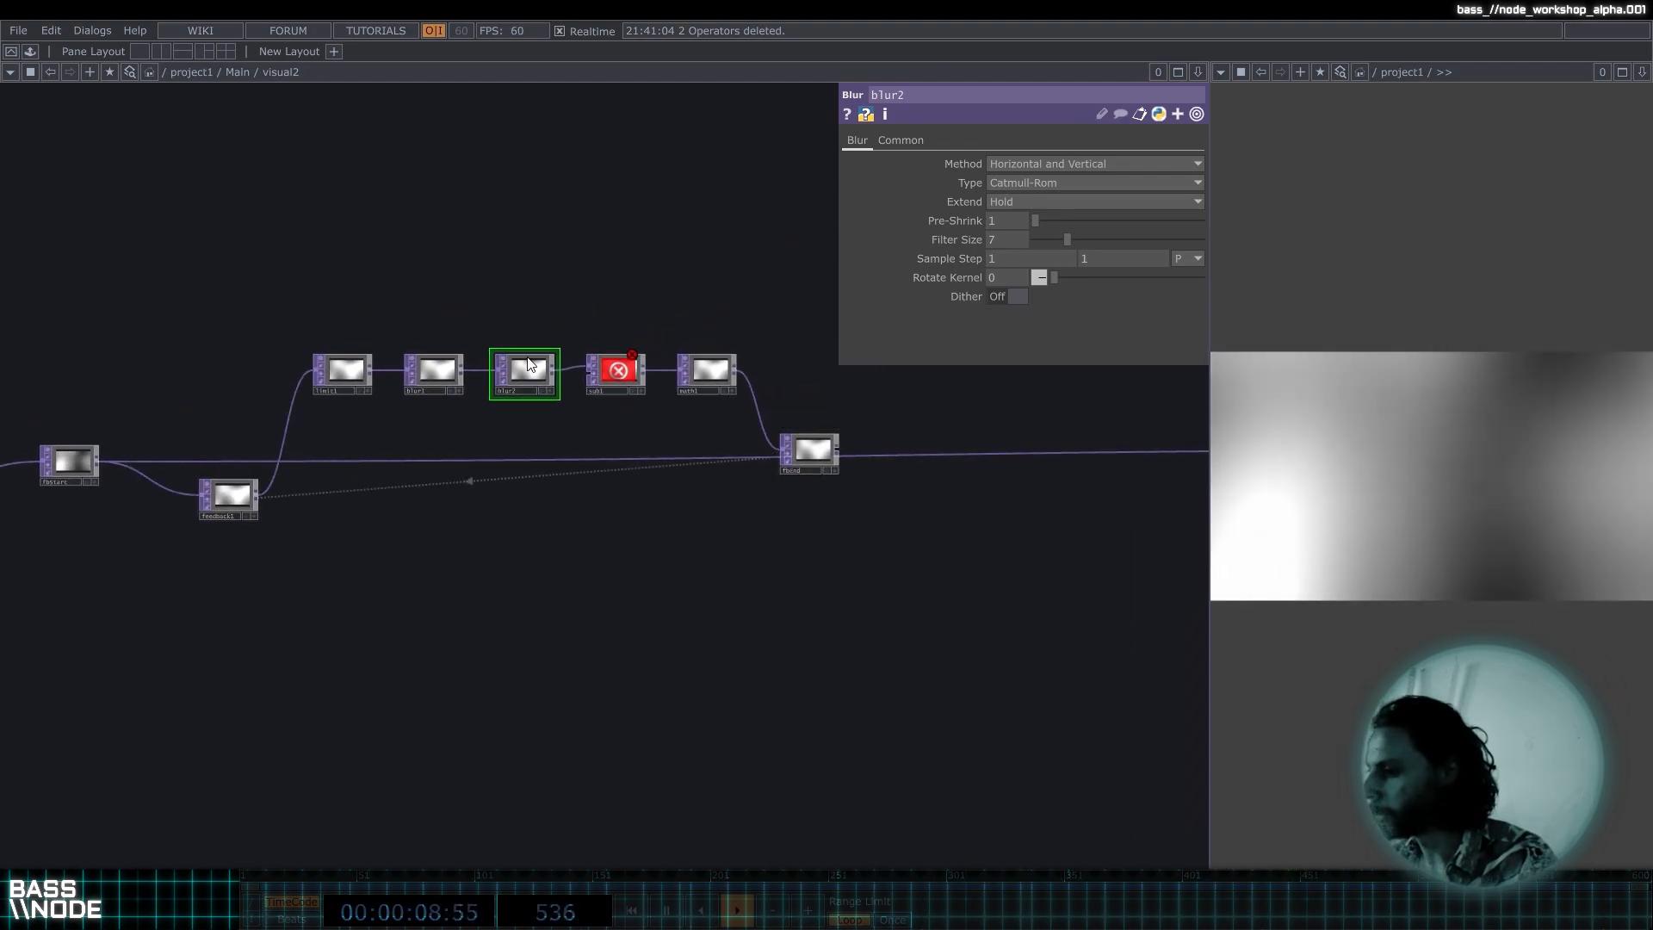
Delete the inline blur2 and put a Blur TOP copy on a branch below blur1's output.
{"action": "scroll", "coordinate": [529, 366], "scroll_direction": "up", "scroll_amount": 3}
{"action": "left_click_drag", "start_coordinate": [509, 273], "coordinate": [543, 257]}
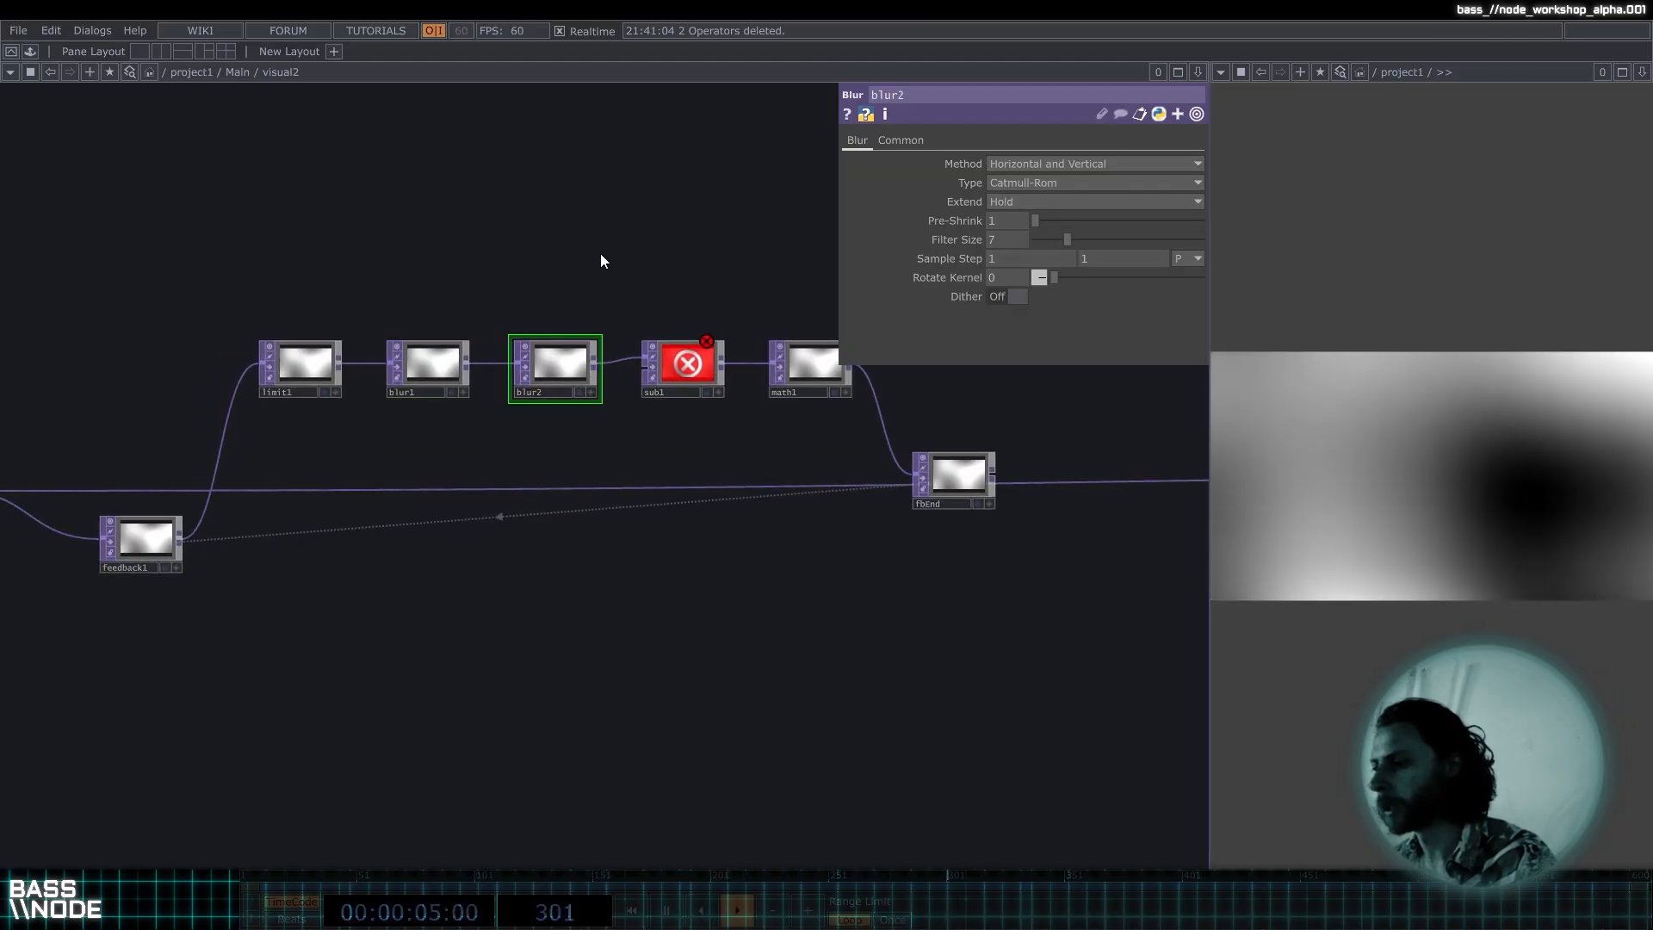
{"action": "key", "text": "Delete"}
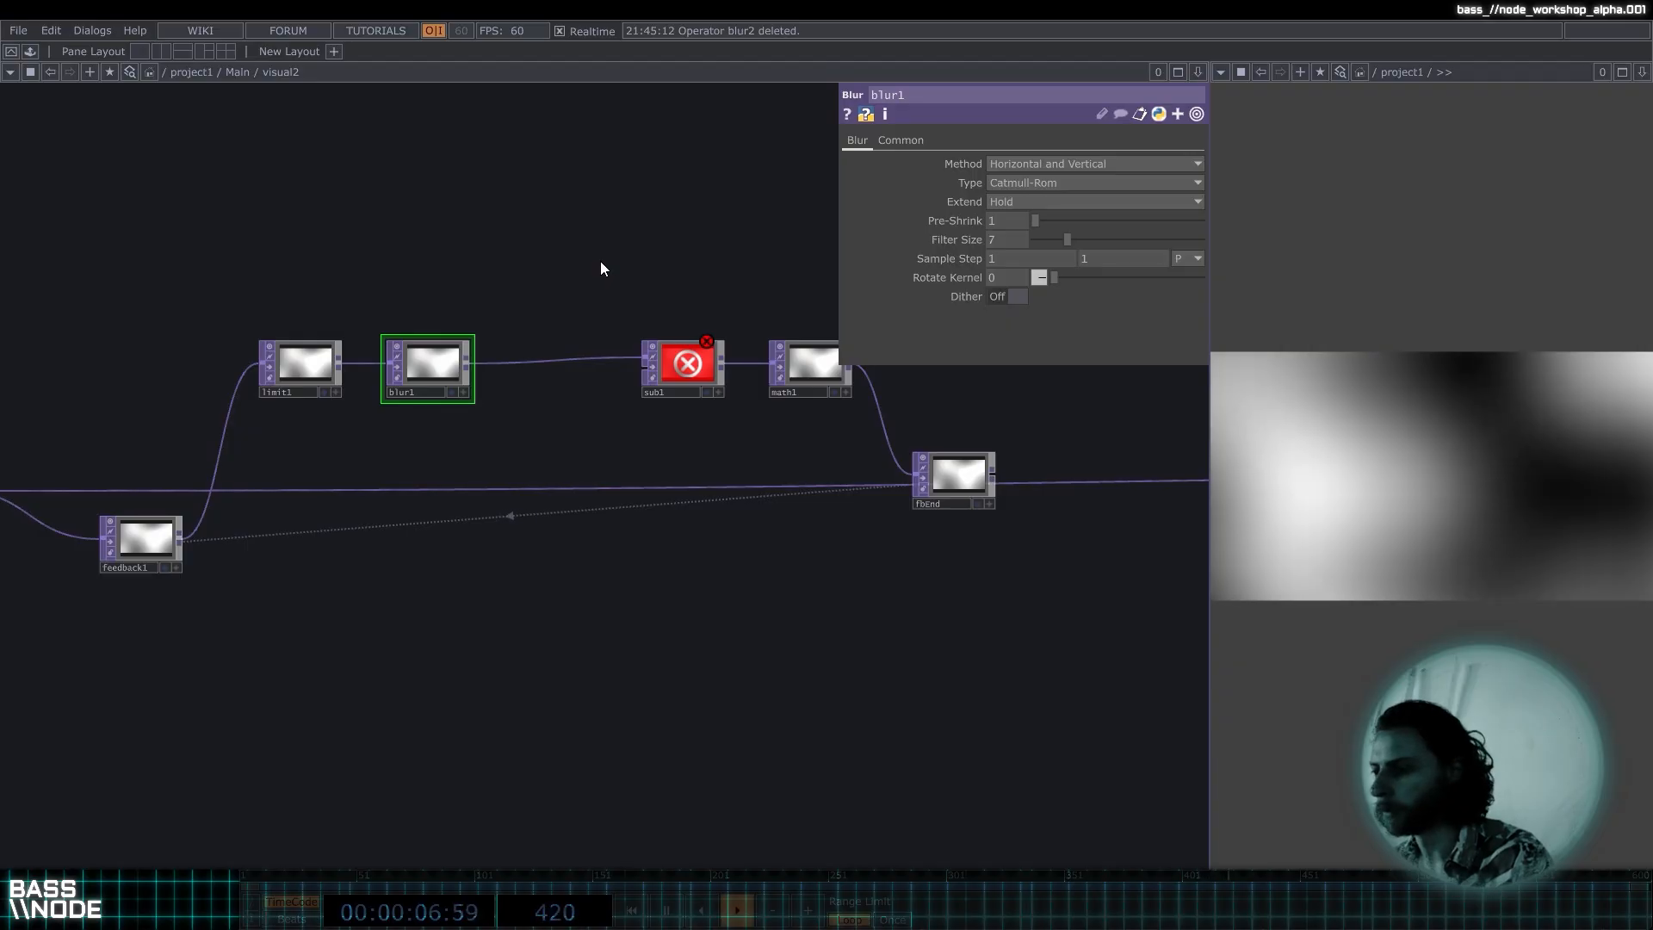
{"action": "key", "text": "ctrl+z"}
{"action": "left_click_drag", "start_coordinate": [599, 369], "coordinate": [552, 443]}
{"action": "left_click_drag", "start_coordinate": [431, 363], "coordinate": [431, 348]}
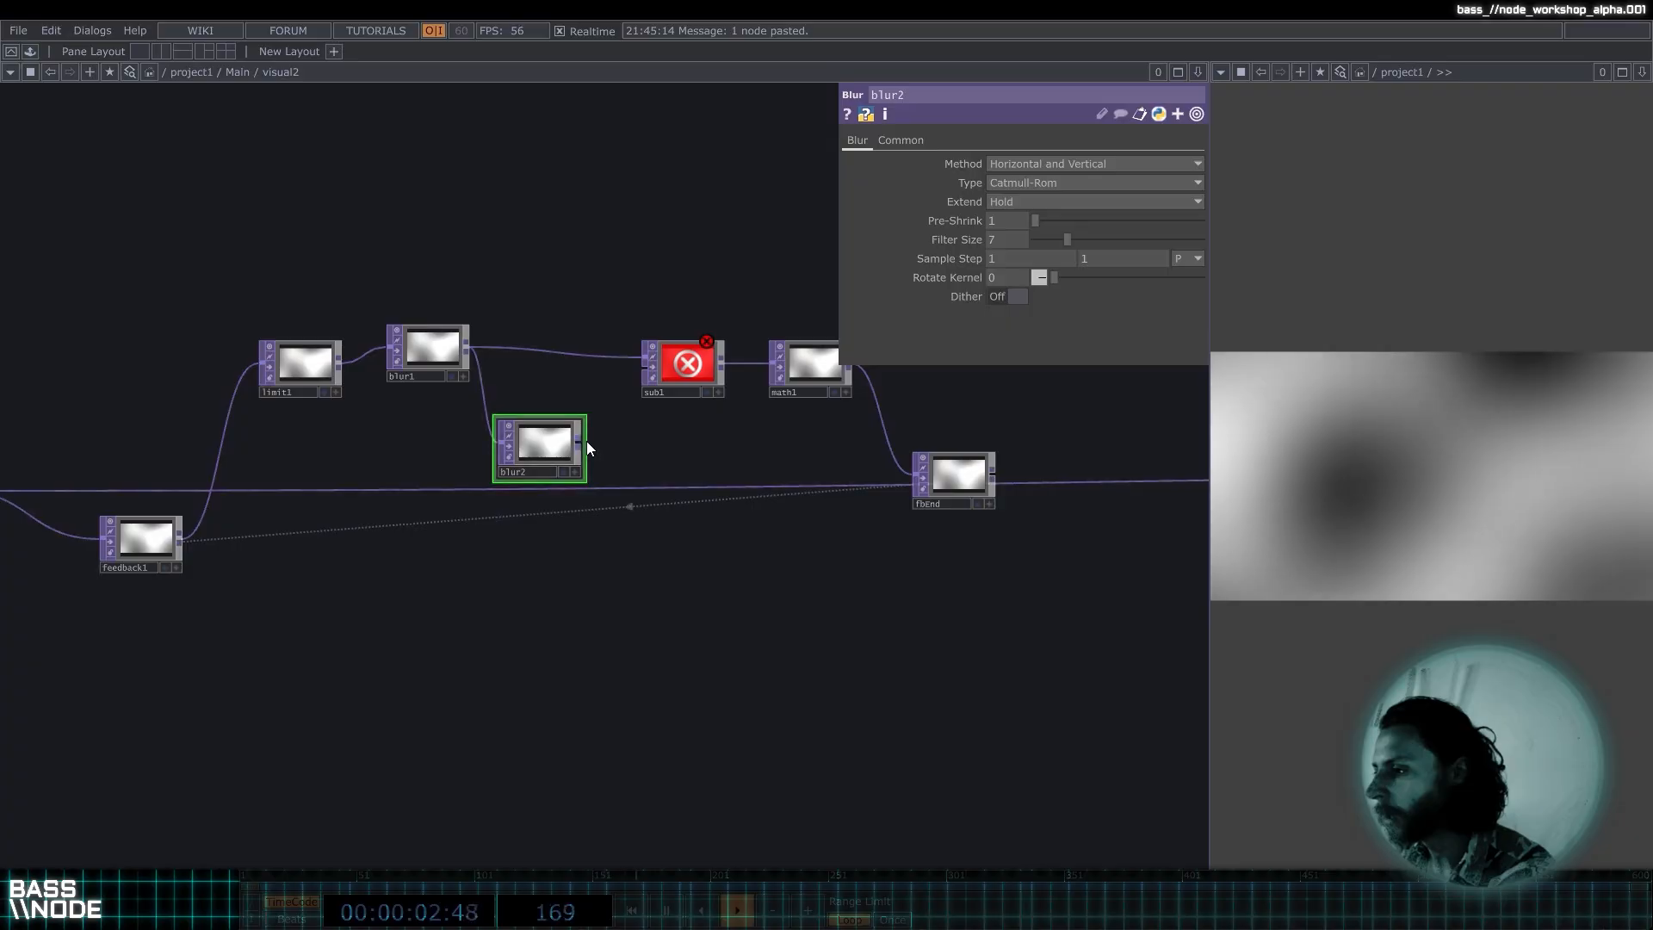
Wire blur2's output into sub1's second input and tidy the positions of both Blur TOPs.
{"action": "left_click_drag", "start_coordinate": [578, 443], "coordinate": [644, 379]}
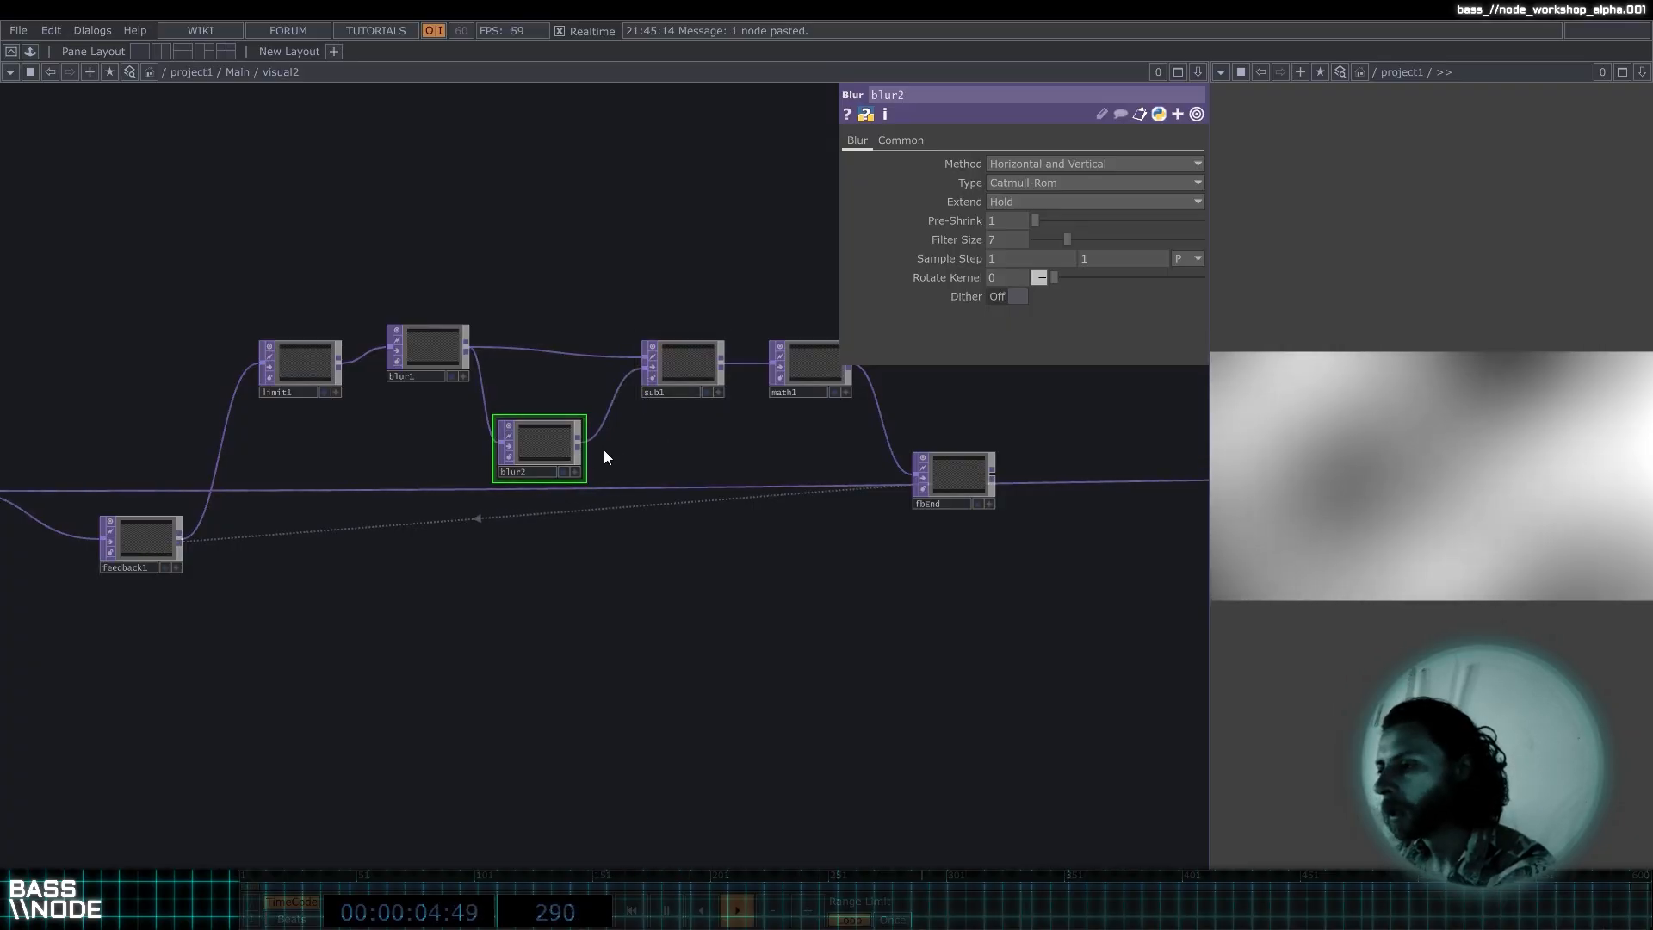
{"action": "left_click_drag", "start_coordinate": [543, 445], "coordinate": [553, 427]}
{"action": "left_click", "coordinate": [437, 348]}
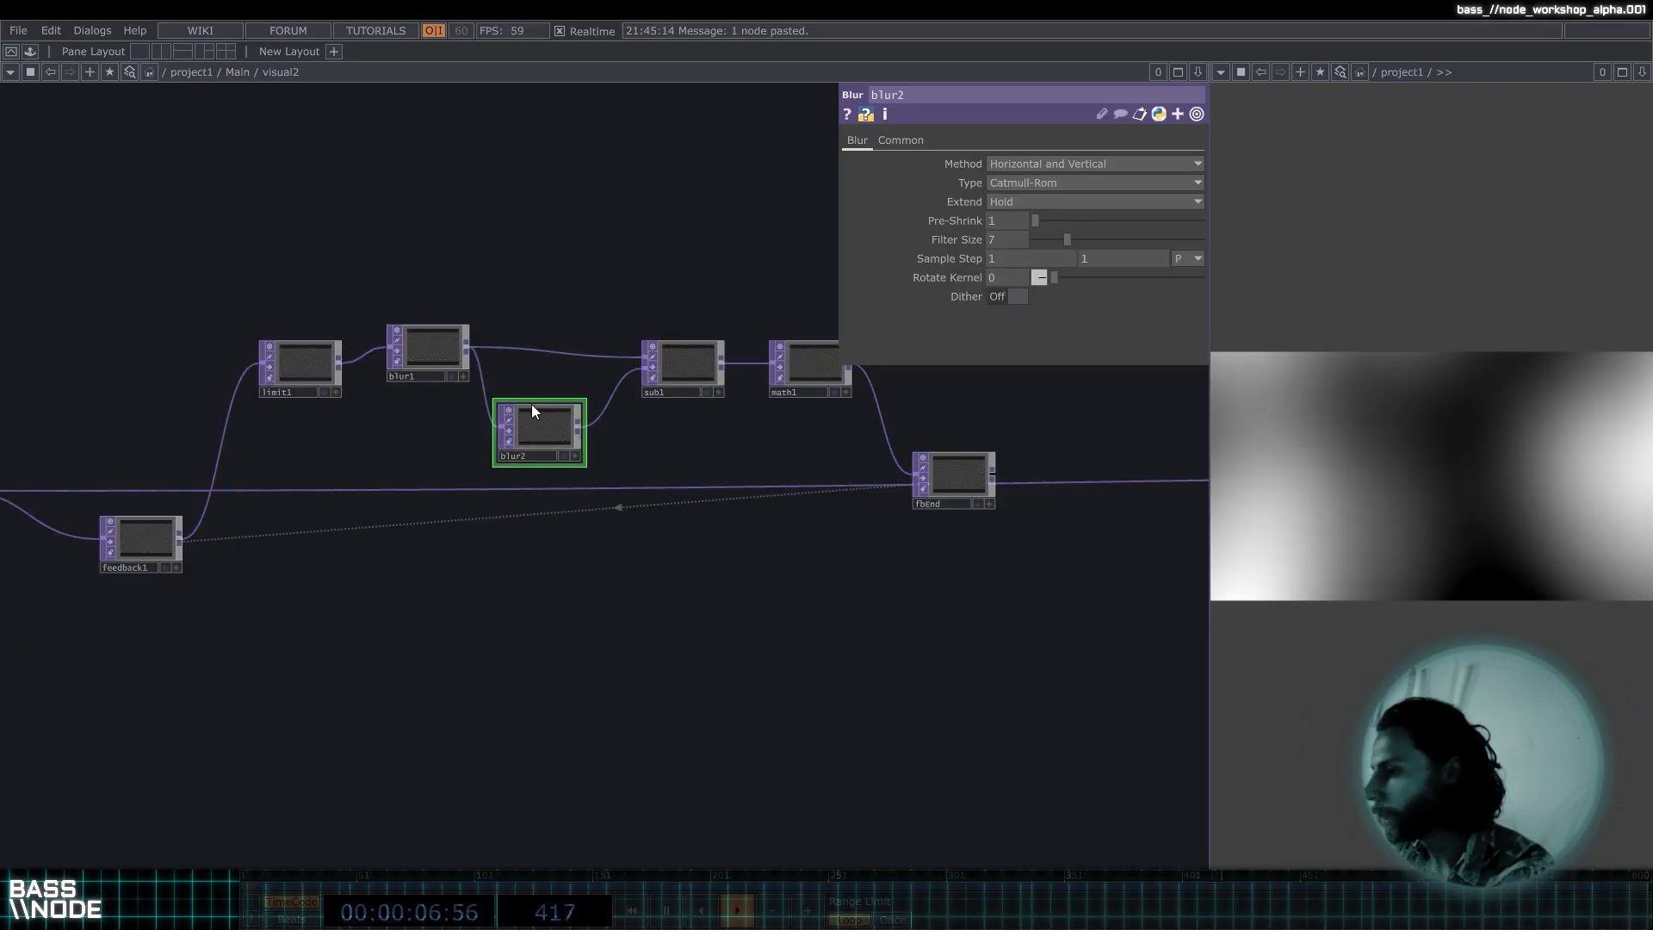
Set blur2's Filter Size to 8.
{"action": "left_click", "coordinate": [546, 428]}
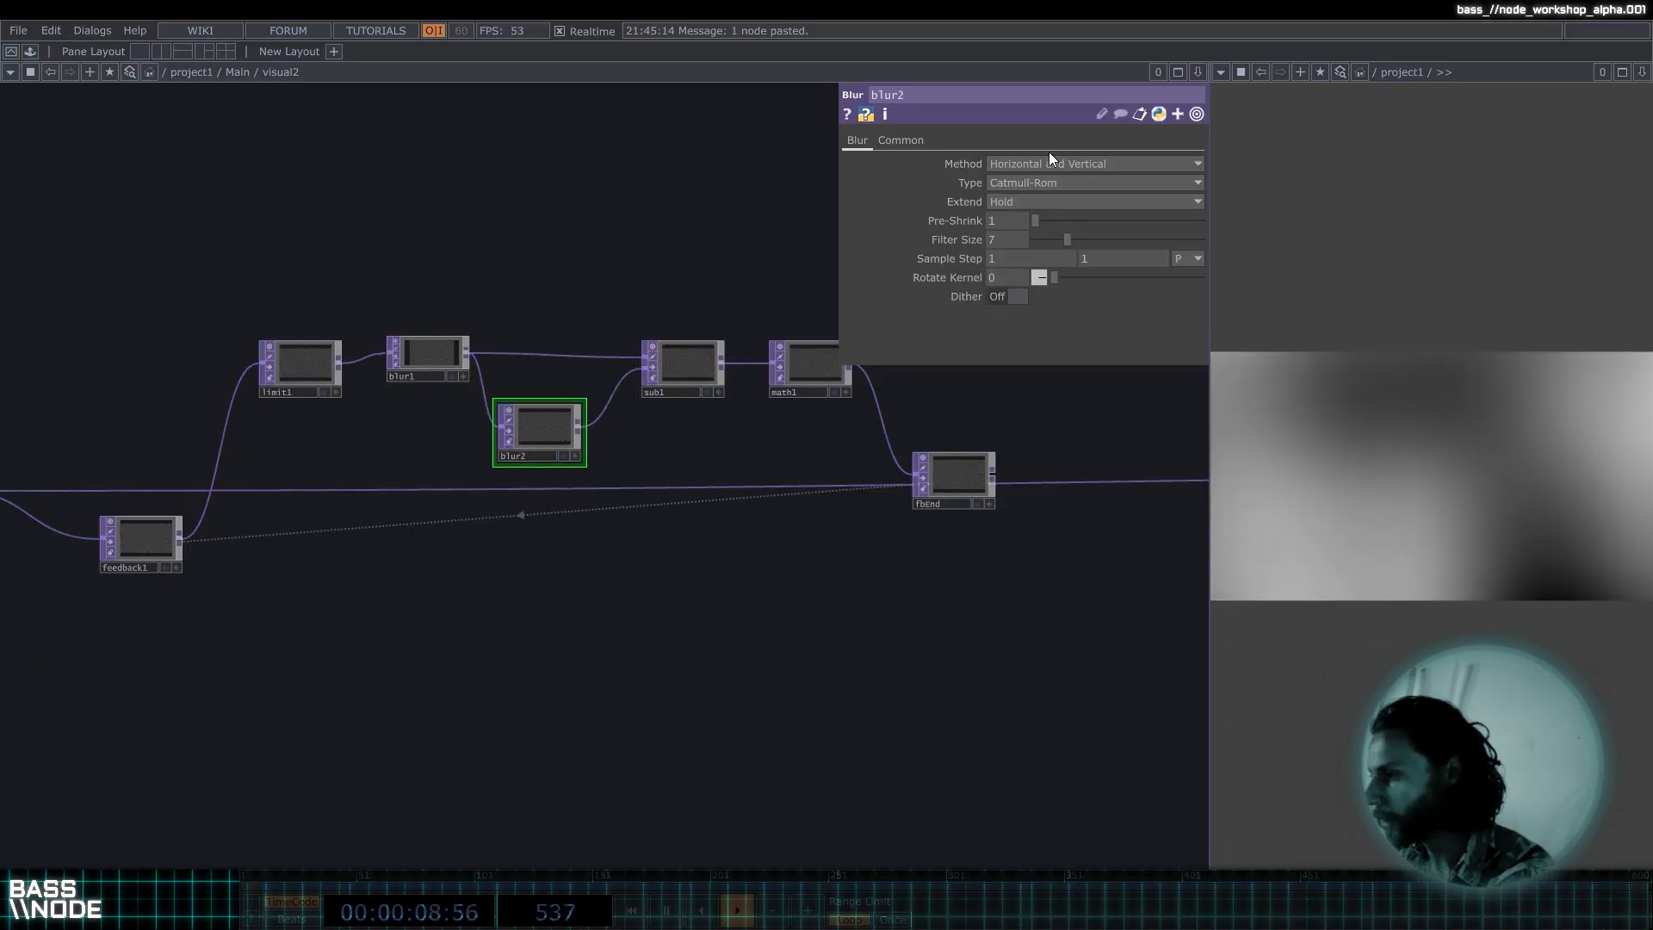
{"action": "middle_click_drag", "start_coordinate": [1006, 241], "coordinate": [1010, 207]}
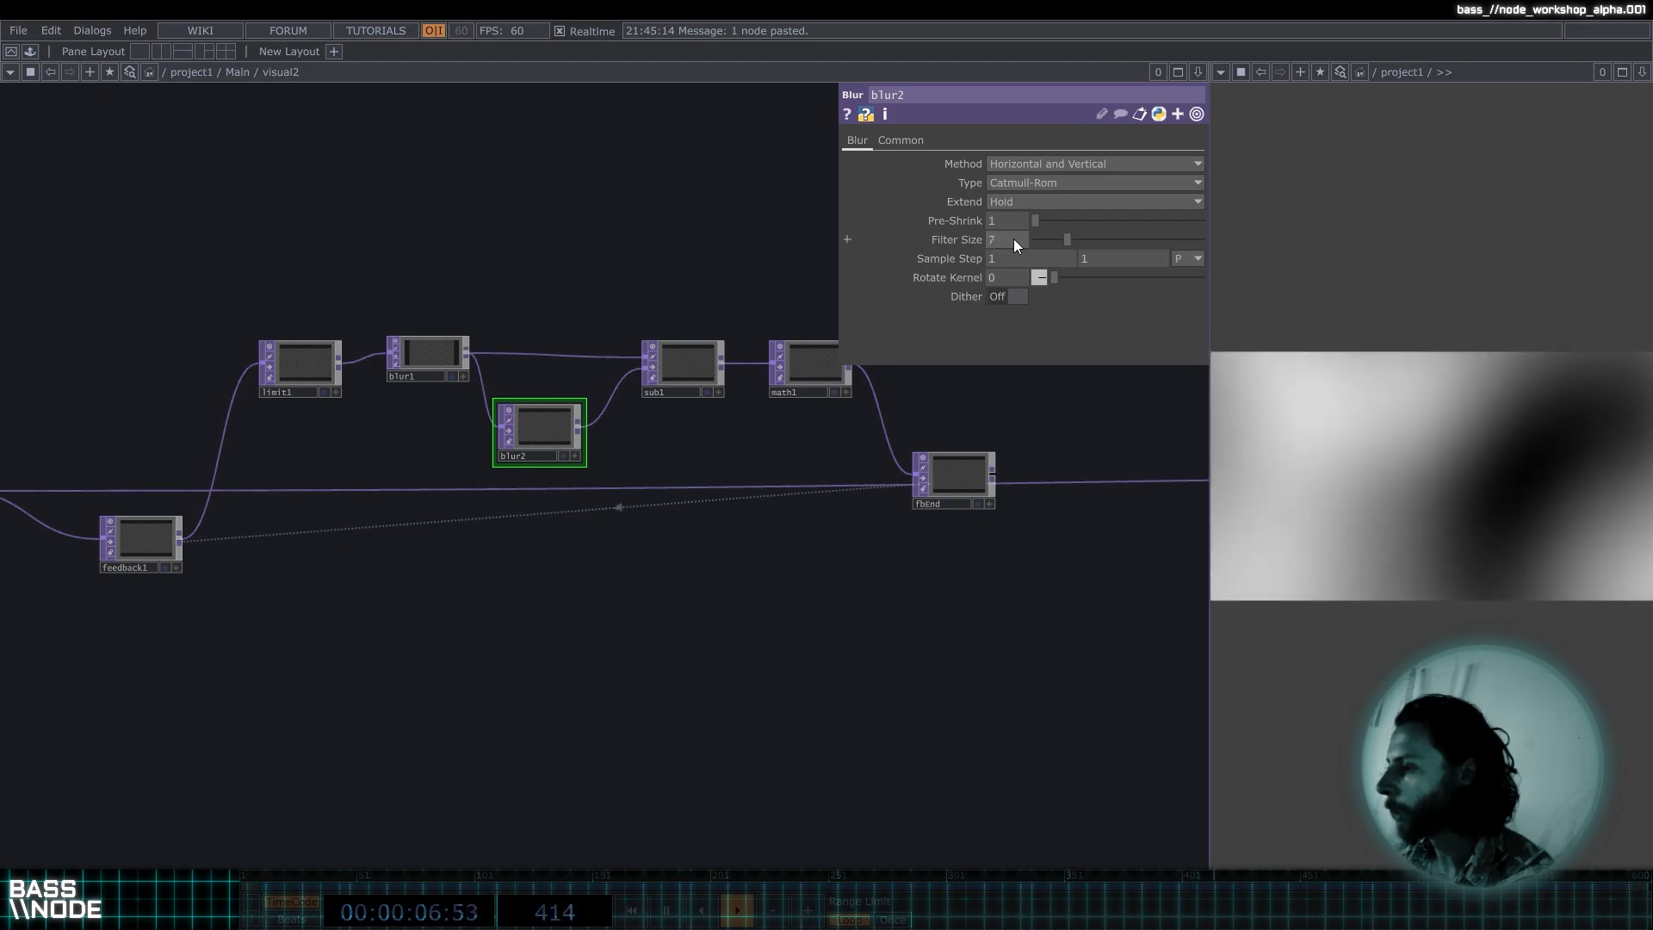
{"action": "middle_click_drag", "start_coordinate": [1001, 241], "coordinate": [1004, 207]}
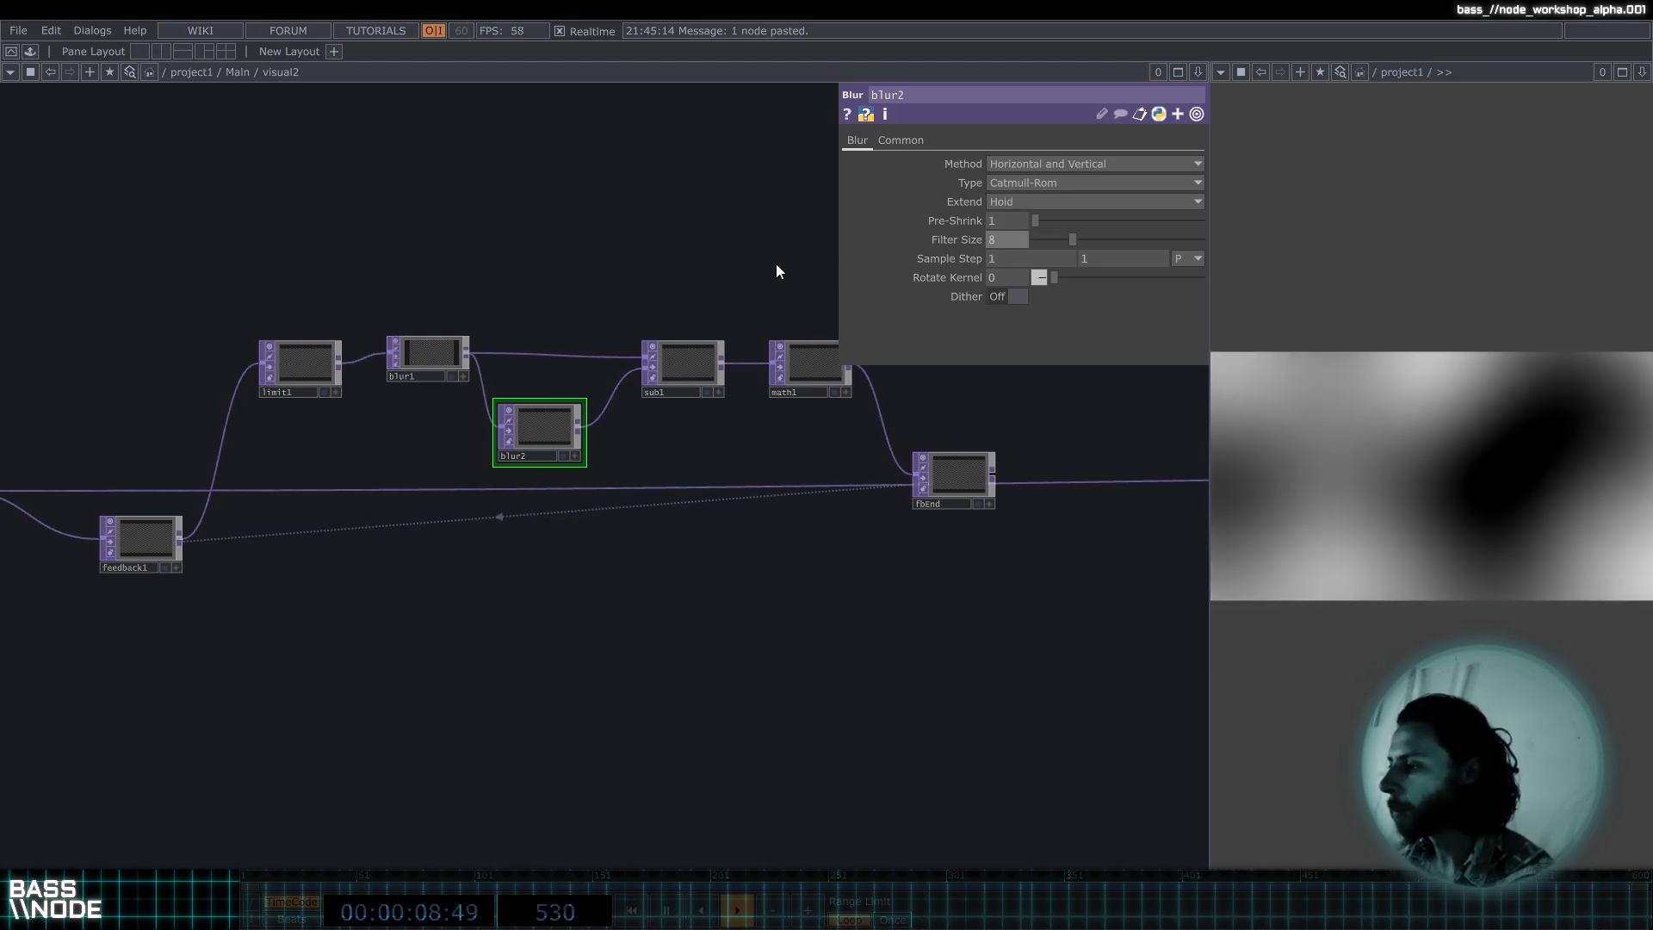
Set math1's Multi-Add Multiply value to 7.5.
{"action": "left_click", "coordinate": [811, 360]}
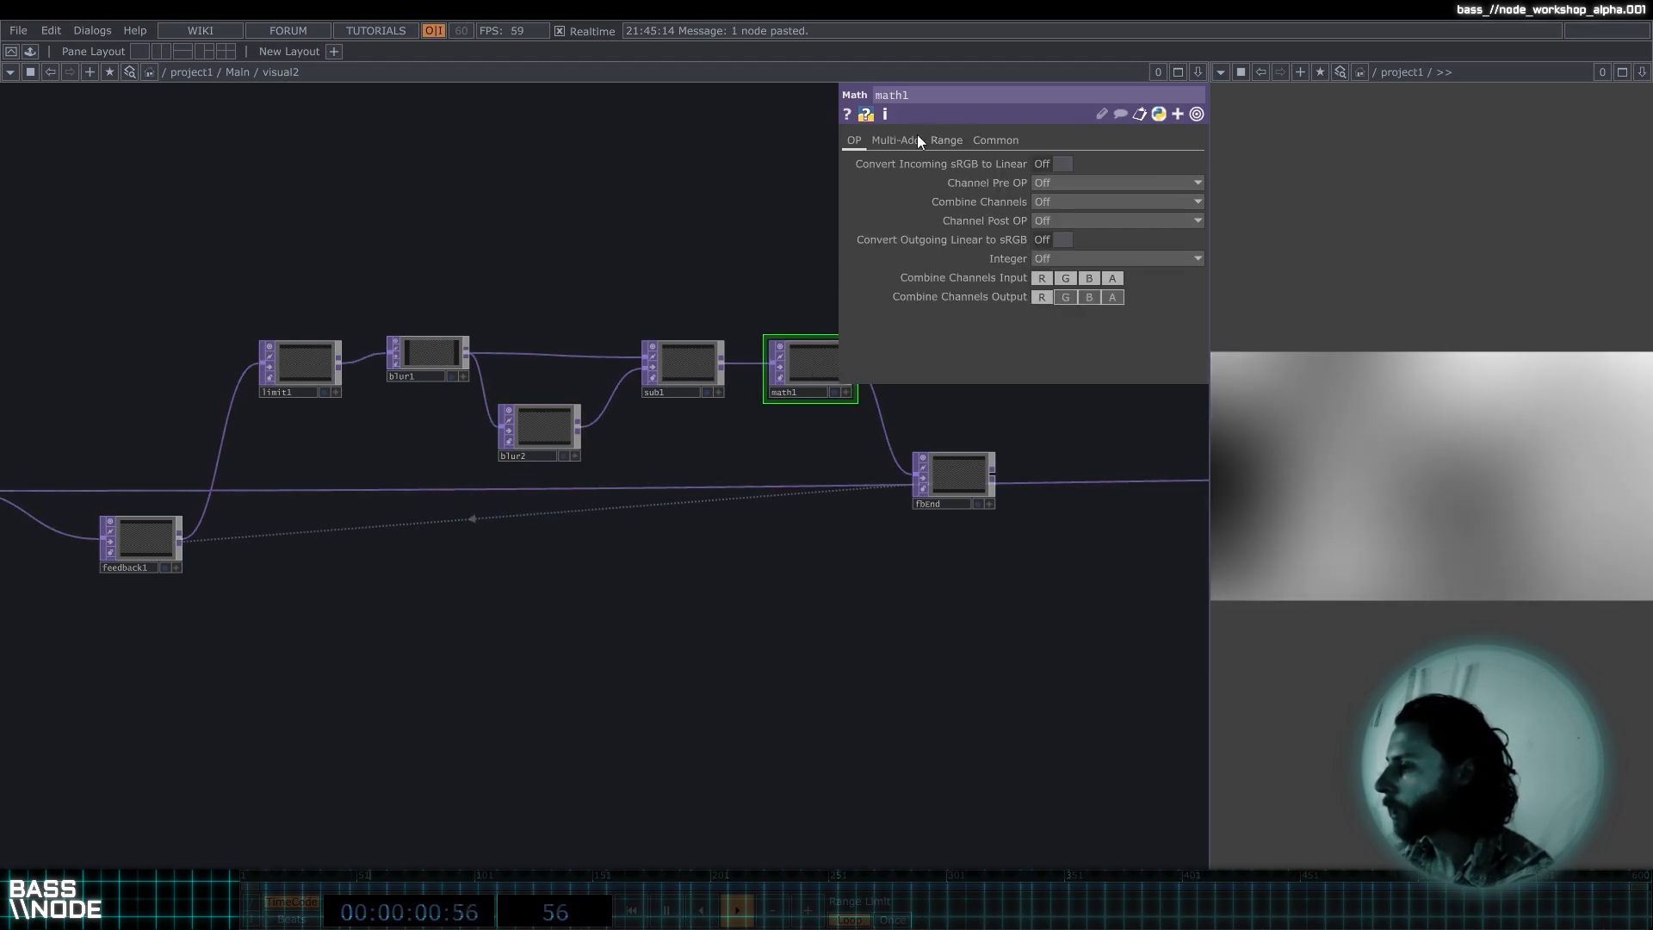
{"action": "left_click", "coordinate": [895, 140]}
{"action": "middle_click_drag", "start_coordinate": [1036, 181], "coordinate": [1052, 156]}
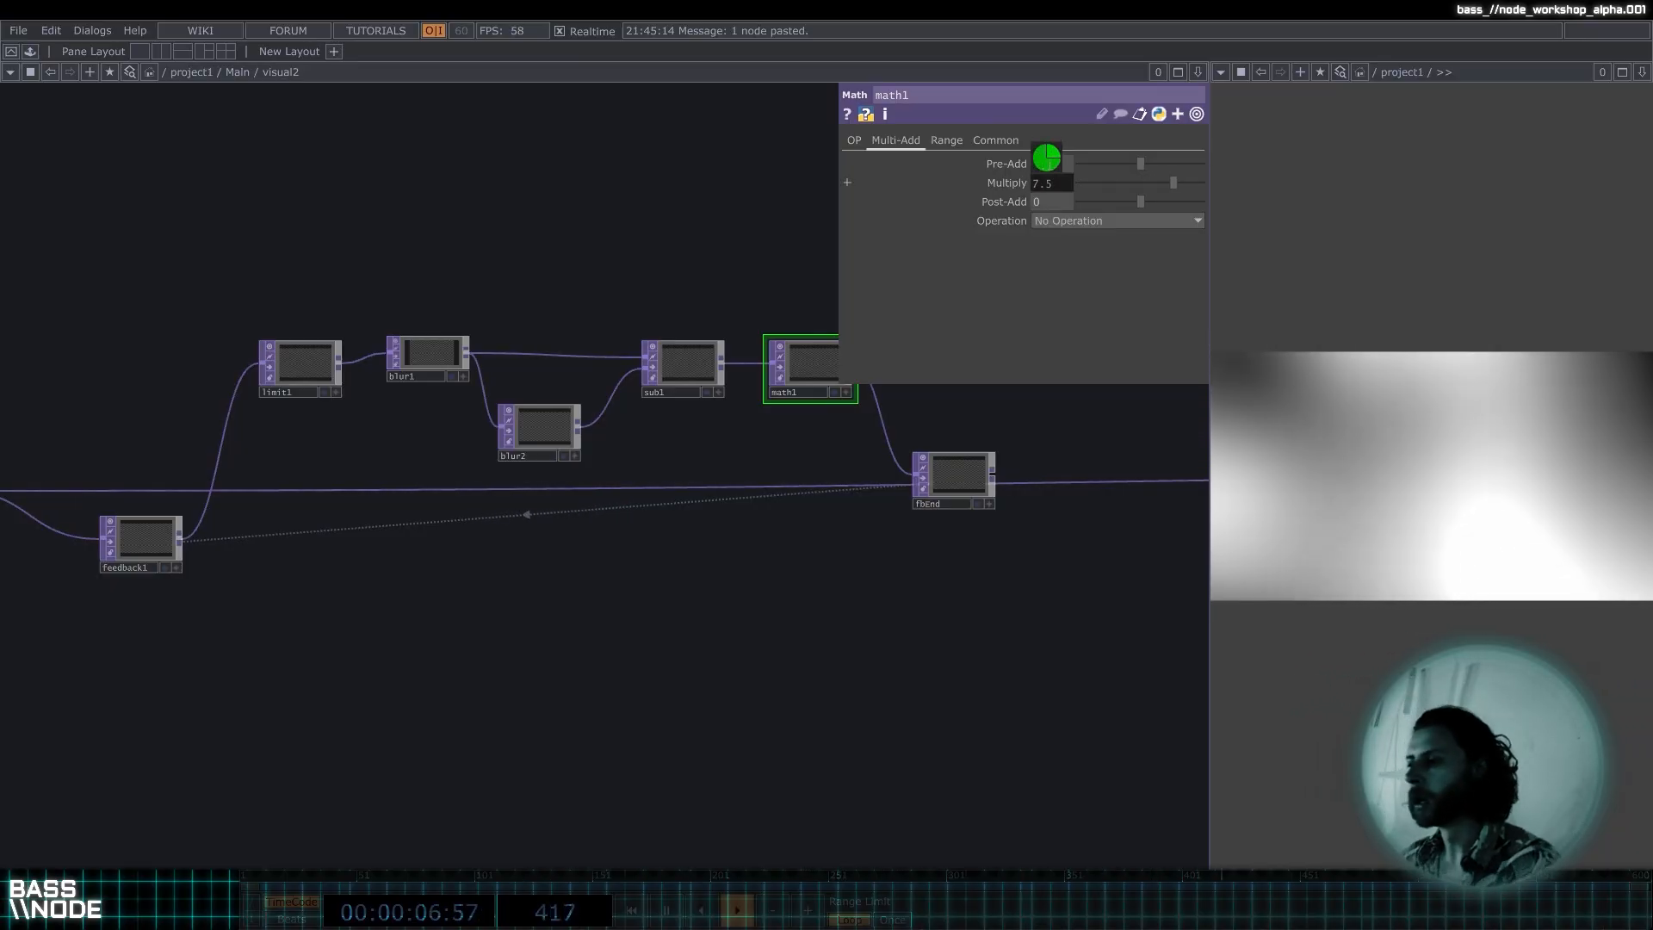
Move feedback1 back above the main wire, just before limit1.
{"action": "left_click_drag", "start_coordinate": [615, 259], "coordinate": [593, 264]}
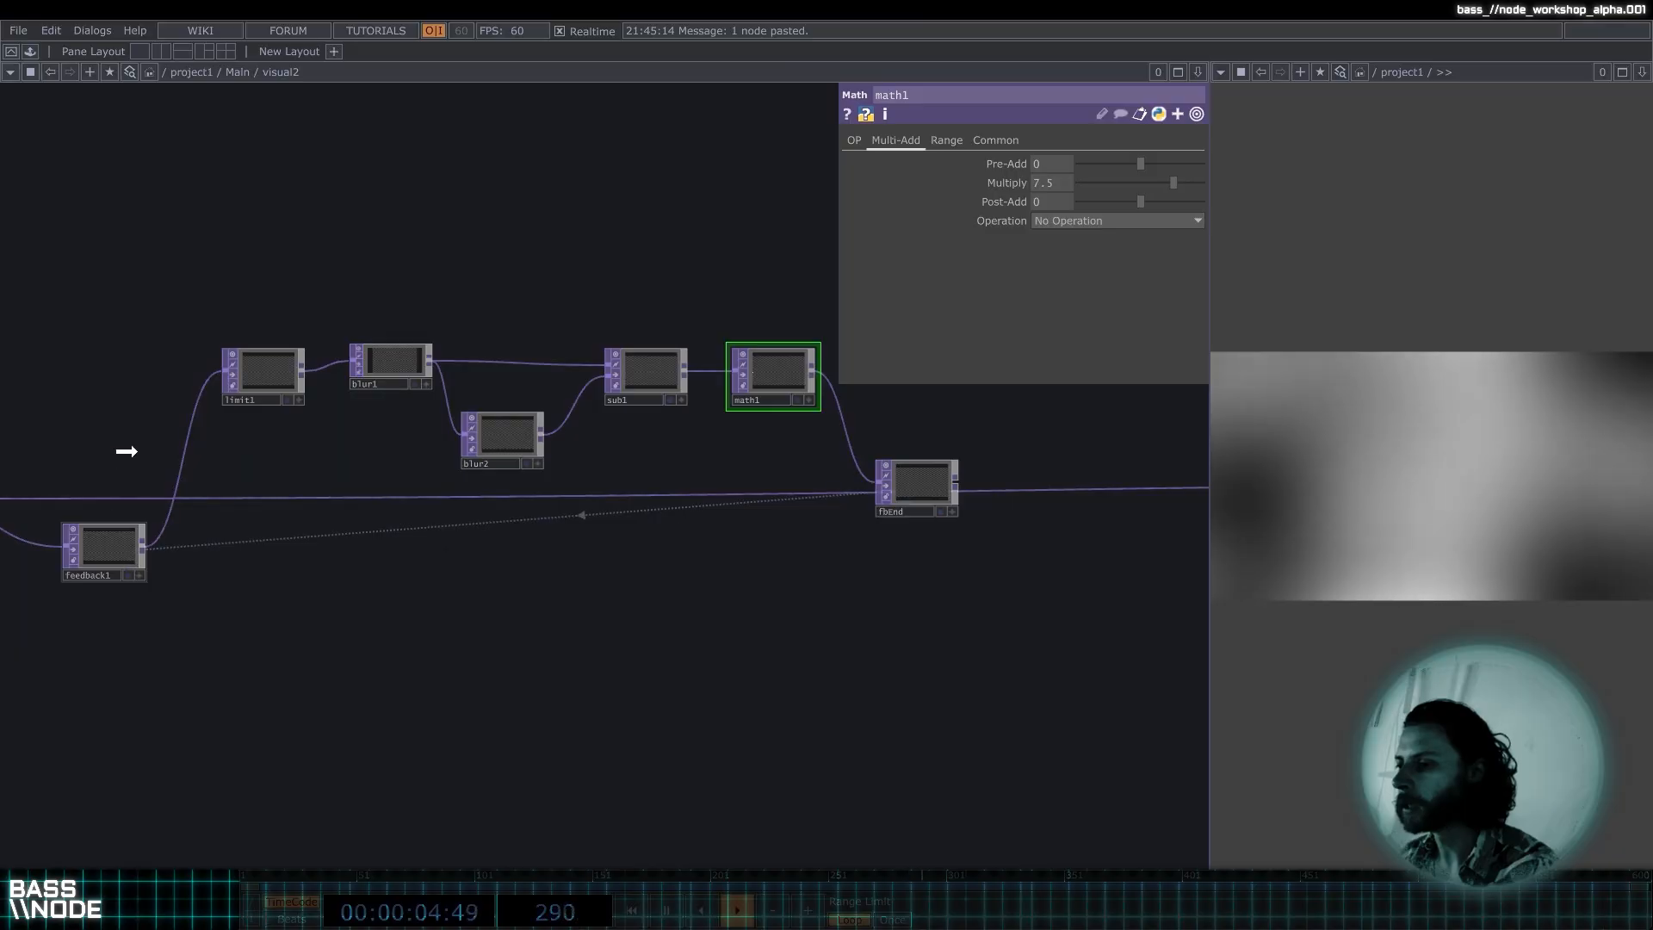
{"action": "left_click_drag", "start_coordinate": [126, 451], "coordinate": [130, 406]}
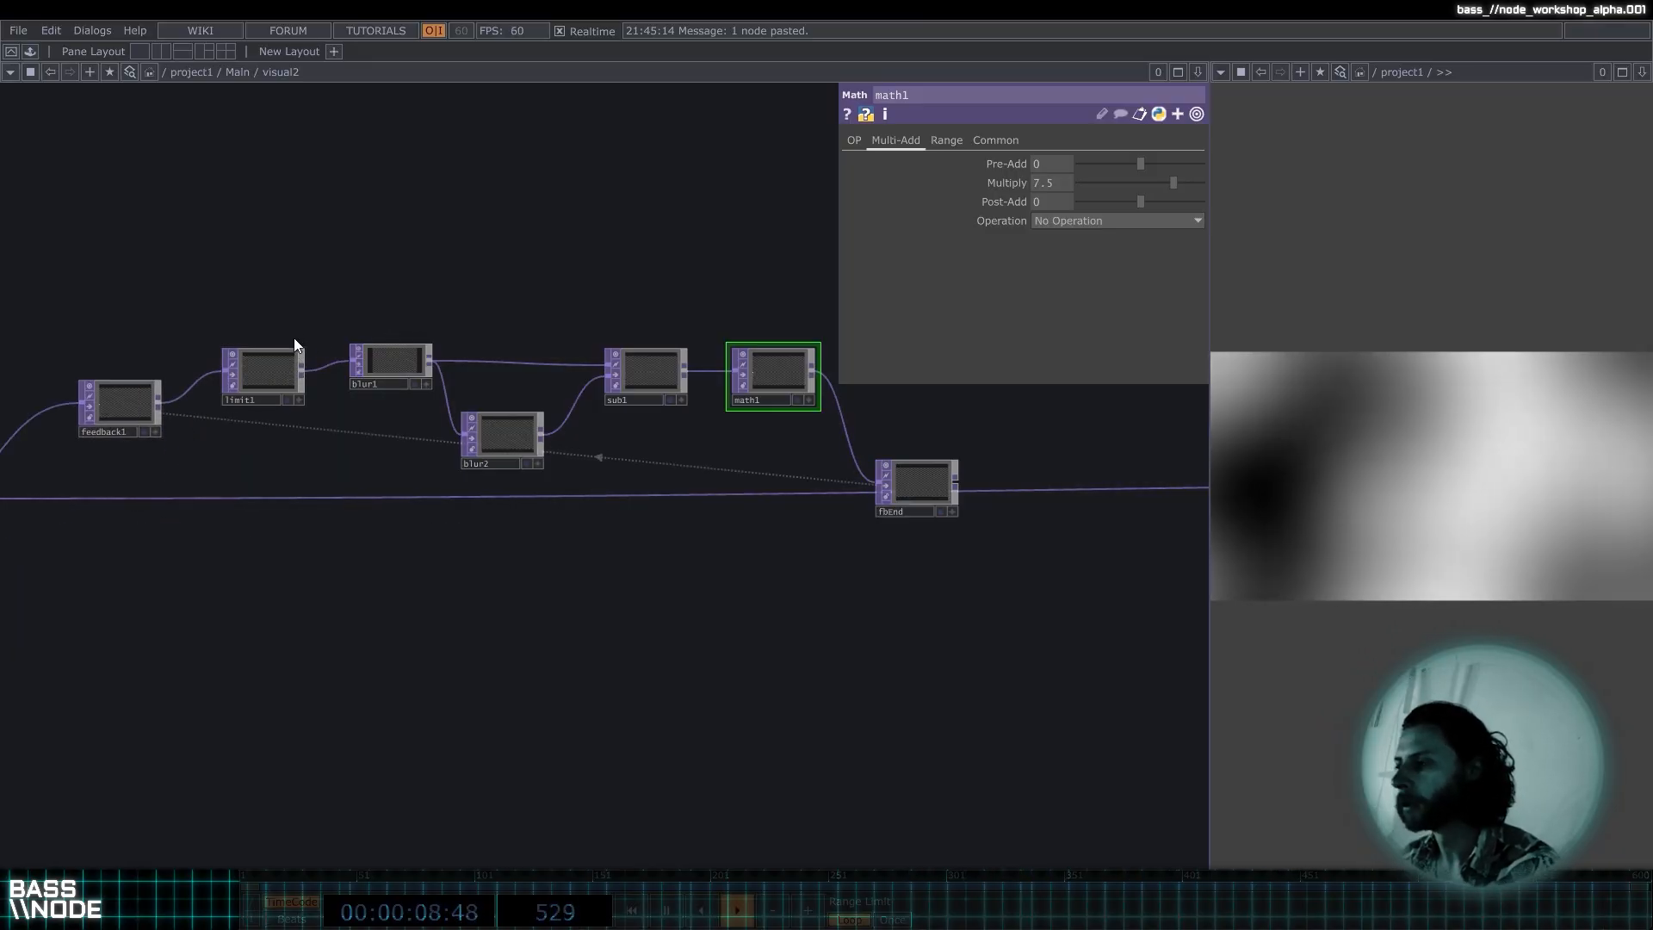
Set both the minimum and maximum limit types of limit1 to Clamp.
{"action": "left_click", "coordinate": [270, 379]}
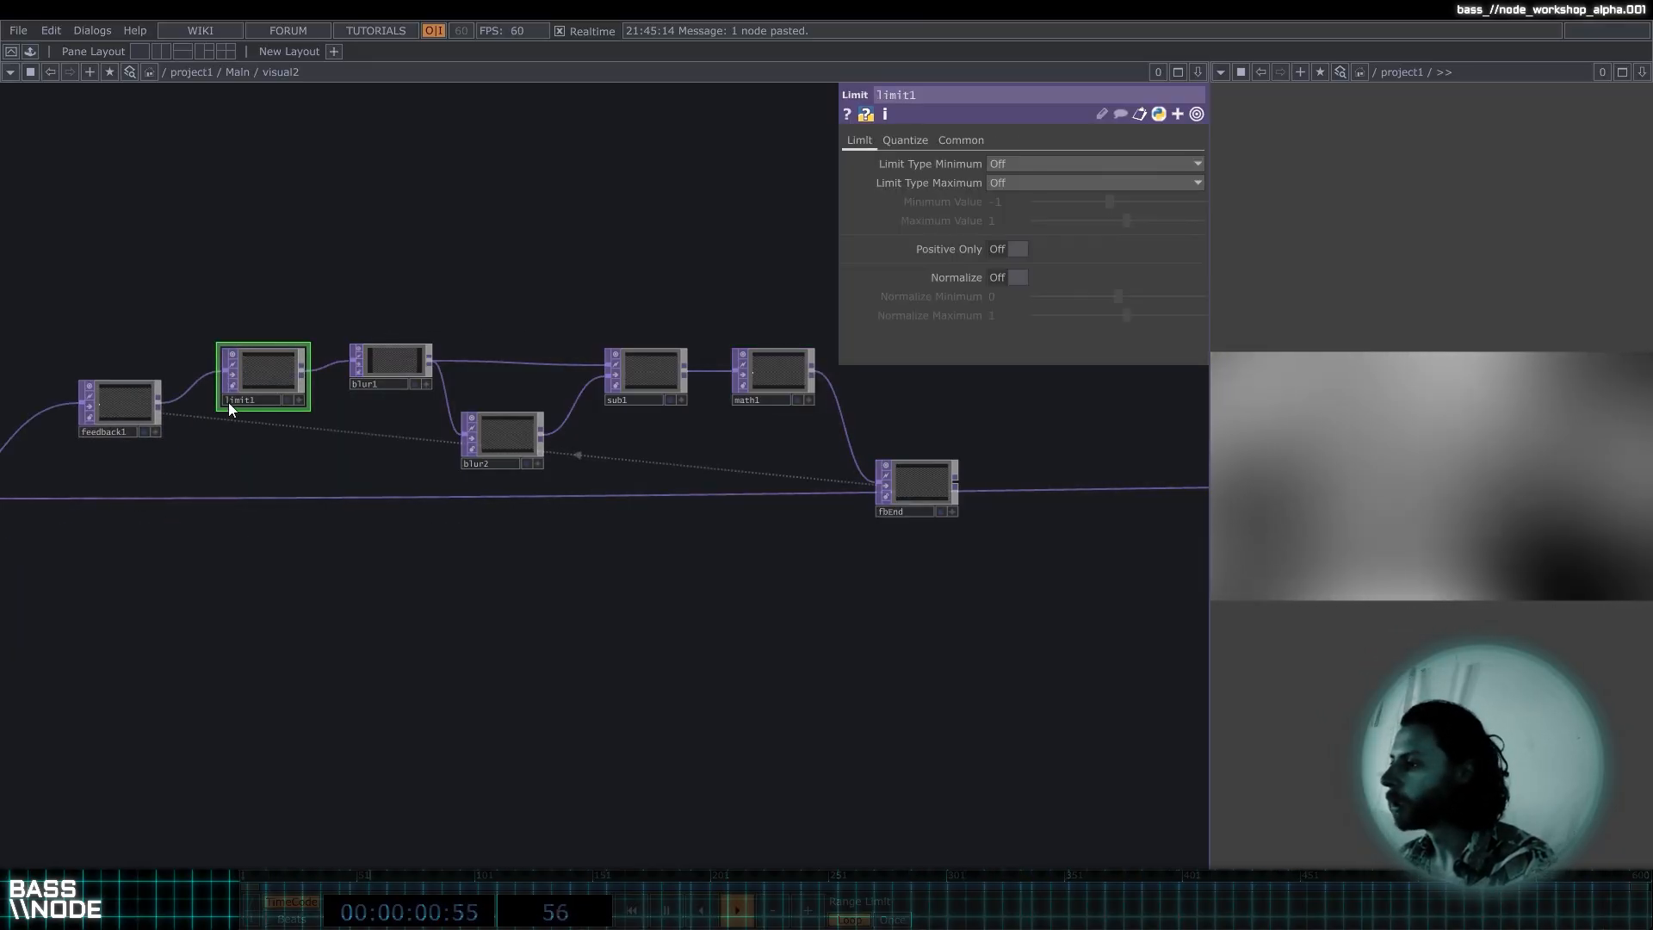
{"action": "scroll", "coordinate": [230, 401], "scroll_direction": "up", "scroll_amount": 3}
{"action": "left_click", "coordinate": [1072, 162]}
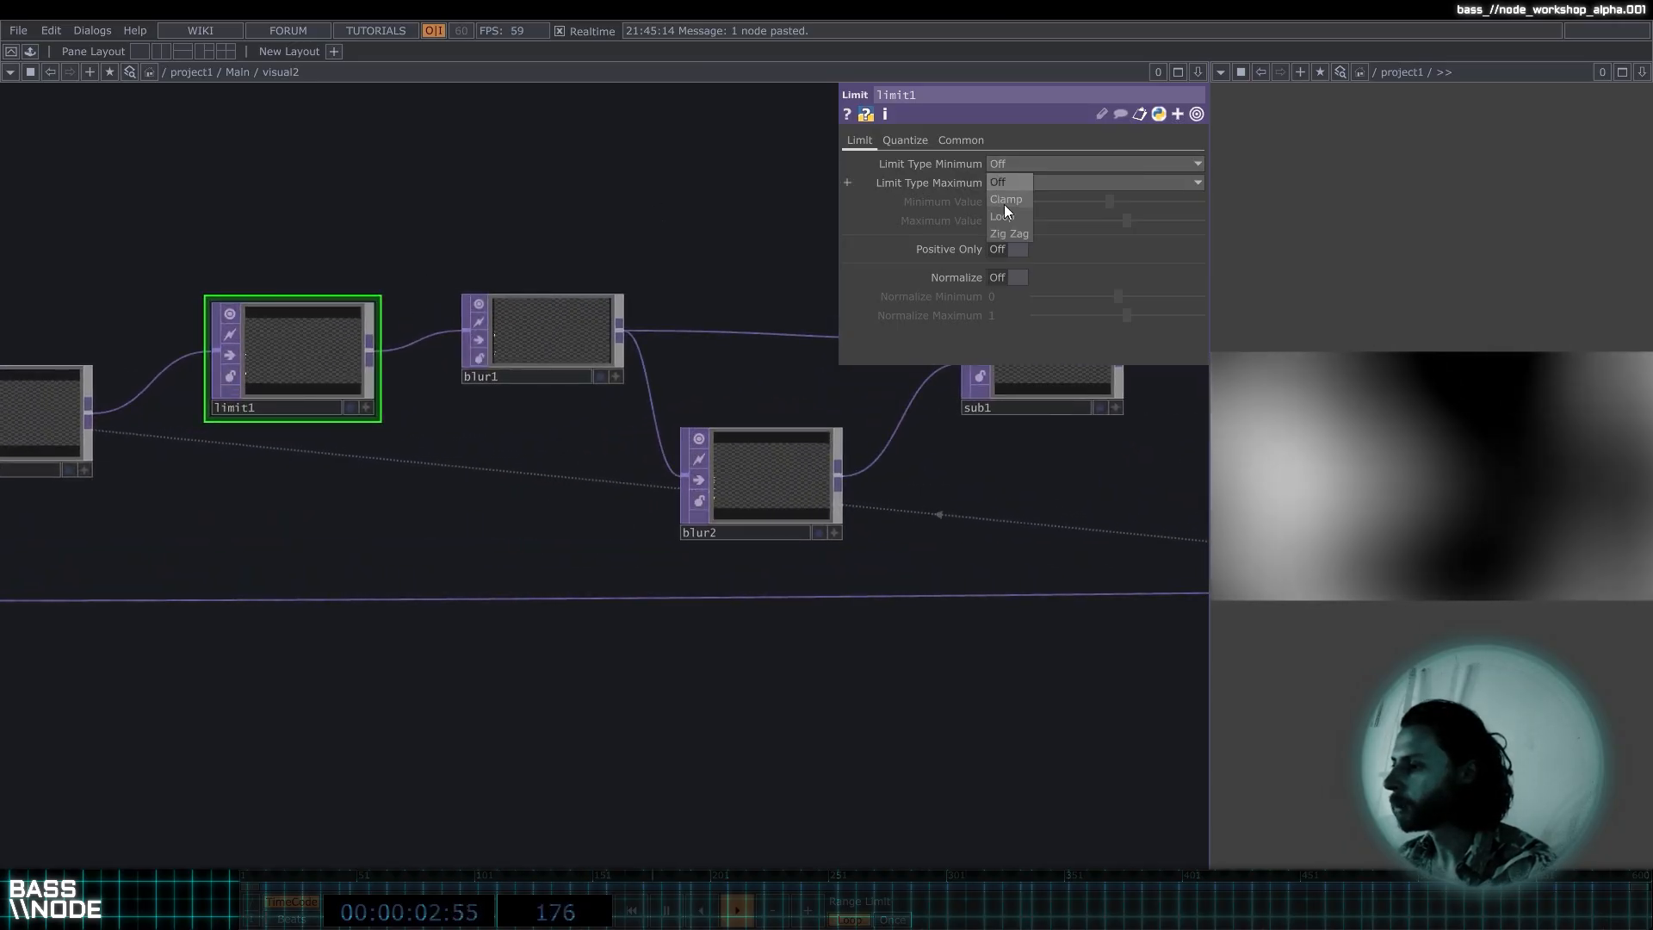
{"action": "left_click", "coordinate": [1004, 204]}
{"action": "left_click", "coordinate": [1043, 183]}
{"action": "left_click", "coordinate": [1010, 217]}
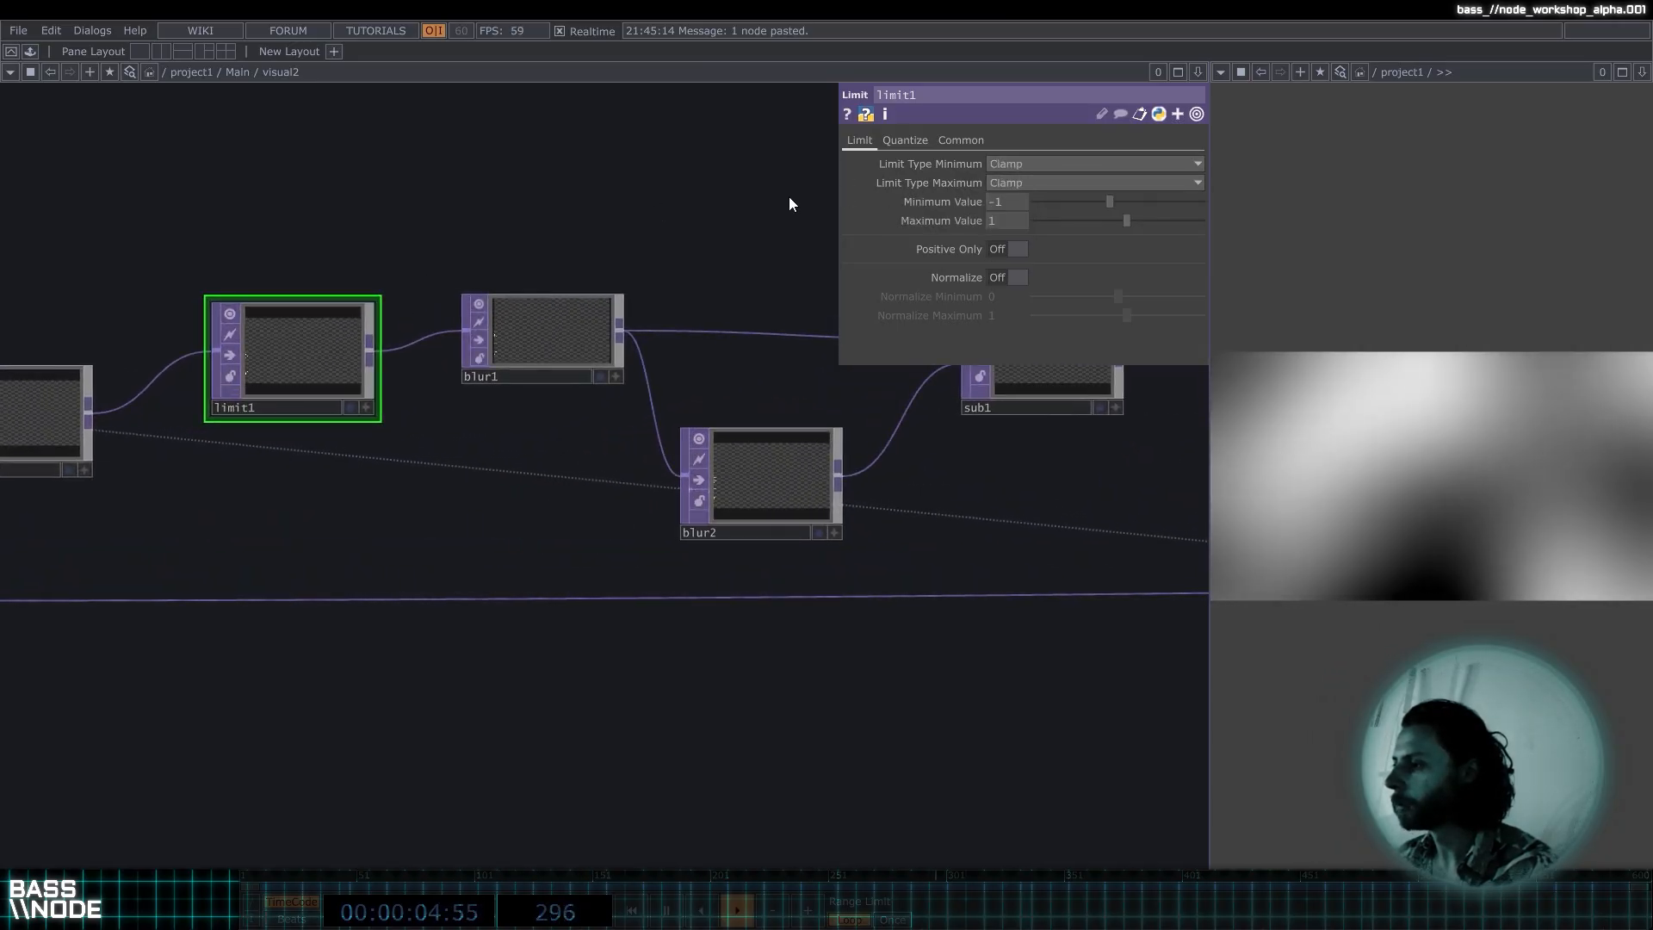
{"action": "left_click_drag", "start_coordinate": [706, 249], "coordinate": [616, 271]}
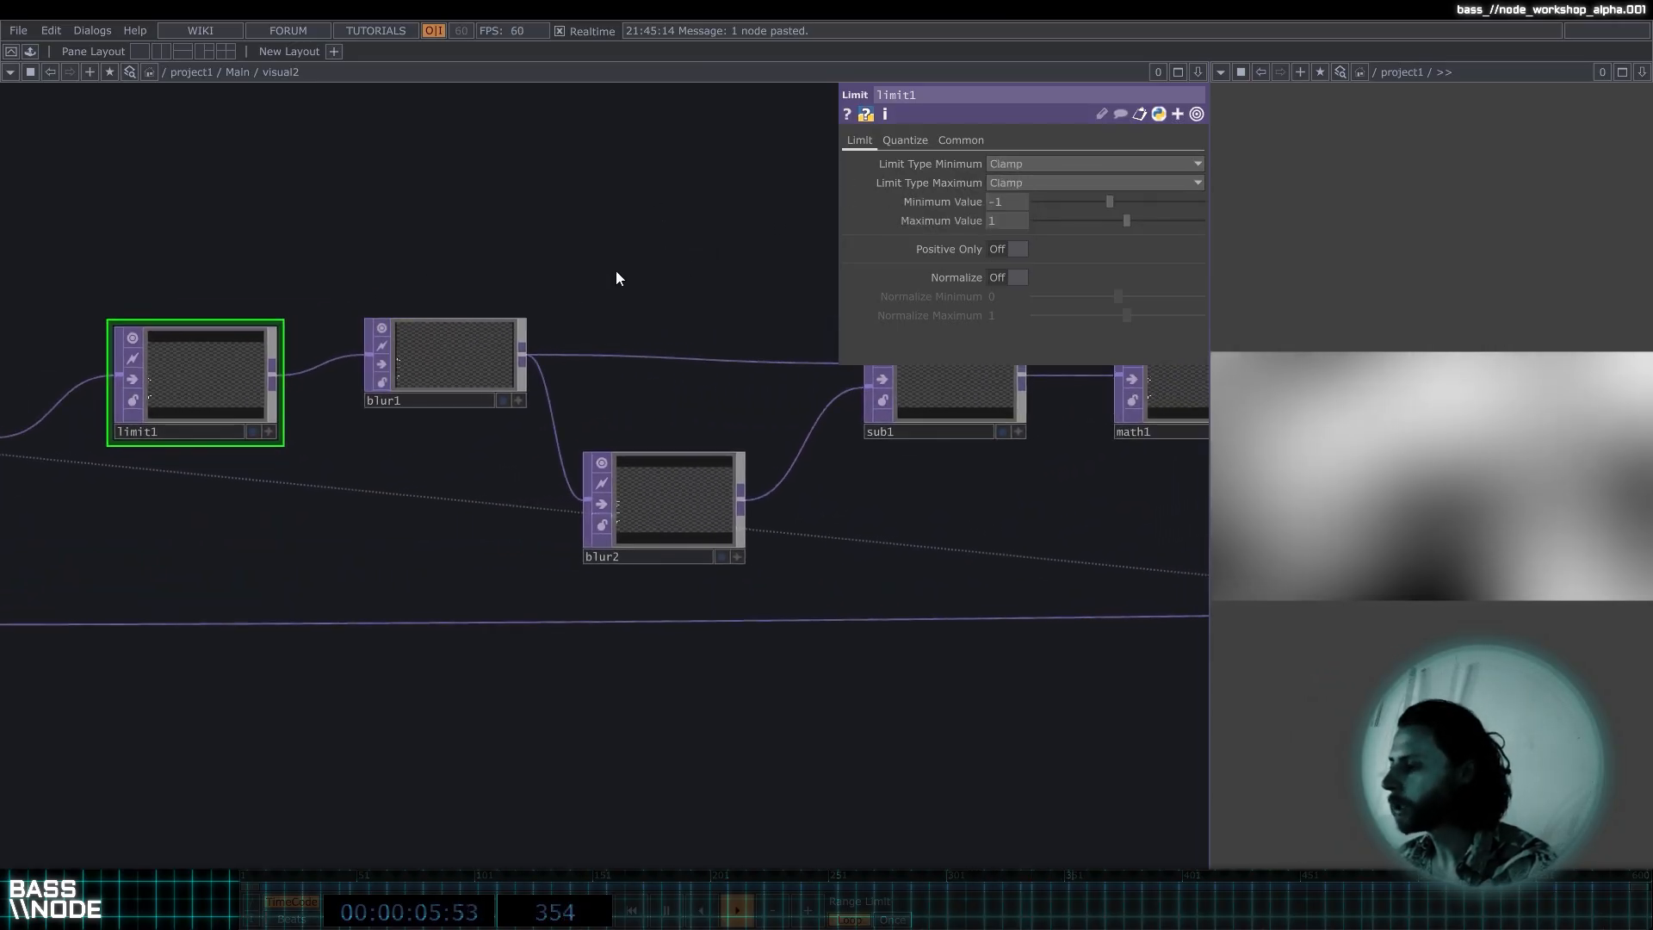
{"action": "left_click", "coordinate": [1113, 161]}
{"action": "left_click", "coordinate": [1018, 199]}
{"action": "left_click", "coordinate": [1020, 183]}
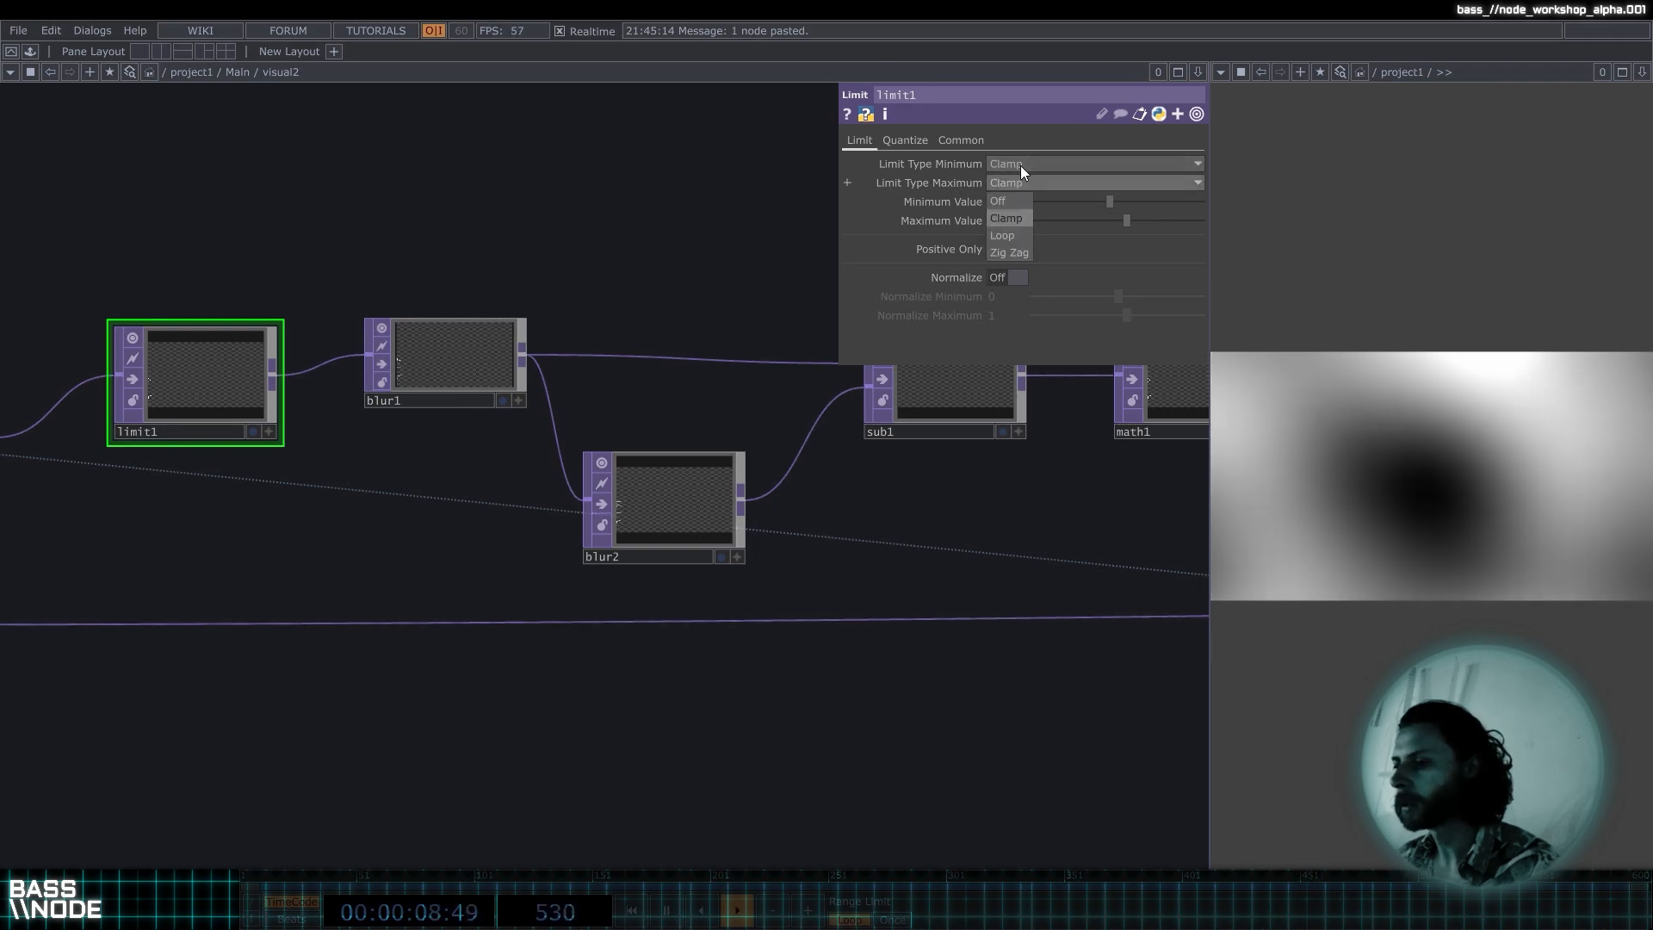
{"action": "left_click", "coordinate": [1020, 165]}
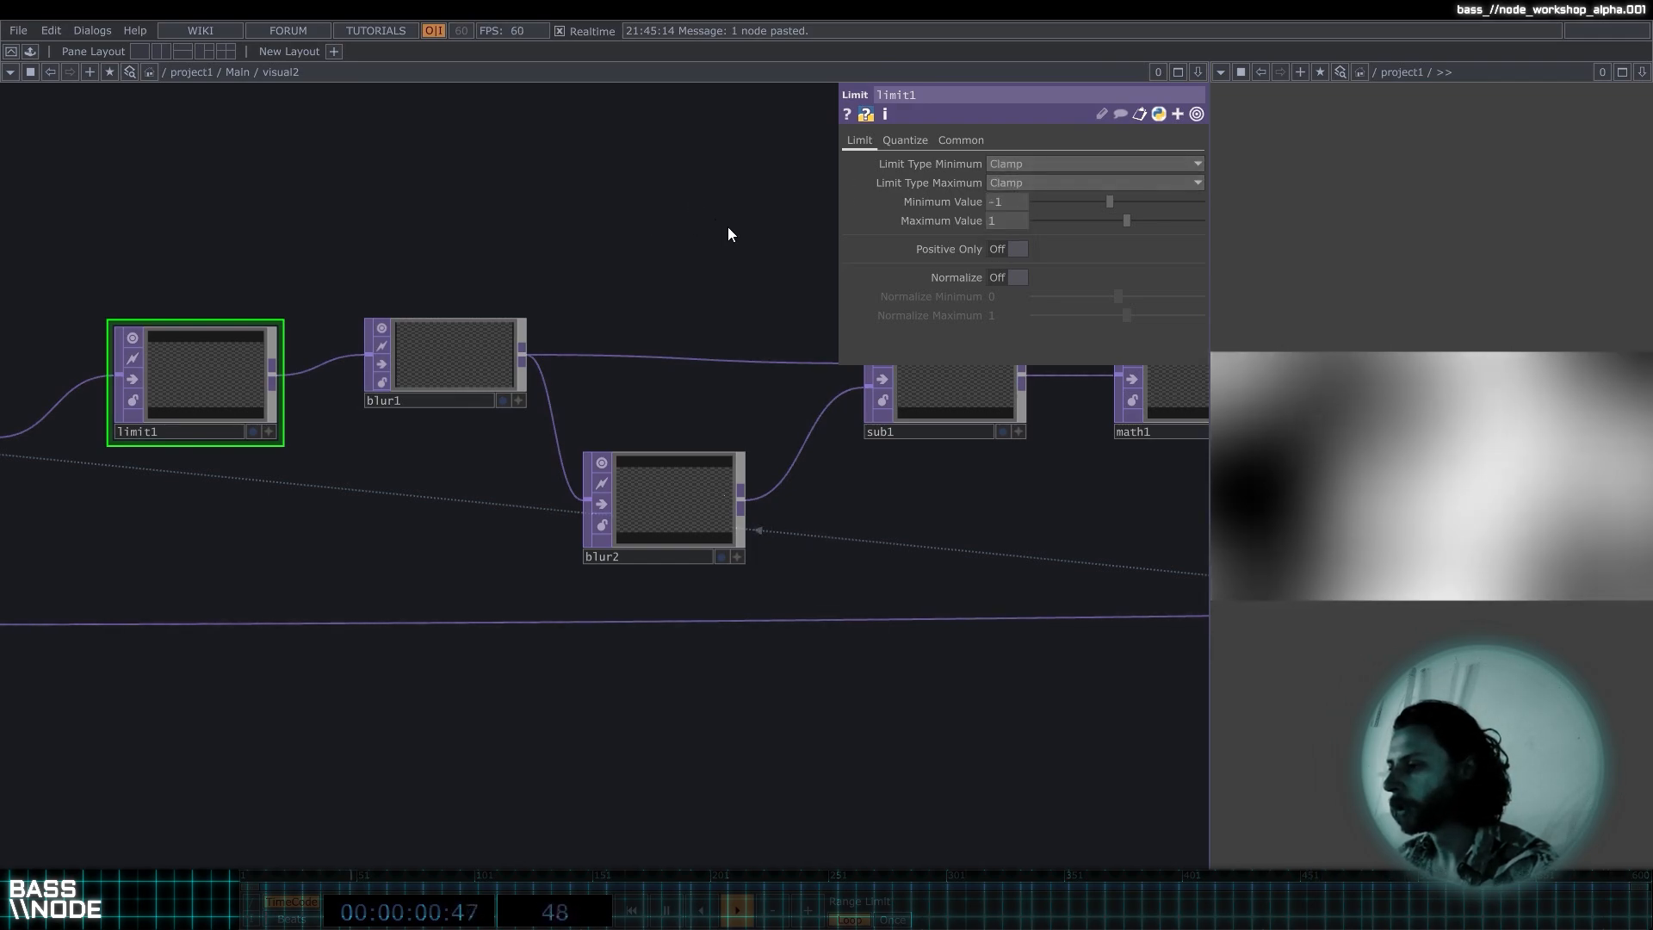
Try a lower Multi-Add Multiply value of 1.73 on math1.
{"action": "left_click_drag", "start_coordinate": [732, 245], "coordinate": [502, 286]}
{"action": "scroll", "coordinate": [502, 286], "scroll_direction": "down", "scroll_amount": 3}
{"action": "left_click", "coordinate": [676, 368]}
{"action": "left_click", "coordinate": [825, 368]}
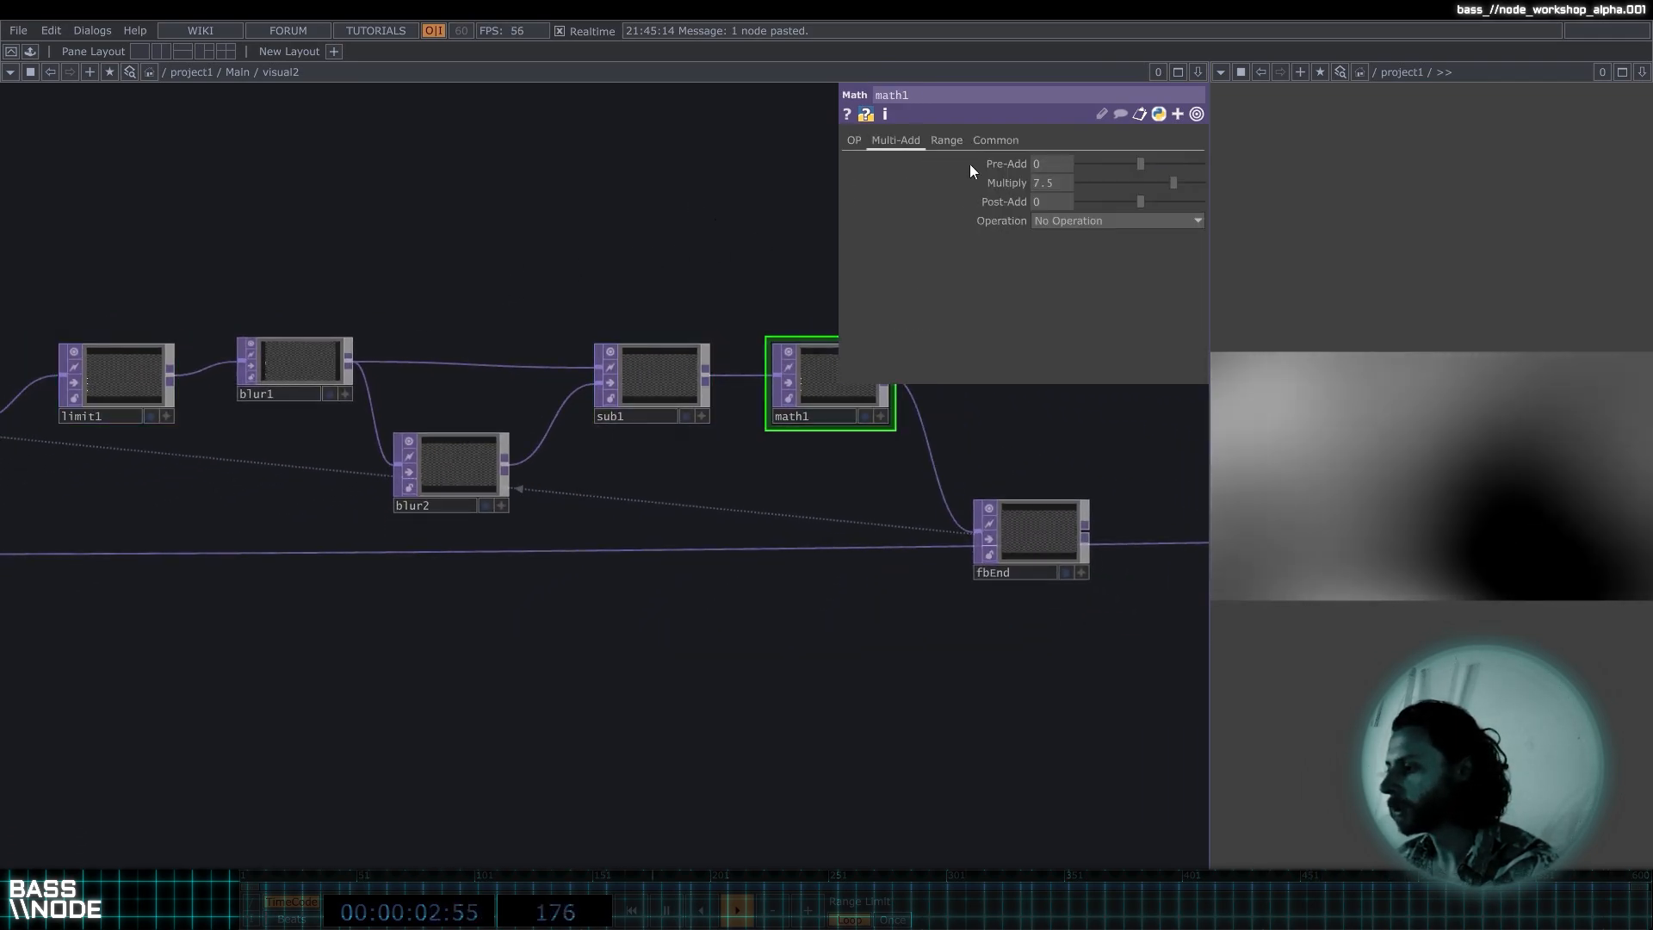
{"action": "left_click_drag", "start_coordinate": [1230, 179], "coordinate": [1110, 183]}
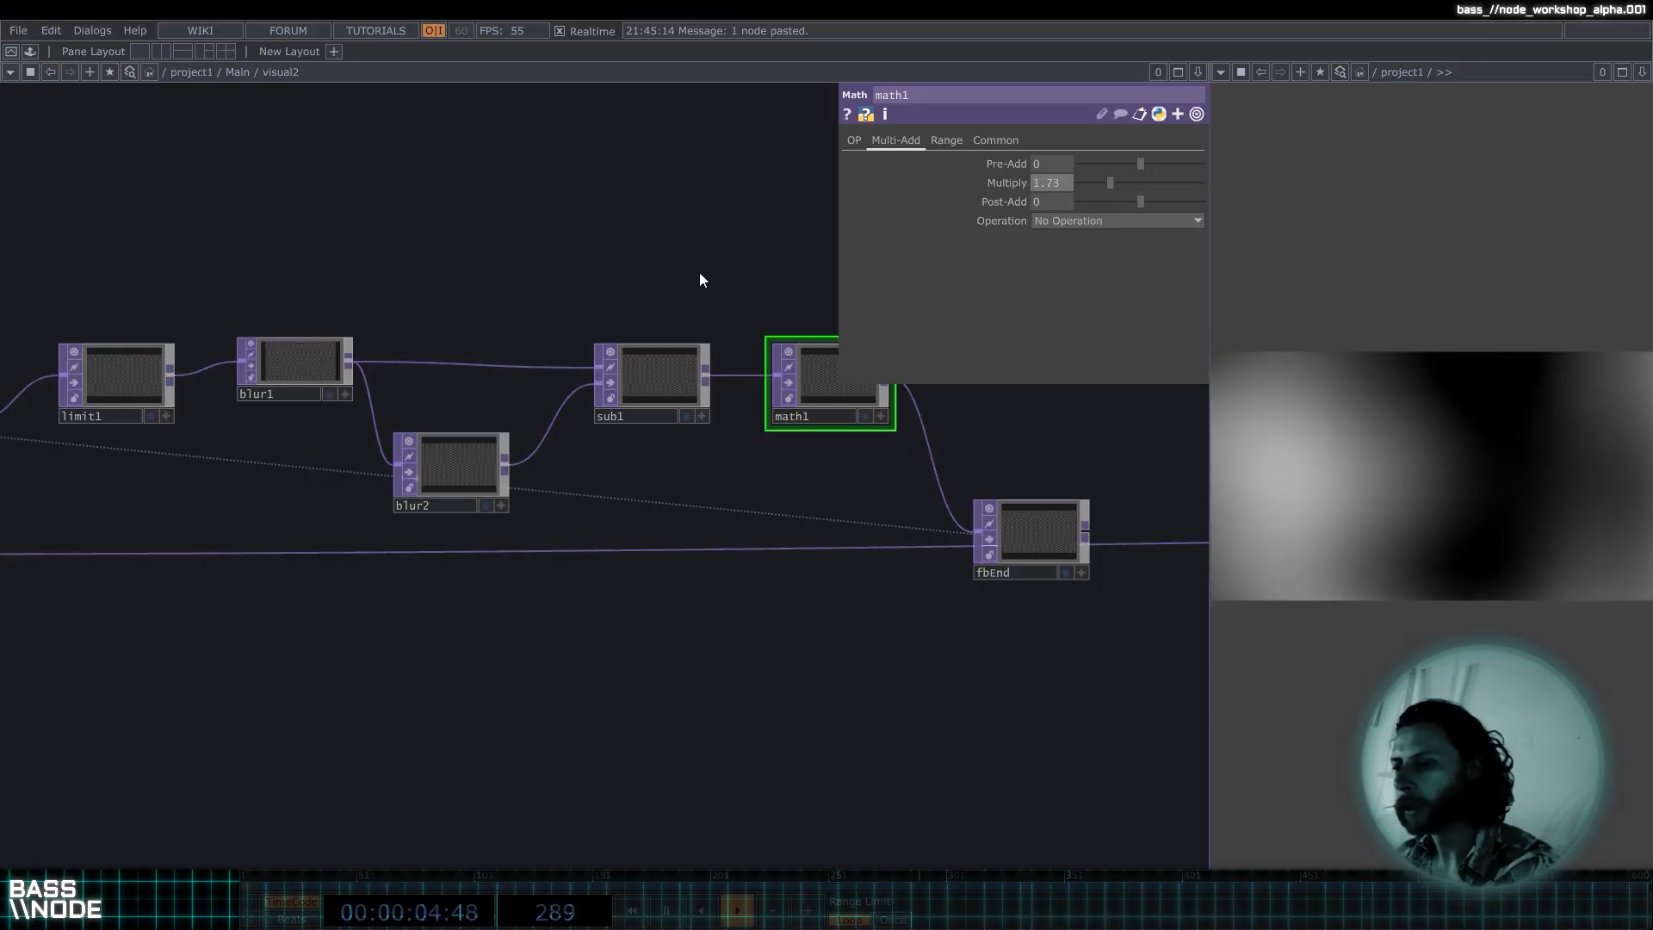
Check the common settings and info of the source TOPs, and set noise1's Pixel Format to 32-bit float (RGBA).
{"action": "scroll", "coordinate": [478, 244], "scroll_direction": "down", "scroll_amount": 4}
{"action": "left_click", "coordinate": [28, 402]}
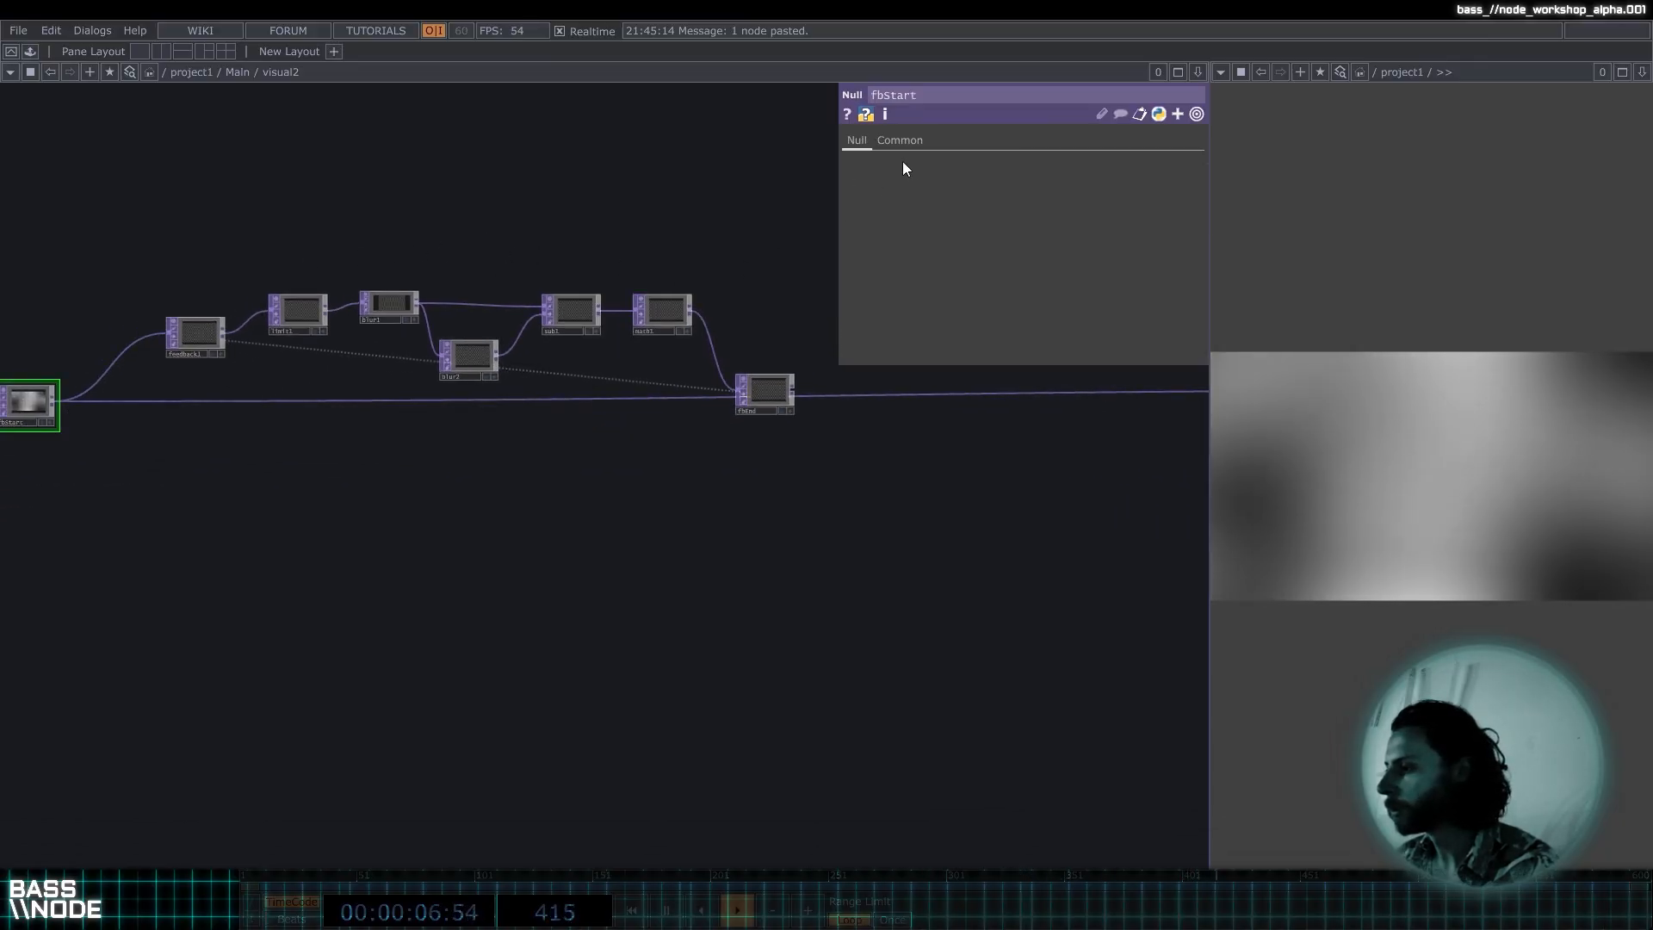
{"action": "left_click_drag", "start_coordinate": [452, 181], "coordinate": [814, 218]}
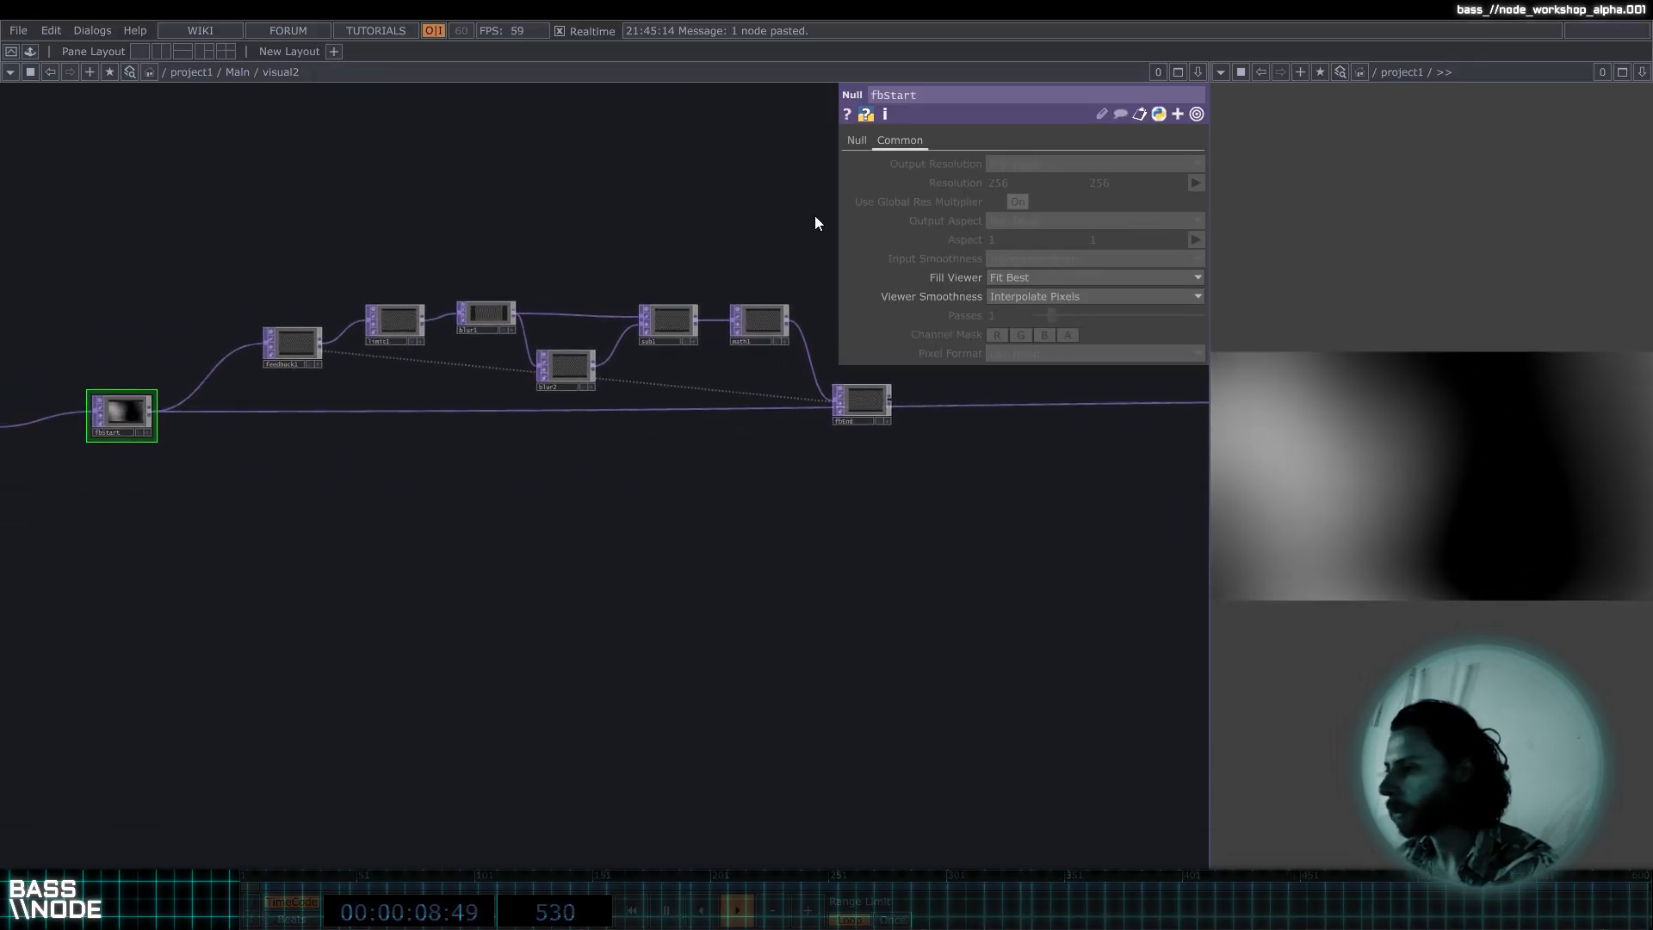
{"action": "left_click", "coordinate": [234, 453]}
{"action": "left_click", "coordinate": [1016, 140]}
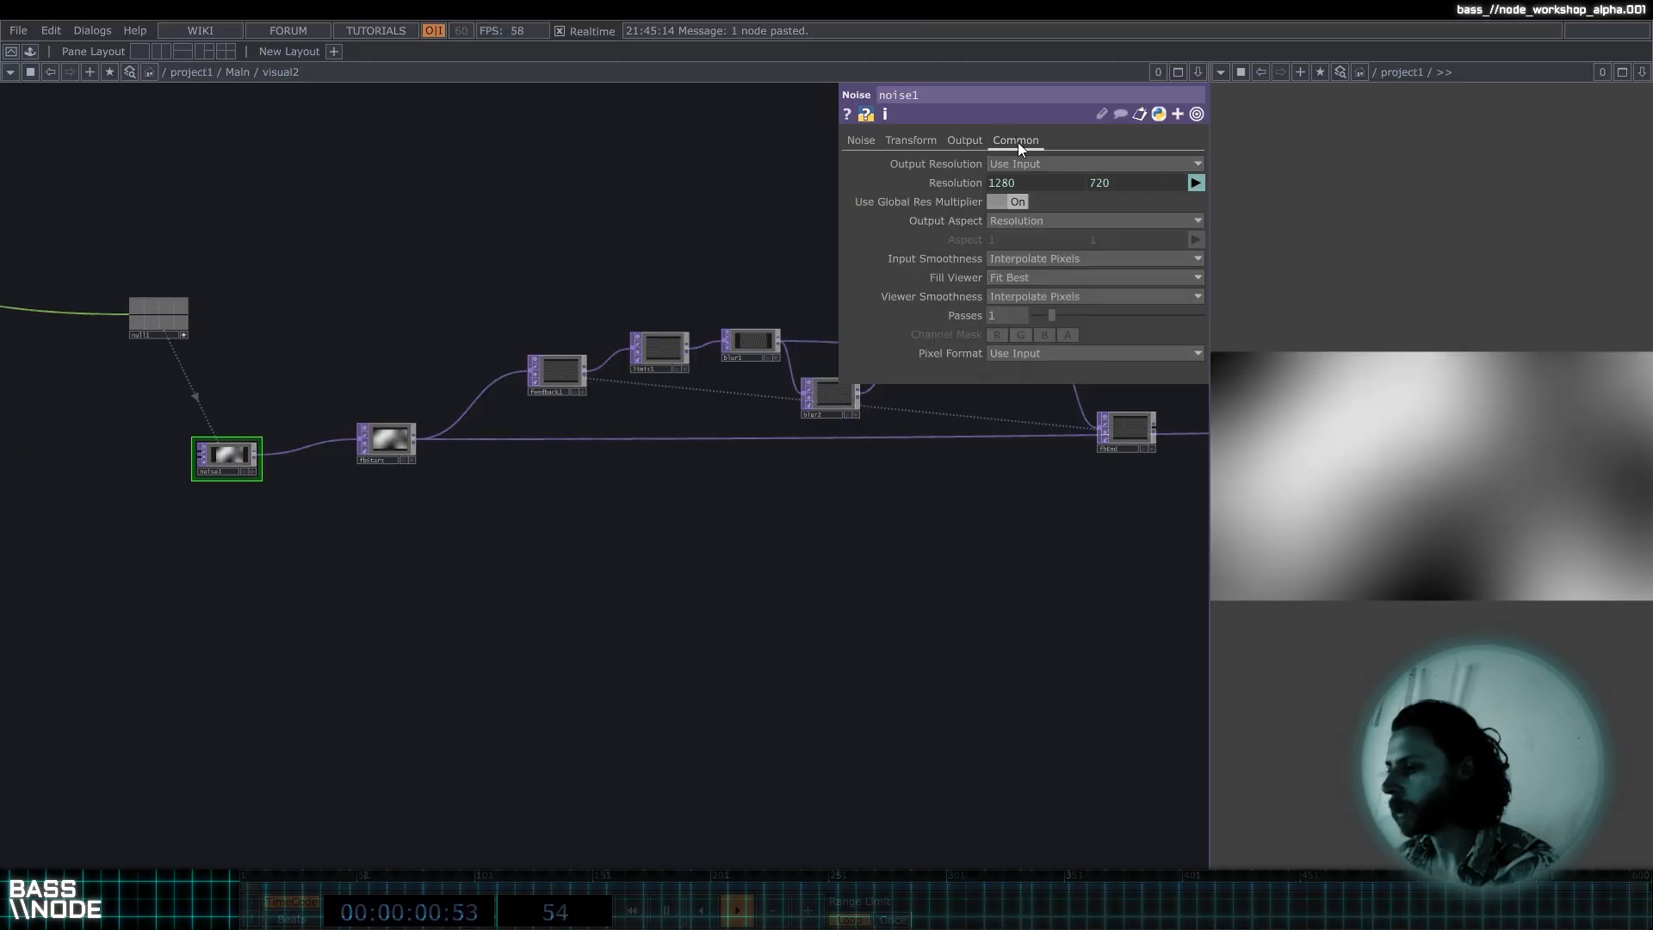
{"action": "left_click_drag", "start_coordinate": [673, 257], "coordinate": [573, 245]}
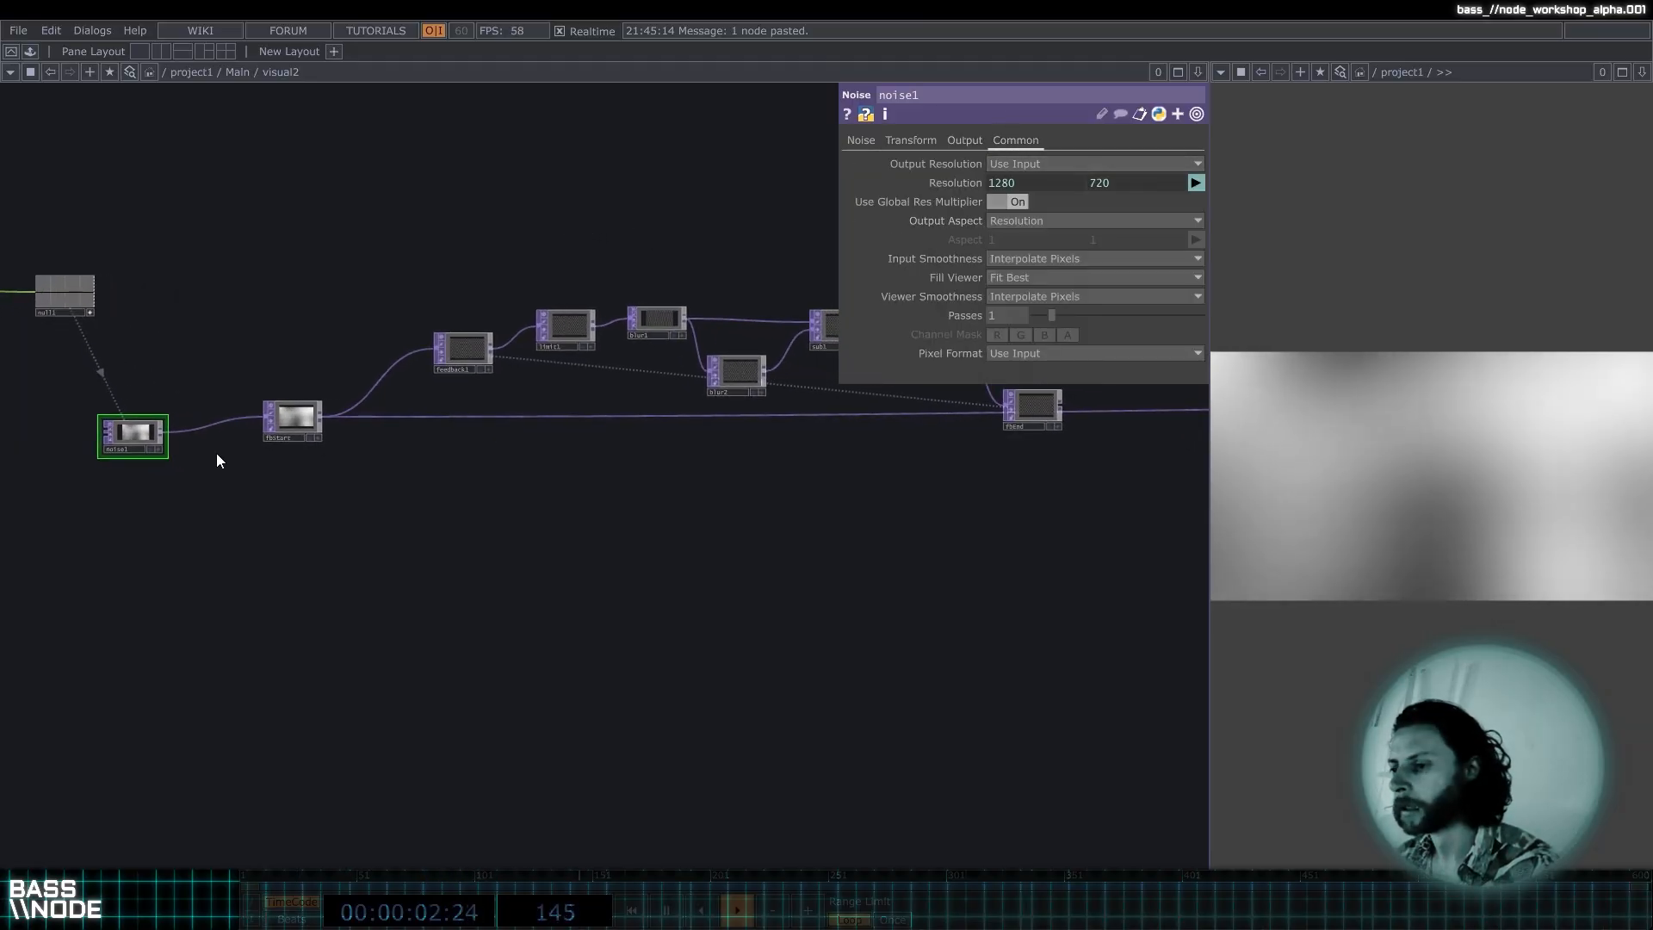
{"action": "middle_click", "coordinate": [136, 435]}
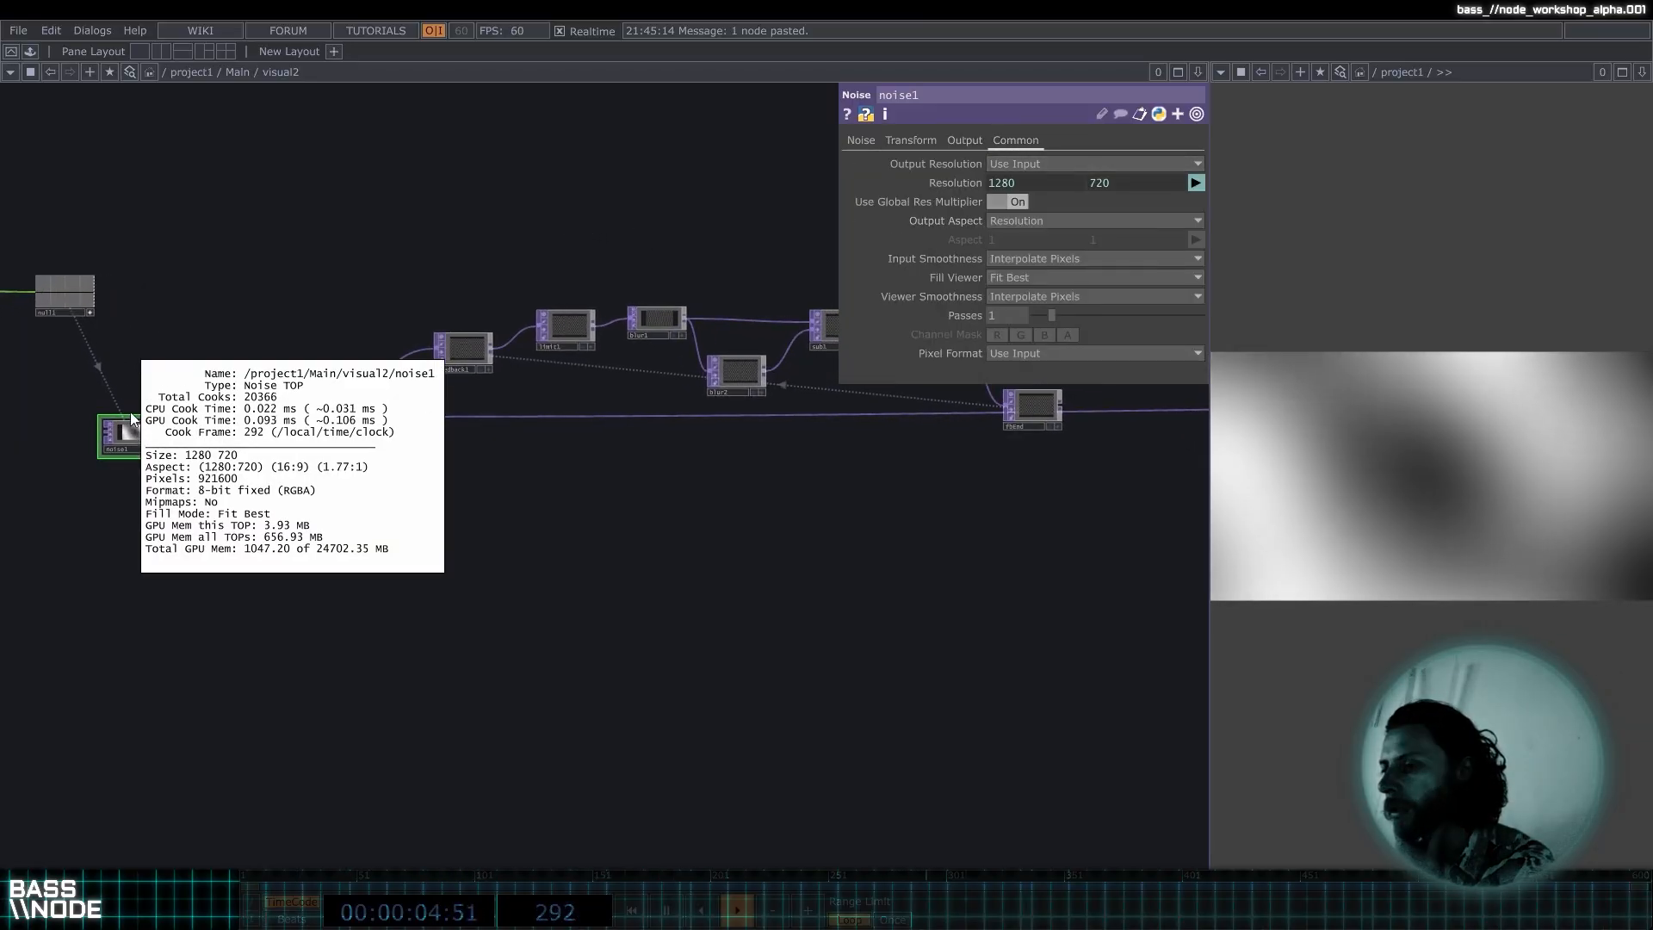
{"action": "left_click_drag", "start_coordinate": [107, 399], "coordinate": [185, 380]}
{"action": "scroll", "coordinate": [182, 404], "scroll_direction": "up", "scroll_amount": 7}
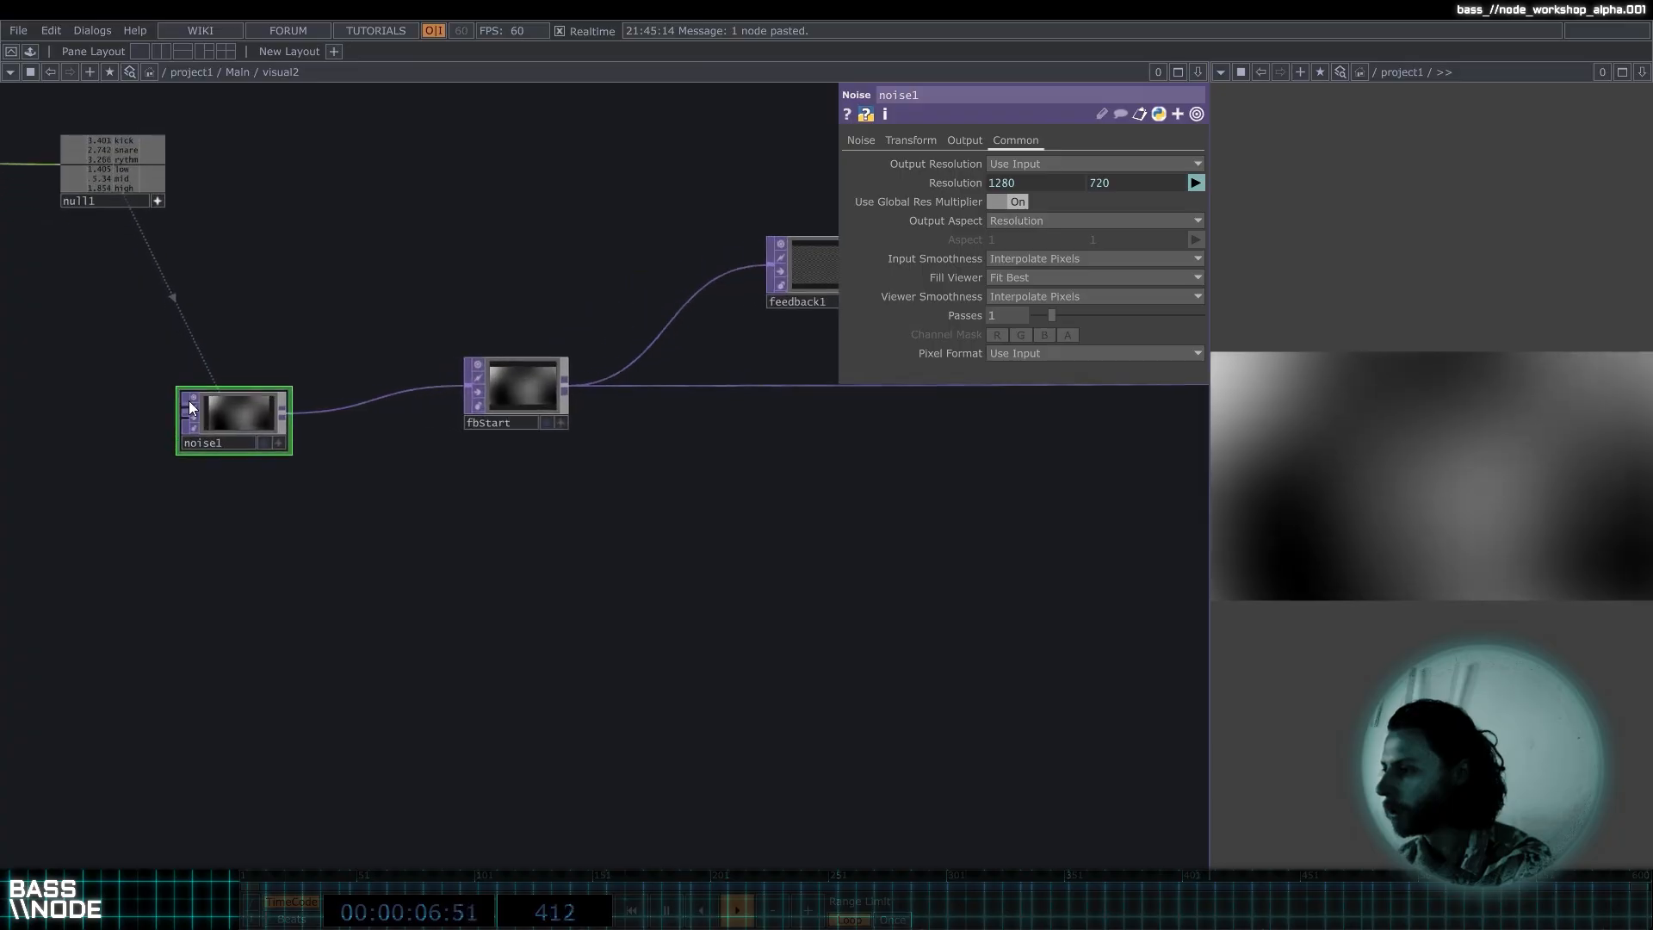
{"action": "left_click", "coordinate": [1077, 355]}
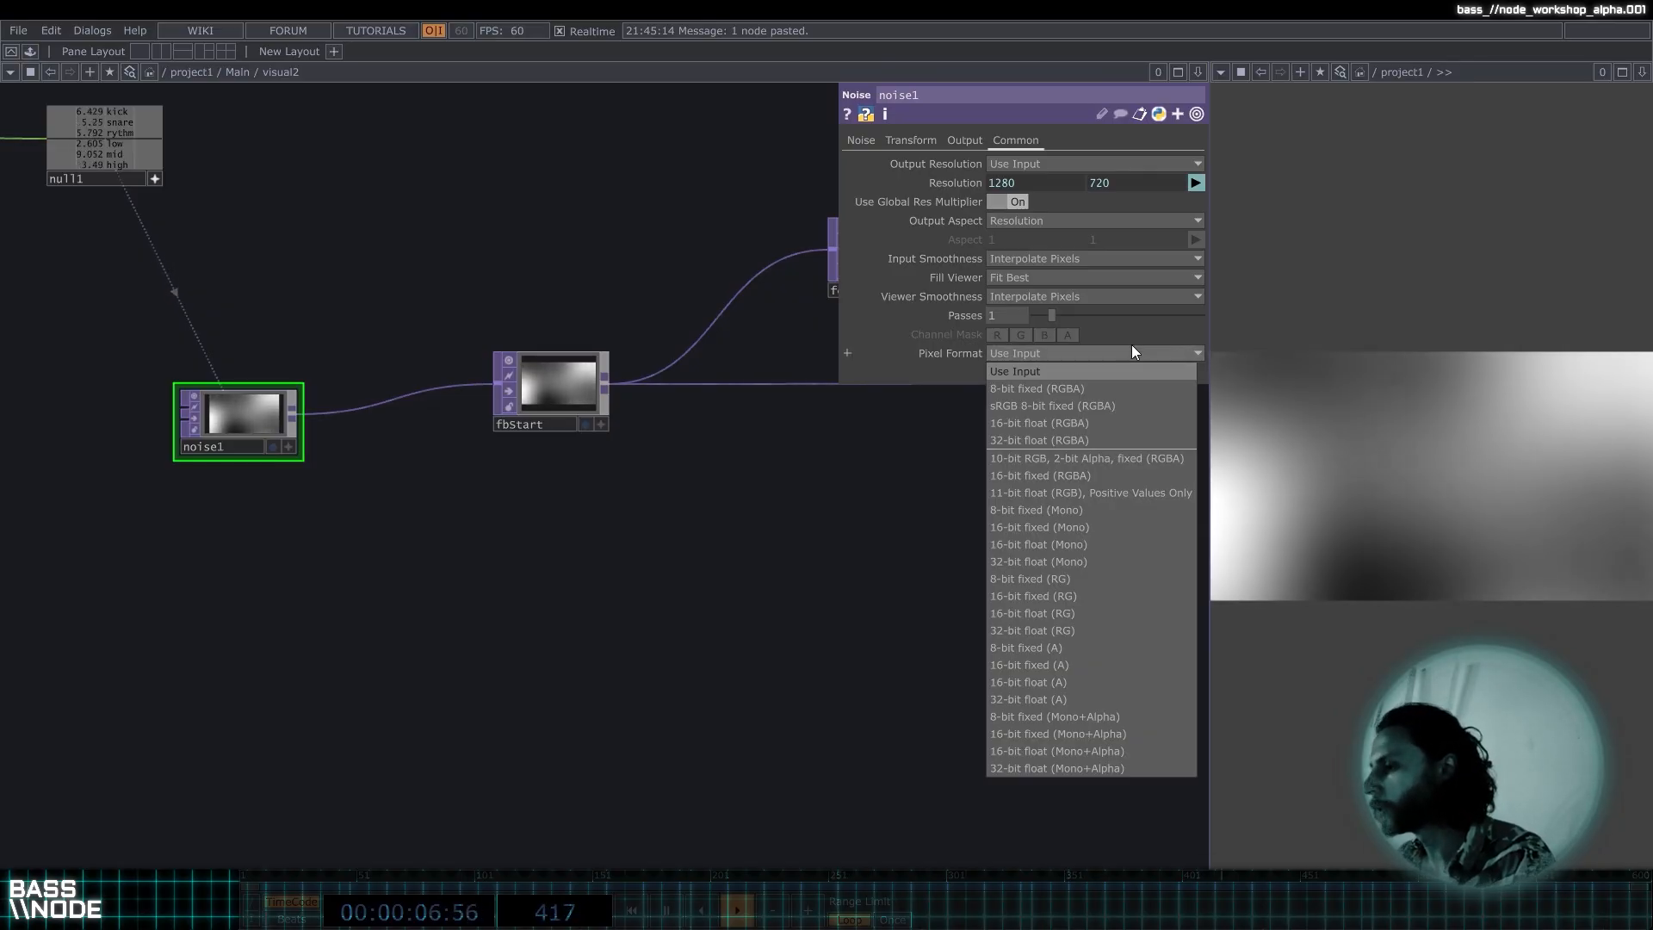
{"action": "left_click", "coordinate": [1117, 441]}
Line up feedback1 with limit1 and move fbEnd up clear of the main wire.
{"action": "left_click_drag", "start_coordinate": [1056, 477], "coordinate": [631, 539]}
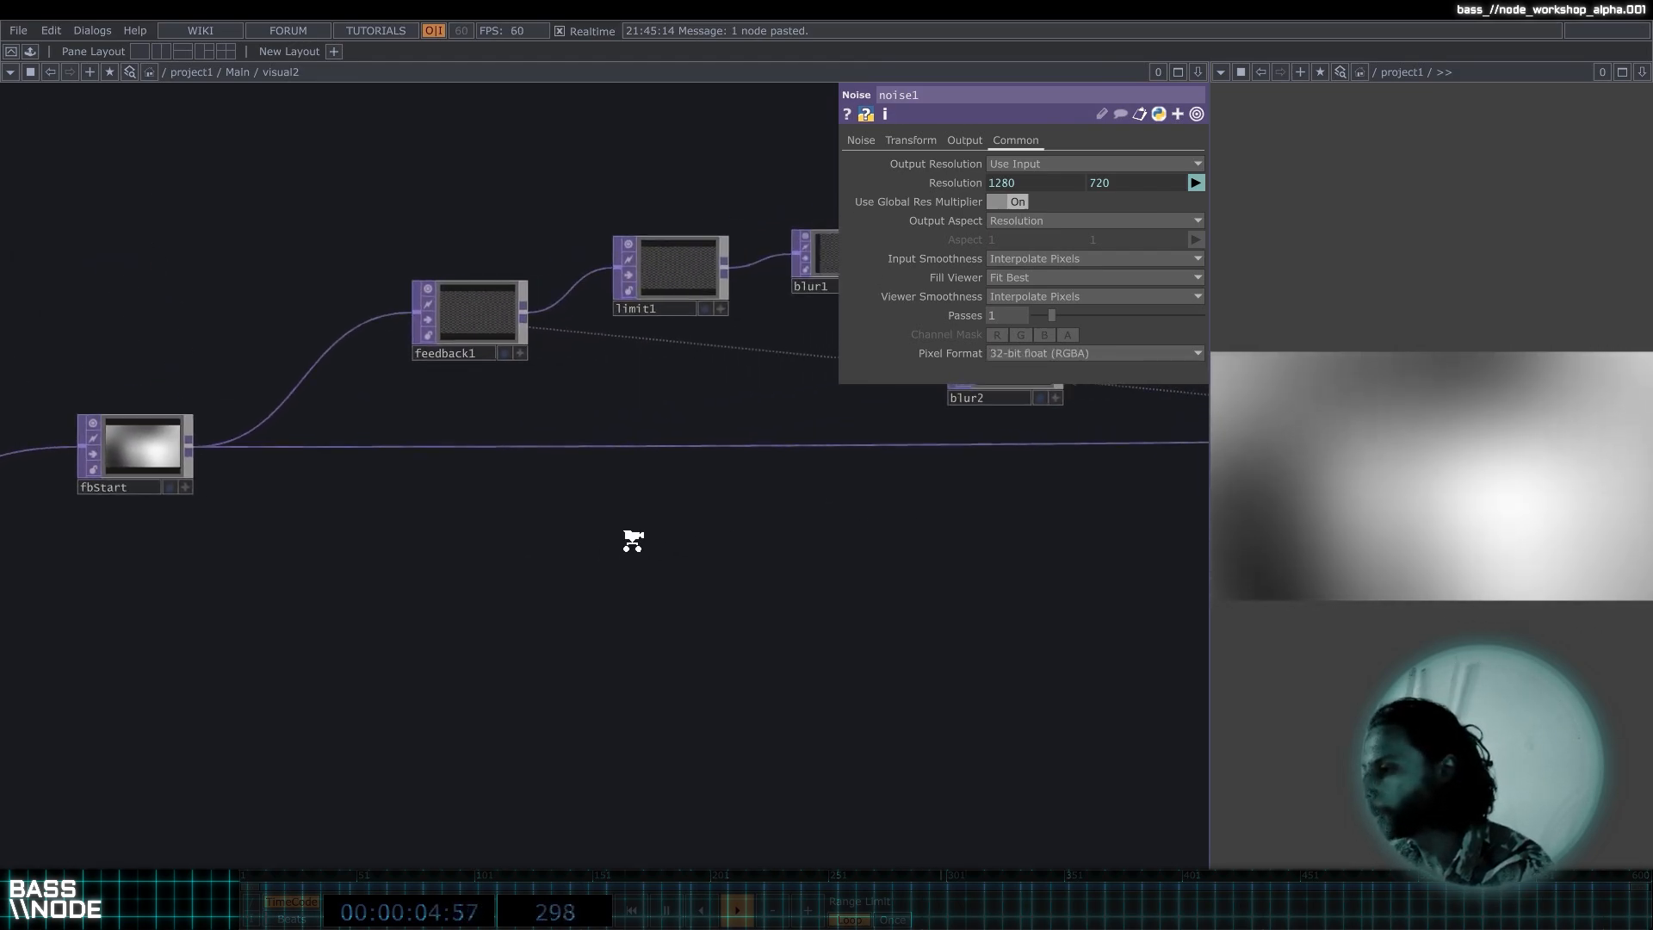
{"action": "scroll", "coordinate": [631, 539], "scroll_direction": "down", "scroll_amount": 3}
{"action": "left_click_drag", "start_coordinate": [1000, 600], "coordinate": [682, 568]}
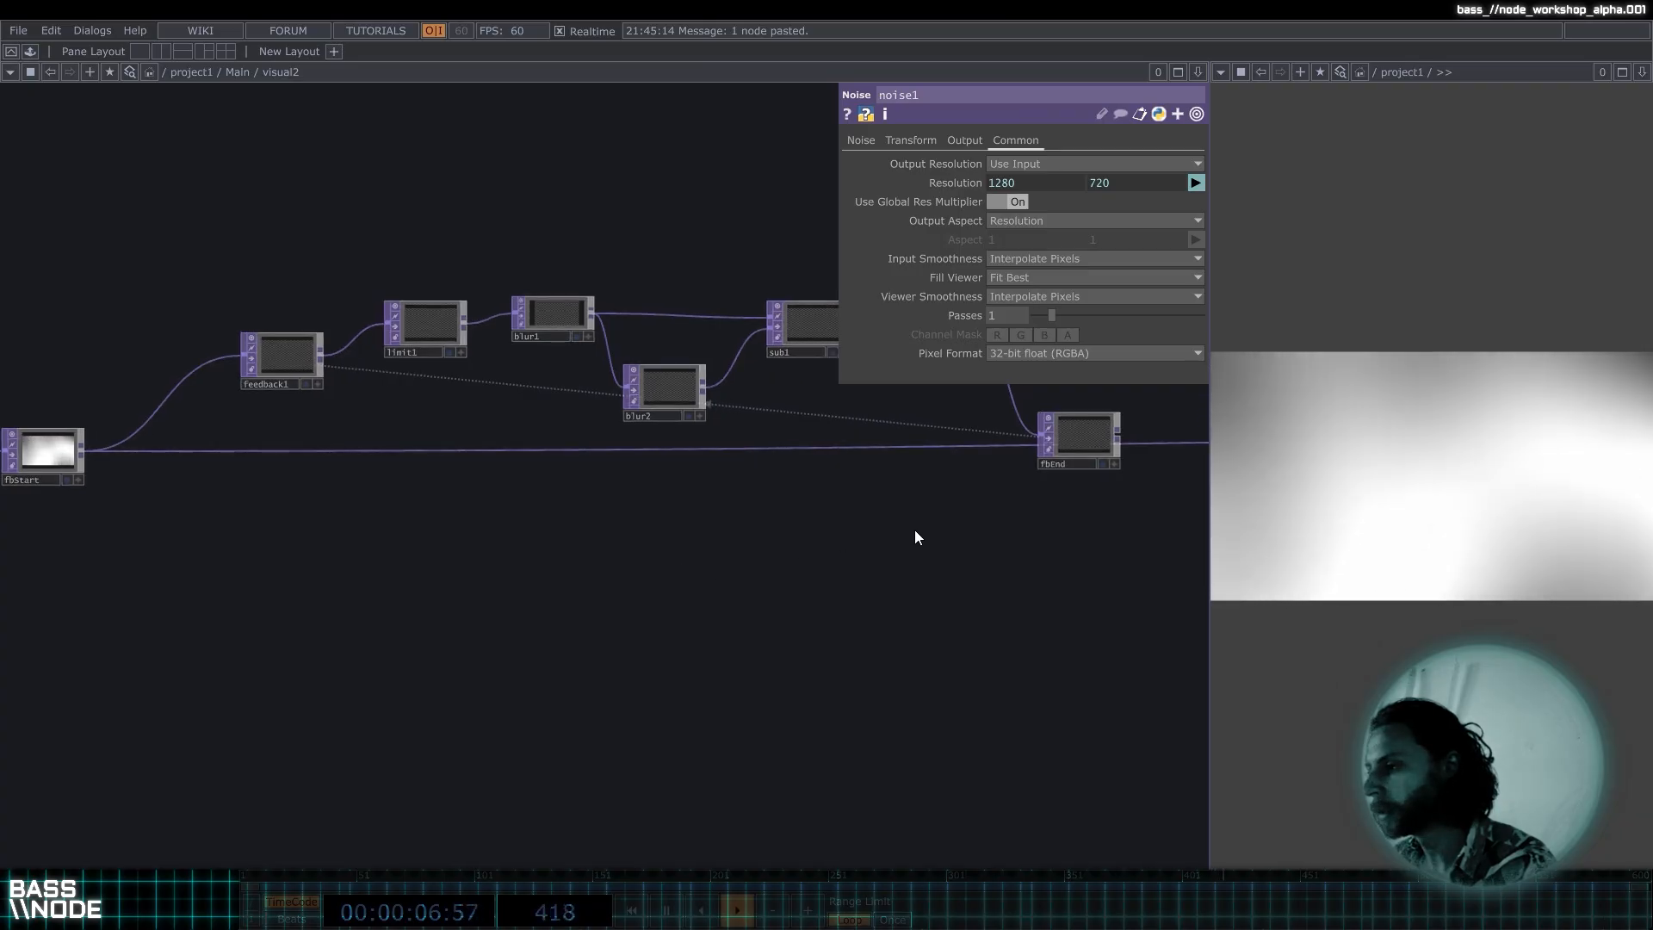
{"action": "left_click_drag", "start_coordinate": [915, 530], "coordinate": [661, 530]}
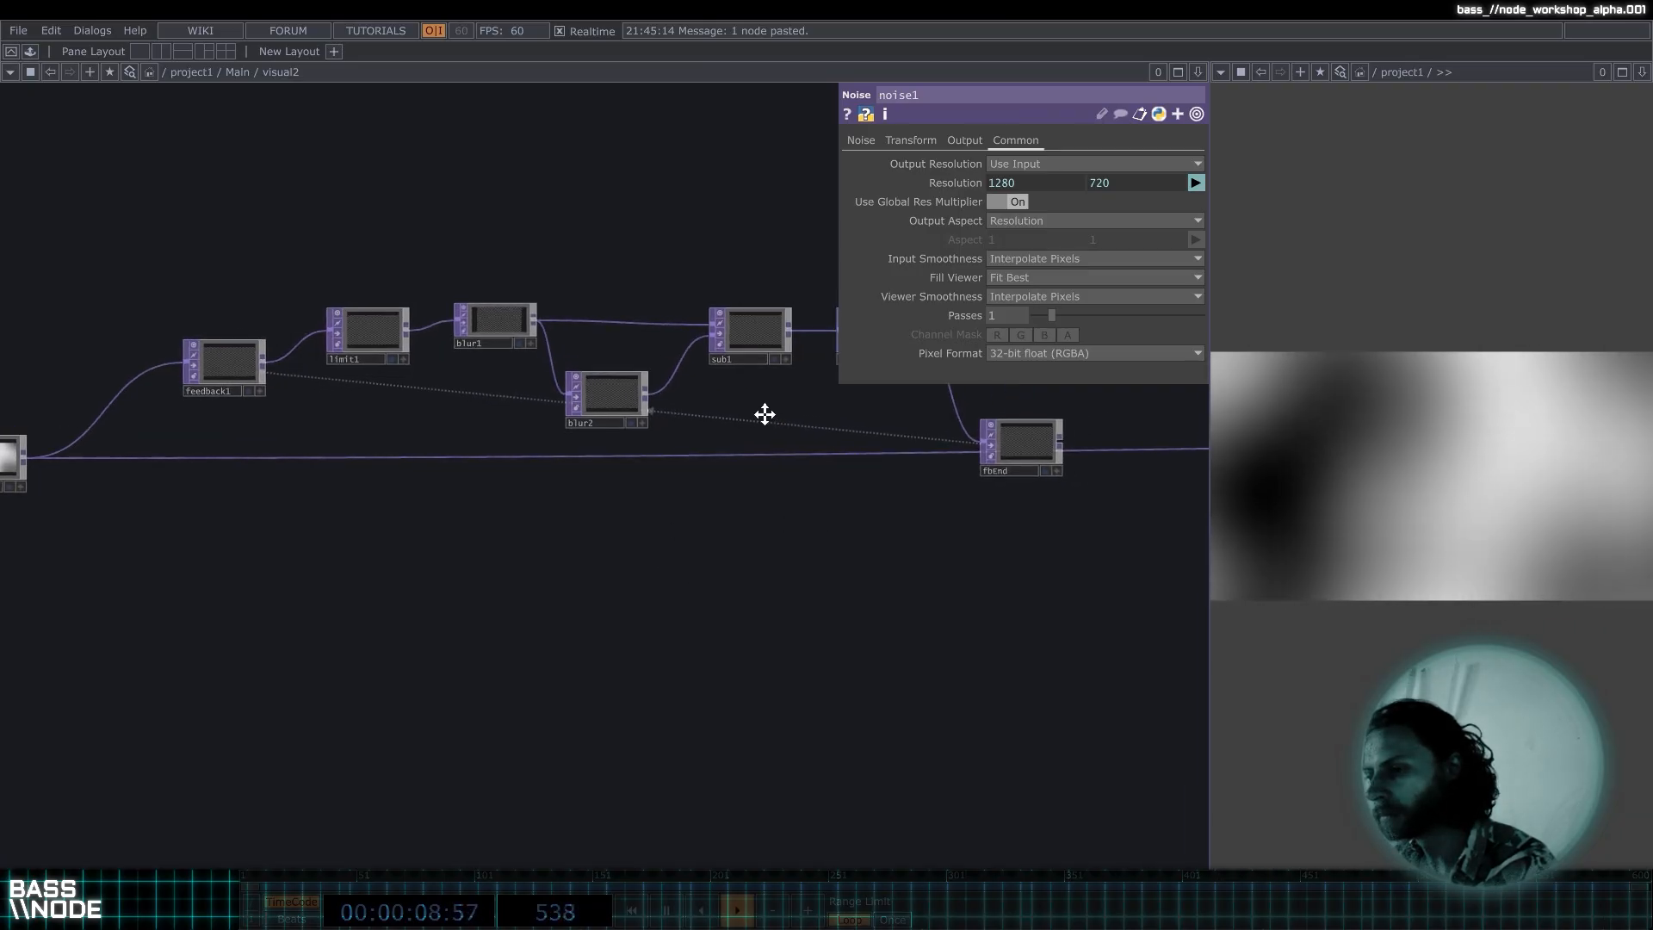
{"action": "left_click", "coordinate": [588, 393]}
{"action": "left_click_drag", "start_coordinate": [204, 394], "coordinate": [201, 357]}
{"action": "left_click_drag", "start_coordinate": [325, 224], "coordinate": [148, 226]}
{"action": "left_click_drag", "start_coordinate": [849, 448], "coordinate": [836, 398]}
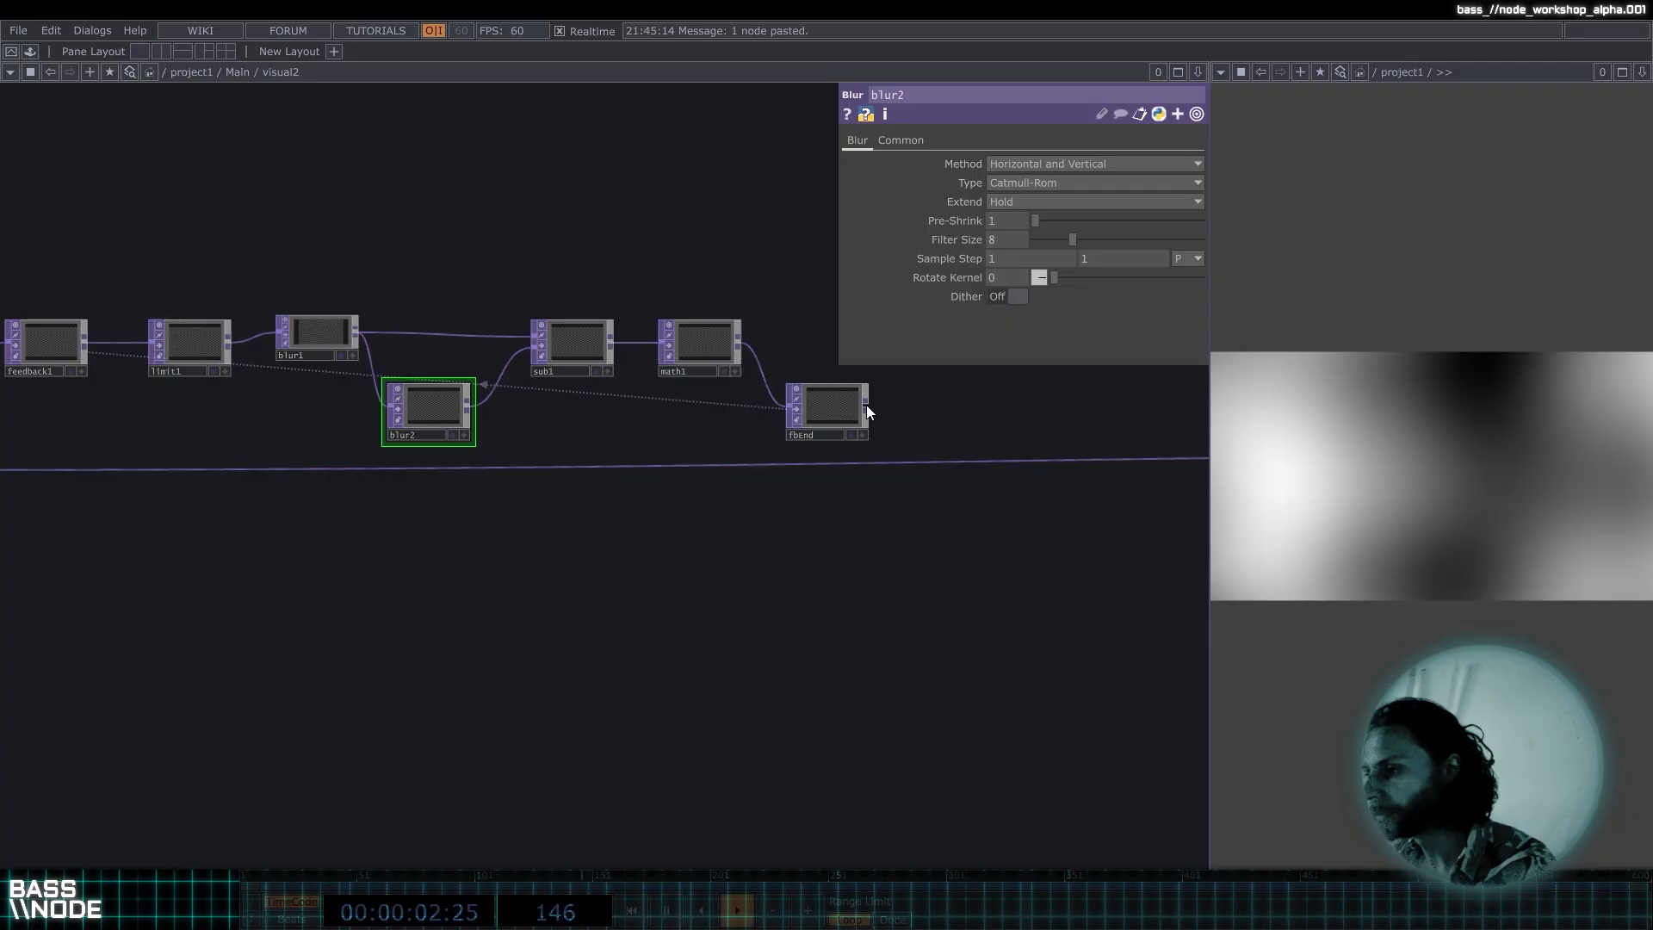
Raise math1's Multi-Add Multiply value to 7.73.
{"action": "left_click", "coordinate": [680, 337]}
{"action": "left_click", "coordinate": [543, 341]}
{"action": "left_click", "coordinate": [727, 343]}
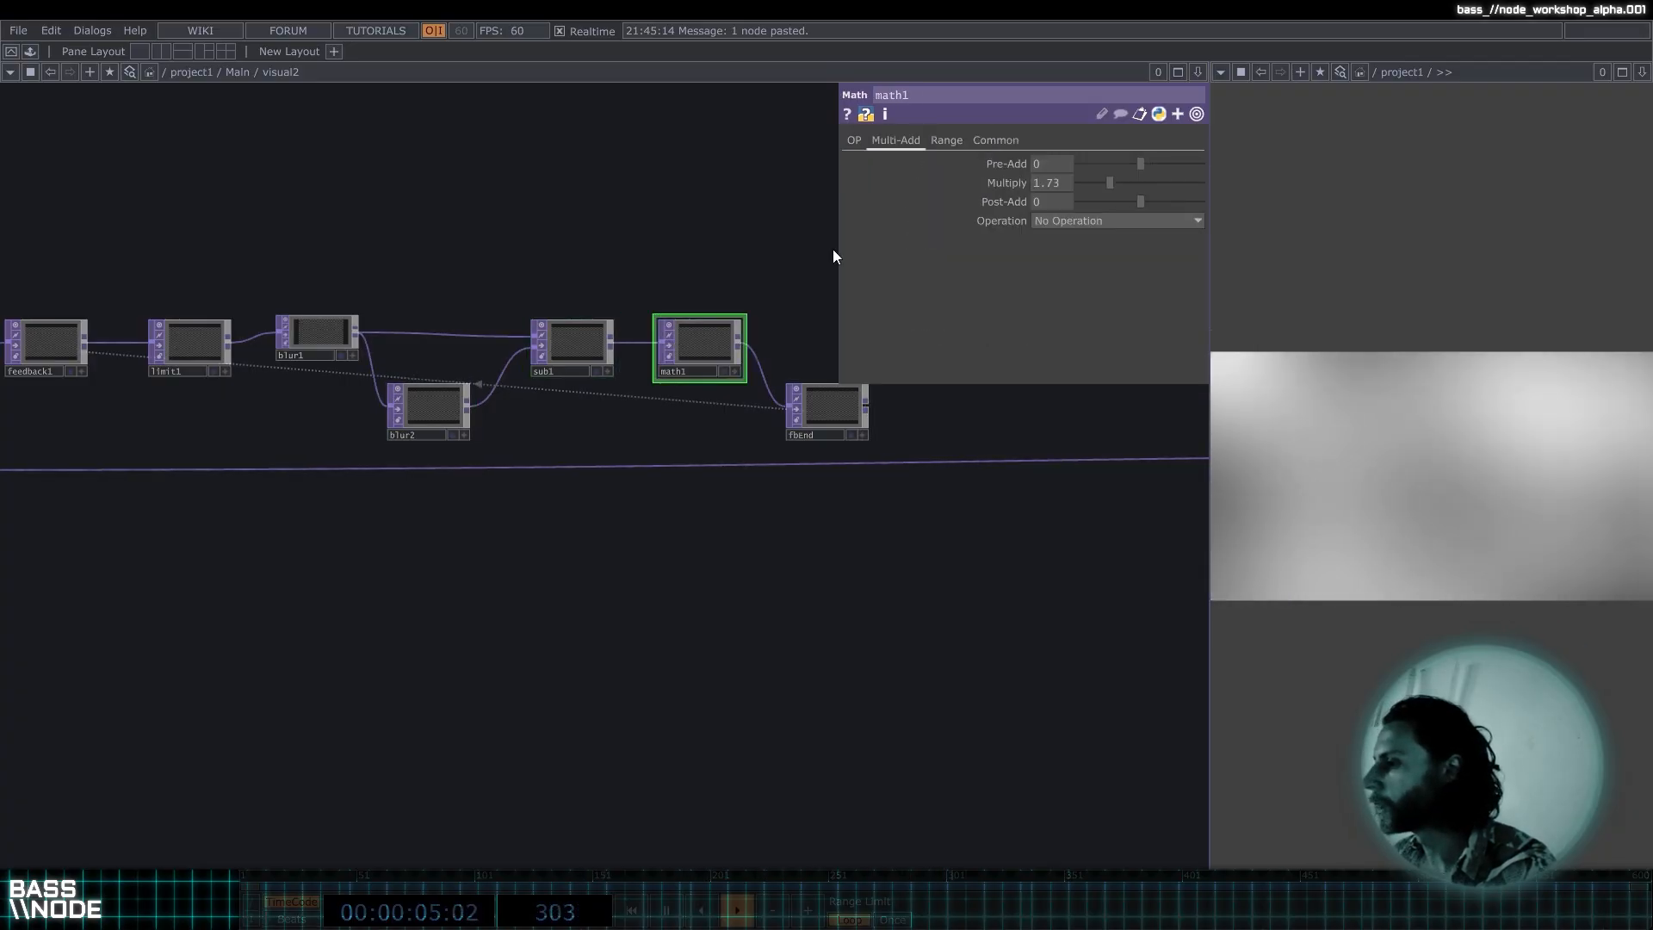
{"action": "left_click_drag", "start_coordinate": [1050, 156], "coordinate": [1048, 157]}
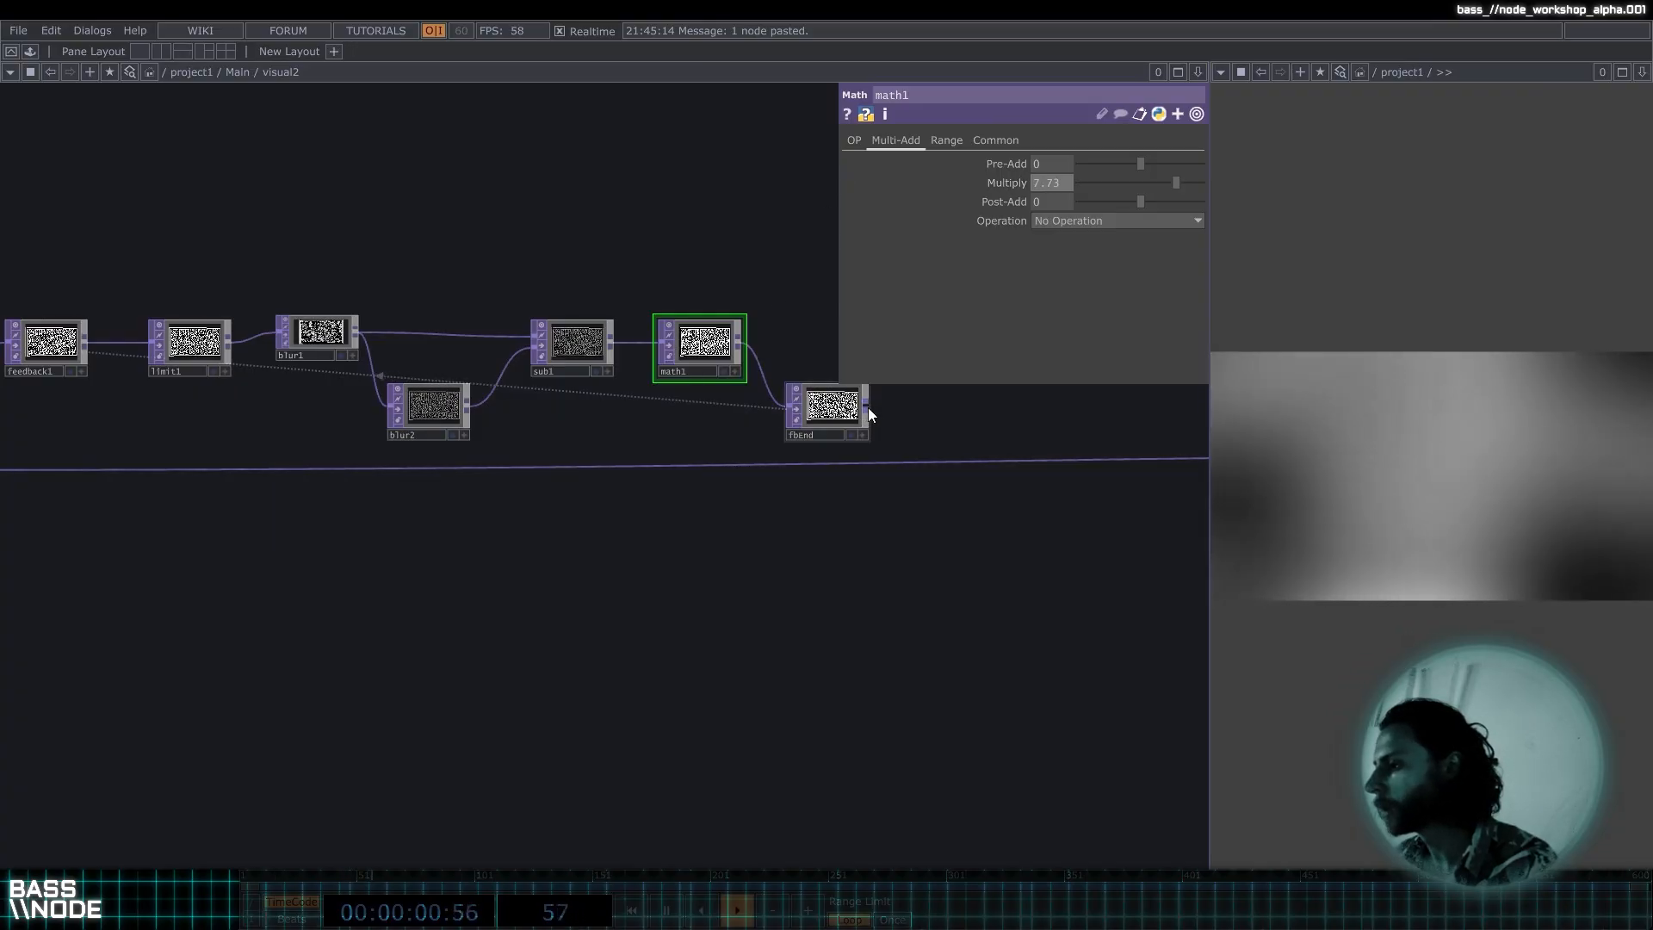
Connect fbEnd's output into the main output line in place of fbStart's direct wire, and widen the viewer pane.
{"action": "left_click_drag", "start_coordinate": [866, 408], "coordinate": [918, 460]}
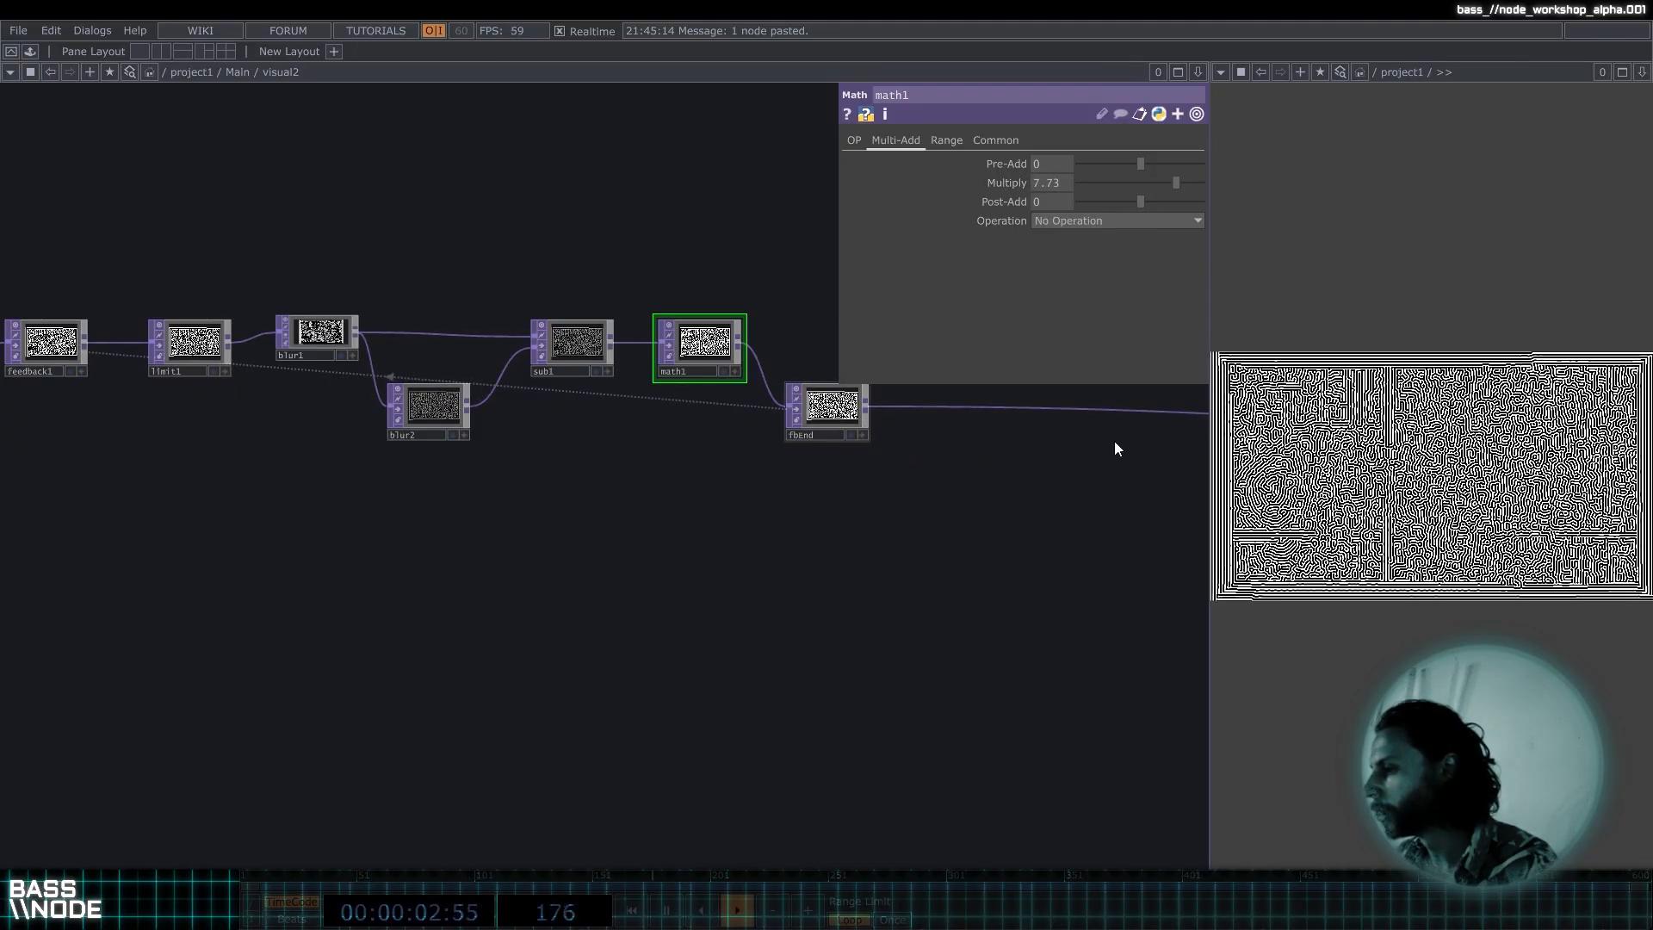
{"action": "left_click_drag", "start_coordinate": [1209, 437], "coordinate": [778, 444]}
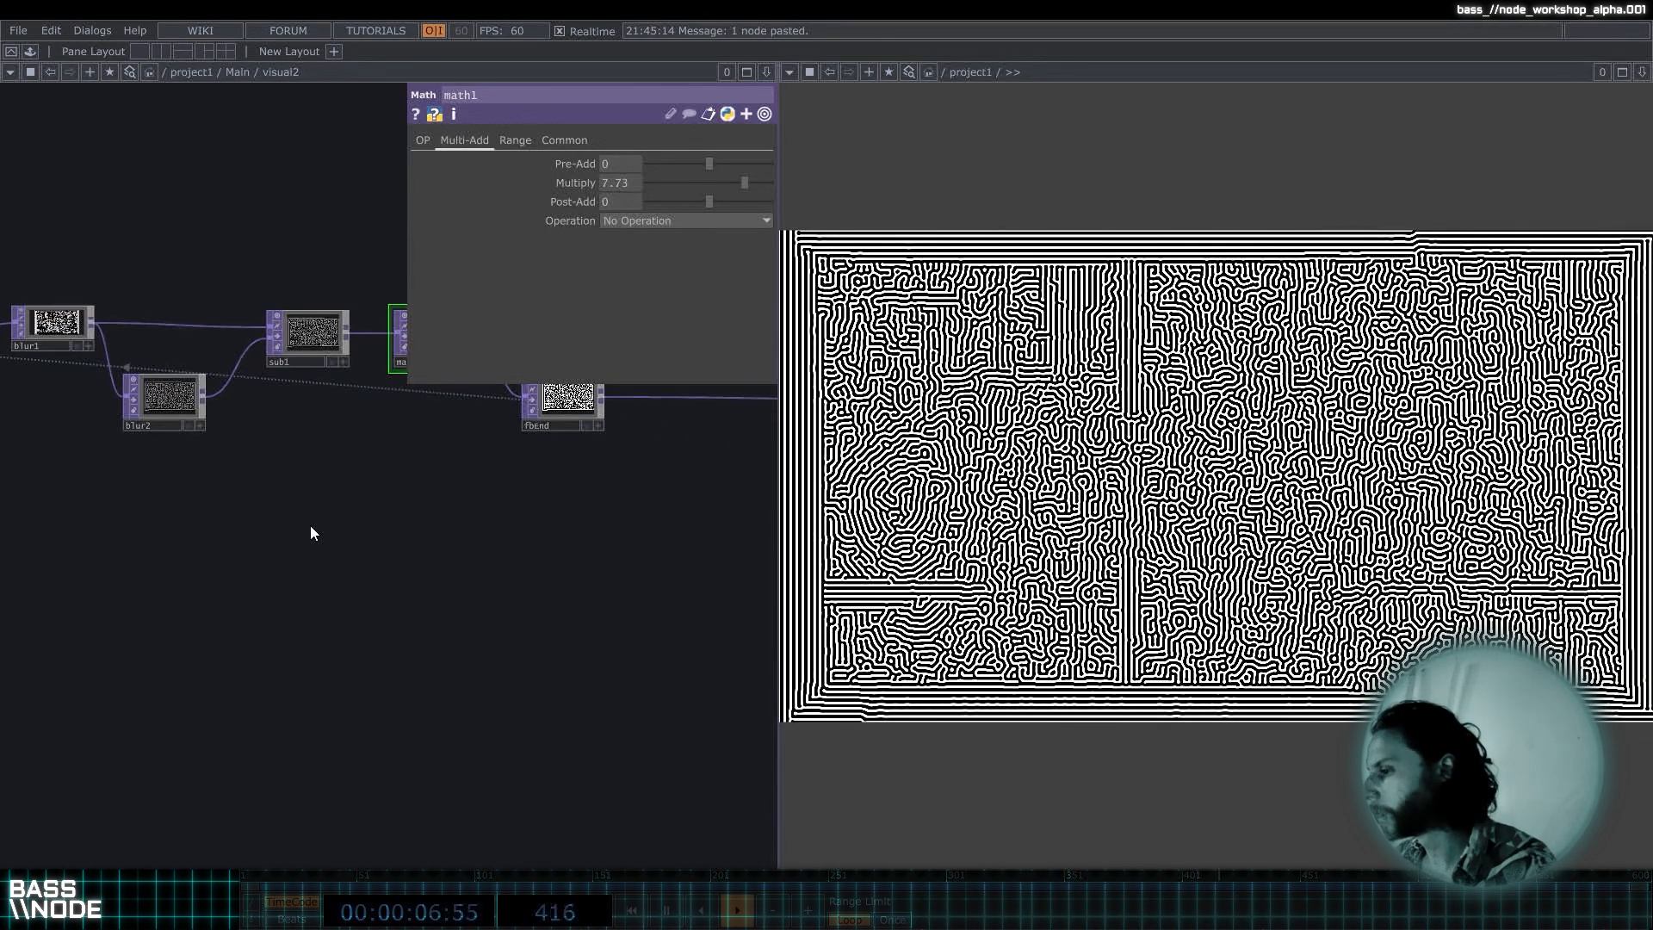
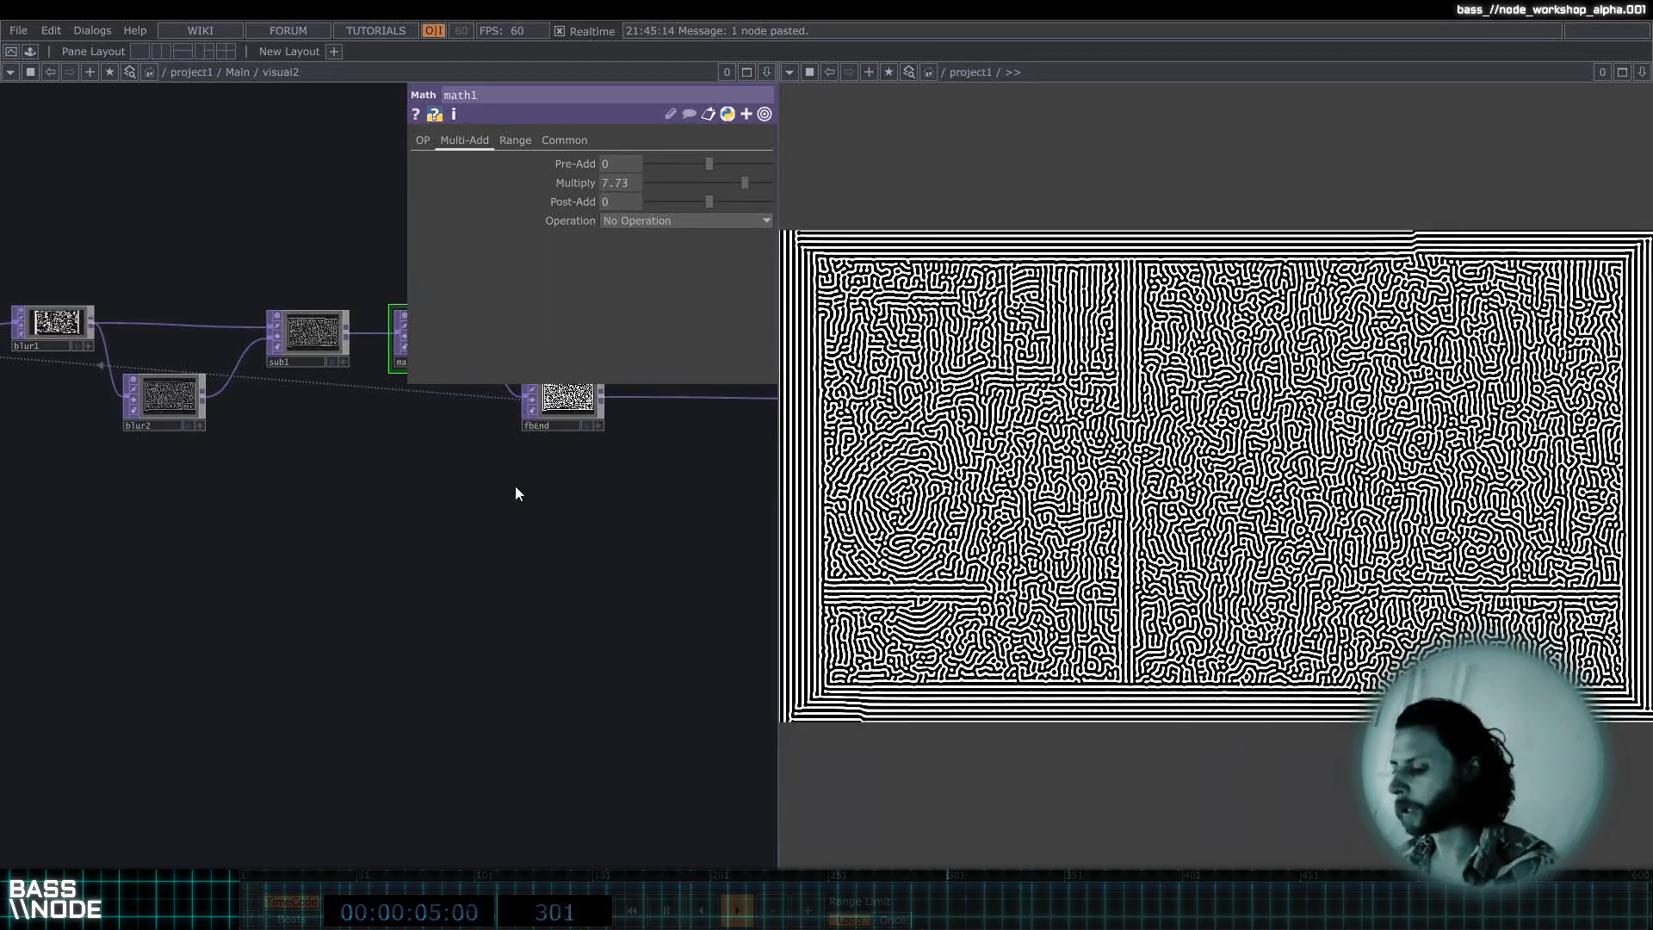
Go up to the Main network, find ResetPLS1 and trigger its reset through keyboardin1.
{"action": "key", "text": "u"}
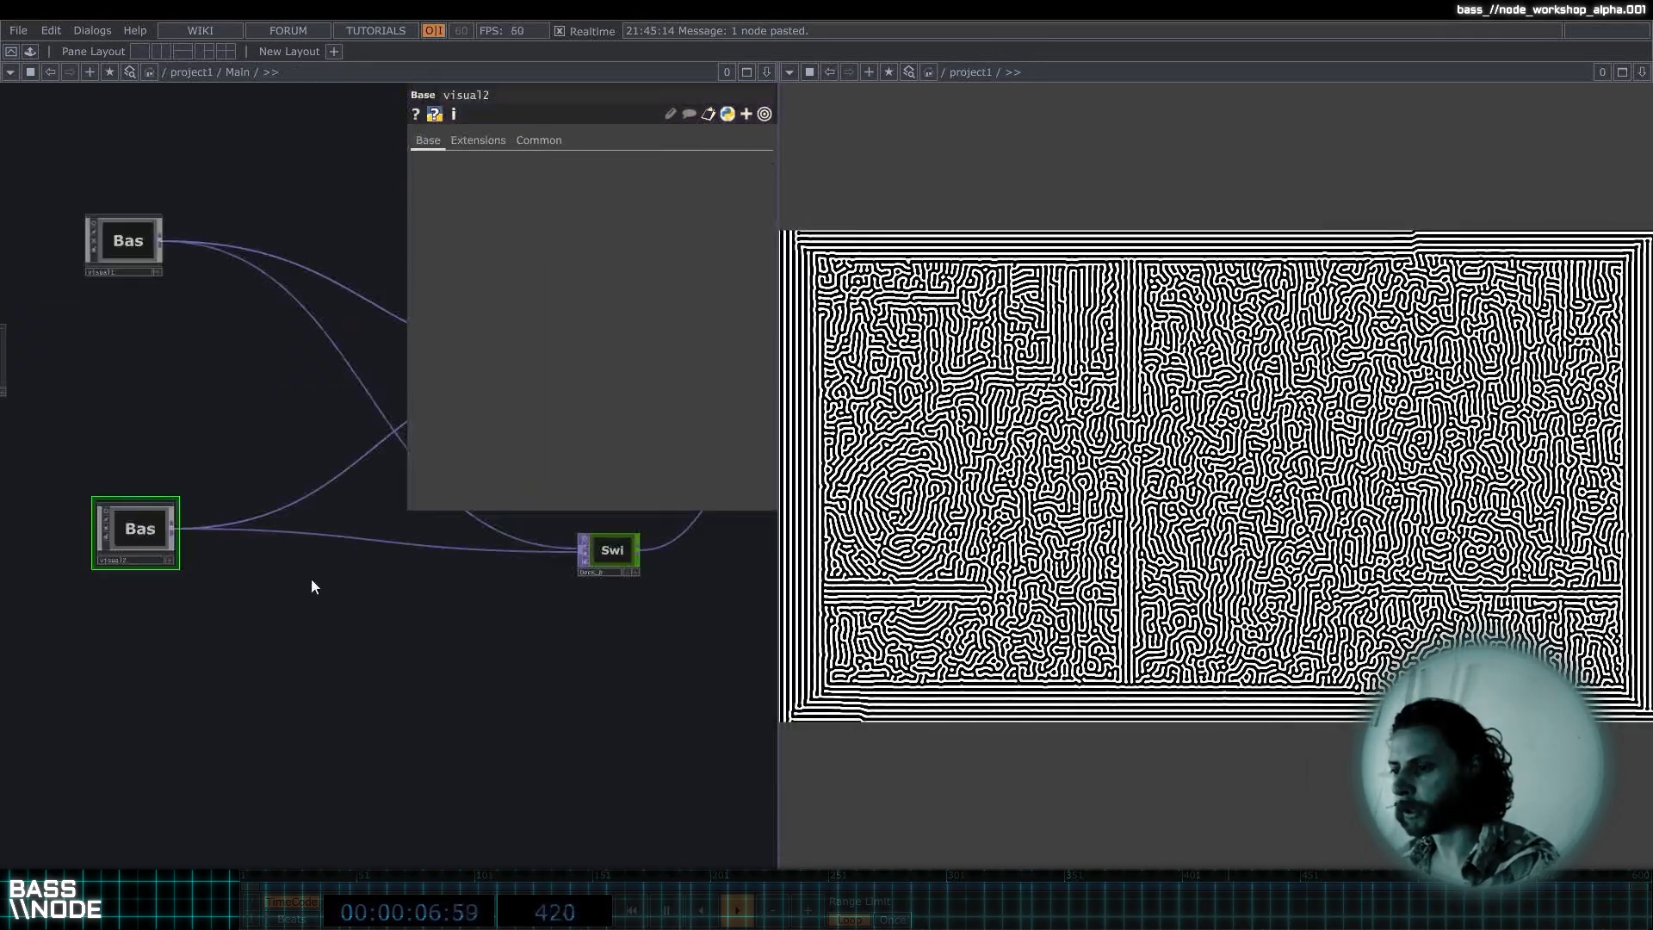
{"action": "scroll", "coordinate": [222, 509], "scroll_direction": "down", "scroll_amount": 2}
{"action": "left_click_drag", "start_coordinate": [221, 509], "coordinate": [480, 634]}
{"action": "scroll", "coordinate": [480, 634], "scroll_direction": "down", "scroll_amount": 1}
{"action": "left_click", "coordinate": [159, 492]}
{"action": "scroll", "coordinate": [142, 493], "scroll_direction": "up", "scroll_amount": 8}
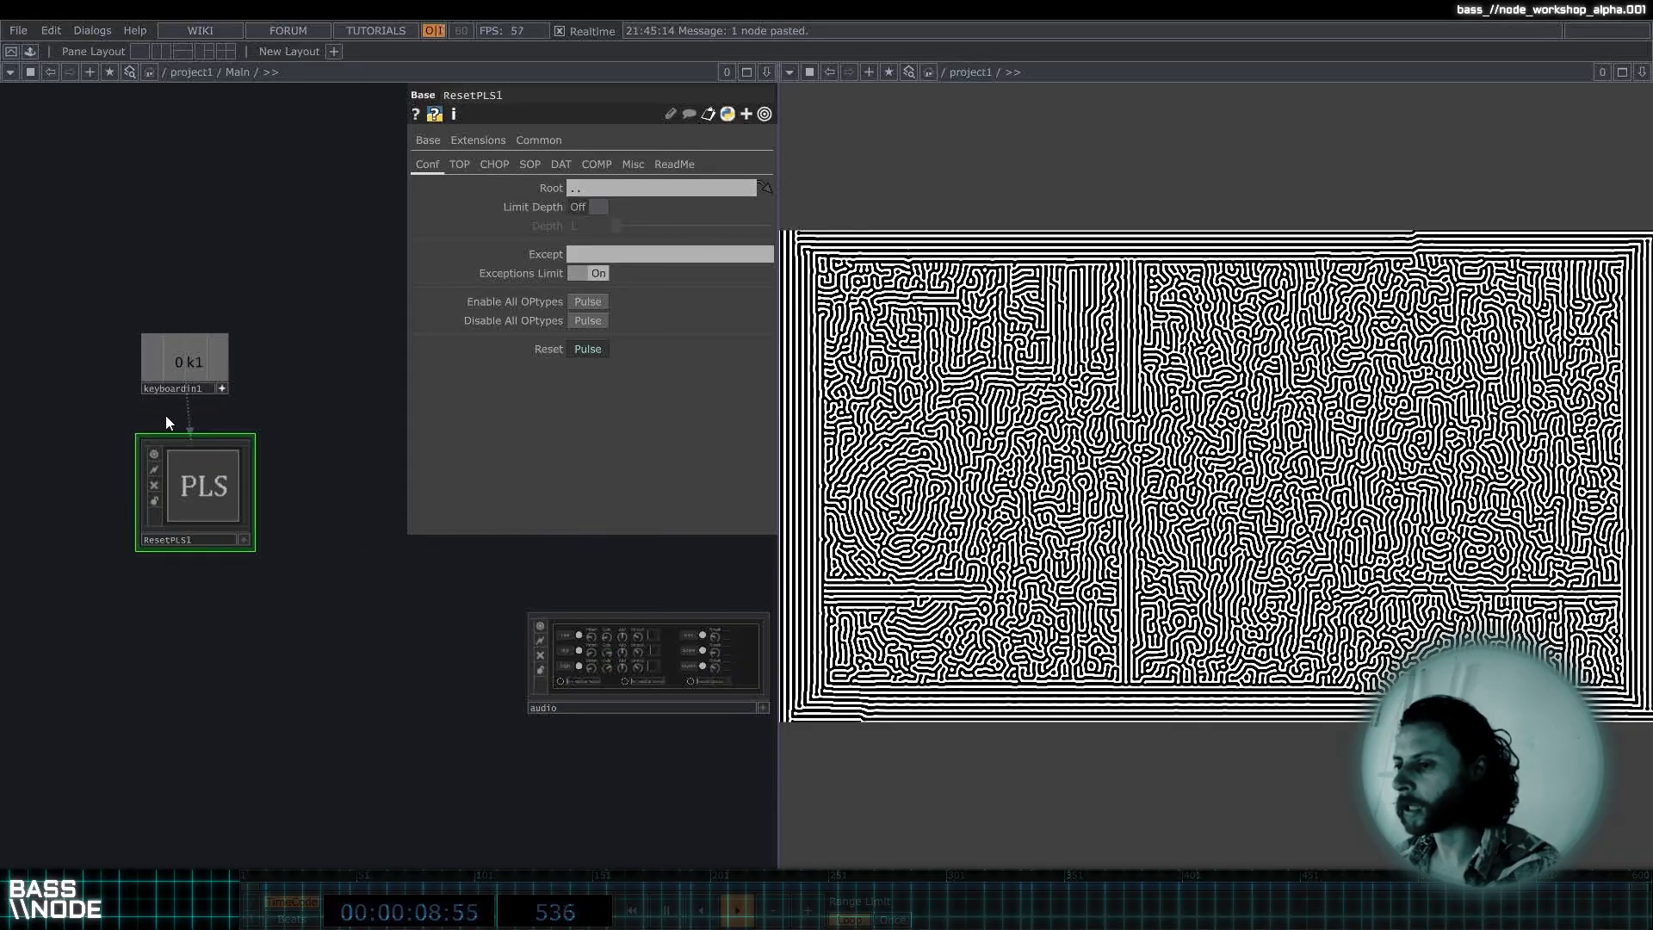
{"action": "scroll", "coordinate": [218, 421], "scroll_direction": "down", "scroll_amount": 2}
{"action": "left_click_drag", "start_coordinate": [192, 482], "coordinate": [203, 583]}
{"action": "key", "text": "1"}
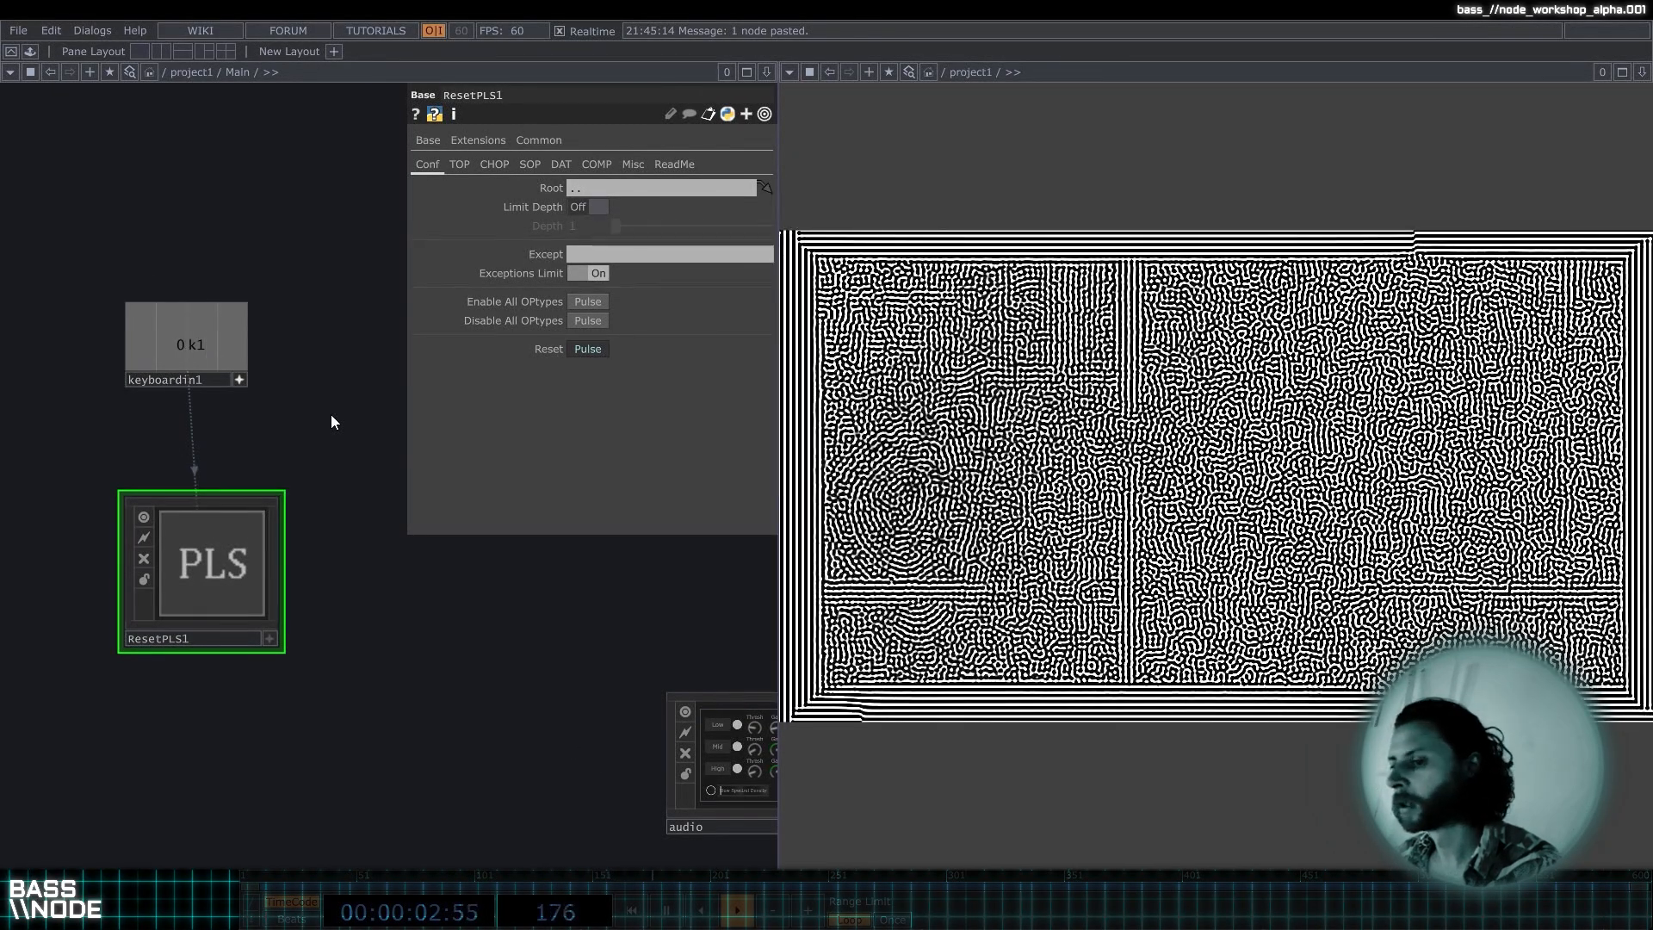
Return from the reset component into the visual2 network.
{"action": "left_click_drag", "start_coordinate": [549, 675], "coordinate": [343, 627]}
{"action": "scroll", "coordinate": [343, 627], "scroll_direction": "down", "scroll_amount": 3}
{"action": "left_click_drag", "start_coordinate": [350, 690], "coordinate": [254, 479]}
{"action": "scroll", "coordinate": [254, 479], "scroll_direction": "down", "scroll_amount": 3}
{"action": "left_click_drag", "start_coordinate": [550, 670], "coordinate": [412, 732]}
{"action": "left_click", "coordinate": [304, 635]}
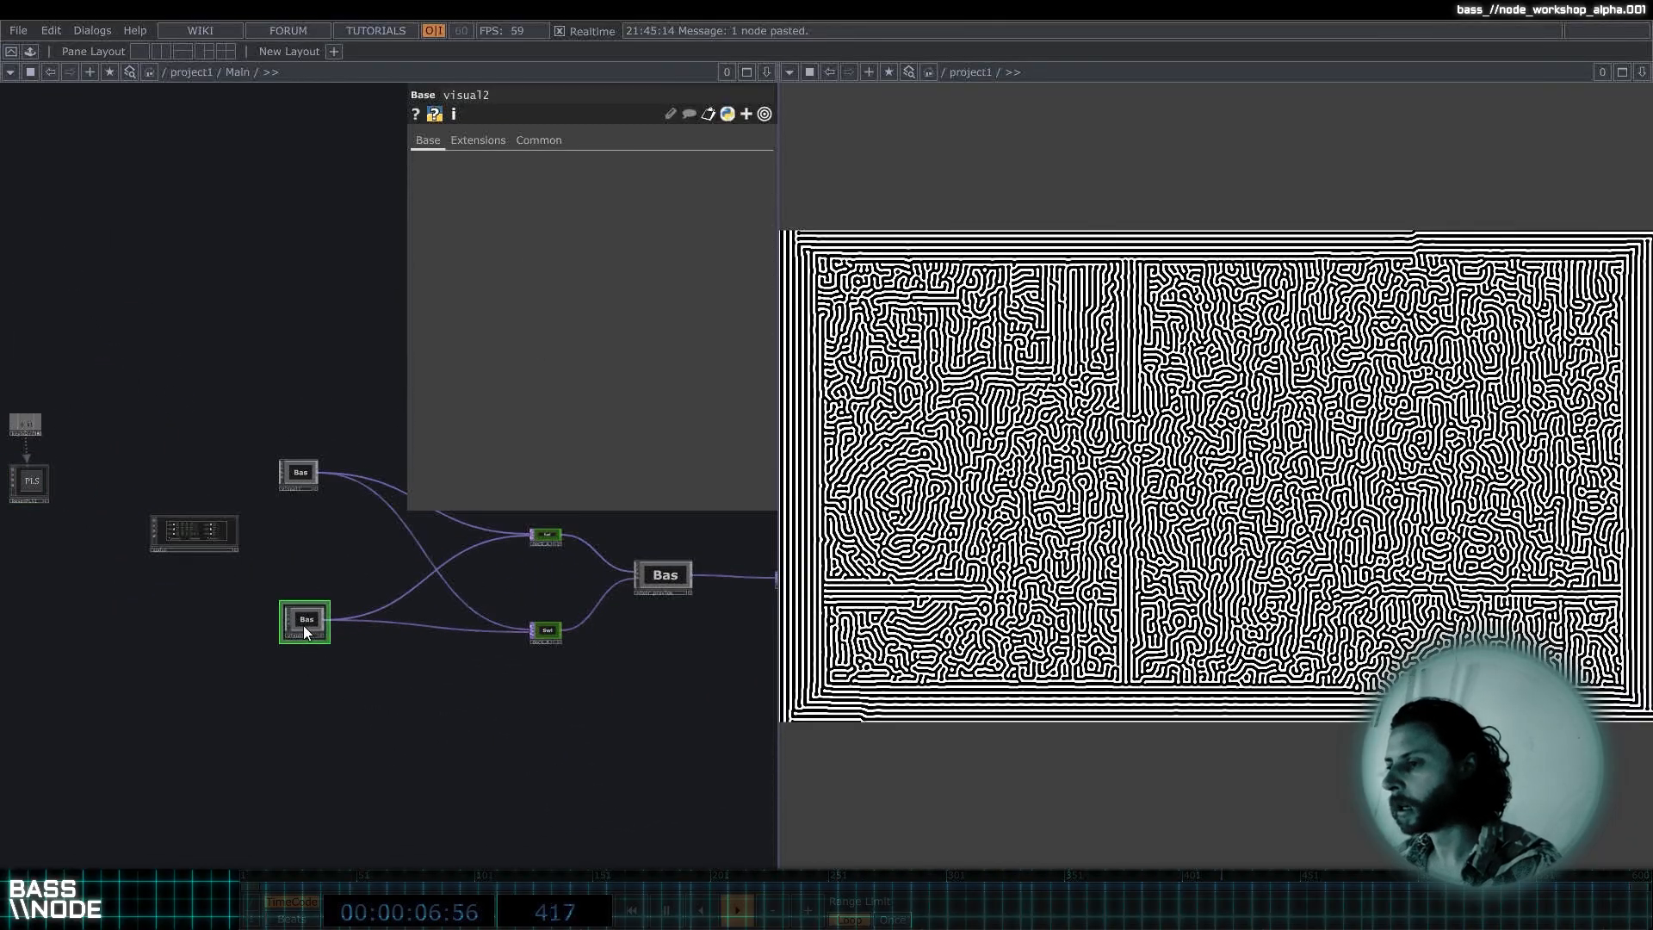
{"action": "key", "text": "i"}
Move the operators from feedback1 to math1 up together and place fbEnd lower and farther along for more room.
{"action": "left_click_drag", "start_coordinate": [320, 536], "coordinate": [302, 602]}
{"action": "scroll", "coordinate": [324, 596], "scroll_direction": "down", "scroll_amount": 2}
{"action": "left_click_drag", "start_coordinate": [434, 633], "coordinate": [510, 631]}
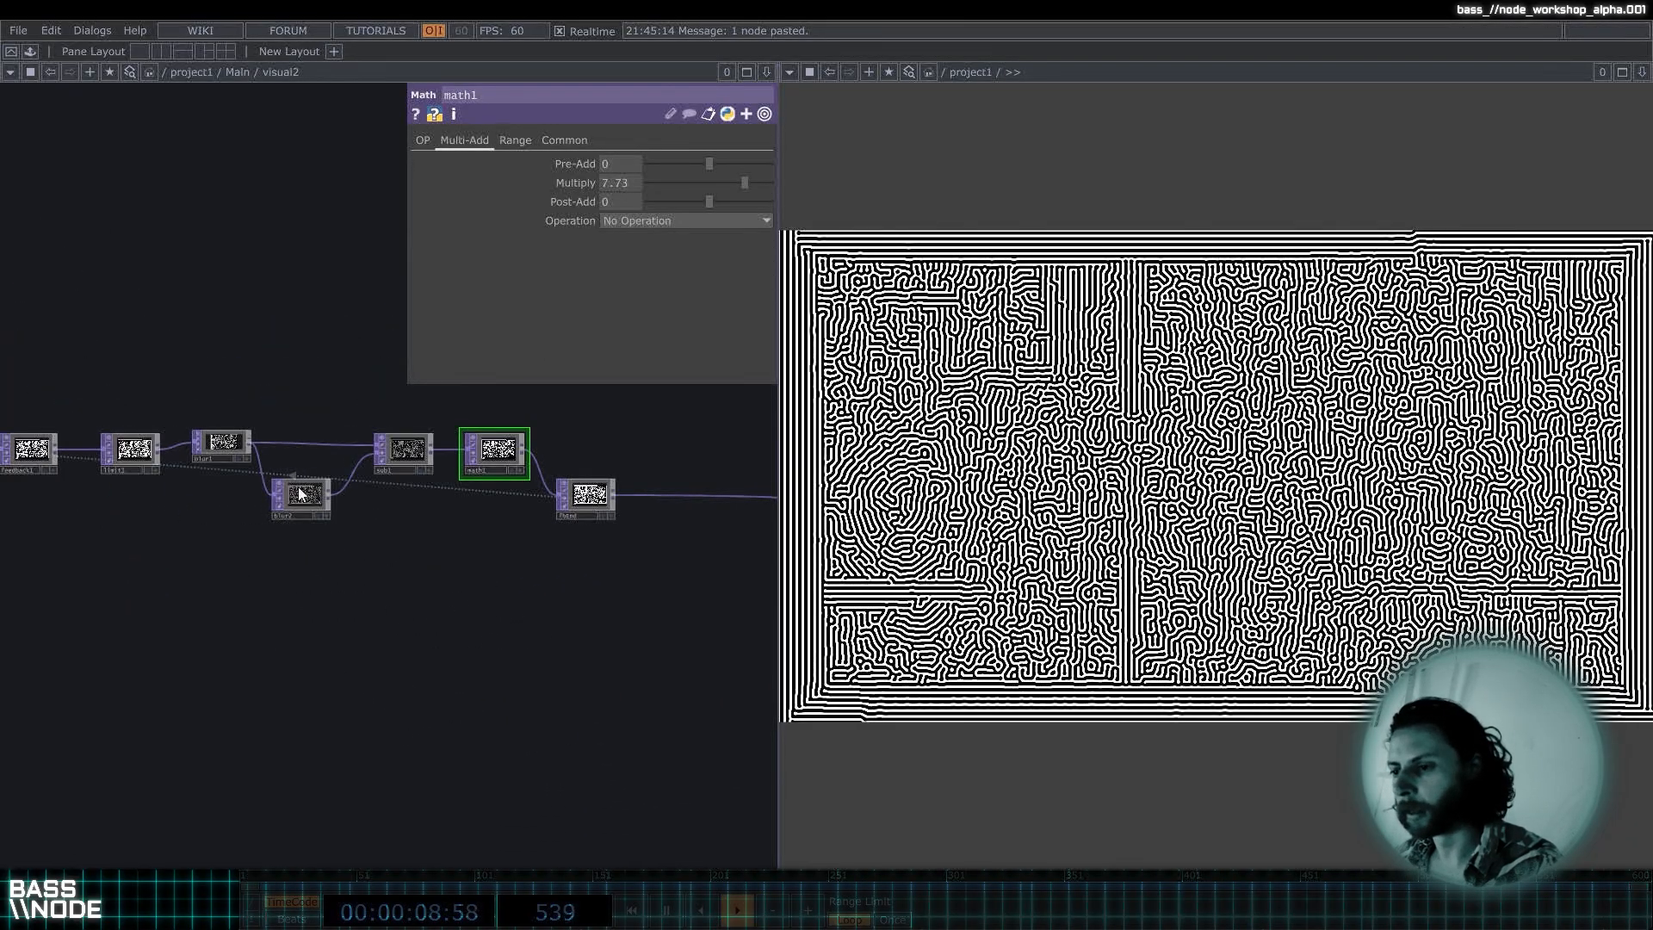
{"action": "right_click_drag", "start_coordinate": [509, 625], "coordinate": [37, 357]}
{"action": "left_click_drag", "start_coordinate": [40, 466], "coordinate": [40, 398]}
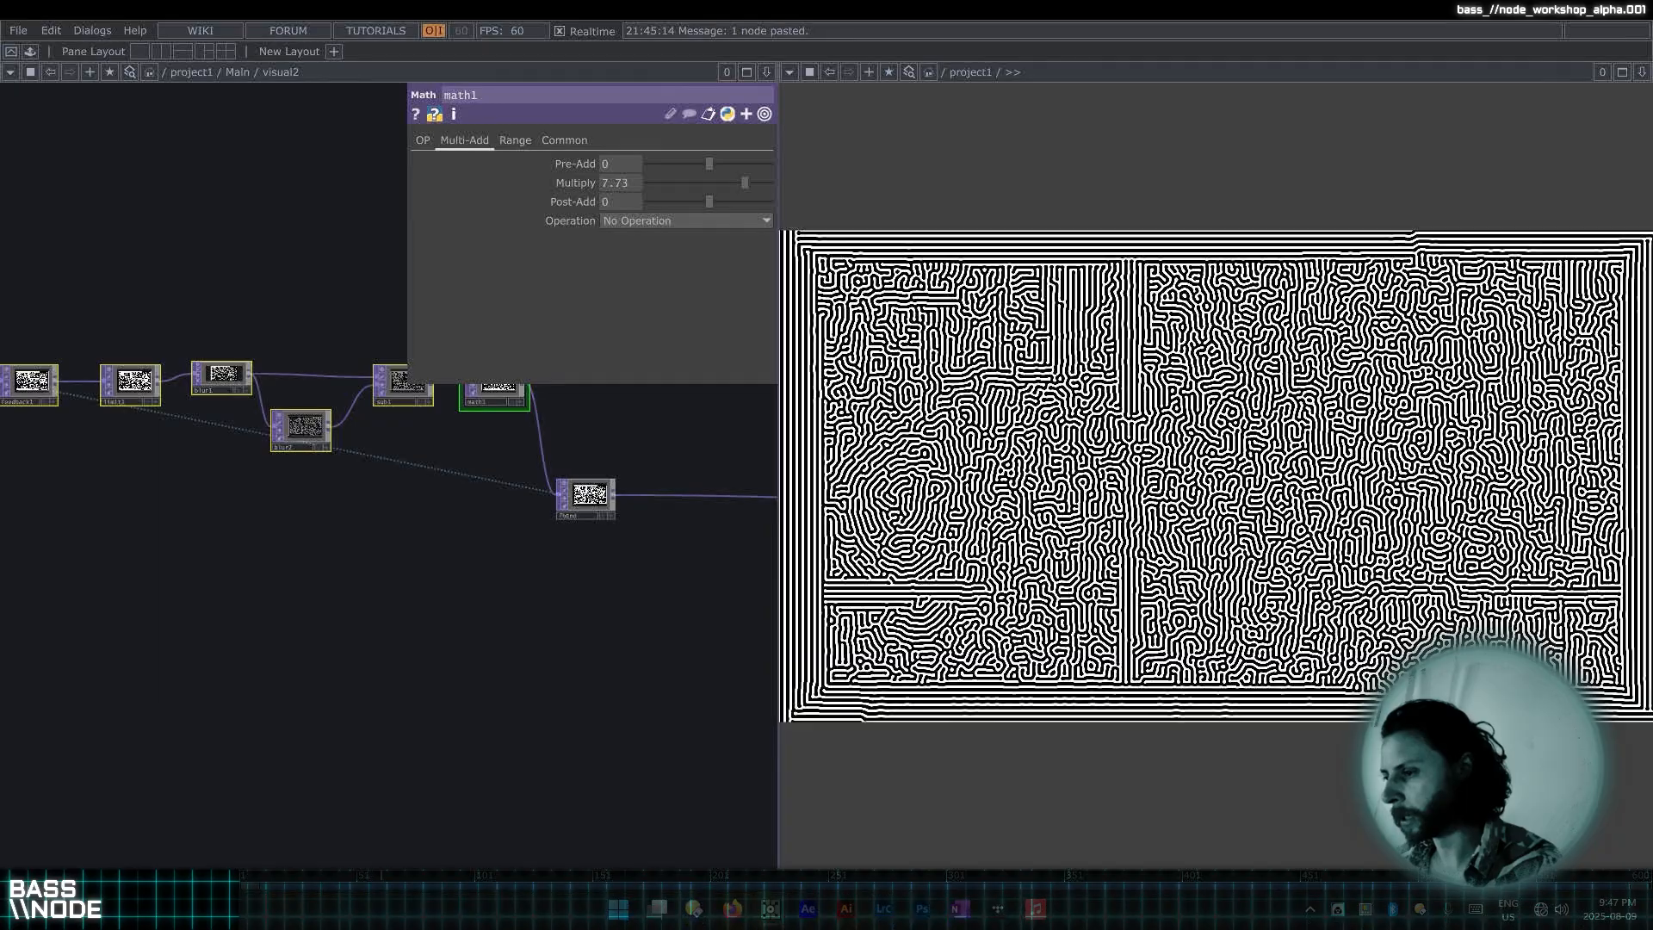
{"action": "left_click_drag", "start_coordinate": [589, 497], "coordinate": [703, 599]}
{"action": "left_click_drag", "start_coordinate": [415, 654], "coordinate": [392, 592]}
{"action": "scroll", "coordinate": [439, 652], "scroll_direction": "down", "scroll_amount": 2}
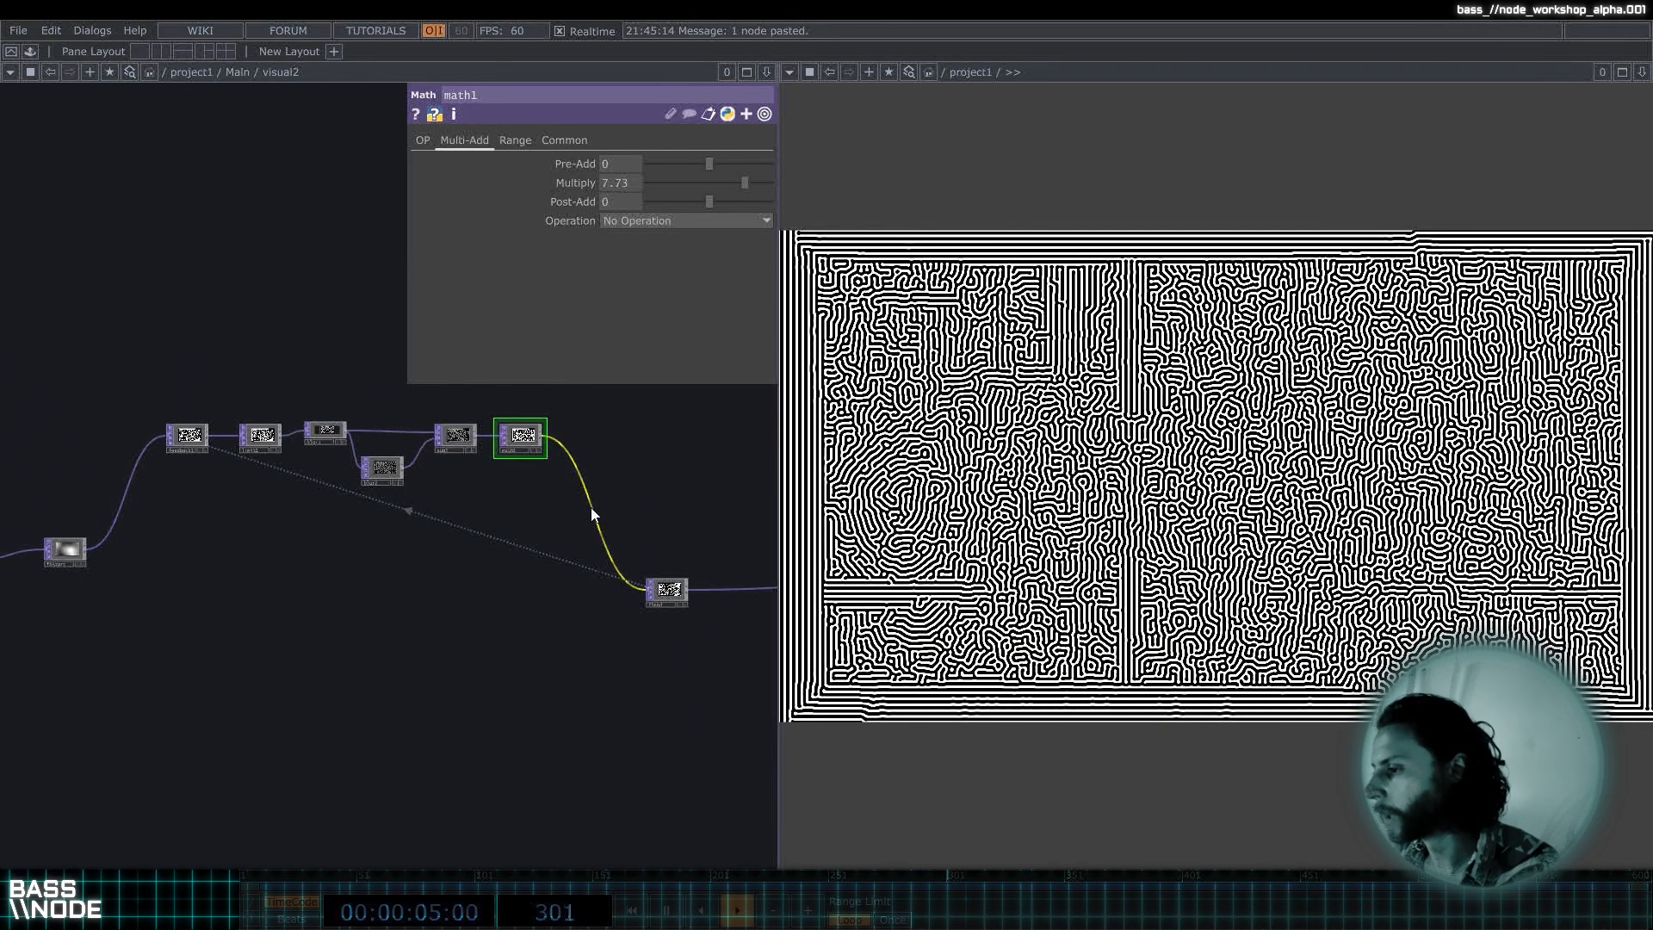
Insert a Displace TOP on the wire between math1 and fbEnd.
{"action": "right_click", "coordinate": [591, 508]}
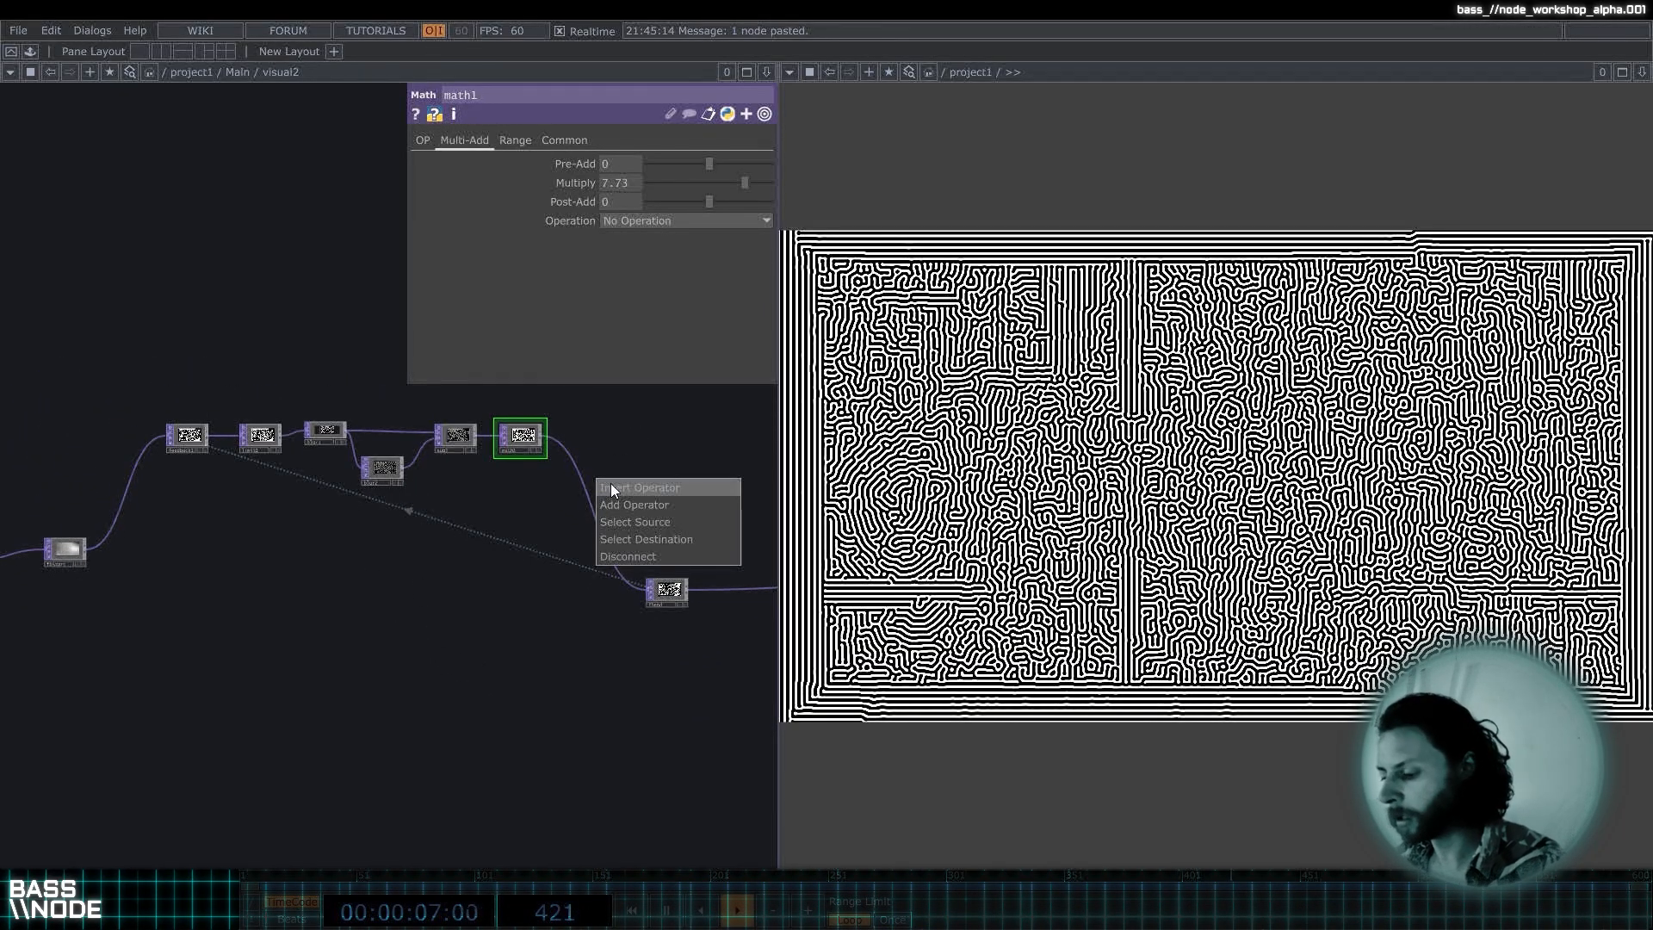
{"action": "left_click", "coordinate": [611, 487]}
{"action": "type", "text": "disp"}
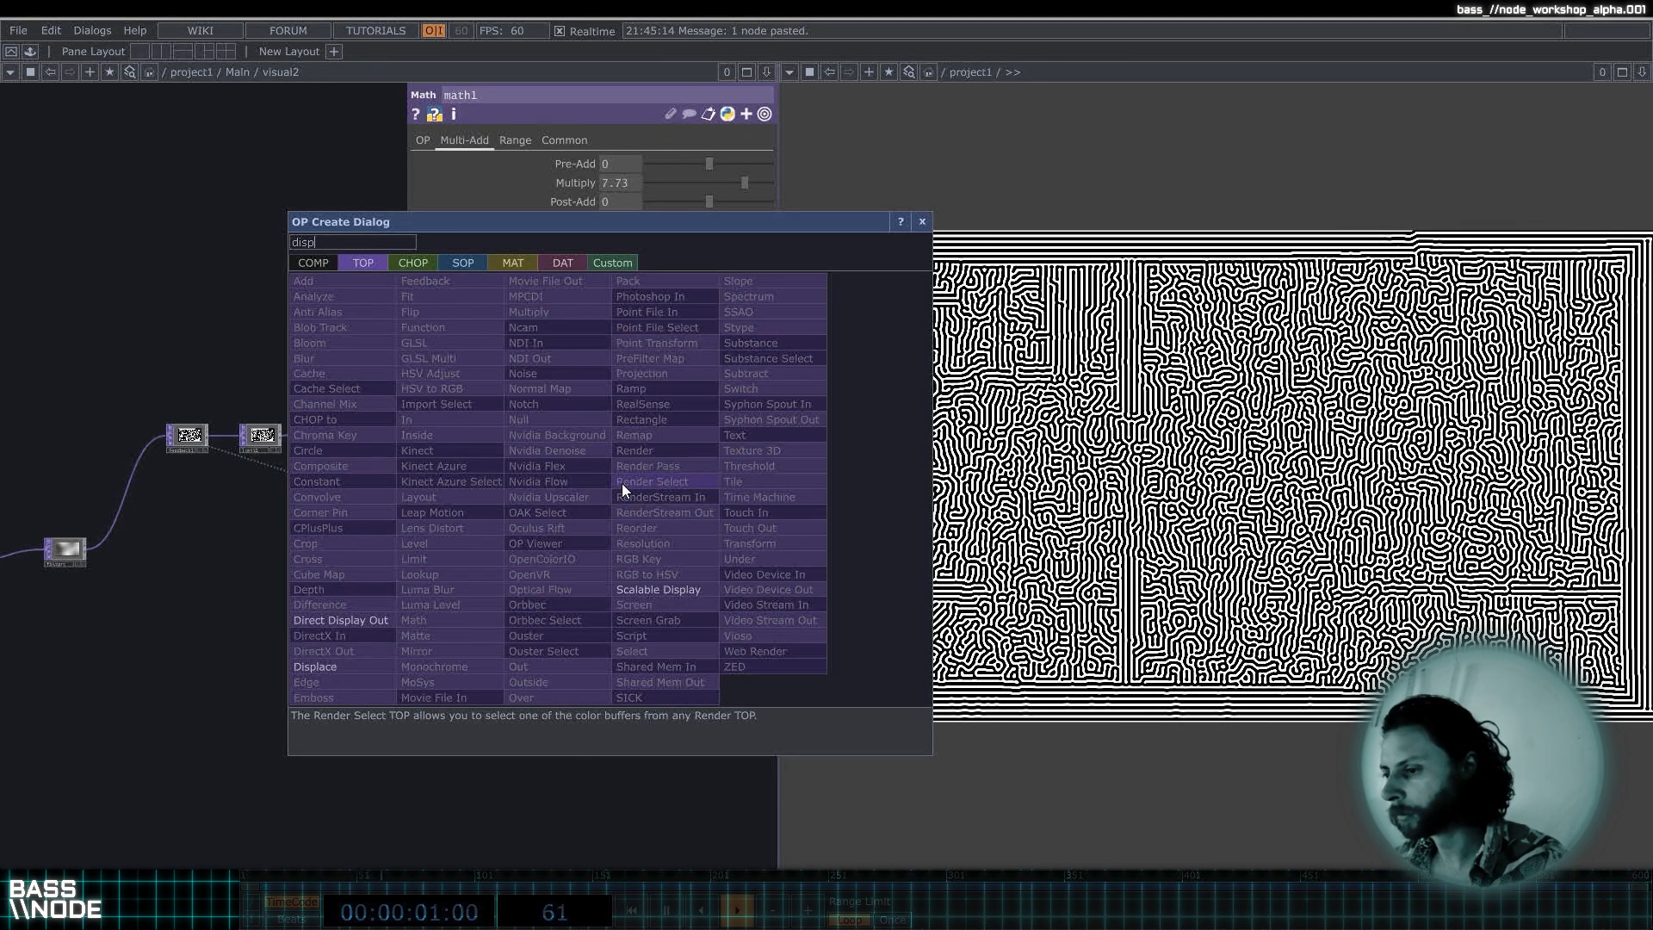
{"action": "type", "text": "lace"}
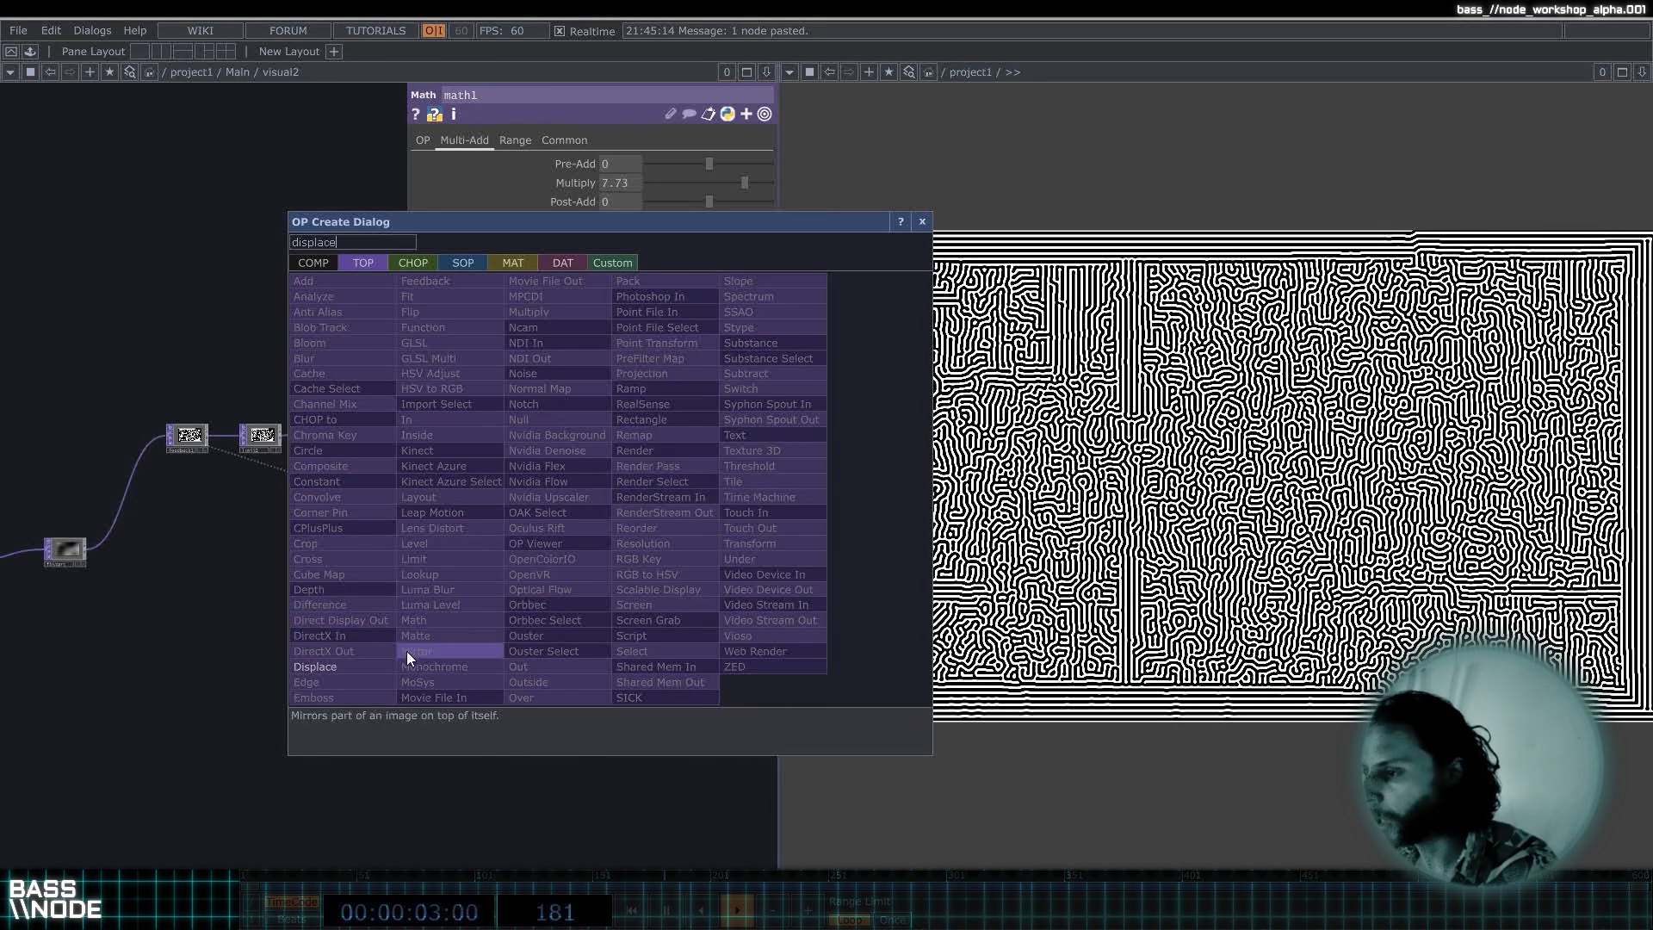
{"action": "left_click", "coordinate": [385, 665]}
{"action": "left_click", "coordinate": [576, 527]}
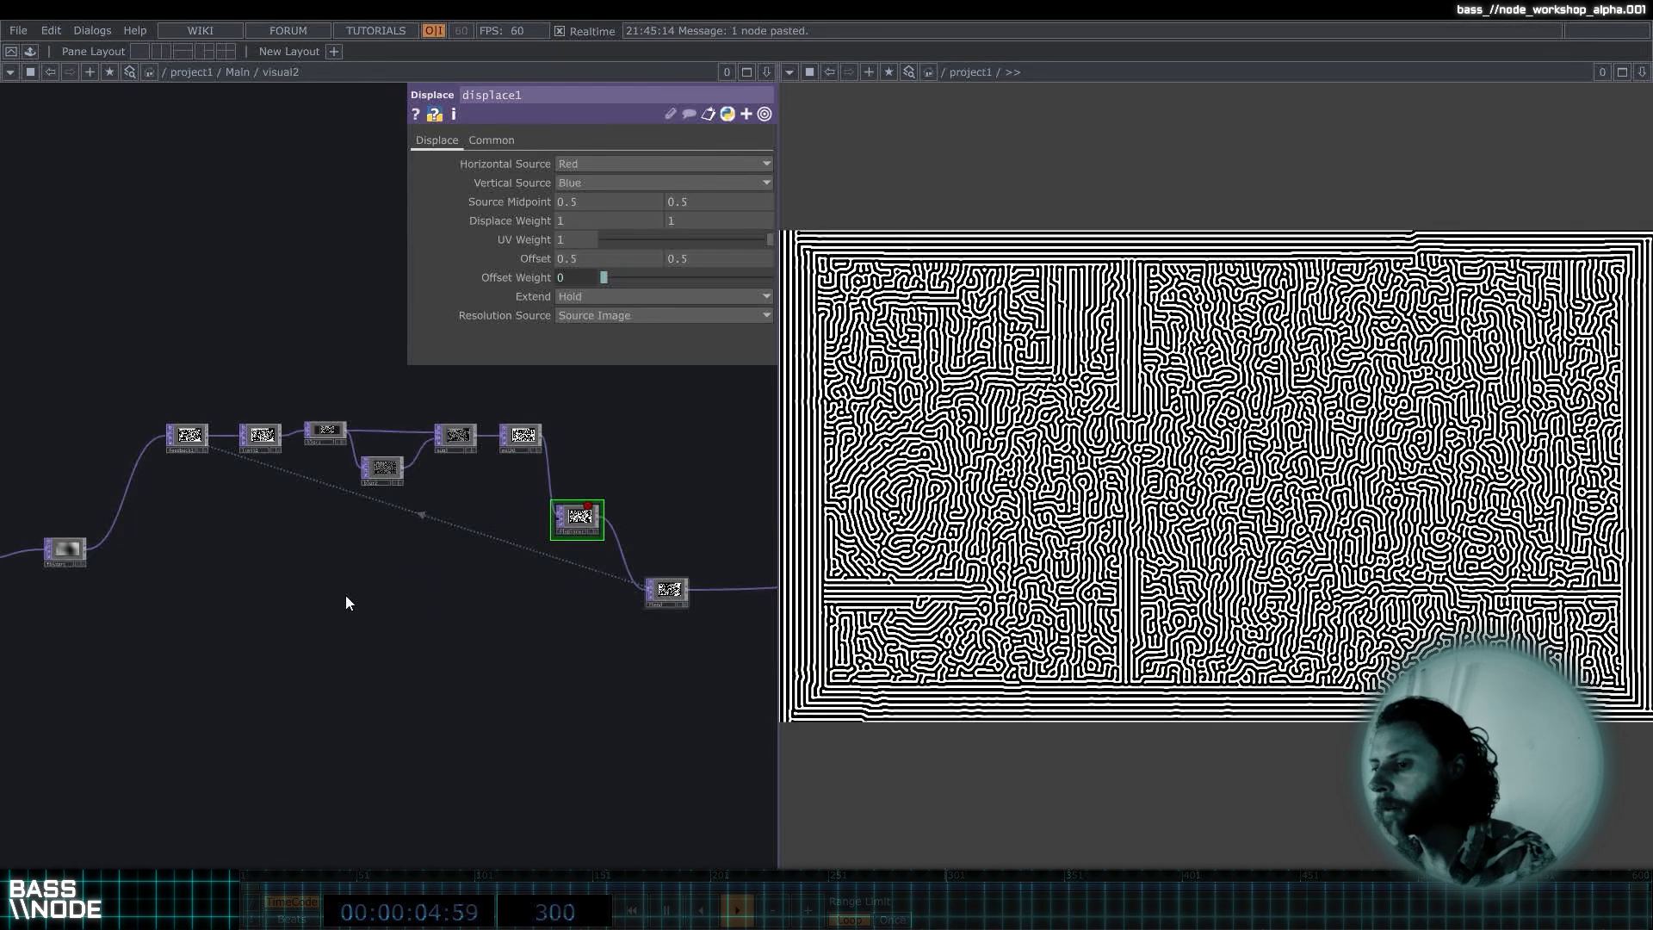
Add a Slope TOP fed from fbStart and place it below the feedback chain.
{"action": "left_click_drag", "start_coordinate": [333, 587], "coordinate": [457, 568]}
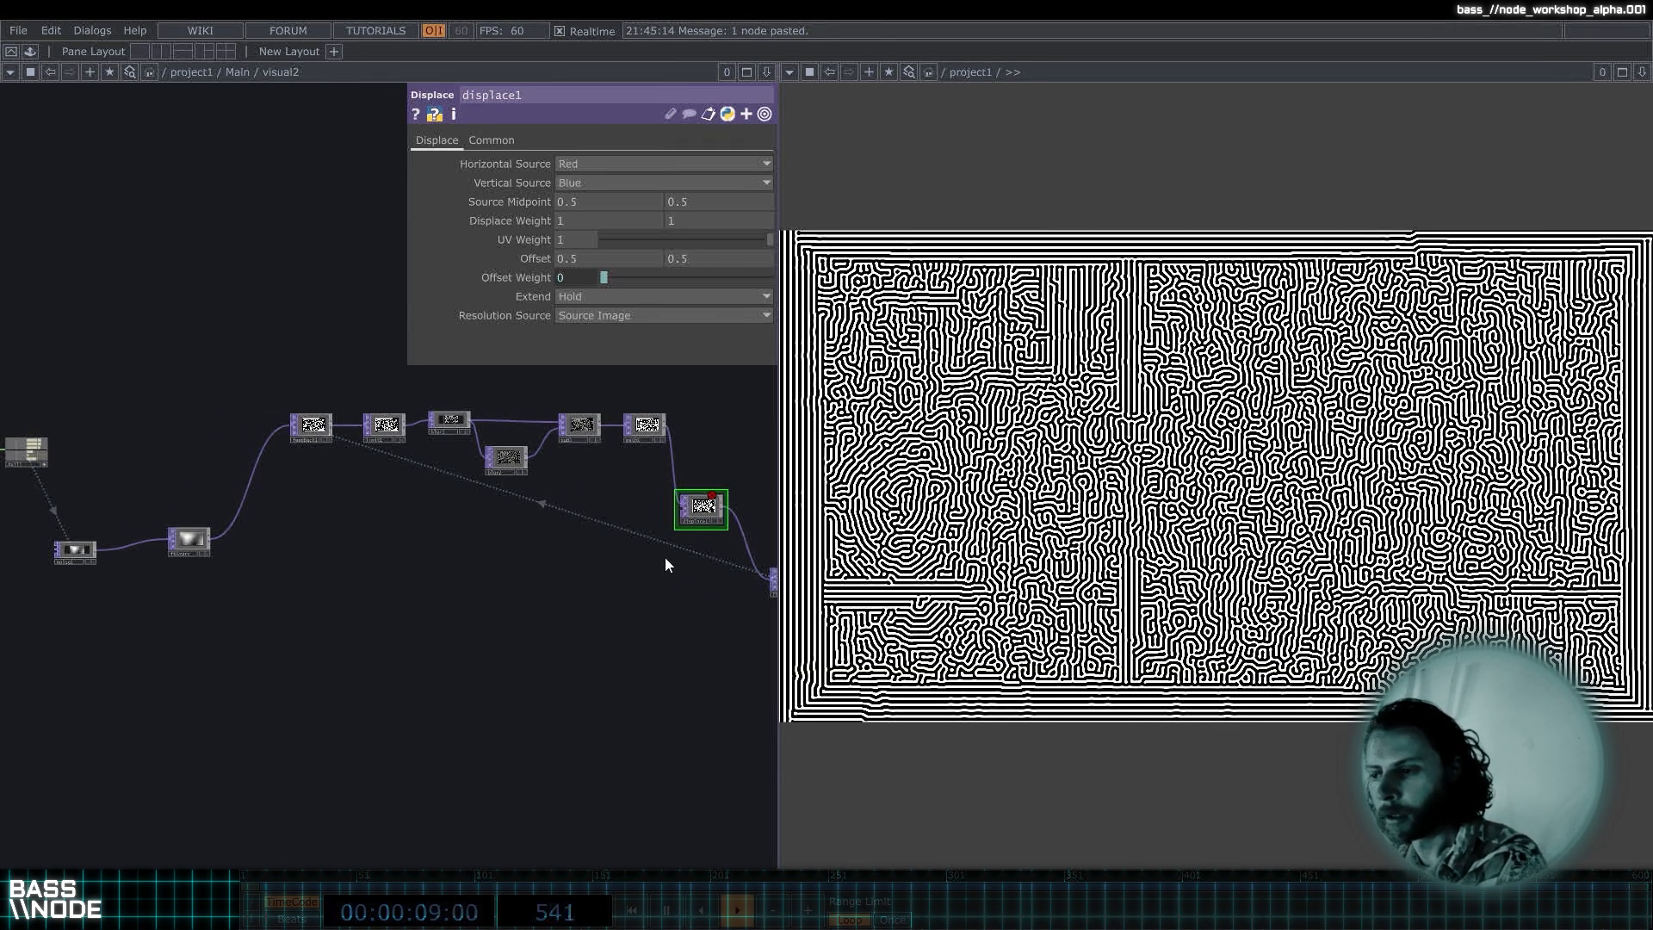
{"action": "scroll", "coordinate": [188, 545], "scroll_direction": "up", "scroll_amount": 3}
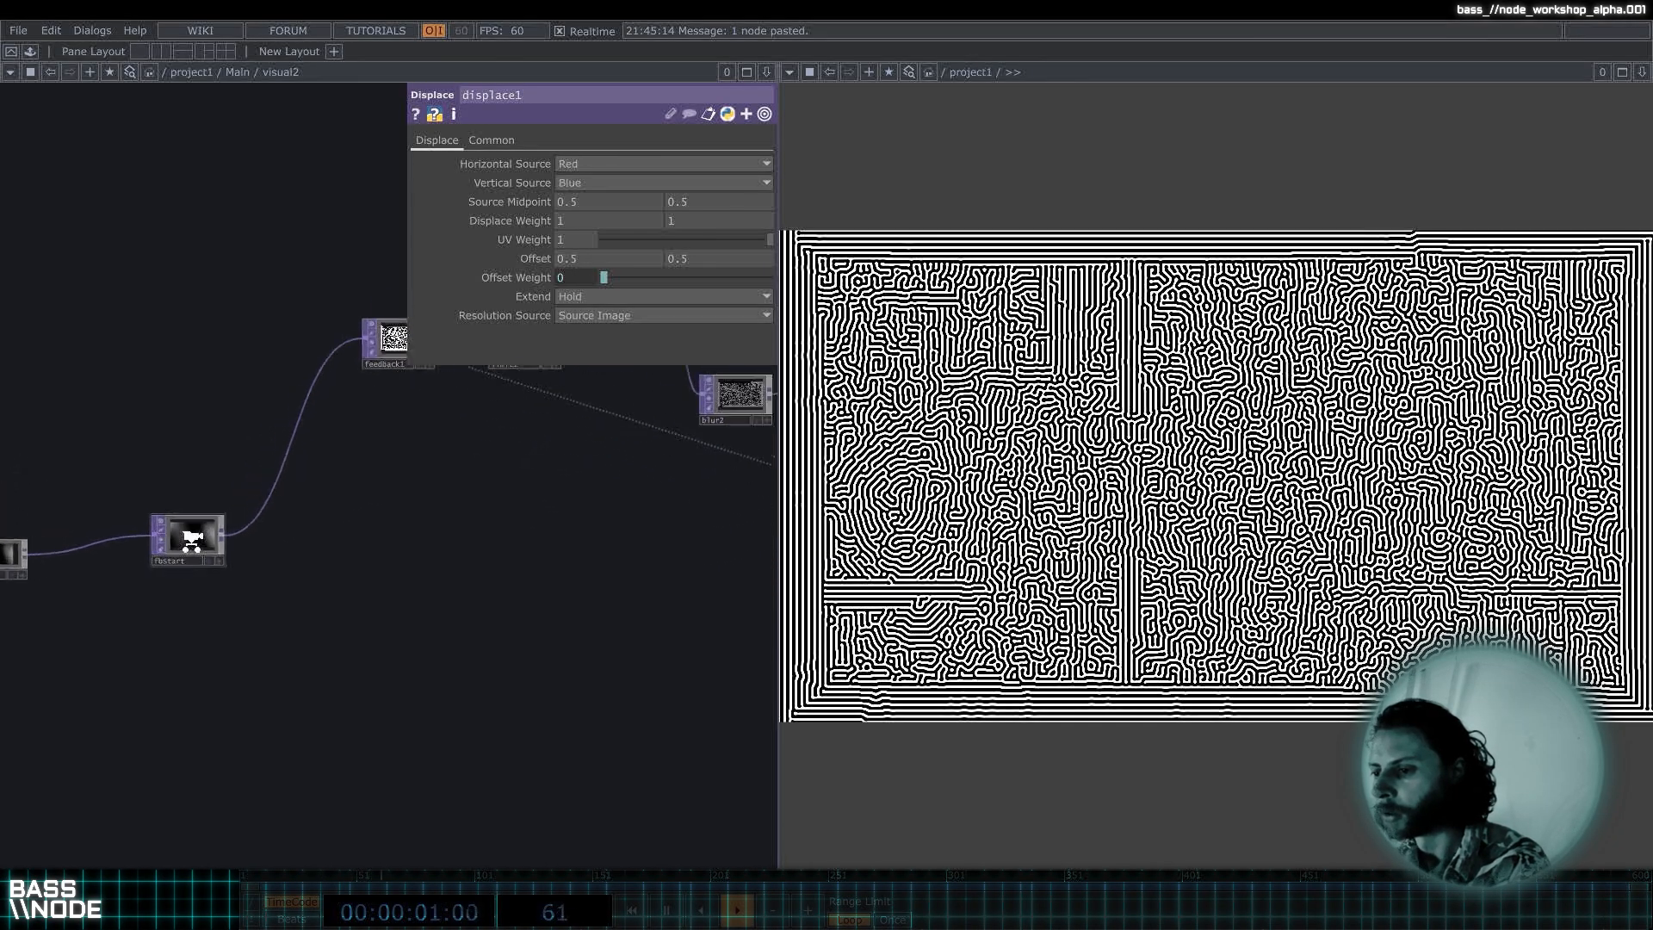
{"action": "scroll", "coordinate": [165, 554], "scroll_direction": "down", "scroll_amount": 3}
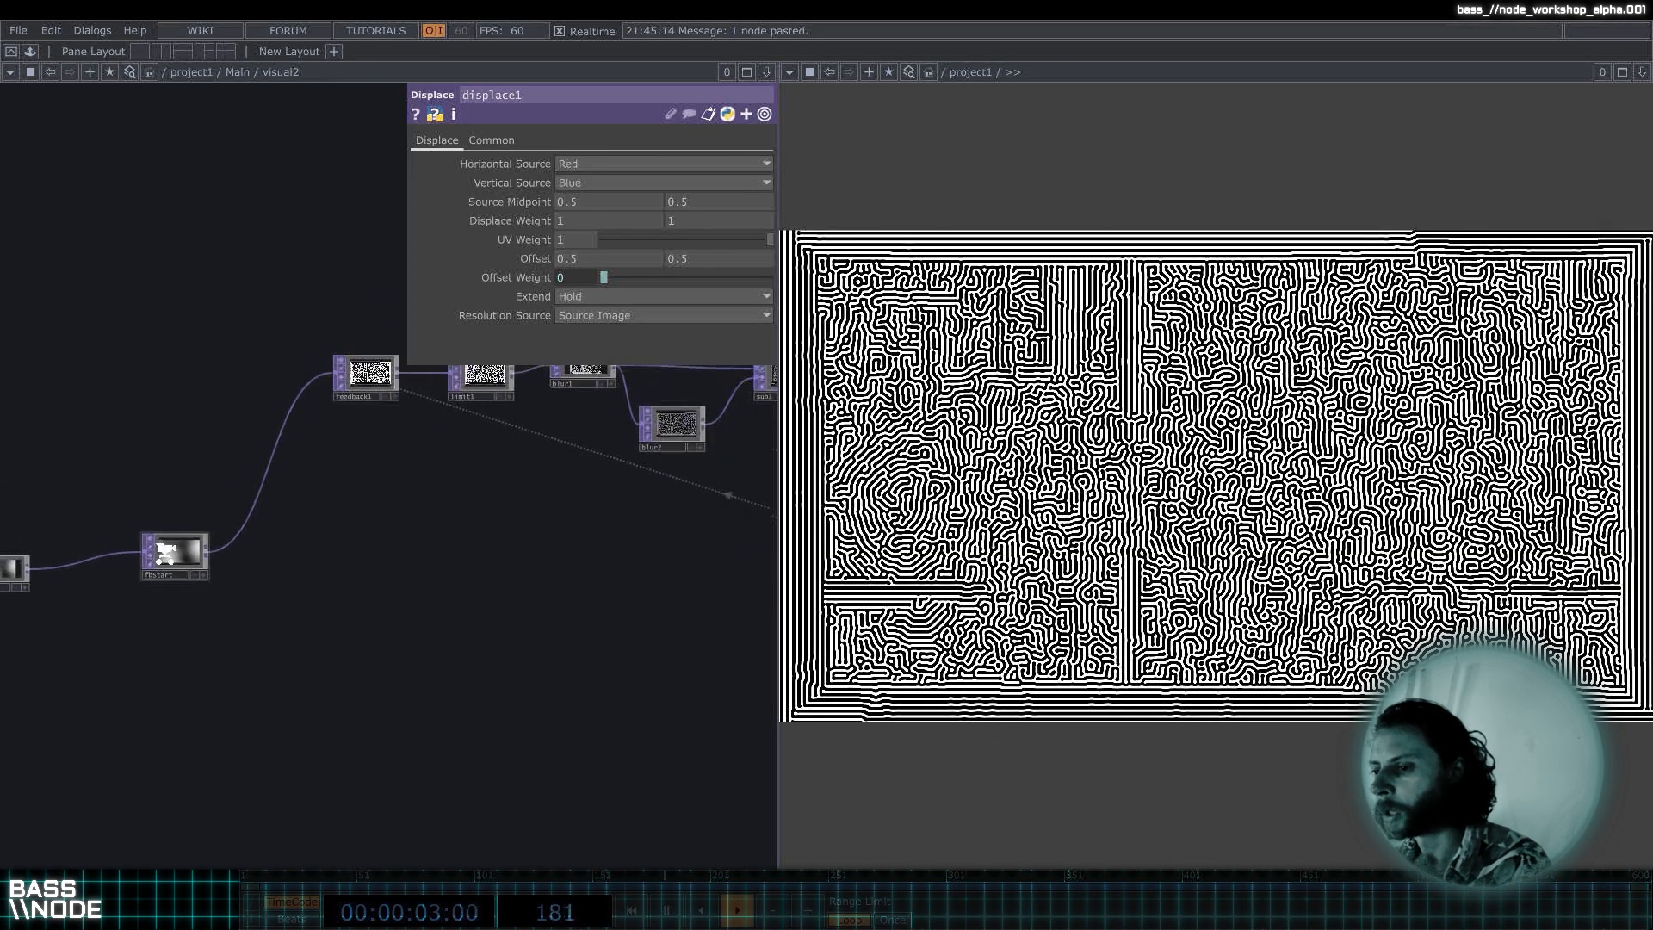
{"action": "left_click_drag", "start_coordinate": [489, 520], "coordinate": [436, 499]}
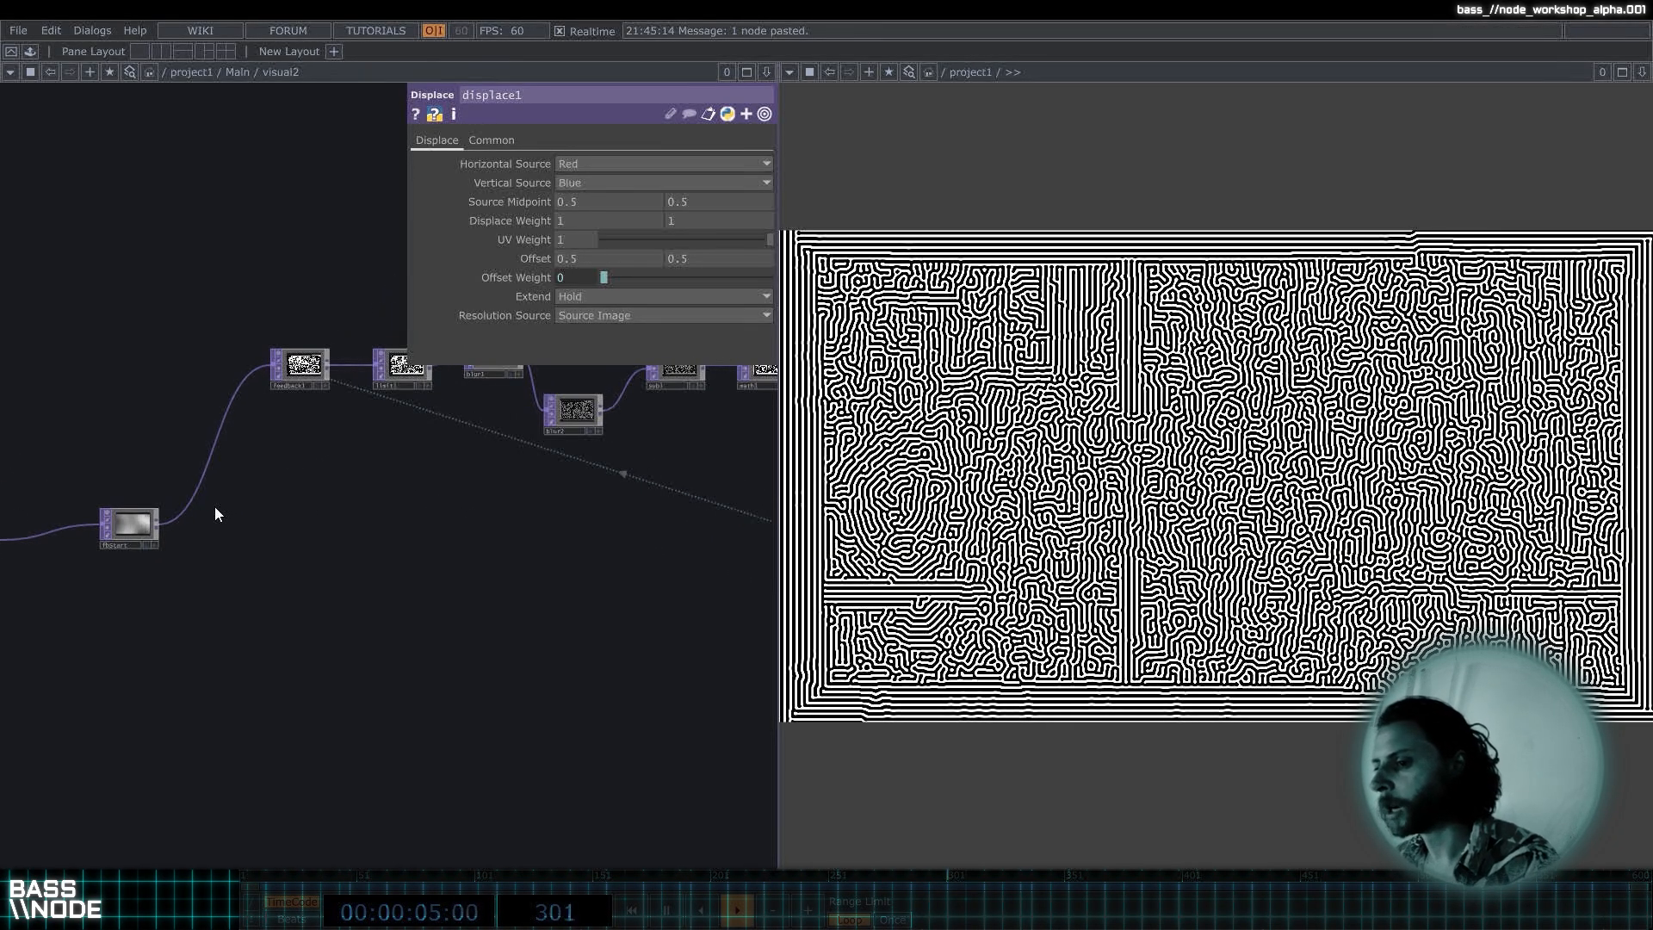
{"action": "right_click", "coordinate": [163, 523]}
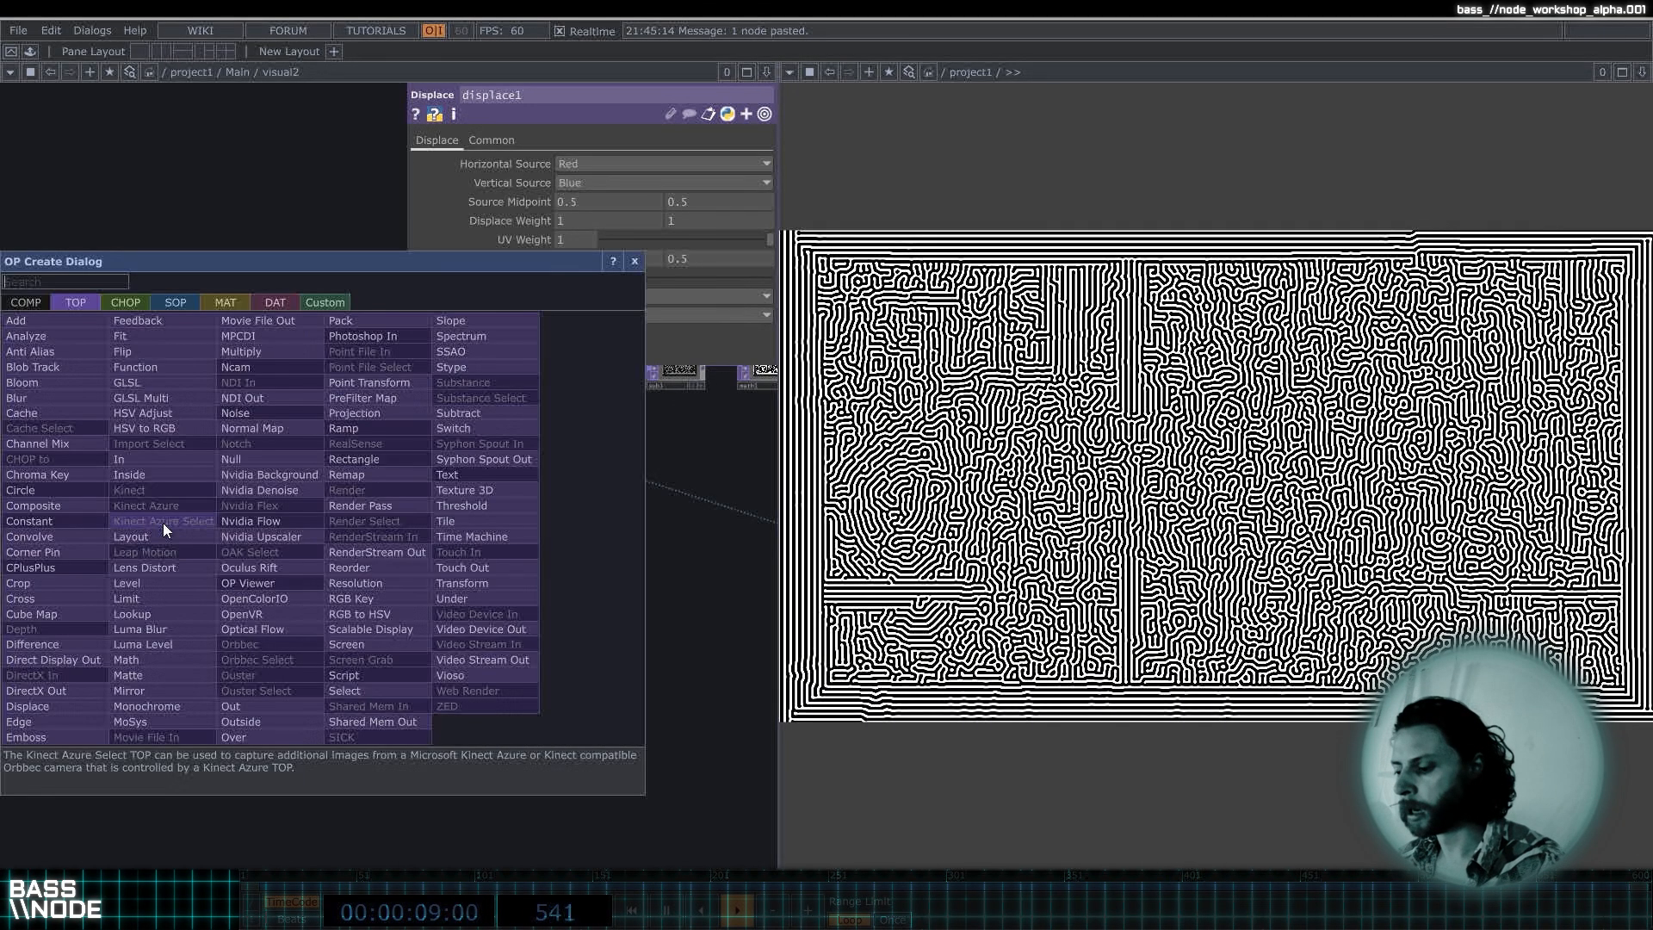
{"action": "type", "text": "slope"}
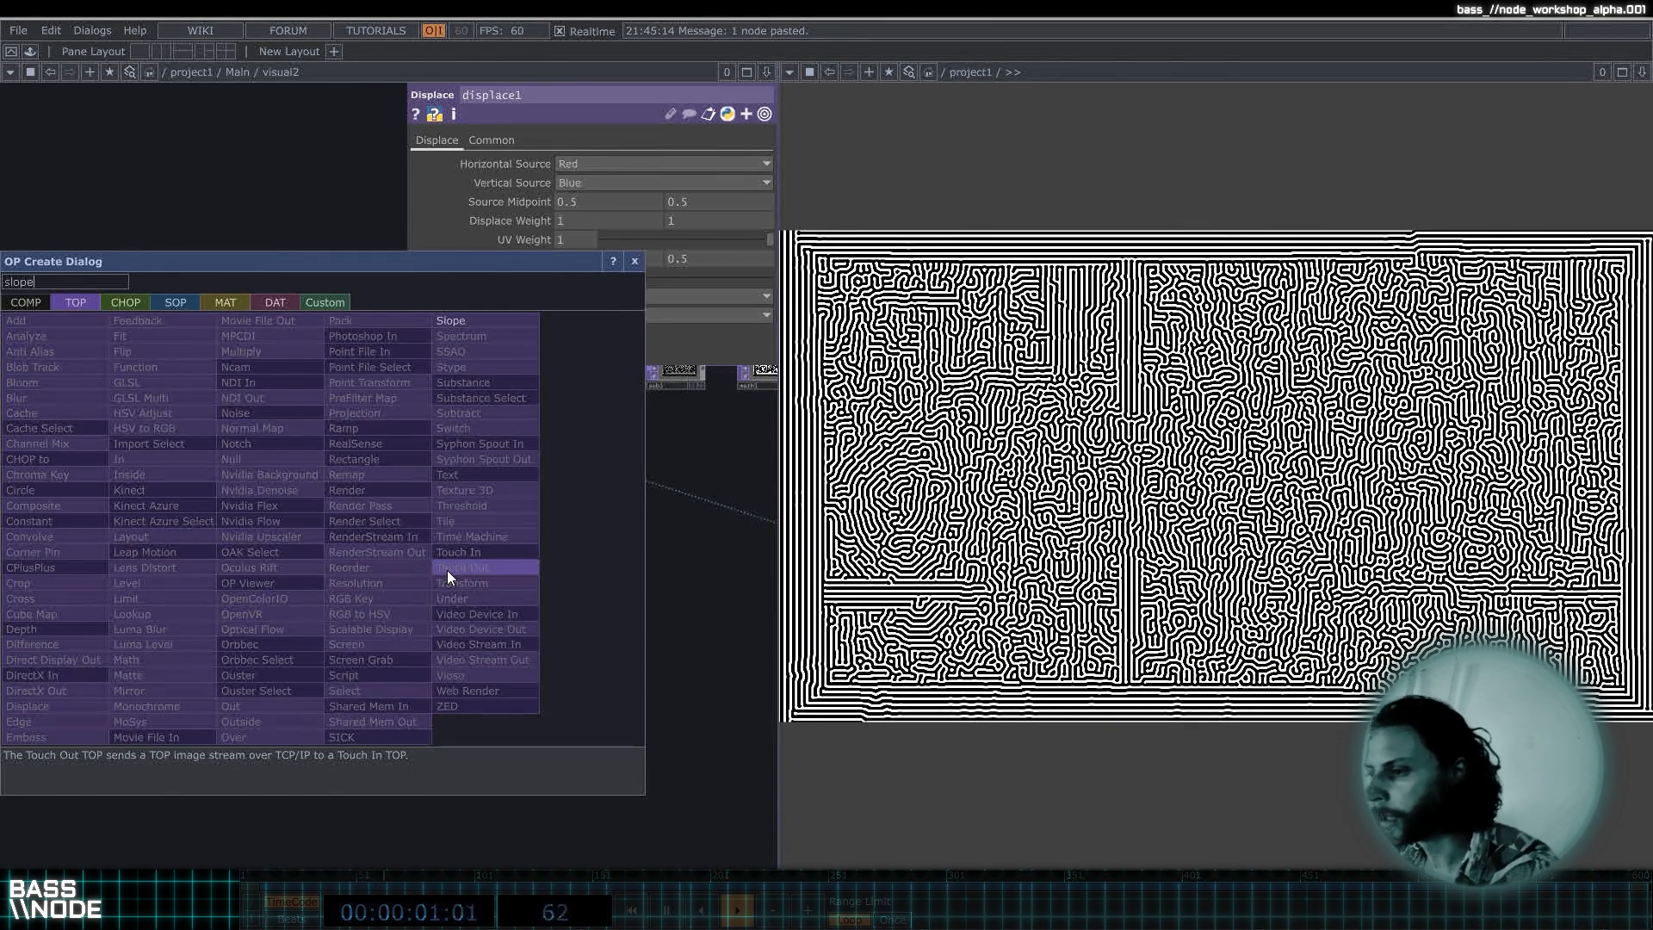
{"action": "left_click", "coordinate": [501, 322]}
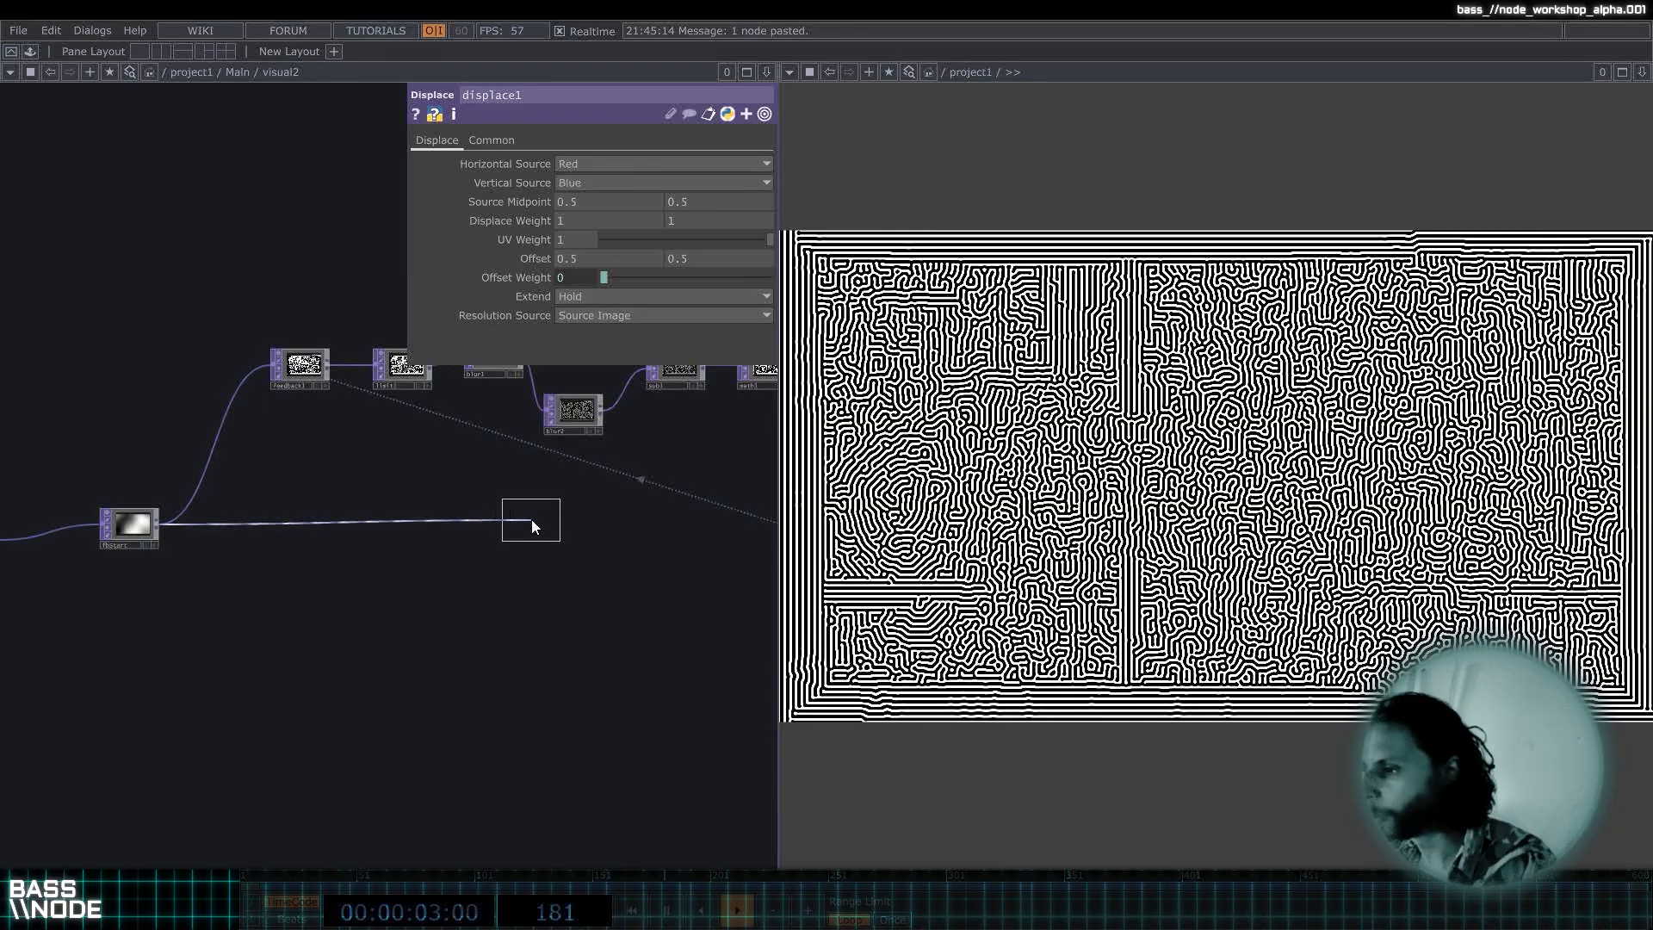
{"action": "left_click", "coordinate": [531, 520]}
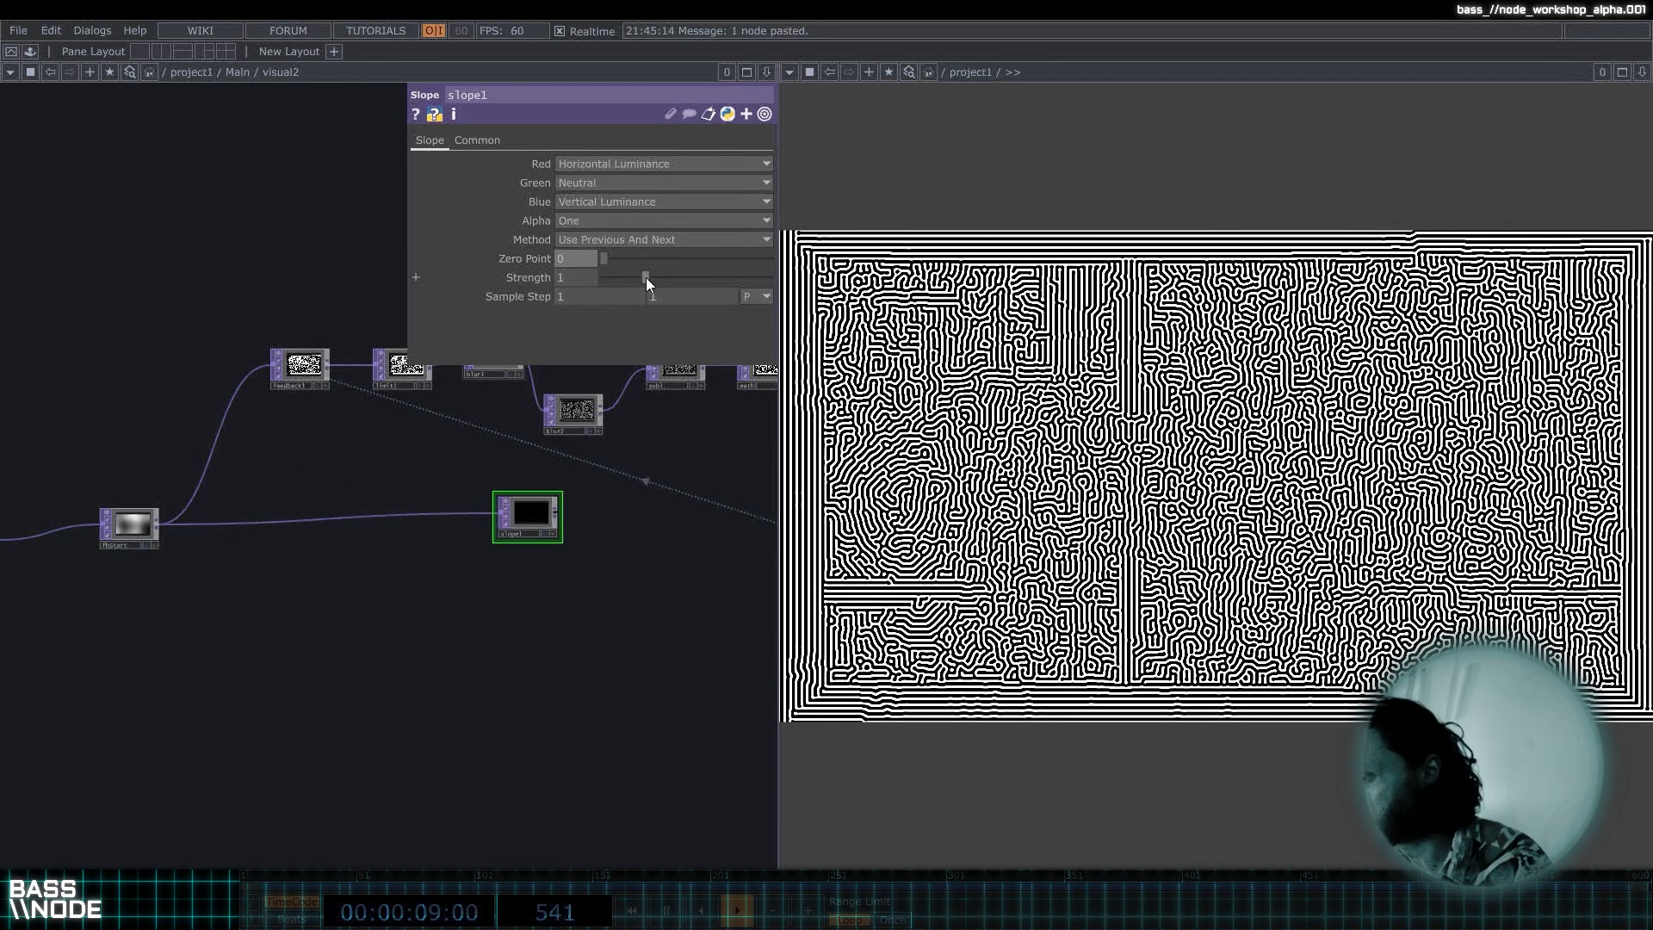
Raise slope1's Strength to 822 to exaggerate its red and blue gradient output.
{"action": "left_click_drag", "start_coordinate": [645, 278], "coordinate": [769, 278]}
{"action": "scroll", "coordinate": [516, 525], "scroll_direction": "up", "scroll_amount": 5}
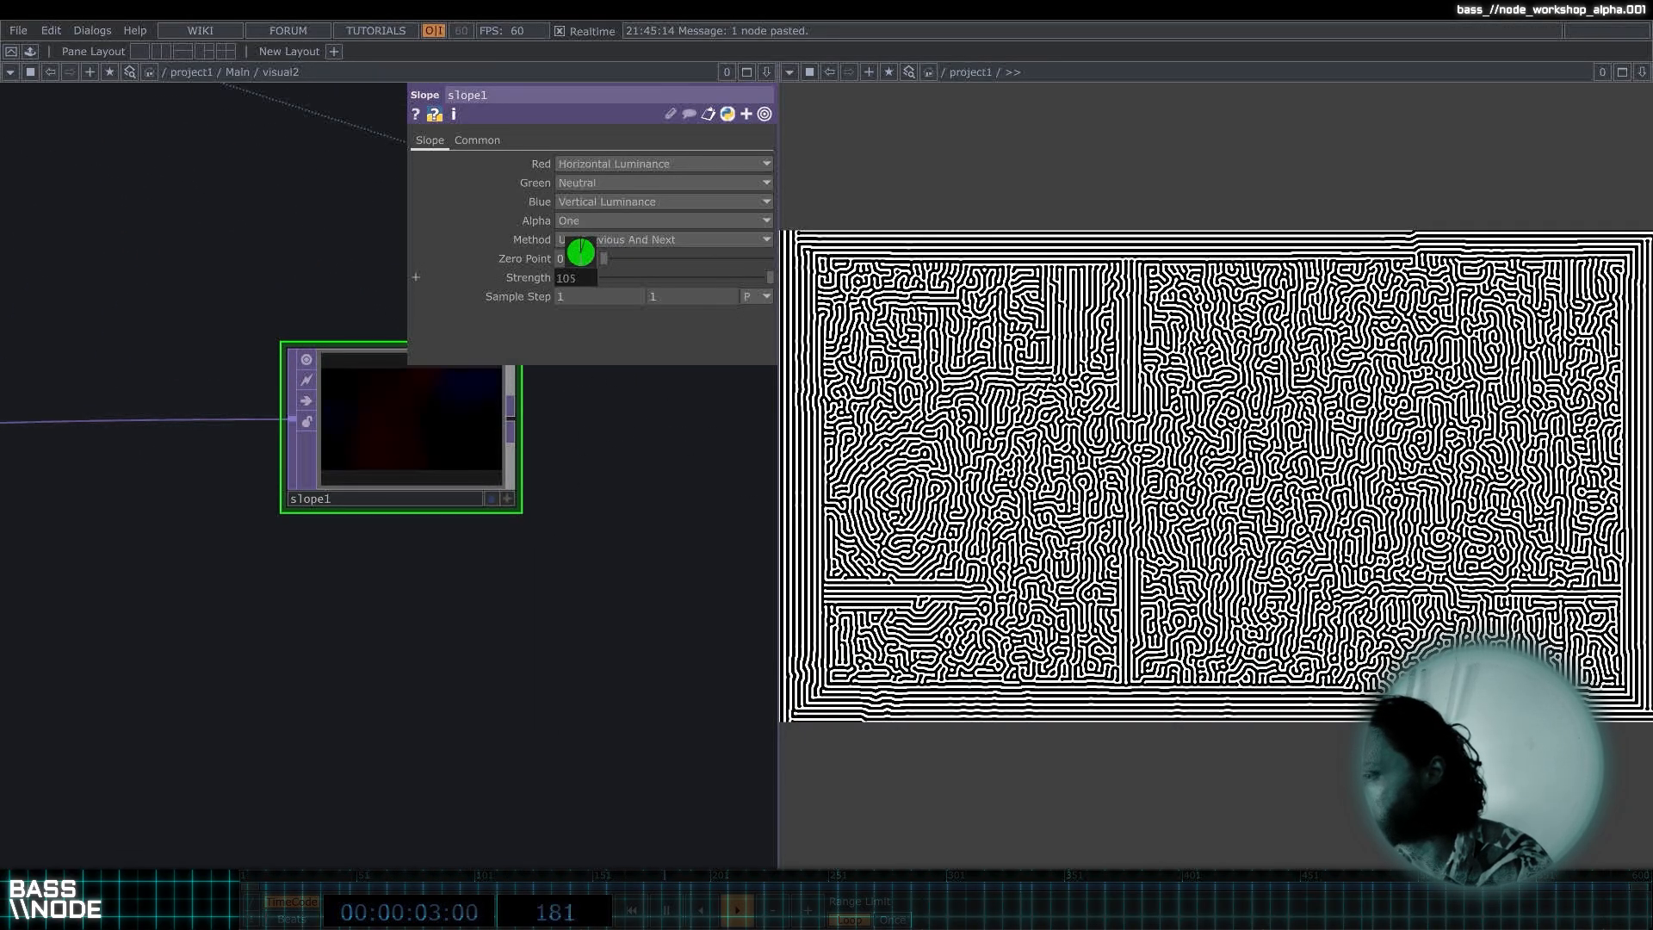
{"action": "scroll", "coordinate": [456, 424], "scroll_direction": "up", "scroll_amount": 5}
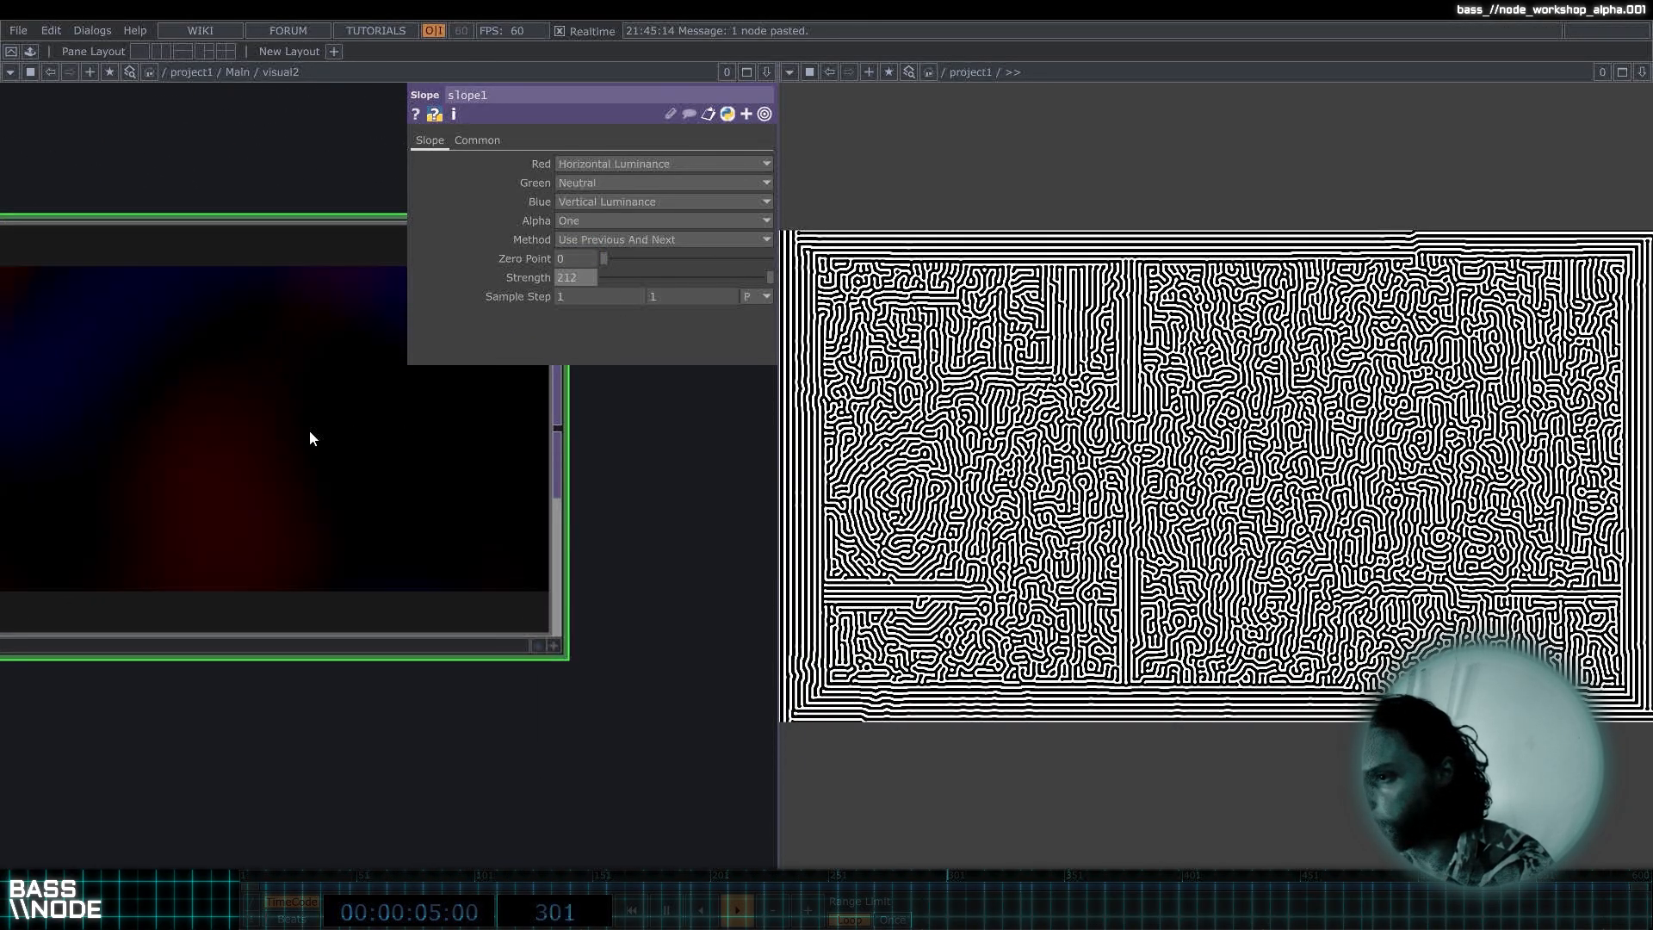
{"action": "left_click_drag", "start_coordinate": [246, 122], "coordinate": [382, 180]}
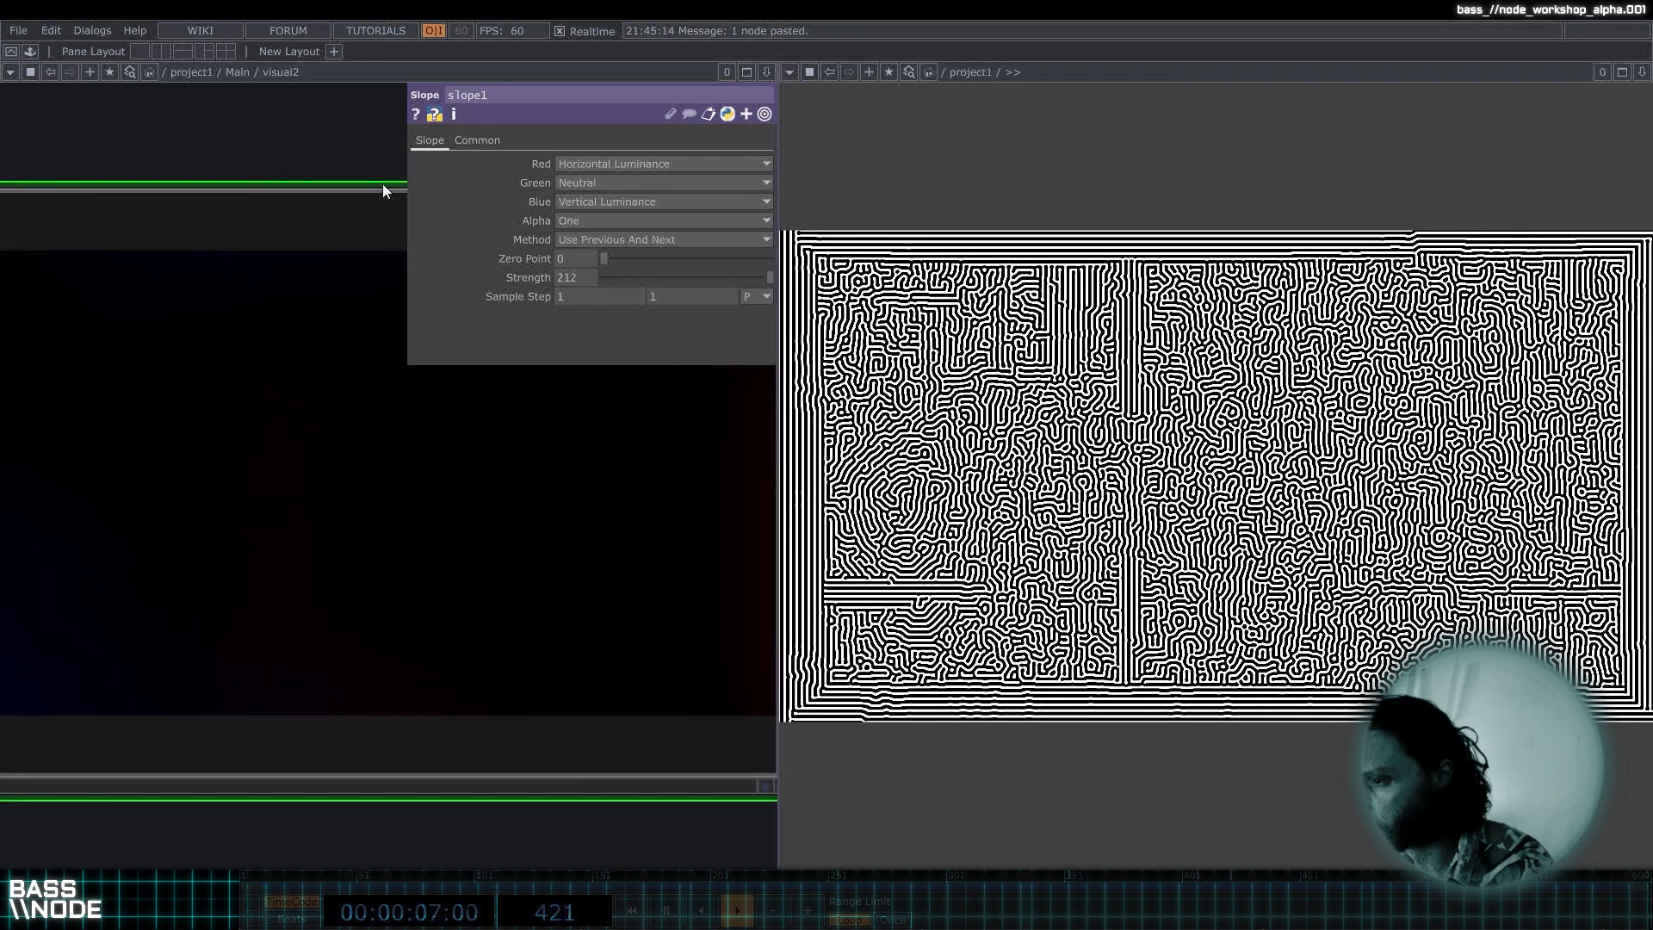
{"action": "middle_click_drag", "start_coordinate": [586, 246], "coordinate": [584, 255]}
{"action": "scroll", "coordinate": [462, 528], "scroll_direction": "down", "scroll_amount": 5}
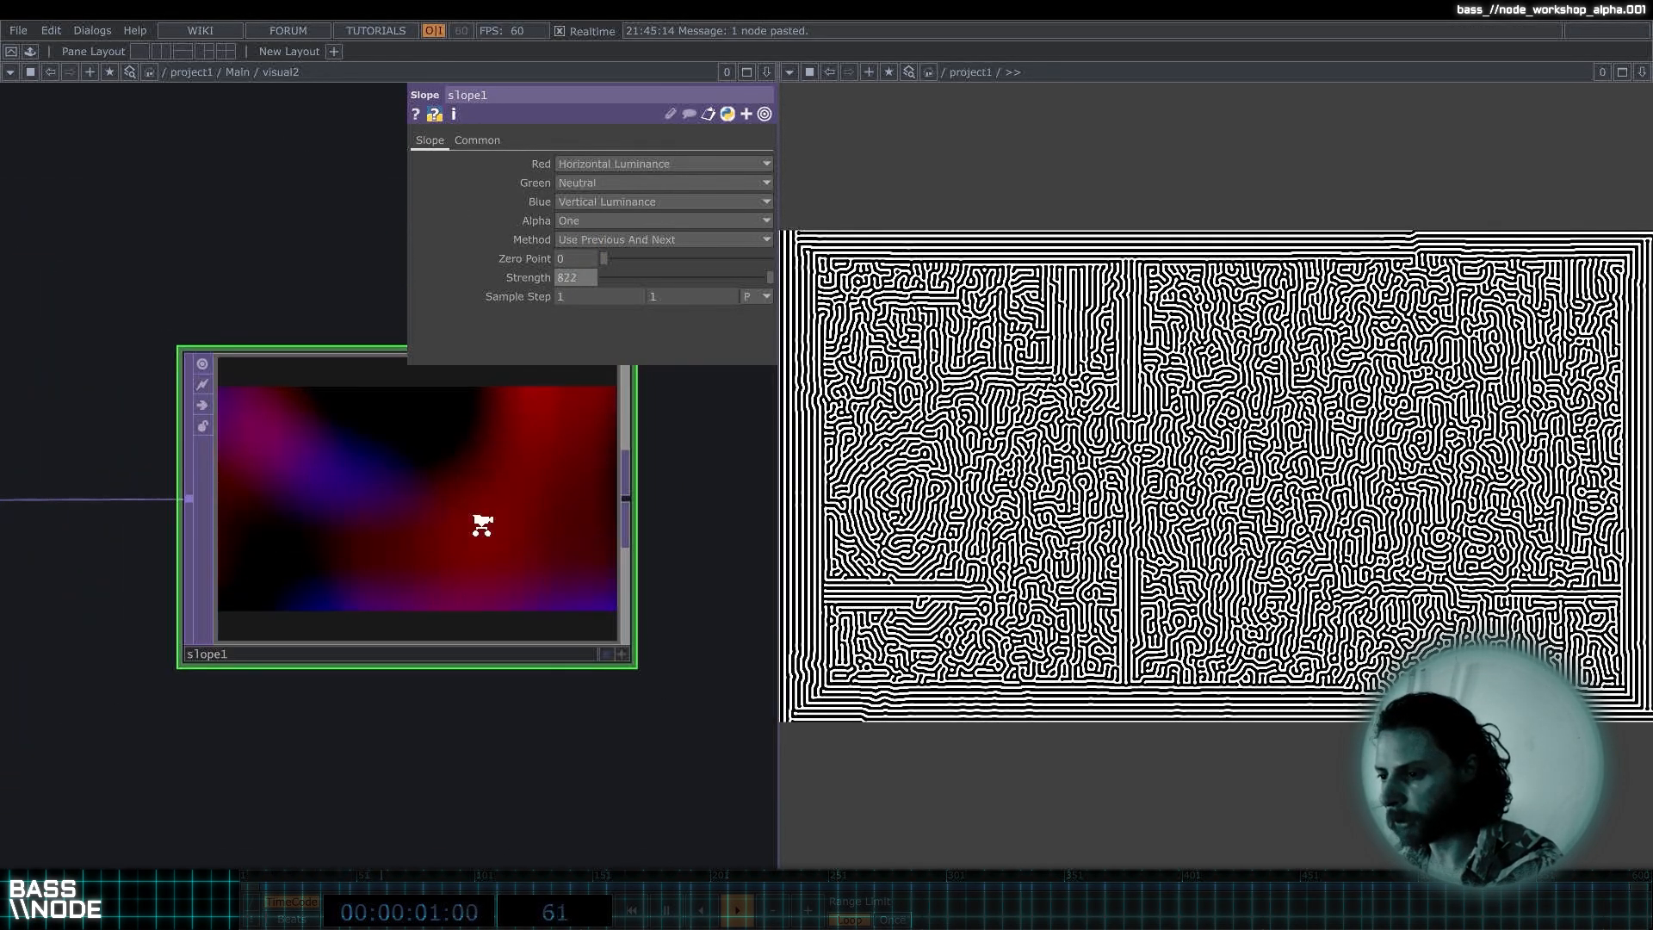
Move slope1 beneath fbStart to compare both images, and return it to its place below the feedback chain.
{"action": "left_click_drag", "start_coordinate": [478, 525], "coordinate": [578, 557]}
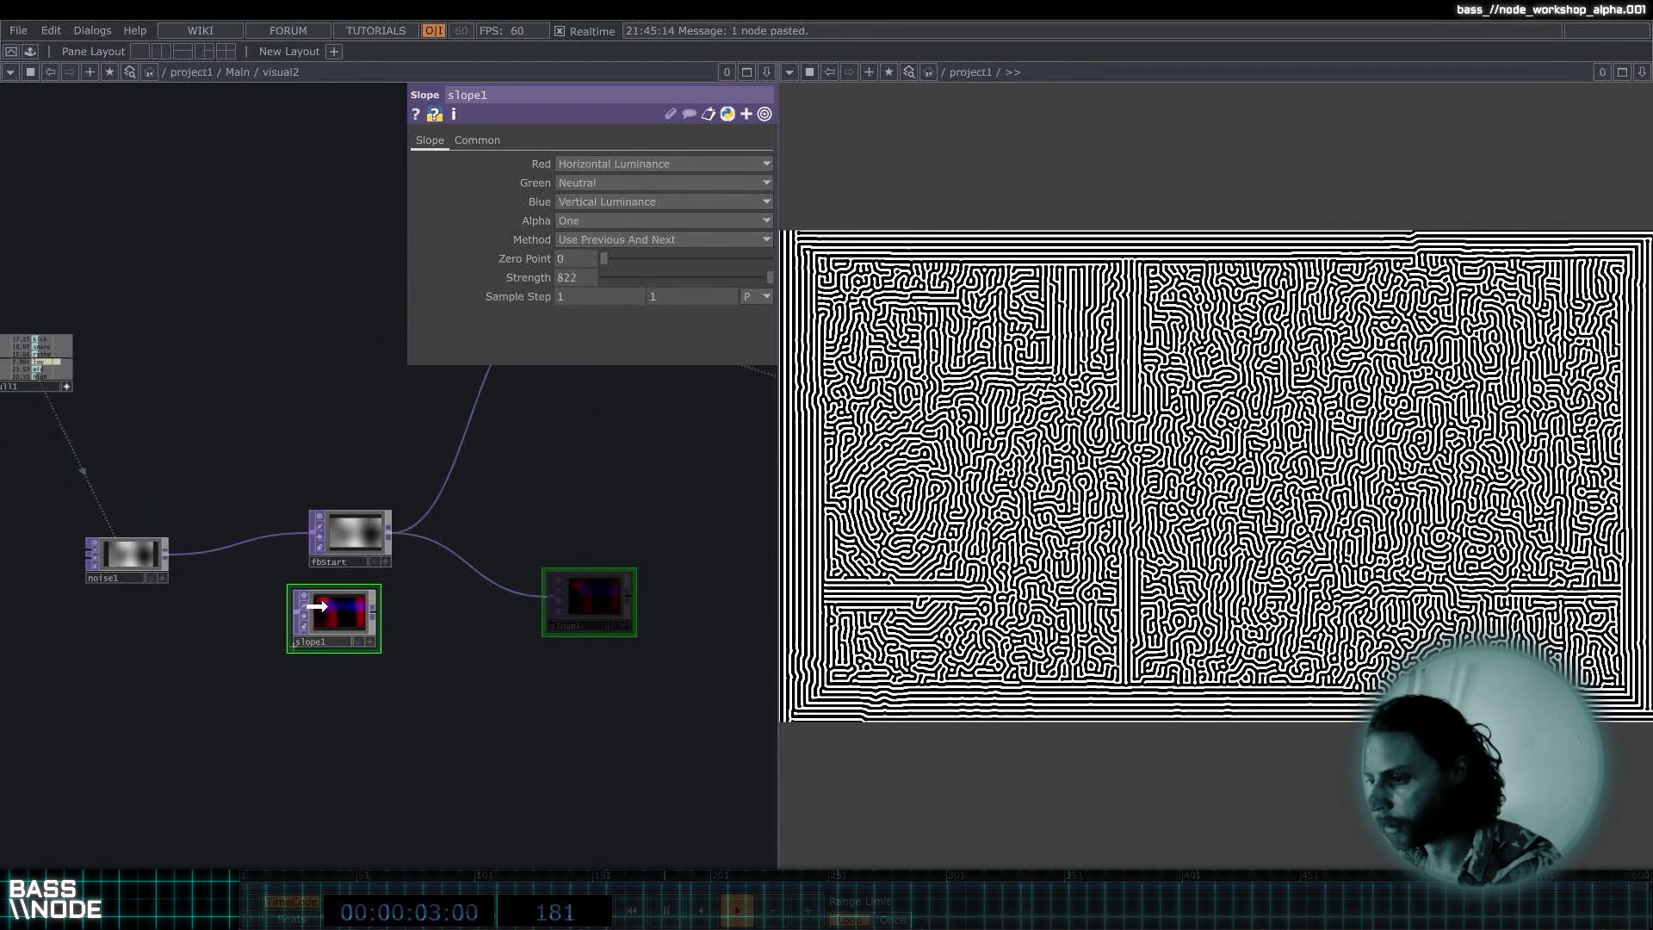
{"action": "scroll", "coordinate": [351, 603], "scroll_direction": "up", "scroll_amount": 5}
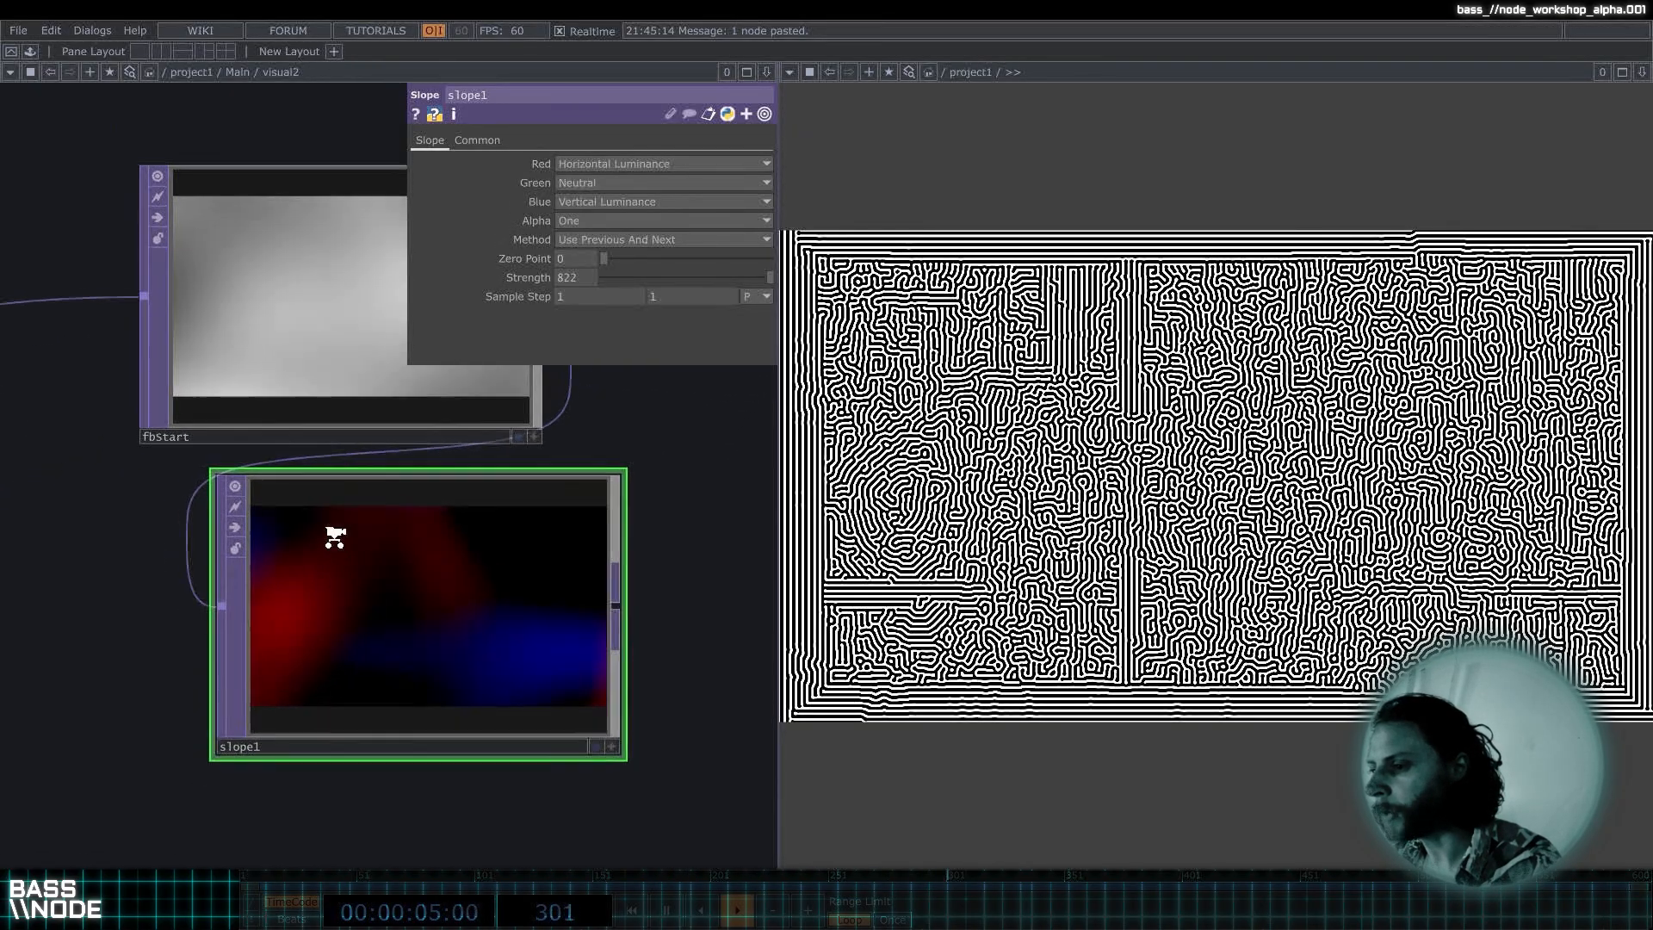
{"action": "scroll", "coordinate": [430, 536], "scroll_direction": "down", "scroll_amount": 5}
{"action": "left_click_drag", "start_coordinate": [400, 540], "coordinate": [712, 536]}
{"action": "left_click_drag", "start_coordinate": [529, 469], "coordinate": [203, 479]}
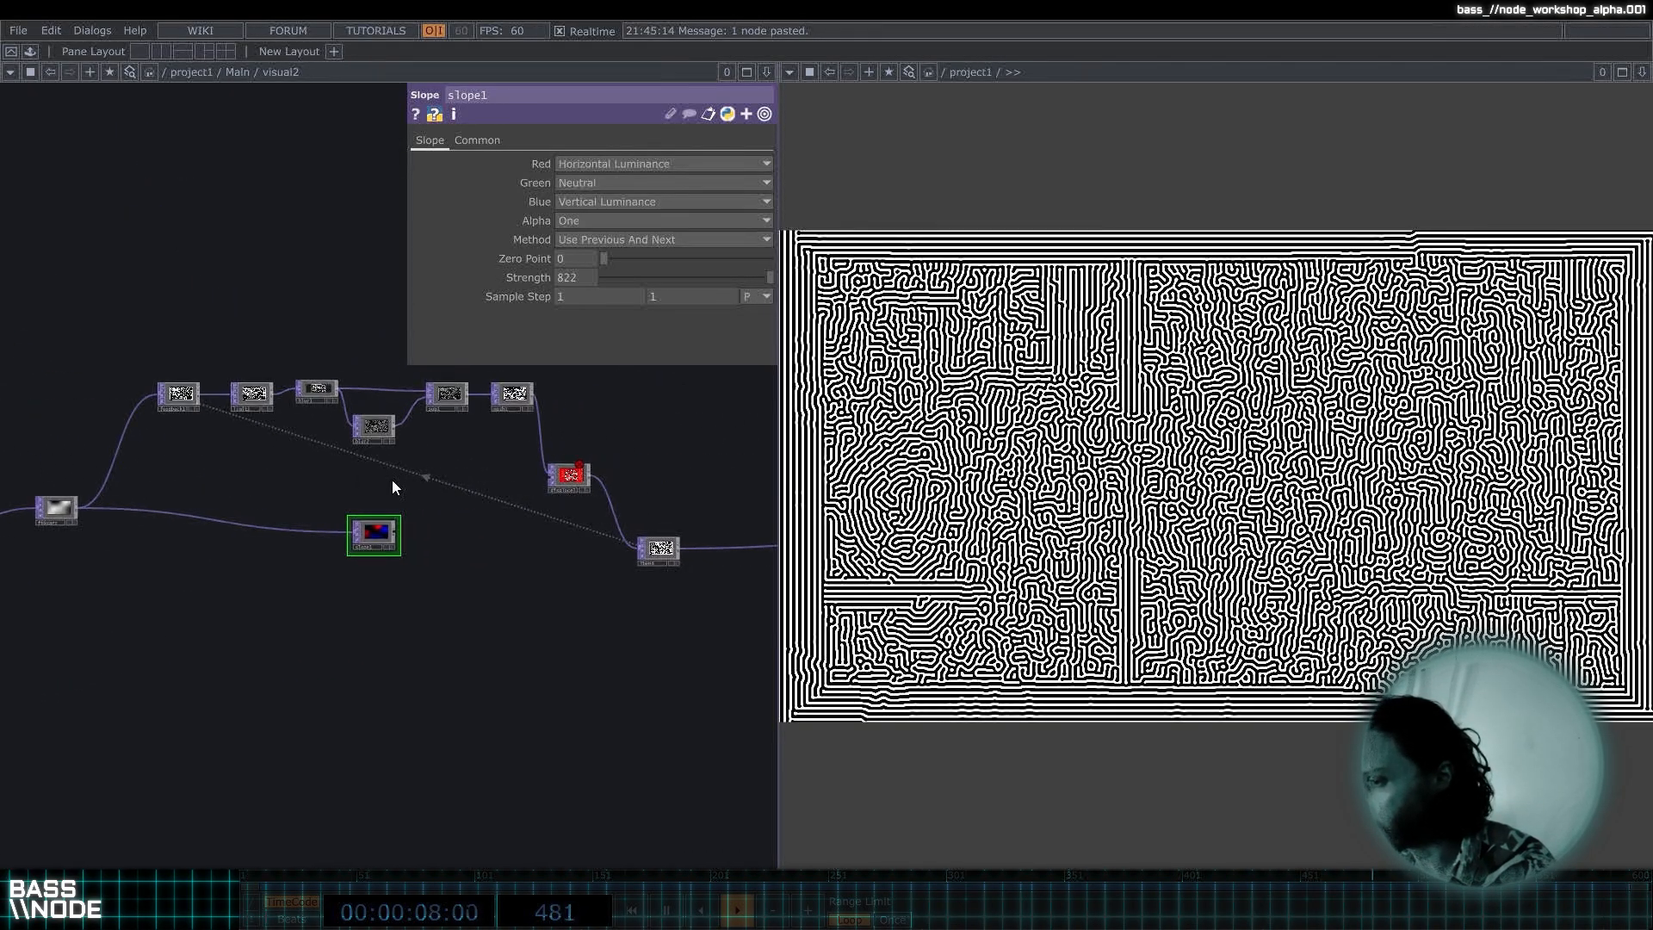
Try out slope1's Zero Point, and restore Zero Point to 0 and Strength to 1.
{"action": "left_click", "coordinate": [567, 474]}
{"action": "left_click", "coordinate": [375, 534]}
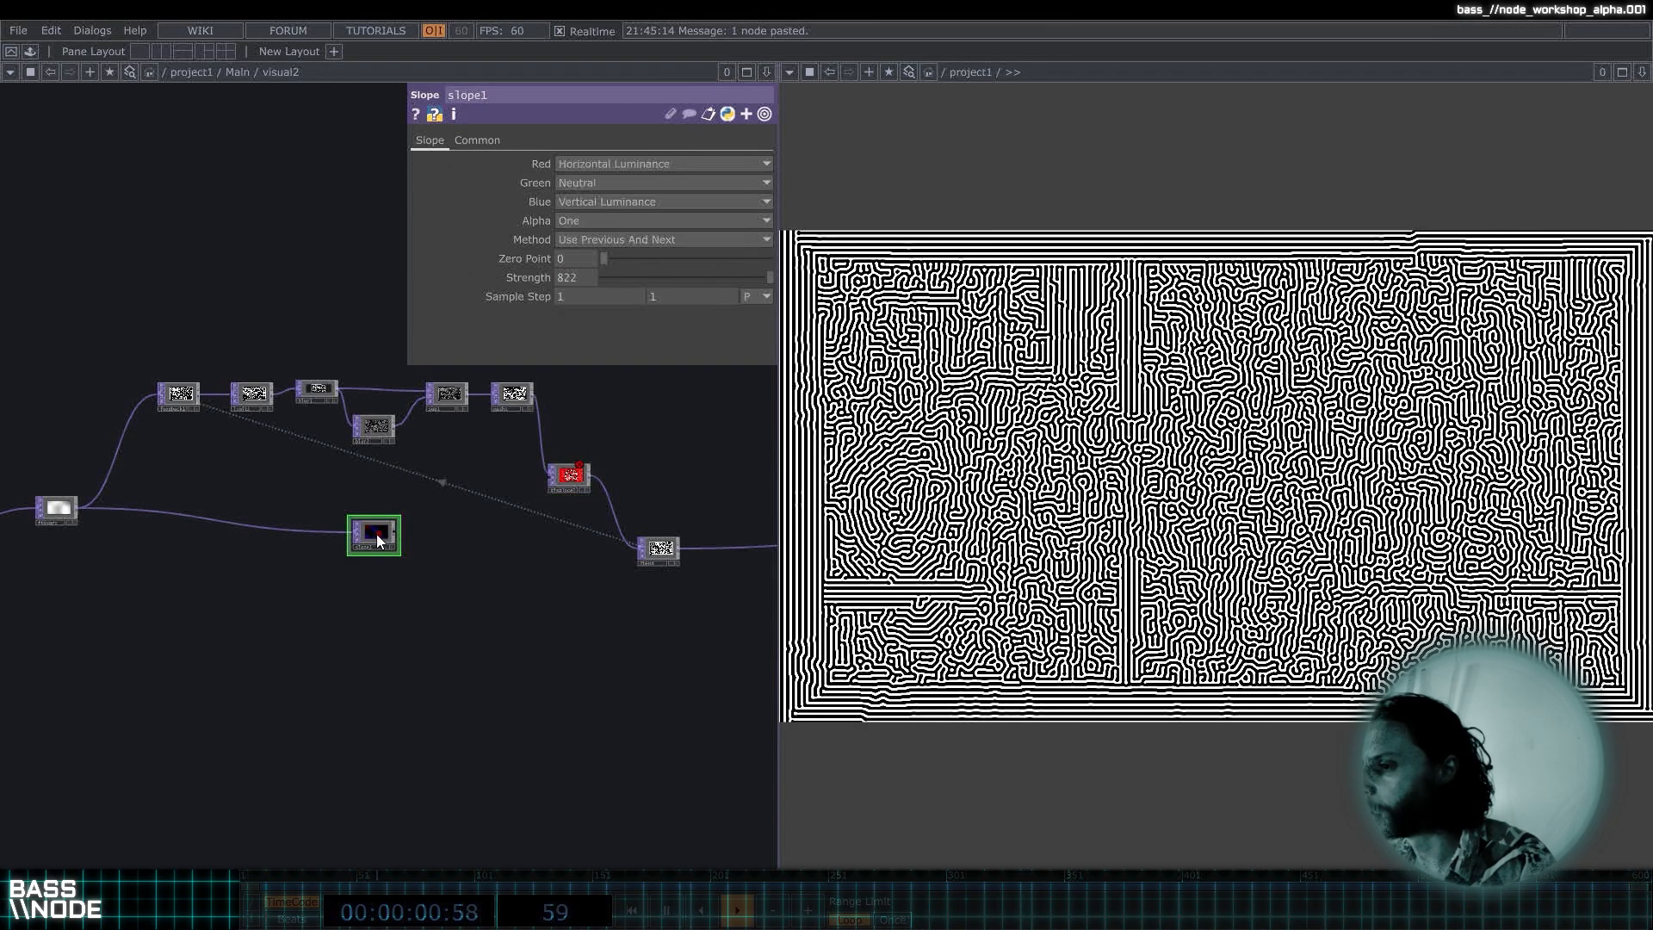
{"action": "scroll", "coordinate": [353, 551], "scroll_direction": "up", "scroll_amount": 5}
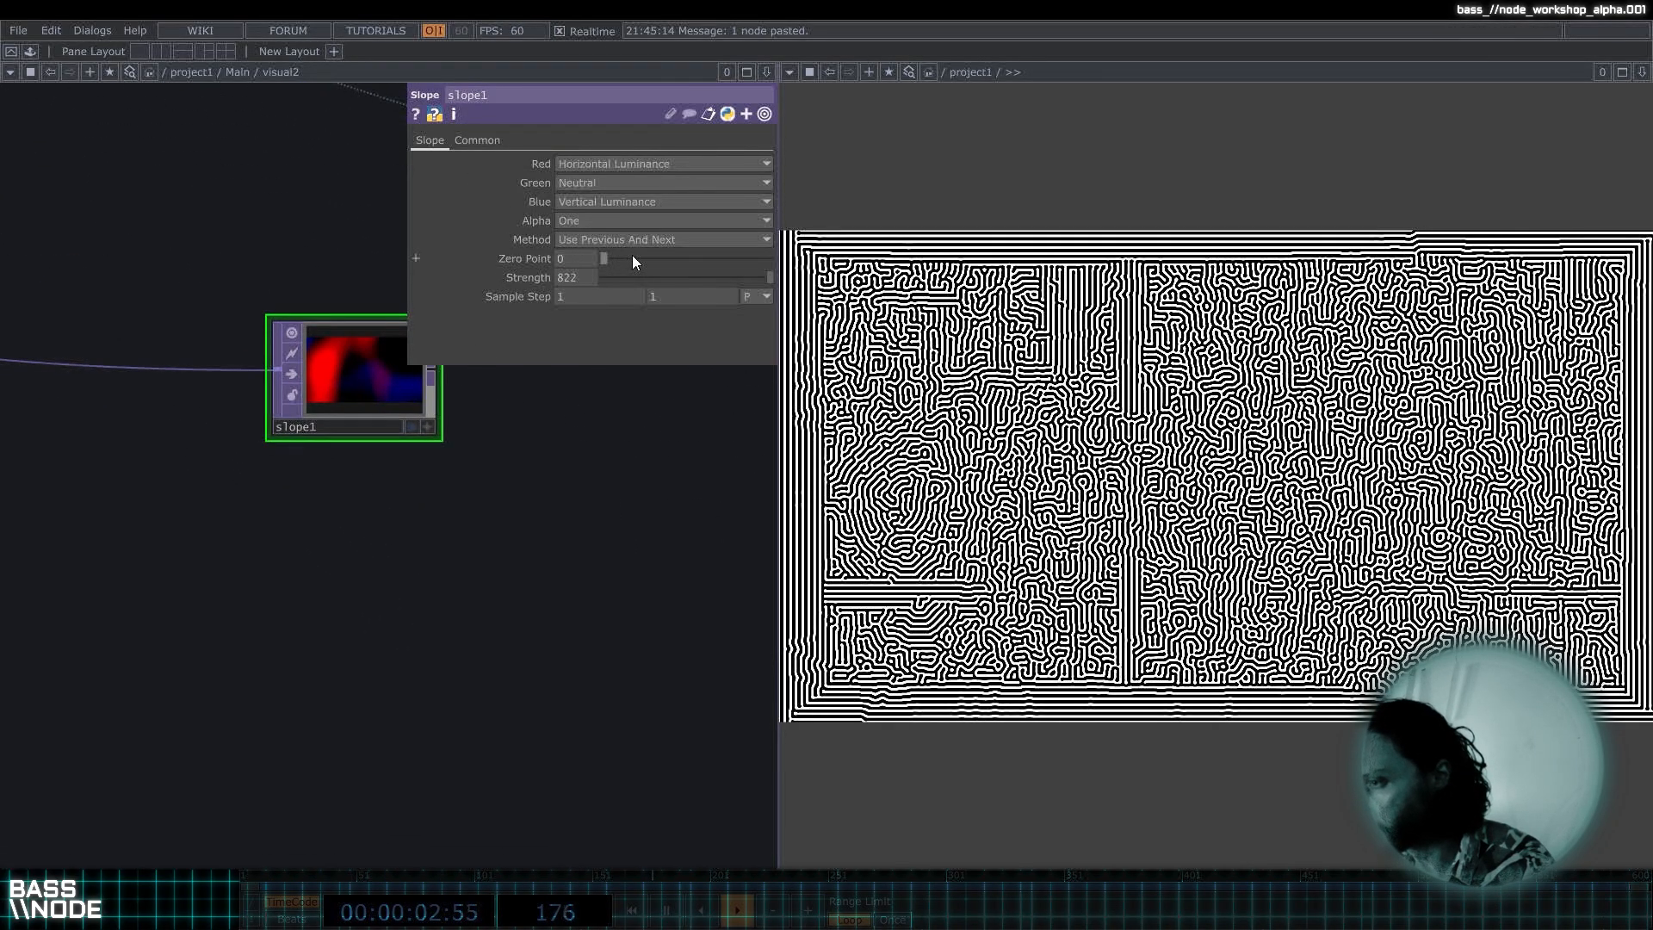
{"action": "left_click_drag", "start_coordinate": [704, 255], "coordinate": [465, 261]}
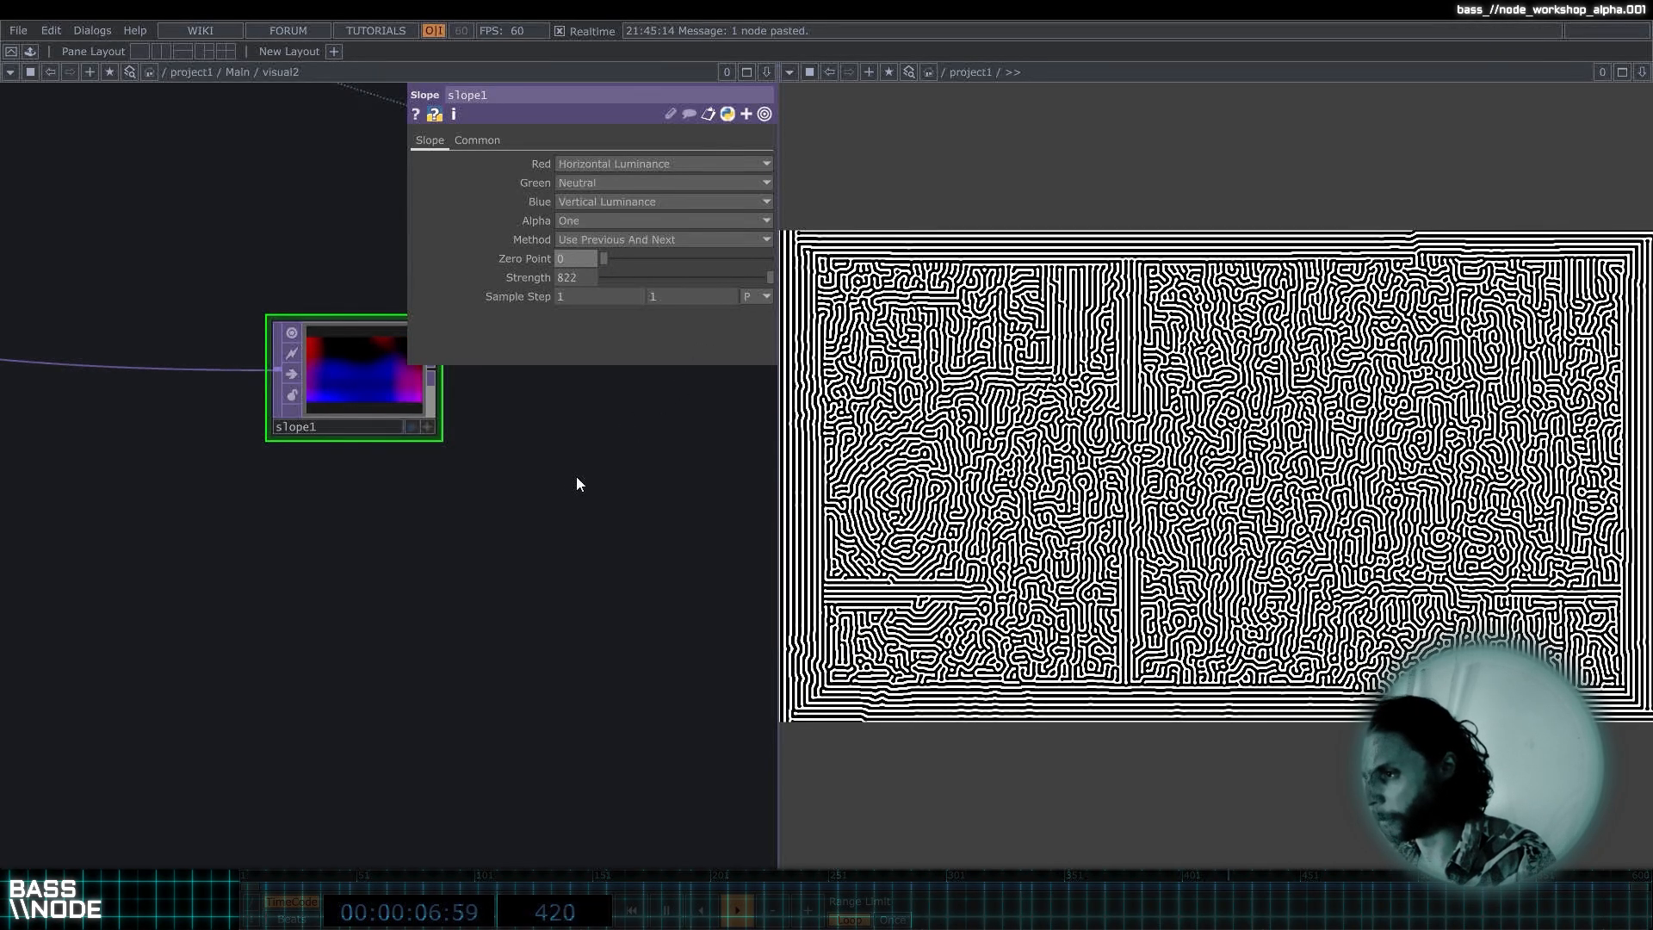
{"action": "scroll", "coordinate": [564, 534], "scroll_direction": "down", "scroll_amount": 6}
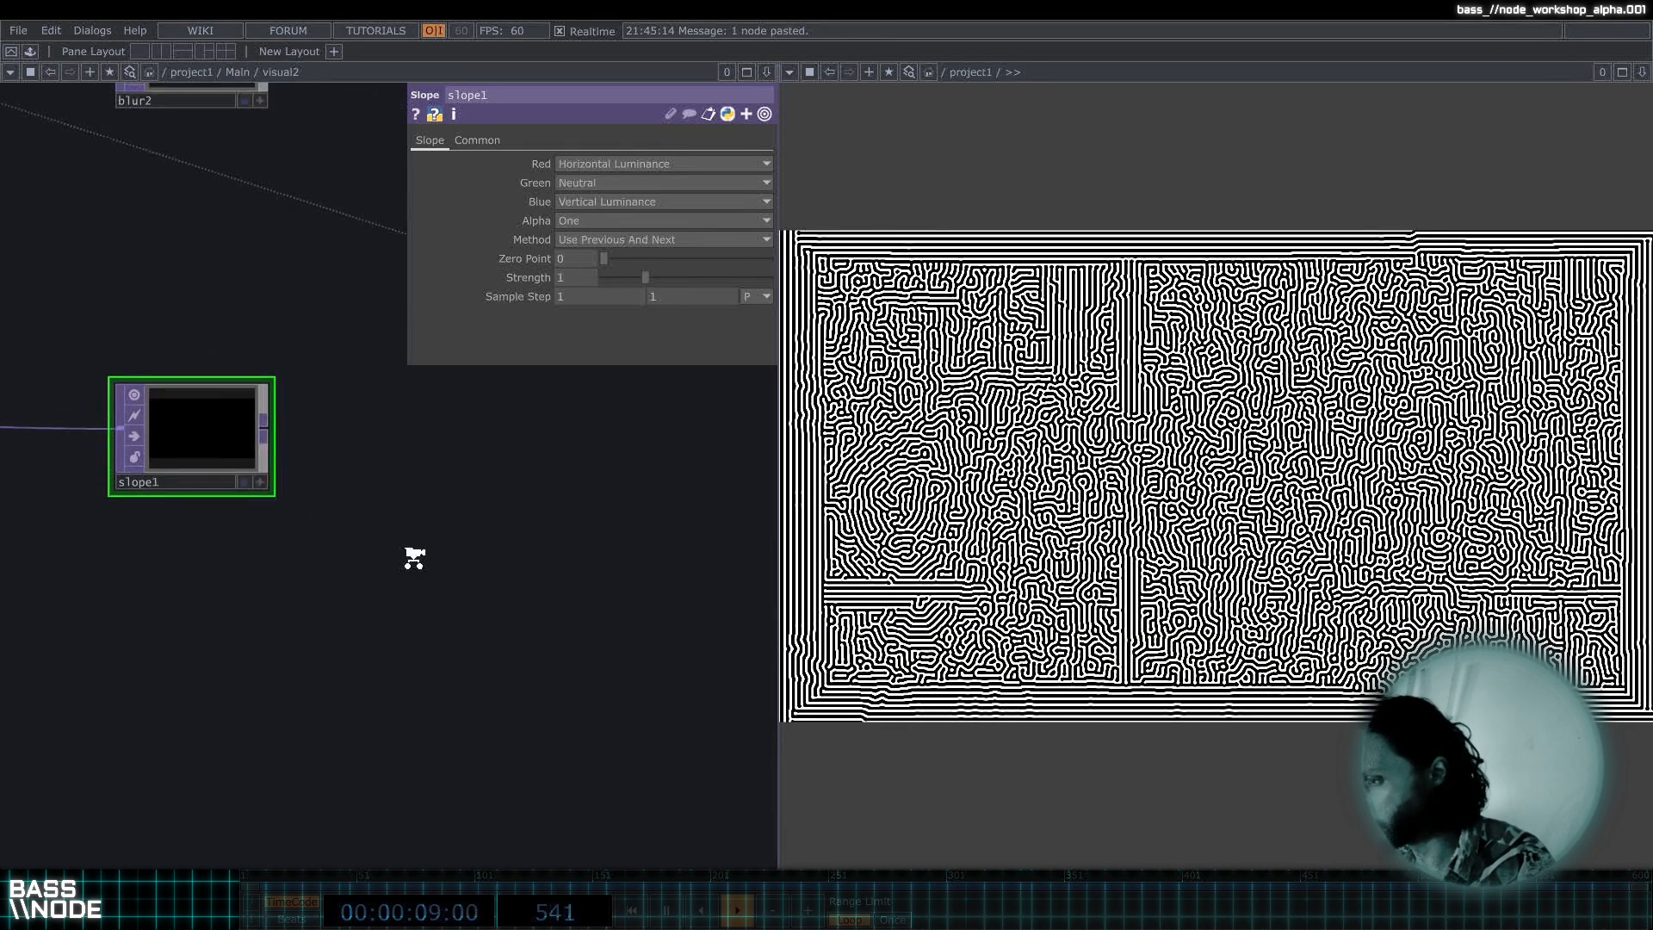
Compare the parameters of slope1 and displace1, and set displace1's Source Midpoint to 0 on both axes.
{"action": "left_click", "coordinate": [591, 435]}
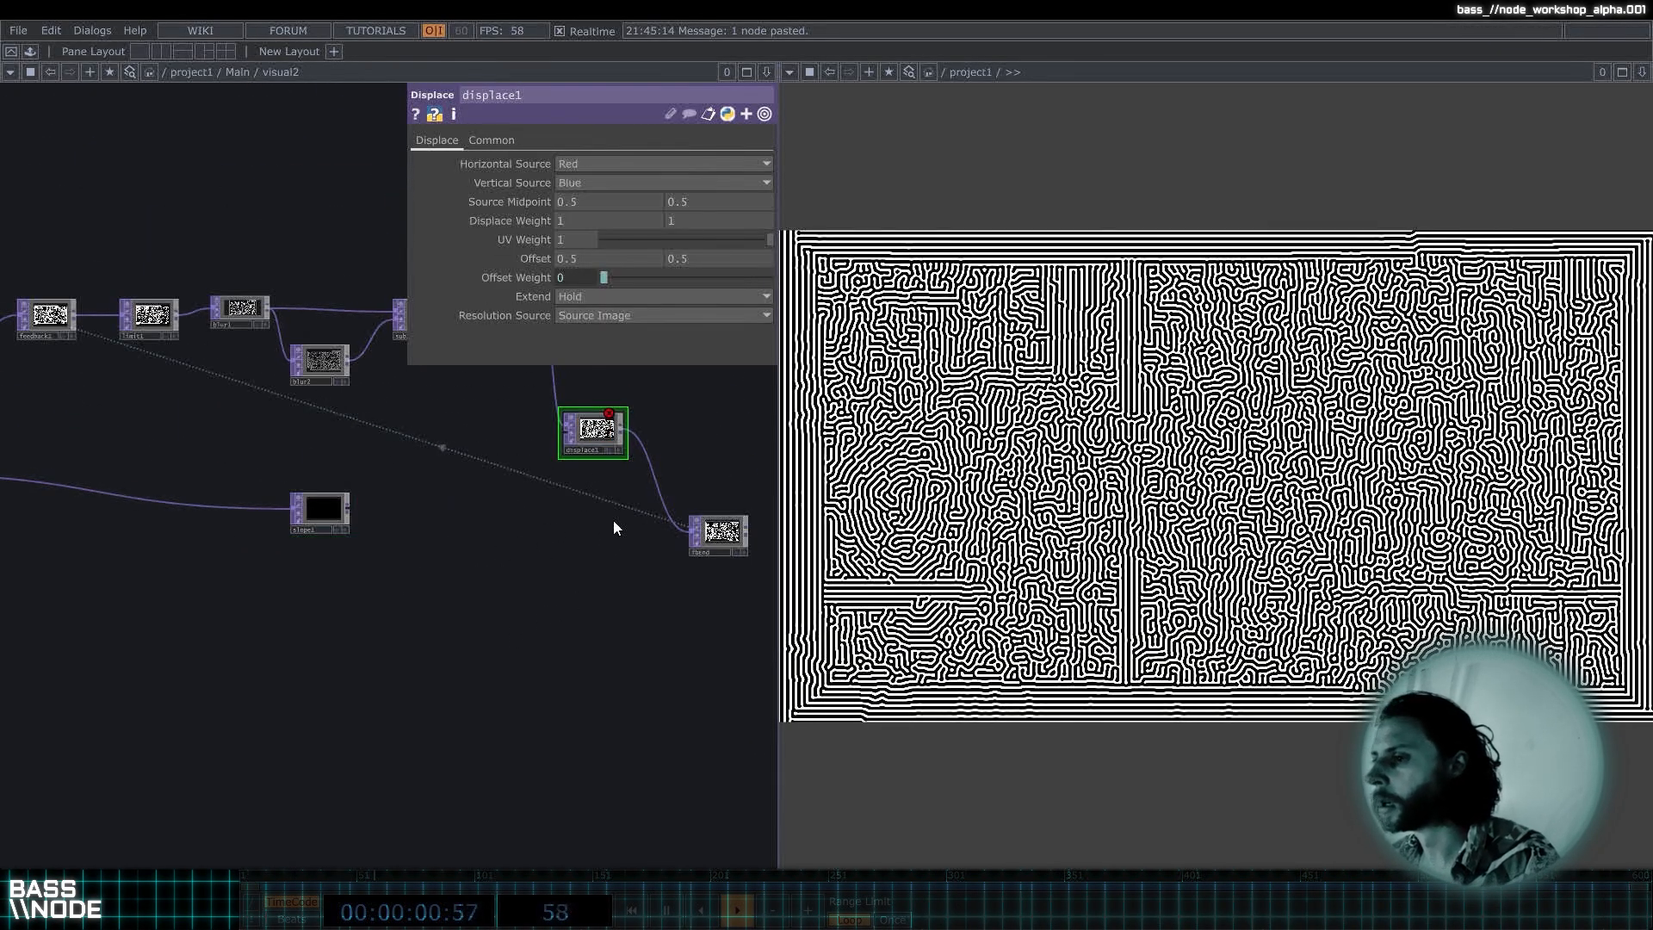
{"action": "left_click", "coordinate": [319, 508]}
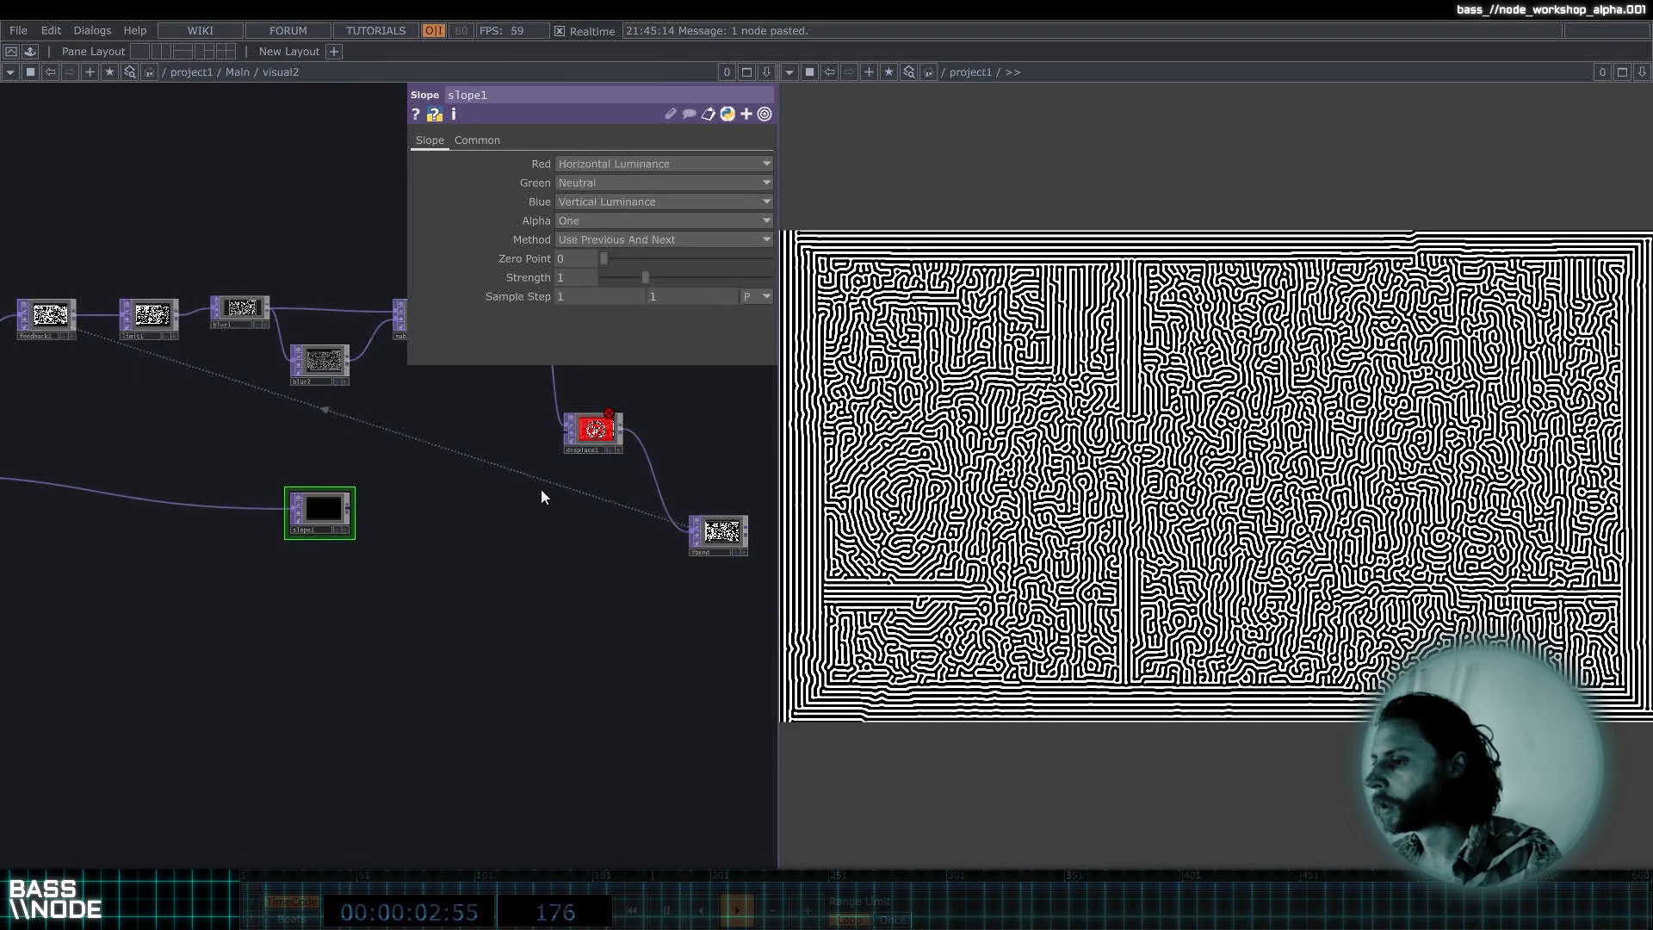
{"action": "left_click", "coordinate": [593, 426]}
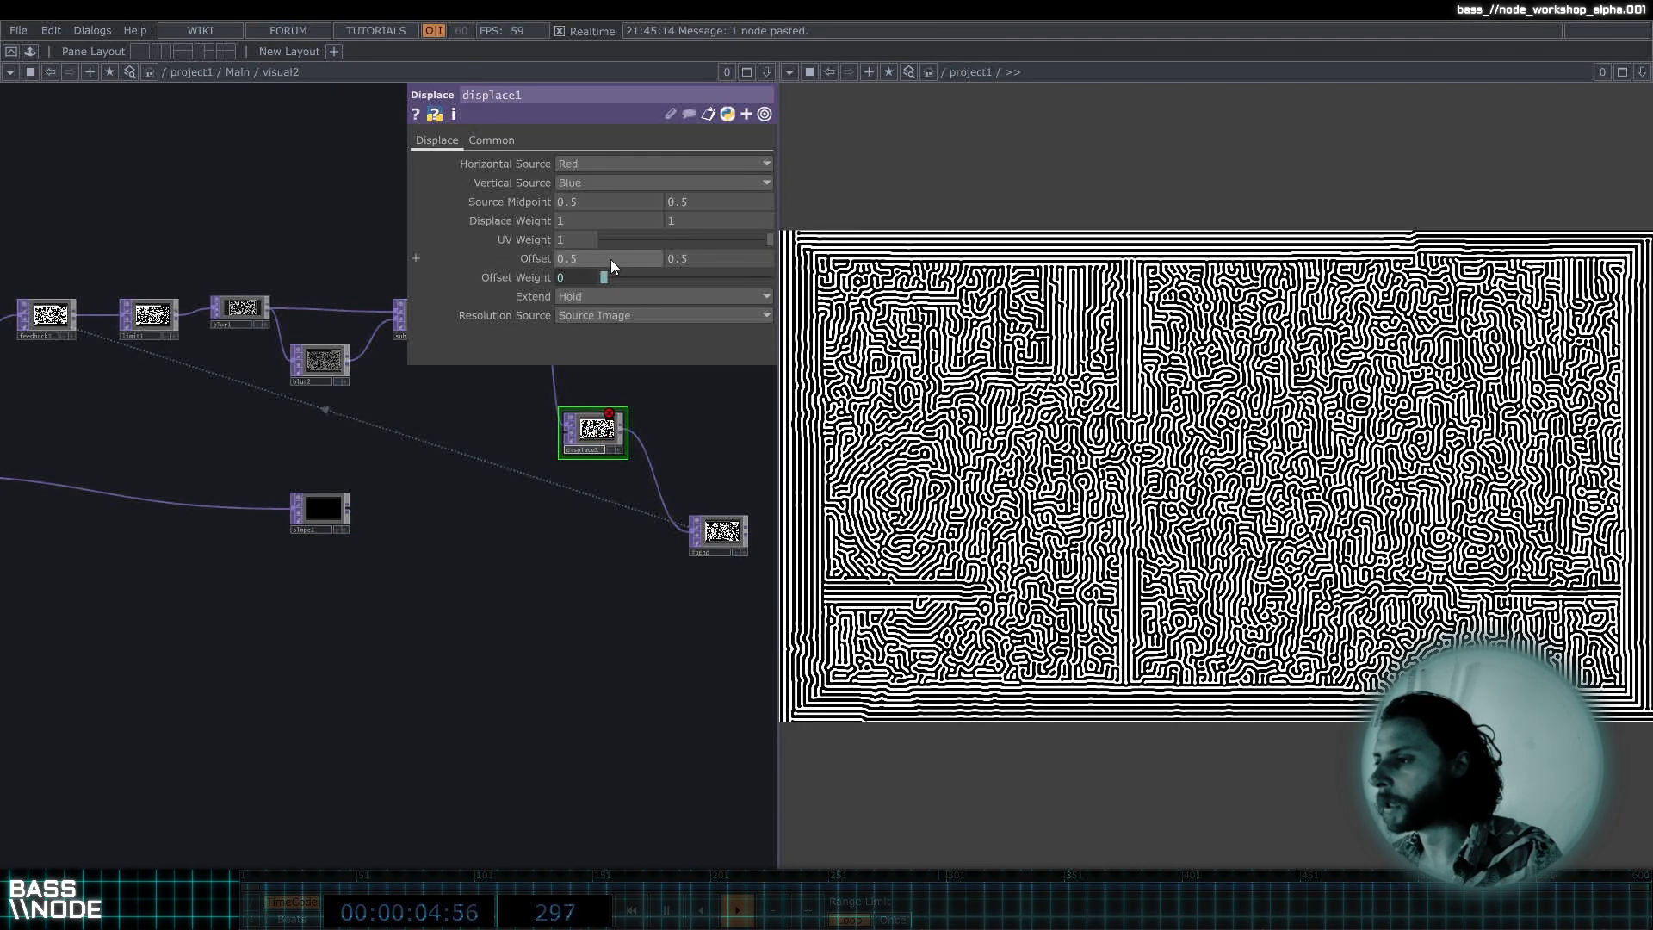
{"action": "left_click", "coordinate": [344, 510]}
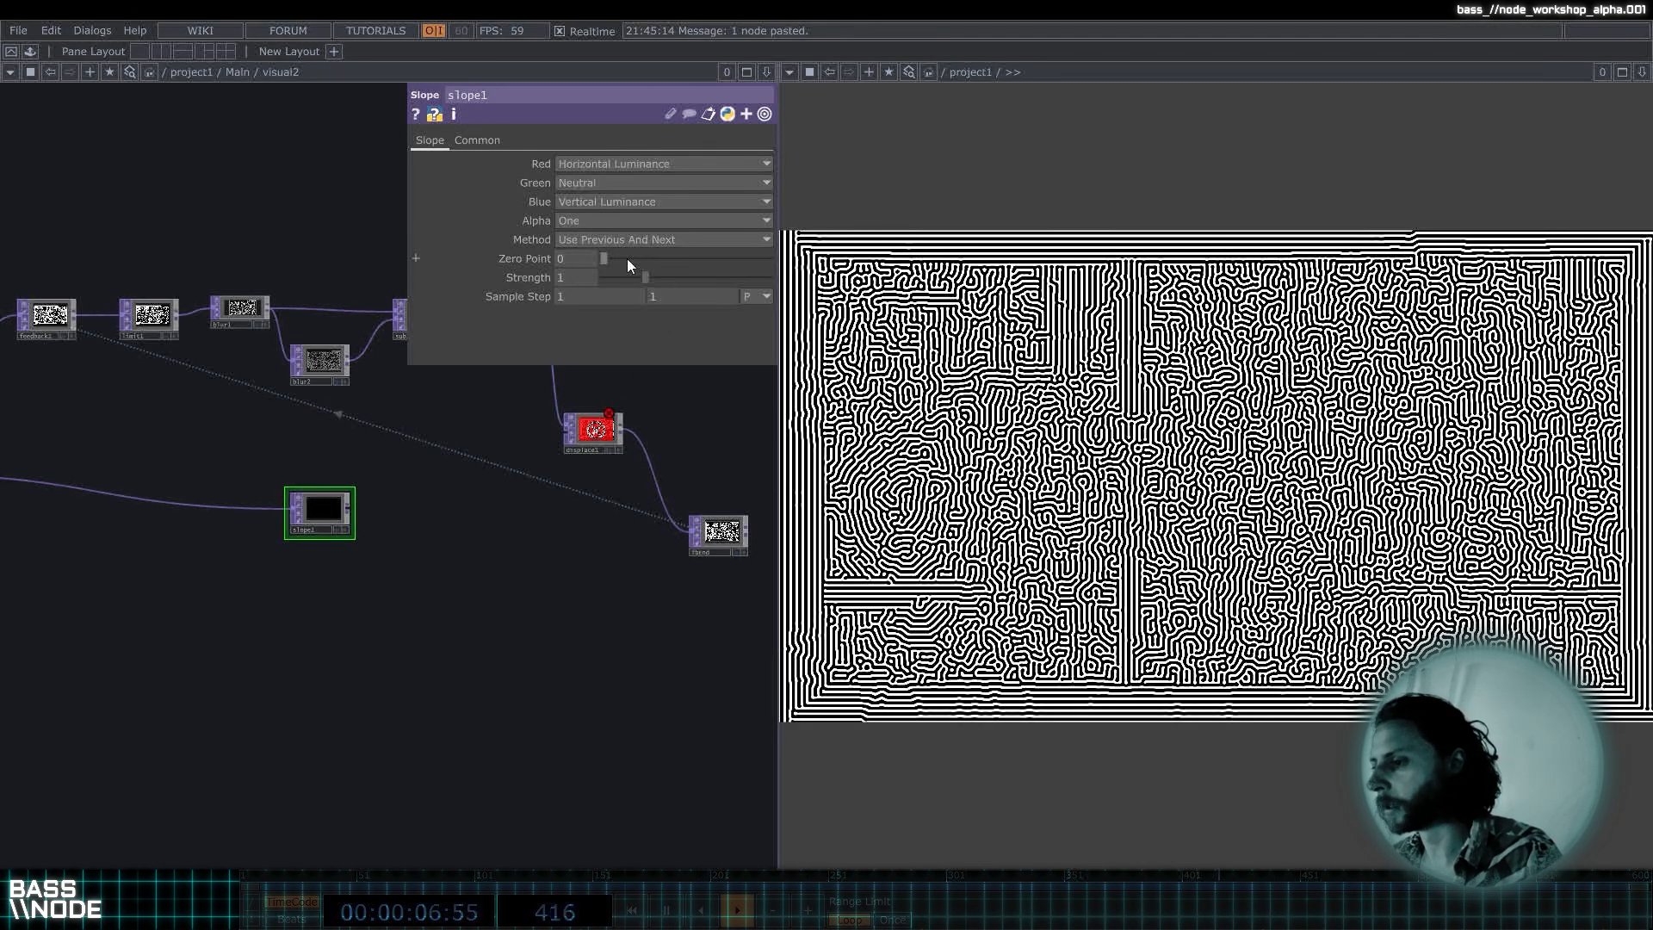
{"action": "left_click", "coordinate": [596, 431]}
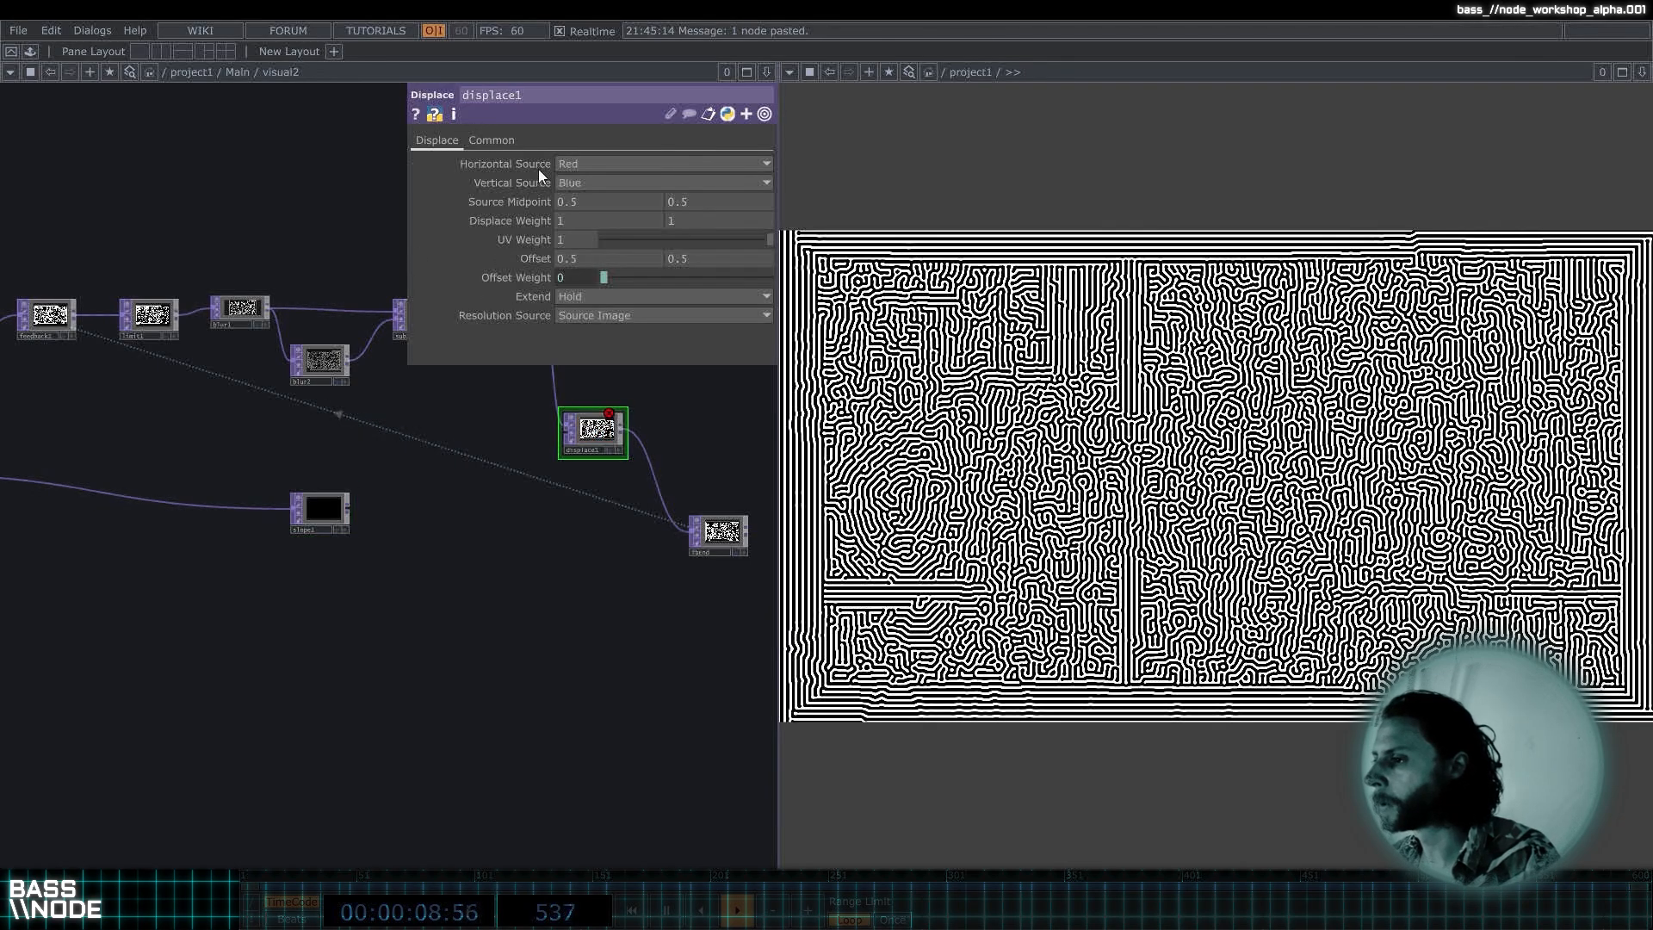
{"action": "middle_click_drag", "start_coordinate": [537, 201], "coordinate": [534, 184]}
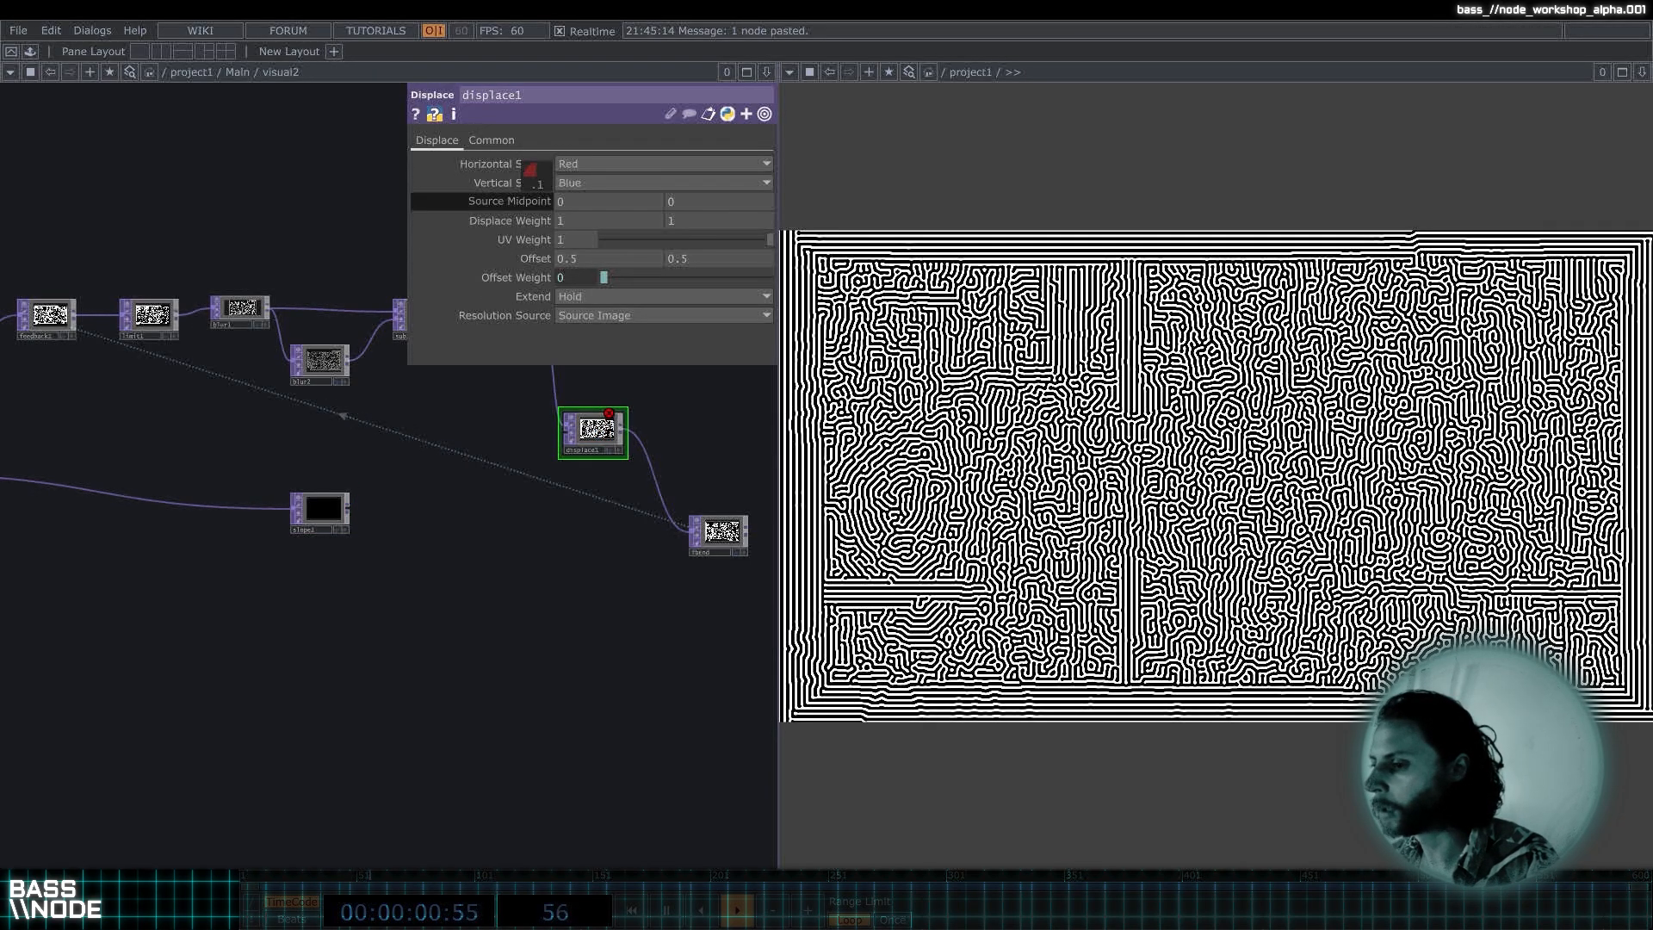
Connect slope1's output to the second input of displace1.
{"action": "left_click", "coordinate": [318, 511]}
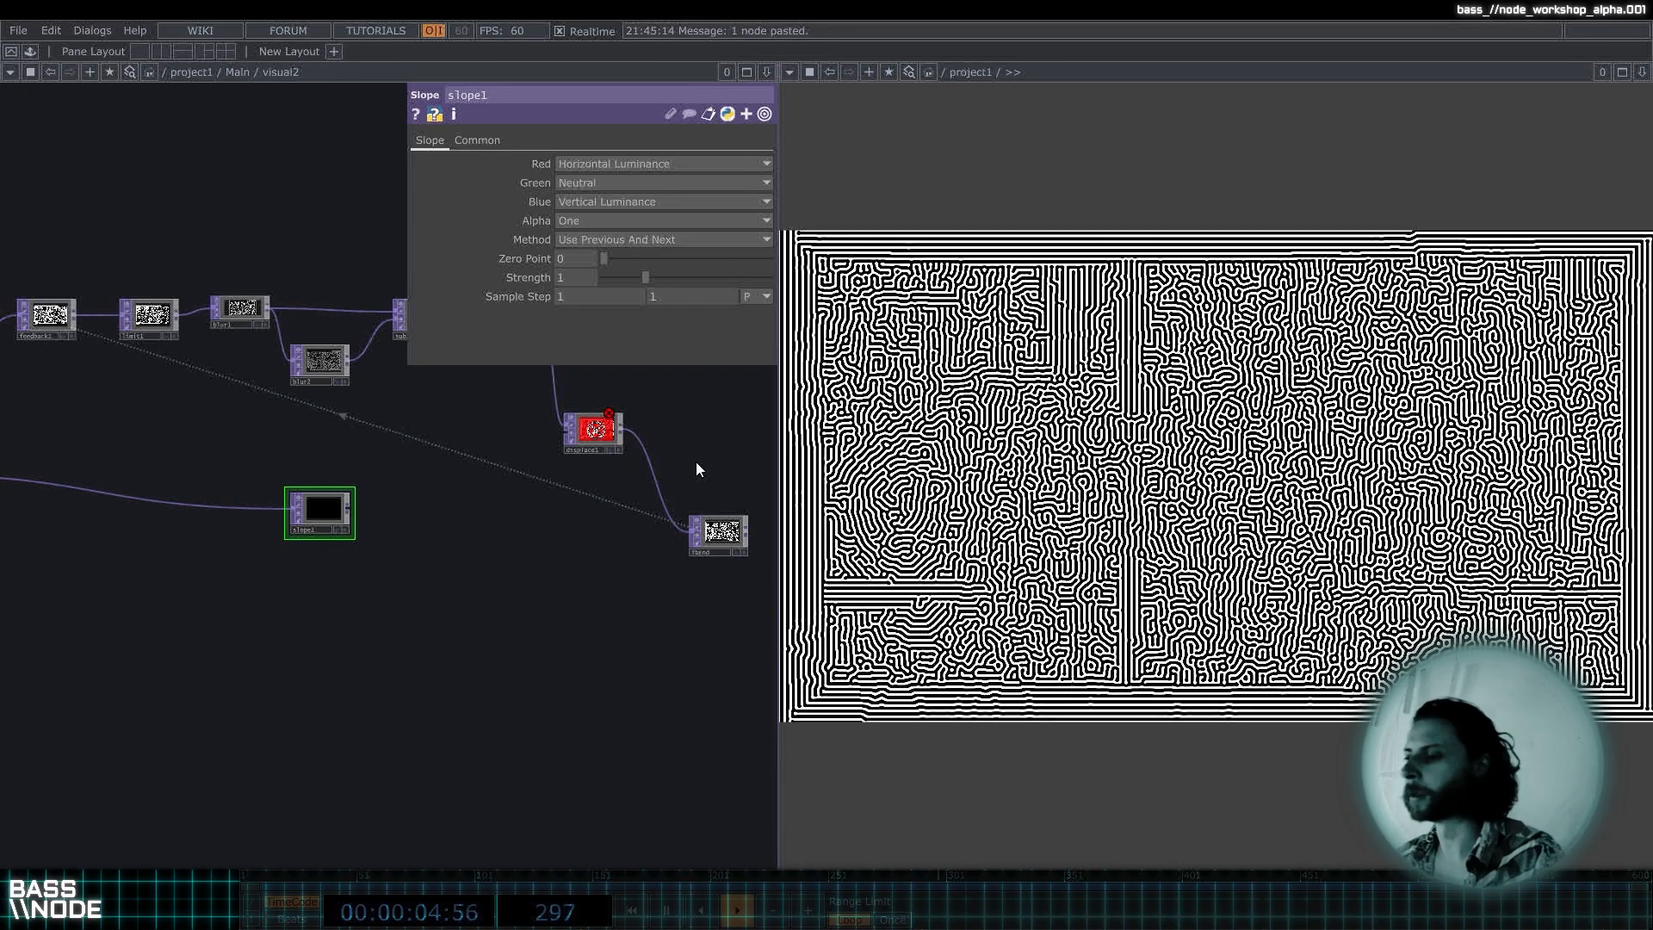
{"action": "left_click", "coordinate": [591, 432]}
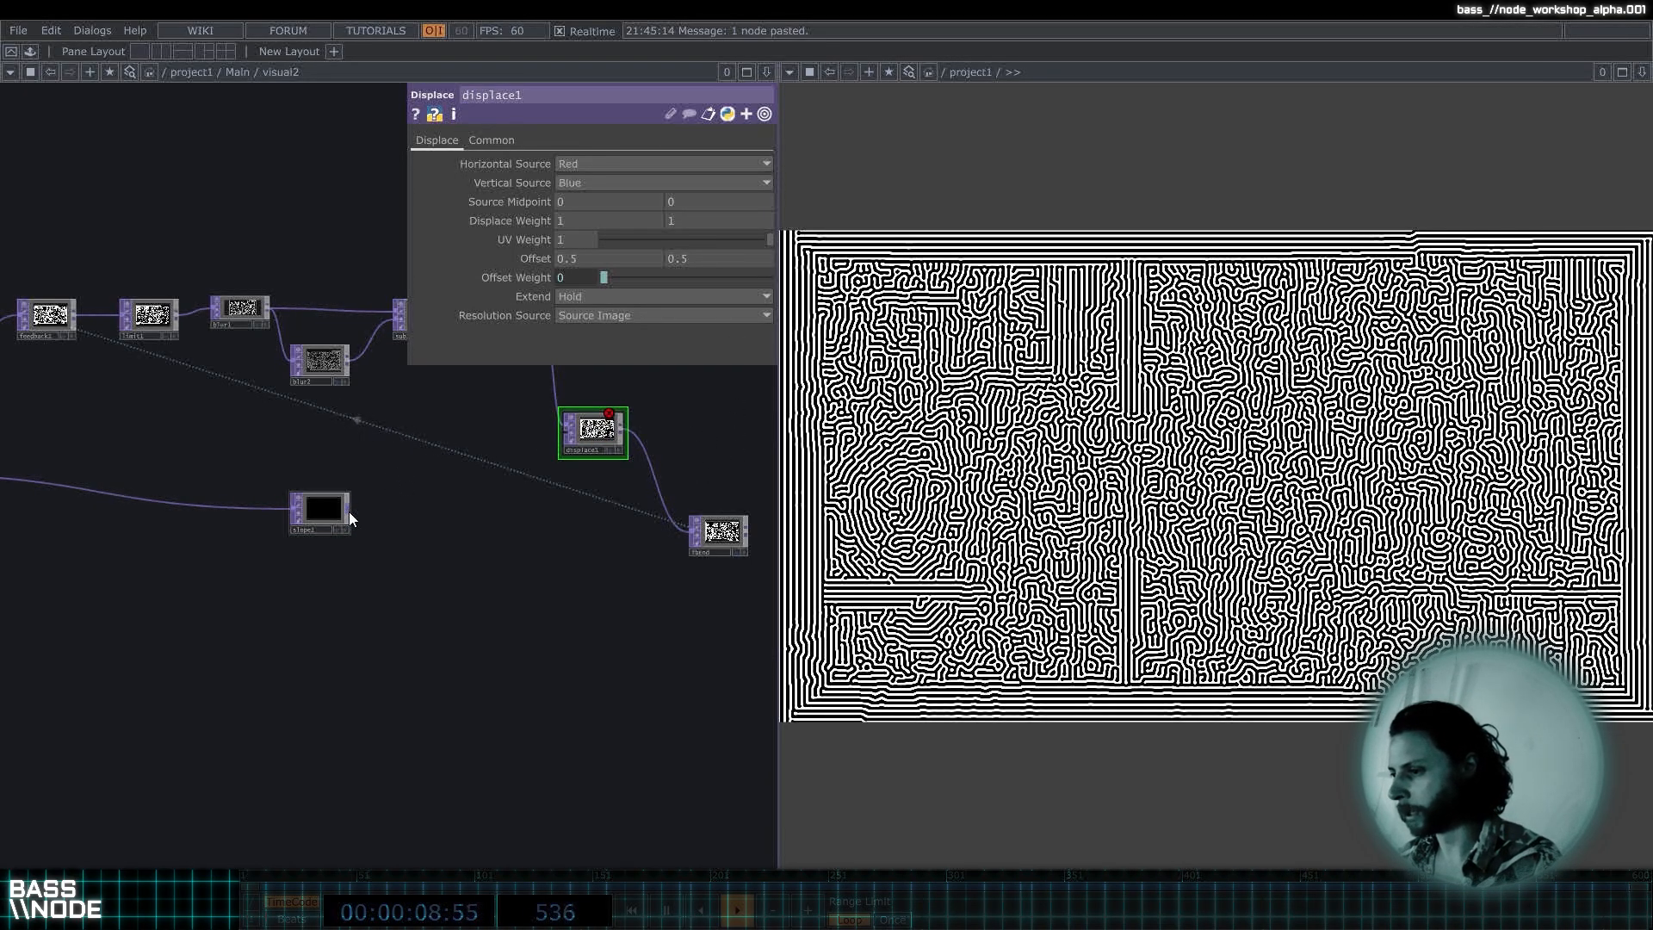
{"action": "left_click_drag", "start_coordinate": [349, 512], "coordinate": [558, 436]}
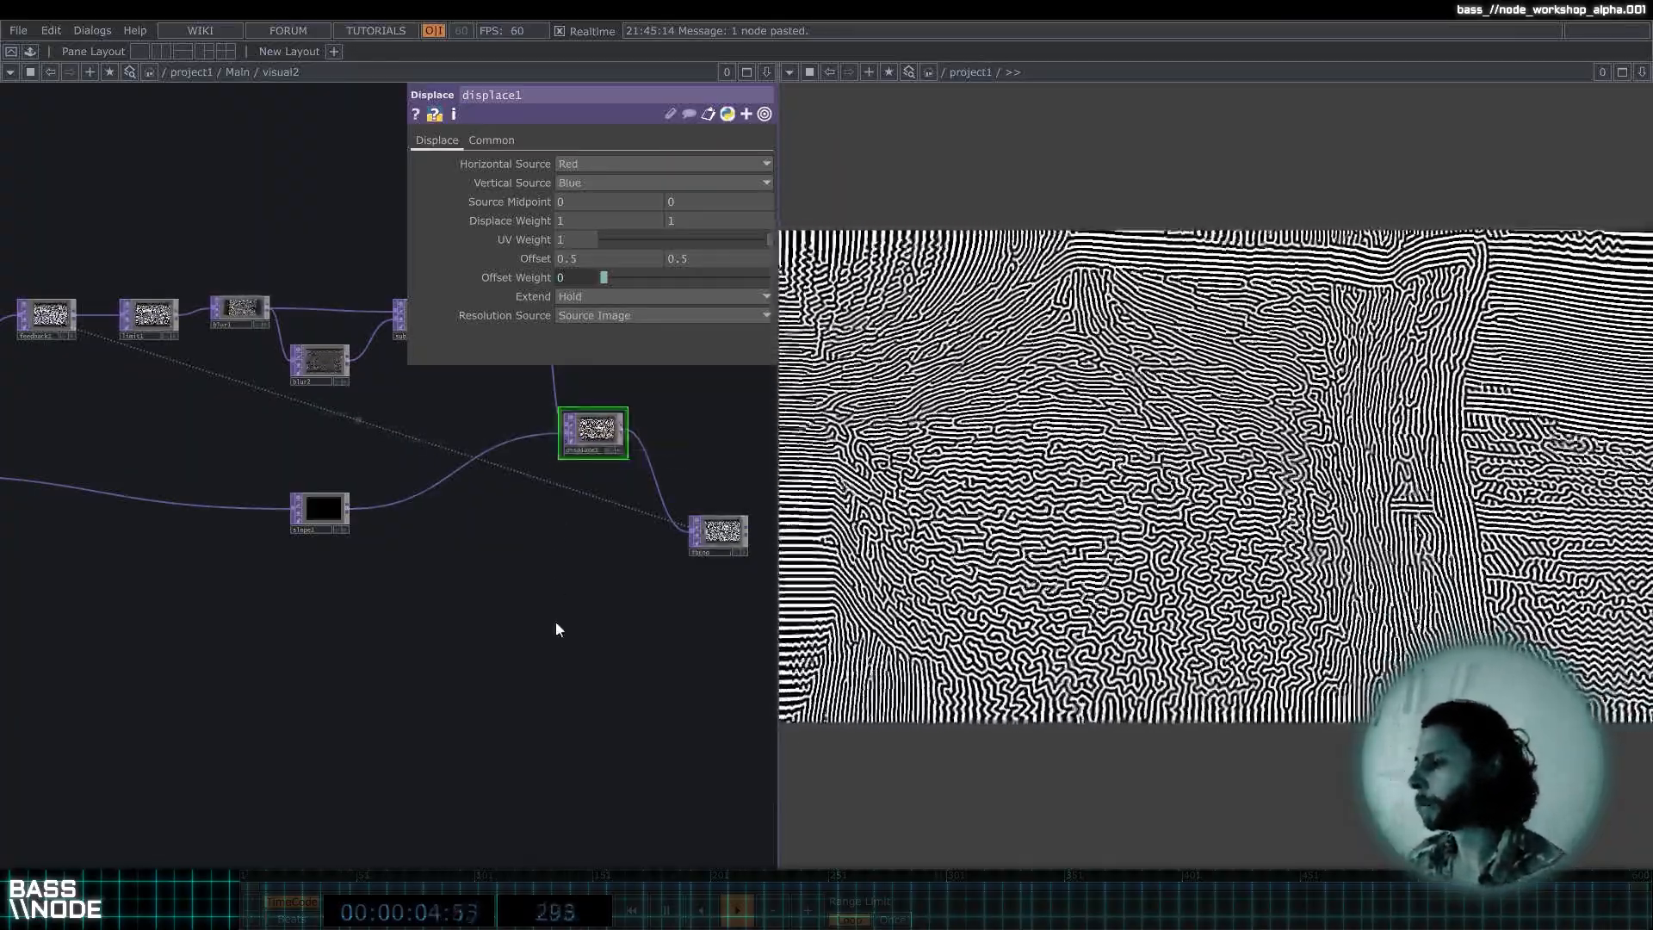
Tidy the network by moving slope1 closer to fbStart and fbStart slightly lower.
{"action": "left_click_drag", "start_coordinate": [453, 583], "coordinate": [547, 589]}
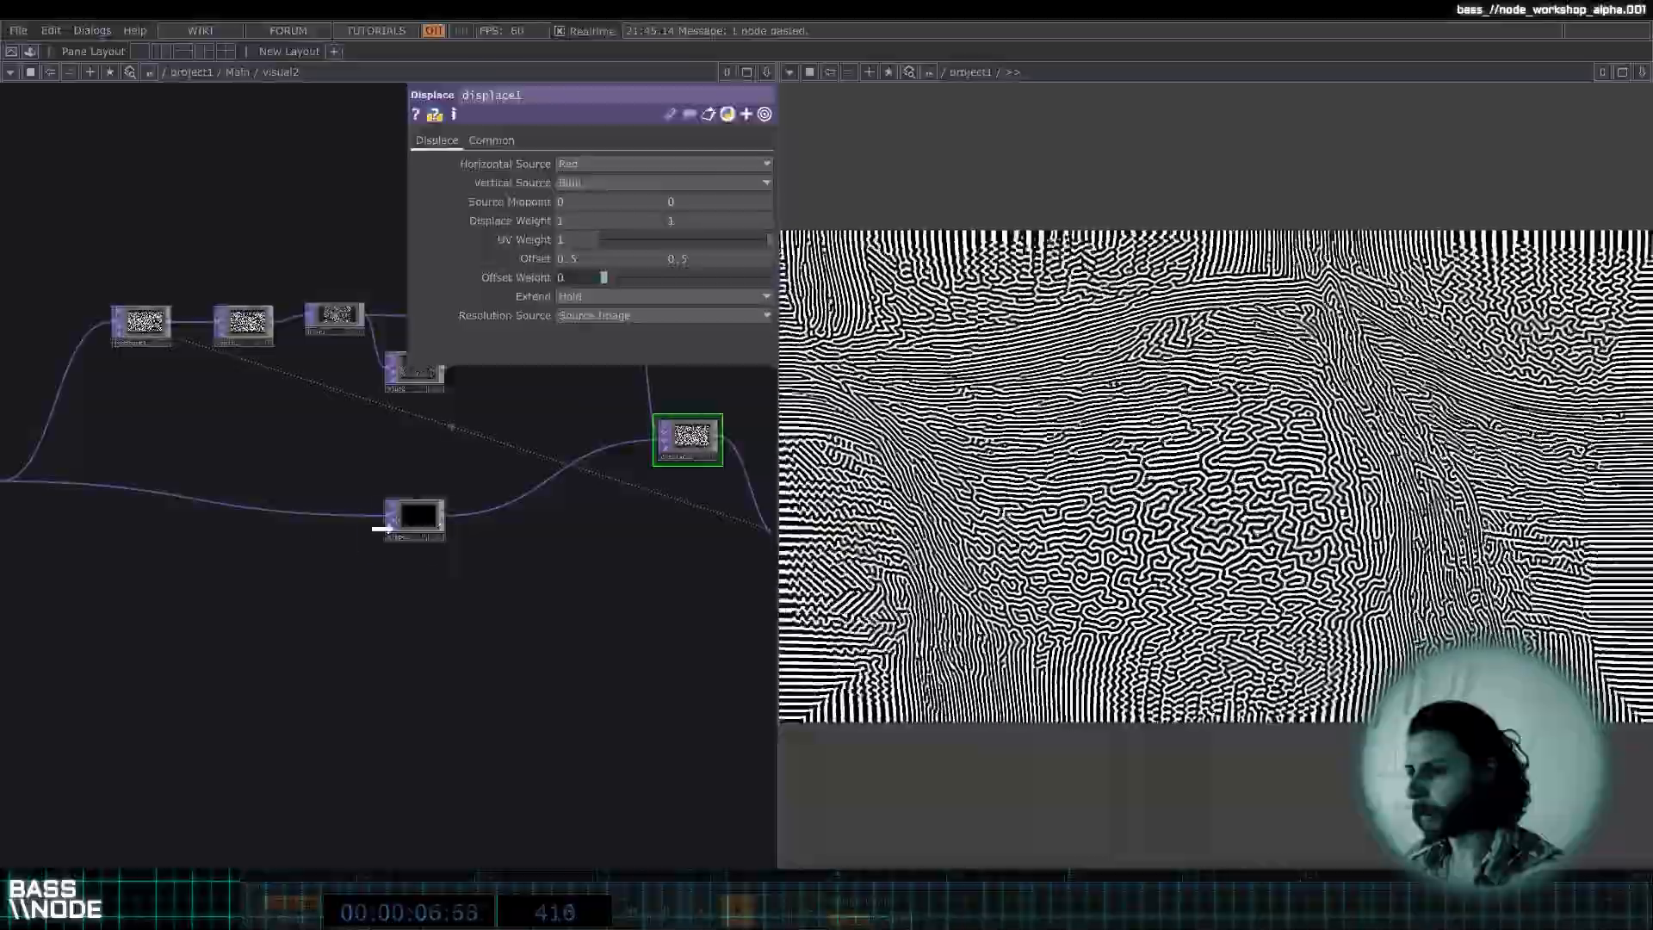
{"action": "left_click_drag", "start_coordinate": [416, 520], "coordinate": [247, 554]}
{"action": "left_click_drag", "start_coordinate": [234, 474], "coordinate": [558, 475]}
{"action": "left_click_drag", "start_coordinate": [299, 487], "coordinate": [332, 534]}
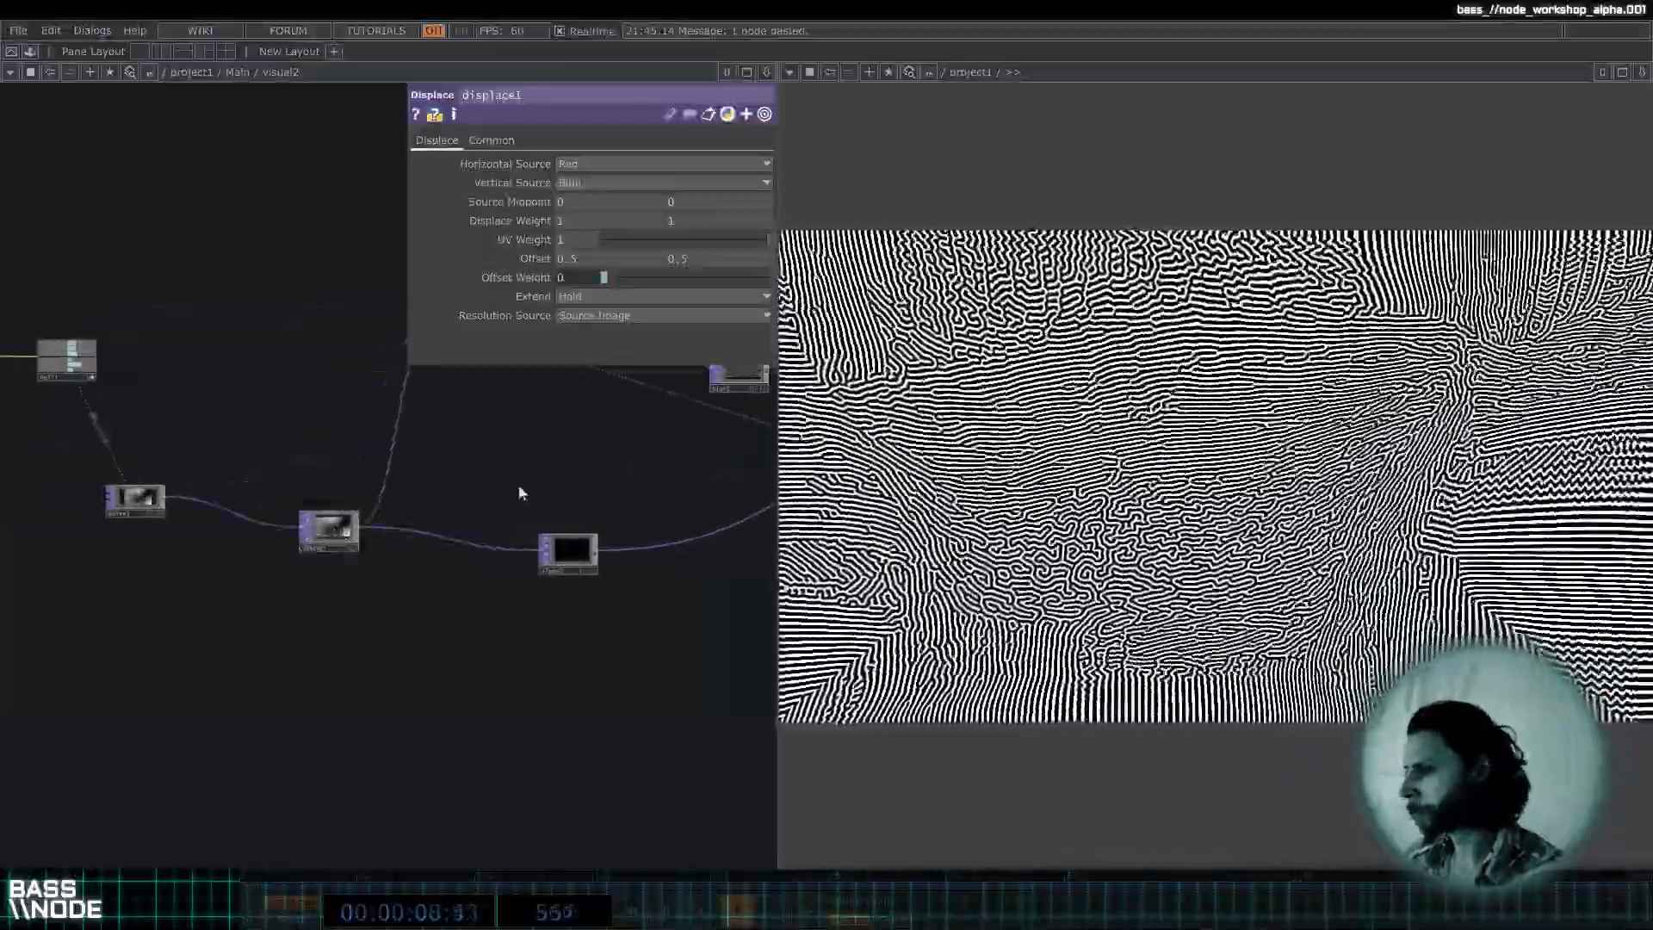
Try different Strength values on slope1 and set it to 0.91.
{"action": "left_click", "coordinate": [568, 551]}
{"action": "left_click_drag", "start_coordinate": [653, 495], "coordinate": [410, 500]}
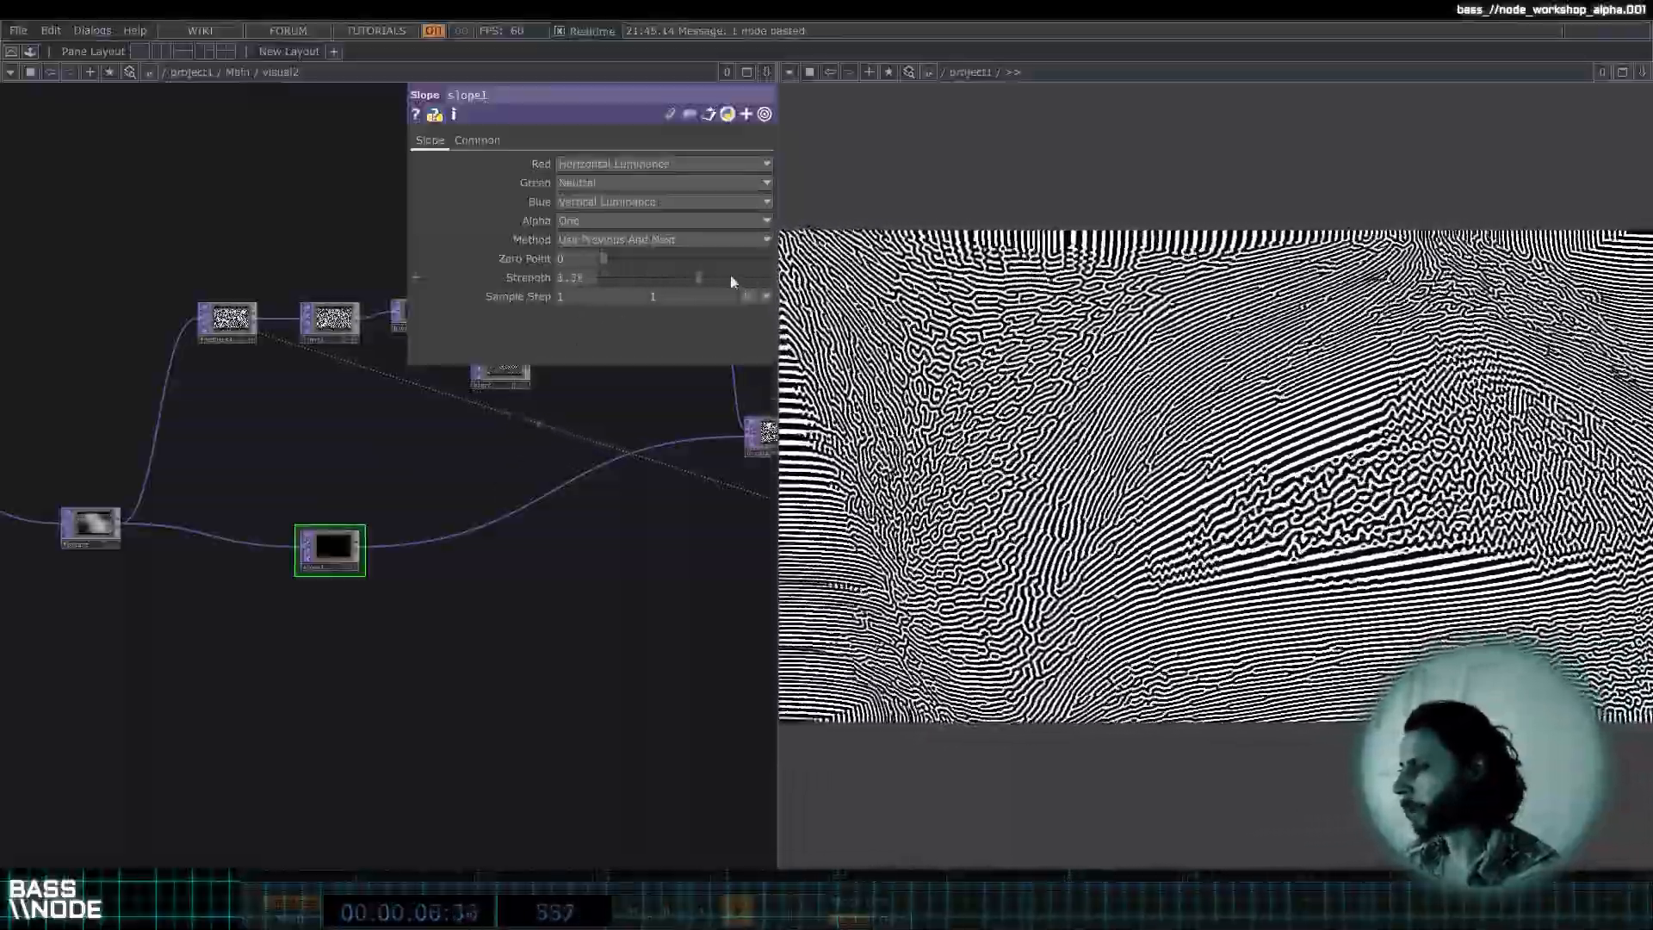
{"action": "left_click_drag", "start_coordinate": [607, 537], "coordinate": [449, 534]}
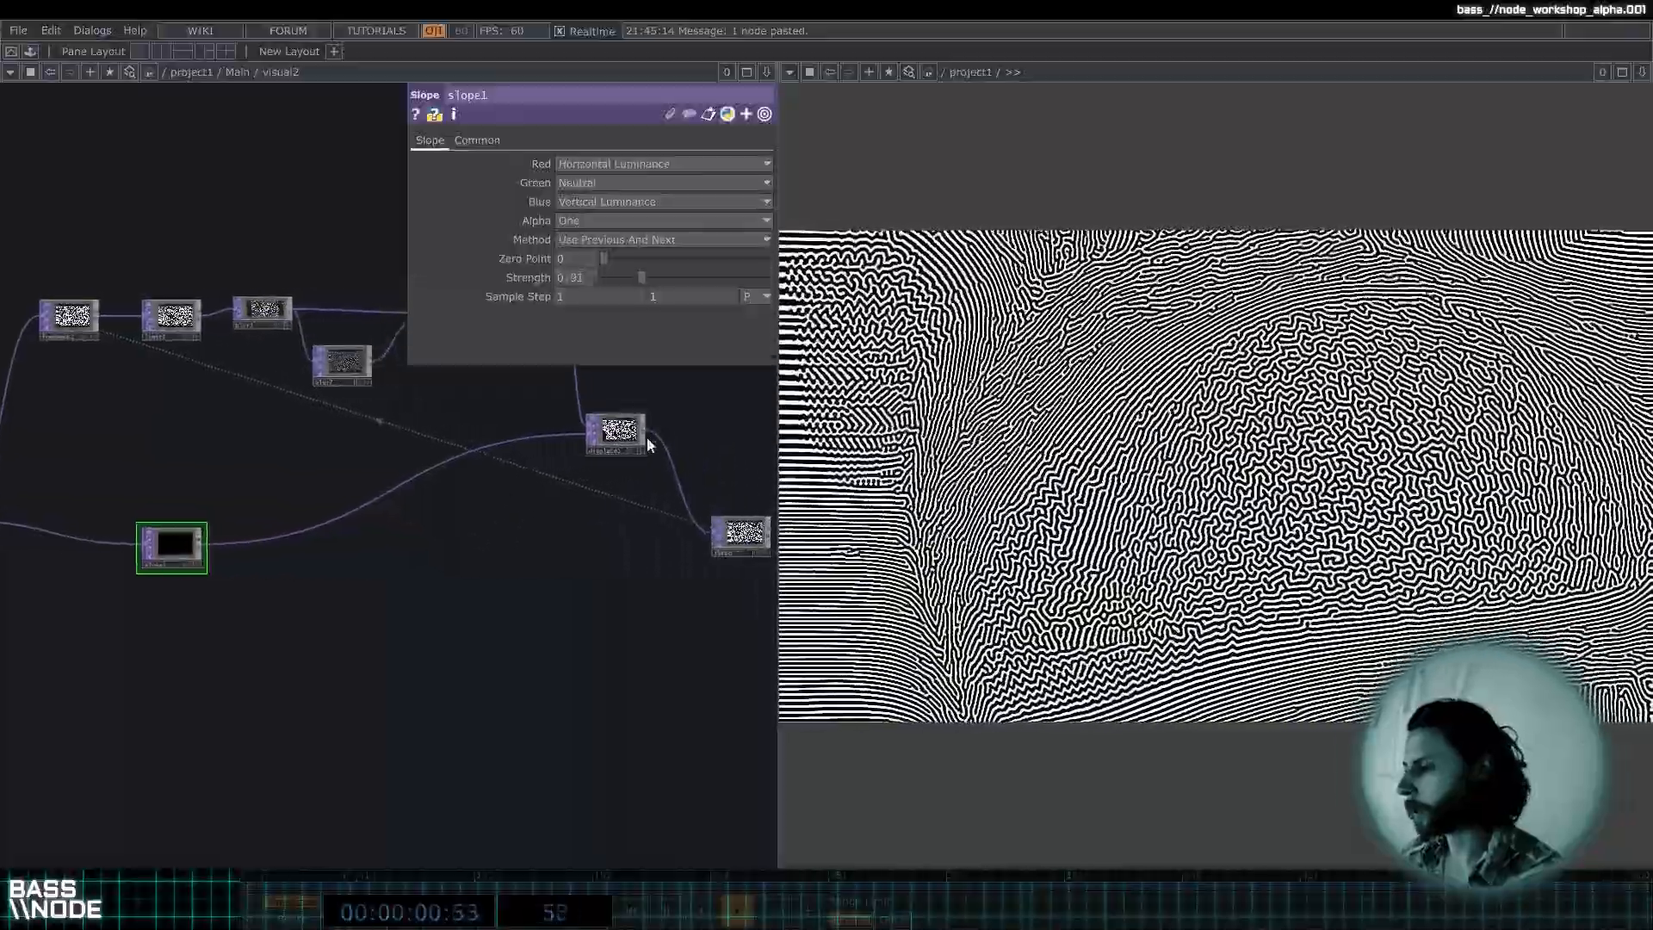
Find the LMH_1too2 audio channels and copy the low channel for export.
{"action": "scroll", "coordinate": [337, 501], "scroll_direction": "down", "scroll_amount": 6}
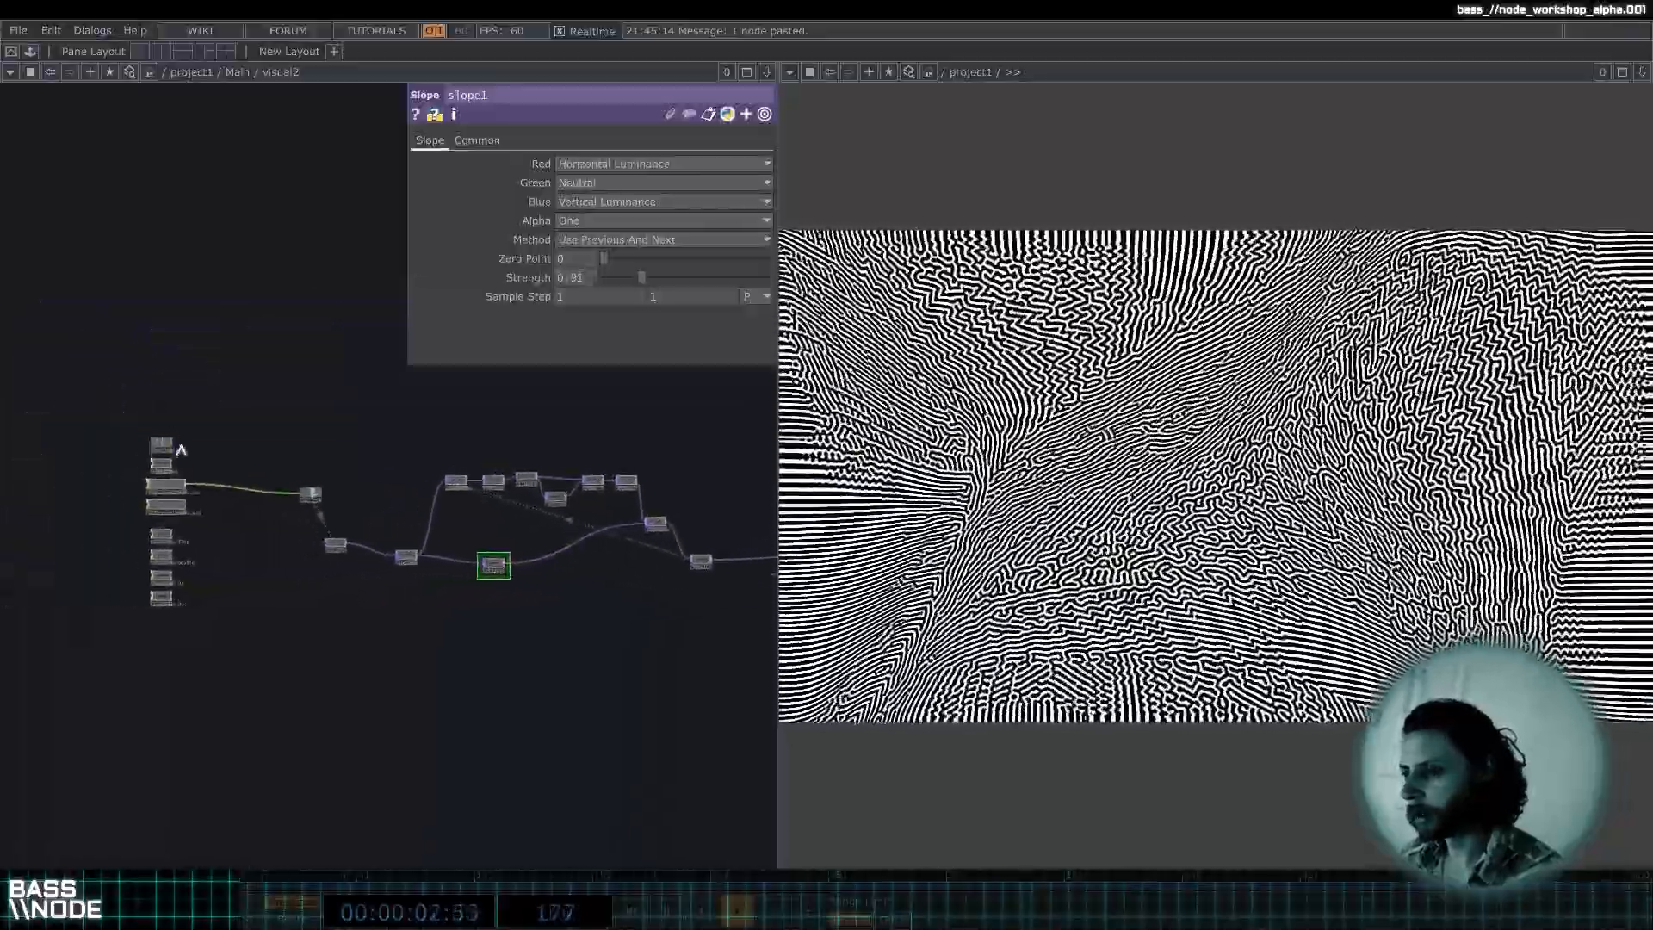
{"action": "scroll", "coordinate": [172, 431], "scroll_direction": "up", "scroll_amount": 10}
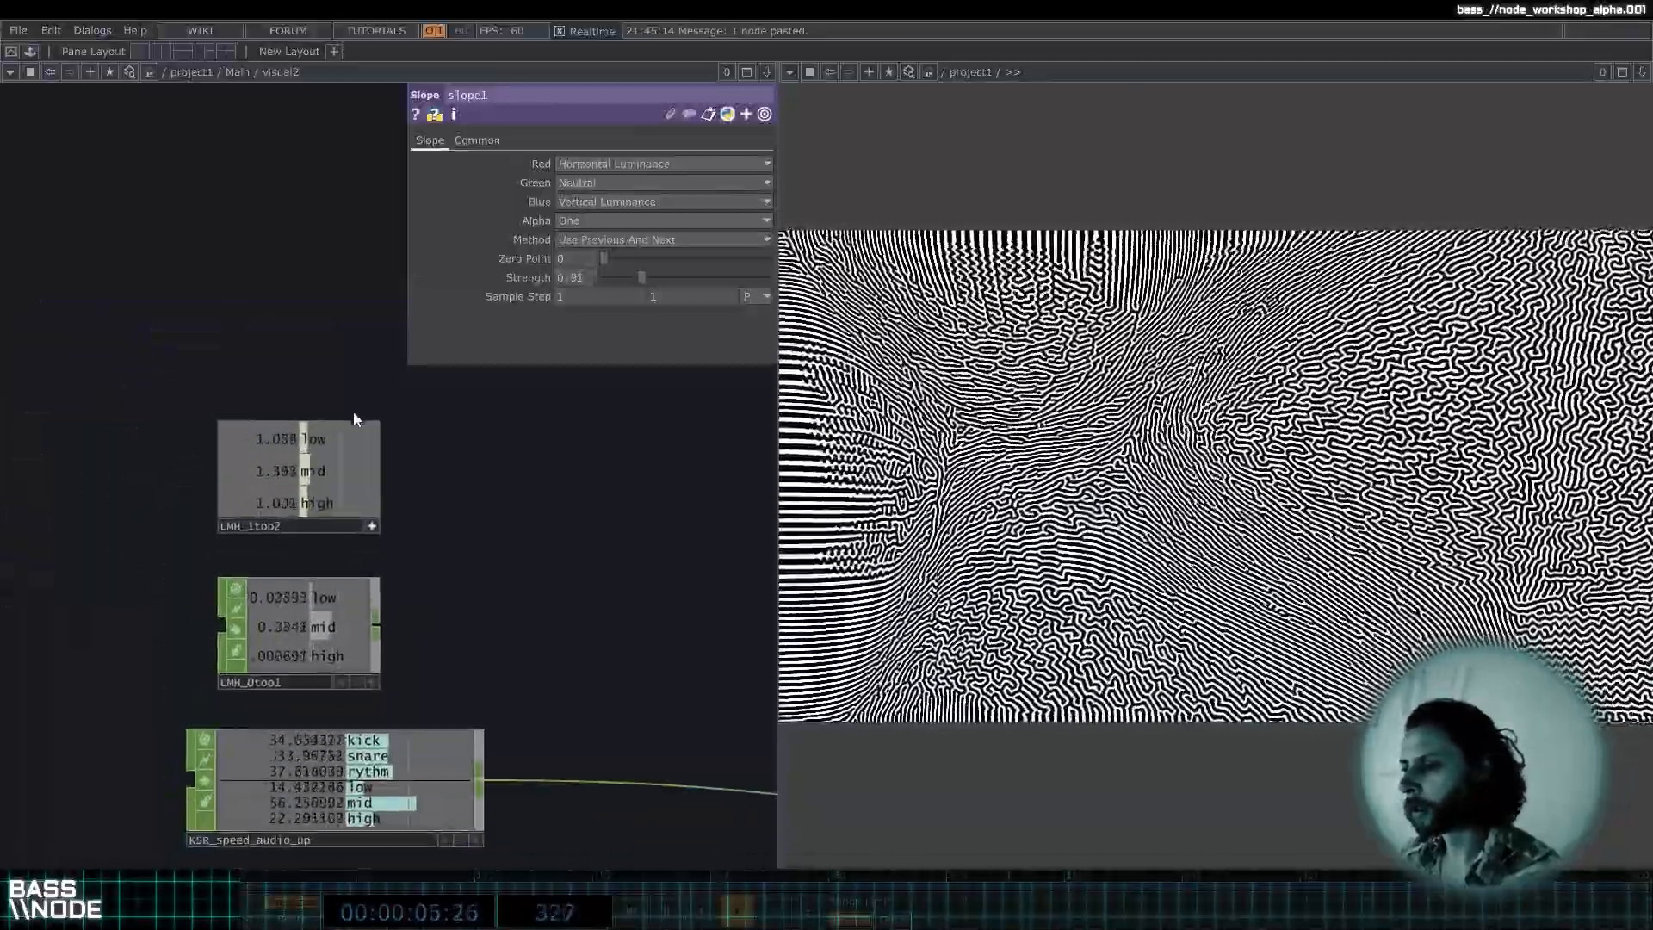
{"action": "left_click_drag", "start_coordinate": [328, 440], "coordinate": [437, 483]}
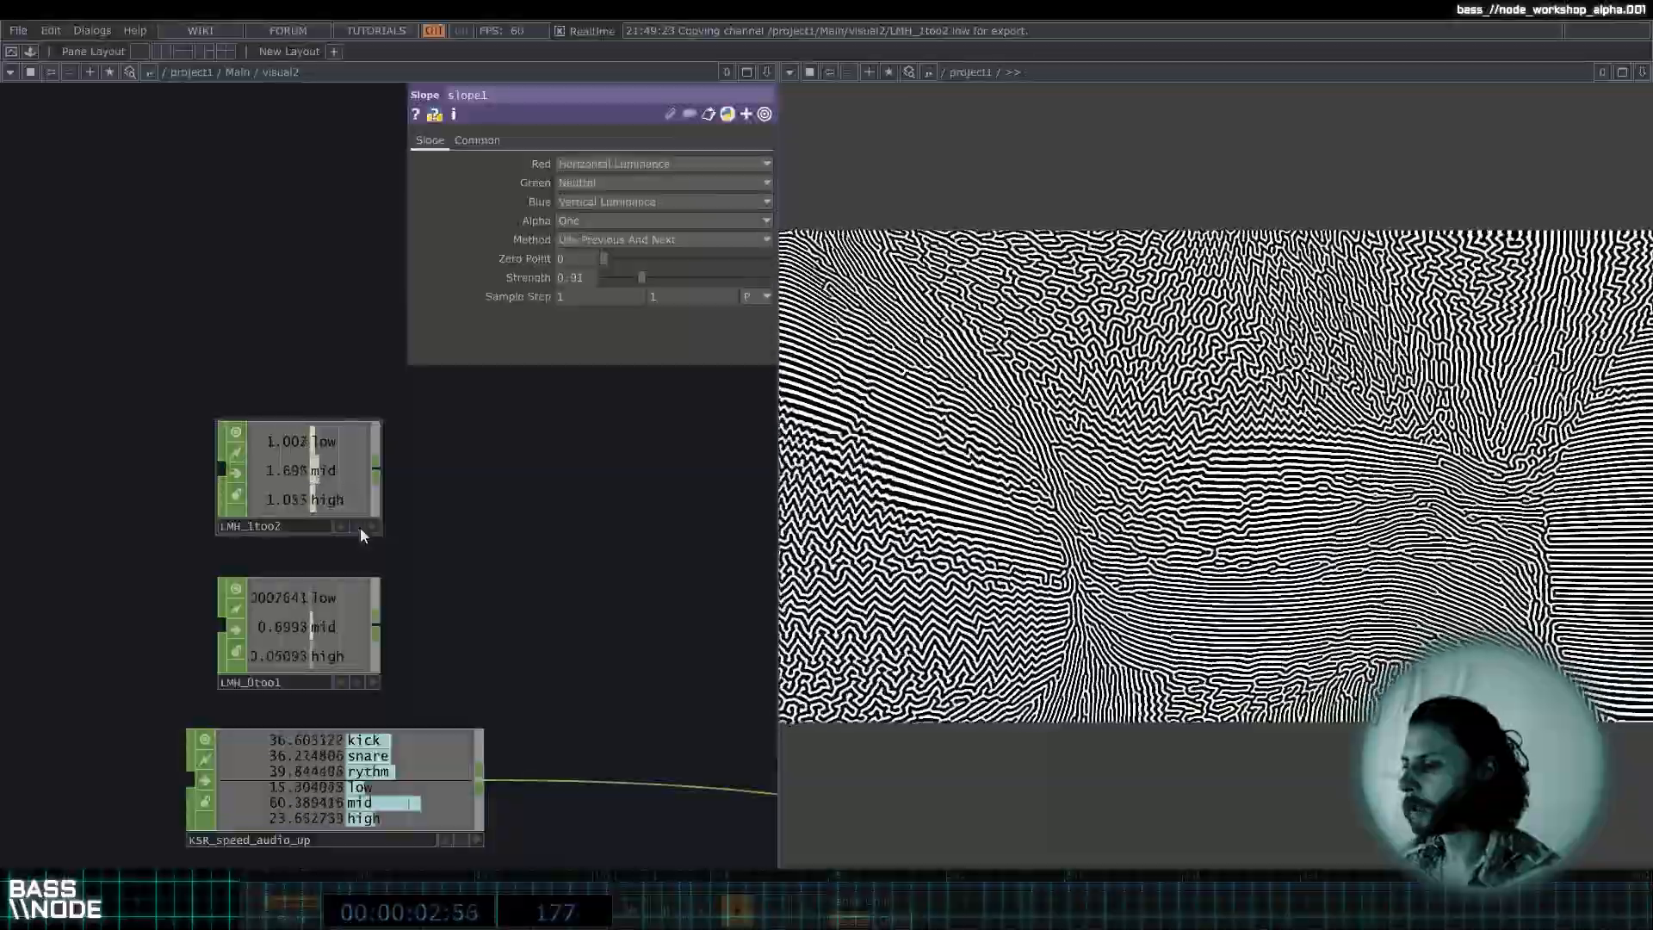
Reference LMH_1too2's low channel on slope1's Strength and its mid channel on both of displace1's Displace Weight values.
{"action": "left_click_drag", "start_coordinate": [566, 277], "coordinate": [569, 277]}
{"action": "left_click", "coordinate": [595, 270]}
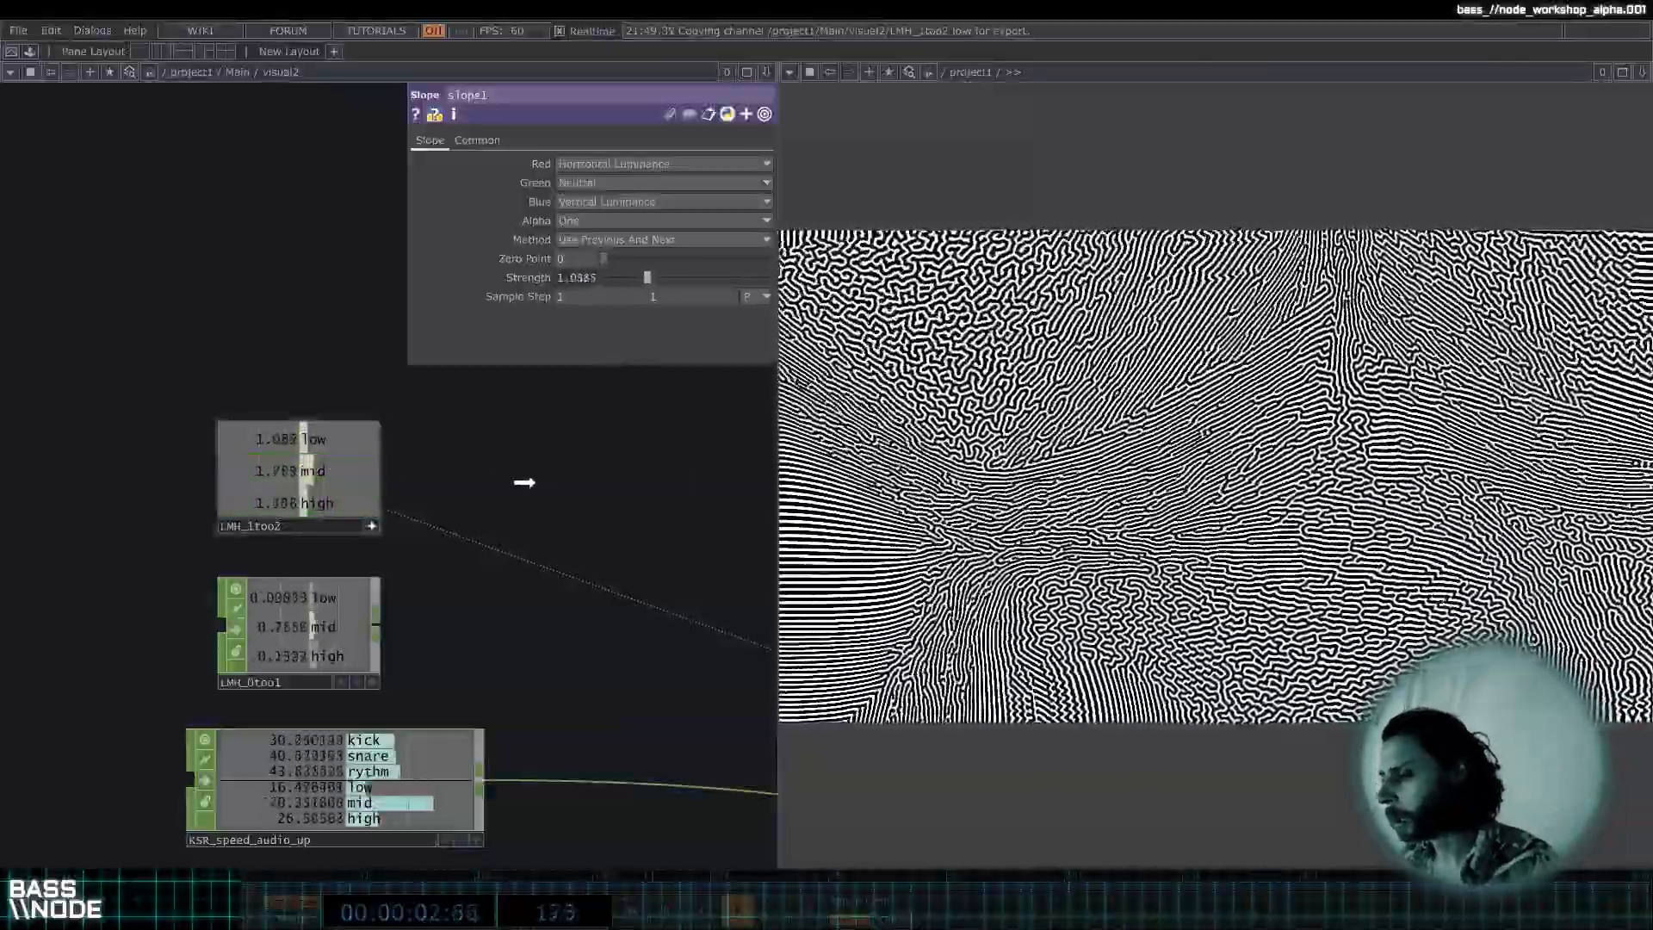
{"action": "key", "text": "h"}
{"action": "scroll", "coordinate": [529, 484], "scroll_direction": "up", "scroll_amount": 5}
{"action": "left_click", "coordinate": [408, 527]}
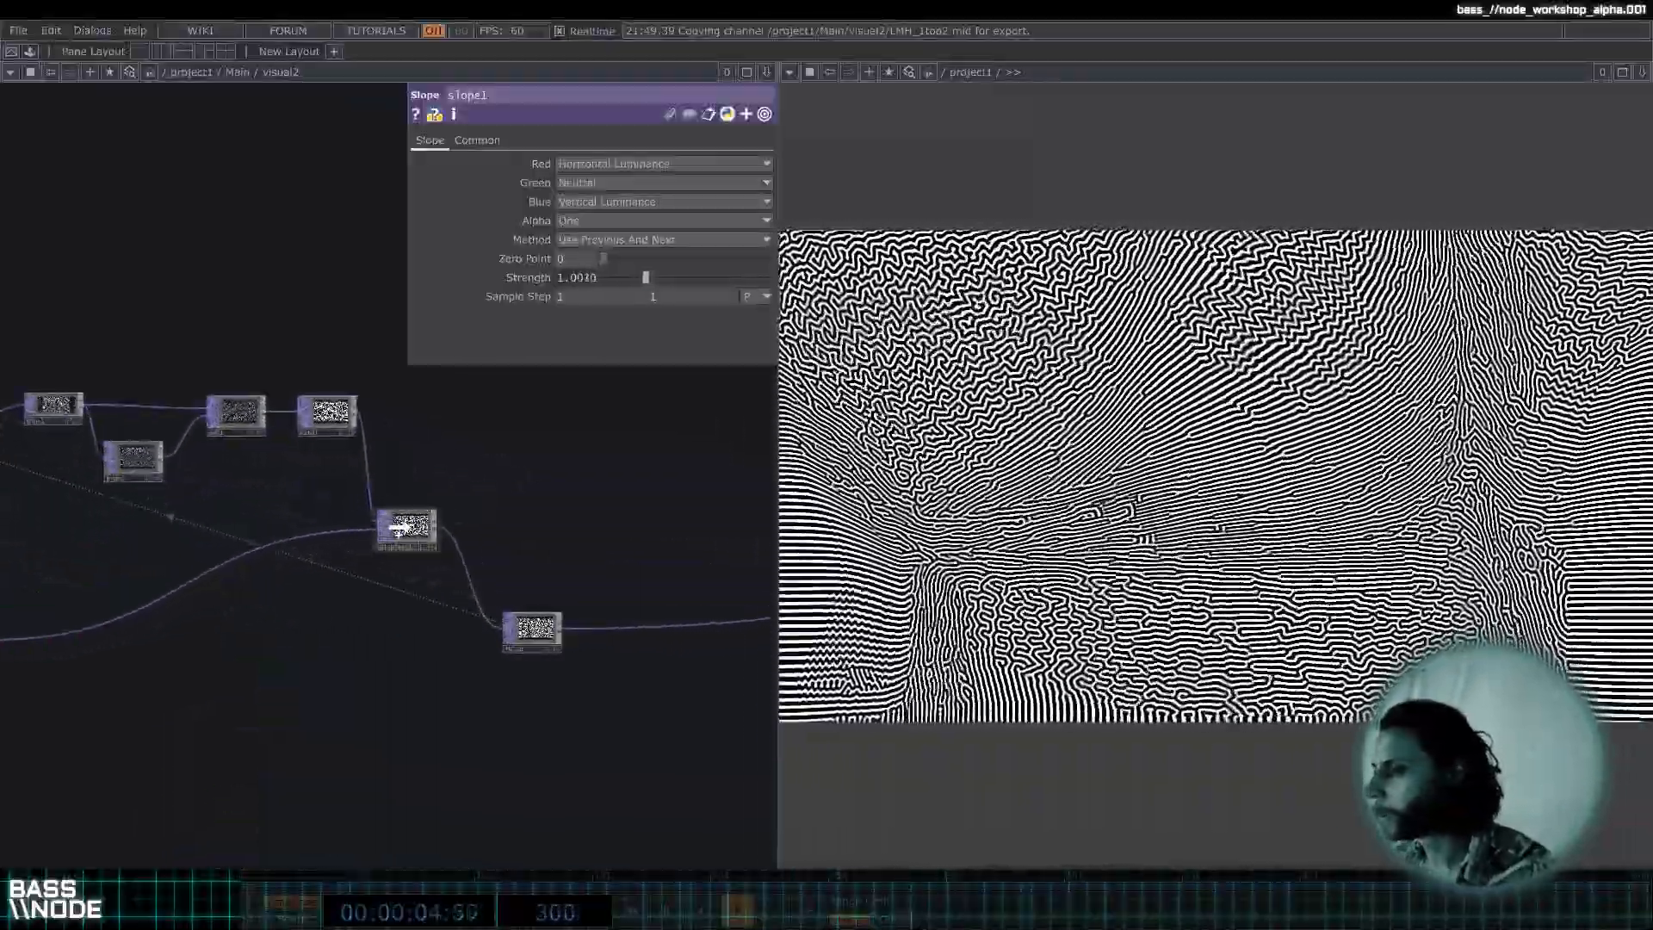
{"action": "left_click_drag", "start_coordinate": [573, 230], "coordinate": [521, 220]}
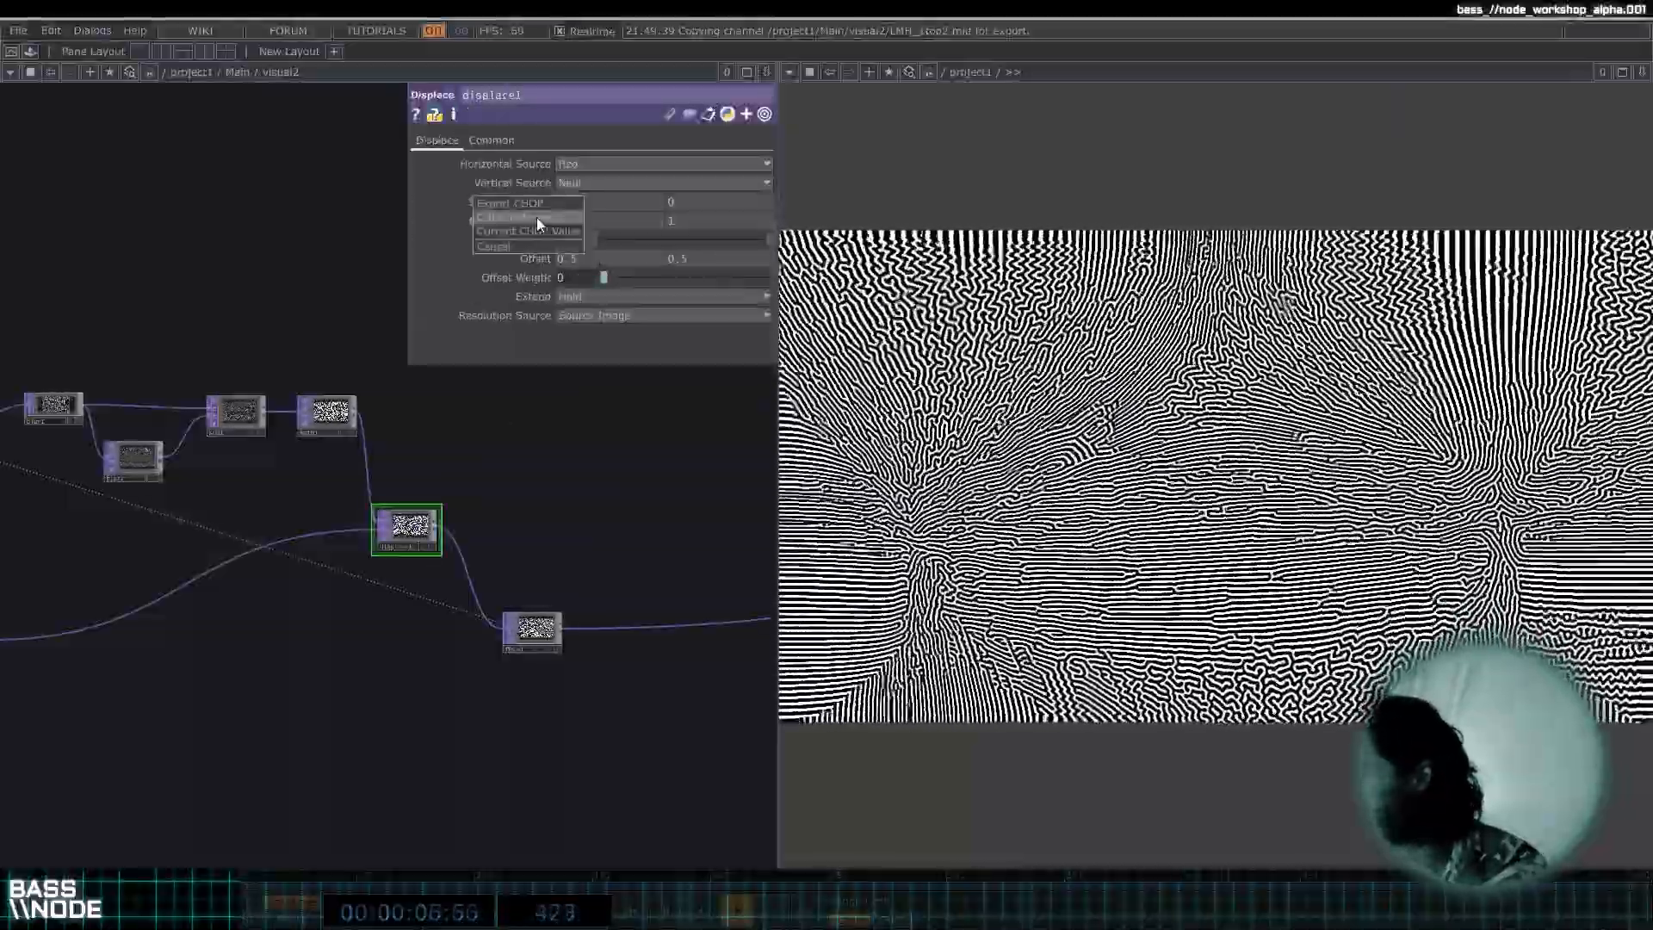
{"action": "left_click", "coordinate": [537, 219]}
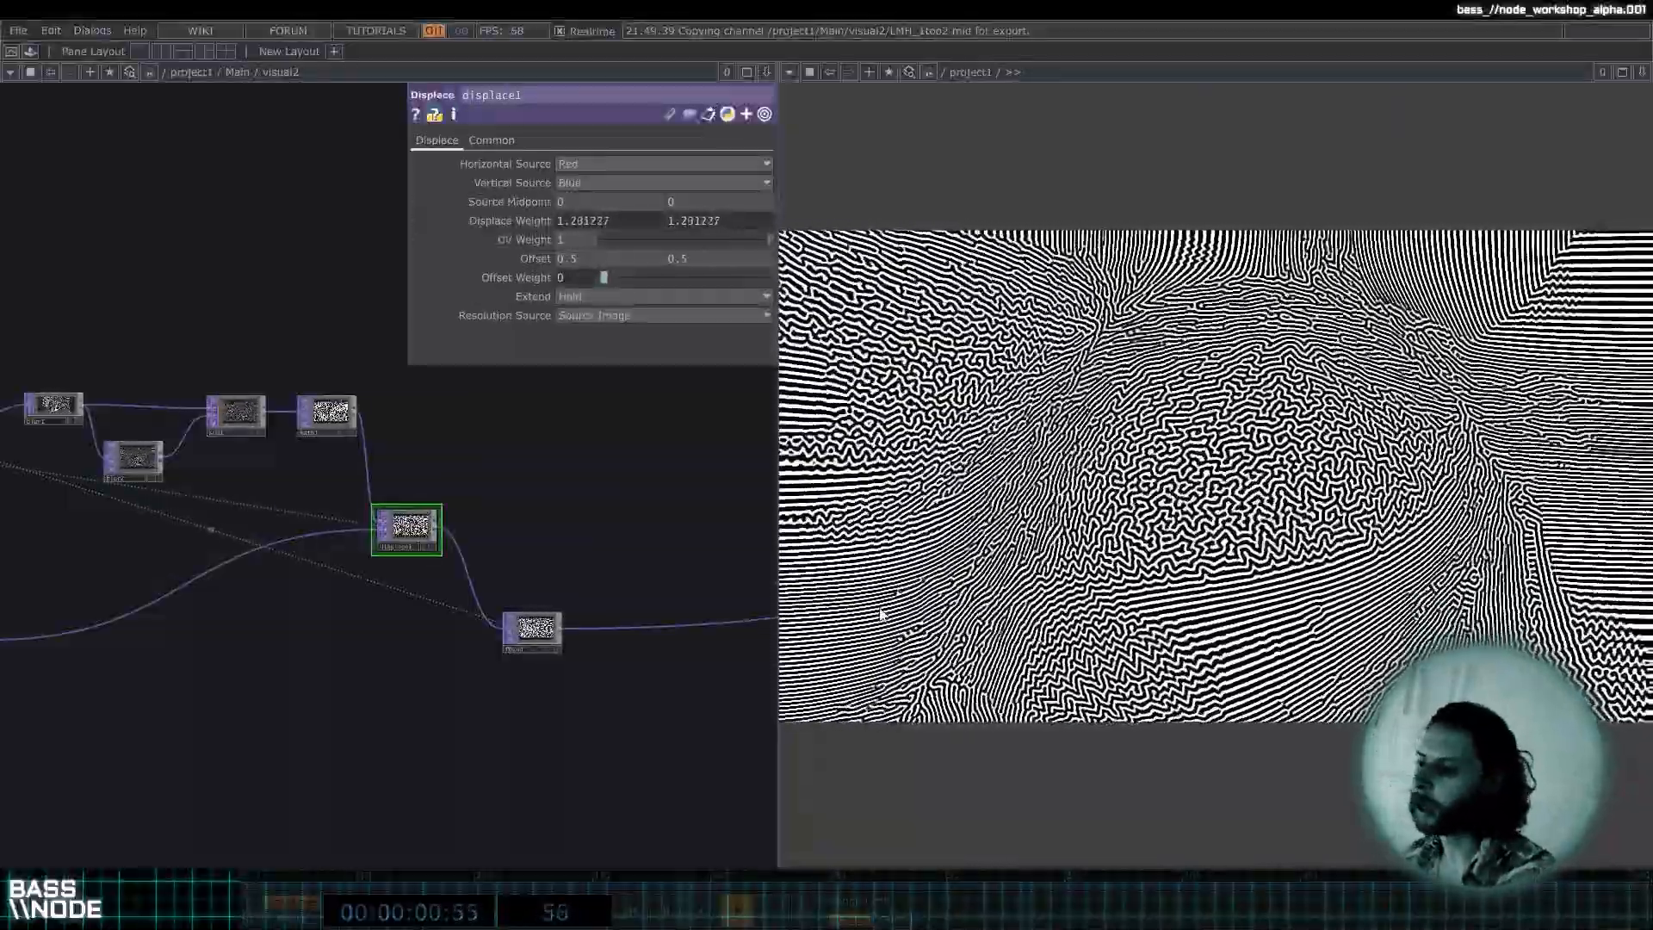
Set displace1's Extend mode to Mirror.
{"action": "left_click_drag", "start_coordinate": [576, 655], "coordinate": [1024, 586]}
{"action": "left_click", "coordinate": [422, 569]}
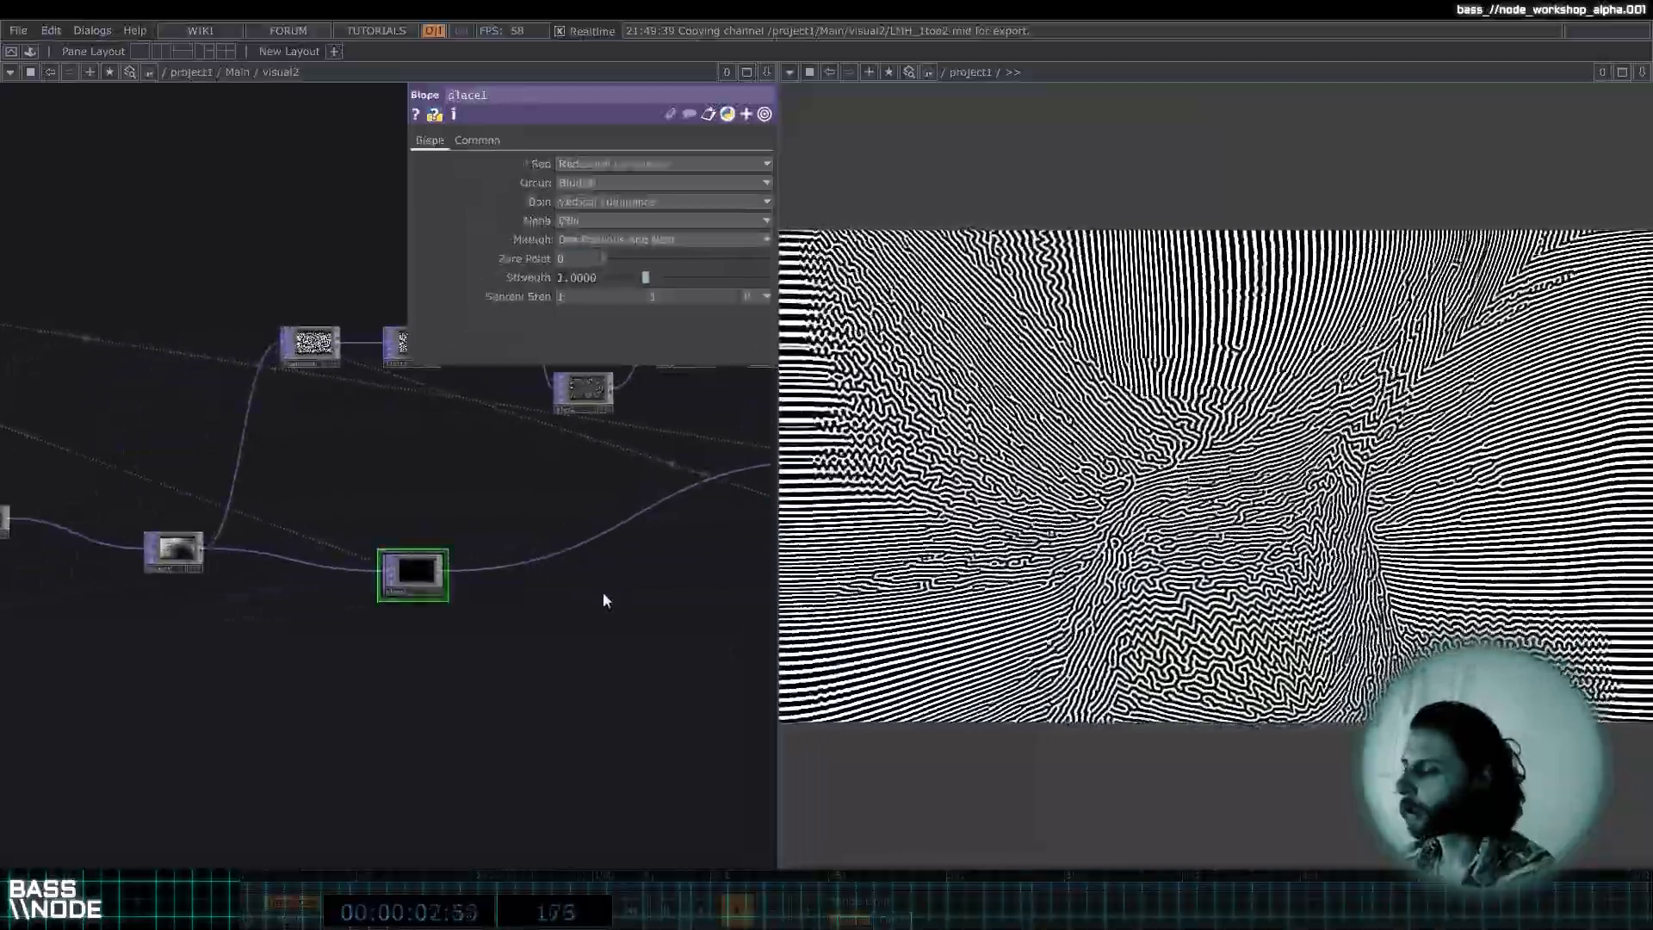
{"action": "left_click_drag", "start_coordinate": [302, 498], "coordinate": [251, 550]}
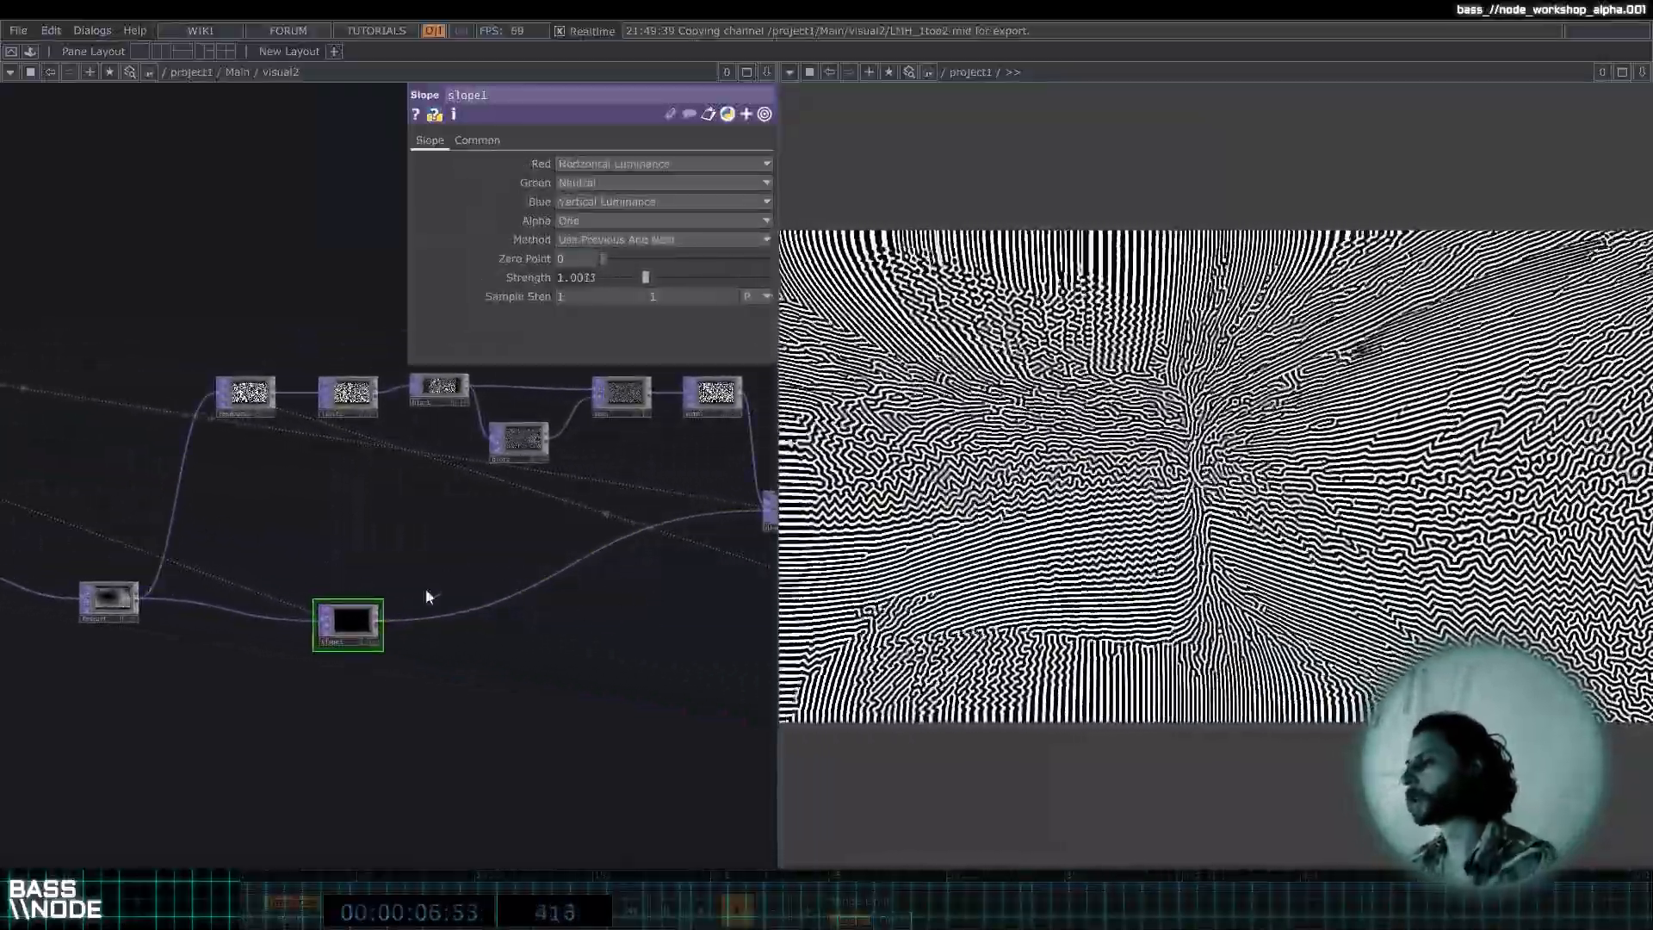
{"action": "left_click_drag", "start_coordinate": [459, 573], "coordinate": [307, 562]}
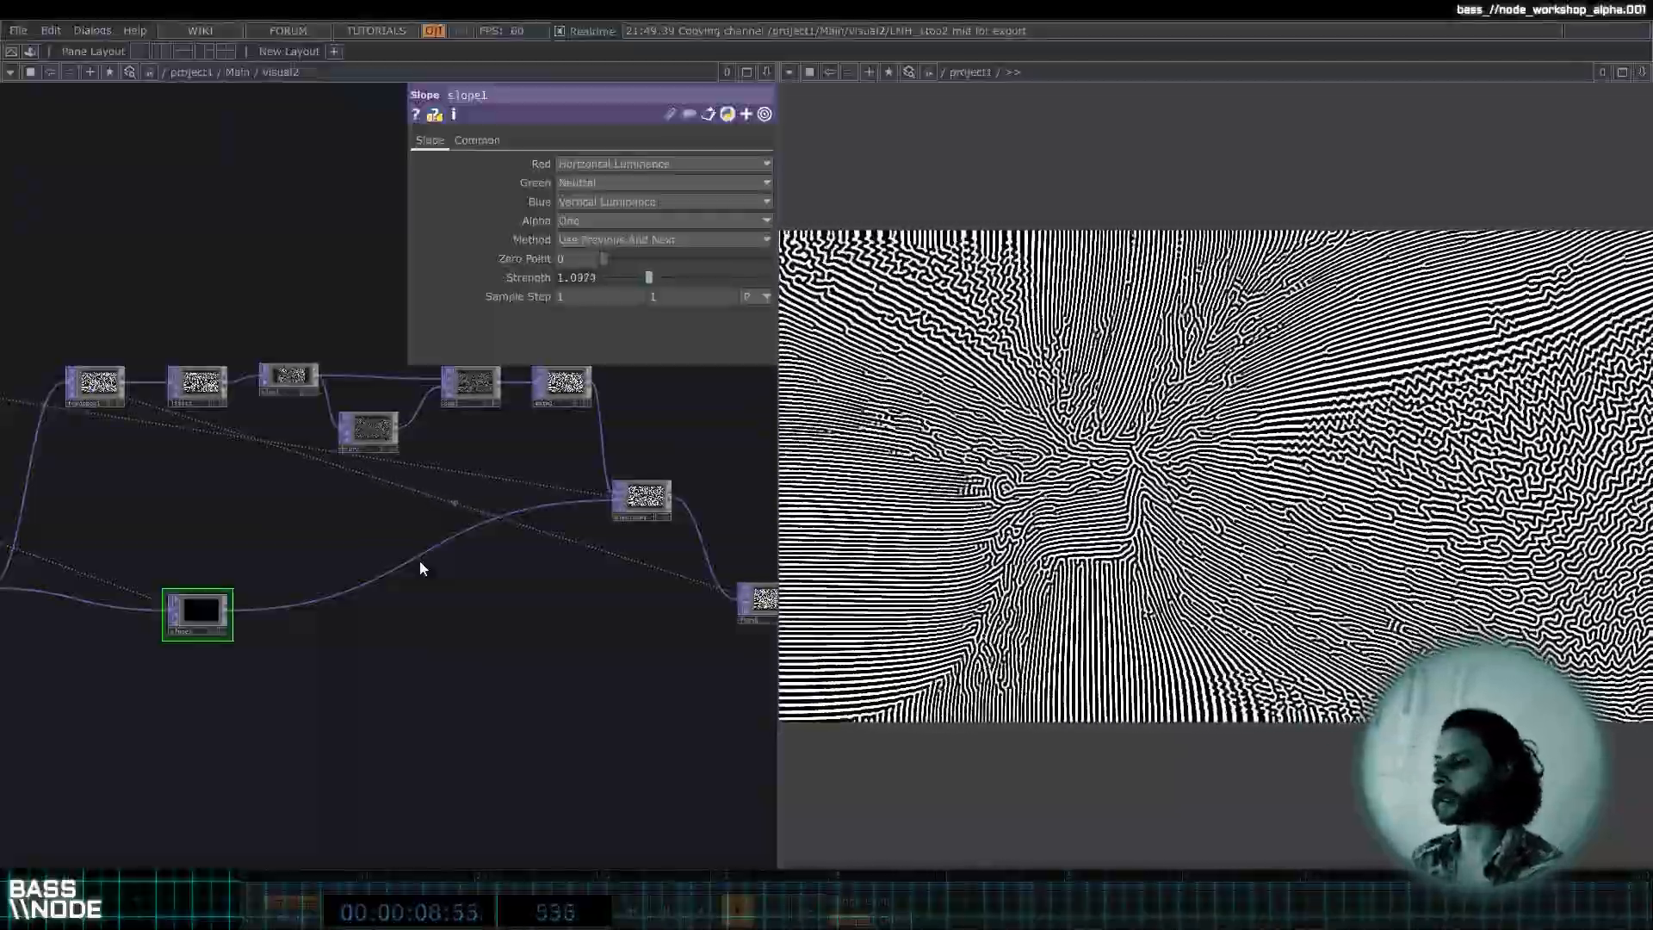
{"action": "left_click", "coordinate": [659, 488]}
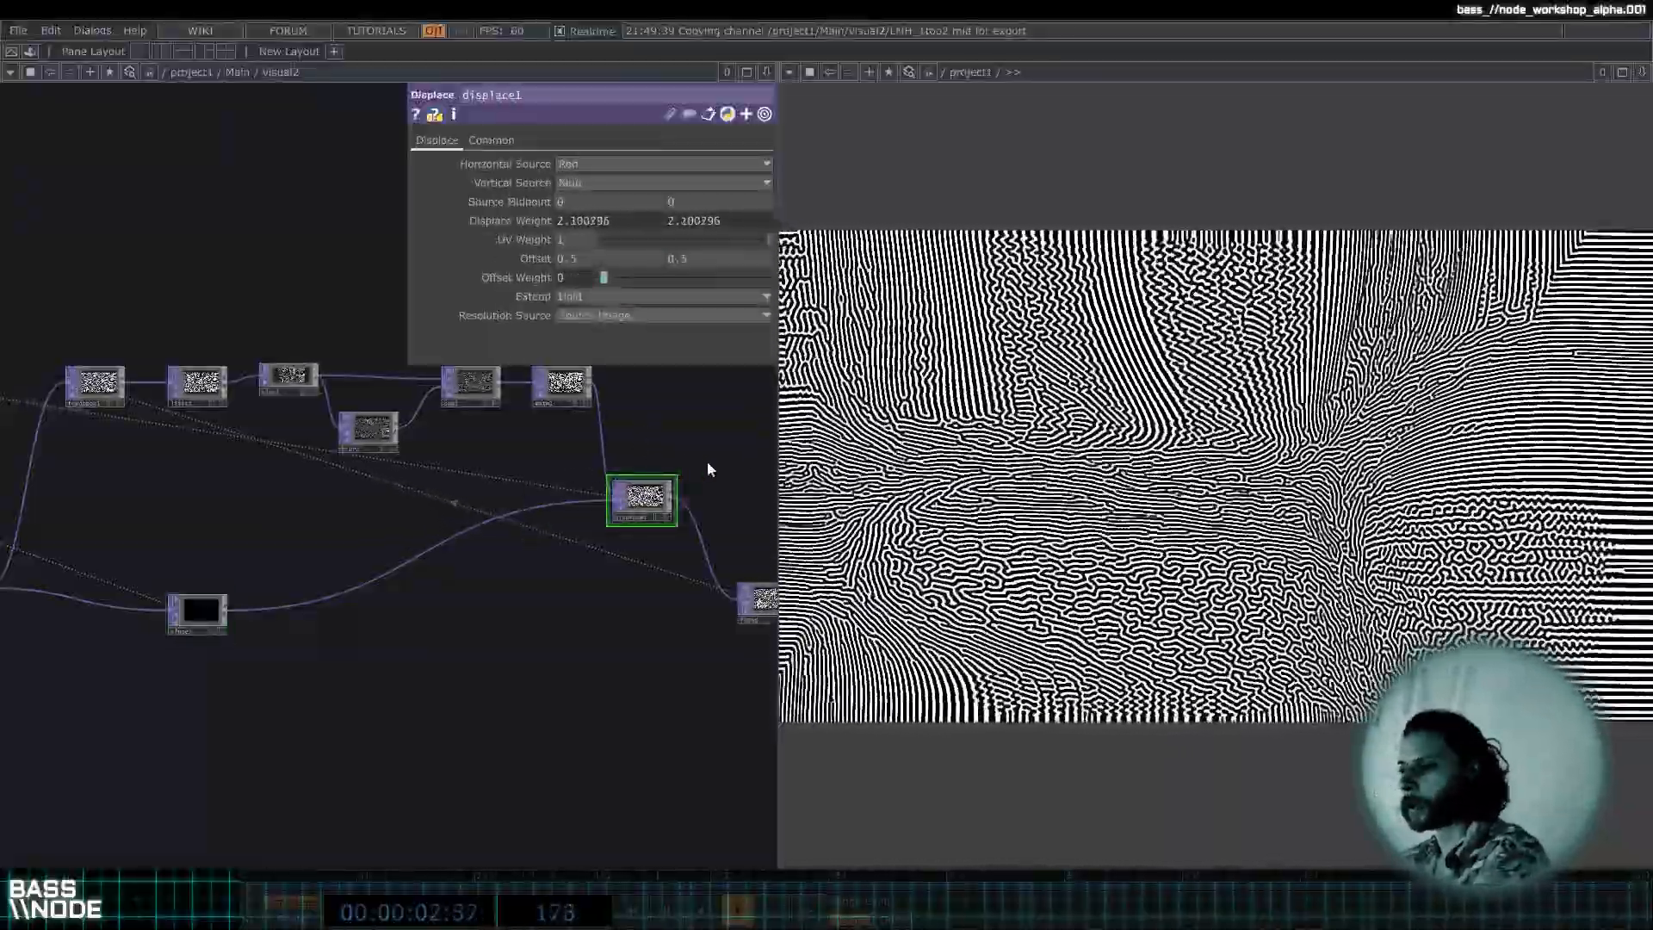
{"action": "left_click_drag", "start_coordinate": [715, 463], "coordinate": [619, 459]}
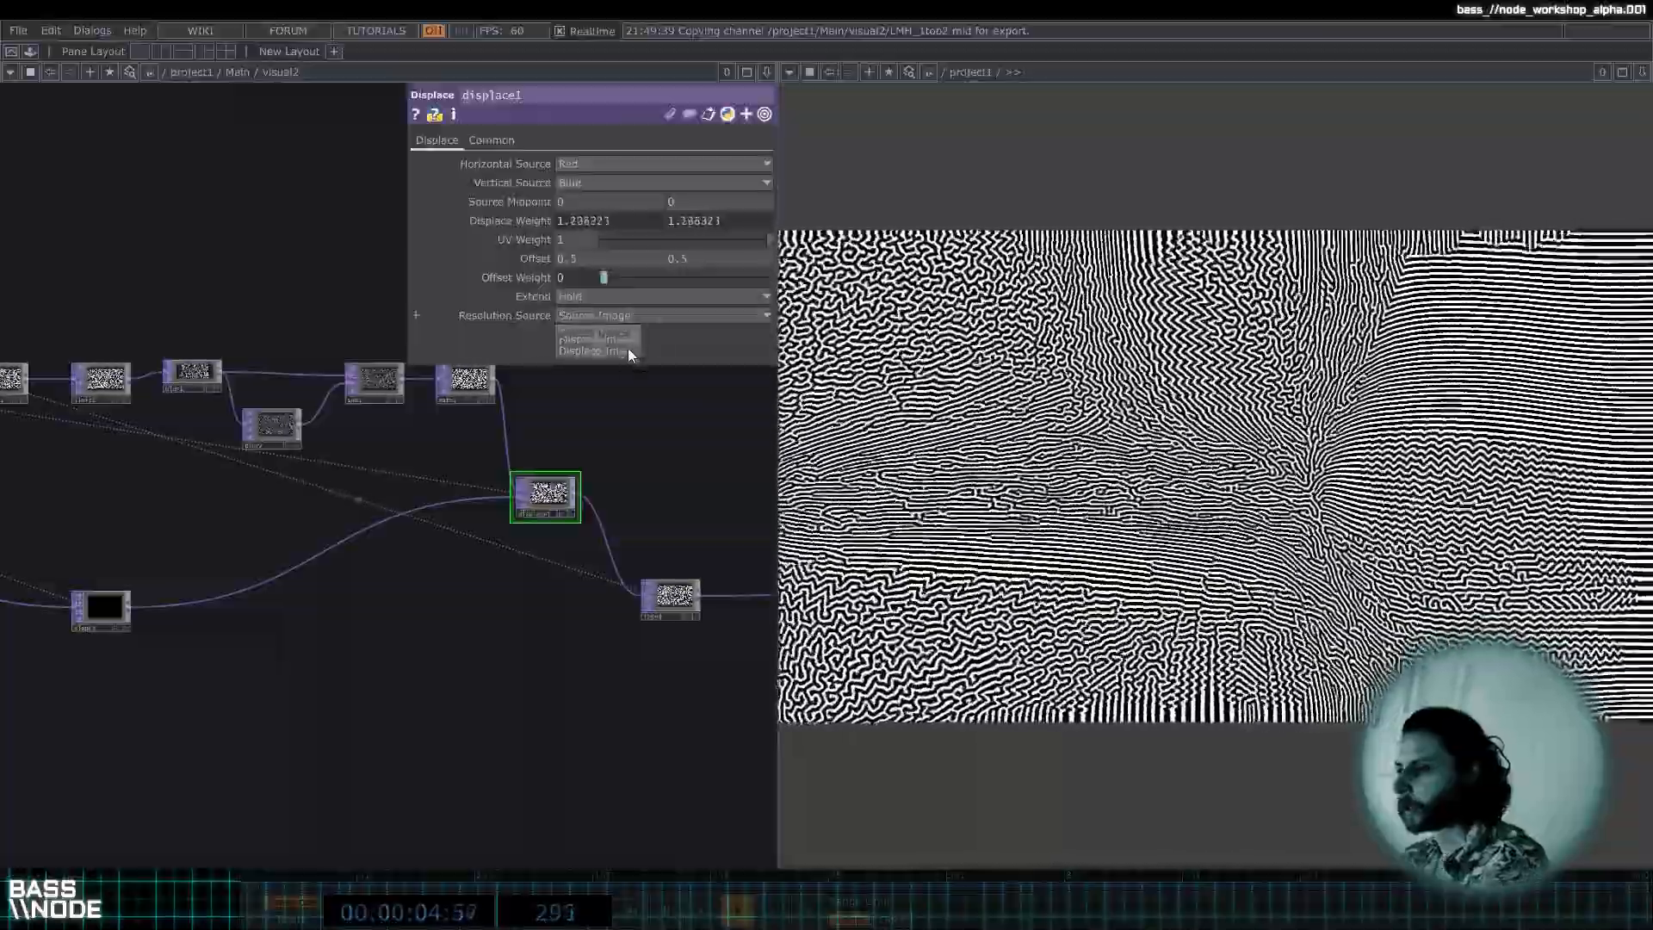
{"action": "left_click", "coordinate": [625, 297]}
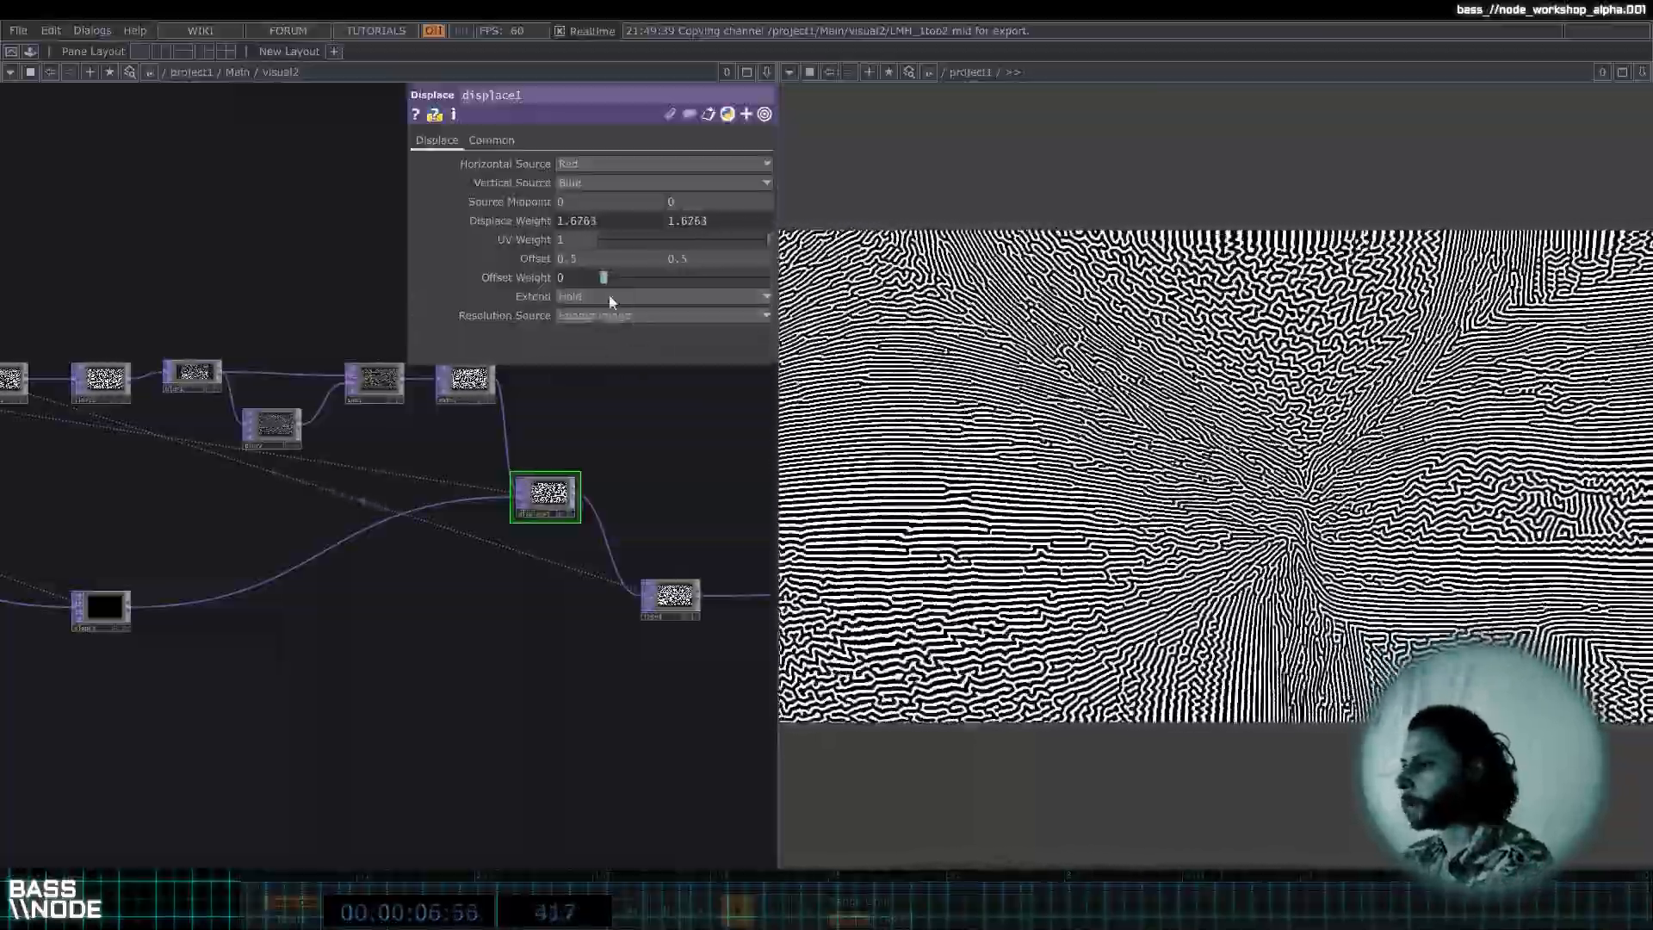
{"action": "left_click", "coordinate": [581, 365]}
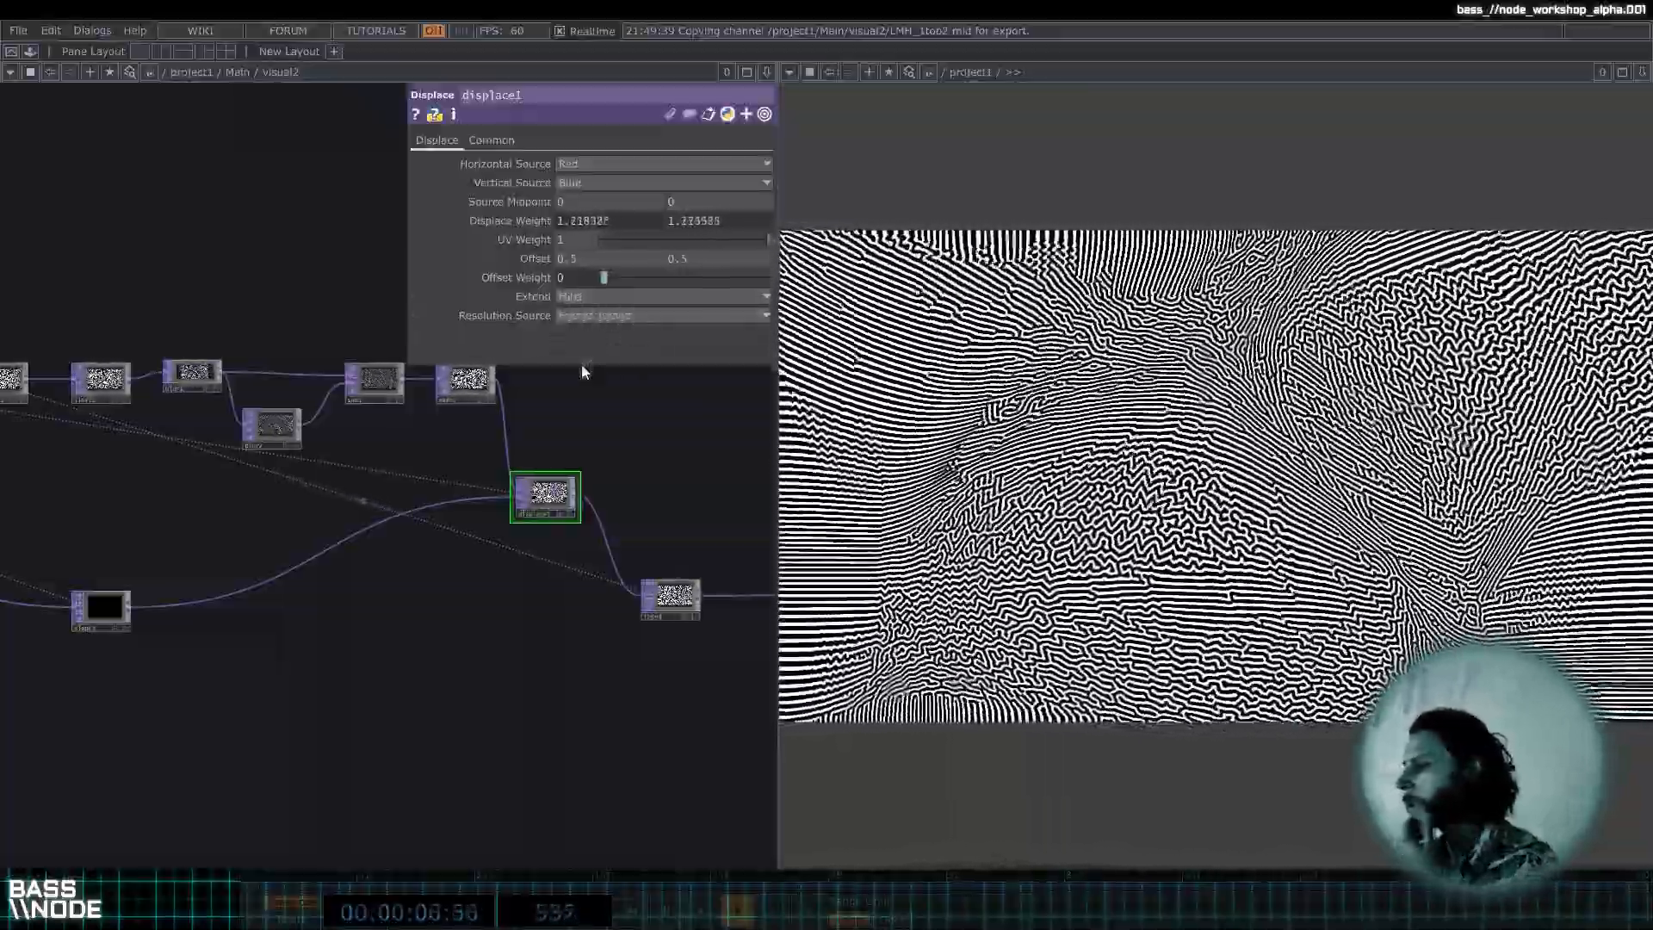
Insert a Blur TOP on the wire leaving the node after displace1, set its Filter Size to 11 and align it with the chain.
{"action": "left_click_drag", "start_coordinate": [520, 428], "coordinate": [178, 384]}
{"action": "right_click", "coordinate": [425, 551]}
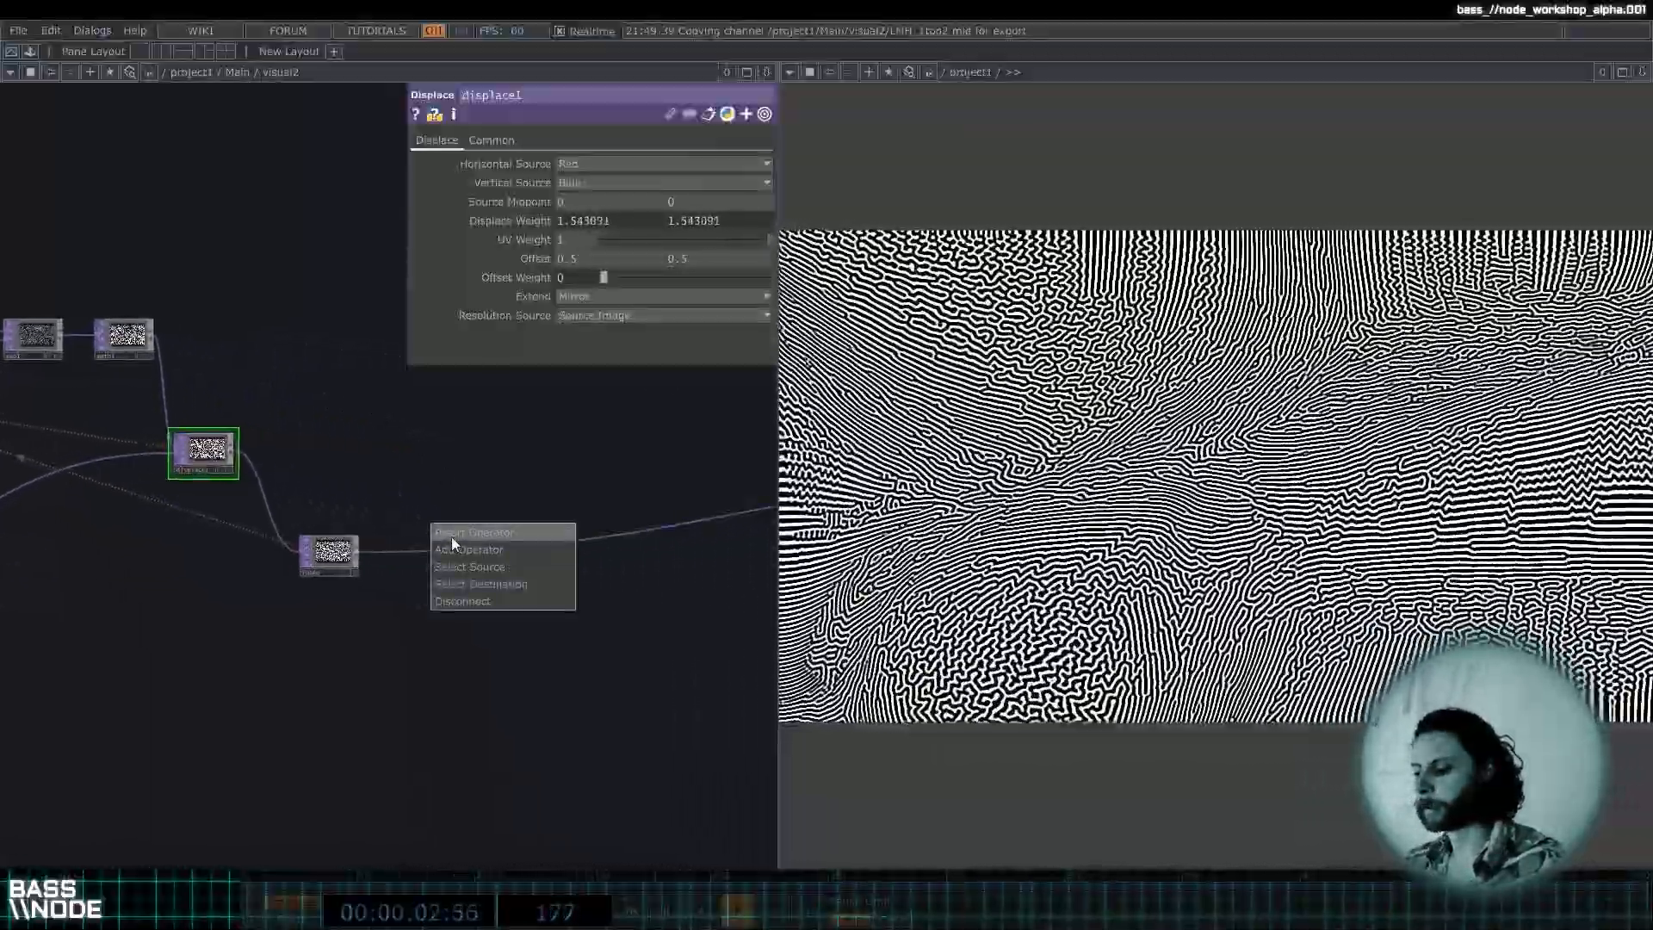
{"action": "left_click", "coordinate": [451, 536]}
{"action": "type", "text": "blur"}
{"action": "key", "text": "Return"}
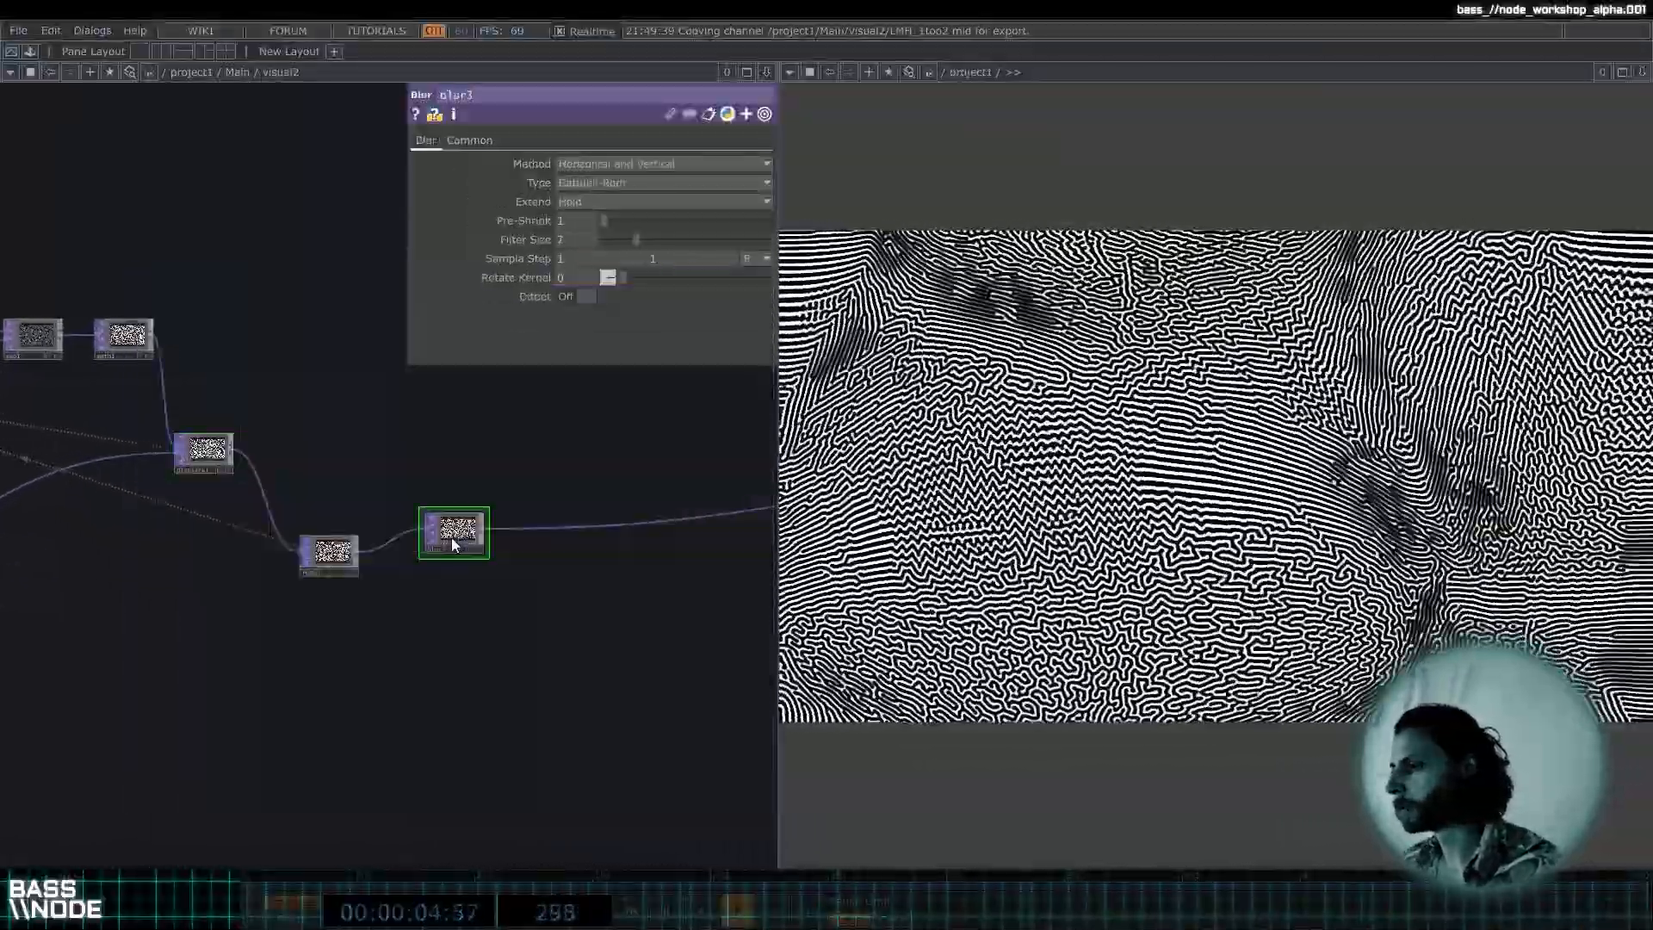
{"action": "left_click_drag", "start_coordinate": [636, 240], "coordinate": [658, 241]}
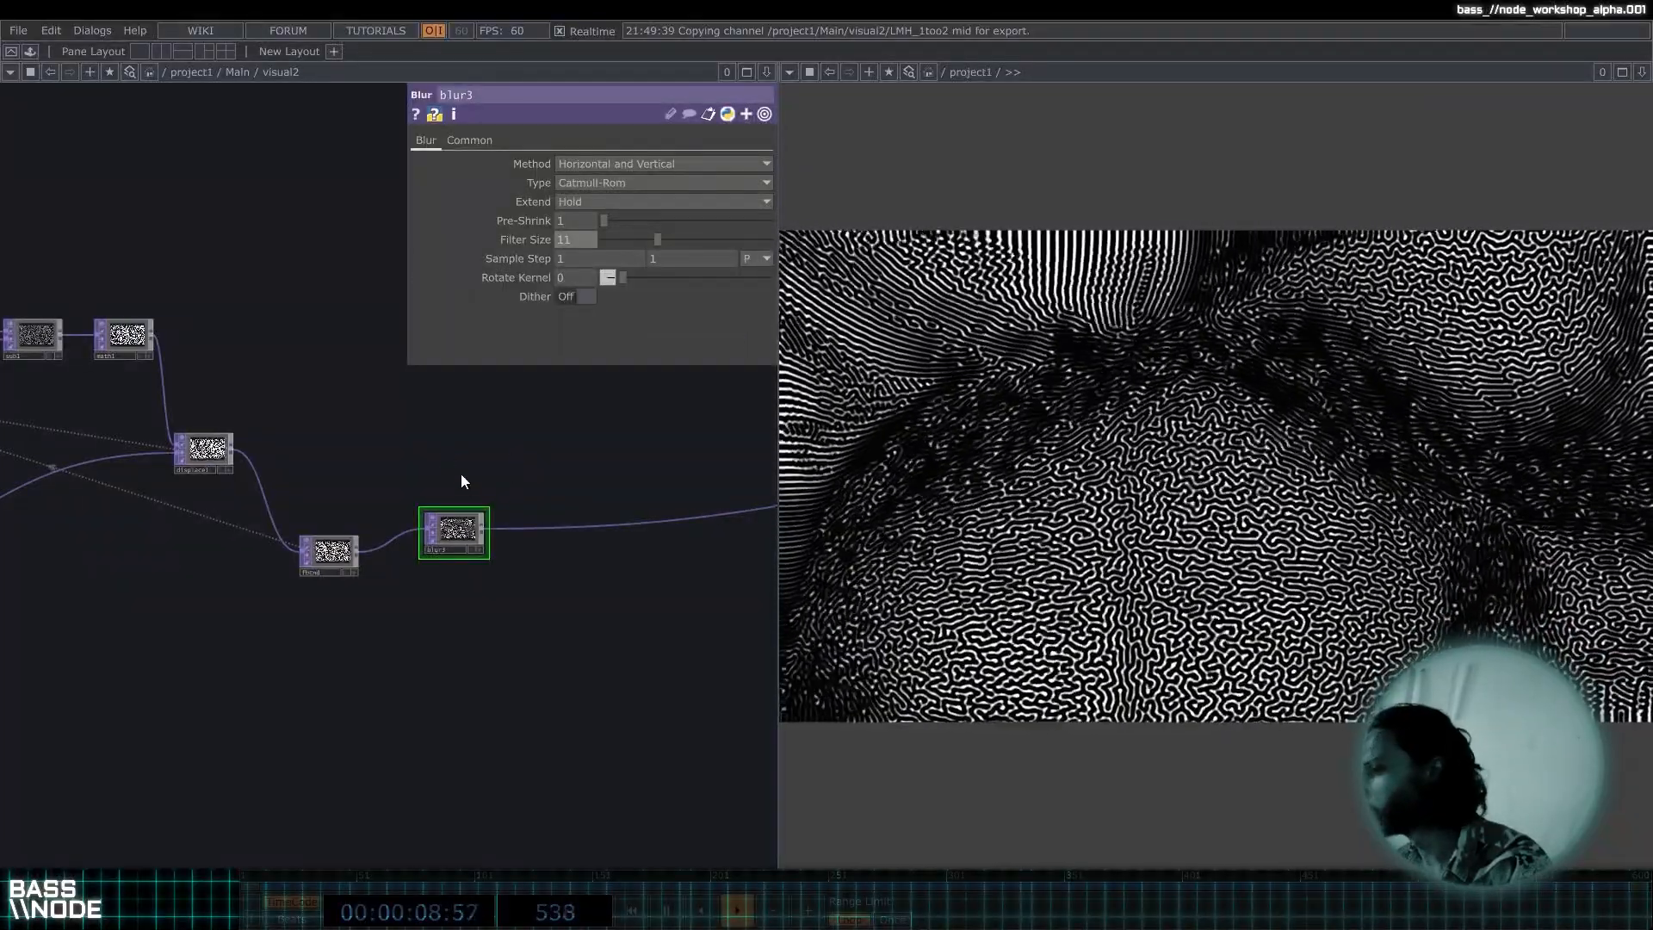
{"action": "left_click_drag", "start_coordinate": [455, 531], "coordinate": [478, 542]}
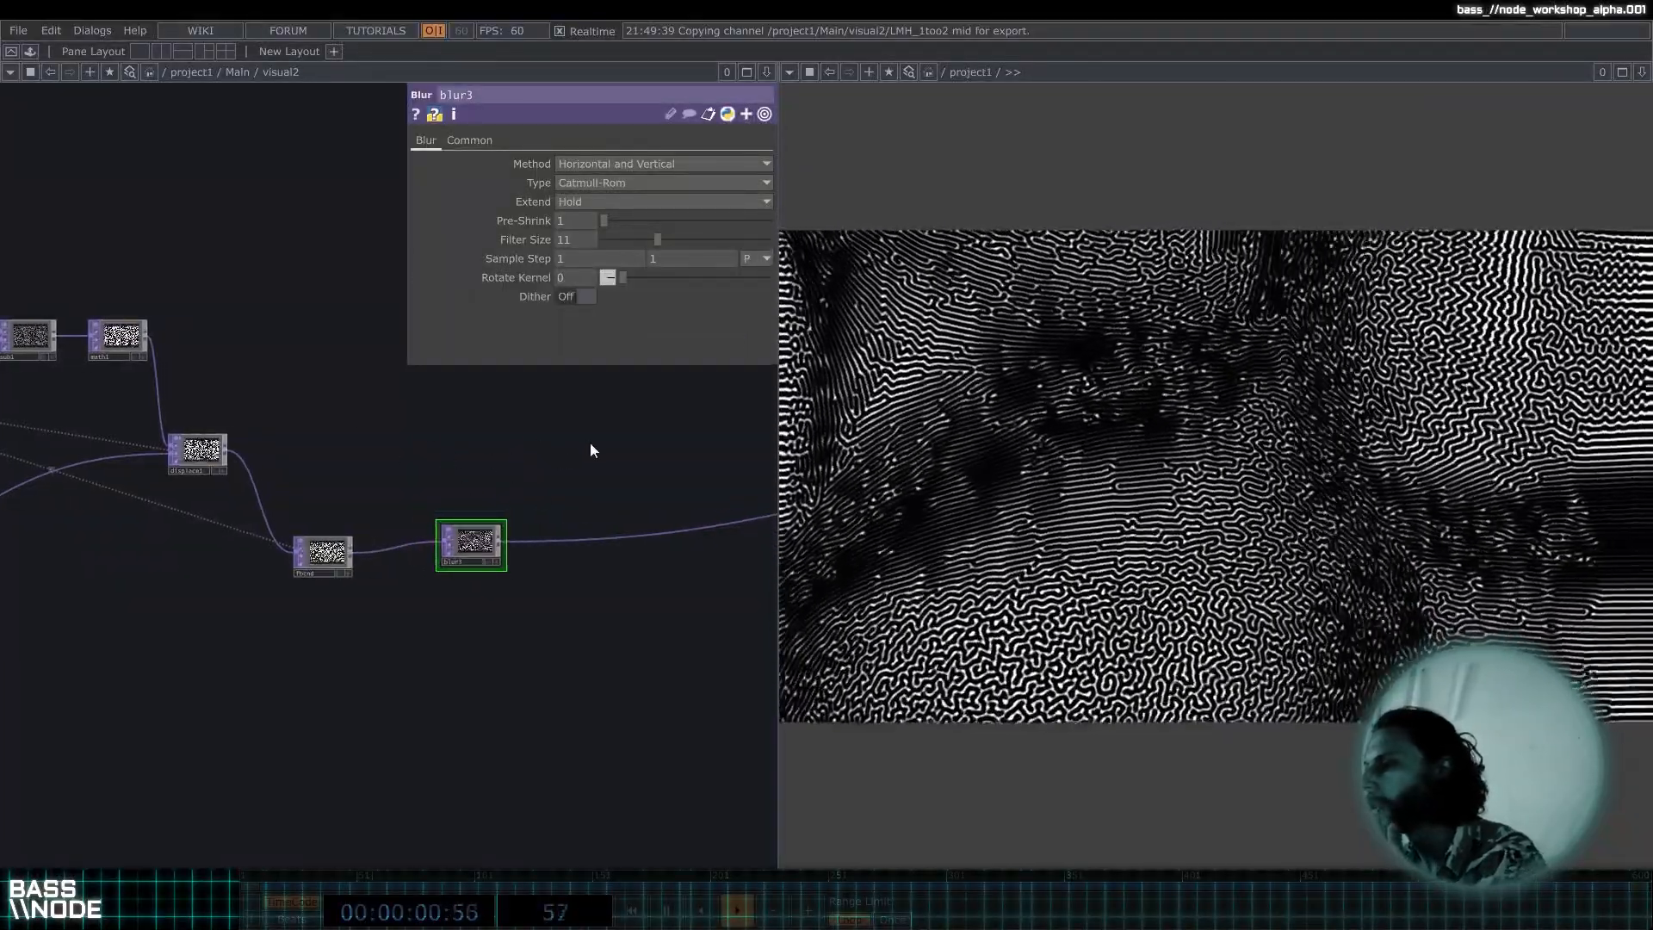
Move feedback1 to the left to make room between it and limit1.
{"action": "left_click_drag", "start_coordinate": [554, 453], "coordinate": [408, 434]}
{"action": "scroll", "coordinate": [408, 434], "scroll_direction": "down", "scroll_amount": 4}
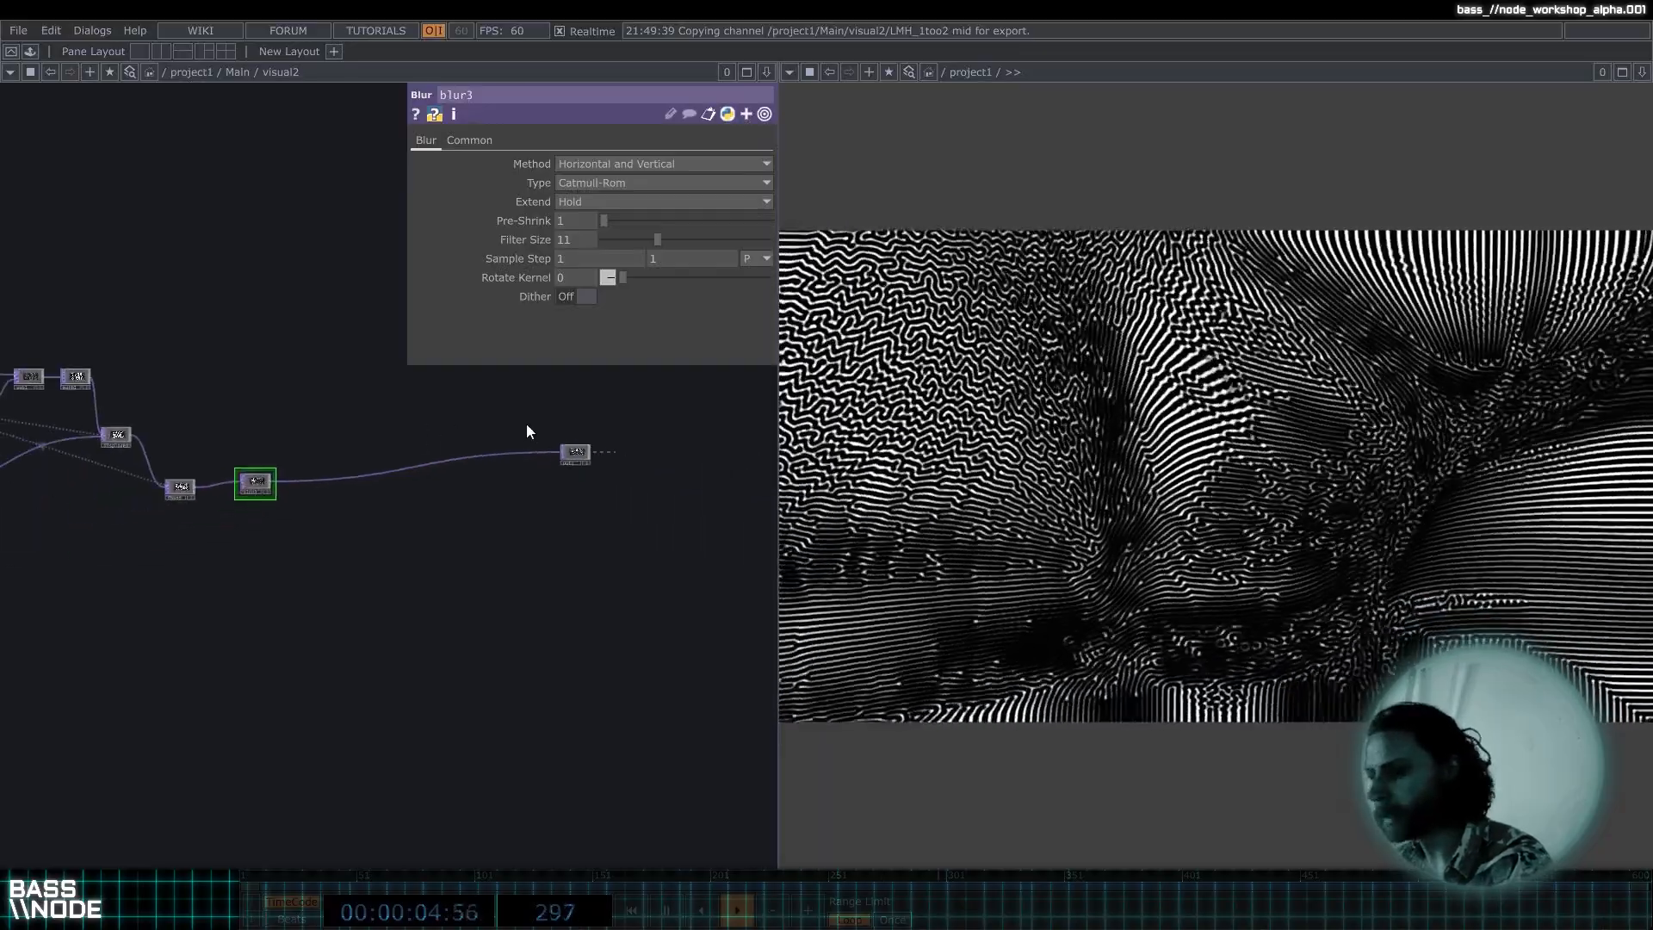
{"action": "left_click_drag", "start_coordinate": [292, 436], "coordinate": [495, 448]}
{"action": "right_click_drag", "start_coordinate": [562, 376], "coordinate": [18, 593]}
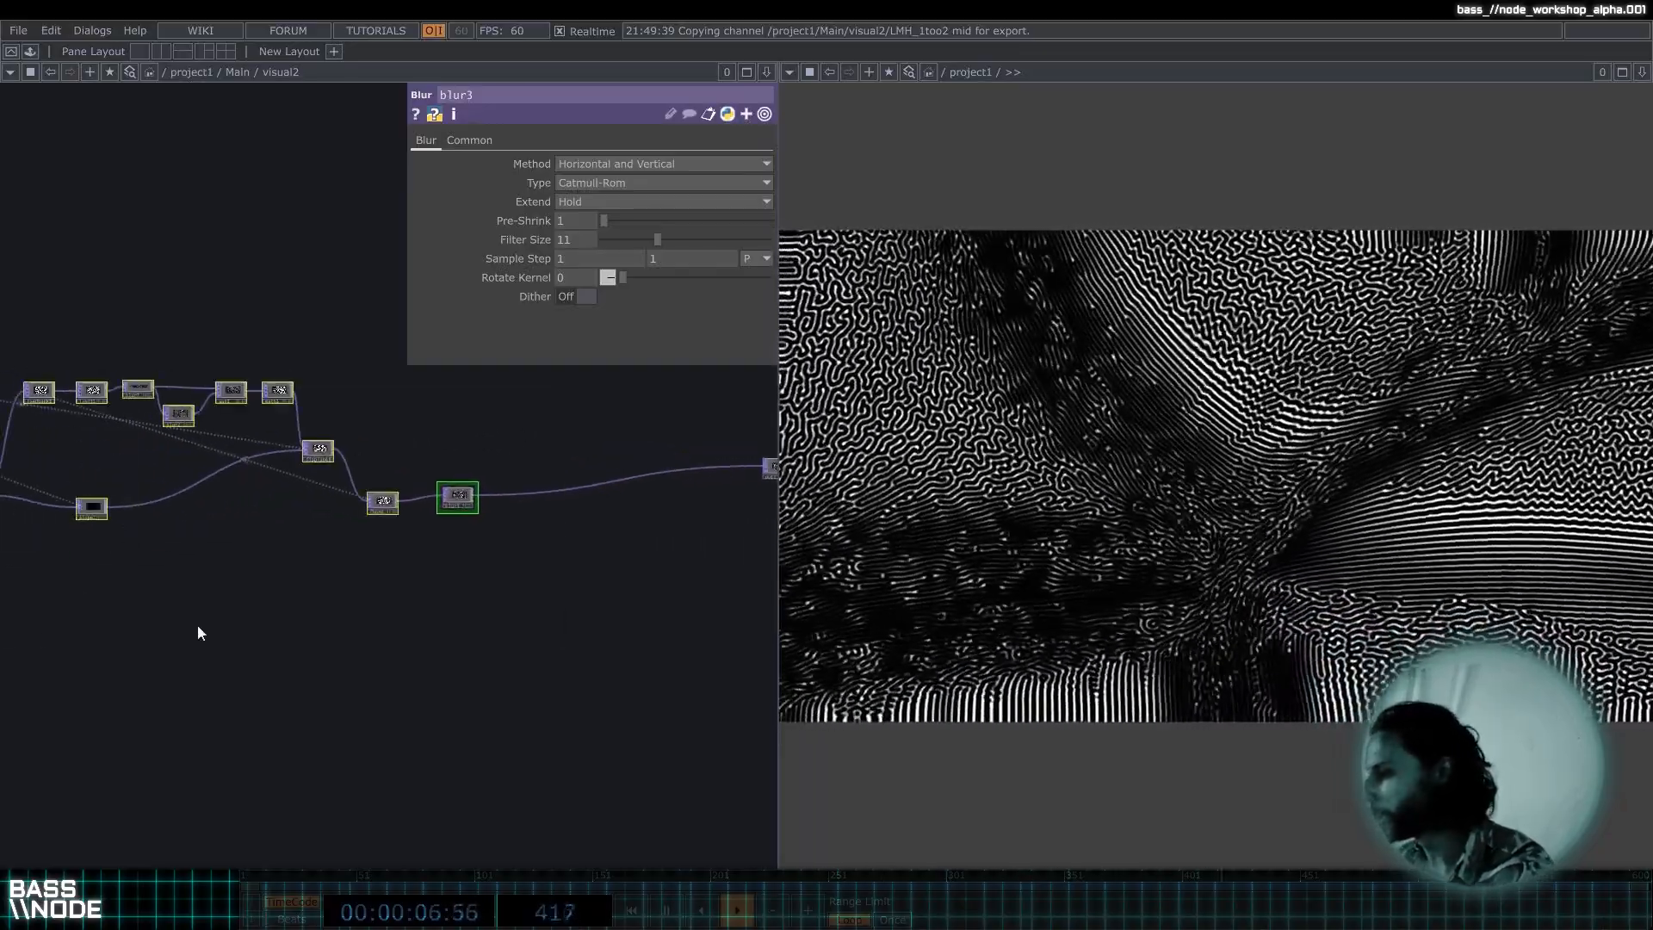
{"action": "left_click_drag", "start_coordinate": [199, 625], "coordinate": [445, 633]}
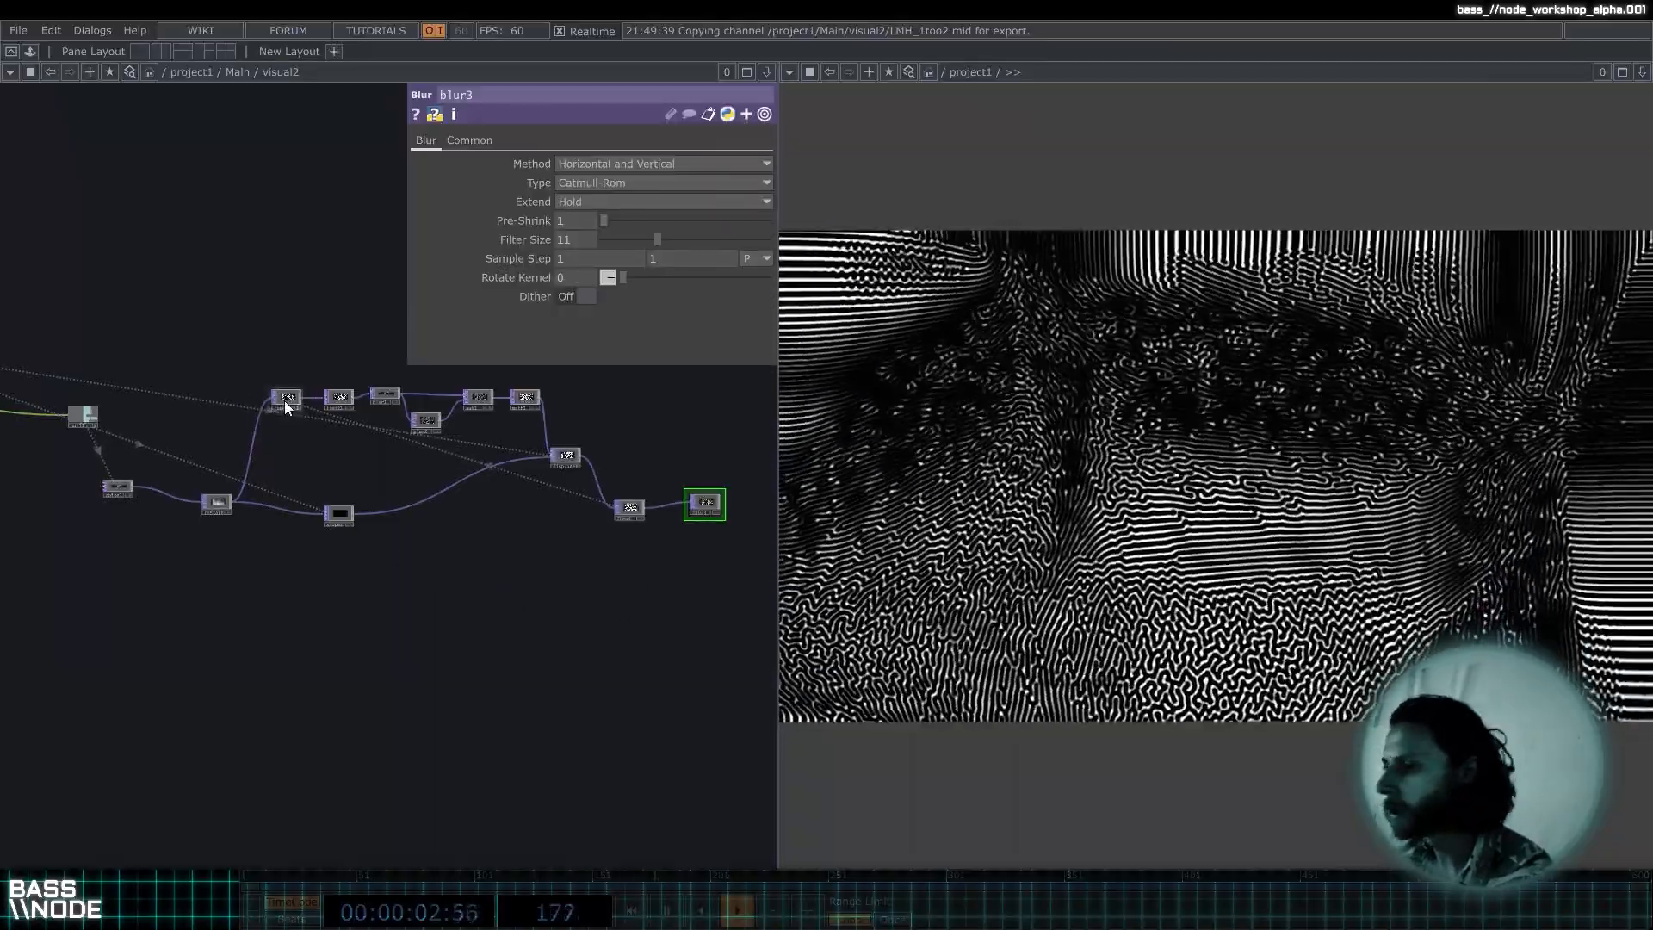
{"action": "left_click_drag", "start_coordinate": [287, 397], "coordinate": [189, 393]}
{"action": "scroll", "coordinate": [247, 397], "scroll_direction": "up", "scroll_amount": 3}
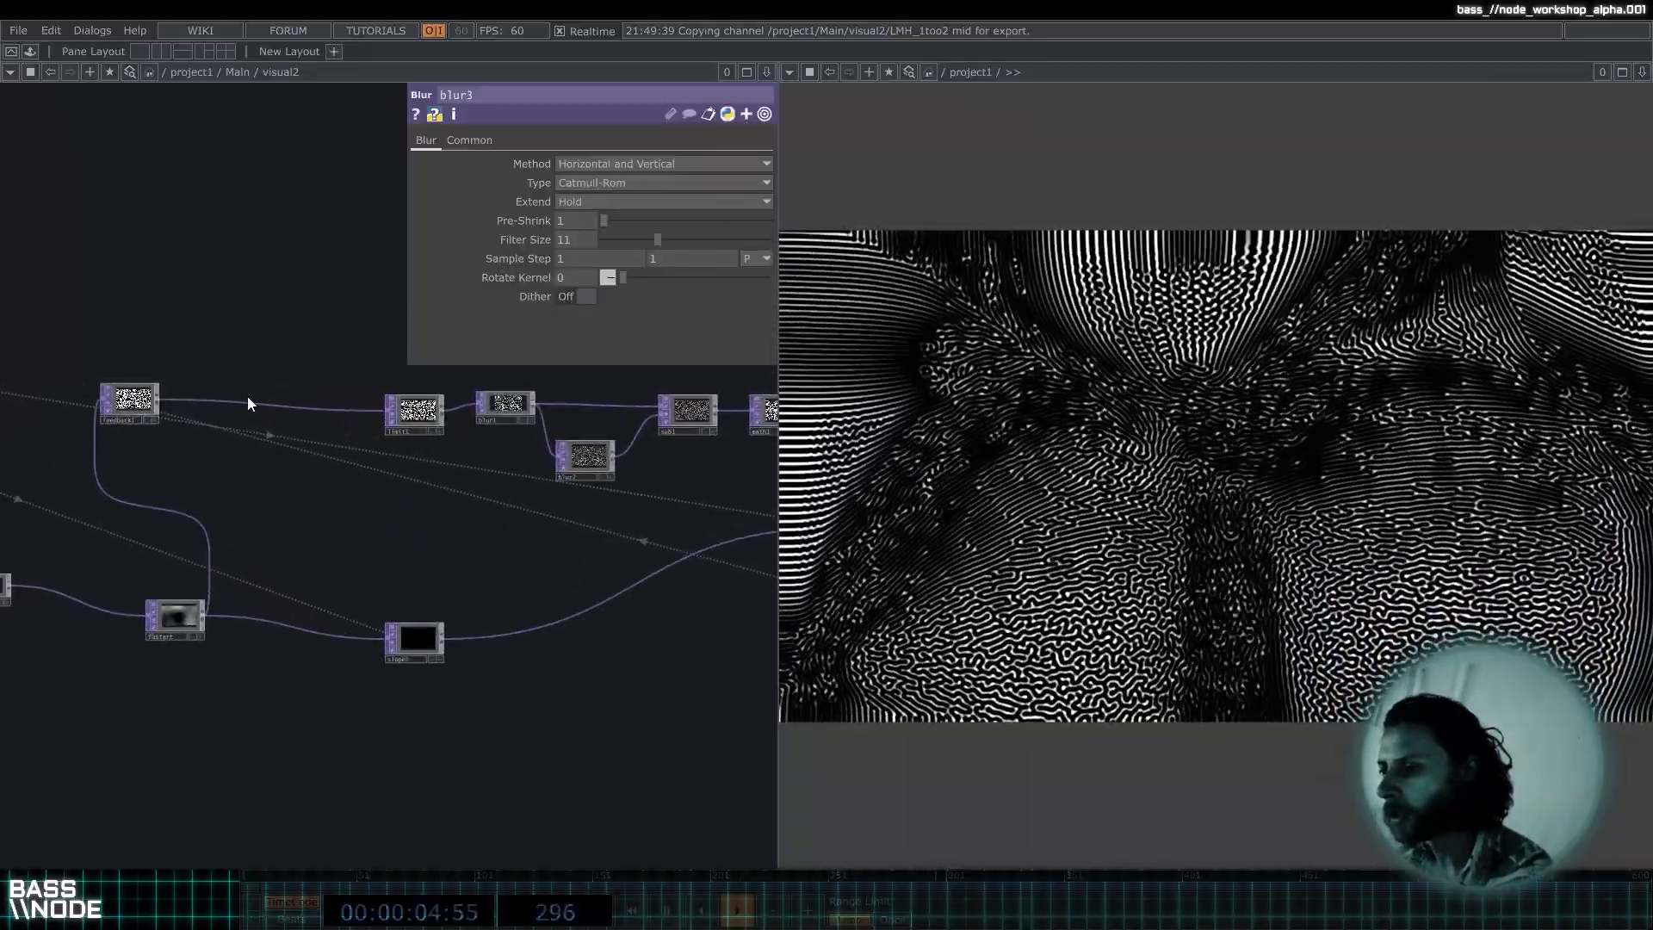
Insert a Transform TOP on the wire between feedback1 and limit1.
{"action": "right_click", "coordinate": [247, 404]}
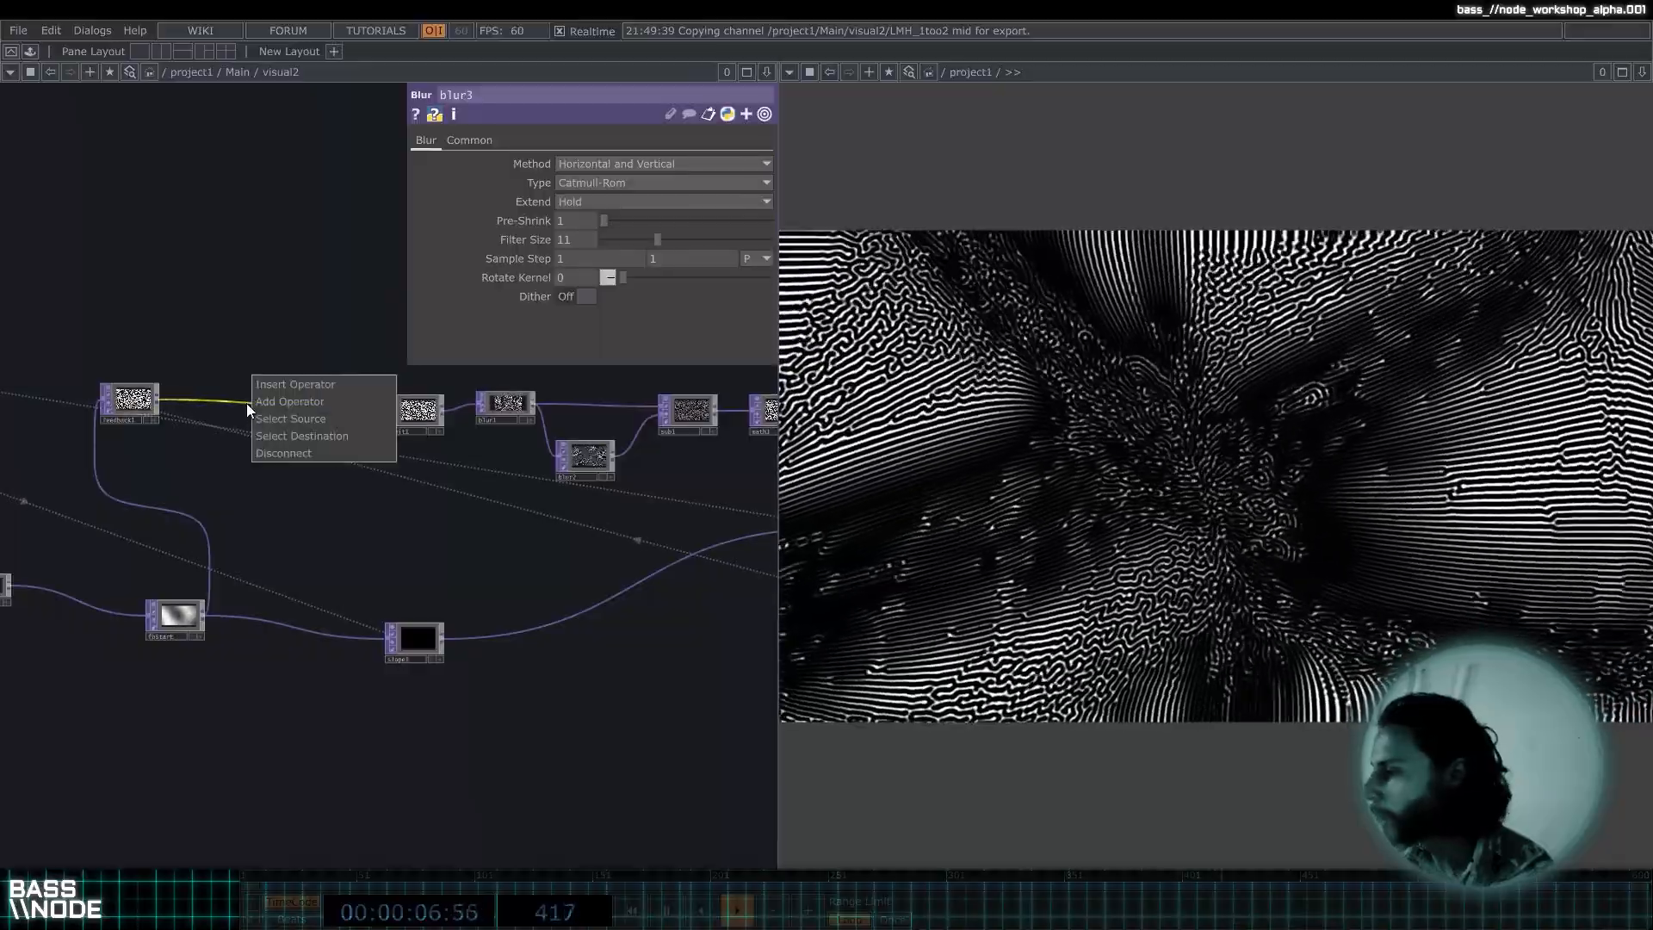
{"action": "left_click", "coordinate": [287, 382]}
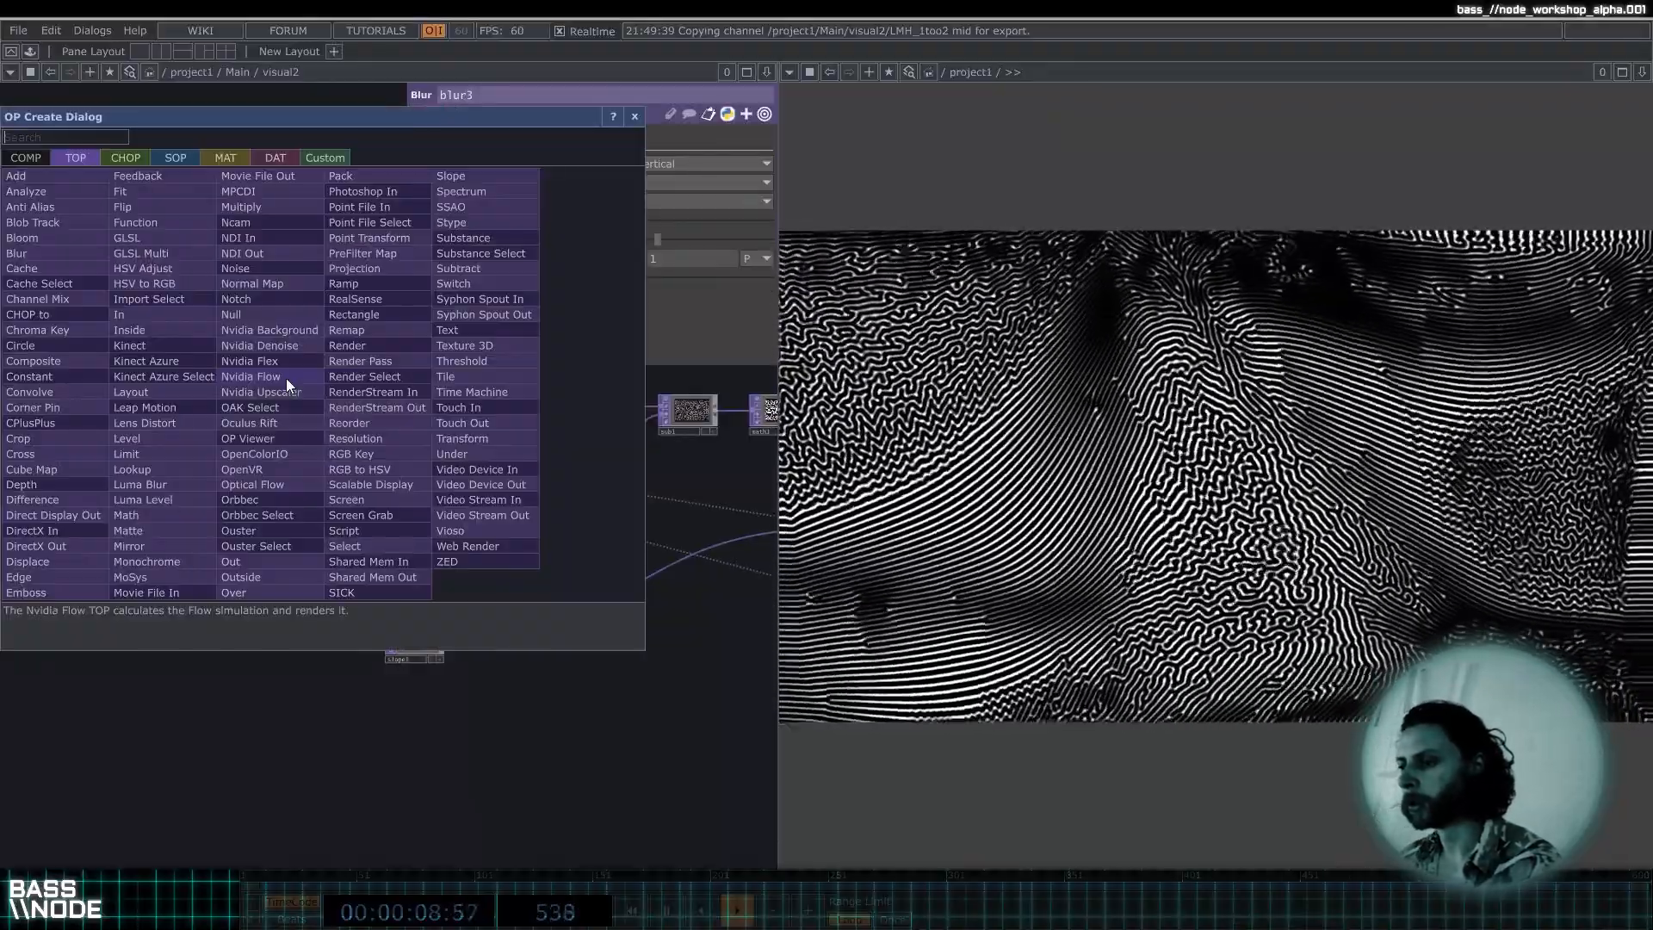
{"action": "type", "text": "transf"}
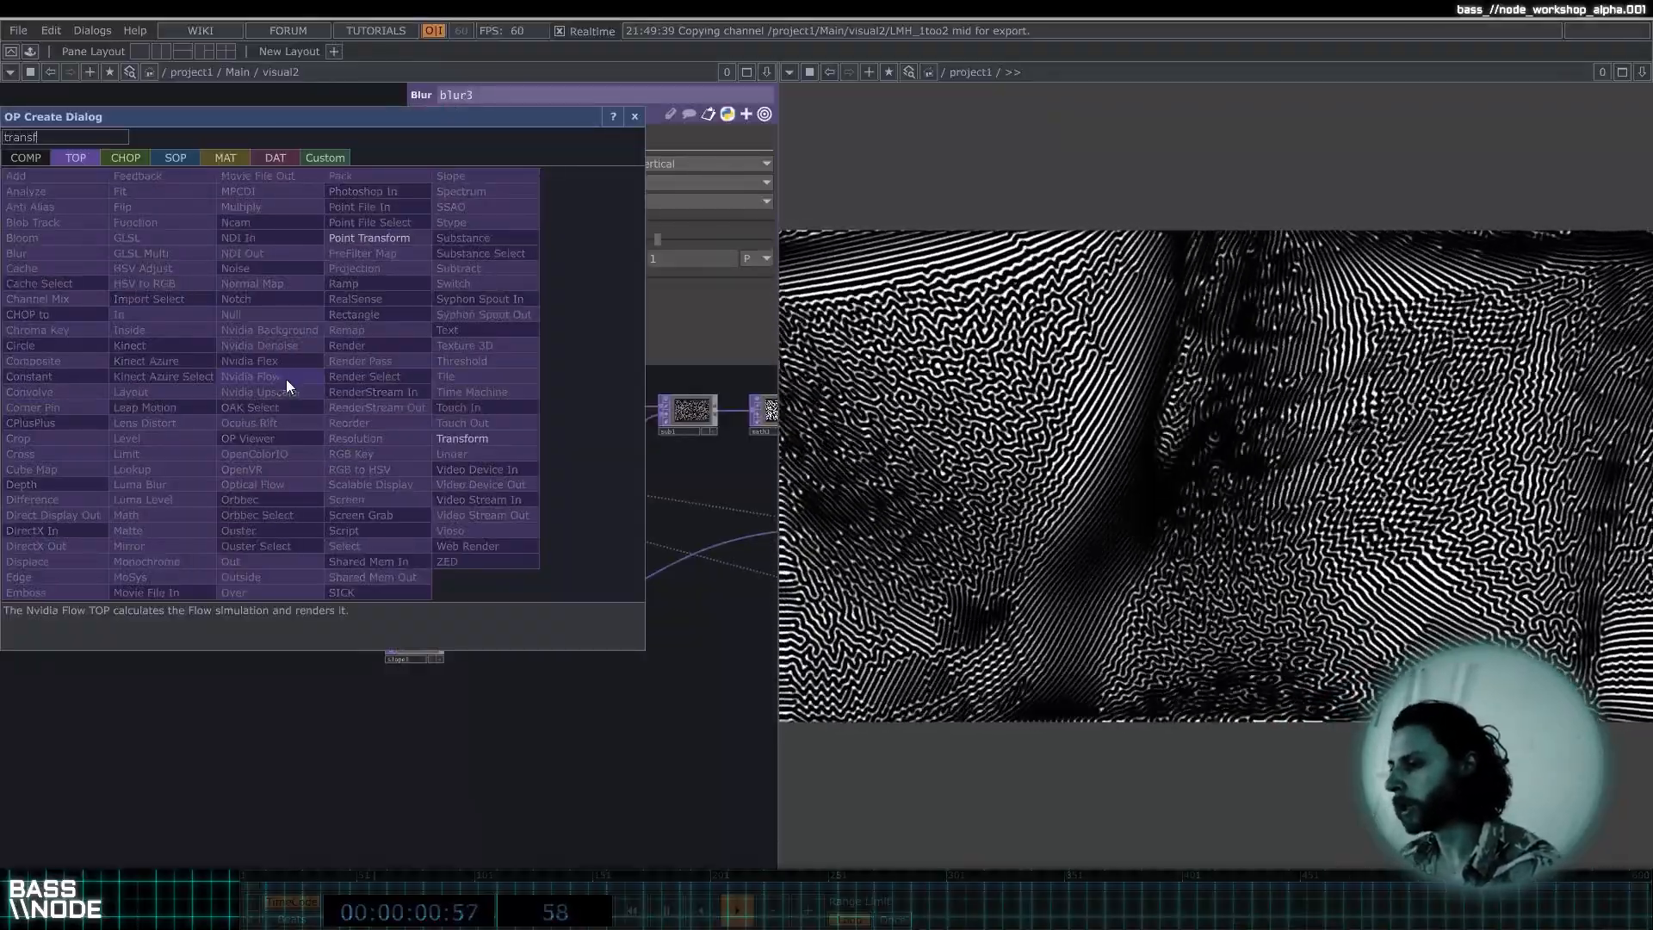
{"action": "type", "text": "orm"}
{"action": "left_click", "coordinate": [458, 438]}
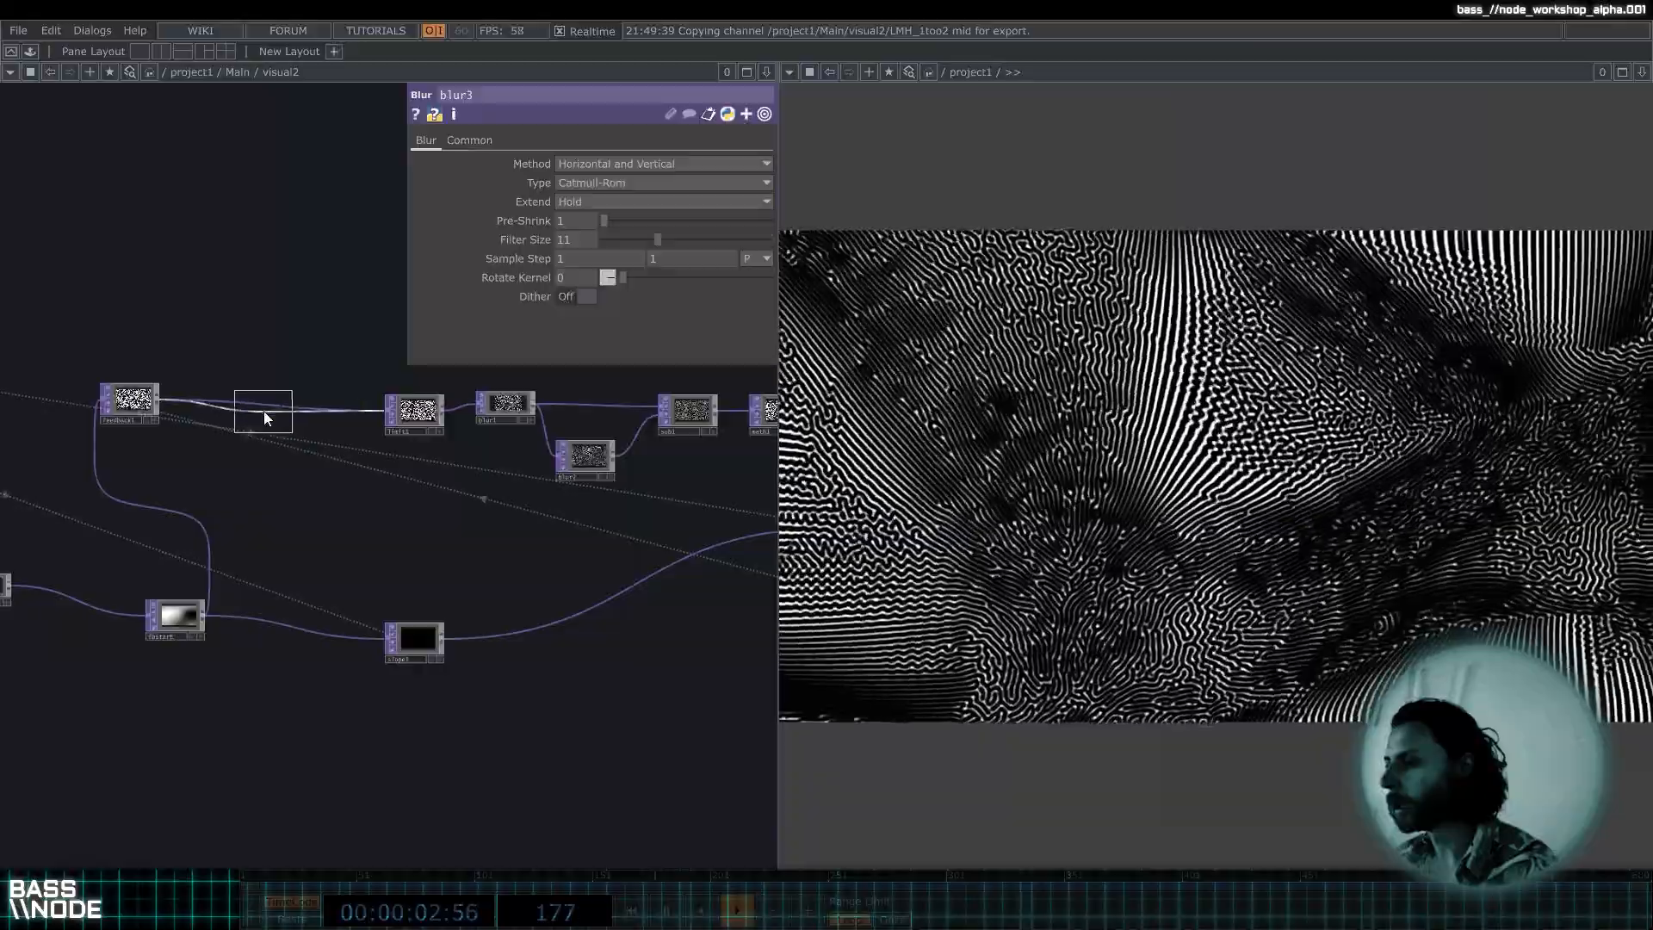
{"action": "left_click", "coordinate": [259, 418]}
Try different Rotate values on transform1 and set it to 0.1.
{"action": "scroll", "coordinate": [226, 417], "scroll_direction": "up", "scroll_amount": 5}
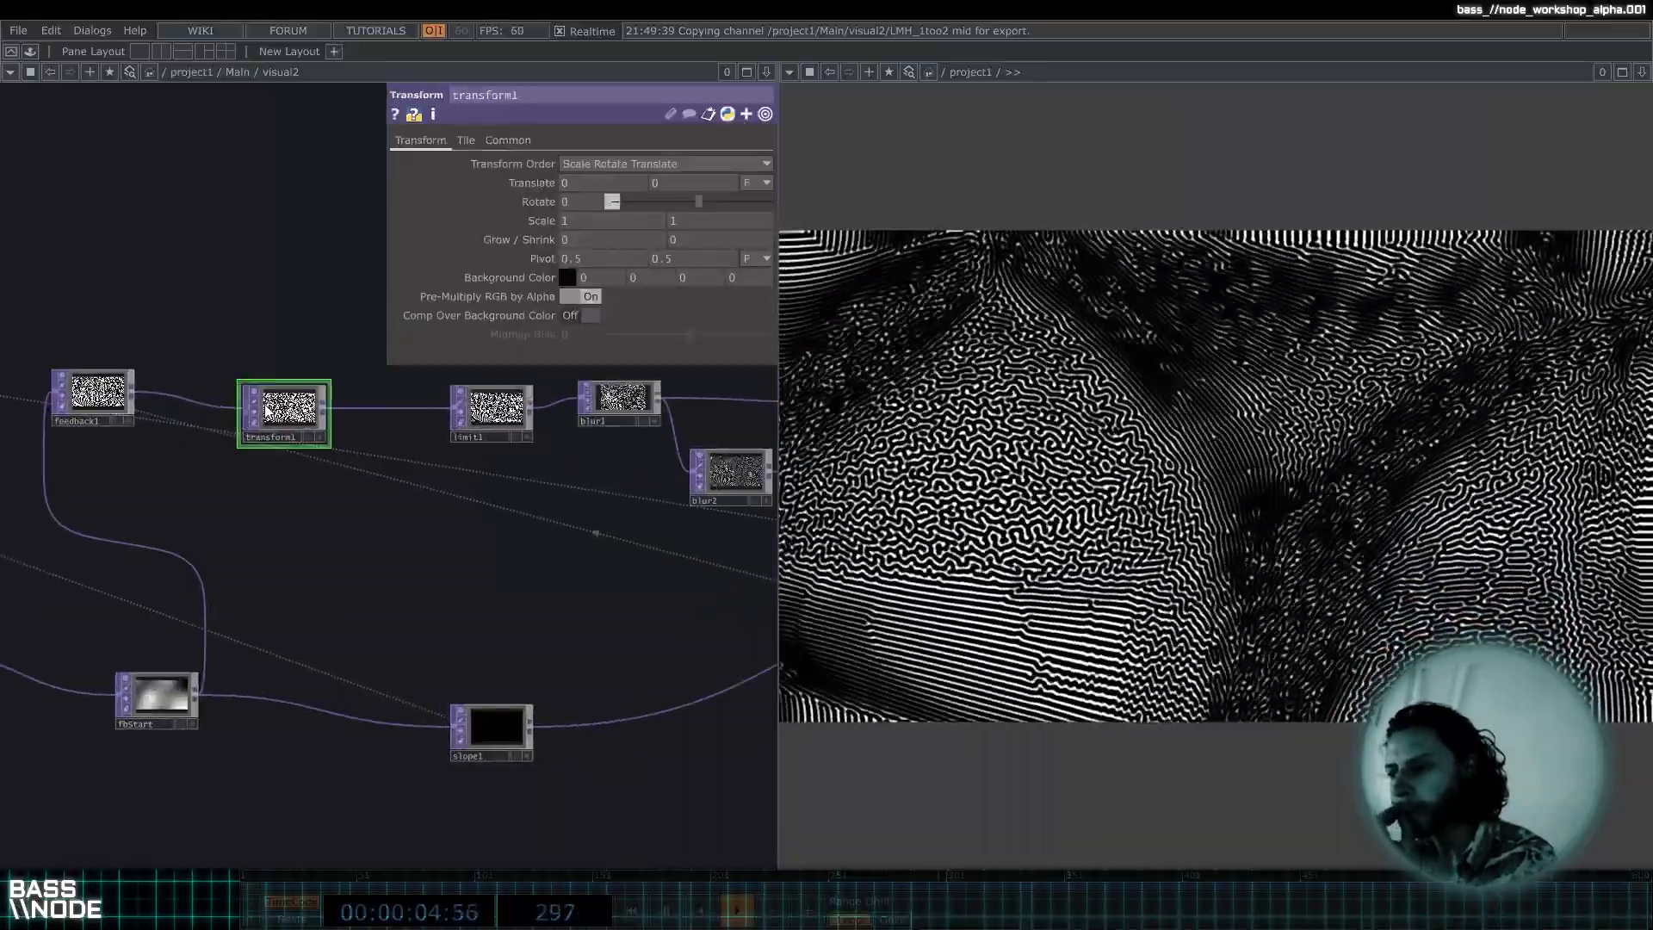
{"action": "middle_click_drag", "start_coordinate": [583, 205], "coordinate": [591, 189]}
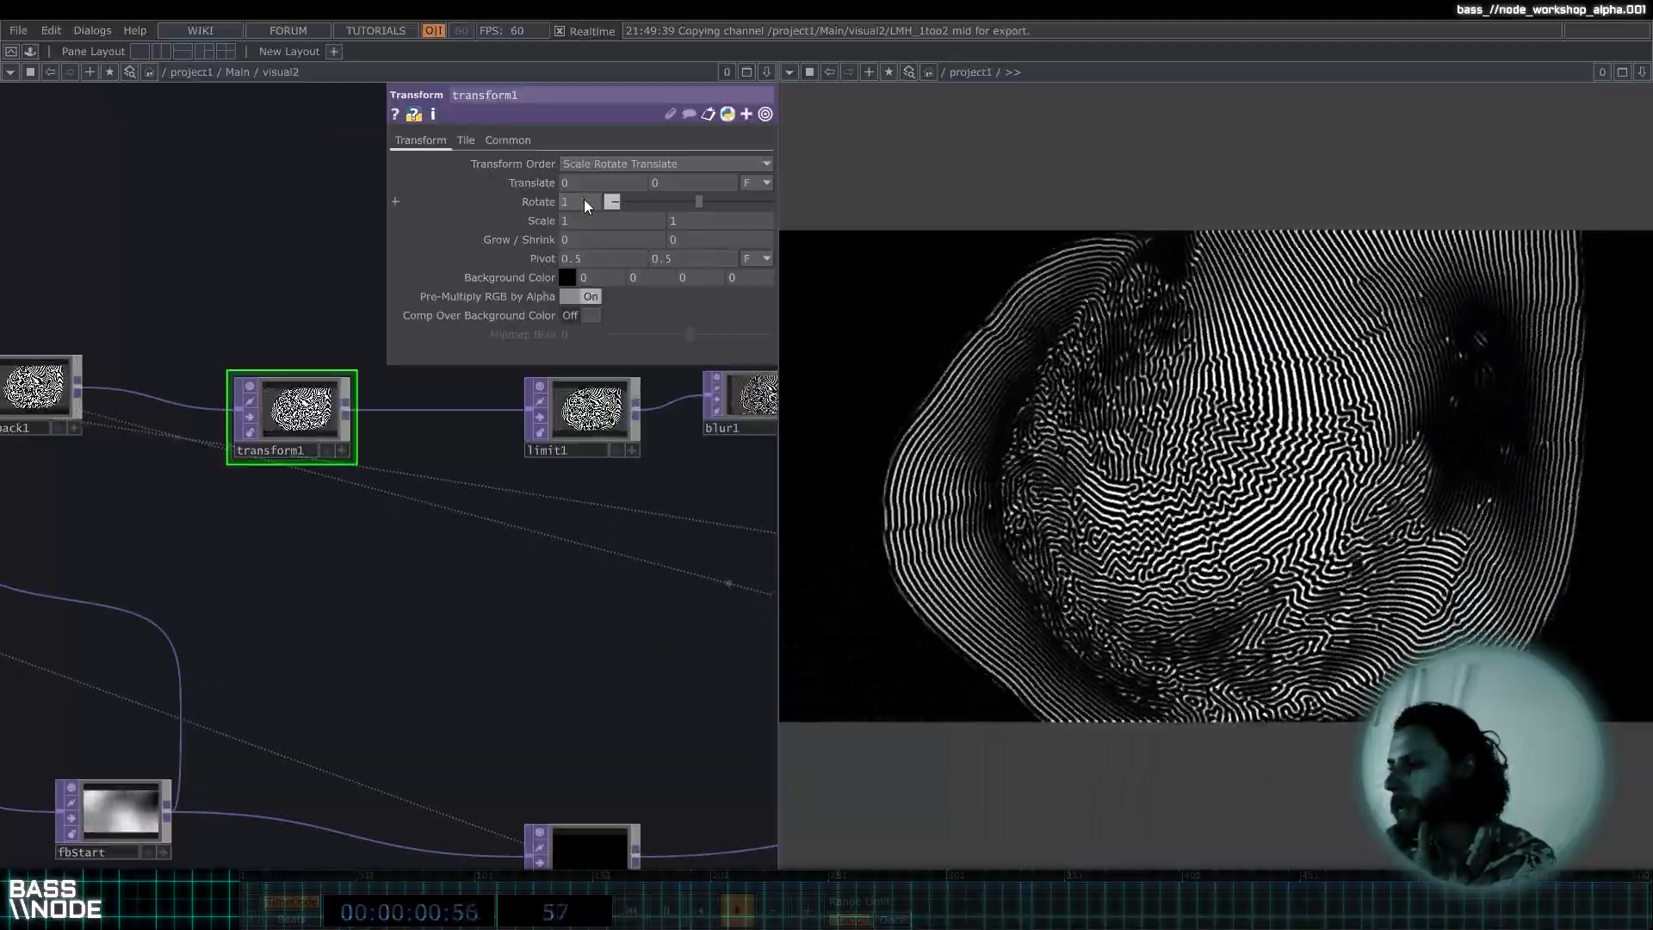
{"action": "middle_click_drag", "start_coordinate": [543, 204], "coordinate": [578, 185]}
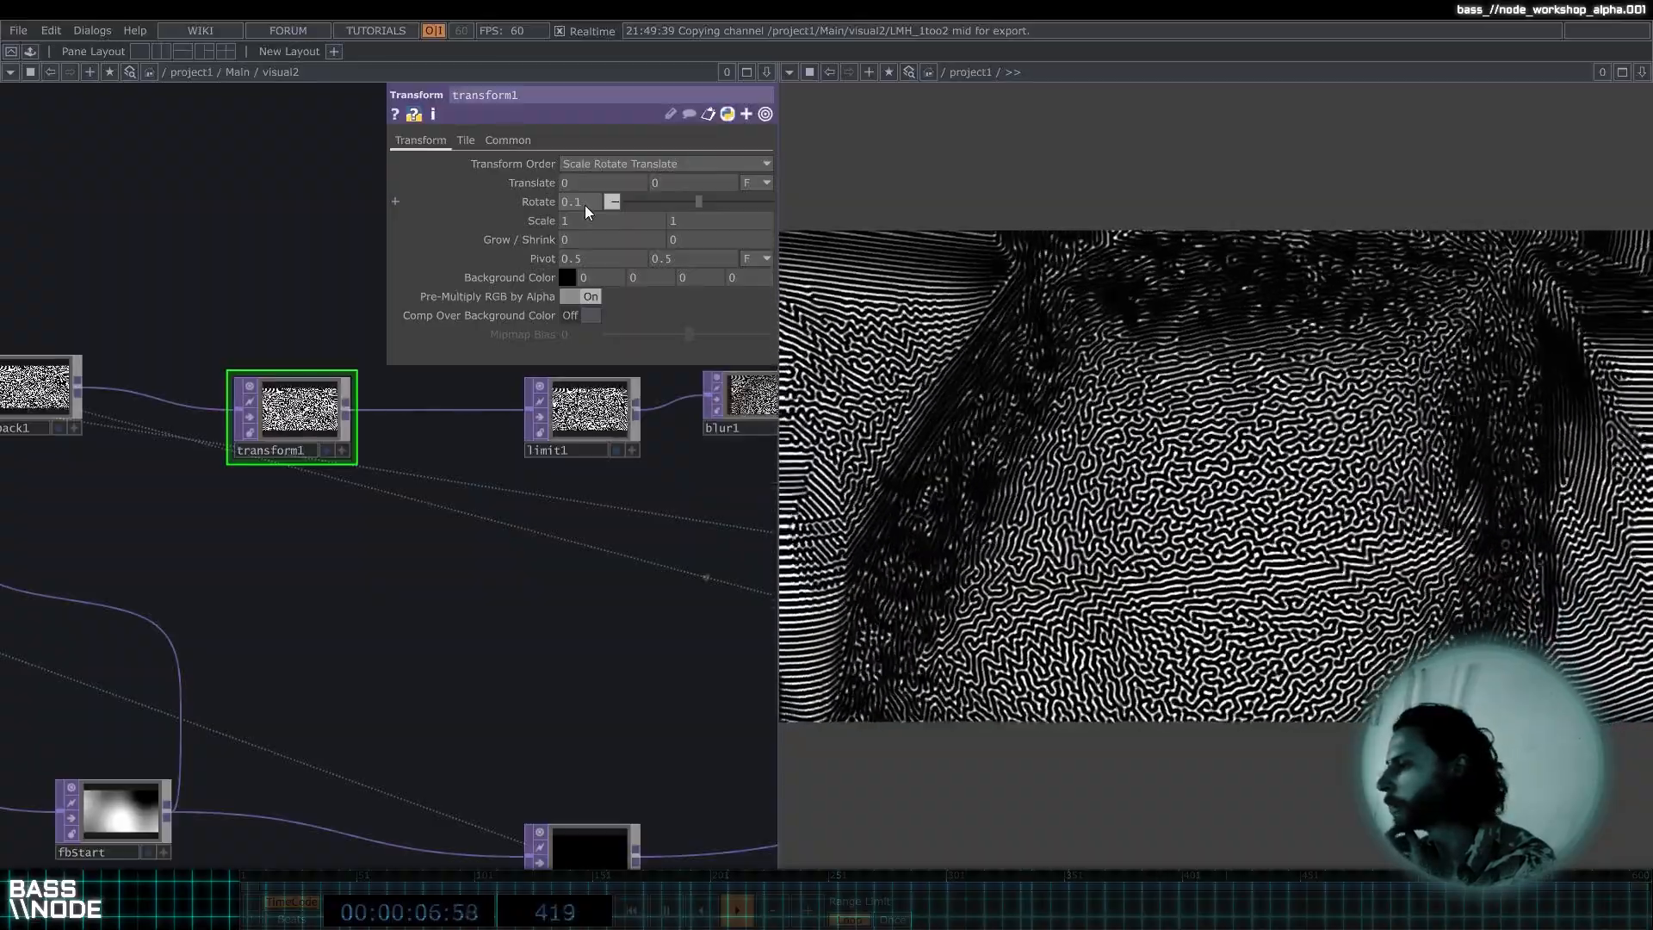
Drive transform1's Rotate from the kick flip-flop channel with the expression op('KSR_flip_flop')['kick']*.1.
{"action": "scroll", "coordinate": [461, 599], "scroll_direction": "down", "scroll_amount": 10}
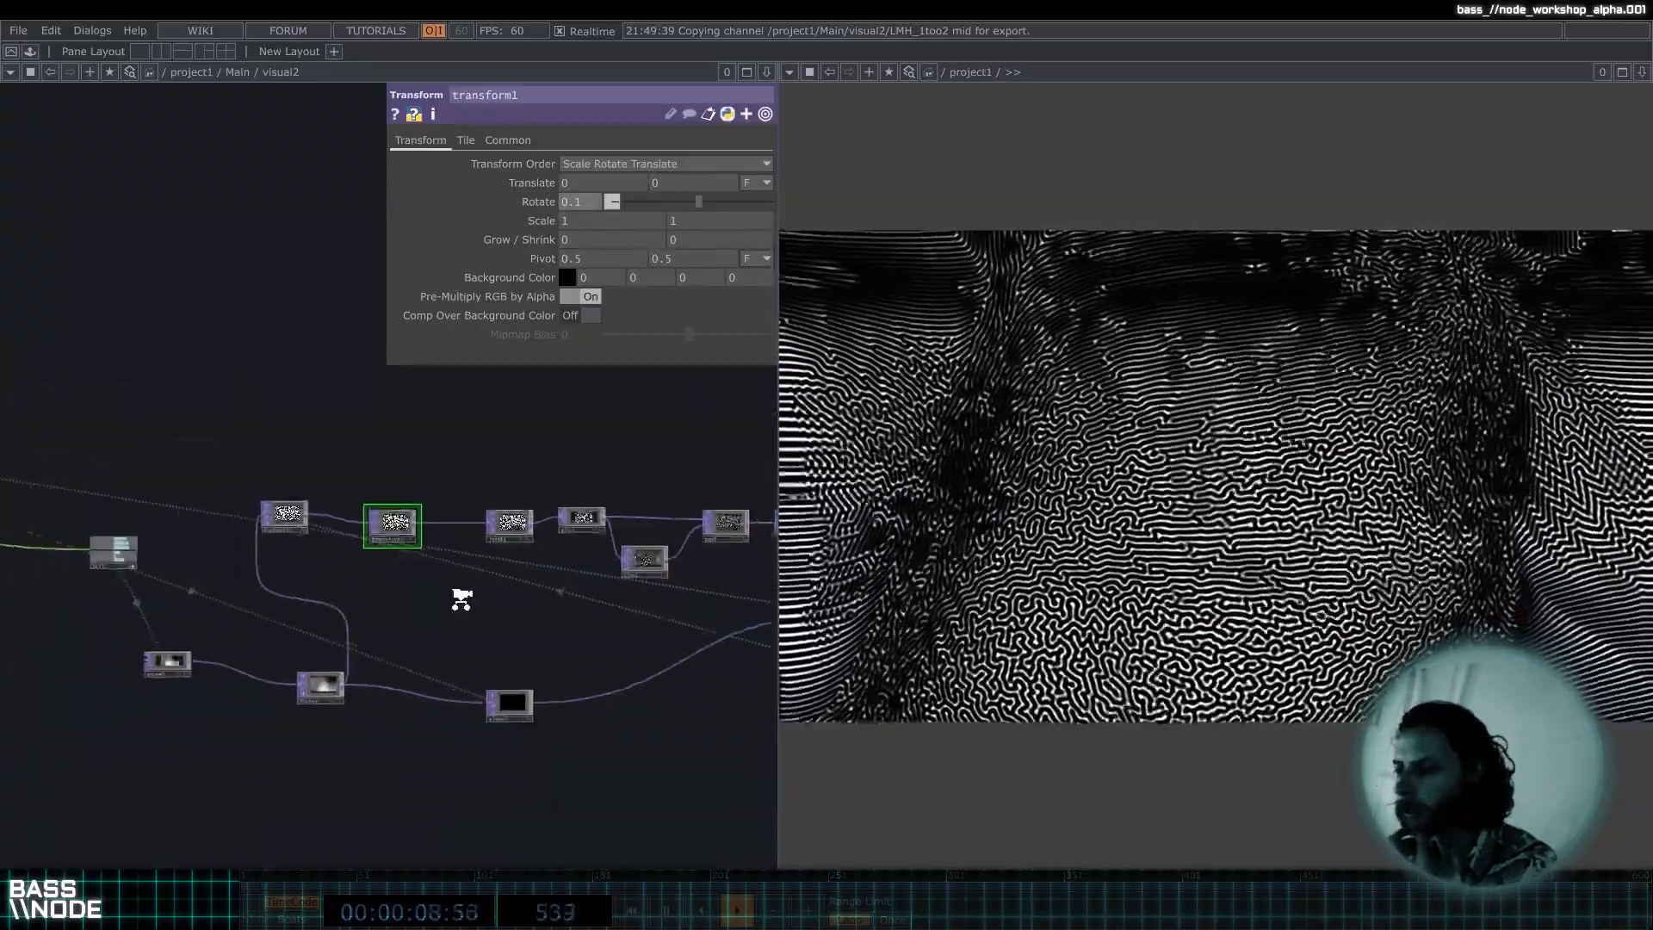
{"action": "scroll", "coordinate": [302, 666], "scroll_direction": "up", "scroll_amount": 10}
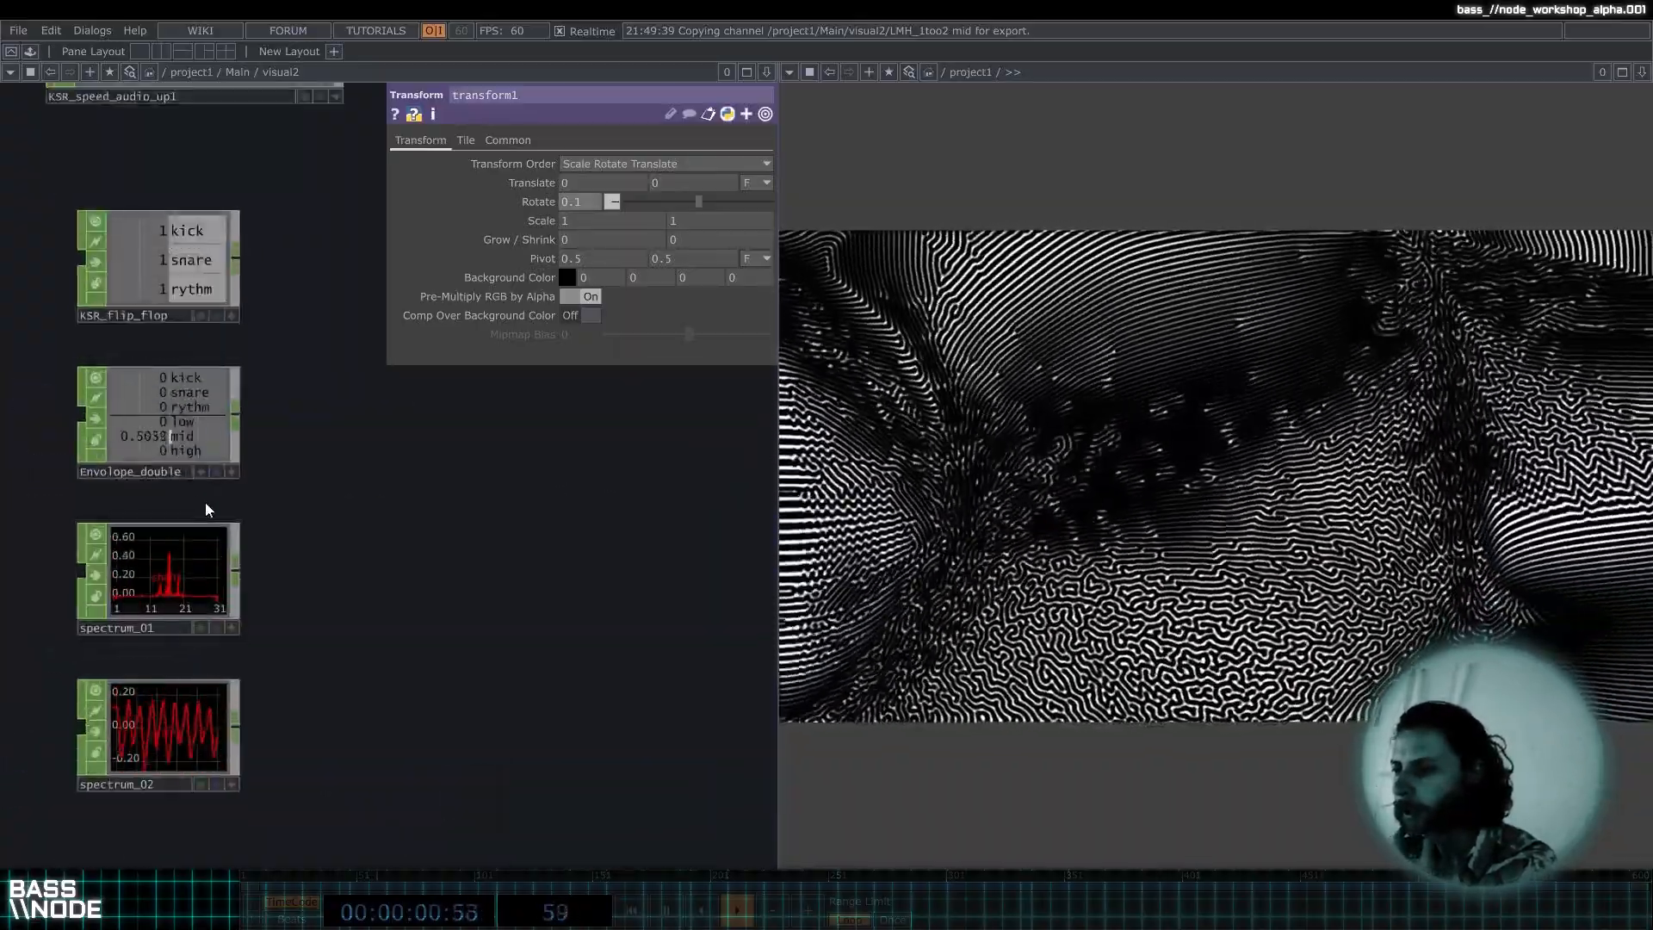
{"action": "left_click", "coordinate": [232, 315]}
{"action": "left_click_drag", "start_coordinate": [181, 229], "coordinate": [592, 202]}
{"action": "left_click", "coordinate": [746, 221]}
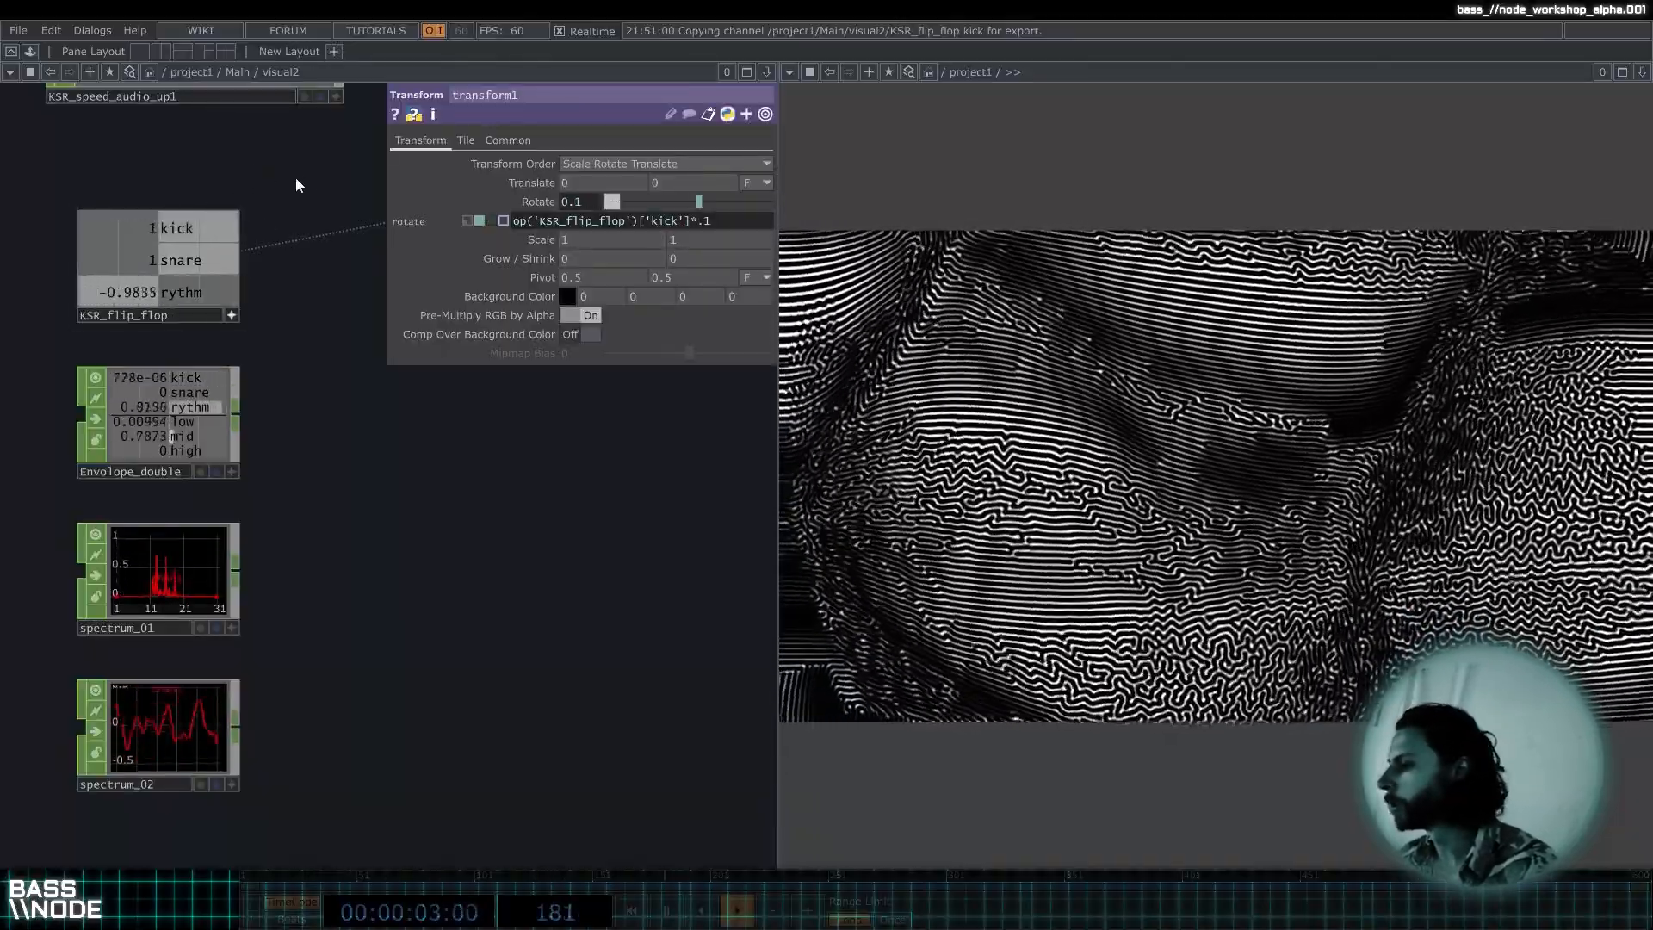
Move noise1 slightly lower and to the left so it lines up with fbStart.
{"action": "left_click_drag", "start_coordinate": [282, 232], "coordinate": [185, 281]}
{"action": "scroll", "coordinate": [185, 281], "scroll_direction": "down", "scroll_amount": 3}
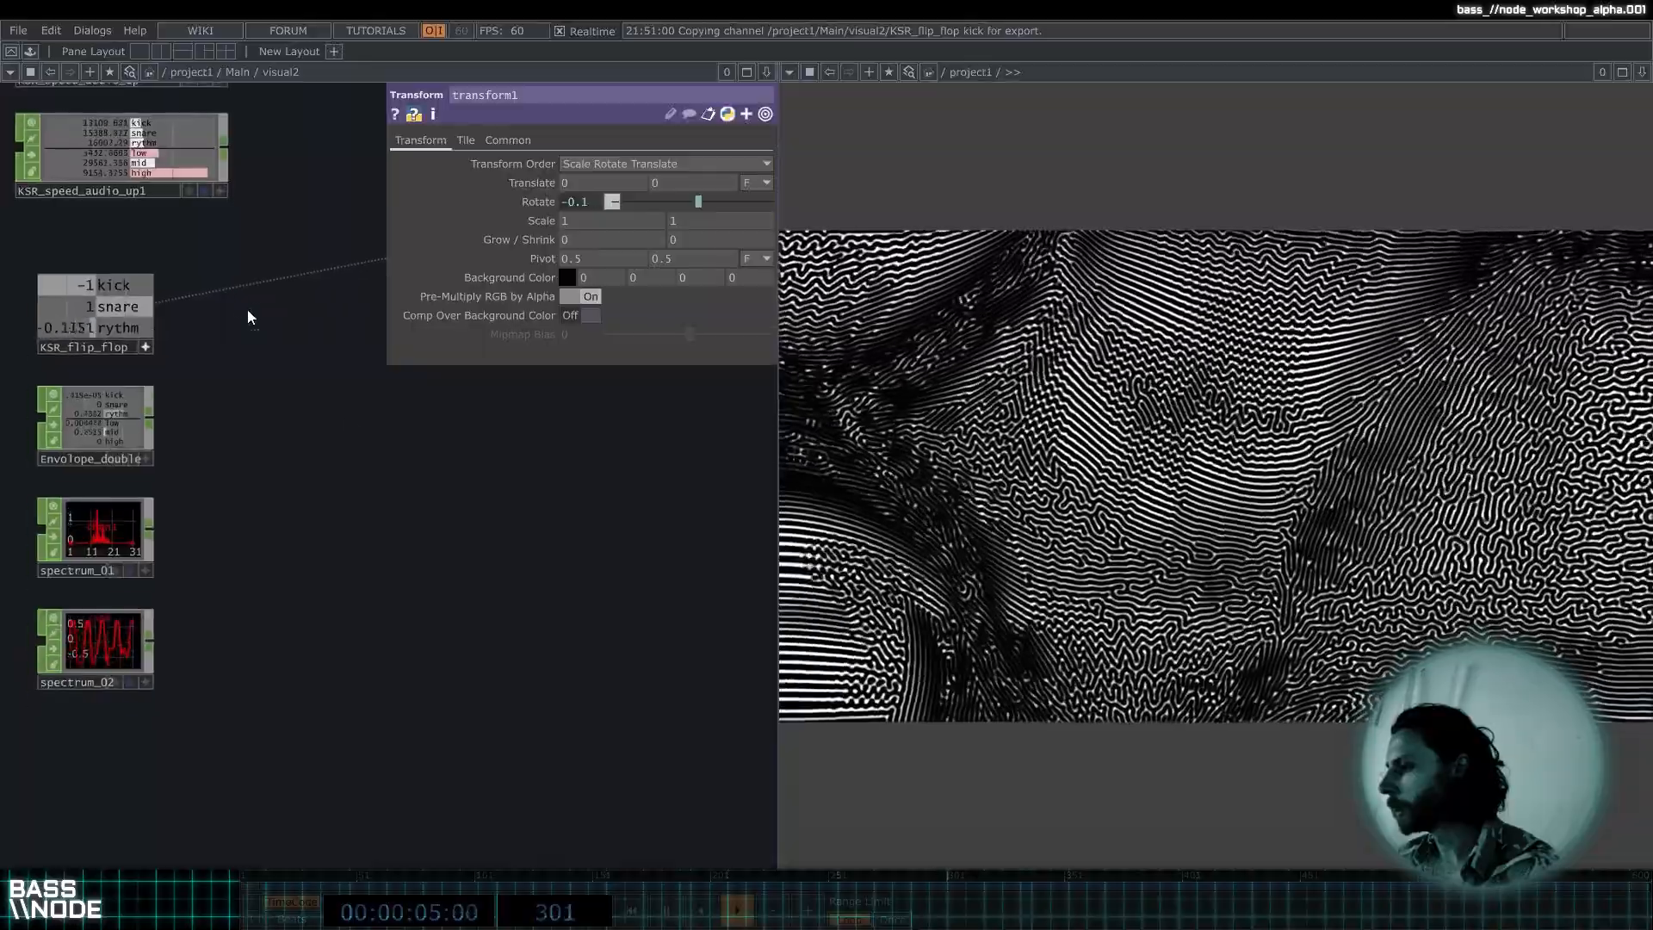
{"action": "left_click_drag", "start_coordinate": [608, 480], "coordinate": [266, 488]}
{"action": "scroll", "coordinate": [267, 487], "scroll_direction": "down", "scroll_amount": 8}
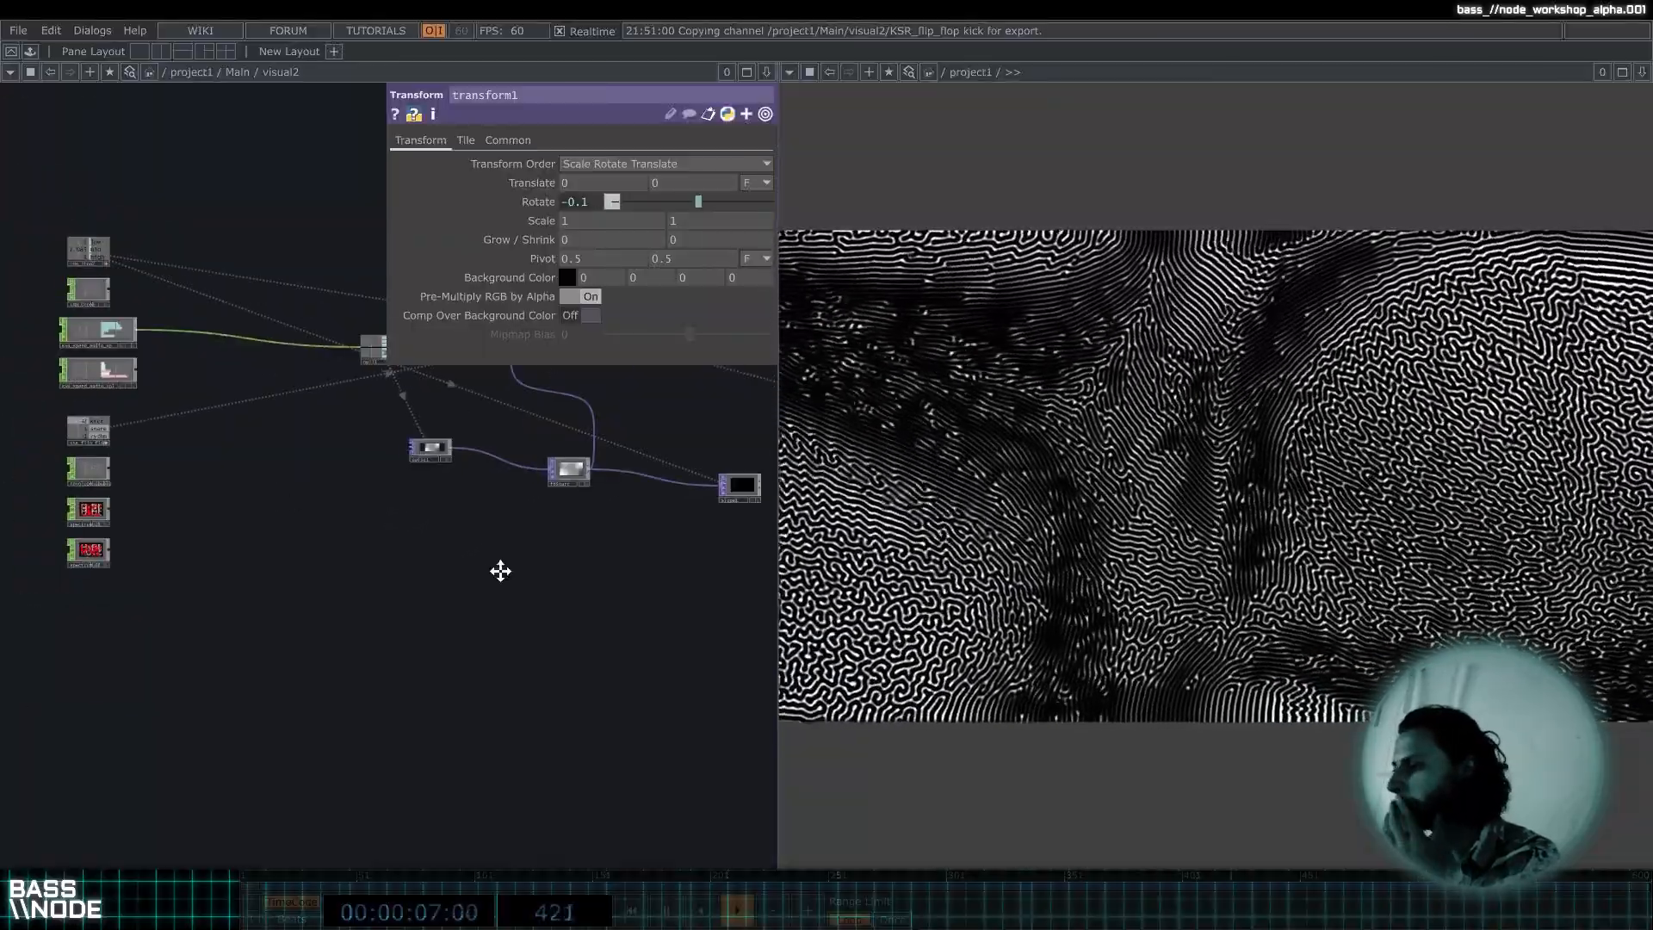
{"action": "left_click_drag", "start_coordinate": [539, 555], "coordinate": [487, 577]}
{"action": "left_click_drag", "start_coordinate": [649, 546], "coordinate": [565, 553]}
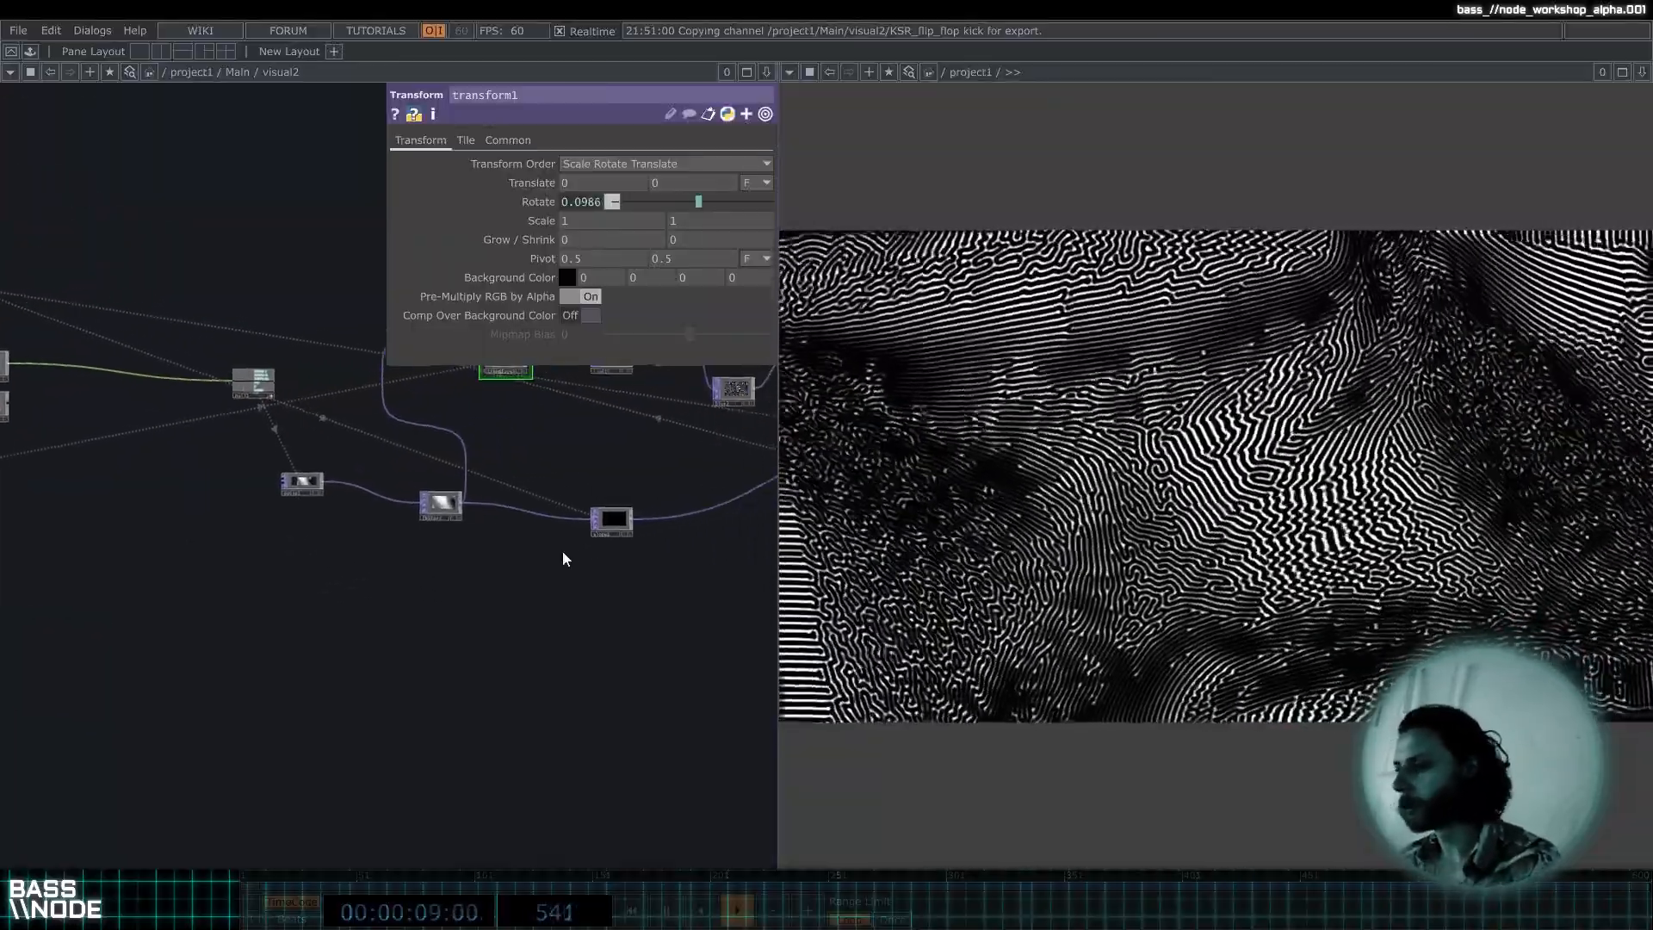
{"action": "left_click_drag", "start_coordinate": [302, 483], "coordinate": [261, 507]}
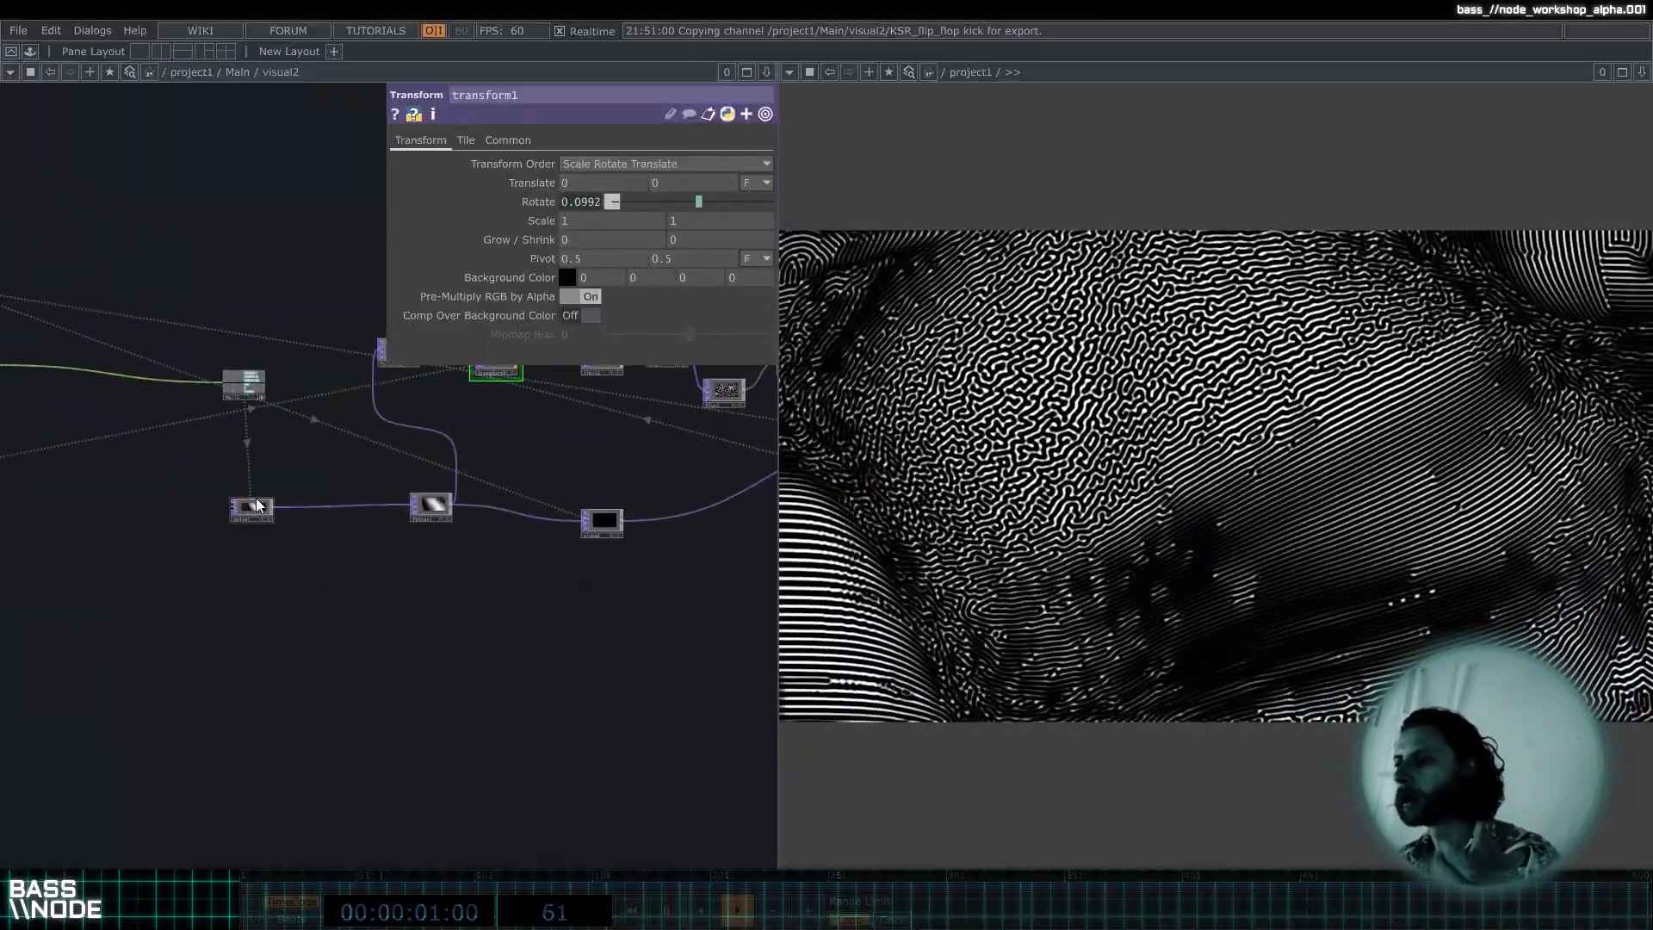
Examine noise1's noise parameters and how the audio channels connect to it and the feedback network.
{"action": "left_click", "coordinate": [255, 508]}
{"action": "left_click_drag", "start_coordinate": [305, 443], "coordinate": [483, 474]}
{"action": "scroll", "coordinate": [190, 340], "scroll_direction": "up", "scroll_amount": 5}
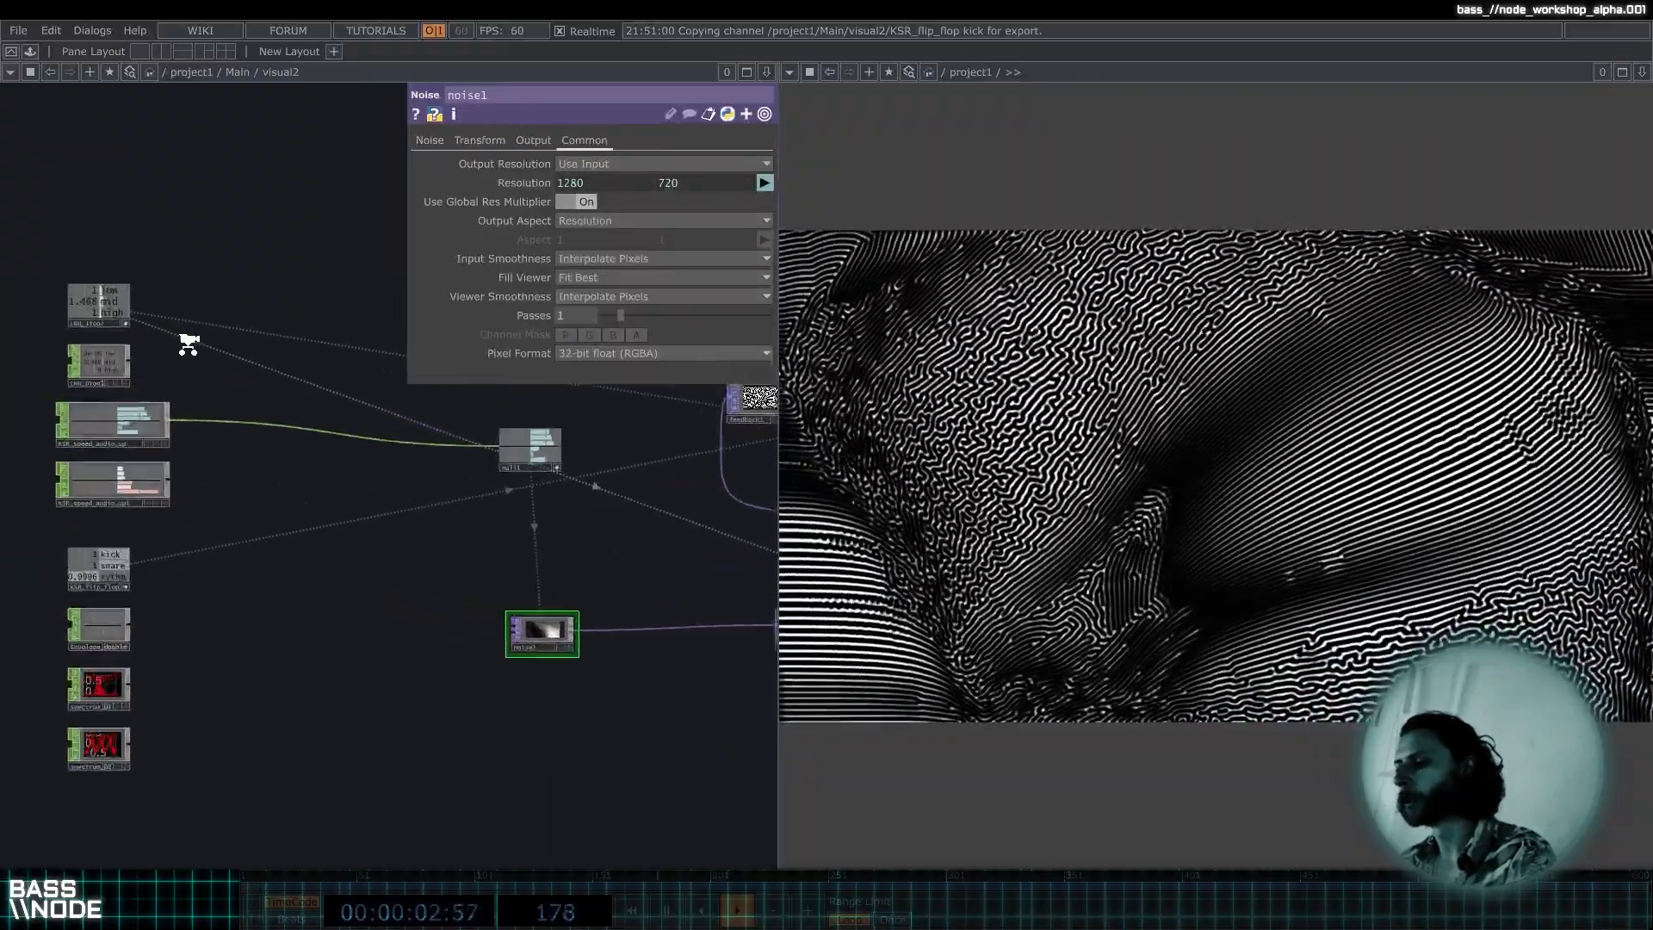
{"action": "left_click_drag", "start_coordinate": [396, 554], "coordinate": [377, 544]}
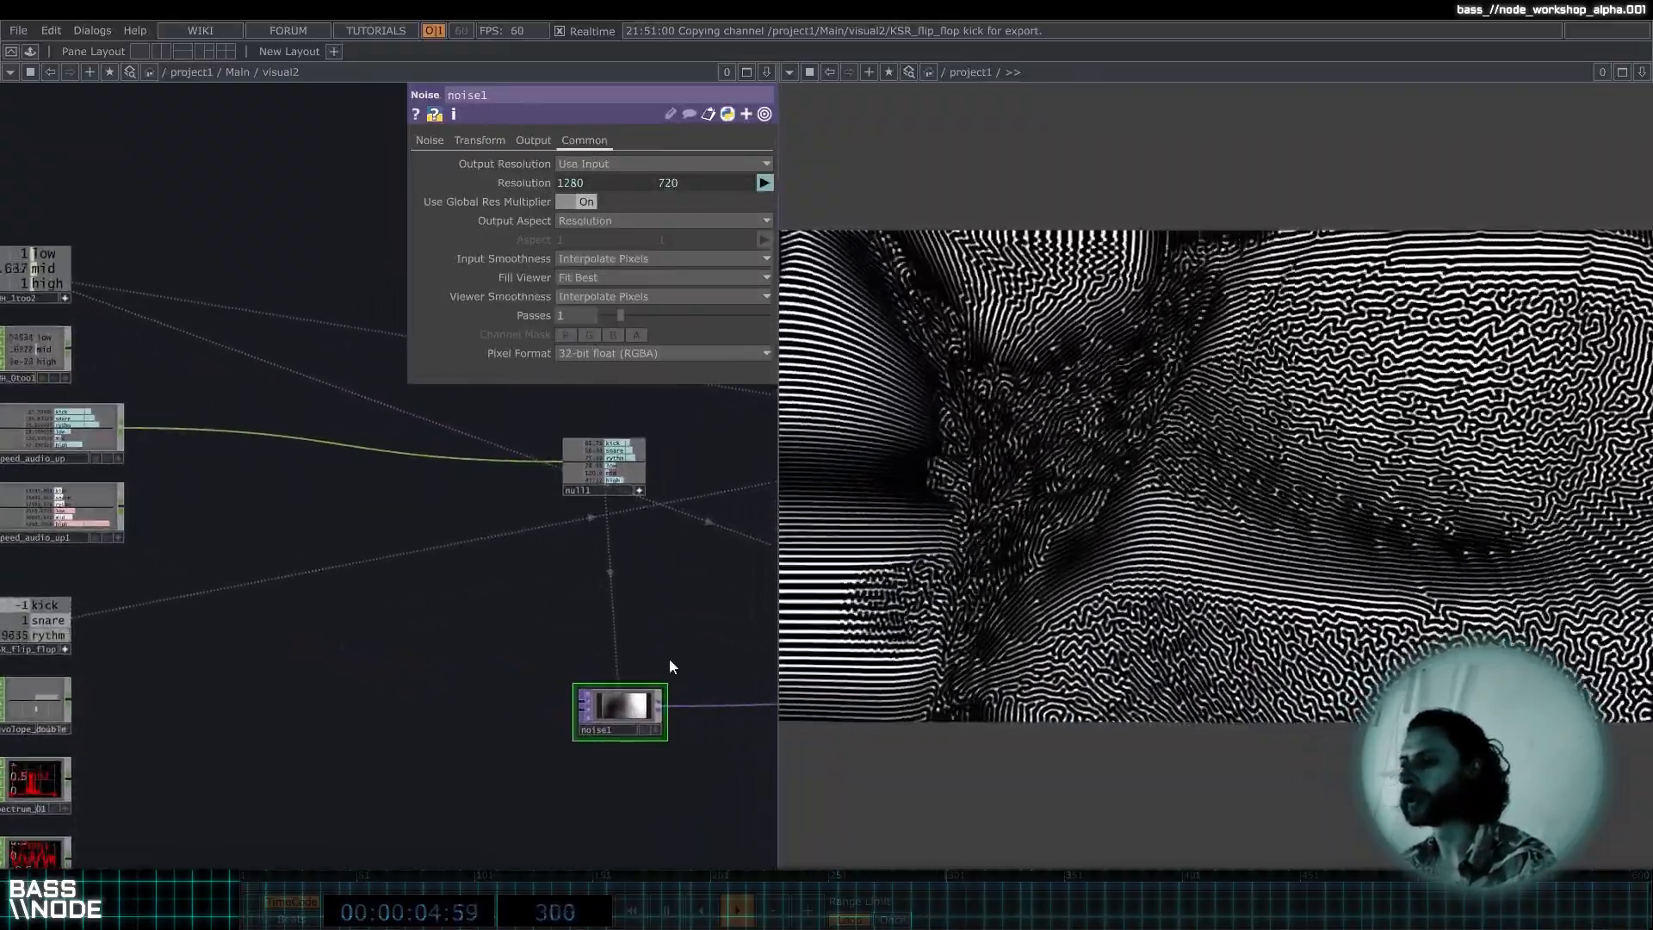
{"action": "left_click", "coordinate": [430, 140]}
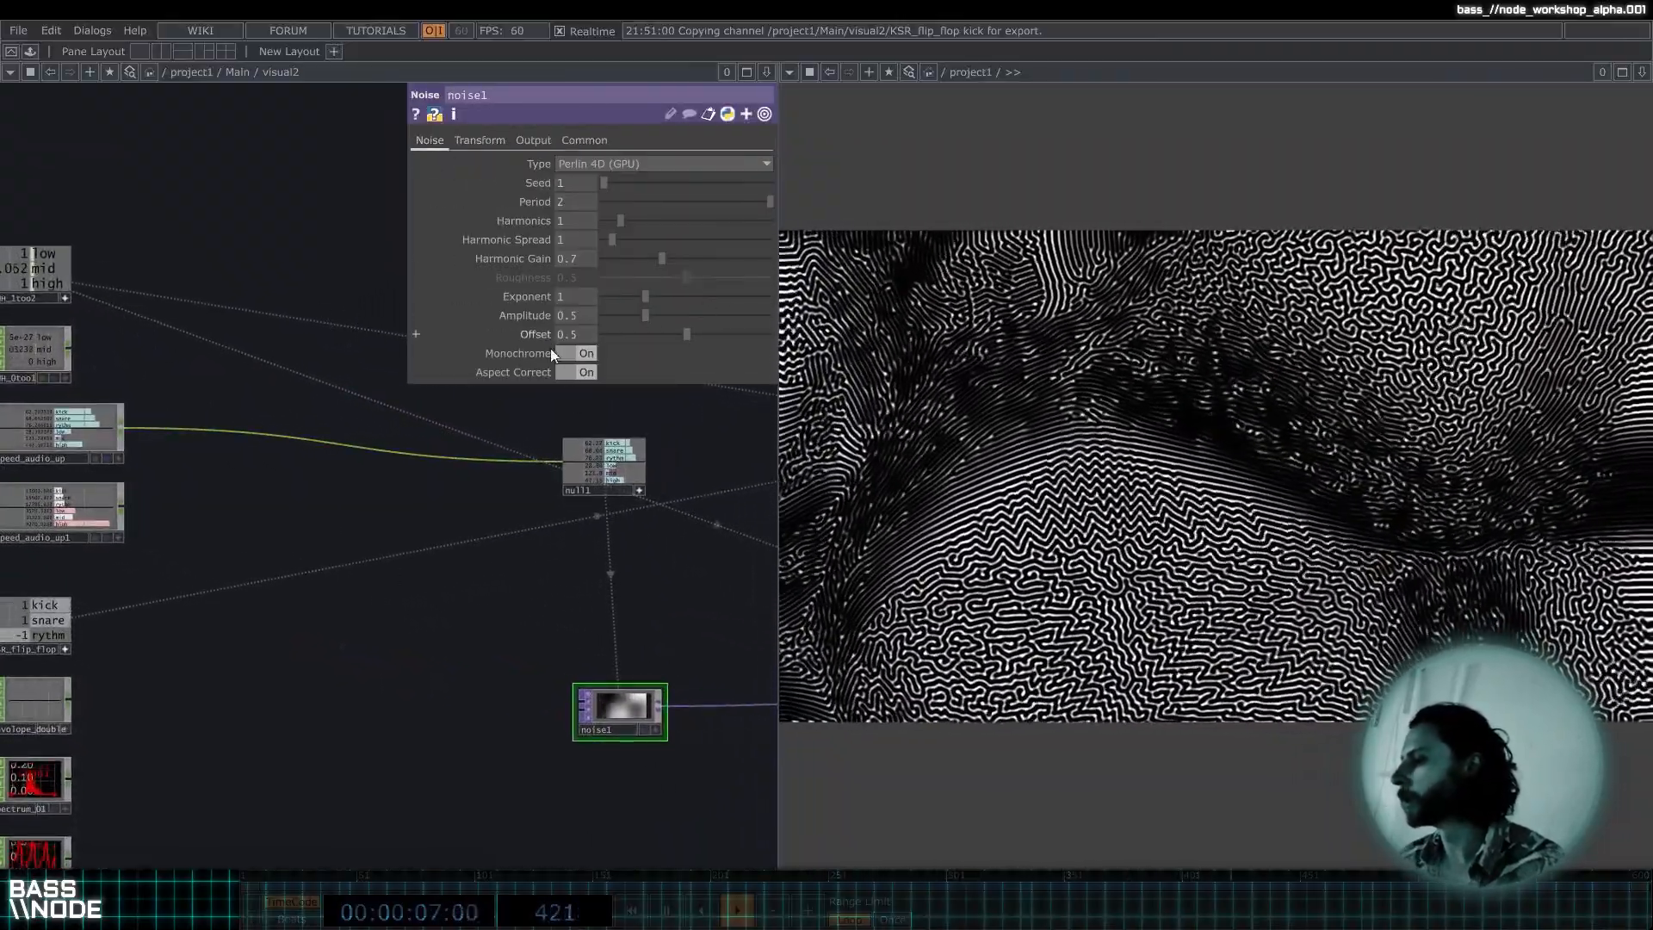
{"action": "left_click_drag", "start_coordinate": [548, 590], "coordinate": [237, 554]}
{"action": "scroll", "coordinate": [448, 541], "scroll_direction": "down", "scroll_amount": 3}
{"action": "scroll", "coordinate": [236, 553], "scroll_direction": "down", "scroll_amount": 4}
{"action": "right_click_drag", "start_coordinate": [155, 396], "coordinate": [713, 699]}
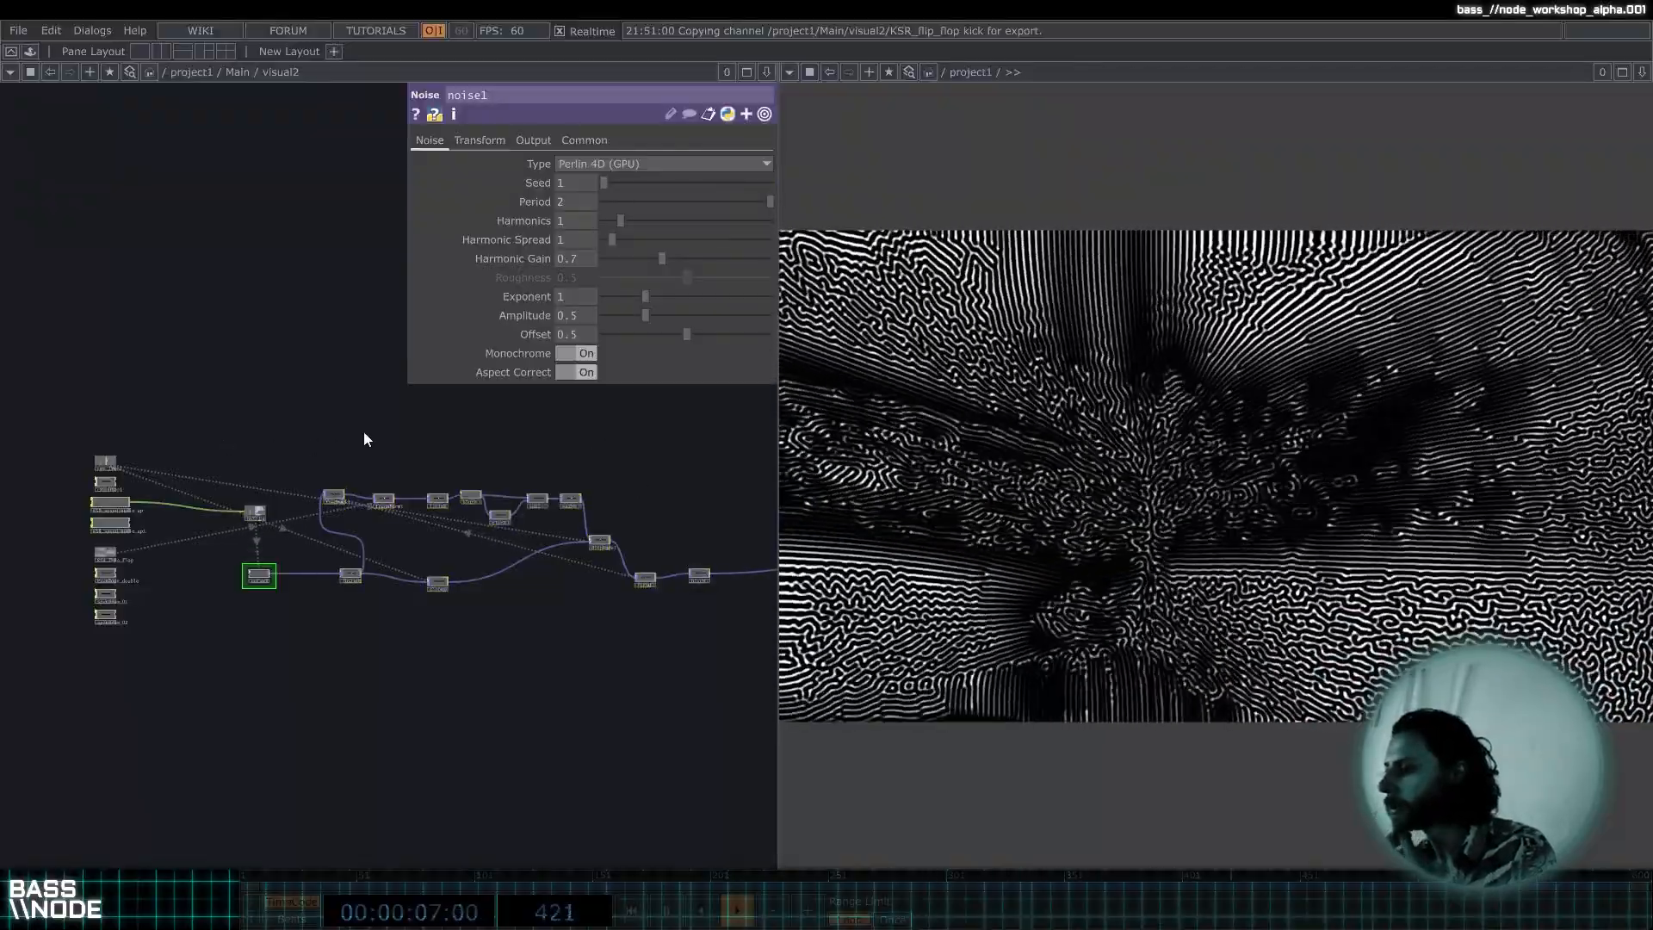
{"action": "left_click_drag", "start_coordinate": [319, 403], "coordinate": [298, 386]}
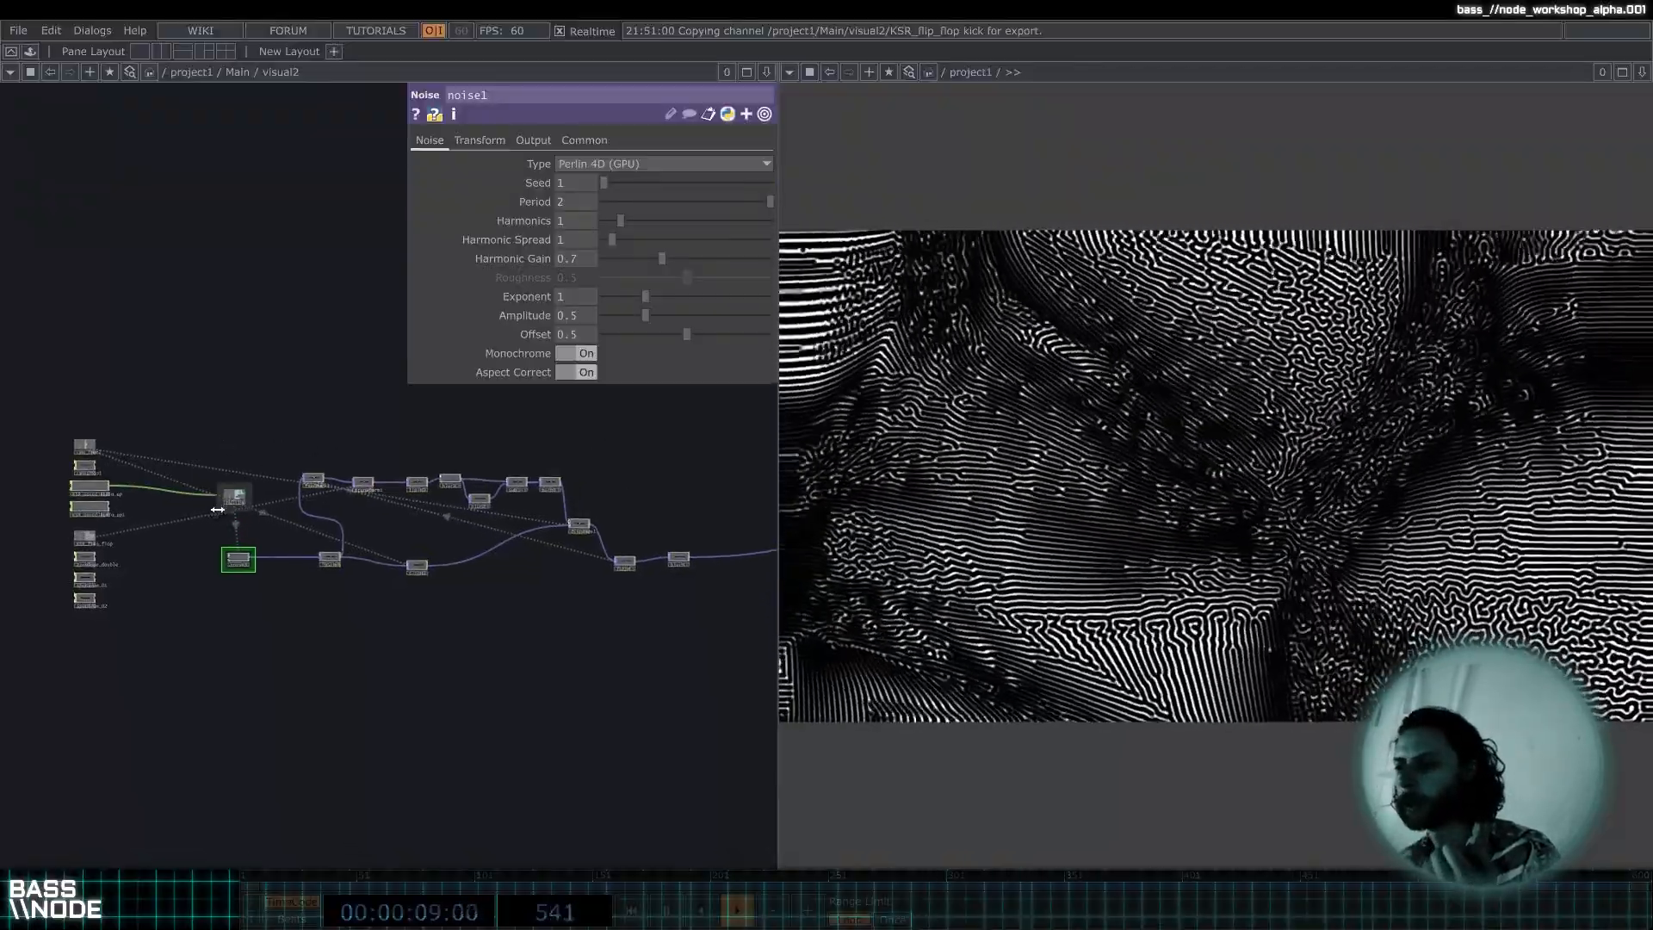
{"action": "scroll", "coordinate": [114, 570], "scroll_direction": "up", "scroll_amount": 5}
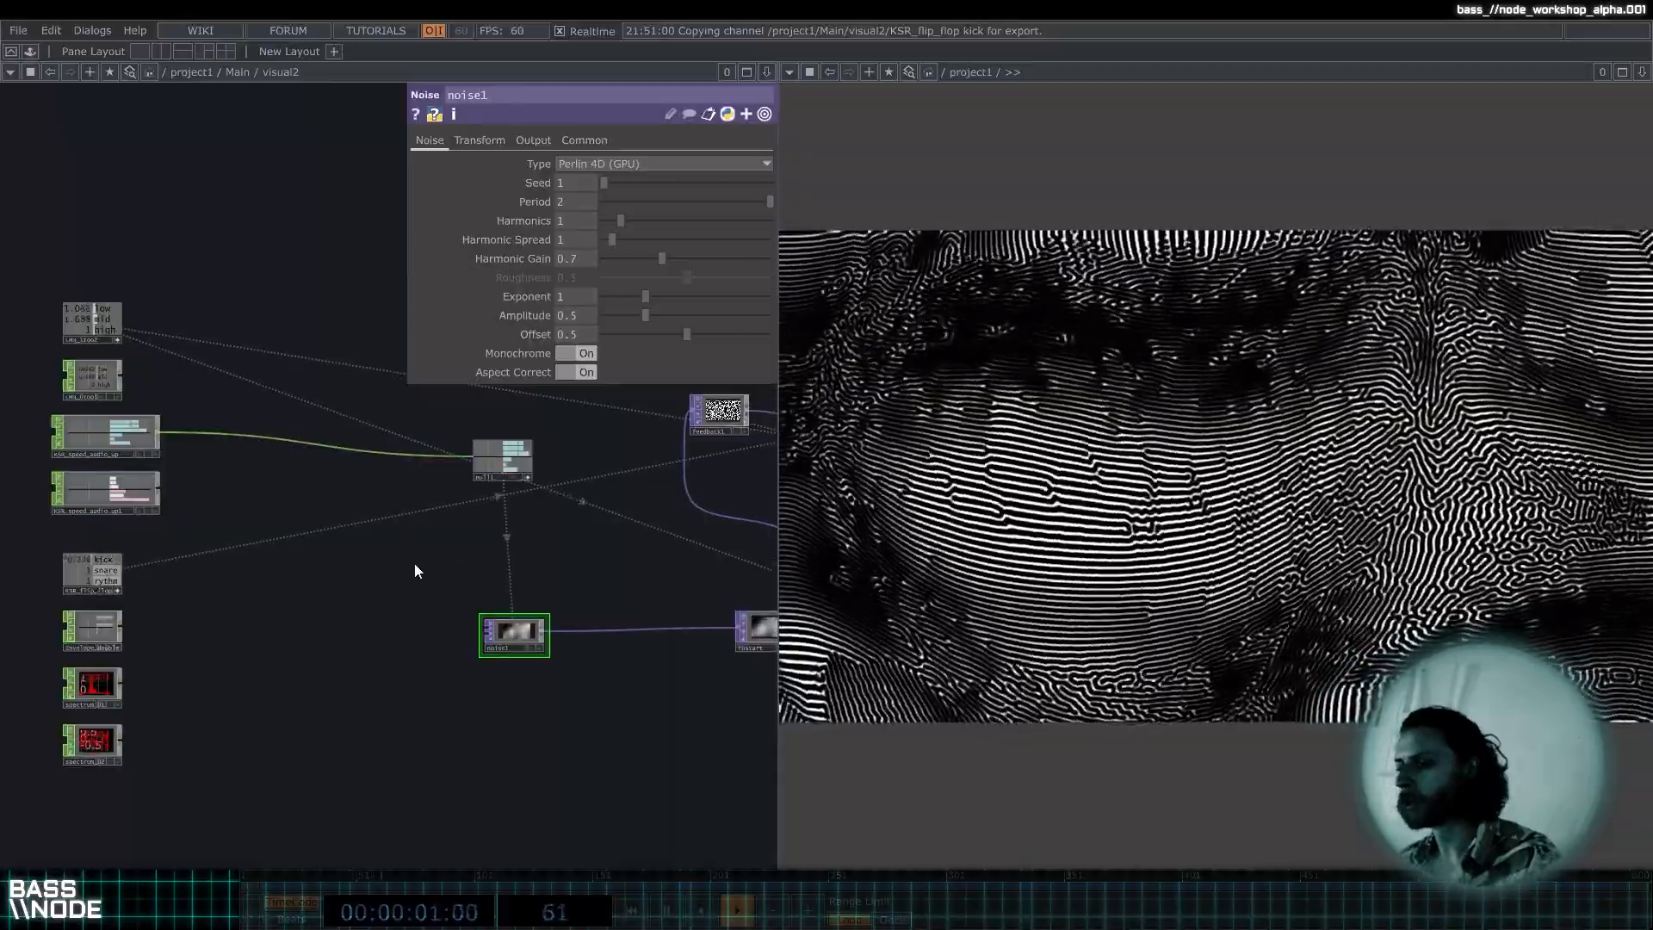
{"action": "scroll", "coordinate": [396, 516], "scroll_direction": "down", "scroll_amount": 5}
Select the column of incoming audio CHOPs in visual2 and save the project.
{"action": "left_click_drag", "start_coordinate": [387, 668], "coordinate": [186, 283]}
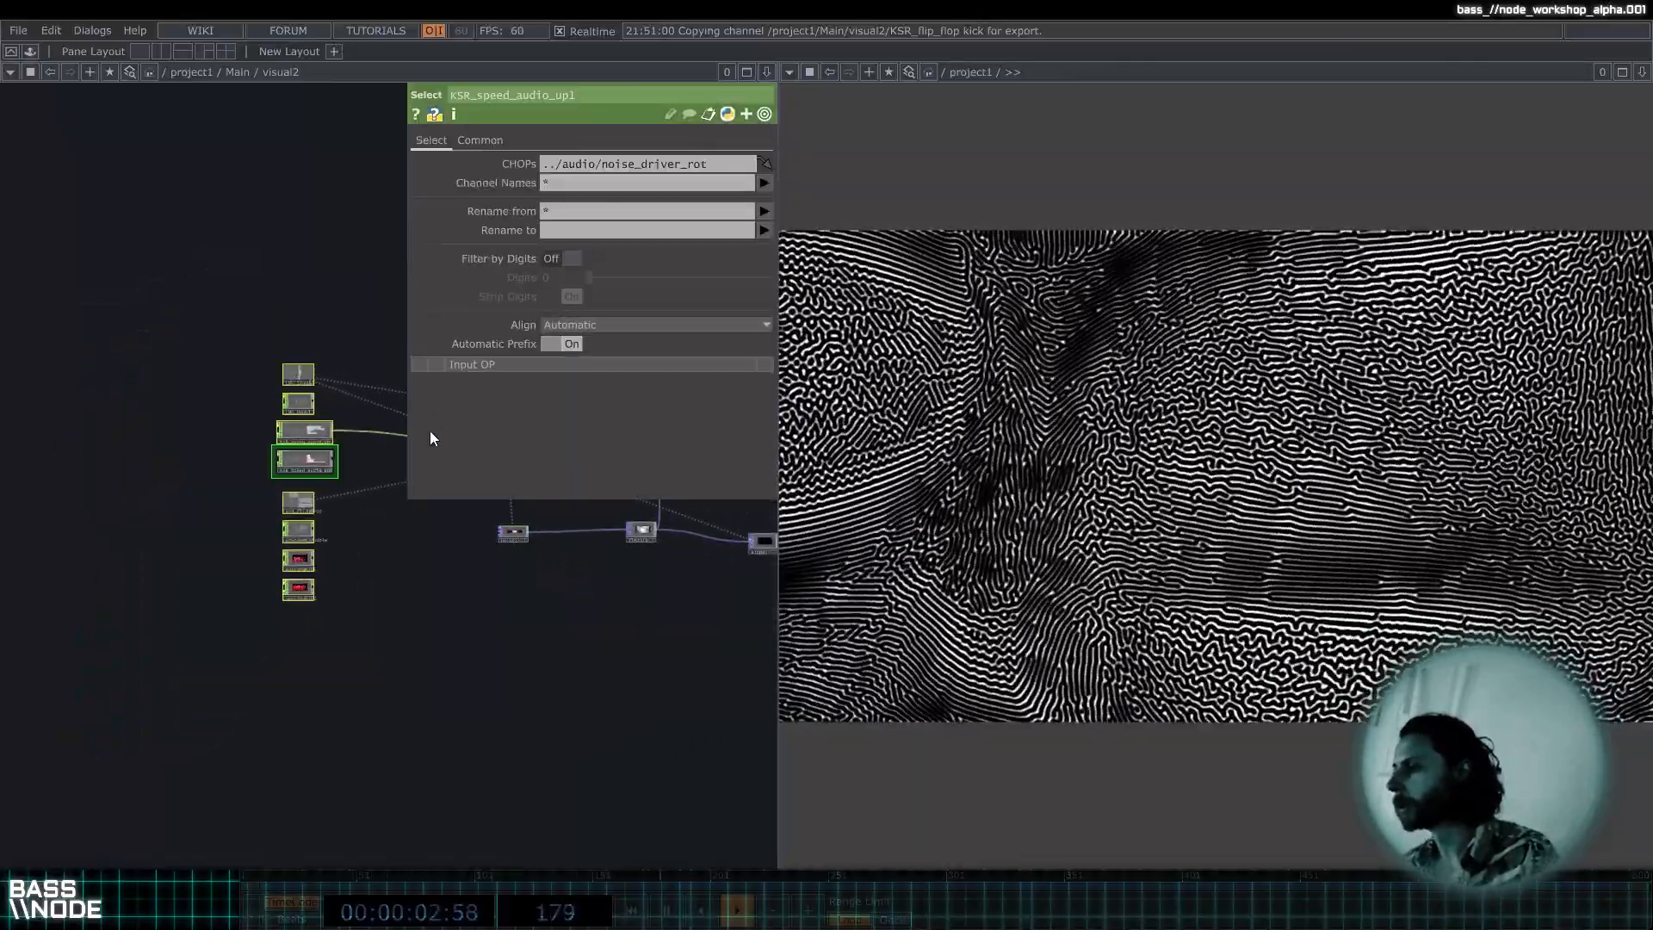
{"action": "left_click_drag", "start_coordinate": [585, 636], "coordinate": [406, 650]}
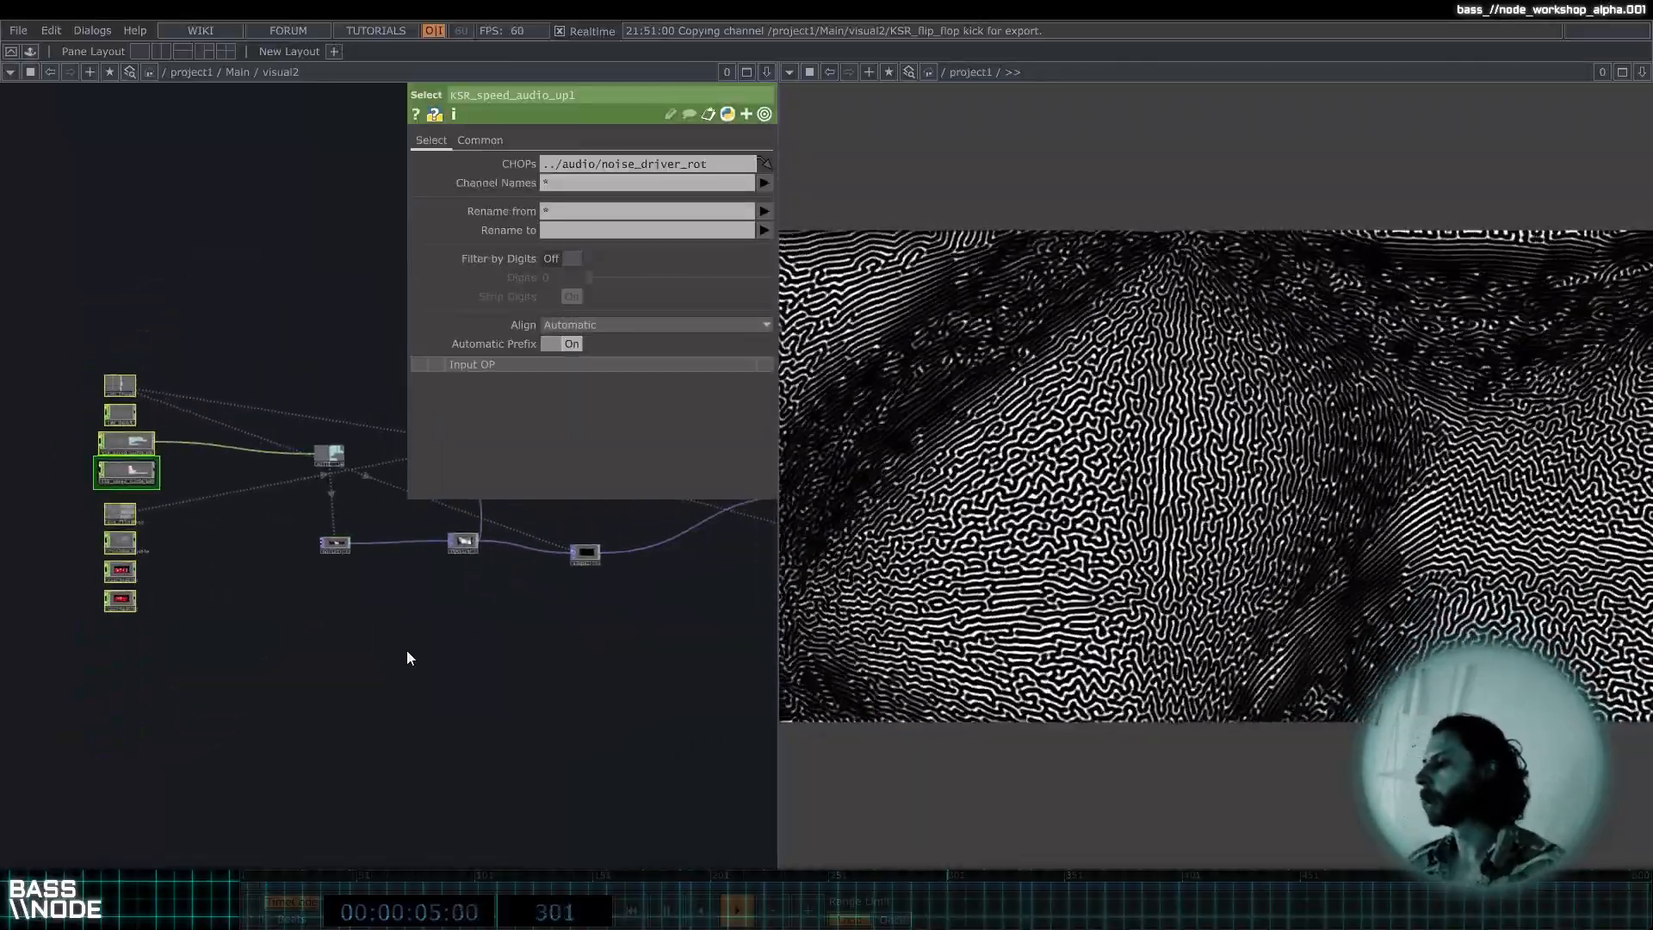
{"action": "left_click_drag", "start_coordinate": [265, 691], "coordinate": [140, 674]}
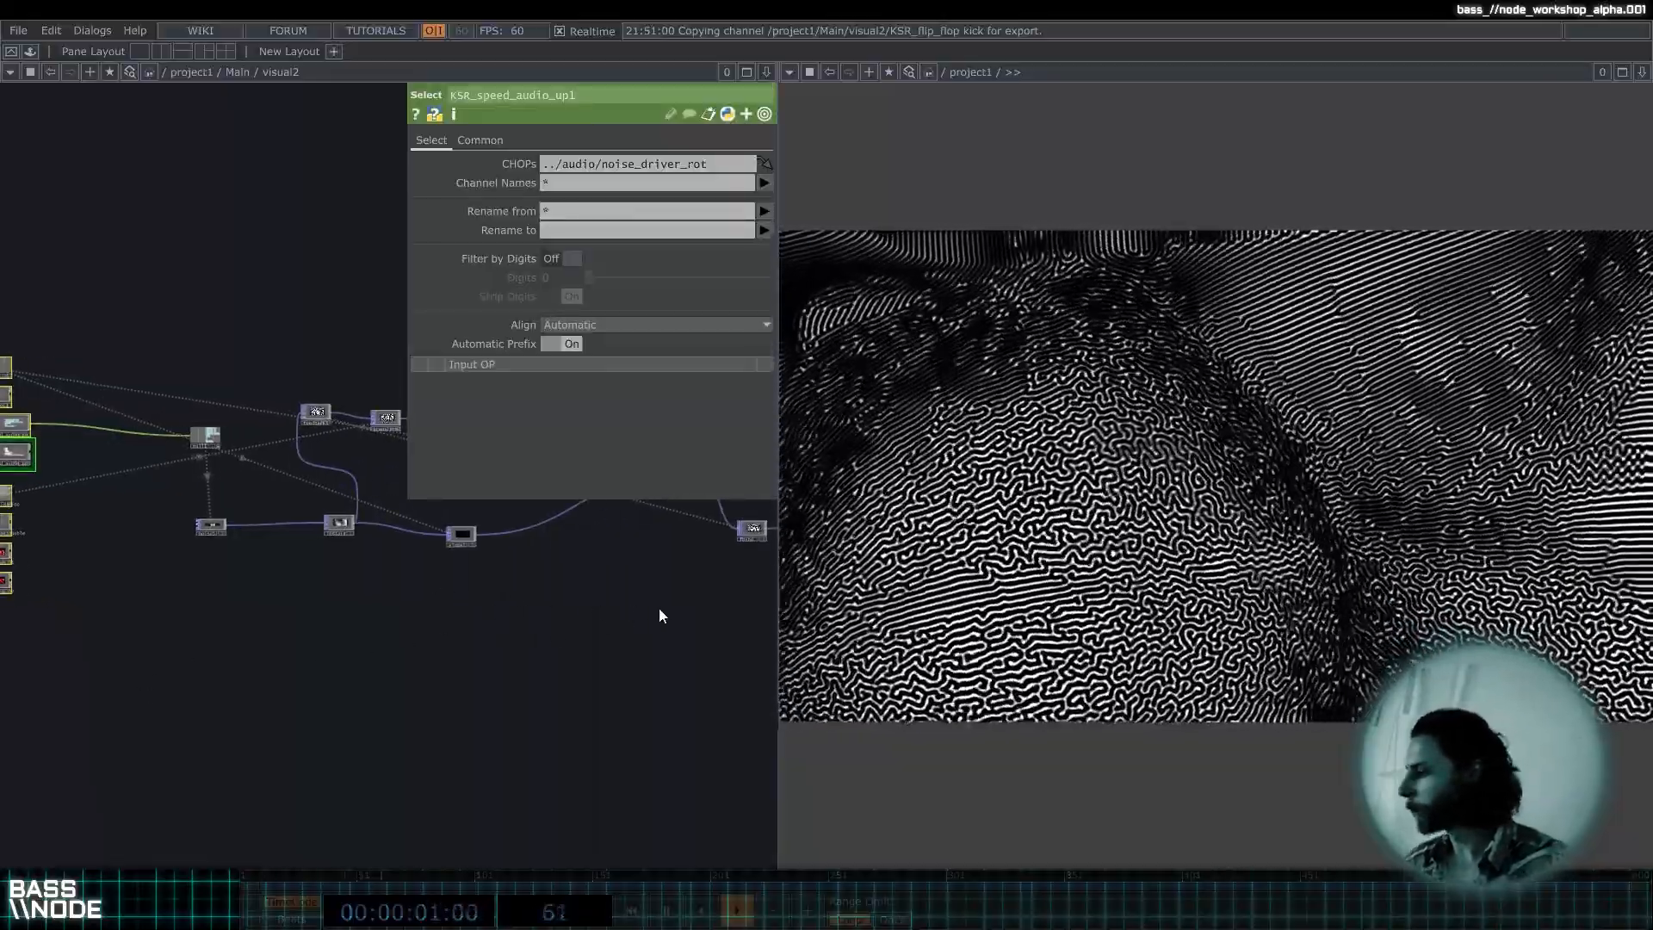
{"action": "mouse_move", "coordinate": [742, 924]}
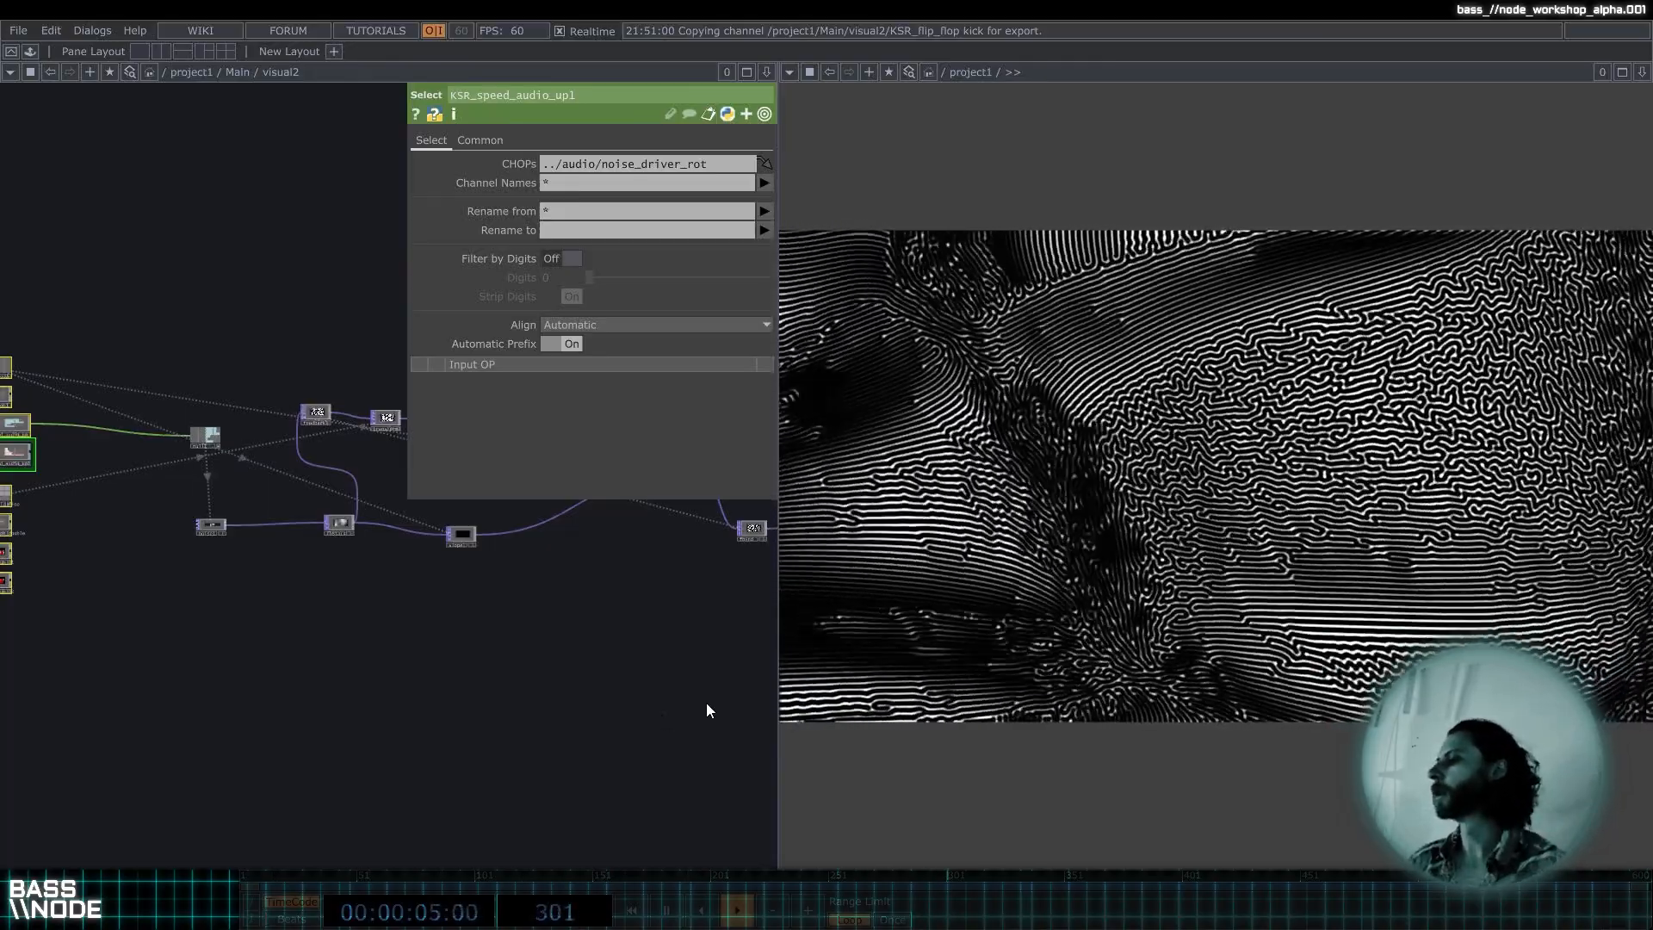
{"action": "left_click_drag", "start_coordinate": [494, 641], "coordinate": [493, 634]}
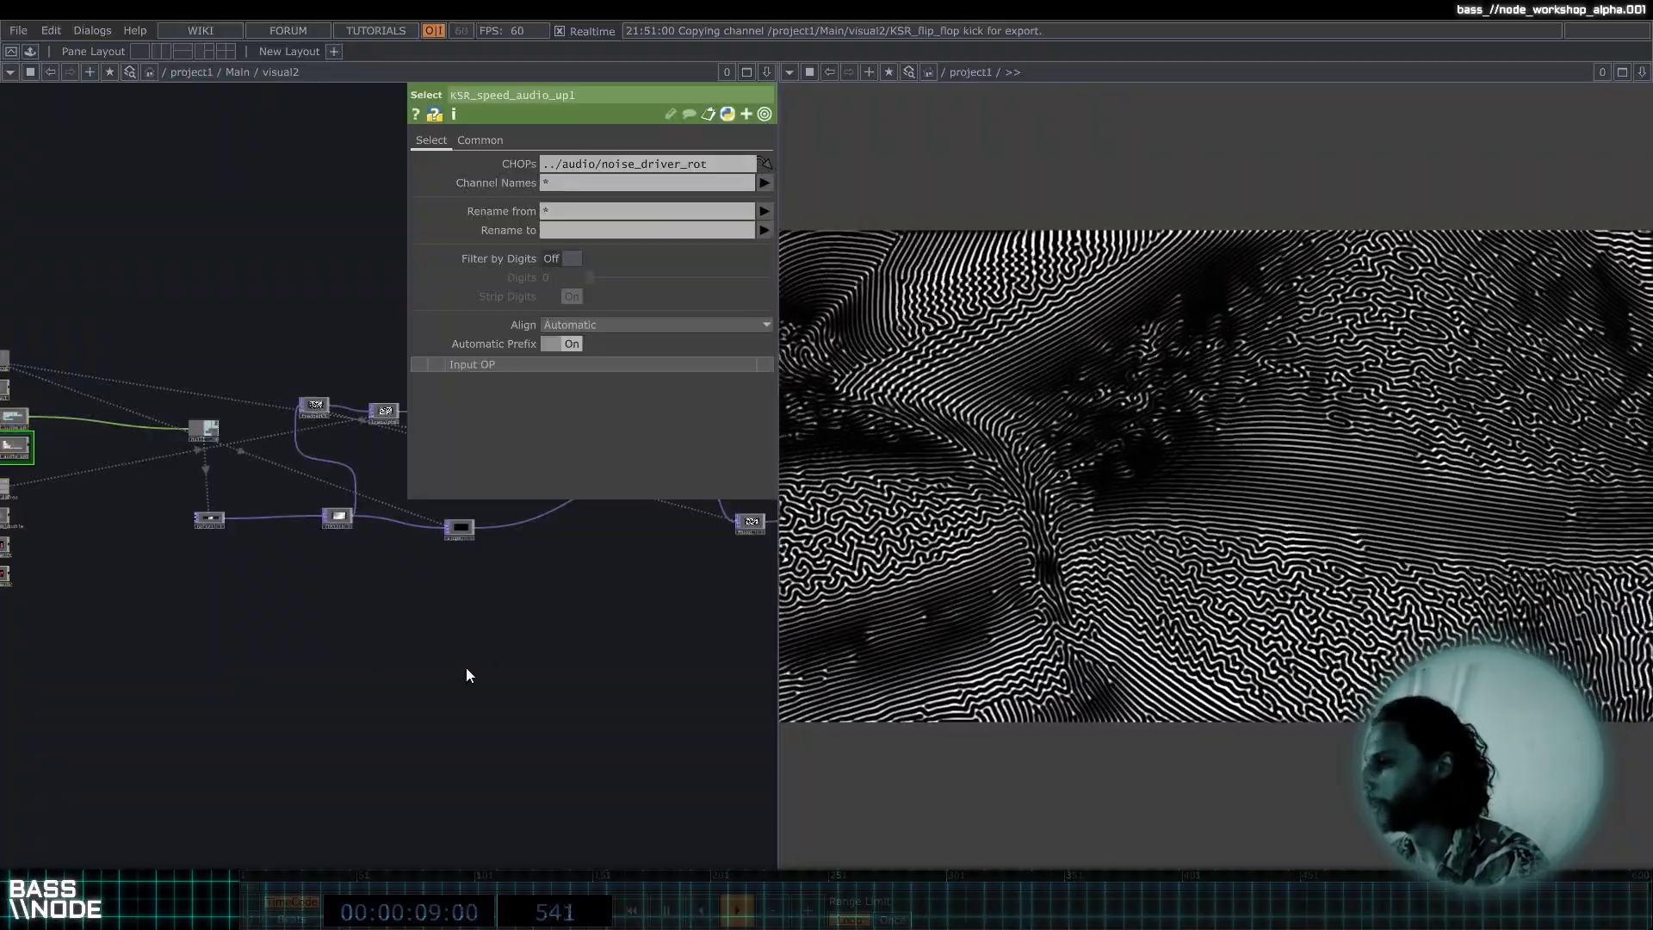
{"action": "key", "text": "ctrl+s"}
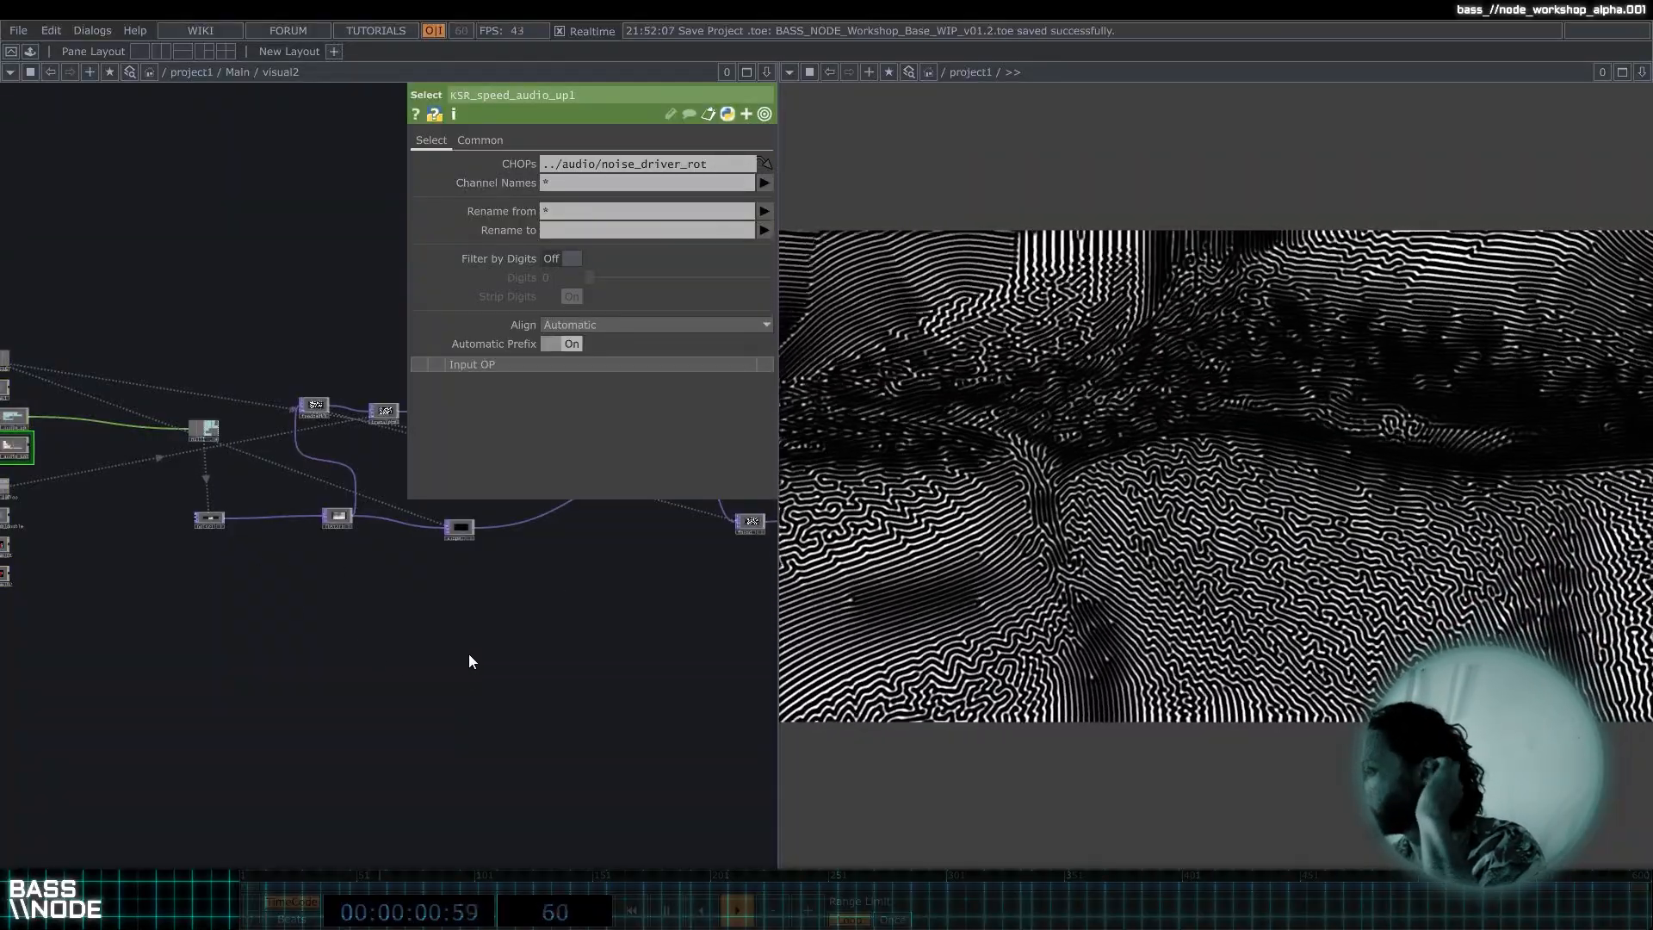